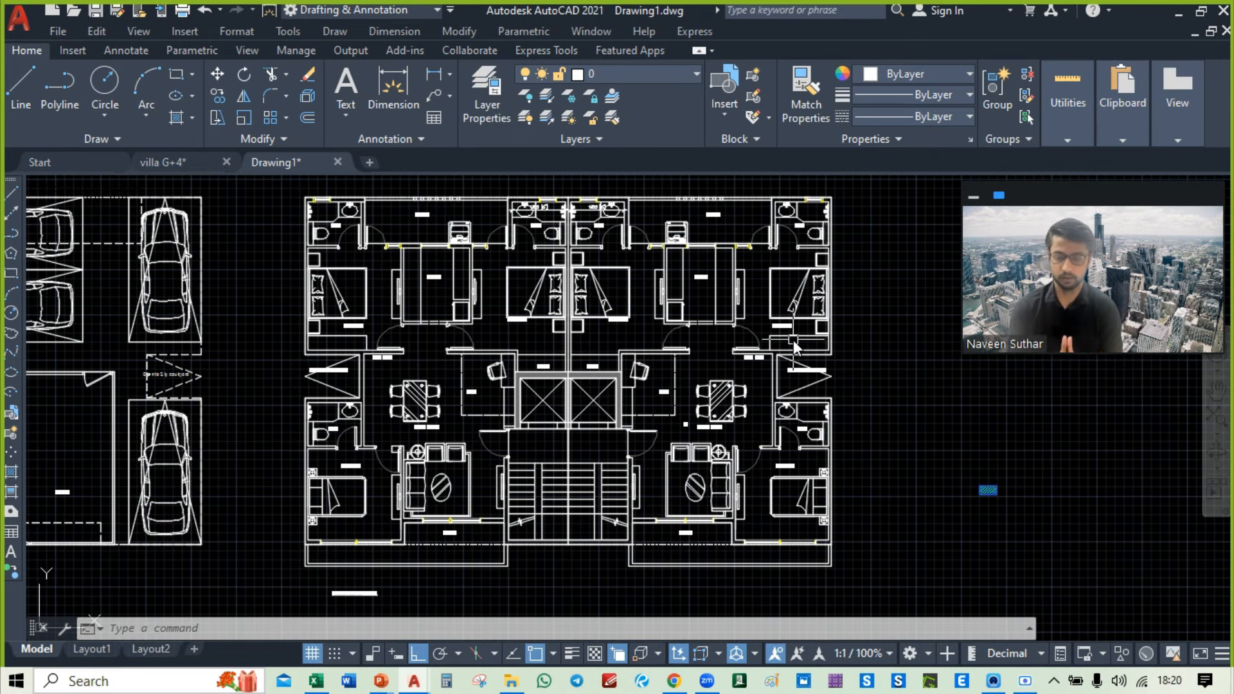
Step: Look over the typical floor plan and the free area beside its outer Bedroom-1 wall
middle_click_drag(488, 405, 950, 433)
middle_click_drag(557, 411, 1090, 434)
middle_click_drag(843, 435, 163, 416)
mouse_move(793, 434)
middle_mouse_down()
mouse_move(493, 429)
mouse_move(469, 322)
mouse_move(549, 360)
mouse_move(558, 380)
middle_mouse_up()
middle_click_drag(951, 425, 700, 380)
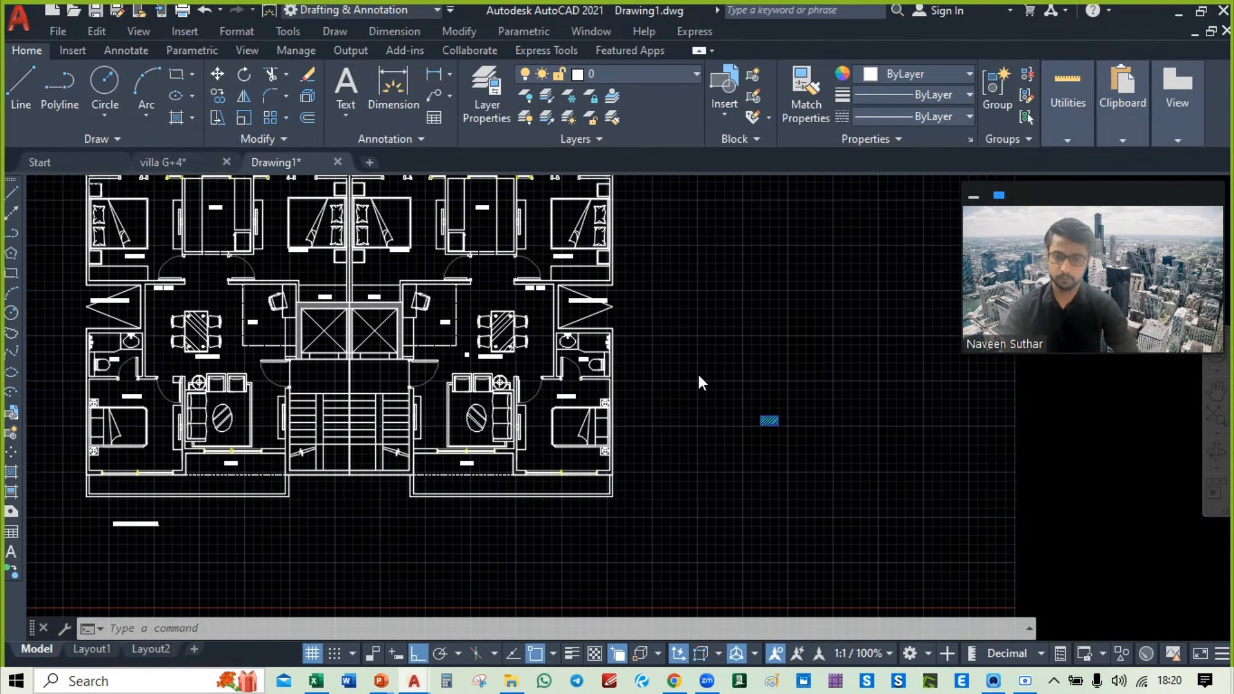
scroll(683, 424, "up", 5)
middle_click_drag(549, 422, 744, 449)
scroll(786, 464, "down", 6)
scroll(744, 449, "up", 6)
mouse_move(450, 413)
middle_mouse_down()
mouse_move(688, 391)
mouse_move(690, 410)
middle_mouse_up()
mouse_move(288, 161)
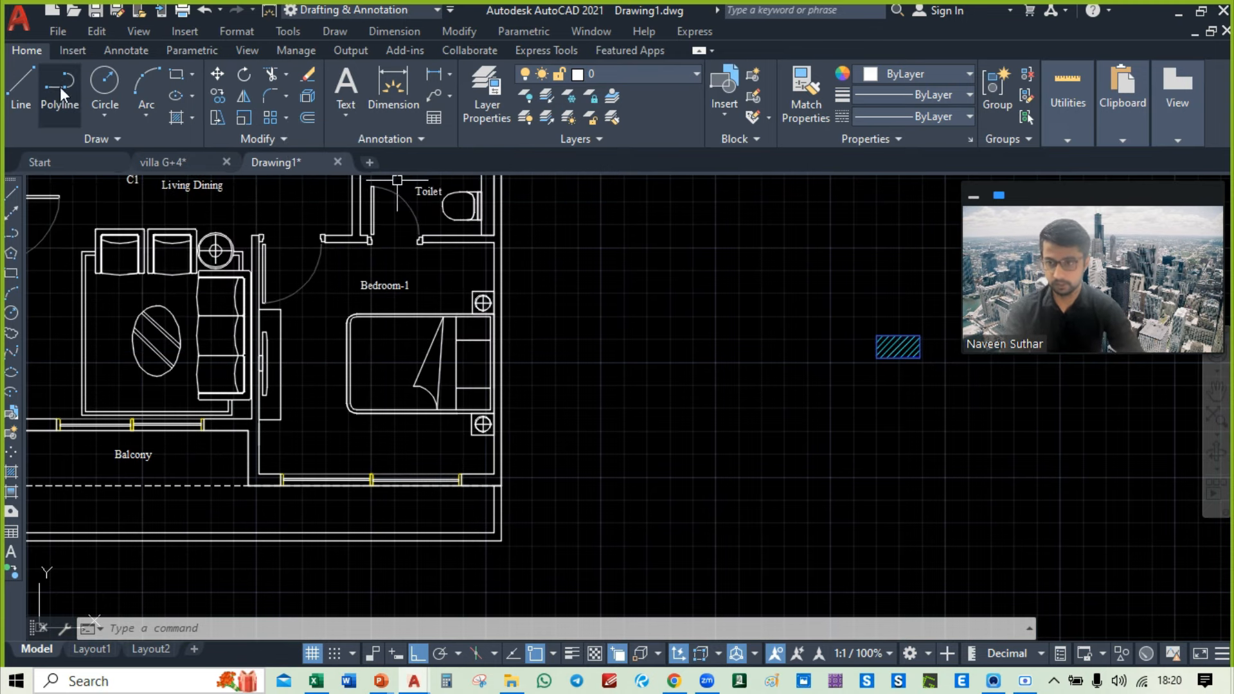
Step: Draw a 200 by 800 upright rectangular column outline as a polyline in the empty area beside Bedroom-1
left_click(60, 84)
middle_click_drag(711, 409, 638, 344)
scroll(635, 350, "up", 3)
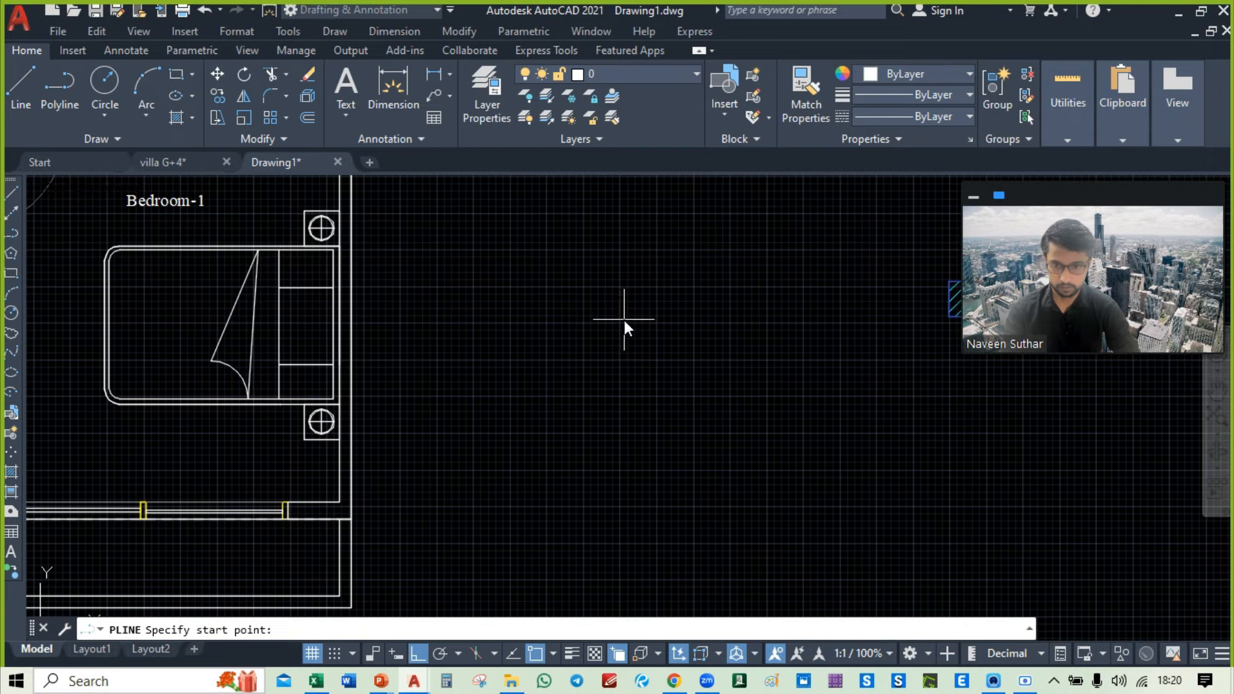
left_click(624, 320)
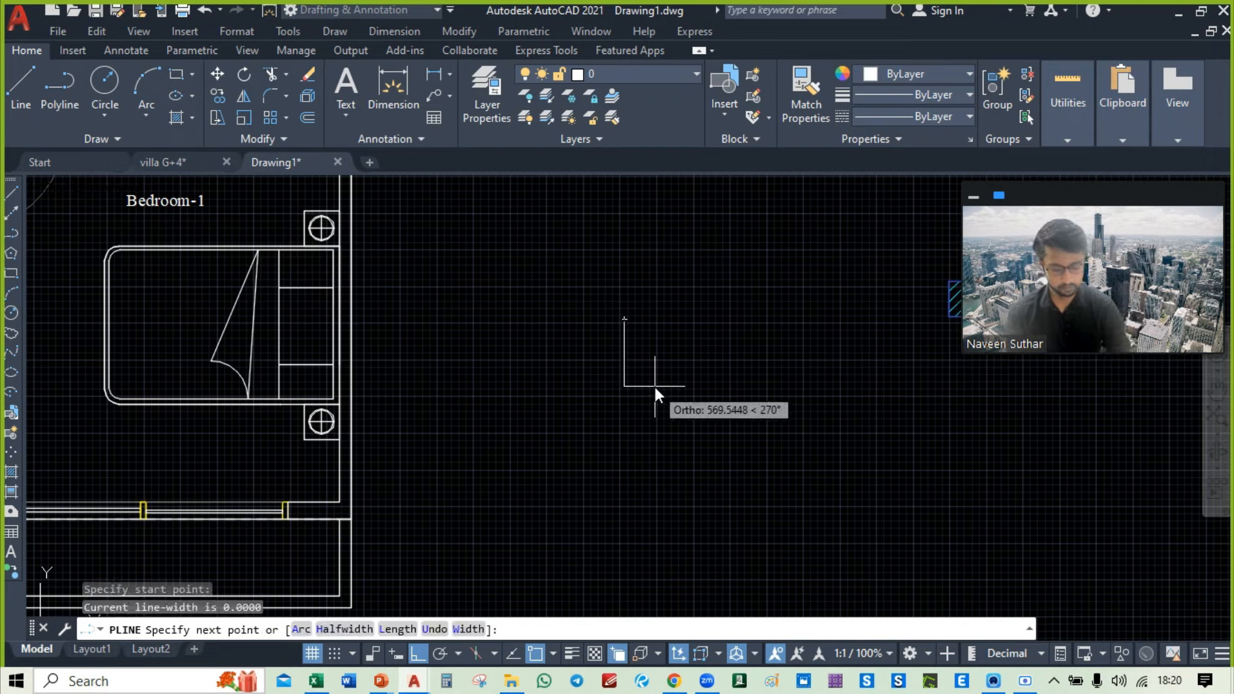
type("800")
key("Return")
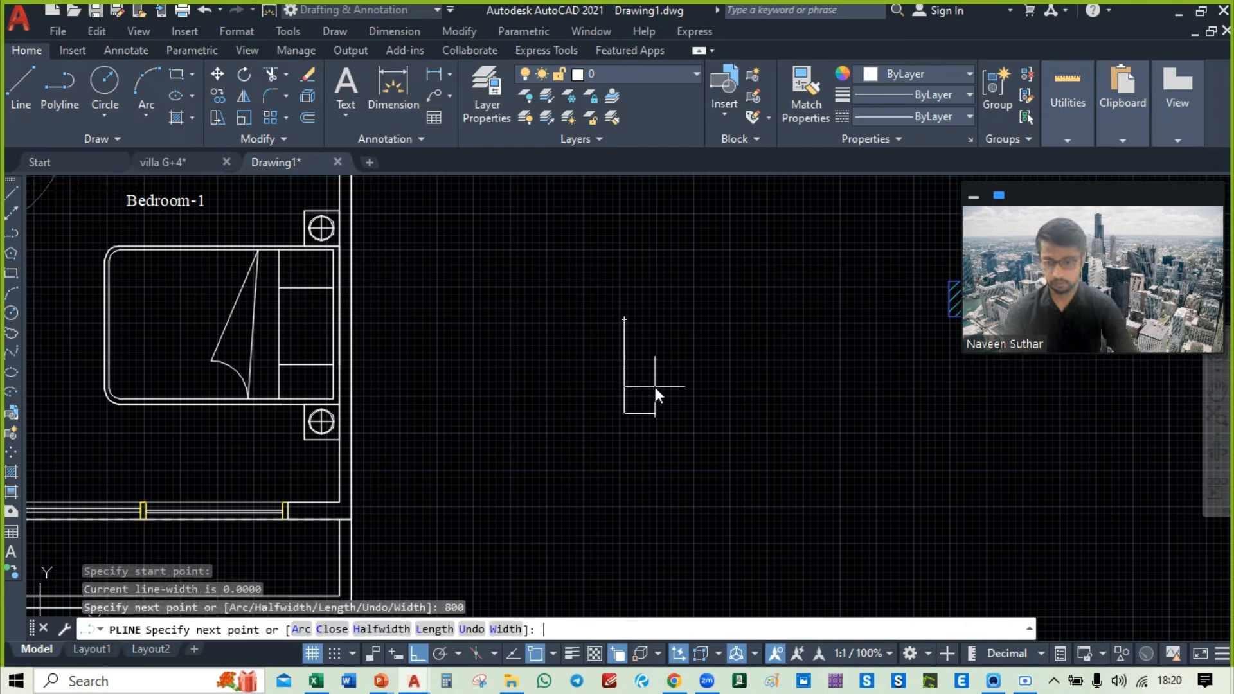
type("200")
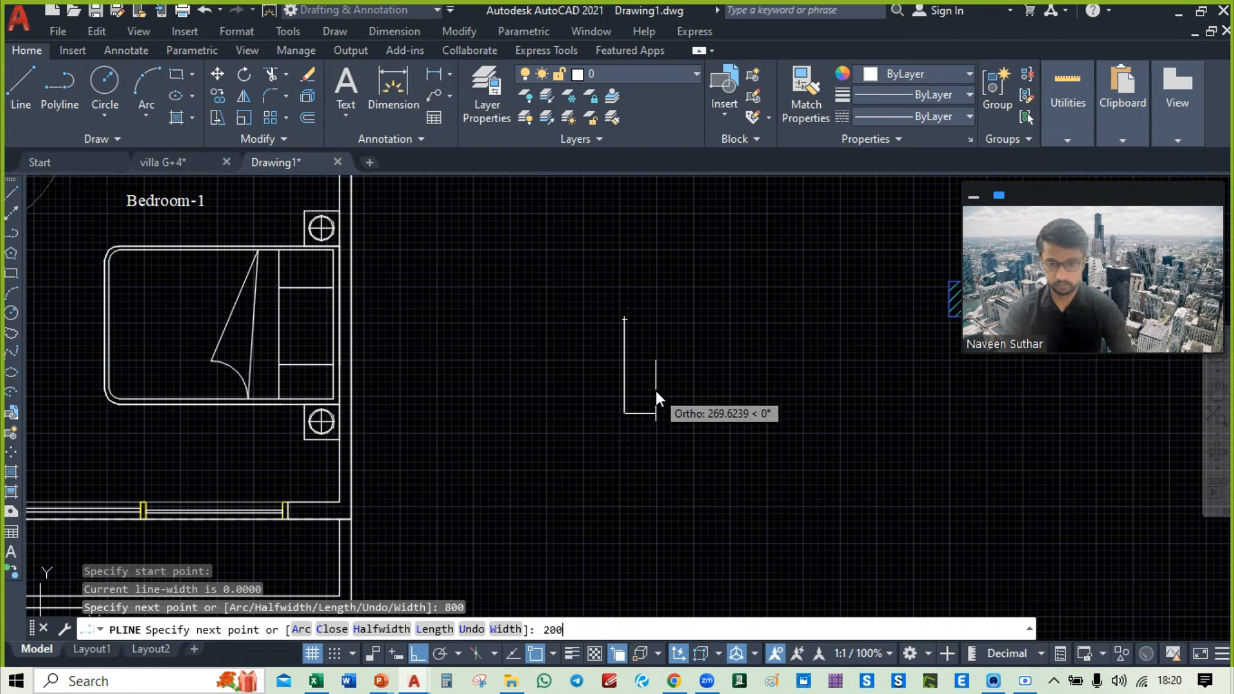
key("Return")
type("8")
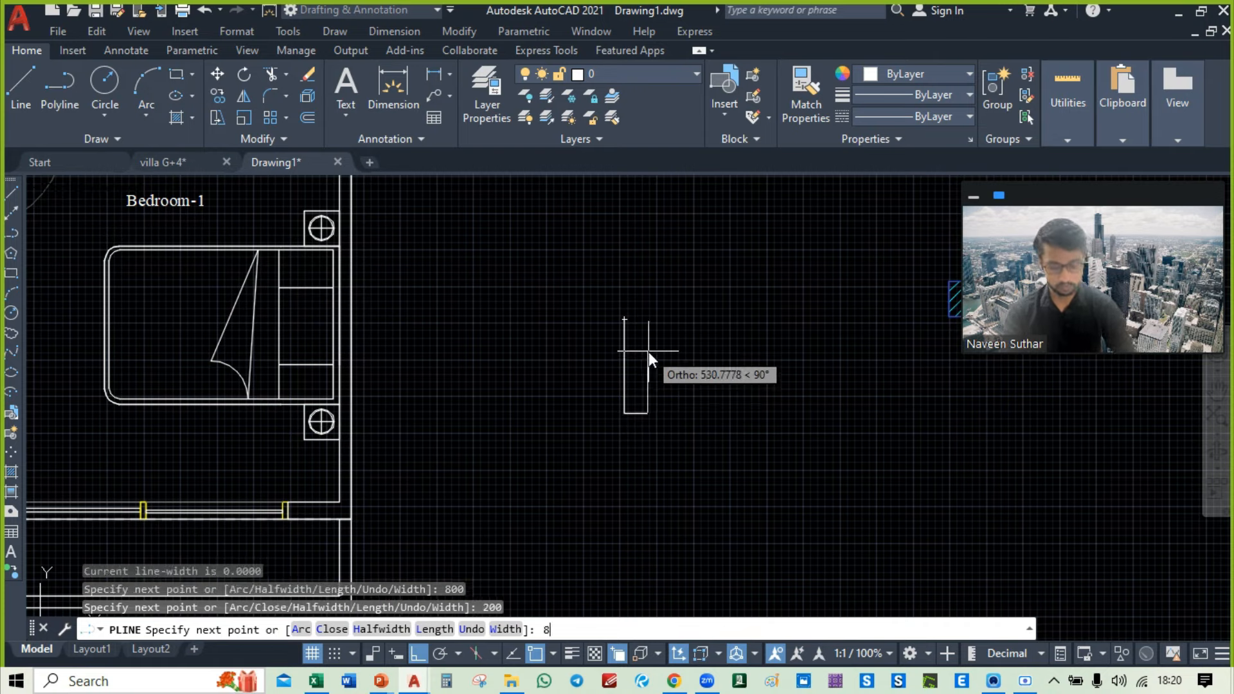
type("00")
key("Return")
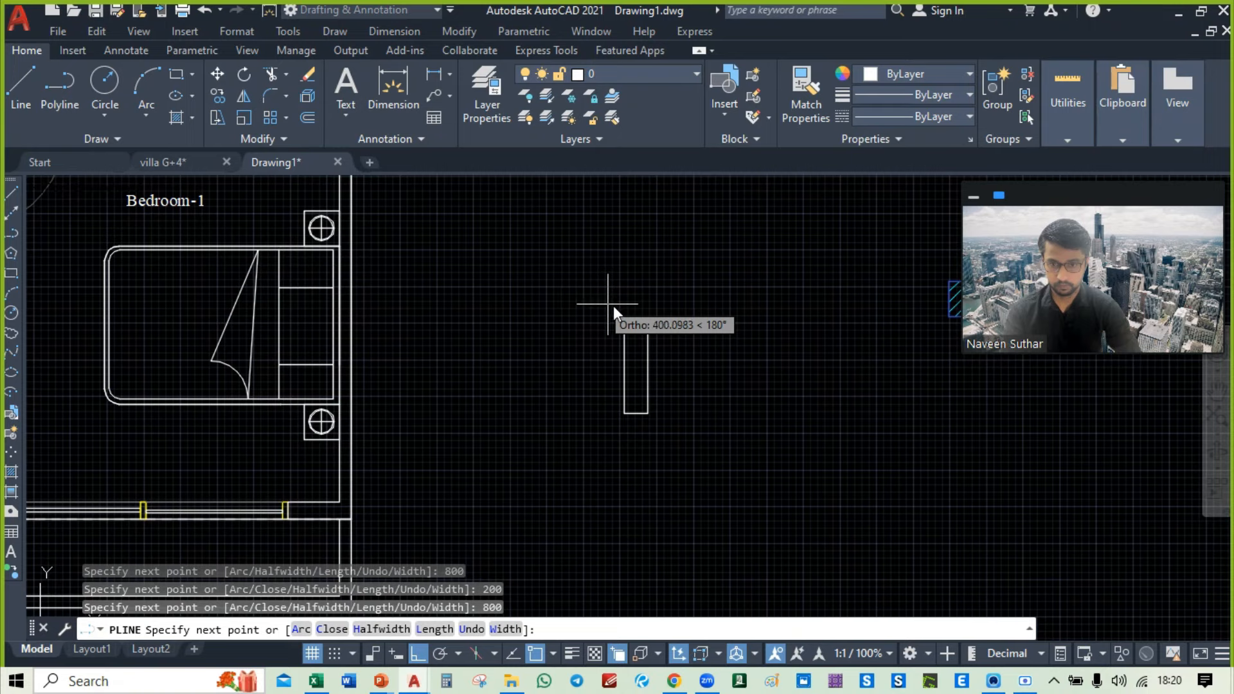
scroll(613, 306, "up", 5)
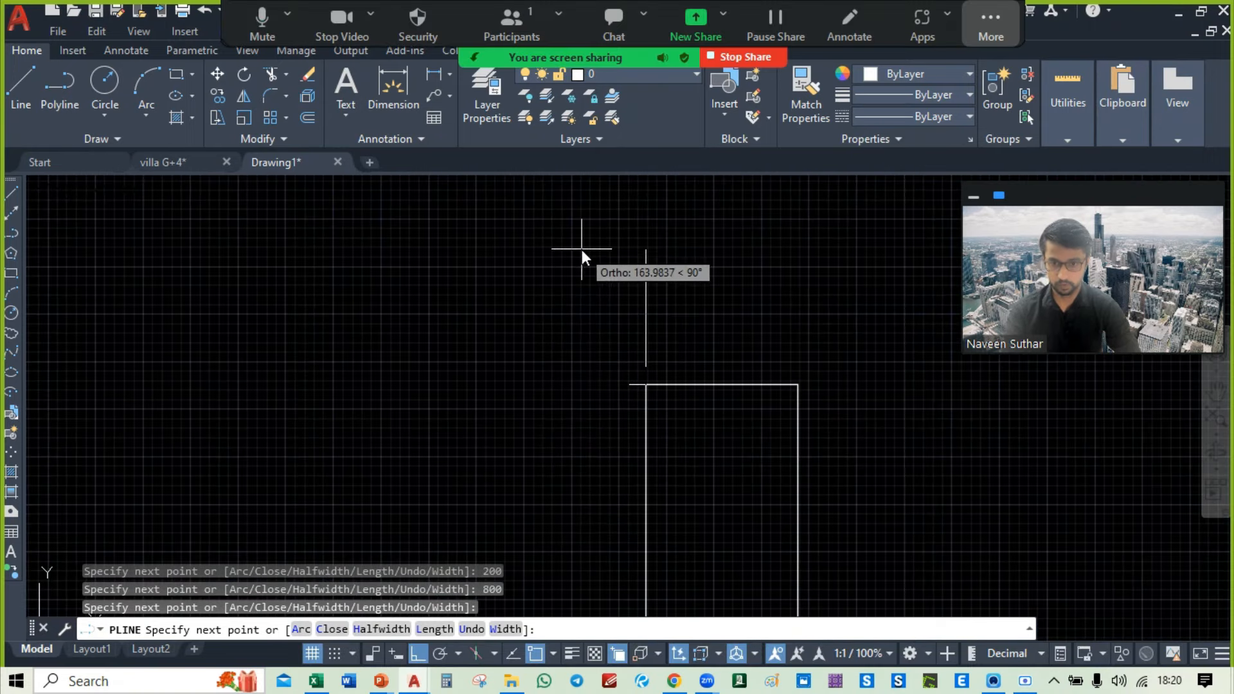
scroll(581, 250, "down", 5)
key("Escape")
middle_click_drag(685, 283, 739, 315)
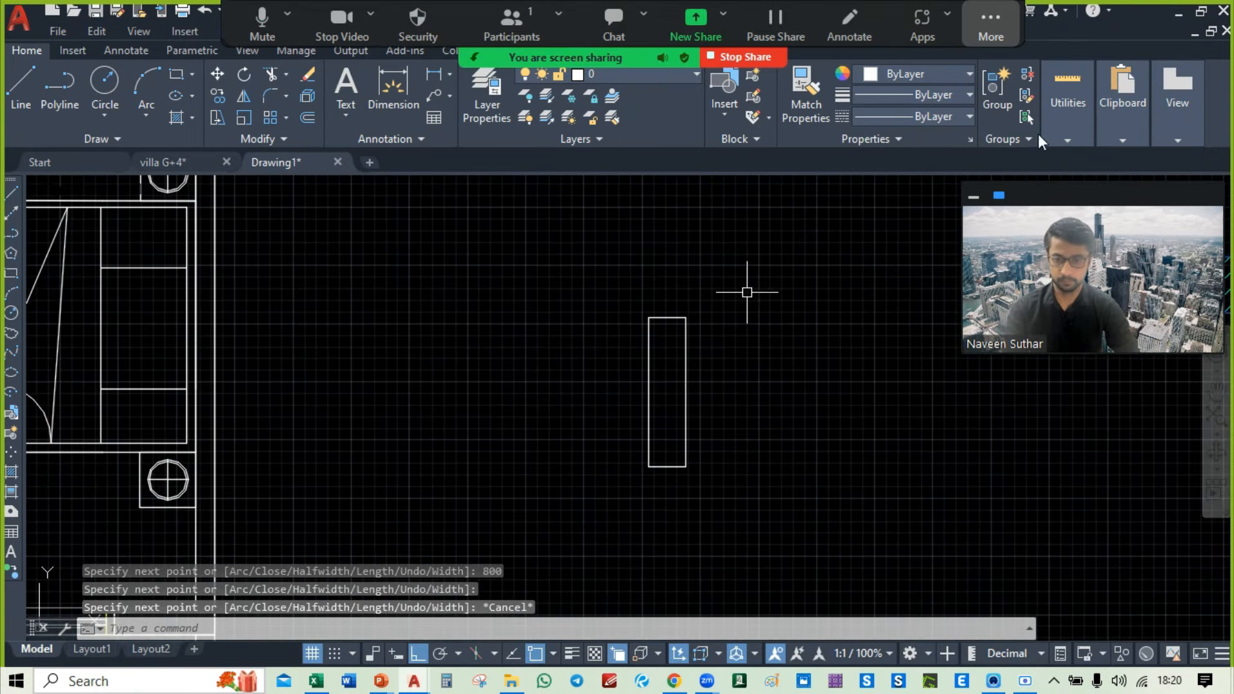
mouse_move(823, 295)
middle_mouse_down()
mouse_move(758, 356)
mouse_move(784, 372)
middle_mouse_up()
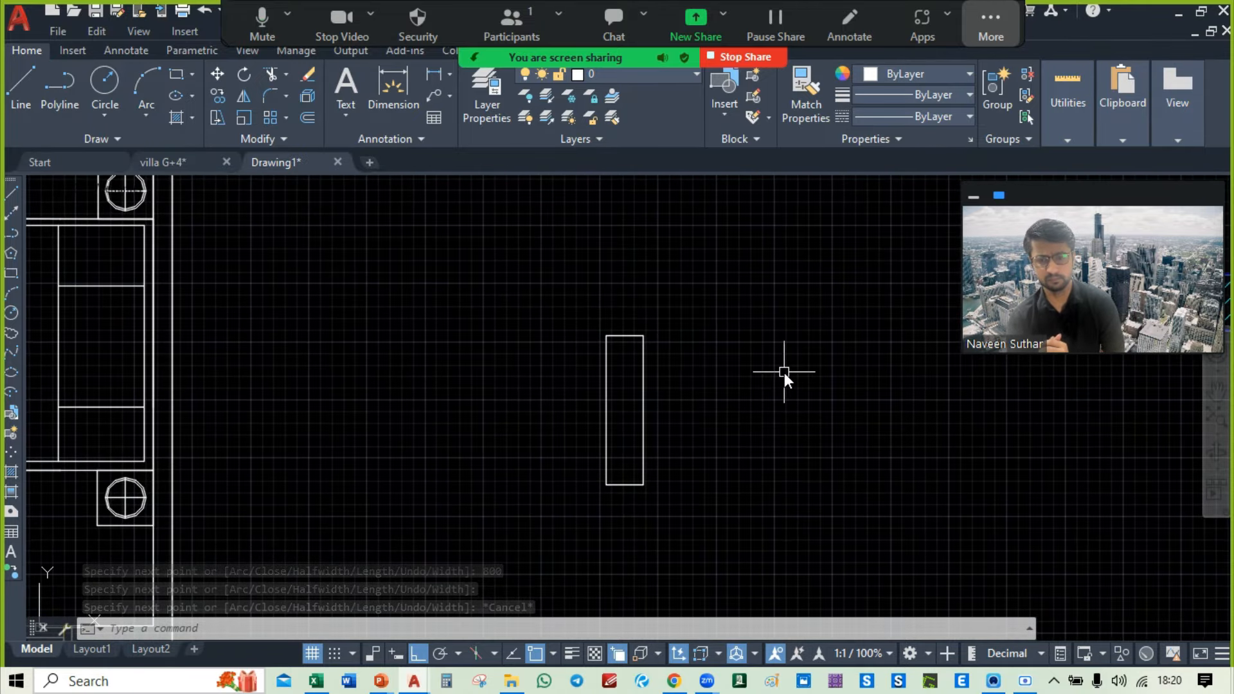
Step: Fill the rectangular column outline with a SOLID hatch
mouse_move(786, 438)
middle_mouse_down()
mouse_move(826, 447)
mouse_move(765, 408)
mouse_move(772, 388)
mouse_move(630, 347)
mouse_move(688, 367)
mouse_move(551, 405)
mouse_move(672, 383)
middle_mouse_up()
left_click(172, 116)
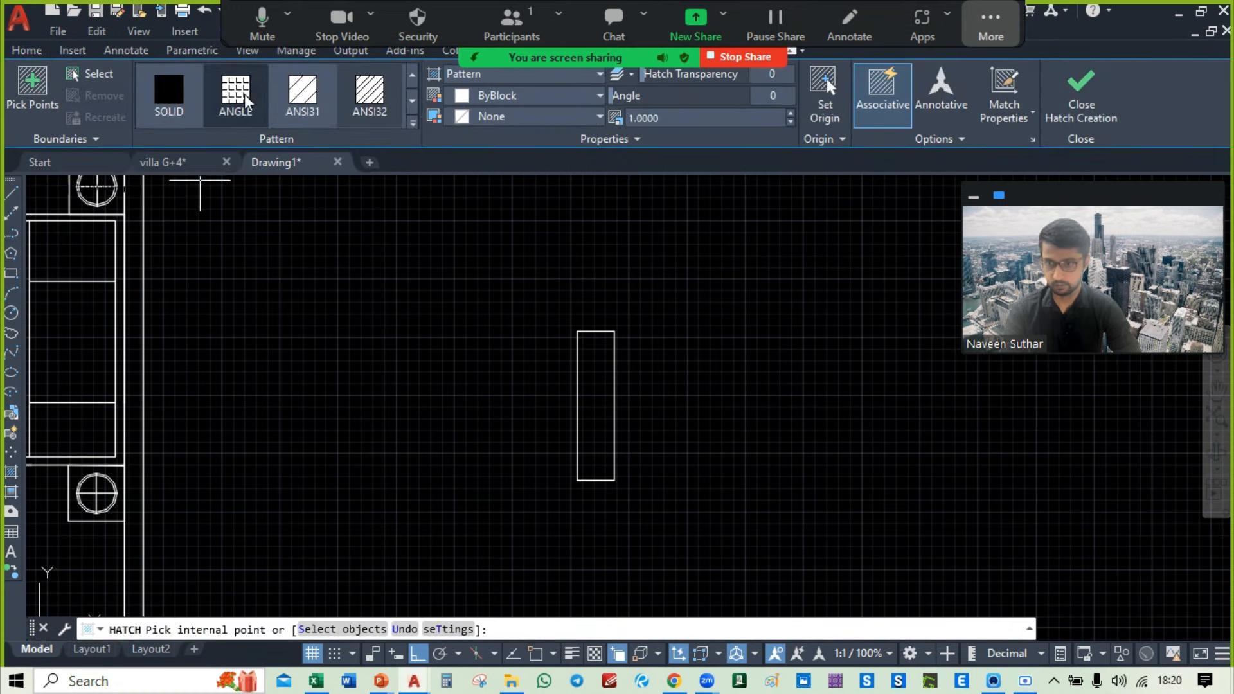
left_click(177, 93)
left_click(594, 385)
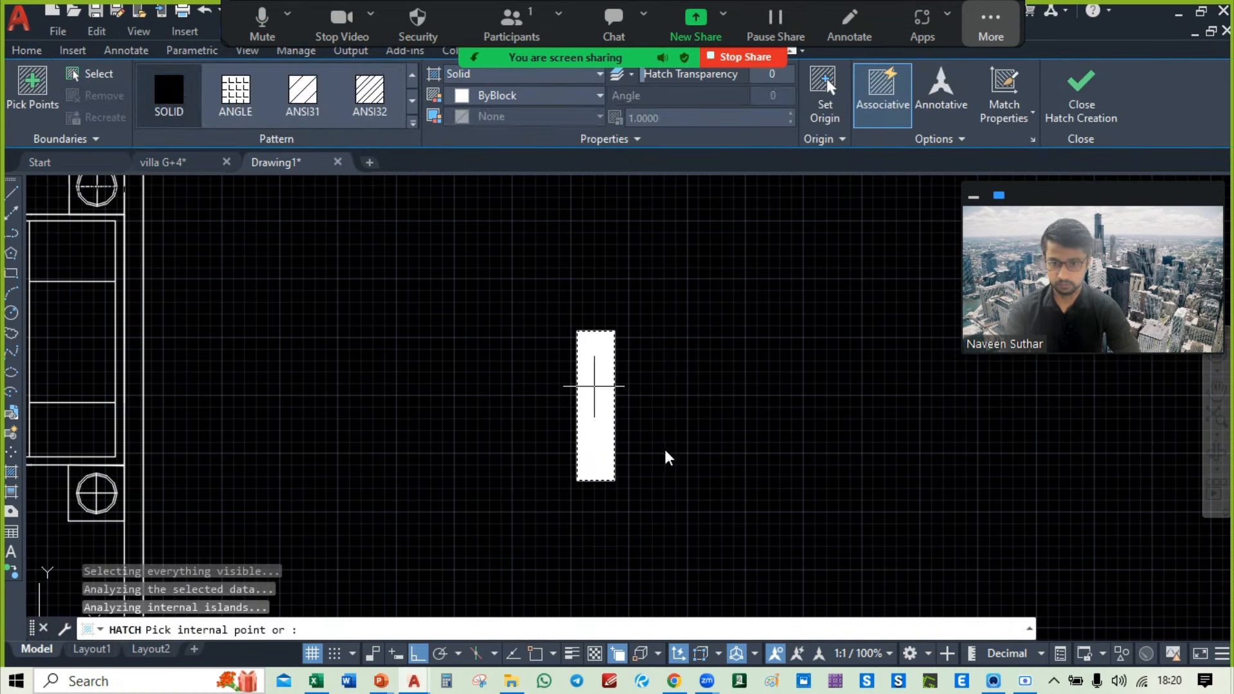
key("Escape")
mouse_move(681, 447)
middle_mouse_down()
mouse_move(611, 400)
mouse_move(531, 369)
middle_mouse_up()
scroll(617, 400, "down", 2)
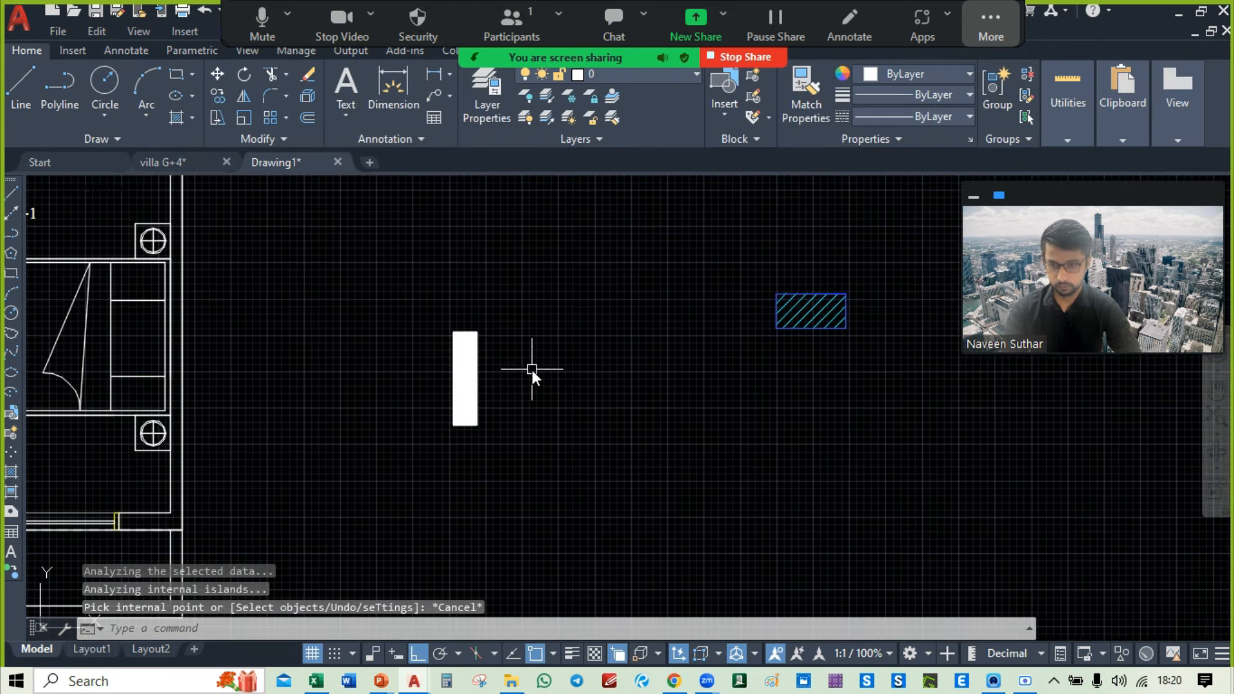
Step: Match the column's solid fill to the diagonal line hatch of the existing sample block
scroll(531, 369, "up", 2)
type("ma")
key("Return")
middle_click_drag(622, 372, 509, 378)
left_click(866, 307)
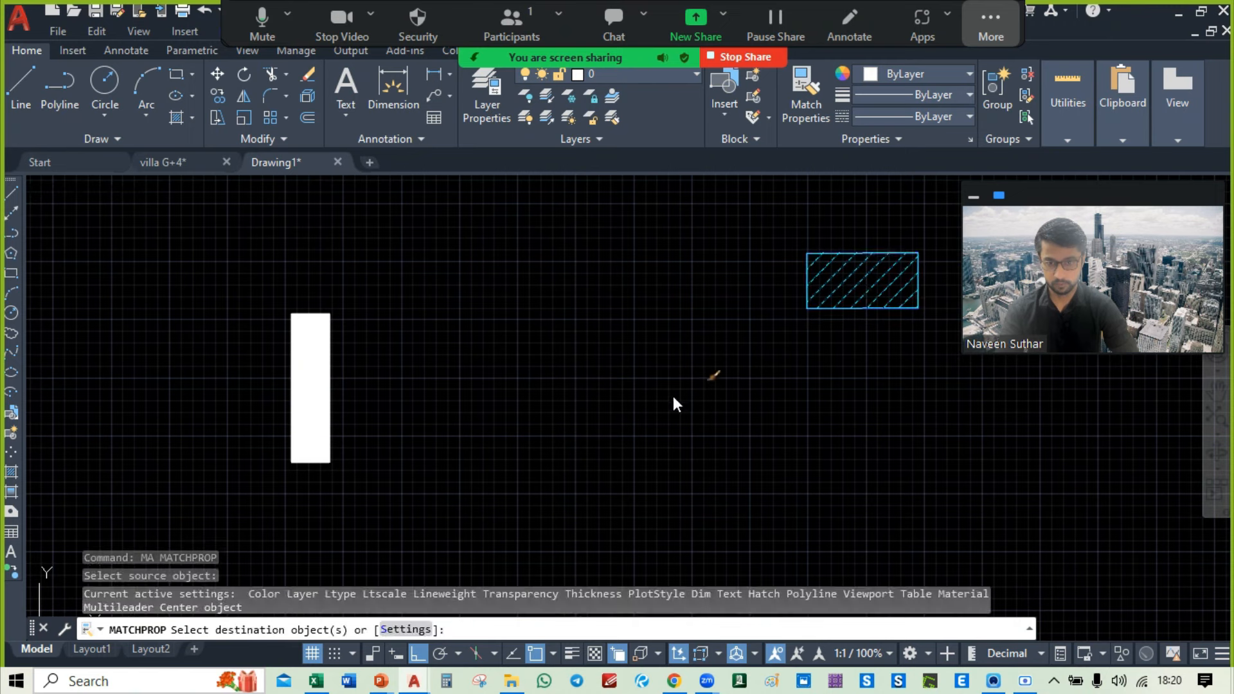
left_click(323, 392)
middle_click_drag(417, 421, 603, 411)
key("Escape")
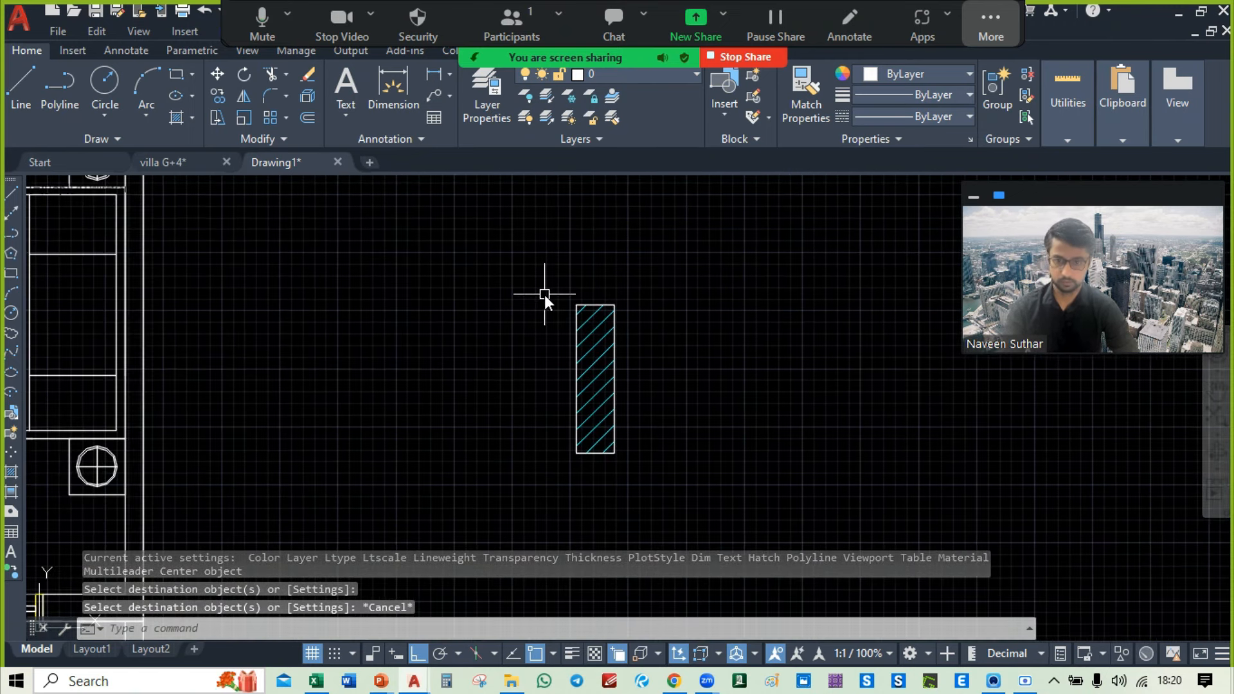
middle_click_drag(521, 267, 521, 282)
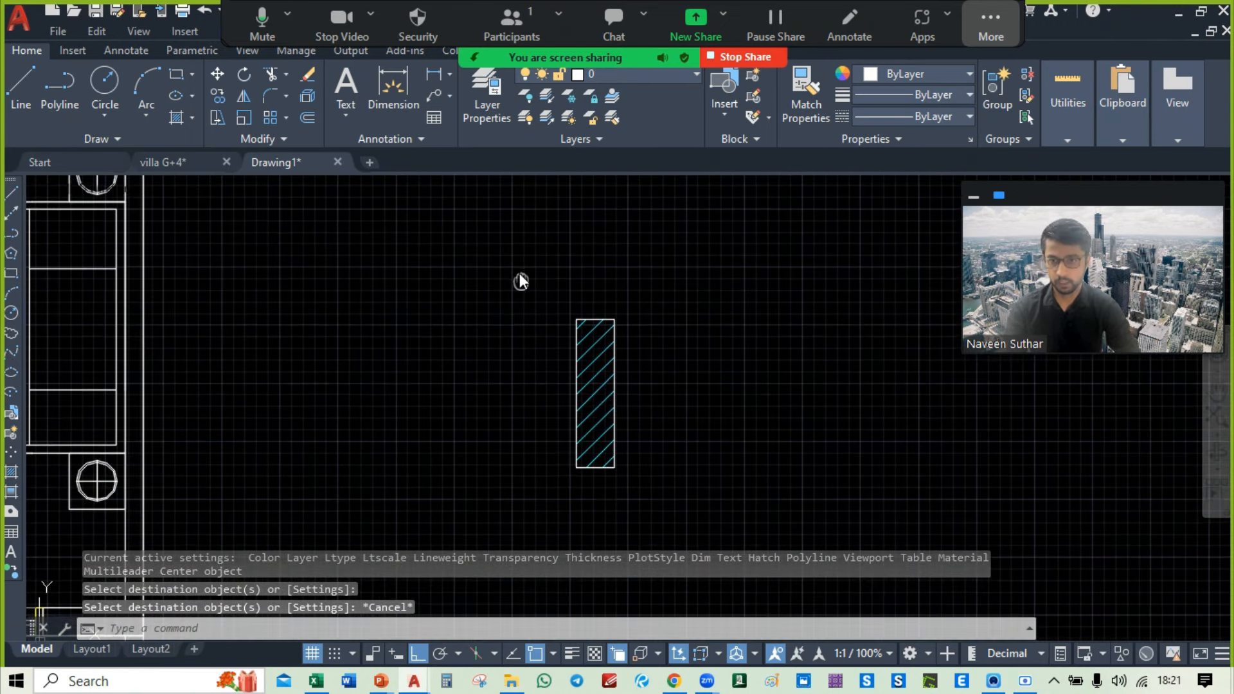
Step: Create a new layer named Column
left_click(498, 119)
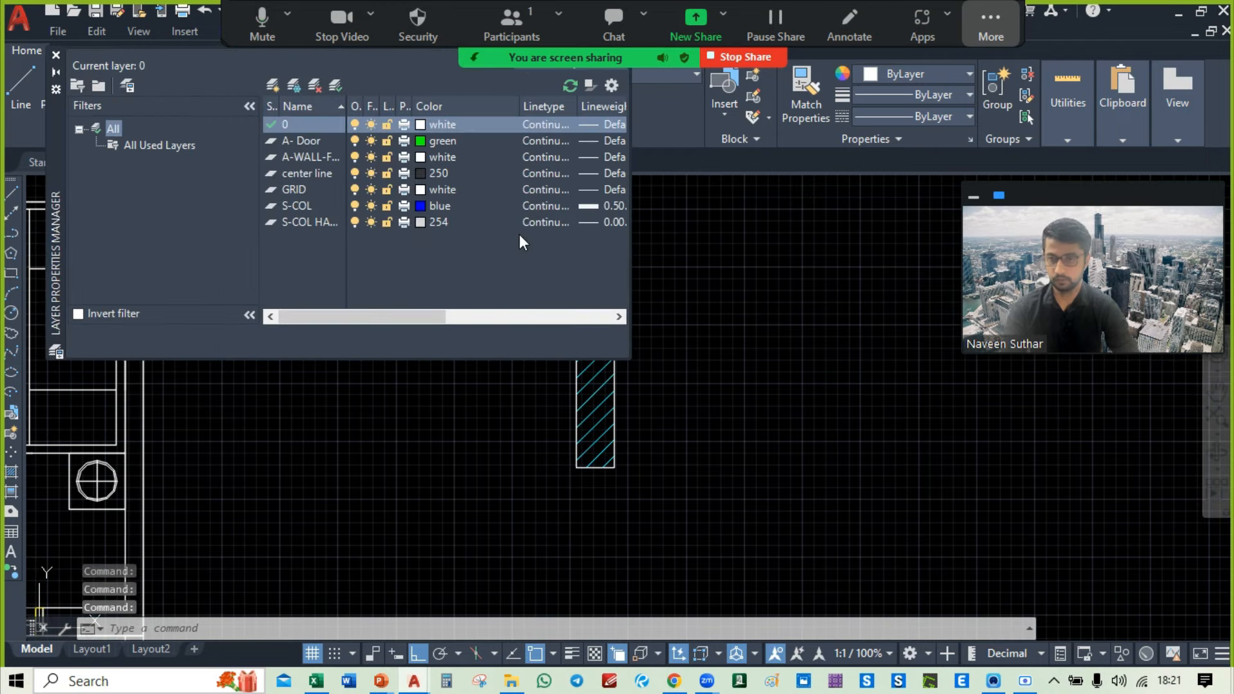
left_click(276, 86)
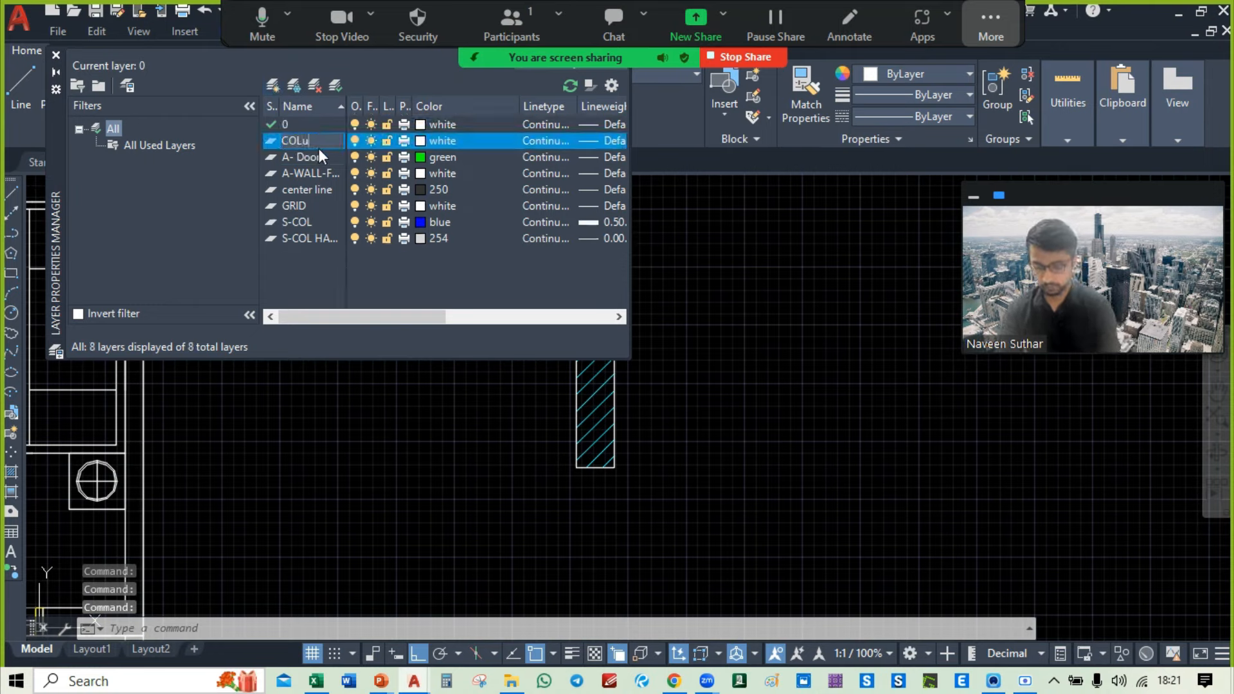
type("COLumn")
key("BackSpace")
key("BackSpace")
key("BackSpace")
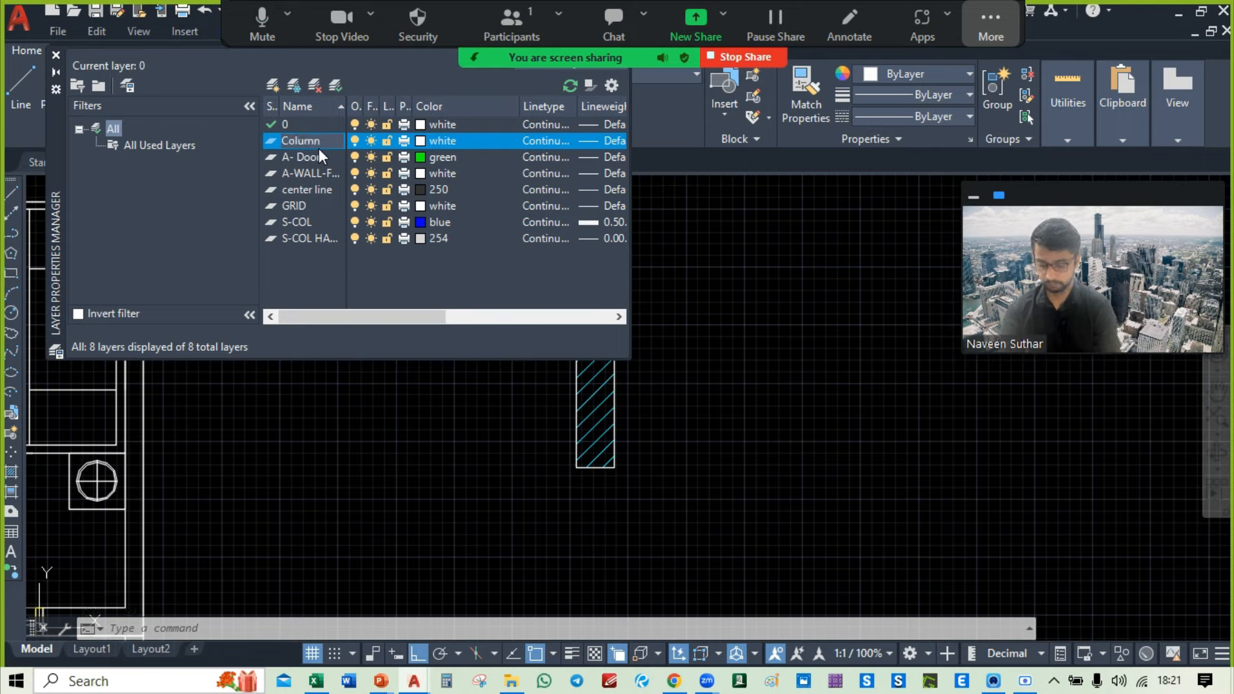
Step: Set the Column layer's colour to blue and close the layer manager
left_click(422, 139)
left_click(534, 384)
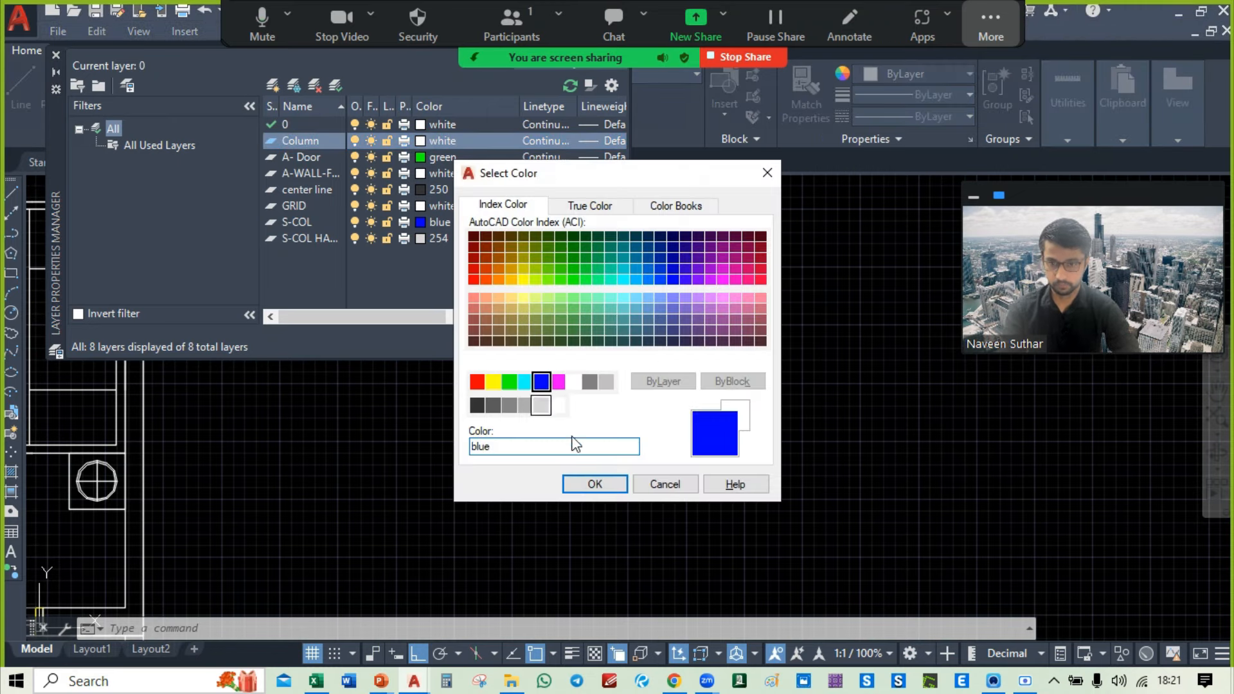
left_click(588, 482)
left_click(56, 55)
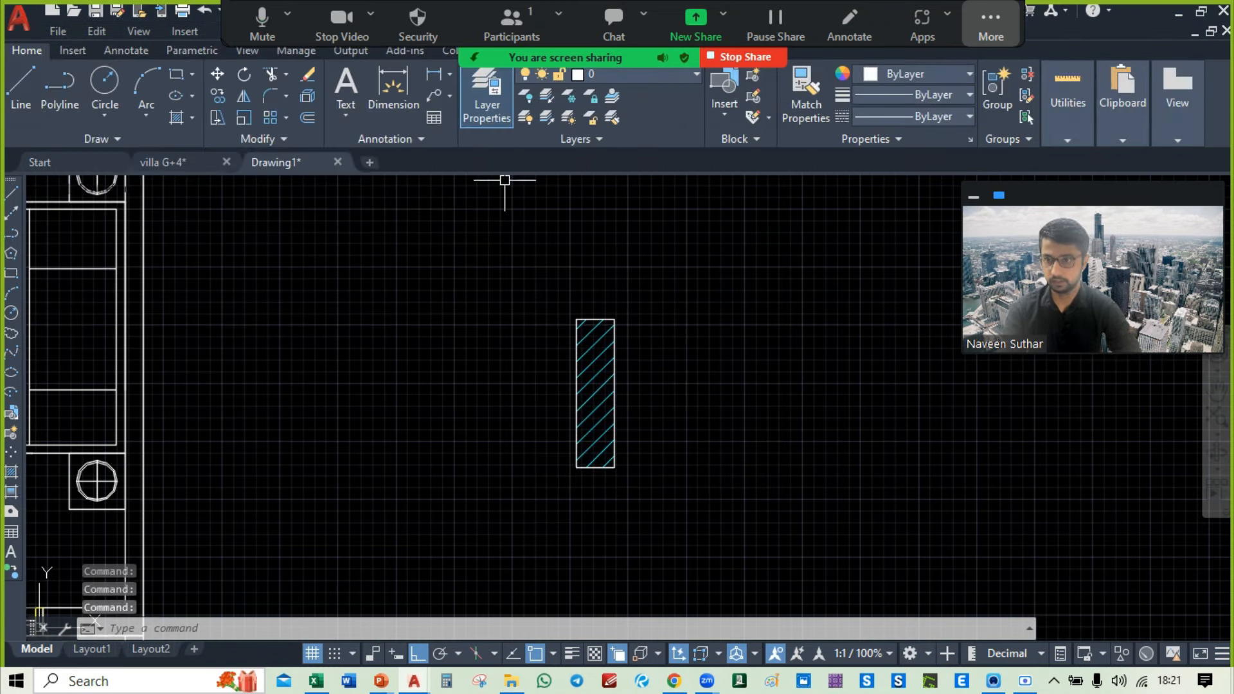
Step: Assign the column's polyline outline to the Column layer
key("Escape")
left_click(576, 354)
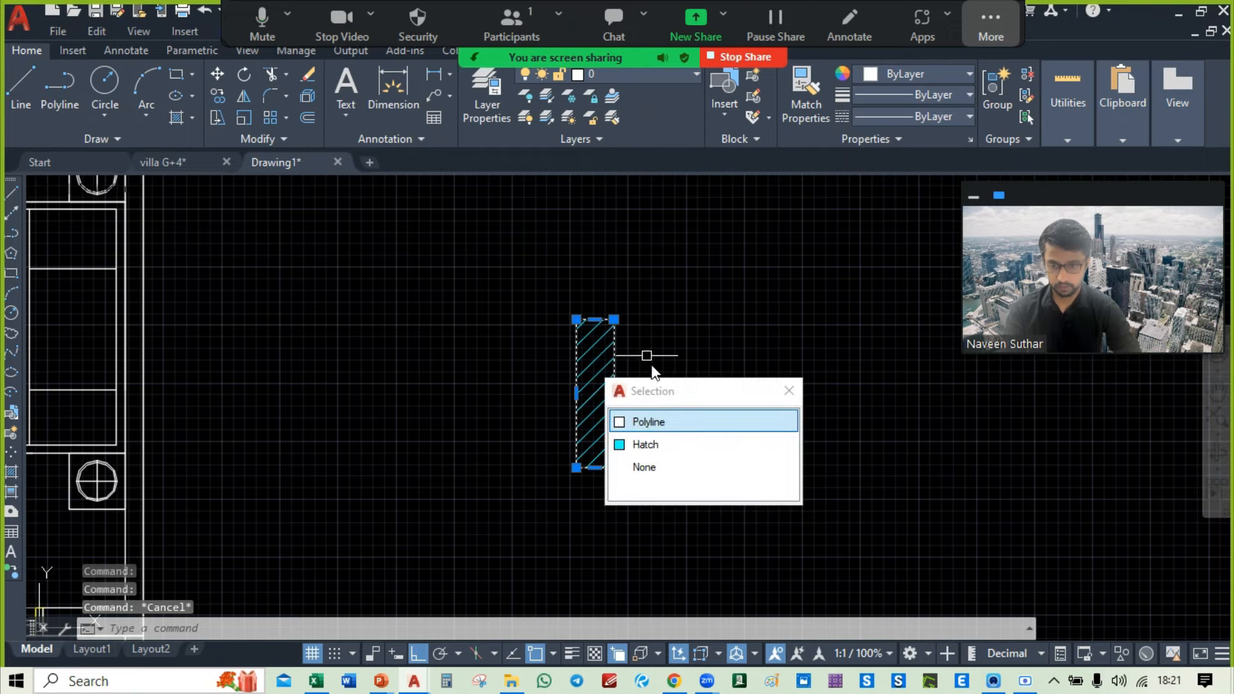
left_click(669, 422)
left_click(629, 78)
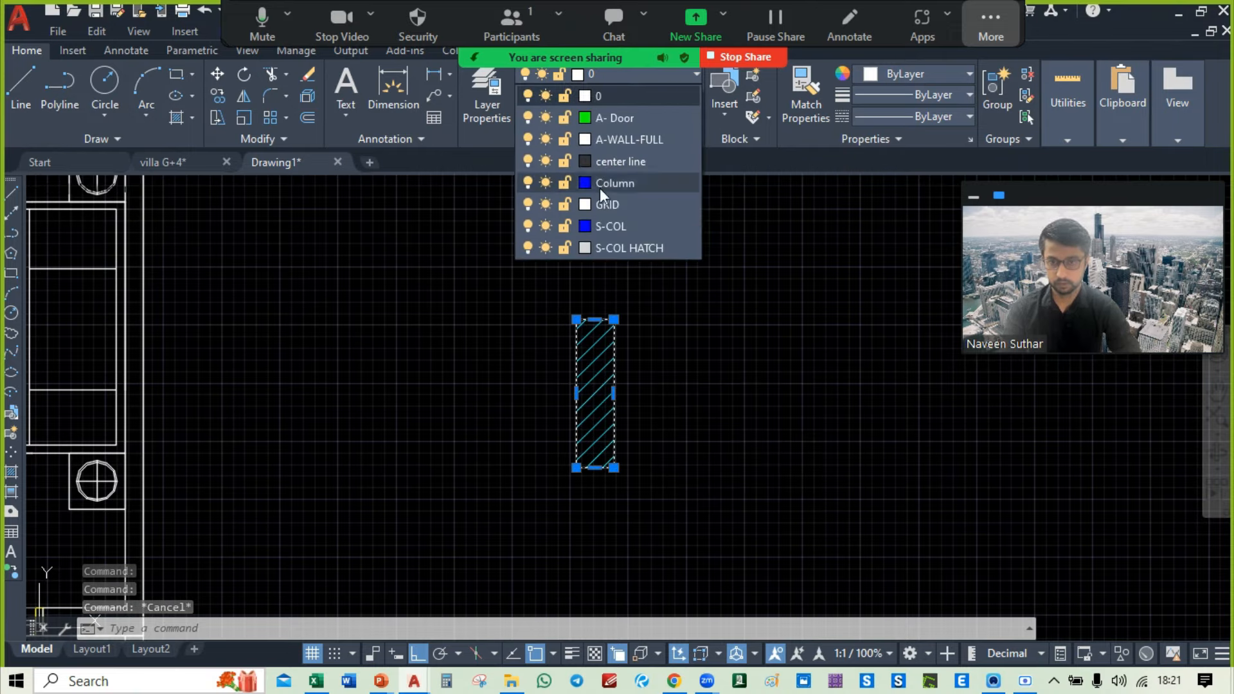
left_click(607, 186)
key("Escape")
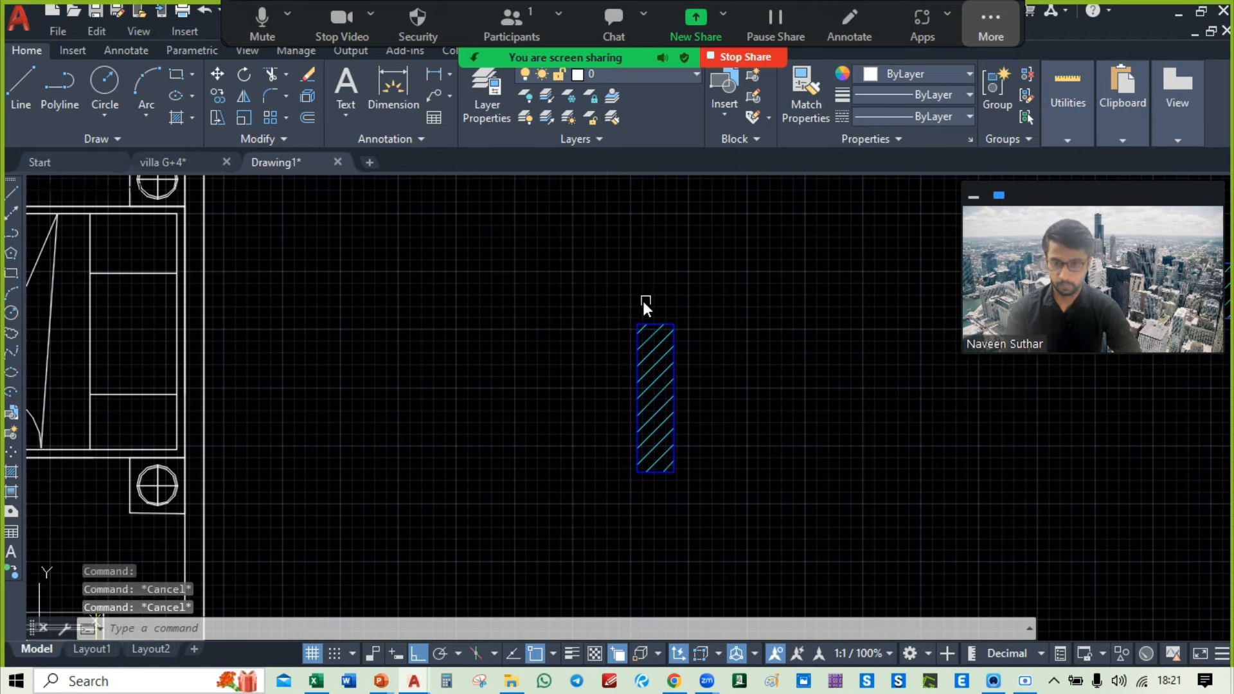
Step: Copy the hatched column by its lower right corner onto the outer wall beside Bedroom-1's window in the left-hand apartment
left_click(615, 303)
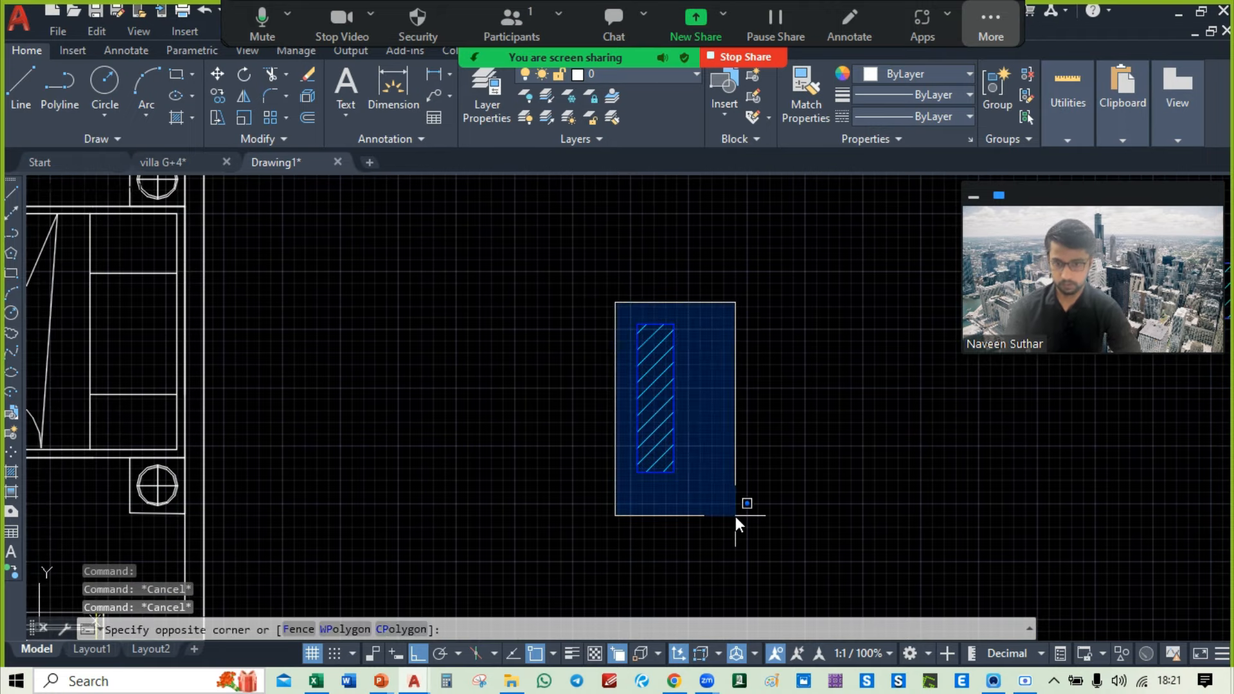
left_click(735, 515)
type("co")
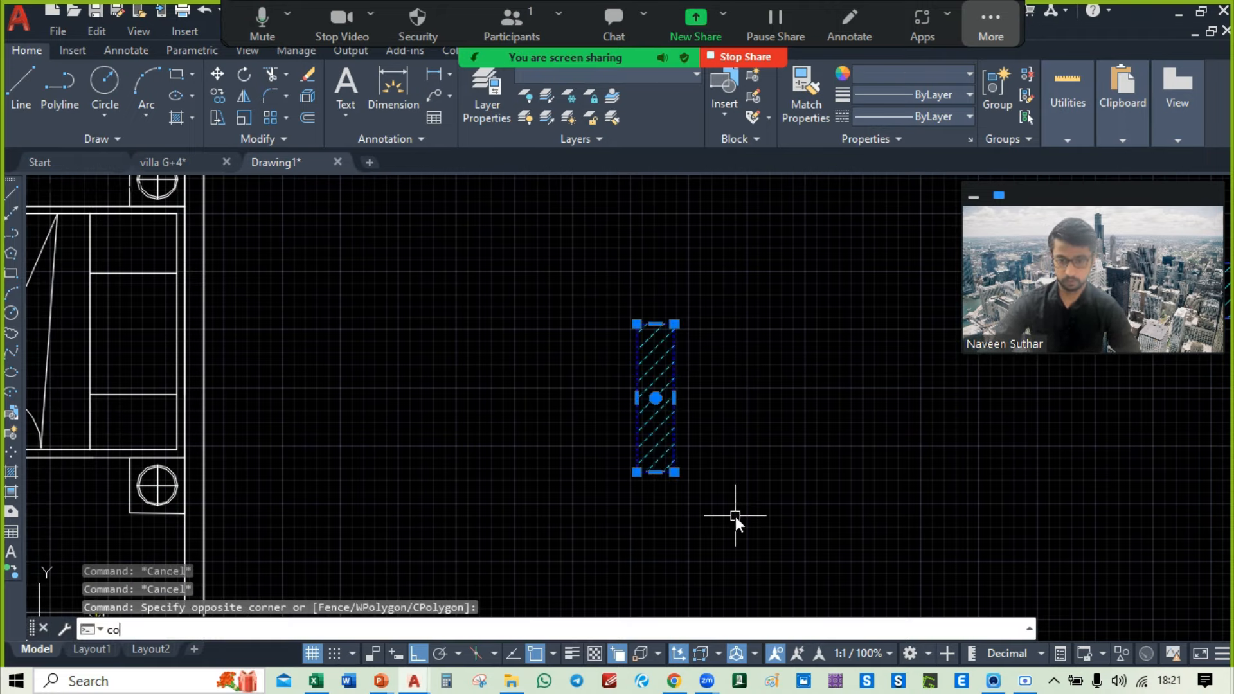
key("Return")
scroll(653, 491, "up", 3)
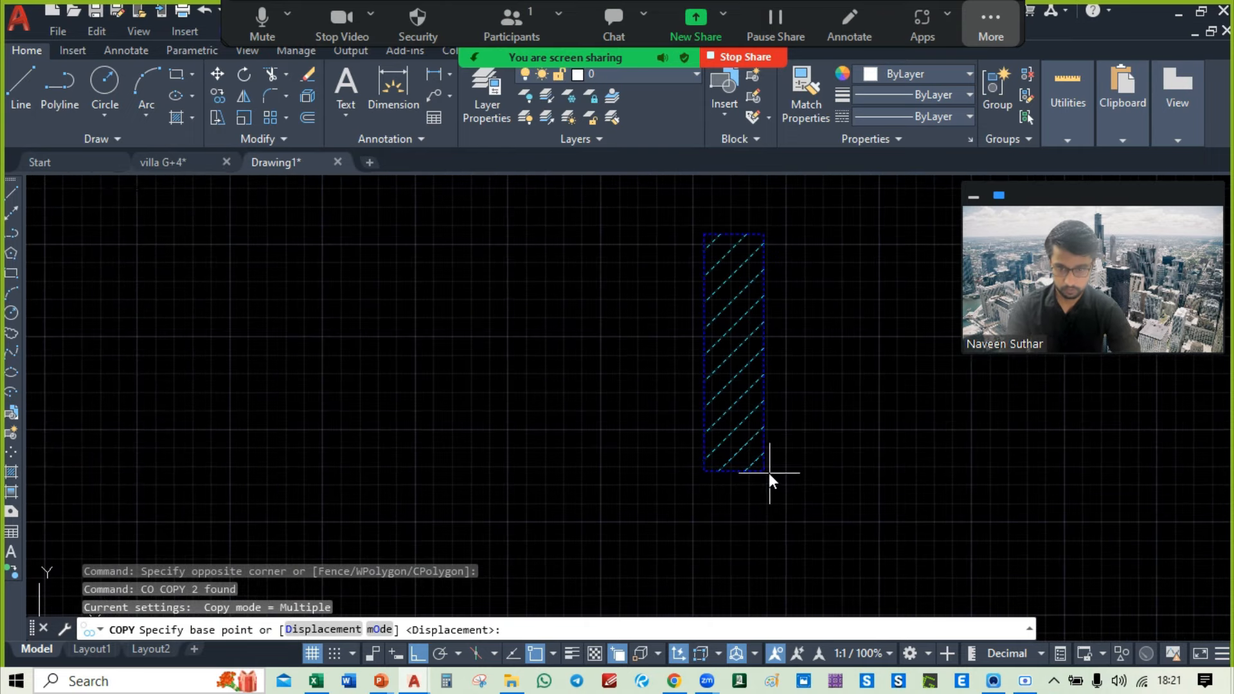
left_click(765, 470)
scroll(765, 469, "down", 6)
scroll(562, 483, "up", 6)
middle_click_drag(407, 450, 584, 392)
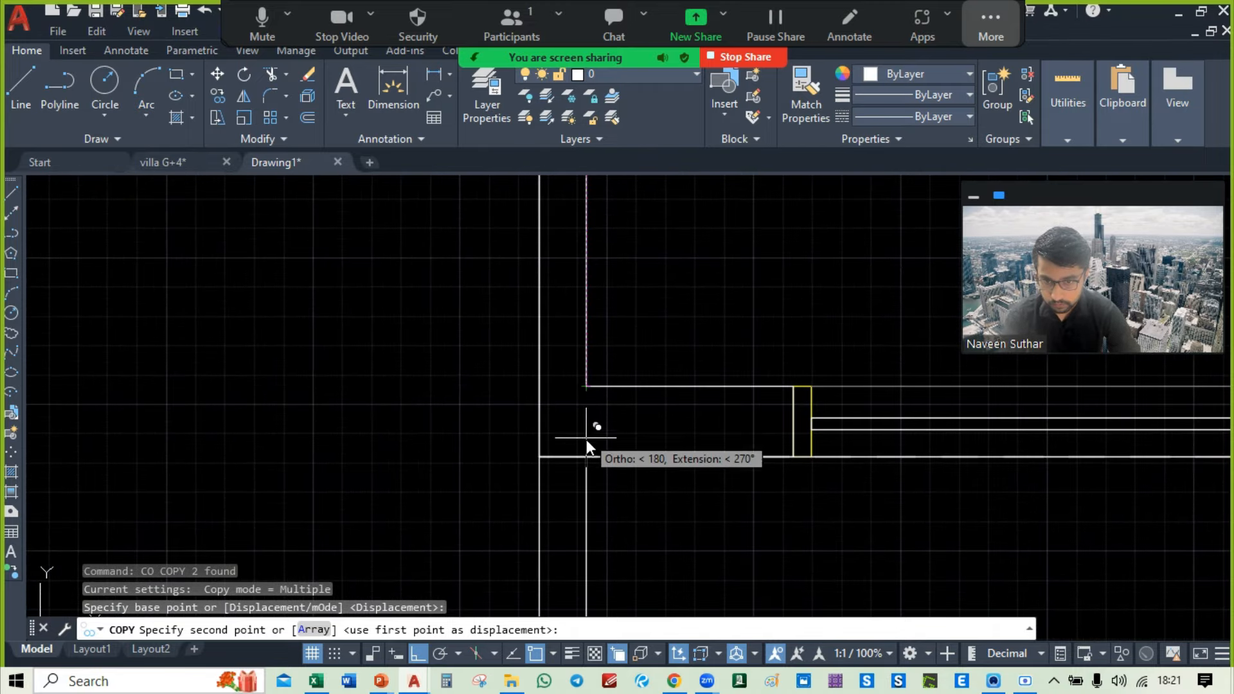
left_click(585, 457)
key("Escape")
scroll(646, 408, "down", 4)
mouse_move(725, 305)
middle_mouse_down()
mouse_move(429, 374)
mouse_move(187, 381)
middle_mouse_up()
mouse_move(297, 406)
middle_mouse_down()
mouse_move(660, 371)
mouse_move(667, 352)
middle_mouse_up()
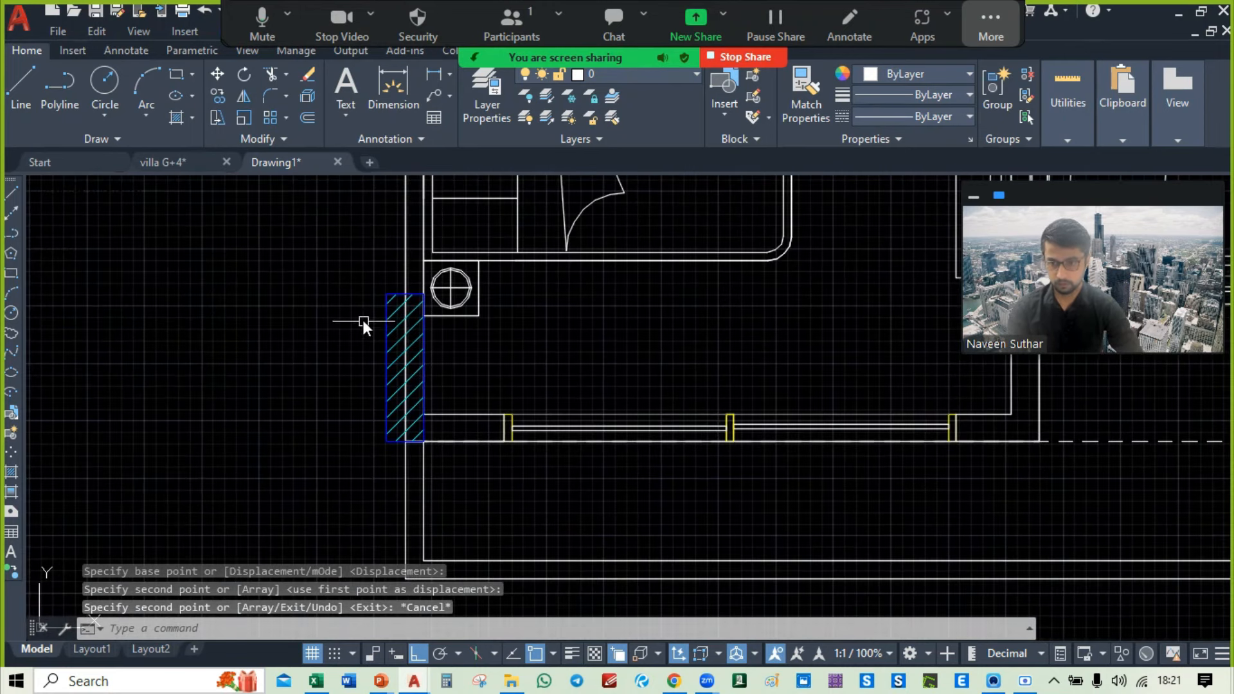
scroll(353, 356, "down", 3)
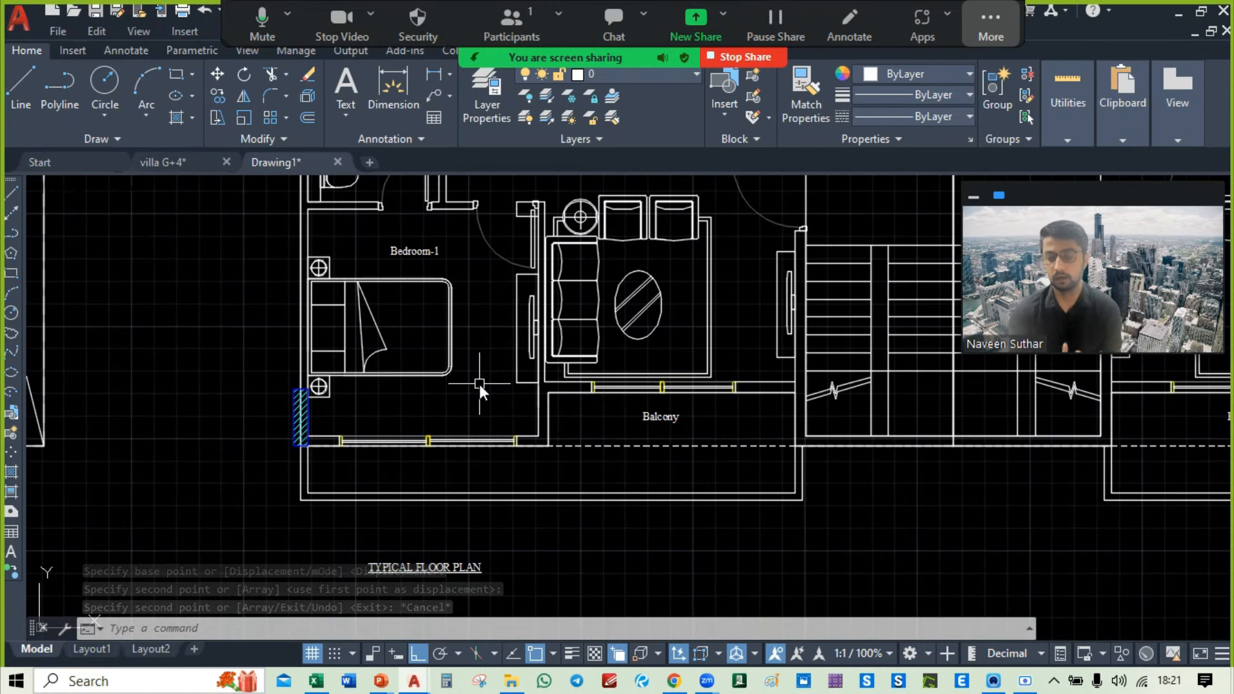
scroll(477, 392, "down", 3)
scroll(591, 385, "up", 6)
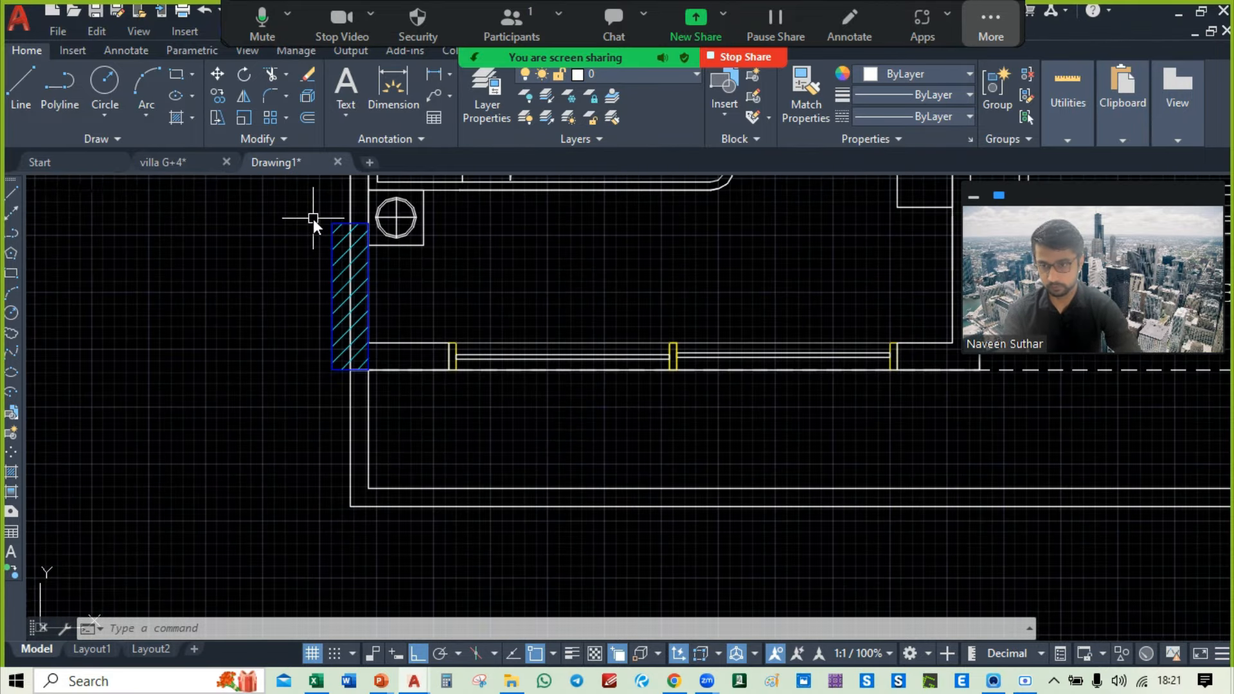
Step: Delete the column copy and its hatch from the outer wall of the left-hand Bedroom-1
left_click(313, 219)
left_click(380, 383)
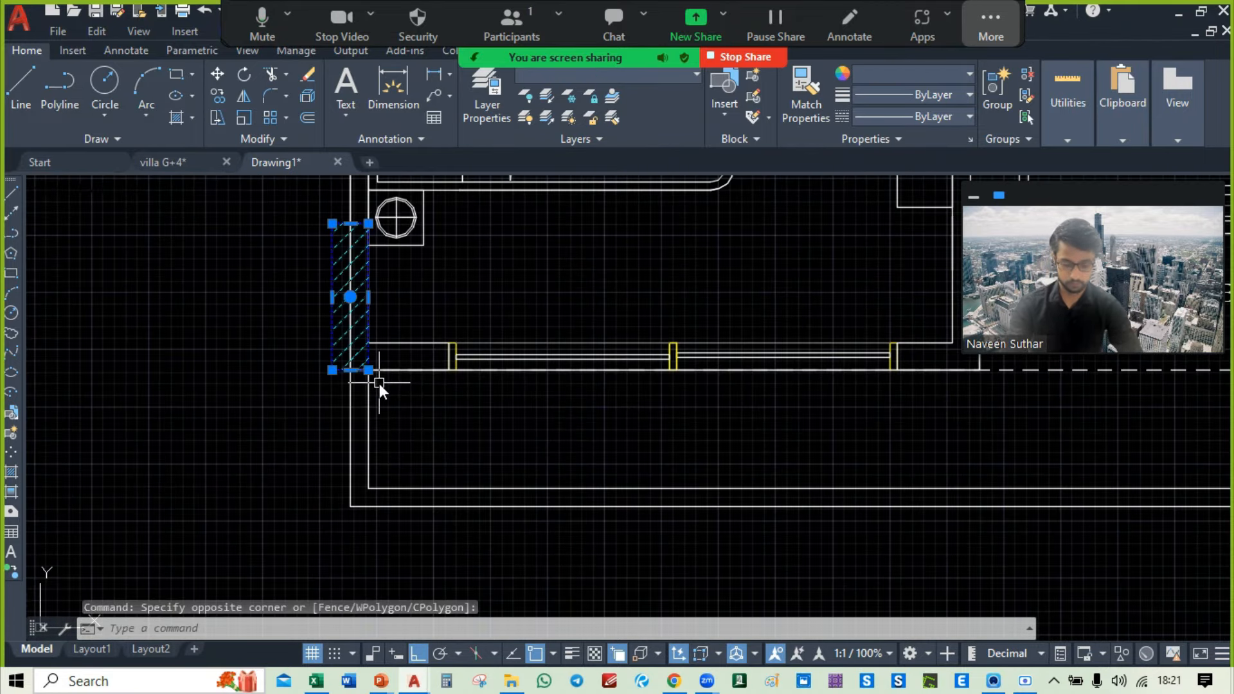
key("Delete")
Step: Convert the entire typical floor plan, including its title, into a block named archi
scroll(381, 392, "down", 5)
left_click(368, 220)
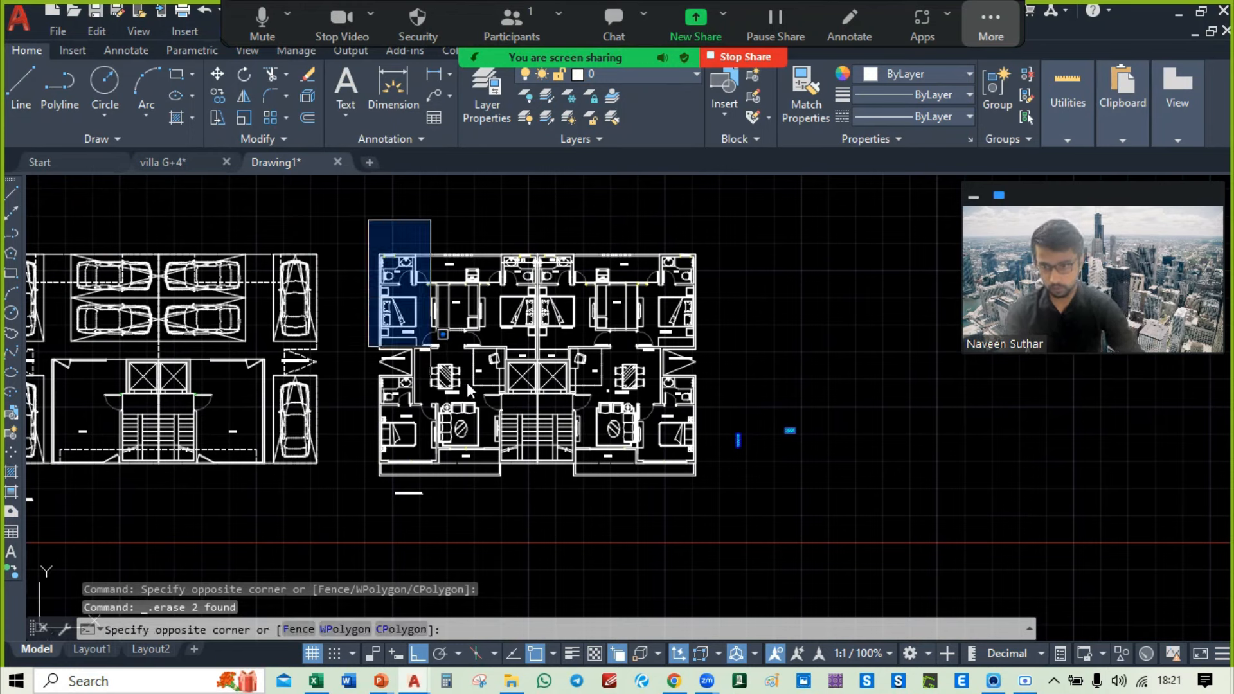
left_click(714, 502)
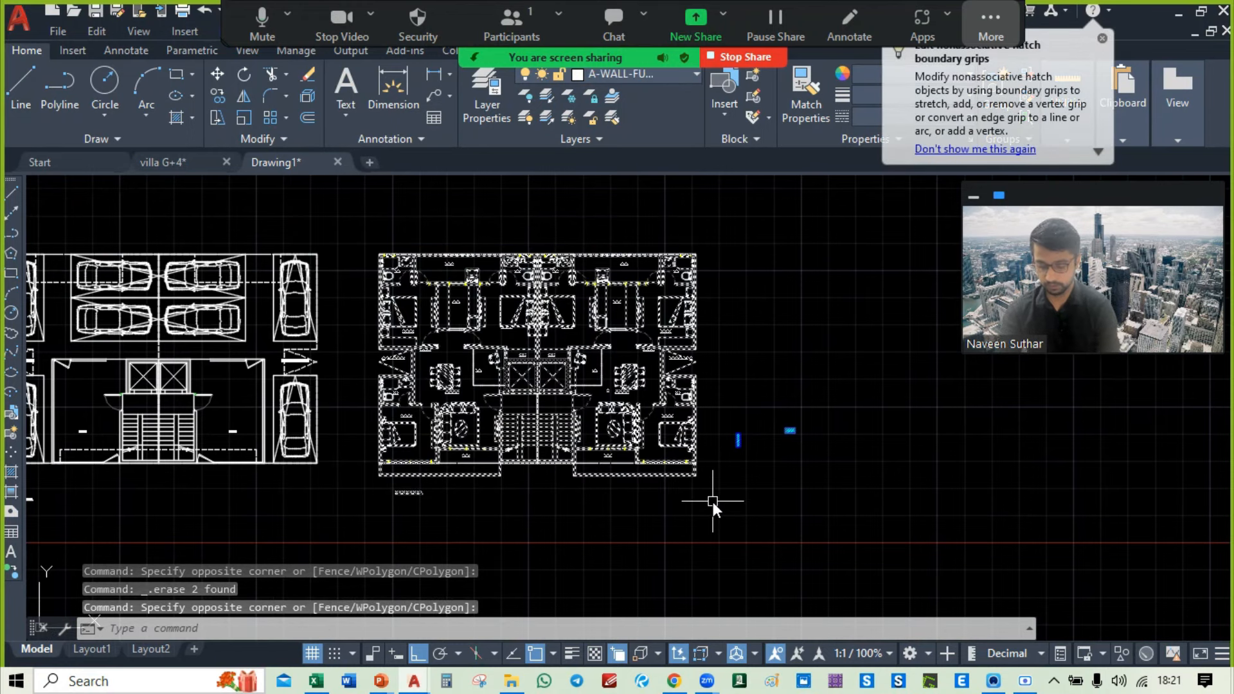
type("b")
key("Return")
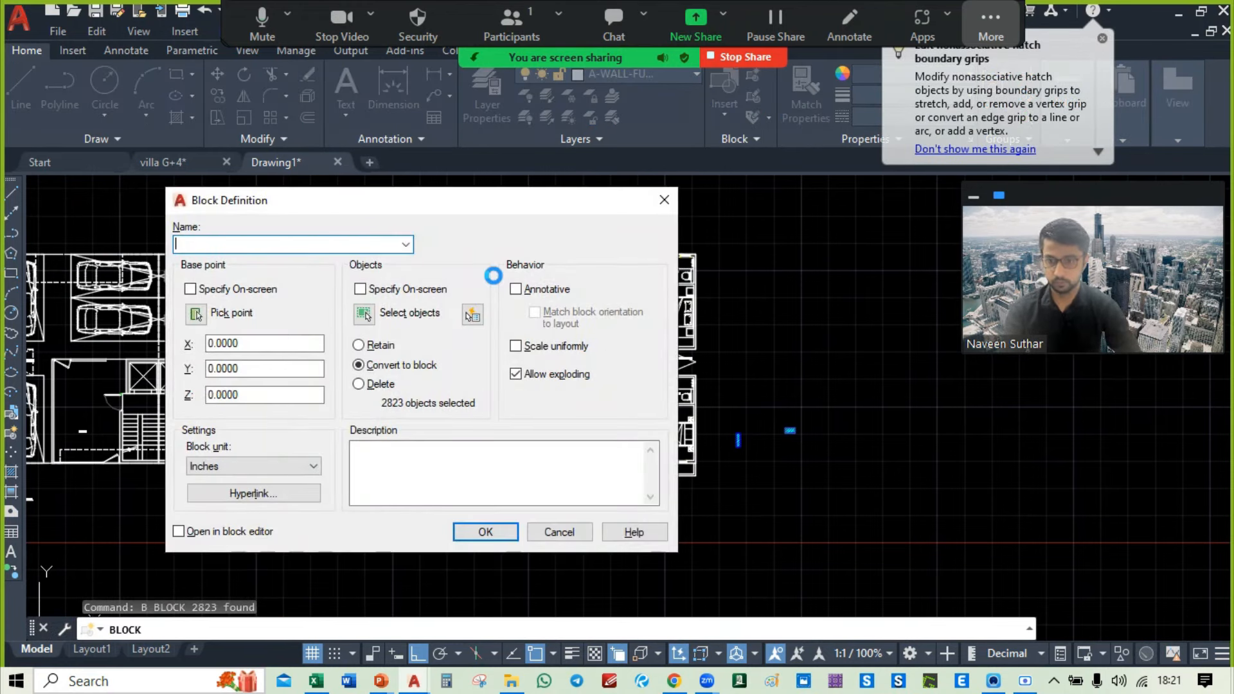
type("archi")
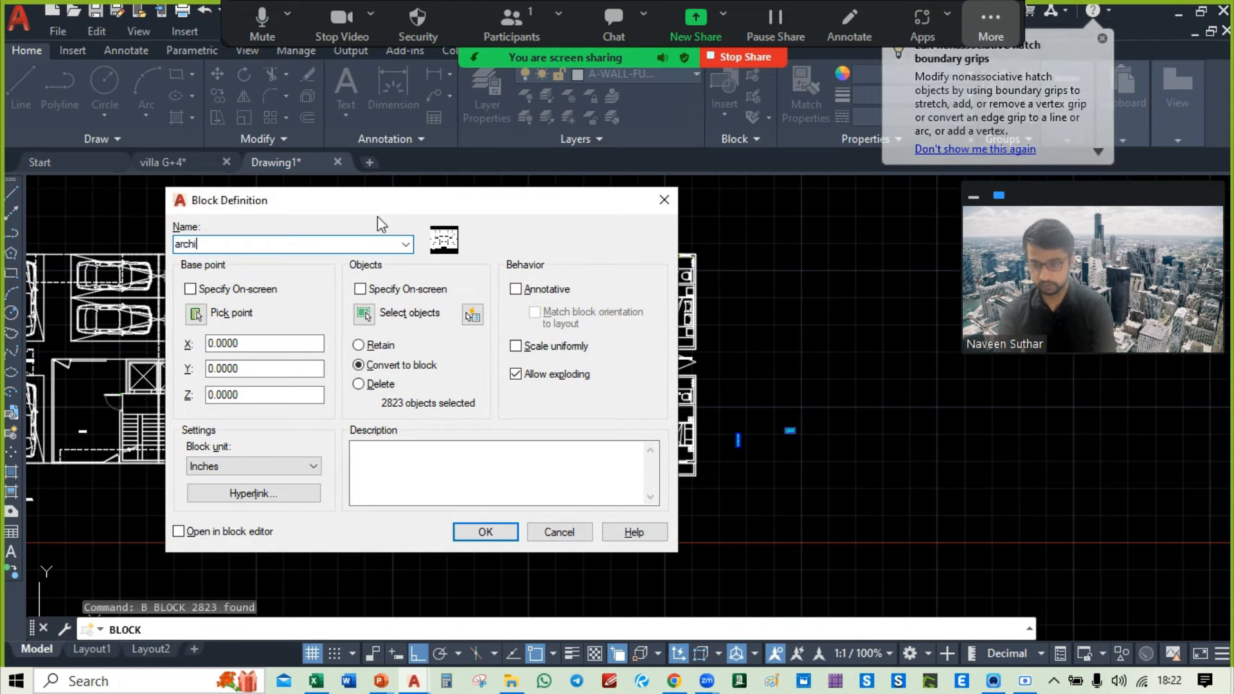
left_click(486, 532)
scroll(545, 403, "up", 4)
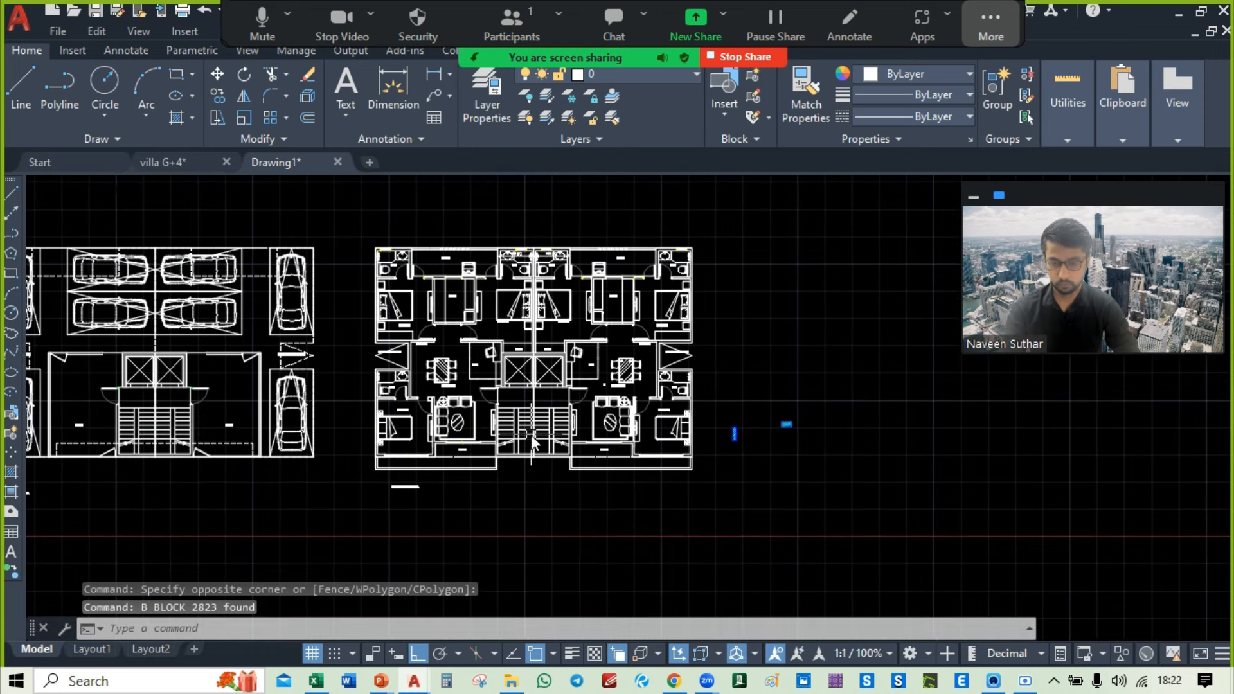
Step: Open the archi block in the Block Editor to check its contents, and close the editor
scroll(545, 403, "down", 3)
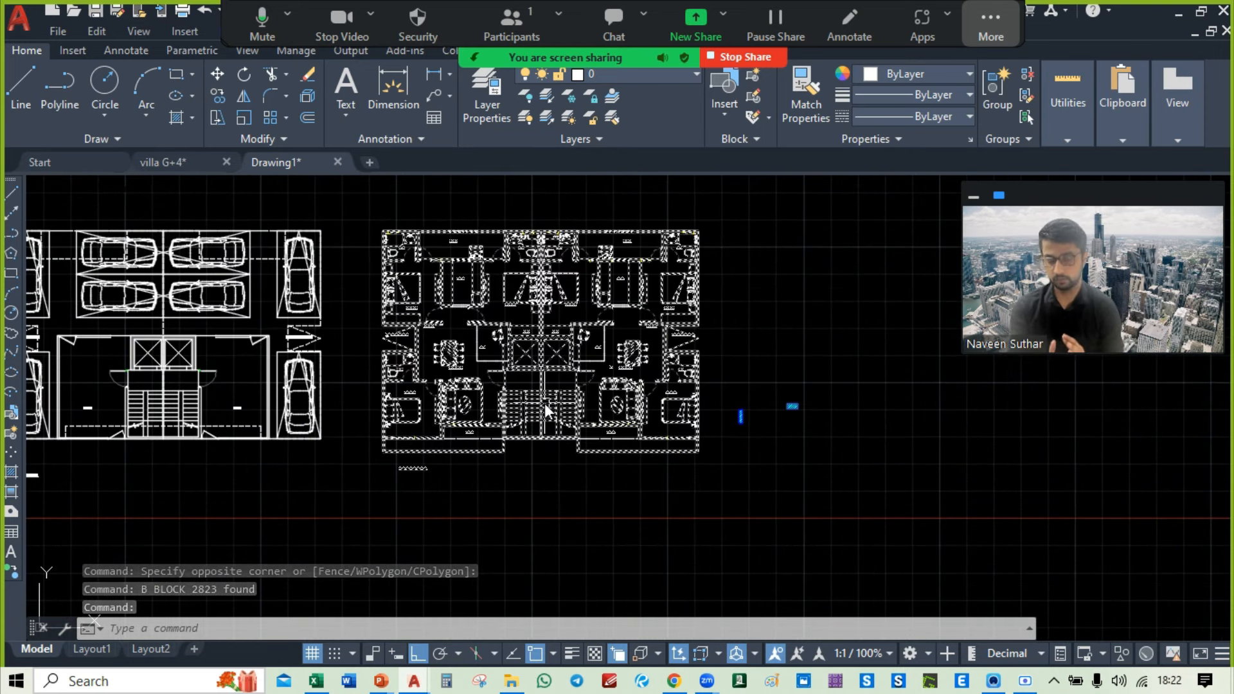
key("Escape")
left_click(546, 377)
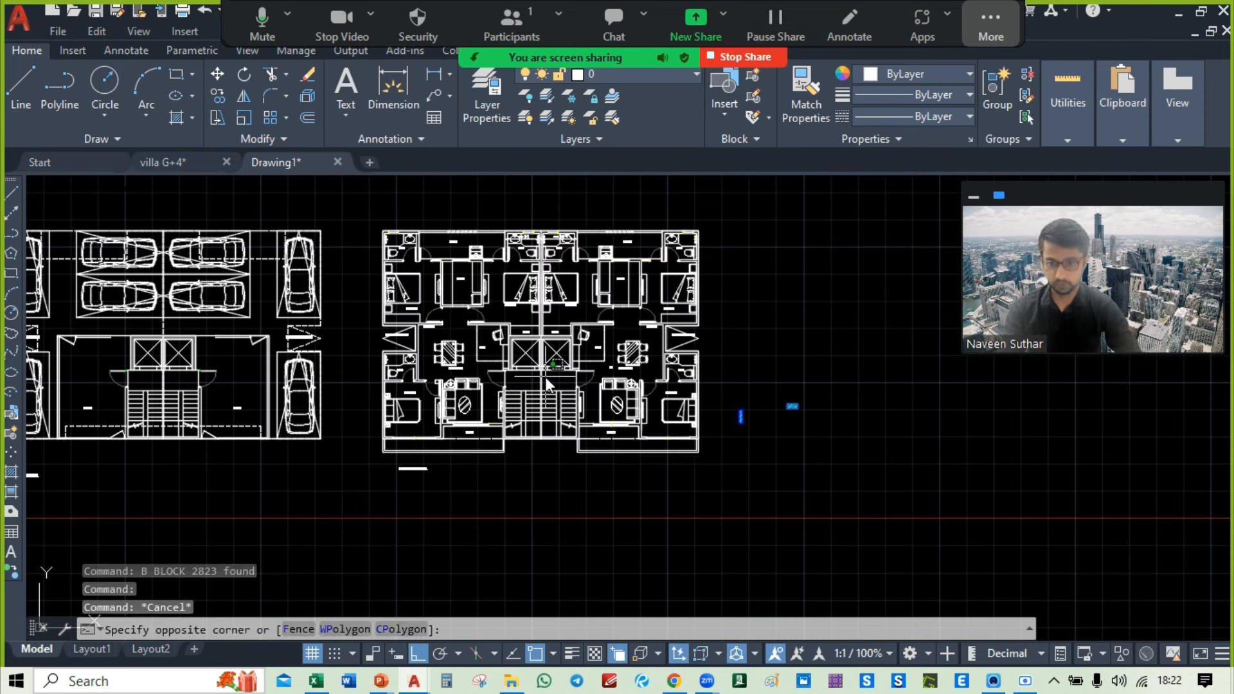
key("Escape")
left_click(547, 401)
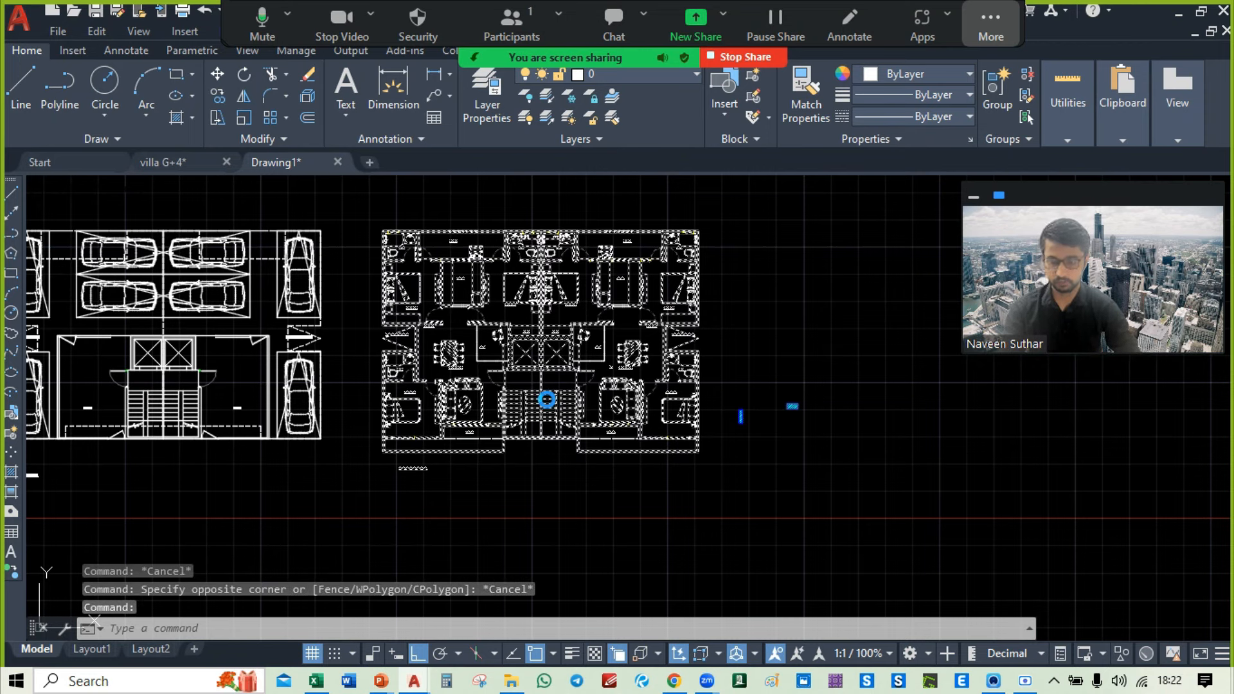
double_click(546, 400)
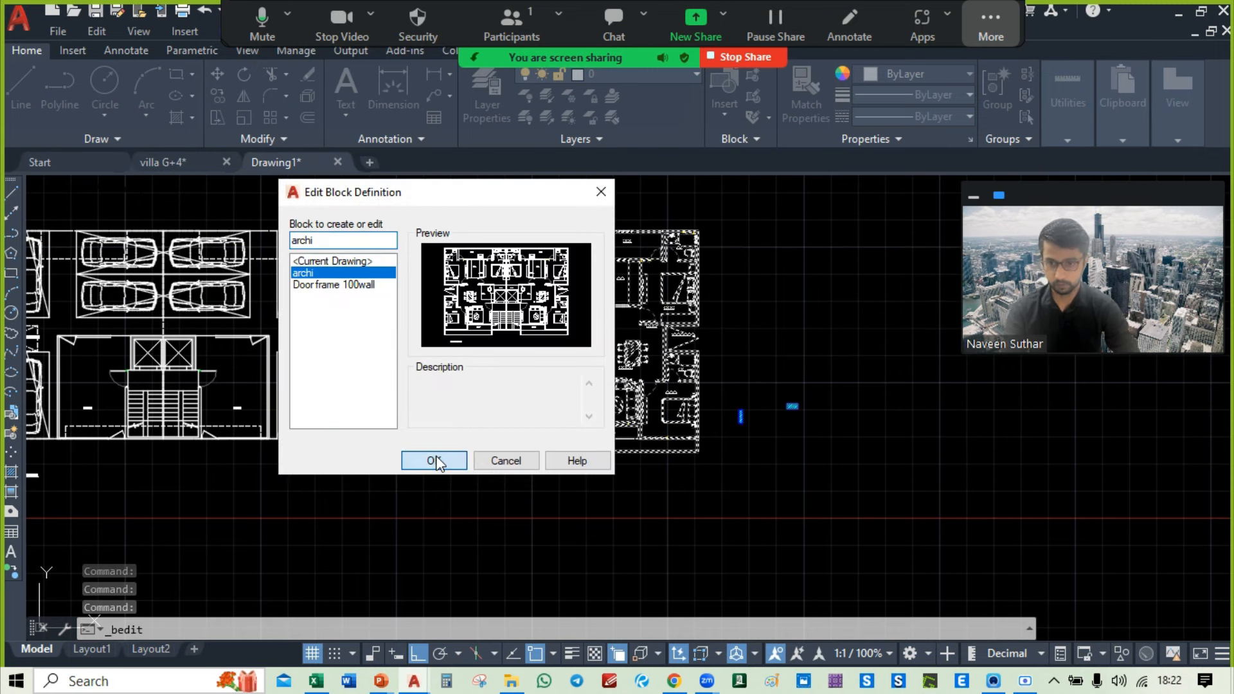
left_click(435, 458)
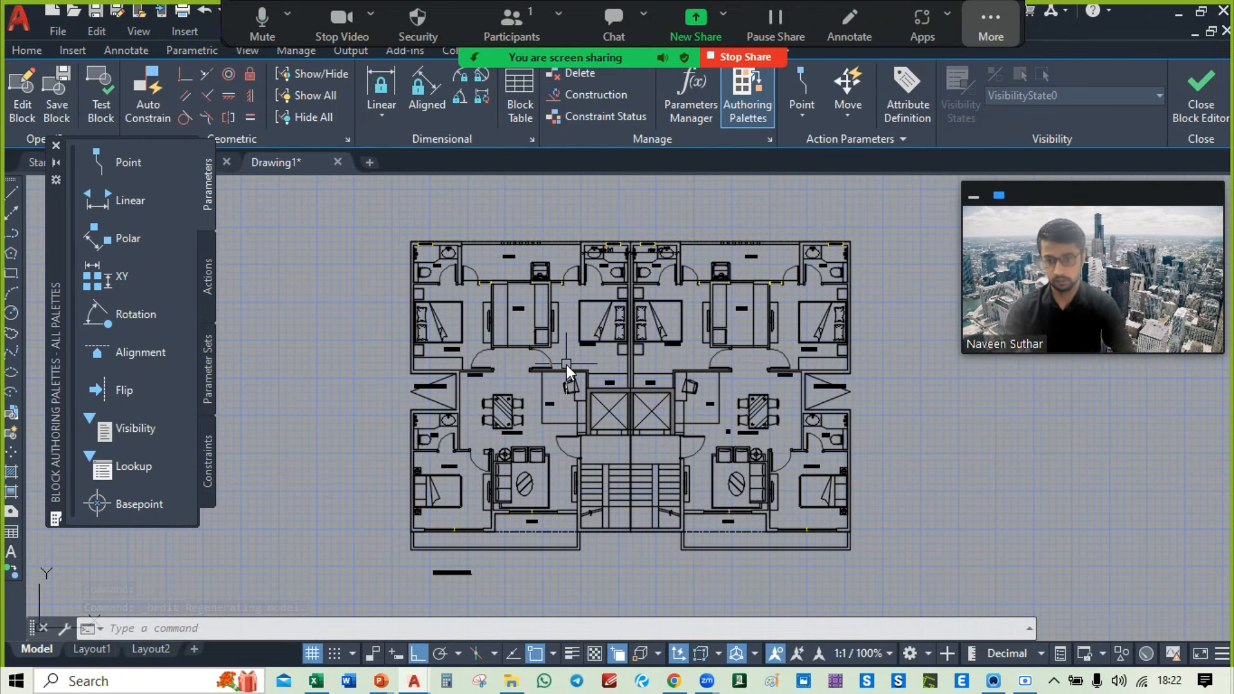
left_click(1224, 88)
Step: Copy the upright hatched column by its lower right corner onto the outer wall at the window-side corner of the left-hand Bedroom-1
mouse_move(448, 323)
middle_mouse_down()
mouse_move(491, 333)
mouse_move(501, 318)
middle_mouse_up()
middle_click_drag(587, 384, 544, 352)
scroll(805, 371, "up", 6)
middle_click_drag(607, 385, 870, 383)
scroll(669, 353, "up", 3)
scroll(677, 353, "down", 3)
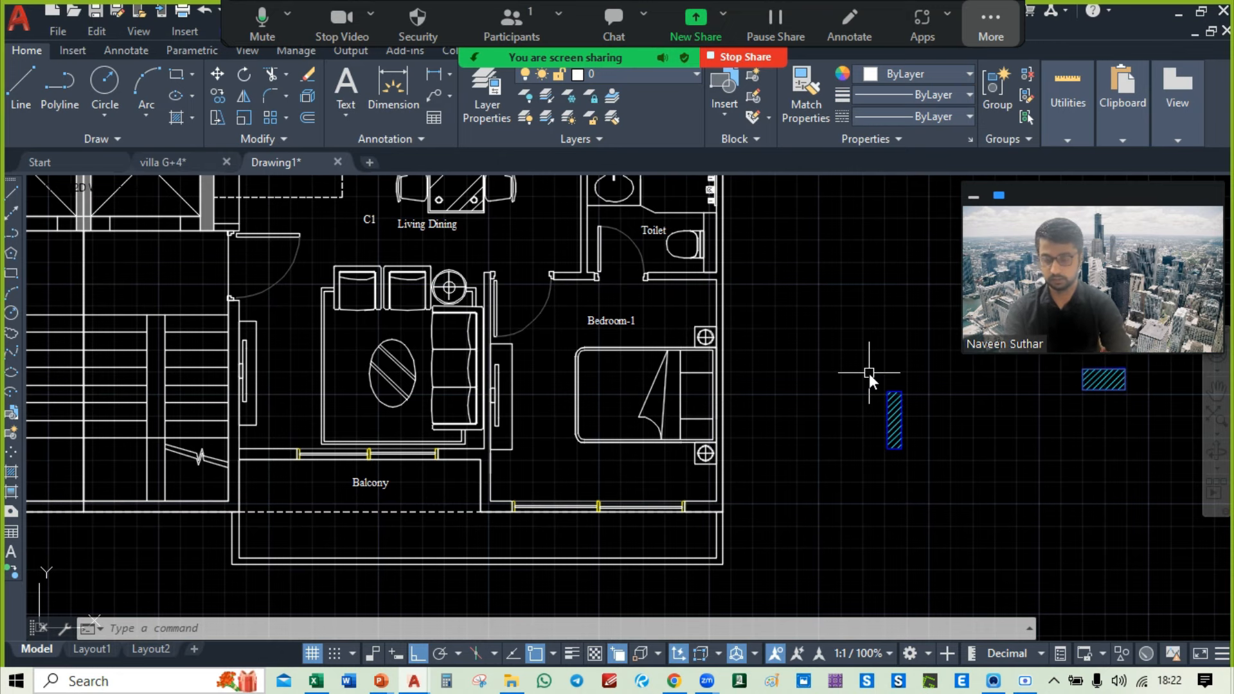
scroll(869, 372, "down", 4)
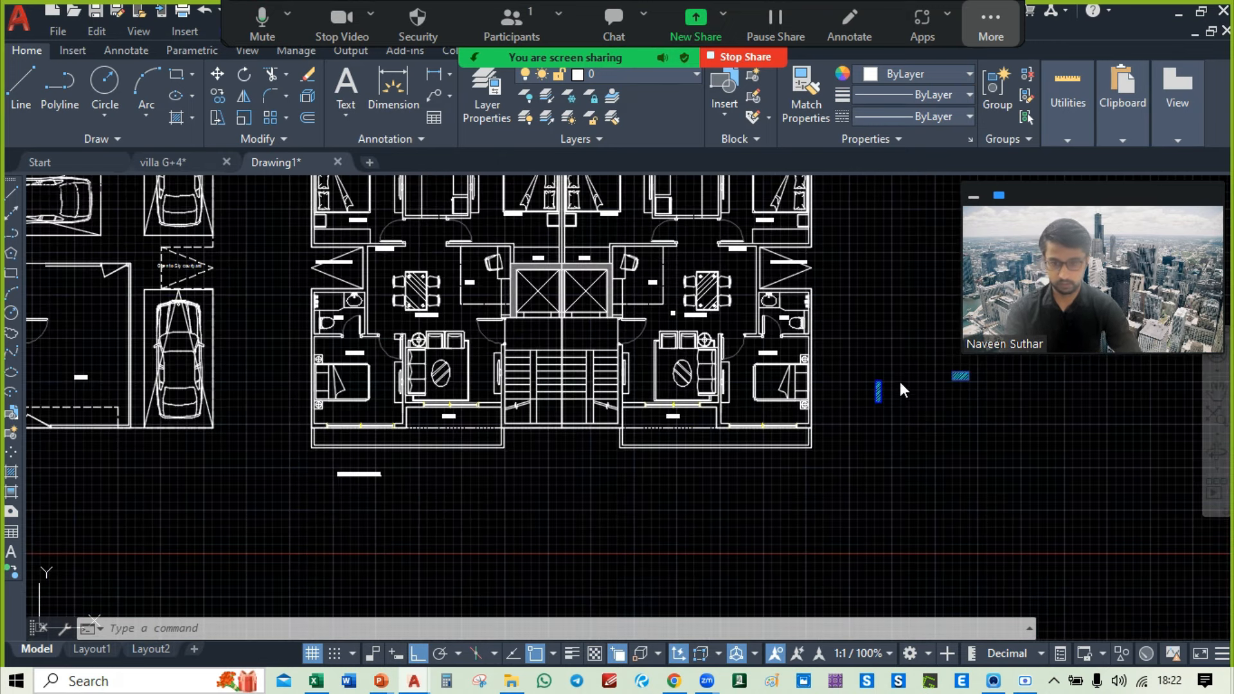
scroll(869, 364, "up", 4)
left_click(872, 352)
left_click(936, 454)
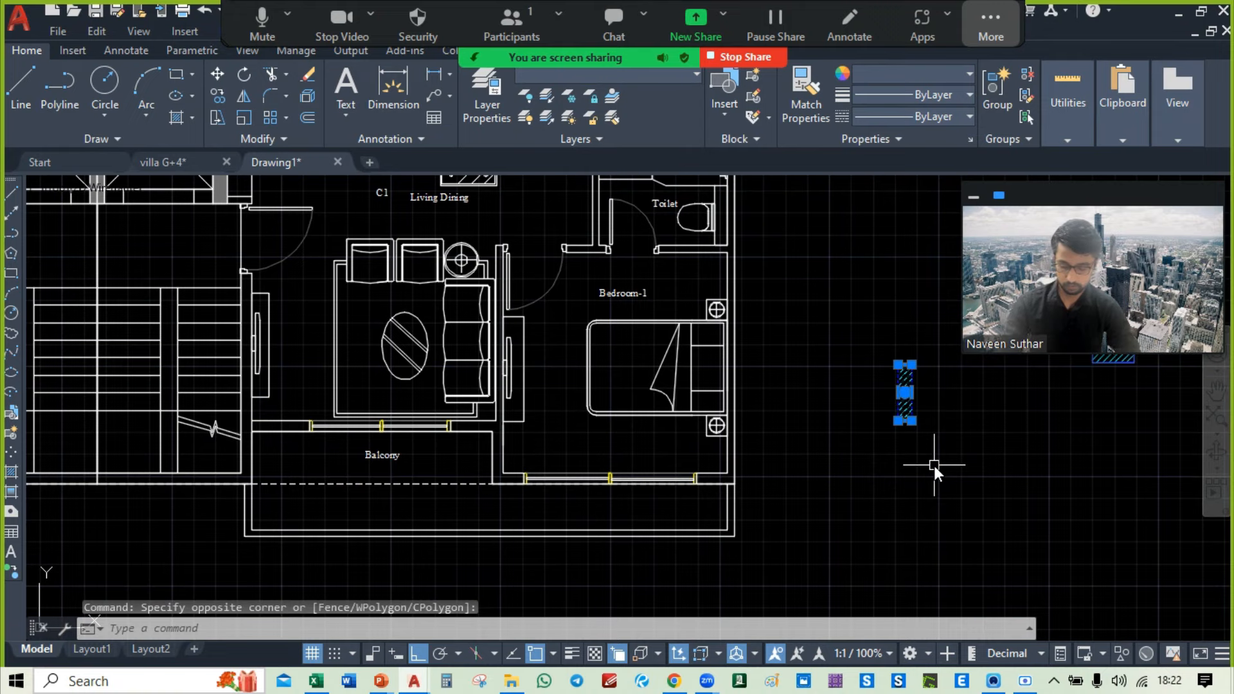
type("co")
key("Return")
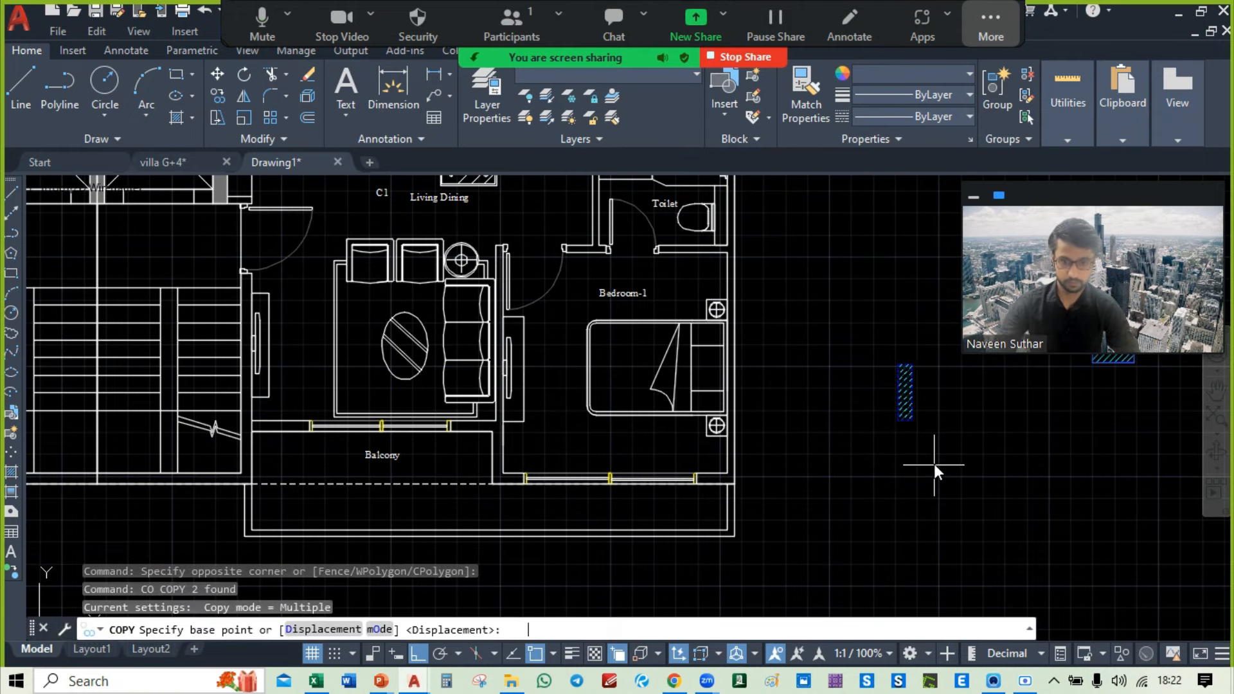
left_click(912, 422)
middle_click_drag(217, 502, 864, 437)
scroll(64, 410, "up", 5)
middle_click_drag(360, 441, 507, 432)
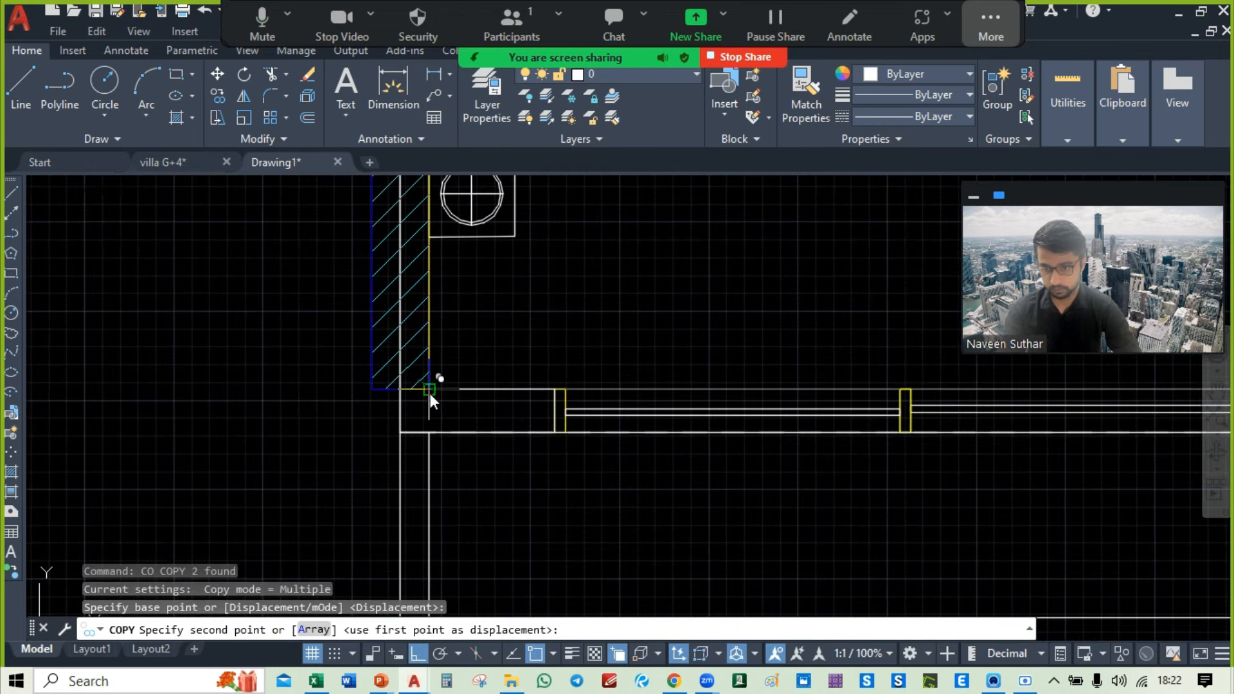
left_click(428, 432)
key("Escape")
scroll(527, 424, "down", 4)
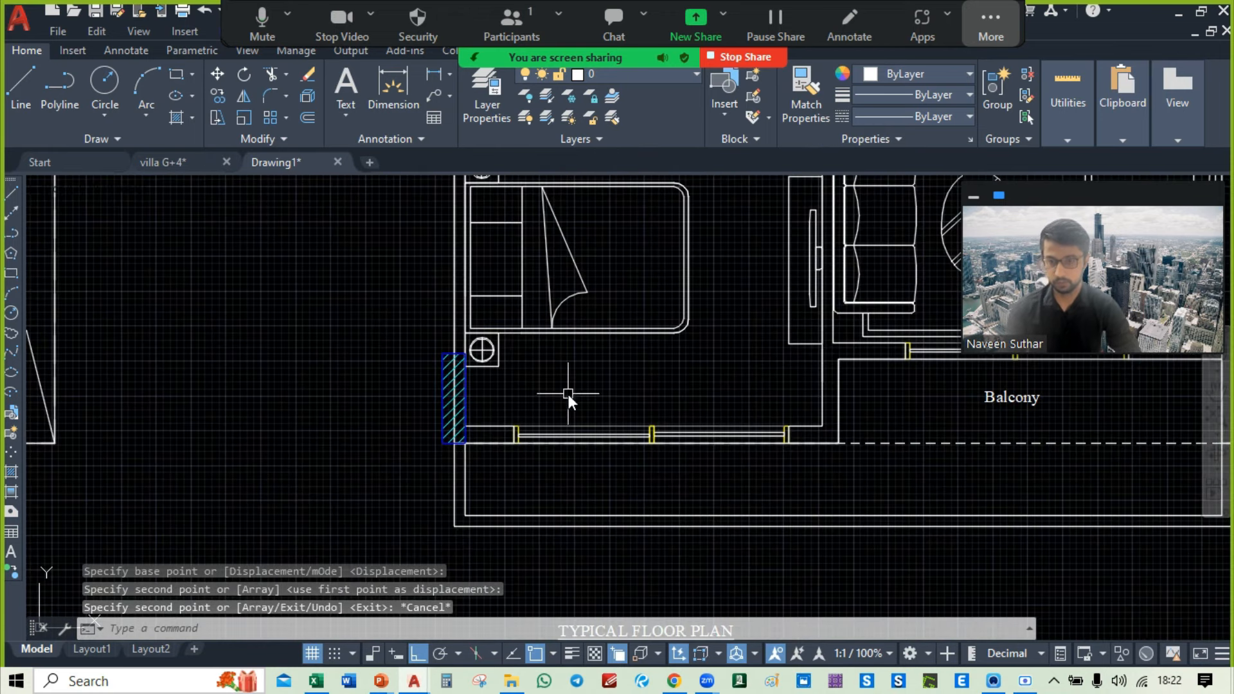
Step: Copy the Bedroom-1 corner column by its lower right corner to the far end of the window wall, where it meets the Balcony
scroll(559, 392, "up", 2)
left_click(320, 310)
left_click(410, 477)
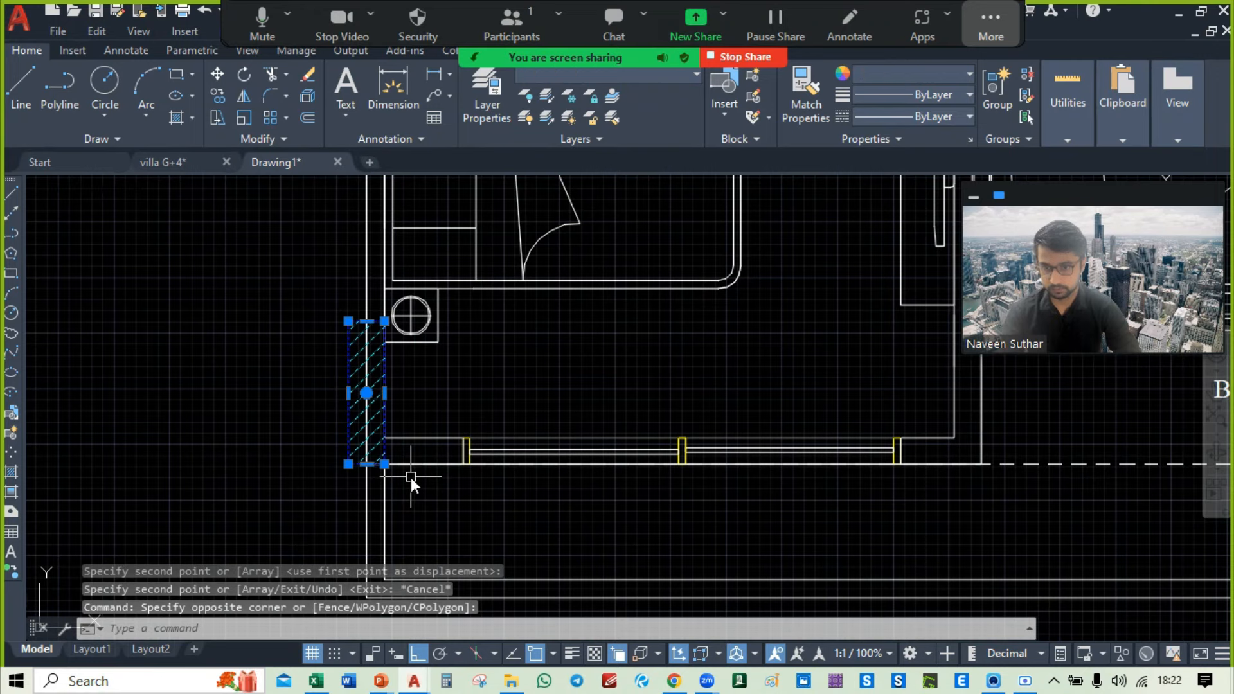
type("co")
key("Return")
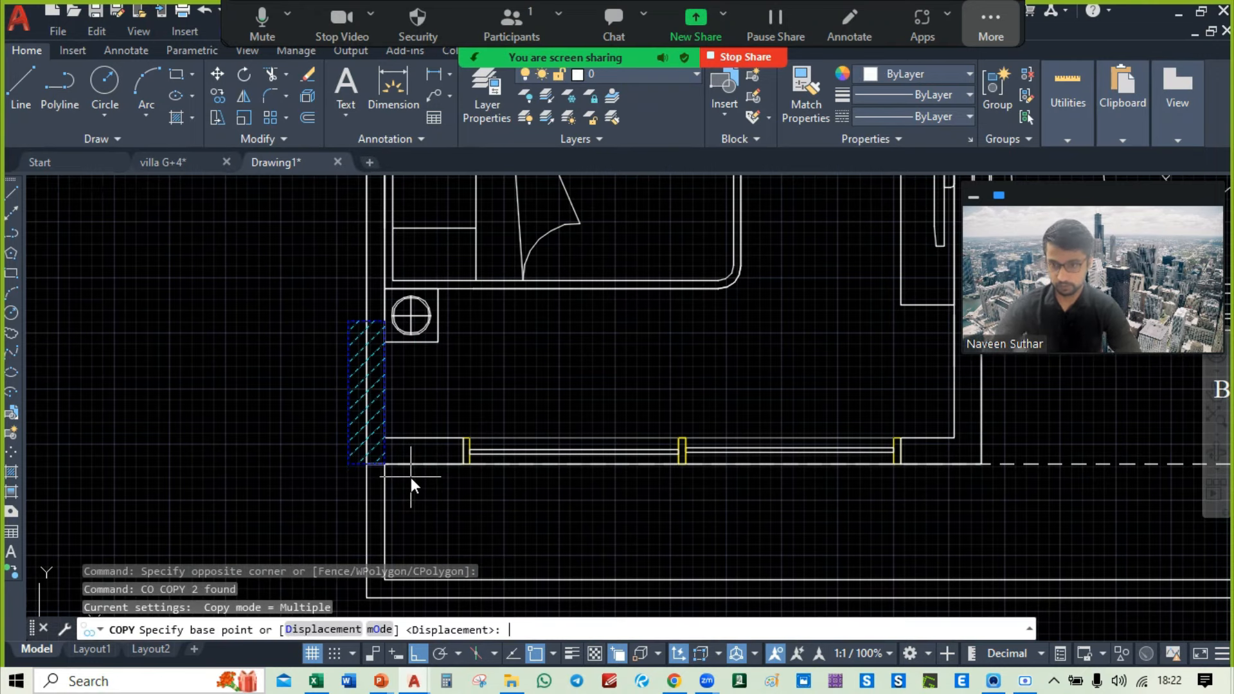
left_click(382, 460)
scroll(382, 460, "down", 3)
scroll(608, 462, "up", 6)
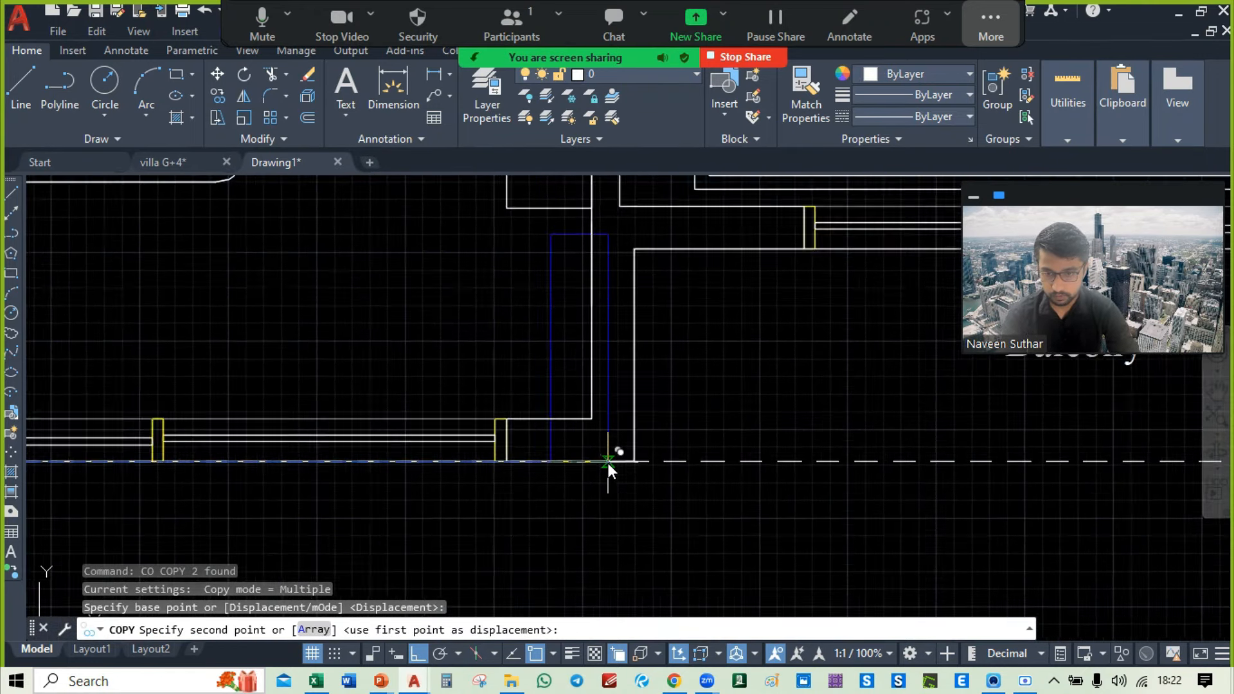
left_click(647, 460)
scroll(649, 458, "down", 3)
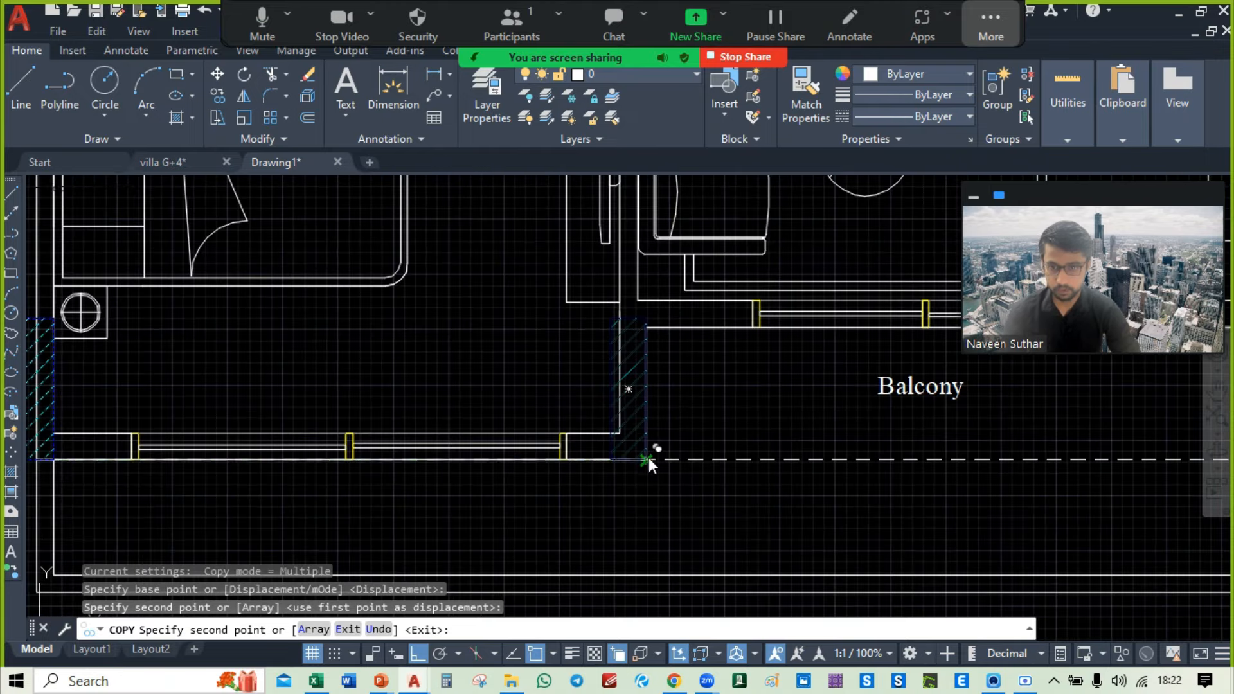
mouse_move(702, 495)
middle_mouse_down()
mouse_move(649, 595)
mouse_move(689, 317)
middle_mouse_up()
scroll(601, 347, "down", 3)
scroll(597, 348, "up", 5)
scroll(581, 357, "down", 4)
middle_click_drag(597, 399, 604, 325)
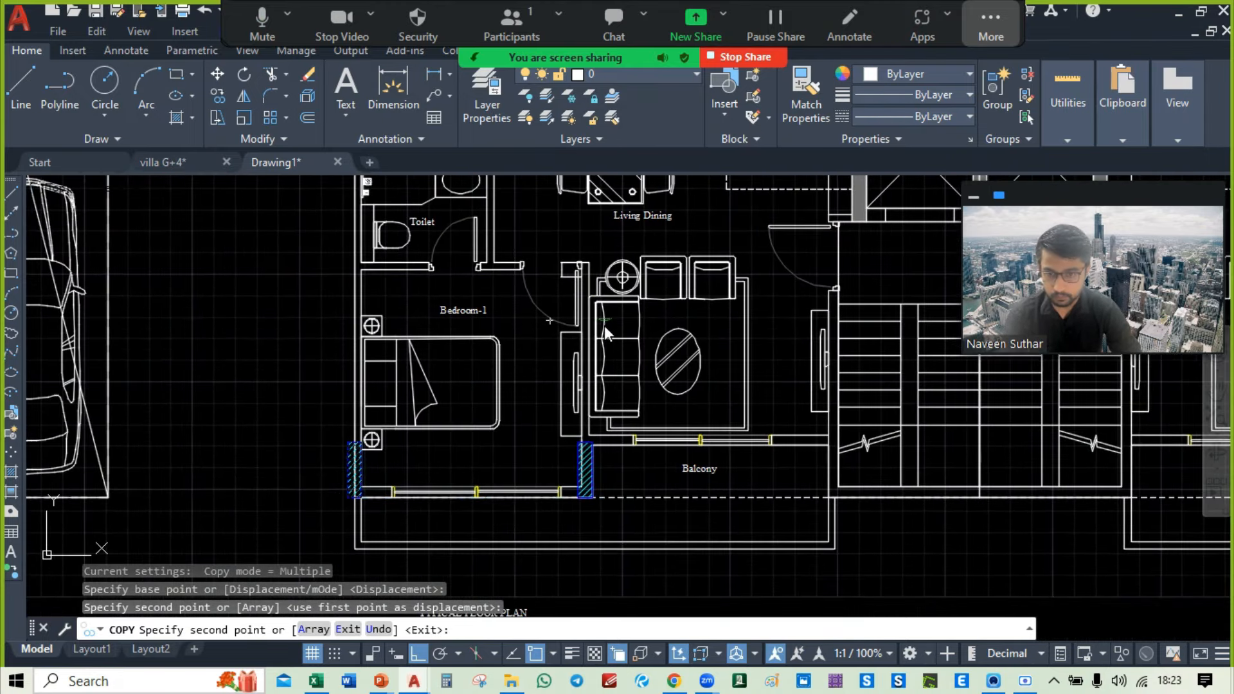
key("Escape")
Step: Copy the balcony-side column by its upper right corner to the door end of the wall between Bedroom-1 and Living Dining
scroll(565, 479, "up", 4)
left_click(580, 372)
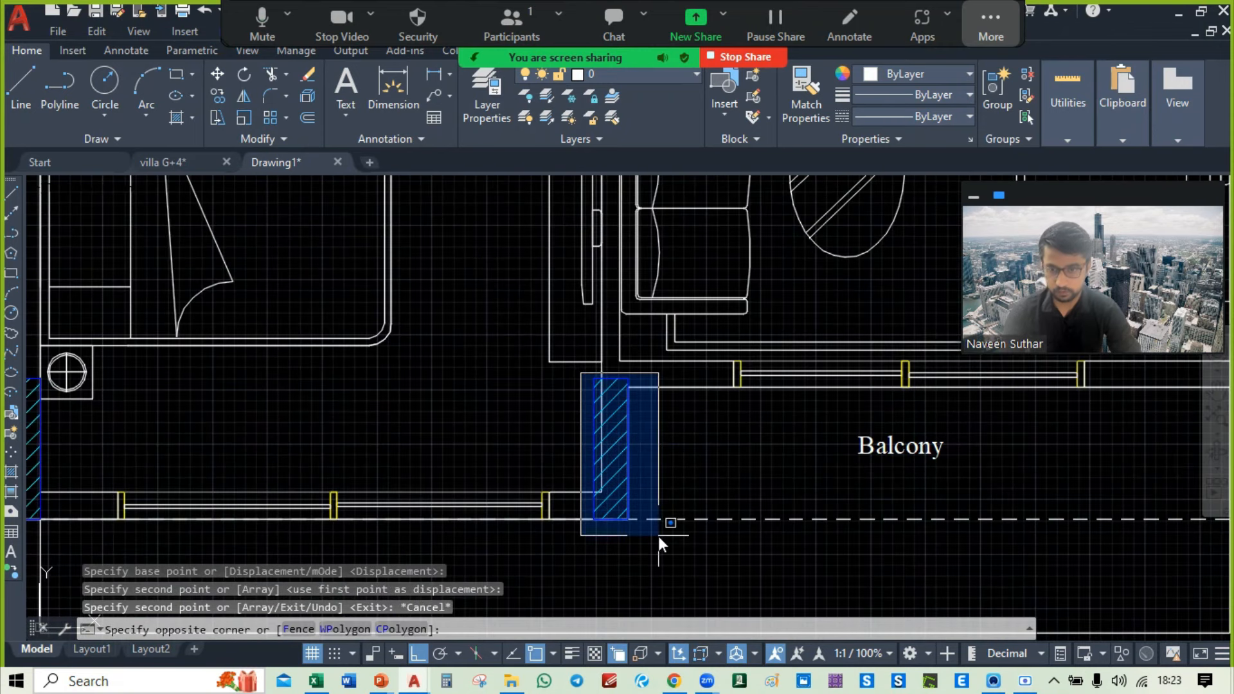
left_click(658, 536)
type("co")
key("Return")
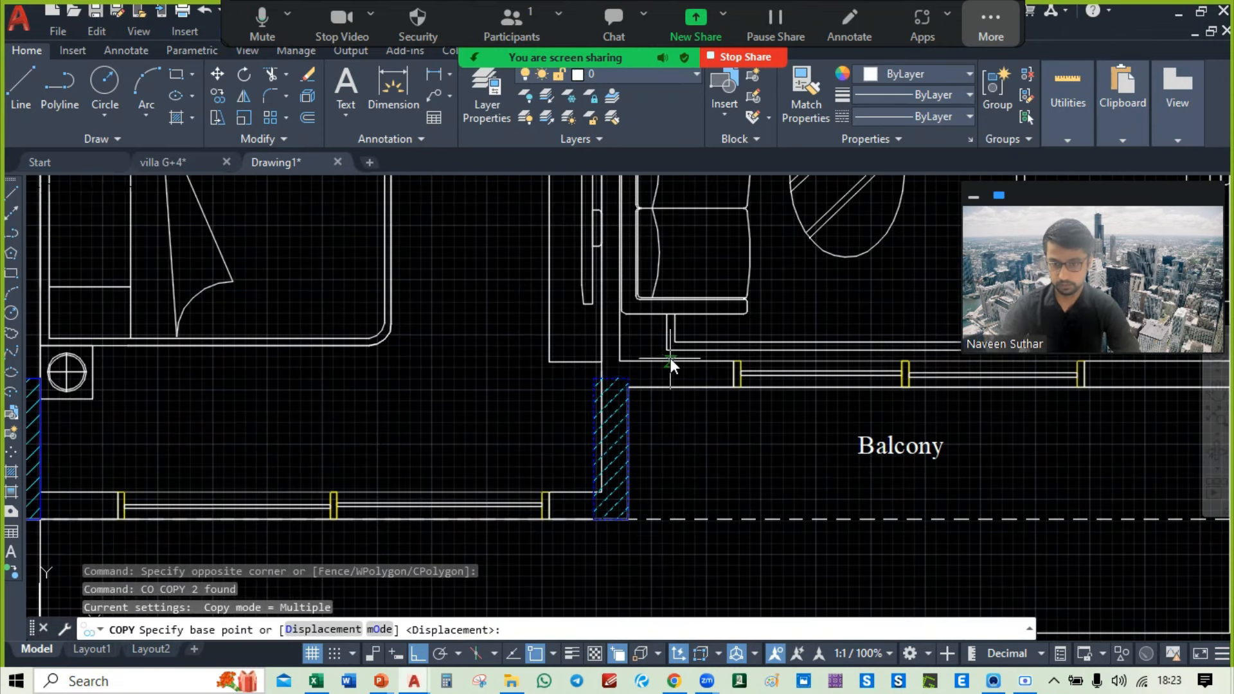
scroll(622, 394, "up", 2)
left_click(600, 387)
scroll(611, 289, "down", 3)
scroll(600, 345, "up", 3)
scroll(600, 345, "up", 2)
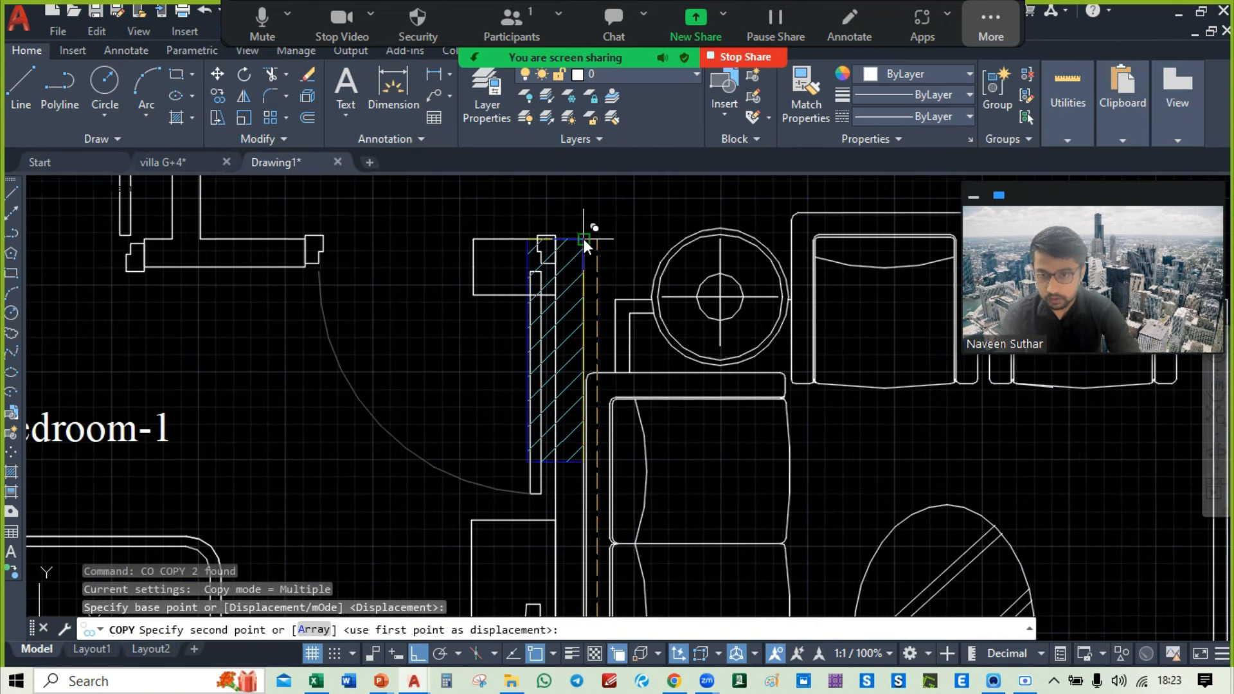
left_click(584, 238)
key("Escape")
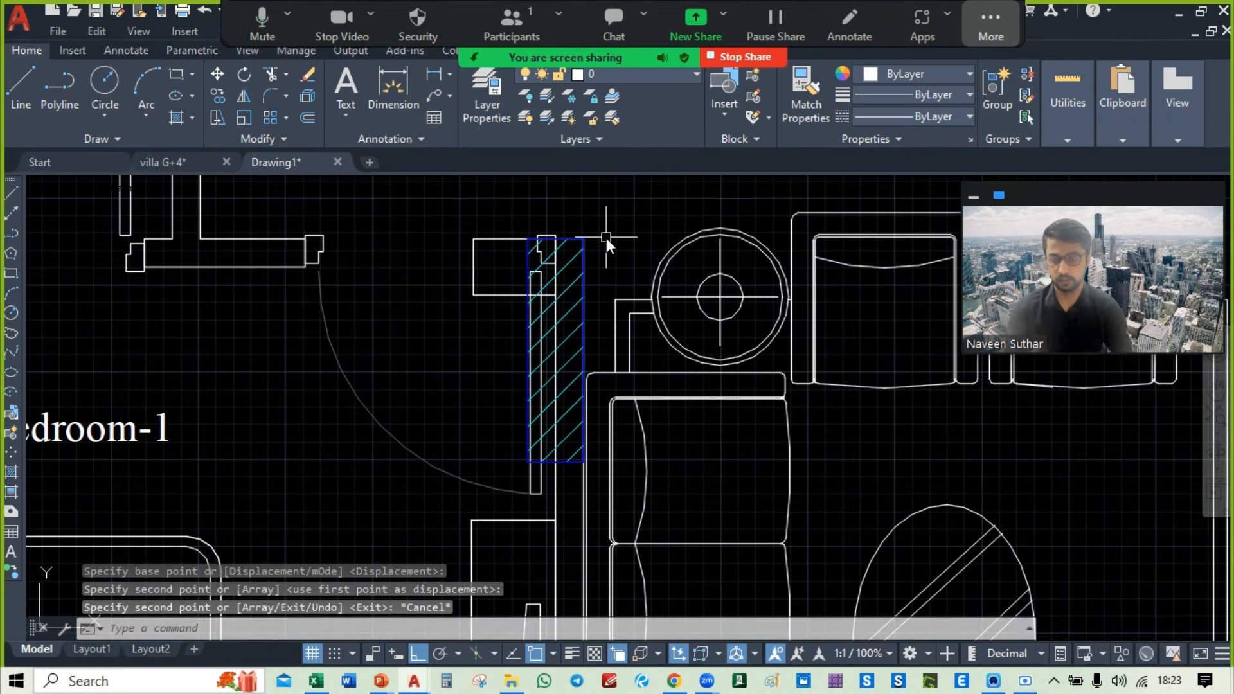
scroll(637, 239, "down", 4)
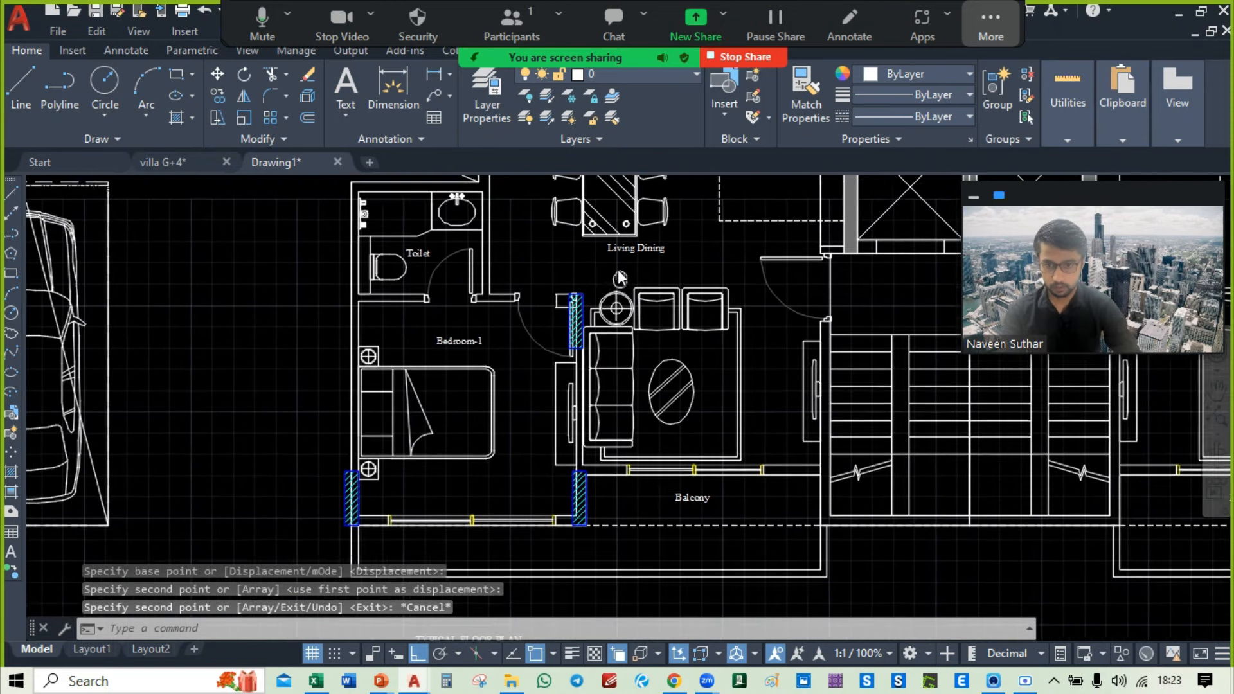
Step: Copy the column beside Bedroom-1's door by its upper right corner onto the outer wall, where the Toilet wall meets it
scroll(558, 265, "up", 5)
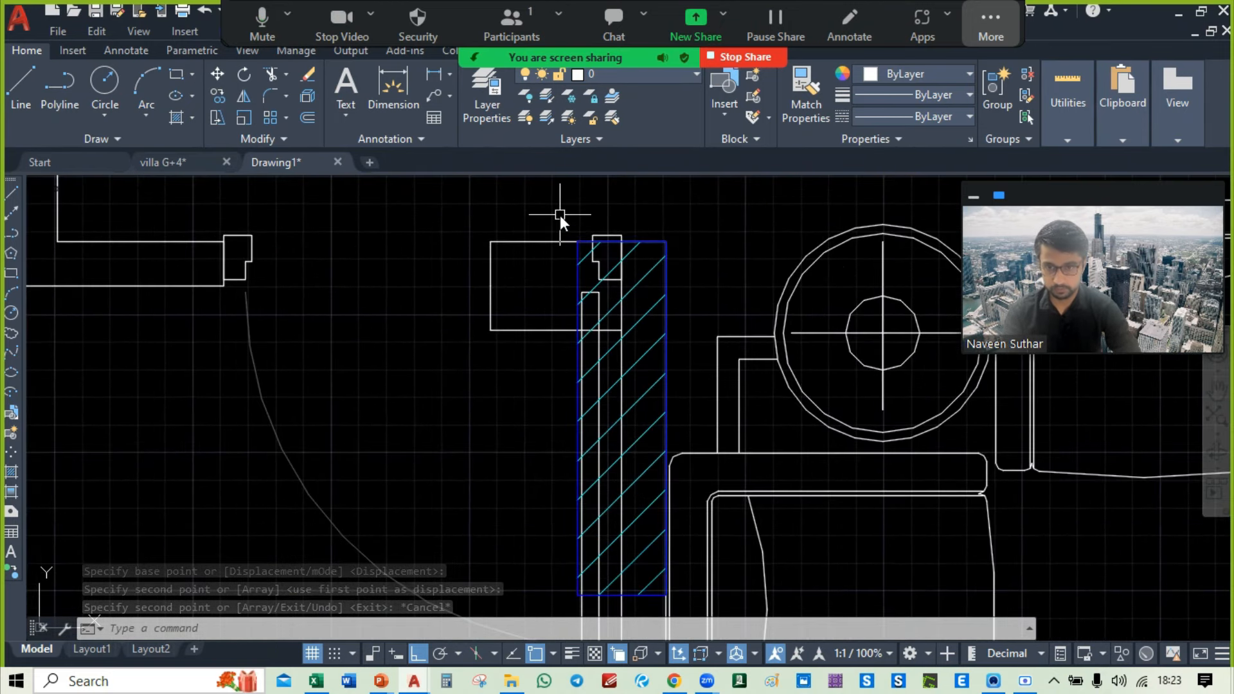
left_click(560, 215)
left_click(651, 476)
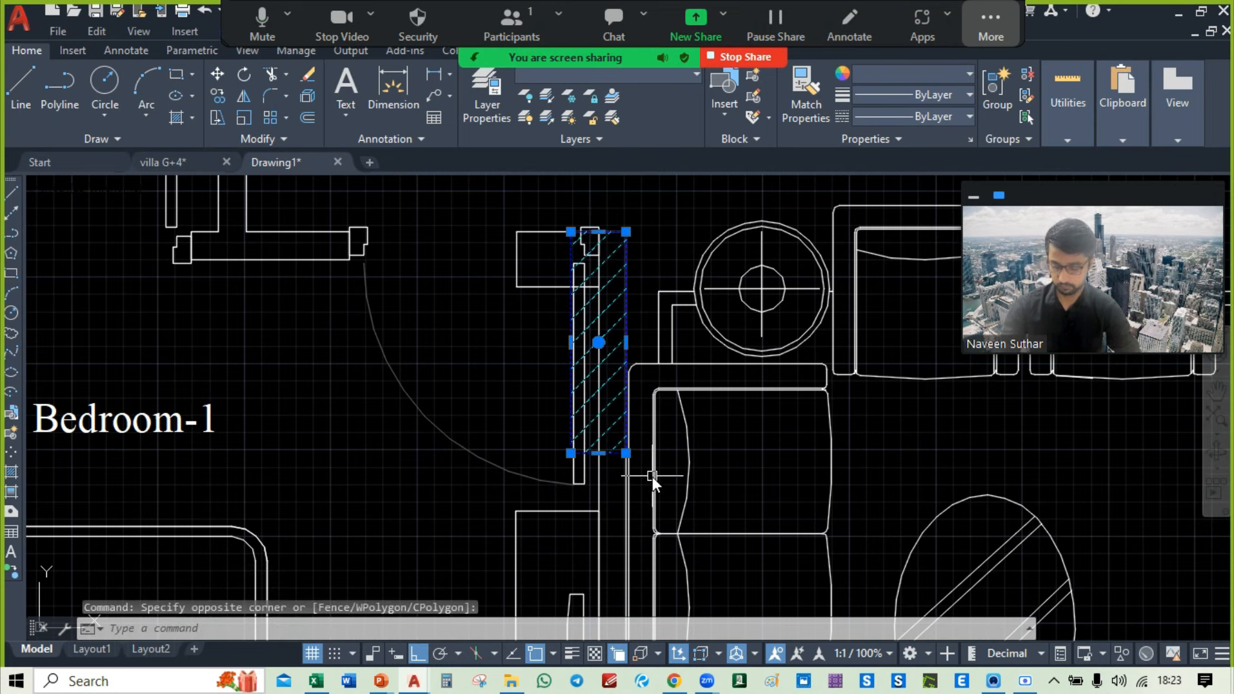
type("co")
key("Return")
scroll(637, 302, "up", 4)
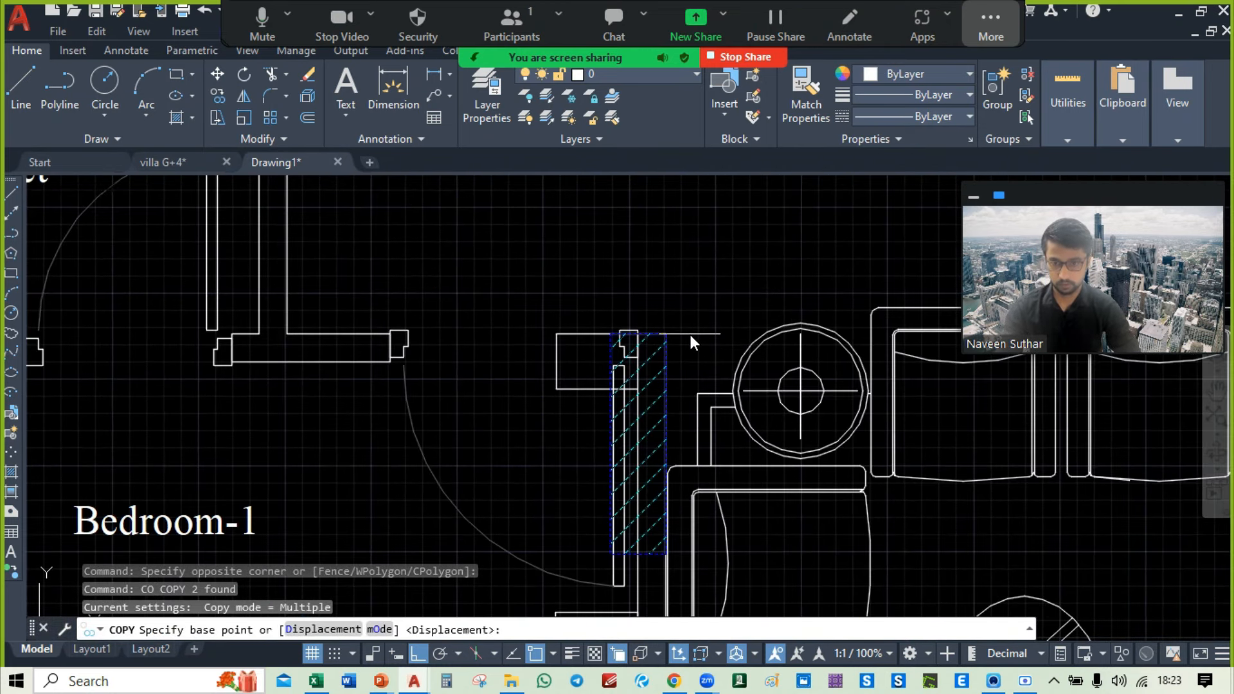
mouse_move(669, 504)
middle_mouse_down()
mouse_move(1010, 427)
mouse_move(989, 462)
mouse_move(877, 370)
middle_mouse_up()
left_click(929, 262)
middle_click_drag(230, 297, 766, 280)
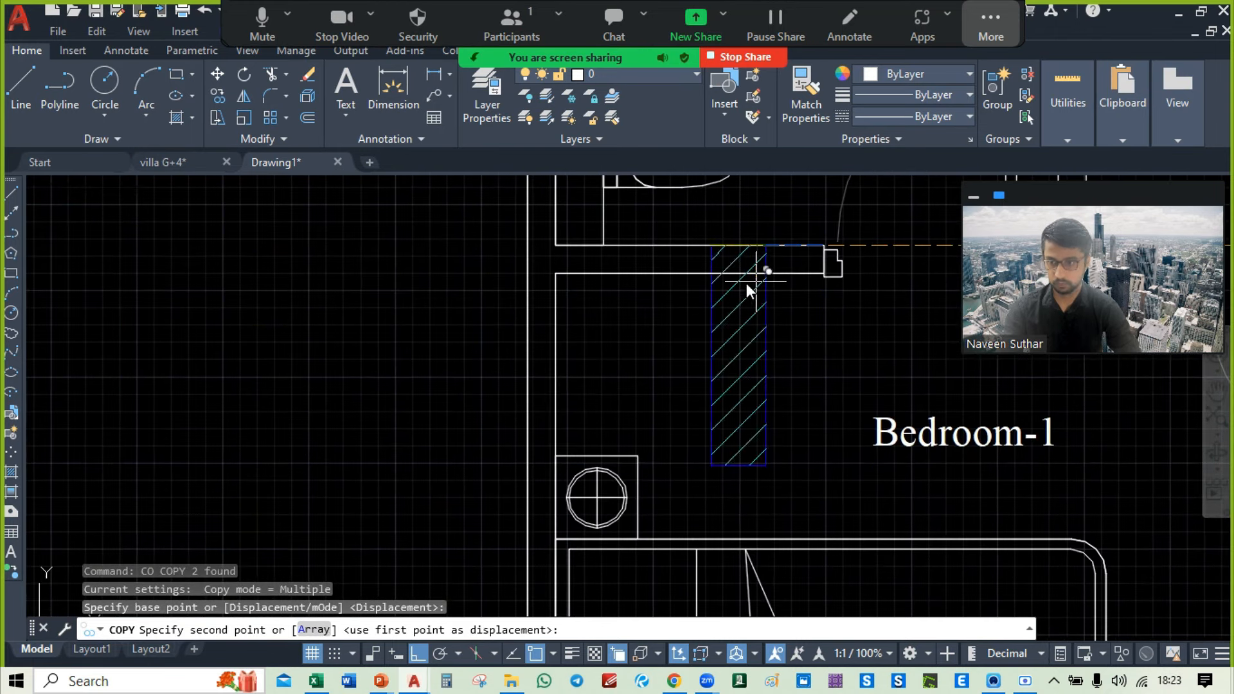
left_click(559, 244)
scroll(558, 244, "down", 6)
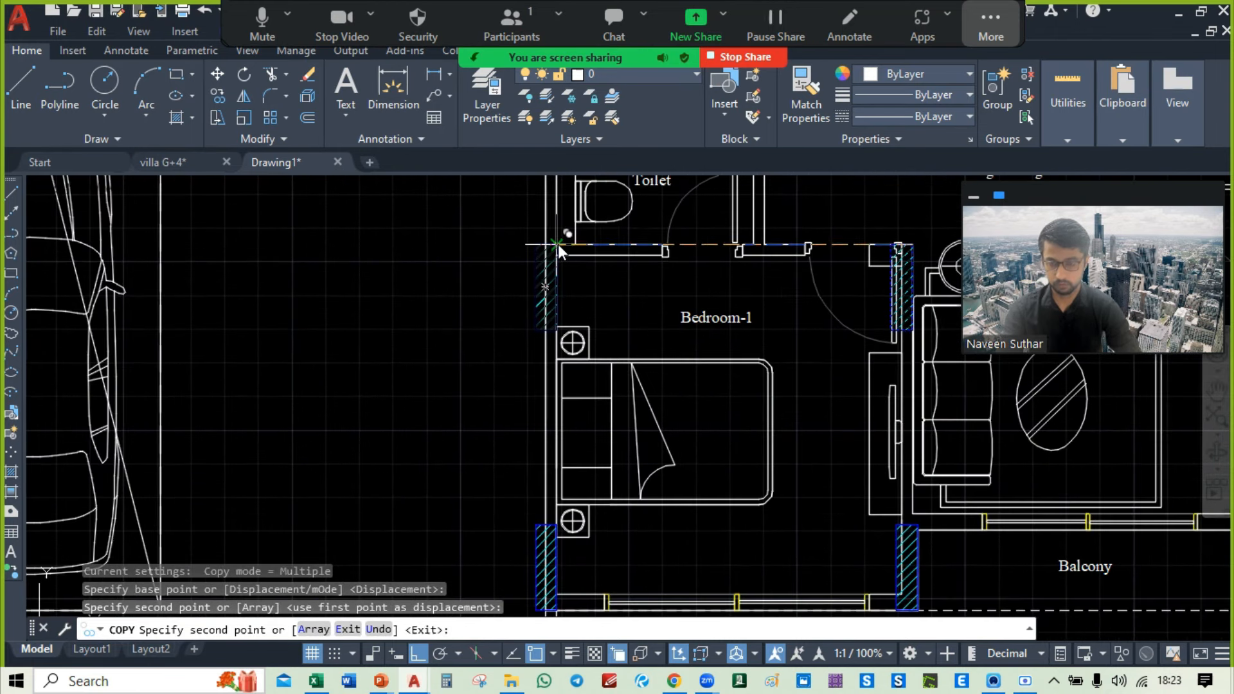
Step: Place another copy of the column in the wall between the living room and the staircase, beside the entrance door, and end copying
middle_click_drag(571, 404, 570, 493)
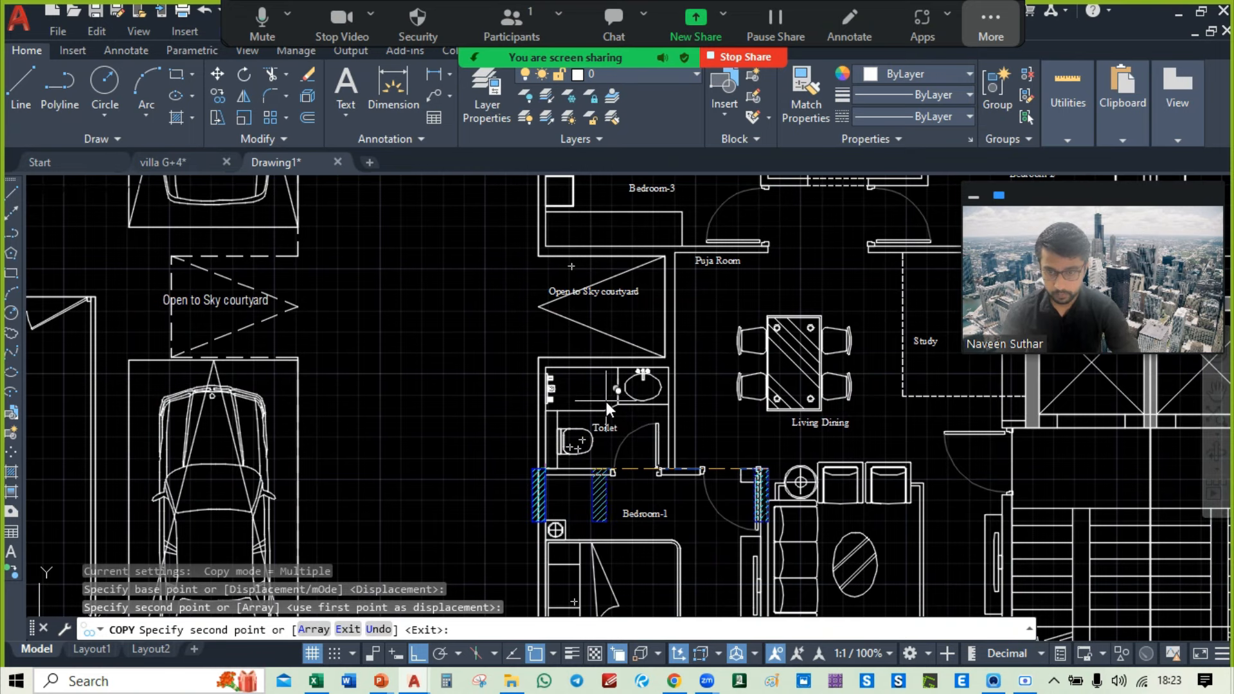
middle_click_drag(900, 609, 698, 392)
scroll(681, 360, "up", 8)
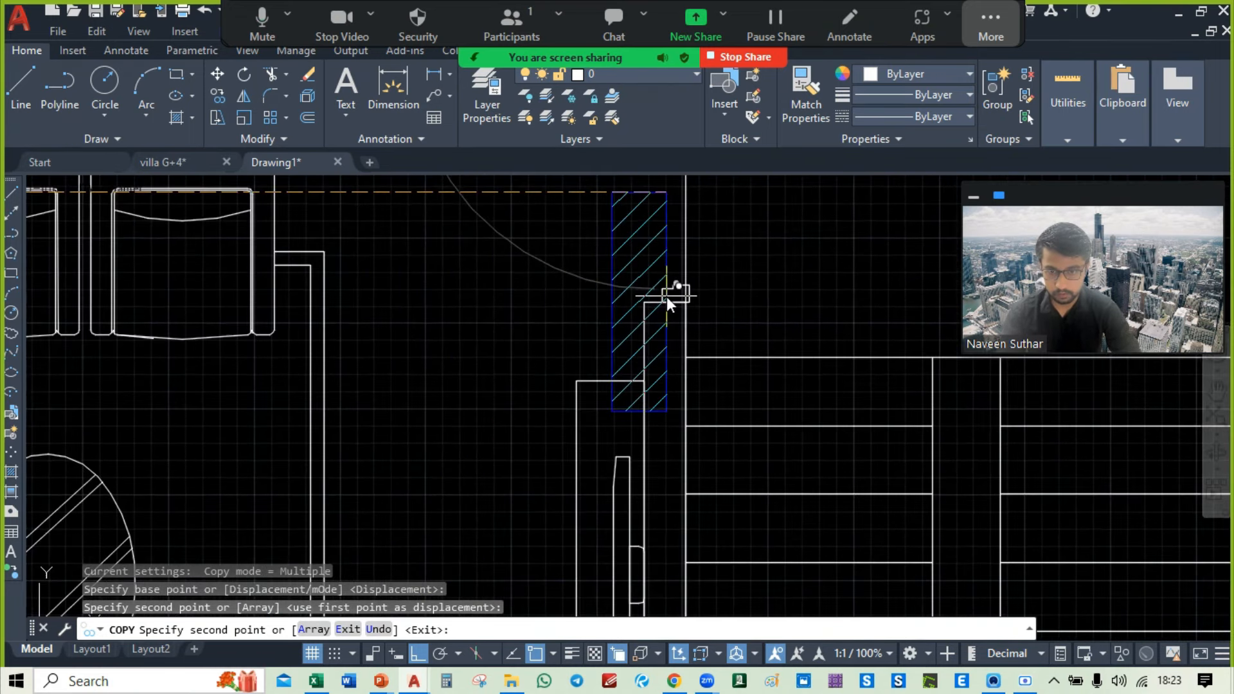
left_click(697, 308)
scroll(808, 396, "down", 5)
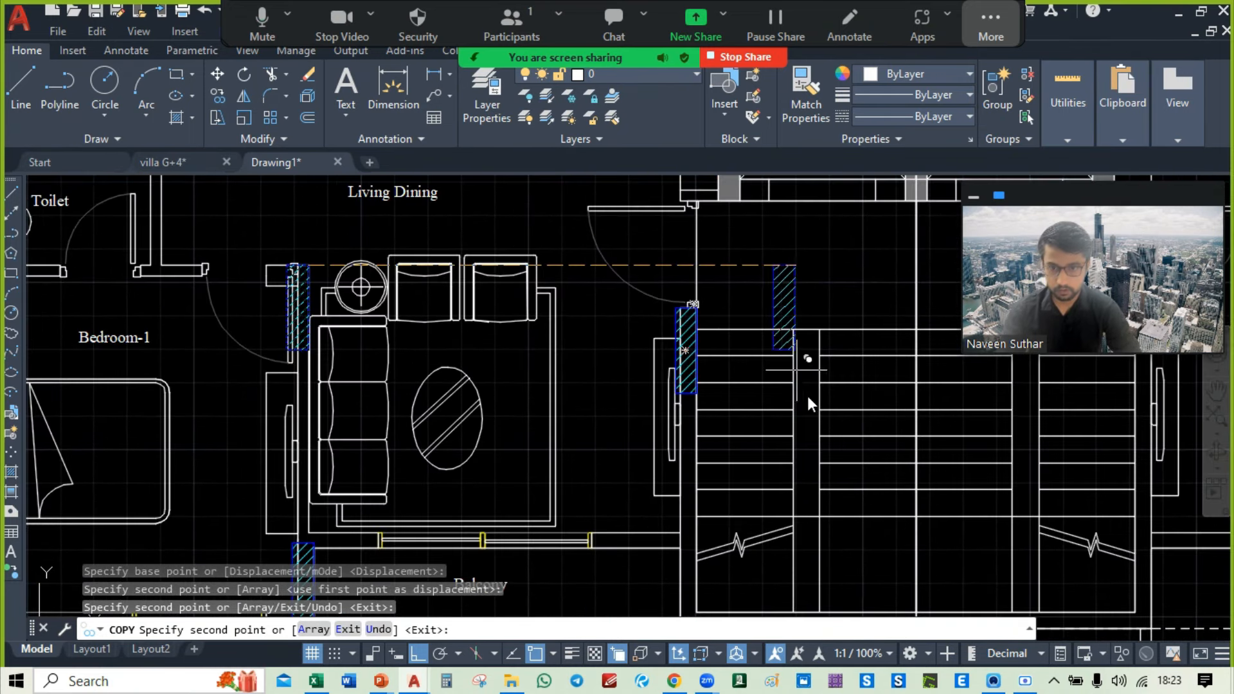
scroll(771, 321, "up", 4)
scroll(676, 396, "up", 4)
key("Escape")
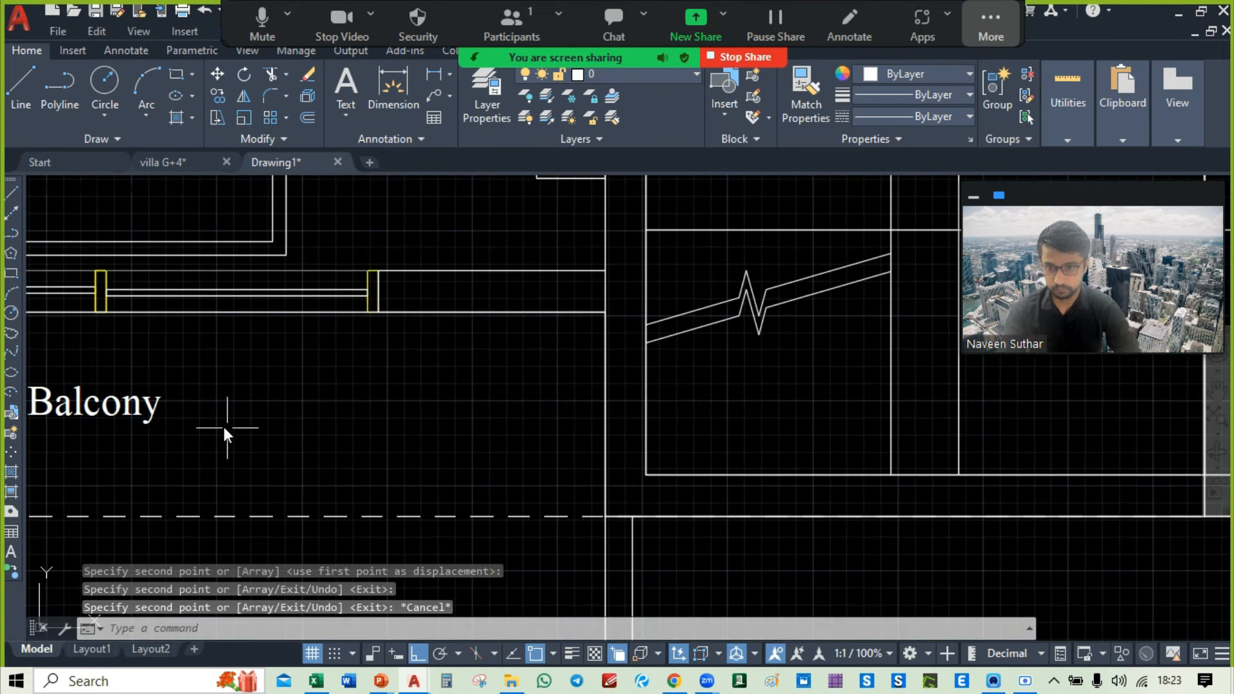
Step: Copy the column between Bedroom-1 and the Balcony by its upper right corner to the Balcony's staircase-side wall, and end copying
middle_click_drag(154, 417, 810, 349)
middle_click_drag(283, 324, 362, 327)
left_click(316, 225)
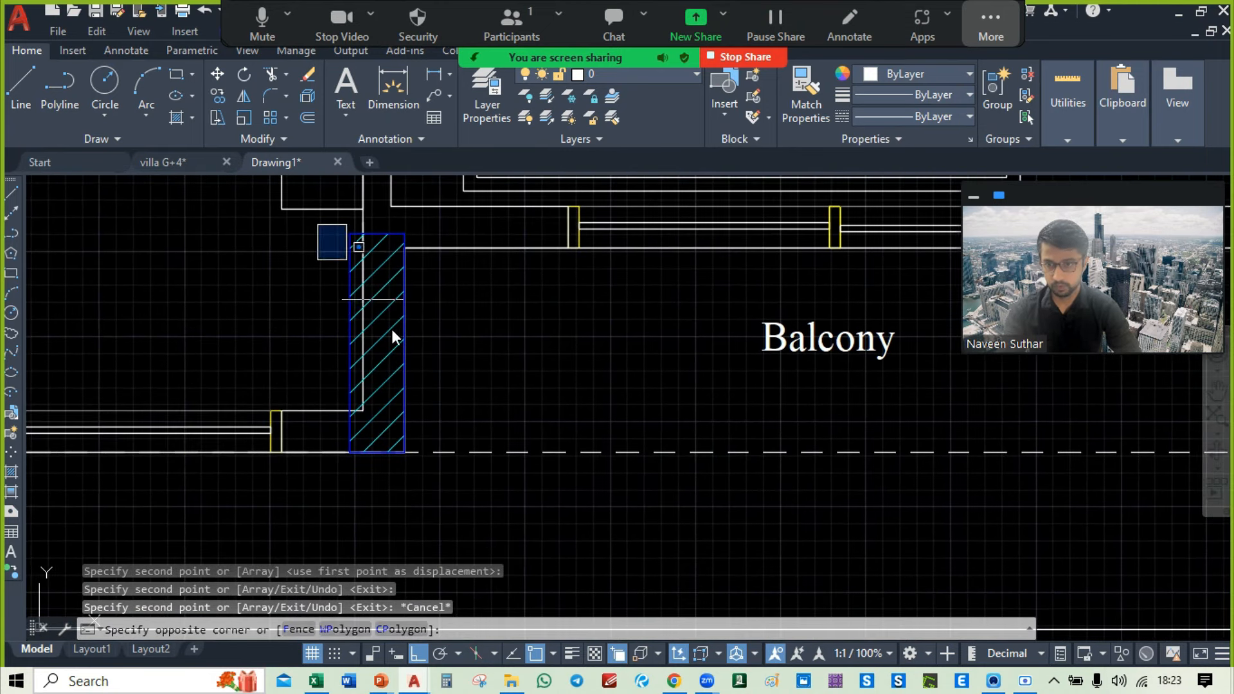
left_click(438, 476)
type("co")
key("Return")
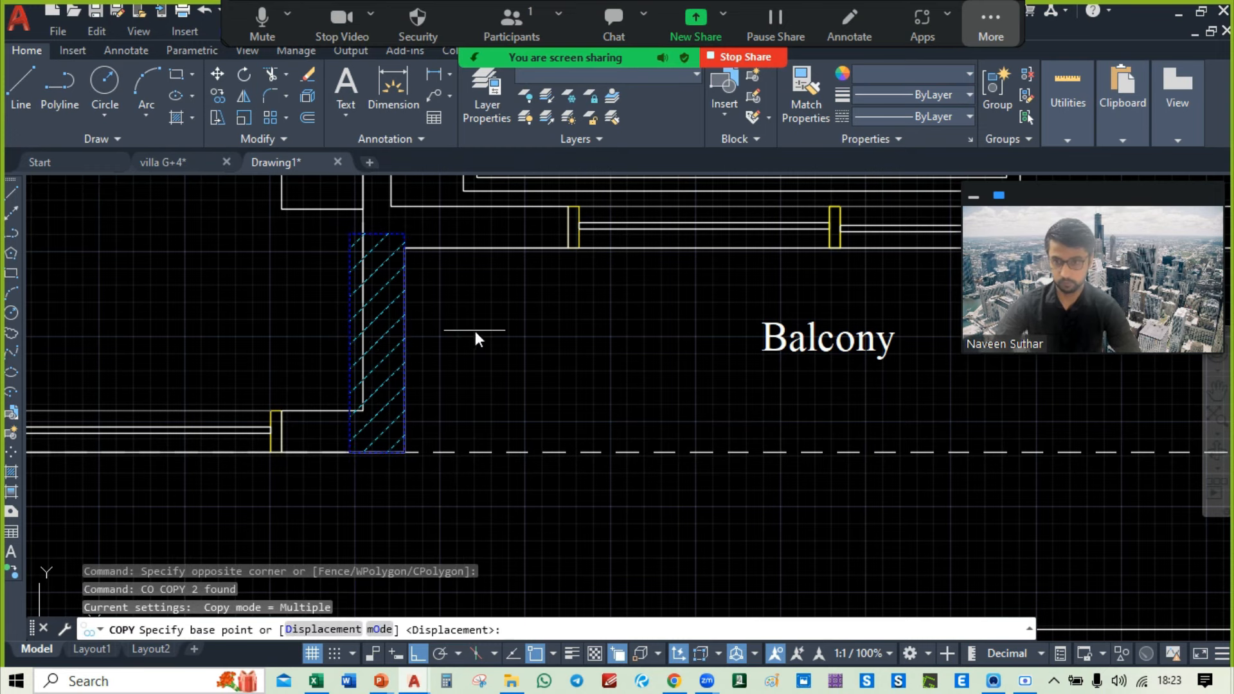
middle_click_drag(448, 242, 441, 335)
left_click(398, 326)
scroll(399, 327, "down", 4)
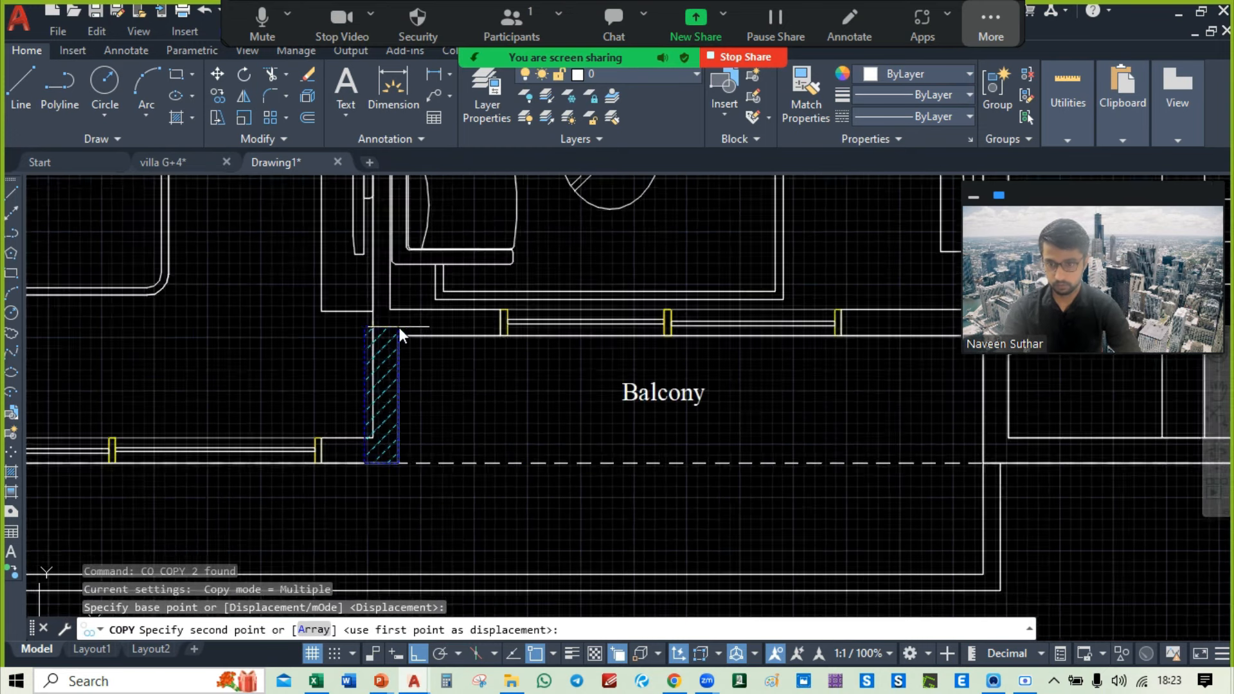
scroll(787, 328, "up", 5)
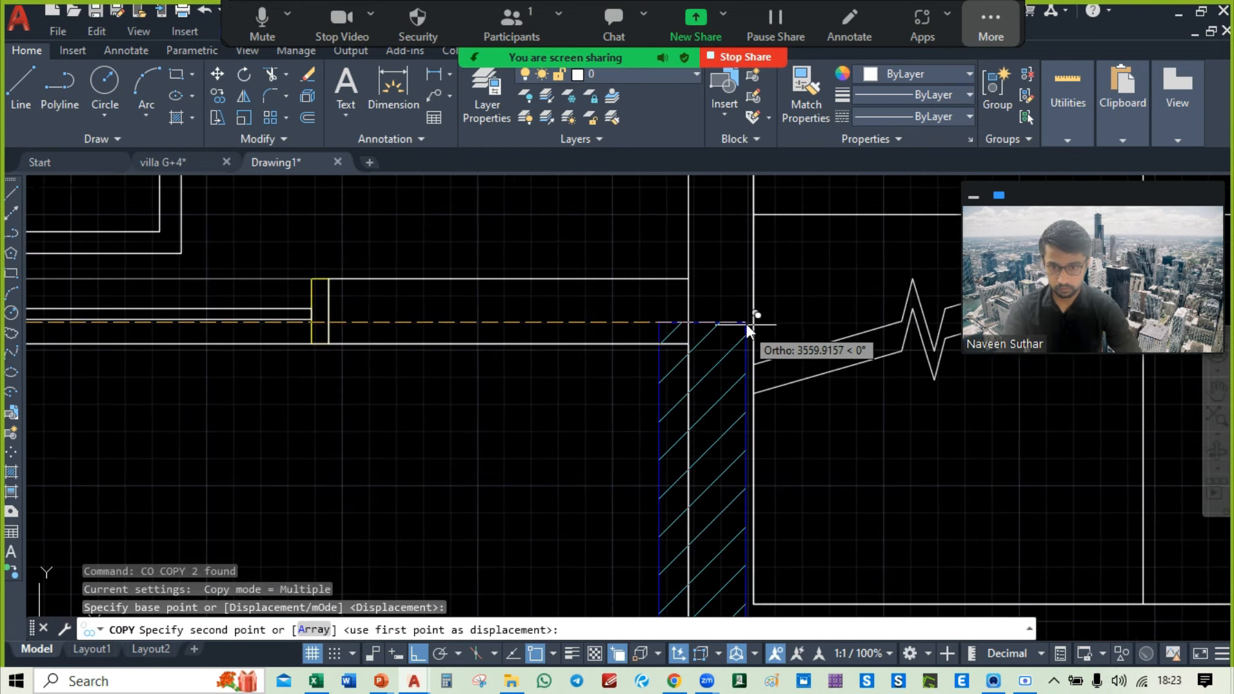
left_click(765, 326)
scroll(765, 326, "down", 5)
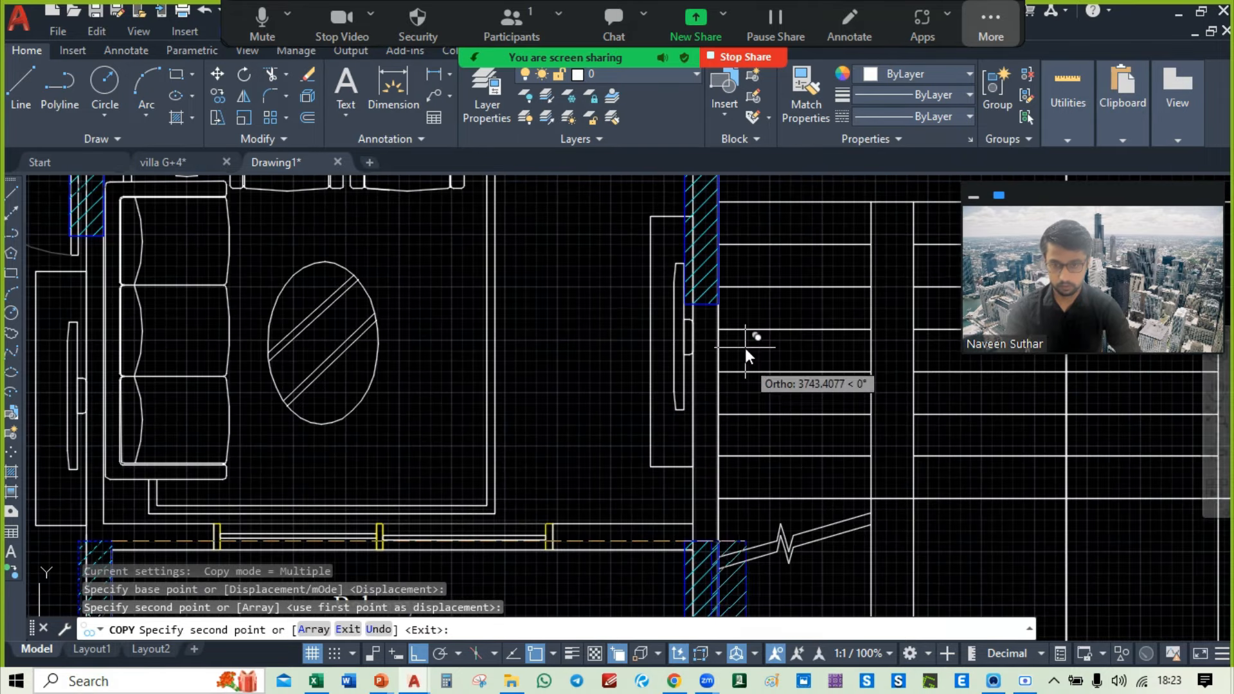
key("Escape")
Step: Copy the column beside the entrance door by its lower right corner to the lower end of the Study-side lift wall
scroll(767, 285, "down", 2)
middle_click_drag(739, 286, 584, 460)
mouse_move(685, 412)
middle_mouse_down()
mouse_move(698, 277)
mouse_move(711, 373)
mouse_move(710, 262)
mouse_move(748, 289)
middle_mouse_up()
scroll(629, 328, "up", 3)
key("Escape")
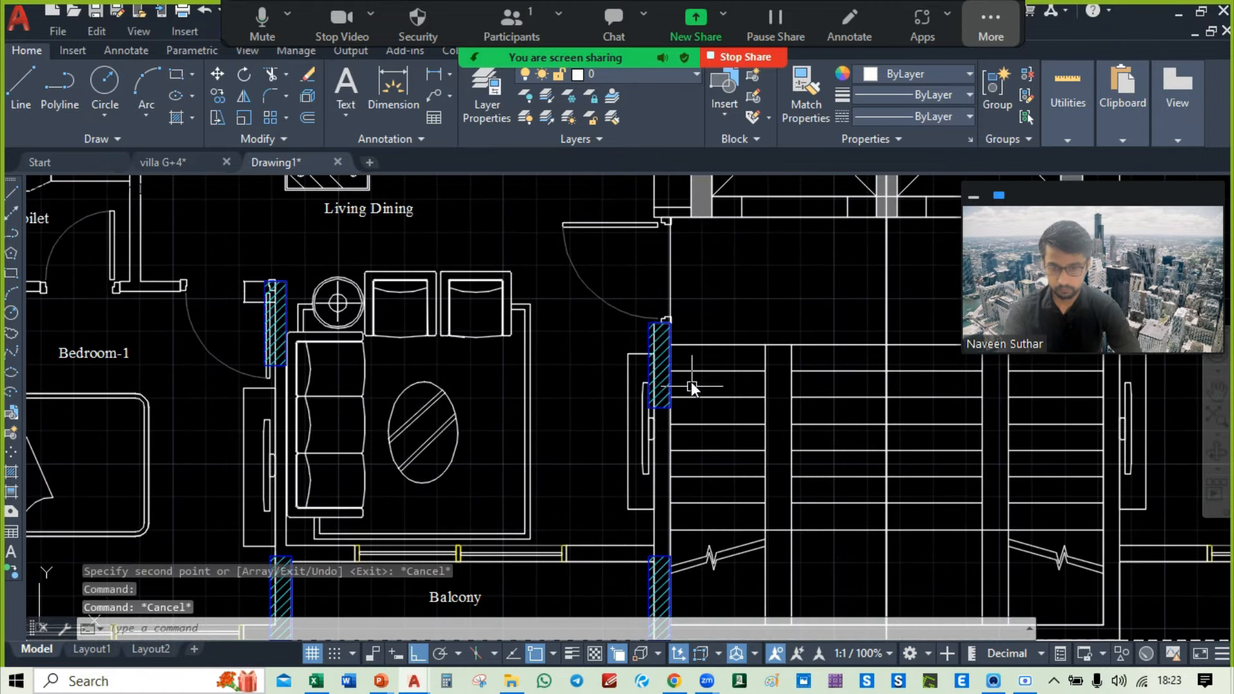
scroll(647, 338, "up", 5)
left_click(620, 296)
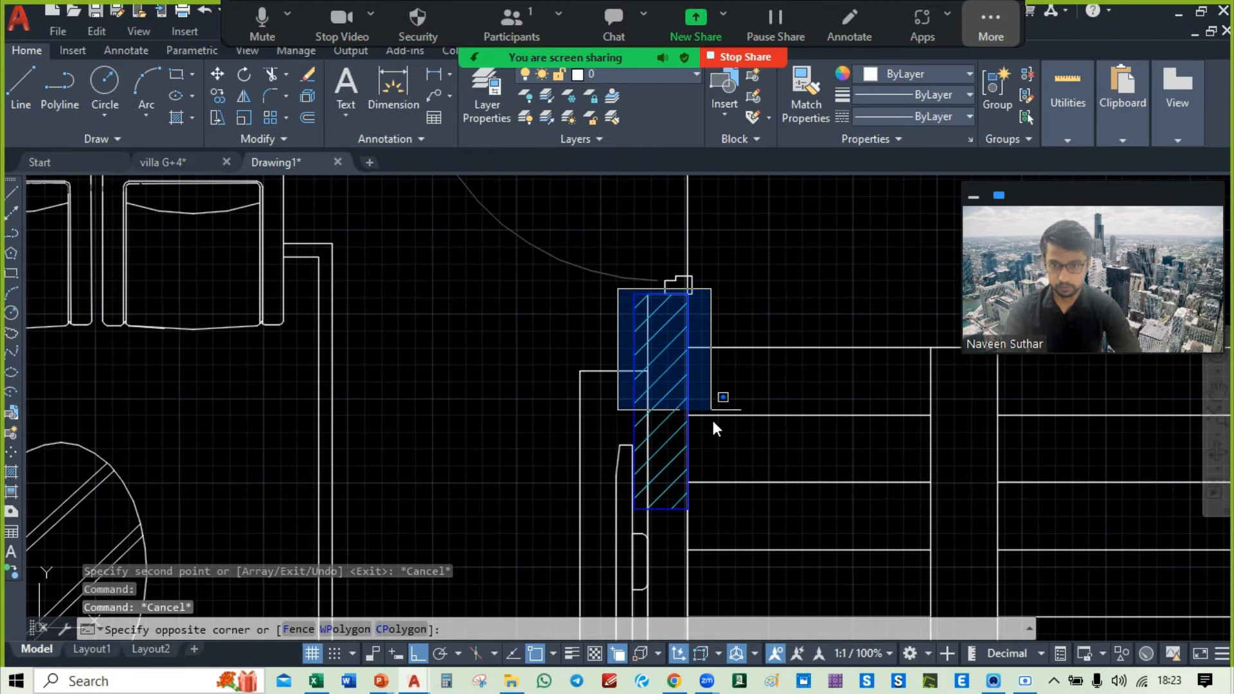
left_click(723, 527)
type("co")
key("Return")
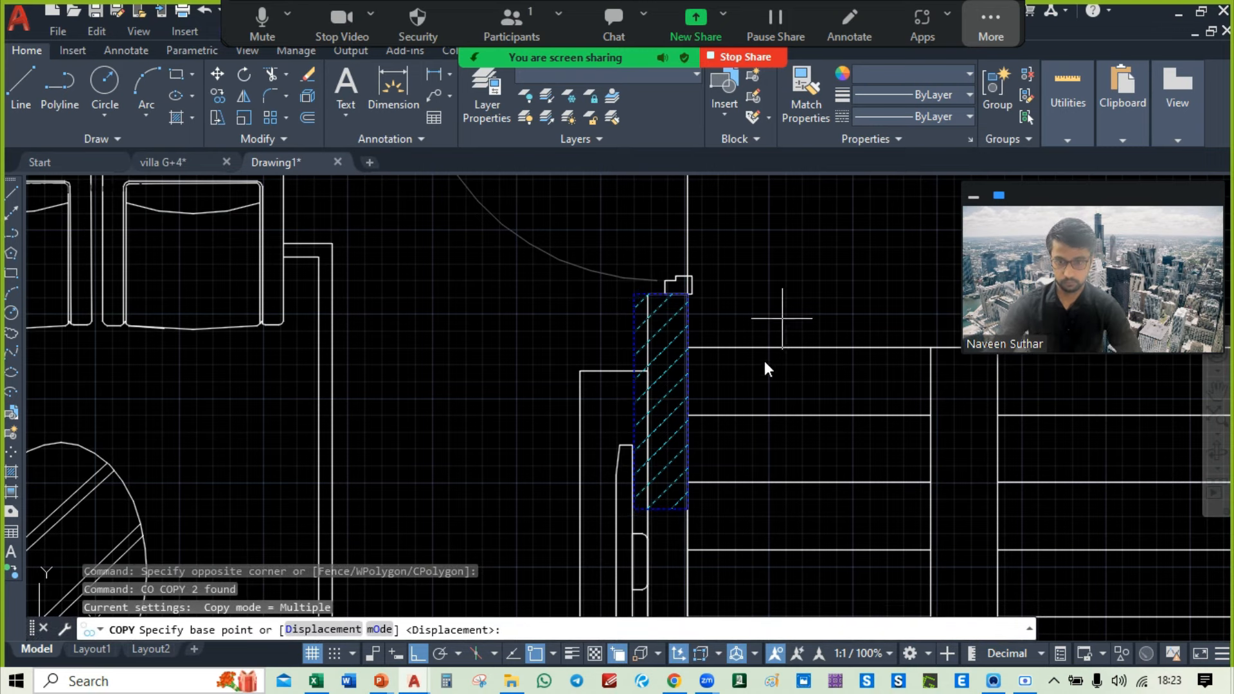
middle_click_drag(775, 332, 731, 444)
scroll(645, 402, "down", 2)
mouse_move(727, 344)
middle_mouse_down()
mouse_move(660, 506)
mouse_move(710, 348)
middle_mouse_up()
scroll(660, 506, "down", 2)
scroll(653, 477, "up", 2)
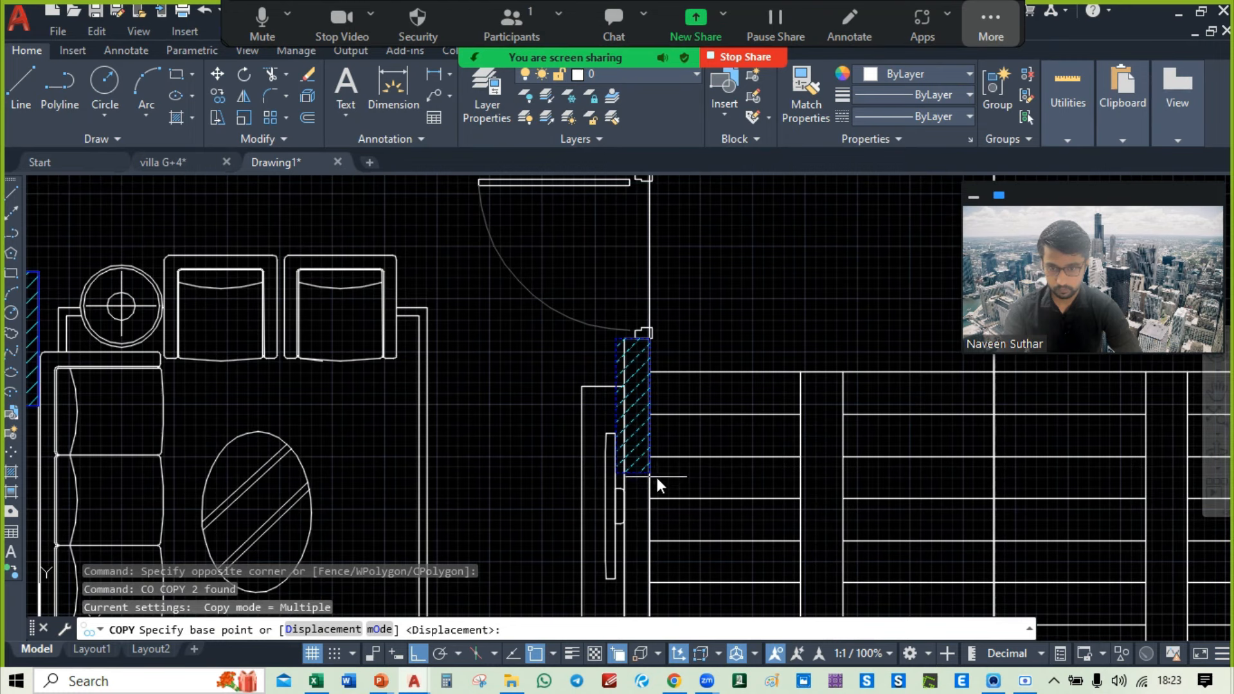
left_click(649, 472)
middle_click_drag(723, 171, 727, 408)
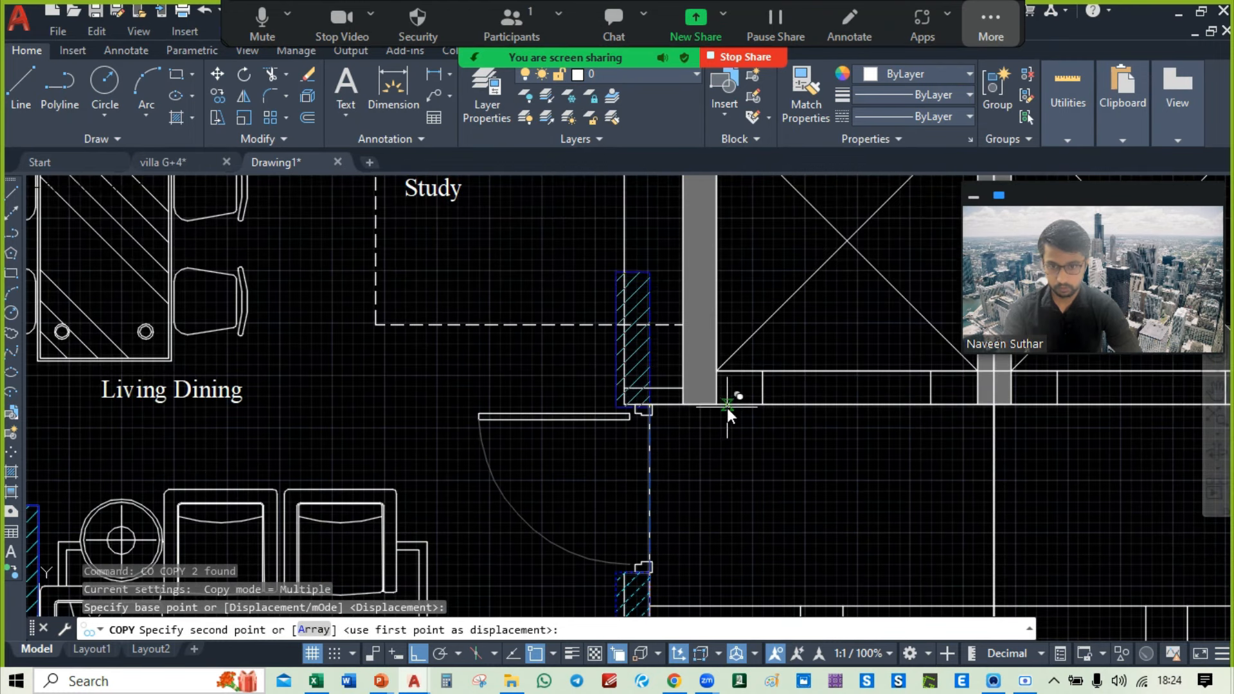
middle_click_drag(864, 419, 241, 438)
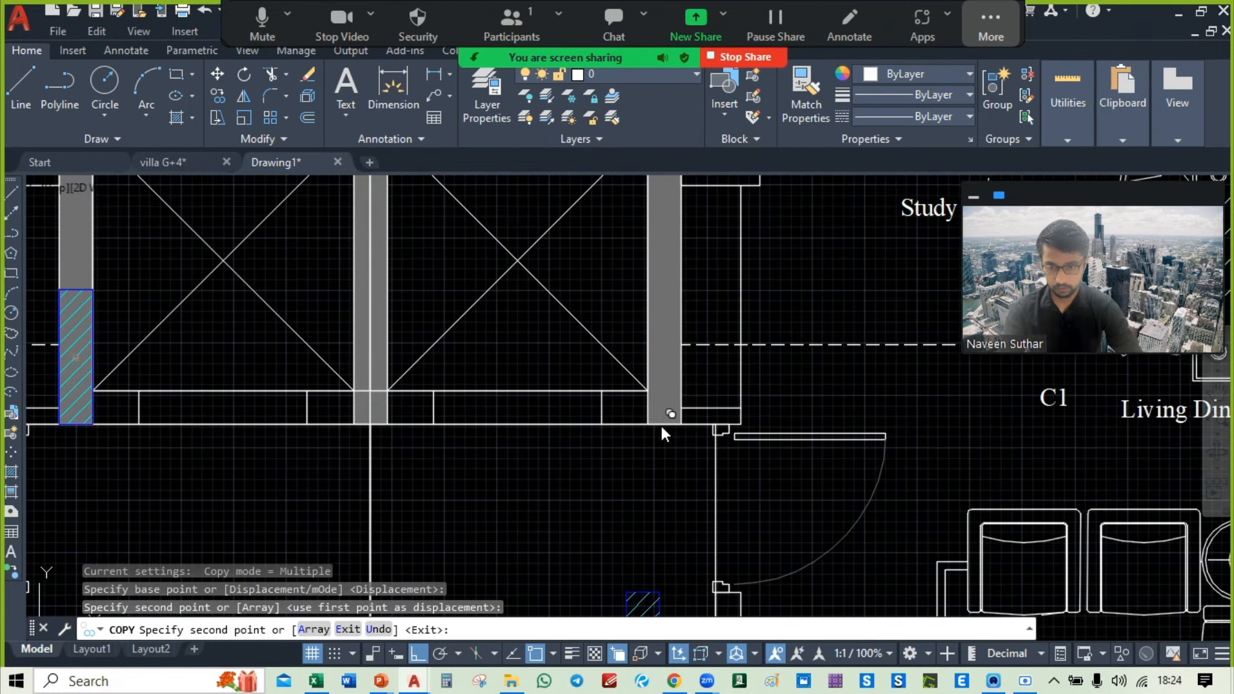
Step: Place two more copies at the lower ends of the far lift wall and the middle lift wall, and end copying
left_click(680, 423)
middle_click_drag(372, 451, 637, 455)
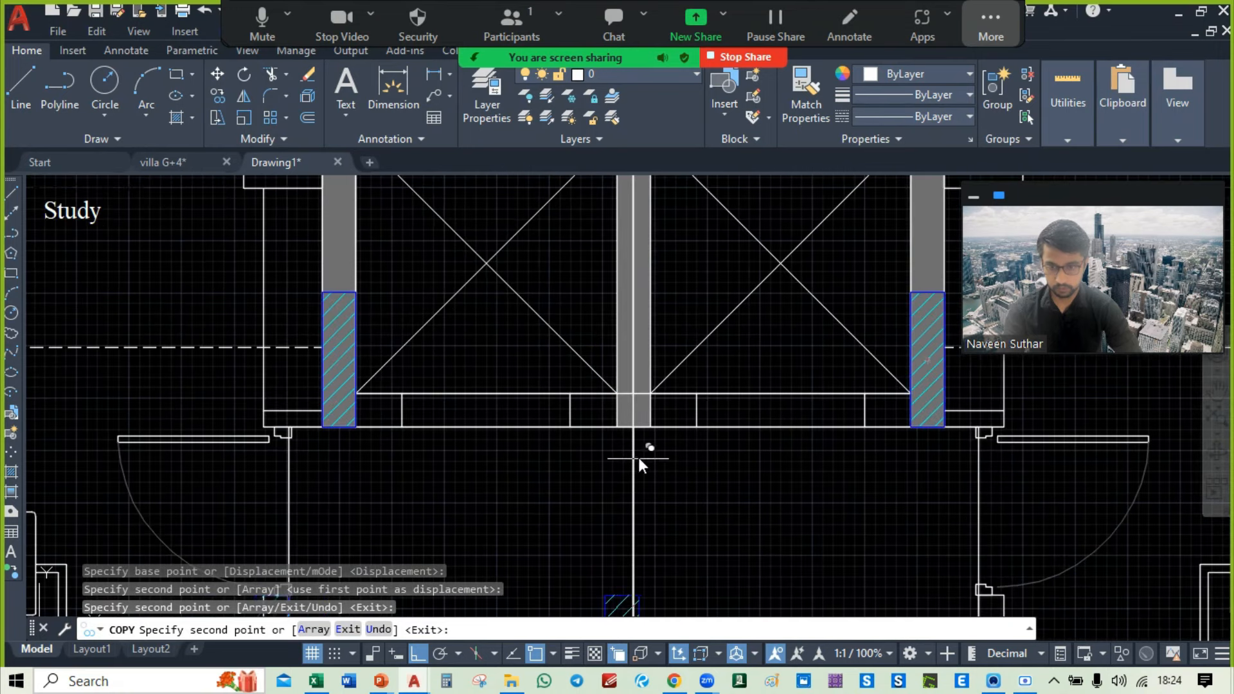
left_click(646, 430)
key("Escape")
scroll(658, 469, "down", 3)
scroll(734, 310, "up", 2)
middle_click_drag(734, 310, 743, 356)
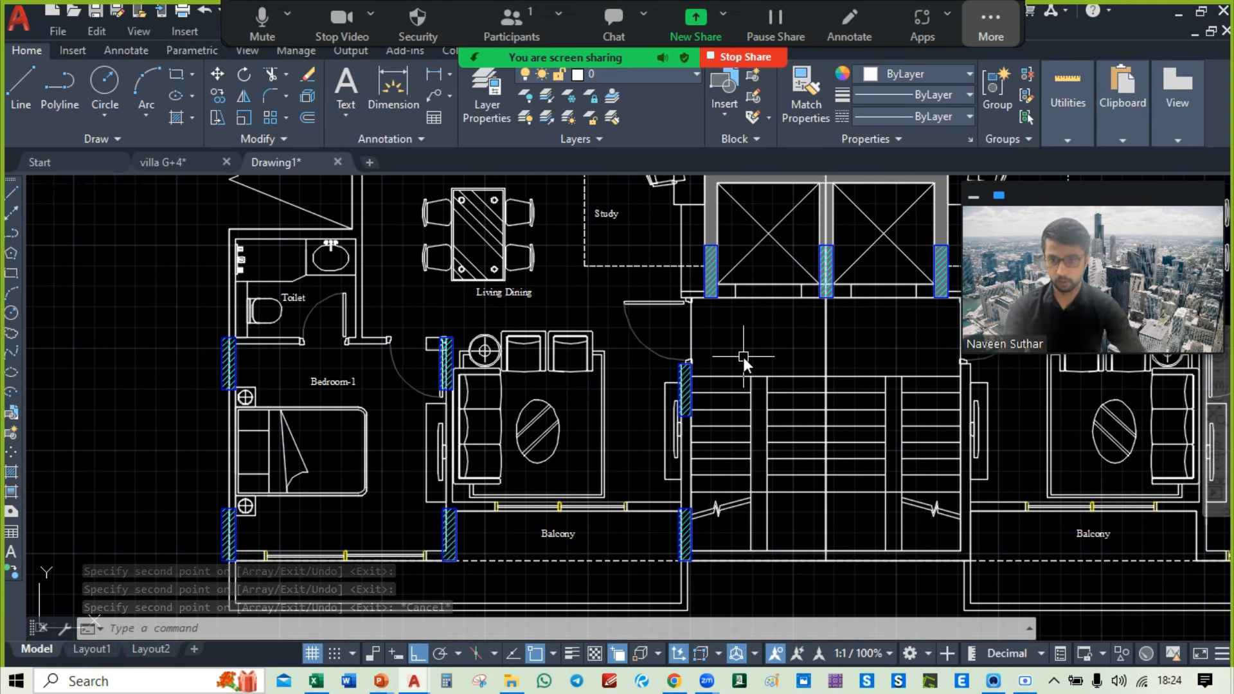
middle_click_drag(726, 383, 573, 418)
key("Escape")
scroll(573, 418, "up", 4)
left_click(522, 288)
left_click(620, 457)
type("c")
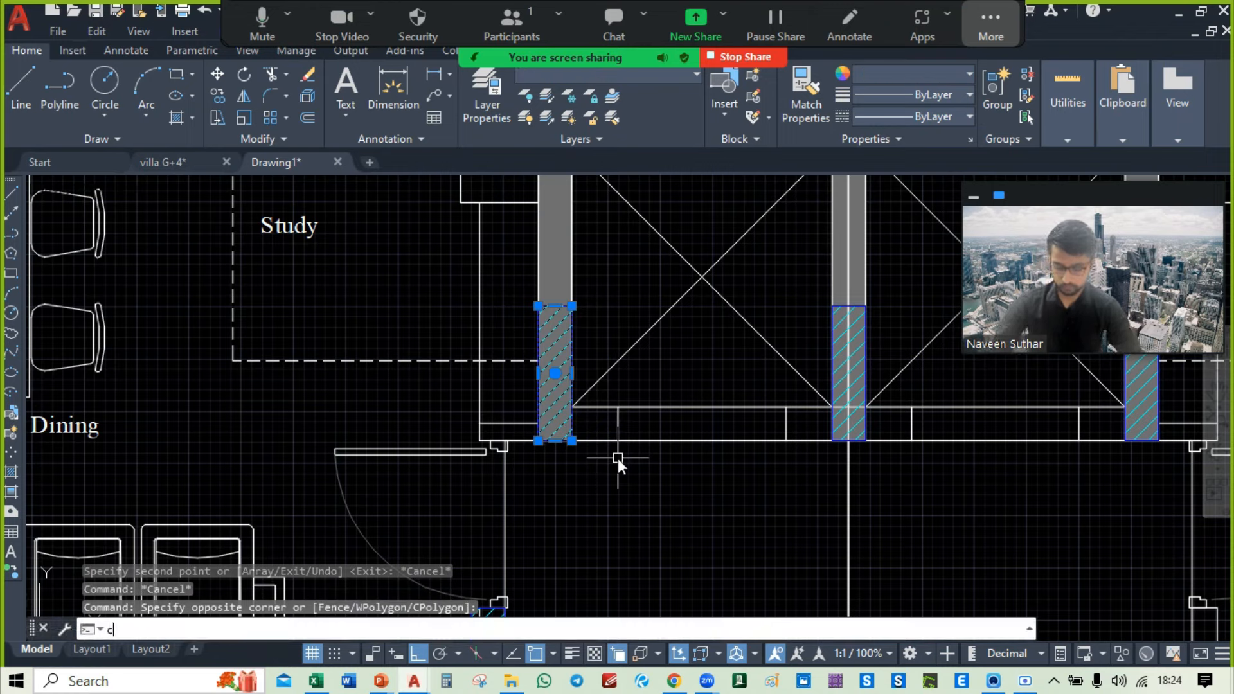
key("Return")
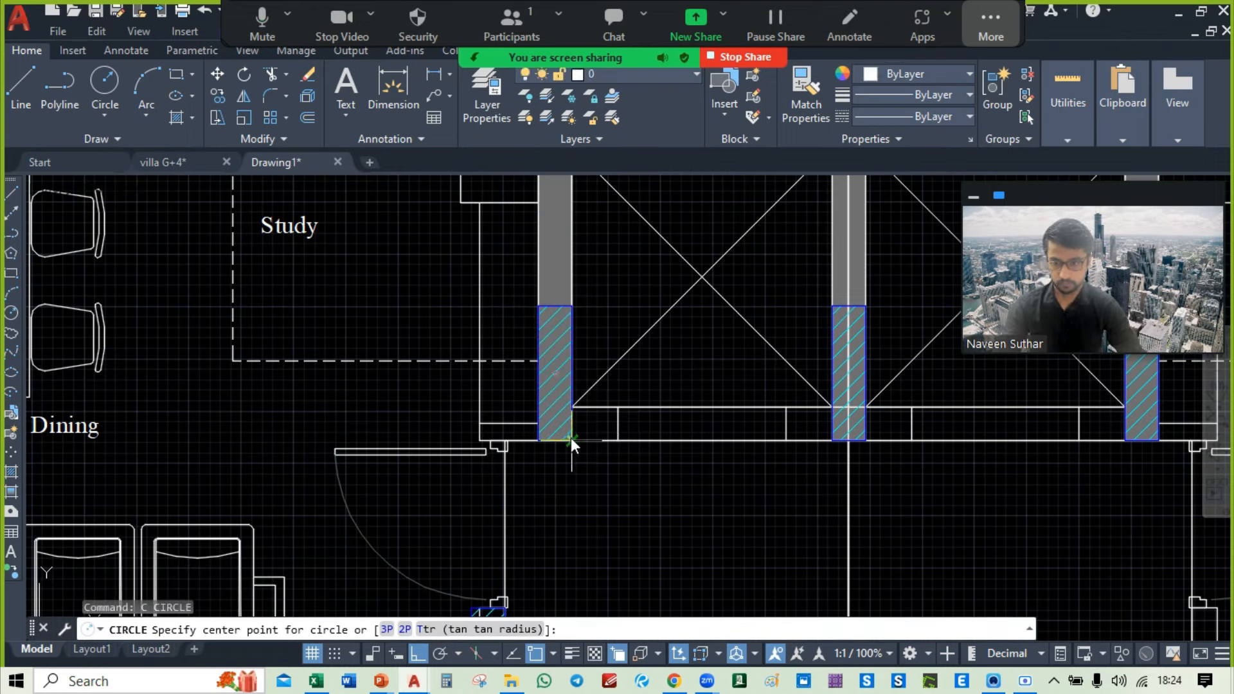
left_click(571, 438)
key("Escape")
Step: Copy the Study-side lift column by its upper right corner into the empty space outside the outer wall near Bedroom-1's Toilet
left_click(526, 288)
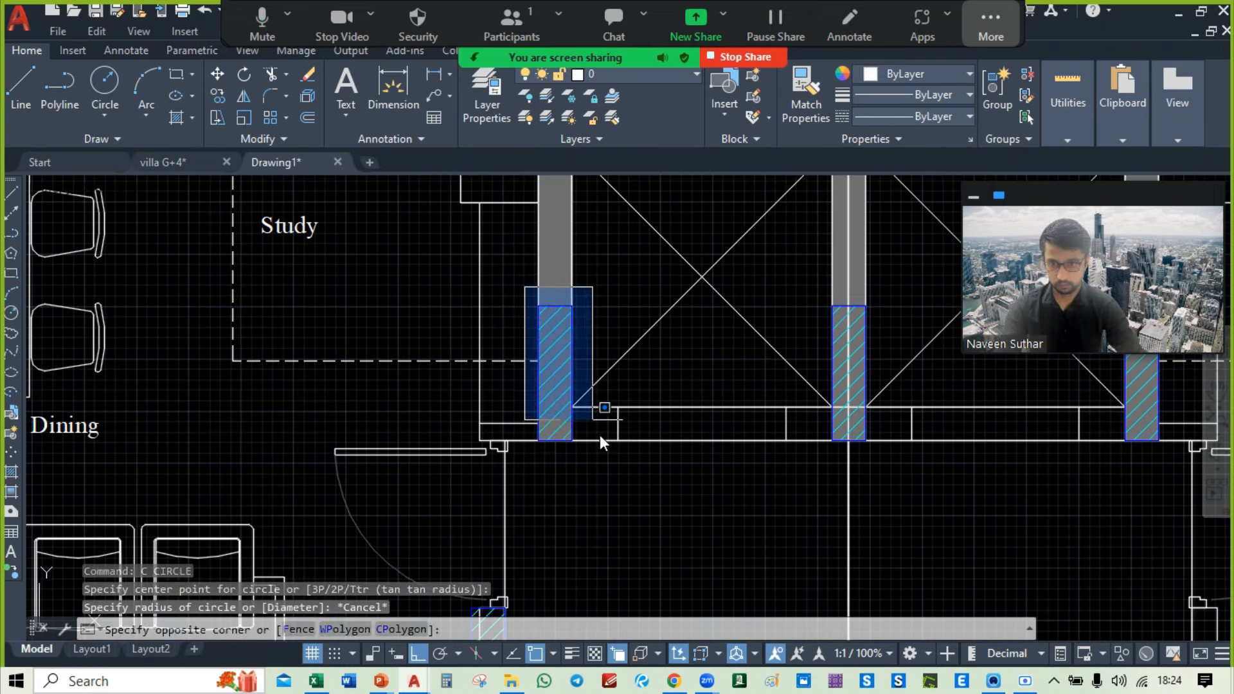
left_click(600, 441)
type("co")
key("Return")
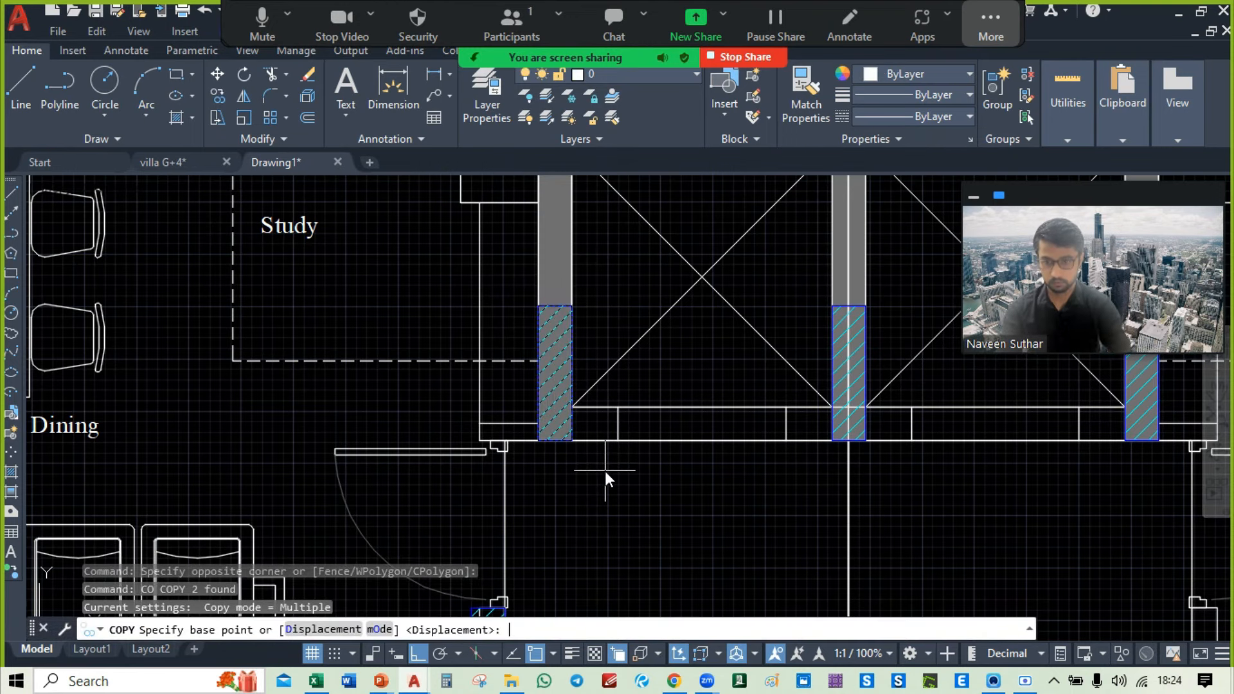
left_click(571, 306)
scroll(597, 291, "down", 3)
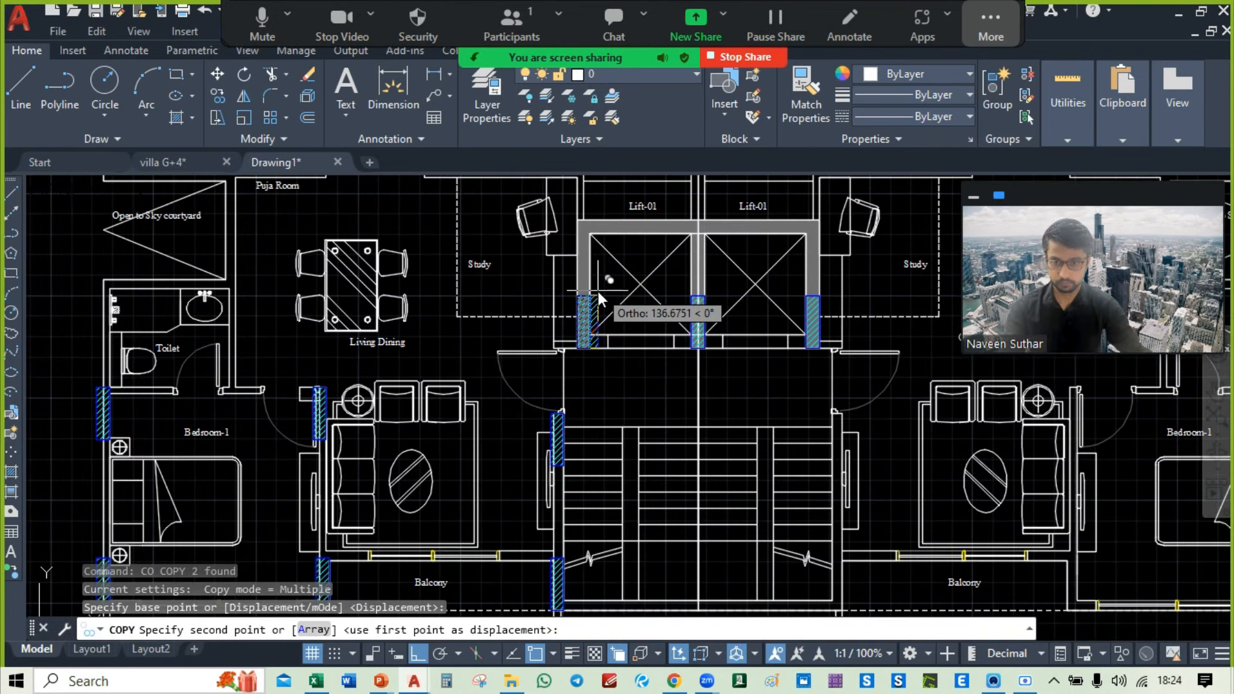
middle_click_drag(552, 415, 646, 578)
mouse_move(541, 368)
middle_mouse_down()
mouse_move(603, 518)
mouse_move(556, 187)
middle_mouse_up()
mouse_move(756, 349)
middle_mouse_down()
mouse_move(584, 243)
mouse_move(628, 91)
mouse_move(676, 164)
mouse_move(629, 267)
mouse_move(662, 340)
mouse_move(470, 191)
mouse_move(478, 163)
mouse_move(661, 356)
mouse_move(674, 402)
mouse_move(669, 416)
mouse_move(521, 235)
mouse_move(607, 462)
mouse_move(579, 626)
mouse_move(655, 352)
mouse_move(693, 491)
middle_mouse_up()
middle_click_drag(597, 328, 706, 550)
scroll(484, 402, "up", 2)
middle_click_drag(518, 365, 521, 333)
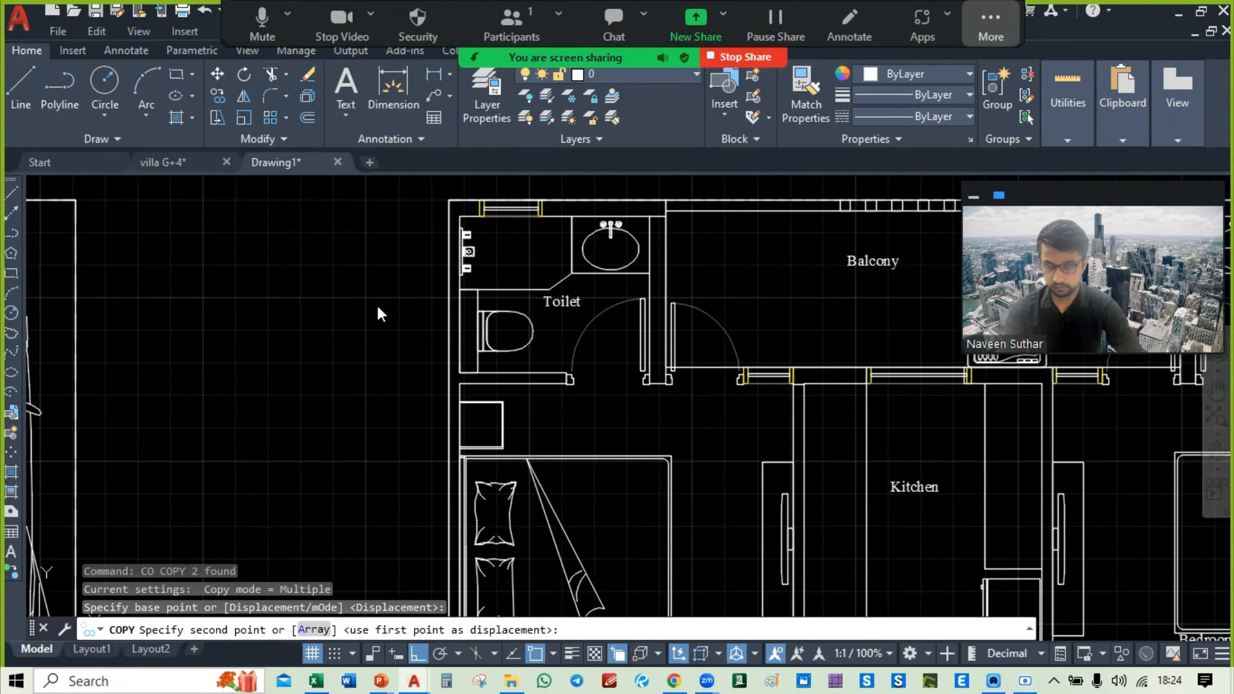
left_click(412, 326)
scroll(439, 348, "down", 4)
middle_click_drag(603, 338, 615, 220)
middle_click_drag(447, 362, 498, 344)
key("Escape")
Step: Move the loose column by its lower right corner straight up, alongside the outer wall of Bedroom-3's Toilet
scroll(452, 429, "up", 4)
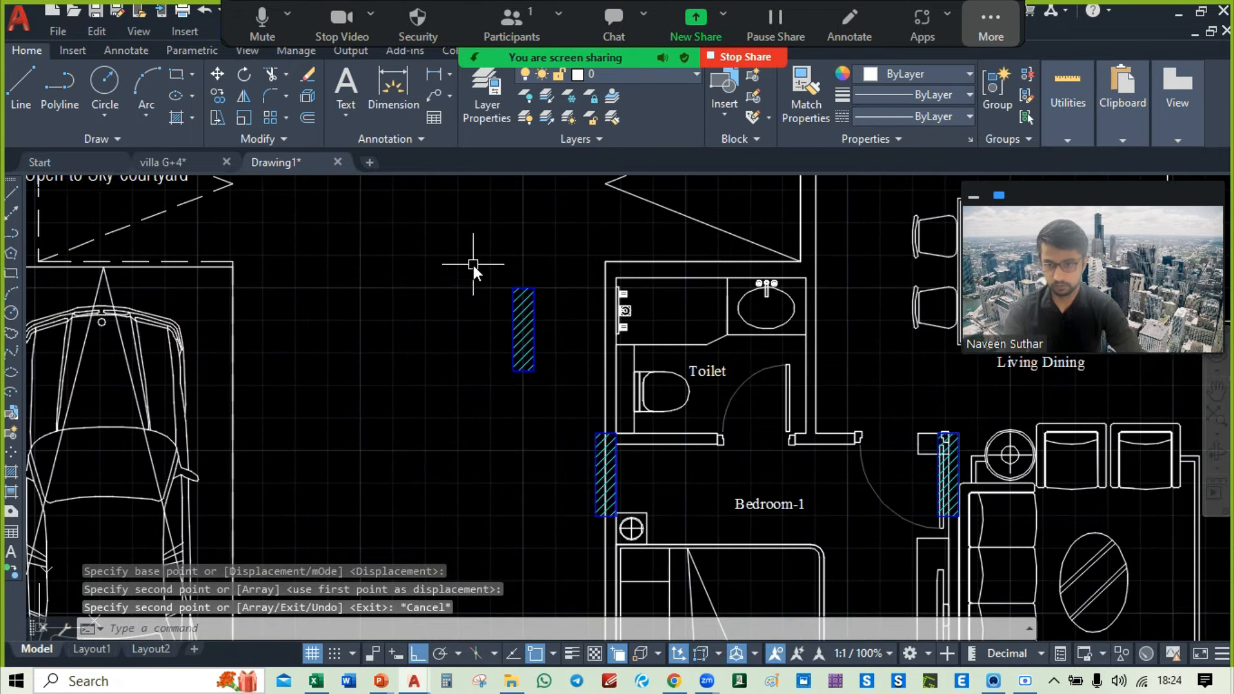
left_click_drag(473, 265, 564, 404)
type("m")
key("Return")
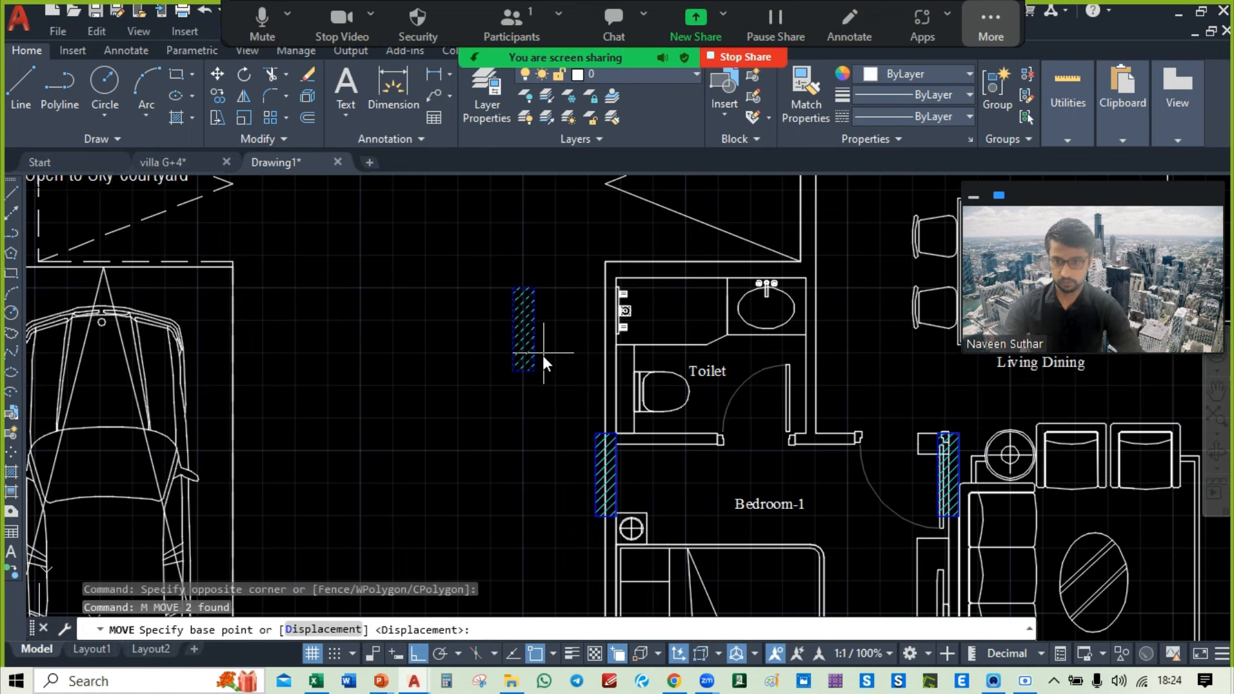
left_click(535, 372)
scroll(535, 372, "down", 4)
scroll(533, 418, "up", 4)
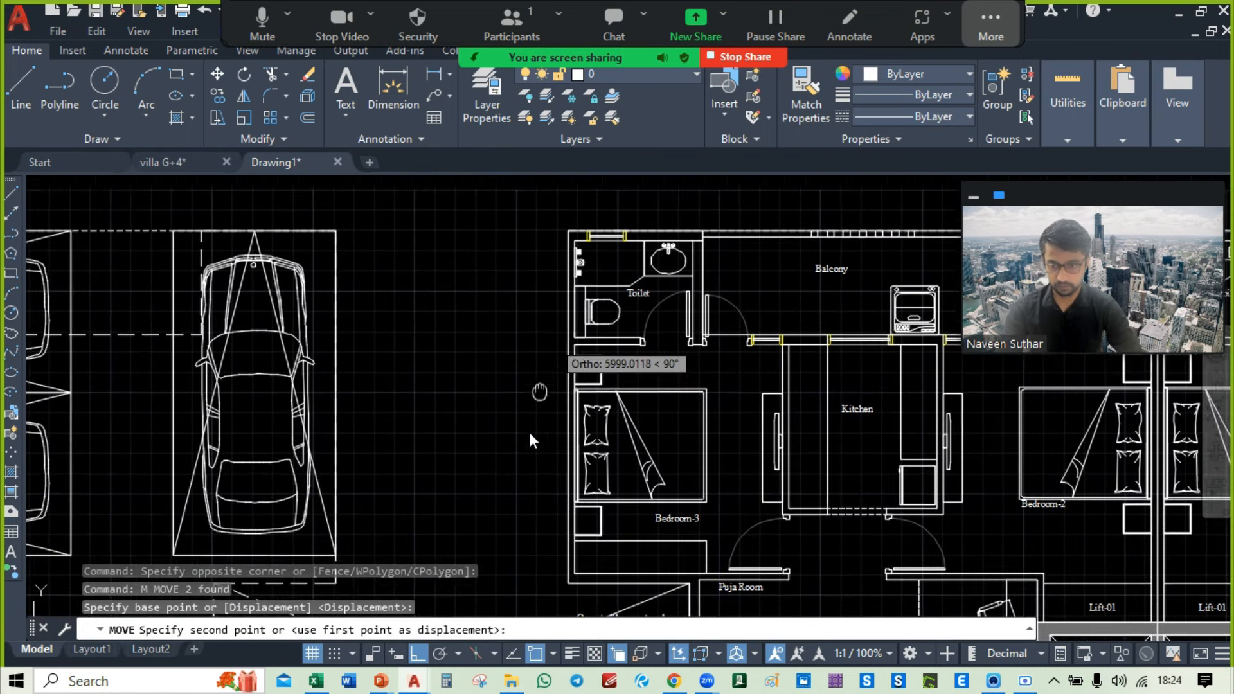
left_click(507, 461)
Step: Copy the loose column by its lower right corner onto the outer wall, at the inner corner below Bedroom-3's Toilet wall
scroll(507, 462, "up", 6)
left_click(329, 175)
left_click(465, 420)
type("co")
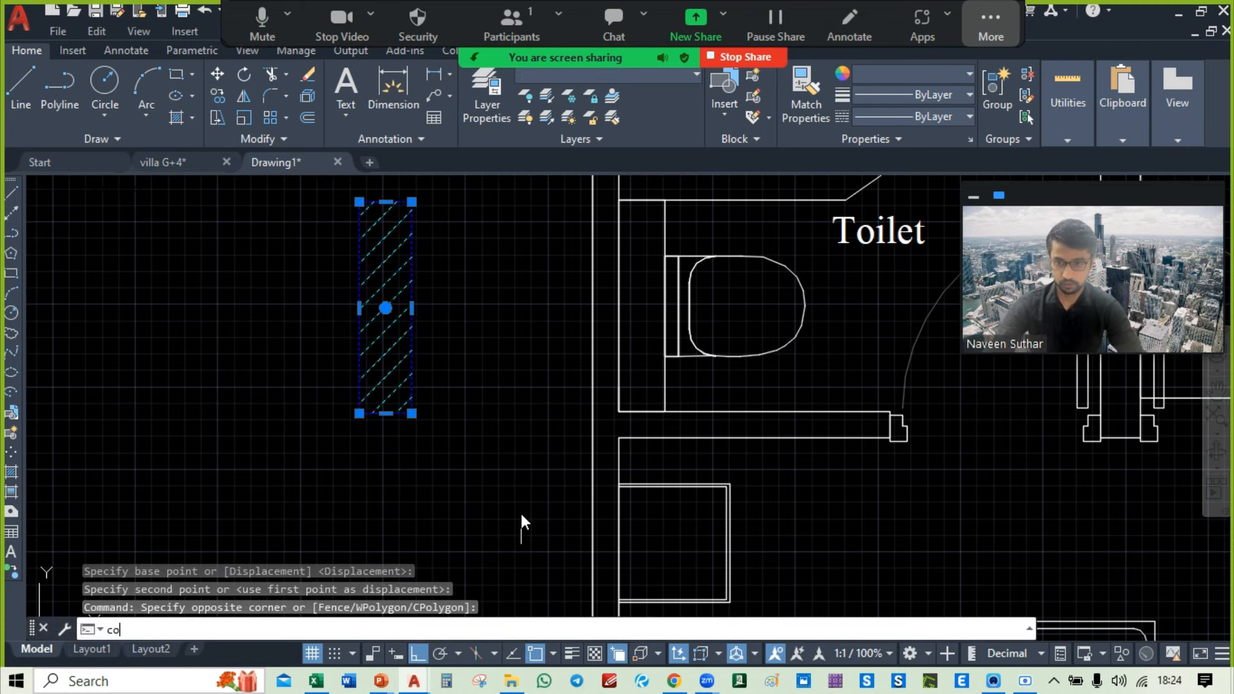
key("Return")
mouse_move(460, 426)
middle_mouse_down()
mouse_move(418, 507)
mouse_move(441, 418)
middle_mouse_up()
scroll(418, 509, "down", 4)
scroll(437, 440, "up", 2)
scroll(437, 439, "up", 2)
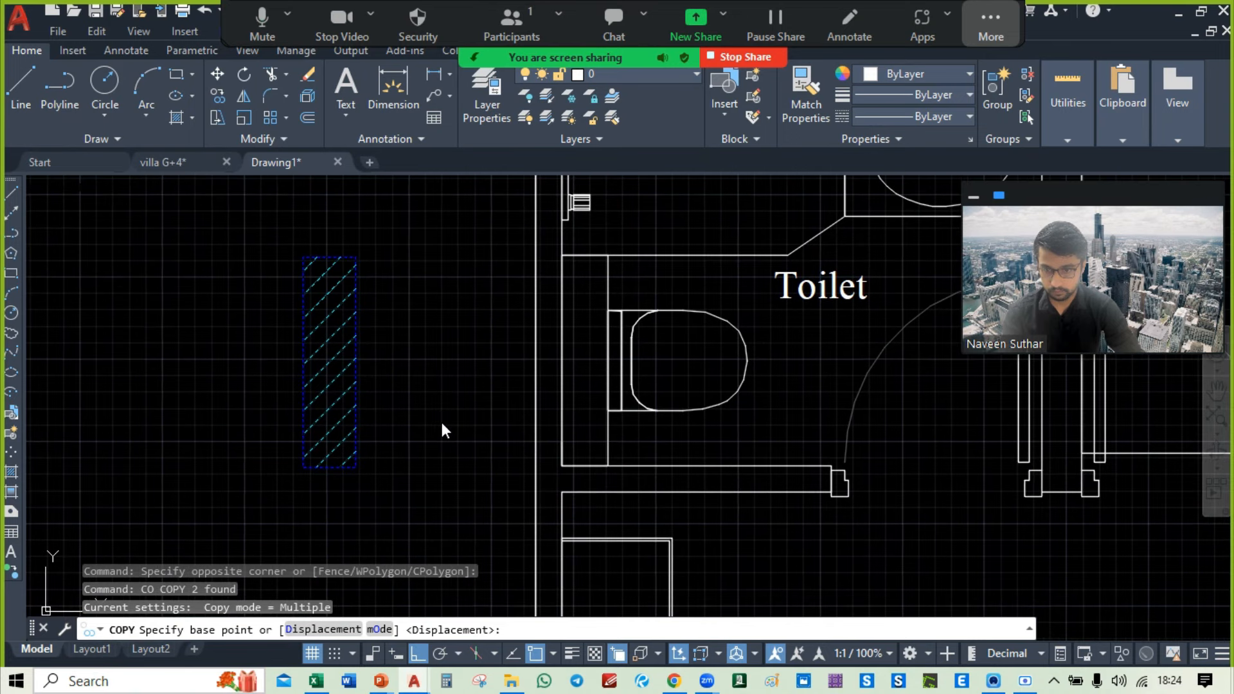
left_click(356, 468)
scroll(250, 495, "up", 4)
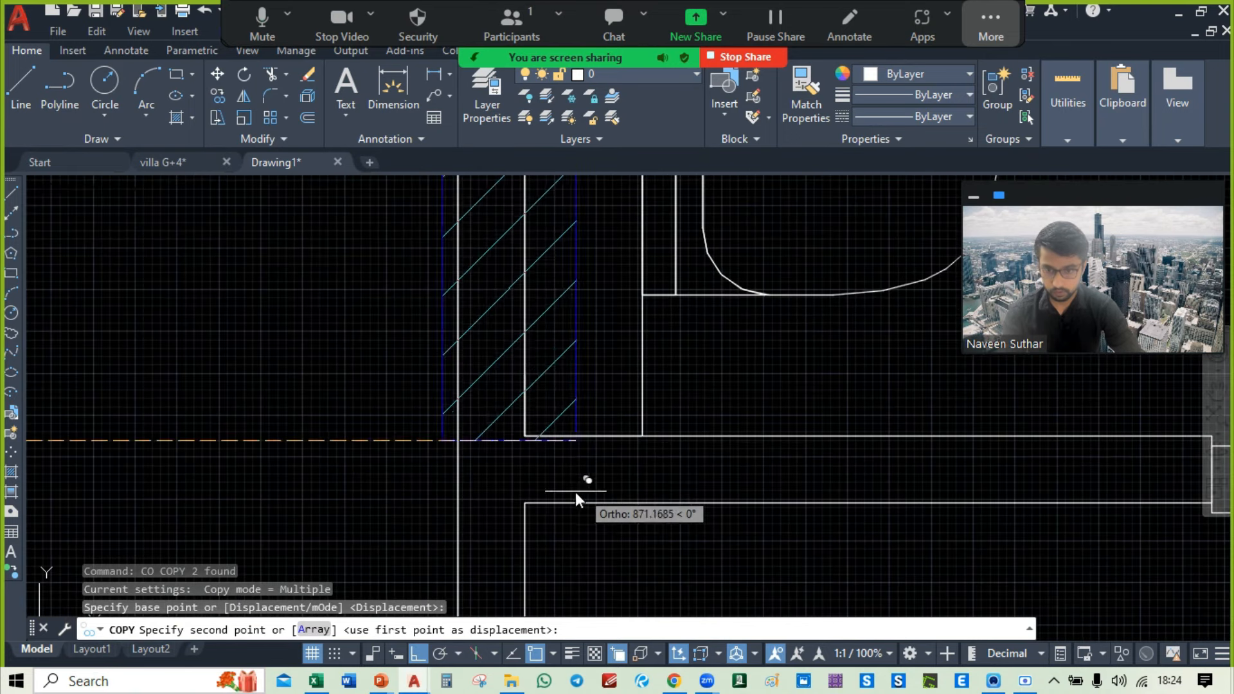
left_click(525, 504)
scroll(887, 498, "down", 3)
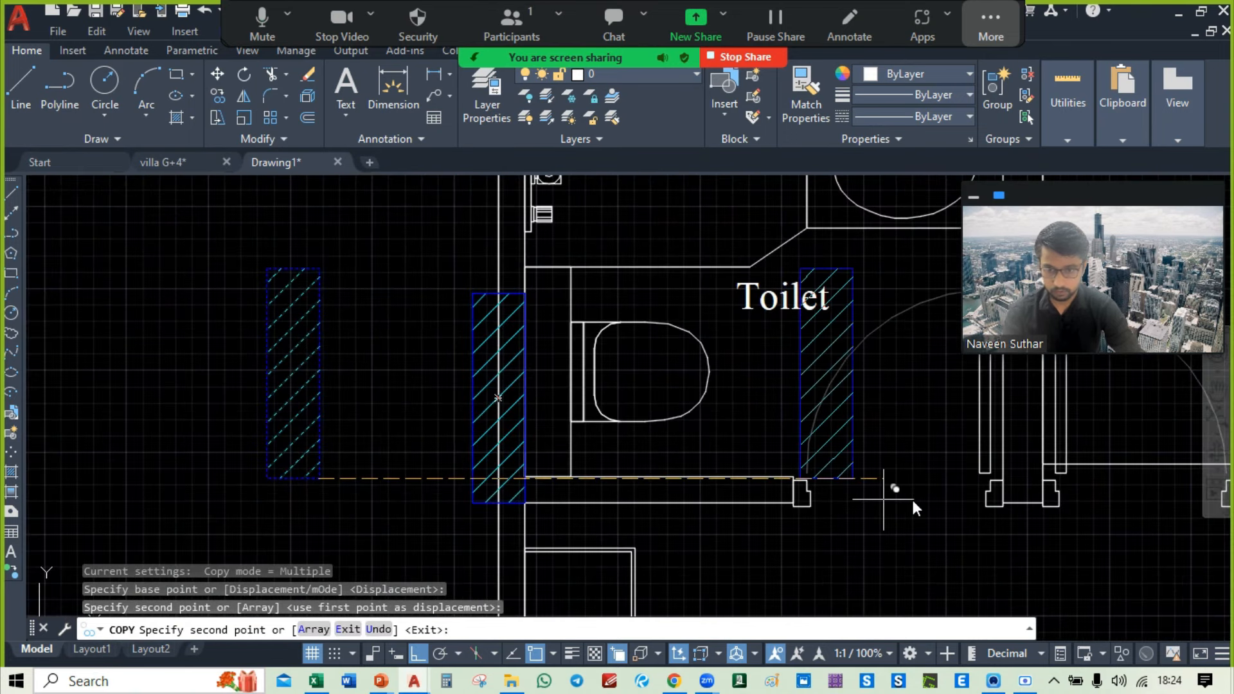
Step: Place another copy of the column at the door end of the wall between Bedroom-3's Toilet and the kitchen Balcony
middle_click_drag(887, 498, 418, 476)
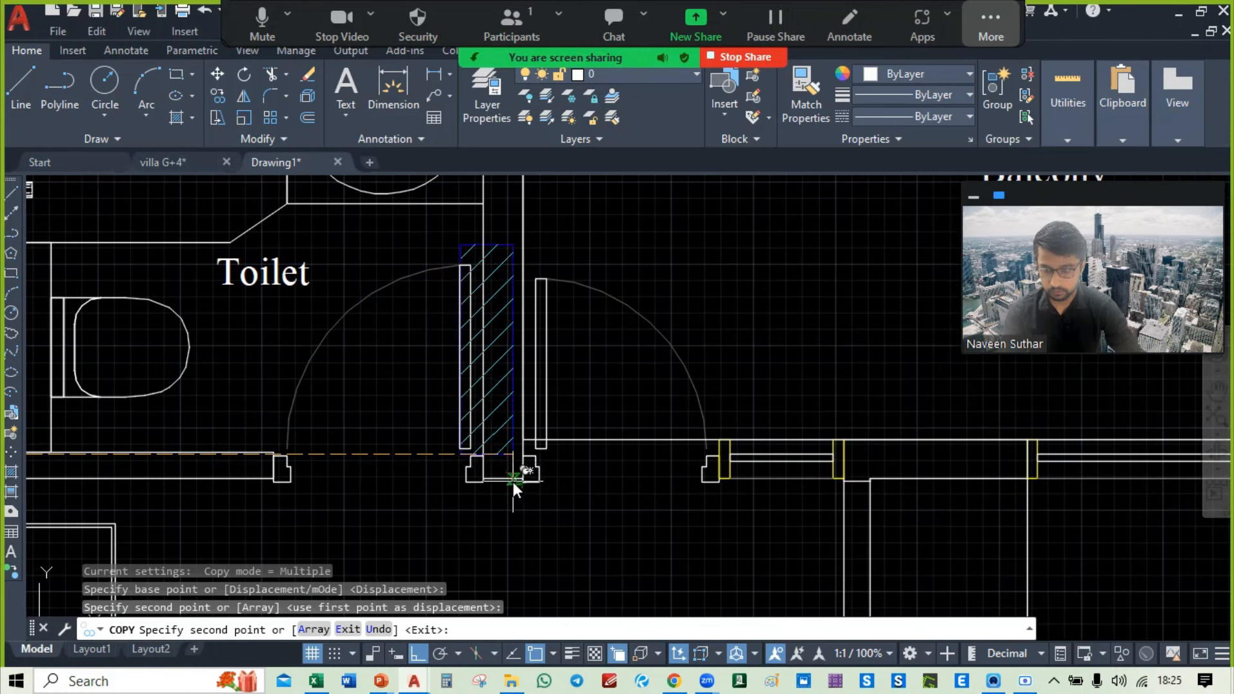
scroll(513, 482, "up", 5)
left_click(543, 473)
scroll(543, 473, "down", 6)
Step: Place another copy of the column in the wall between the kitchen Balcony and Bedroom-2's Toilet, and end copying
middle_click_drag(893, 483, 520, 457)
scroll(519, 457, "down", 2)
middle_click_drag(942, 451, 412, 447)
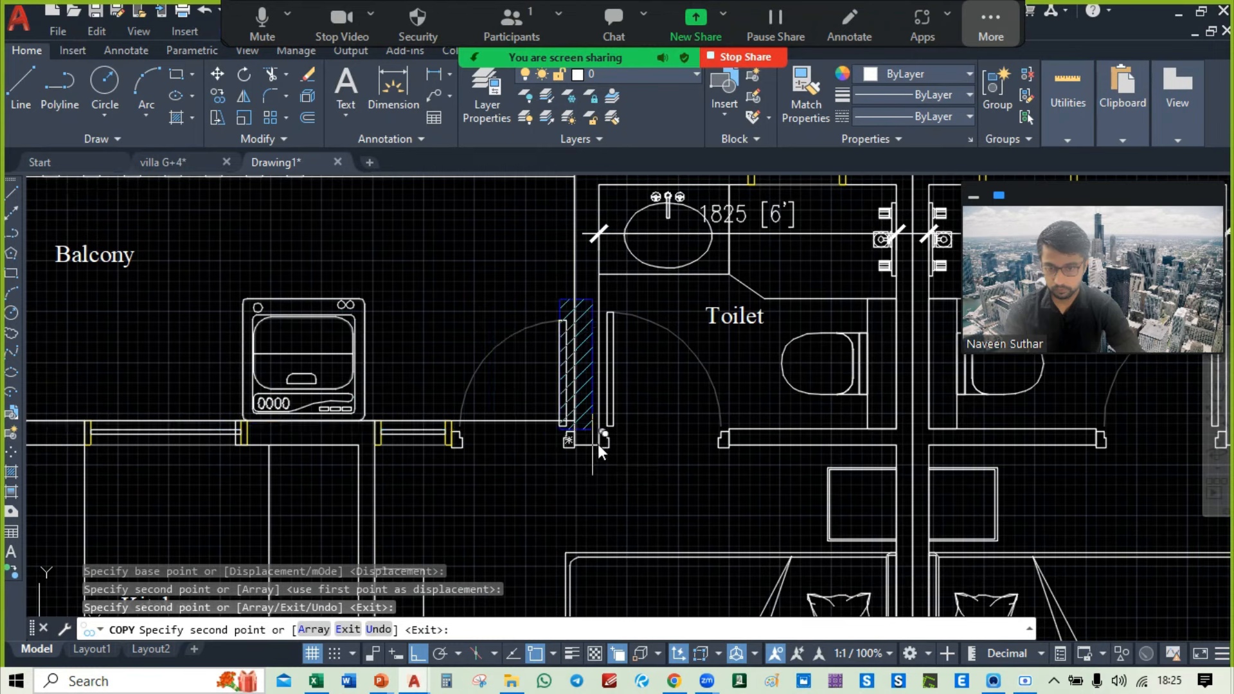
scroll(599, 442, "up", 5)
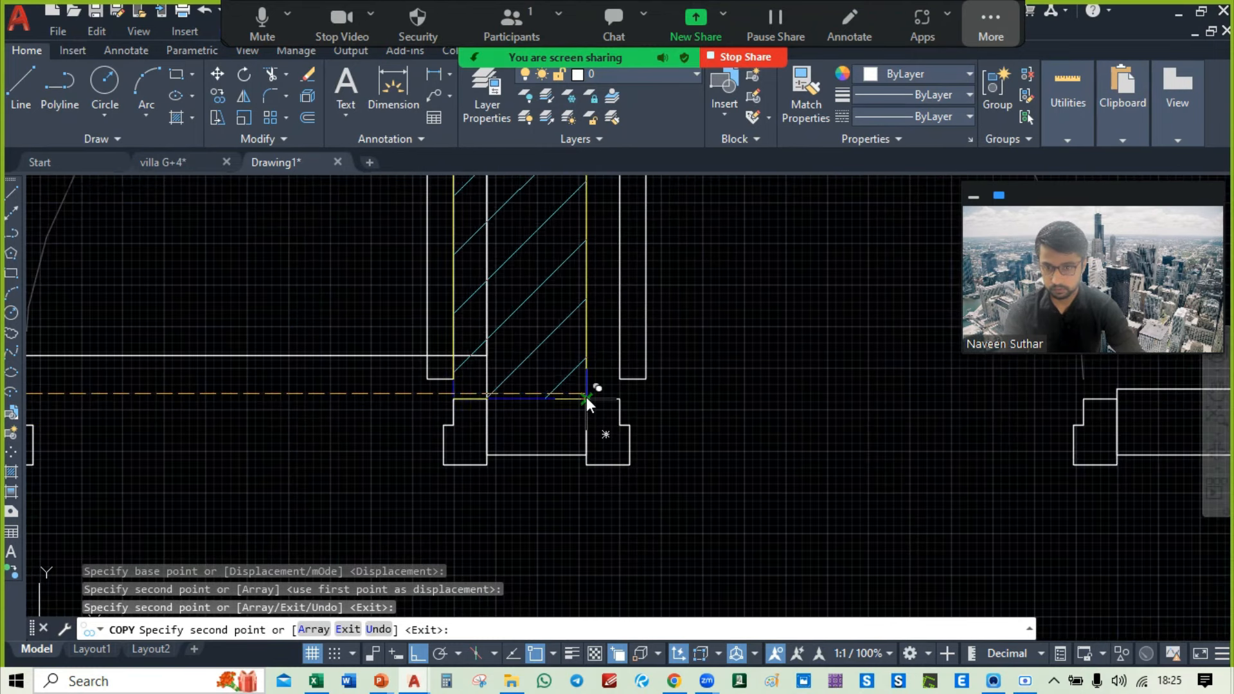
scroll(586, 396, "up", 3)
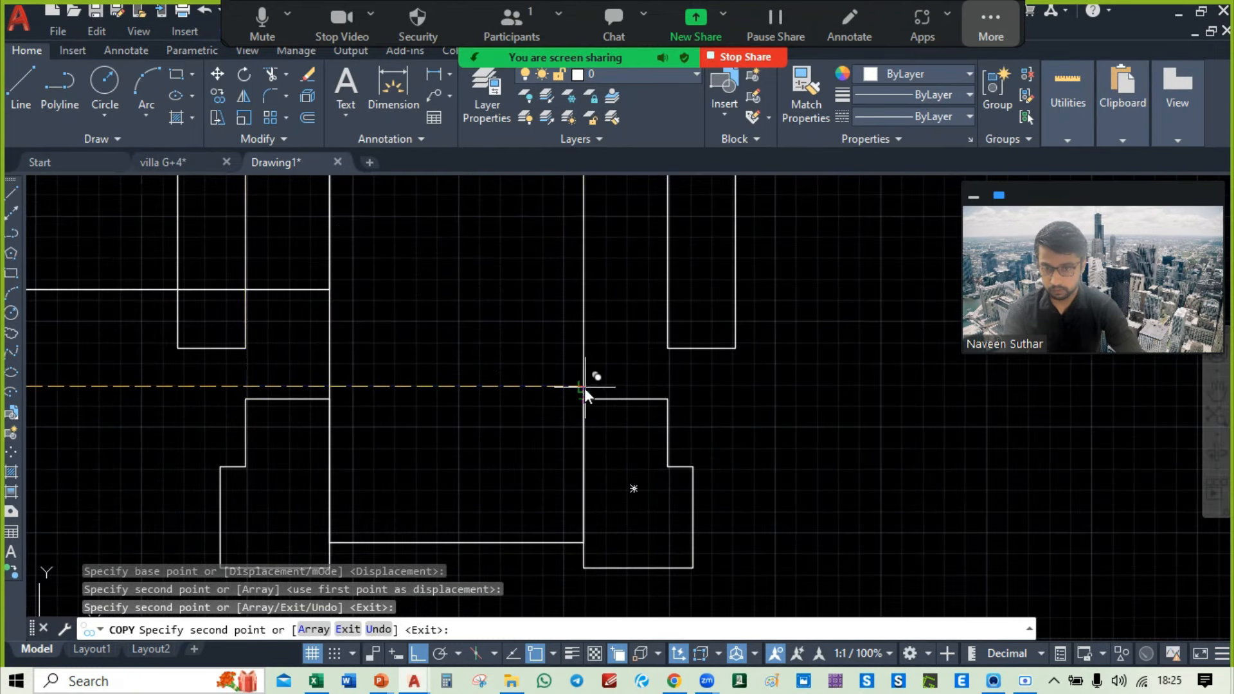
left_click(585, 388)
scroll(680, 391, "down", 3)
scroll(900, 398, "down", 5)
scroll(870, 474, "down", 2)
mouse_move(886, 457)
middle_mouse_down()
mouse_move(1018, 399)
mouse_move(774, 426)
middle_mouse_up()
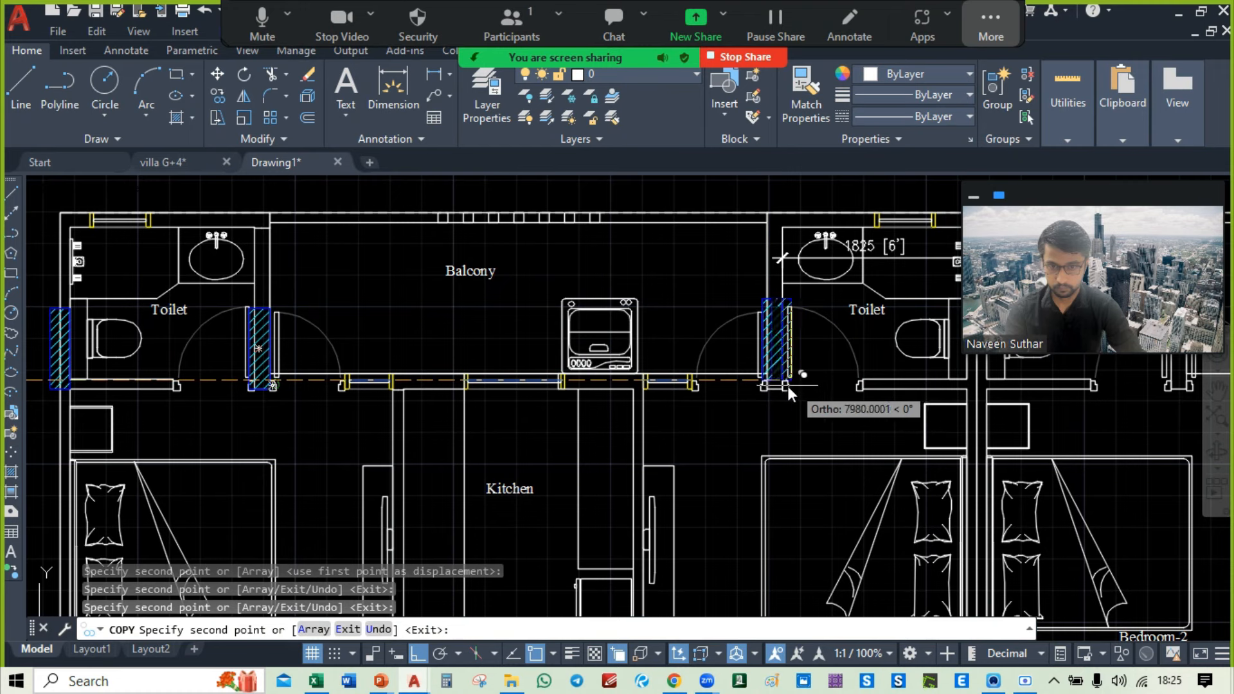
scroll(781, 387, "up", 6)
scroll(781, 386, "up", 2)
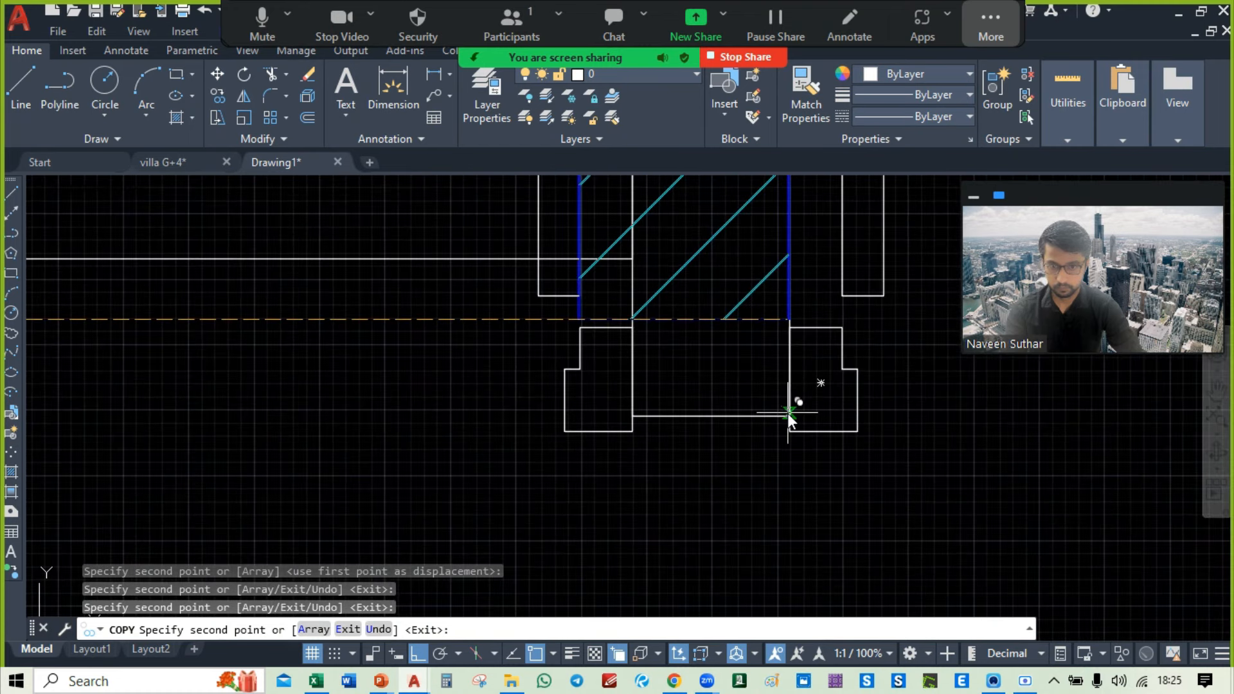
key("Escape")
Step: End copying and move the column between the kitchen Balcony and Bedroom-2's Toilet by its lower right corner down to the wall's end corner
scroll(784, 411, "down", 6)
scroll(660, 311, "down", 2)
scroll(667, 244, "up", 2)
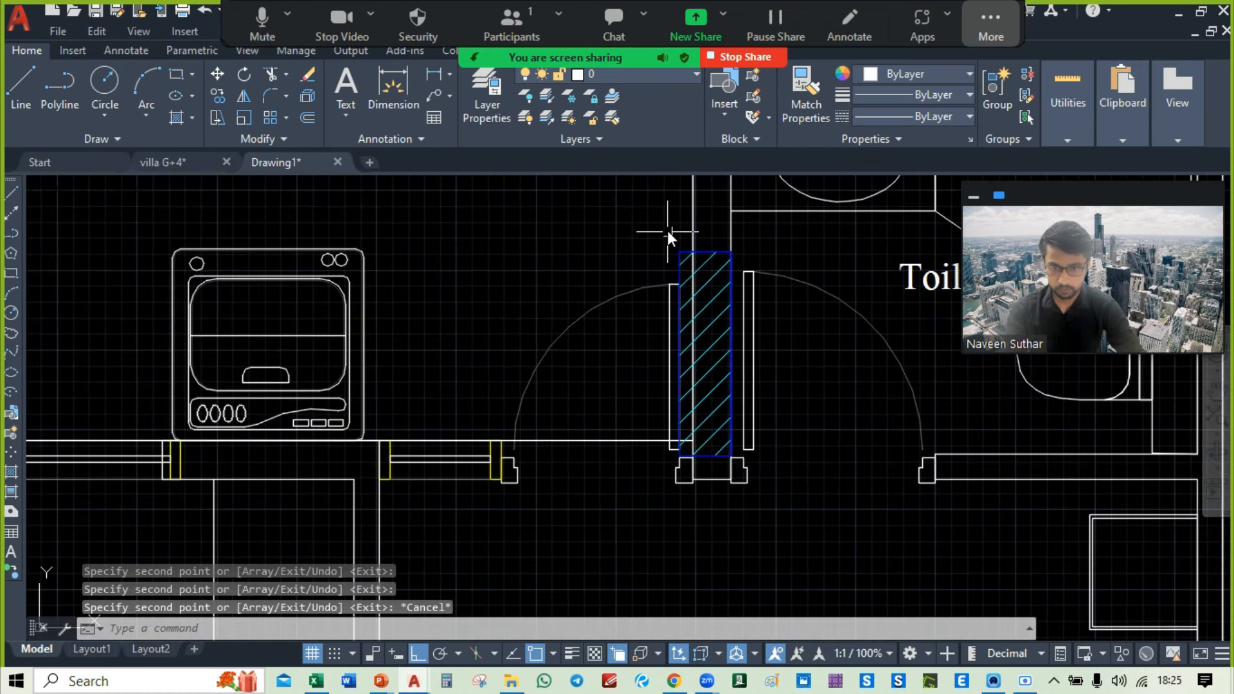
left_click(669, 229)
left_click(760, 468)
type("m")
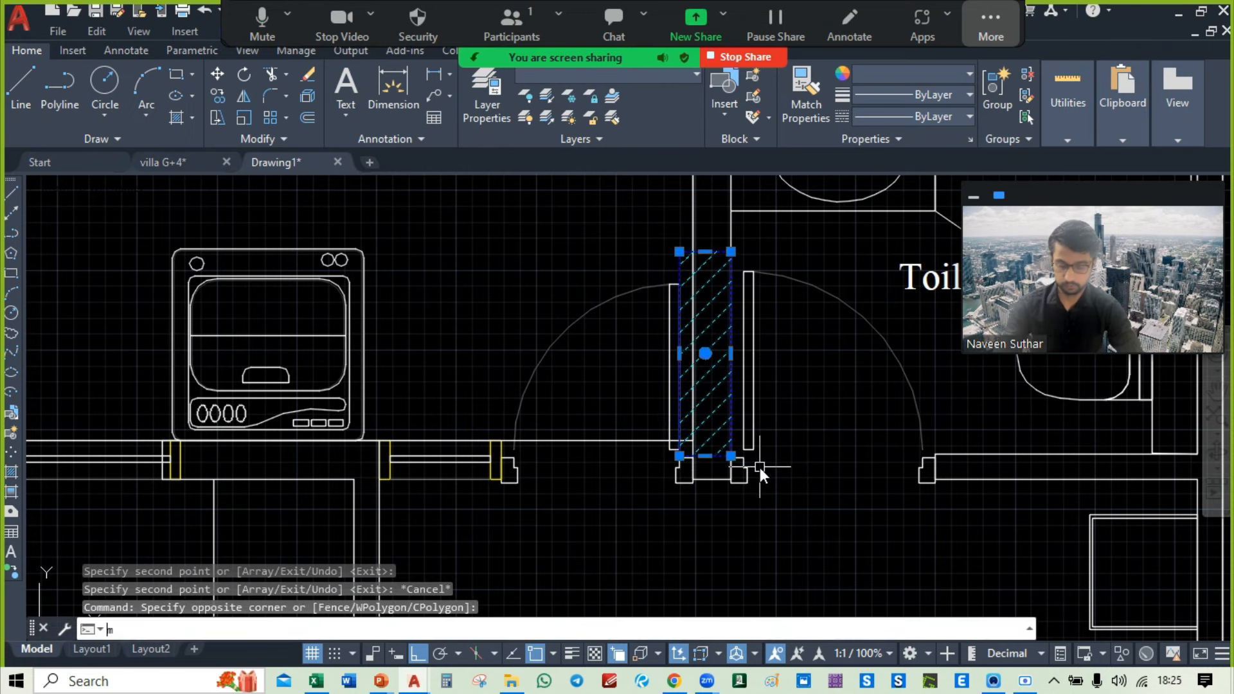
key("Return")
scroll(730, 456, "up", 4)
left_click(738, 440)
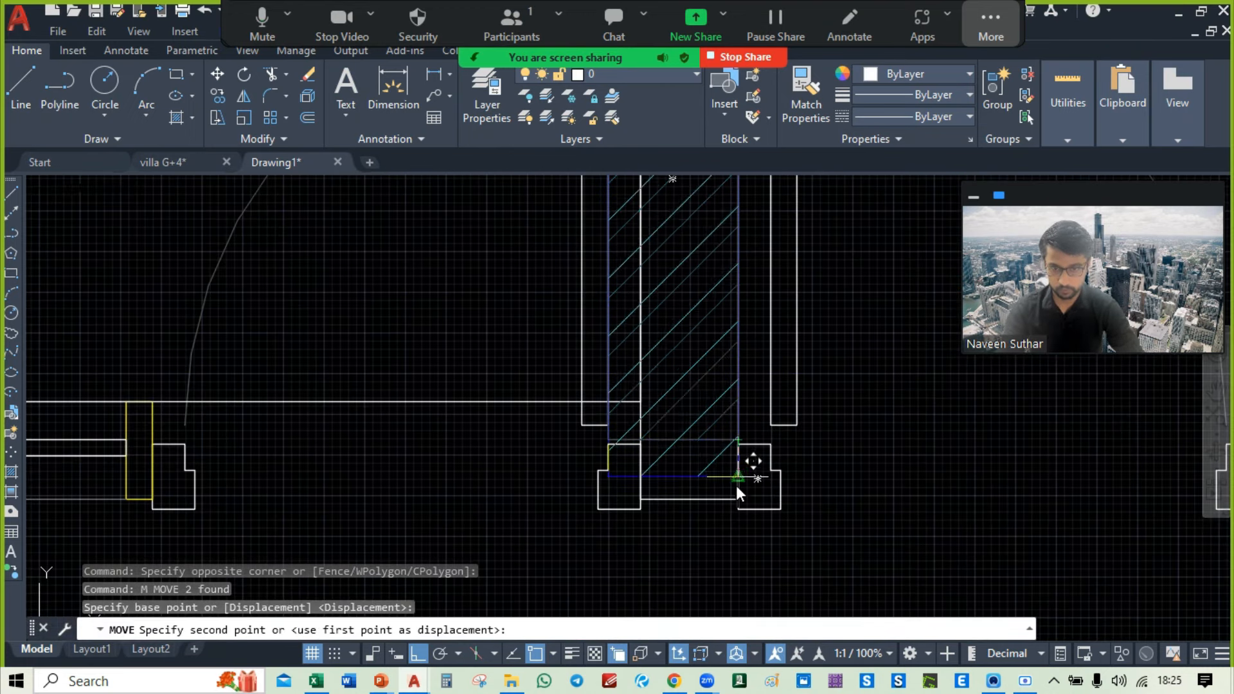
left_click(738, 500)
key("Escape")
Step: Delete the loose hatched column standing outside Bedroom-3's Toilet
scroll(787, 502, "down", 7)
middle_click_drag(885, 502, 891, 407)
scroll(803, 434, "down", 2)
middle_click_drag(804, 434, 815, 343)
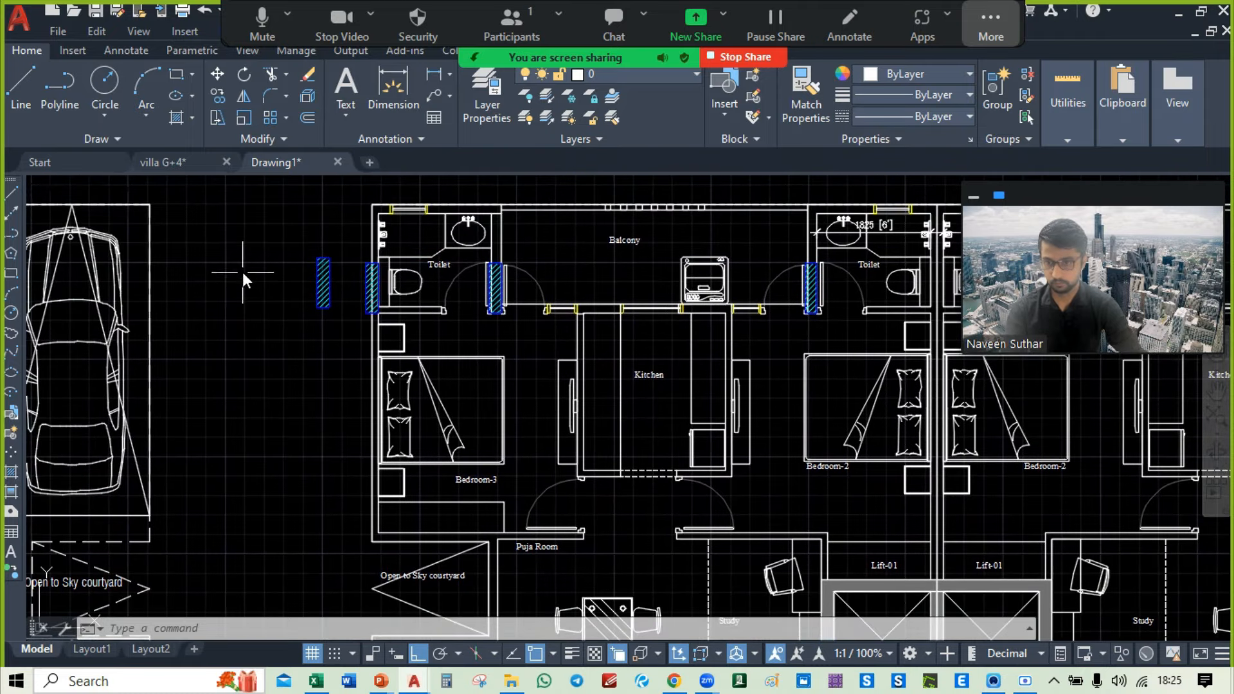
scroll(243, 272, "up", 2)
left_click(329, 233)
left_click(404, 384)
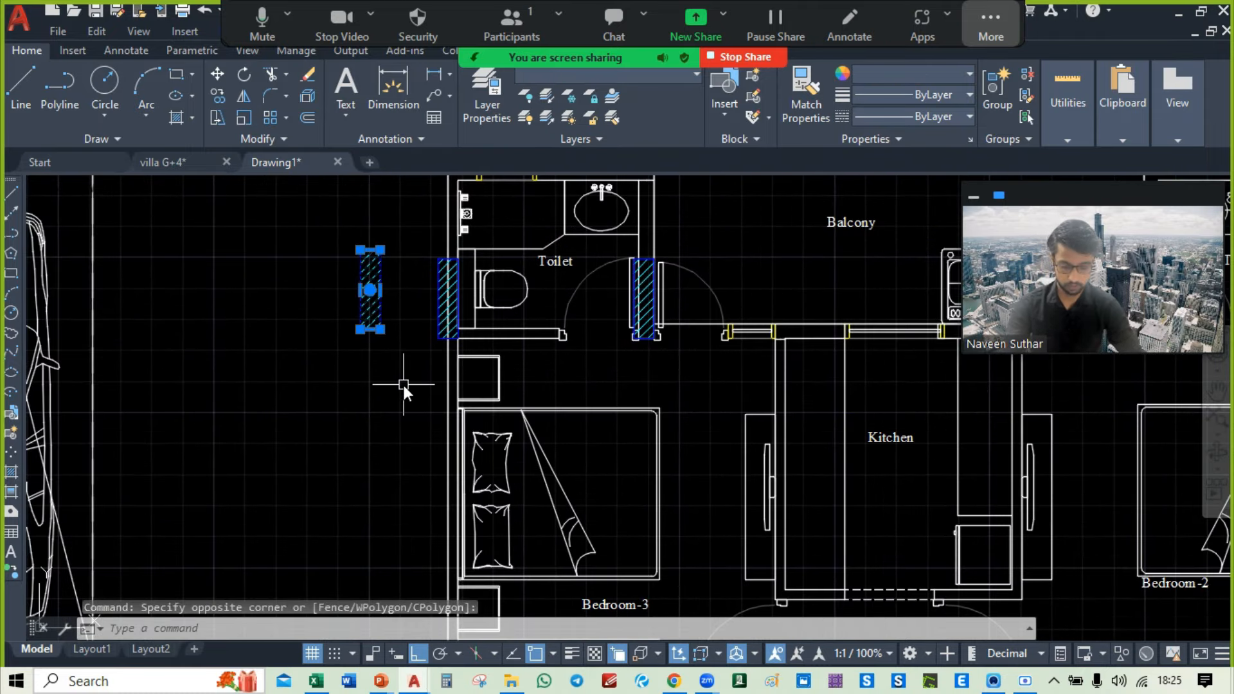
key("Delete")
Step: Delete the hatched columns on the right-hand lift wall and on the wall between the two lifts
middle_click_drag(603, 387, 278, 355)
scroll(418, 373, "down", 2)
middle_click_drag(426, 378, 546, 143)
middle_click_drag(574, 326, 591, 257)
mouse_move(784, 252)
middle_mouse_down()
mouse_move(557, 336)
mouse_move(578, 381)
mouse_move(497, 322)
mouse_move(467, 320)
middle_mouse_up()
scroll(576, 351, "up", 4)
left_click(686, 323)
left_click(783, 493)
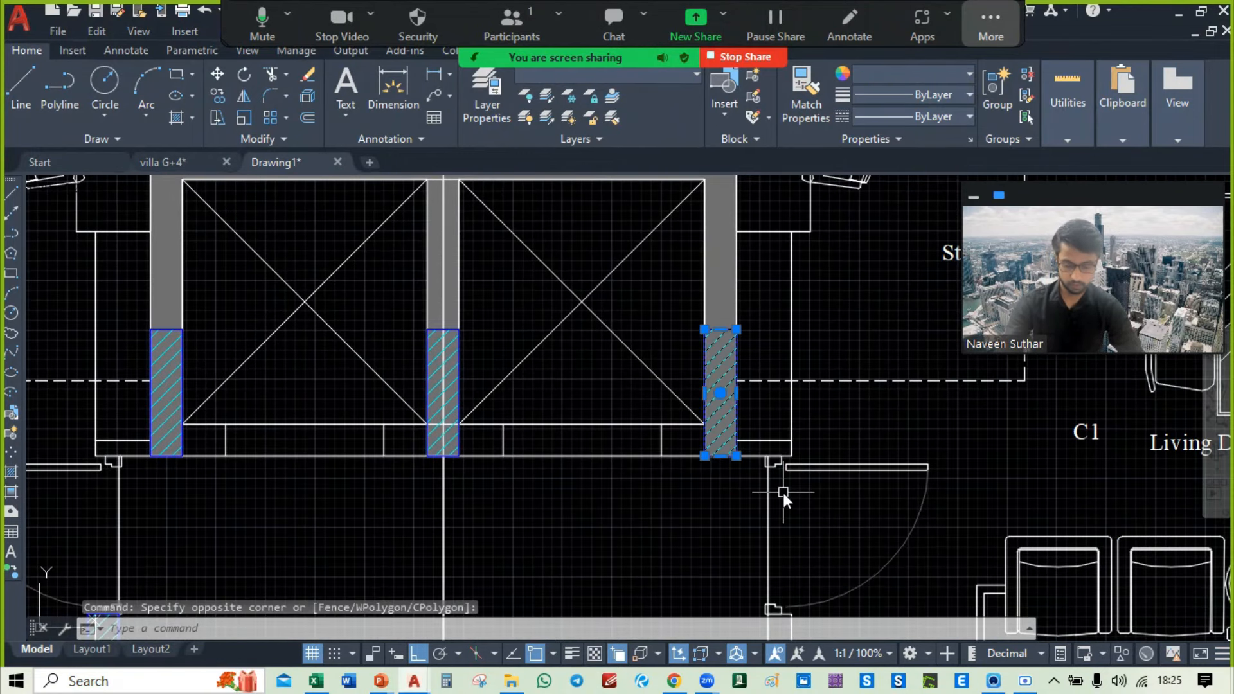
key("Delete")
middle_click_drag(567, 466, 756, 449)
left_click(584, 306)
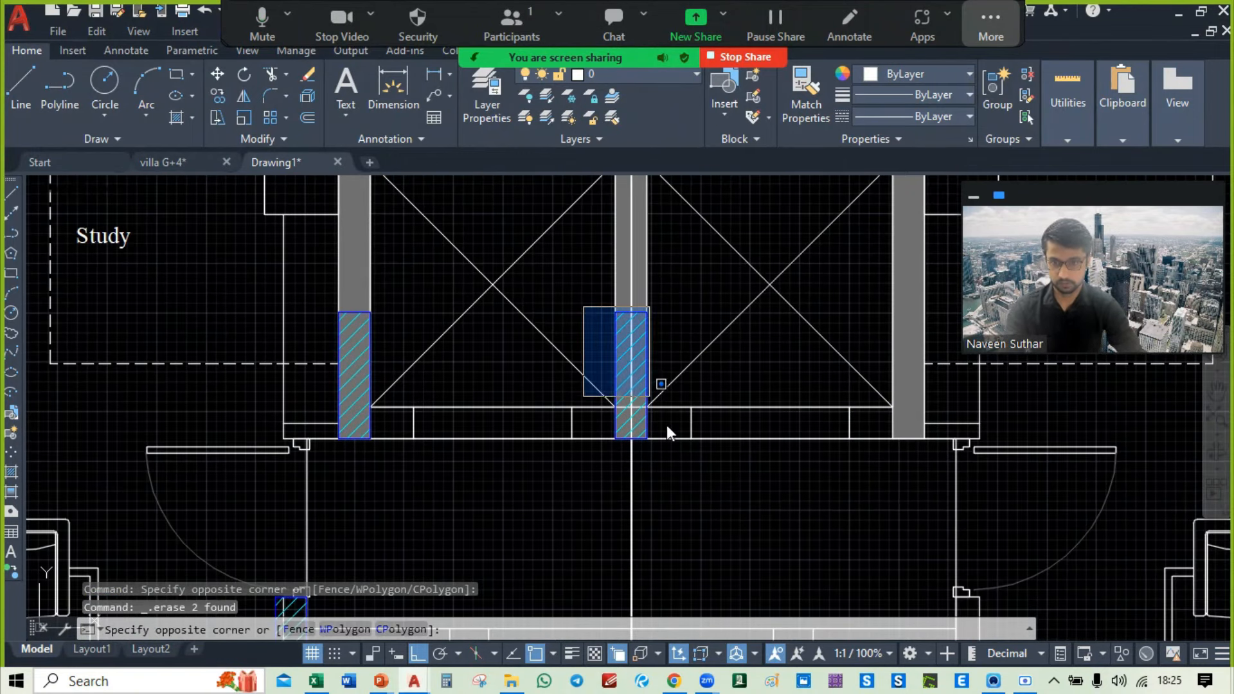
left_click(700, 505)
key("Delete")
Step: Rotate the loose column outside the right-hand Bedroom-1 to 270° about its lower right corner so that it lies horizontally
scroll(700, 505, "down", 2)
middle_click_drag(457, 589, 701, 398)
scroll(702, 398, "down", 4)
mouse_move(663, 492)
middle_mouse_down()
mouse_move(659, 463)
mouse_move(684, 551)
middle_mouse_up()
middle_click_drag(614, 498, 624, 533)
scroll(601, 418, "up", 2)
middle_click_drag(656, 463, 576, 325)
middle_click_drag(358, 437, 540, 375)
scroll(449, 342, "down", 2)
middle_click_drag(449, 342, 325, 445)
middle_click_drag(1175, 539, 724, 440)
scroll(724, 439, "up", 4)
scroll(708, 348, "up", 2)
middle_click_drag(580, 215, 649, 330)
left_click(577, 349)
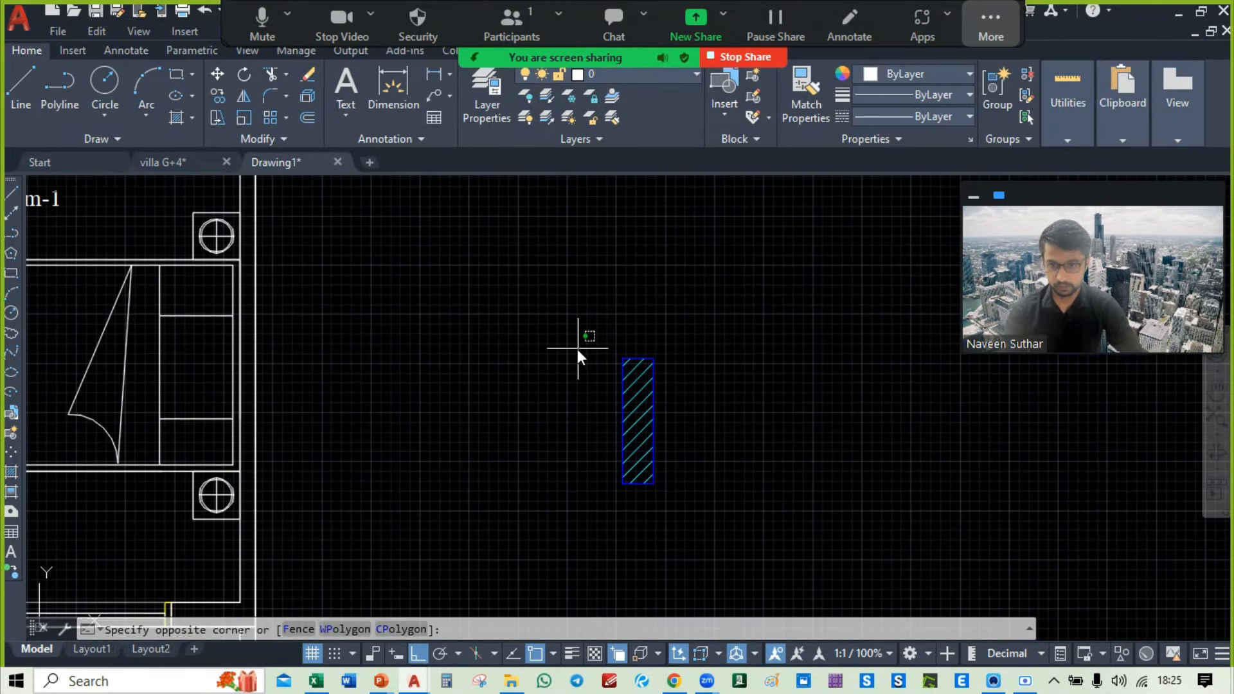
left_click(671, 488)
middle_click_drag(726, 501, 715, 421)
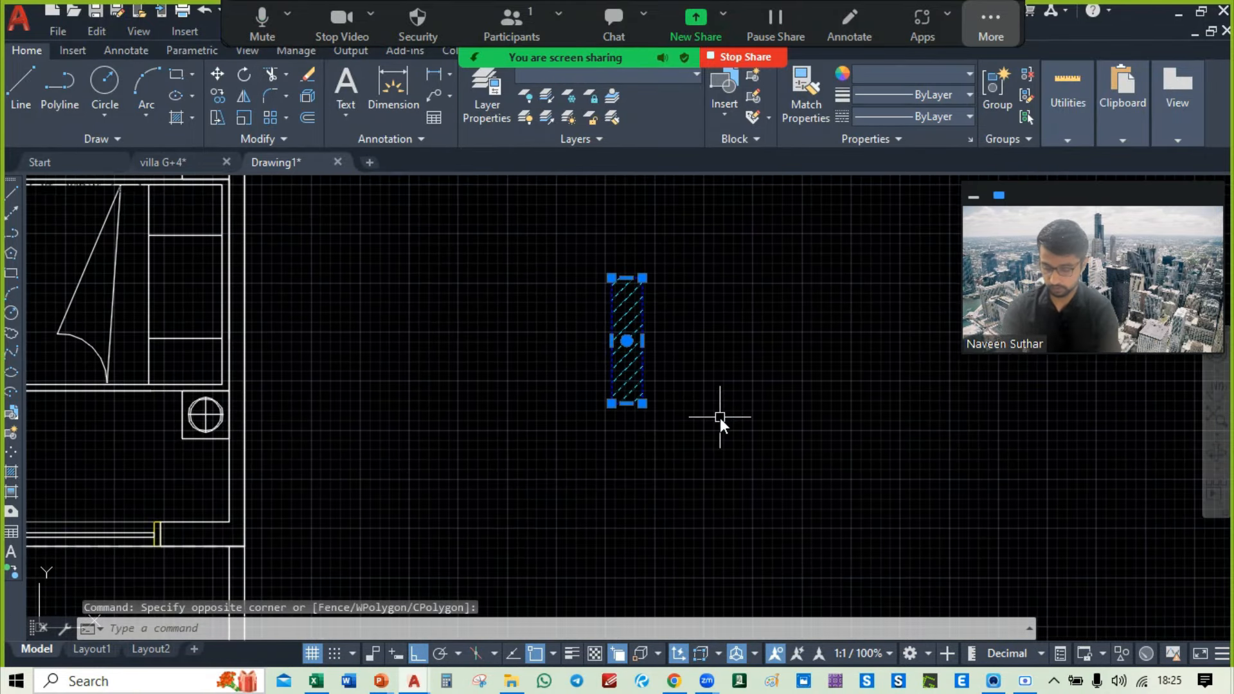
type("RO")
key("Return")
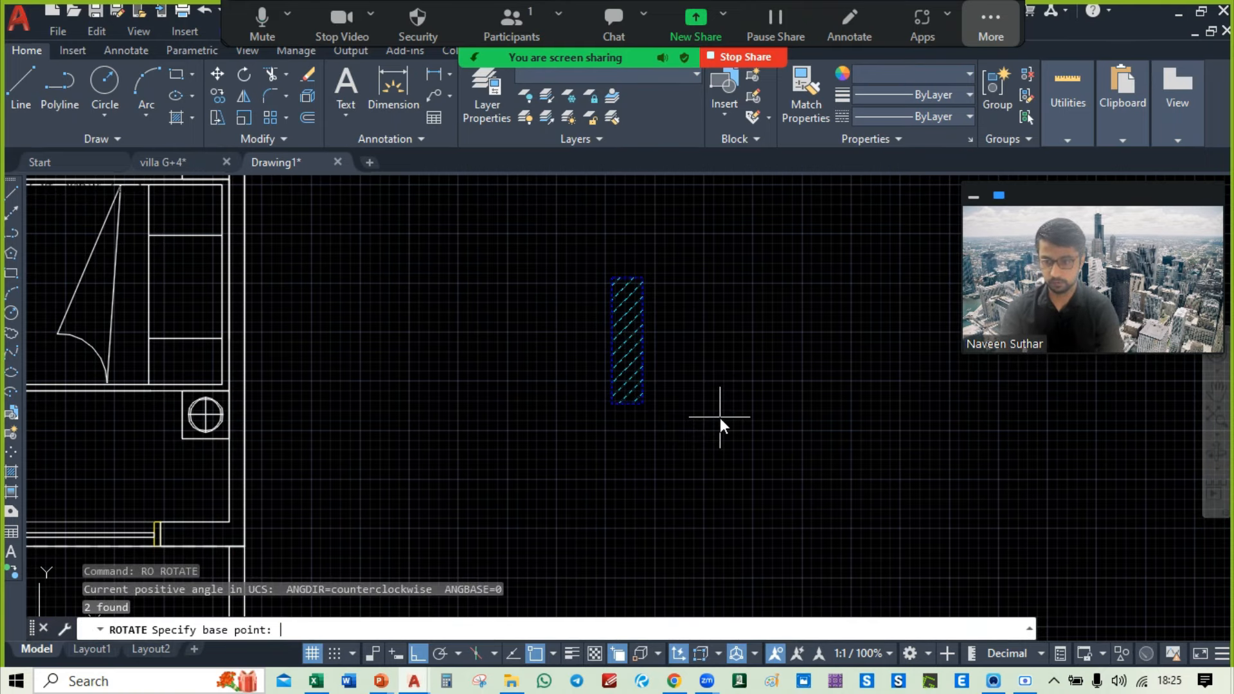
left_click(643, 403)
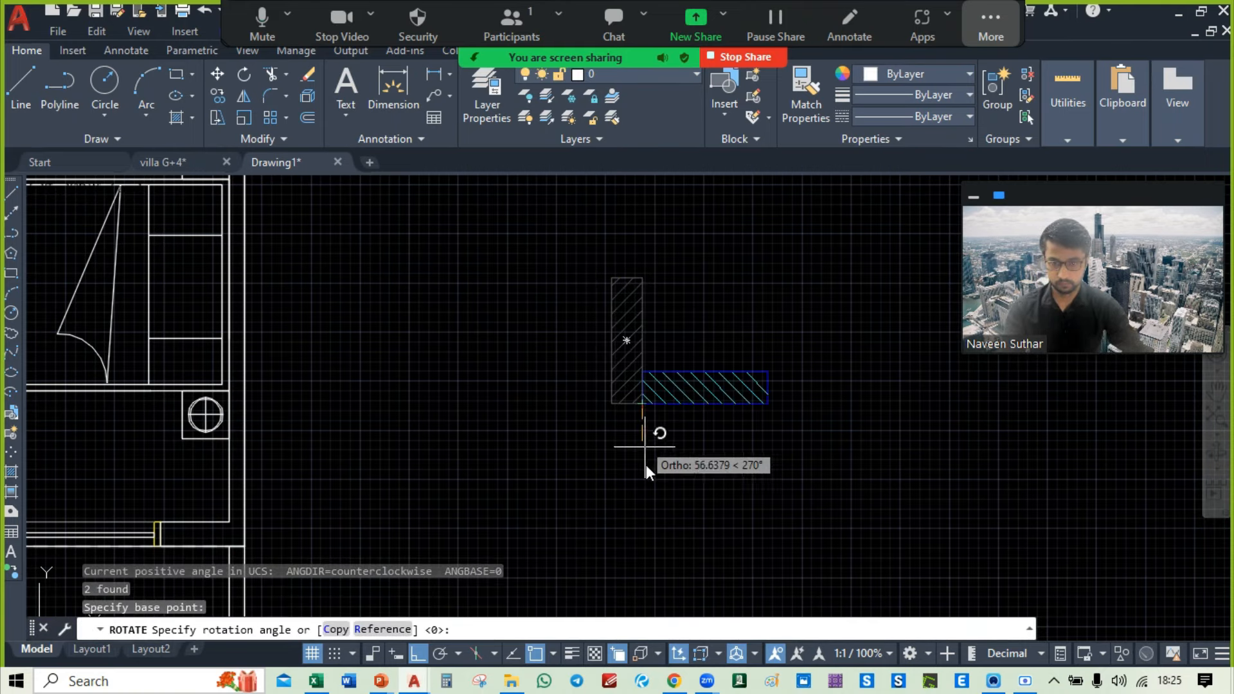
left_click(646, 482)
Step: Copy the horizontal column by its lower right corner to the door end of the wall between Bedroom-3 and the Puja Room
left_click(611, 350)
left_click(854, 452)
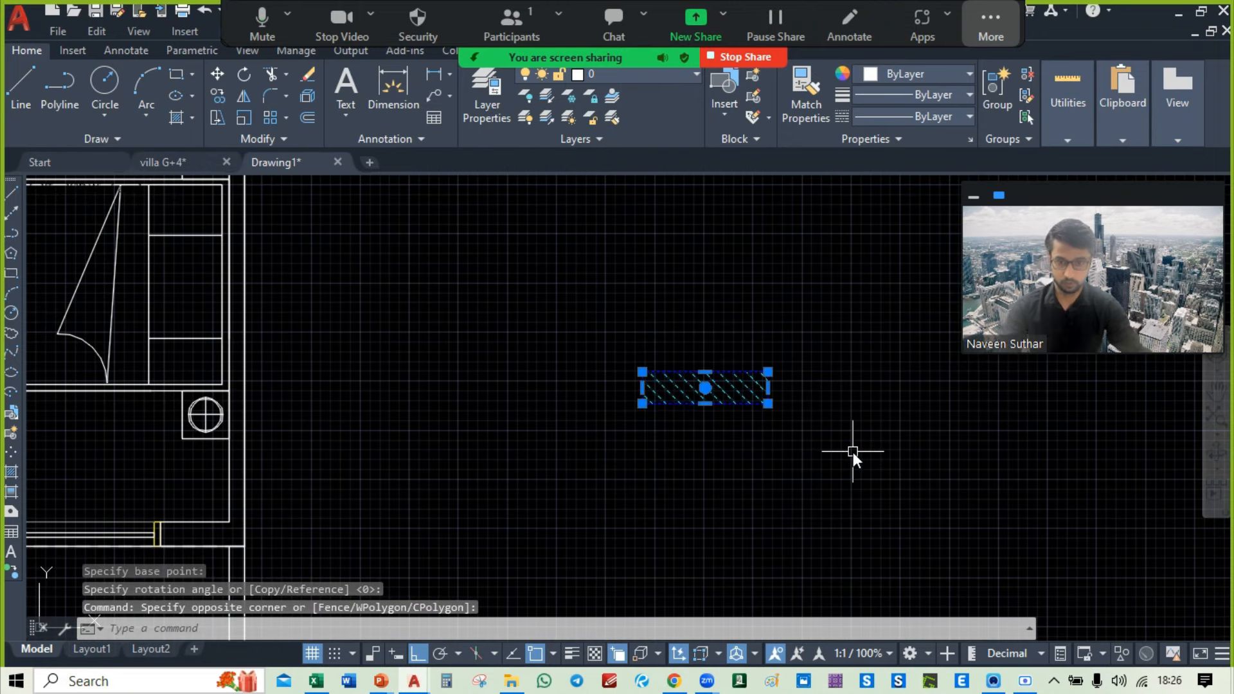
type("co")
key("Return")
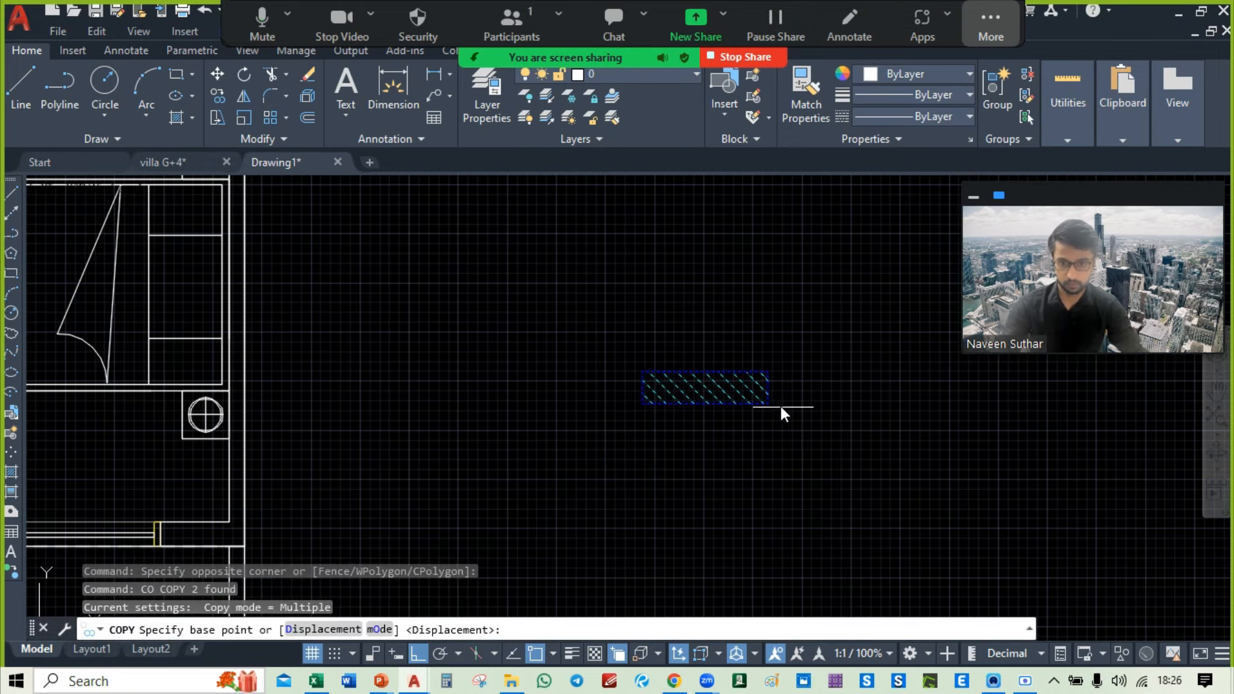
left_click(768, 403)
scroll(768, 404, "down", 5)
scroll(662, 289, "up", 8)
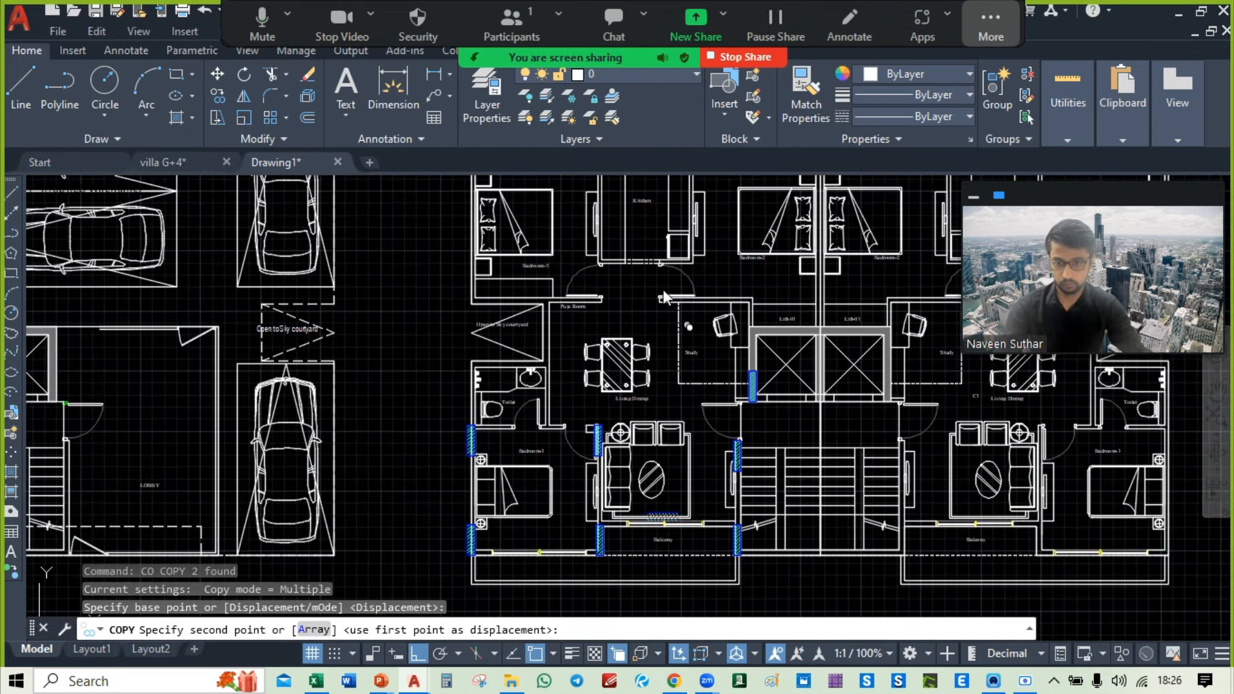
left_click(633, 371)
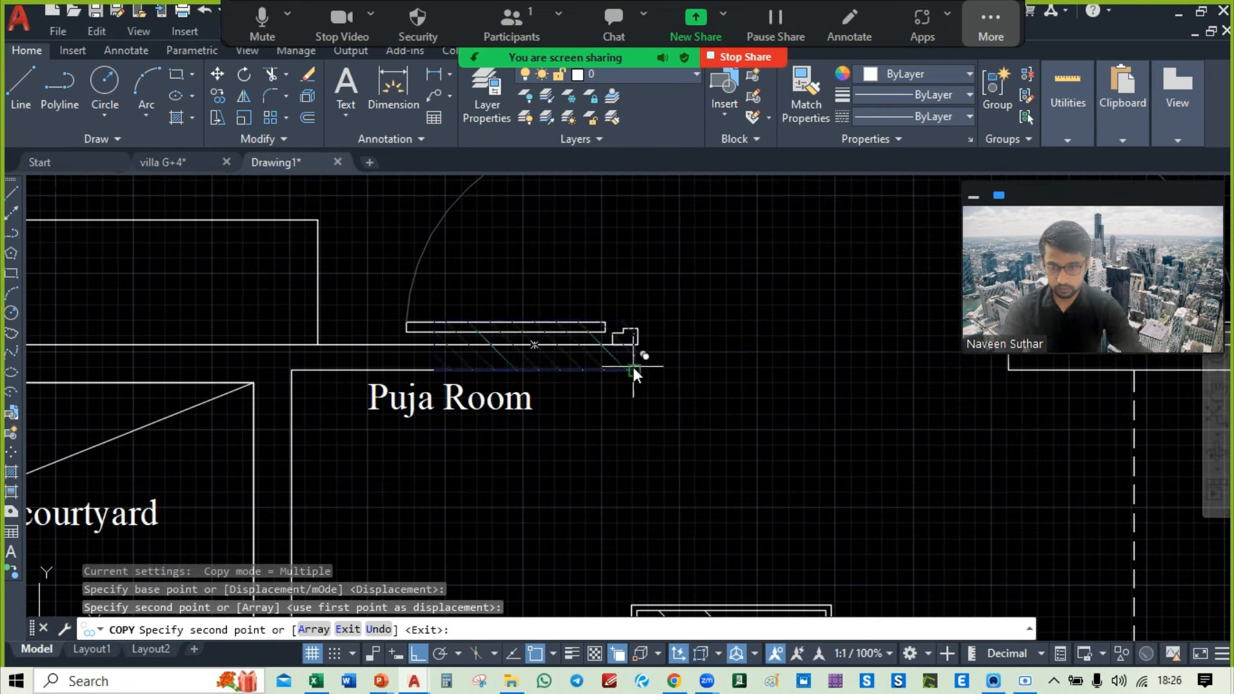
middle_click_drag(939, 401, 363, 401)
scroll(480, 405, "down", 4)
mouse_move(1070, 437)
middle_mouse_down()
mouse_move(403, 426)
mouse_move(976, 440)
middle_mouse_up()
middle_click_drag(434, 395, 525, 415)
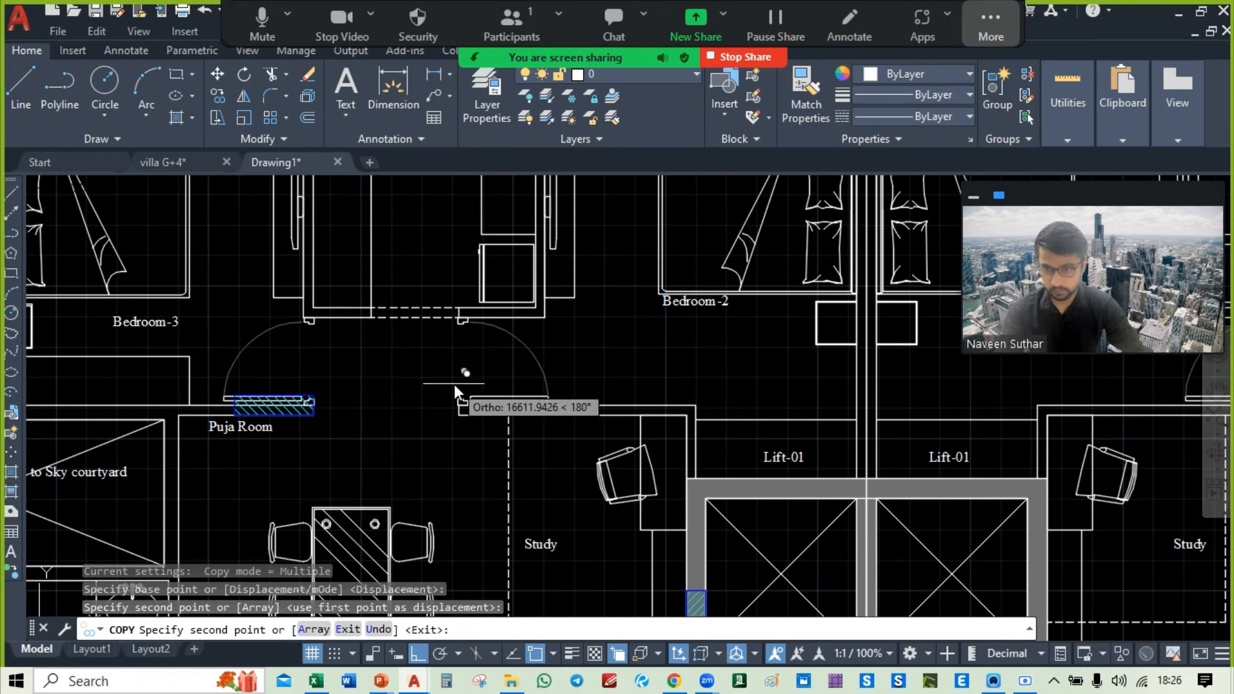
key("Escape")
Step: Copy the Puja Room column by its lower left corner to the door end of the wall between Bedroom-2 and the Study
scroll(233, 404, "up", 4)
middle_click_drag(233, 404, 371, 302)
scroll(371, 302, "up", 2)
left_click(369, 273)
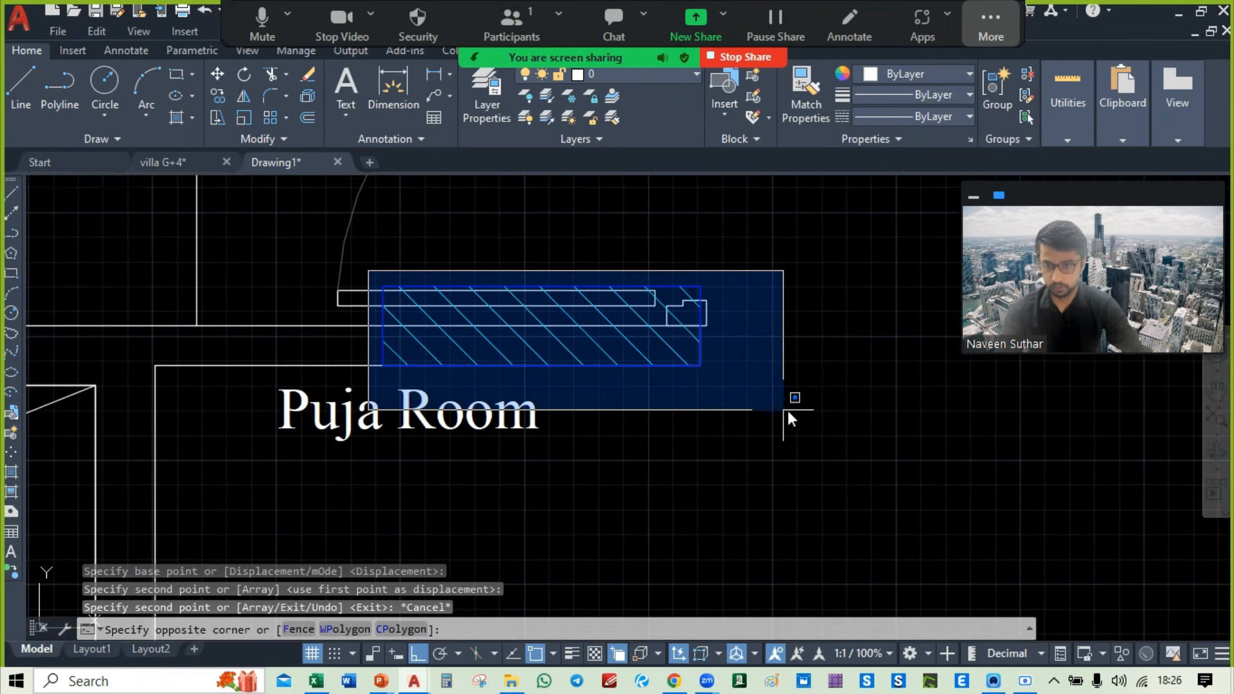
left_click(774, 388)
type("co")
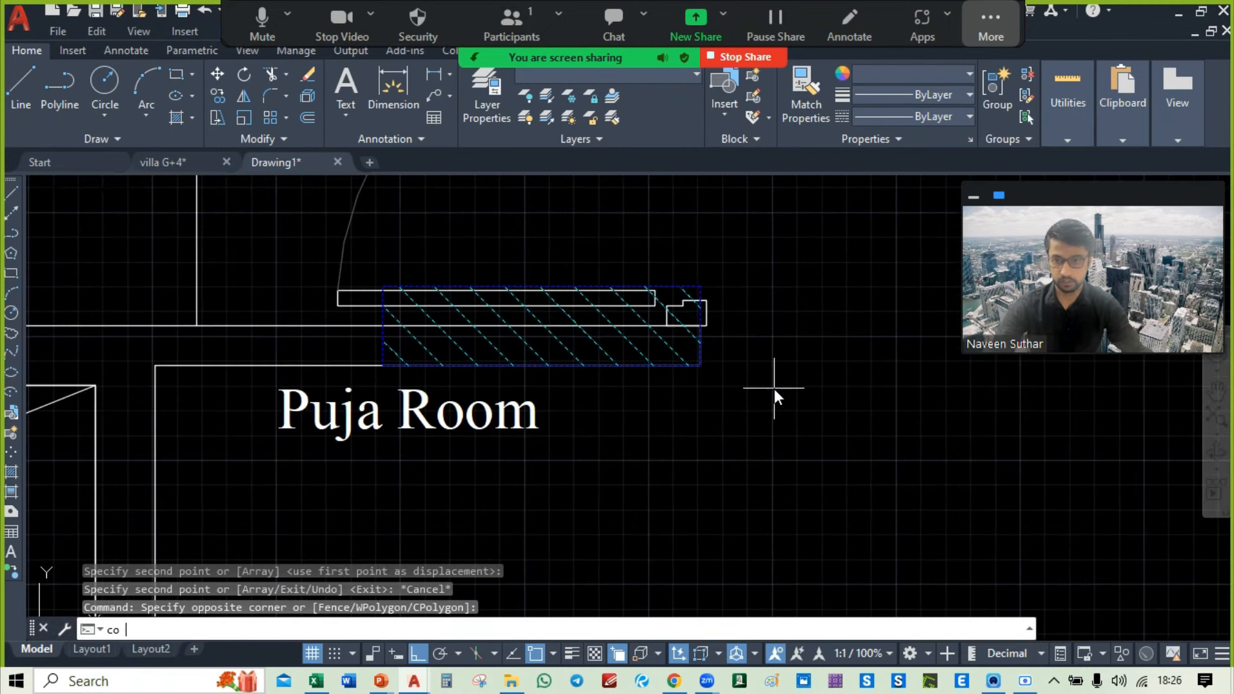
key("Return")
scroll(667, 442, "down", 2)
middle_click_drag(984, 423, 760, 426)
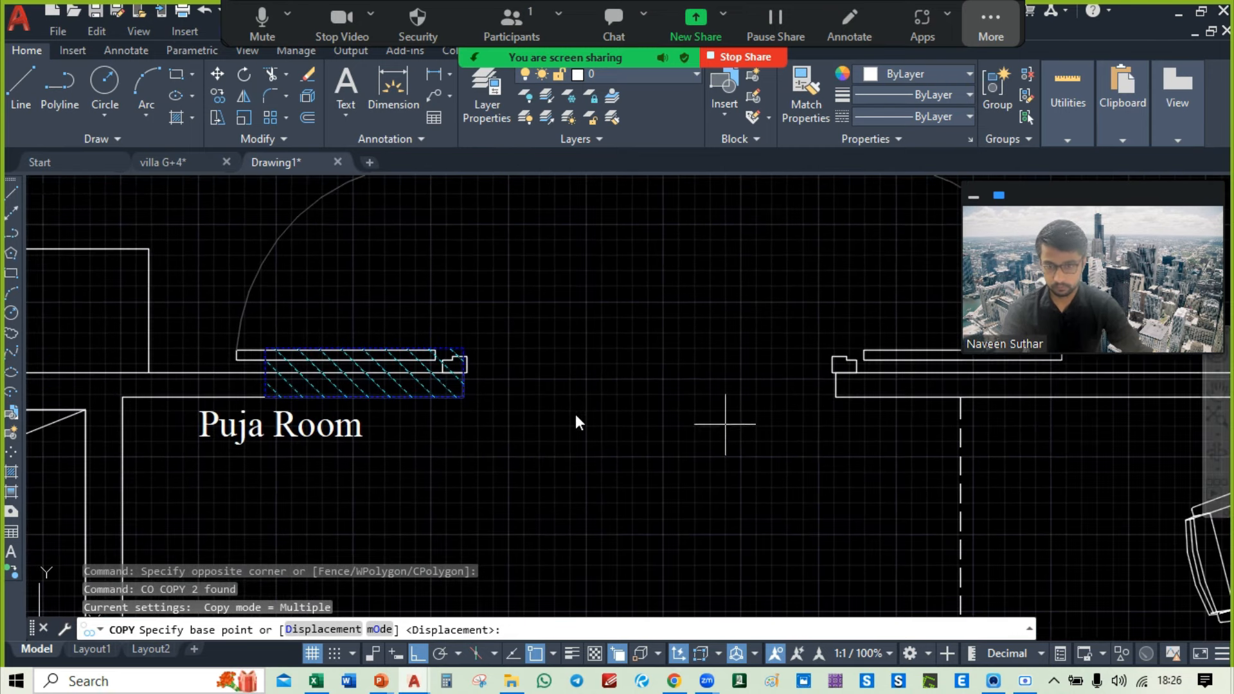
left_click(266, 398)
scroll(798, 390, "up", 3)
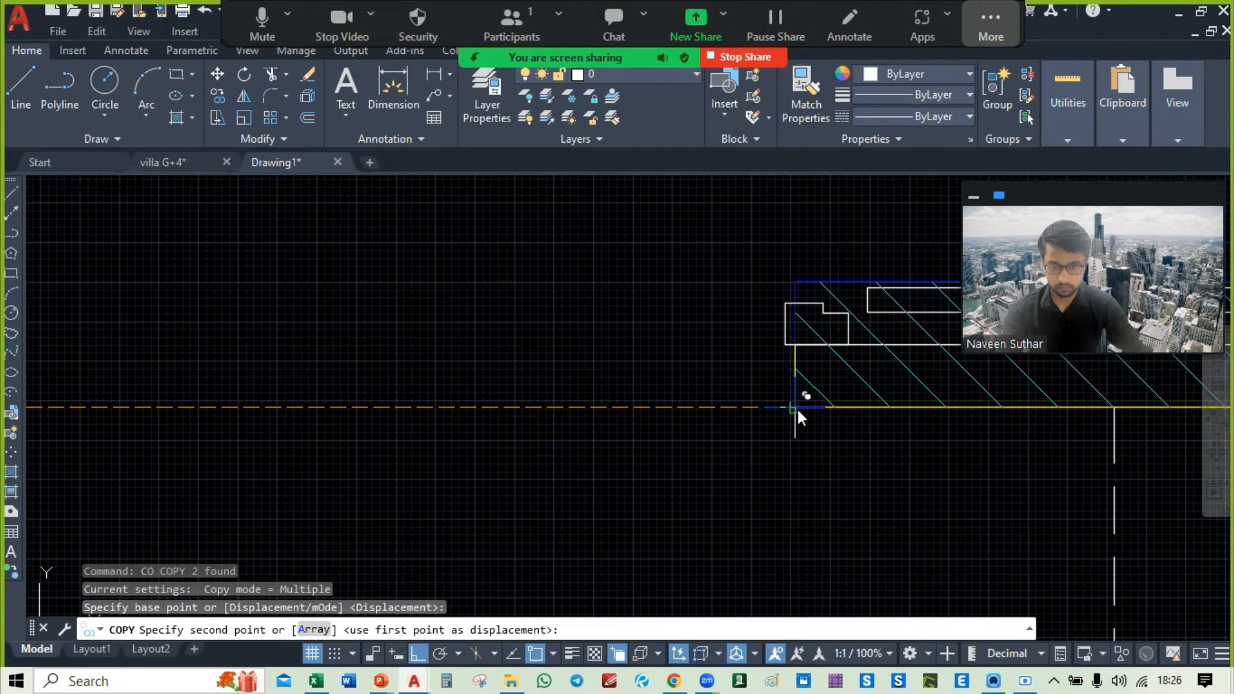
left_click(797, 410)
scroll(797, 411, "down", 4)
scroll(800, 443, "down", 3)
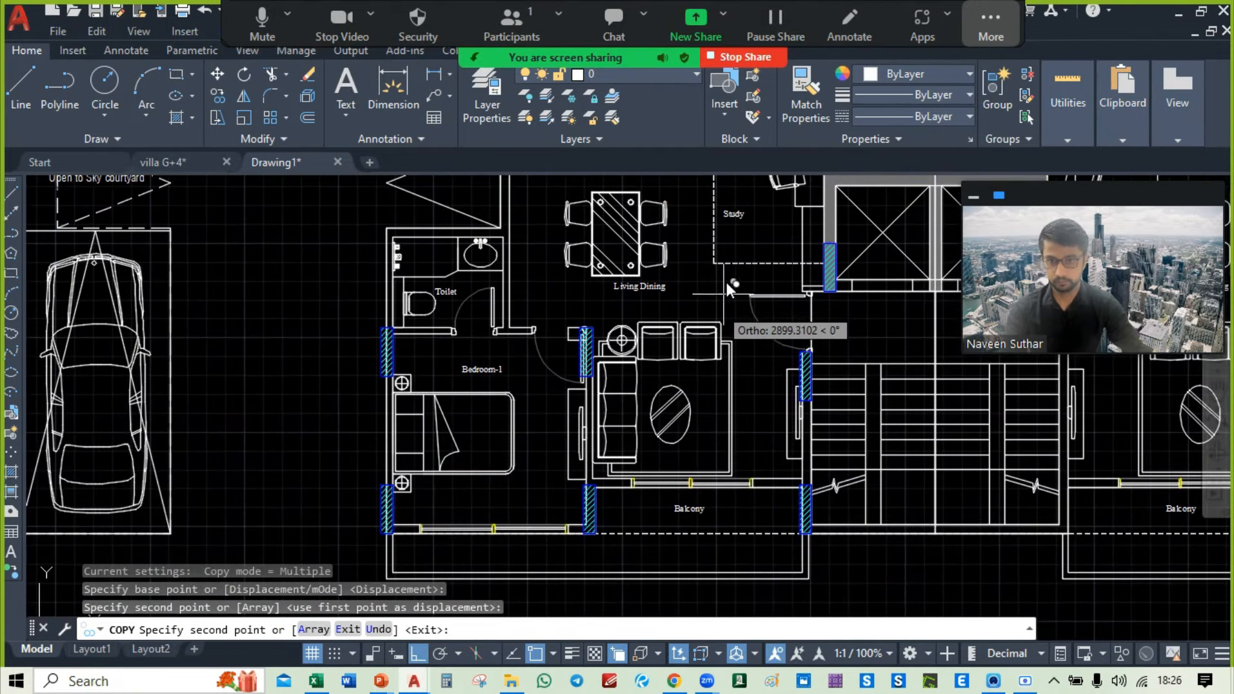
scroll(734, 518, "down", 2)
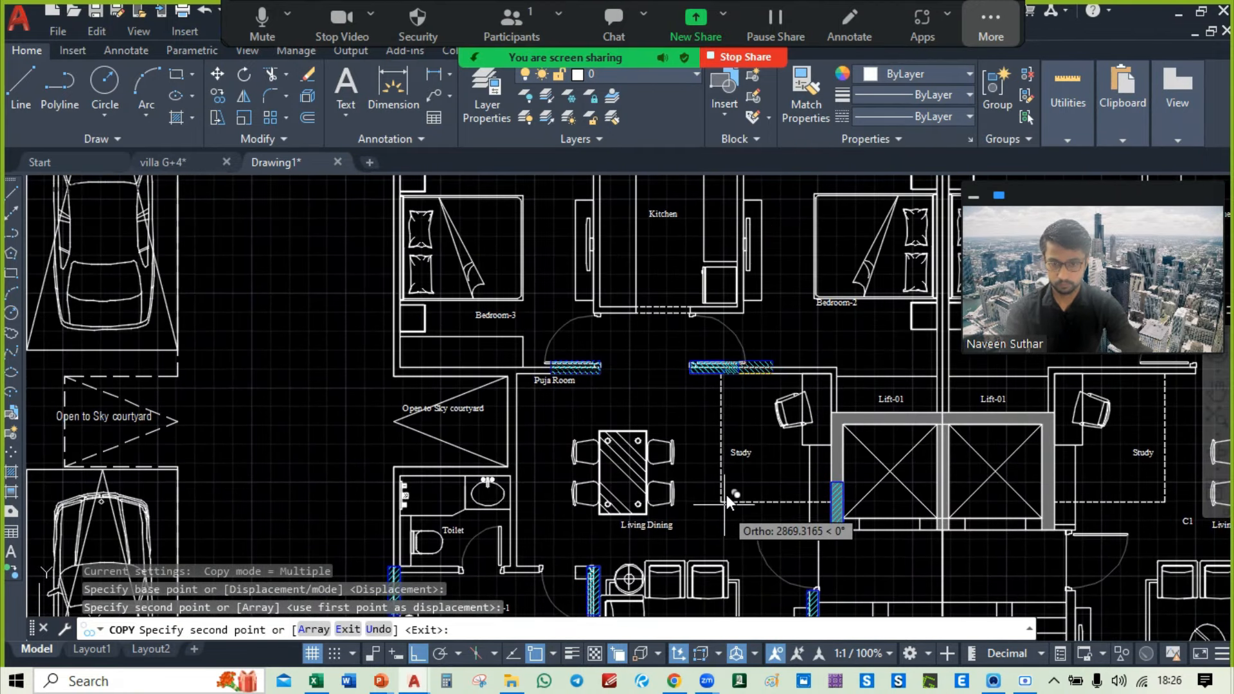
key("Escape")
Step: Move the Puja Room column by its lower right corner to the upper right corner of the Open to Sky courtyard
middle_click_drag(707, 392, 606, 390)
scroll(447, 385, "up", 5)
middle_click_drag(447, 384, 821, 378)
middle_click_drag(844, 320, 717, 328)
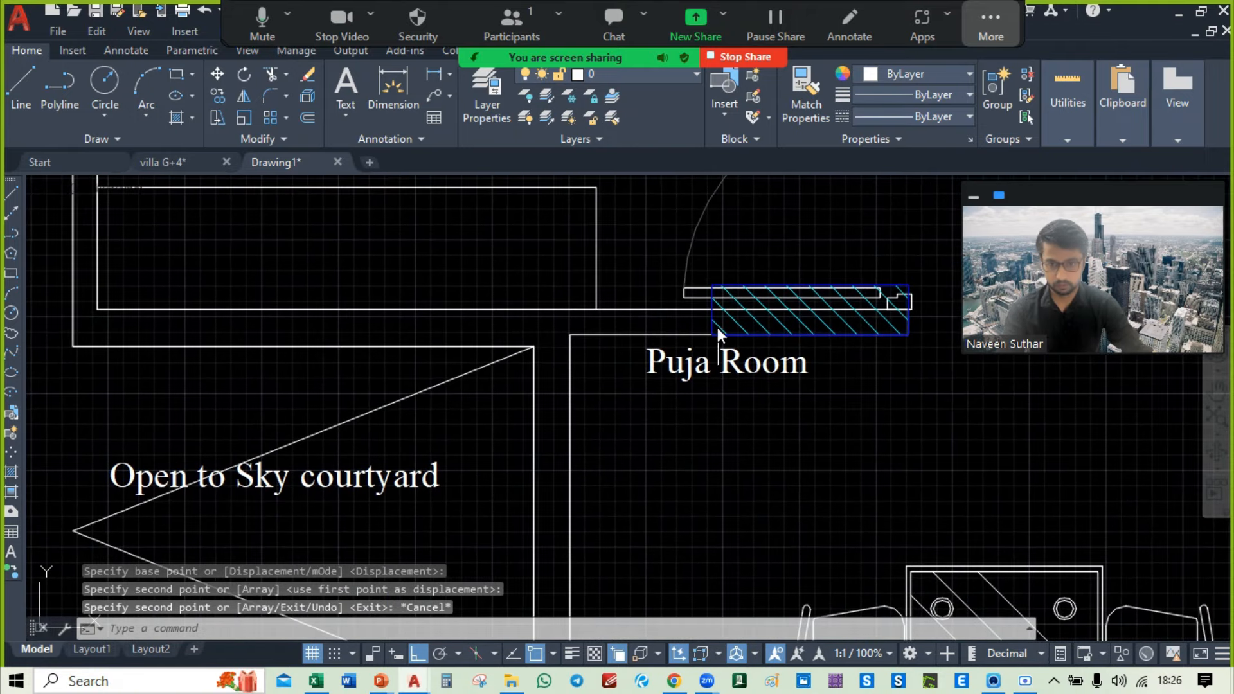
left_click(707, 255)
left_click(917, 341)
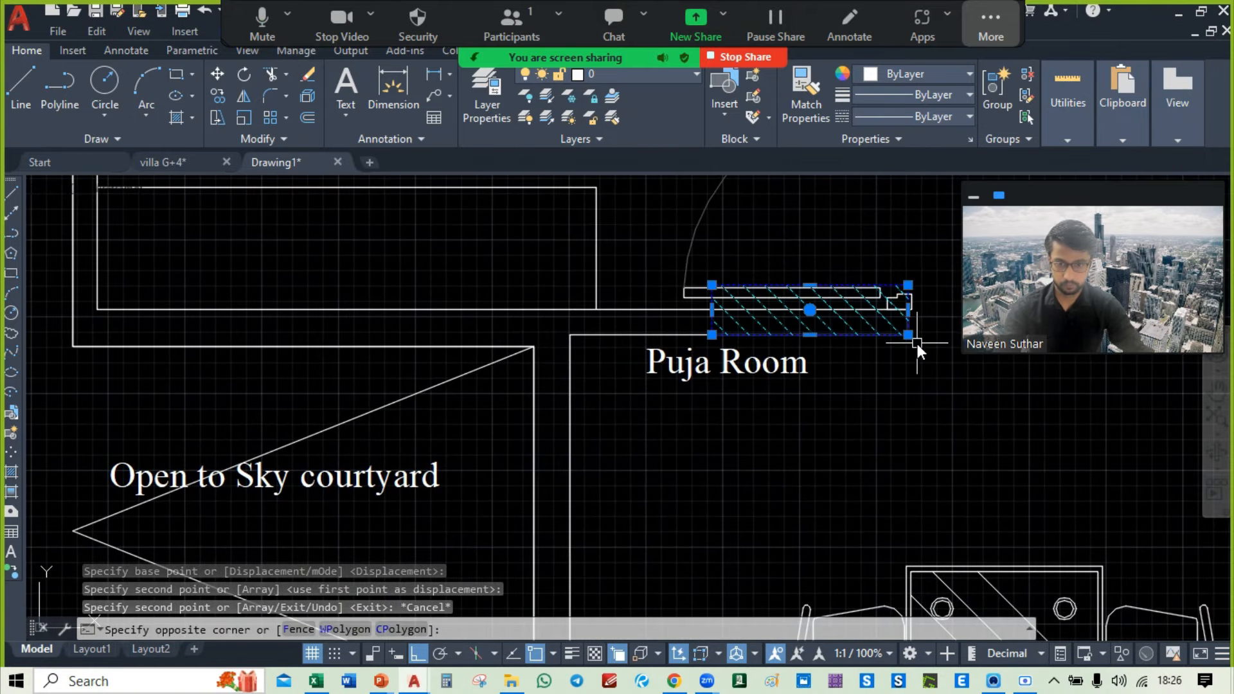
type("m")
key("Return")
left_click(908, 334)
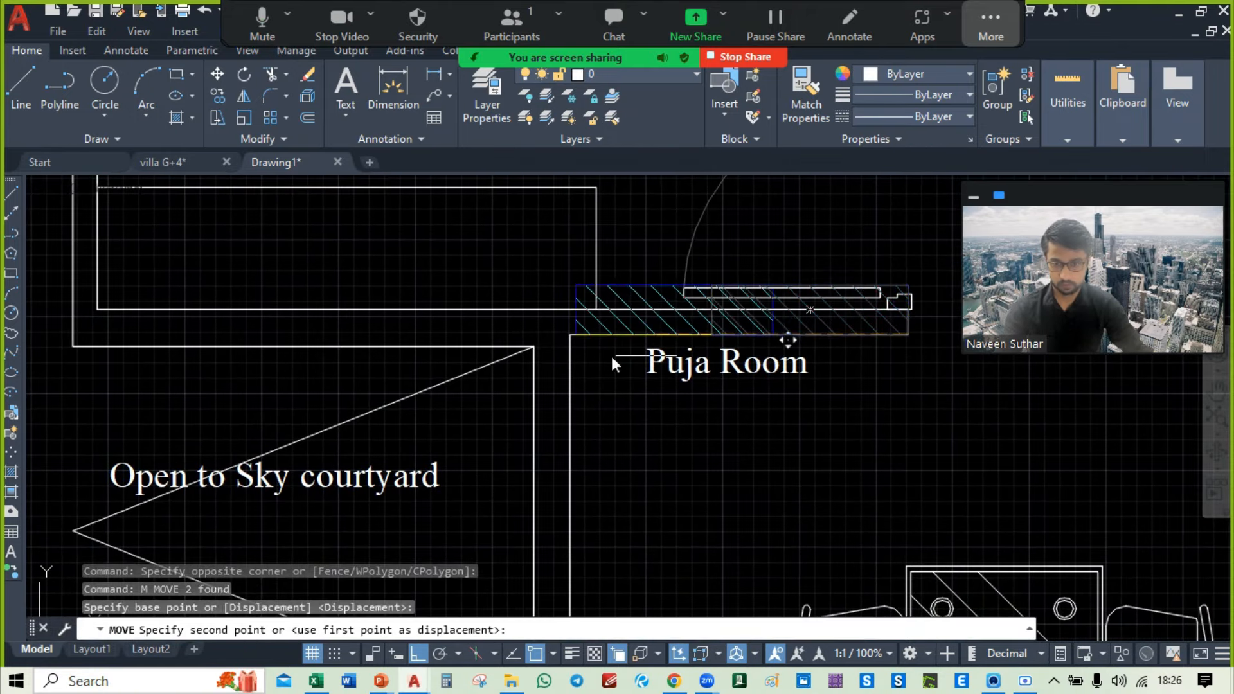
left_click(534, 348)
scroll(534, 357, "down", 3)
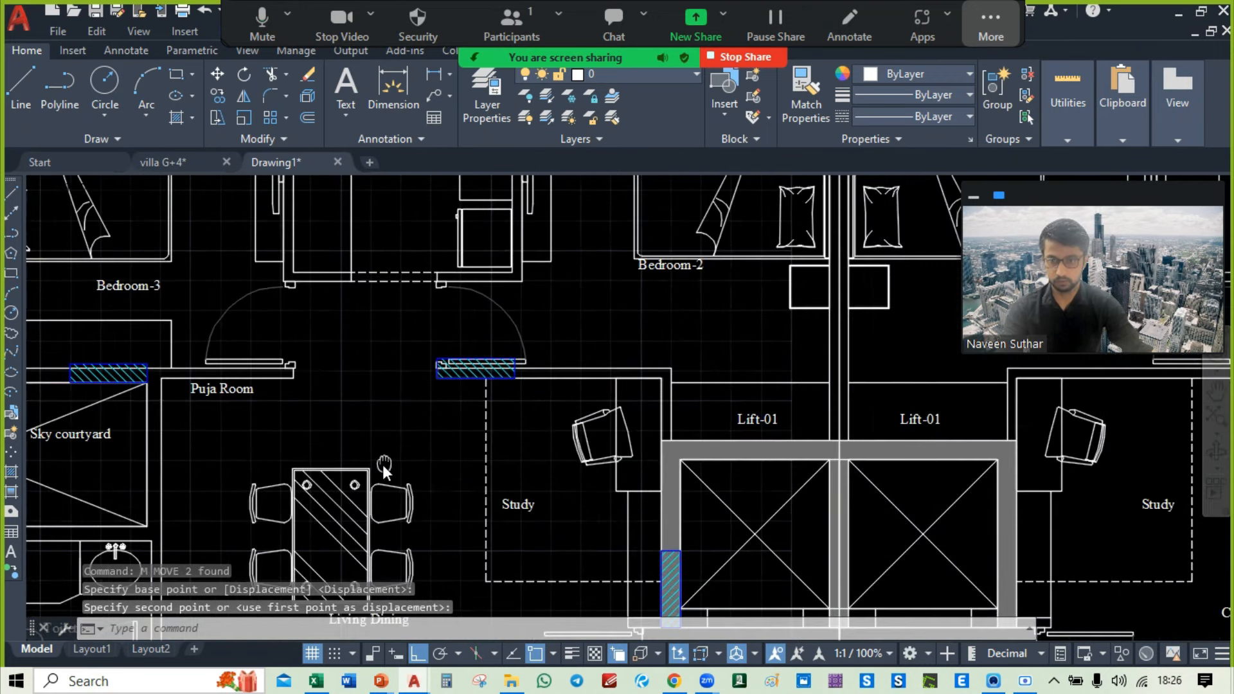
scroll(534, 366, "up", 2)
scroll(267, 377, "up", 2)
left_click(384, 342)
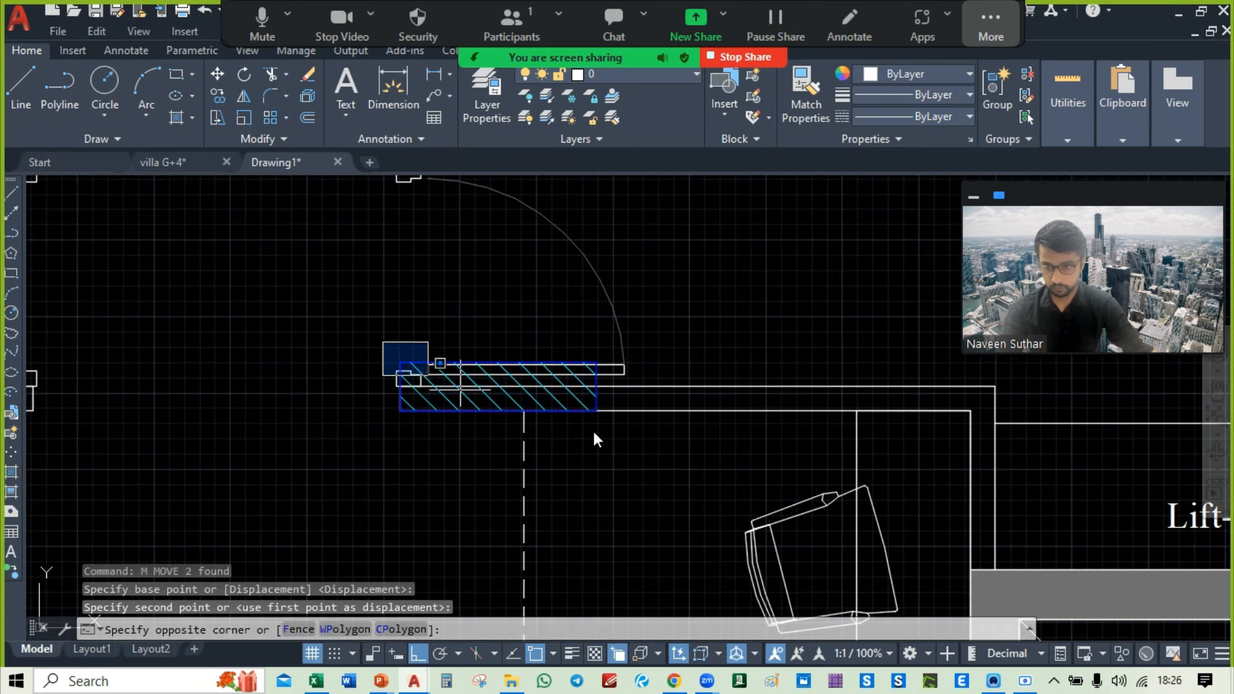
left_click(702, 447)
type("m")
key("Return")
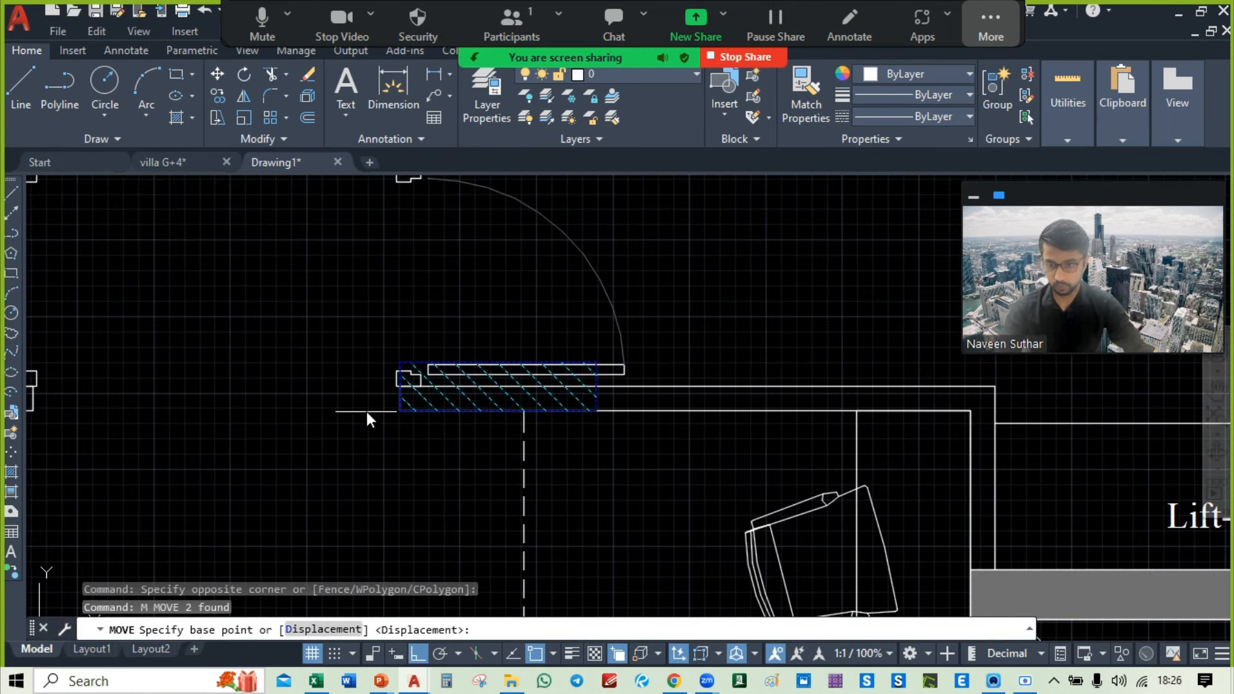
left_click(399, 411)
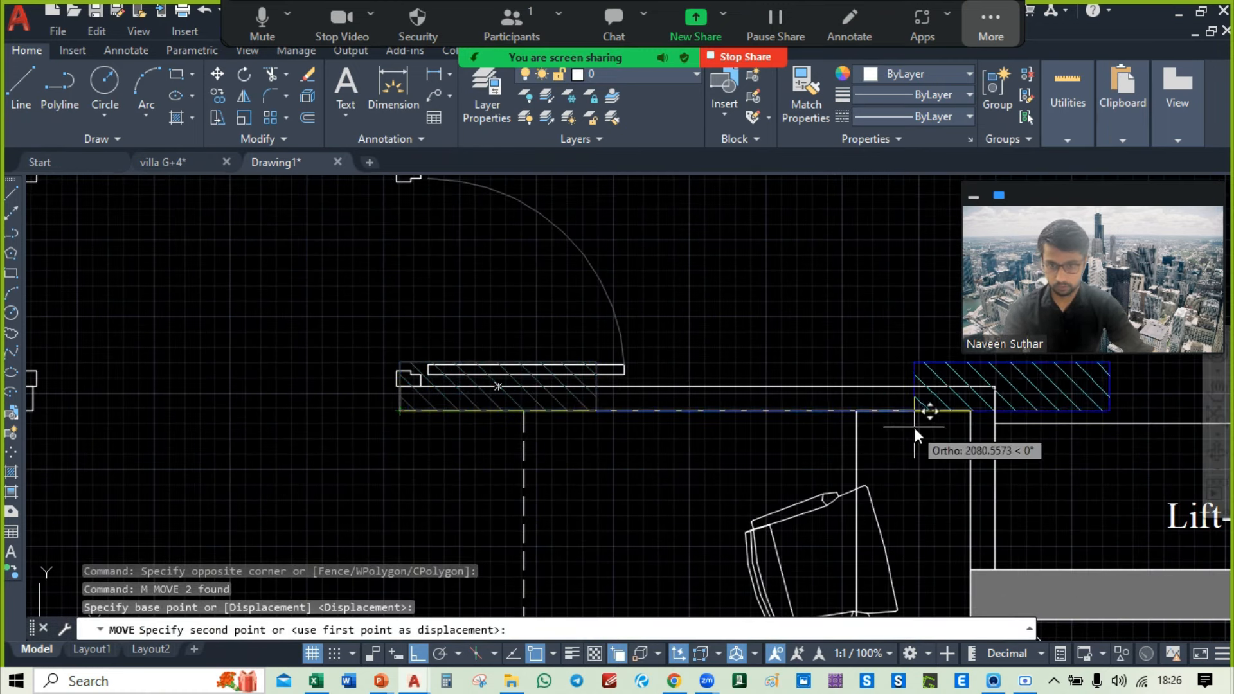
mouse_move(922, 413)
middle_mouse_down()
mouse_move(591, 429)
mouse_move(1033, 395)
mouse_move(826, 420)
mouse_move(573, 391)
mouse_move(669, 393)
middle_mouse_up()
scroll(684, 427, "down", 4)
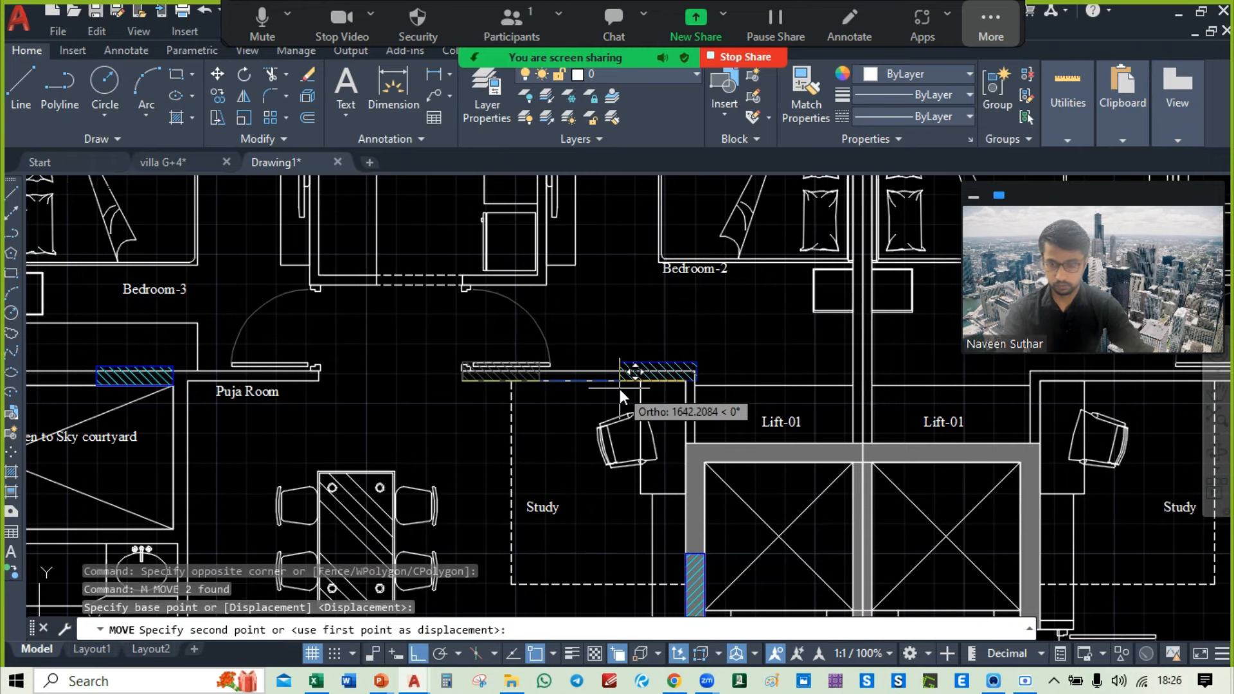
key("Escape")
Step: Move the column above the Study by its lower right corner to the outer wall face at the corner beside Lift-01
left_click(449, 356)
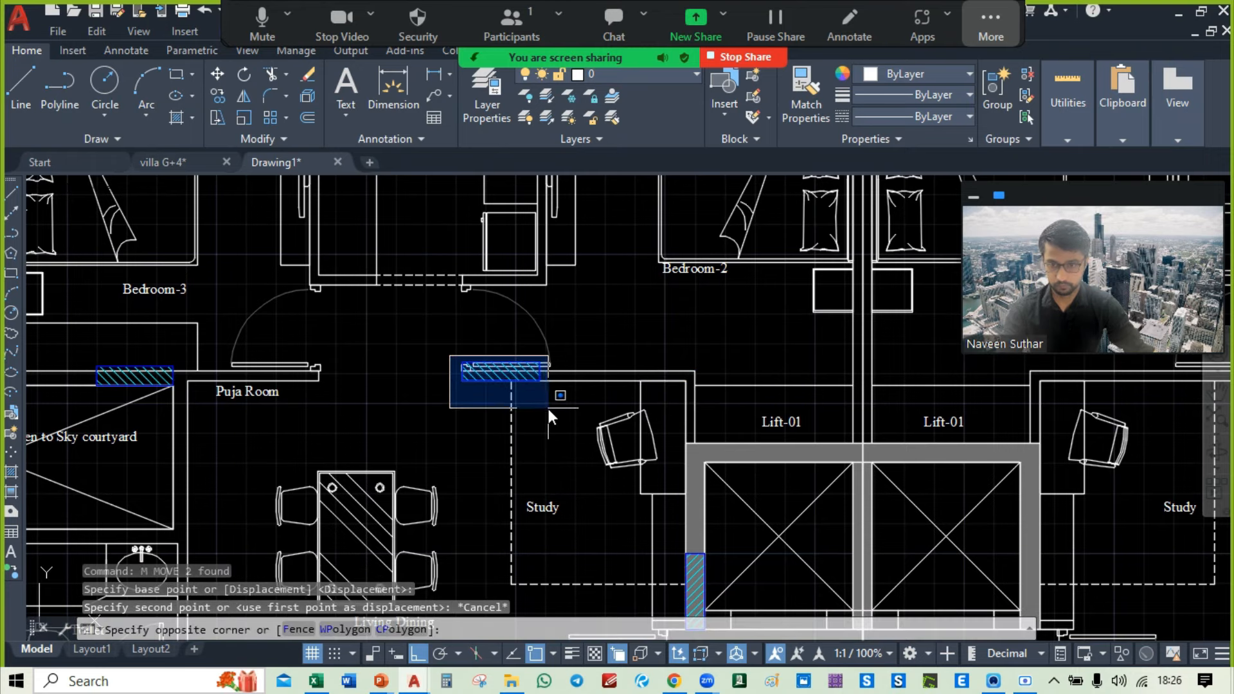
left_click(549, 409)
type("m")
key("Return")
scroll(553, 392, "up", 3)
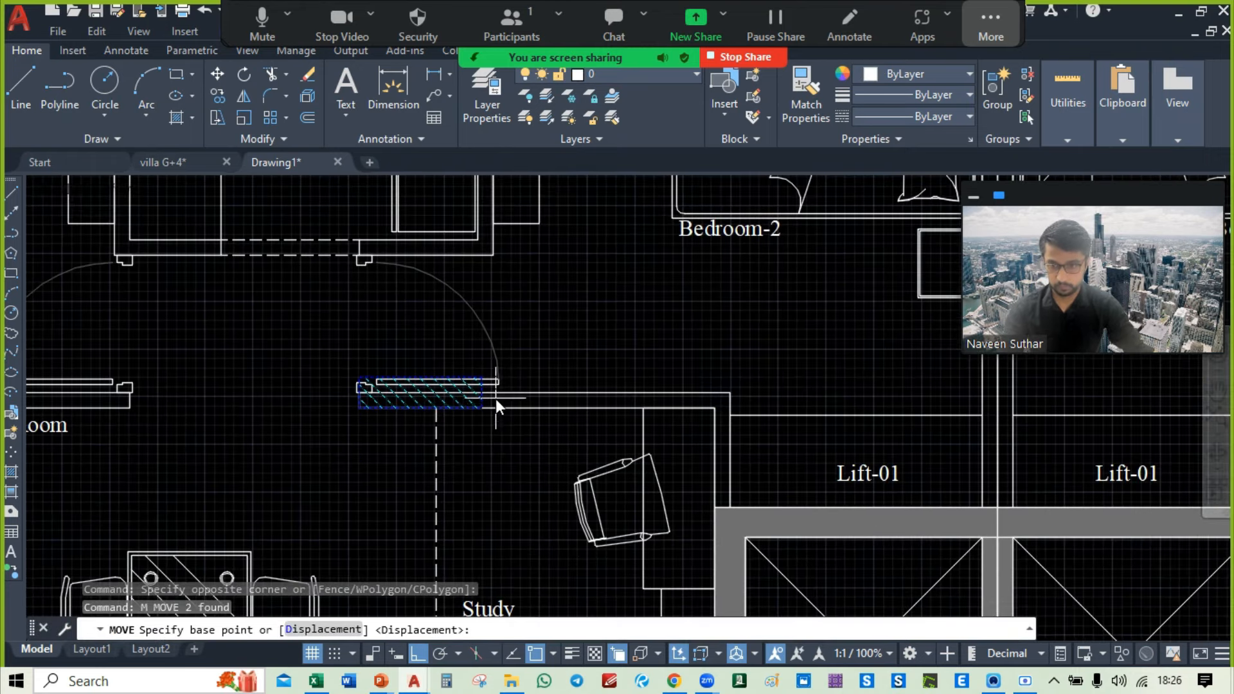
scroll(496, 398, "up", 2)
left_click(453, 421)
scroll(733, 444, "up", 3)
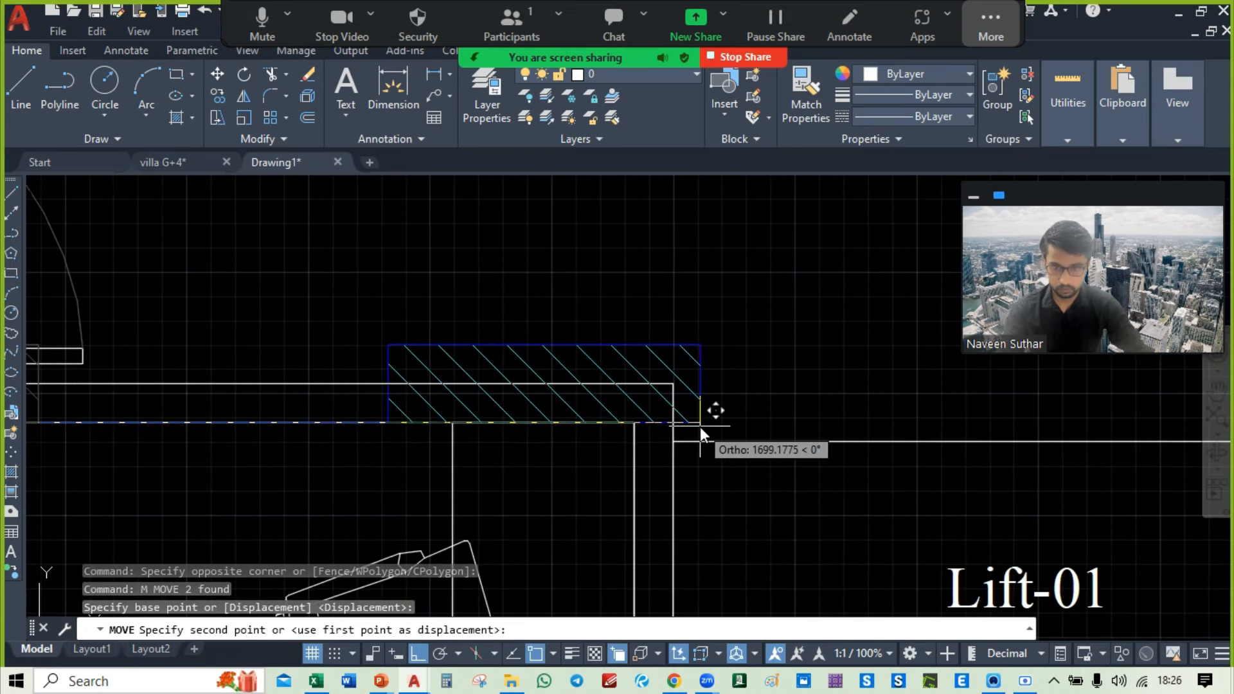
left_click(675, 427)
key("Escape")
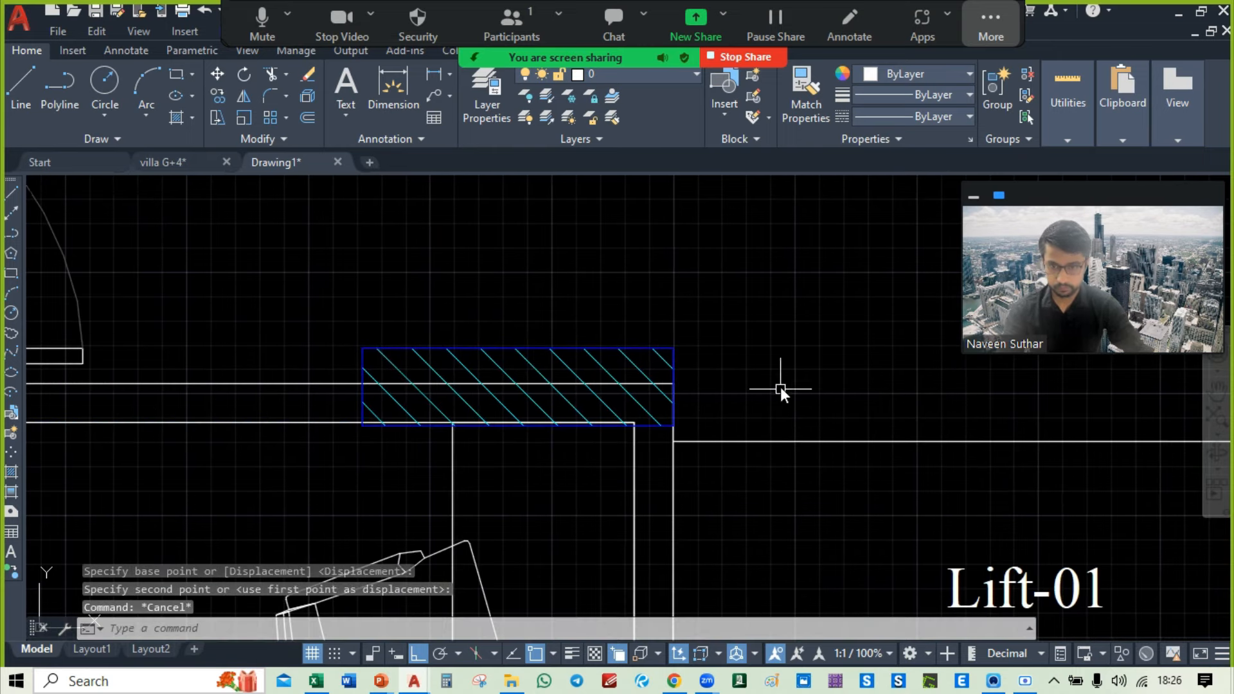
left_click(338, 327)
left_click(696, 436)
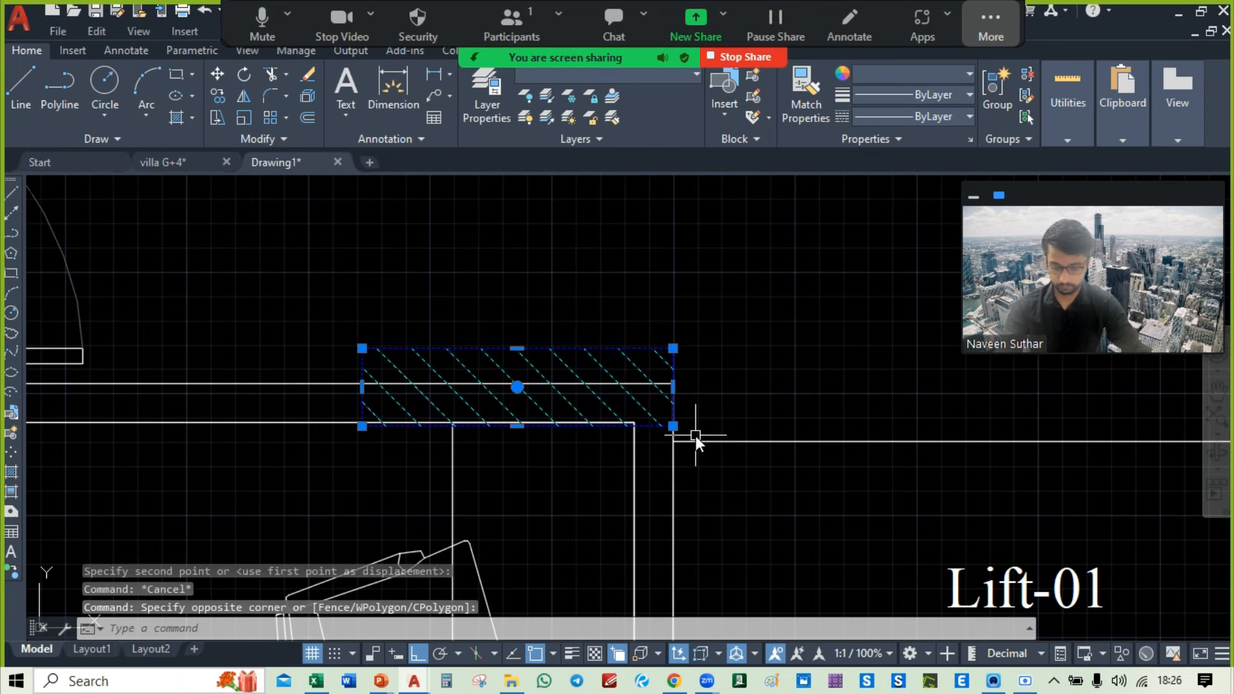
type("m")
key("Return")
scroll(667, 414, "up", 2)
scroll(695, 467, "up", 2)
left_click(696, 464)
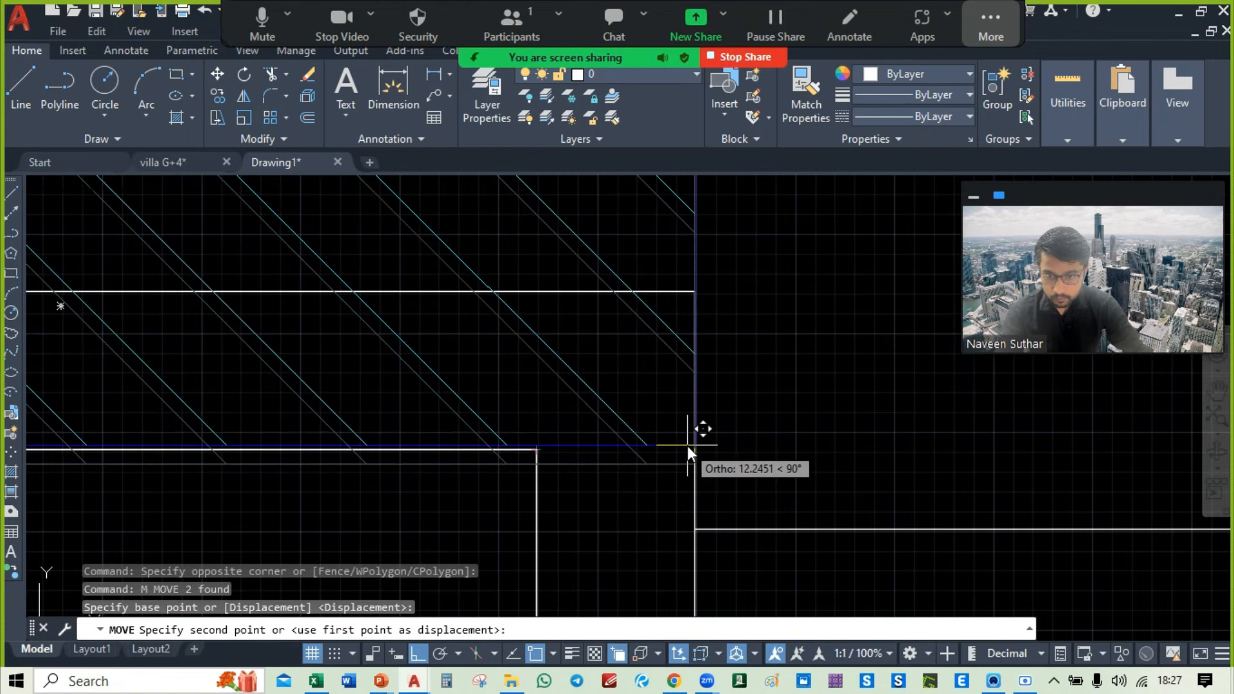
key("Escape")
Step: Move the horizontal column at the Open to Sky courtyard by its lower right corner horizontally to the Puja Room face of the wall
middle_click_drag(820, 454, 1052, 378)
scroll(1052, 381, "down", 12)
mouse_move(696, 347)
middle_mouse_down()
mouse_move(676, 294)
mouse_move(715, 372)
middle_mouse_up()
scroll(455, 332, "up", 6)
mouse_move(455, 332)
middle_mouse_down()
mouse_move(564, 313)
mouse_move(486, 304)
middle_mouse_up()
left_click(442, 279)
left_click(672, 380)
type("m")
key("Return")
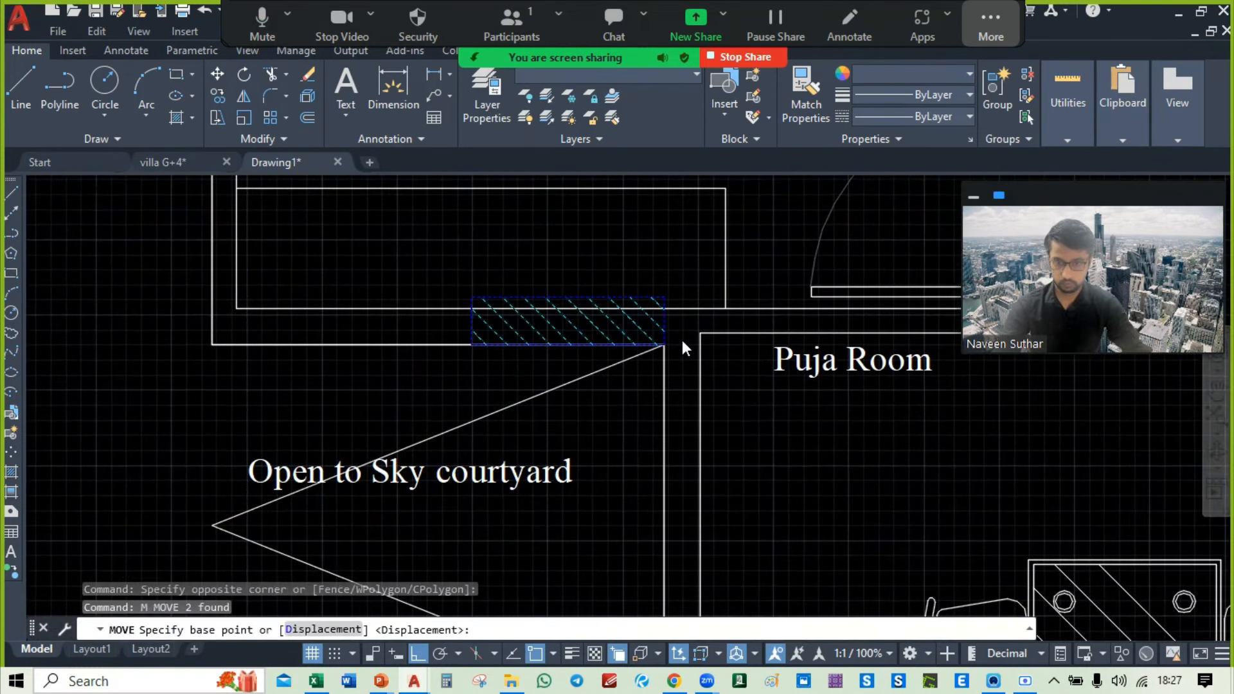
scroll(682, 347, "up", 5)
left_click(507, 381)
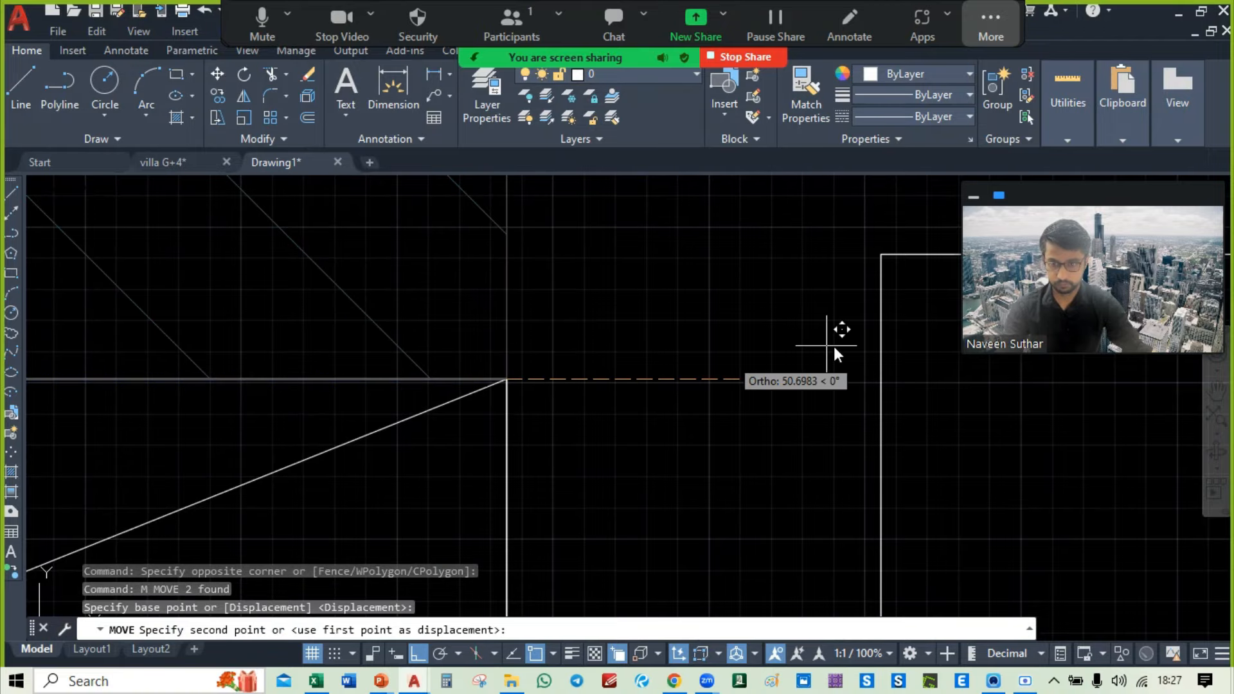
left_click(881, 380)
key("Escape")
Step: Select all columns similar to the lower left Bedroom-1 column and move them horizontally about 28009 units into the empty area right of the plans
scroll(881, 380, "down", 8)
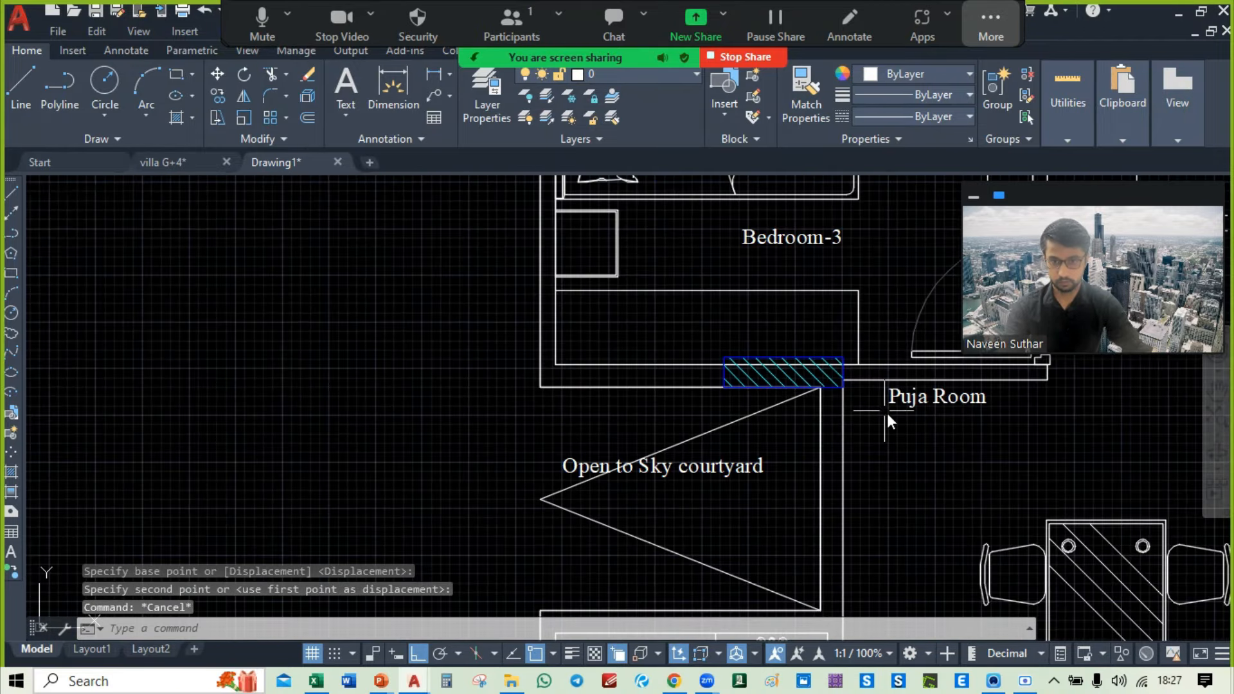
scroll(728, 271, "down", 4)
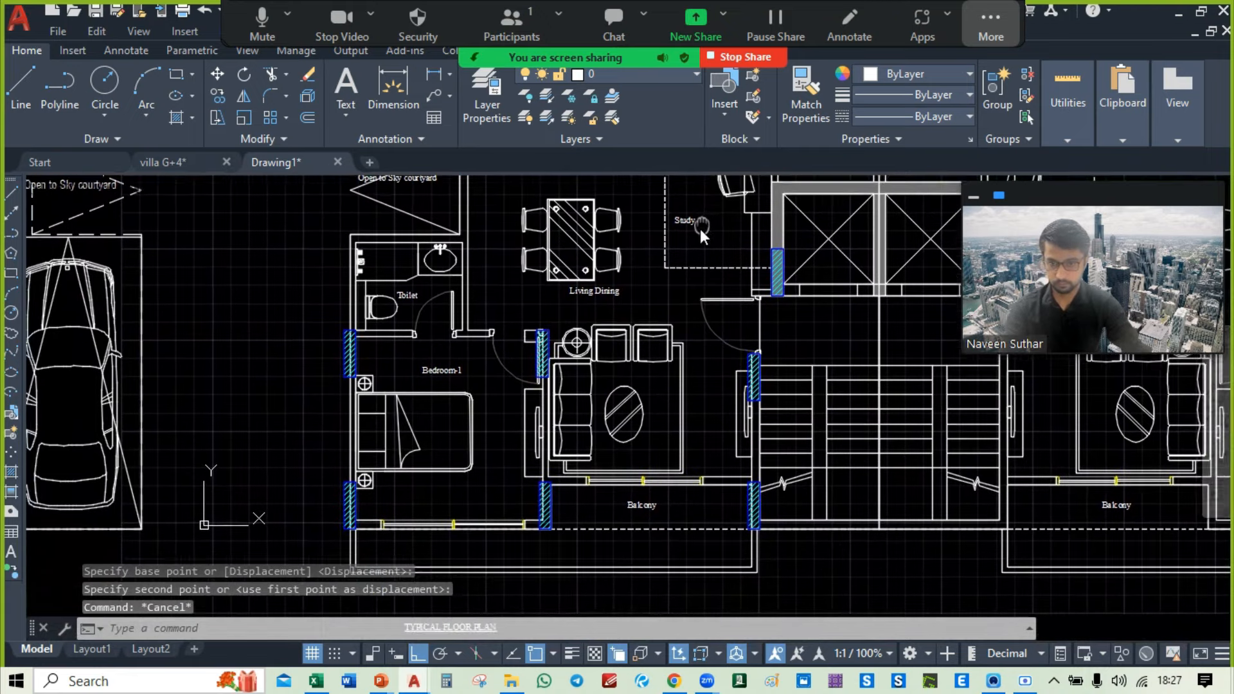
scroll(618, 372, "up", 2)
middle_click_drag(619, 370, 660, 418)
scroll(661, 416, "down", 2)
scroll(462, 429, "up", 6)
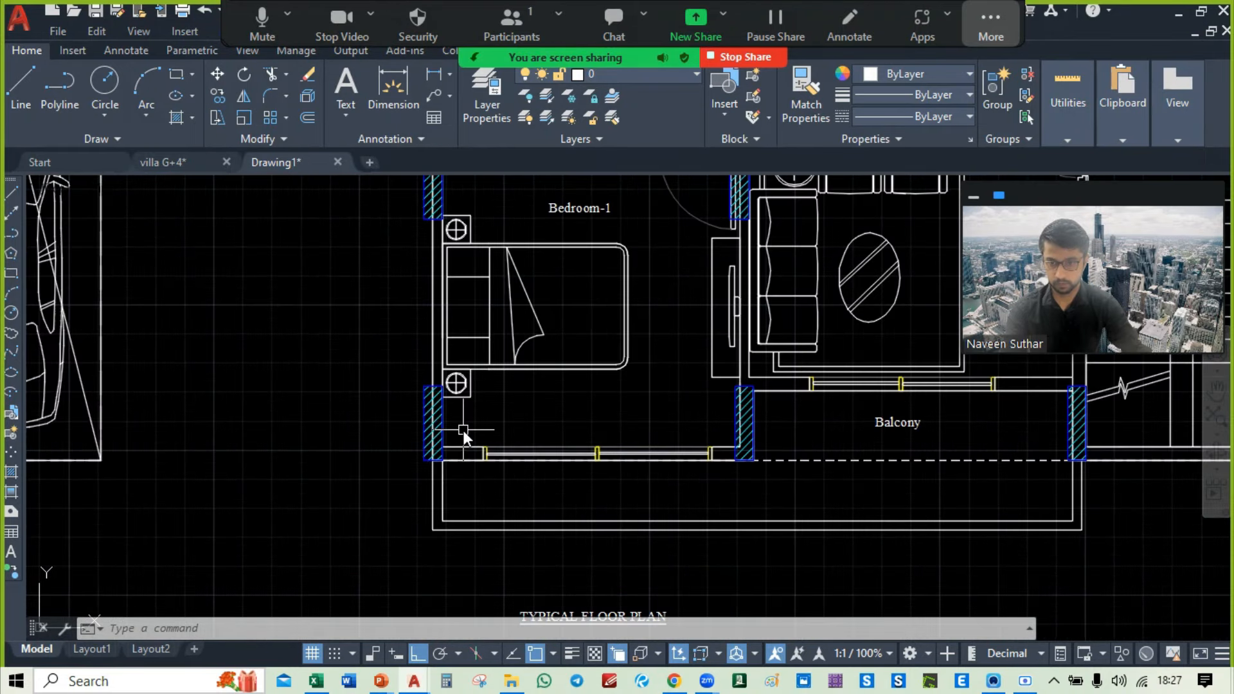
left_click(388, 310)
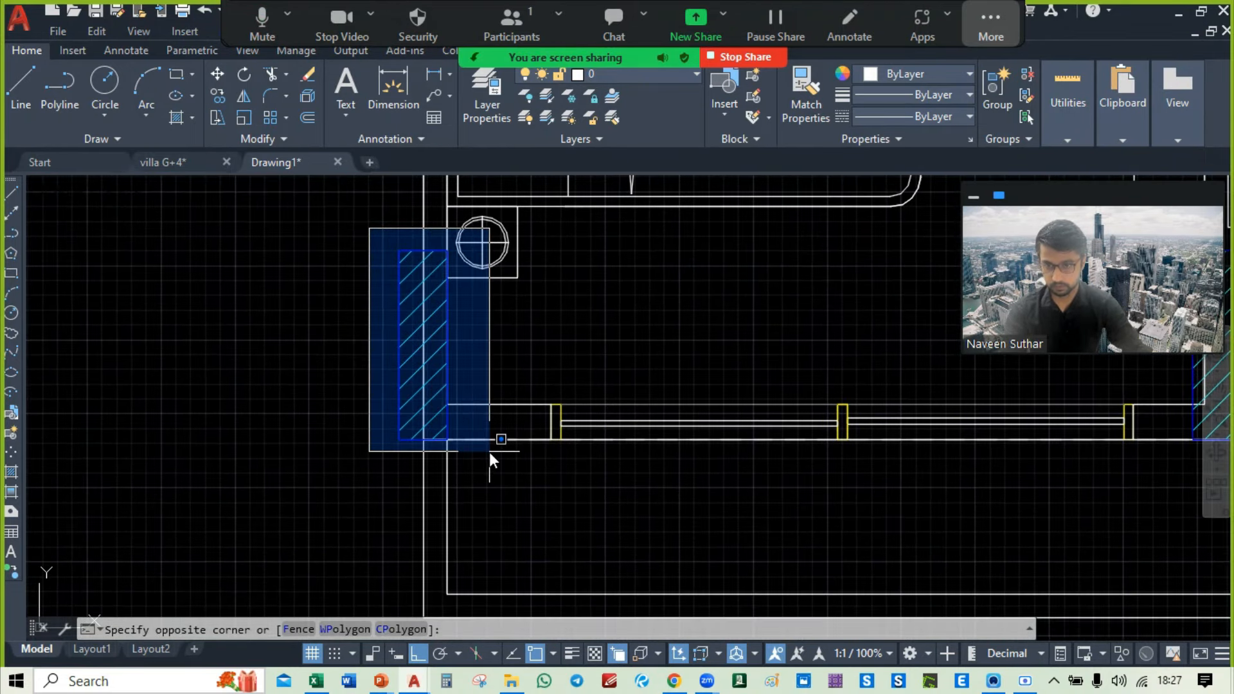
left_click(485, 457)
right_click(607, 274)
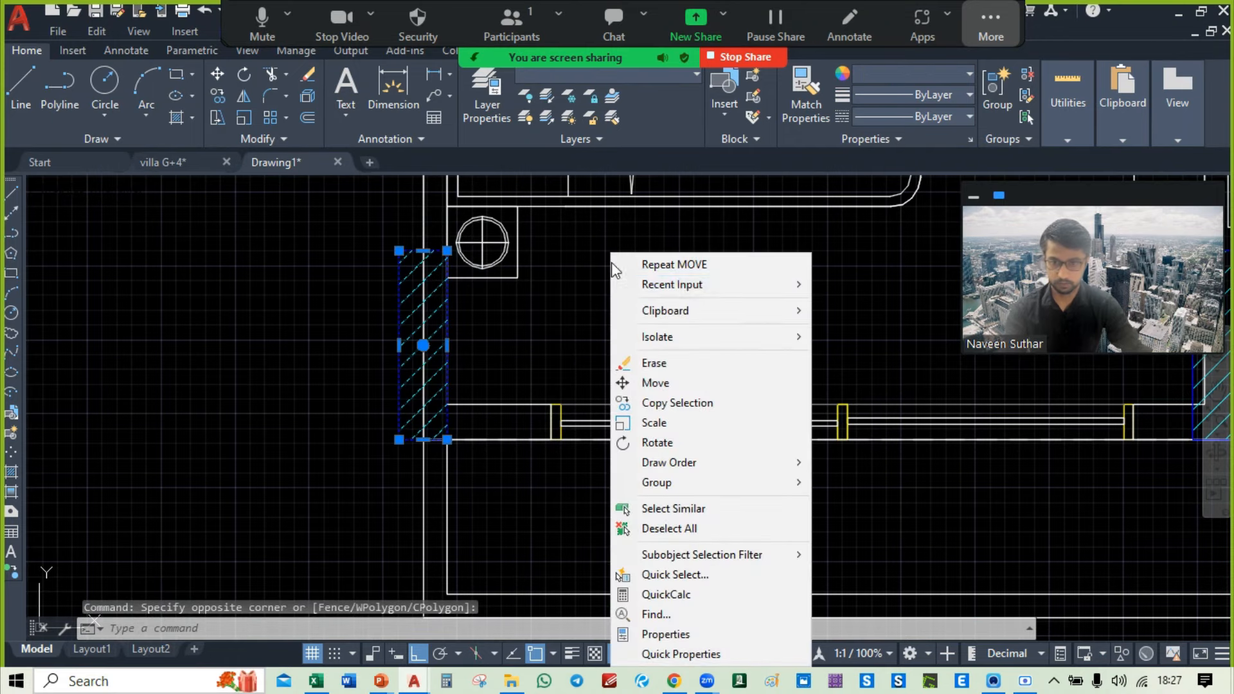
left_click(675, 505)
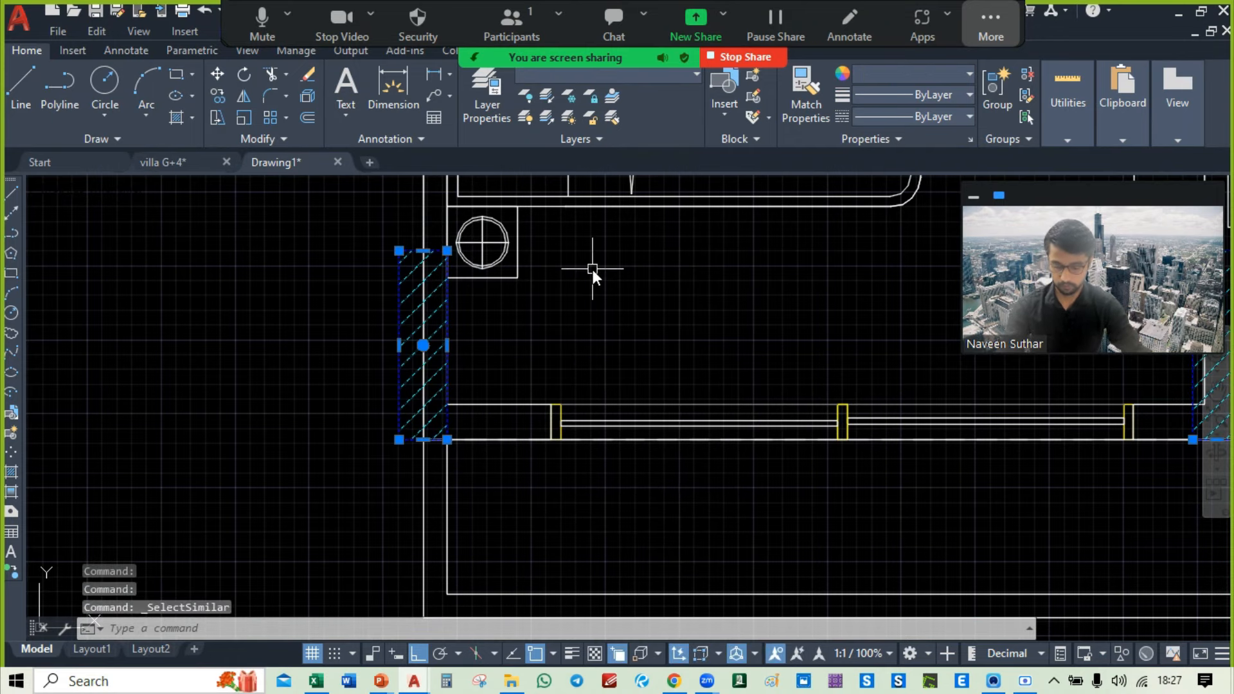
type("m")
key("Return")
scroll(439, 518, "up", 4)
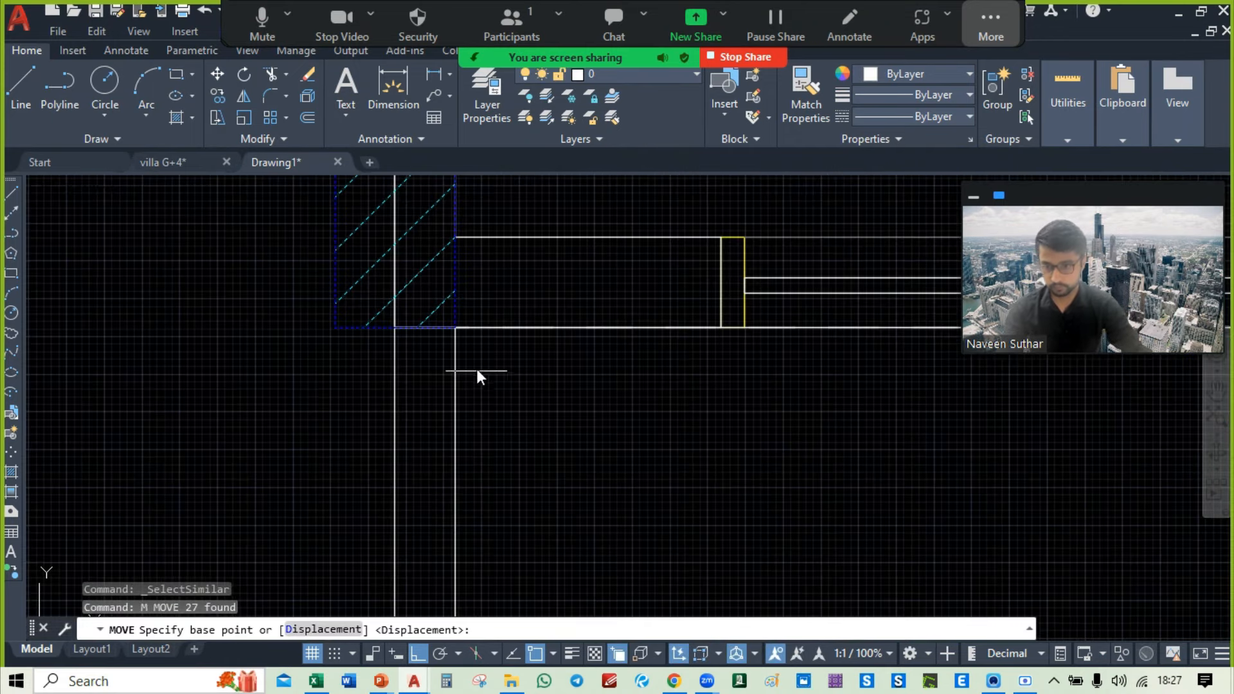
left_click(457, 326)
scroll(456, 326, "down", 10)
middle_click_drag(738, 331, 29, 493)
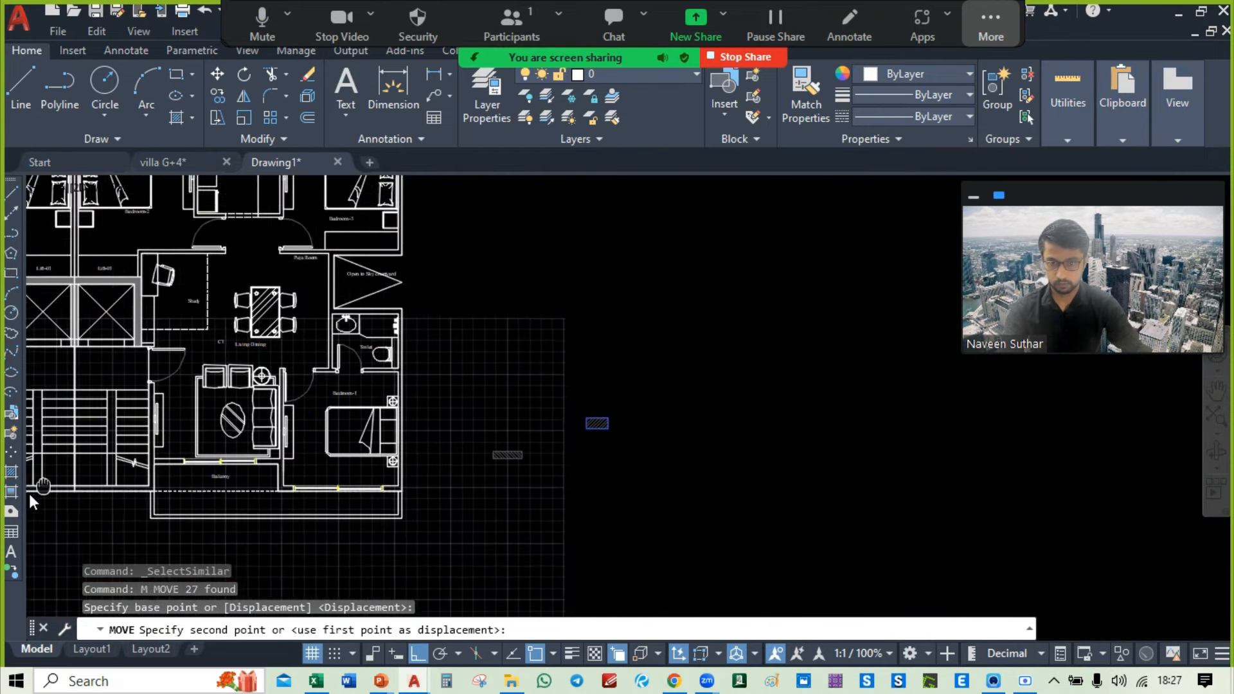
middle_click_drag(669, 496, 371, 446)
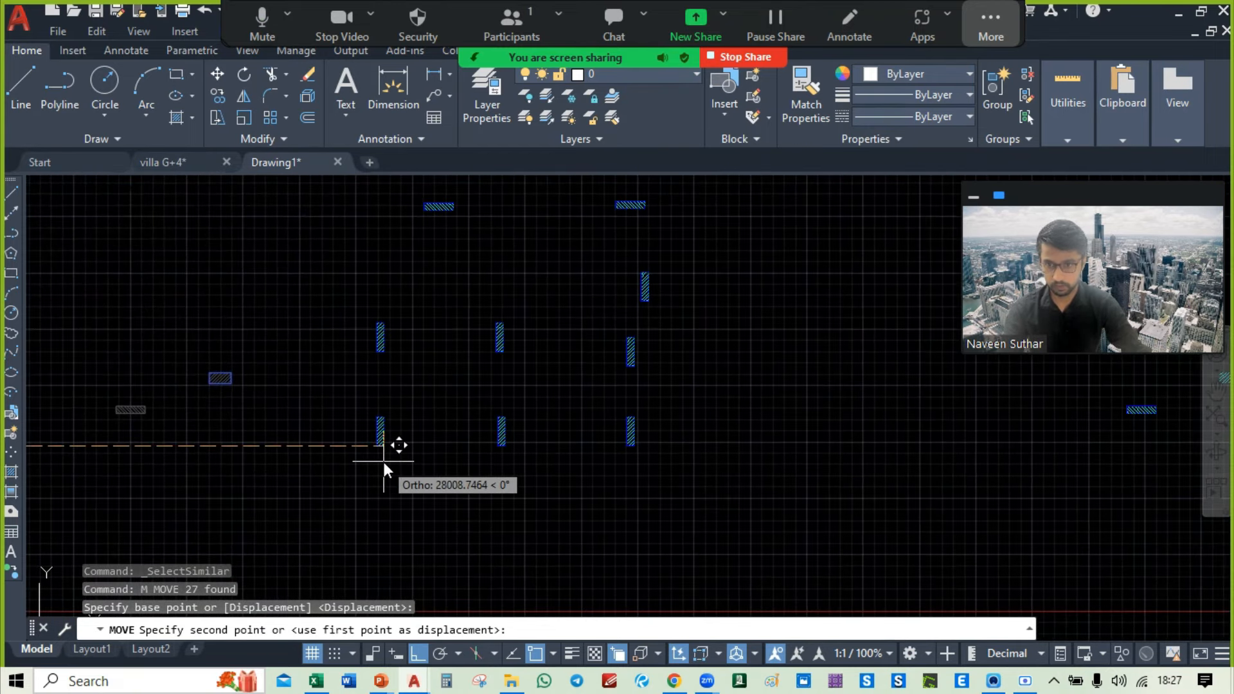
left_click(384, 461)
scroll(628, 388, "down", 3)
scroll(722, 393, "down", 2)
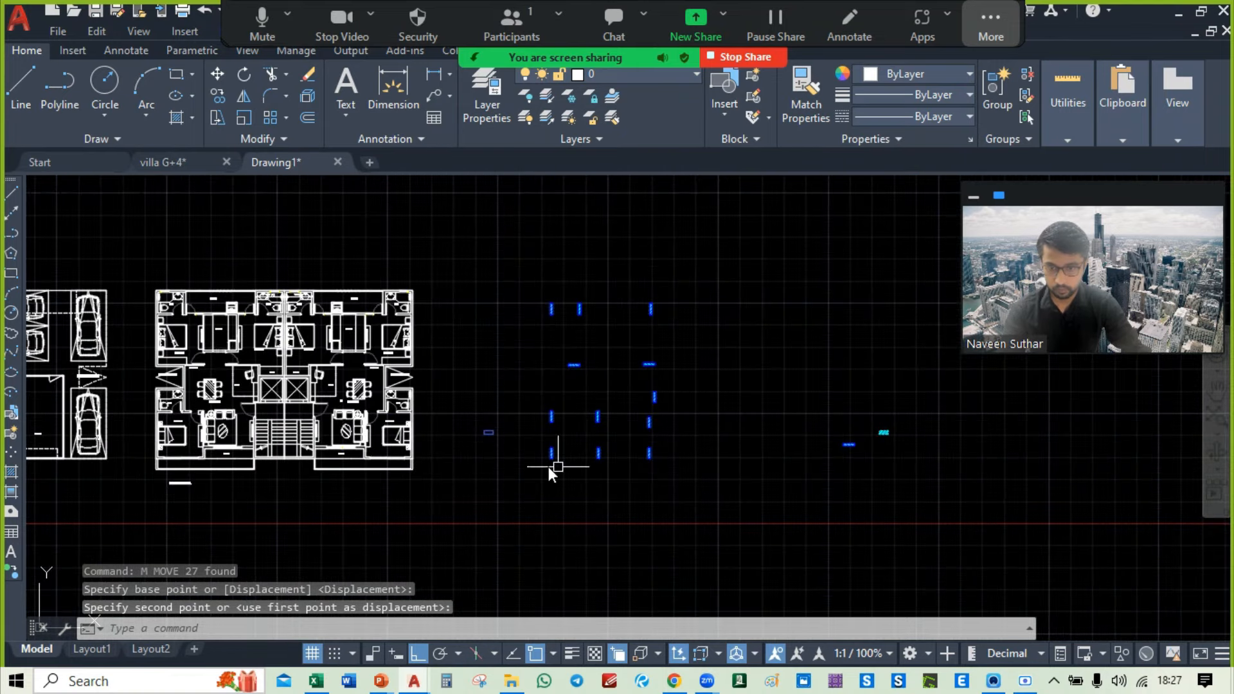
Step: Delete the stray horizontal columns on both sides of the moved column set
scroll(501, 453, "up", 4)
left_click(505, 374)
left_click(387, 454)
key("Delete")
middle_click_drag(933, 484, 404, 521)
scroll(404, 521, "down", 2)
left_click(772, 420)
left_click(609, 538)
key("Delete")
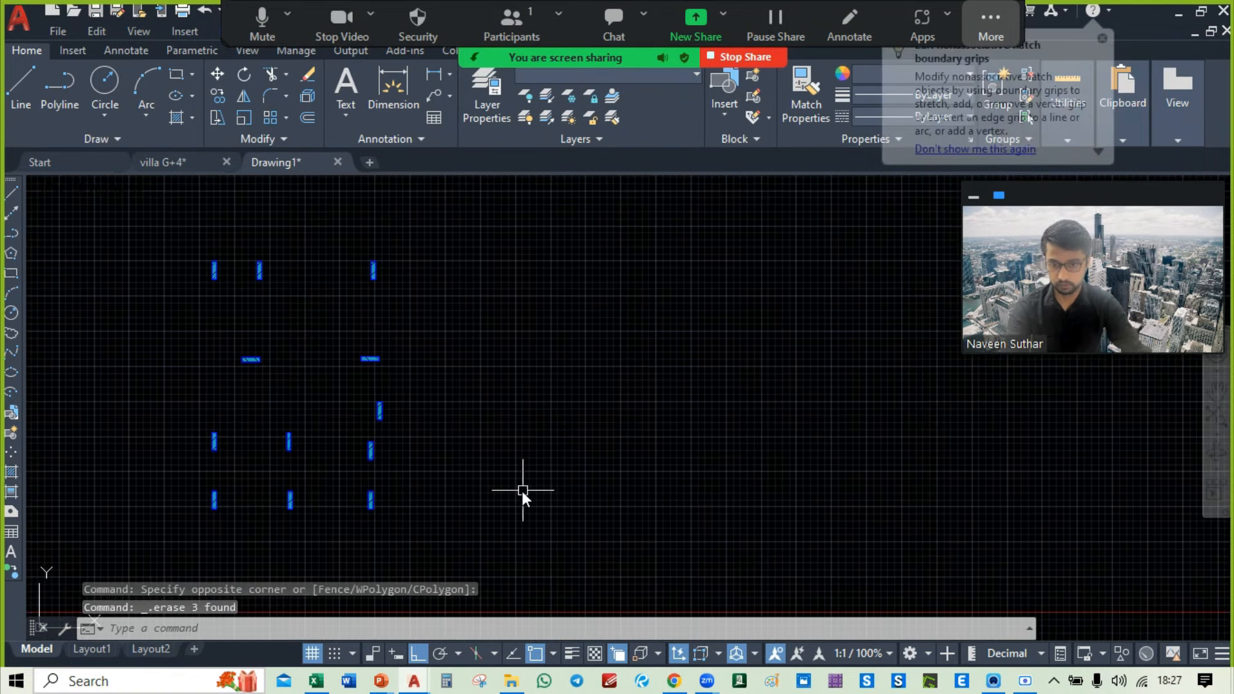
Step: Examine the arrangement of the columns in the empty area beside the plans
middle_click_drag(349, 338, 678, 307)
scroll(553, 423, "up", 2)
middle_click_drag(547, 459, 498, 382)
scroll(497, 382, "up", 2)
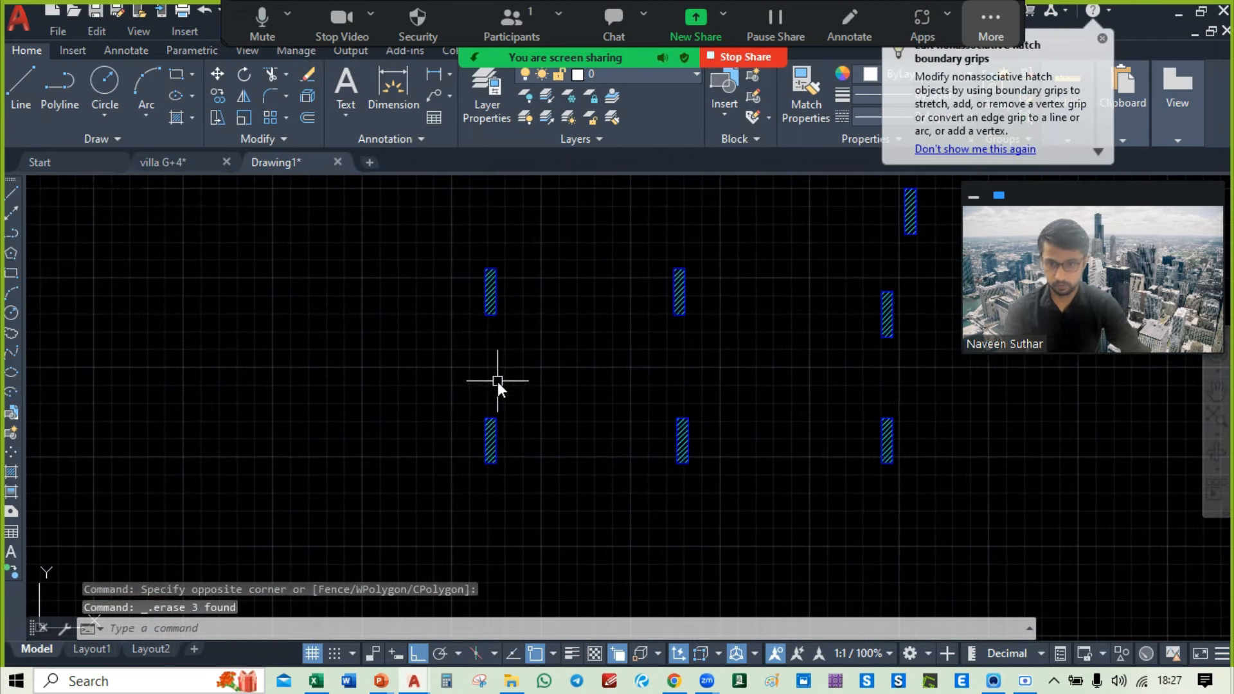
scroll(638, 374, "down", 2)
mouse_move(578, 413)
middle_mouse_down()
mouse_move(498, 534)
mouse_move(579, 581)
mouse_move(724, 522)
mouse_move(653, 572)
mouse_move(647, 523)
mouse_move(664, 551)
mouse_move(642, 566)
middle_mouse_up()
scroll(566, 302, "down", 2)
left_click(537, 242)
left_click(824, 554)
Step: Undo the deletion of the stray columns and the move of the column set
key("ctrl+z")
key("ctrl+z")
key("ctrl+z")
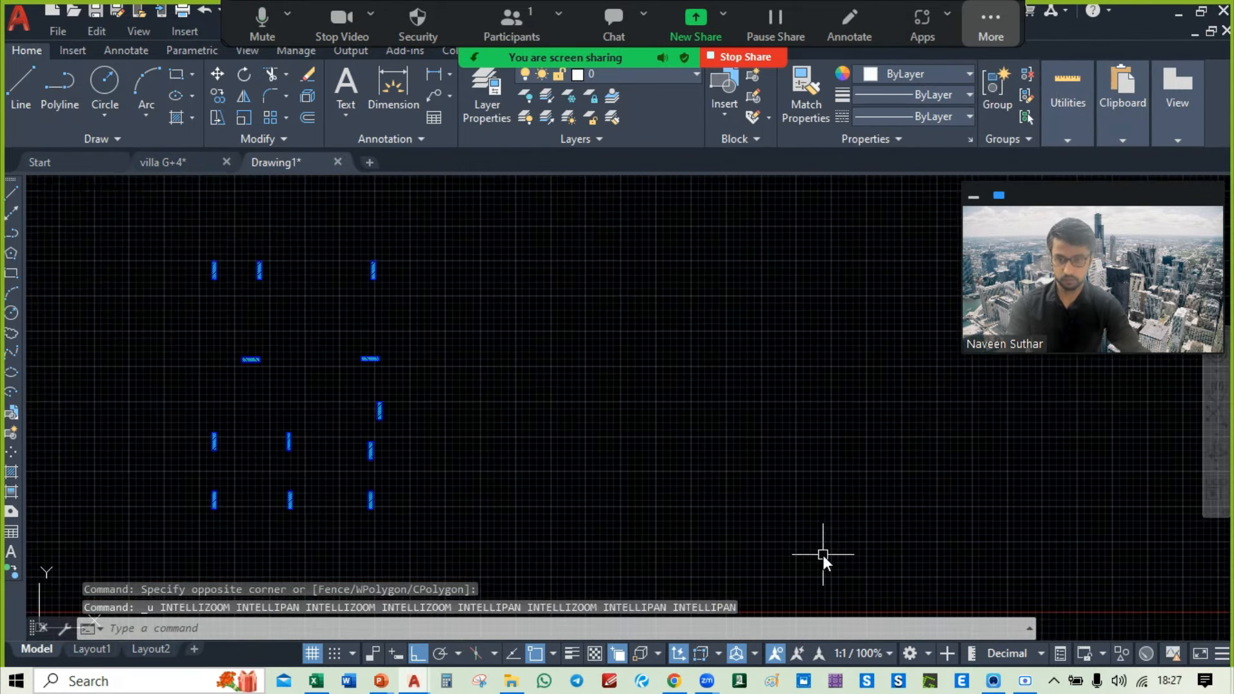
key("ctrl+z")
key("ctrl+z")
key("ctrl+z")
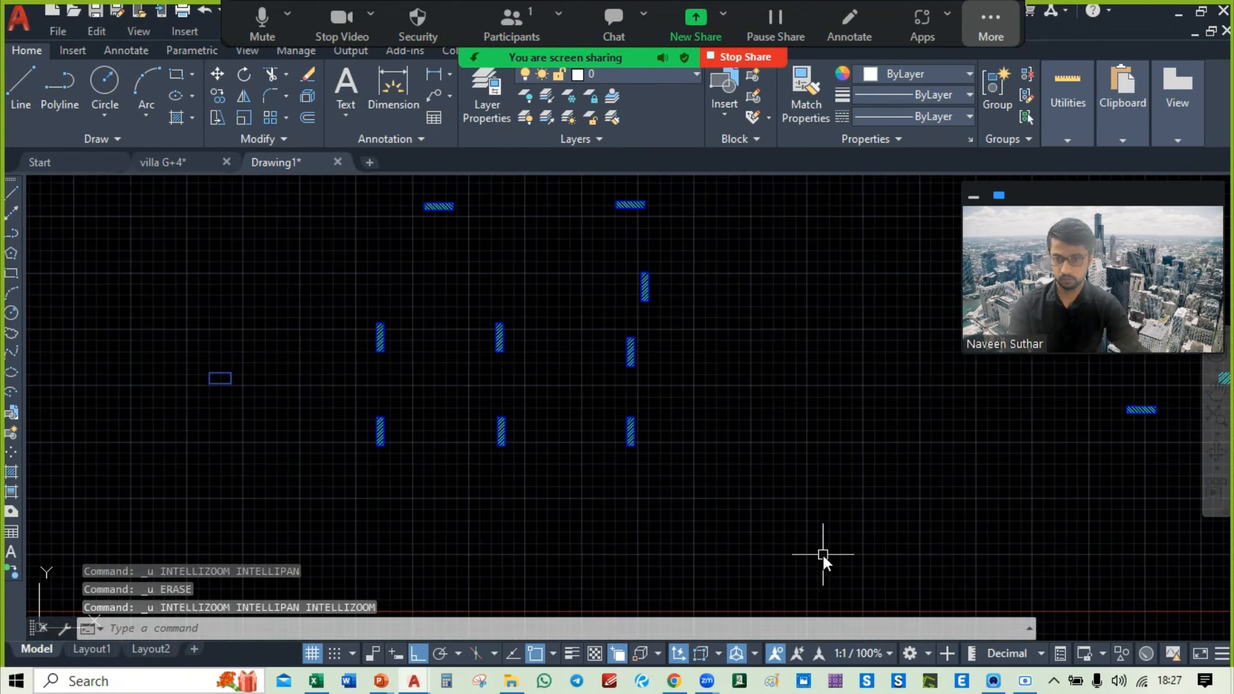
middle_click_drag(456, 499, 451, 502)
scroll(555, 439, "down", 4)
middle_click_drag(615, 412, 421, 432)
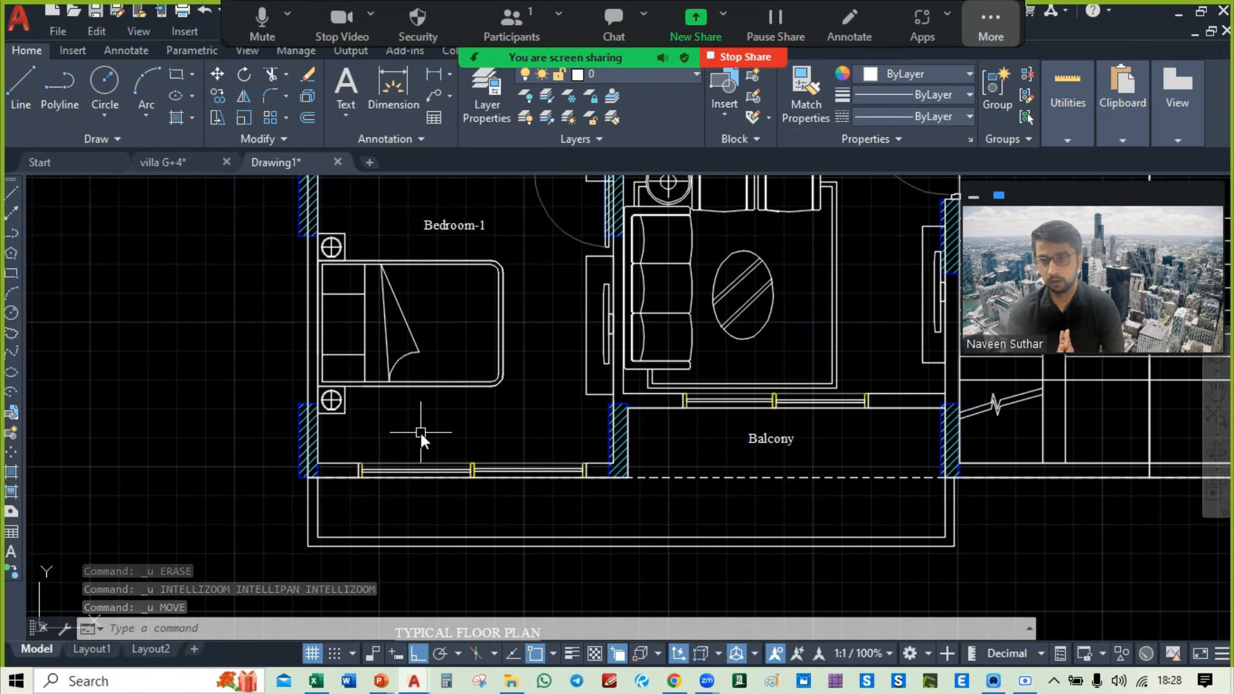
Step: Create a new layer named Beam with the colour red
left_click(479, 97)
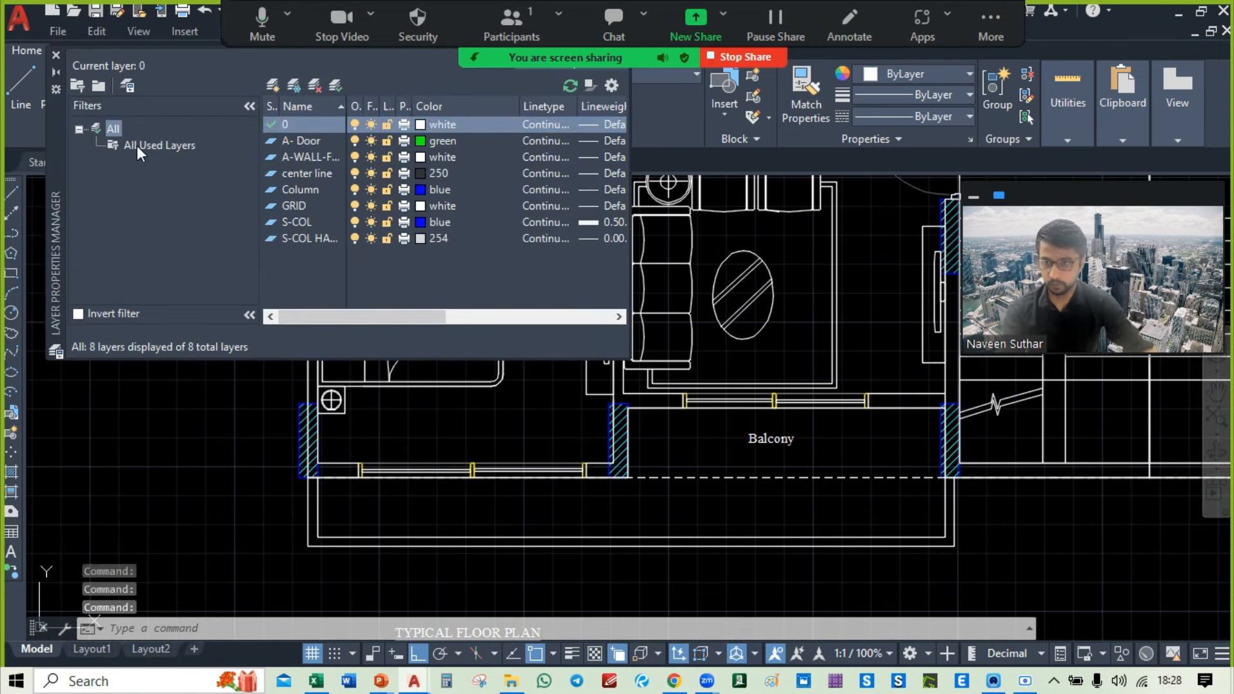
left_click(271, 87)
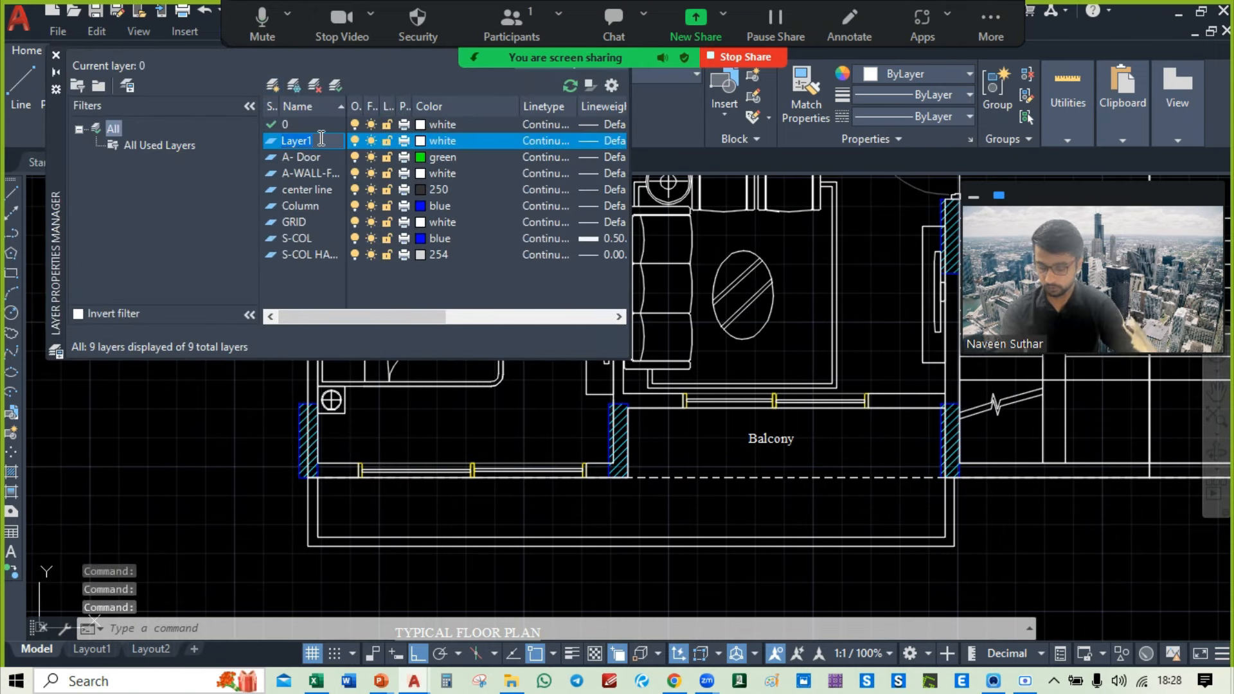
type("Beam")
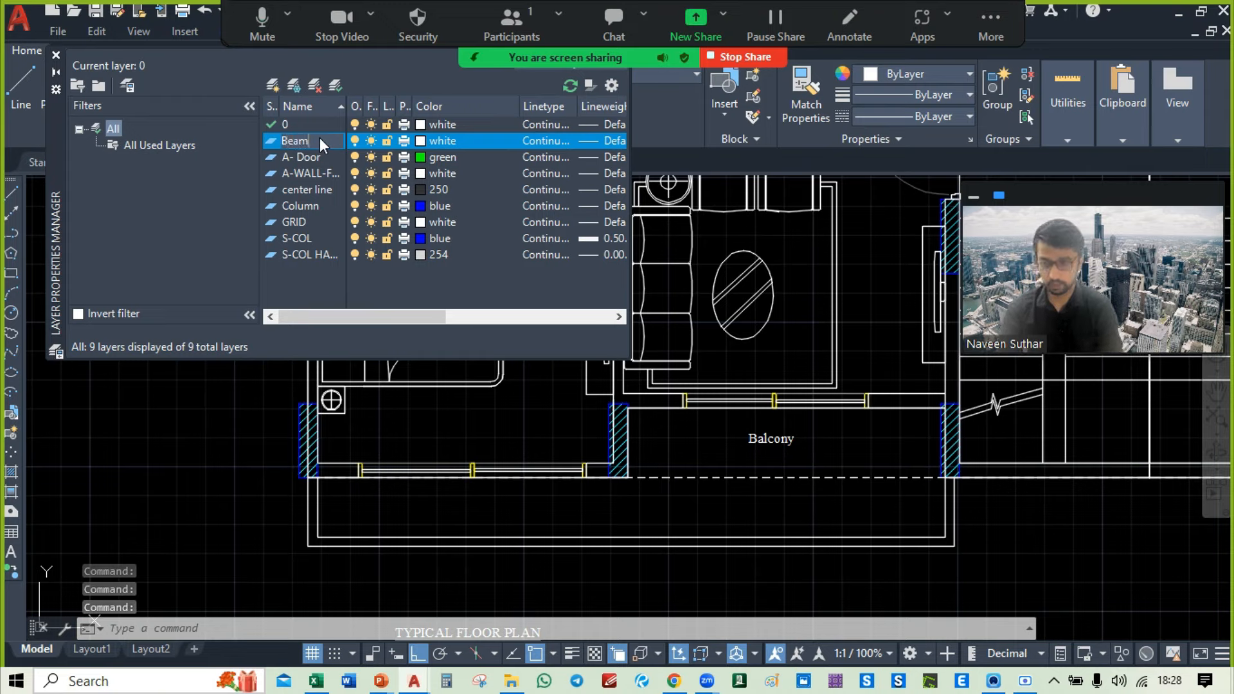
left_click(421, 140)
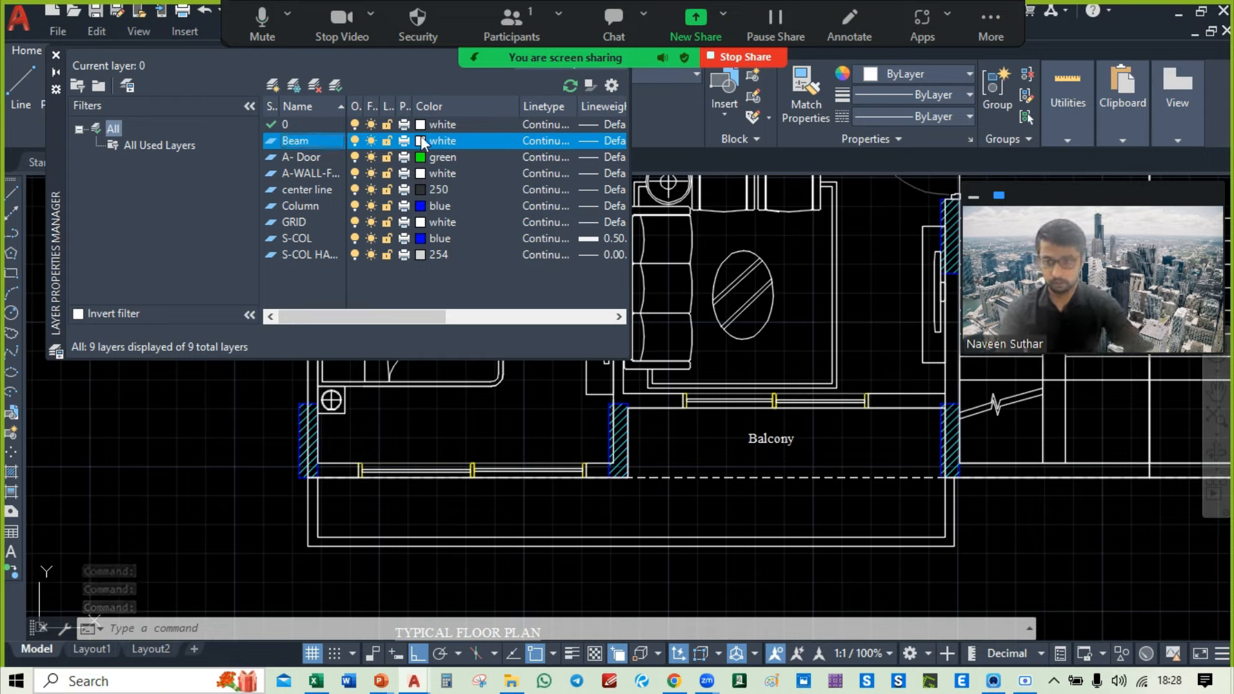
left_click(477, 382)
left_click(593, 483)
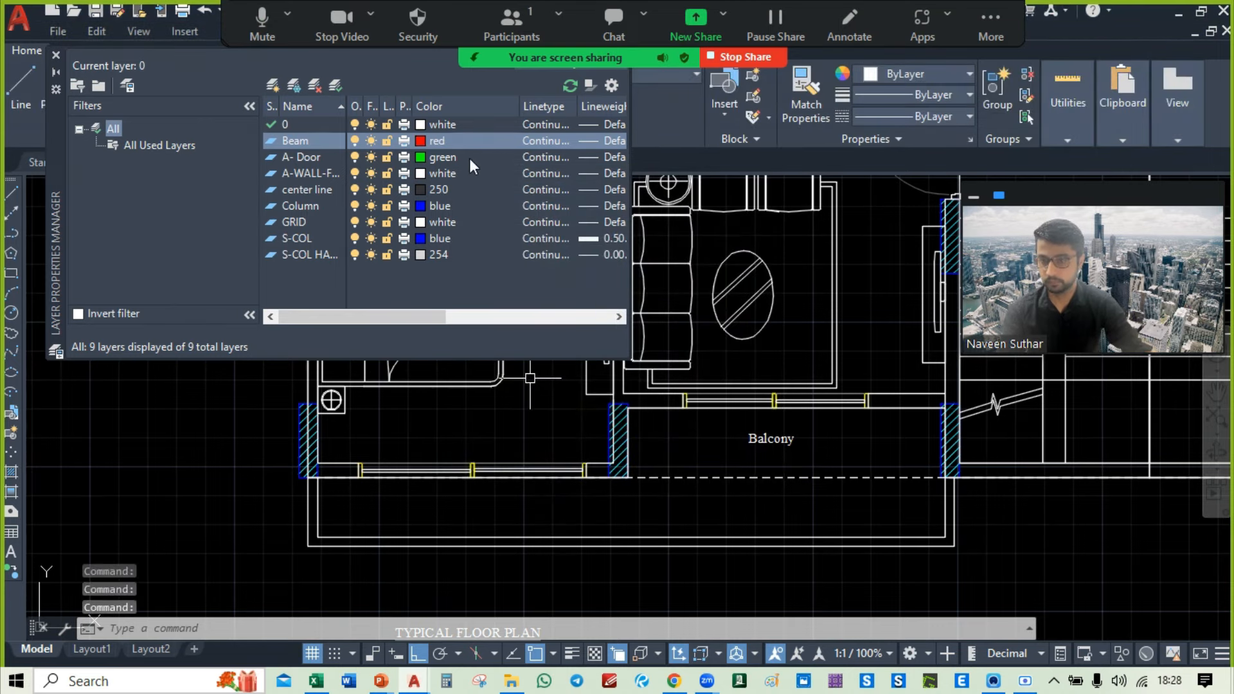
left_click(55, 57)
Step: Draw a vertical line in the empty space between the parked car and Bedroom-1 of the typical floor plan
scroll(458, 430, "down", 2)
mouse_move(457, 429)
middle_mouse_down()
mouse_move(764, 464)
mouse_move(747, 517)
middle_mouse_up()
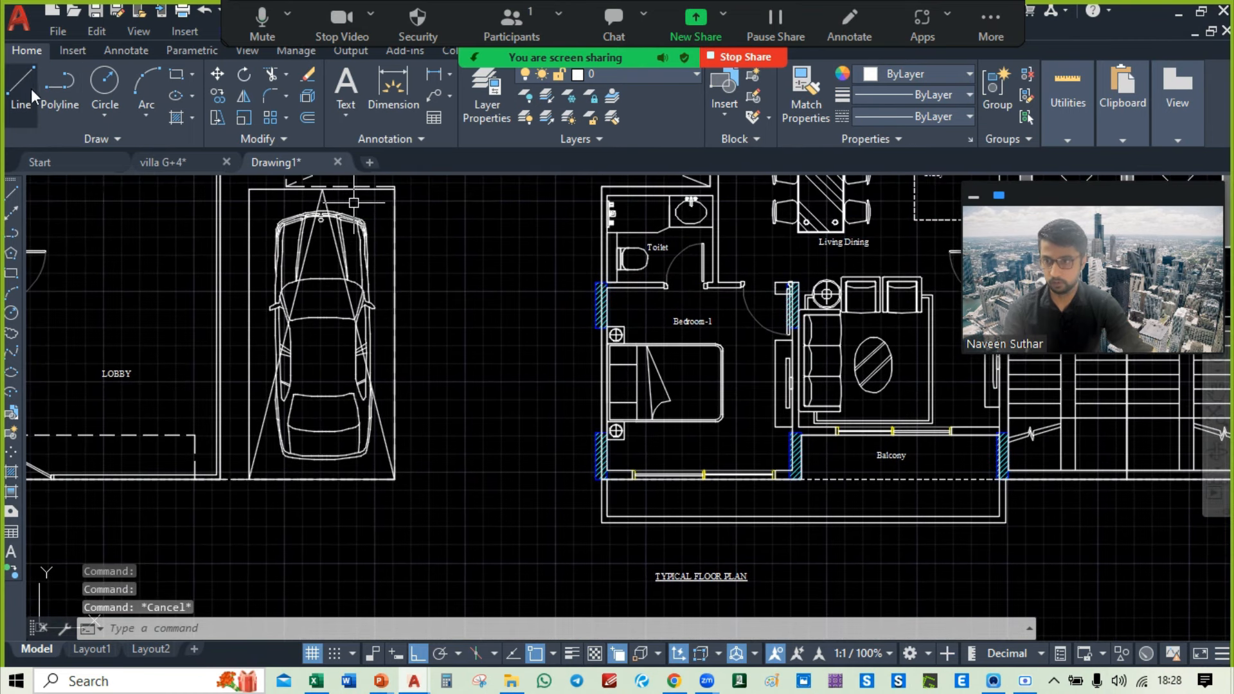
left_click(26, 87)
left_click(460, 302)
left_click(460, 518)
key("Escape")
scroll(478, 418, "up", 3)
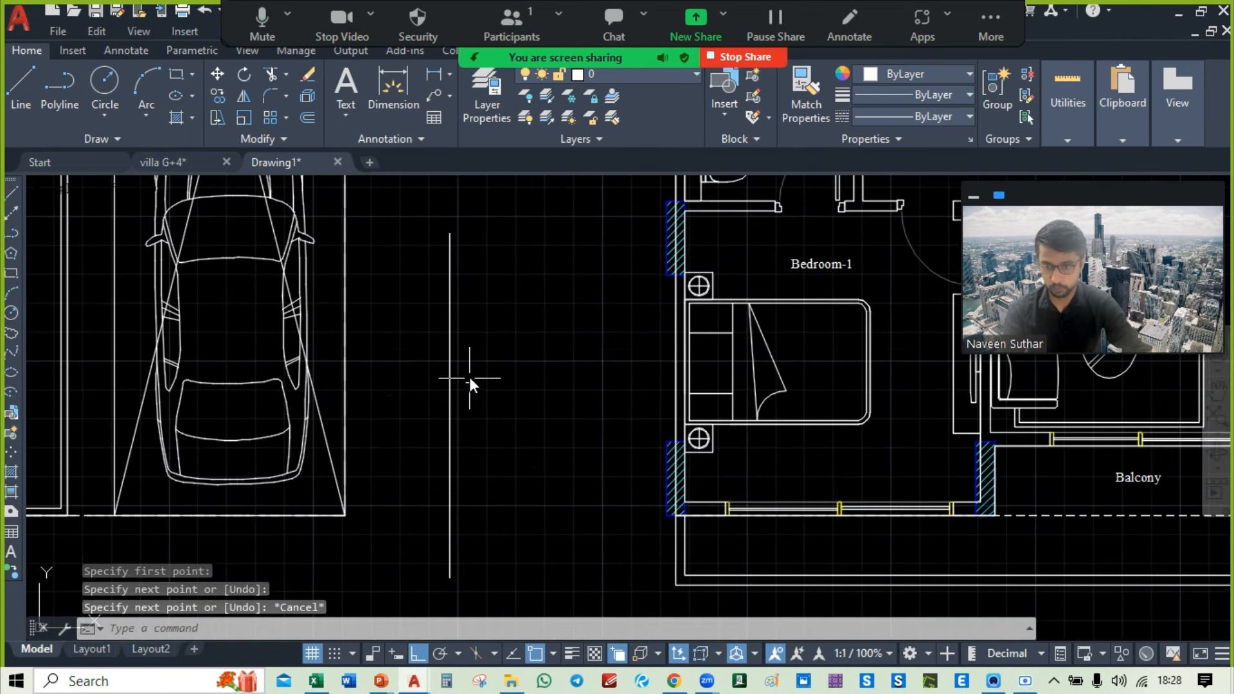
Step: Copy the vertical line 200 to the right to form a pair of beam lines
left_click(469, 379)
left_click(444, 434)
type("co")
key("Return")
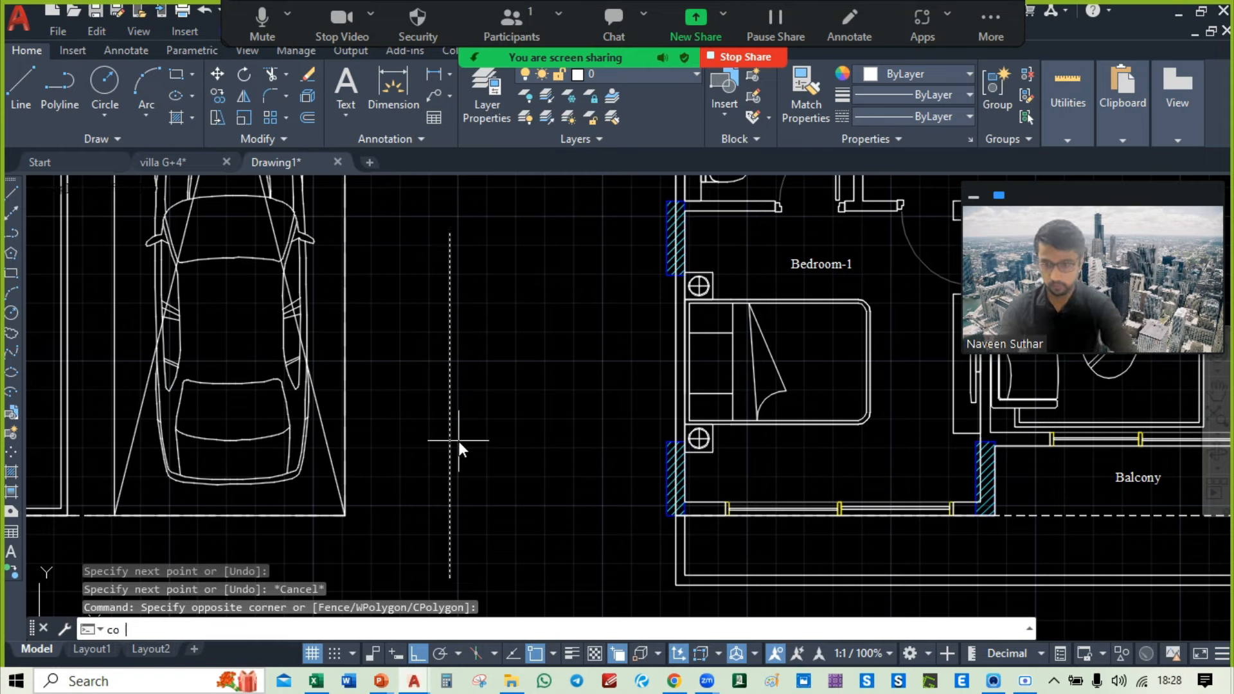
left_click(448, 433)
type("200")
key("Return")
key("Escape")
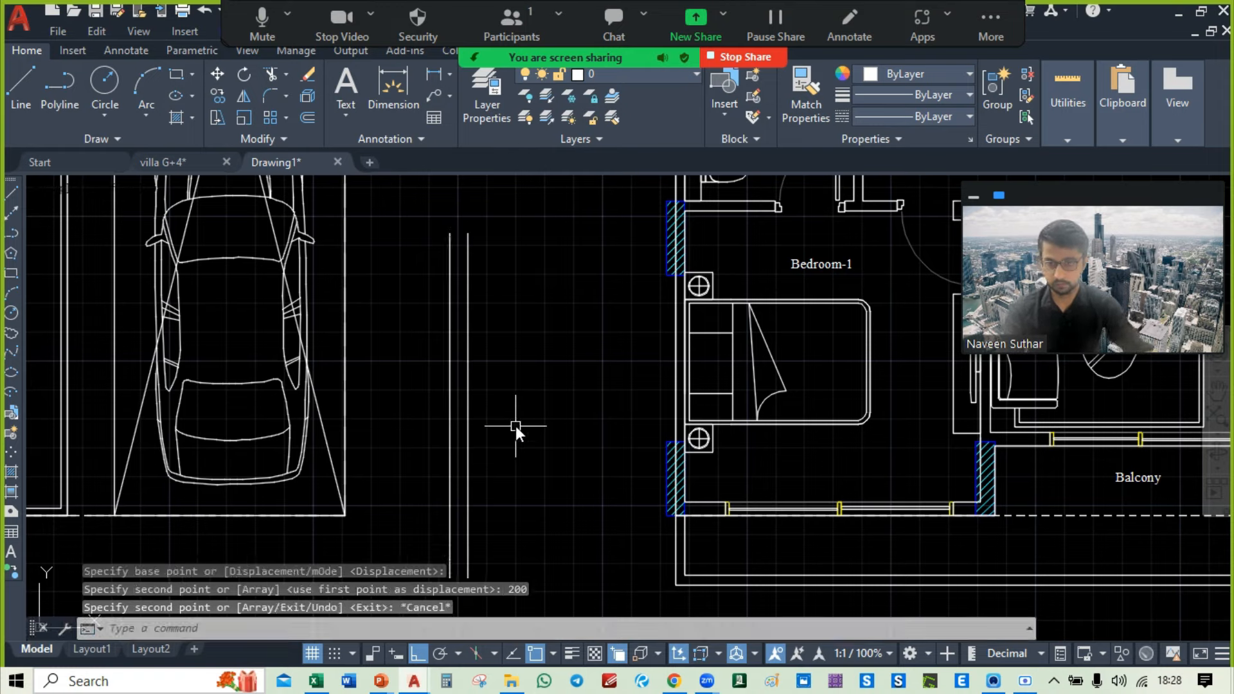
Step: Assign both vertical lines to the Beam layer
left_click(519, 310)
left_click(434, 374)
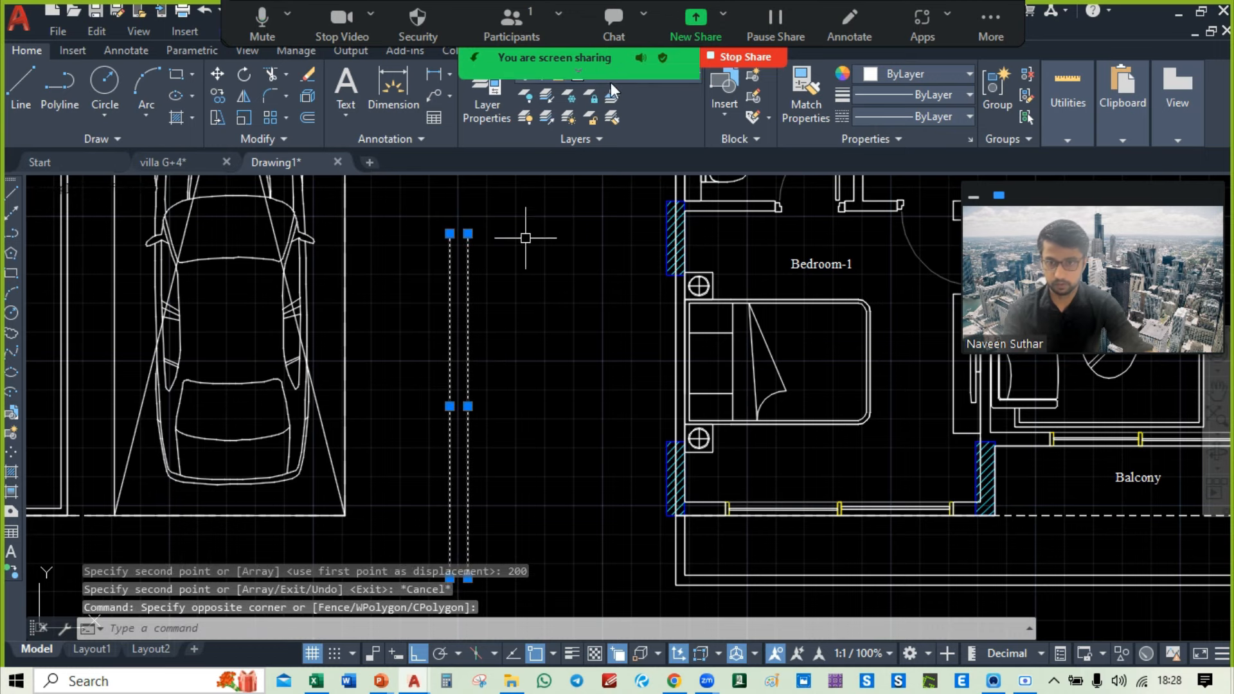
left_click(631, 75)
left_click(602, 163)
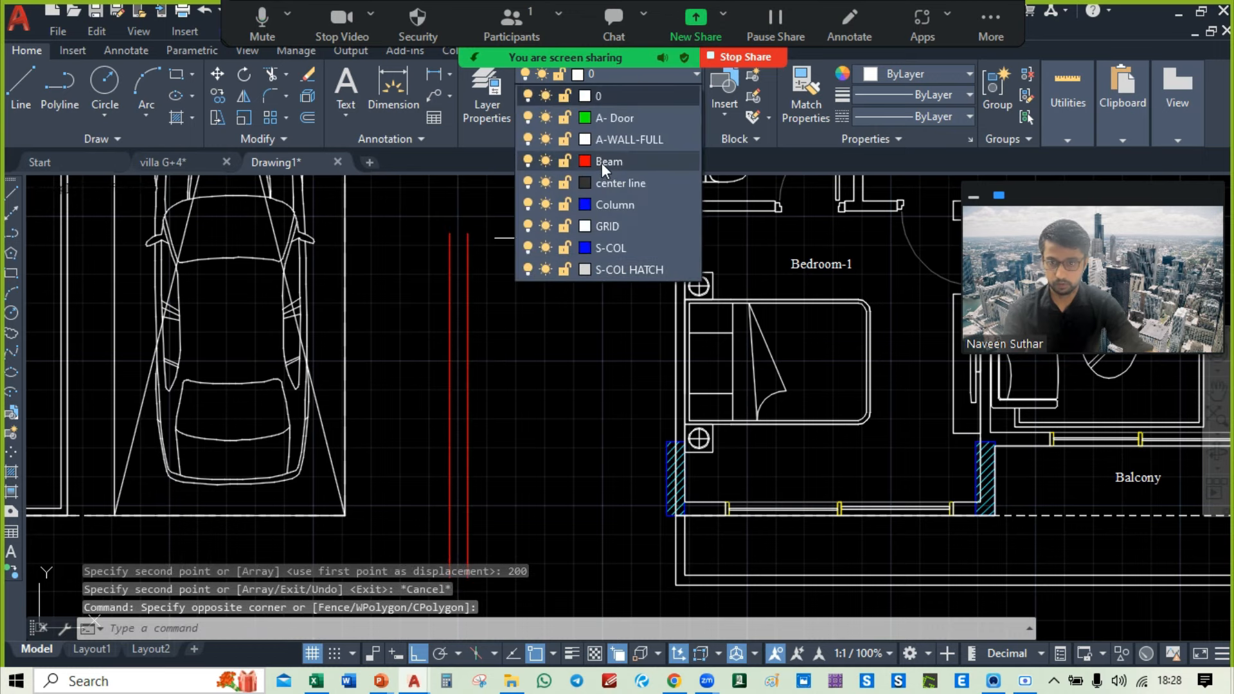
key("Escape")
scroll(527, 329, "down", 4)
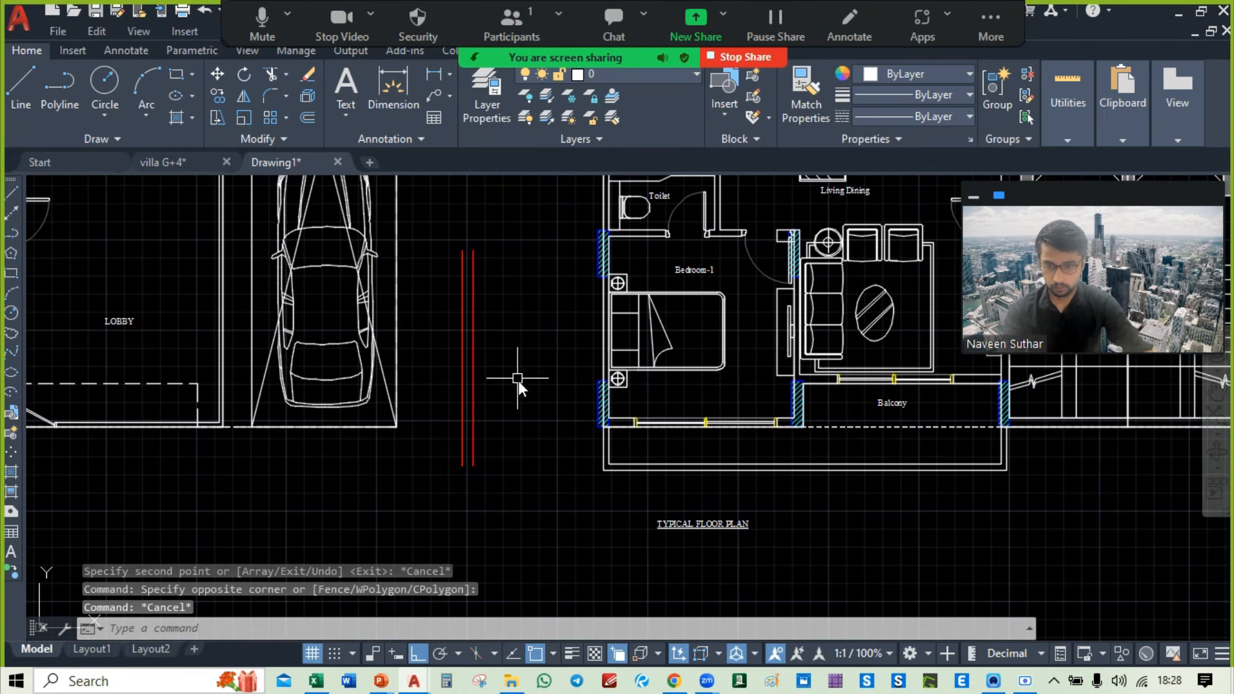
left_click(495, 287)
left_click(450, 396)
type("c")
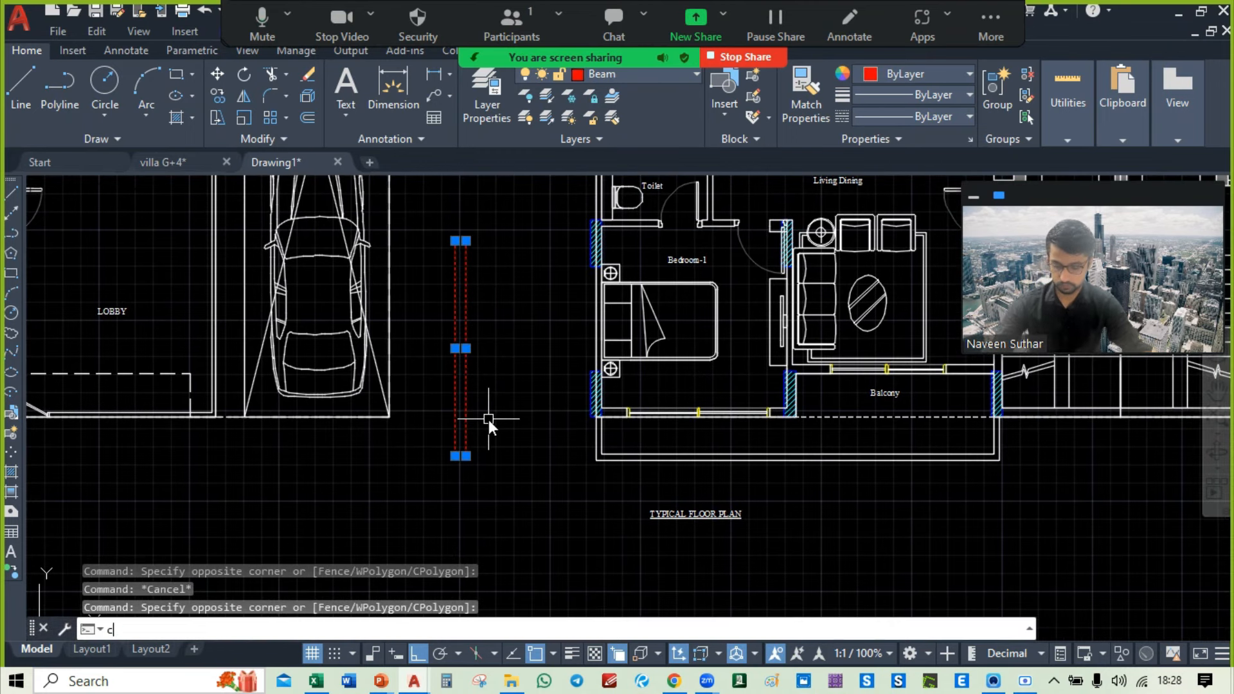
key("Return")
scroll(511, 441, "up", 2)
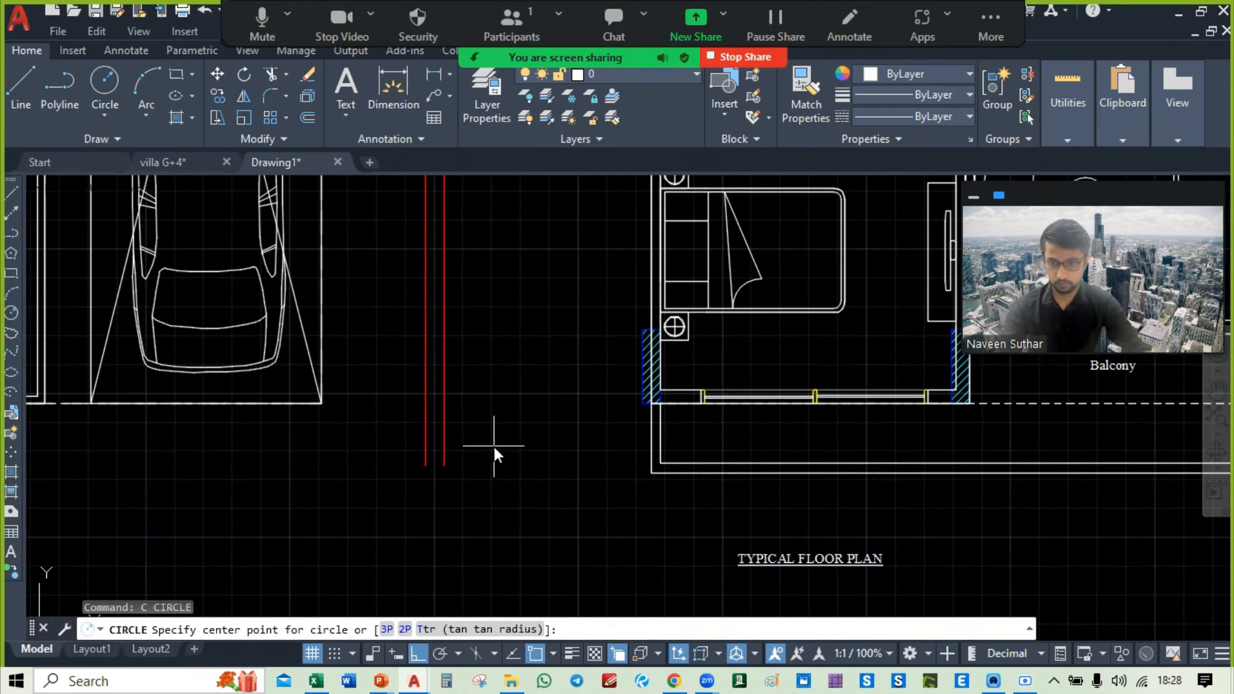
left_click(444, 464)
middle_click_drag(569, 341, 401, 465)
key("Escape")
Step: Copy the vertical beam pair by its lower end onto the column at Bedroom-1's lower outer corner
left_click(359, 369)
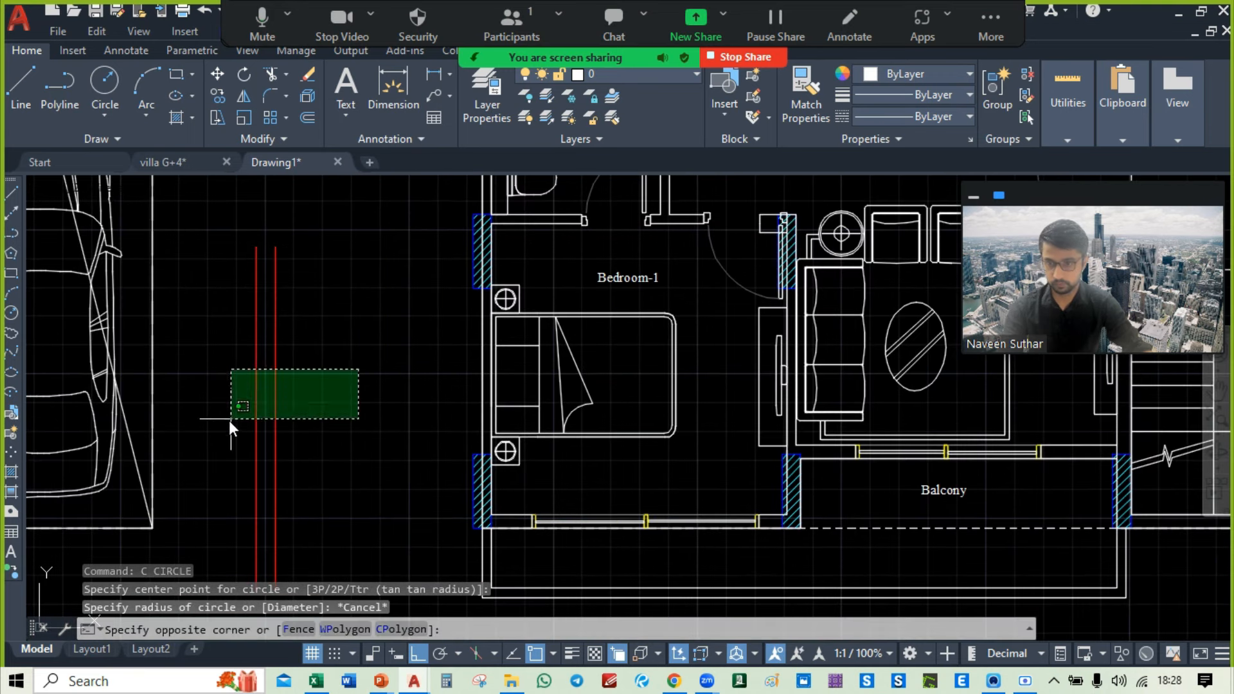
left_click(229, 421)
type("co")
key("Return")
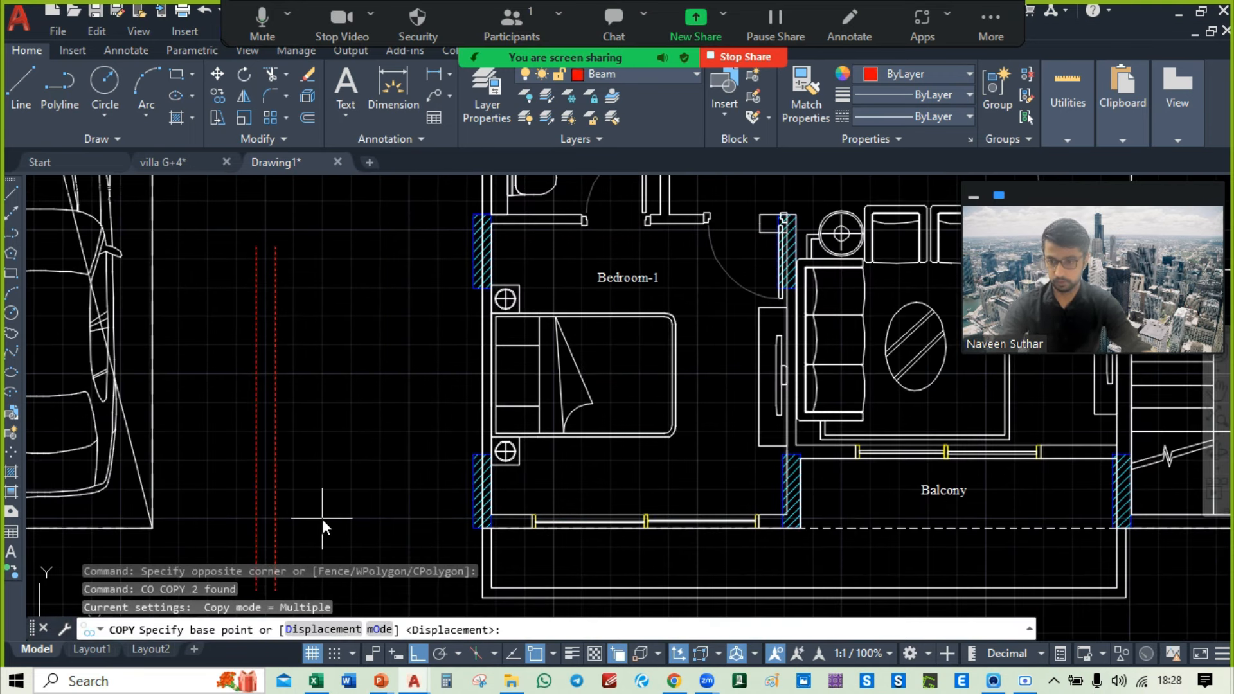
middle_click_drag(280, 587, 317, 485)
left_click(314, 488)
scroll(528, 349, "up", 3)
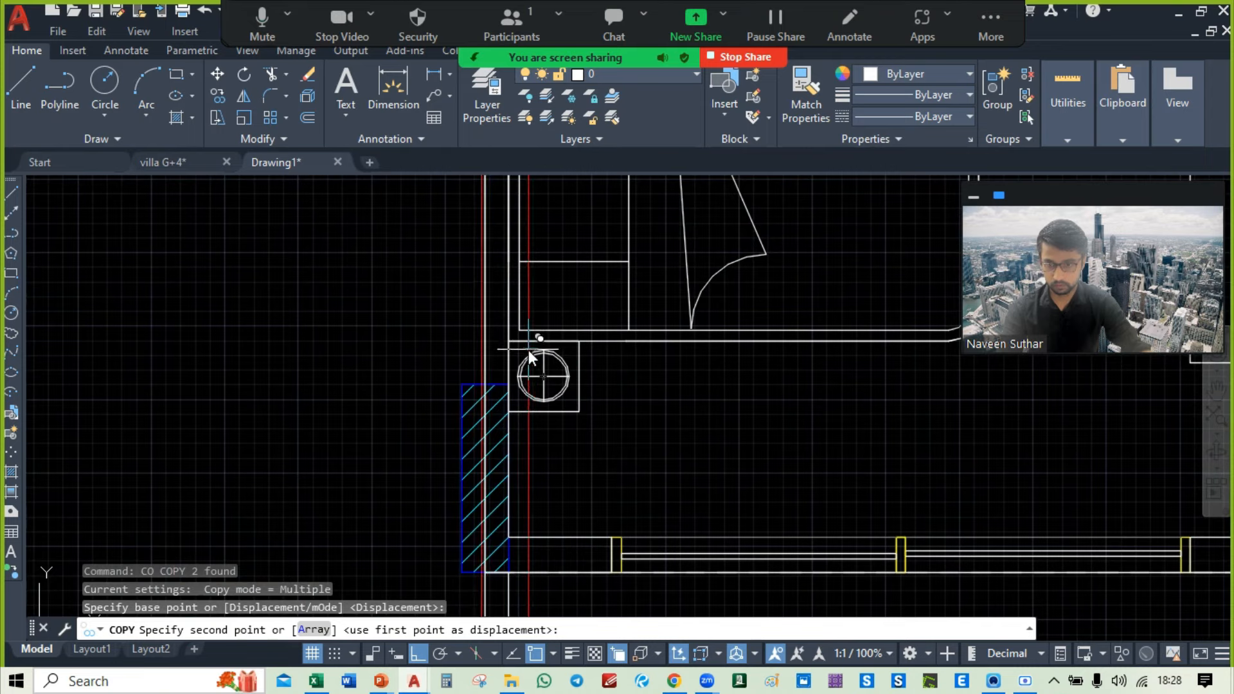
left_click(493, 406)
Step: Copy the vertical beam pair onto the column between Bedroom-1 and the living room and onto the column beside the staircase
scroll(498, 414, "down", 5)
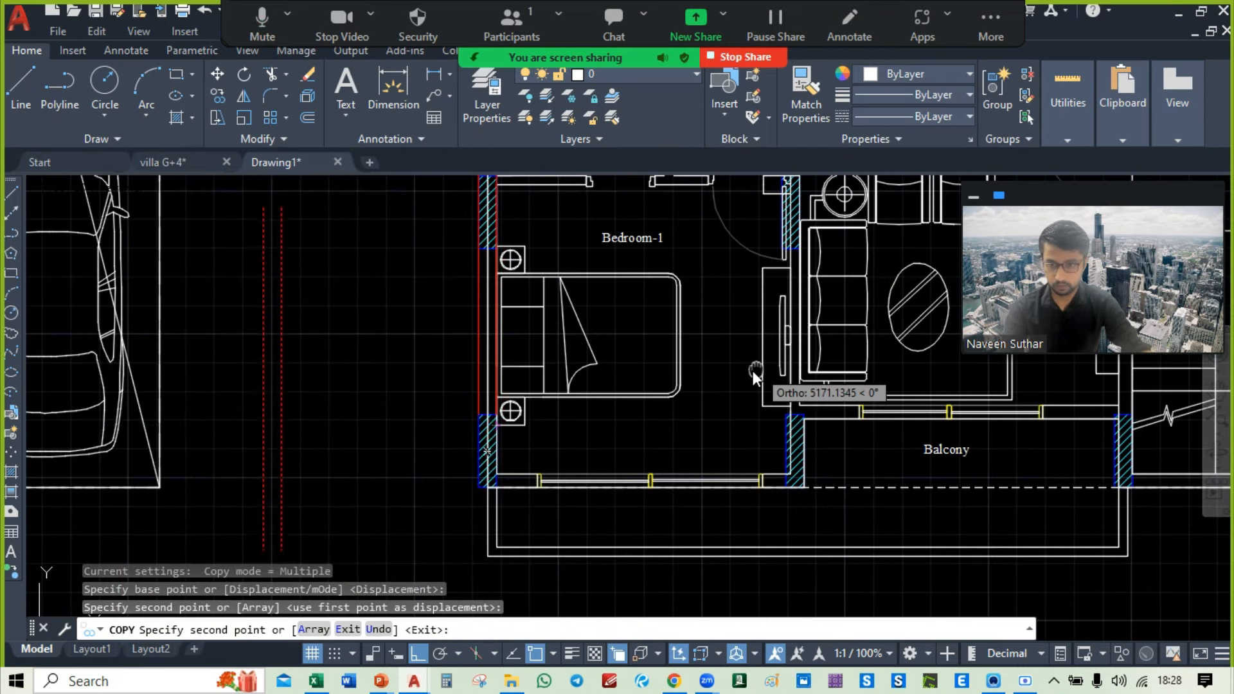
scroll(584, 423, "up", 3)
left_click(634, 486)
scroll(634, 487, "down", 4)
scroll(538, 257, "down", 3)
scroll(629, 323, "up", 2)
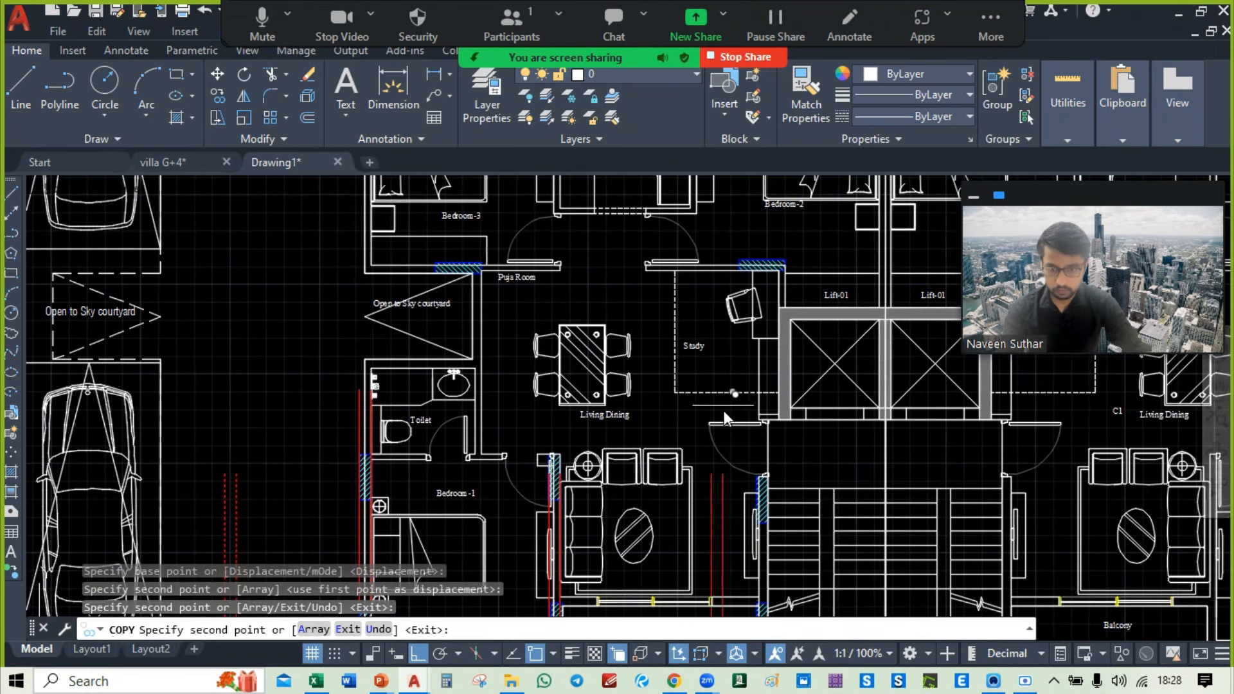
scroll(664, 308, "up", 1)
scroll(710, 450, "up", 4)
left_click(724, 407)
Step: Continue the outer-wall beam with another copy of the pair, starting at the first copy's upper end beside the Bedroom-1 toilet
middle_click_drag(683, 397, 634, 573)
mouse_move(719, 311)
middle_mouse_down()
mouse_move(675, 570)
mouse_move(689, 514)
middle_mouse_up()
scroll(713, 456, "down", 4)
middle_click_drag(703, 407, 796, 456)
middle_click_drag(421, 225, 553, 335)
middle_click_drag(507, 374, 523, 248)
middle_click_drag(541, 424, 558, 289)
scroll(541, 370, "up", 6)
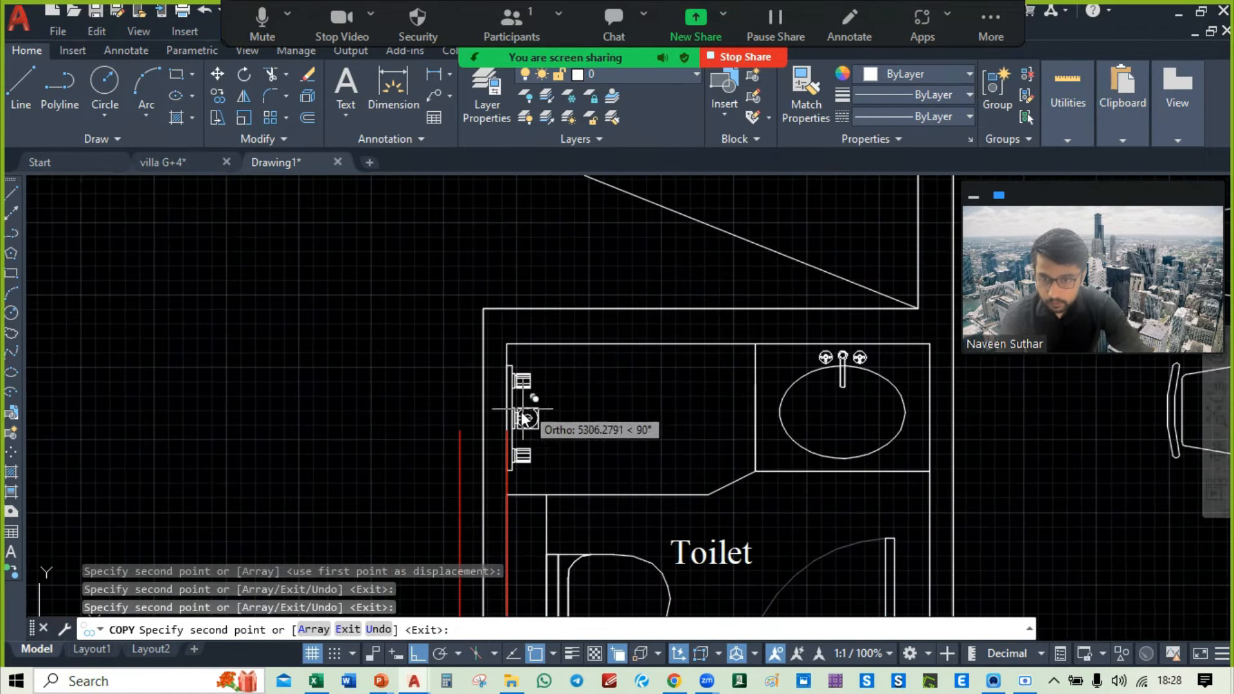
left_click(504, 430)
Step: Copy the vertical beam pair further up Bedroom-3's outer wall and onto the column between its toilet and the kitchen balcony
middle_click_drag(541, 234, 588, 557)
scroll(590, 555, "down", 5)
middle_click_drag(618, 250, 610, 418)
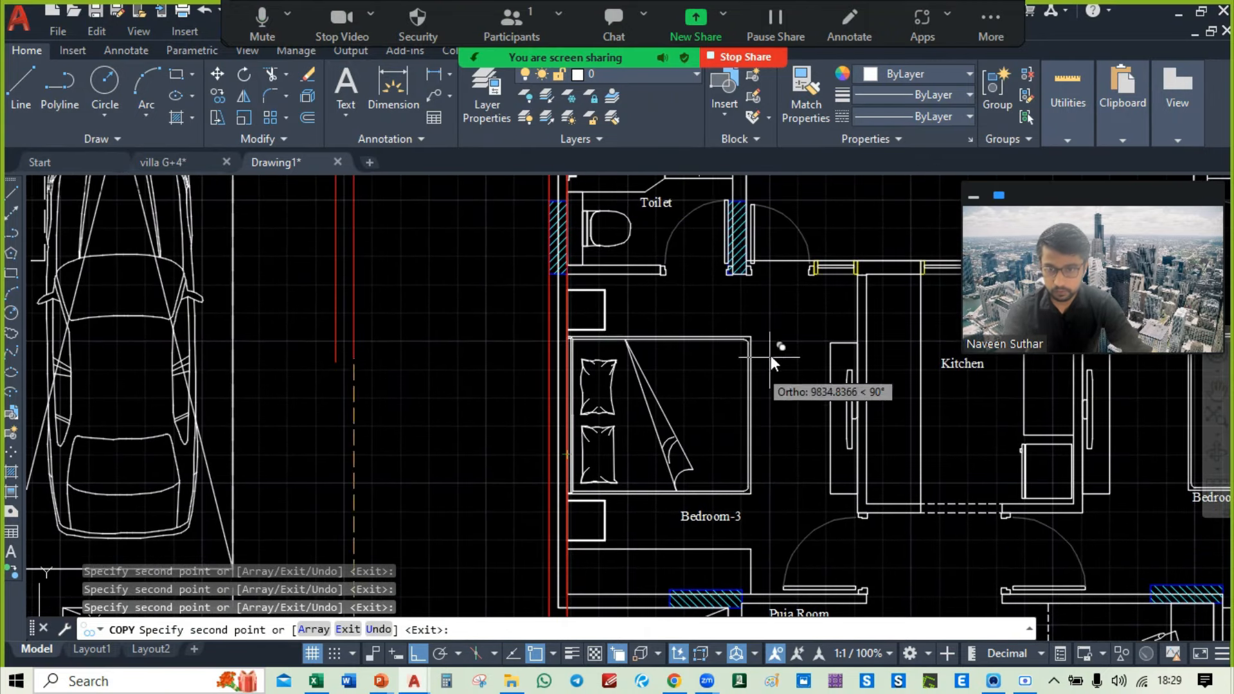
middle_click_drag(767, 360, 534, 260)
middle_click_drag(554, 387, 597, 215)
middle_click_drag(596, 314, 597, 569)
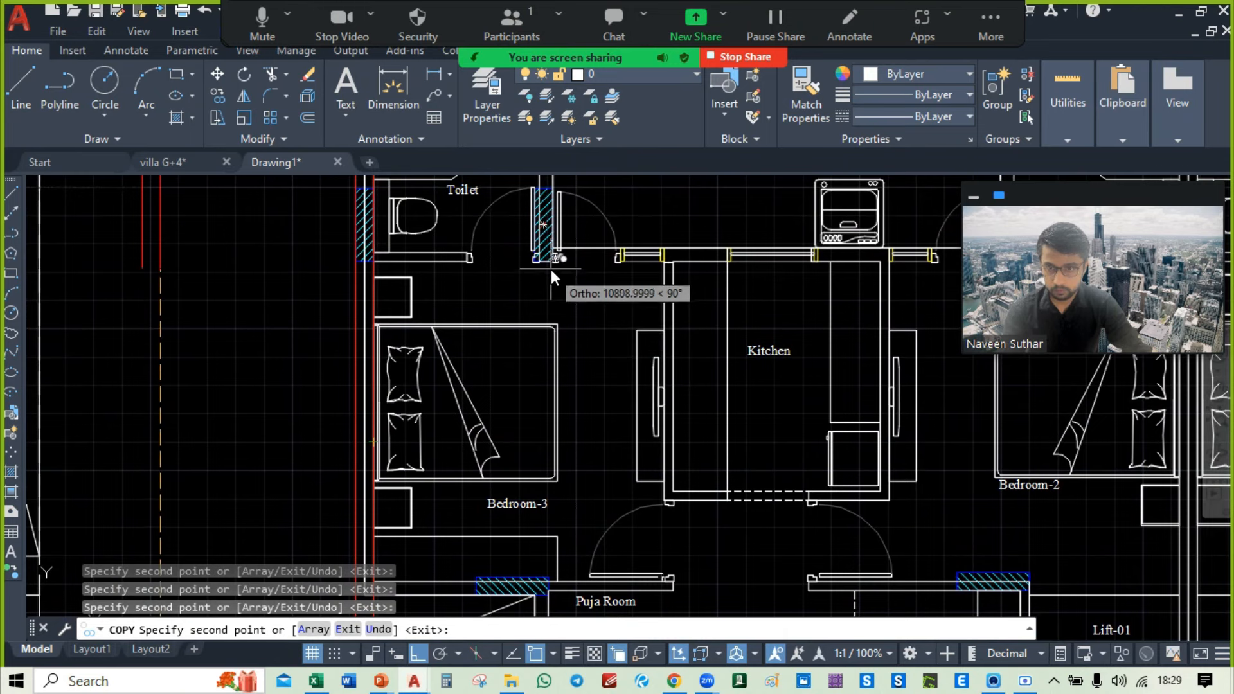
scroll(550, 268, "up", 4)
scroll(561, 297, "up", 1)
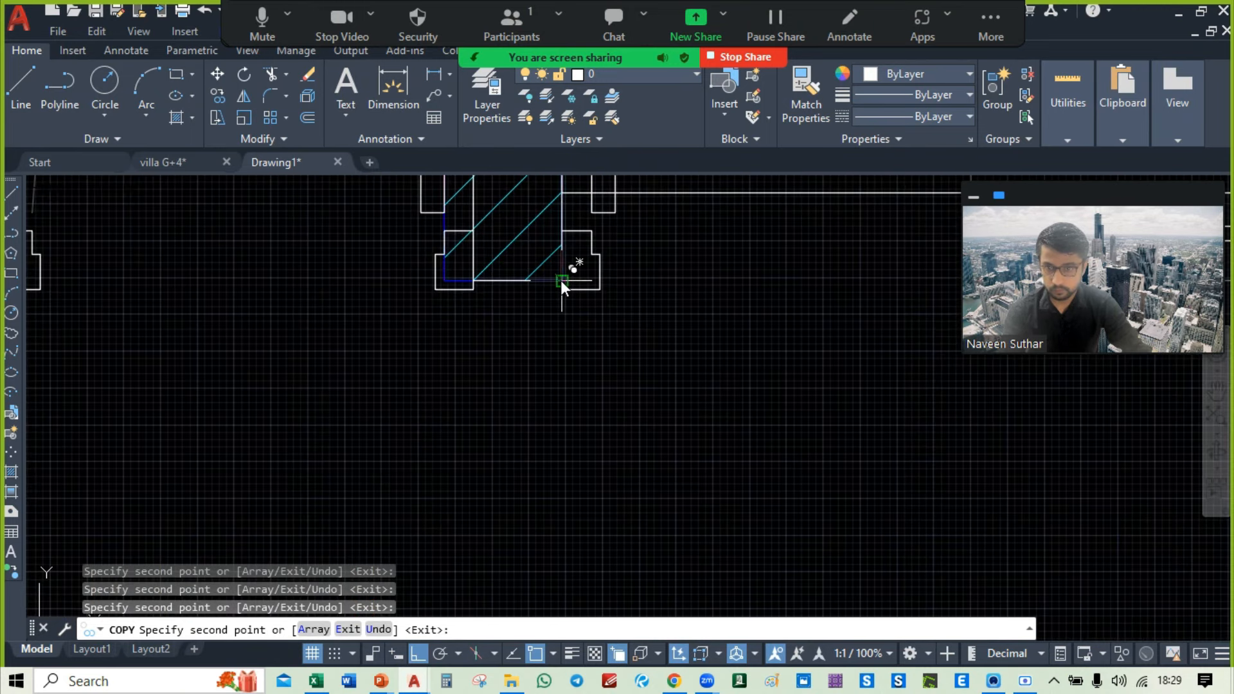
scroll(565, 334, "down", 3)
scroll(582, 393, "down", 4)
key("Escape")
left_click(546, 239)
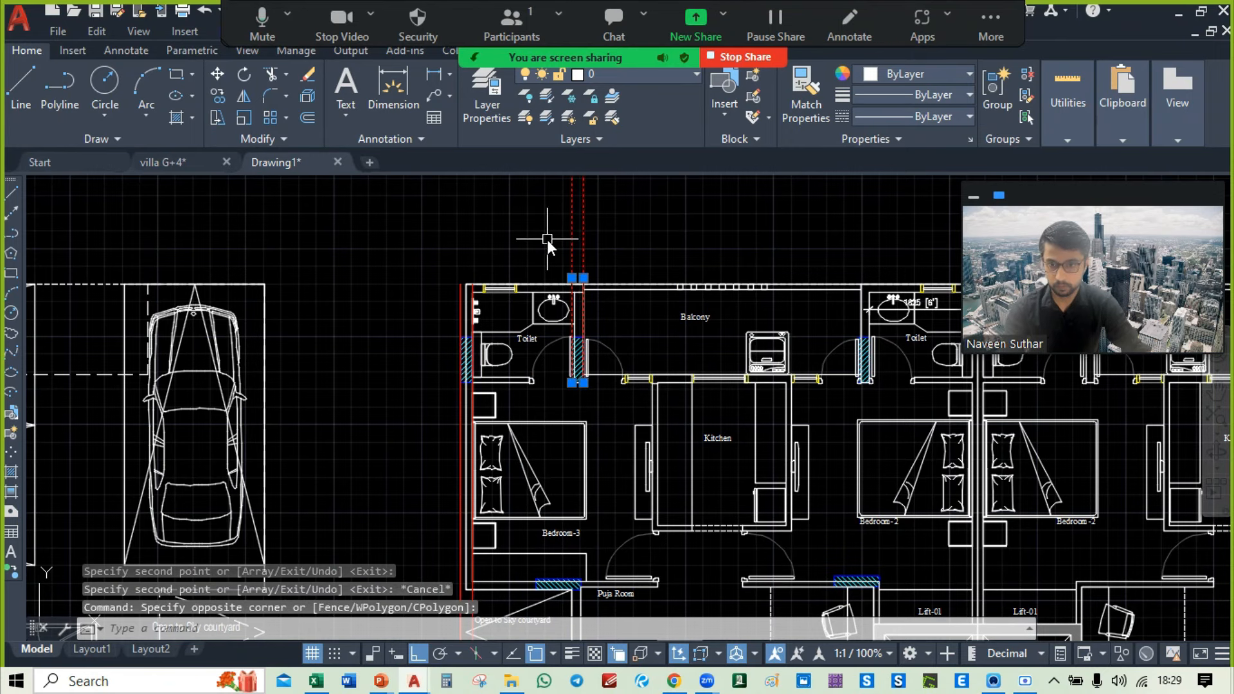
type("m")
key("space")
middle_click_drag(649, 293, 648, 425)
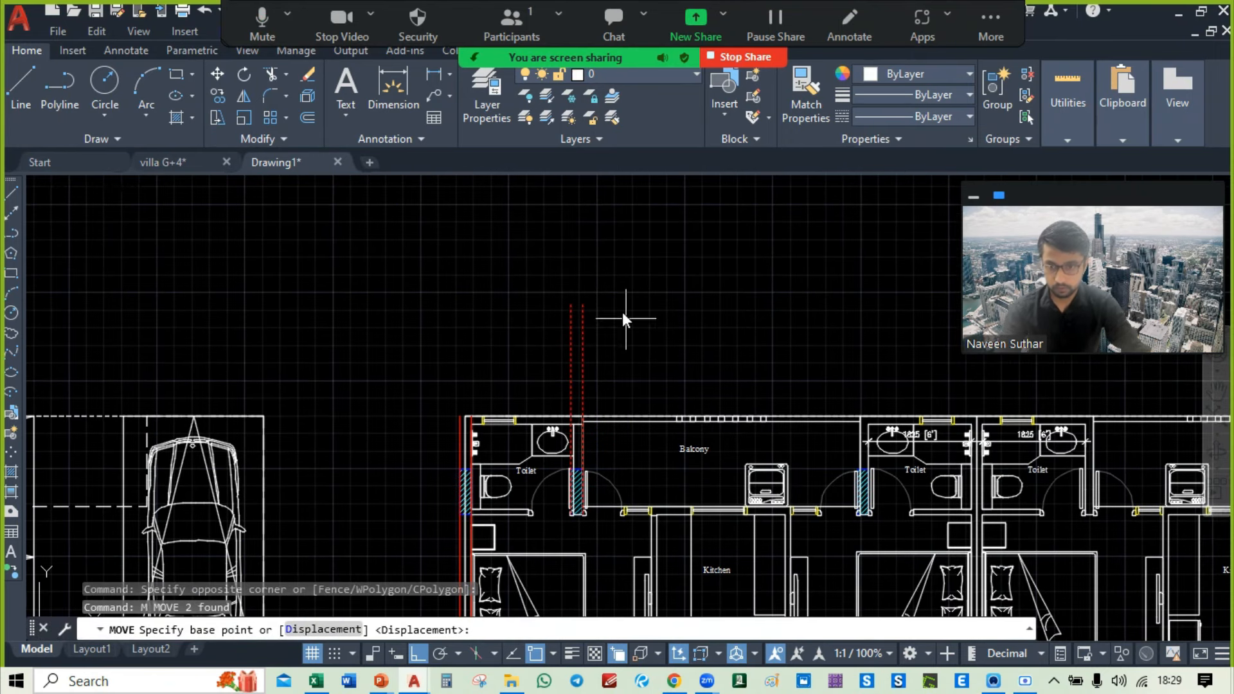
left_click(583, 304)
middle_click_drag(584, 449, 573, 290)
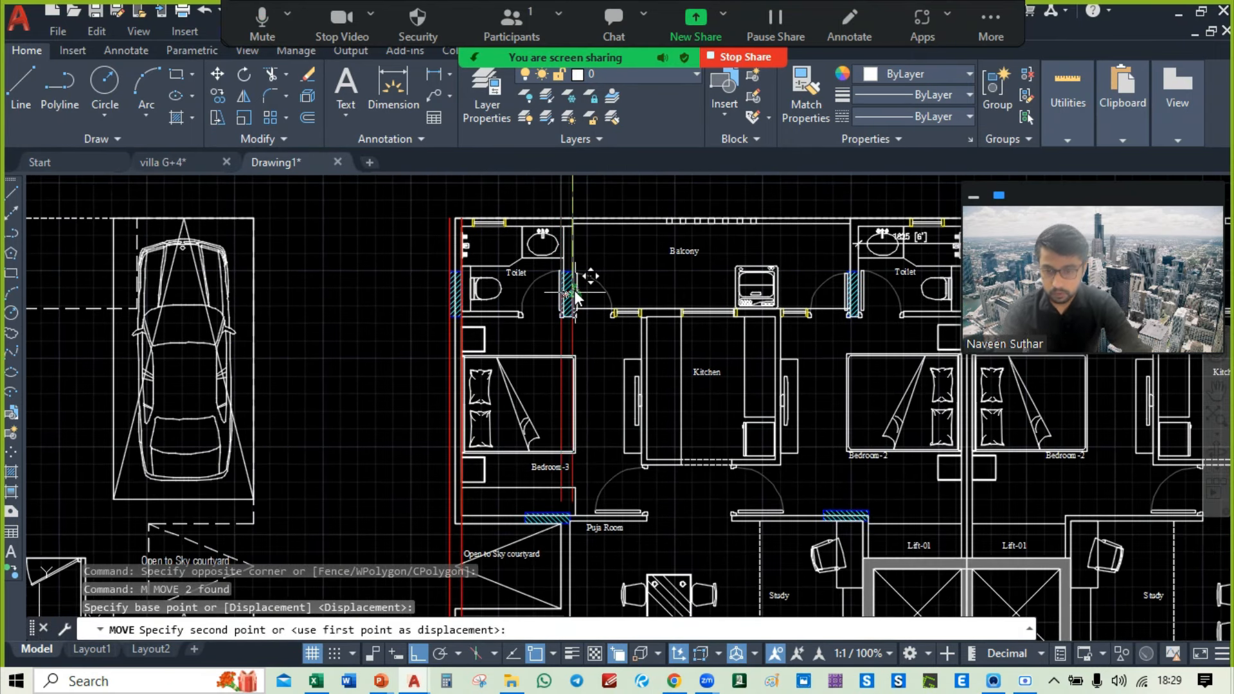
key("Escape")
middle_click_drag(615, 367, 562, 501)
middle_click_drag(560, 276, 609, 219)
left_click(589, 236)
left_click(552, 263)
key("Escape")
Step: Move the original vertical beam pair straight down into the empty space below the typical floor plan
middle_click_drag(618, 546, 576, 136)
middle_click_drag(578, 326, 612, 188)
middle_click_drag(323, 341, 507, 340)
left_click(511, 309)
left_click(469, 337)
type("m")
key("Return")
left_click(501, 422)
scroll(498, 449, "down", 3)
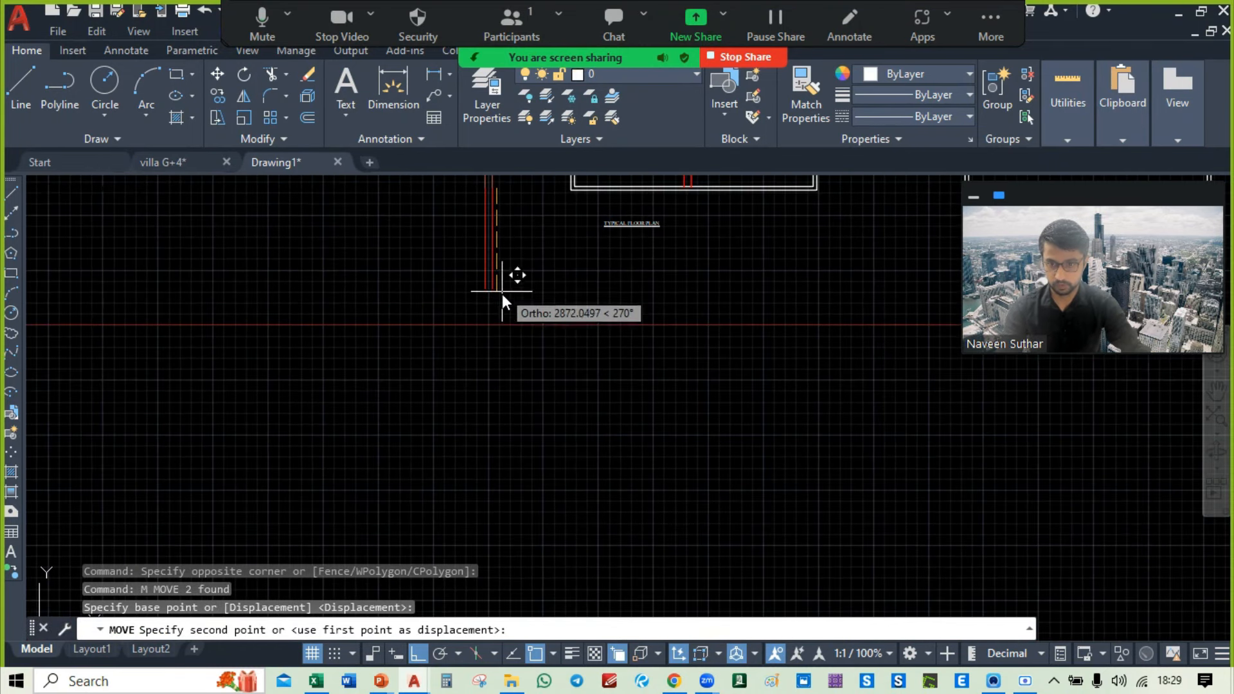
left_click(502, 461)
left_click(419, 292)
left_click(526, 456)
left_click(499, 376)
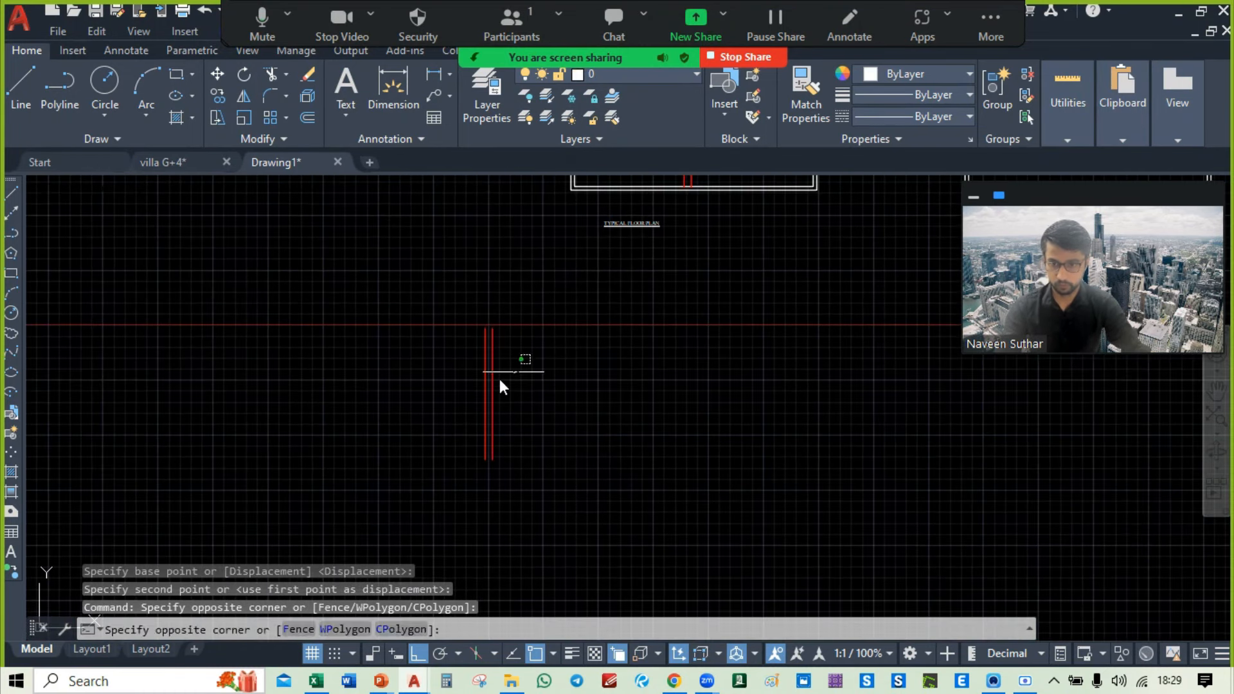
left_click(454, 414)
type("c")
key("Return")
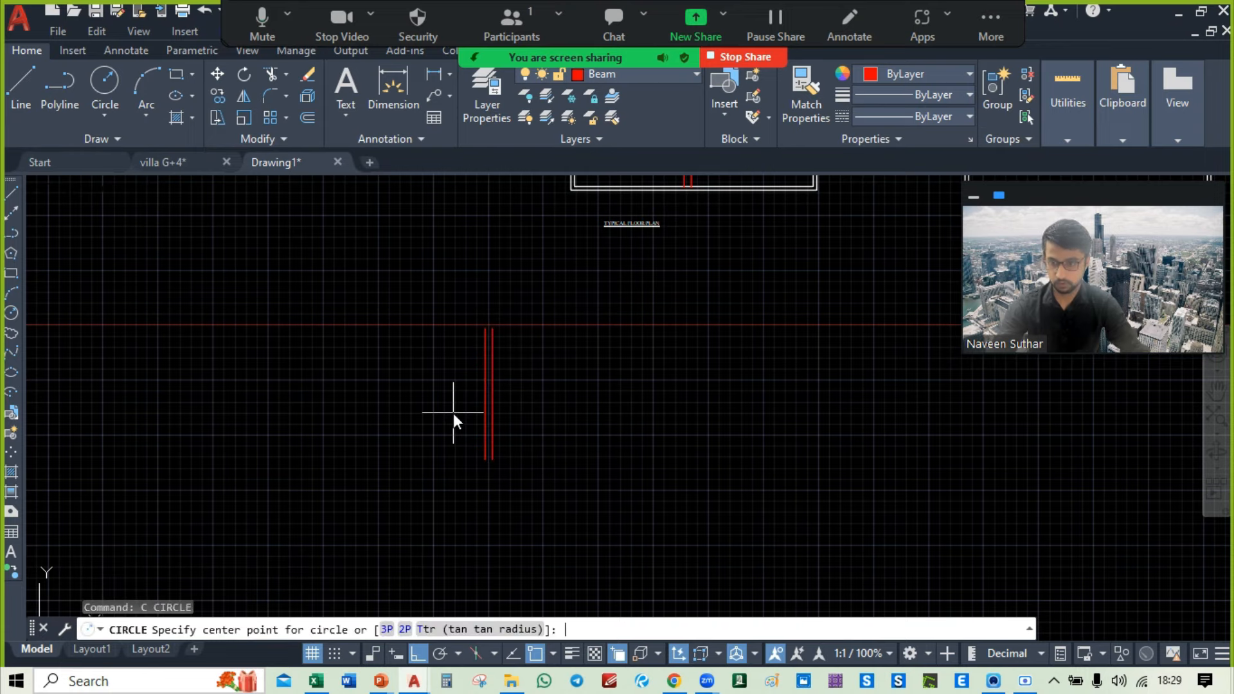
key("Escape")
Step: Rotate the original beam pair about its lower end to a horizontal position
left_click(527, 357)
left_click(368, 406)
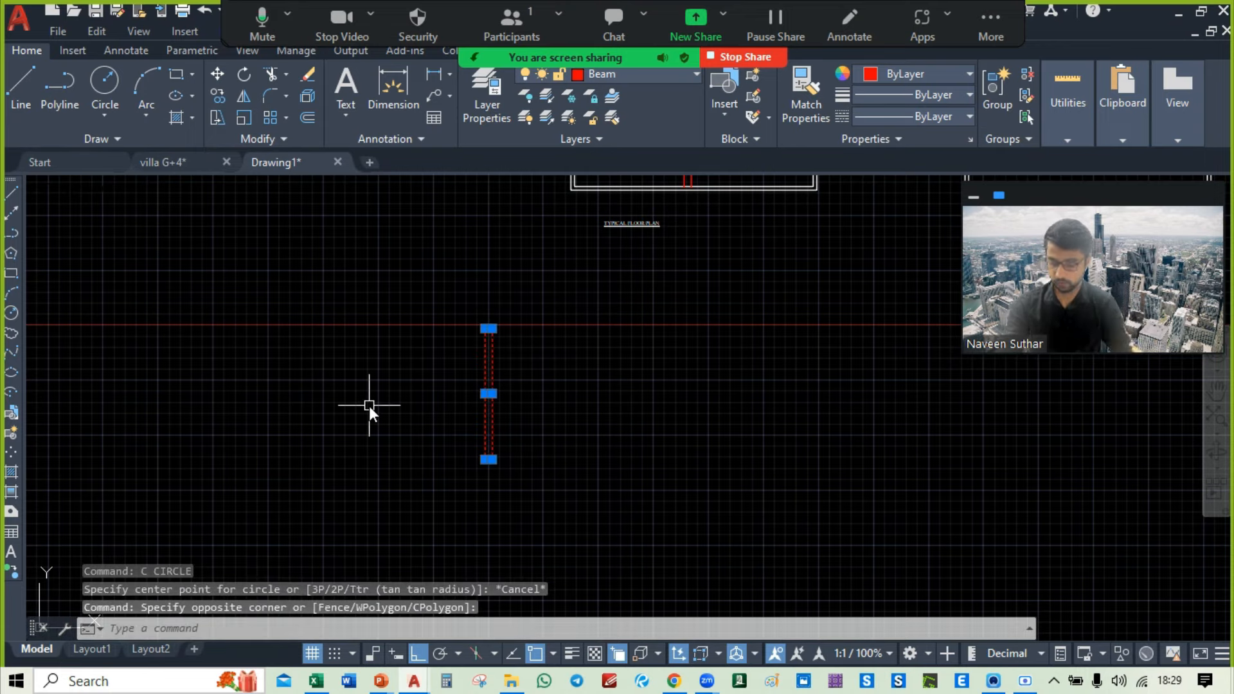
type("ro")
key("Return")
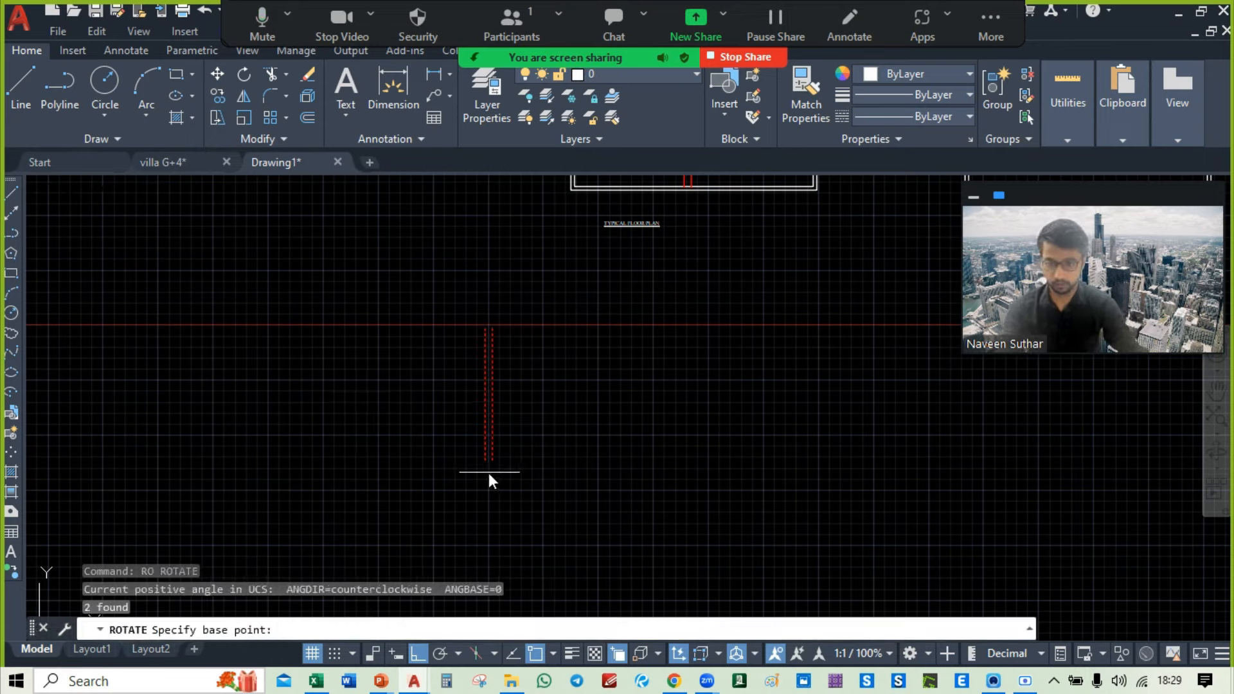
left_click(484, 462)
left_click(475, 507)
Step: Copy the horizontal beam pair by its lower start point to the bottom inner corner of Bedroom-1's lower outer column
middle_click_drag(582, 452, 507, 427)
left_click(353, 415)
left_click(572, 521)
type("co")
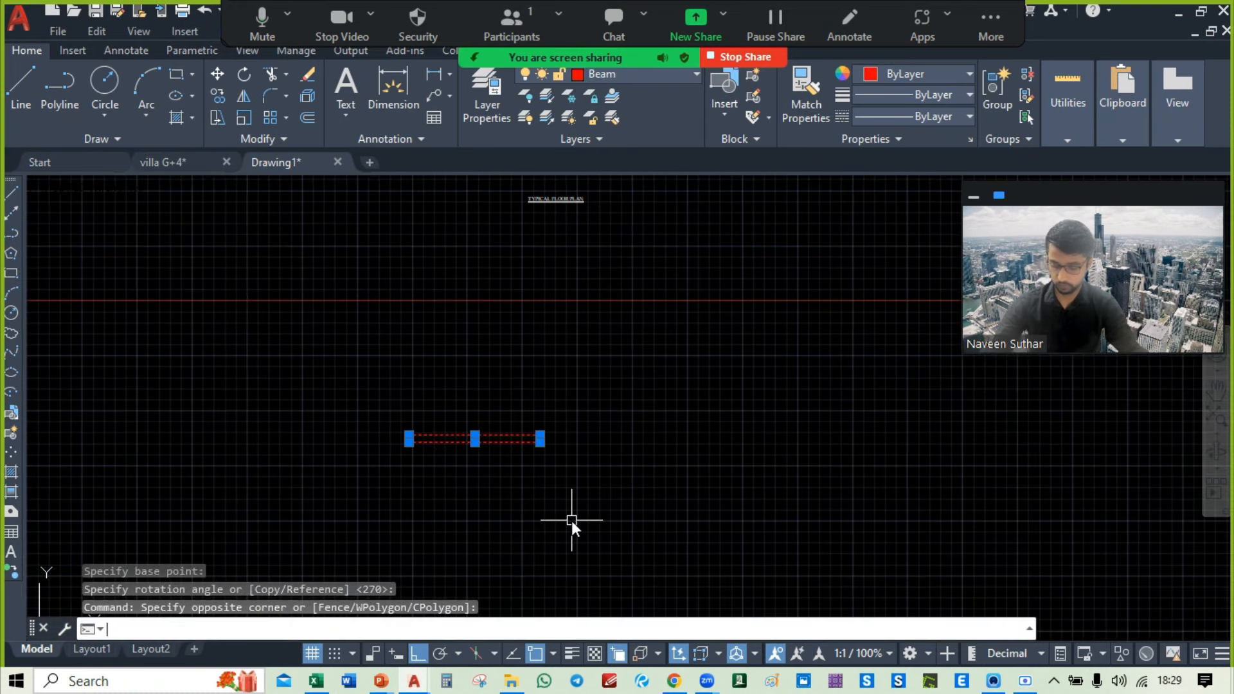
key("Return")
scroll(424, 445, "up", 2)
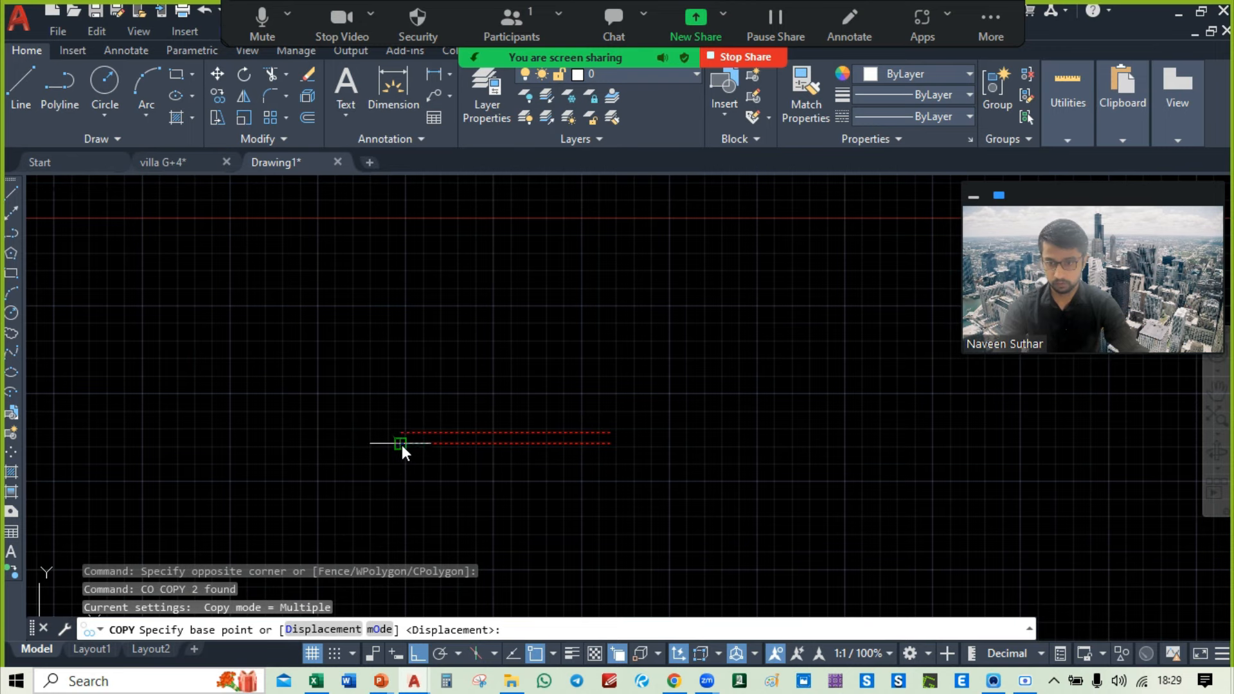
left_click(401, 443)
scroll(508, 412, "down", 5)
scroll(546, 516, "up", 8)
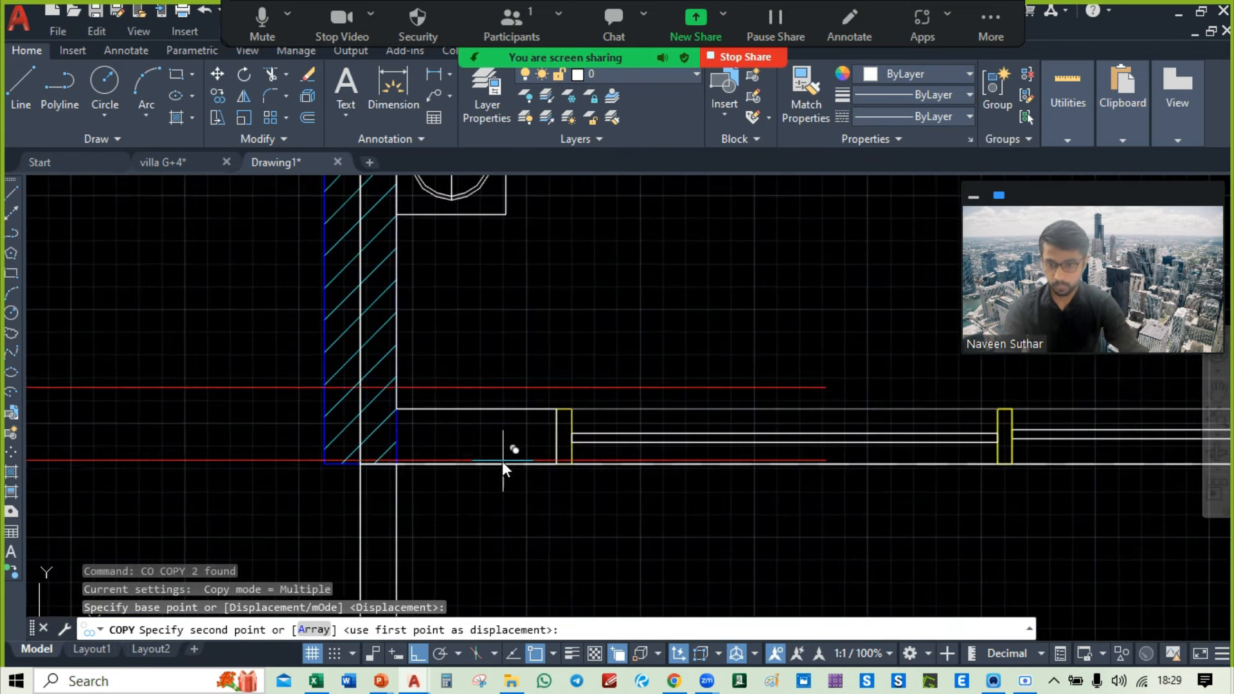
left_click(397, 463)
Step: Copy the horizontal beam pair to the bottom corner of the upper column between Bedroom-1 and the living room
scroll(398, 463, "down", 4)
middle_click_drag(1028, 493, 589, 577)
scroll(589, 574, "down", 2)
middle_click_drag(684, 489, 676, 368)
middle_click_drag(613, 186, 673, 451)
scroll(509, 426, "up", 4)
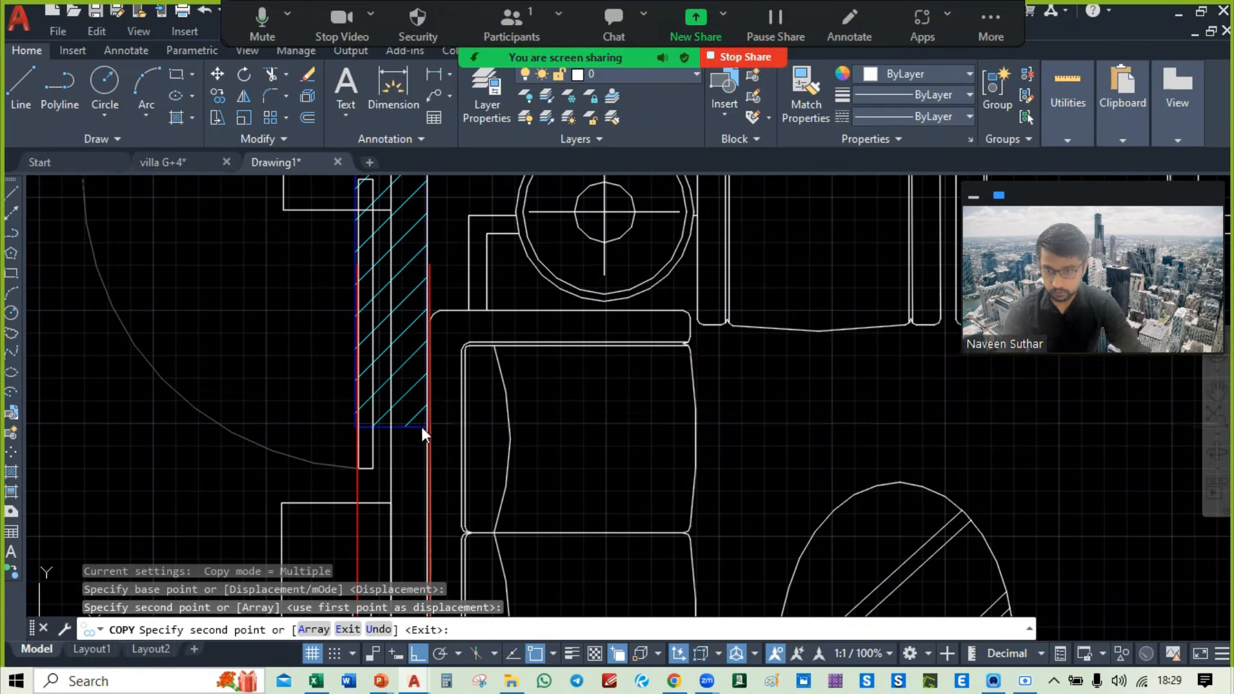
left_click(422, 427)
Step: Copy the horizontal beam pair along the front wall of the two lifts, starting at the staircase beam
scroll(467, 446, "down", 2)
middle_click_drag(866, 465, 706, 600)
middle_click_drag(735, 409, 484, 485)
scroll(610, 423, "down", 2)
scroll(546, 427, "up", 4)
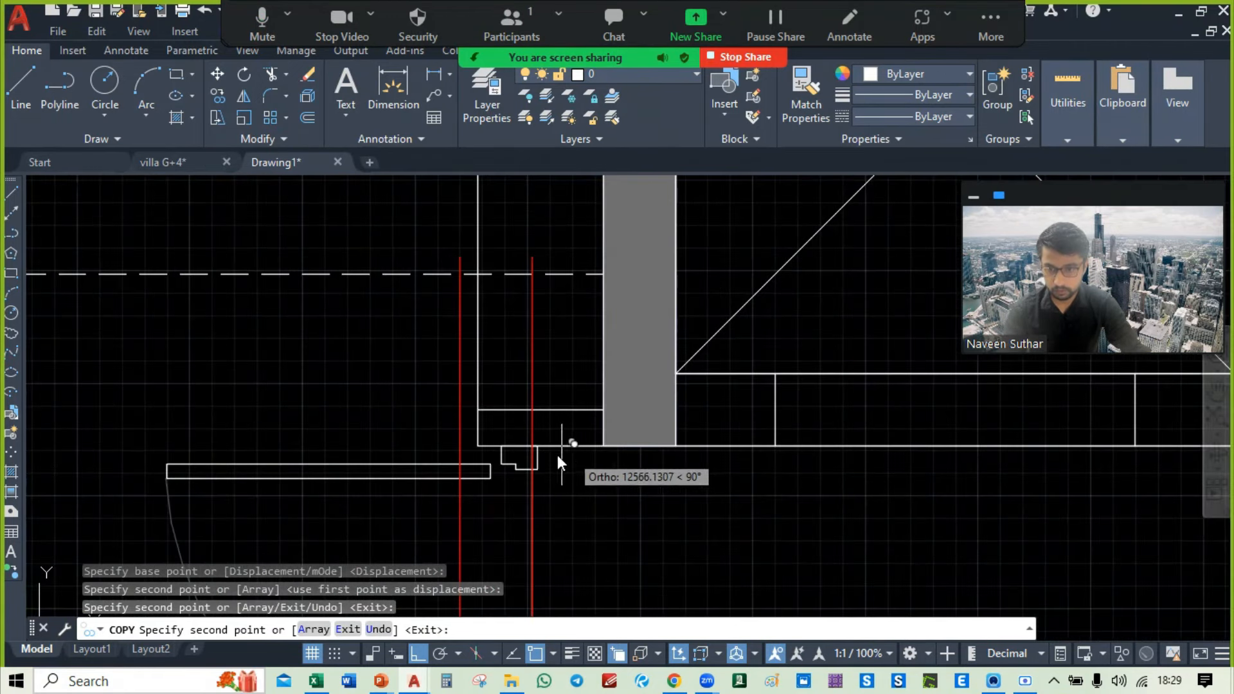
left_click(531, 447)
Step: Copy the horizontal beam pair along the Puja Room wall, starting at the bottom corner of its column
scroll(540, 476, "down", 5)
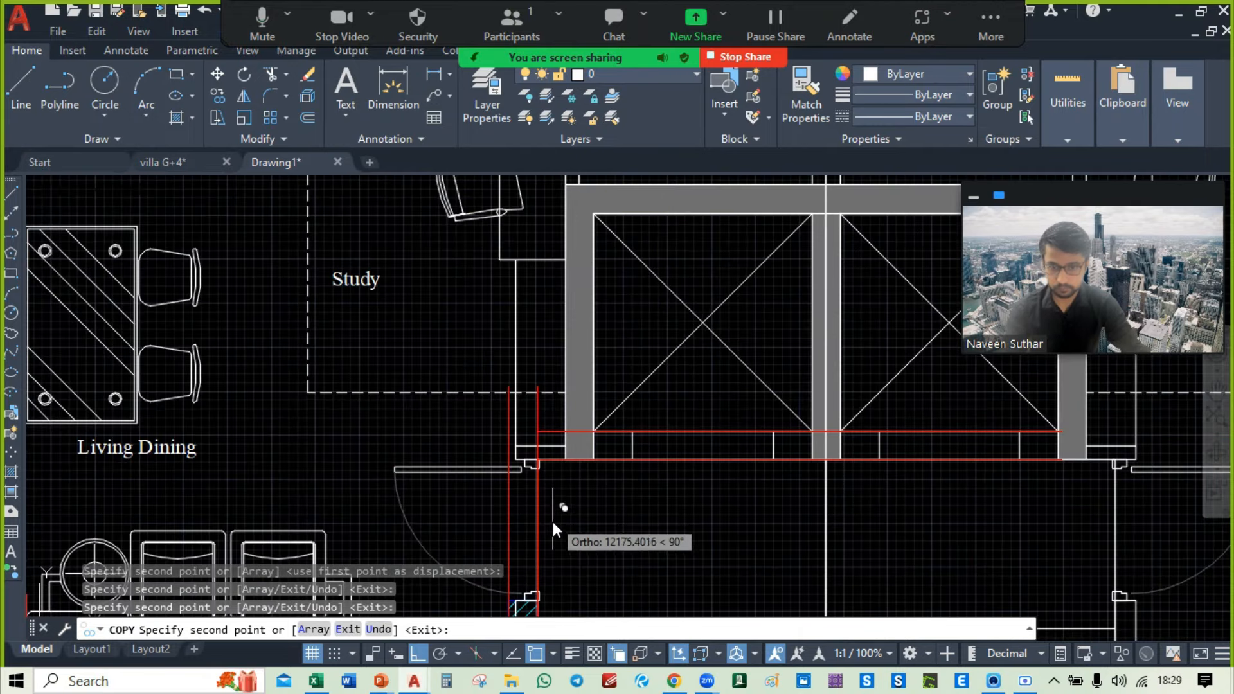
mouse_move(649, 398)
middle_mouse_down()
mouse_move(732, 428)
mouse_move(852, 559)
middle_mouse_up()
middle_click_drag(326, 420, 461, 435)
scroll(462, 435, "up", 8)
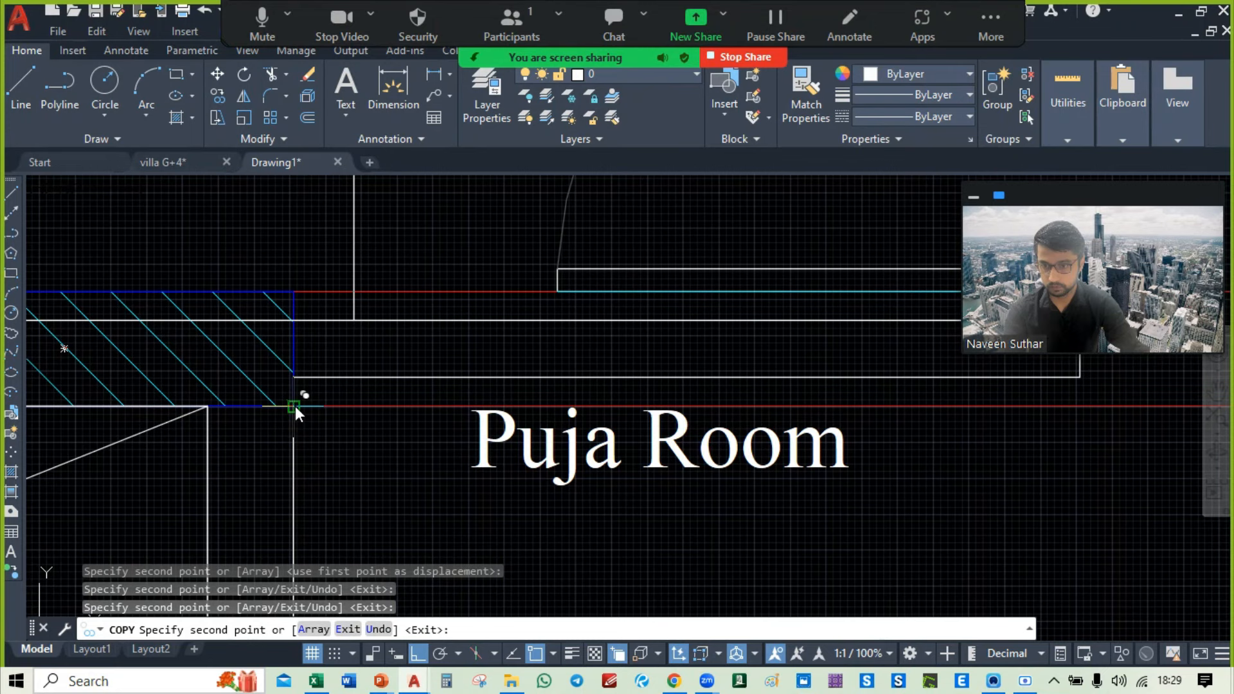
left_click(295, 407)
Step: Copy the horizontal beam pair along the wall between Bedroom-3 and the open-to-sky courtyard, starting at the outer-wall beam
scroll(295, 407, "down", 3)
middle_click_drag(294, 414, 937, 448)
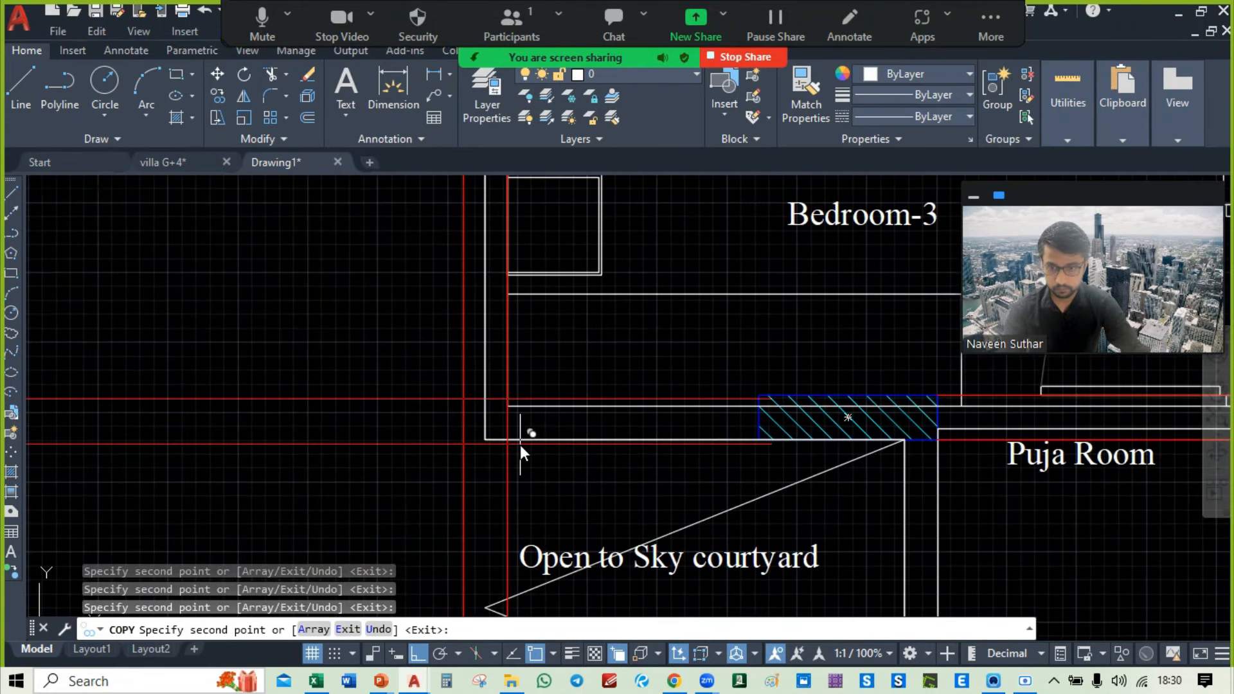
scroll(519, 445, "up", 4)
scroll(487, 435, "down", 7)
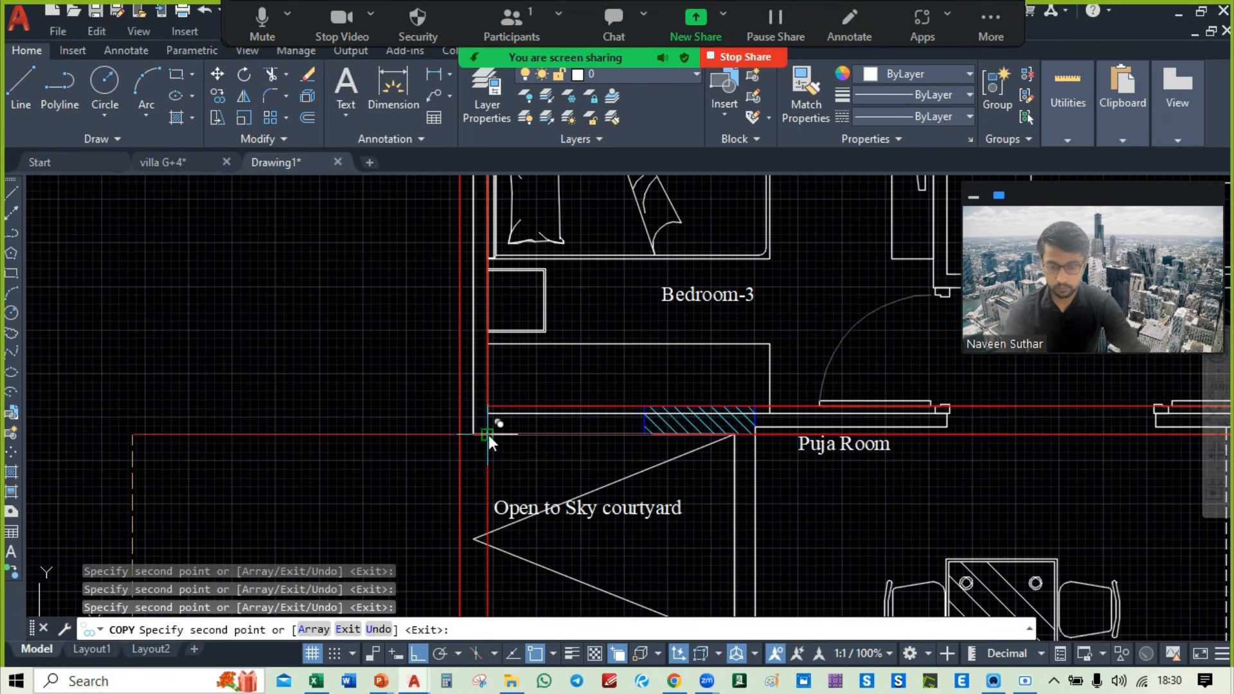
Step: Extend the Puja Room beam past the study with another copy, and copy the pair to the lift shaft's rear wall
middle_click_drag(977, 443, 602, 453)
scroll(542, 438, "up", 3)
left_click(545, 426)
middle_click_drag(852, 454, 775, 308)
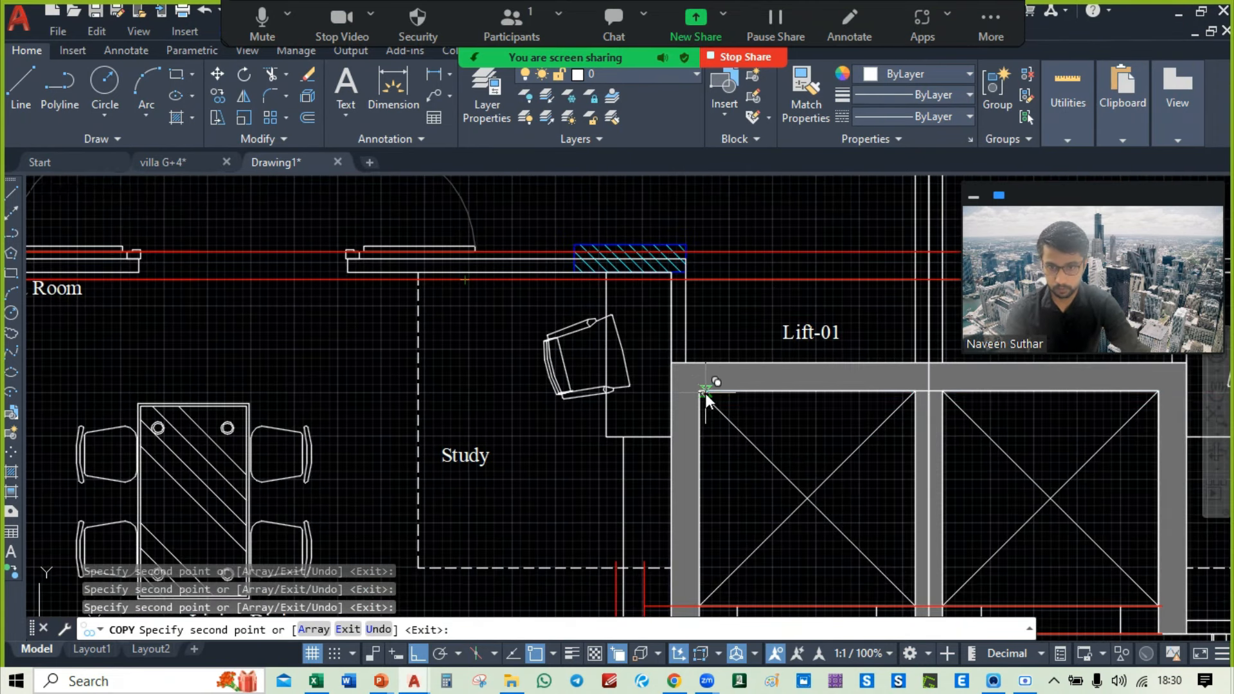
left_click(700, 391)
Step: Copy the horizontal beam pair along the kitchen and balcony wall, starting at the column beside the Bedroom-3 toilet
mouse_move(749, 464)
middle_mouse_down()
mouse_move(706, 307)
mouse_move(758, 363)
mouse_move(777, 460)
mouse_move(821, 554)
middle_mouse_up()
scroll(723, 373, "down", 2)
middle_click_drag(621, 322, 843, 573)
middle_click_drag(818, 516, 874, 609)
scroll(491, 451, "up", 3)
scroll(442, 463, "up", 2)
left_click(313, 494)
Step: Continue the kitchen wall beam with another copy of the horizontal pair at the previous copy's end
scroll(694, 476, "down", 4)
middle_click_drag(951, 511, 741, 458)
scroll(736, 452, "up", 2)
scroll(631, 422, "up", 2)
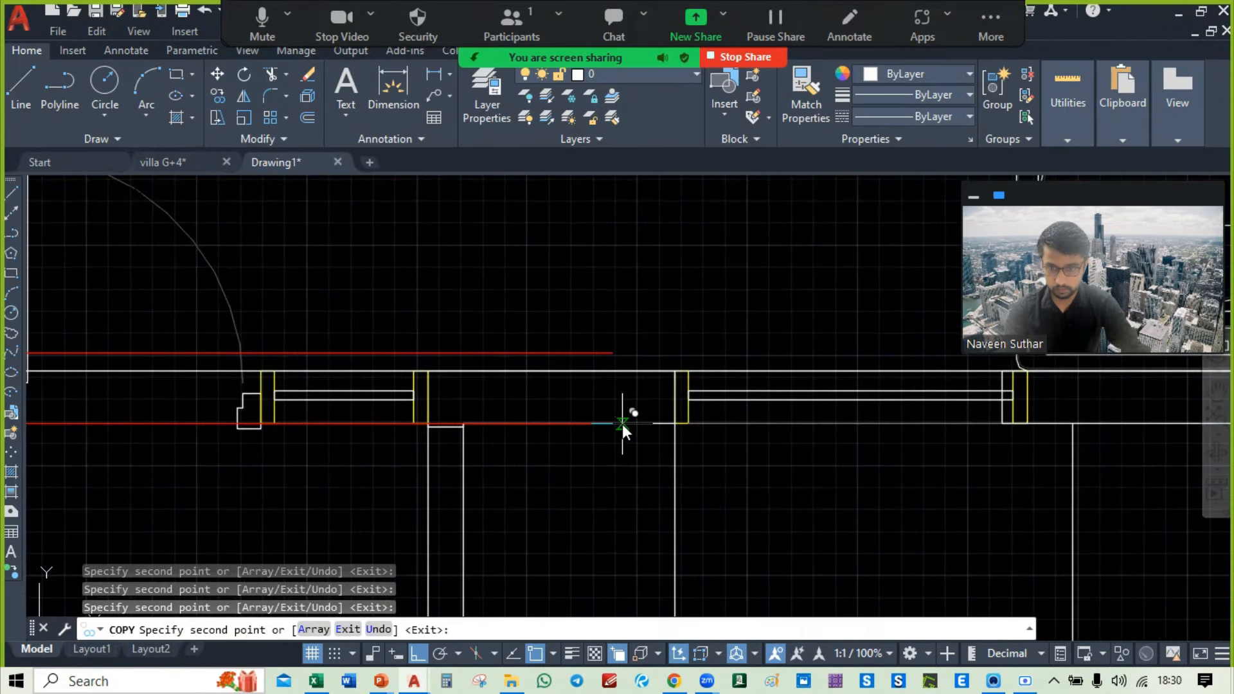
left_click(613, 424)
Step: Copy the horizontal beam pair to the inner corner of the upper toilet's outer wall at the plan's upper edge
scroll(618, 426, "down", 3)
middle_click_drag(875, 501, 939, 513)
scroll(419, 325, "up", 1)
scroll(499, 394, "up", 6)
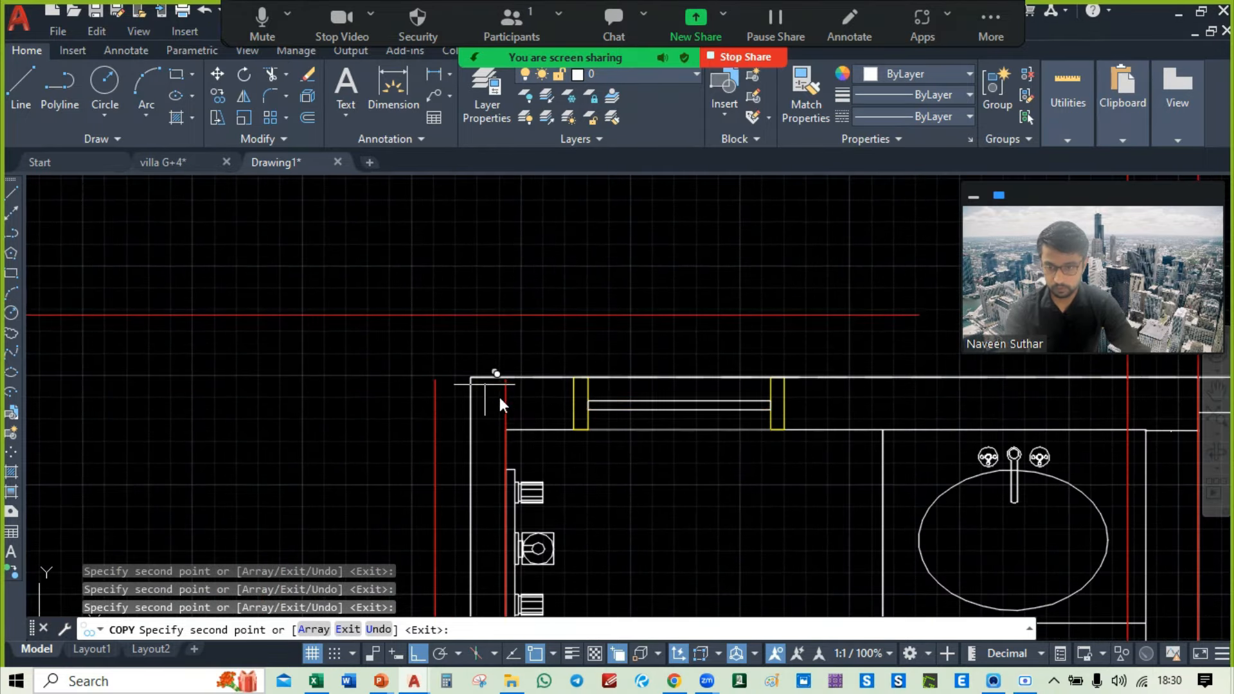
left_click(504, 429)
Step: Place a copy of the horizontal beam pair across the outer column between Bedroom-1 and its toilet, and end copying
scroll(476, 303, "down", 6)
middle_click_drag(726, 440, 715, 272)
scroll(713, 271, "down", 1)
scroll(373, 415, "up", 7)
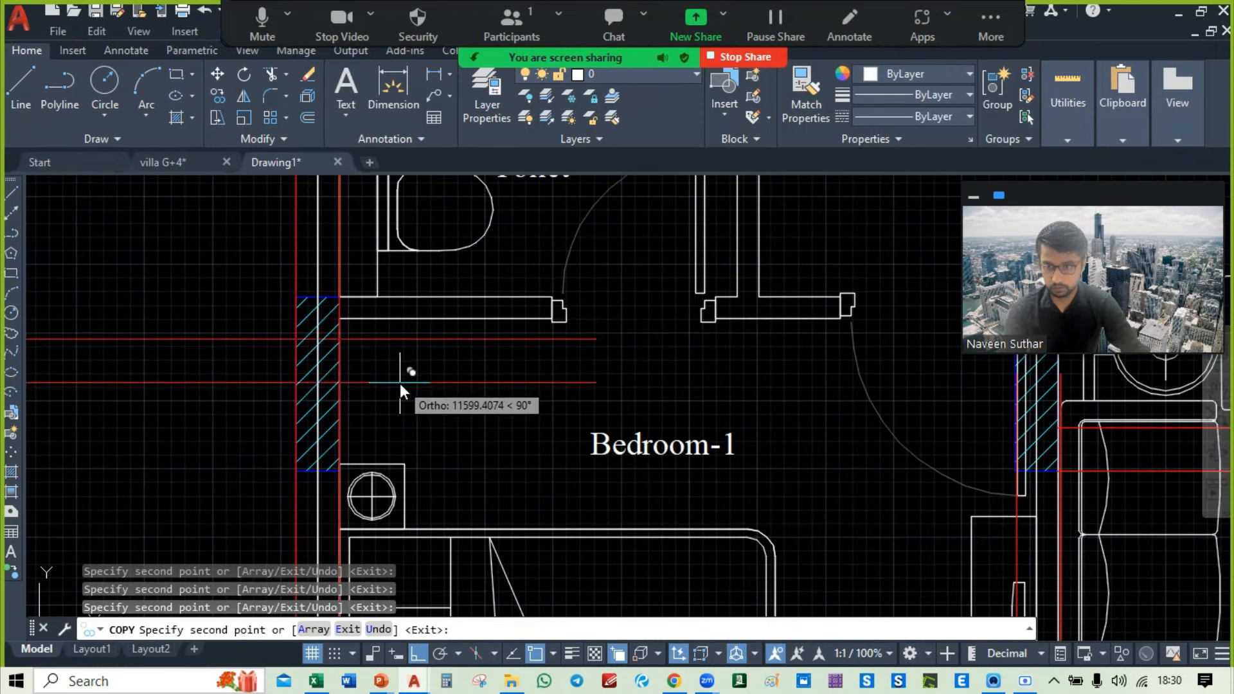
middle_click_drag(540, 379, 662, 379)
key("Escape")
left_click(365, 319)
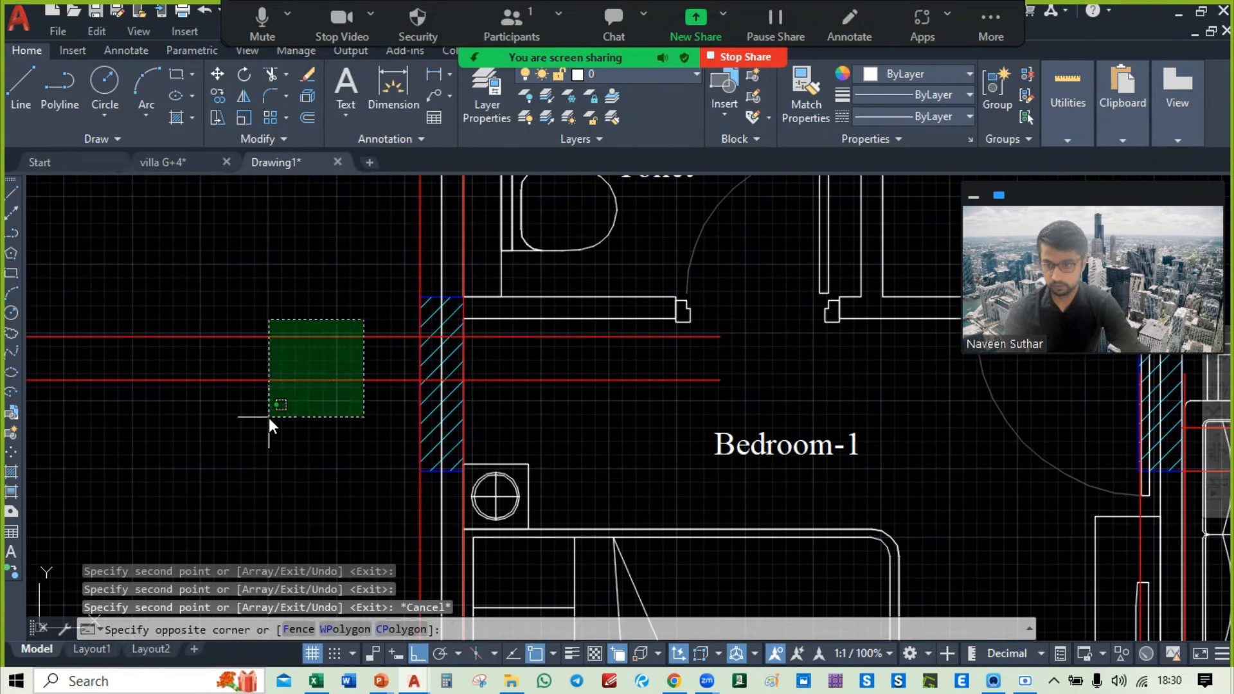
left_click(269, 419)
type("m")
key("Return")
middle_click_drag(269, 419, 923, 513)
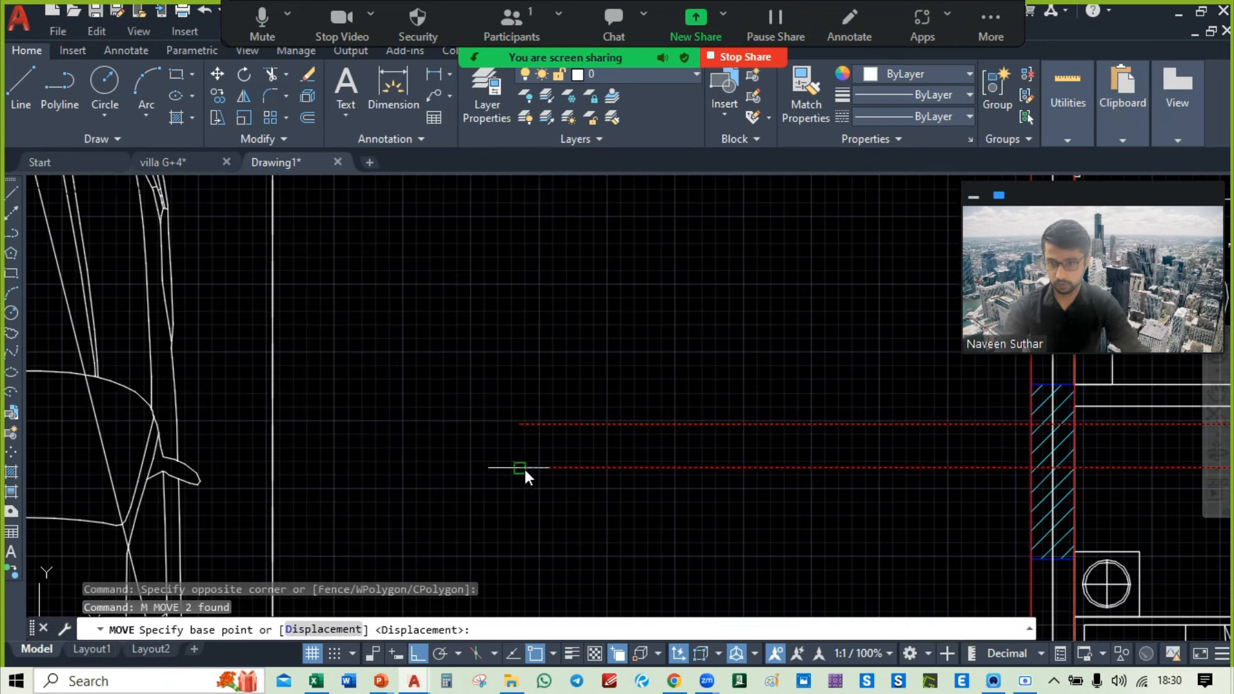
left_click(519, 468)
middle_click_drag(1020, 458, 498, 460)
scroll(547, 402, "up", 2)
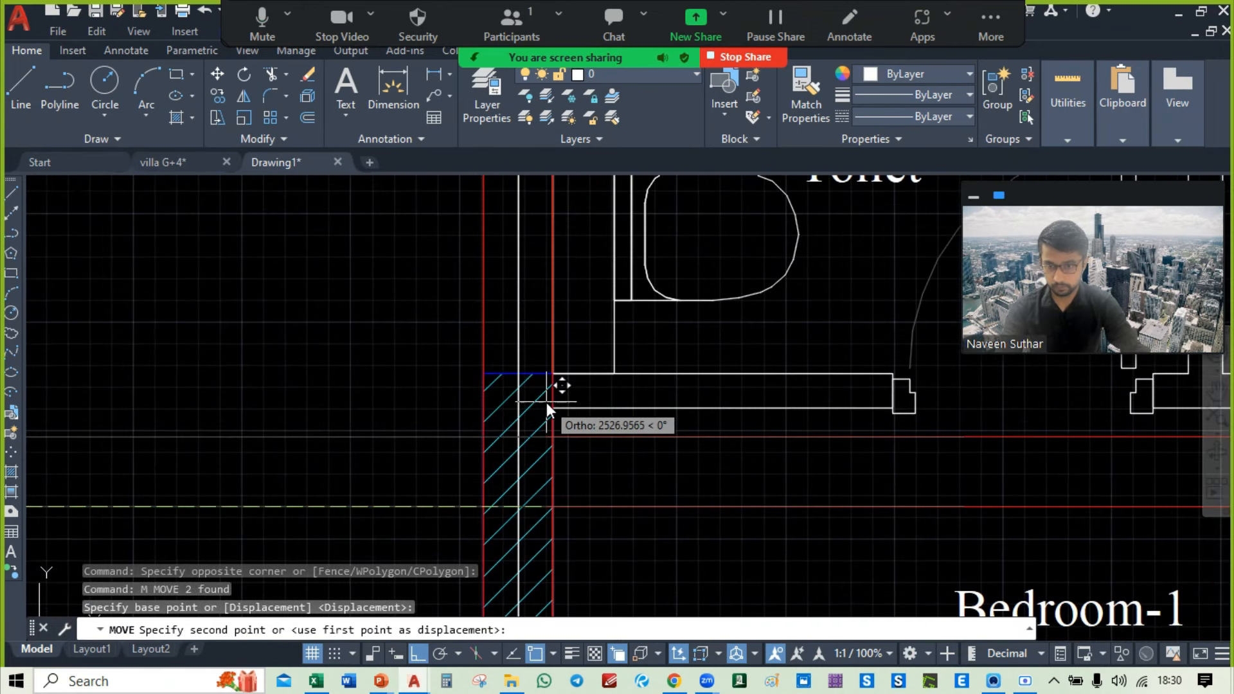
key("Escape")
Step: Move the horizontal beam pair between Bedroom-1 and its toilet by its left end to the outer column's upper inner corner
middle_click_drag(353, 429, 480, 358)
left_click(480, 355)
left_click(387, 459)
type("m")
key("space")
middle_click_drag(387, 461, 812, 519)
left_click(222, 422)
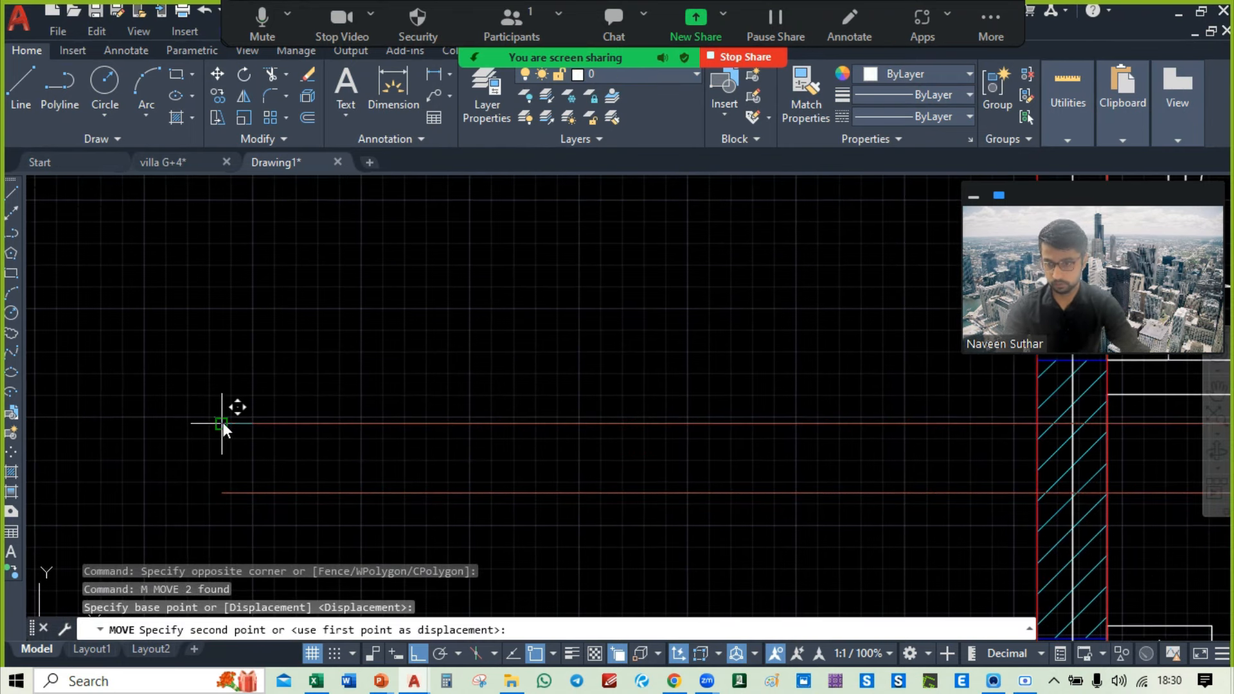
middle_click_drag(901, 451, 317, 460)
scroll(438, 421, "up", 2)
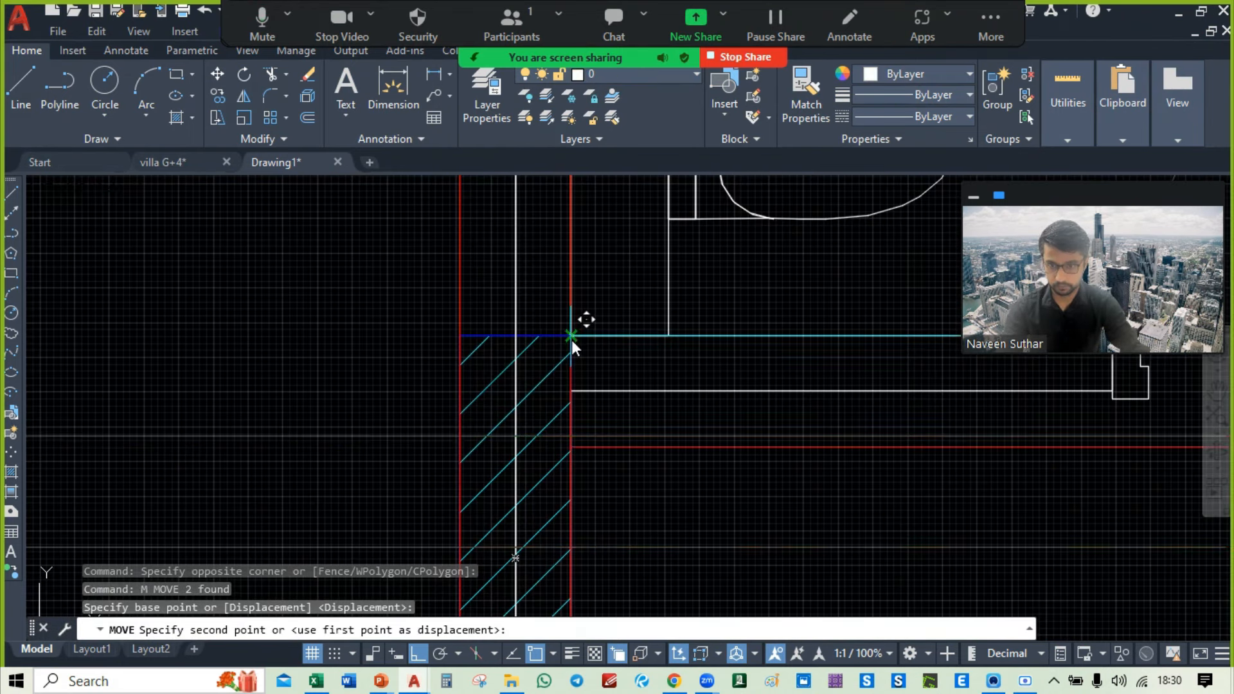
left_click(572, 339)
scroll(573, 341, "down", 5)
key("Escape")
Step: Move the living room's horizontal beam pair straight down to the wall between the living room and the balcony
scroll(576, 329, "up", 1)
mouse_move(576, 329)
middle_mouse_down()
mouse_move(593, 403)
mouse_move(617, 219)
mouse_move(689, 382)
middle_mouse_up()
scroll(580, 381, "up", 2)
middle_click_drag(675, 471, 647, 416)
scroll(736, 266, "up", 2)
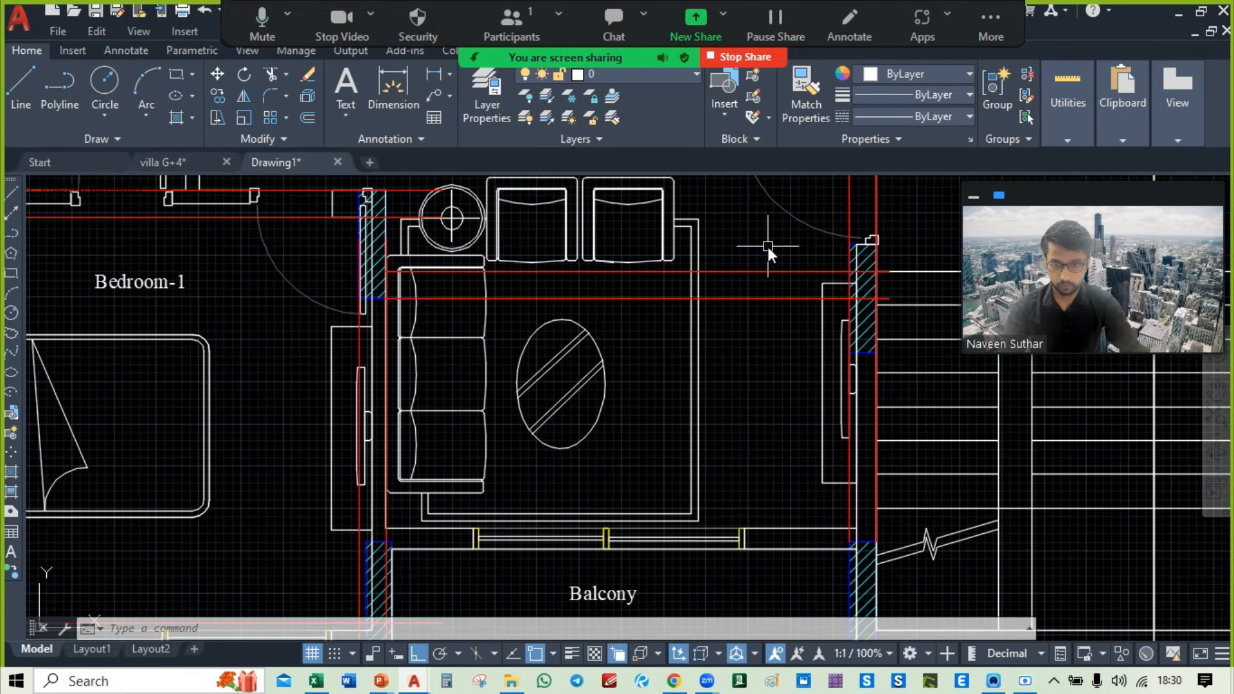
scroll(767, 247, "down", 1)
scroll(761, 312, "up", 1)
left_click(806, 304)
left_click(747, 350)
type("m")
key("Return")
scroll(433, 329, "up", 4)
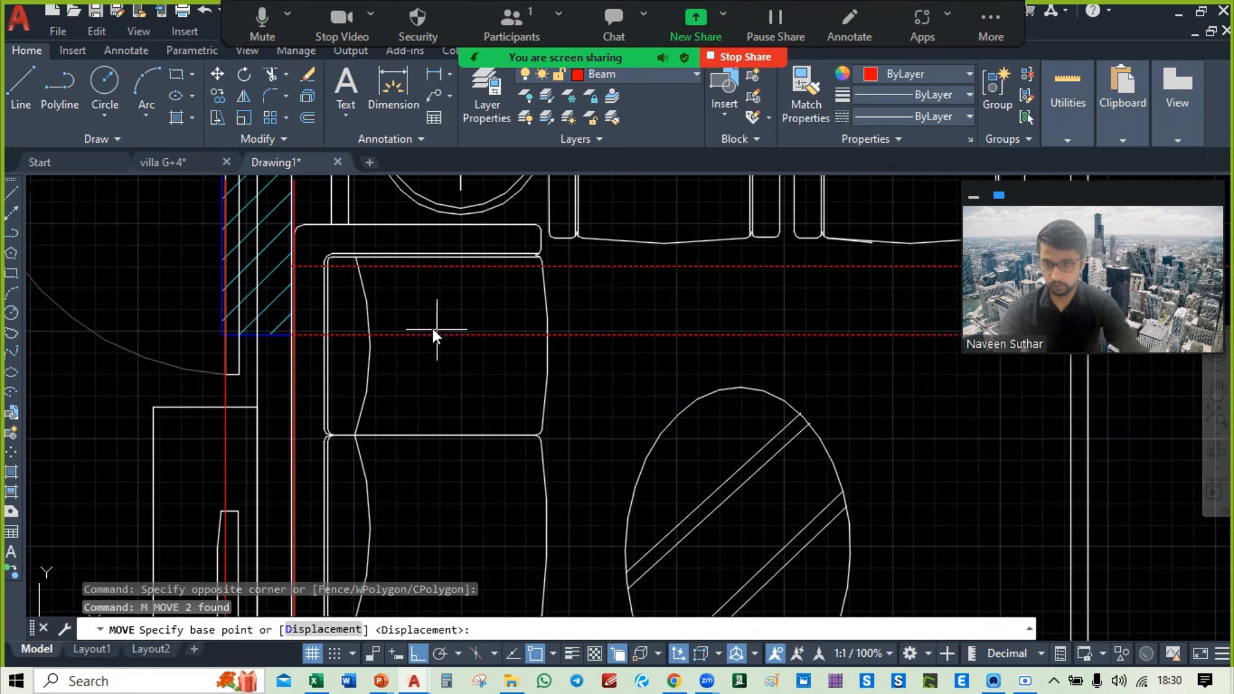
left_click(295, 333)
scroll(295, 333, "down", 4)
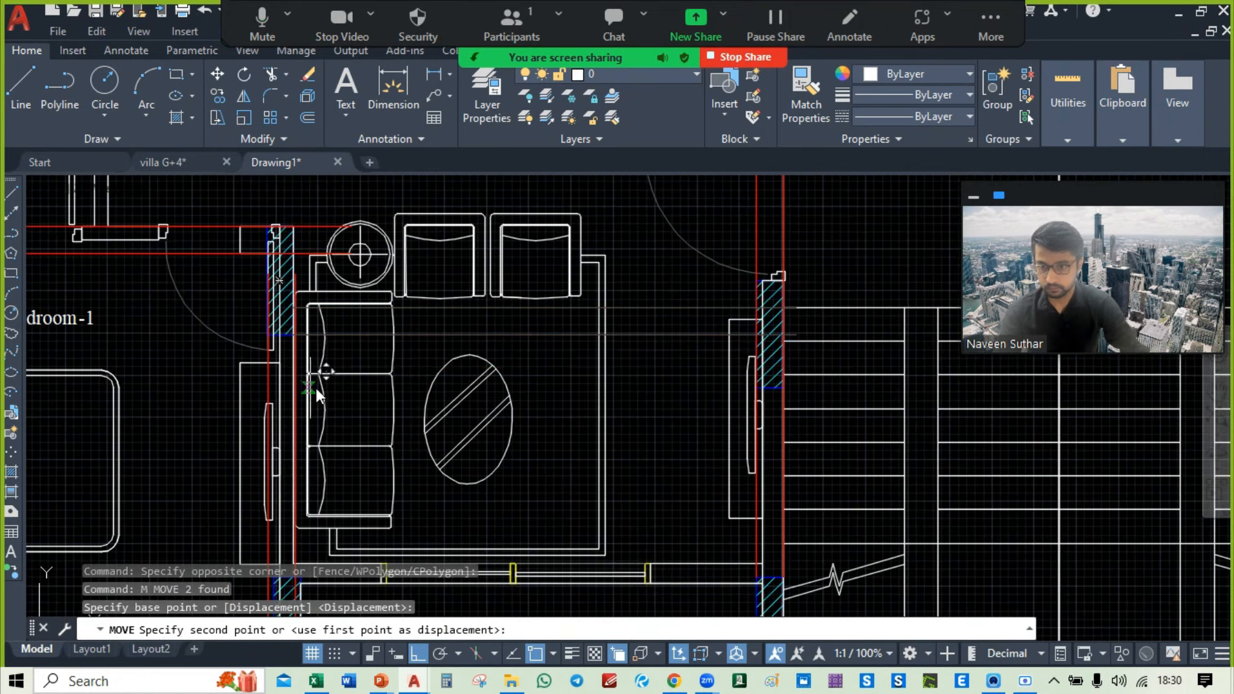
middle_click_drag(313, 389, 382, 207)
middle_click_drag(348, 473, 365, 413)
scroll(398, 355, "up", 5)
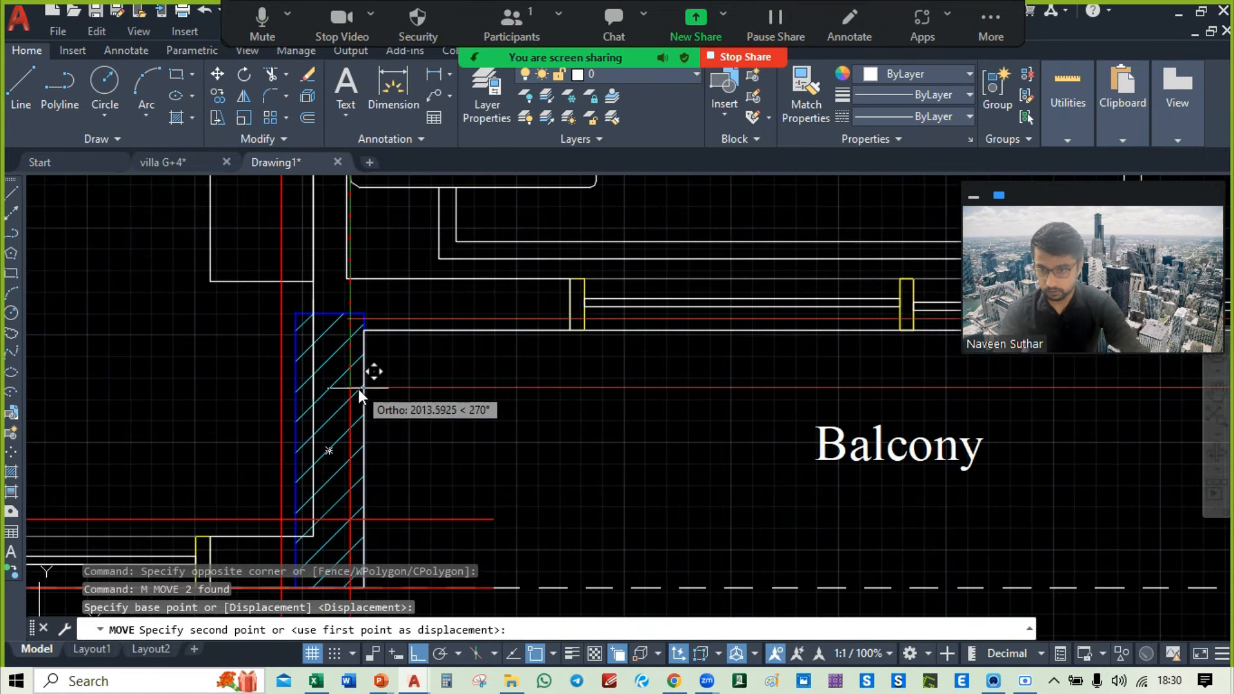
key("Escape")
Step: Move the balcony beam pair from its upper line's crossing with the vertical beam to the column's upper balcony-side corner
scroll(437, 280, "up", 2)
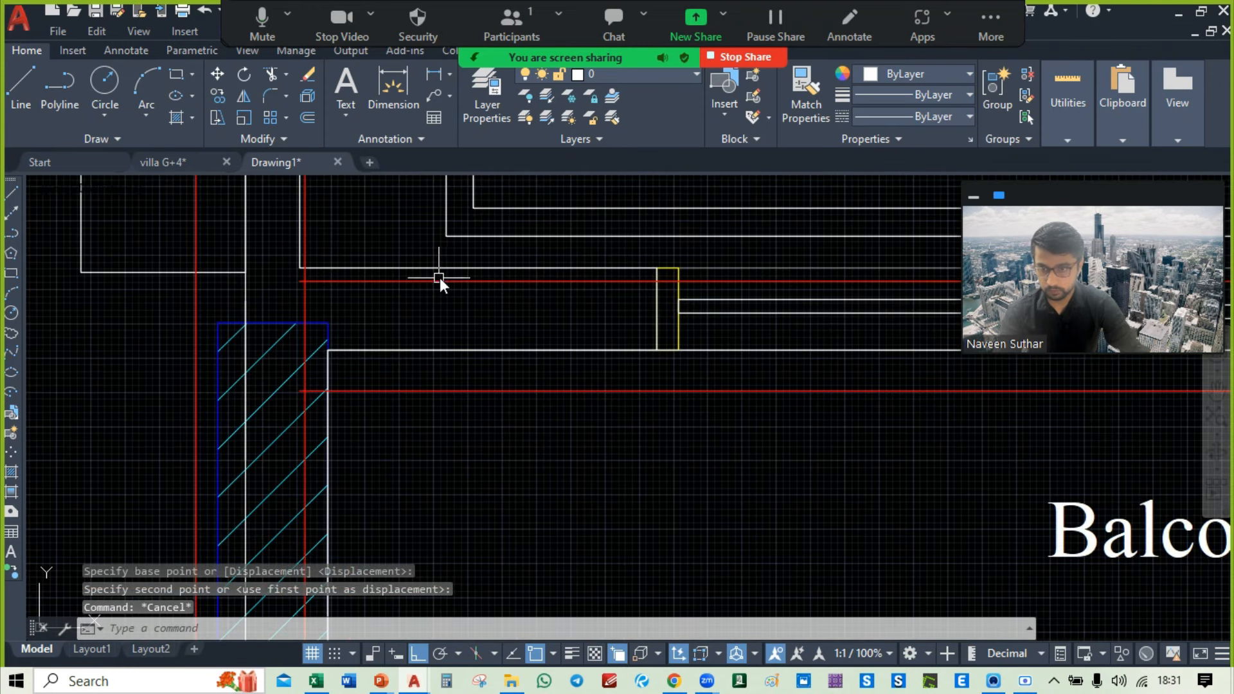
left_click(439, 280)
left_click(435, 391)
type("m")
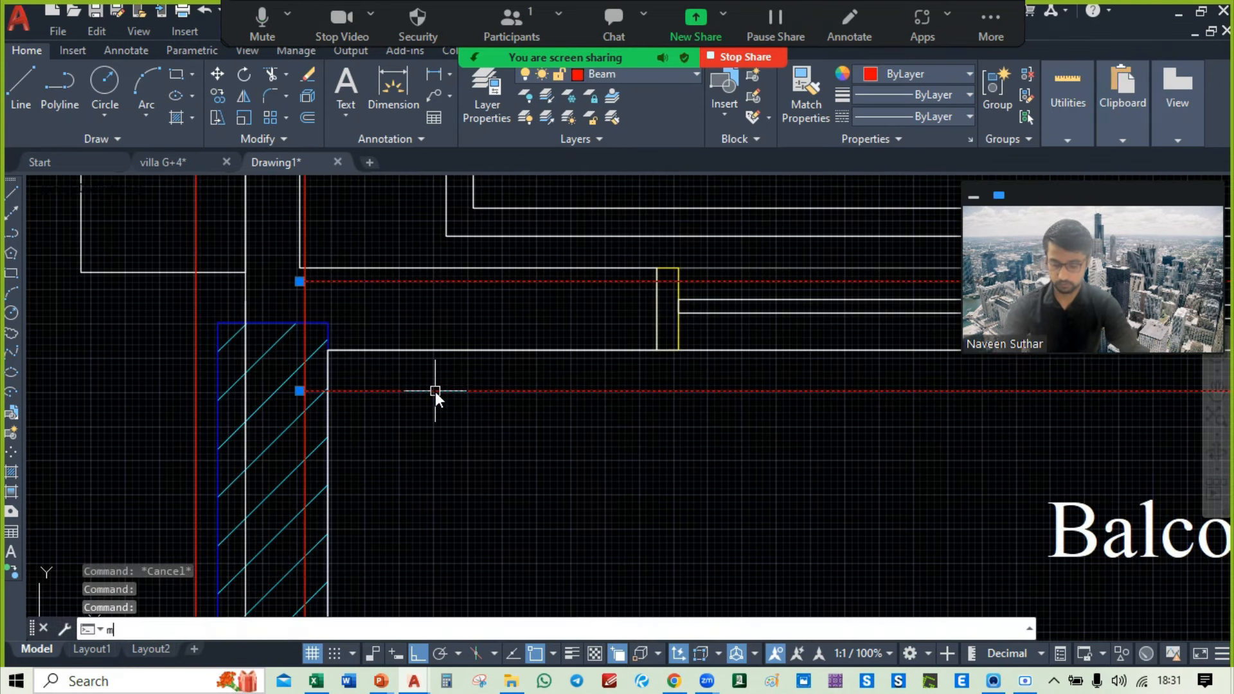
key("Return")
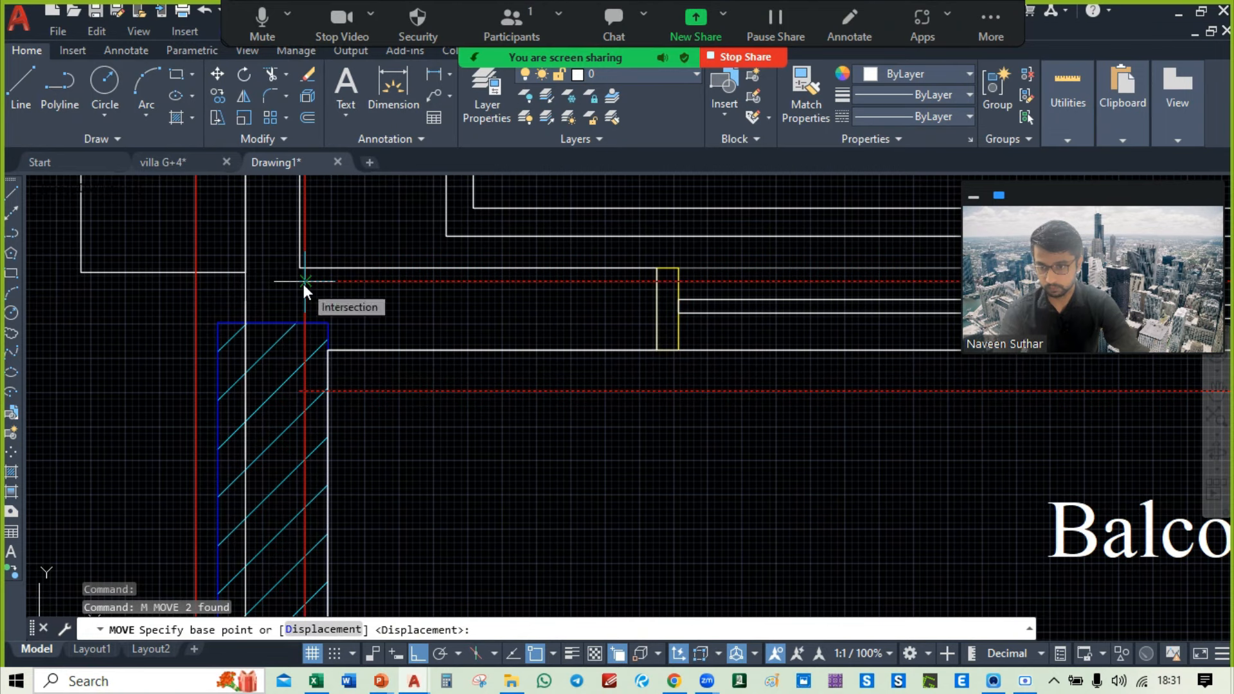
left_click(304, 284)
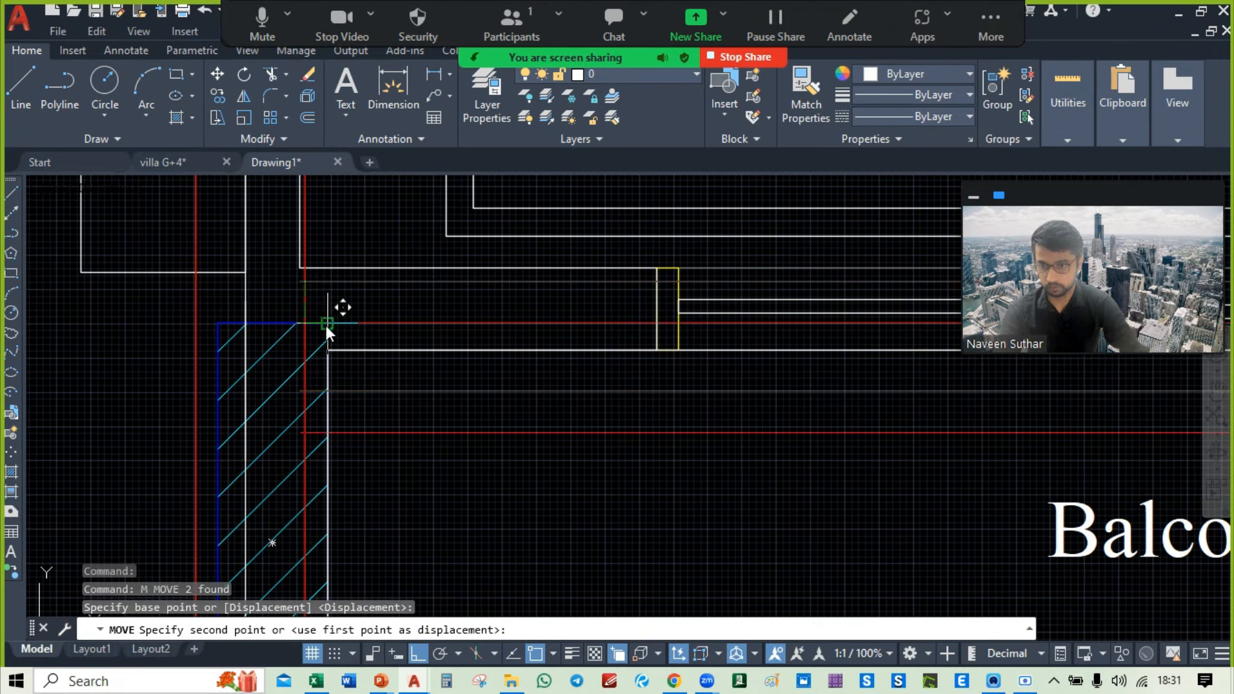
left_click(326, 326)
key("Escape")
scroll(456, 350, "down", 6)
mouse_move(831, 412)
middle_mouse_down()
mouse_move(853, 445)
mouse_move(682, 484)
mouse_move(693, 286)
mouse_move(714, 362)
mouse_move(716, 433)
mouse_move(724, 397)
mouse_move(887, 394)
mouse_move(727, 477)
mouse_move(727, 358)
mouse_move(723, 391)
mouse_move(697, 390)
mouse_move(709, 391)
middle_mouse_up()
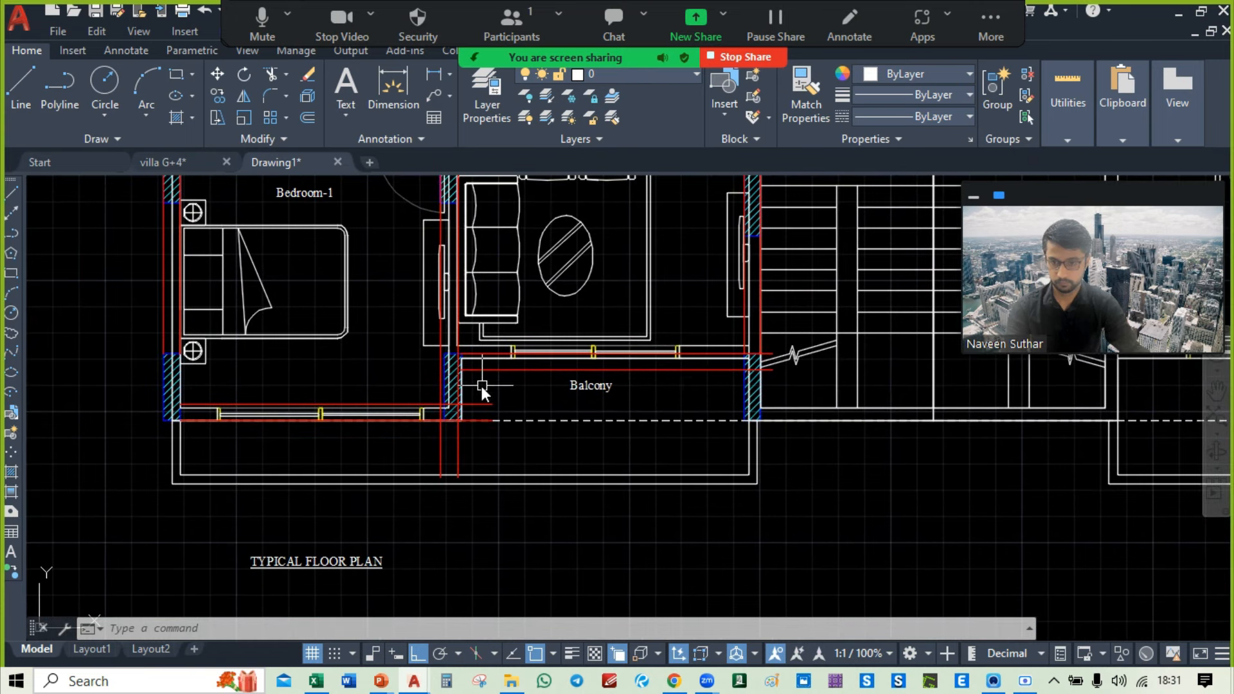
Step: Move the balcony beam pair so its lower line starts at the balcony wall's outer corner on the column
scroll(481, 387, "up", 6)
scroll(472, 385, "down", 2)
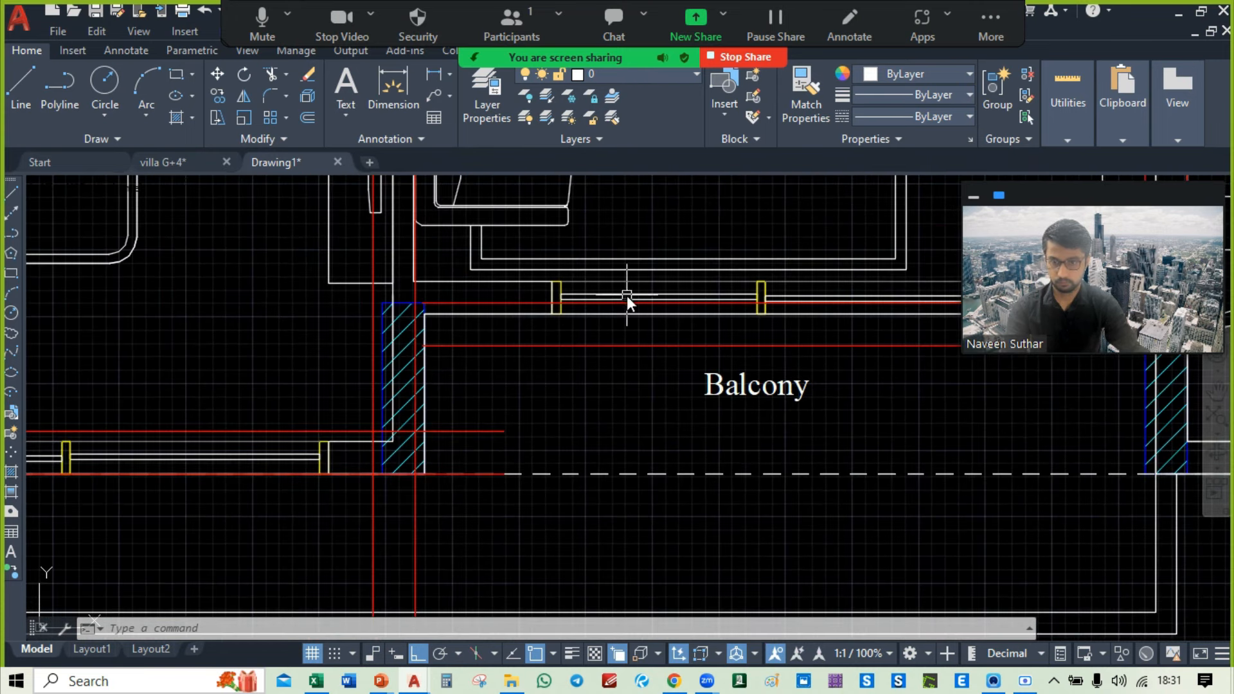
middle_click_drag(1103, 439, 700, 514)
scroll(647, 369, "down", 3)
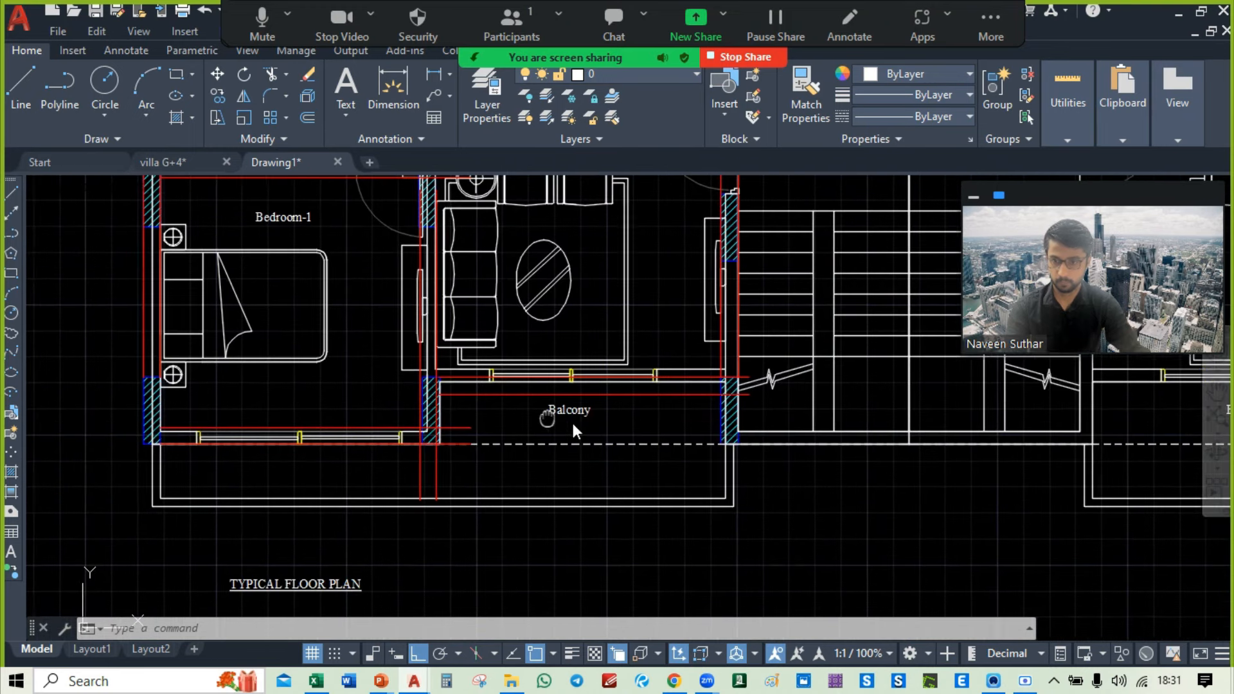
scroll(543, 399, "up", 5)
middle_click_drag(739, 412, 522, 433)
left_click(537, 386)
left_click(515, 456)
type("m")
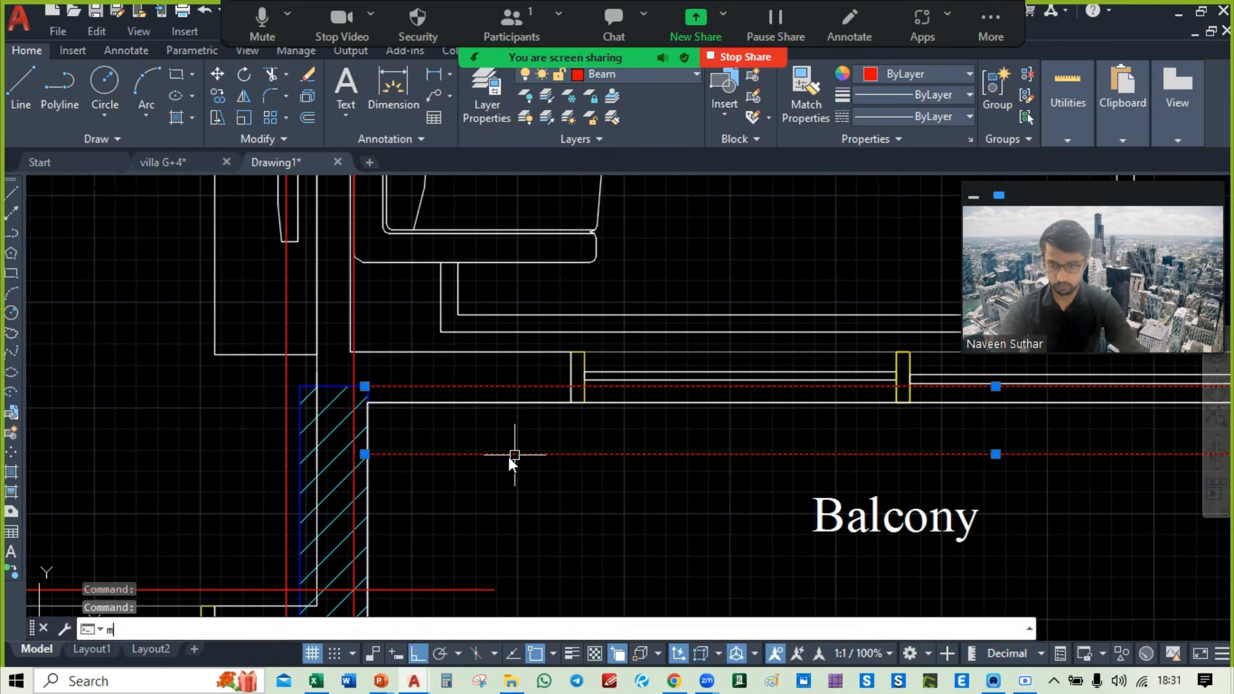
key("Return")
scroll(386, 474, "up", 3)
scroll(443, 483, "up", 2)
left_click(440, 448)
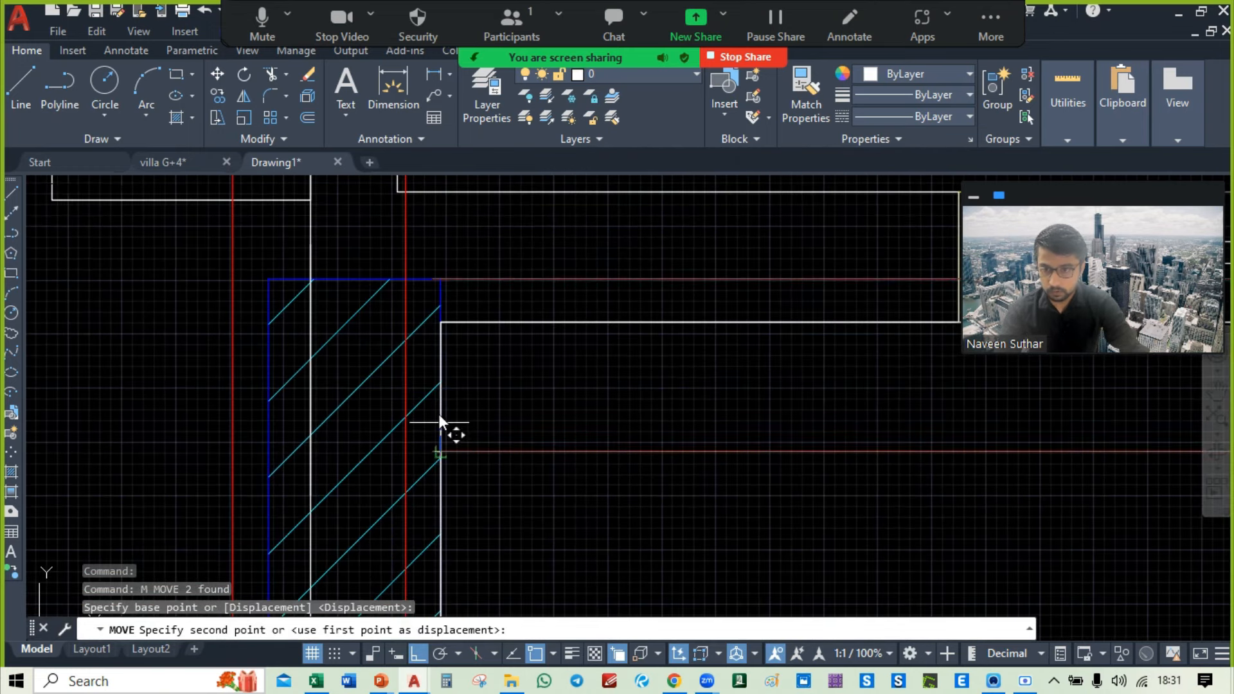
left_click(444, 324)
key("Escape")
scroll(483, 333, "down", 4)
middle_click_drag(560, 367, 577, 426)
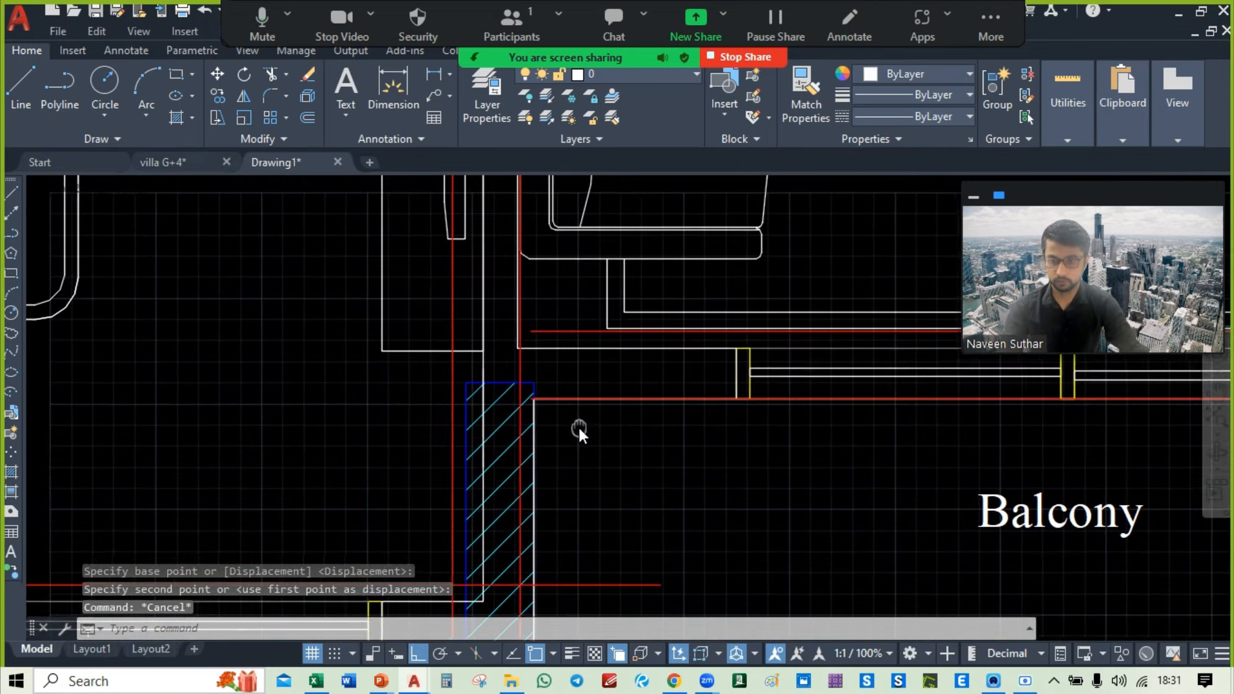
Step: Stretch the upper edge of the outline of the column between Bedroom-1 and the balcony up to the living-room wall face
scroll(475, 362, "up", 2)
left_click(485, 372)
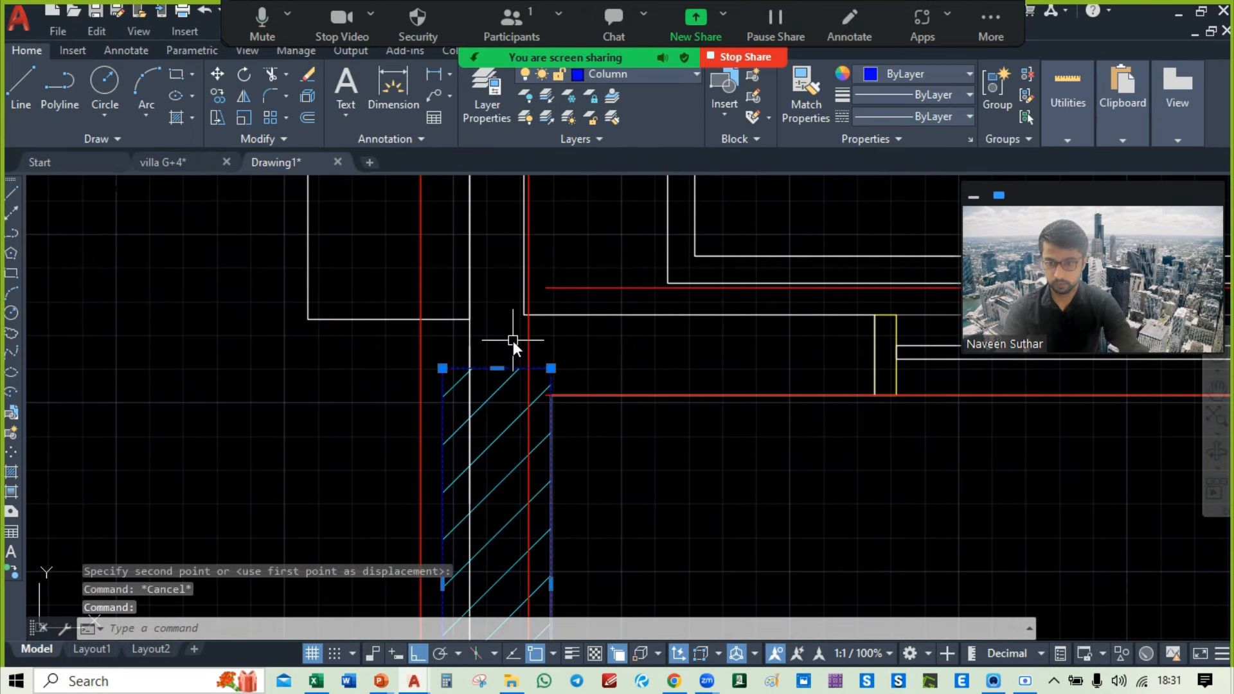
scroll(504, 380, "up", 2)
left_click(488, 405)
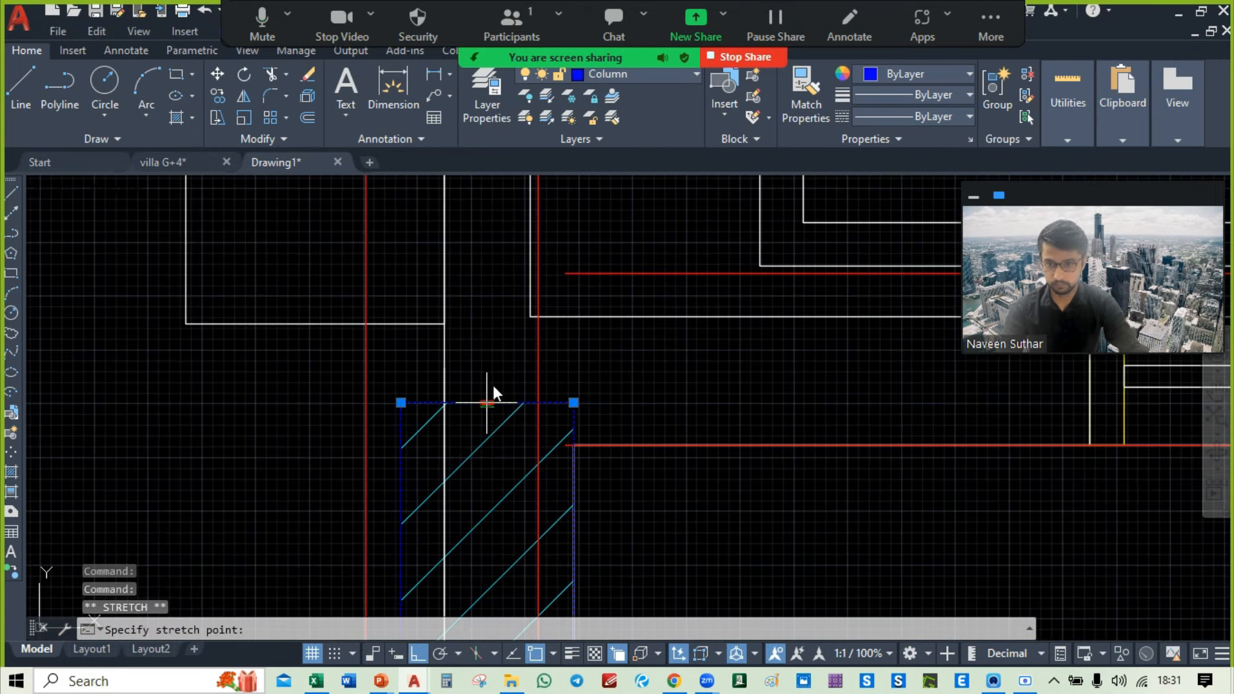
left_click(488, 315)
key("Escape")
left_click(400, 429)
key("Escape")
left_click(401, 403)
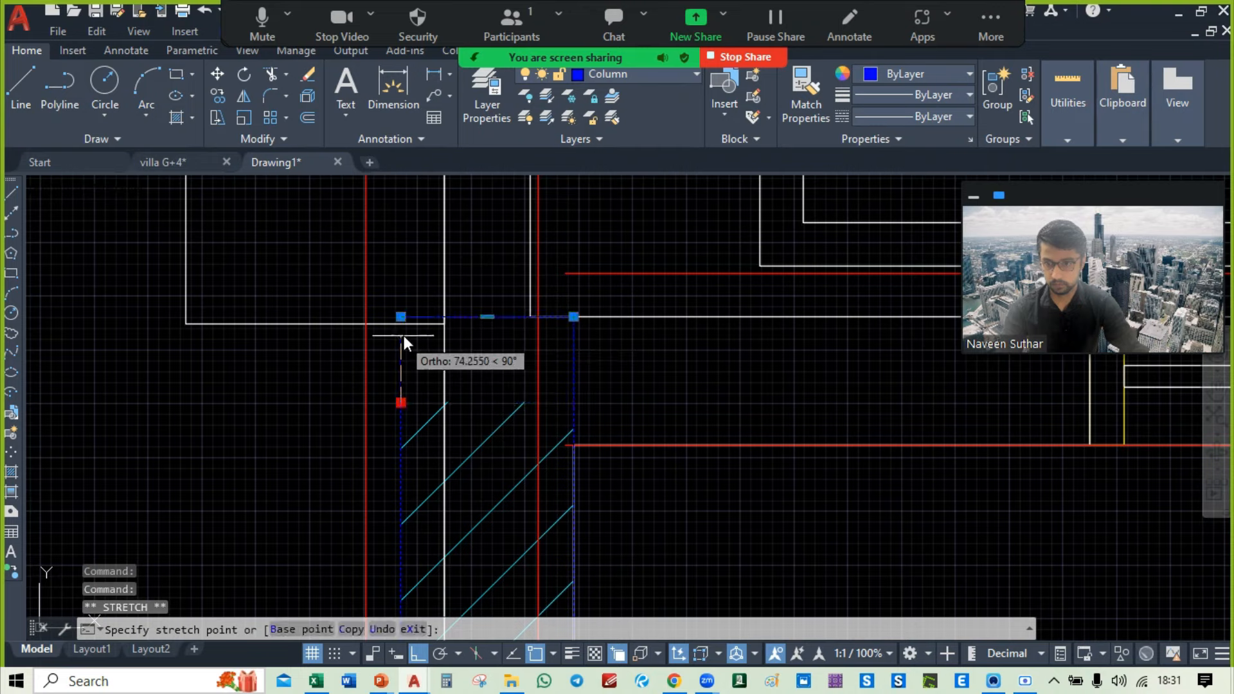
key("Escape")
Step: Stretch the column's hatch up to the upper edge of the lengthened outline
left_click(491, 448)
left_click(493, 442)
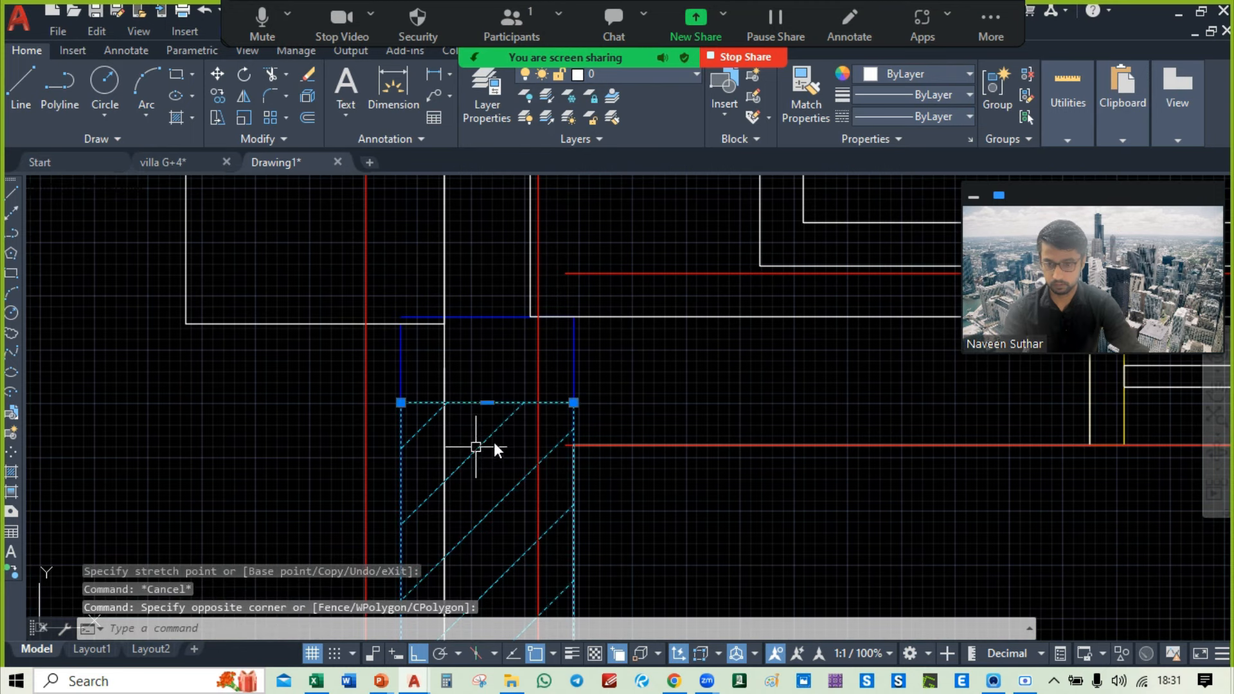
left_click(488, 403)
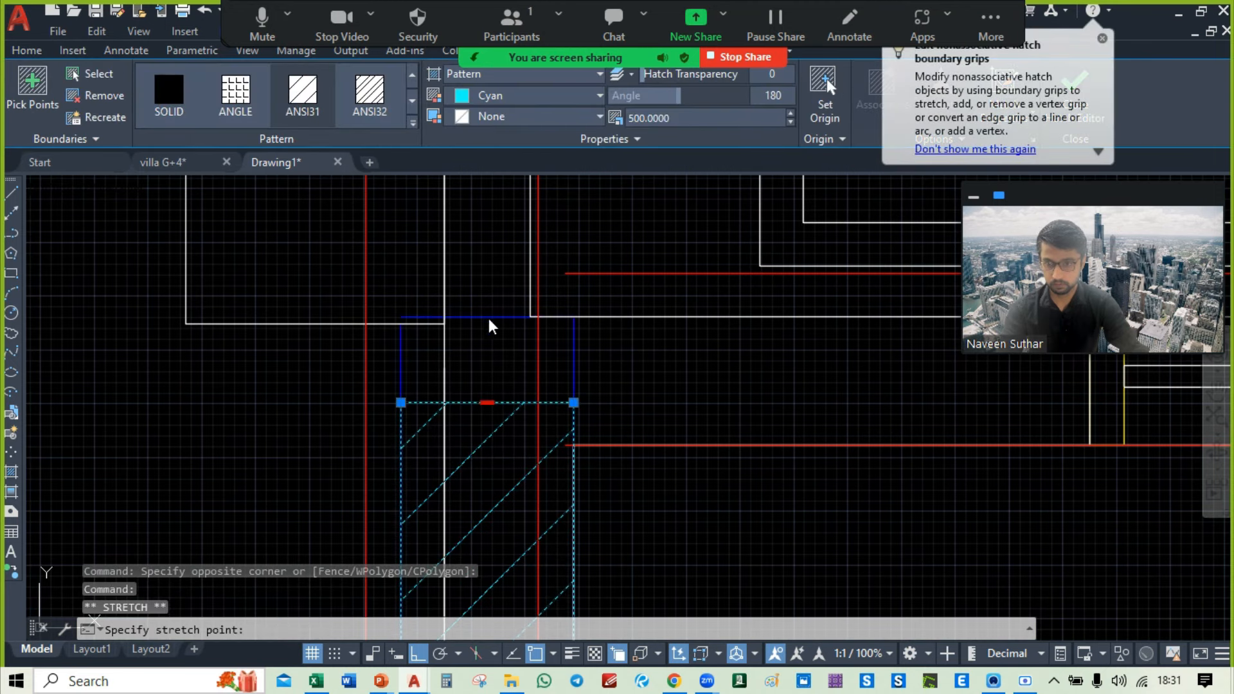
left_click(572, 319)
key("Escape")
key("Escape")
Step: Delete the column and its hatch at the balcony's staircase-side end
scroll(630, 450, "down", 6)
middle_click_drag(851, 479, 342, 370)
middle_click_drag(861, 371, 751, 419)
scroll(726, 380, "up", 2)
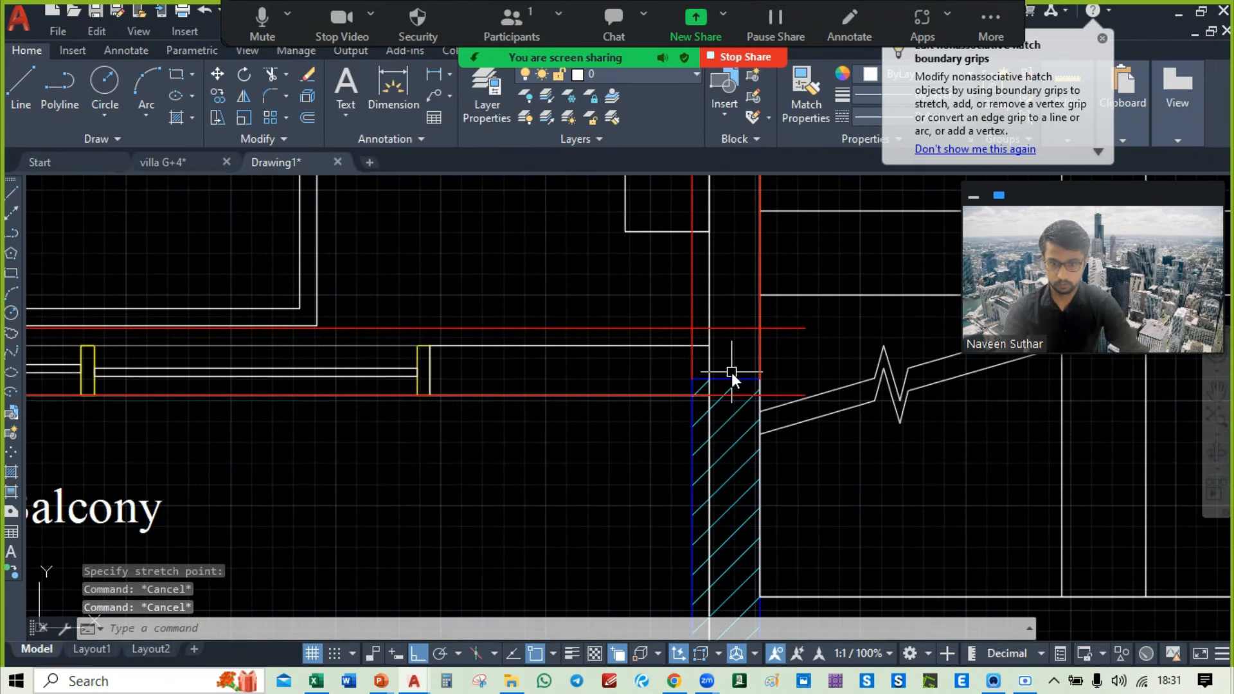
left_click(731, 378)
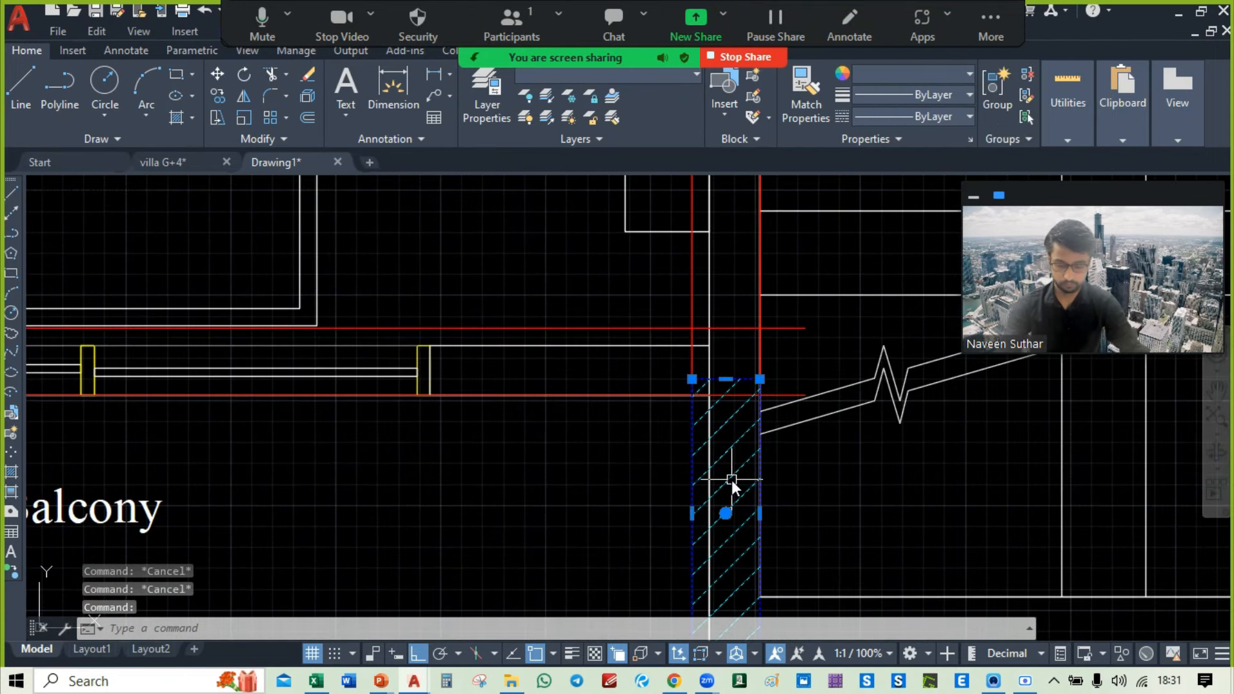
key("Delete")
Step: Copy the lengthened column with its hatch from its lower-left corner to the balcony's staircase-side wall corner
middle_click_drag(378, 473, 1079, 369)
middle_click_drag(422, 340, 623, 346)
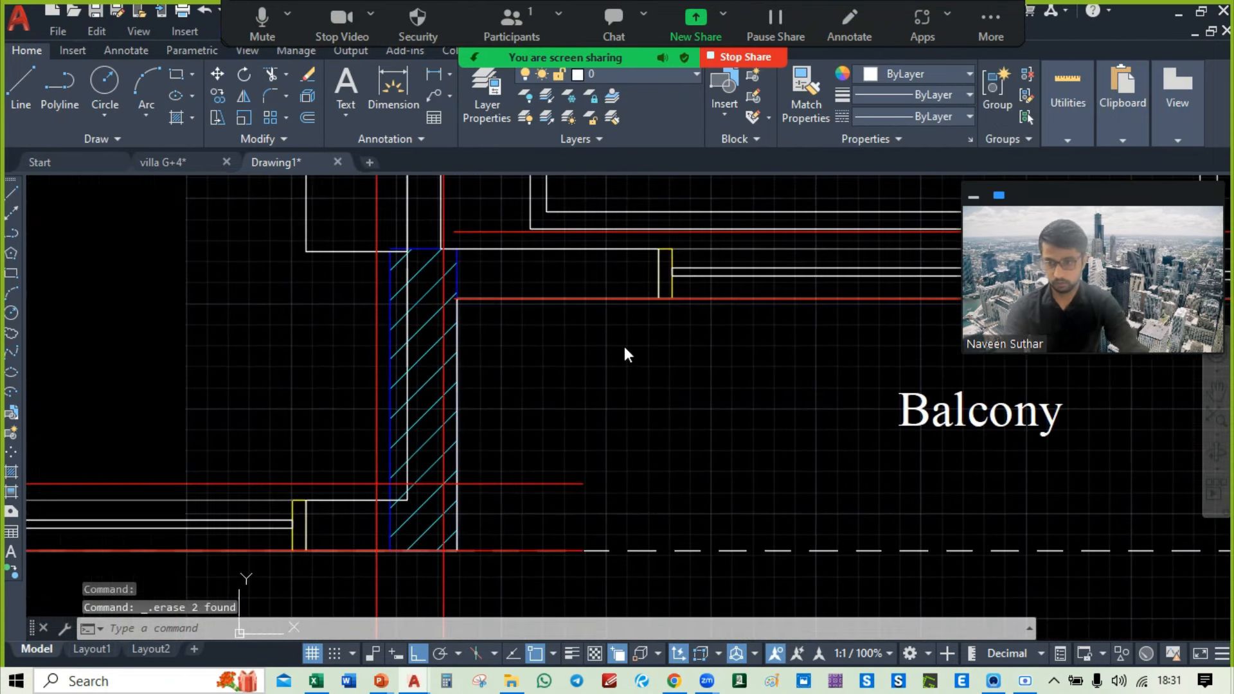
left_click(365, 245)
left_click(495, 573)
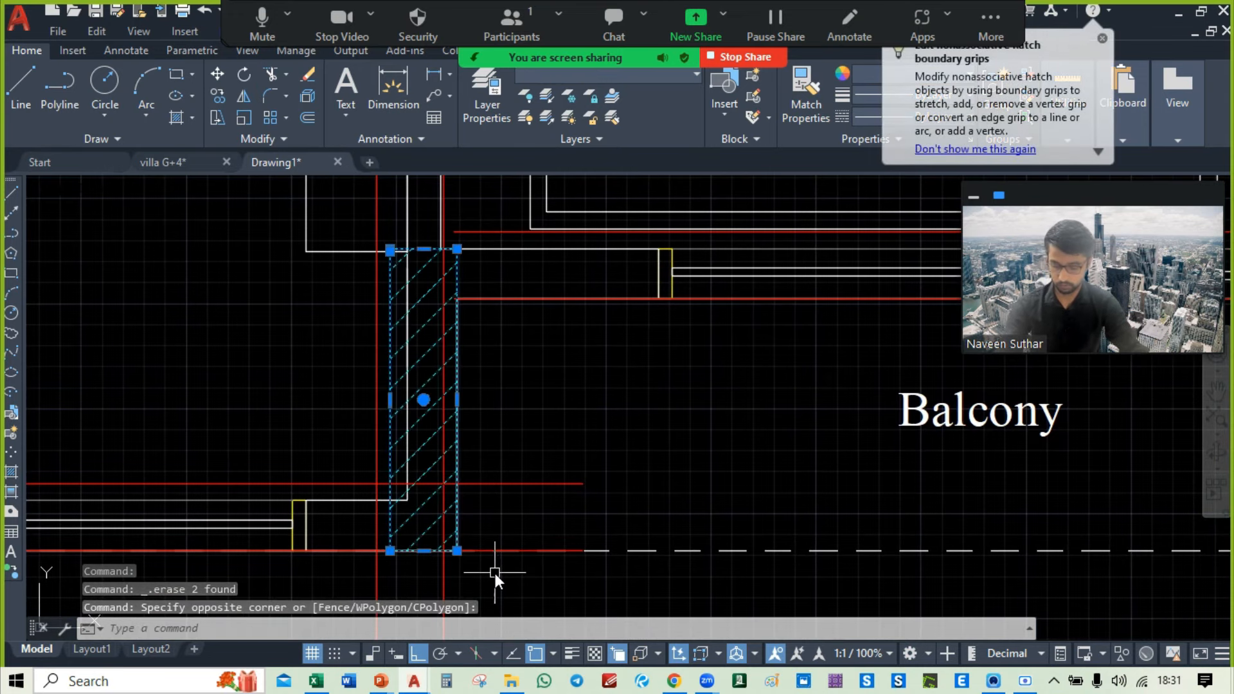
type("co")
key("Return")
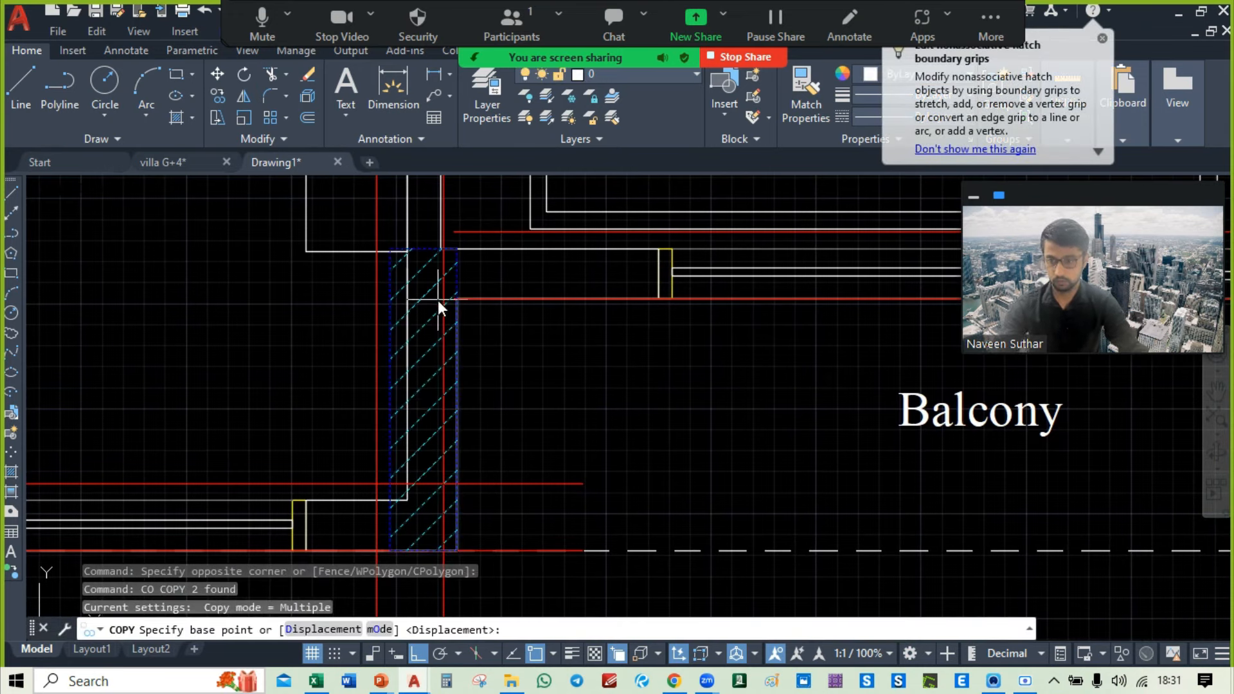
scroll(634, 533, "down", 4)
scroll(488, 555, "up", 2)
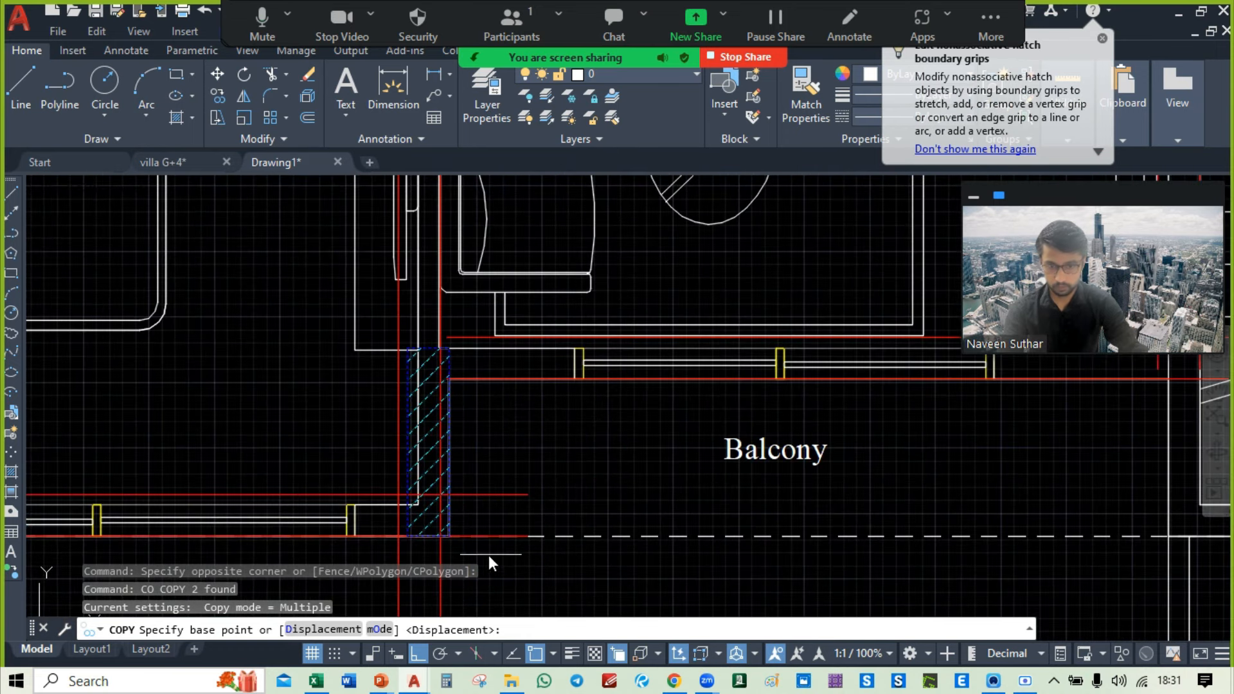
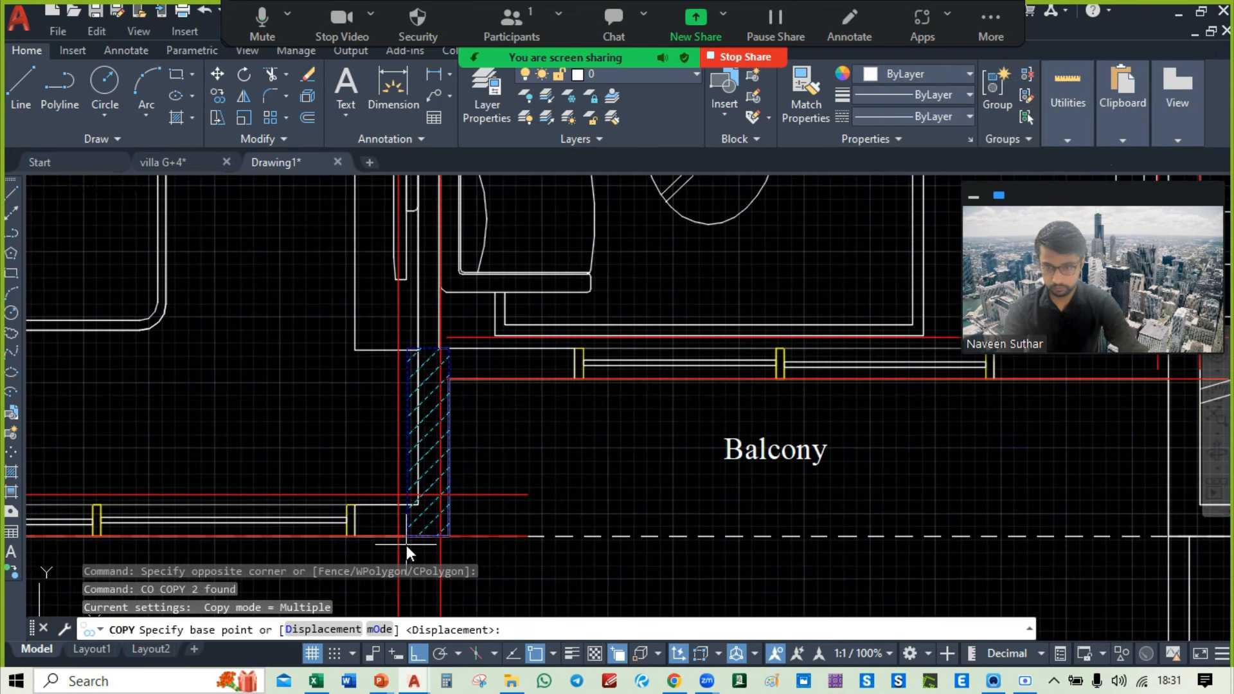
scroll(398, 542, "up", 4)
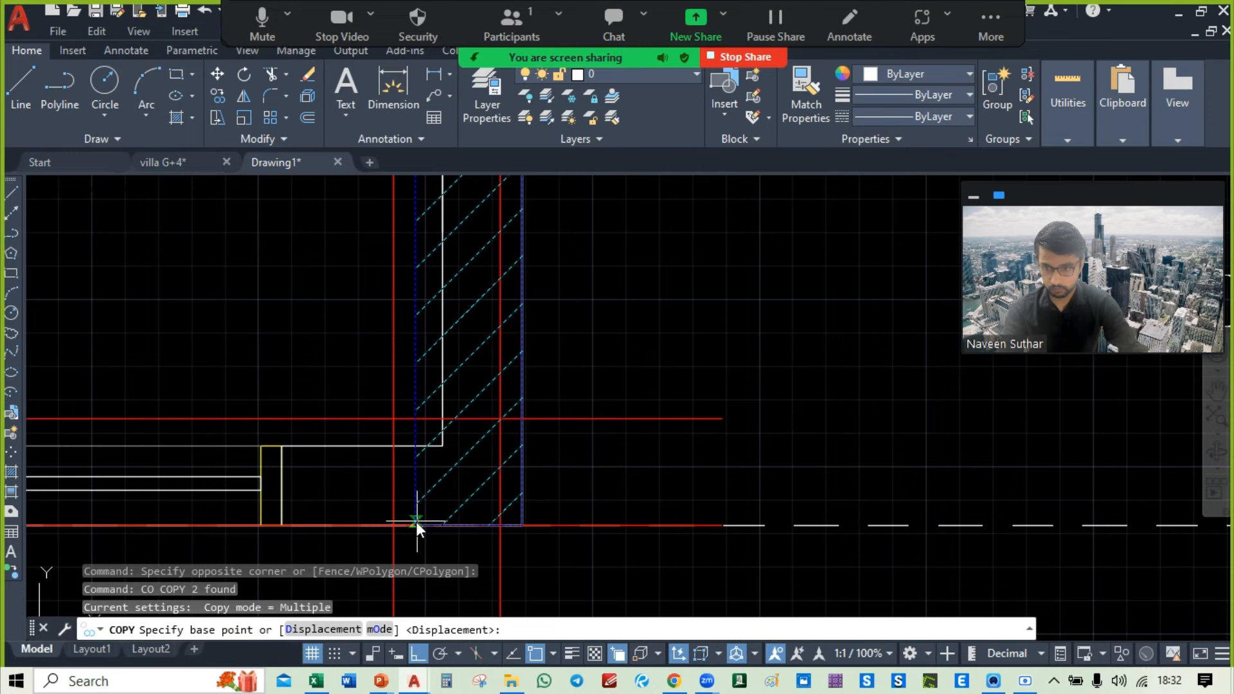
left_click(415, 529)
scroll(421, 532, "down", 2)
middle_click_drag(1038, 554, 334, 537)
middle_click_drag(839, 468, 548, 499)
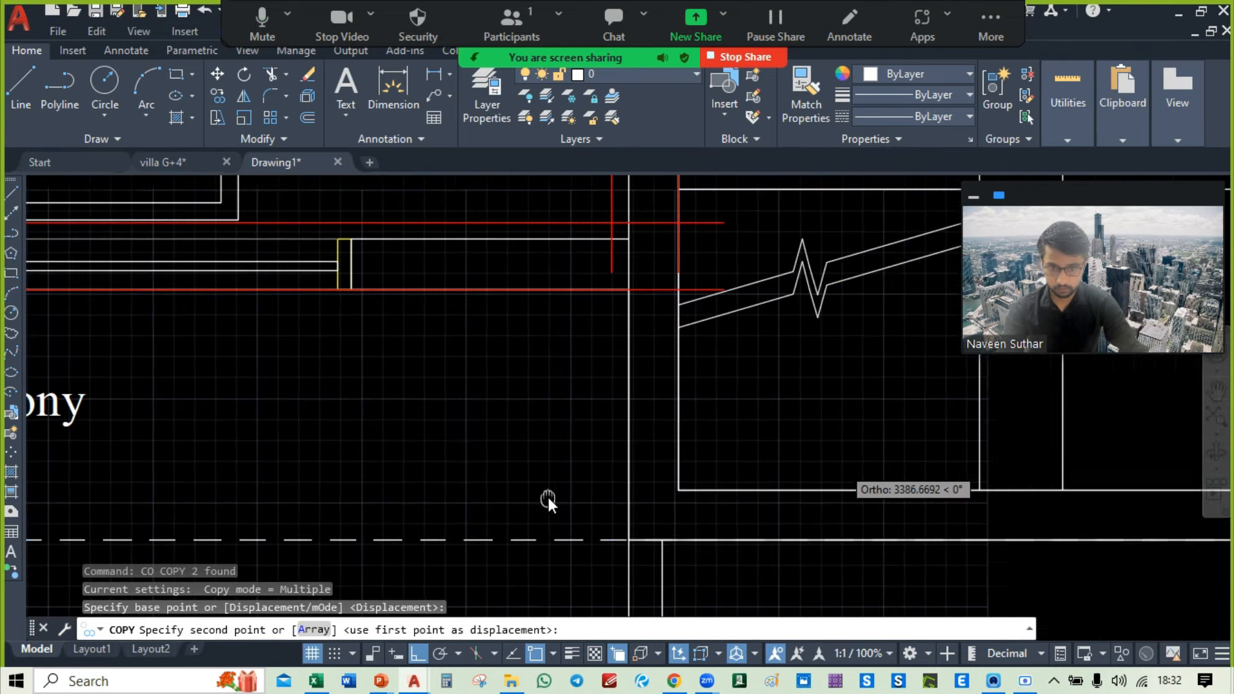
left_click(631, 542)
key("Escape")
scroll(815, 495, "down", 2)
scroll(811, 496, "down", 2)
mouse_move(761, 455)
middle_mouse_down()
mouse_move(964, 518)
mouse_move(890, 441)
mouse_move(900, 492)
middle_mouse_up()
Step: Move the balcony beam pair so its upper line starts at the lengthened column's upper balcony-side corner
scroll(465, 458, "up", 4)
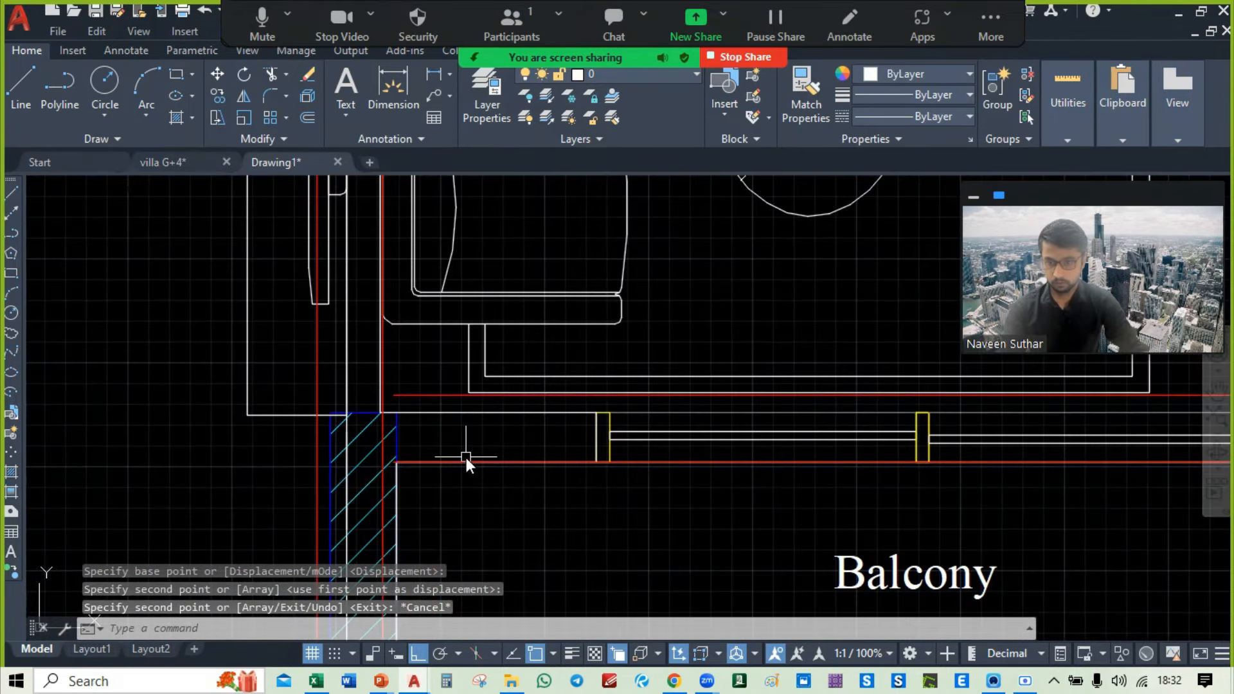
middle_click_drag(494, 452, 431, 401)
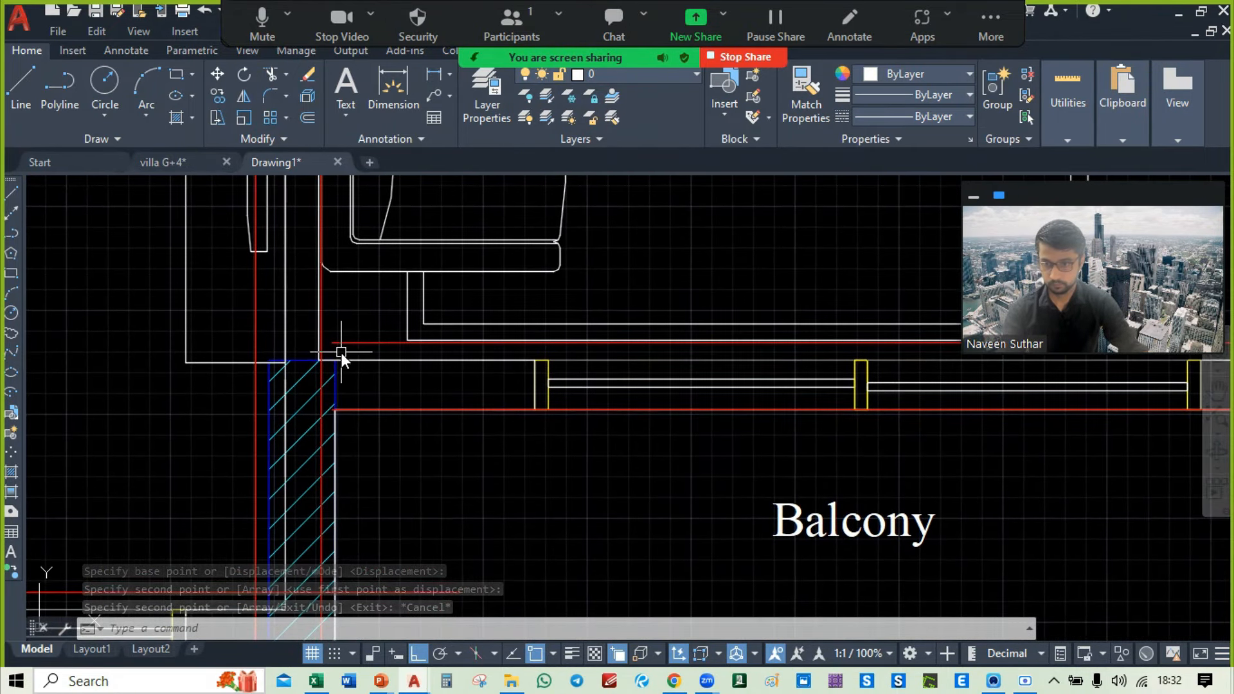
scroll(341, 353, "up", 2)
middle_click_drag(342, 353, 371, 325)
scroll(422, 321, "down", 3)
mouse_move(421, 383)
middle_mouse_down()
mouse_move(325, 400)
mouse_move(325, 471)
mouse_move(358, 471)
middle_mouse_up()
scroll(353, 432, "up", 4)
middle_click_drag(359, 407, 361, 400)
left_click(383, 373)
left_click(386, 441)
left_click(461, 509)
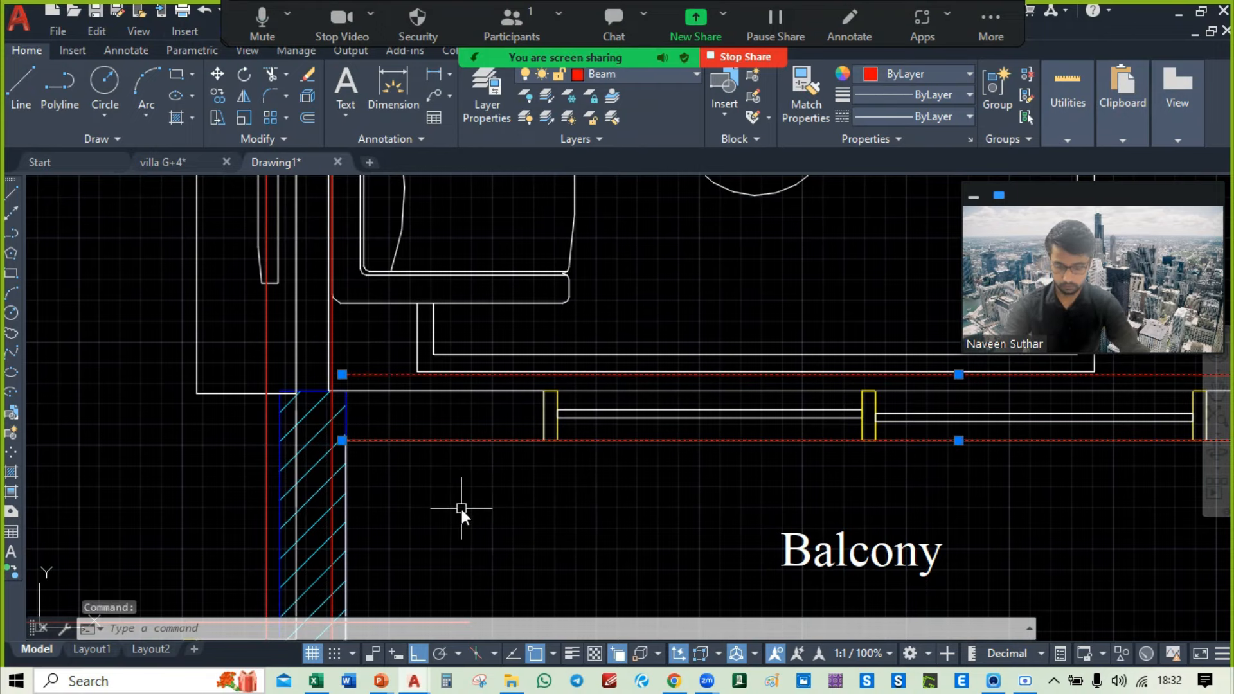
type("m")
key("Return")
scroll(357, 385, "up", 5)
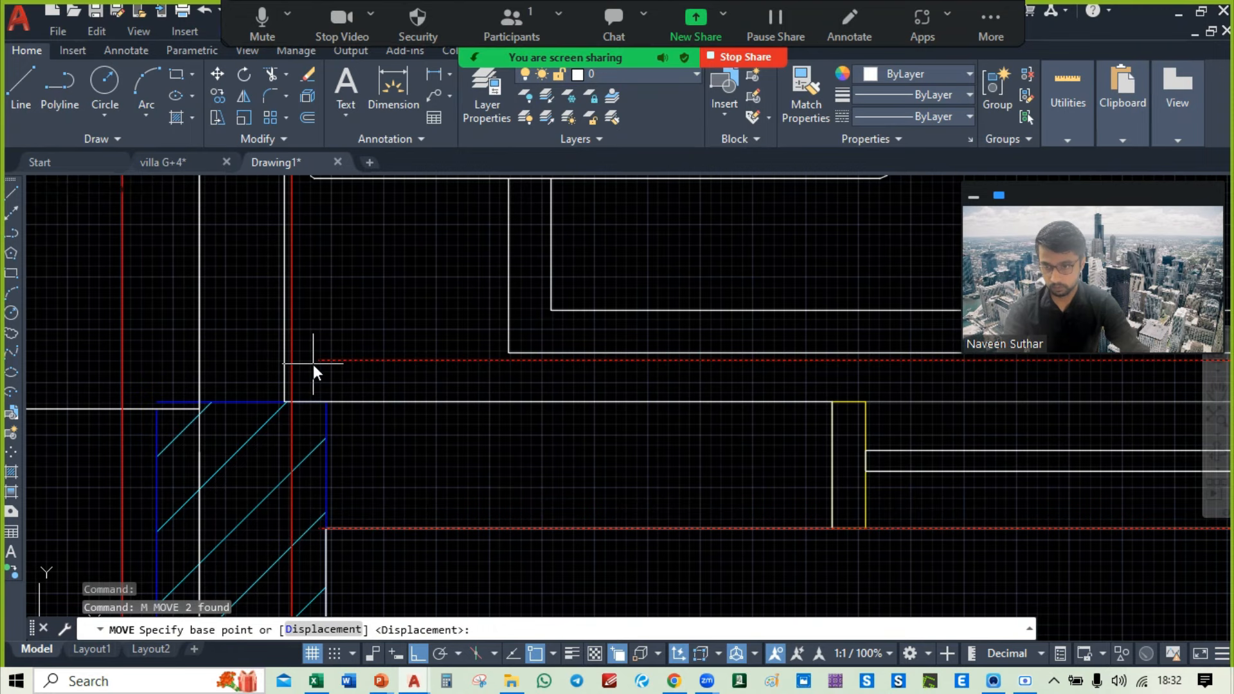
left_click(317, 357)
key("Escape")
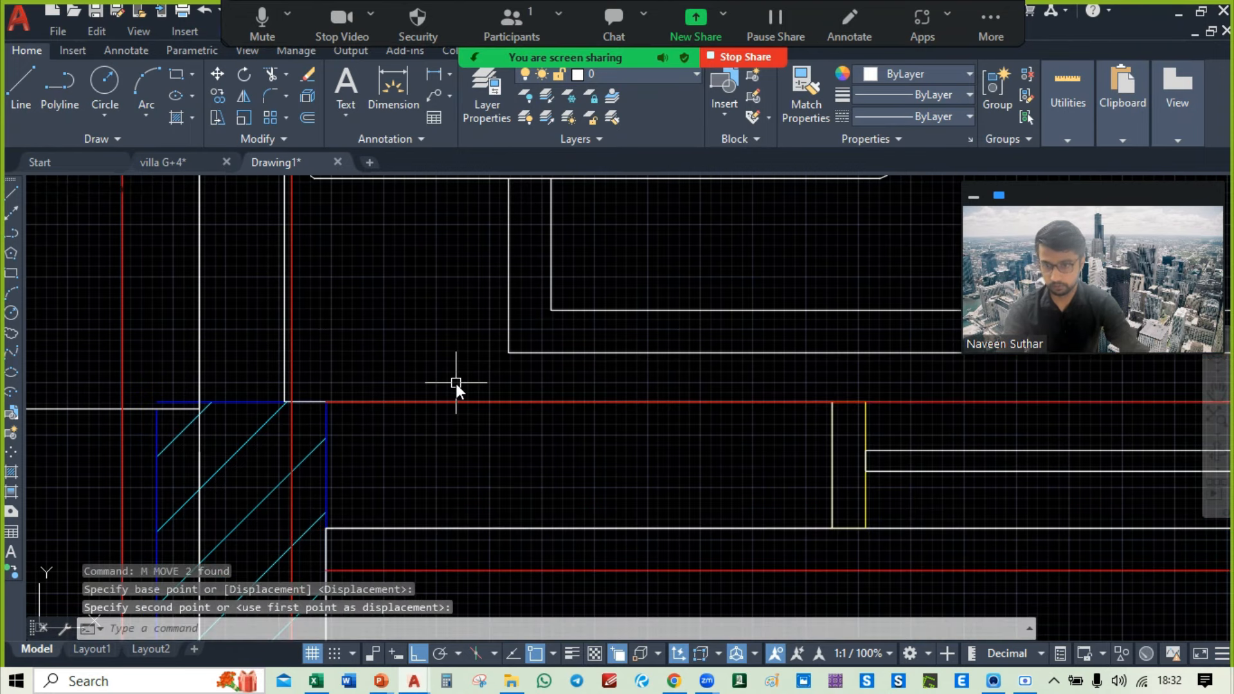
Step: Copy the outer wall's vertical beam pair from its inner line to the inner lower corner of the lift shaft's study-side wall
scroll(456, 383, "down", 5)
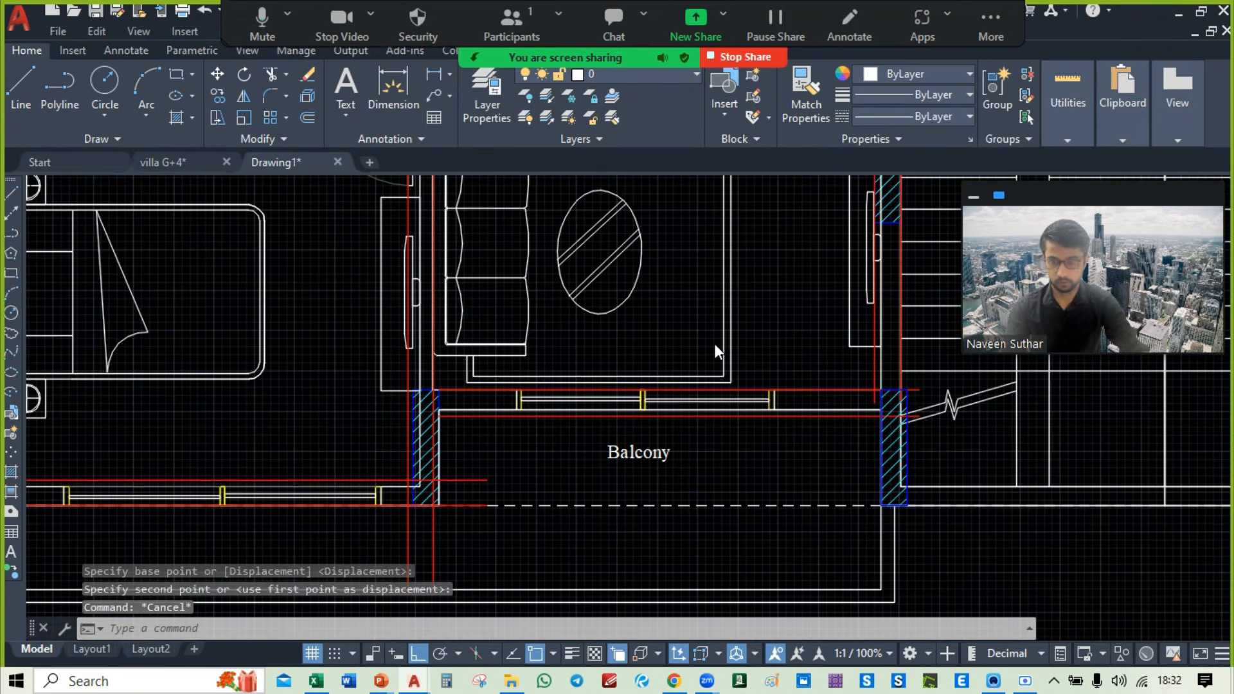
middle_click_drag(831, 191, 764, 406)
middle_click_drag(660, 371, 707, 511)
scroll(707, 491, "down", 2)
middle_click_drag(731, 466, 455, 529)
middle_click_drag(598, 413, 827, 376)
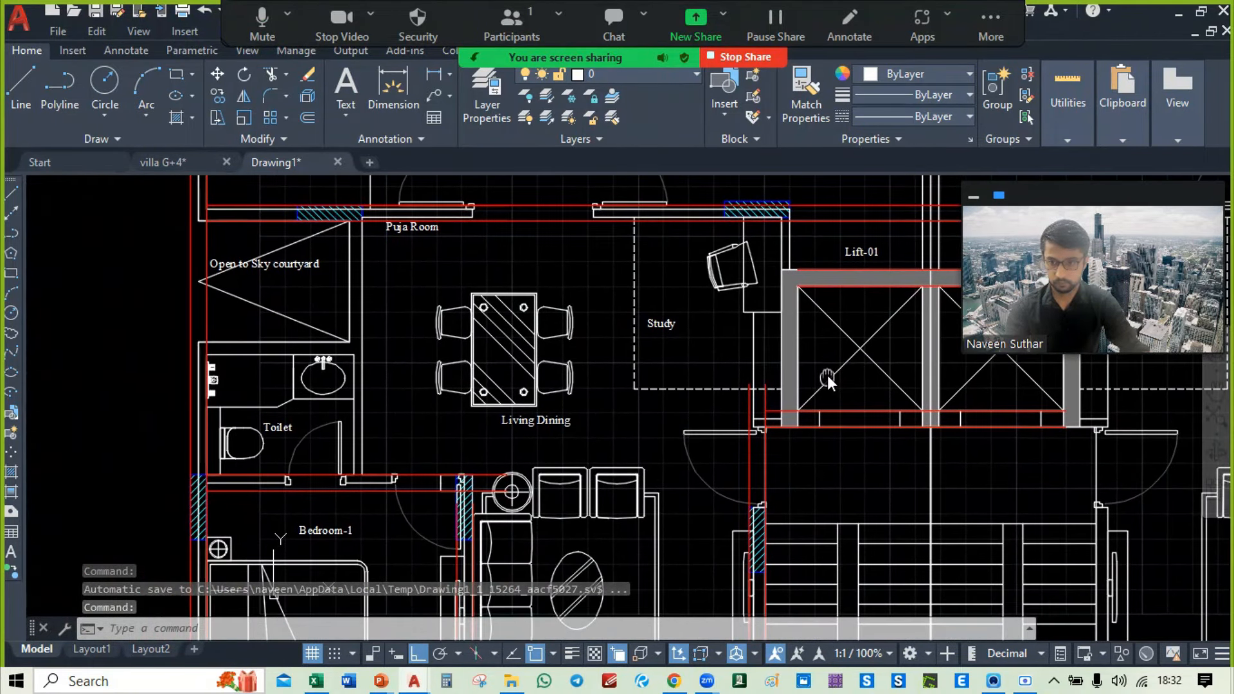
middle_click_drag(227, 351, 293, 347)
left_click(271, 319)
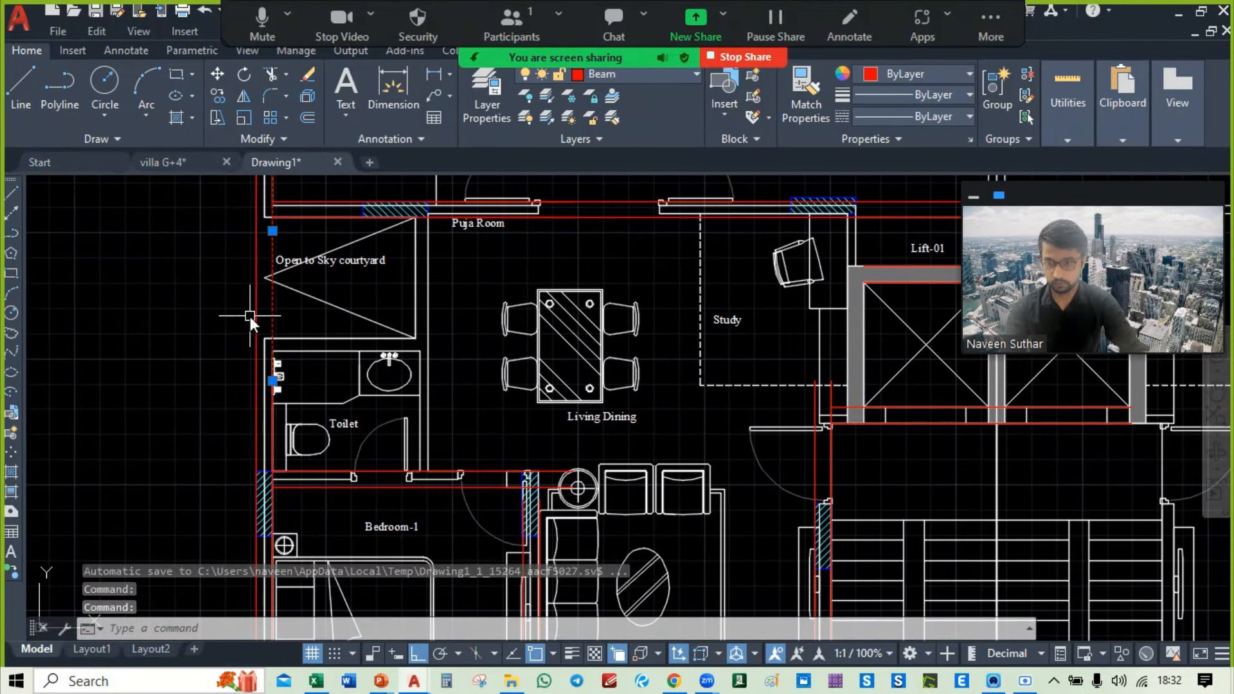
left_click(256, 313)
type("co")
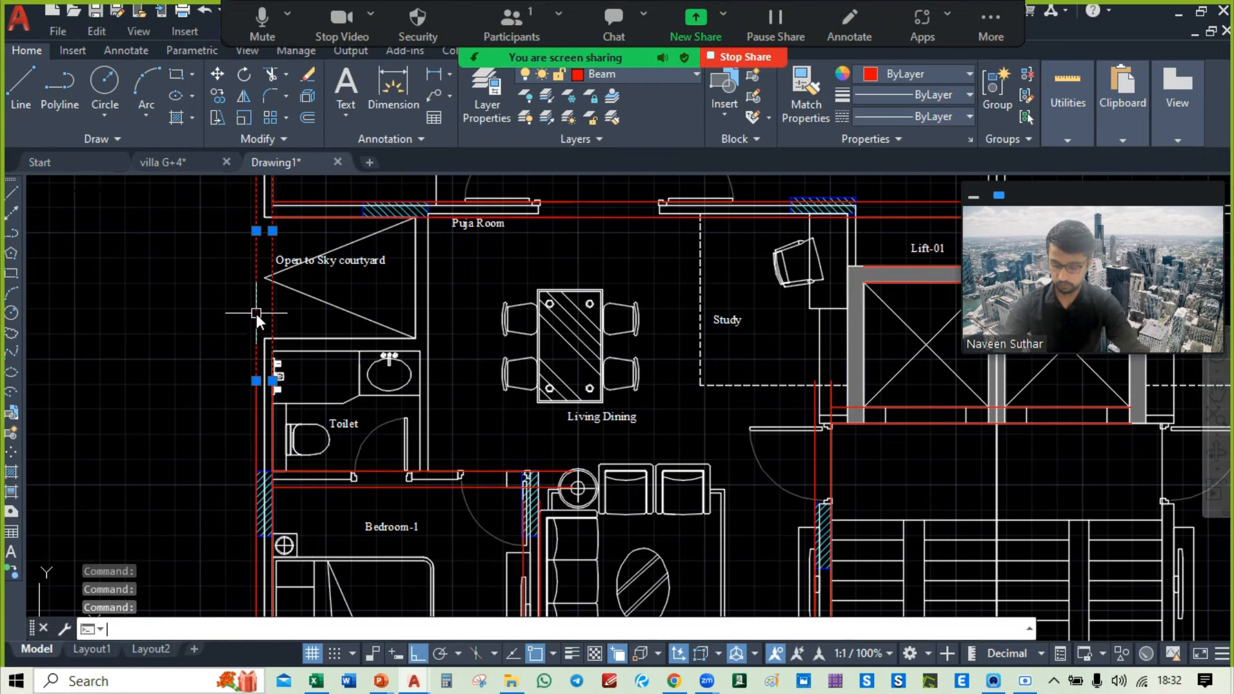
key("Return")
scroll(271, 403, "up", 4)
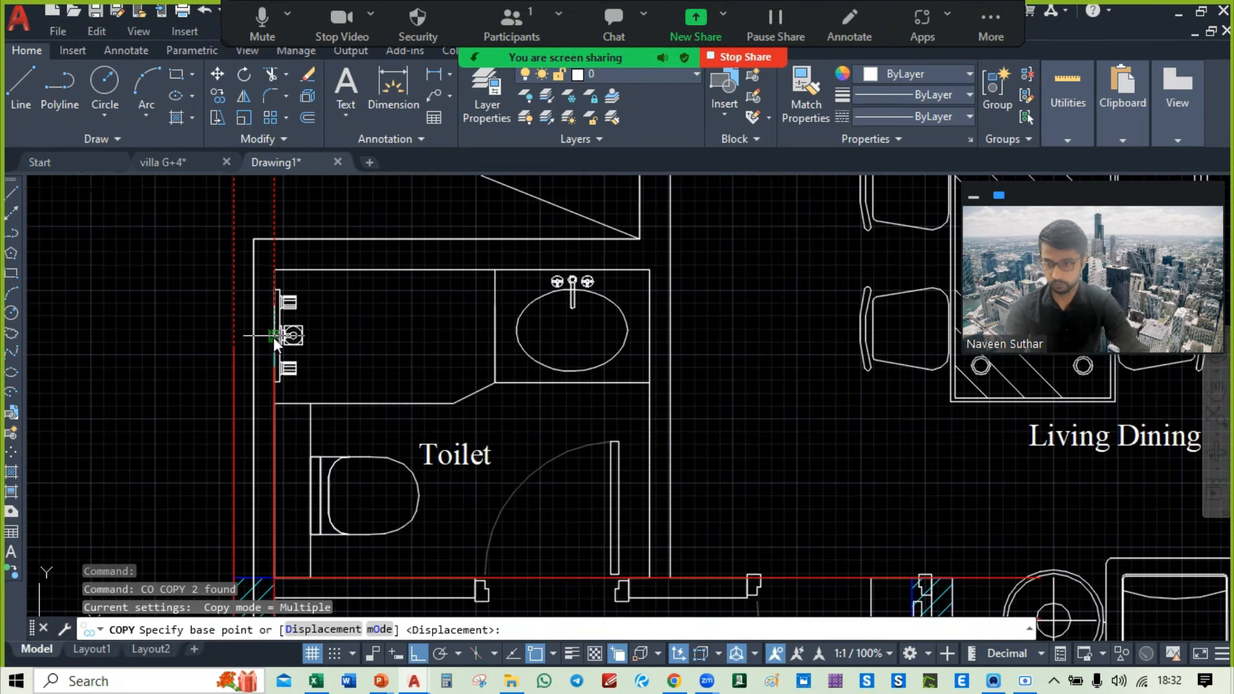
left_click(279, 347)
scroll(279, 349, "down", 4)
middle_click_drag(871, 379, 541, 422)
scroll(544, 425, "up", 4)
scroll(543, 426, "up", 2)
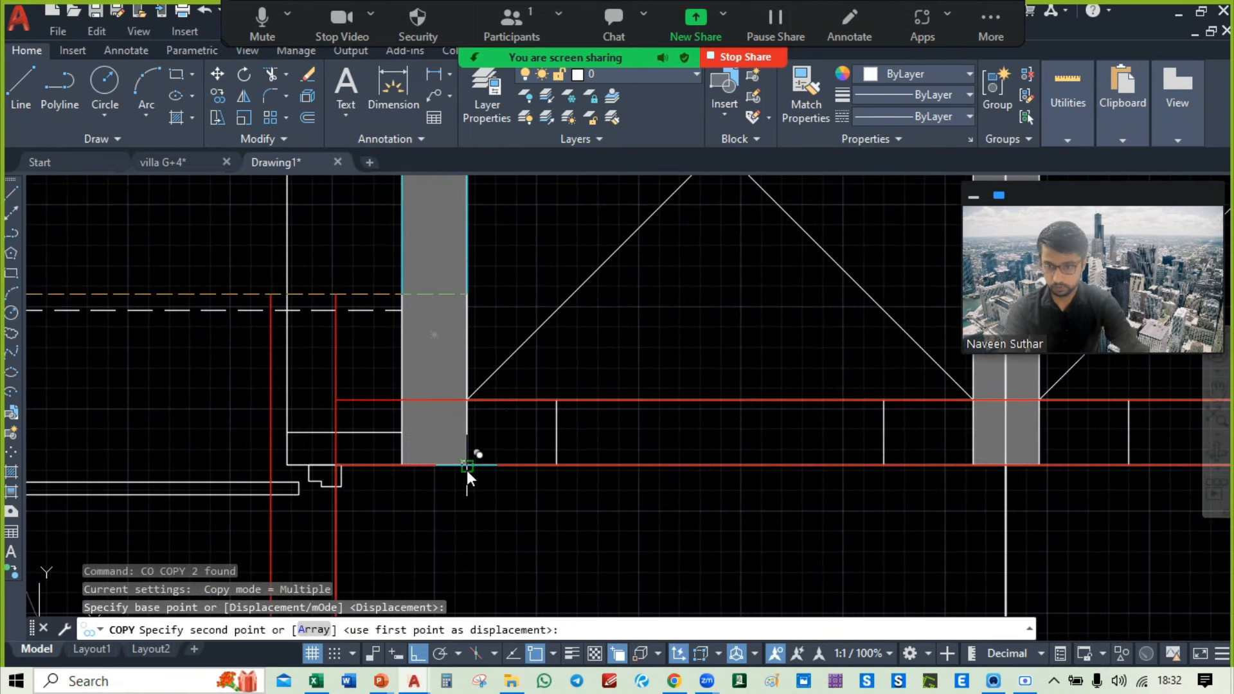
left_click(468, 468)
scroll(541, 469, "down", 5)
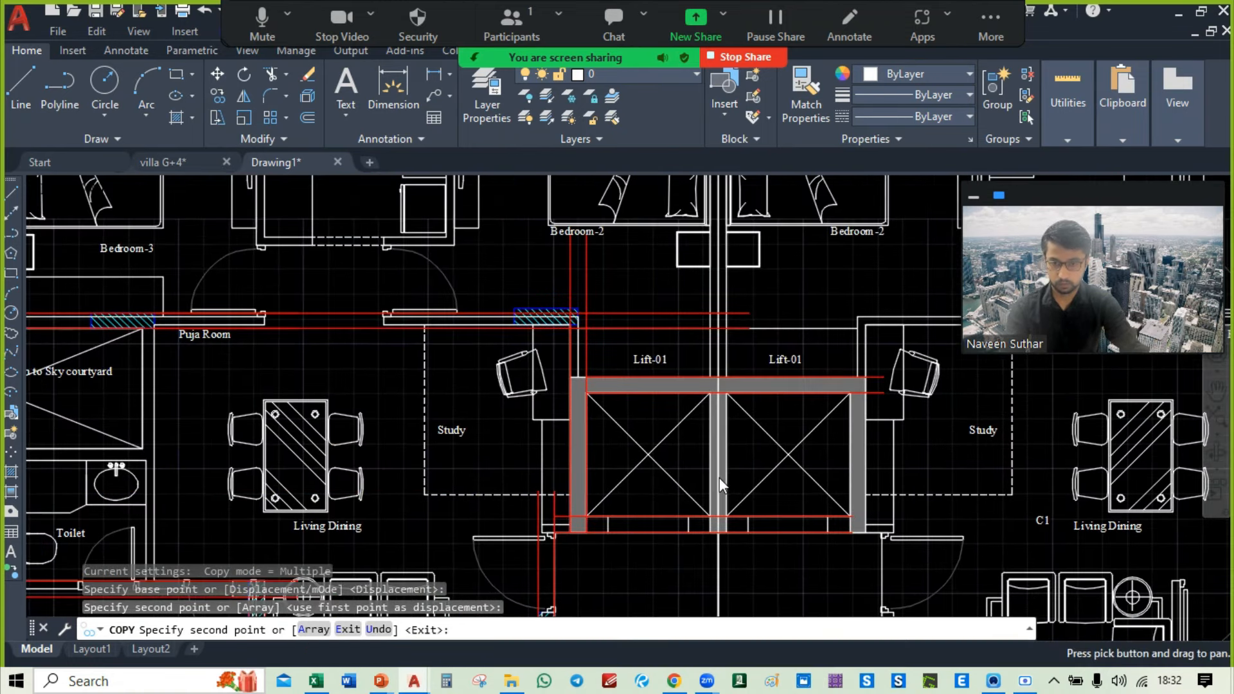
scroll(705, 446, "up", 1)
key("Escape")
Step: Select all similar beam lines, columns and hatches, and move them horizontally about 26880 clear of the floor plan
scroll(681, 422, "down", 4)
middle_click_drag(680, 410, 696, 474)
middle_click_drag(681, 349, 565, 195)
scroll(431, 485, "up", 8)
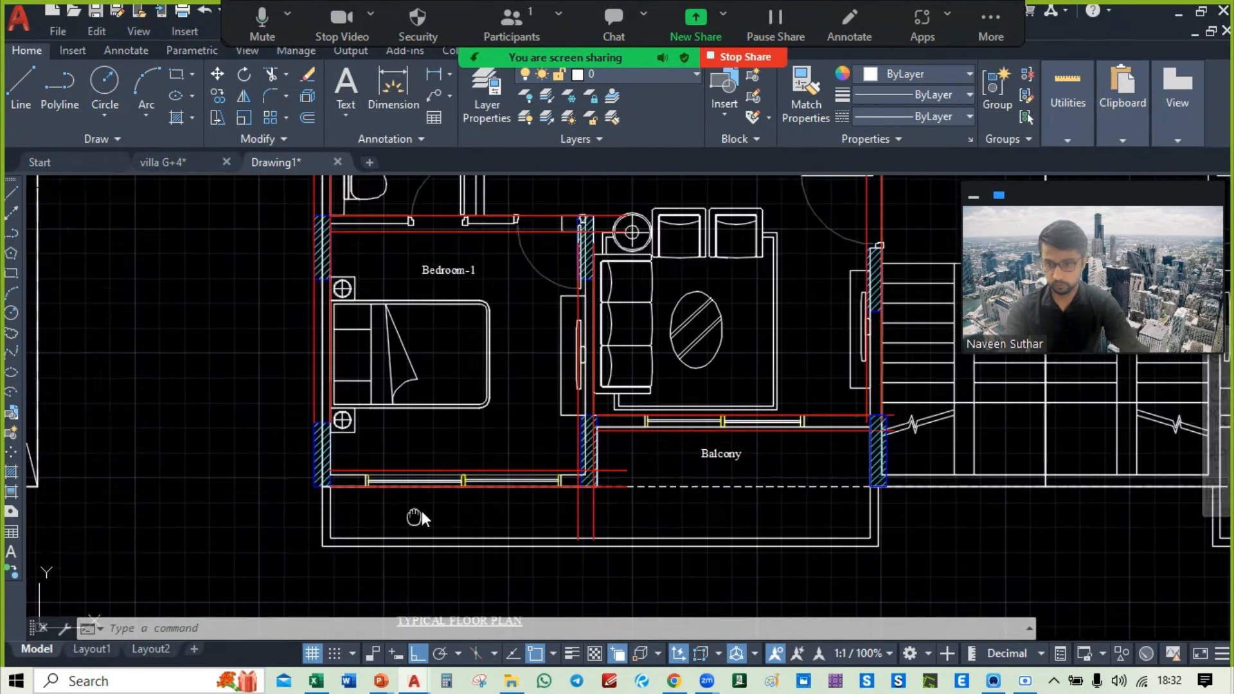
middle_click_drag(386, 214, 333, 372)
left_click_drag(338, 345, 444, 545)
right_click(191, 276)
left_click(244, 508)
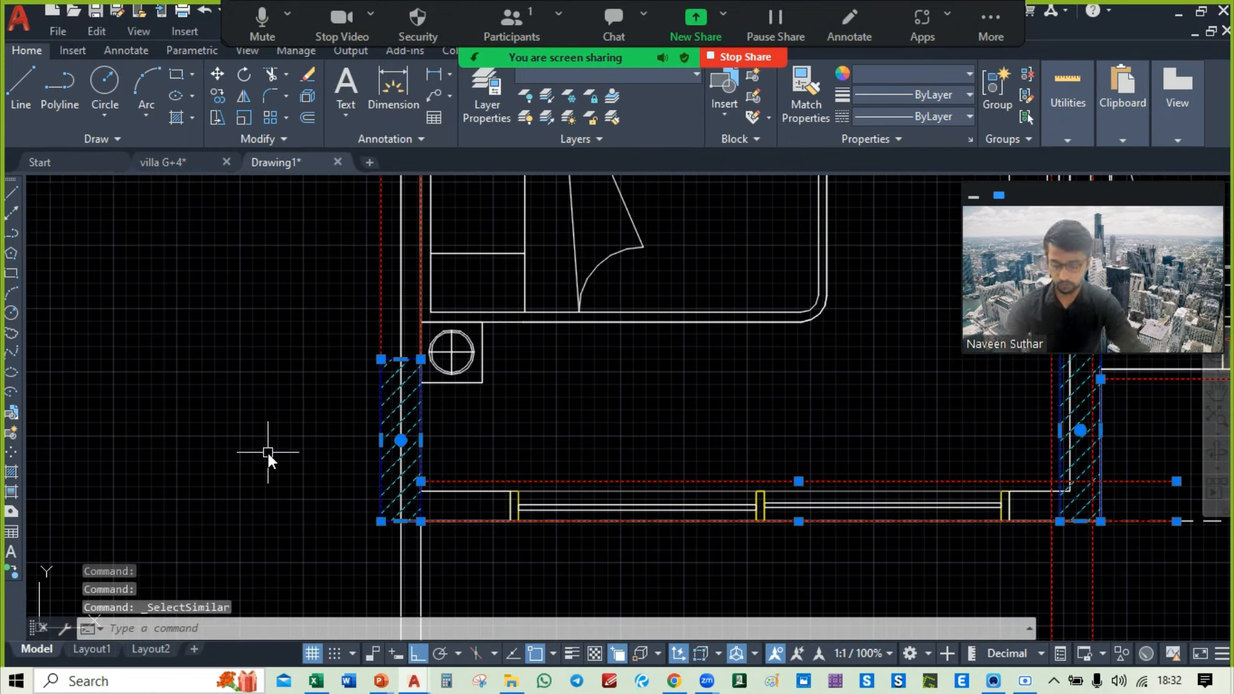
type("m")
key("Return")
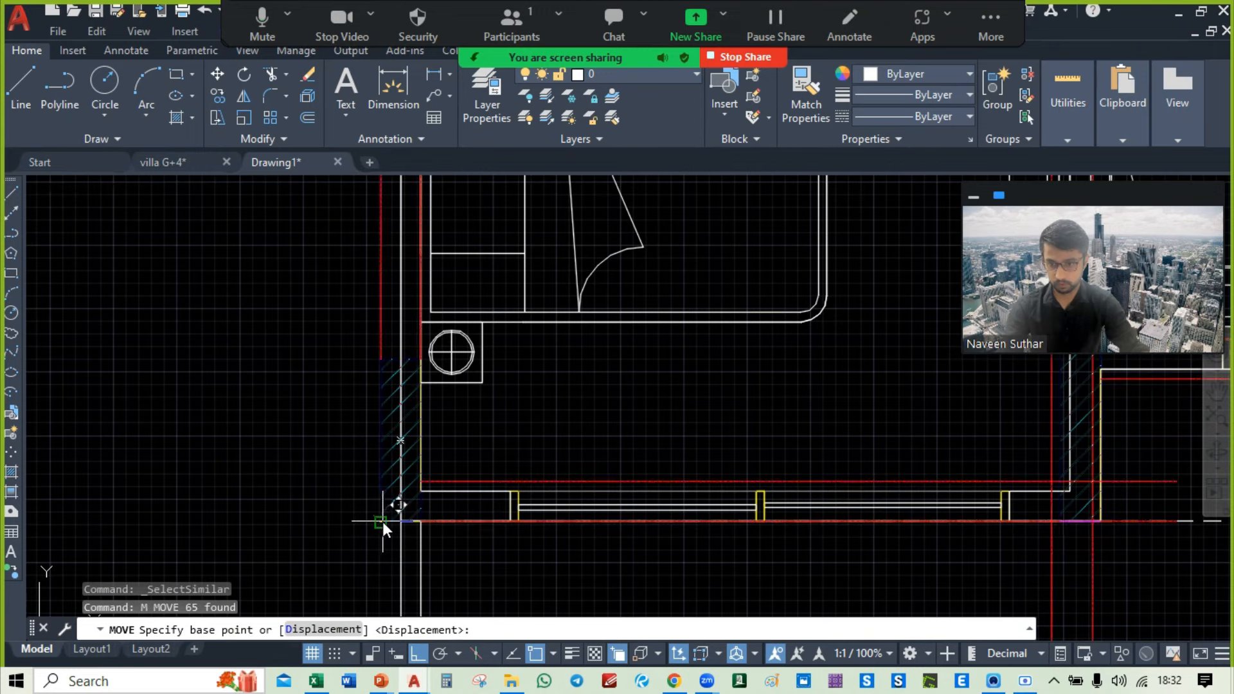
left_click(383, 522)
scroll(382, 521, "down", 5)
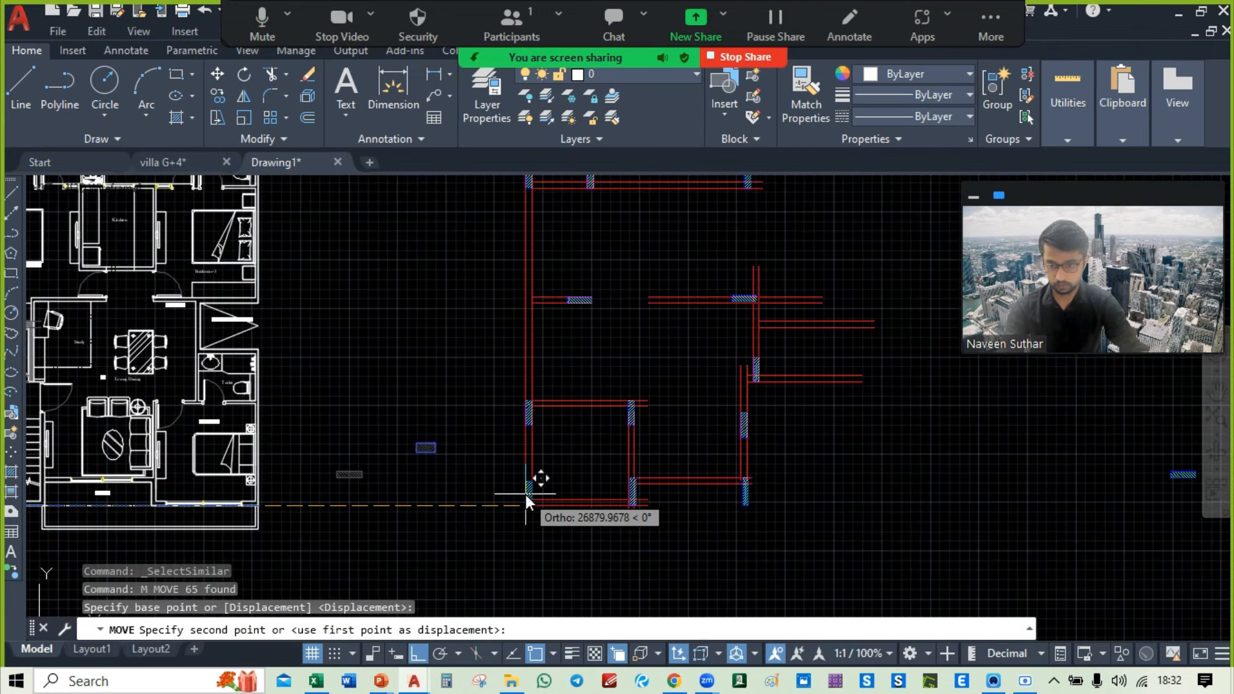
left_click(526, 495)
Step: Delete the stray columns and hatches lying outside the moved beam layout on both of its sides
scroll(723, 441, "up", 2)
left_click(364, 451)
left_click(289, 499)
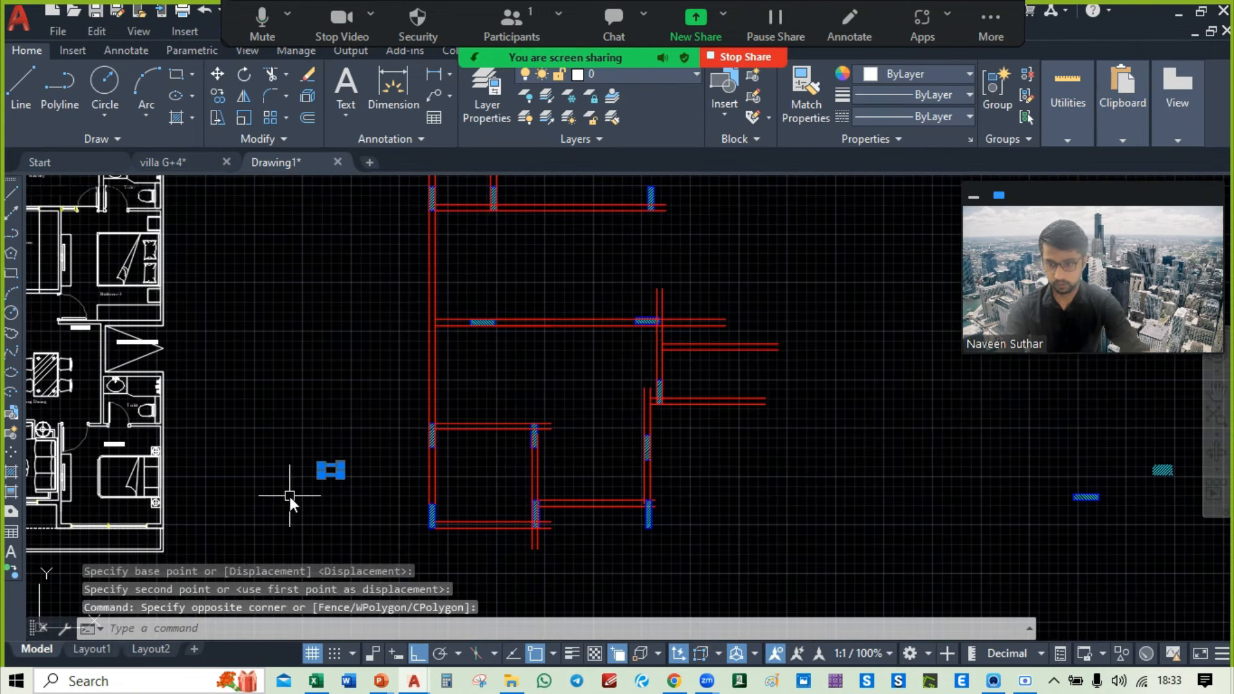
key("Delete")
mouse_move(868, 463)
middle_mouse_down()
mouse_move(384, 467)
mouse_move(981, 495)
middle_mouse_up()
left_click(756, 423)
left_click(569, 531)
key("Delete")
Step: Trim the horizontal and vertical beam ends that overshoot the column between Bedroom-1 and the balcony
scroll(638, 393, "up", 3)
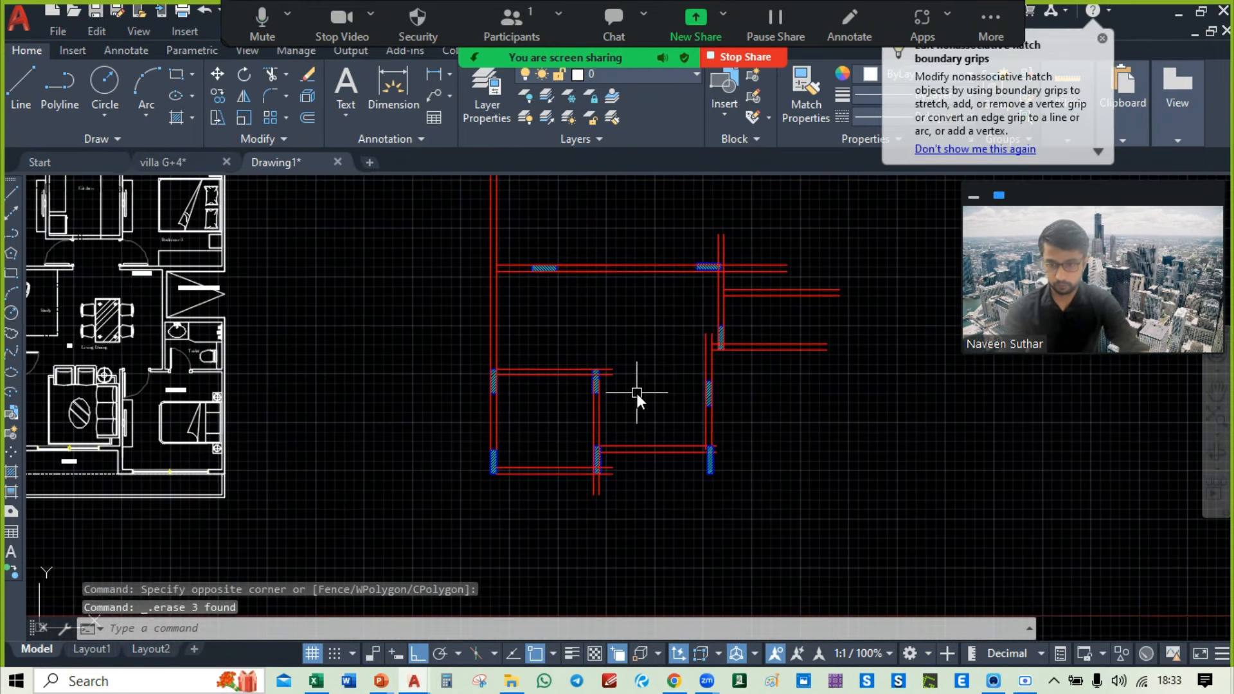
middle_click_drag(624, 459, 633, 434)
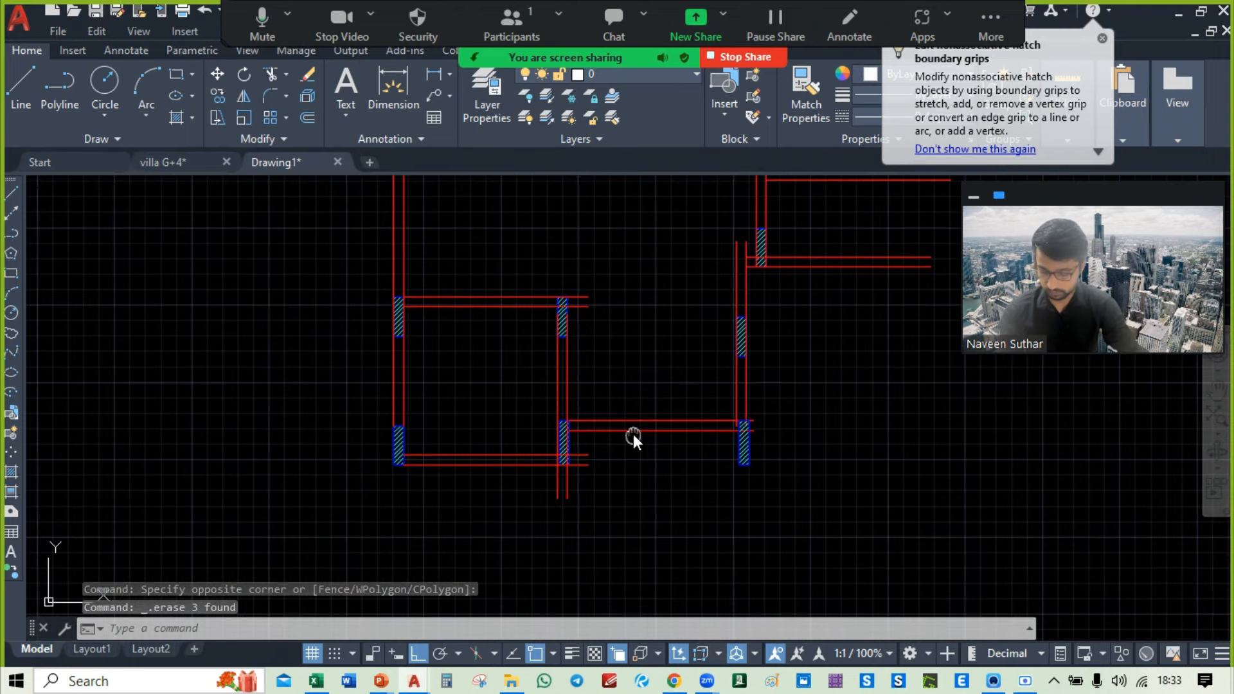
type("tr")
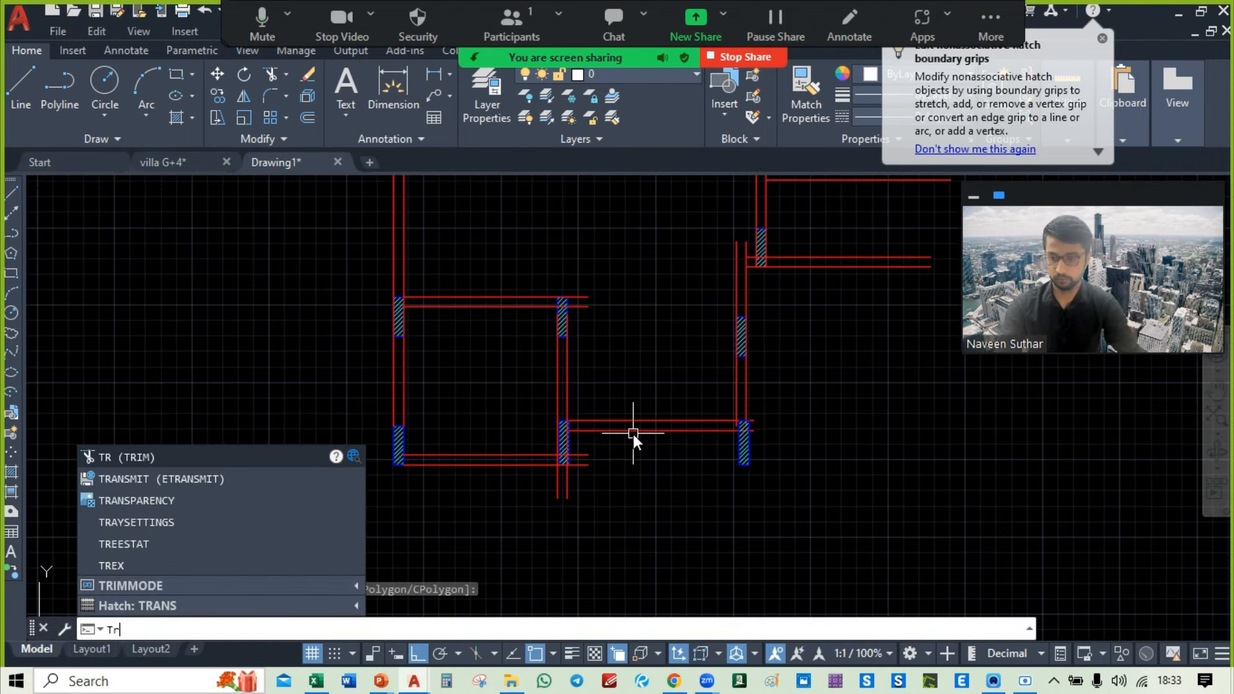
key("Return")
scroll(617, 463, "up", 4)
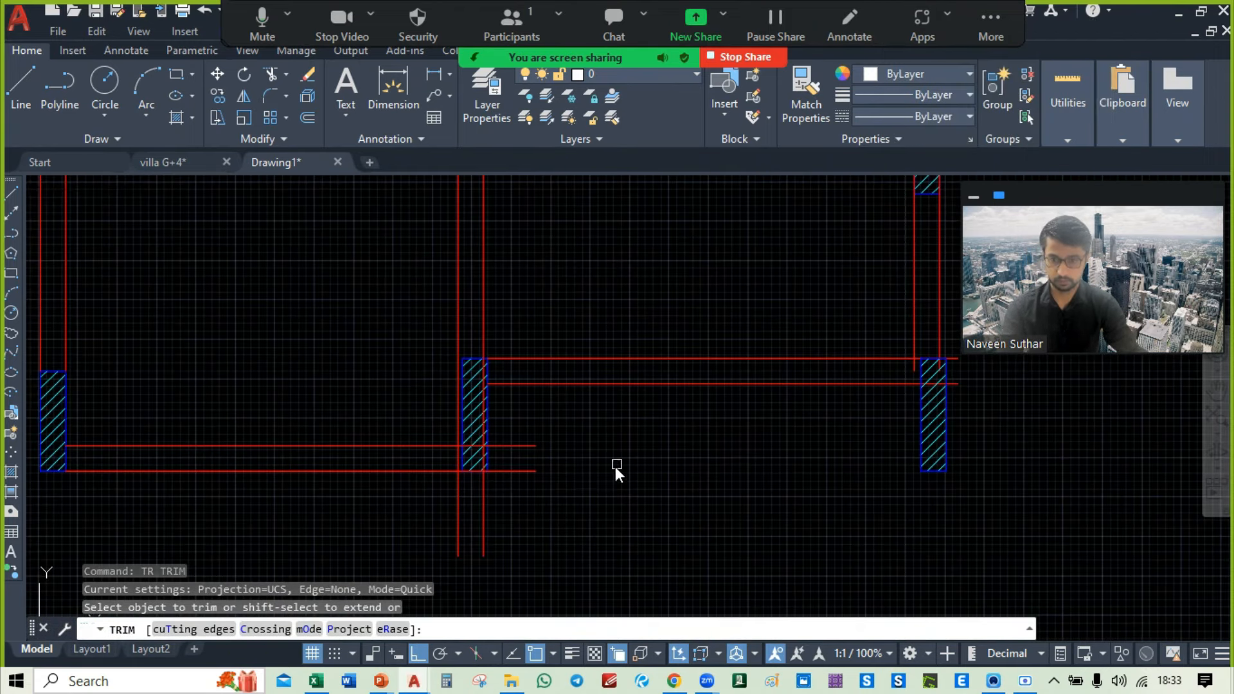
left_click(528, 491)
left_click(526, 420)
left_click(516, 516)
left_click(447, 518)
Step: Trim the balcony beam ends past the staircase-side column and the vertical beam ends running below the column's upper edge
middle_click_drag(648, 464, 666, 554)
scroll(945, 508, "down", 2)
scroll(813, 491, "up", 3)
middle_click_drag(813, 490, 782, 418)
left_click(768, 394)
left_click(762, 482)
scroll(719, 416, "up", 4)
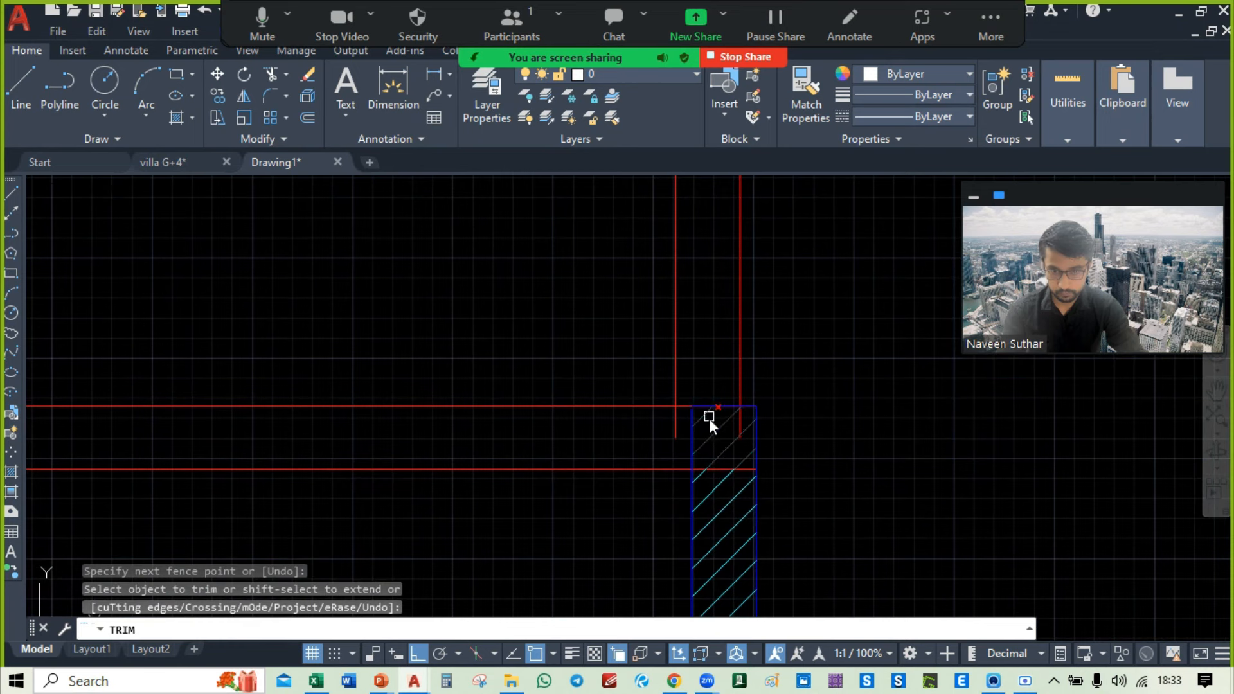
left_click(758, 421)
left_click(758, 421)
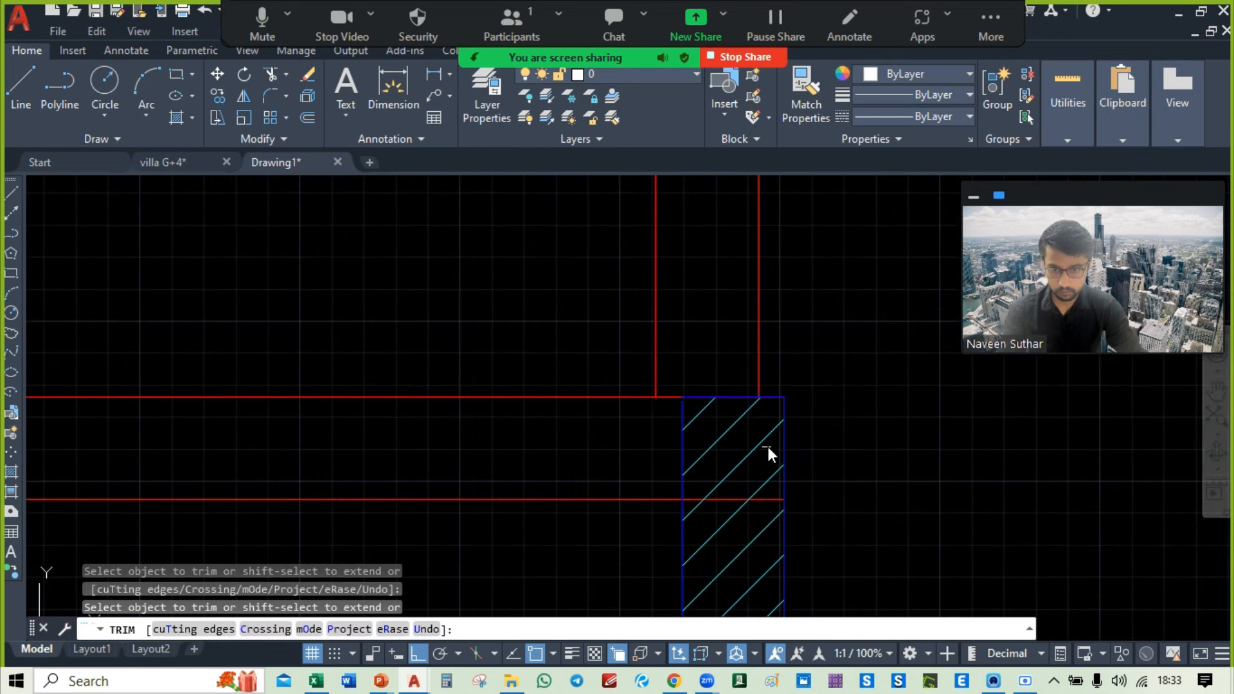
Step: Trim the overhang of Bedroom-1's upper beam pair beyond the column at its living-room end
scroll(766, 443, "down", 4)
middle_click_drag(697, 402, 758, 477)
middle_click_drag(495, 213, 753, 406)
left_click(677, 365)
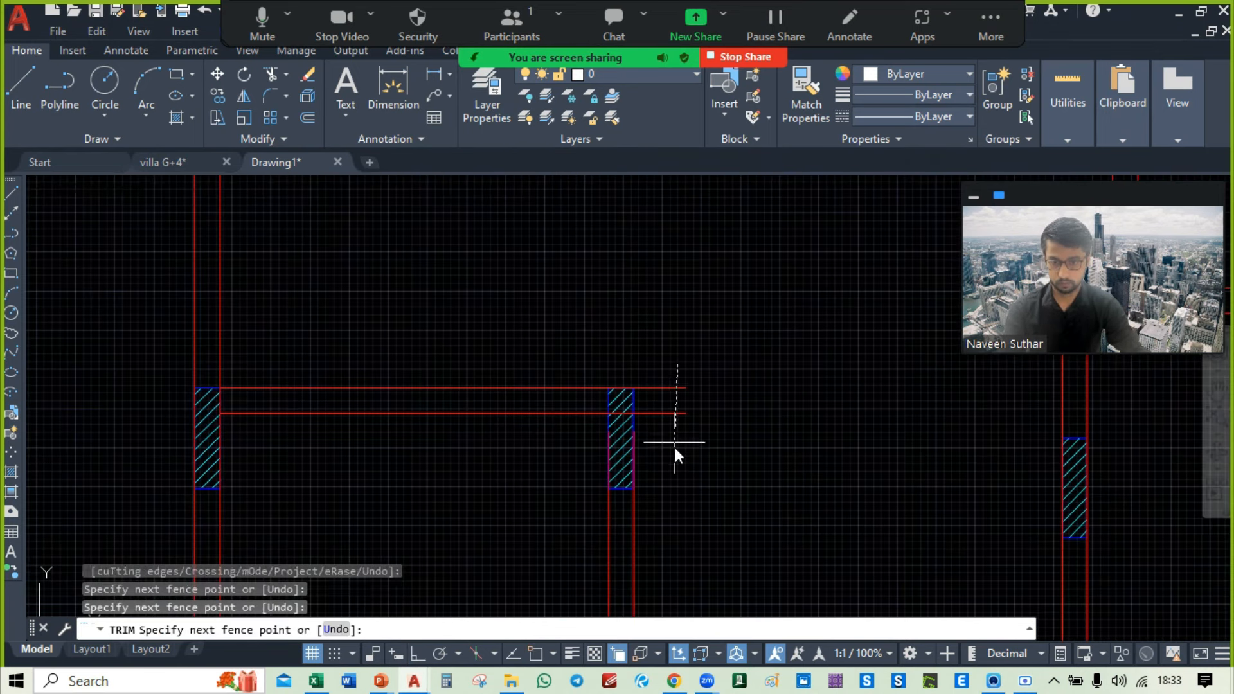
left_click(674, 445)
Step: Trim the upper ends of the staircase wall's vertical beam pair where they overshoot the lift-front beam
scroll(673, 444, "down", 3)
middle_click_drag(1023, 381, 766, 456)
scroll(658, 454, "up", 3)
scroll(521, 457, "up", 2)
left_click(443, 457)
left_click(405, 458)
left_click(307, 465)
Step: Trim the upper ends of the lift wall's vertical beam pair above the Puja Room beam line
scroll(307, 465, "down", 6)
middle_click_drag(344, 353, 768, 427)
scroll(764, 424, "up", 2)
left_click(815, 421)
left_click(721, 421)
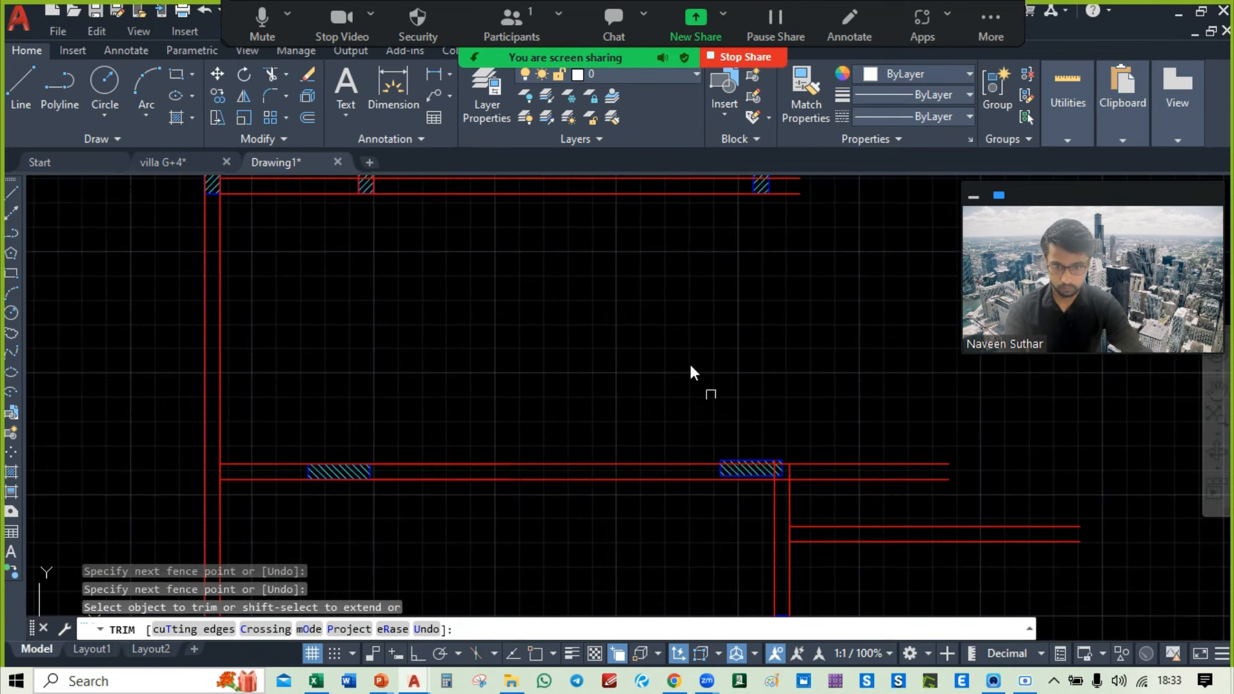
Step: Trim the overhang of the upper long horizontal beam pair beyond its far end column
middle_click_drag(674, 250, 758, 512)
left_click(868, 402)
left_click(868, 485)
Step: Trim the crossing horizontal and vertical beam ends at the inner corner of the small uppermost bay
scroll(661, 336, "up", 2)
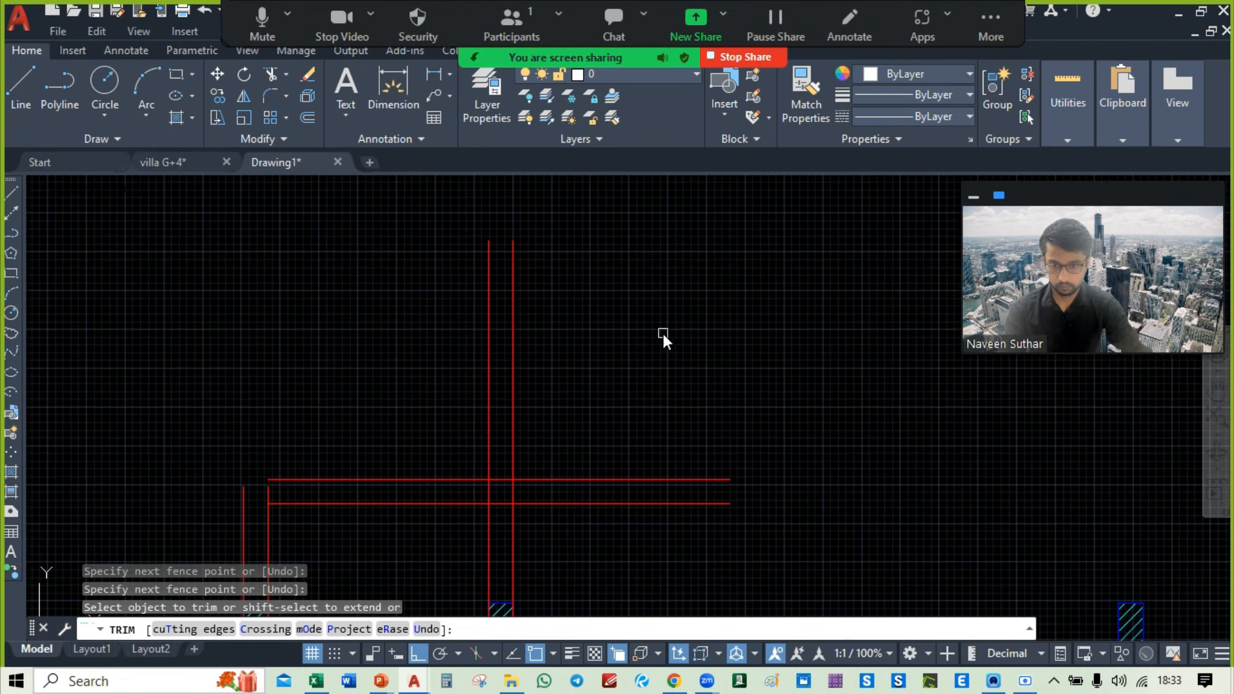
mouse_move(631, 388)
middle_mouse_down()
mouse_move(713, 341)
mouse_move(718, 257)
mouse_move(788, 175)
middle_mouse_up()
scroll(805, 350, "down", 4)
middle_click_drag(803, 349, 763, 232)
middle_click_drag(708, 472, 623, 240)
mouse_move(689, 338)
middle_mouse_down()
mouse_move(635, 213)
mouse_move(358, 419)
mouse_move(522, 548)
middle_mouse_up()
middle_click_drag(503, 347, 580, 463)
scroll(437, 203, "up", 2)
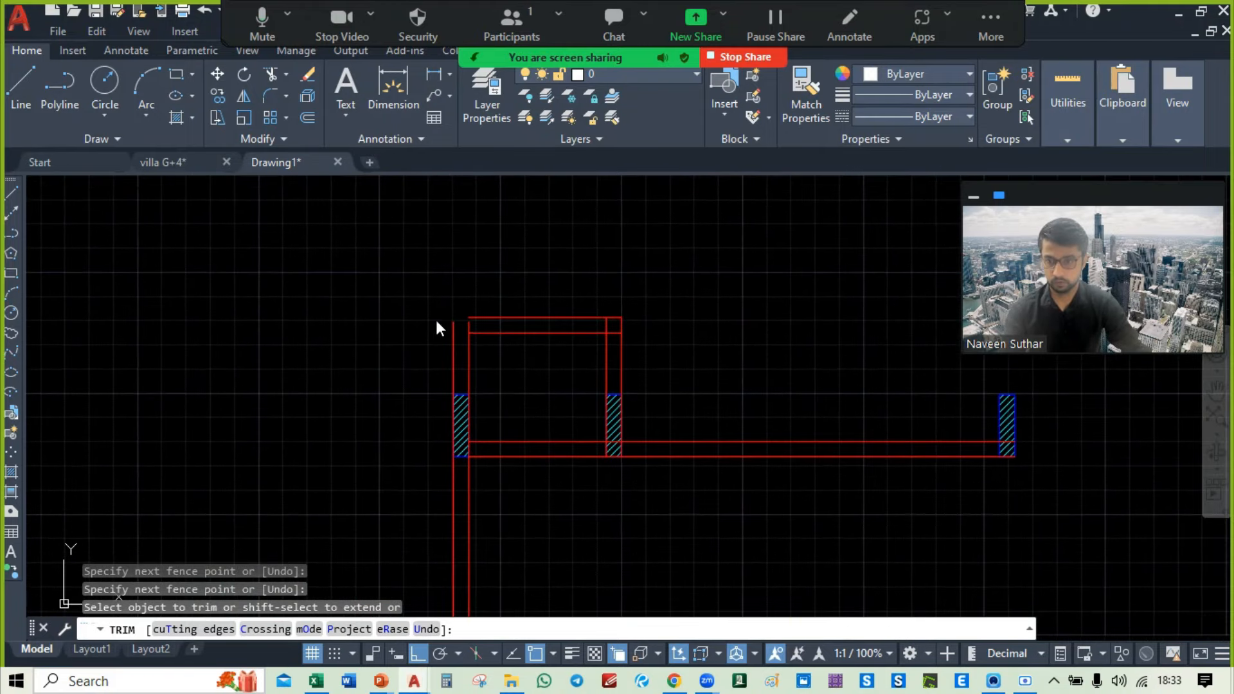
key("Escape")
Step: Stretch the outer vertical beam line upward past the uppermost horizontal beam line
scroll(443, 318, "up", 4)
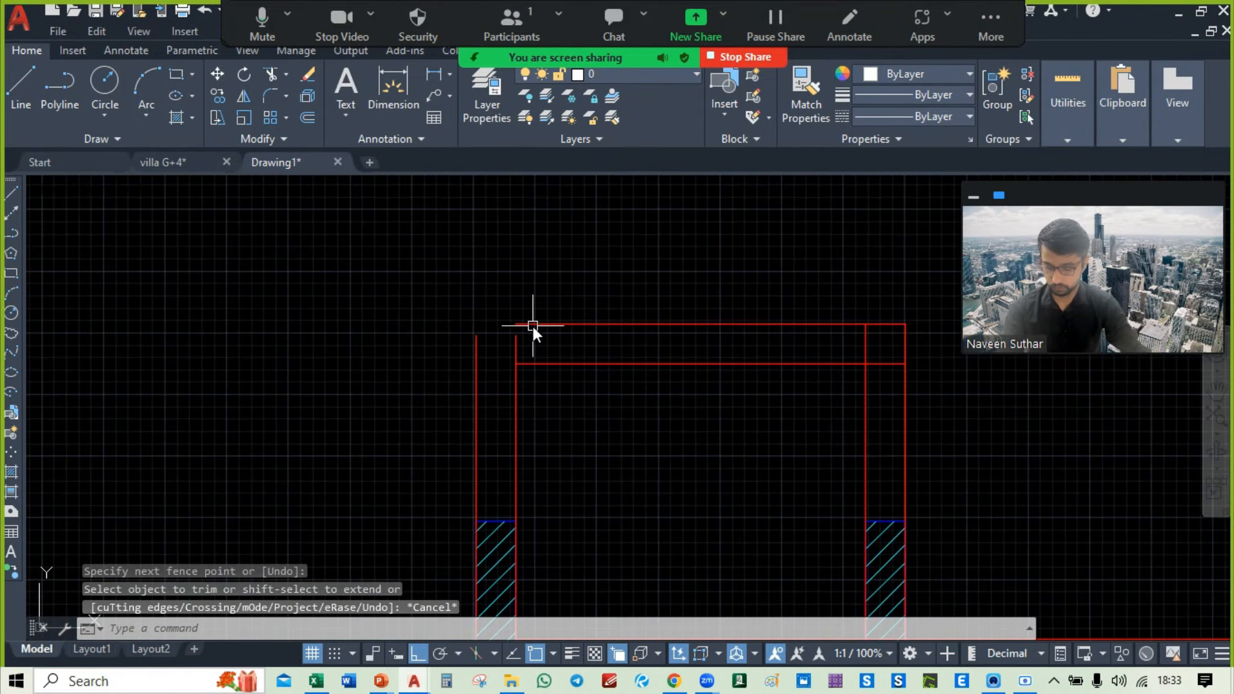
scroll(524, 350, "up", 2)
left_click(439, 347)
left_click(438, 324)
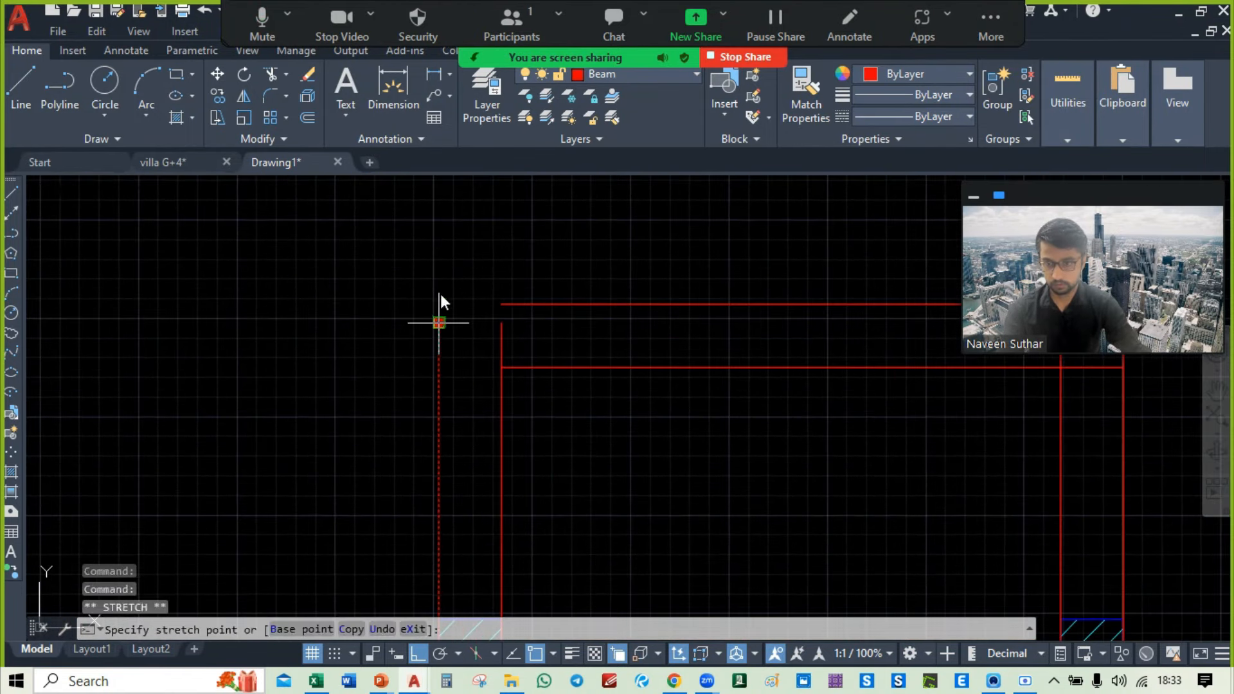
left_click(450, 206)
key("Escape")
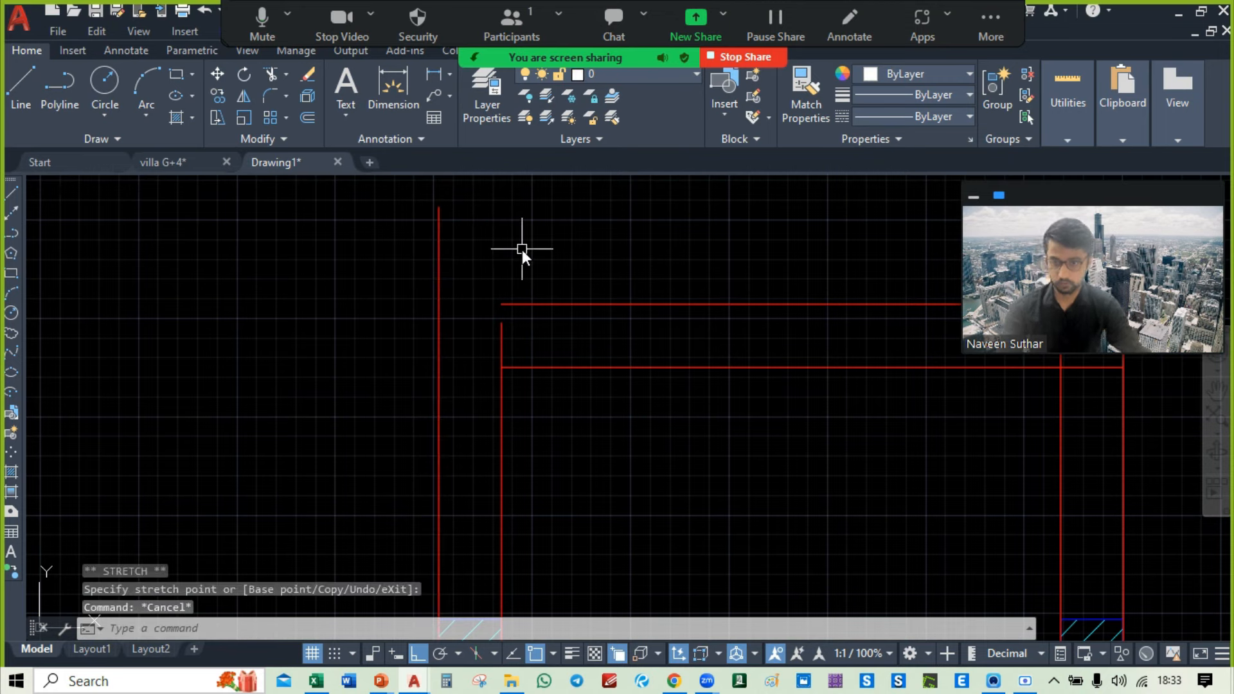
Step: Extend the uppermost horizontal beam line to the outer vertical beam line
type("ex")
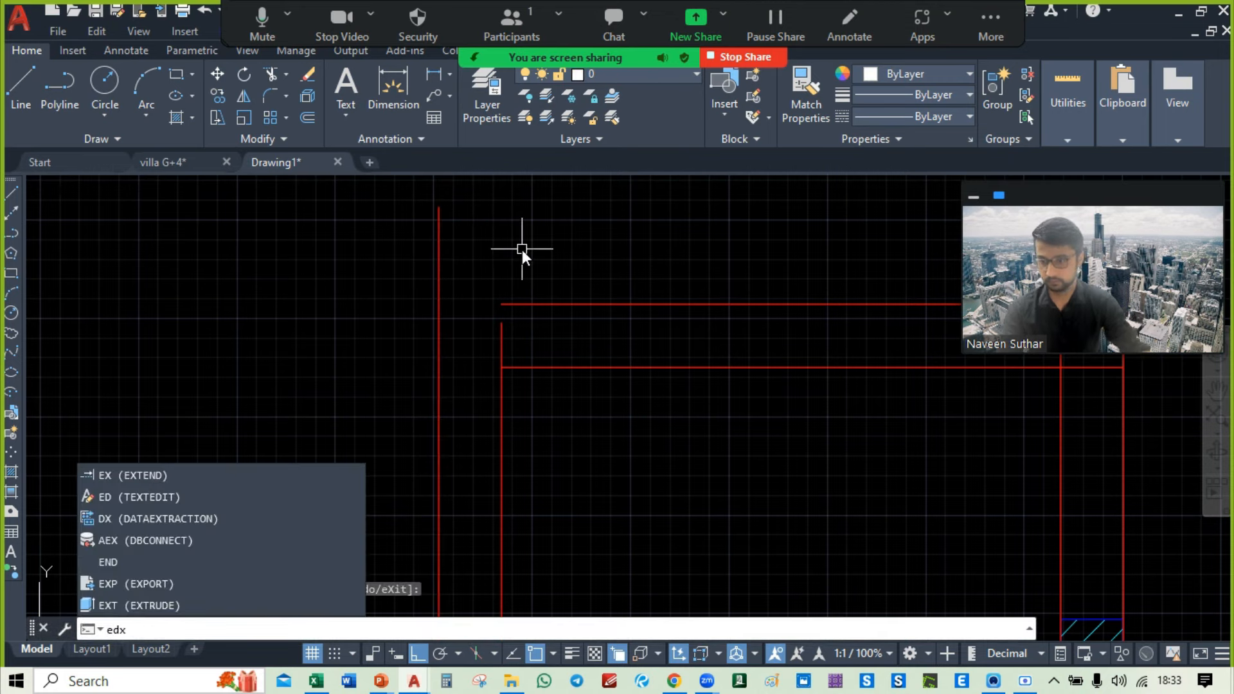
key("Escape")
type("ex")
key("Return")
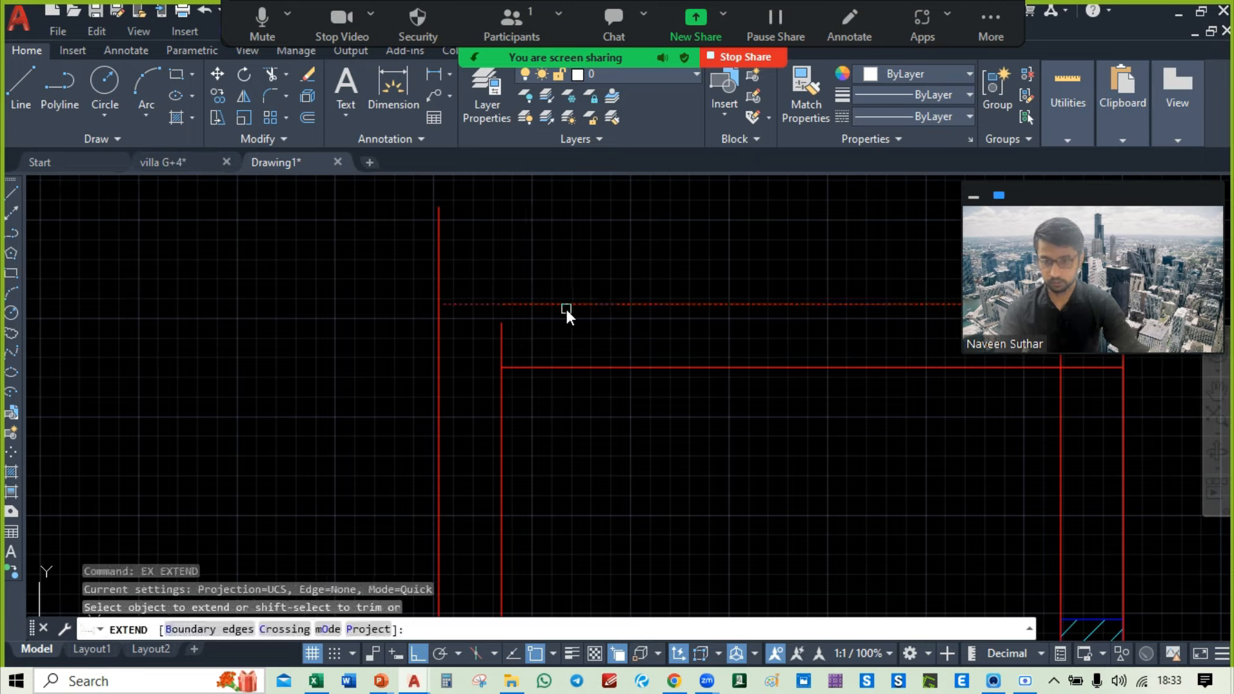
left_click(564, 304)
key("Escape")
Step: Trim the outer vertical beam line's excess above the uppermost horizontal line to close the corner
type("tr")
key("Return")
left_click(515, 232)
left_click(373, 246)
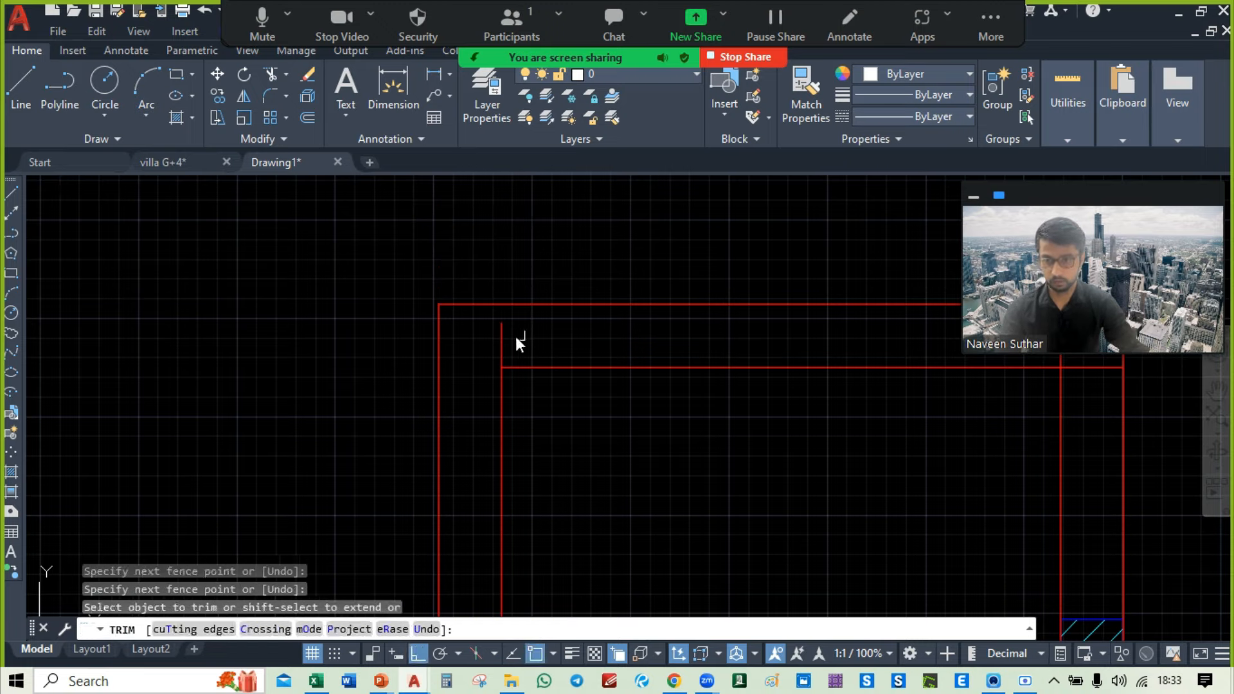
key("Escape")
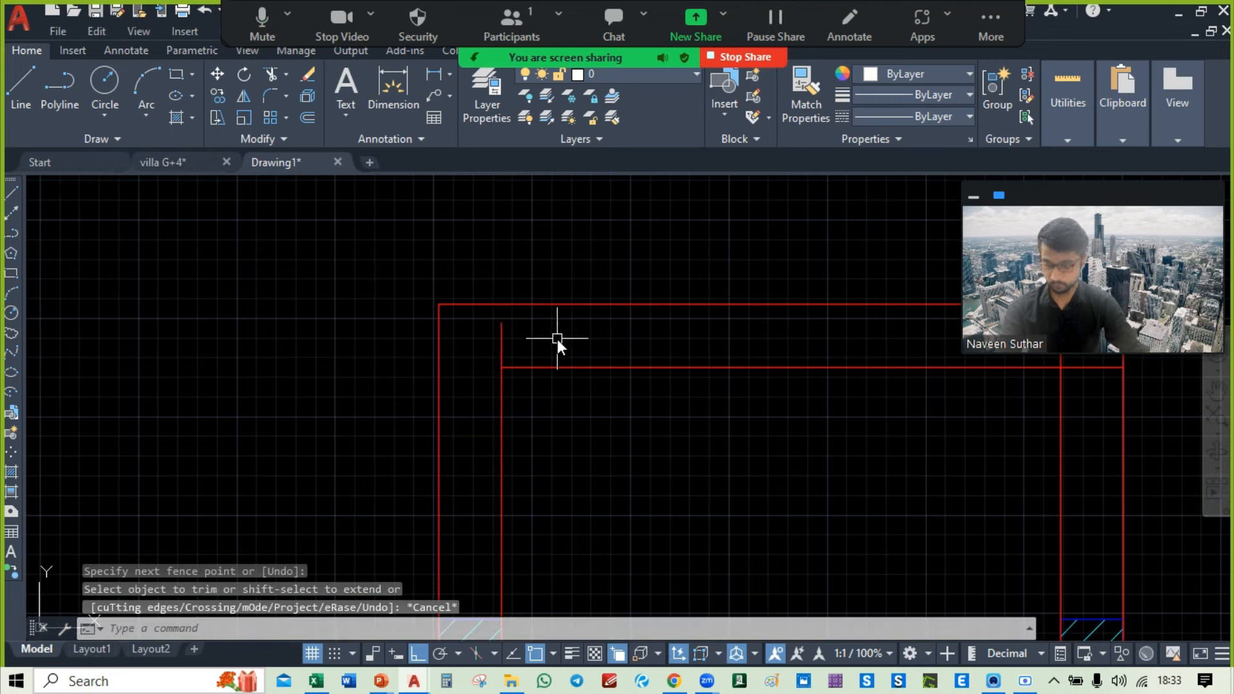
type("tr")
key("Return")
left_click(494, 341)
key("Escape")
left_click(525, 333)
key("Escape")
Step: Trim the inner vertical beam line's stub above the lower line of the uppermost horizontal beam
type("tr")
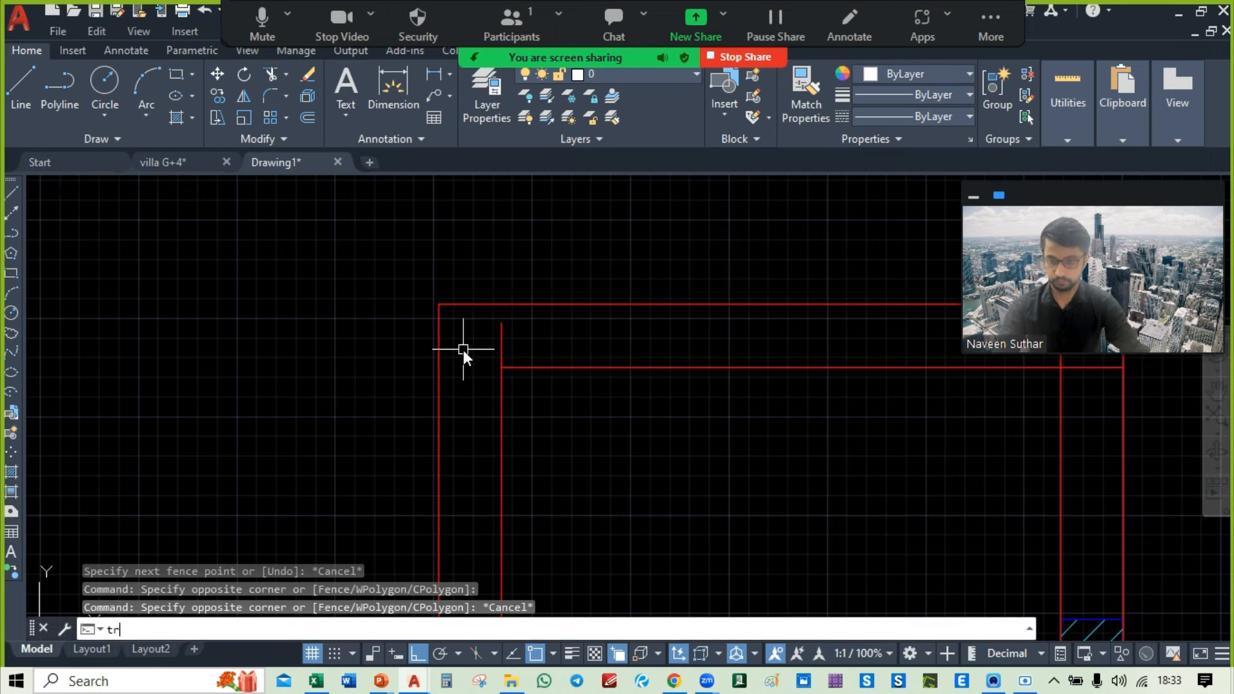
key("Return")
left_click(551, 334)
left_click(486, 346)
key("Escape")
Step: Extend the lower line of the uppermost horizontal beam to the outer vertical beam line
type("ex")
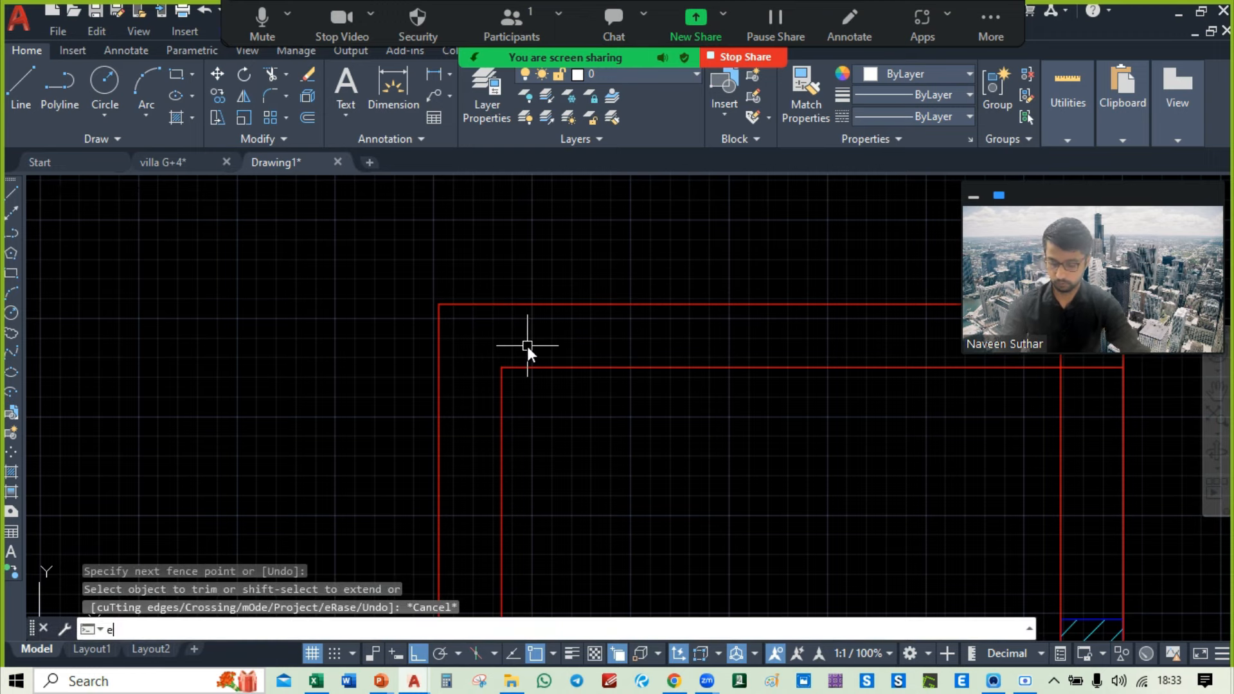
key("Return")
left_click(543, 368)
left_click(546, 370)
middle_click_drag(597, 399, 247, 358)
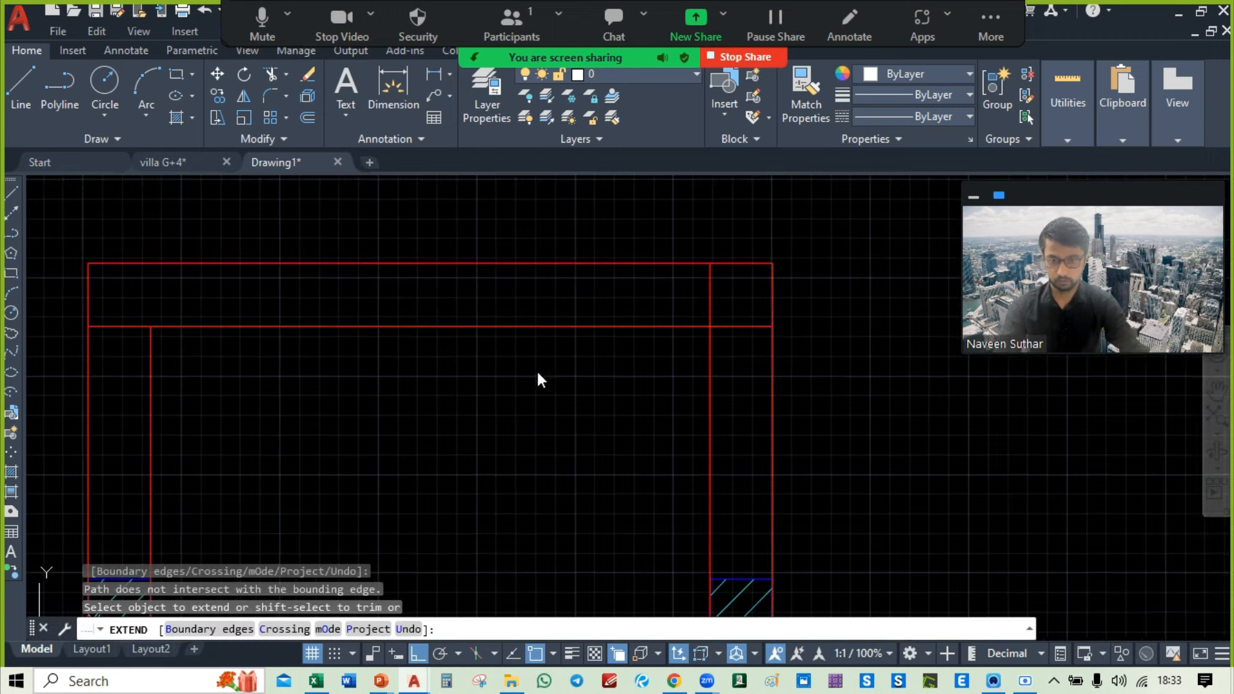
key("Escape")
type("tr")
key("Return")
middle_click_drag(346, 281, 607, 295)
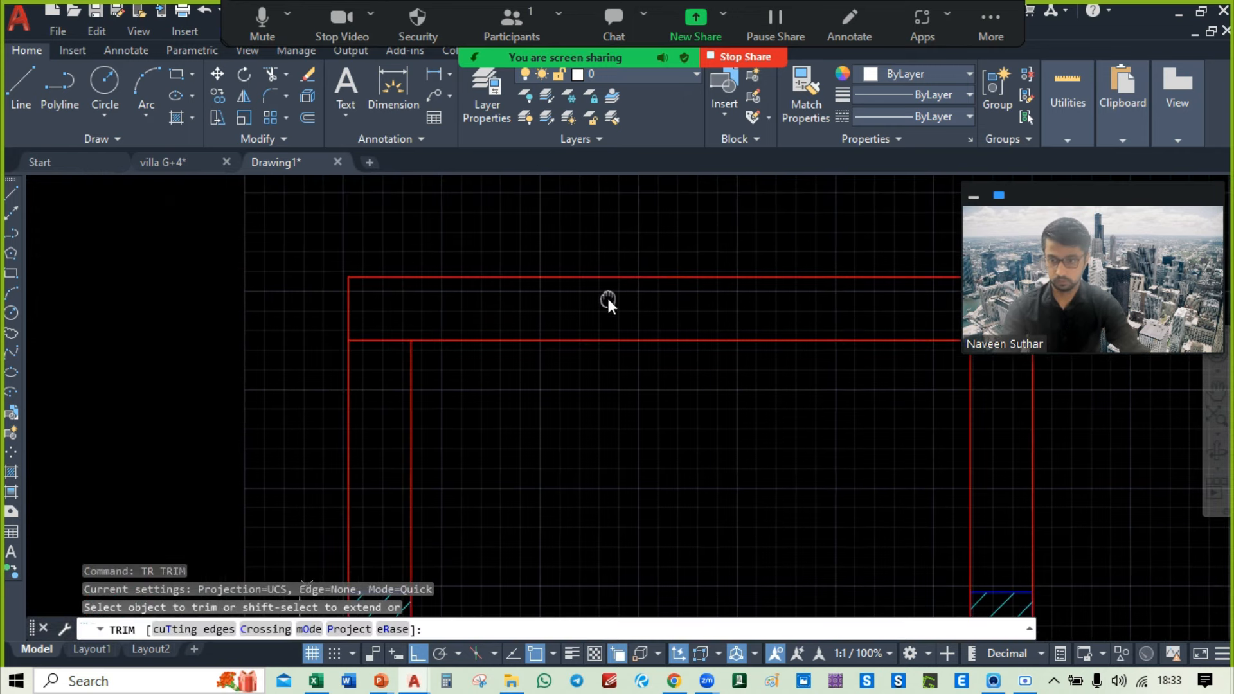
key("Escape")
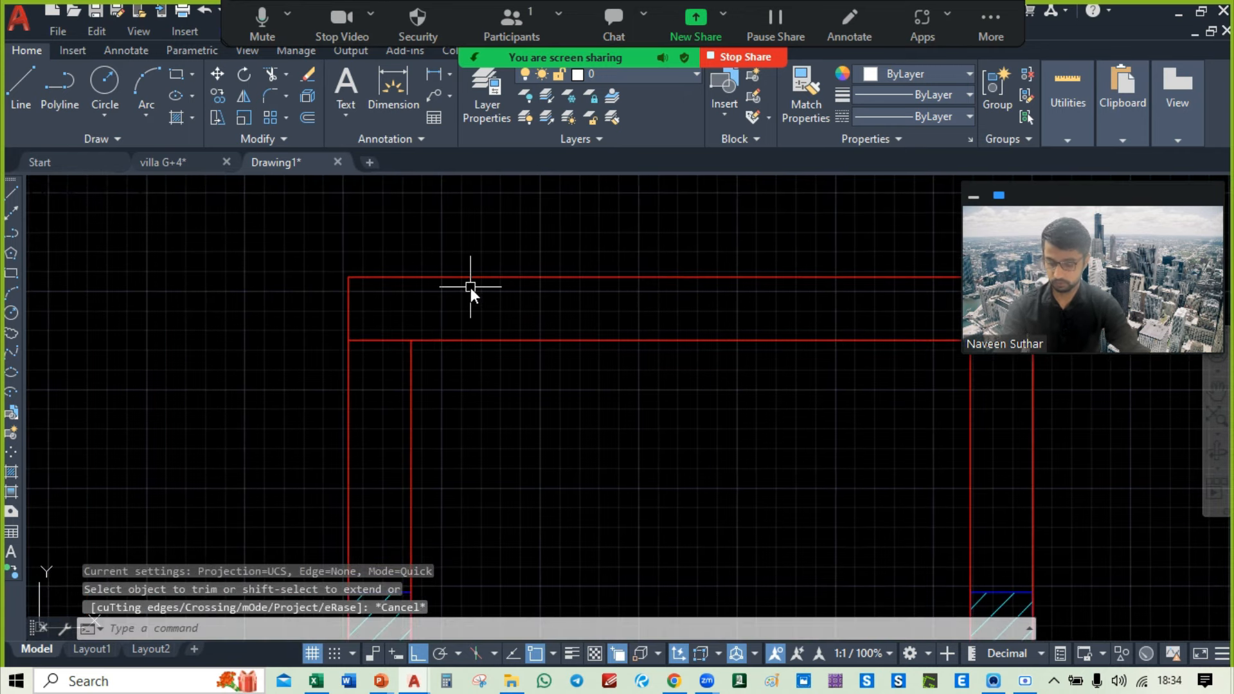
Step: Shorten the lower line of the uppermost horizontal beam so its left end meets the inner vertical beam line
left_click(381, 340)
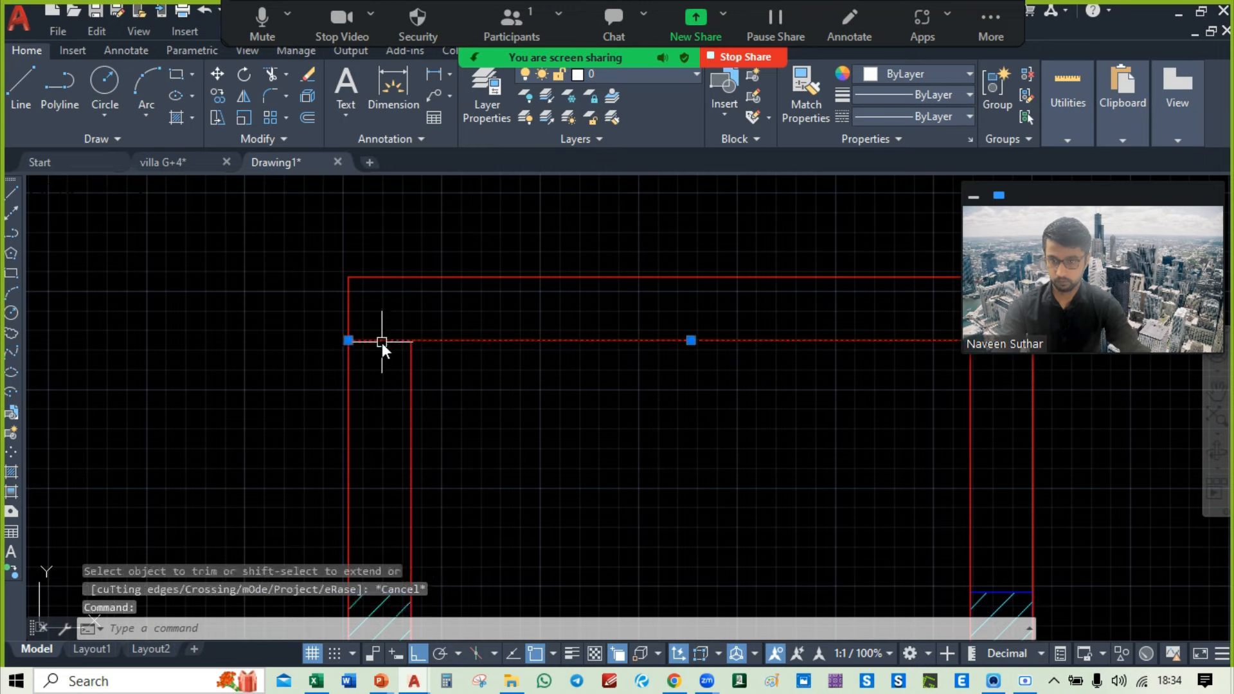
left_click(348, 340)
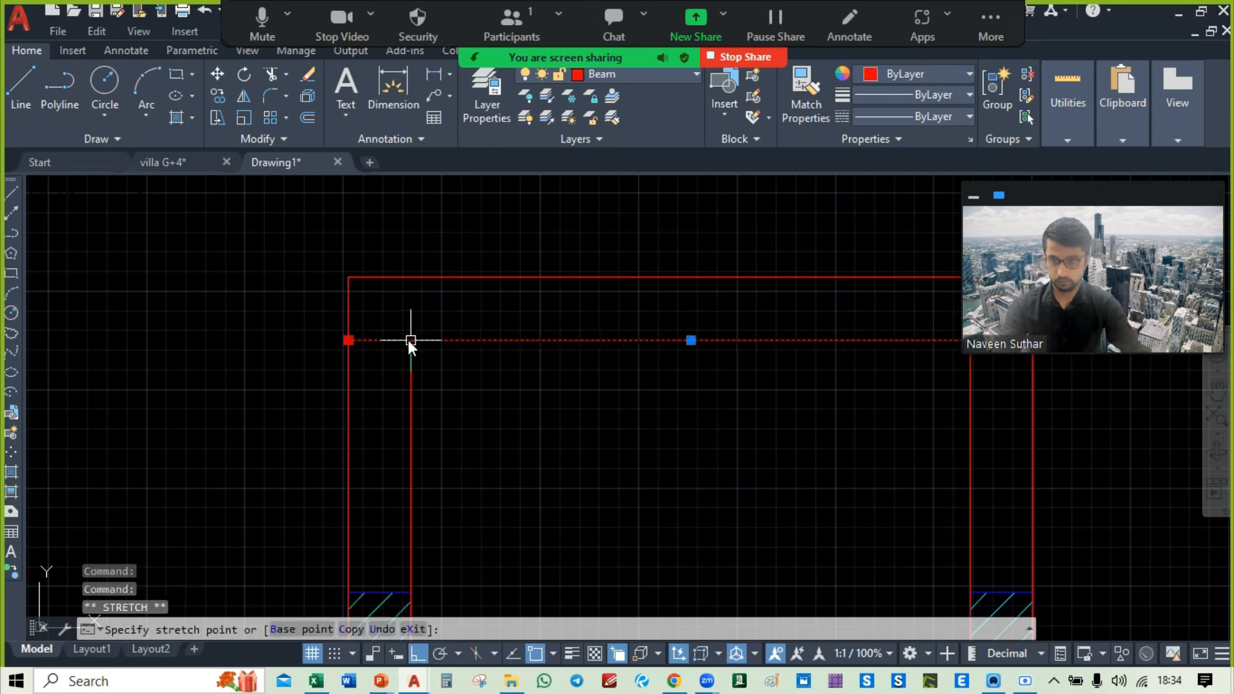
left_click(409, 340)
key("Escape")
Step: Extend the inner vertical beam lines at both upper corners up to the uppermost horizontal line
type("ex")
key("Return")
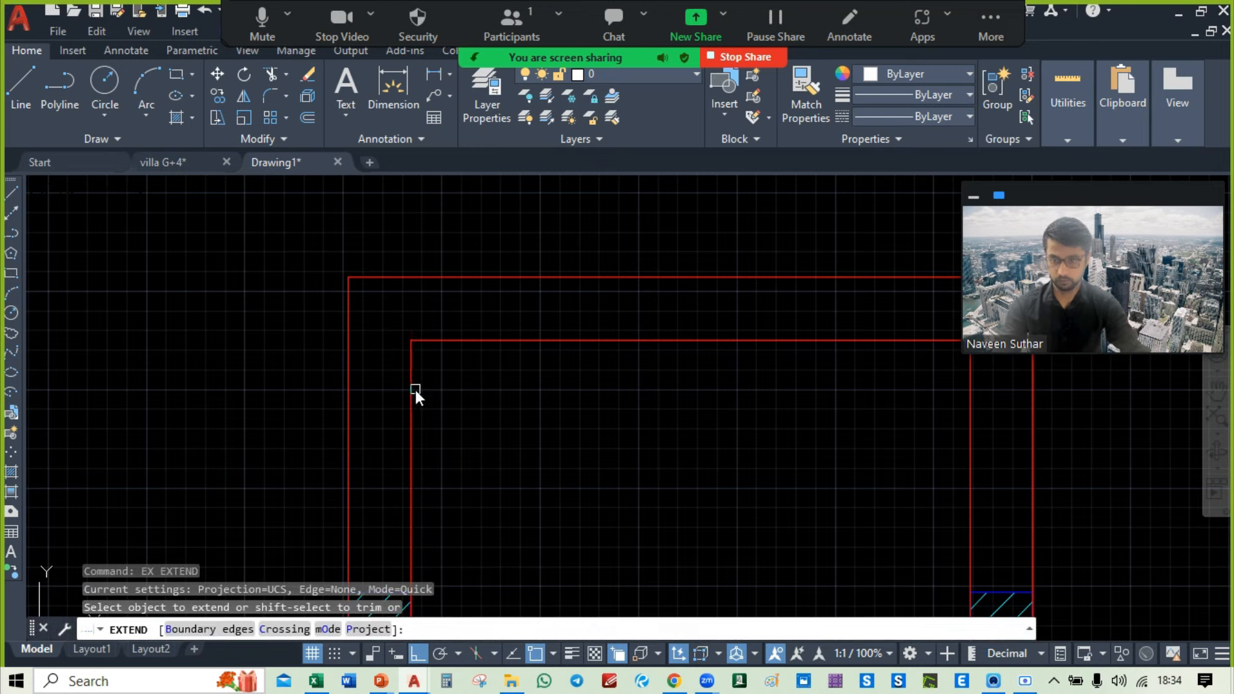
left_click(414, 392)
left_click(591, 350)
key("Escape")
Step: Trim the lower horizontal beam line's piece between the inner and outer vertical lines at the upper right corner
middle_click_drag(552, 405, 612, 425)
type("tr")
key("Return")
left_click_drag(622, 389, 619, 346)
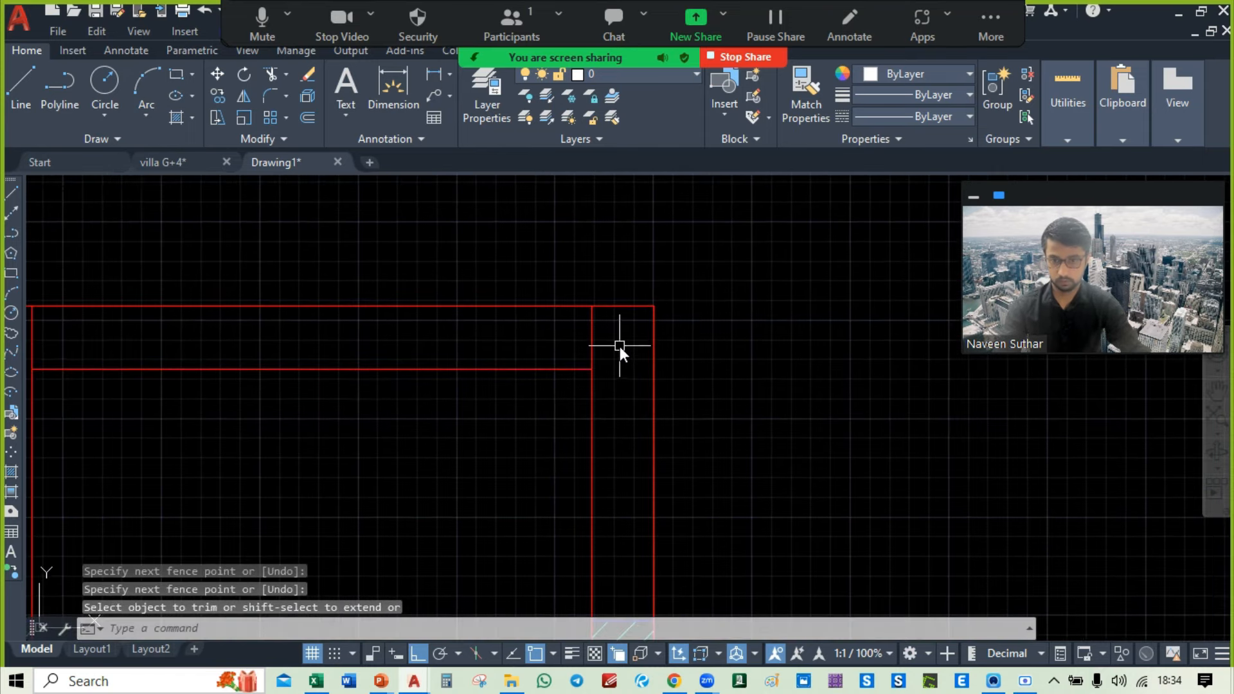
key("Escape")
Step: Examine the beam junctions and column positions across the whole framing layout
scroll(619, 346, "down", 4)
mouse_move(712, 422)
middle_mouse_down()
mouse_move(627, 298)
mouse_move(446, 330)
mouse_move(605, 178)
middle_mouse_up()
scroll(446, 330, "down", 2)
mouse_move(562, 334)
middle_mouse_down()
mouse_move(588, 301)
mouse_move(415, 232)
middle_mouse_up()
mouse_move(658, 376)
middle_mouse_down()
mouse_move(723, 377)
mouse_move(828, 185)
middle_mouse_up()
middle_click_drag(715, 410, 749, 300)
scroll(568, 239, "up", 4)
scroll(596, 264, "down", 2)
middle_click_drag(443, 424, 410, 299)
scroll(410, 299, "down", 2)
scroll(481, 415, "up", 4)
scroll(495, 407, "up", 2)
scroll(493, 415, "down", 2)
middle_click_drag(493, 415, 562, 538)
scroll(562, 475, "down", 2)
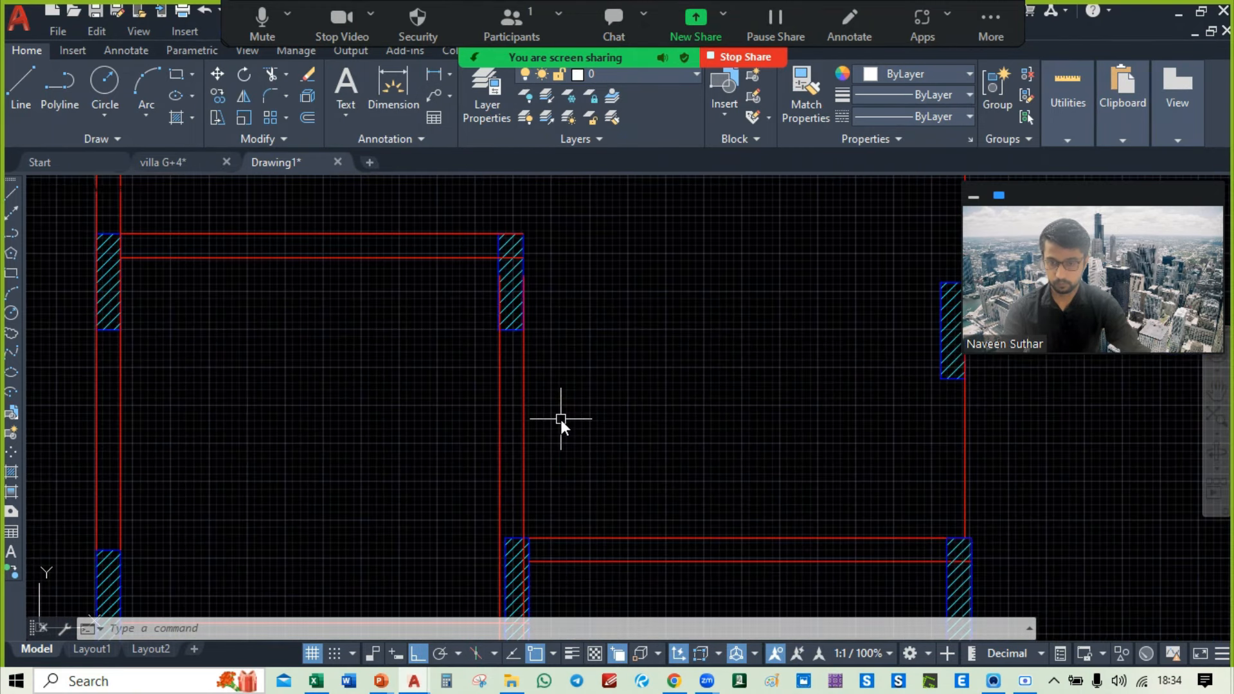
mouse_move(560, 437)
middle_mouse_down()
mouse_move(572, 338)
mouse_move(565, 465)
mouse_move(265, 521)
middle_mouse_up()
middle_click_drag(437, 299, 449, 157)
scroll(627, 395, "down", 3)
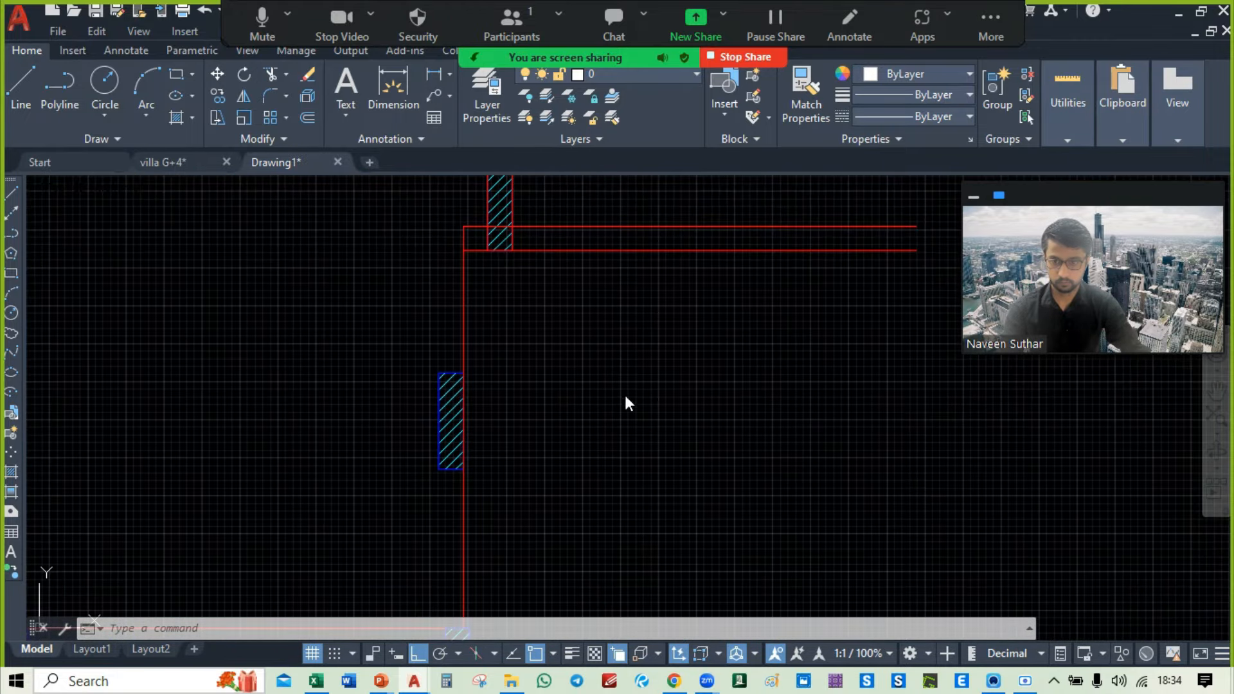
scroll(597, 450, "up", 5)
scroll(598, 474, "down", 2)
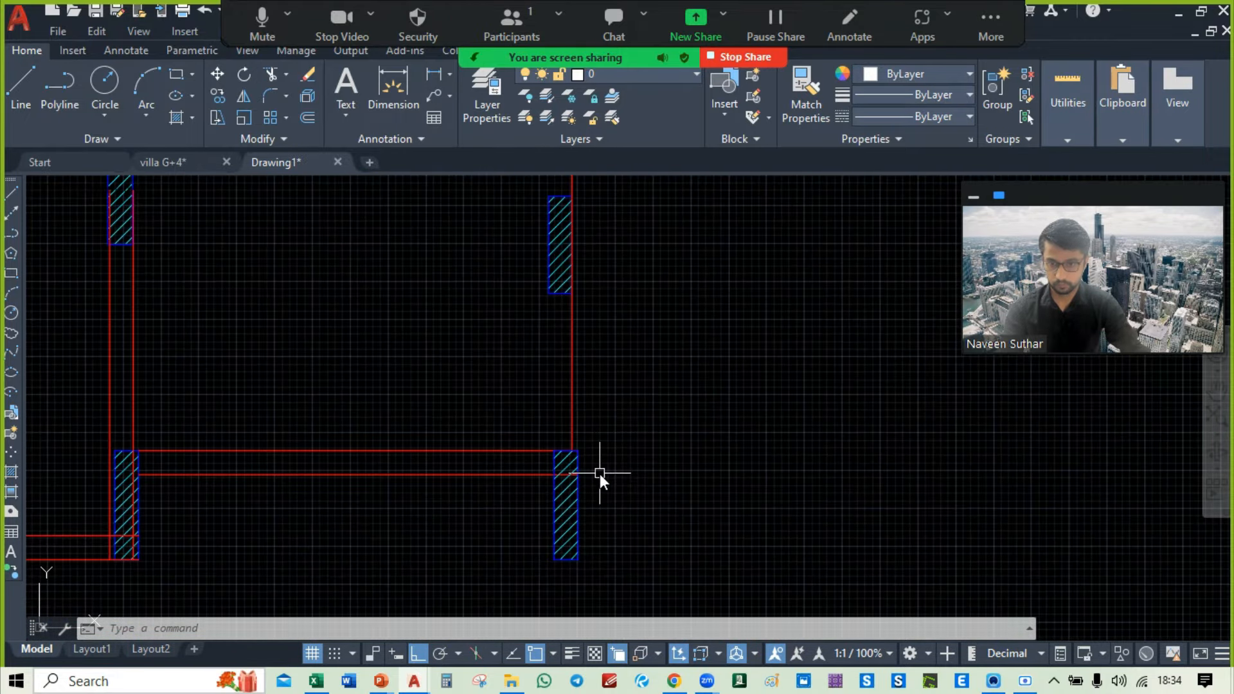
mouse_move(627, 379)
middle_mouse_down()
mouse_move(634, 359)
mouse_move(582, 565)
middle_mouse_up()
scroll(644, 485, "down", 3)
middle_click_drag(644, 484, 821, 474)
scroll(820, 474, "down", 2)
middle_click_drag(565, 430, 611, 421)
scroll(611, 421, "down", 2)
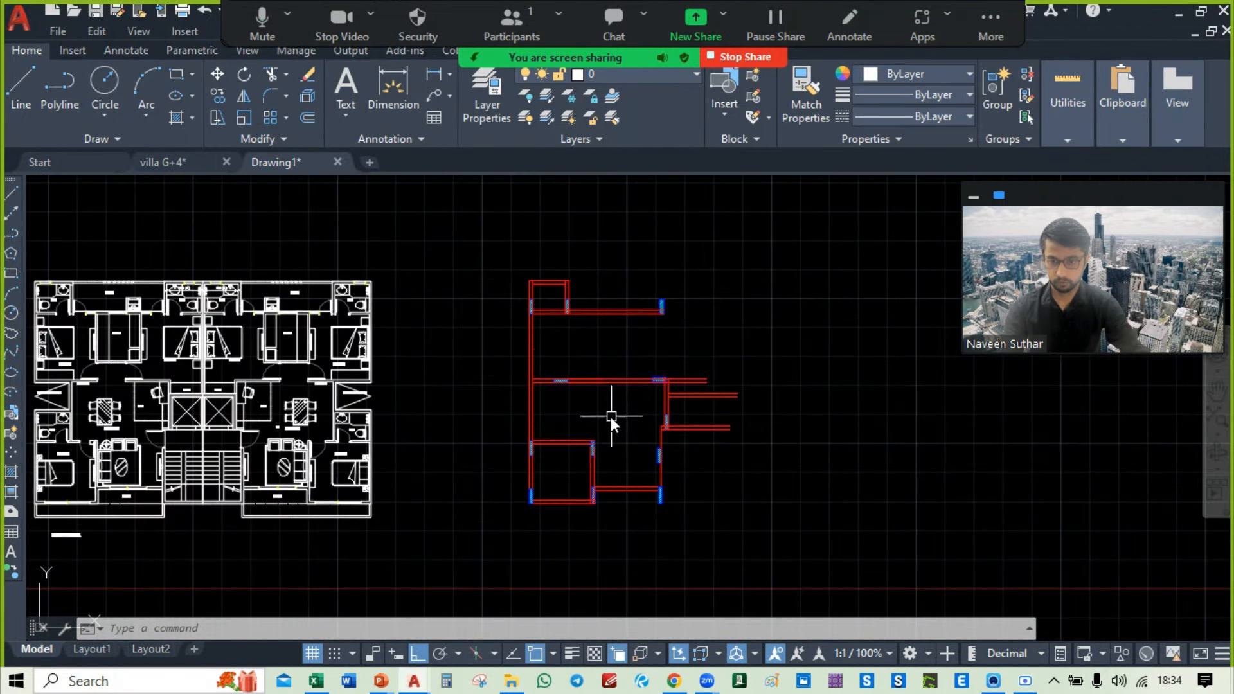
Step: Move the whole beam and column framing back onto the floor plan, matching the lower-left column's bottom right corner to the wall corner
left_click(494, 239)
left_click(744, 560)
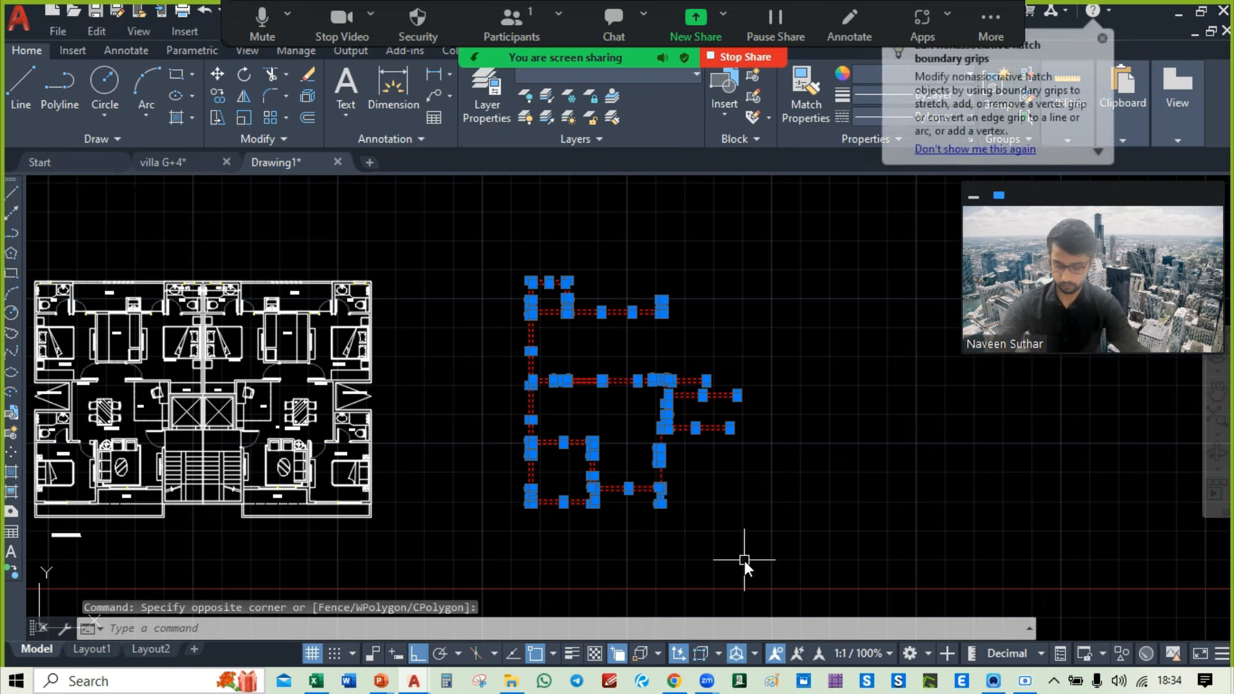
type("m")
key("Return")
scroll(480, 531, "up", 5)
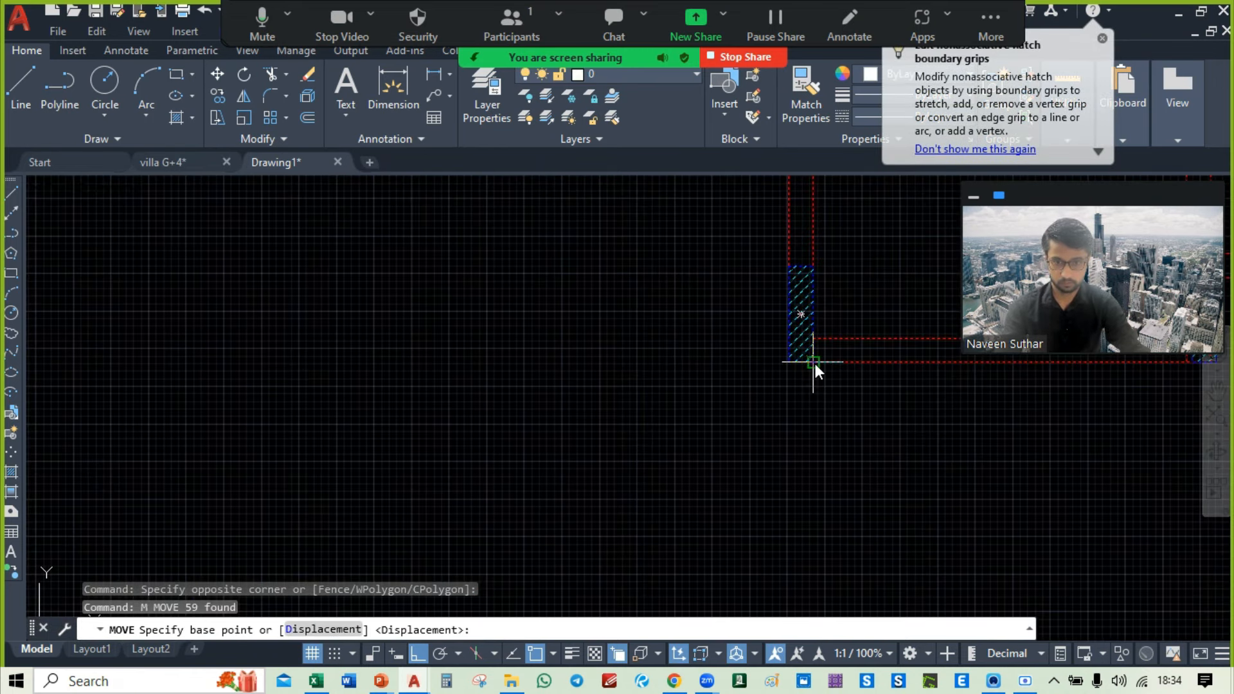
left_click(818, 364)
scroll(815, 364, "down", 4)
middle_click_drag(814, 364, 704, 419)
scroll(438, 385, "up", 6)
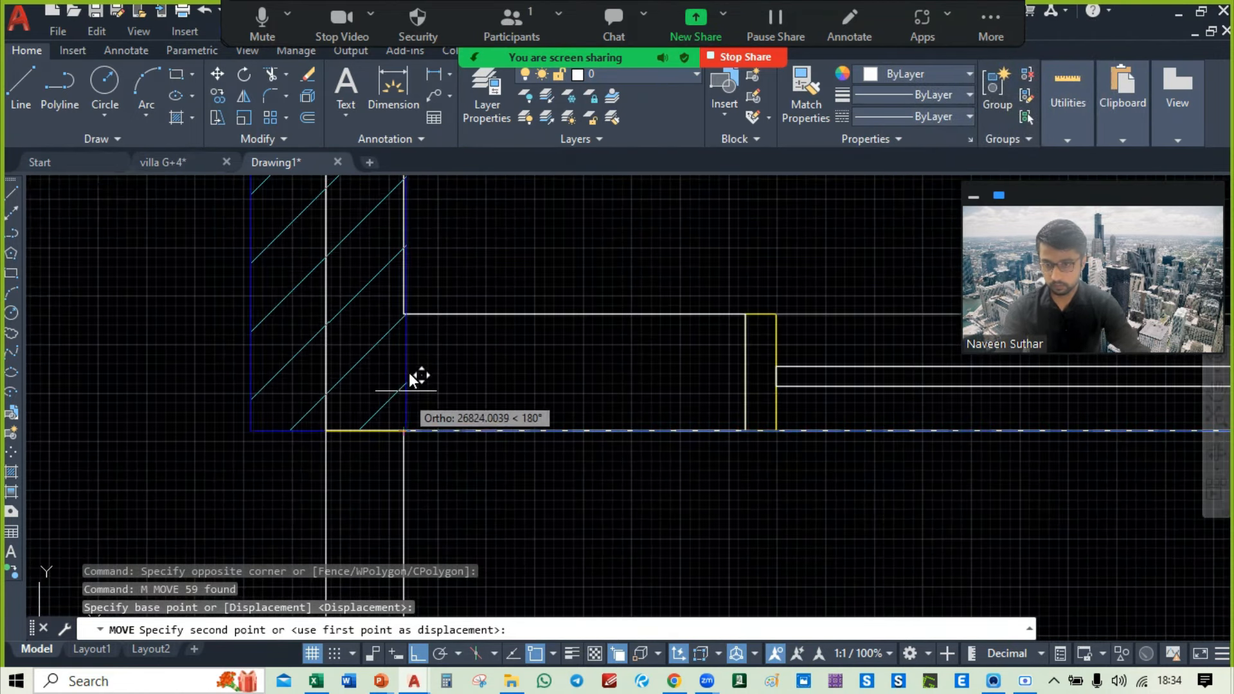
left_click(401, 430)
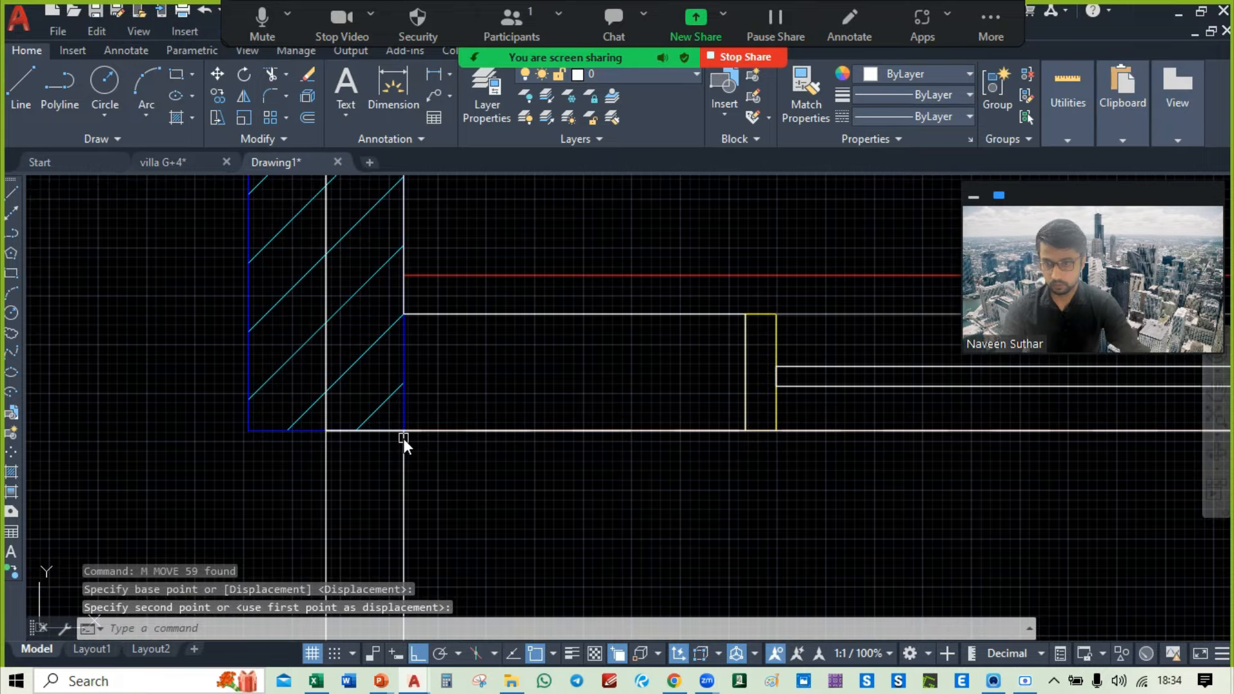
key("Escape")
Step: Move the column between the balcony and the staircase sideways so its right edge aligns with the staircase wall's face
scroll(417, 446, "down", 4)
mouse_move(756, 421)
middle_mouse_down()
mouse_move(449, 491)
mouse_move(435, 515)
middle_mouse_up()
middle_click_drag(704, 284, 646, 373)
scroll(705, 523, "up", 5)
scroll(720, 476, "down", 2)
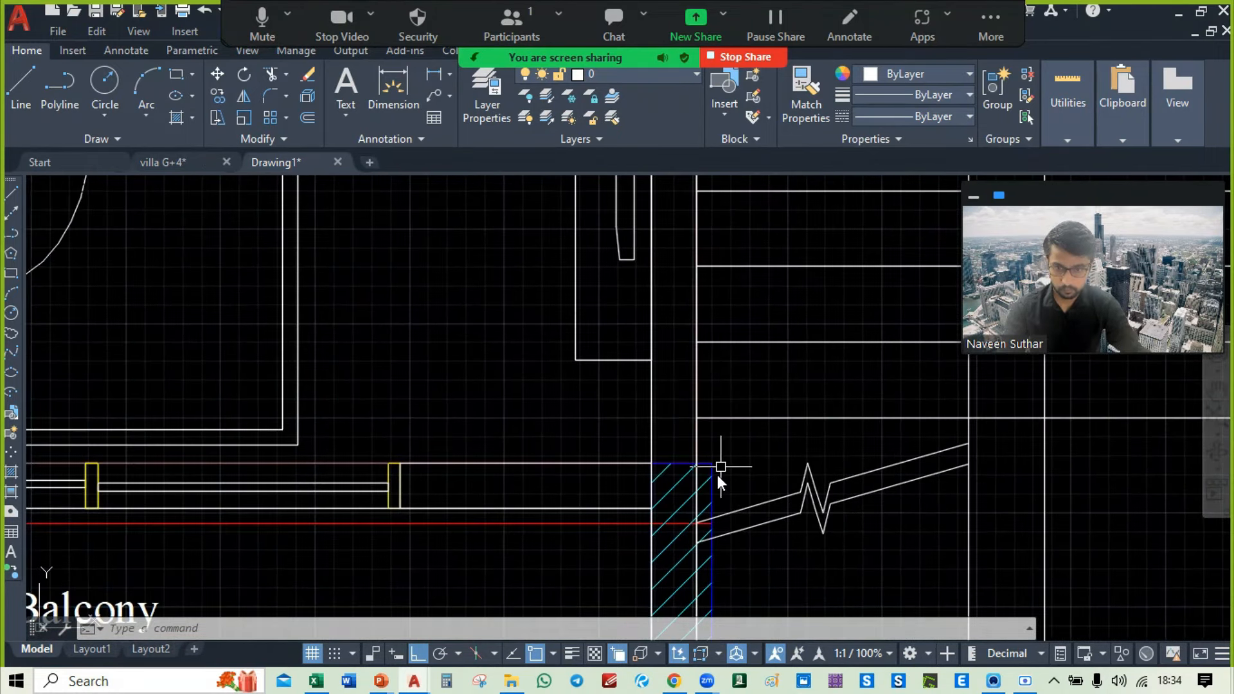
scroll(707, 486, "down", 3)
mouse_move(702, 351)
middle_mouse_down()
mouse_move(702, 432)
mouse_move(735, 413)
mouse_move(719, 356)
middle_mouse_up()
scroll(719, 356, "up", 2)
left_click(658, 265)
left_click(722, 466)
type("M")
key("Return")
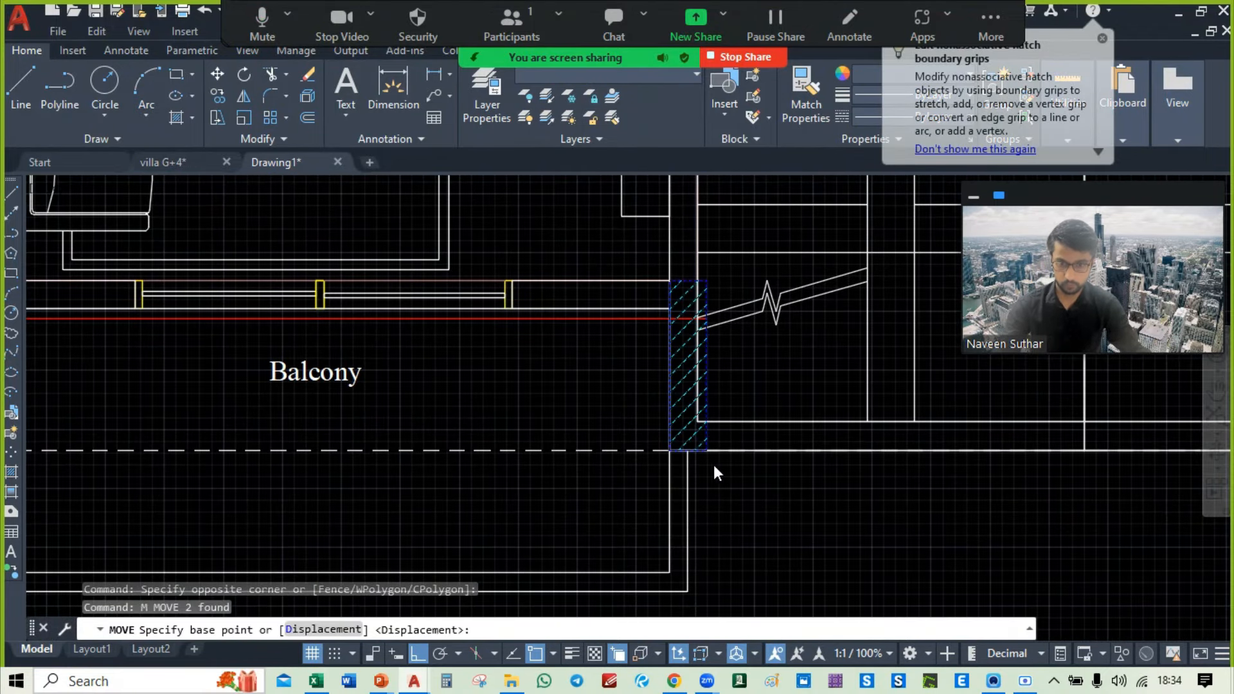
scroll(713, 464, "up", 4)
left_click(692, 415)
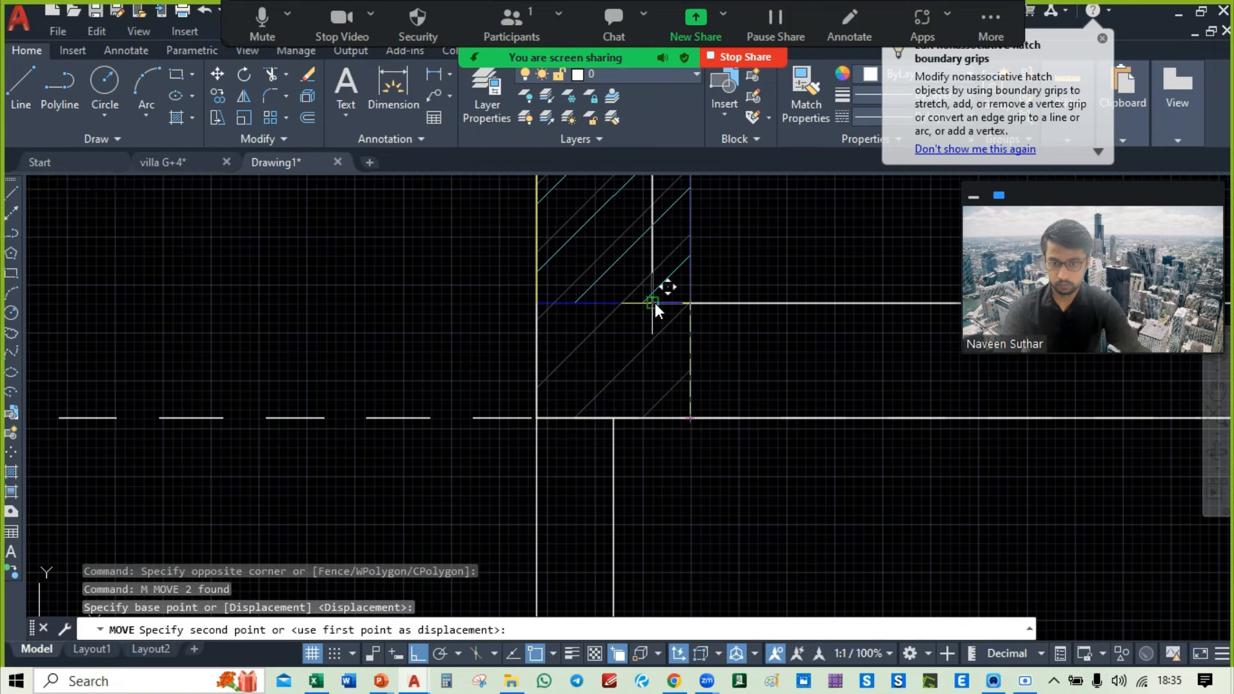
left_click(653, 417)
key("Escape")
Step: Examine the framing over the plan for walls around the bedrooms, toilet and courtyard that lack beams
scroll(693, 495, "down", 5)
middle_click_drag(773, 300, 734, 618)
middle_click_drag(707, 327, 704, 549)
scroll(705, 388, "down", 2)
mouse_move(705, 387)
middle_mouse_down()
mouse_move(755, 234)
mouse_move(414, 314)
middle_mouse_up()
scroll(754, 234, "down", 2)
scroll(413, 314, "down", 8)
middle_click_drag(877, 360, 1198, 424)
scroll(917, 349, "up", 5)
scroll(718, 395, "up", 2)
scroll(662, 343, "up", 4)
scroll(680, 317, "up", 3)
middle_click_drag(679, 313, 704, 295)
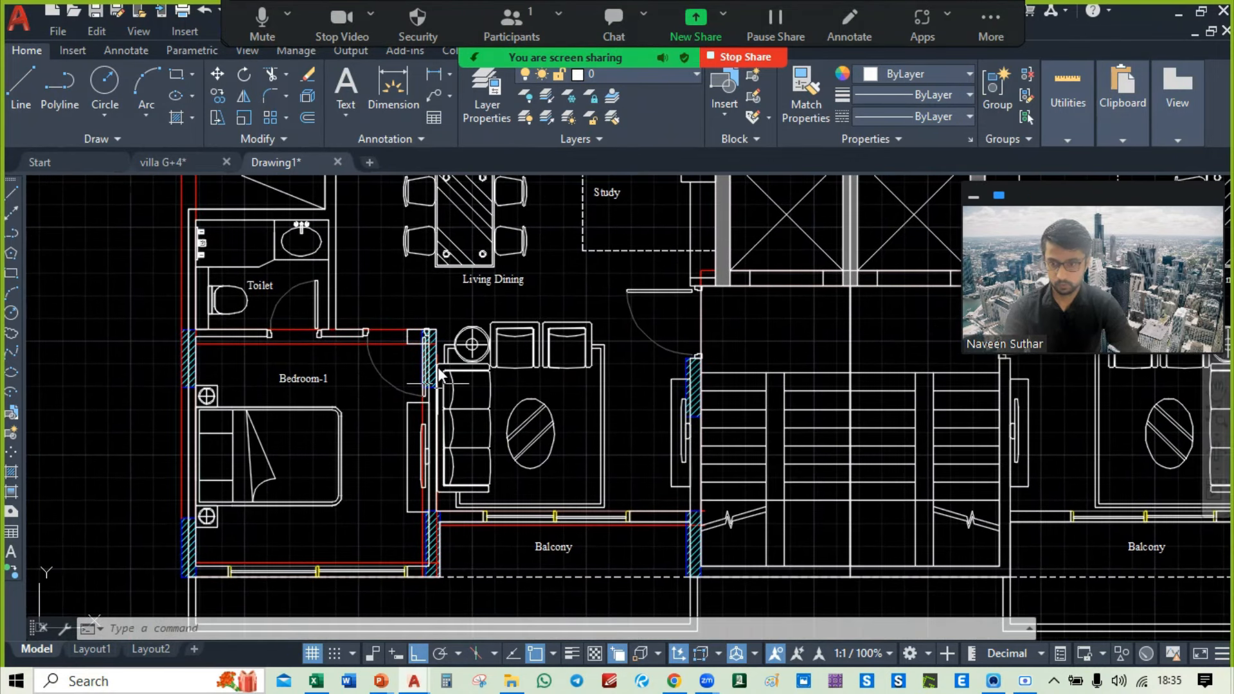
middle_click_drag(375, 362, 589, 512)
middle_click_drag(431, 283, 406, 369)
middle_click_drag(511, 318, 528, 302)
scroll(496, 422, "up", 2)
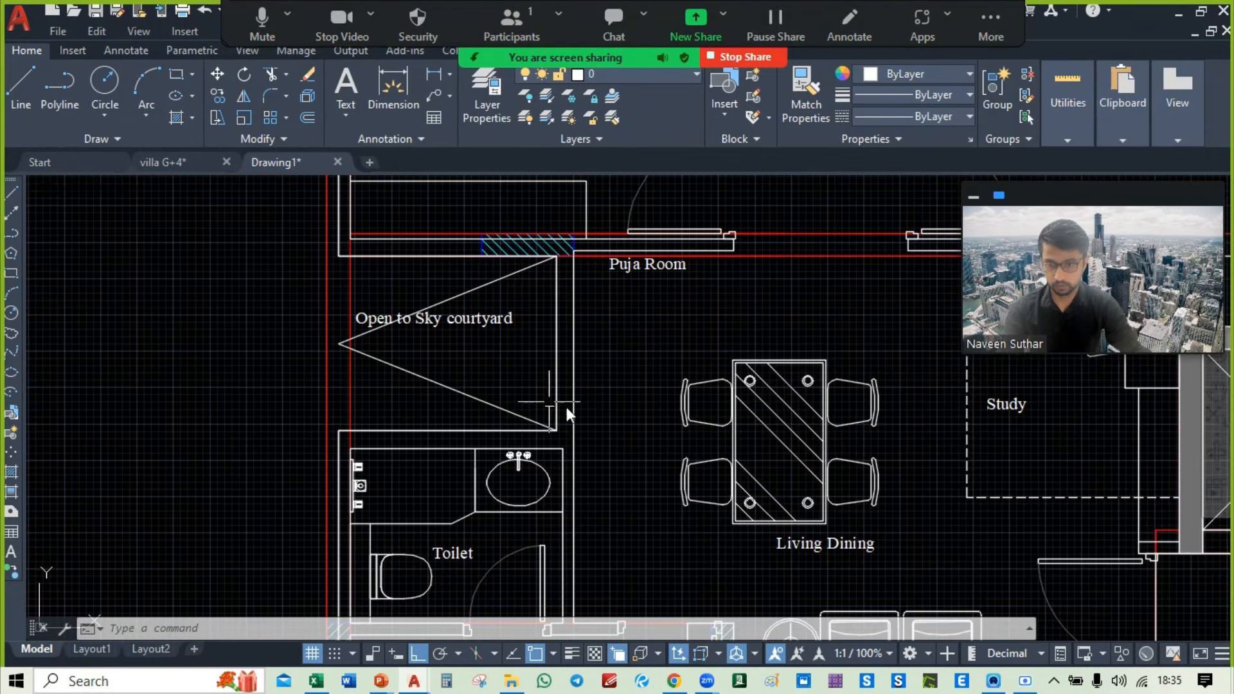
middle_click_drag(372, 382, 378, 282)
left_click(357, 280)
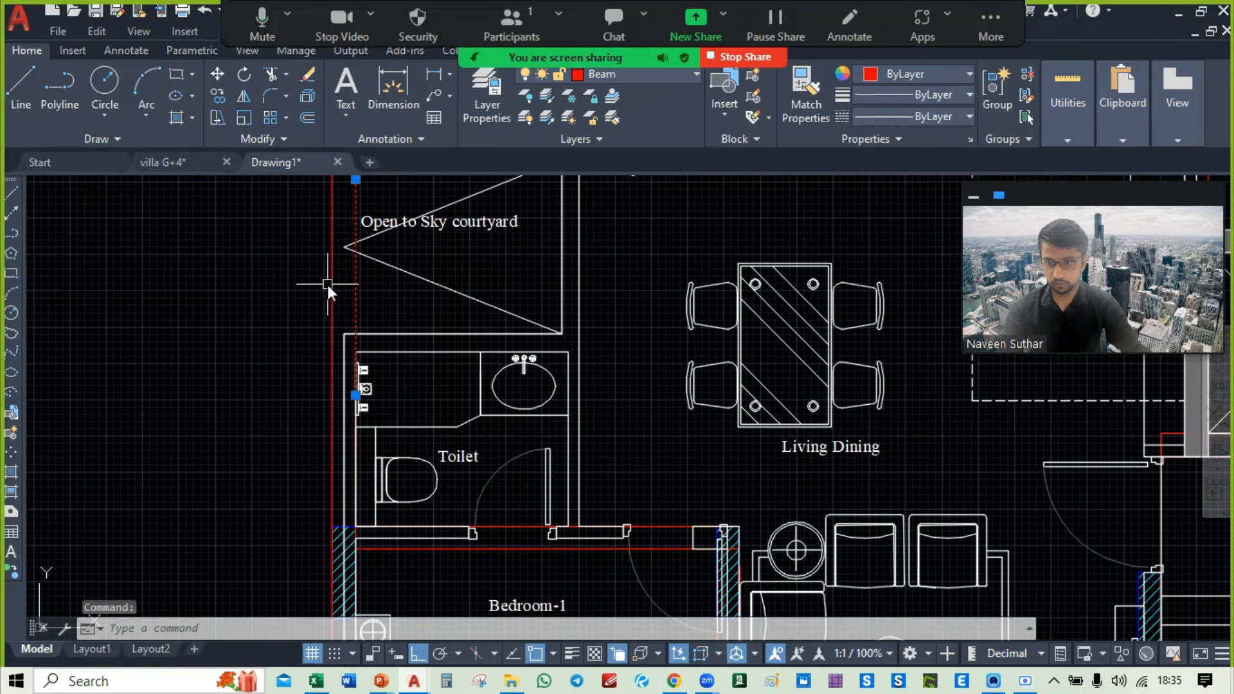
left_click(330, 287)
type("c")
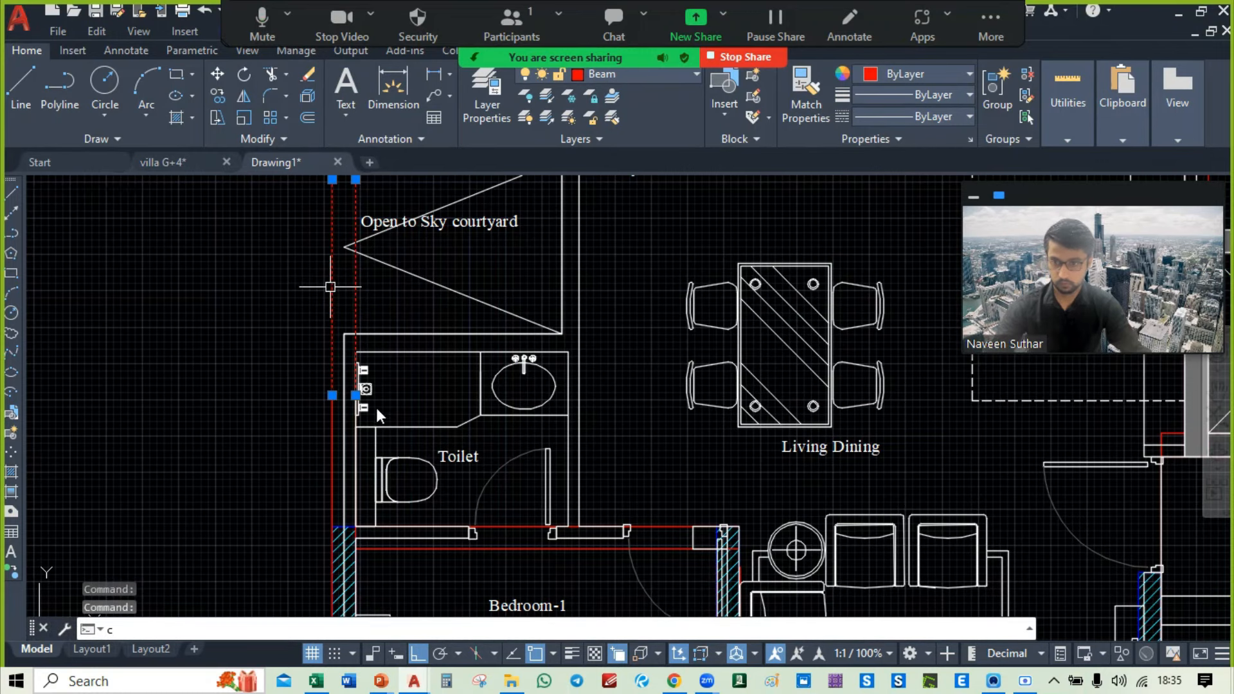
key("Return")
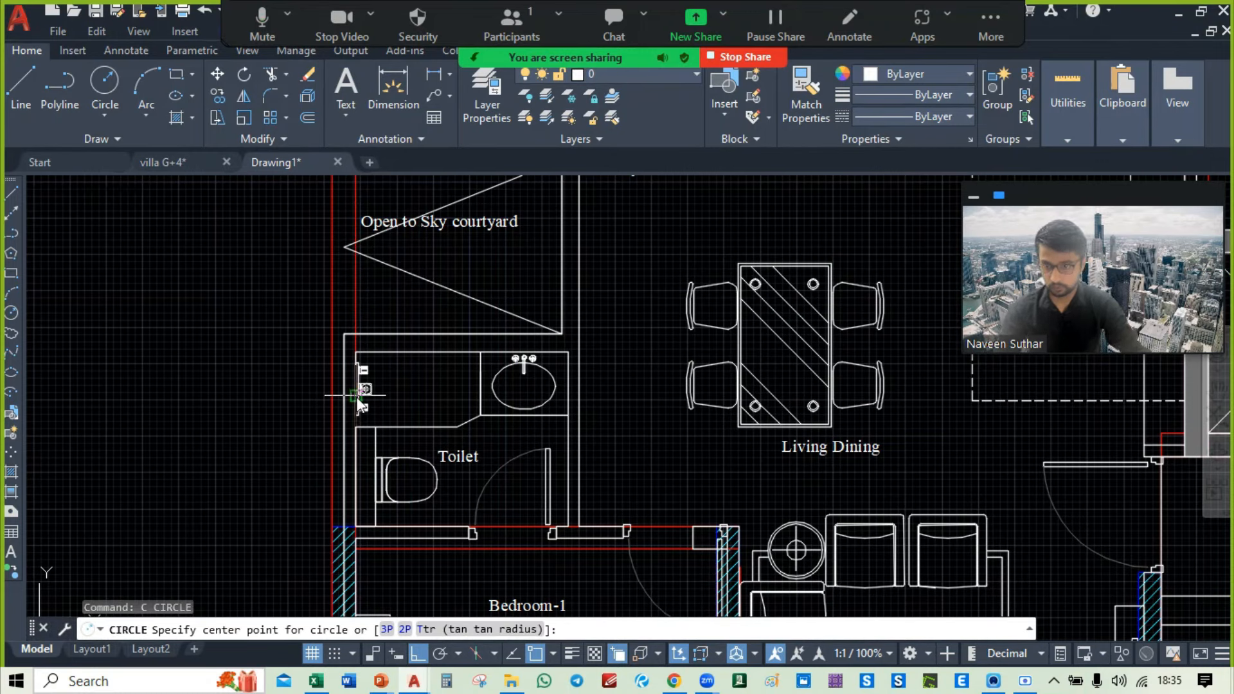
left_click(356, 319)
key("Escape")
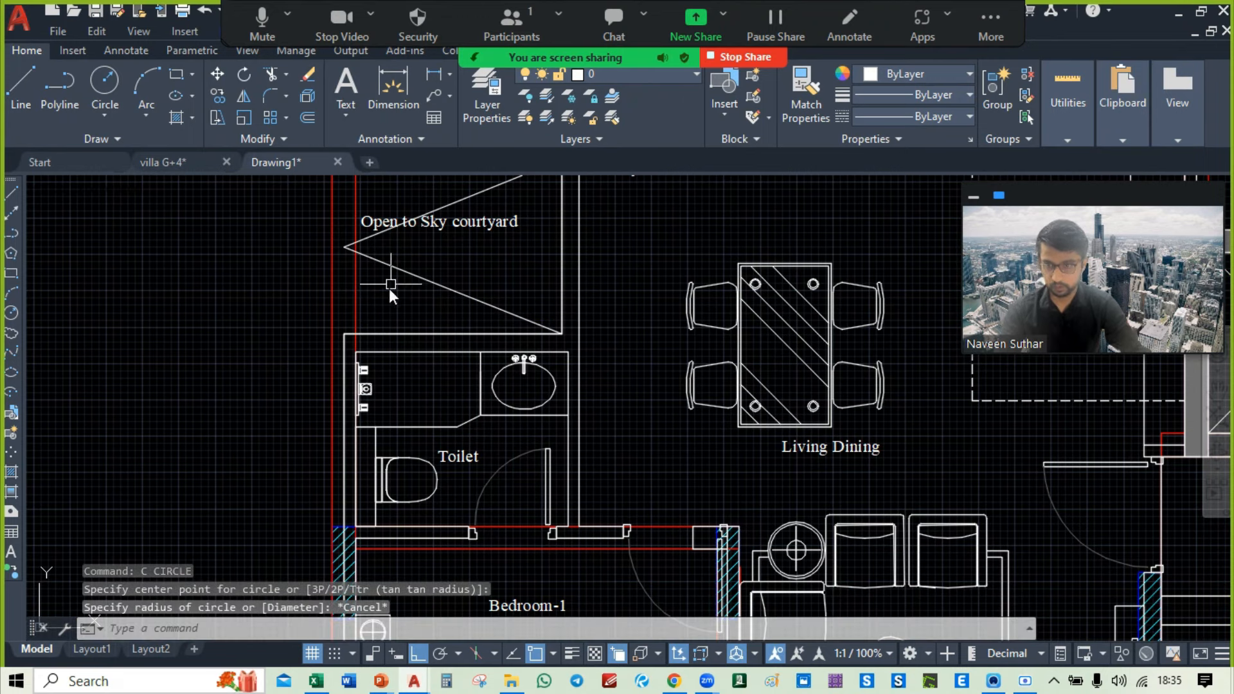
Step: Copy the two outer vertical beam lines beside the courtyard to the wall between the toilet and the living dining area
left_click(388, 288)
left_click(346, 322)
type("co")
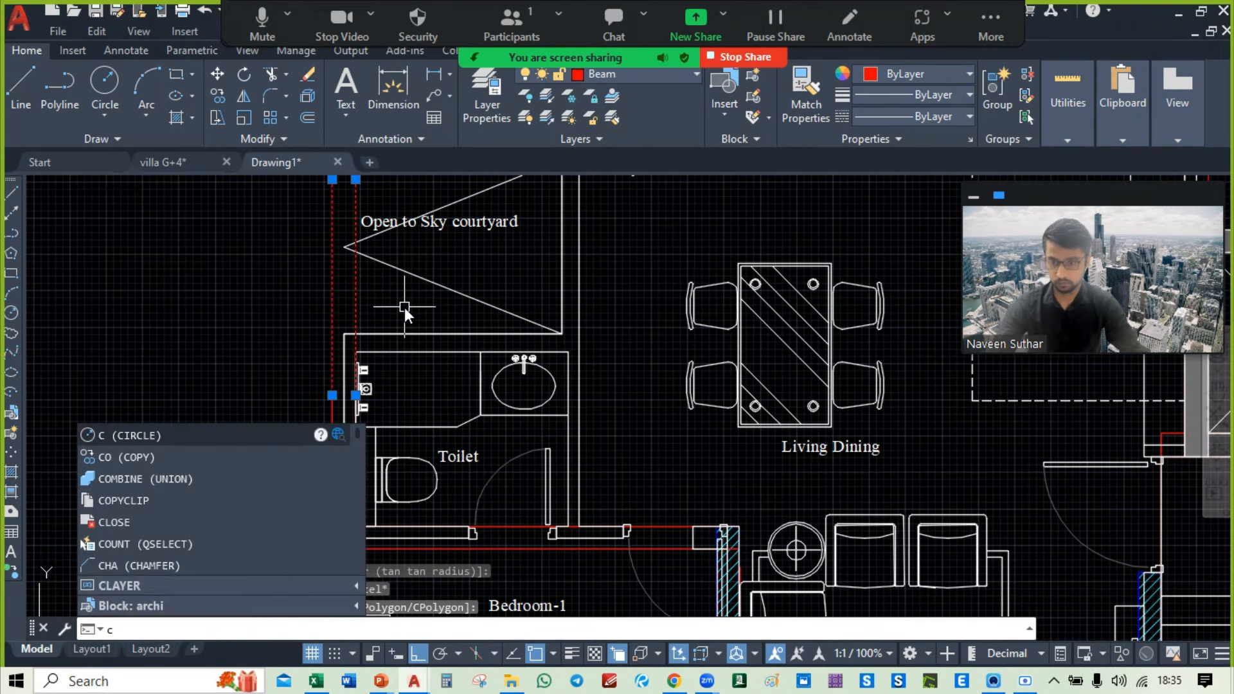
key("Return")
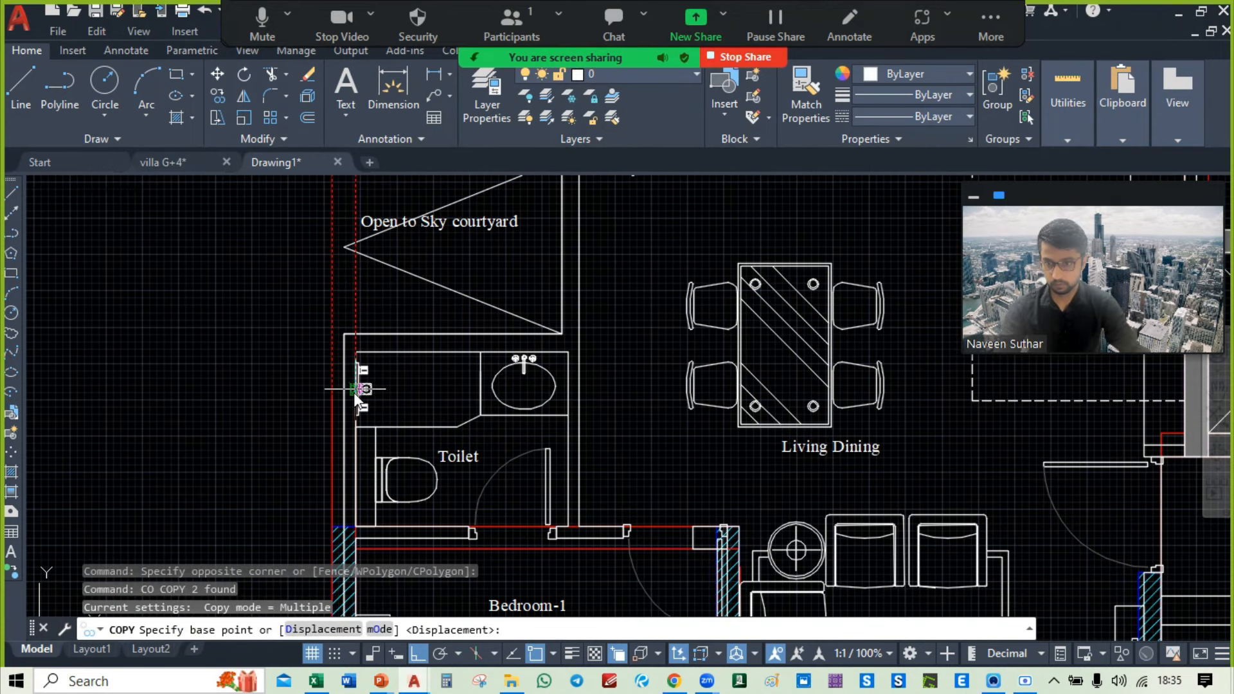
left_click(352, 394)
scroll(571, 541, "up", 2)
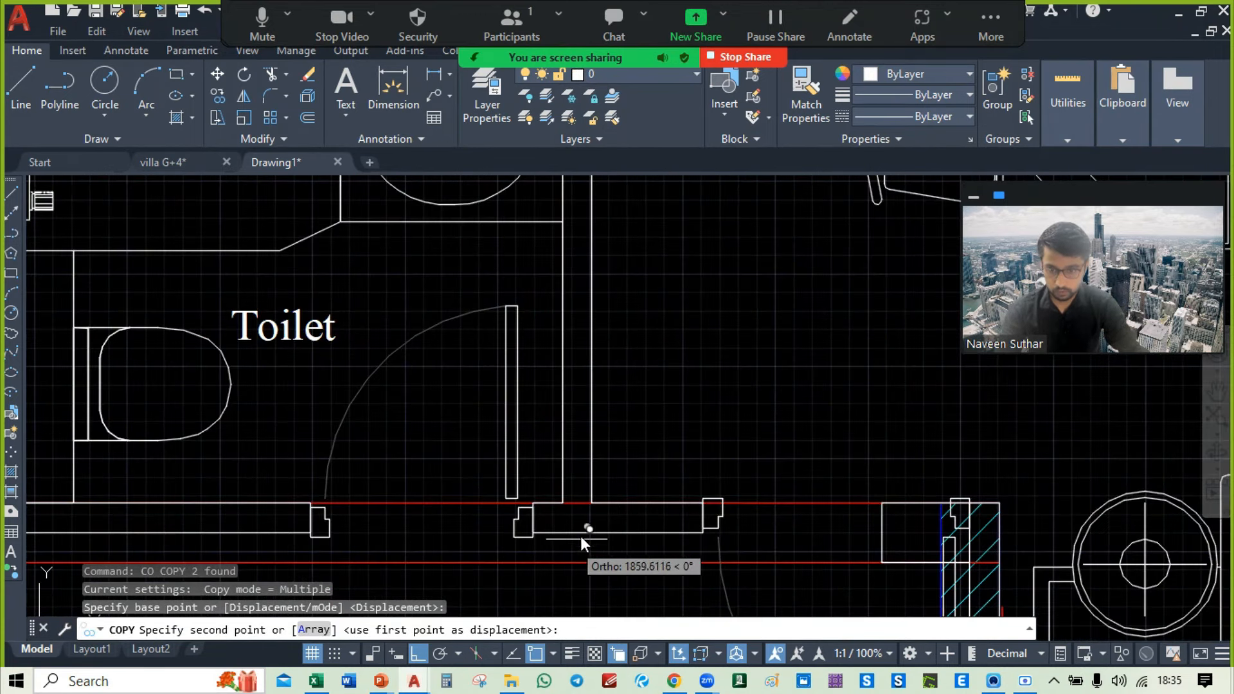
left_click(592, 504)
Step: Place another copy of the vertical beam line pair along the kitchen wall facing Bedroom-3
scroll(591, 505, "down", 3)
middle_click_drag(642, 366, 617, 537)
mouse_move(650, 477)
middle_mouse_down()
mouse_move(638, 335)
mouse_move(546, 563)
middle_mouse_up()
mouse_move(550, 380)
middle_mouse_down()
mouse_move(503, 496)
mouse_move(553, 265)
middle_mouse_up()
scroll(545, 493, "down", 3)
scroll(545, 492, "up", 2)
scroll(527, 258, "up", 3)
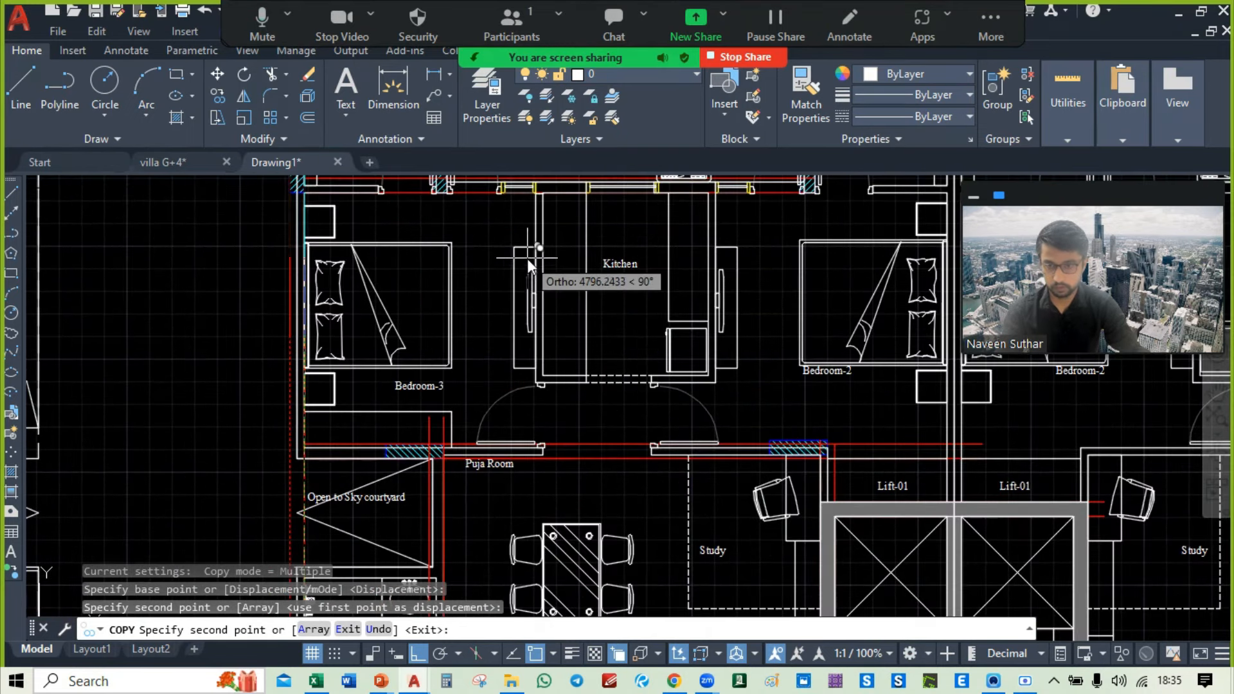
scroll(542, 299, "up", 3)
left_click(542, 396)
Step: Place a further copy of the vertical beam line pair along the kitchen wall facing Bedroom-2 and finish copying
mouse_move(848, 416)
middle_mouse_down()
mouse_move(726, 399)
mouse_move(483, 408)
middle_mouse_up()
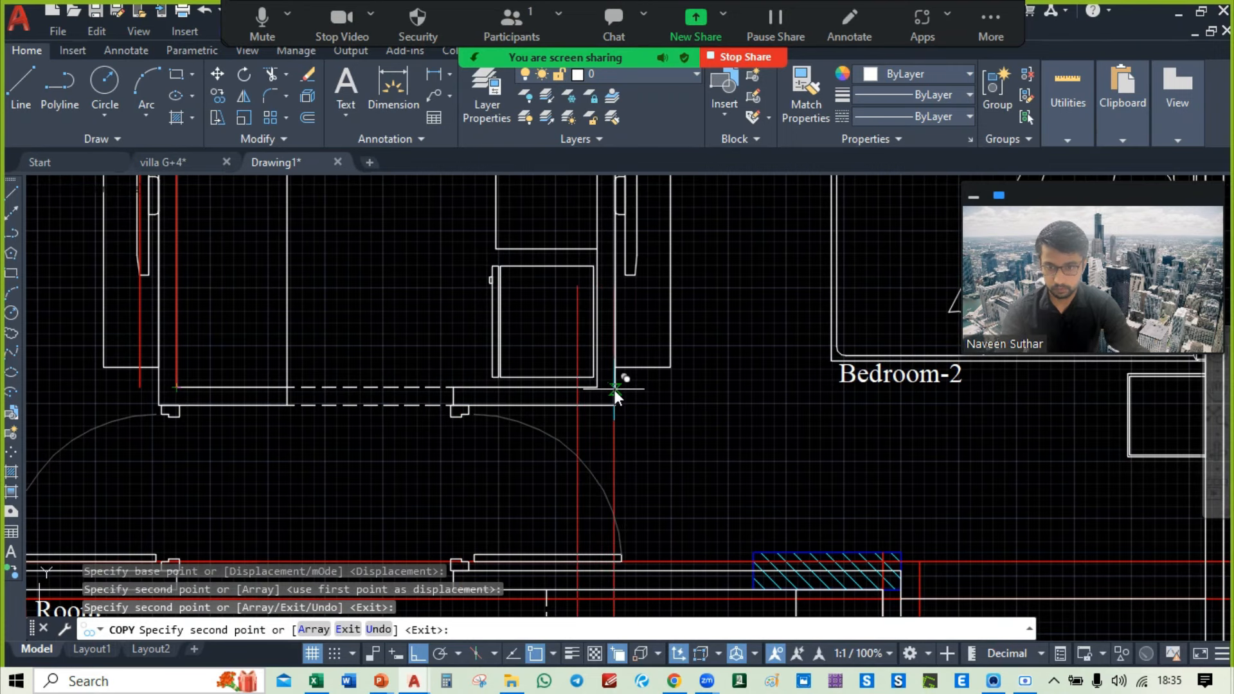
left_click(615, 389)
scroll(642, 404, "down", 3)
scroll(744, 444, "up", 2)
middle_click_drag(749, 523, 749, 473)
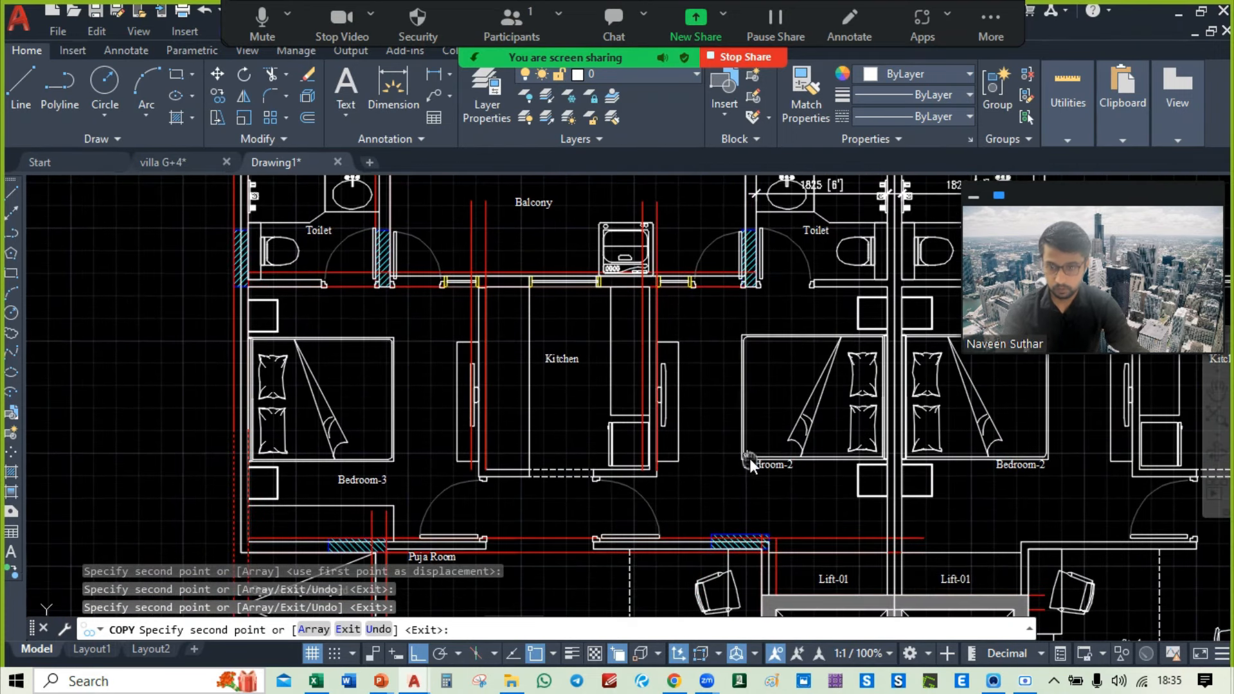
middle_click_drag(521, 482, 529, 446)
key("Escape")
mouse_move(545, 294)
middle_mouse_down()
mouse_move(580, 424)
mouse_move(576, 363)
middle_mouse_up()
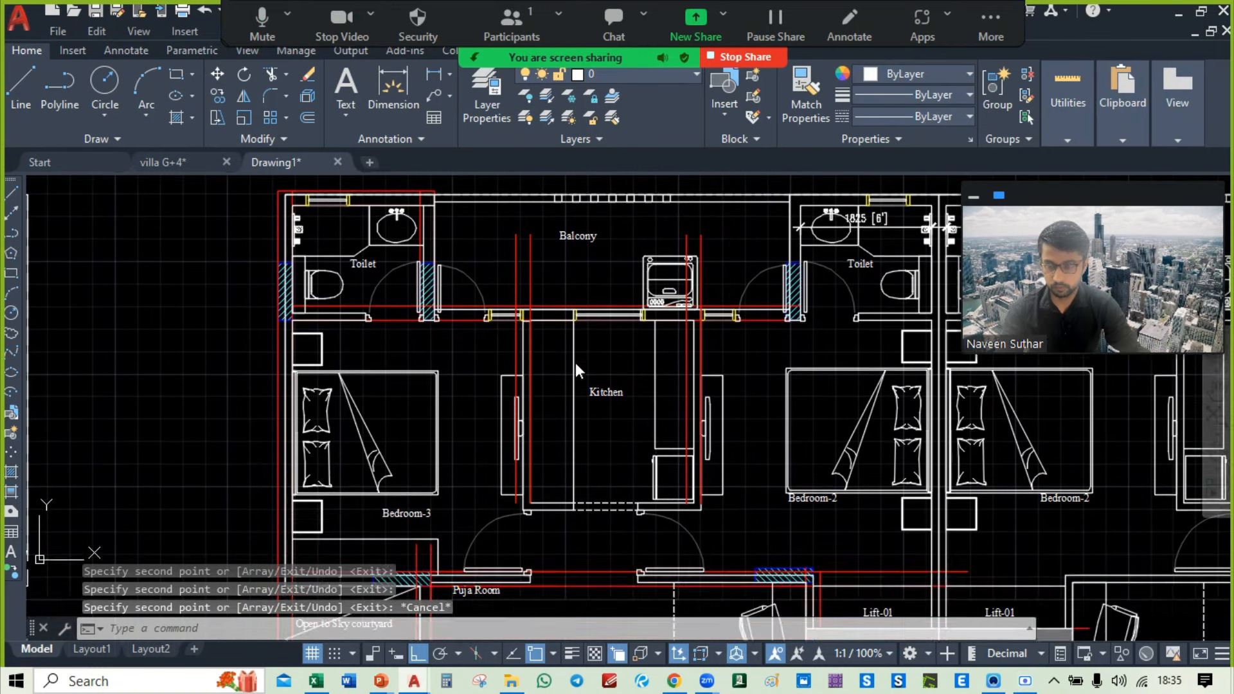
scroll(372, 222, "up", 3)
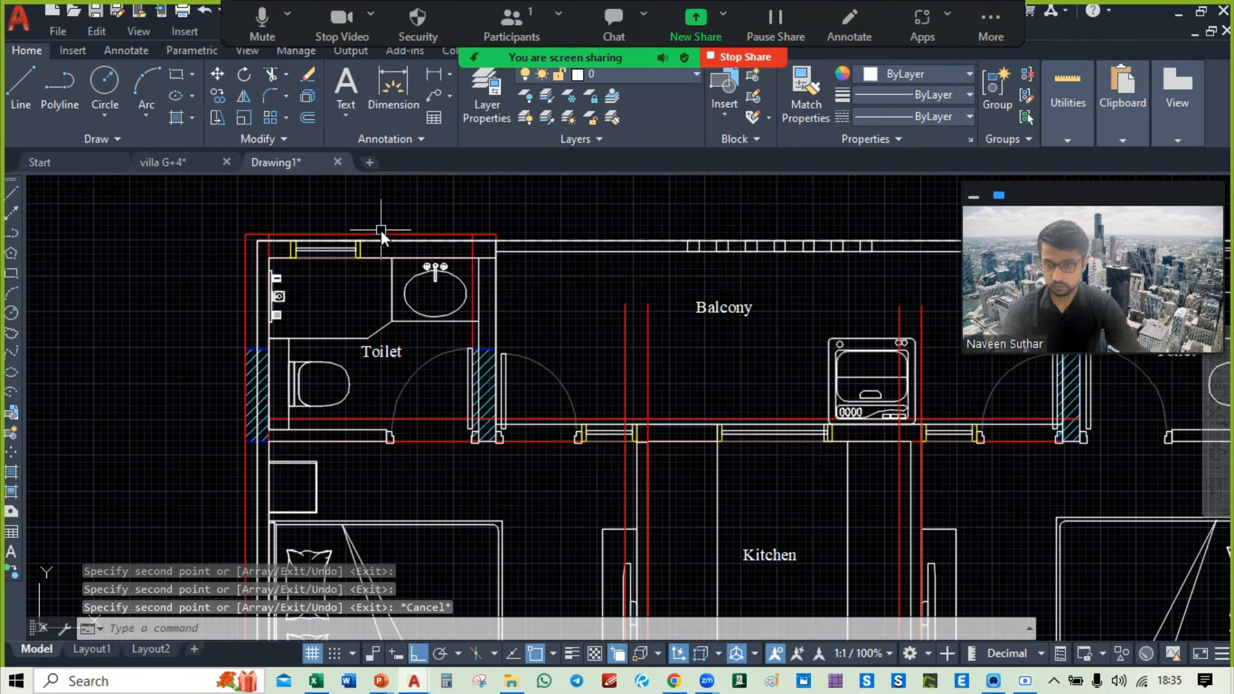
left_click(379, 234)
scroll(260, 259, "up", 2)
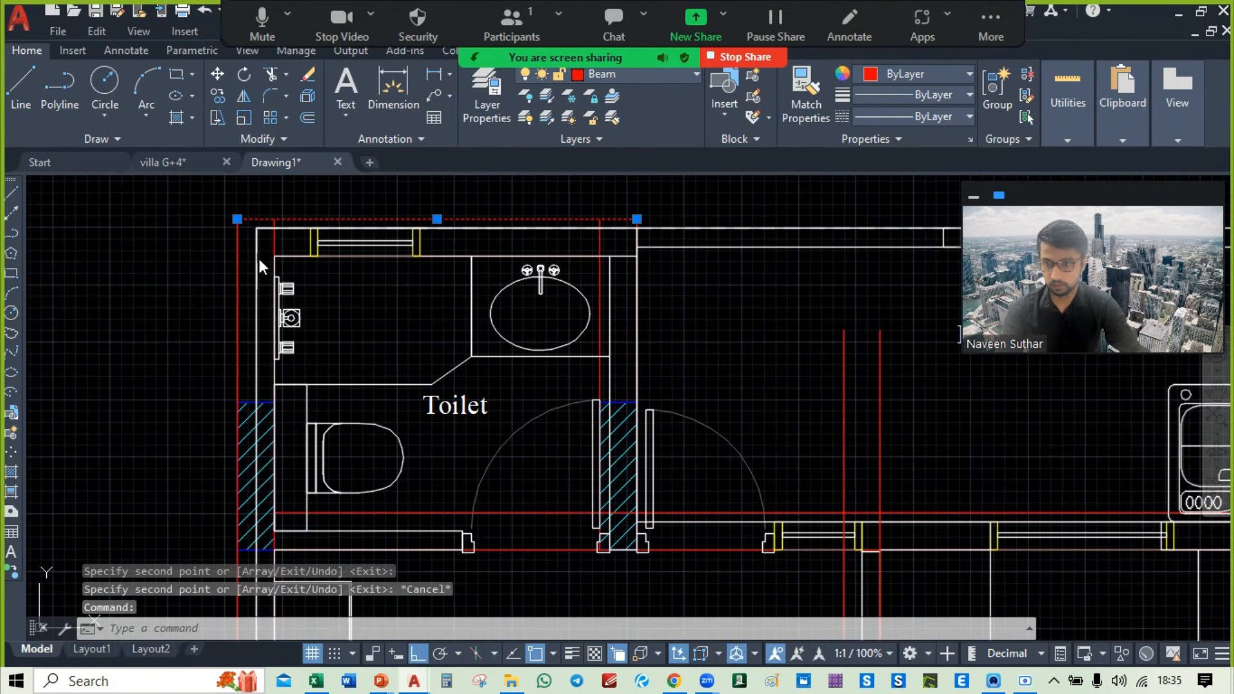
left_click(295, 257)
left_click(375, 328)
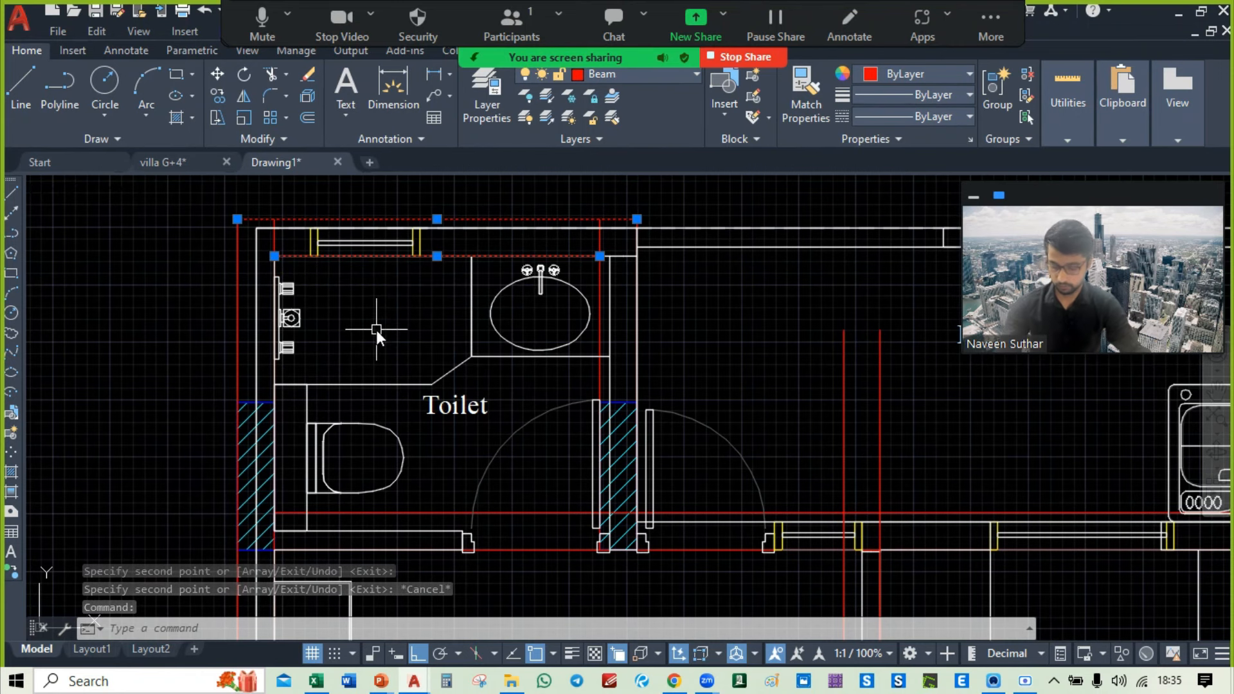
type("c")
key("Return")
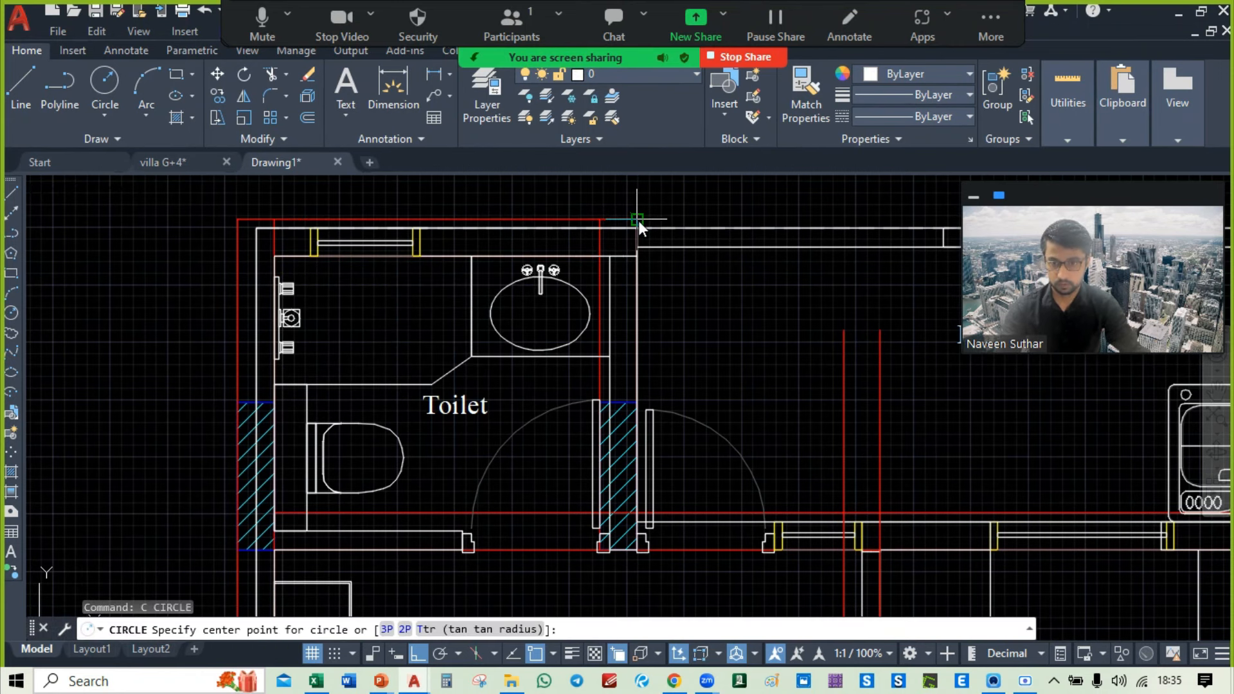
left_click(638, 221)
middle_click_drag(654, 404, 628, 194)
key("Escape")
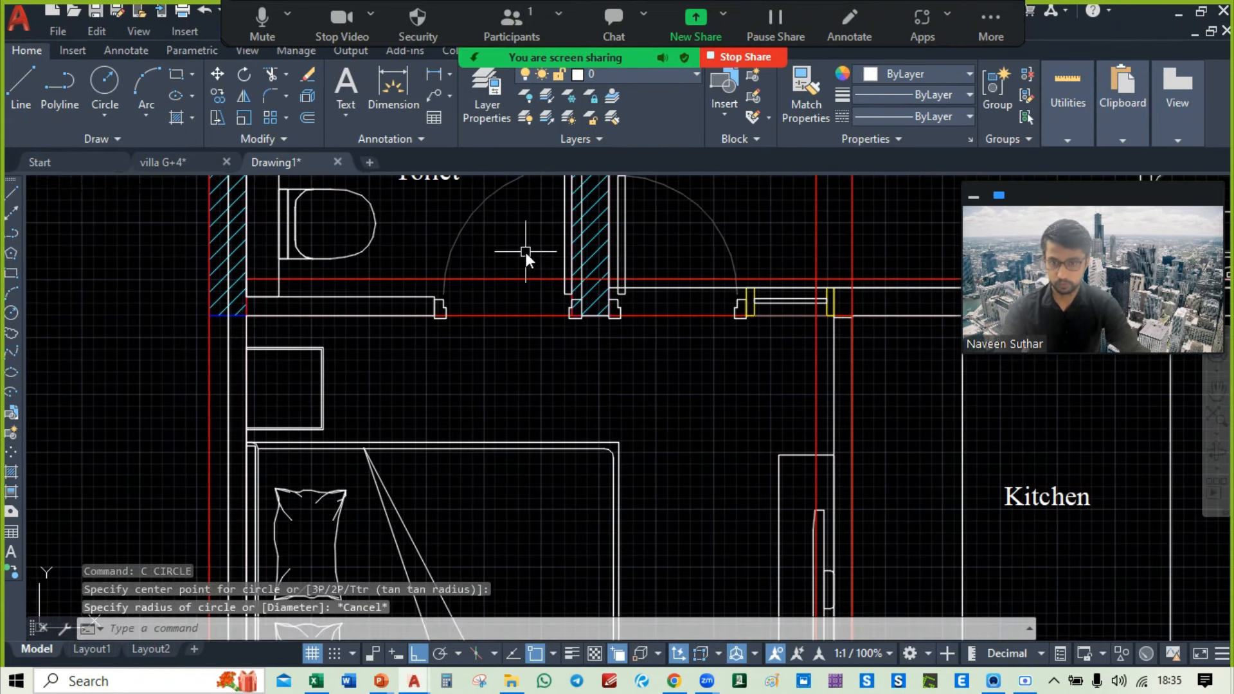
Step: Copy the two horizontal beam lines above the upper toilet from their outer end to the kitchen's lower wall
middle_click_drag(526, 251, 599, 523)
scroll(535, 270, "up", 2)
left_click(530, 248)
left_click(315, 307)
left_click(375, 381)
type("c")
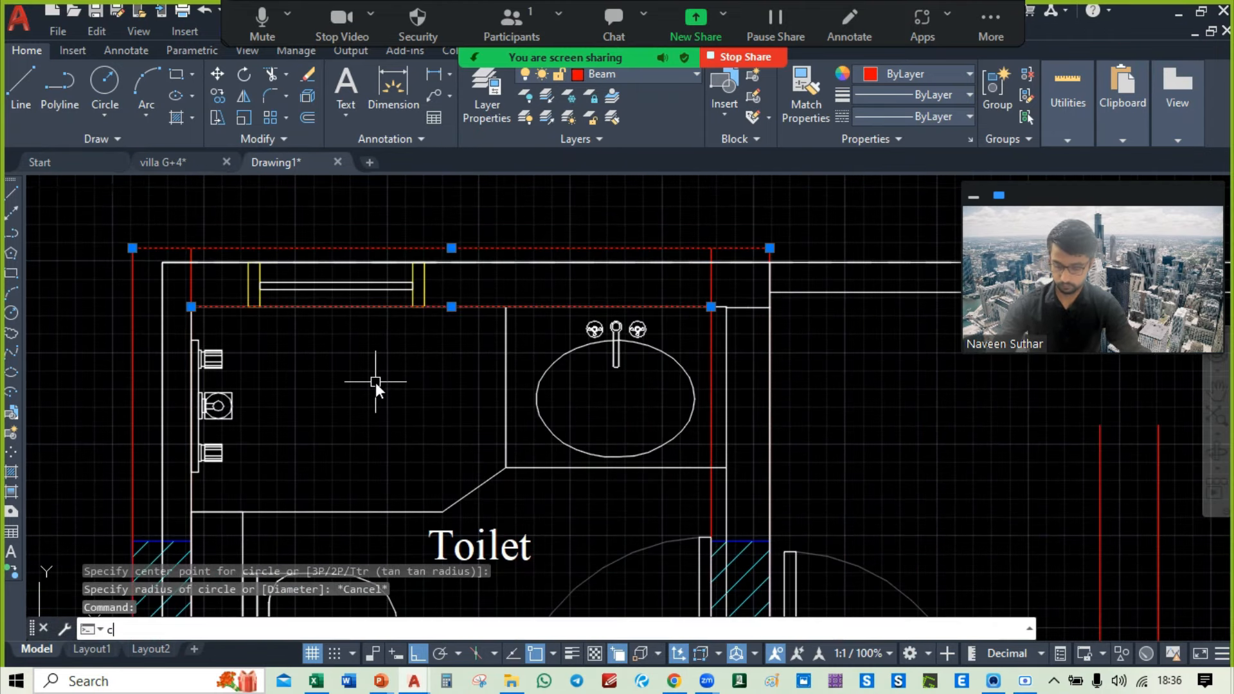
type("o")
key("Return")
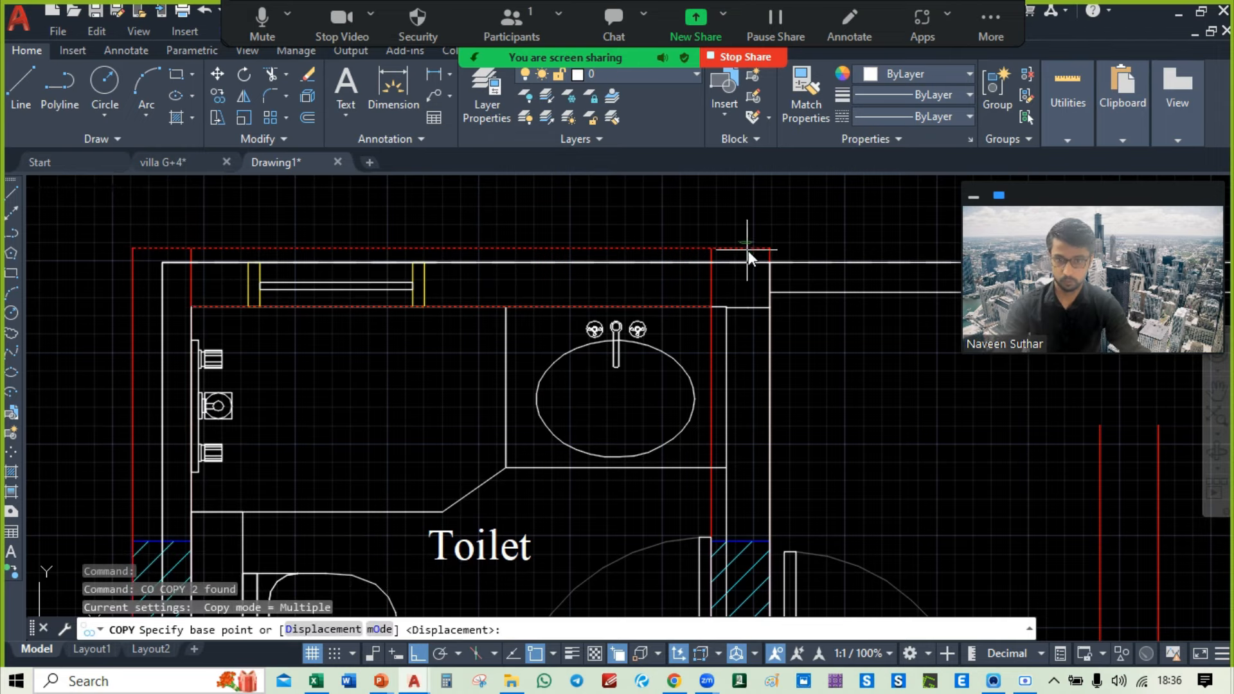
left_click(770, 248)
scroll(721, 353, "down", 4)
middle_click_drag(710, 399, 620, 200)
middle_click_drag(648, 414, 617, 244)
middle_click_drag(627, 367, 418, 324)
middle_click_drag(818, 391, 673, 390)
scroll(673, 389, "up", 2)
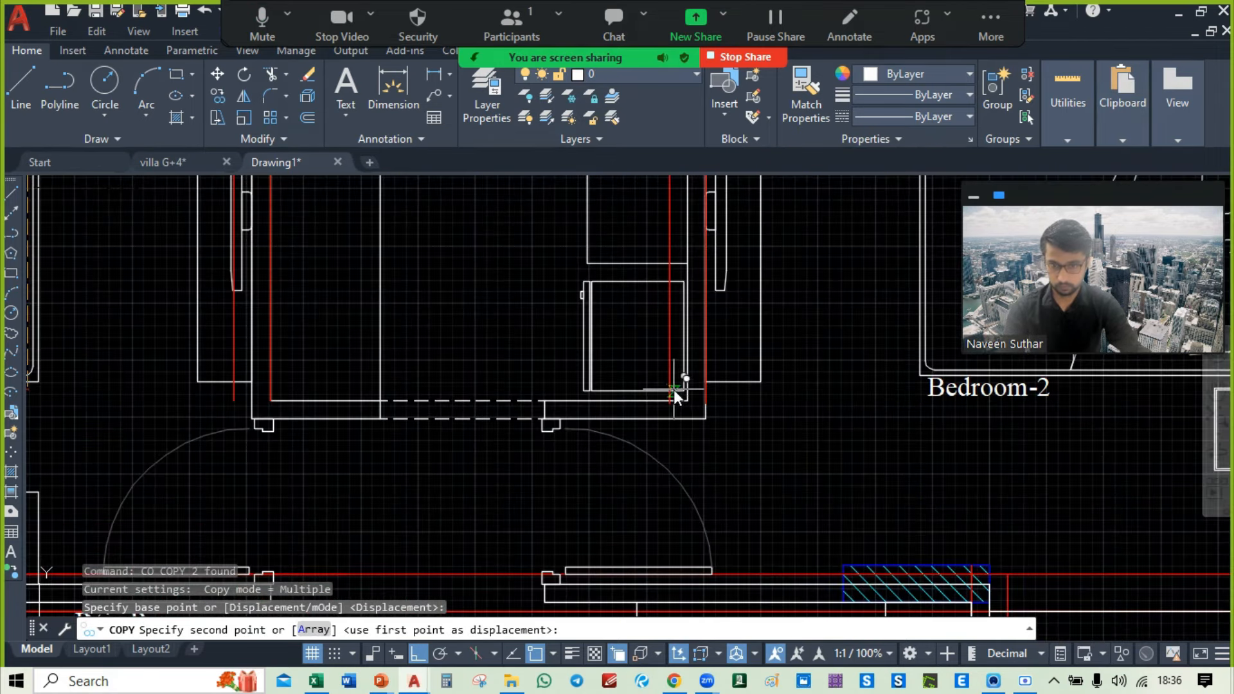
scroll(696, 411, "up", 2)
left_click(685, 400)
scroll(636, 443, "down", 3)
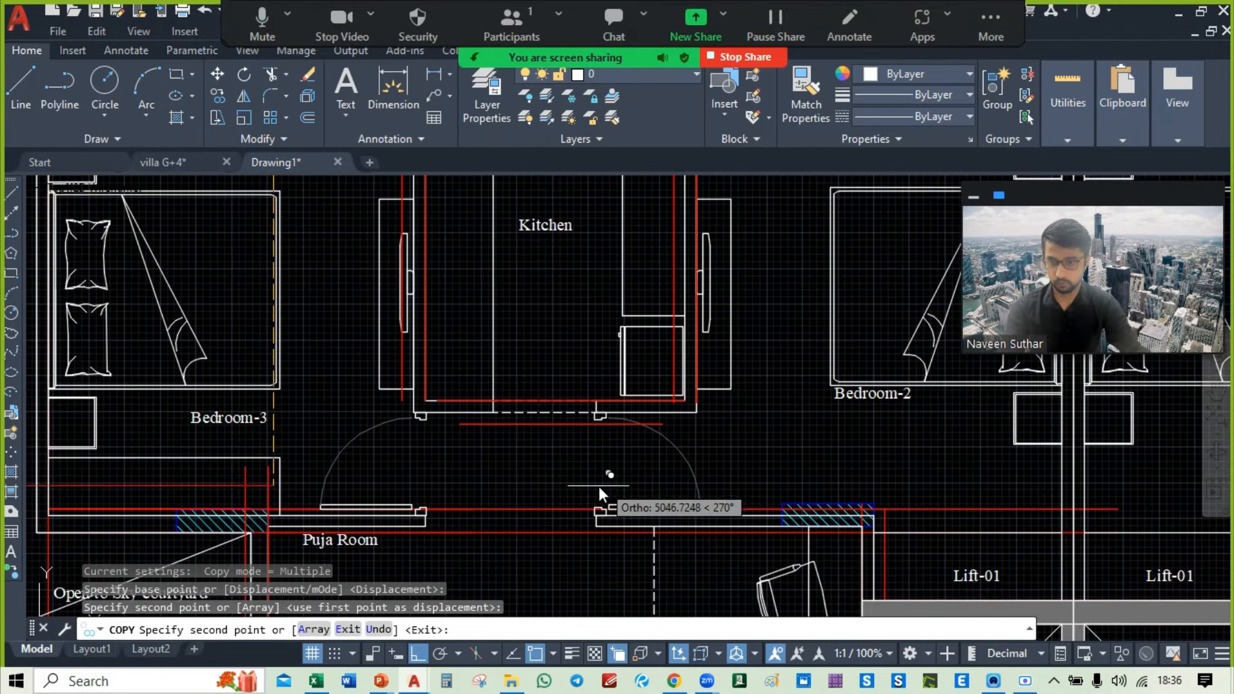
Step: Place another copy of the horizontal beam pair along the wall between the courtyard and the toilet, and finish copying
scroll(665, 418, "up", 2)
middle_click_drag(309, 578, 545, 392)
scroll(543, 469, "up", 4)
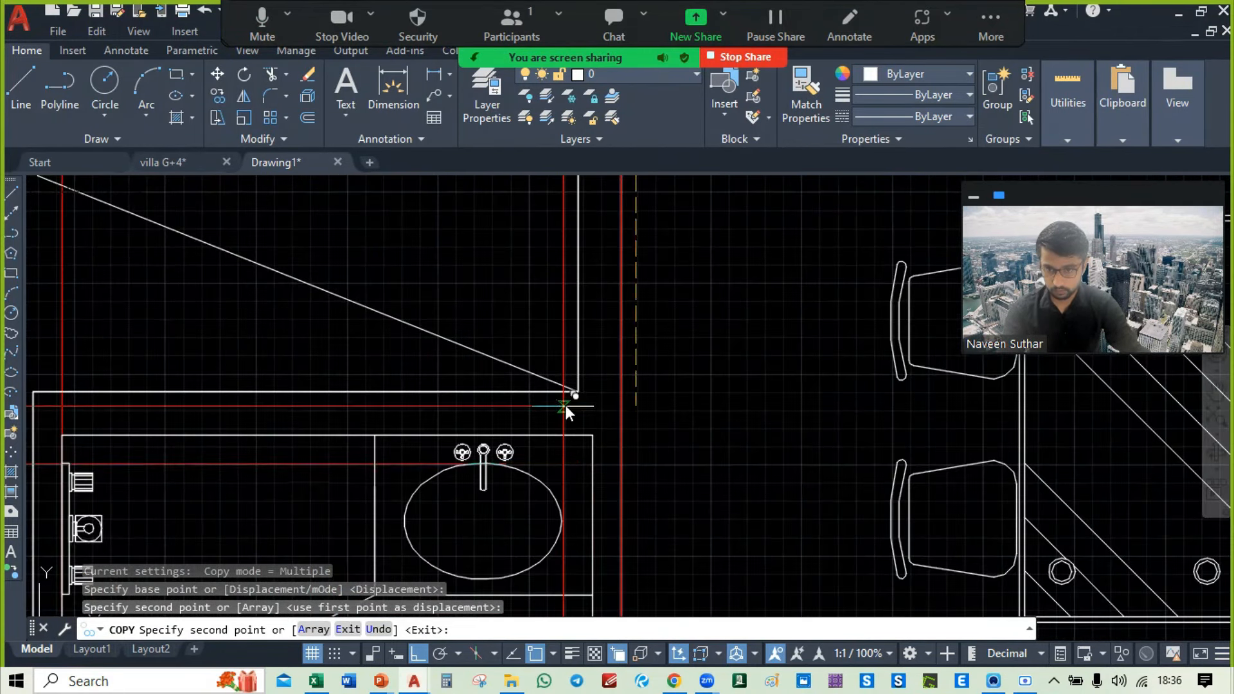
left_click(562, 392)
key("Escape")
Step: Stretch the lower end of the kitchen's vertical beam line on the Bedroom-3 side to the beam above the Puja Room
scroll(644, 395, "down", 4)
middle_click_drag(751, 335, 407, 430)
scroll(412, 432, "down", 2)
mouse_move(611, 353)
middle_mouse_down()
mouse_move(357, 557)
mouse_move(596, 396)
mouse_move(515, 164)
mouse_move(515, 352)
mouse_move(463, 255)
mouse_move(536, 353)
middle_mouse_up()
scroll(404, 307, "up", 4)
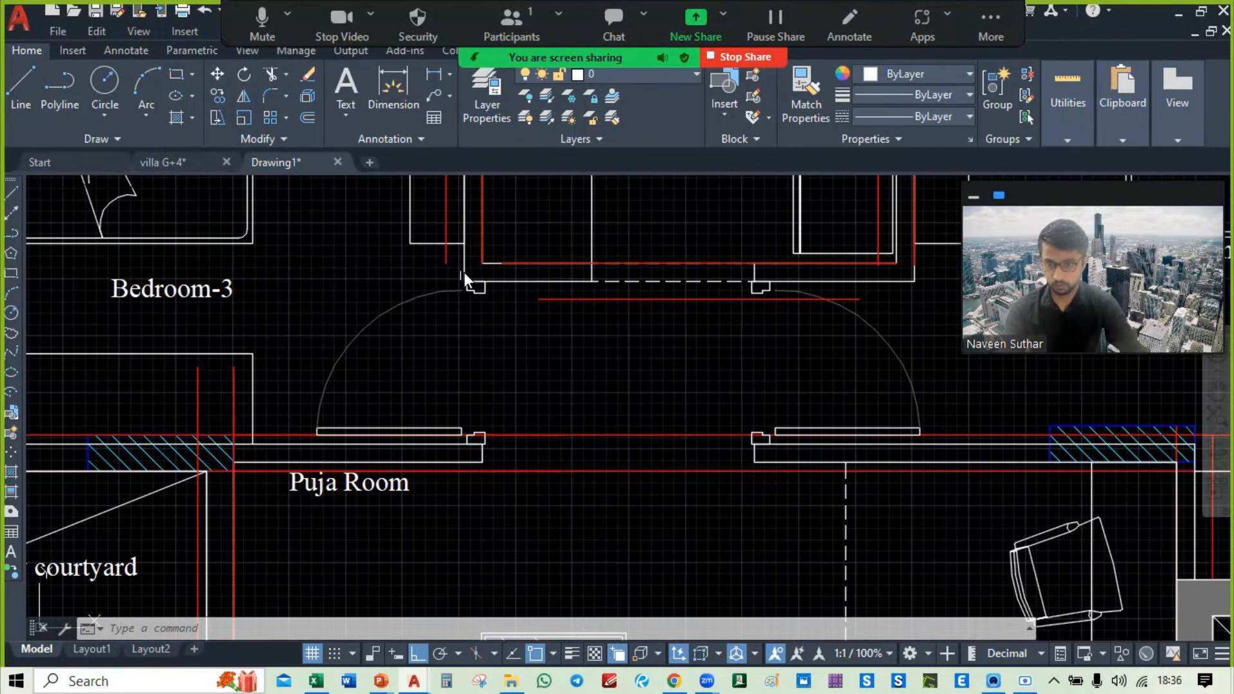
left_click(449, 257)
left_click(449, 268)
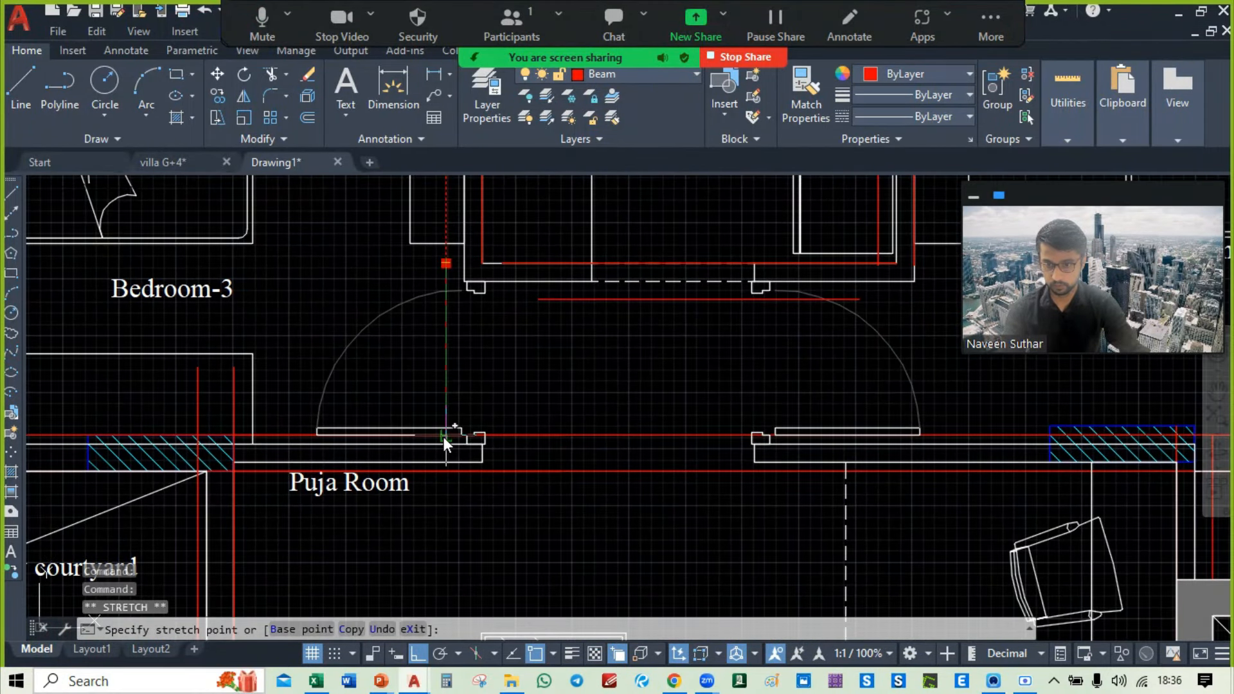
scroll(443, 444, "up", 3)
key("Escape")
scroll(546, 400, "down", 5)
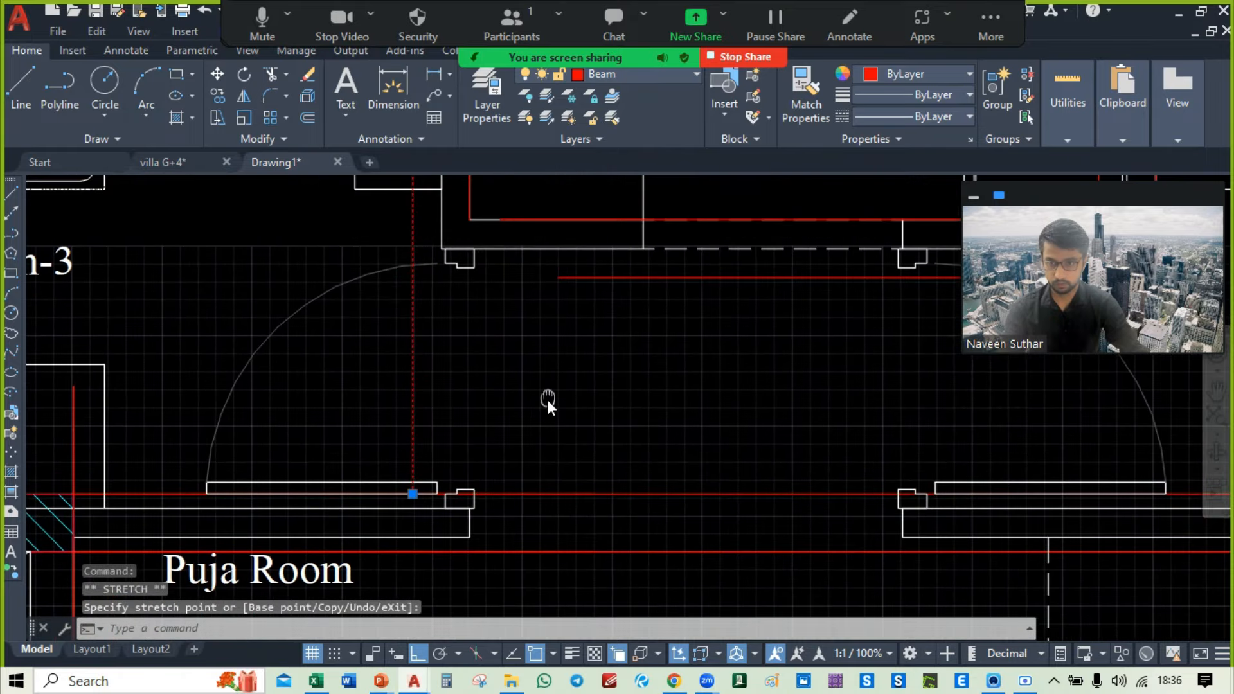
Step: Stretch the inner vertical beam line of the kitchen wall facing Bedroom-2 down to the same horizontal beam
middle_click_drag(935, 221, 749, 240)
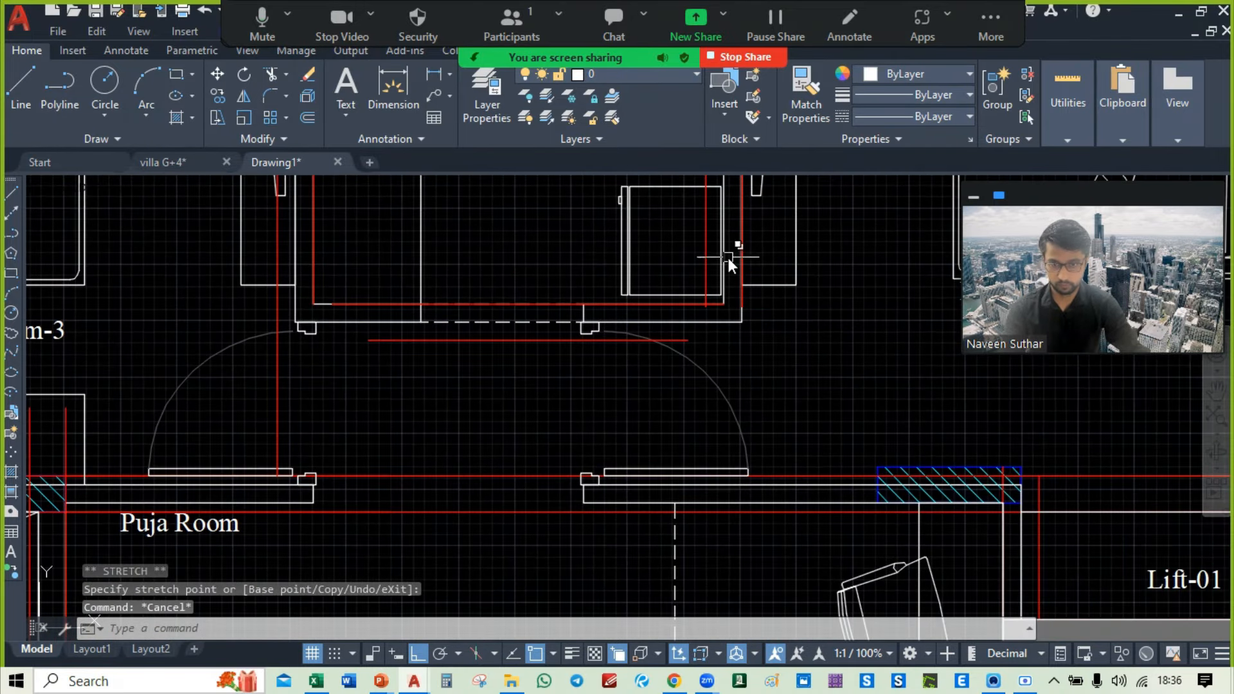
left_click(706, 256)
left_click(705, 307)
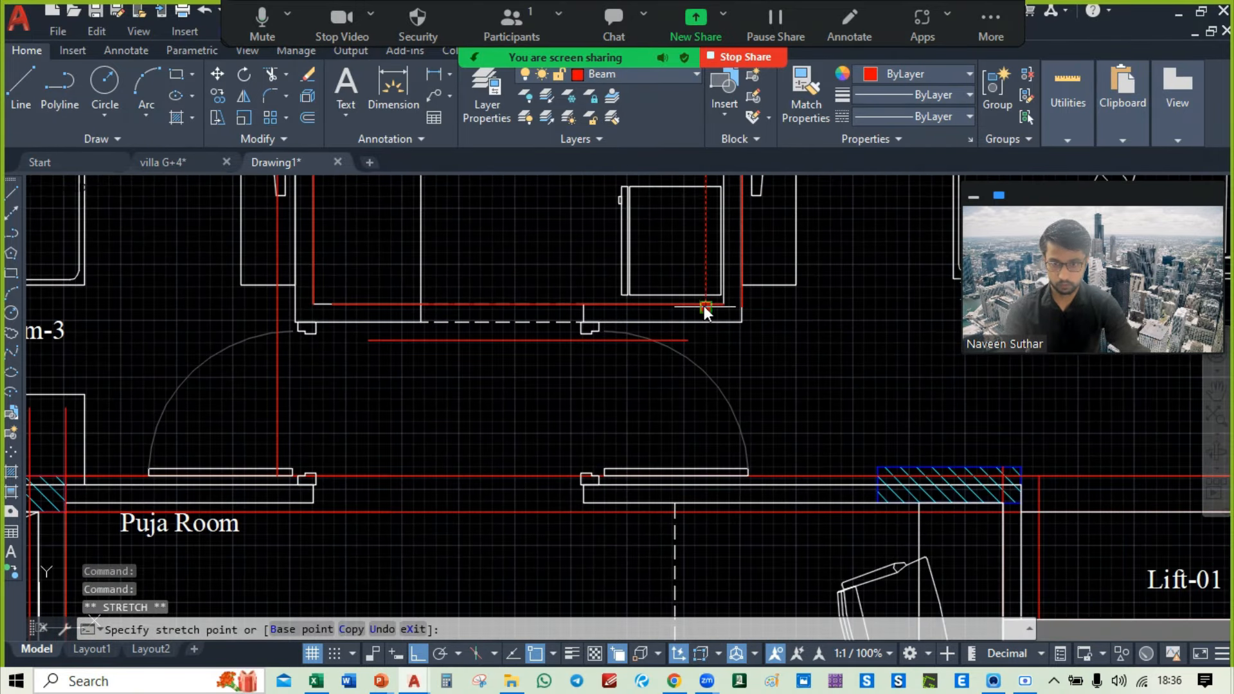
scroll(706, 473, "up", 3)
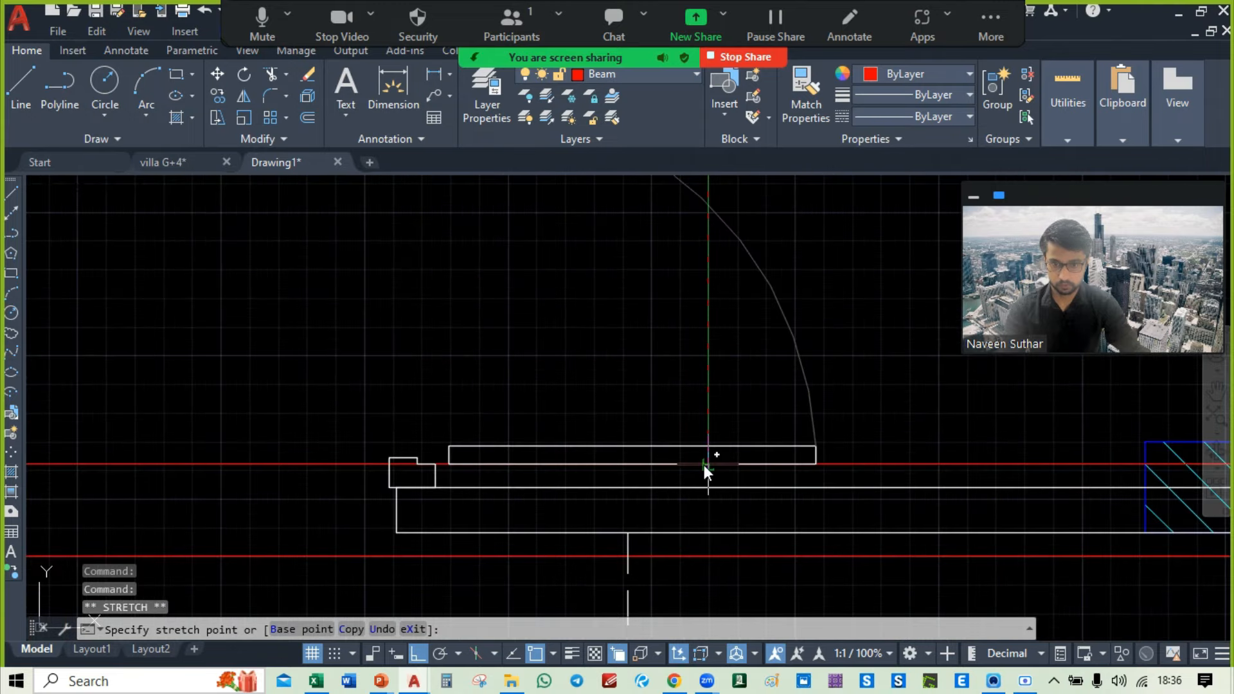
key("Escape")
Step: Copy the two horizontal beam lines between Bedroom-2 and Lift-01 to the upper wall of the lift shafts
scroll(578, 354, "down", 8)
mouse_move(734, 393)
middle_mouse_down()
mouse_move(714, 276)
mouse_move(657, 313)
mouse_move(617, 270)
mouse_move(829, 342)
mouse_move(638, 365)
middle_mouse_up()
scroll(633, 289, "up", 4)
left_click(666, 322)
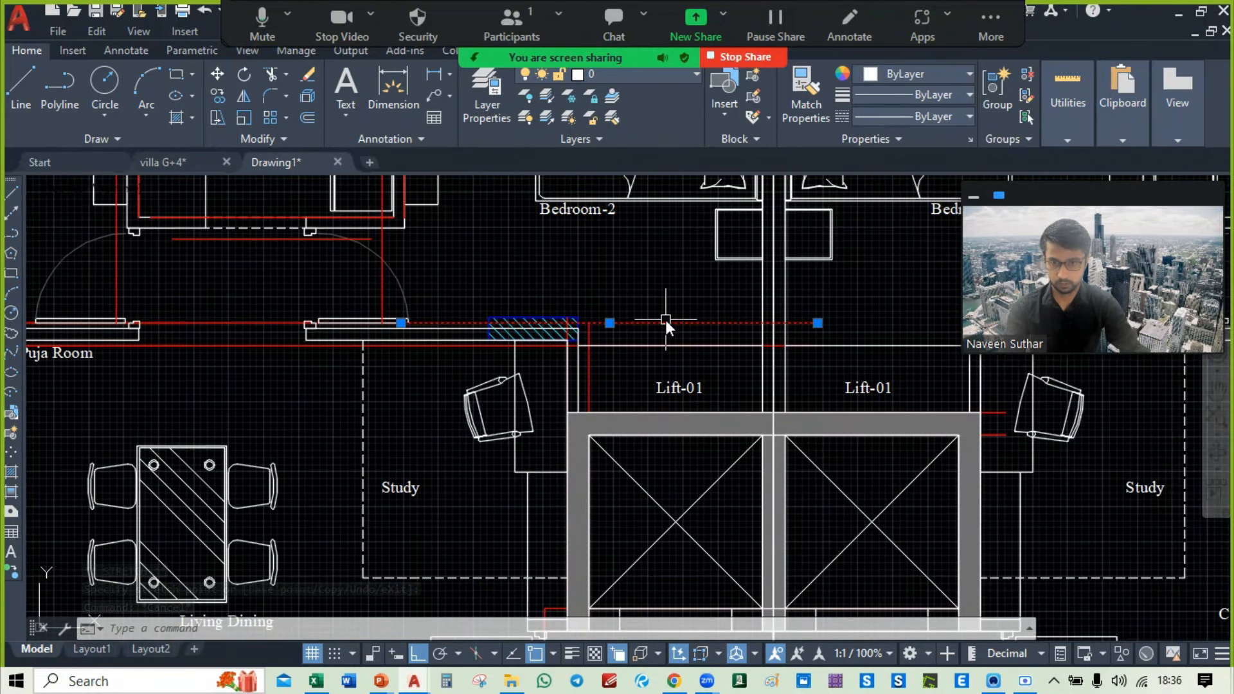
left_click(549, 346)
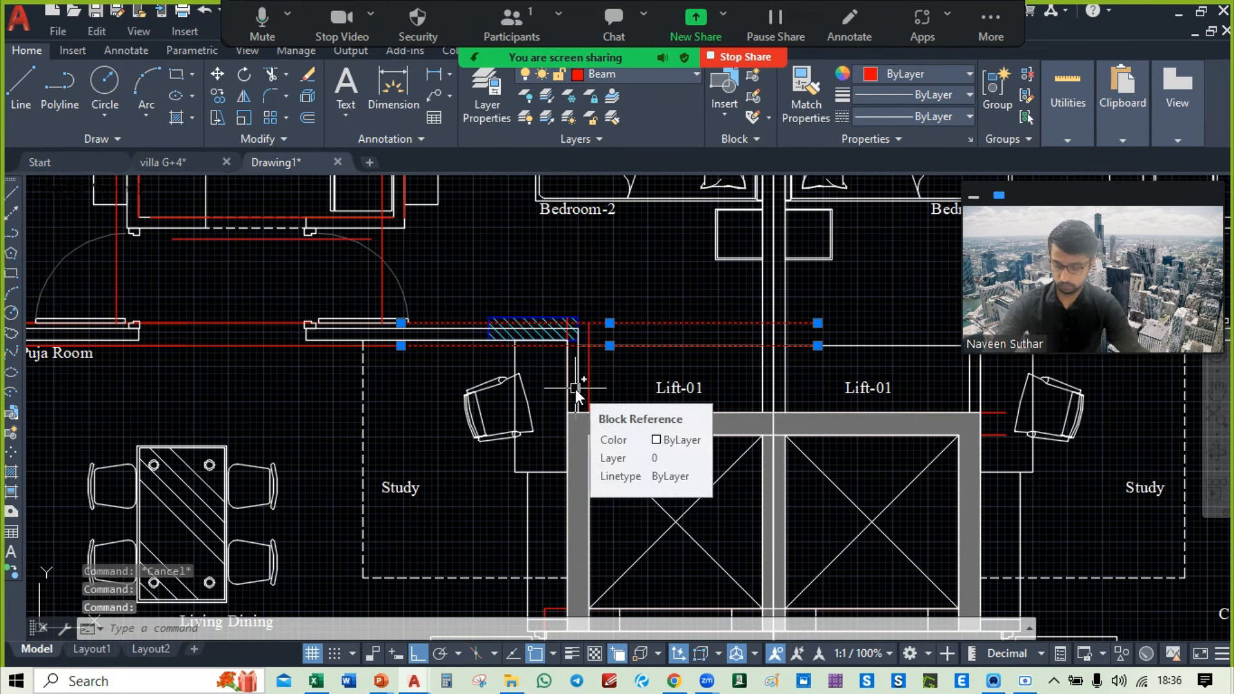
type("co")
key("Return")
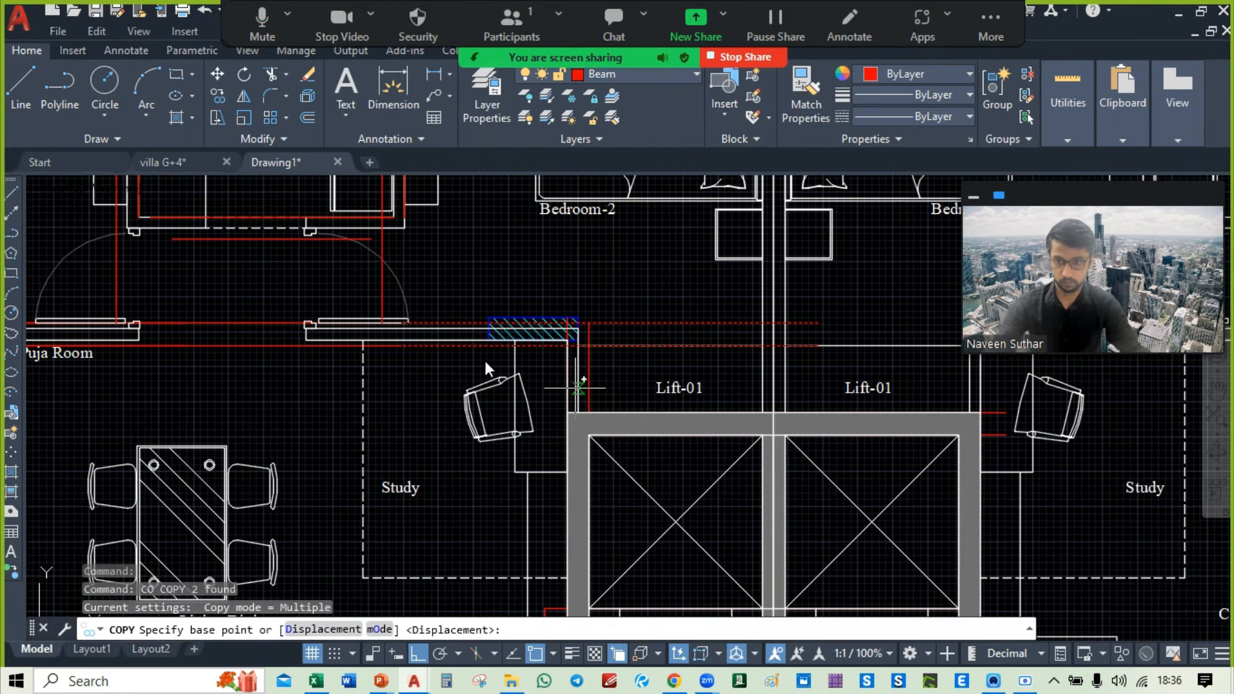
scroll(488, 361, "up", 4)
left_click(282, 326)
middle_click_drag(842, 561, 697, 411)
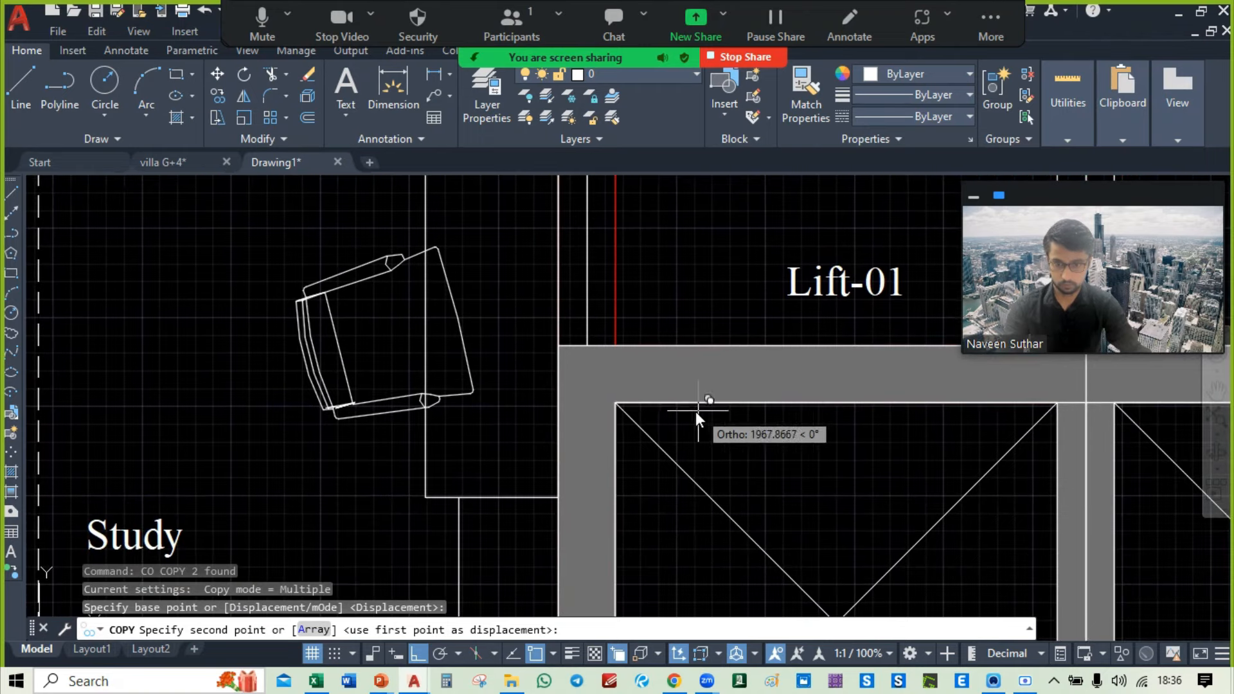
left_click(616, 405)
key("Escape")
Step: Examine the framing around Bedroom-1, the living dining area, the balcony, the staircase and the lifts for missing beams
scroll(616, 406, "down", 4)
scroll(697, 373, "down", 4)
mouse_move(750, 376)
middle_mouse_down()
mouse_move(745, 261)
mouse_move(730, 352)
mouse_move(721, 297)
middle_mouse_up()
scroll(636, 349, "down", 3)
middle_click_drag(608, 311, 566, 380)
scroll(565, 380, "up", 6)
middle_click_drag(624, 328, 633, 298)
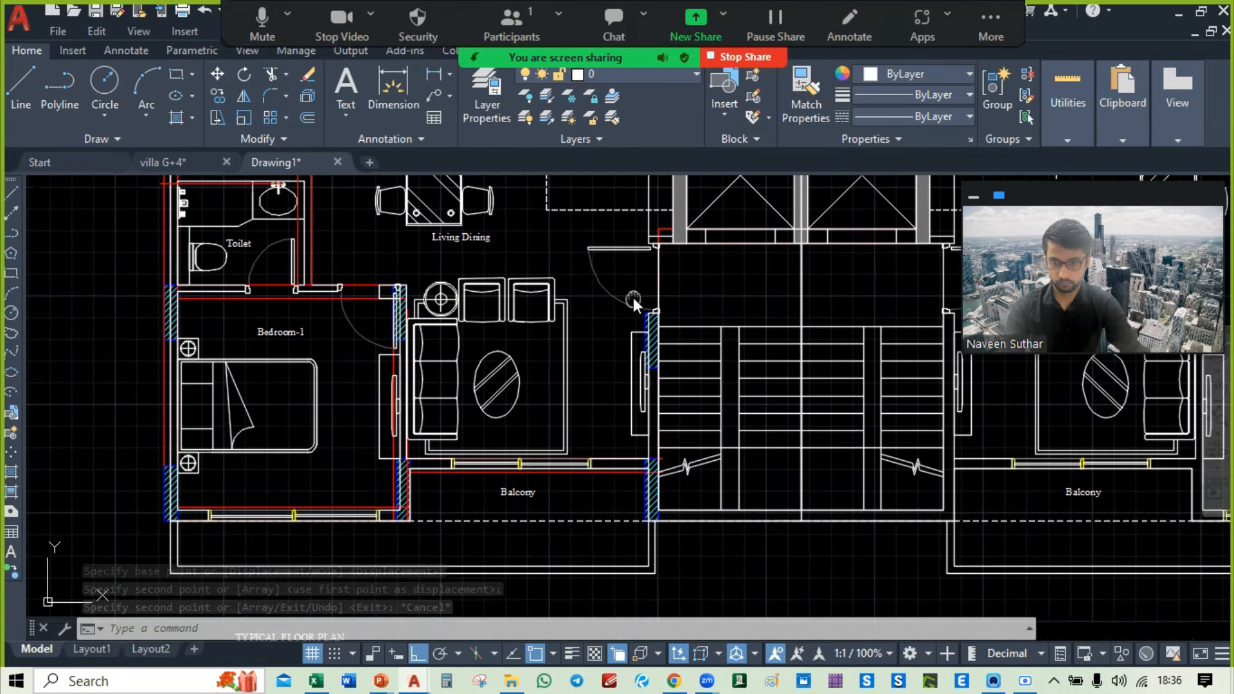
scroll(446, 293, "up", 2)
scroll(358, 331, "up", 2)
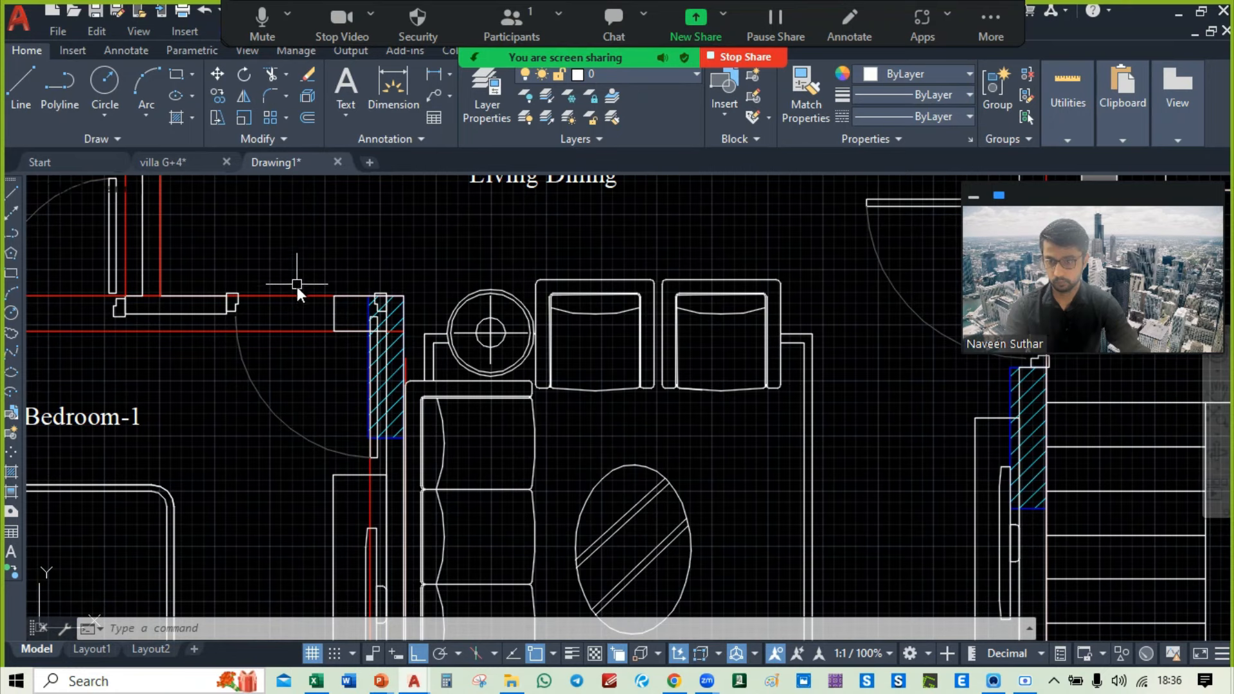
scroll(917, 306, "down", 2)
middle_click_drag(917, 306, 432, 450)
middle_click_drag(598, 416, 597, 410)
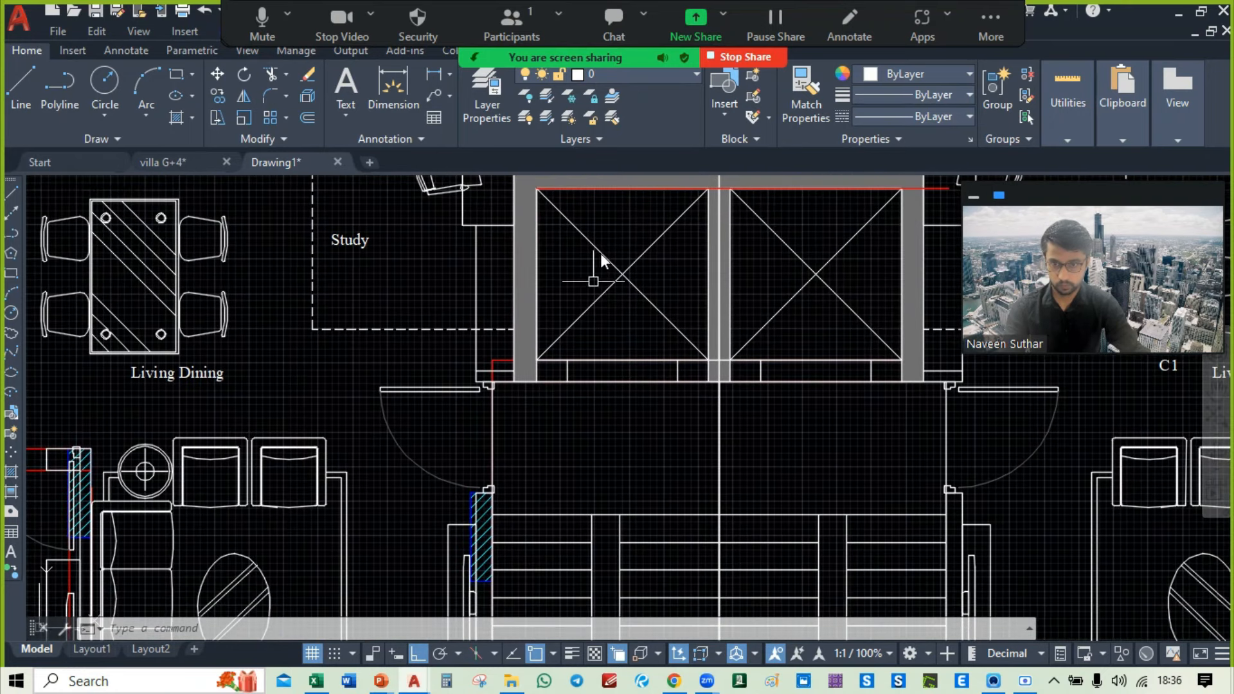
Step: Copy the two beam lines on the lifts' upper wall to the lifts' front wall at the door openings
middle_click_drag(609, 180, 611, 263)
scroll(608, 256, "up", 2)
left_click(604, 249)
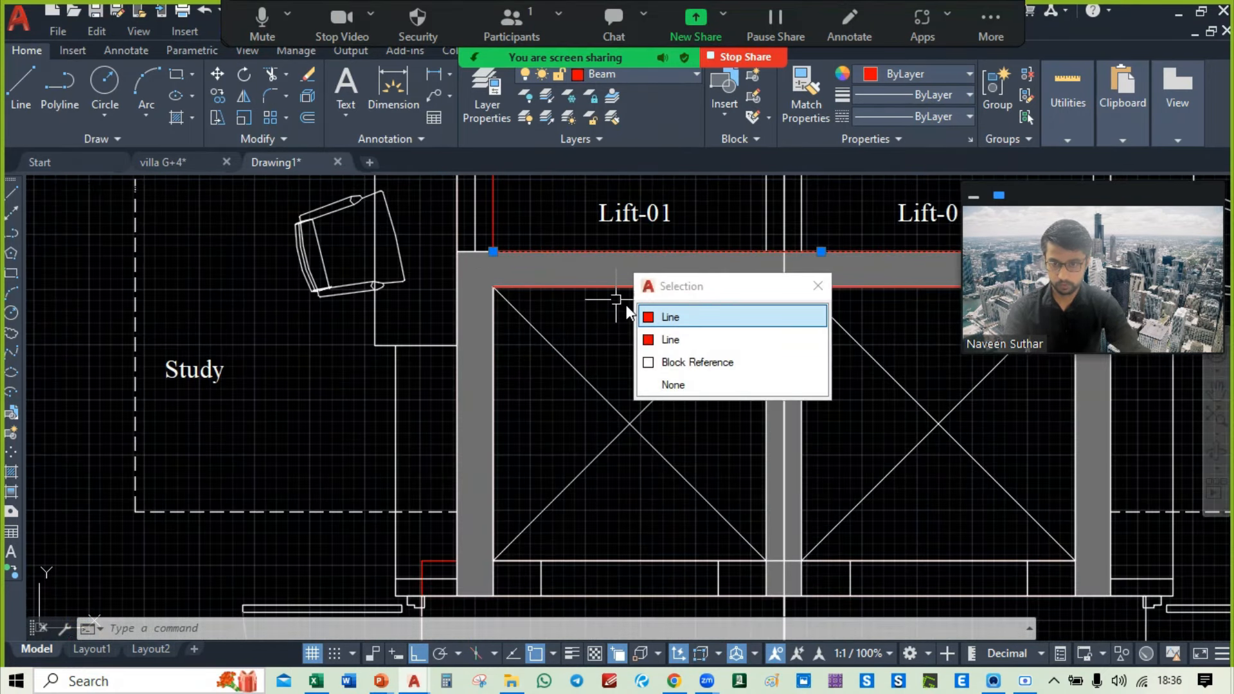
left_click(584, 289)
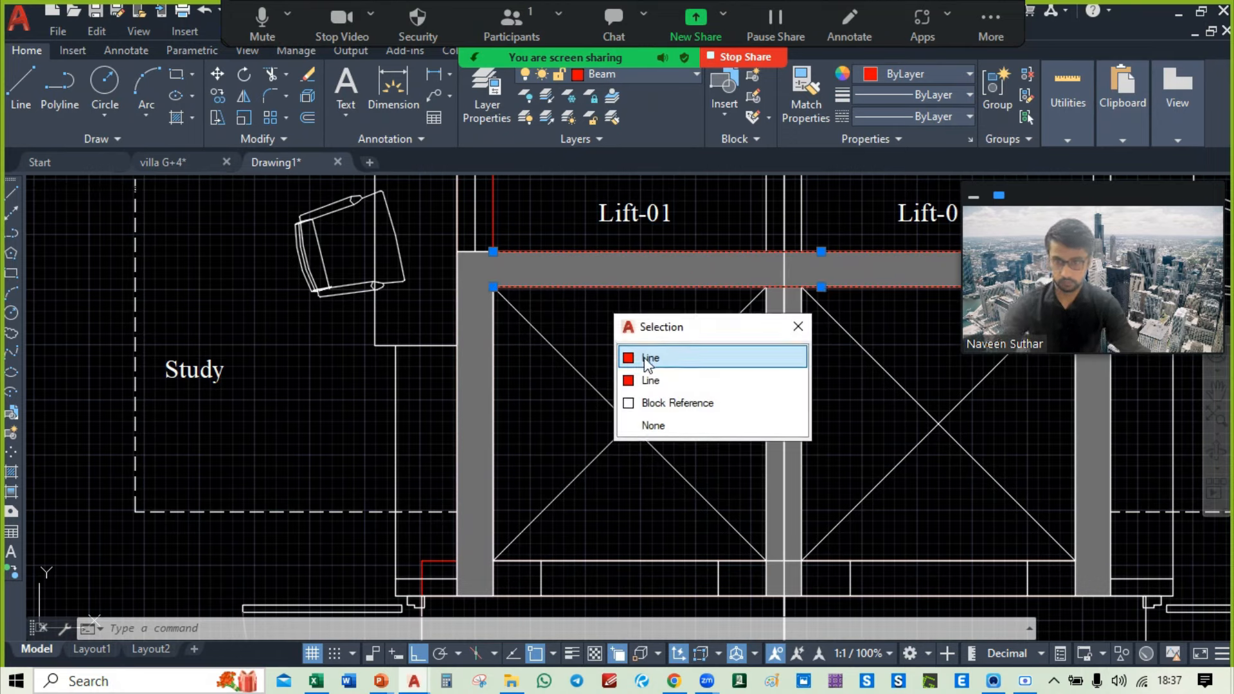
double_click(644, 357)
type("c")
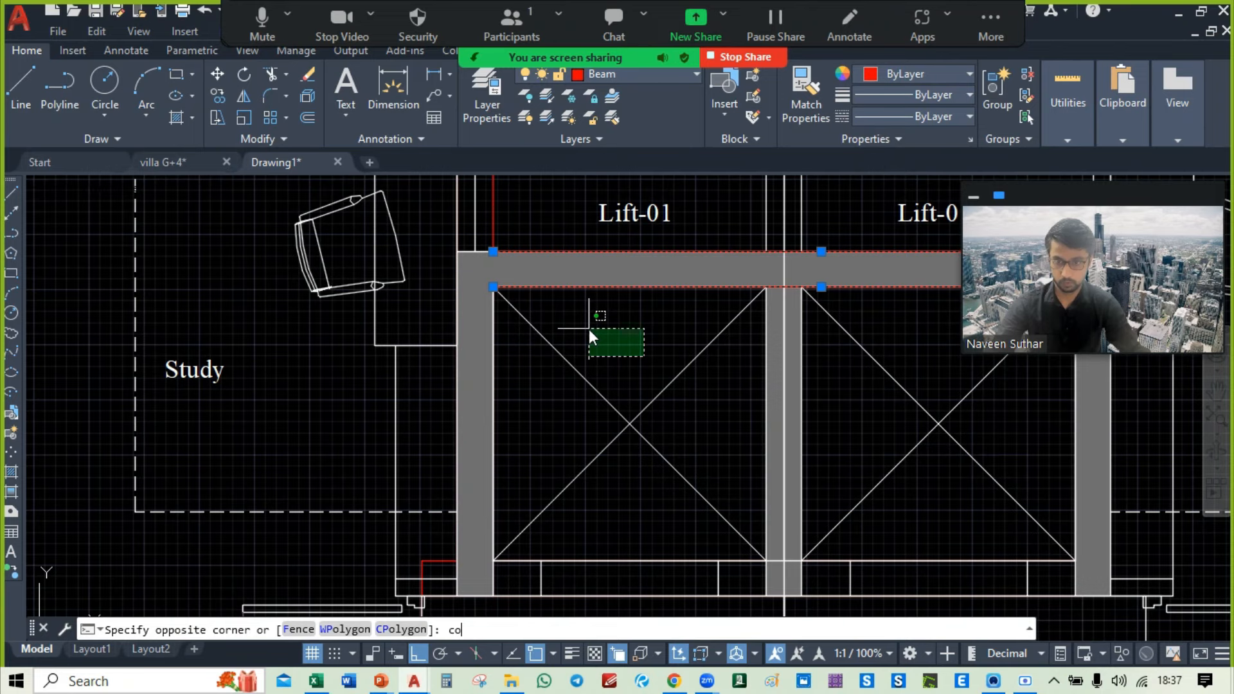
key("Escape")
type("c")
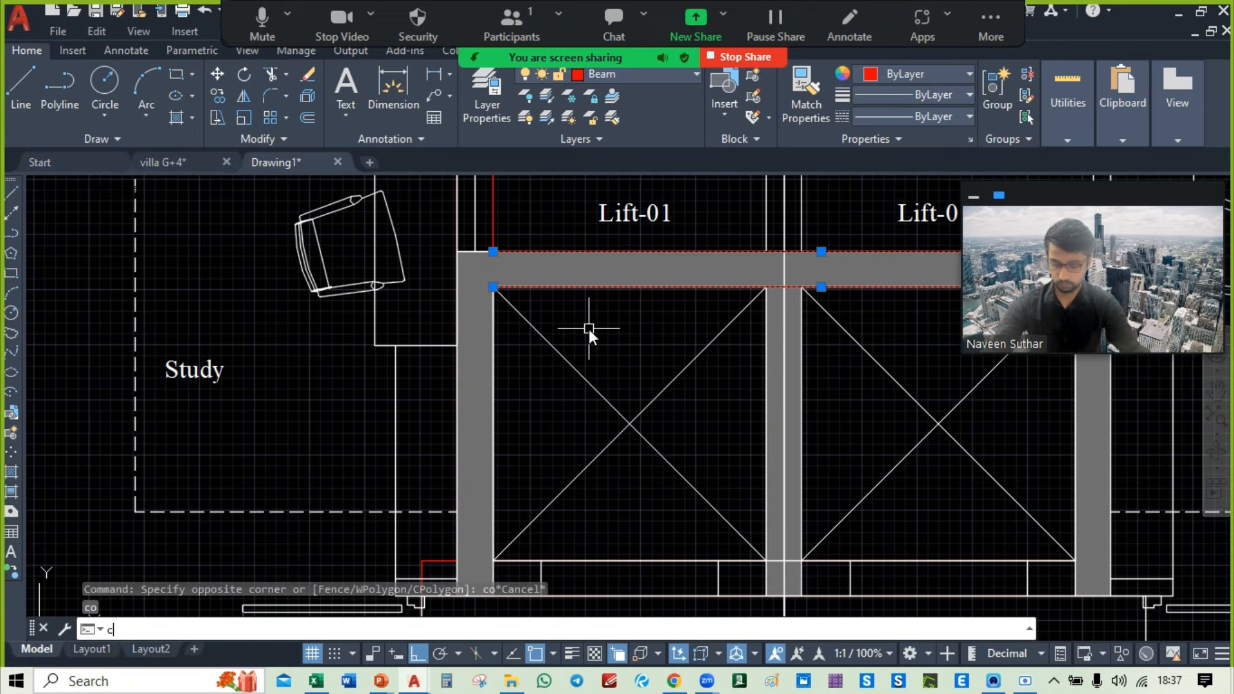
type("o")
key("Return")
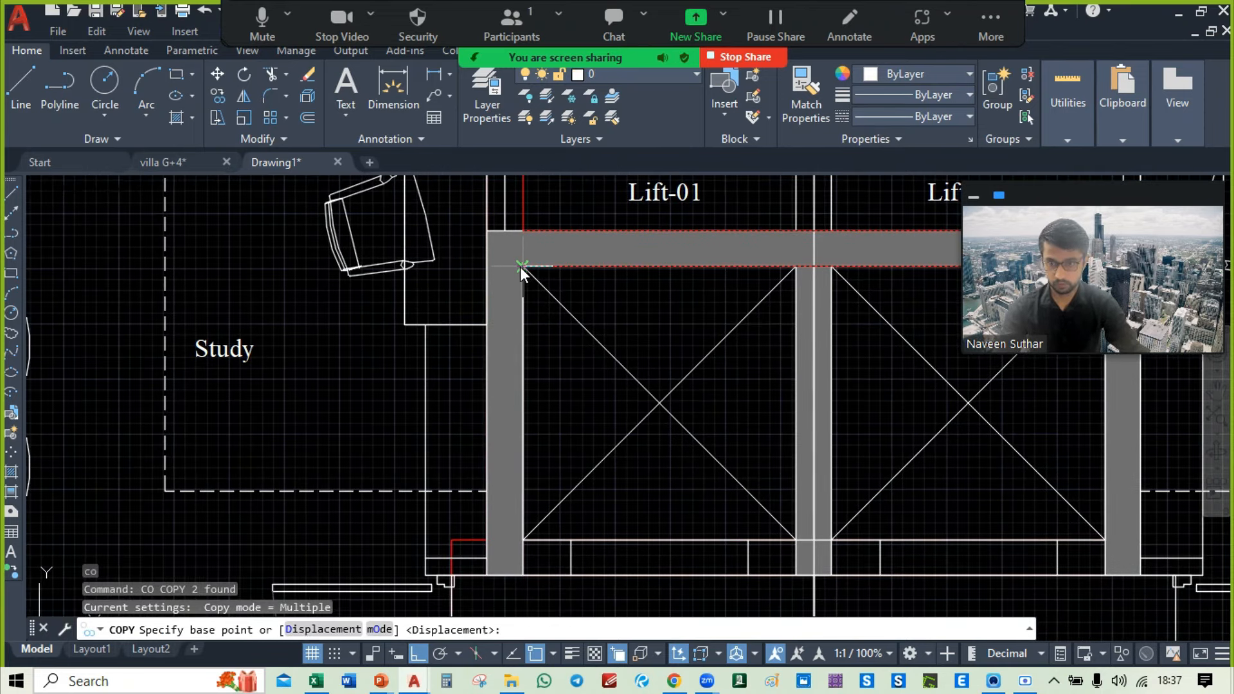
left_click(520, 267)
scroll(526, 359, "up", 5)
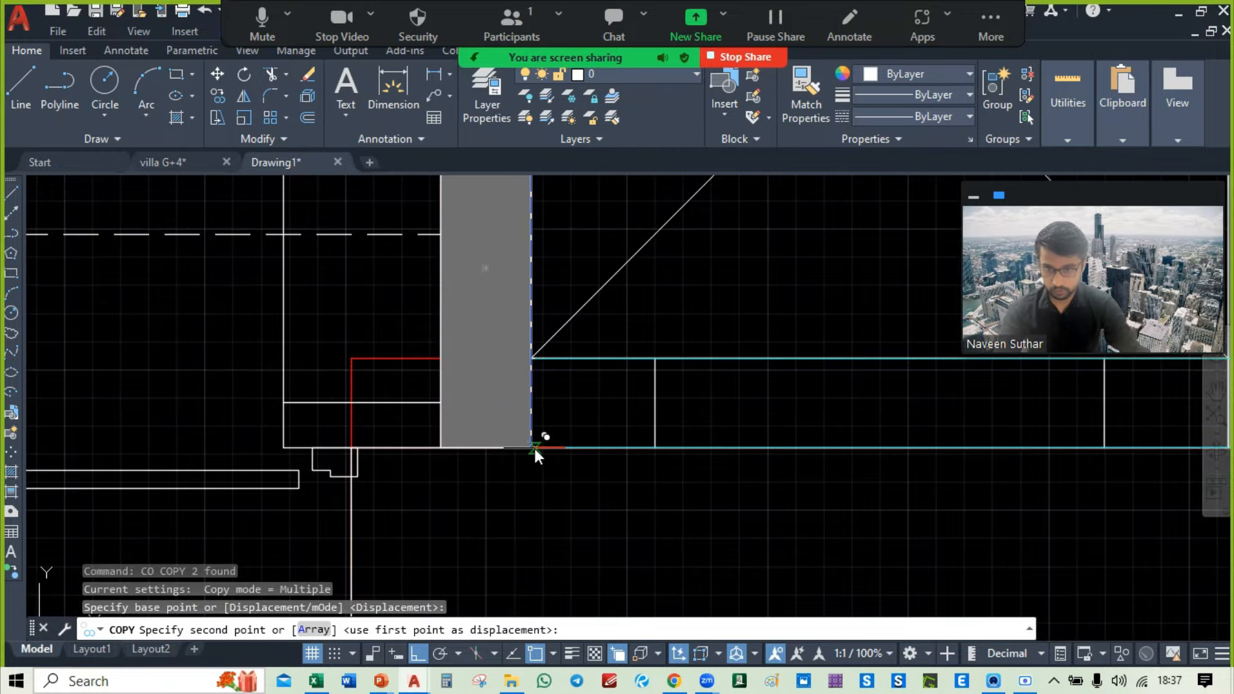
left_click(531, 447)
key("Escape")
Step: Copy the vertical beam line beside the staircase to the living-room face of the columns
scroll(543, 435, "down", 8)
mouse_move(555, 423)
middle_mouse_down()
mouse_move(657, 325)
mouse_move(706, 453)
mouse_move(604, 512)
mouse_move(607, 329)
middle_mouse_up()
scroll(550, 393, "up", 6)
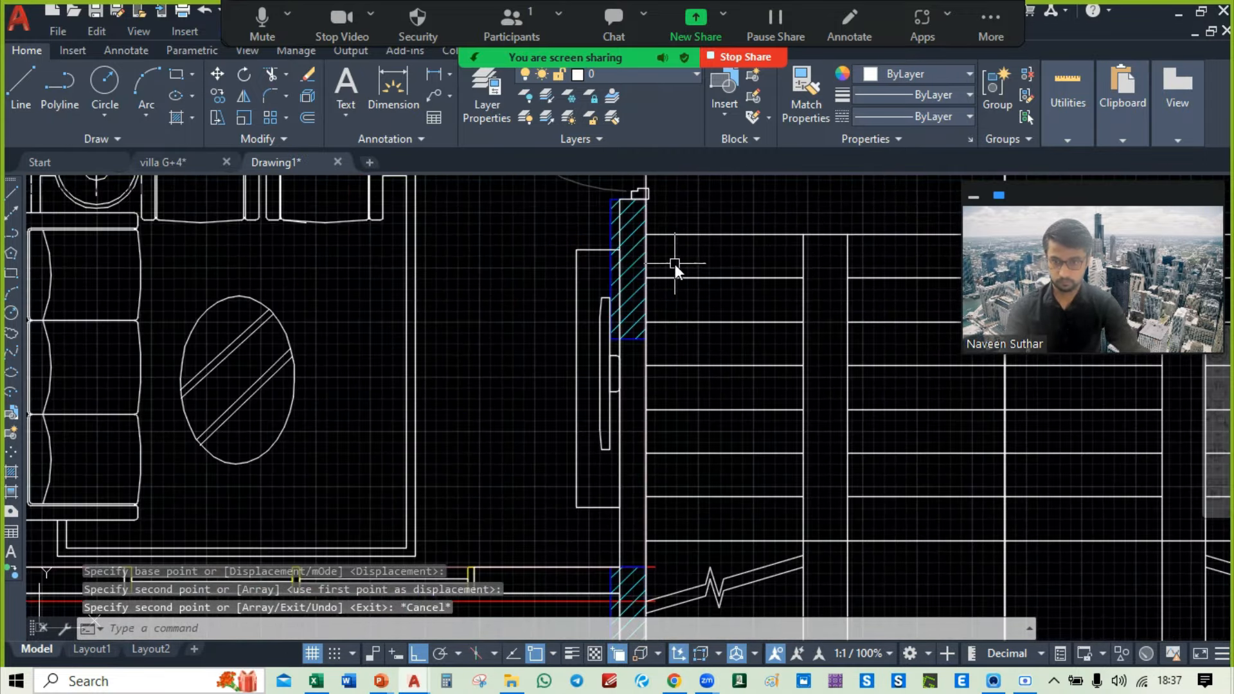
middle_click_drag(675, 264, 677, 284)
middle_click_drag(660, 198, 654, 330)
left_click(656, 302)
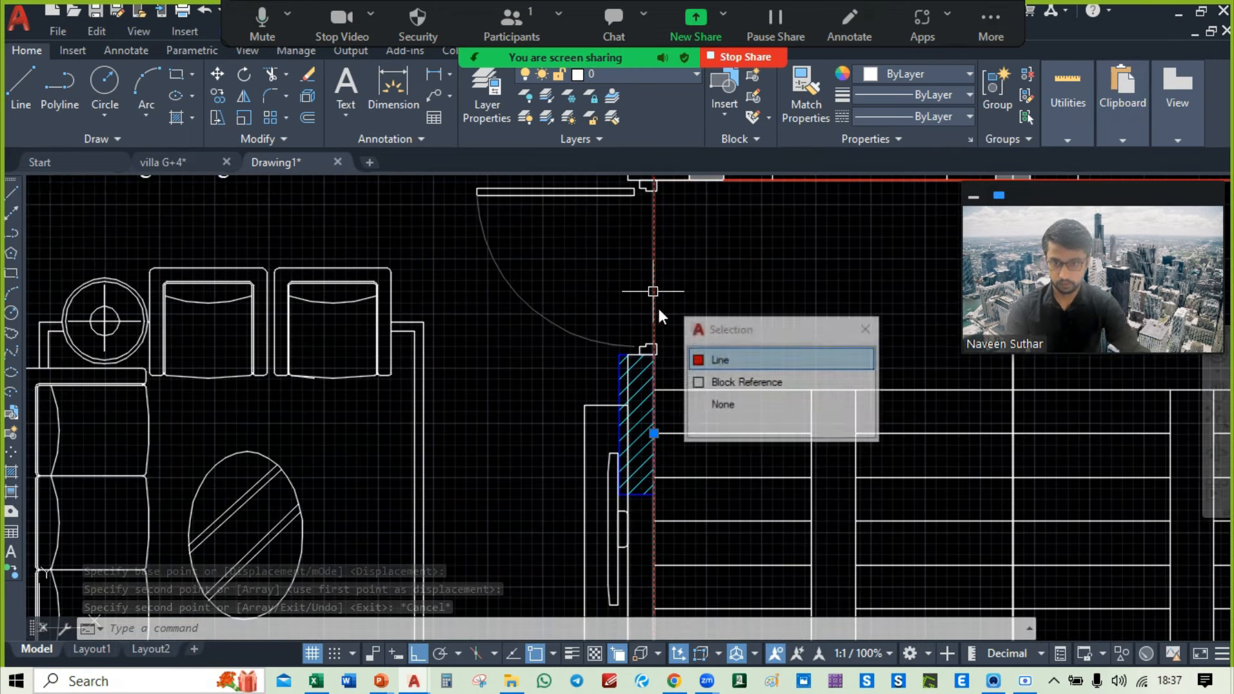
left_click(730, 361)
key("Escape")
left_click(655, 284)
left_click(733, 350)
middle_click_drag(729, 530, 749, 298)
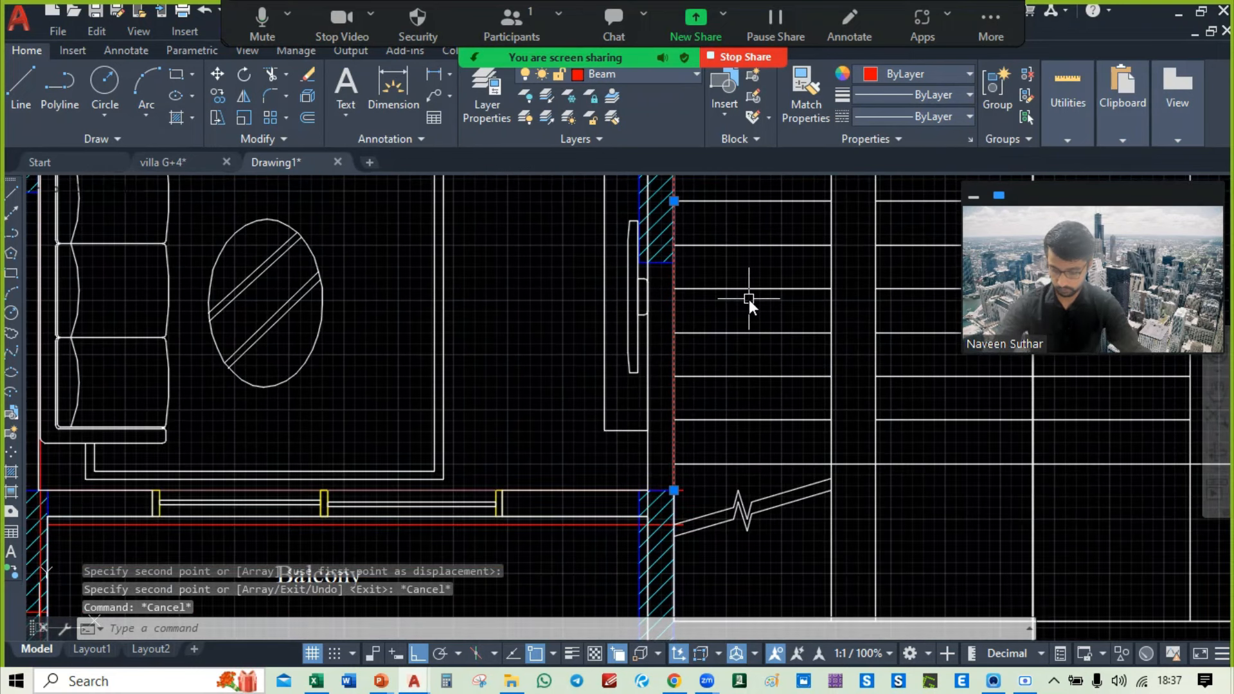
type("co")
key("Return")
middle_click_drag(671, 489, 694, 453)
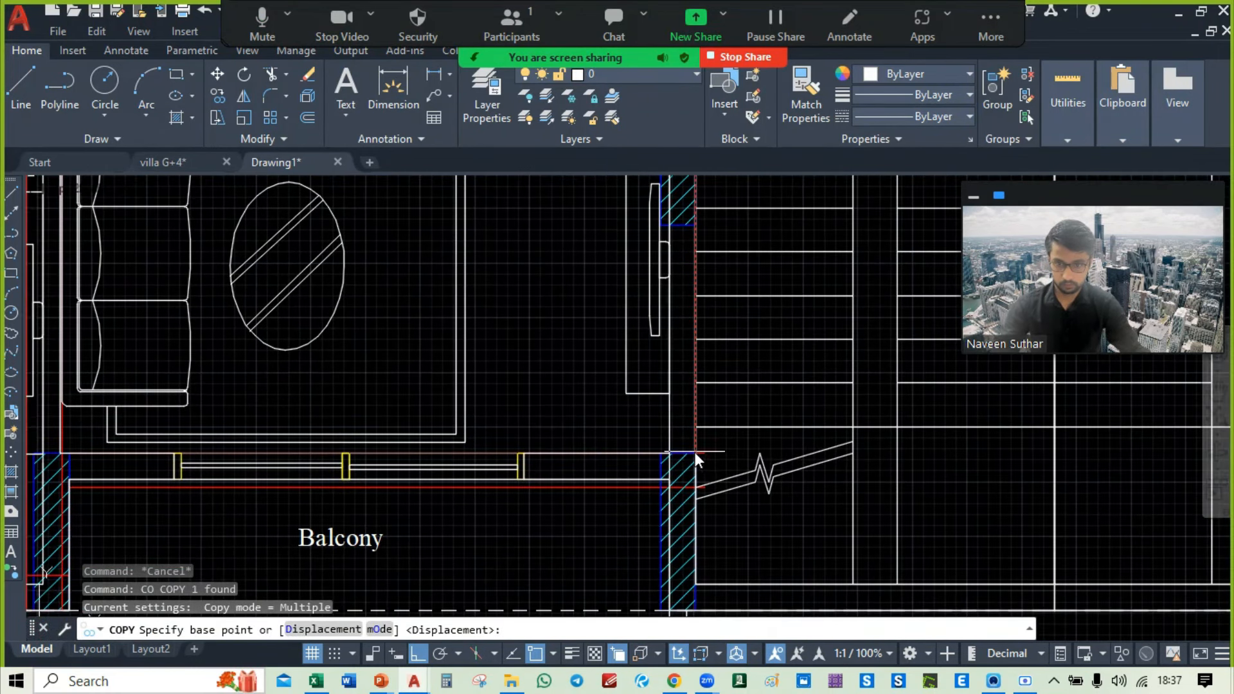
scroll(694, 452, "up", 4)
left_click(699, 460)
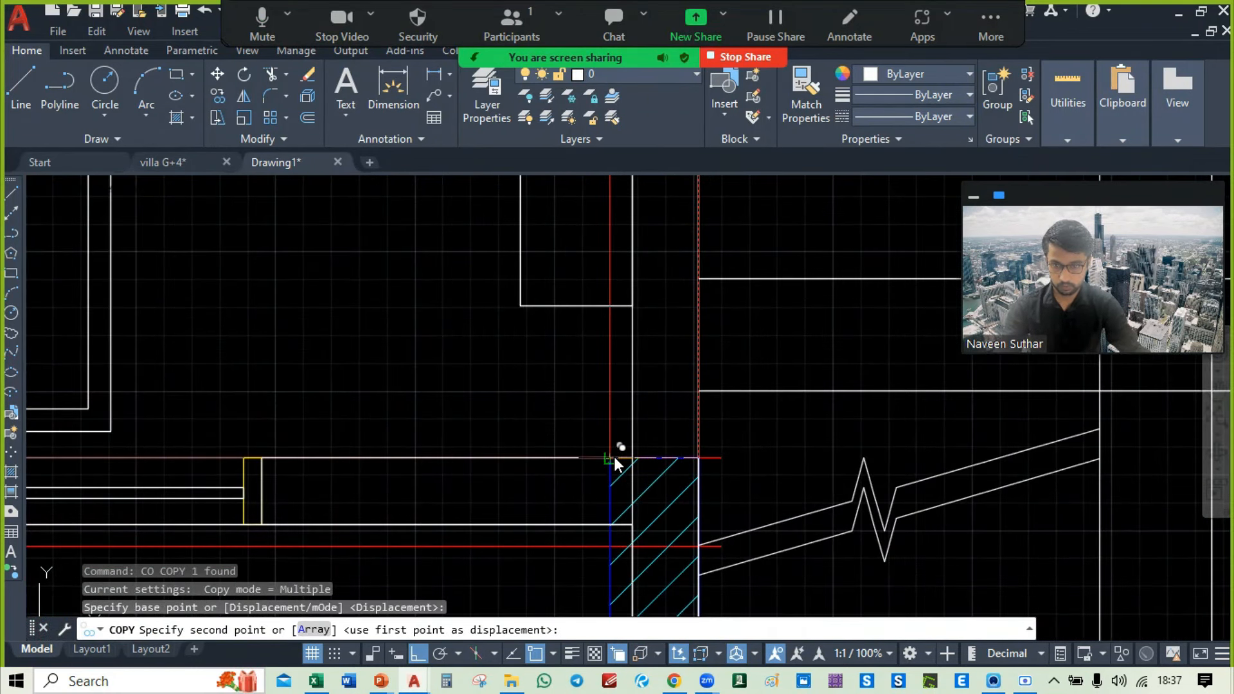
left_click(694, 428)
key("Escape")
Step: Examine the whole typical floor framing and the upper wall of the adjoining toilets for missing beams
scroll(751, 417, "down", 8)
scroll(751, 416, "down", 3)
middle_click_drag(817, 415, 758, 576)
middle_click_drag(694, 265, 564, 117)
middle_click_drag(648, 236, 617, 343)
scroll(721, 315, "down", 2)
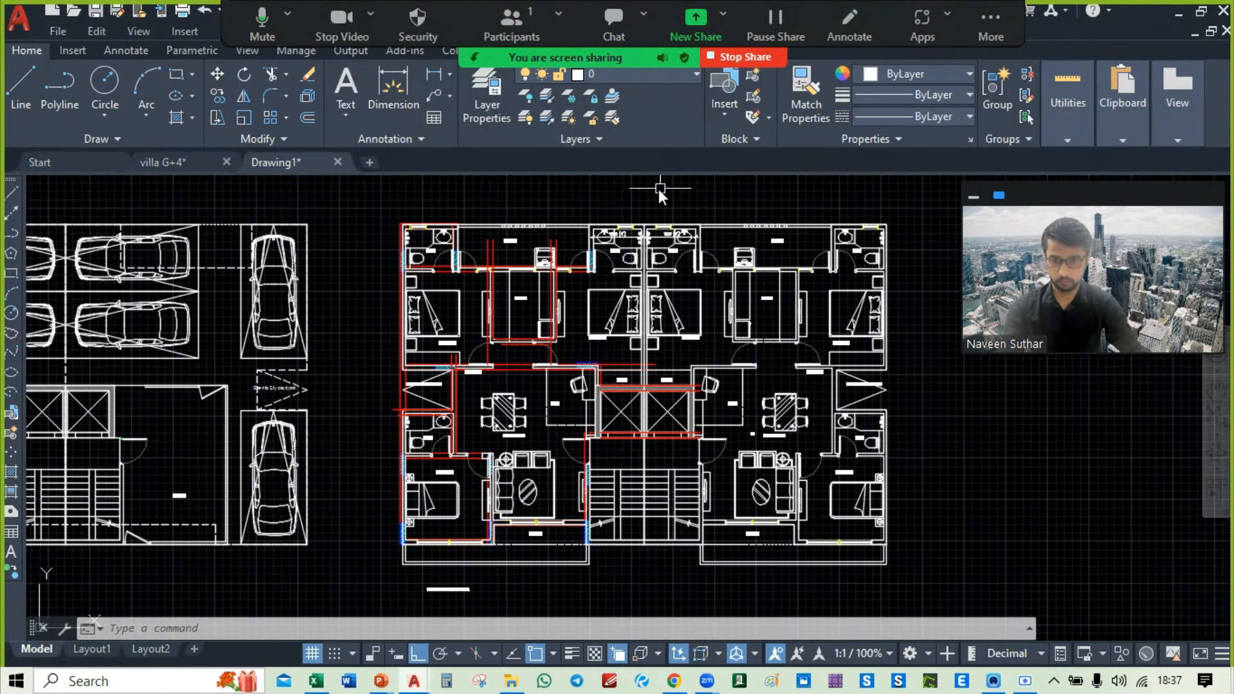
scroll(662, 193, "up", 6)
middle_click_drag(625, 273, 611, 274)
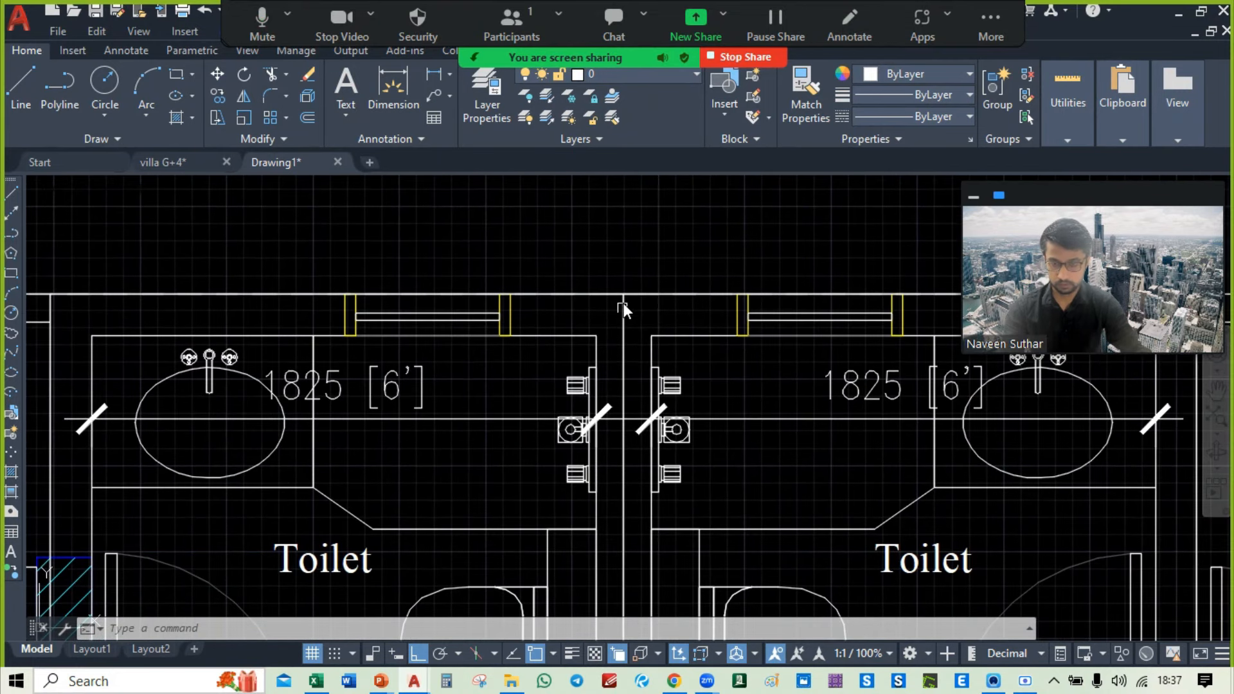
Step: Make the Beam layer current and draw a vertical line from the toilets' common wall down through the lifts and past the staircase
left_click(29, 96)
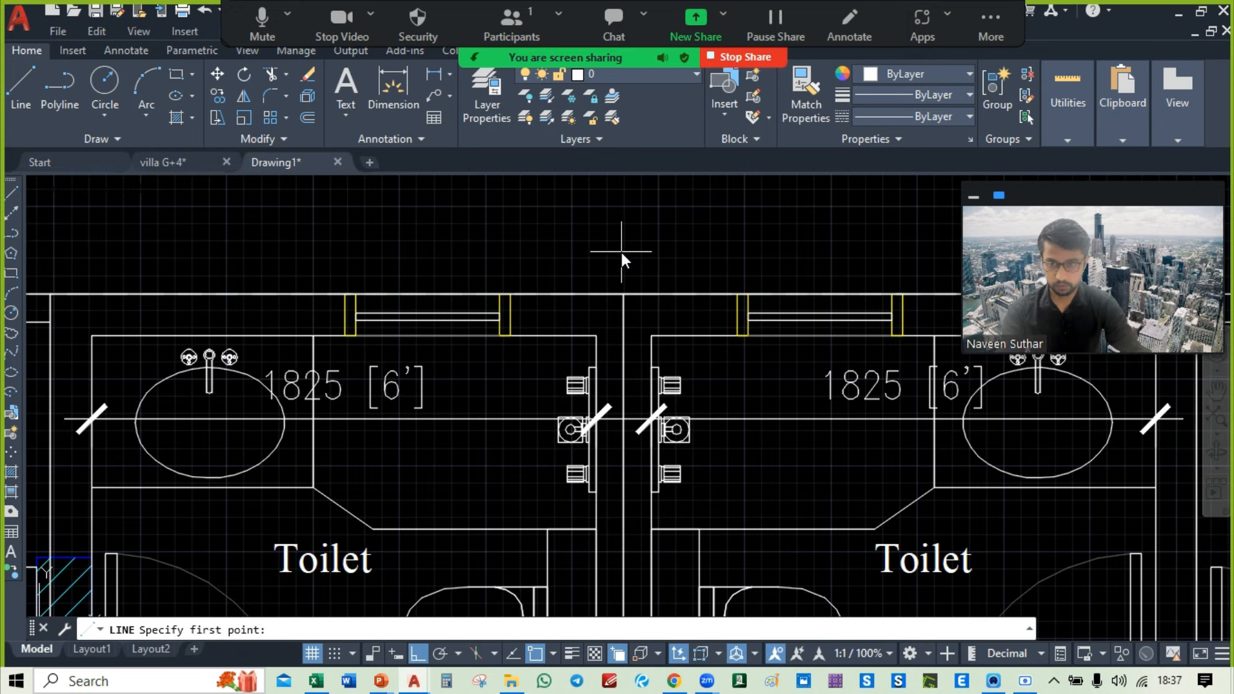
key("Escape")
mouse_move(383, 314)
middle_mouse_down()
mouse_move(480, 310)
mouse_move(411, 310)
middle_mouse_up()
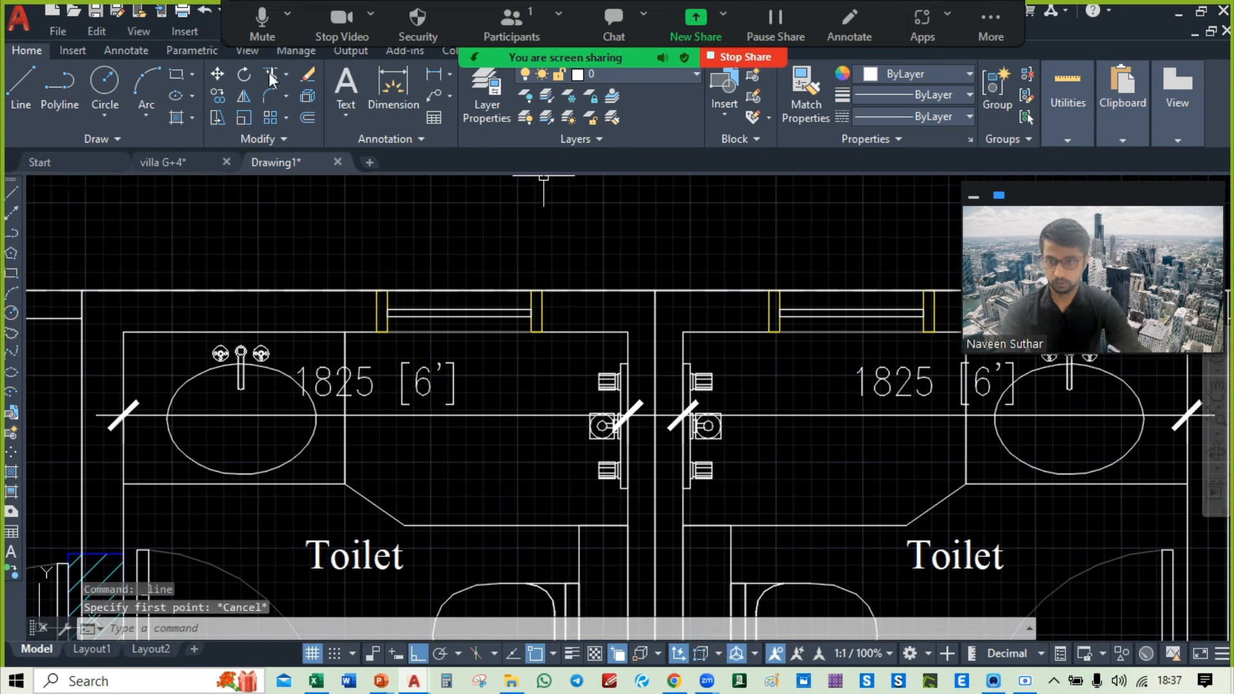
left_click(623, 75)
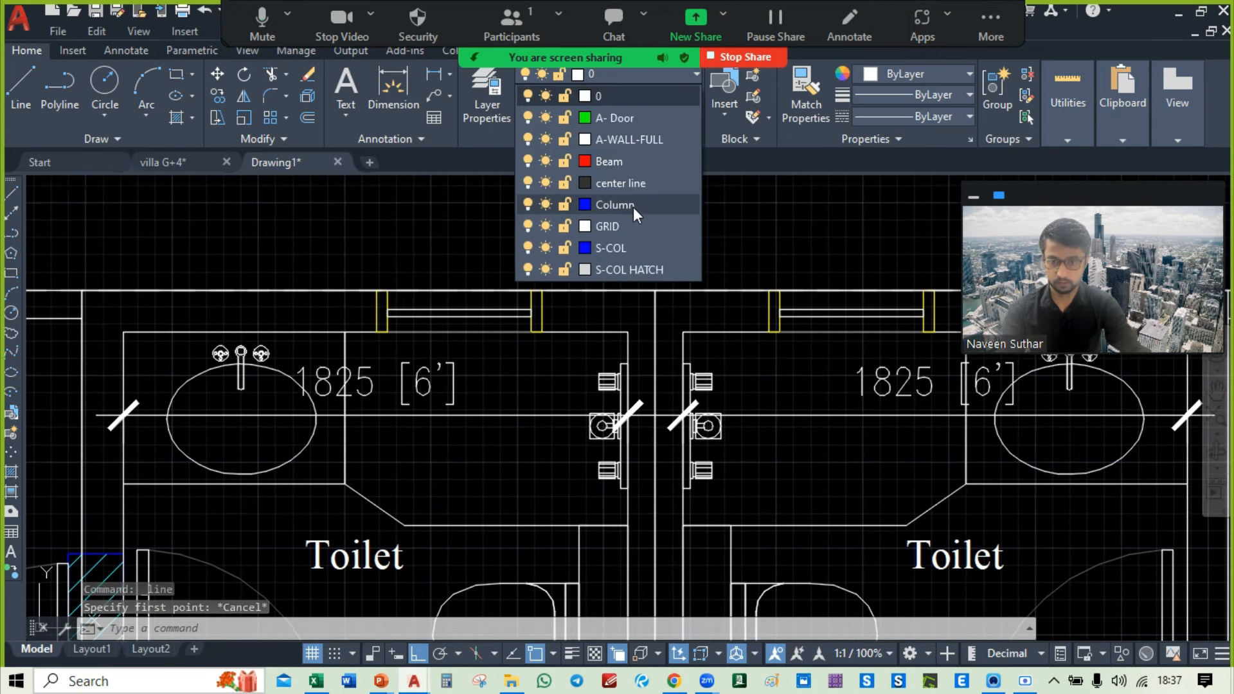
left_click(640, 162)
left_click(19, 103)
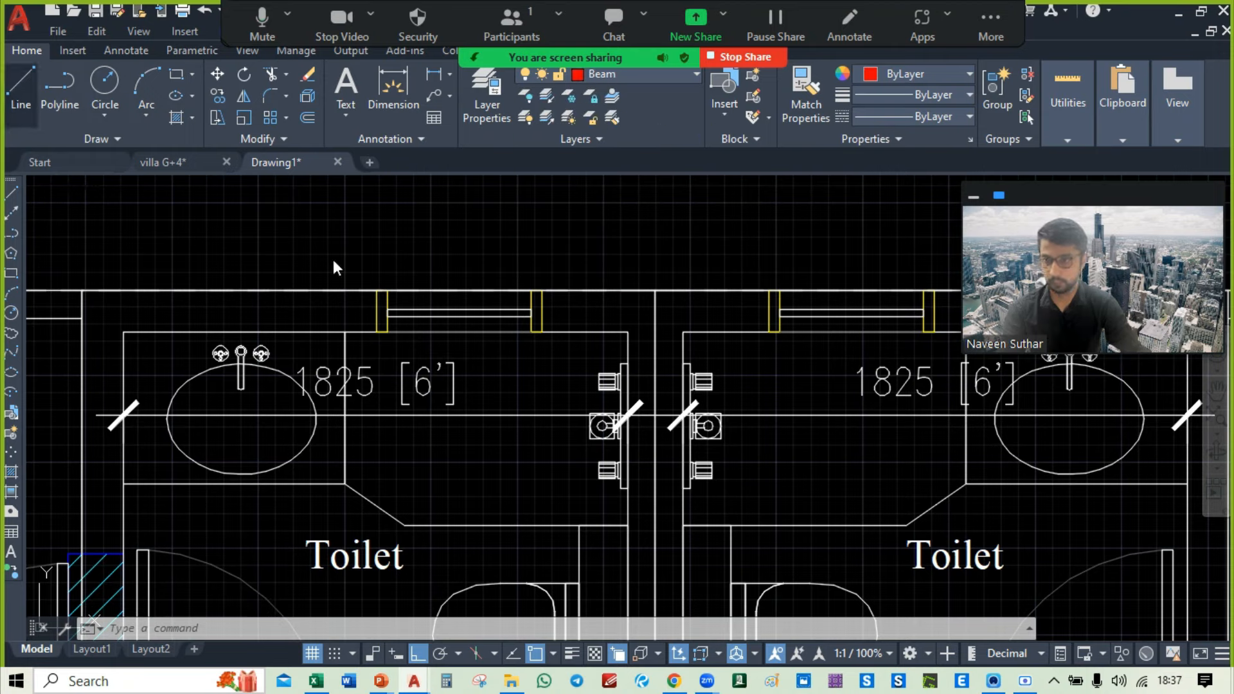
left_click(656, 260)
scroll(656, 261, "down", 3)
scroll(656, 261, "down", 5)
middle_click_drag(637, 498, 602, 220)
middle_click_drag(616, 443, 605, 351)
left_click(591, 519)
key("Escape")
Step: Stretch the upper end of the vertical centre line beyond the outer wall of the adjoining toilets
middle_click_drag(688, 257, 705, 586)
middle_click_drag(630, 218, 636, 325)
scroll(635, 322, "up", 8)
left_click(622, 423)
left_click(626, 409)
left_click(626, 229)
key("Escape")
Step: Select all beam lines, columns and column hatches with Select Similar, starting from the lower outer corner column of Bedroom-1
scroll(700, 253, "down", 5)
scroll(668, 244, "down", 6)
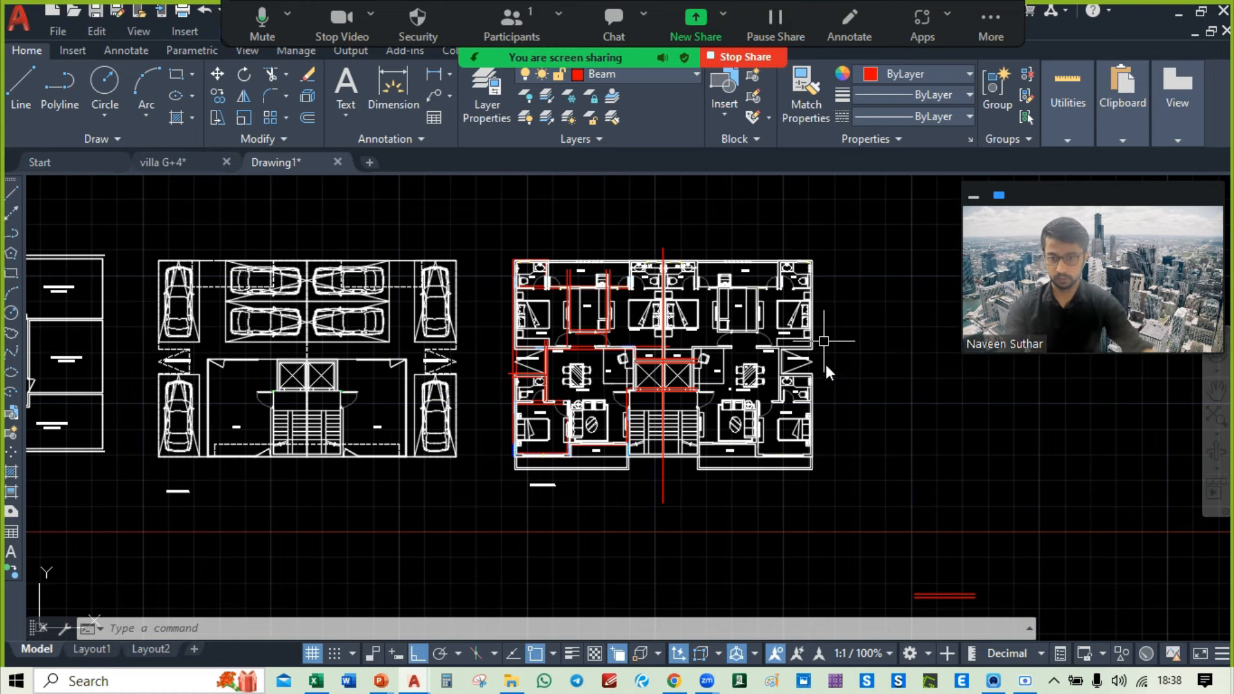
scroll(528, 434, "up", 5)
scroll(403, 380, "up", 4)
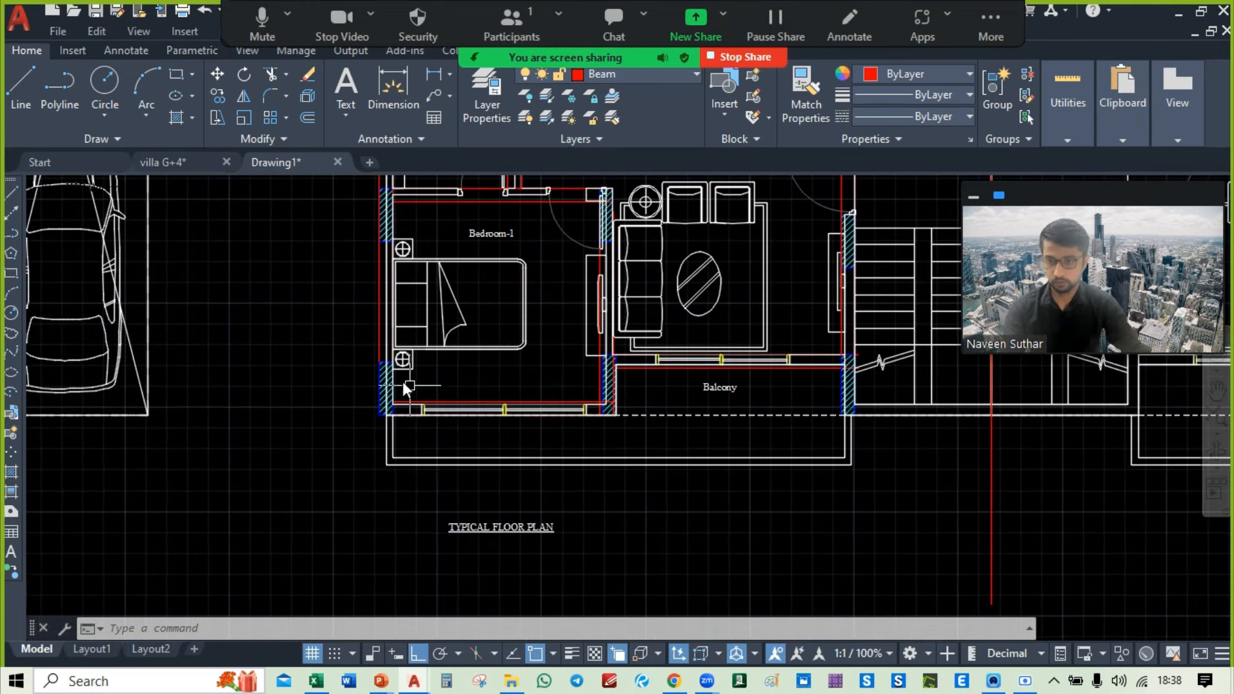
left_click(329, 325)
left_click(404, 467)
scroll(356, 318, "up", 2)
scroll(356, 318, "up", 2)
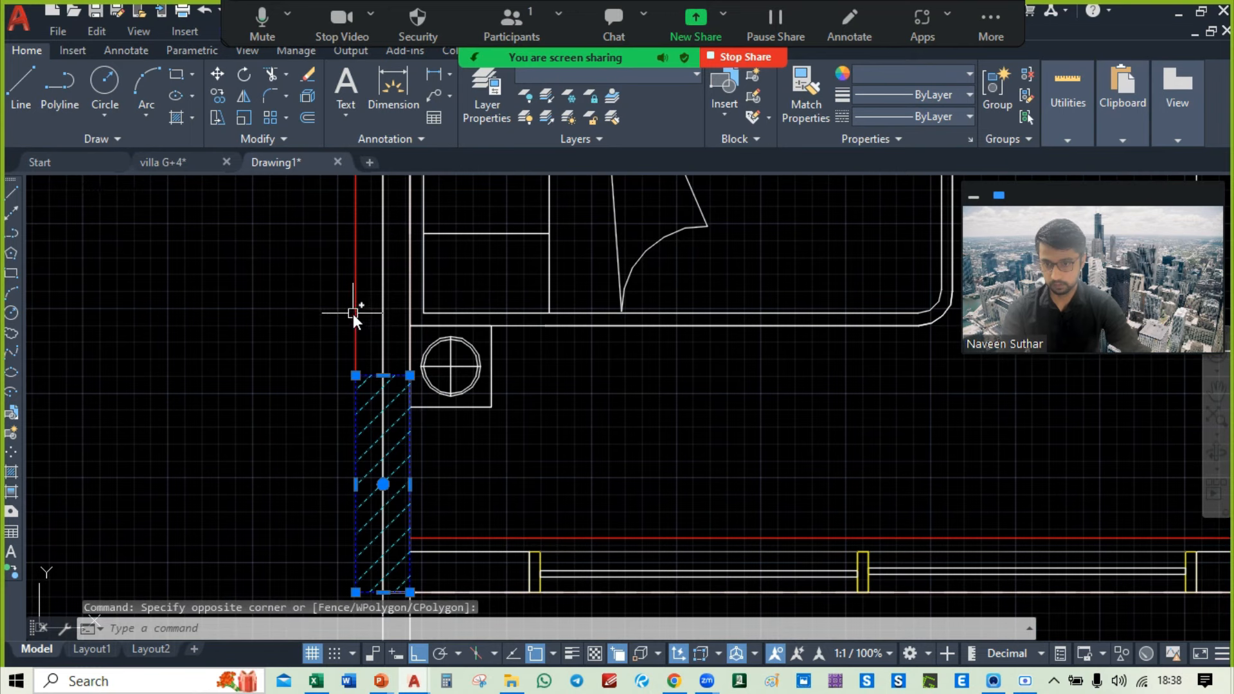
right_click(230, 287)
left_click(277, 508)
scroll(278, 488, "down", 2)
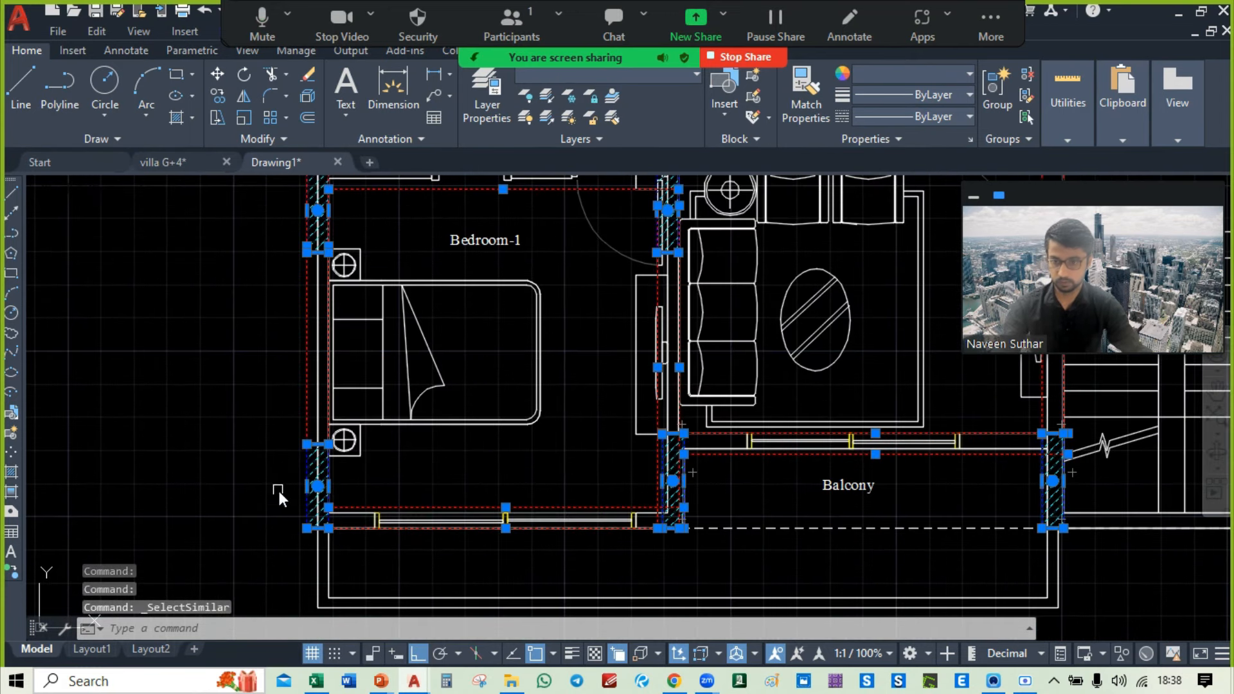
Step: Move the selected beams and columns off the typical floor plan into the empty space beside it, using the corner column as base point
middle_click_drag(278, 489, 295, 453)
type("m")
key("Return")
scroll(322, 514, "up", 2)
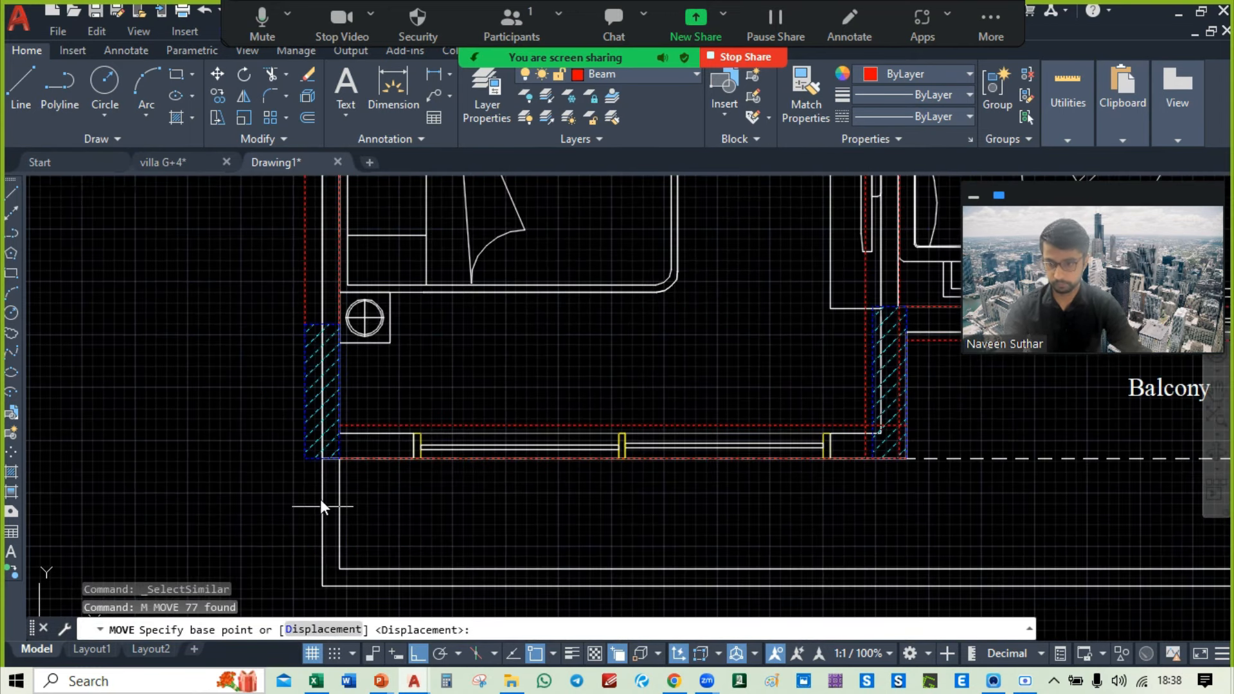
left_click(302, 463)
scroll(302, 461, "down", 4)
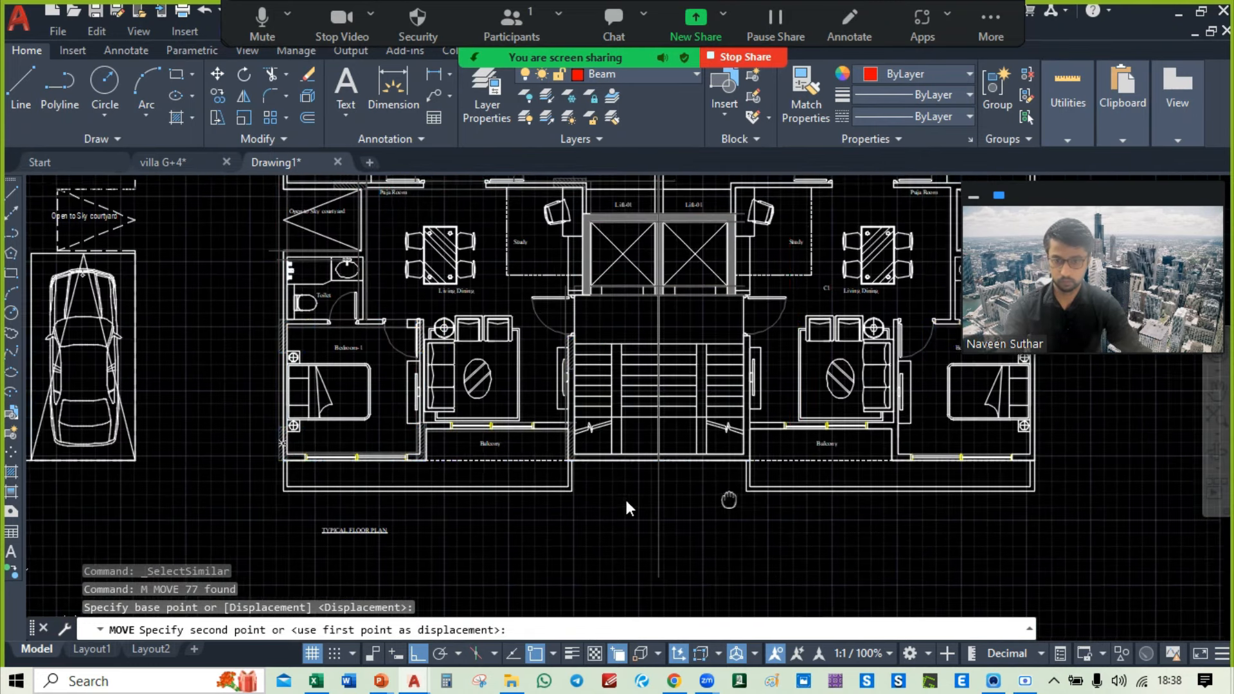
scroll(739, 488, "up", 2)
left_click(729, 468)
Step: Trim the horizontal beam lines around the lifts that run past the vertical centre line
middle_click_drag(925, 482, 483, 574)
middle_click_drag(597, 312, 628, 397)
type("tr")
key("Return")
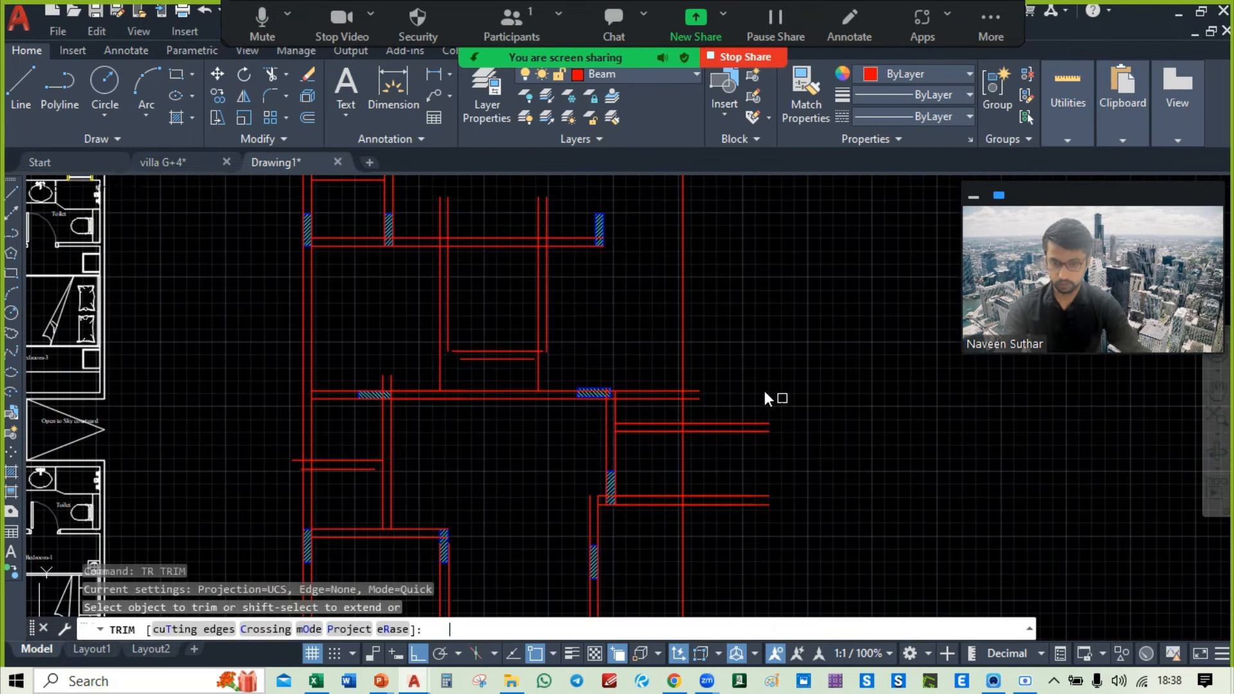
left_click(696, 371)
left_click(700, 532)
Step: Trim the vertical beam stubs above the courtyard's column and the horizontal beam ends projecting past the outer vertical beam
middle_click_drag(799, 346, 895, 550)
middle_click_drag(460, 568, 512, 434)
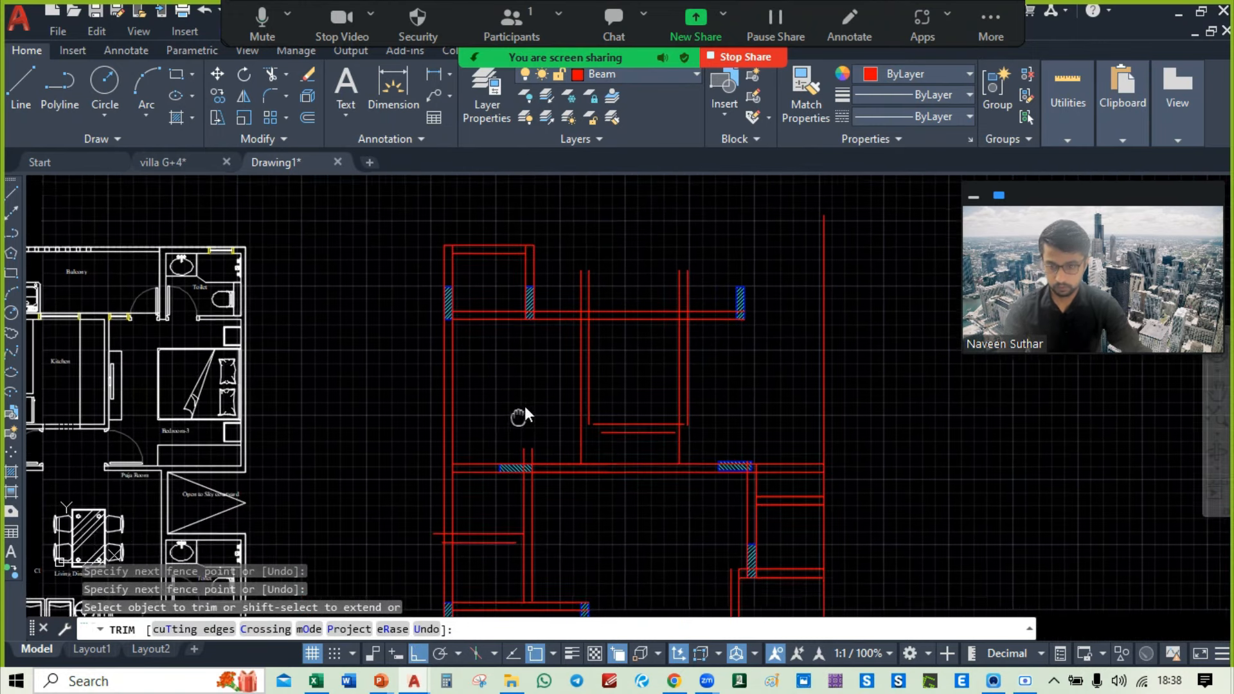
scroll(527, 438, "up", 4)
left_click(569, 457)
left_click(485, 456)
middle_click_drag(491, 519, 642, 219)
left_click(469, 353)
left_click(458, 414)
scroll(460, 395, "up", 4)
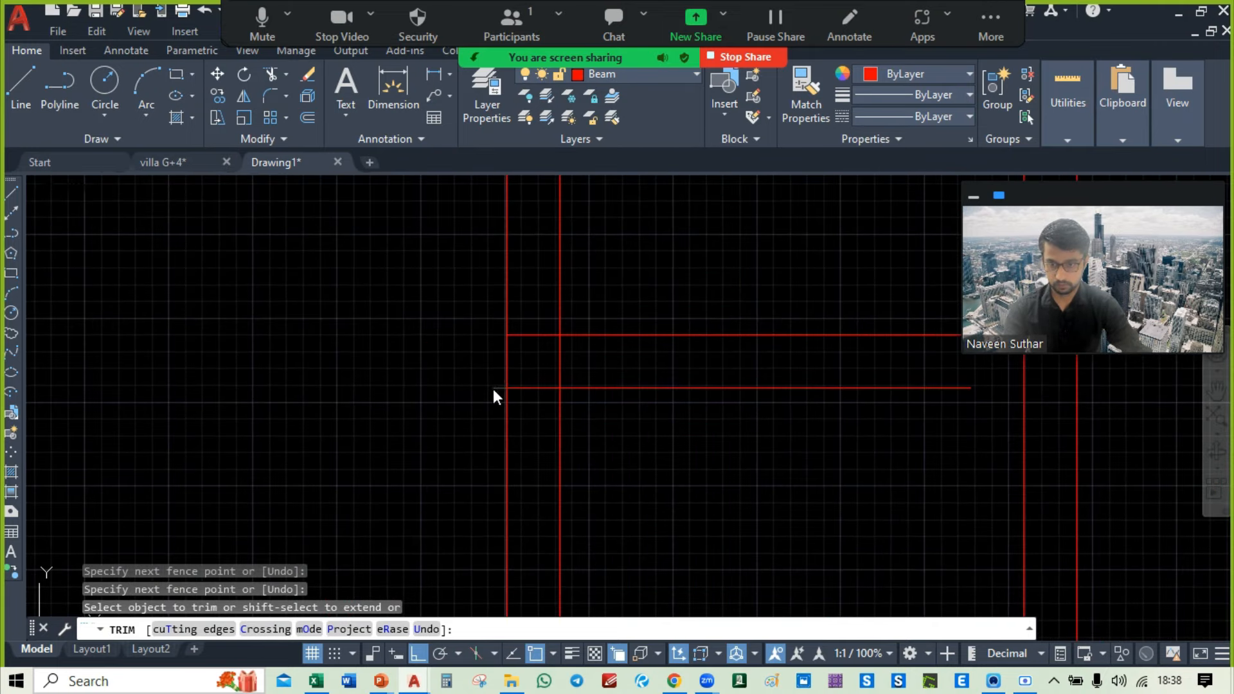
left_click(492, 388)
Step: Trim the kitchen's vertical beam lines above the upper horizontal beam and the overhanging end of the short kitchen beam
scroll(450, 405, "down", 6)
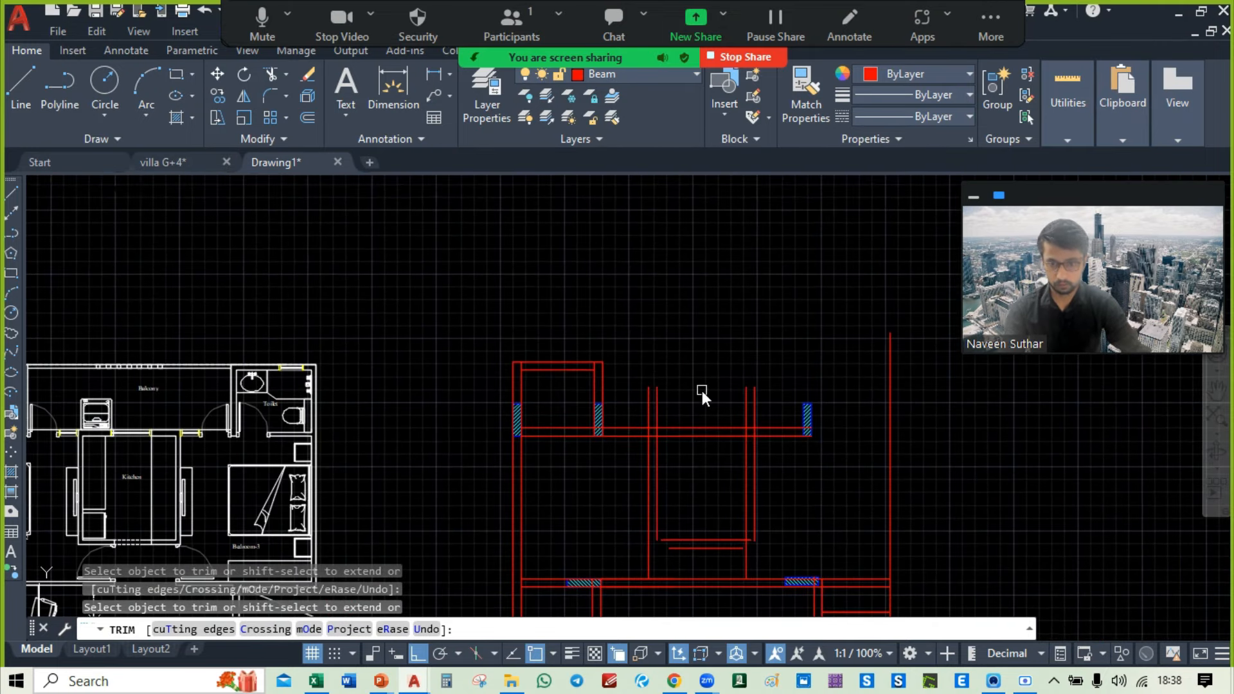
left_click(772, 403)
left_click(636, 403)
middle_click_drag(675, 379, 689, 187)
mouse_move(635, 494)
middle_mouse_down()
mouse_move(643, 417)
mouse_move(689, 345)
mouse_move(625, 413)
mouse_move(722, 386)
mouse_move(642, 622)
middle_mouse_up()
scroll(691, 450, "up", 4)
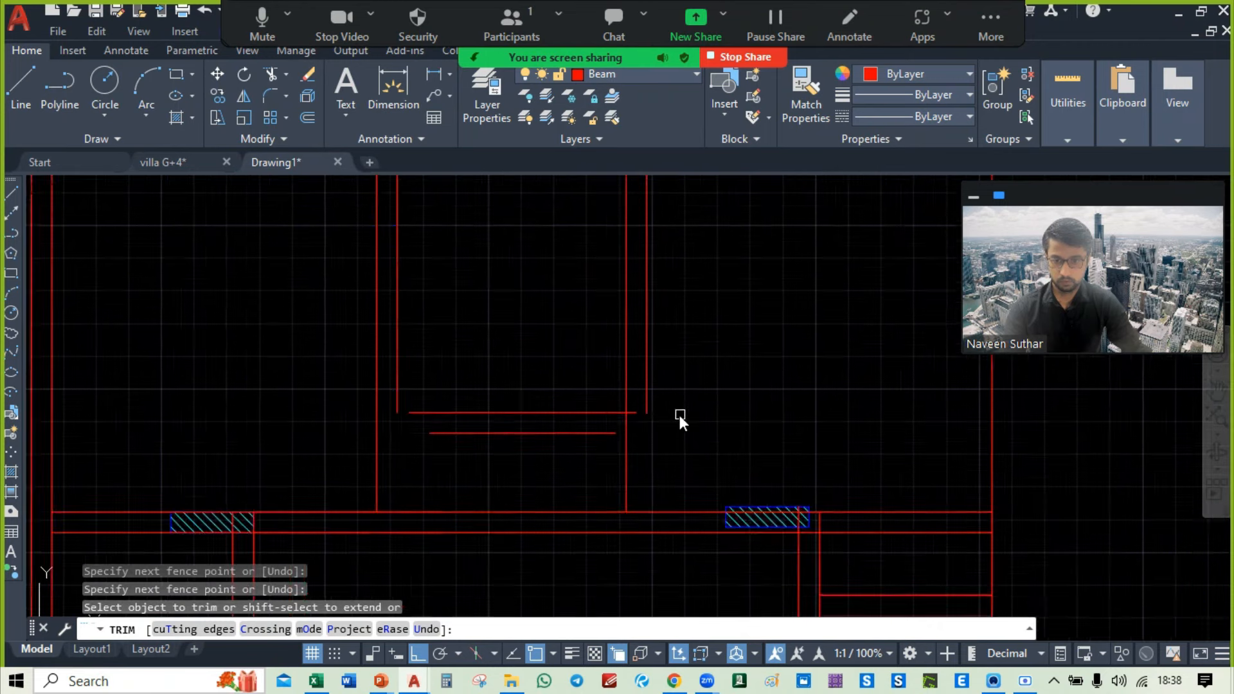
left_click(636, 412)
key("Escape")
Step: Extend the kitchen's two short vertical beam lines down to the long horizontal beam
middle_click_drag(467, 377, 497, 353)
type("e")
key("Return")
left_click(425, 333)
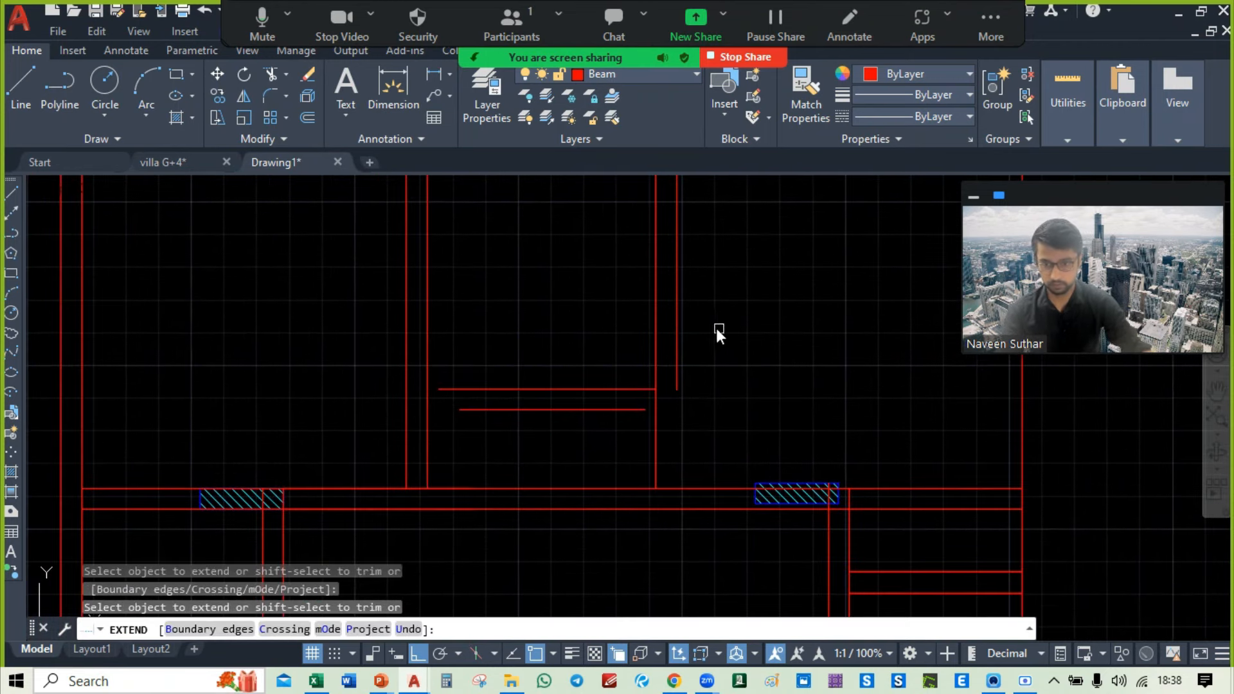
left_click(676, 330)
Step: Extend the lower line of the beam between courtyard and toilet to the vertical beam, and check the beam junction beside the lift column
middle_click_drag(248, 470, 623, 280)
left_click(658, 464)
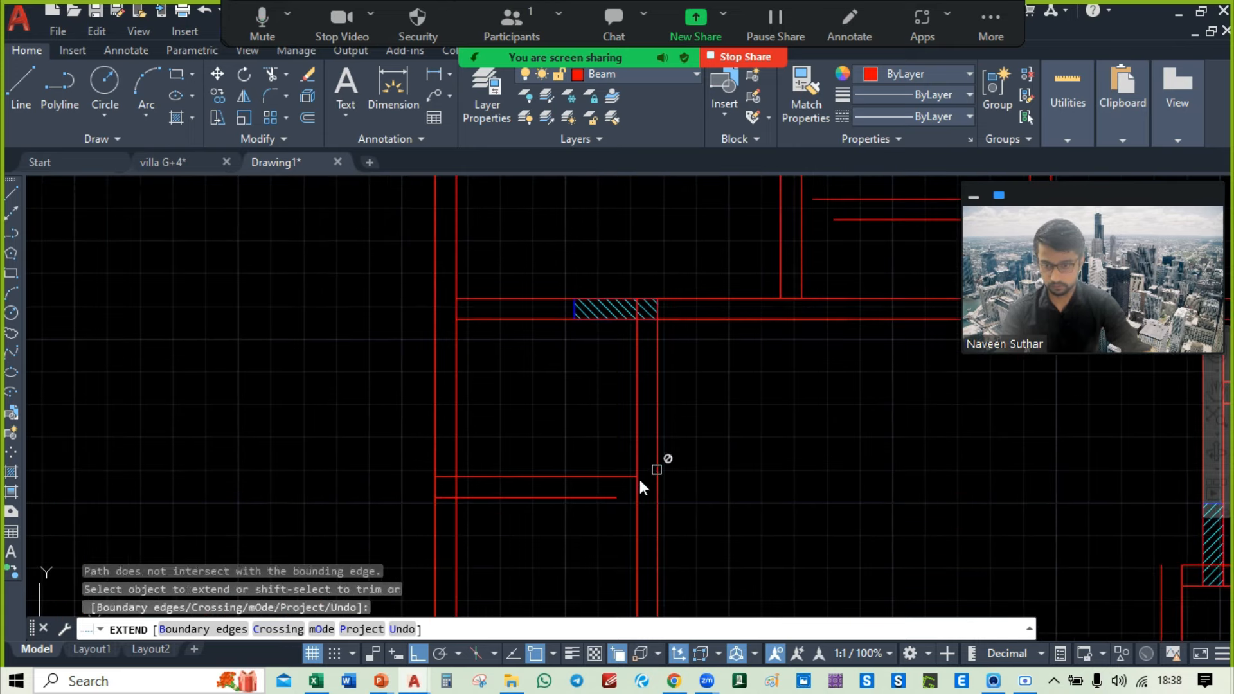
left_click(591, 499)
middle_click_drag(577, 365, 301, 360)
middle_click_drag(754, 338, 315, 372)
middle_click_drag(337, 510, 391, 330)
scroll(457, 409, "up", 4)
left_click(633, 420)
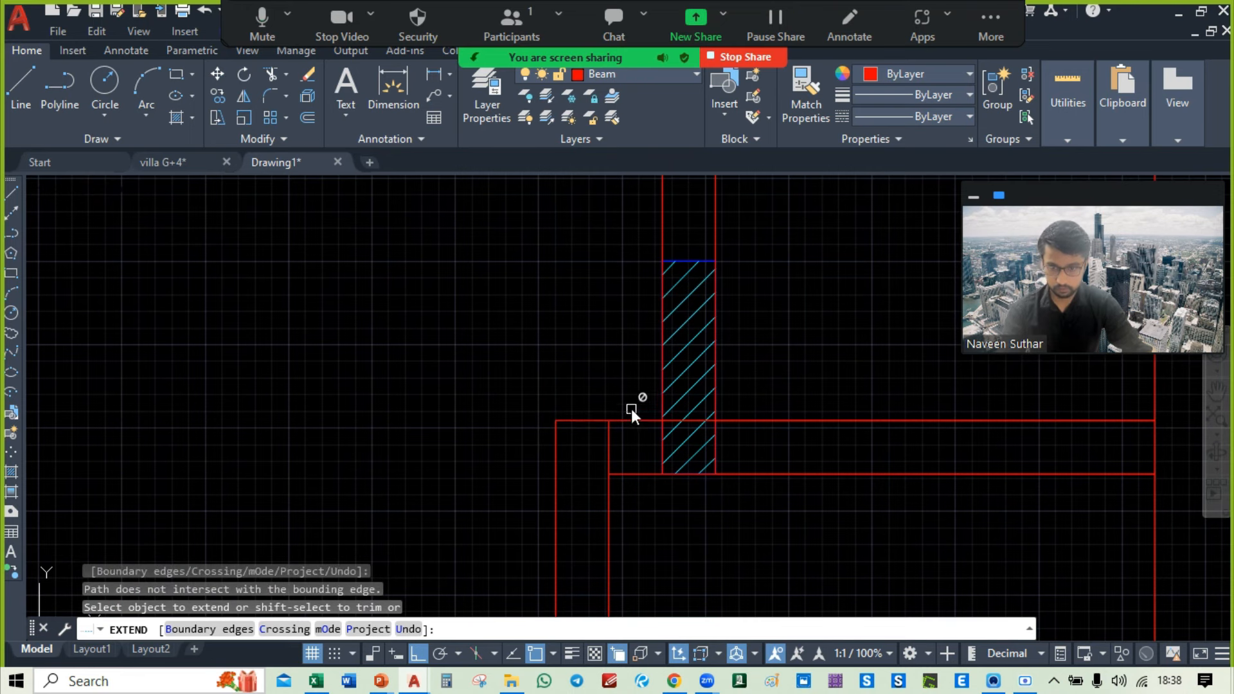
scroll(571, 360, "down", 5)
Step: Extend both lines of the short kitchen cross beam to meet the kitchen's vertical beams
mouse_move(571, 360)
middle_mouse_down()
mouse_move(563, 180)
mouse_move(678, 238)
mouse_move(662, 220)
mouse_move(675, 539)
middle_mouse_up()
middle_click_drag(654, 369, 674, 420)
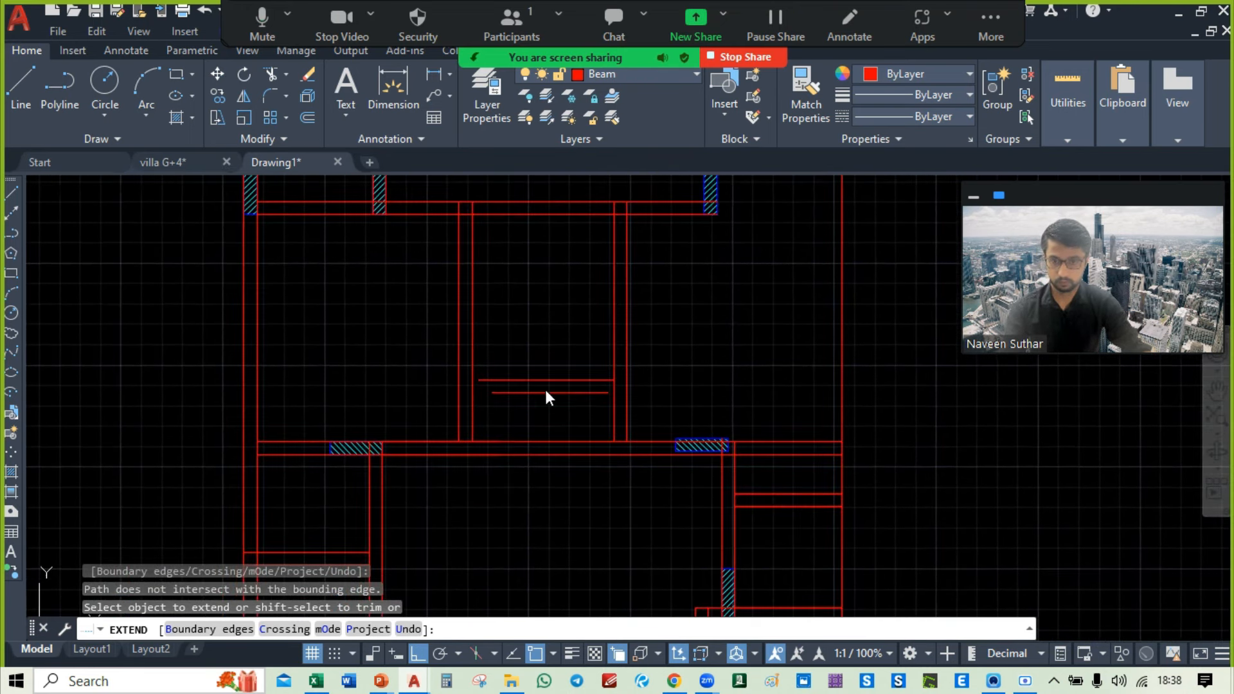
left_click(520, 380)
left_click(577, 391)
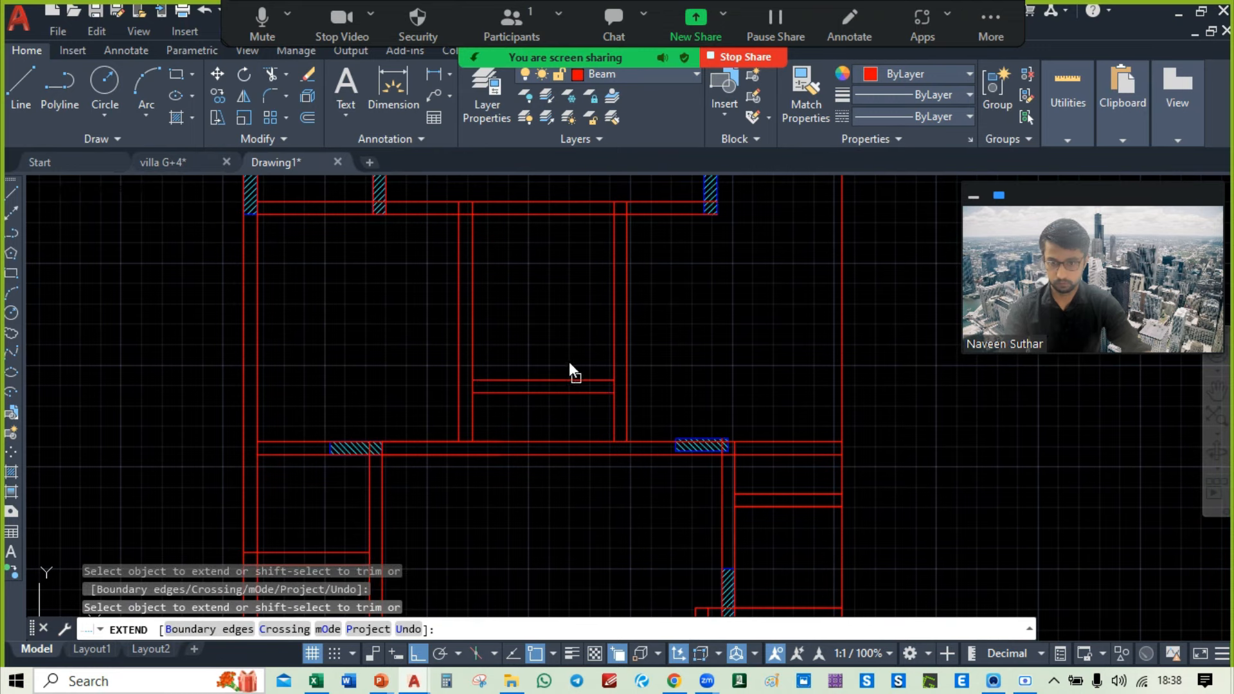
middle_click_drag(569, 361, 637, 526)
key("Escape")
Step: Compare the adjoining toilets' walls on the floor plan with the upper part of the beam framing
scroll(668, 296, "down", 6)
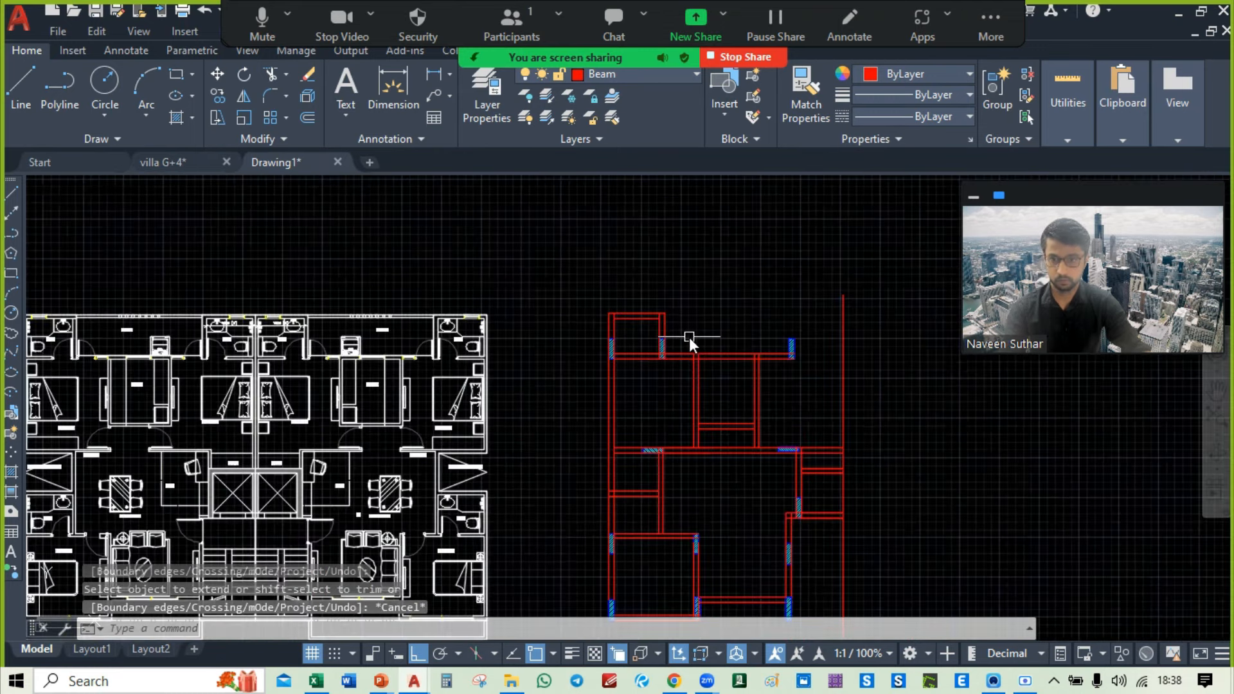
scroll(530, 329, "up", 6)
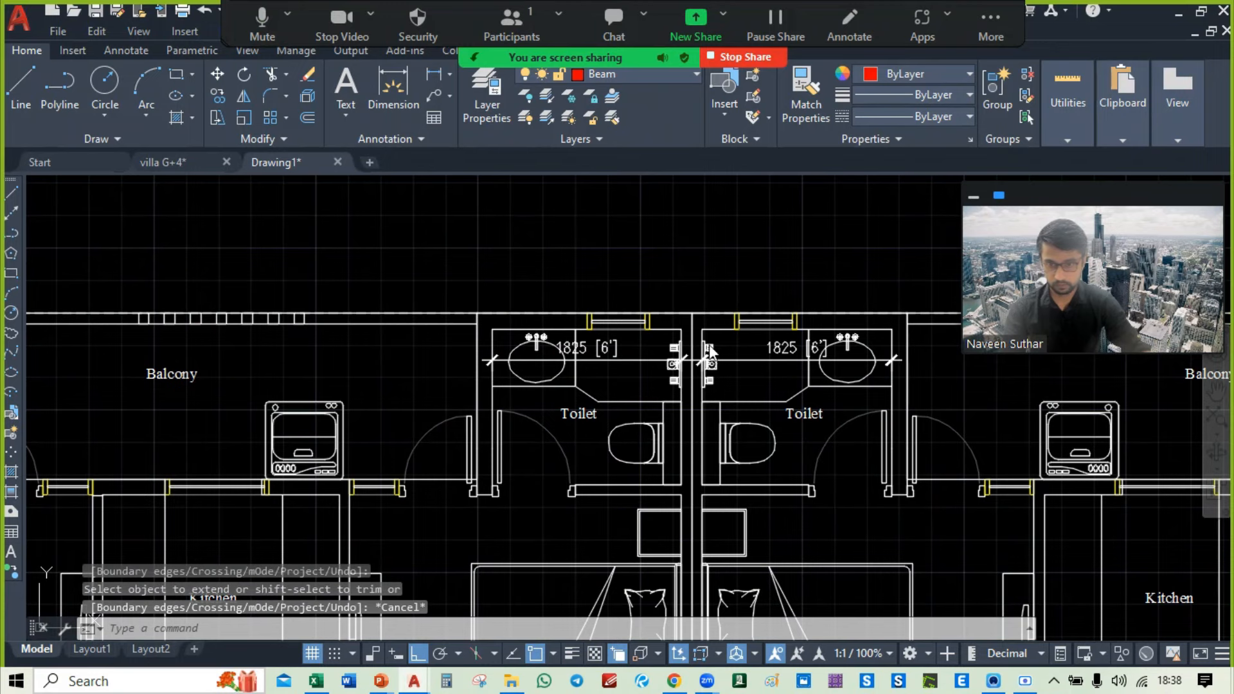
mouse_move(484, 362)
middle_mouse_down()
mouse_move(1208, 363)
mouse_move(367, 381)
middle_mouse_up()
scroll(797, 332, "down", 4)
middle_click_drag(797, 331, 473, 352)
scroll(945, 329, "up", 2)
mouse_move(944, 329)
middle_mouse_down()
mouse_move(620, 362)
mouse_move(341, 214)
middle_mouse_up()
scroll(528, 268, "up", 2)
left_click(542, 221)
left_click(222, 306)
type("co")
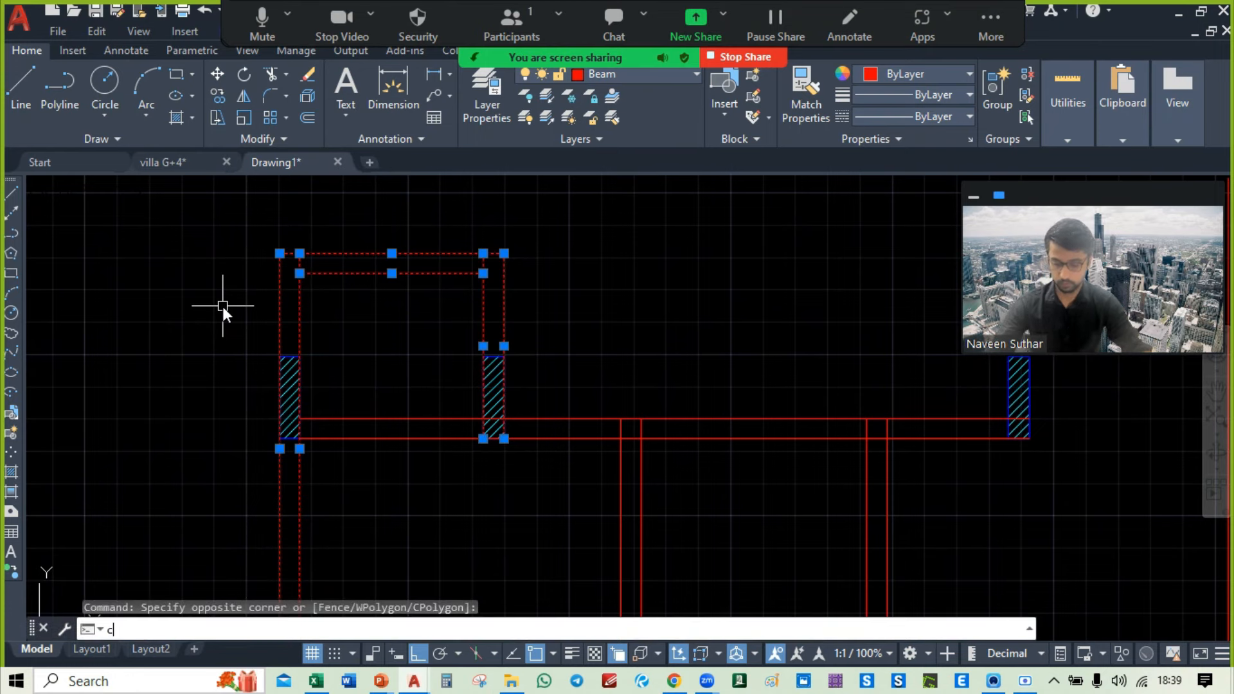
key("Return")
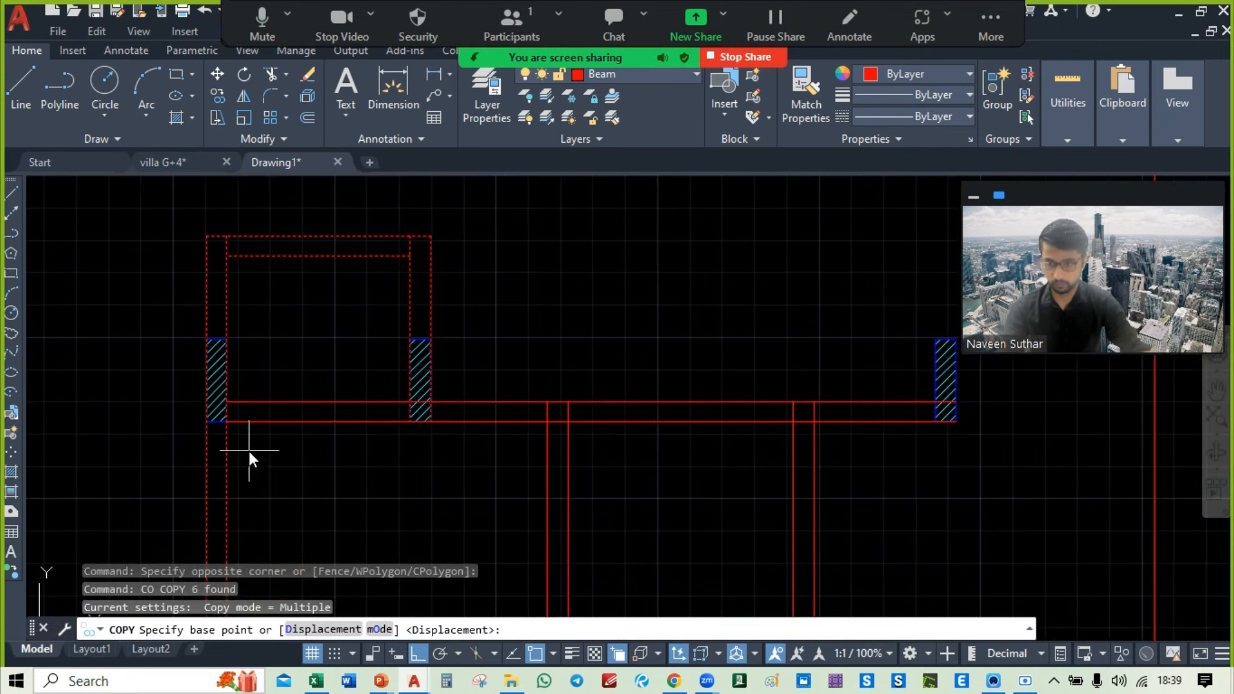
scroll(234, 433, "up", 2)
left_click(225, 425)
middle_click_drag(1124, 483, 283, 477)
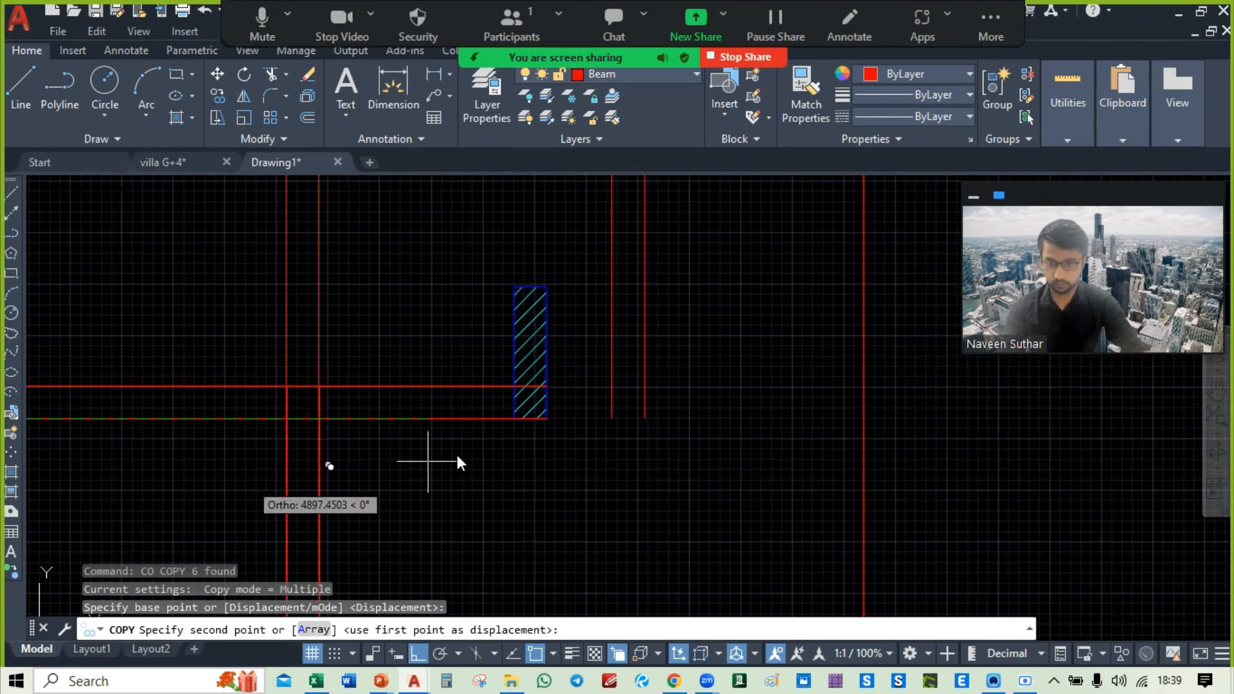
key("Escape")
middle_click_drag(308, 411, 907, 445)
scroll(475, 302, "down", 4)
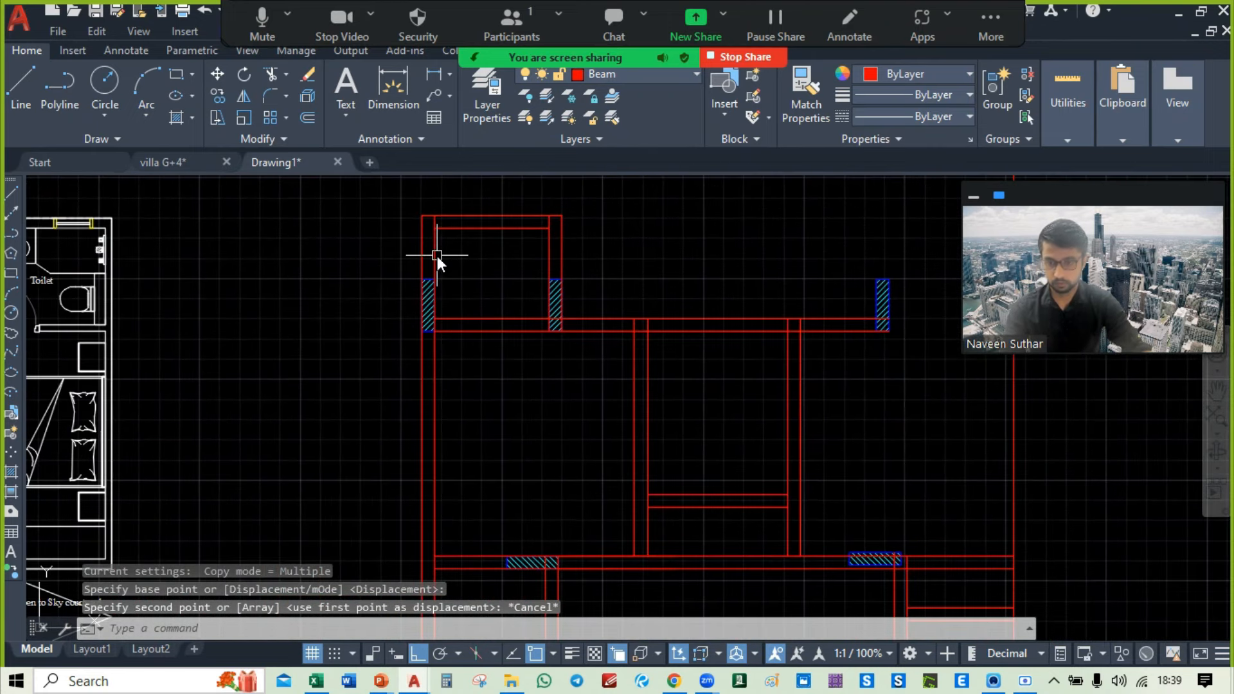
left_click(437, 256)
key("Escape")
Step: Break the inner line of the long outer vertical beam just below the upper corner column
scroll(426, 255, "up", 4)
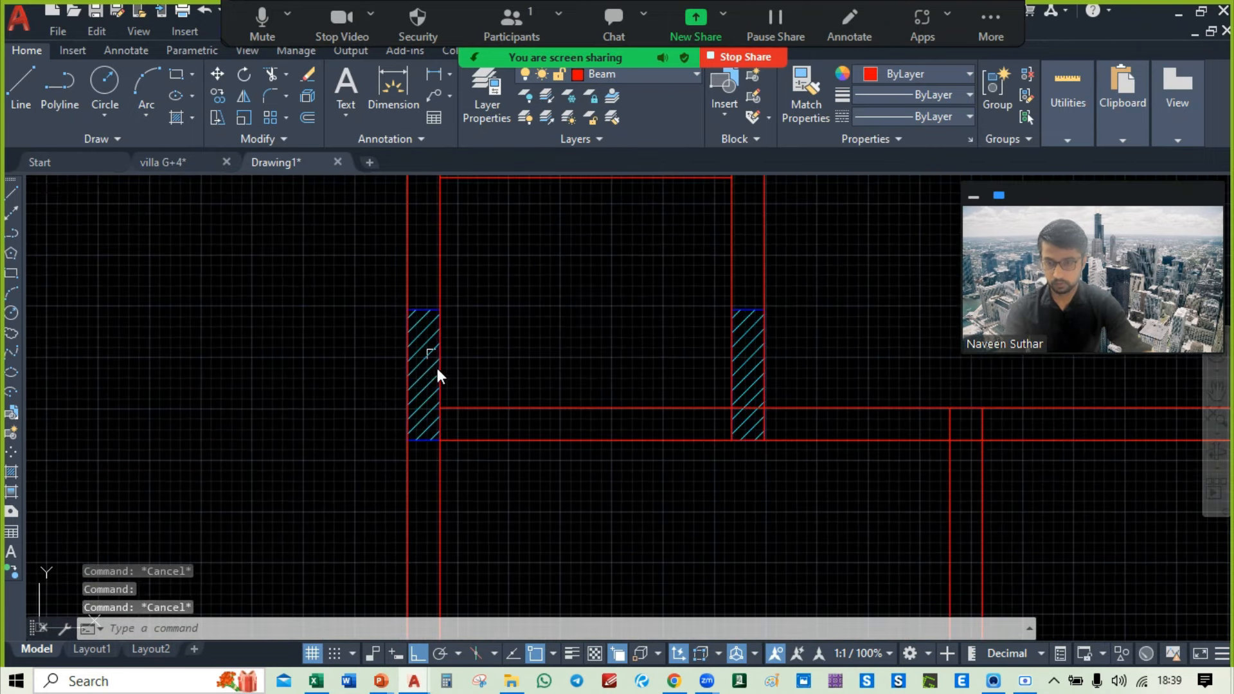
type("BR")
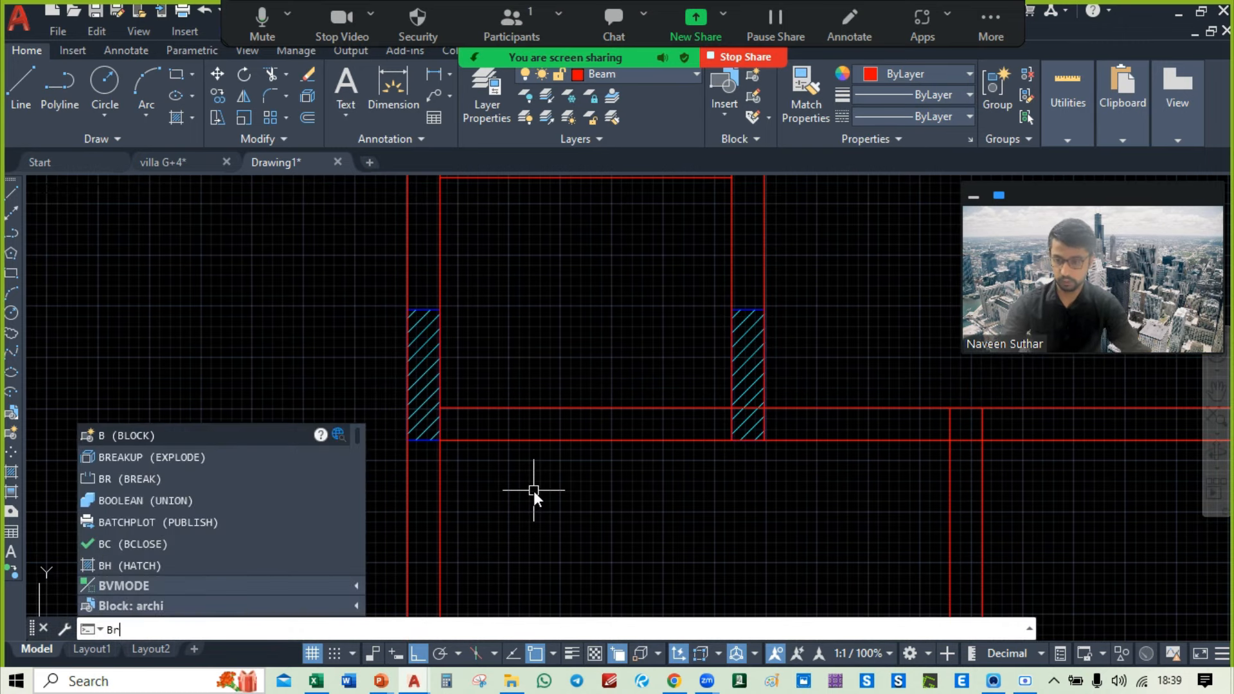
key("Return")
scroll(503, 467, "up", 2)
scroll(412, 465, "up", 2)
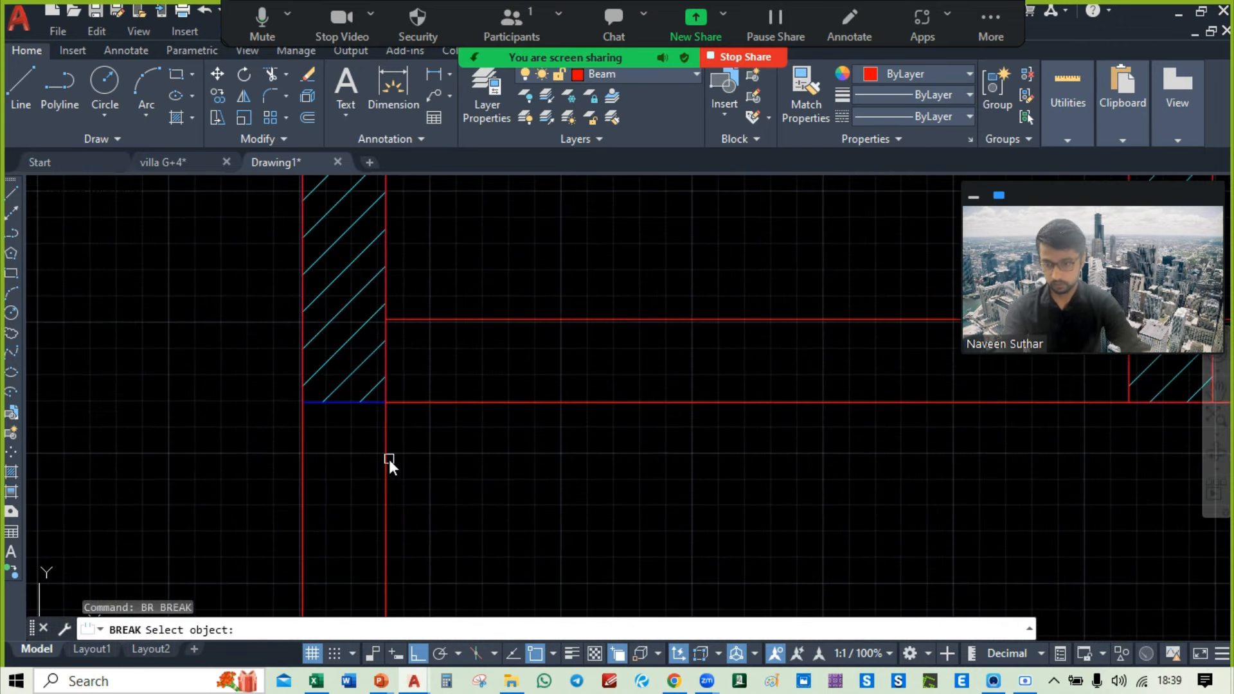
left_click(388, 458)
left_click(386, 405)
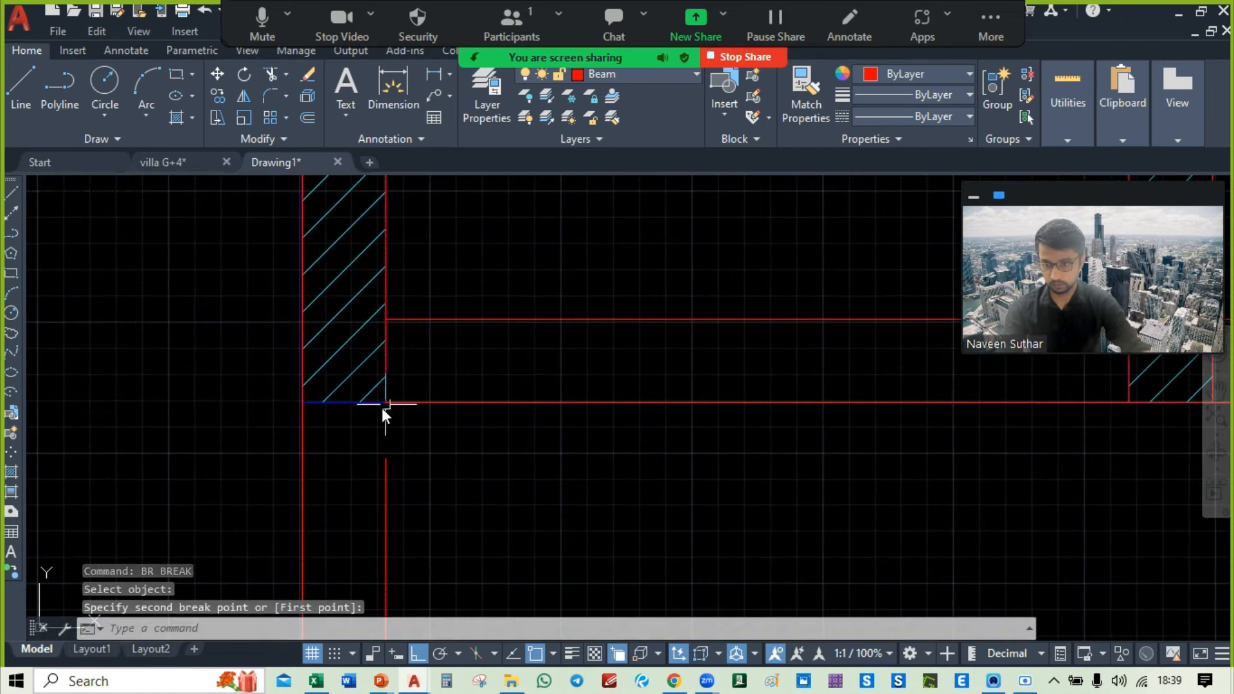
Step: Break the outer line of the same vertical beam just below the upper corner column
left_click(303, 448)
left_click(303, 407)
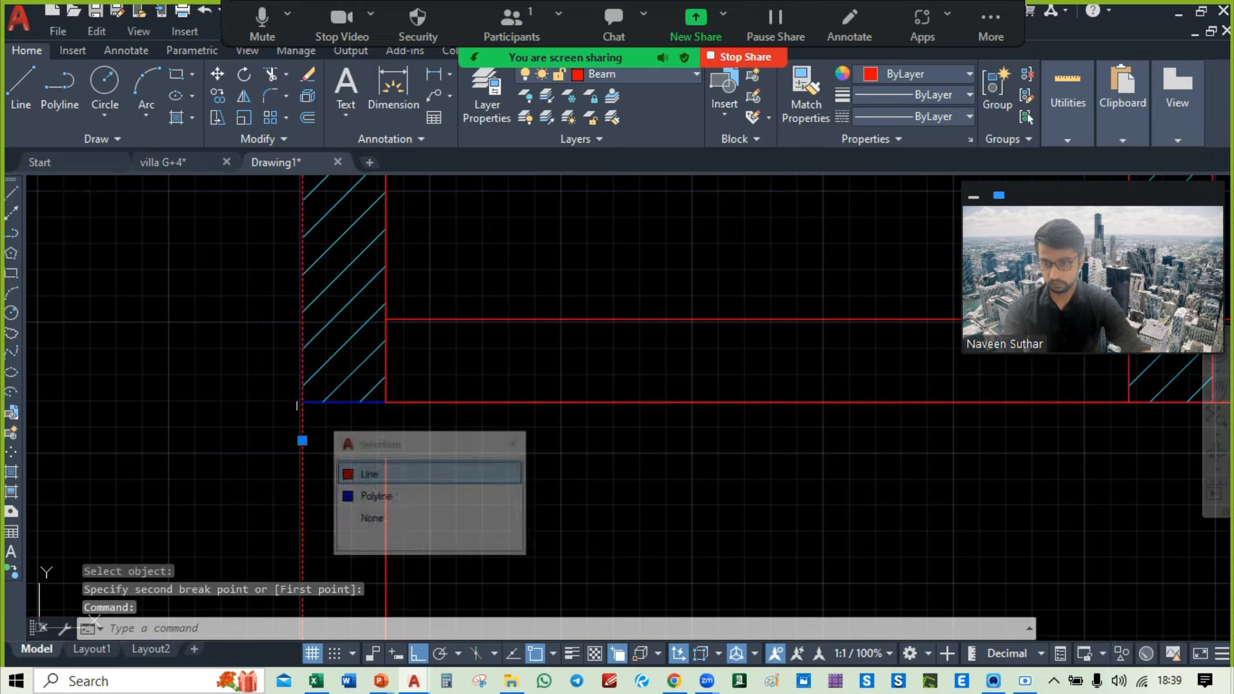
key("Escape")
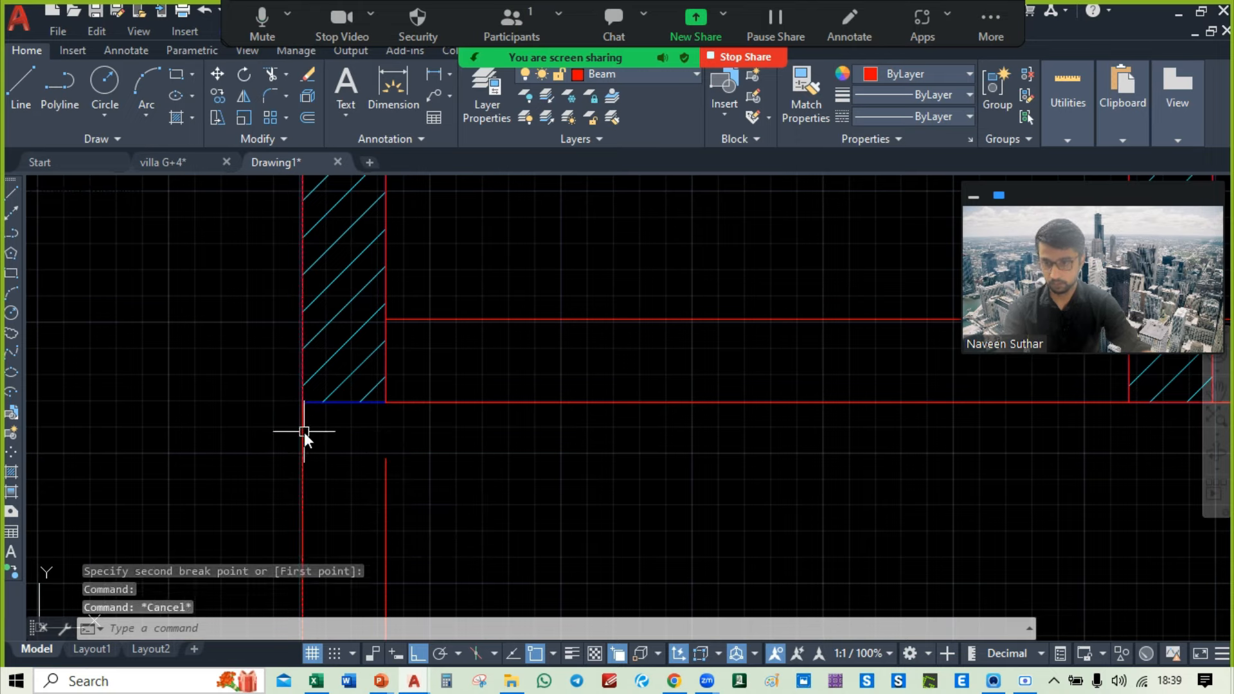
type("br")
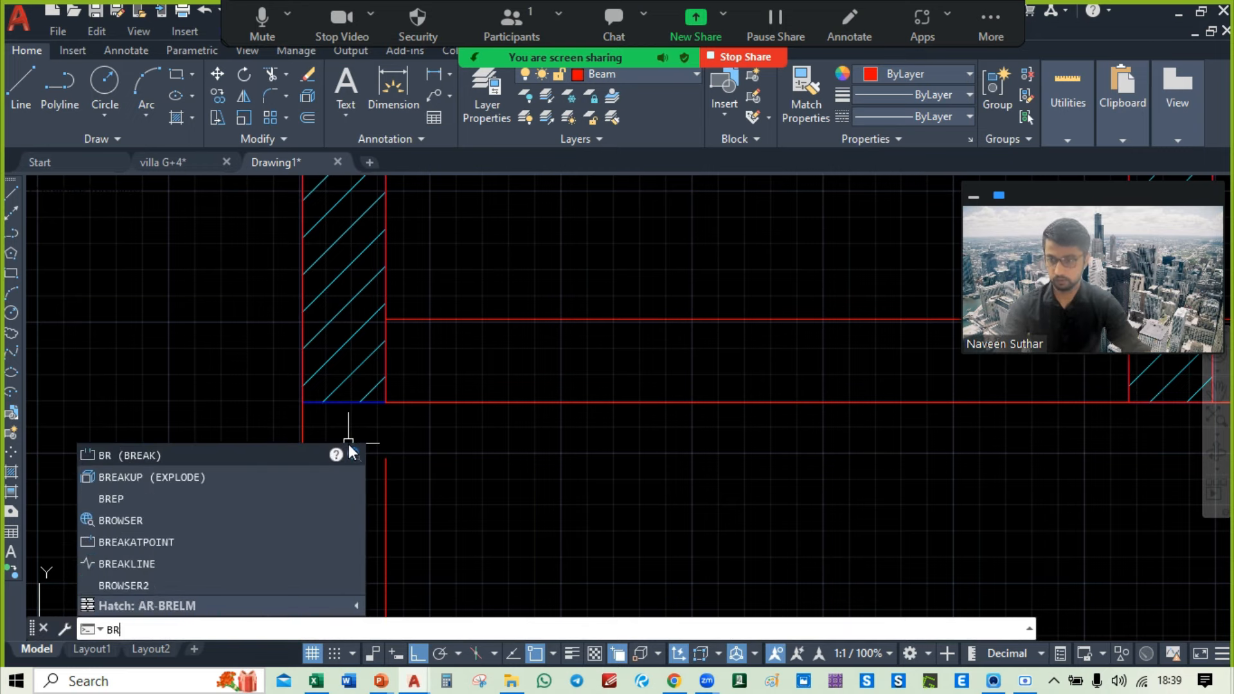
key("Return")
left_click(304, 437)
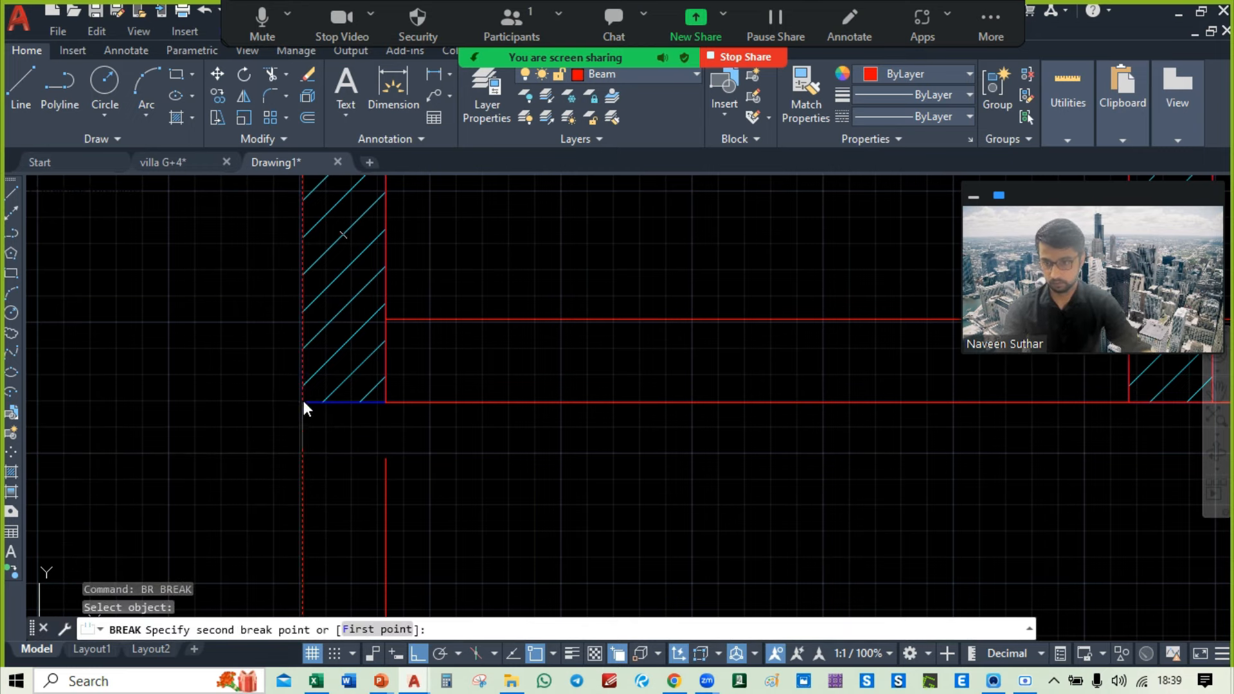
key("Escape")
Step: Copy the six beam lines around the upper corner toilet onto the column at the far end of the horizontal beam, aligning the lower corners
scroll(403, 439, "down", 5)
scroll(588, 336, "down", 4)
middle_click_drag(593, 293, 564, 364)
scroll(564, 365, "up", 2)
left_click(660, 280)
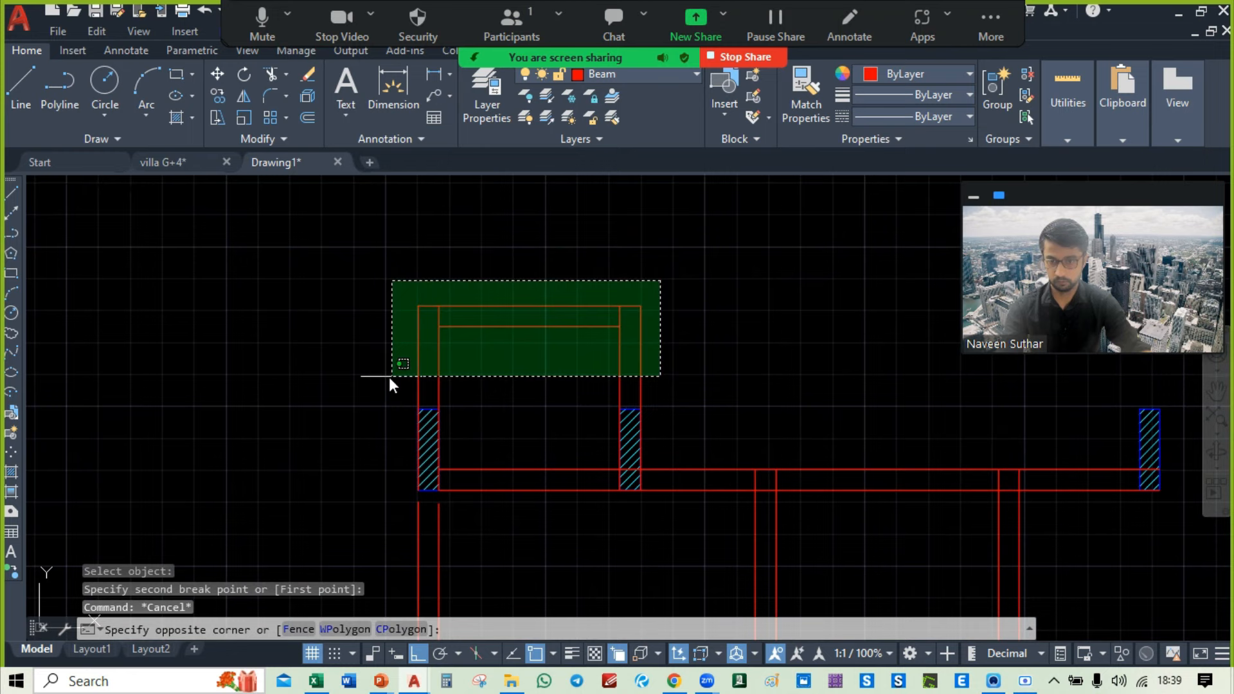
left_click(368, 372)
type("co")
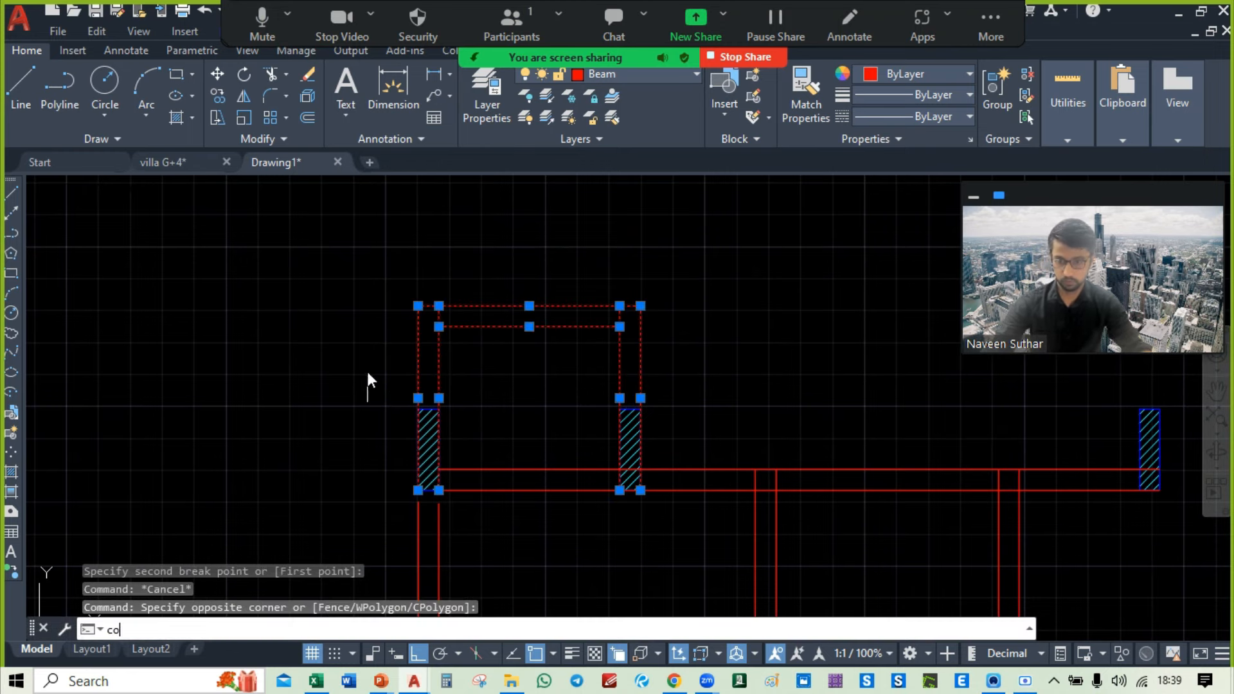
key("Return")
scroll(488, 502, "up", 4)
left_click(361, 472)
scroll(361, 472, "down", 4)
middle_click_drag(1012, 483, 527, 483)
scroll(576, 485, "up", 4)
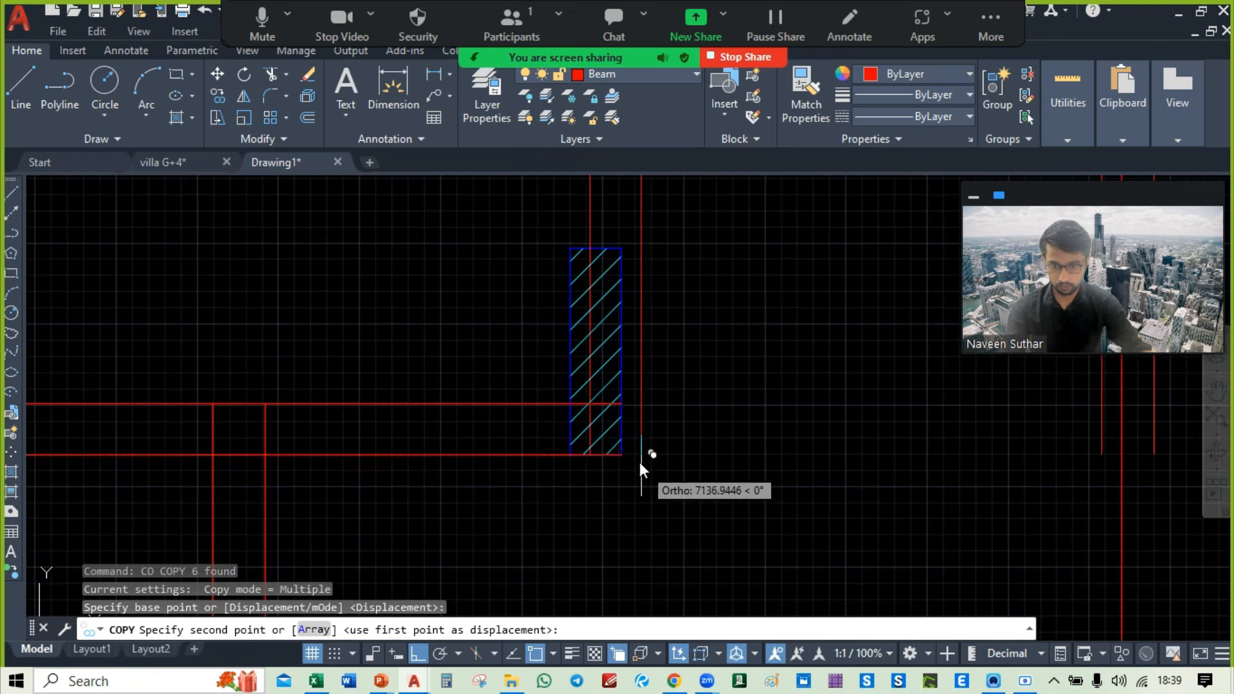
left_click(623, 453)
key("Escape")
Step: Extend both lines of the long outer vertical beam up to the underside of the upper corner column
scroll(626, 453, "down", 6)
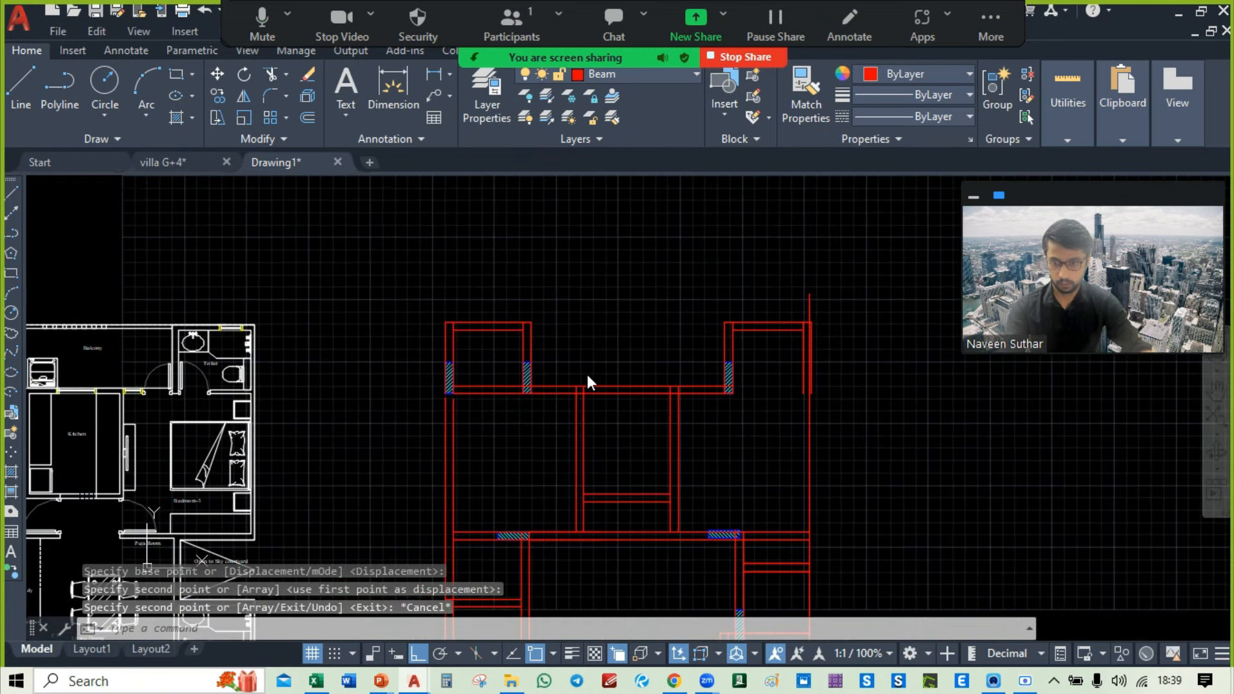
scroll(489, 438, "up", 3)
type("ex")
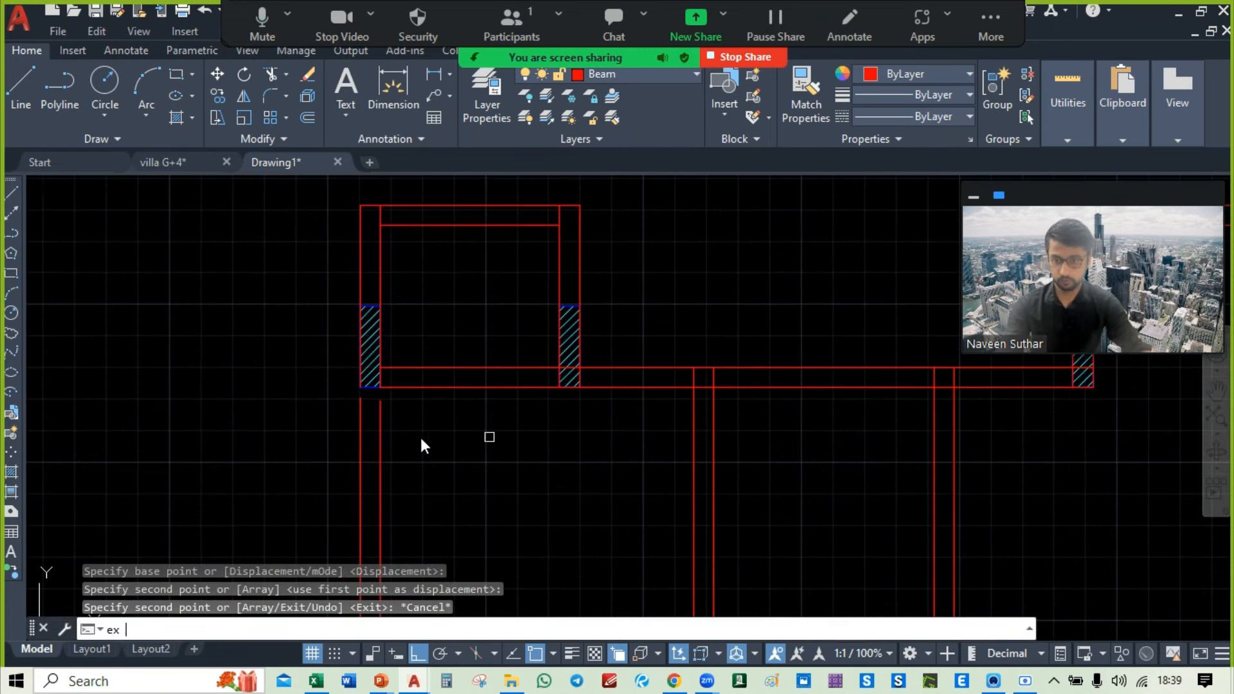
key("Return")
left_click_drag(384, 426, 311, 430)
scroll(341, 428, "down", 4)
middle_click_drag(411, 450, 789, 399)
scroll(712, 316, "up", 3)
key("Escape")
Step: Delete the outermost vertical line of the copied toilet beams, just outside the long central vertical line
middle_click_drag(684, 379, 704, 303)
scroll(701, 292, "up", 2)
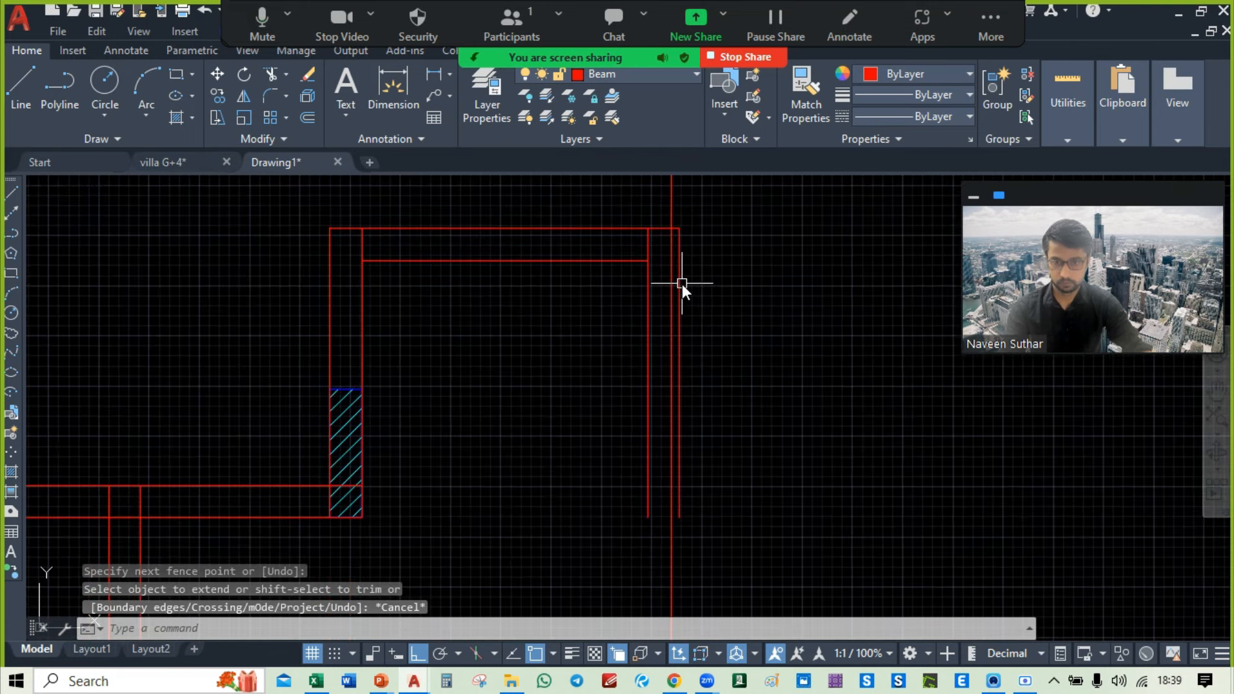
left_click(680, 284)
key("Delete")
Step: Trim the end of the copied toilet's upper beam line where it projects past the long central vertical line
scroll(765, 330, "down", 2)
scroll(764, 330, "down", 1)
middle_click_drag(764, 330, 715, 217)
scroll(739, 507, "down", 2)
mouse_move(739, 507)
middle_mouse_down()
mouse_move(719, 383)
mouse_move(707, 493)
mouse_move(711, 315)
middle_mouse_up()
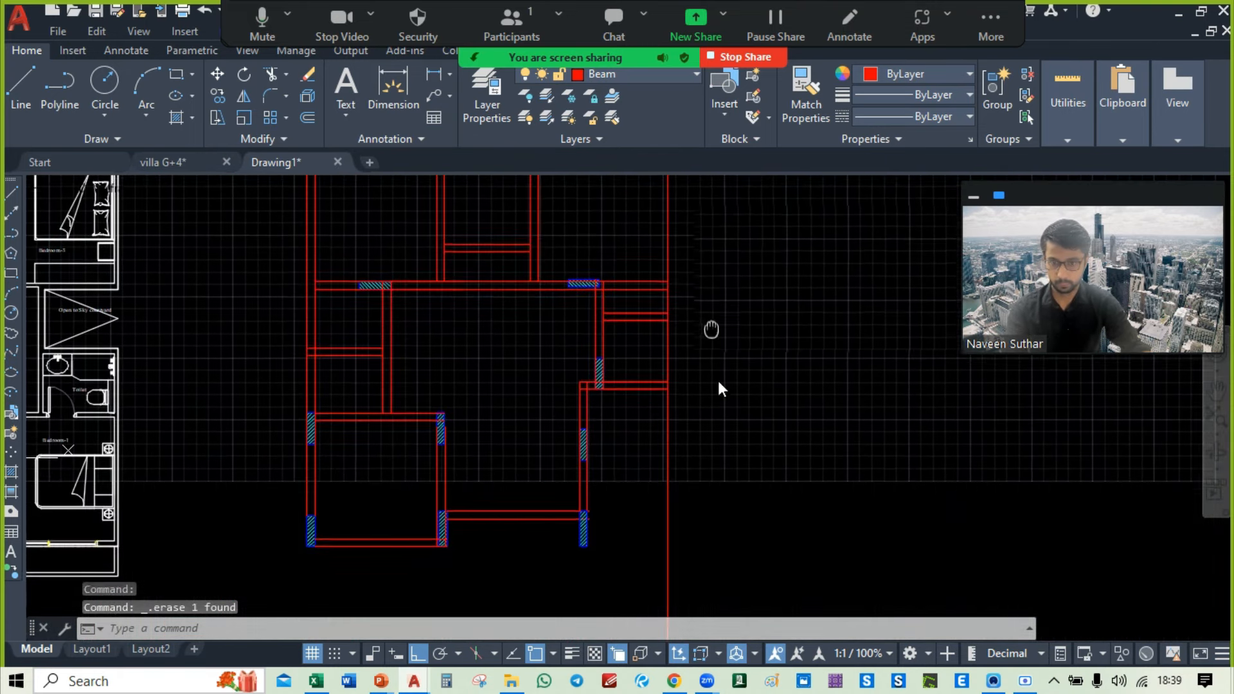
scroll(674, 307, "up", 3)
type("tr")
key("Return")
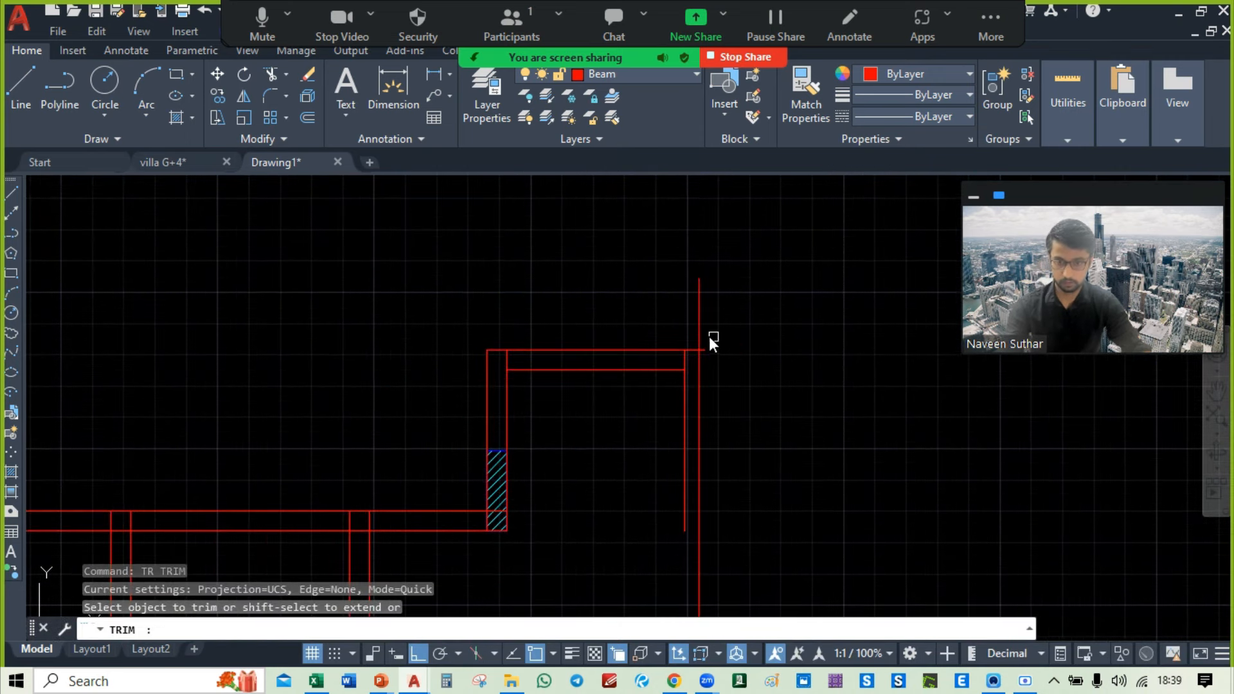
scroll(707, 337, "up", 3)
scroll(730, 344, "down", 4)
middle_click_drag(795, 541, 747, 251)
middle_click_drag(767, 601, 779, 264)
middle_click_drag(768, 413, 822, 464)
key("Escape")
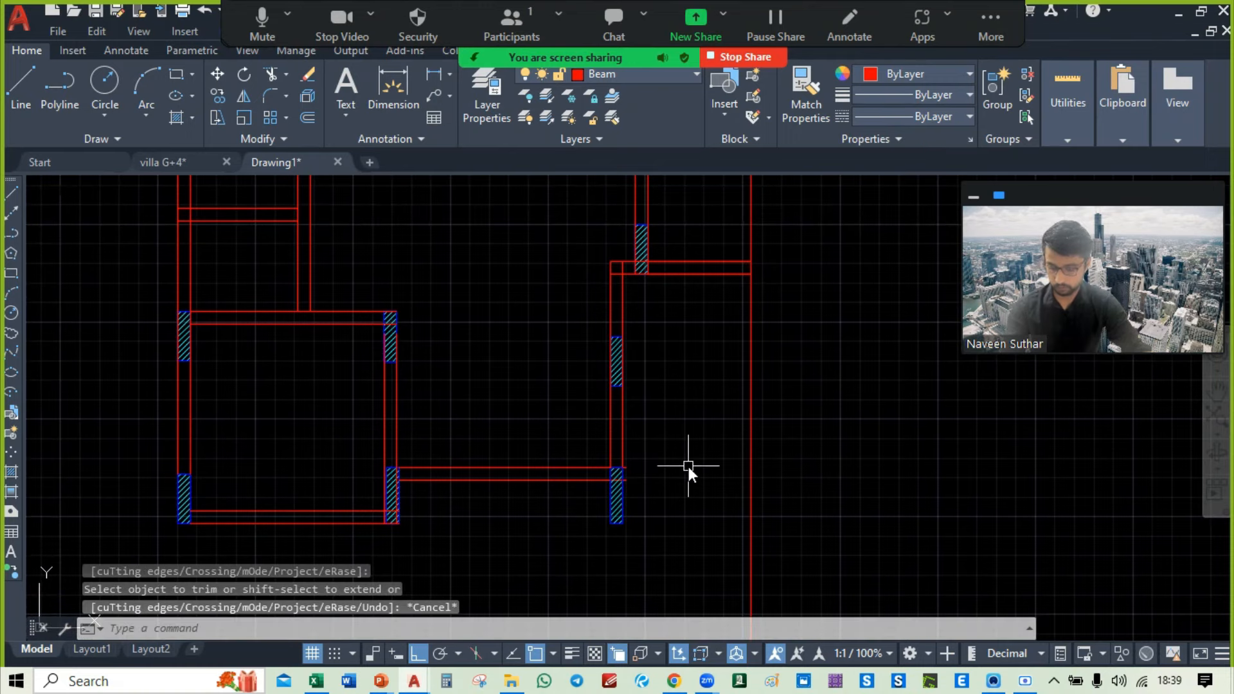
Step: Trim the beam line ends that overhang the column at the right end of the lower horizontal beam
type("tr")
key("Return")
scroll(623, 486, "up", 5)
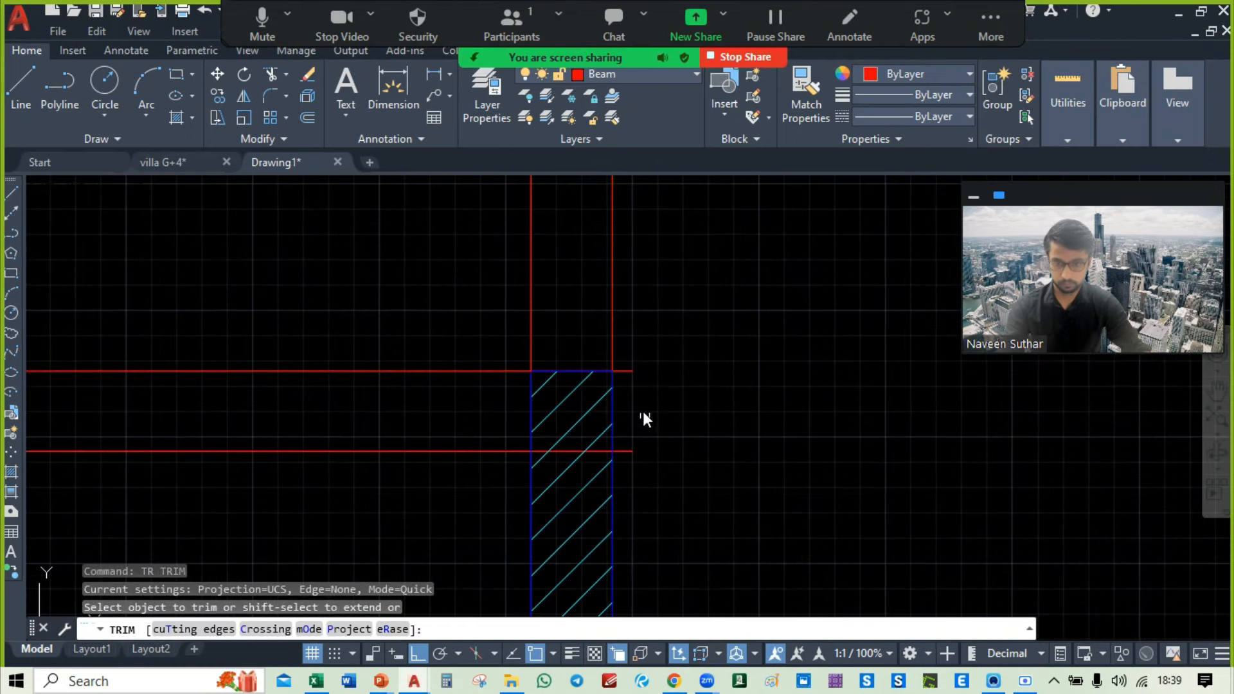
left_click(632, 449)
scroll(685, 450, "down", 4)
middle_click_drag(507, 493, 1108, 429)
mouse_move(873, 452)
middle_mouse_down()
mouse_move(845, 348)
mouse_move(722, 497)
mouse_move(722, 419)
middle_mouse_up()
scroll(722, 419, "up", 4)
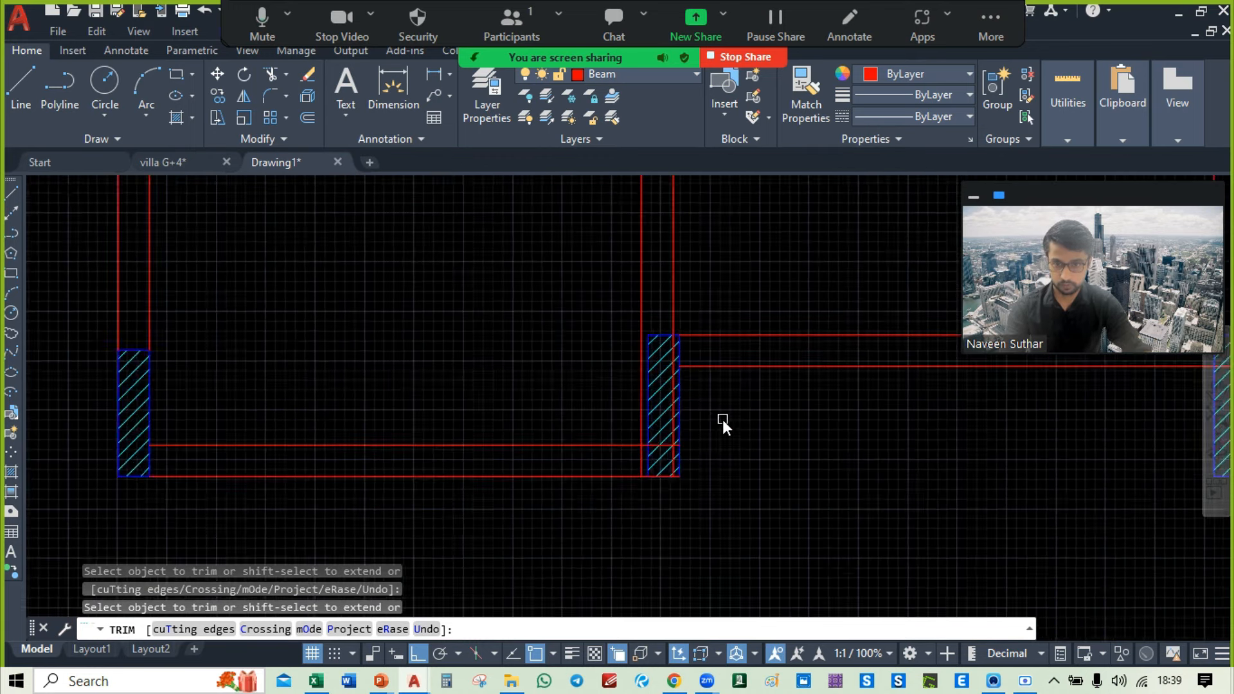
key("Escape")
scroll(730, 421, "down", 2)
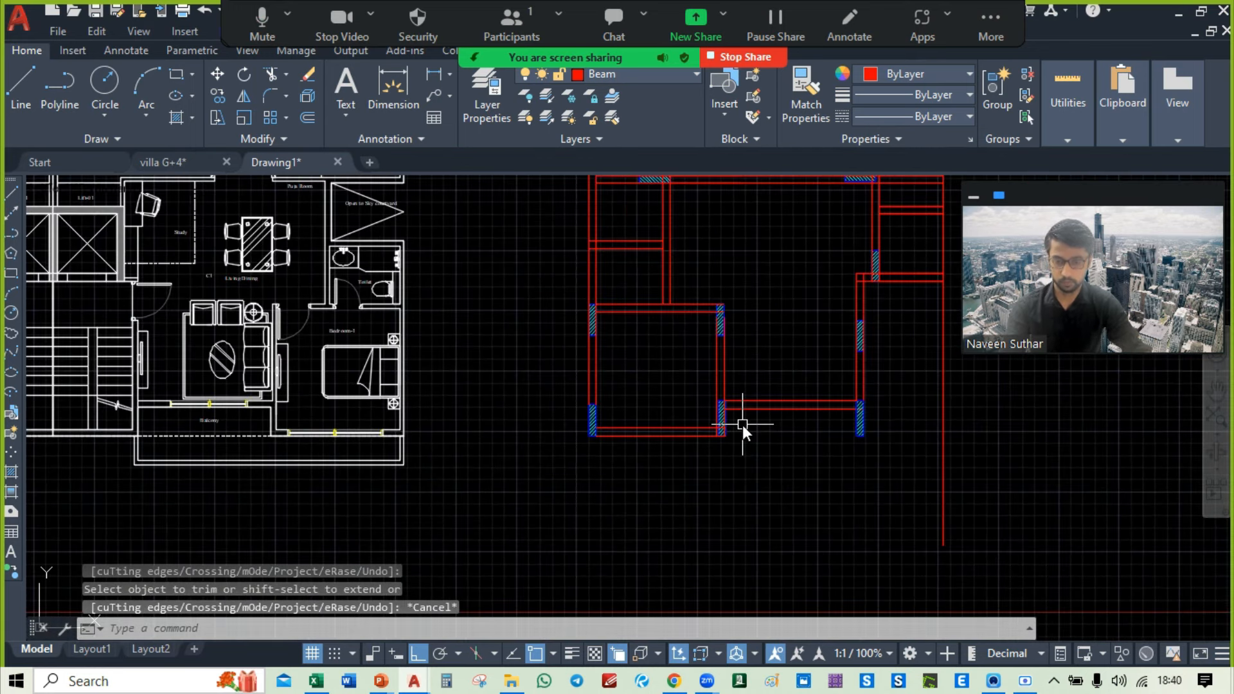
mouse_move(742, 426)
middle_mouse_down()
mouse_move(661, 531)
mouse_move(642, 611)
mouse_move(634, 455)
mouse_move(674, 498)
middle_mouse_up()
scroll(671, 461, "up", 6)
mouse_move(651, 246)
middle_mouse_down()
mouse_move(652, 616)
mouse_move(662, 246)
middle_mouse_up()
left_click(579, 359)
left_click(735, 560)
key("Escape")
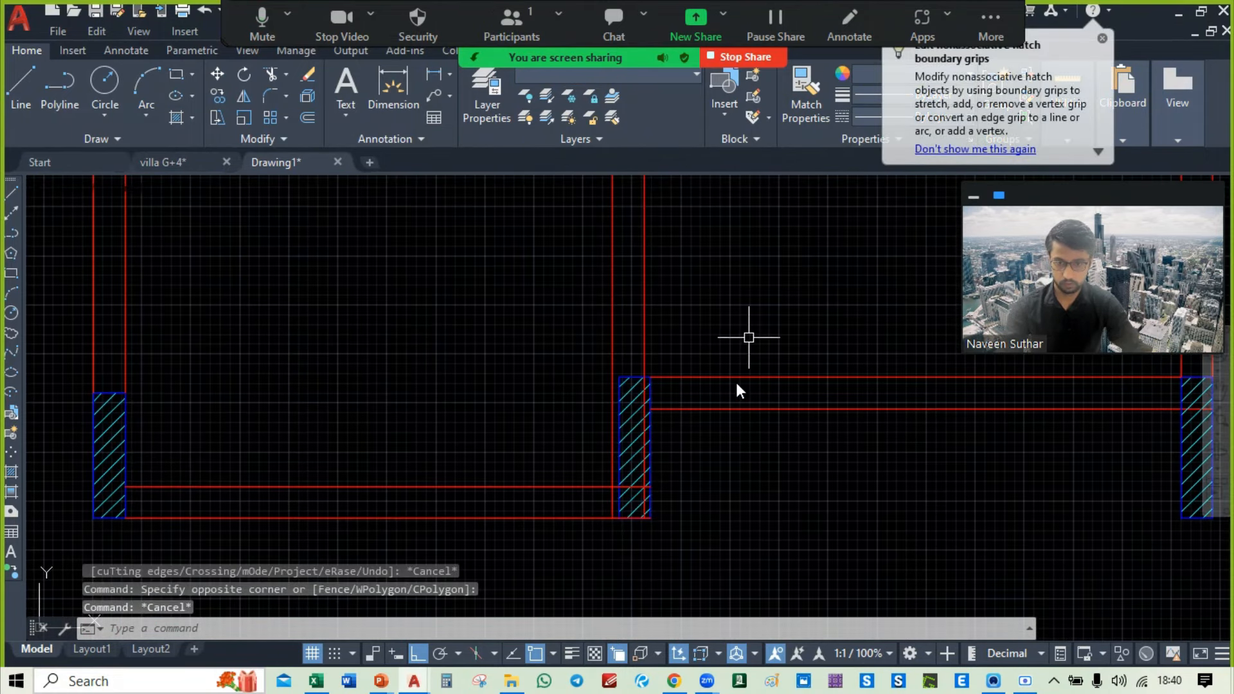
Step: Move the hatched column at the upper-right corner of the lower-left room to align with the column below it
middle_click_drag(746, 337, 718, 390)
left_click(588, 221)
left_click(685, 405)
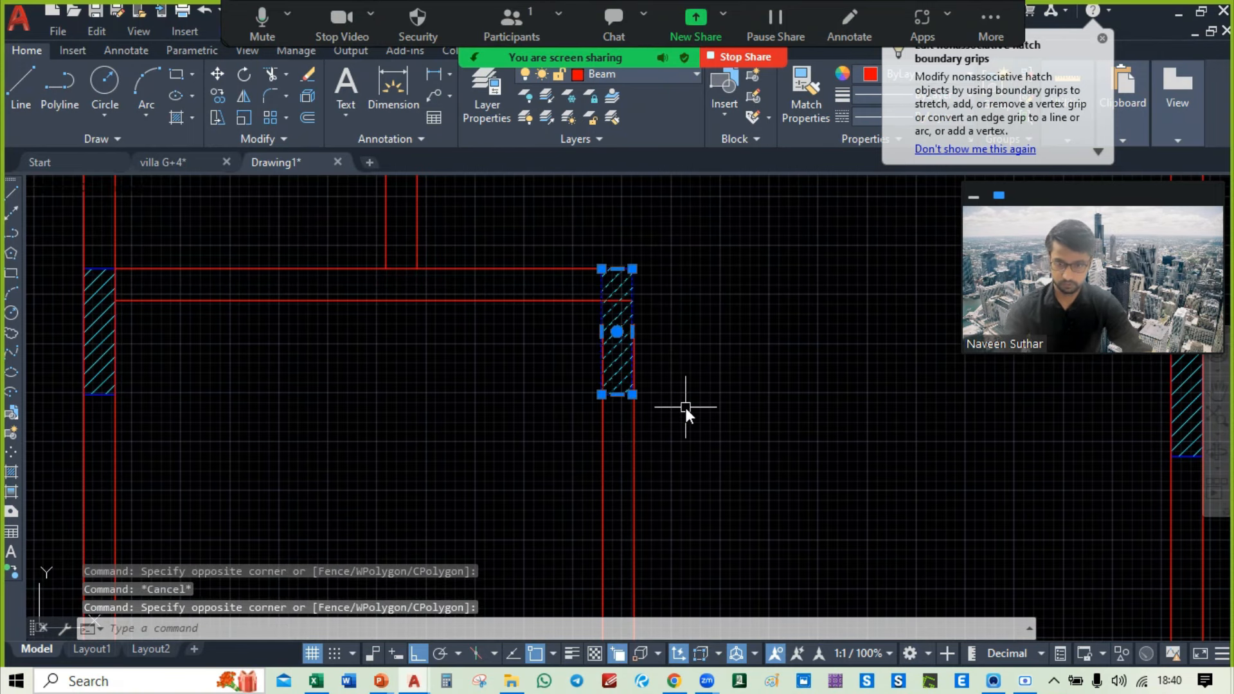
type("m")
key("Return")
mouse_move(684, 406)
middle_mouse_down()
mouse_move(696, 334)
mouse_move(664, 499)
middle_mouse_up()
scroll(665, 498, "up", 8)
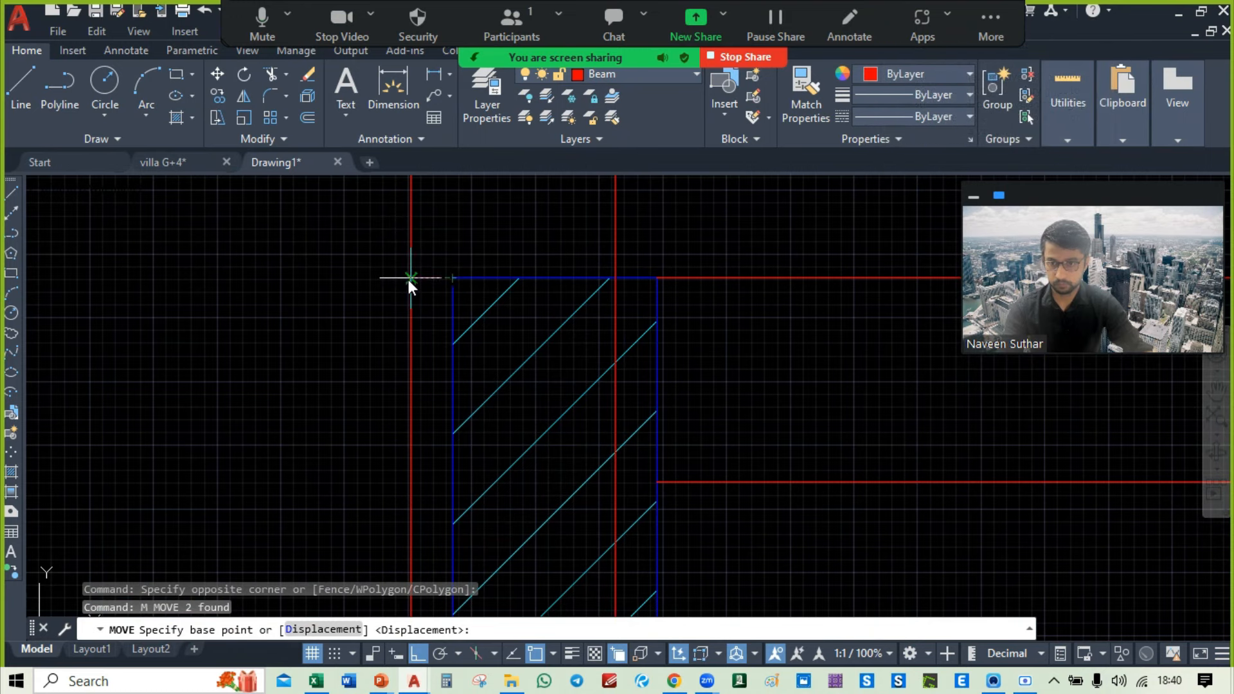
left_click(452, 278)
left_click(451, 273)
Step: Move the two vertical beam lines between those columns so they line up with the column edges
scroll(633, 416, "down", 6)
scroll(634, 416, "down", 2)
middle_click_drag(714, 188, 714, 366)
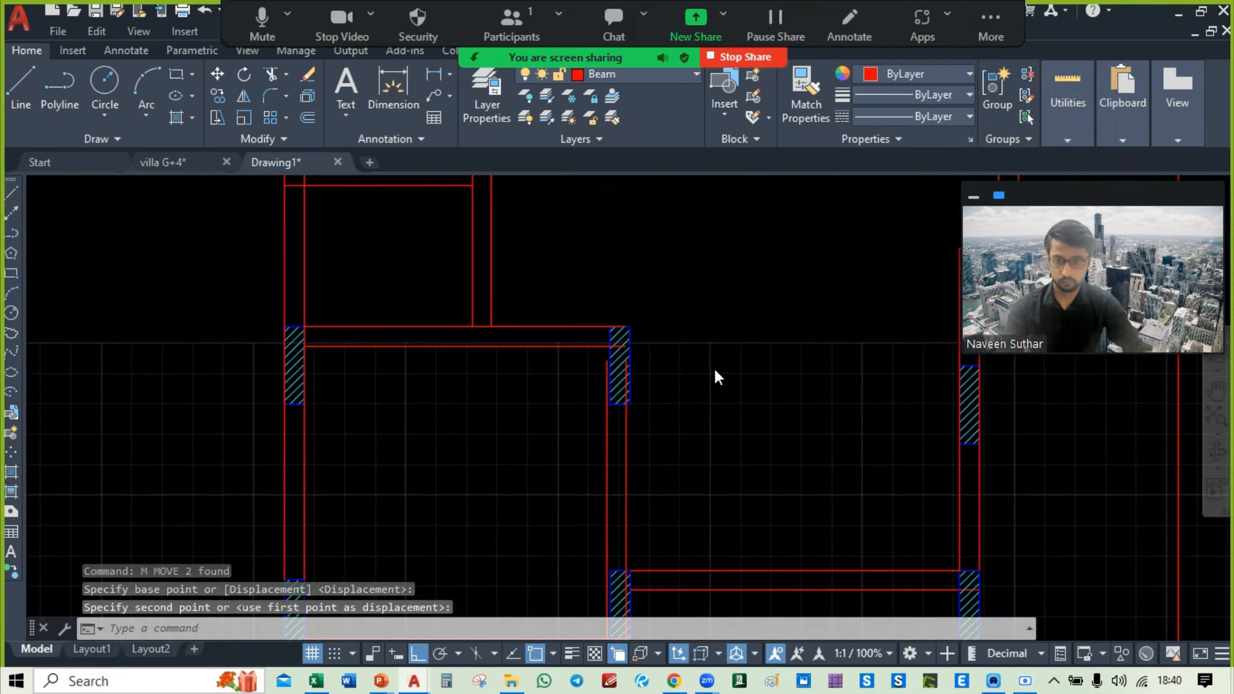
middle_click_drag(651, 460, 654, 341)
left_click(655, 339)
left_click(582, 388)
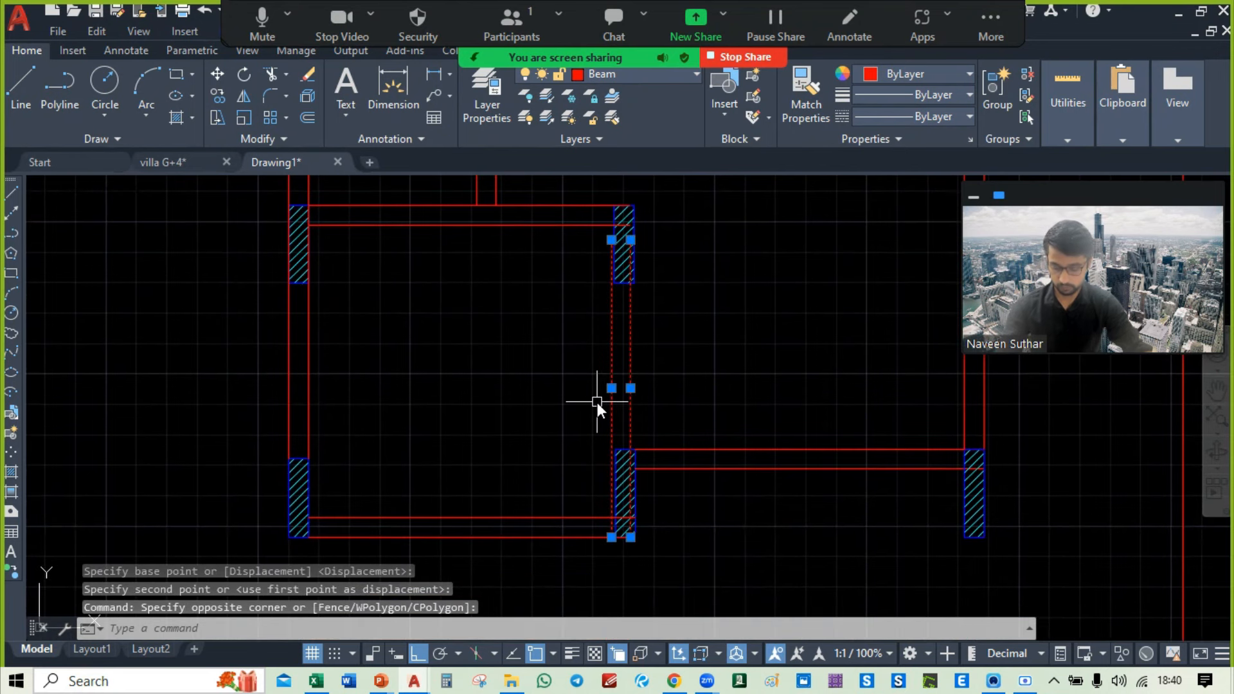
type("m")
key("Return")
scroll(673, 587, "up", 6)
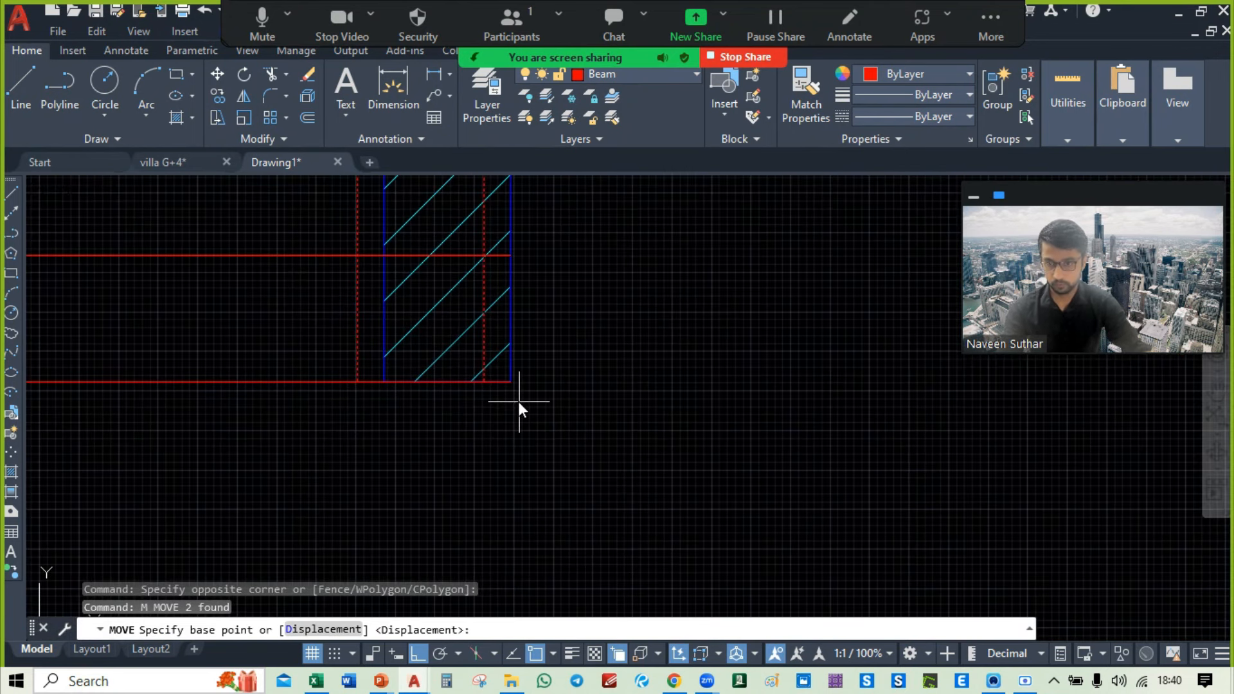
left_click(485, 381)
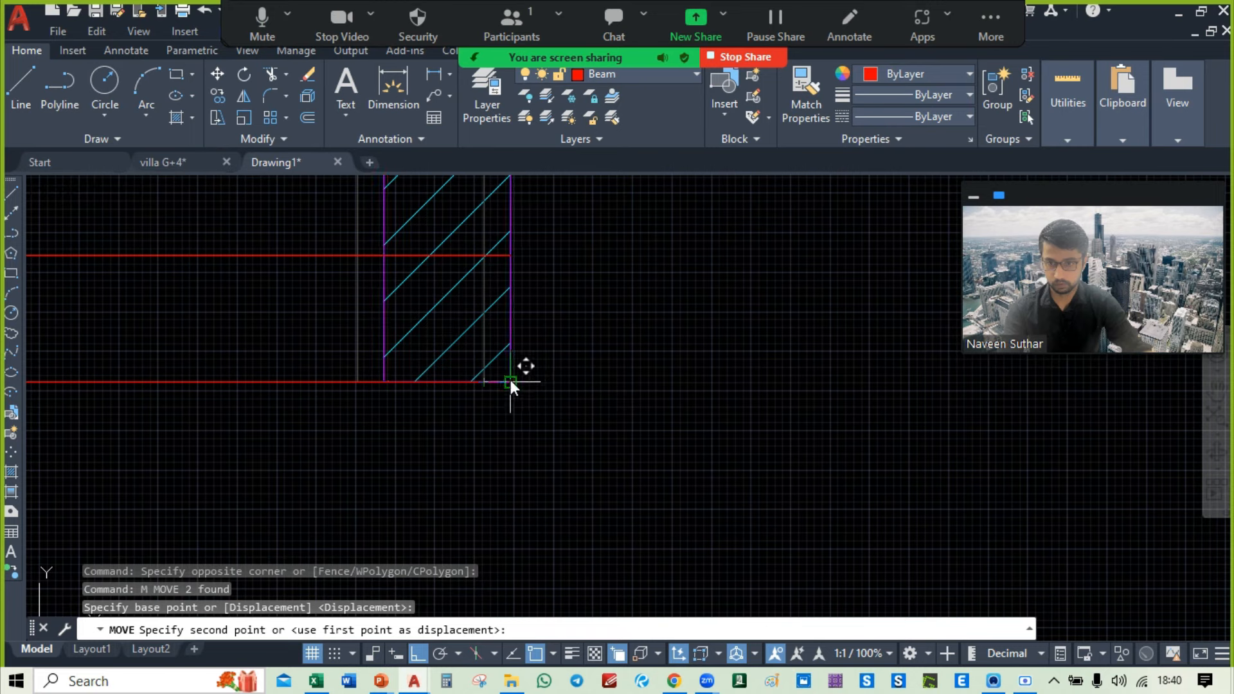
left_click(511, 381)
key("Escape")
Step: Trim the short horizontal beam's lines where they run inside the left vertical beam
scroll(604, 405, "down", 3)
mouse_move(711, 454)
middle_mouse_down()
mouse_move(716, 578)
mouse_move(721, 482)
middle_mouse_up()
scroll(661, 416, "up", 3)
scroll(709, 461, "down", 4)
mouse_move(768, 579)
middle_mouse_down()
mouse_move(471, 256)
mouse_move(655, 548)
middle_mouse_up()
scroll(559, 327, "down", 2)
scroll(437, 418, "up", 4)
type("tr")
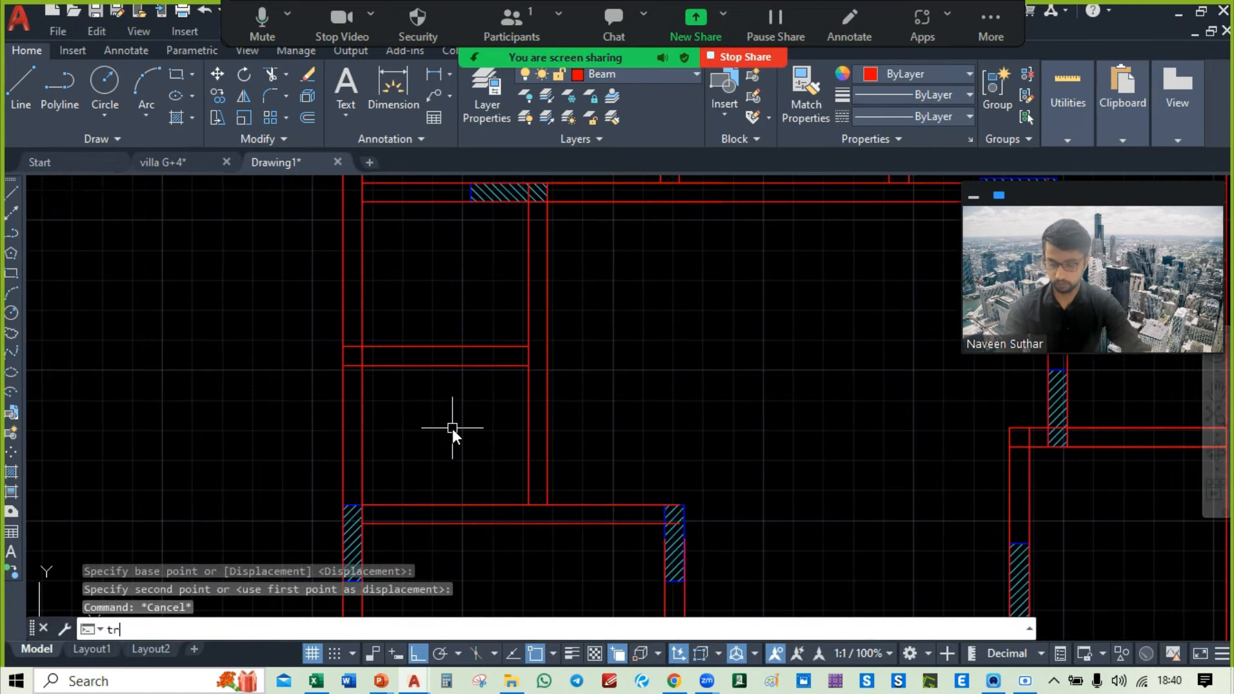
key("Return")
scroll(331, 389, "up", 3)
left_click_drag(358, 380, 374, 296)
scroll(381, 350, "down", 3)
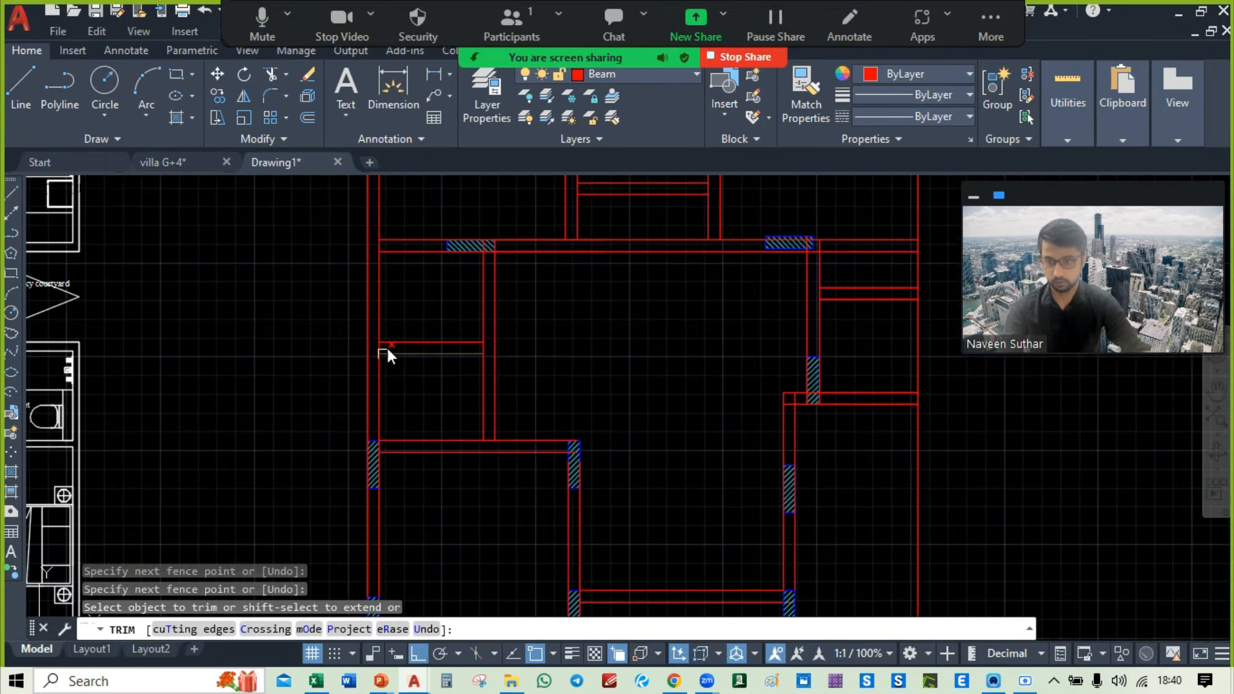
Step: Trim the upper line of the top horizontal beam beside the left inner vertical beam and undo that trim
middle_click_drag(493, 246, 502, 457)
scroll(660, 385, "up", 4)
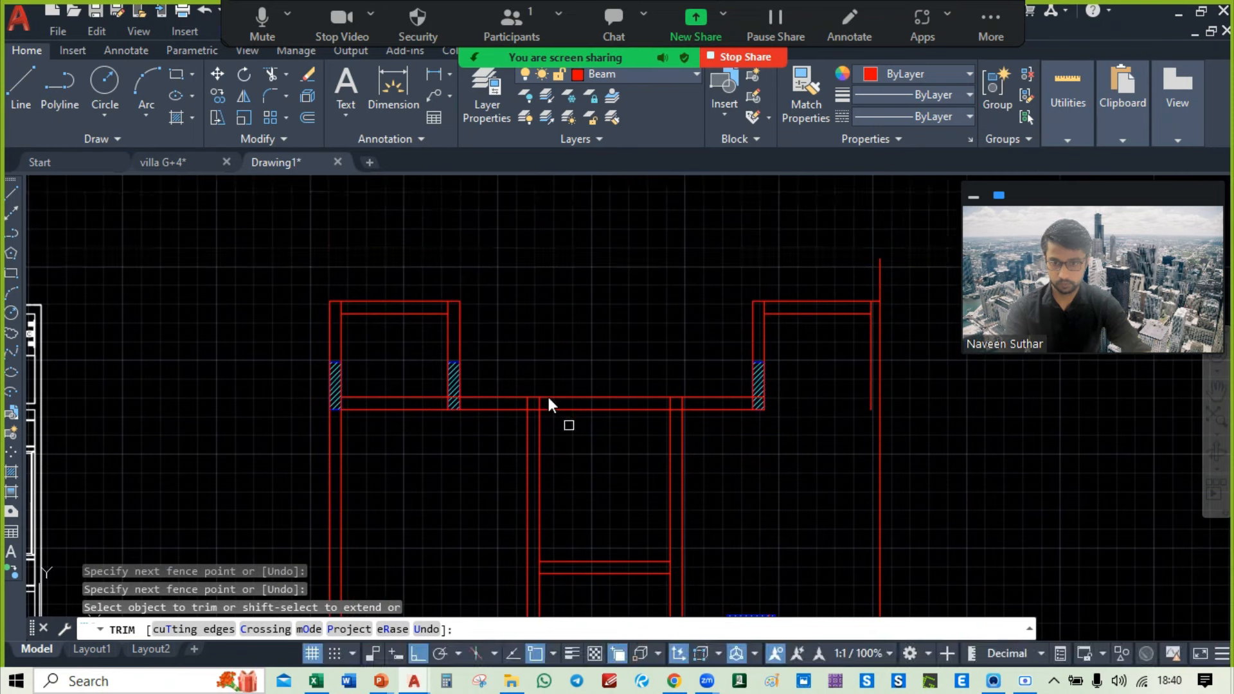
left_click(546, 399)
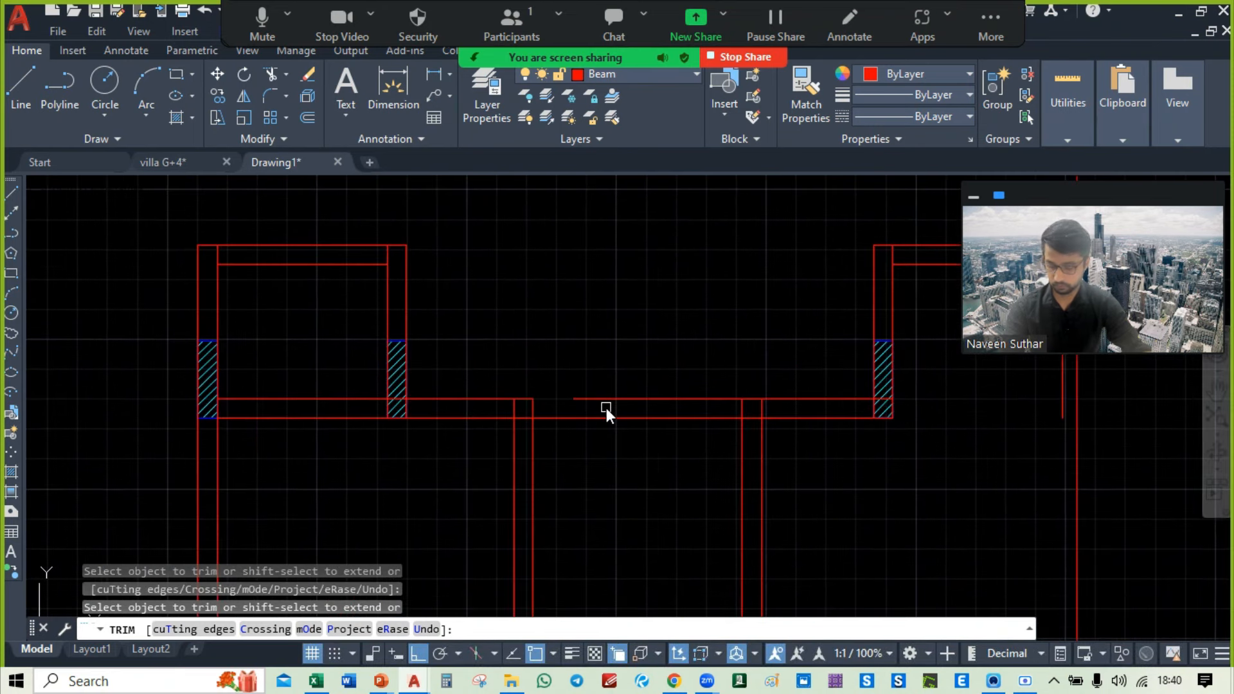
key("ctrl+z")
scroll(642, 359, "down", 5)
key("Escape")
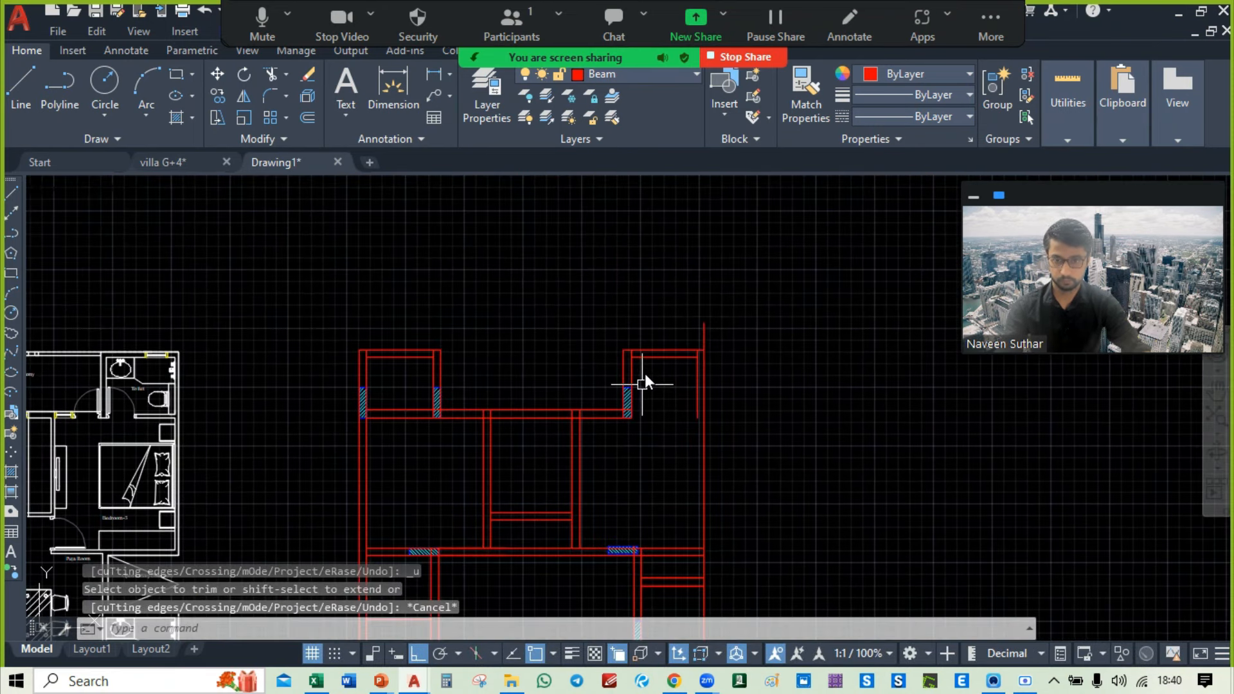
Step: Trim both inner vertical beams' line ends inside the top horizontal beam so they stop at its lower line
scroll(508, 454, "up", 3)
type("tr")
key("Return")
scroll(462, 425, "up", 2)
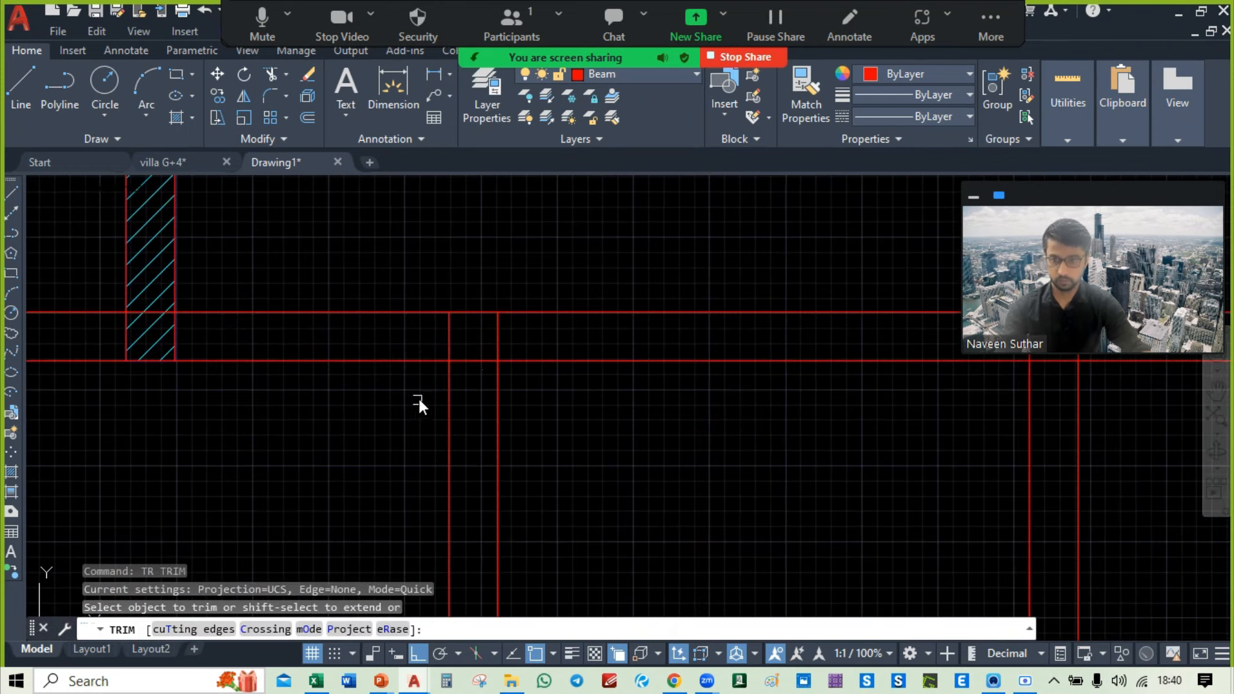
left_click(519, 346)
left_click(426, 348)
middle_click_drag(883, 348, 343, 468)
left_click(567, 452)
left_click(457, 460)
scroll(457, 459, "down", 3)
scroll(456, 457, "down", 3)
middle_click_drag(515, 249, 539, 226)
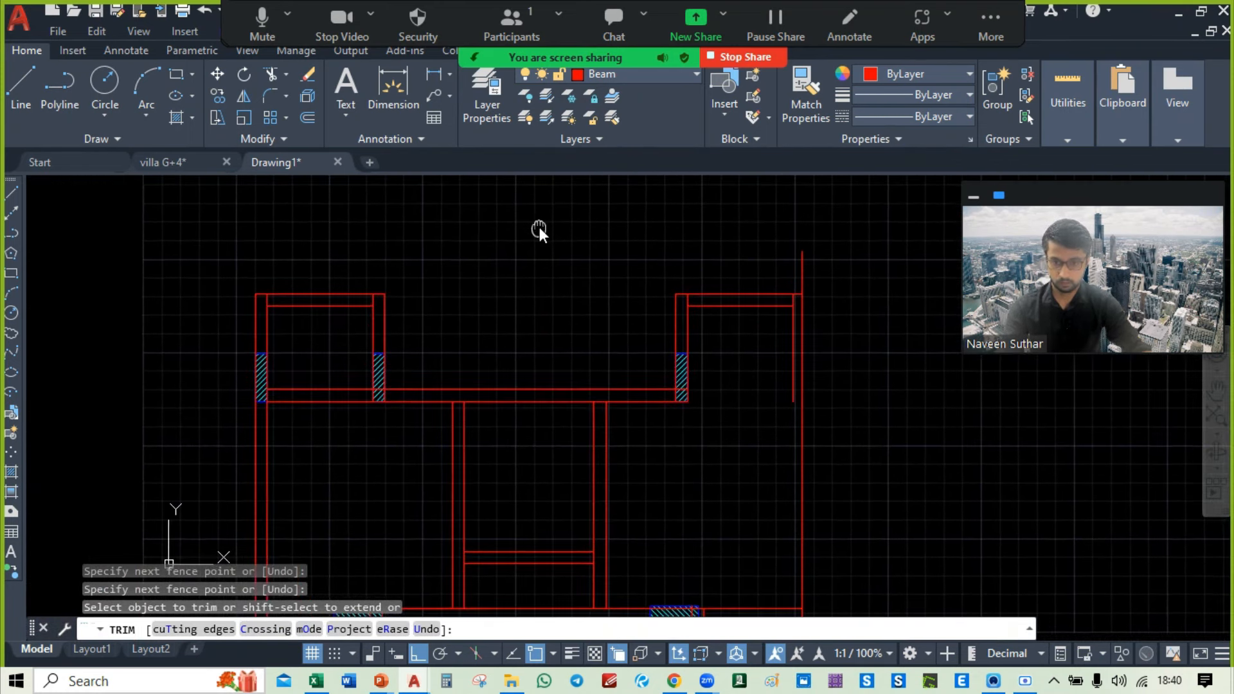
Step: Try to extend the top horizontal beam's upper line past the right column
type("ex")
key("Return")
scroll(737, 403, "up", 3)
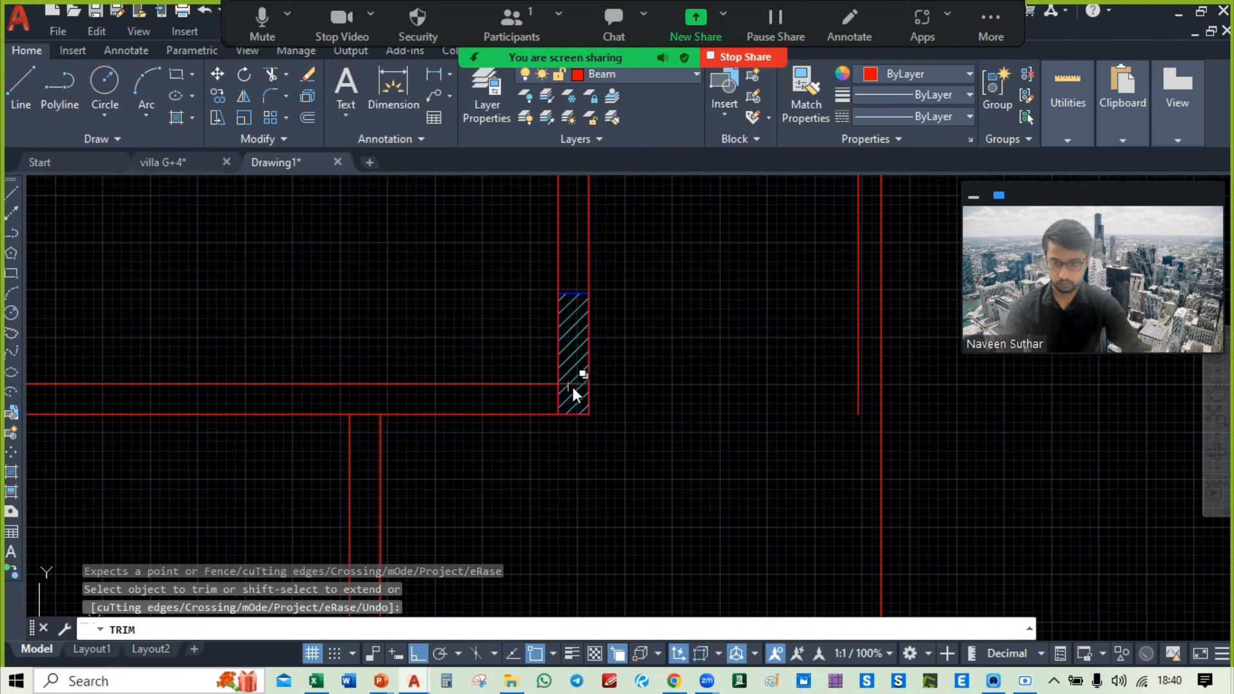
key("Escape")
type("ex")
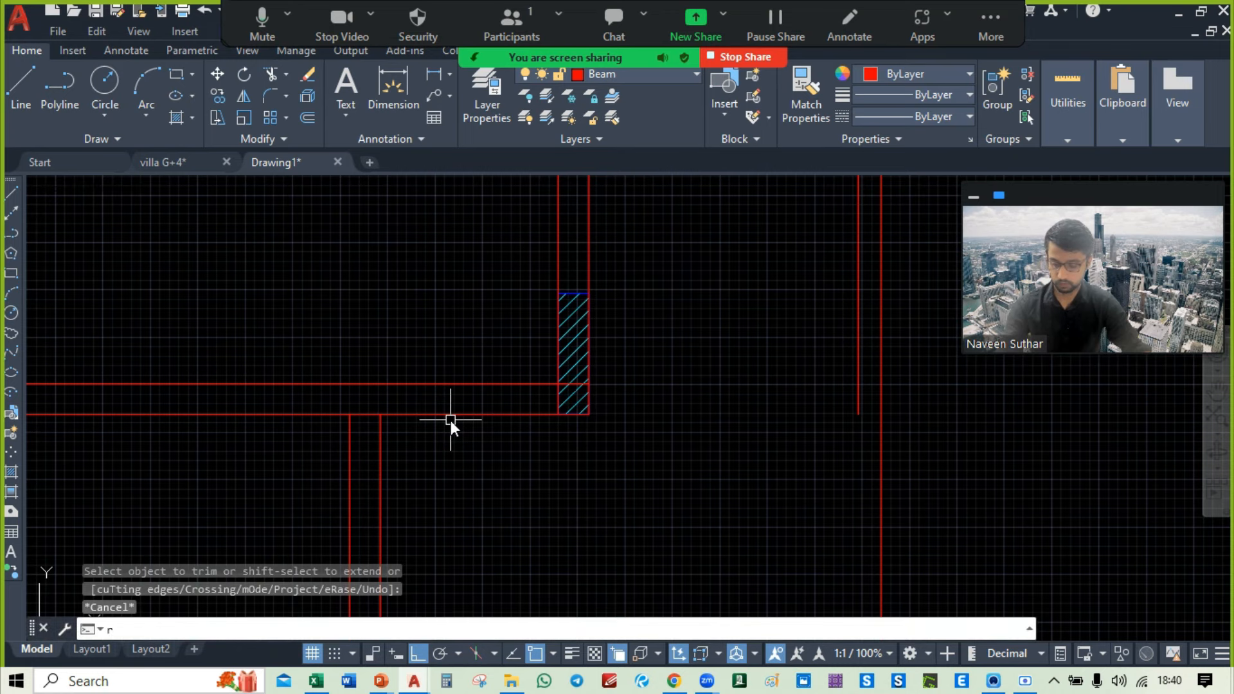
key("space")
scroll(574, 384, "up", 4)
left_click(579, 385)
left_click(579, 387)
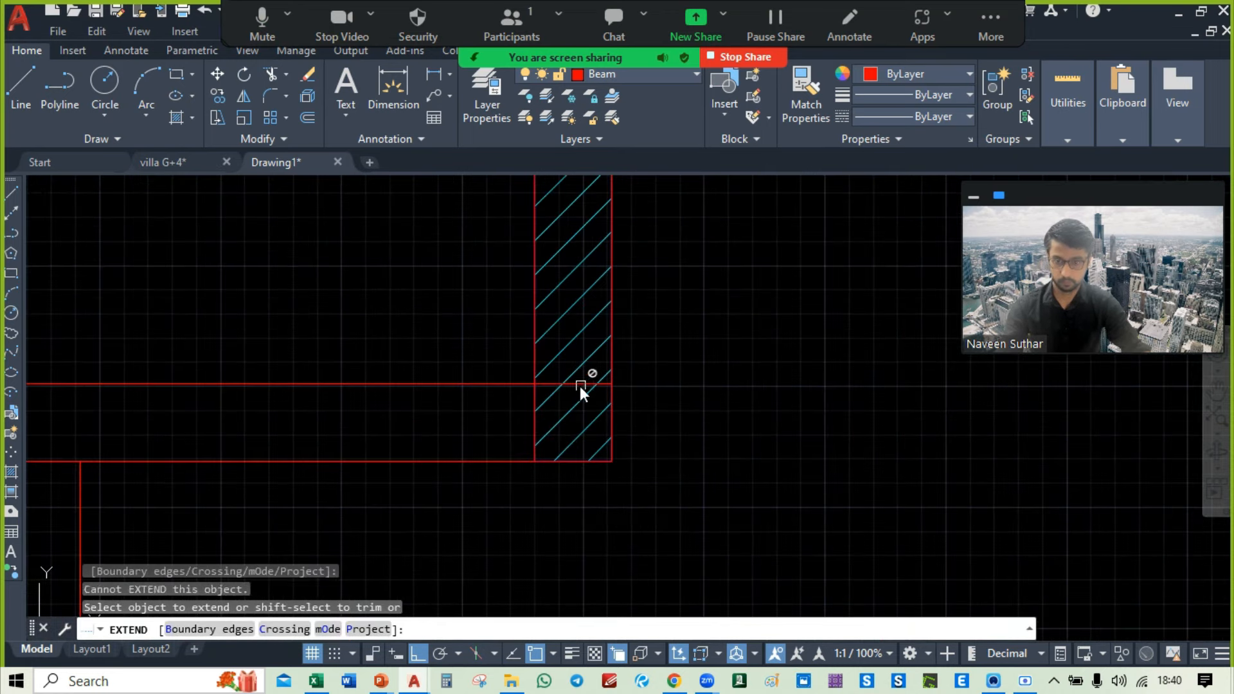
left_click(476, 385)
left_click(582, 383)
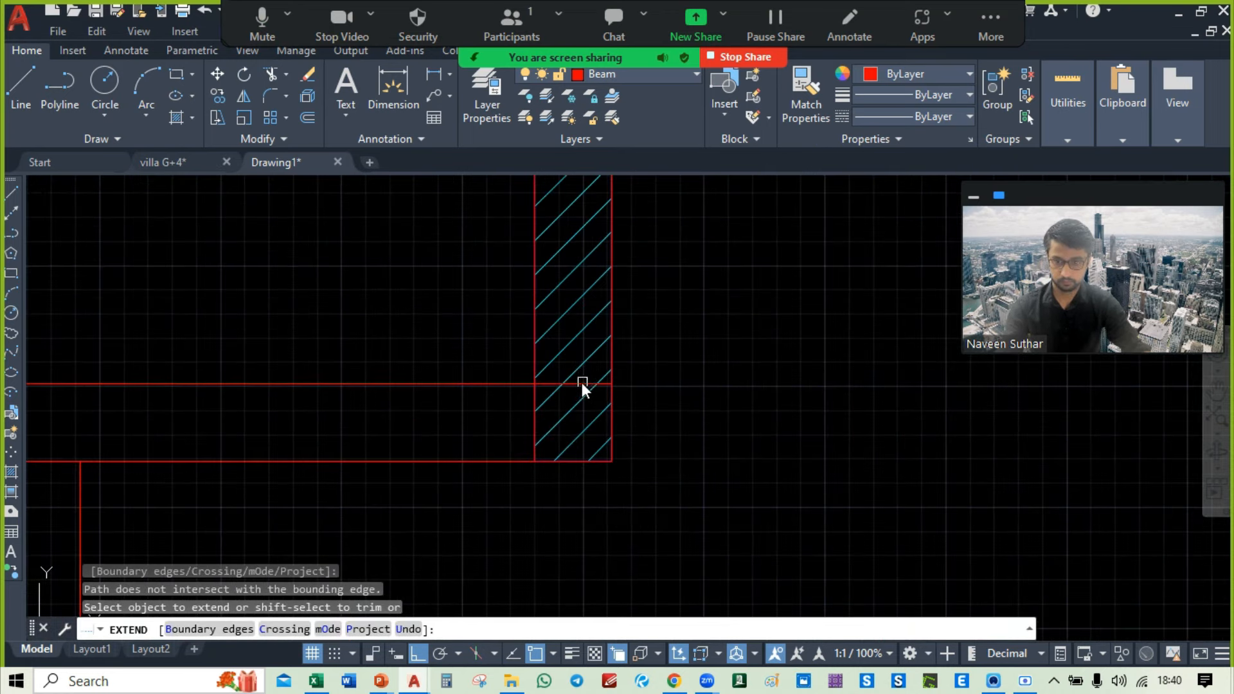
key("Escape")
Step: Stretch the right ends of both top horizontal beam lines a short distance beyond the right column
left_click(492, 386)
middle_click_drag(634, 383, 530, 407)
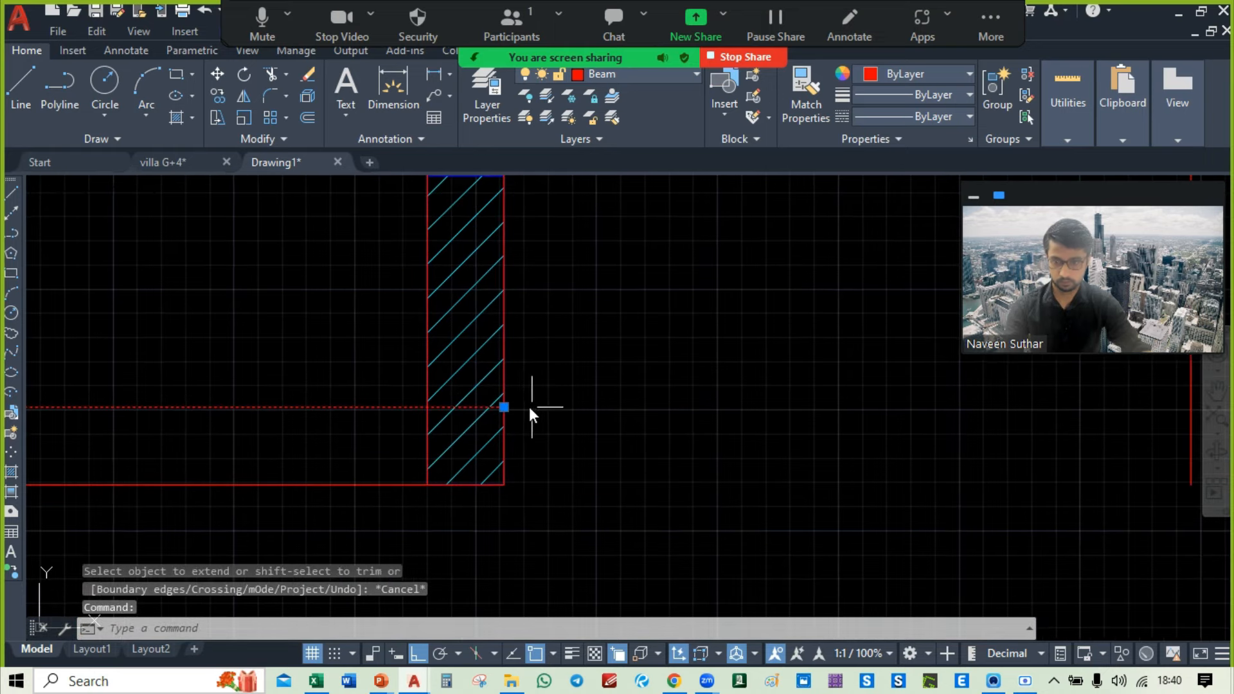
left_click(505, 407)
left_click(577, 408)
key("Escape")
left_click(373, 485)
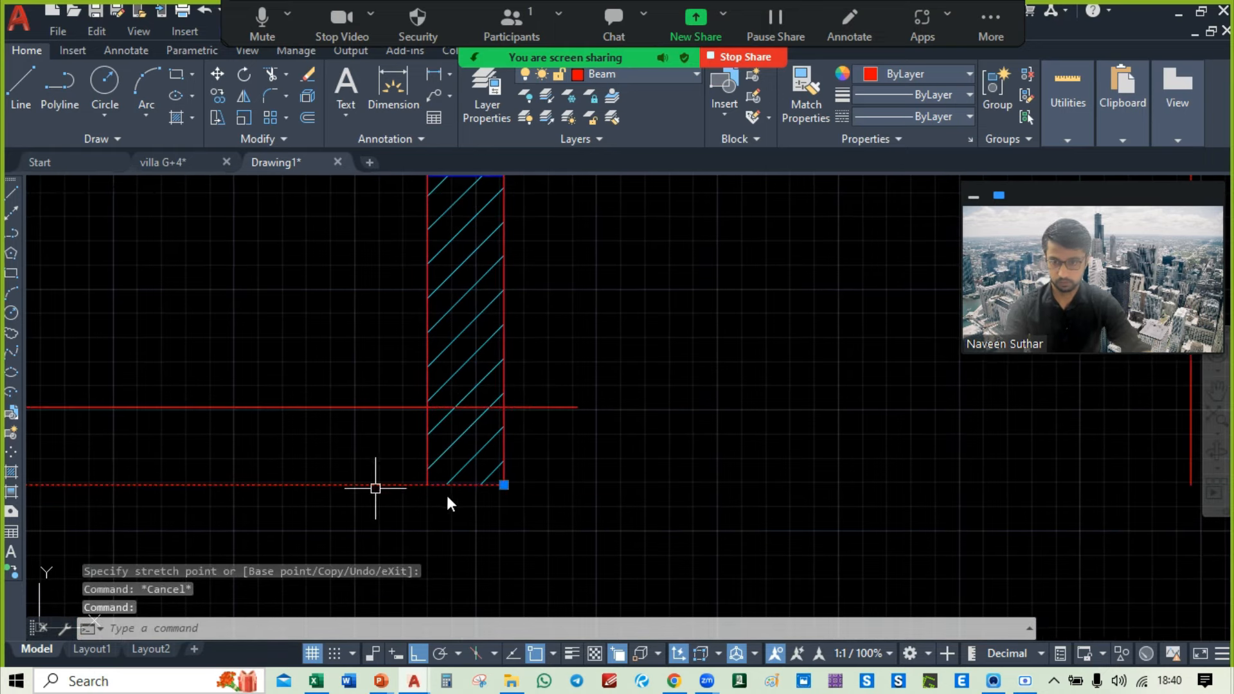
left_click(503, 484)
left_click(573, 485)
key("Escape")
Step: Extend both top horizontal beam lines to the inner line of the right vertical beam
type("ex")
key("Return")
left_click_drag(560, 523, 545, 389)
scroll(594, 393, "down", 5)
key("Escape")
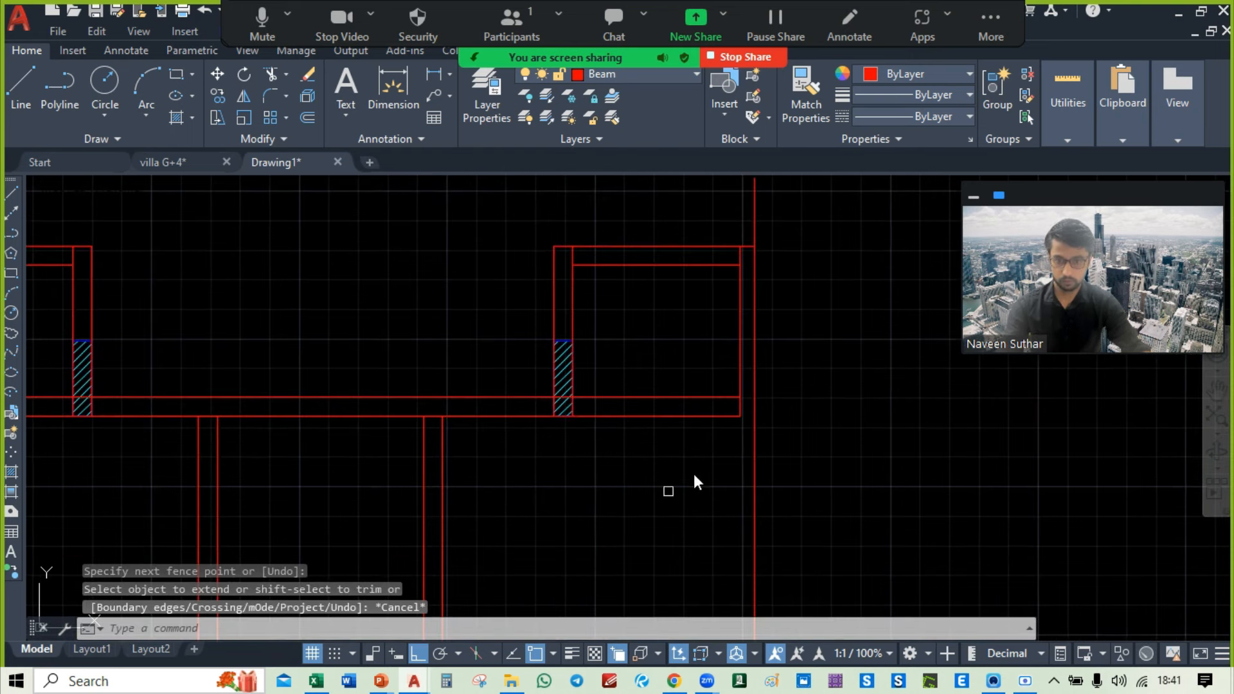
scroll(727, 419, "up", 2)
left_click(719, 412)
scroll(756, 411, "up", 5)
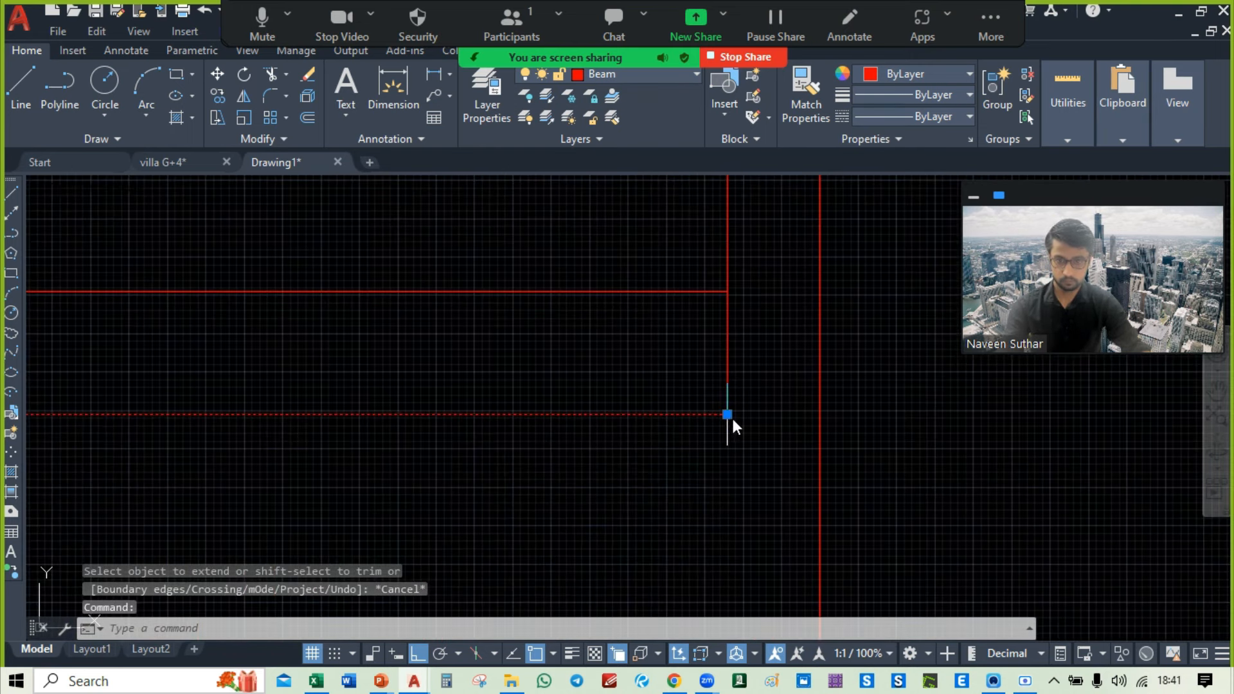
scroll(753, 441, "down", 6)
key("Escape")
mouse_move(753, 454)
middle_mouse_down()
mouse_move(635, 333)
mouse_move(631, 411)
middle_mouse_up()
Step: Try to extend the right vertical beam's outer line near the end of the top horizontal beam
type("e")
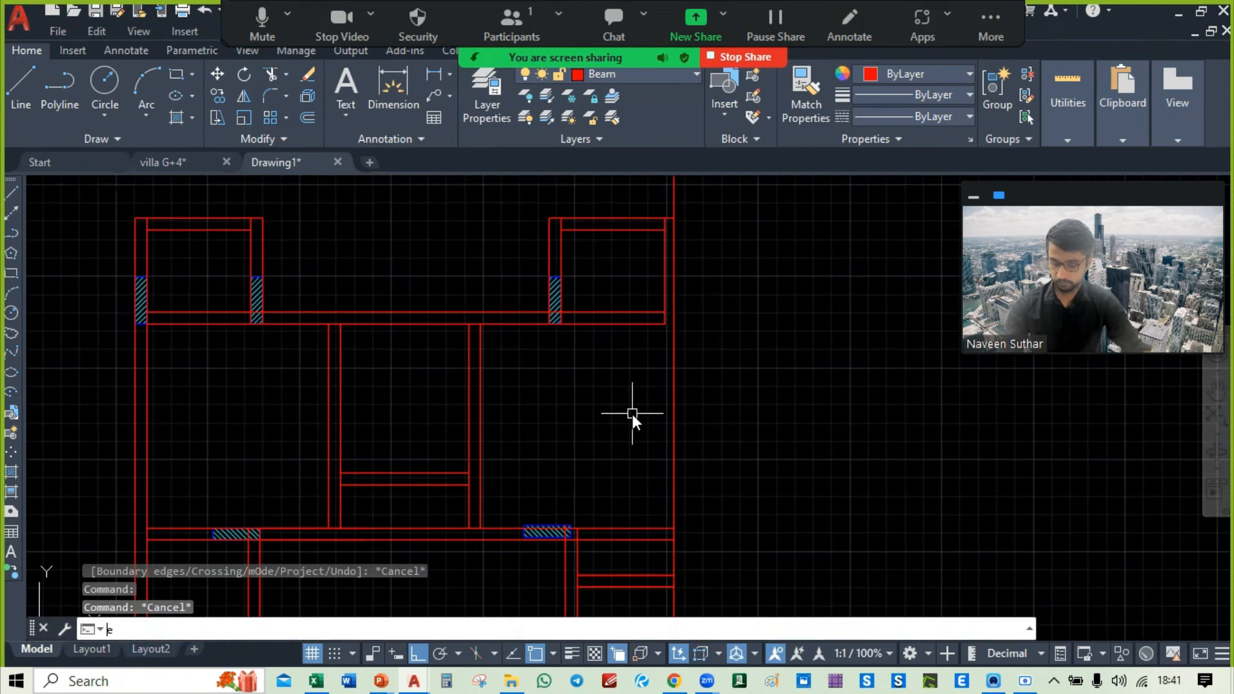
type("x")
key("space")
scroll(672, 287, "up", 4)
left_click(674, 319)
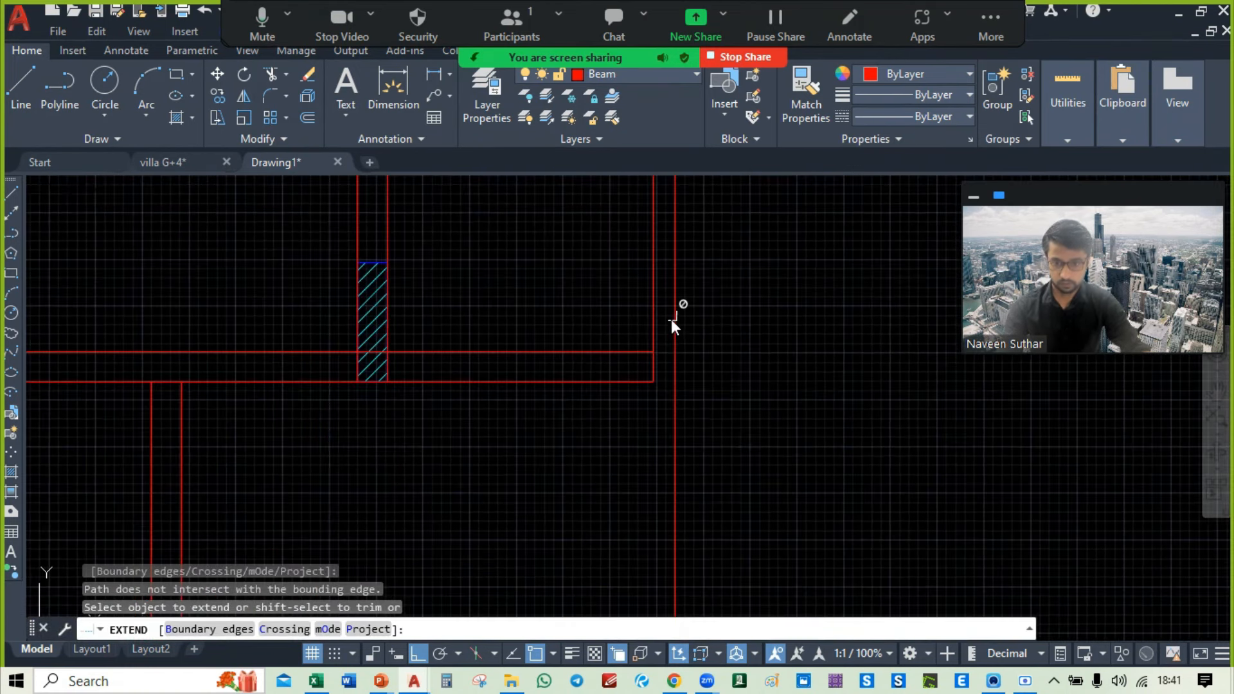
key("Escape")
Step: Stretch the right vertical beam's inner line slightly below the top horizontal beam and try to extend it downward
left_click(654, 370)
left_click(653, 382)
left_click(648, 451)
key("Escape")
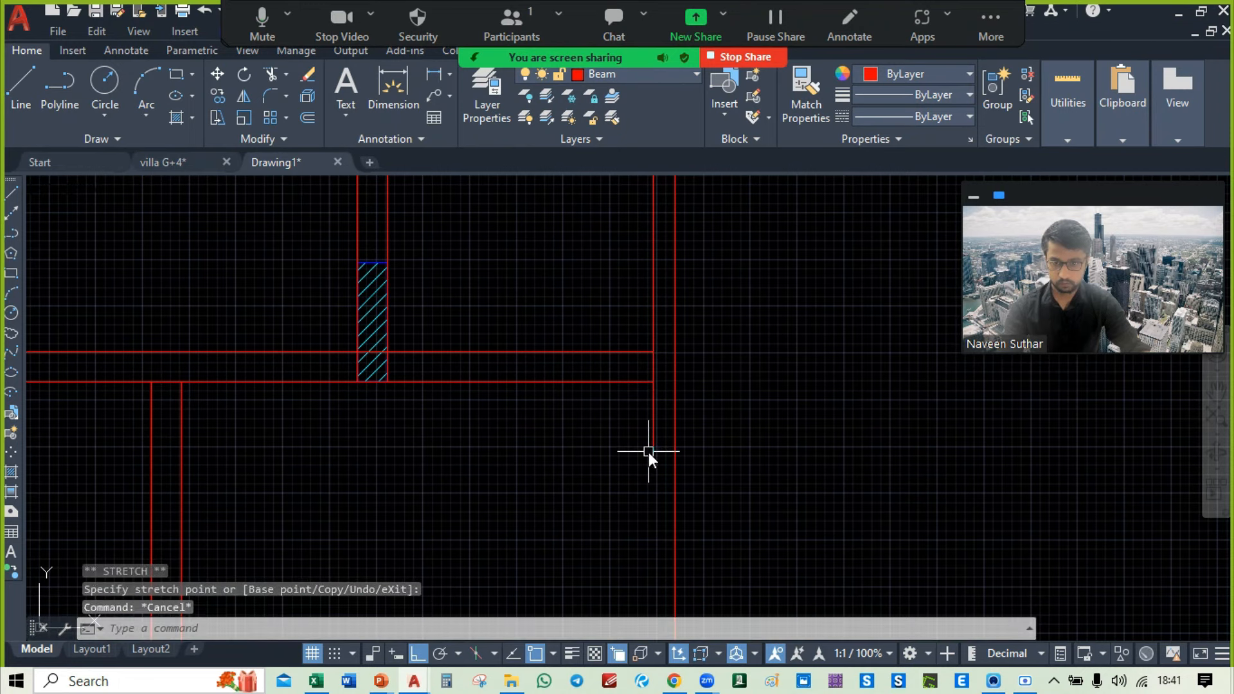
type("ex")
key("space")
left_click(656, 410)
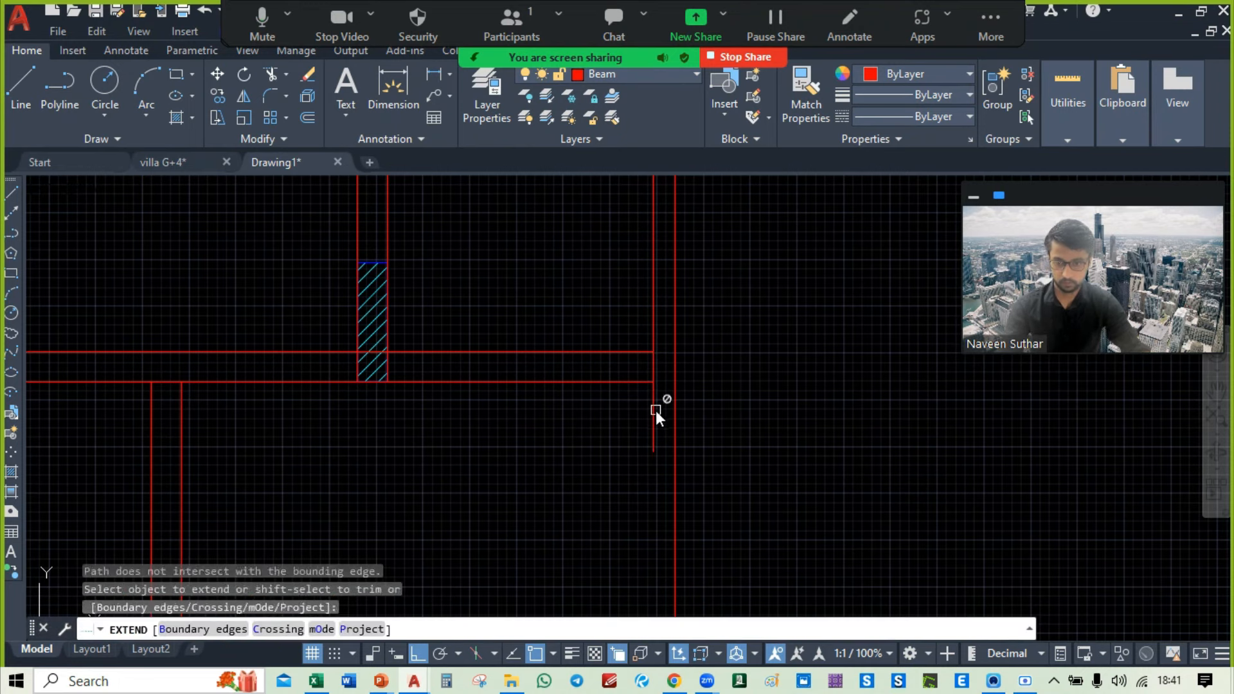
key("Escape")
Step: Stretch the lower end of the right vertical beam's inner line down to the upper line of the middle horizontal beam
scroll(656, 443, "down", 4)
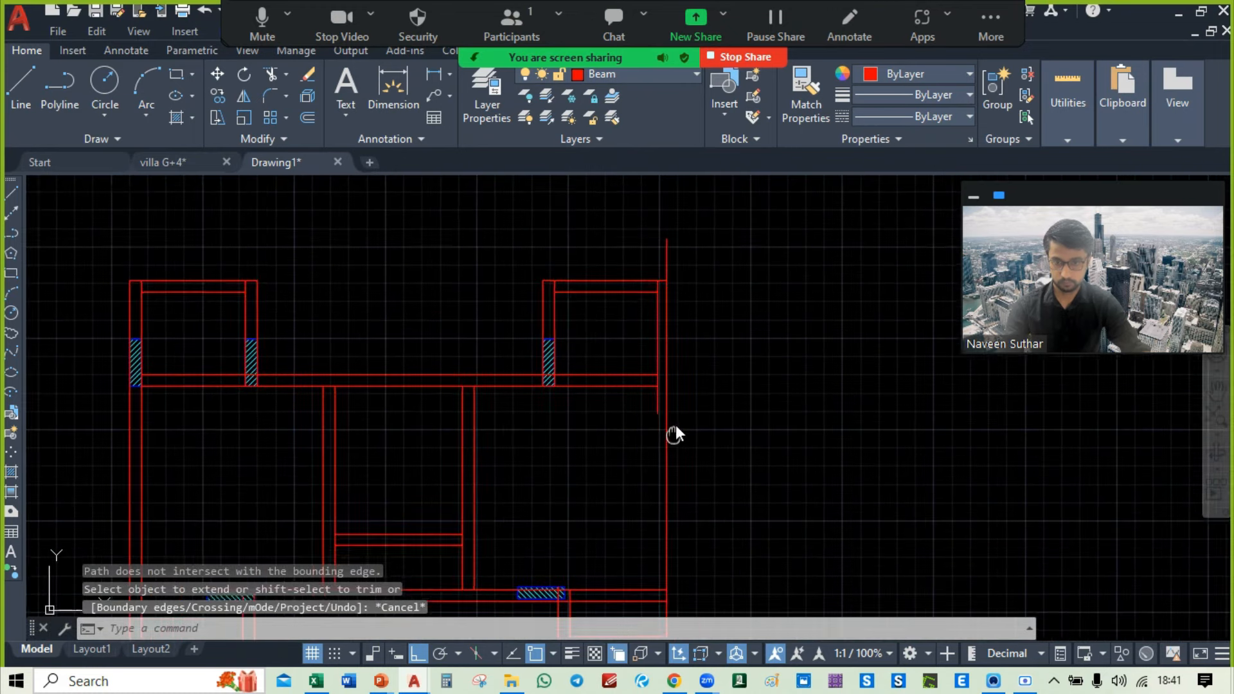
scroll(714, 371, "up", 2)
left_click(700, 338)
left_click(699, 350)
mouse_move(684, 480)
middle_mouse_down()
mouse_move(692, 319)
mouse_move(681, 293)
middle_mouse_up()
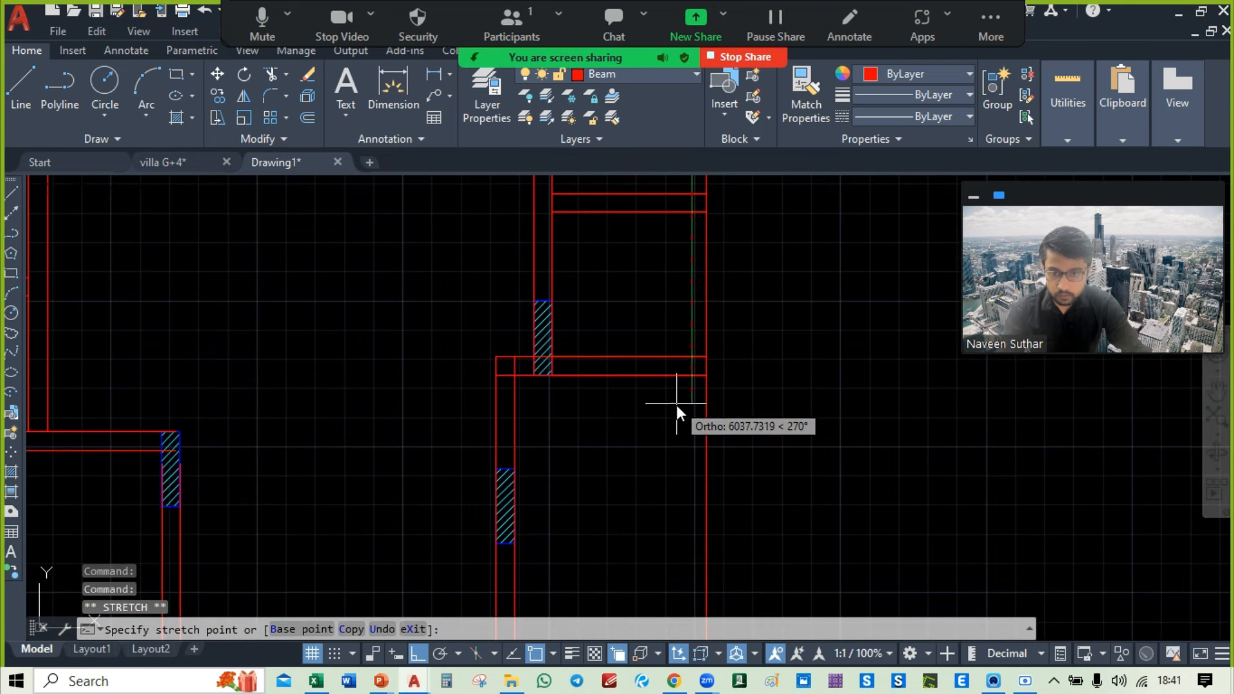
middle_click_drag(688, 248, 689, 383)
scroll(689, 360, "up", 4)
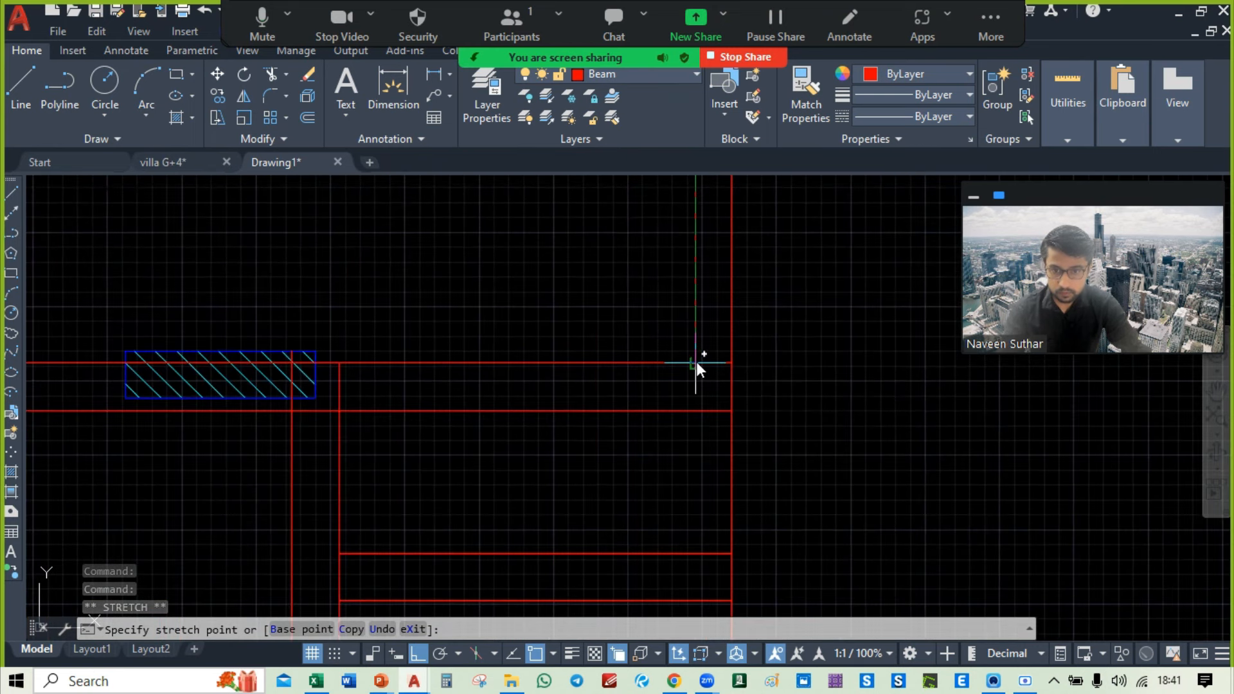
left_click(696, 361)
key("Escape")
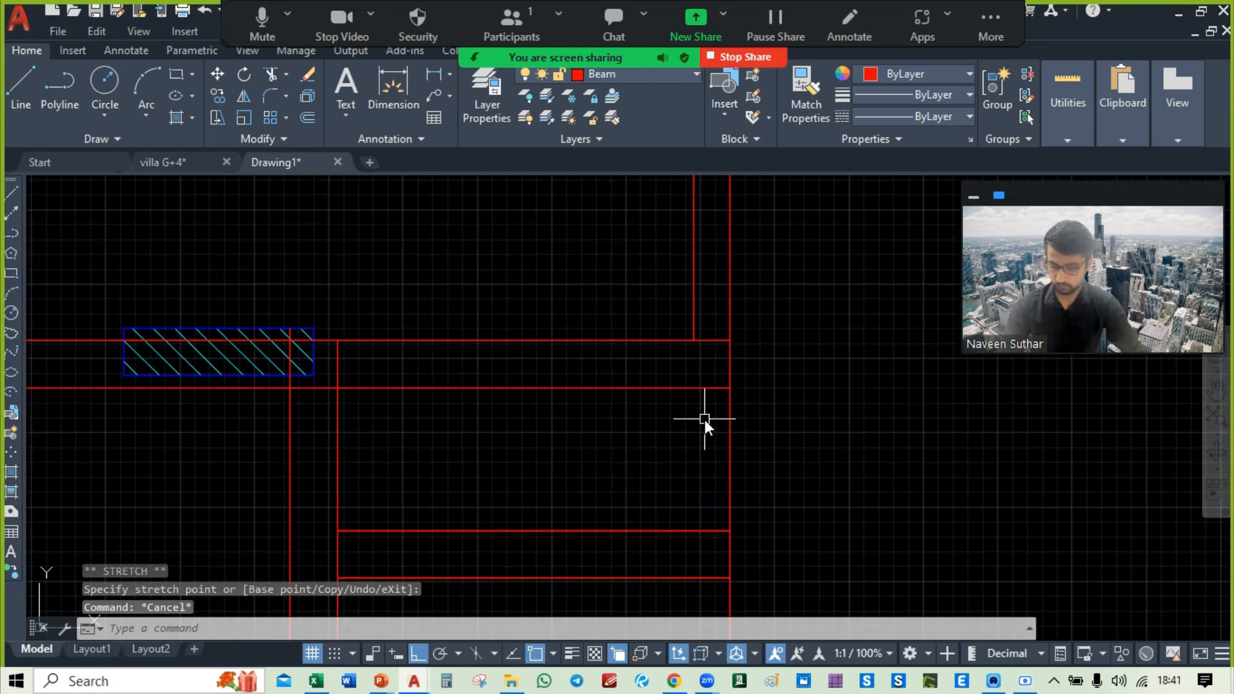
type("ex")
key("Return")
key("Escape")
Step: Stretch the lower end of the right vertical beam's inner line down to the upper line of the lower horizontal beam
scroll(700, 418, "down", 4)
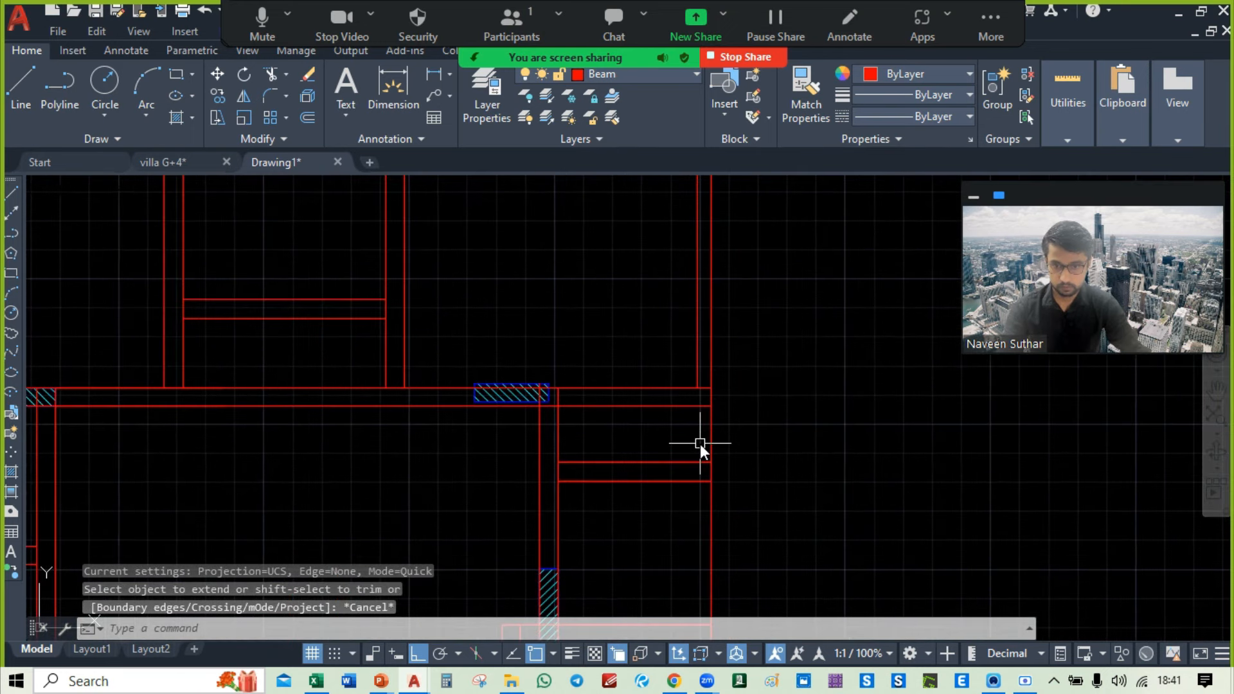
middle_click_drag(700, 445, 693, 426)
scroll(692, 425, "up", 2)
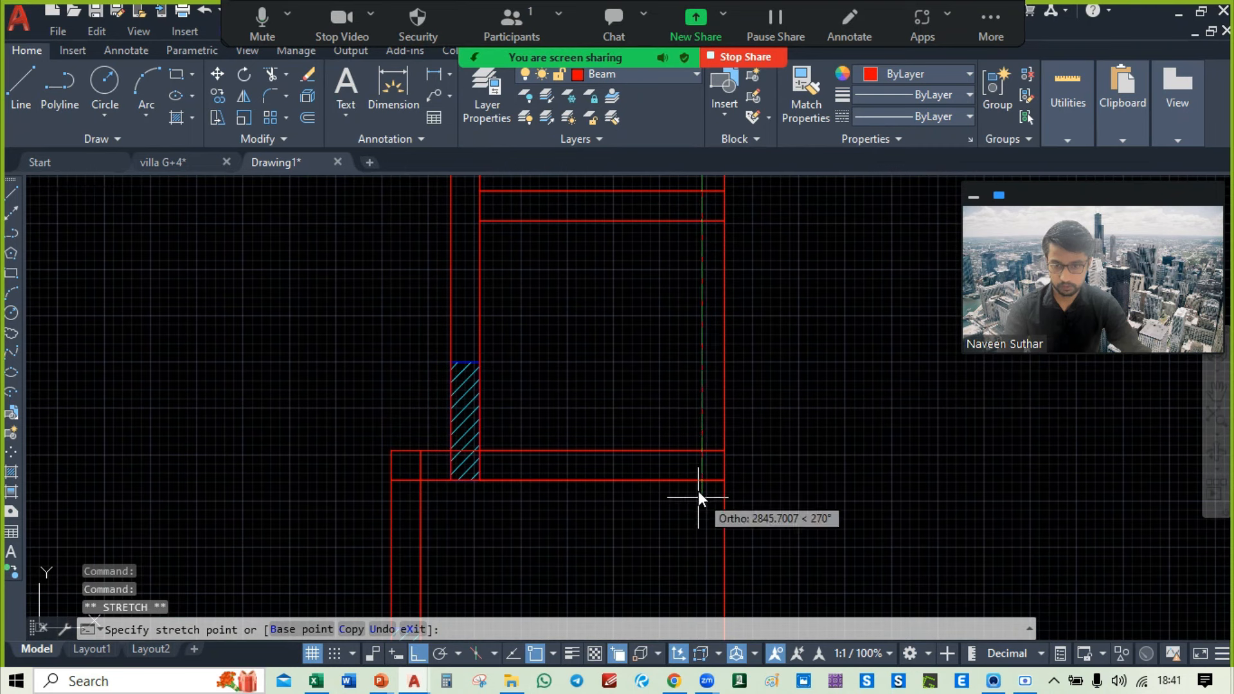
scroll(698, 495, "up", 1)
scroll(700, 318, "down", 5)
scroll(704, 335, "up", 4)
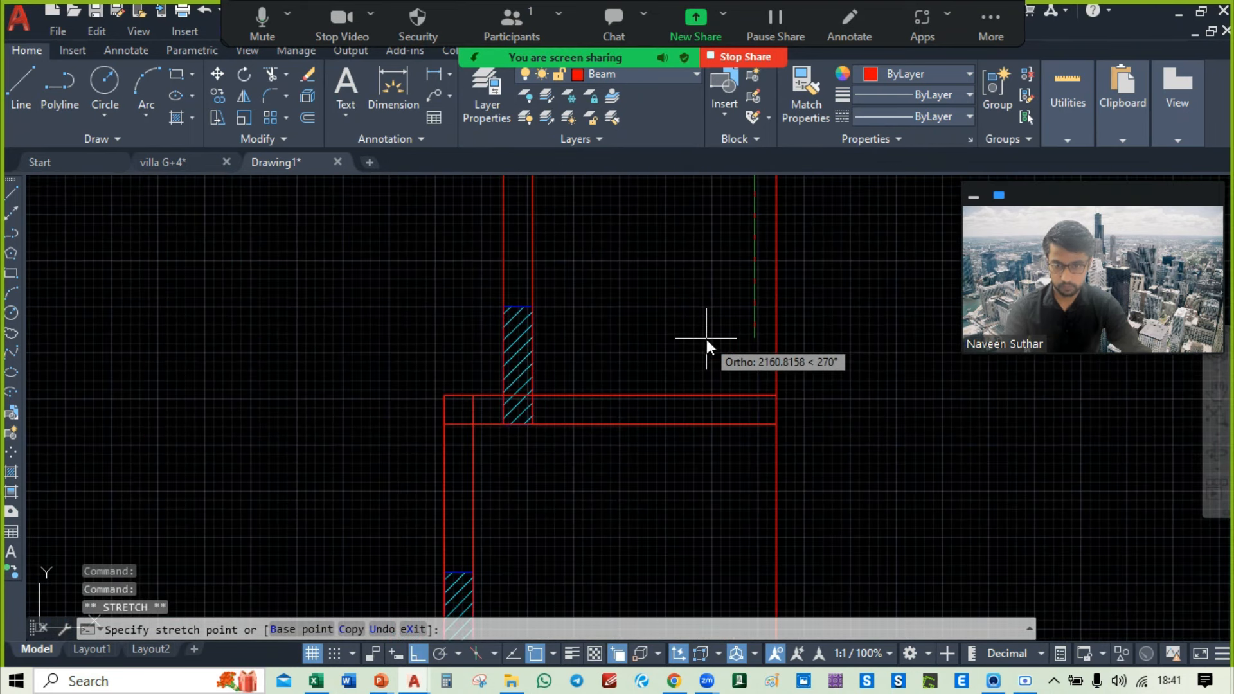
key("Escape")
Step: Trim both lines of the middle horizontal beam back to the right vertical beam's inner line
scroll(697, 252, "down", 4)
mouse_move(696, 251)
middle_mouse_down()
mouse_move(658, 334)
mouse_move(672, 396)
middle_mouse_up()
scroll(658, 334, "up", 4)
type("tr")
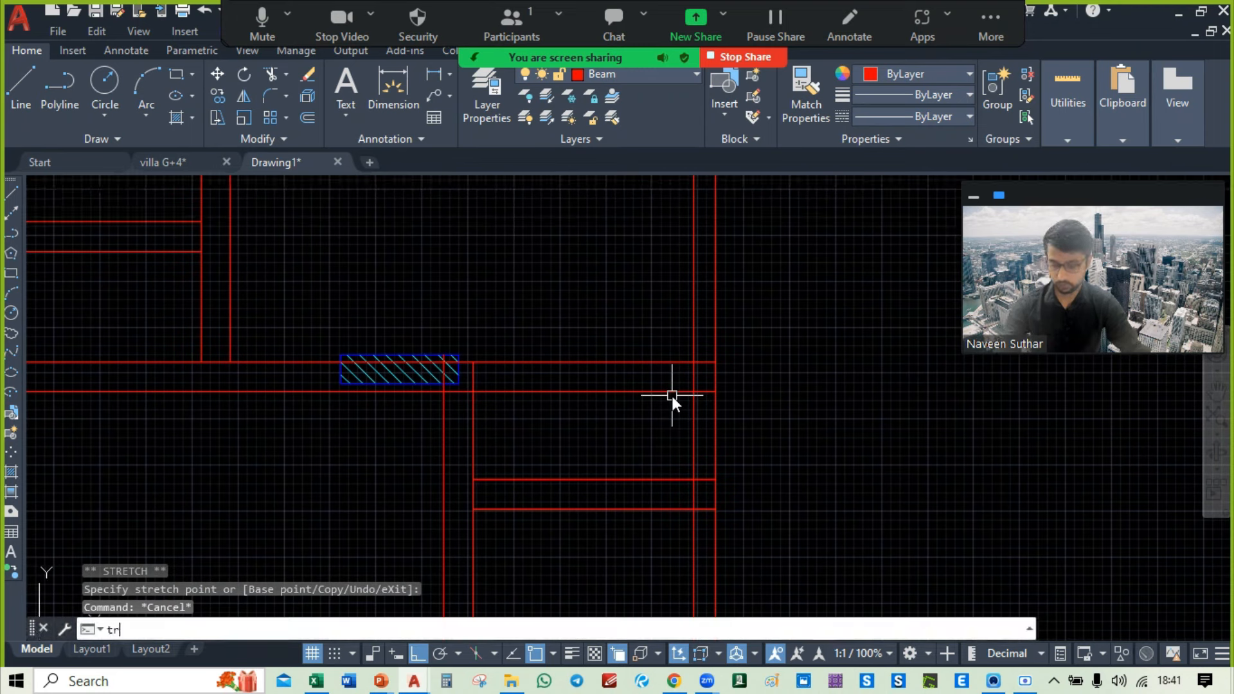
key("Return")
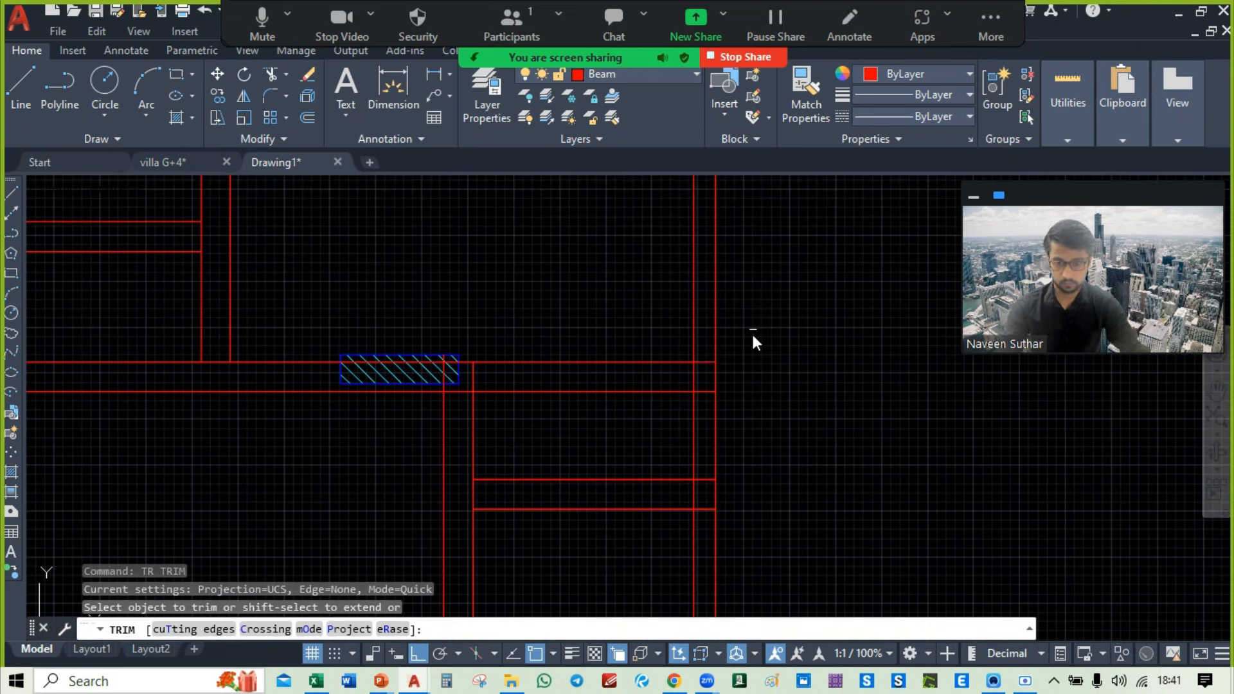
left_click(706, 361)
left_click(706, 389)
Step: Try to trim the short horizontal beam's upper line where it crosses the right vertical beam
left_click(707, 479)
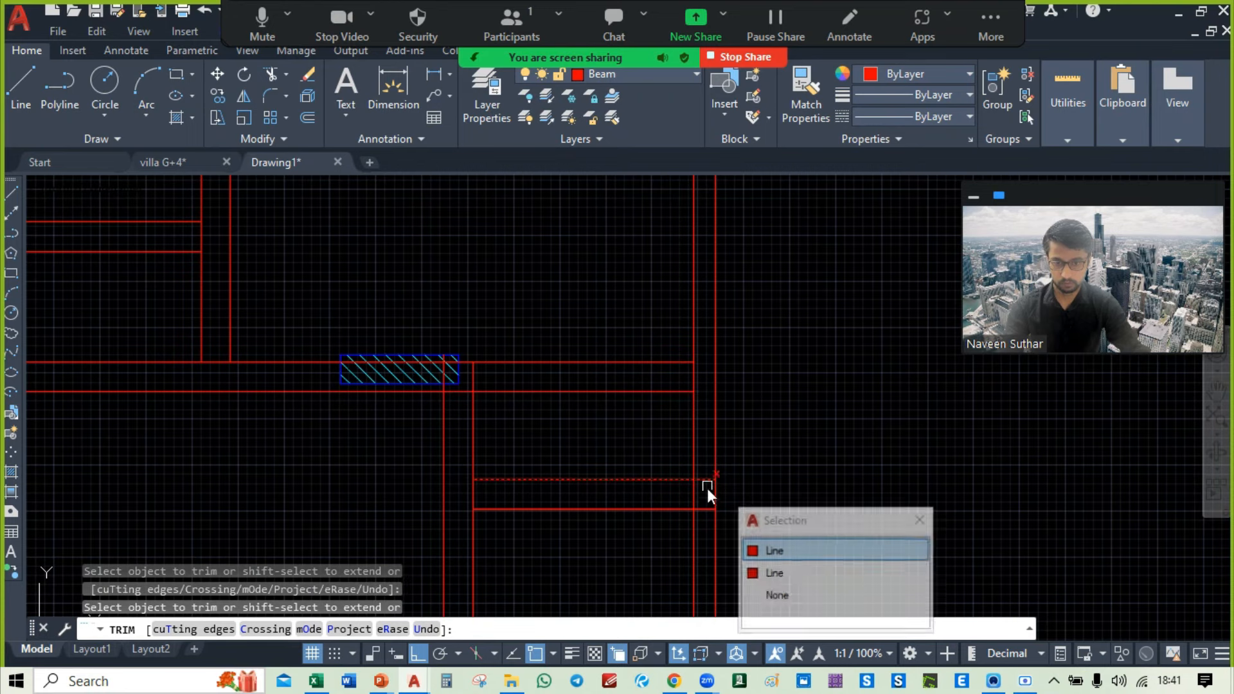
type("s")
key("Return")
scroll(738, 498, "up", 5)
left_click(643, 452)
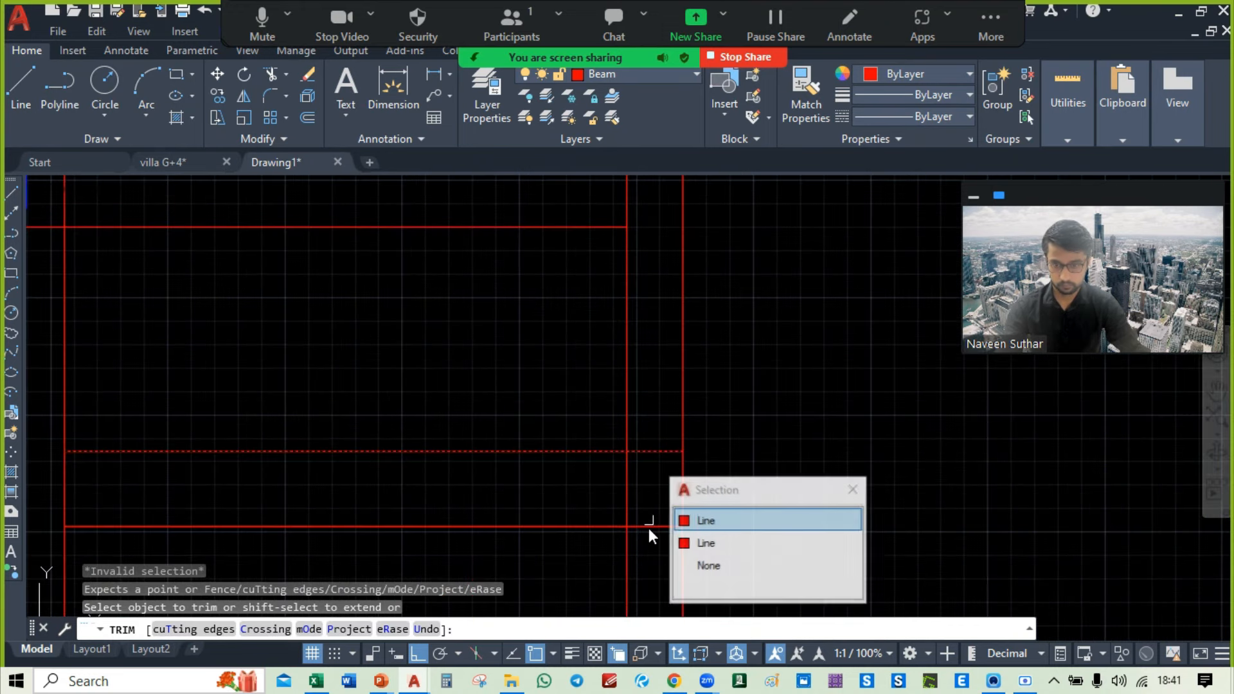
key("Escape")
key("Escape")
Step: Delete the middle column and its hatch on the vertical beam below the lower right horizontal beam
scroll(772, 309, "down", 6)
middle_click_drag(808, 449, 803, 400)
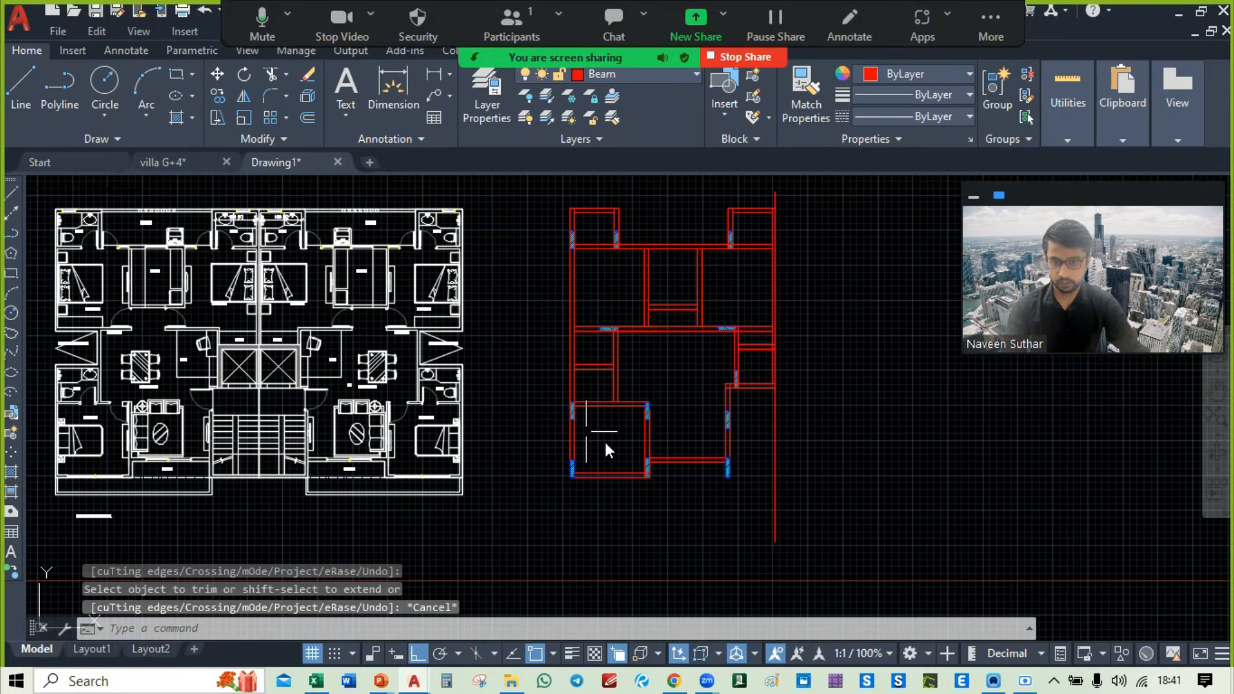
scroll(581, 426, "up", 8)
left_click(603, 335)
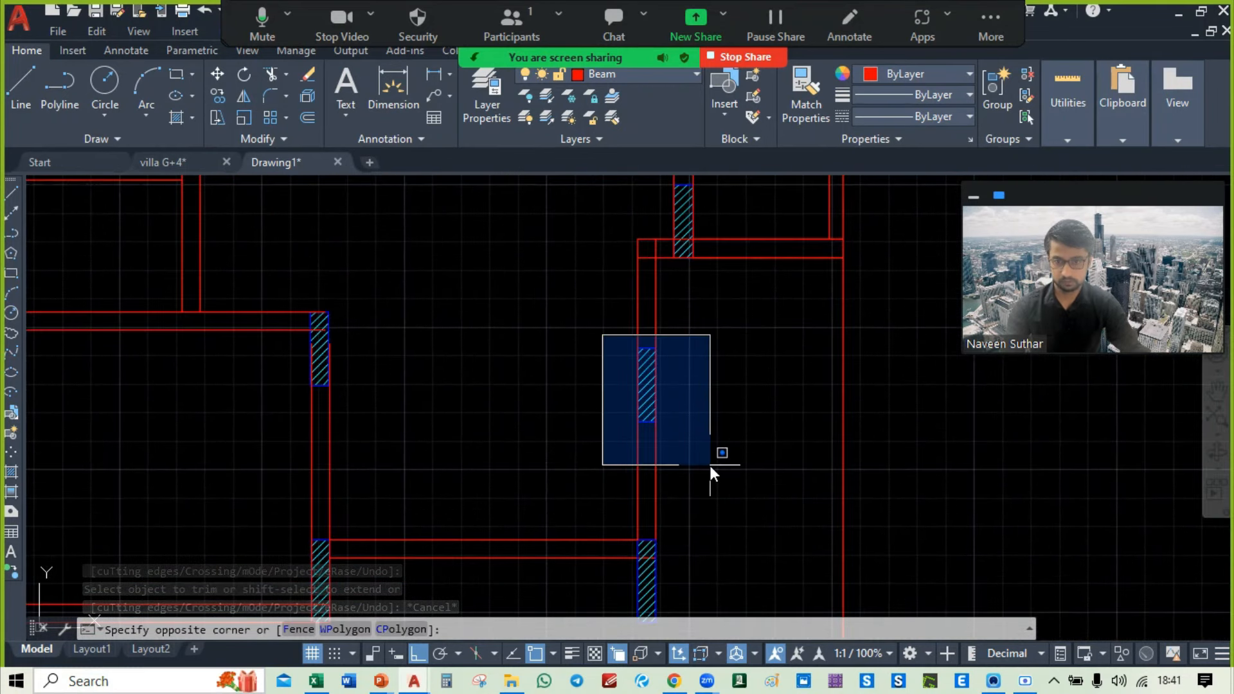
left_click(710, 465)
key("Delete")
Step: Move the bottom right column and its hatch up so its lower end meets the horizontal beam's lower line
scroll(708, 462, "down", 5)
mouse_move(708, 461)
middle_mouse_down()
mouse_move(725, 340)
mouse_move(703, 414)
mouse_move(650, 267)
mouse_move(649, 353)
middle_mouse_up()
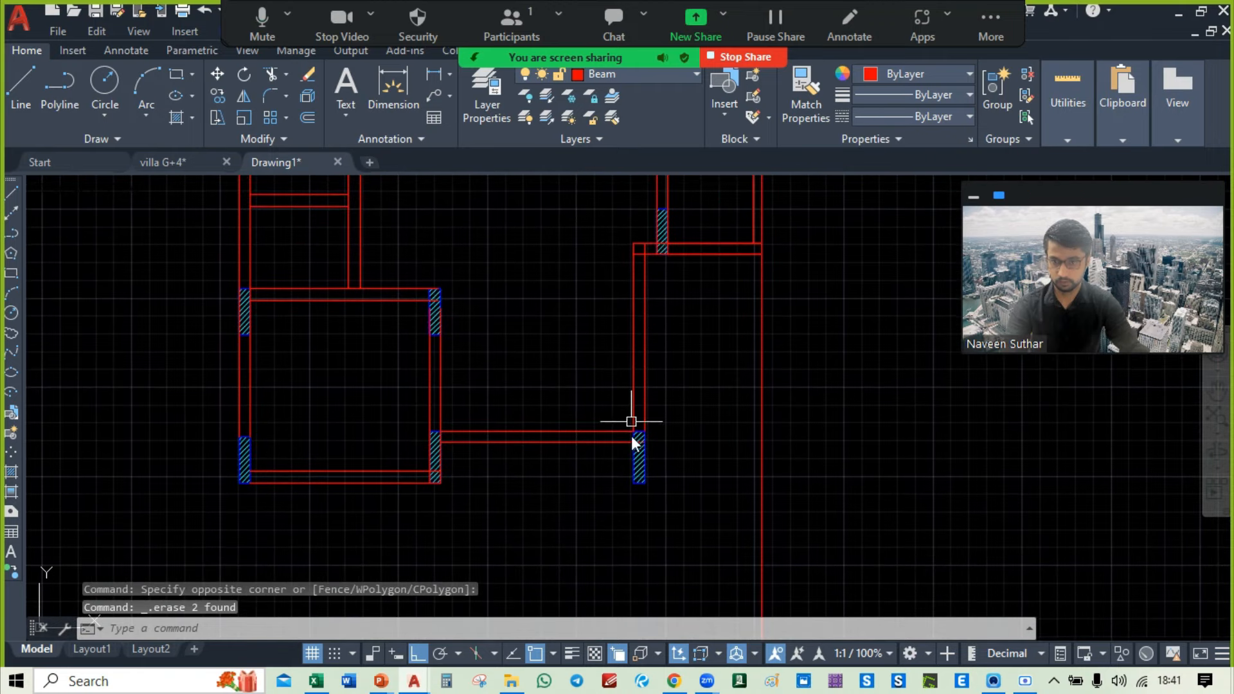
middle_click_drag(631, 435, 585, 372)
left_click(568, 353)
left_click(635, 481)
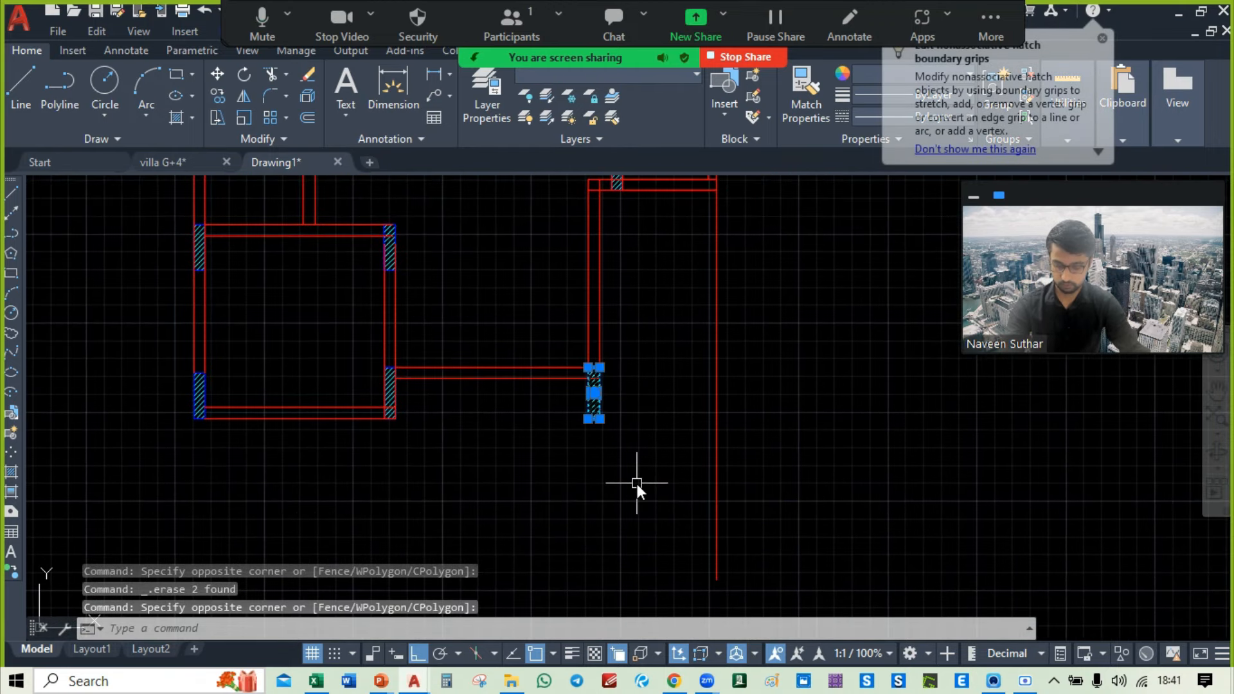
type("m")
key("Return")
scroll(592, 438, "up", 3)
left_click(608, 392)
left_click(609, 297)
scroll(658, 353, "down", 3)
scroll(738, 523, "down", 2)
middle_click_drag(739, 523, 747, 462)
scroll(698, 429, "down", 4)
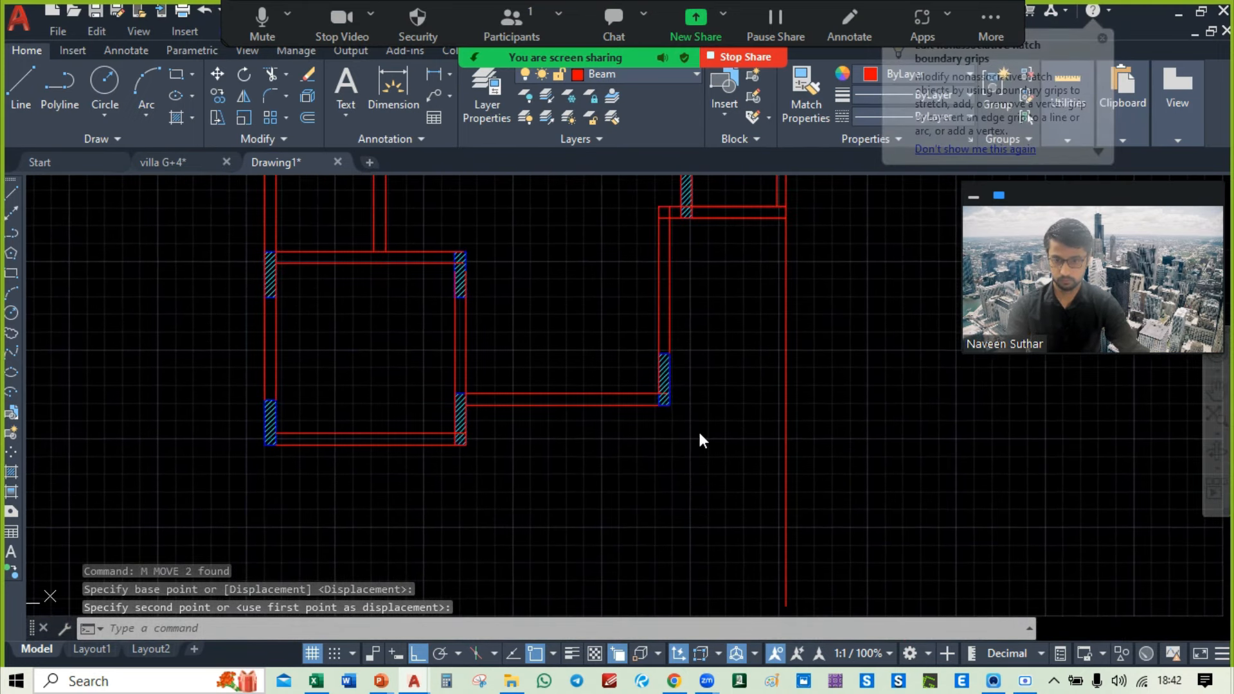
Step: Undo the last move of the bottom right column
key("ctrl+z")
key("ctrl+z")
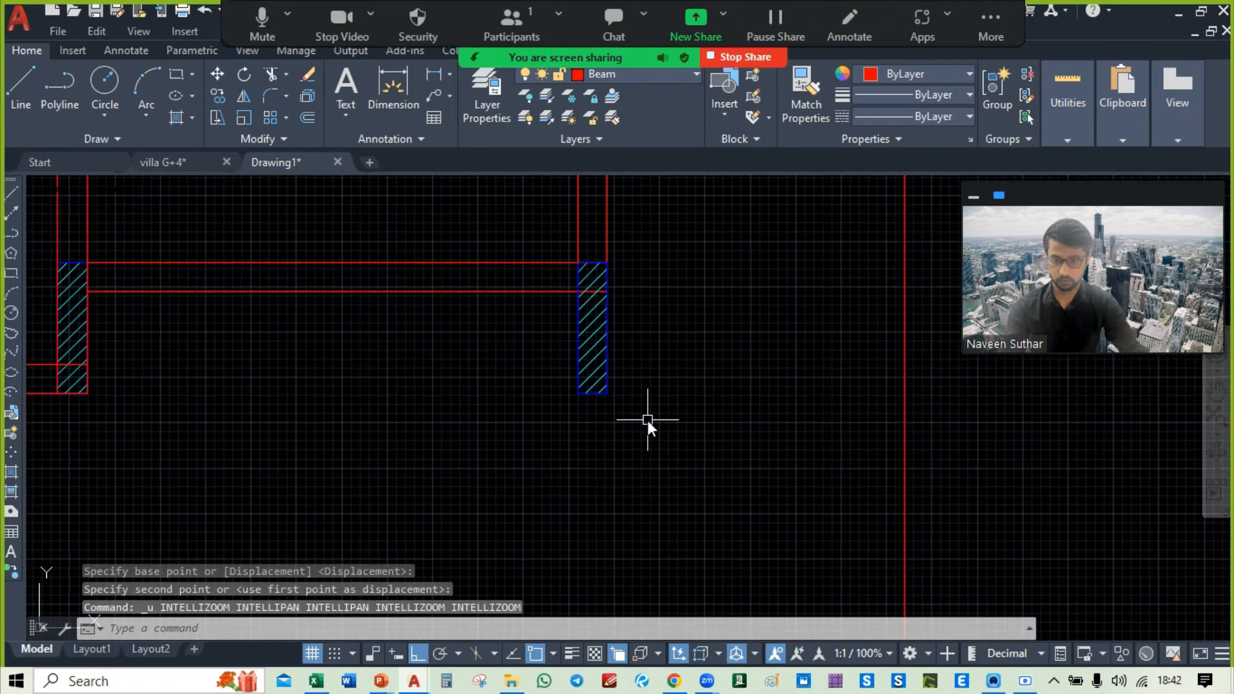
scroll(647, 420, "down", 2)
mouse_move(688, 437)
middle_mouse_down()
mouse_move(820, 470)
mouse_move(705, 558)
middle_mouse_up()
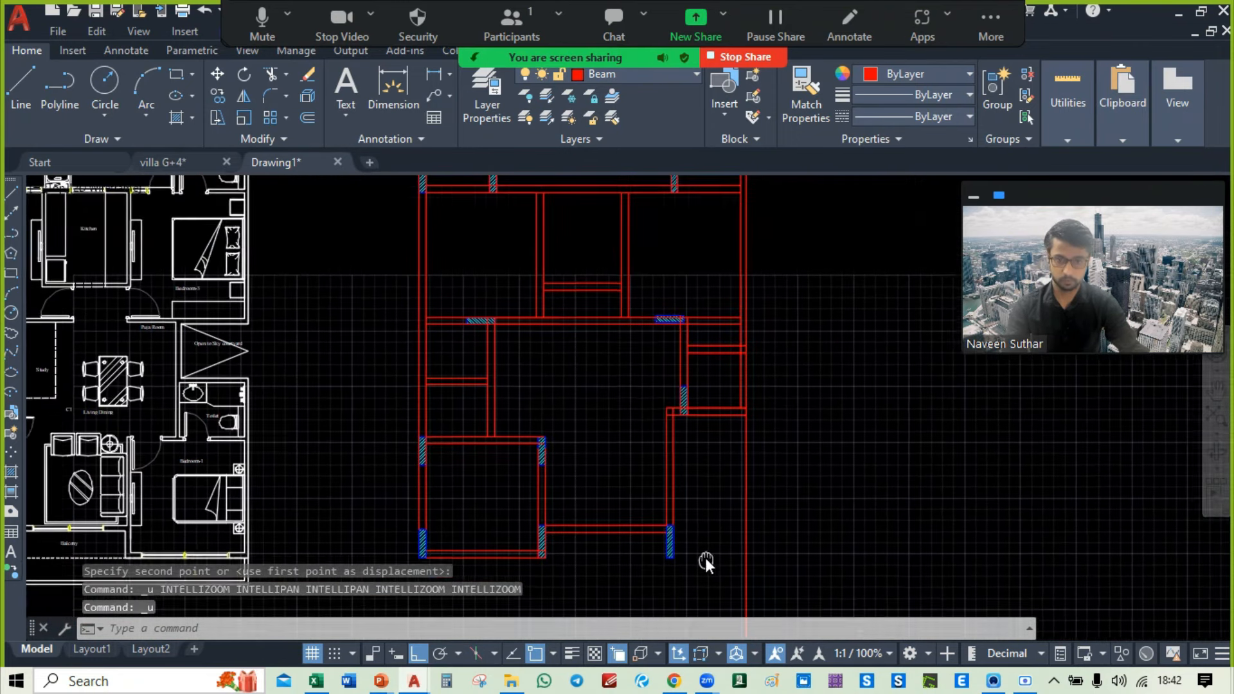
Step: Move the whole beam and column layout onto the floor plan, matching the lower left column's inner bottom corner to Bedroom-1's bottom left wall corner
scroll(754, 402, "down", 4)
scroll(730, 245, "up", 2)
middle_click_drag(703, 413, 696, 341)
left_click(752, 195)
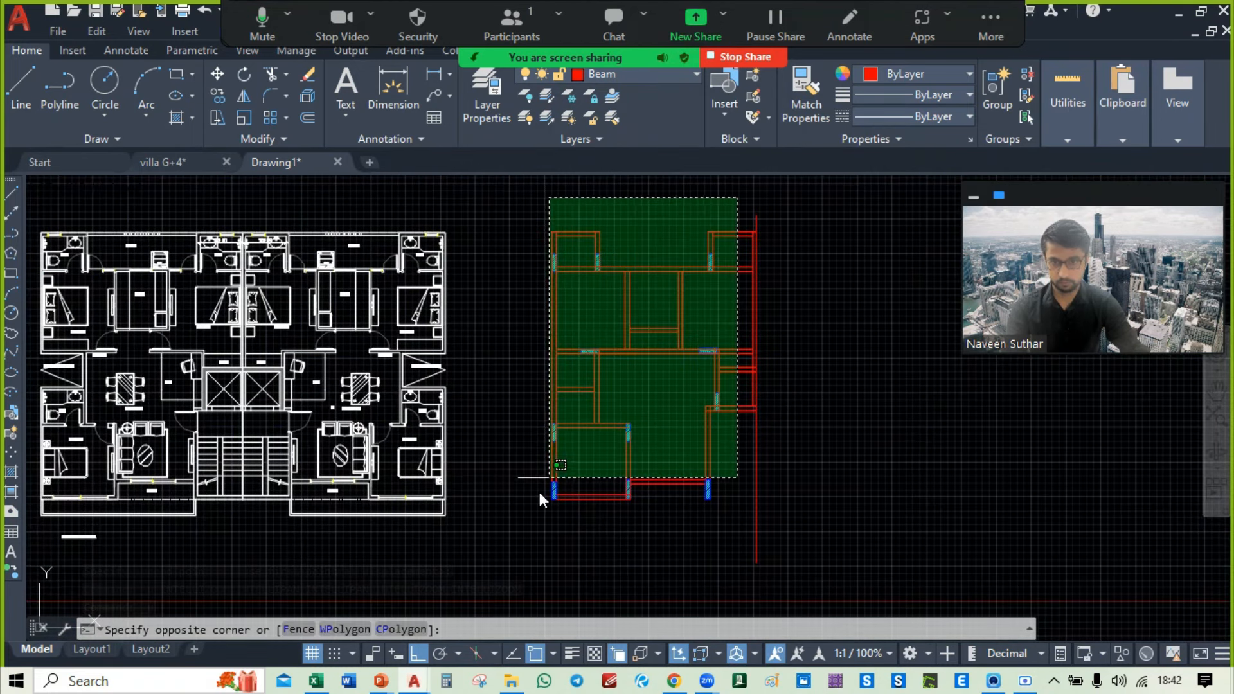
left_click(506, 551)
type("m")
key("Return")
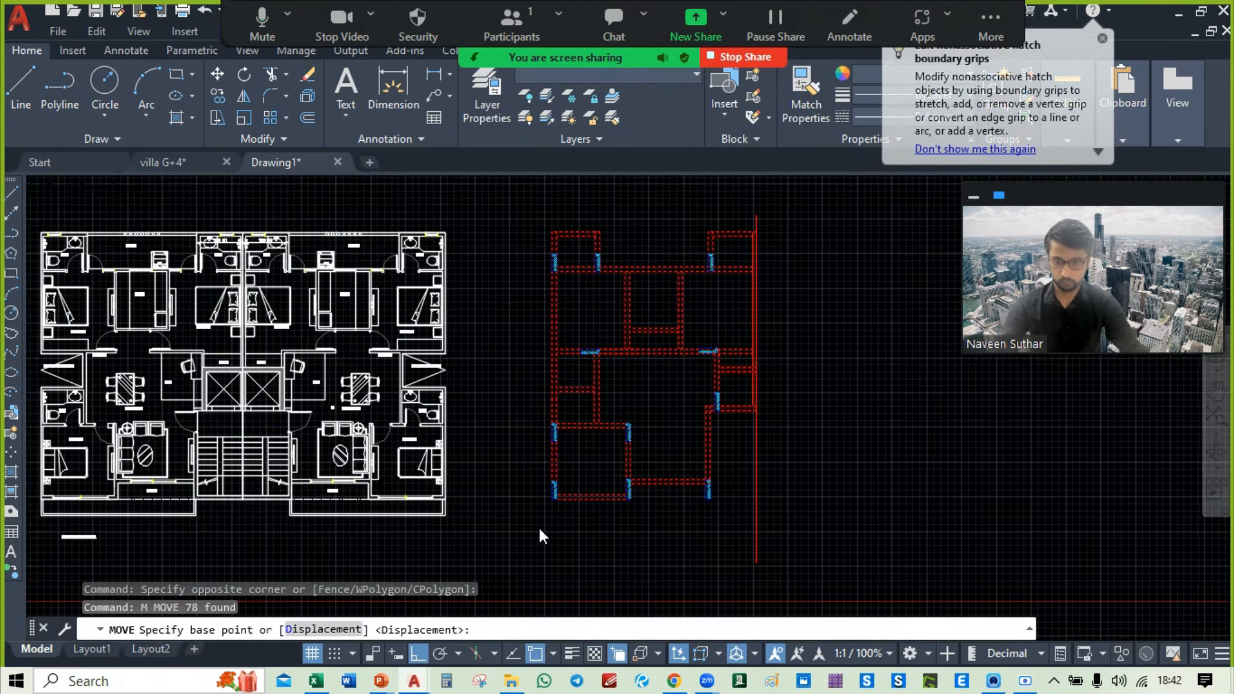
scroll(538, 526, "up", 5)
left_click(576, 462)
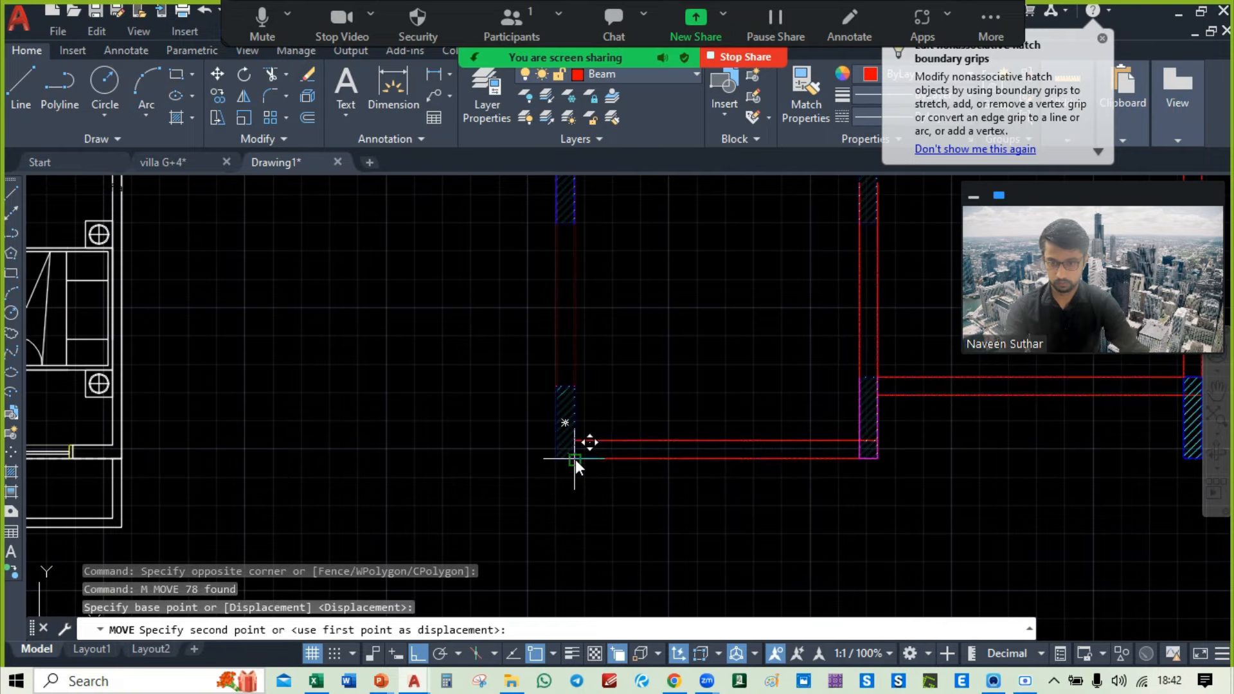
scroll(546, 466, "down", 3)
scroll(468, 441, "up", 3)
scroll(322, 482, "down", 2)
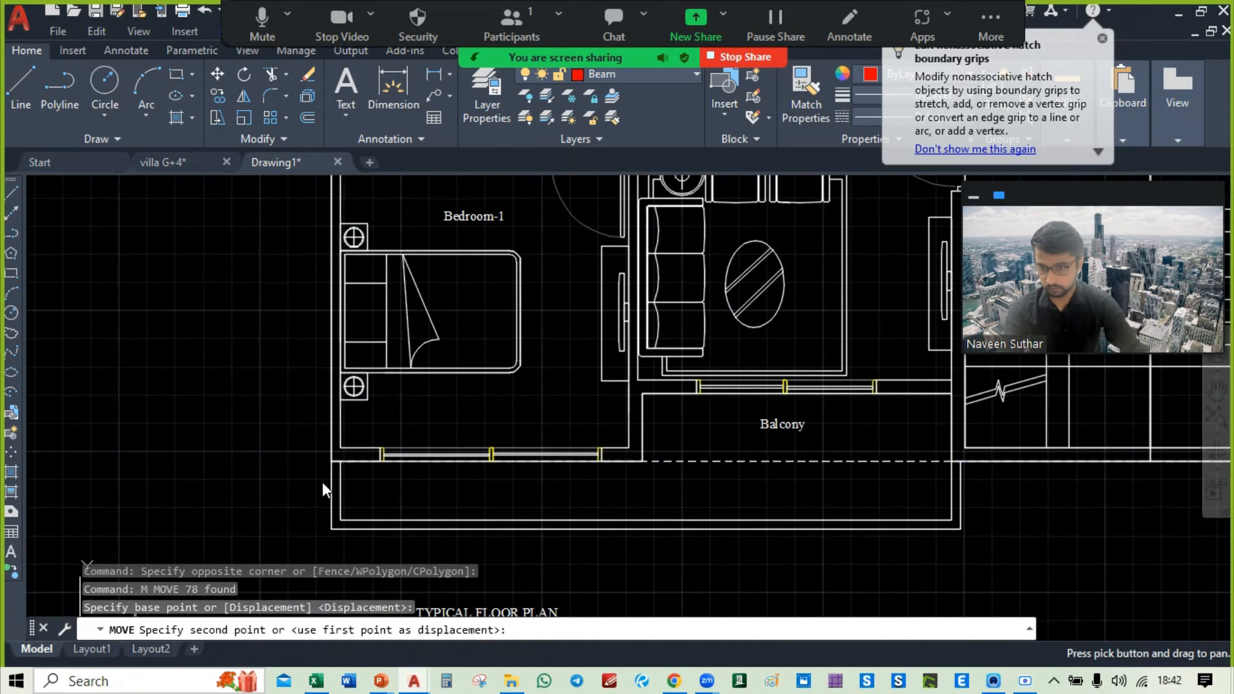
scroll(357, 447, "up", 5)
left_click(364, 429)
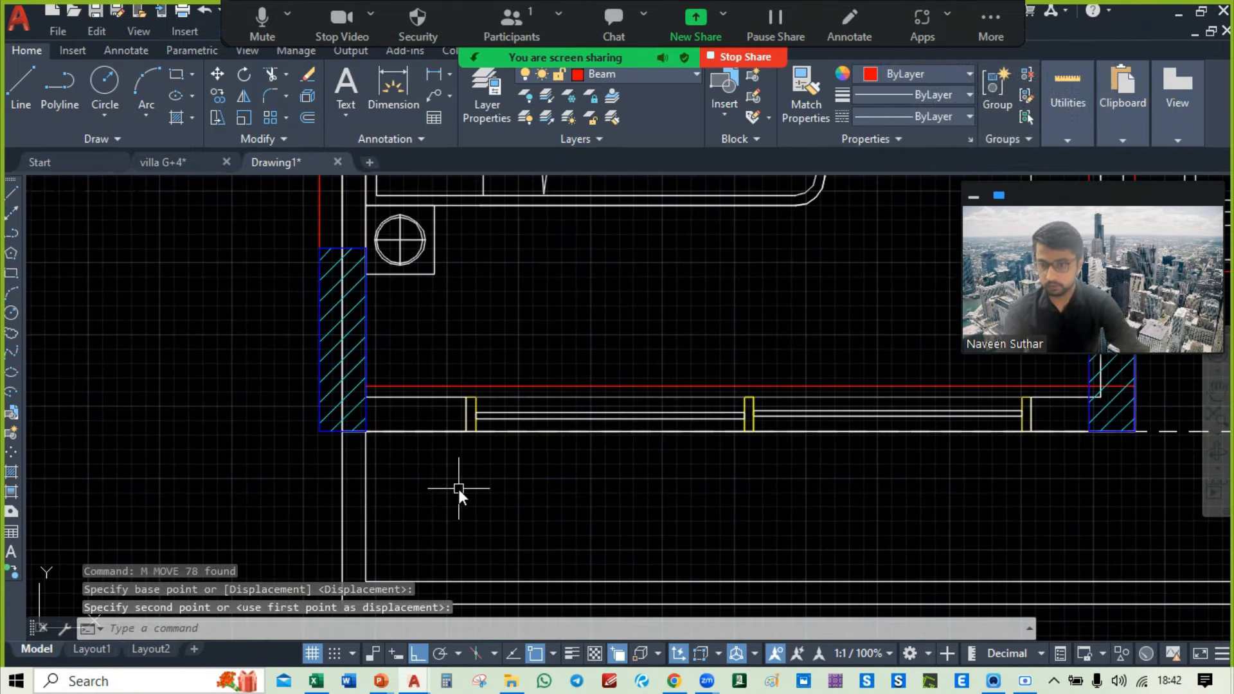
key("Escape")
Step: Move the column between the balcony and the staircase up so its bottom corner meets the balcony beam's lower line
scroll(458, 483, "down", 2)
mouse_move(993, 467)
middle_mouse_down()
mouse_move(215, 427)
mouse_move(353, 557)
mouse_move(553, 557)
mouse_move(325, 537)
middle_mouse_up()
mouse_move(642, 479)
middle_mouse_down()
mouse_move(527, 445)
mouse_move(784, 588)
mouse_move(701, 432)
mouse_move(593, 523)
middle_mouse_up()
middle_click_drag(697, 369, 601, 290)
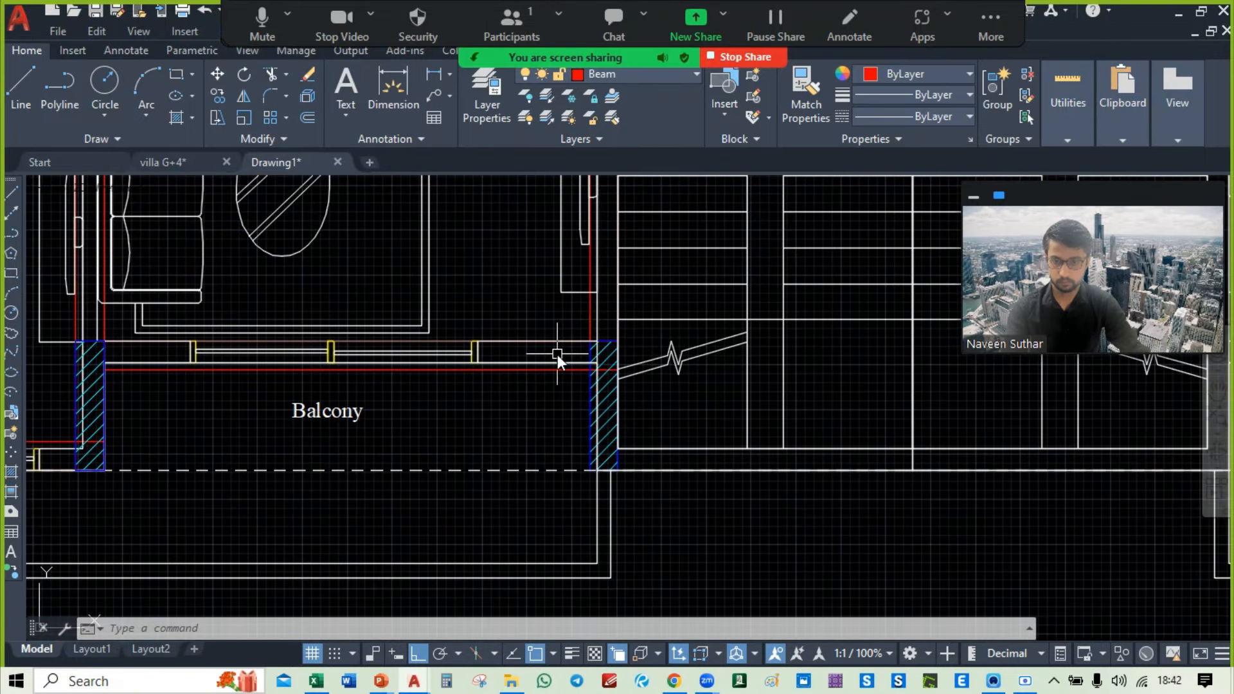
left_click(559, 322)
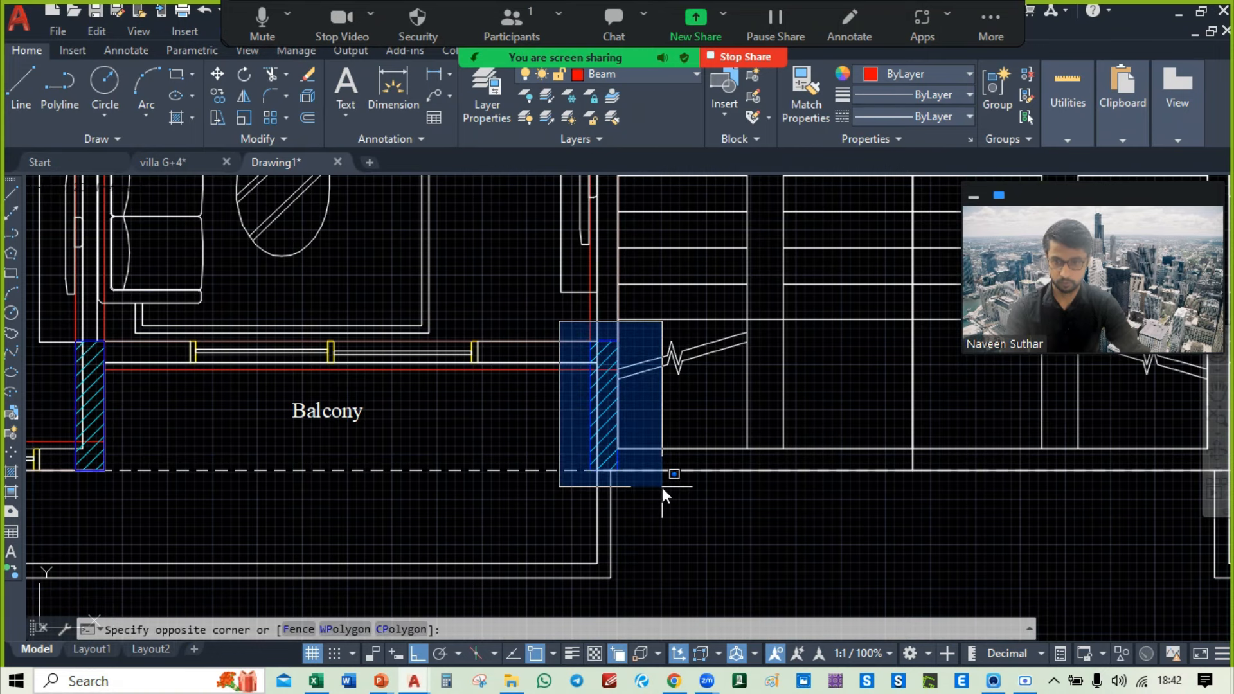
left_click(662, 487)
type("m")
key("Return")
scroll(618, 472, "up", 3)
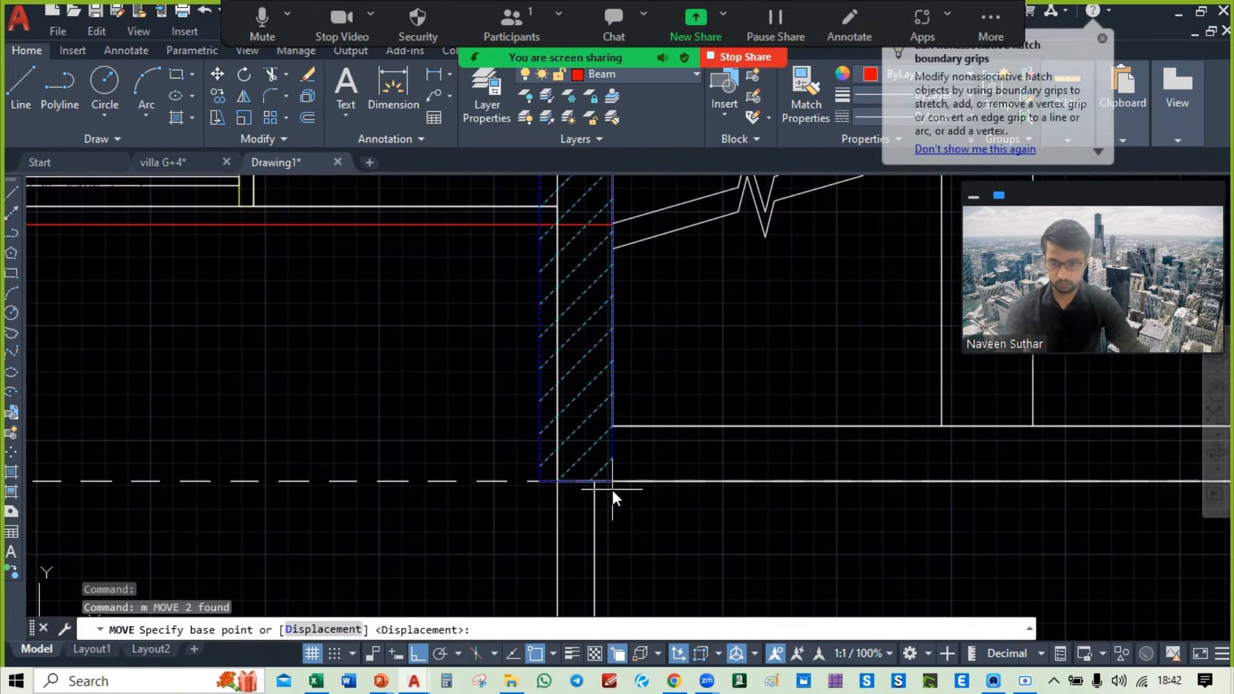
left_click(612, 481)
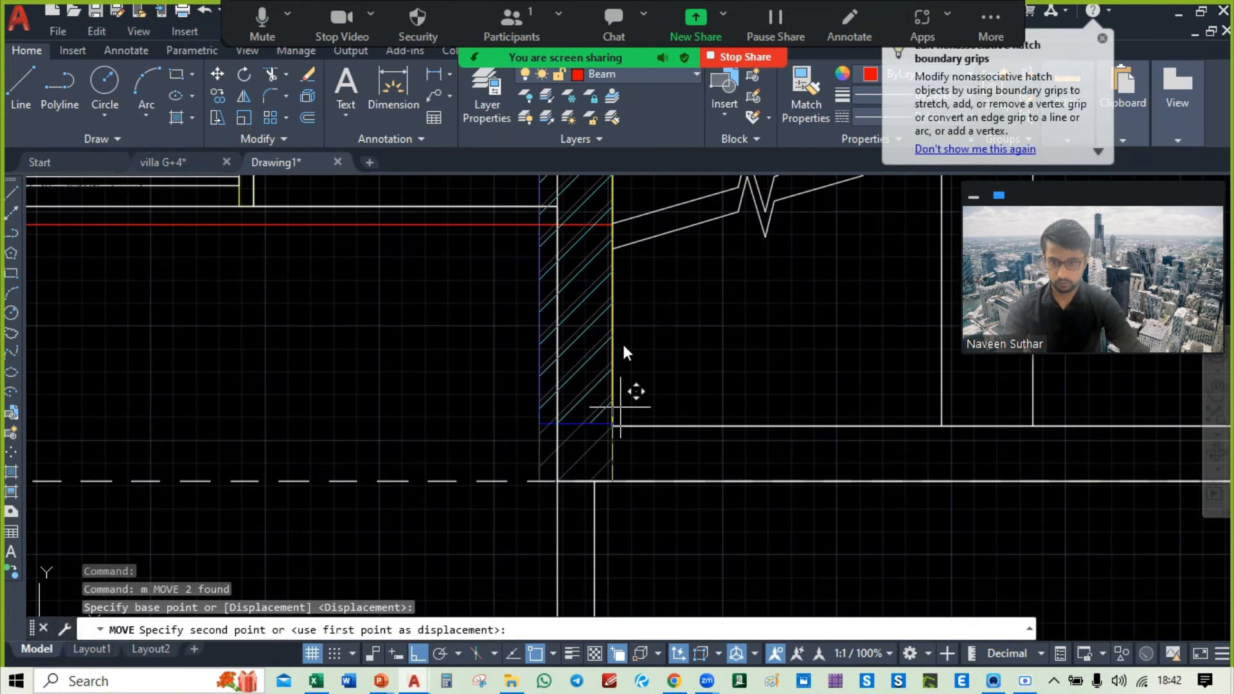
left_click(612, 223)
Step: Examine how the beams and columns sit over the floor plan around Bedroom-1, the balcony and the staircase
scroll(683, 379, "down", 2)
middle_click_drag(730, 187, 734, 465)
middle_click_drag(731, 364, 714, 524)
scroll(680, 462, "down", 1)
middle_click_drag(680, 462, 640, 231)
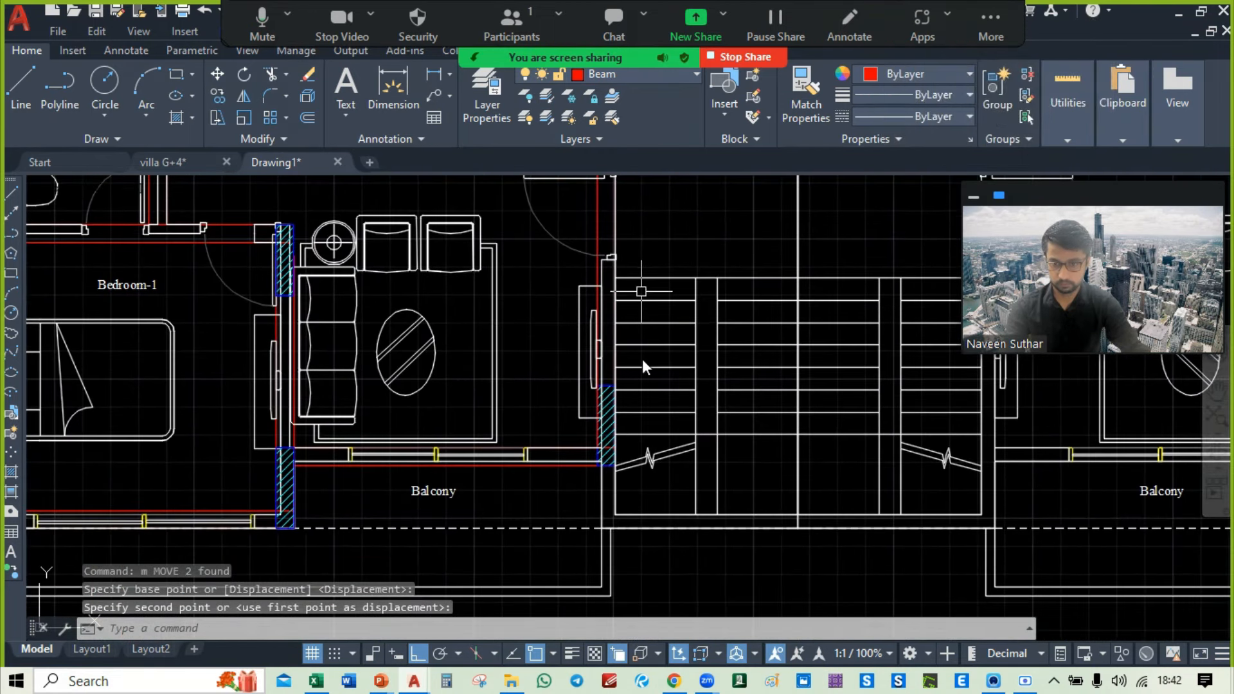
mouse_move(655, 516)
middle_mouse_down()
mouse_move(551, 515)
mouse_move(506, 420)
mouse_move(945, 500)
middle_mouse_up()
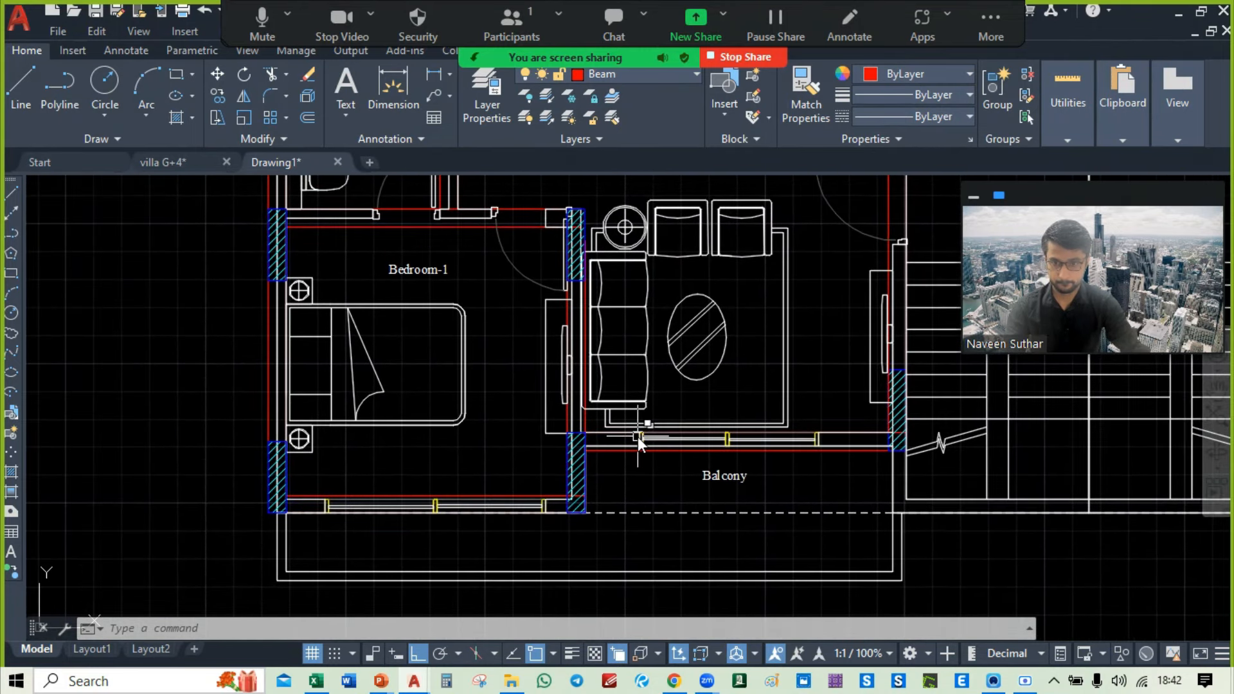
mouse_move(827, 443)
middle_mouse_down()
mouse_move(436, 468)
mouse_move(414, 512)
mouse_move(430, 439)
mouse_move(560, 464)
mouse_move(560, 583)
mouse_move(538, 500)
middle_mouse_up()
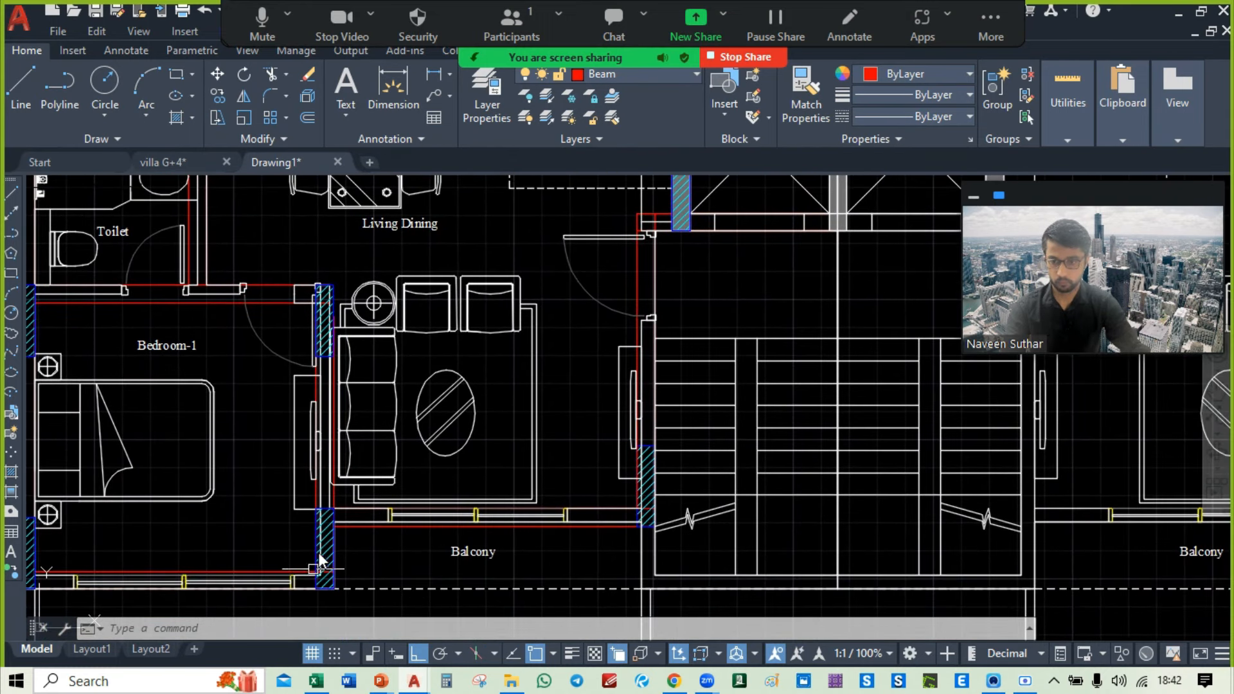
middle_click_drag(486, 366, 470, 429)
Step: Check the column arrangement around the balconies and staircase in the villa G+4 drawing's typical floor roof framing plan
mouse_move(623, 450)
middle_mouse_down()
mouse_move(404, 325)
mouse_move(423, 298)
mouse_move(448, 322)
middle_mouse_up()
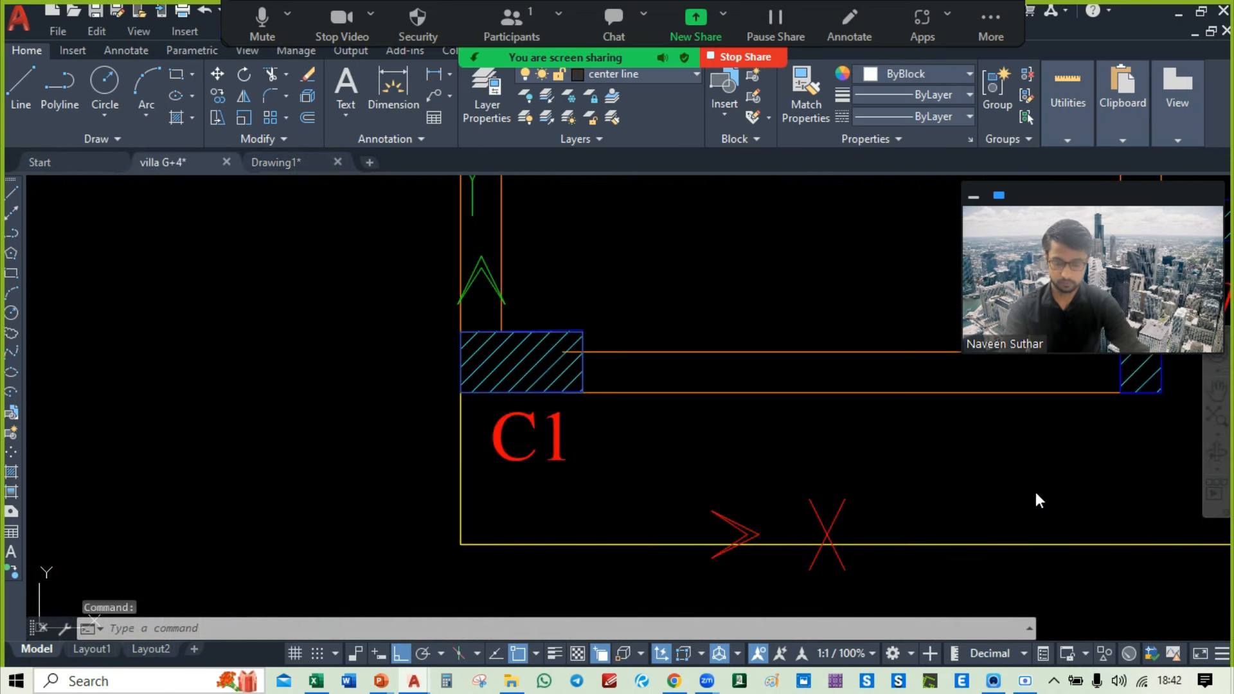
scroll(1035, 492, "down", 5)
mouse_move(302, 503)
middle_mouse_down()
mouse_move(514, 489)
mouse_move(449, 528)
mouse_move(539, 531)
middle_mouse_up()
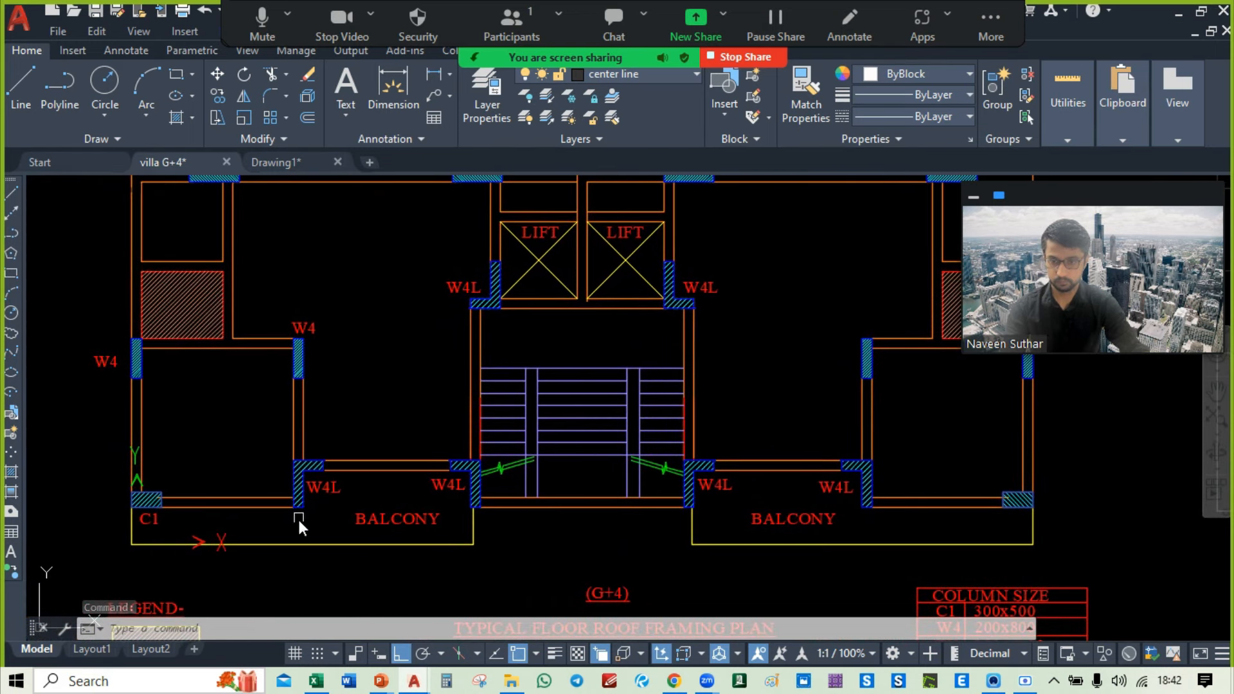
left_click(260, 164)
scroll(536, 454, "up", 3)
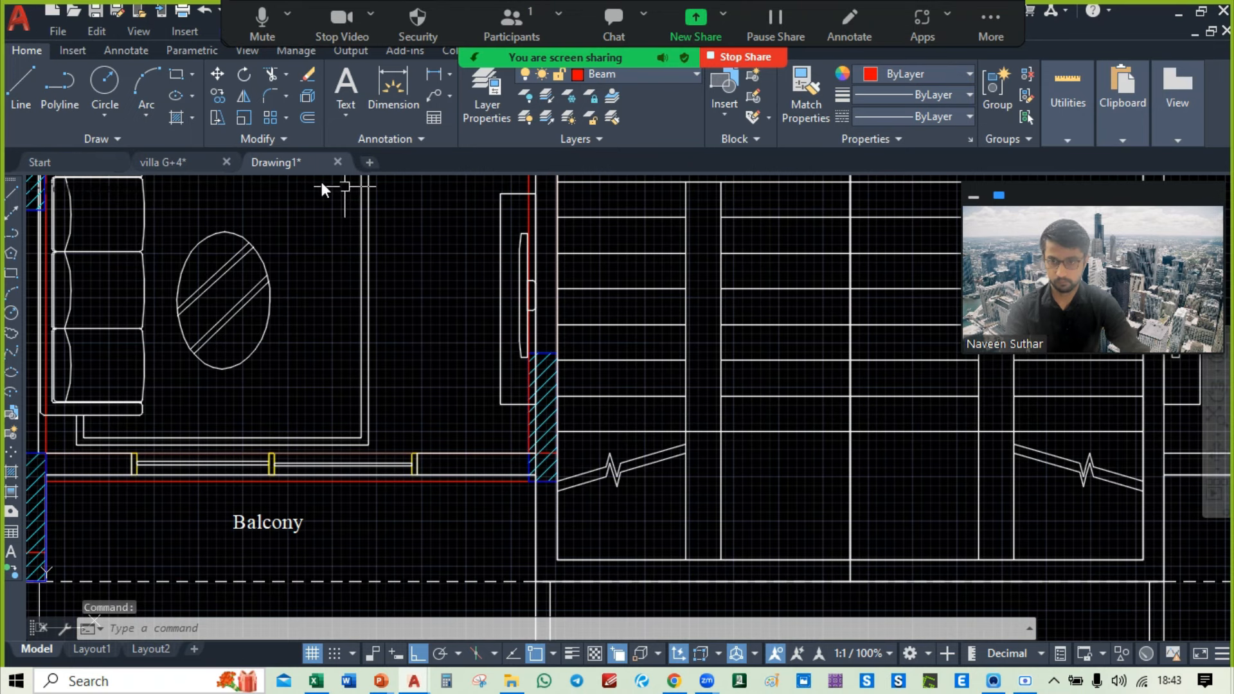
left_click(195, 159)
left_click(268, 161)
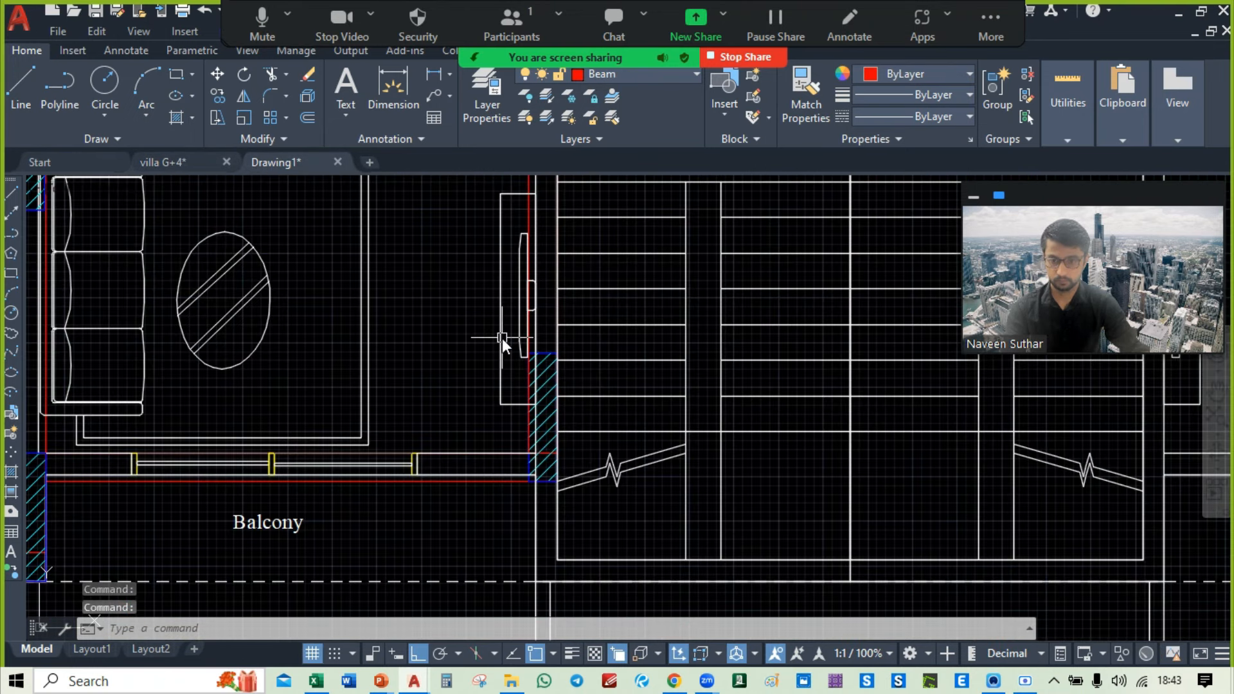
left_click(506, 344)
left_click(596, 480)
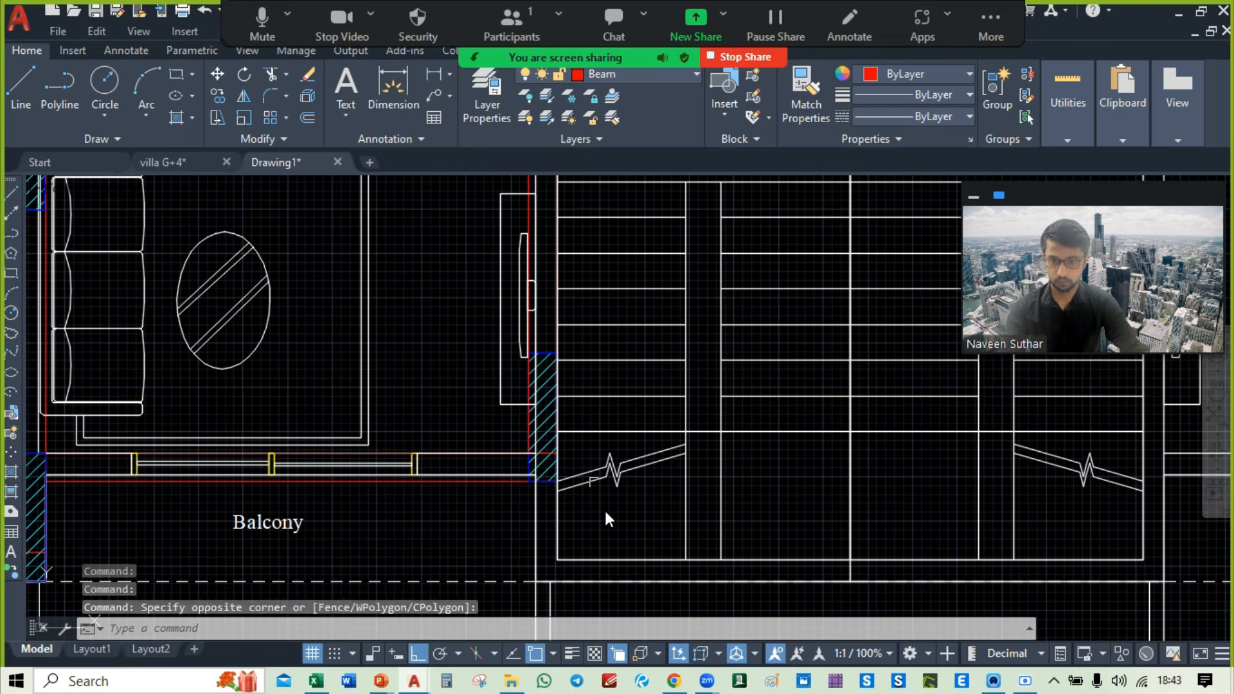
key("Escape")
left_click(503, 343)
key("Escape")
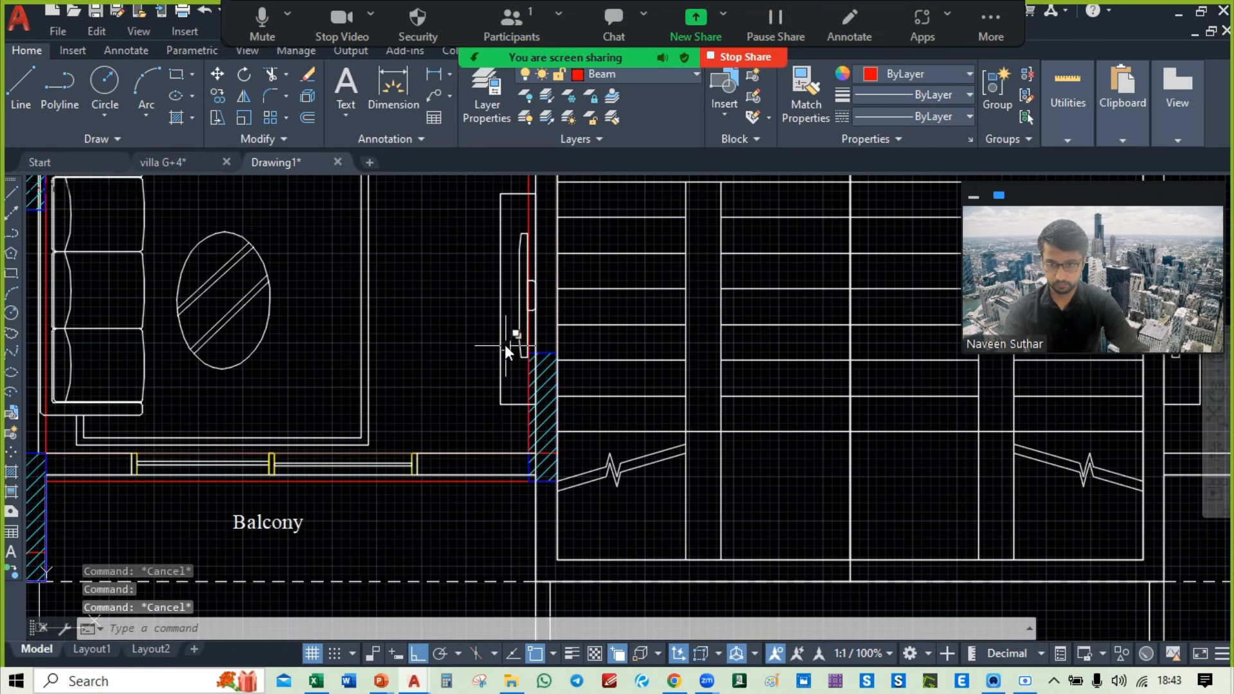
Step: Move the column between the balcony and the staircase down so its top corner meets the balcony wall's upper line
left_click(477, 341)
left_click(609, 496)
type("m")
key("Return")
scroll(529, 382, "up", 4)
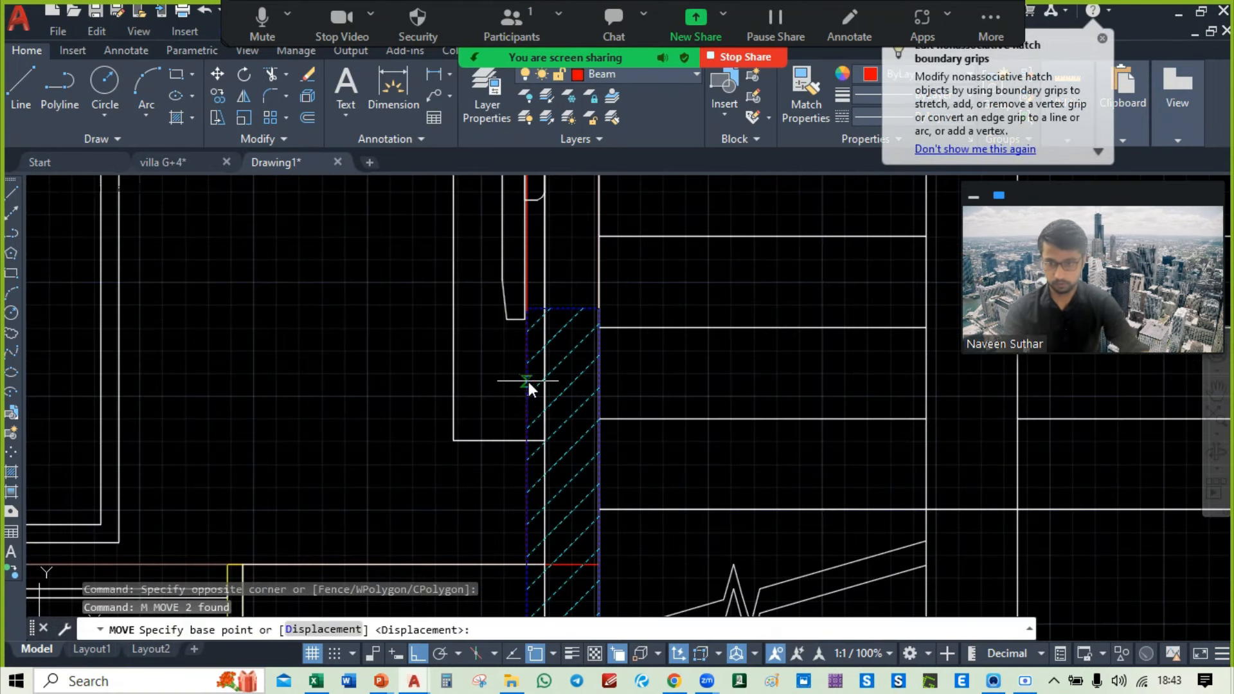
left_click(599, 309)
scroll(604, 332, "down", 3)
scroll(600, 360, "up", 2)
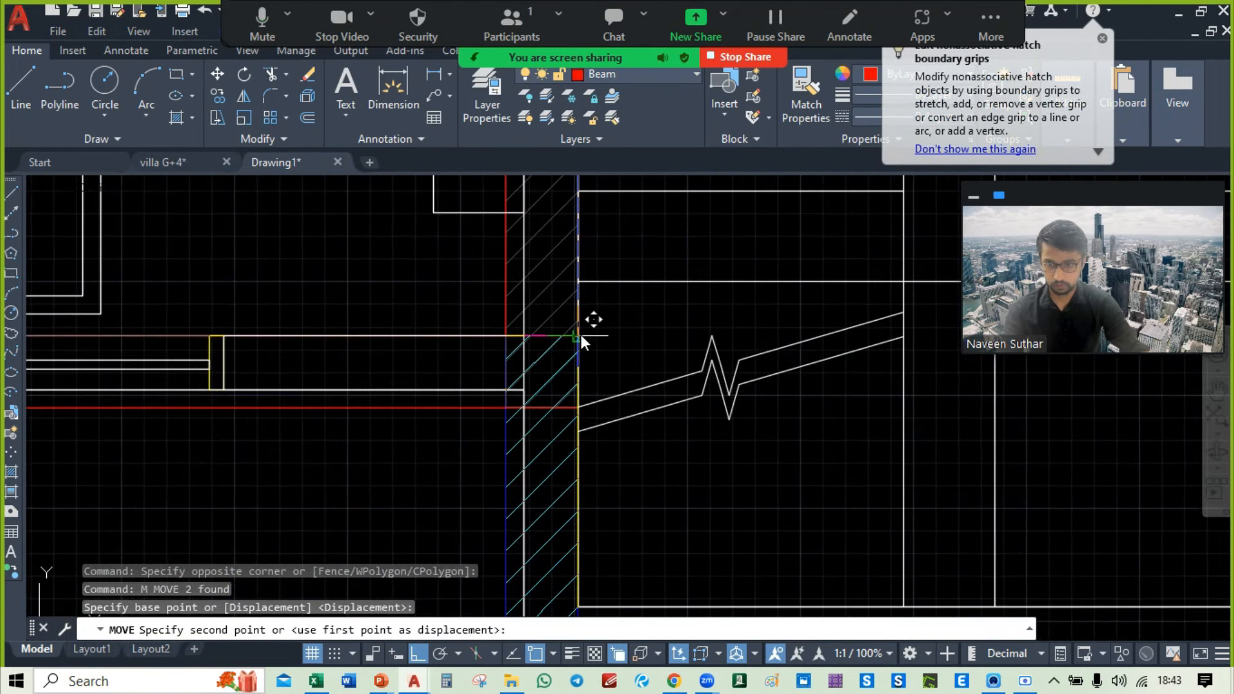
key("Escape")
scroll(664, 402, "down", 3)
scroll(643, 469, "down", 2)
mouse_move(723, 425)
middle_mouse_down()
mouse_move(431, 415)
mouse_move(550, 438)
middle_mouse_up()
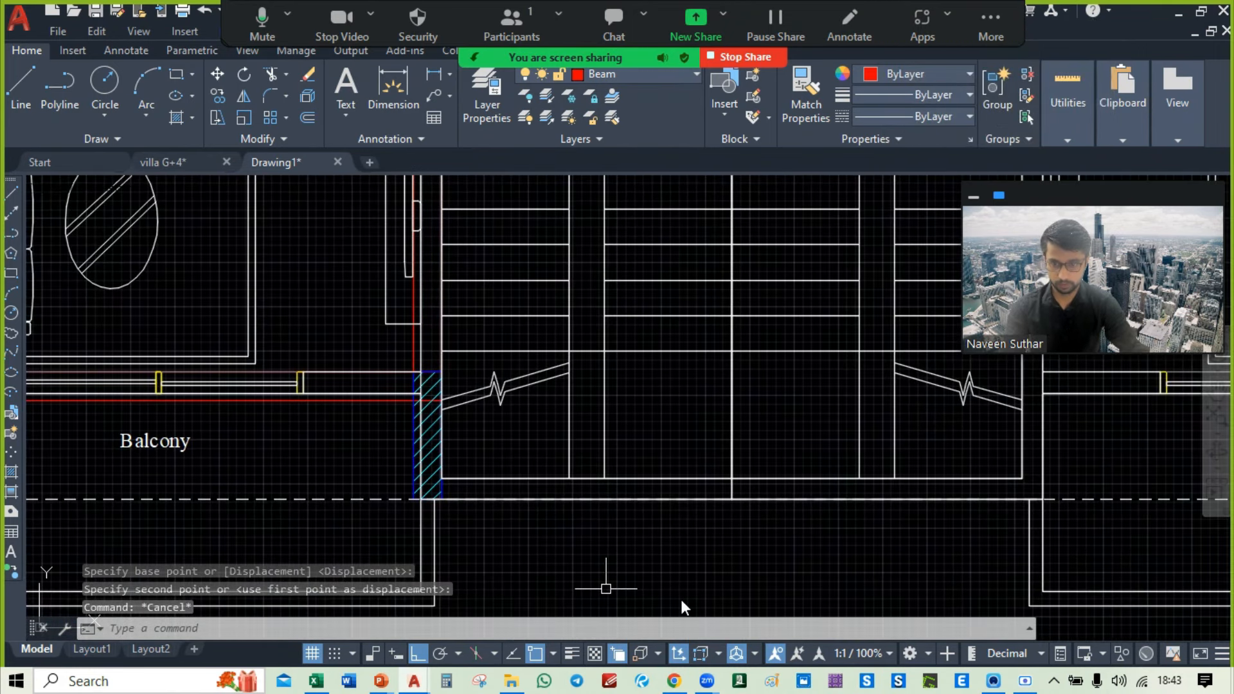
middle_click_drag(405, 465, 415, 472)
middle_click_drag(665, 481, 584, 446)
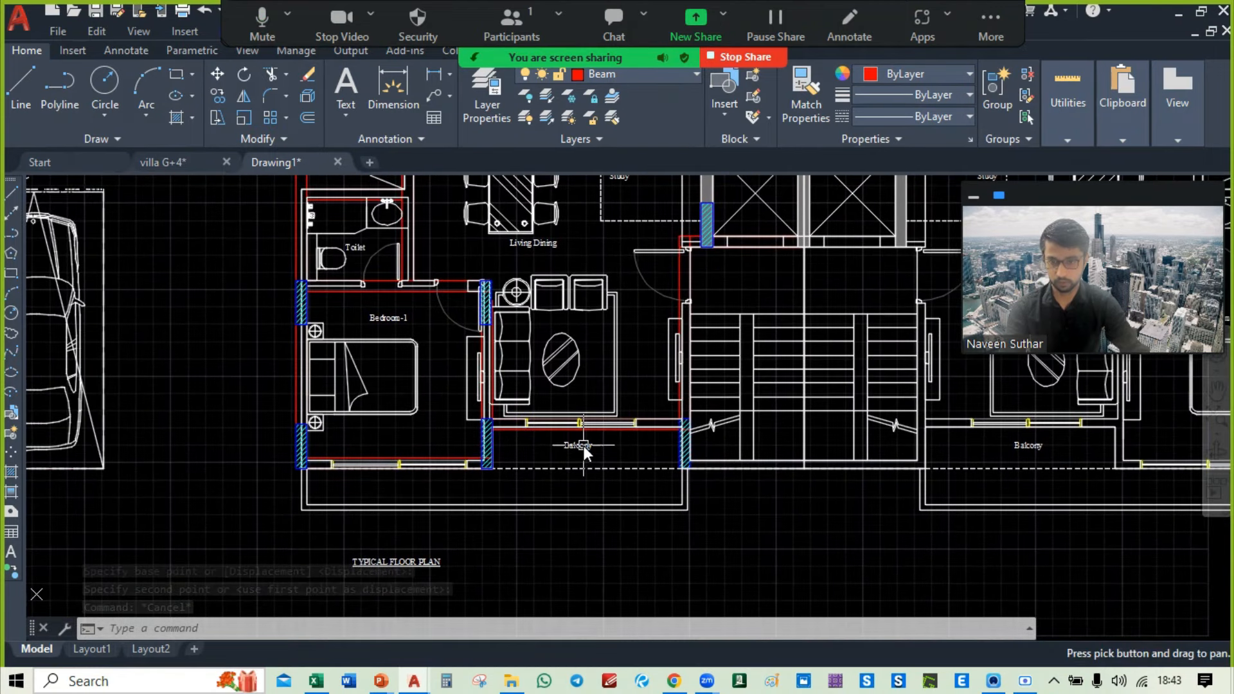
scroll(470, 411, "up", 4)
left_click(455, 430)
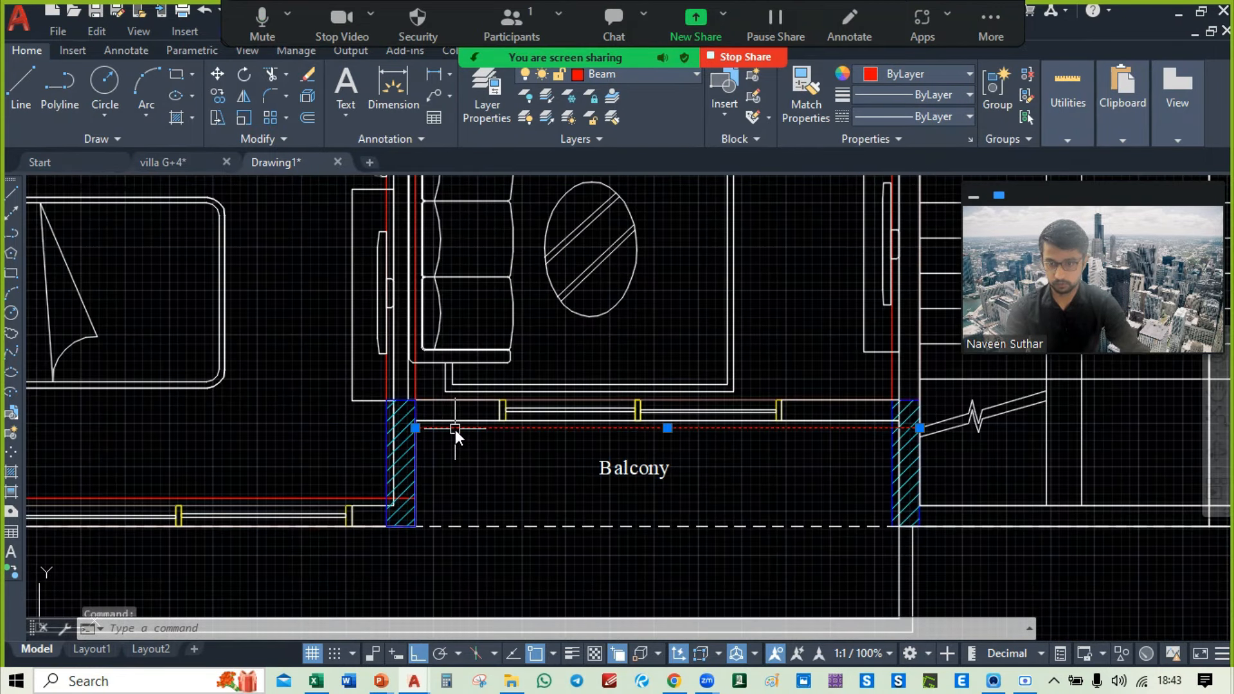
scroll(455, 429, "up", 4)
left_click(475, 352)
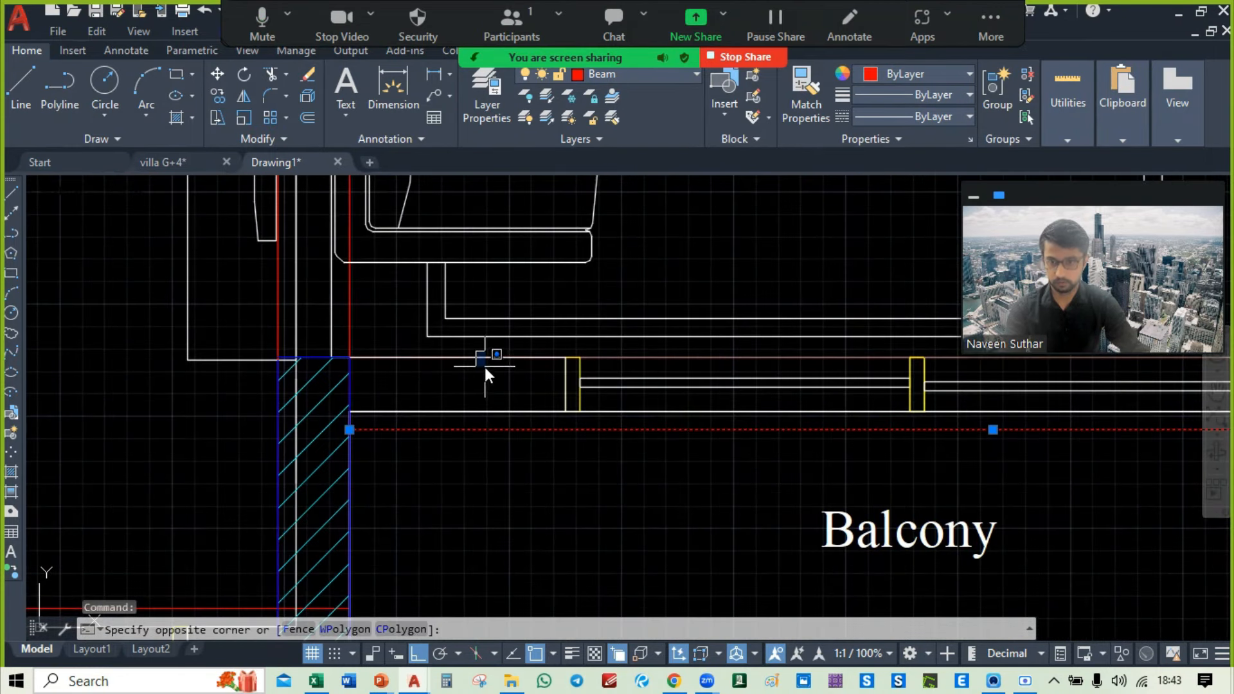
left_click(480, 358)
left_click(545, 425)
scroll(558, 489, "down", 4)
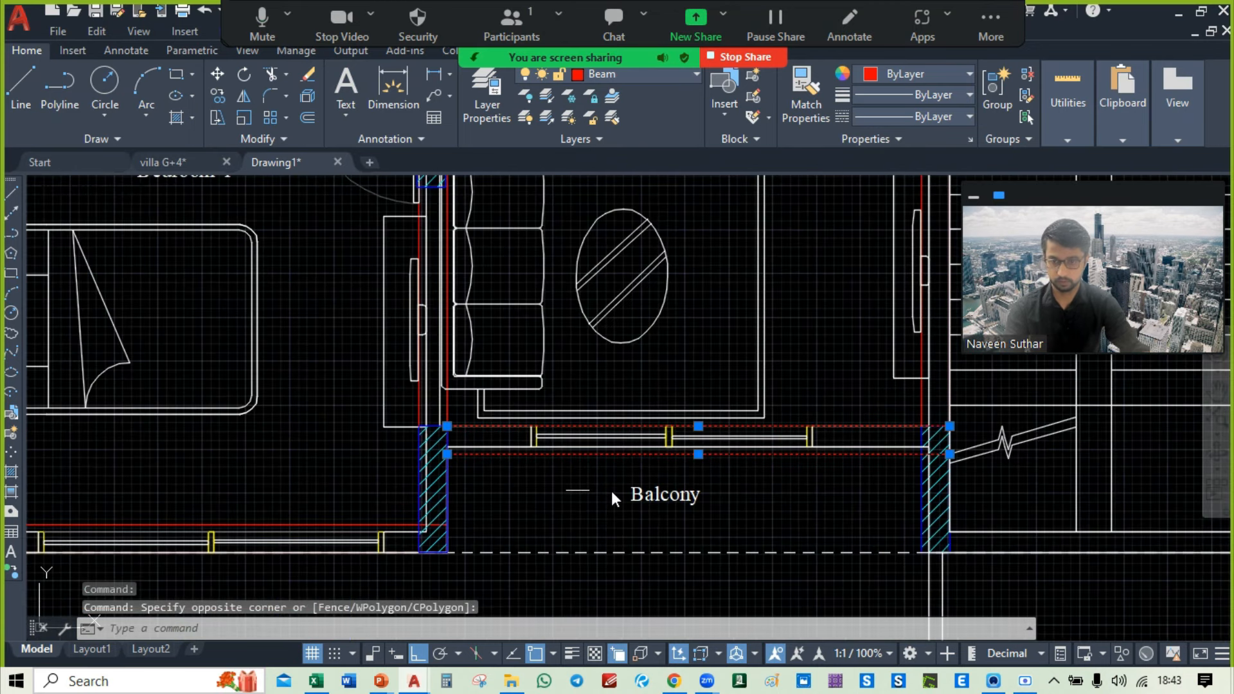
type("m")
key("Return")
key("Escape")
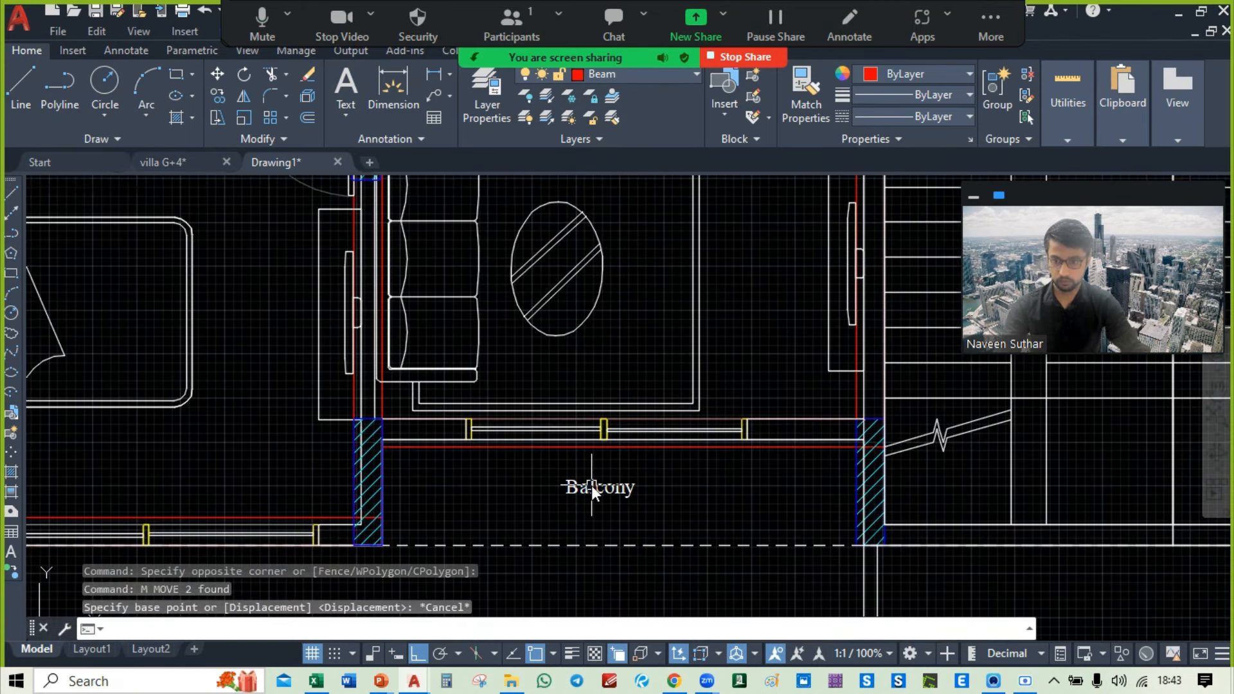
Step: Copy the two balcony beam lines to the staircase's lower edge, with the lower line meeting the adjoining column's bottom corner
left_click(424, 418)
left_click(479, 485)
type("co")
key("Return")
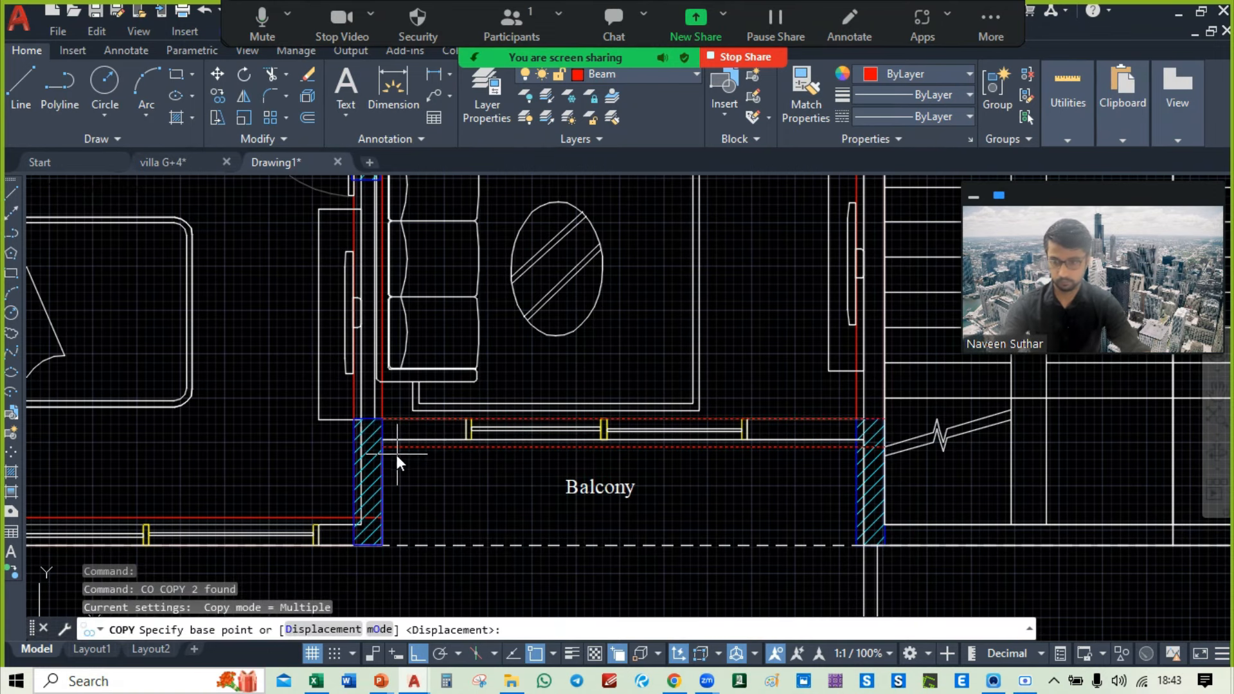
left_click(382, 446)
middle_click_drag(891, 547, 635, 496)
scroll(635, 496, "up", 6)
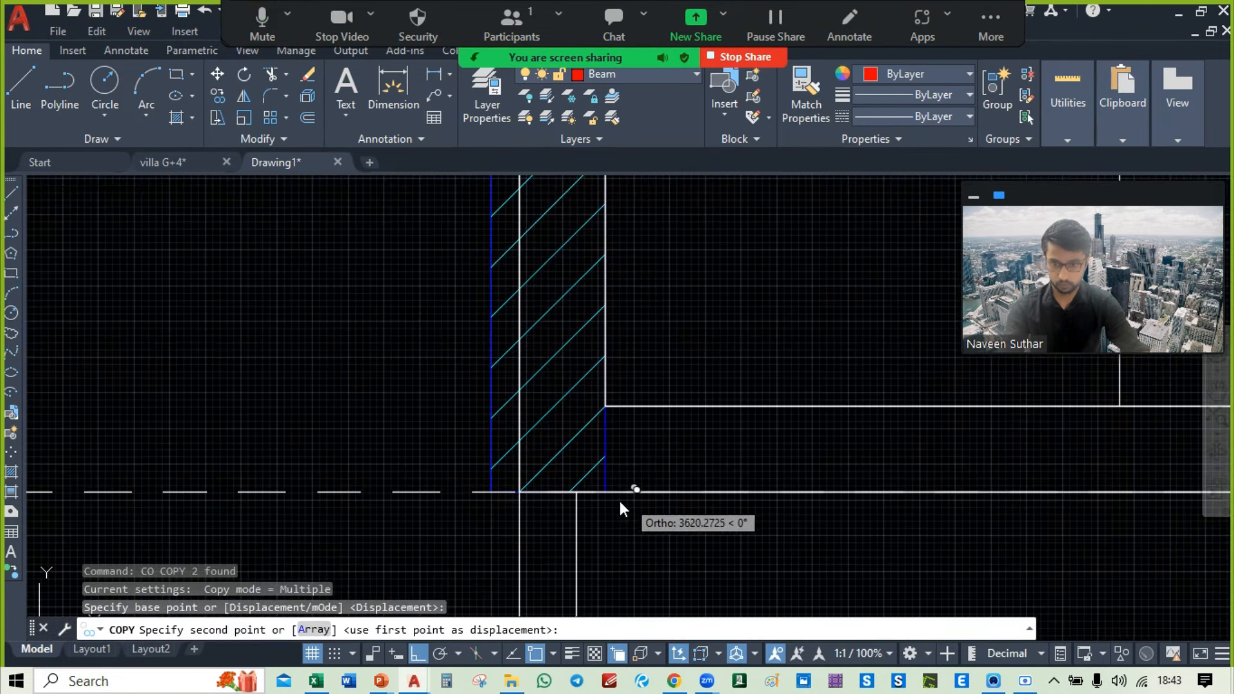
left_click(628, 494)
scroll(628, 495, "down", 6)
key("Escape")
scroll(629, 500, "down", 6)
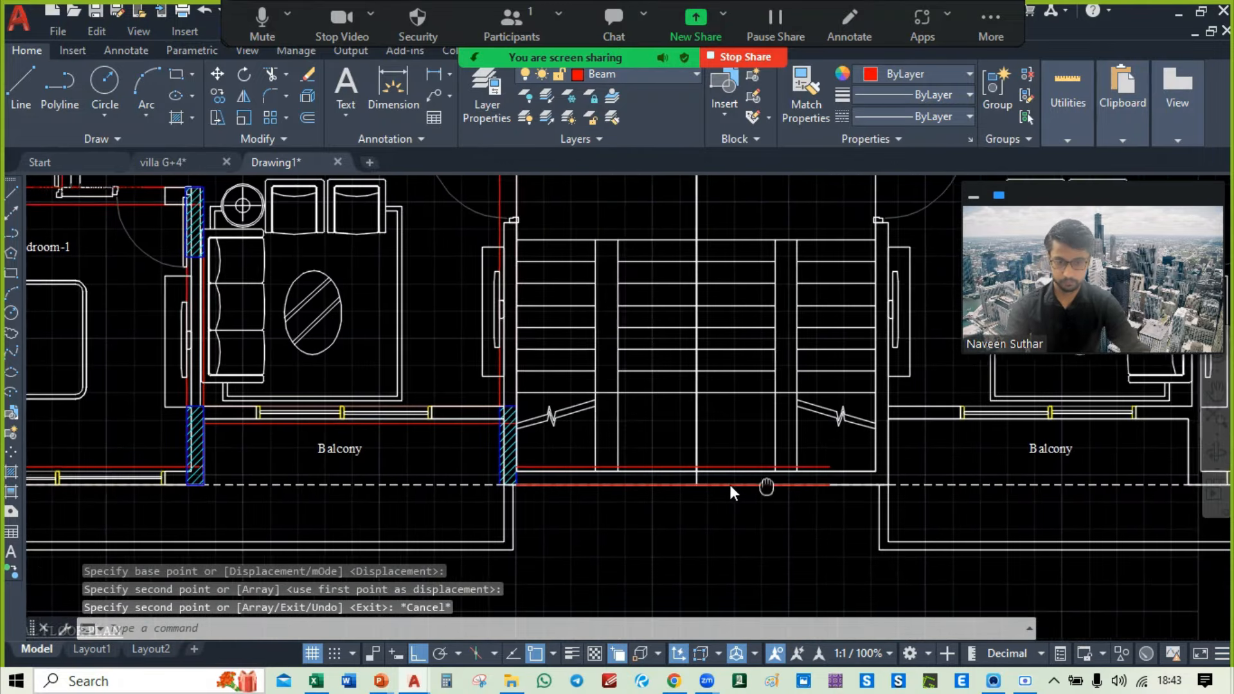
Step: Move all the beams and columns together horizontally off the typical floor plan into the empty area at its right
scroll(677, 458, "down", 5)
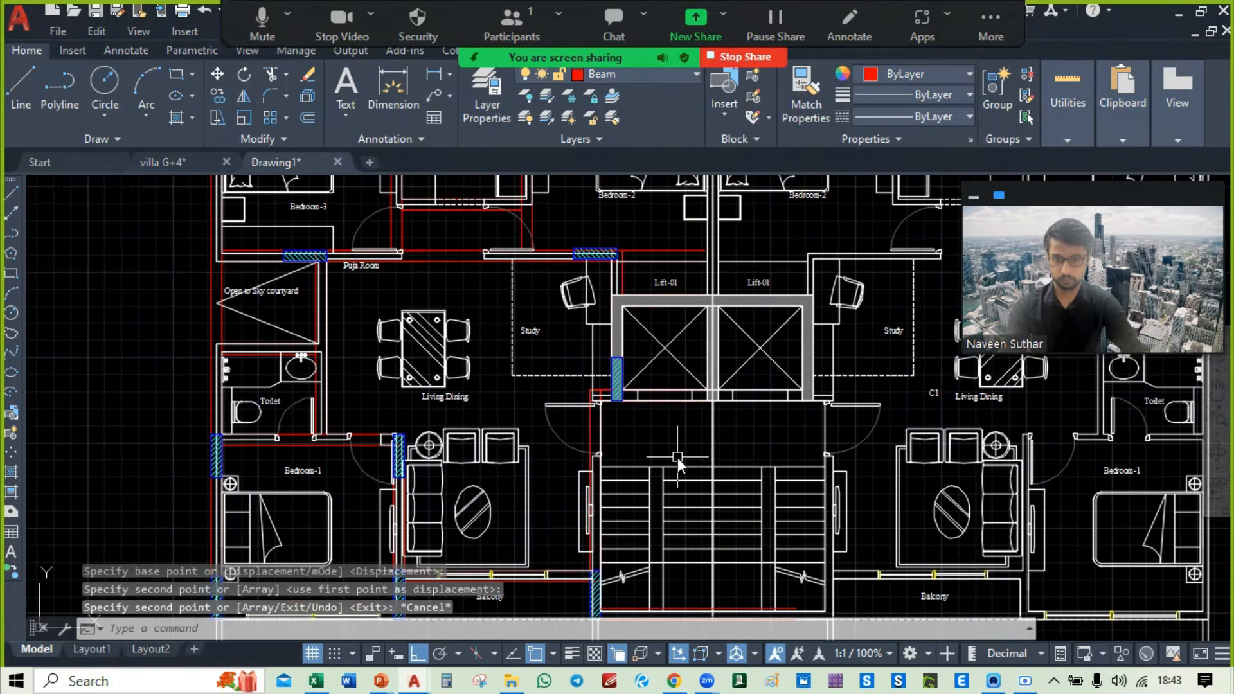
scroll(684, 415, "up", 2)
scroll(659, 392, "up", 5)
scroll(661, 385, "down", 5)
scroll(657, 375, "up", 5)
scroll(657, 376, "down", 5)
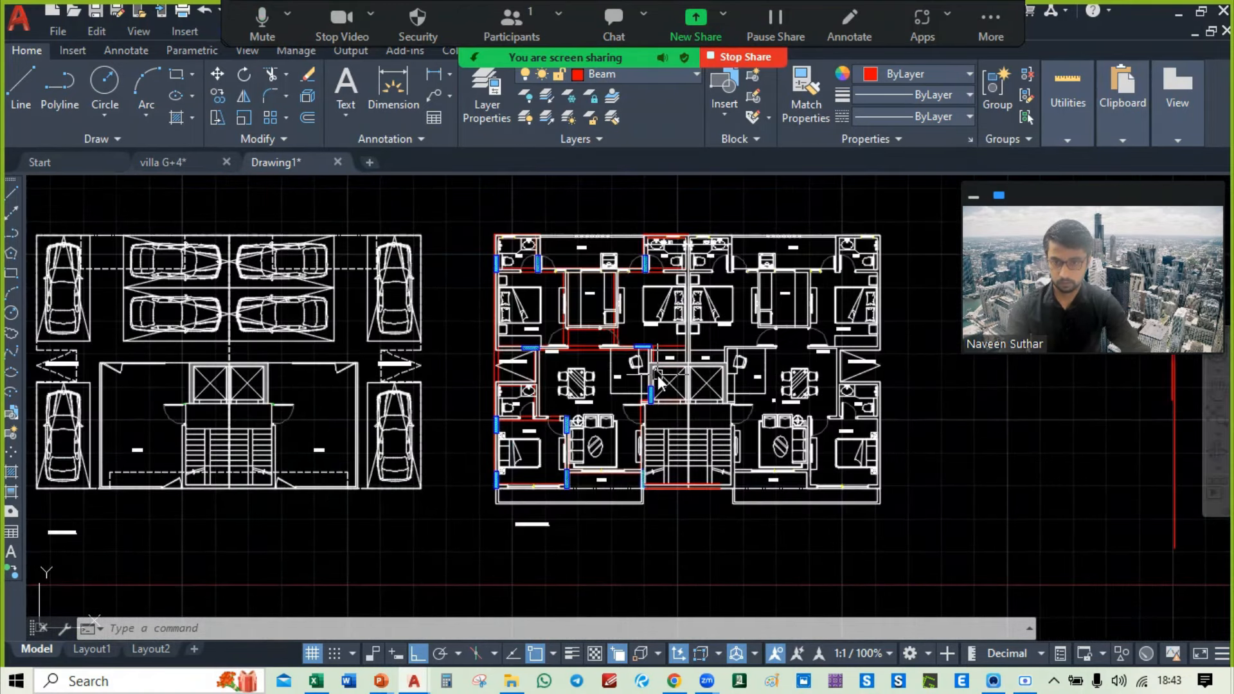
scroll(492, 448, "up", 6)
left_click(500, 407)
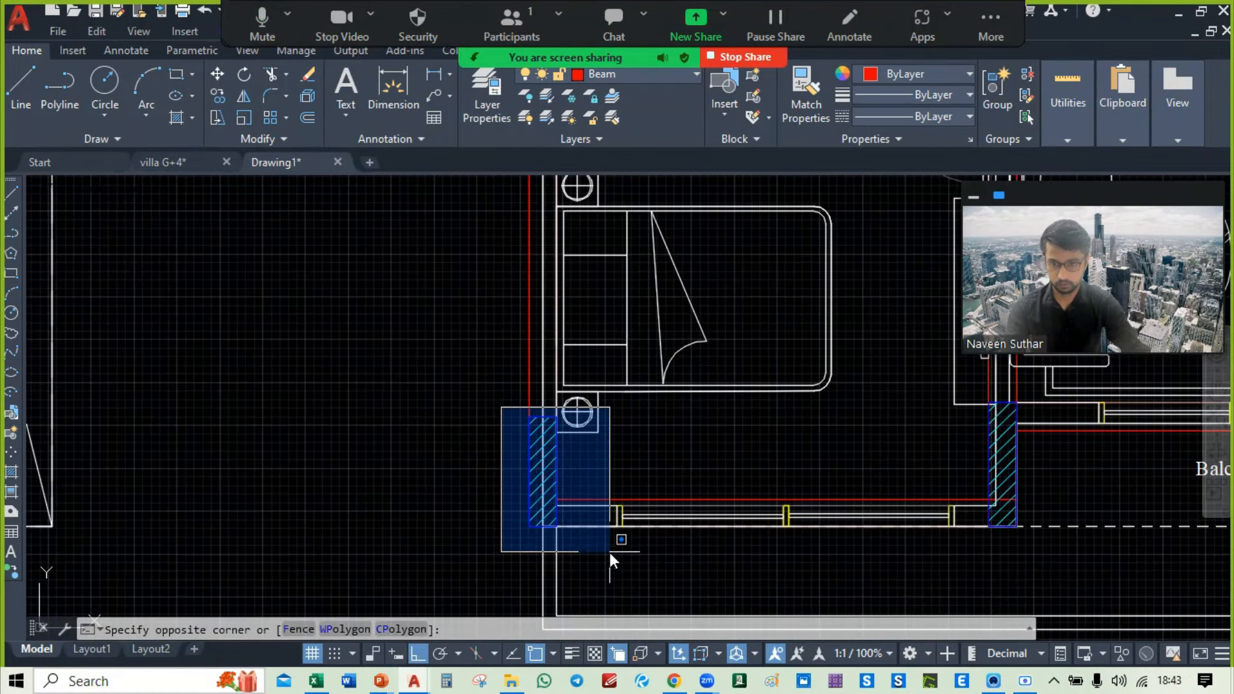
left_click(609, 553)
right_click(331, 371)
left_click(388, 507)
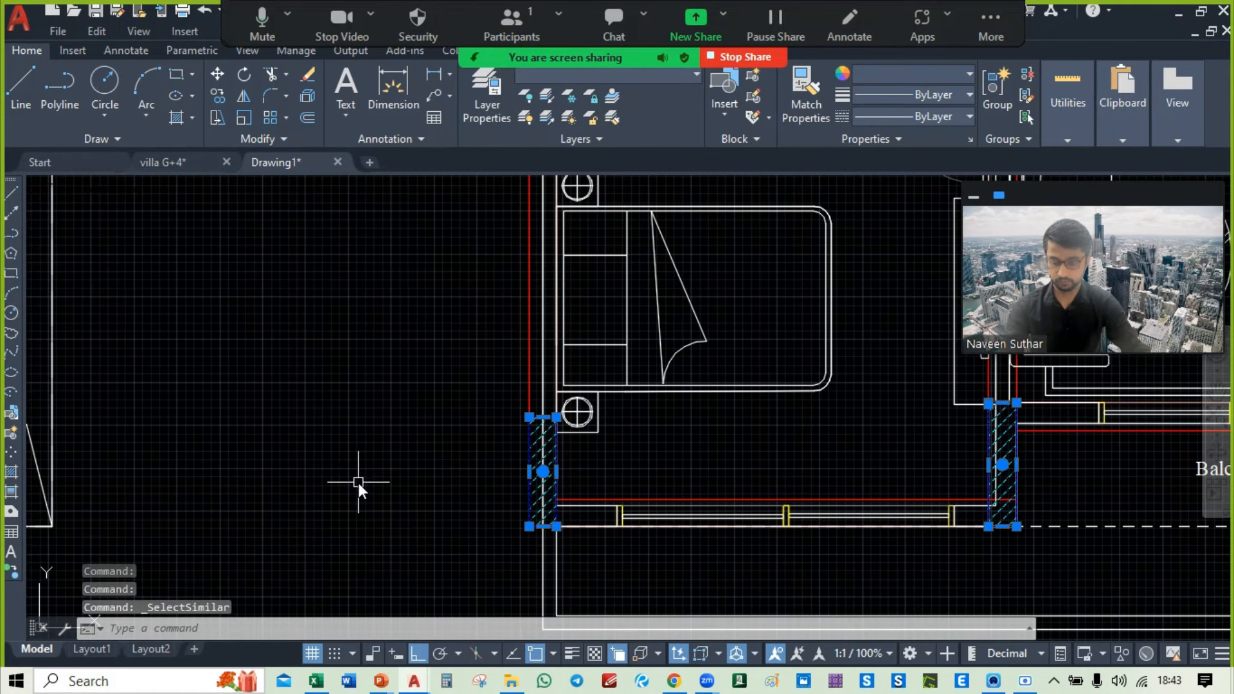
middle_click_drag(450, 379, 320, 474)
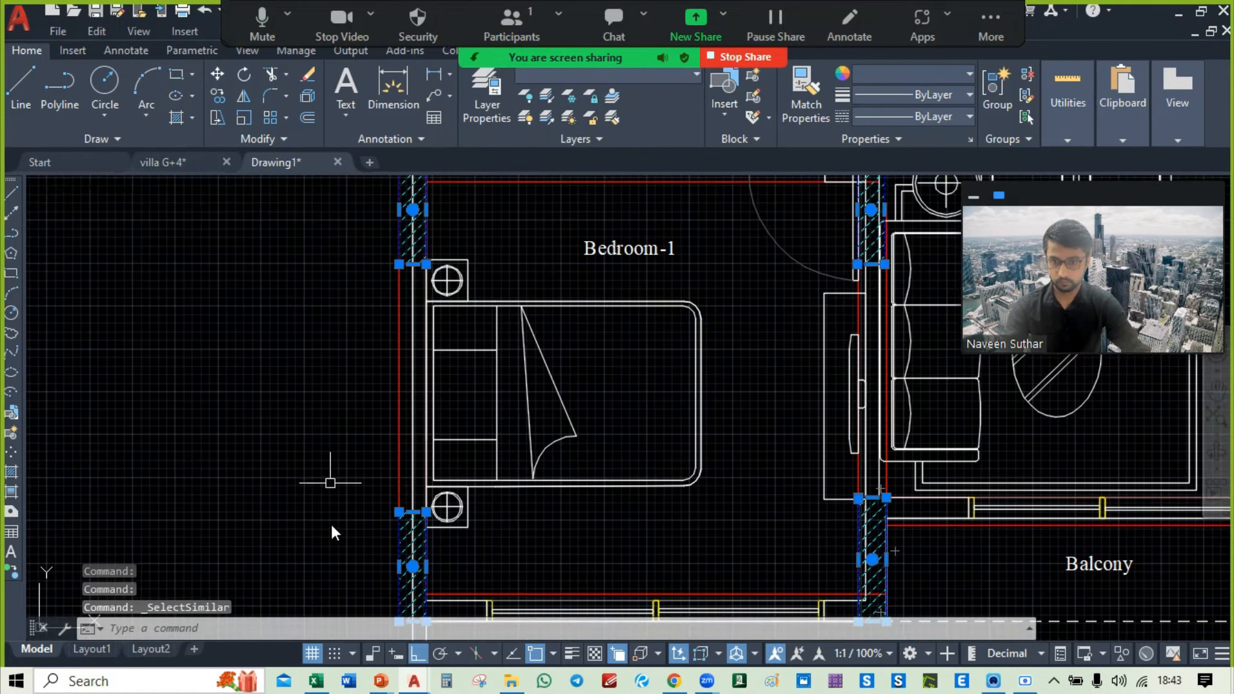
middle_click_drag(333, 518, 334, 395)
right_click(270, 253)
left_click(333, 508)
type("m")
key("Return")
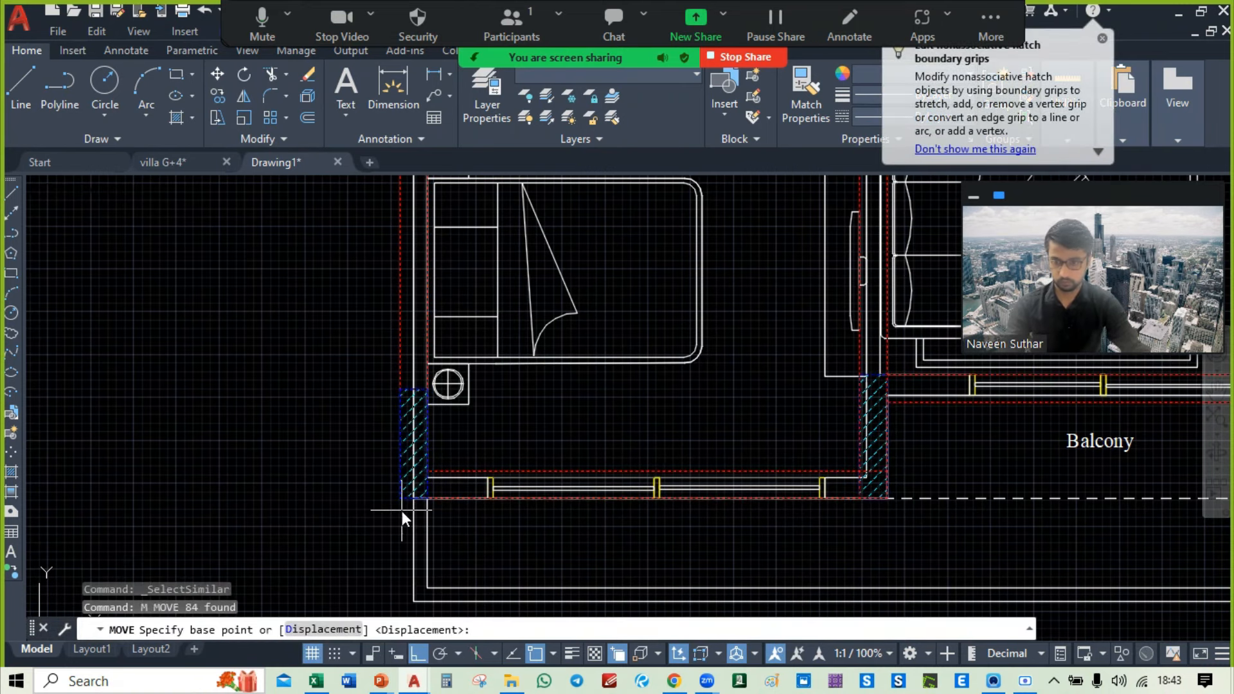
left_click(425, 498)
scroll(424, 500, "down", 6)
middle_click_drag(944, 512, 21, 497)
left_click(284, 491)
scroll(618, 368, "down", 6)
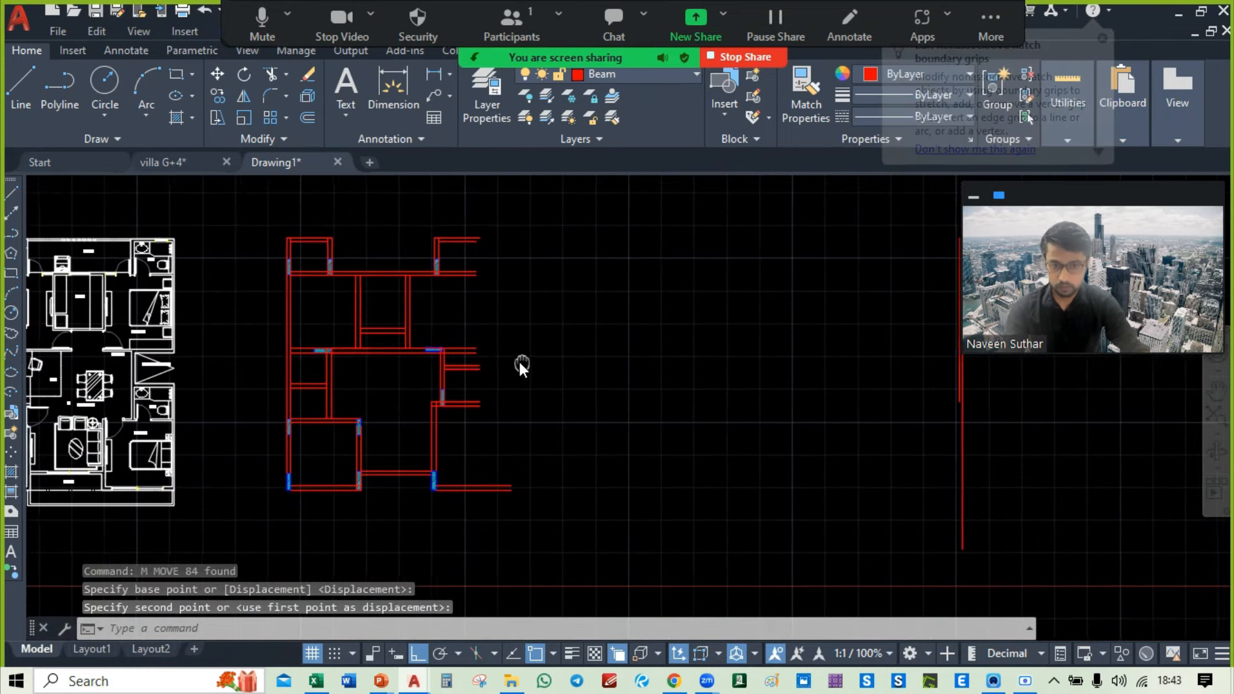
Step: Delete the two stray lines in the empty area beyond the separated beam framing
scroll(554, 403, "up", 4)
mouse_move(553, 403)
middle_mouse_down()
mouse_move(542, 386)
mouse_move(997, 426)
mouse_move(422, 405)
mouse_move(460, 352)
mouse_move(144, 307)
middle_mouse_up()
scroll(143, 307, "down", 2)
mouse_move(508, 387)
middle_mouse_down()
mouse_move(595, 390)
mouse_move(613, 404)
middle_mouse_up()
left_click(748, 446)
left_click(624, 511)
key("Delete")
Step: Move the long vertical line so its top end meets the open end of the short beam above the lift-side column
middle_click_drag(497, 282, 608, 375)
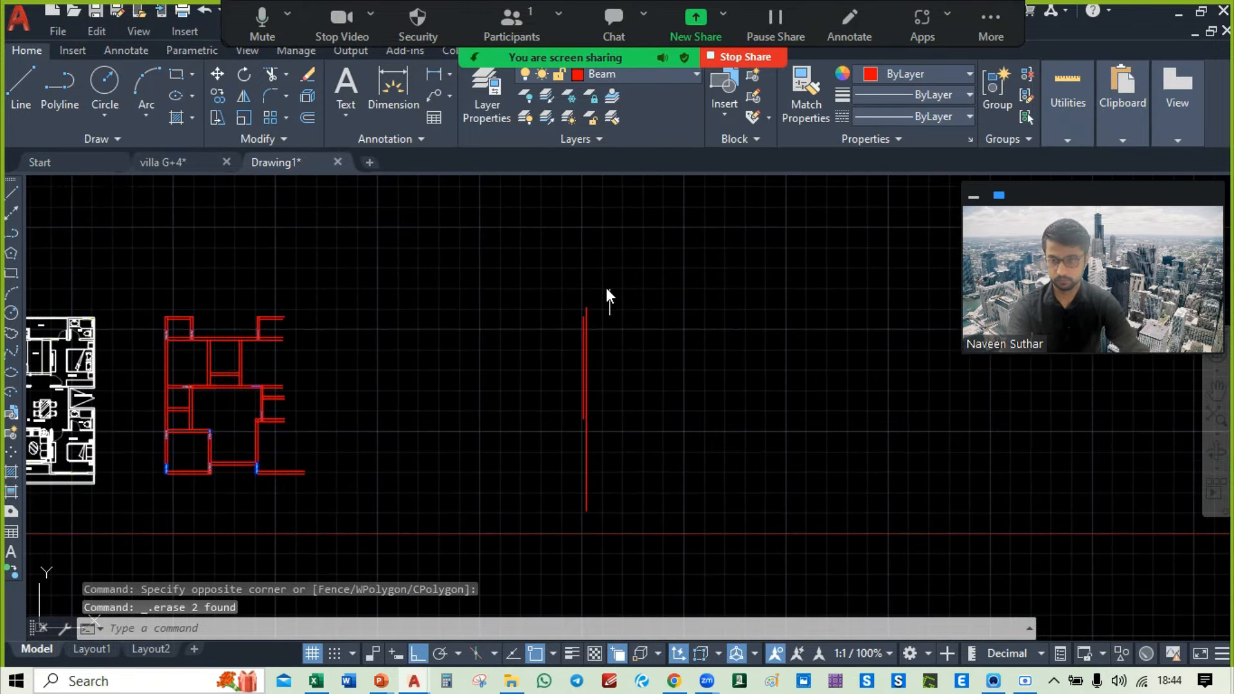
scroll(588, 299, "up", 2)
left_click(583, 314)
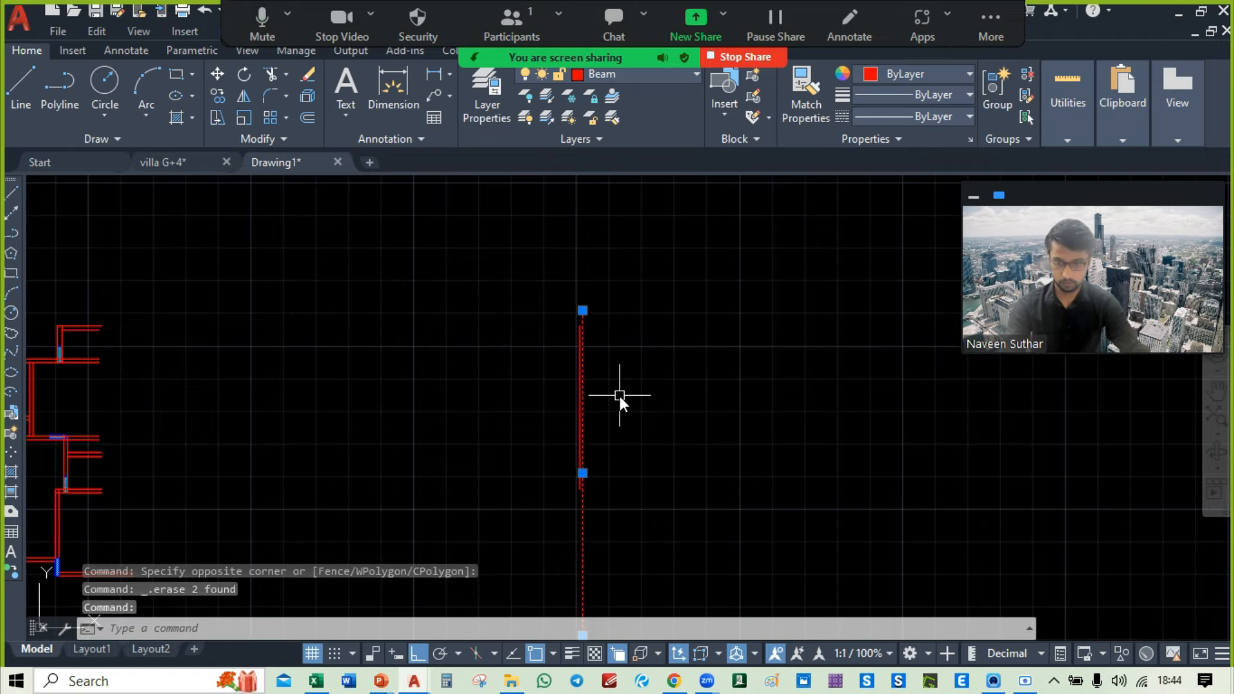
type("m")
key("Return")
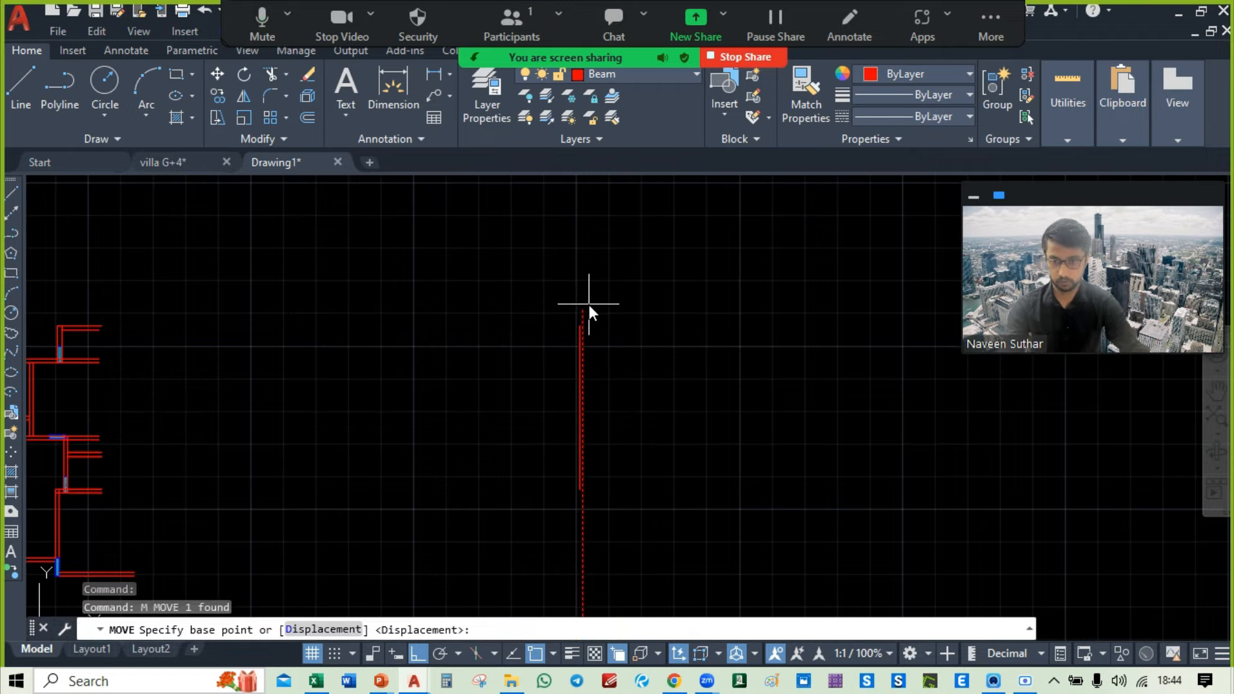
left_click(584, 310)
scroll(649, 329, "down", 3)
scroll(581, 346, "up", 3)
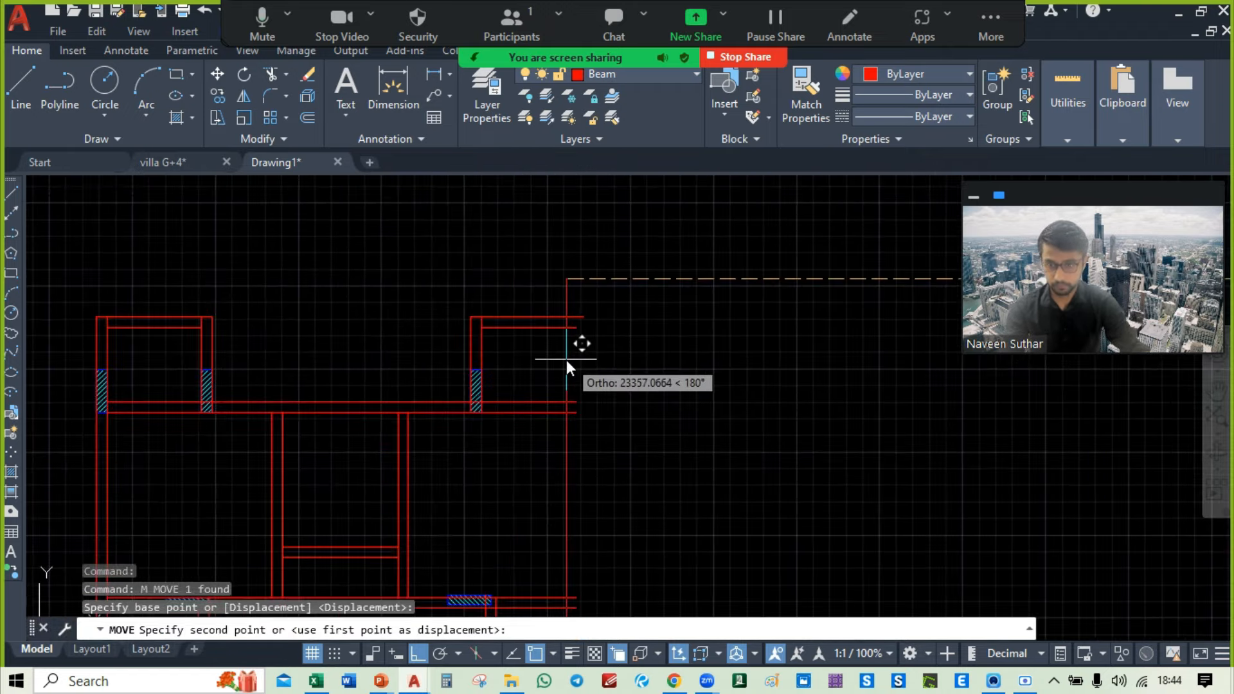
scroll(583, 319, "up", 3)
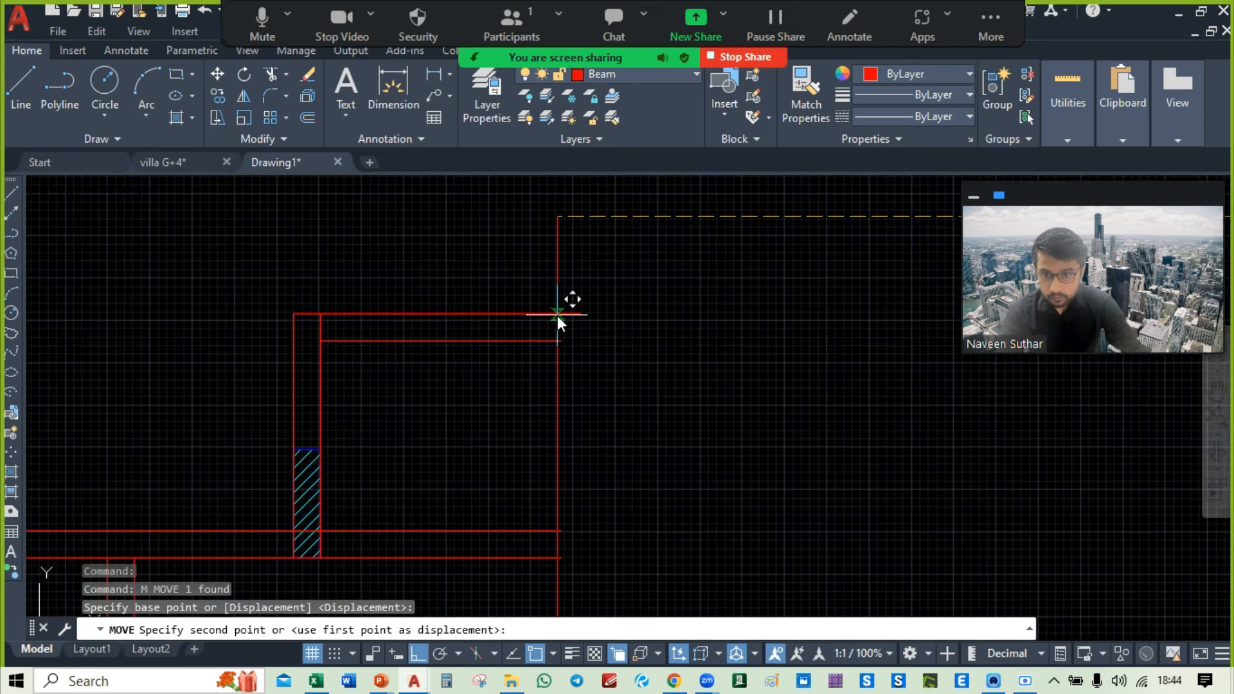
scroll(615, 466, "down", 5)
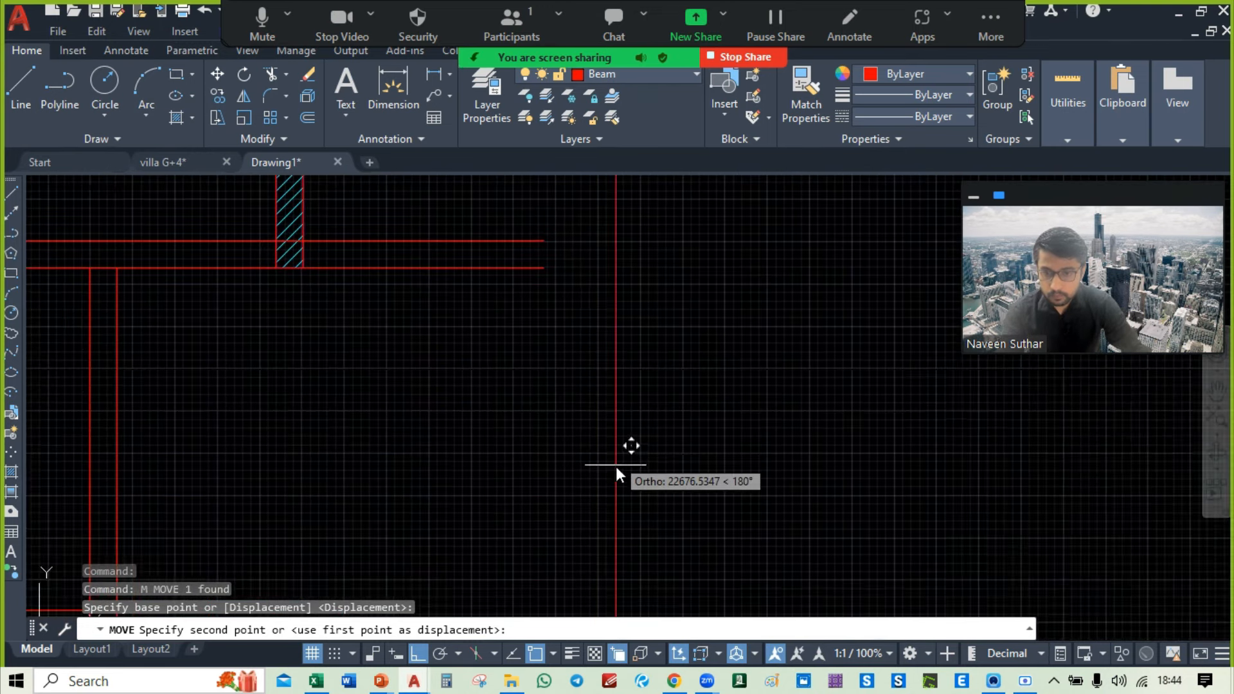
middle_click_drag(616, 467, 595, 322)
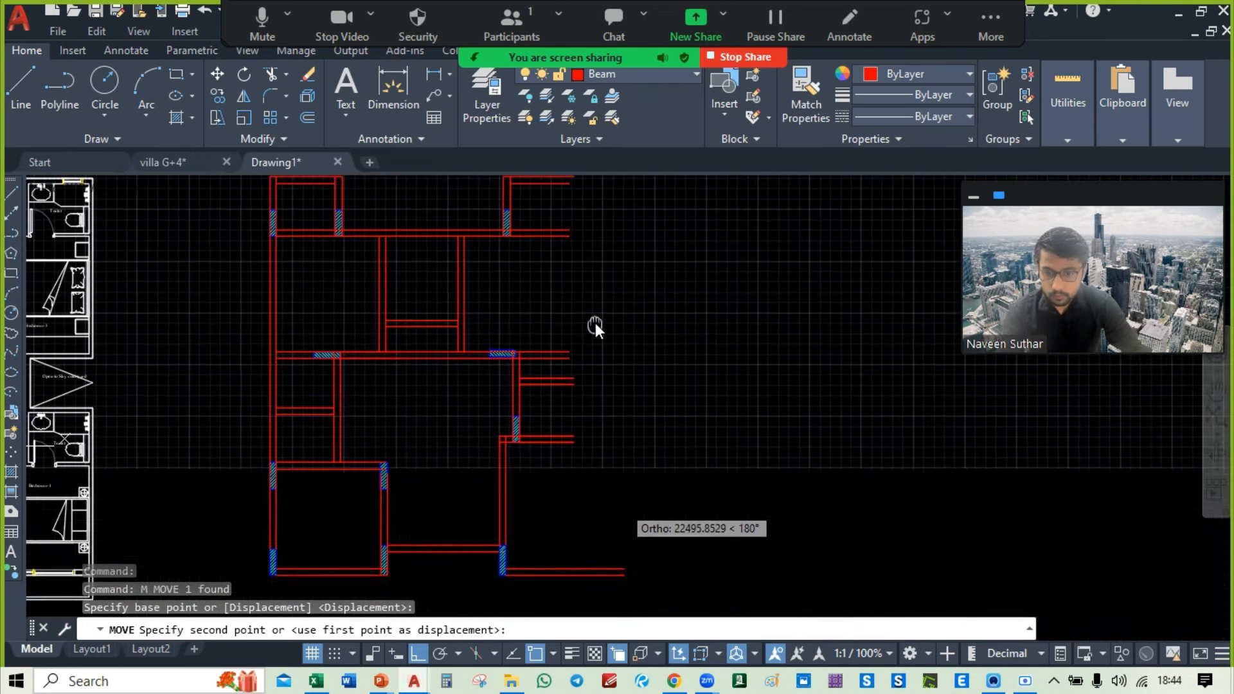
left_click(574, 377)
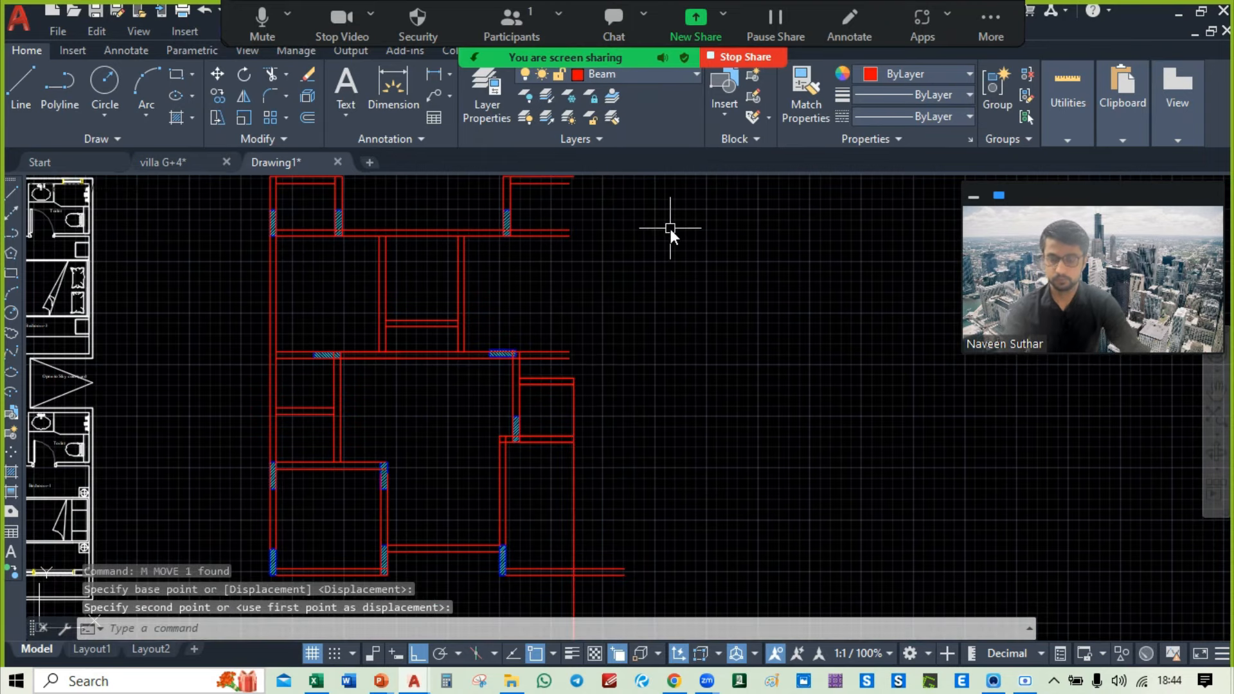
Step: Undo the vertical line's move, the stray line deletion and the relocation of the beams and columns
key("Escape")
key("ctrl+z")
key("ctrl+z")
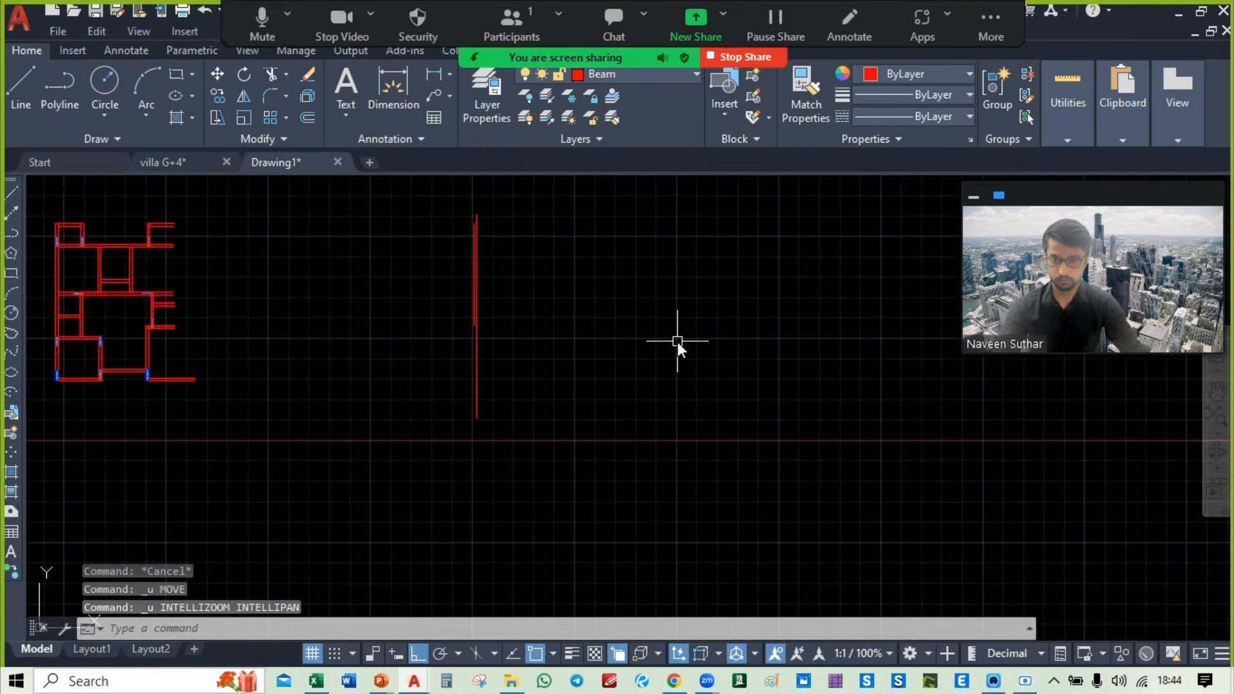
key("ctrl+z")
key("ctrl+z")
key("ctrl+z")
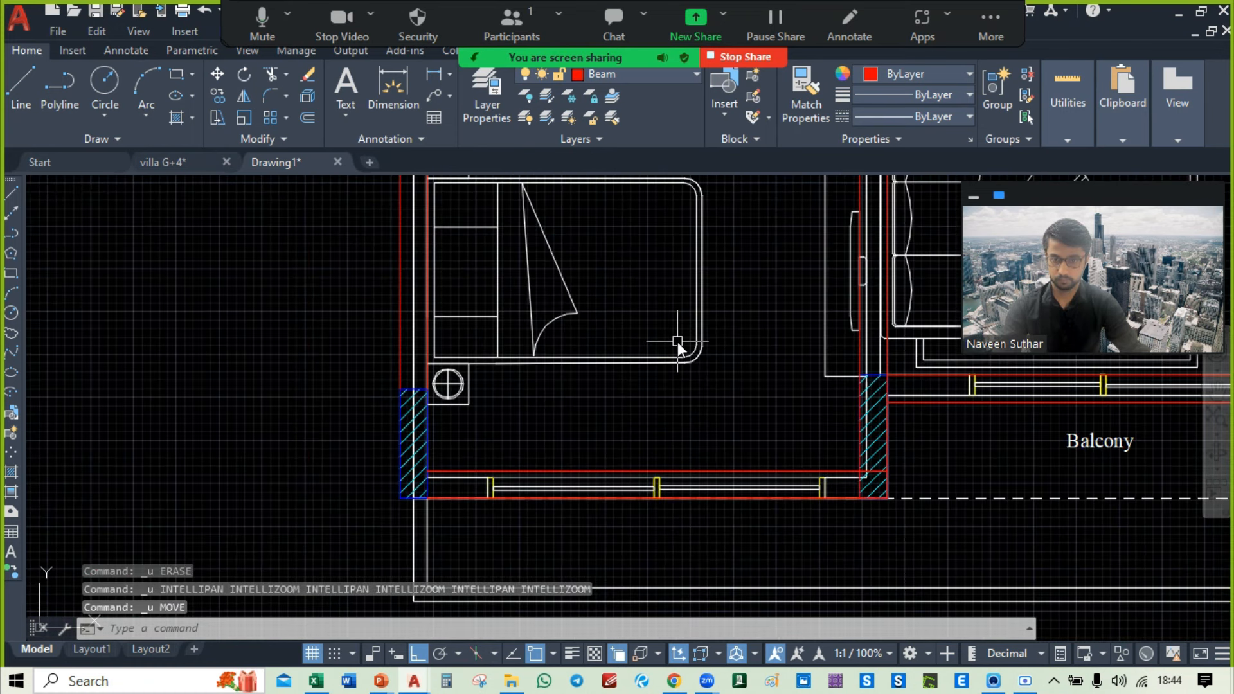
Step: Move the long vertical line onto the floor plan so its top end meets the open end of the topmost beam line
scroll(677, 342, "down", 5)
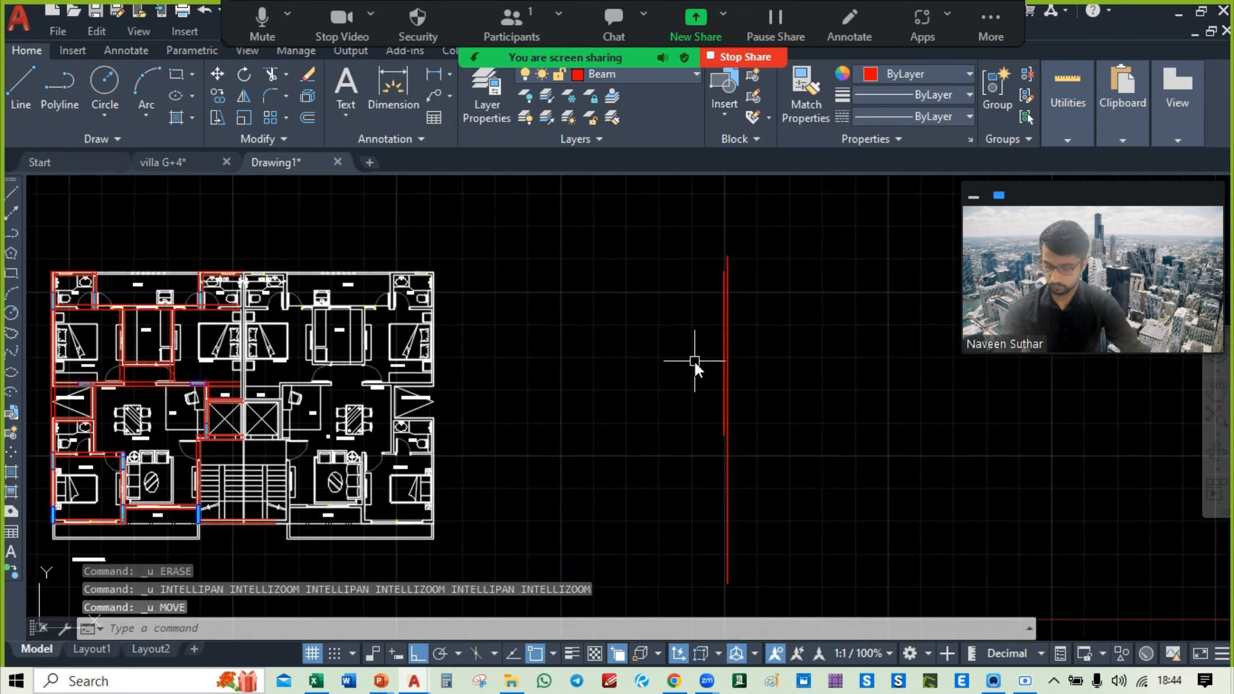
left_click(728, 261)
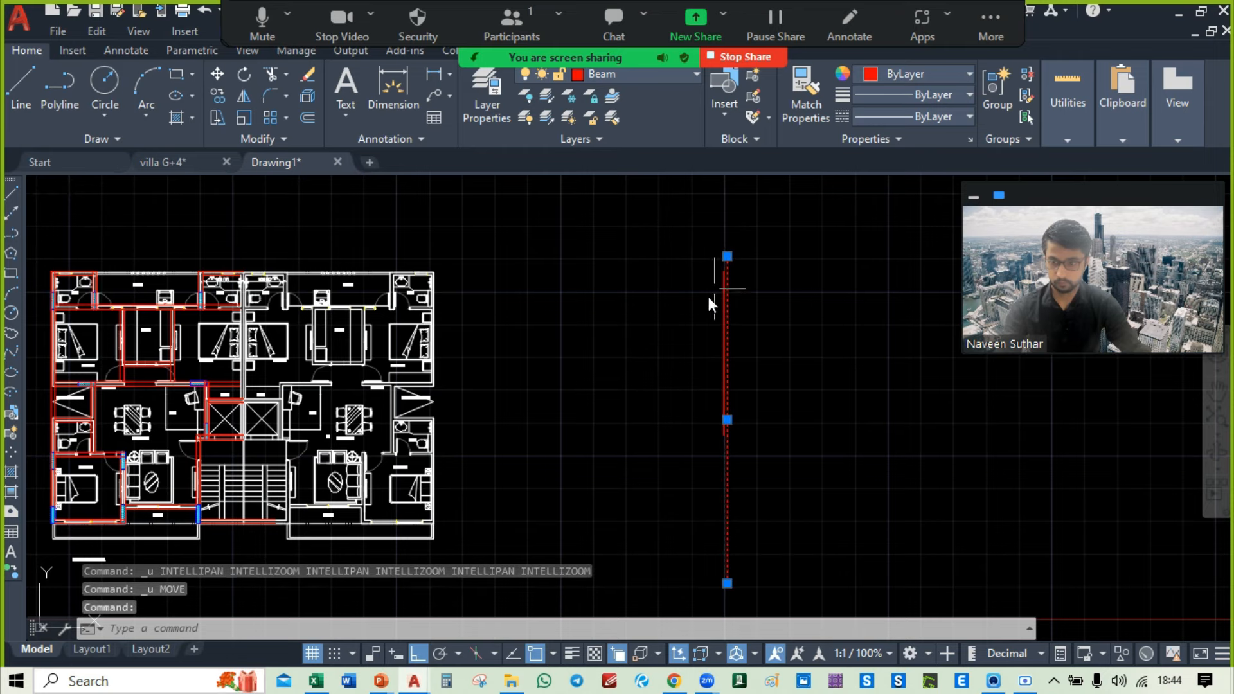
type("m")
key("Return")
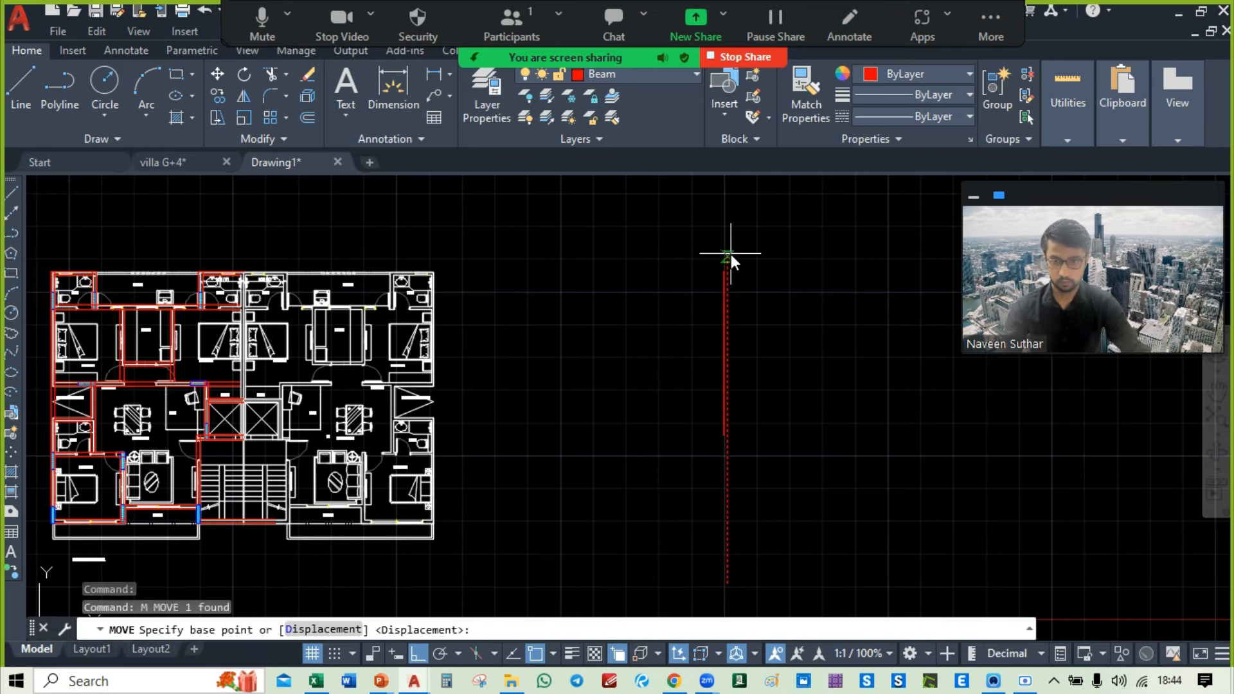
left_click(730, 253)
scroll(536, 244, "up", 8)
scroll(611, 270, "up", 6)
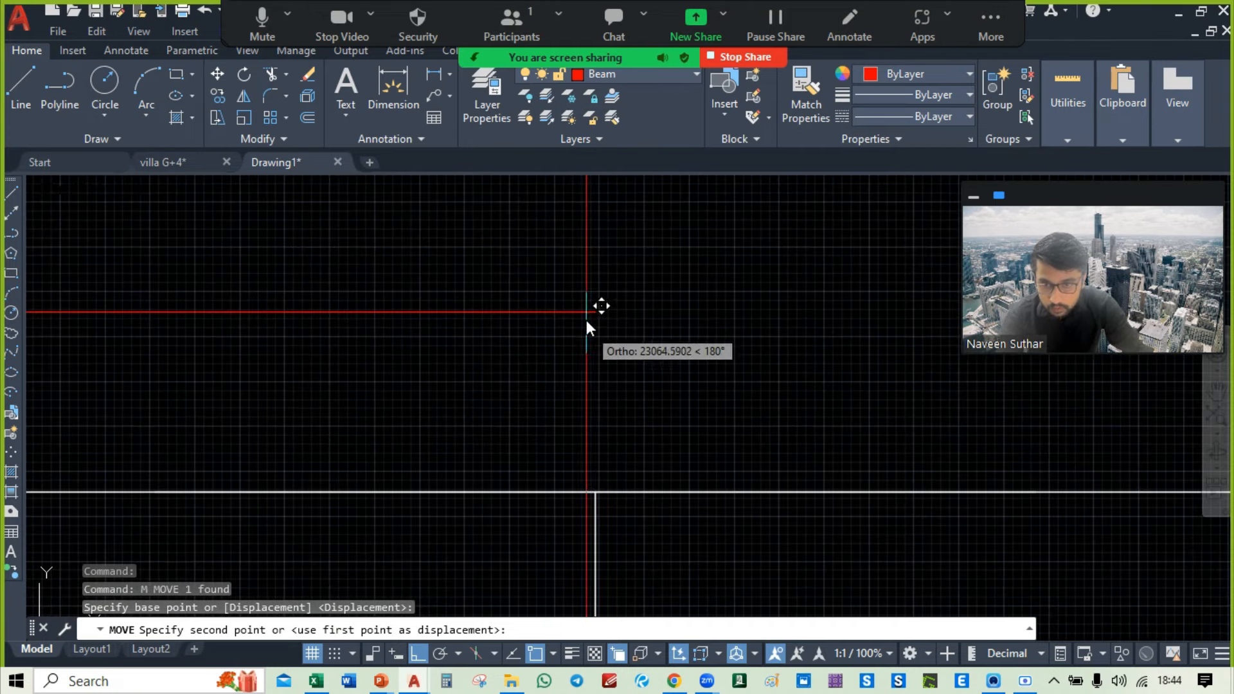
key("Escape")
Step: Select all the beams and columns by similarity and move them horizontally off the floor plan into the empty area at its right
scroll(649, 294, "down", 4)
scroll(651, 297, "down", 6)
scroll(570, 303, "up", 7)
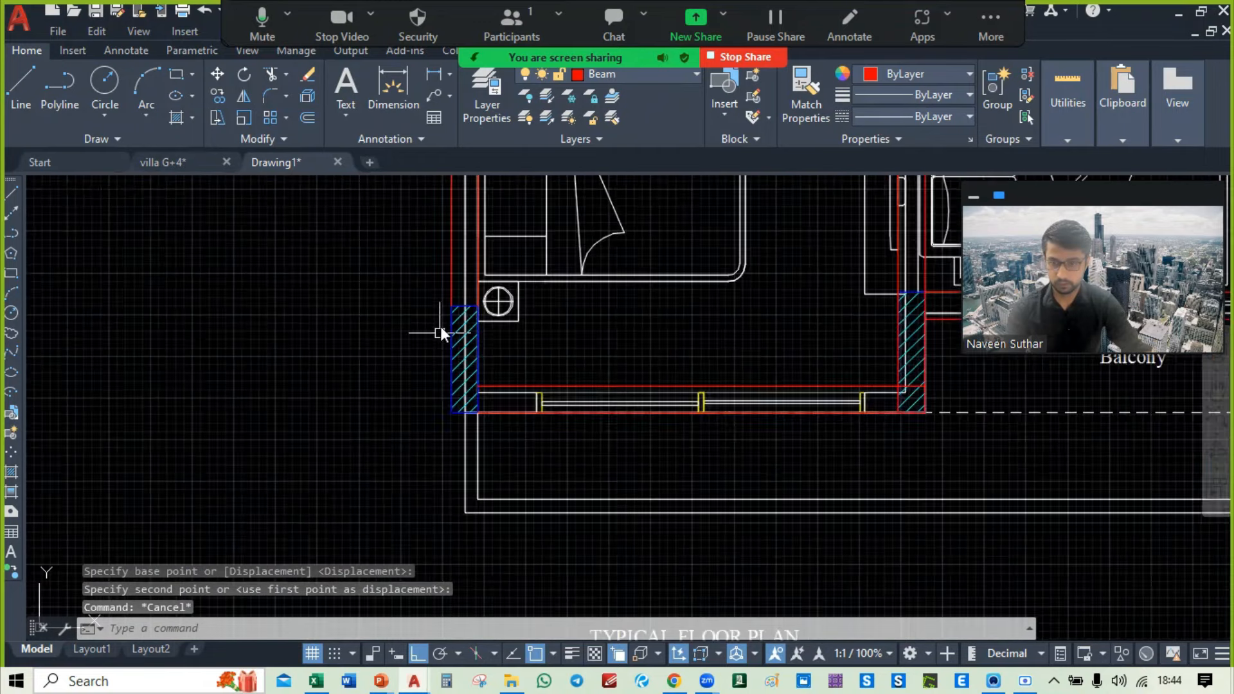
scroll(441, 333, "up", 2)
left_click(438, 270)
left_click(526, 515)
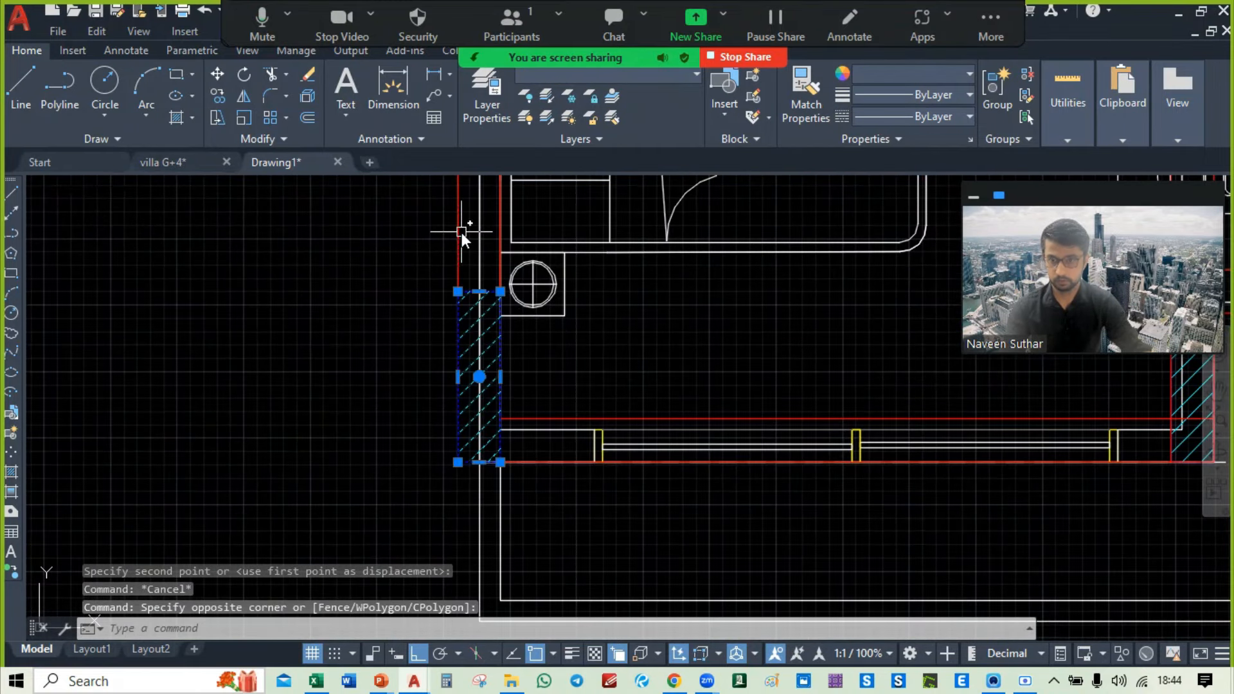
right_click(199, 232)
left_click(264, 483)
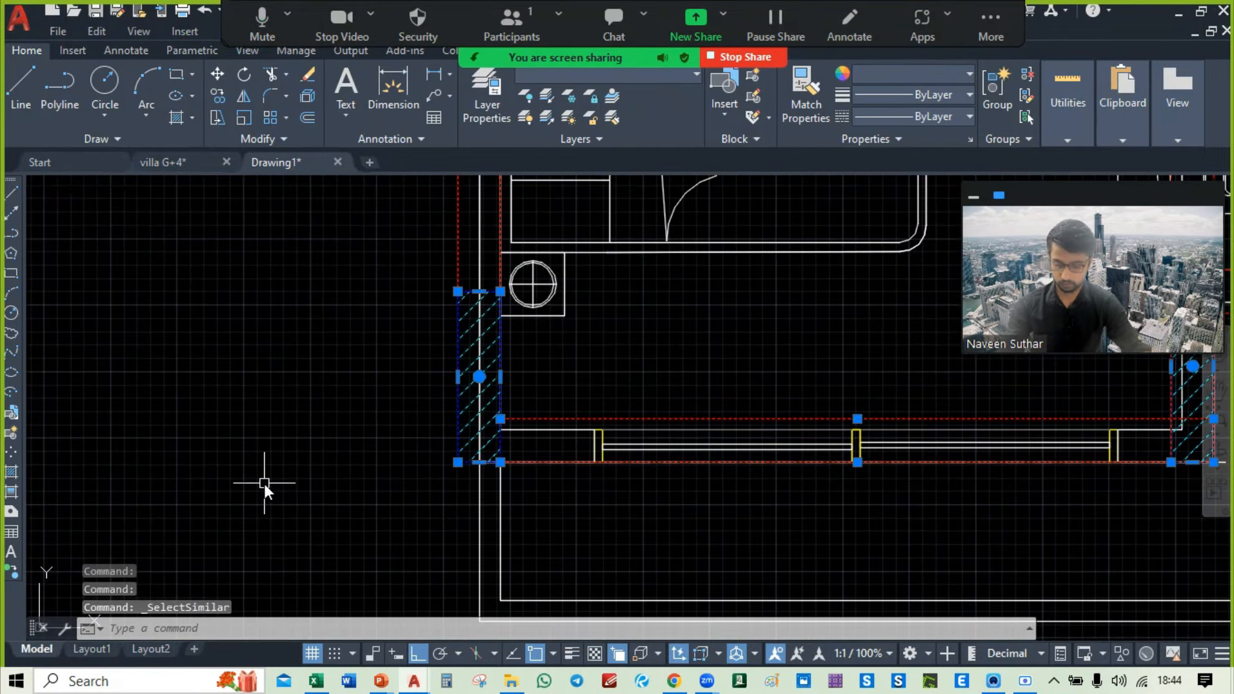
type("m")
key("Return")
left_click(458, 462)
scroll(456, 461, "down", 3)
scroll(456, 461, "down", 4)
middle_click_drag(919, 474, 566, 476)
left_click(586, 478)
Step: Extend the open beam lines in the upper and middle parts of the framing to the long vertical line
mouse_move(799, 326)
middle_mouse_down()
mouse_move(777, 393)
mouse_move(780, 478)
middle_mouse_up()
scroll(776, 372, "up", 2)
middle_click_drag(776, 379, 763, 332)
scroll(762, 333, "up", 1)
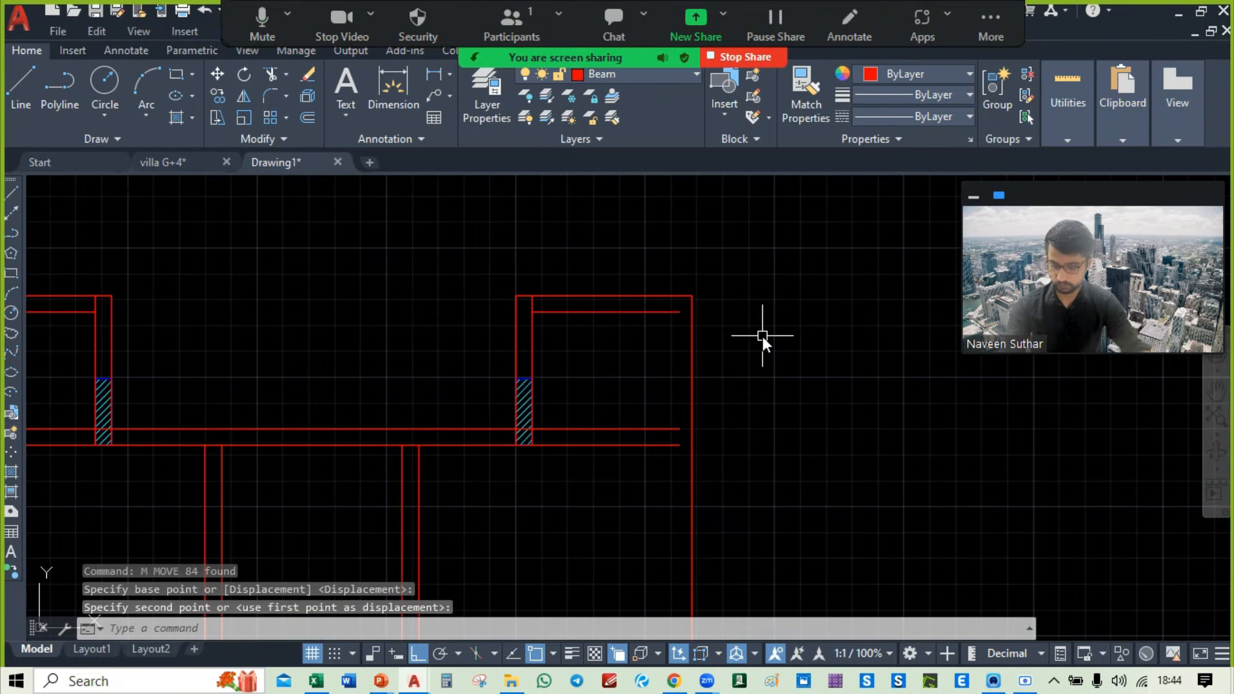
type("ex")
key("Return")
left_click(646, 311)
left_click(664, 426)
left_click(662, 444)
middle_click_drag(654, 578, 595, 269)
left_click(596, 426)
left_click(595, 439)
middle_click_drag(595, 516, 598, 190)
scroll(598, 431, "down", 5)
scroll(588, 431, "up", 5)
key("Escape")
Step: Trim the two lowest beam lines where they run past the long vertical line
type("t")
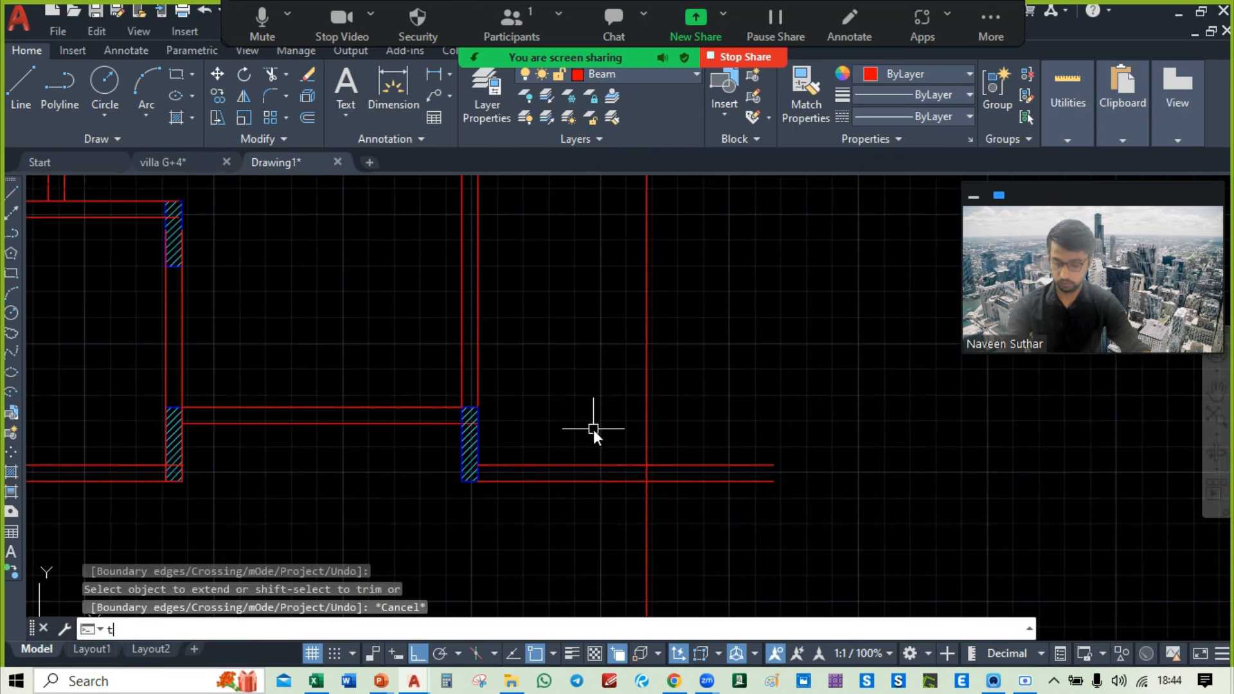
type("r")
key("space")
left_click(727, 395)
left_click(729, 505)
key("Escape")
scroll(729, 499, "down", 5)
middle_click_drag(727, 308, 749, 502)
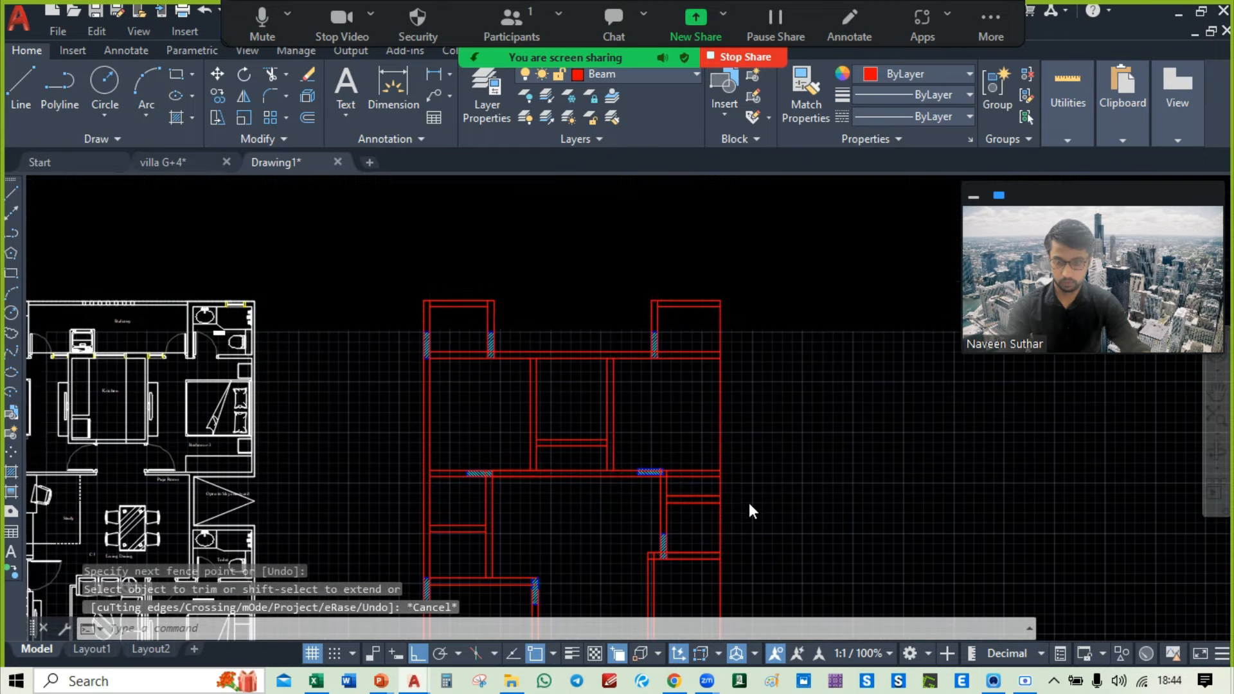
Step: Move the hatched column on the middle horizontal beam, near the centre line, so its lower corner meets the beam junction beside it
mouse_move(668, 399)
middle_mouse_down()
mouse_move(697, 237)
mouse_move(696, 256)
middle_mouse_up()
scroll(560, 468, "up", 6)
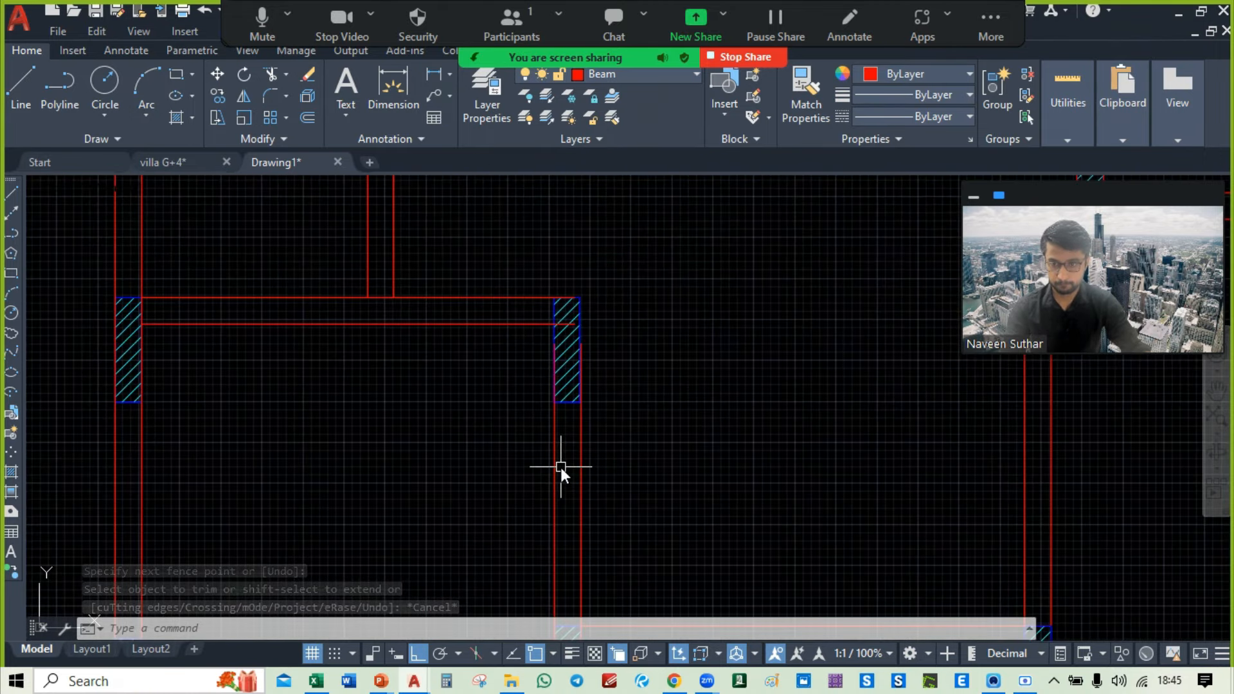
scroll(560, 468, "down", 6)
middle_click_drag(603, 457, 595, 480)
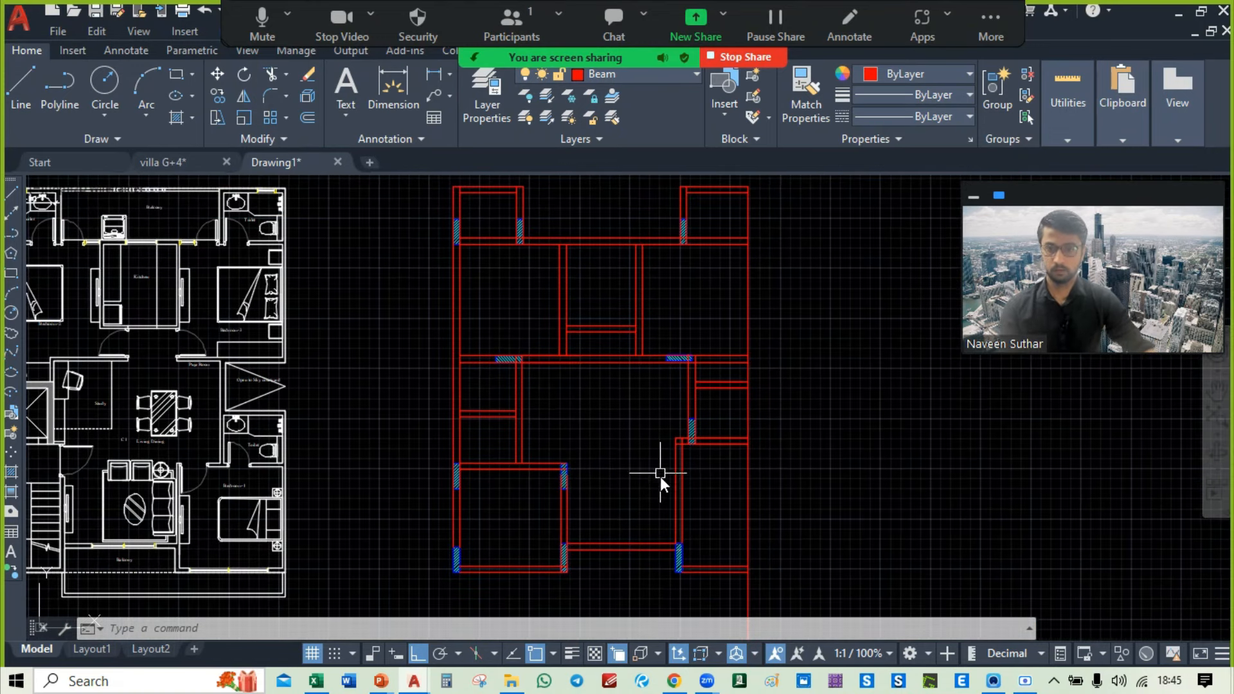
scroll(661, 376, "up", 4)
scroll(686, 322, "up", 3)
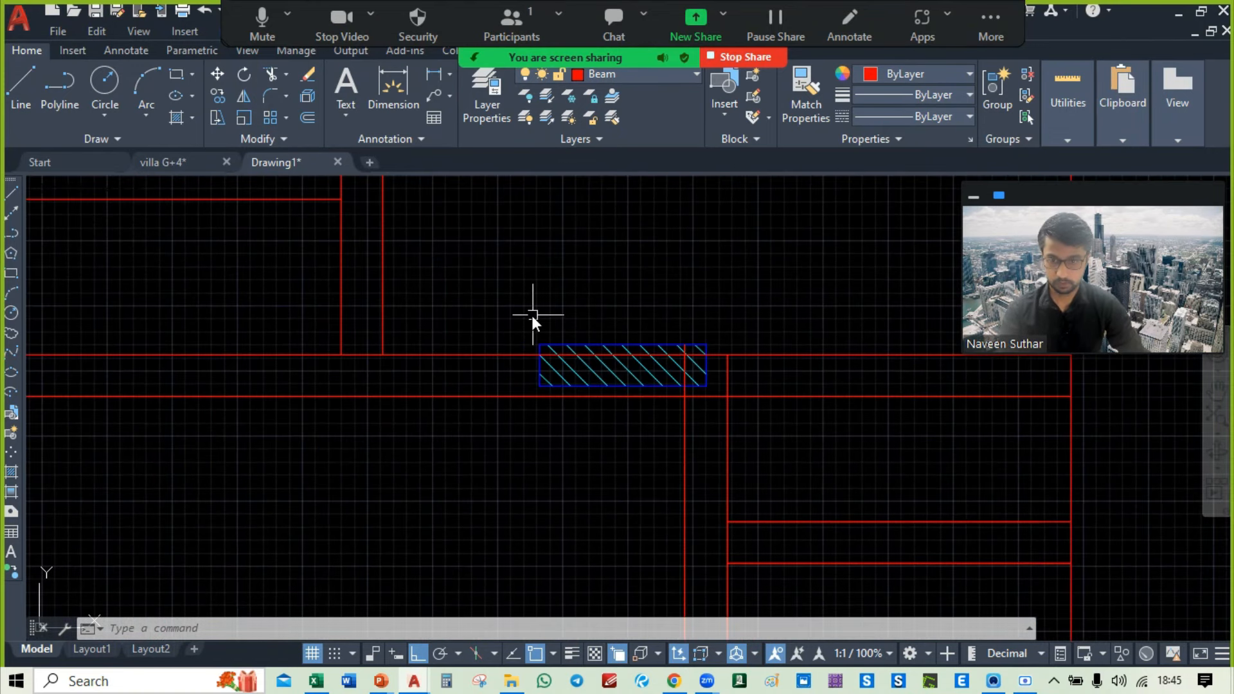
left_click(525, 314)
left_click(727, 424)
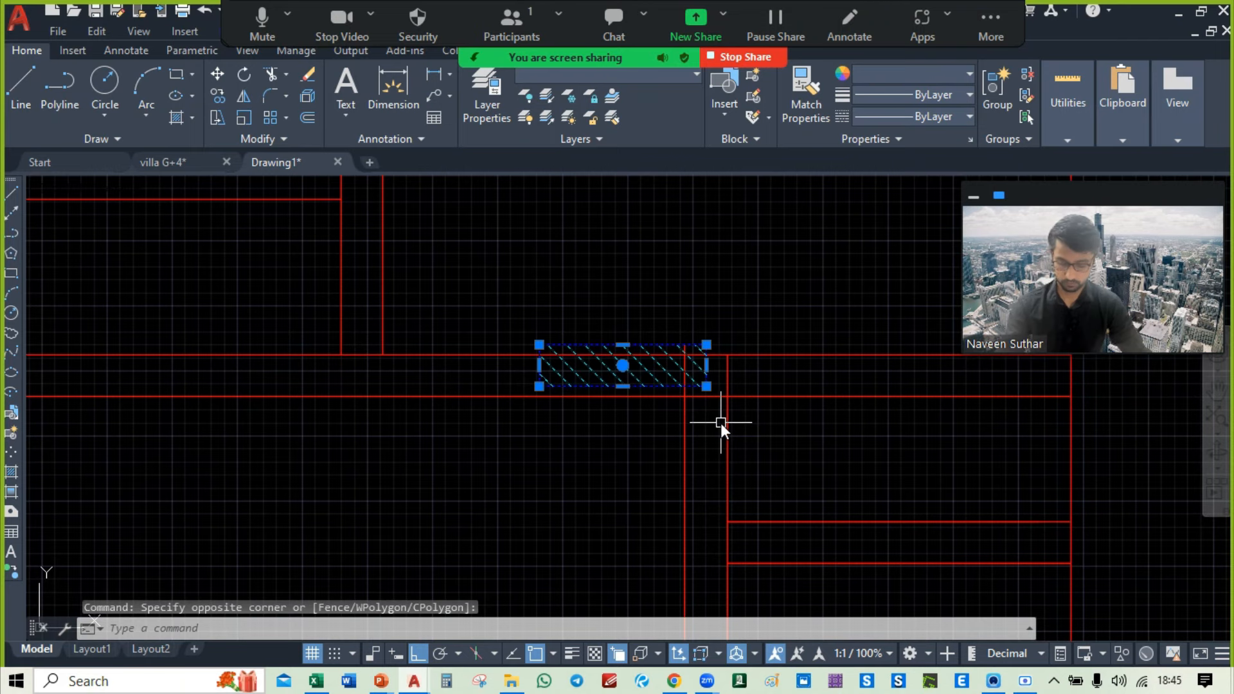
type("m")
key("Return")
scroll(706, 388, "up", 2)
left_click(704, 384)
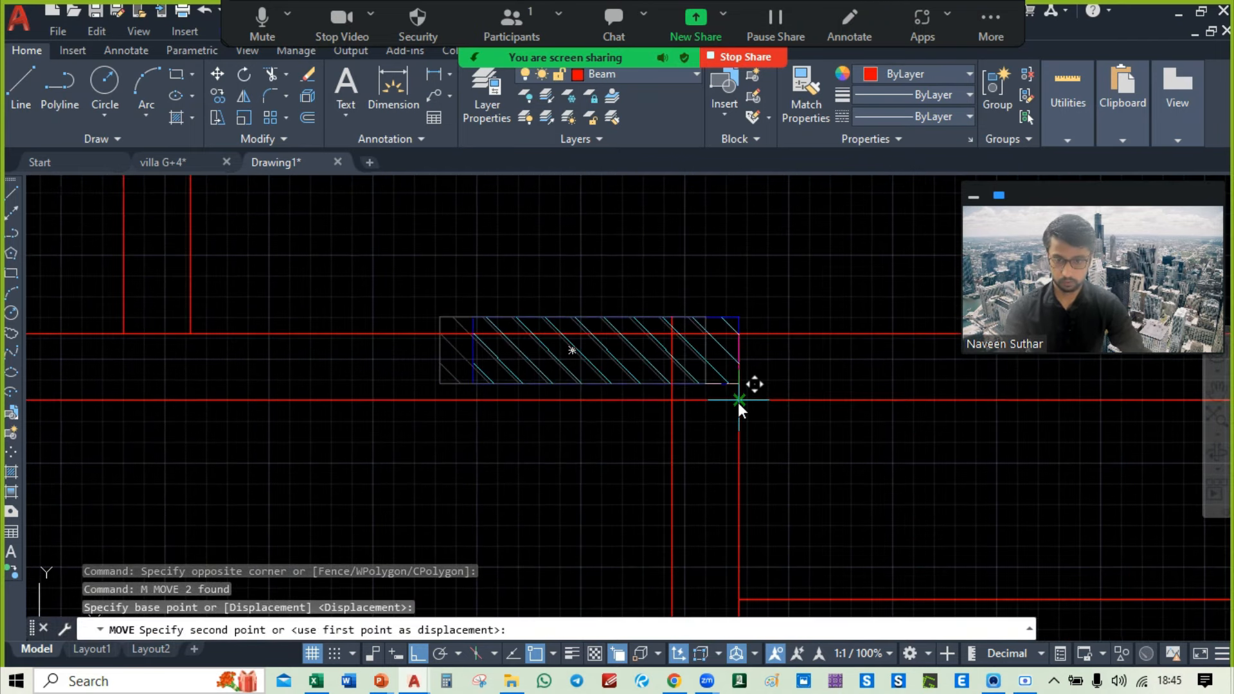
left_click(738, 401)
Step: Try to trim the short vertical beam line end projecting above the middle horizontal beam at the moved column
scroll(741, 402, "down", 3)
scroll(777, 395, "down", 5)
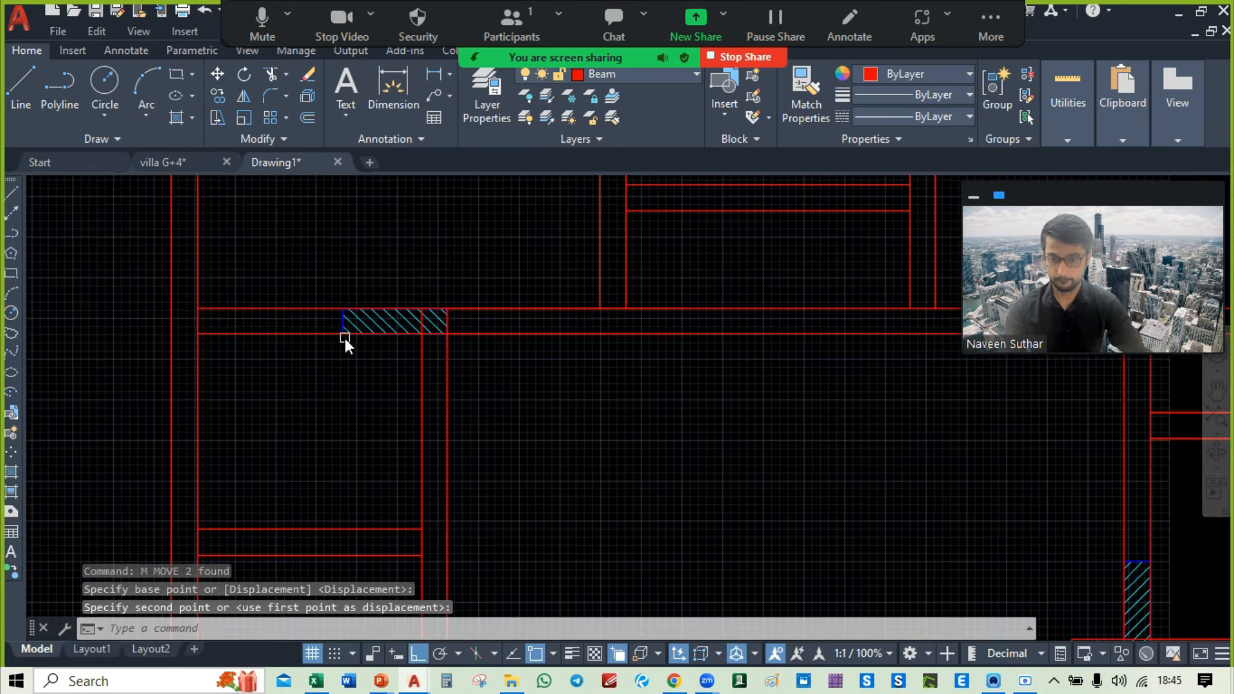
mouse_move(487, 410)
middle_mouse_down()
mouse_move(514, 284)
mouse_move(518, 435)
middle_mouse_up()
scroll(677, 347, "up", 3)
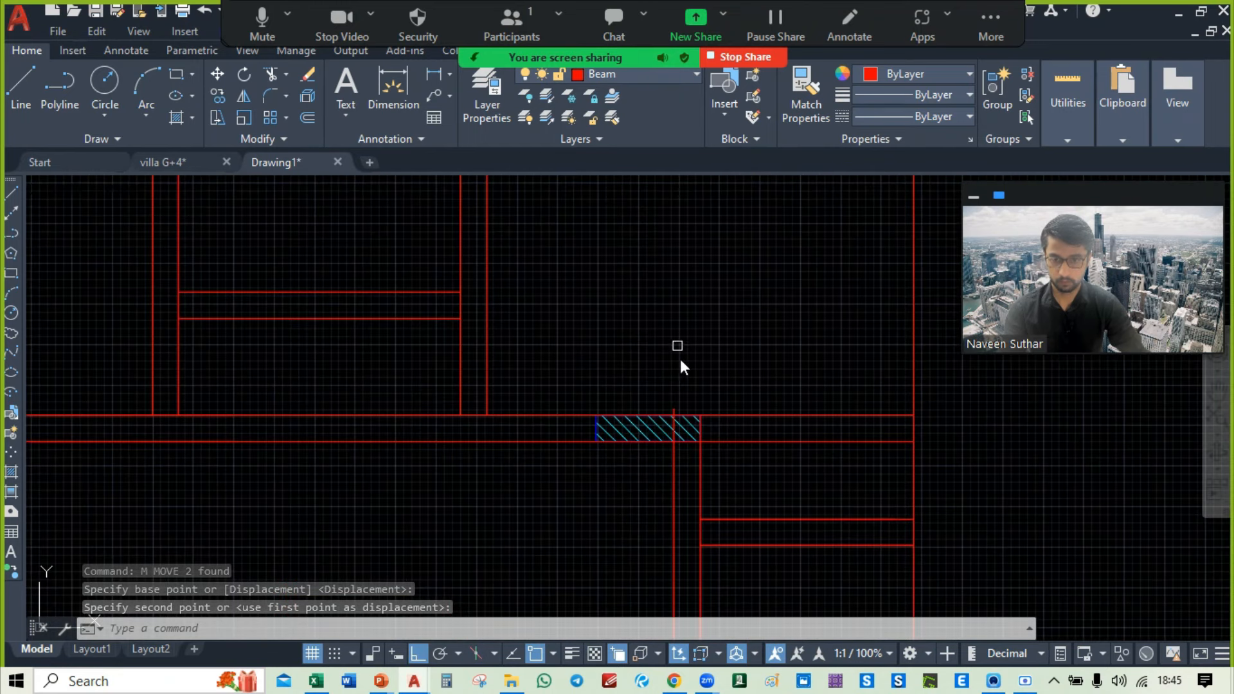
type("tr")
key("Return")
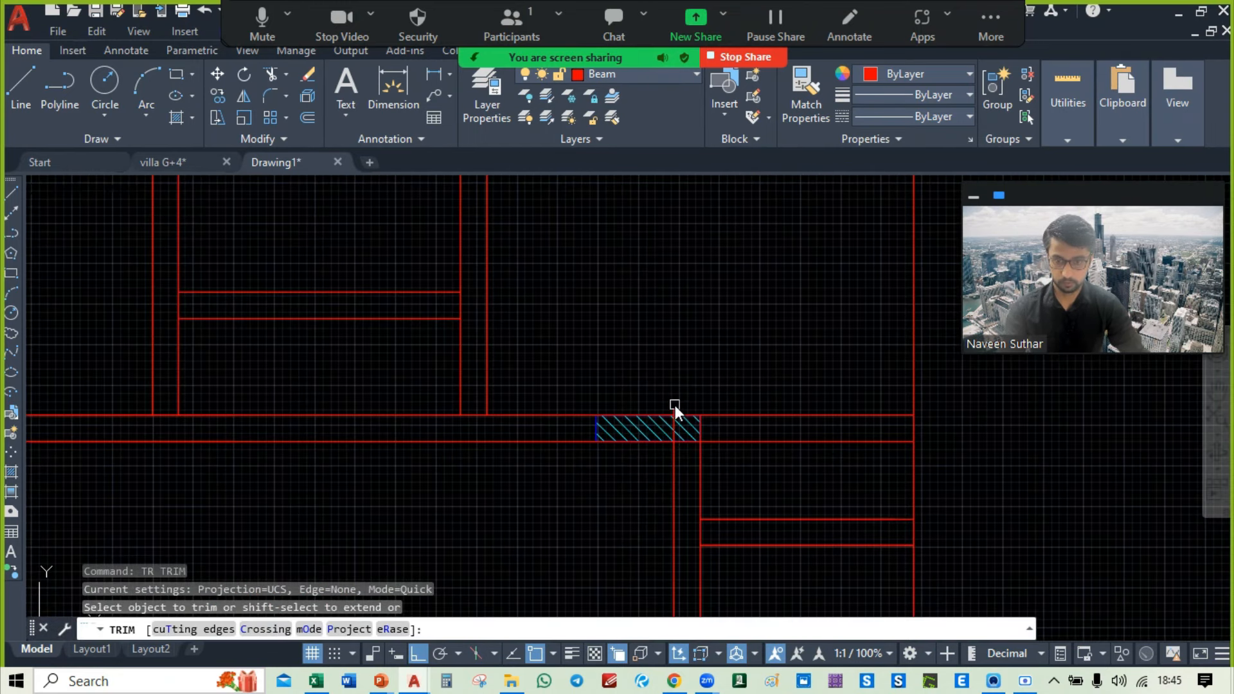
left_click(675, 406)
scroll(682, 408, "up", 2)
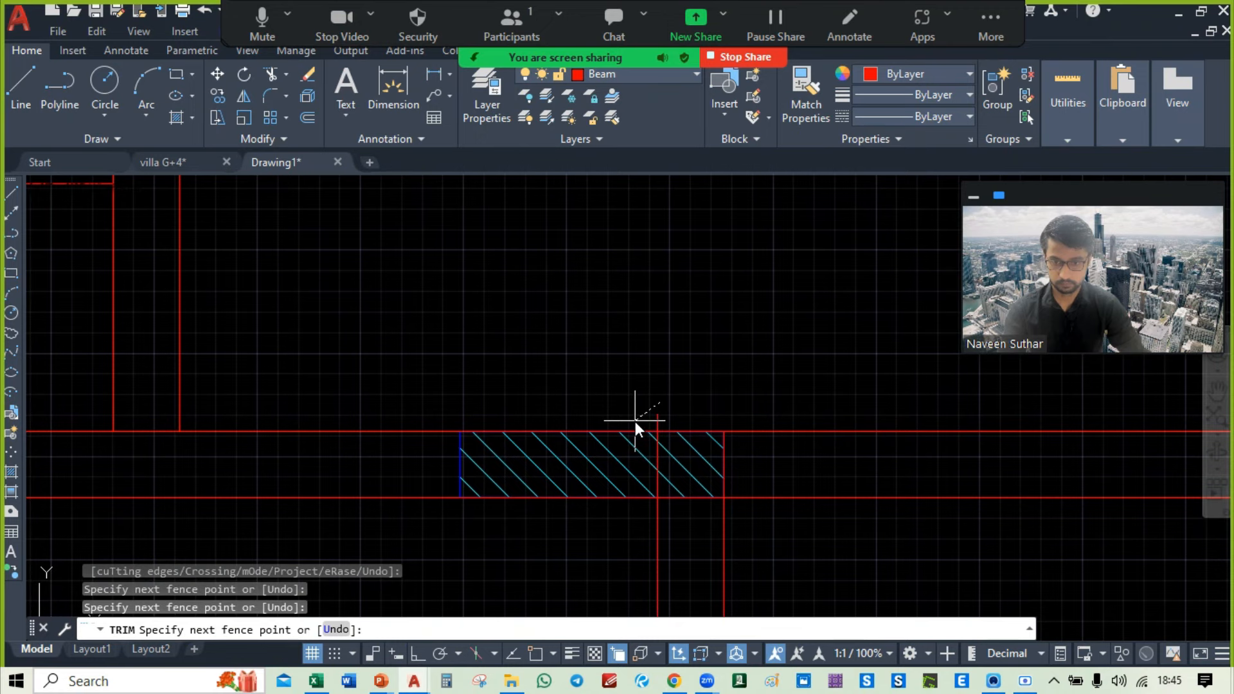
key("Return")
key("Escape")
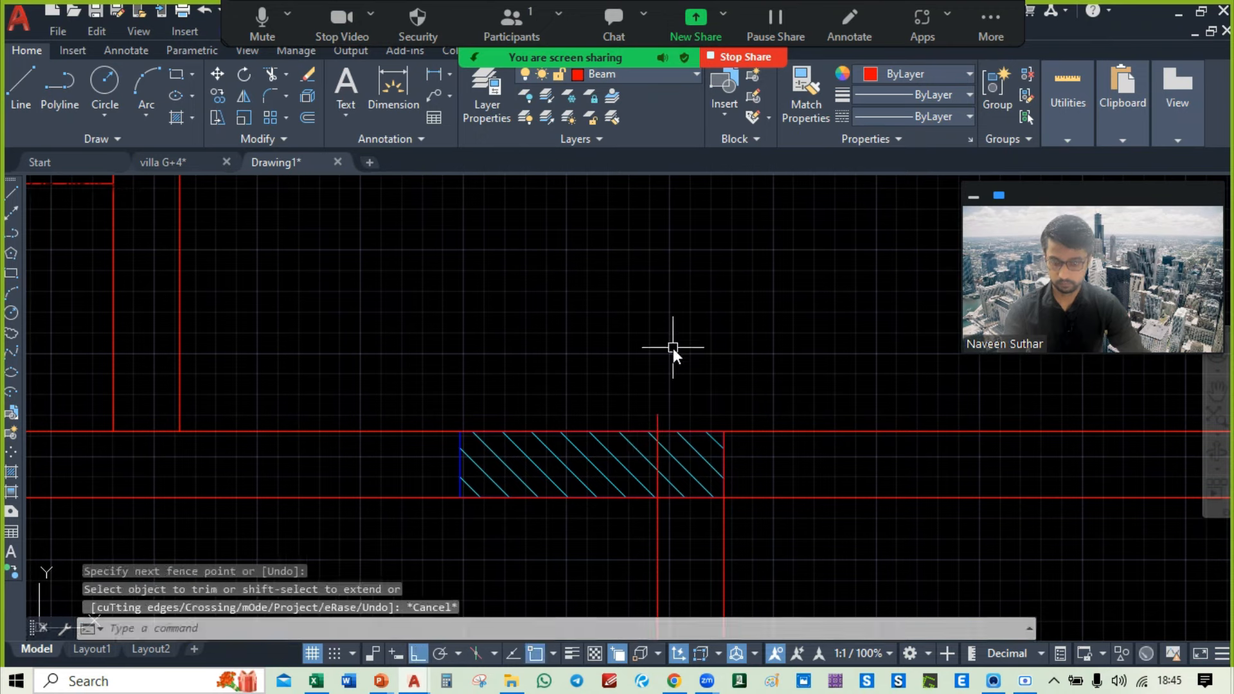
Step: Trim the vertical beam line stub above the moved column with a fence across it
type("r")
key("Escape")
type("T")
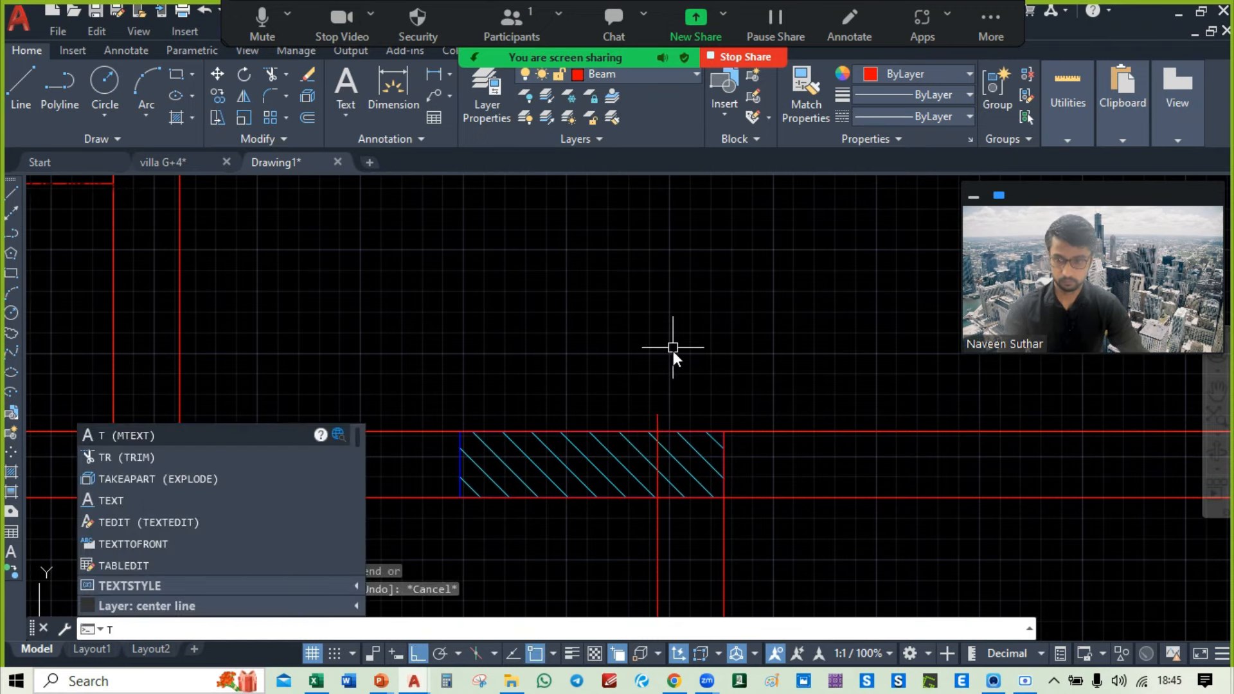
key("space")
key("Escape")
type("tr")
key("space")
left_click(674, 424)
left_click(633, 419)
key("Escape")
Step: Mirror all beams and columns of the half layout about the long vertical centre line, keeping the source objects
scroll(632, 373, "down", 5)
scroll(632, 373, "down", 2)
middle_click_drag(613, 470, 630, 298)
mouse_move(569, 414)
middle_mouse_down()
mouse_move(591, 303)
mouse_move(669, 473)
mouse_move(620, 517)
middle_mouse_up()
scroll(665, 471, "down", 2)
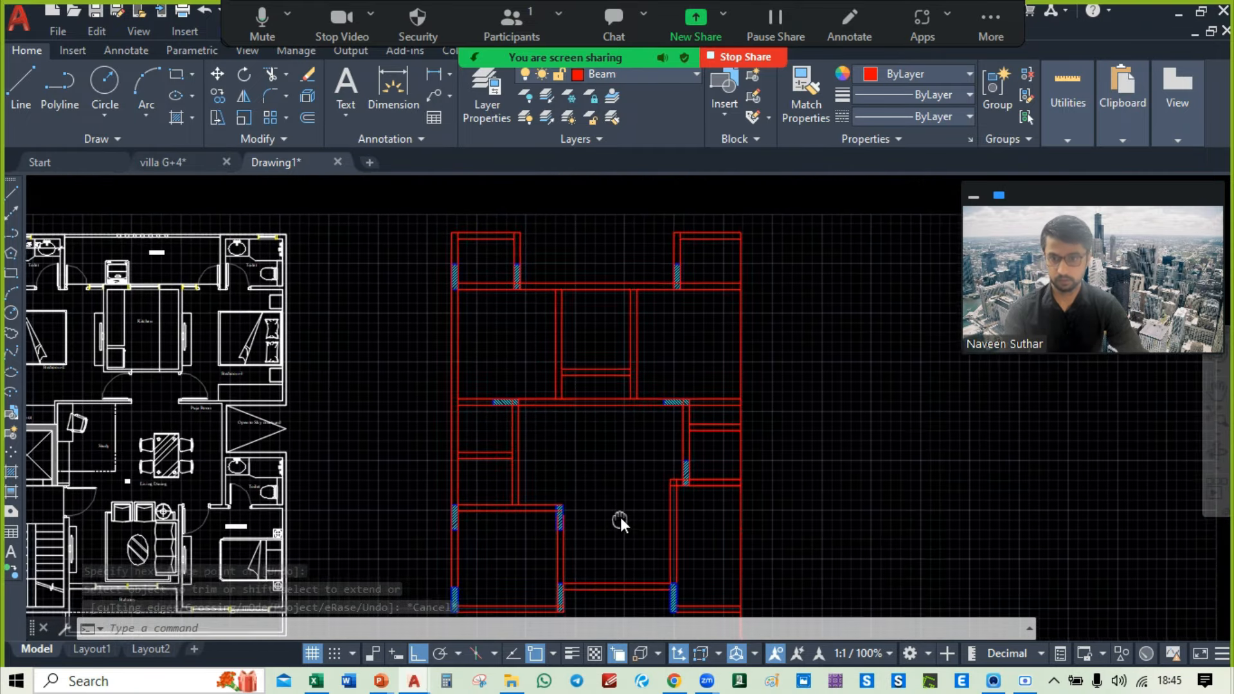
scroll(693, 270, "down", 2)
left_click(694, 258)
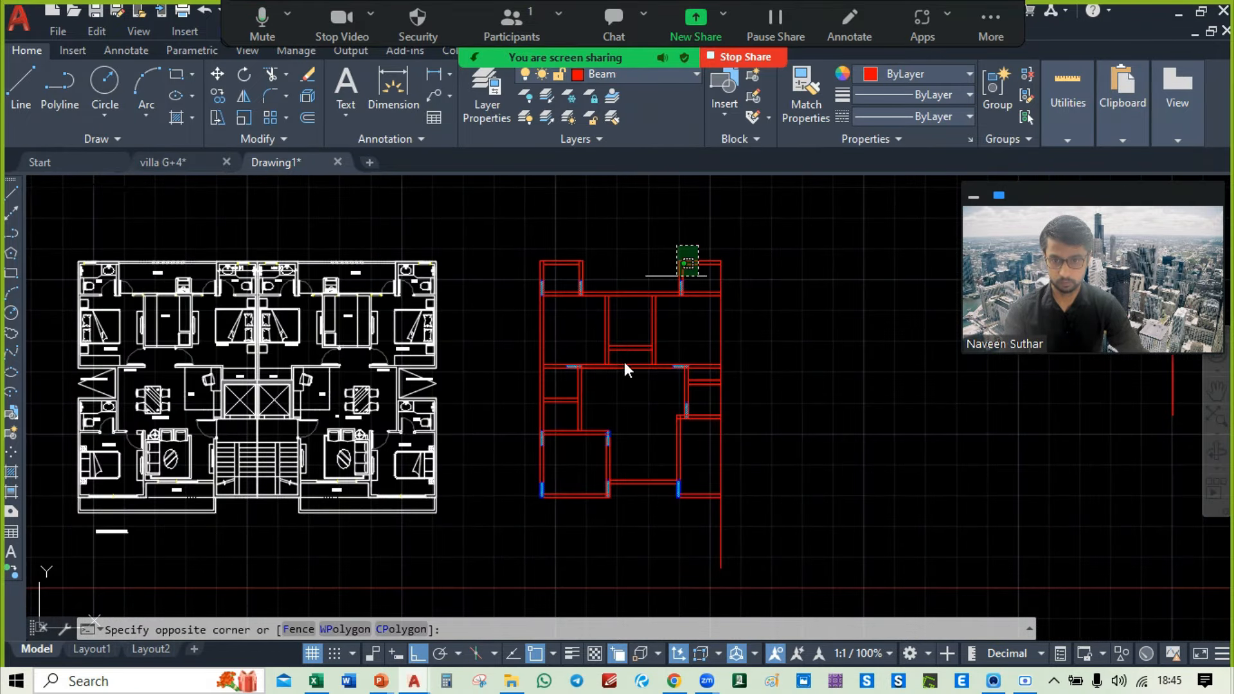
left_click(518, 535)
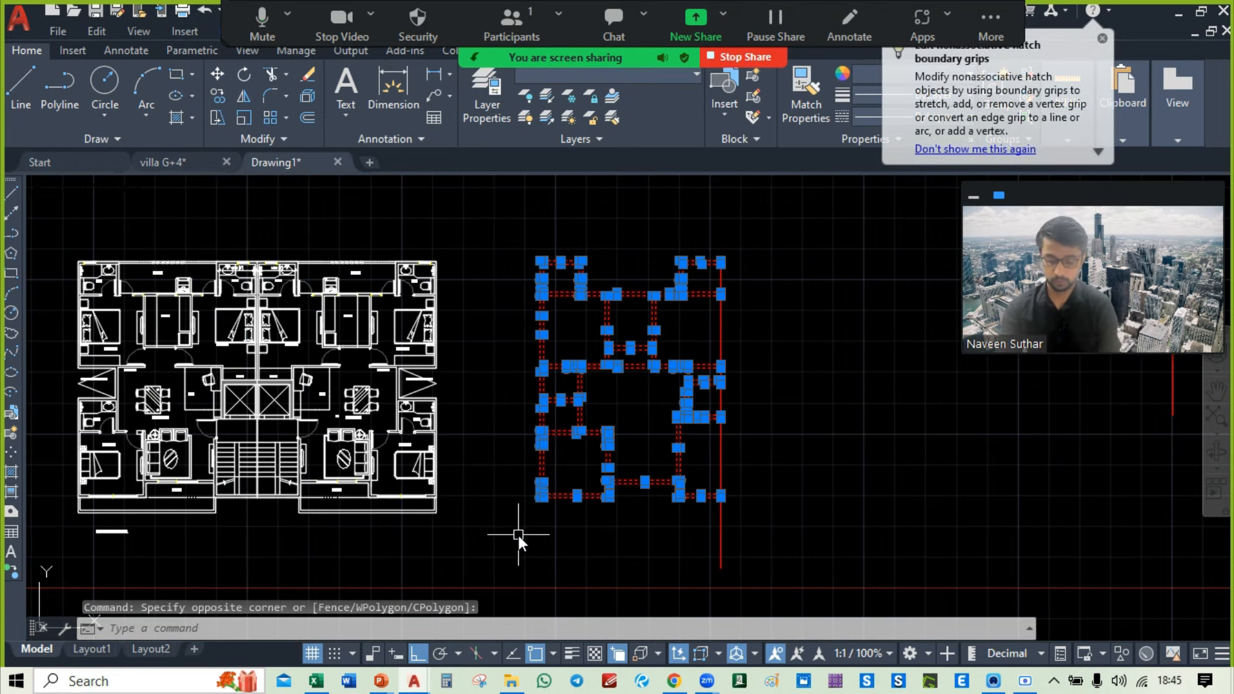
type("mi")
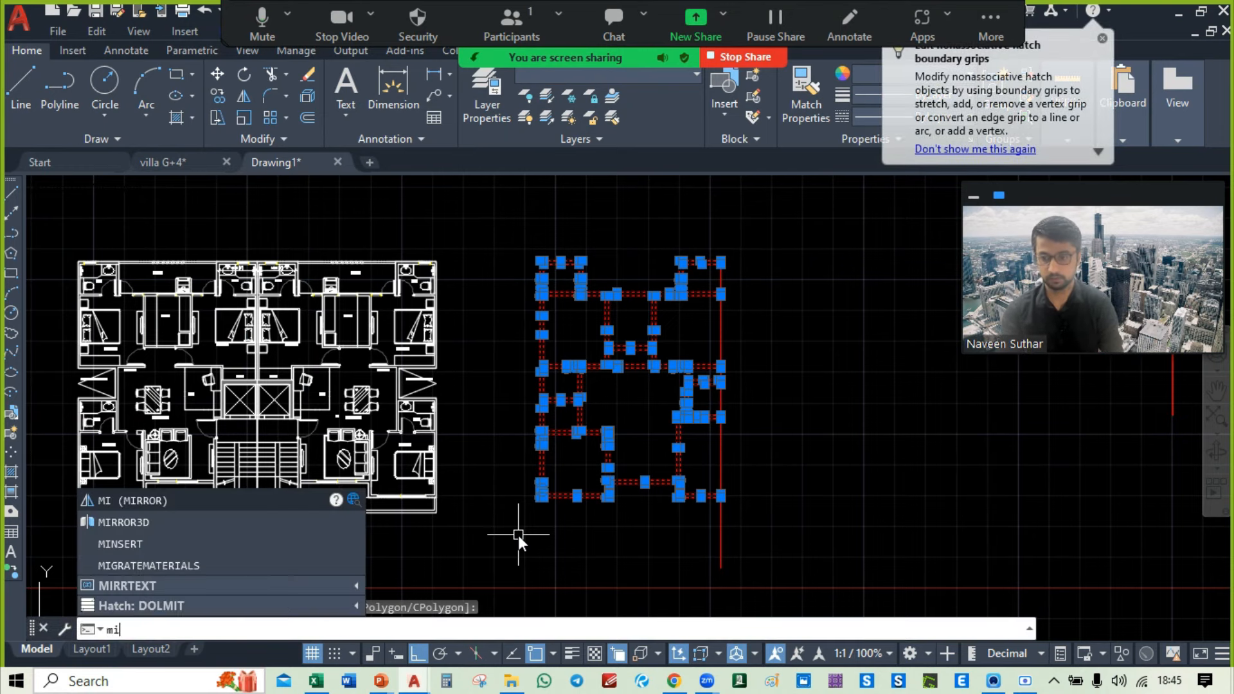
key("Return")
scroll(747, 256, "up", 4)
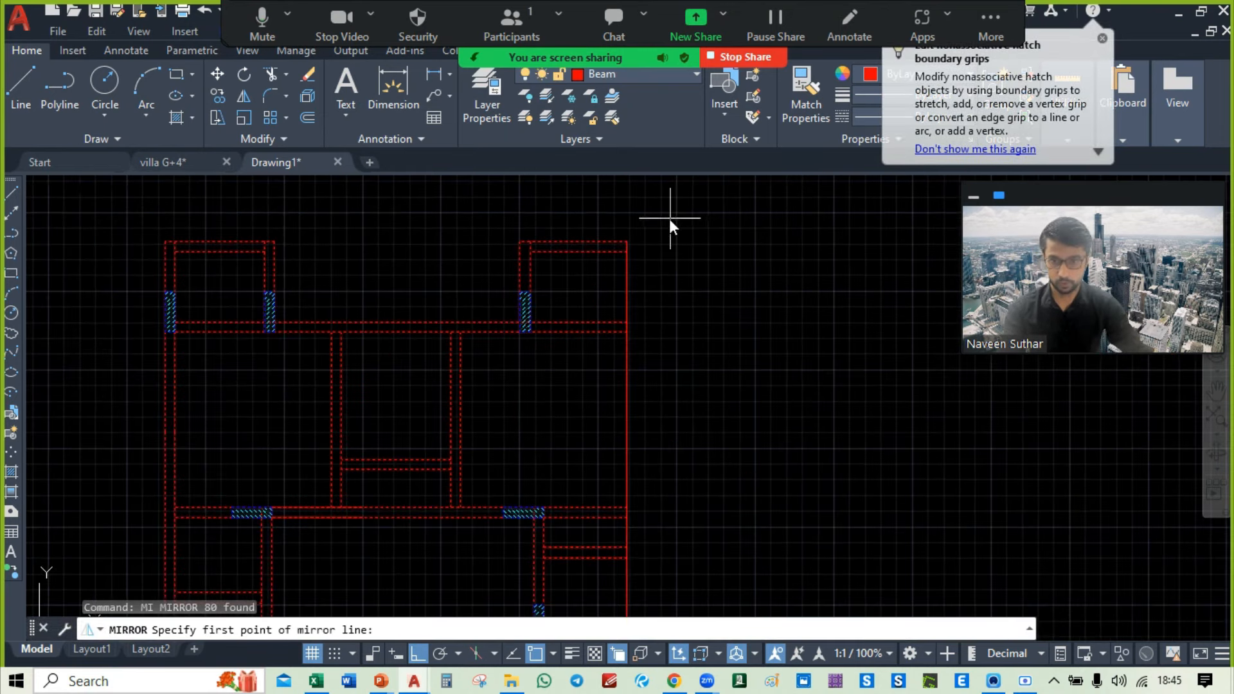
left_click(628, 237)
scroll(754, 272, "up", 4)
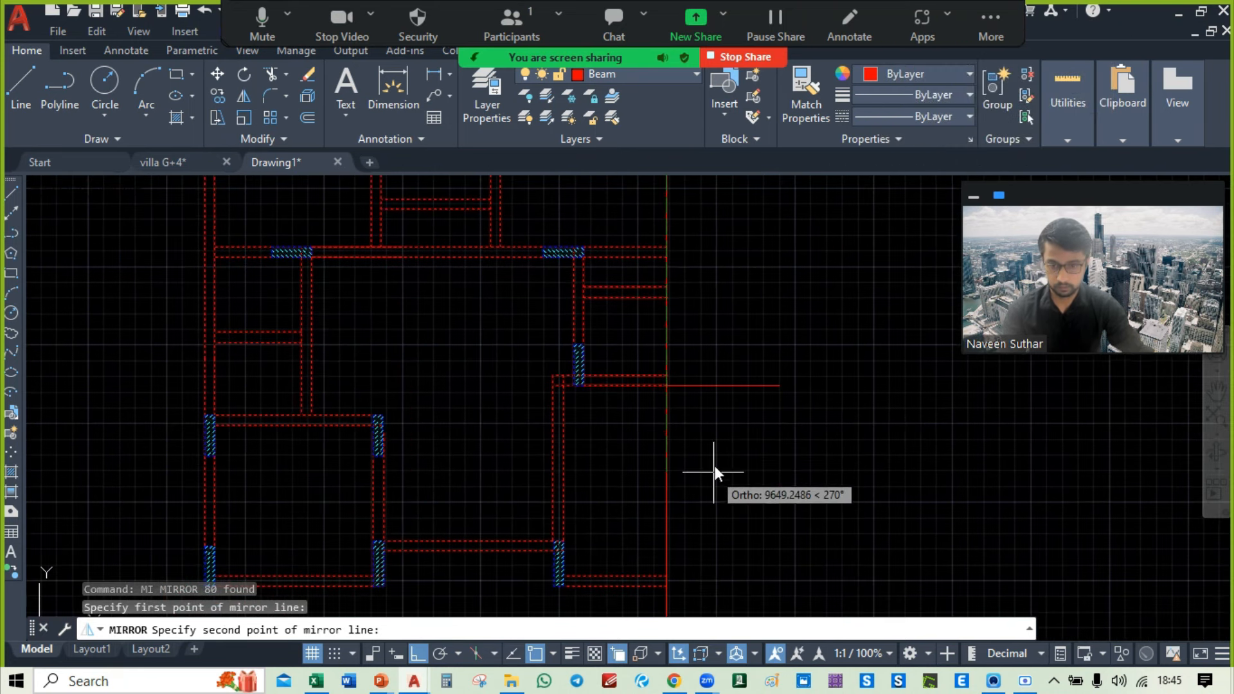
scroll(674, 502, "up", 3)
left_click(634, 469)
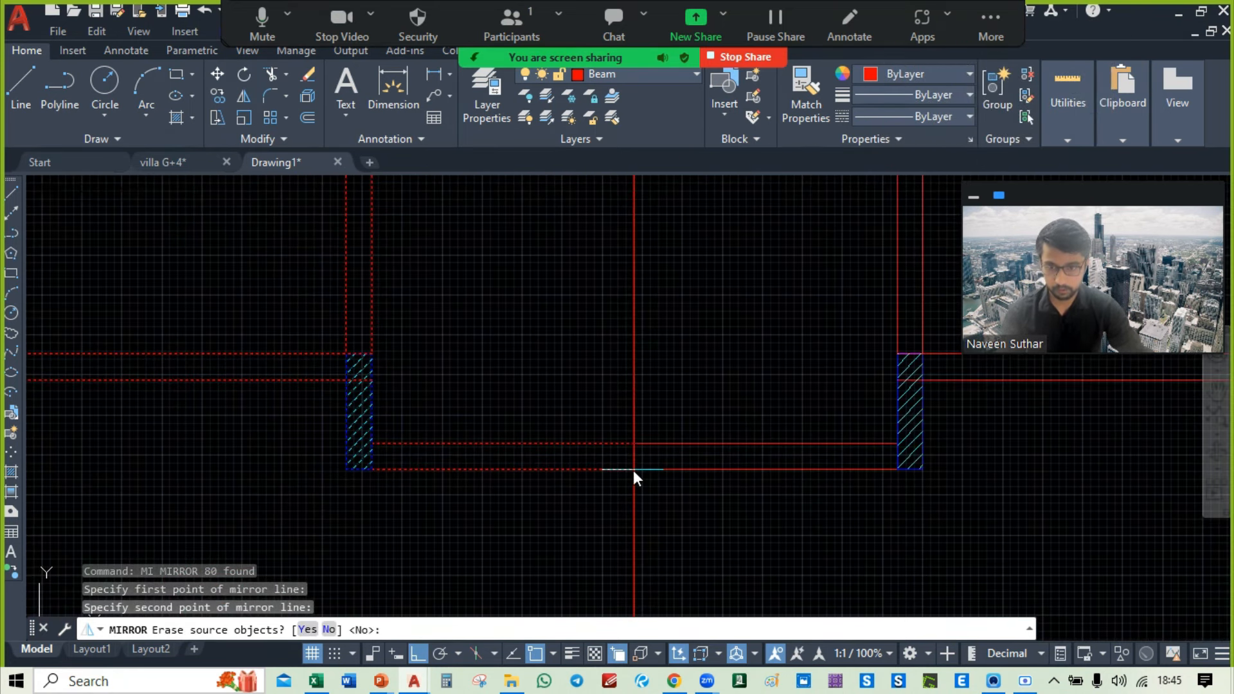
key("Return")
Step: Delete the long vertical centre line and the stray vertical line to the right of the framing
scroll(633, 469, "down", 7)
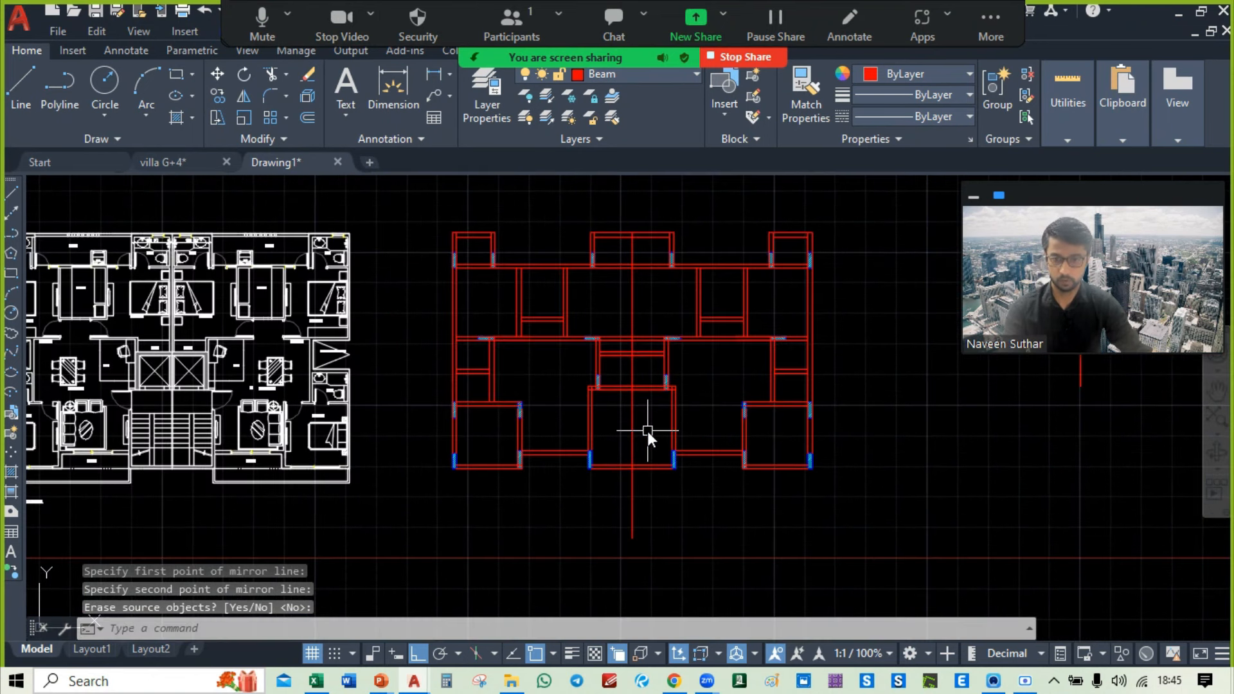
left_click_drag(638, 449, 611, 455)
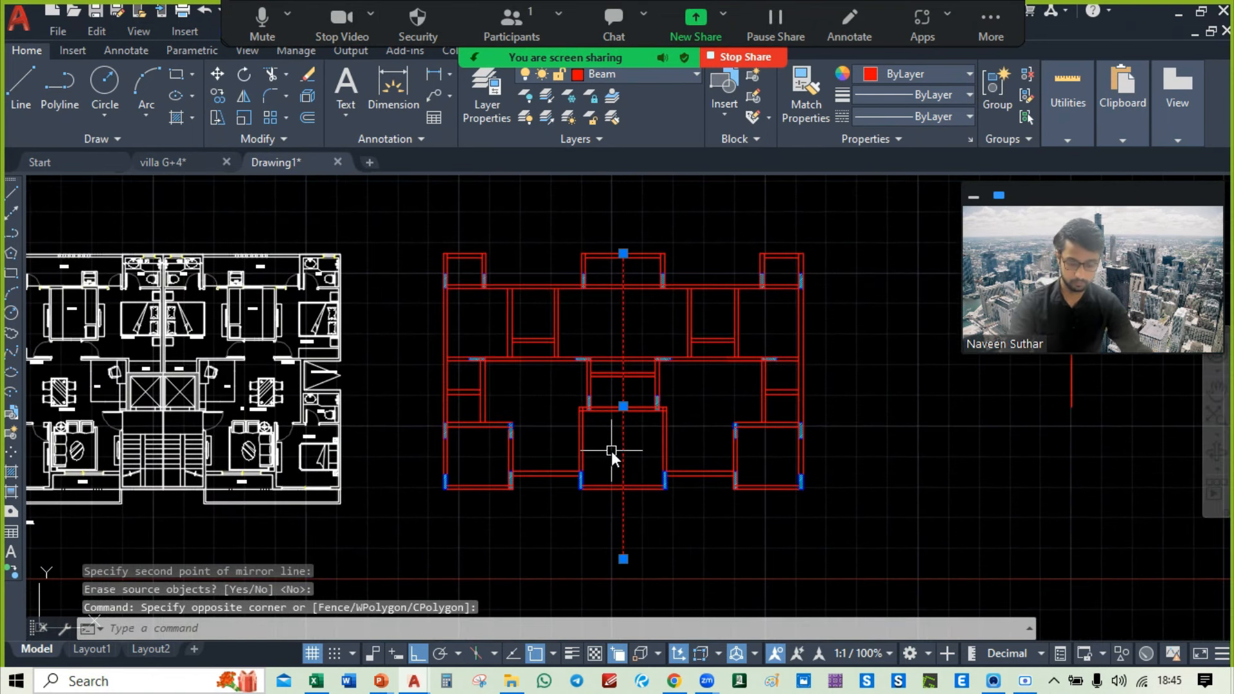
key("Delete")
mouse_move(616, 444)
middle_mouse_down()
mouse_move(688, 482)
mouse_move(690, 387)
middle_mouse_up()
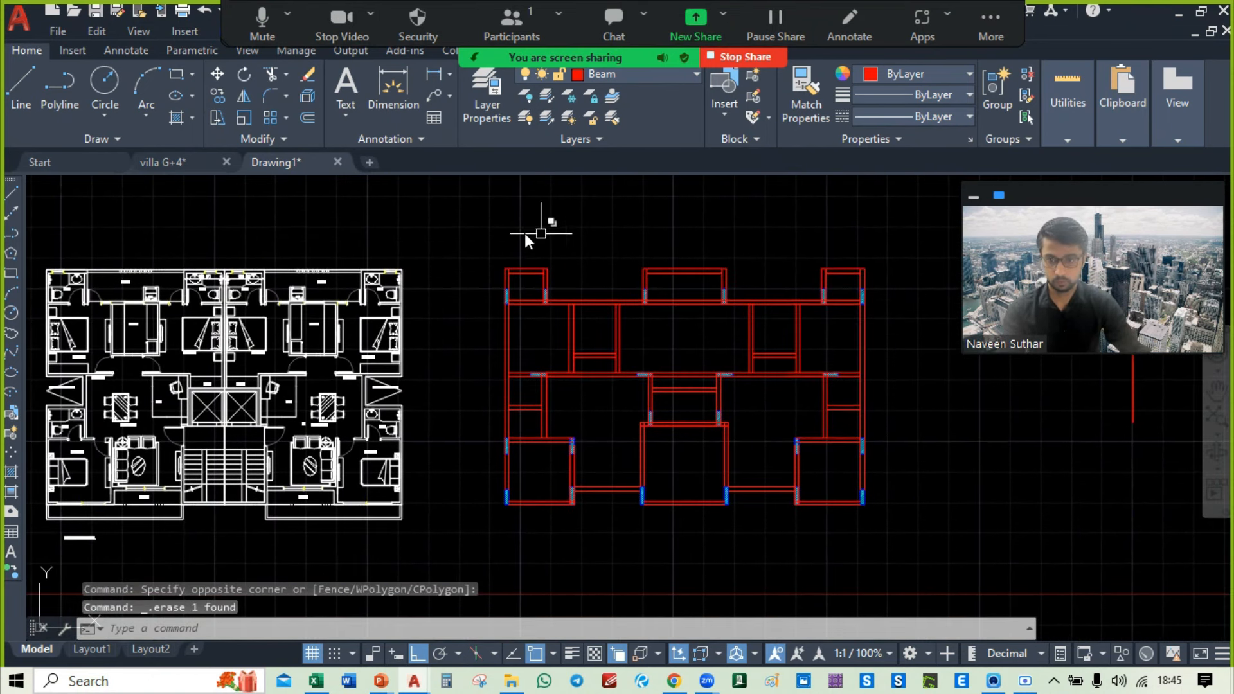
middle_click_drag(702, 333, 464, 332)
left_click_drag(908, 322, 856, 351)
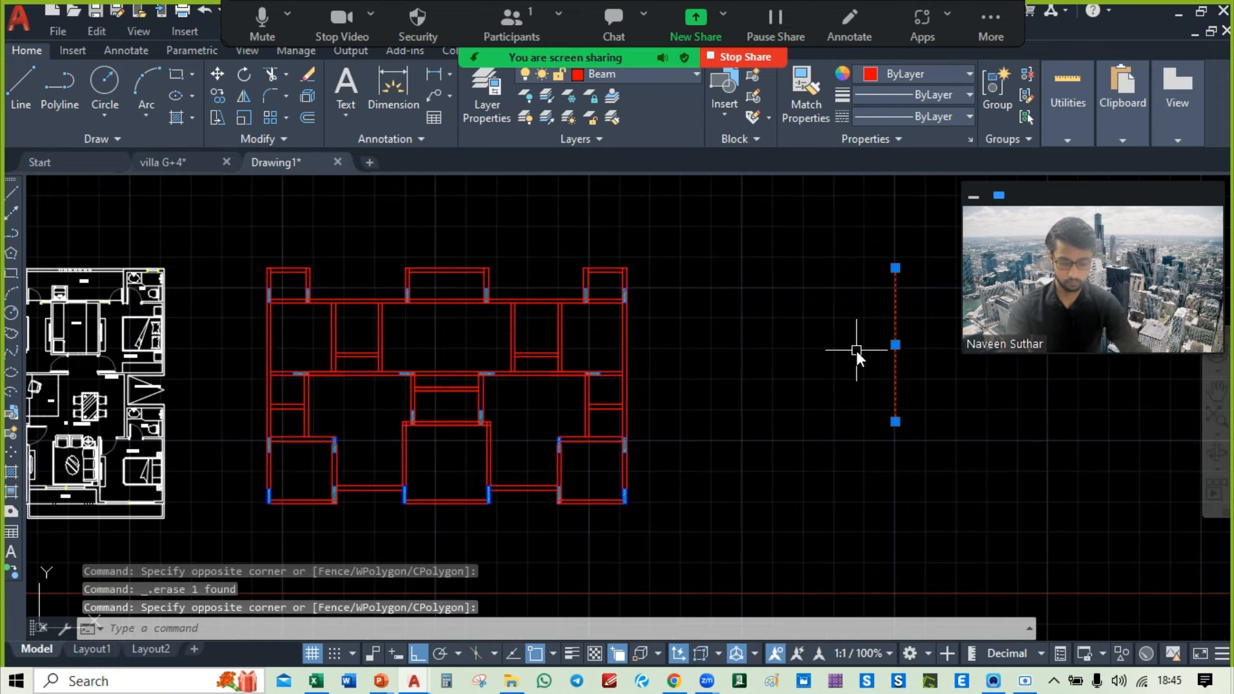
key("Delete")
Step: Move the complete beam and column layout horizontally onto the floor plan, aligning its lower-left corner column with the plan's lower-left bedroom wall
middle_click_drag(607, 299, 691, 283)
left_click(318, 213)
left_click(790, 551)
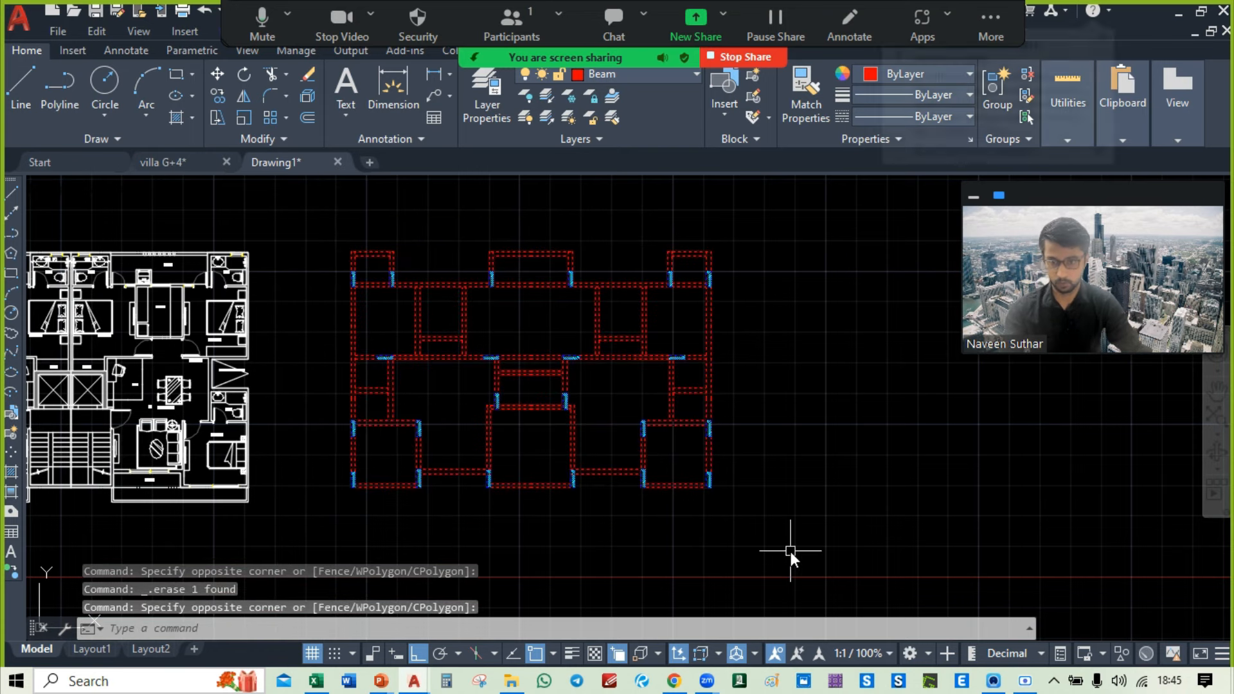
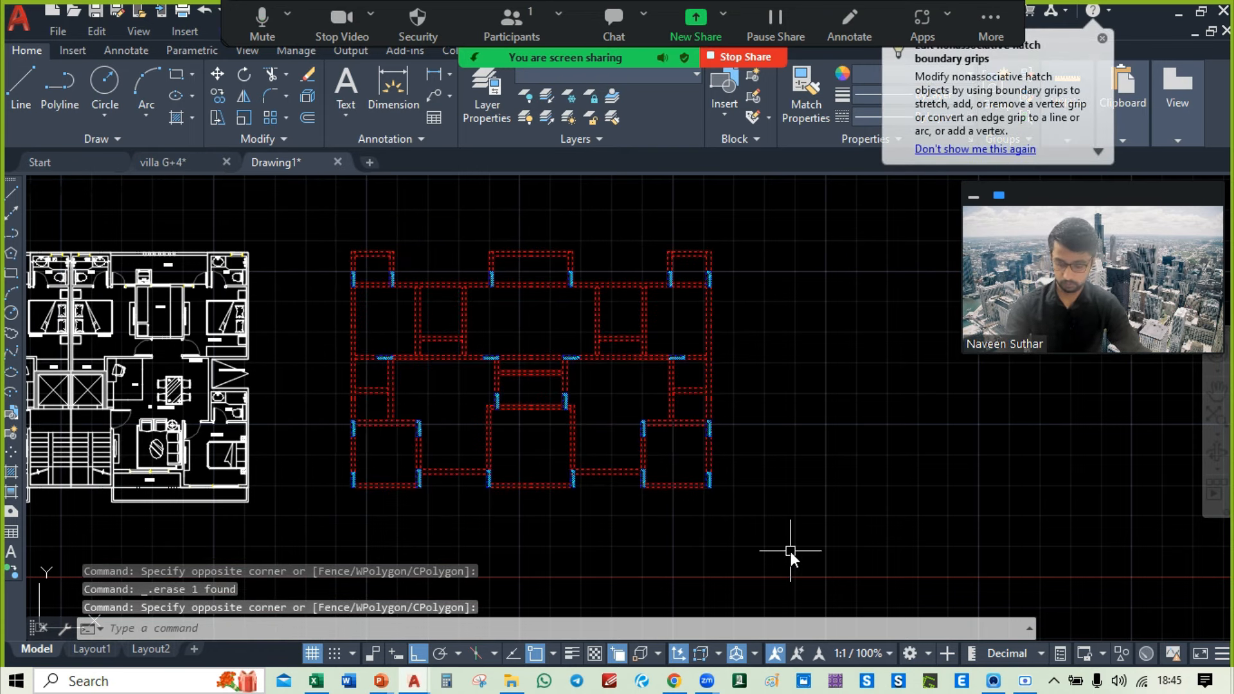
type("m")
key("Return")
scroll(787, 543, "up", 5)
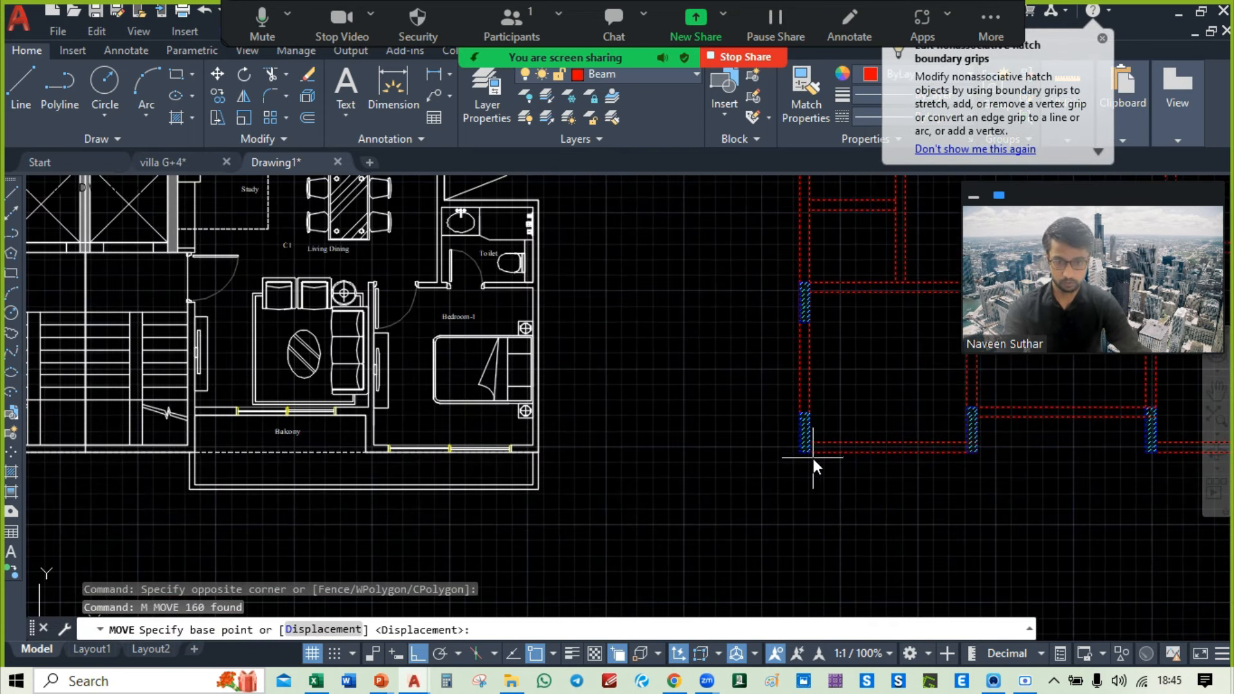
left_click(803, 453)
middle_click_drag(141, 414, 782, 440)
middle_click_drag(296, 500, 371, 503)
scroll(372, 503, "up", 6)
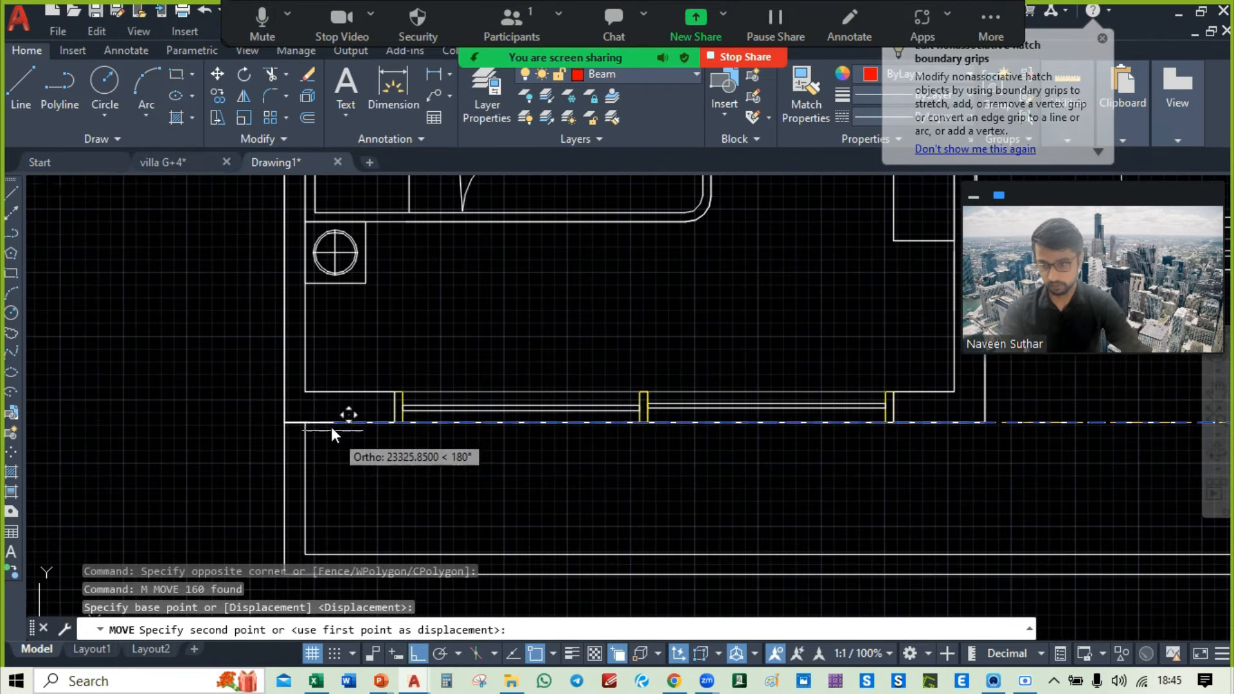
left_click(302, 426)
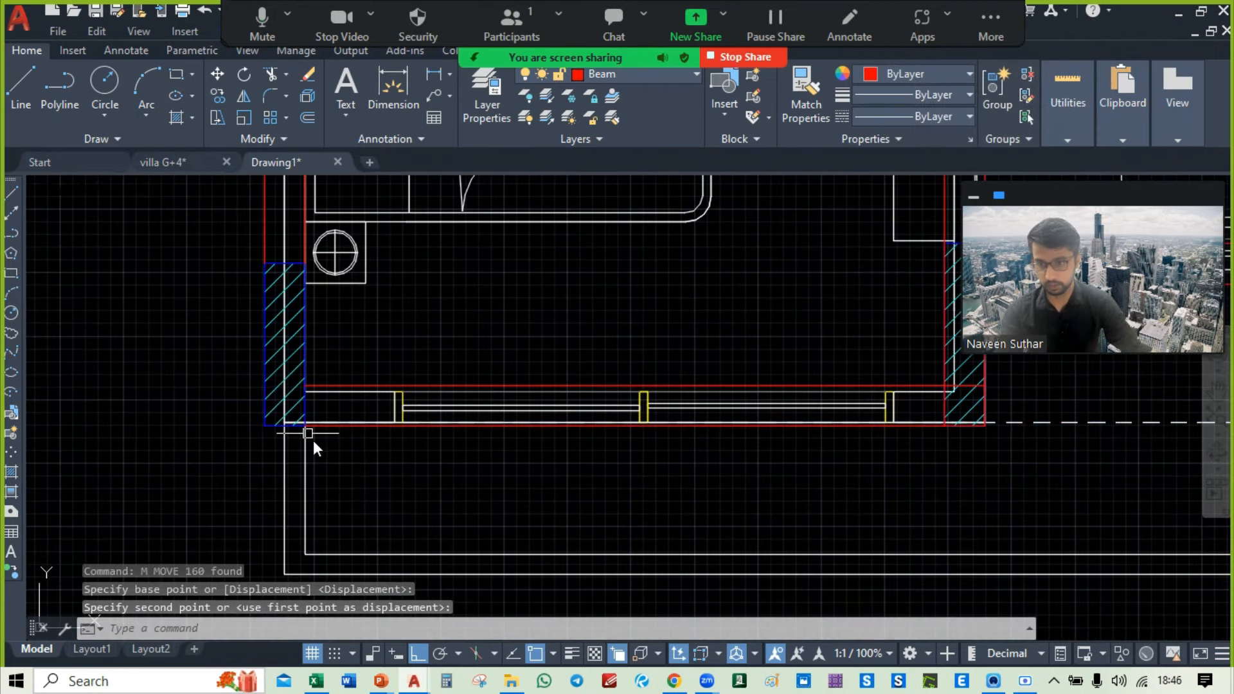
Step: Examine how the beams and columns sit on the walls around the bedrooms, balconies, staircase and lifts
scroll(314, 441, "down", 3)
middle_click_drag(890, 366, 684, 570)
middle_click_drag(639, 269, 722, 442)
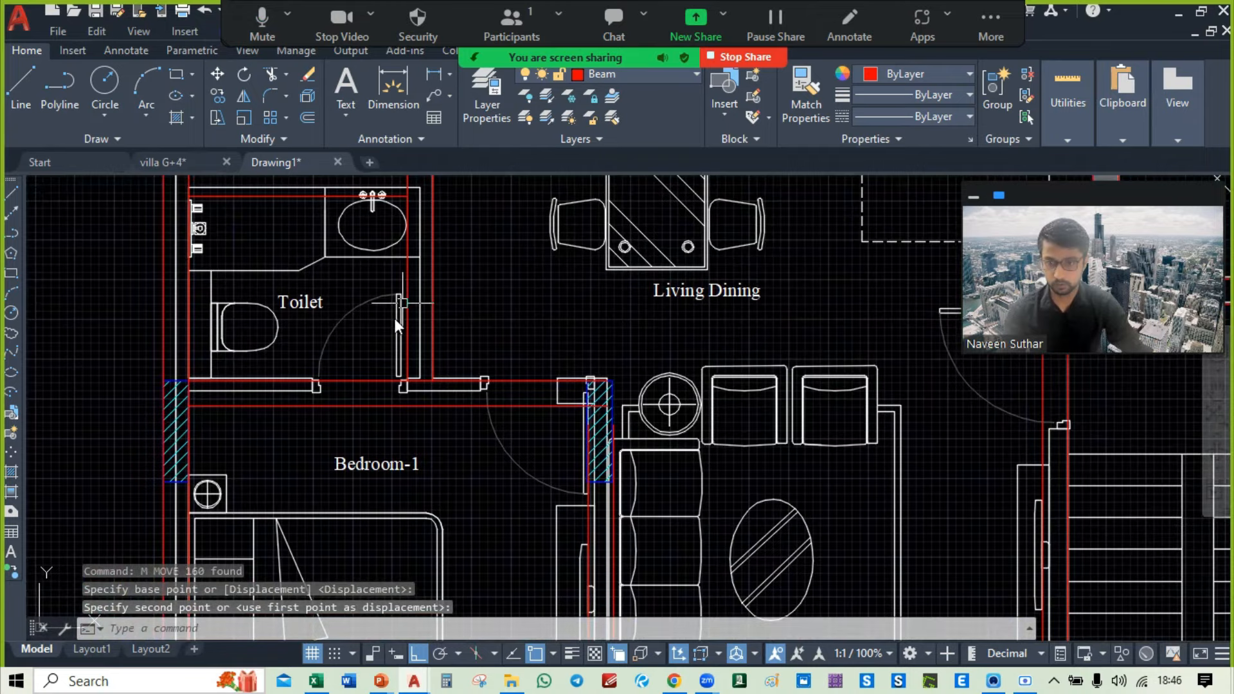
middle_click_drag(867, 444, 283, 242)
scroll(536, 338, "down", 2)
mouse_move(522, 291)
middle_mouse_down()
mouse_move(628, 497)
mouse_move(592, 267)
mouse_move(327, 304)
mouse_move(388, 406)
mouse_move(424, 180)
mouse_move(495, 184)
middle_mouse_up()
mouse_move(710, 232)
middle_mouse_down()
mouse_move(859, 372)
mouse_move(903, 247)
middle_mouse_up()
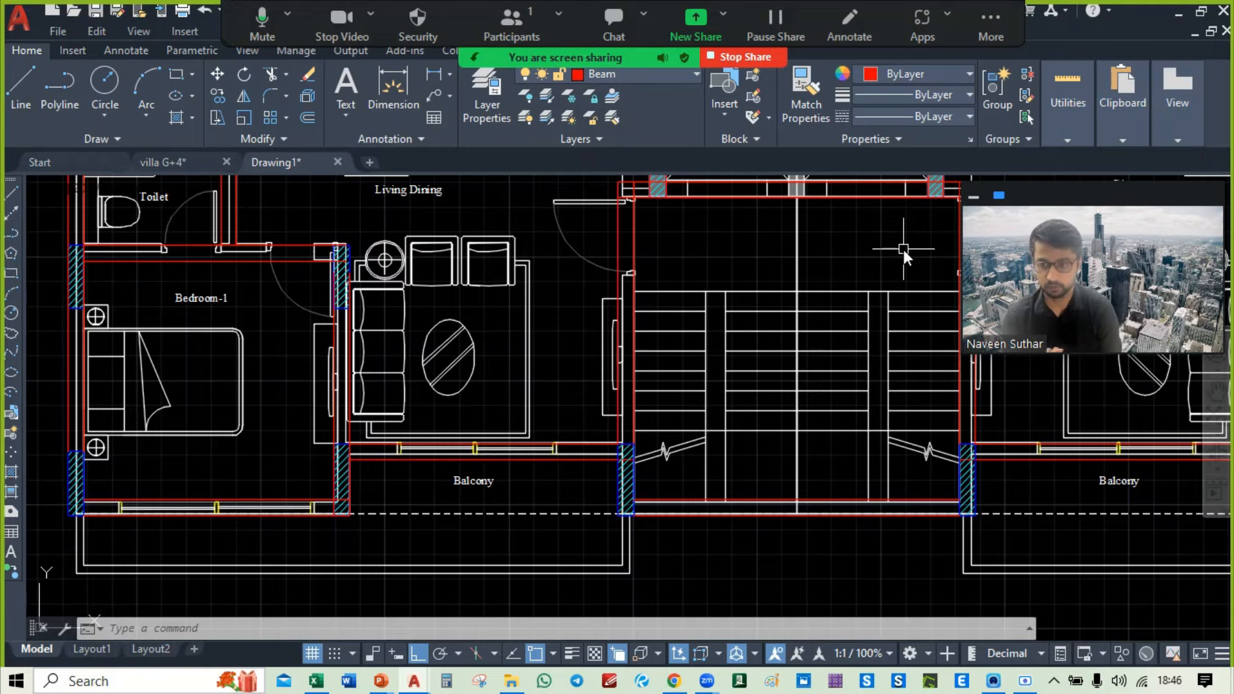
mouse_move(686, 282)
middle_mouse_down()
mouse_move(428, 528)
mouse_move(449, 582)
mouse_move(339, 601)
middle_mouse_up()
mouse_move(594, 373)
middle_mouse_down()
mouse_move(853, 405)
mouse_move(680, 350)
middle_mouse_up()
scroll(691, 362, "down", 2)
middle_click_drag(815, 340, 794, 309)
mouse_move(660, 490)
middle_mouse_down()
mouse_move(672, 319)
mouse_move(674, 473)
middle_mouse_up()
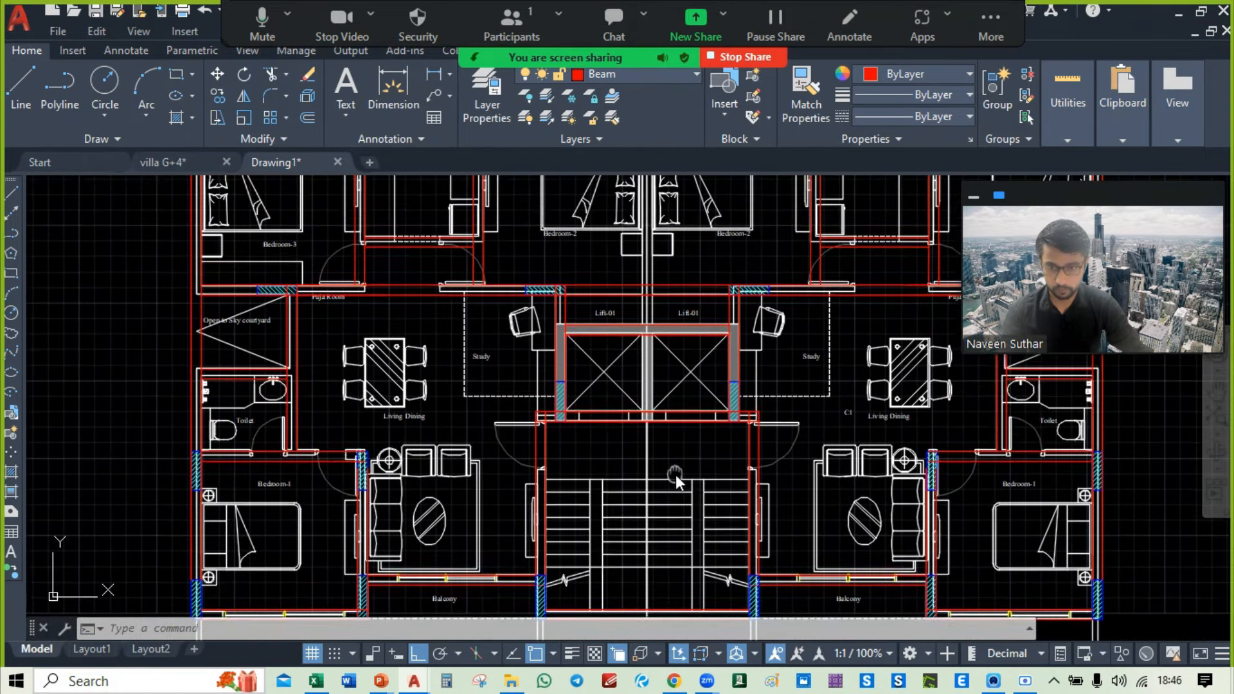
scroll(647, 380, "up", 4)
middle_click_drag(618, 283, 644, 435)
middle_click_drag(642, 161, 642, 331)
mouse_move(646, 189)
middle_mouse_down()
mouse_move(647, 358)
mouse_move(662, 370)
middle_mouse_up()
mouse_move(662, 239)
middle_mouse_down()
mouse_move(674, 170)
mouse_move(665, 516)
mouse_move(664, 350)
mouse_move(699, 398)
mouse_move(676, 334)
middle_mouse_up()
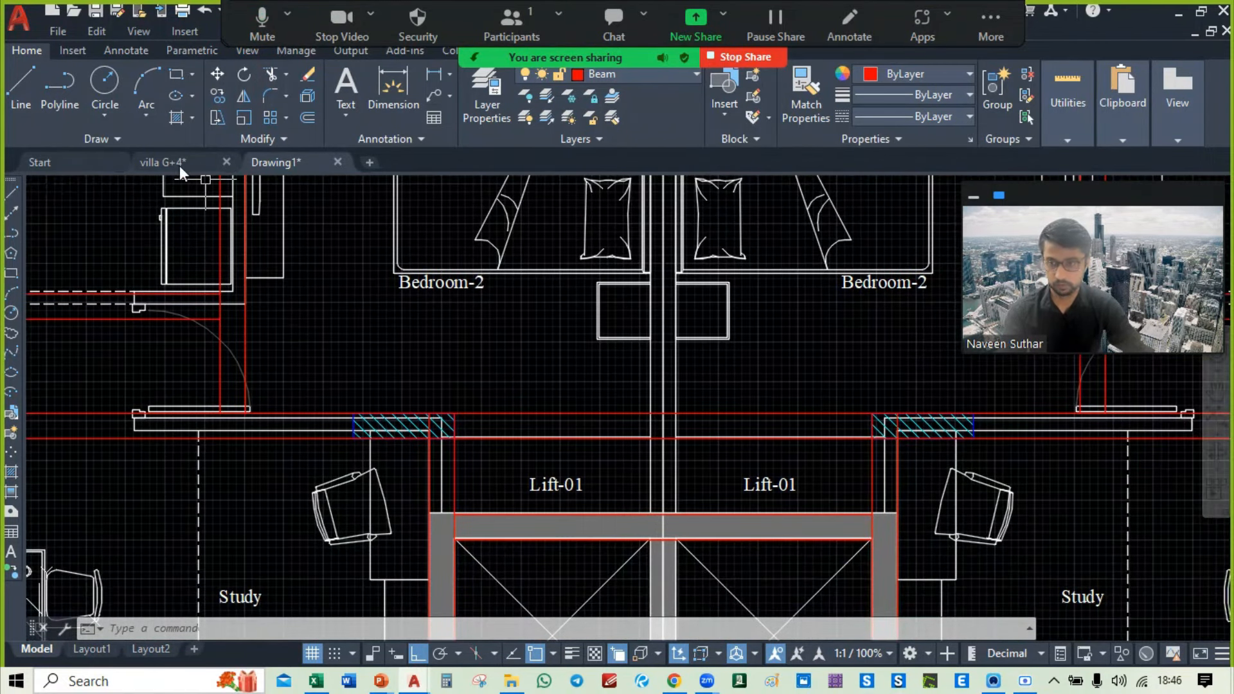
Step: Draw a vertical beam line along the left face of the central party wall, from the lift wall's upper edge to the plan's top wall
left_click(32, 93)
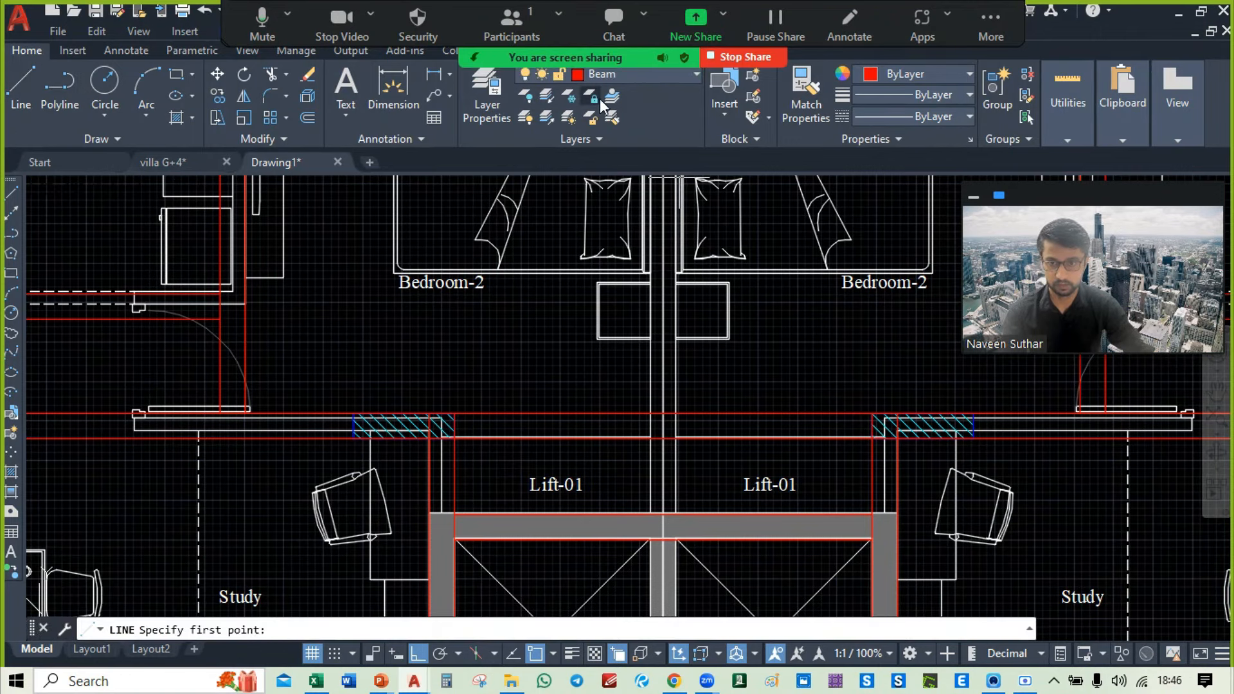
scroll(654, 492, "up", 4)
middle_click_drag(653, 492, 650, 439)
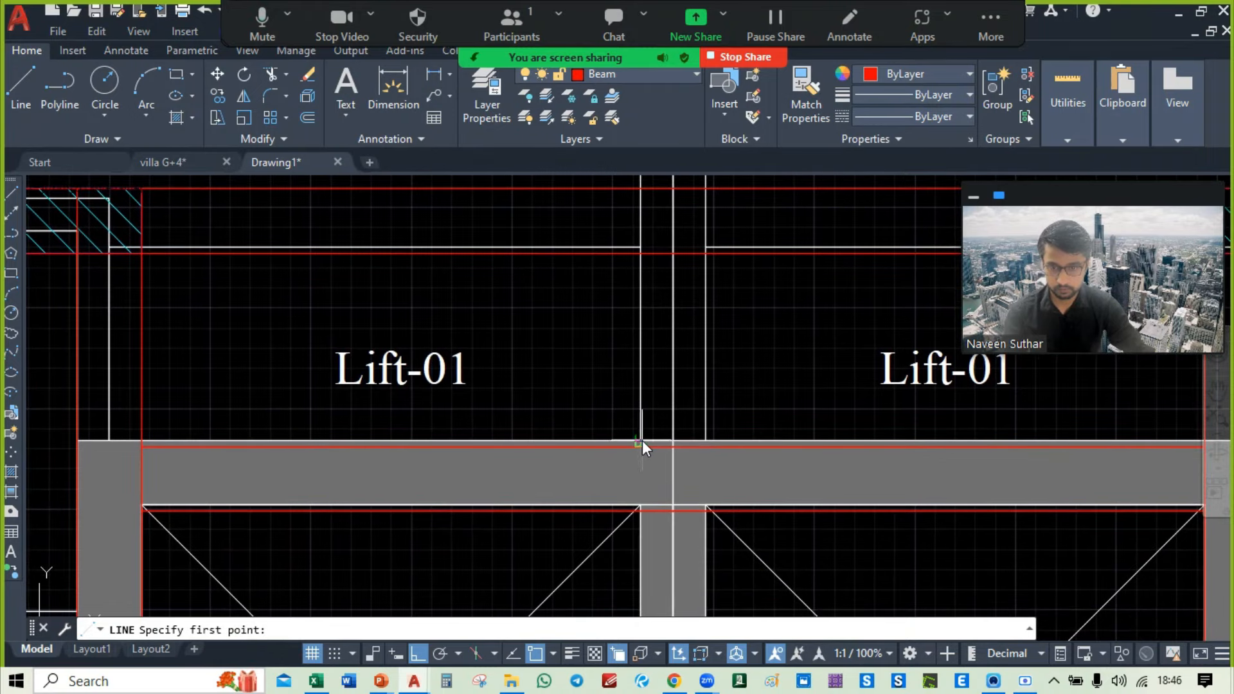
left_click(642, 441)
scroll(640, 441, "down", 5)
scroll(577, 292, "up", 5)
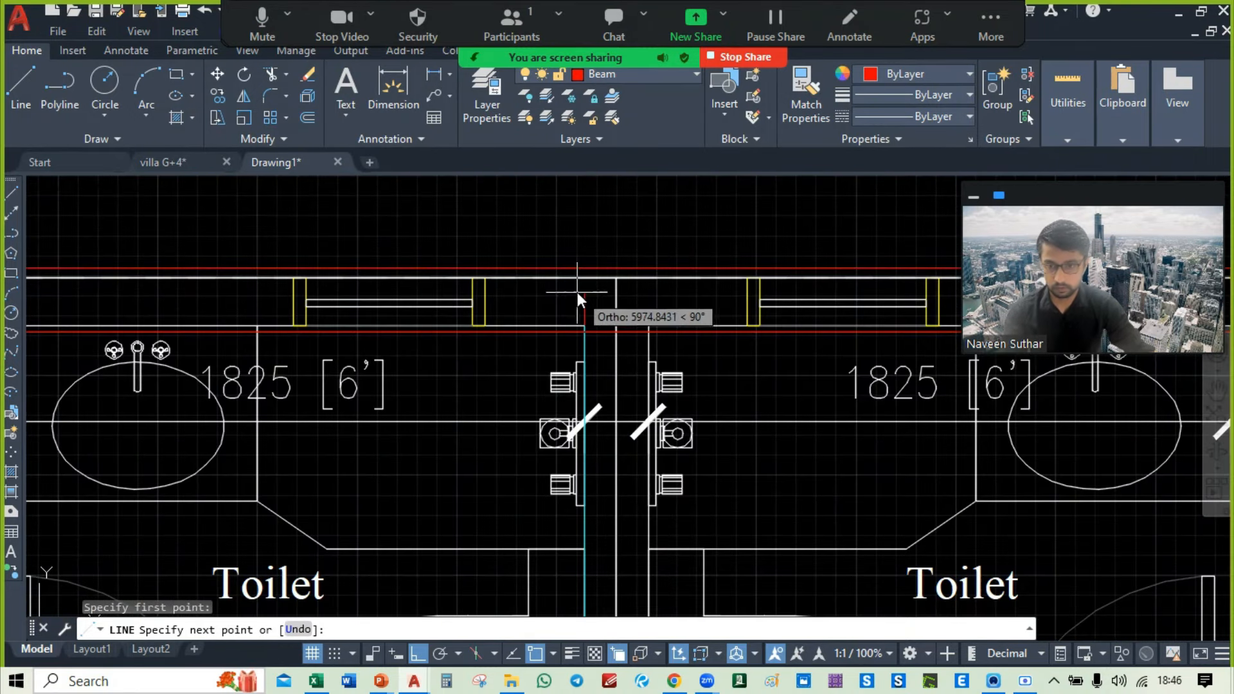
left_click(585, 280)
key("Escape")
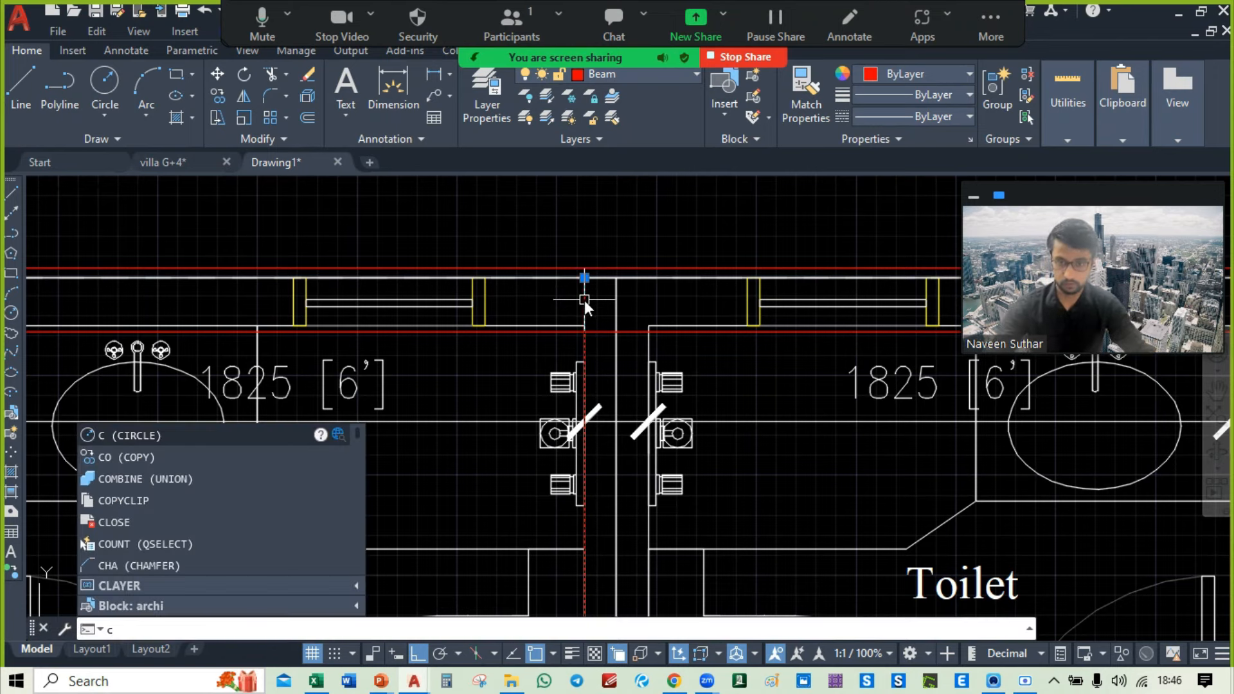
key("Return")
left_click(584, 300)
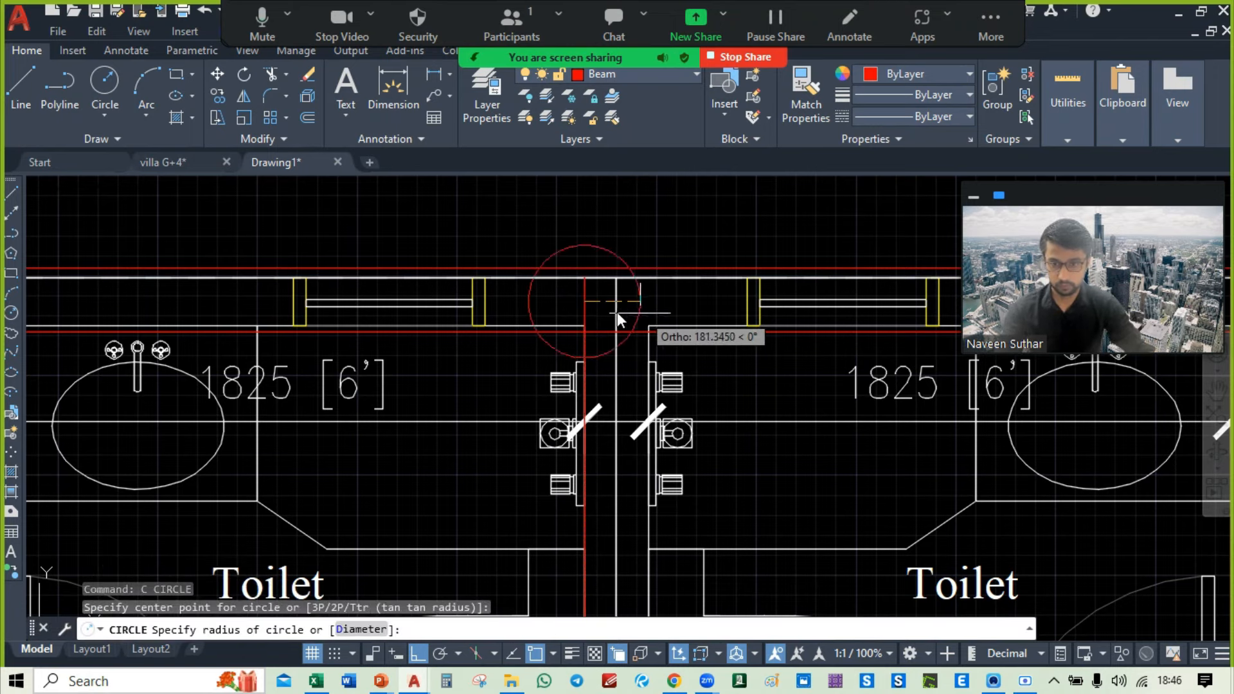
key("Escape")
Step: Copy the vertical beam line from the left face of the central party wall to its right face
left_click(582, 303)
type("co")
key("Return")
scroll(568, 311, "up", 4)
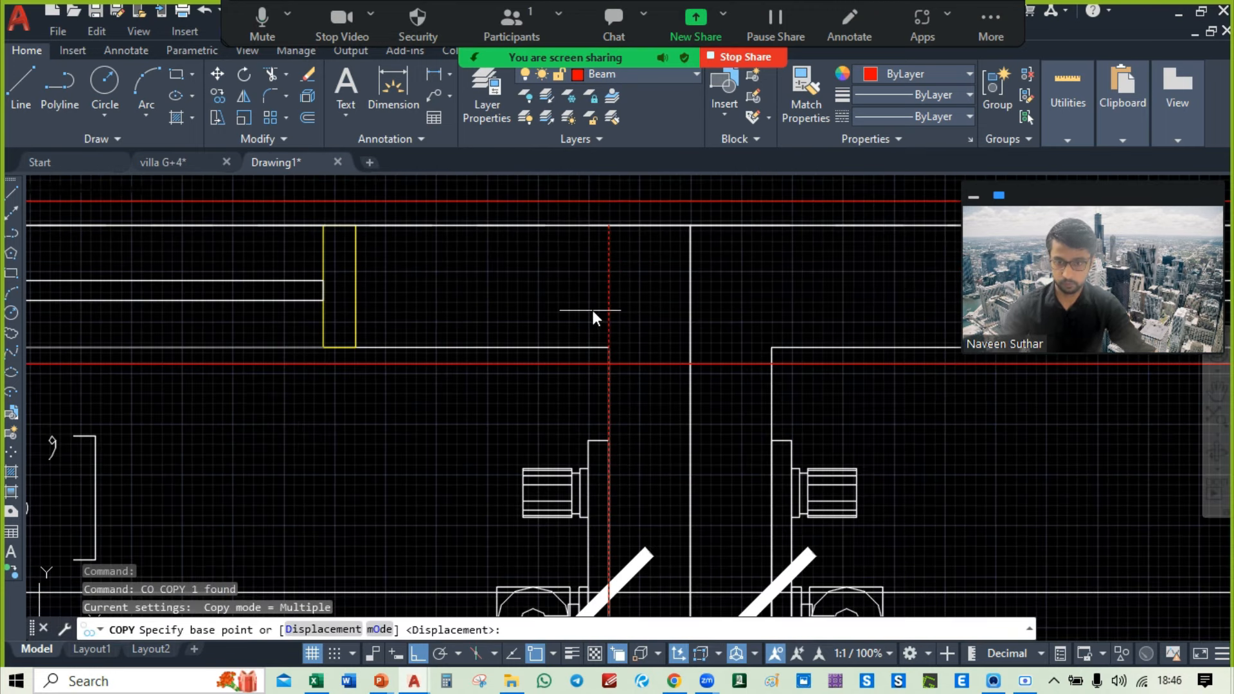
left_click(608, 348)
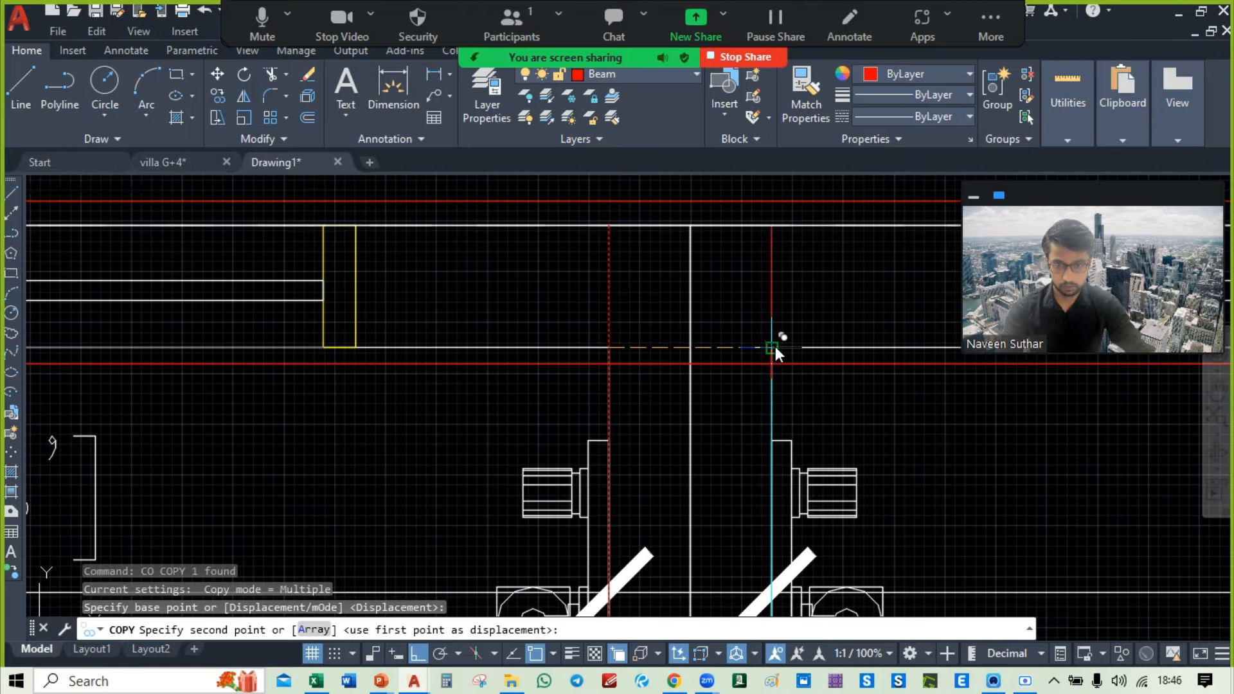
left_click(775, 348)
key("Escape")
scroll(608, 302, "down", 8)
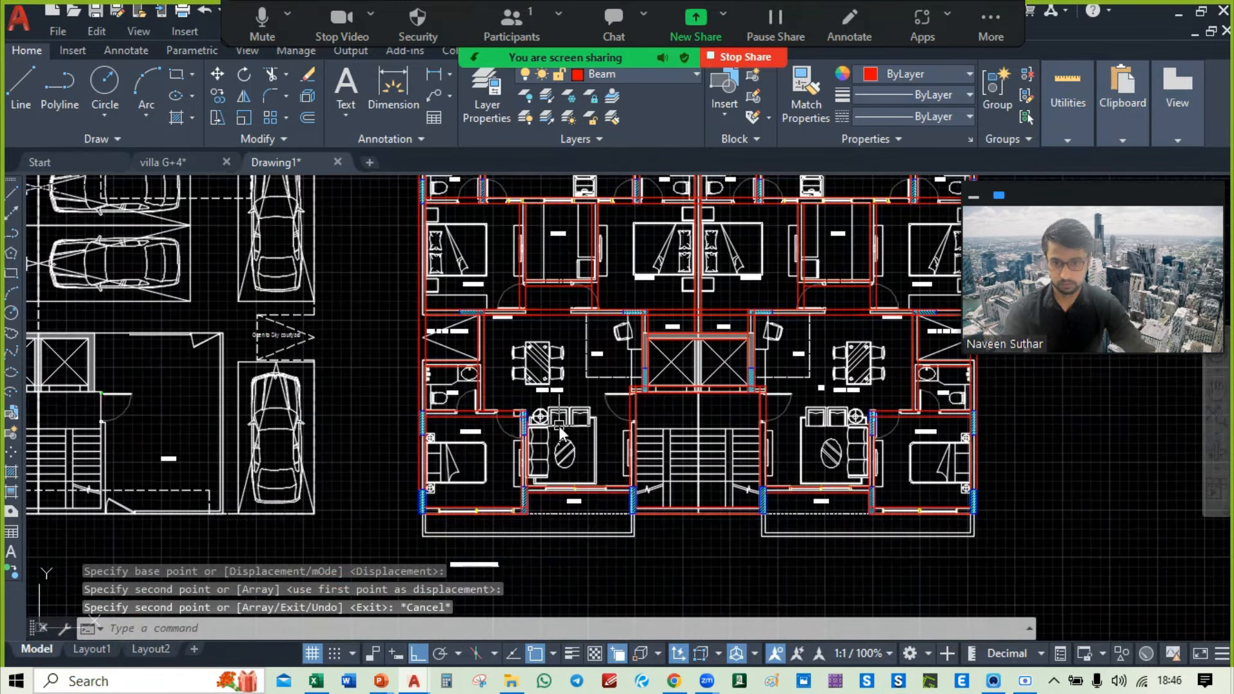
Step: Select all beams and columns by similarity and move them horizontally off the floor plan into the empty area to its right
scroll(514, 437, "up", 5)
left_click(329, 265)
left_click(399, 391)
right_click(277, 251)
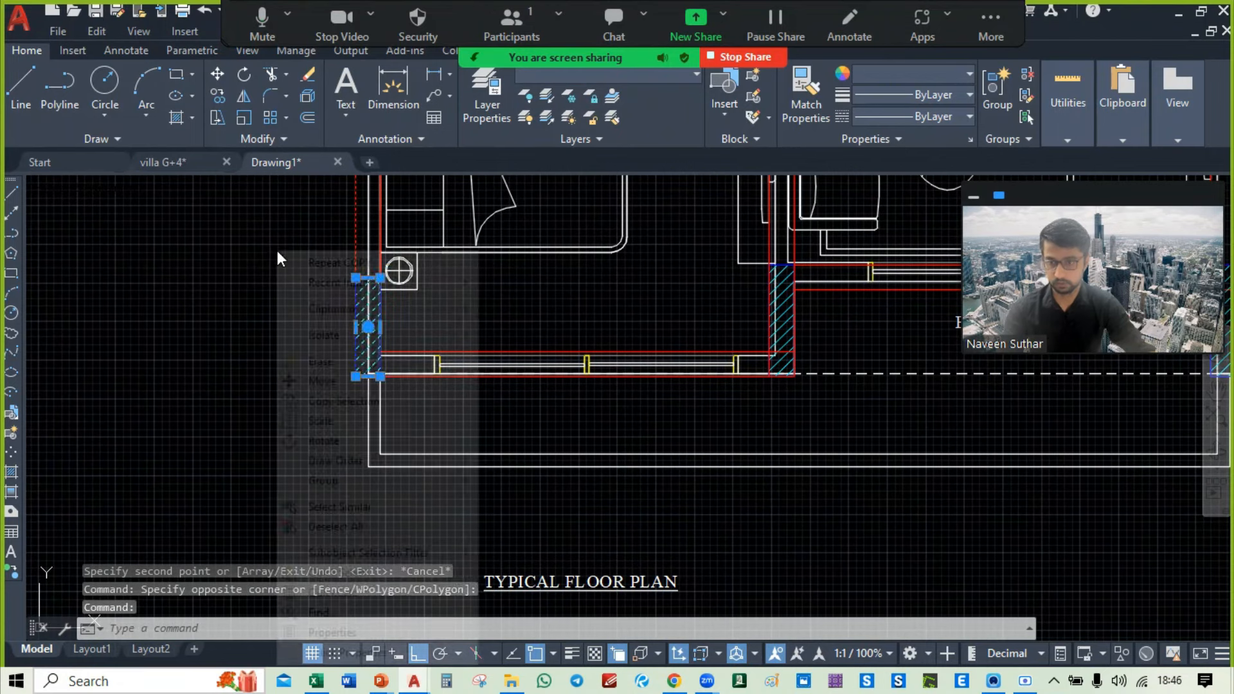
left_click(349, 508)
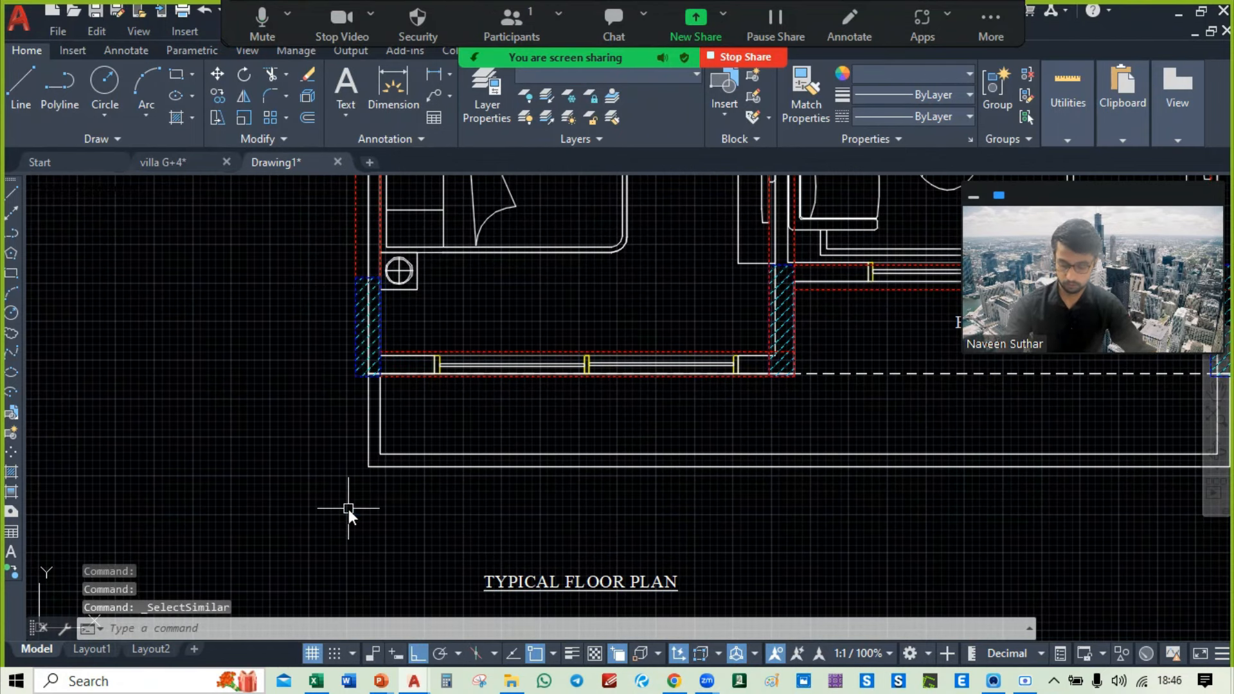
type("m")
key("Return")
left_click(355, 377)
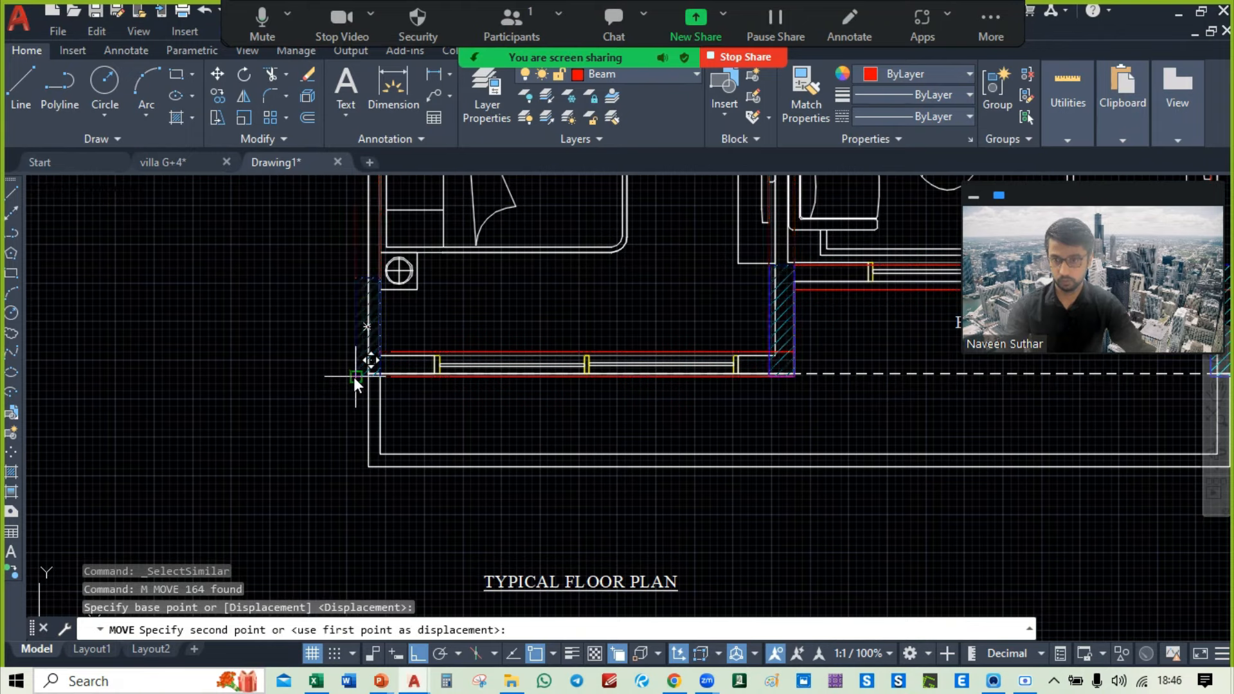
scroll(355, 377, "down", 4)
middle_click_drag(1051, 418, 605, 464)
middle_click_drag(971, 460, 556, 461)
left_click(600, 468)
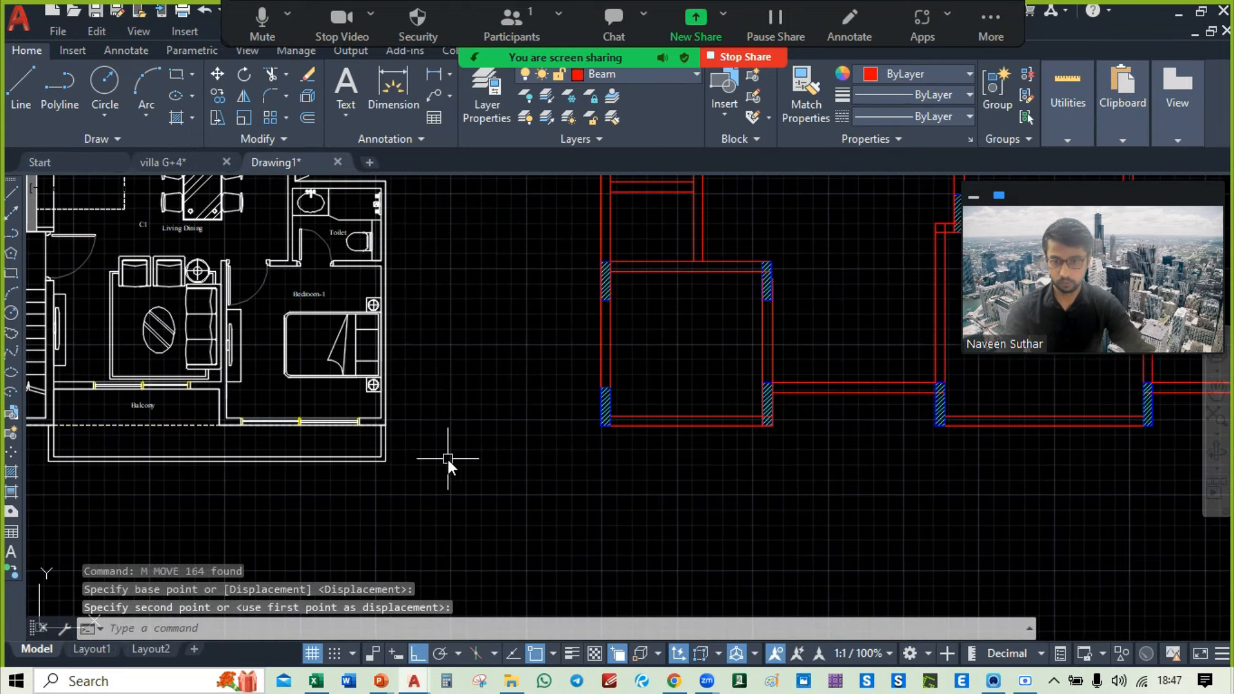
Step: Extend the two central vertical beam lines down to the horizontal beam above the lifts
scroll(744, 322, "down", 3)
scroll(582, 421, "up", 6)
scroll(667, 388, "up", 2)
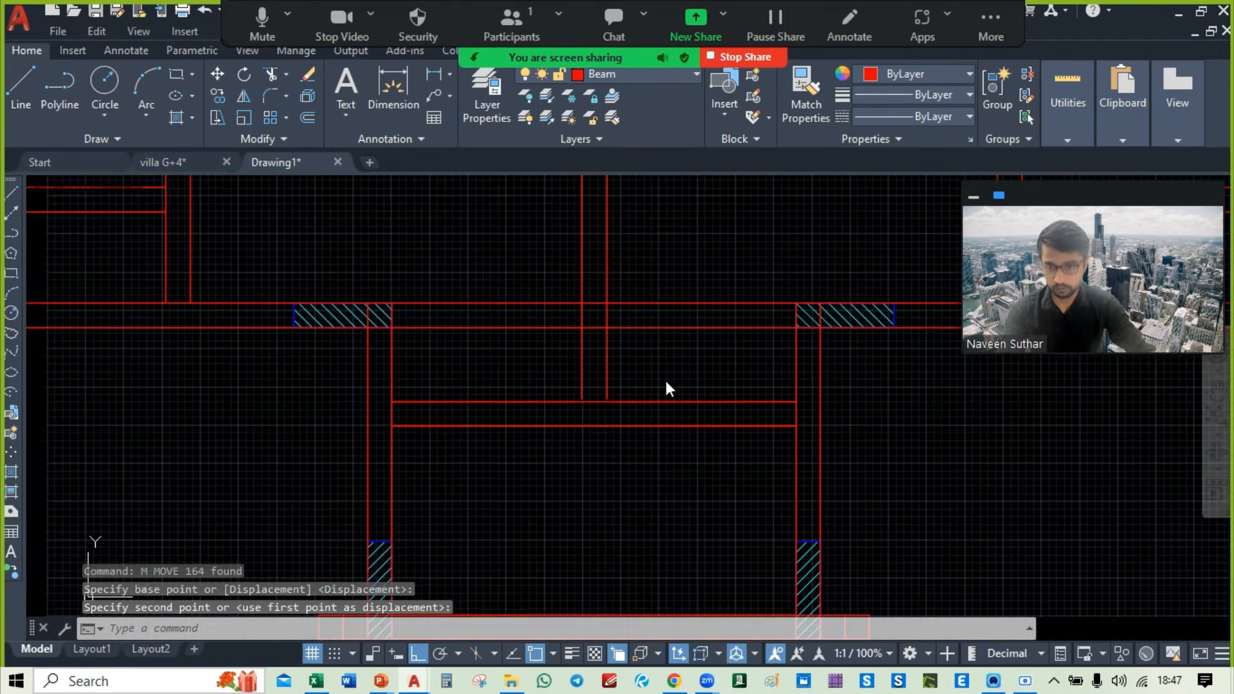
scroll(620, 394, "up", 3)
type("ex")
key("Return")
left_click(619, 360)
left_click(441, 361)
key("Return")
middle_click_drag(797, 278, 848, 438)
key("Escape")
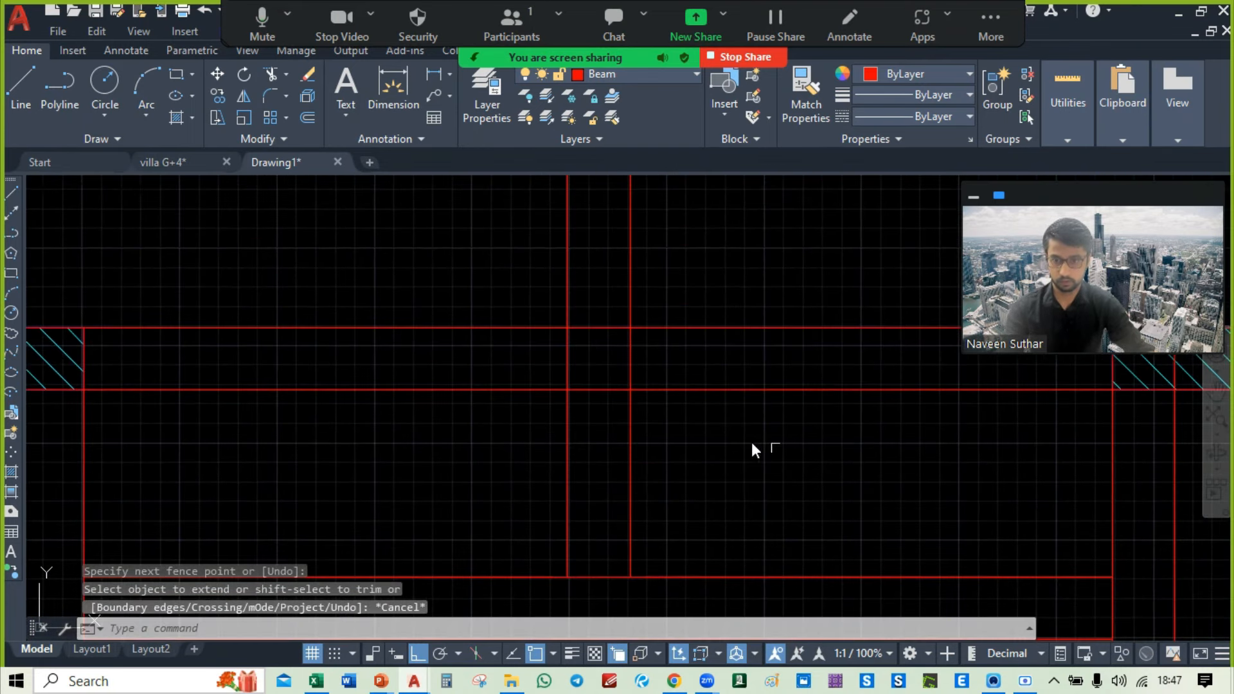
type("r")
key("Return")
left_click_drag(673, 354, 506, 356)
key("Escape")
Step: Trim the central vertical beam lines where they cross the two long horizontal beams spanning the building
type("tr")
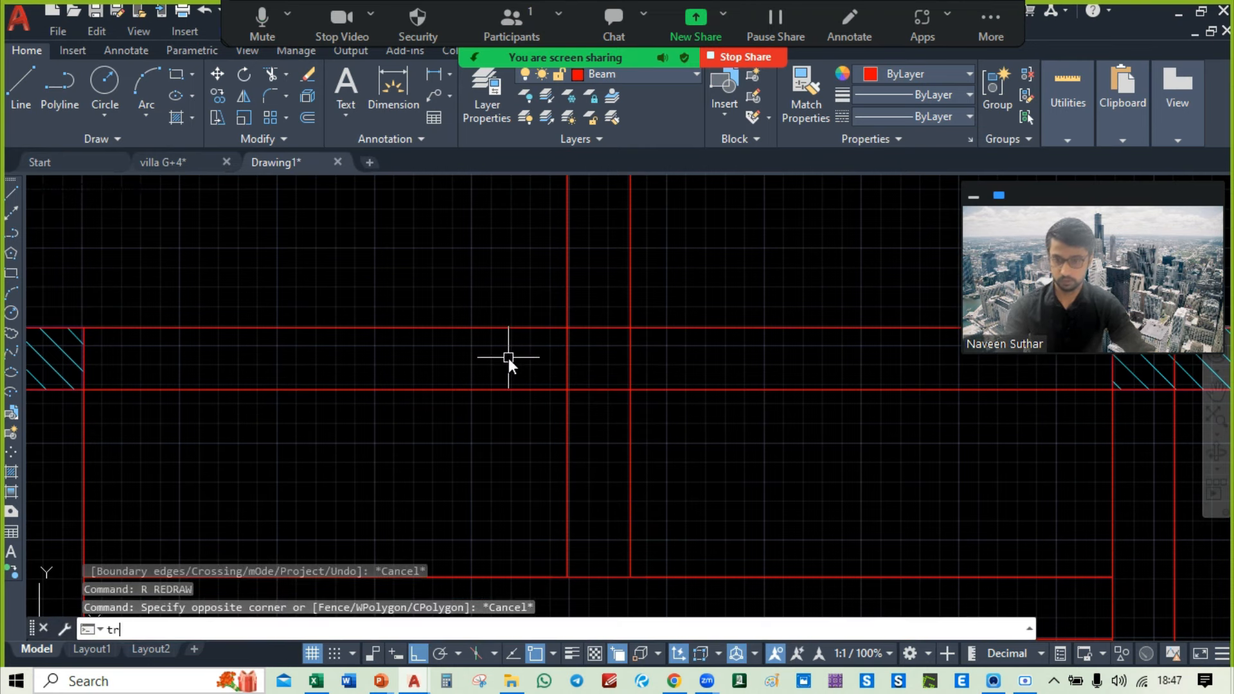
key("Return")
left_click(725, 363)
left_click(512, 374)
scroll(513, 376, "down", 3)
middle_click_drag(707, 280, 751, 615)
left_click(666, 364)
key("Escape")
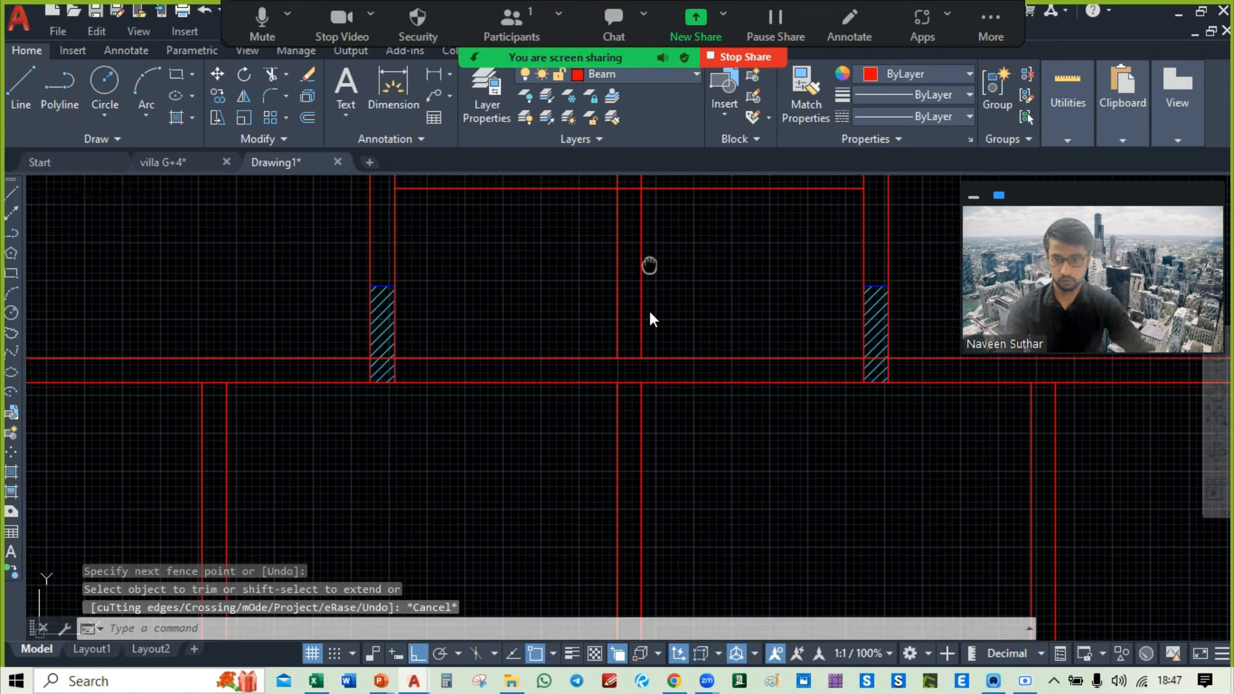
Step: Trim the upper ends of the central vertical beam lines where they run into the topmost beam
middle_click_drag(649, 311, 682, 356)
type("tr")
key("Return")
key("Escape")
mouse_move(591, 376)
left_mouse_down()
mouse_move(642, 374)
mouse_move(595, 354)
left_mouse_up()
type("tr")
key("Return")
key("Escape")
scroll(674, 255, "down", 5)
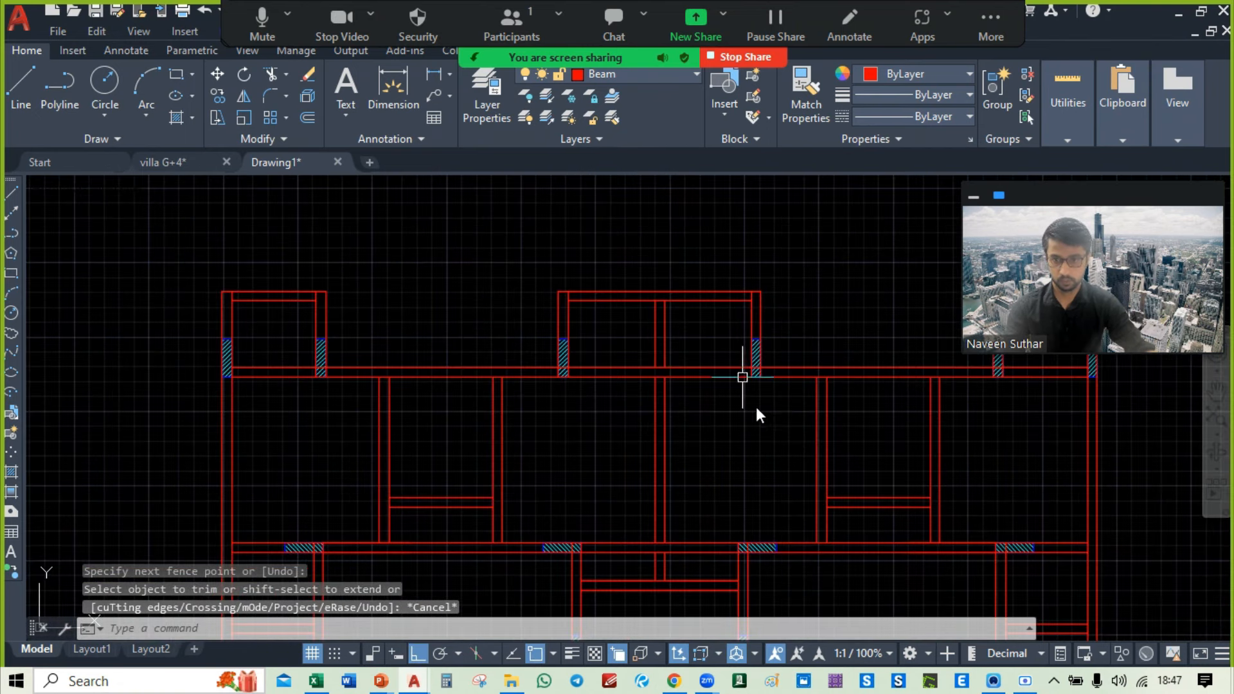
Step: Examine the short central beam above the lifts against the wall between the lifts on the floor plan
scroll(686, 391, "up", 5)
middle_click_drag(687, 391, 695, 414)
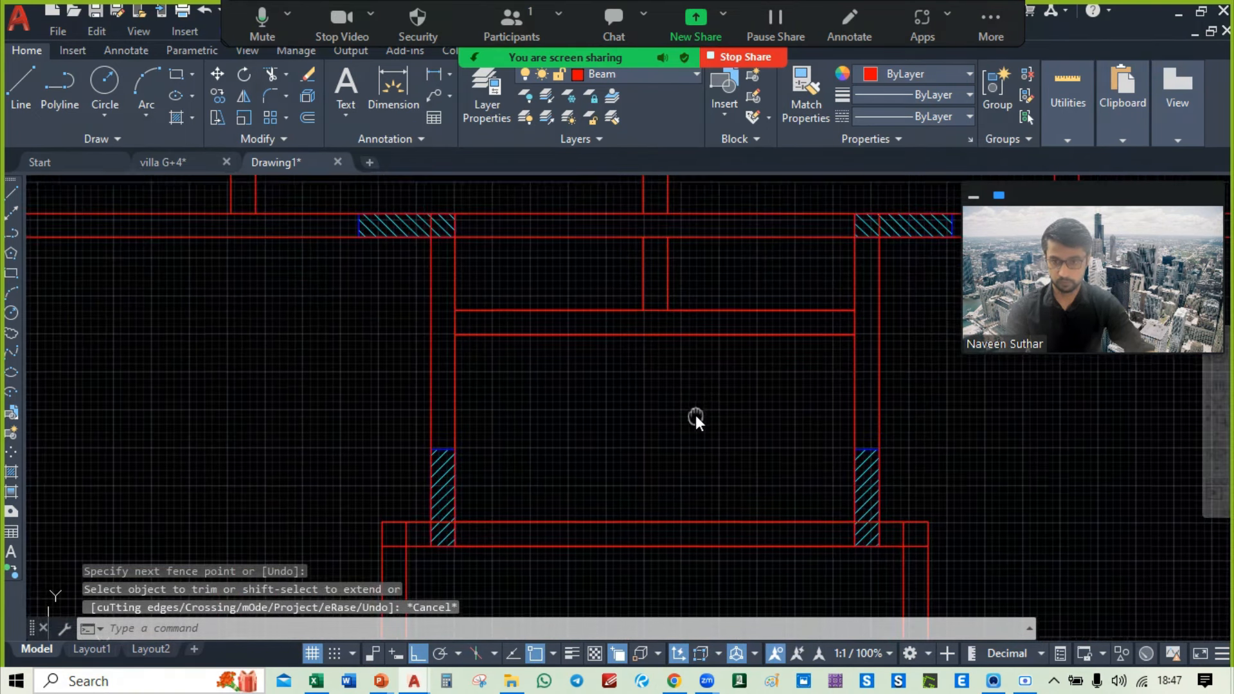
left_click(667, 290)
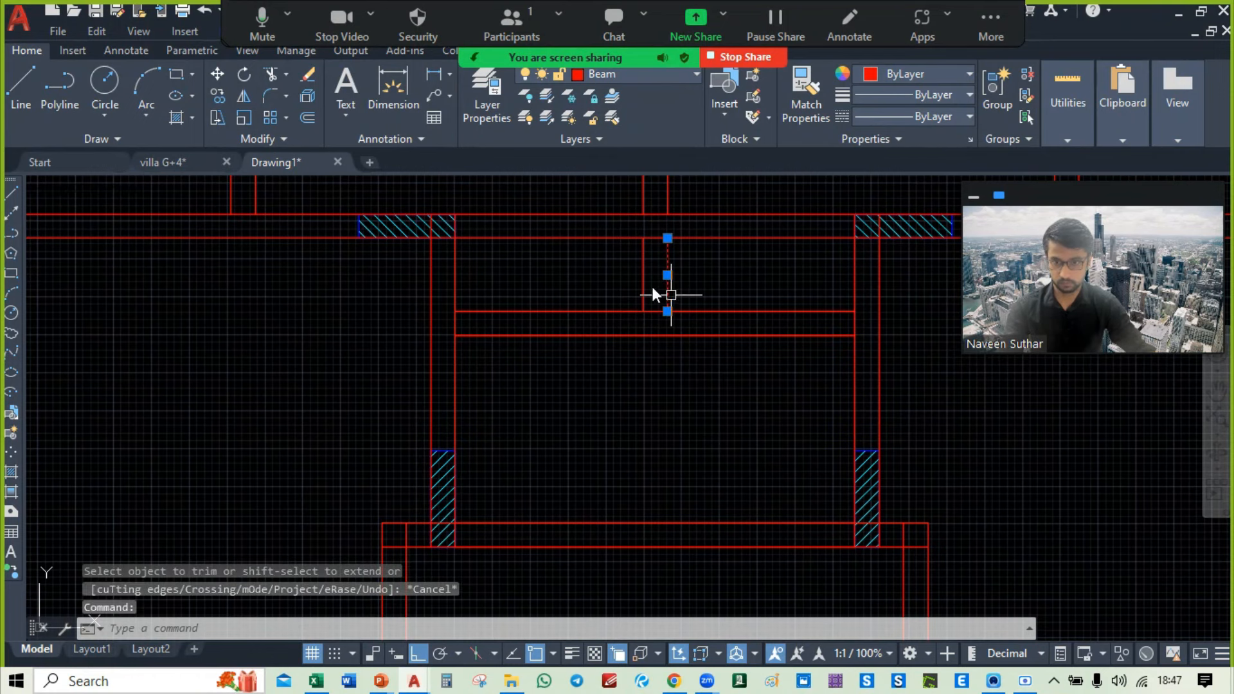
left_click(642, 280)
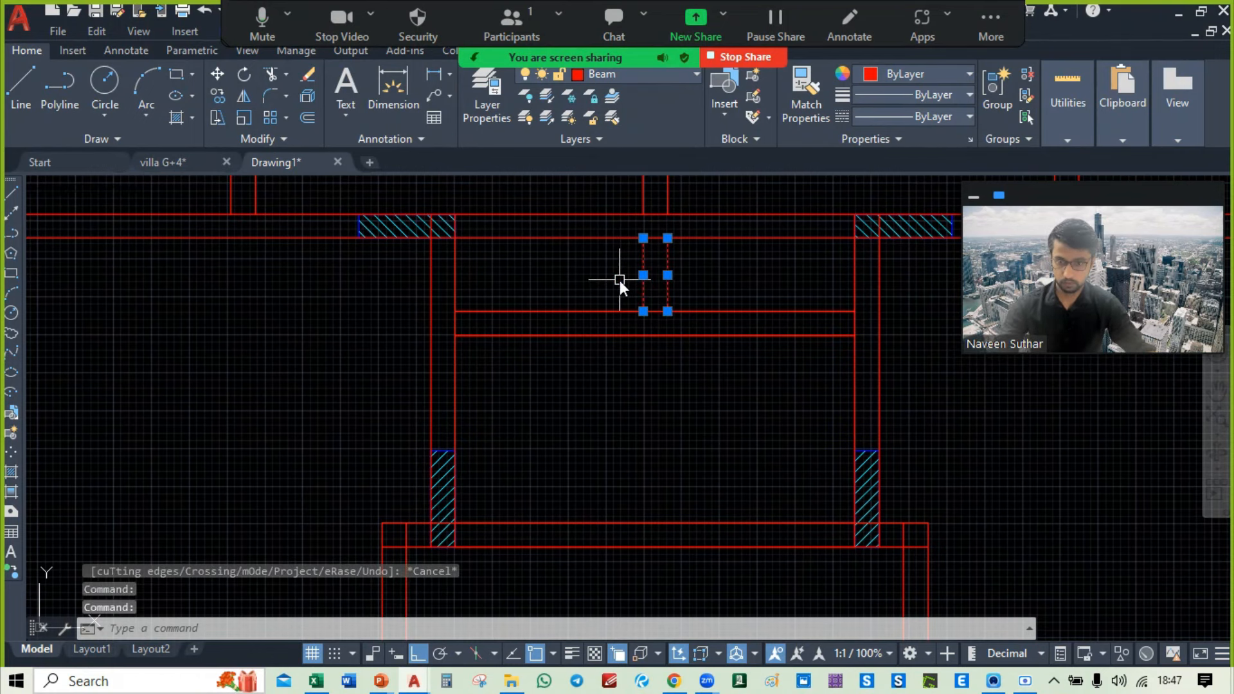
scroll(620, 280, "down", 5)
scroll(631, 387, "up", 4)
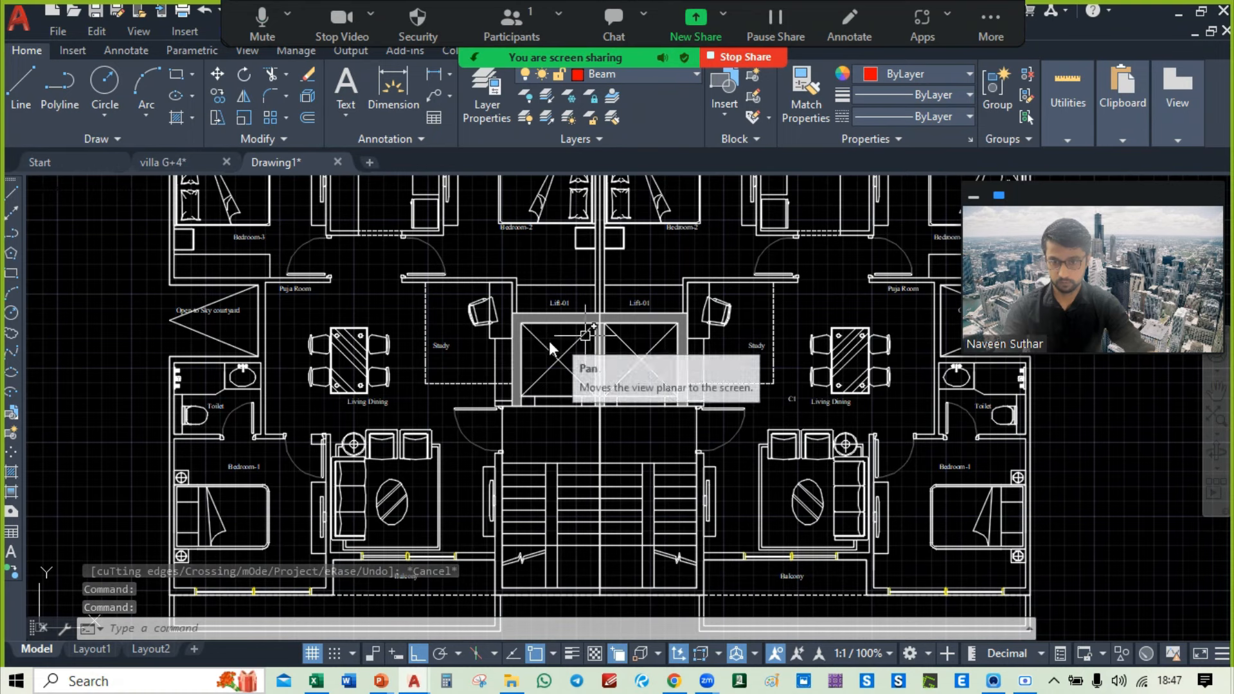
middle_click_drag(758, 360, 94, 360)
mouse_move(458, 371)
middle_mouse_down()
mouse_move(517, 376)
mouse_move(126, 372)
middle_mouse_up()
middle_click_drag(518, 367, 391, 383)
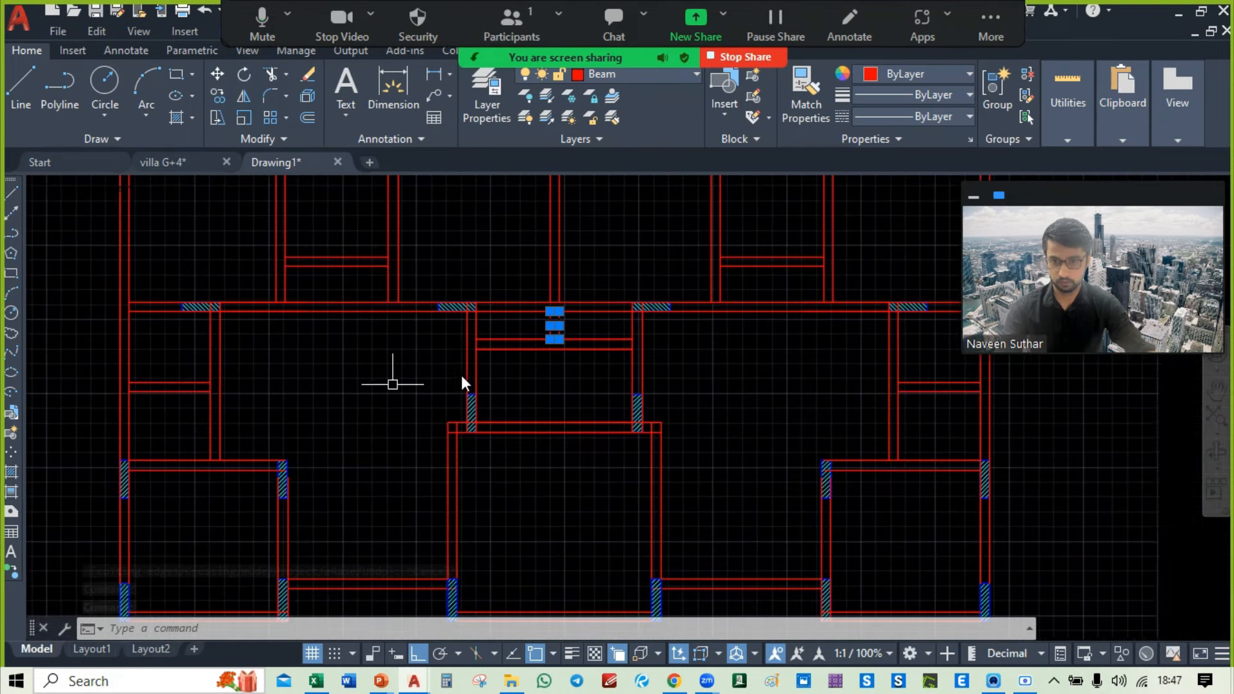
scroll(524, 364, "up", 4)
type("c")
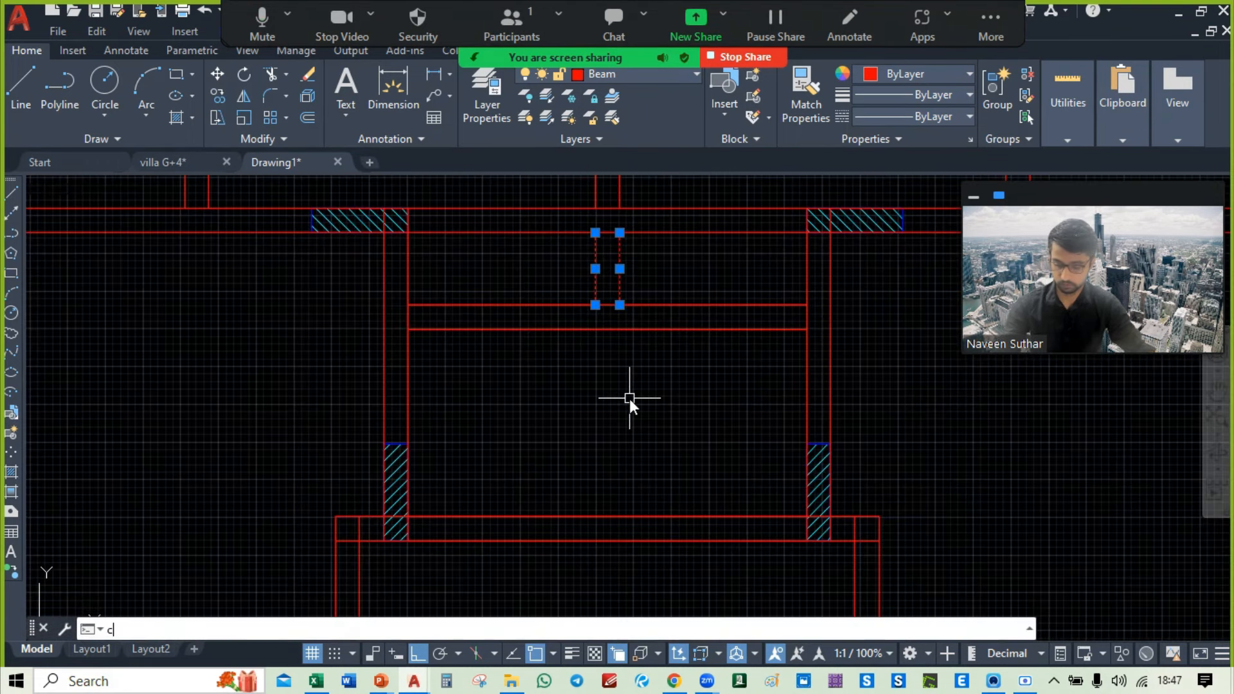
key("Return")
left_click(619, 232)
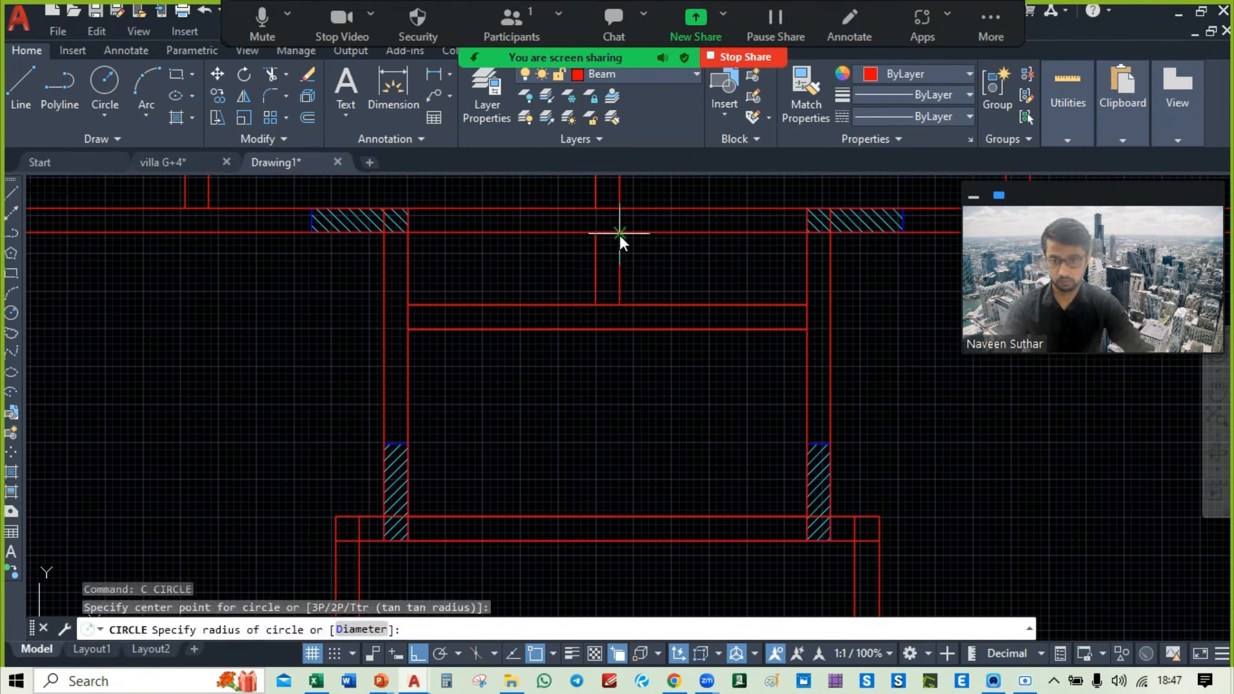
key("Escape")
Step: Copy the two short central beam lines down to the lower edge of the horizontal beam above the lifts
left_click_drag(653, 254, 539, 287)
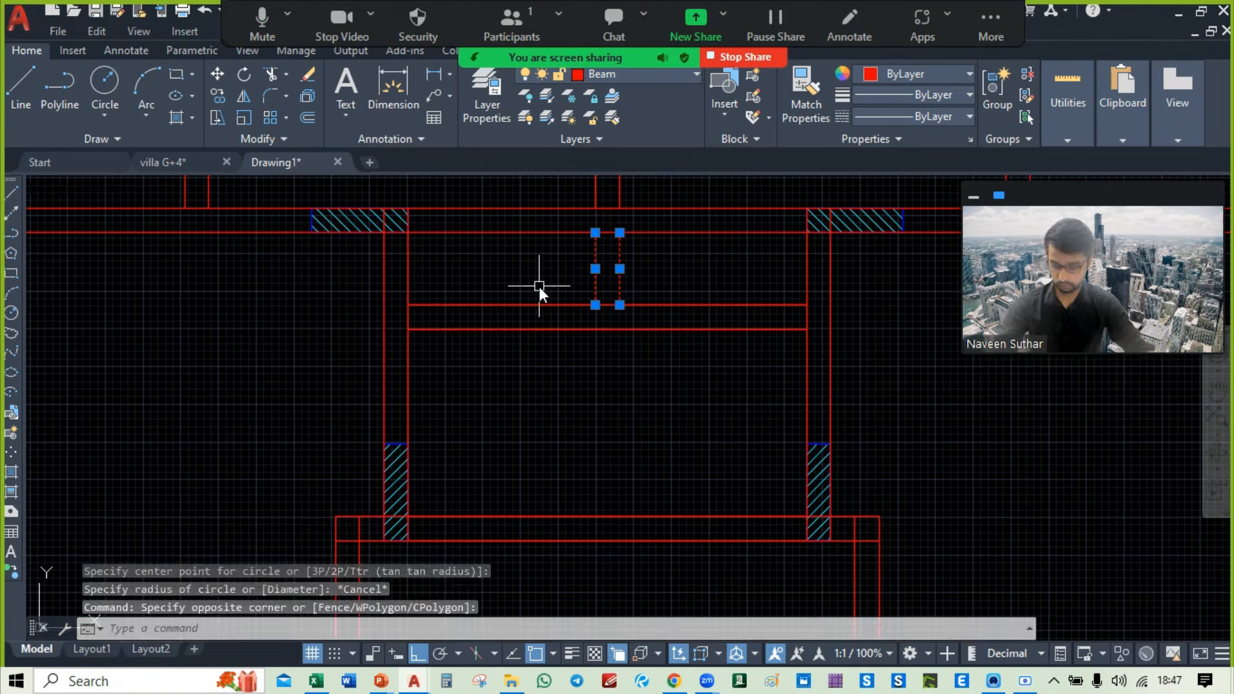
type("co")
key("Return")
left_click(620, 234)
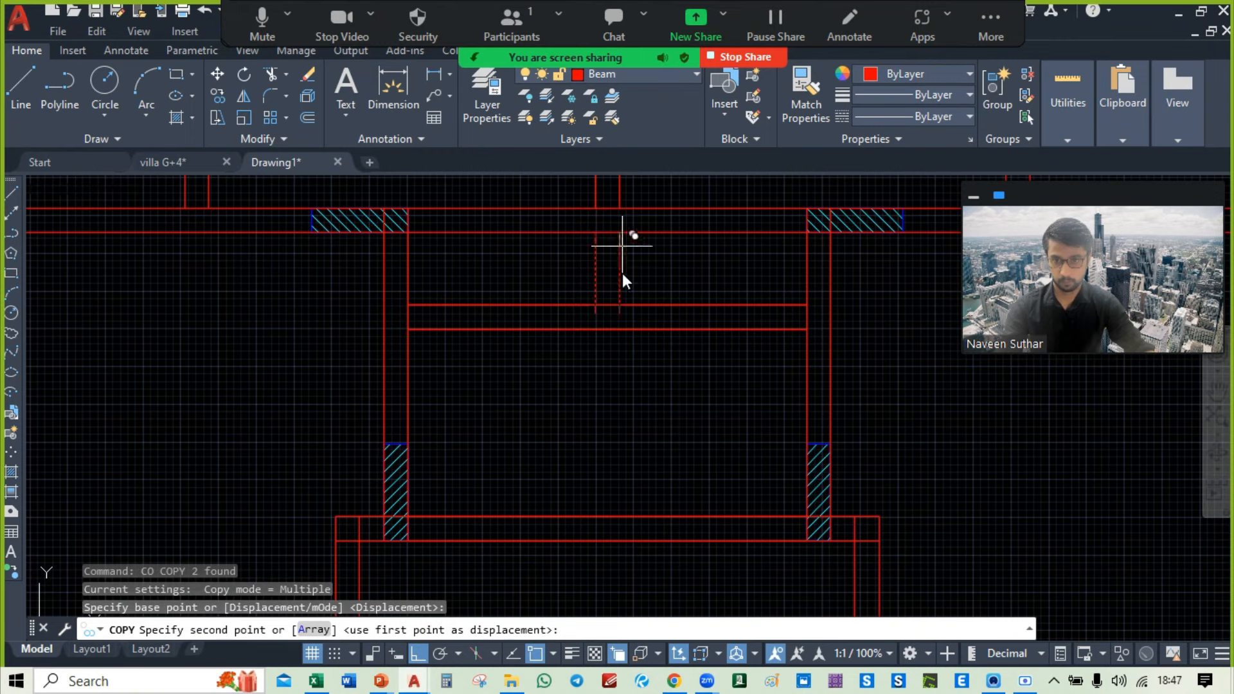
left_click(618, 330)
key("Escape")
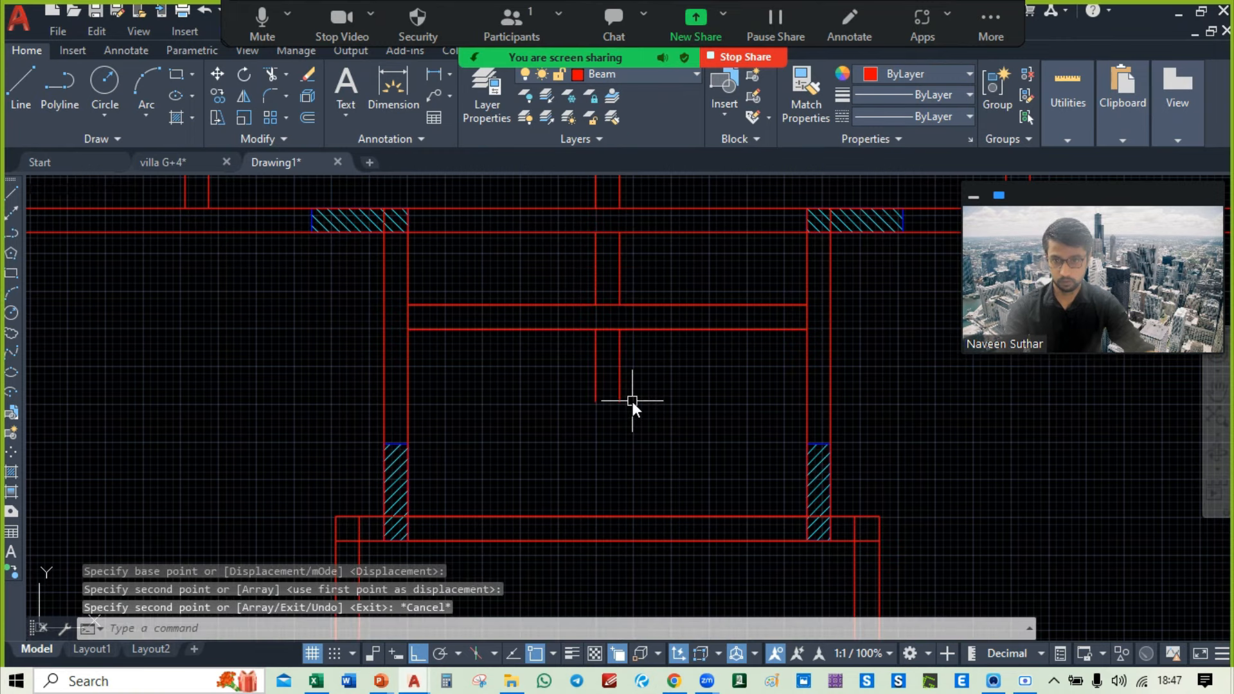
Step: Try to extend the copied pair of short central beam lines together with a fence selection, and undo the attempt
type("ex")
key("Return")
left_click(673, 356)
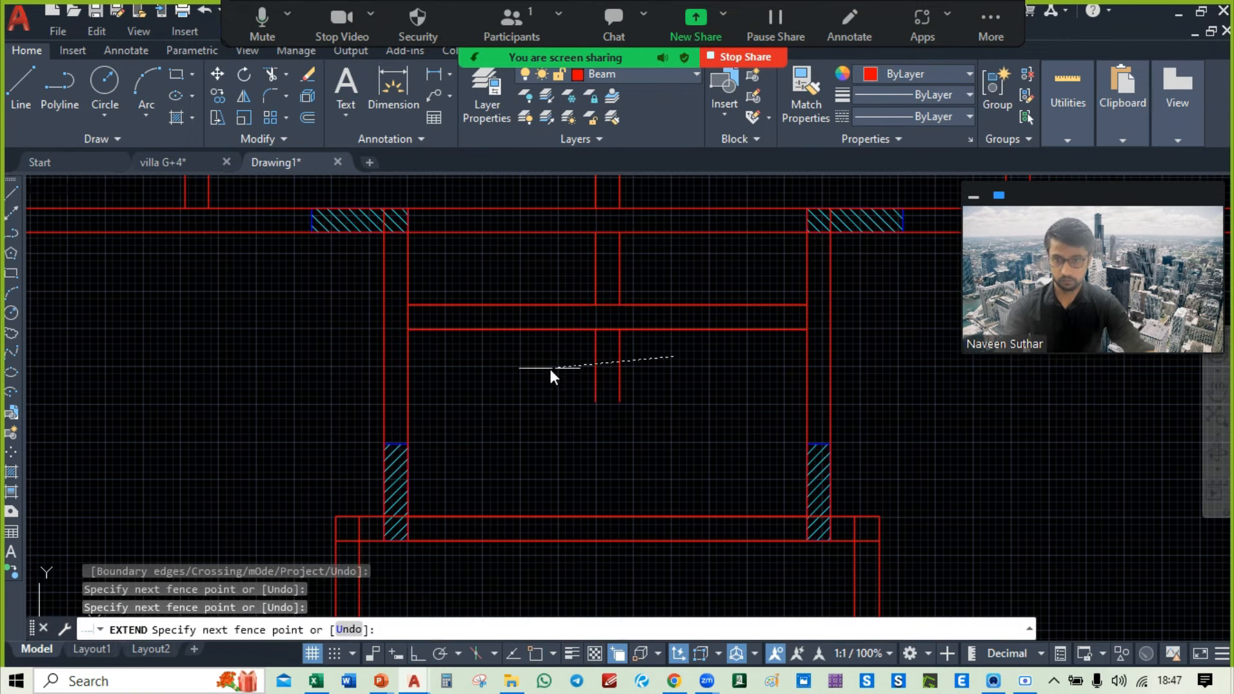
left_click(551, 372)
key("Return")
key("ctrl+z")
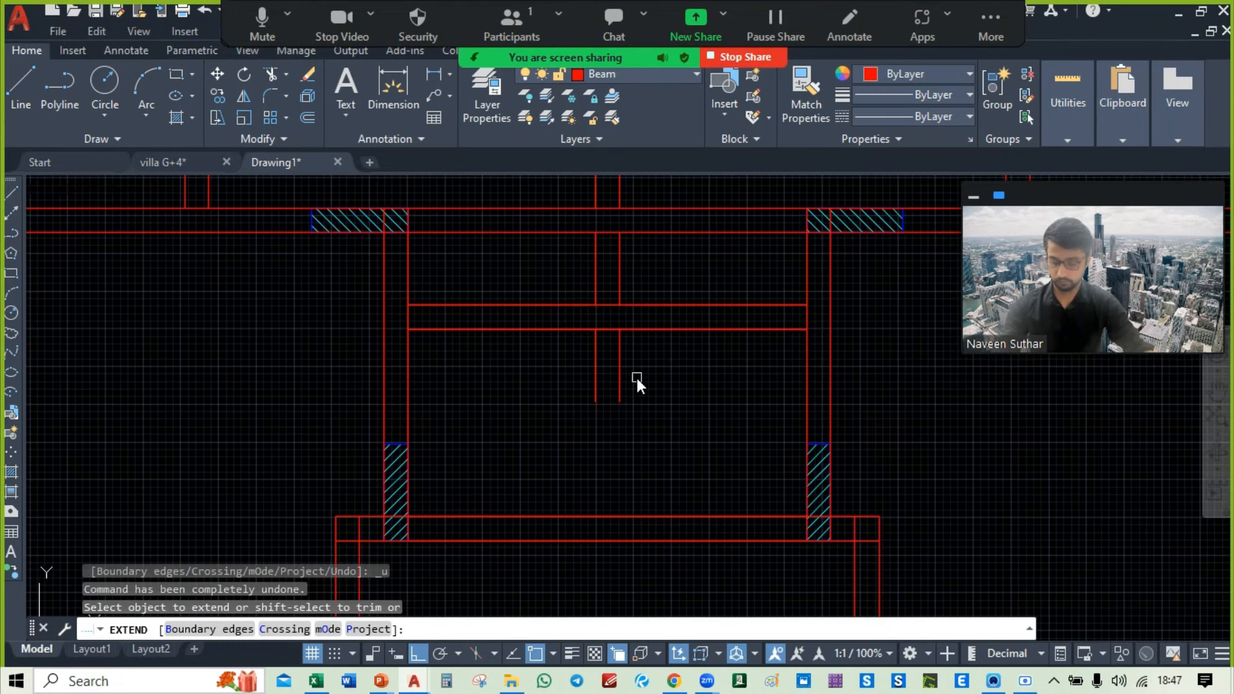
key("Escape")
Step: Extend the two copied beam lines between the lifts down to the beam along the top of the staircase
type("ex")
key("Return")
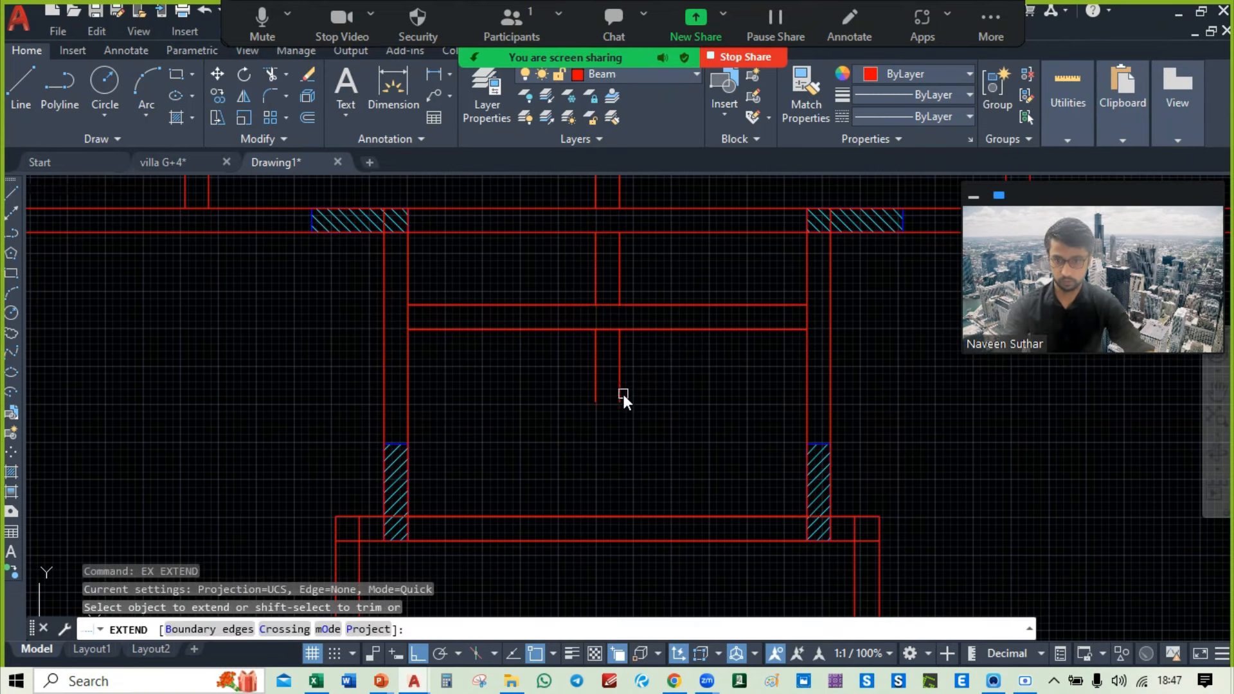
left_click(622, 394)
left_click(591, 395)
key("Escape")
scroll(640, 403, "down", 8)
middle_click_drag(804, 421, 803, 410)
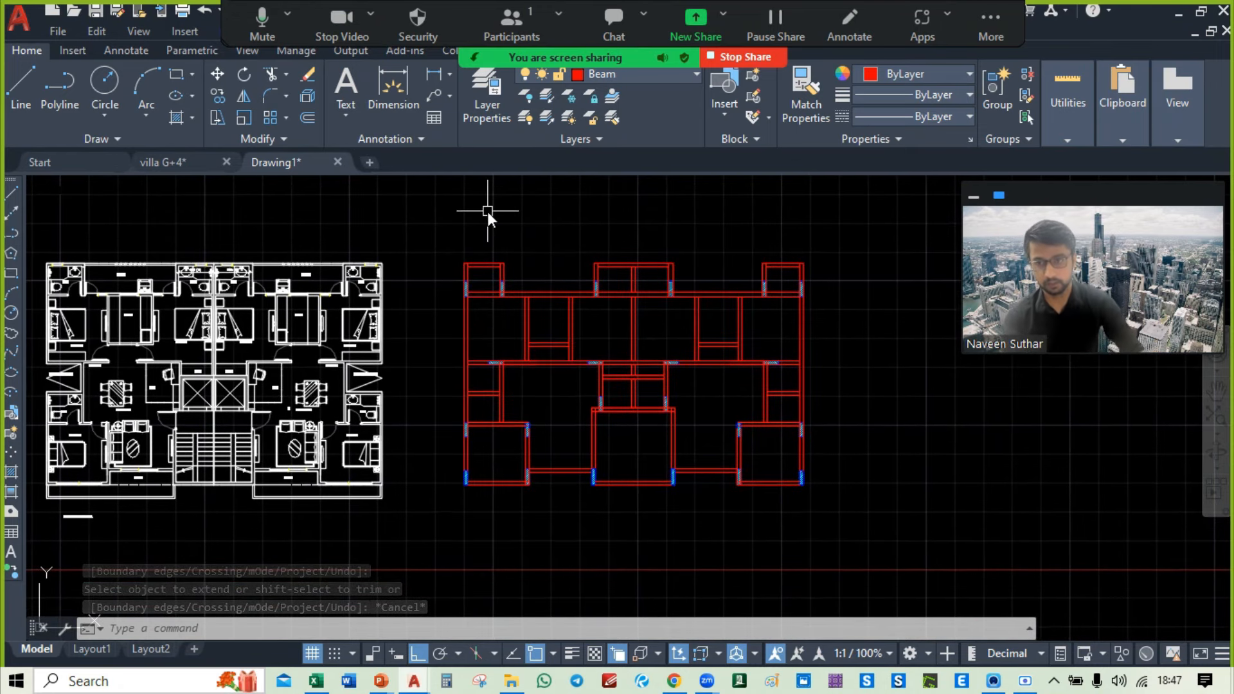
mouse_move(497, 214)
middle_mouse_down()
mouse_move(718, 195)
mouse_move(549, 216)
middle_mouse_up()
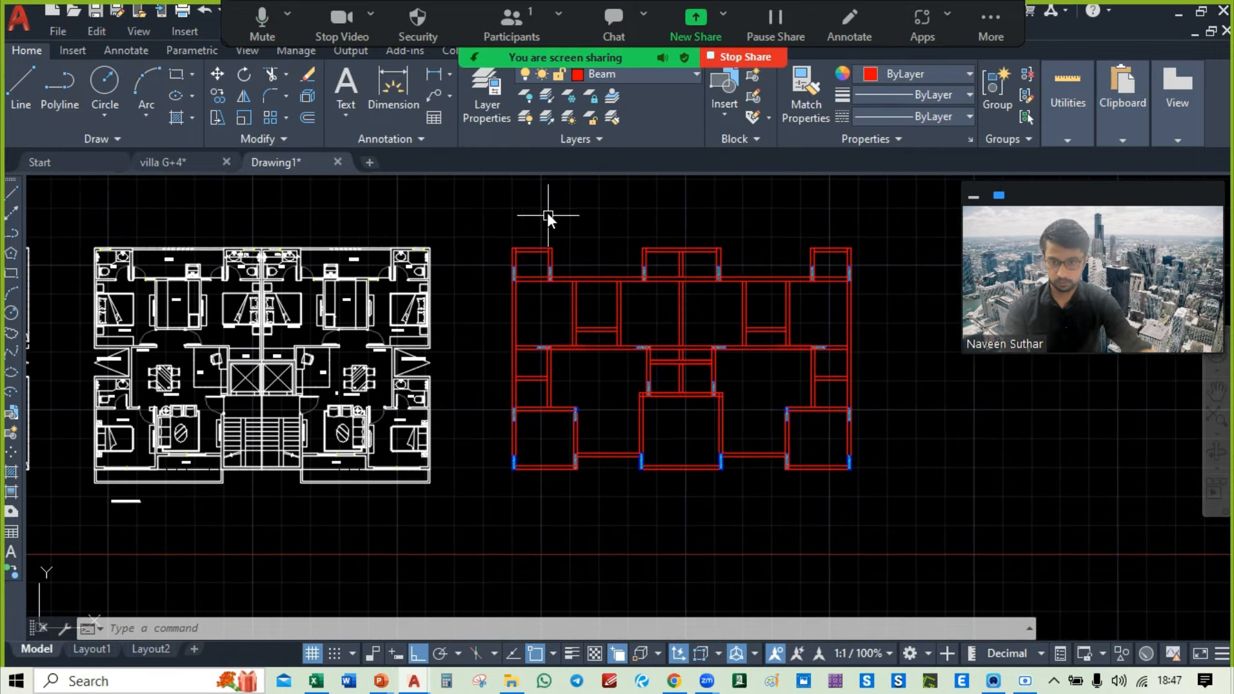
Step: Copy the W4 column label from the villa G+4 drawing and paste it beside the lower-left corner column in Drawing1
left_click(217, 165)
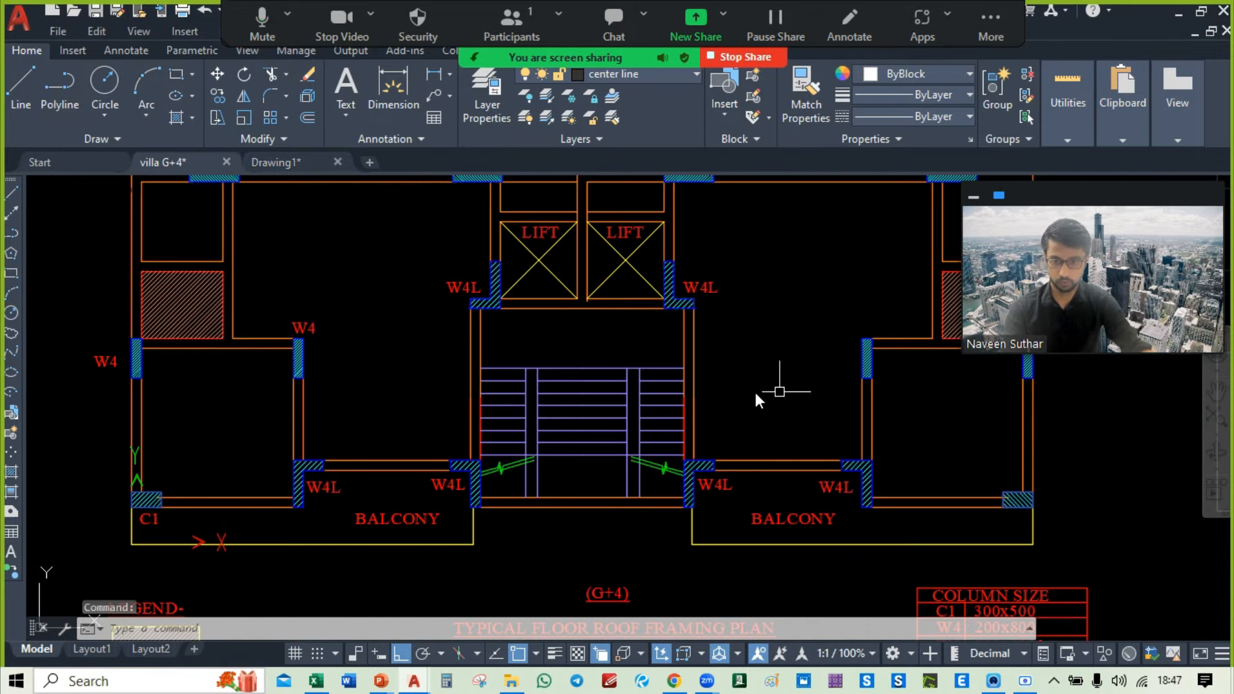
left_click(435, 300)
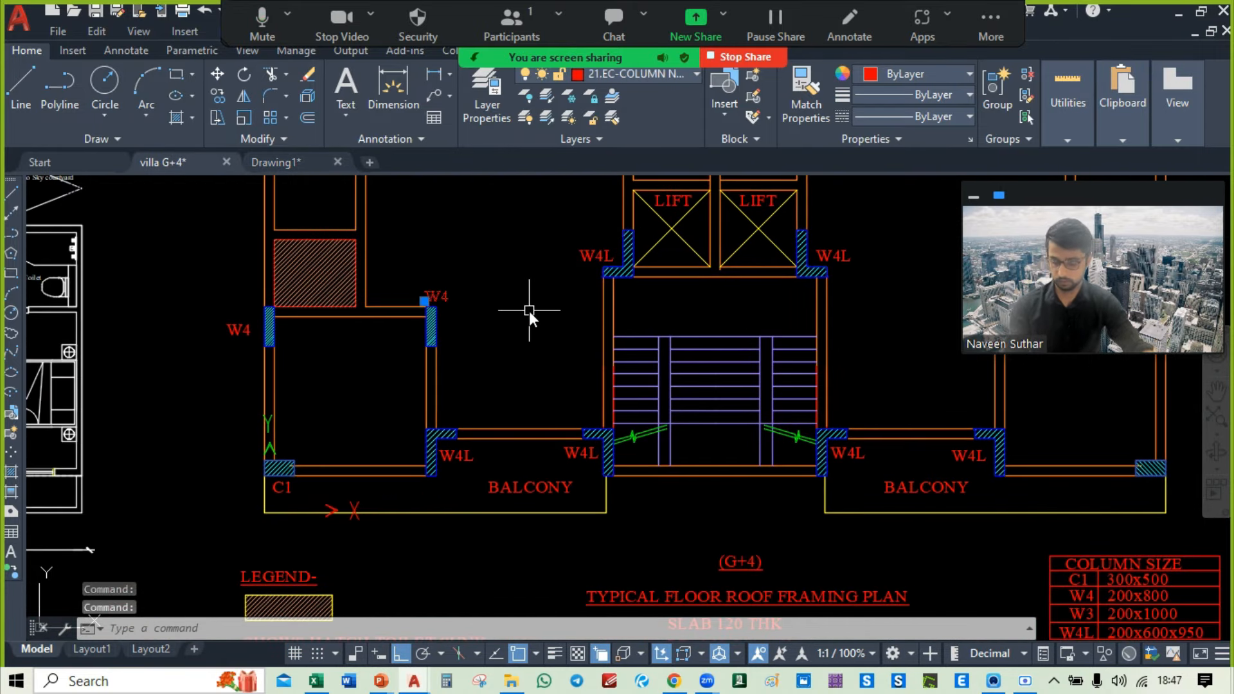
left_click(305, 161)
scroll(570, 372, "up", 4)
key("ctrl+v")
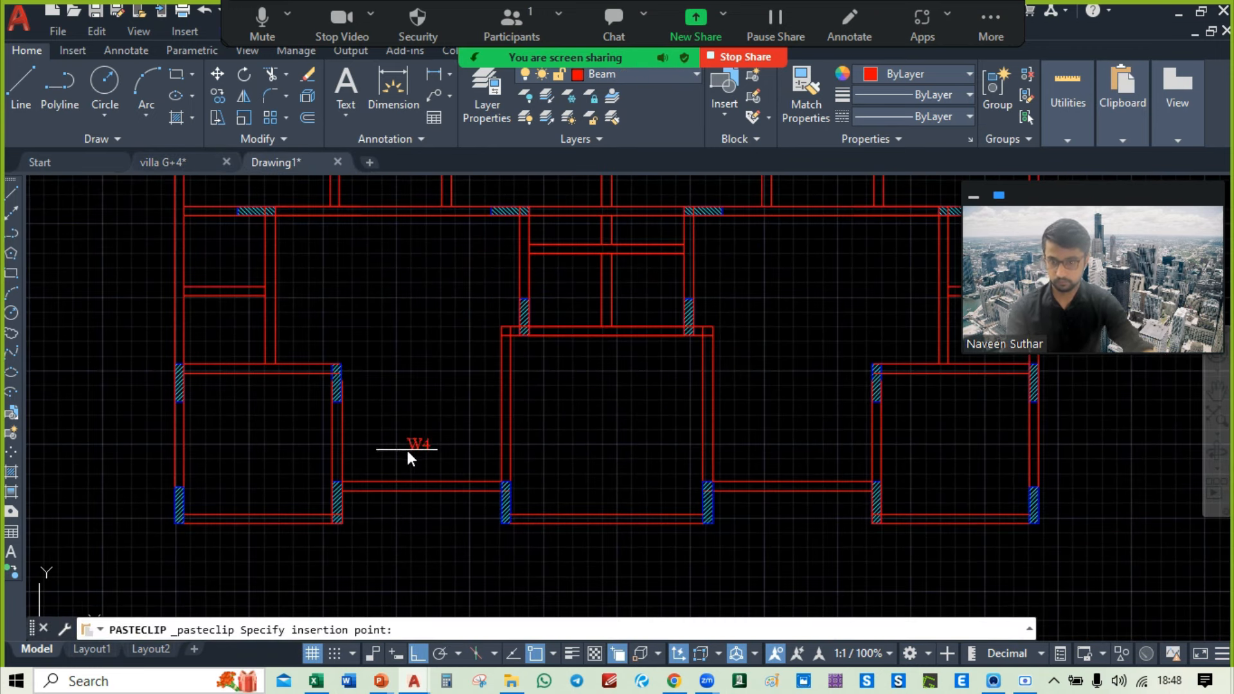
middle_click_drag(409, 449, 477, 414)
left_click(210, 471)
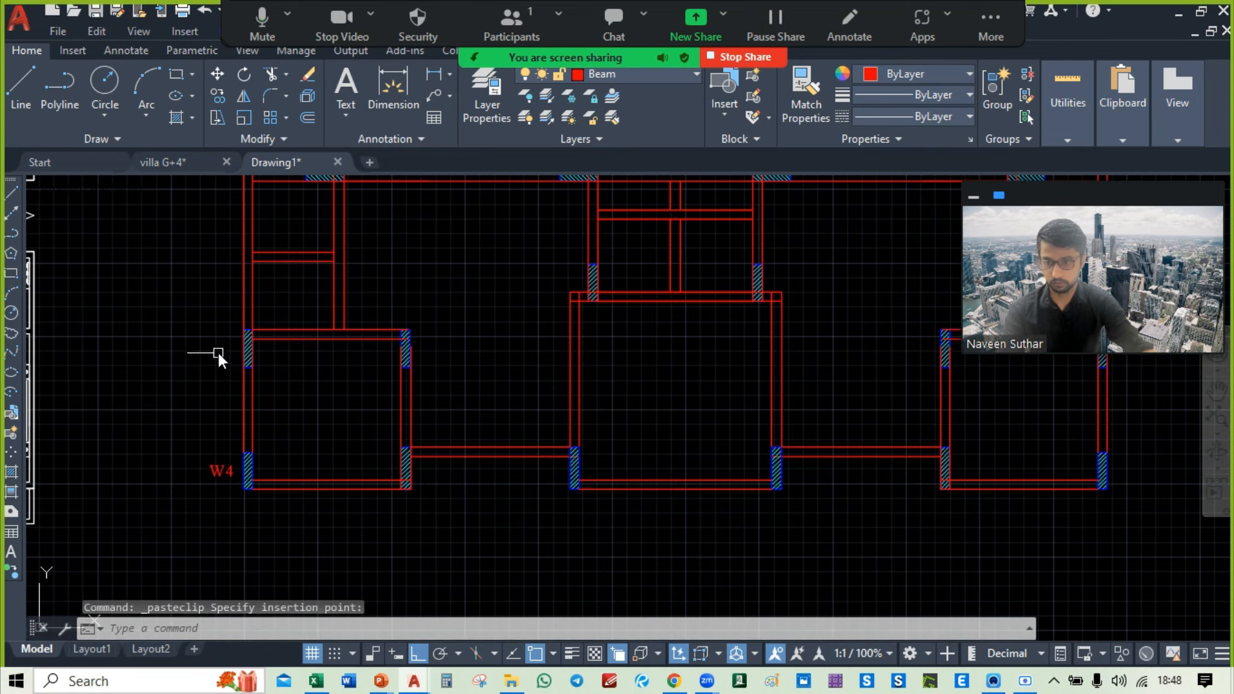
Step: Copy the W4 label beside the upper-left column of the lower-left room and above the leftmost horizontal column in the middle row
middle_click_drag(202, 384, 359, 411)
left_click(344, 473)
left_click(375, 501)
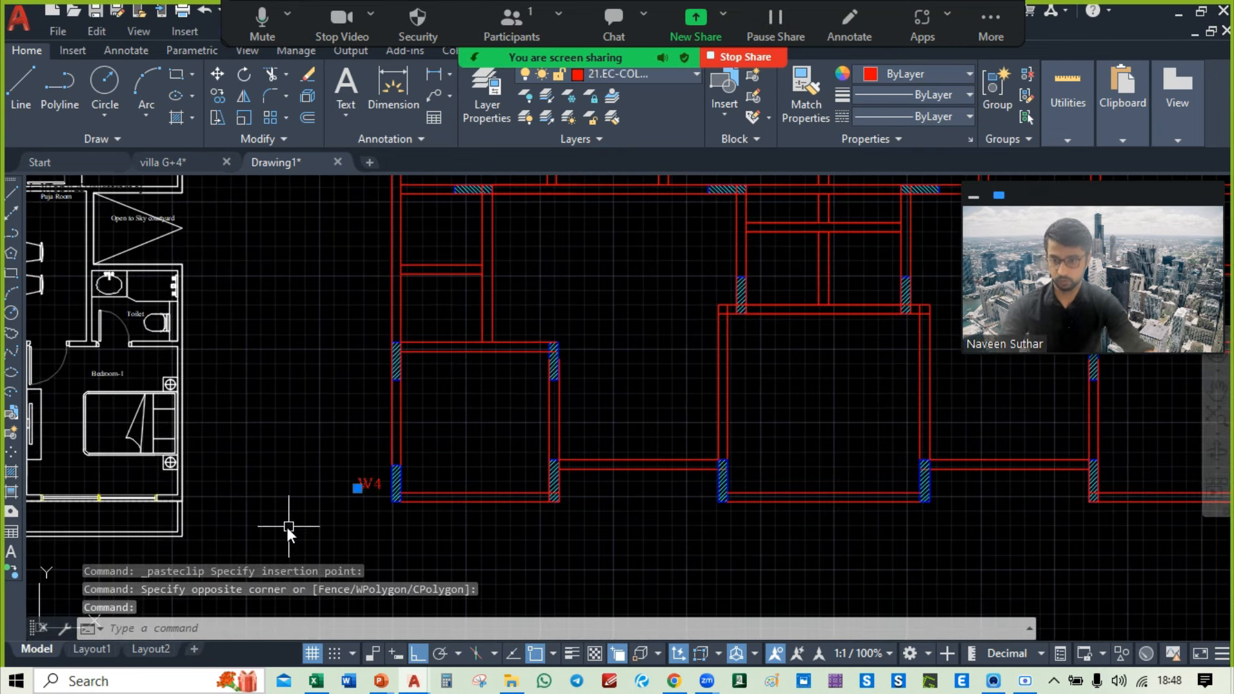
type("co")
key("Return")
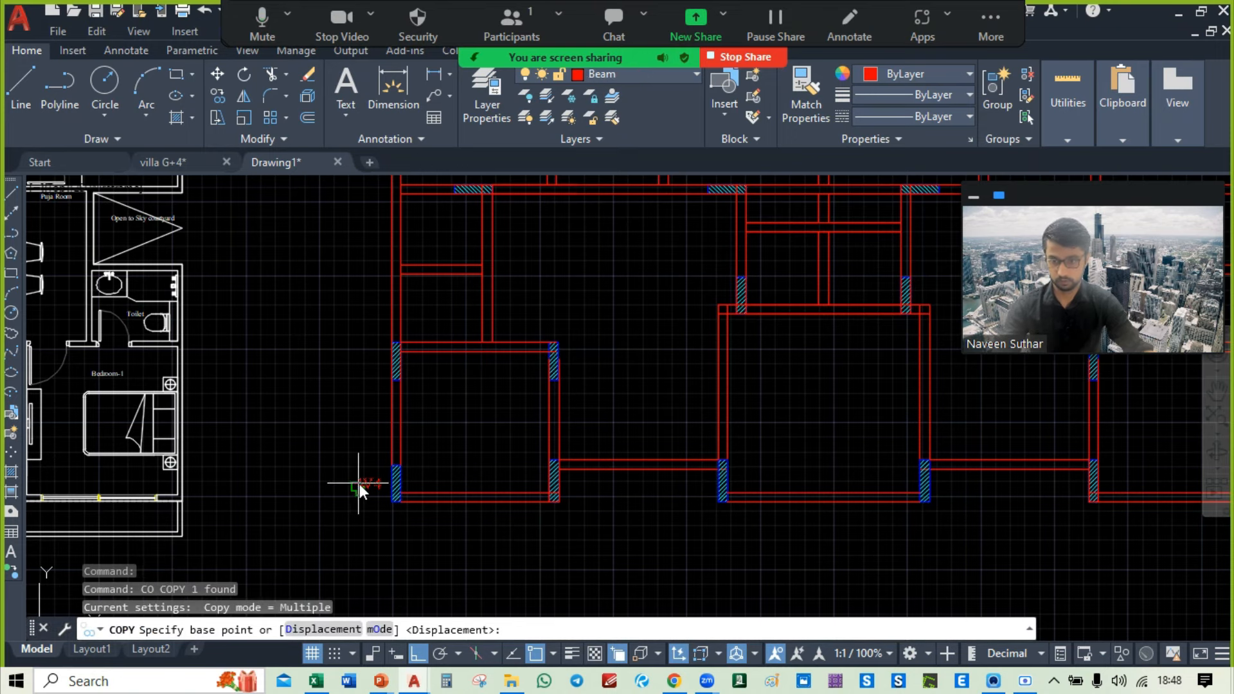
left_click(360, 484)
left_click(358, 365)
middle_click_drag(360, 257, 365, 419)
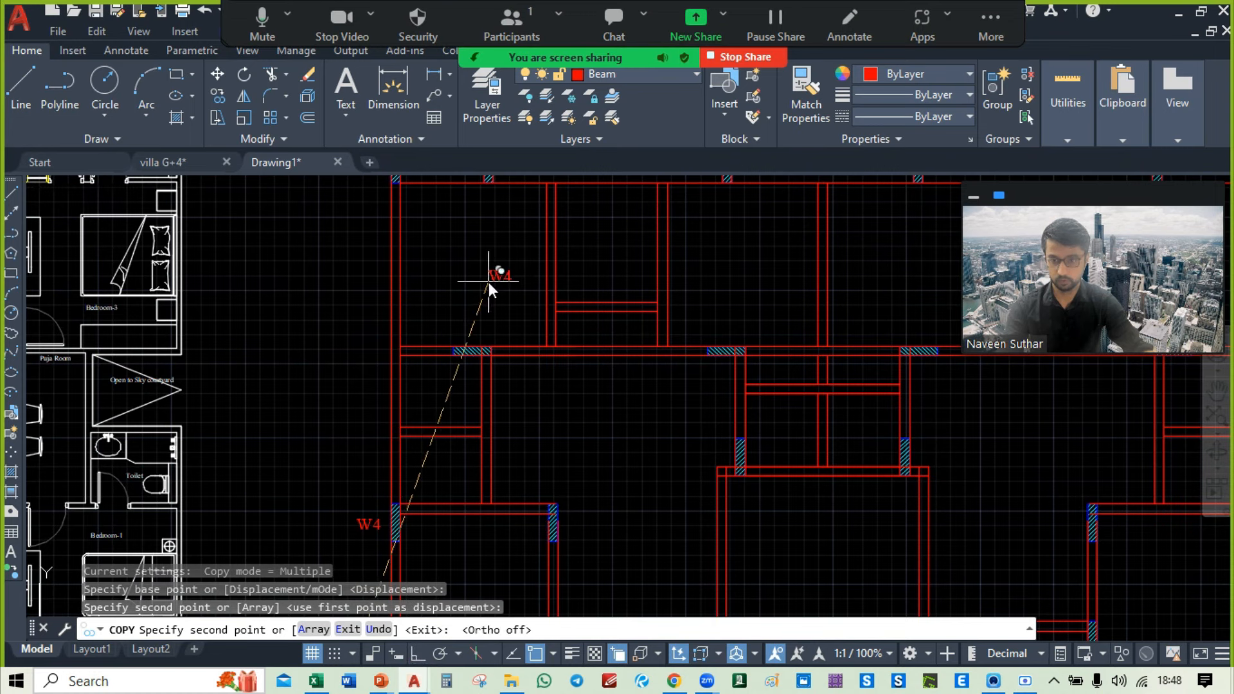
left_click(465, 326)
Step: Place further W4 label copies beside the columns along the top row of the framing plan
scroll(441, 268, "down", 2)
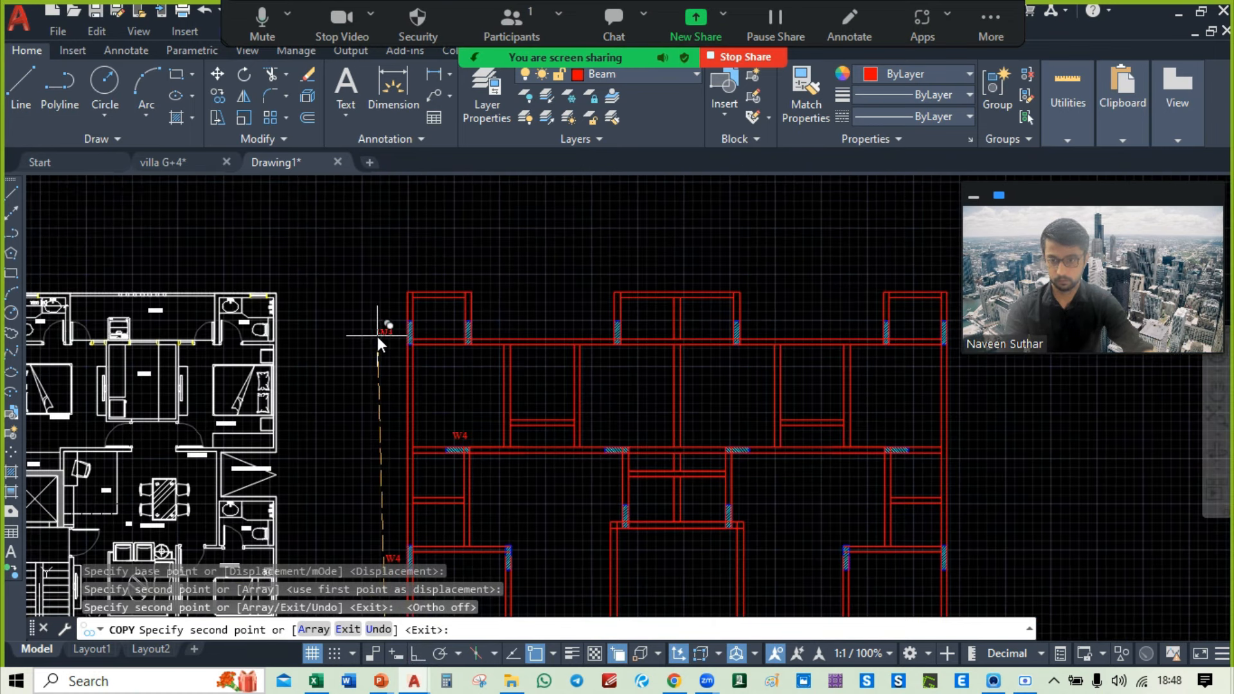
left_click(487, 333)
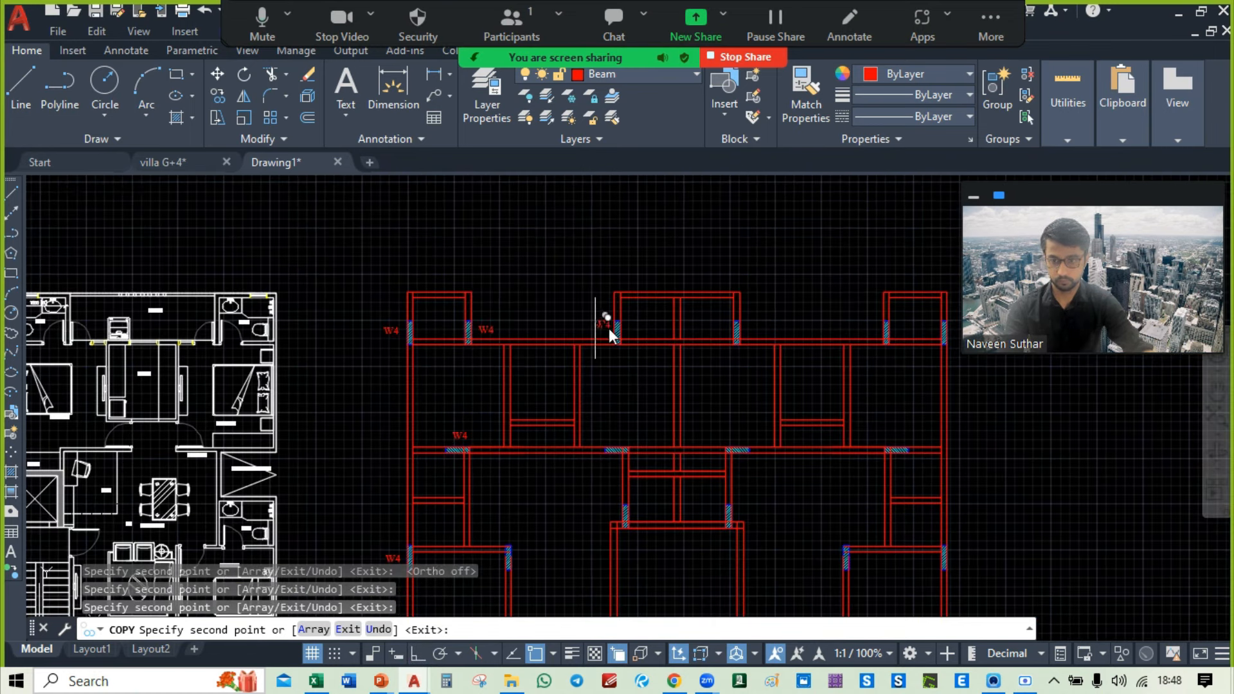
left_click(591, 332)
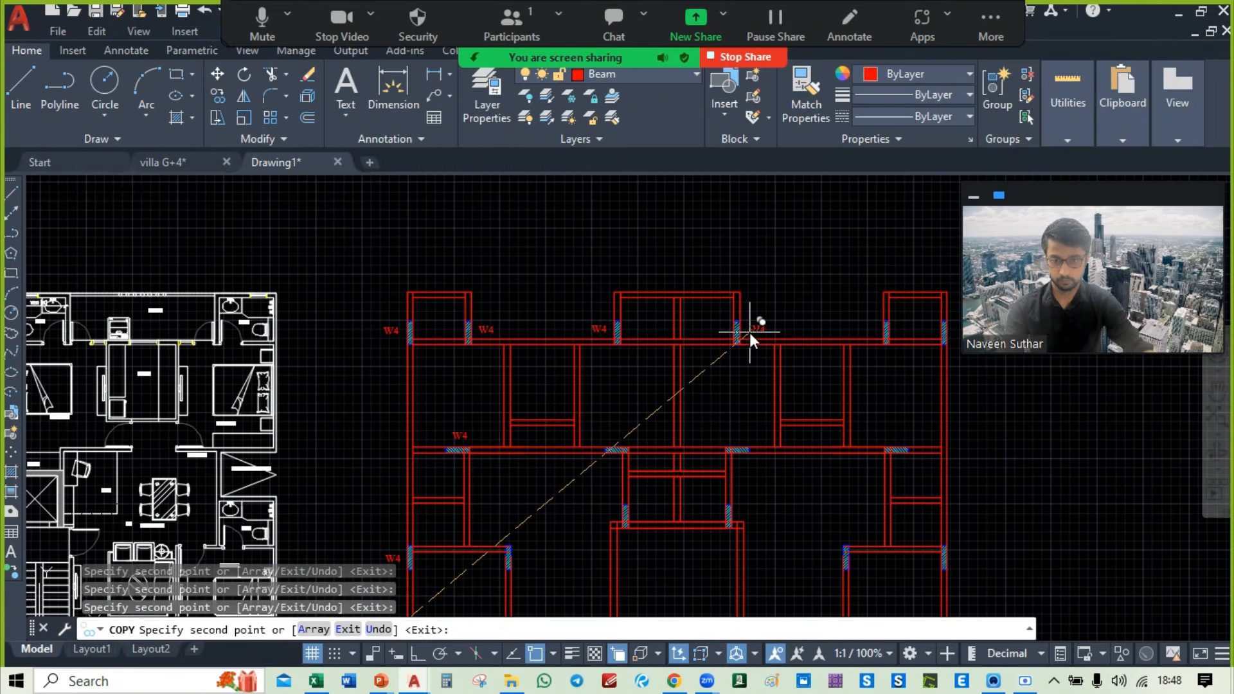
middle_click_drag(770, 336, 668, 336)
scroll(578, 340, "up", 4)
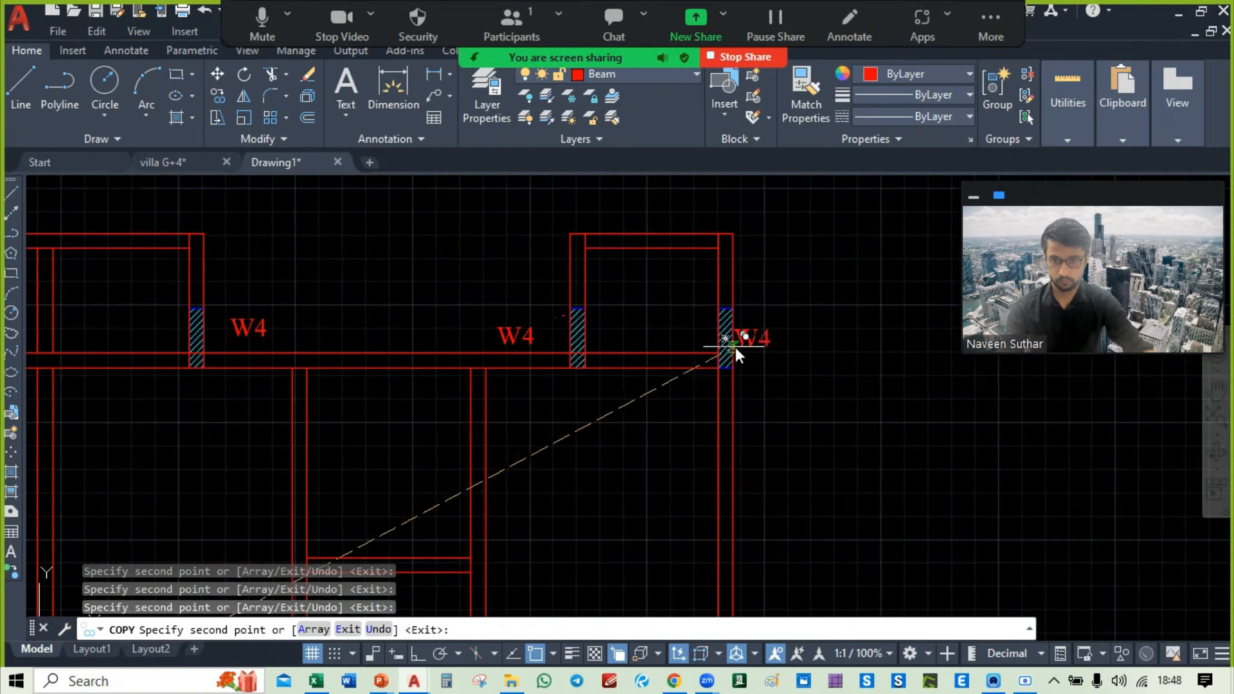
Step: Place W4 label copies beside the remaining columns along the bottom row, working from the lower-right corner back across the plan
scroll(746, 379, "down", 5)
scroll(733, 309, "up", 6)
left_click(699, 245)
middle_click_drag(321, 344, 614, 499)
left_click(648, 406)
left_click(473, 409)
middle_click_drag(97, 416, 537, 470)
left_click(327, 457)
middle_click_drag(160, 490, 609, 491)
Step: Add W4 labels to the lower-left room's upper-right column, the left column by the lifts and the other horizontal columns in the middle row
middle_click_drag(670, 323, 383, 549)
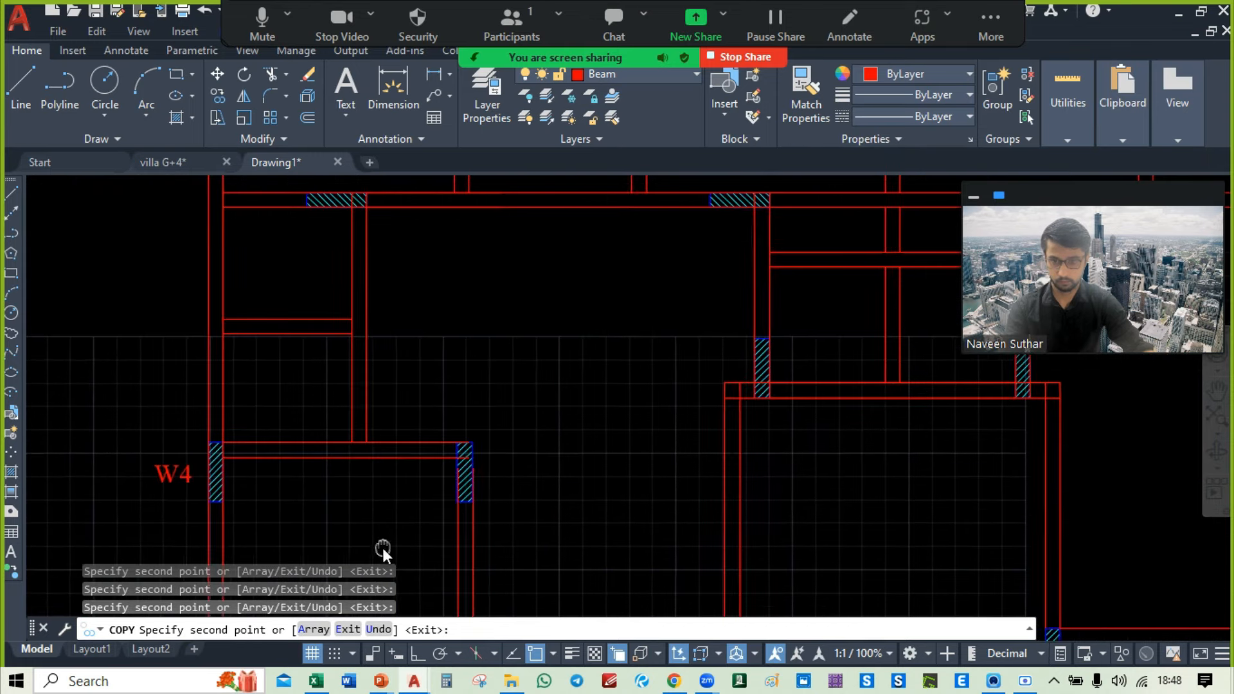
left_click(484, 481)
middle_click_drag(610, 395, 380, 491)
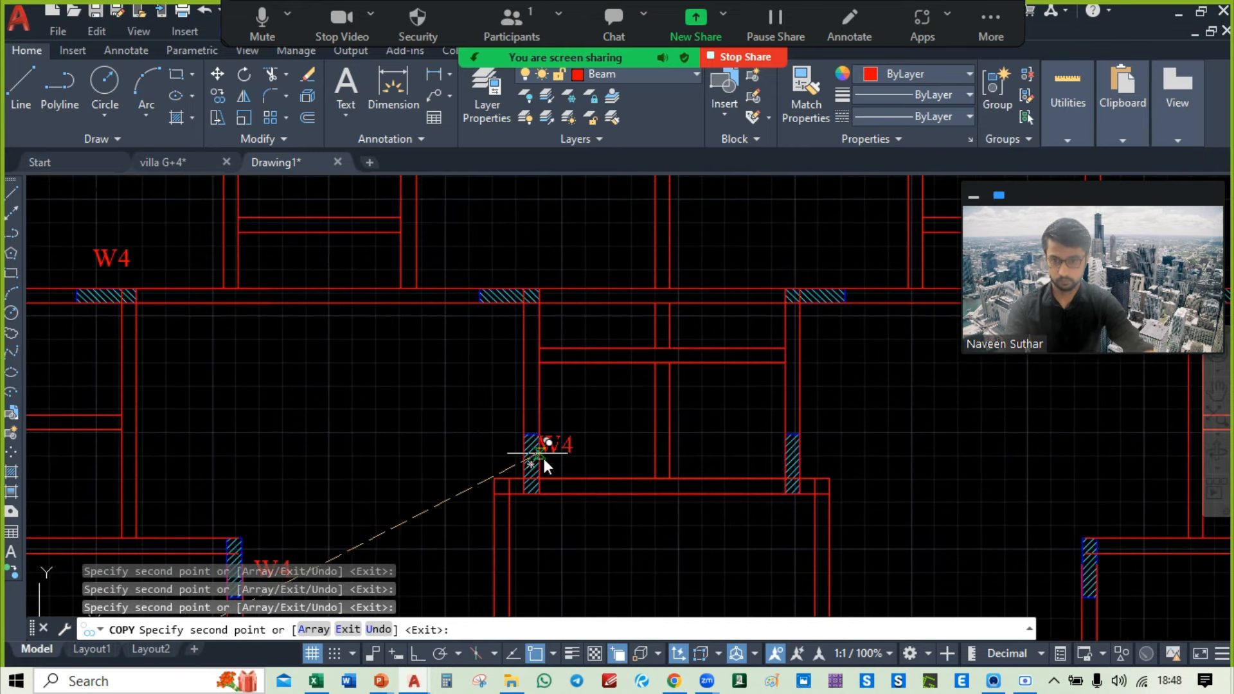
left_click(470, 468)
middle_click_drag(516, 251, 539, 400)
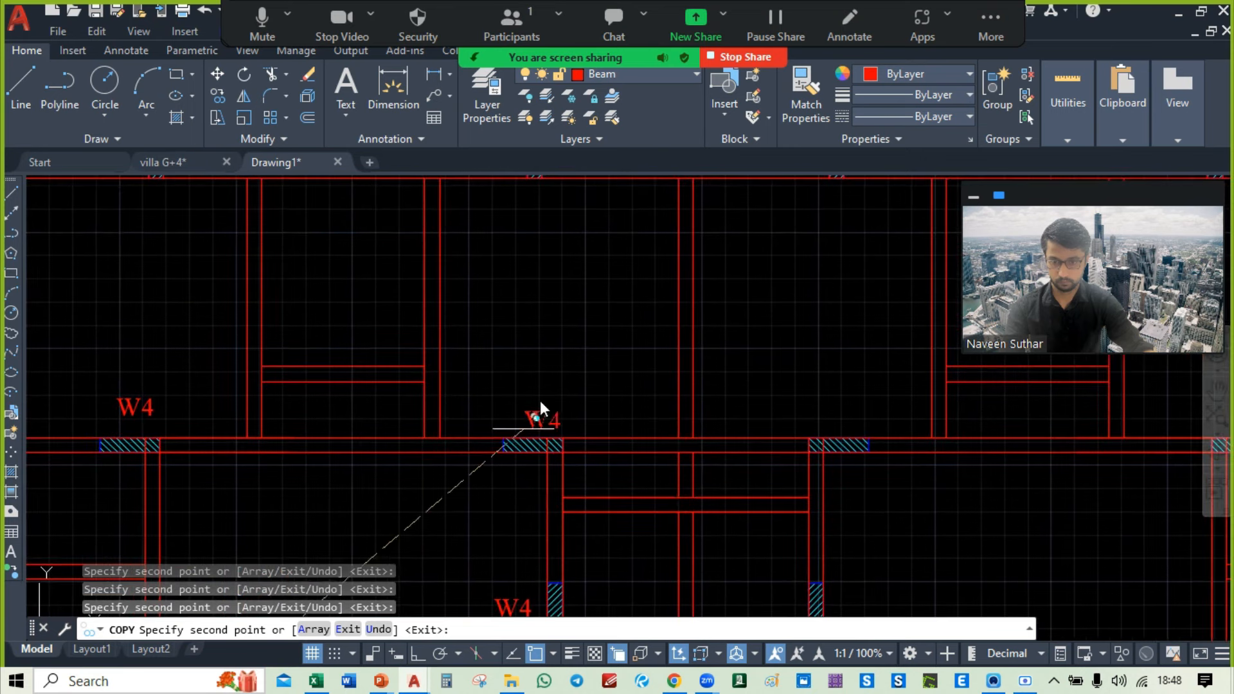
left_click(515, 426)
middle_click_drag(827, 427, 682, 293)
left_click(669, 302)
Step: Place W4 labels beside the two upper columns of the lower-right room and finish copying
middle_click_drag(550, 525, 611, 330)
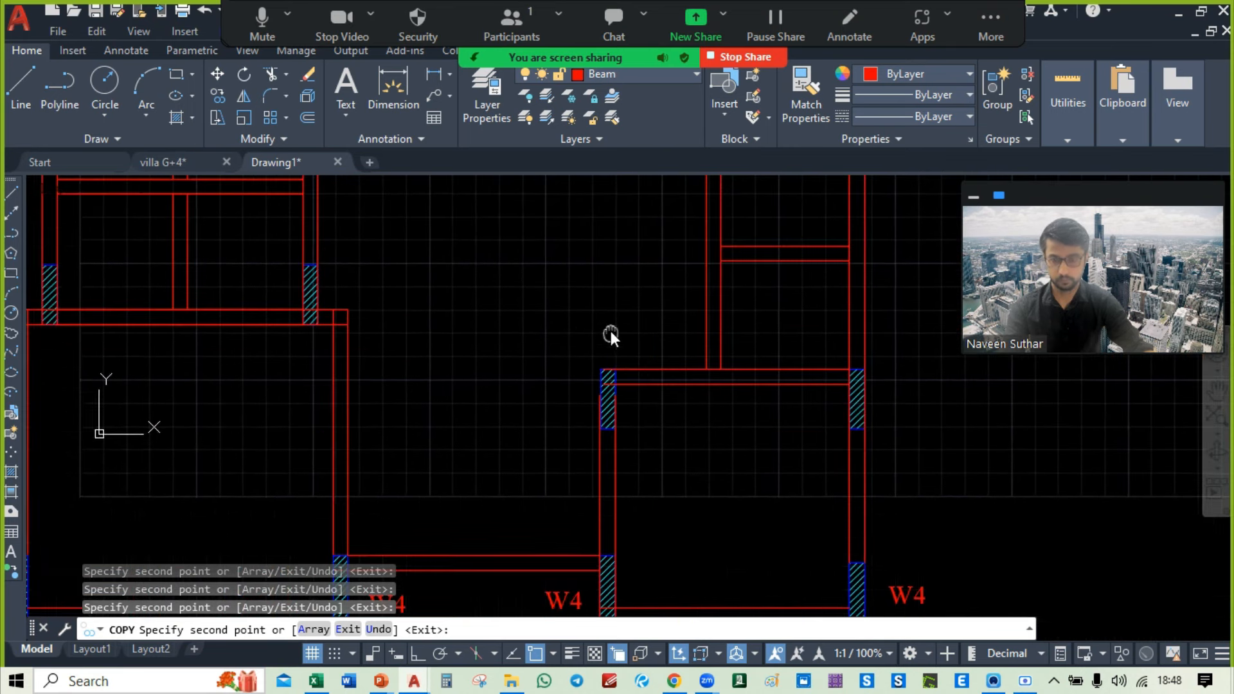
left_click(549, 409)
left_click(885, 408)
scroll(938, 483, "down", 5)
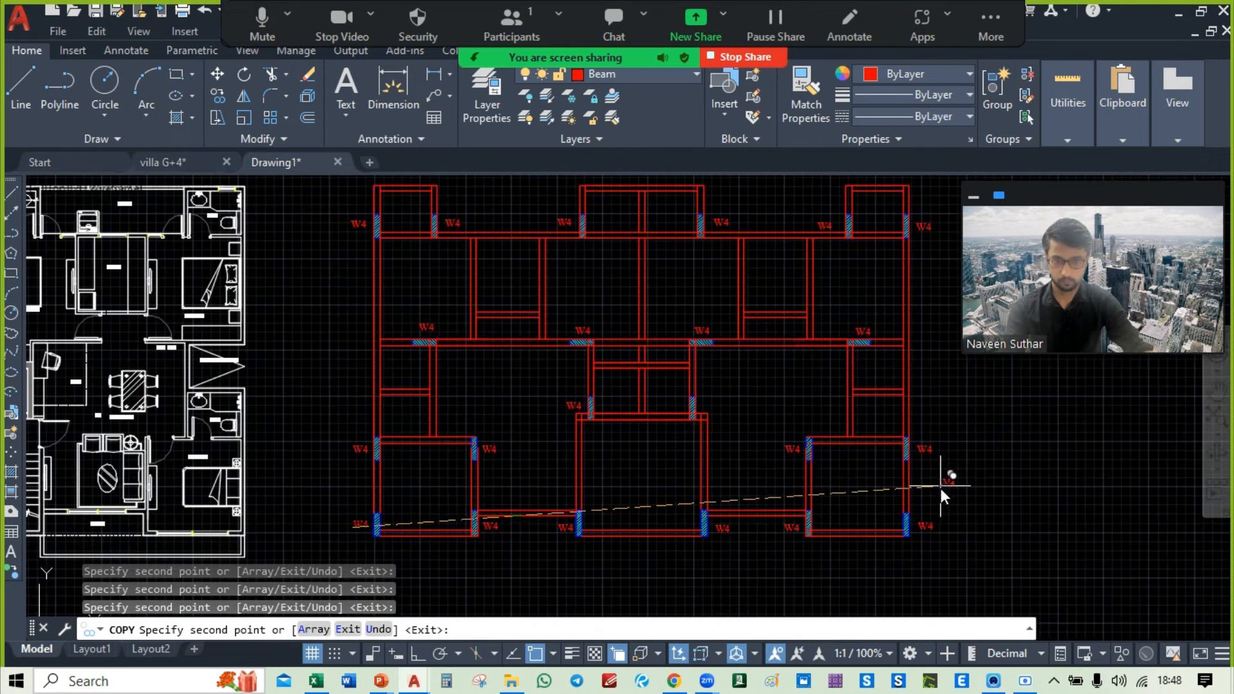
mouse_move(774, 399)
middle_mouse_down()
mouse_move(738, 464)
mouse_move(720, 394)
mouse_move(747, 354)
mouse_move(766, 376)
mouse_move(762, 424)
middle_mouse_up()
key("Escape")
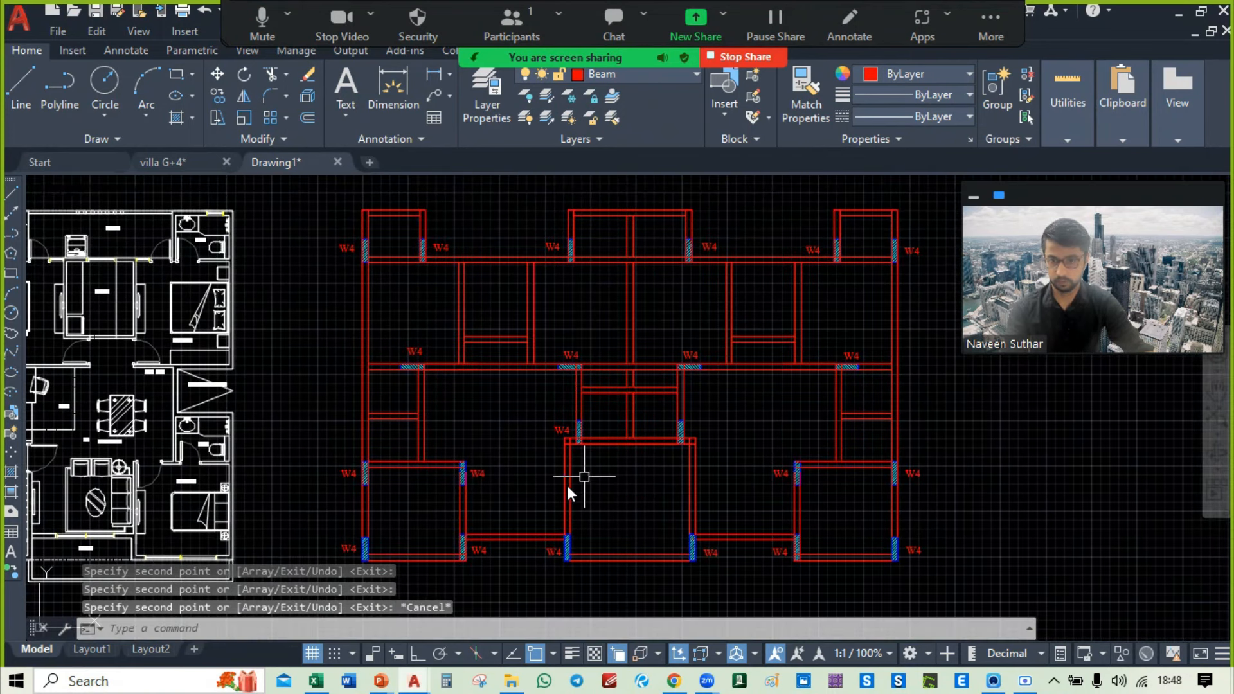
Step: Copy the legend, framing plan title notes and column size table from the villa G+4 drawing and paste them below the plan in Drawing1
middle_click_drag(488, 475, 511, 422)
left_click(167, 157)
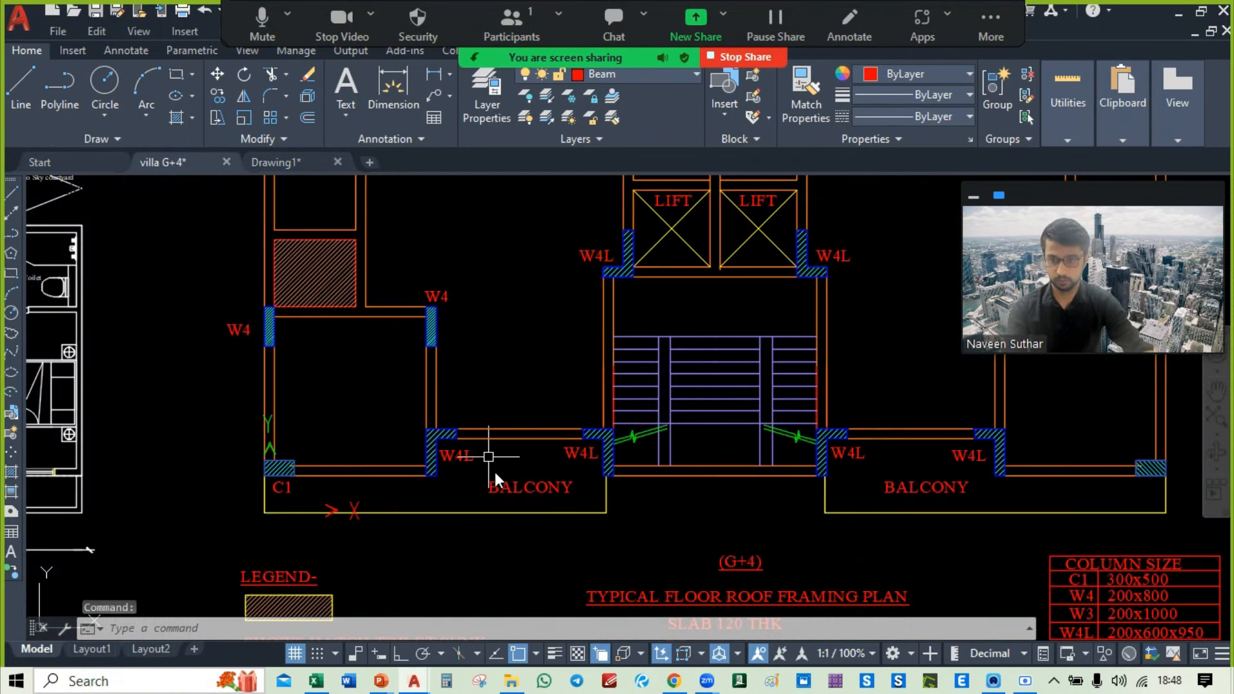
left_click_drag(248, 334, 876, 437)
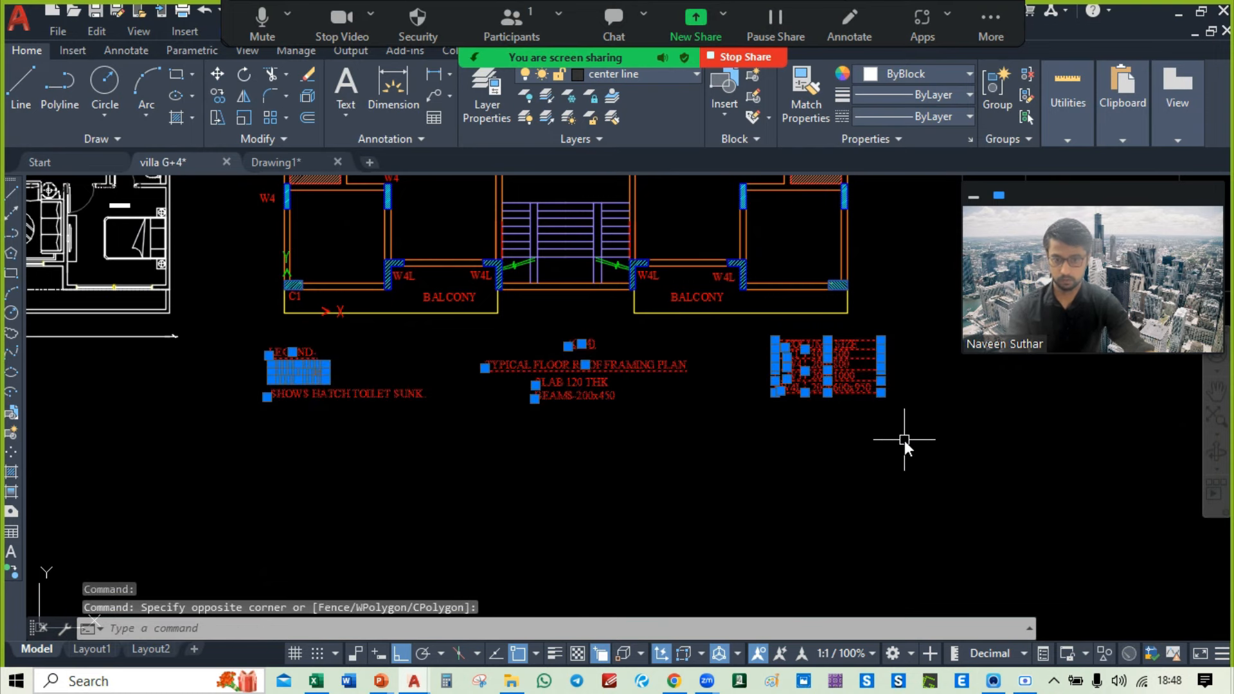
key("ctrl+c")
left_click(277, 162)
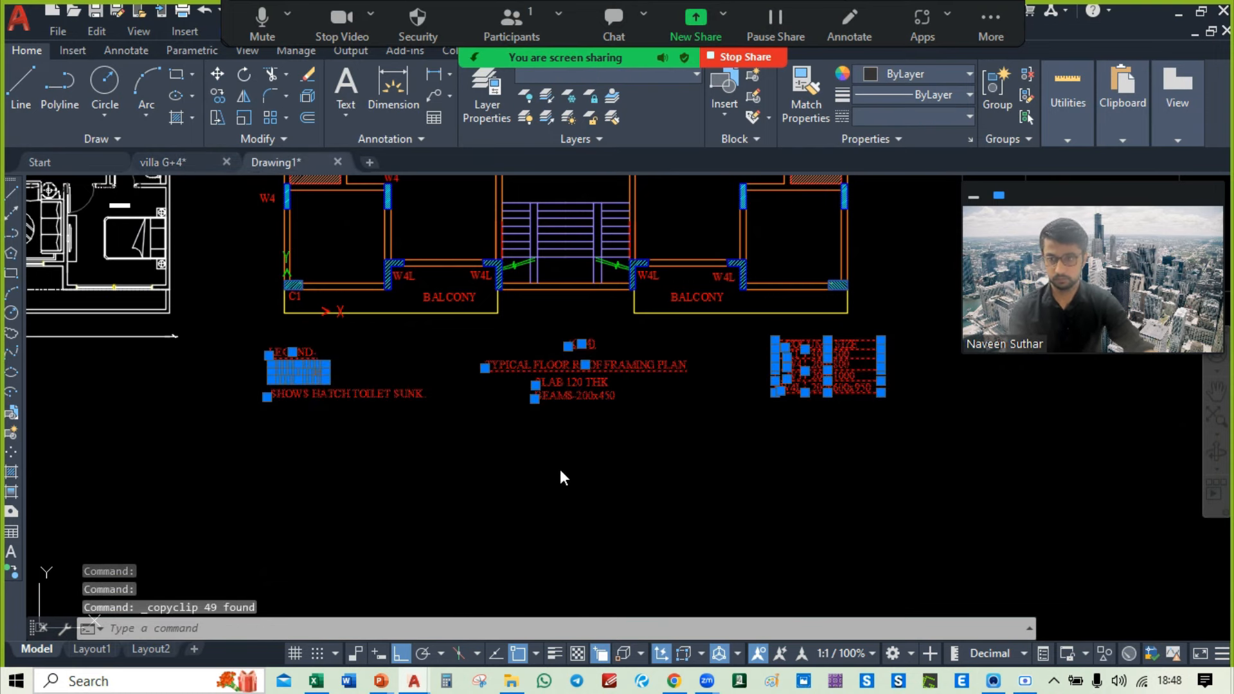
key("ctrl+v")
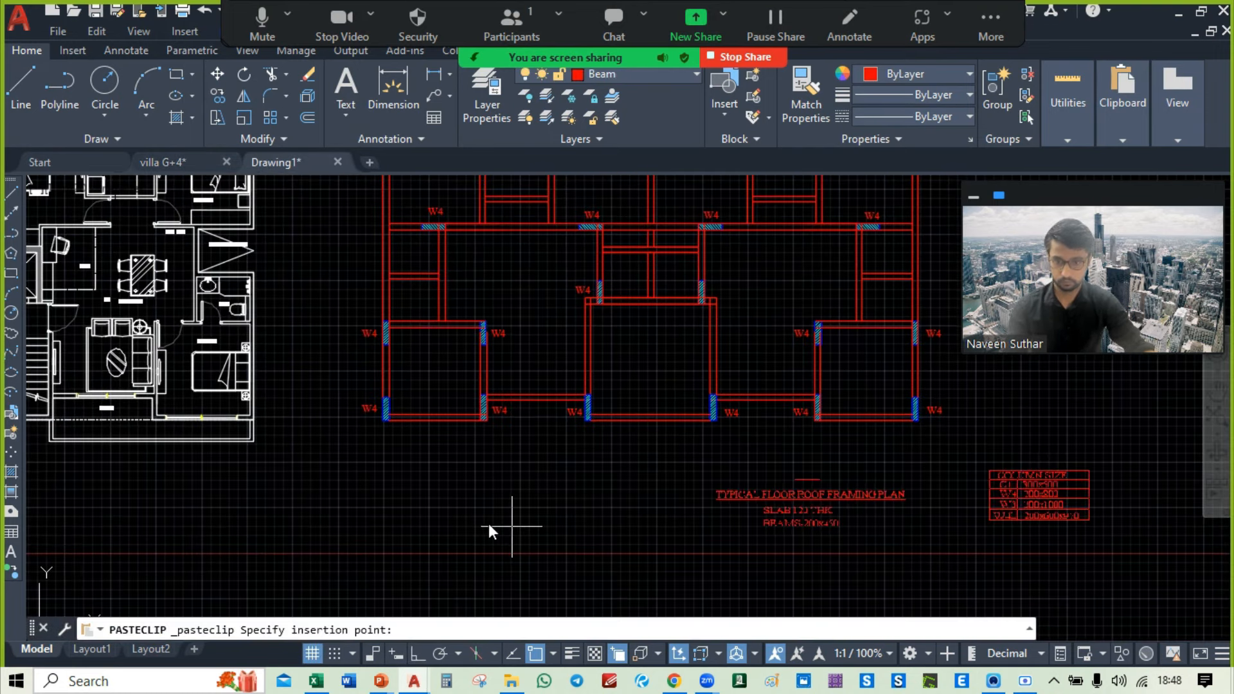
left_click(356, 514)
middle_click_drag(969, 459, 928, 392)
middle_click_drag(814, 429, 829, 459)
middle_click_drag(586, 476, 667, 492)
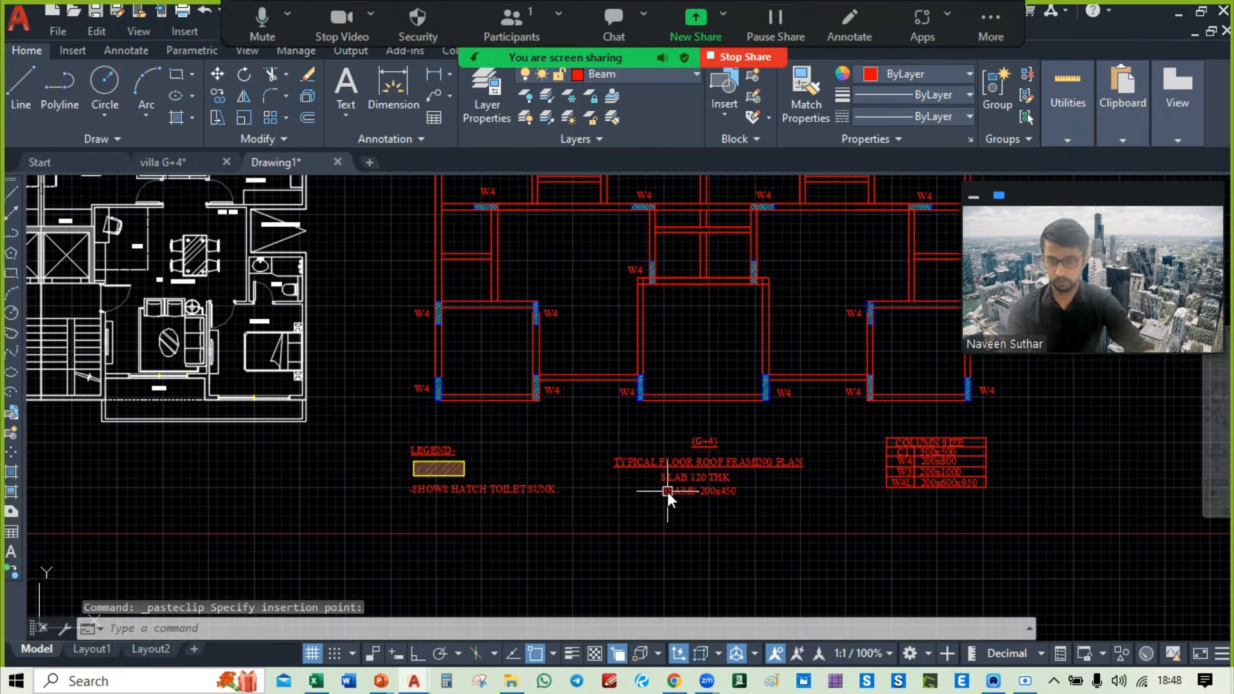
Step: Examine the pasted legend and notes and the architectural floor plan's rooms to locate the toilets for sunk hatching
scroll(517, 476, "up", 2)
mouse_move(518, 476)
middle_mouse_down()
mouse_move(470, 444)
mouse_move(512, 483)
middle_mouse_up()
middle_click_drag(552, 521, 622, 541)
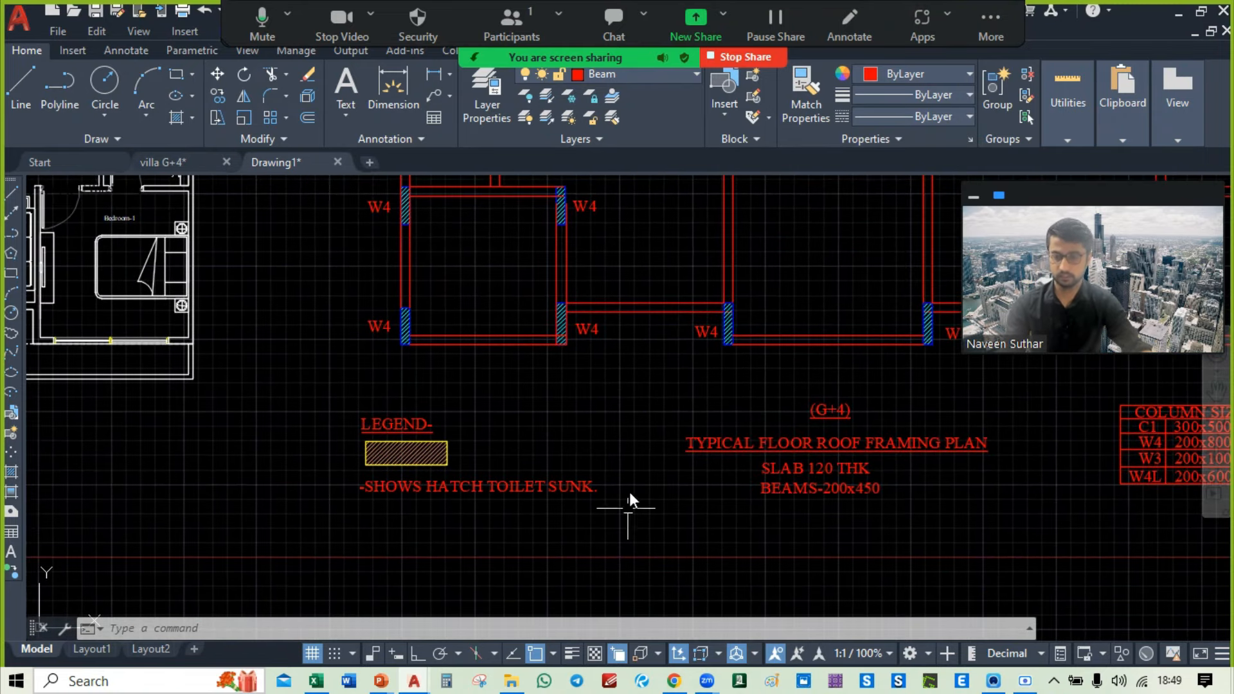
scroll(583, 505, "down", 3)
mouse_move(452, 457)
middle_mouse_down()
mouse_move(465, 596)
mouse_move(992, 511)
middle_mouse_up()
middle_click_drag(514, 341, 449, 469)
scroll(321, 448, "up", 4)
mouse_move(321, 449)
middle_mouse_down()
mouse_move(366, 488)
mouse_move(307, 373)
mouse_move(349, 608)
middle_mouse_up()
middle_click_drag(353, 270, 359, 519)
middle_click_drag(875, 336, 284, 222)
middle_click_drag(369, 405, 732, 39)
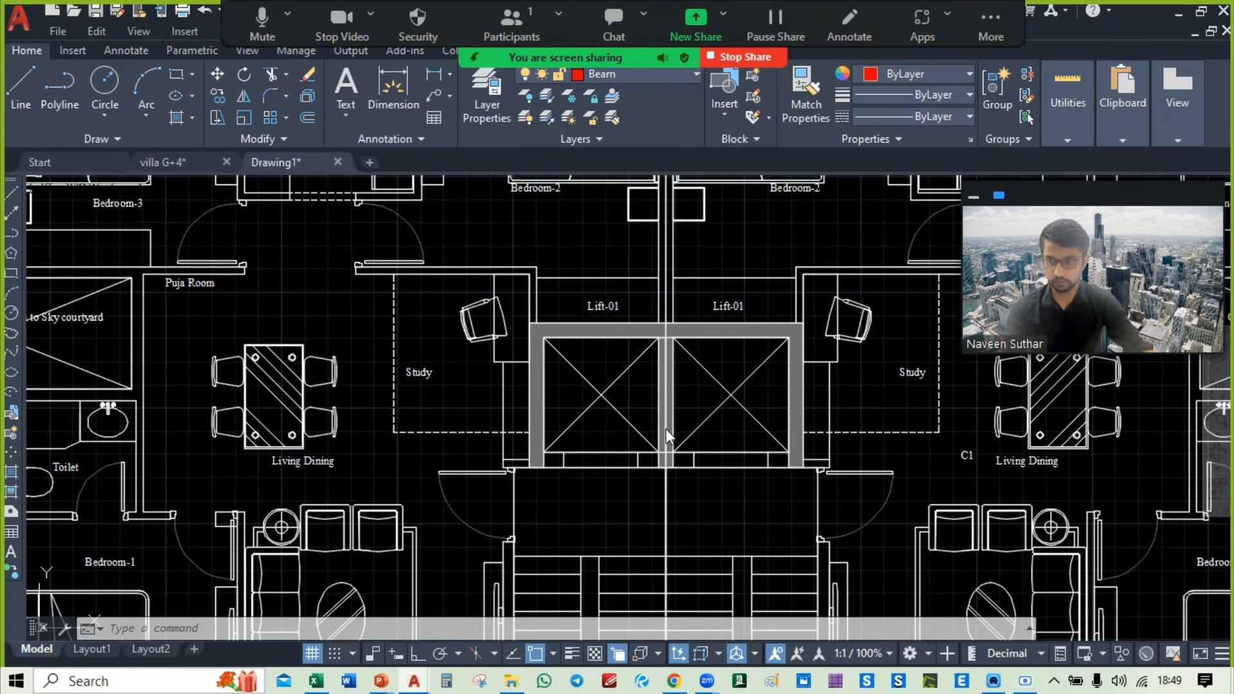
middle_click_drag(535, 389, 1068, 350)
scroll(955, 347, "down", 2)
middle_click_drag(955, 347, 498, 379)
middle_click_drag(1014, 371, 393, 372)
mouse_move(726, 372)
middle_mouse_down()
mouse_move(495, 241)
mouse_move(446, 171)
mouse_move(462, 337)
mouse_move(484, 395)
mouse_move(498, 319)
mouse_move(504, 352)
mouse_move(495, 285)
middle_mouse_up()
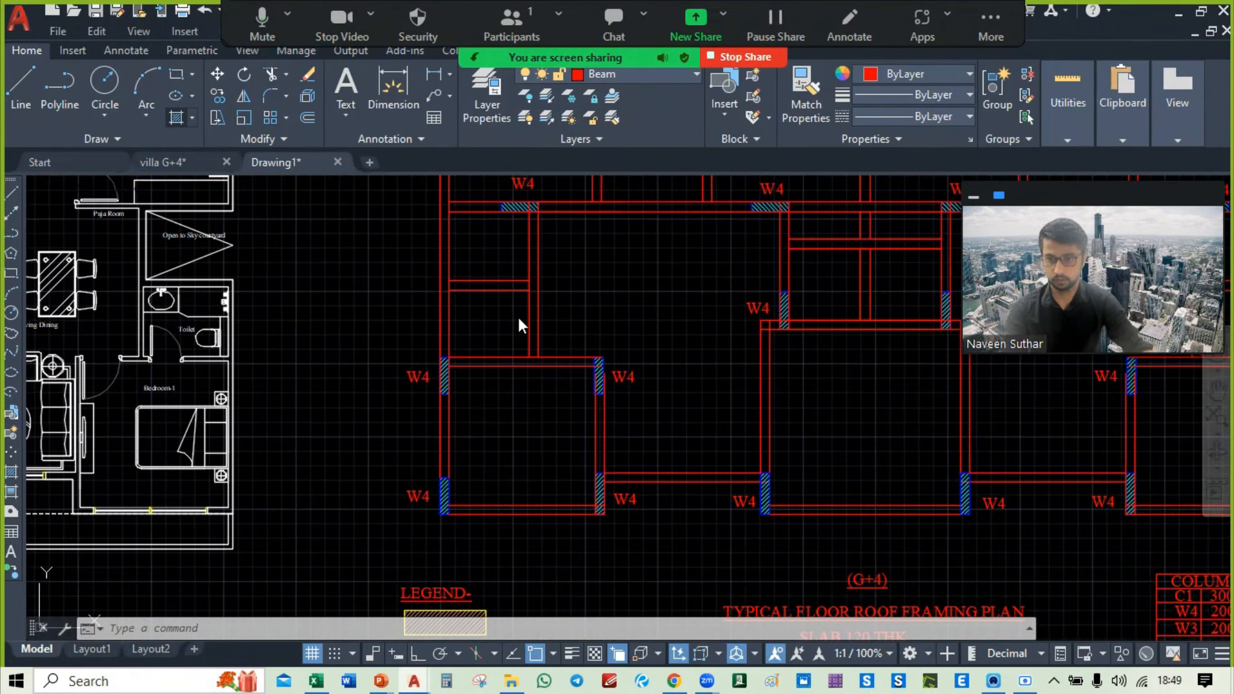
Step: Try to hatch the left toilet bay and the adjoining large area, and undo the hatch picks
left_click(495, 330)
middle_click_drag(669, 226, 629, 496)
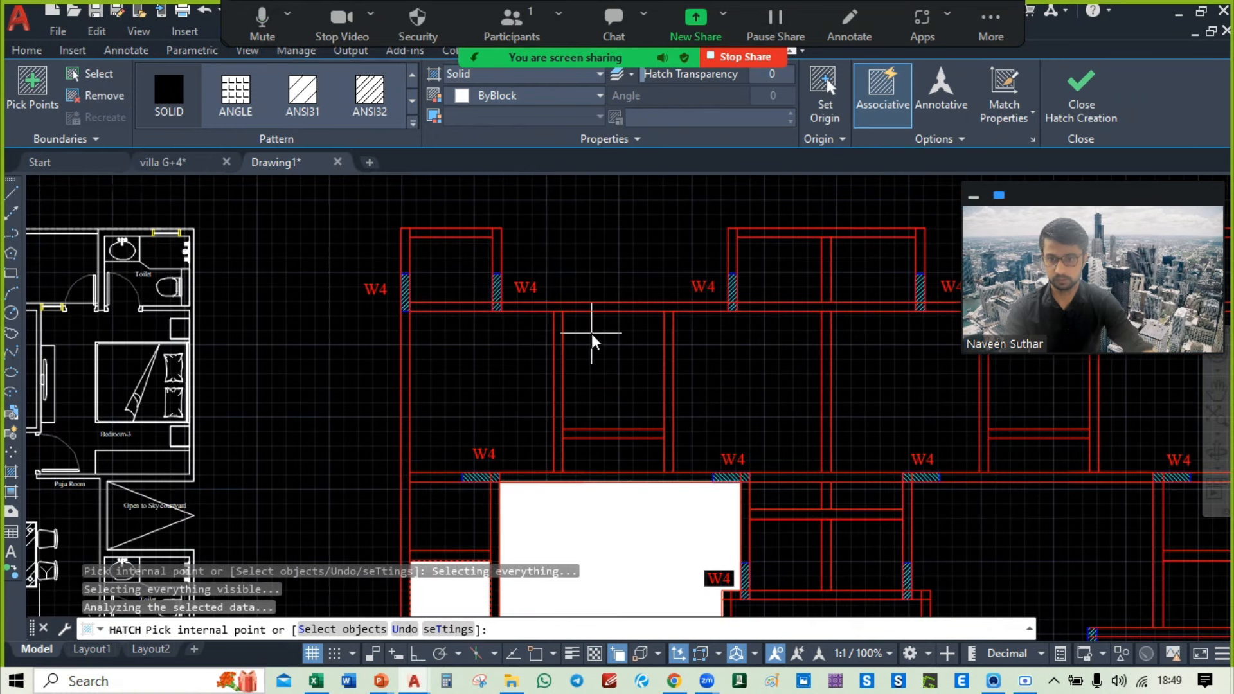
key("ctrl+z")
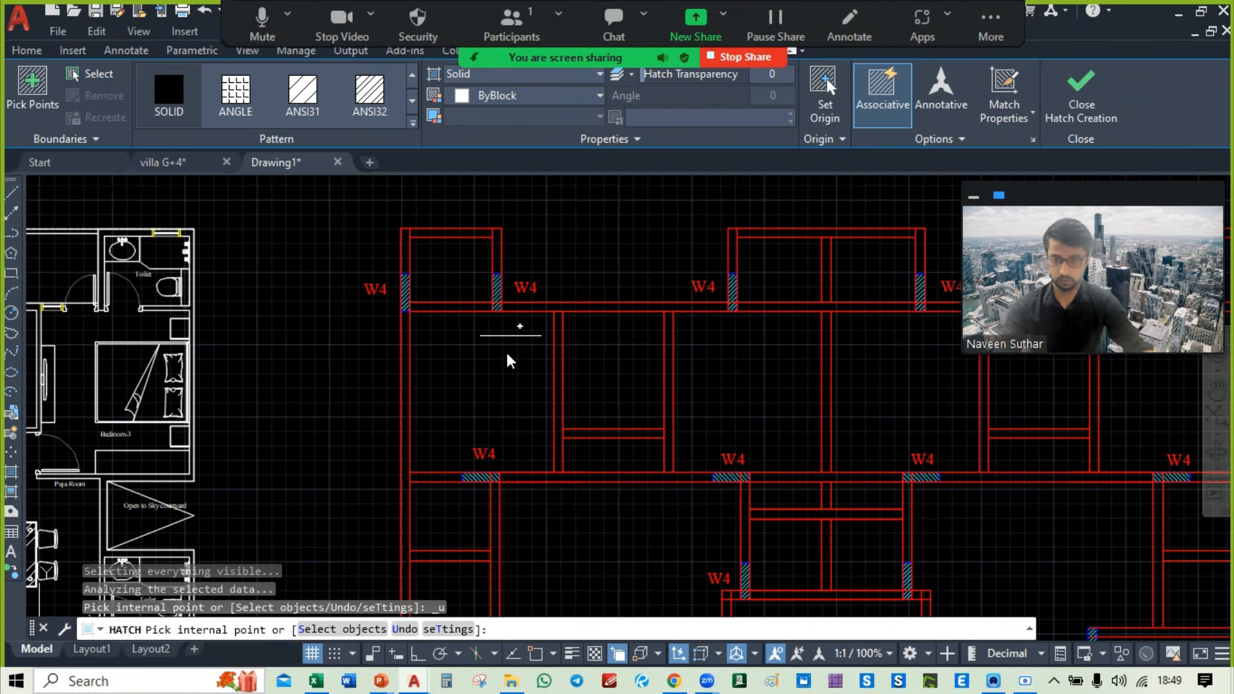
Step: Hatch the left and right toilet bays above the lower rooms, the top-left projecting bay and the two top central bays
middle_click_drag(466, 516, 487, 382)
left_click(475, 440)
mouse_move(451, 250)
middle_mouse_down()
mouse_move(454, 314)
mouse_move(433, 419)
middle_mouse_up()
left_click(445, 317)
left_click(774, 307)
mouse_move(774, 306)
middle_mouse_down()
mouse_move(631, 209)
mouse_move(587, 220)
middle_mouse_up()
left_click(587, 221)
left_click(885, 523)
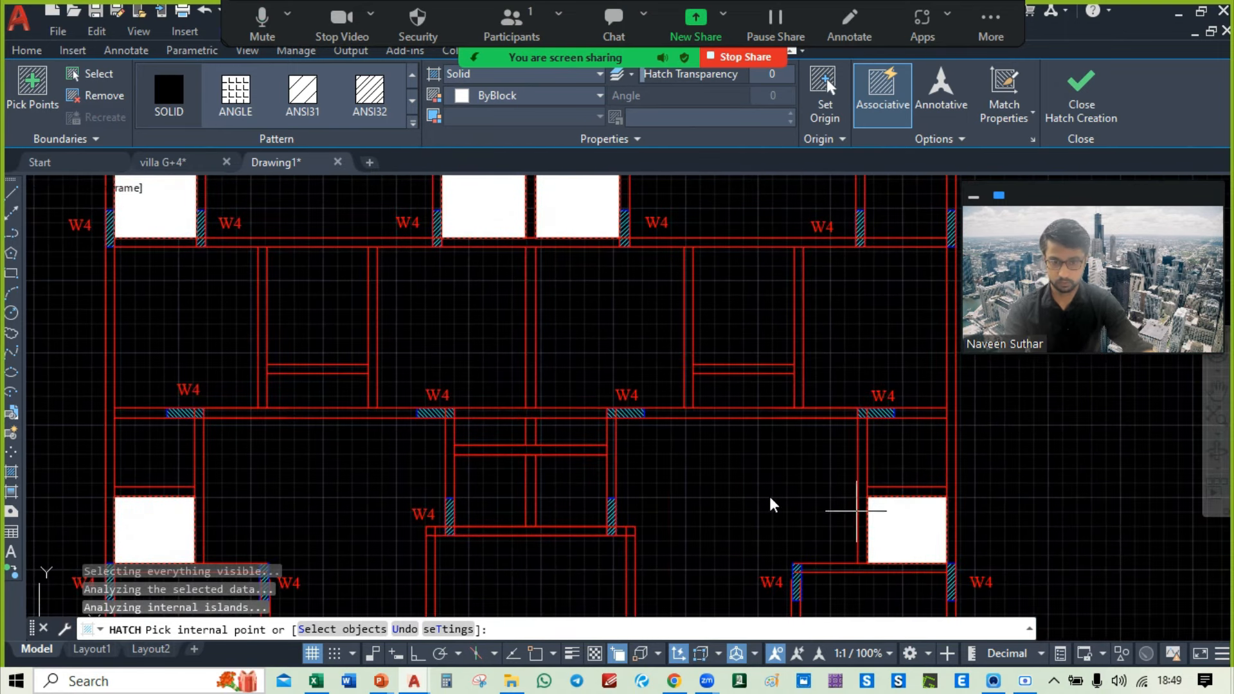
Step: Try to match the new hatches to the legend's hatch sample and leave the Hatch command
middle_click_drag(436, 468, 606, 413)
middle_click_drag(294, 496, 454, 330)
type("ma")
key("Return")
middle_click_drag(455, 582, 466, 493)
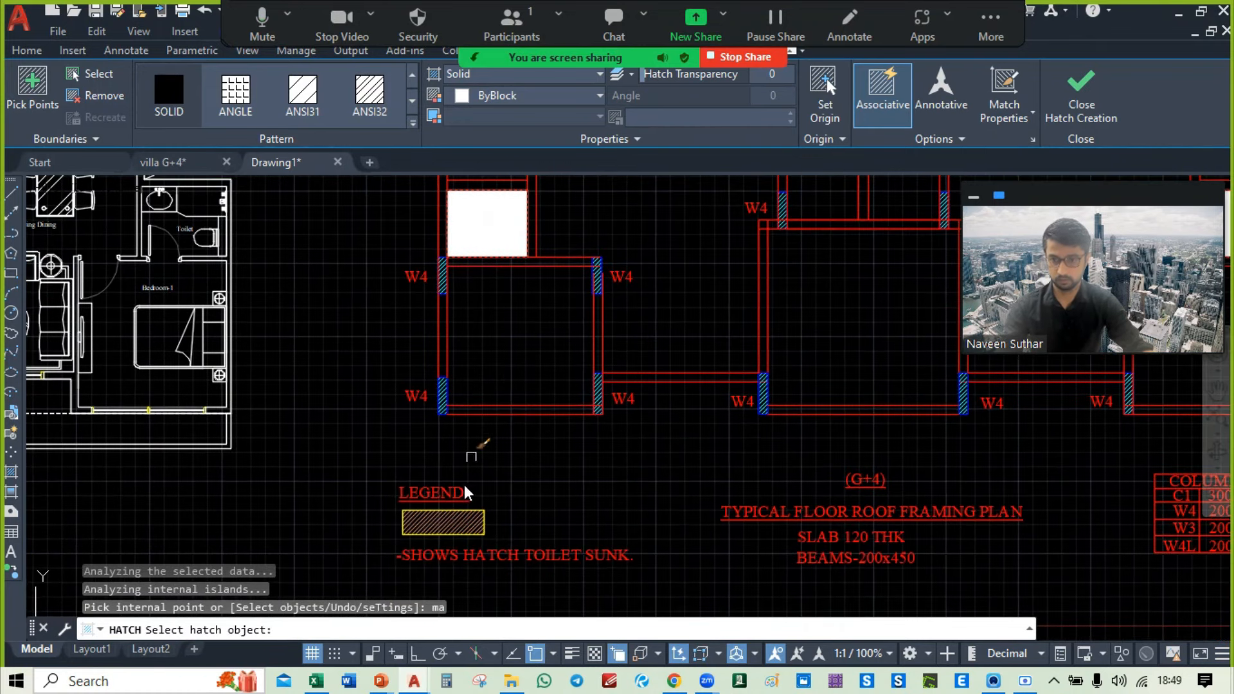
left_click(461, 528)
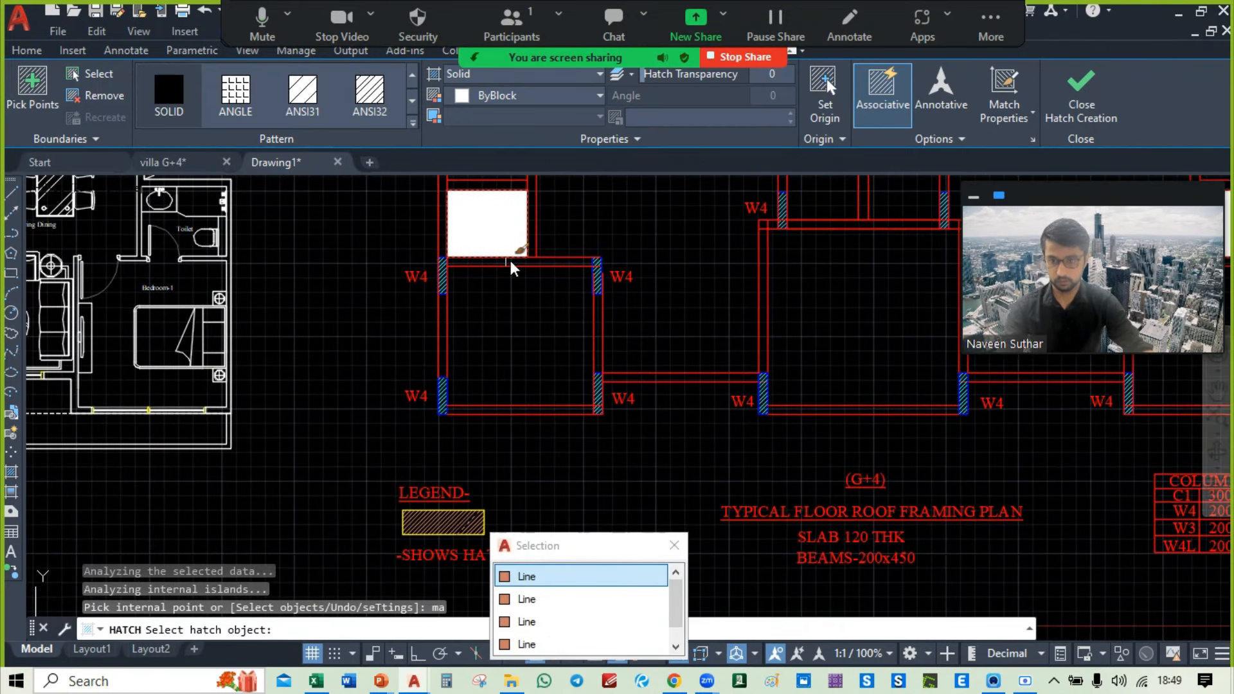
left_click(527, 582)
left_click(493, 237)
key("Escape")
Step: Match the properties of the lower-left corner column's hatch onto the toilet bay hatches
middle_click_drag(501, 462, 350, 375)
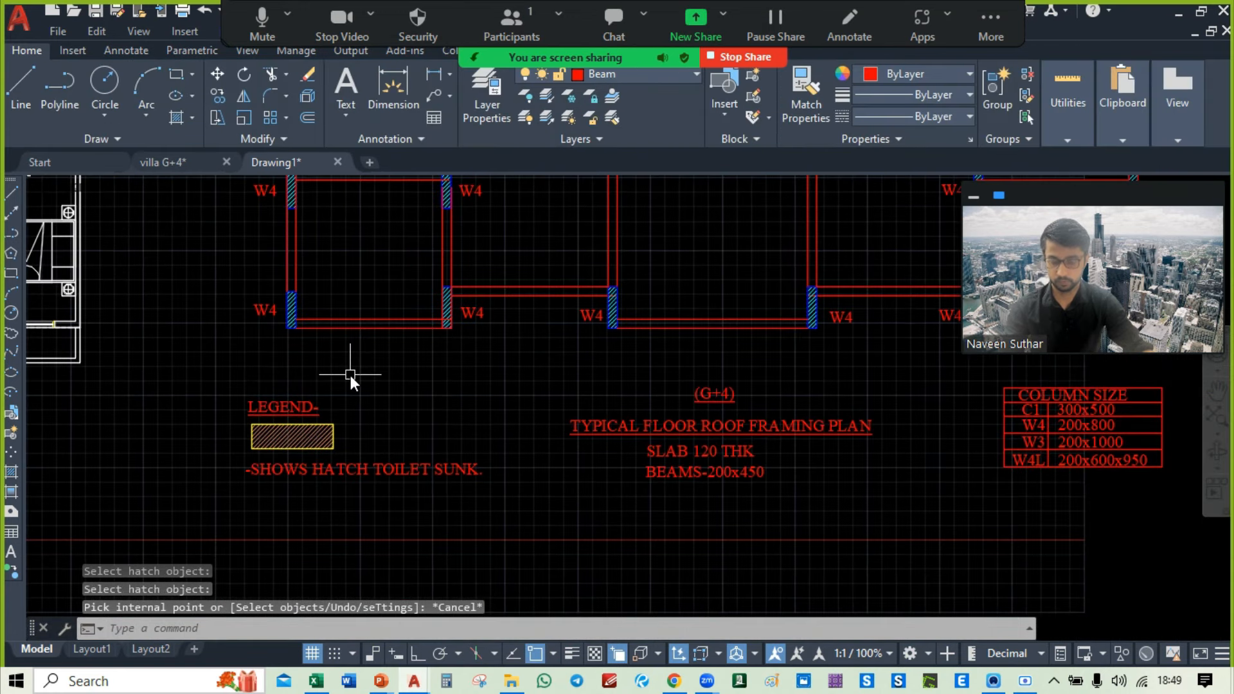
key("Escape")
type("m")
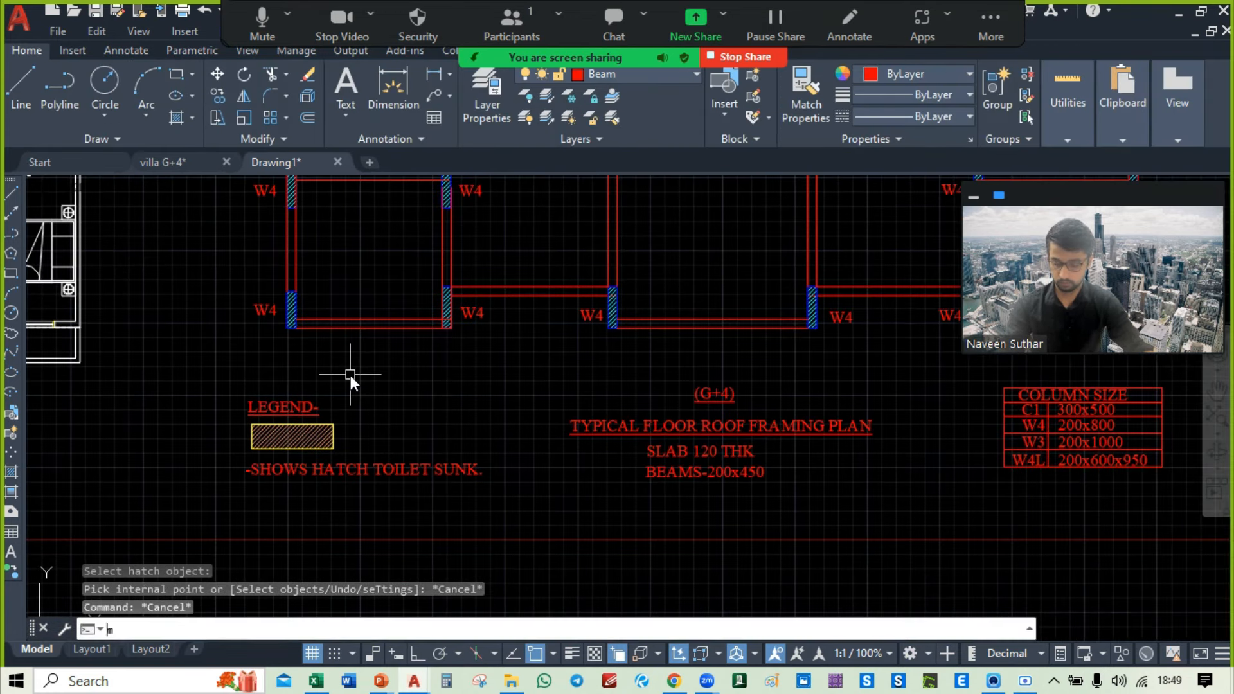
type("a")
key("Return")
scroll(317, 309, "up", 4)
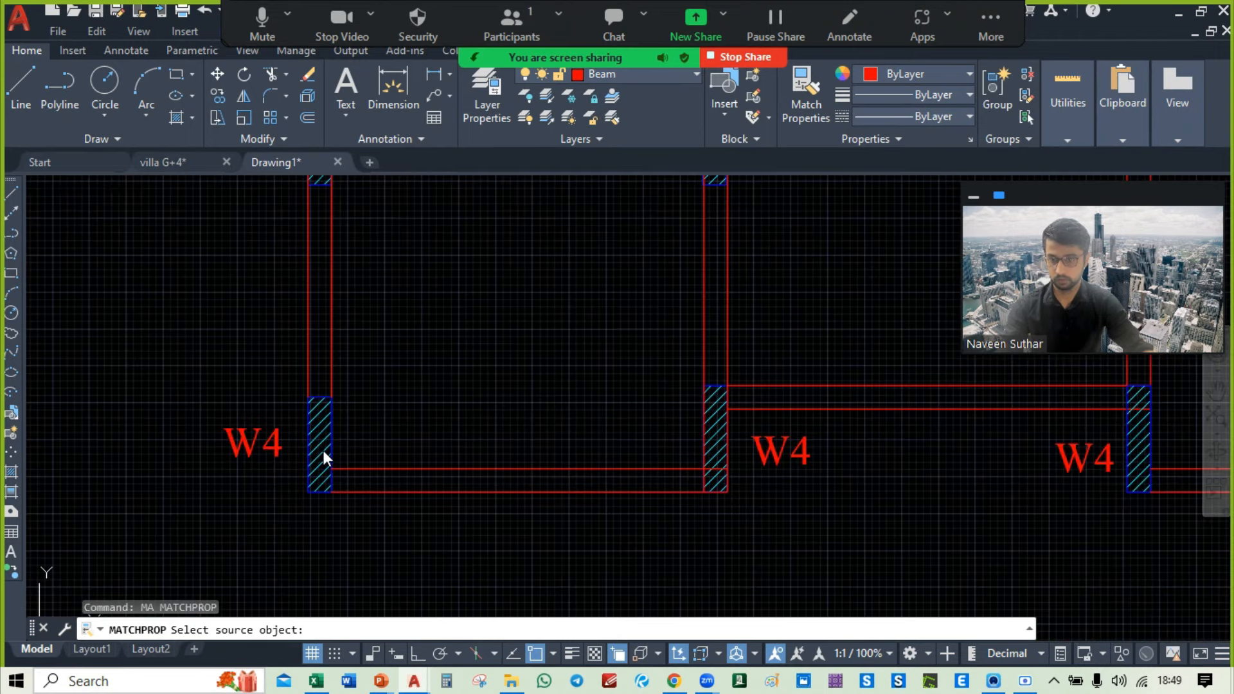
left_click(320, 445)
middle_click_drag(447, 306, 431, 581)
left_click(448, 281)
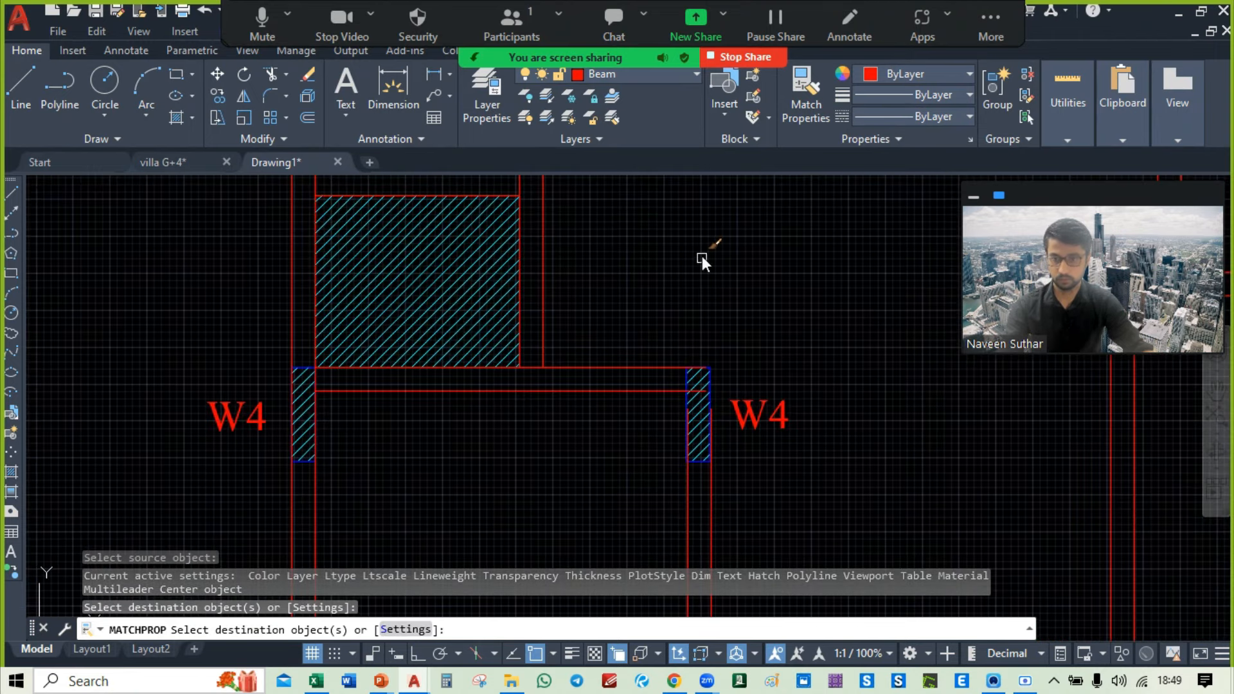
scroll(699, 244, "down", 4)
middle_click_drag(699, 241, 470, 424)
mouse_move(554, 418)
middle_mouse_down()
mouse_move(497, 553)
mouse_move(610, 402)
middle_mouse_up()
key("Escape")
Step: Change the toilet bay hatch colour to red
left_click(401, 447)
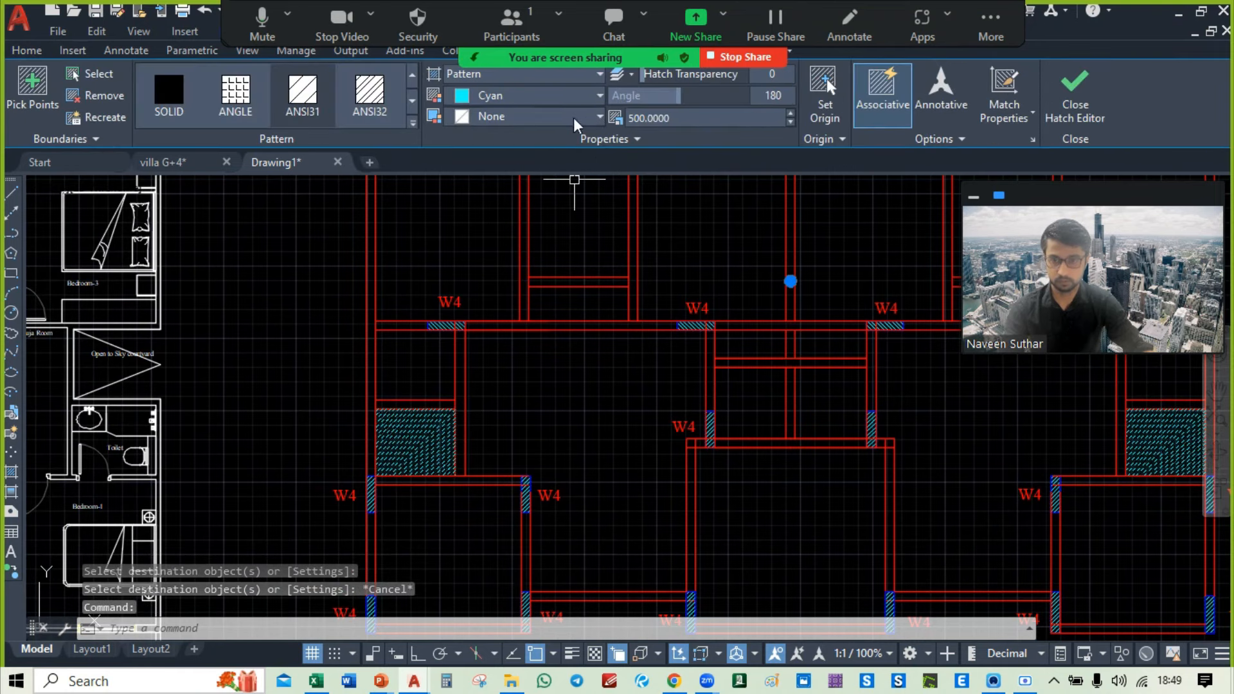
left_click(465, 96)
left_click(512, 204)
key("Escape")
Step: Delete the hatch sample and its rectangular frame under the LEGEND heading
middle_click_drag(565, 394, 581, 215)
scroll(388, 455, "up", 2)
scroll(388, 455, "up", 2)
left_click(513, 450)
key("Escape")
left_click(561, 410)
left_click(302, 497)
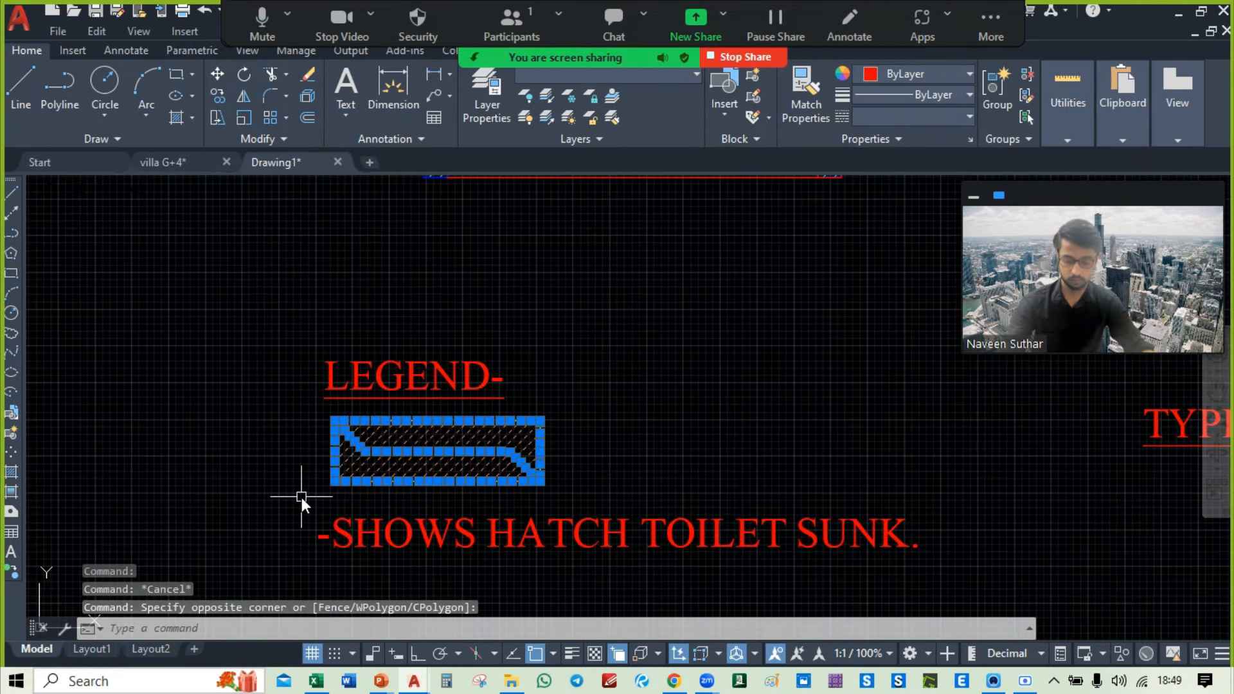
key("Delete")
scroll(543, 393, "down", 3)
scroll(646, 326, "up", 2)
scroll(580, 418, "up", 3)
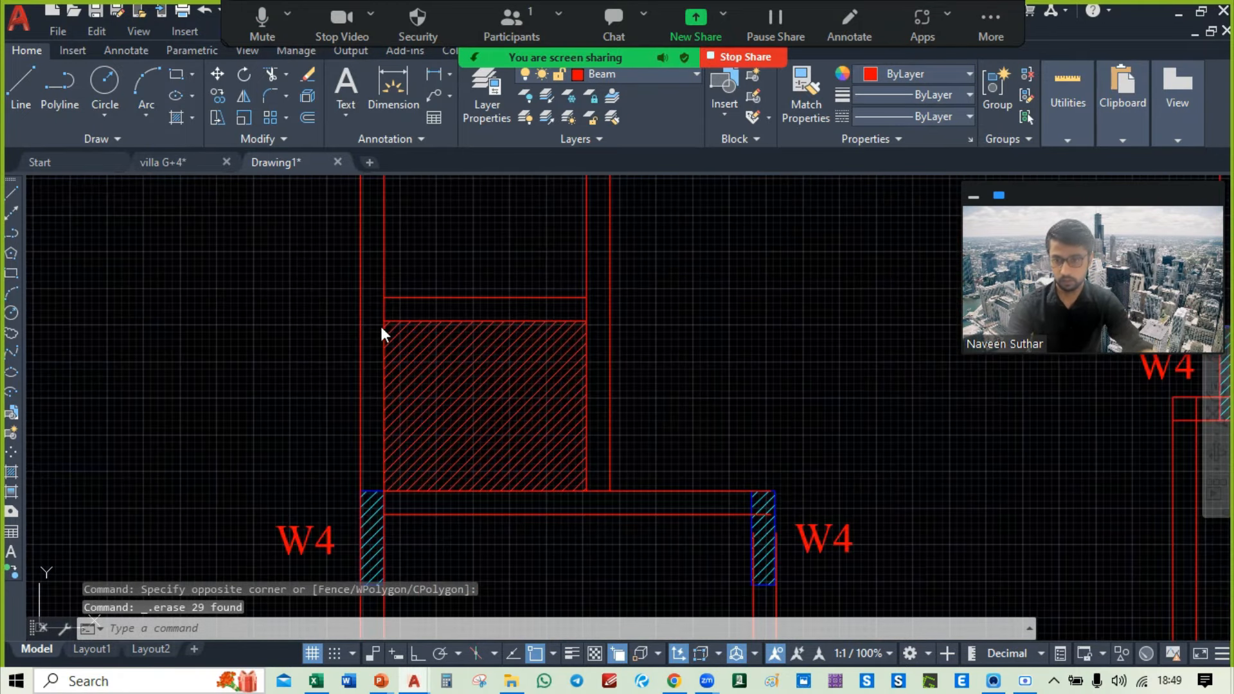
left_click(369, 314)
left_click(595, 499)
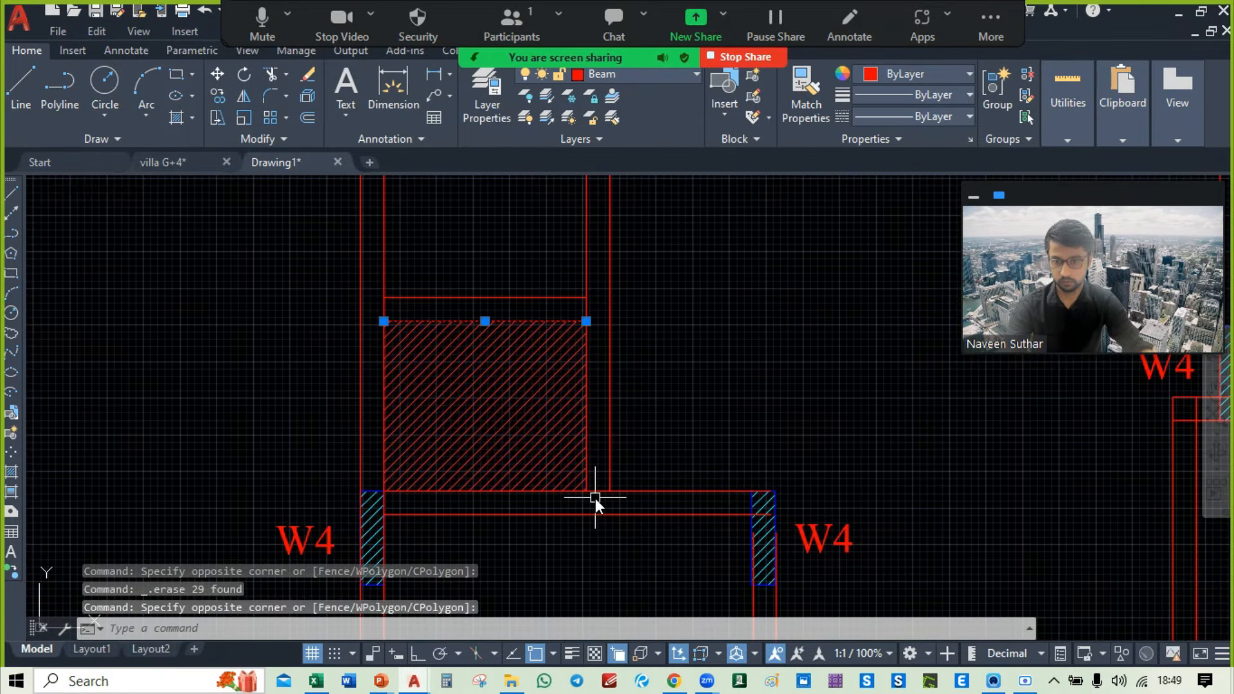
left_click(372, 418)
key("Escape")
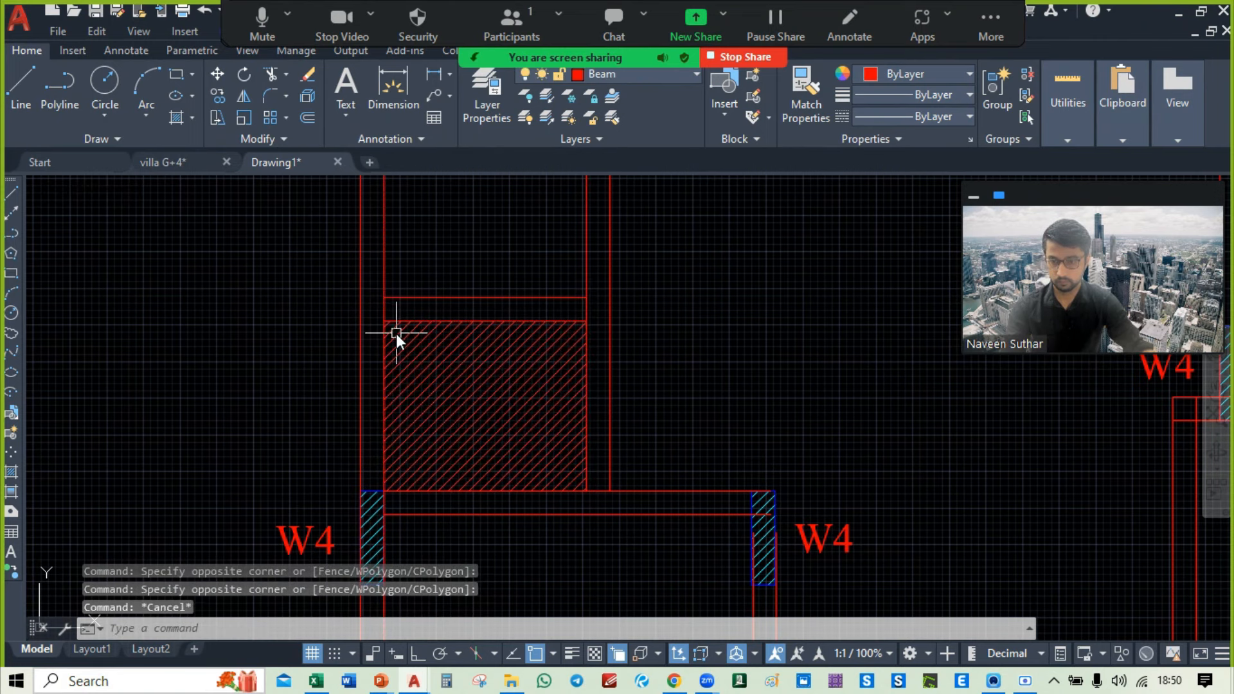
Step: Draw a small horizontal rectangle beneath the LEGEND heading, above the toilet sunk note
scroll(534, 422, "down", 2)
middle_click_drag(534, 422, 539, 257)
middle_click_drag(501, 565, 528, 282)
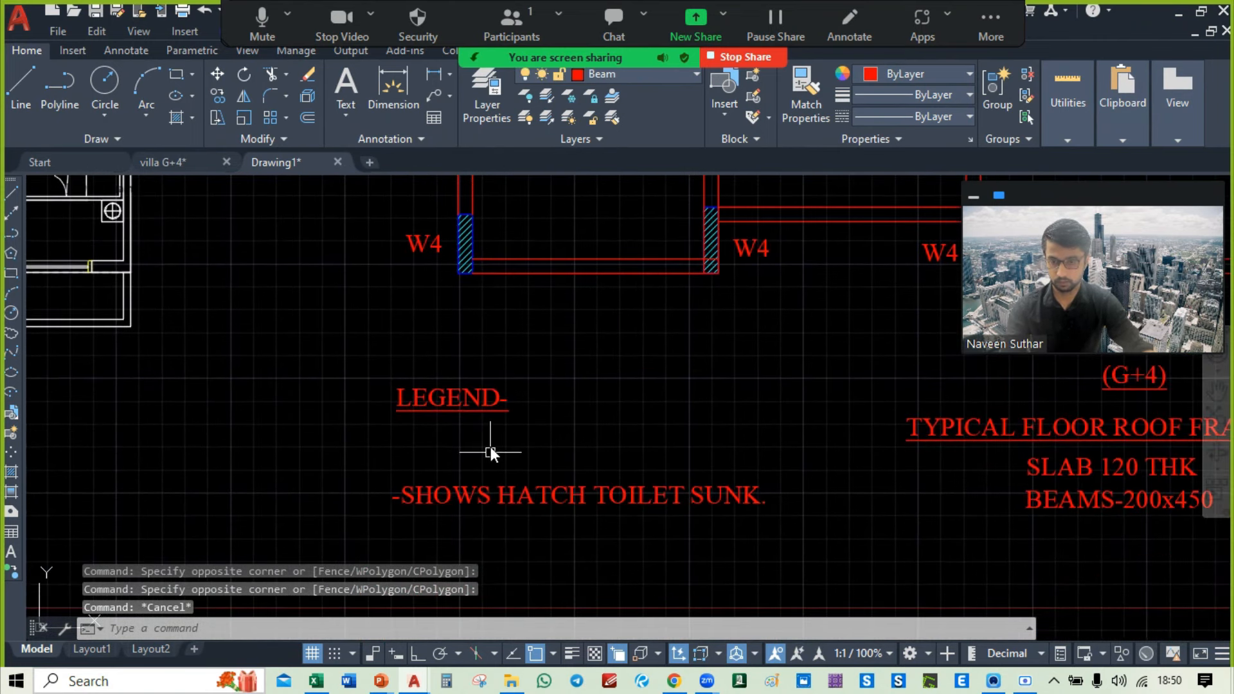
middle_click_drag(426, 436, 415, 416)
scroll(415, 415, "up", 2)
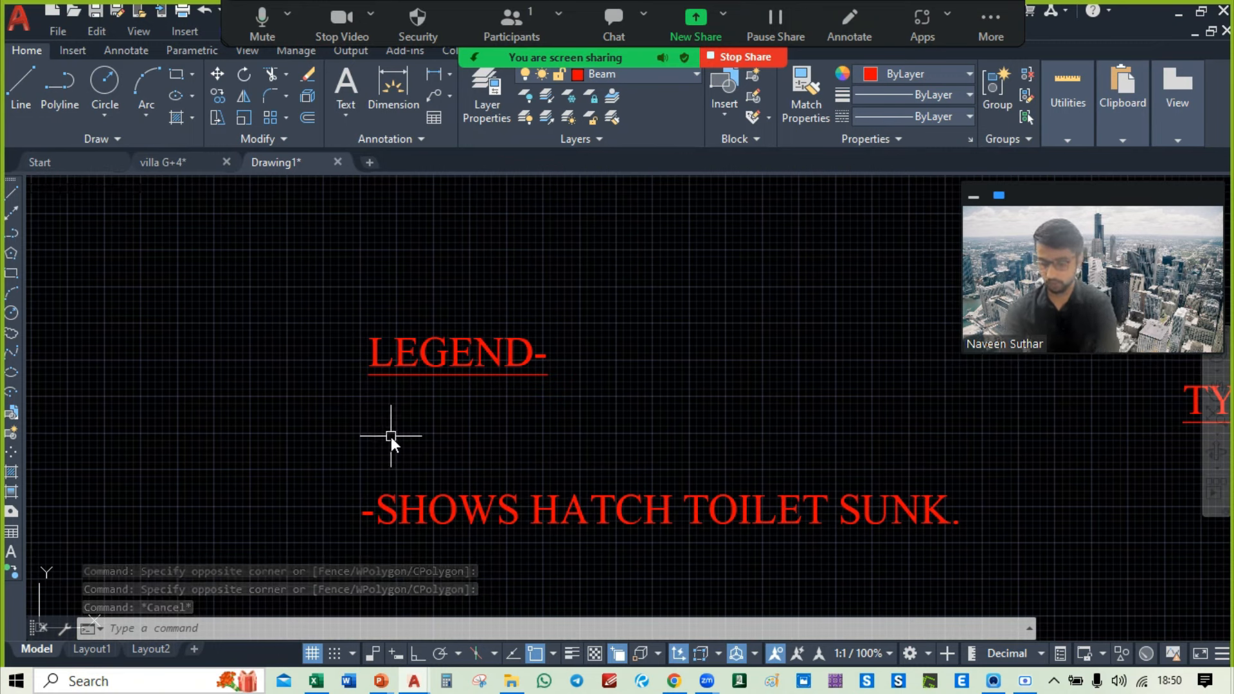
type("rec")
key("Return")
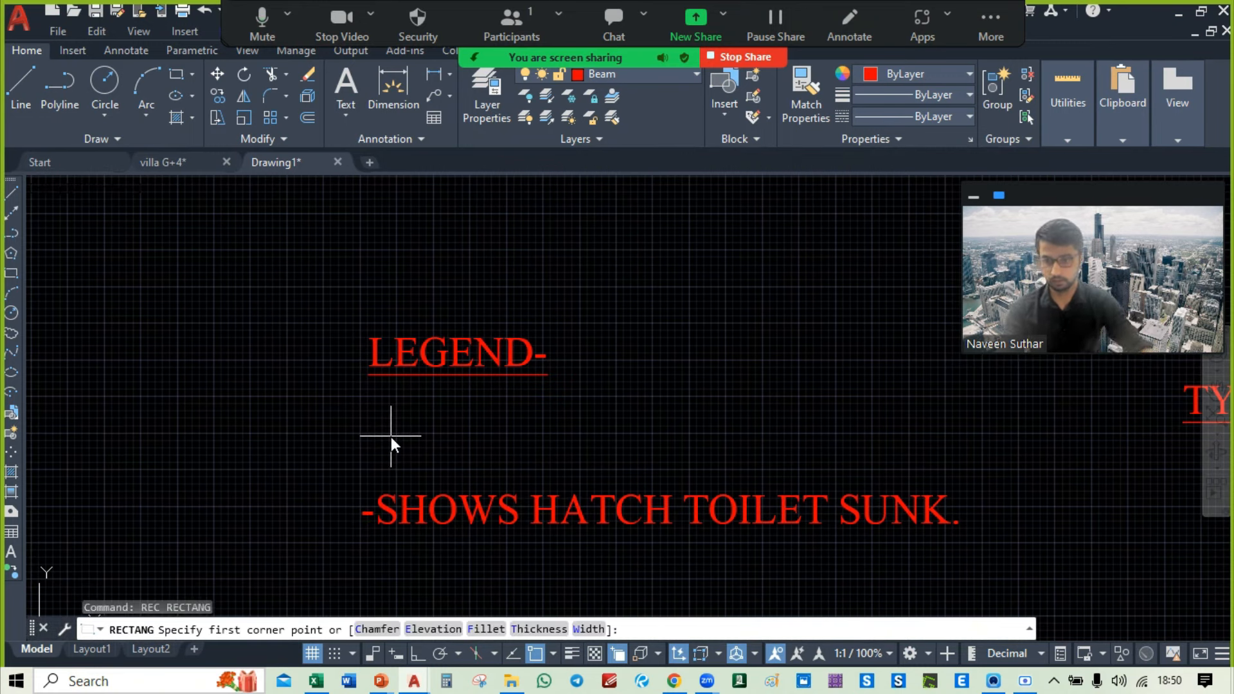
left_click(371, 409)
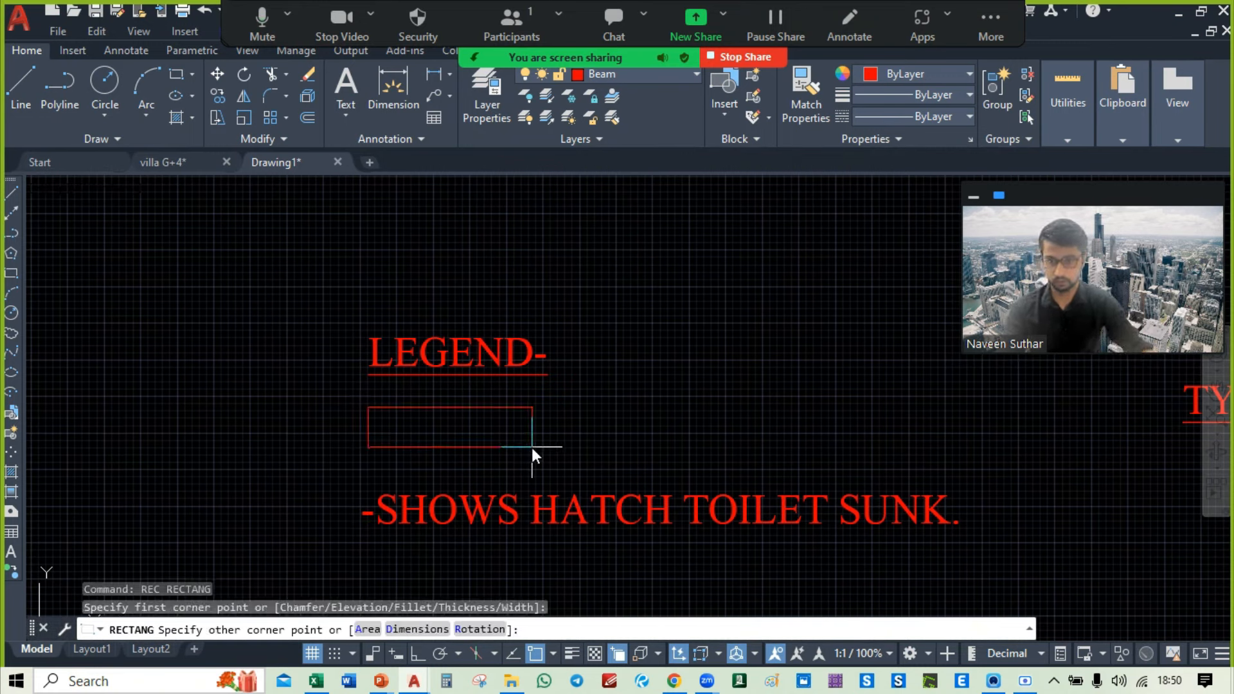
left_click(538, 448)
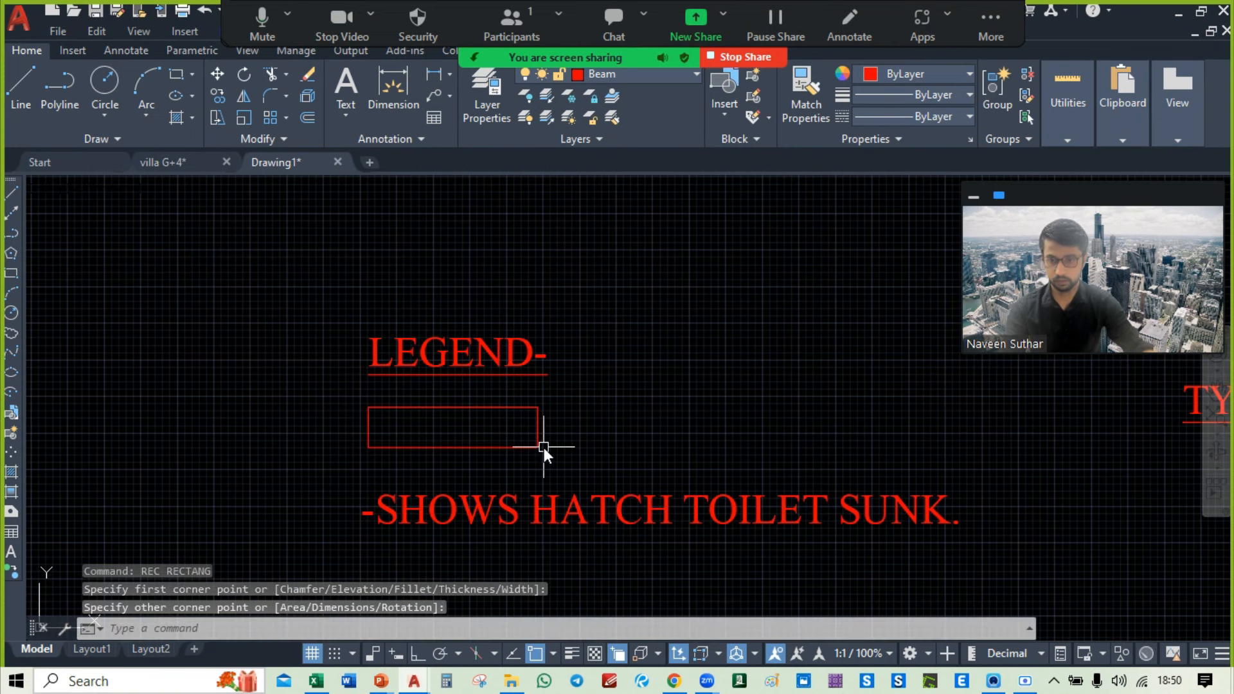
Step: Fill the new legend rectangle with a solid hatch
left_click(174, 120)
left_click(441, 426)
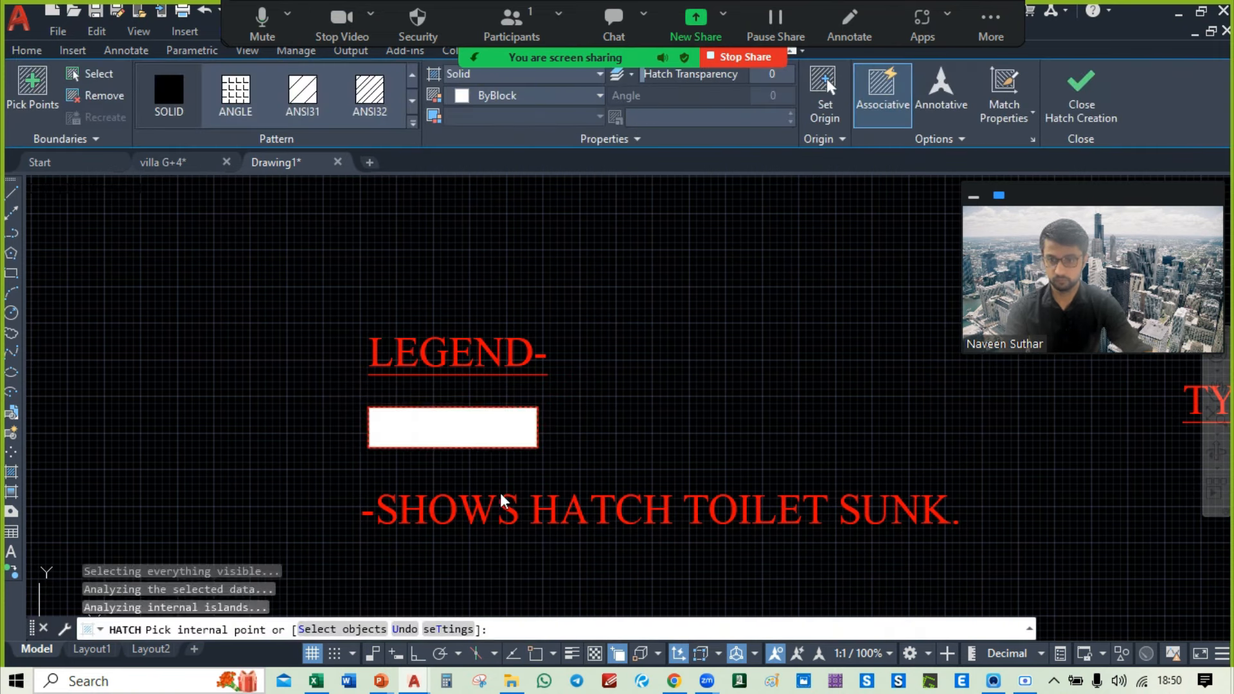
key("Escape")
Step: Match the properties of the lower-left toilet bay's hatch onto the legend rectangle's hatch
type("ma")
key("Return")
scroll(662, 336, "down", 4)
middle_click_drag(662, 336, 534, 625)
left_click(495, 395)
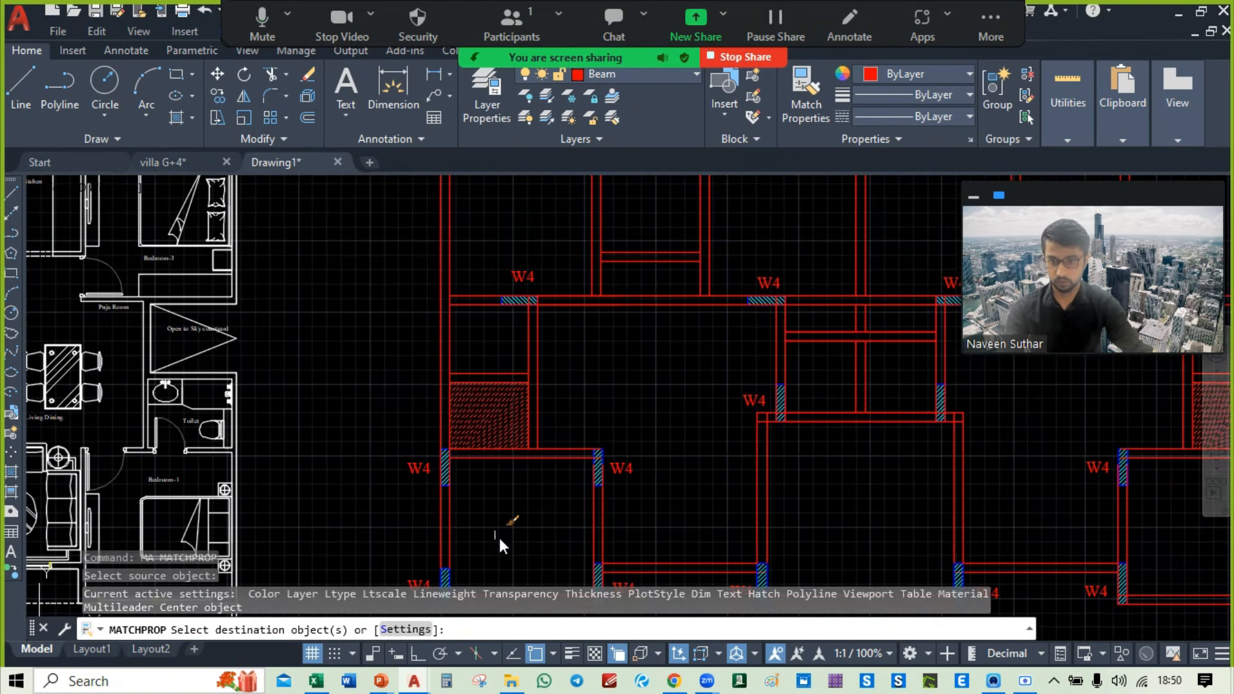
middle_click_drag(500, 538, 501, 331)
scroll(455, 503, "up", 3)
left_click(427, 509)
key("Escape")
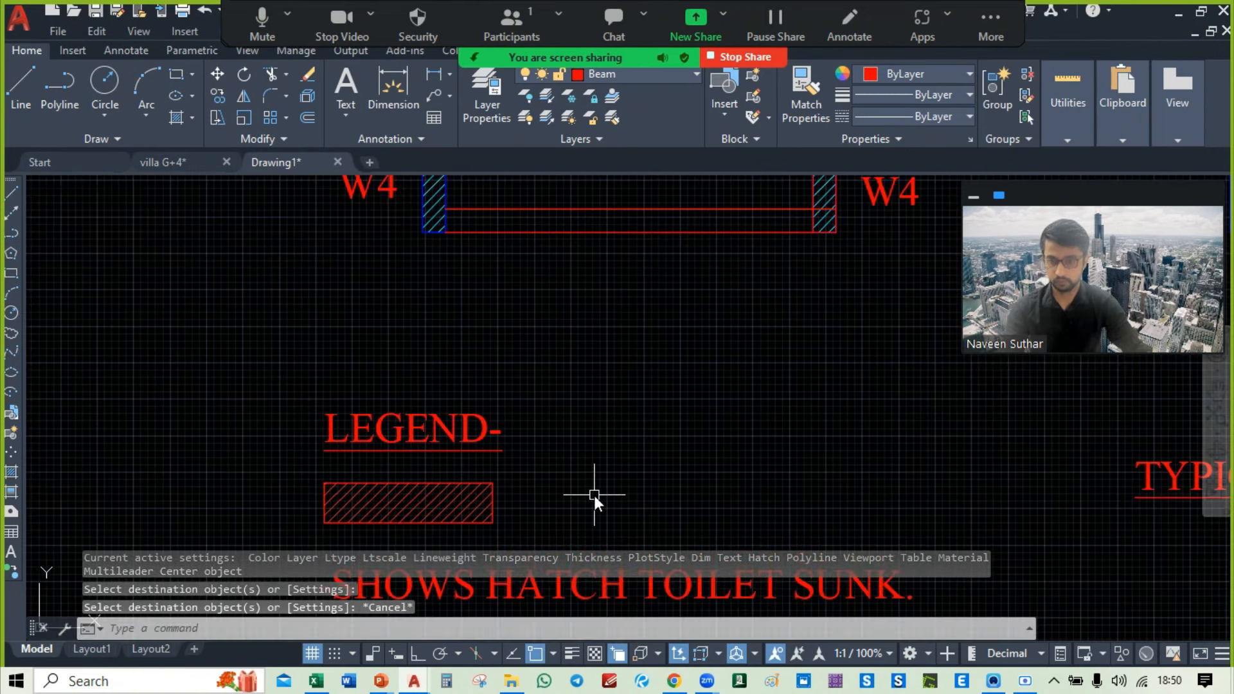
Step: Examine the whole roof framing plan with its toilet hatches, legend, title notes and column size table
scroll(594, 495, "down", 4)
middle_click_drag(594, 495, 584, 410)
scroll(582, 411, "up", 4)
scroll(780, 408, "down", 4)
middle_click_drag(780, 408, 368, 394)
mouse_move(919, 400)
middle_mouse_down()
mouse_move(662, 441)
mouse_move(550, 553)
mouse_move(773, 438)
middle_mouse_up()
mouse_move(808, 253)
middle_mouse_down()
mouse_move(943, 273)
mouse_move(1026, 572)
middle_mouse_up()
mouse_move(840, 222)
middle_mouse_down()
mouse_move(781, 509)
mouse_move(599, 283)
mouse_move(604, 199)
middle_mouse_up()
scroll(600, 257, "down", 3)
mouse_move(588, 314)
middle_mouse_down()
mouse_move(622, 372)
mouse_move(639, 368)
middle_mouse_up()
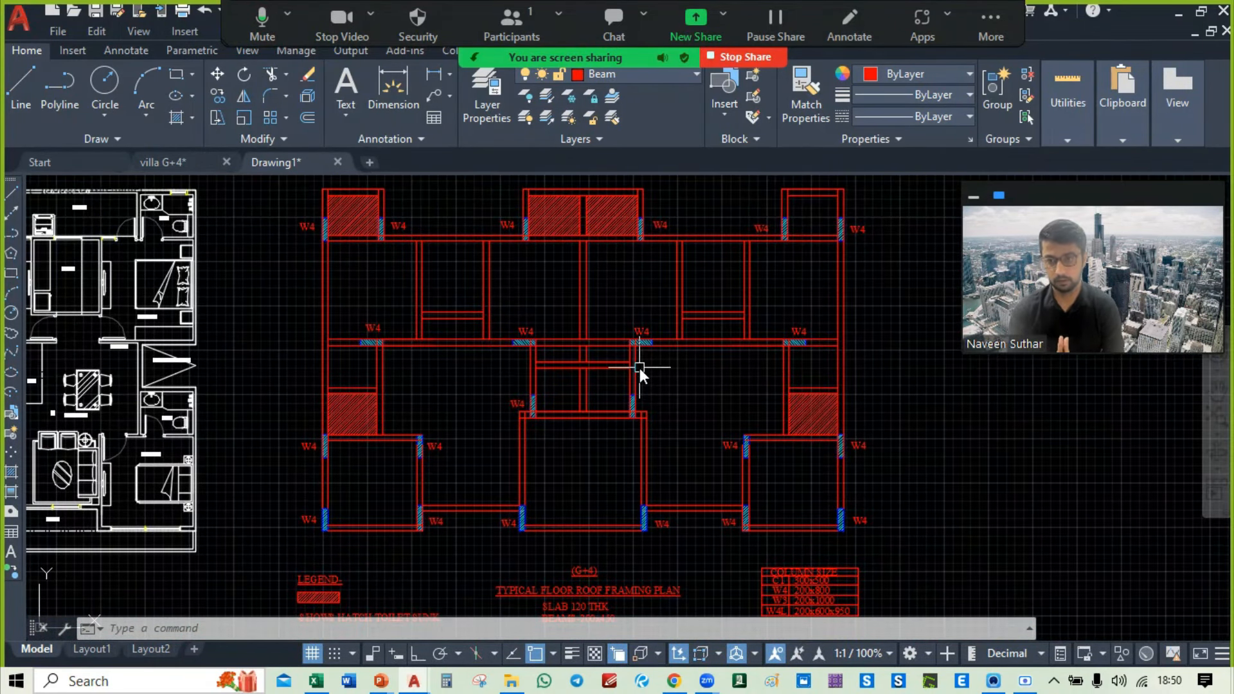
mouse_move(639, 368)
middle_mouse_down()
mouse_move(603, 357)
mouse_move(626, 374)
middle_mouse_up()
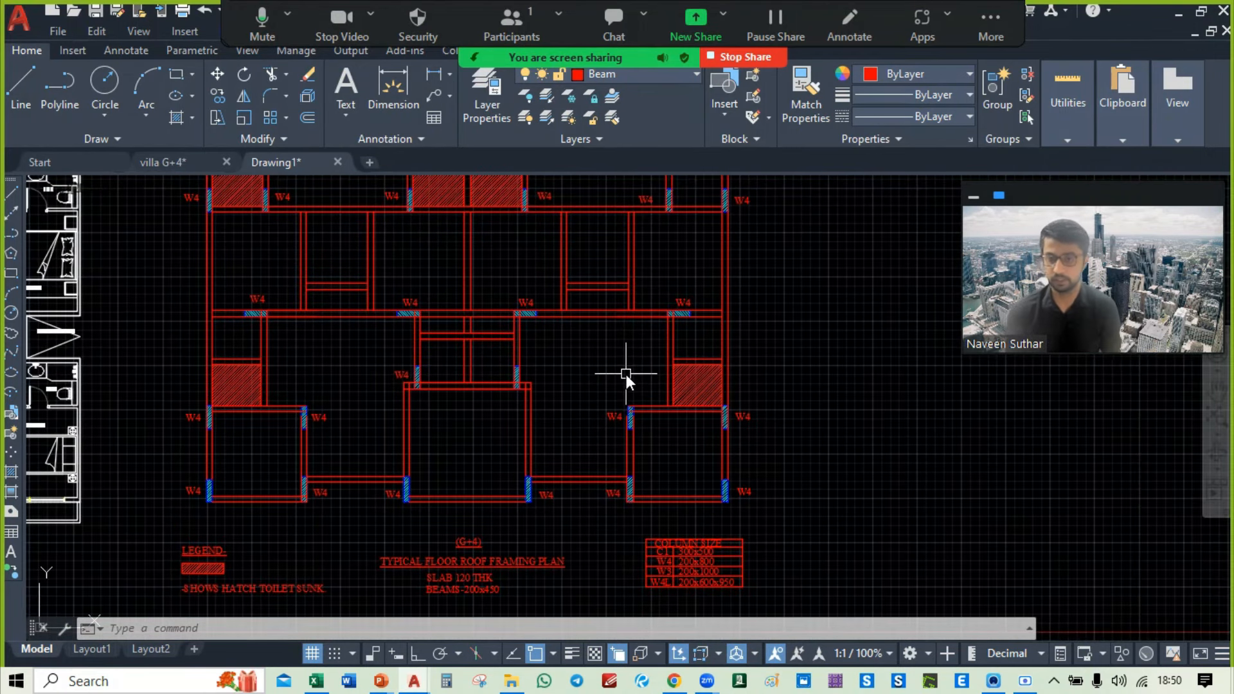
middle_click_drag(386, 409, 441, 440)
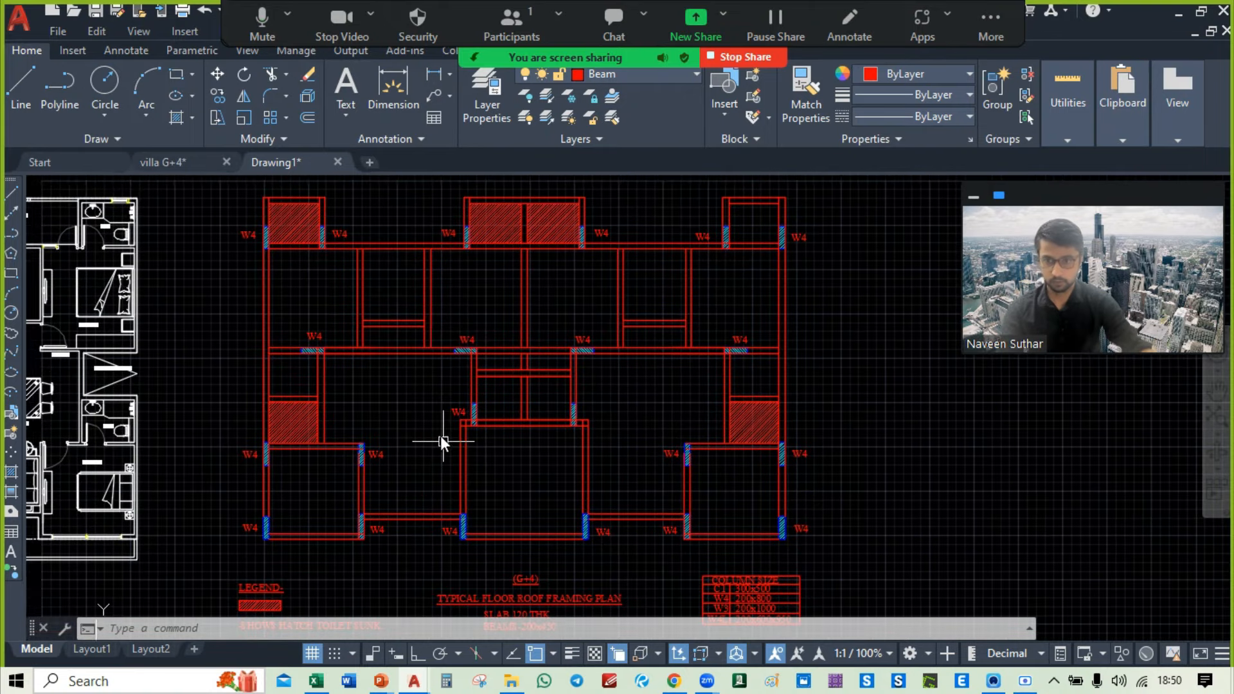
Step: Try to create a new layer named Center Line
left_click(496, 97)
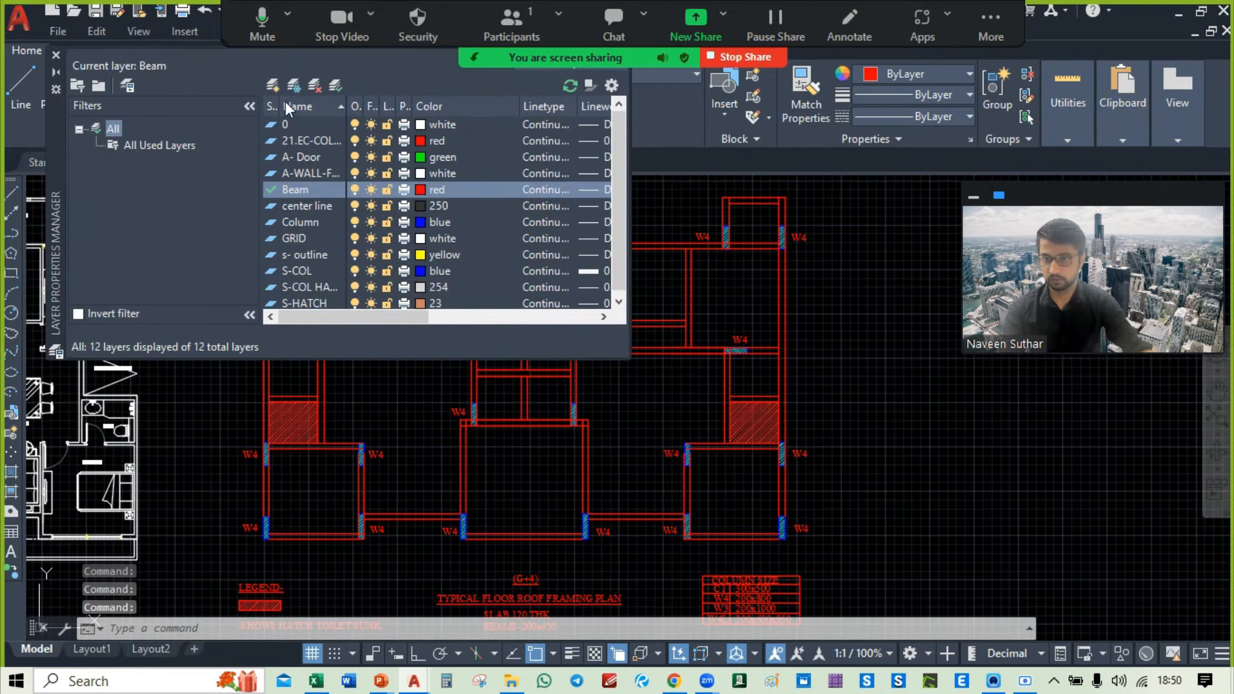
left_click(272, 85)
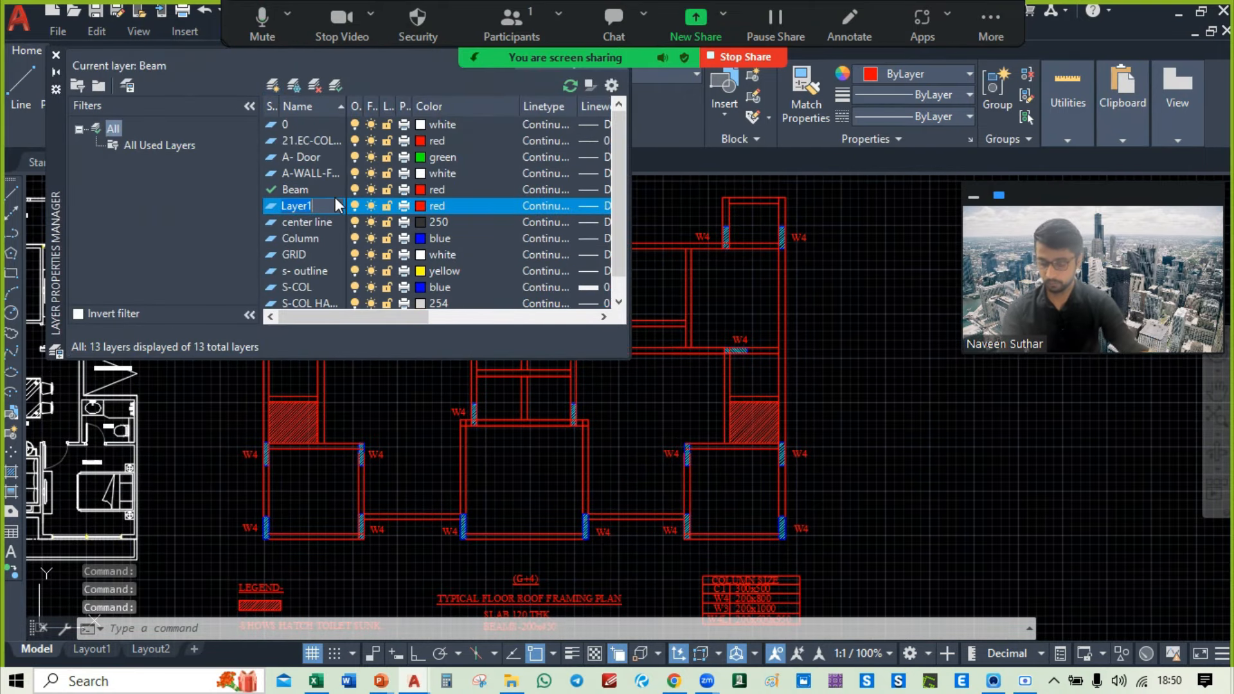
type("C")
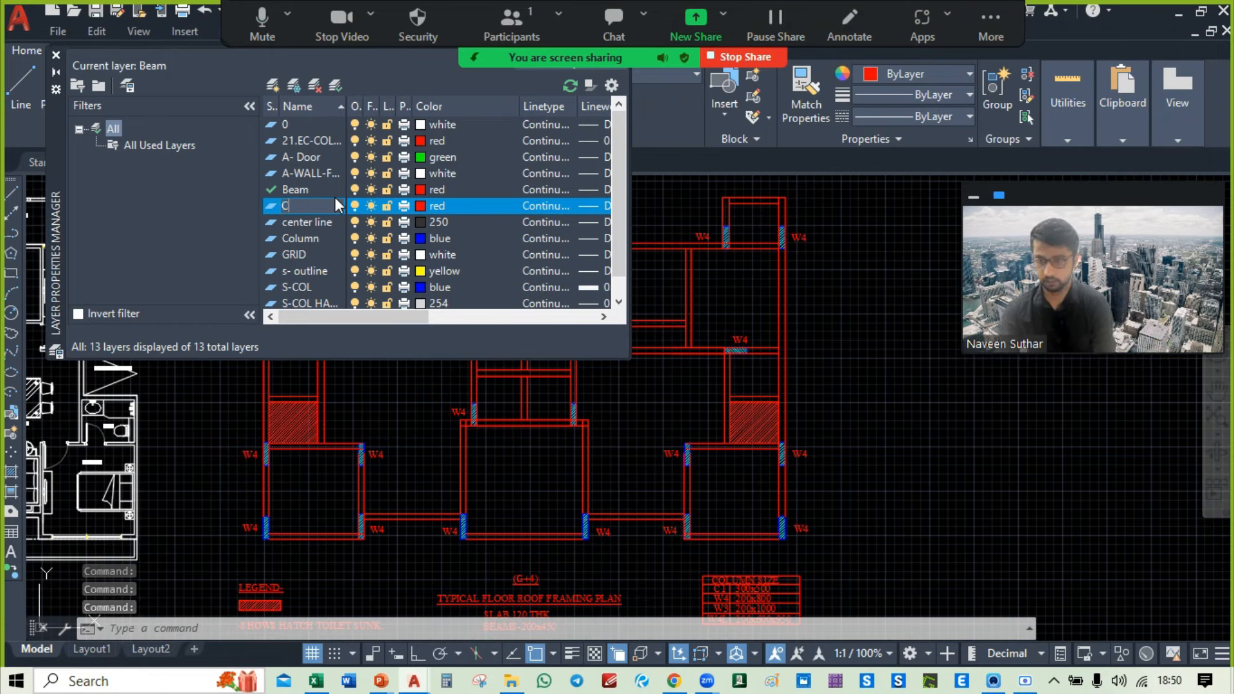
type("enter")
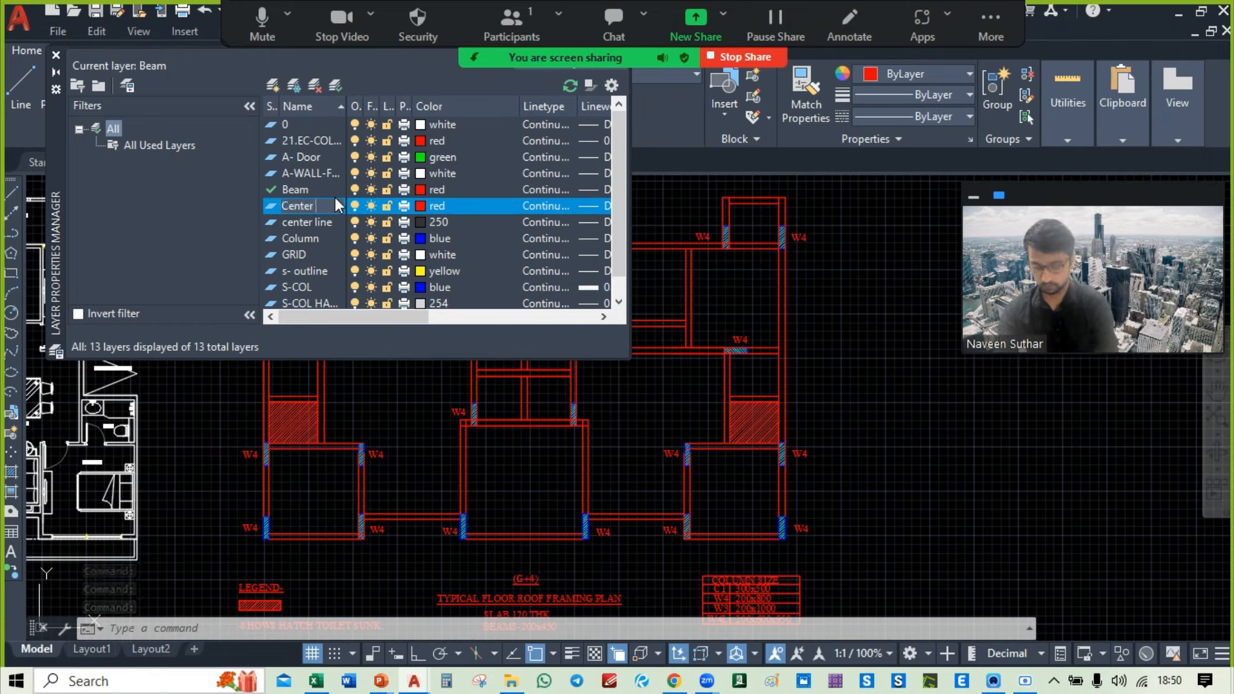
type(" Line")
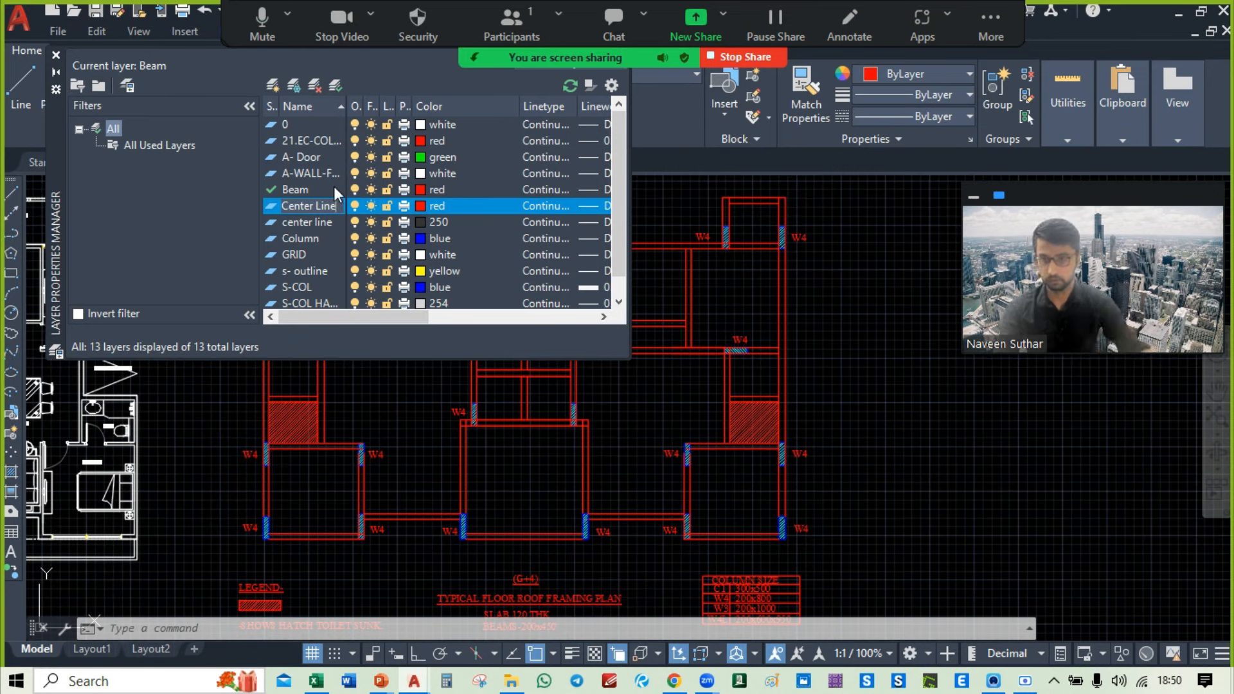
key("Return")
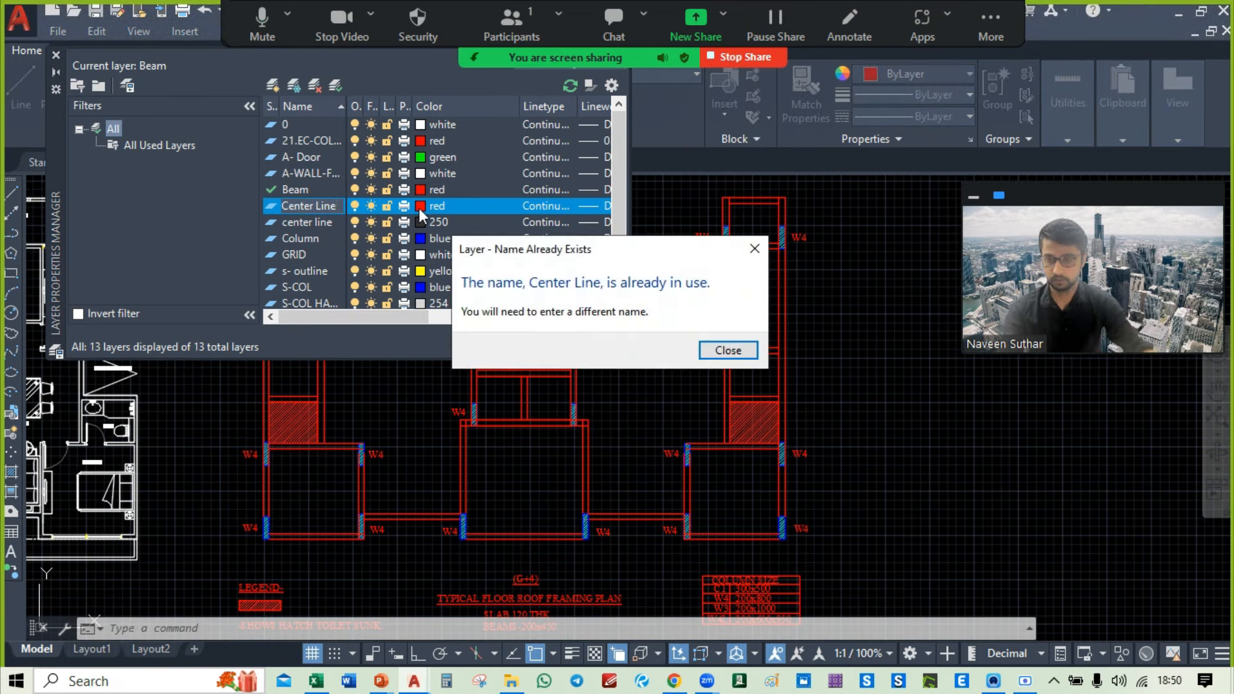
left_click(730, 352)
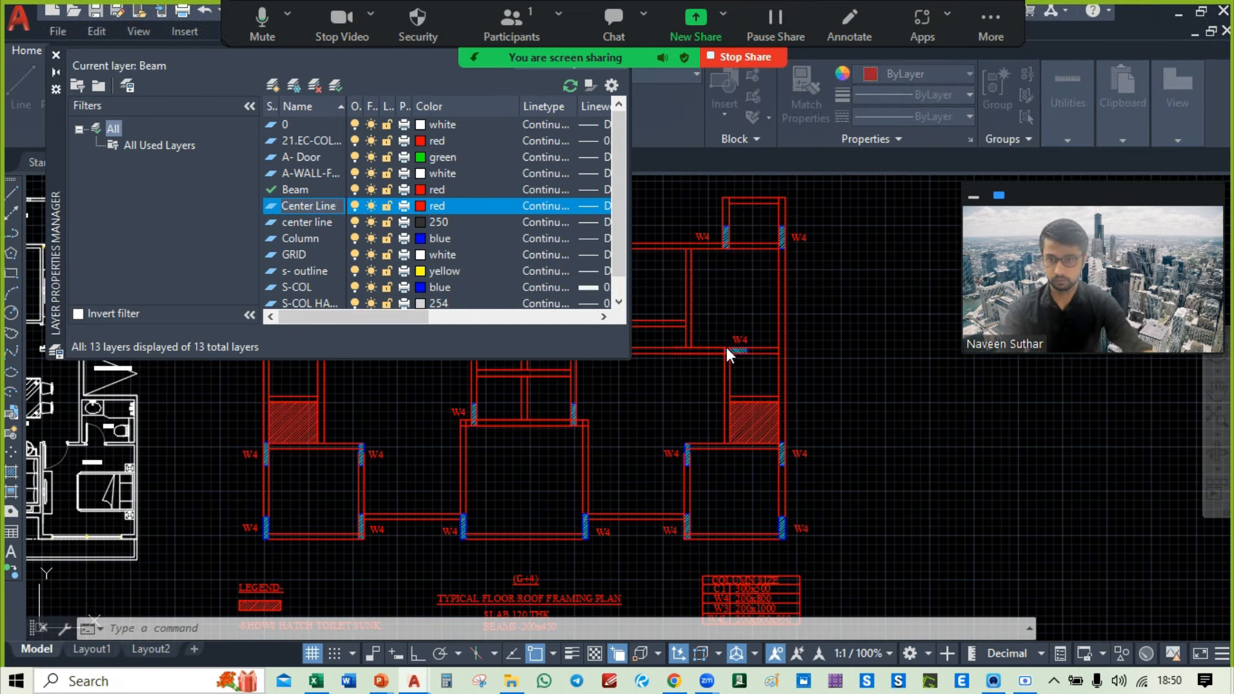
left_click(423, 206)
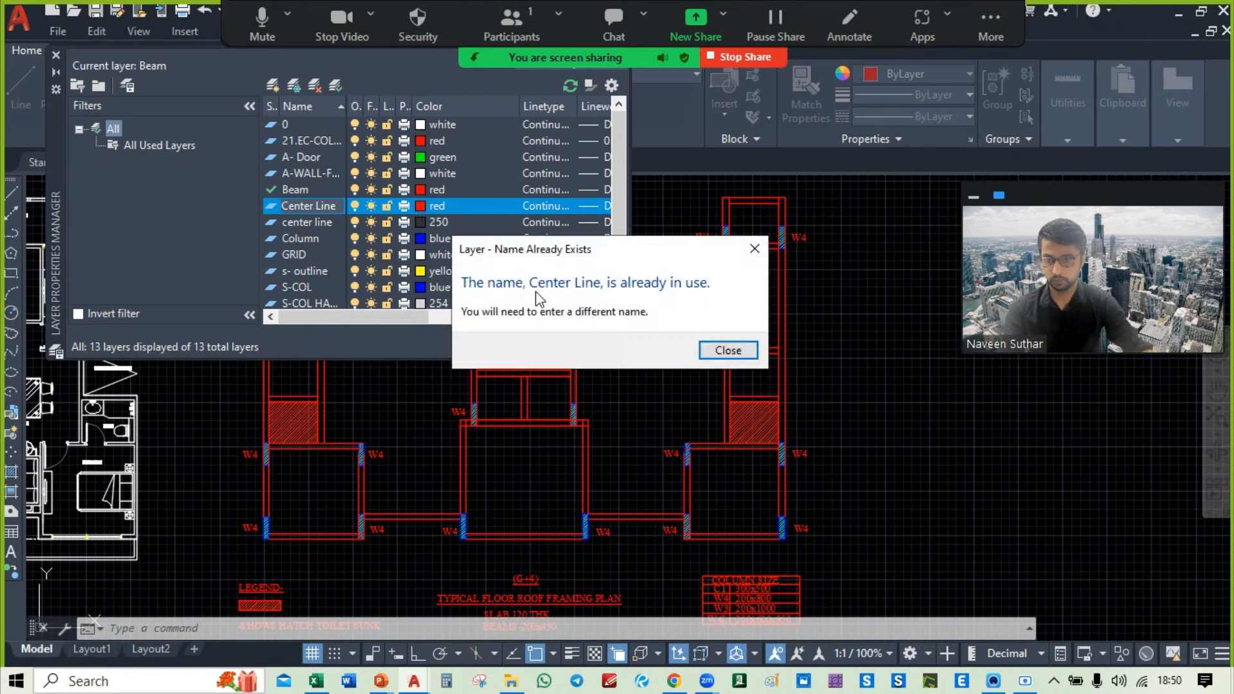
left_click(729, 351)
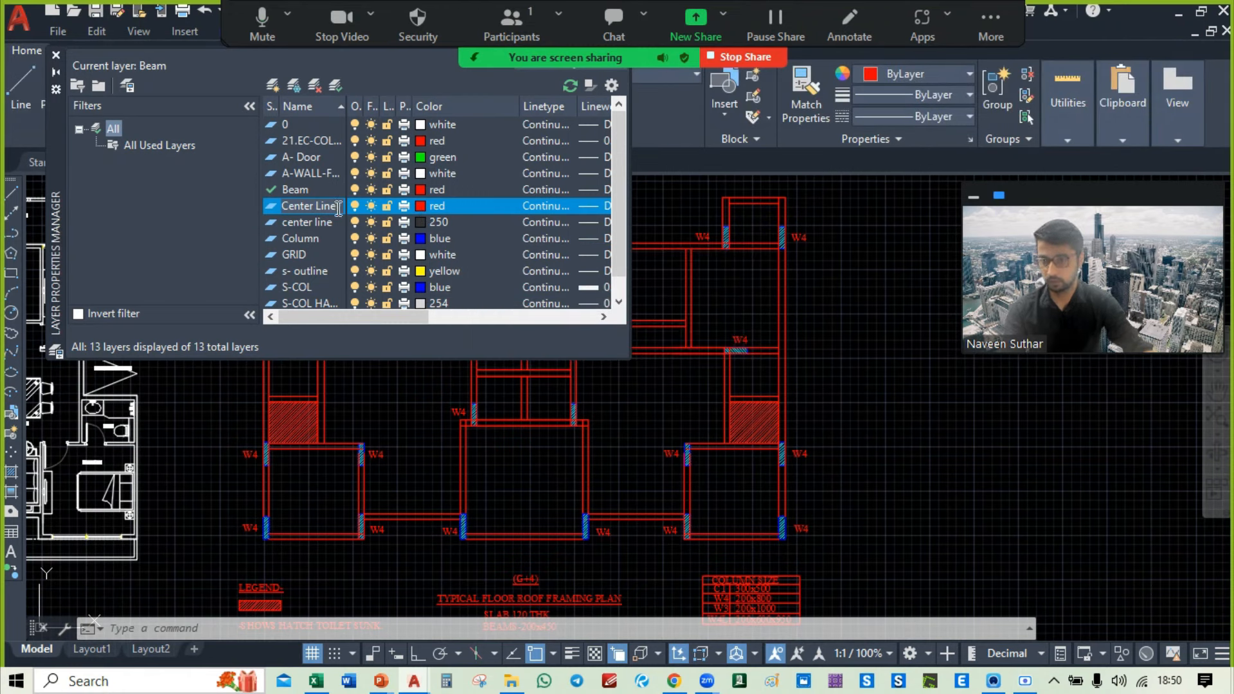
key("Return")
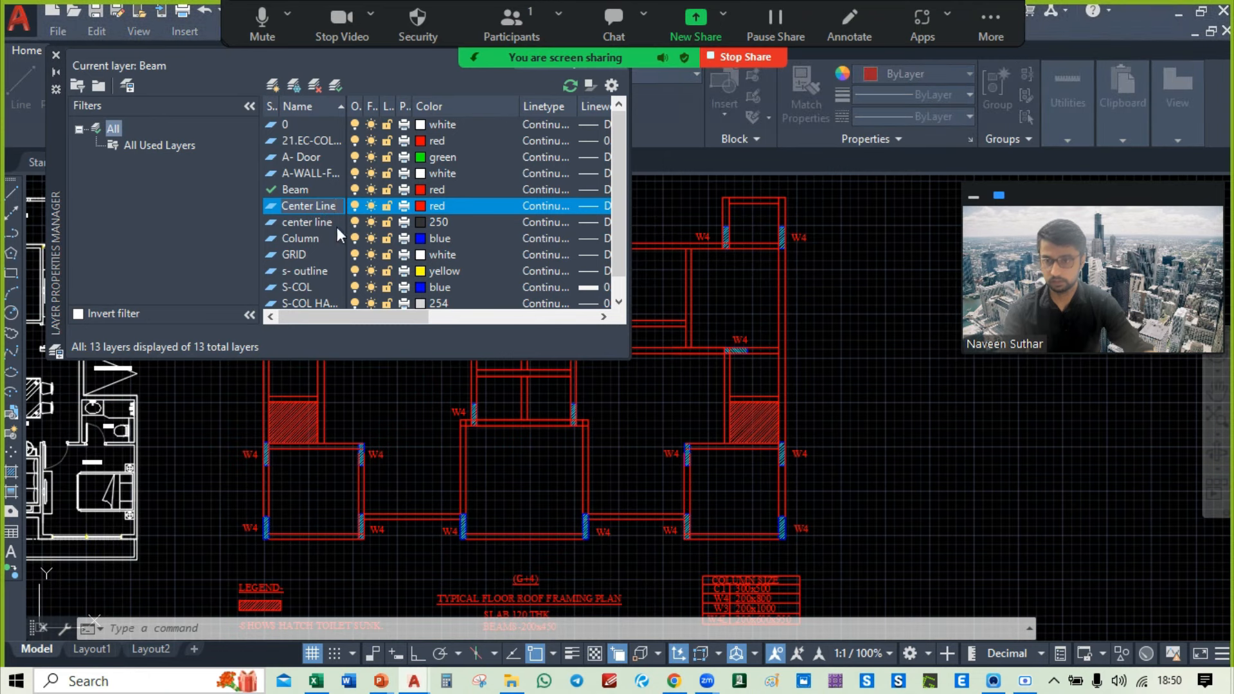
left_click(724, 351)
left_click(306, 222)
key("Escape")
key("Escape")
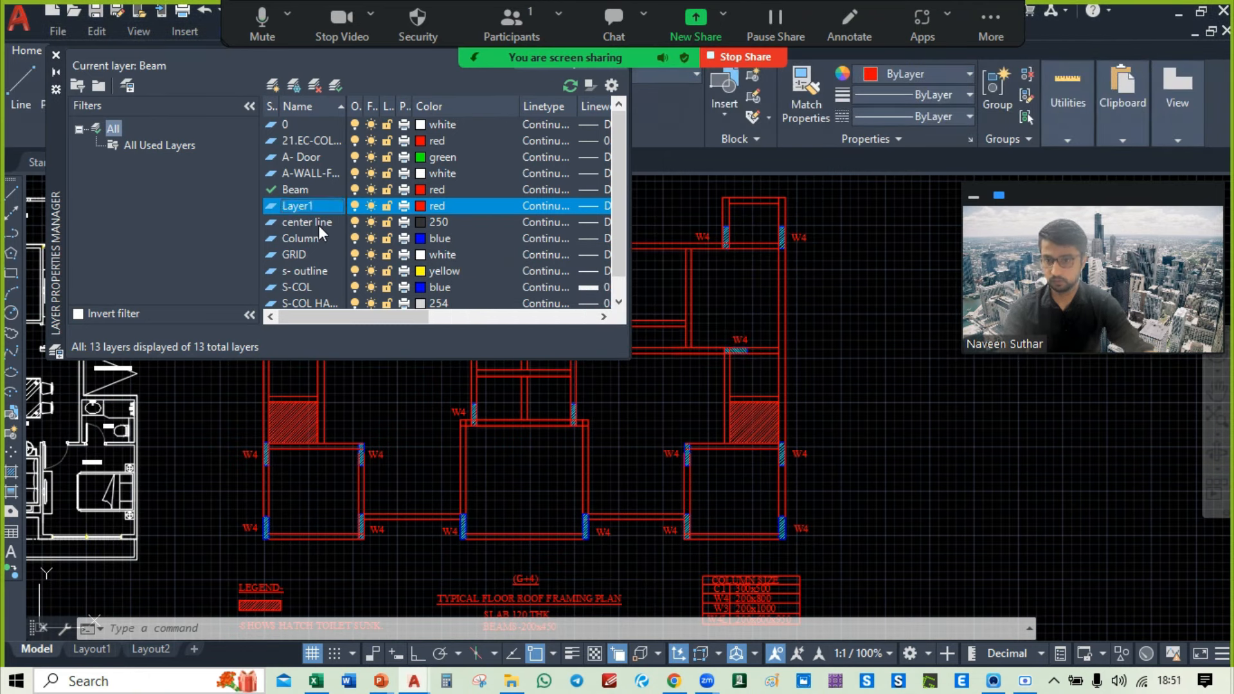
Step: Change the colour of the existing center line layer to green and close the layer manager
left_click(318, 223)
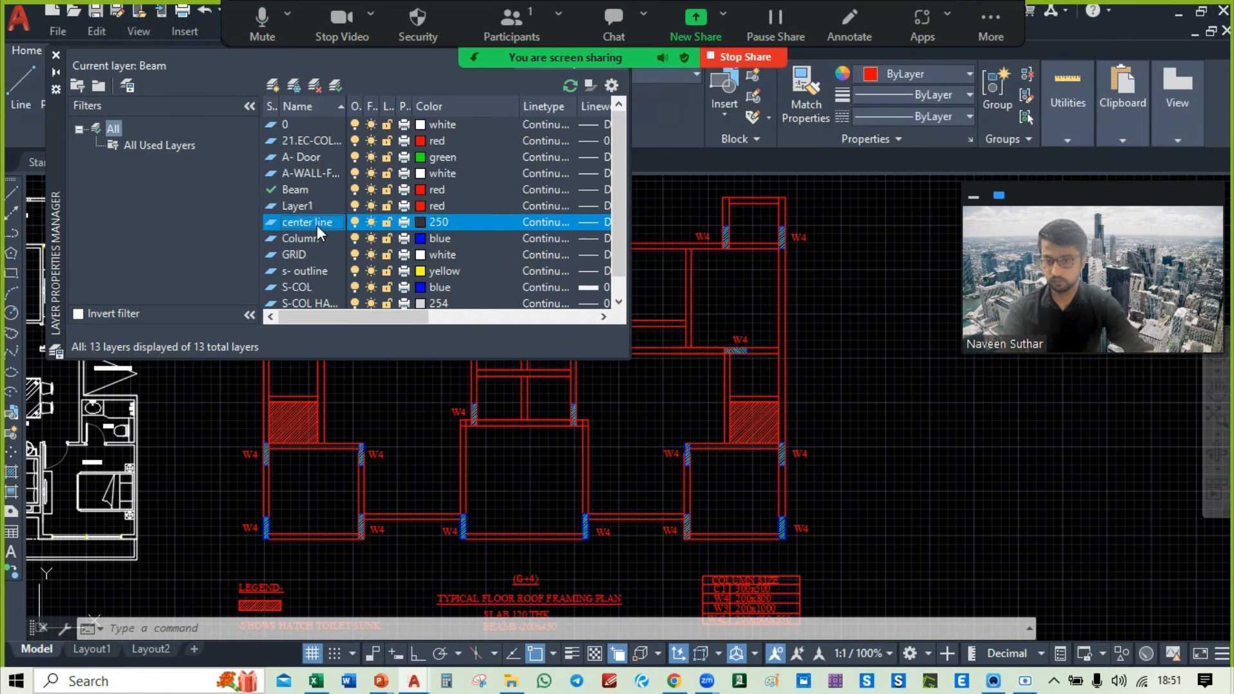
left_click(422, 222)
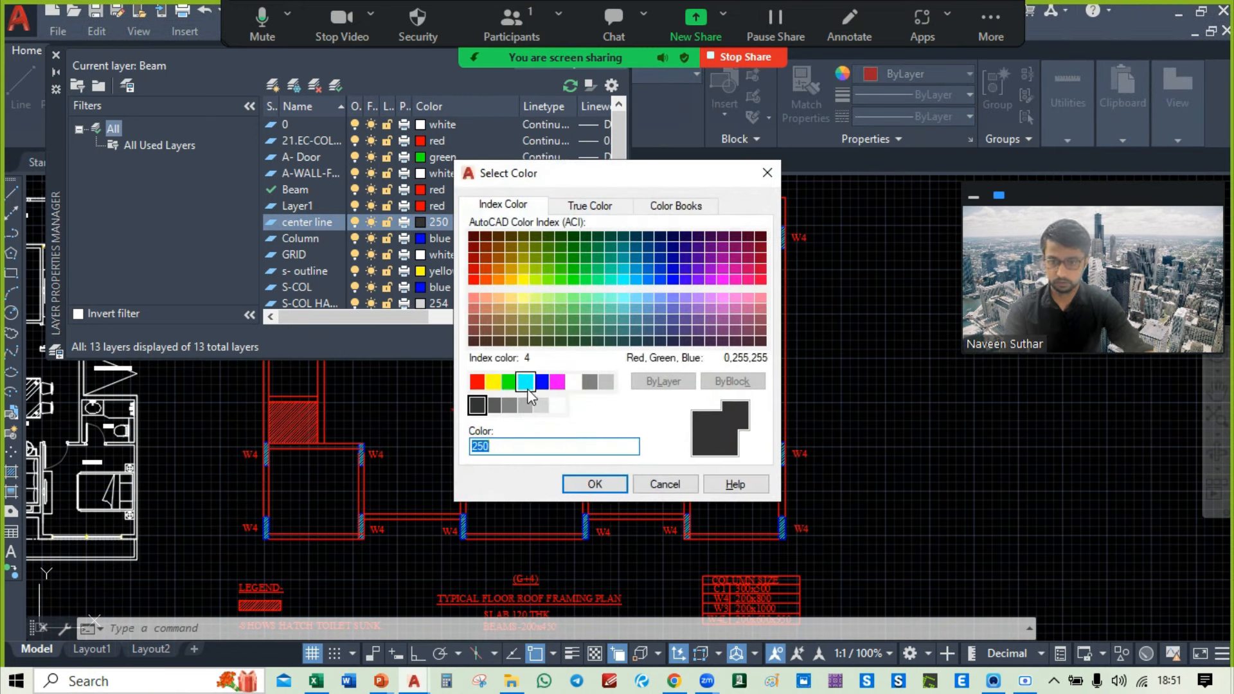
left_click(509, 382)
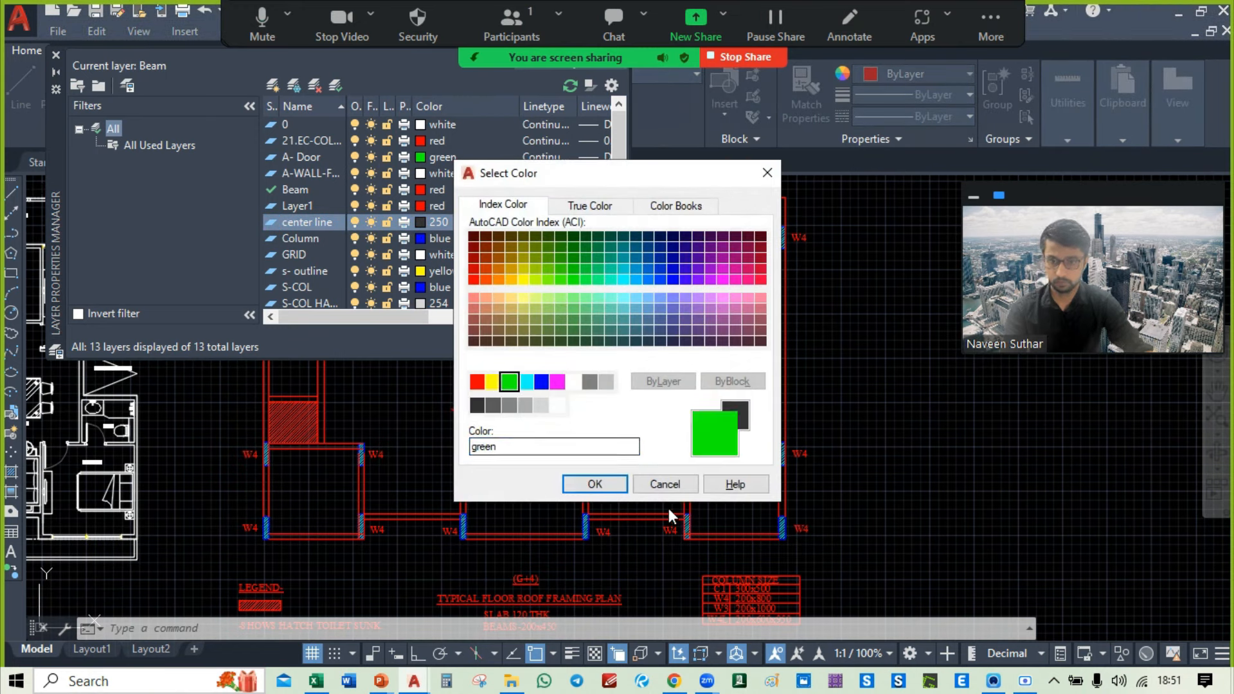
left_click(594, 484)
left_click(56, 55)
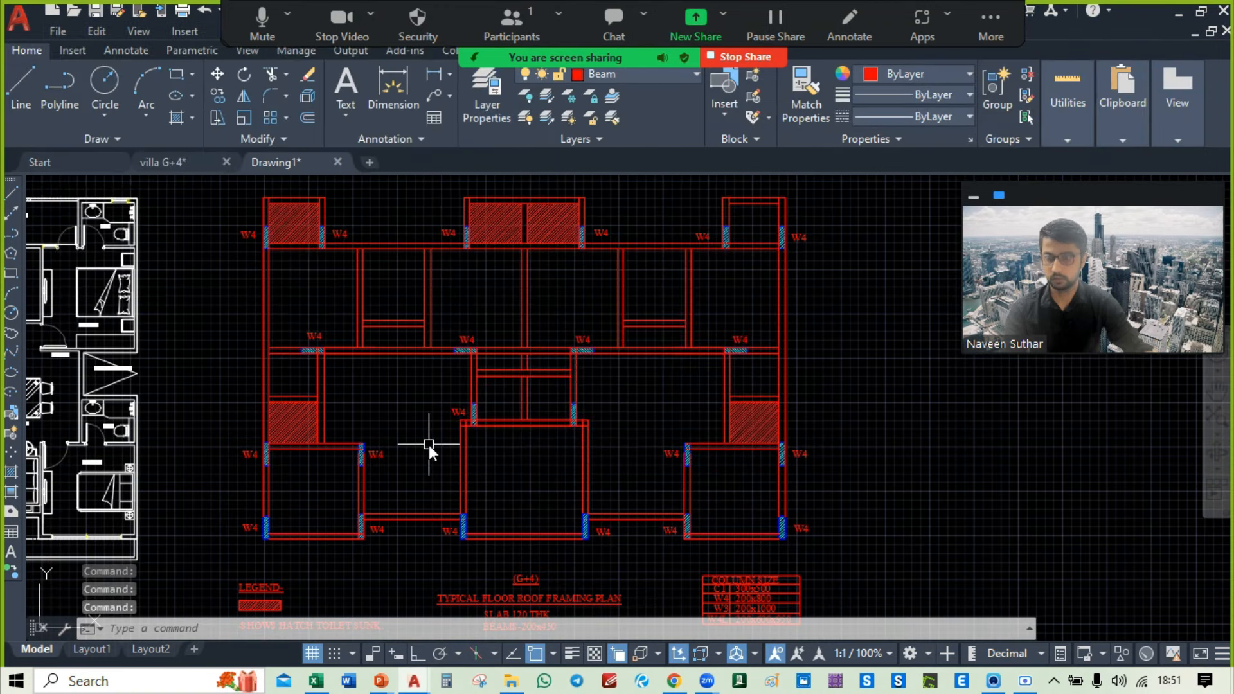
key("Escape")
mouse_move(490, 439)
middle_mouse_down()
mouse_move(689, 327)
mouse_move(689, 357)
middle_mouse_up()
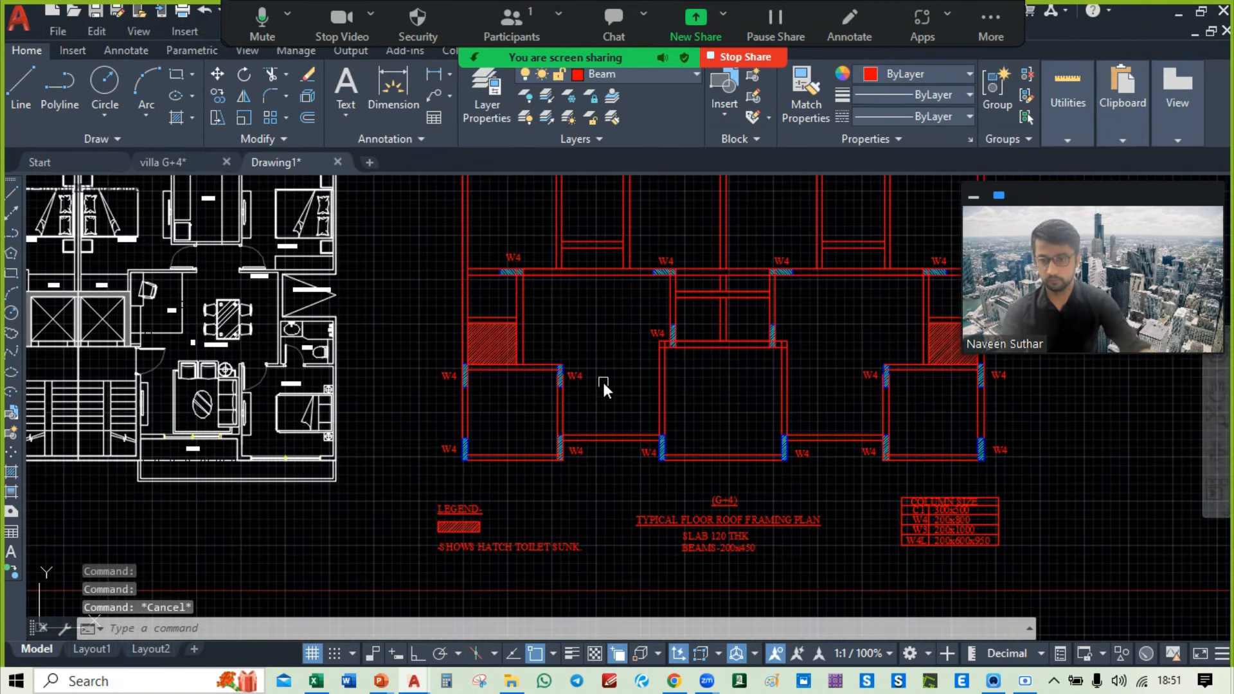
scroll(553, 404, "up", 4)
left_click(21, 89)
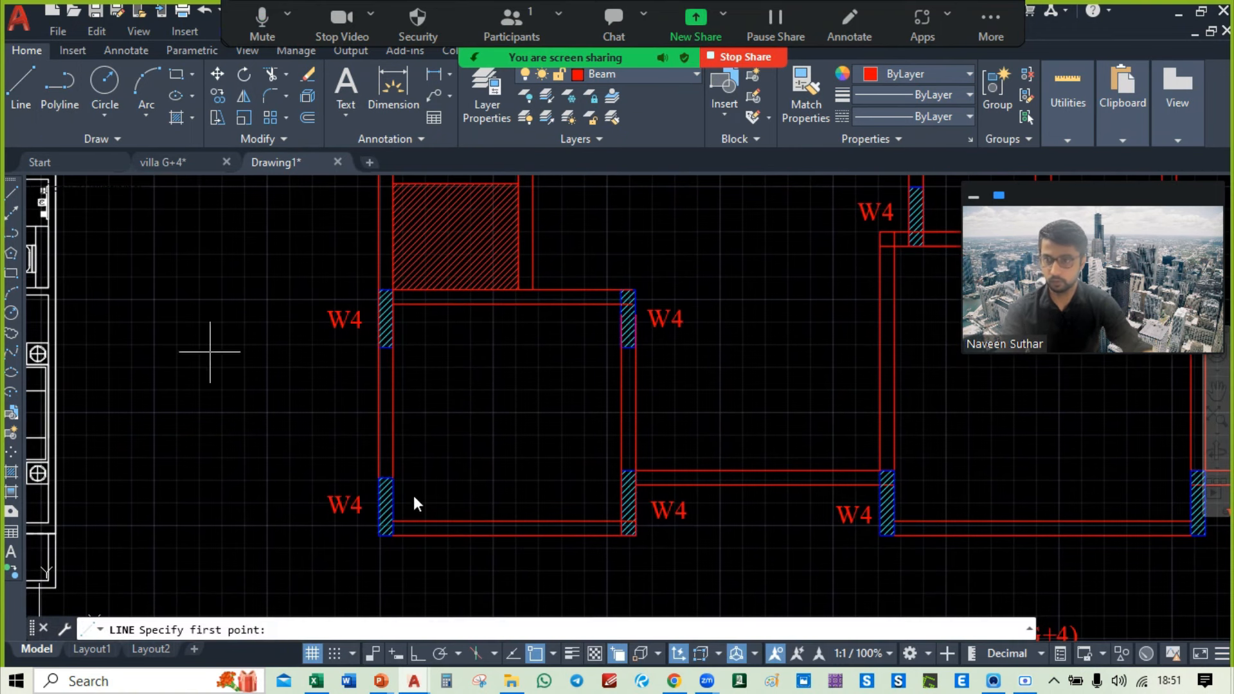
scroll(617, 463, "up", 5)
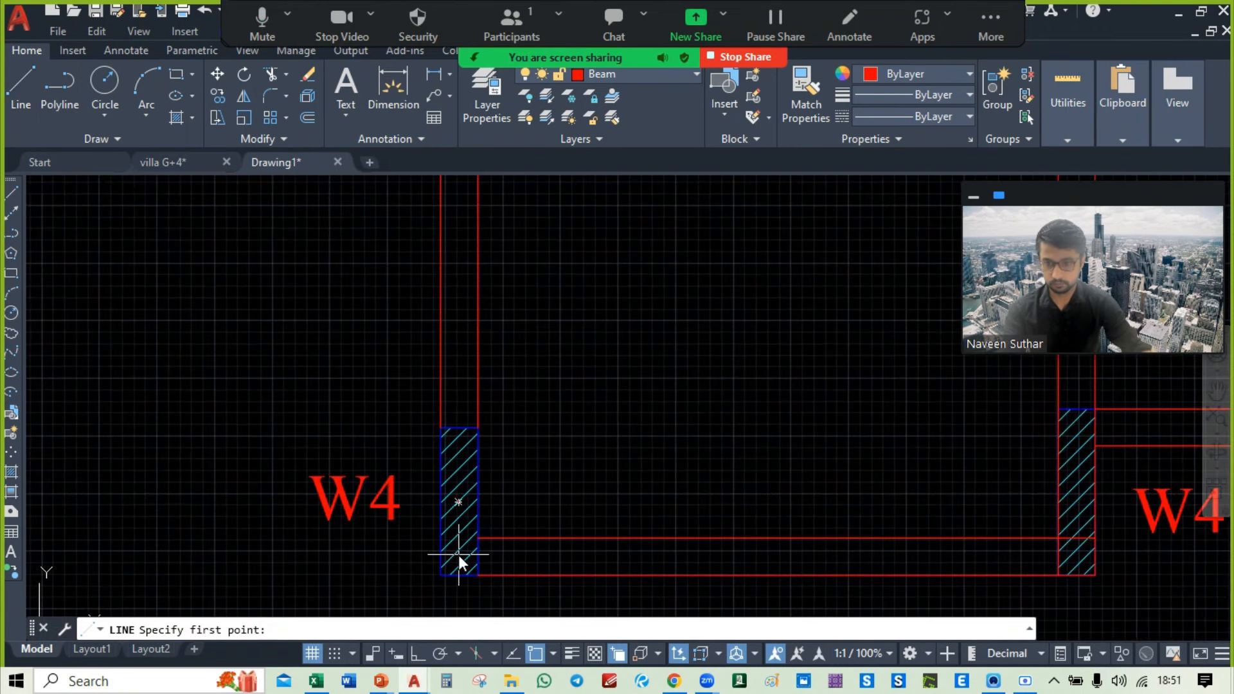
middle_click_drag(458, 554, 472, 527)
left_click(476, 550)
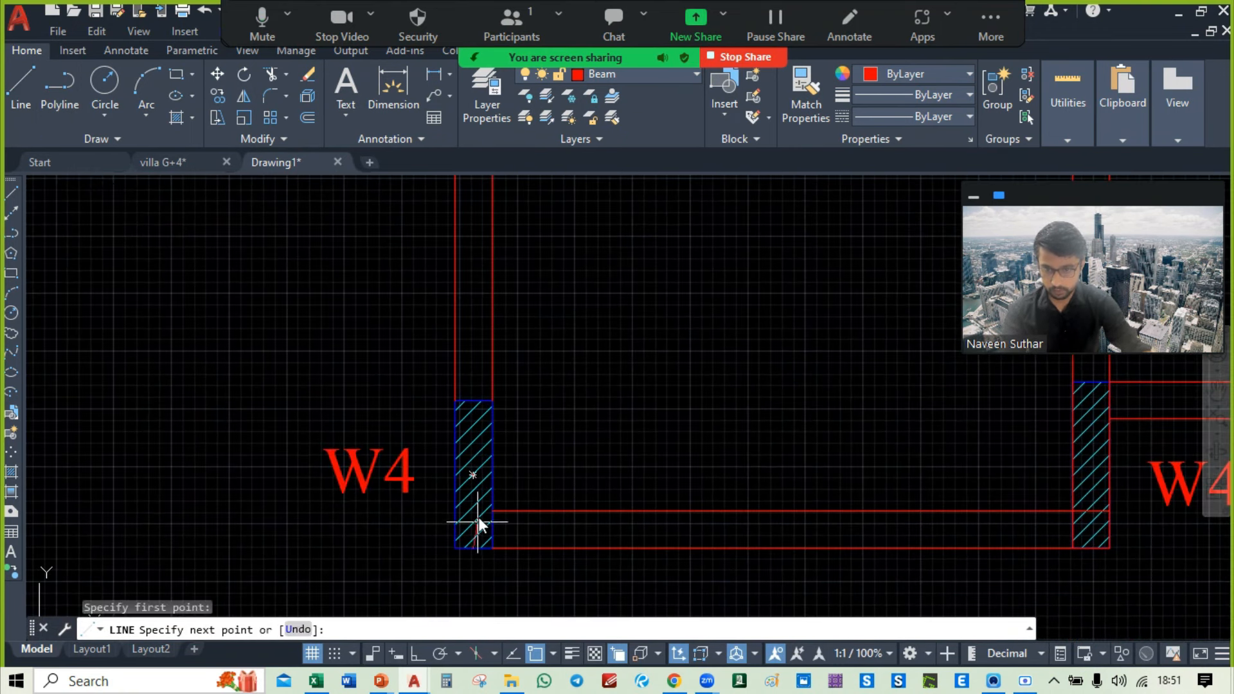
key("Escape")
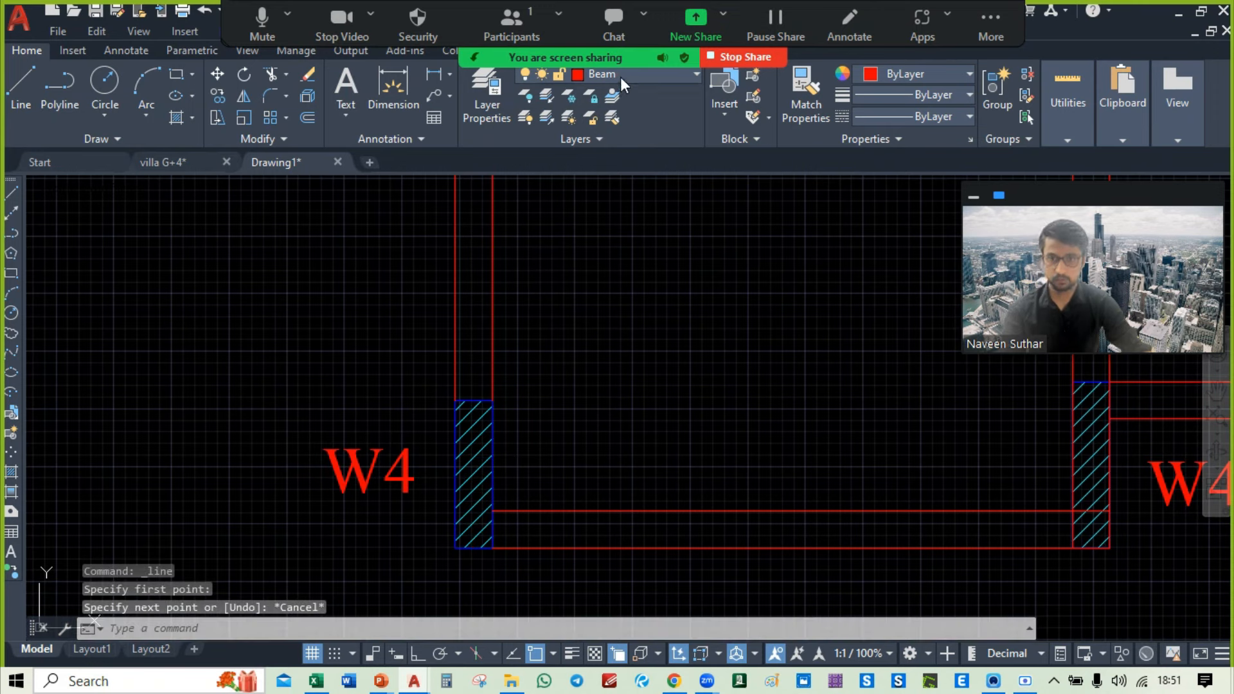
Step: Make the center line layer current and draw a center line up through the plan's bottom-left W4 column, between its end midpoints
left_click(620, 76)
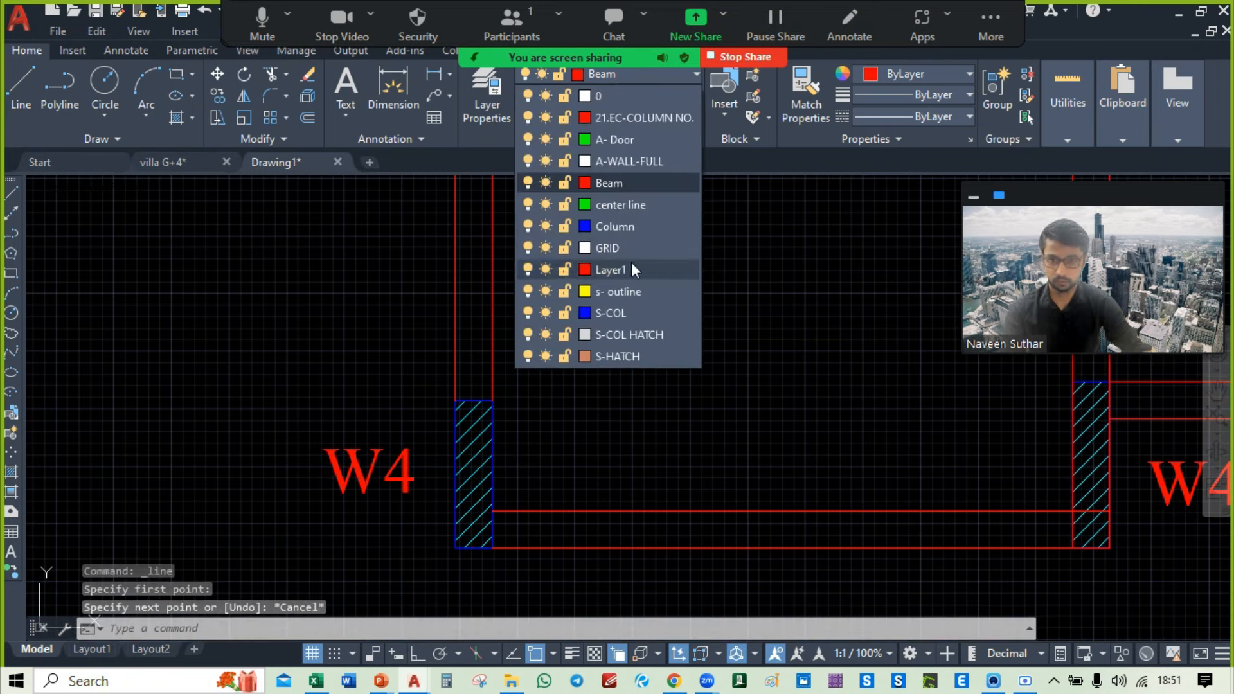
left_click(634, 206)
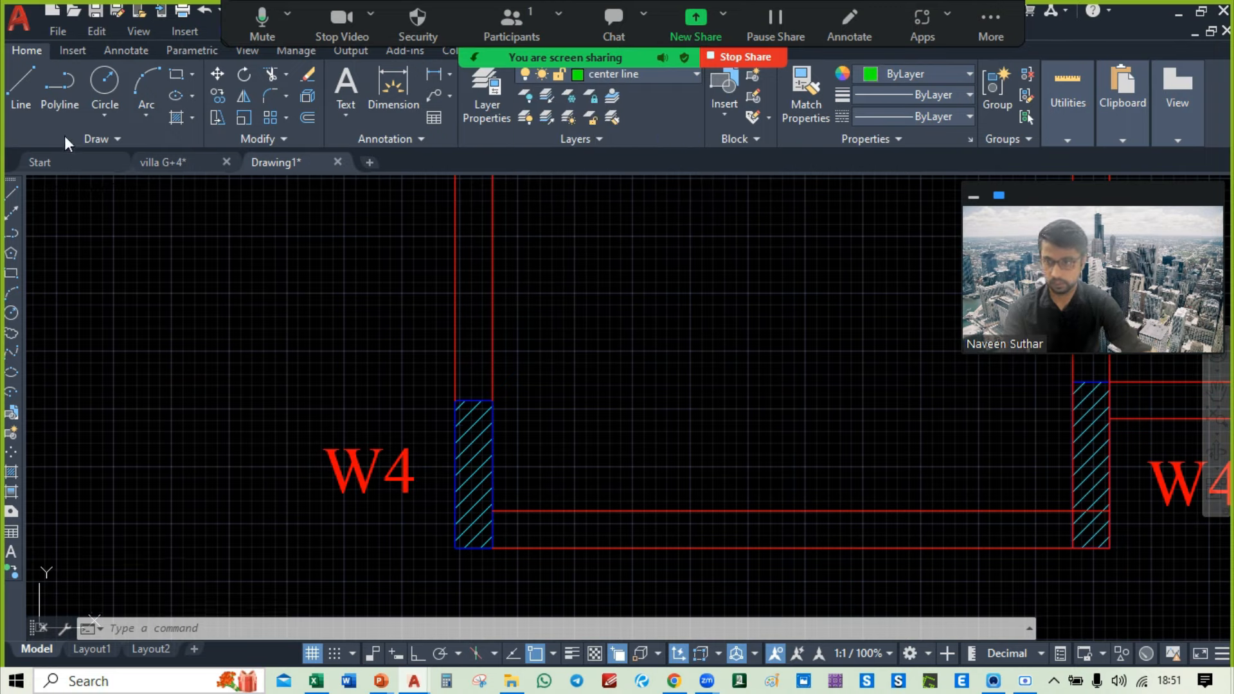
left_click(33, 92)
left_click(473, 548)
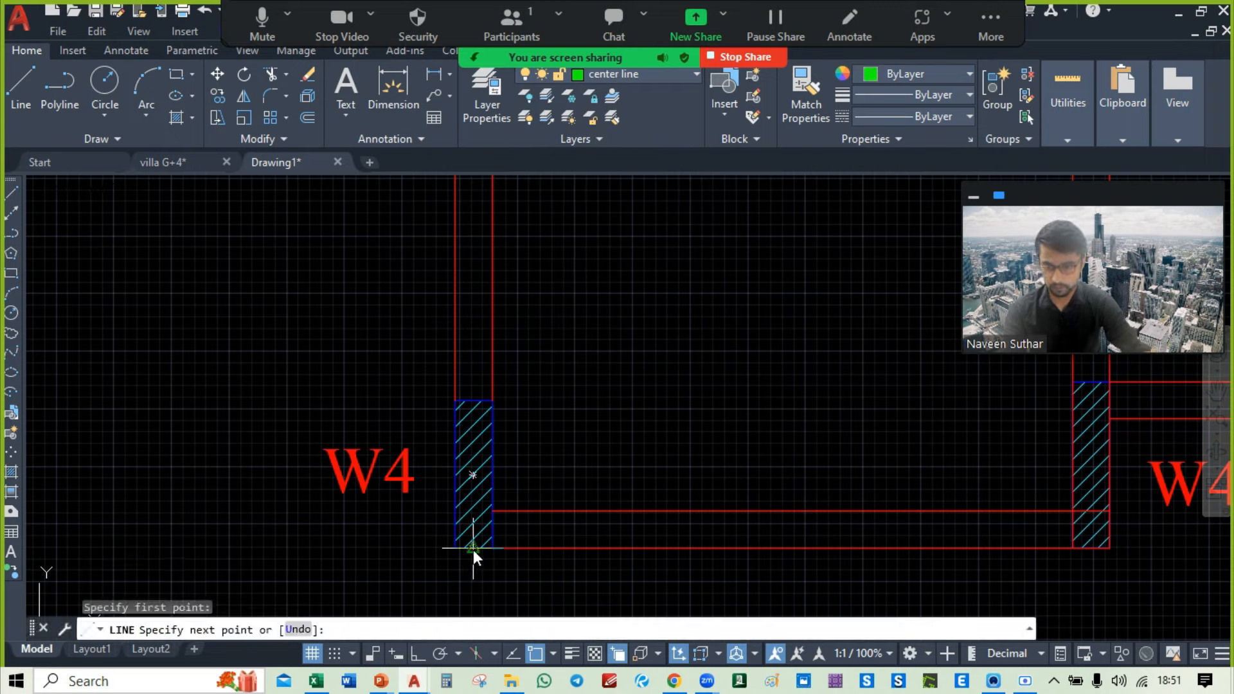
left_click(473, 401)
Step: Continue the center line up the left beam and through the W4 column just below the lower-left toilet hatch
middle_click_drag(478, 301, 477, 366)
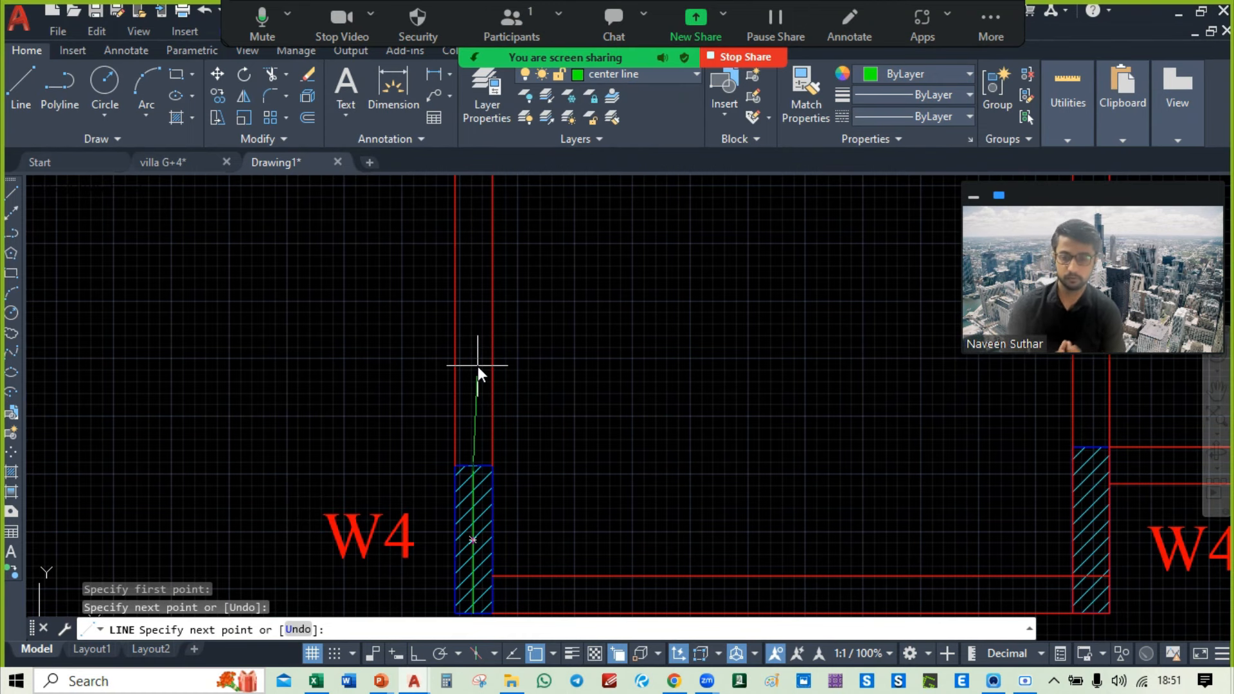
scroll(484, 387, "down", 3)
scroll(475, 342, "up", 3)
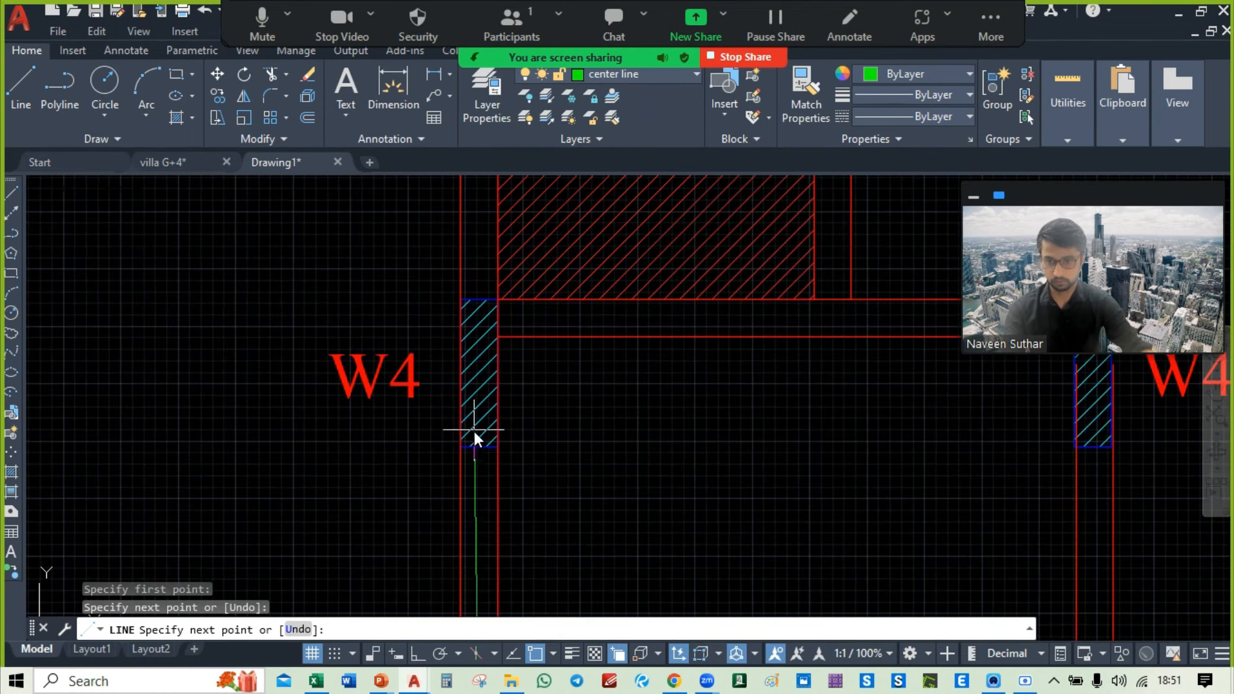
left_click(477, 444)
left_click(476, 299)
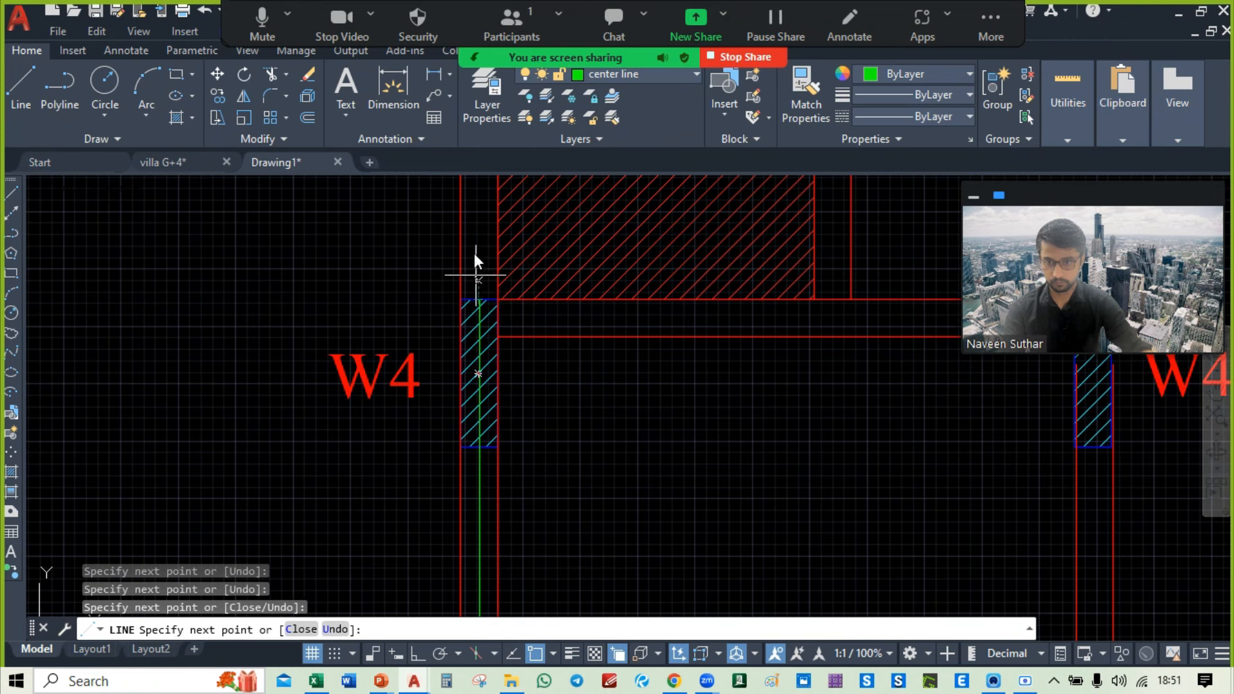
Step: Extend the left center line up through the W4 column beside the top-left toilet hatch, ending at the column's upper edge
scroll(504, 421, "down", 2)
scroll(504, 420, "down", 3)
scroll(490, 283, "up", 5)
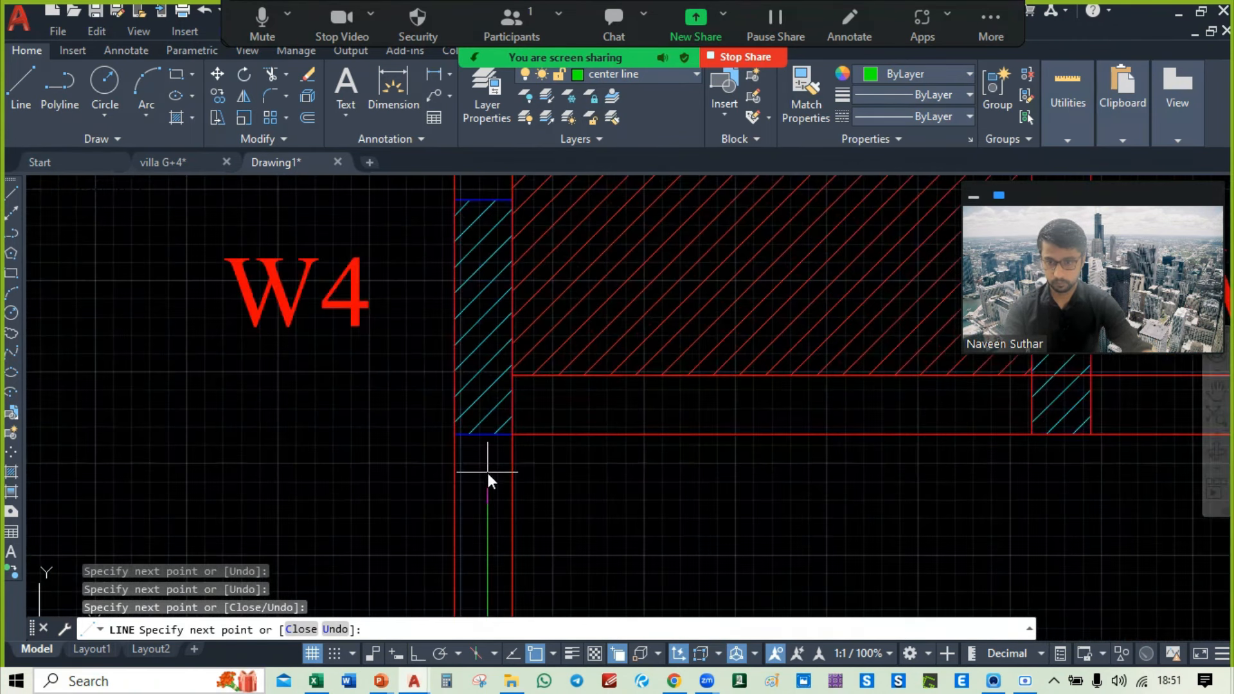
left_click(482, 436)
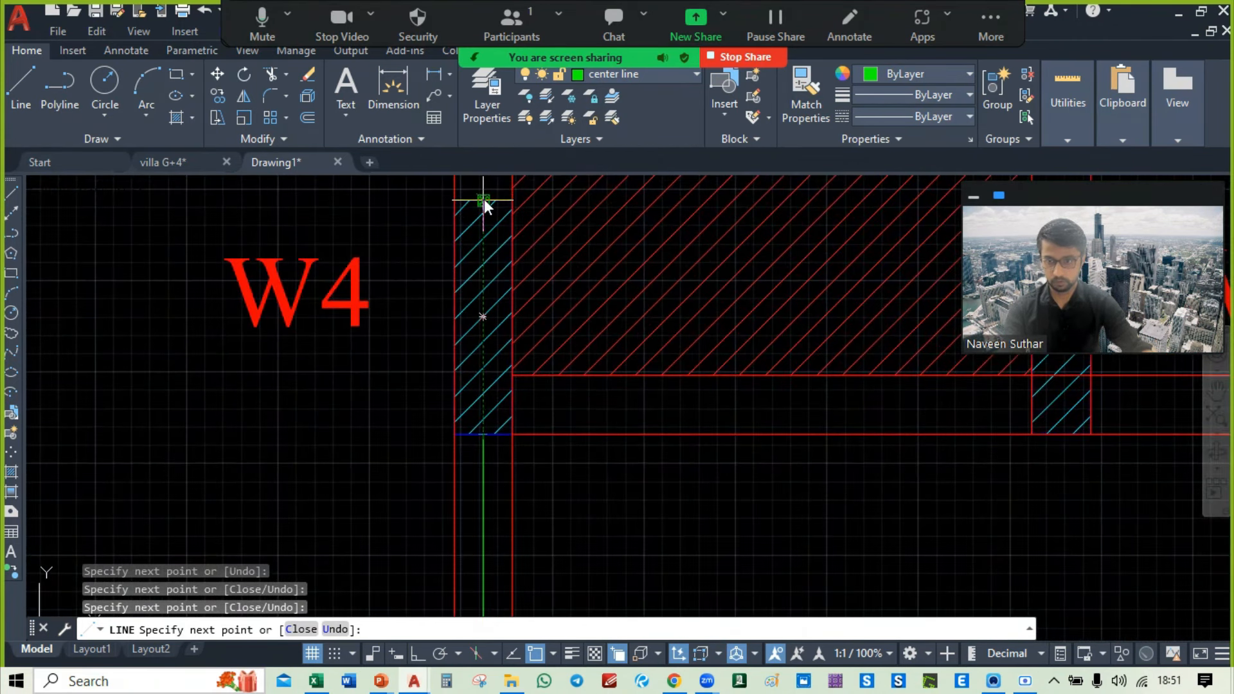
left_click(484, 199)
scroll(484, 198, "down", 4)
key("Escape")
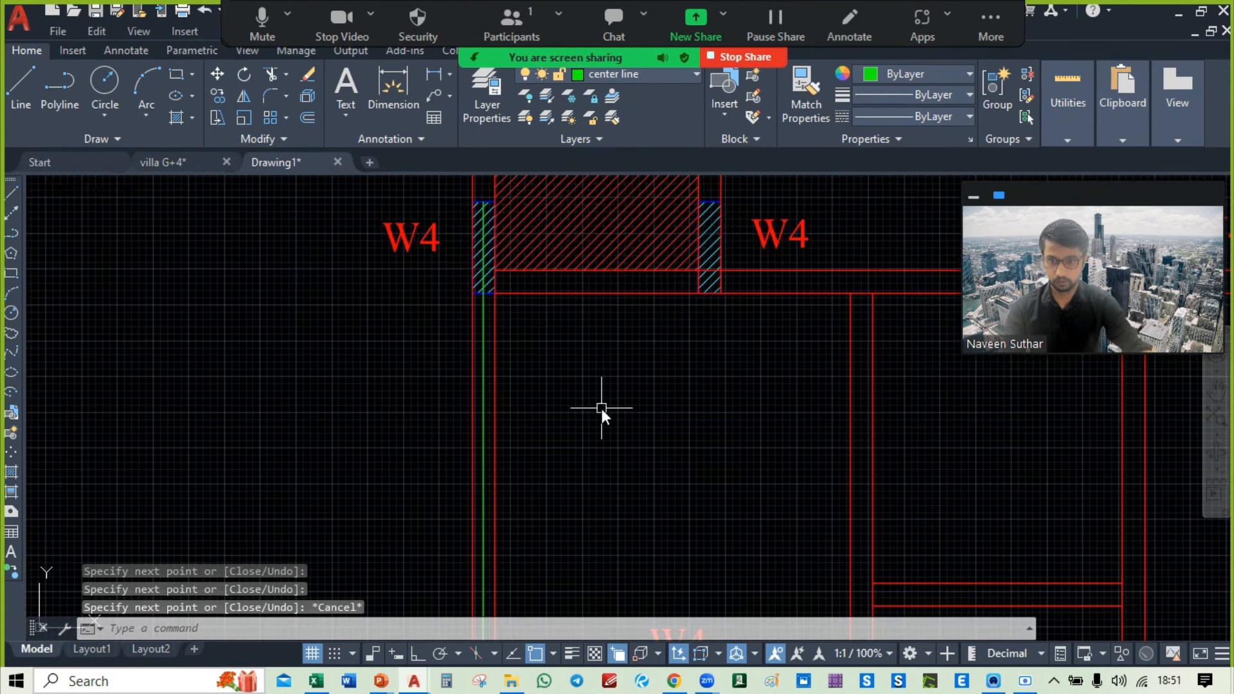
Step: Draw a center line through the two W4 columns and the beam on the right side of the lower-left room
left_click(19, 97)
scroll(495, 341, "down", 3)
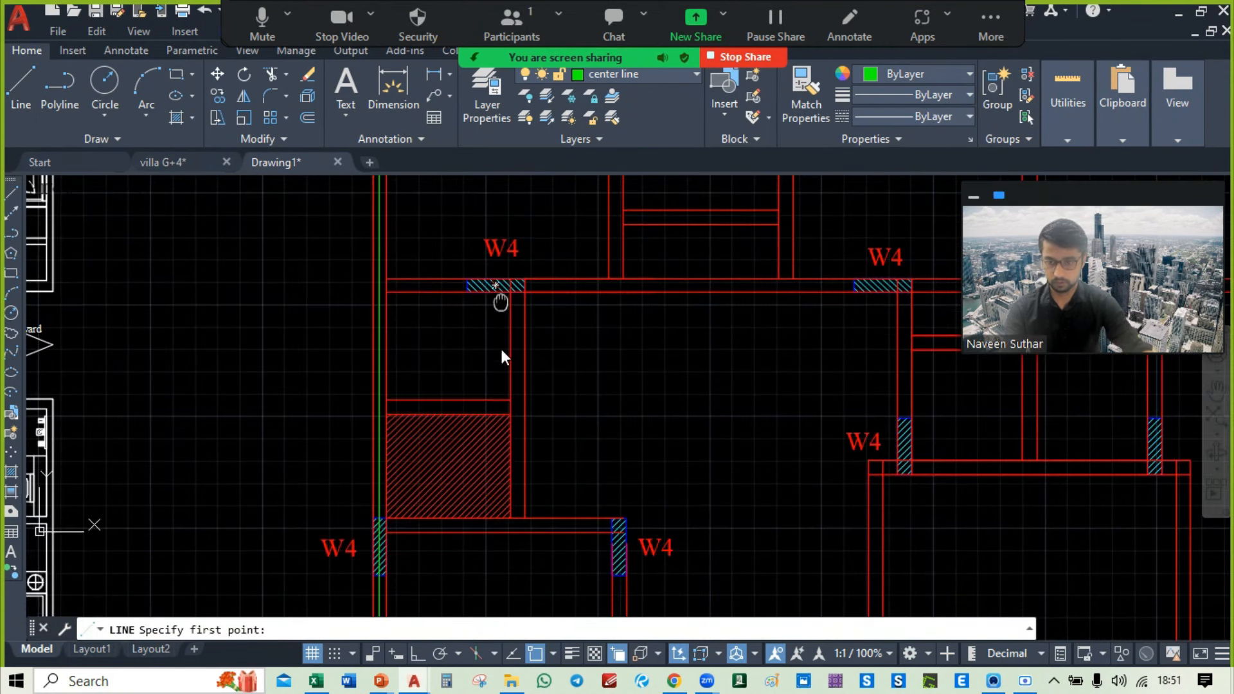
scroll(611, 568, "up", 5)
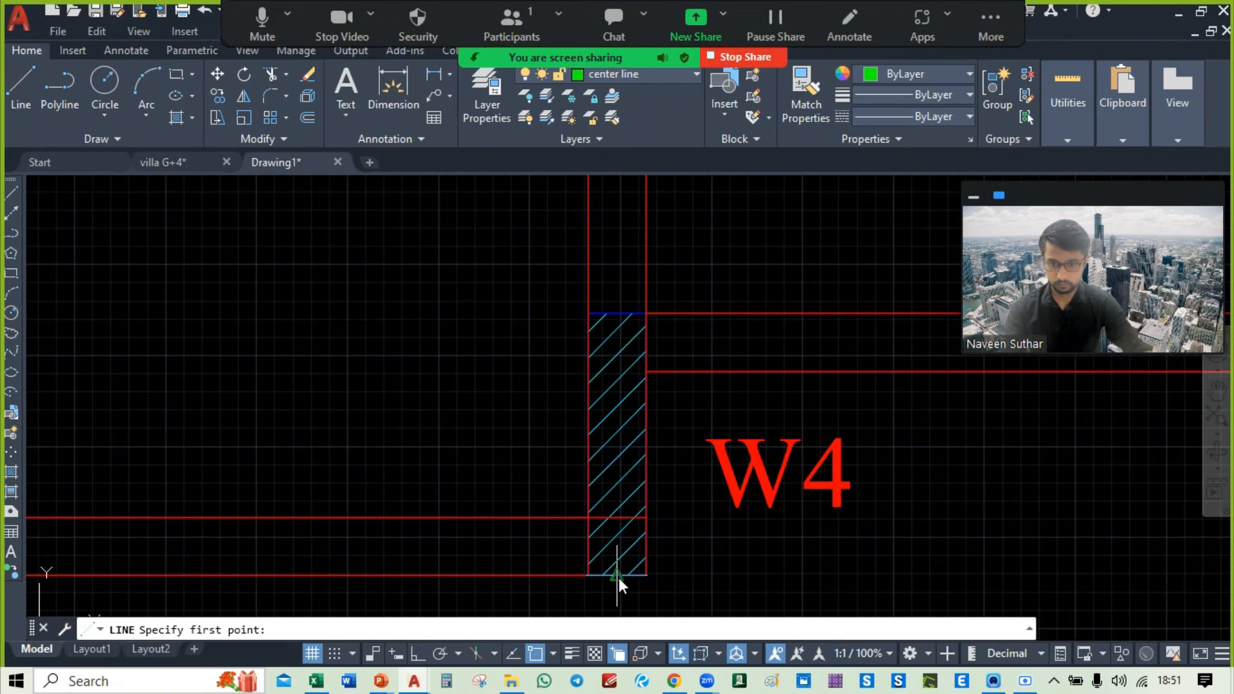
left_click(618, 577)
middle_click_drag(619, 312, 618, 566)
scroll(618, 565, "down", 4)
scroll(608, 390, "up", 4)
left_click(617, 353)
middle_click_drag(616, 305, 630, 597)
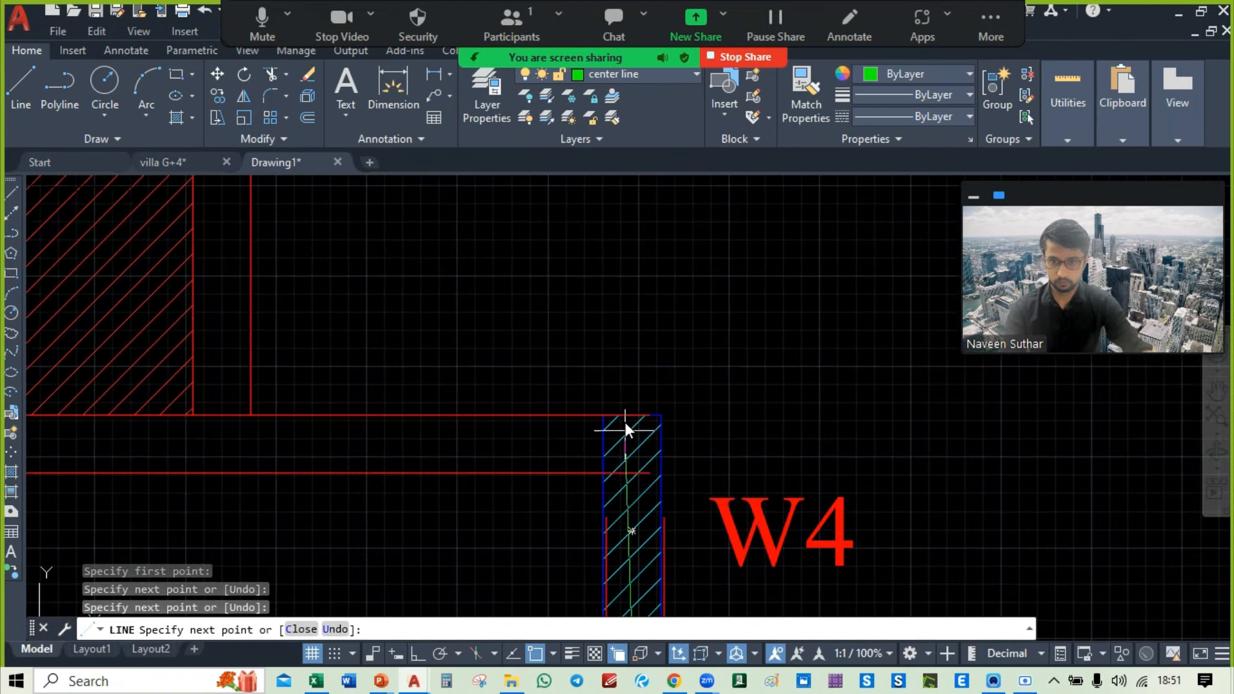
left_click(634, 416)
scroll(629, 395, "down", 6)
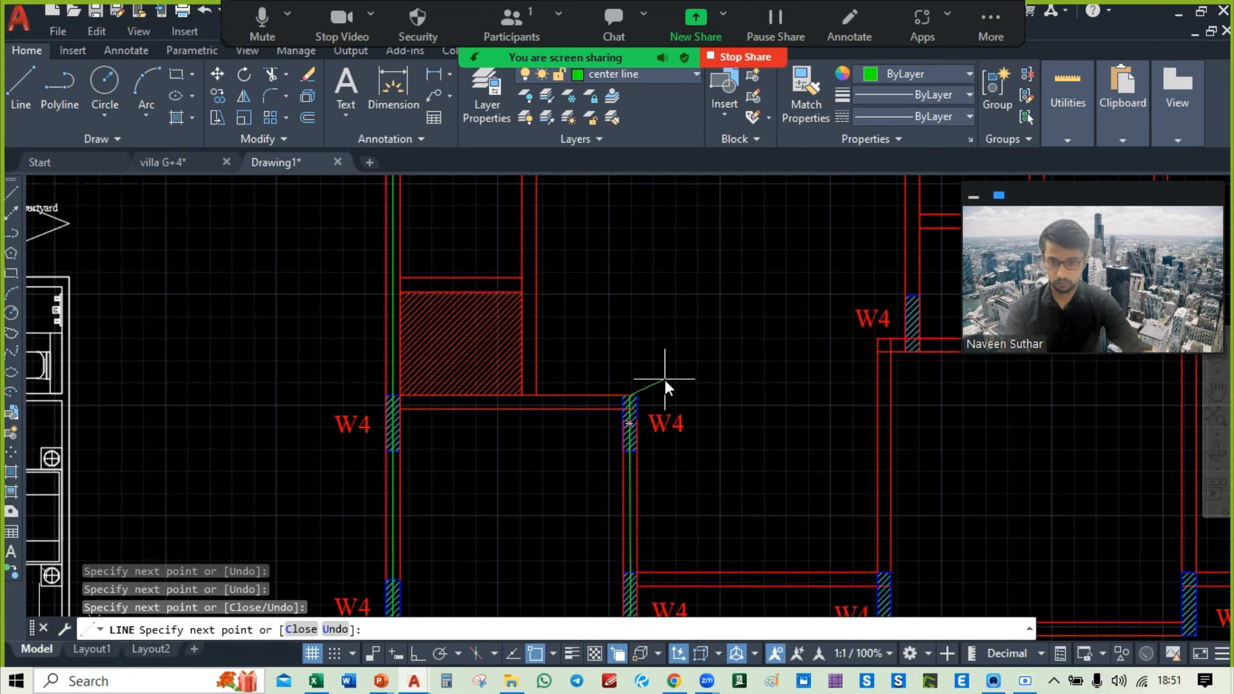
key("Escape")
Step: Draw a center line from the W4 column at the middle room's bottom-left corner up to the room's upper beam edge
middle_click_drag(636, 437, 578, 318)
key("Return")
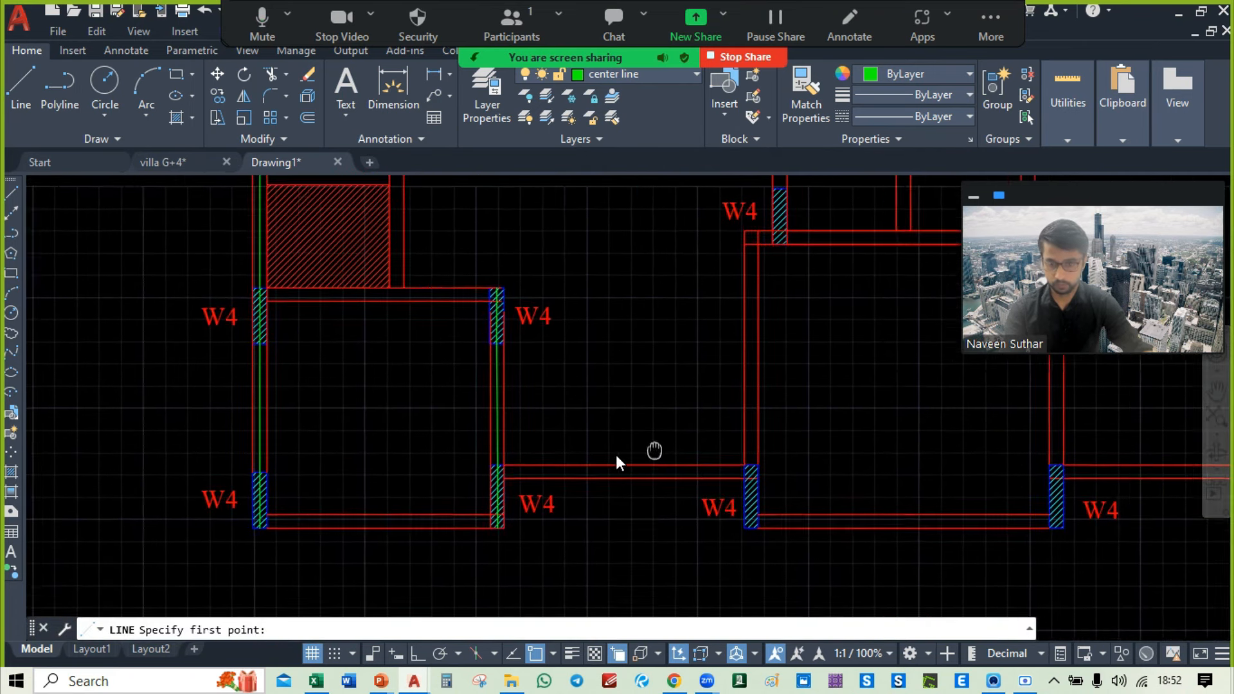
scroll(615, 454, "up", 5)
left_click(623, 530)
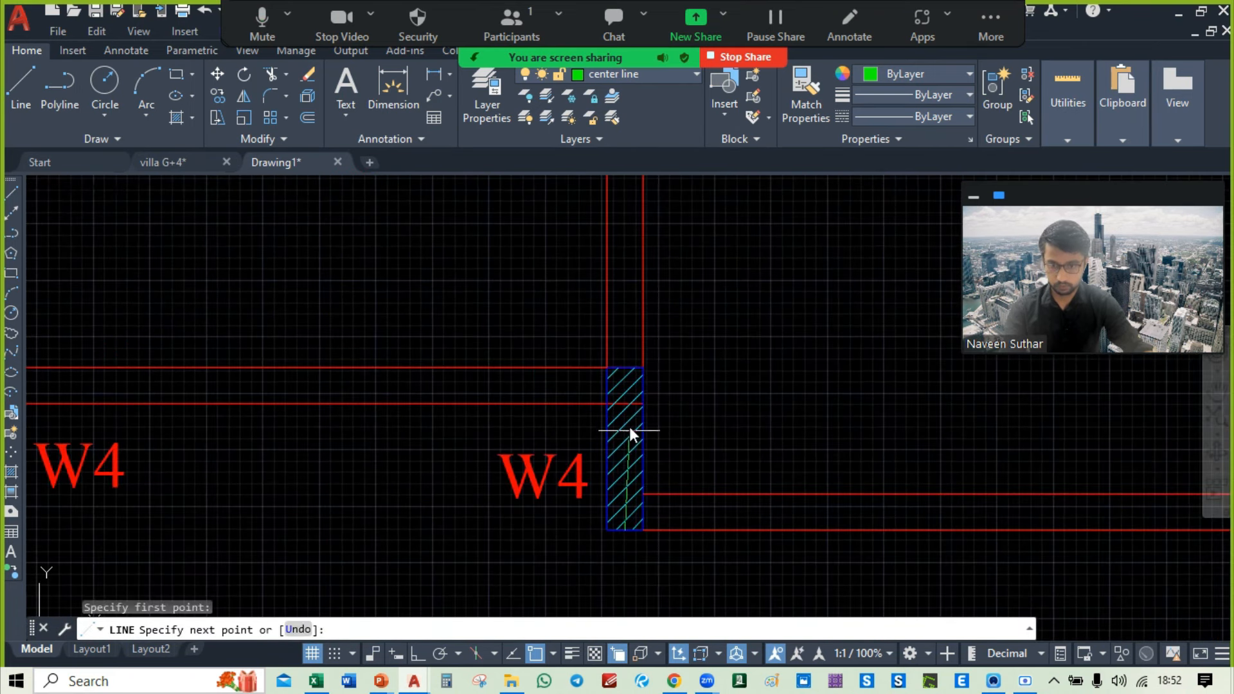
left_click(627, 364)
scroll(627, 365, "down", 4)
scroll(618, 483, "up", 6)
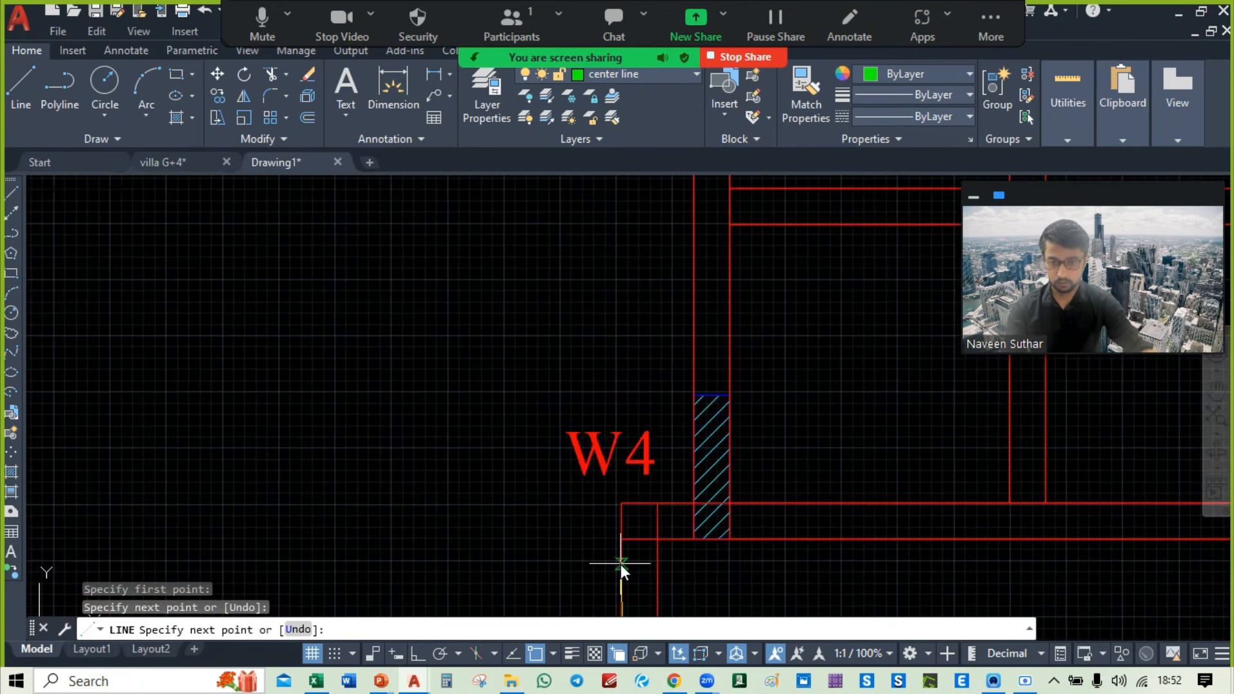
left_click(642, 503)
key("Escape")
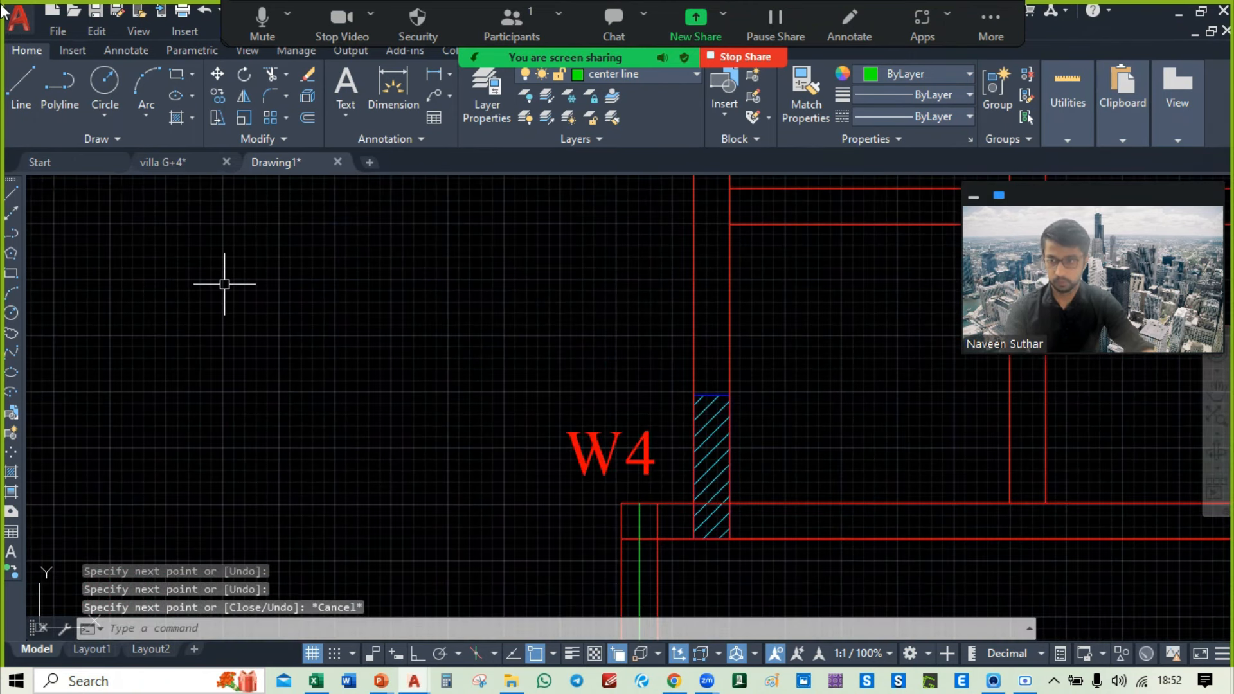
Step: Draw a center line through the W4 column above the middle room's upper-left corner, up to the horizontal beam's upper edge
left_click(21, 84)
middle_click_drag(713, 547, 661, 551)
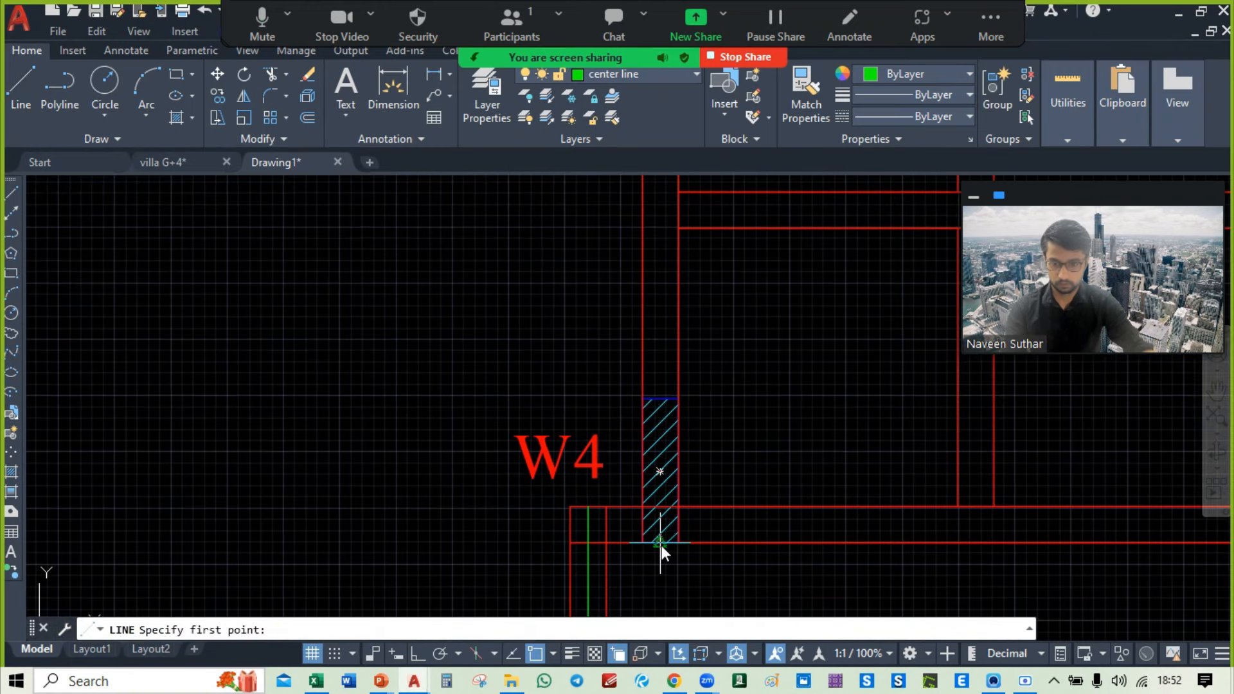
left_click(661, 545)
left_click(665, 398)
middle_click_drag(654, 199, 553, 579)
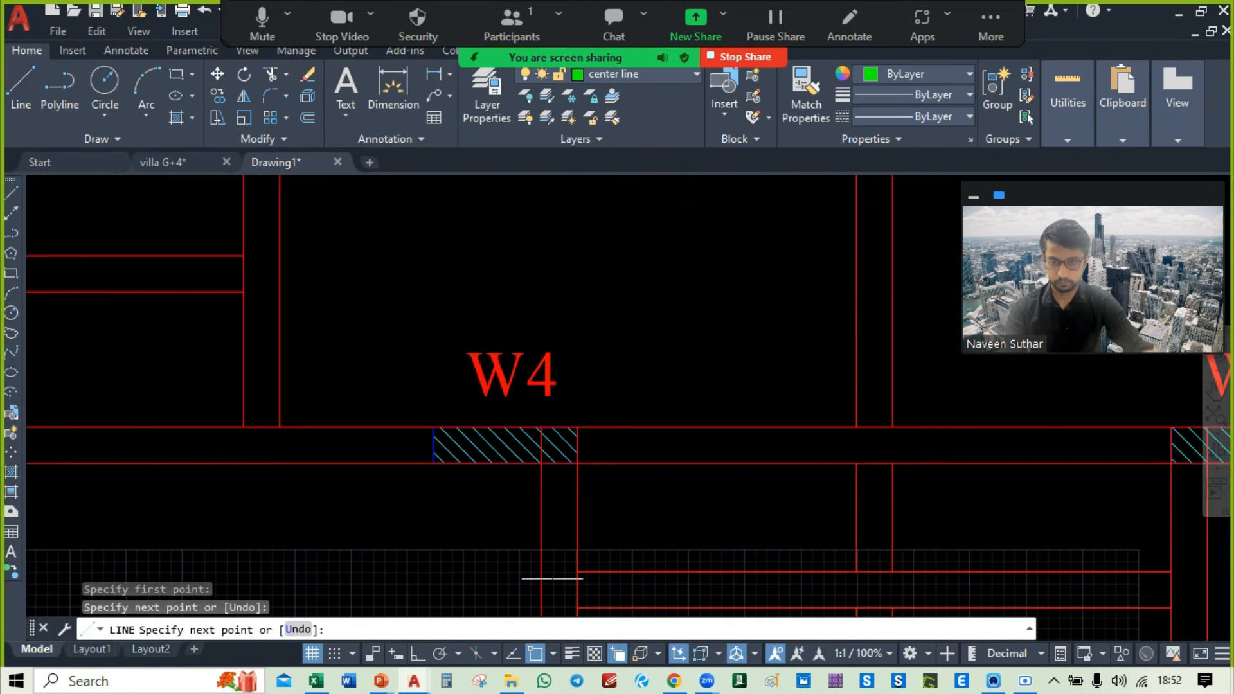
left_click(558, 427)
key("Escape")
Step: Draw a center line from the top-left W4 column's upper edge to the outer beam edge above the toilet
scroll(560, 425, "down", 5)
middle_click_drag(588, 477, 701, 238)
middle_click_drag(412, 420, 621, 332)
left_click(14, 107)
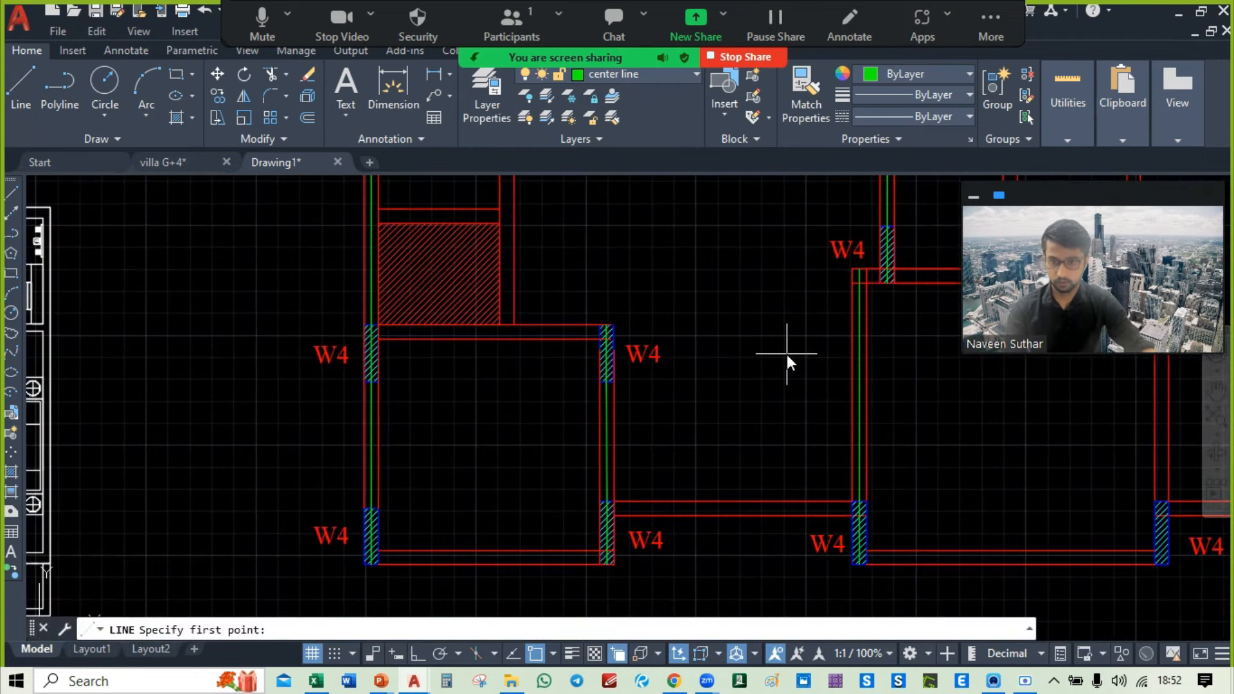
mouse_move(790, 358)
middle_mouse_down()
mouse_move(688, 477)
mouse_move(708, 579)
middle_mouse_up()
scroll(515, 599, "down", 3)
middle_click_drag(514, 599, 576, 487)
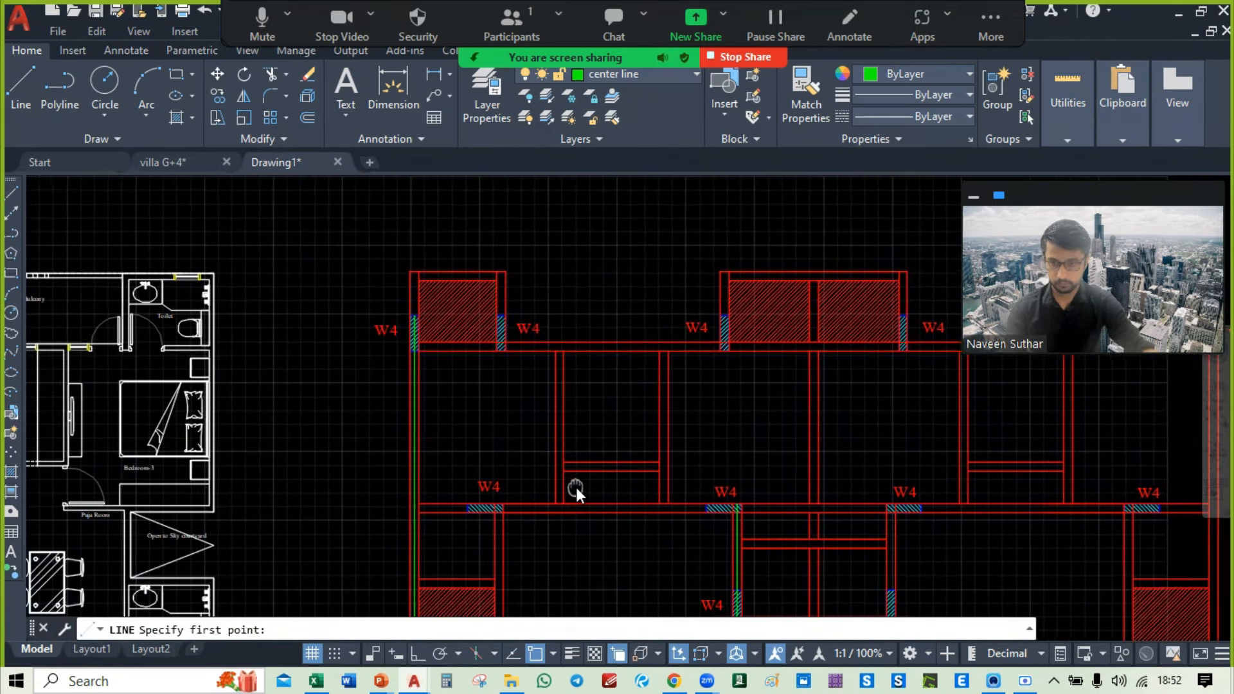
scroll(400, 289, "up", 5)
scroll(433, 360, "up", 1)
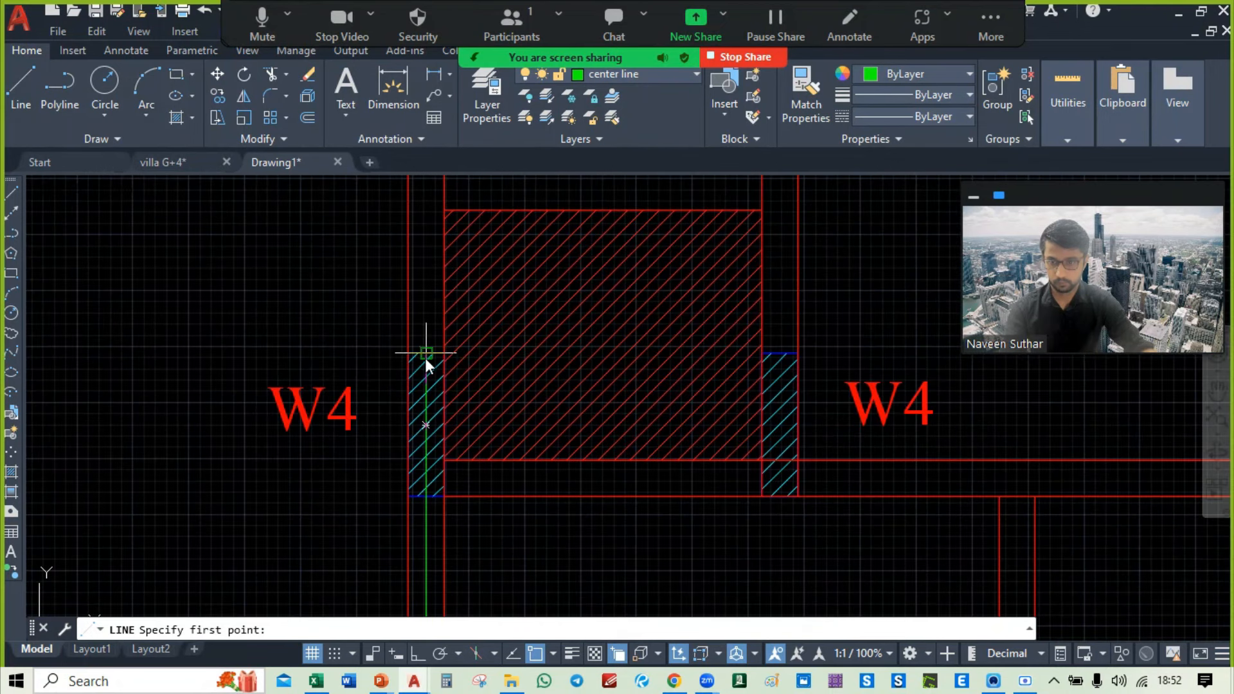
left_click(430, 357)
scroll(433, 361, "up", 2)
left_click(441, 313)
key("Escape")
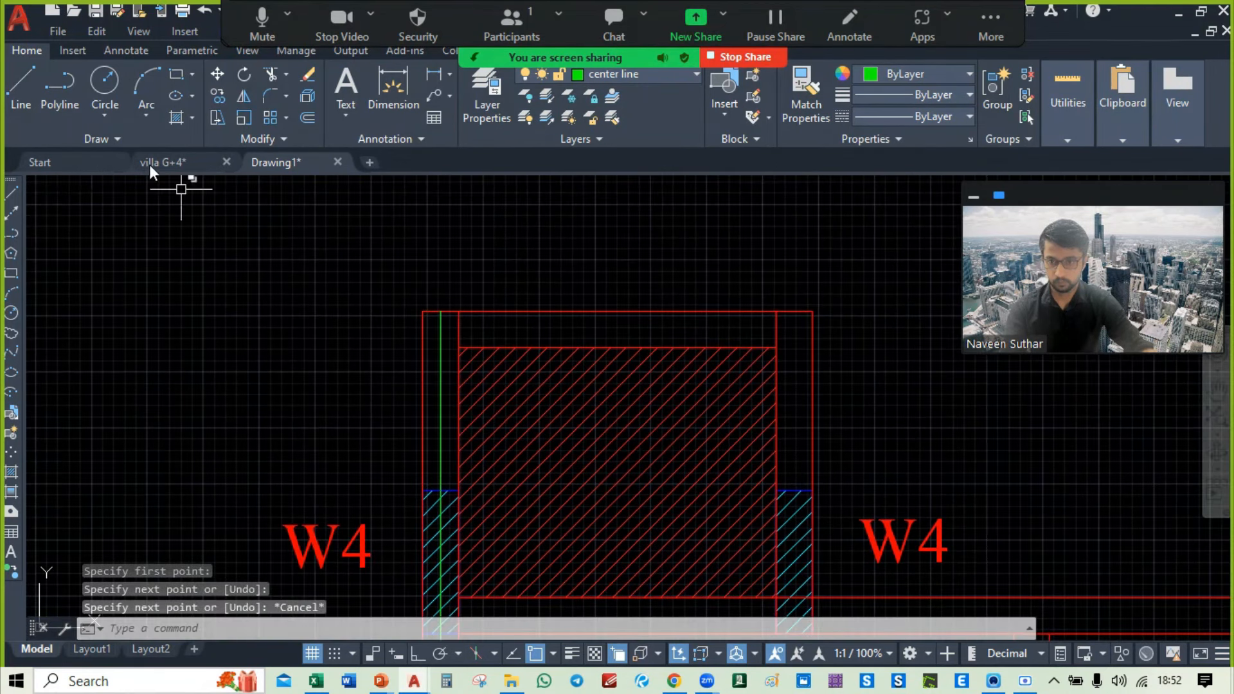
Step: Draw a center line through the W4 column on the right of the top-left toilet, up to the outer beam edge
left_click(24, 88)
middle_click_drag(798, 474, 757, 304)
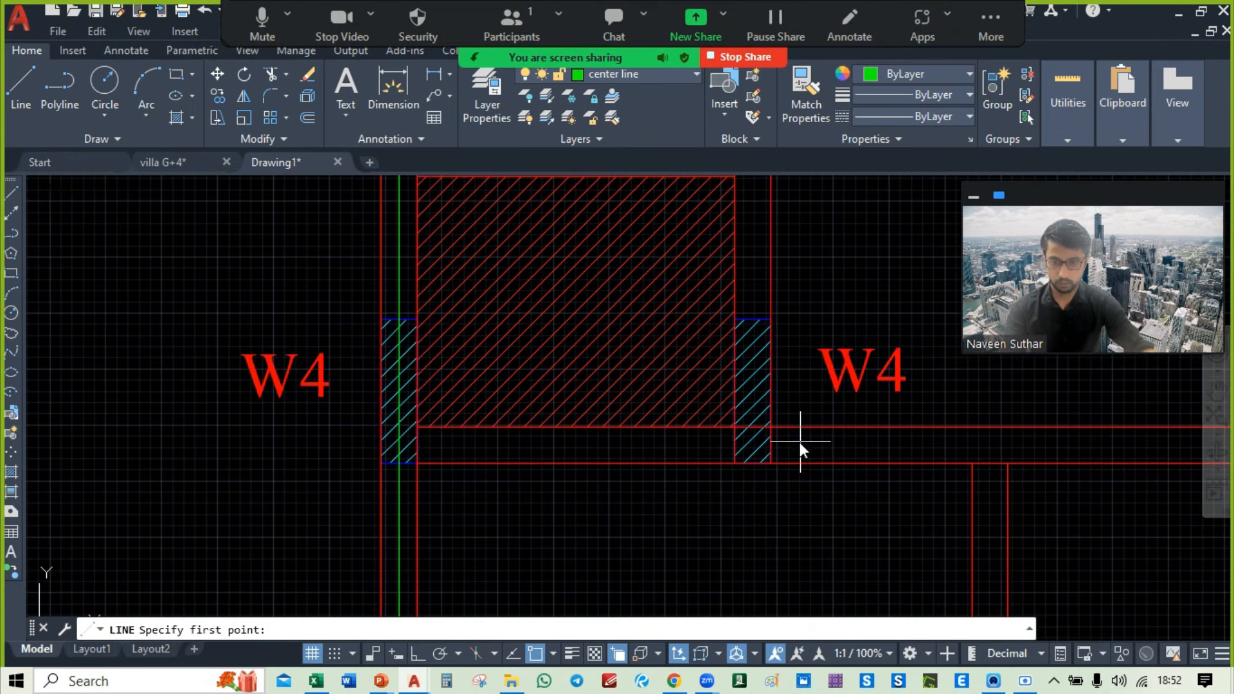
left_click(750, 458)
left_click(753, 311)
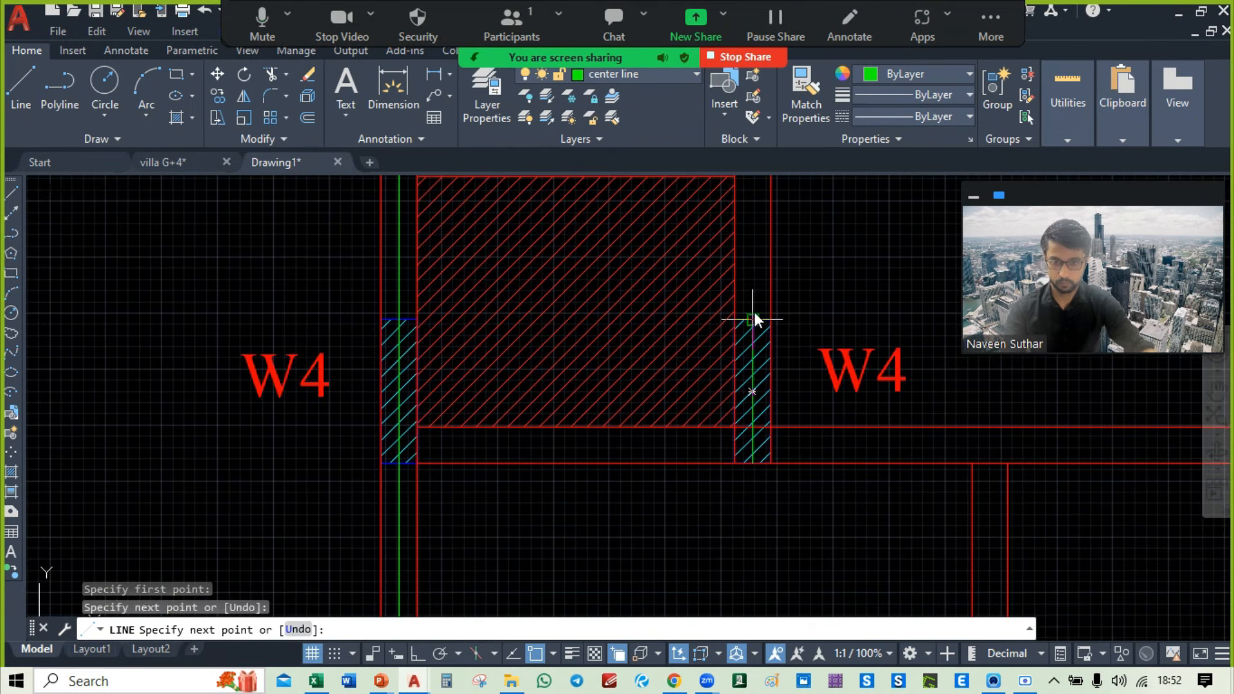
middle_click_drag(752, 164, 749, 399)
left_click(751, 380)
key("Escape")
Step: Examine the center lines across the roof framing plan and the columns and beams around them
scroll(823, 429, "down", 5)
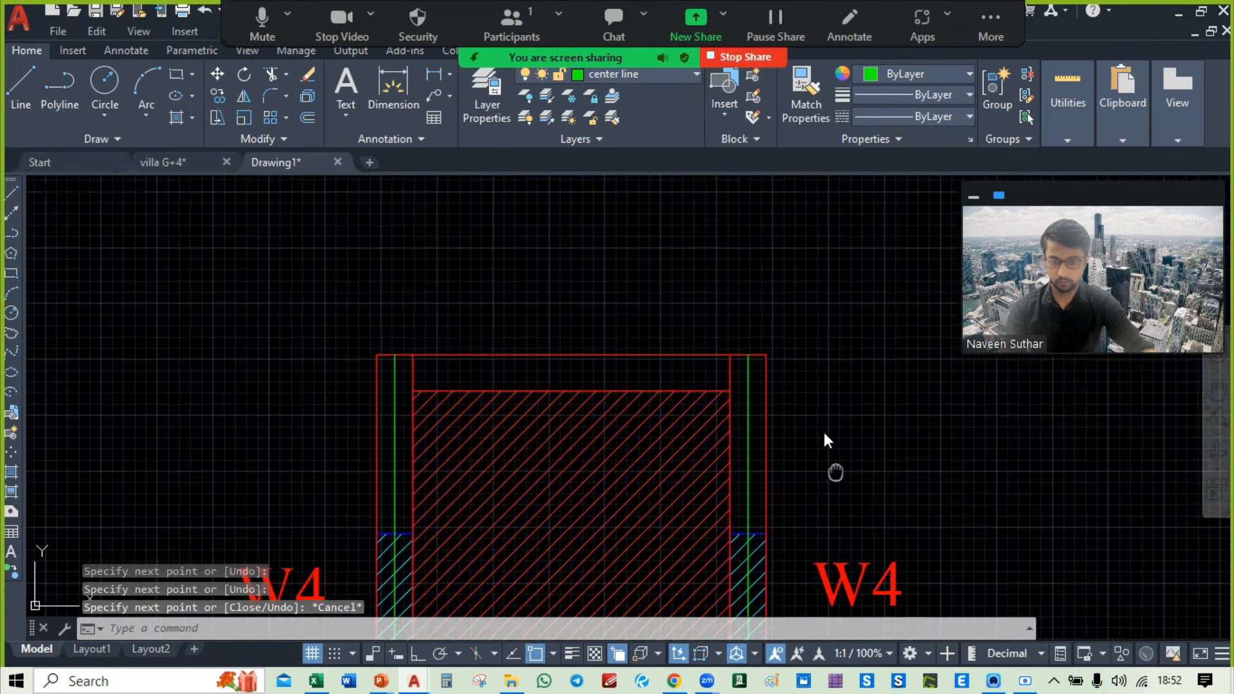
mouse_move(793, 421)
middle_mouse_down()
mouse_move(559, 160)
mouse_move(532, 74)
middle_mouse_up()
mouse_move(604, 392)
middle_mouse_down()
mouse_move(711, 280)
mouse_move(697, 215)
middle_mouse_up()
mouse_move(694, 460)
middle_mouse_down()
mouse_move(607, 438)
mouse_move(399, 531)
middle_mouse_up()
mouse_move(713, 417)
middle_mouse_down()
mouse_move(477, 577)
mouse_move(666, 680)
mouse_move(700, 578)
mouse_move(820, 557)
mouse_move(680, 504)
mouse_move(664, 182)
mouse_move(676, 147)
middle_mouse_up()
mouse_move(660, 324)
middle_mouse_down()
mouse_move(676, 476)
mouse_move(702, 551)
middle_mouse_up()
middle_click_drag(666, 382, 719, 450)
scroll(713, 444, "down", 5)
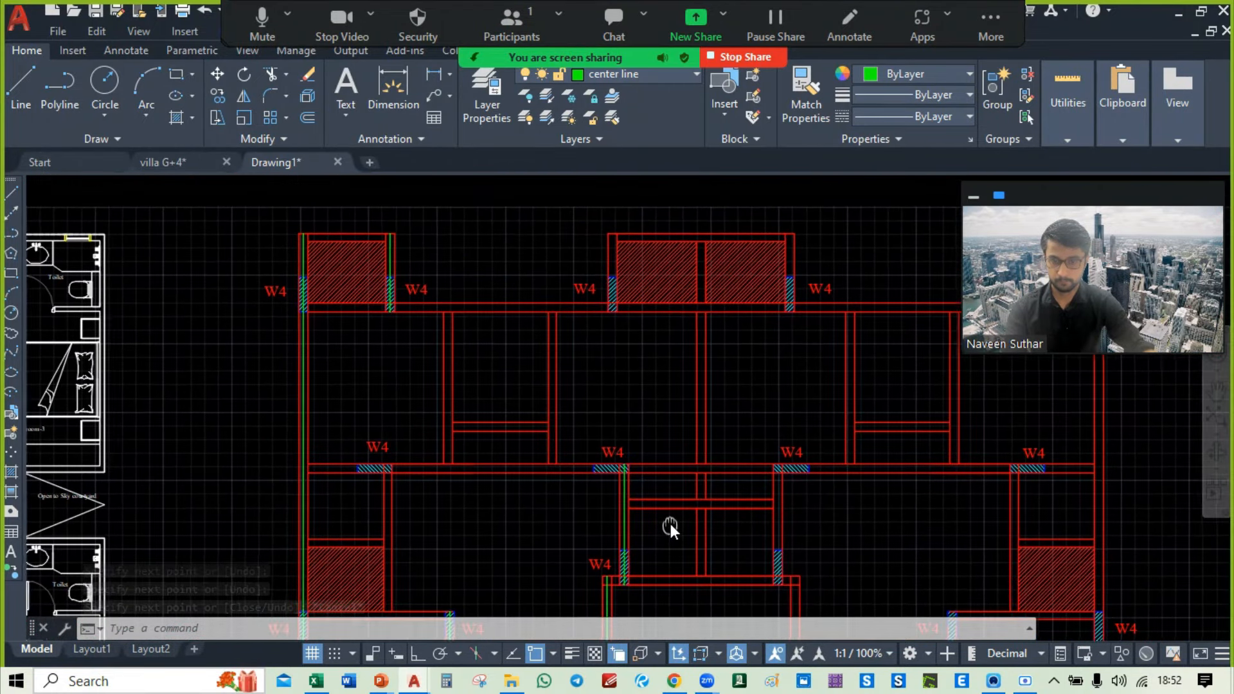
scroll(714, 282, "down", 4)
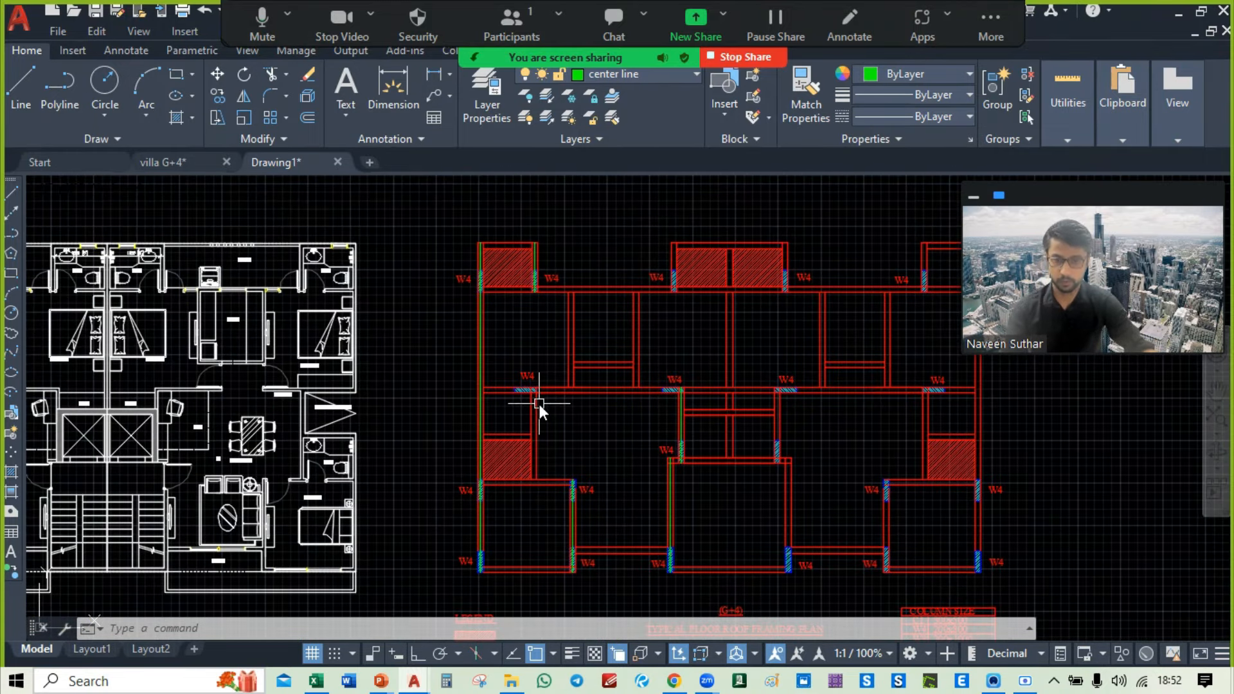
left_click(23, 90)
scroll(707, 212, "up", 6)
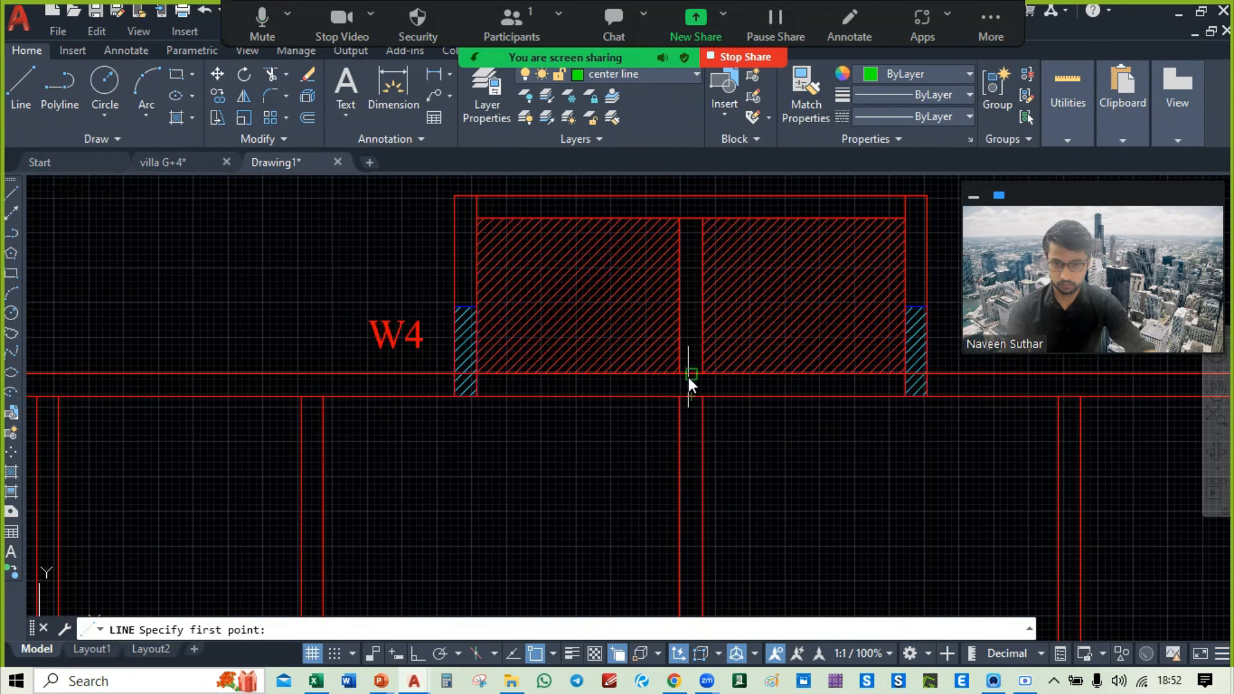
key("Escape")
Step: Draw a short horizontal line across the upper end of the beam between the two top-centre toilet hatches
left_click(27, 87)
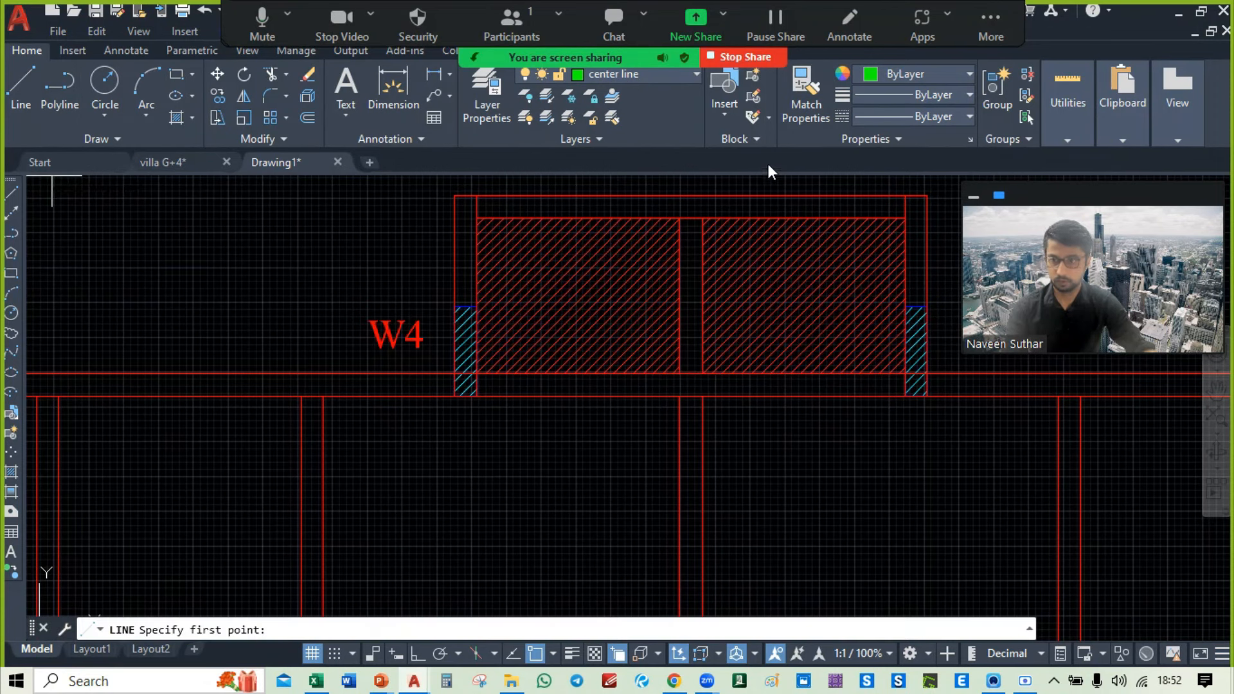
scroll(735, 186, "up", 3)
scroll(621, 257, "up", 4)
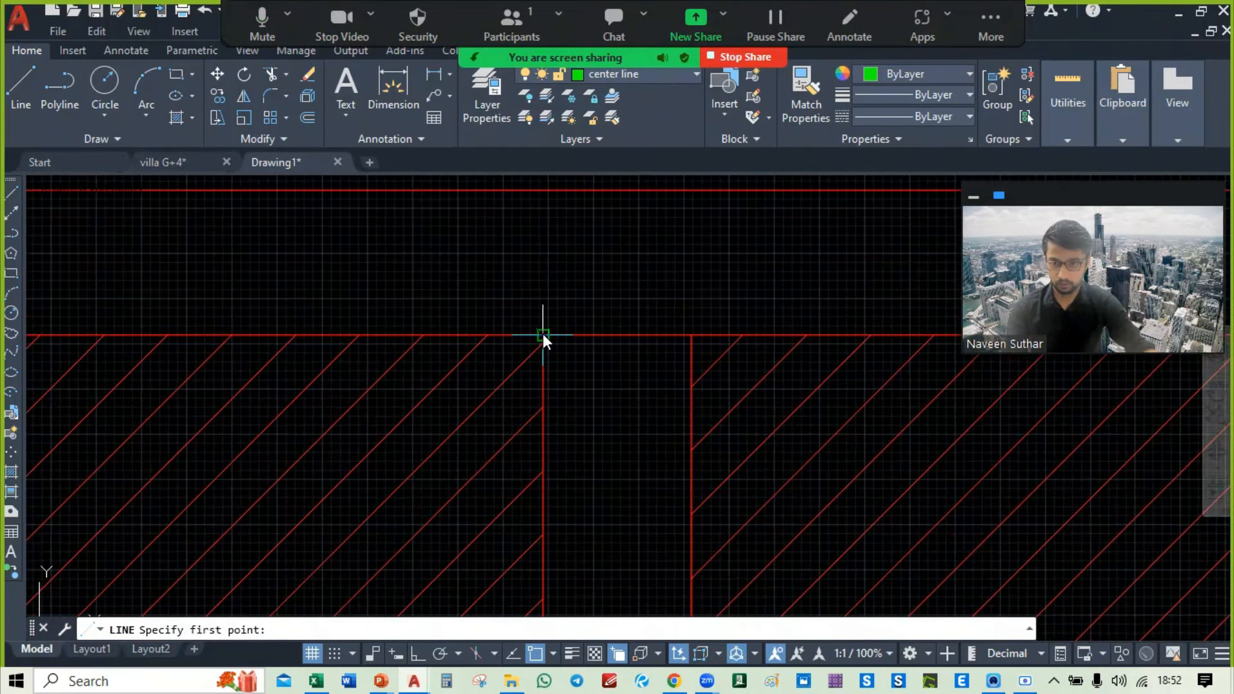
left_click(543, 333)
left_click(692, 334)
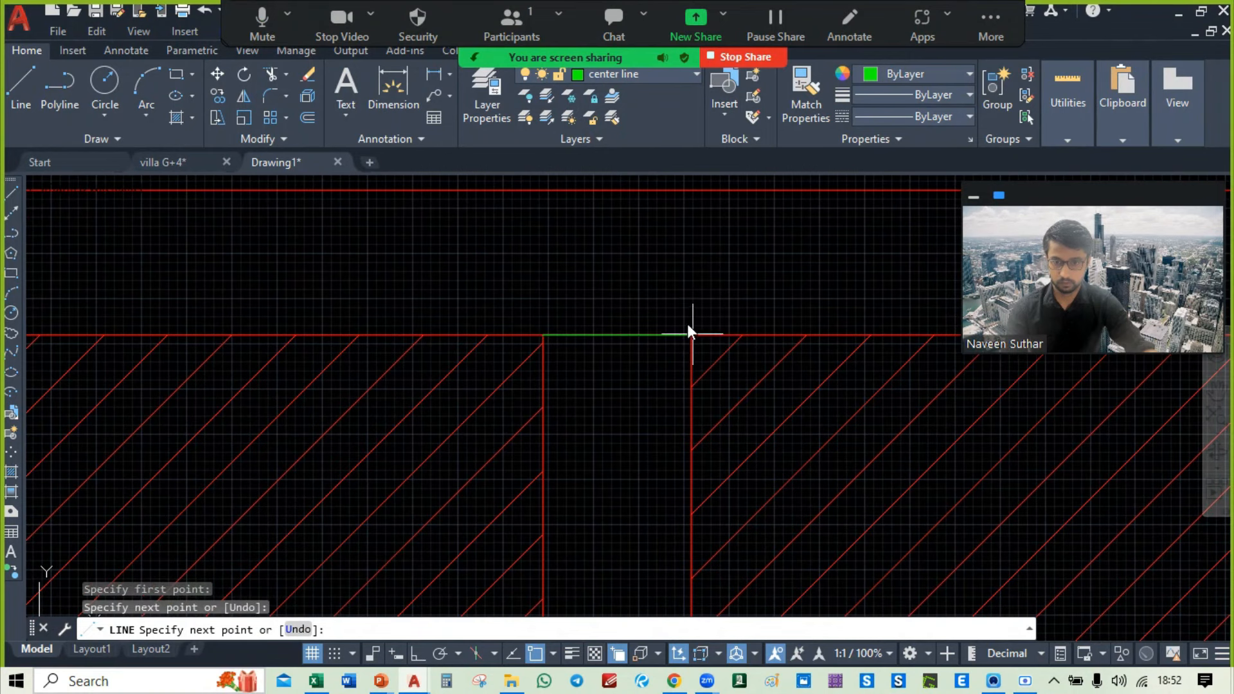
key("Escape")
Step: Draw a vertical center line from the short line's midpoint up past the outer beam above the top-centre toilets
left_click(21, 88)
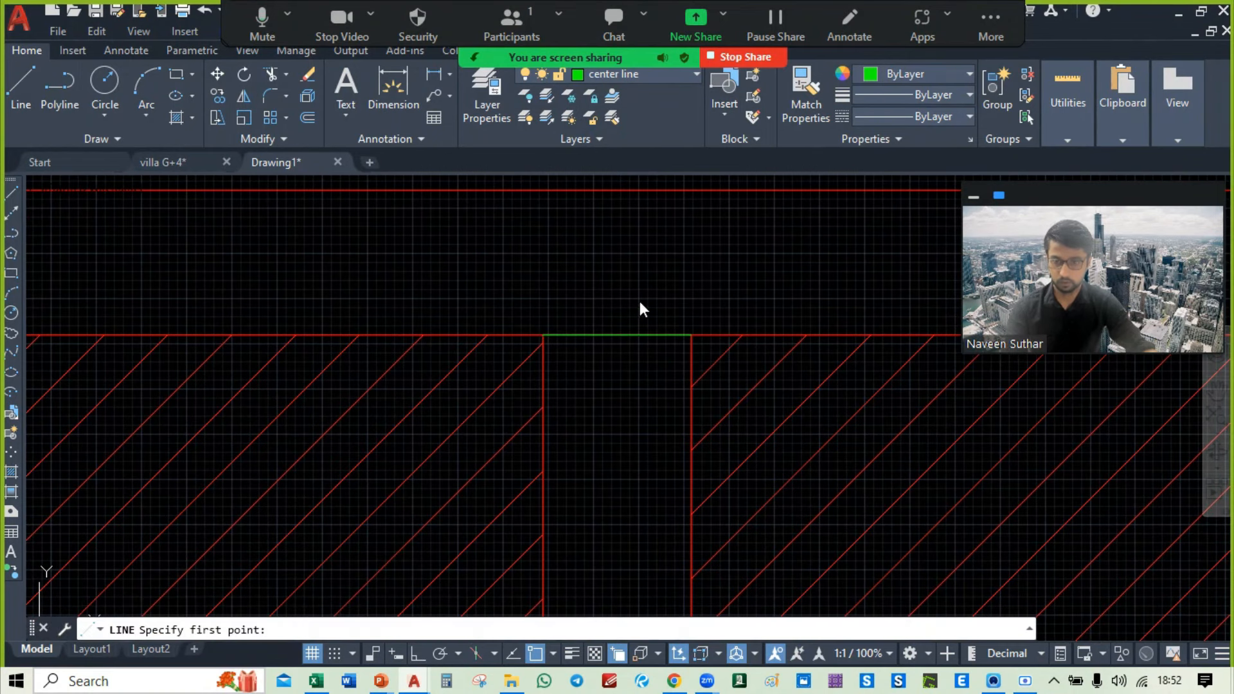
left_click(618, 337)
middle_click_drag(619, 149, 627, 251)
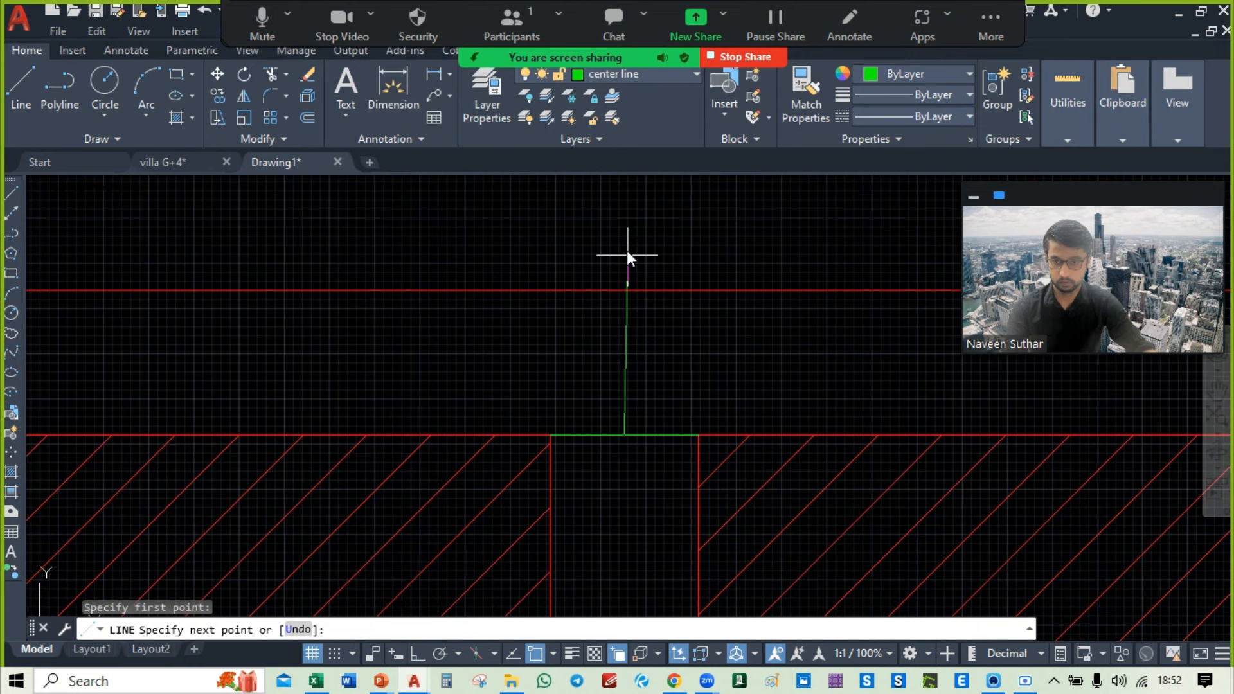
left_click(623, 204)
key("Escape")
Step: Draw a vertical center line from the short line's midpoint straight down through the central beam, ending below the plan's lowest beam
left_click(21, 87)
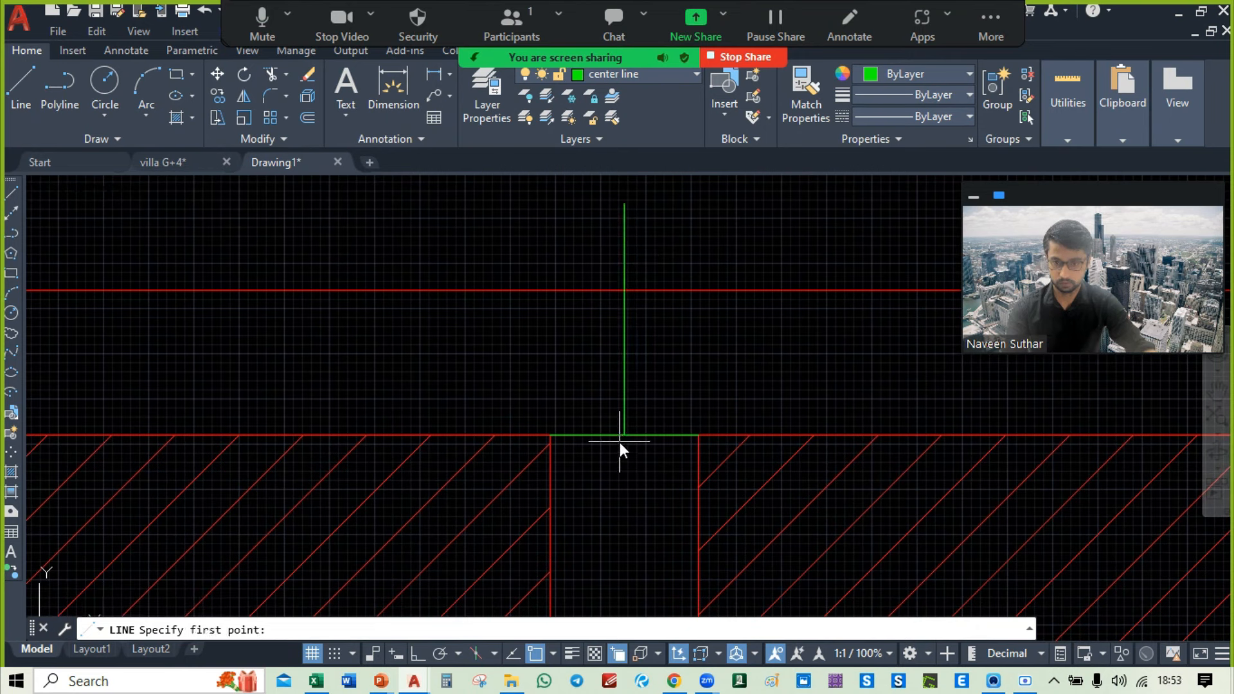
left_click(625, 435)
key("space")
key("space")
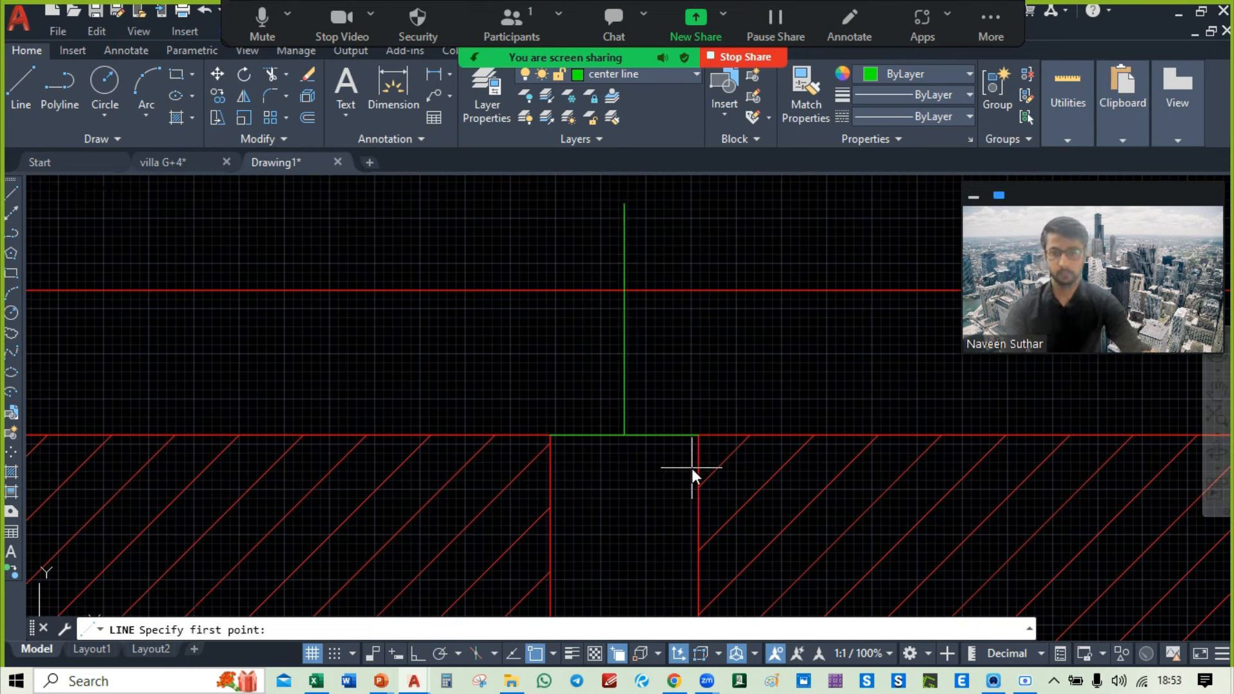
mouse_move(650, 479)
middle_mouse_down()
mouse_move(698, 423)
mouse_move(670, 449)
middle_mouse_up()
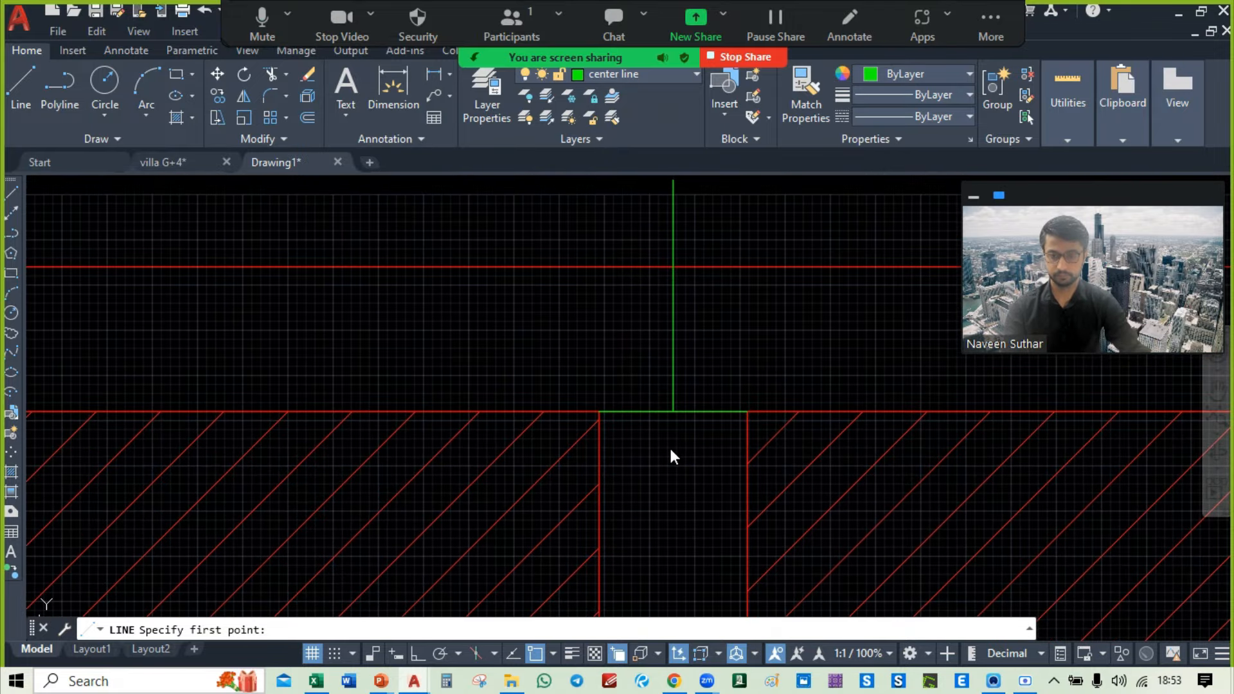
left_click(673, 413)
scroll(673, 413, "down", 5)
middle_click_drag(680, 541, 679, 321)
middle_click_drag(686, 544, 692, 291)
left_click(418, 653)
scroll(665, 356, "down", 4)
middle_click_drag(673, 484, 673, 252)
middle_click_drag(676, 546, 678, 257)
middle_click_drag(681, 475, 691, 287)
key("Escape")
middle_click_drag(770, 191, 749, 358)
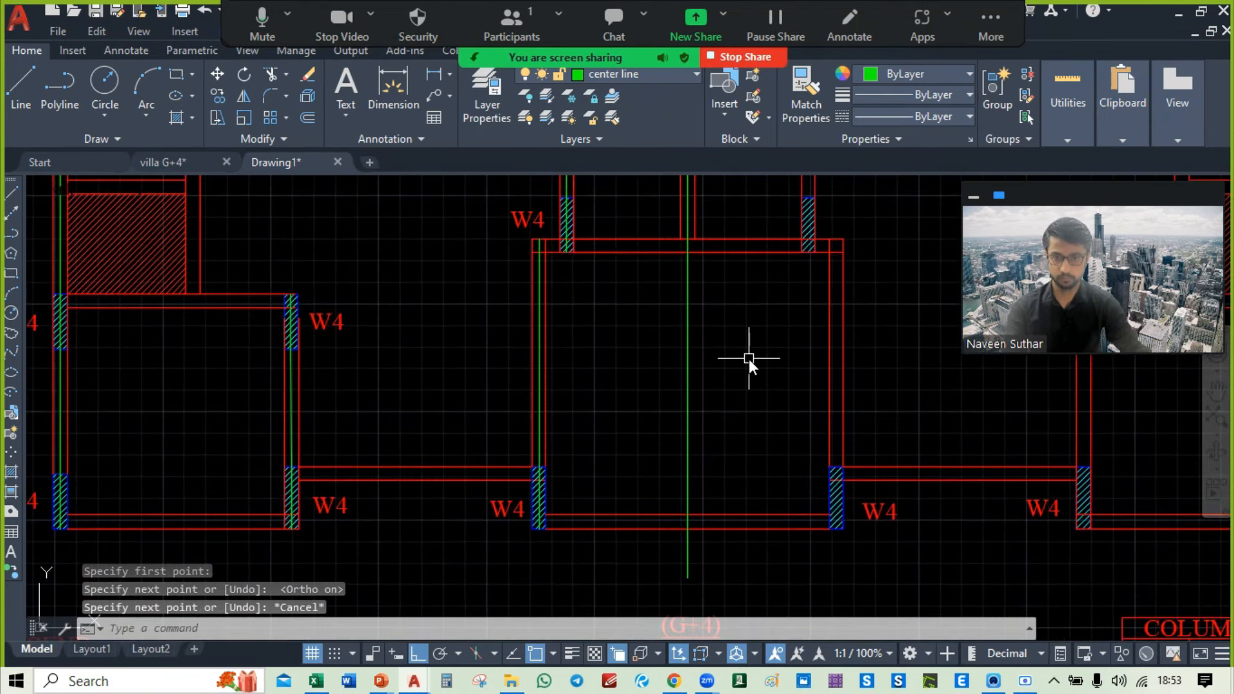
Step: Draw a center line through the W4 column on the left of the top-centre toilets, up to the outer beam edge
scroll(803, 411, "down", 2)
mouse_move(531, 395)
middle_mouse_down()
mouse_move(626, 180)
mouse_move(578, 250)
mouse_move(537, 366)
mouse_move(527, 480)
middle_mouse_up()
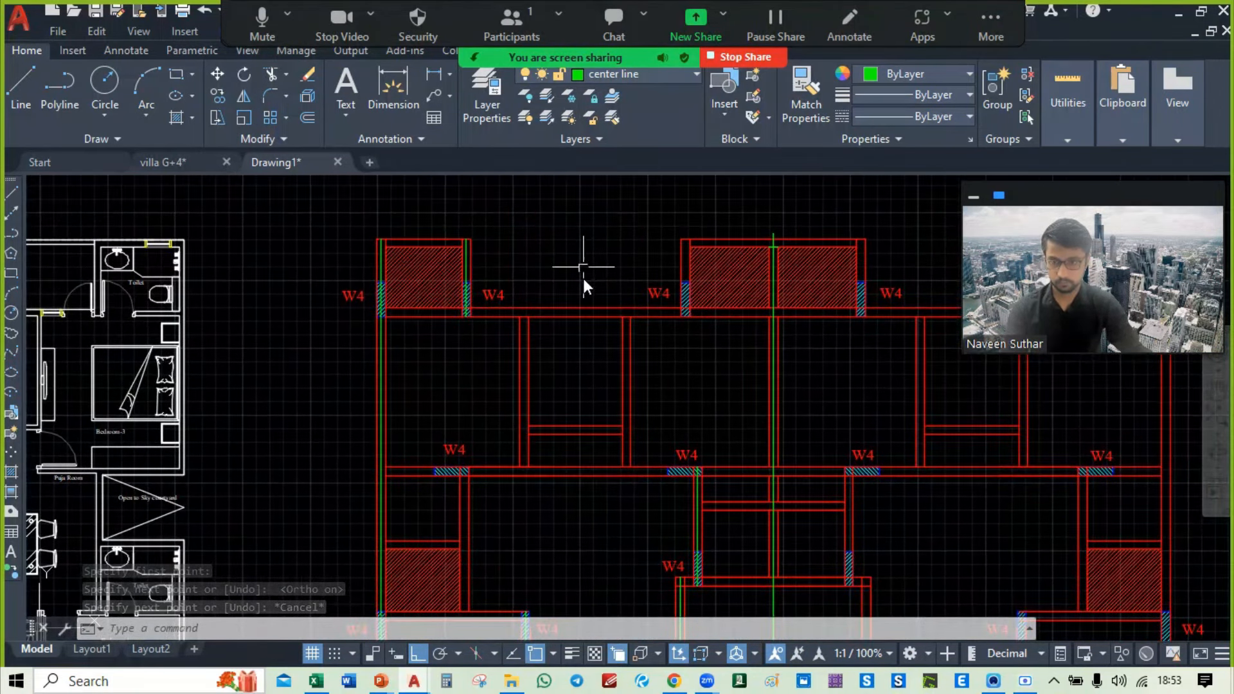
scroll(582, 273, "up", 2)
middle_click_drag(458, 273, 509, 338)
middle_click_drag(733, 331, 563, 319)
scroll(631, 300, "up", 1)
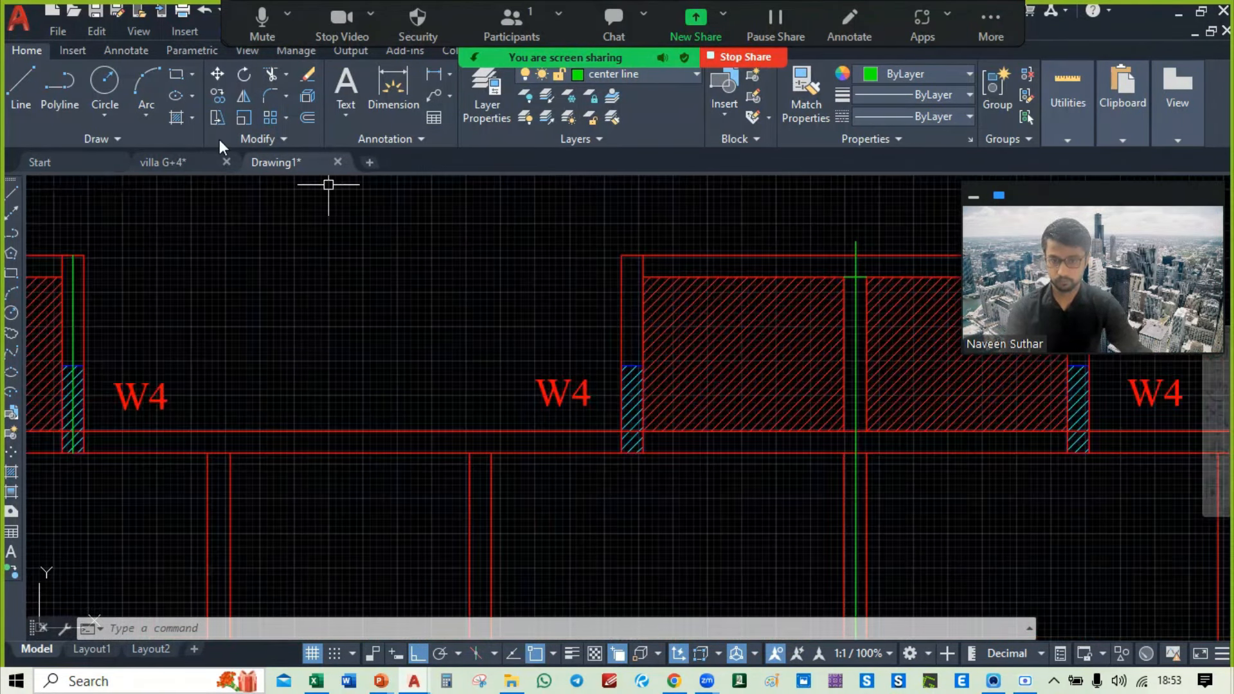
left_click(13, 93)
scroll(668, 422, "up", 1)
left_click(606, 471)
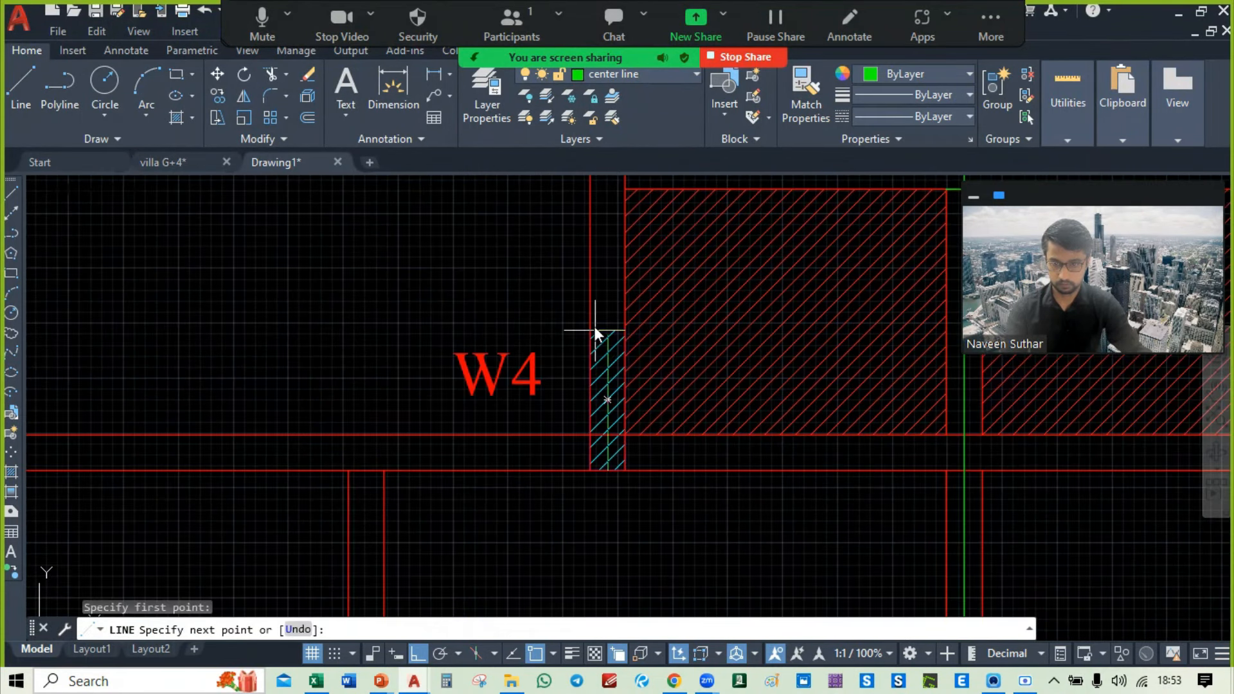
left_click(608, 330)
middle_click_drag(615, 330, 614, 484)
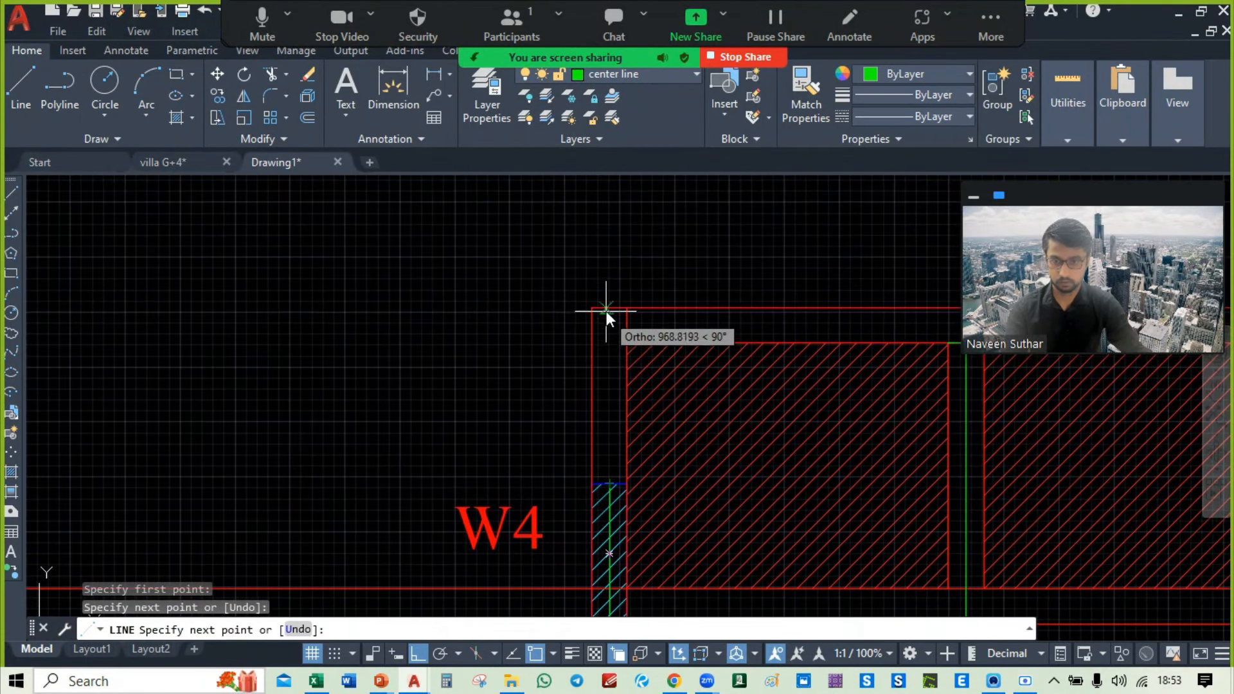
left_click(607, 307)
key("Escape")
Step: Draw a center line midway between the edges of the first vertical beam in the upper-left bay, up to the horizontal beam's upper edge
scroll(647, 230, "down", 4)
middle_click_drag(463, 398, 670, 155)
mouse_move(578, 373)
middle_mouse_down()
mouse_move(581, 205)
mouse_move(557, 404)
mouse_move(558, 266)
mouse_move(552, 411)
mouse_move(410, 313)
mouse_move(491, 434)
mouse_move(542, 430)
middle_mouse_up()
scroll(566, 359, "down", 3)
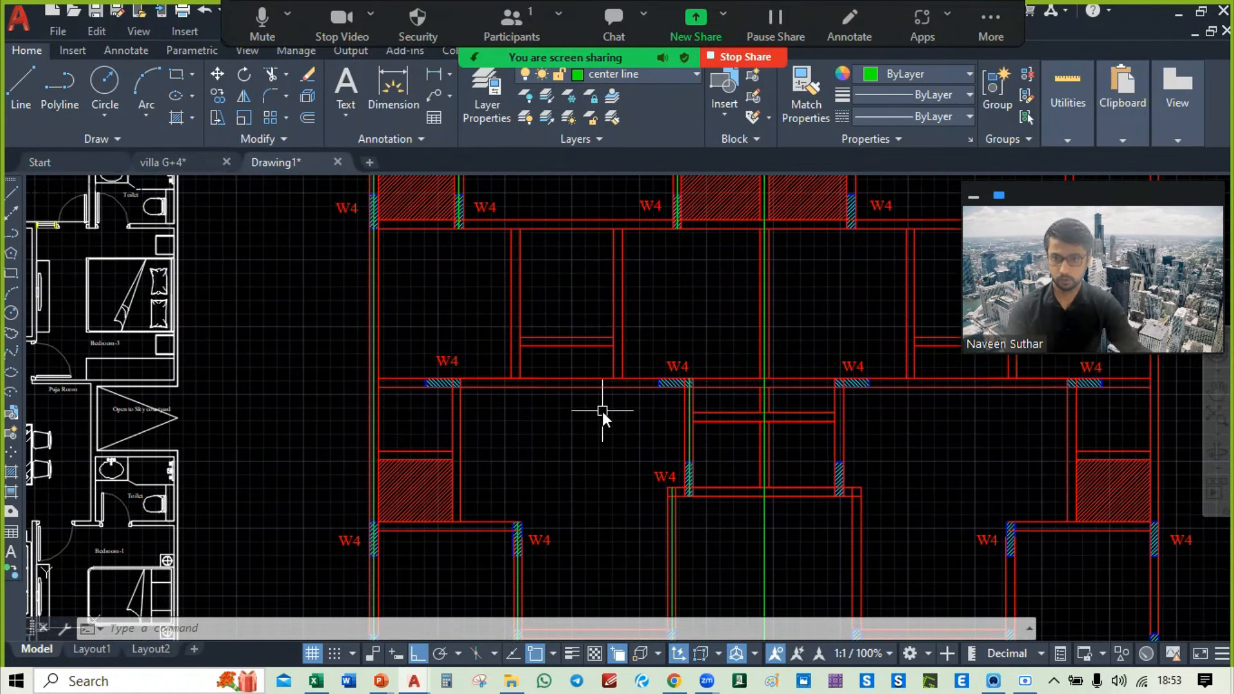
left_click(18, 80)
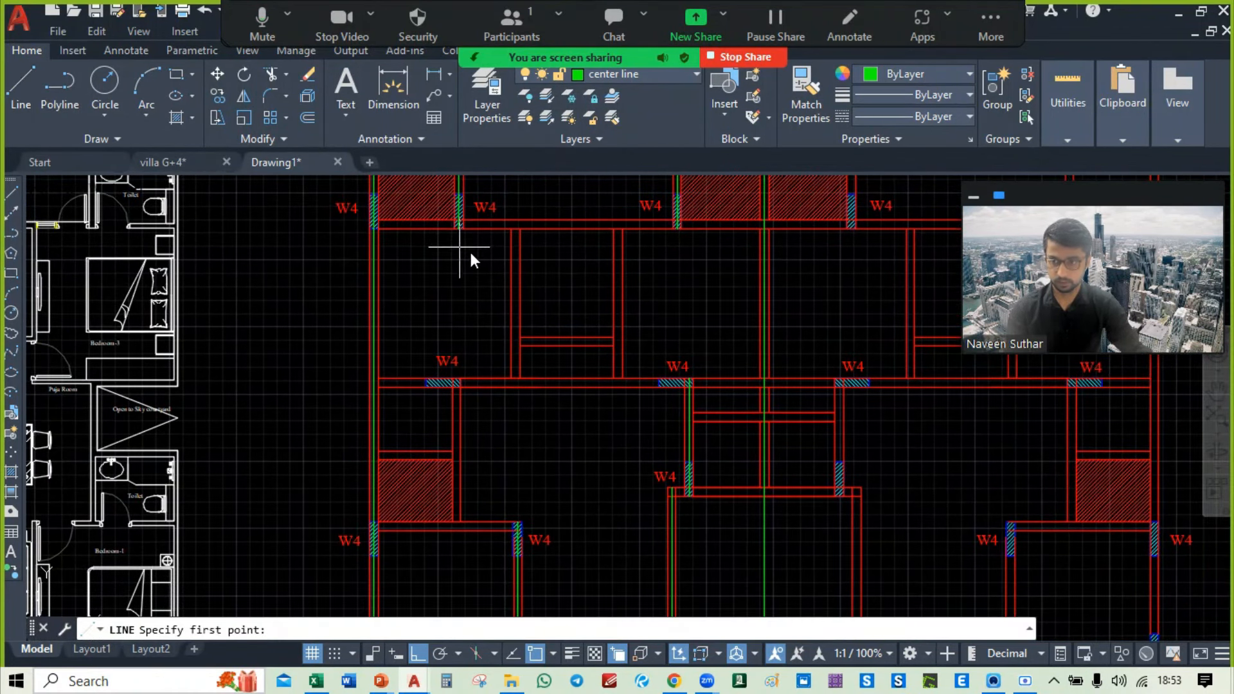
scroll(556, 327, "up", 2)
mouse_move(566, 326)
middle_mouse_down()
mouse_move(622, 332)
mouse_move(624, 372)
middle_mouse_up()
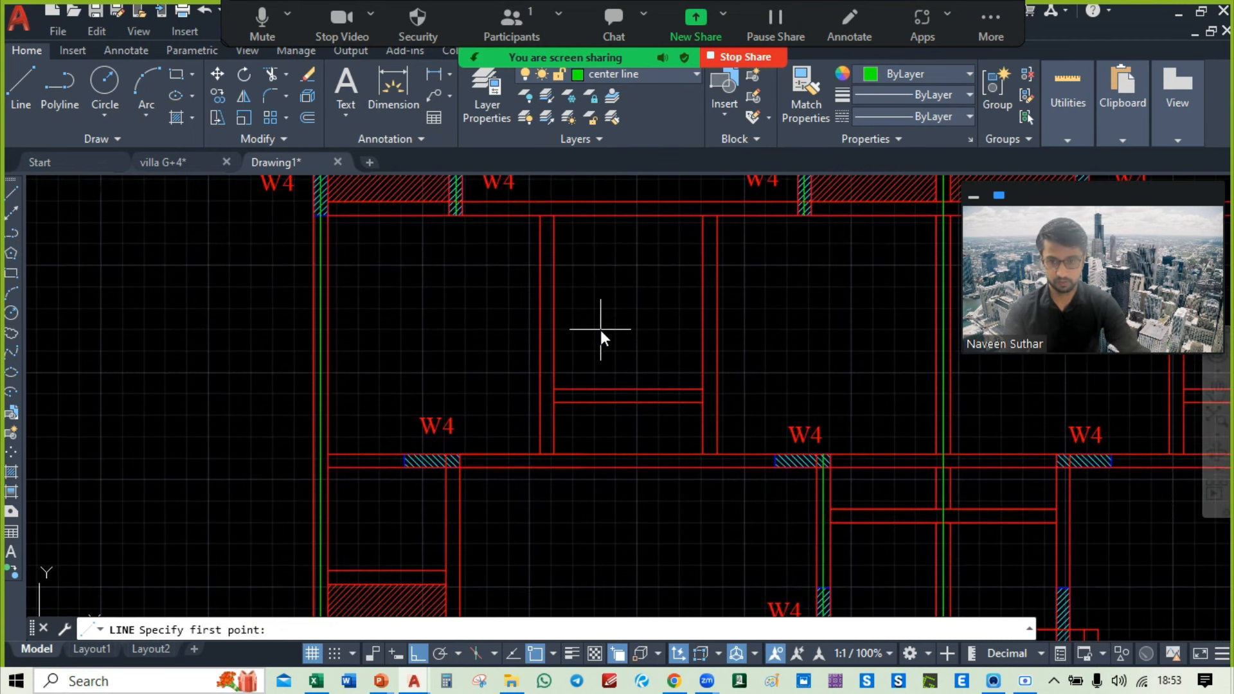
key("F8")
right_click(600, 330, "shift")
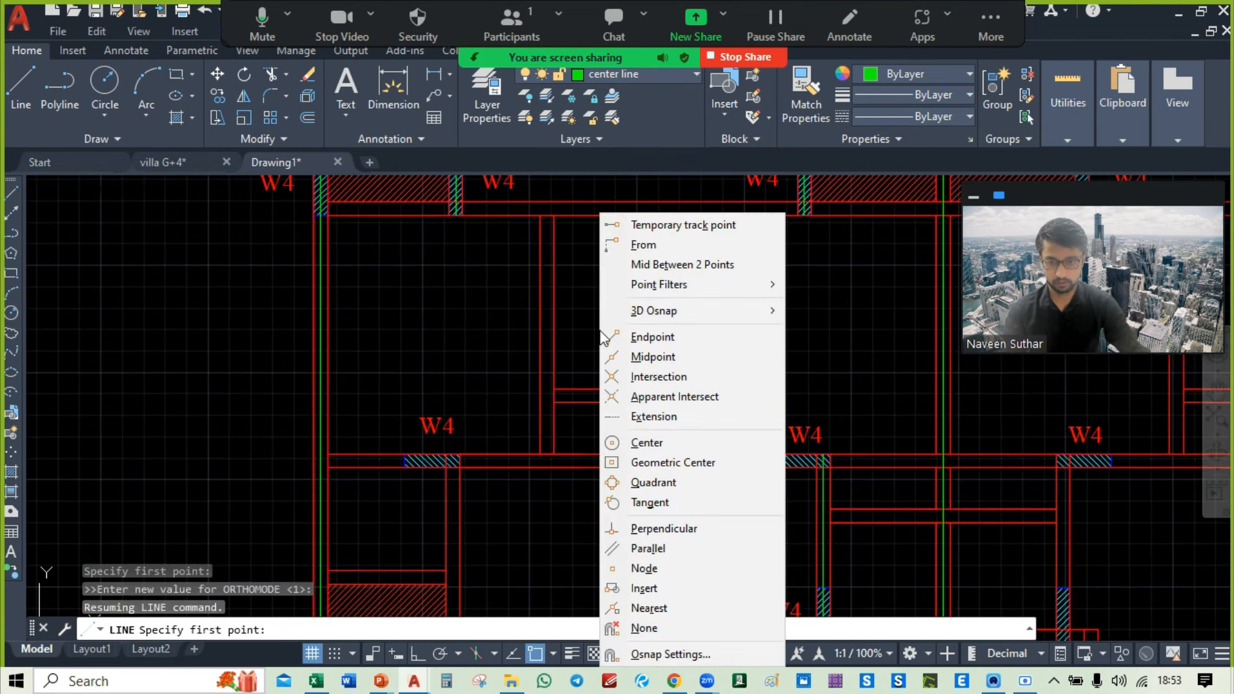
left_click(662, 265)
scroll(588, 444, "up", 3)
left_click(451, 473)
left_click(486, 473)
middle_click_drag(473, 231, 545, 531)
middle_click_drag(543, 222, 544, 579)
left_click(541, 310)
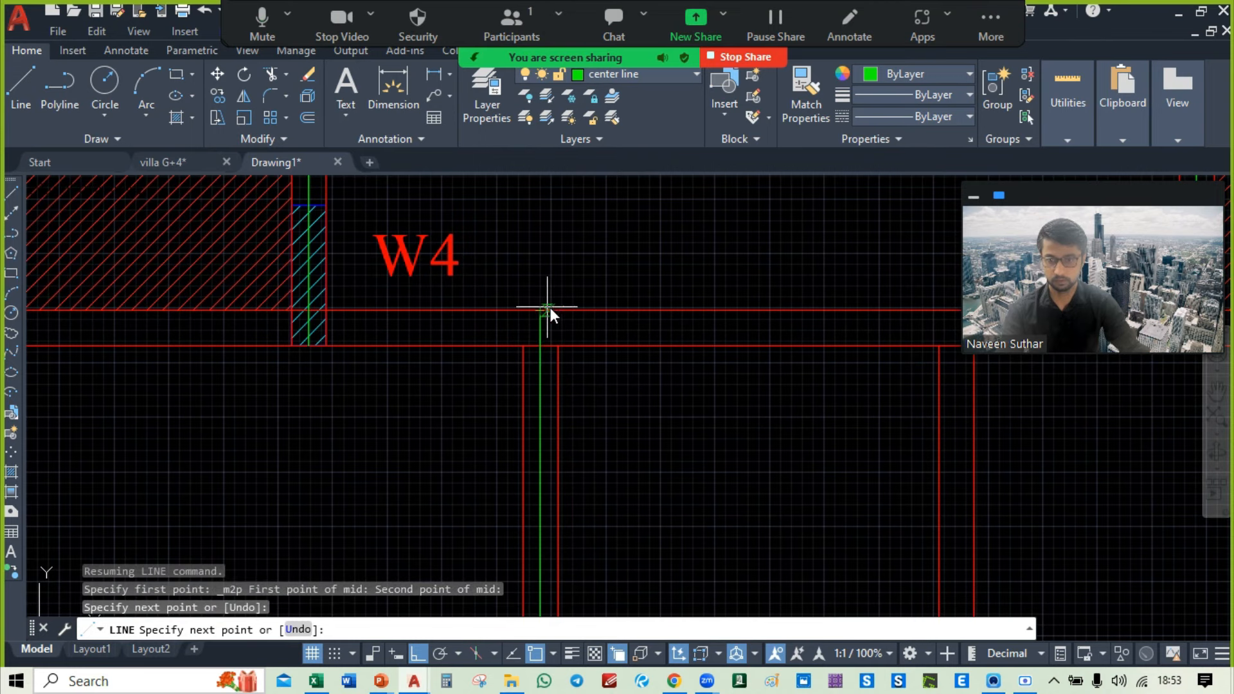
key("Escape")
Step: Copy that vertical center line to the parallel beam on its right and to the beam right of the lower-left toilet hatch
middle_click_drag(624, 455, 624, 193)
middle_click_drag(568, 527, 562, 359)
left_click(534, 403)
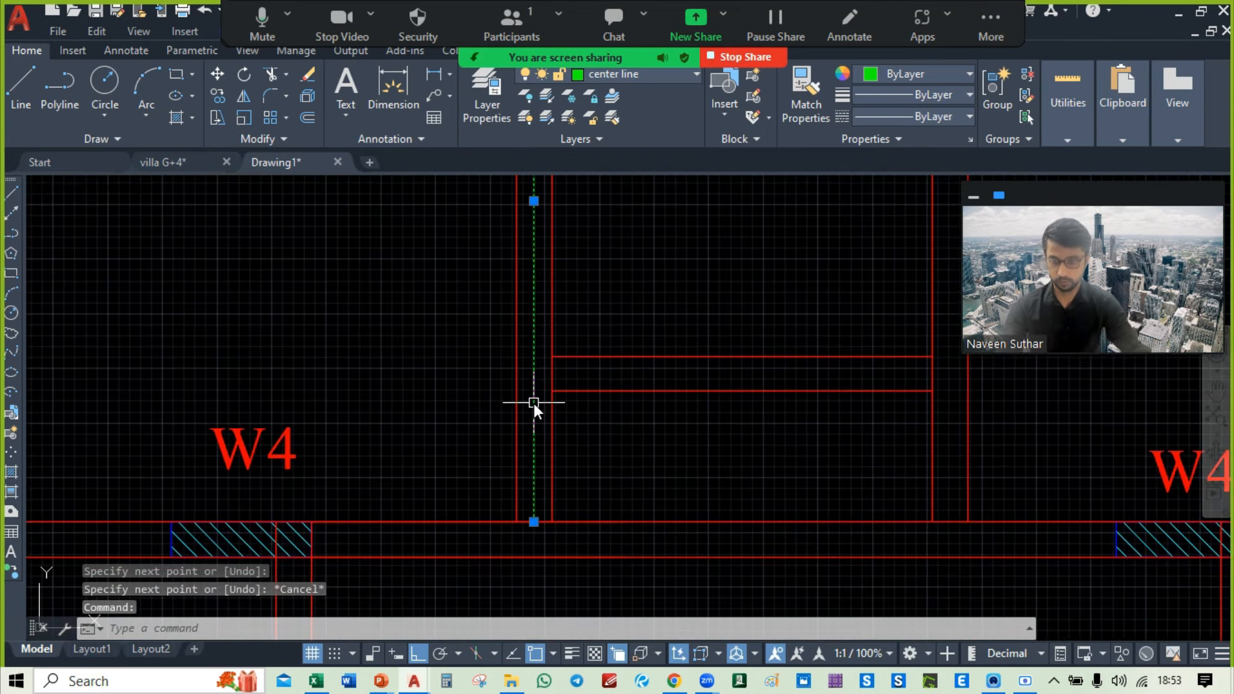
type("co")
key("Return")
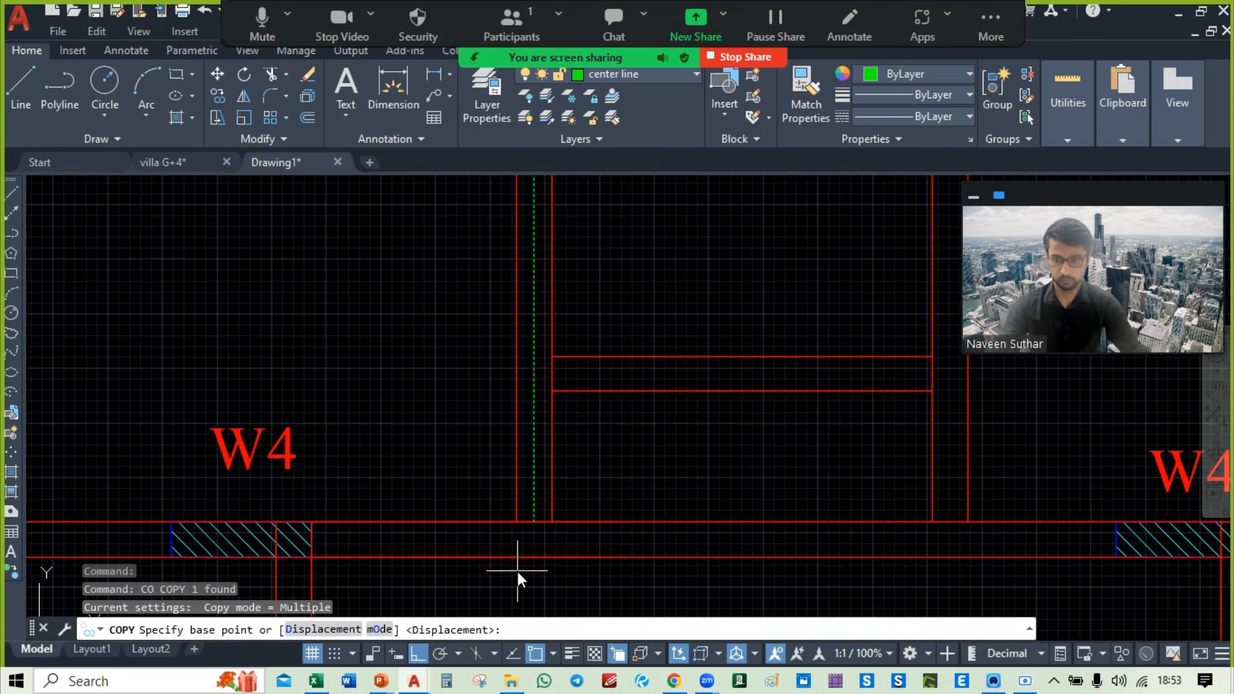
left_click(515, 522)
scroll(524, 446, "down", 3)
middle_click_drag(612, 483, 535, 292)
middle_click_drag(567, 425, 801, 324)
scroll(560, 410, "up", 3)
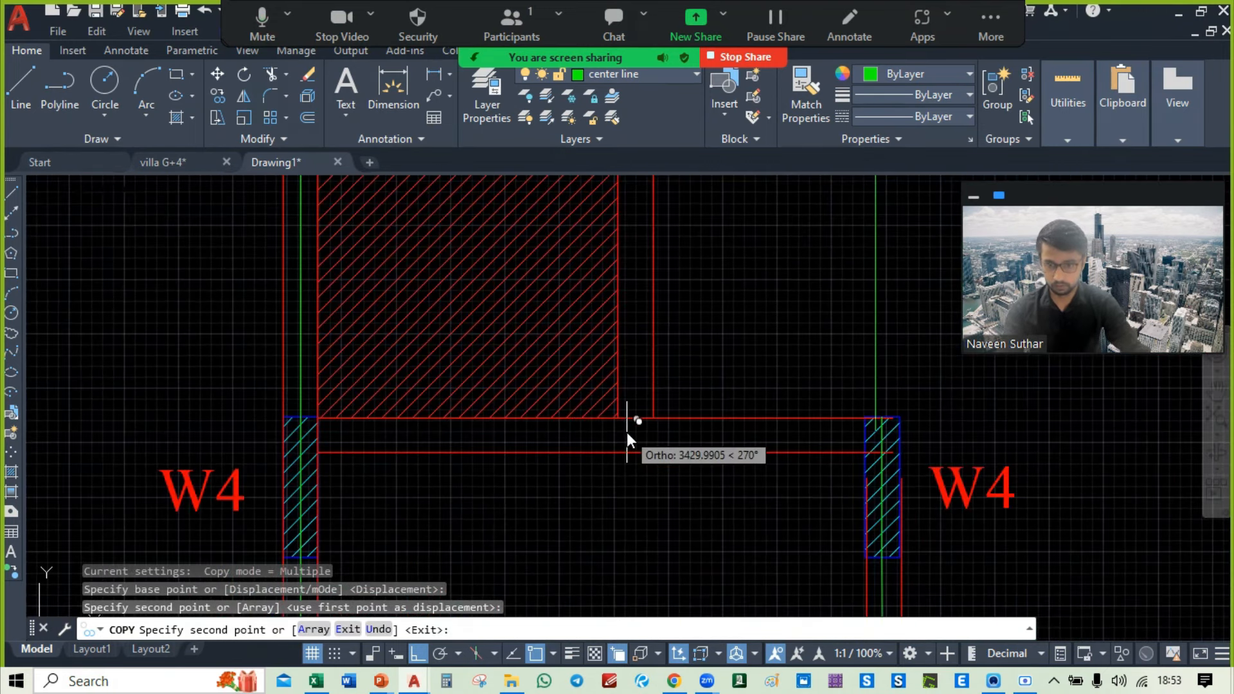
left_click(618, 419)
scroll(618, 418, "down", 6)
middle_click_drag(581, 372, 572, 510)
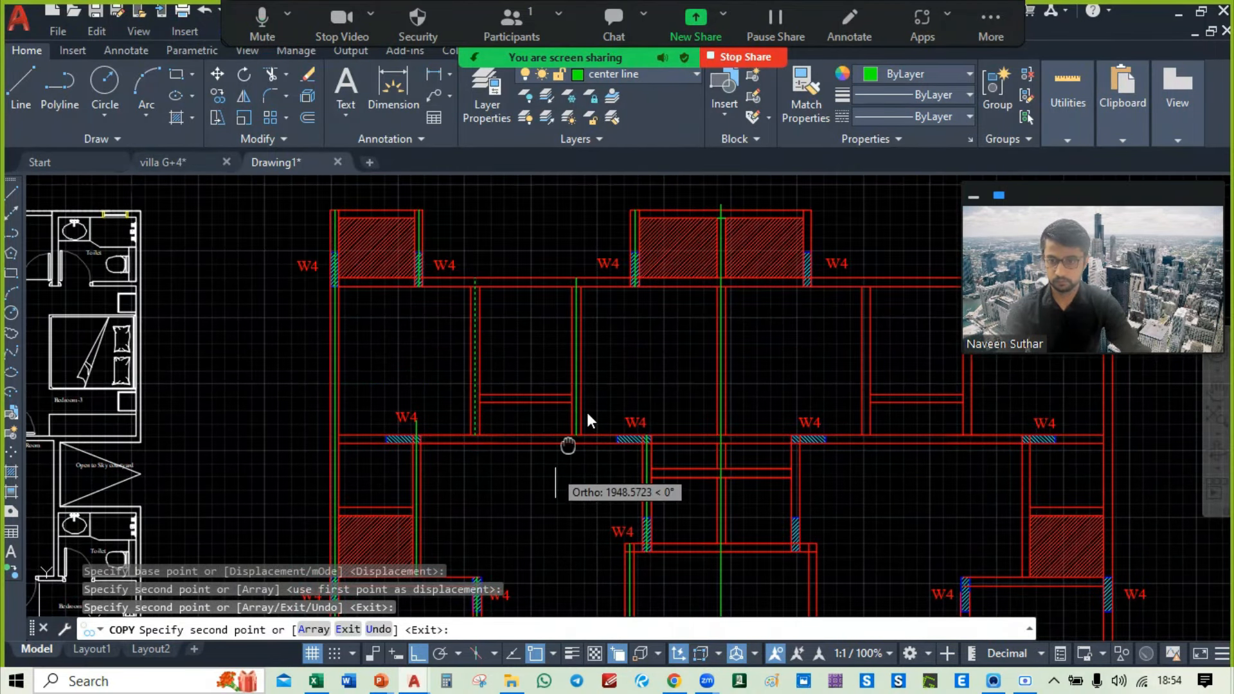
middle_click_drag(569, 446, 664, 323)
key("Escape")
Step: Draw a horizontal center line through the upper beam, from the top-left toilet's right W4 column to the plan's central vertical center line
scroll(533, 395, "up", 6)
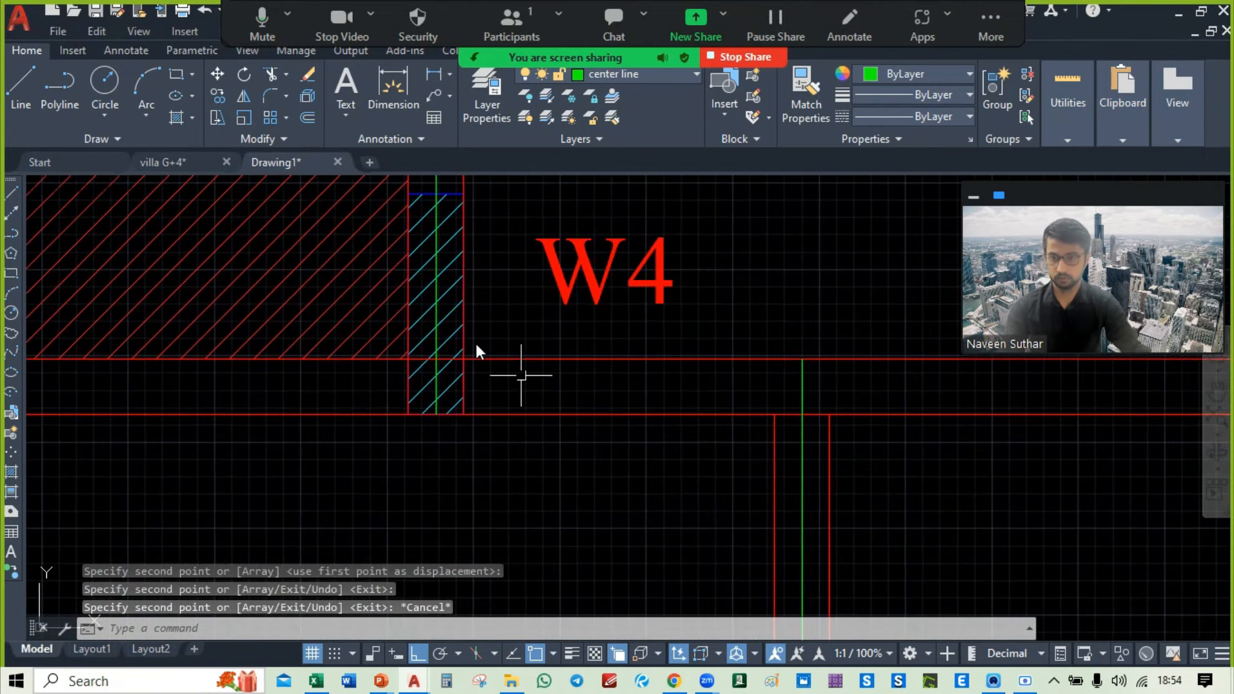
left_click(20, 102)
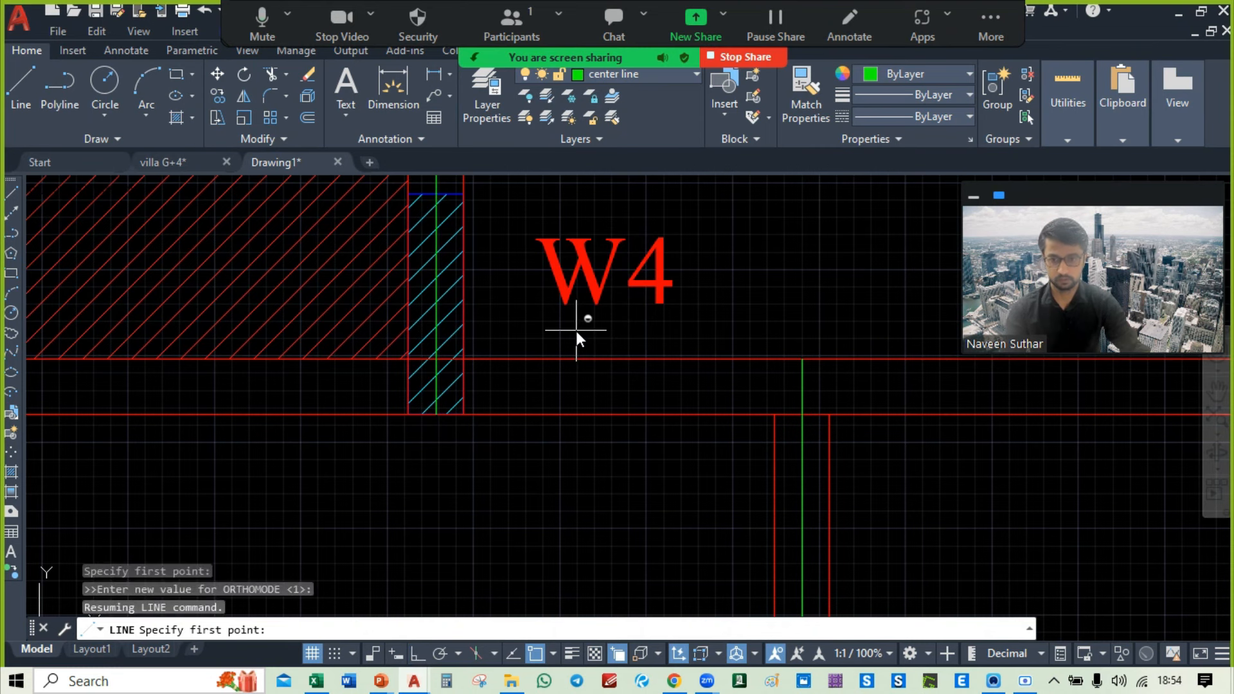
right_click(575, 330, "shift")
left_click(646, 270)
scroll(410, 395, "up", 4)
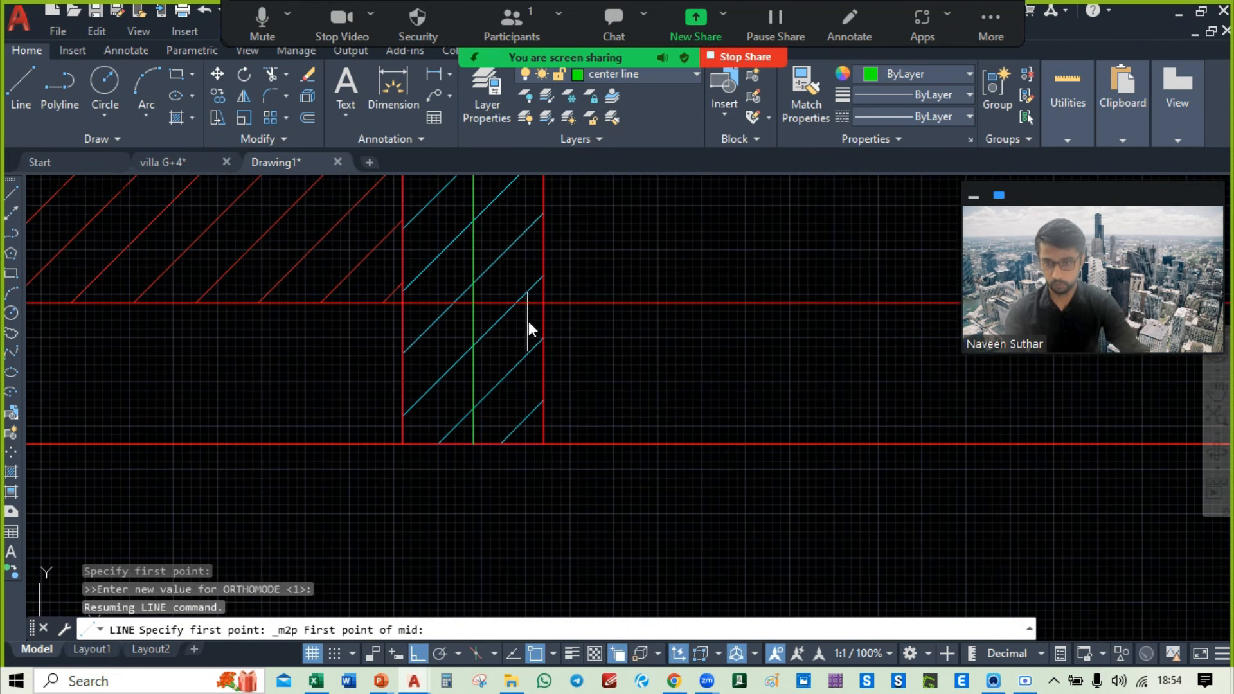
left_click(543, 302)
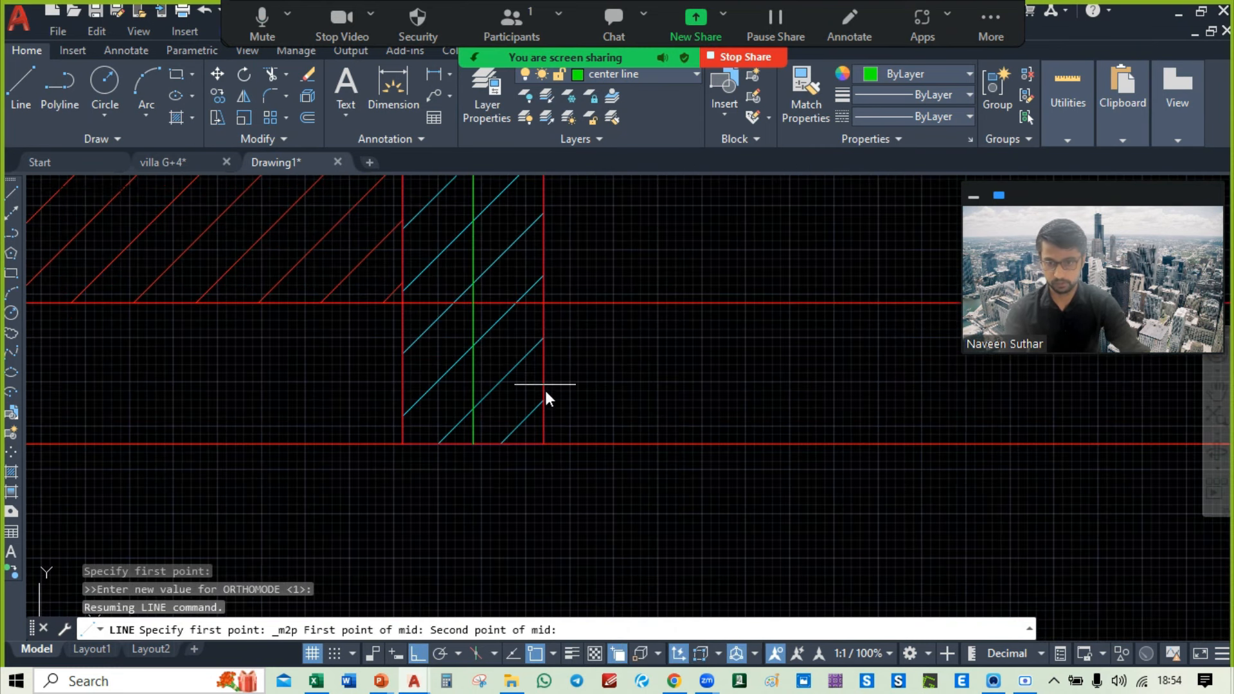
left_click(543, 442)
scroll(543, 442, "down", 4)
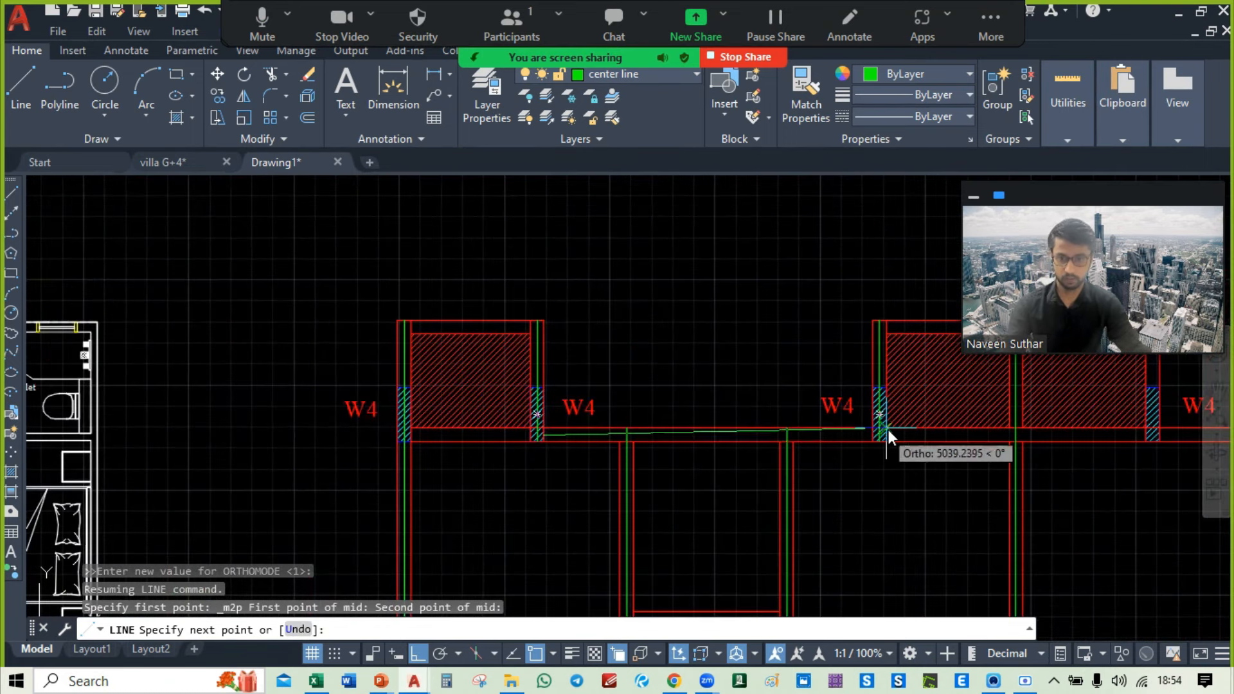
middle_click_drag(887, 428, 610, 393)
scroll(603, 400, "up", 6)
middle_click_drag(1134, 419, 806, 423)
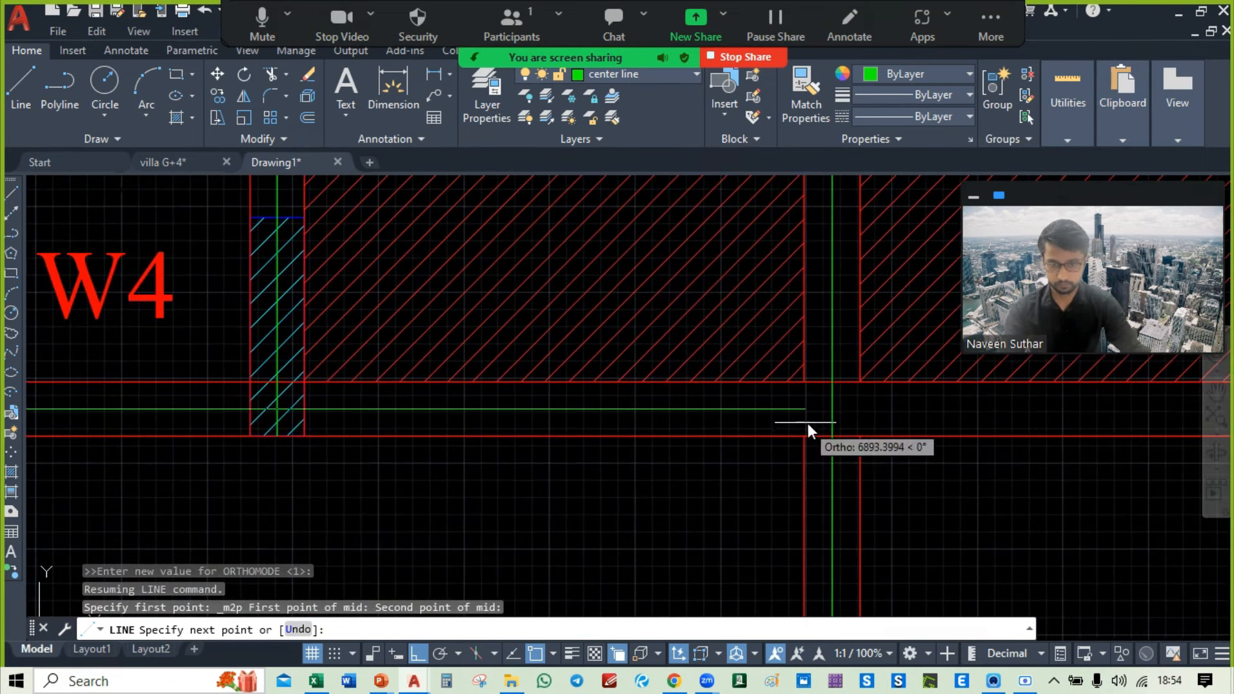
left_click(835, 408)
key("Escape")
Step: Copy the horizontal center line down into the middle horizontal beam, starting at the inner edge of the left outer beam
scroll(538, 454, "down", 5)
middle_click_drag(684, 217, 771, 186)
mouse_move(566, 328)
middle_mouse_down()
mouse_move(661, 410)
mouse_move(699, 512)
mouse_move(453, 252)
middle_mouse_up()
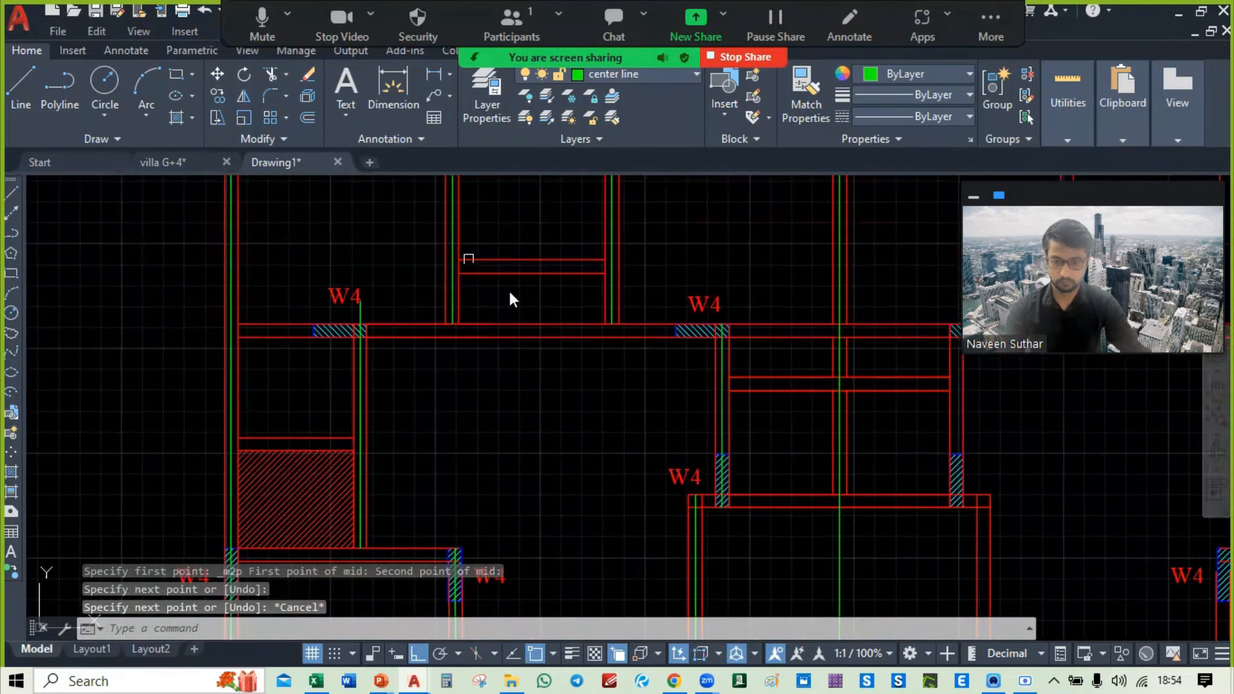
scroll(572, 263, "up", 5)
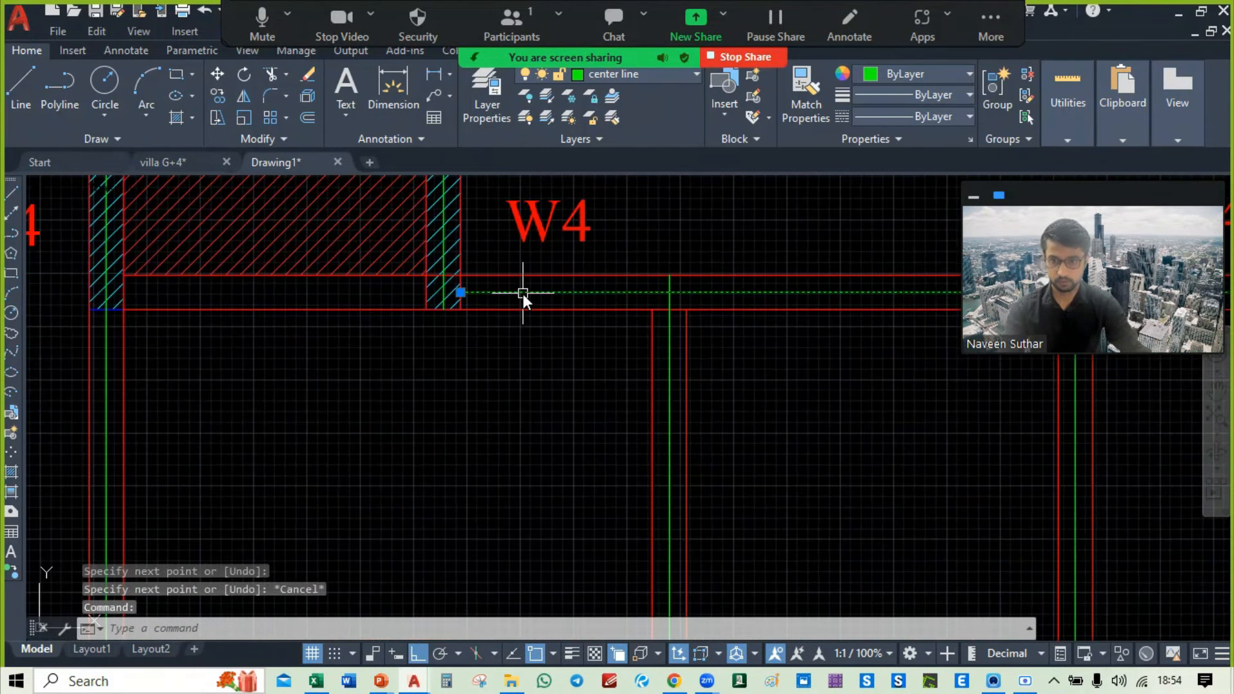
type("co")
key("Return")
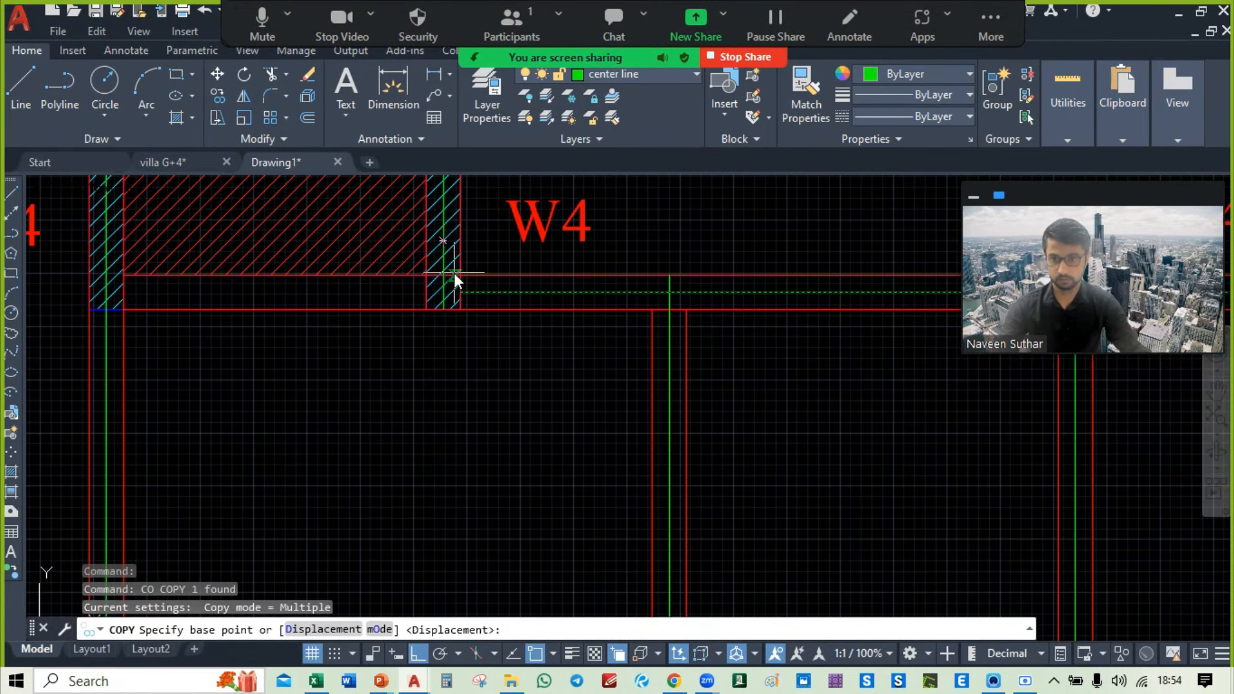
left_click(460, 275)
middle_click_drag(329, 547, 561, 183)
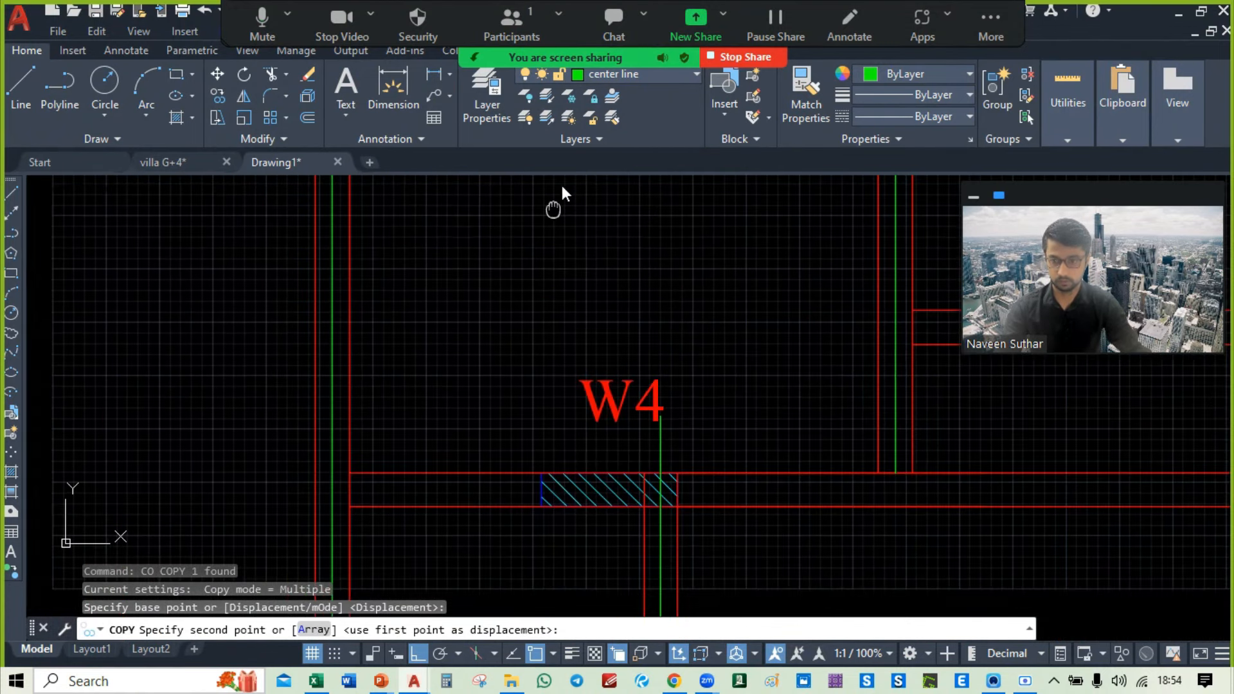
scroll(381, 425, "up", 2)
left_click(346, 437)
scroll(346, 437, "down", 6)
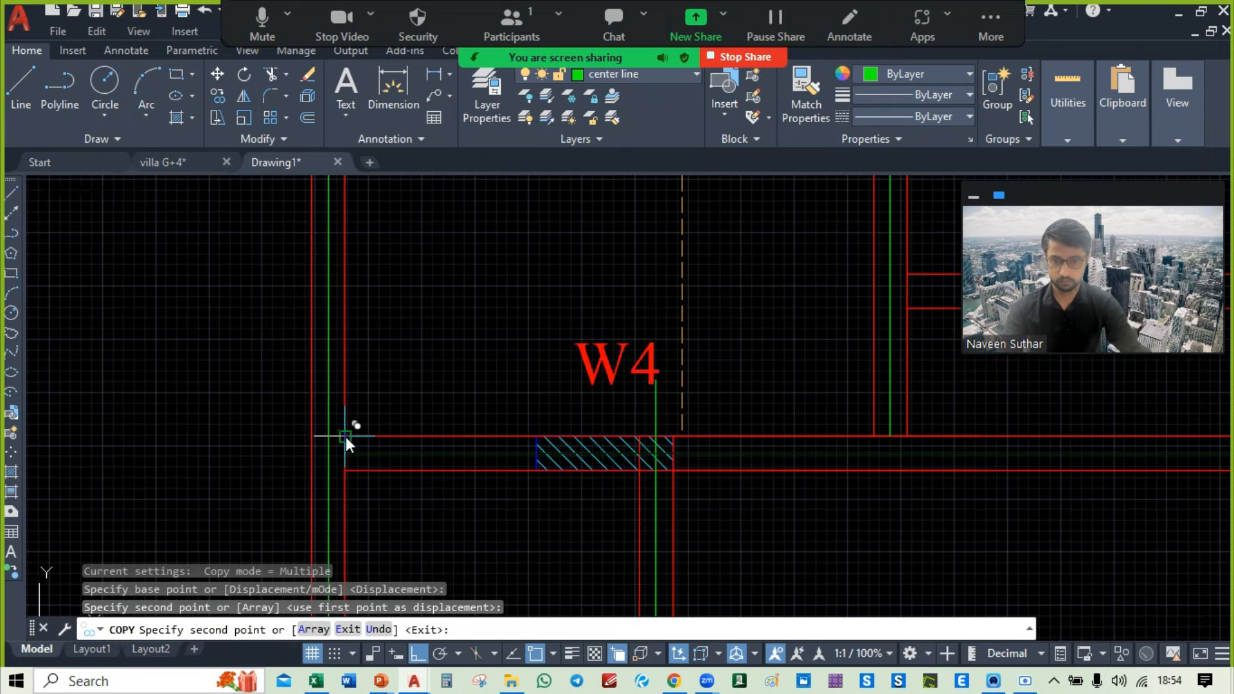
key("Escape")
scroll(644, 414, "down", 3)
scroll(629, 259, "down", 2)
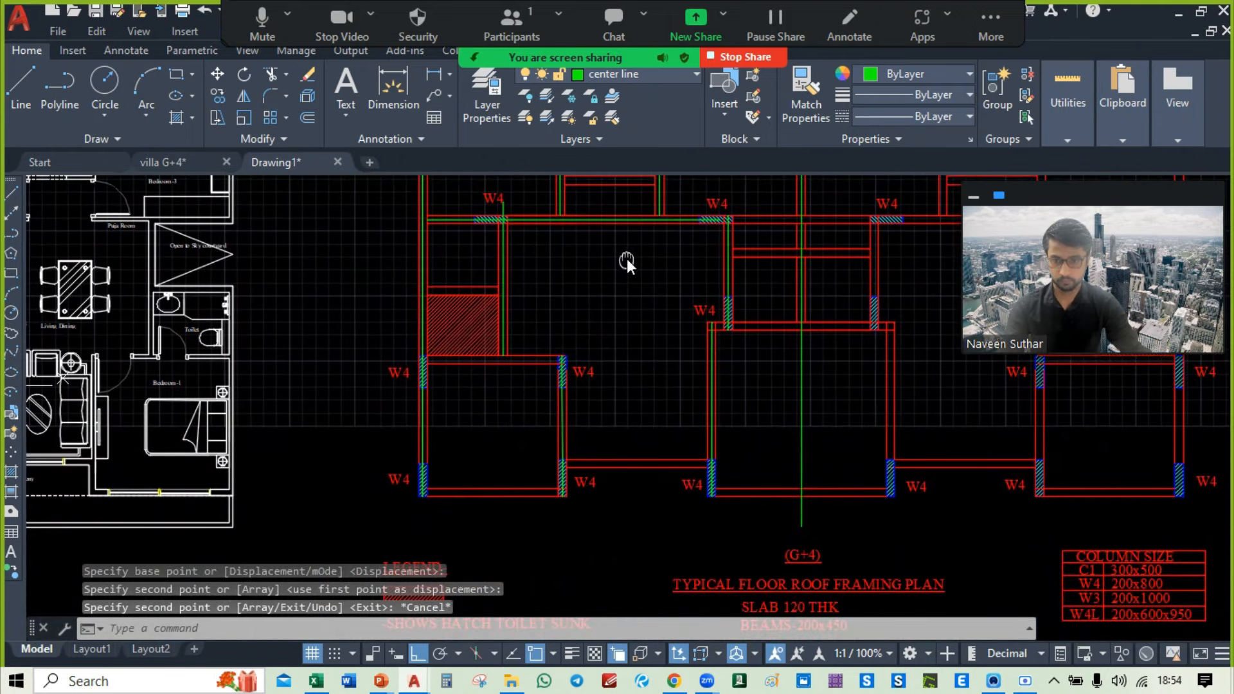
scroll(640, 273, "up", 1)
scroll(581, 384, "up", 4)
left_click(569, 433)
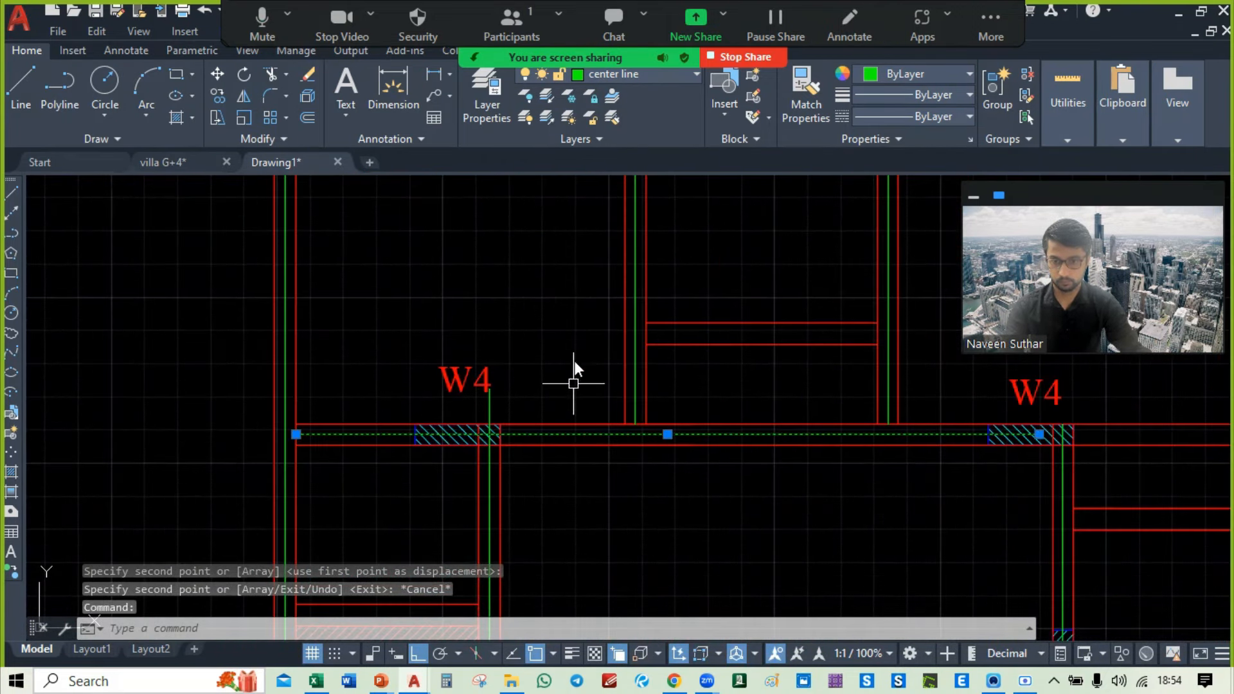
type("c")
key("Return")
middle_click_drag(166, 430, 244, 274)
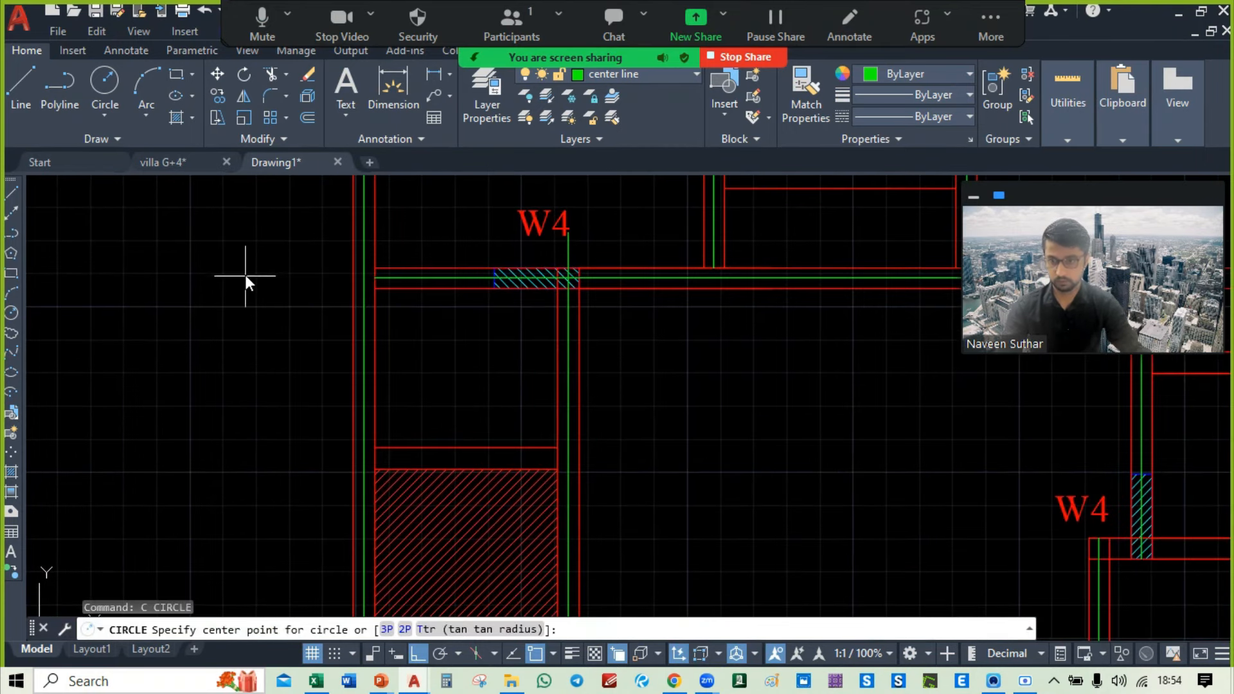
left_click(375, 267)
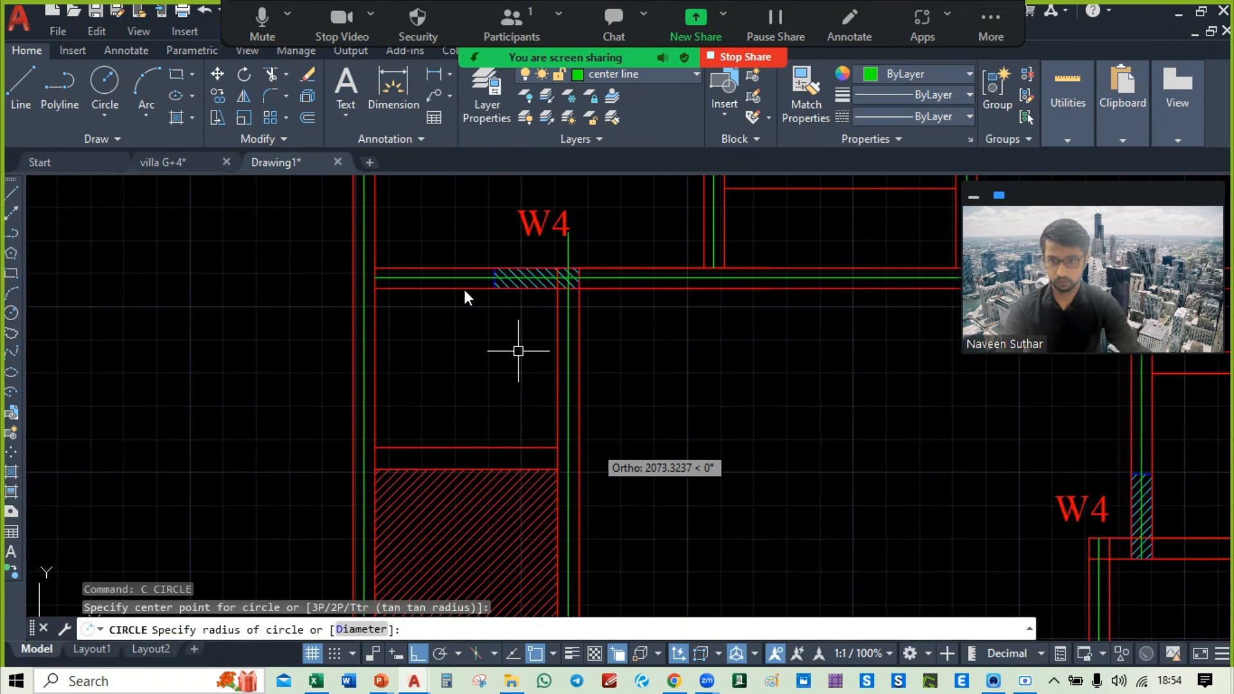
key("Escape")
Step: Copy the middle horizontal center line down into the beams directly above and below the lower-left toilet hatch
left_click(435, 278)
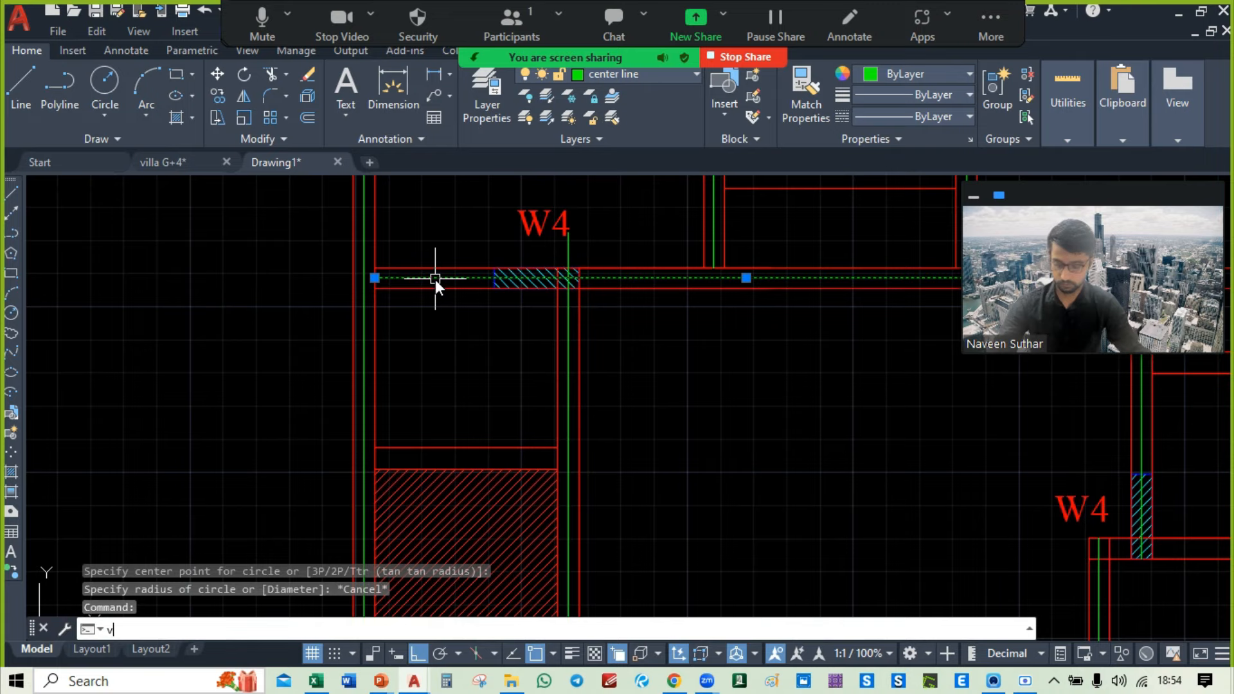
type("co")
key("Return")
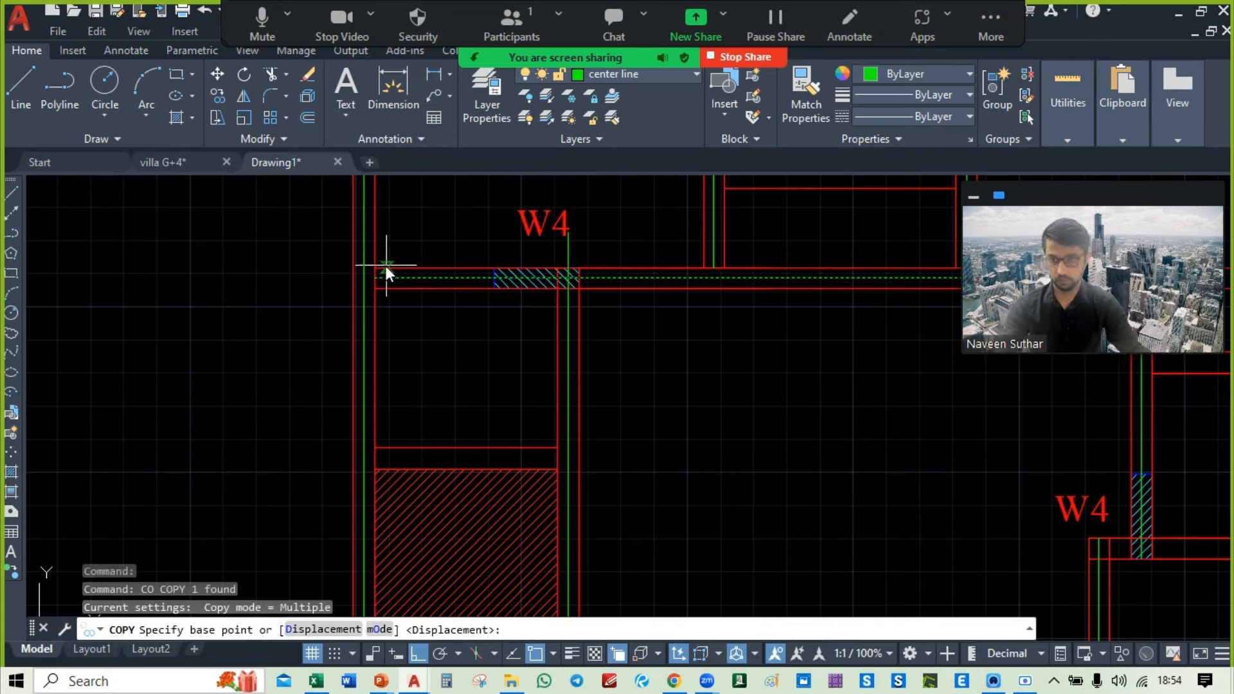
left_click(375, 266)
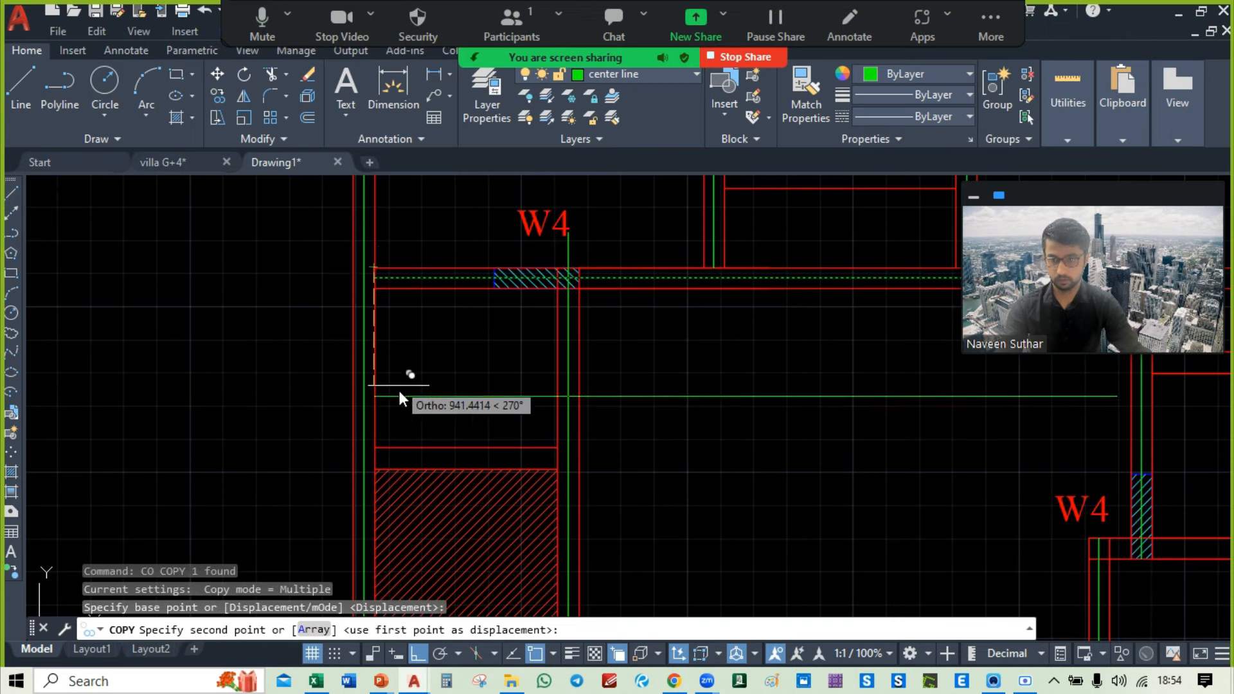
middle_click_drag(398, 388, 402, 315)
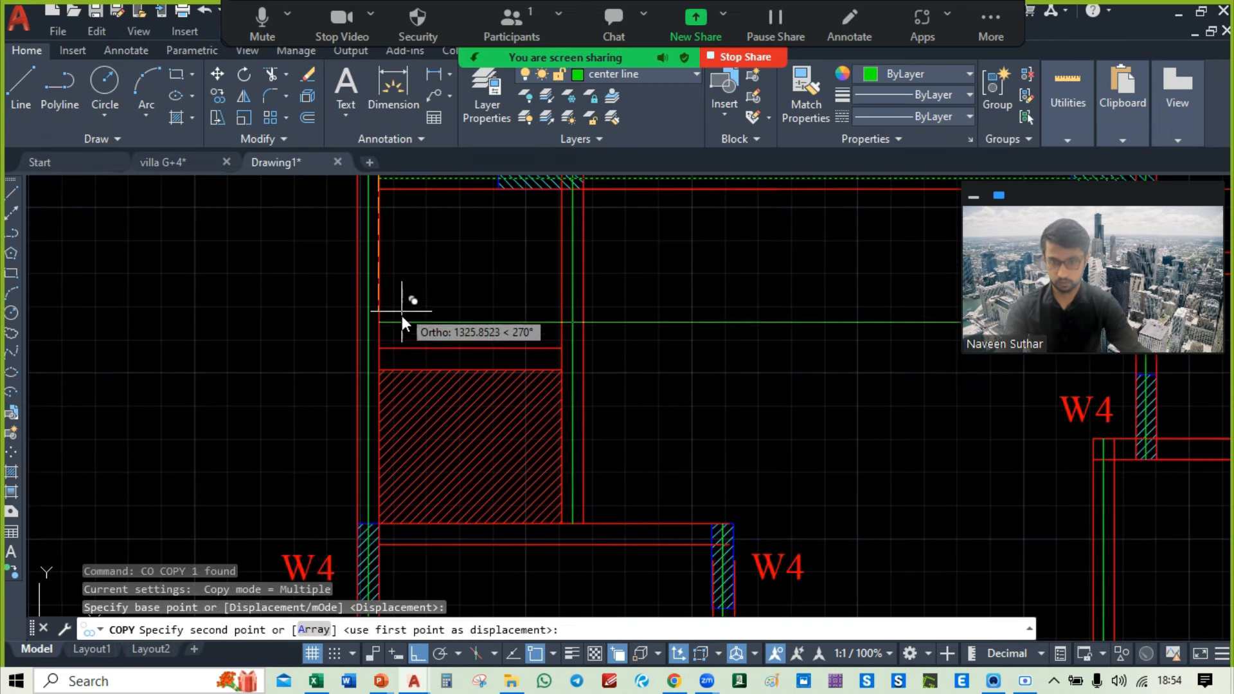
left_click(380, 346)
scroll(387, 350, "down", 5)
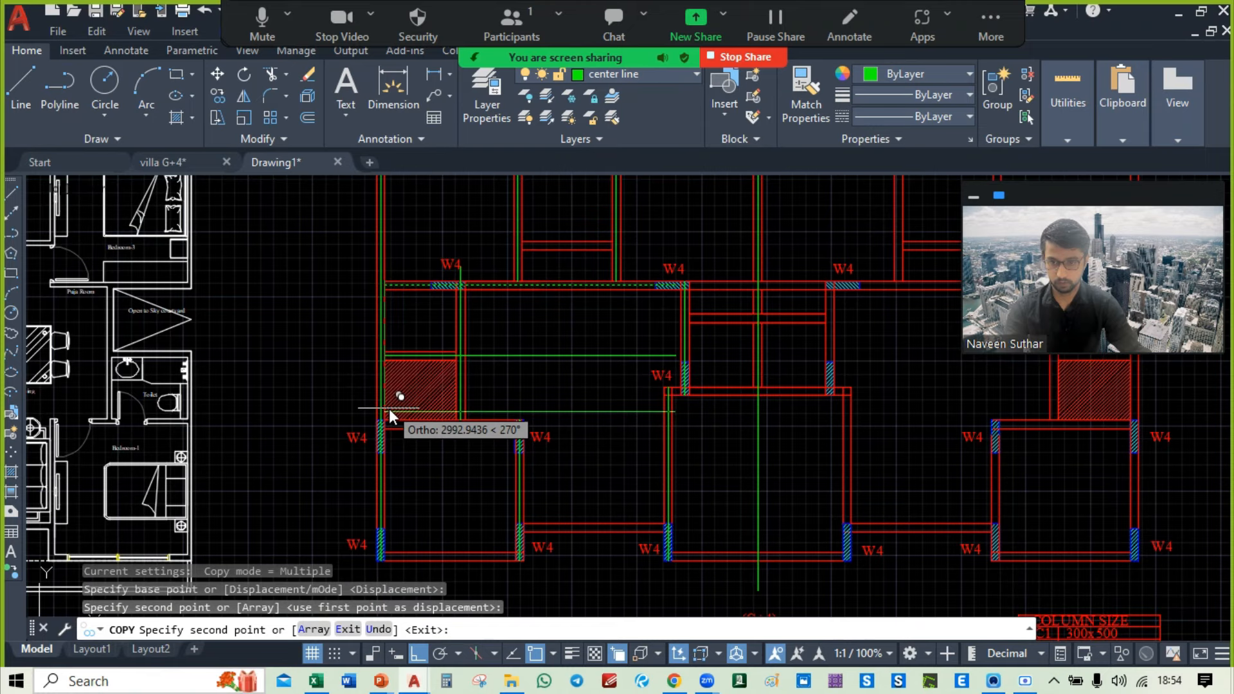
scroll(382, 424, "up", 6)
left_click(375, 356)
Step: Copy the same center line into the short lower beam between the W4 columns and into the bottom beam of the lower-left room
scroll(376, 356, "down", 5)
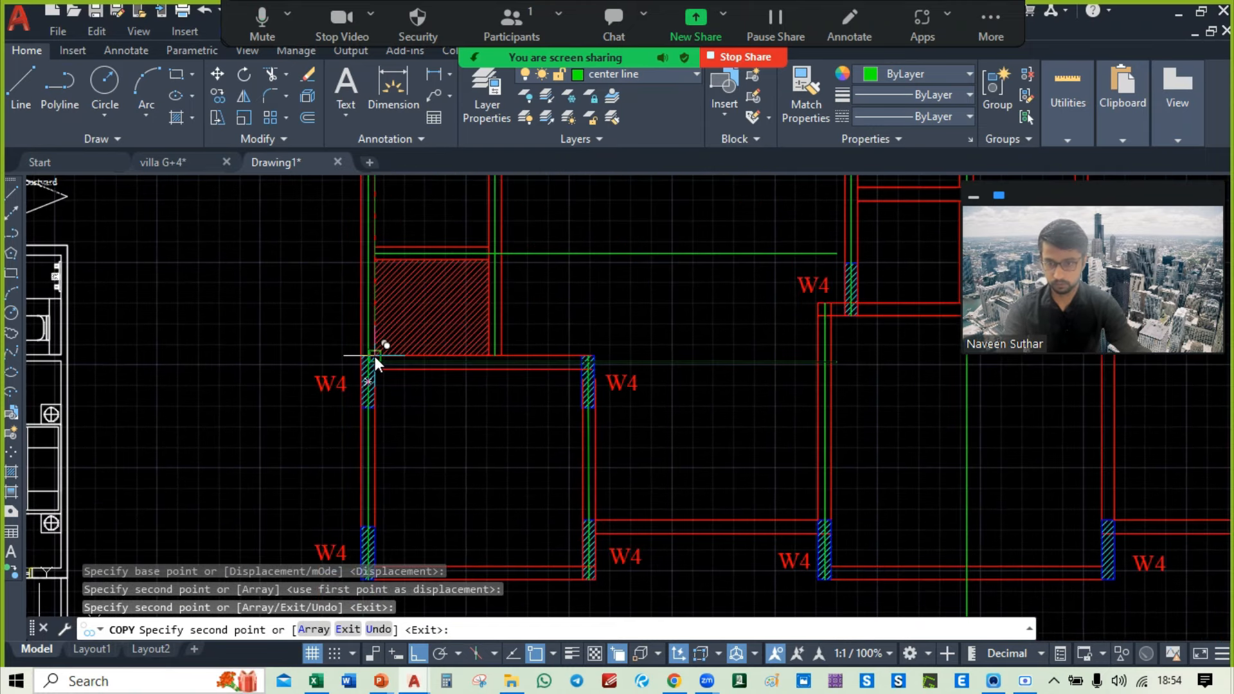
scroll(566, 464, "up", 5)
scroll(566, 465, "up", 2)
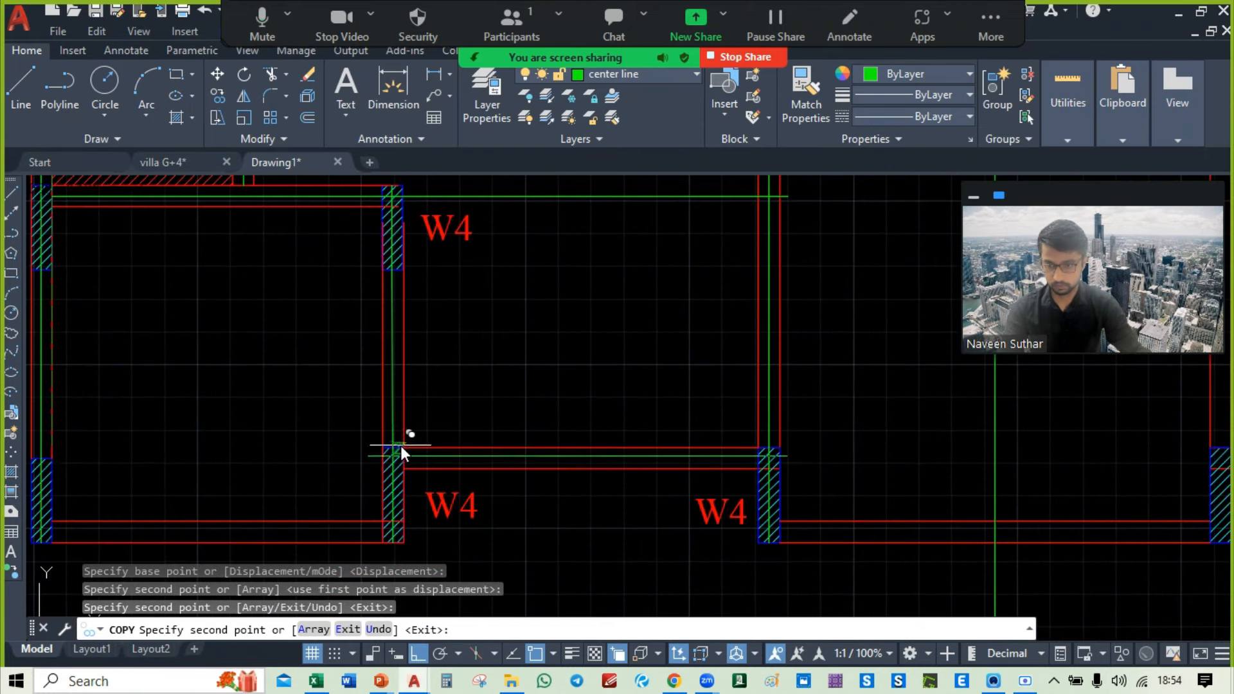
left_click(403, 445)
middle_click_drag(161, 523, 479, 368)
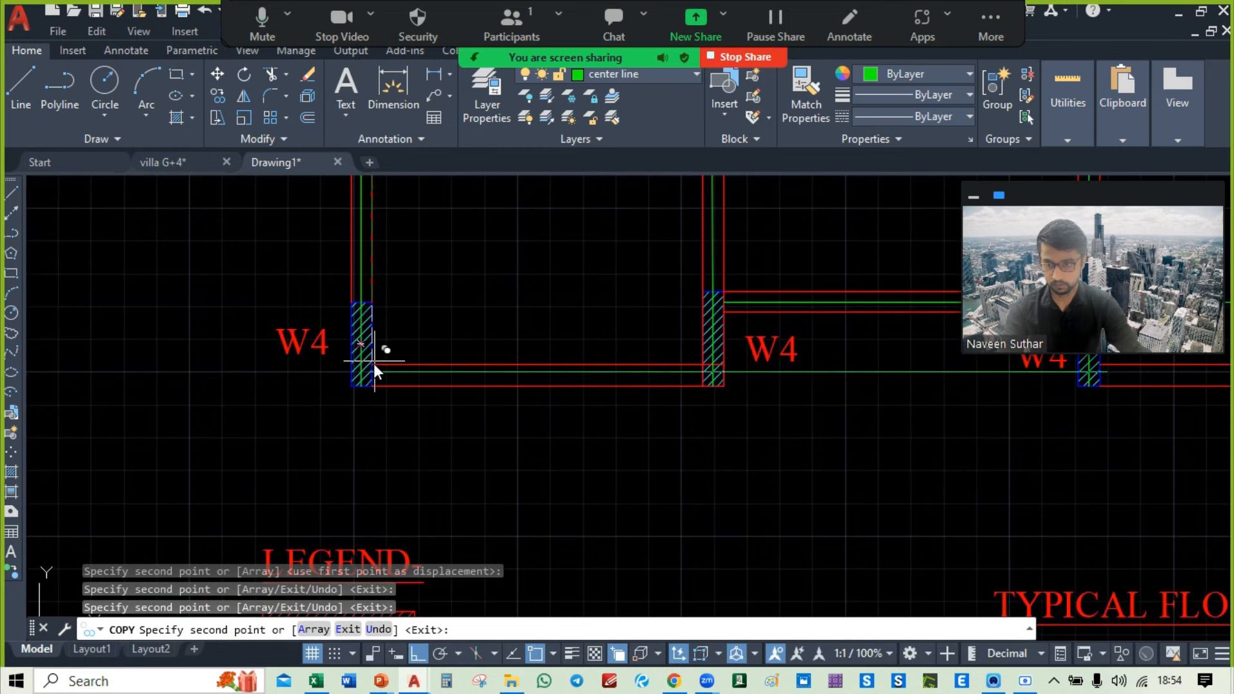
scroll(374, 369, "up", 3)
left_click(368, 362)
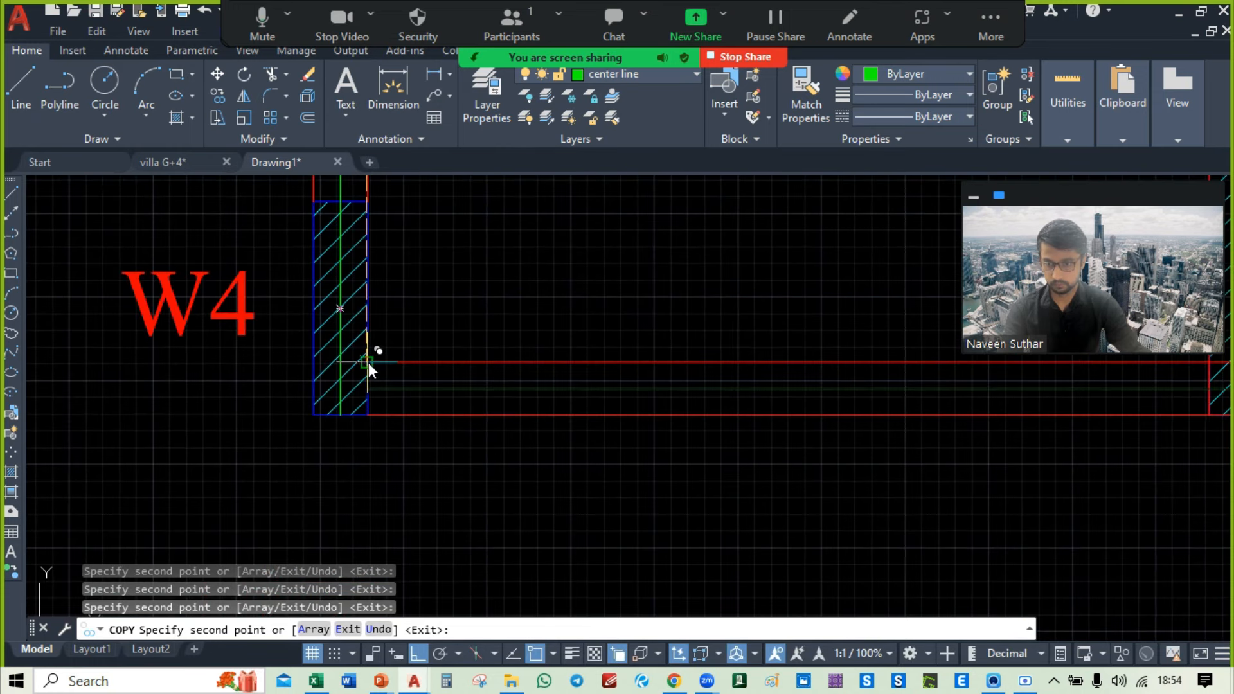
Step: Copy the horizontal center line into the short cross beam between the two vertical beams of the upper-left bay
scroll(368, 362, "down", 5)
mouse_move(750, 321)
middle_mouse_down()
mouse_move(857, 323)
mouse_move(865, 414)
mouse_move(853, 465)
mouse_move(802, 534)
middle_mouse_up()
middle_click_drag(727, 296, 770, 364)
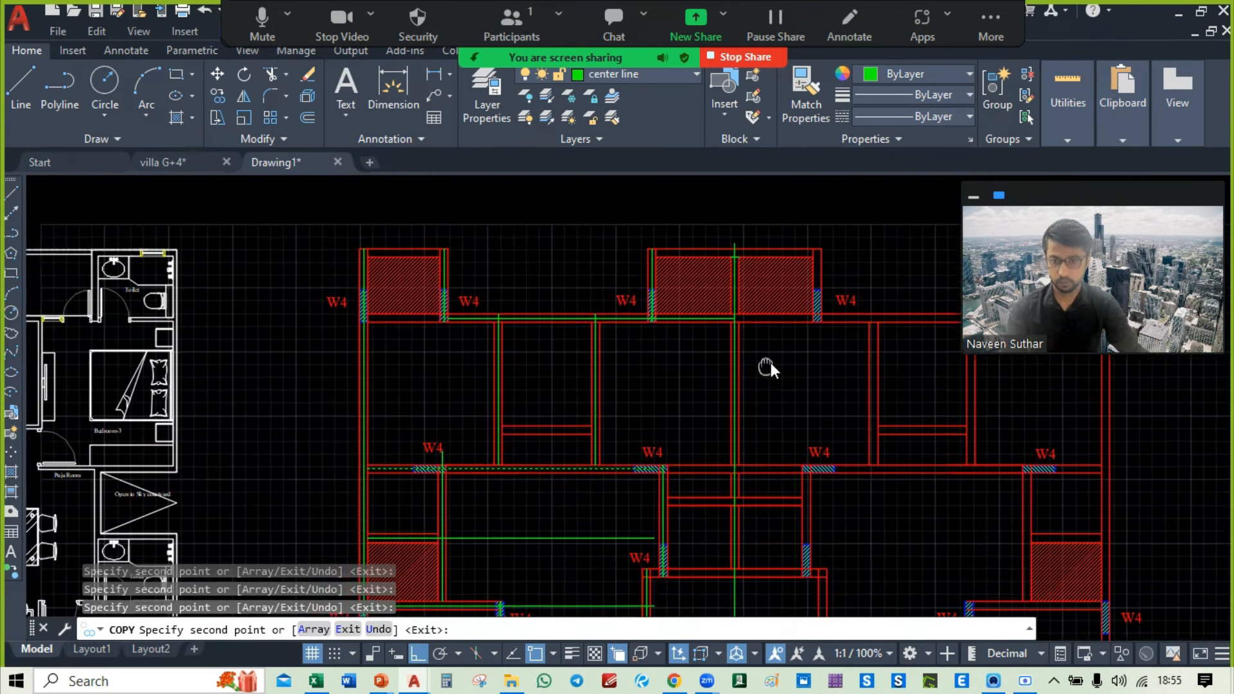
scroll(473, 438, "up", 6)
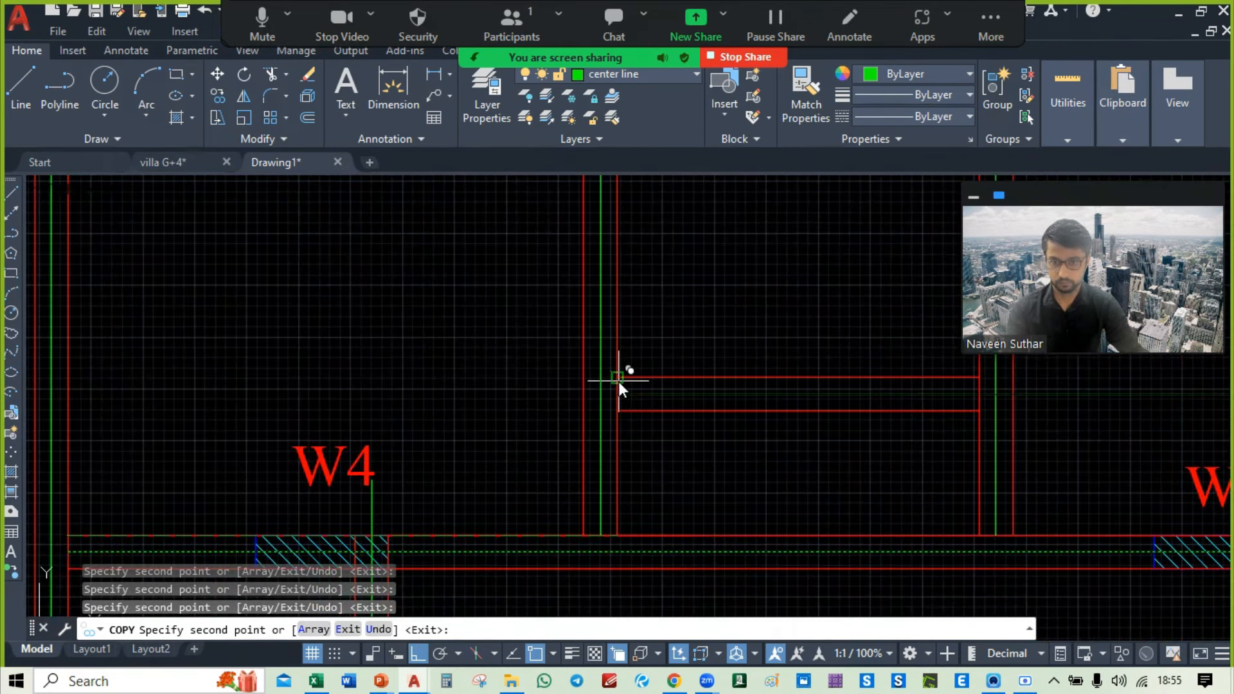
key("Escape")
Step: Select all center lines similar to the bottom one and move them horizontally into the empty space right of the framing plan
scroll(540, 294, "down", 6)
scroll(537, 257, "up", 8)
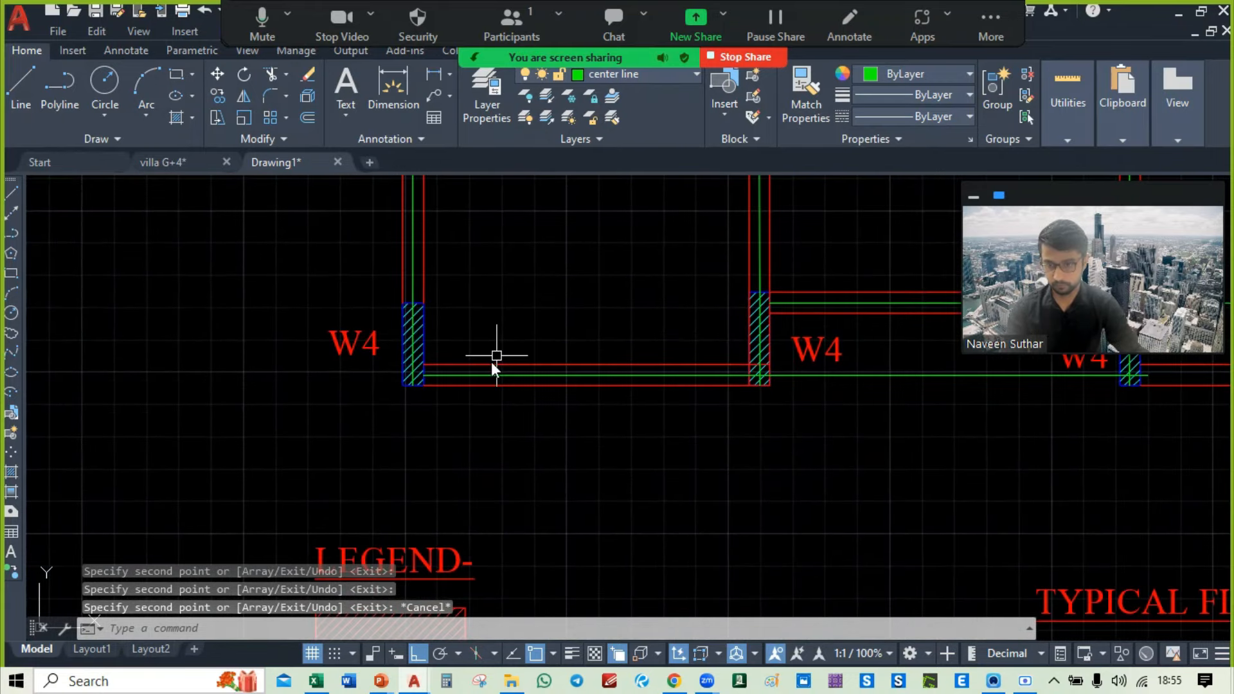
left_click(486, 385)
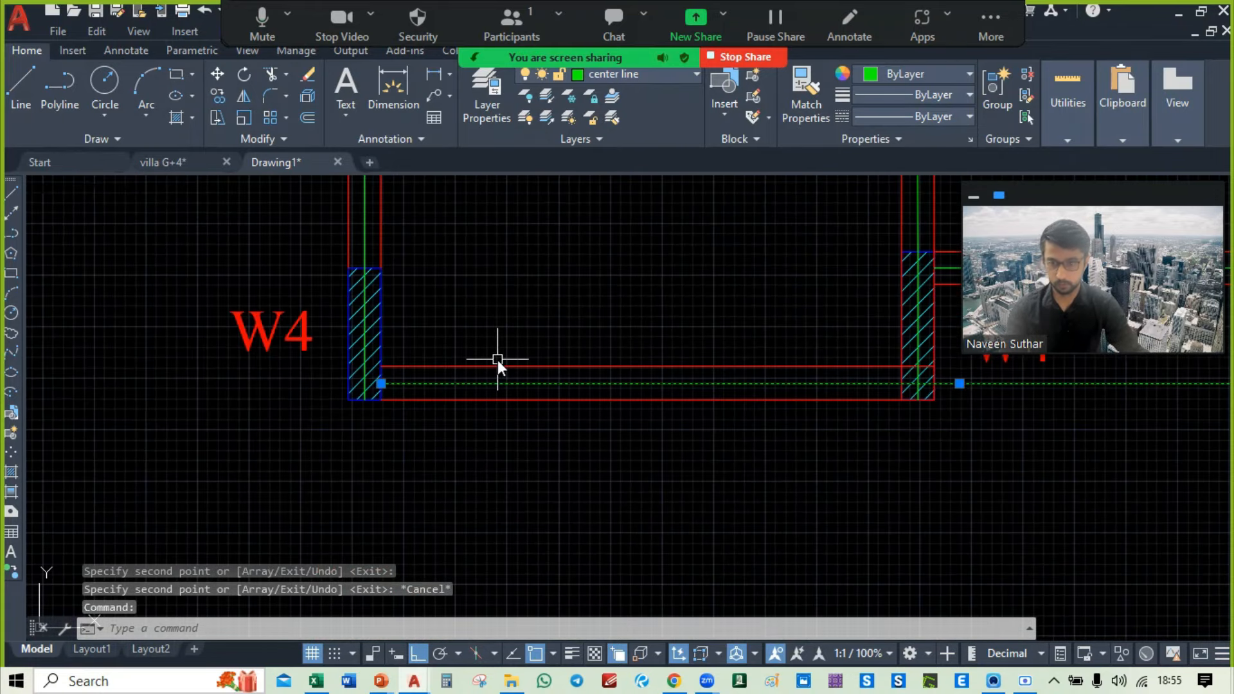
right_click(79, 229)
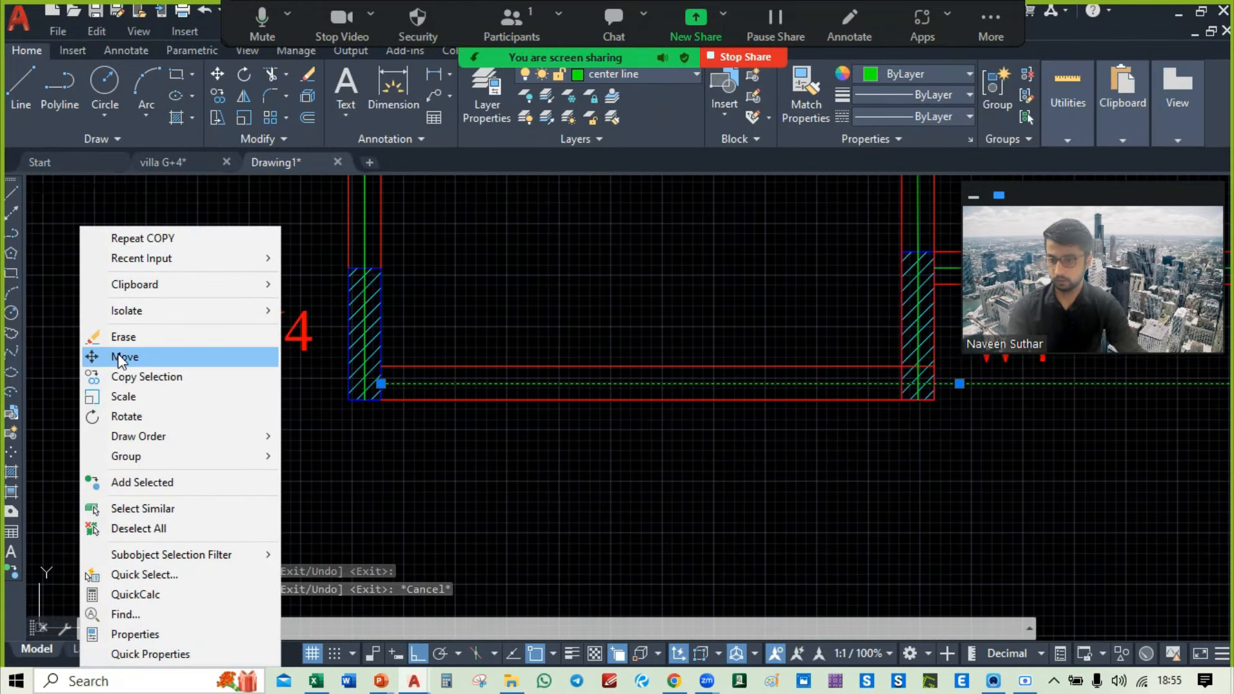
left_click(160, 508)
scroll(502, 443, "down", 3)
mouse_move(510, 443)
middle_mouse_down()
mouse_move(567, 470)
mouse_move(539, 476)
middle_mouse_up()
type("m")
key("Return")
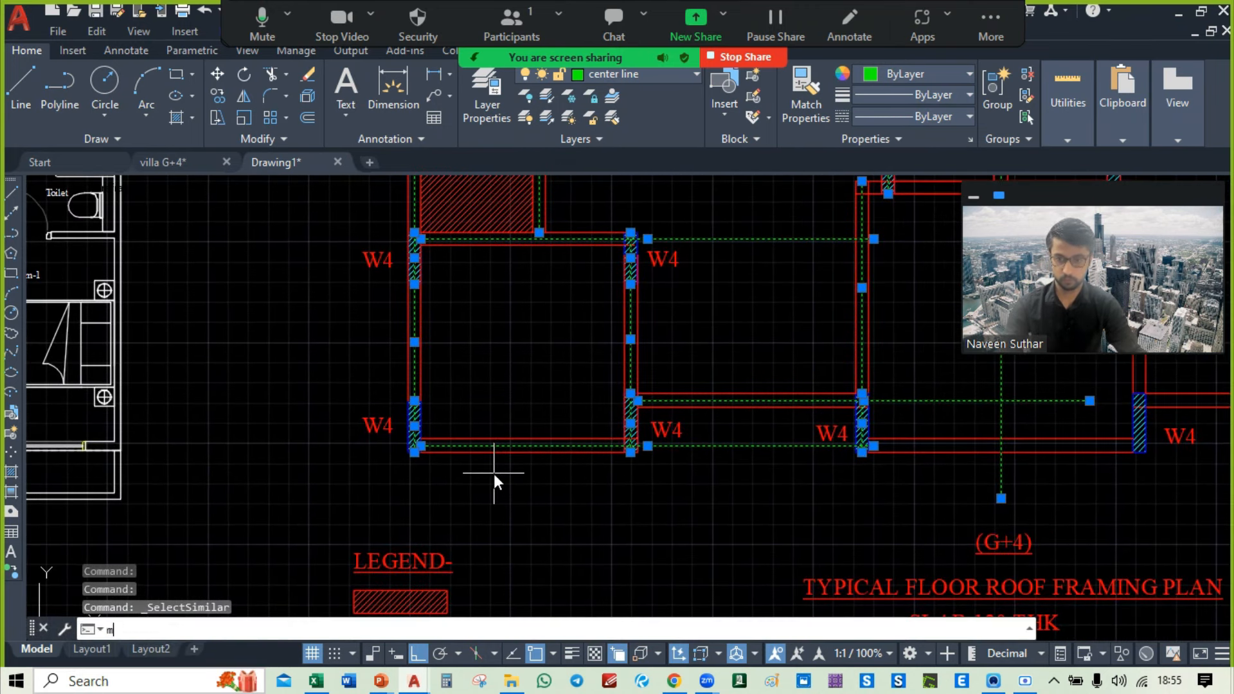
scroll(424, 459, "up", 4)
left_click(425, 437)
scroll(426, 437, "down", 5)
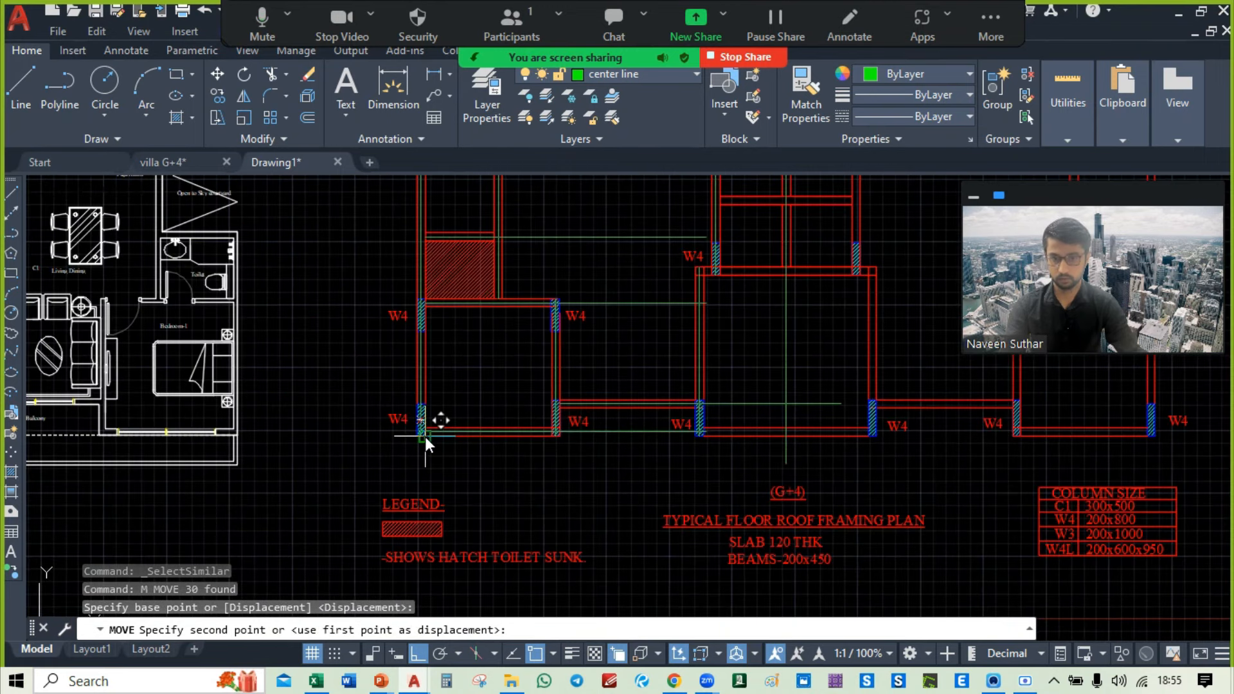
middle_click_drag(876, 428, 583, 427)
left_click(676, 433)
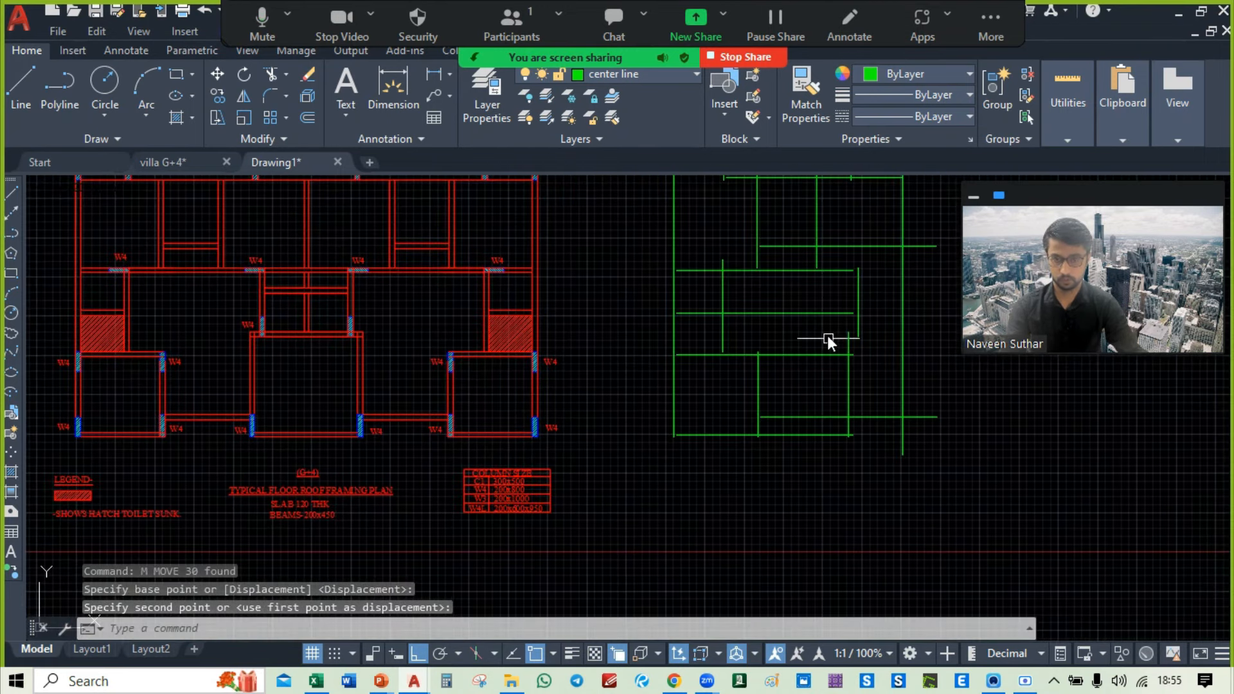
Step: Trim the stubs of the vertical center lines that overshoot the upper horizontal center line
scroll(708, 498, "up", 3)
type("tr")
key("Return")
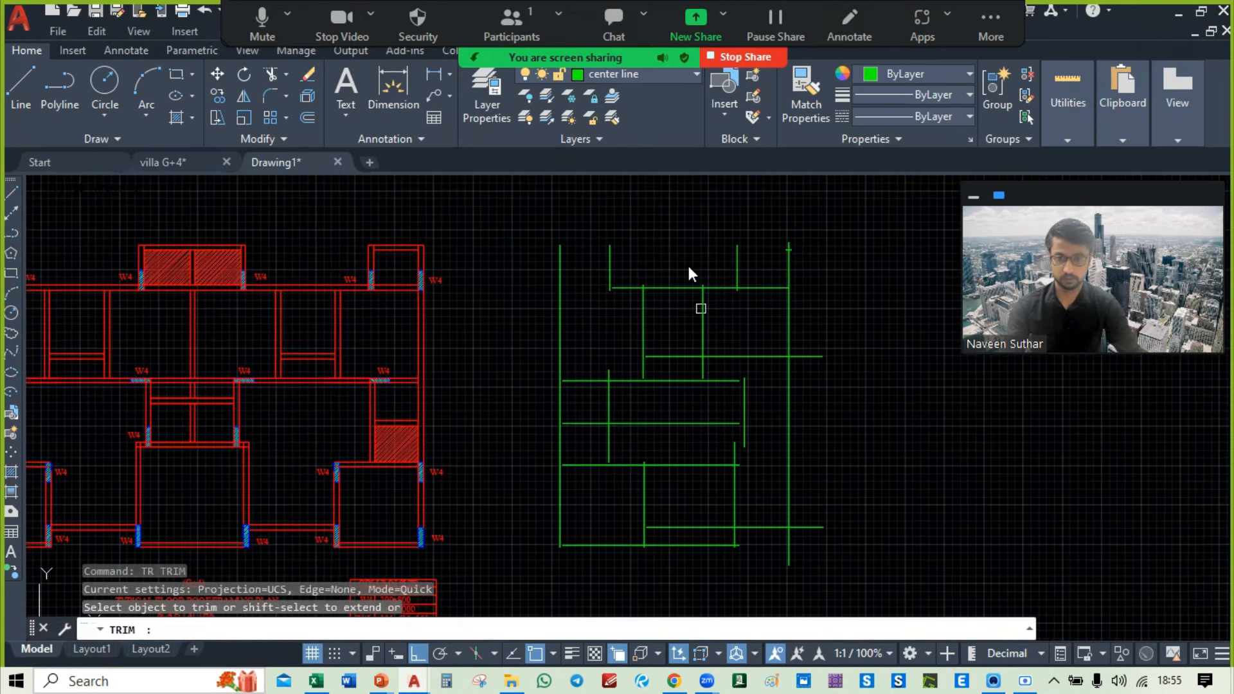
middle_click_drag(688, 270, 678, 329)
scroll(711, 341, "up", 4)
left_click_drag(681, 378, 265, 380)
scroll(304, 264, "down", 4)
middle_click_drag(305, 236, 672, 265)
middle_click_drag(790, 409, 586, 438)
scroll(704, 399, "up", 4)
left_click_drag(681, 346, 589, 350)
scroll(621, 401, "down", 4)
Step: Trim the short cross beam's center line back to the second vertical line of the upper bay
middle_click_drag(700, 514, 749, 367)
left_click(740, 399)
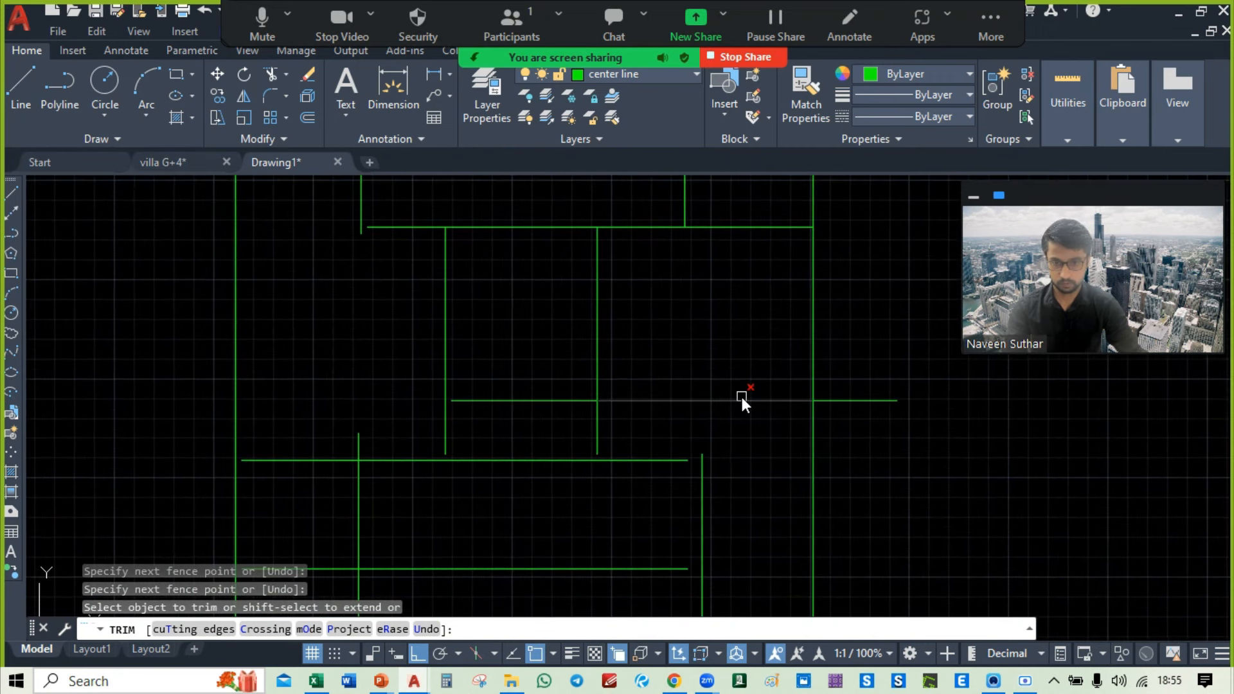
left_click(873, 400)
Step: Trim the vertical overshoots above the middle horizontal center line and above the top line of the lower-left room
middle_click_drag(637, 384, 730, 253)
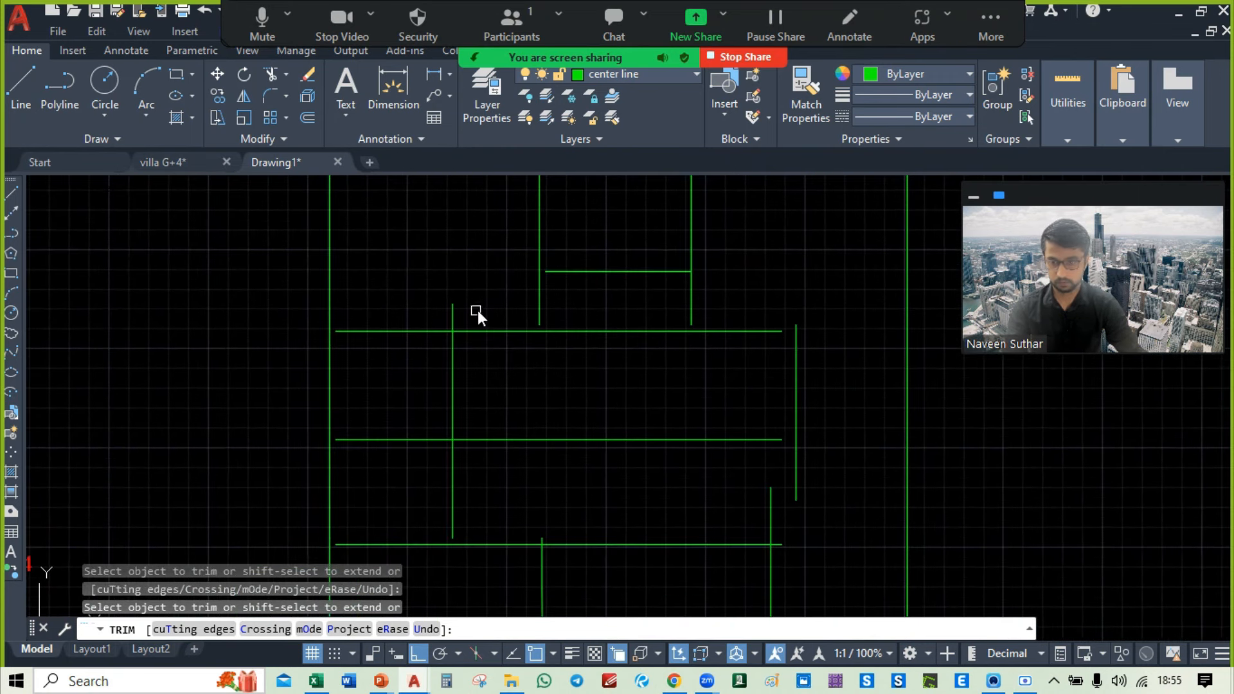
left_click_drag(476, 312, 406, 313)
middle_click_drag(609, 462, 608, 342)
scroll(558, 417, "up", 4)
left_click_drag(558, 405, 505, 385)
scroll(498, 361, "down", 4)
key("Escape")
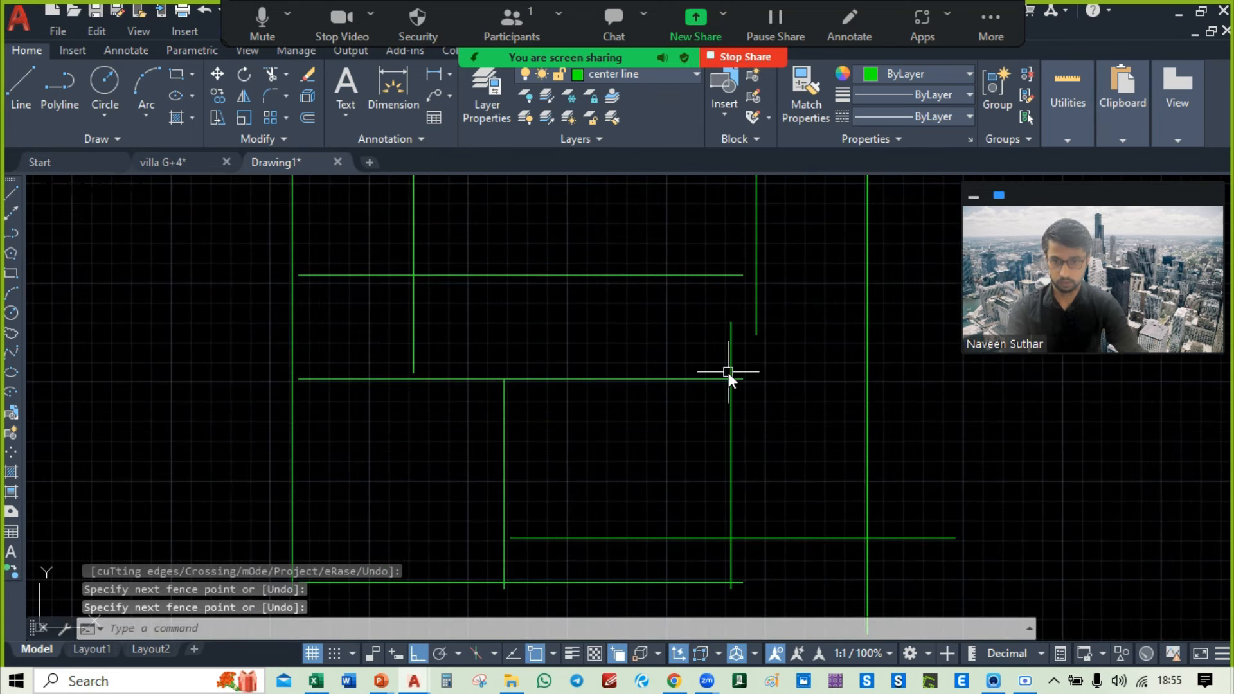
Step: Trim both overshooting ends at the corner where the lower right vertical meets the lower-left room's top horizontal line
left_click(734, 348)
key("Escape")
type("tr")
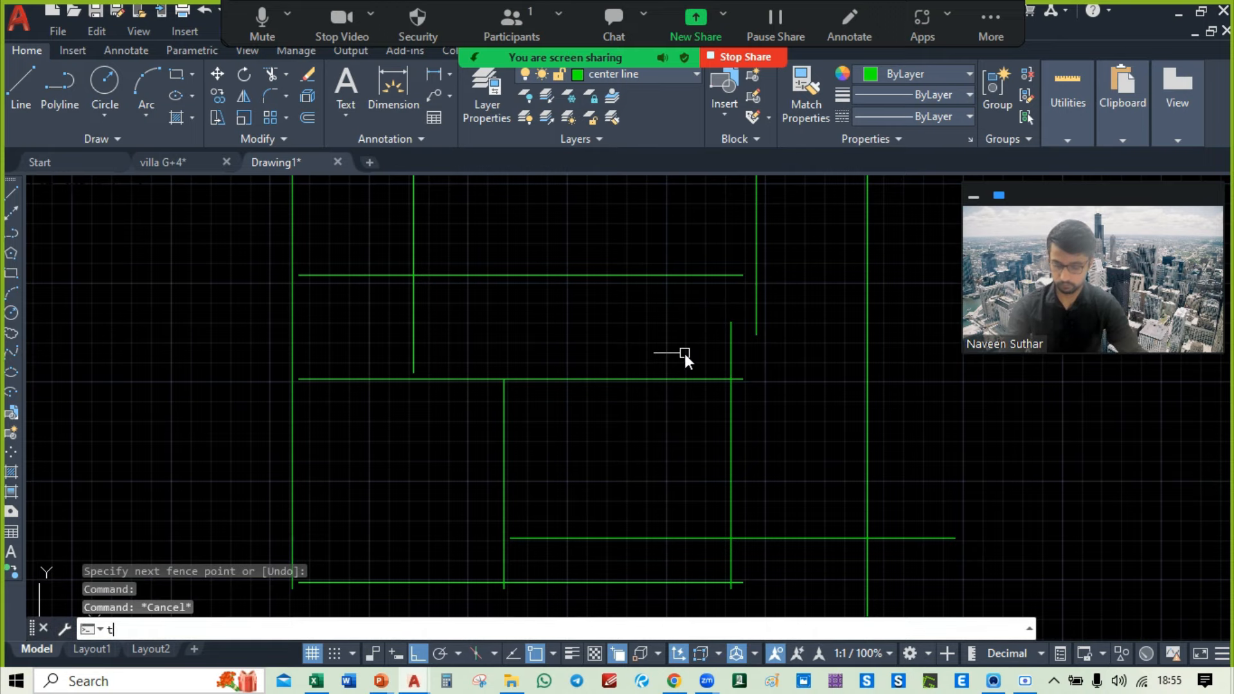
key("Return")
mouse_move(685, 353)
left_mouse_down()
mouse_move(766, 358)
mouse_move(721, 363)
left_mouse_up()
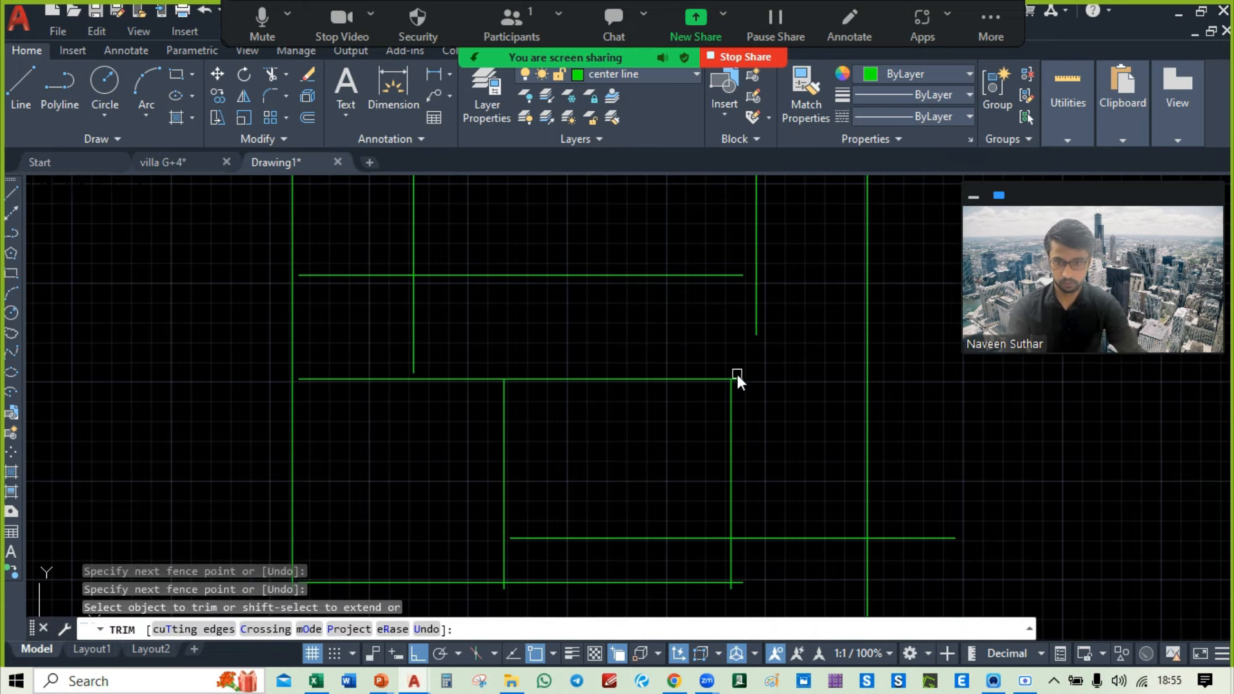
left_click(740, 376)
Step: Trim the overshoots at the bottom horizontal center line's right corner and at its crossing with the lower-left room's right vertical
middle_click_drag(766, 530, 766, 376)
left_click(744, 431)
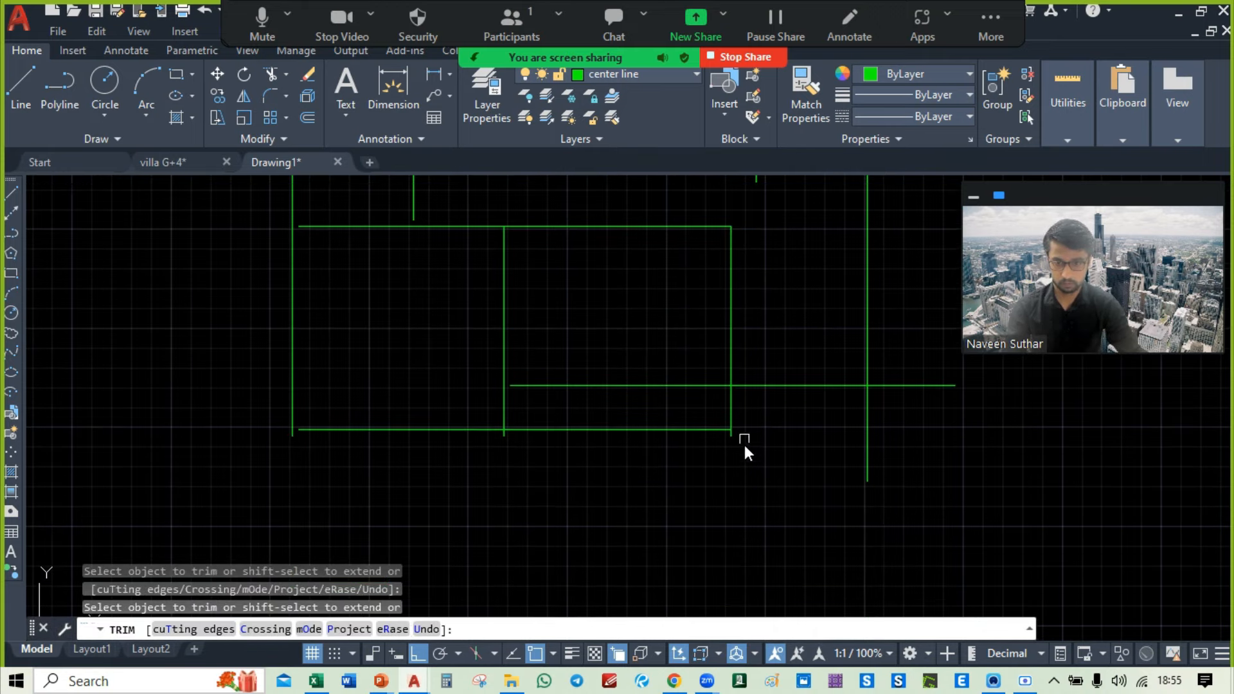
scroll(744, 446, "up", 4)
middle_click_drag(142, 472, 568, 475)
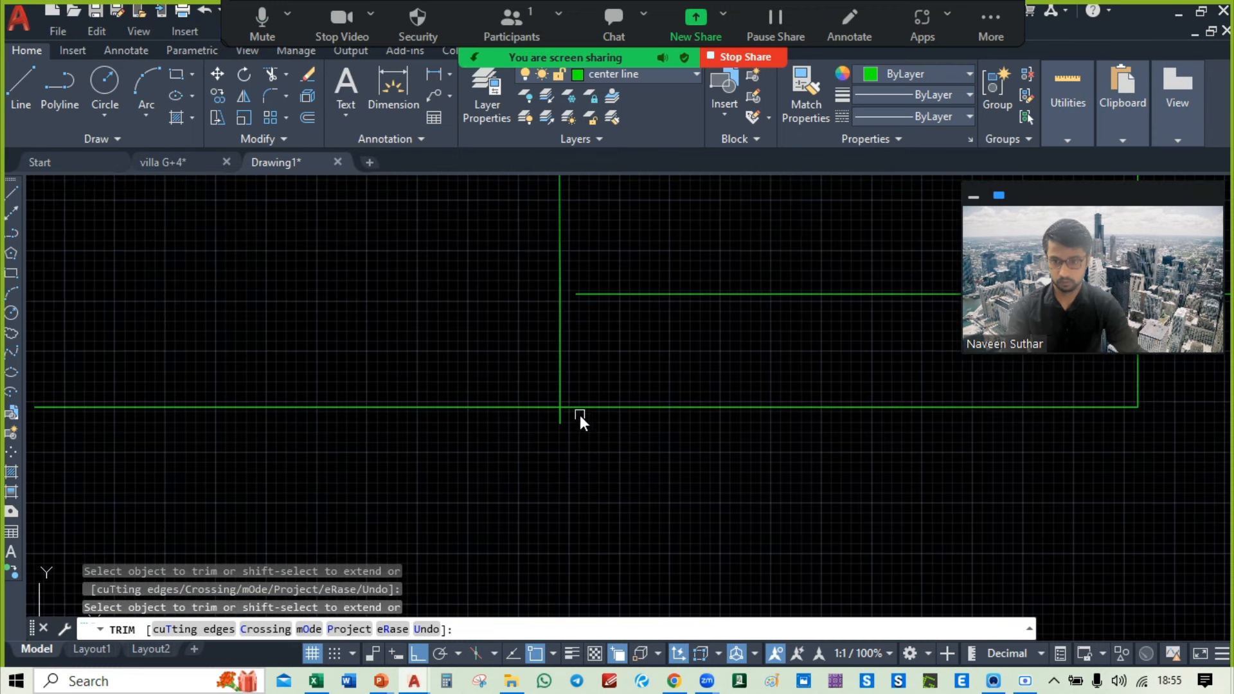
left_click_drag(577, 418, 539, 423)
scroll(506, 457, "down", 4)
middle_click_drag(300, 473, 460, 482)
scroll(461, 482, "up", 4)
scroll(460, 482, "down", 4)
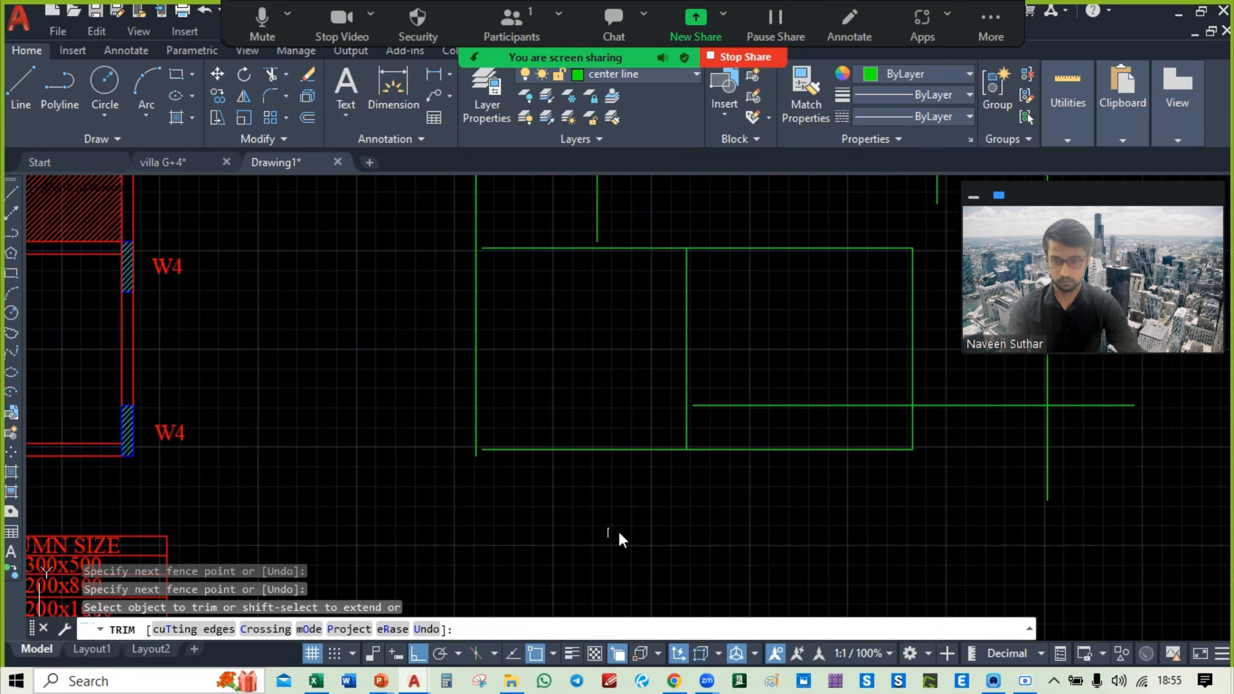
Step: Trim the long central vertical and the lower horizontal center line where they extend past their intersection
middle_click_drag(754, 534, 424, 576)
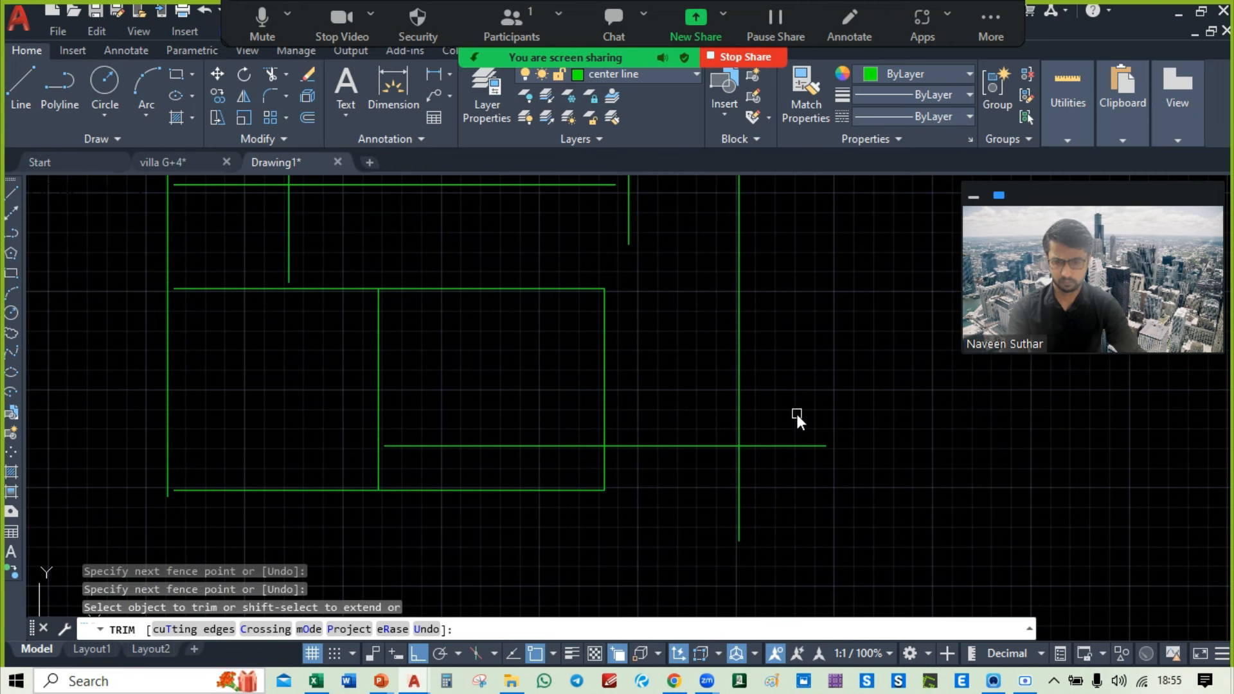
mouse_move(796, 412)
left_mouse_down()
mouse_move(799, 491)
mouse_move(735, 512)
left_mouse_up()
scroll(799, 491, "down", 2)
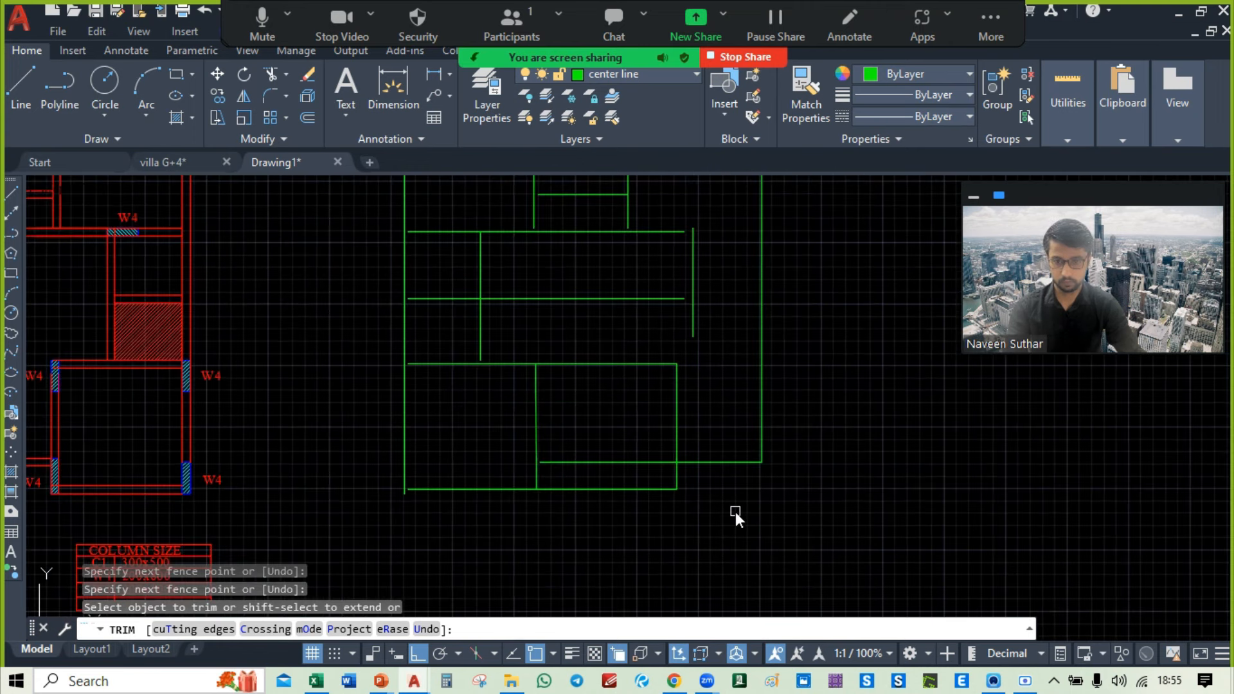
mouse_move(882, 401)
middle_mouse_down()
mouse_move(811, 499)
mouse_move(833, 288)
mouse_move(778, 406)
mouse_move(836, 392)
middle_mouse_up()
scroll(737, 485, "up", 2)
scroll(739, 532, "down", 2)
middle_click_drag(739, 532, 808, 546)
scroll(808, 546, "down", 2)
scroll(860, 462, "down", 2)
key("Escape")
Step: Extend the upper horizontal center line left to the outer vertical center line
scroll(846, 367, "up", 2)
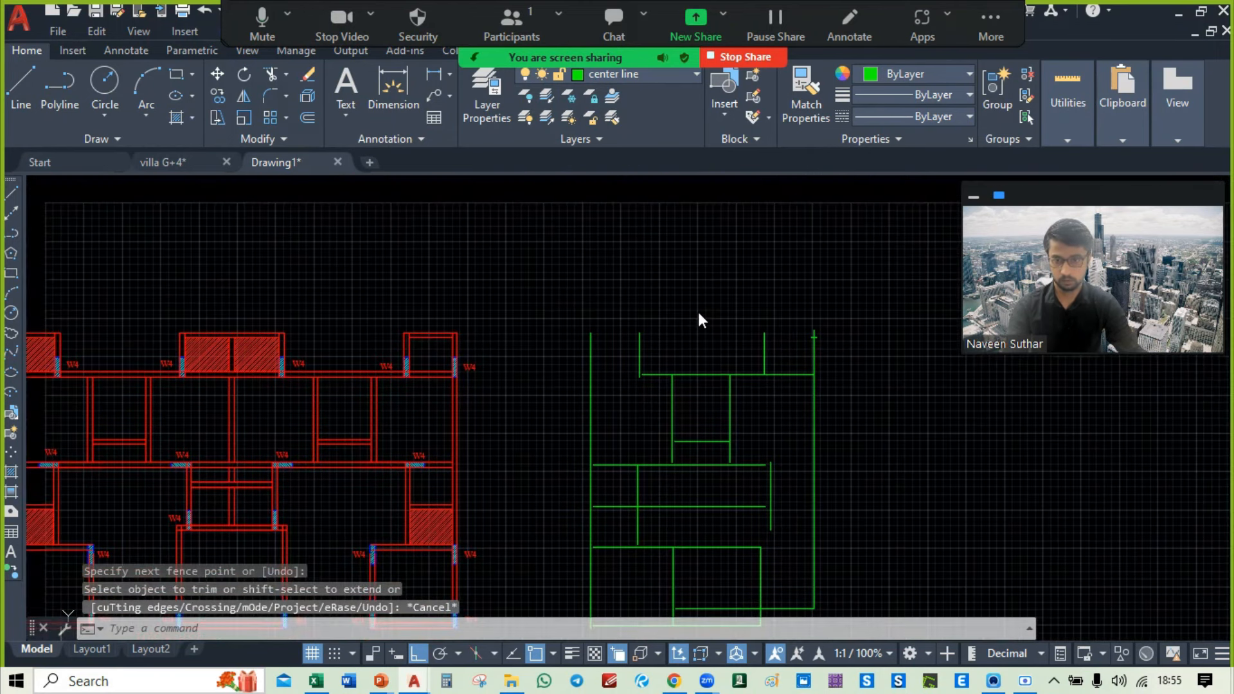
type("ex")
key("Return")
scroll(608, 352, "up", 4)
key("Escape")
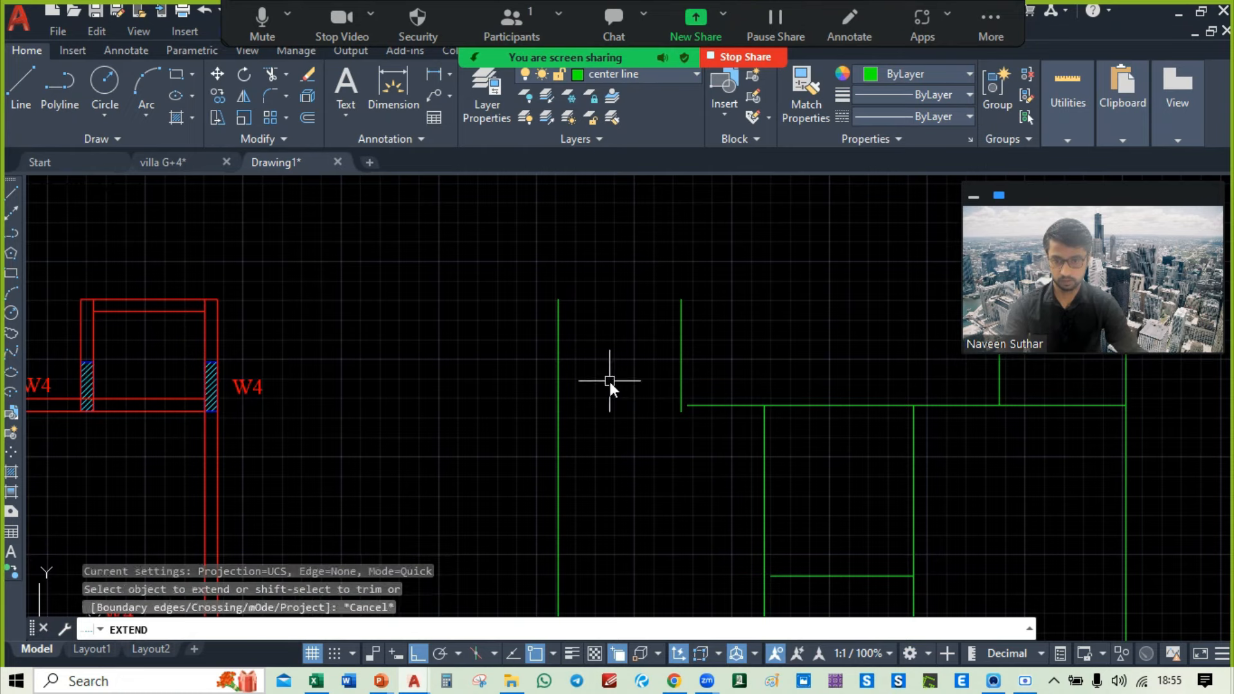
type("ex")
key("Return")
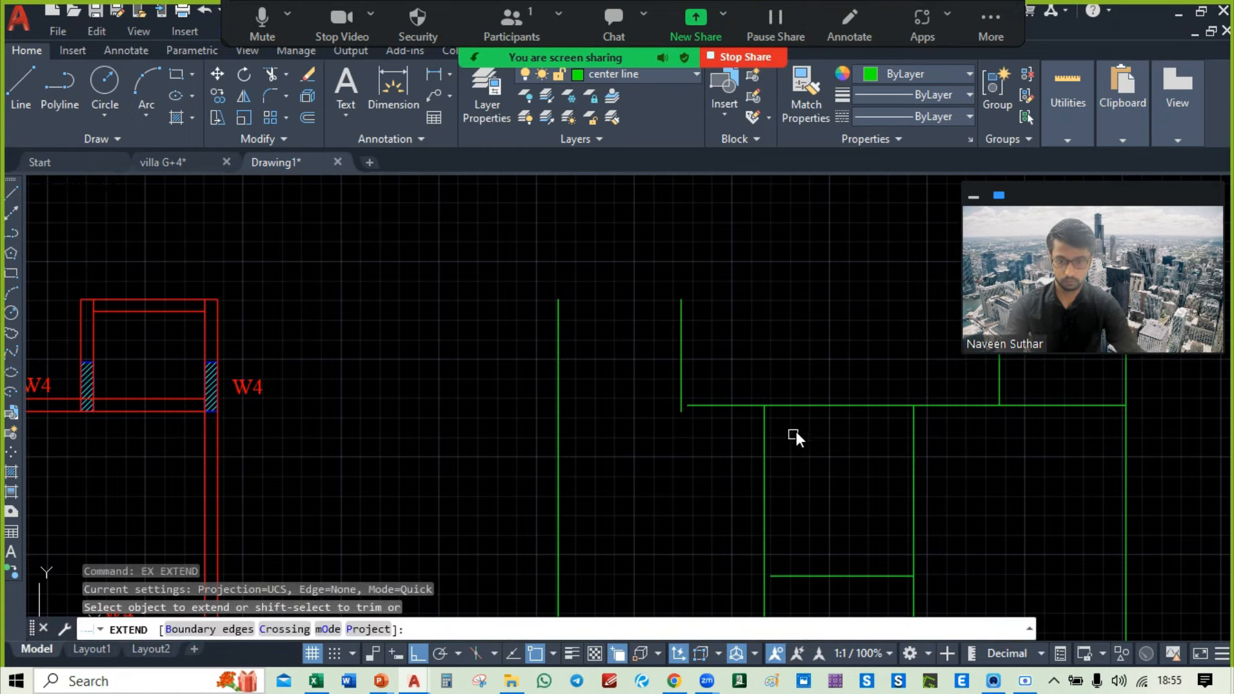
left_click(731, 405)
left_click(705, 407)
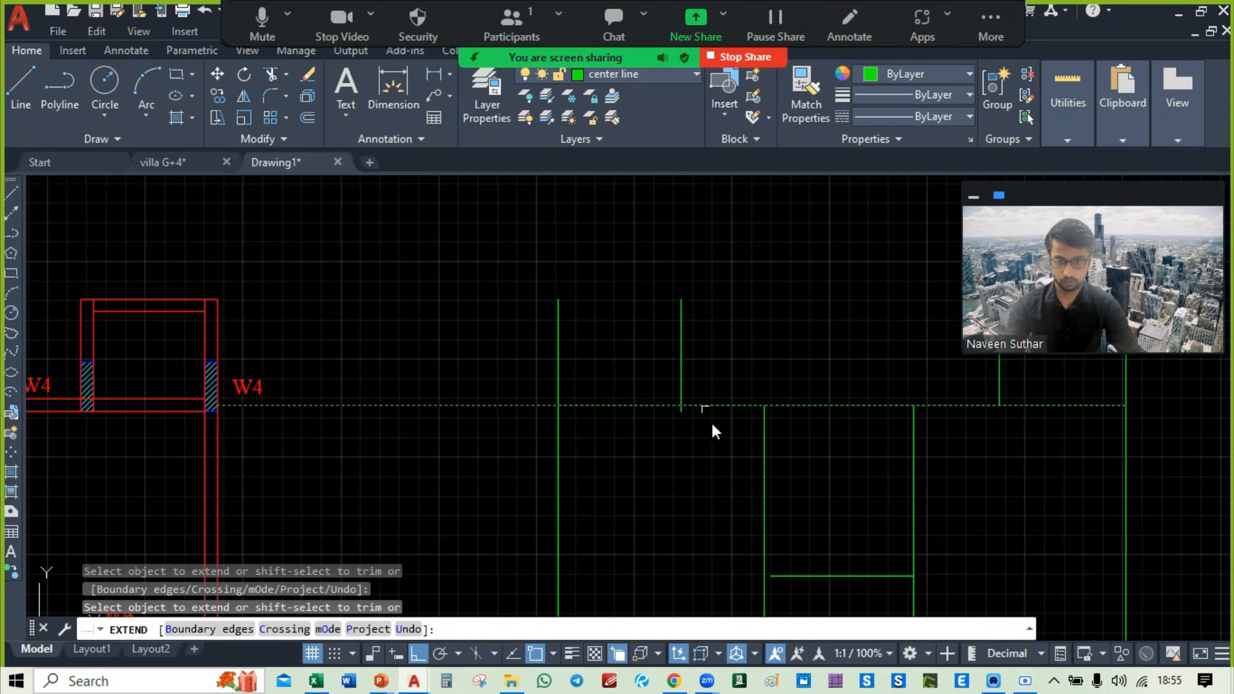
Step: Extend the vertical beside the toilet down to the horizontal below it, and the three horizontals left to the outer vertical
middle_click_drag(818, 487, 715, 206)
left_click(581, 516)
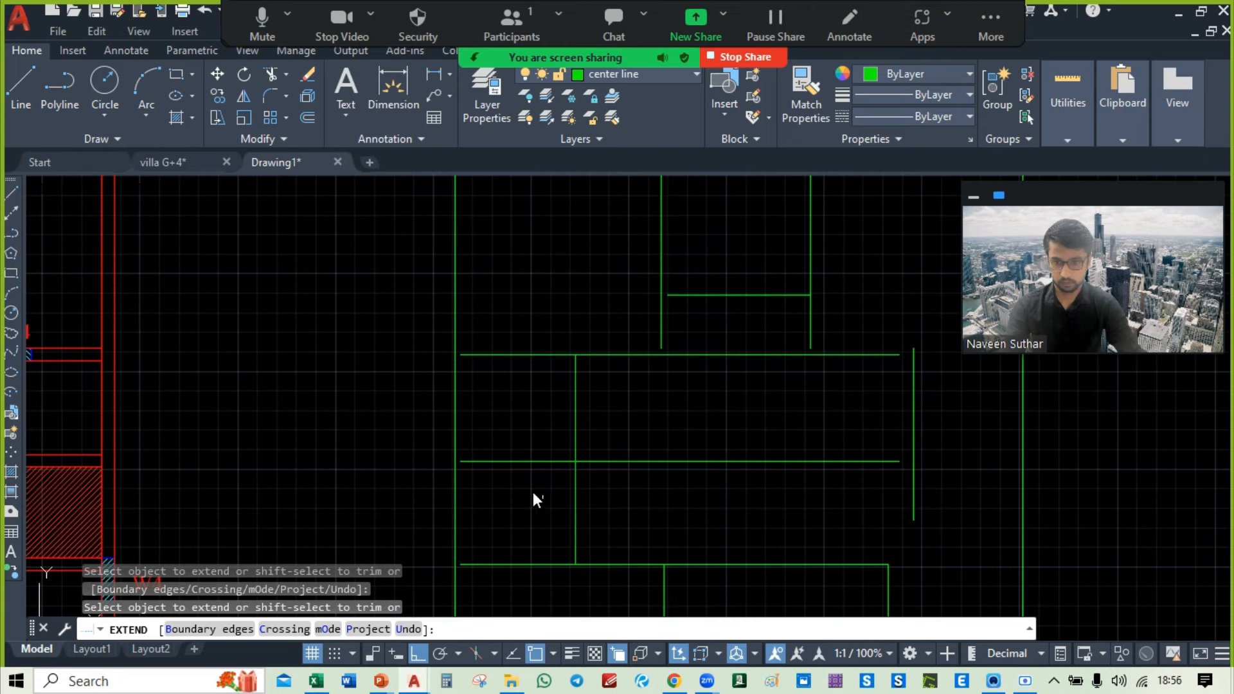
left_click(527, 318)
left_click(504, 588)
Step: Extend the bottom horizontal center line left to the outer vertical, and the lower-right horizontal left to the lower-left room's right vertical
middle_click_drag(587, 568, 521, 267)
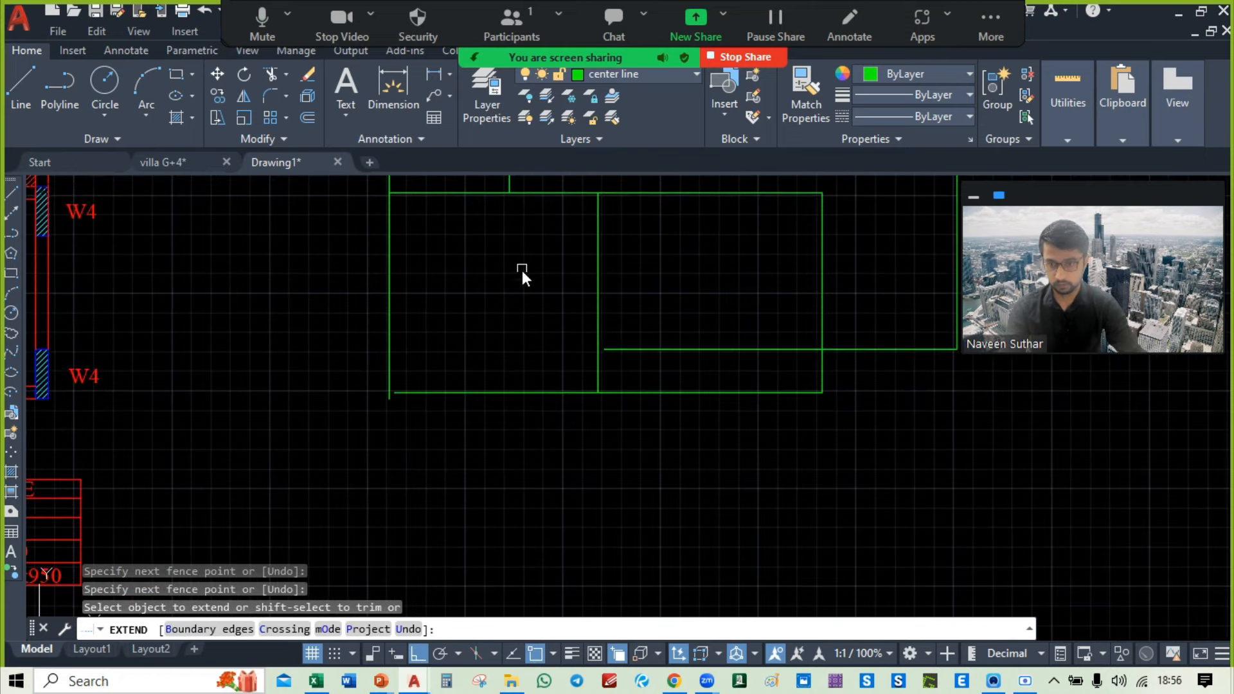
left_click(456, 361)
left_click(428, 458)
left_click(668, 288)
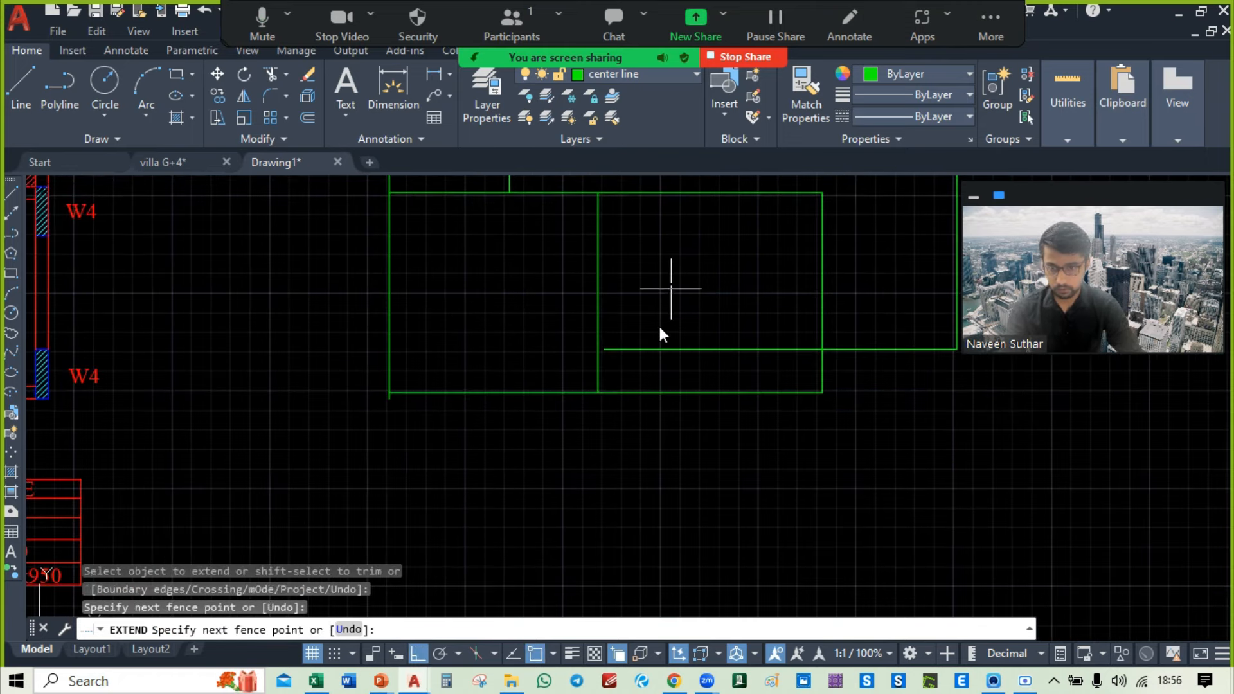
left_click(645, 369)
Step: Extend the two middle horizontal center lines right to the short vertical center line
middle_click_drag(712, 225, 646, 503)
left_click(743, 236)
left_click(725, 378)
Step: Extend the two upper verticals down to the horizontal below them, and the short horizontal between them left to the nearer vertical
middle_click_drag(695, 276, 739, 455)
left_click(771, 405)
left_click(553, 410)
left_click(615, 364)
left_click(608, 393)
middle_click_drag(649, 273, 689, 453)
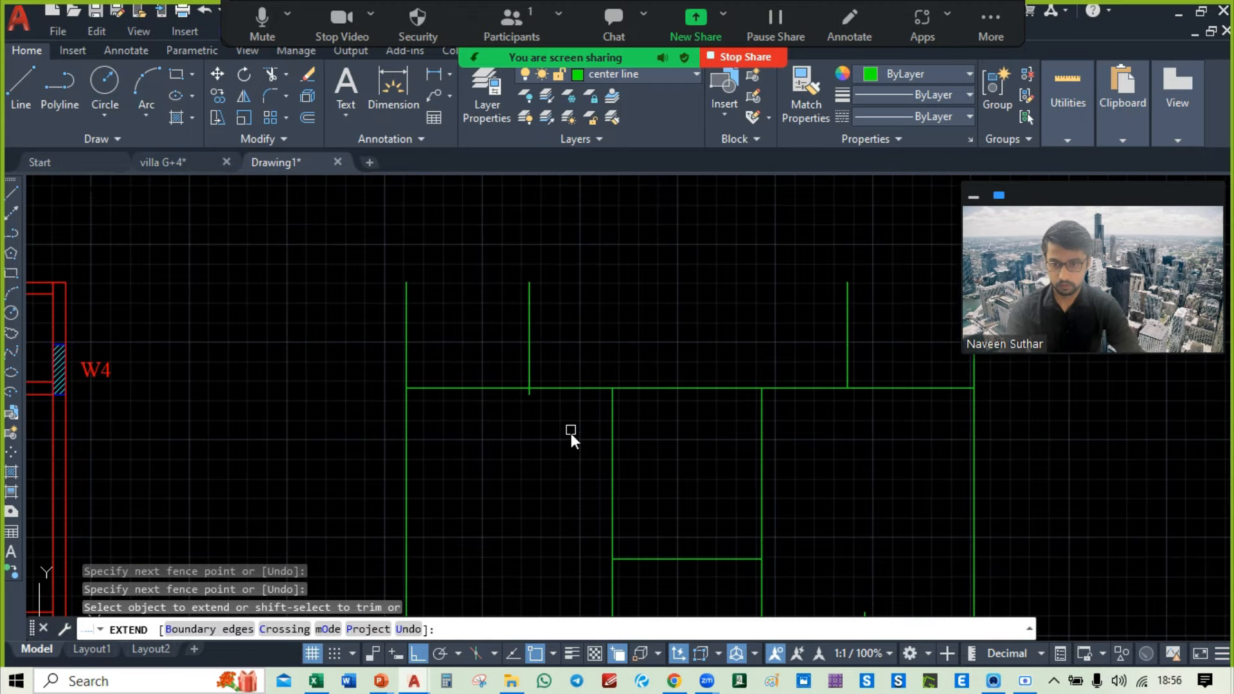
Step: Trim the upper-left vertical center line where it overshoots the horizontal below it
key("Escape")
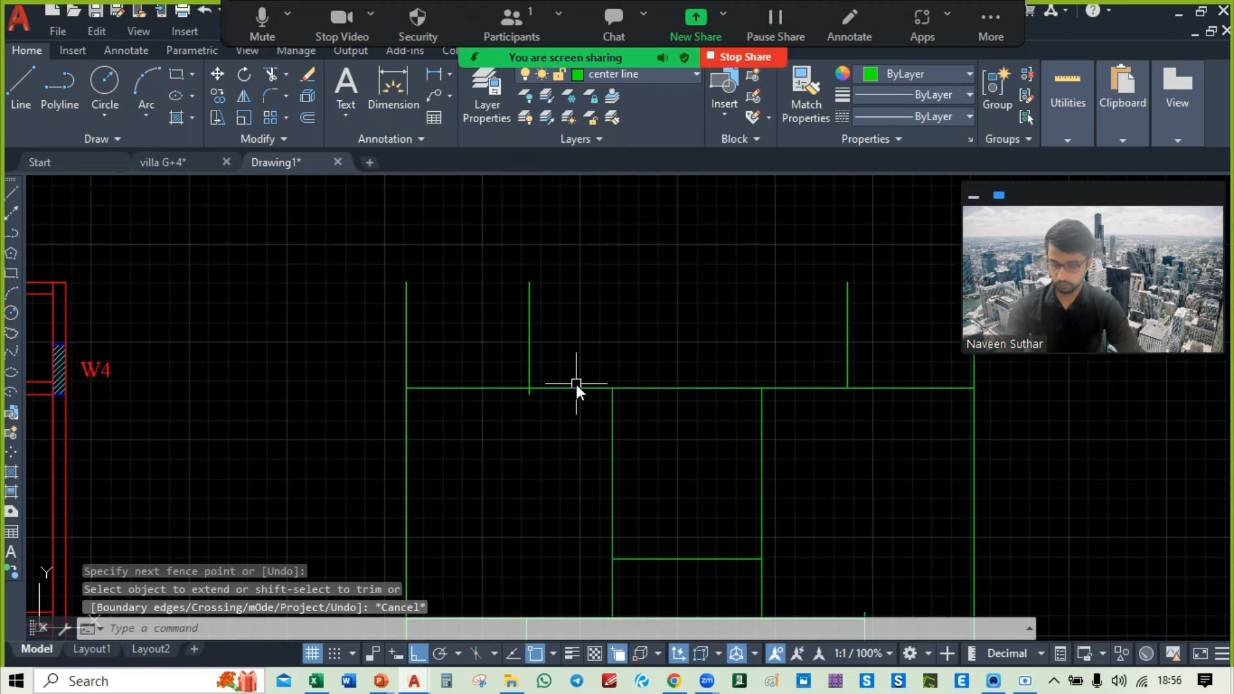
type("tr")
key("Return")
scroll(546, 398, "up", 3)
key("Escape")
Step: Move all the green center lines onto the red framing plan, from their lower-left end to the lower-left W4 column
scroll(569, 410, "down", 10)
left_click(710, 243)
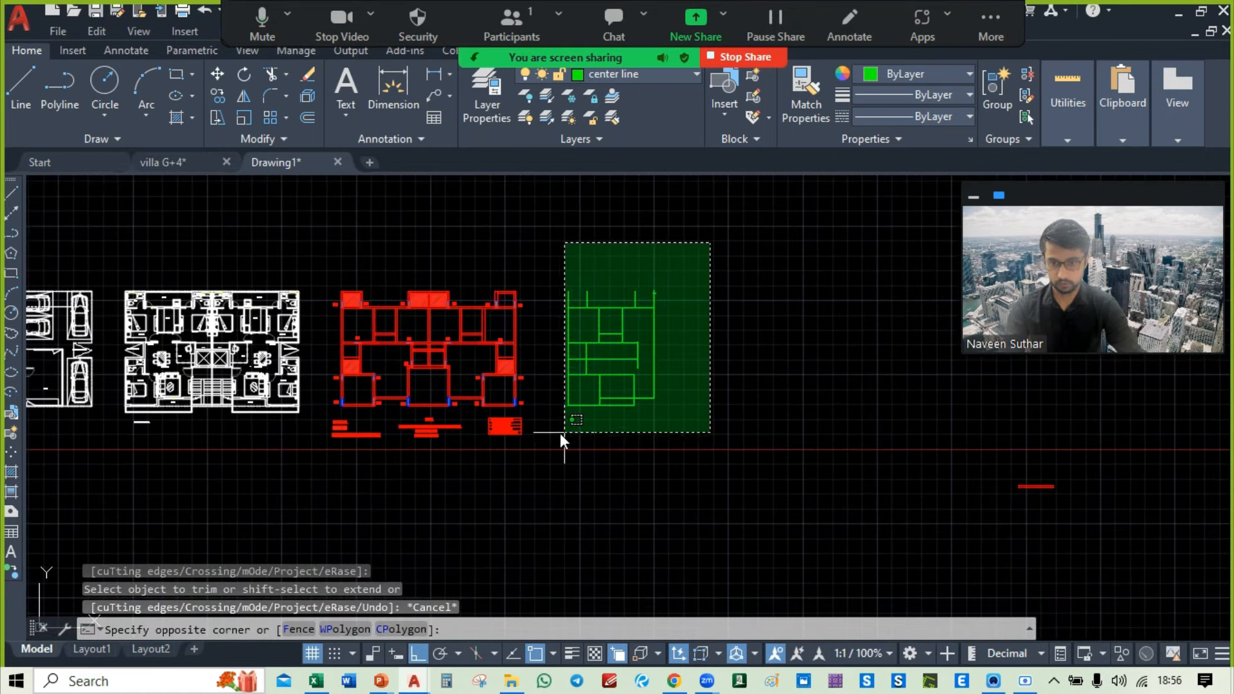
left_click(566, 433)
type("m")
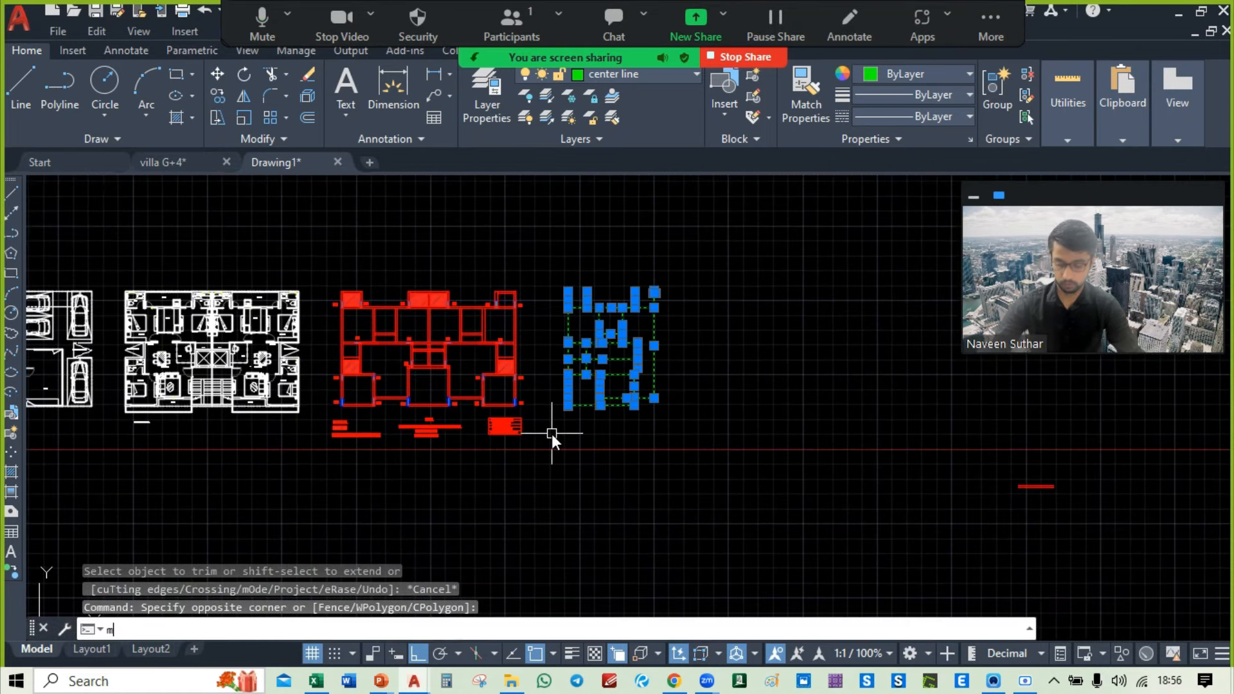
key("Return")
scroll(565, 405, "up", 8)
middle_click_drag(644, 380, 703, 450)
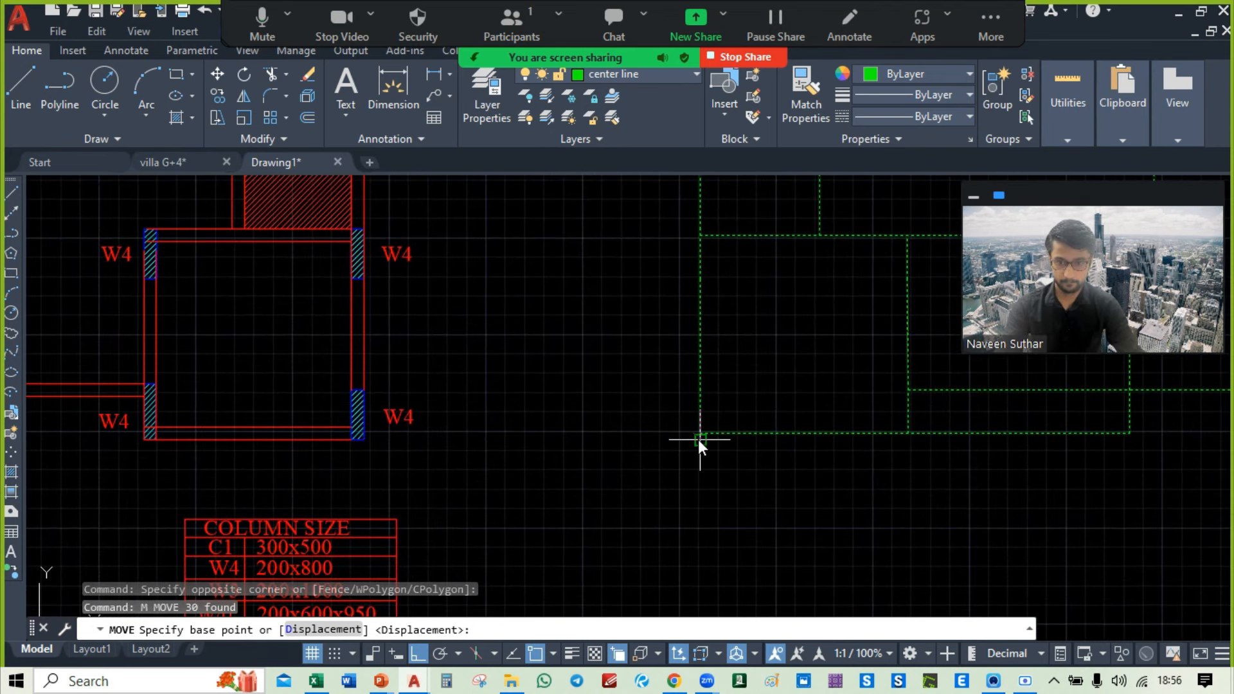
left_click(699, 439)
middle_click_drag(174, 445, 948, 464)
mouse_move(116, 444)
middle_mouse_down()
mouse_move(282, 450)
mouse_move(518, 499)
middle_mouse_up()
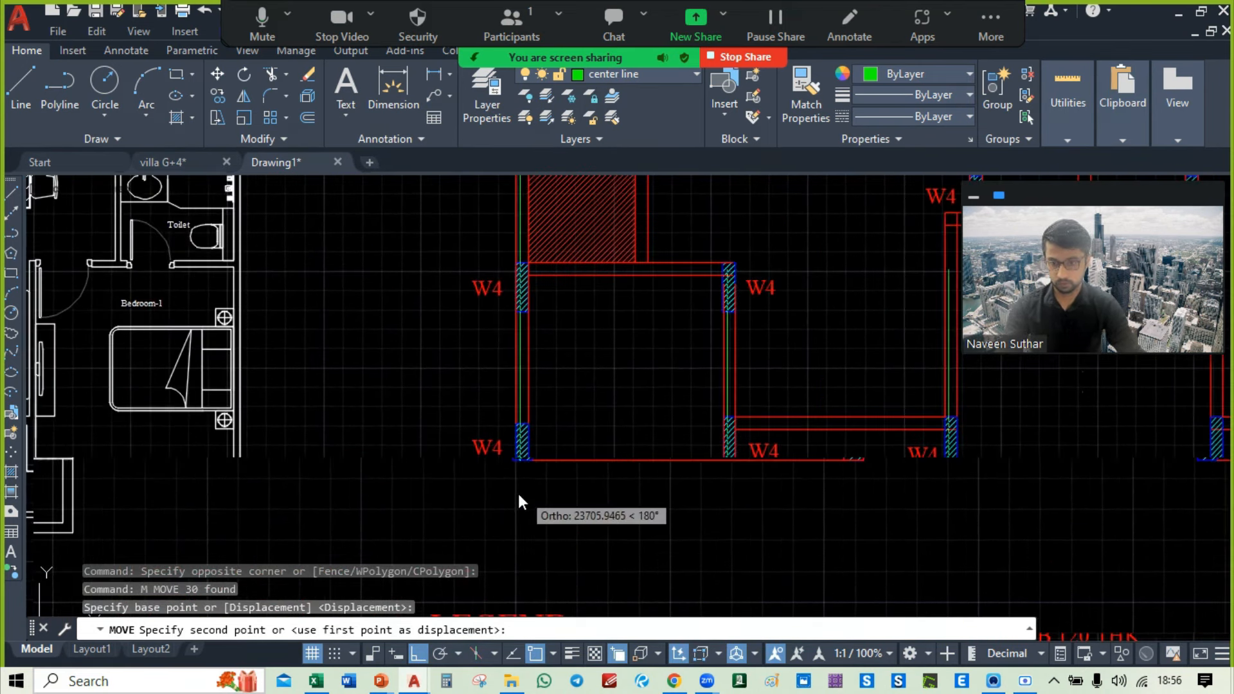
scroll(526, 438, "up", 5)
left_click(525, 441)
key("Escape")
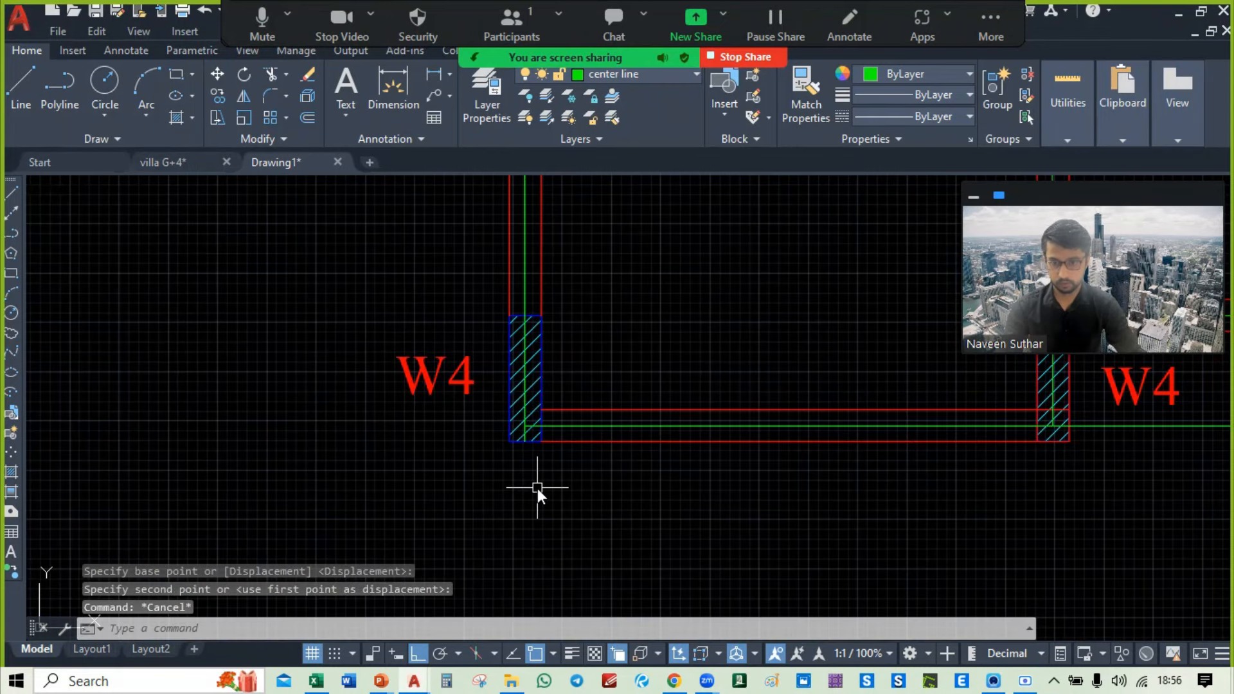
Step: Trim the lower-left room's upper center line between its right W4 column and the lower middle room's left wall
scroll(537, 488, "down", 4)
middle_click_drag(685, 379, 467, 485)
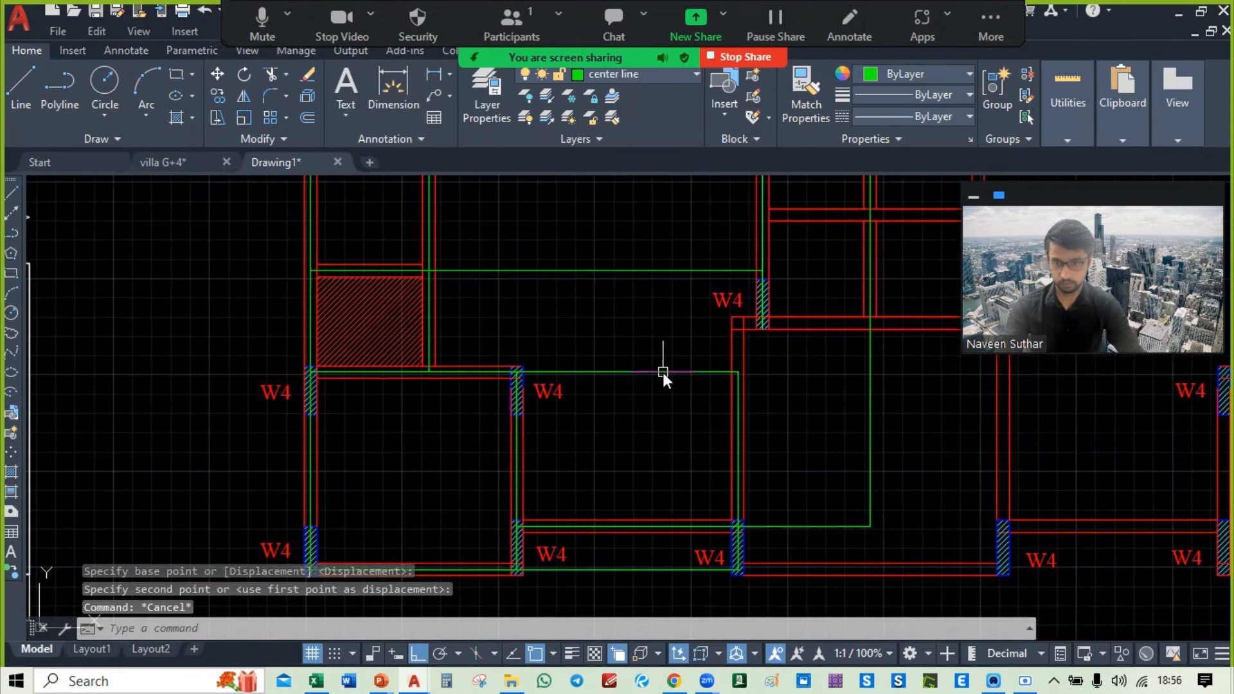
type("tr")
key("Return")
scroll(559, 374, "up", 5)
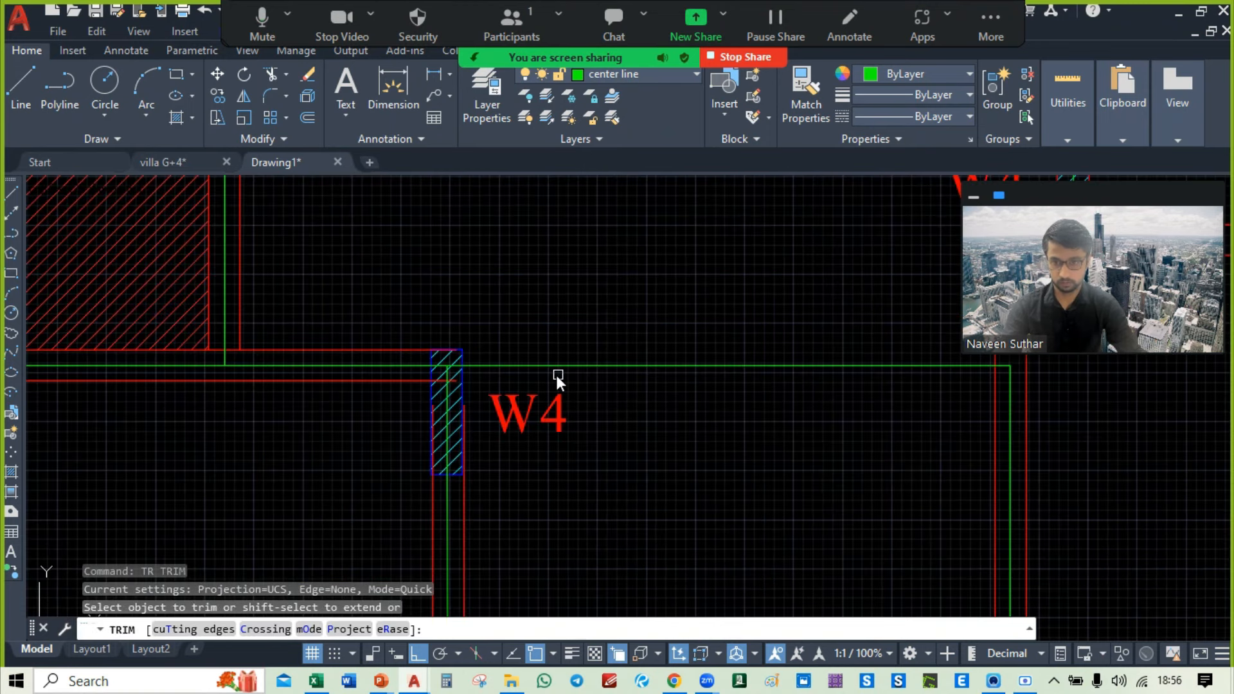
scroll(711, 366, "down", 2)
scroll(897, 332, "up", 2)
middle_click_drag(897, 332, 619, 365)
scroll(619, 384, "up", 2)
scroll(620, 384, "down", 2)
scroll(453, 361, "down", 3)
mouse_move(410, 361)
middle_mouse_down()
mouse_move(888, 275)
mouse_move(693, 362)
mouse_move(639, 298)
middle_mouse_up()
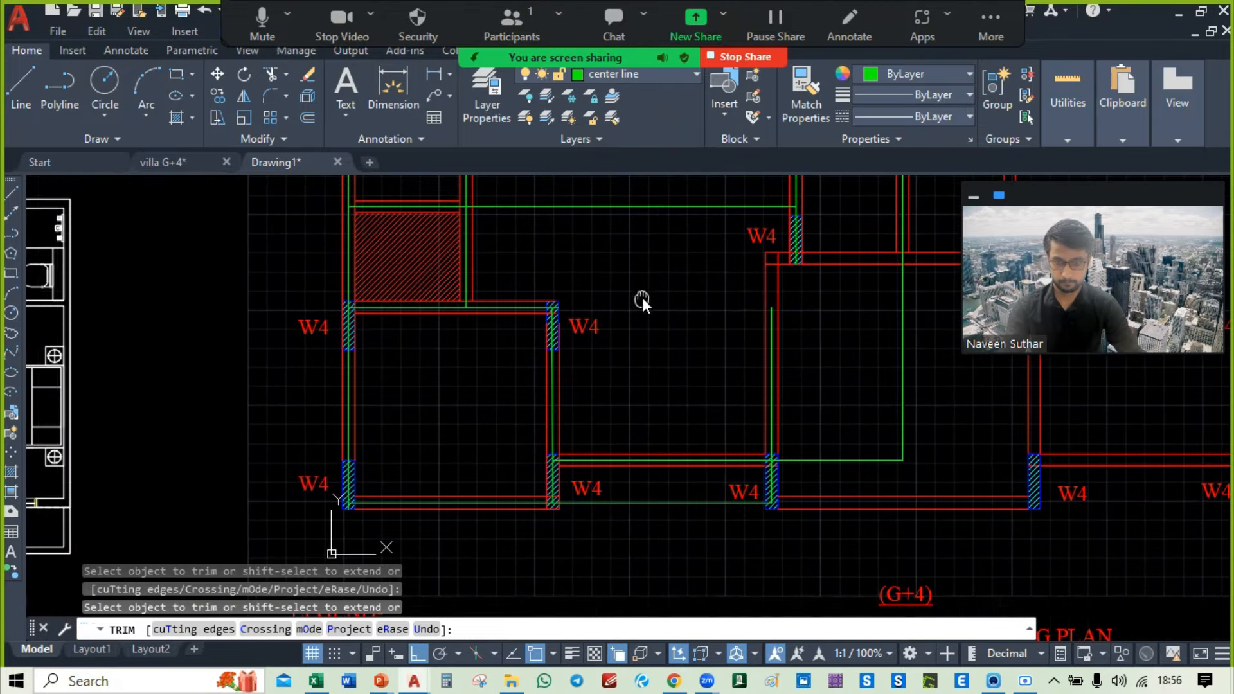
Step: Trim the bottom center line right of the lower-left room, and the horizontal and vertical center lines running inside the lower middle room
left_click(660, 502)
middle_click_drag(671, 516, 580, 391)
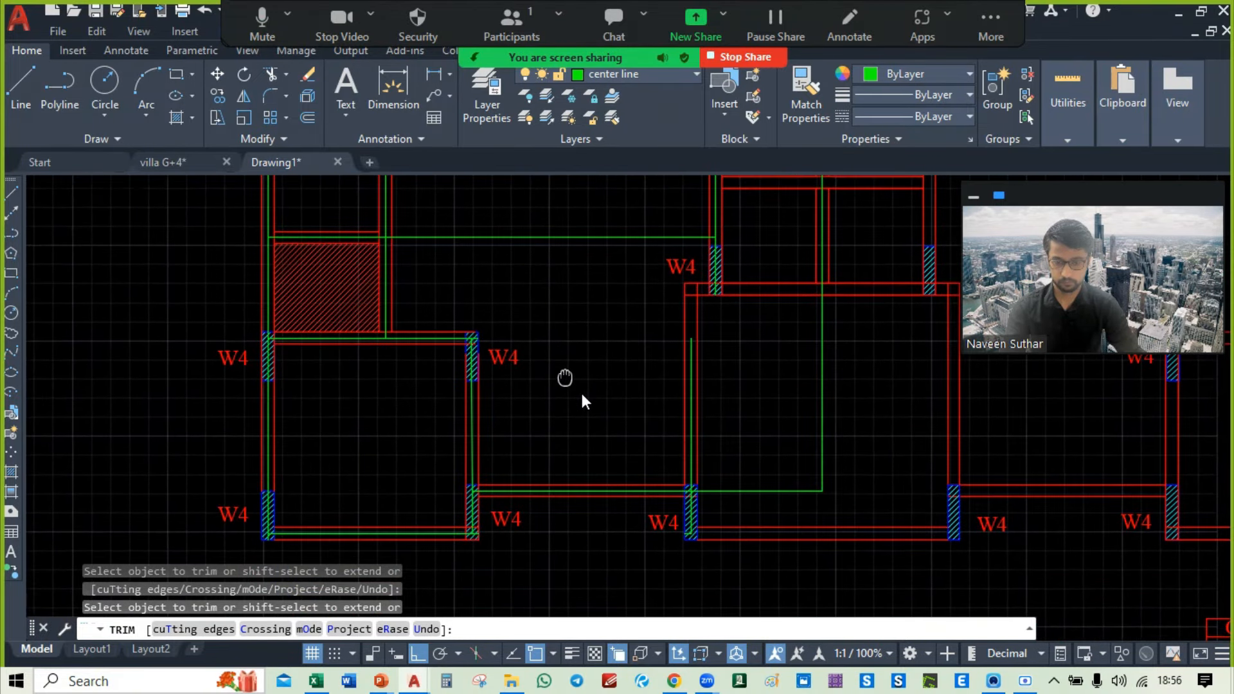
mouse_move(770, 498)
left_mouse_down()
mouse_move(811, 481)
mouse_move(841, 431)
left_mouse_up()
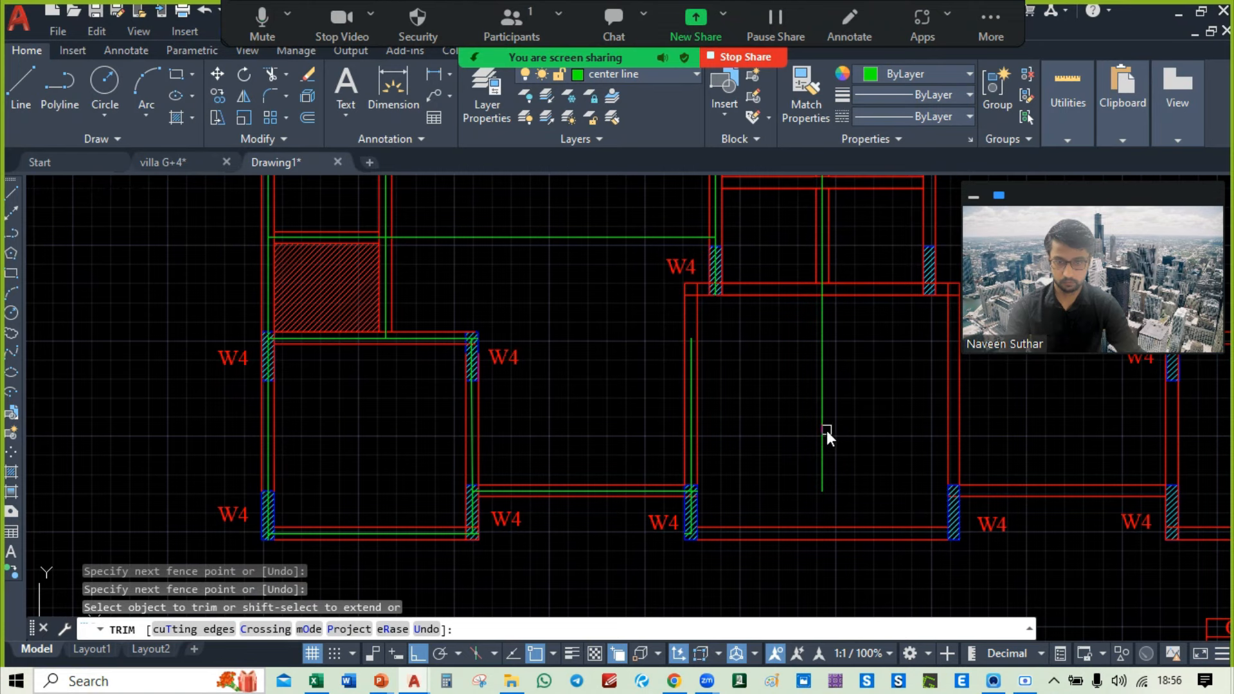
left_click(827, 431)
Step: Trim the horizontal center line crossing the open area between the hatched area's right beam and the W4 column
middle_click_drag(831, 361, 999, 512)
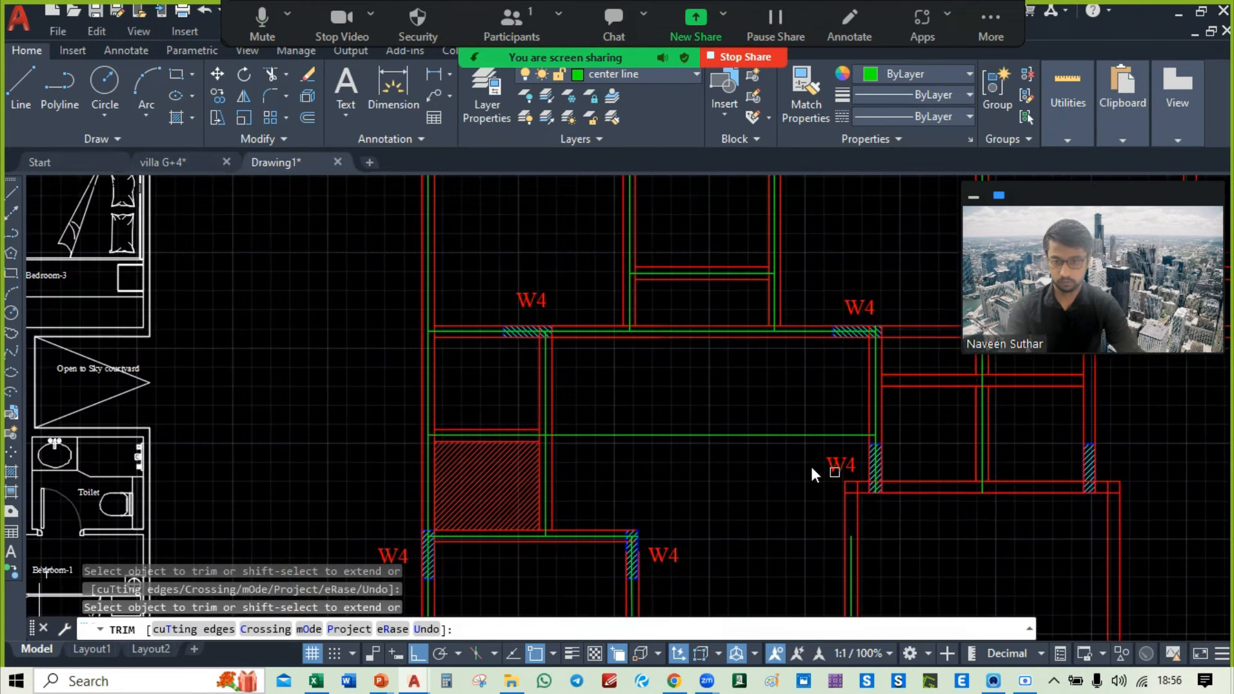
left_click(727, 435)
mouse_move(670, 397)
middle_mouse_down()
mouse_move(669, 493)
mouse_move(500, 559)
mouse_move(537, 607)
middle_mouse_up()
middle_click_drag(448, 377, 609, 488)
scroll(598, 483, "up", 3)
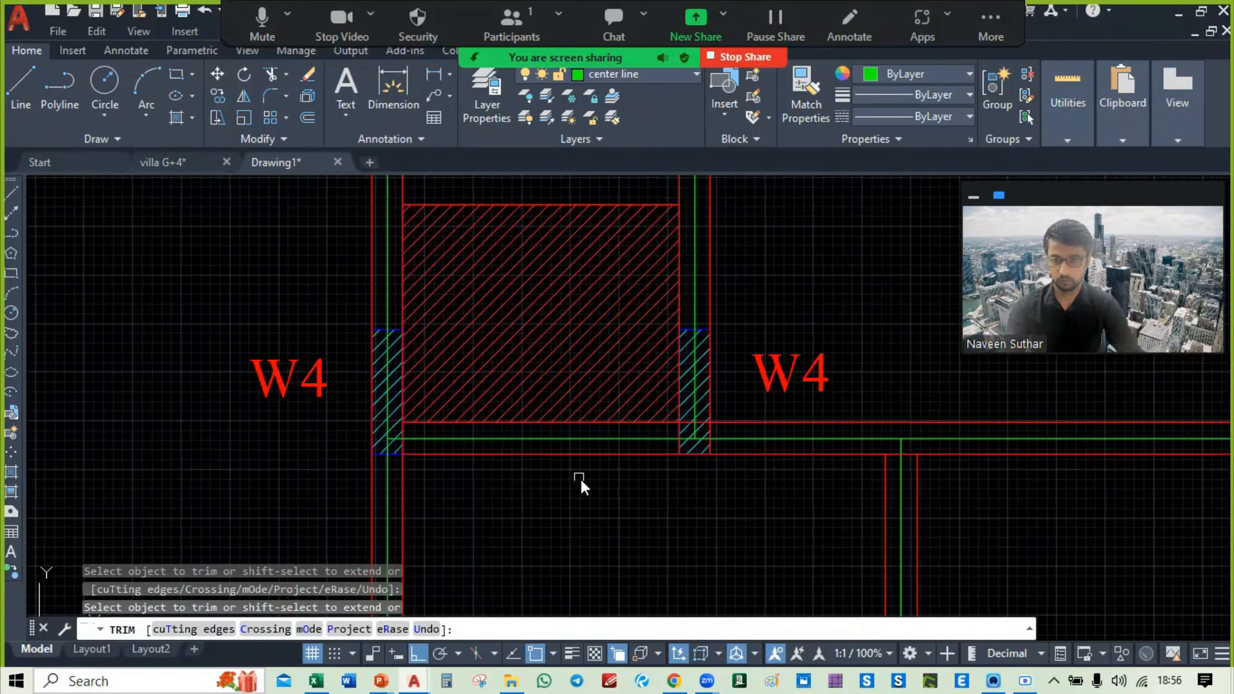
key("Escape")
left_click(573, 437)
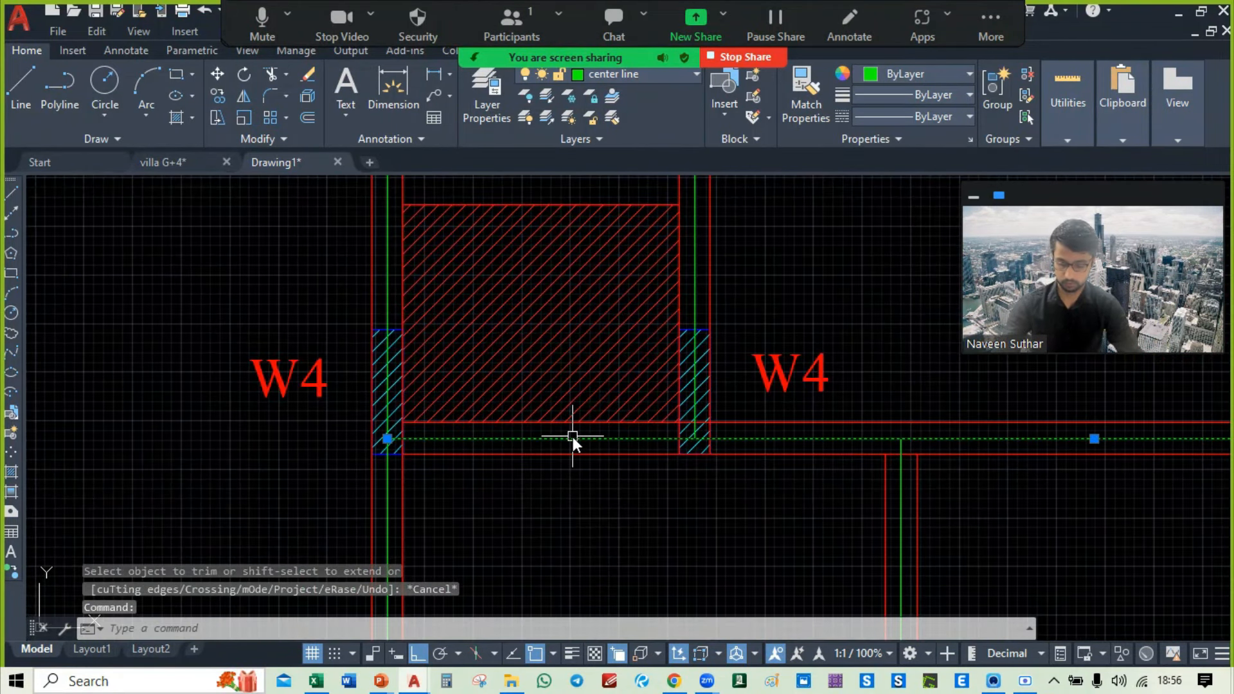
type("c")
key("Return")
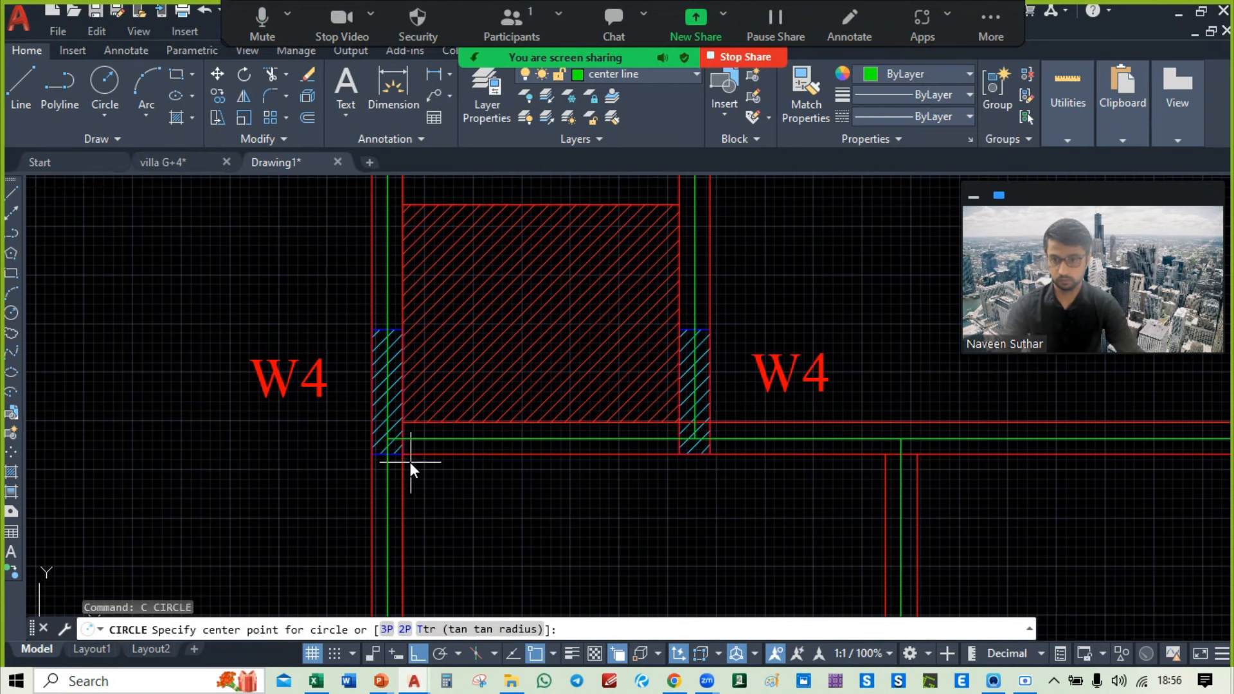
left_click(404, 455)
middle_click_drag(455, 235, 472, 359)
key("Escape")
middle_click_drag(491, 472, 509, 387)
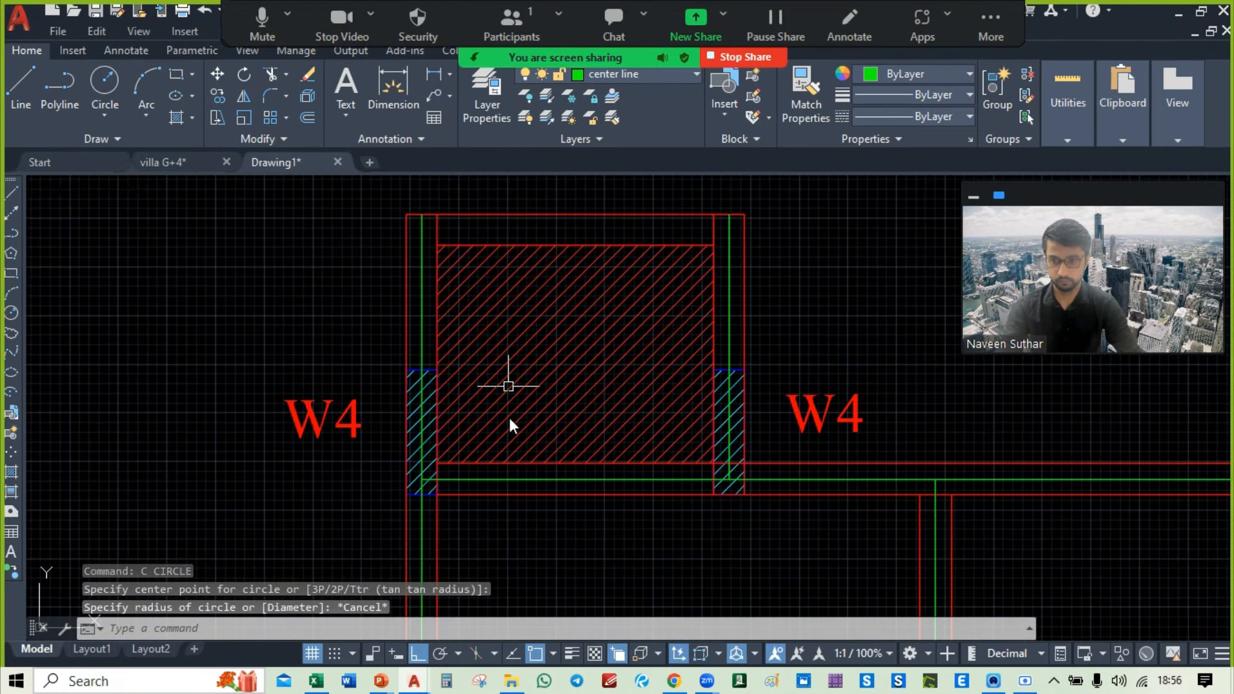
Step: Copy the horizontal center line below the upper-left hatched area to the beam along its upper edge
left_click(527, 481)
type("c")
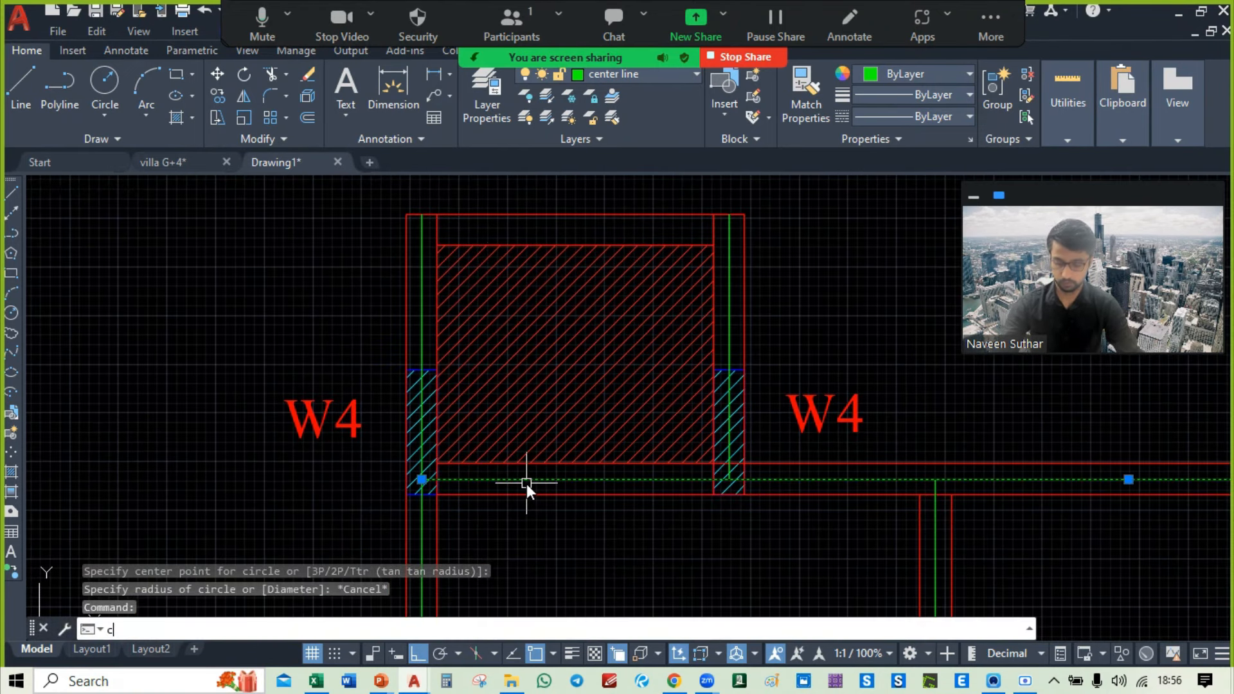
type("o")
key("Return")
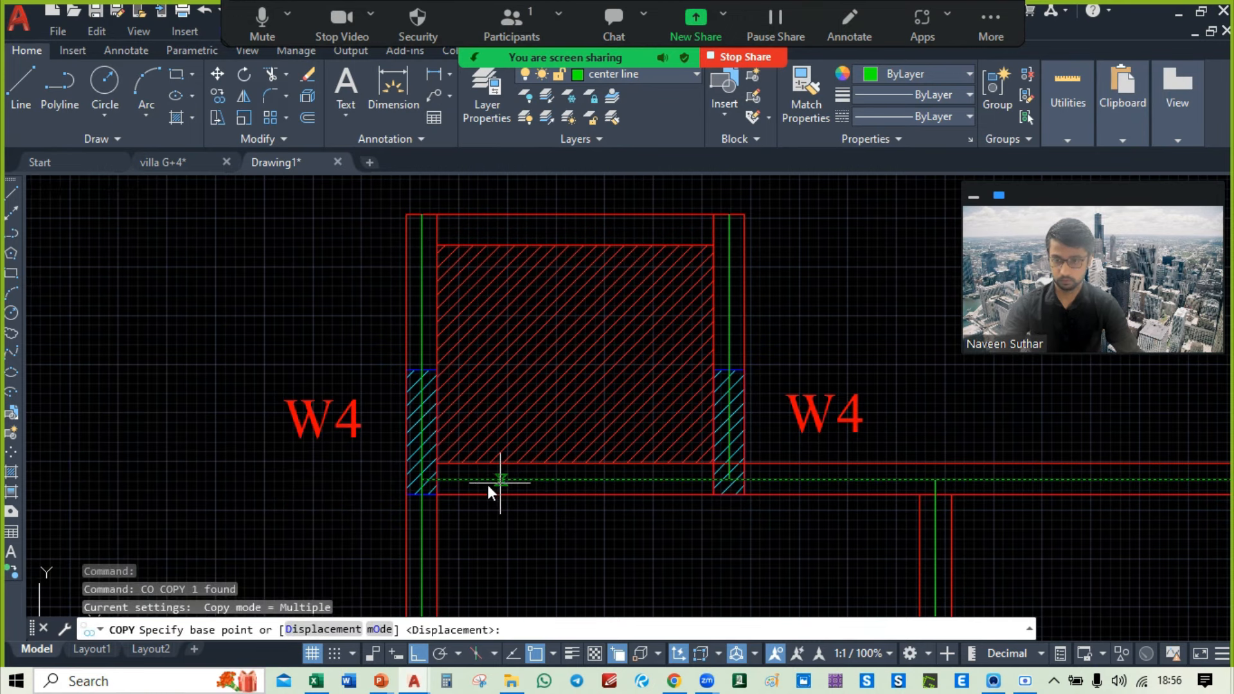
left_click(435, 496)
left_click(437, 246)
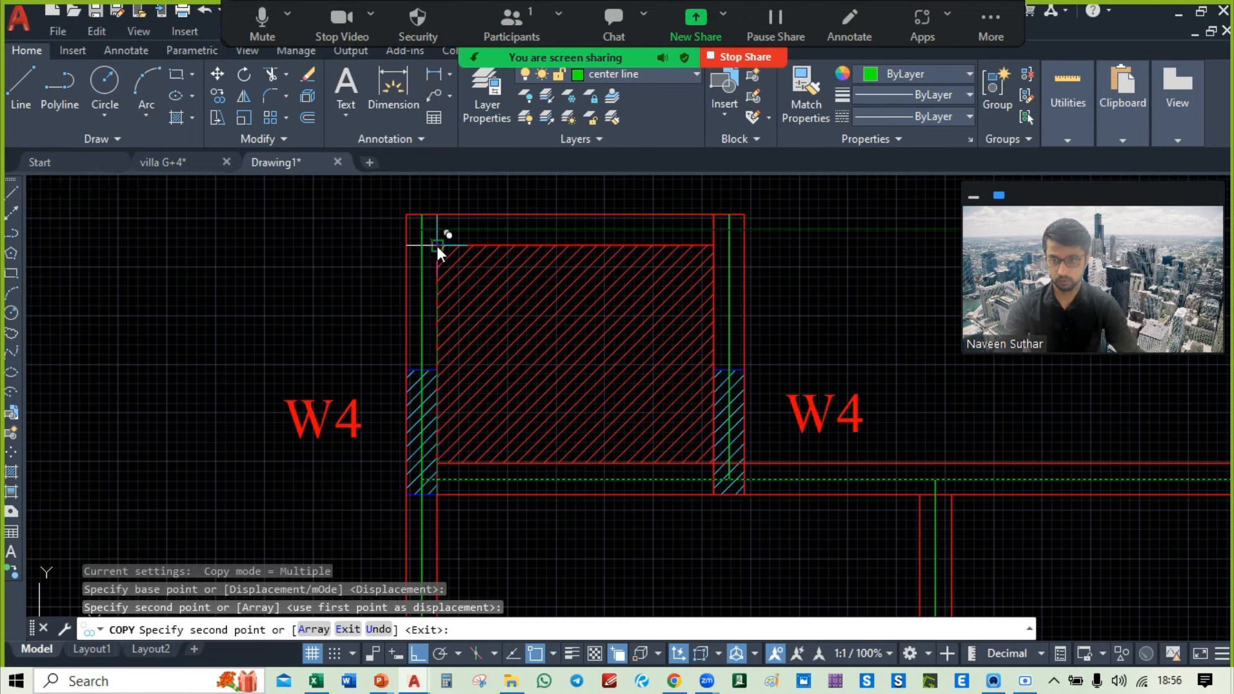
key("Escape")
Step: Trim the copied top center line across the gap between the two upper hatched areas
scroll(514, 322, "down", 5)
mouse_move(518, 289)
middle_mouse_down()
mouse_move(518, 331)
mouse_move(446, 380)
middle_mouse_up()
middle_click_drag(625, 316, 627, 341)
scroll(626, 341, "up", 2)
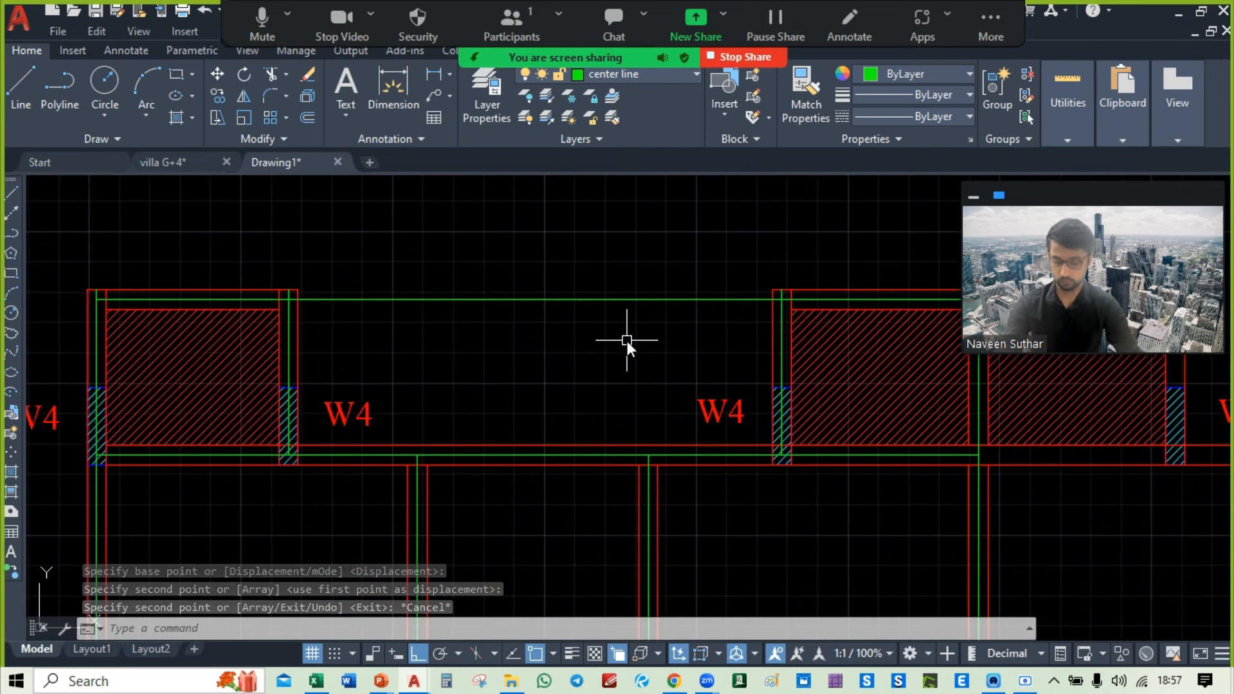
type("t")
key("Return")
middle_click_drag(627, 323, 630, 180)
scroll(558, 373, "down", 2)
mouse_move(721, 393)
middle_mouse_down()
mouse_move(725, 433)
mouse_move(769, 219)
middle_mouse_up()
mouse_move(669, 400)
middle_mouse_down()
mouse_move(646, 381)
mouse_move(507, 418)
middle_mouse_up()
scroll(568, 374, "up", 4)
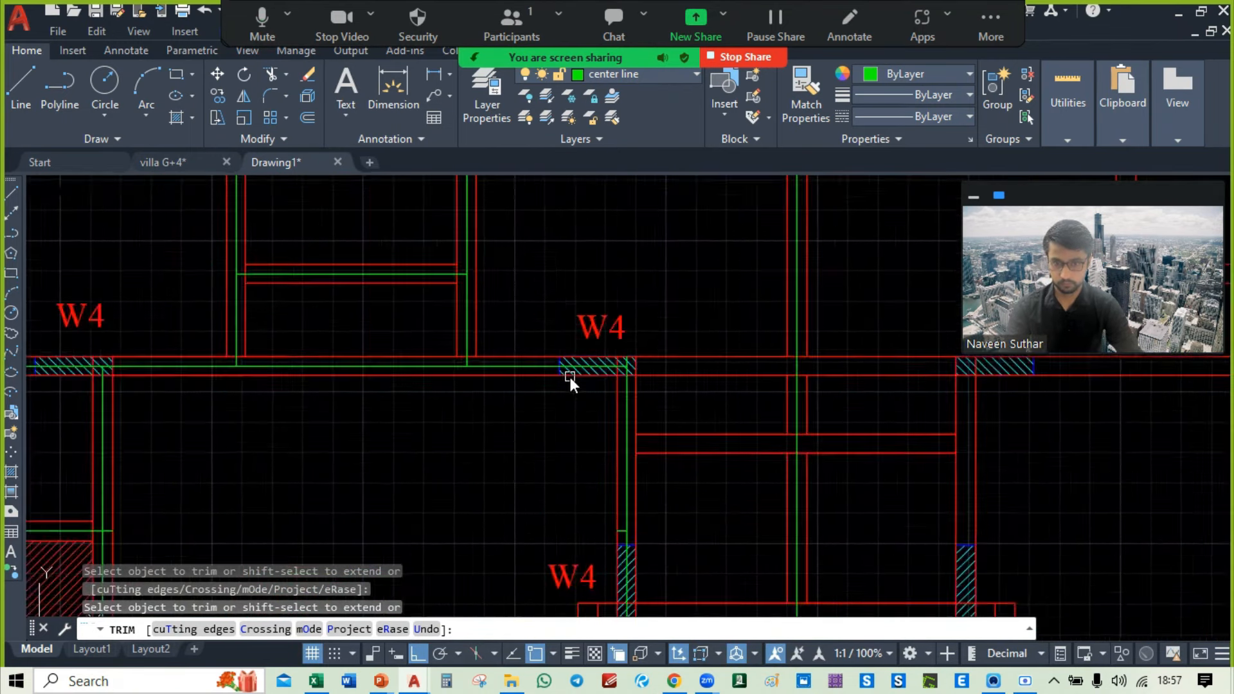
Step: Stretch the middle horizontal center line's right end past the W4 column to the central vertical center line
key("Escape")
left_click(536, 360)
left_click(659, 360)
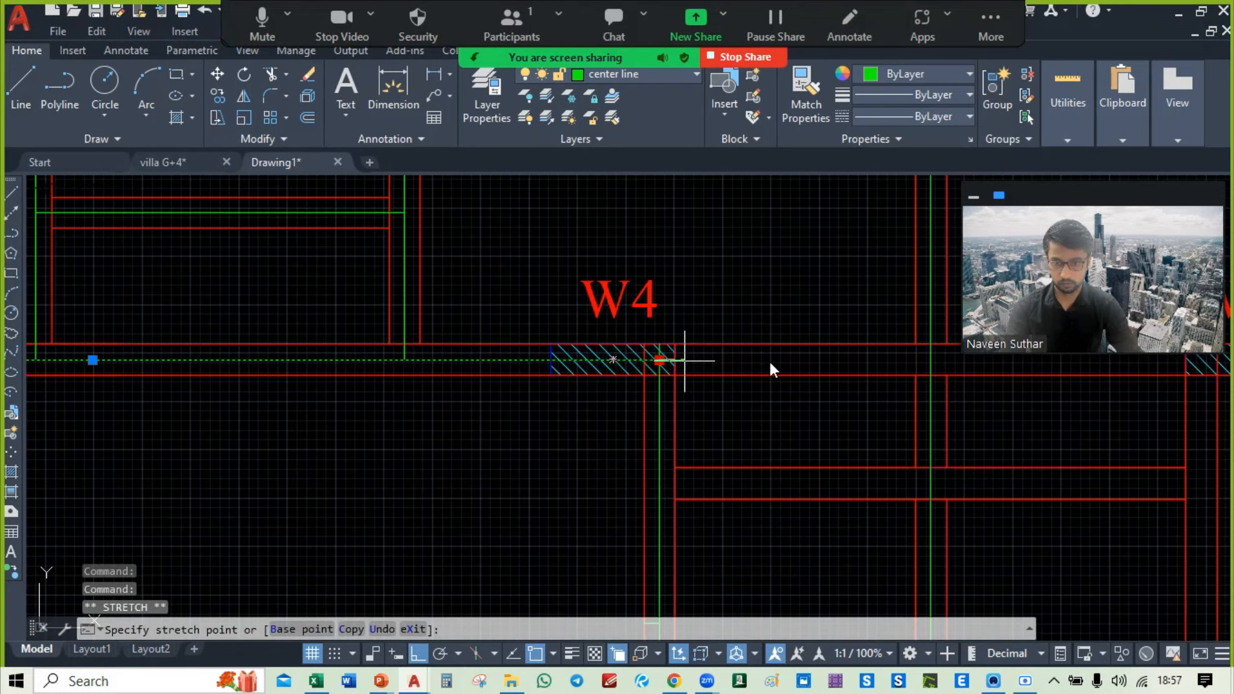
key("Escape")
Step: Break the middle horizontal center line at the W4 column's vertical center line
scroll(752, 398, "down", 2)
mouse_move(745, 418)
middle_mouse_down()
mouse_move(676, 310)
mouse_move(737, 206)
mouse_move(767, 183)
middle_mouse_up()
scroll(452, 478, "down", 2)
mouse_move(452, 478)
middle_mouse_down()
mouse_move(670, 353)
mouse_move(646, 568)
mouse_move(553, 477)
mouse_move(335, 376)
mouse_move(329, 237)
middle_mouse_up()
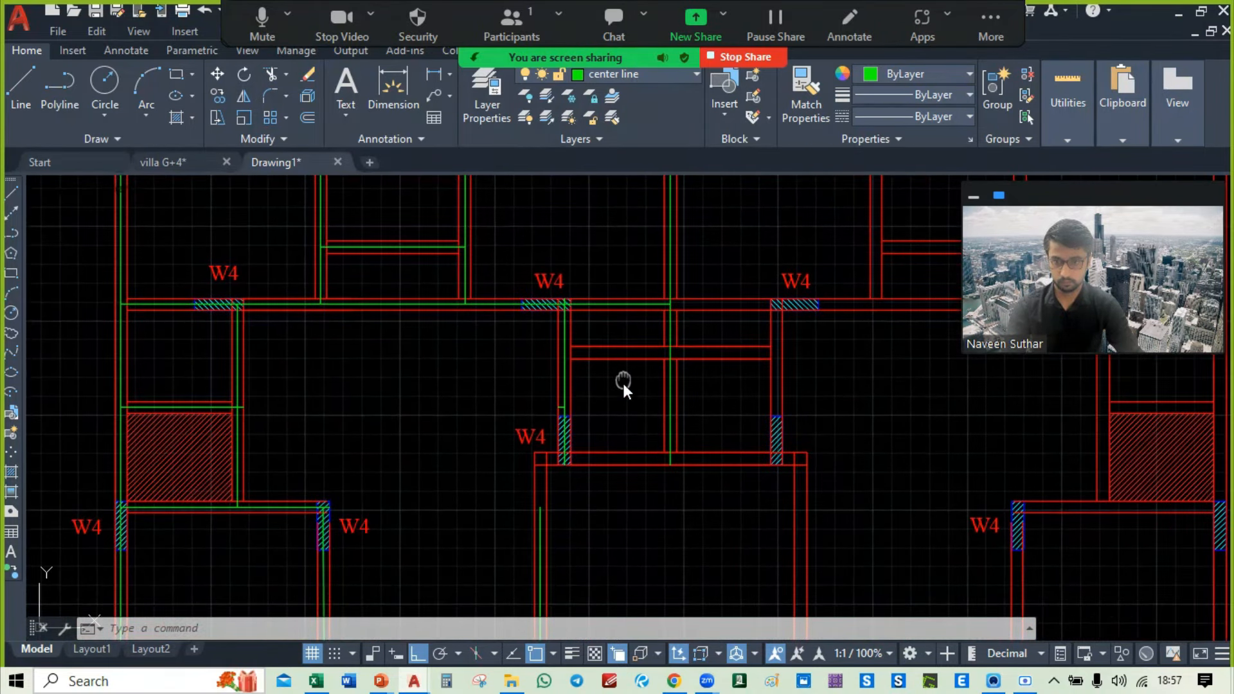
scroll(614, 399, "up", 4)
scroll(586, 406, "down", 2)
scroll(516, 368, "up", 5)
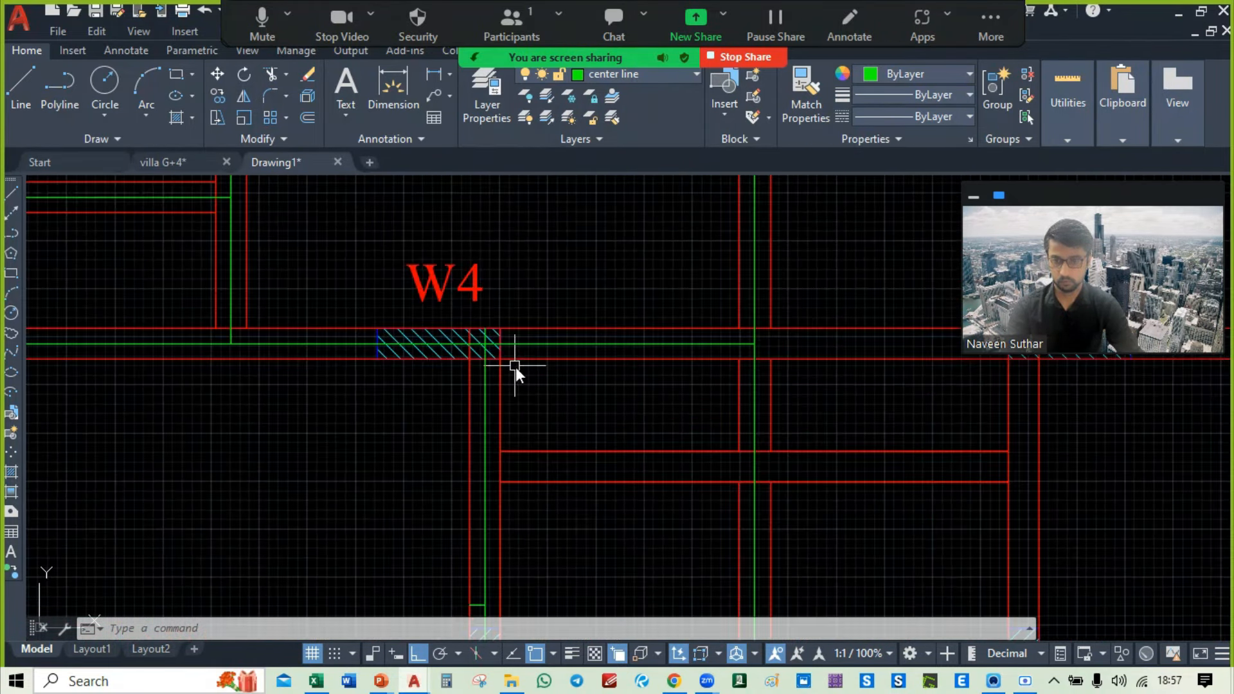
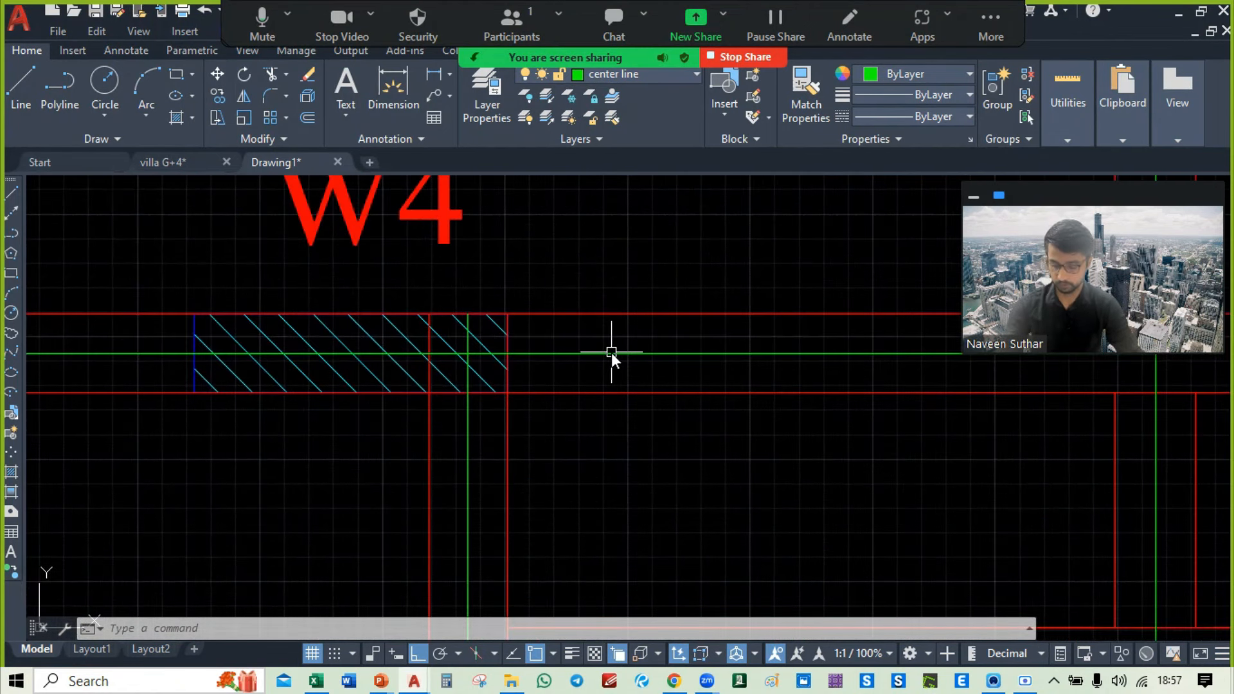
type("br")
key("Return")
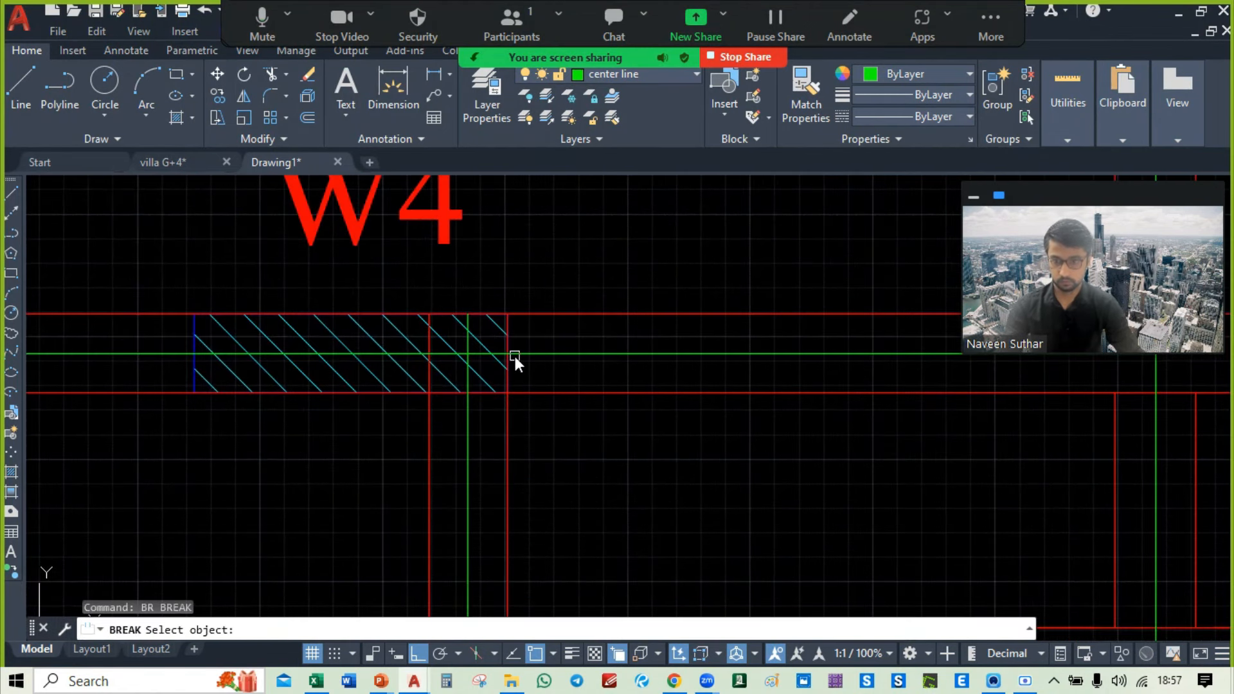
left_click(524, 353)
left_click(467, 353)
key("Escape")
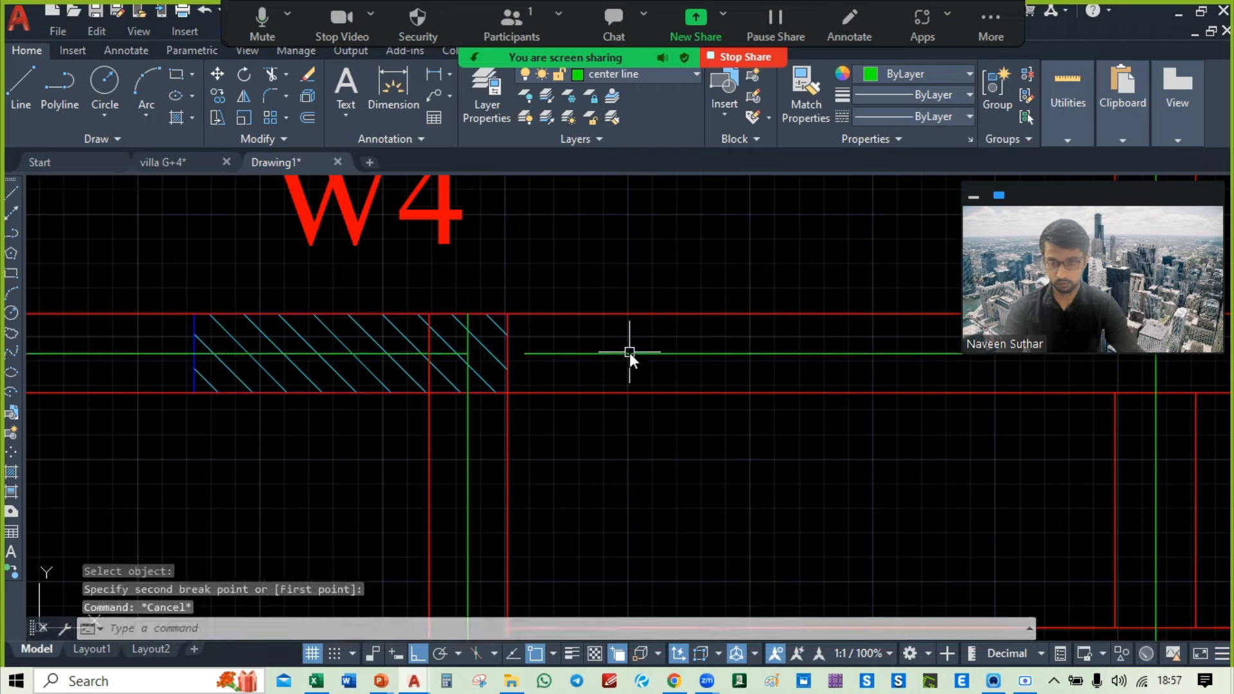
left_click(630, 353)
key("Escape")
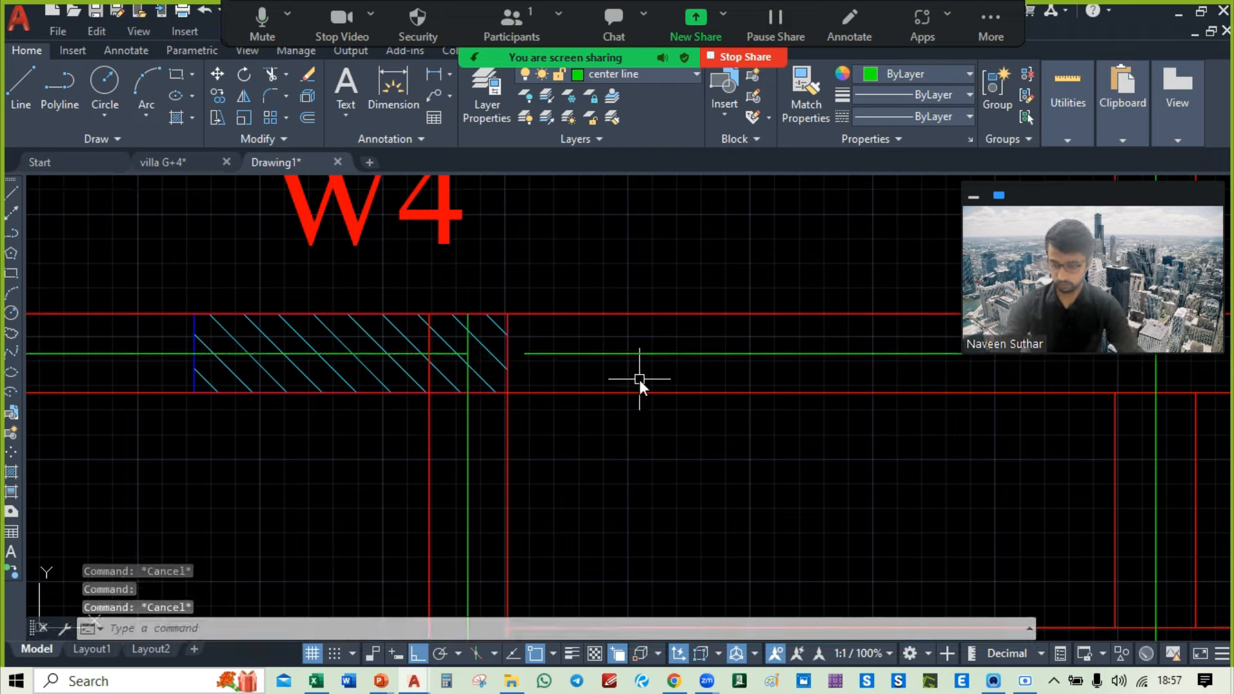
Step: Extend the right-hand segment of the broken center line left to the W4 column's vertical center line
type("ex")
key("Return")
left_click(540, 354)
left_click(526, 352)
key("Escape")
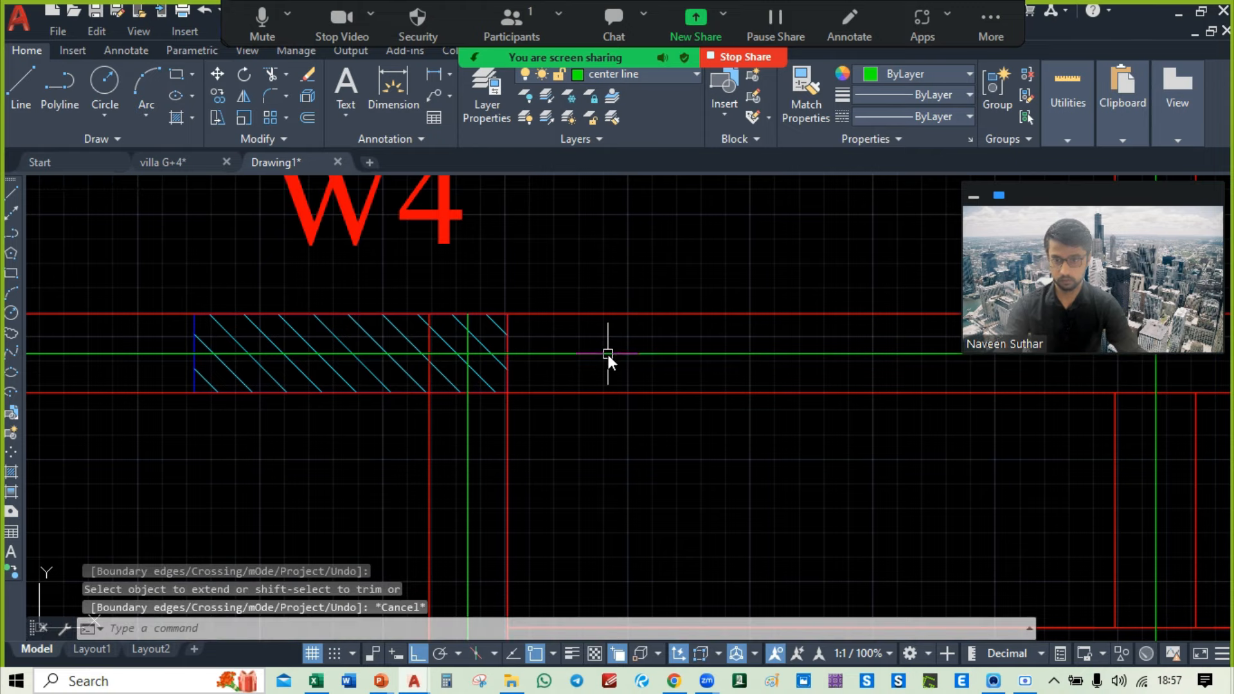
Step: Copy the center line segment right of the W4 column down onto the next horizontal beam, using the beam's lower corner as reference
left_click(607, 353)
type("co")
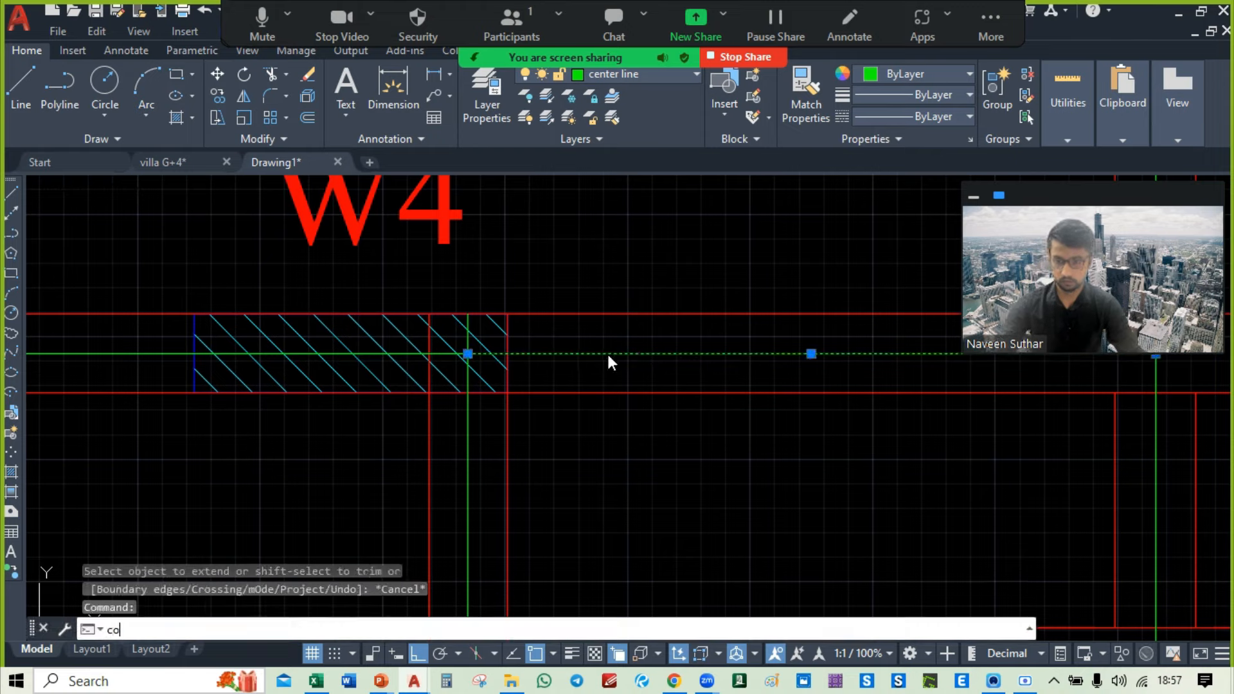
key("Return")
left_click(508, 396)
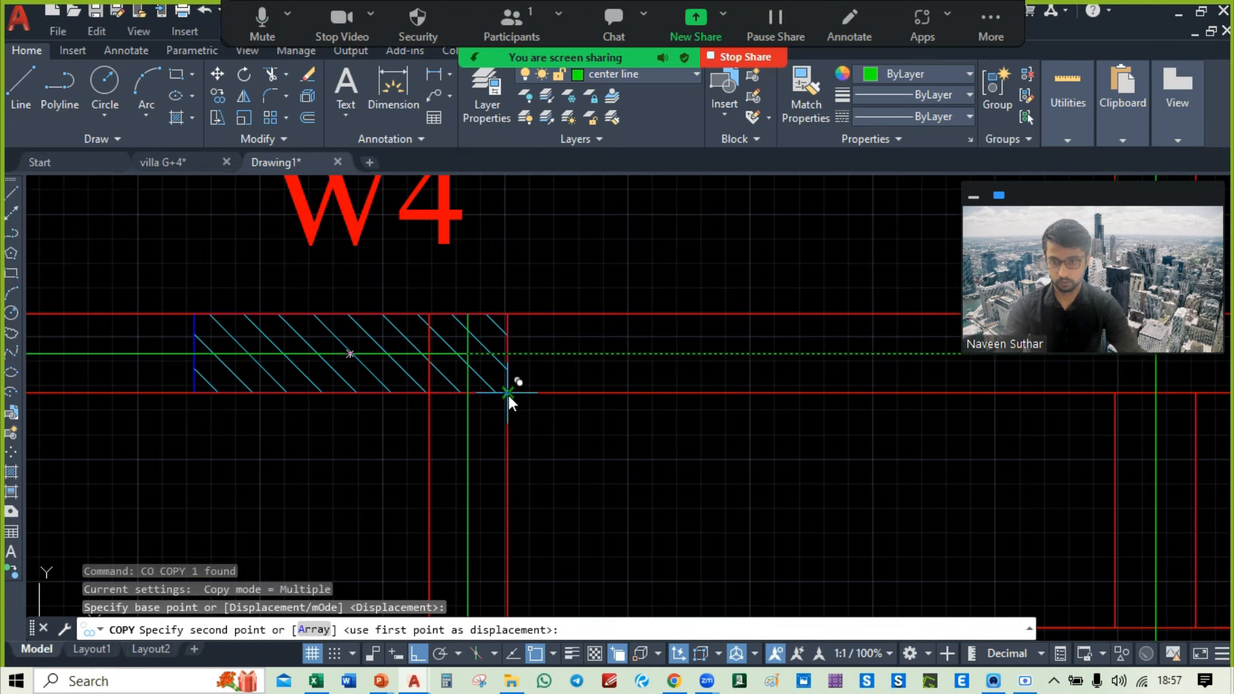
scroll(508, 396, "down", 5)
scroll(507, 470, "up", 6)
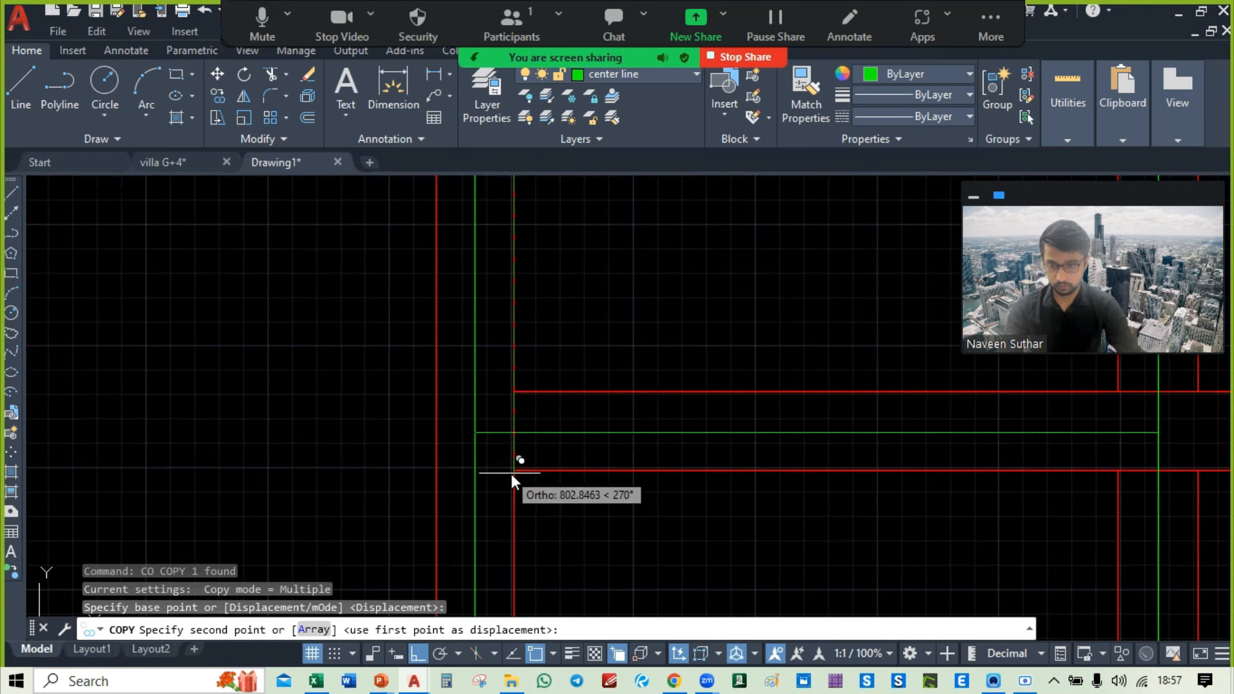
left_click(515, 470)
Step: Place another copy of the center line on the lowest horizontal beam beside the vertical W4 column and finish copying
scroll(535, 499, "down", 4)
middle_click_drag(555, 528, 585, 275)
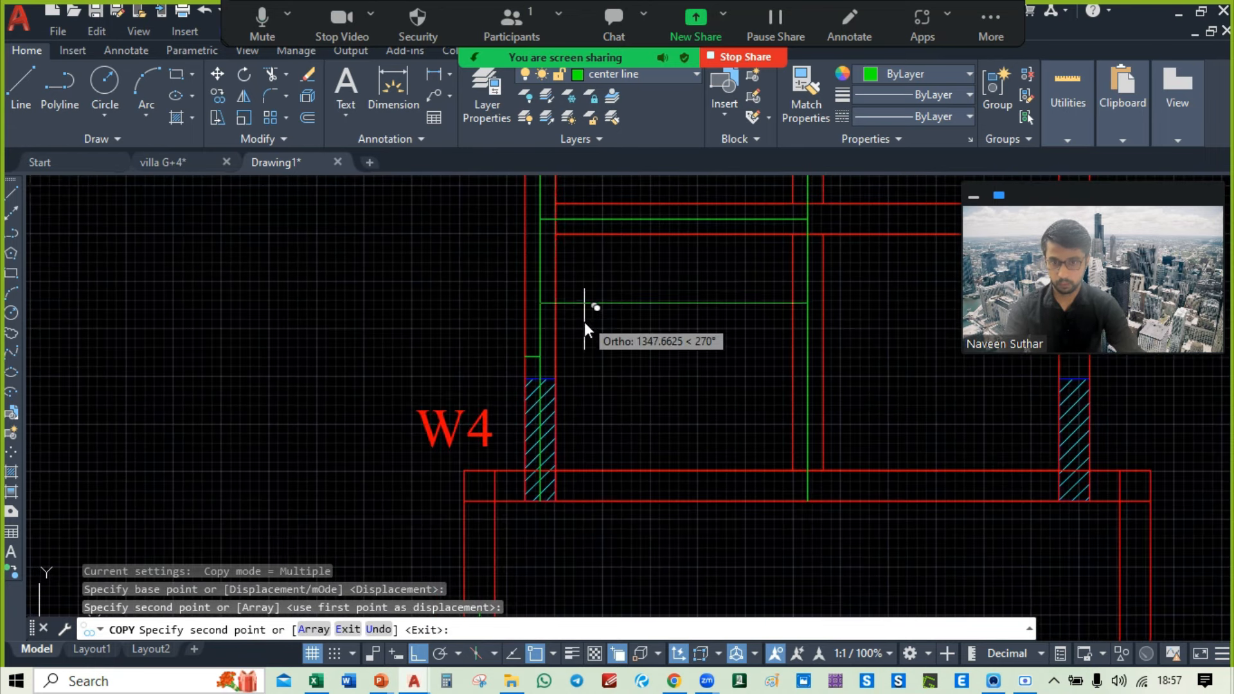
scroll(582, 479, "up", 4)
left_click(538, 511)
key("Escape")
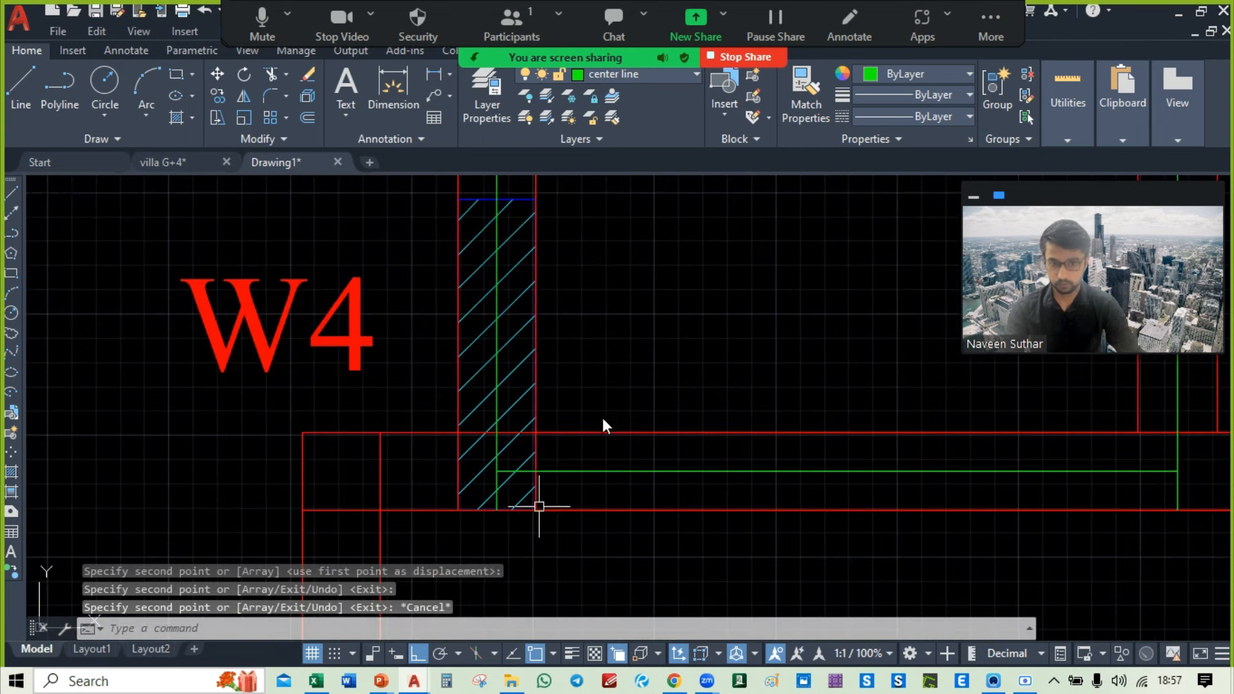
scroll(603, 417, "down", 7)
middle_click_drag(776, 347, 795, 509)
mouse_move(783, 319)
middle_mouse_down()
mouse_move(818, 489)
mouse_move(824, 373)
mouse_move(762, 323)
mouse_move(698, 386)
middle_mouse_up()
scroll(796, 373, "down", 2)
scroll(699, 389, "up", 7)
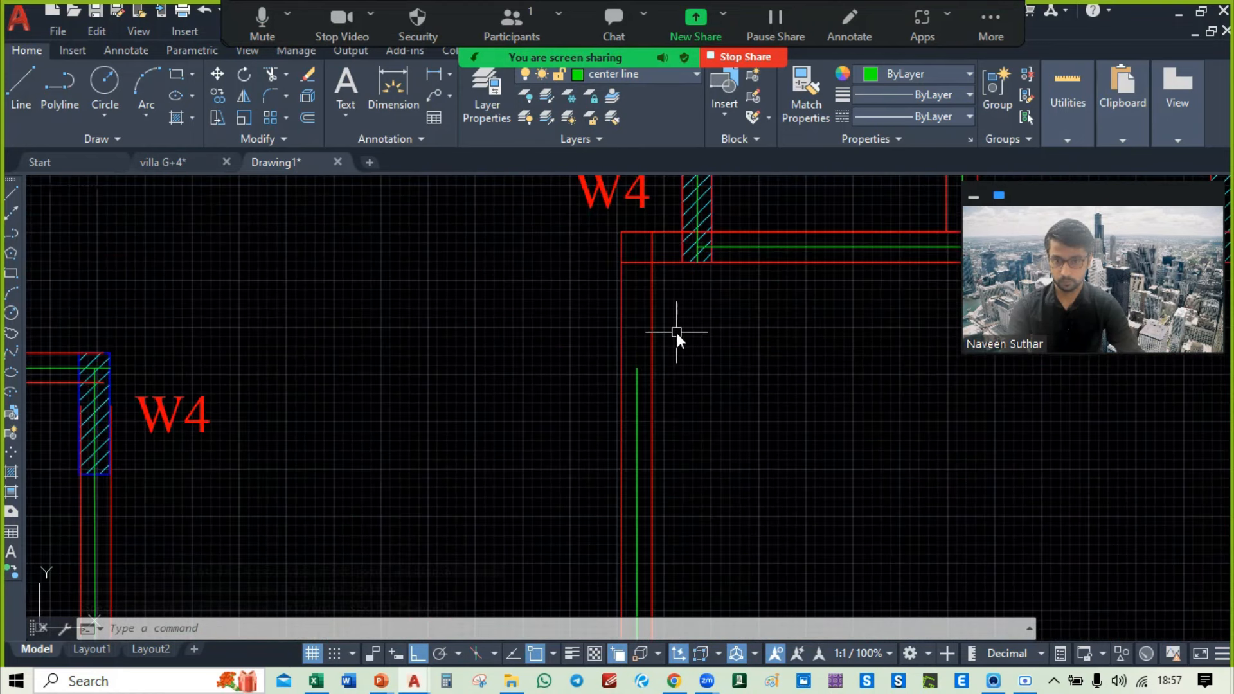
middle_click_drag(676, 333, 670, 399)
left_click(625, 458)
left_click(624, 458)
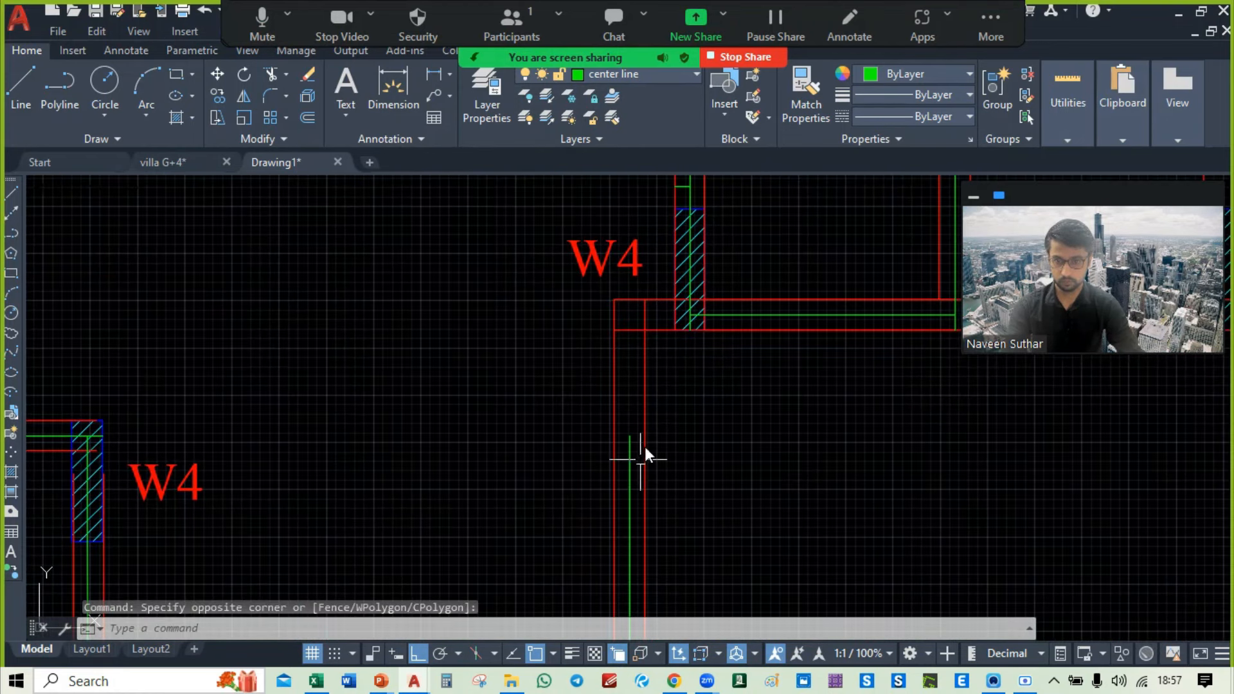
key("Escape")
Step: Select the center line of the horizontal beam above the legend and extend the selection to all similar lines with Select Similar
scroll(646, 437, "down", 7)
scroll(416, 502, "up", 7)
middle_click_drag(416, 502, 511, 364)
left_click(492, 369)
left_click(491, 360)
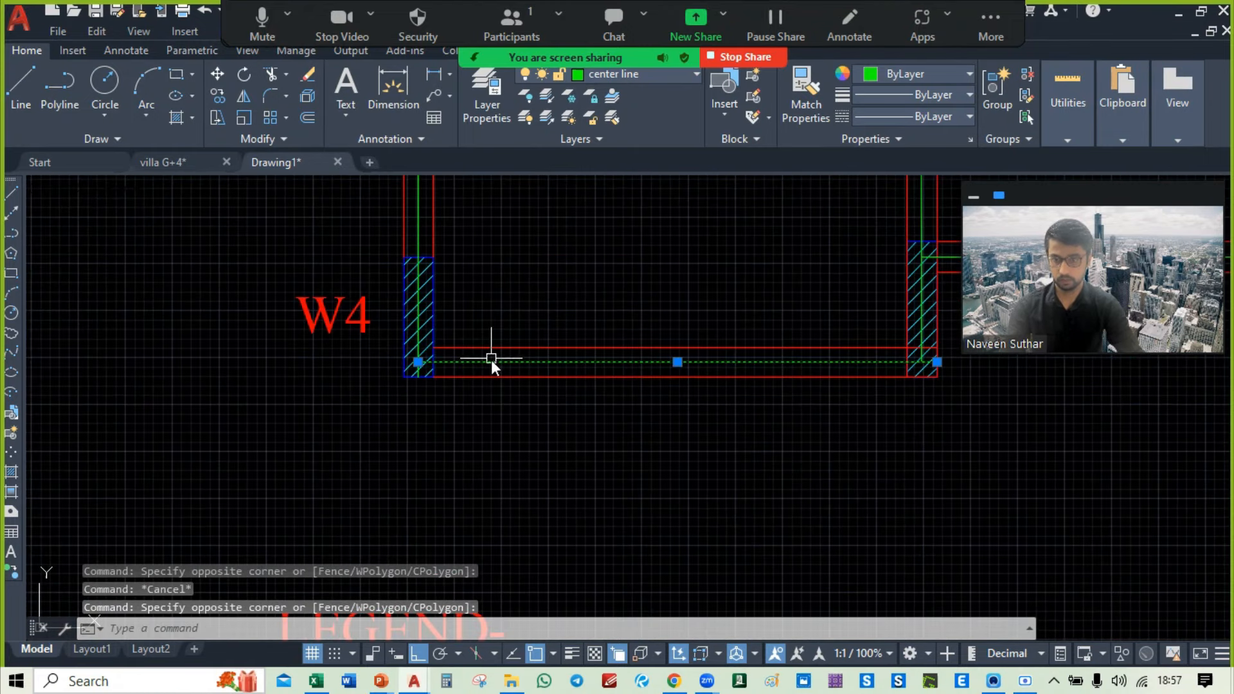
right_click(220, 395)
left_click(299, 509)
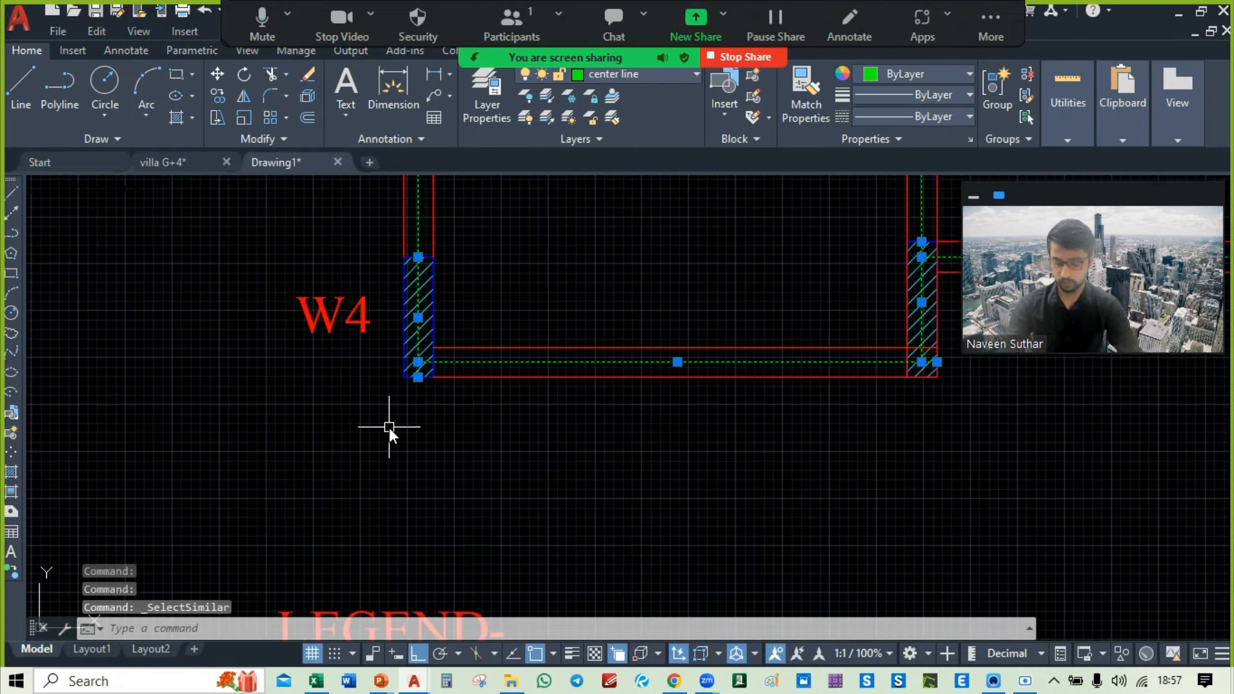
Step: Move the selected centre lines horizontally out of the framing plan into the empty area to its right
type("m")
key("Return")
left_click(418, 377)
scroll(418, 377, "down", 8)
middle_click_drag(896, 399, 553, 442)
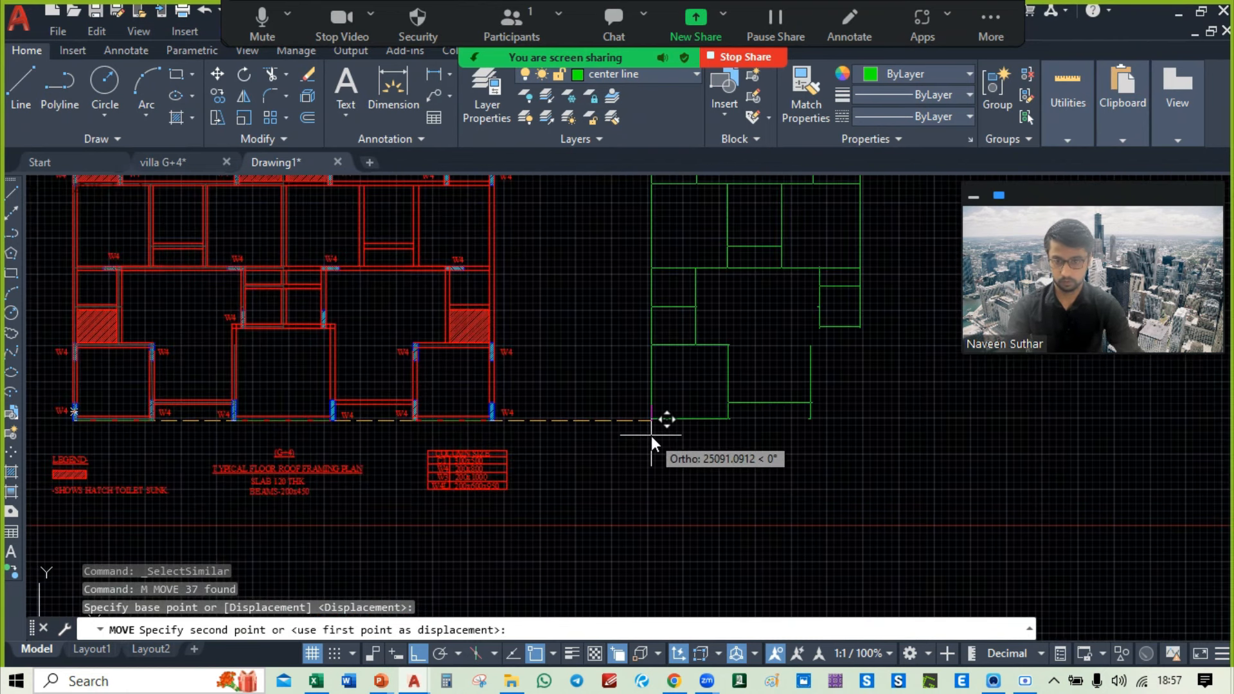
key("Escape")
middle_click_drag(665, 457, 599, 477)
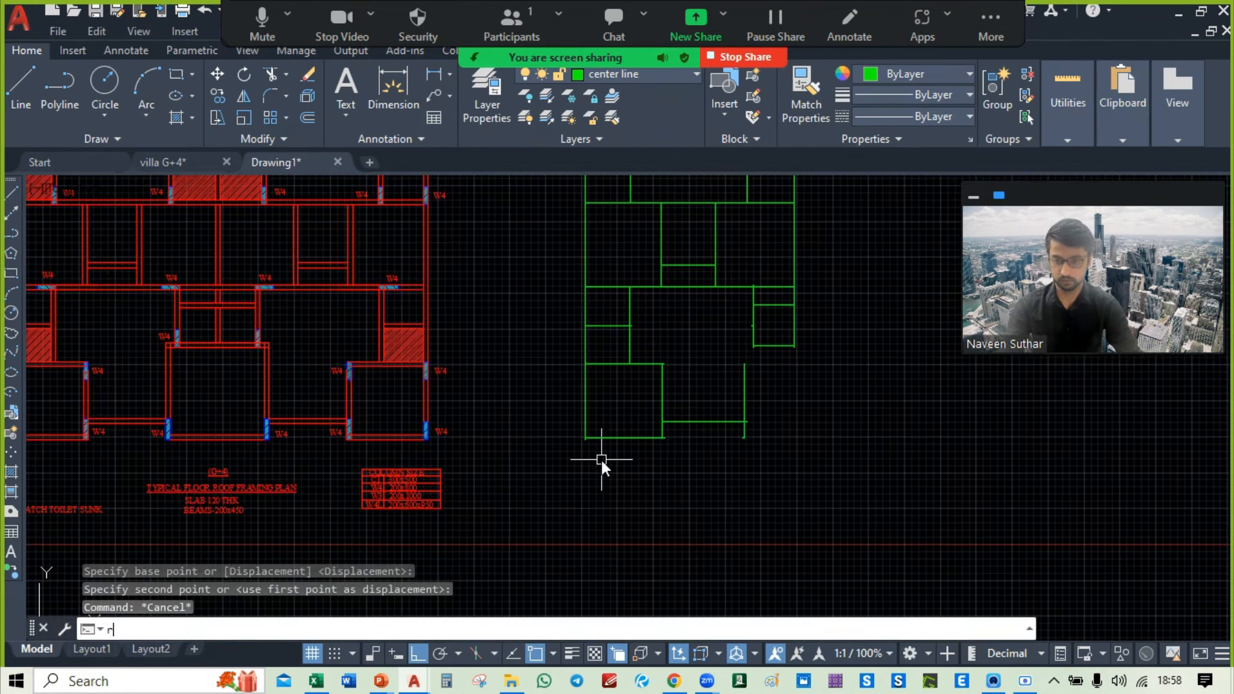
Step: Trim the overhanging centre line ends at the lower-left room's corners and at the right end of the adjoining horizontal line
key("Escape")
type("tr")
key("Return")
scroll(584, 442, "up", 6)
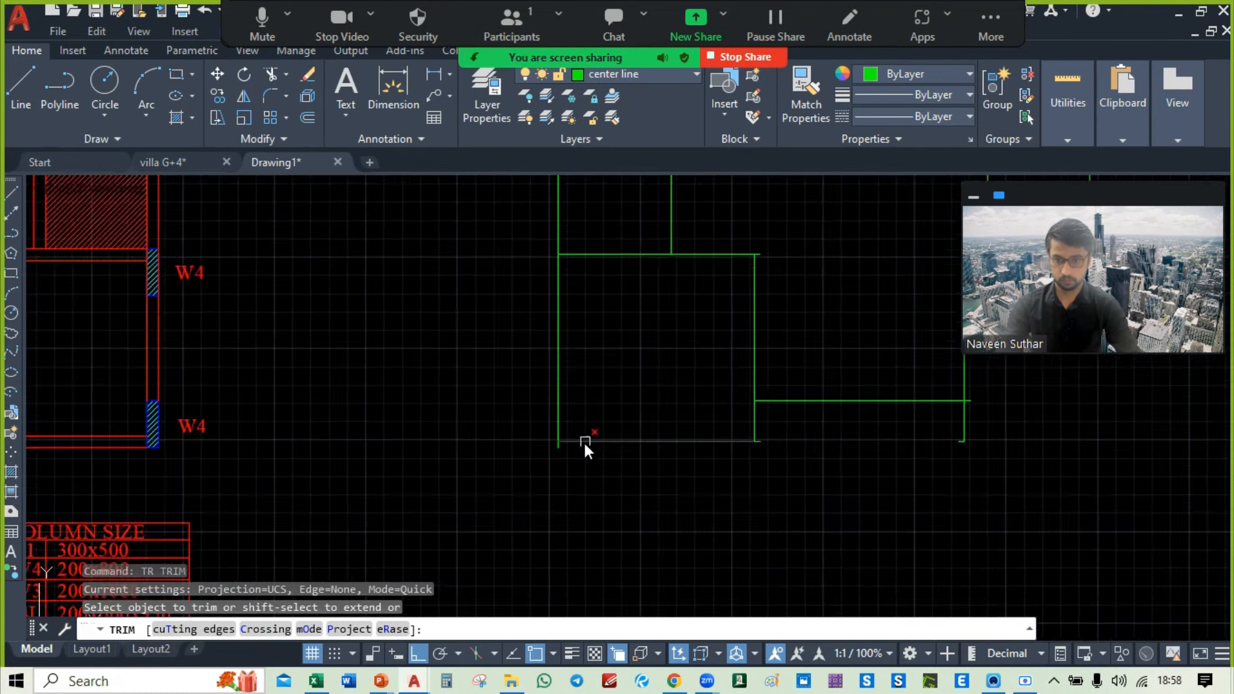
left_click(541, 448)
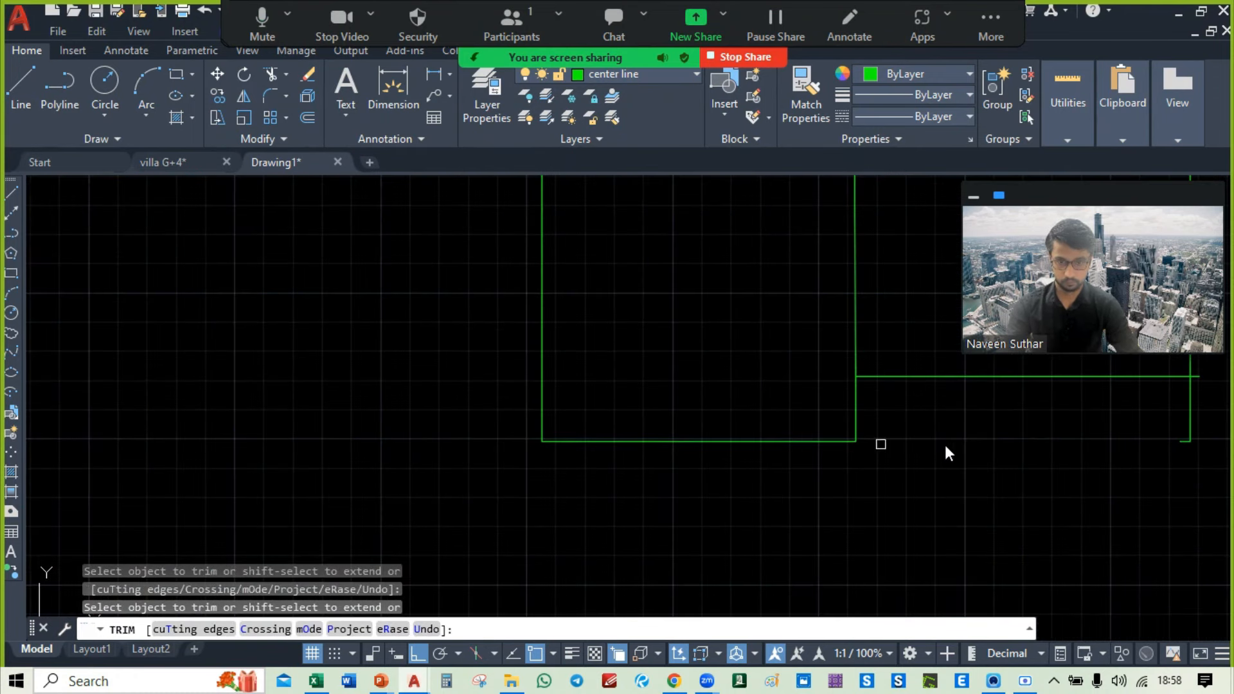
middle_click_drag(945, 445, 567, 484)
scroll(567, 484, "up", 2)
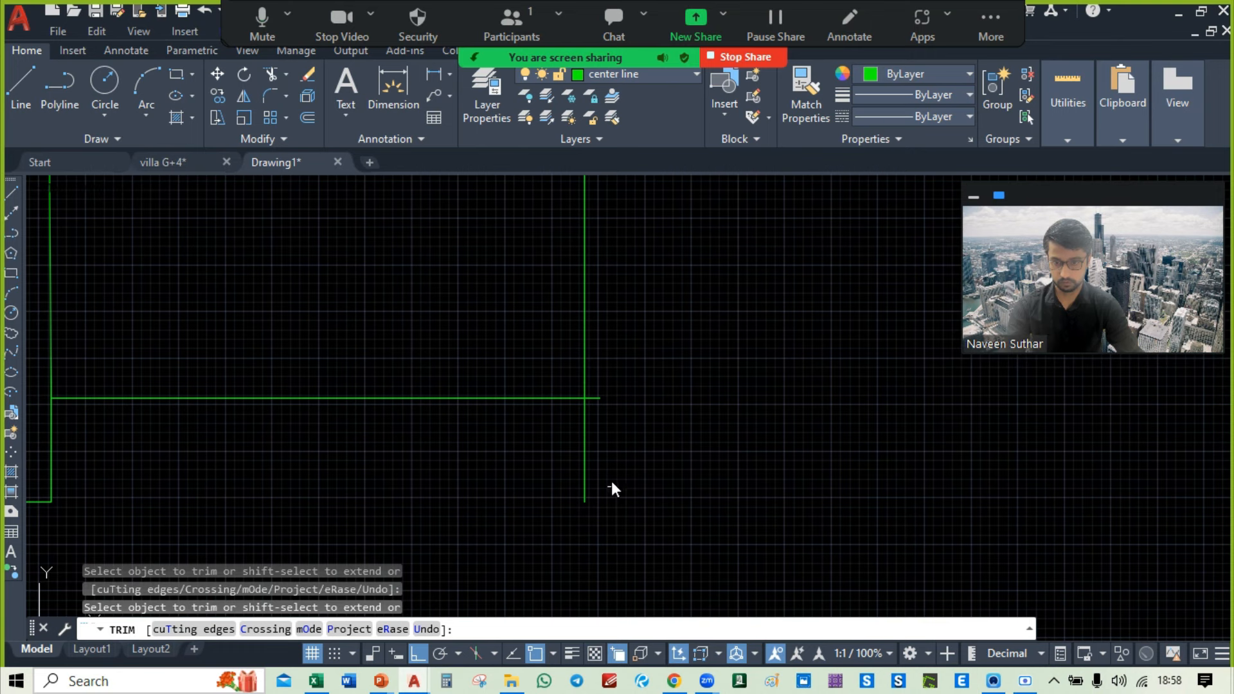
left_click(601, 398)
scroll(638, 399, "down", 3)
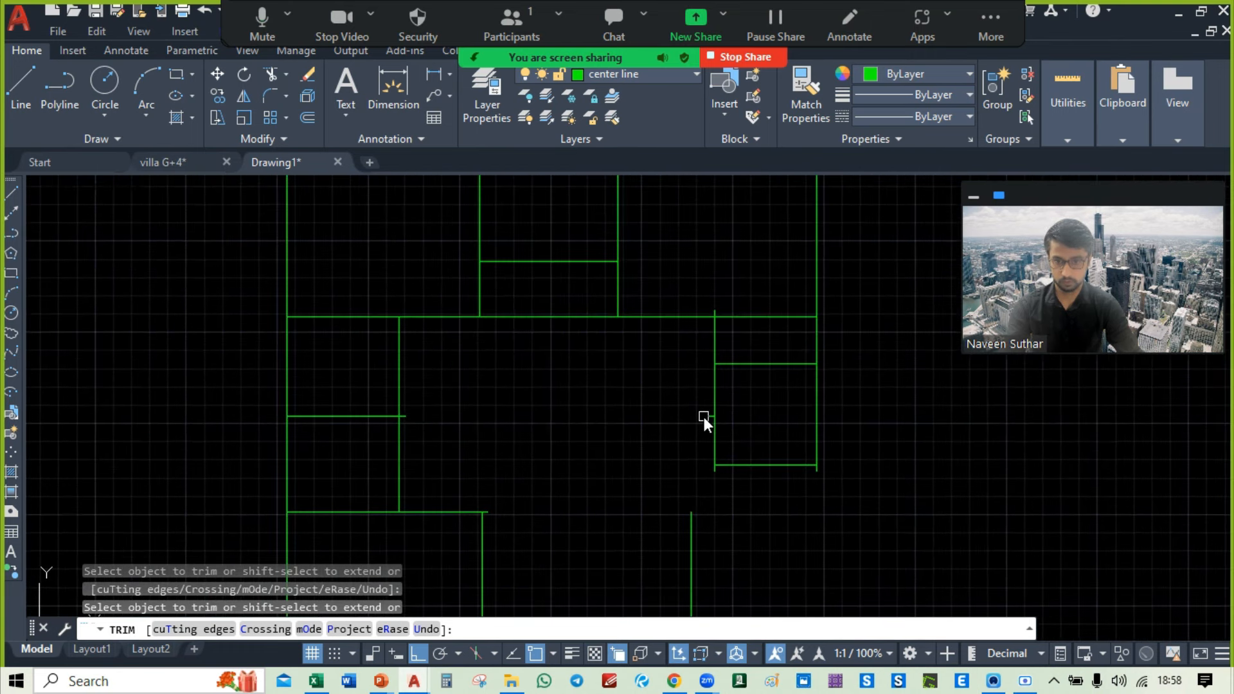
Step: Try to trim the centre line overhanging below the small right-hand room with a fence, and undo it
scroll(710, 417, "up", 5)
scroll(723, 435, "down", 5)
scroll(700, 529, "up", 6)
left_click(761, 206)
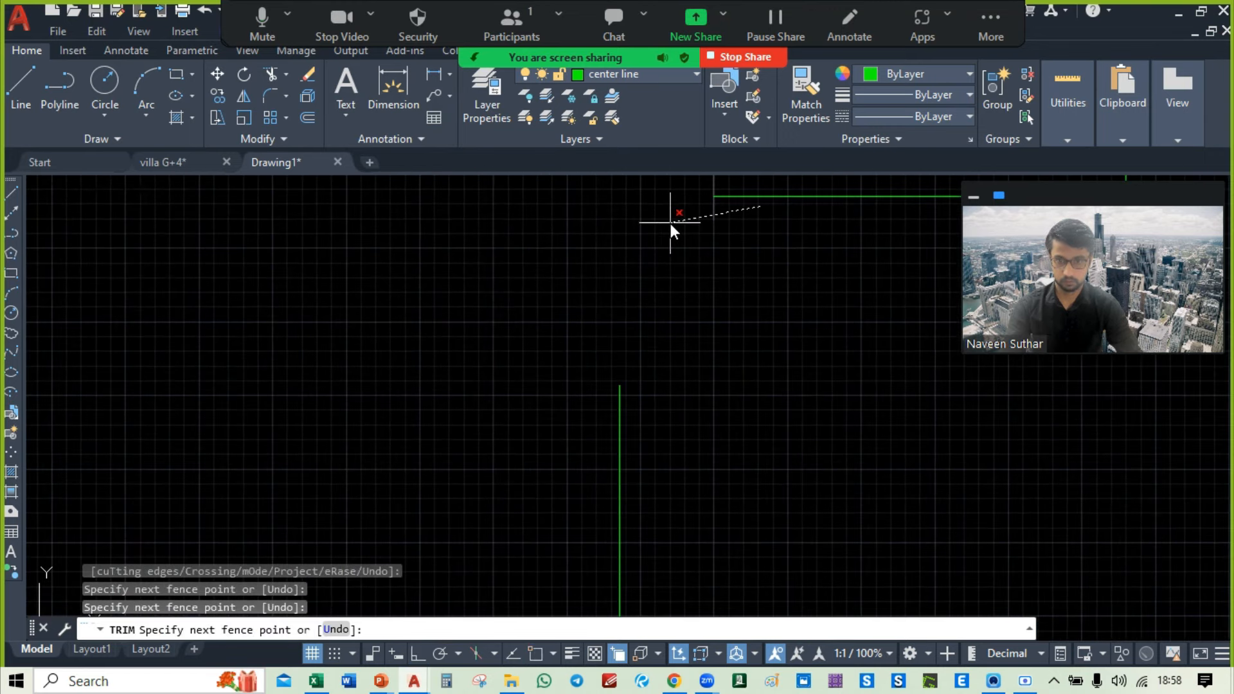
left_click(669, 222)
key("ctrl+z")
Step: Trim the short horizontal centre line where it overshoots the vertical line of the small left-hand rooms
scroll(807, 325, "down", 5)
middle_click_drag(497, 304, 816, 376)
left_click(624, 423)
mouse_move(700, 505)
middle_mouse_down()
mouse_move(788, 416)
mouse_move(795, 302)
mouse_move(765, 187)
mouse_move(771, 482)
middle_mouse_up()
middle_click_drag(737, 242, 765, 482)
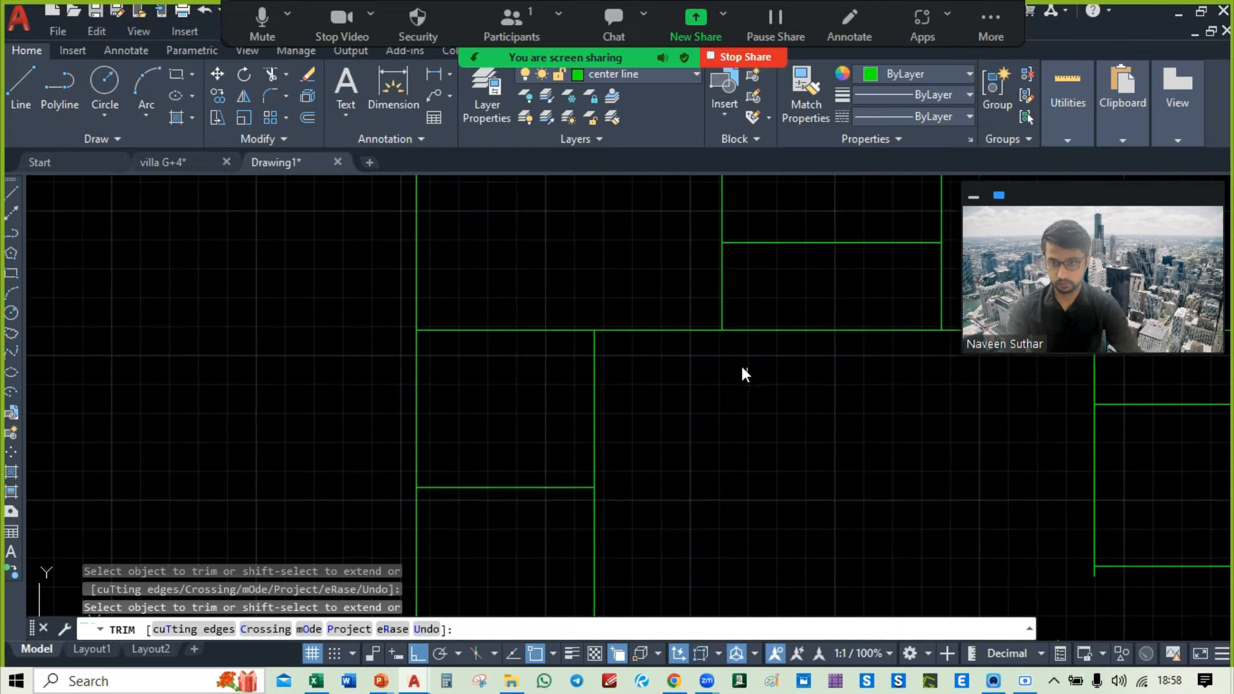
Step: Trim the centre line ends overhanging at both upper corners of the top-left room
middle_click_drag(724, 352, 643, 559)
middle_click_drag(544, 270, 595, 479)
scroll(399, 253, "up", 4)
scroll(398, 252, "up", 2)
left_click(391, 258)
left_click(242, 246)
scroll(241, 247, "down", 2)
scroll(777, 253, "up", 4)
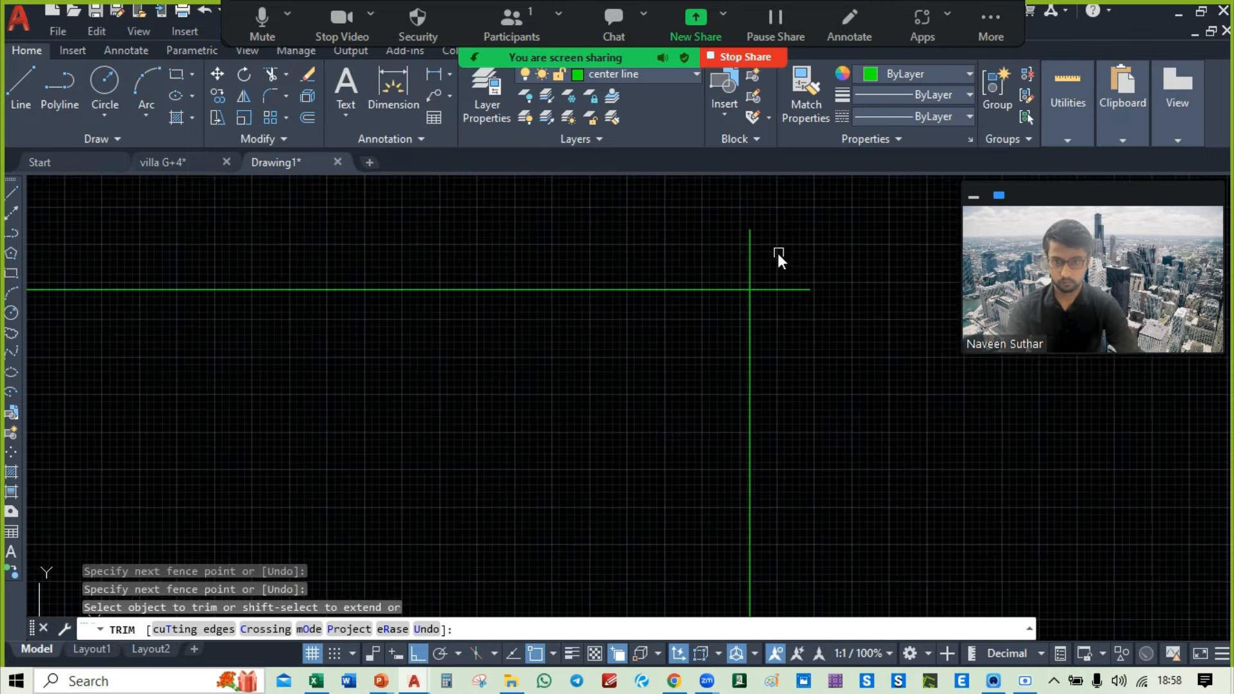
left_click(749, 249)
scroll(791, 290, "down", 4)
middle_click_drag(836, 333, 600, 312)
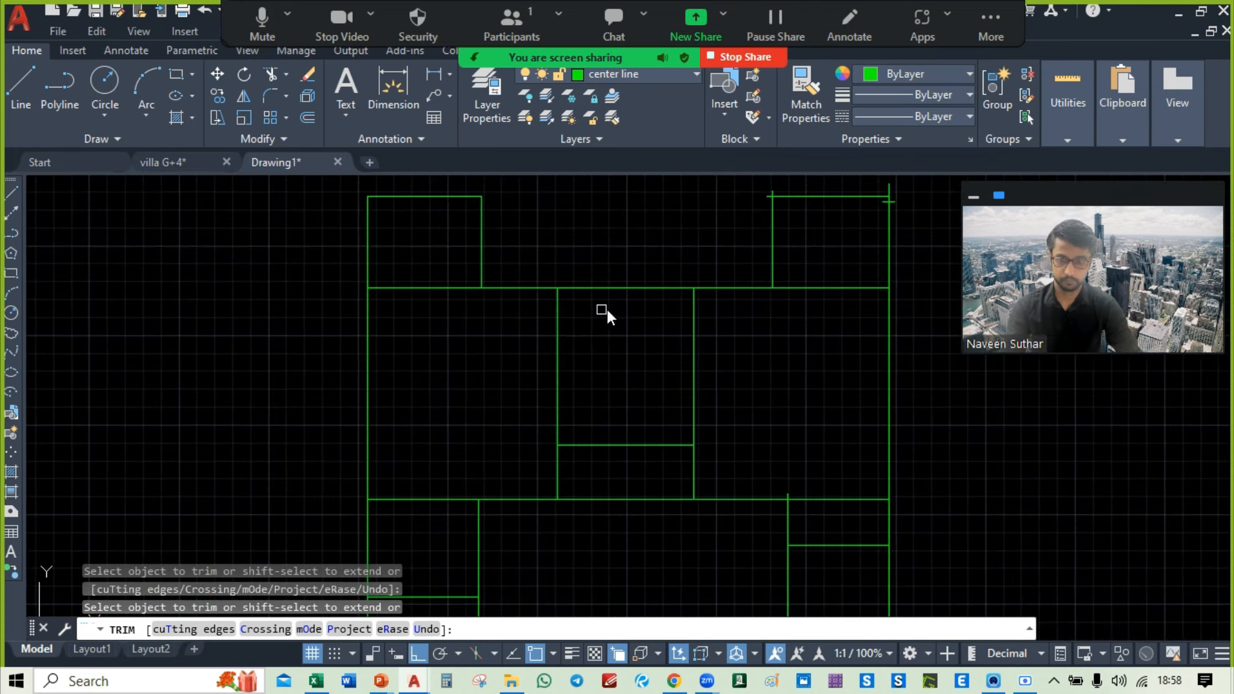
Step: Trim the small right-hand room's vertical centre line where it extends above the middle horizontal line
middle_click_drag(807, 481, 747, 389)
scroll(748, 390, "up", 6)
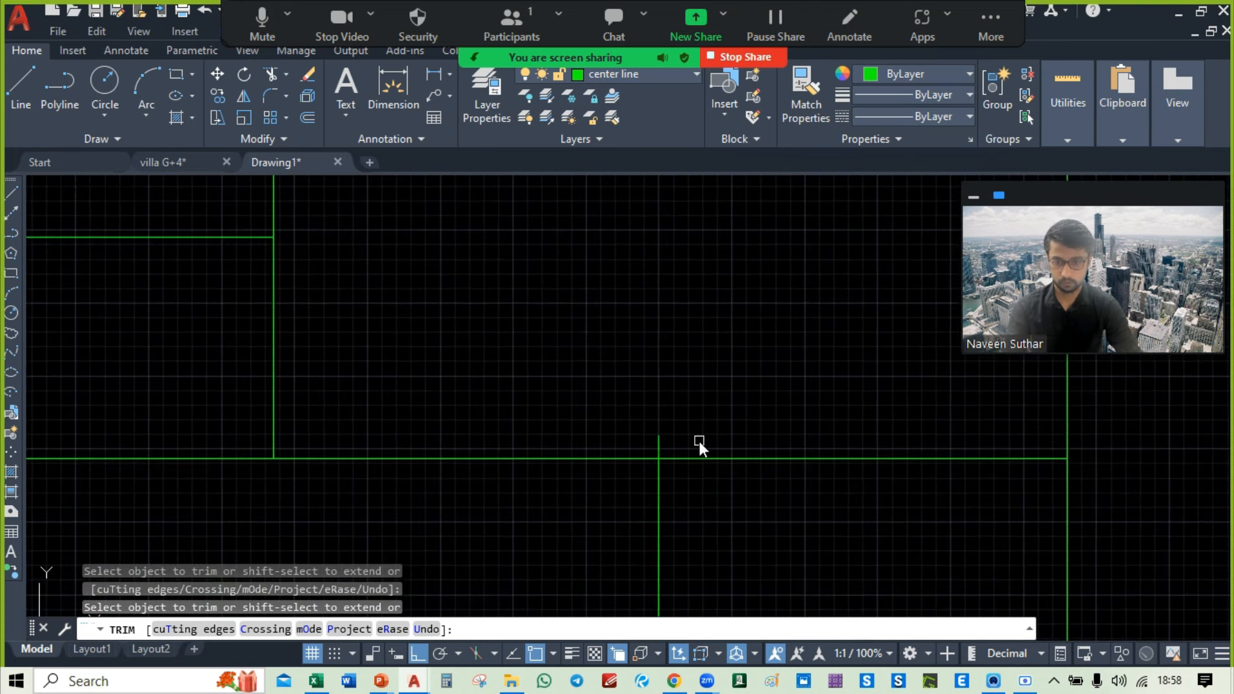
left_click(698, 439)
left_click(594, 433)
scroll(592, 430, "down", 6)
Step: Trim the overhanging ends at the top-right room's upper-left corner and the stub beyond its right vertical line
middle_click_drag(631, 309, 660, 528)
scroll(631, 365, "up", 4)
scroll(615, 334, "up", 6)
left_click(621, 358)
left_click(551, 419)
scroll(545, 353, "down", 4)
middle_click_drag(842, 350, 472, 334)
scroll(727, 394, "up", 4)
left_click(449, 286)
scroll(620, 271, "down", 2)
scroll(620, 271, "down", 4)
Step: Trim the outer vertical centre line where it extends above the top-right room, and end trimming
middle_click_drag(685, 421, 833, 289)
scroll(808, 426, "down", 2)
middle_click_drag(793, 517, 834, 375)
scroll(796, 499, "down", 2)
scroll(854, 473, "up", 4)
scroll(855, 489, "down", 4)
middle_click_drag(823, 527, 853, 280)
mouse_move(840, 341)
middle_mouse_down()
mouse_move(855, 514)
mouse_move(650, 485)
mouse_move(589, 311)
mouse_move(630, 526)
mouse_move(615, 399)
middle_mouse_up()
scroll(478, 279, "up", 2)
scroll(827, 305, "down", 4)
scroll(764, 211, "up", 4)
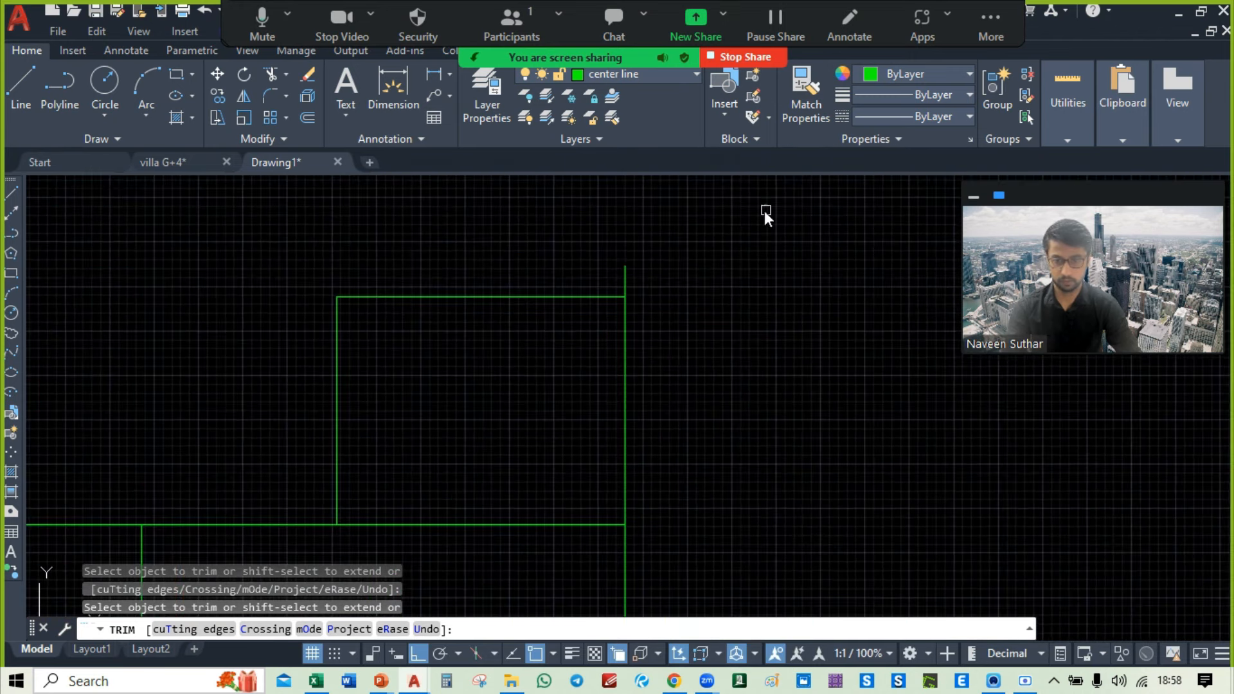
scroll(724, 251, "down", 2)
scroll(782, 375, "down", 2)
key("Escape")
Step: Stretch the upper end of the lower-right vertical centre line up past the level of the small room's bottom line
scroll(718, 417, "up", 2)
scroll(713, 414, "up", 4)
left_click(549, 452)
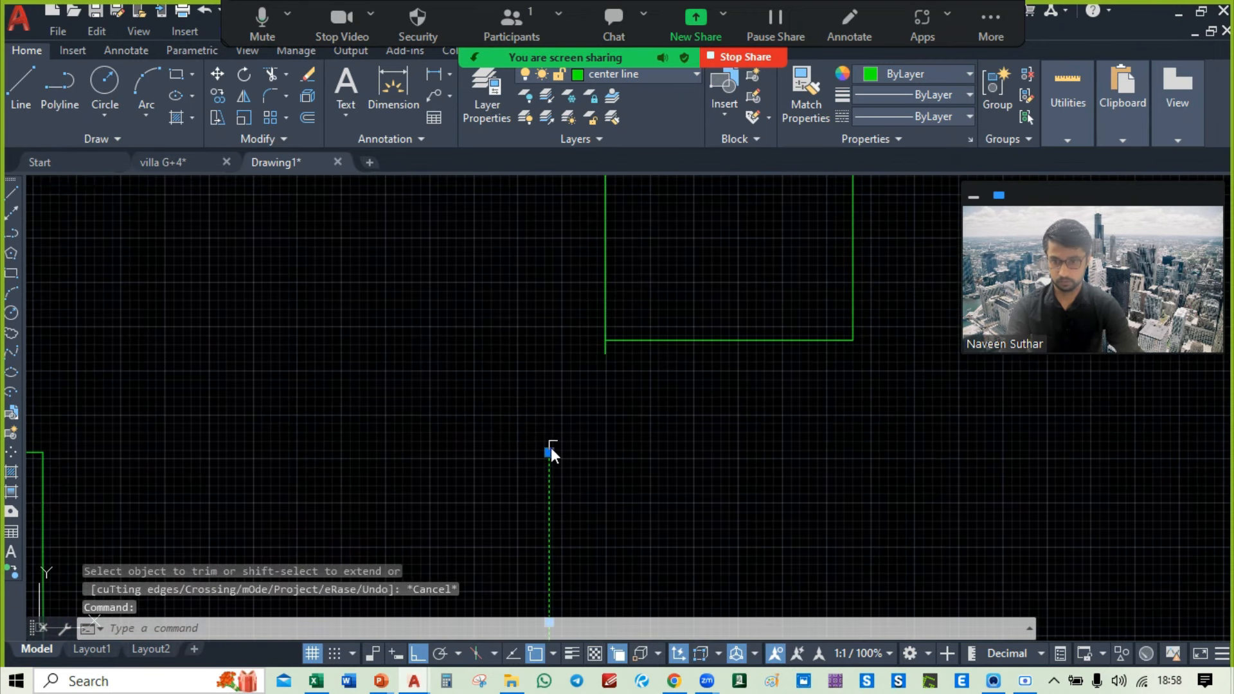
left_click(550, 453)
left_click(561, 296)
key("Escape")
Step: Stretch the left end of the small right-hand room's bottom line past the extended vertical centre line
scroll(607, 335, "up", 3)
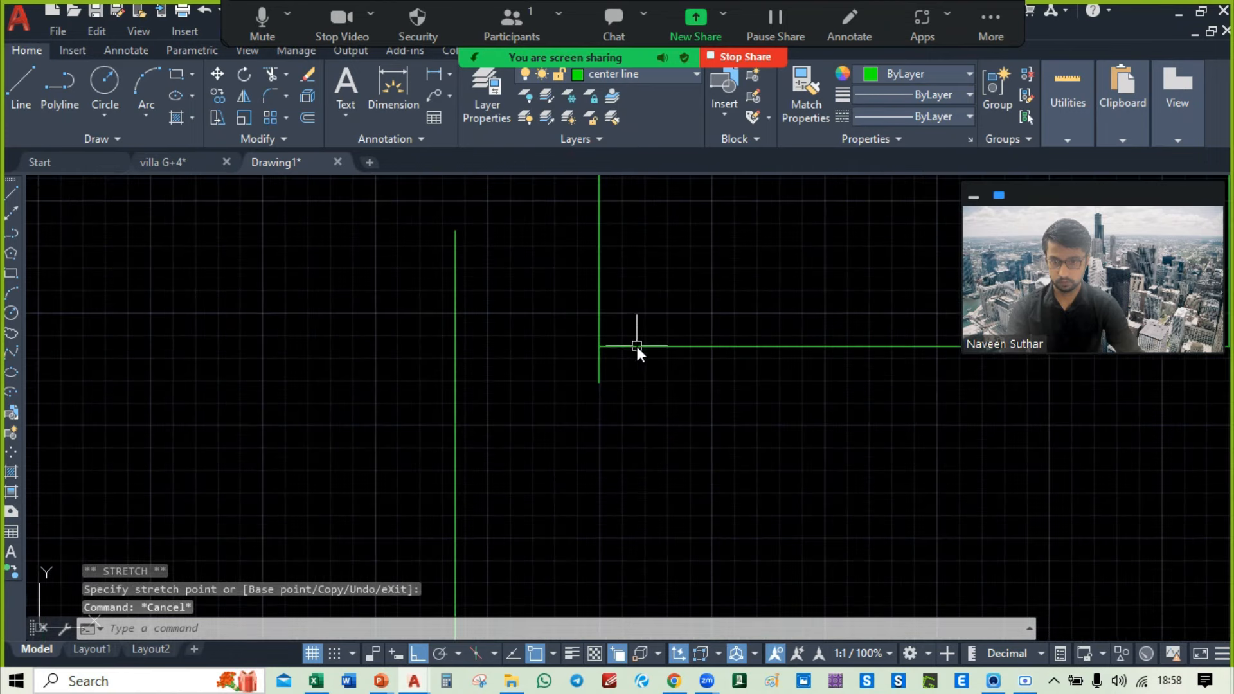
left_click(637, 345)
left_click(598, 346)
left_click(411, 345)
key("Escape")
Step: Trim the excess ends around the new corner and the stub below the small right-hand room
type("tr")
key("Return")
mouse_move(457, 317)
left_mouse_down()
mouse_move(497, 306)
mouse_move(426, 286)
mouse_move(423, 403)
left_mouse_up()
left_click_drag(588, 367, 621, 416)
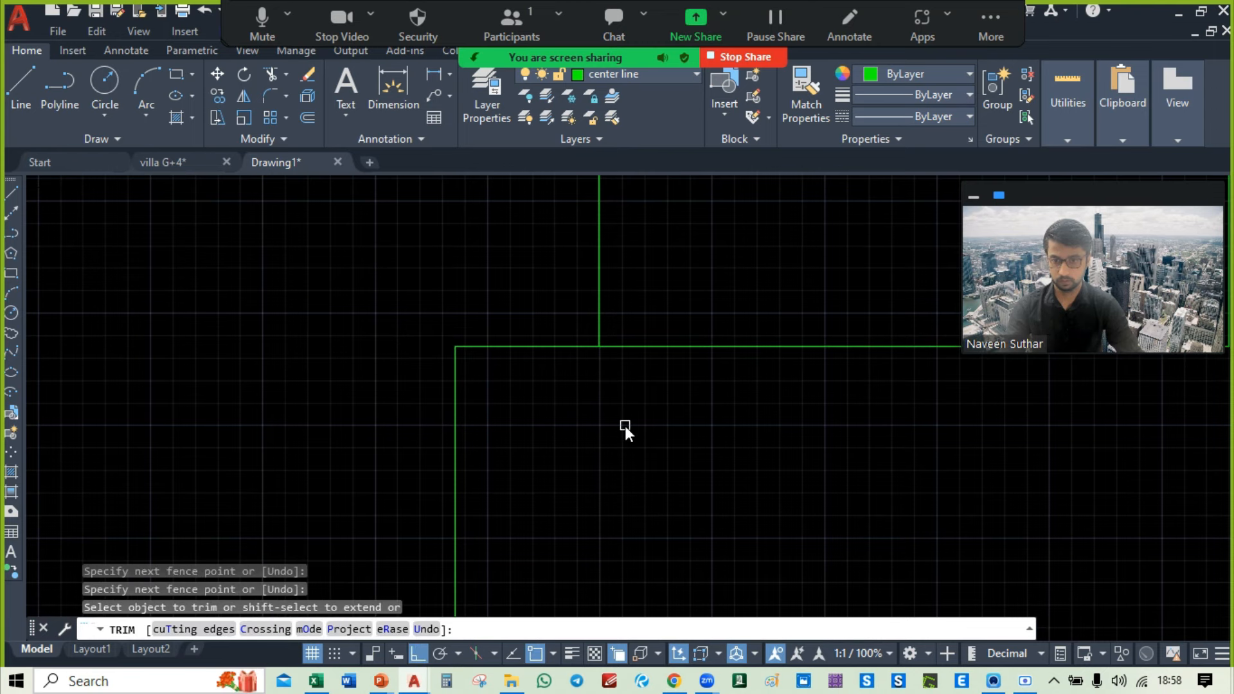
scroll(820, 358, "down", 4)
scroll(724, 460, "up", 1)
key("Escape")
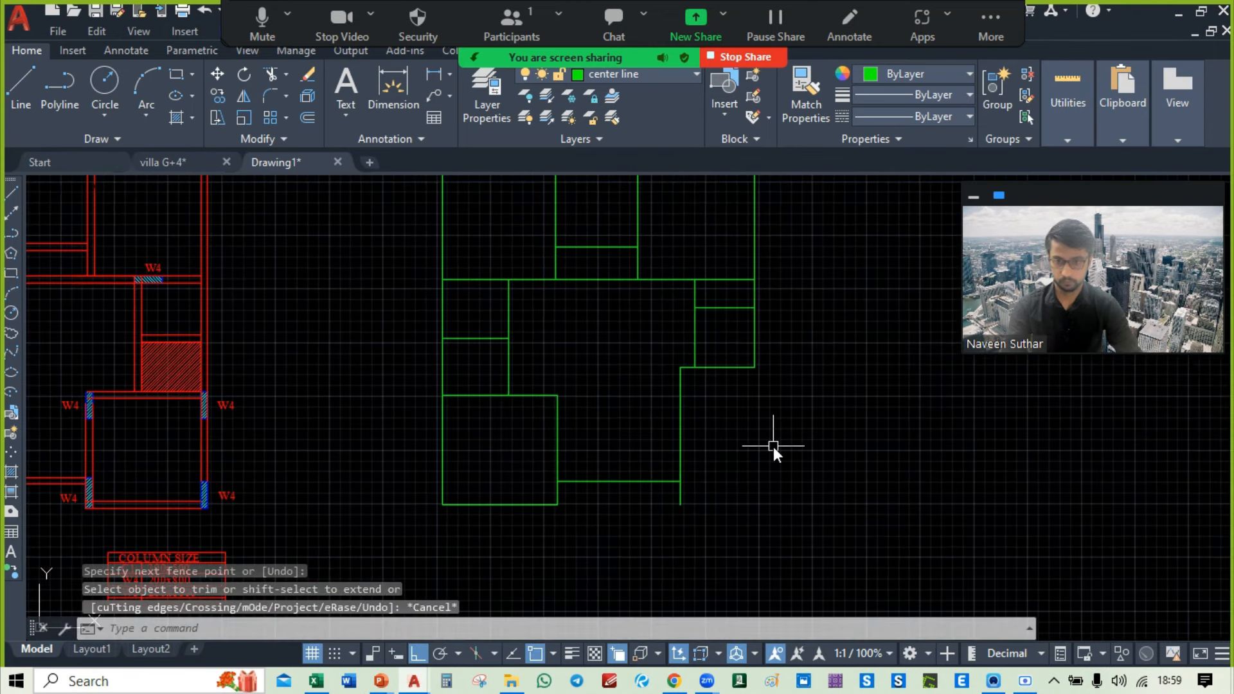
scroll(773, 446, "down", 3)
left_click(817, 182)
left_click(499, 541)
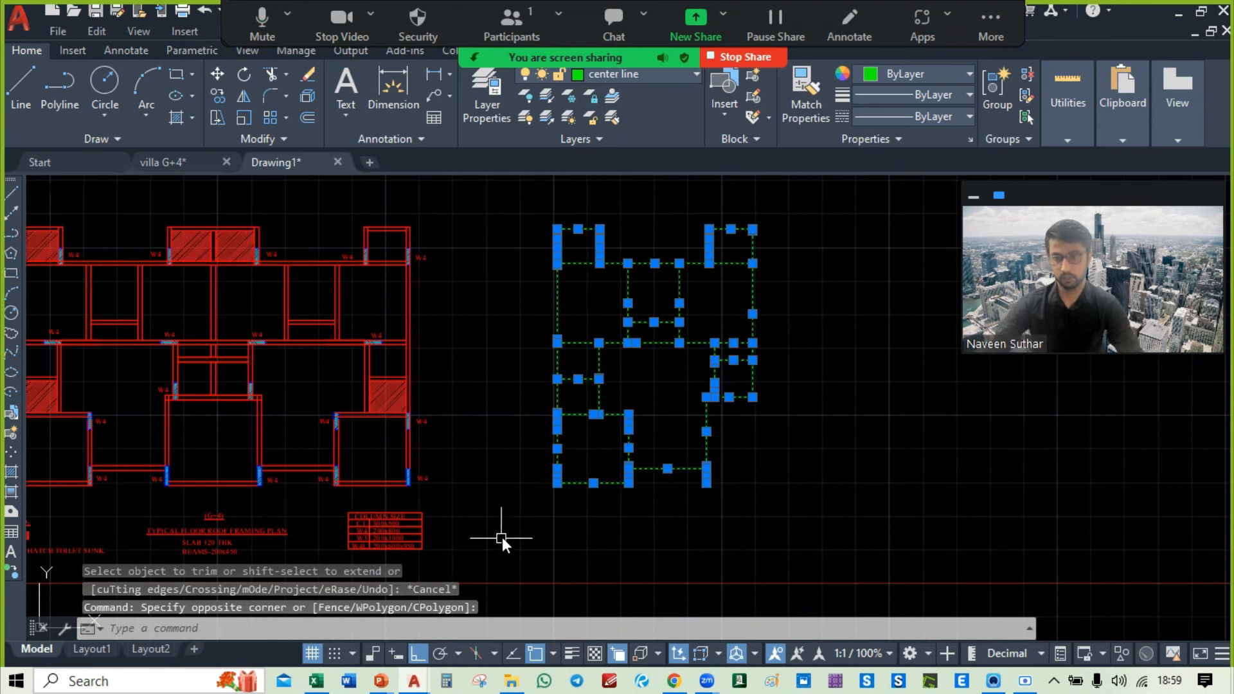
type("mm")
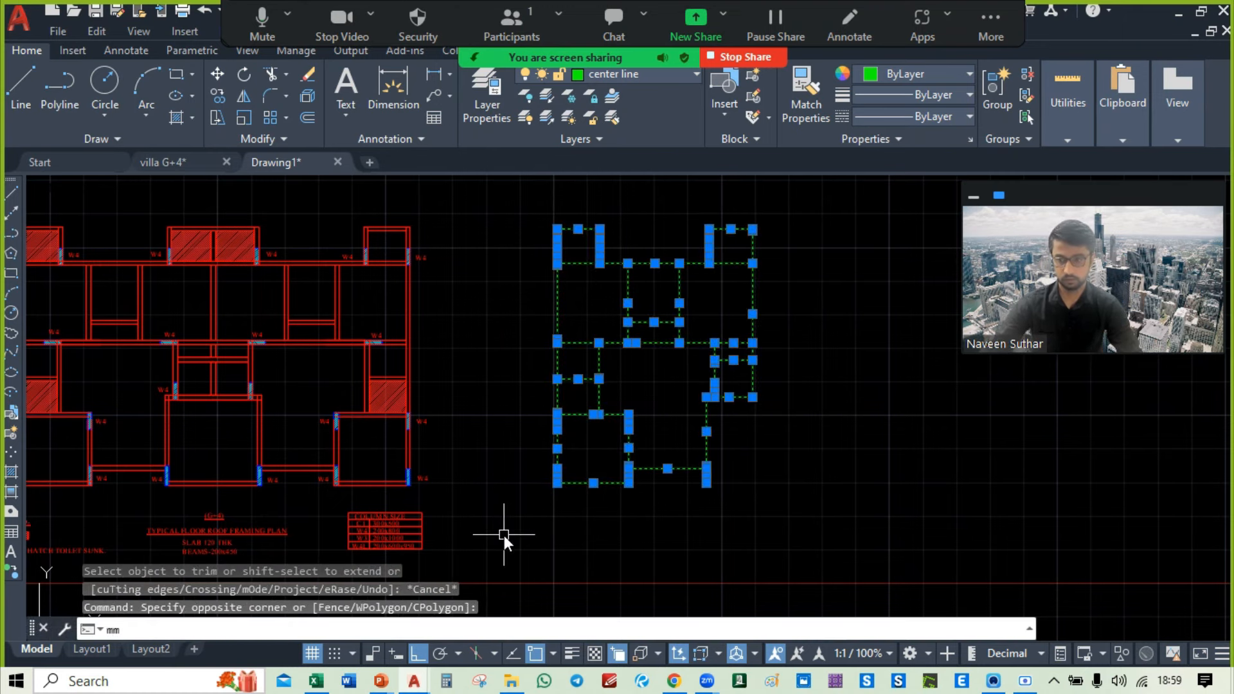
key("Return")
key("Escape")
Step: Move the whole trimmed centre line layout back onto the framing plan, placing its lower-left corner inside the lower-left W4 column
left_click(771, 201)
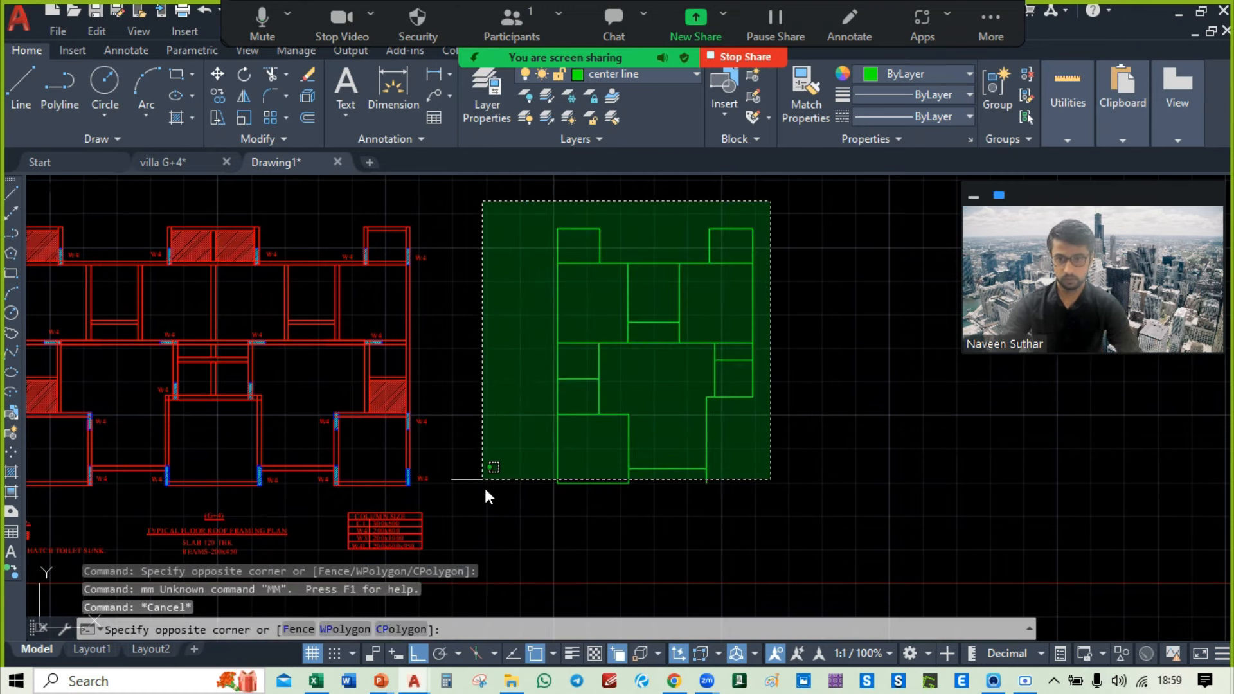
left_click(482, 479)
type("m")
key("Return")
scroll(549, 483, "up", 3)
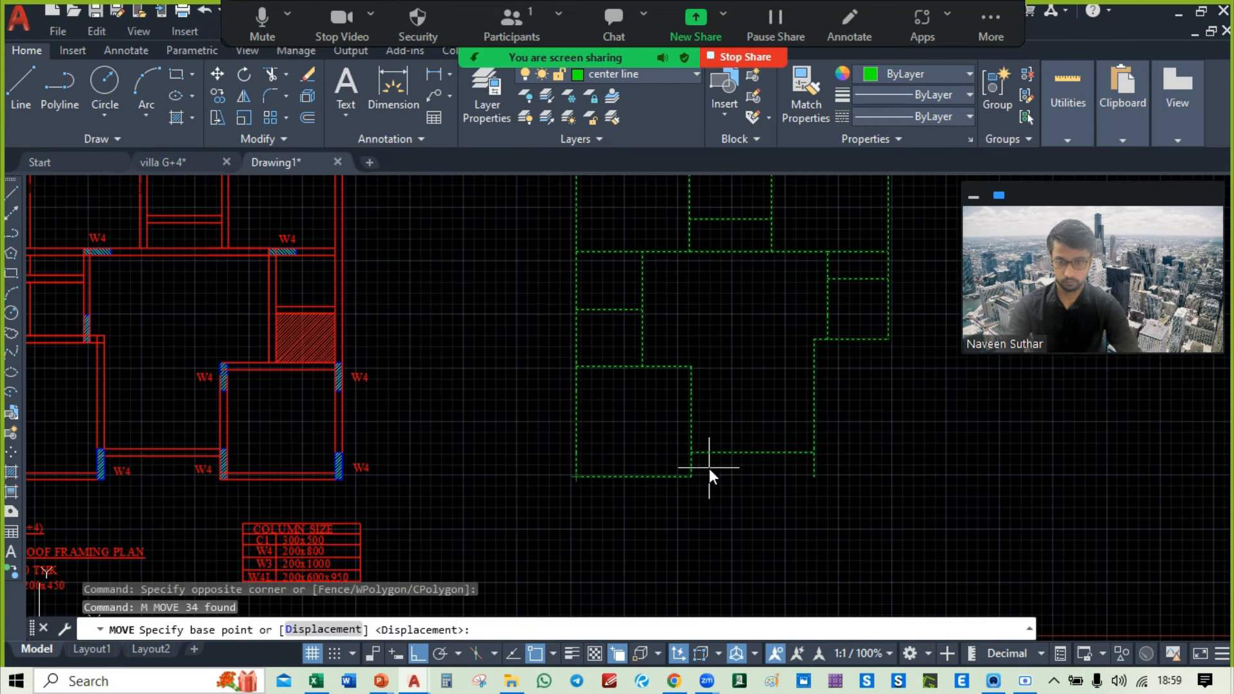
left_click(576, 478)
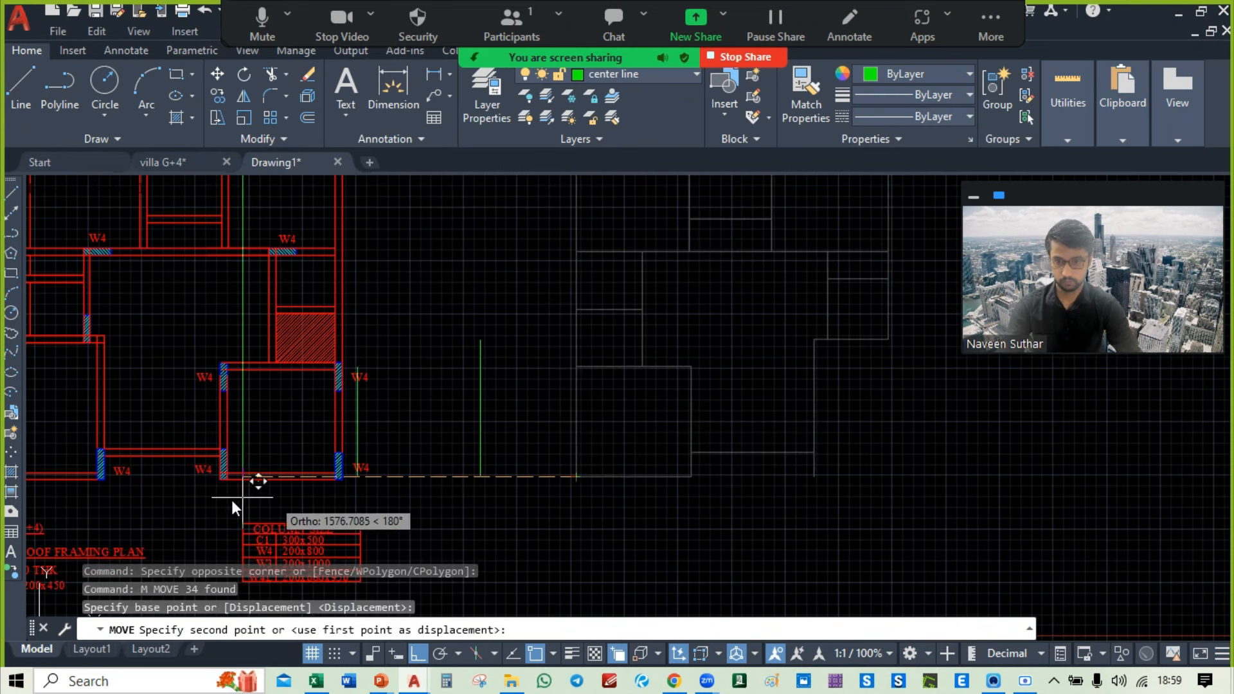
middle_click_drag(231, 500, 469, 474)
scroll(504, 445, "up", 2)
scroll(504, 445, "up", 6)
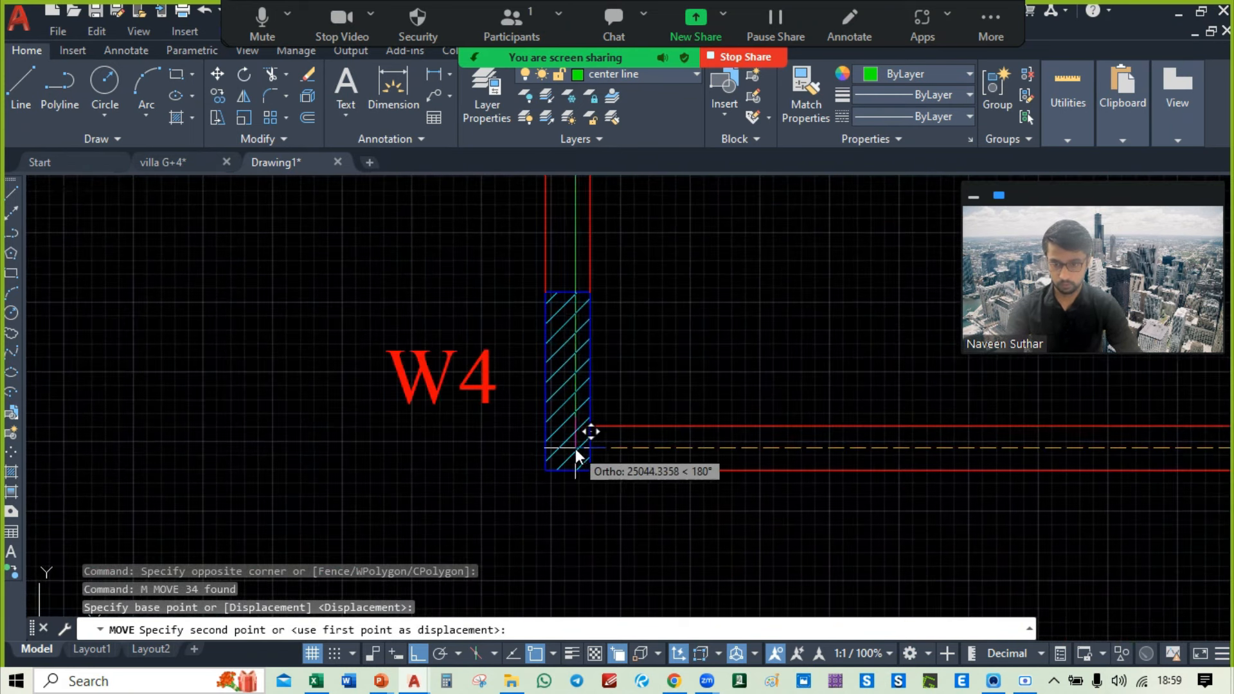
scroll(565, 449, "up", 4)
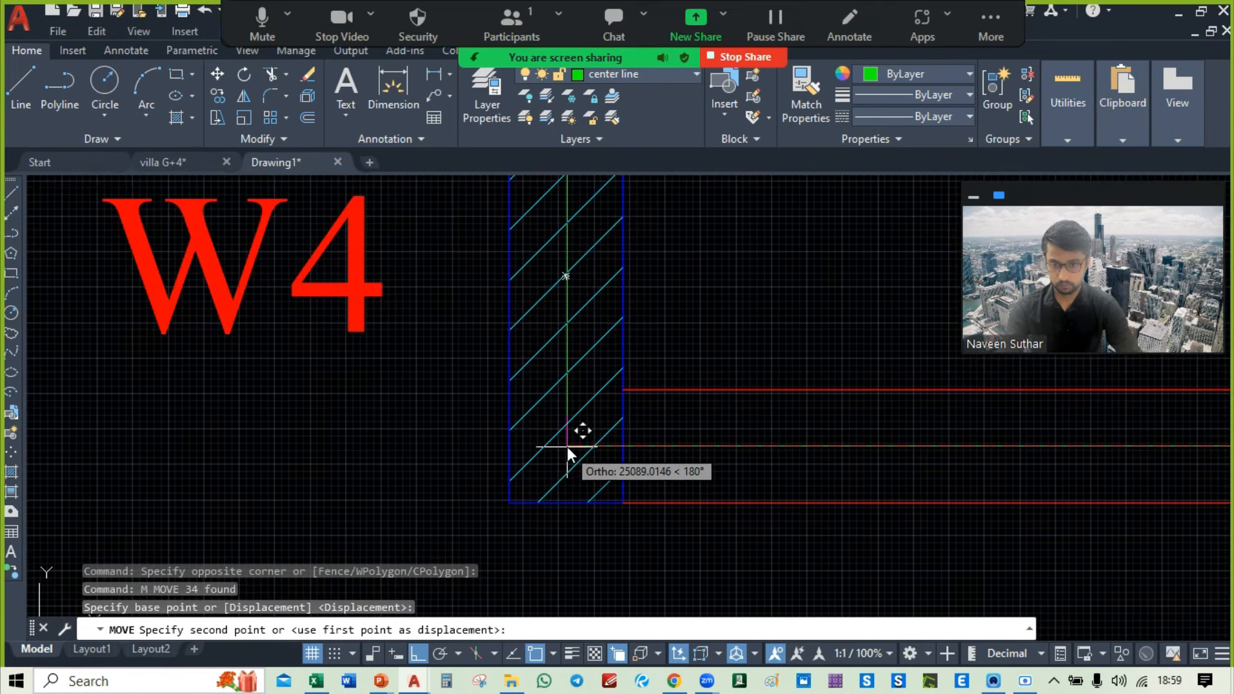
scroll(567, 446, "down", 2)
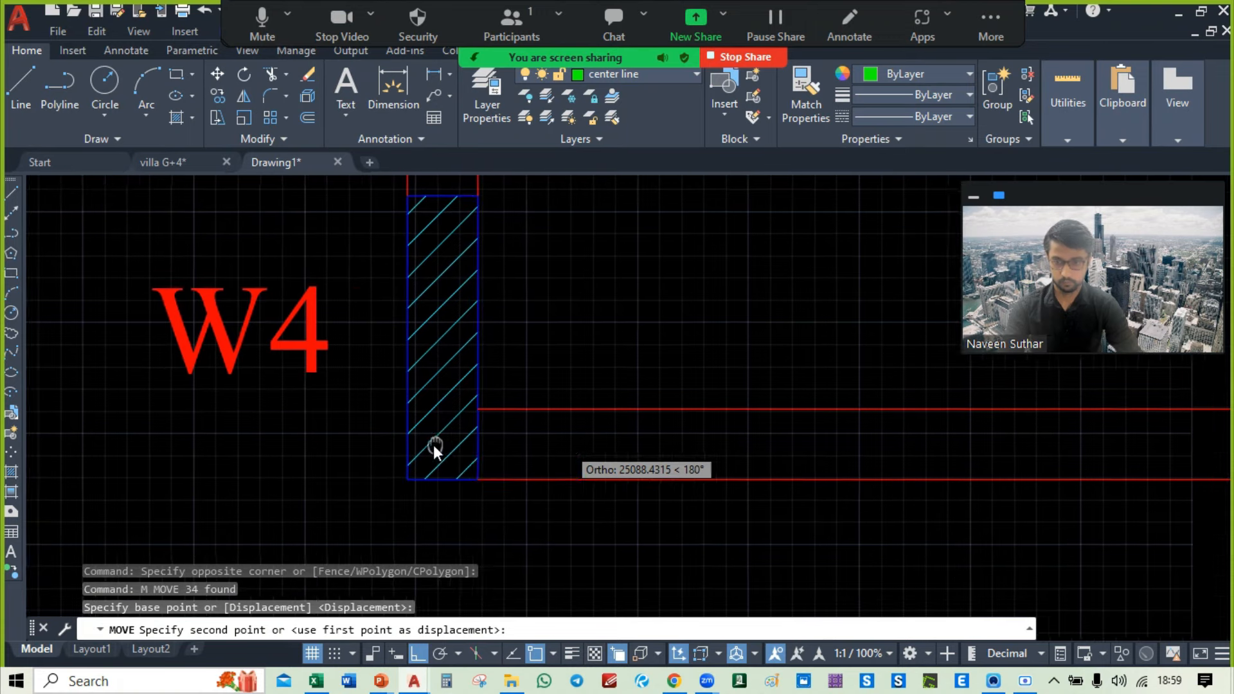
left_click(433, 444)
Step: Copy the horizontal centre line above the central lower room down to that room's bottom beam, starting at its W4 column
scroll(434, 445, "down", 6)
middle_click_drag(867, 482, 570, 491)
middle_click_drag(1044, 435, 715, 433)
middle_click_drag(442, 464, 450, 589)
middle_click_drag(542, 423, 561, 534)
left_click(533, 340)
key("Escape")
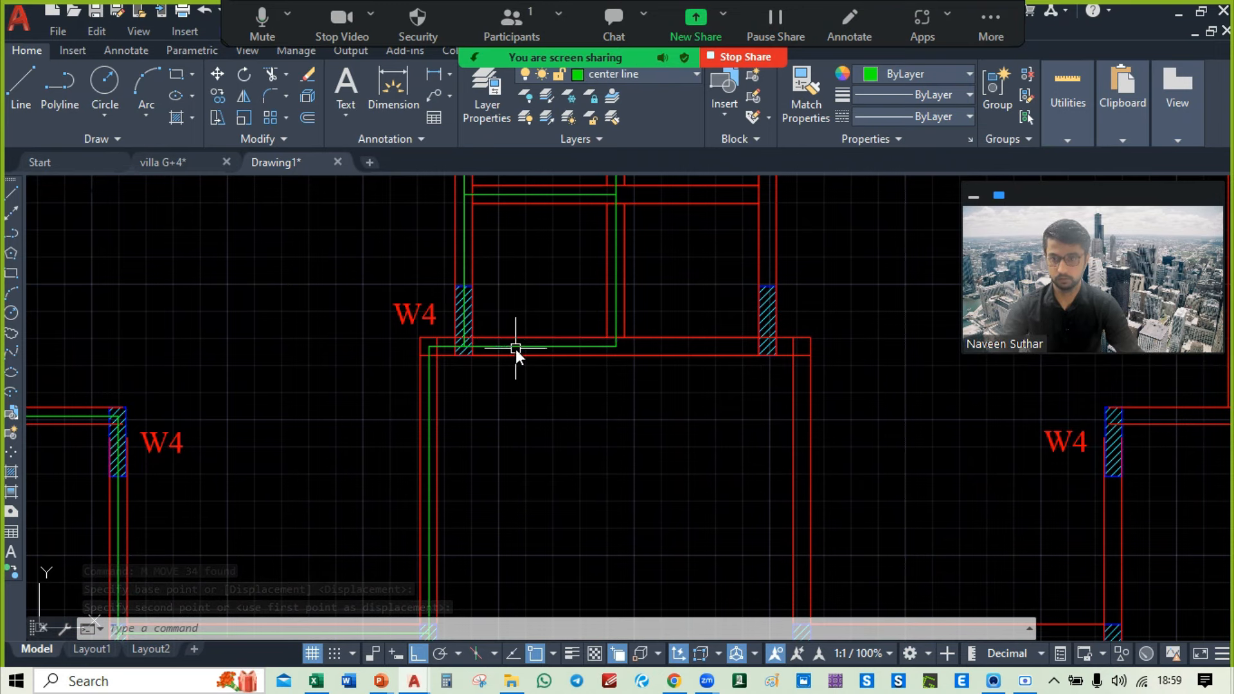
left_click(516, 347)
type("co")
key("Return")
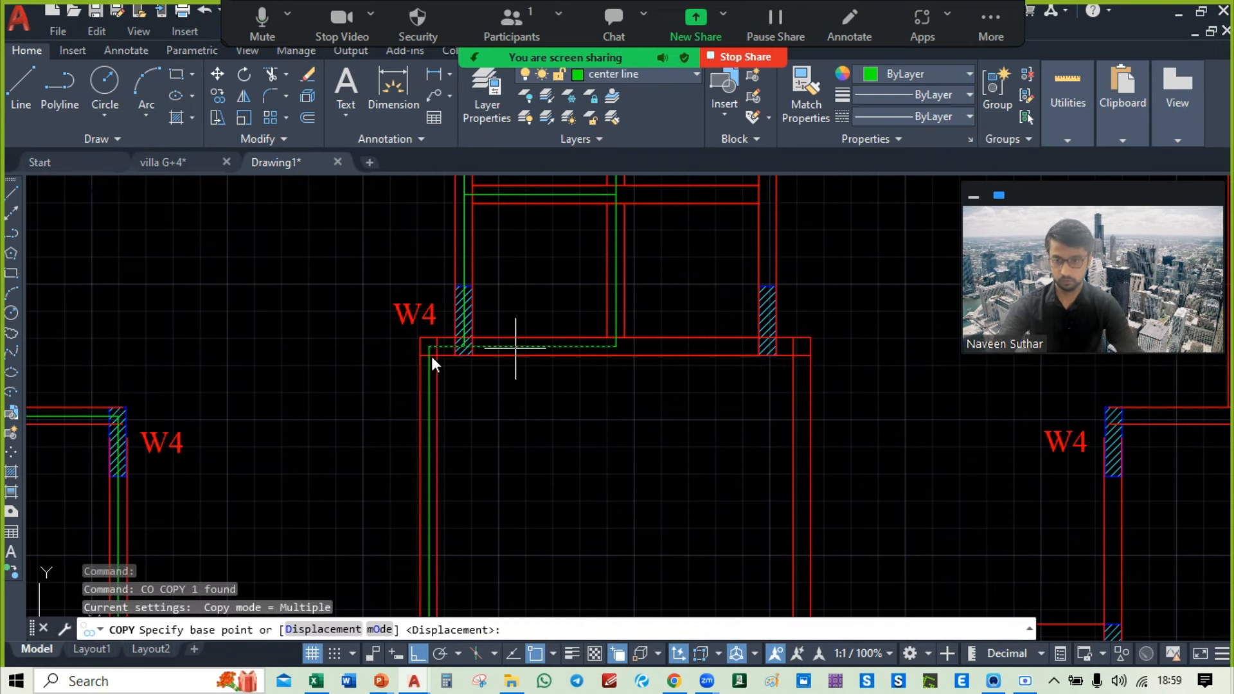
scroll(432, 350, "up", 3)
left_click(451, 333)
scroll(451, 337, "down", 5)
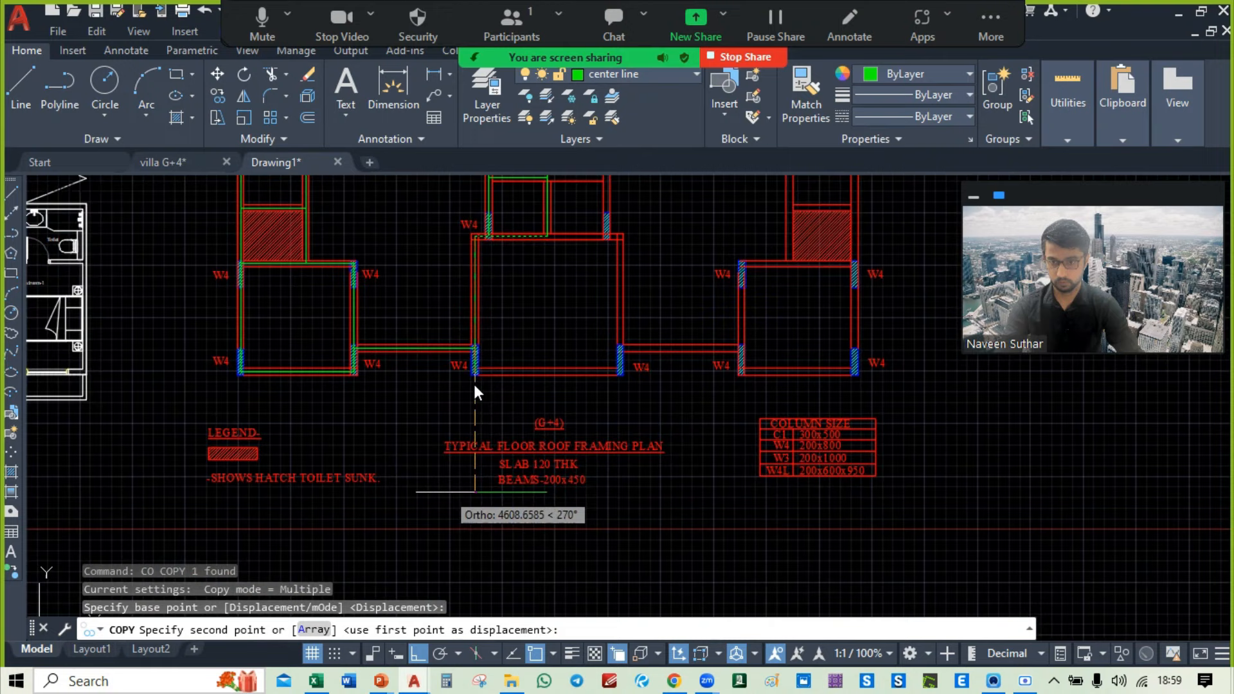
scroll(475, 361, "up", 5)
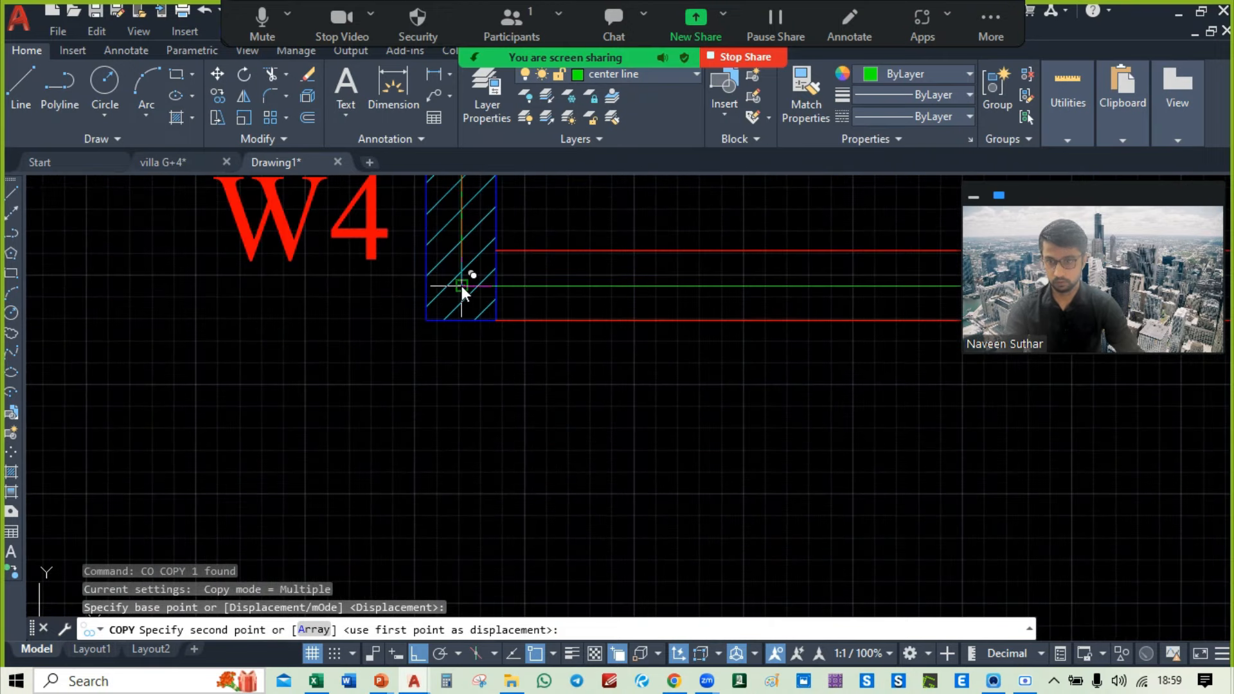
left_click(461, 286)
key("Escape")
Step: Select all centre lines similar to the lower-left room's bottom line and move them horizontally to the right of the framing plan
scroll(680, 408, "down", 4)
mouse_move(739, 301)
middle_mouse_down()
mouse_move(760, 604)
mouse_move(841, 291)
middle_mouse_up()
scroll(760, 475, "down", 2)
scroll(514, 386, "up", 5)
middle_click_drag(514, 387, 541, 447)
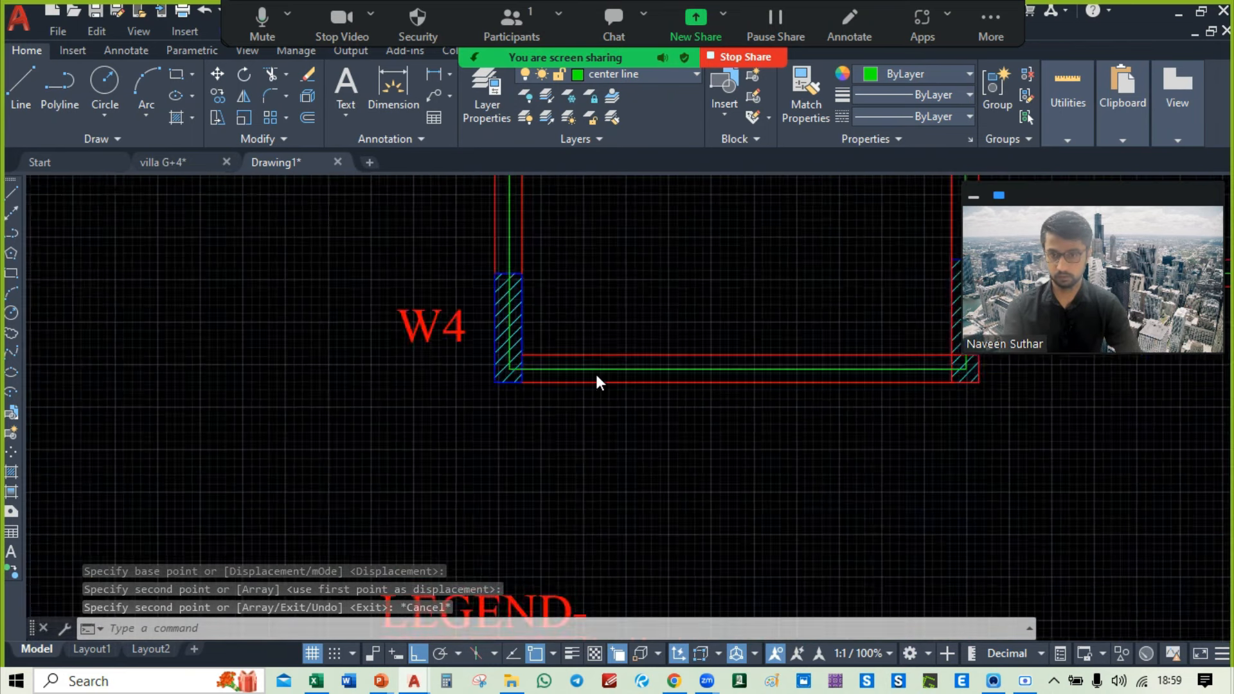
scroll(596, 378, "up", 5)
left_click(595, 366)
left_click(592, 366)
left_click(580, 362)
right_click(219, 411)
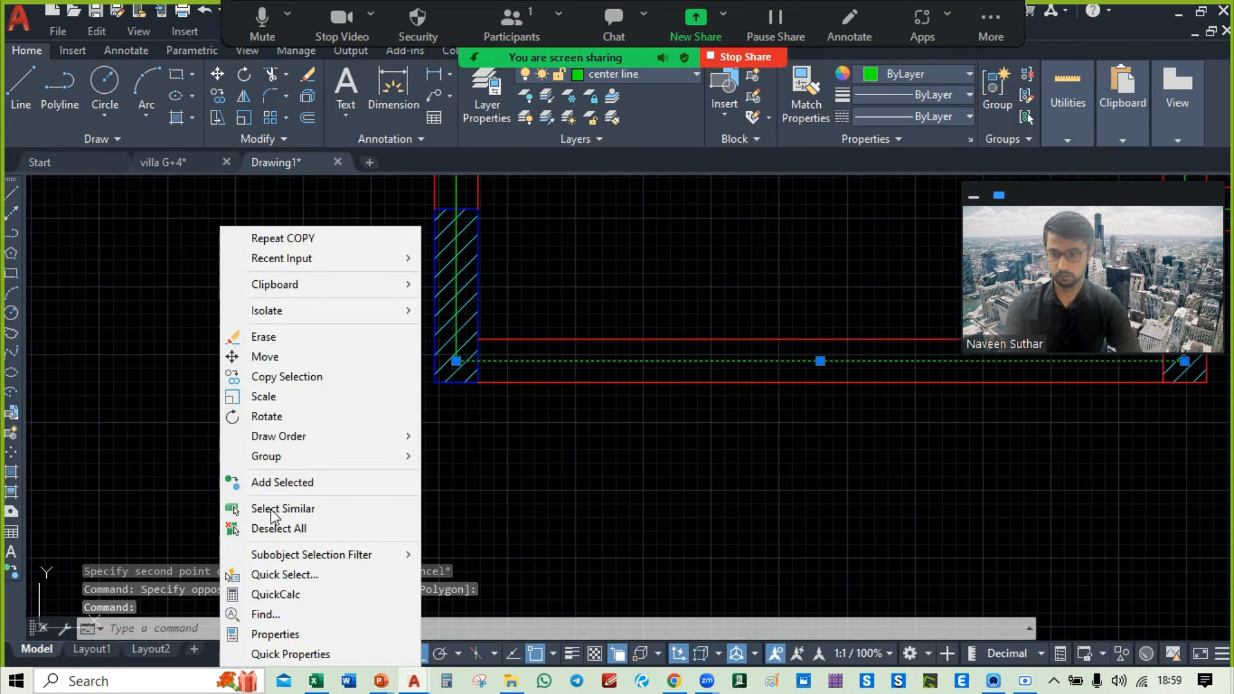
left_click(302, 504)
type("m")
key("Return")
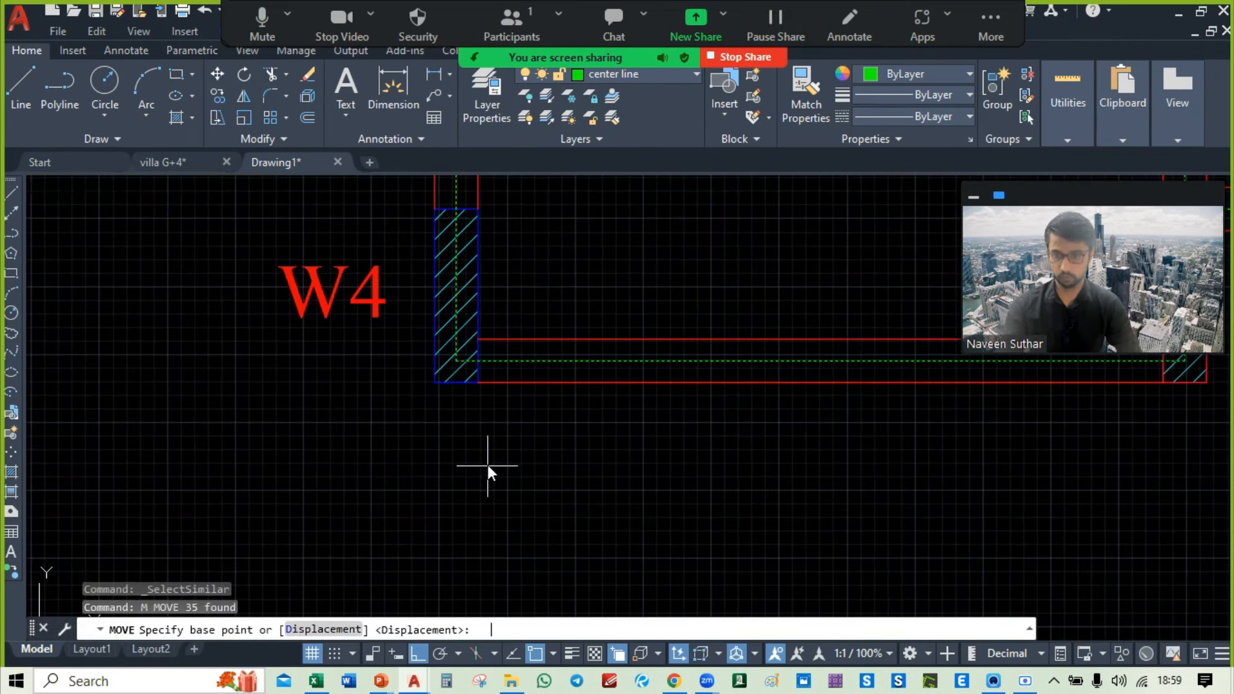
left_click(439, 422)
scroll(441, 423, "down", 4)
middle_click_drag(1026, 440, 165, 366)
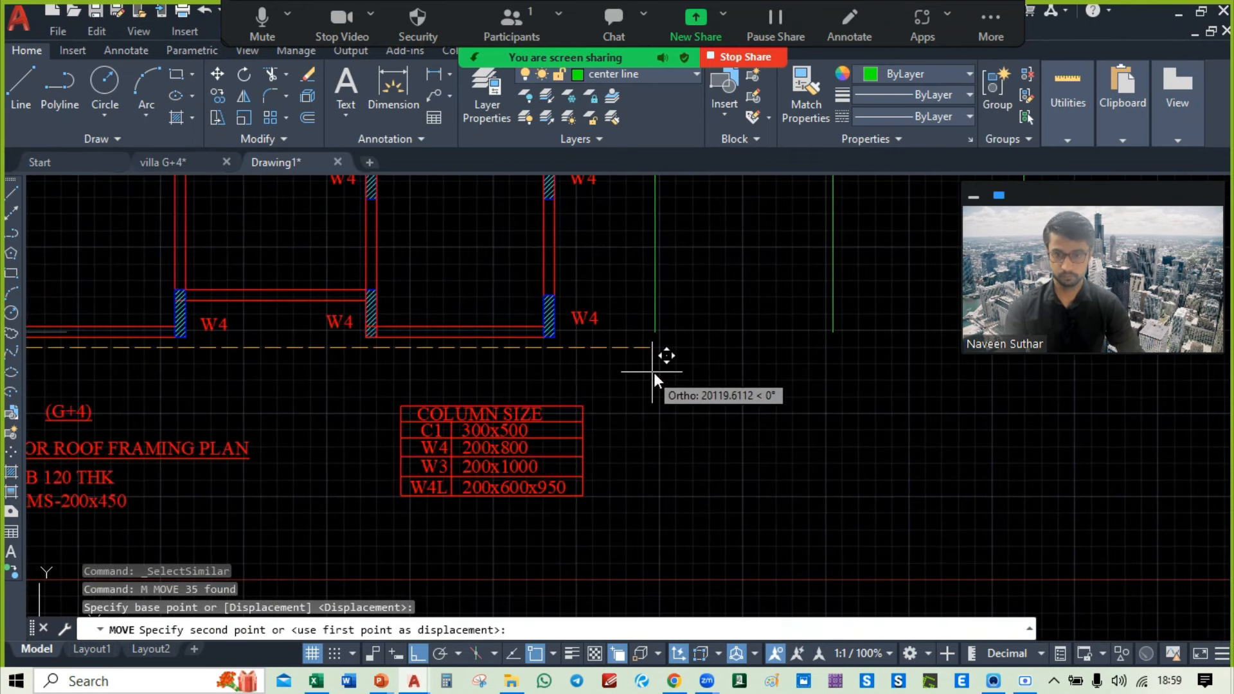
left_click(744, 333)
Step: Finish placing the centre lines to the right of the framing plan and erase the long vertical line along their right edge
middle_click_drag(868, 352, 265, 448)
scroll(525, 425, "up", 12)
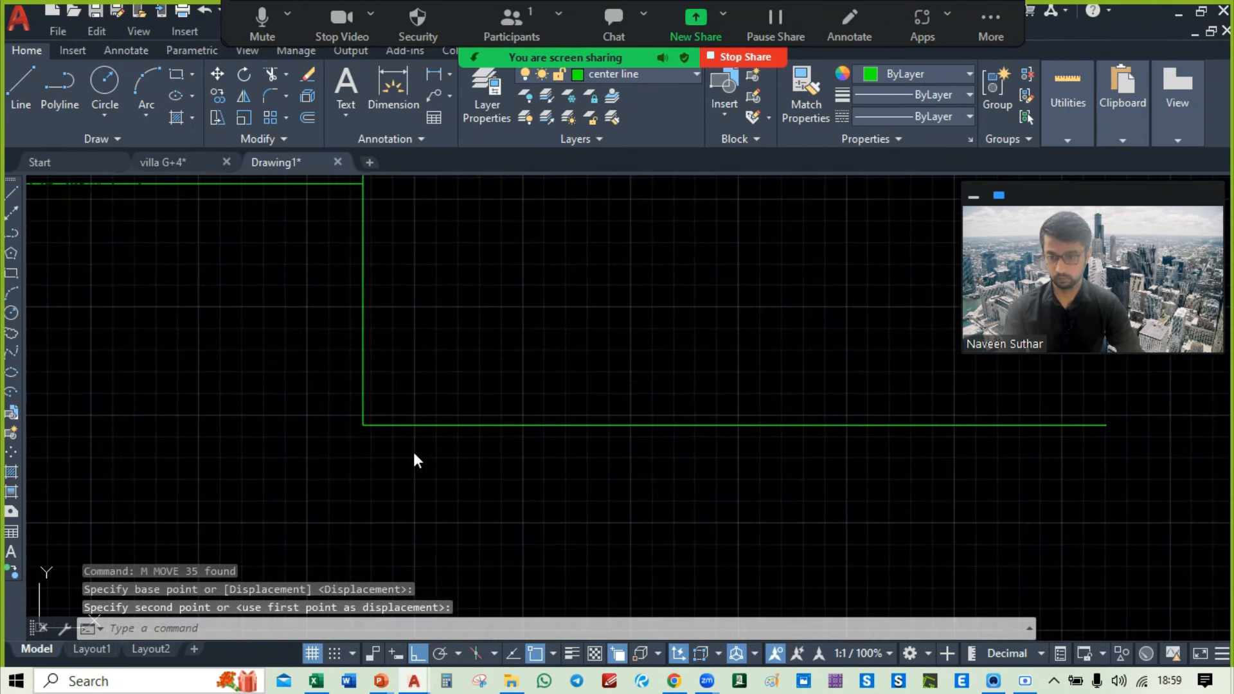
scroll(391, 442, "down", 10)
scroll(511, 346, "down", 4)
middle_click_drag(607, 262, 694, 499)
scroll(706, 461, "down", 2)
middle_click_drag(712, 454, 821, 411)
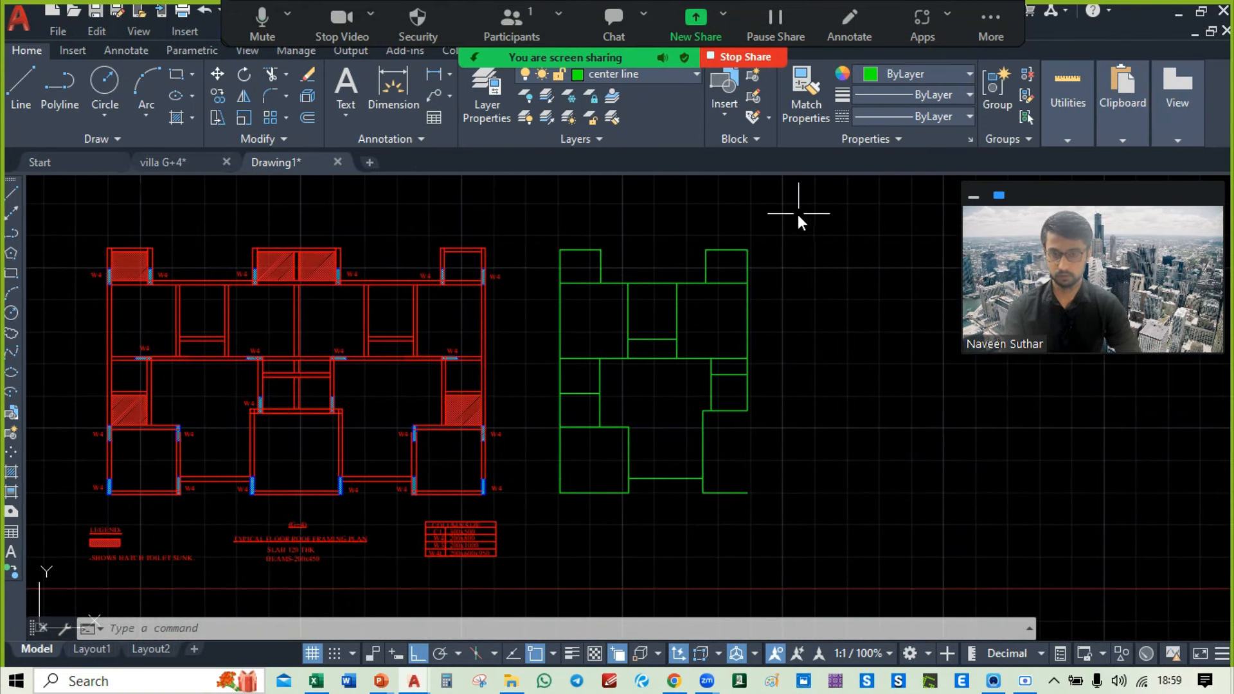
left_click(753, 305)
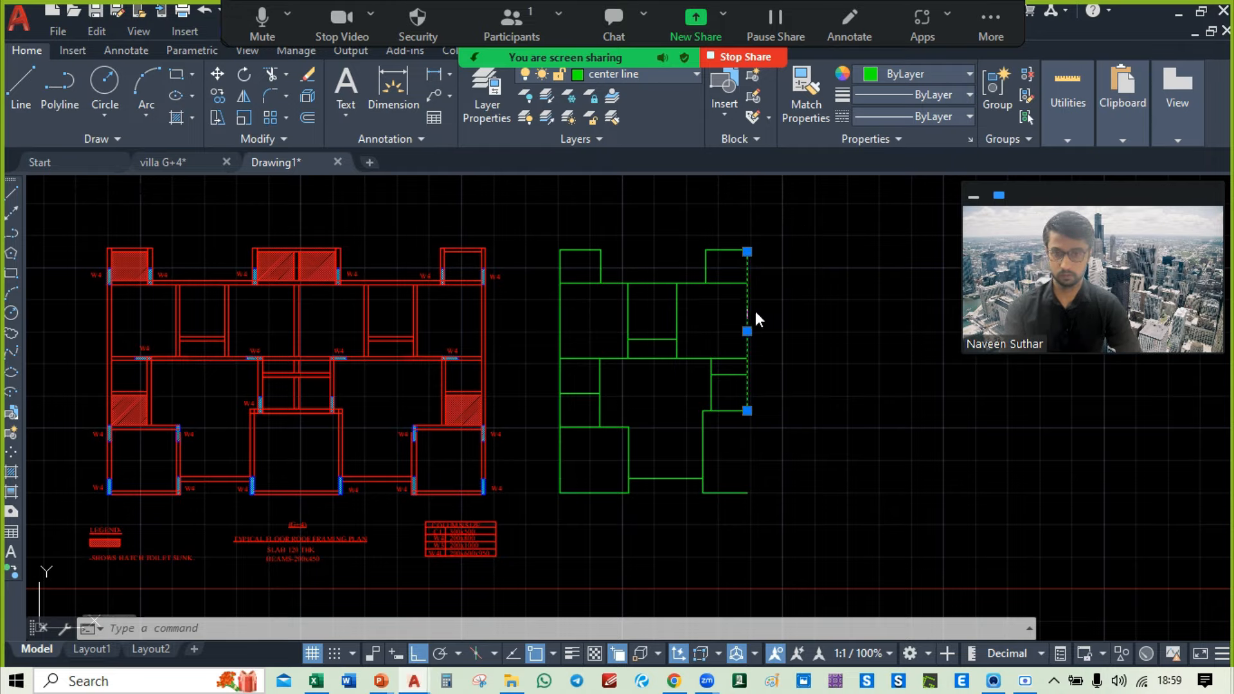
key("Delete")
Step: Erase the short leftover vertical stub at the upper-right corner of the centre line layout
left_click(769, 214)
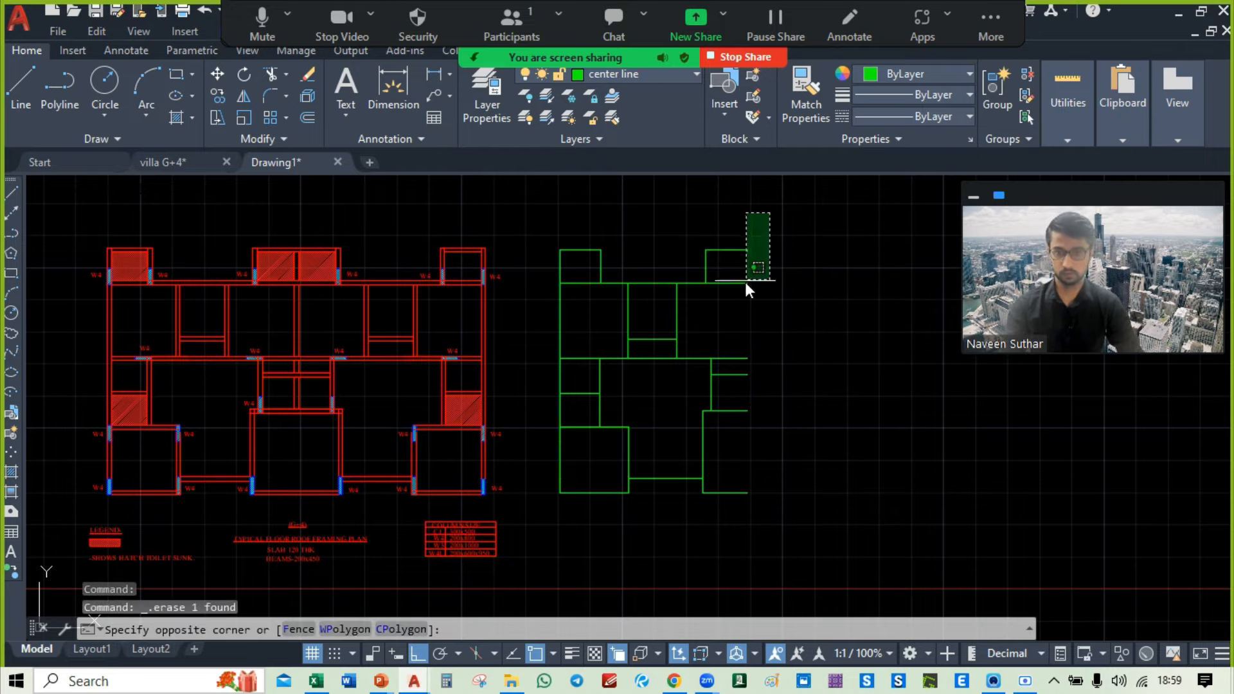
key("Escape")
scroll(756, 234, "up", 10)
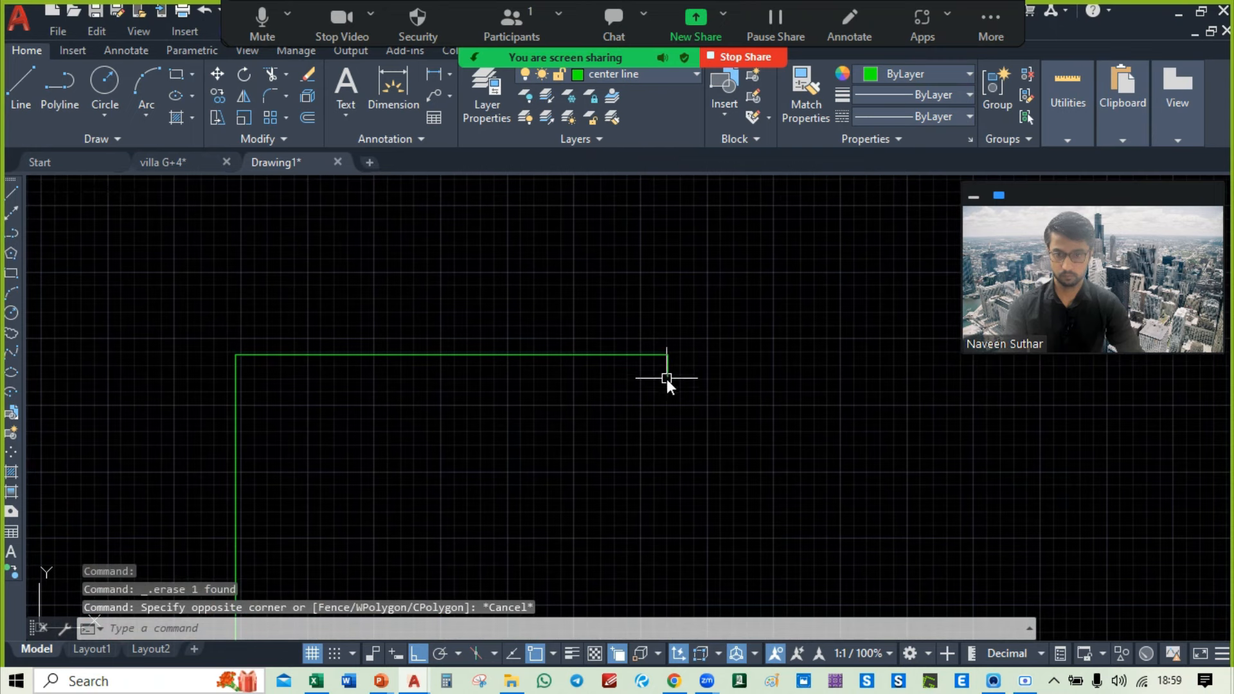
left_click(666, 378)
key("Escape")
scroll(761, 294, "down", 2)
scroll(739, 315, "up", 2)
left_click(680, 339)
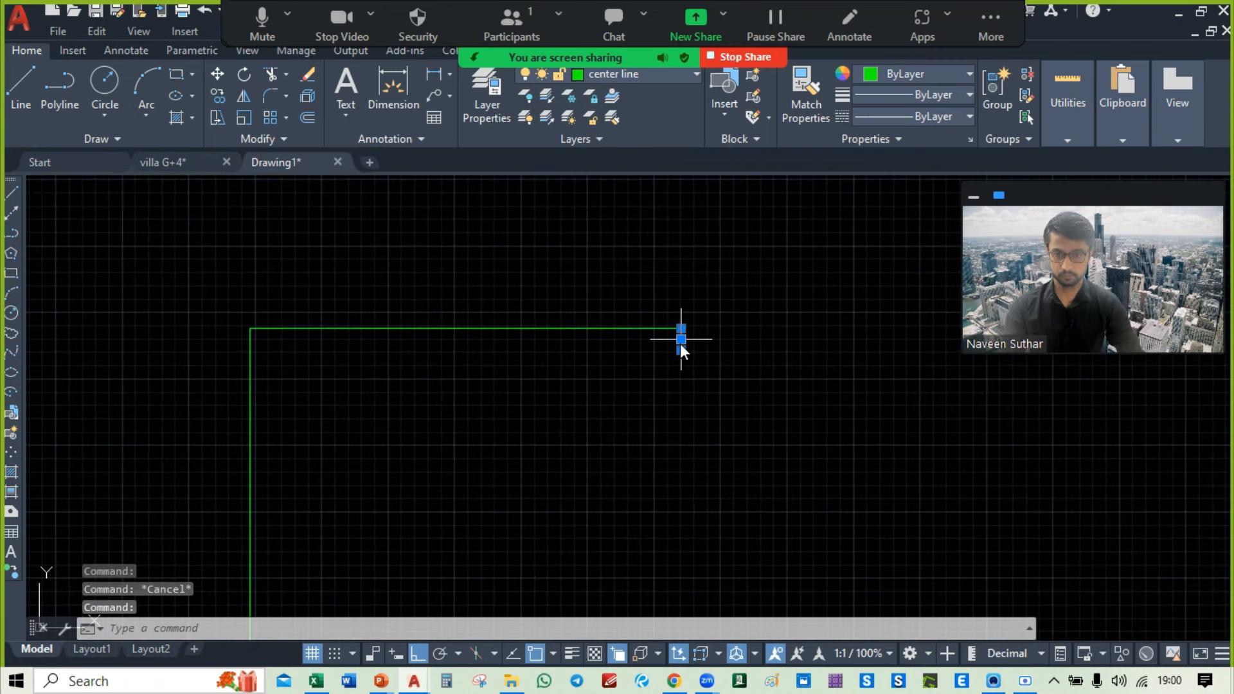
key("Delete")
scroll(782, 328, "down", 5)
mouse_move(782, 327)
middle_mouse_down()
mouse_move(785, 256)
mouse_move(806, 206)
middle_mouse_up()
left_click(806, 203)
left_click(564, 537)
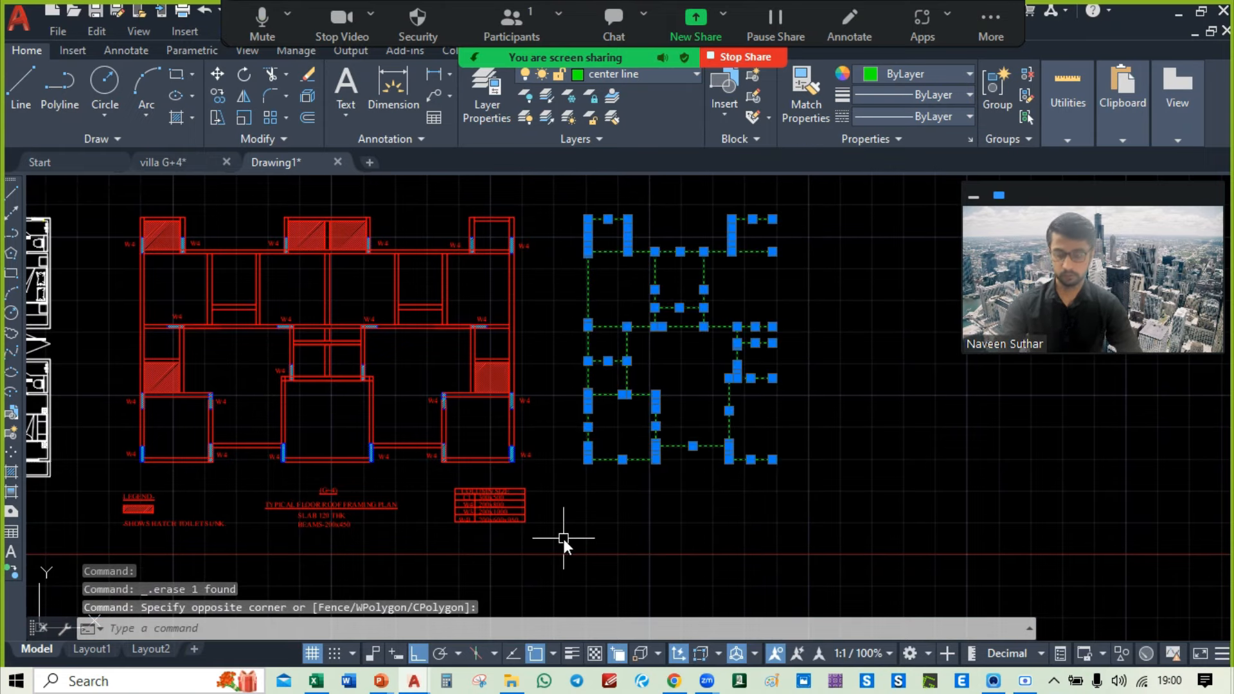
type("m")
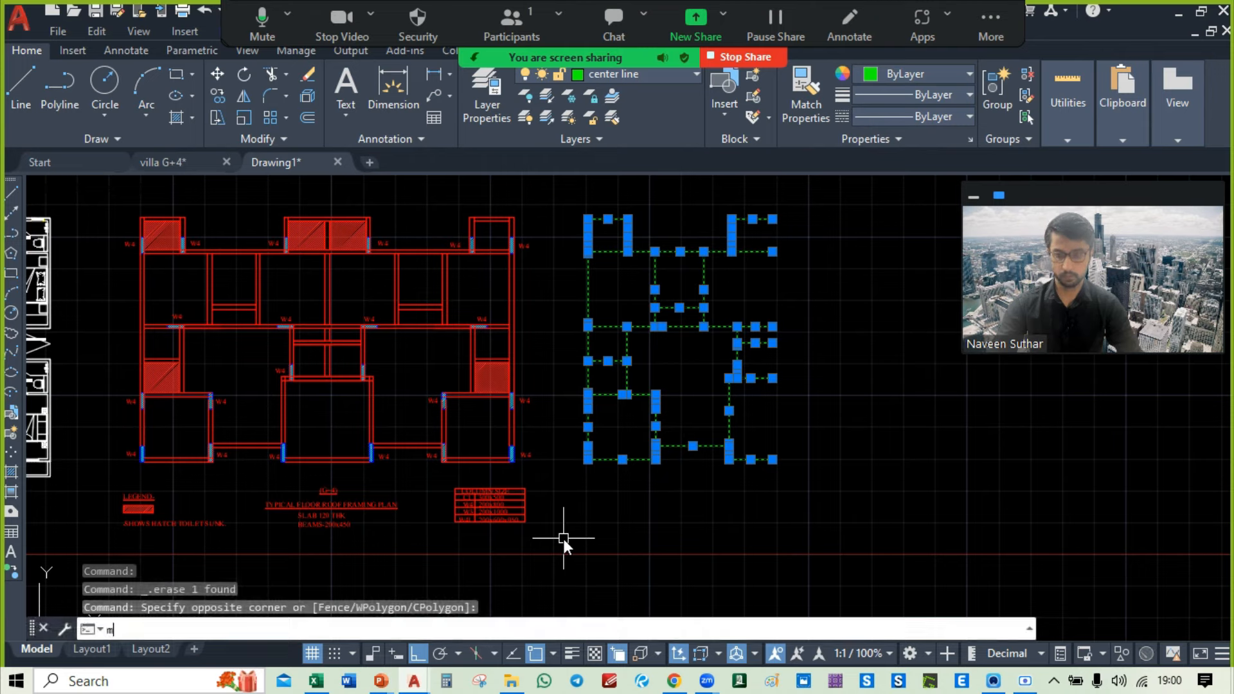
type("i")
key("Return")
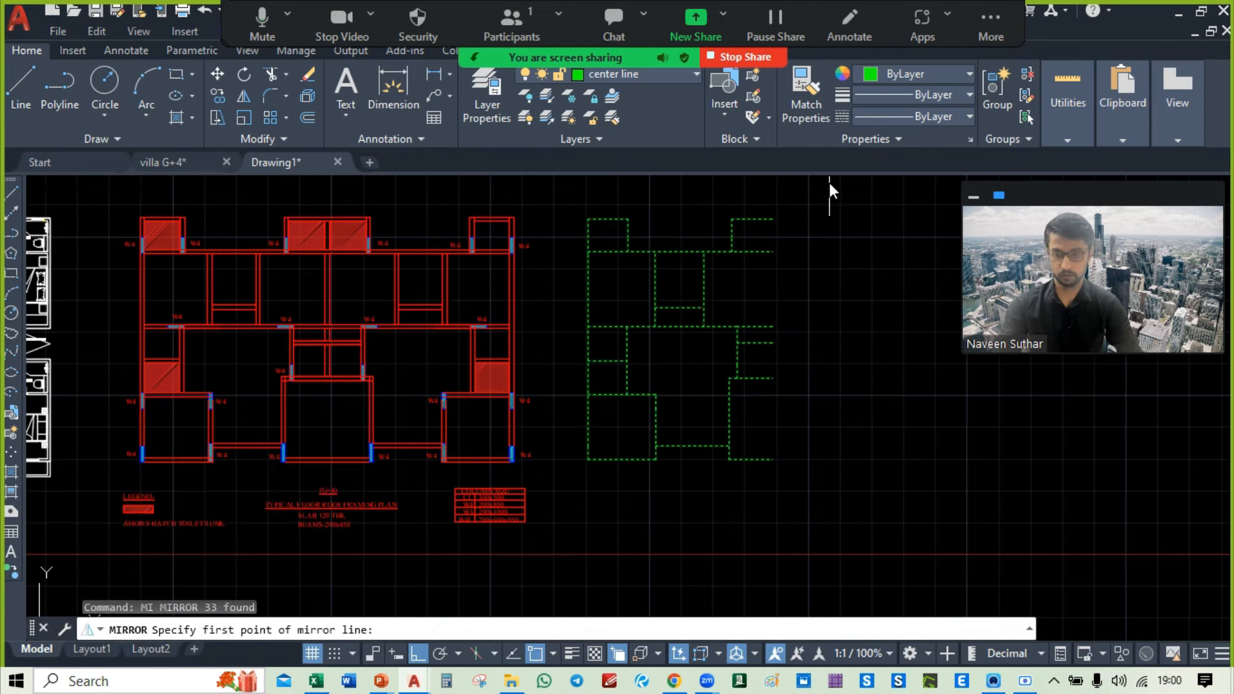
left_click(771, 220)
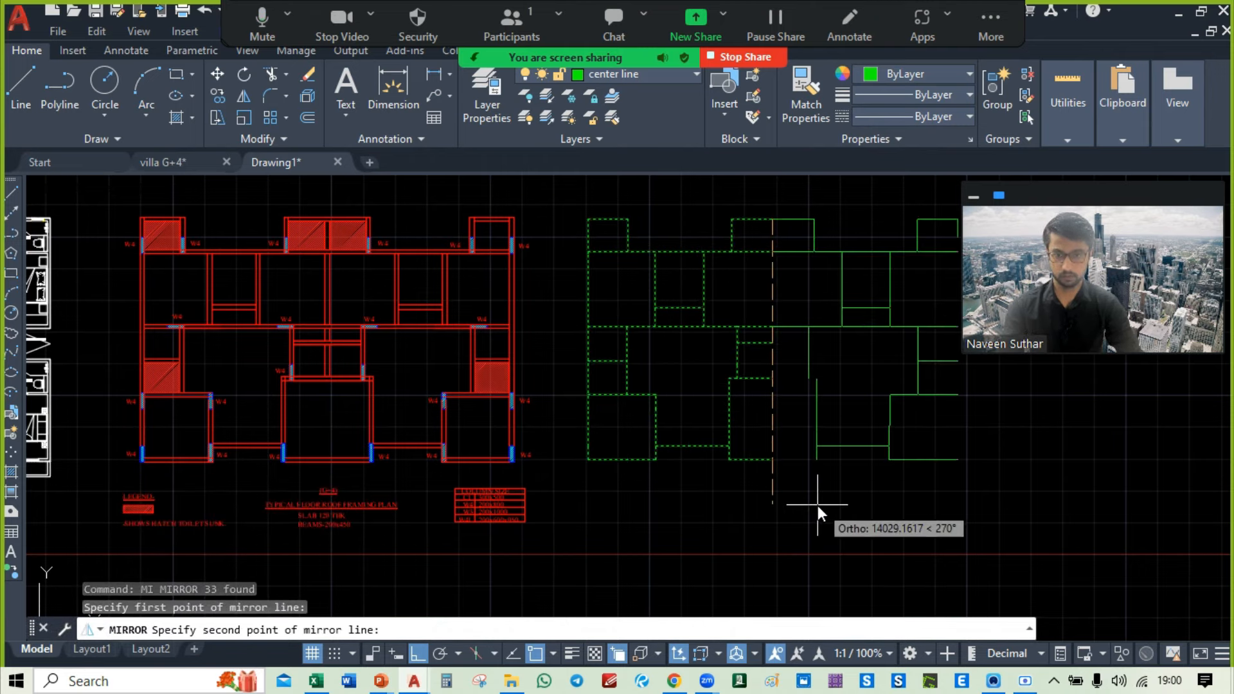
left_click(773, 460)
key("Escape")
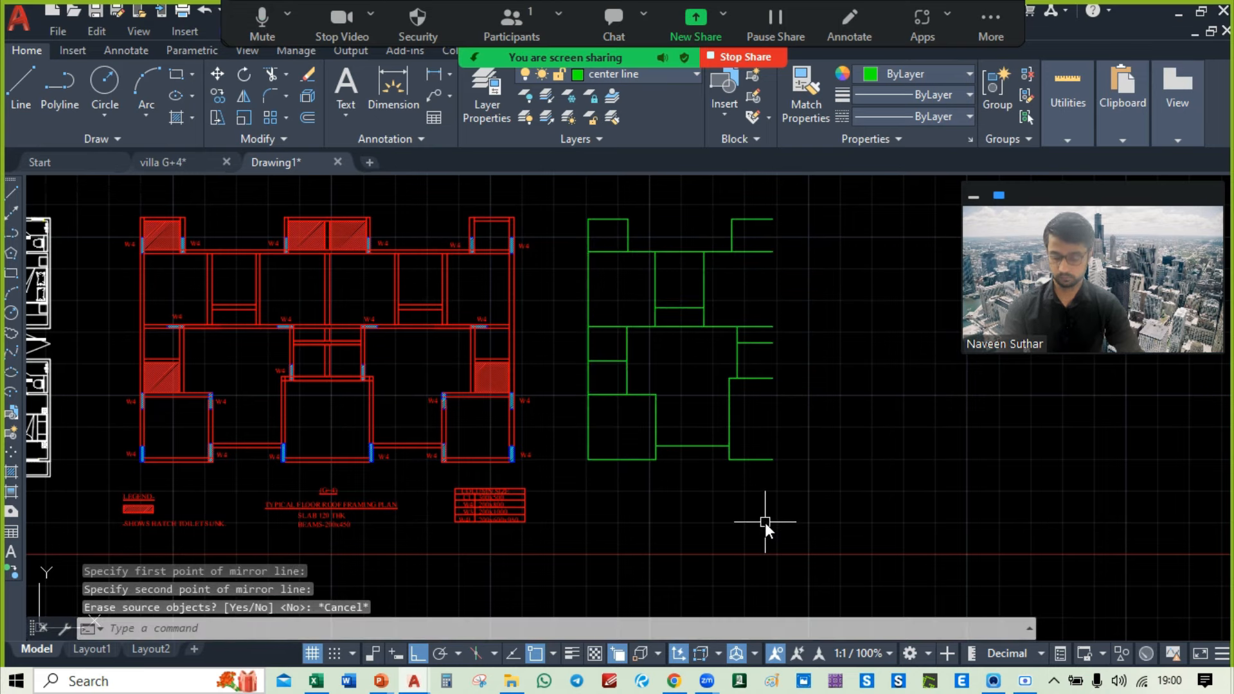
Step: Mirror the whole half layout about the vertical line through its open right-hand ends, keeping the source objects
left_click(803, 193)
left_click(564, 557)
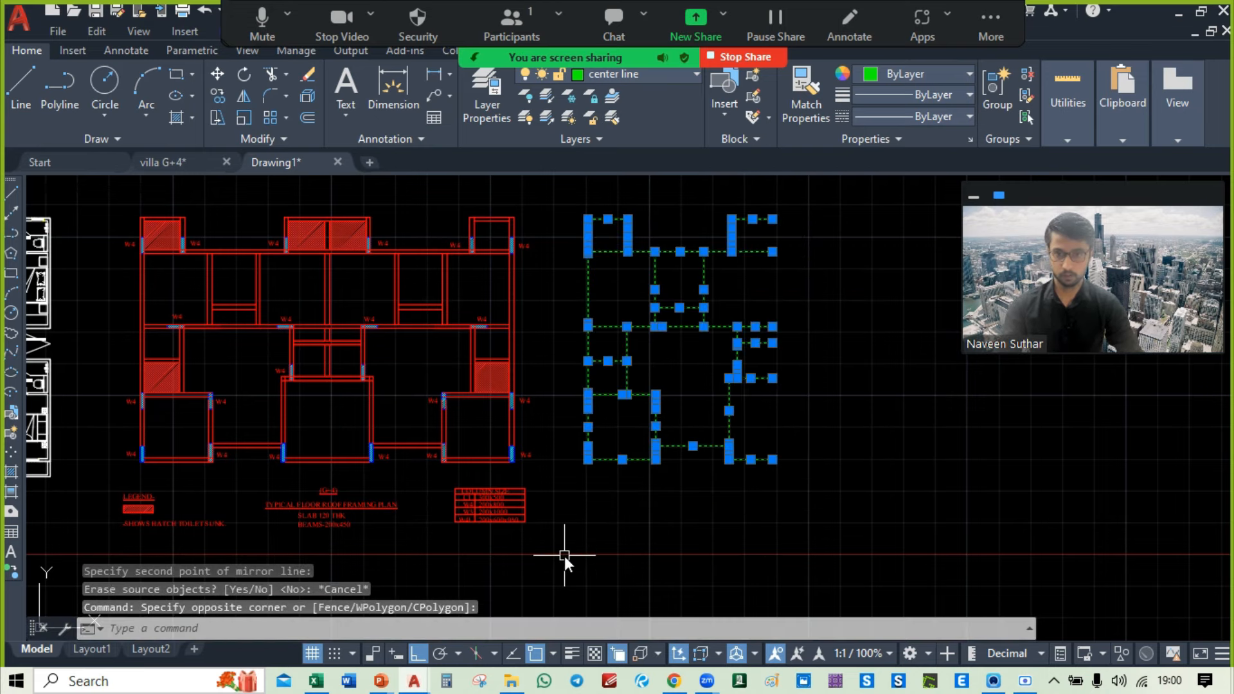
type("mi")
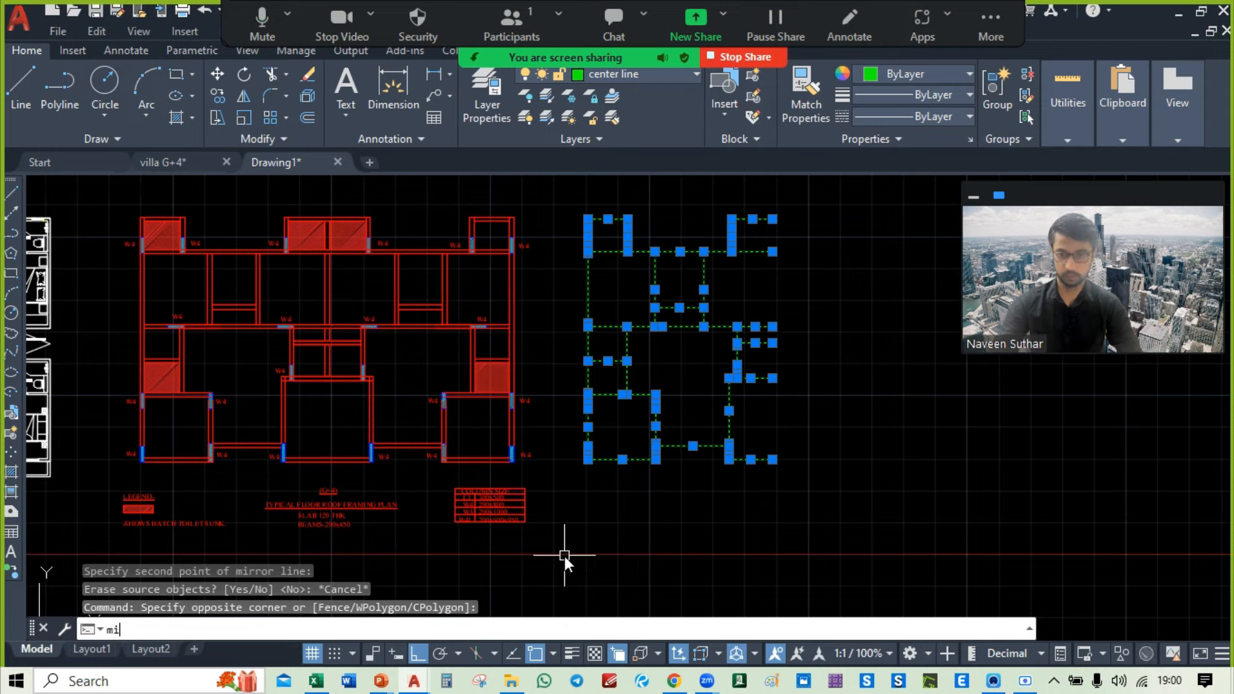
key("Return")
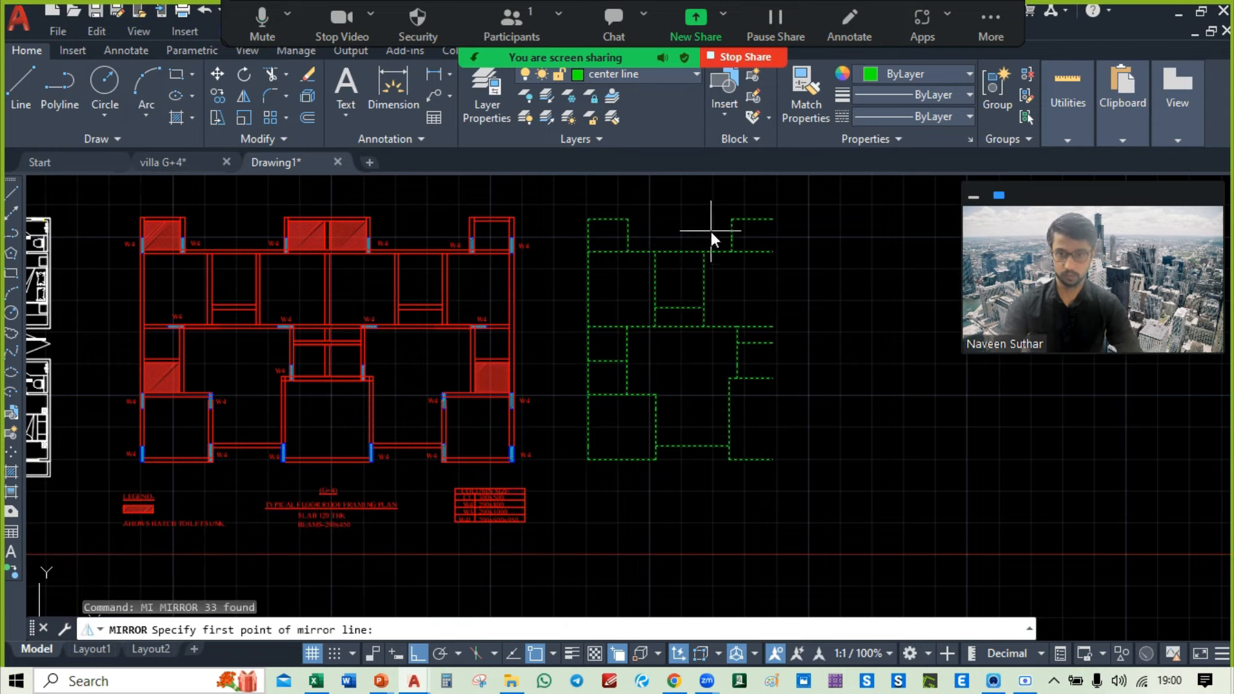
left_click(771, 218)
left_click(771, 459)
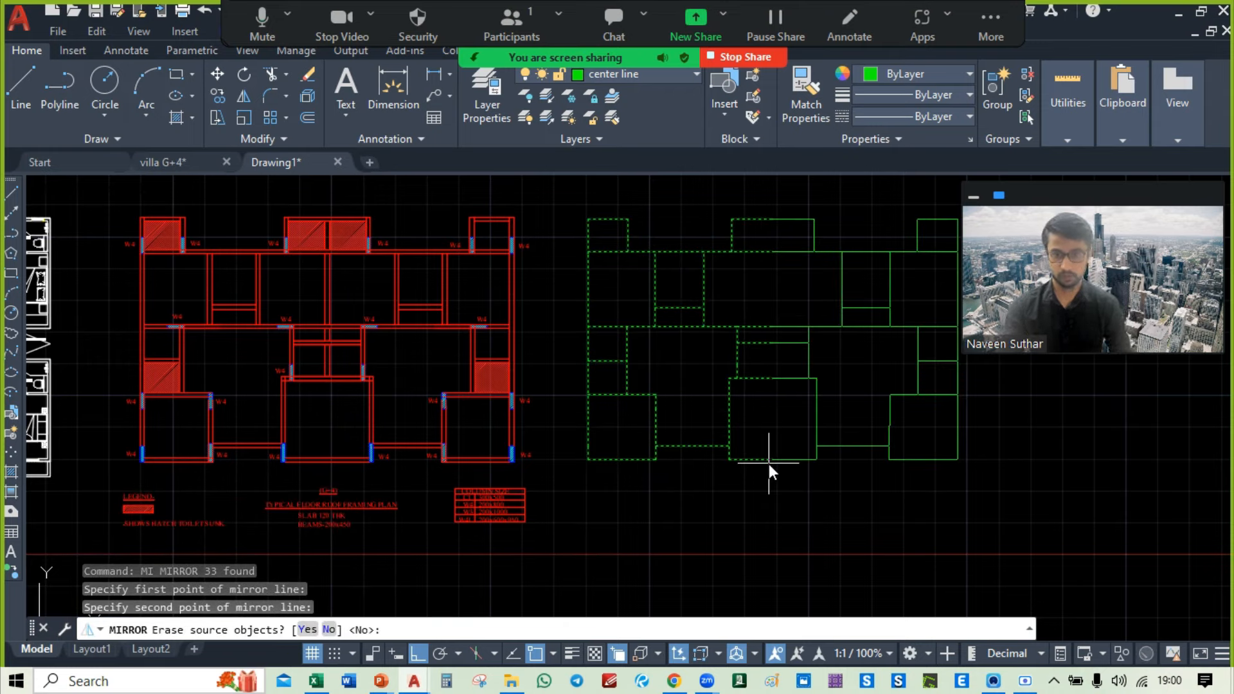
key("Return")
Step: Move the complete centre line layout onto the framing plan, placing its lower-left corner inside the lower-left W4 column
mouse_move(888, 329)
middle_mouse_down()
mouse_move(842, 387)
mouse_move(911, 331)
middle_mouse_up()
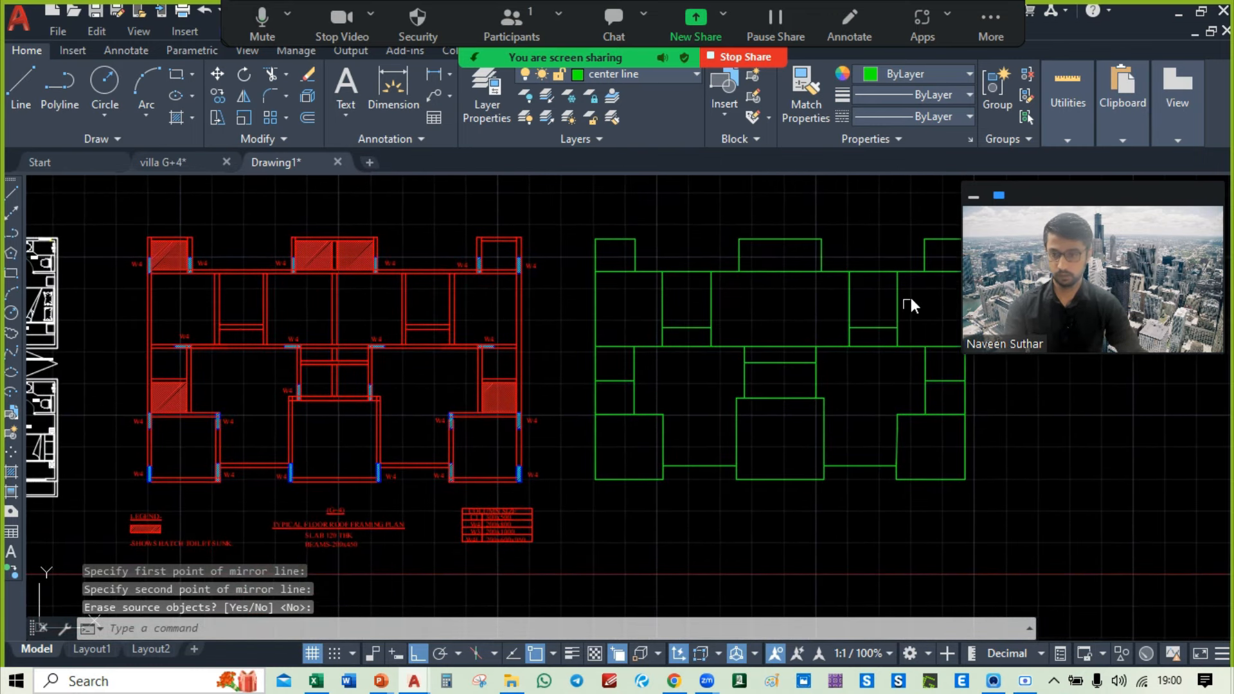
mouse_move(807, 355)
middle_mouse_down()
mouse_move(815, 378)
mouse_move(662, 342)
mouse_move(816, 349)
middle_mouse_up()
left_click(567, 226)
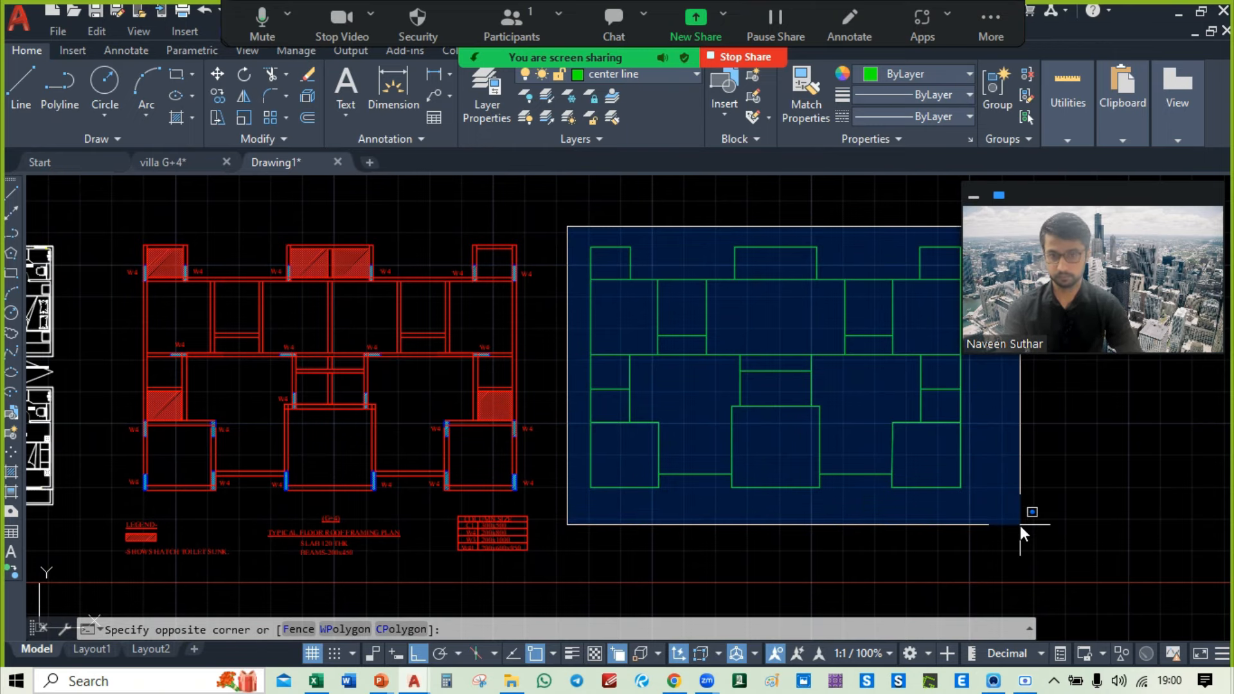
left_click(1020, 525)
type("m")
key("Return")
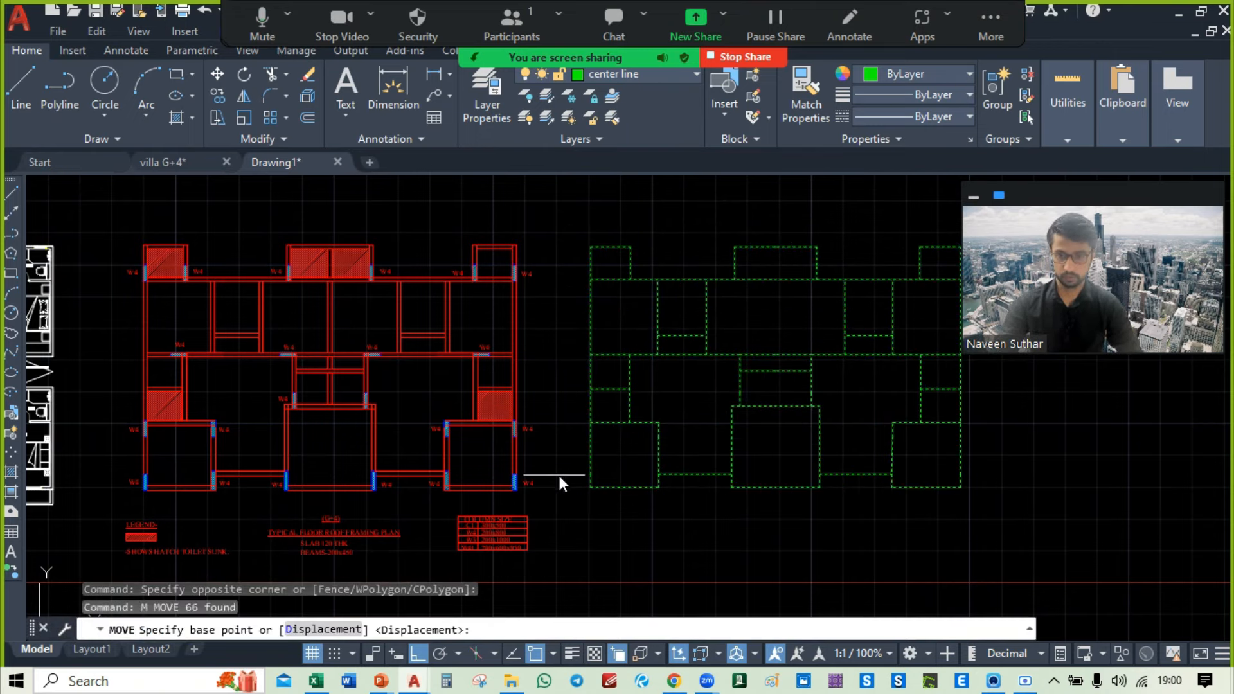
middle_click_drag(559, 476, 671, 476)
left_click(704, 490)
scroll(302, 482, "up", 11)
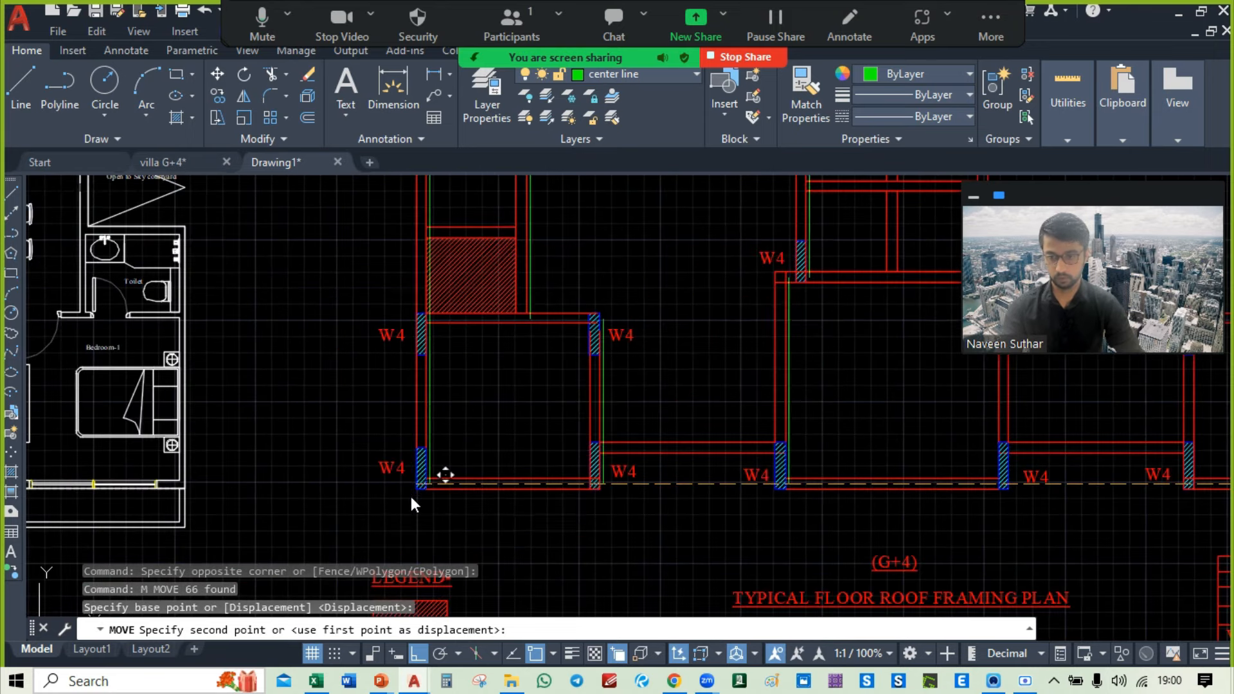
left_click(477, 426)
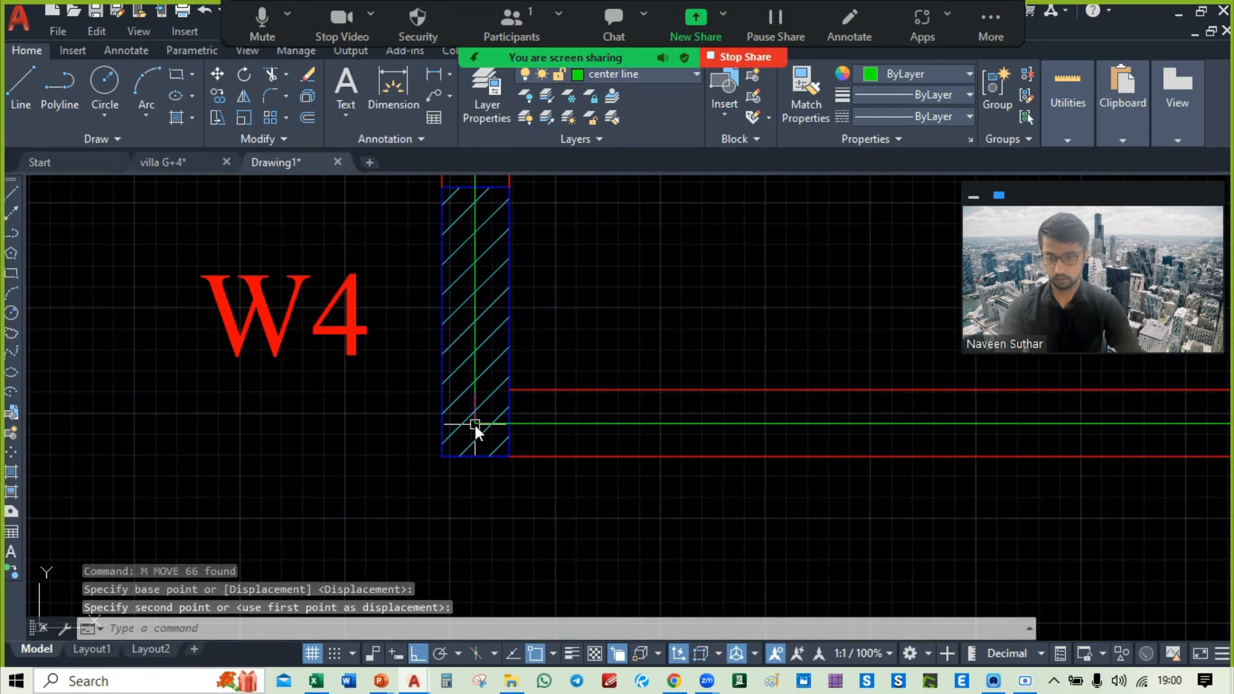
Step: Draw a short helper line across the upper end of the central vertical beam, between the two hatched toilet sunk areas
scroll(431, 483, "down", 10)
middle_click_drag(720, 398, 689, 369)
scroll(615, 351, "up", 5)
middle_click_drag(615, 349, 795, 319)
left_click(25, 86)
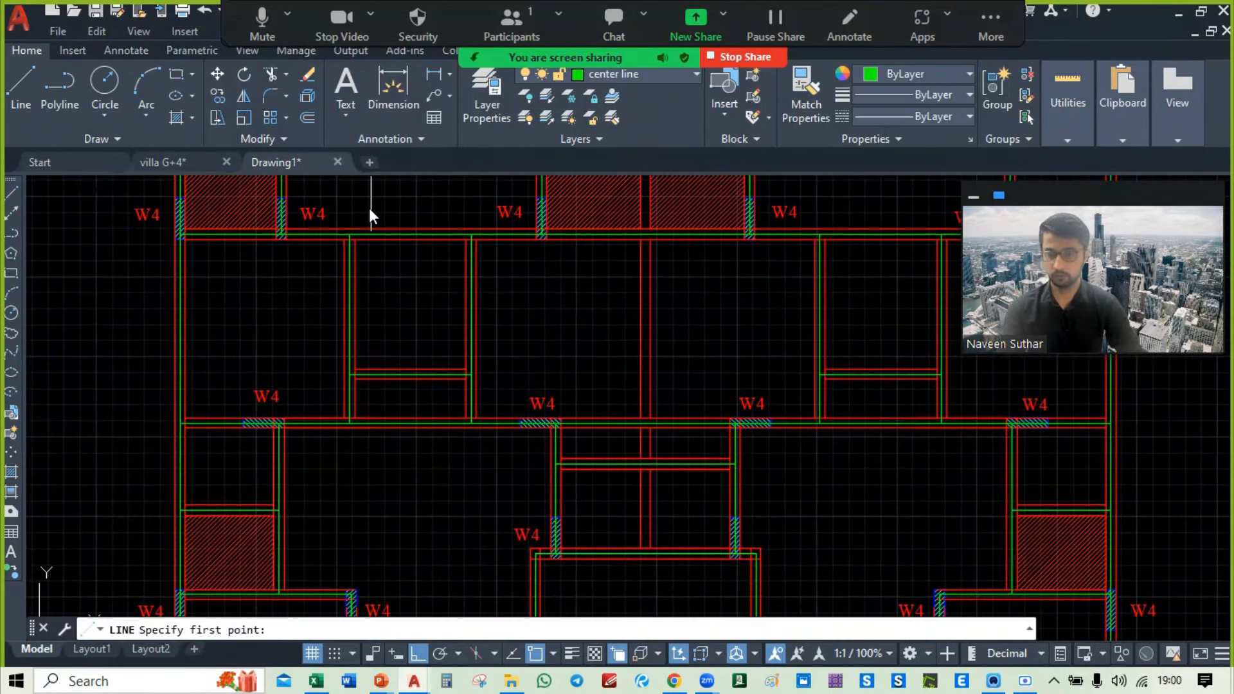
middle_click_drag(573, 241, 560, 299)
scroll(620, 273, "up", 5)
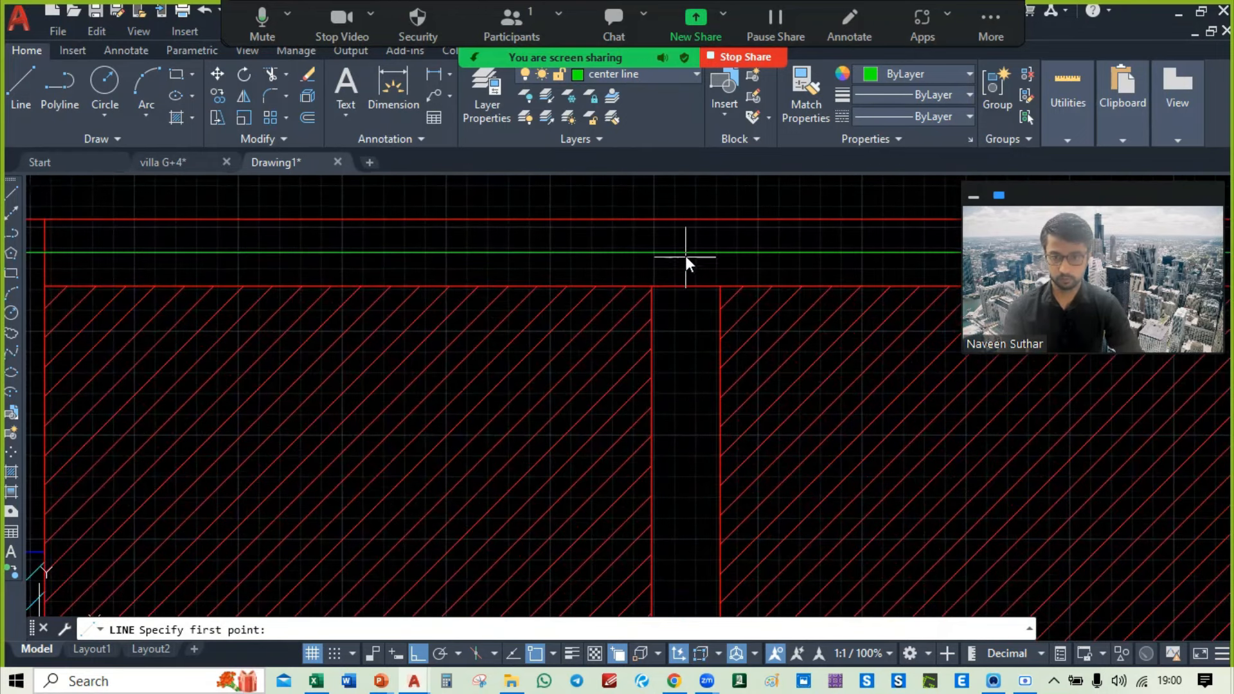
key("Escape")
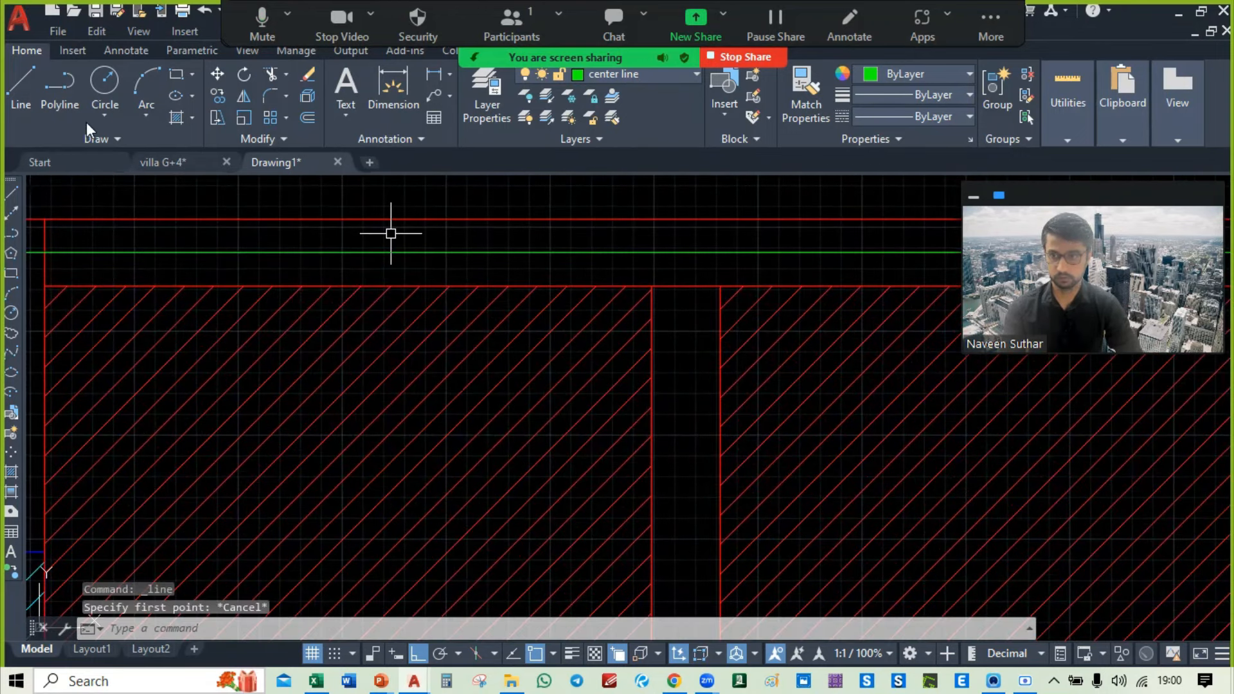
left_click(18, 104)
scroll(631, 272, "up", 4)
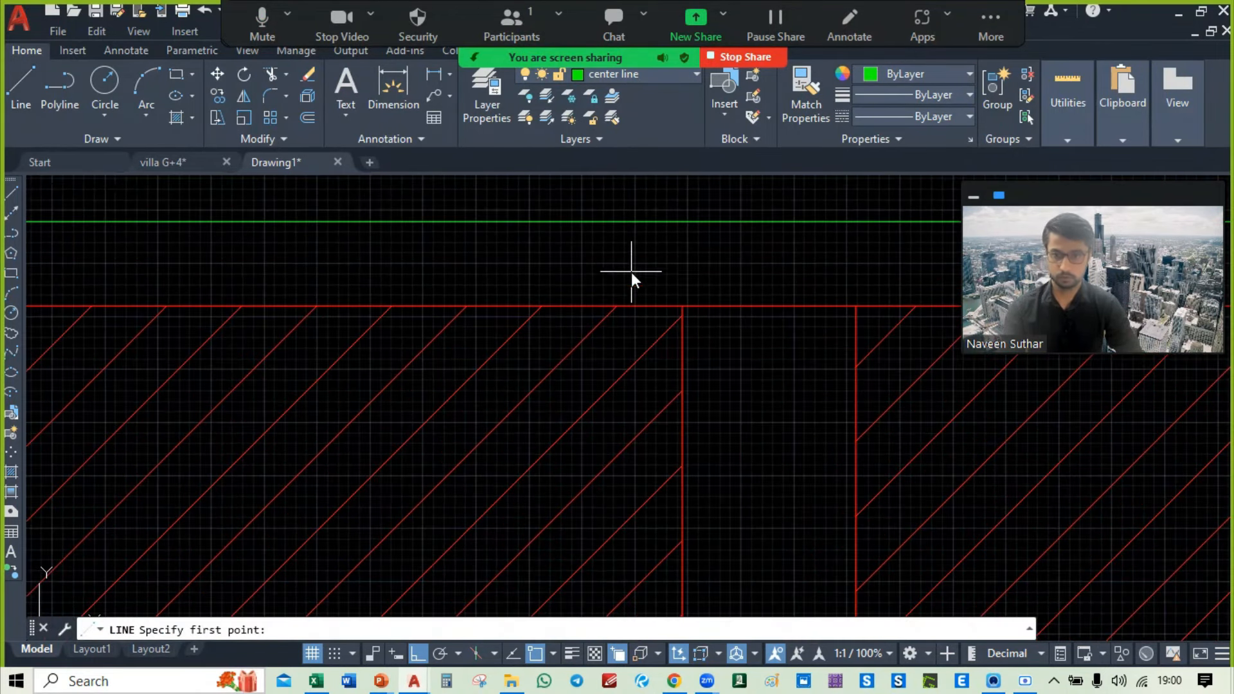
left_click(681, 306)
left_click(854, 306)
key("Escape")
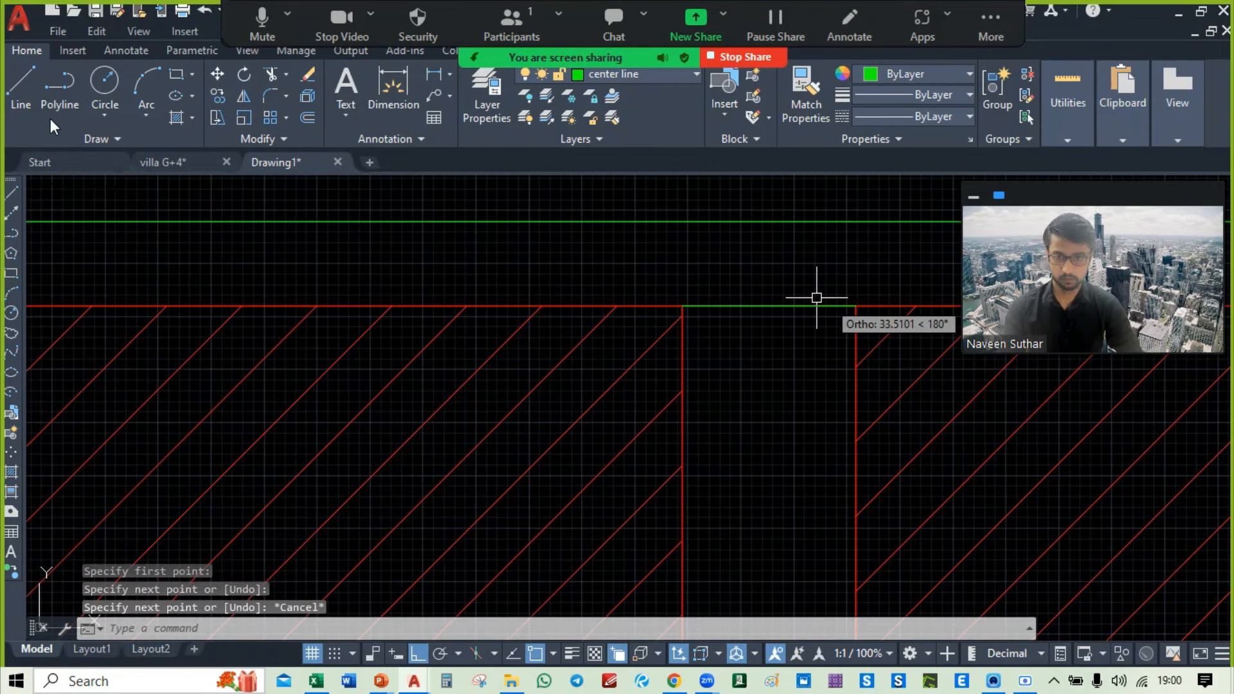
Step: Draw a vertical line from the helper line's midpoint up to the top beam's centre line
left_click(18, 96)
left_click(770, 306)
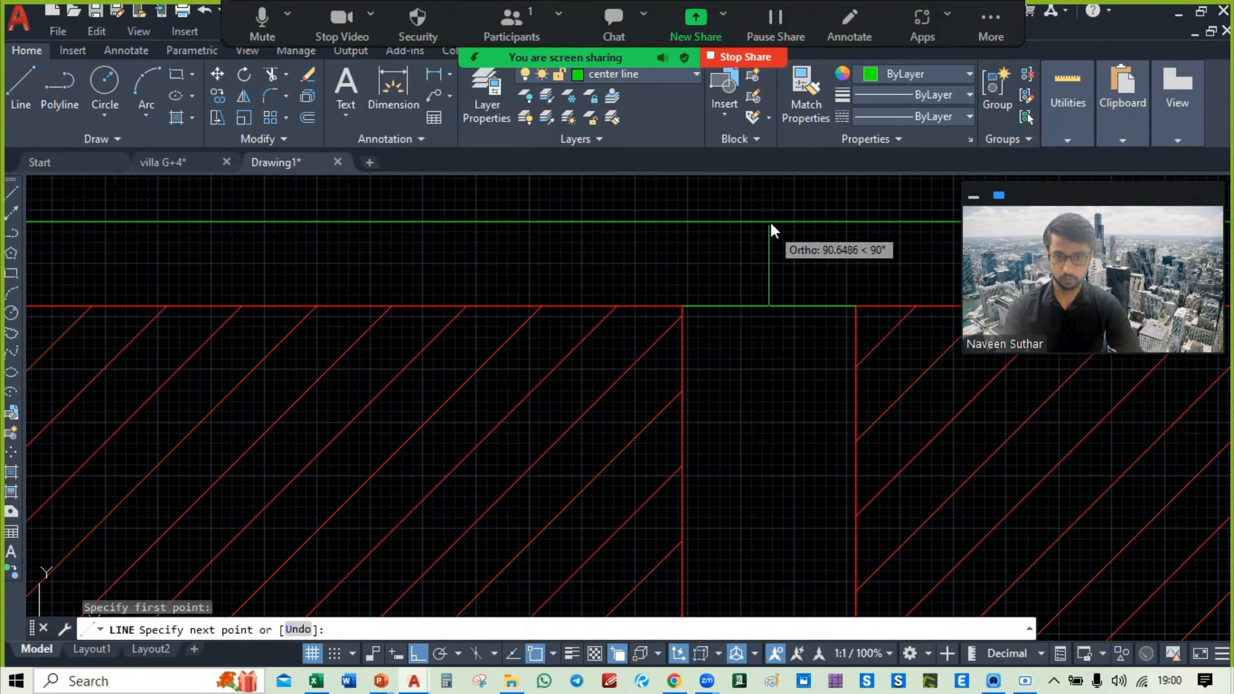
left_click(771, 223)
key("Escape")
Step: Stretch the short vertical line's lower end down to the centre line of the central lower room's top beam
left_click(770, 278)
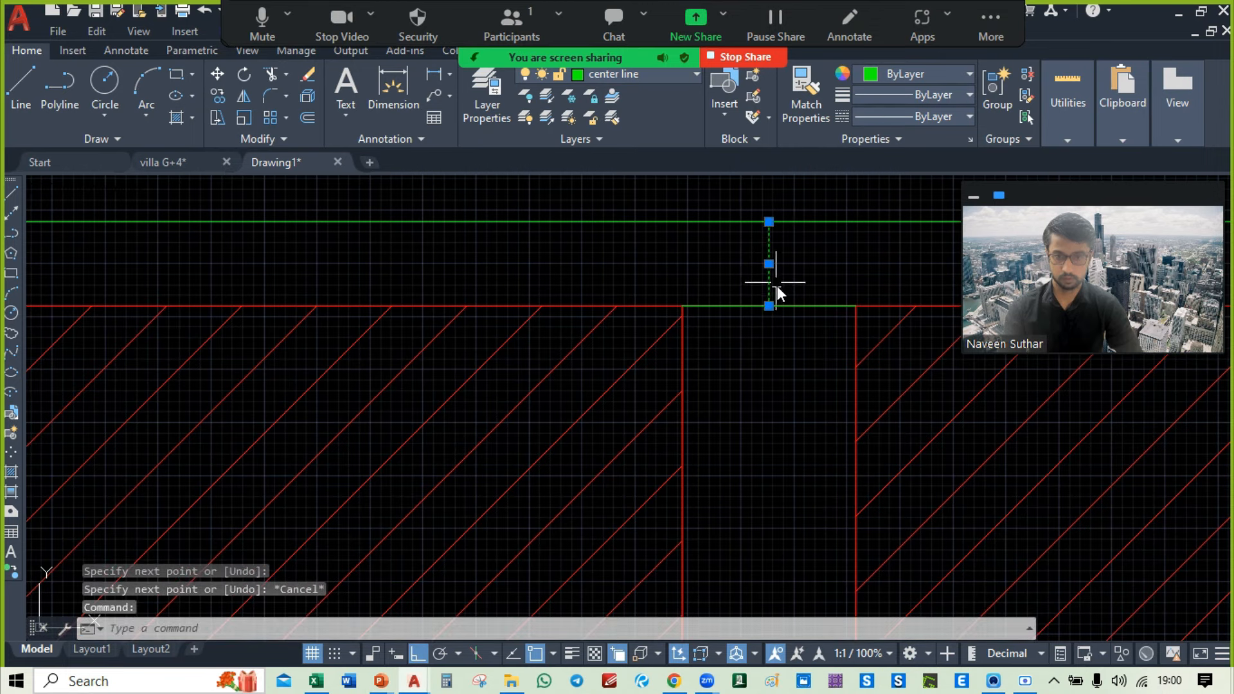
left_click(770, 312)
key("Escape")
key("Escape")
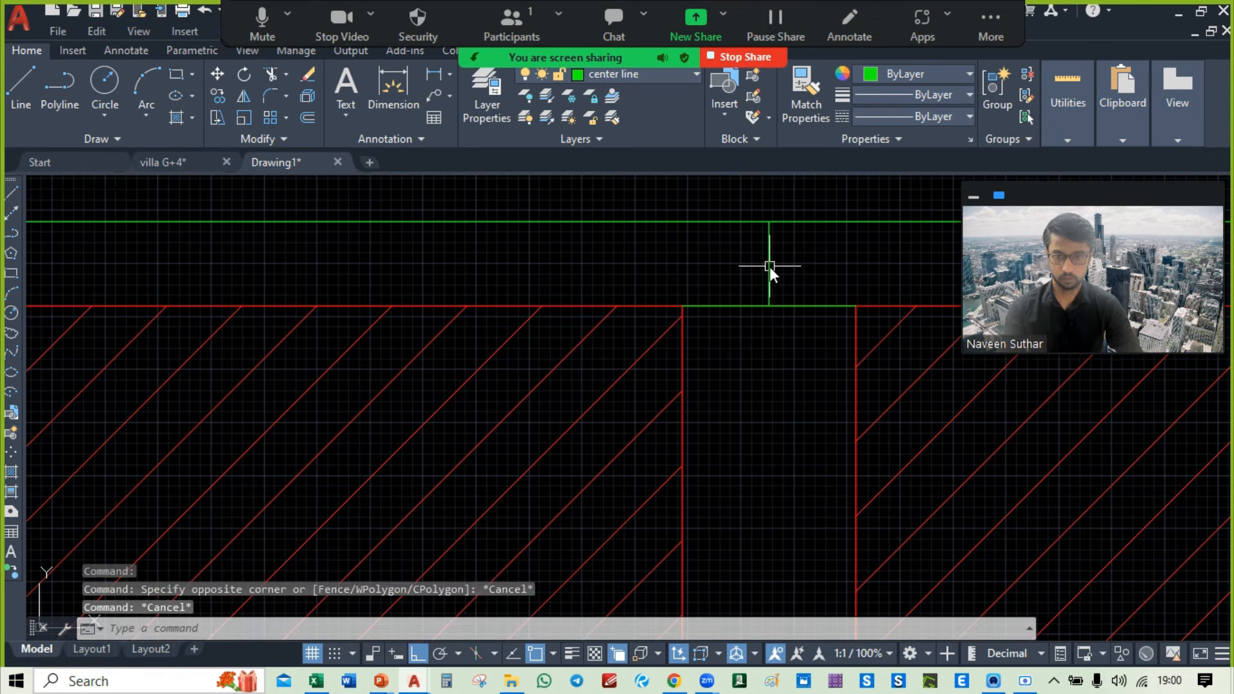
left_click(769, 268)
left_click(769, 306)
scroll(771, 407, "down", 8)
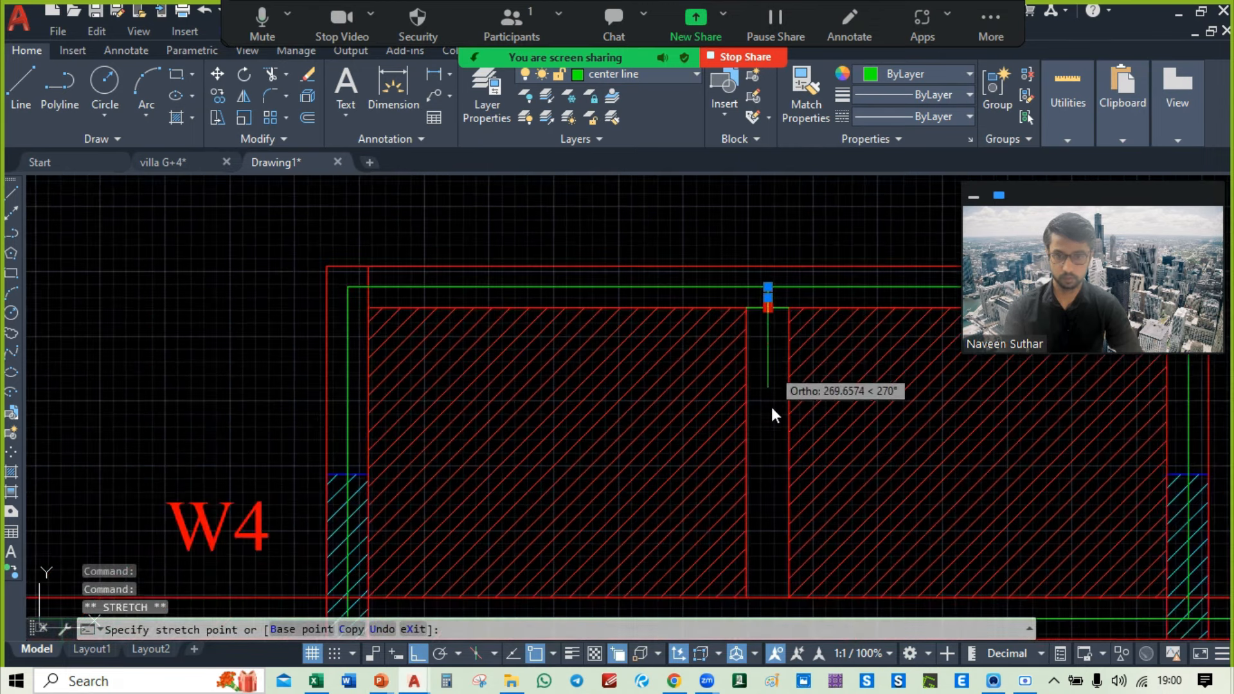
scroll(716, 353, "up", 2)
middle_click_drag(697, 526, 662, 177)
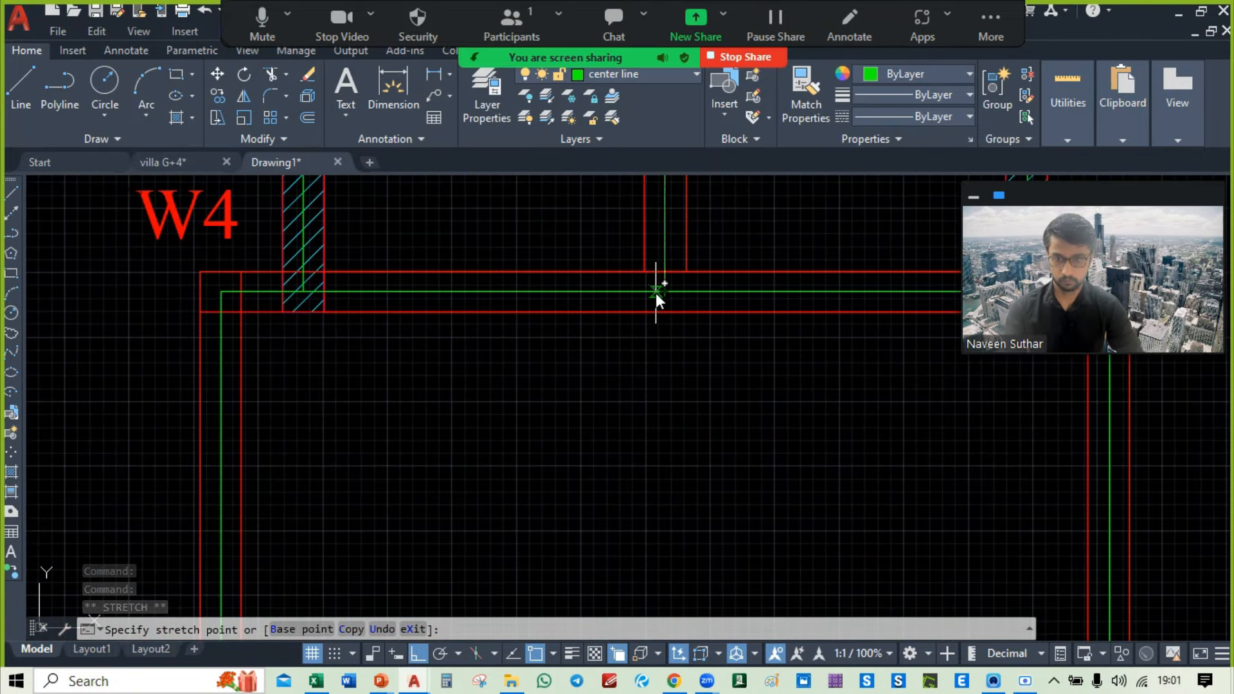
scroll(658, 293, "up", 5)
key("Escape")
Step: Erase the short green helper line between the two hatched areas
scroll(689, 334, "down", 10)
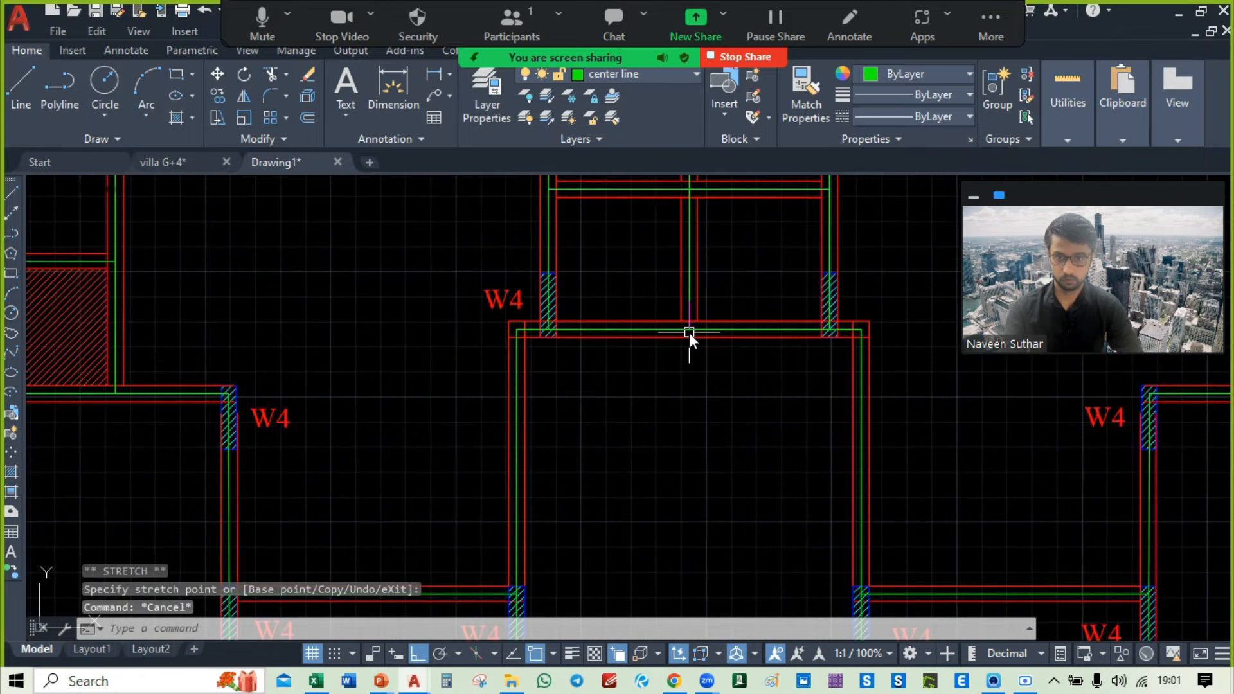
scroll(672, 359, "up", 5)
scroll(671, 396, "down", 2)
scroll(636, 370, "up", 2)
left_click(582, 349)
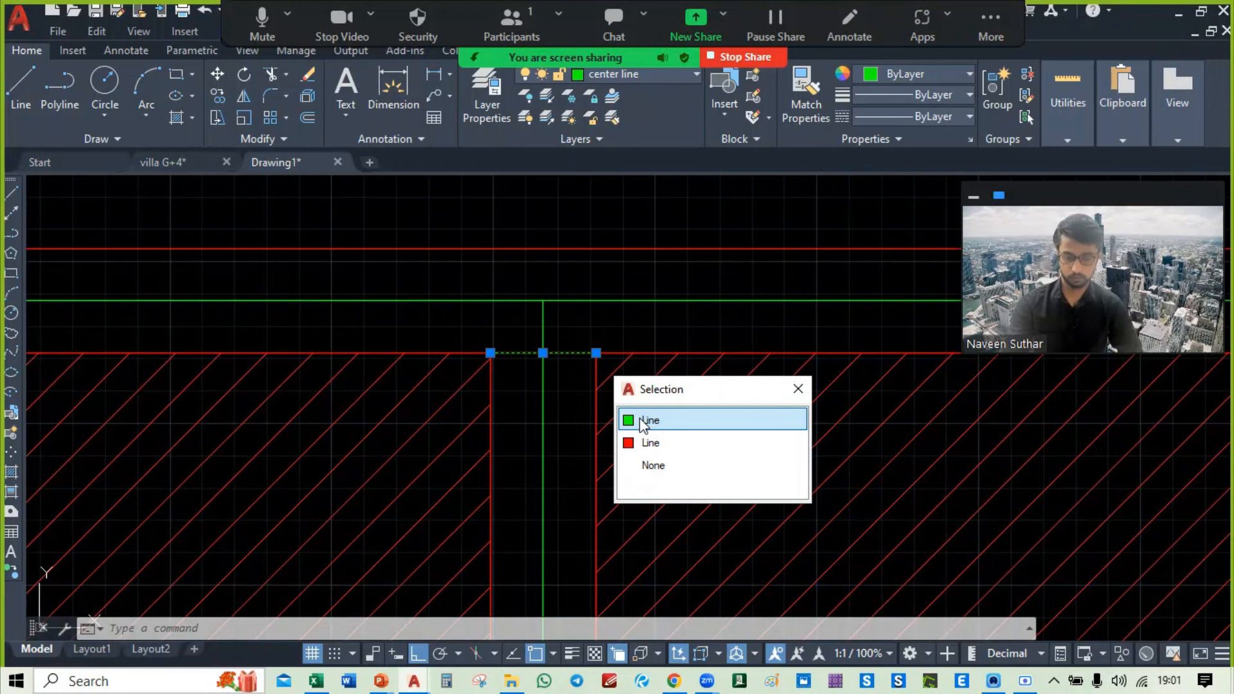
left_click(649, 421)
key("Delete")
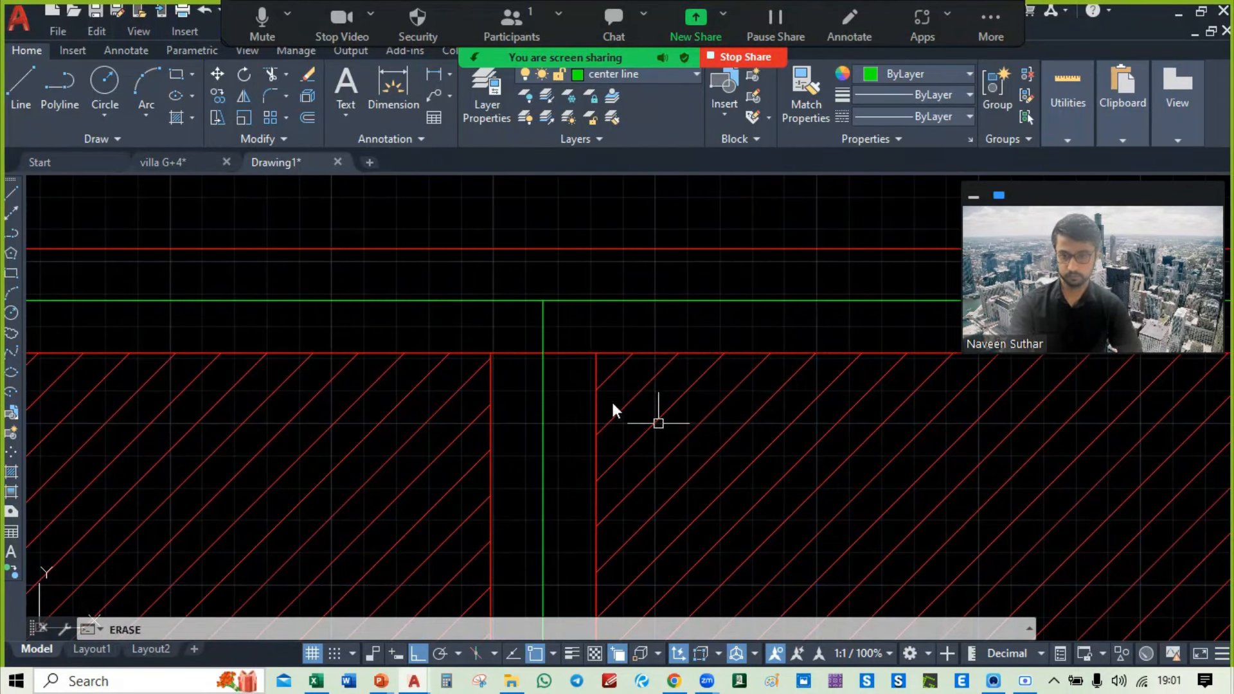
Step: Select all similar green centre lines and move them off the framing plan, placing them to its right
scroll(592, 441, "down", 8)
scroll(354, 286, "up", 6)
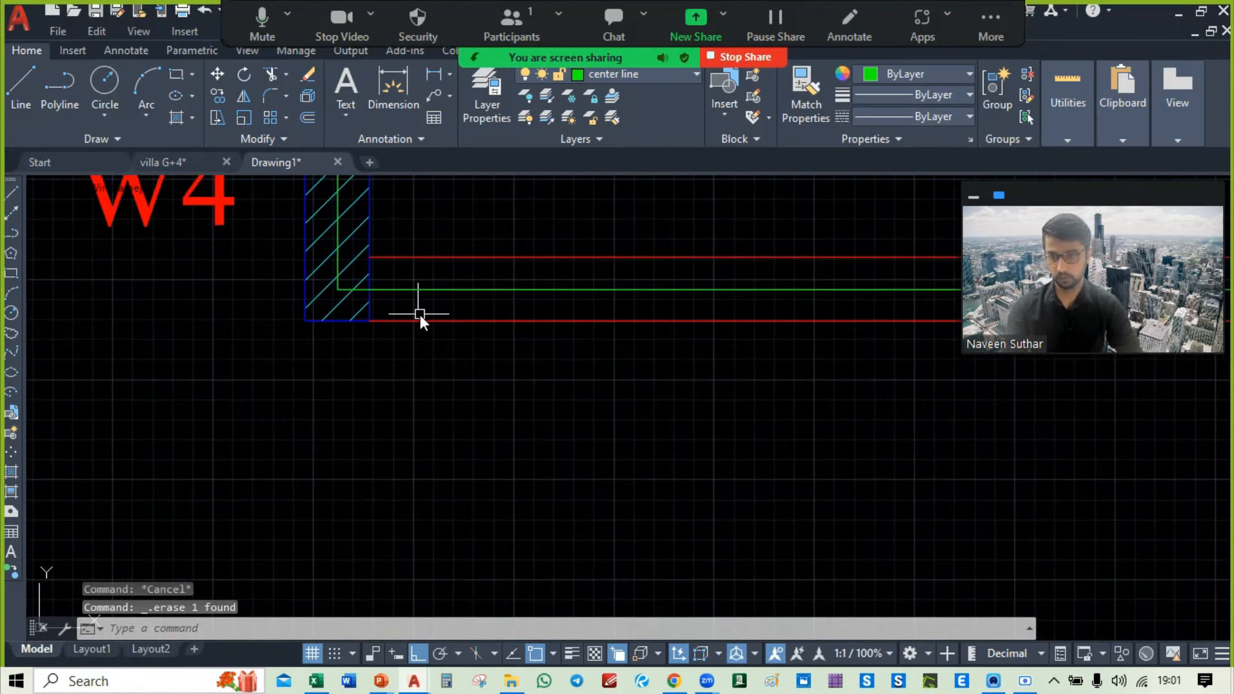
left_click(420, 294)
right_click(146, 311)
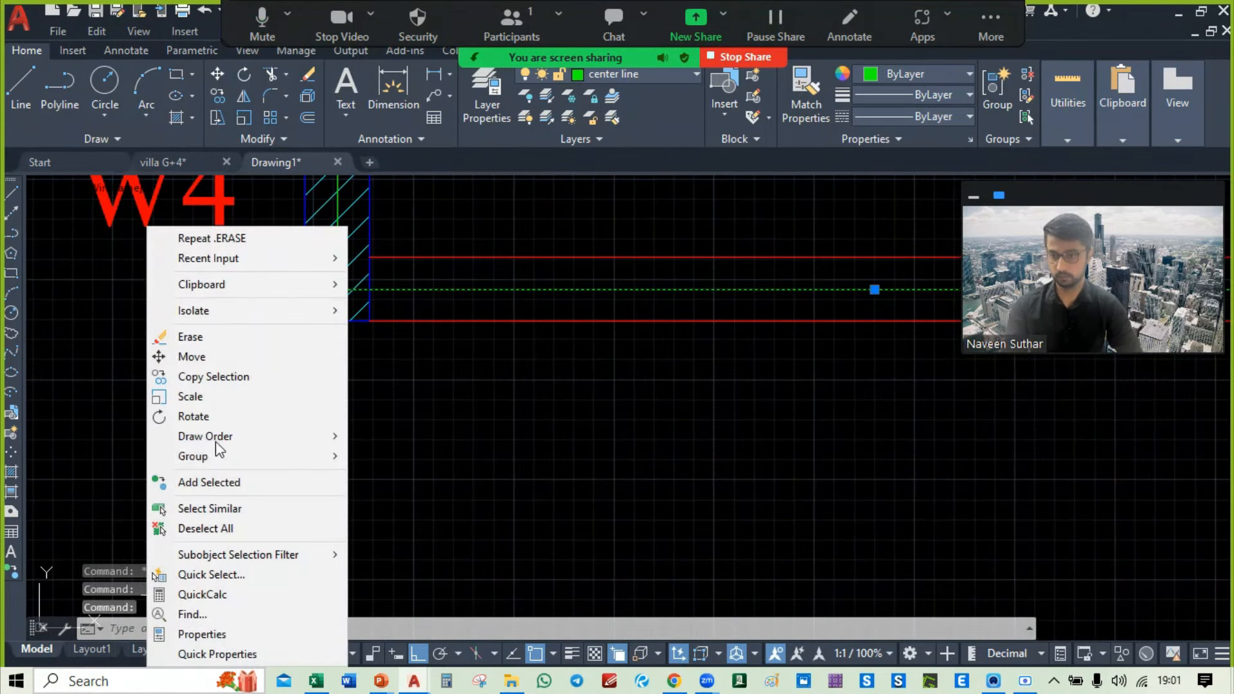
left_click(232, 507)
type("m")
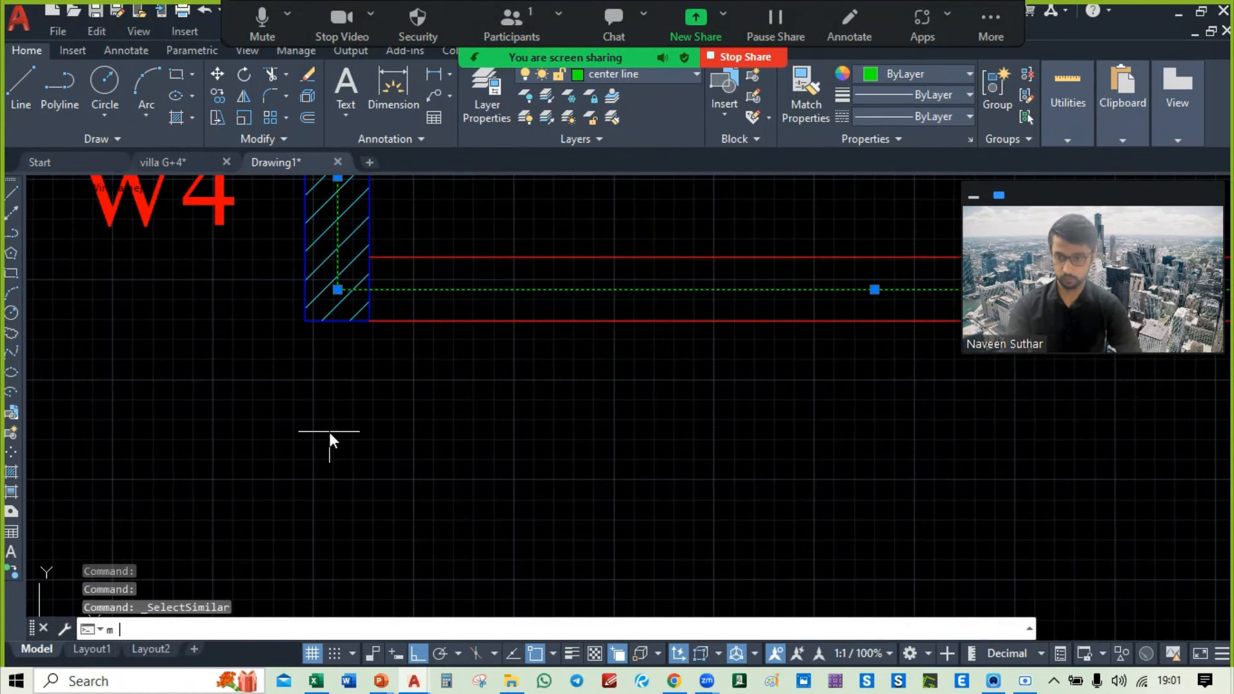
key("Return")
left_click(336, 321)
scroll(336, 326, "down", 4)
scroll(990, 356, "down", 1)
middle_click_drag(989, 359, 340, 327)
left_click(607, 332)
Step: Erase the leftover pair of short red beam lines lying away from the plans
scroll(611, 417, "down", 5)
scroll(771, 434, "down", 1)
scroll(784, 438, "up", 2)
scroll(996, 450, "up", 4)
left_click(954, 425)
left_click(684, 489)
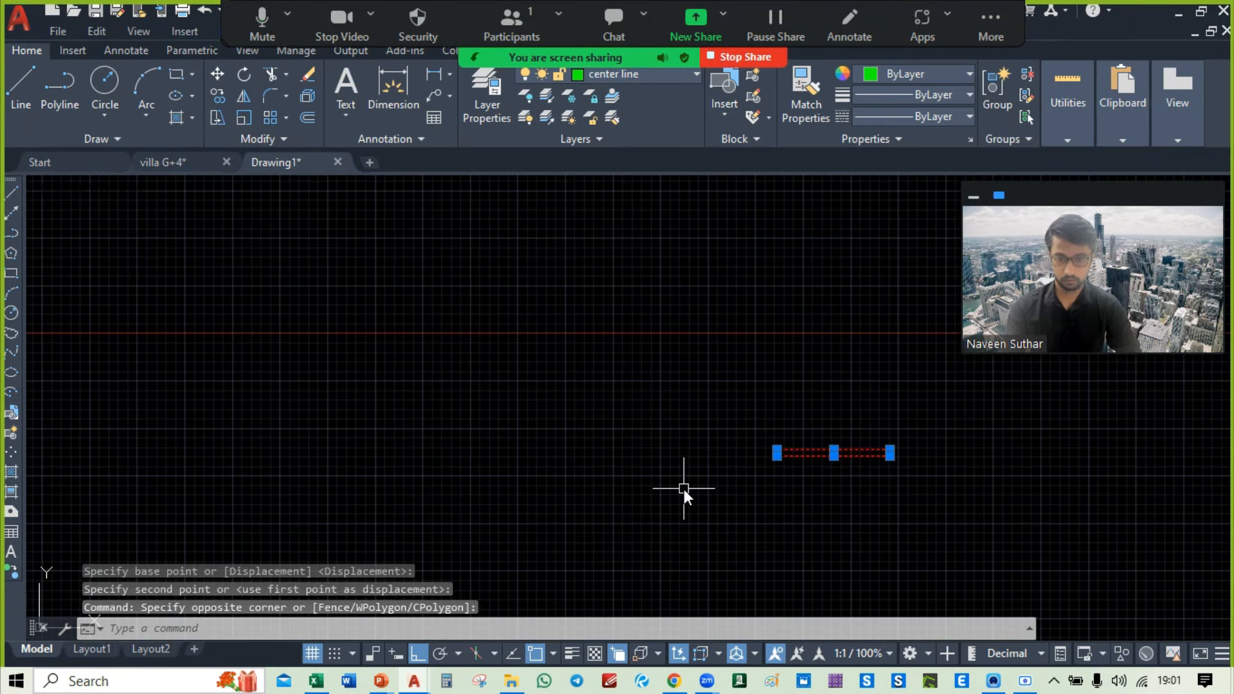
key("Delete")
scroll(684, 488, "down", 5)
scroll(661, 383, "up", 5)
middle_click_drag(816, 395, 683, 299)
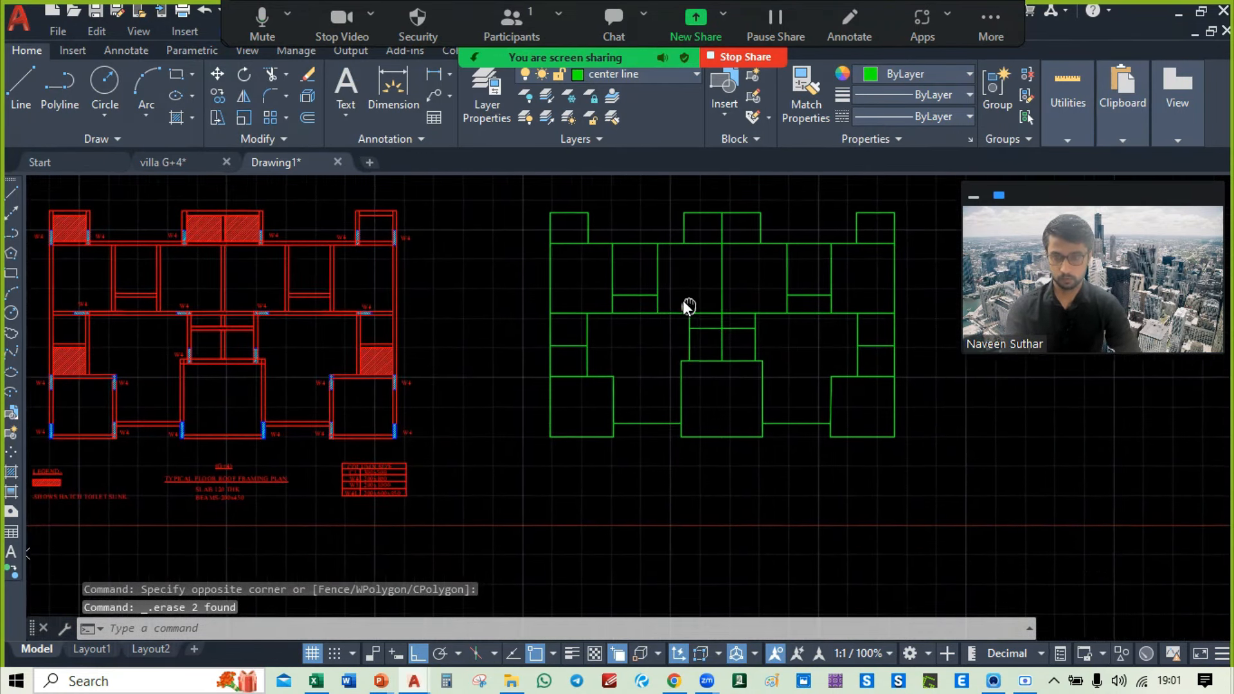
scroll(642, 282, "up", 1)
left_click(473, 226)
left_click(912, 499)
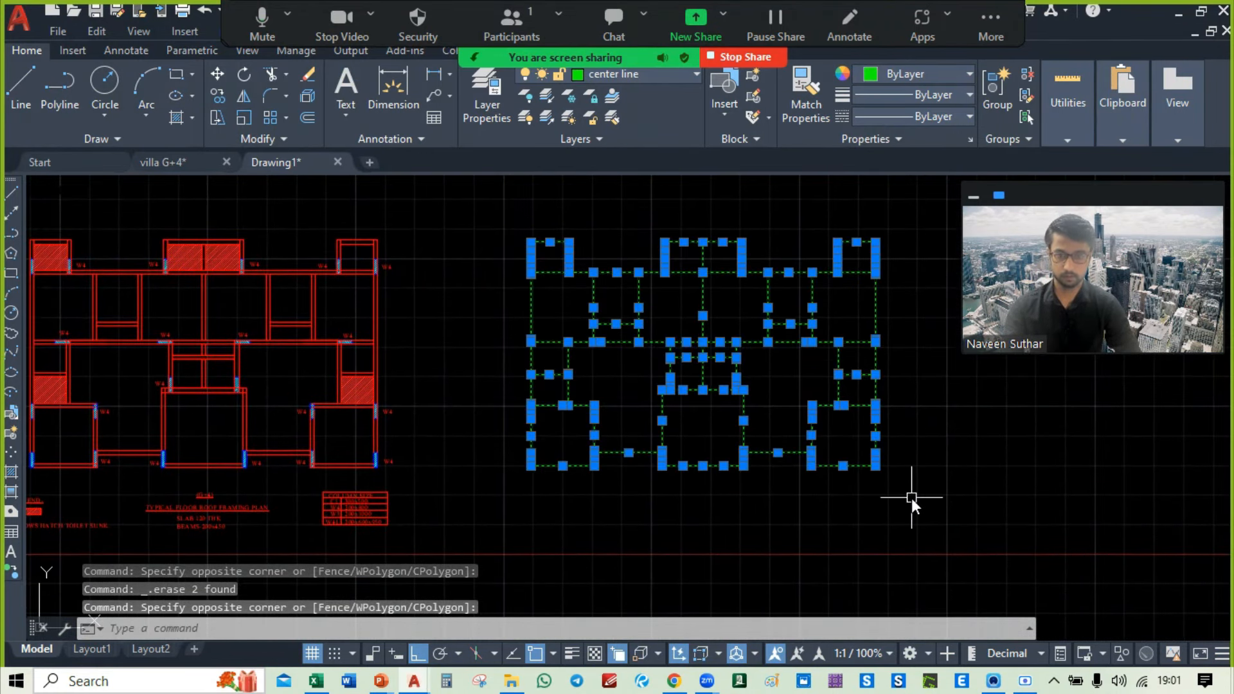
type(",")
key("Escape")
key("Escape")
key("Escape")
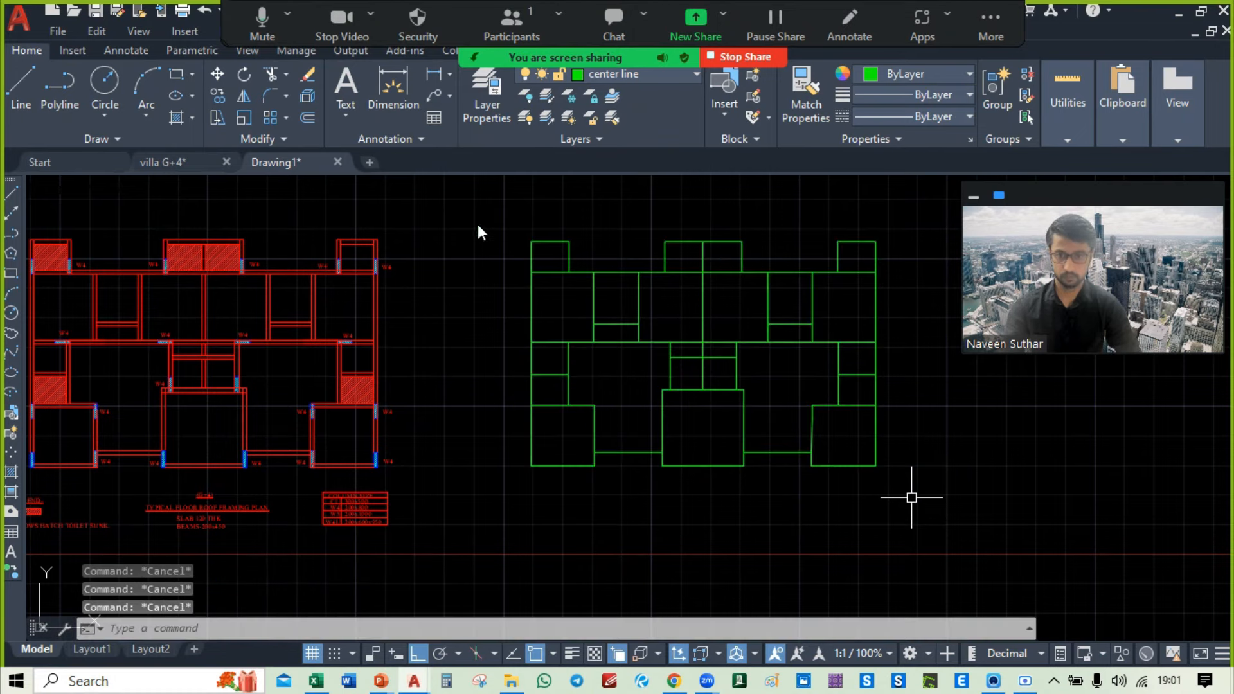
Step: Move the whole green centre line layout slightly down relative to the original framing plan
left_click(464, 201)
left_click(942, 501)
type("m")
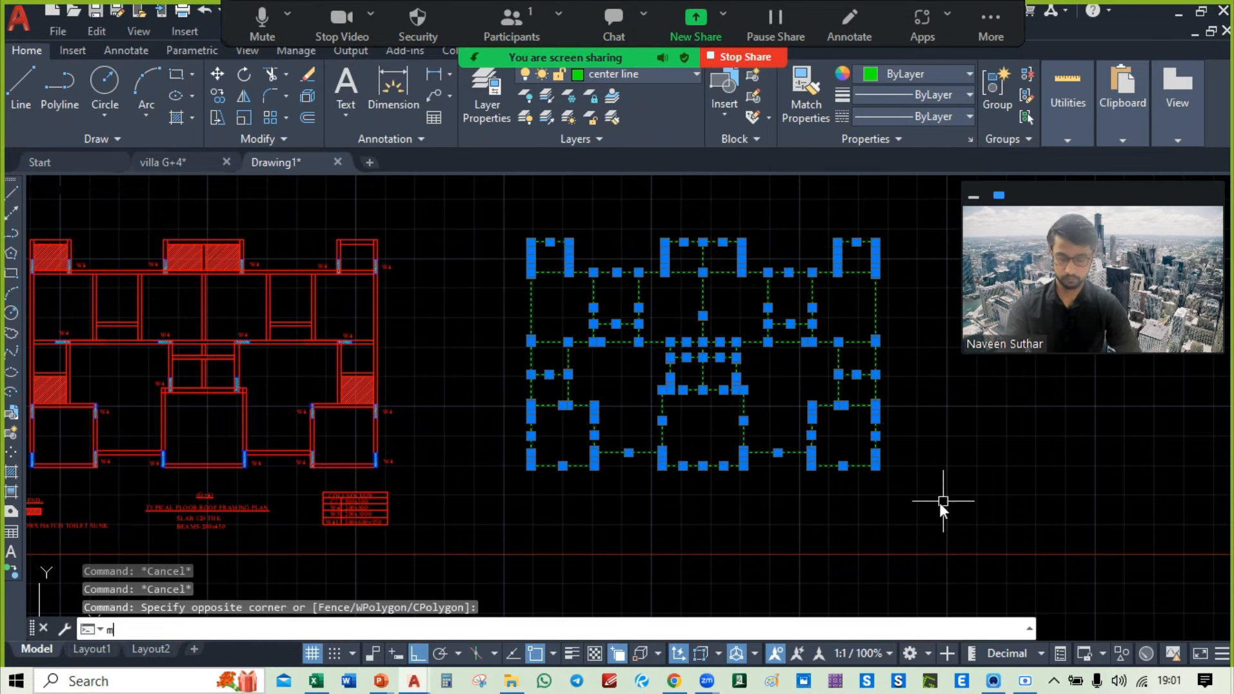
key("Return")
left_click(905, 485)
left_click(905, 509)
Step: Examine the title, slab and beam notes, and column size table below the typical floor roof framing plan
middle_click_drag(487, 488, 735, 480)
middle_click_drag(411, 489, 441, 406)
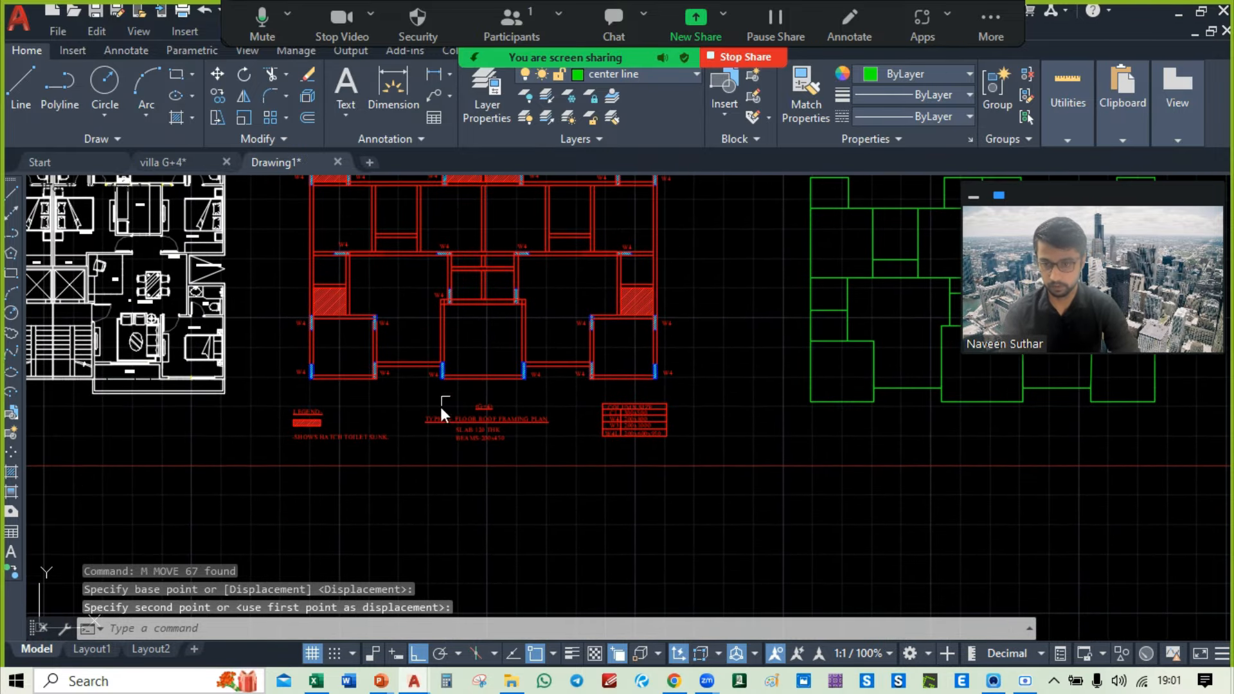
scroll(549, 421, "up", 4)
middle_click_drag(543, 460, 631, 488)
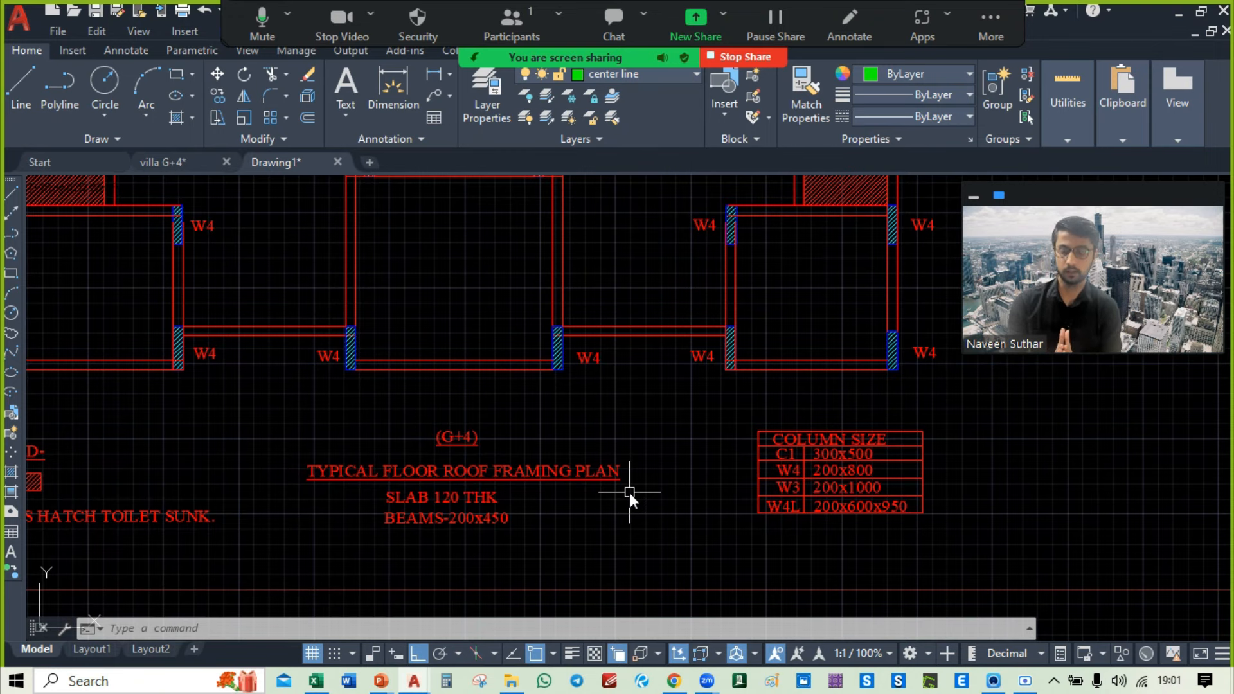
scroll(630, 493, "down", 5)
mouse_move(630, 493)
middle_mouse_down()
mouse_move(562, 399)
mouse_move(593, 407)
mouse_move(593, 392)
middle_mouse_up()
middle_click_drag(677, 311, 626, 301)
Step: Copy the whole green centre line layout and start a new blank drawing
left_click(620, 223)
left_click(904, 460)
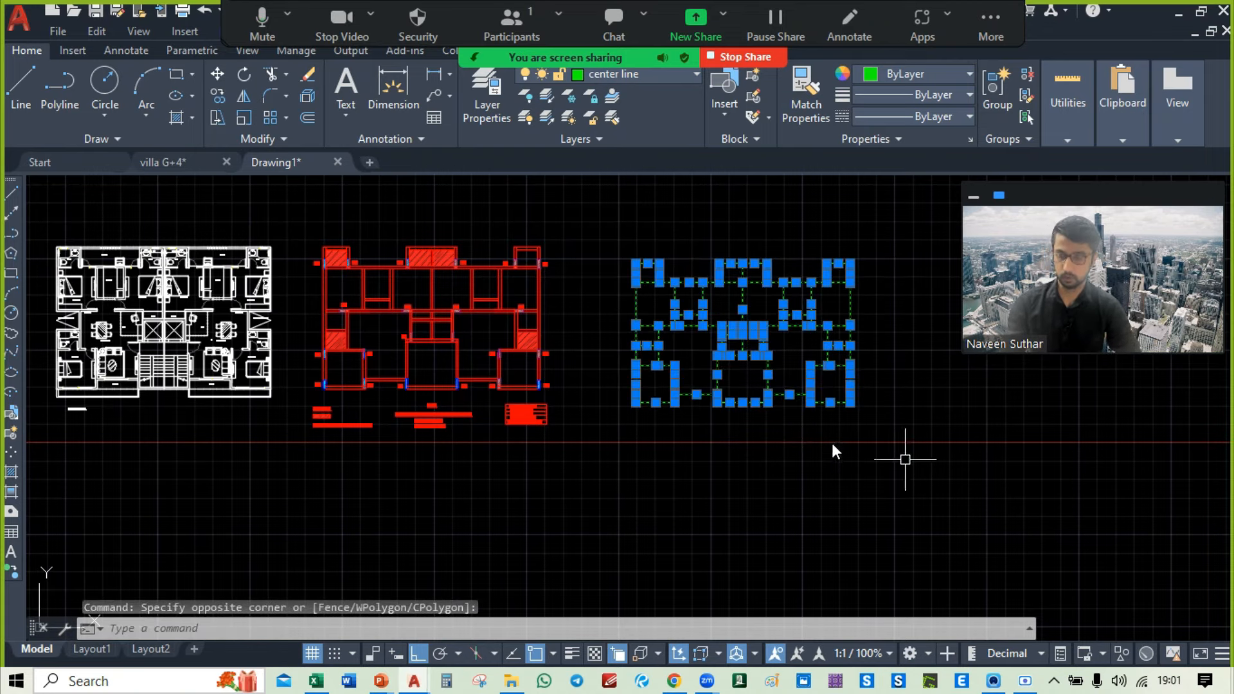
key("ctrl+c")
left_click(368, 160)
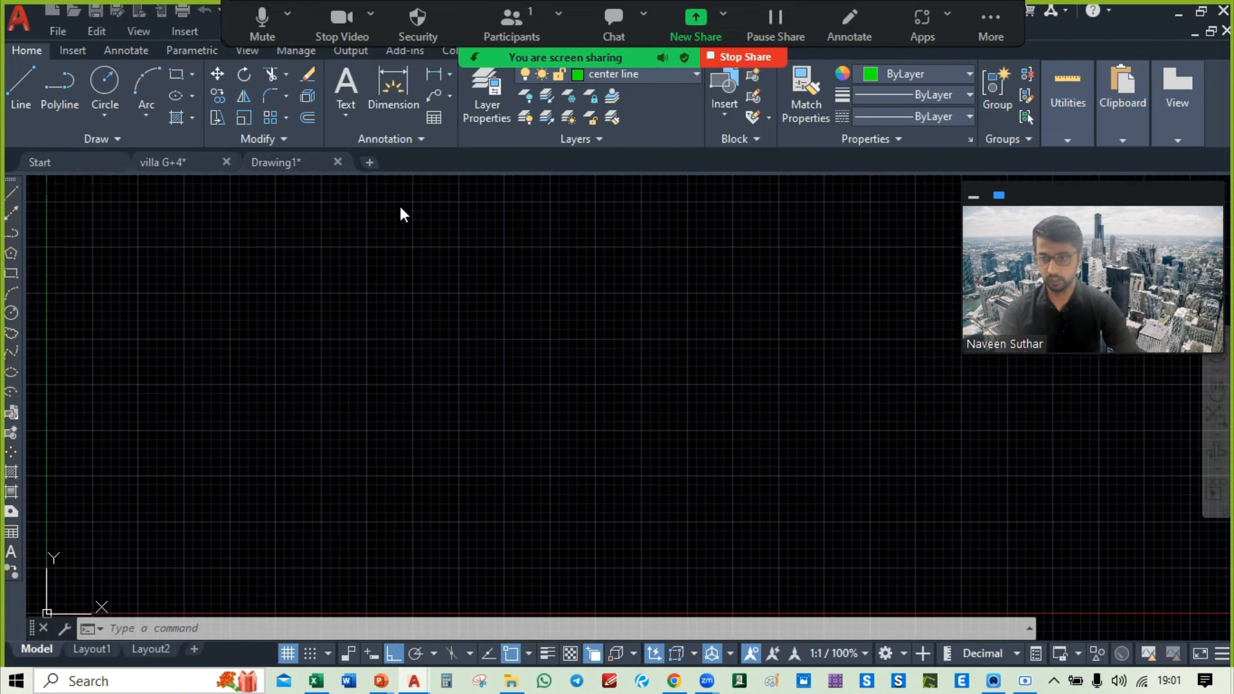
Step: Paste the centre line layout into the new drawing with its lower-left corner at the origin
scroll(413, 296, "down", 6)
middle_click_drag(474, 308, 429, 406)
key("ctrl+v")
left_click(342, 473)
scroll(457, 445, "down", 1)
scroll(587, 355, "down", 4)
scroll(715, 290, "down", 3)
middle_click_drag(716, 290, 352, 460)
scroll(358, 458, "down", 4)
scroll(375, 453, "down", 4)
middle_click_drag(509, 398, 603, 421)
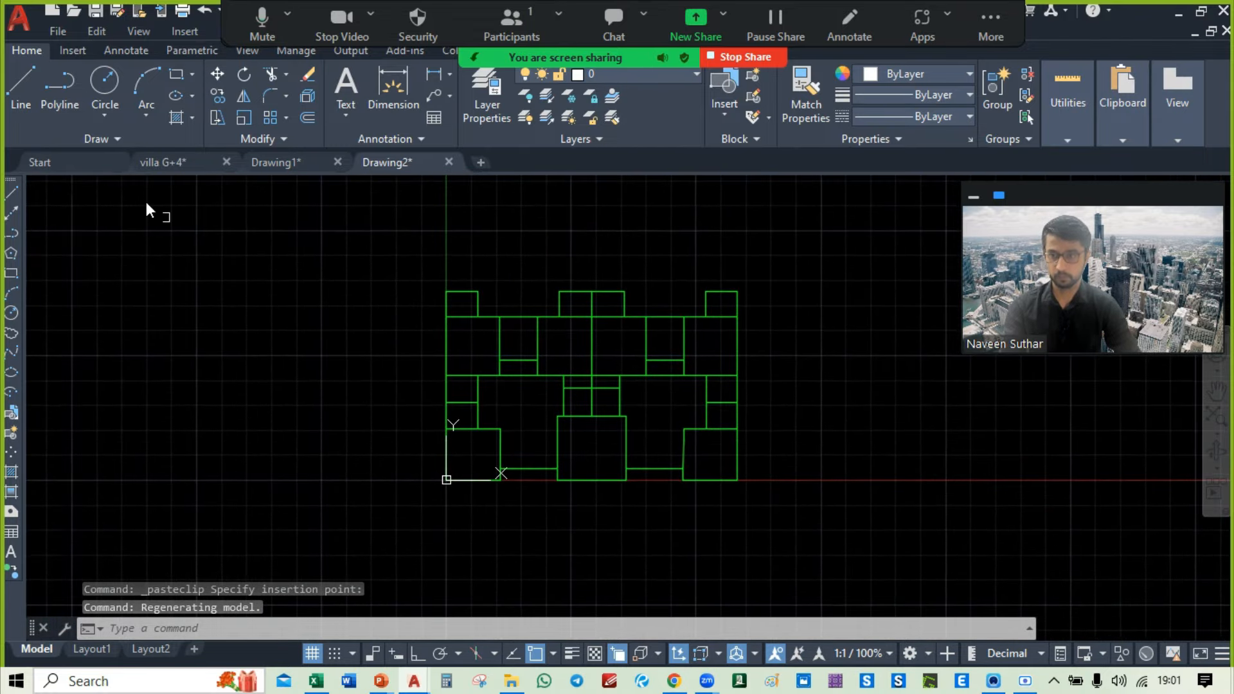
Step: Set up saving the drawing as an AutoCAD 2013/LT2013 DXF file with the name G+4
left_click(22, 18)
key("Escape")
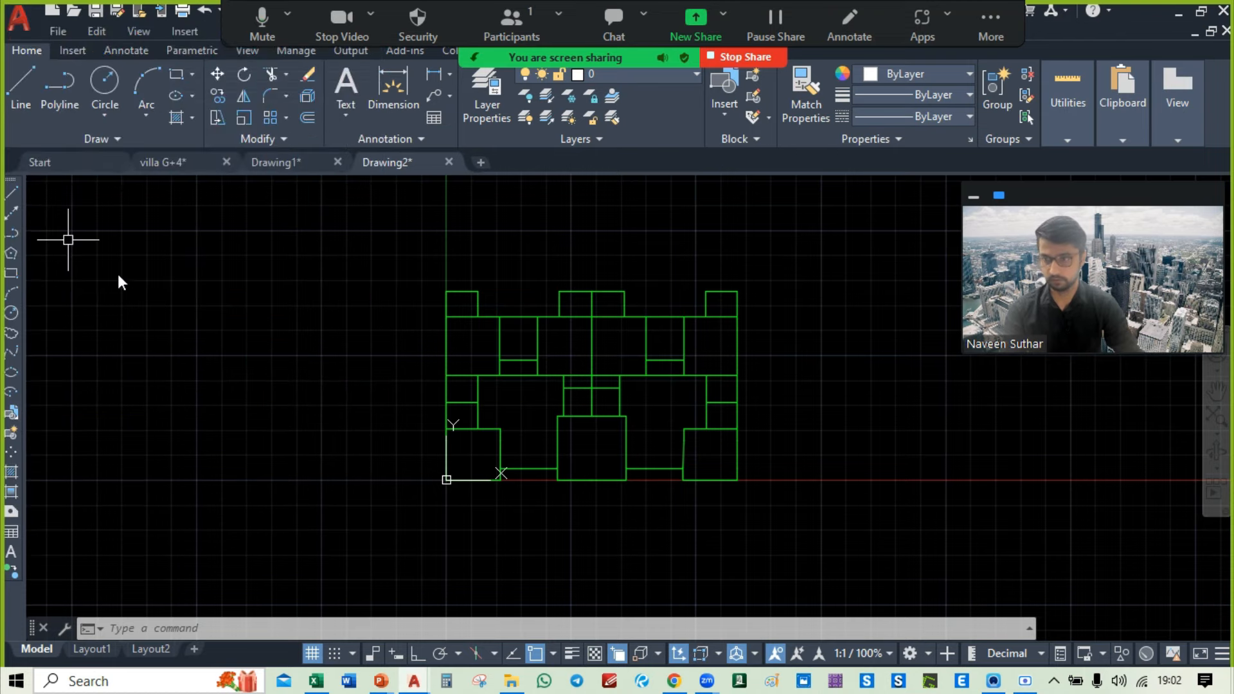
key("ctrl+shift+s")
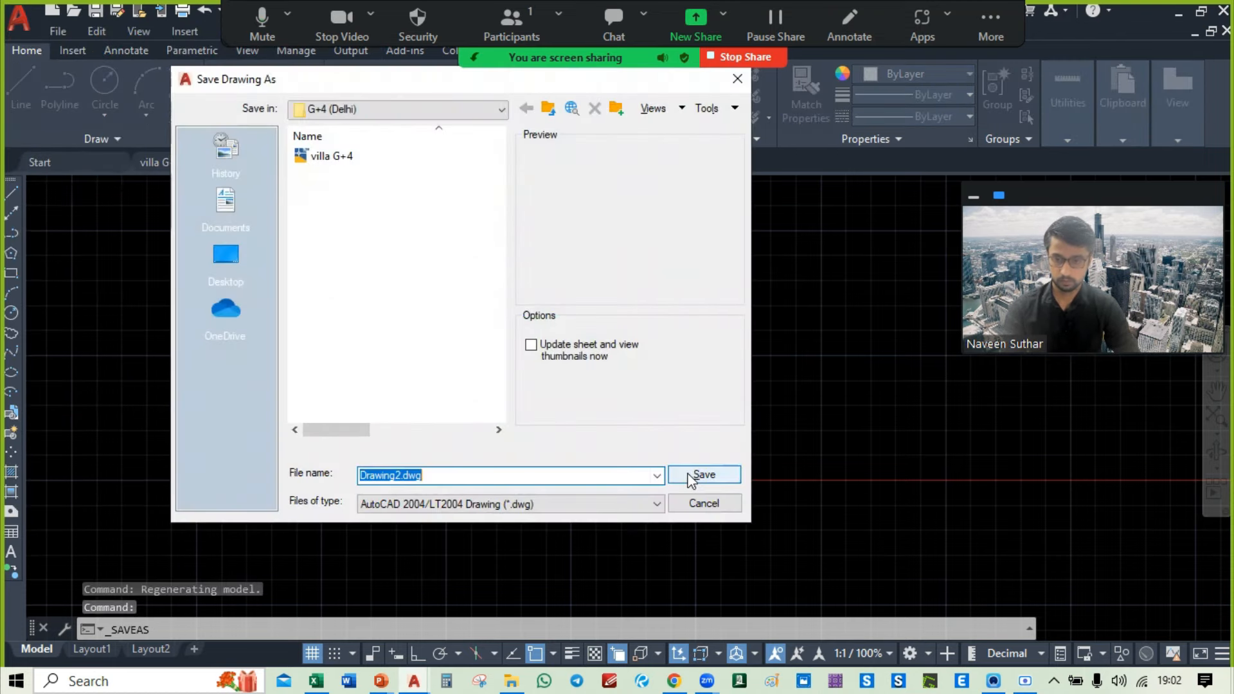
left_click(497, 508)
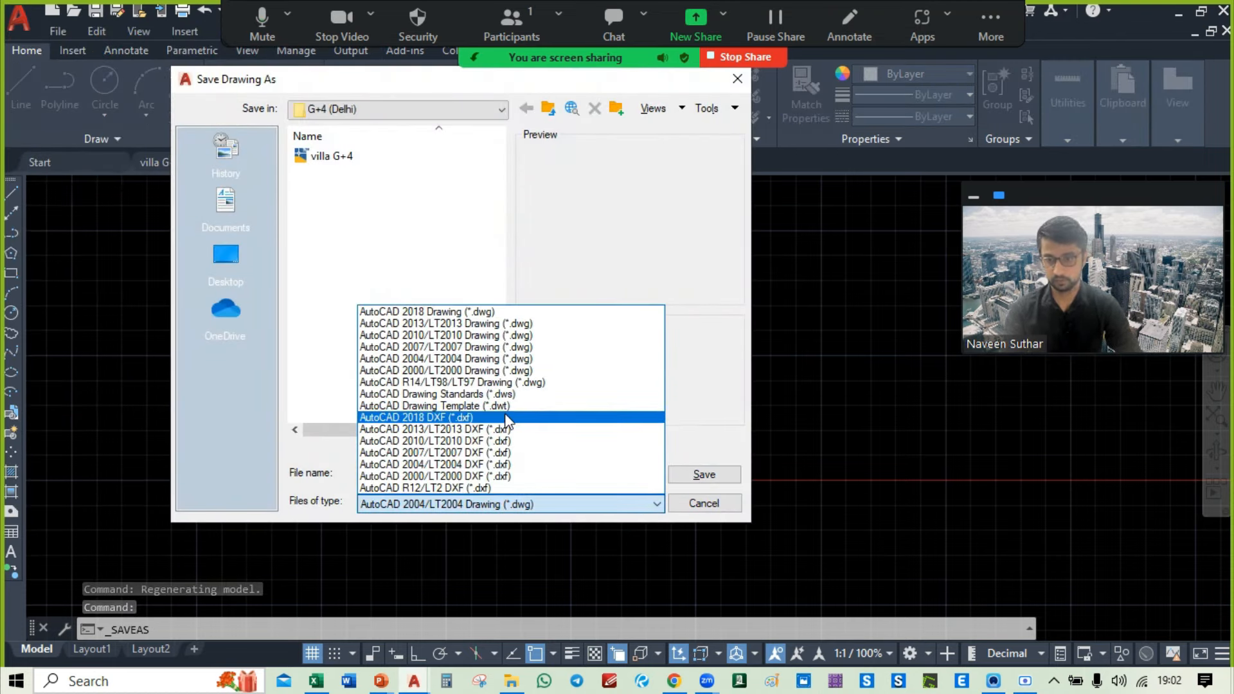
left_click(450, 430)
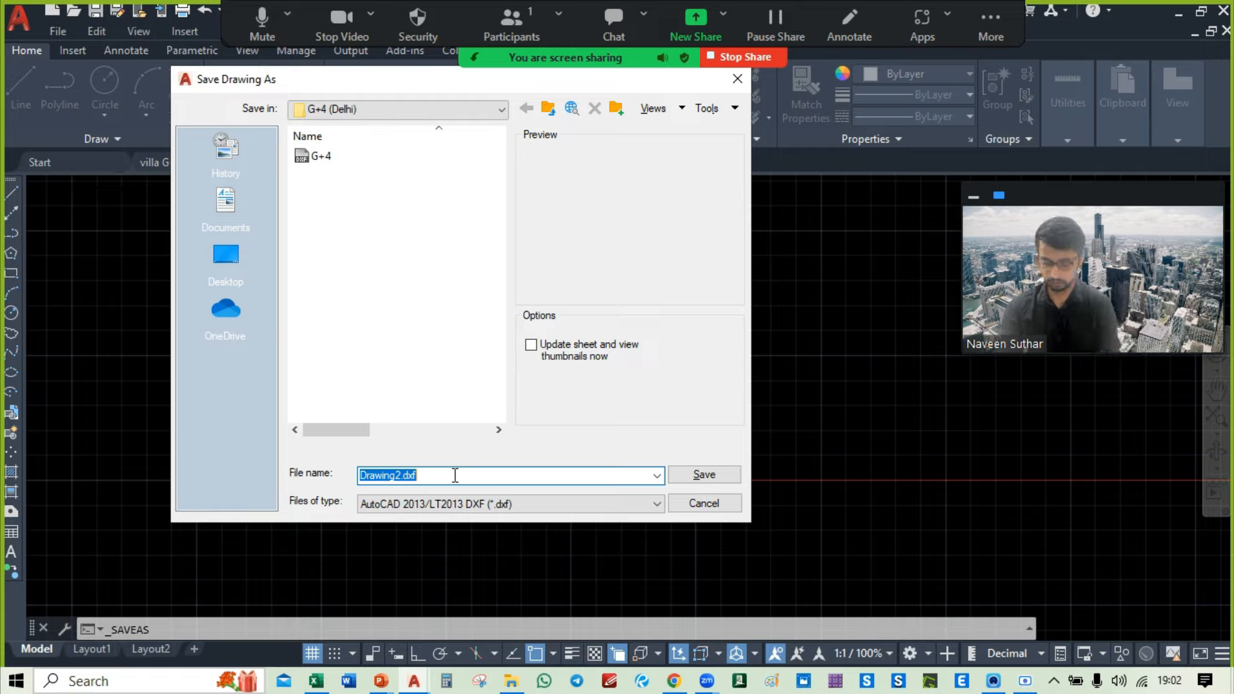
type("G+")
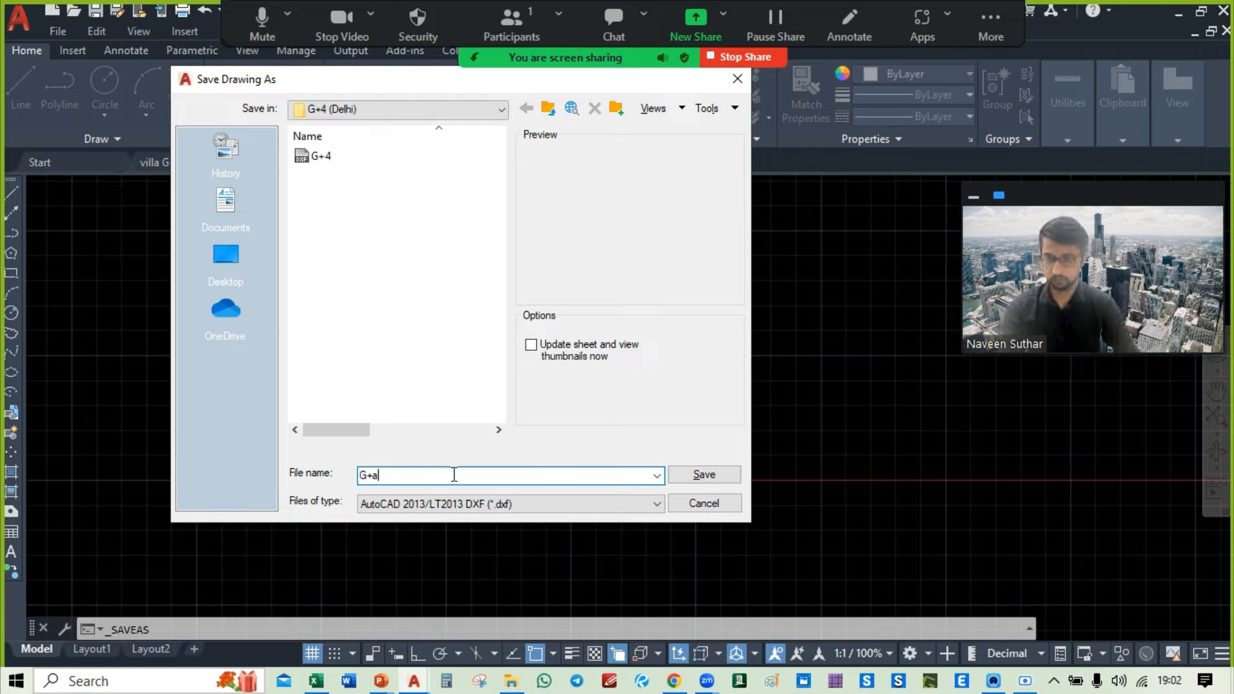
type("4")
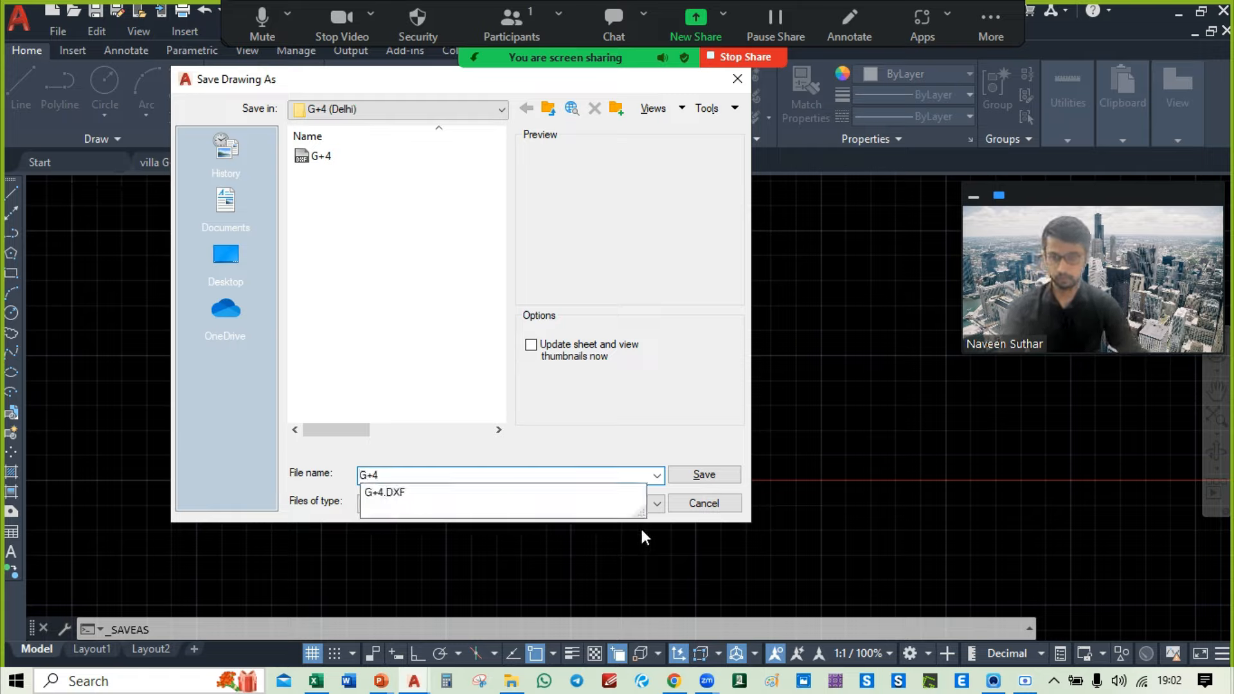
Step: Save the DXF in the G+4 (Delhi) folder, replacing the existing G+4.dxf file
left_click(706, 482)
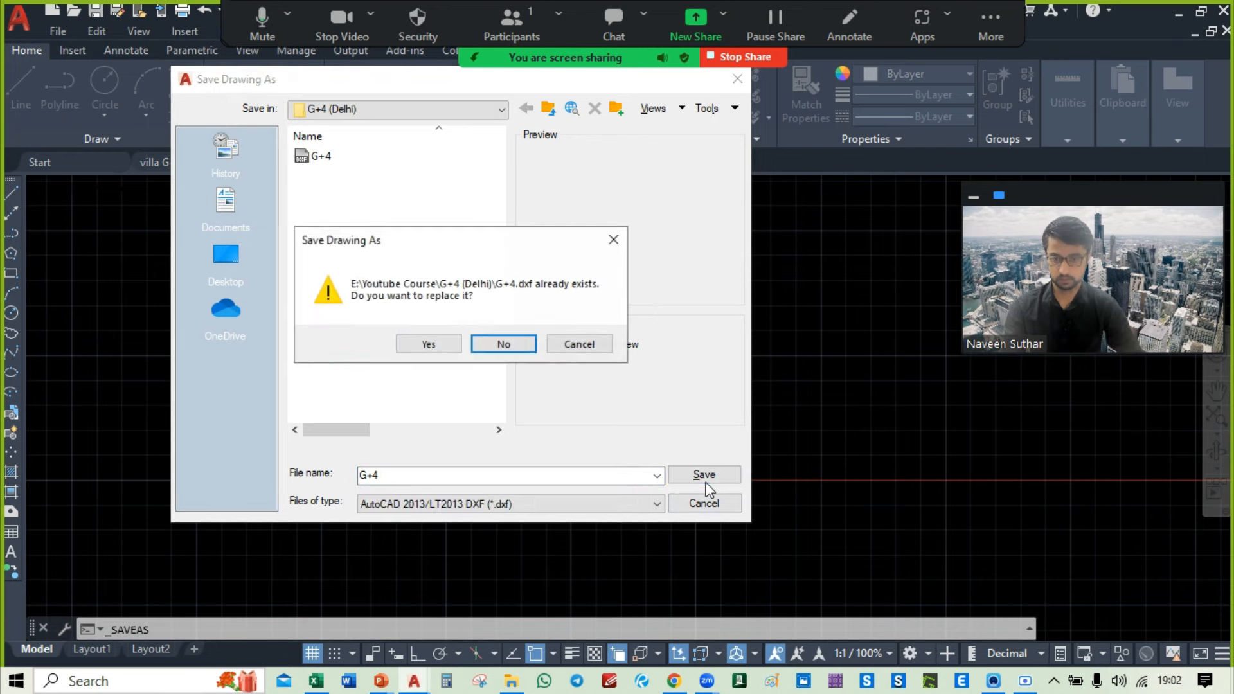
left_click(578, 344)
left_click(419, 113)
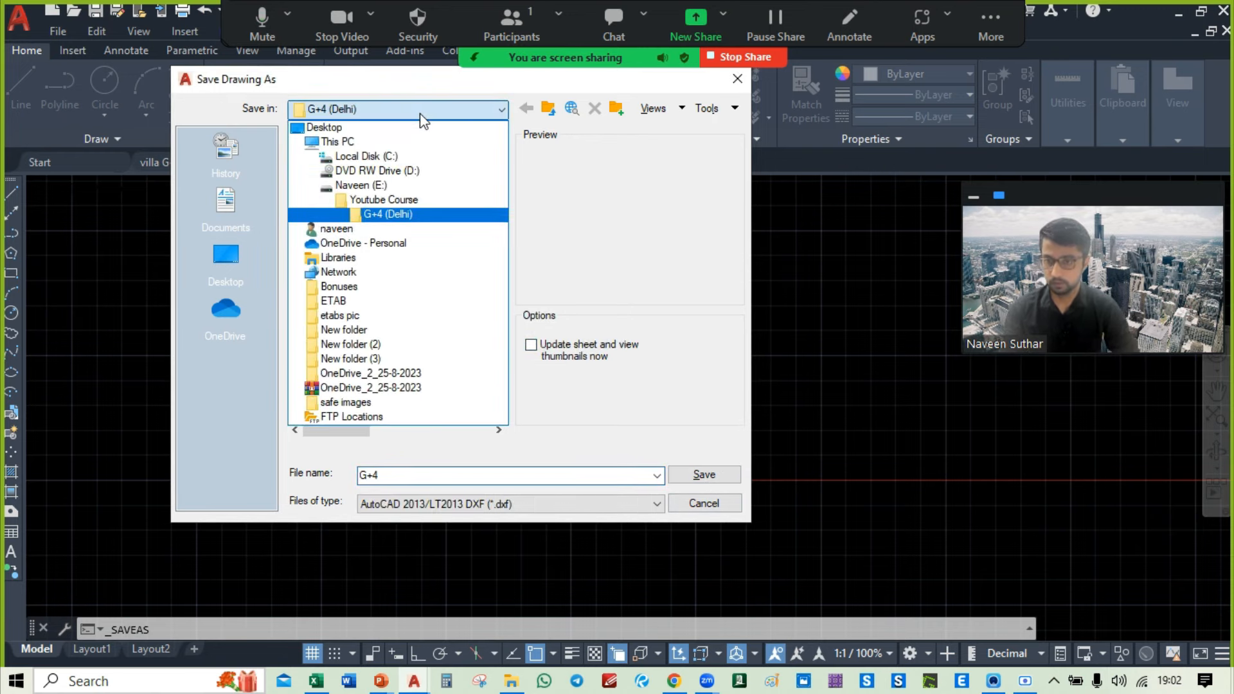
left_click(414, 211)
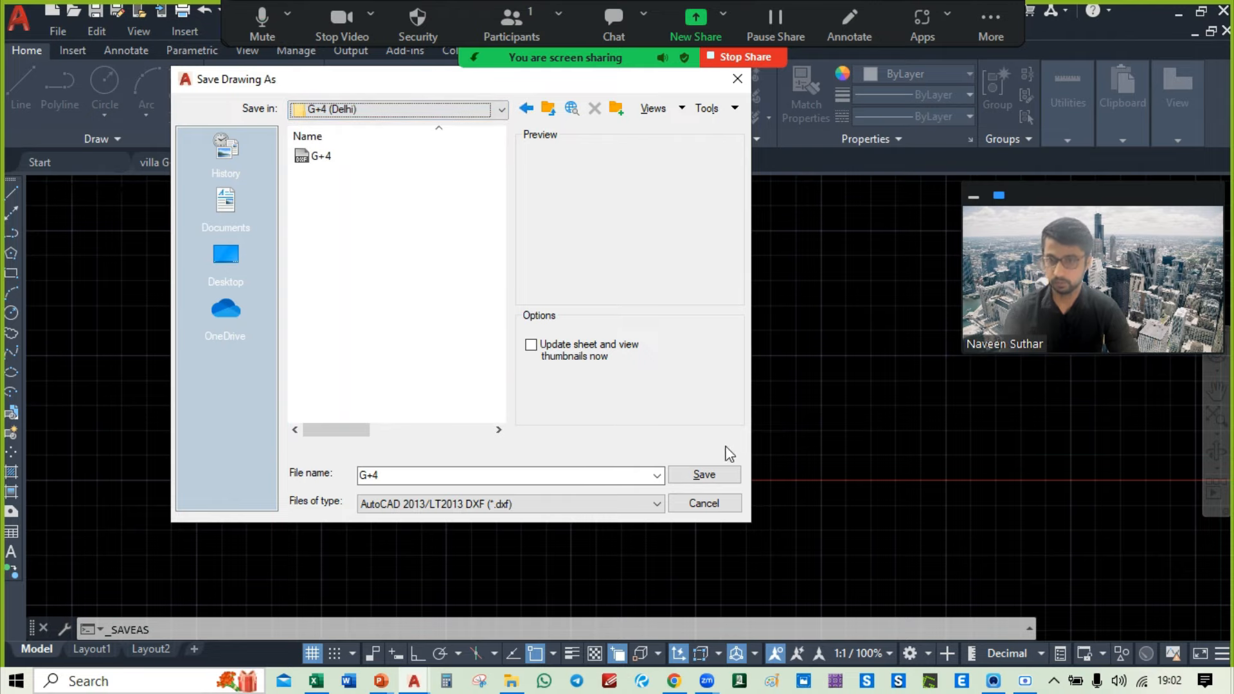
left_click(704, 475)
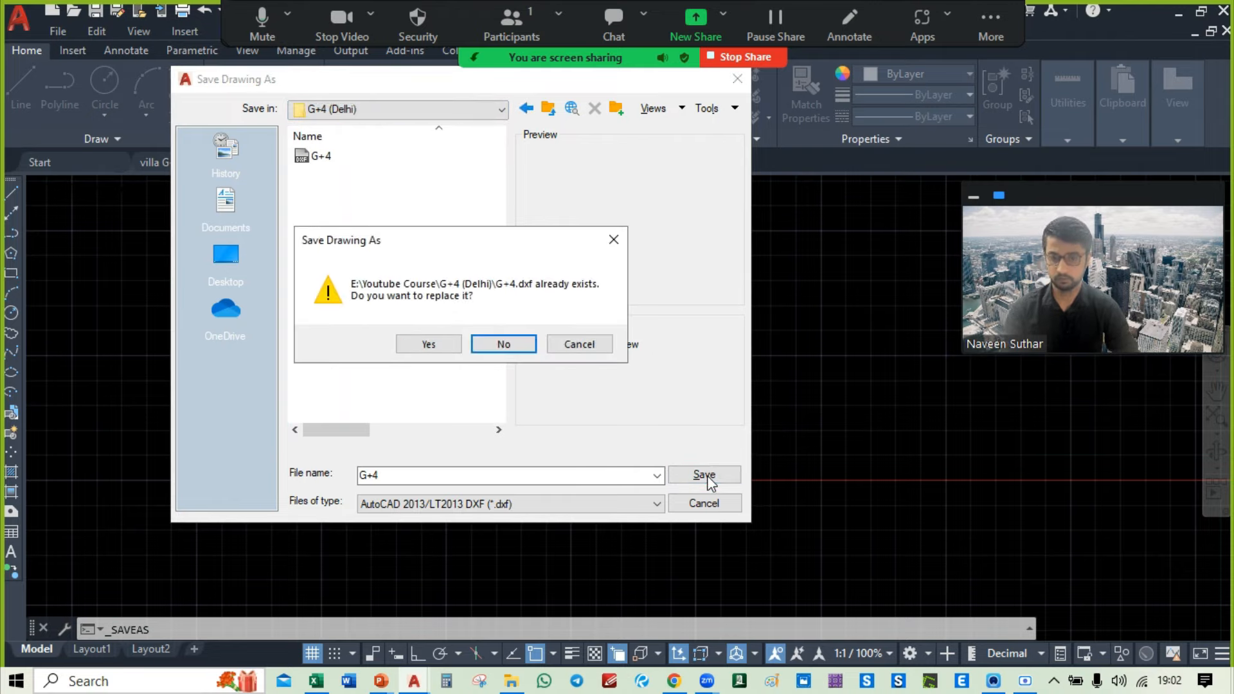
left_click(442, 349)
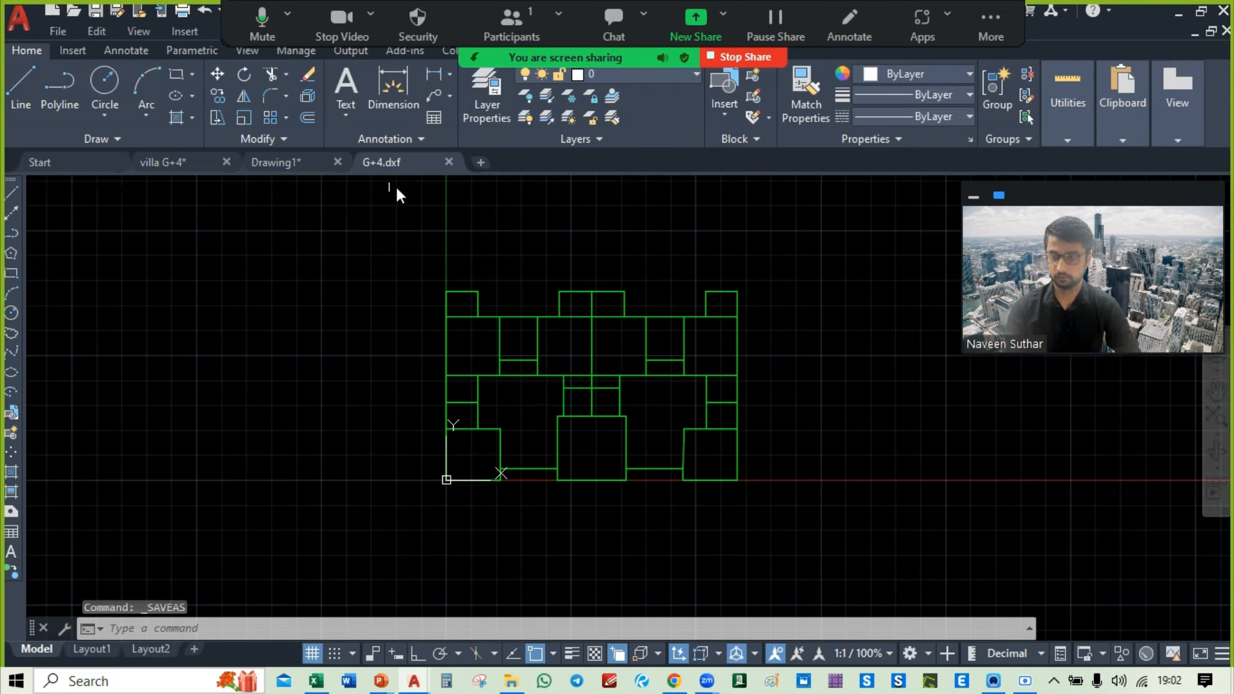
Step: Close the G+4.dxf drawing without saving it in AutoCAD 2018 Drawing format
left_click(448, 163)
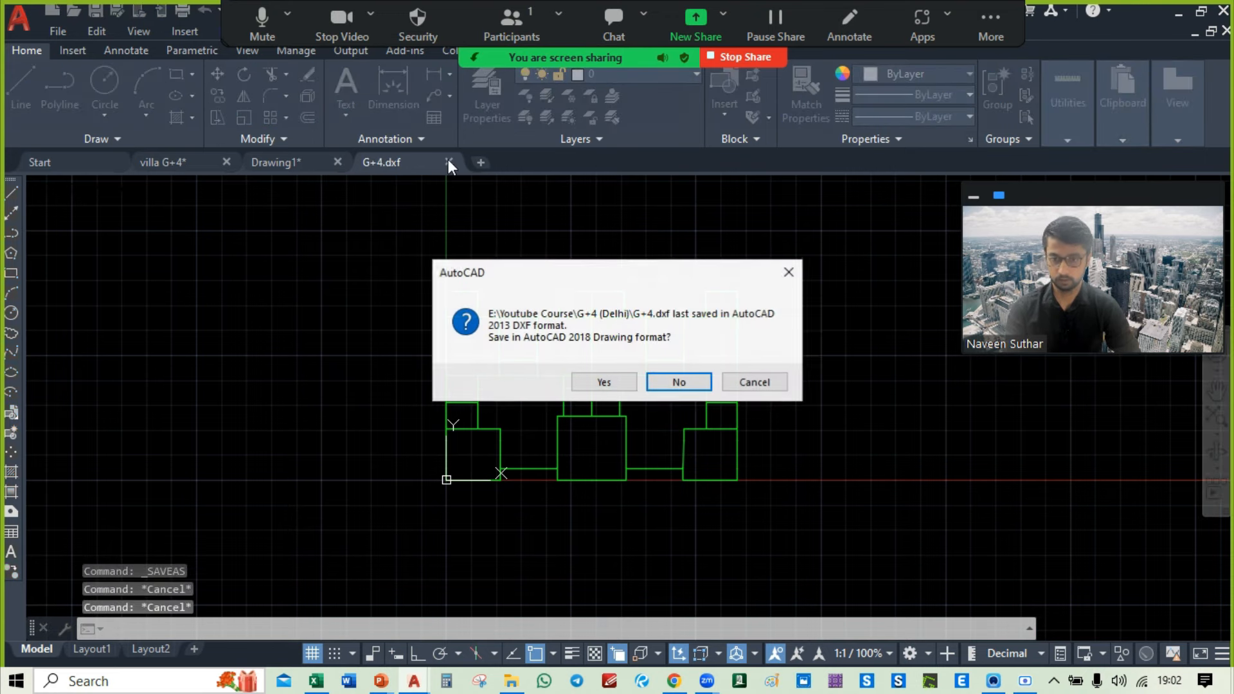
left_click(604, 383)
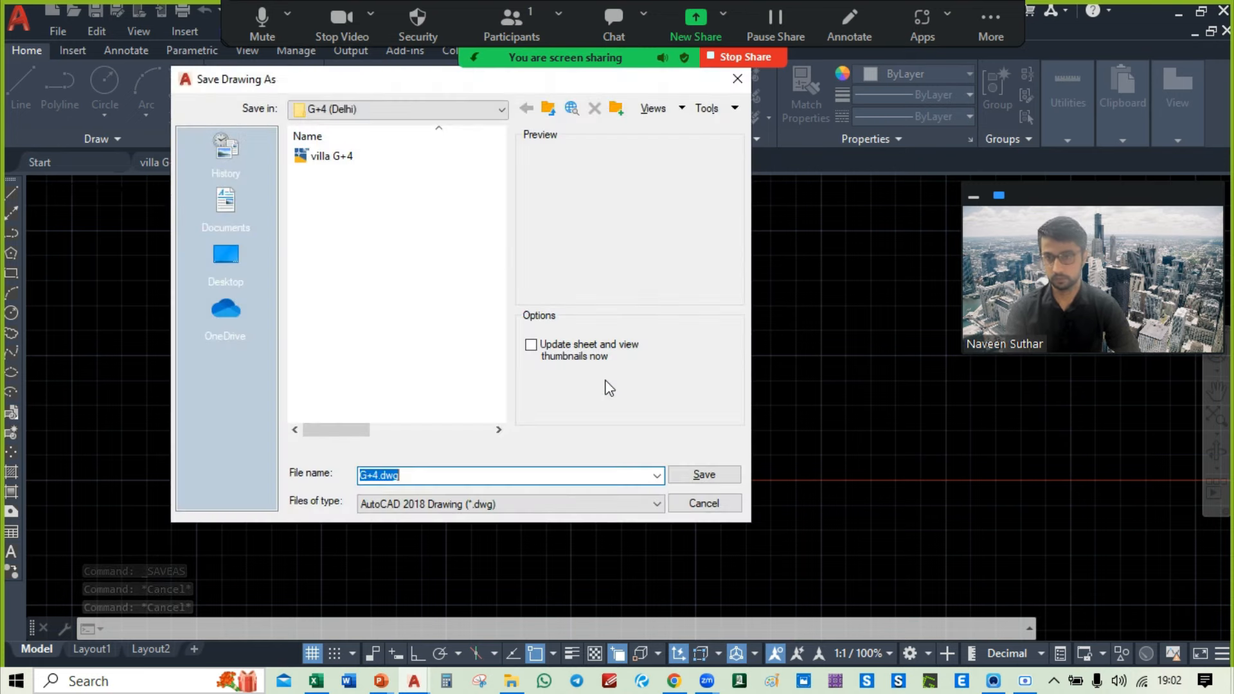
left_click(714, 503)
key("ctrl+s")
left_click(668, 382)
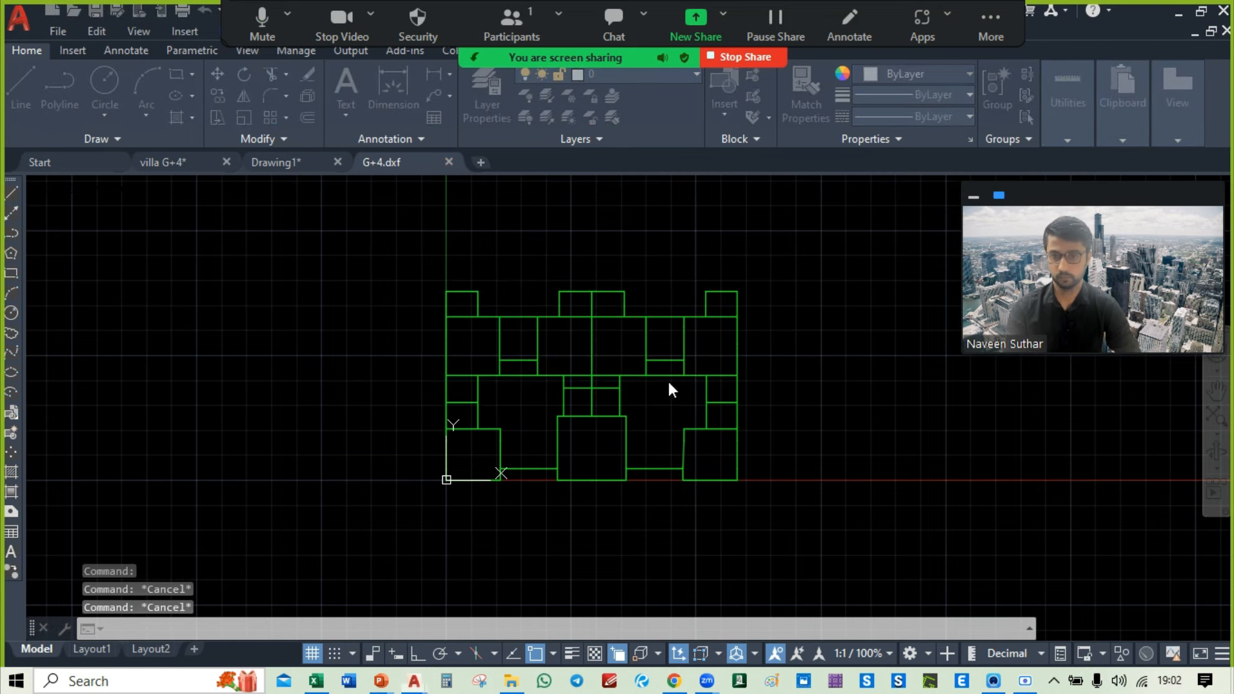
middle_click_drag(590, 309, 665, 361)
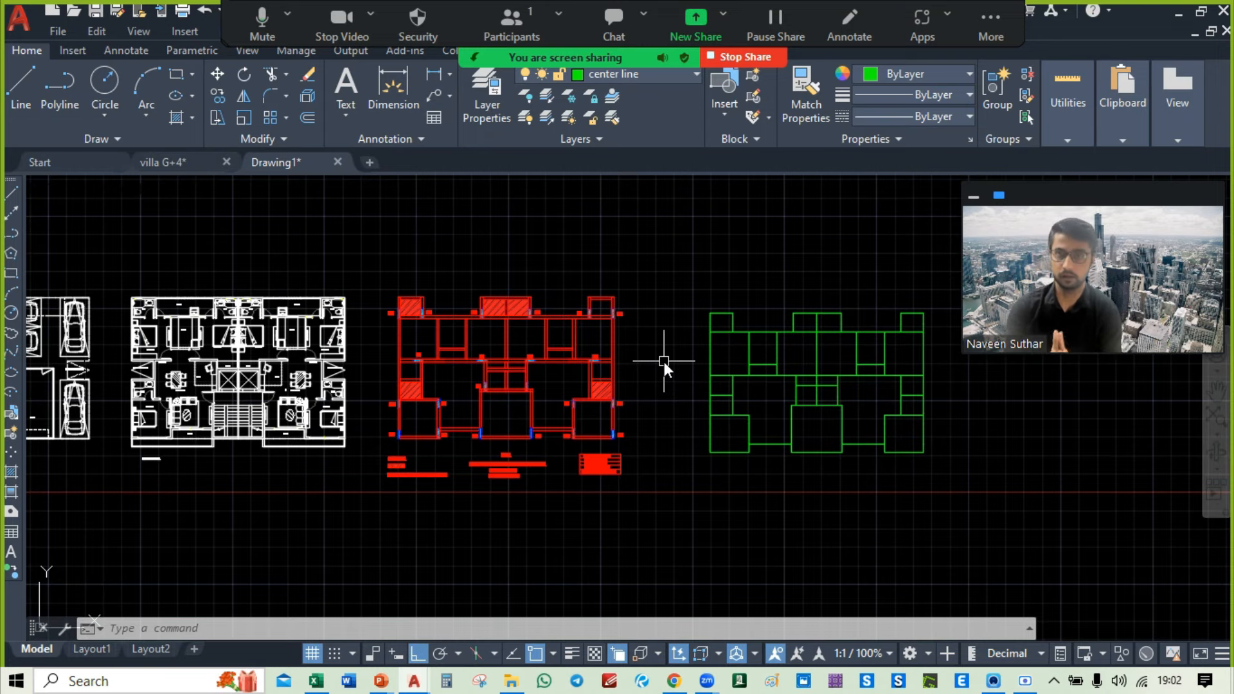
middle_click_drag(669, 322, 629, 326)
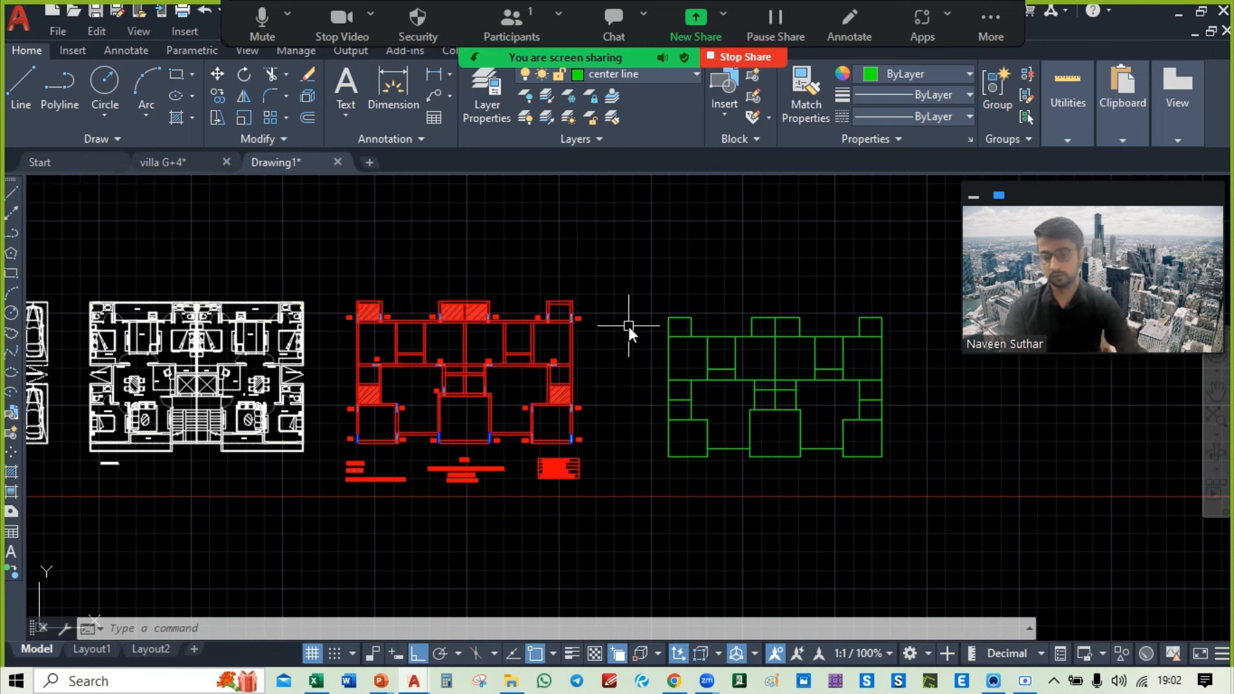
middle_click_drag(630, 326, 841, 303)
middle_click_drag(830, 383, 689, 379)
middle_click_drag(715, 331, 769, 330)
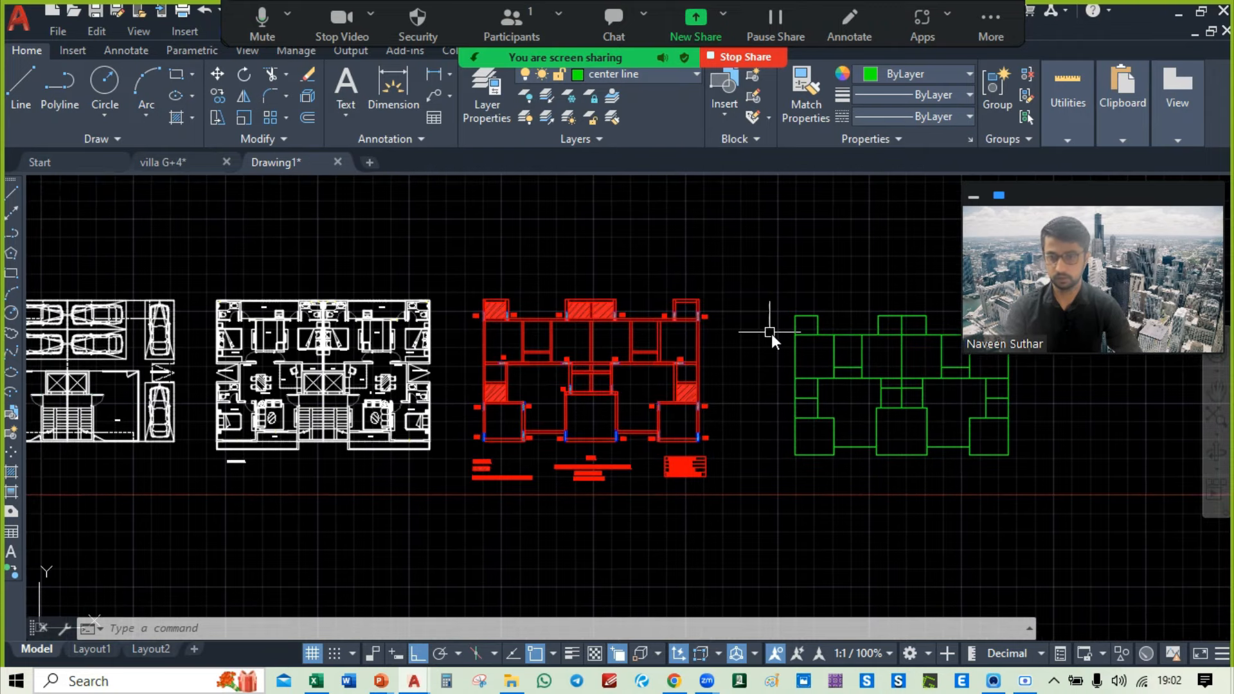
scroll(746, 392, "up", 4)
middle_click_drag(724, 374, 978, 379)
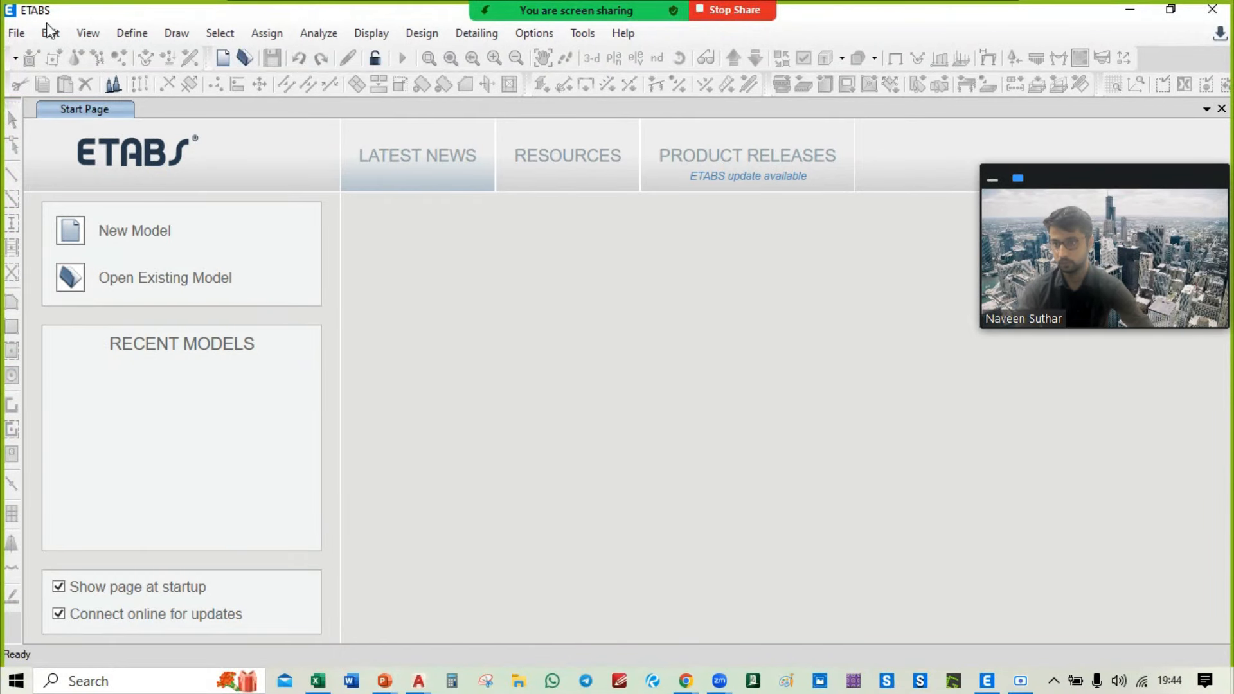
Step: Start a new model using built-in settings with Metric SI display units and India as the region for default materials
left_click(21, 35)
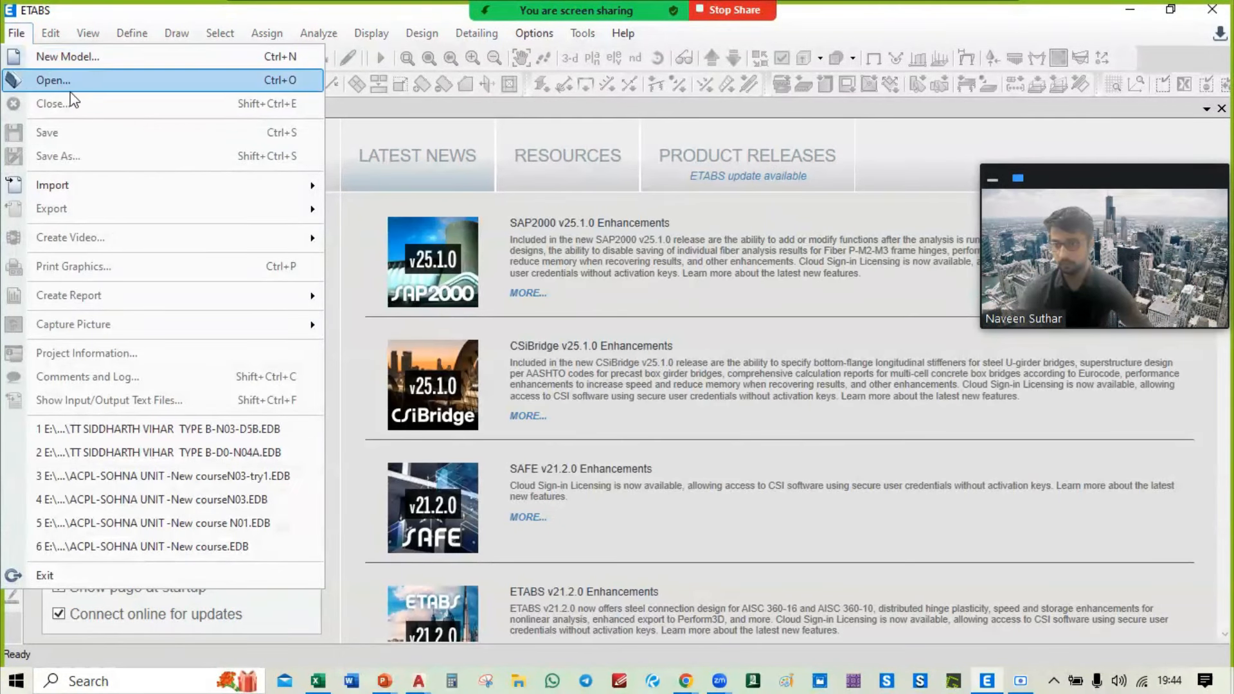
left_click(76, 59)
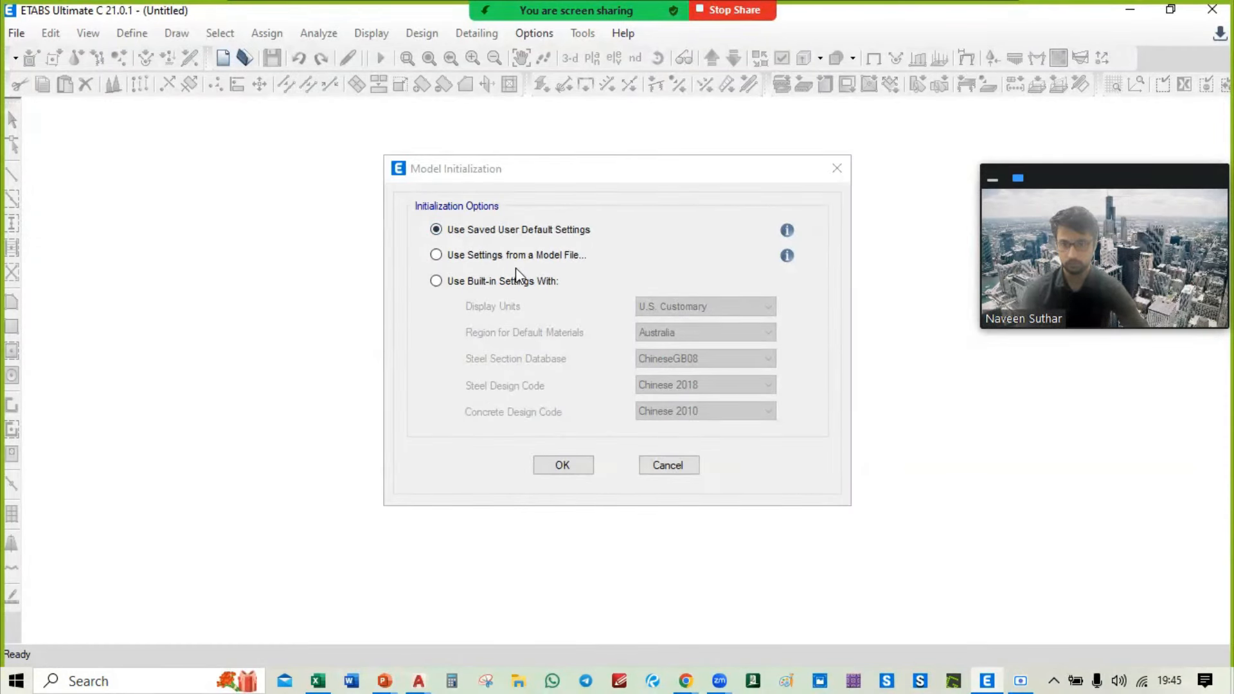
left_click(491, 283)
left_click(729, 306)
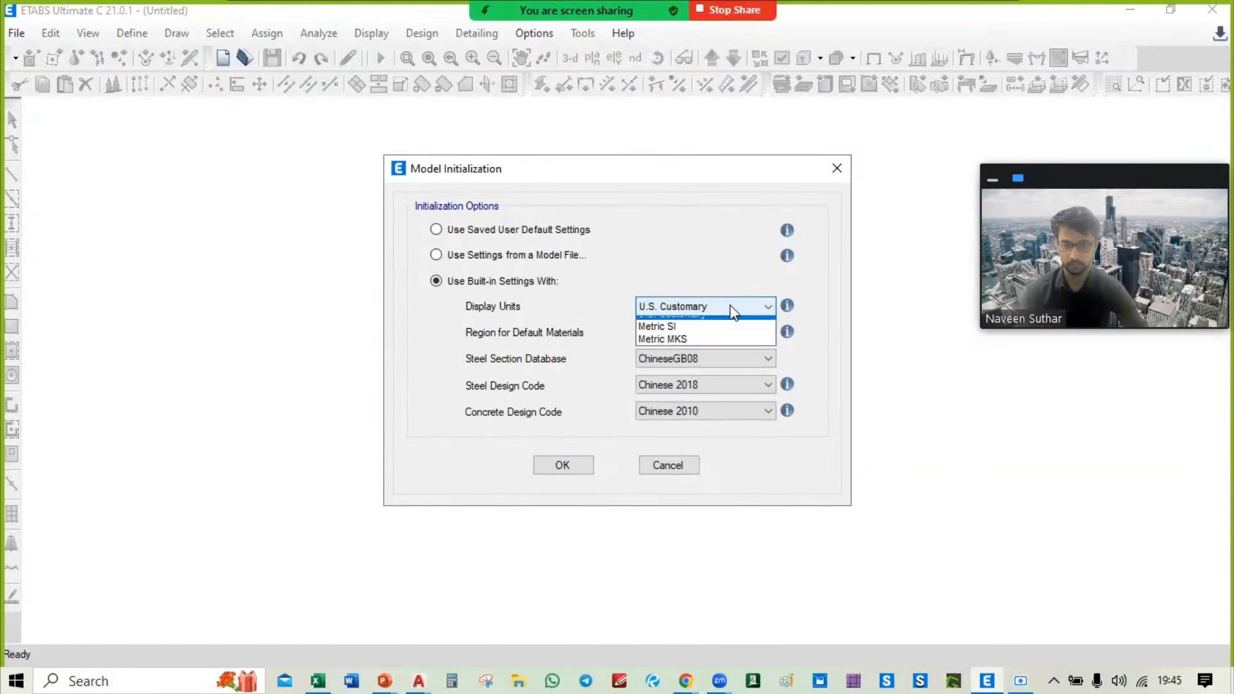
left_click(725, 338)
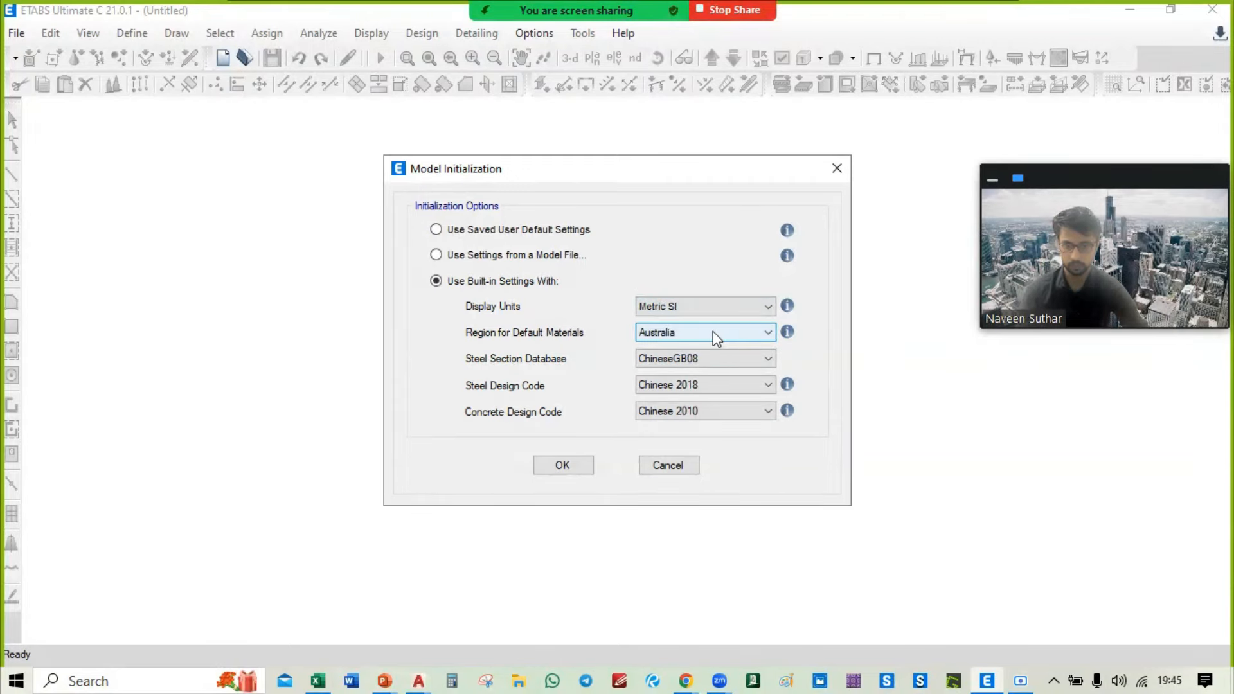
left_click(712, 332)
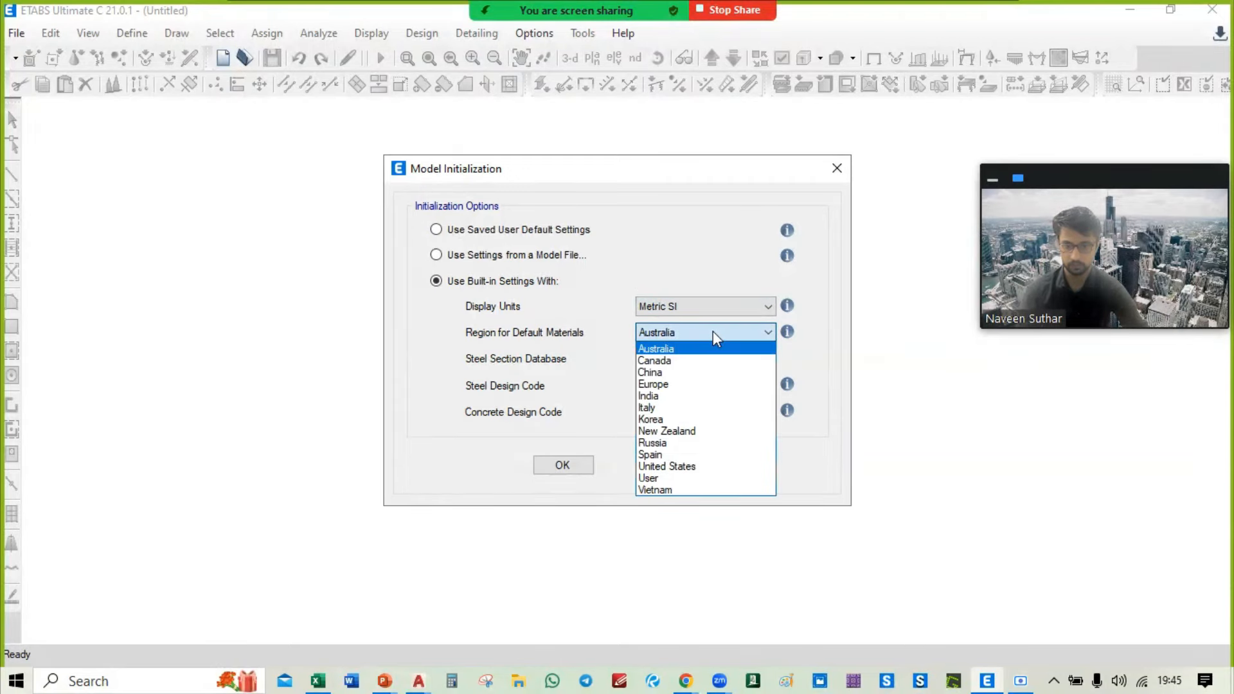
left_click(699, 397)
Step: Initialize the model with the Indian steel section database, steel design code IS 800:2007 and concrete design code IS 456:2000
left_click(692, 359)
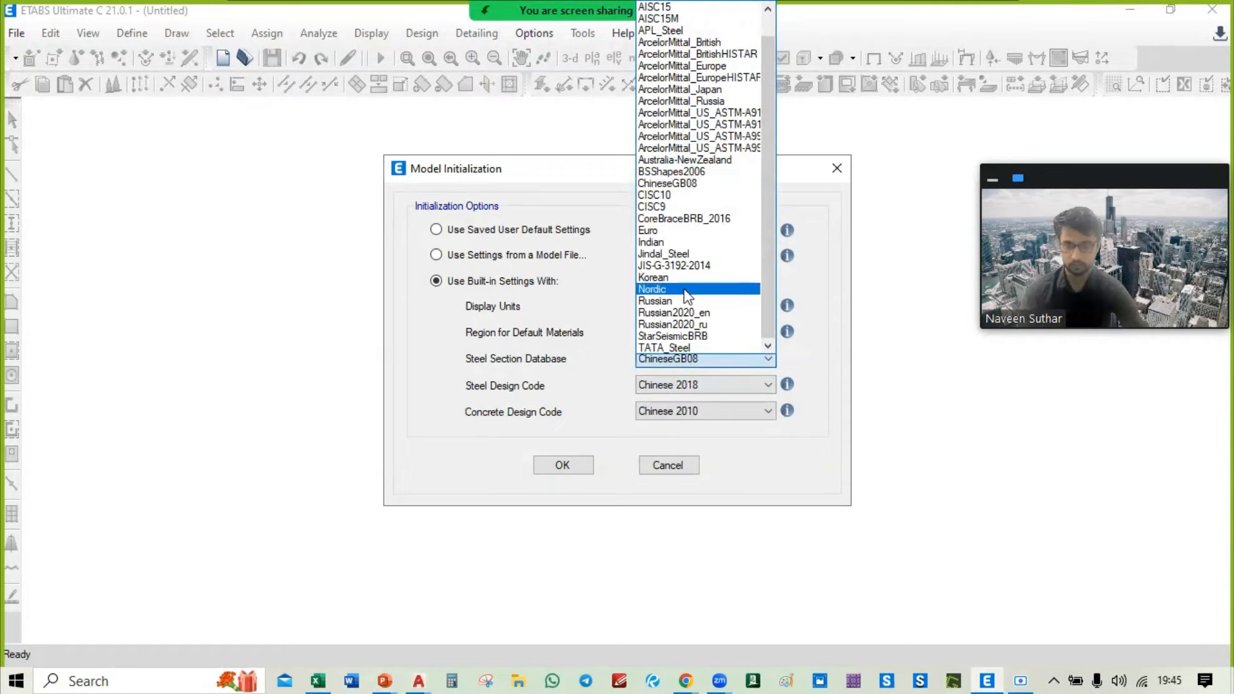
scroll(683, 300, "up", 1)
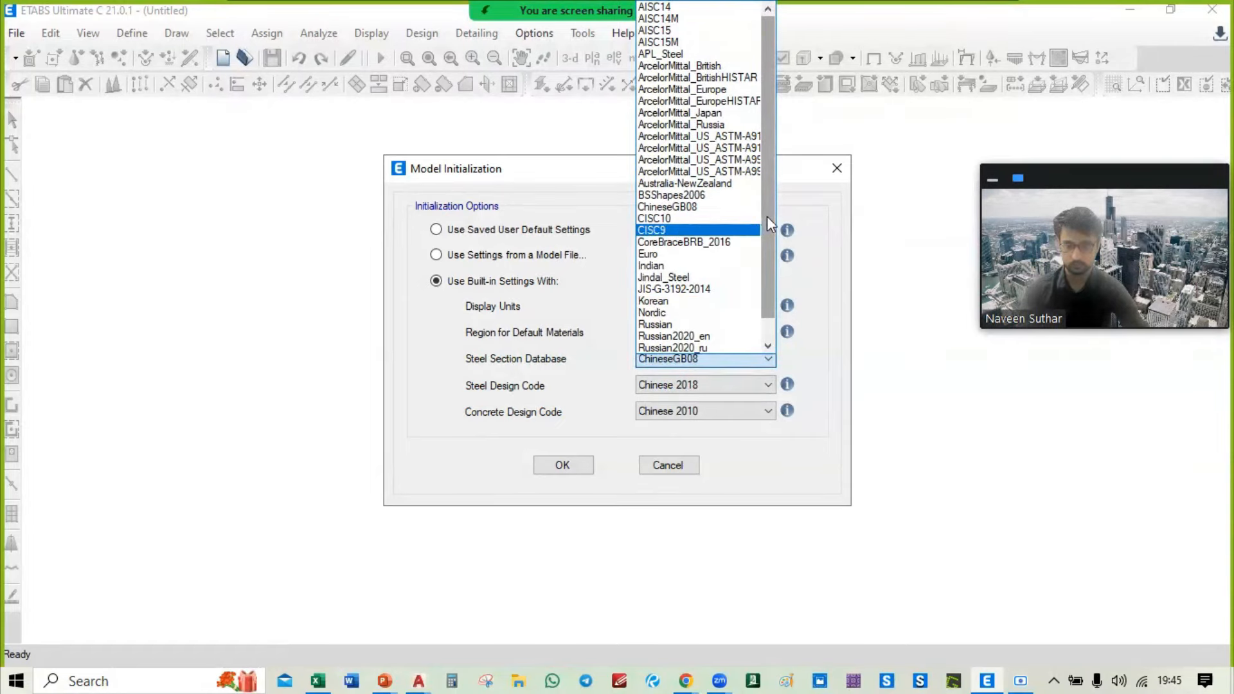
scroll(766, 216, "down", 1)
left_click(694, 256)
left_click(713, 383)
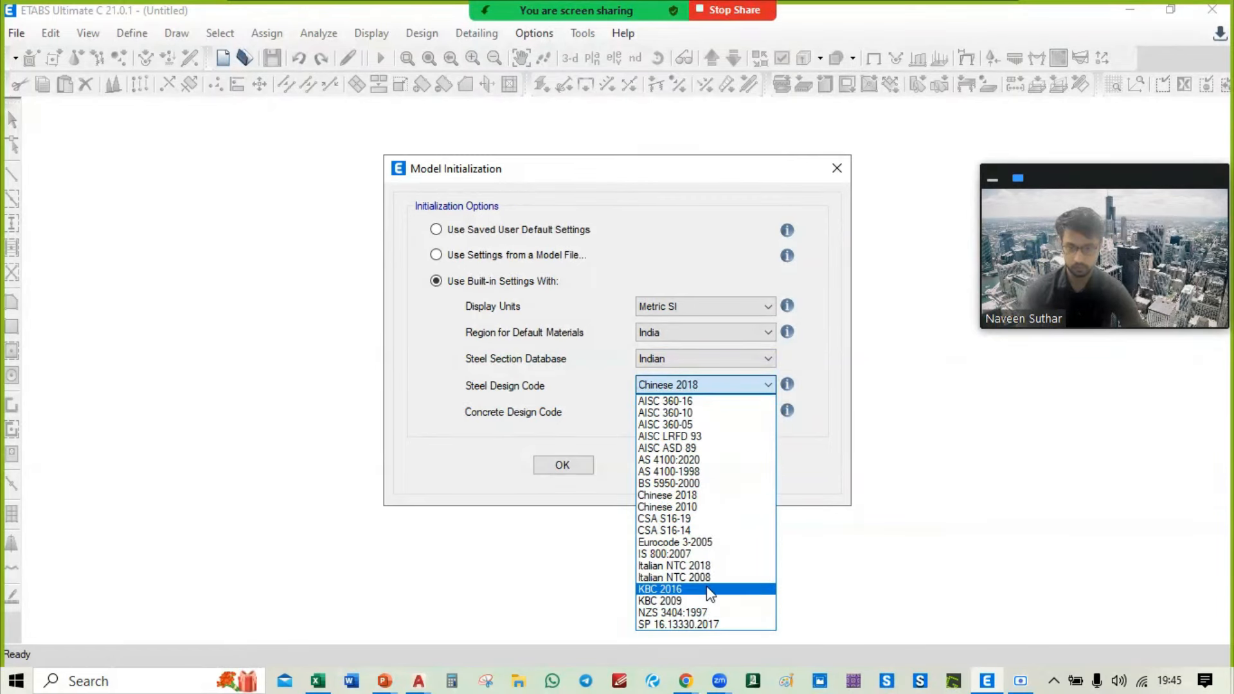
left_click(708, 556)
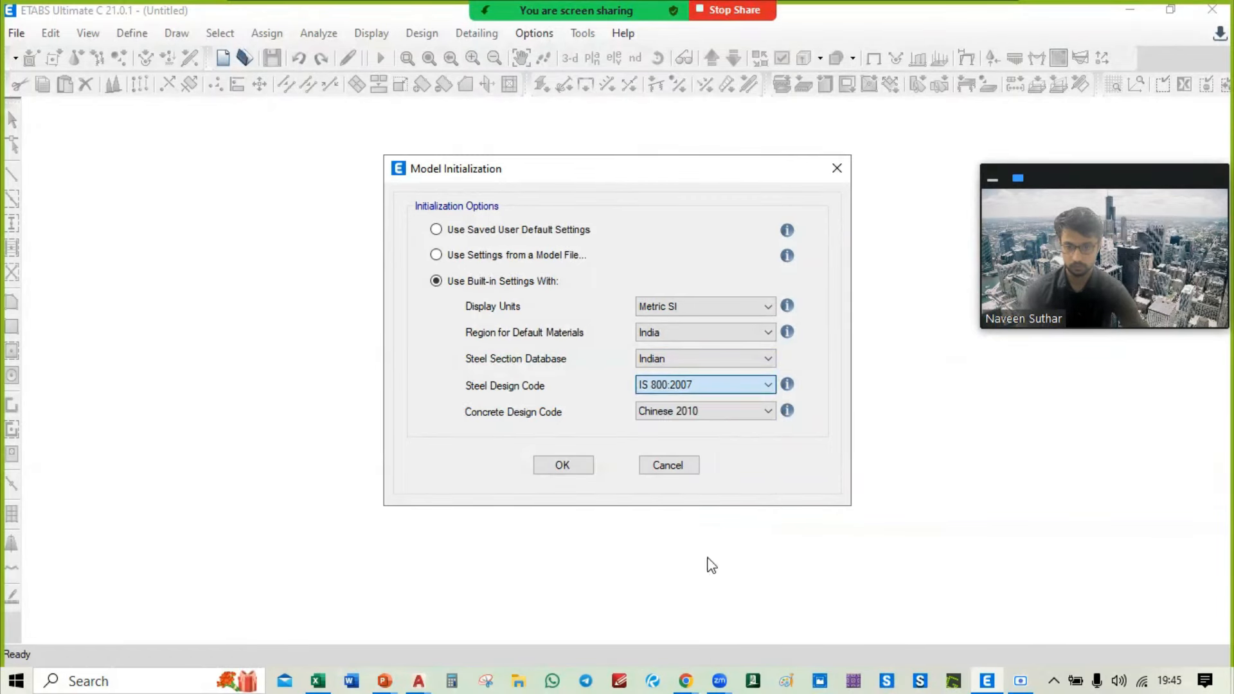
left_click(708, 411)
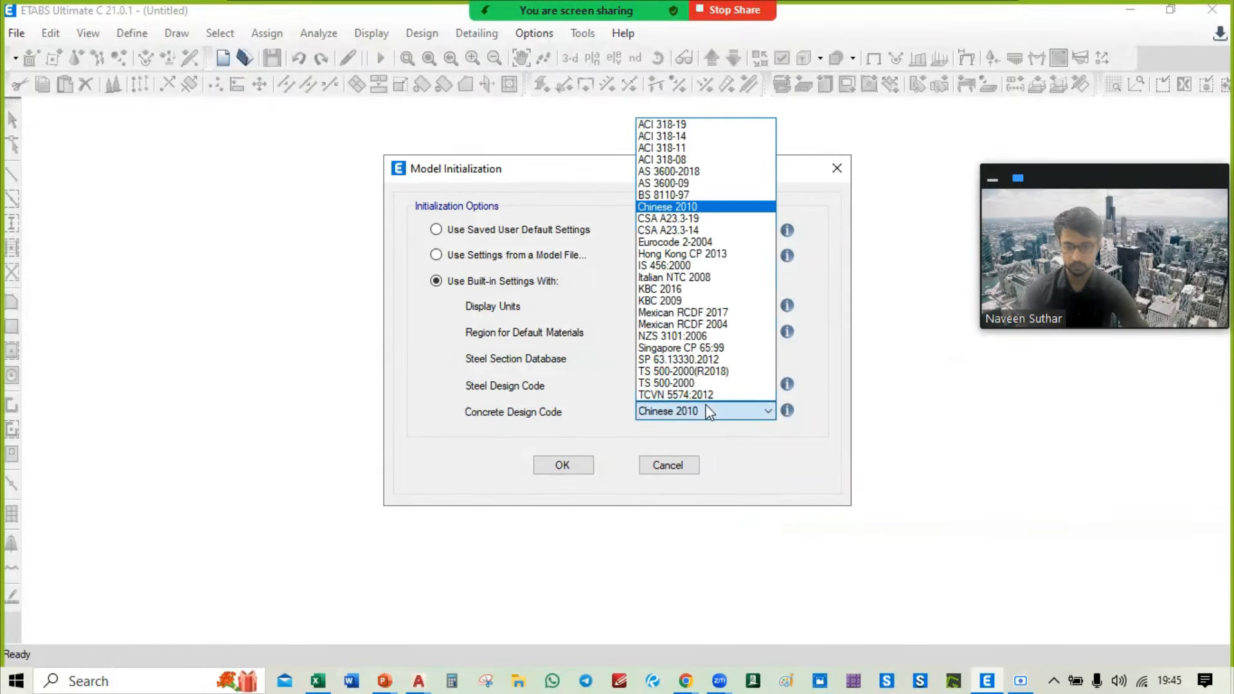
left_click(741, 266)
left_click(563, 465)
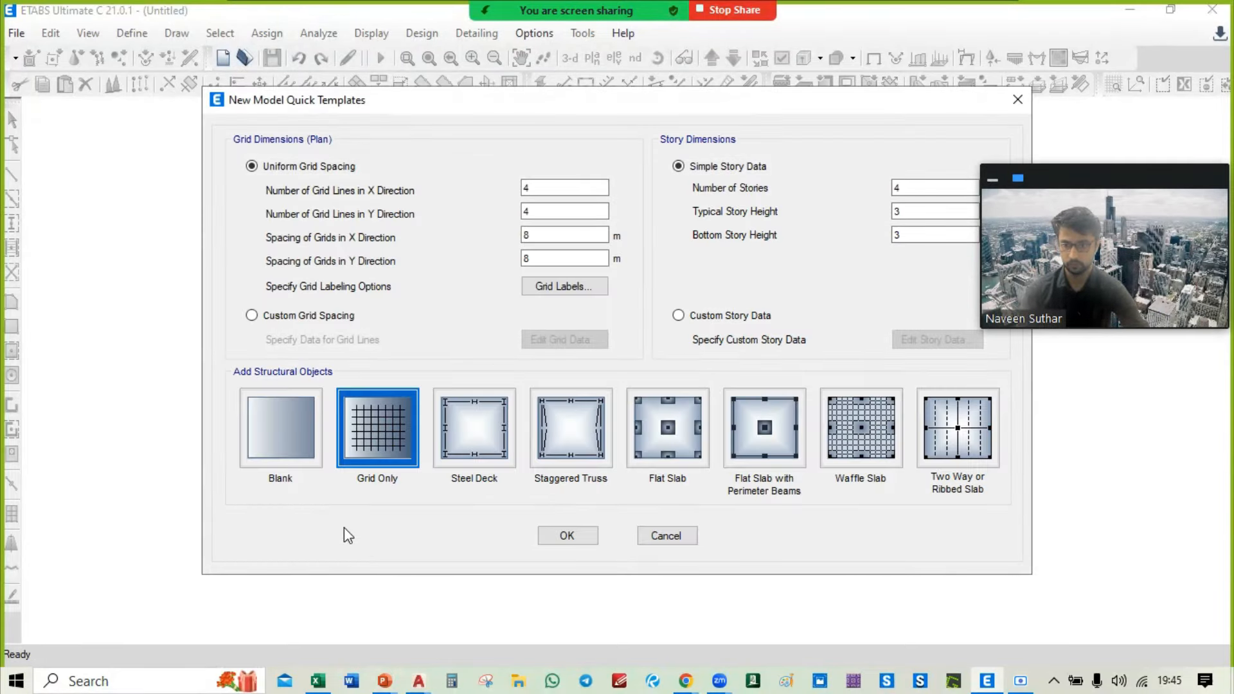
Step: Create the model from the Grid Only template with default grid and story data, keeping only the plan view open
left_click(567, 535)
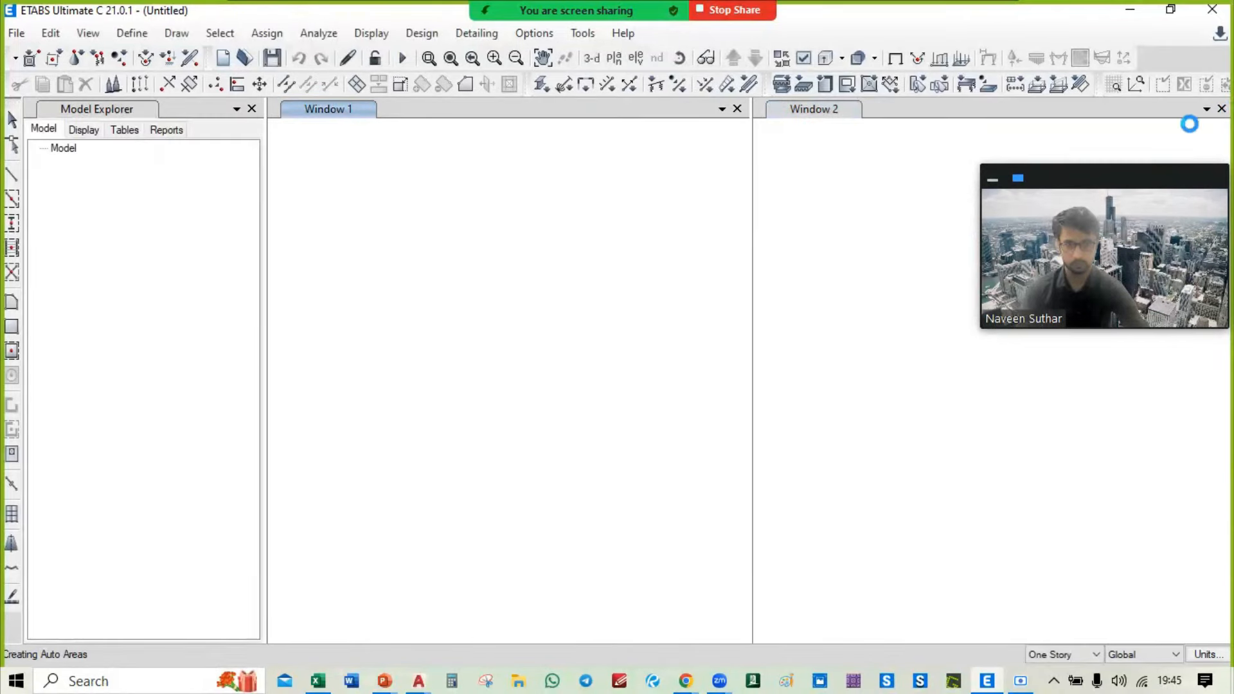
left_click(1222, 110)
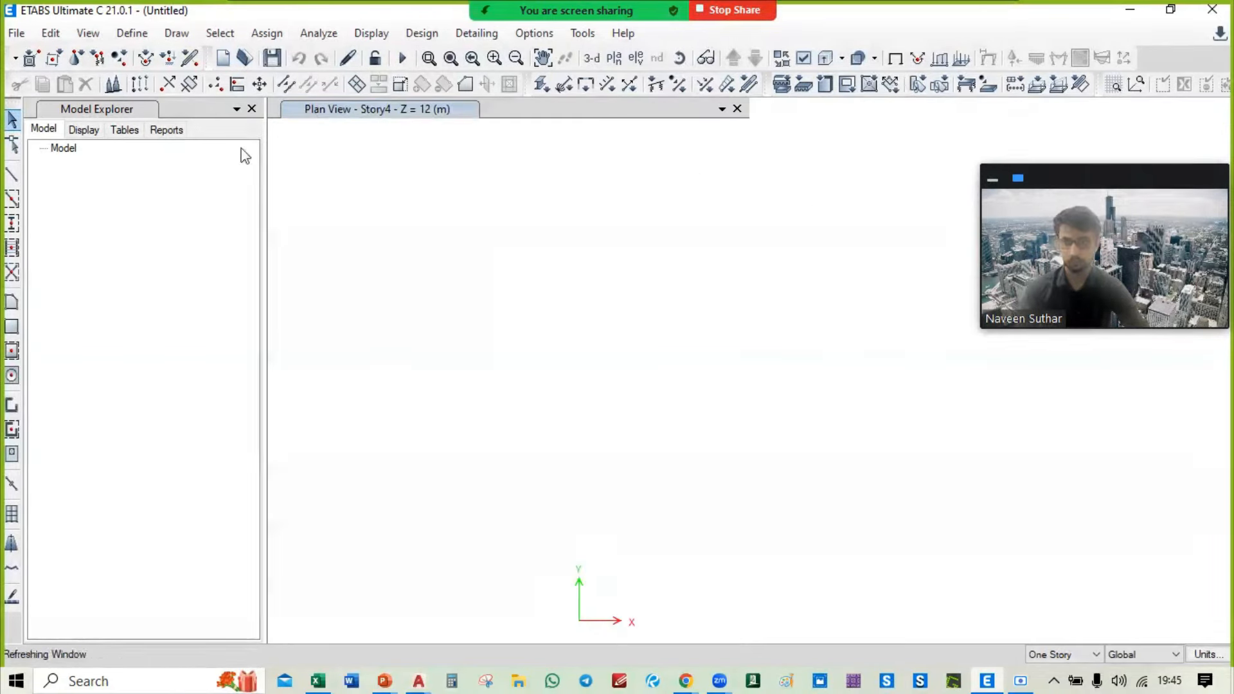
left_click(17, 35)
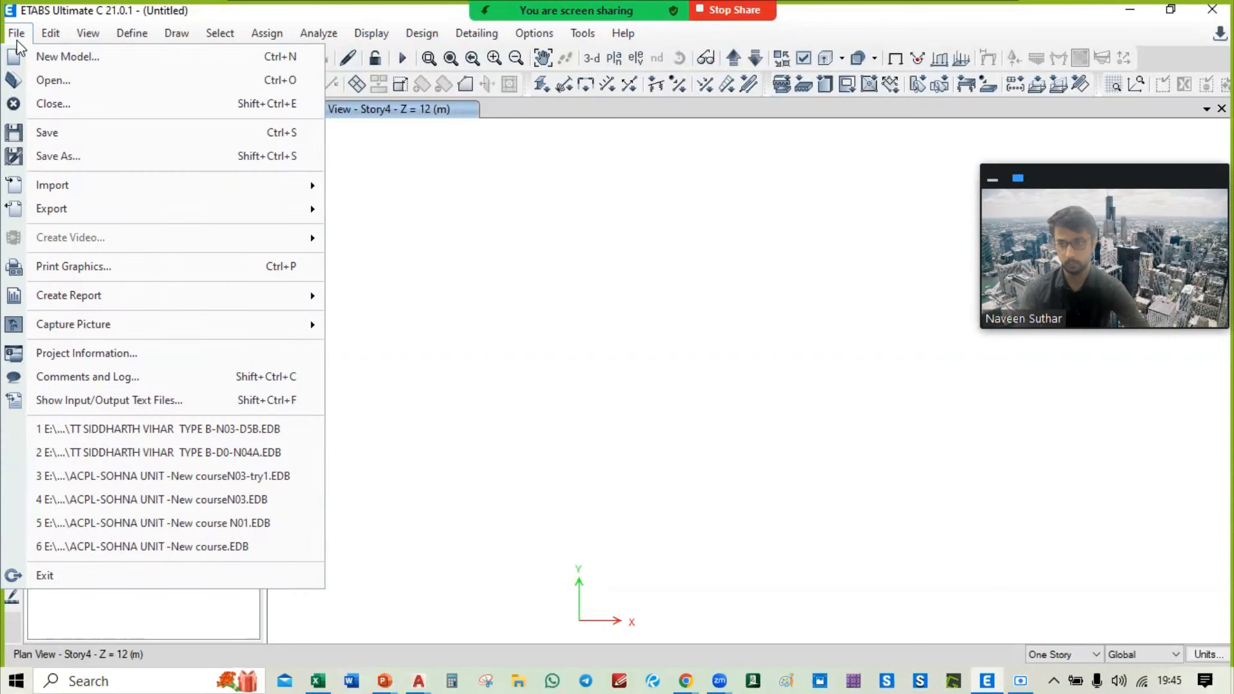
mouse_move(105, 183)
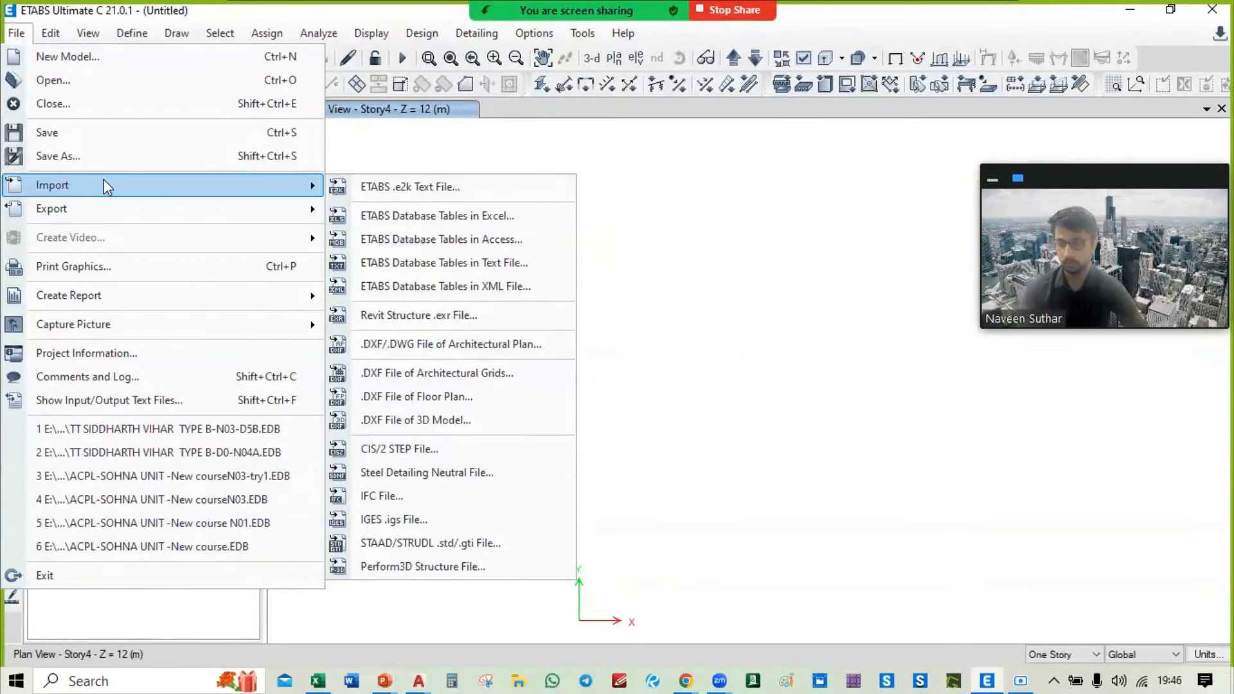
left_click(645, 215)
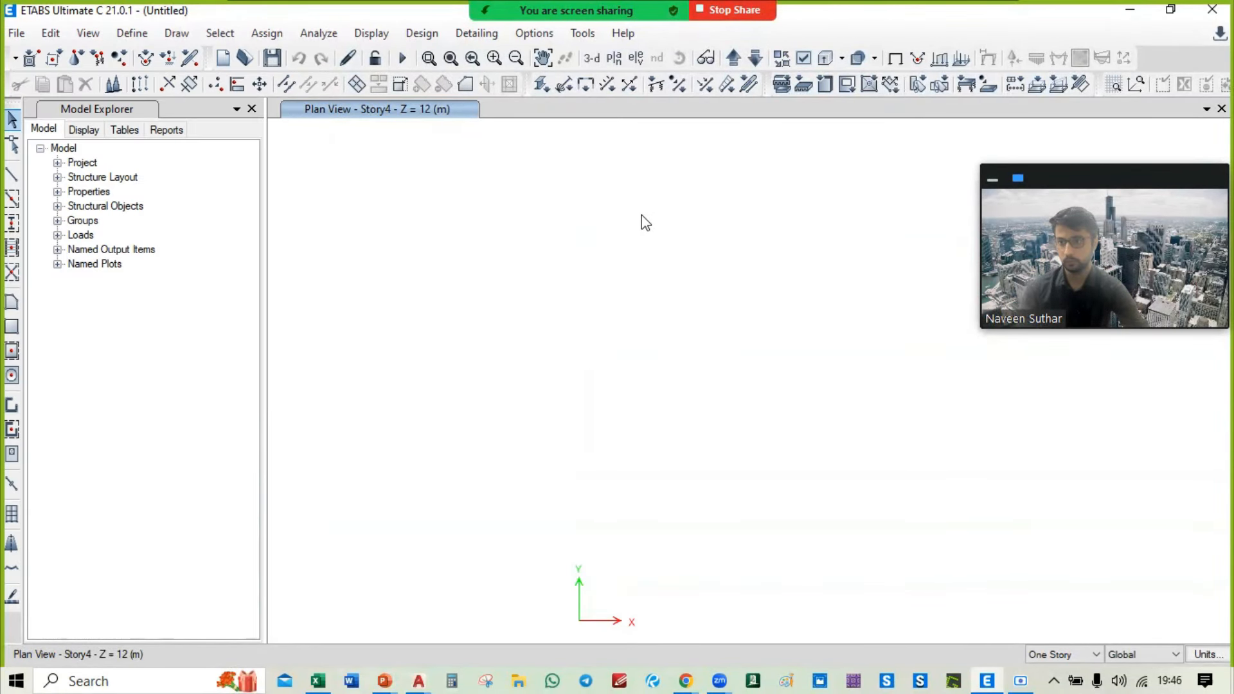
Step: Begin importing the recent G+4 DXF as a floor plan and assign its center line layer to beams
left_click(18, 34)
mouse_move(101, 188)
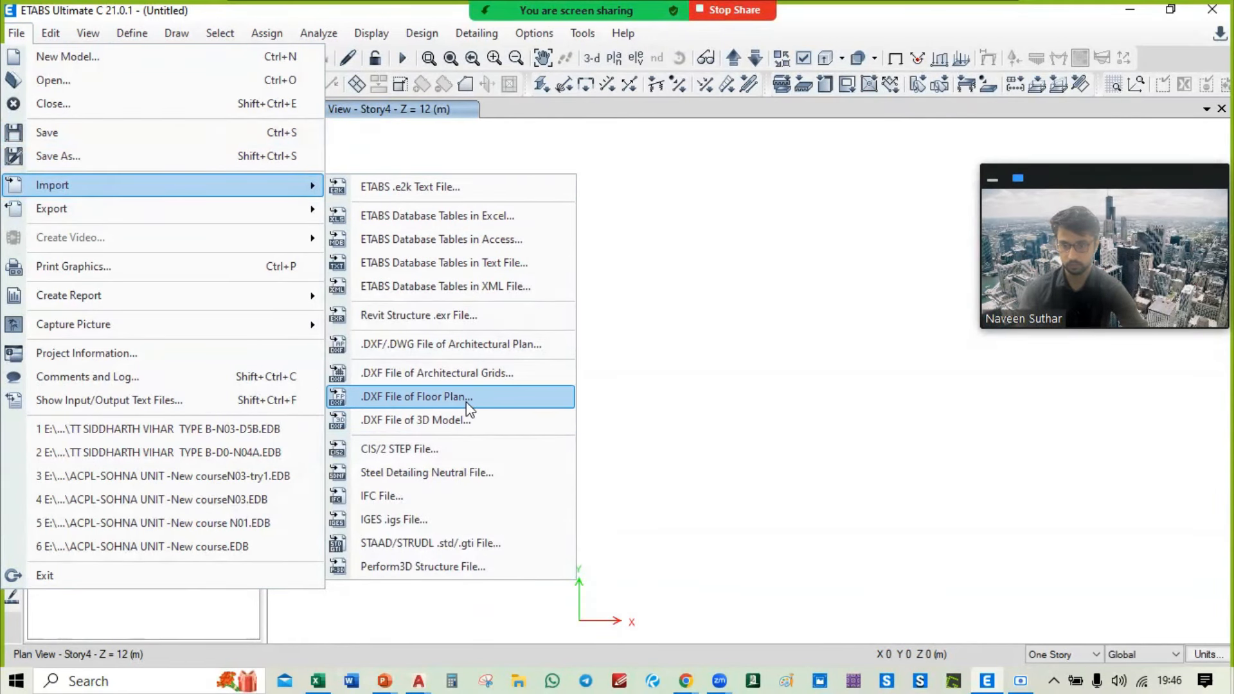
left_click(484, 400)
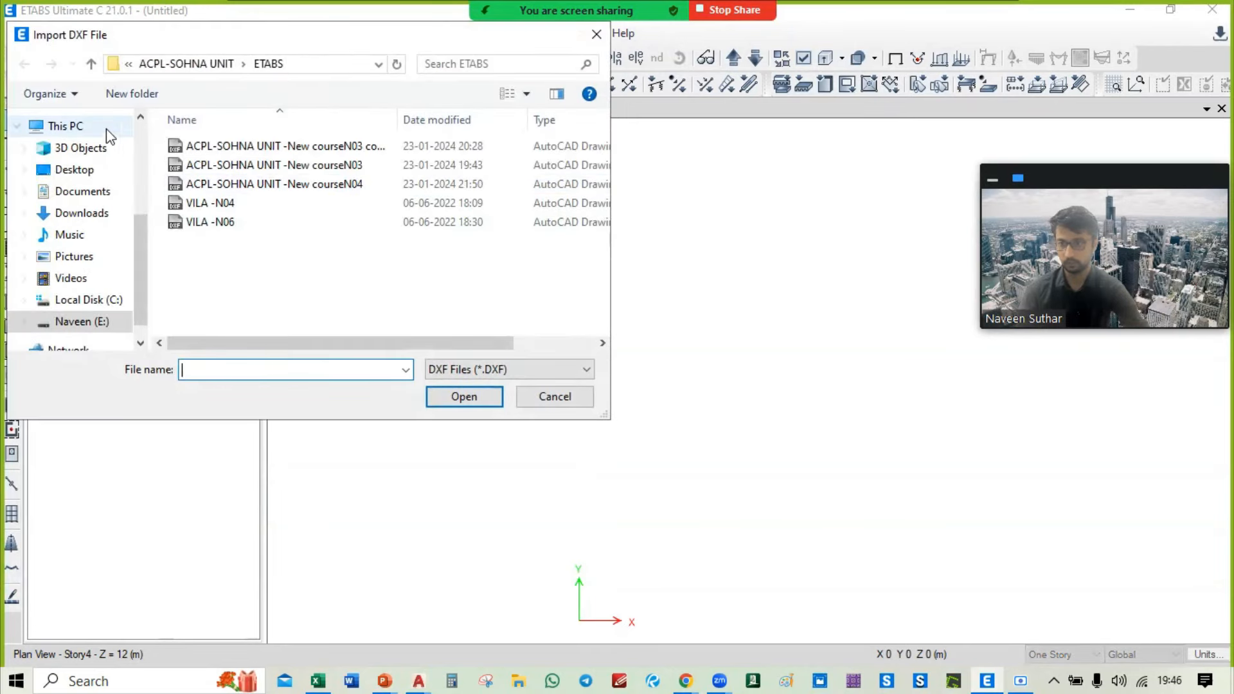
scroll(97, 144, "up", 3)
left_click(77, 133)
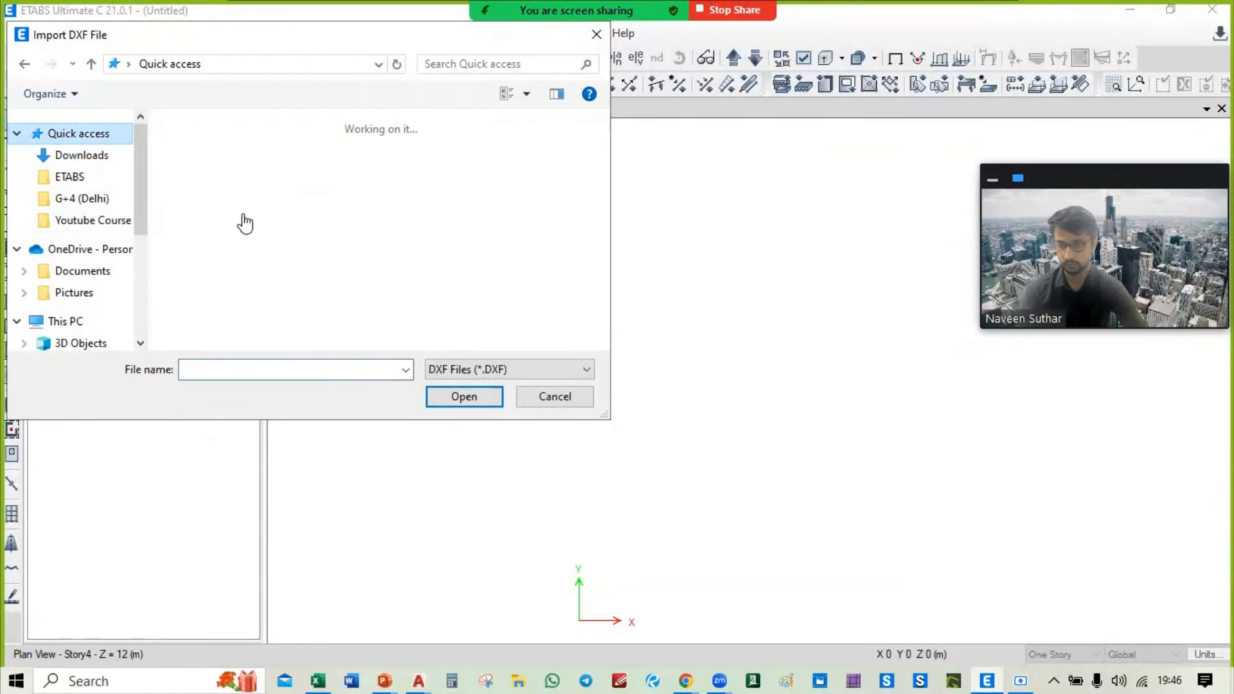
left_click(248, 315)
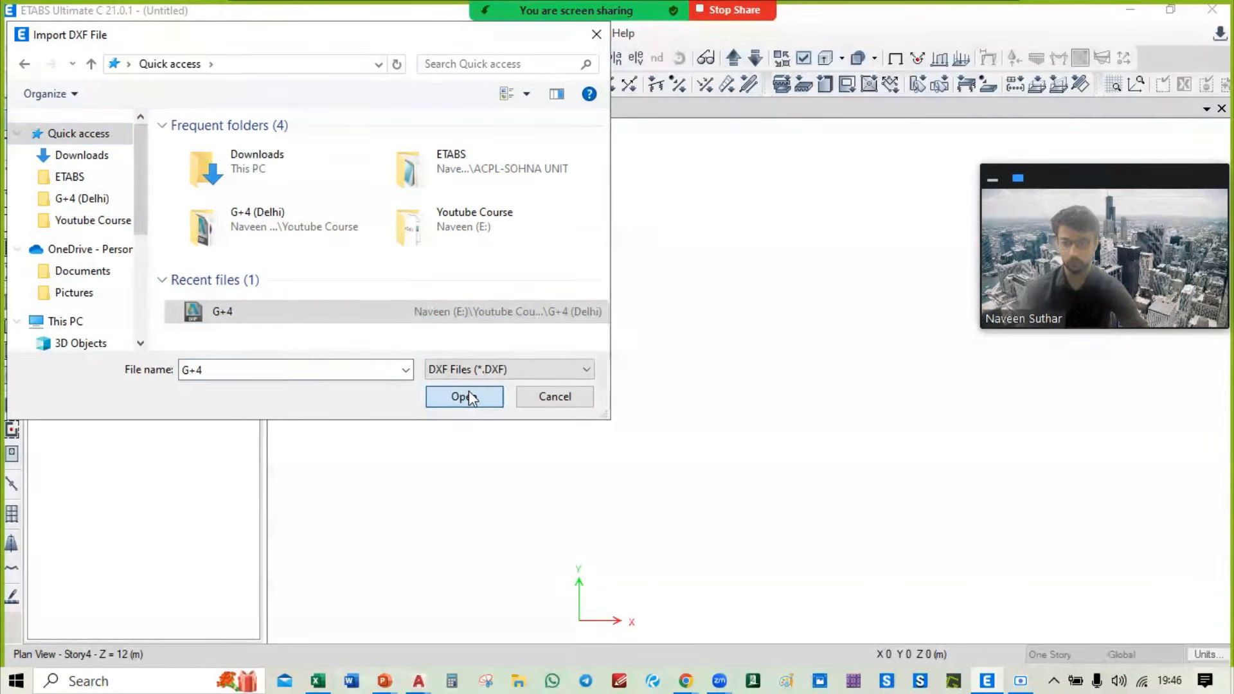
left_click(468, 396)
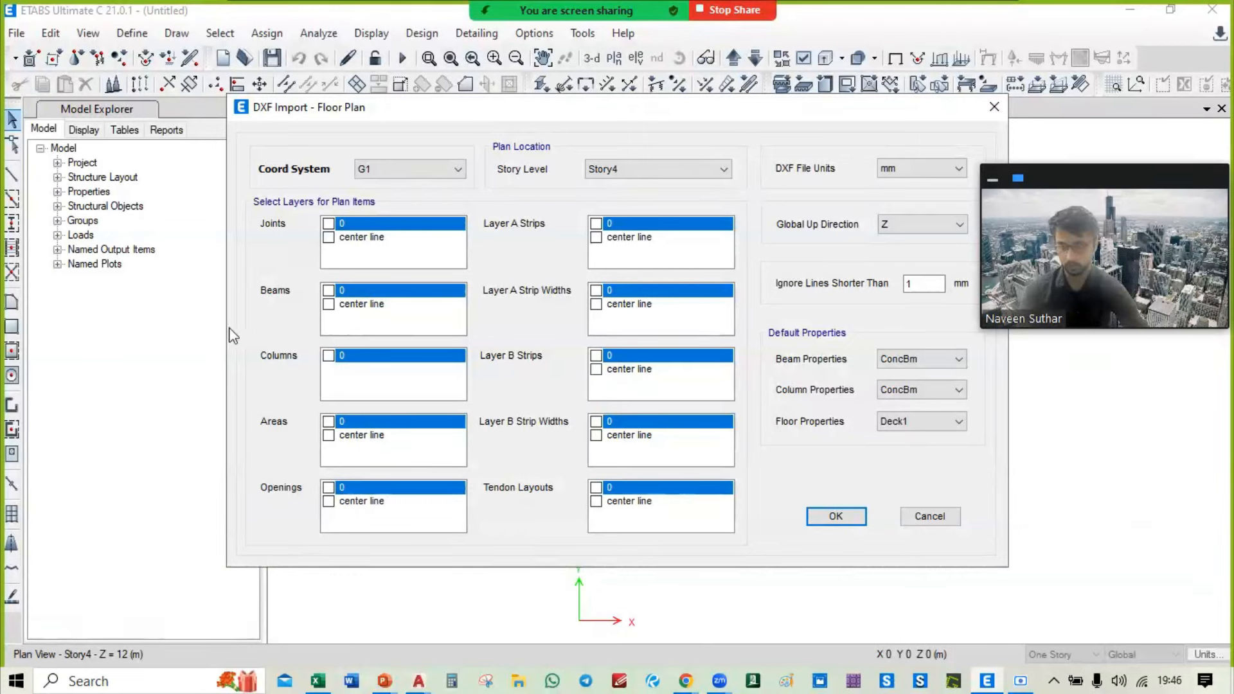
left_click(329, 304)
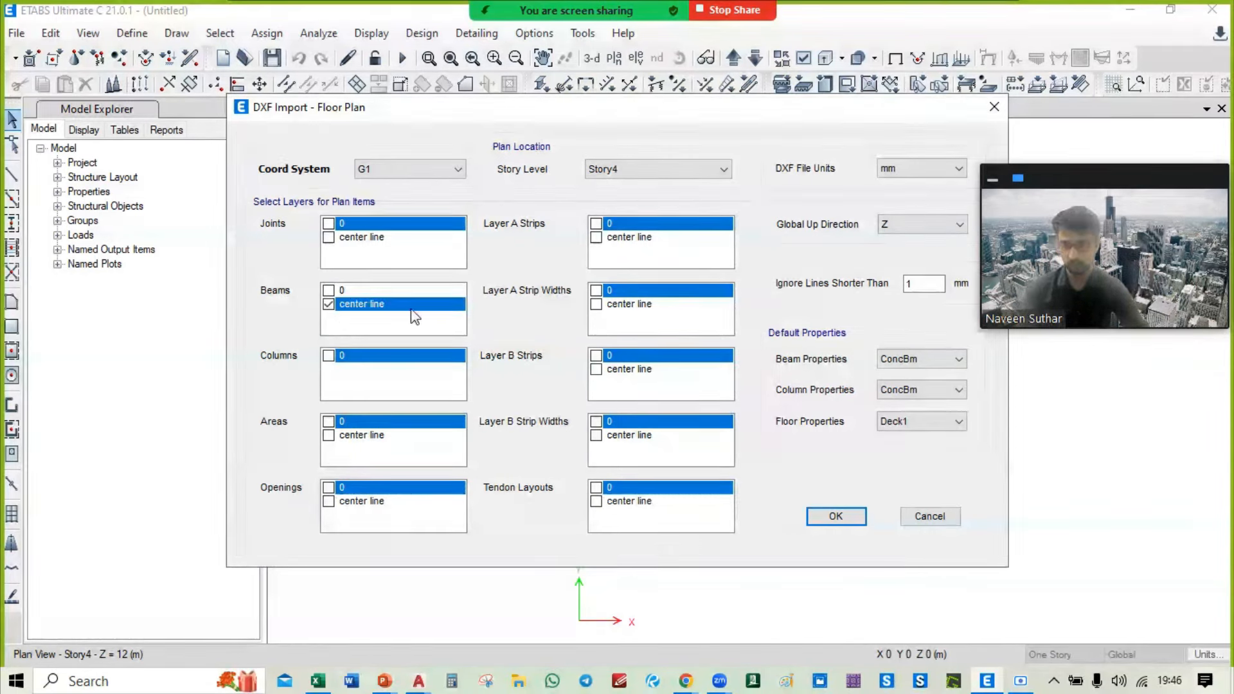
Step: Switch to AutoCAD, check the layer of the green centre lines in the layout, and return to the ETABS import
key("alt+Tab")
key("alt+Tab")
key("alt+Tab")
key("alt+Tab")
key("alt+Tab")
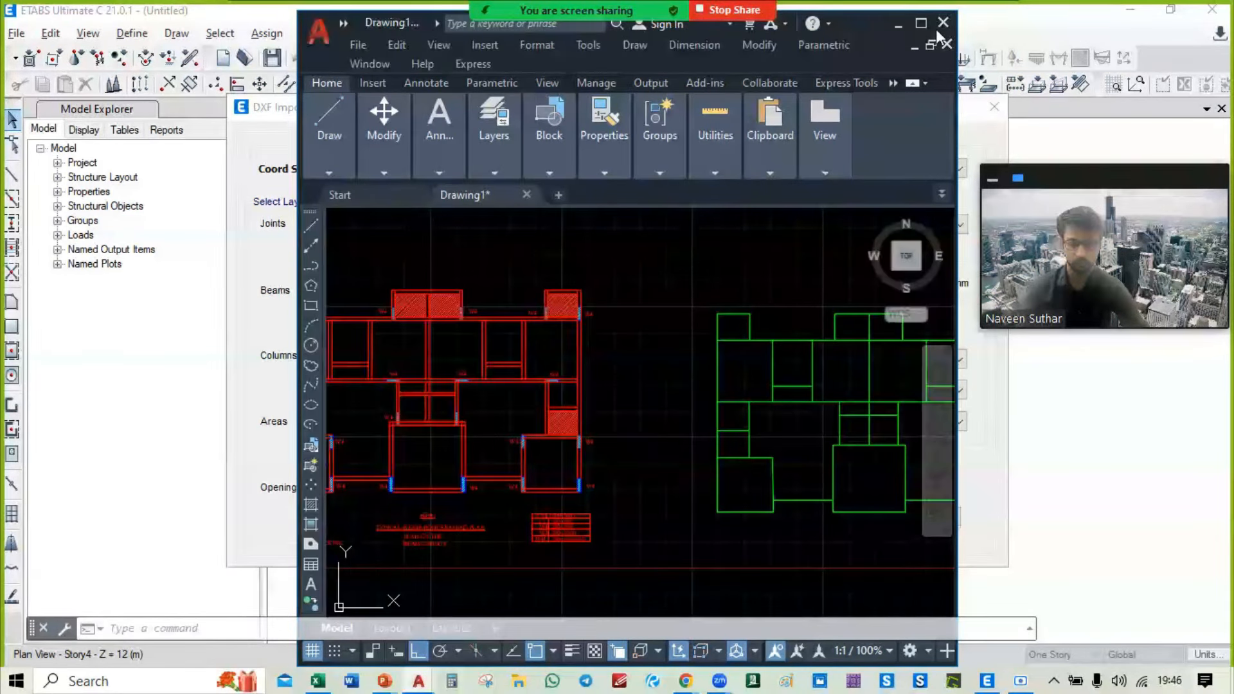
left_click(935, 29)
middle_click_drag(770, 286, 435, 239)
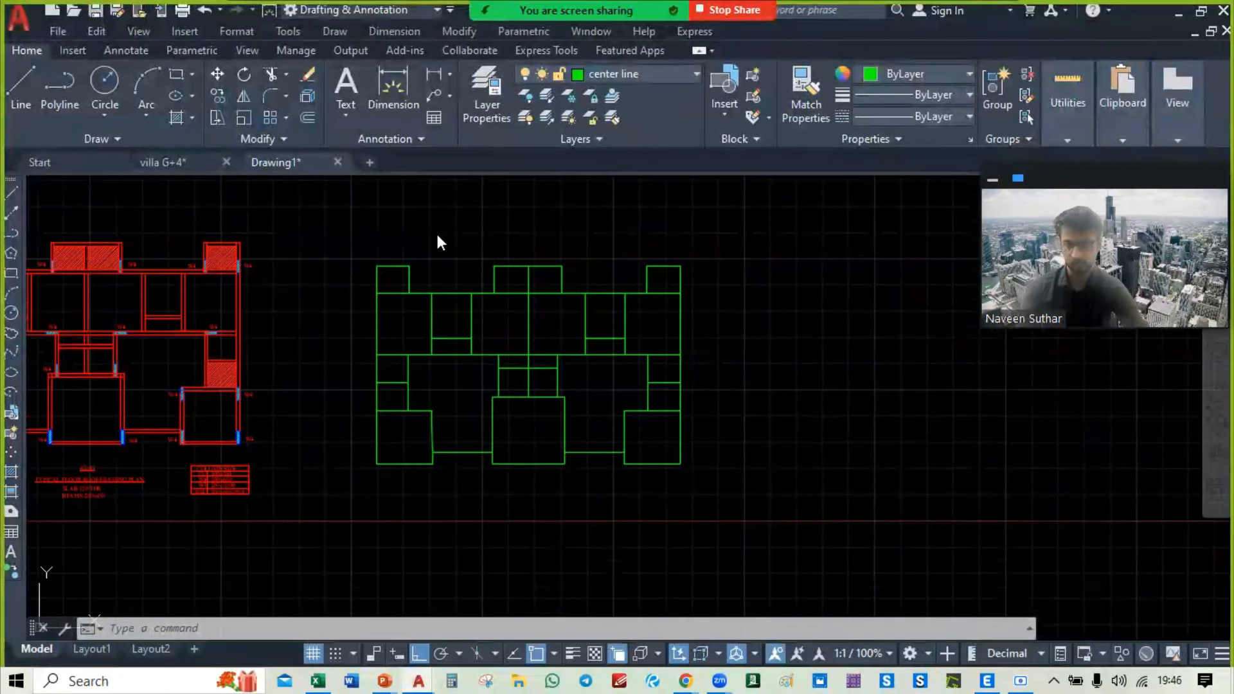
scroll(437, 309, "up", 5)
left_click(443, 325)
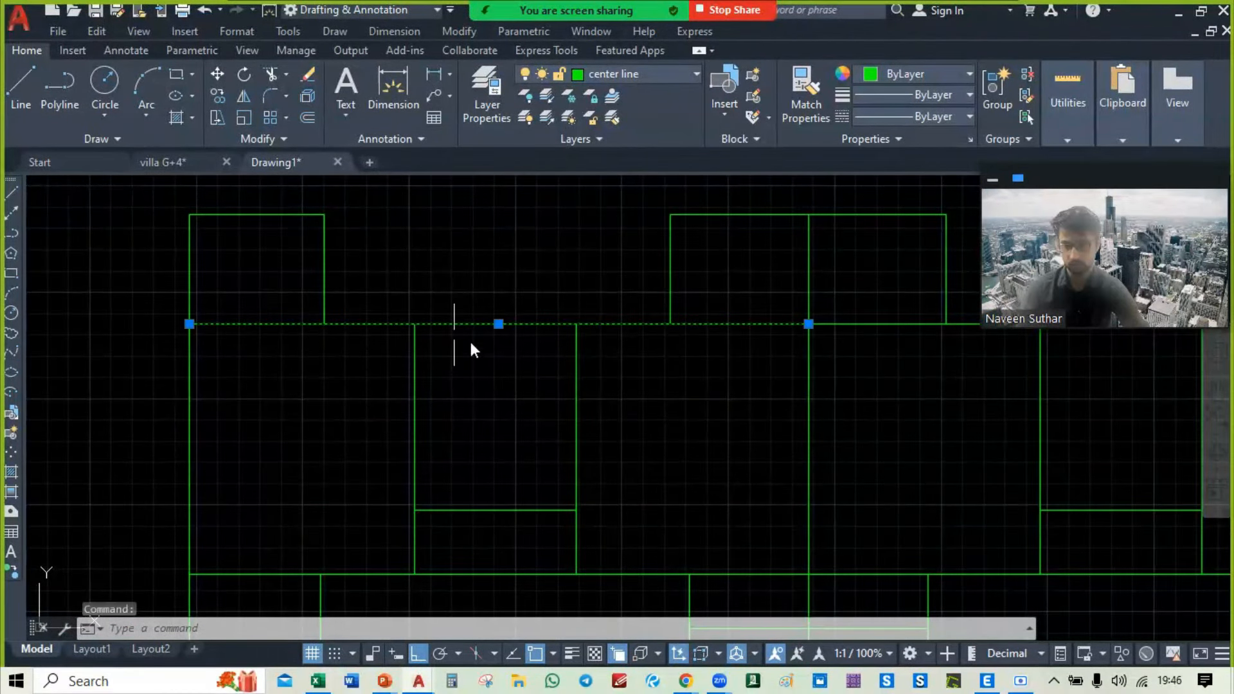
key("Escape")
left_click(488, 325)
key("super+Tab")
key("Right")
key("Return")
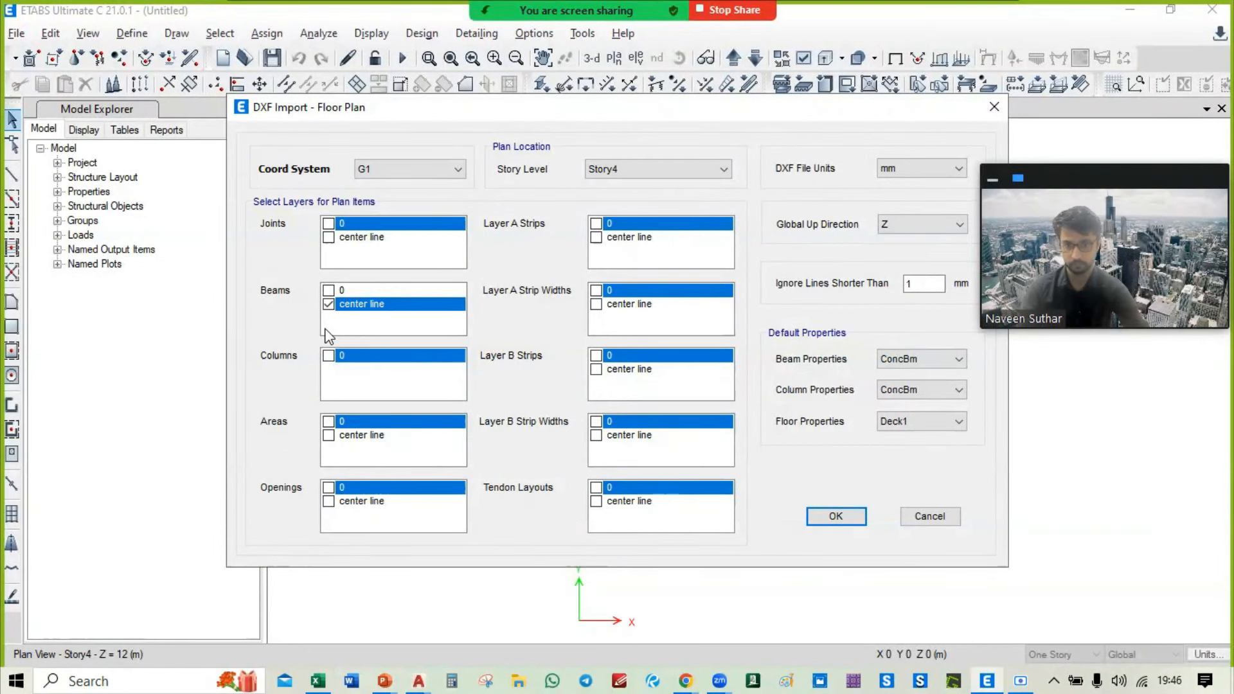
Step: Set the story level for the imported floor plan to Story1
left_click(669, 166)
left_click(659, 213)
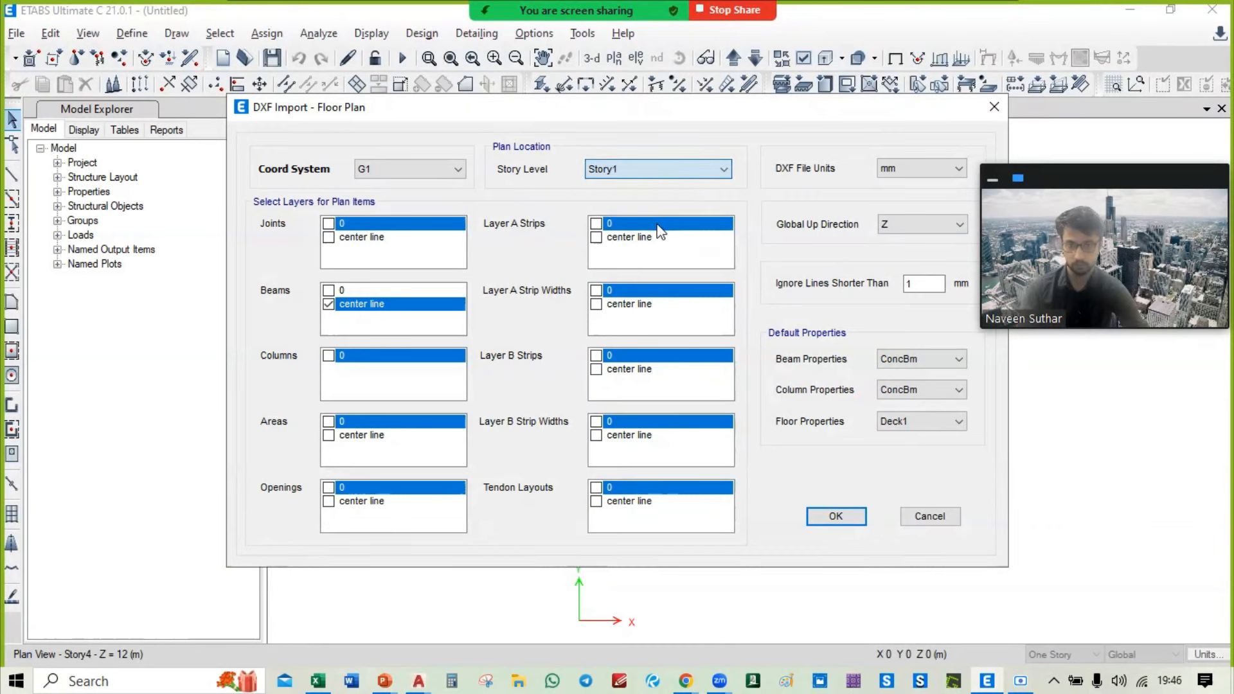
Step: Switch to AutoCAD, dimension the top edge of the upper-left bay to check the drawing units, and return to ETABS
key("alt+Tab")
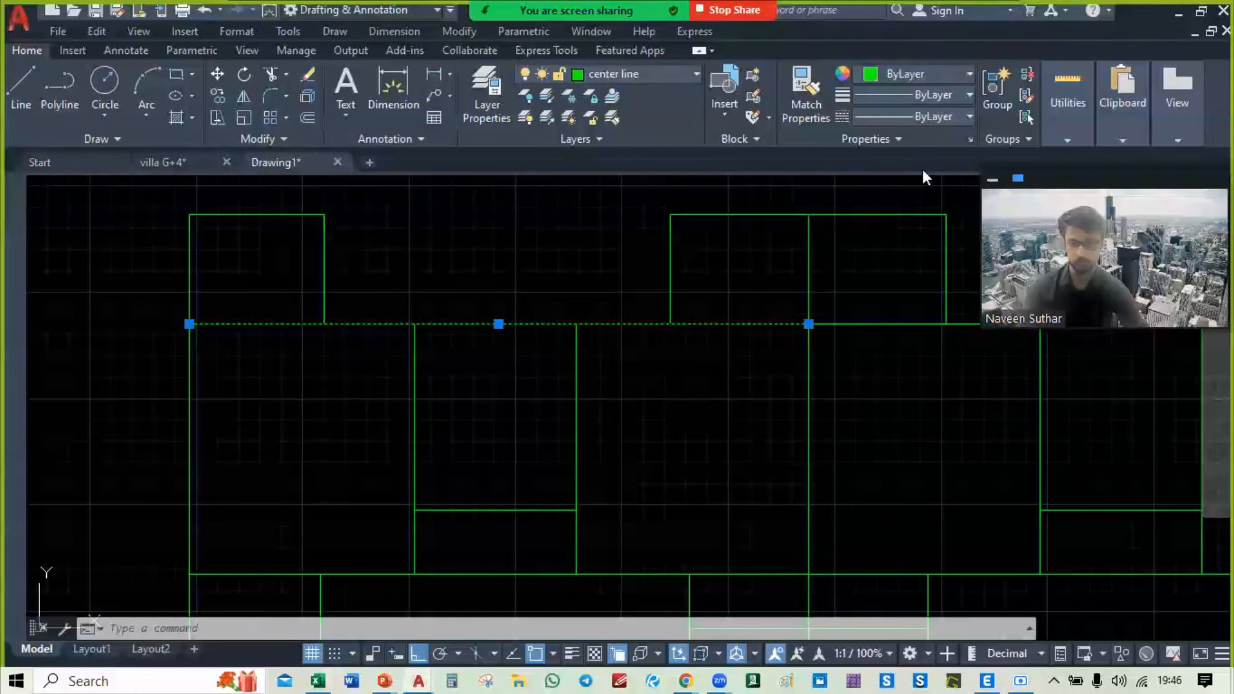
key("Escape")
scroll(292, 268, "up", 6)
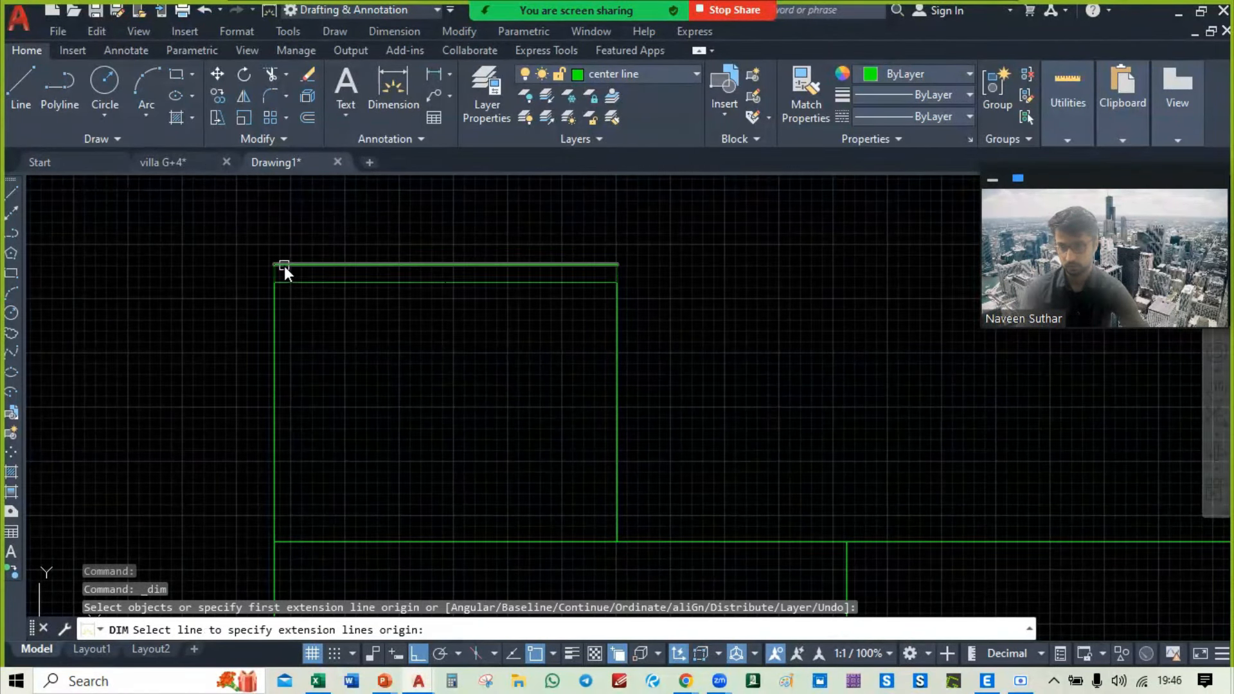
left_click(276, 266)
left_click(617, 266)
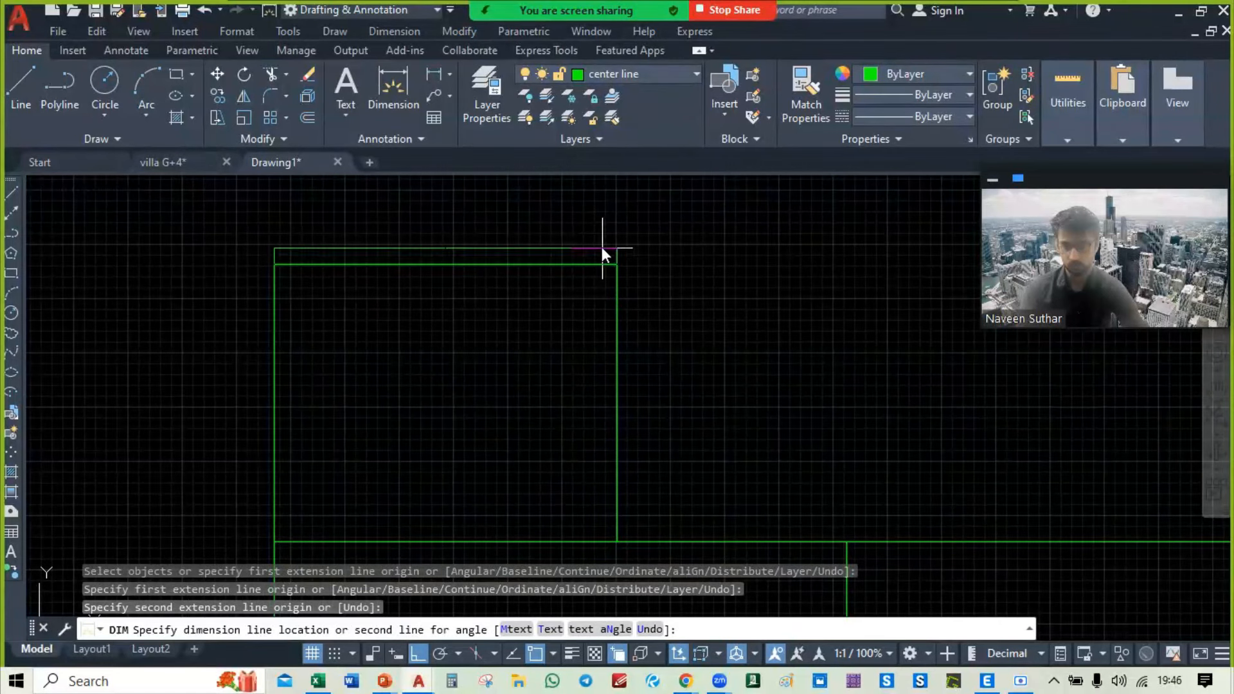
left_click(450, 248)
scroll(476, 227, "up", 5)
scroll(450, 244, "up", 6)
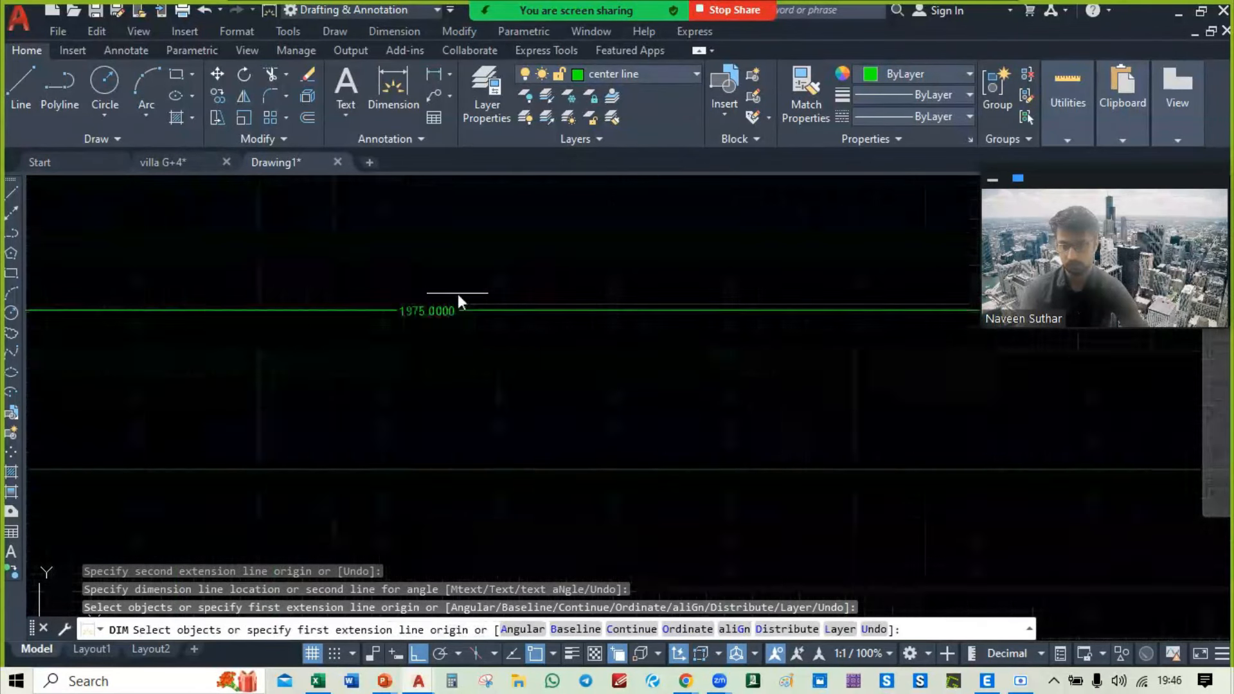
key("alt+Tab")
left_click(401, 238)
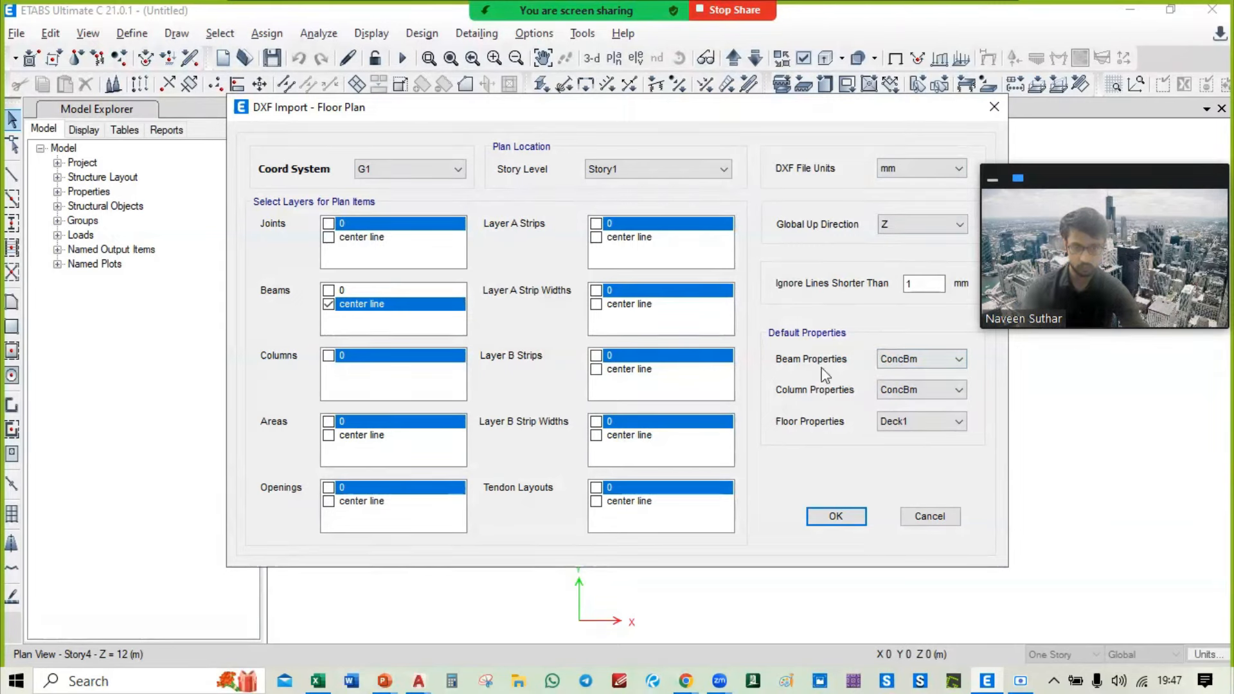
Step: Set the default column property to ConcCol and import the DXF floor plan
left_click(893, 393)
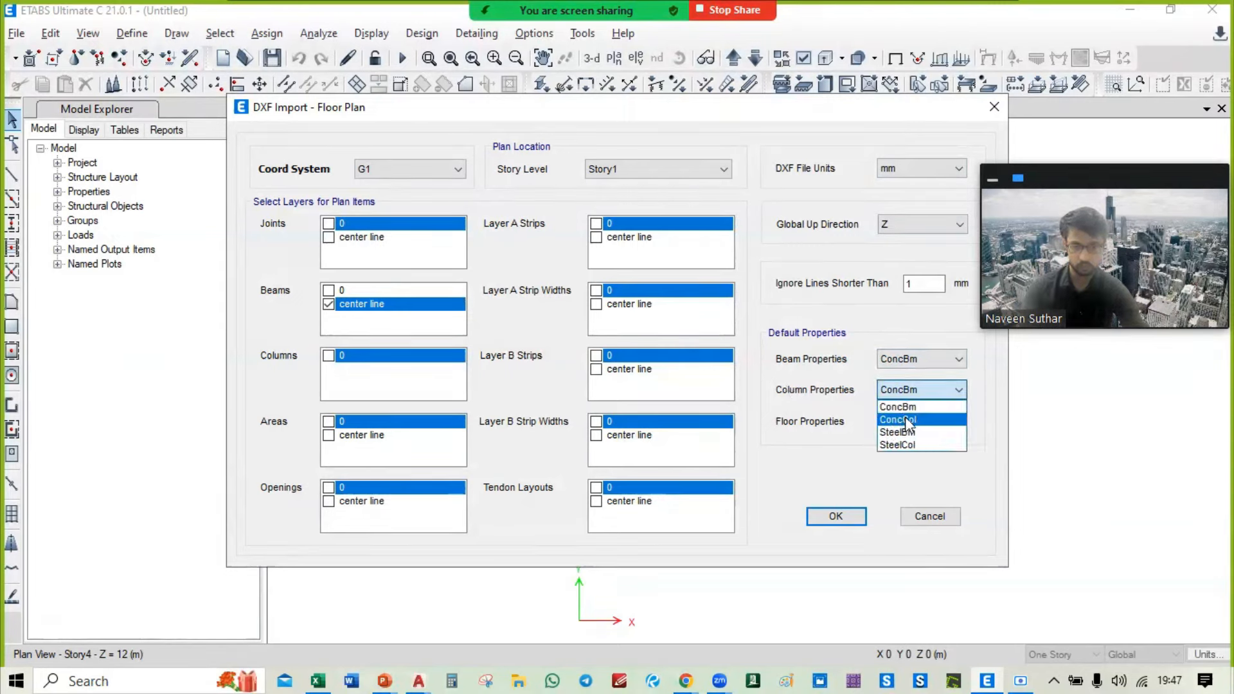
left_click(905, 415)
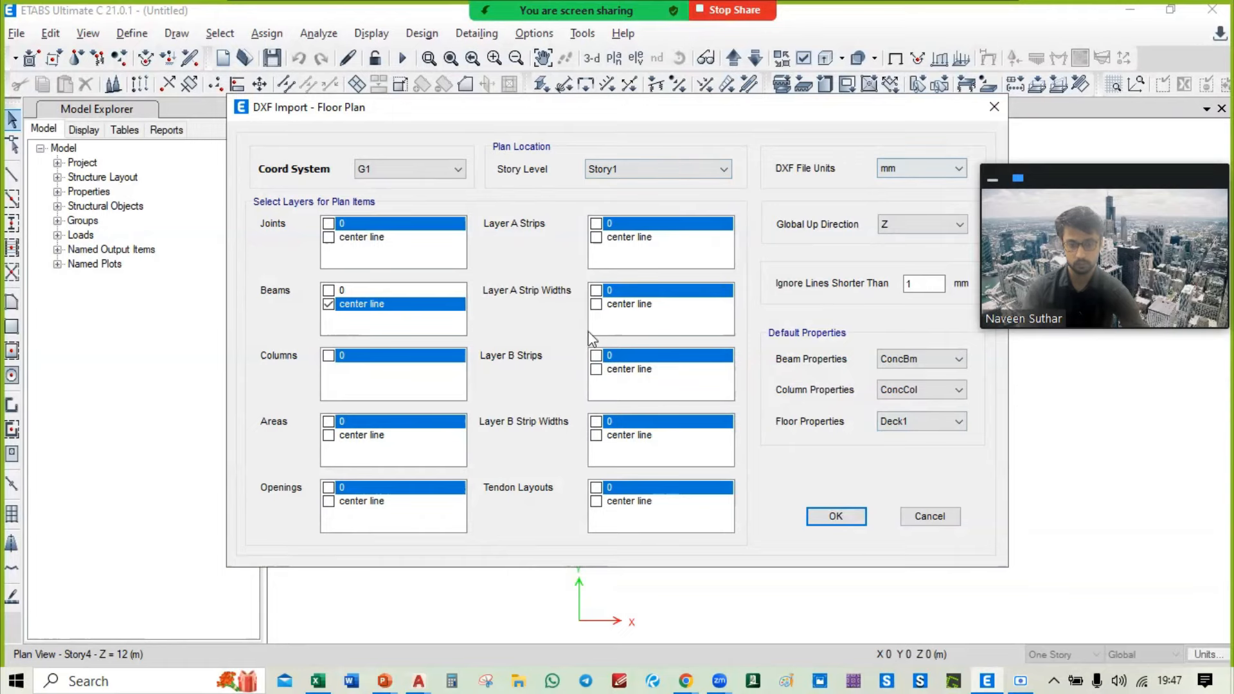
left_click(842, 512)
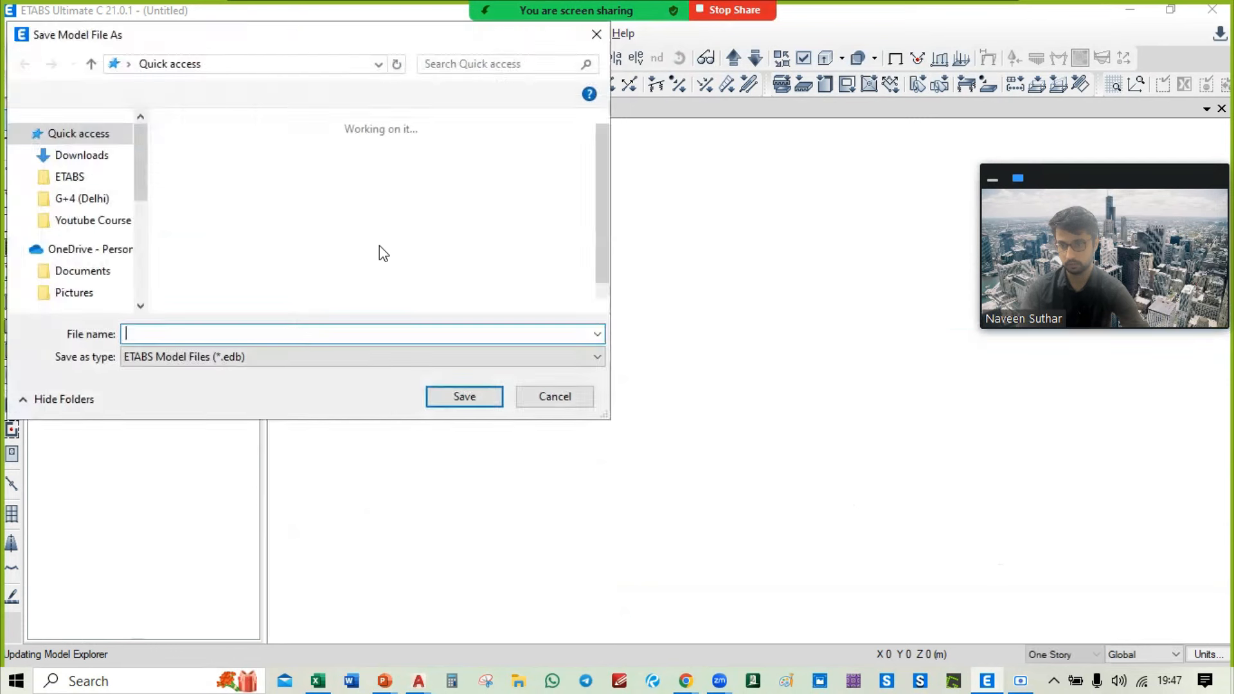
Step: Save the model as "G+4 delhi" in the G+4 (Delhi) folder under Youtube Course on the E: drive
scroll(86, 236, "down", 4)
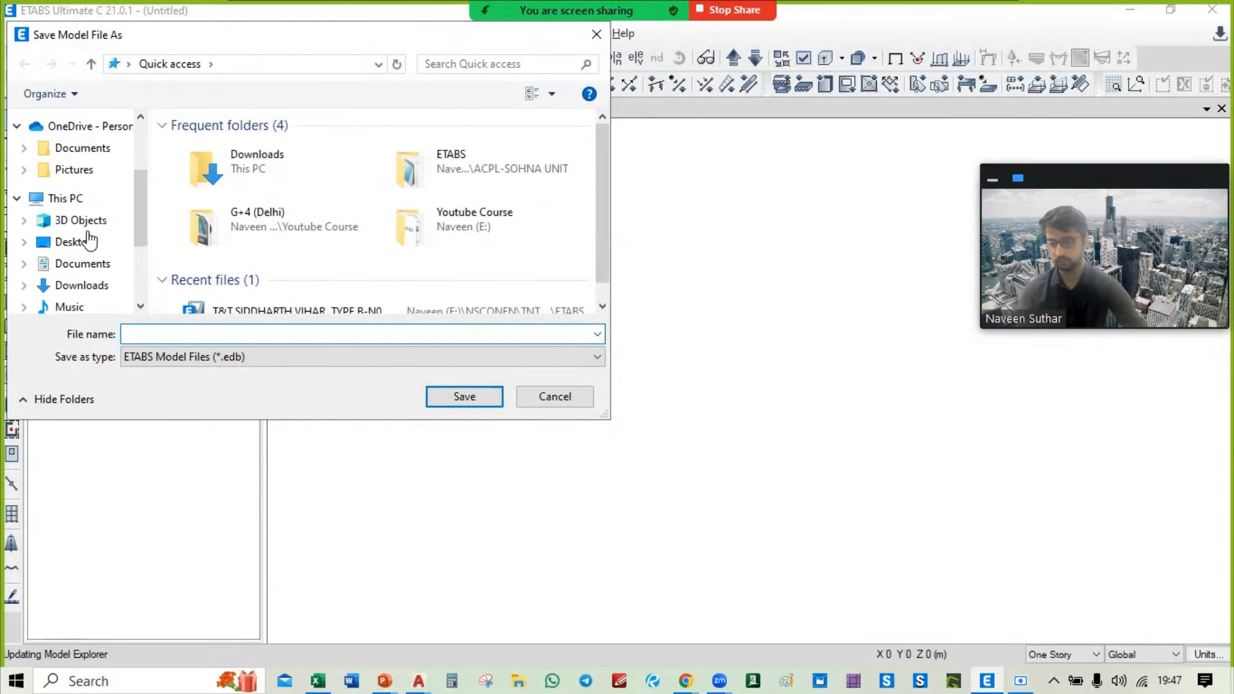
left_click(96, 272)
scroll(281, 174, "down", 1)
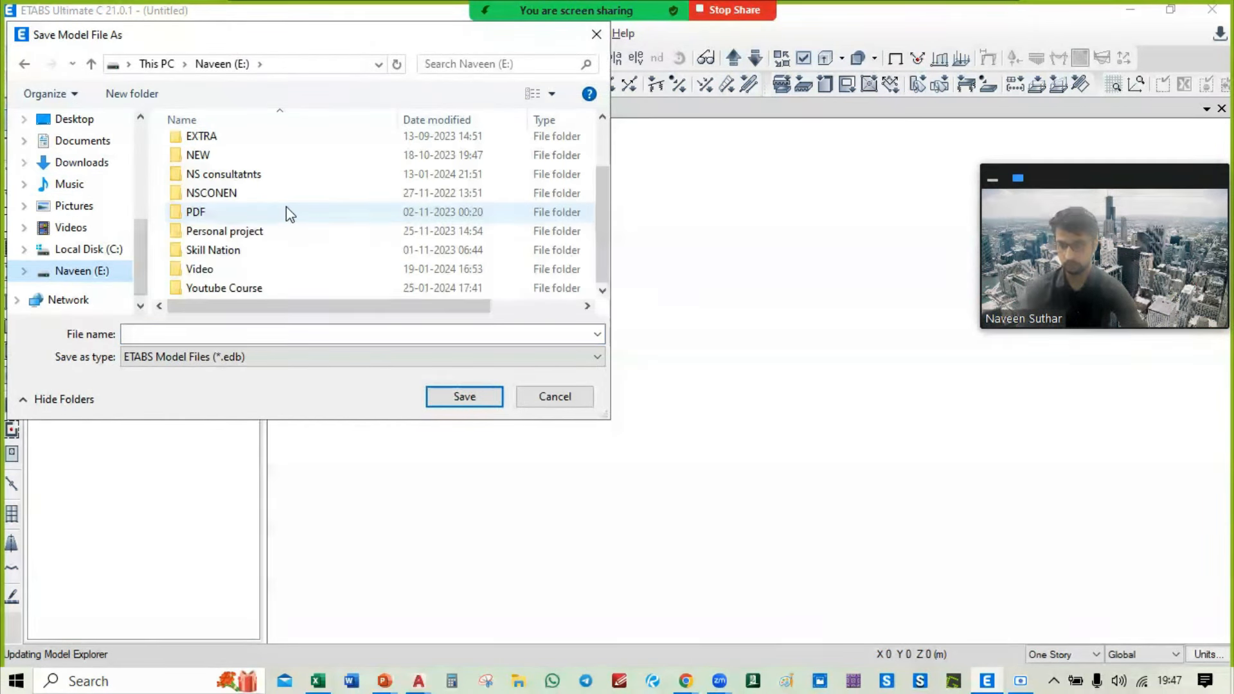
double_click(283, 288)
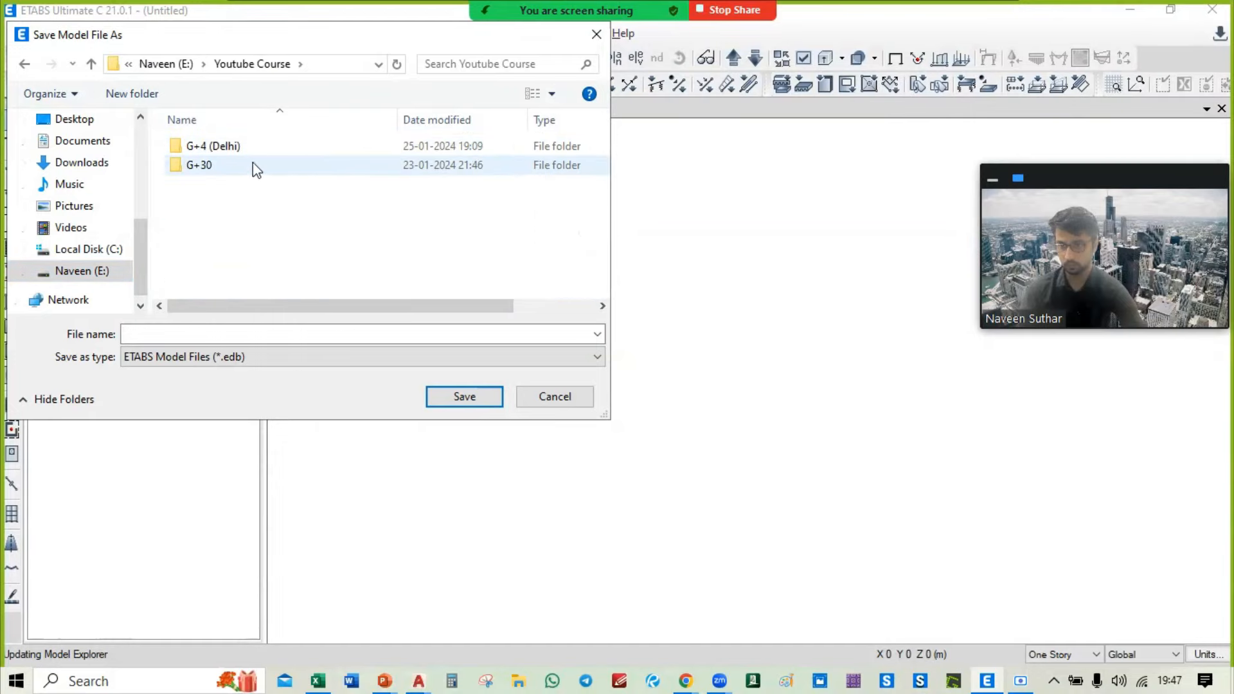
key("Return")
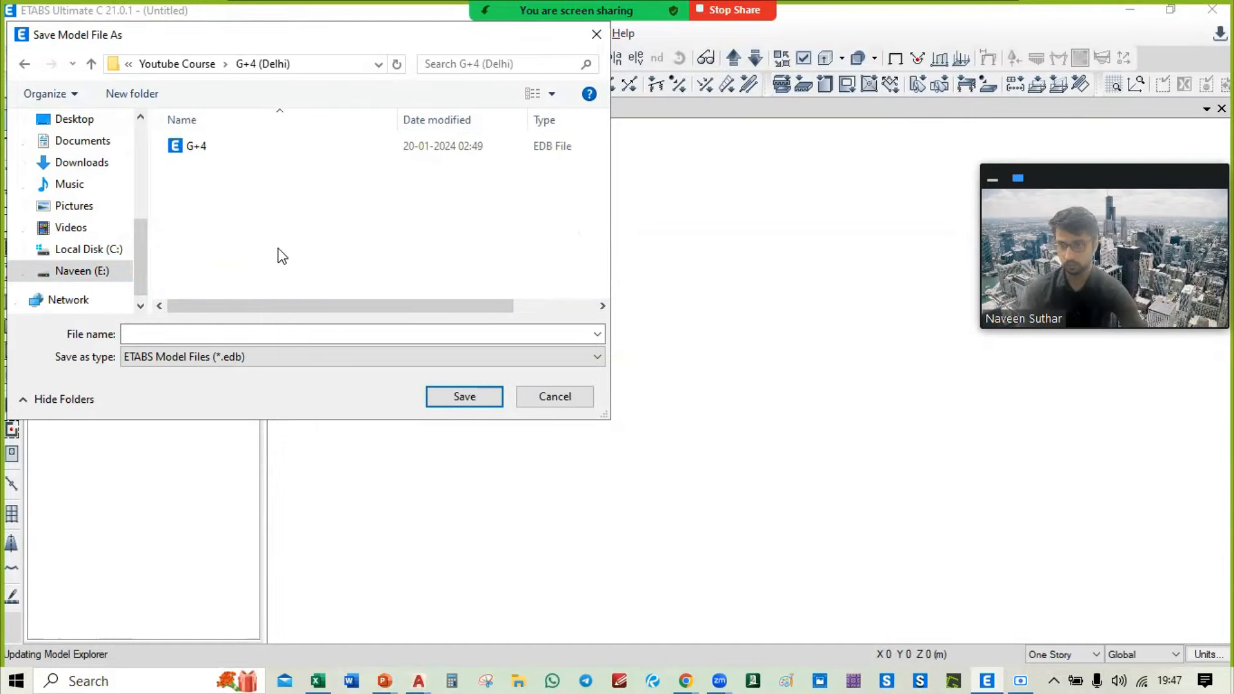
left_click(206, 151)
left_click(173, 330)
left_click(192, 333)
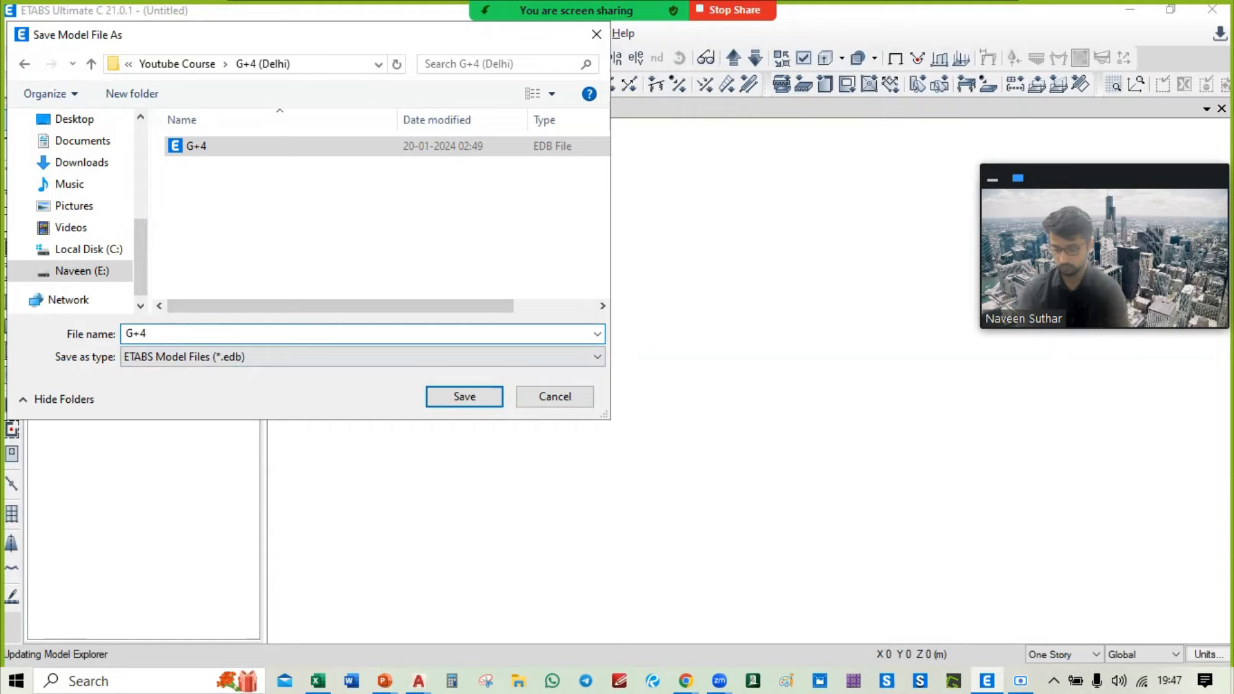
type("delhi")
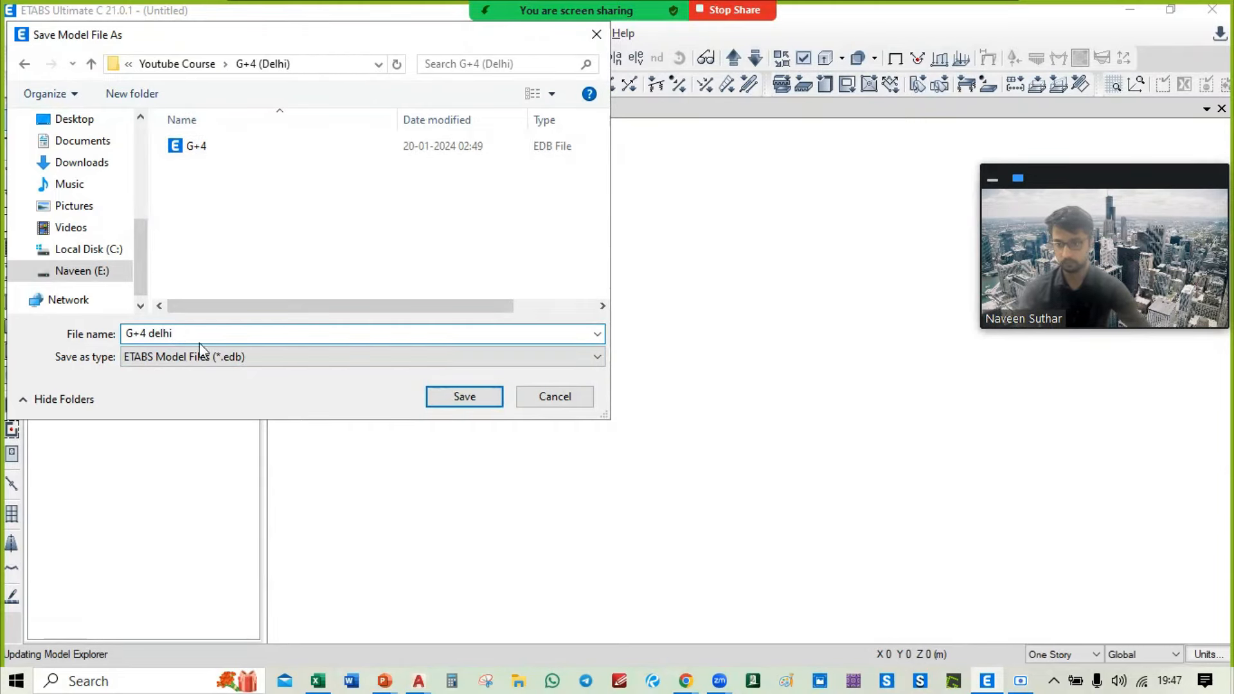
left_click(481, 394)
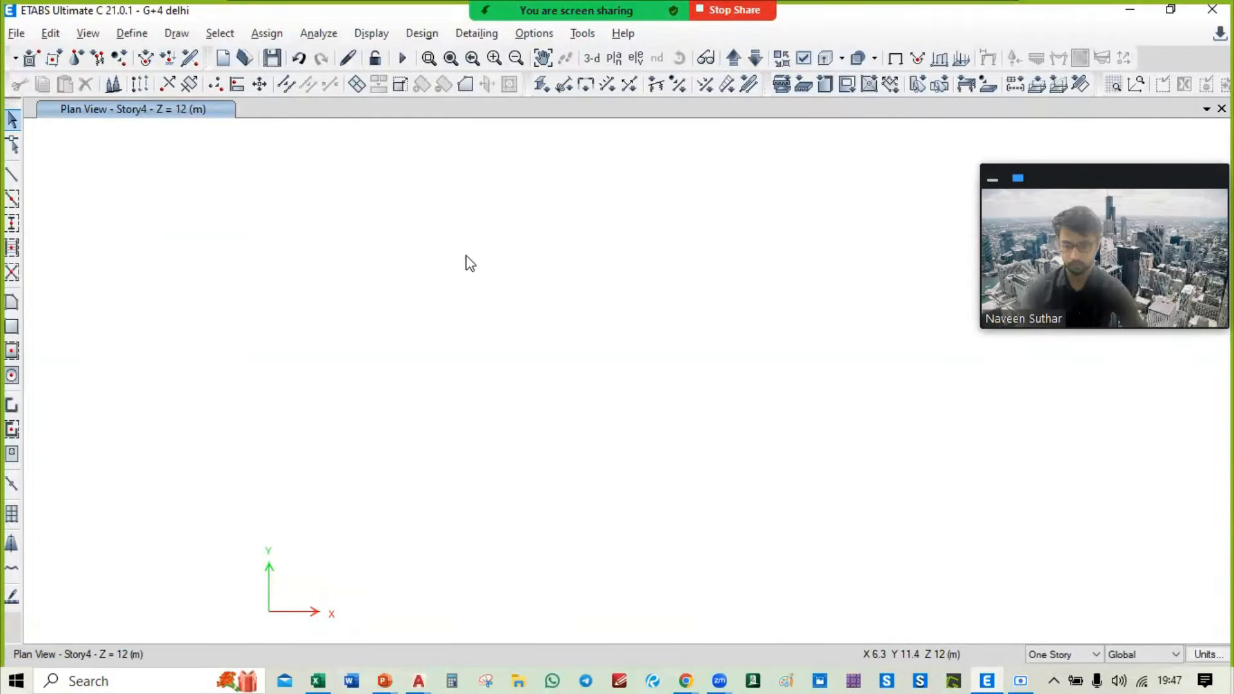
Step: Display the Story1 plan view and centre the imported floor plan in it
left_click(614, 58)
left_click_drag(628, 111, 235, 103)
left_click(128, 305)
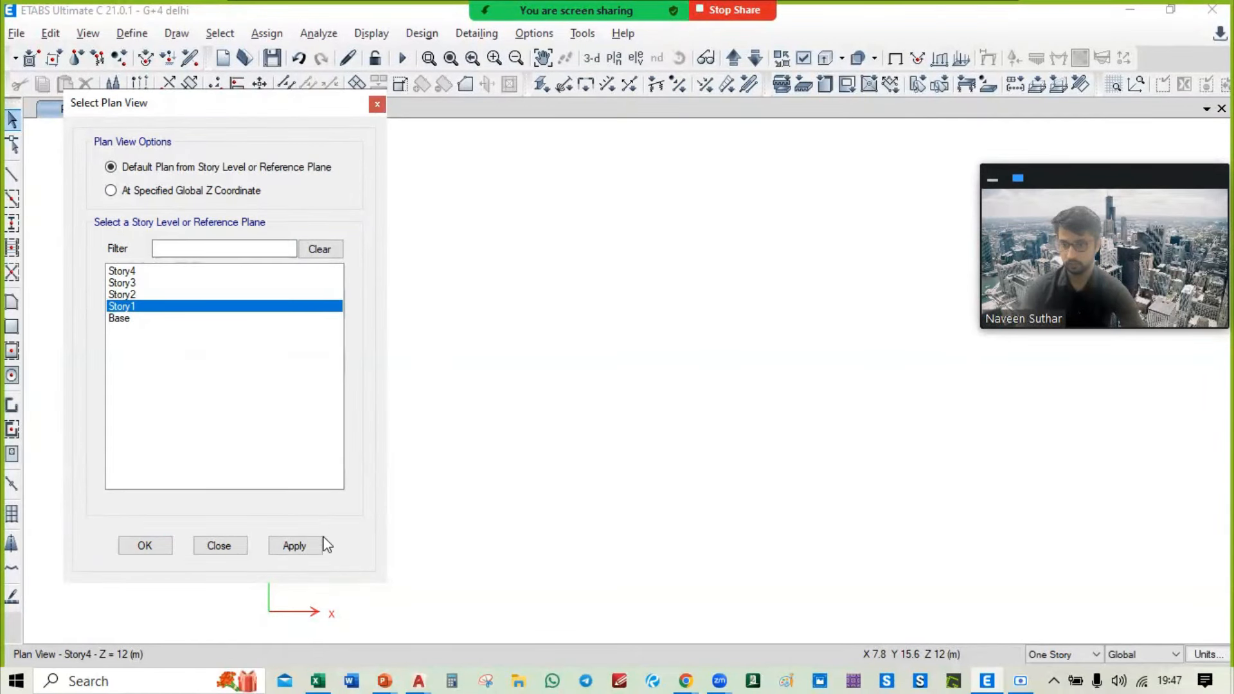
left_click(150, 547)
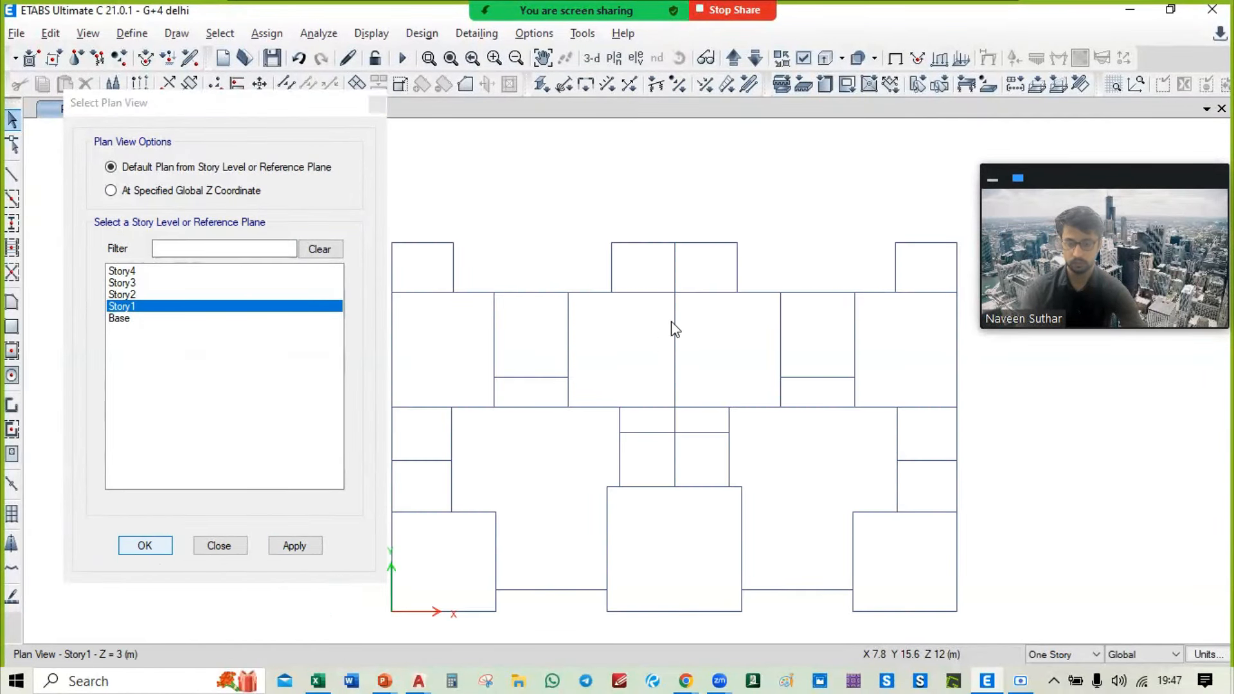
middle_click_drag(672, 325, 589, 255)
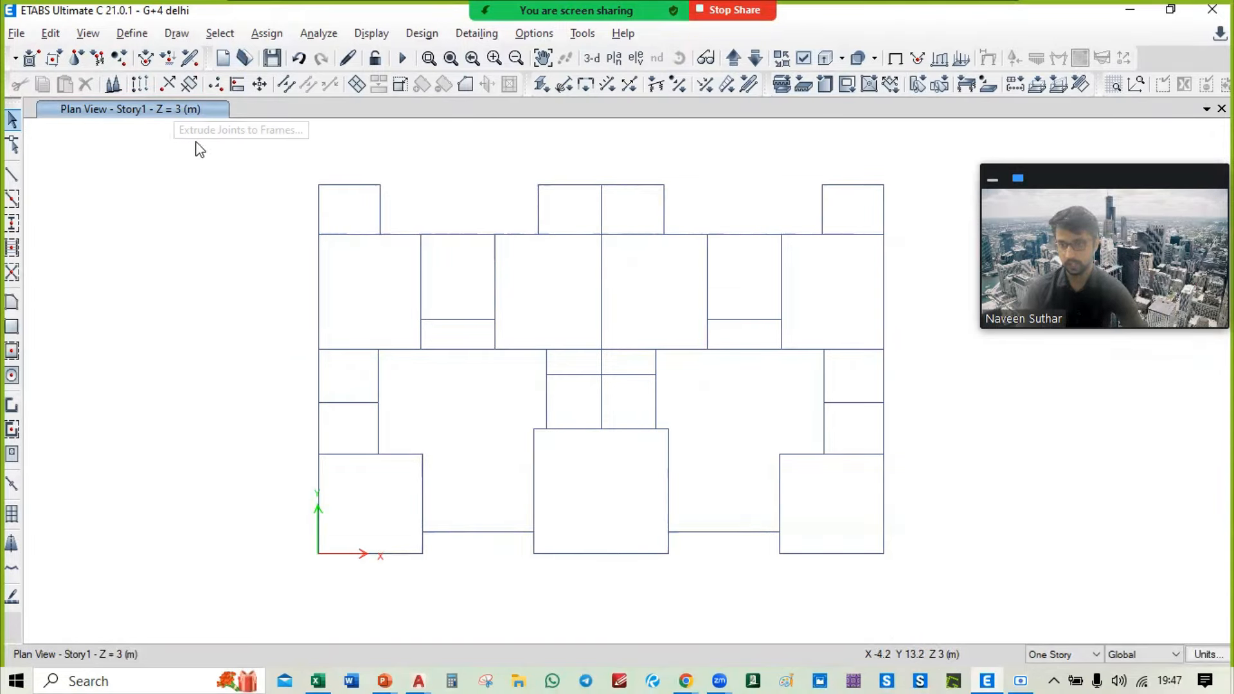
middle_click_drag(275, 235, 282, 254)
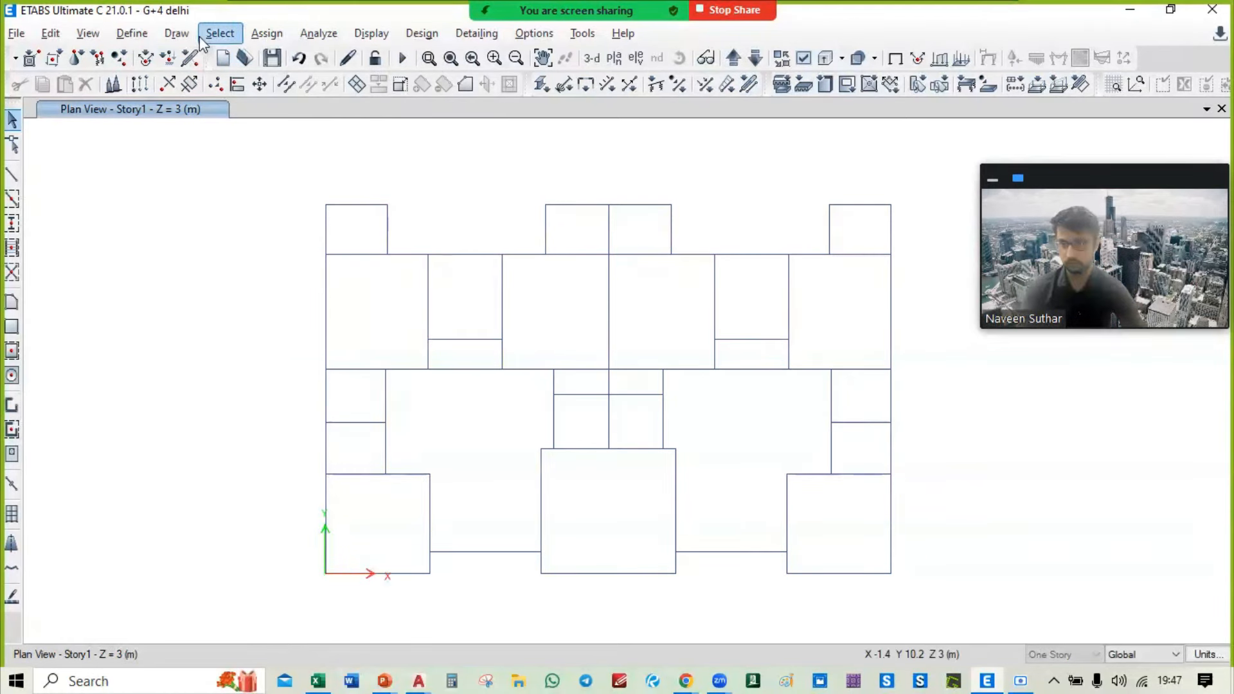
Step: Draw a dimension line above the top edge of the floor plan's upper-right projecting bay
left_click(176, 33)
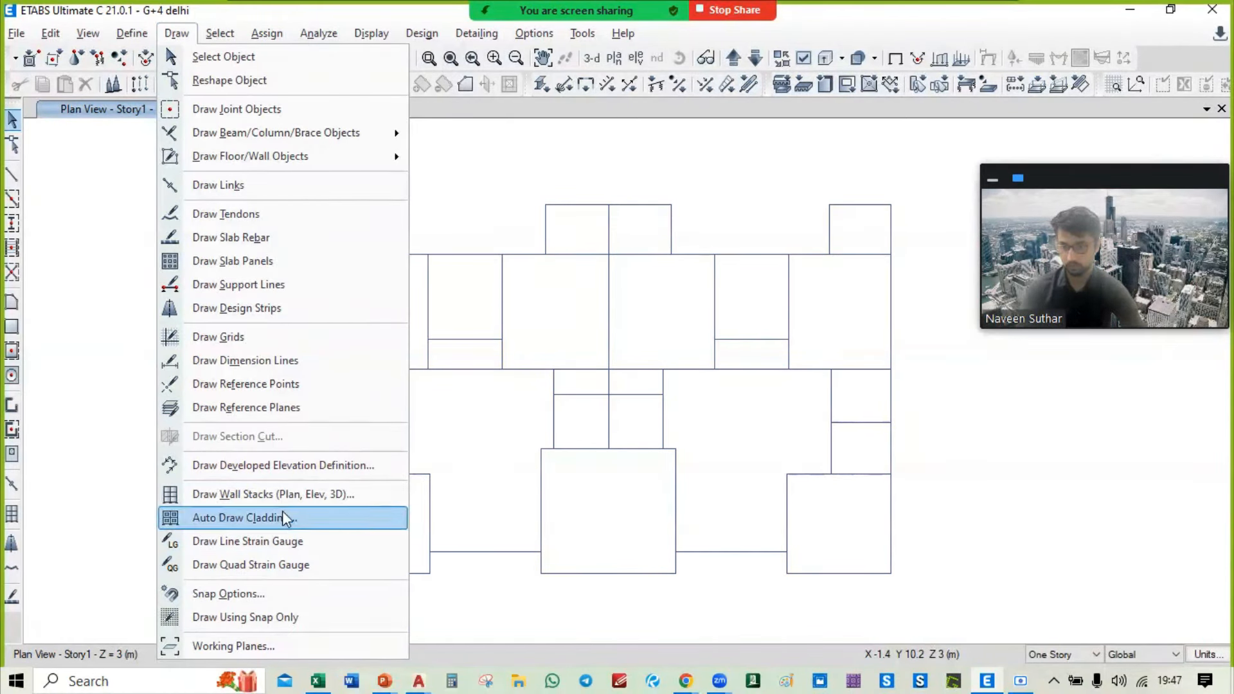
left_click(379, 353)
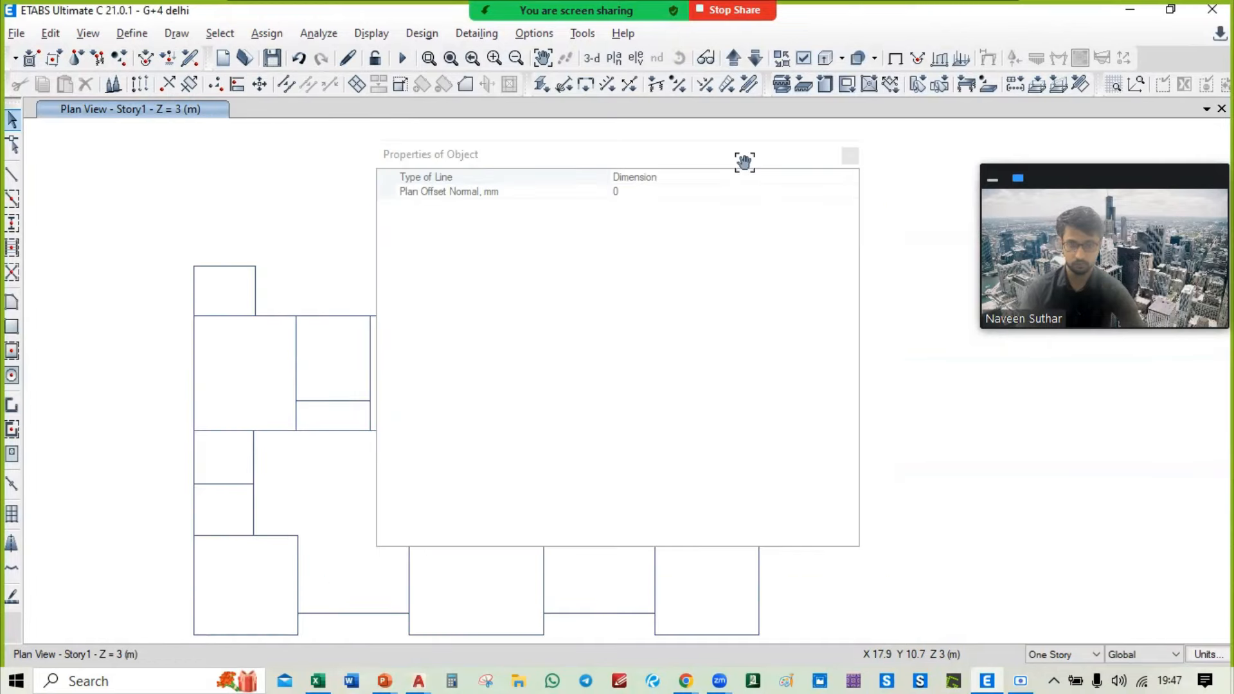
left_click_drag(735, 157, 257, 212)
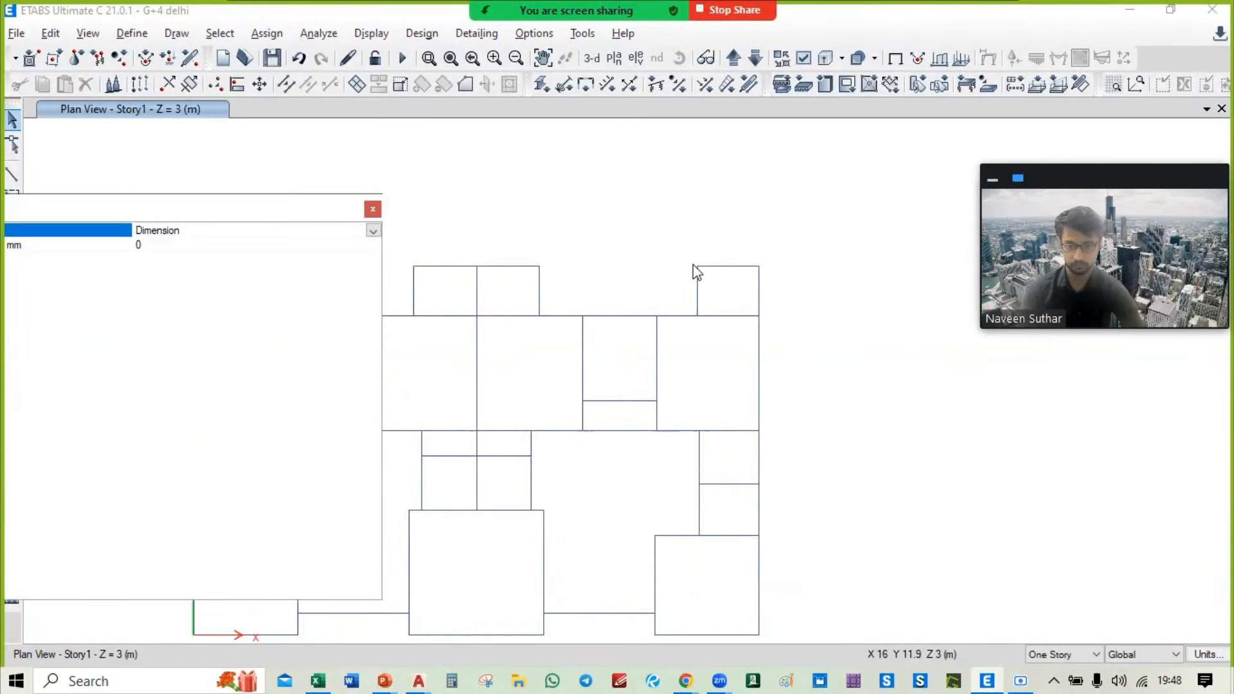
left_click(696, 265)
left_click(758, 266)
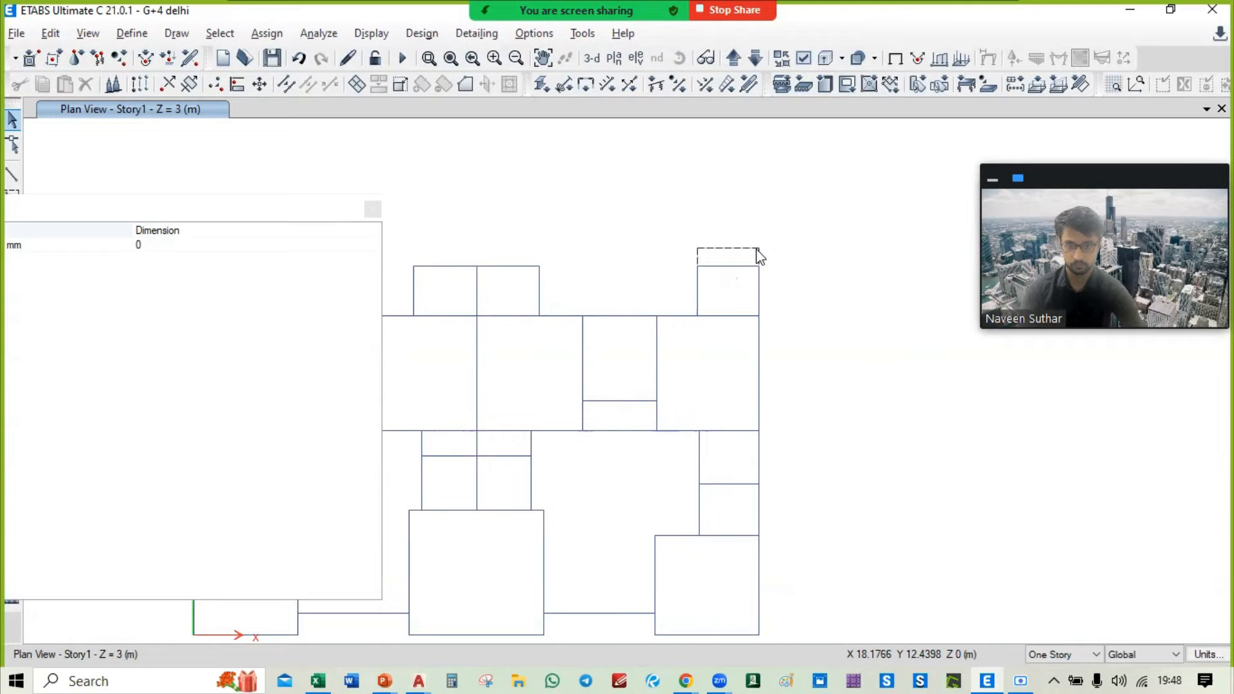
scroll(744, 252, "up", 3)
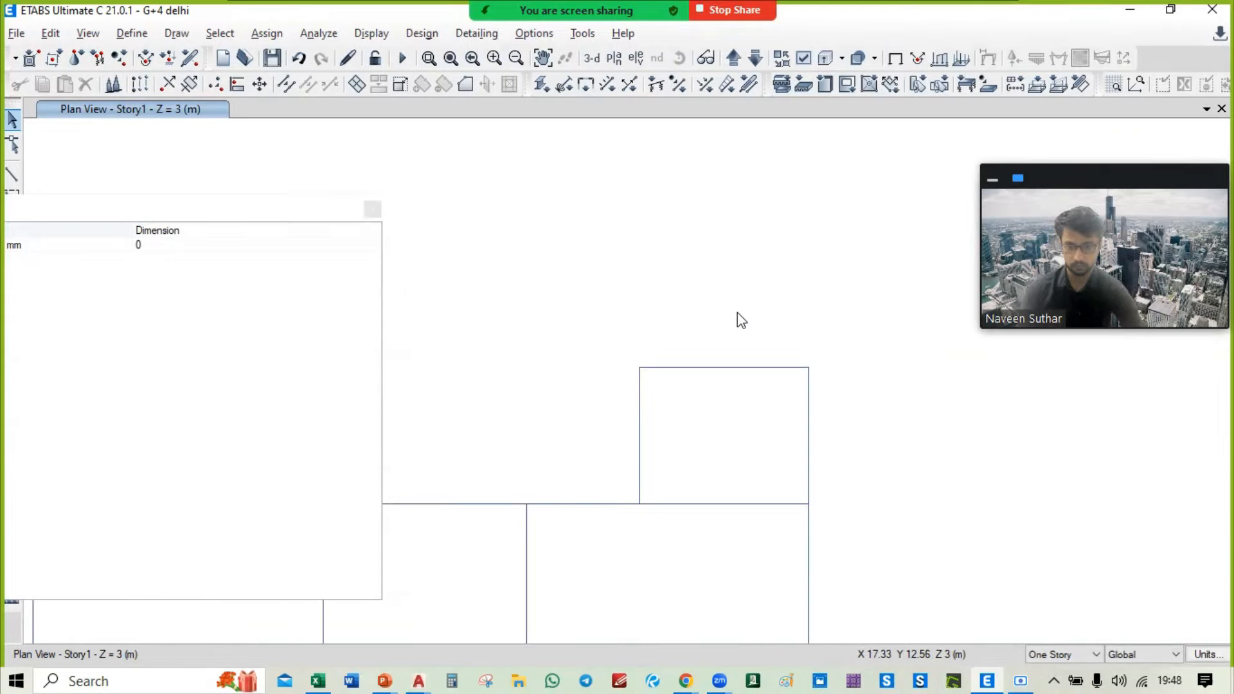
left_click(372, 209)
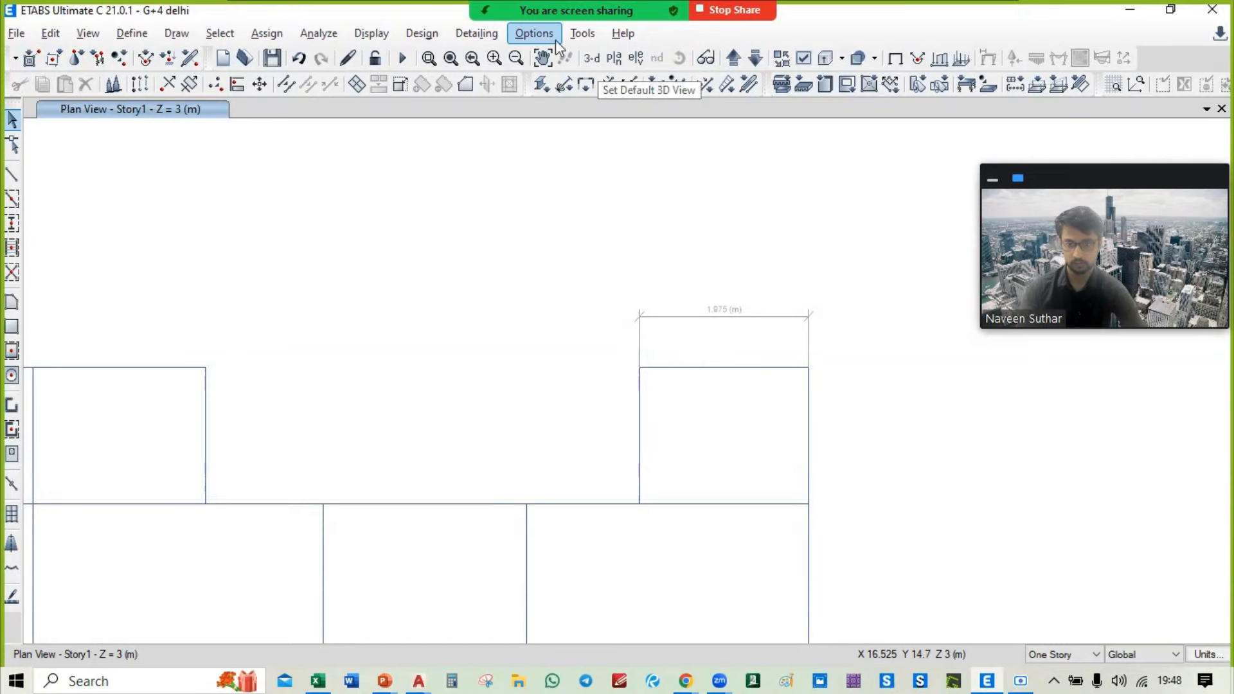
Step: Set the minimum graphic font size to 8 points in the graphics preferences
left_click(538, 33)
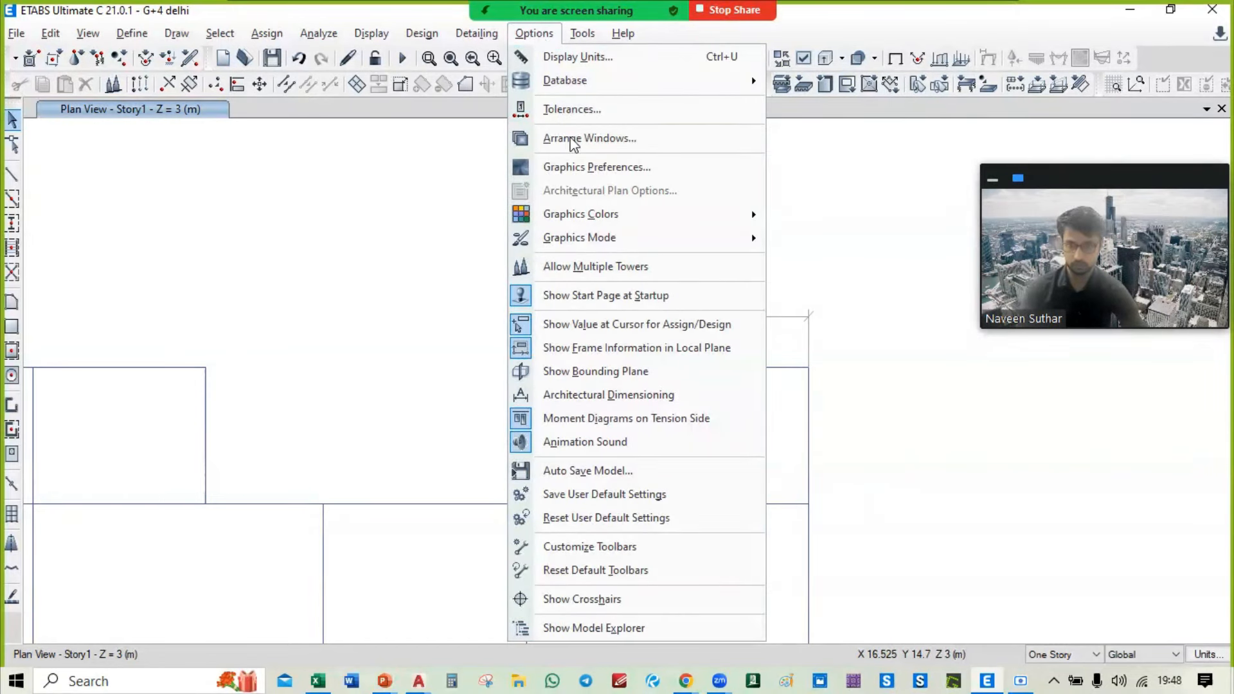
mouse_move(616, 220)
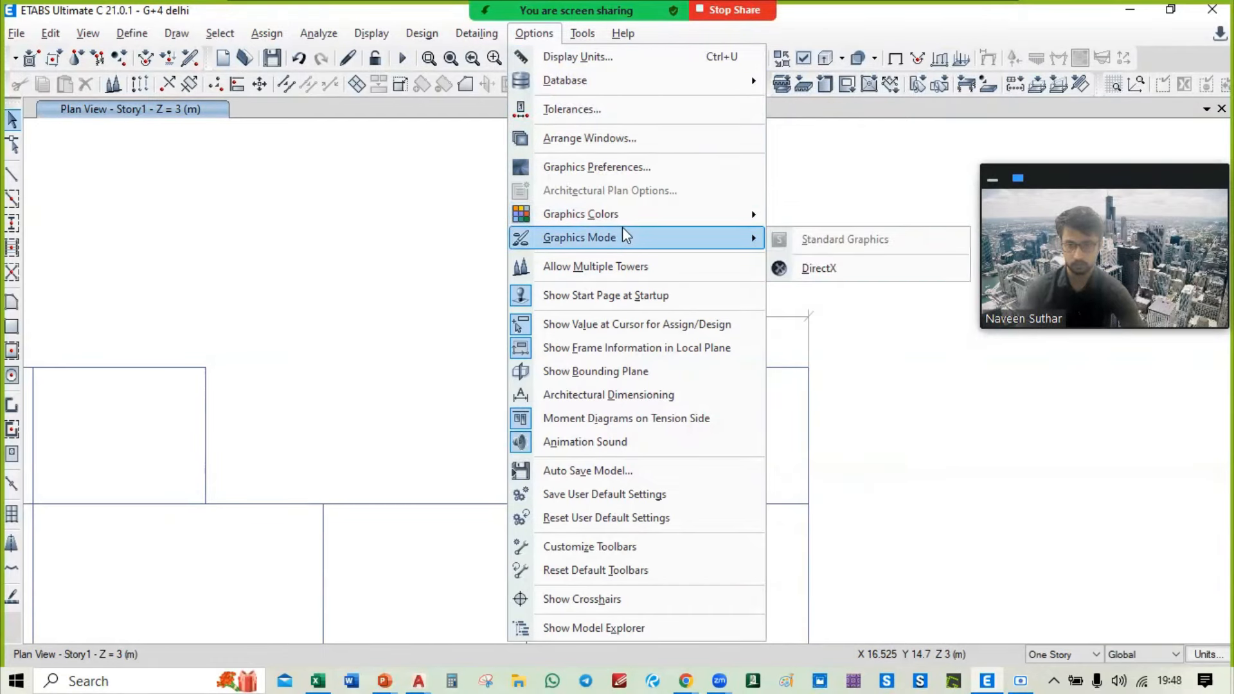
left_click(615, 168)
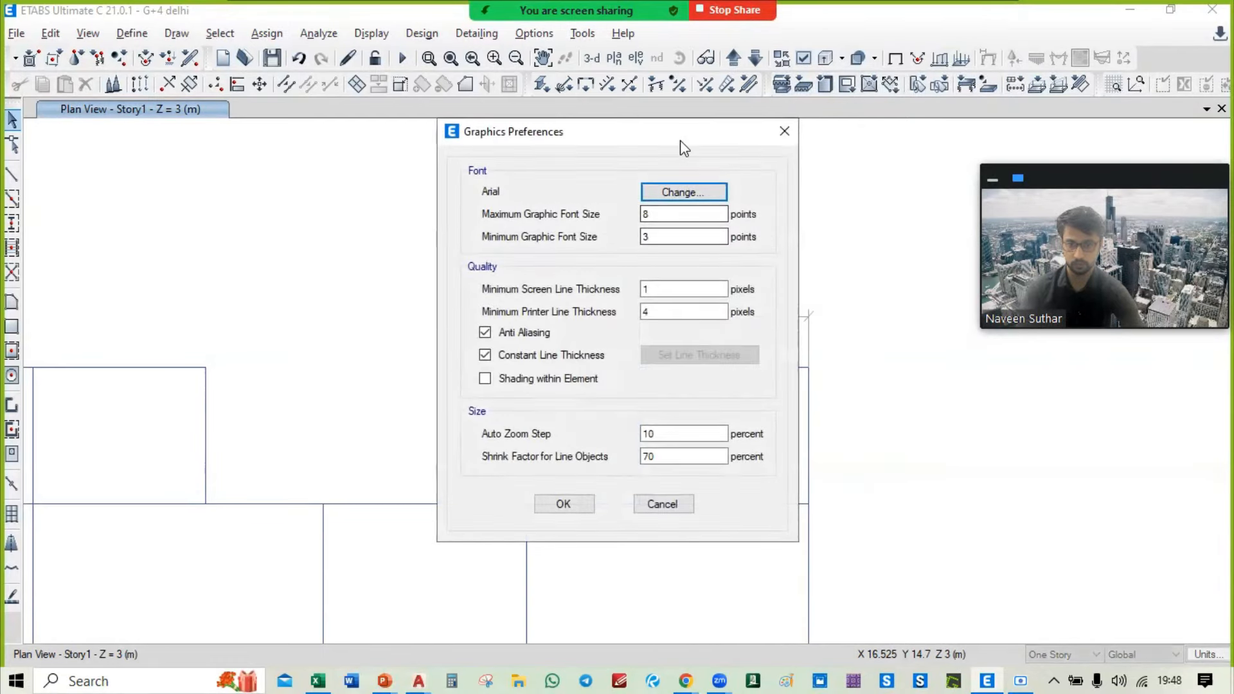
left_click_drag(679, 140, 285, 138)
left_click(278, 236)
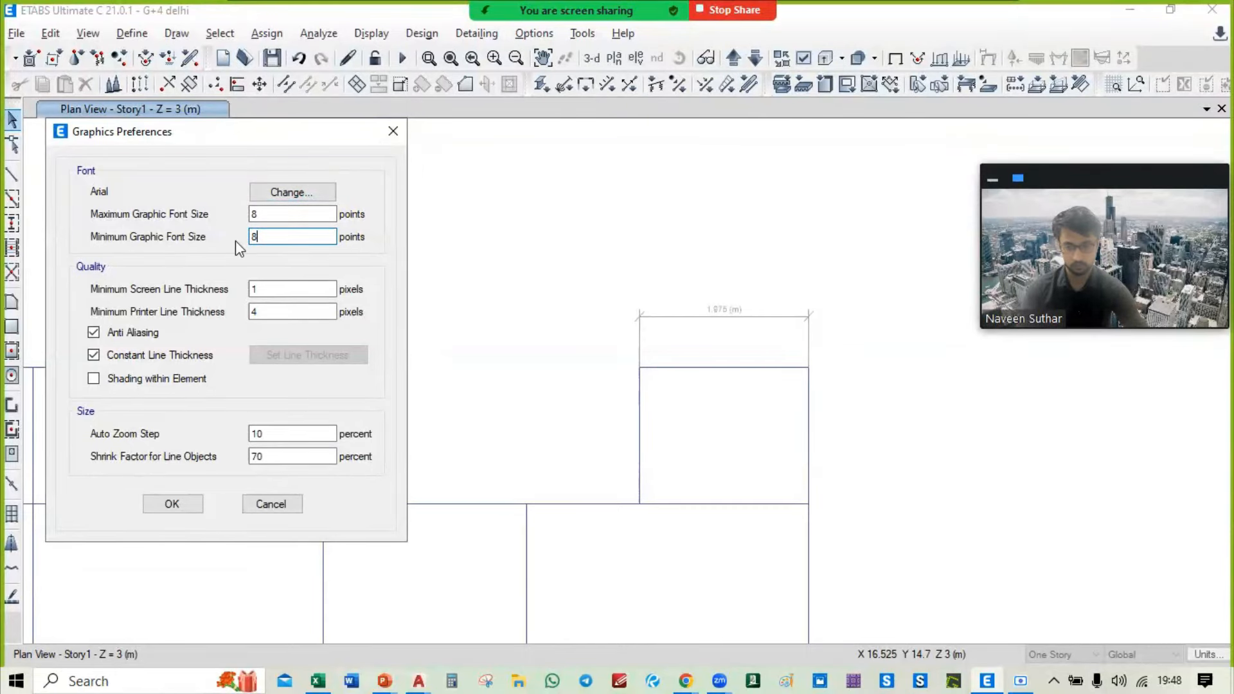
left_click(264, 506)
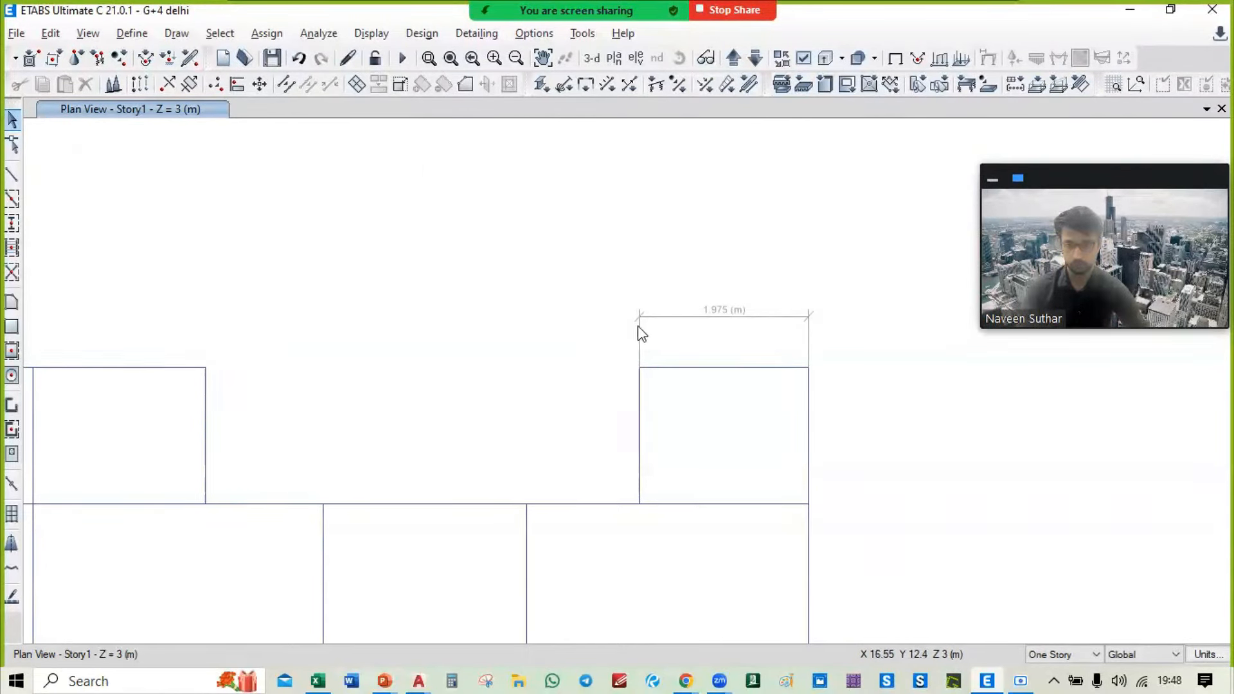
middle_click_drag(416, 374, 515, 319)
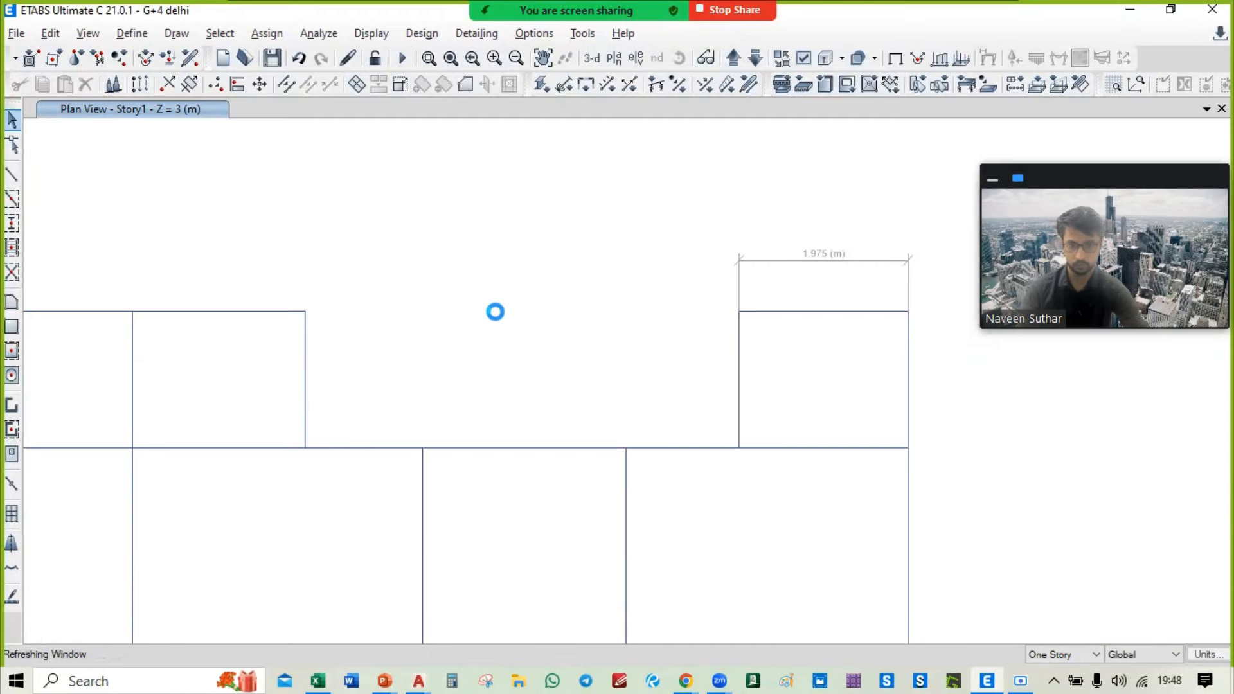
scroll(496, 322, "down", 3)
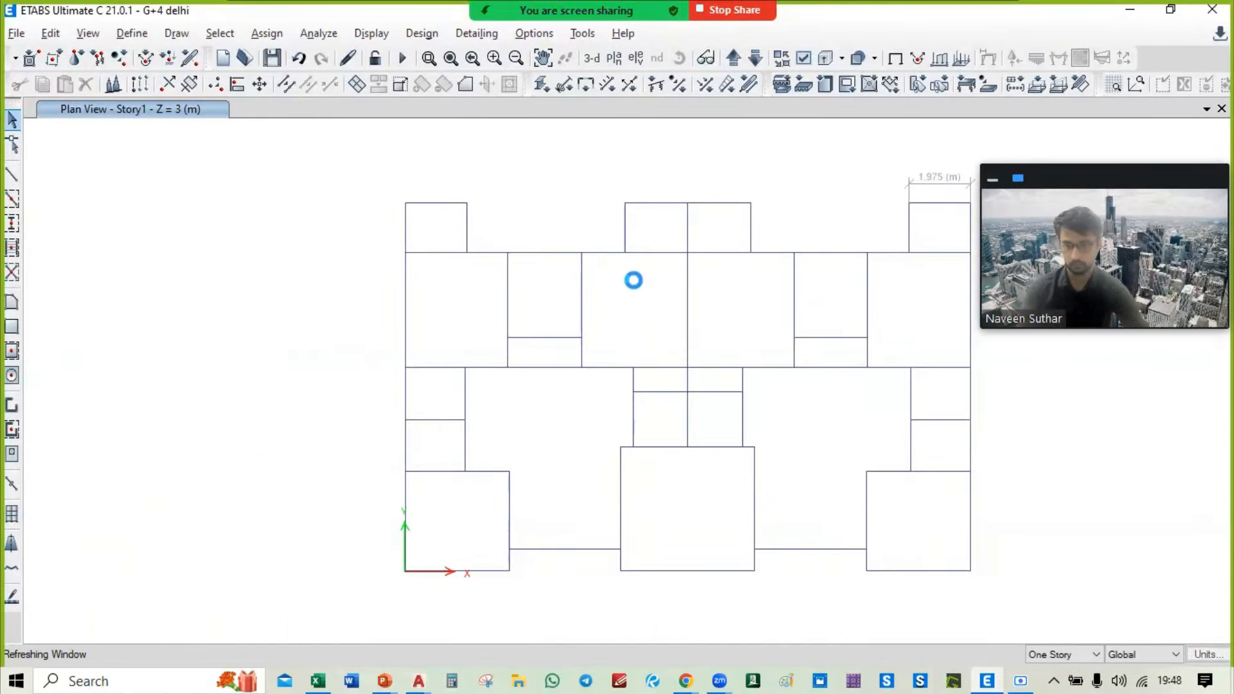
middle_click_drag(653, 295, 568, 318)
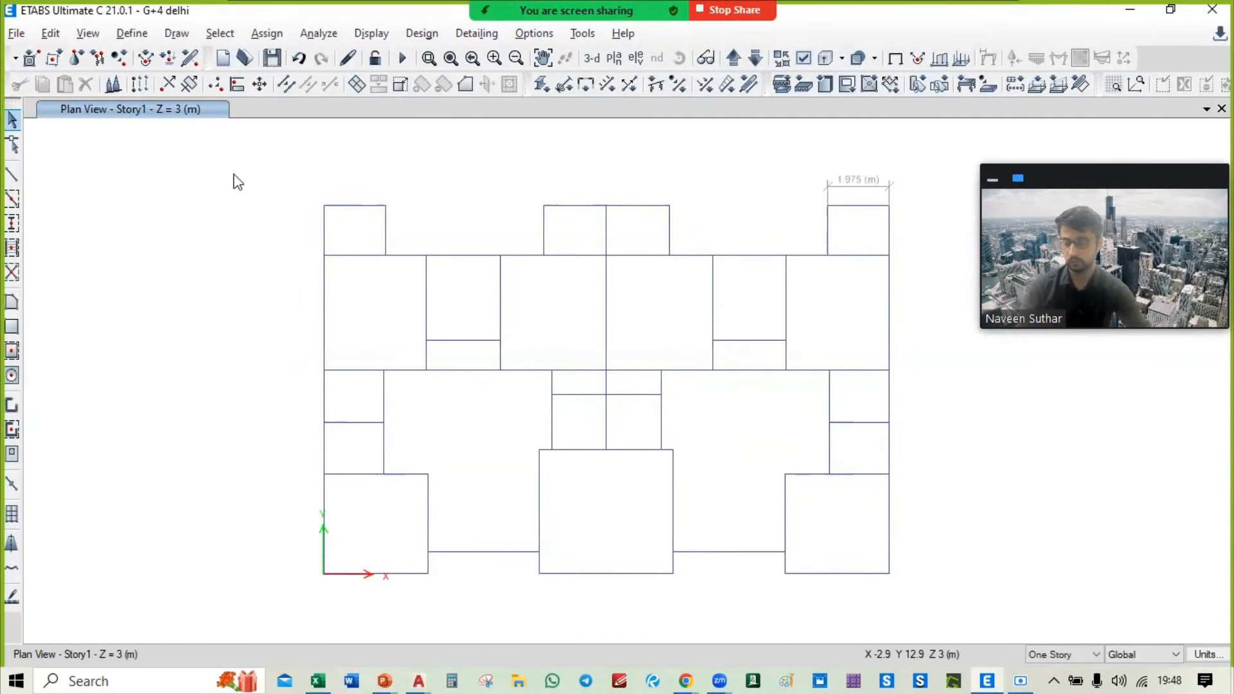
Step: Switch to the PowerPoint slide show, advance to the Define Material Properties slide, and return to ETABS
key("alt+Tab")
key("alt+Tab")
key("alt+Tab")
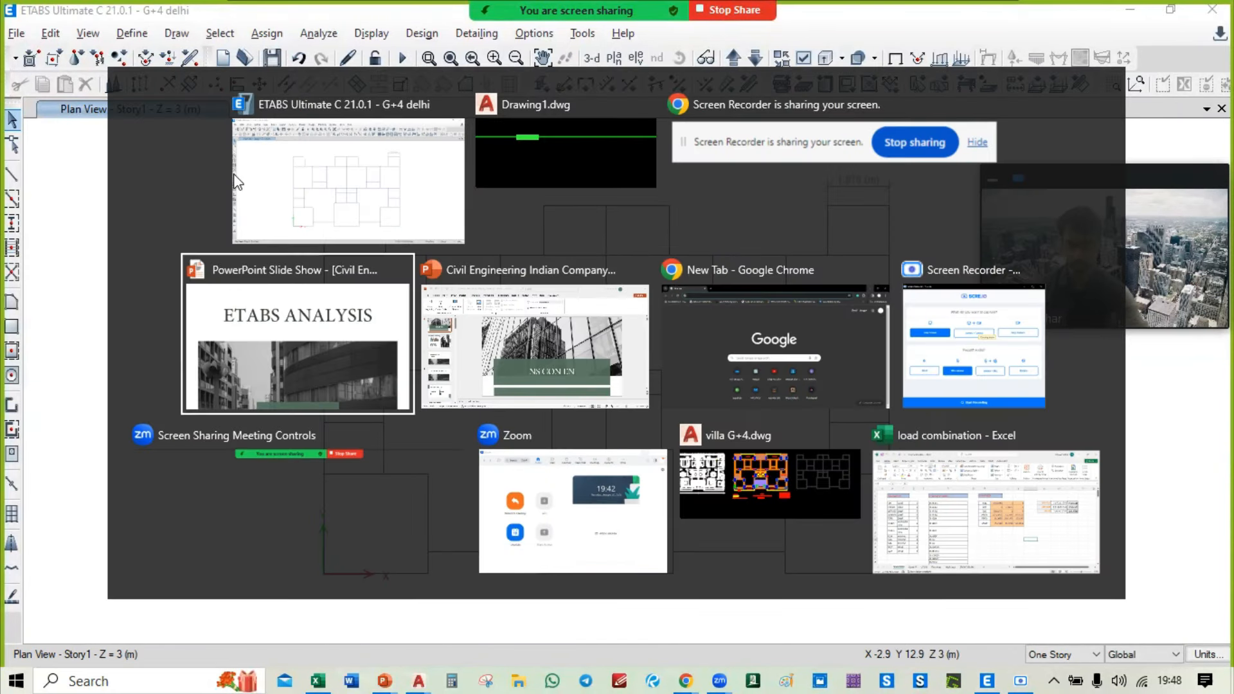
key("alt+Tab")
key("alt+Tab")
key("alt+Tab")
key("alt+Tab")
key("alt+Tab")
key("alt+Tab")
key("alt+Tab")
key("alt+Tab")
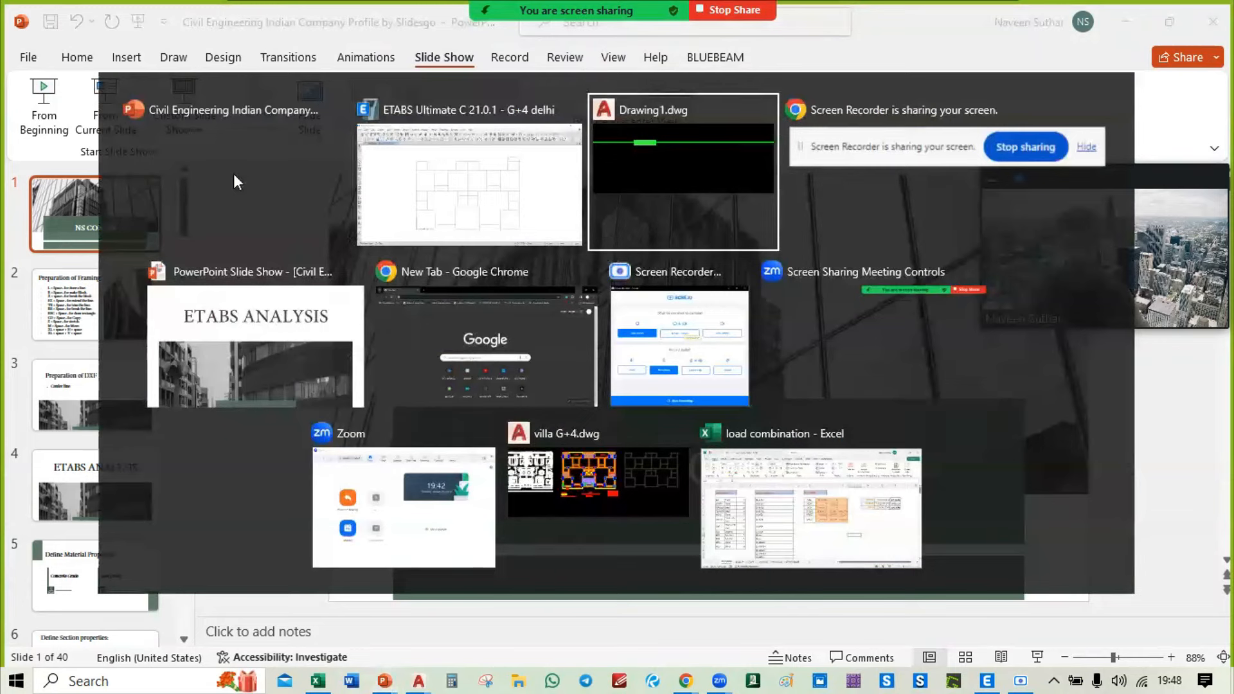
key("alt+Tab")
key("alt+Tab")
key("alt+Tab")
key("alt+Tab")
key("alt+Tab")
key("alt+Tab")
key("alt+Tab")
key("alt+Tab")
key("alt+Tab")
key("alt+Tab")
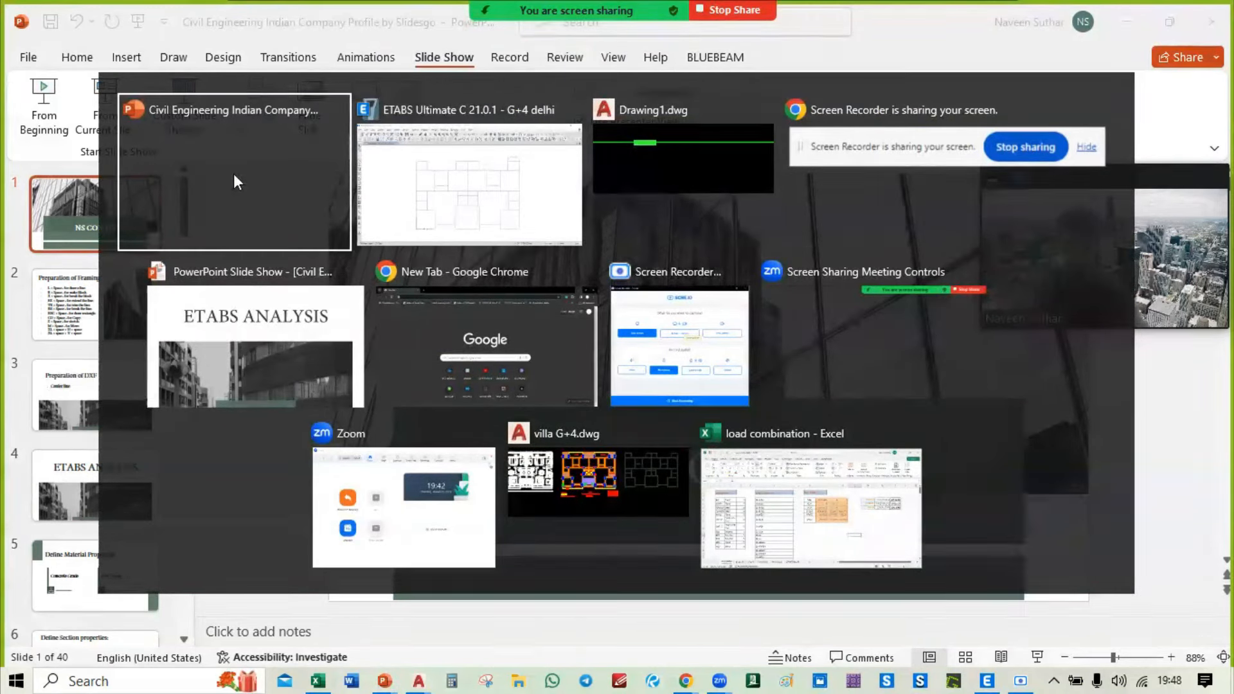
key("alt+Tab")
key("alt+Tab")
key("alt+Tab")
key("alt+Tab")
key("alt+Tab")
key("alt+Tab")
key("alt+Tab")
key("alt+Tab")
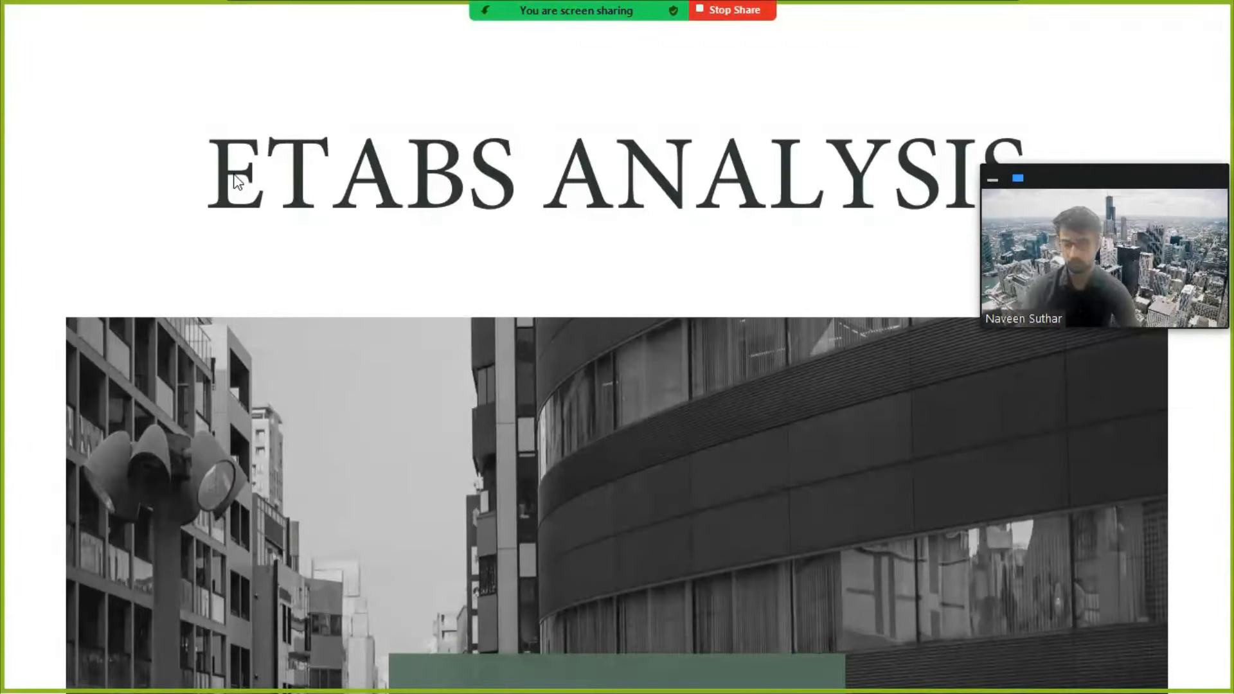
key("Right")
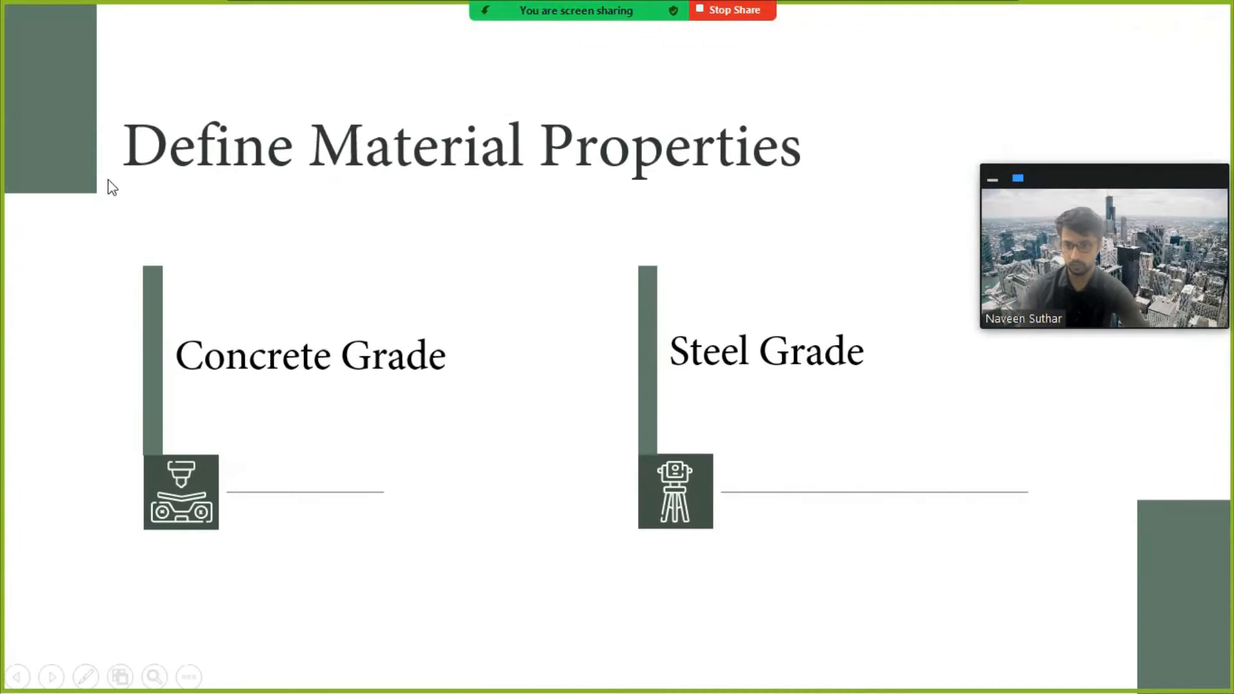
key("alt+Tab")
key("alt+Tab")
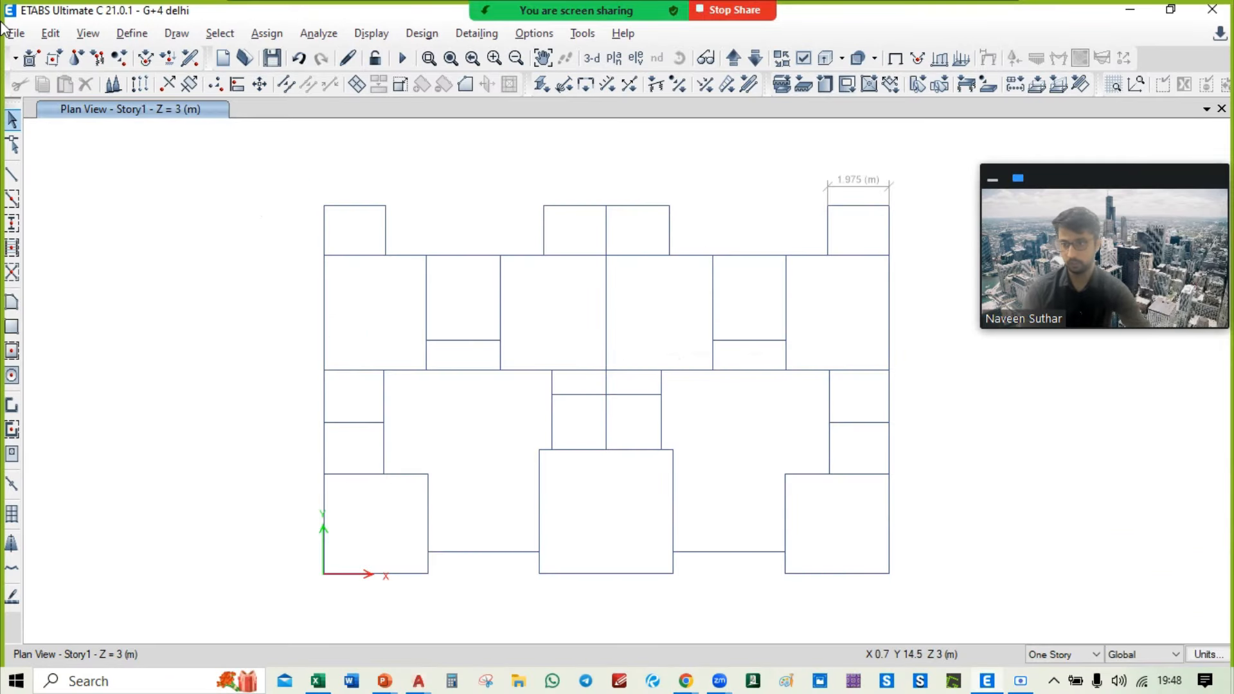
Step: Add a new concrete material with region India, the Indian standard and grade M25
left_click(13, 32)
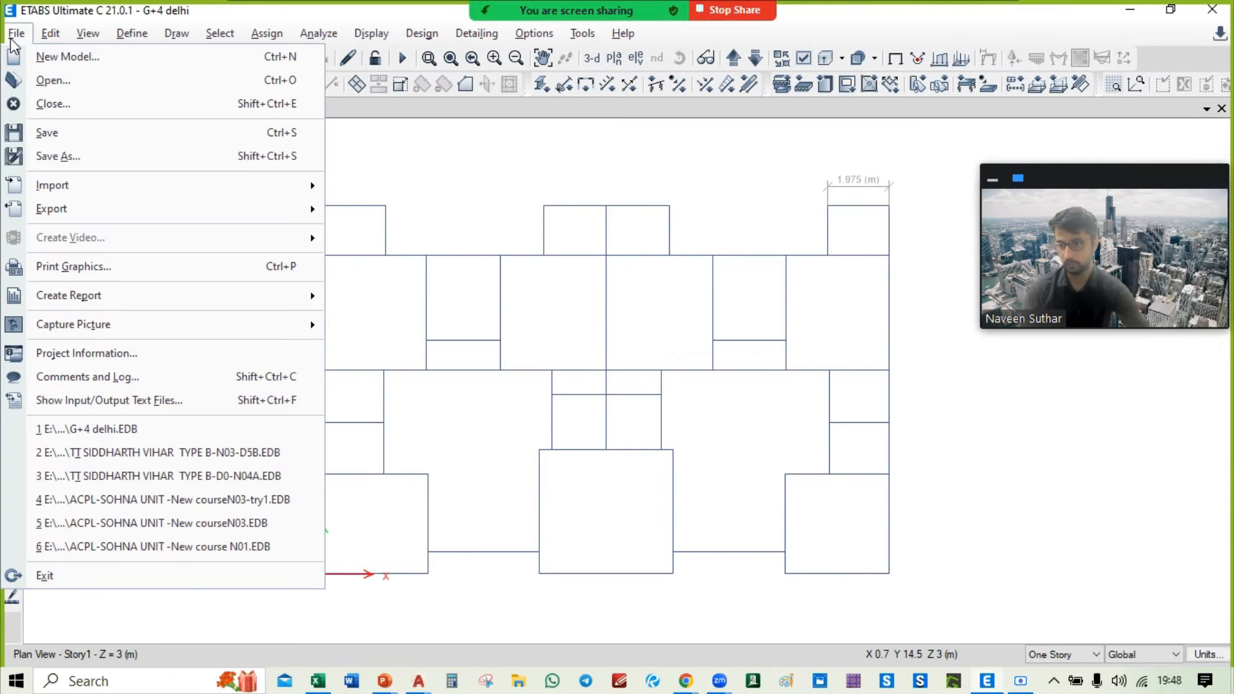
mouse_move(102, 213)
left_click(50, 33)
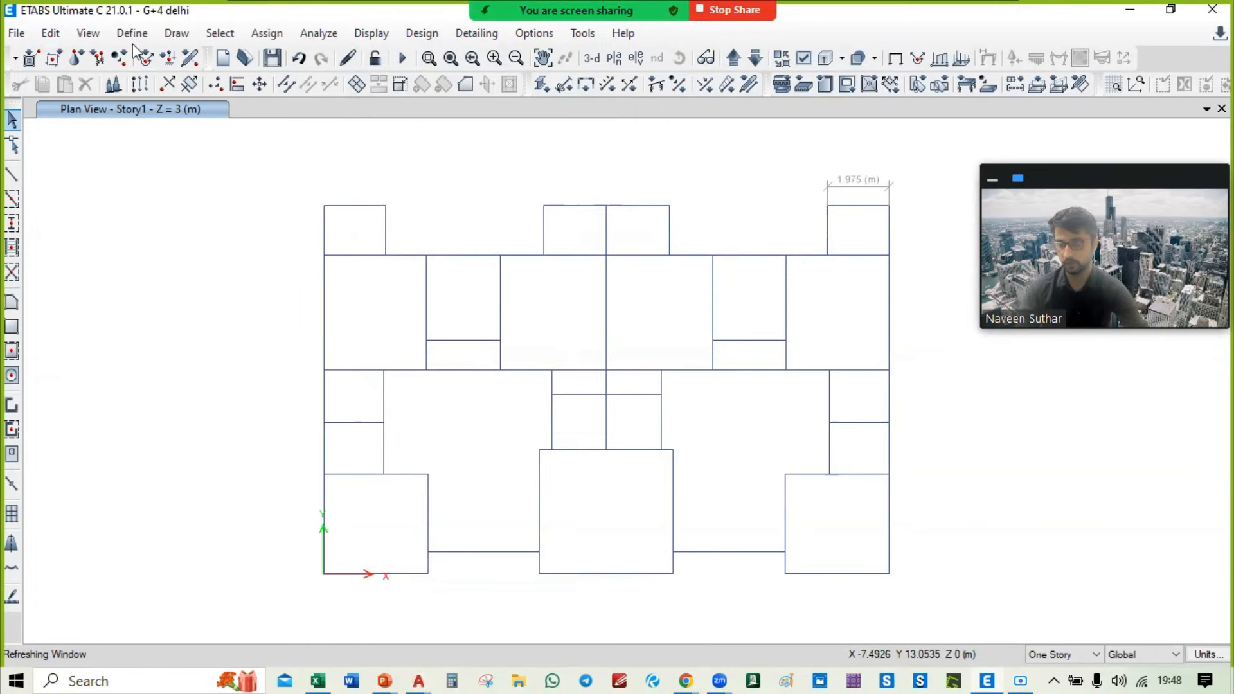
left_click(132, 34)
left_click(187, 53)
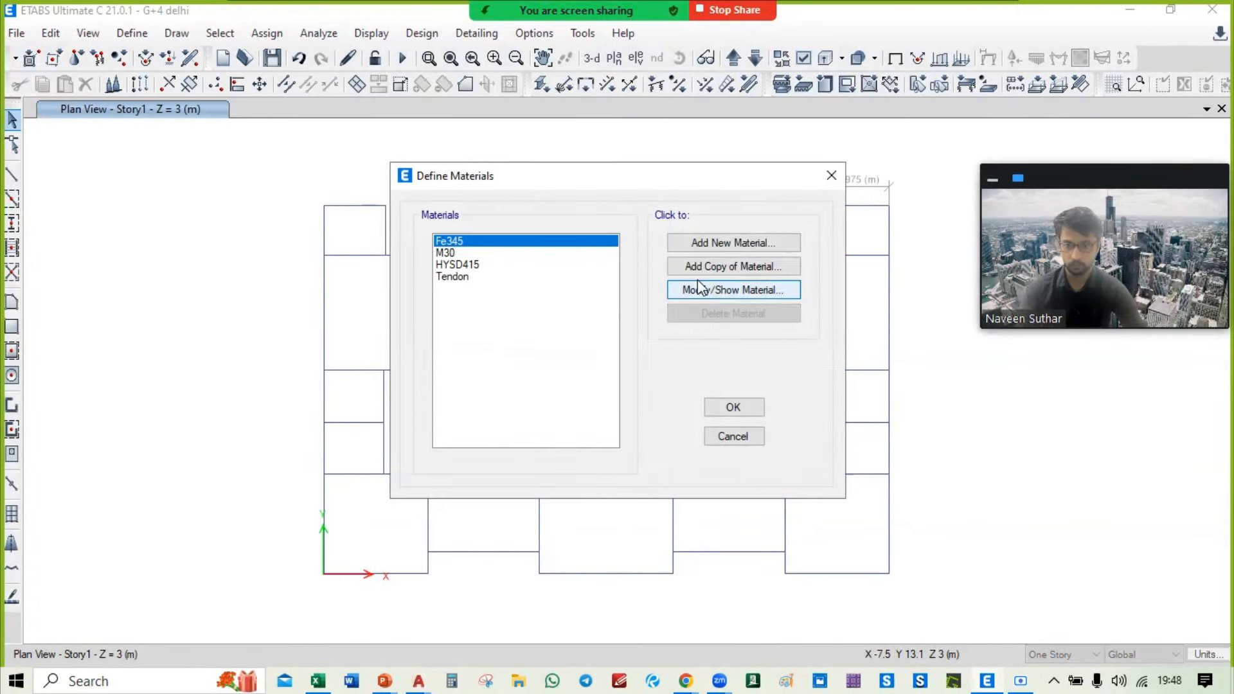
left_click(750, 240)
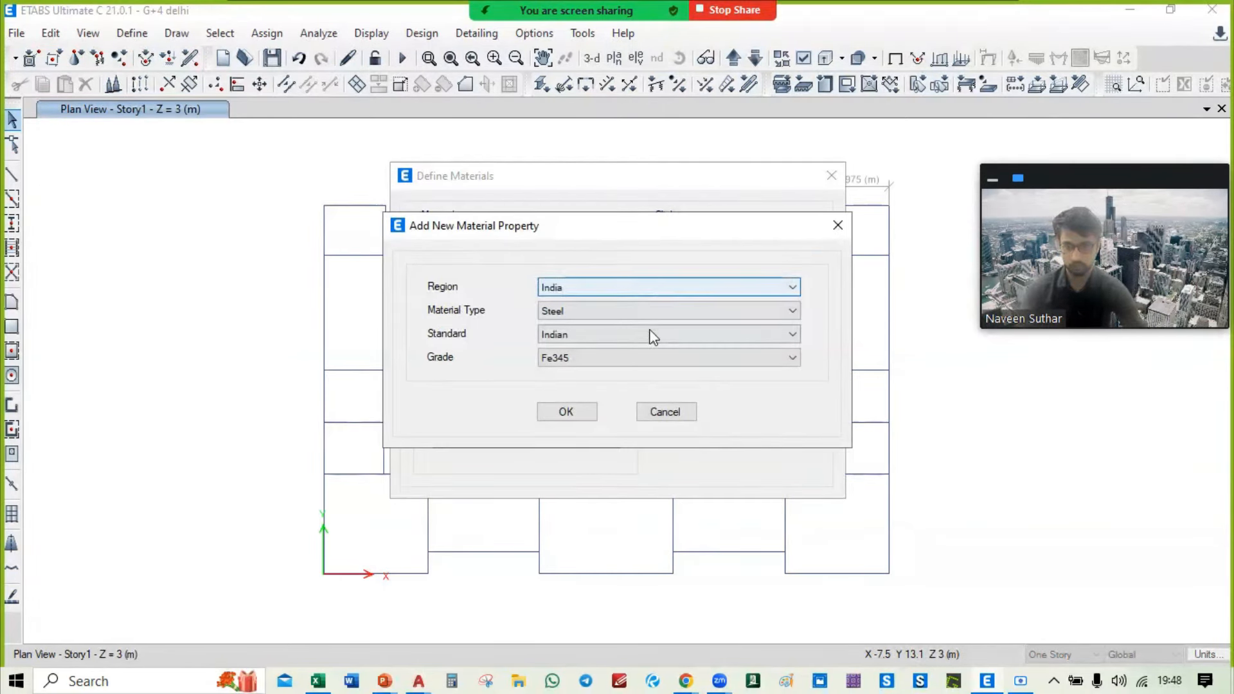
left_click(614, 311)
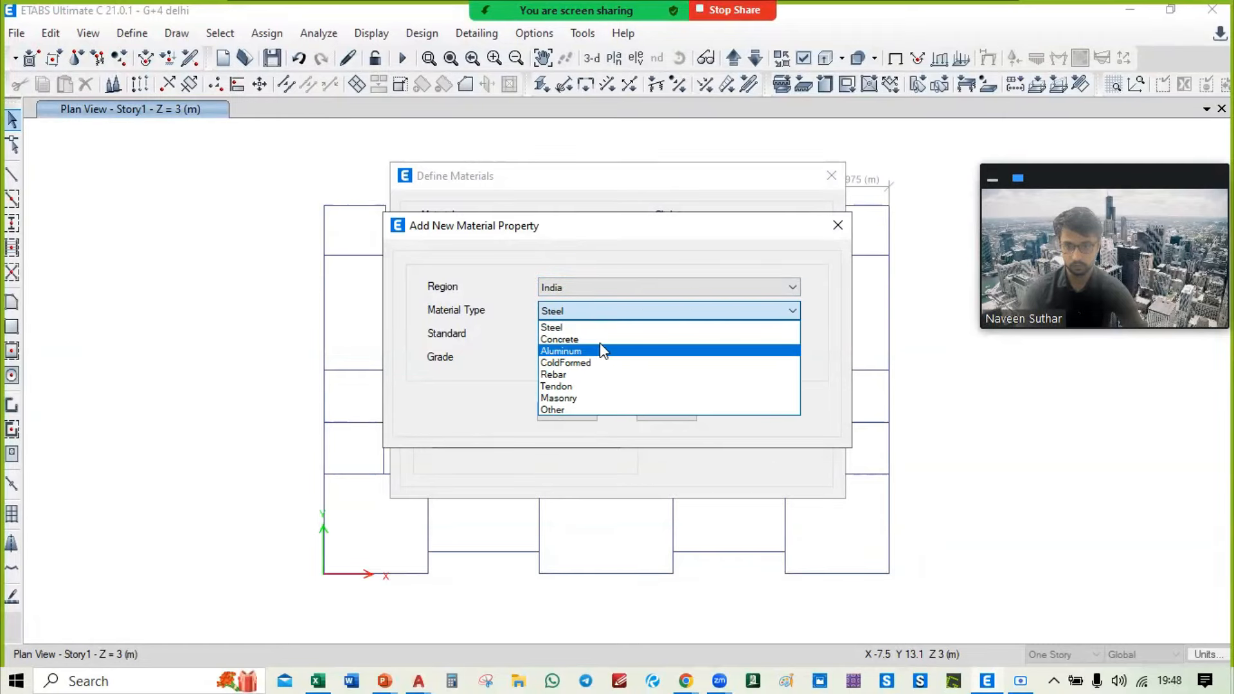
left_click(600, 340)
left_click(573, 360)
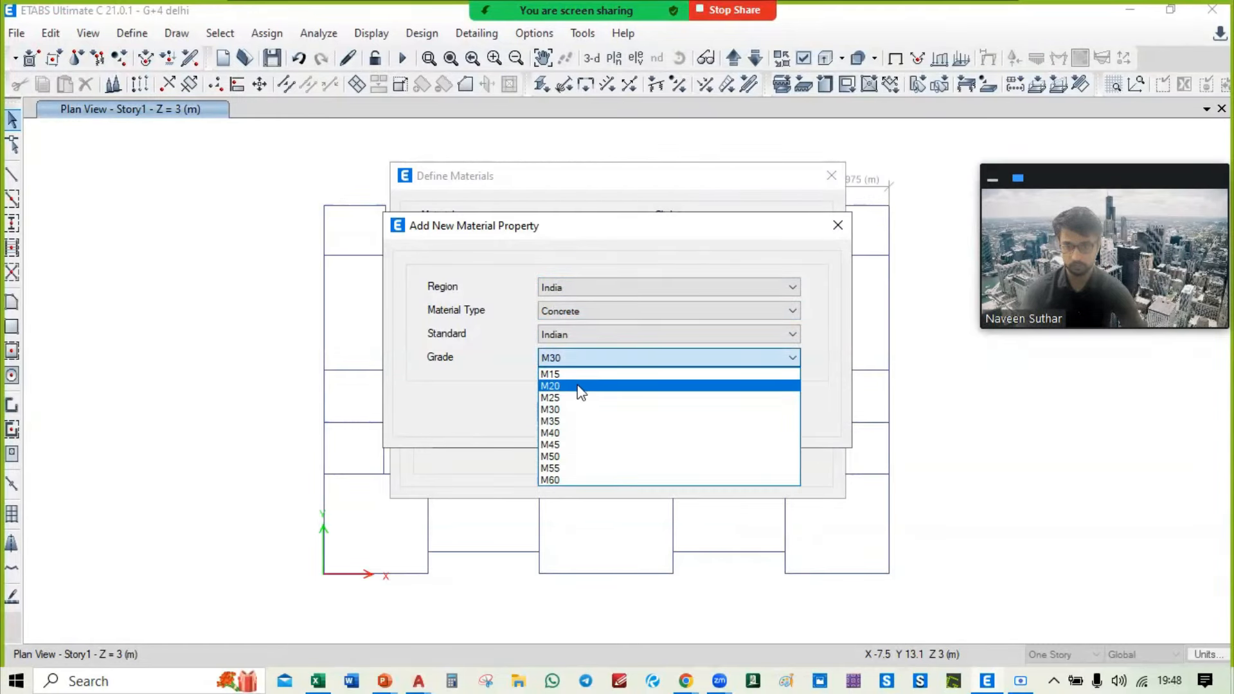
left_click(582, 399)
left_click(566, 411)
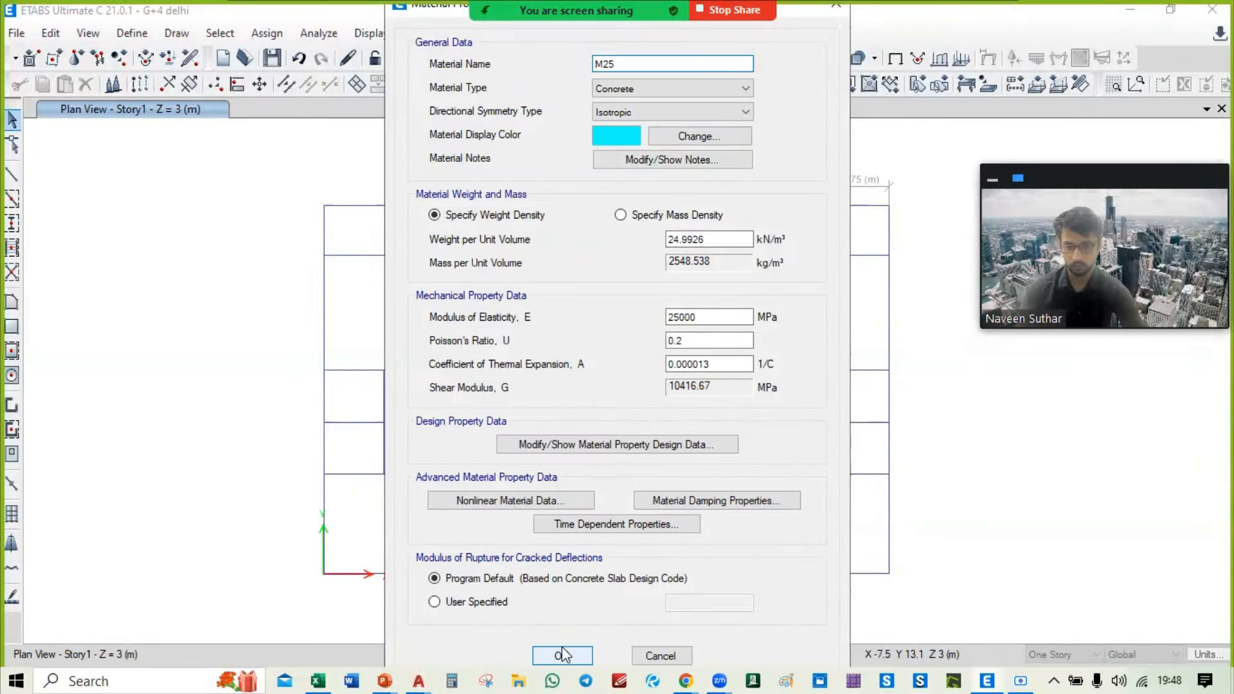
left_click(562, 652)
Step: Add another Indian-standard concrete material of grade M30 with its default properties
left_click(735, 242)
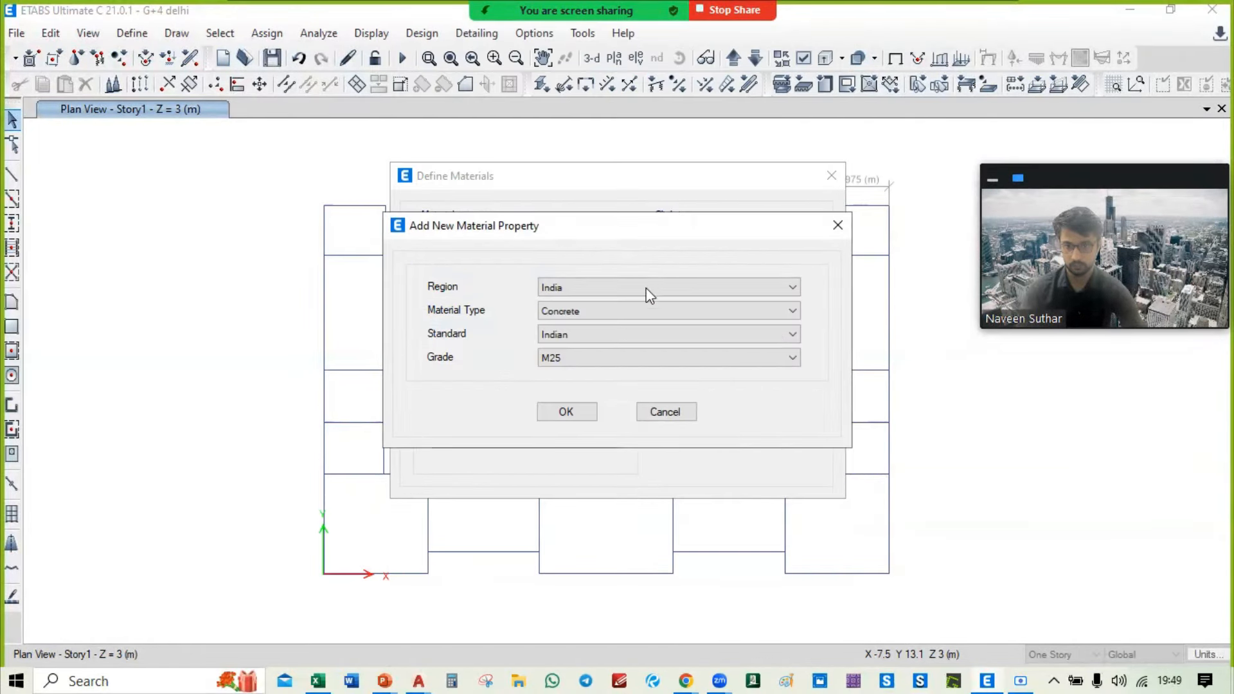
left_click(608, 358)
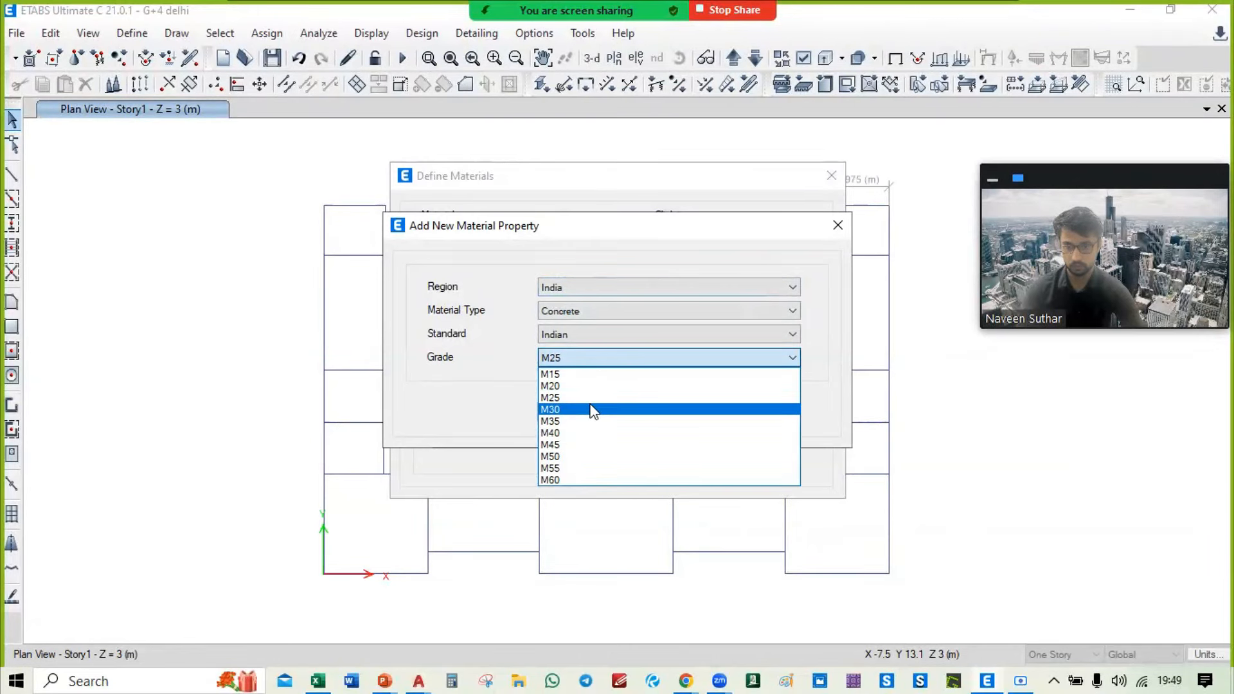
left_click(593, 409)
left_click(584, 407)
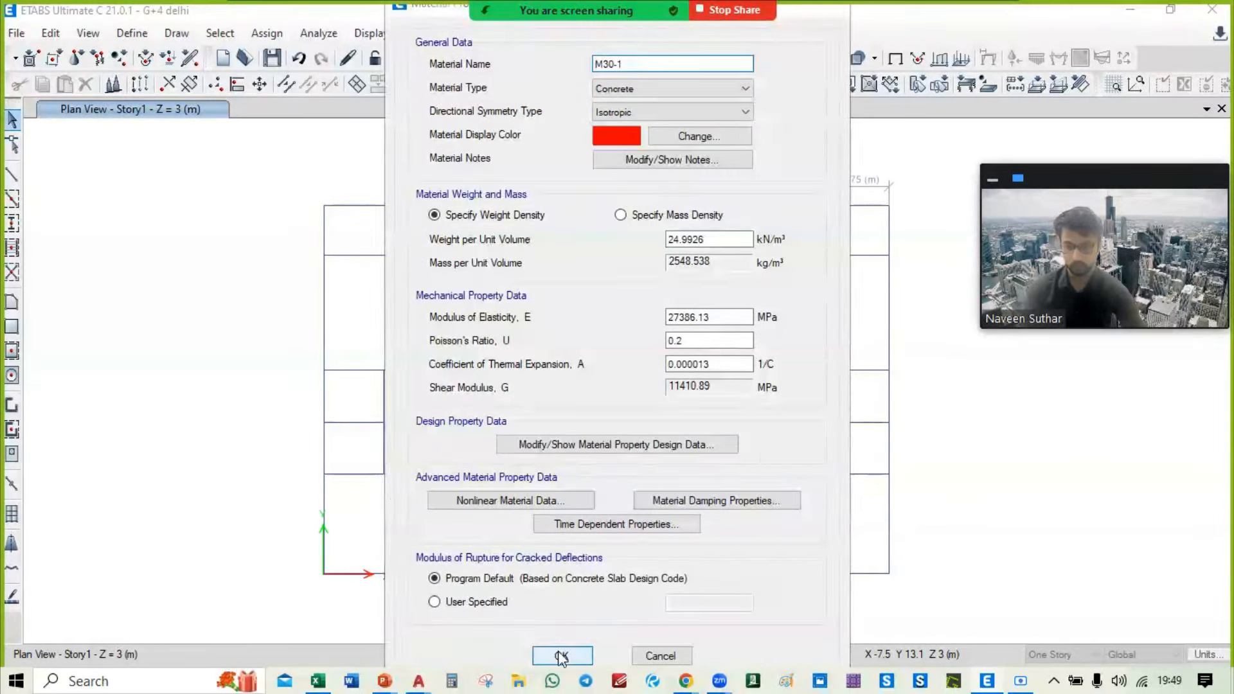
left_click(562, 652)
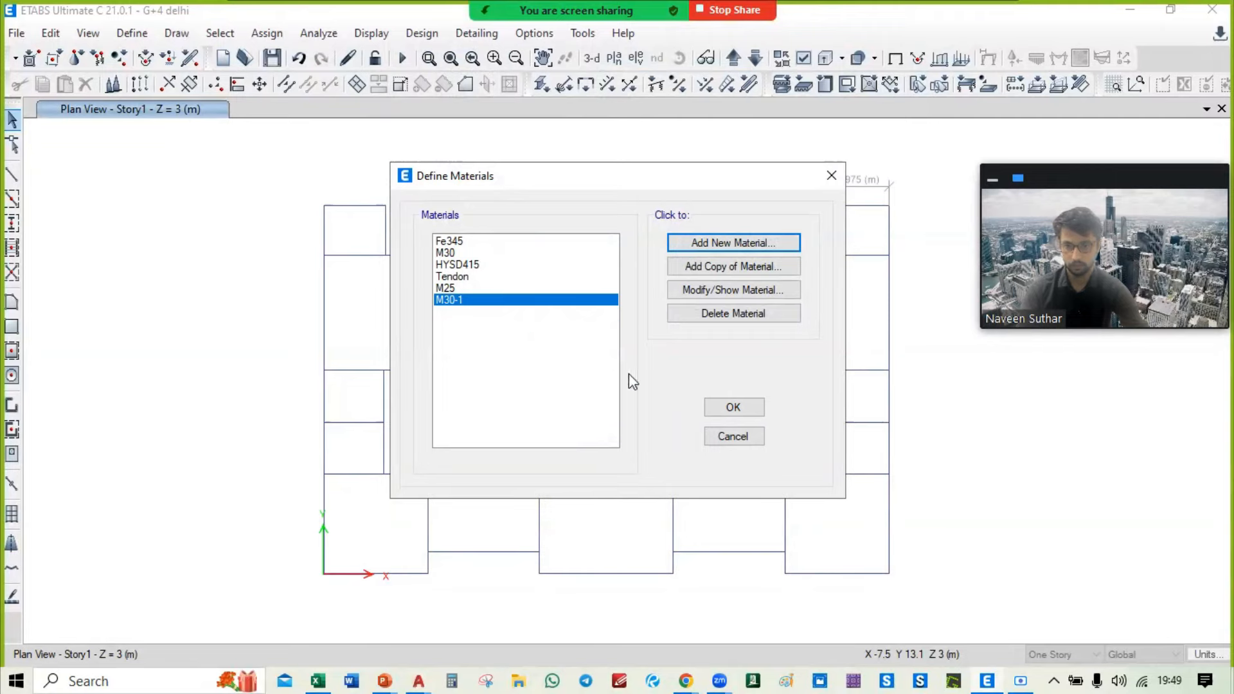
Step: Create an Indian-standard concrete material of grade M40
left_click(711, 246)
left_click(589, 356)
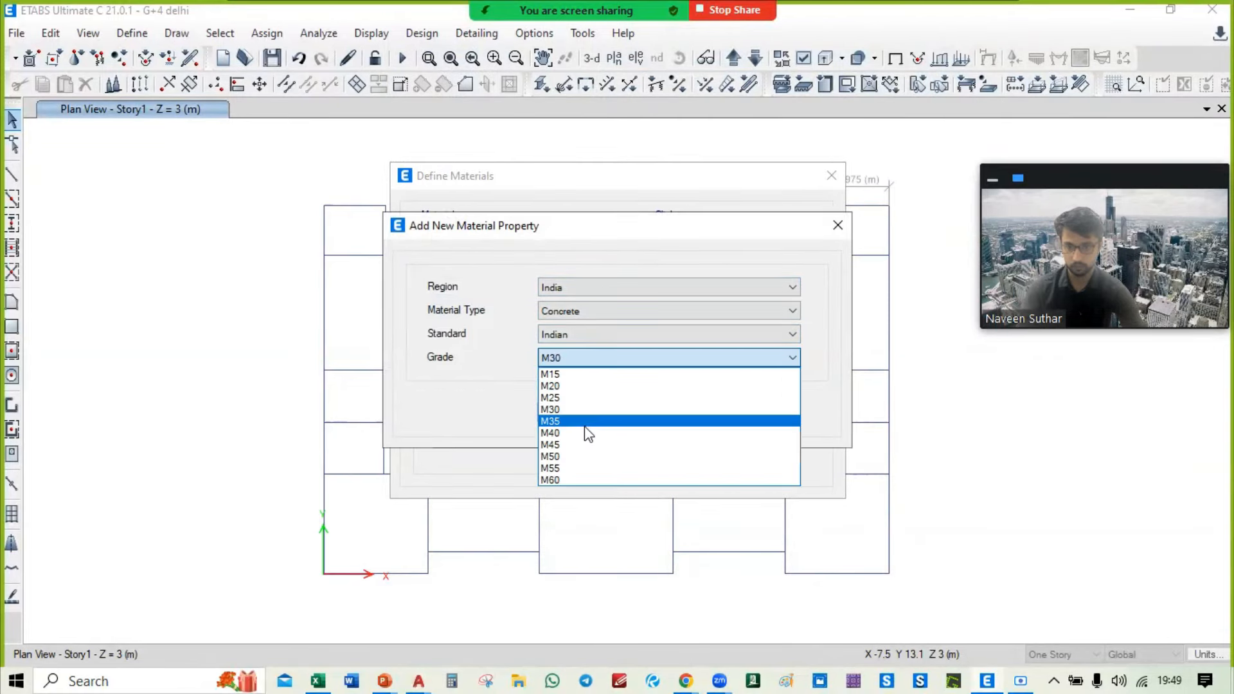
left_click(584, 440)
left_click(590, 363)
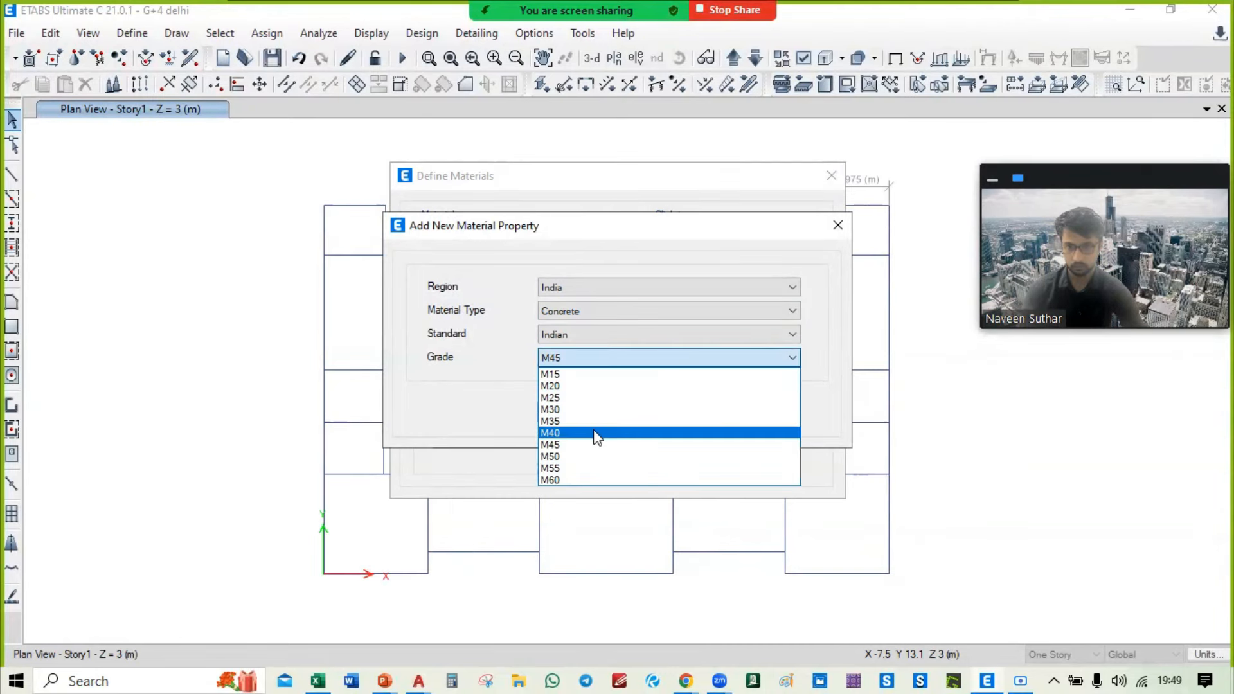
left_click(592, 434)
left_click(582, 412)
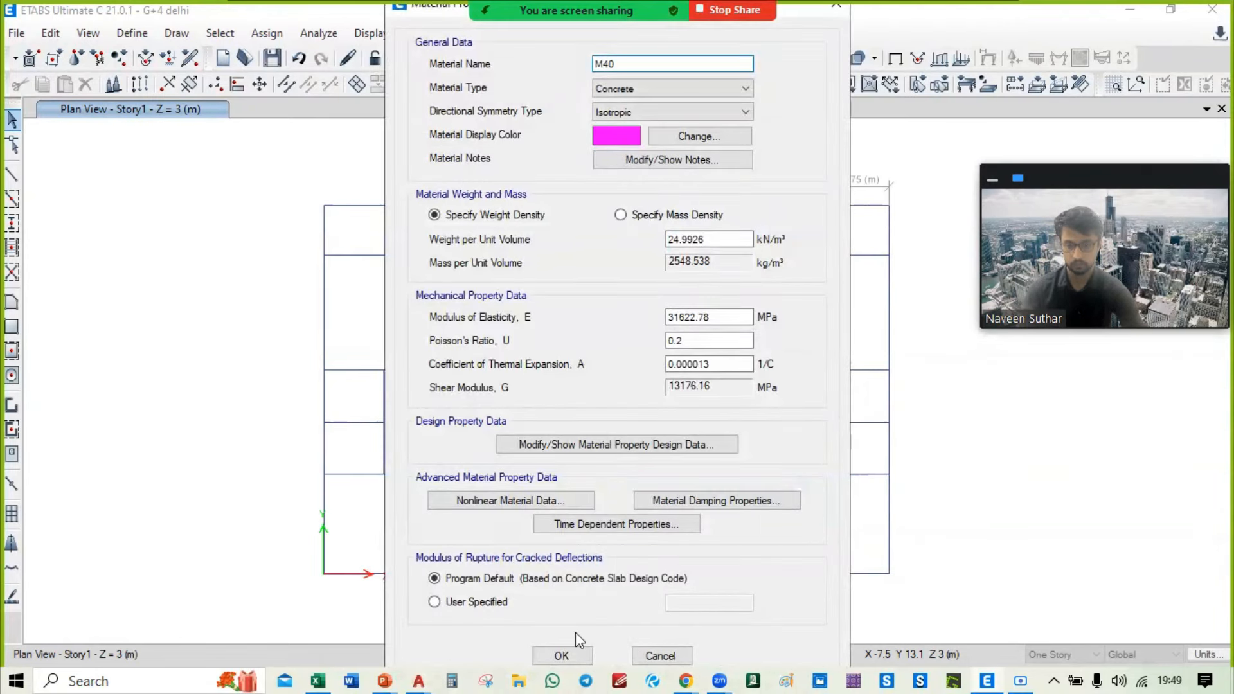
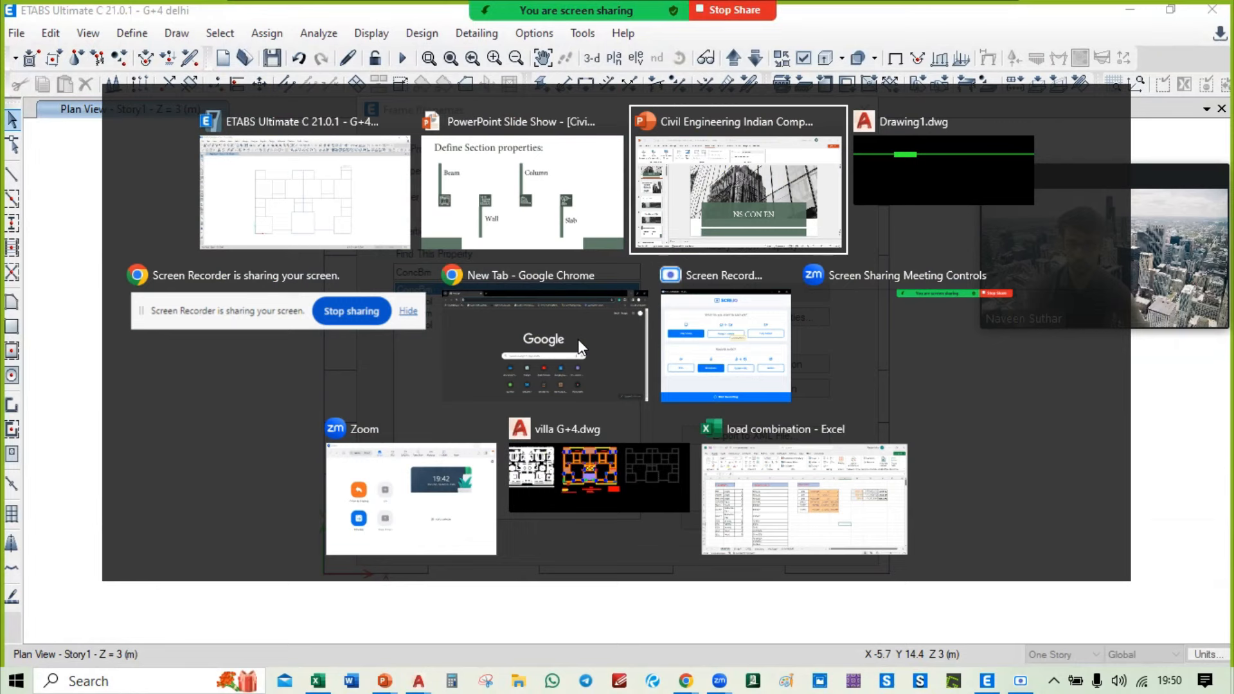
Step: Switch to AutoCAD, dismiss the Bluebeam error and bring up the Drawing1 drawing
key("alt+Tab")
key("alt+Tab")
key("alt+Tab")
key("alt+Tab")
key("alt+Tab")
key("alt+Tab")
left_click(638, 472)
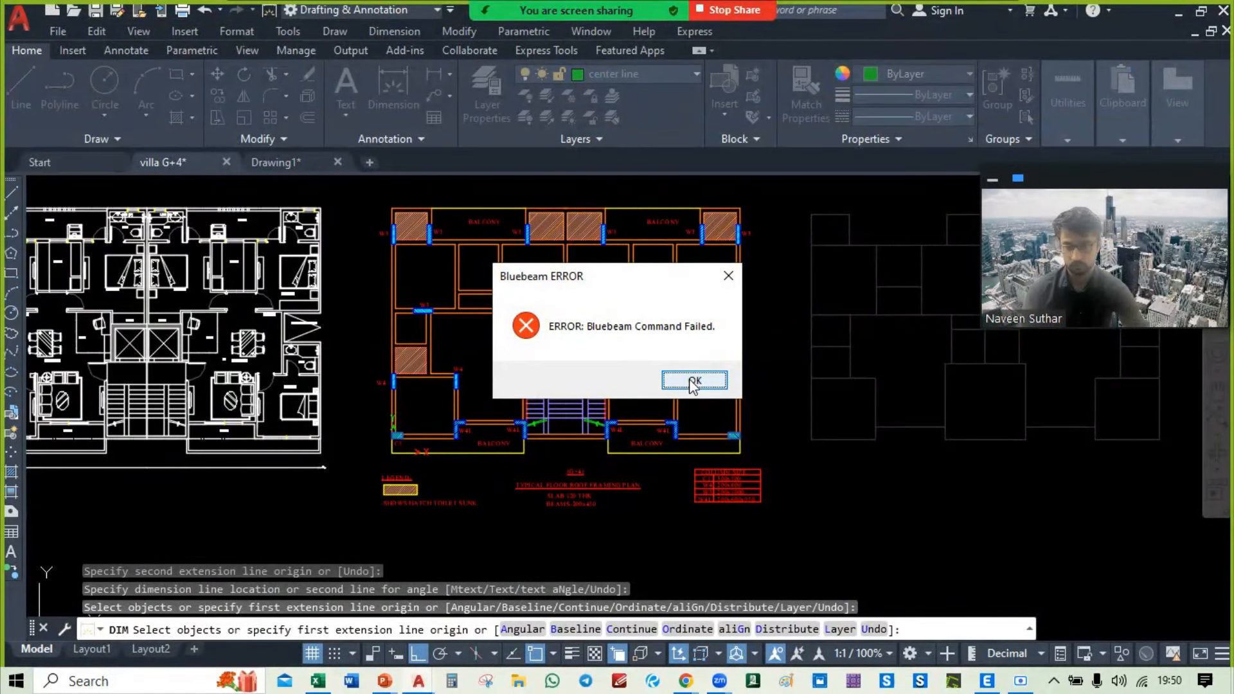
left_click(694, 380)
key("ctrl+Tab")
Step: Examine the green line in Drawing1 at different magnifications and return to ETABS
scroll(608, 472, "down", 6)
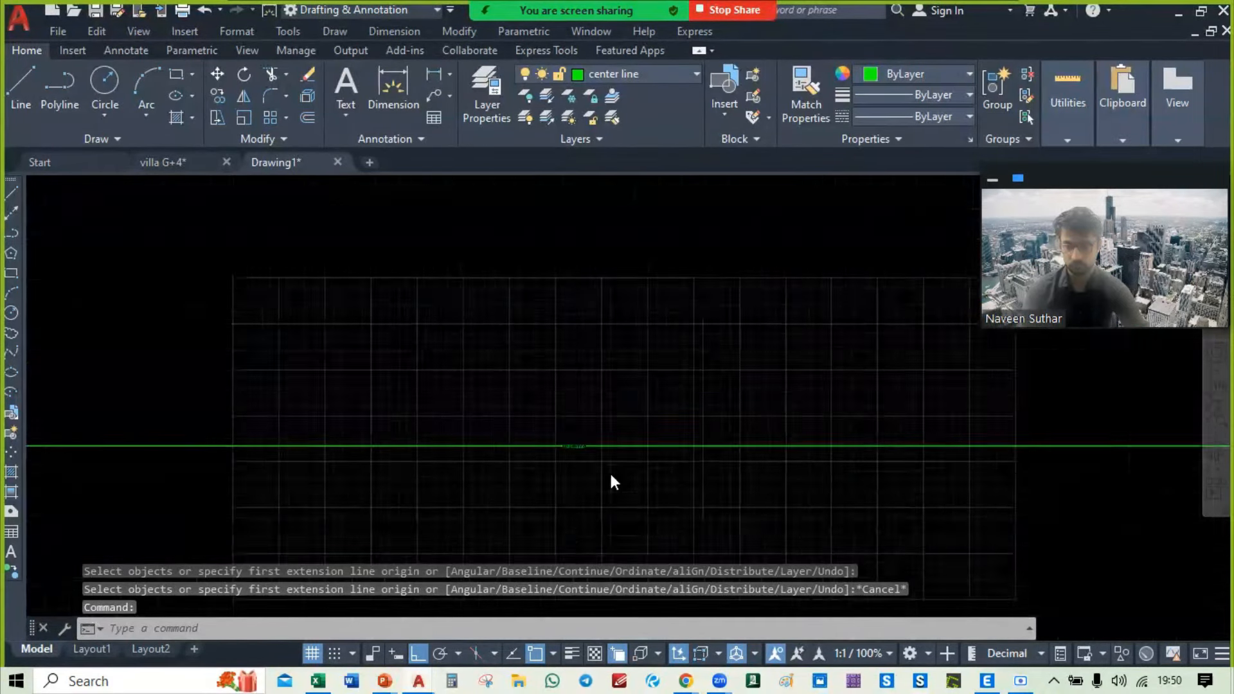
scroll(606, 464, "down", 3)
scroll(537, 427, "up", 8)
scroll(640, 485, "down", 2)
scroll(616, 469, "up", 4)
key("alt+Tab")
key("alt+Tab")
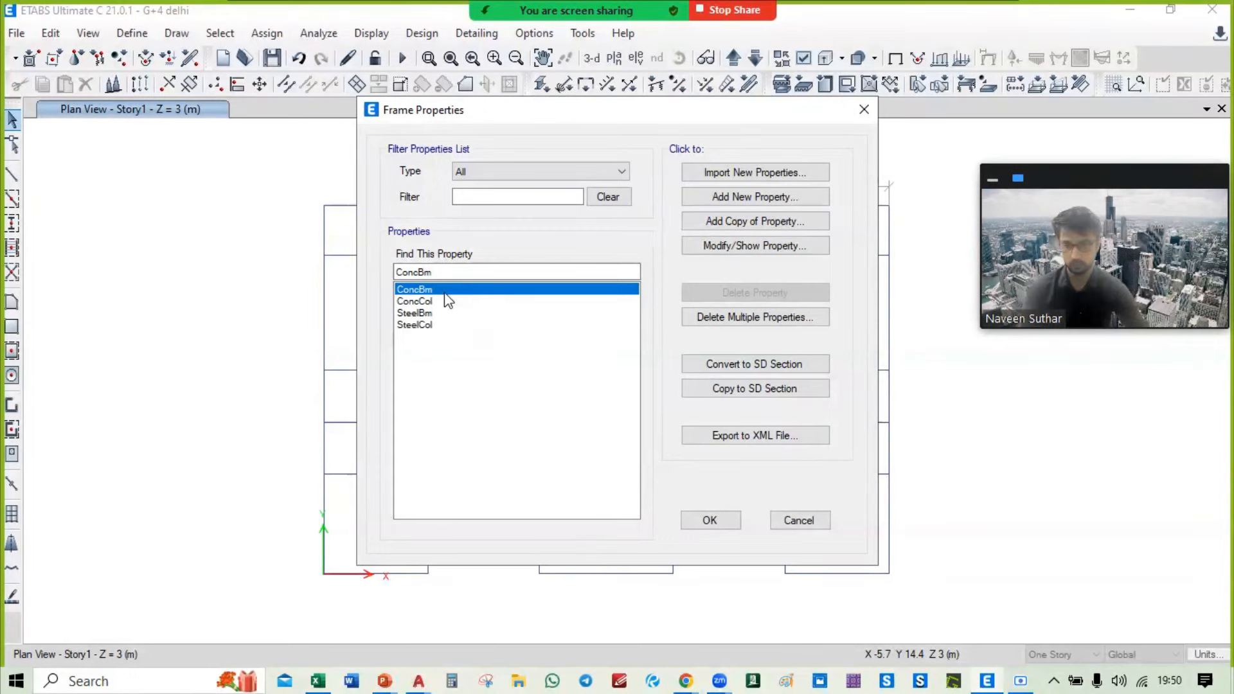
left_click(787, 196)
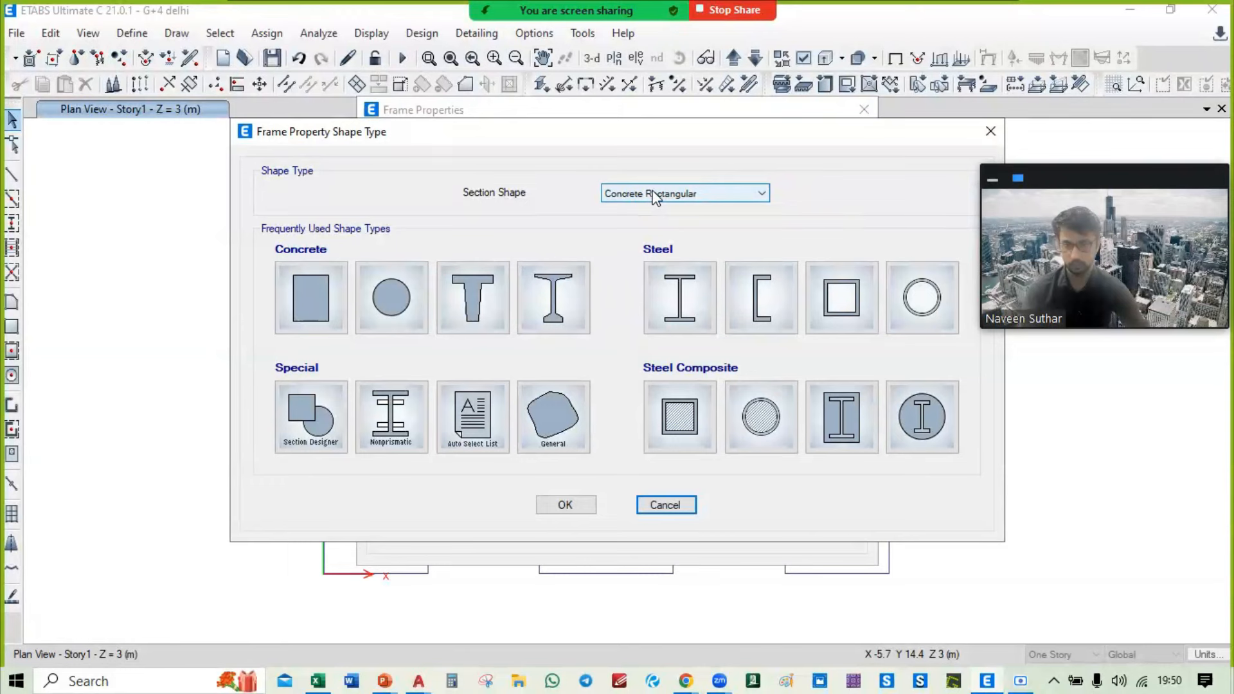
left_click(310, 297)
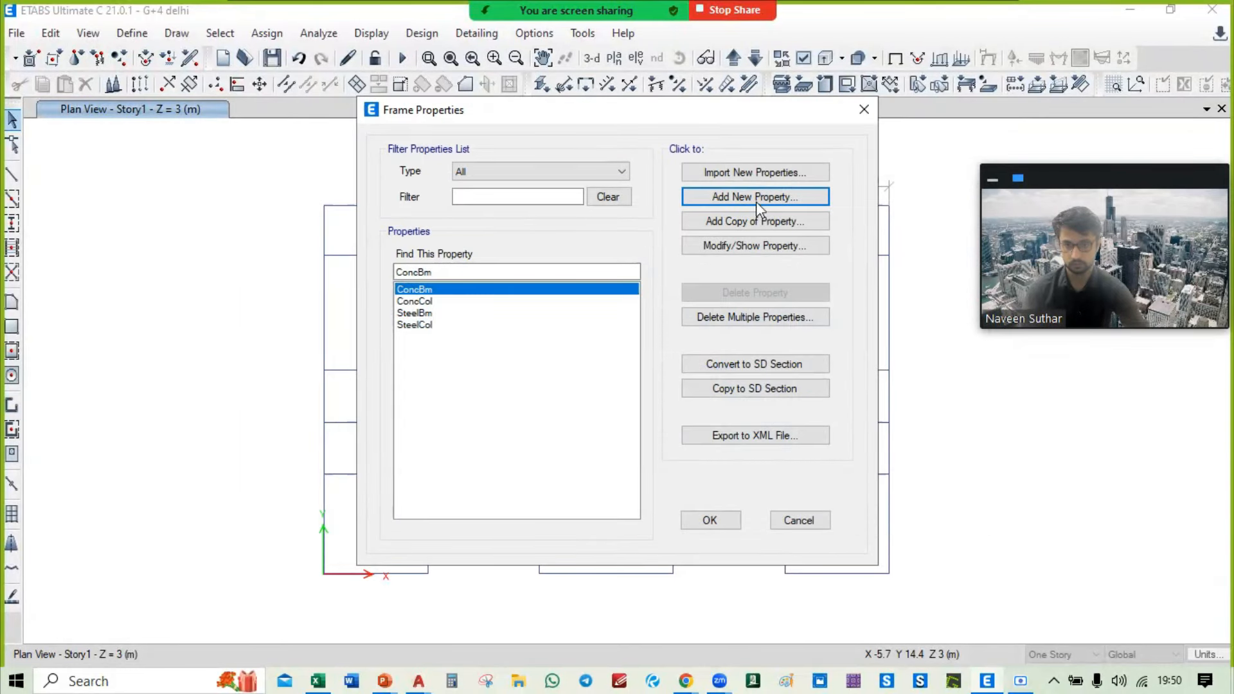
left_click(723, 226)
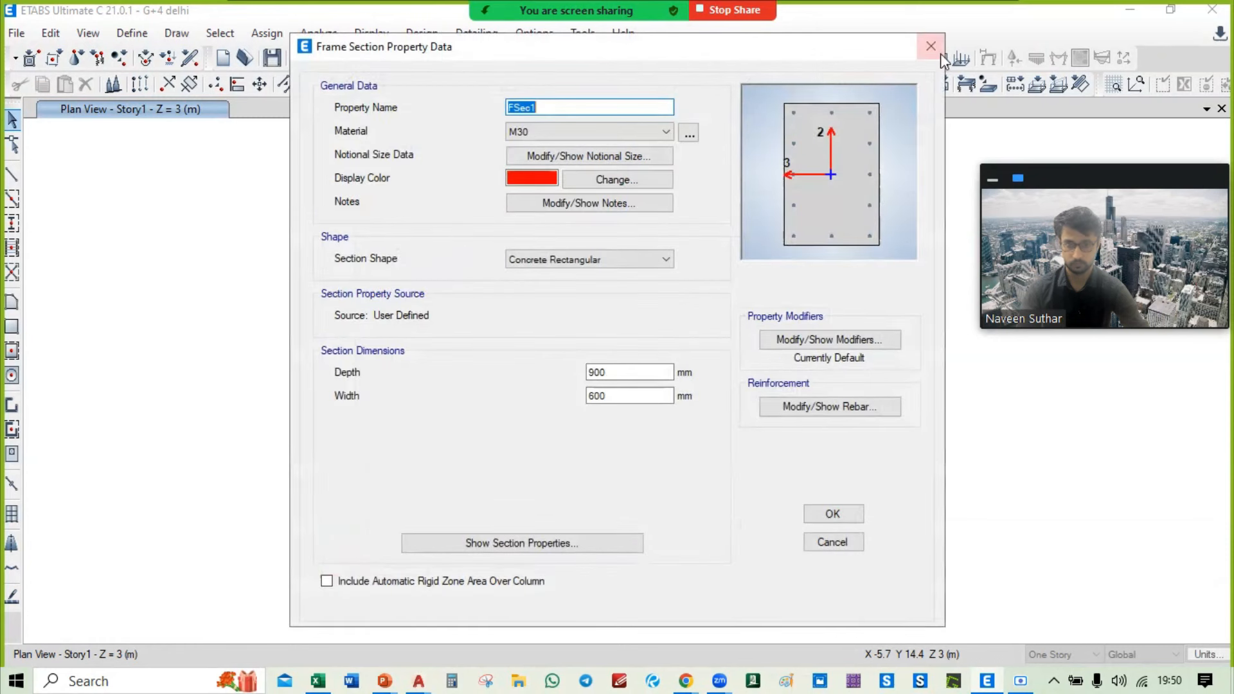
left_click(937, 48)
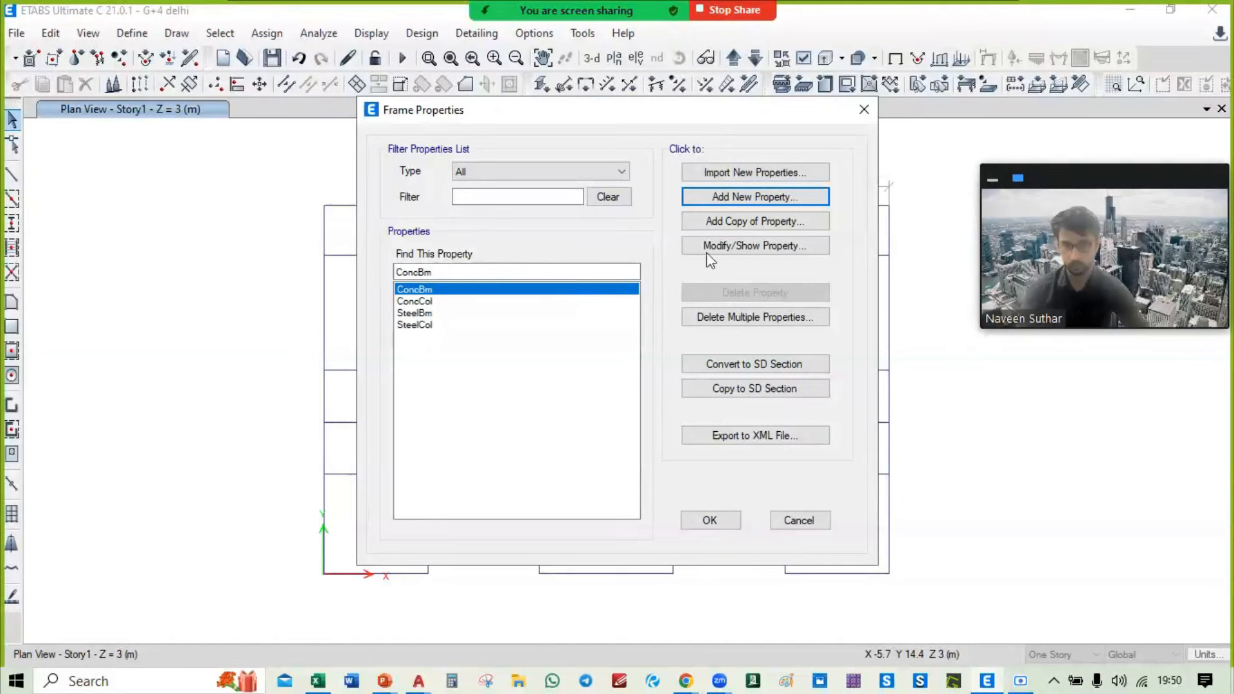
Step: Copy the ConcBm frame section as B 200X450 M with a width of 200 mm and a depth of 450 mm
left_click(760, 225)
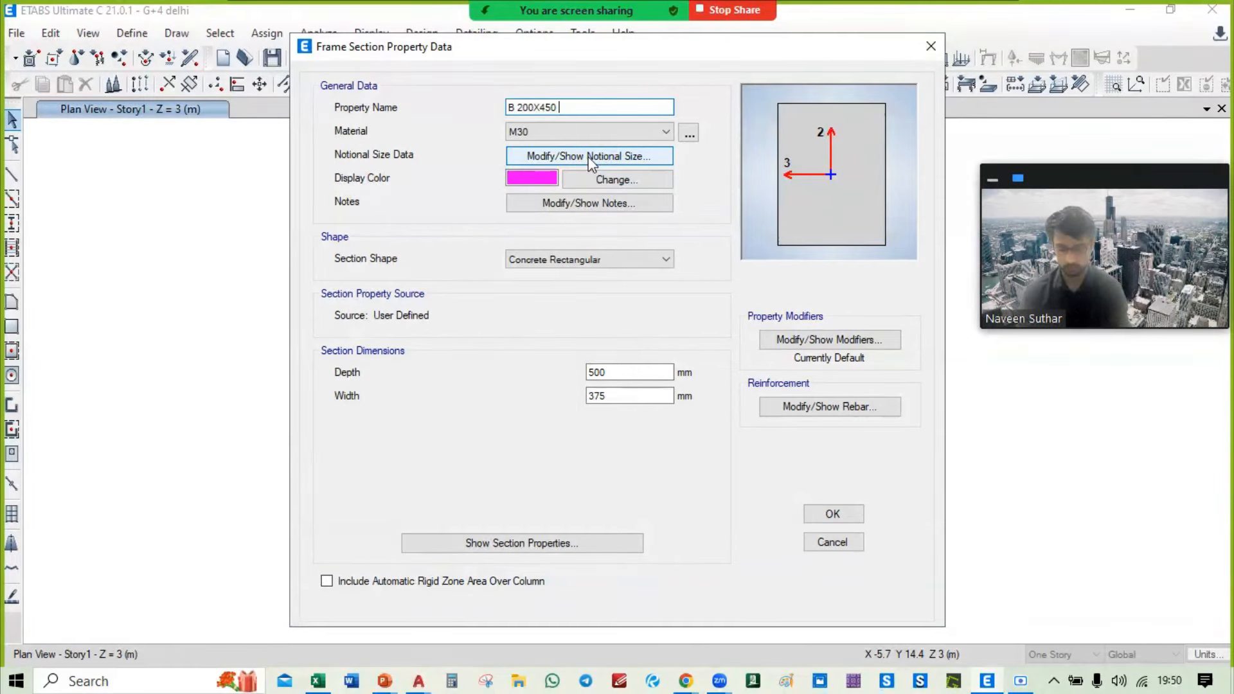
left_click_drag(627, 395, 590, 377)
type("200")
type("4")
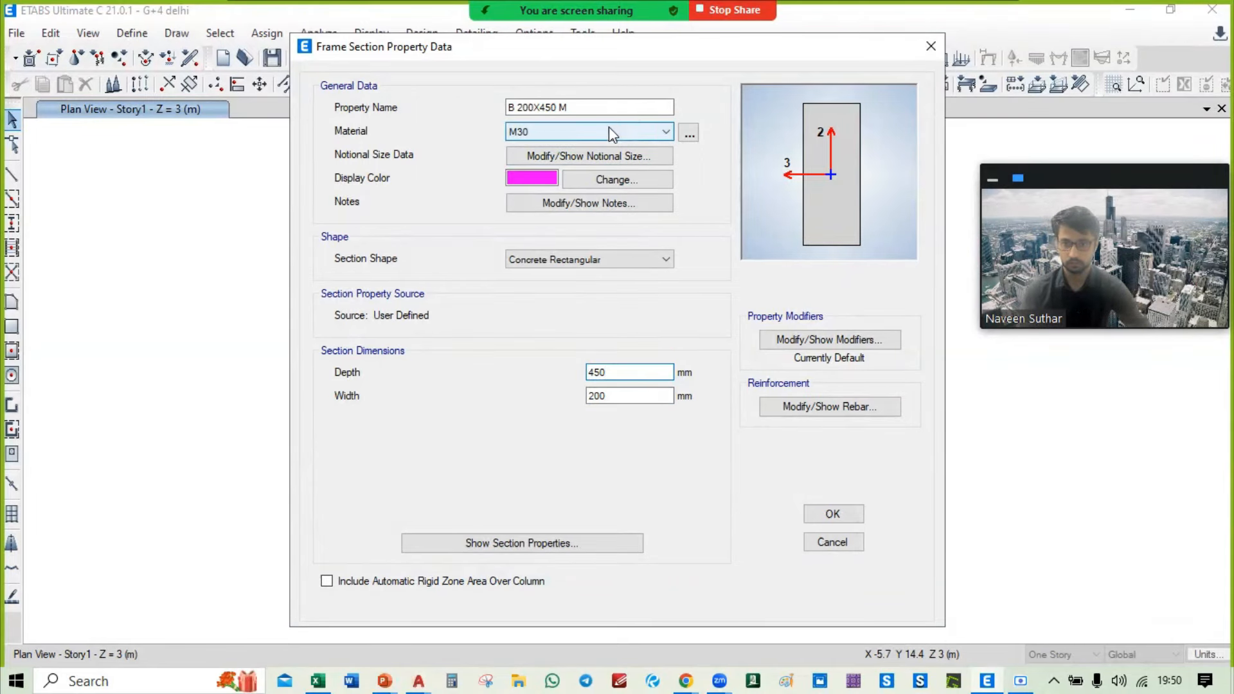
Step: Review the reinforcement data of the B 200X450 M beam section and save the frame section
left_click(829, 411)
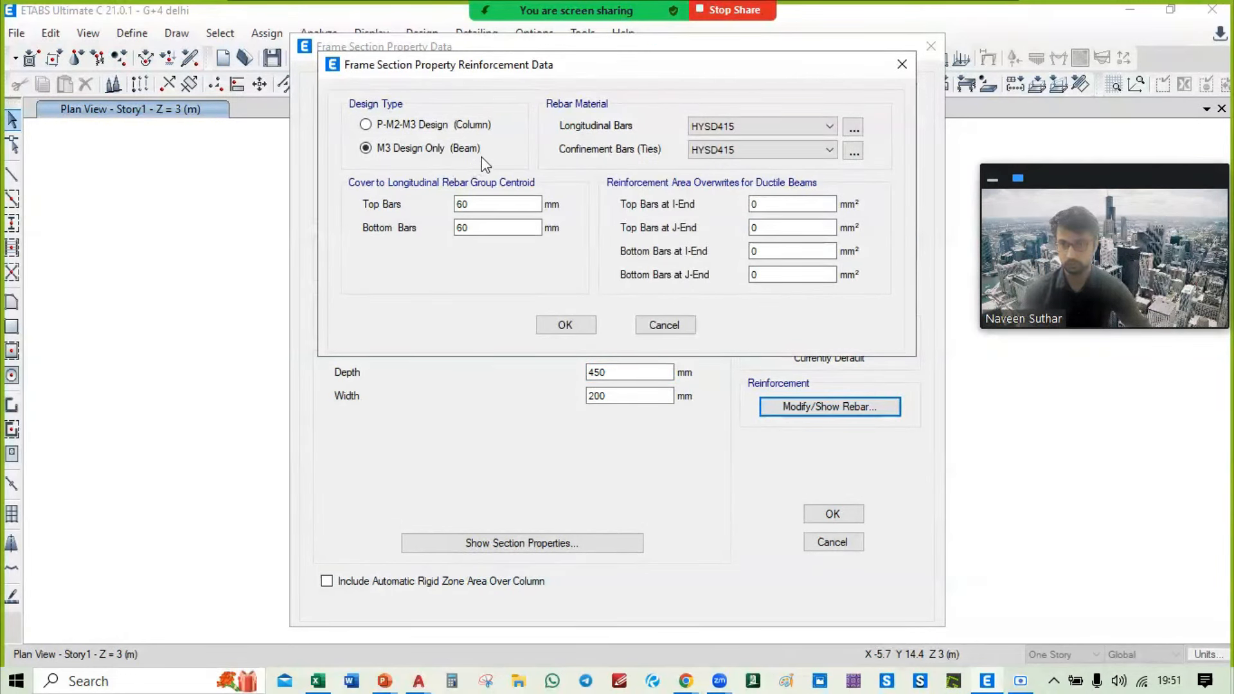
left_click(749, 124)
left_click(750, 125)
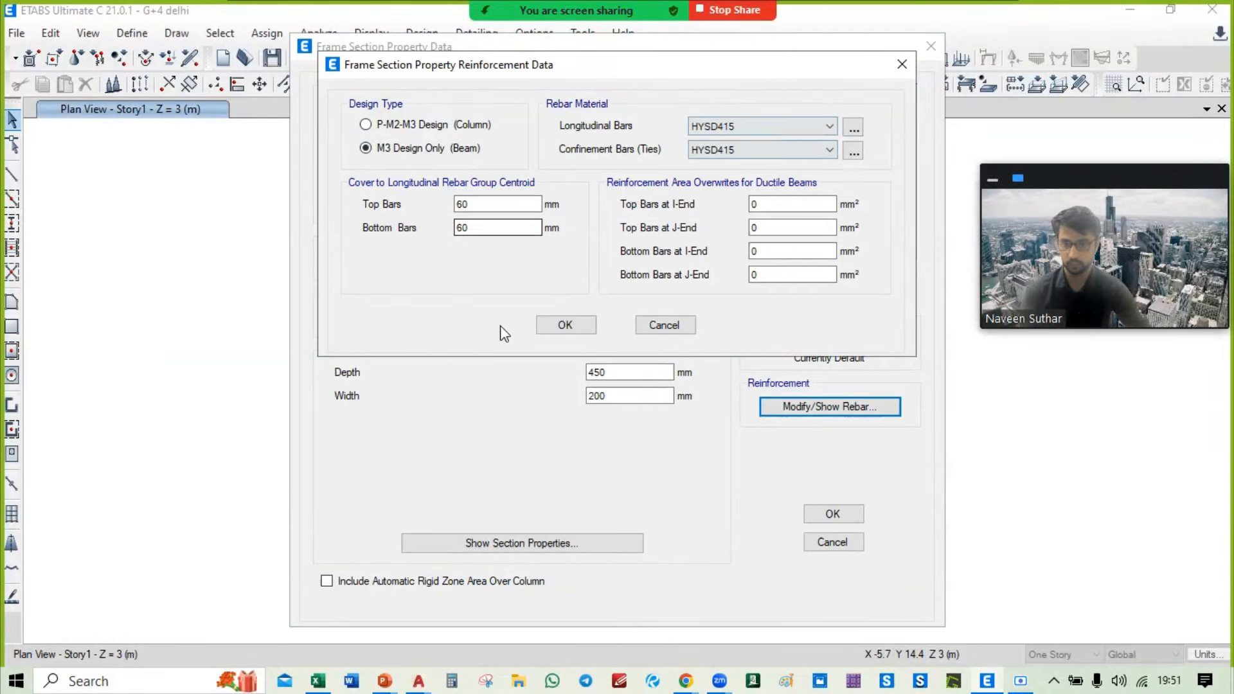
left_click(566, 325)
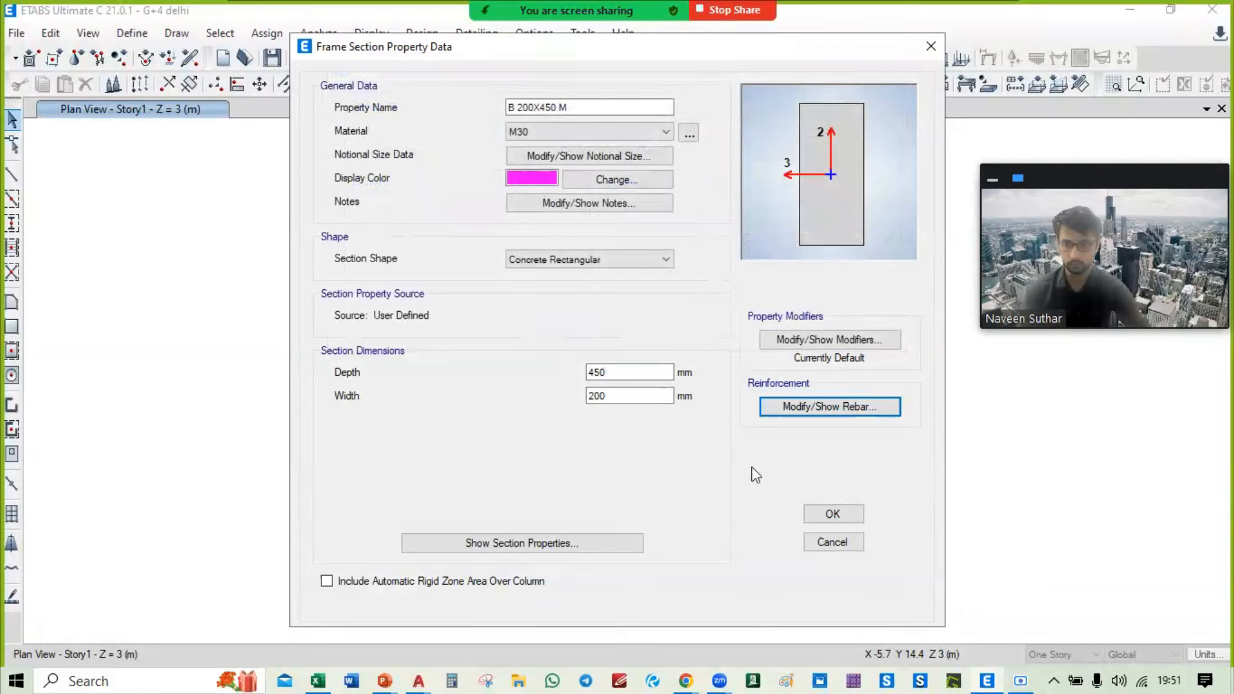
left_click(832, 513)
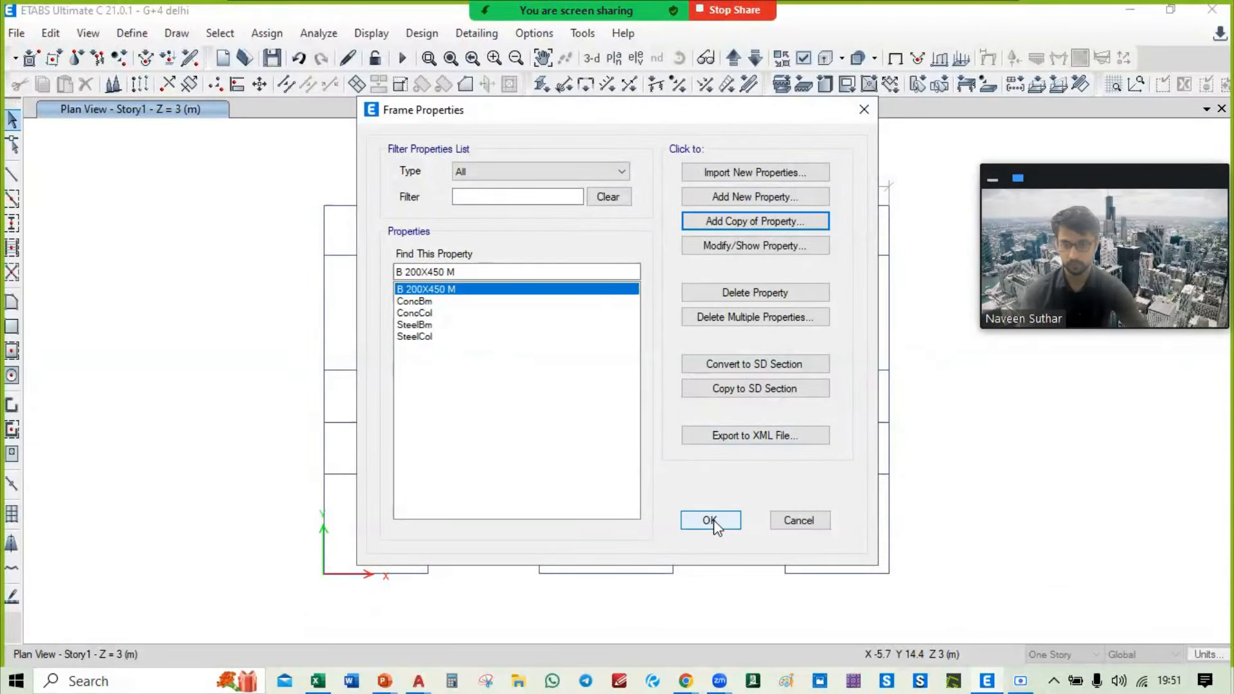
left_click(711, 522)
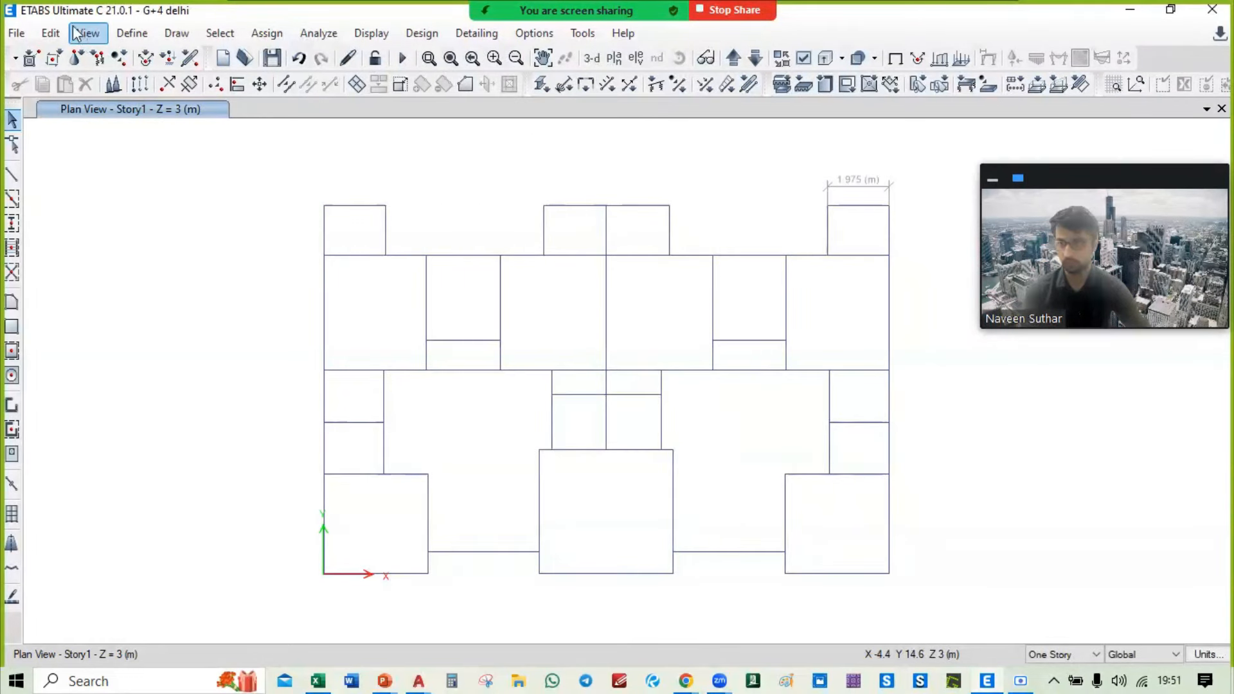
Step: Copy the ConcBm frame section as C 200X400 with a width of 200 mm and a depth of 450 mm
left_click(132, 33)
mouse_move(193, 90)
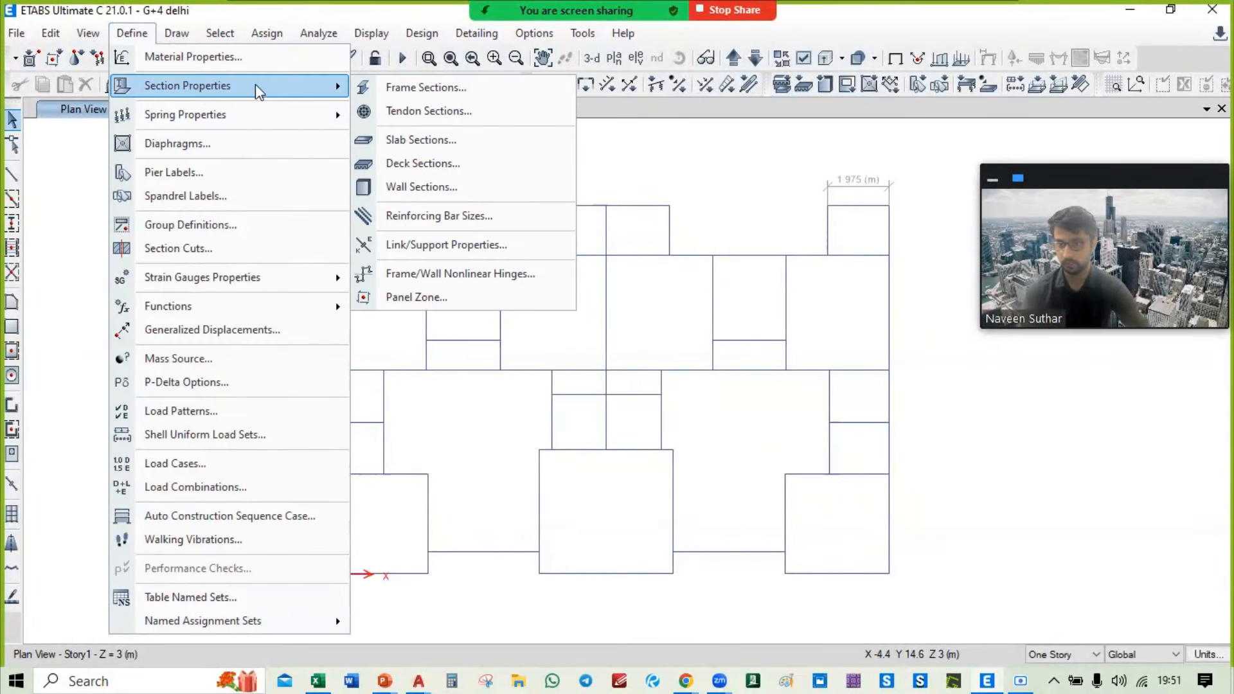
left_click(404, 83)
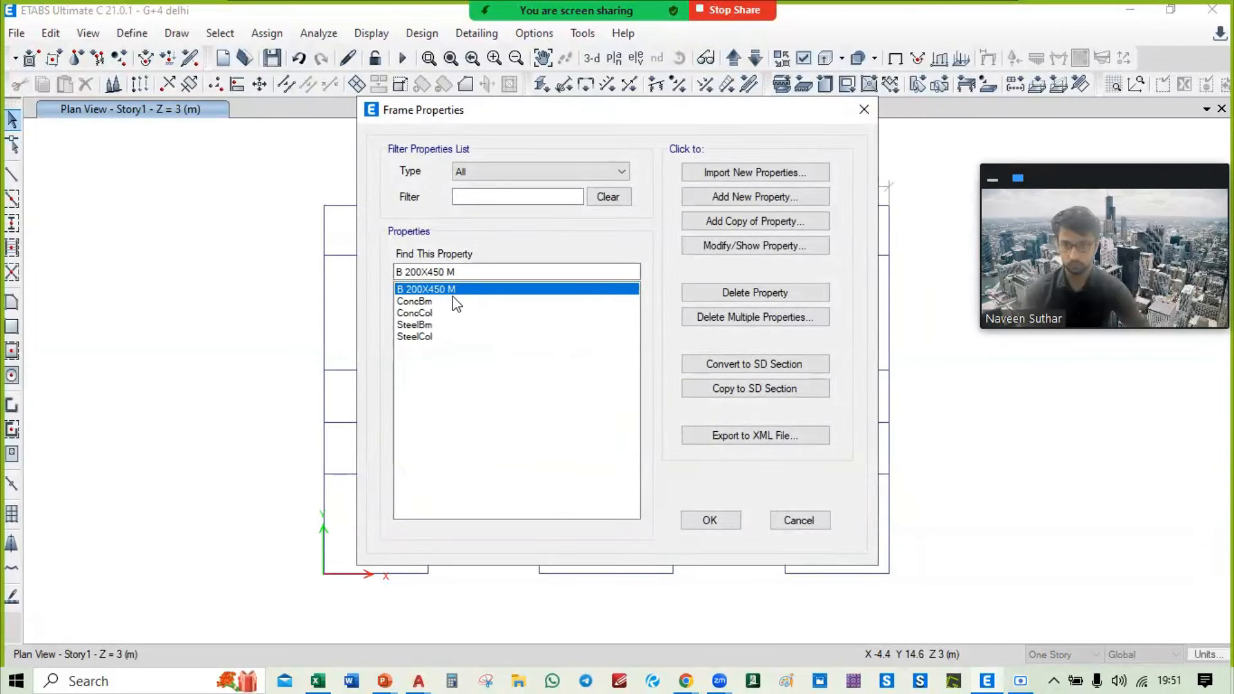
left_click(461, 302)
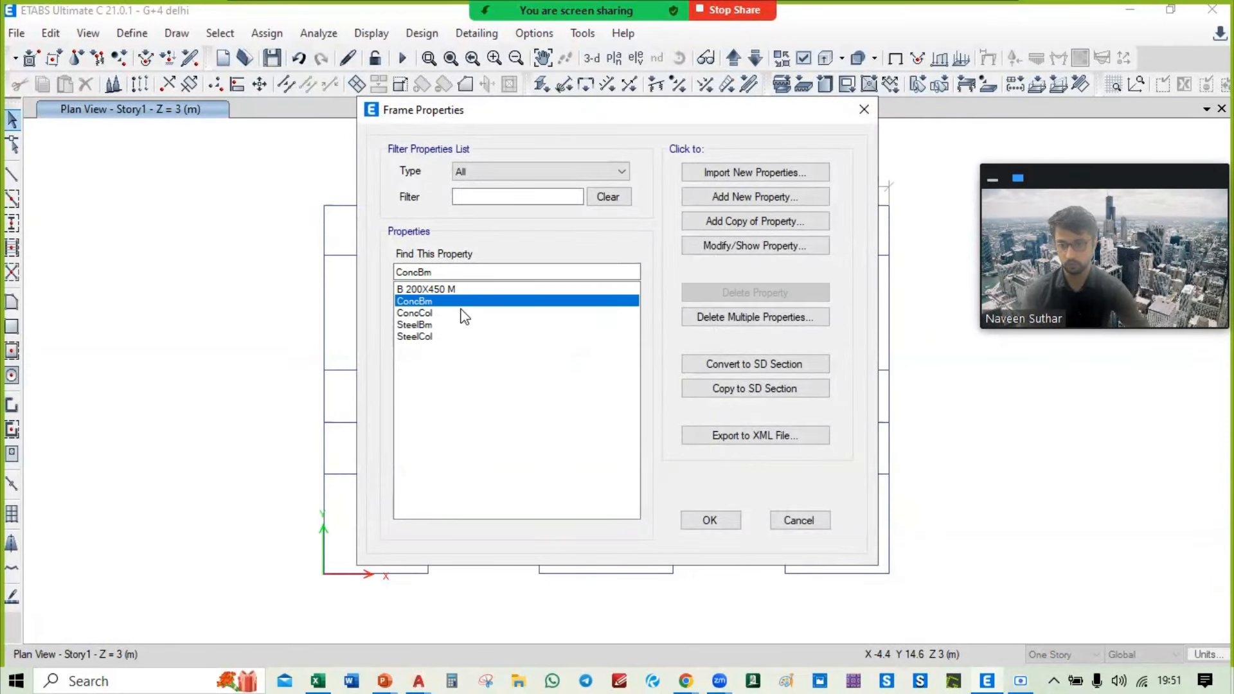
left_click(778, 220)
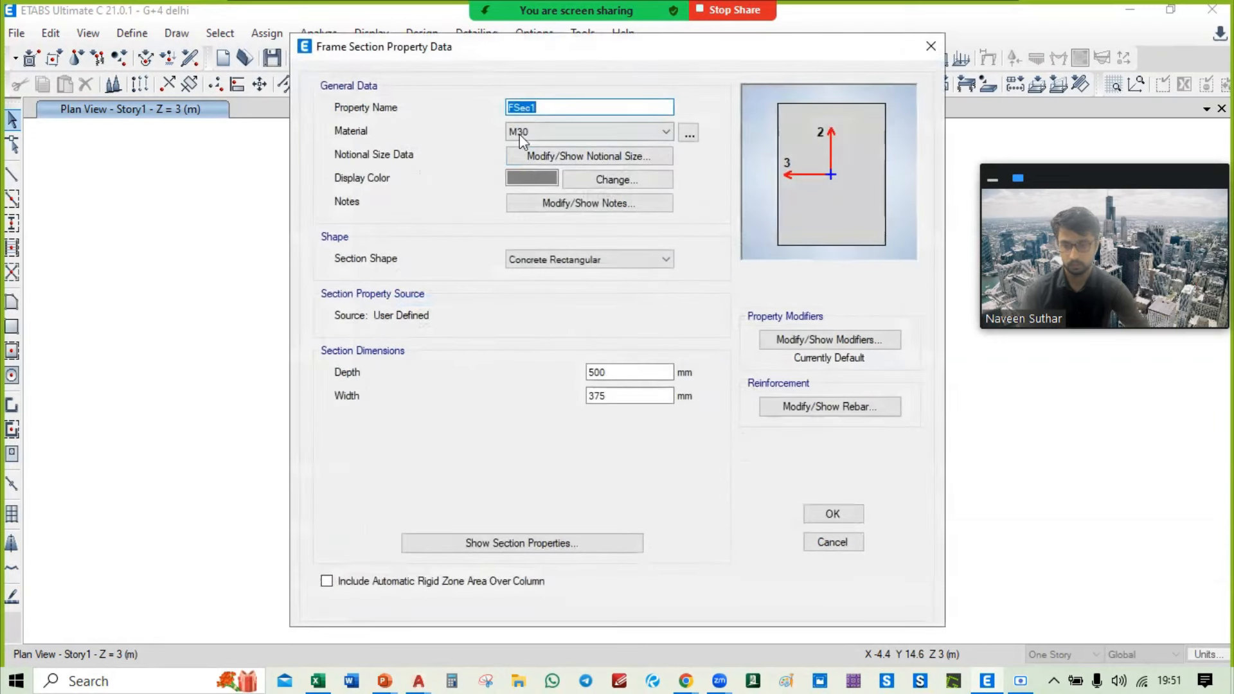
type("C")
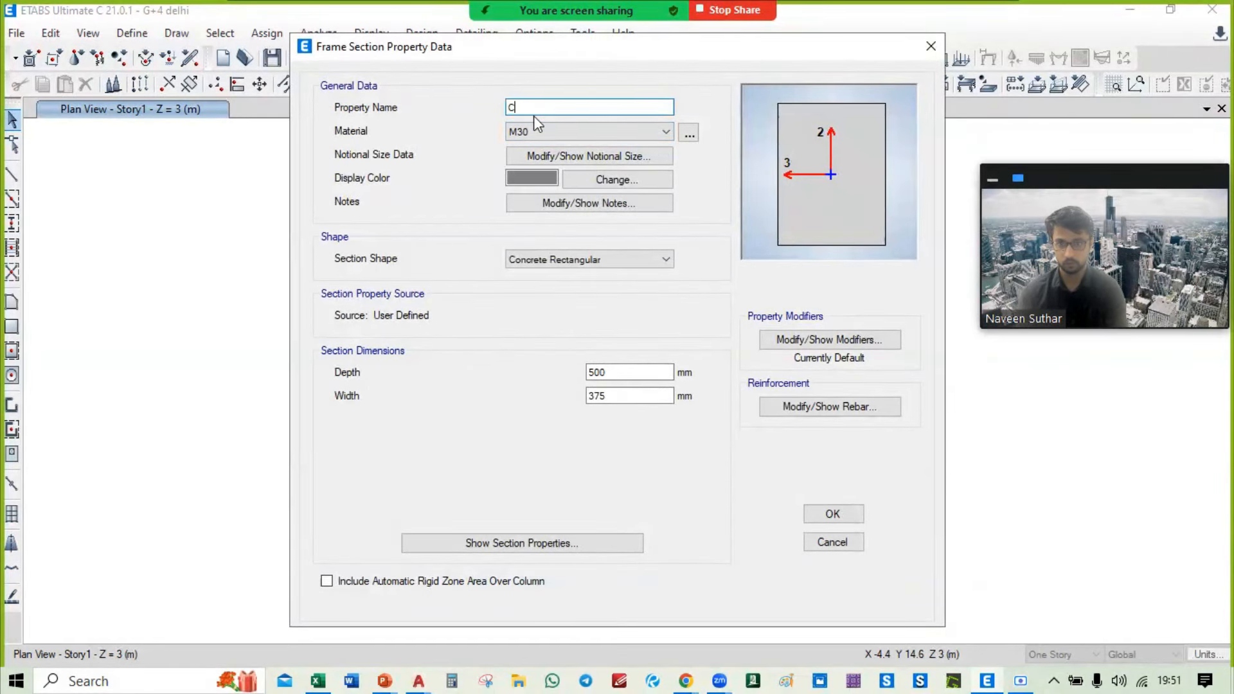
type(" 200X")
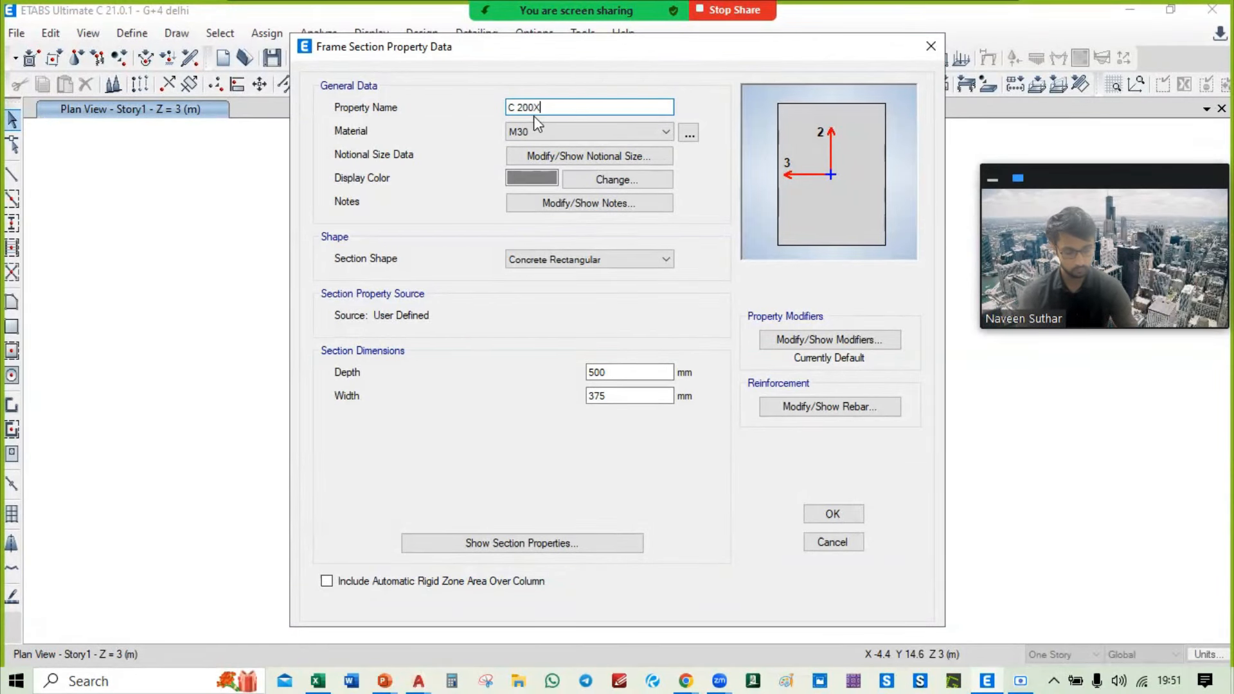
type("400")
left_click_drag(616, 396, 583, 393)
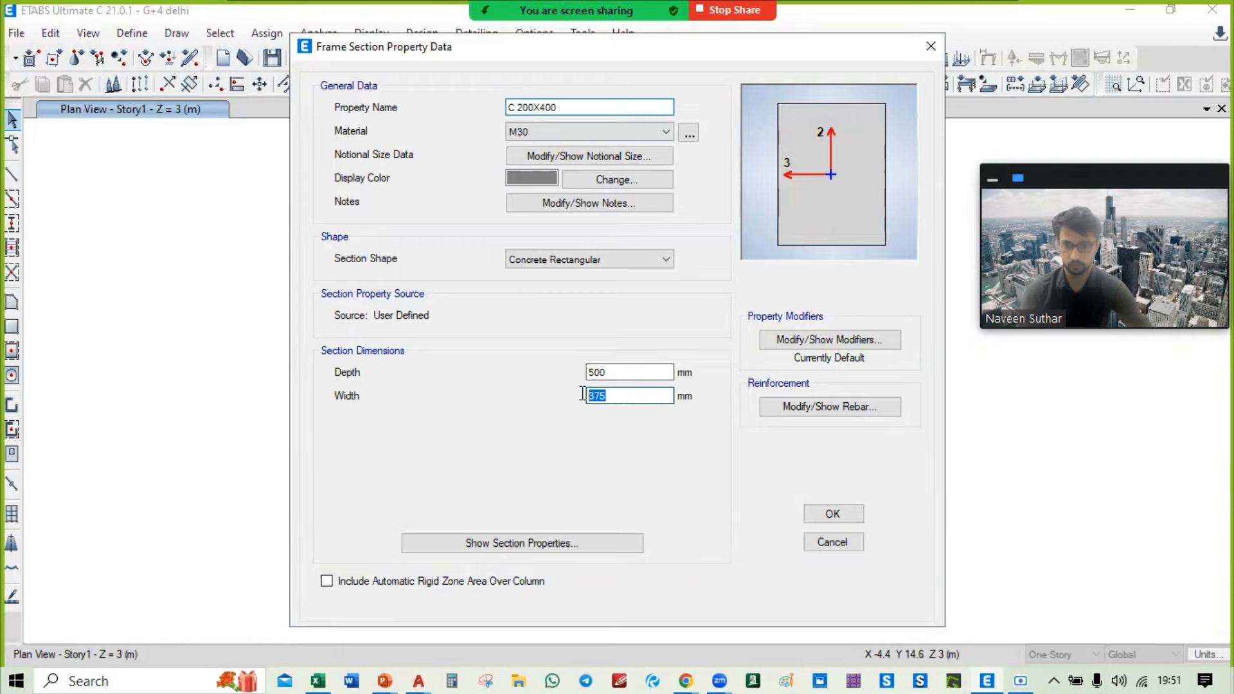
type("200")
left_click_drag(610, 372, 583, 377)
type("450")
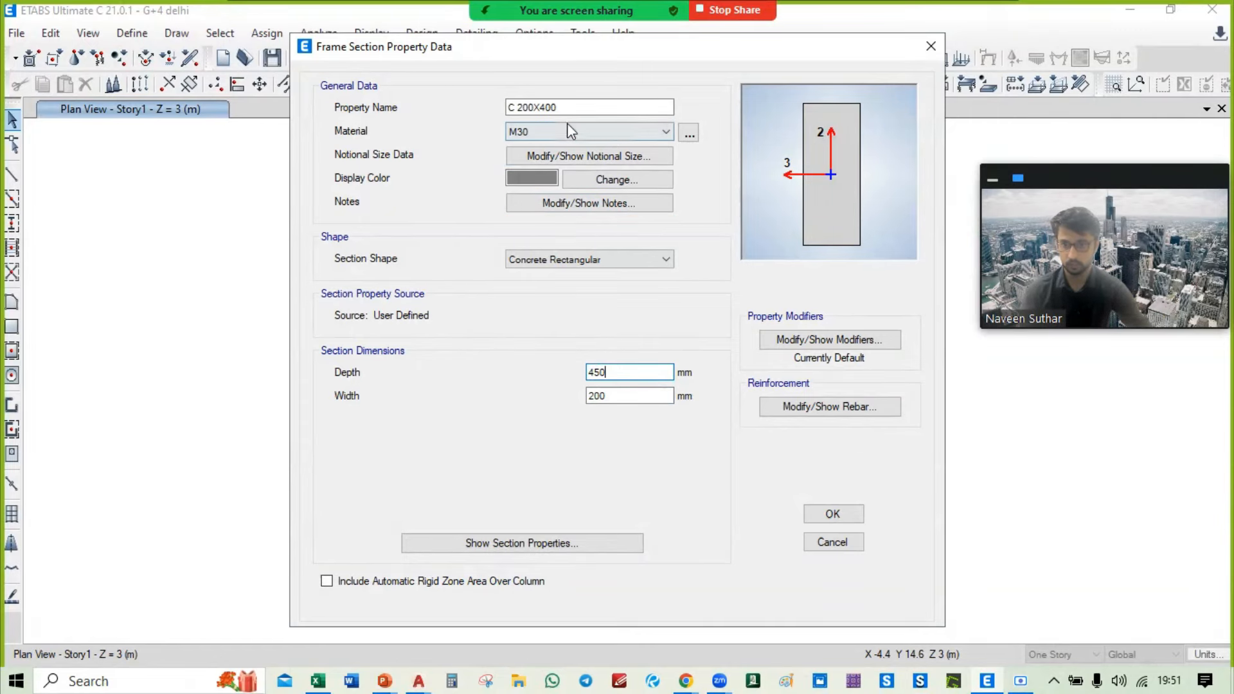
Step: Set the C 200X400 reinforcement to P-M2-M3 Design (Column) with HYSD415 longitudinal and confinement bars, and save the frame section
left_click(837, 412)
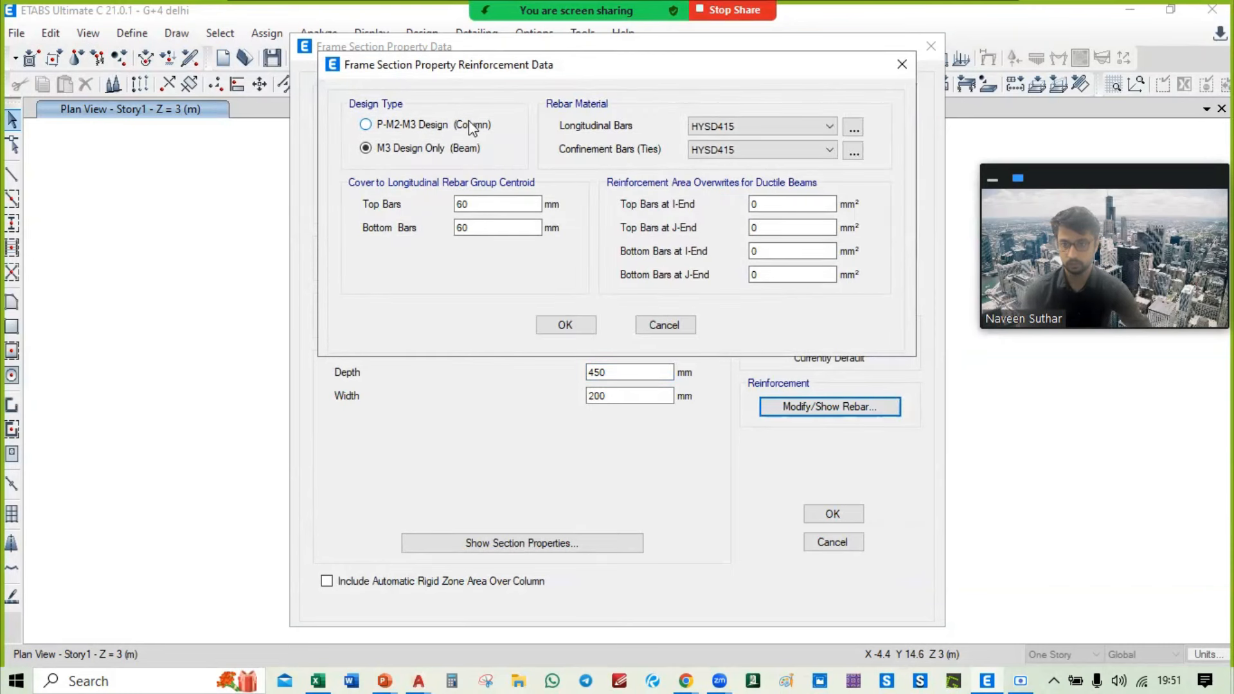
left_click(387, 128)
left_click(719, 123)
left_click(739, 138)
left_click(744, 150)
left_click(744, 154)
left_click(565, 571)
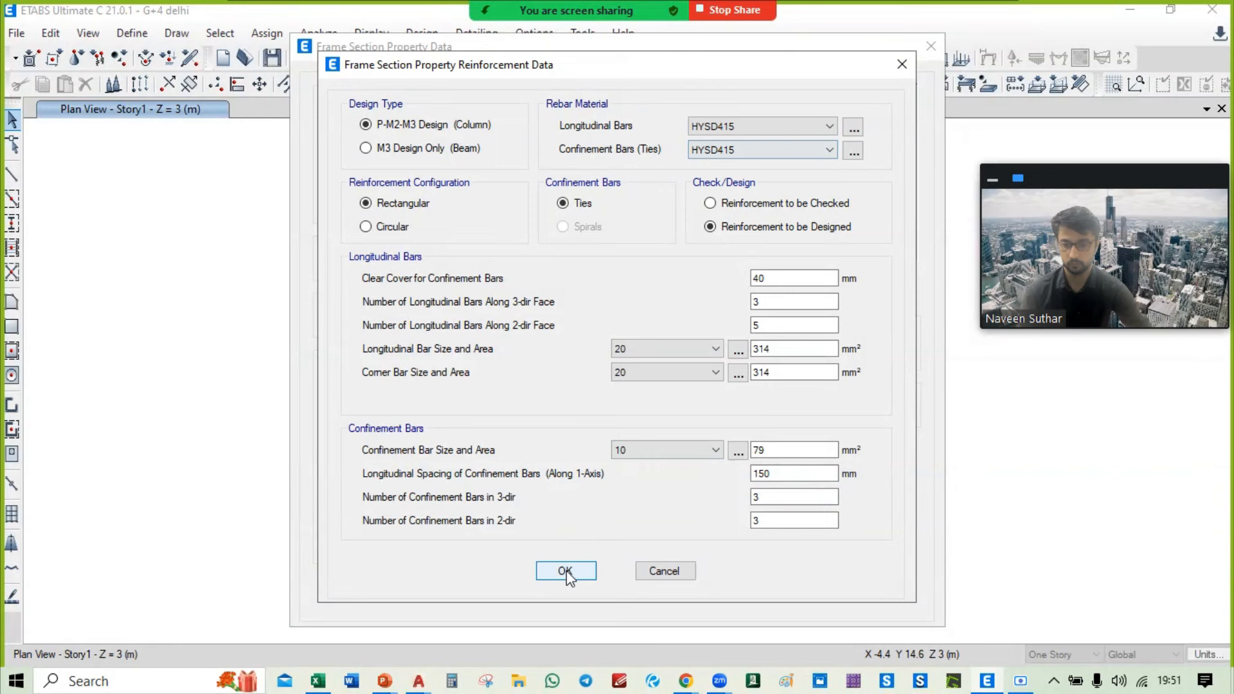
left_click(831, 514)
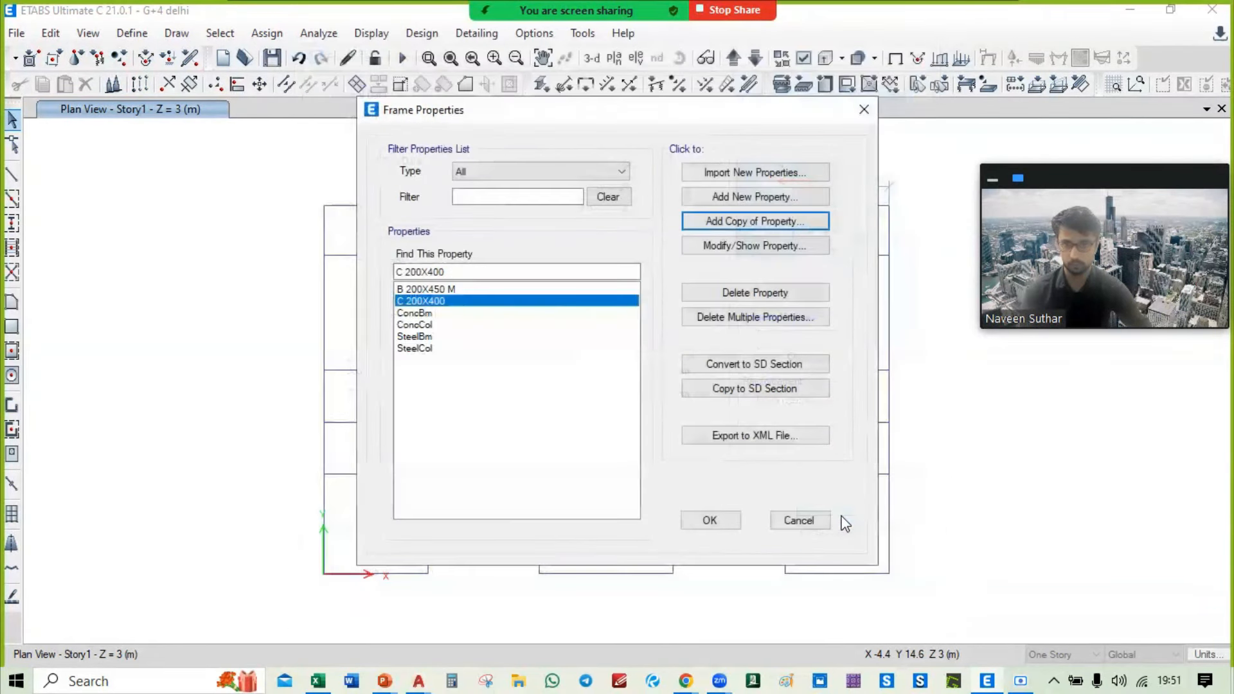
left_click(710, 521)
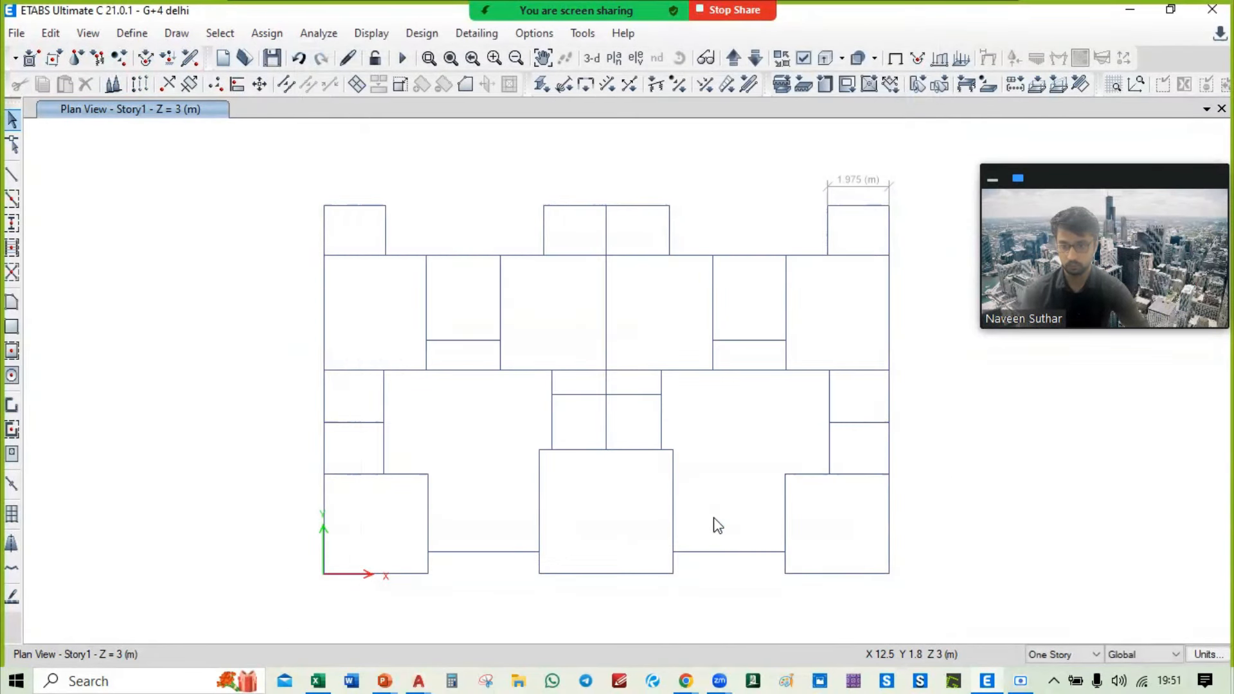
Step: Check the Define Section properties slide in the presentation and return to ETABS
middle_click_drag(636, 347, 623, 343)
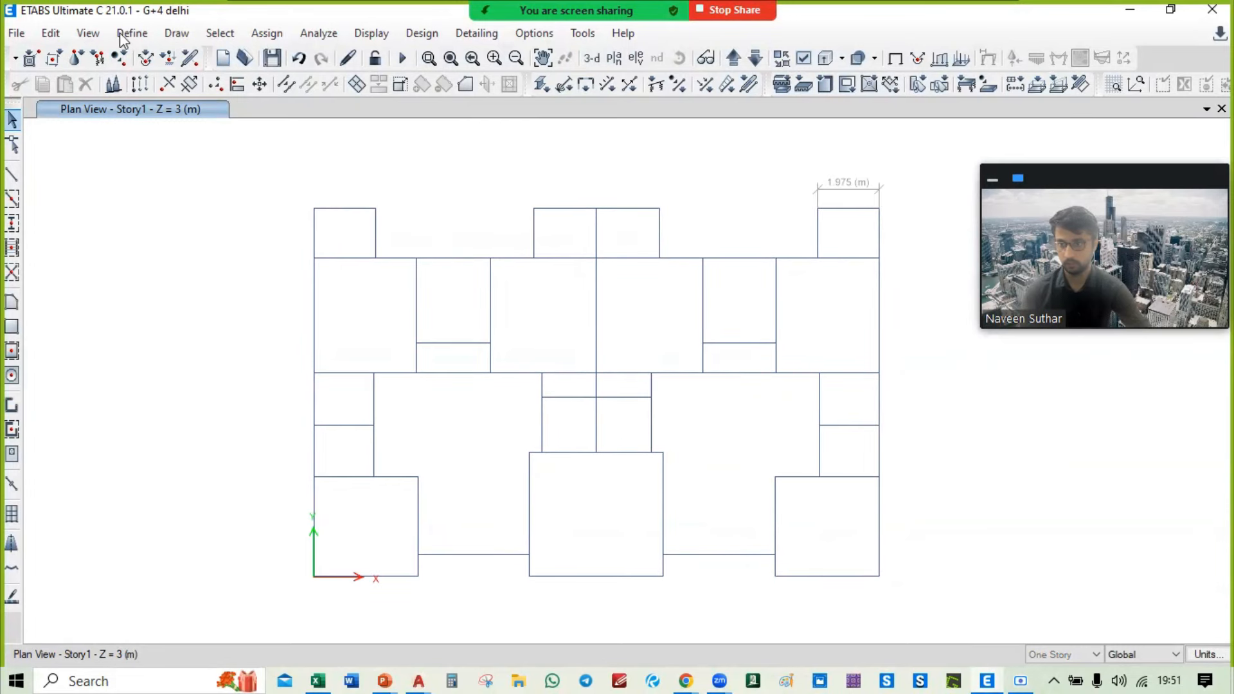
key("alt+Tab")
key("alt+Tab")
key("alt+Tab")
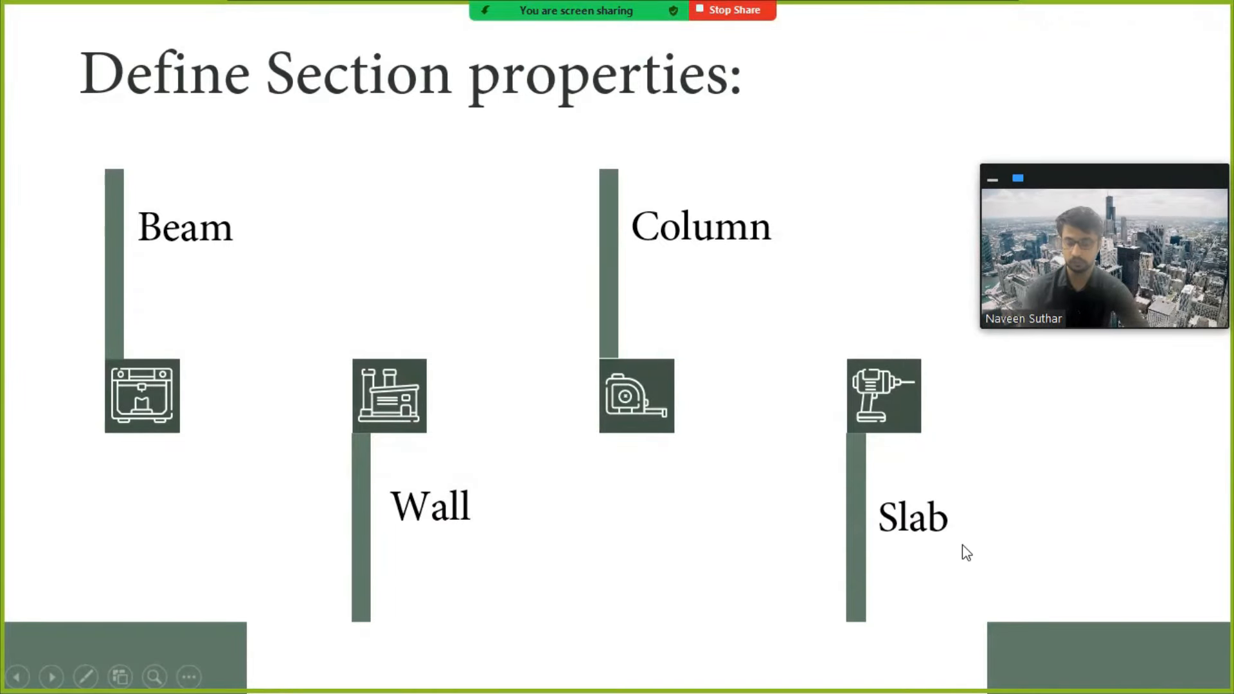
key("alt+Tab")
Step: Copy the Wall1 wall property as W 200 M30 with a thickness of 200 mm and save it
left_click(132, 33)
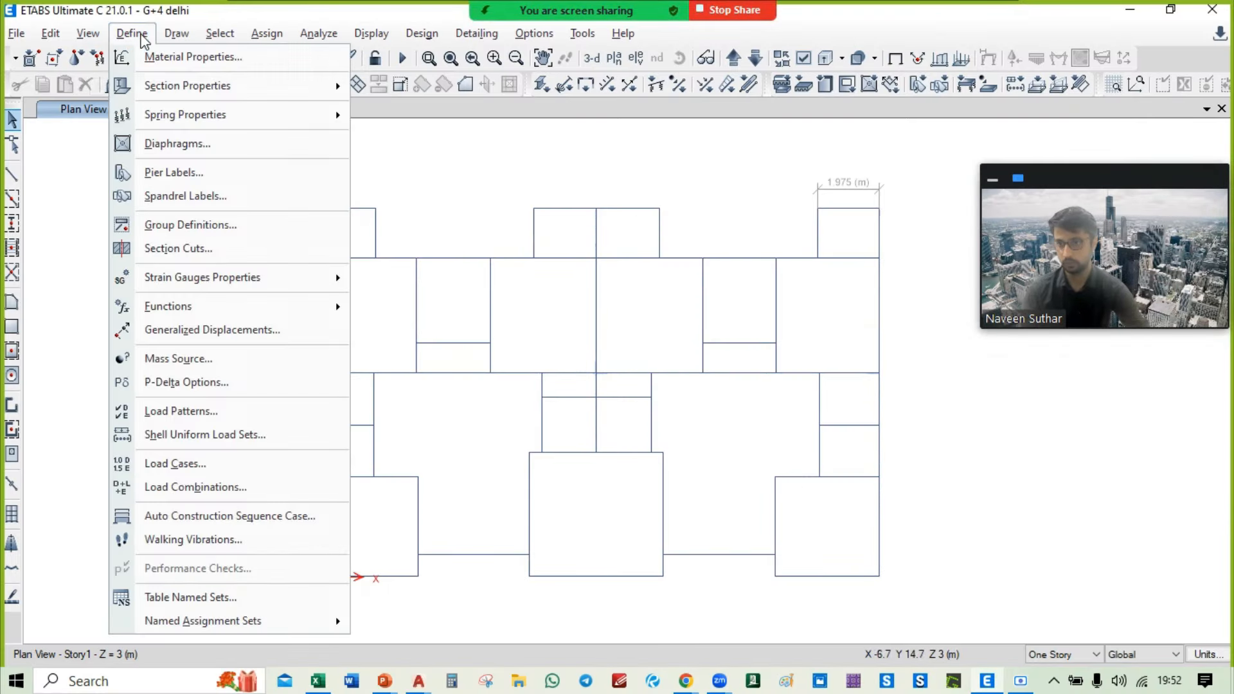
mouse_move(257, 85)
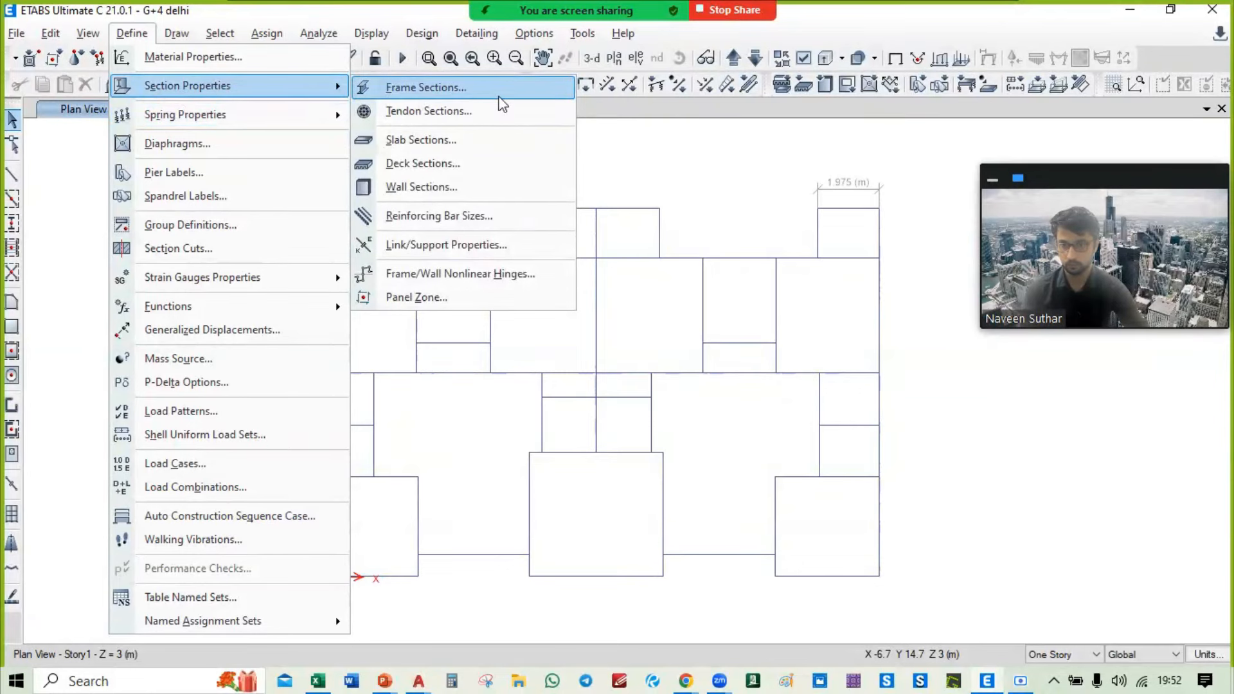
left_click(490, 187)
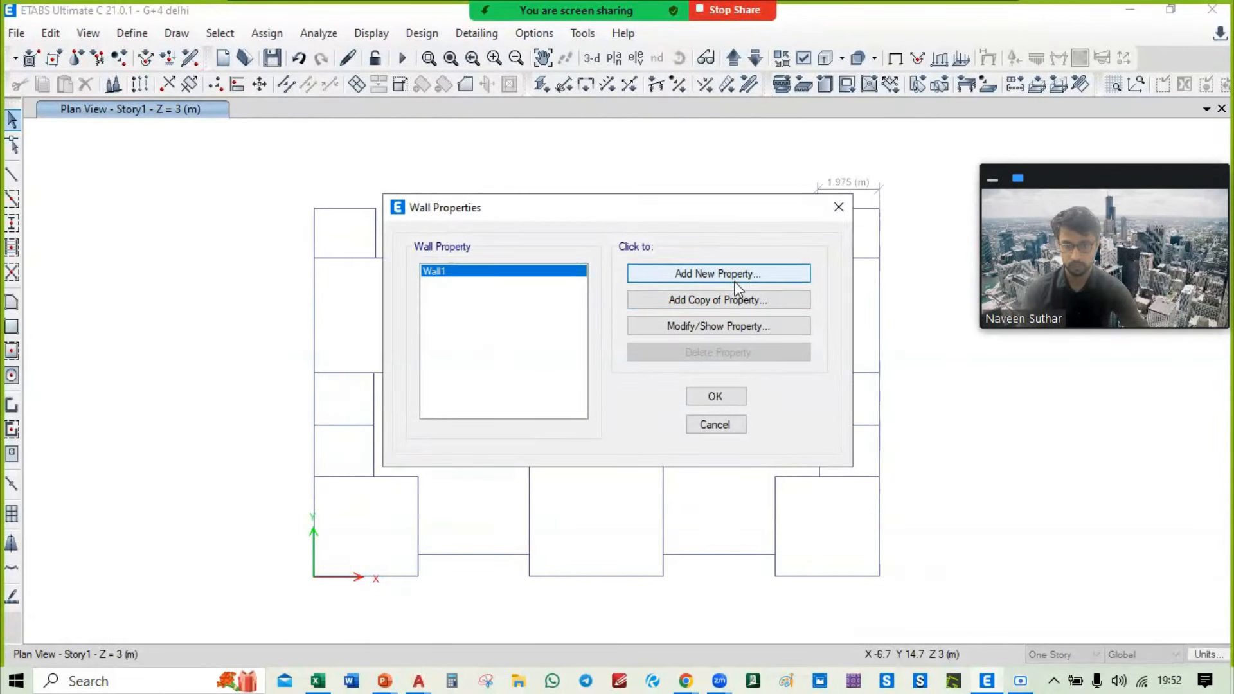
left_click(742, 300)
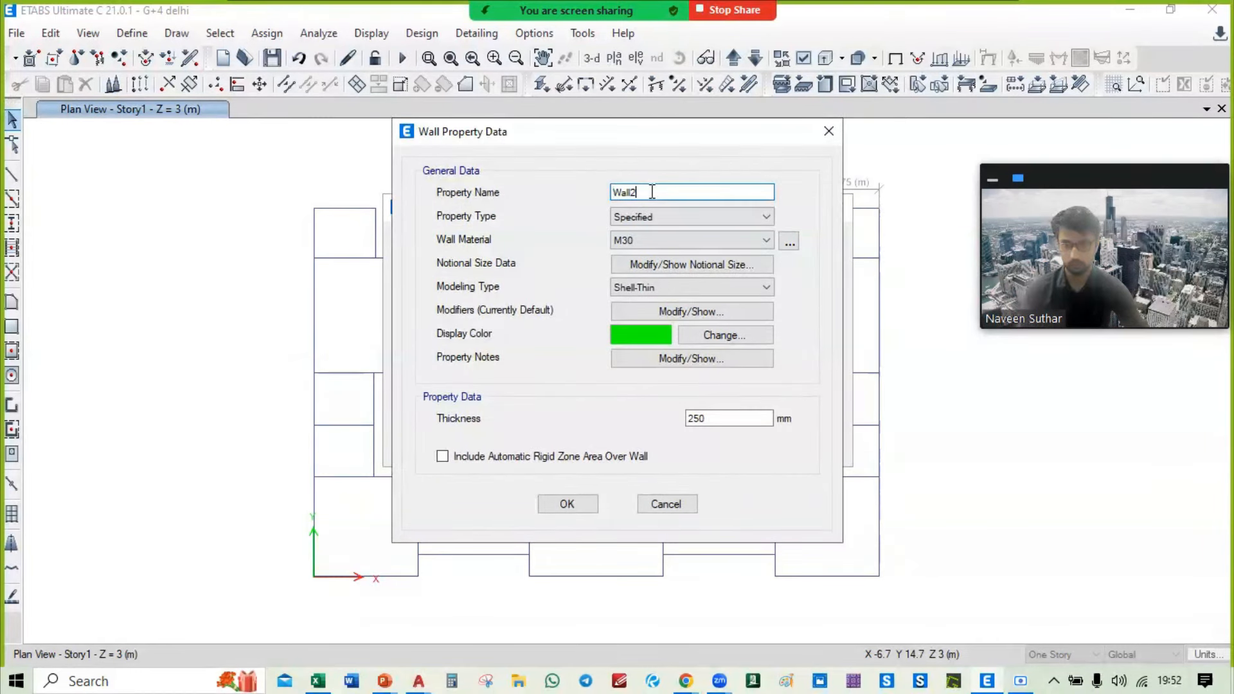
key("BackSpace")
key("BackSpace")
type("200")
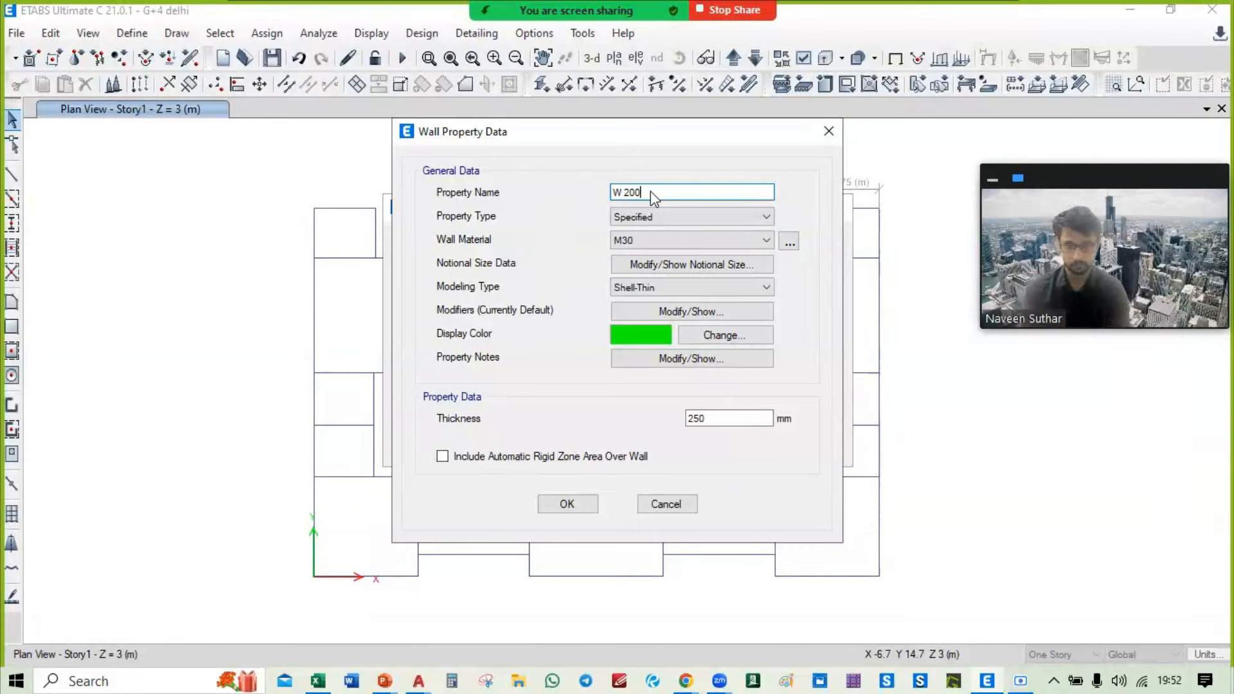
type(" M30")
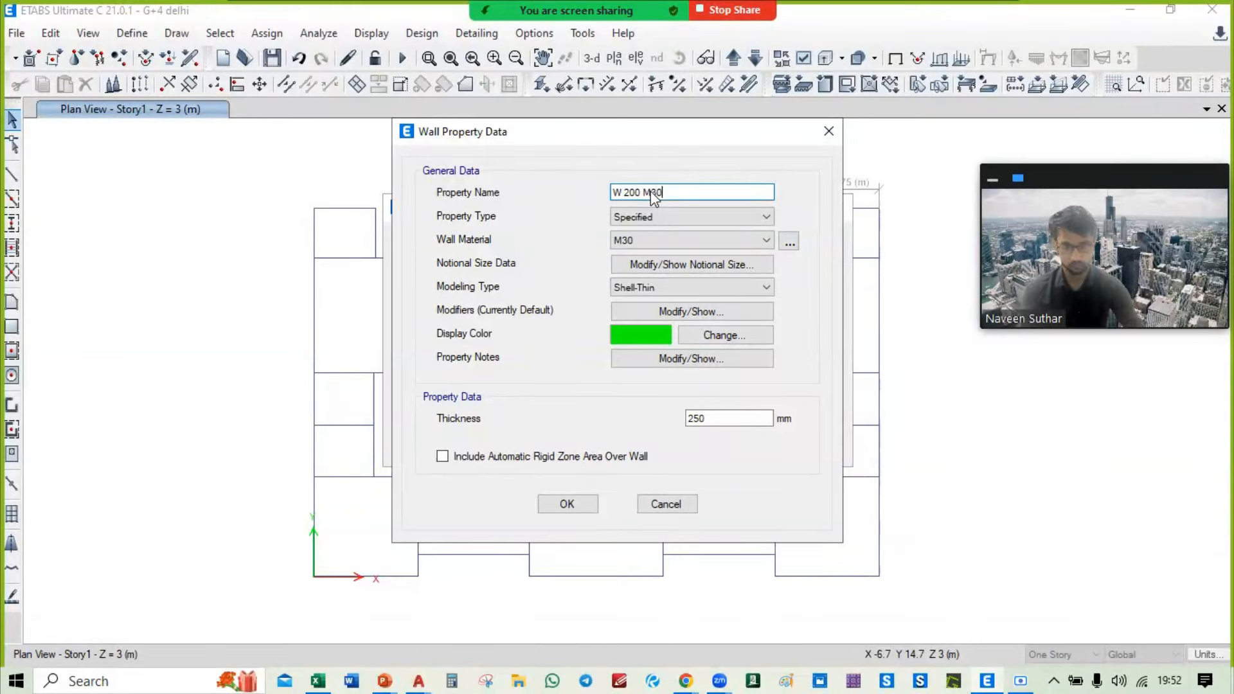
left_click_drag(713, 419, 659, 408)
type("200")
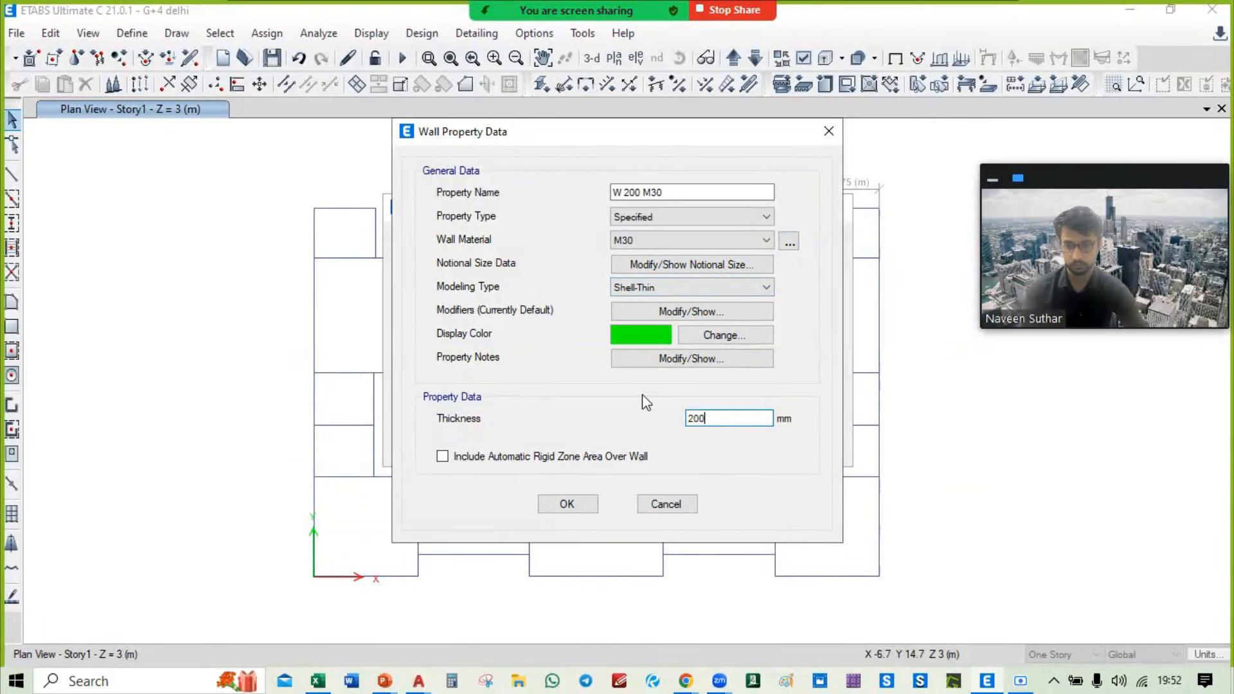
left_click(573, 508)
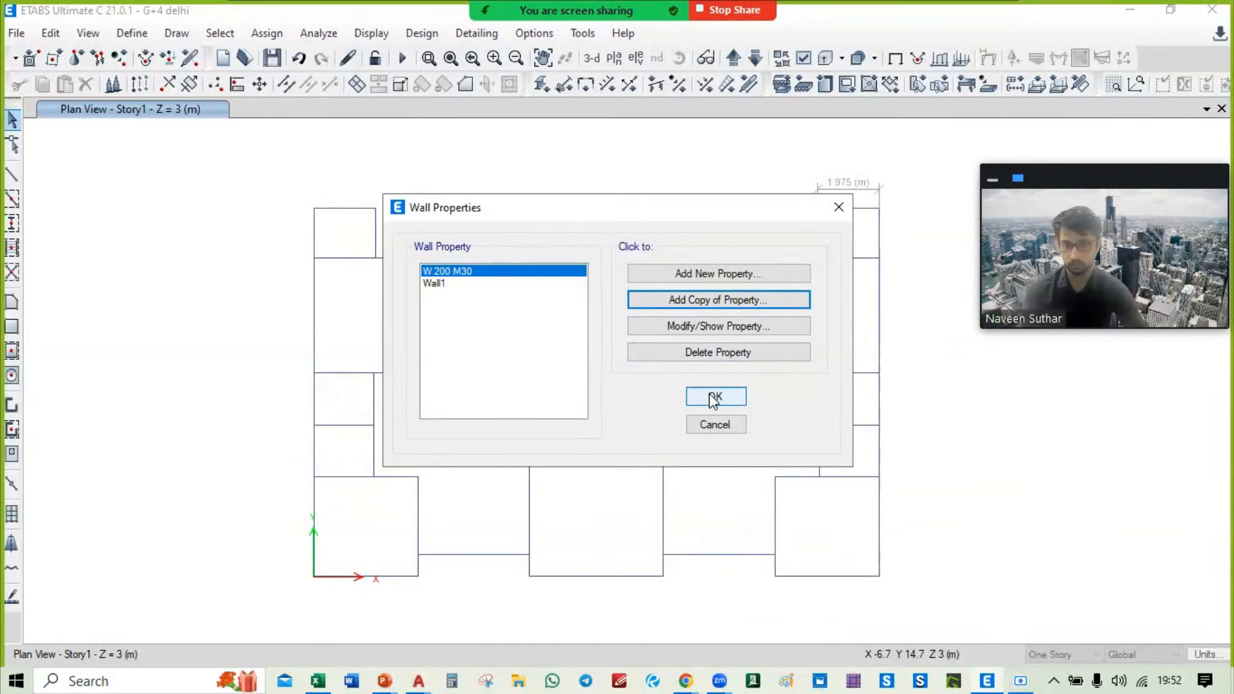
left_click(715, 396)
Step: Create a copy of the Slab1 slab property and shorten its name to S
left_click(131, 33)
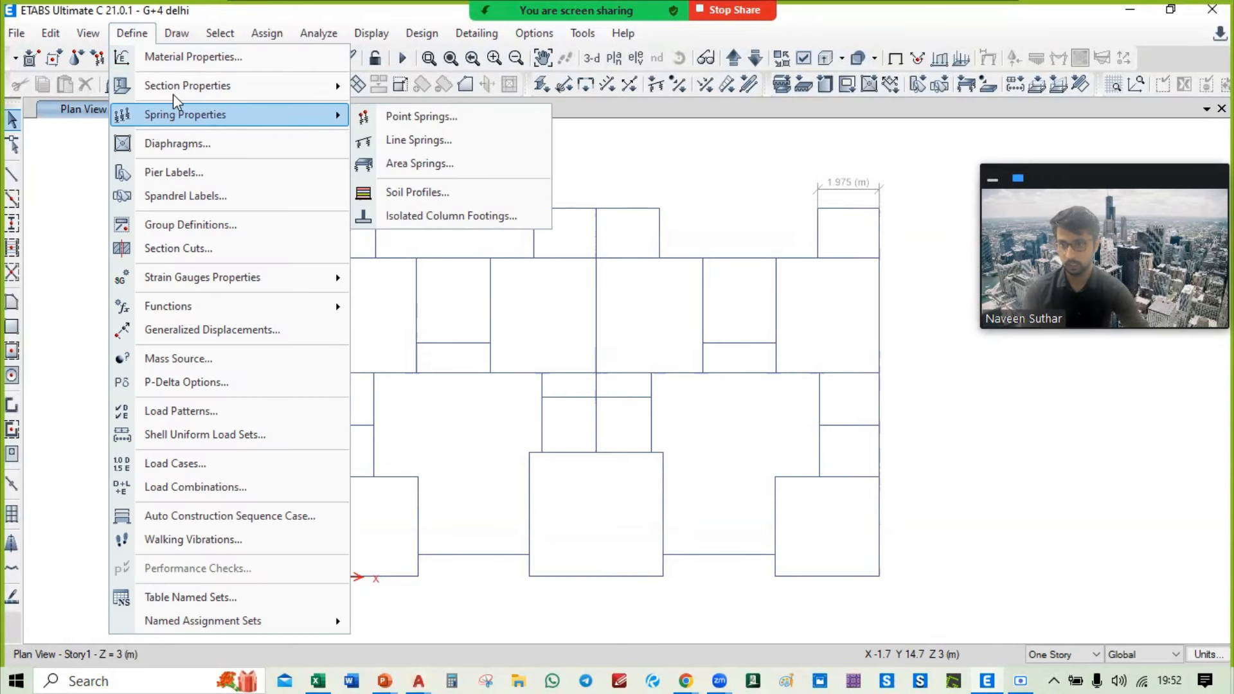
mouse_move(172, 90)
left_click(437, 139)
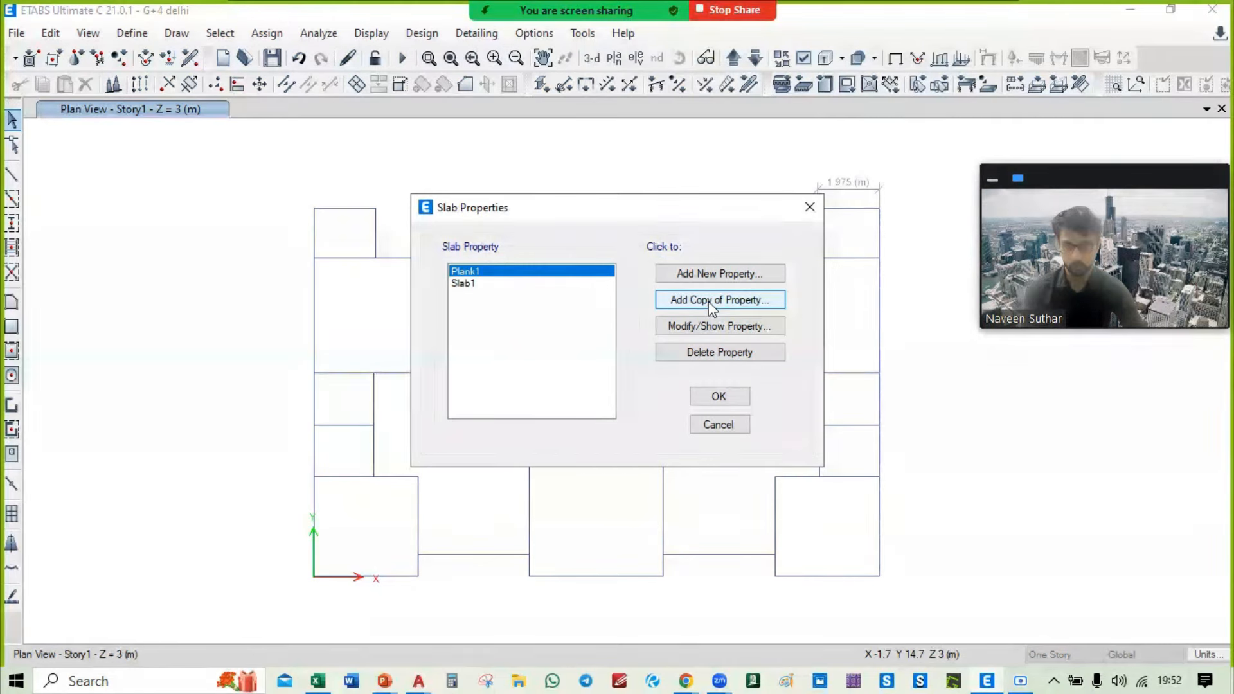
left_click(532, 284)
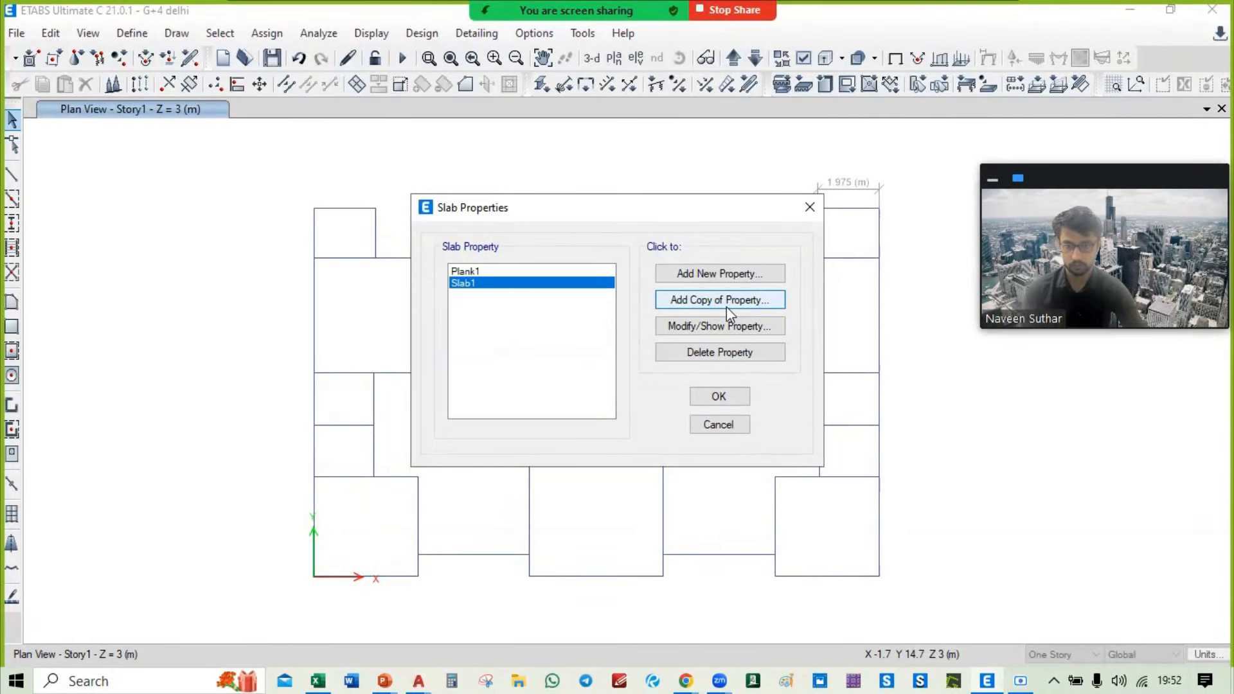
left_click(726, 302)
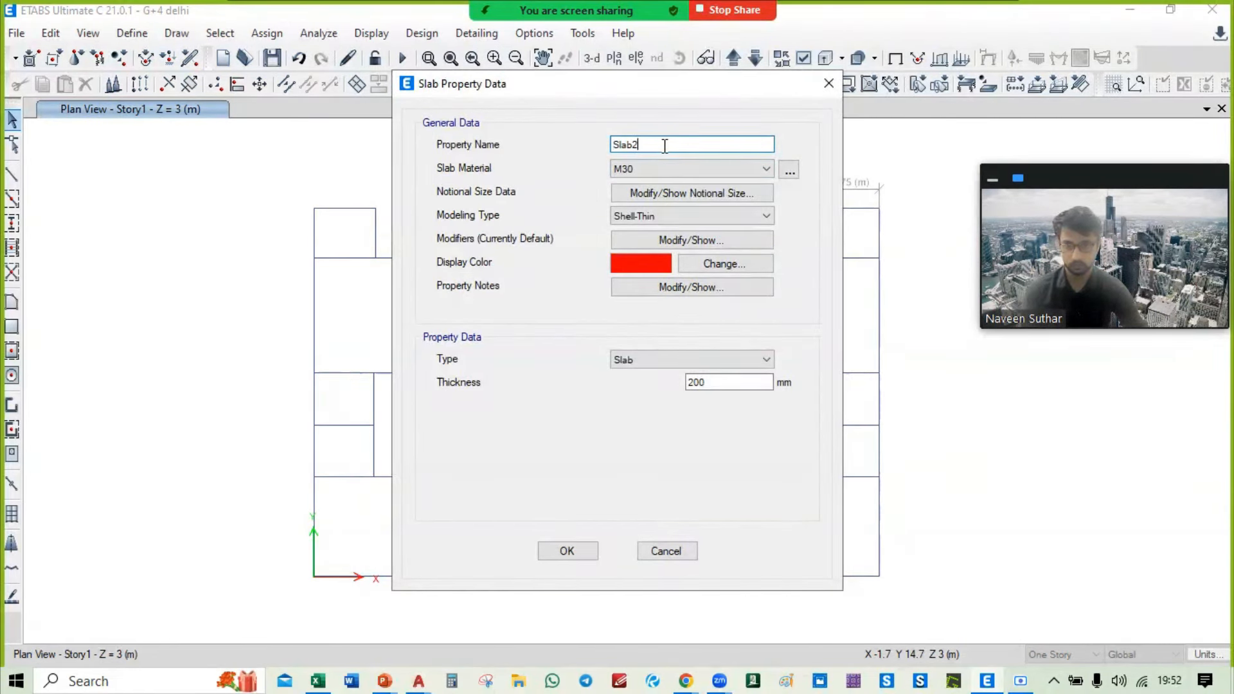
key("BackSpace")
key("BackSpace")
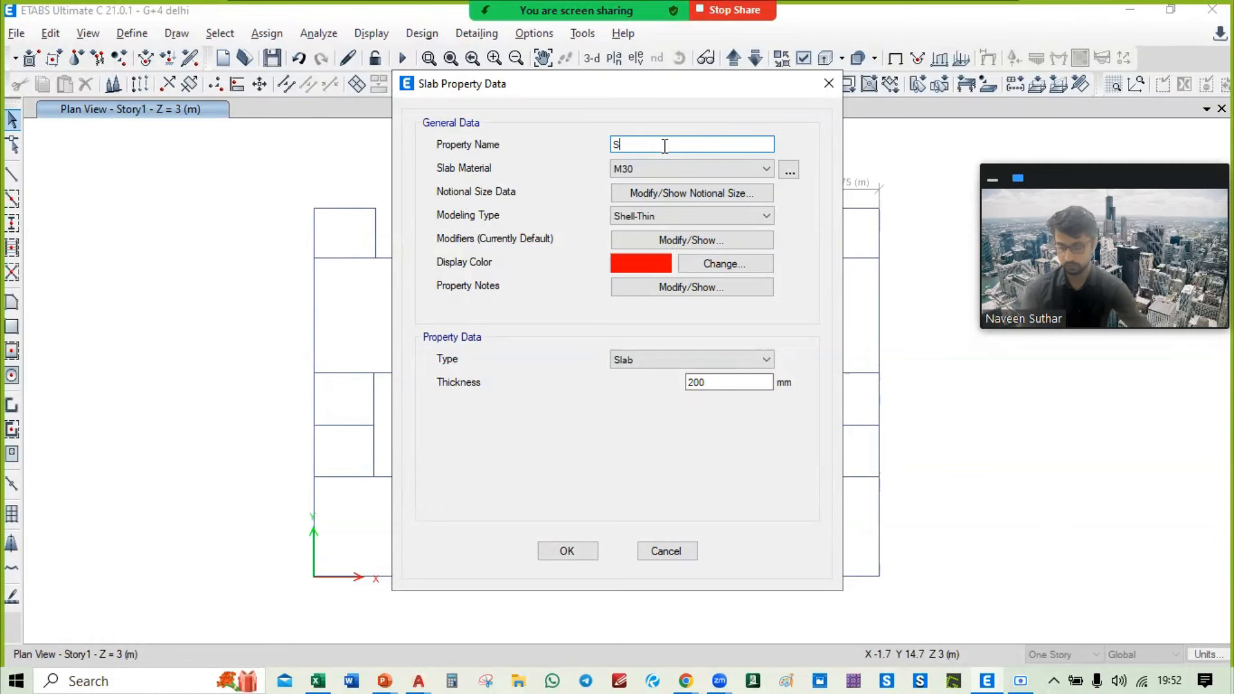
Step: Switch to AutoCAD, check the slab thickness note below the typical floor roof framing plan, and return to ETABS
key("alt+Tab")
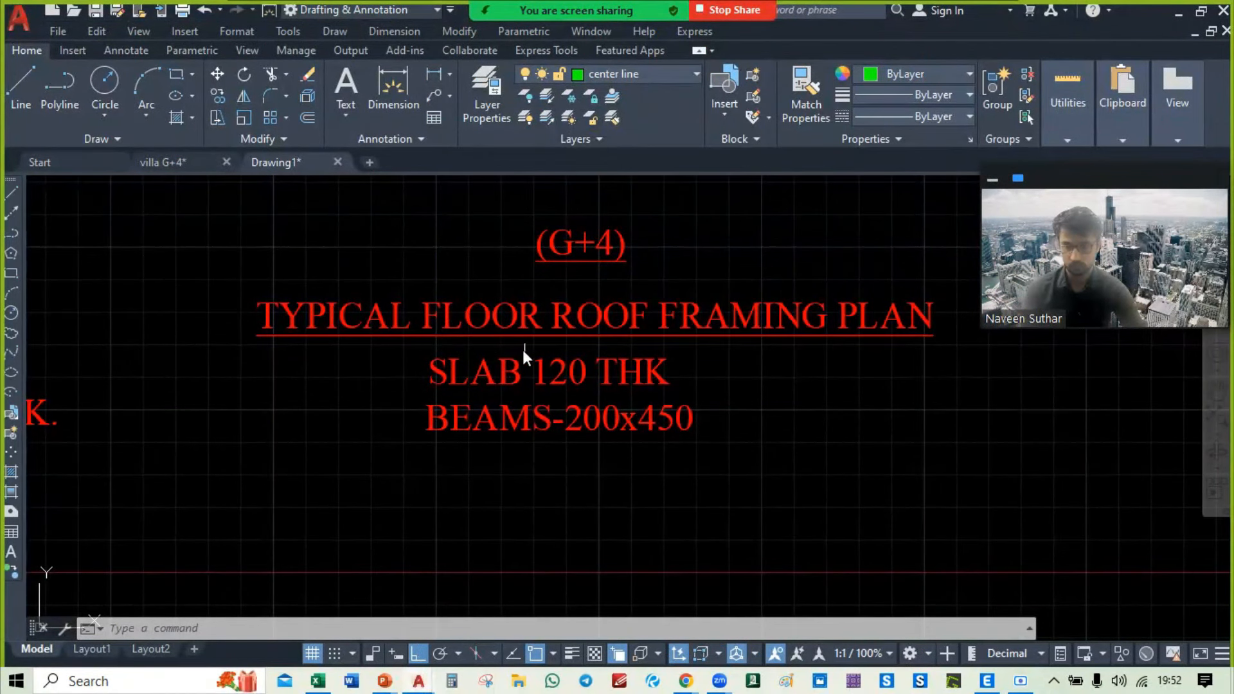
scroll(676, 367, "down", 6)
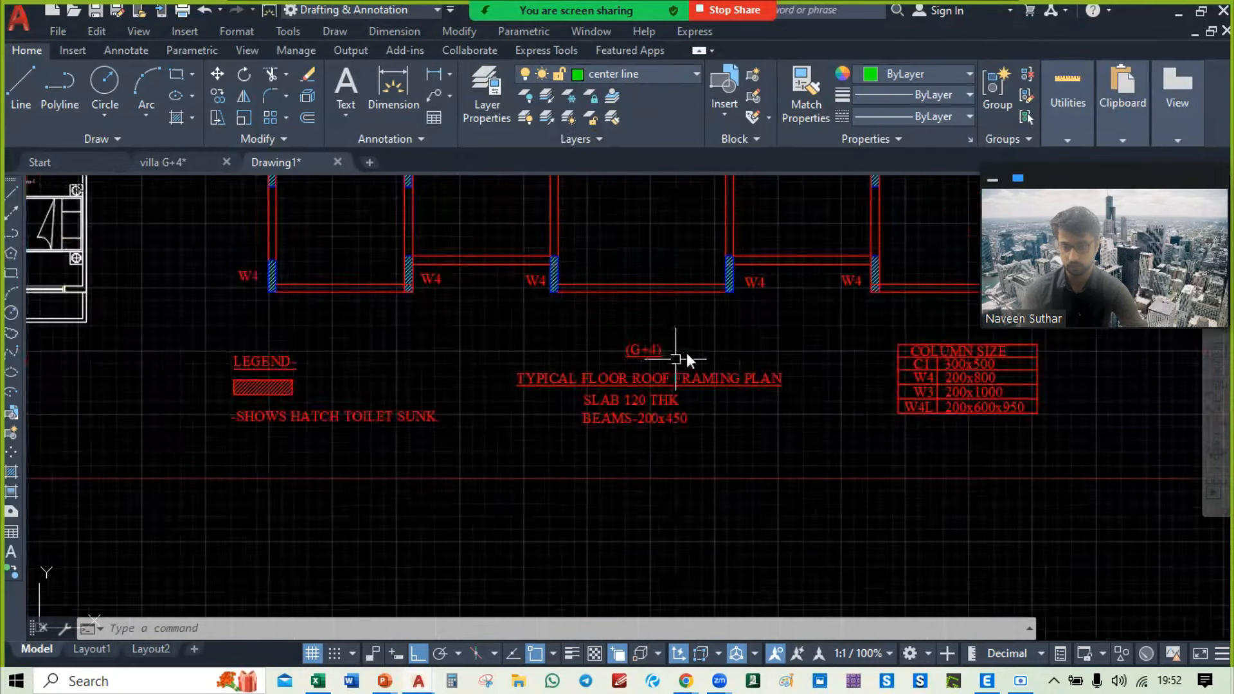
middle_click_drag(618, 438, 622, 433)
key("alt+Tab")
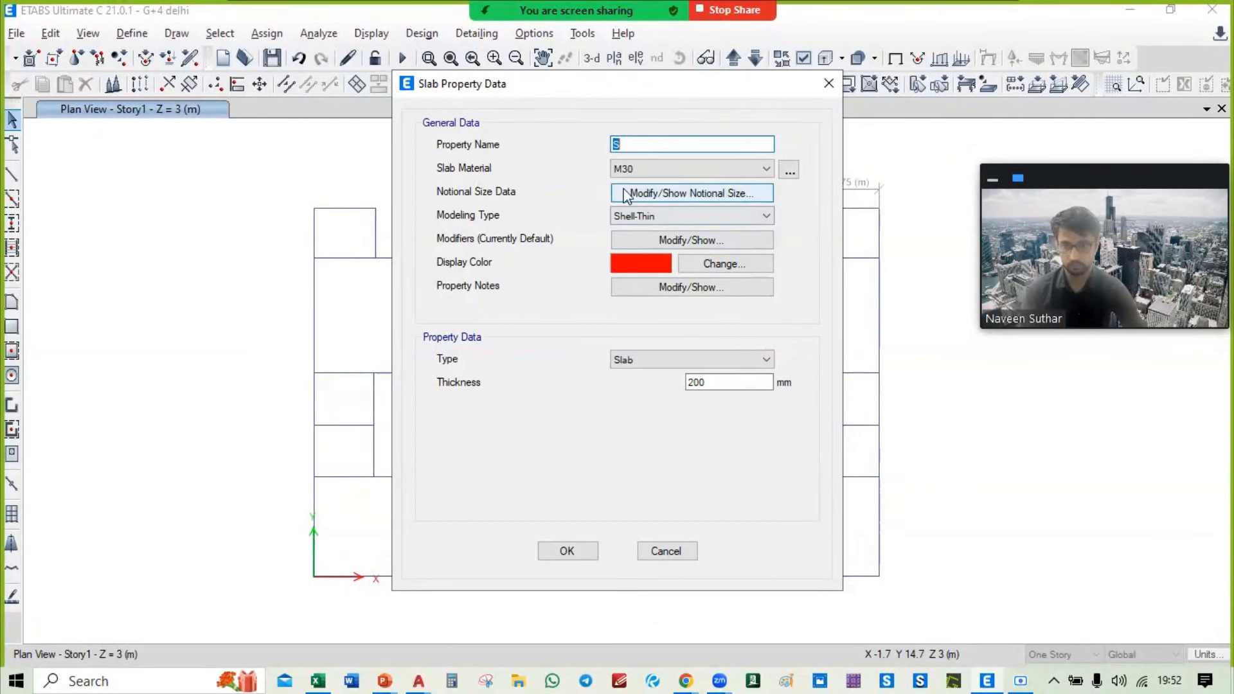
Step: Name the copied slab property S 120 M30, set its thickness to 120 mm and save it
left_click(645, 146)
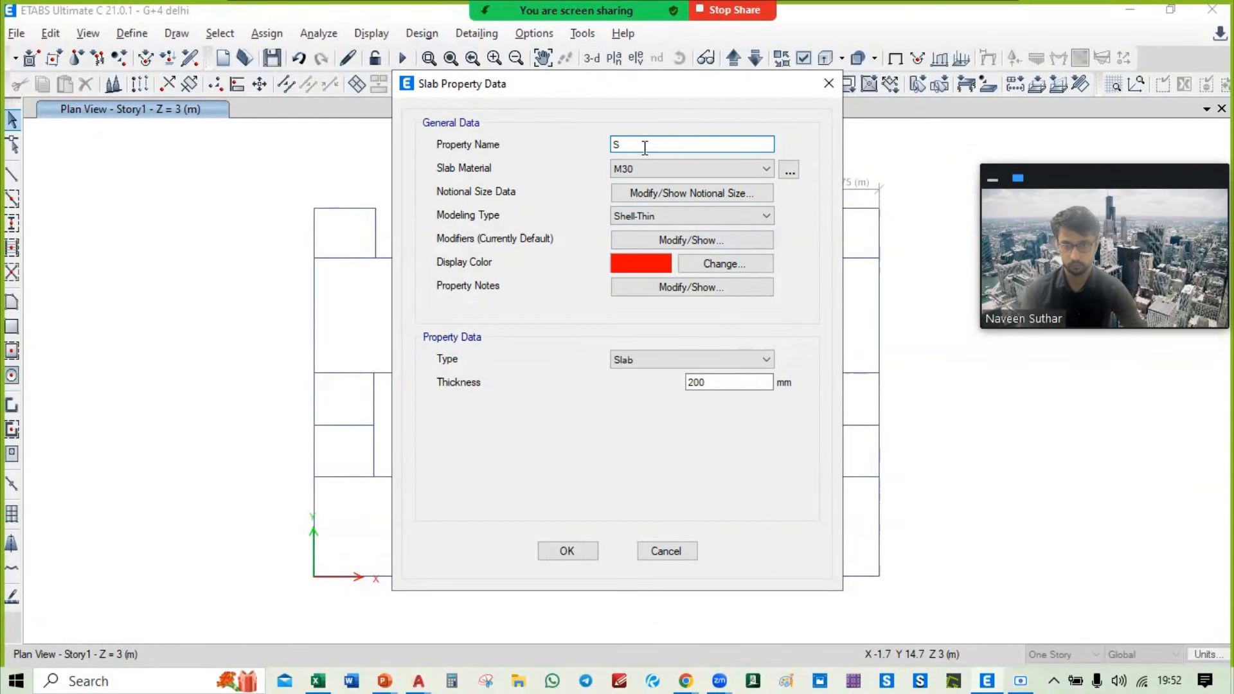
type("12")
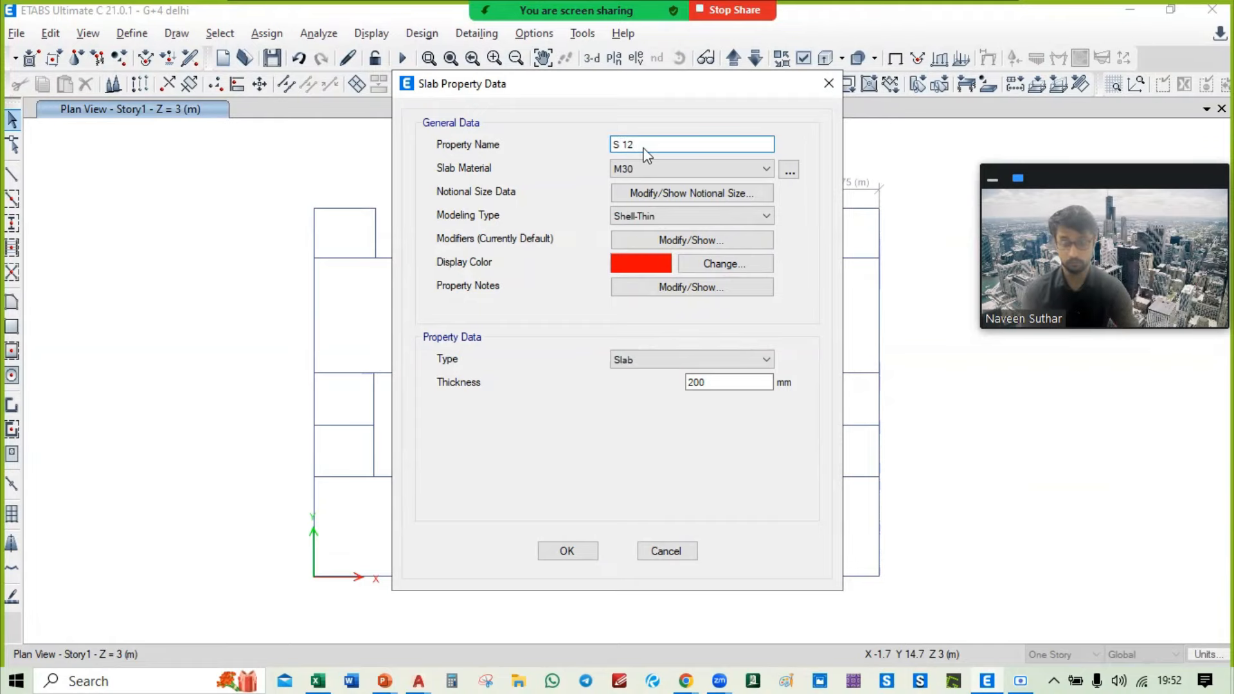
type("0")
left_click_drag(723, 385, 662, 379)
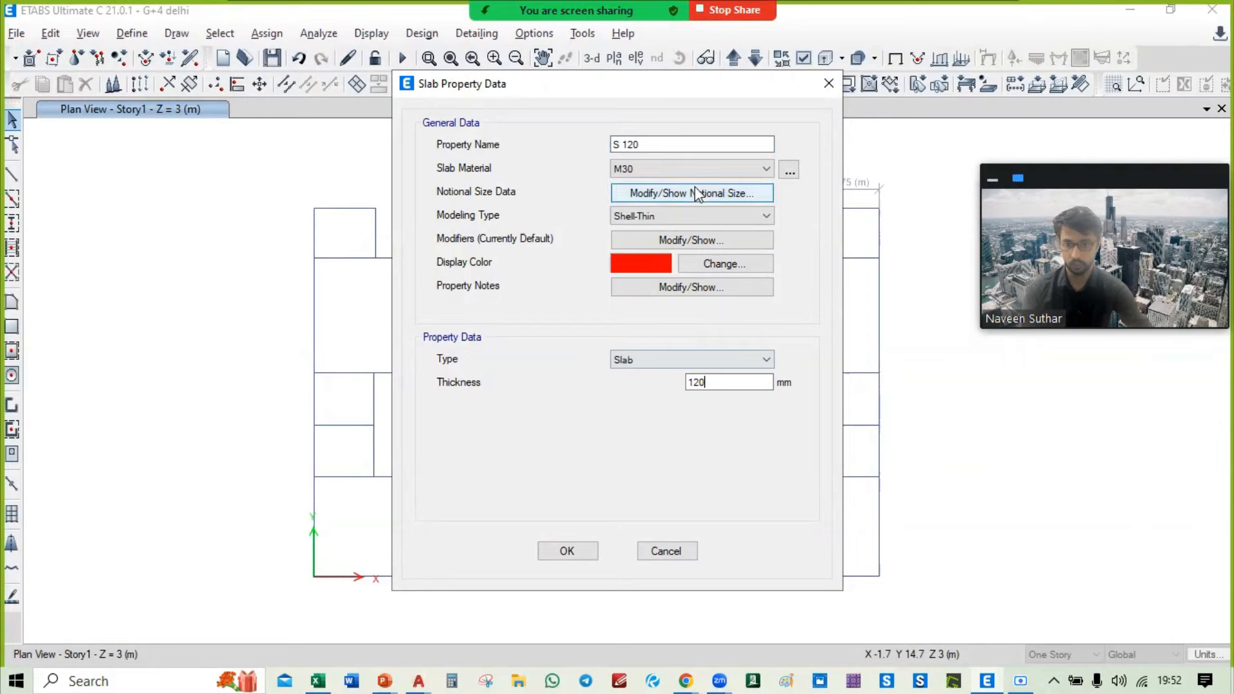
left_click(662, 144)
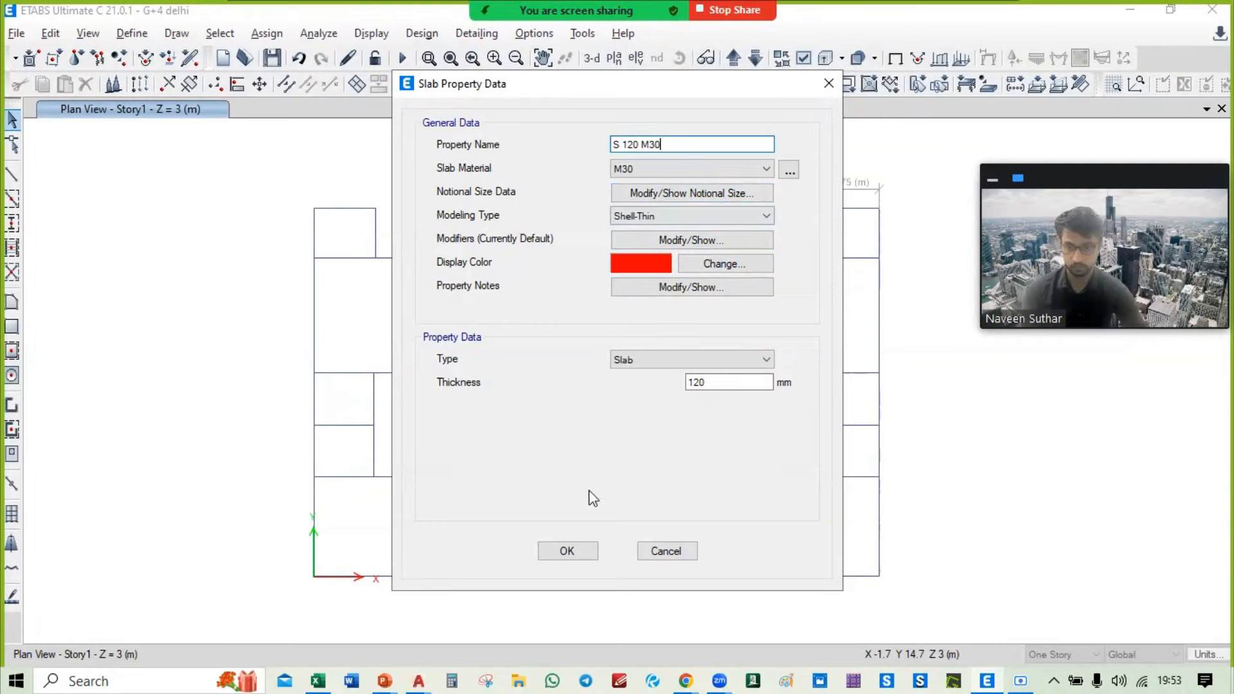
left_click(578, 547)
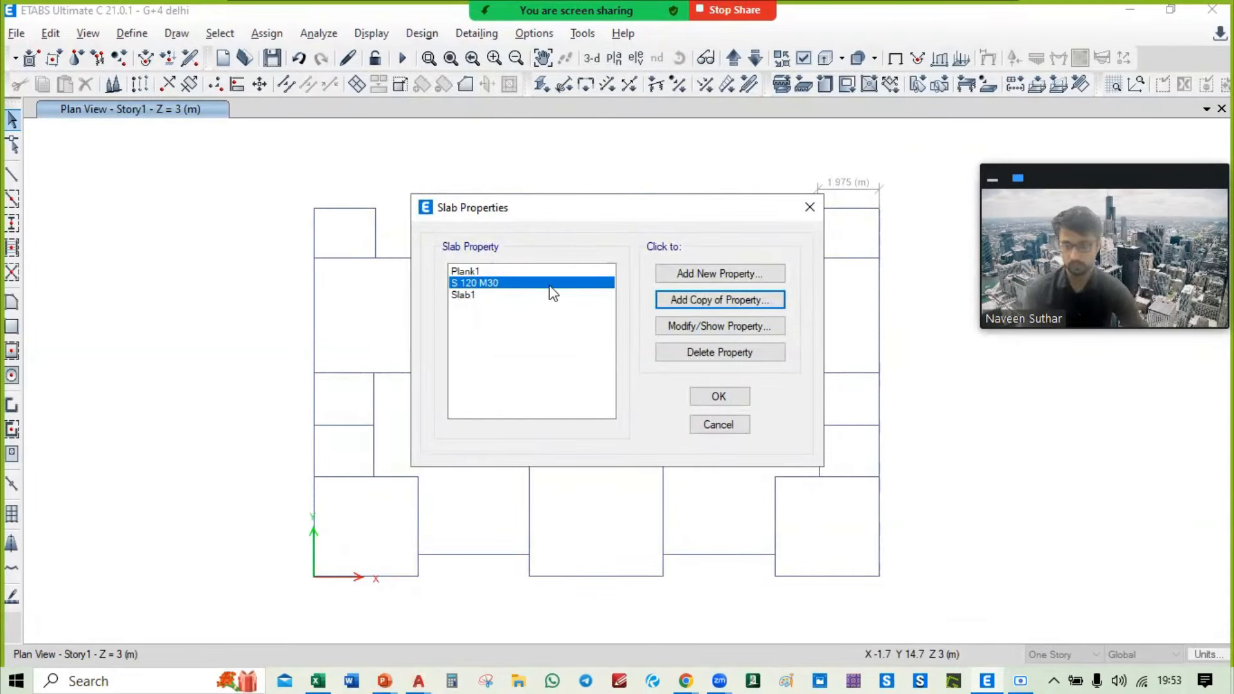
Step: Create a copy of the S 120 M30 slab property and name it Stair
left_click(717, 299)
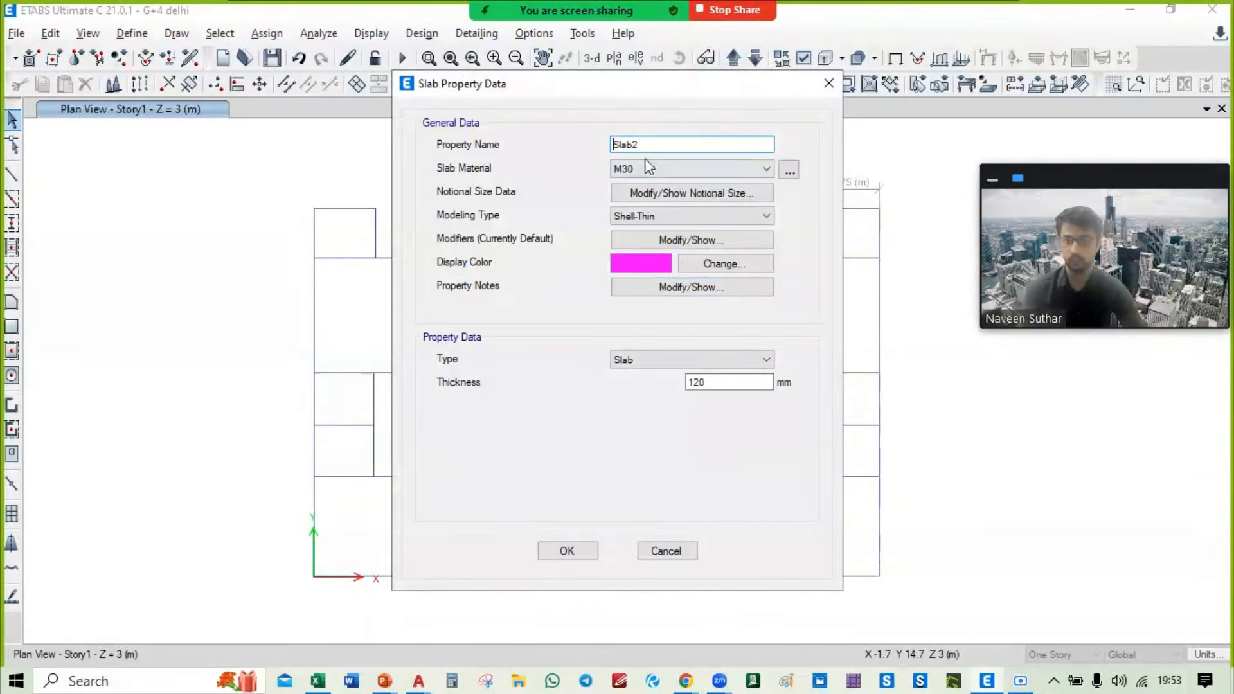
type("S")
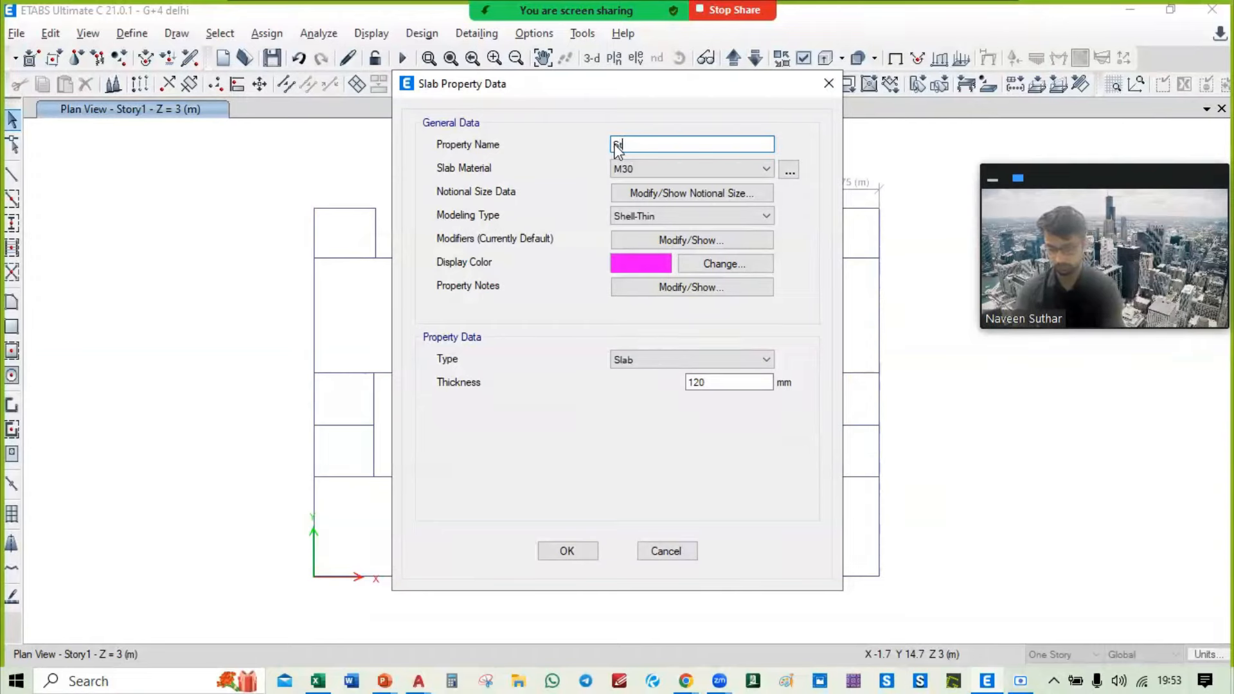
type("tair")
type(" S")
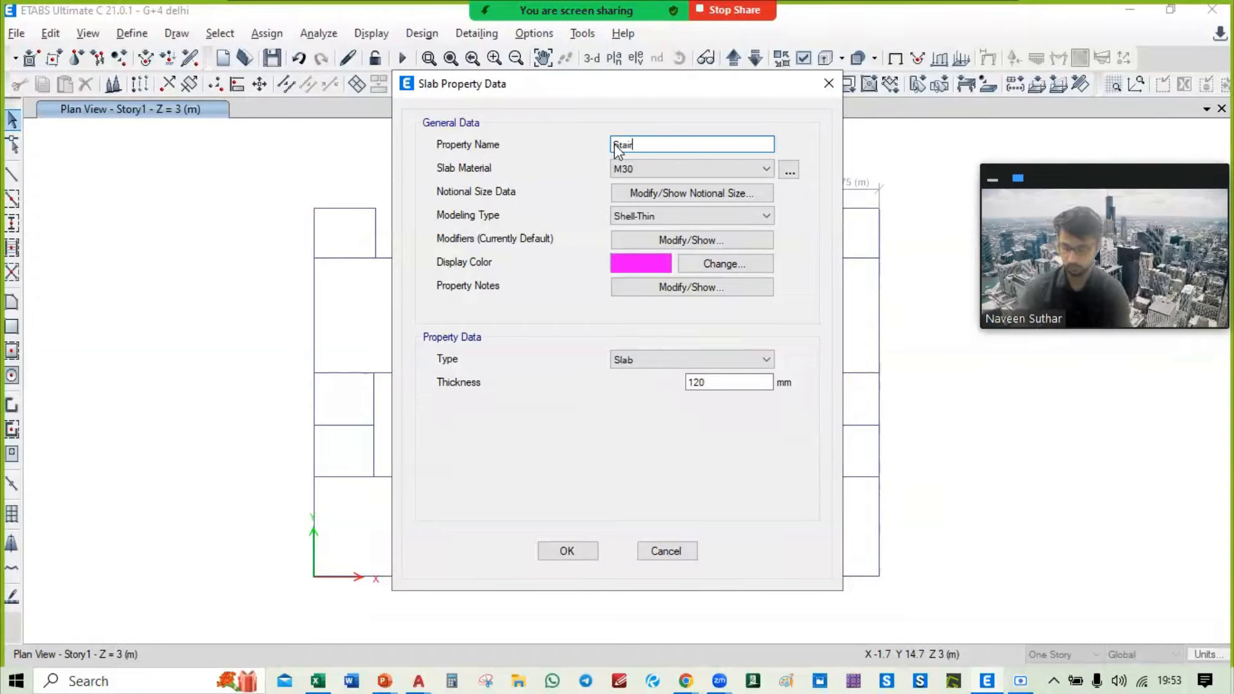
type("lab")
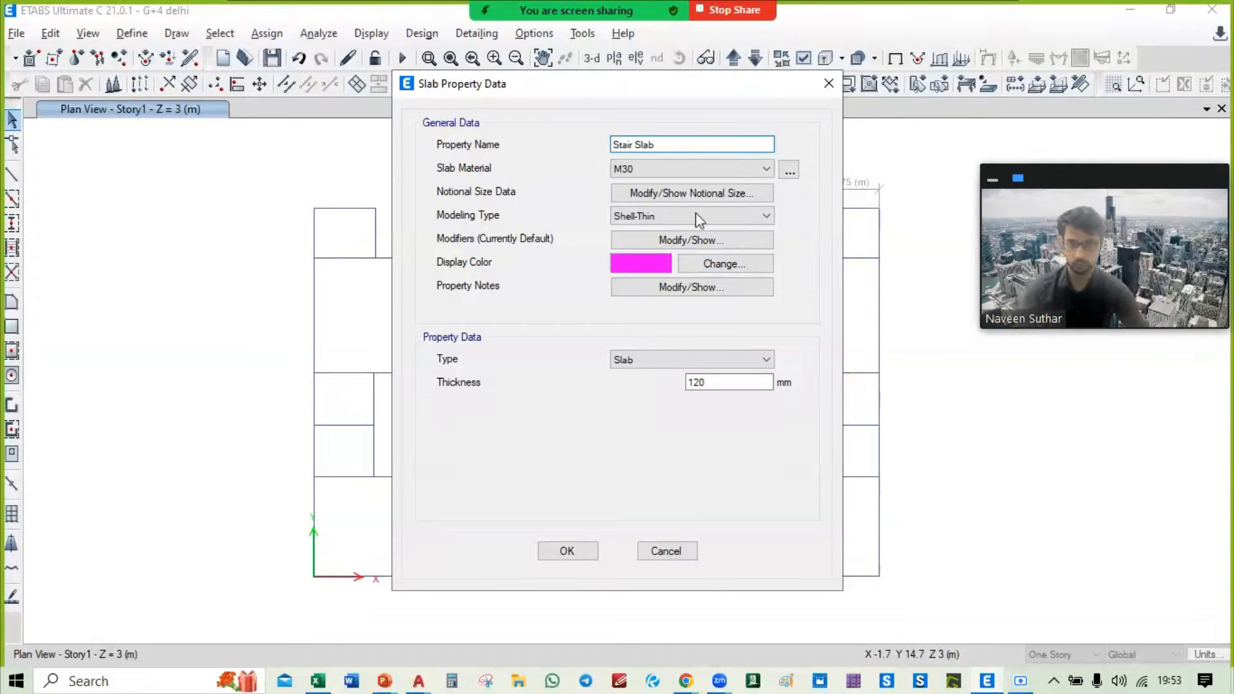
key("BackSpace")
key("BackSpace")
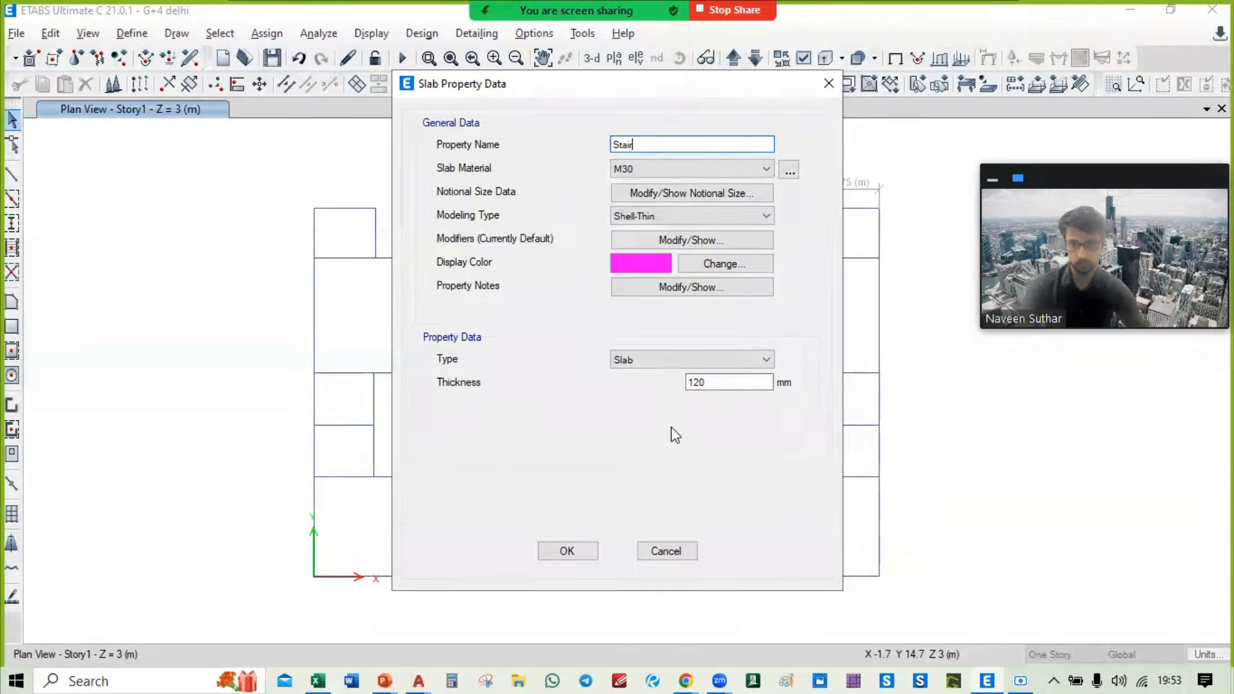
Step: Set the stair slab's modeling type to Membrane, complete its name as Stair 120 M30 and save the slab properties
left_click(651, 213)
left_click(653, 256)
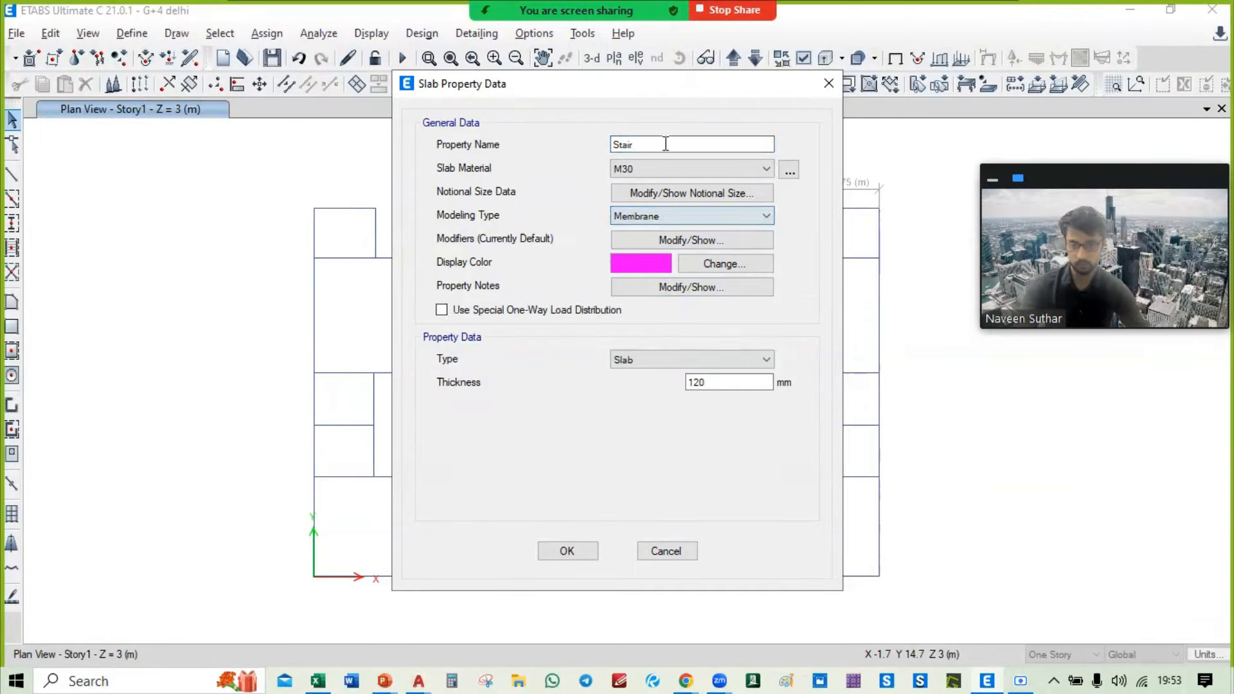
left_click(664, 358)
left_click(665, 352)
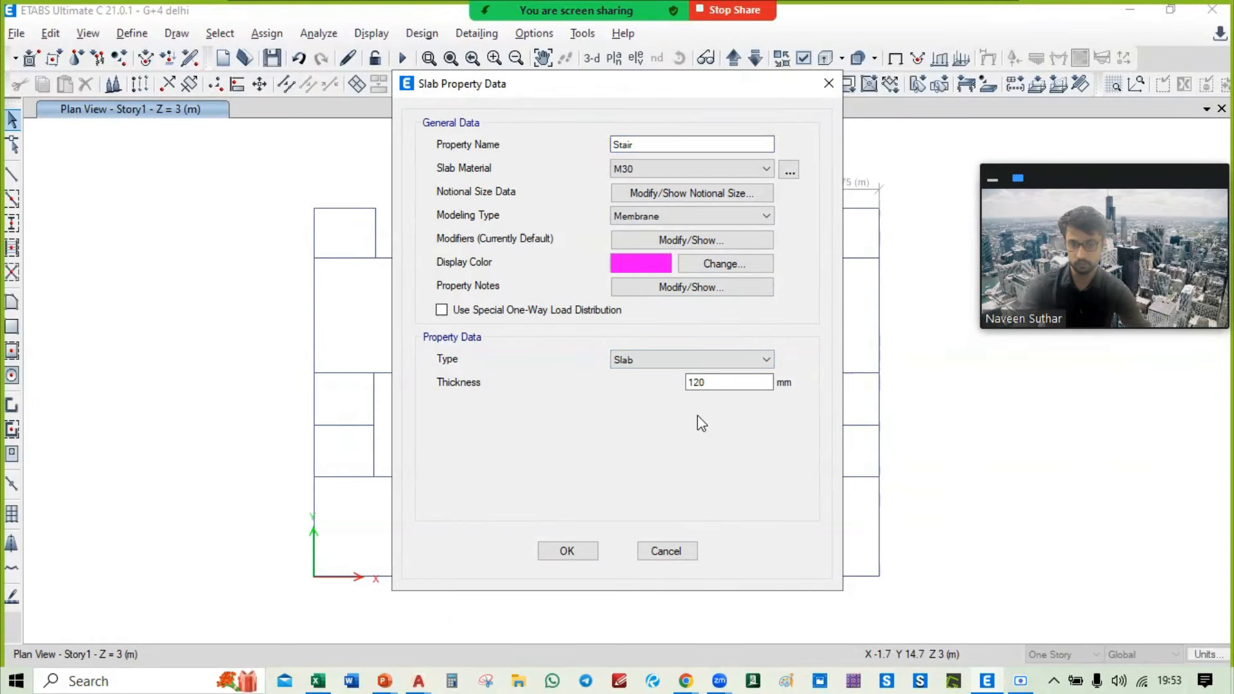
left_click(680, 143)
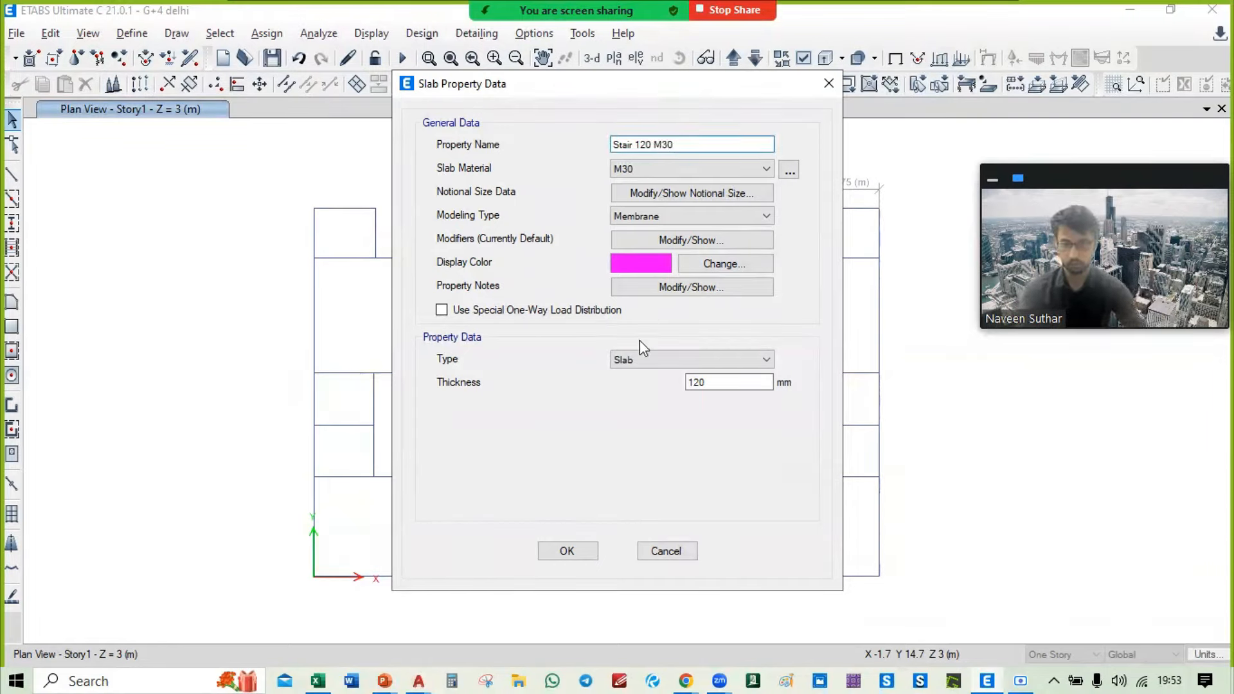
left_click(573, 552)
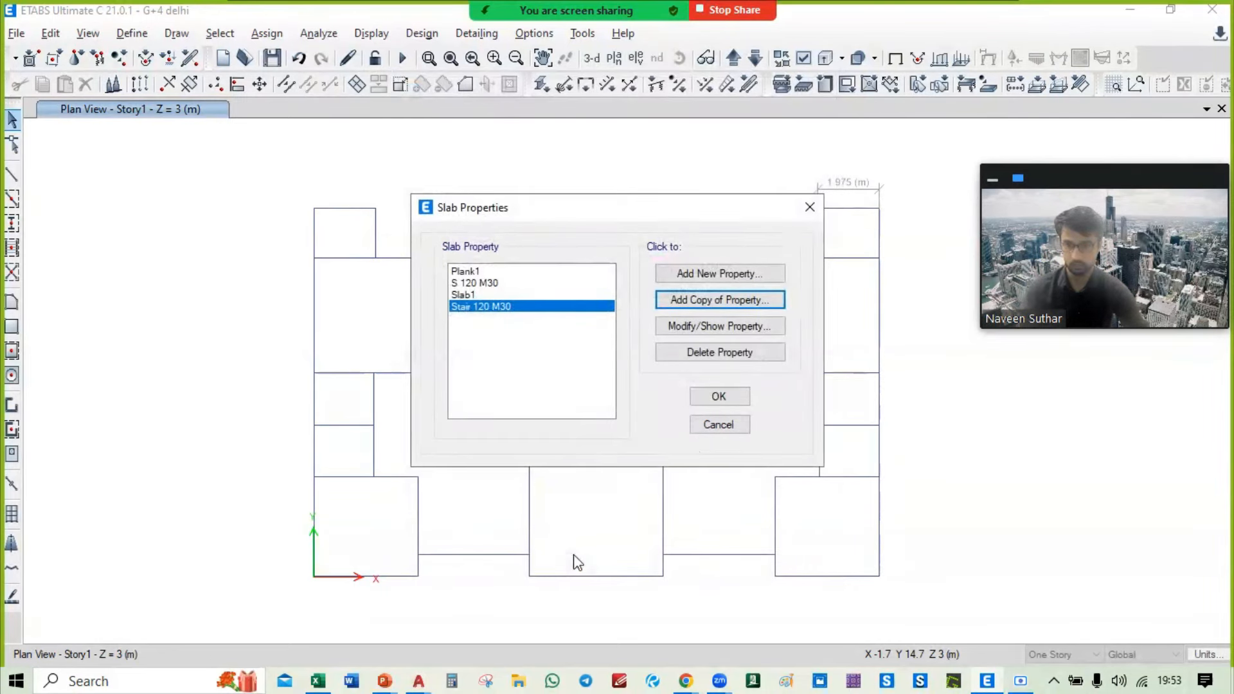
left_click(717, 397)
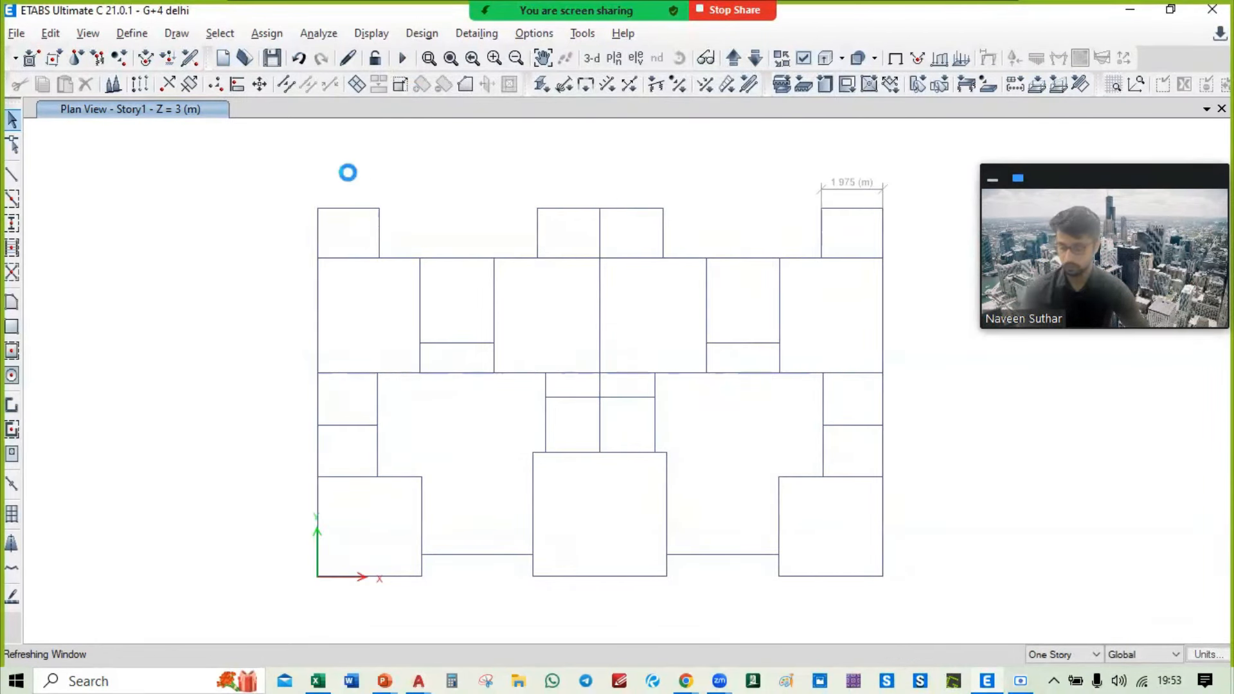
Step: Switch to the PowerPoint slide show, review the slides on section properties and the following modelling tasks, and return to ETABS
key("alt+Tab")
key("Tab")
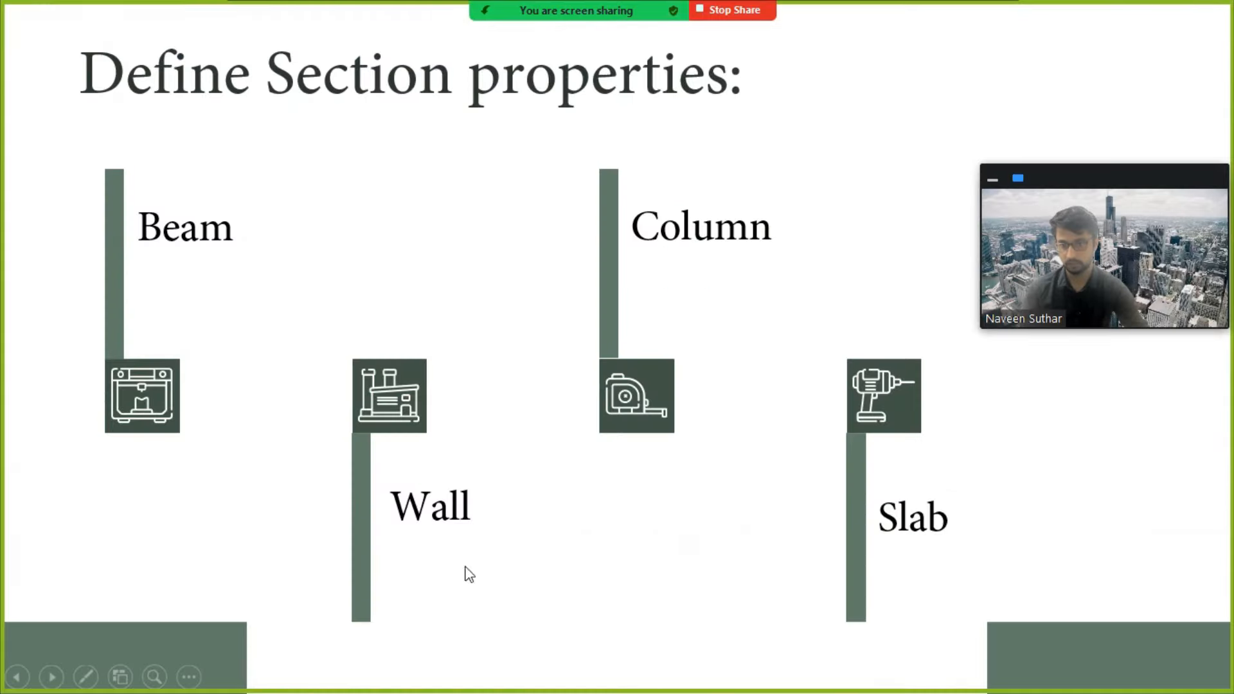
left_click(486, 385)
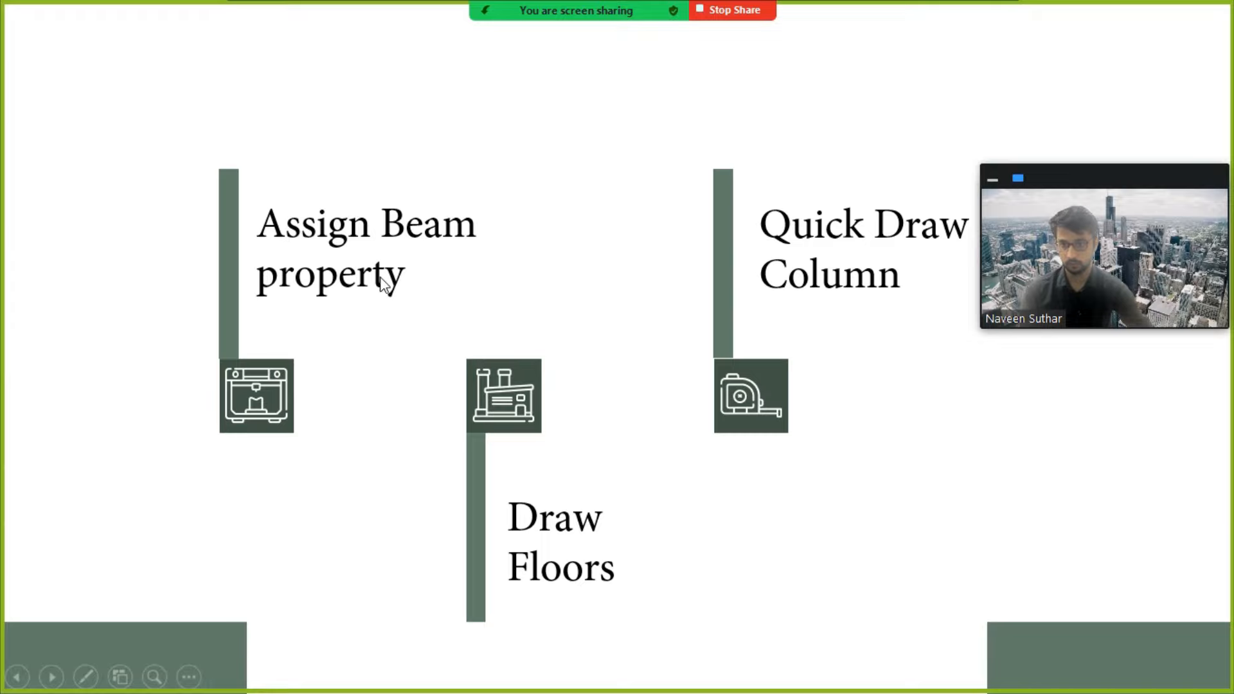
key("Left")
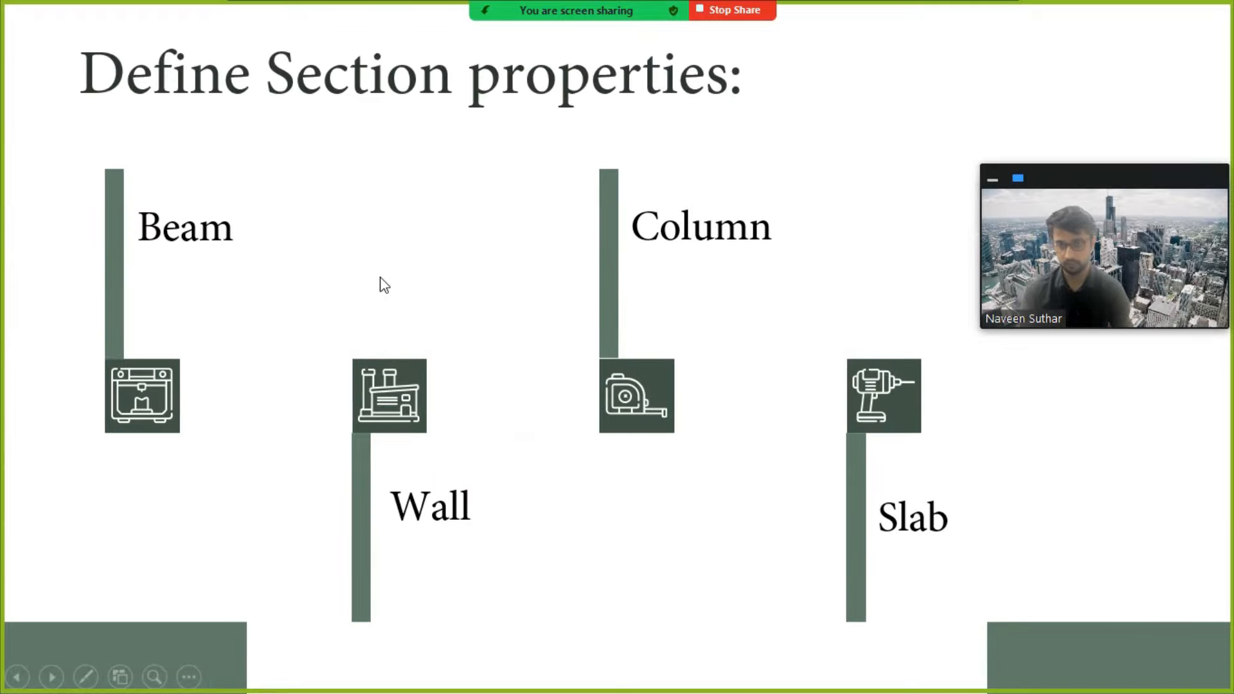
key("Right")
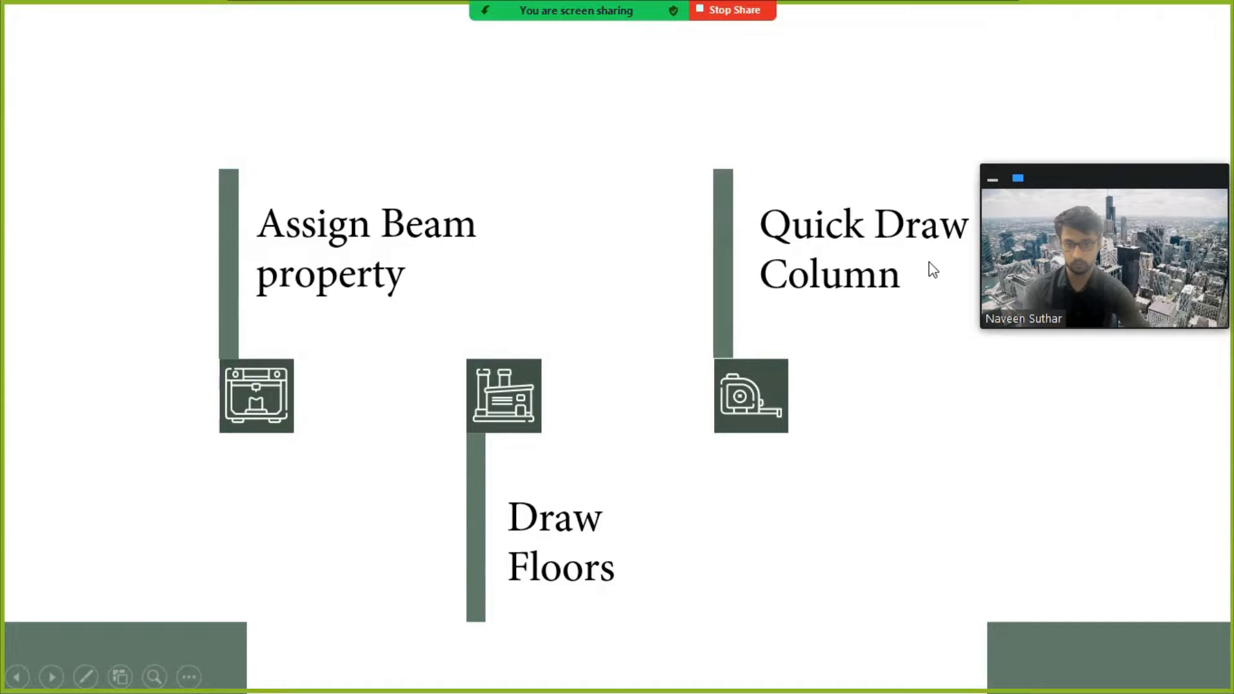
key("alt+Tab")
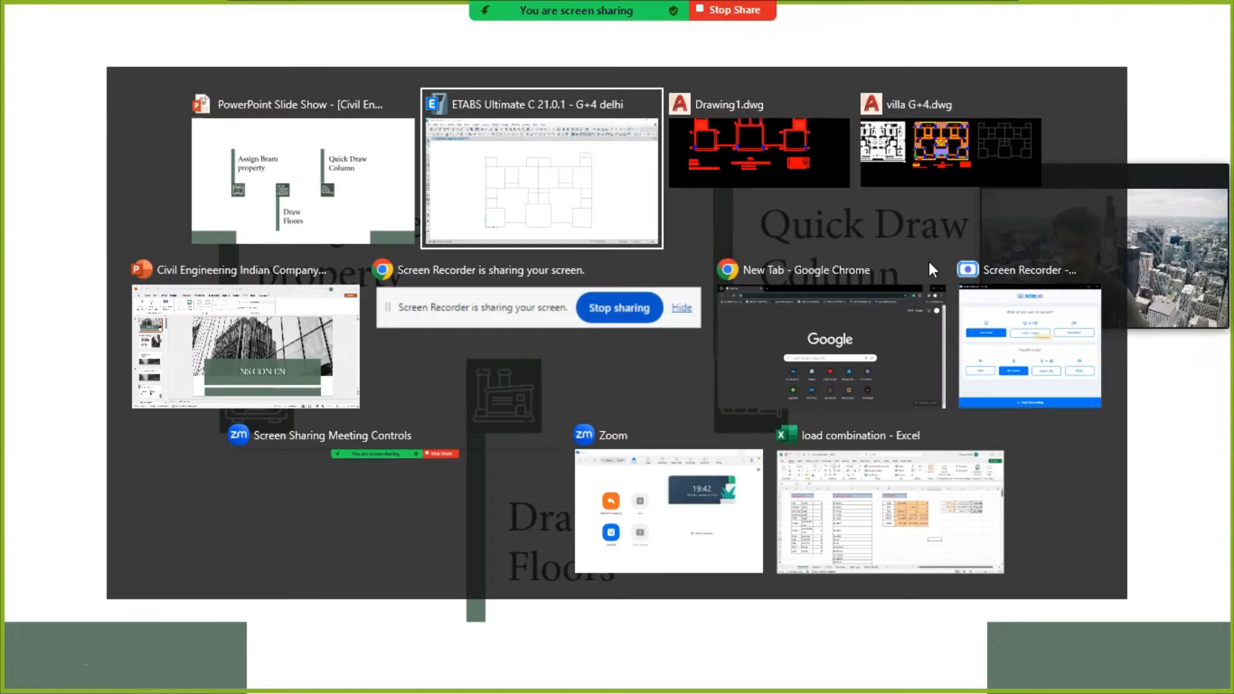
Step: Select all the frame lines on the Story1 plan and assign them the B 200X450 M frame section
middle_click_drag(467, 193, 473, 171)
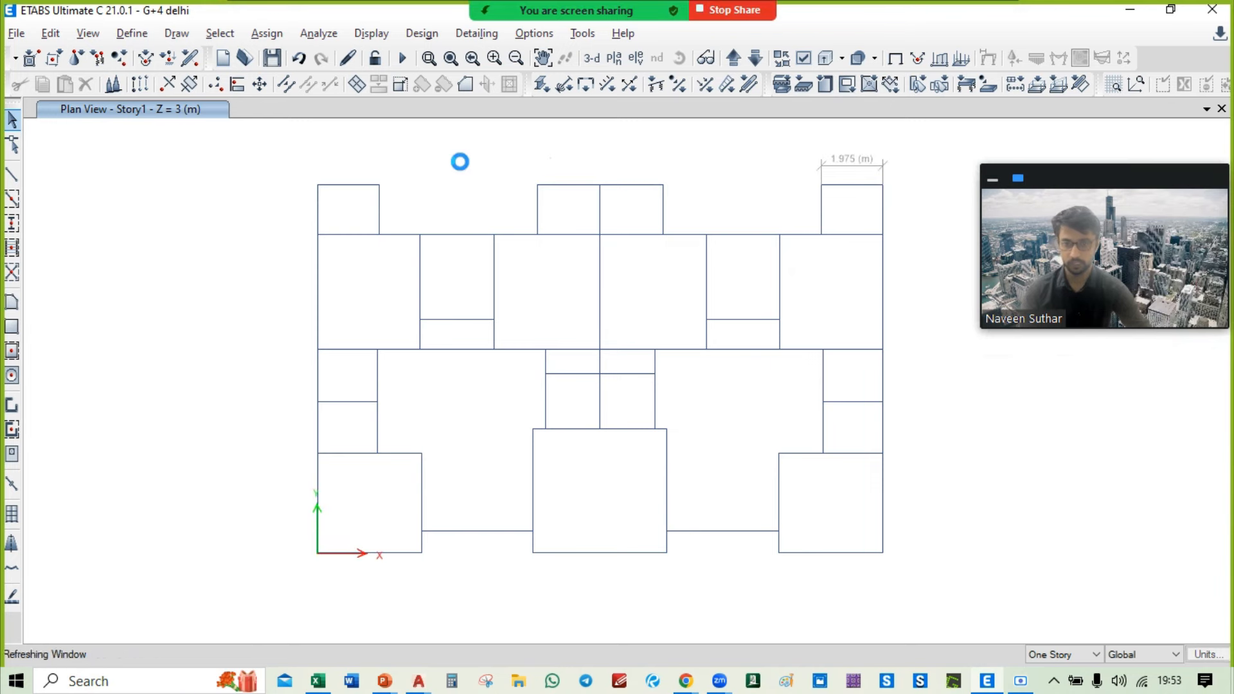
left_click_drag(280, 151, 942, 622)
left_click(264, 33)
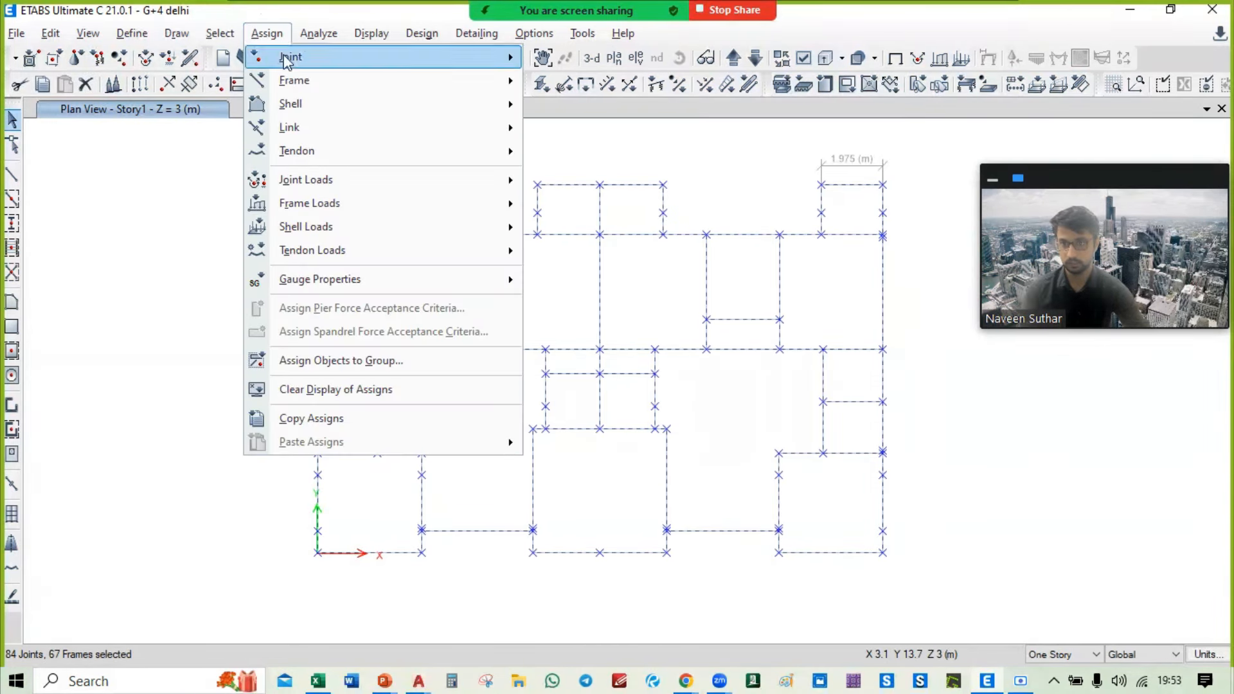
mouse_move(307, 82)
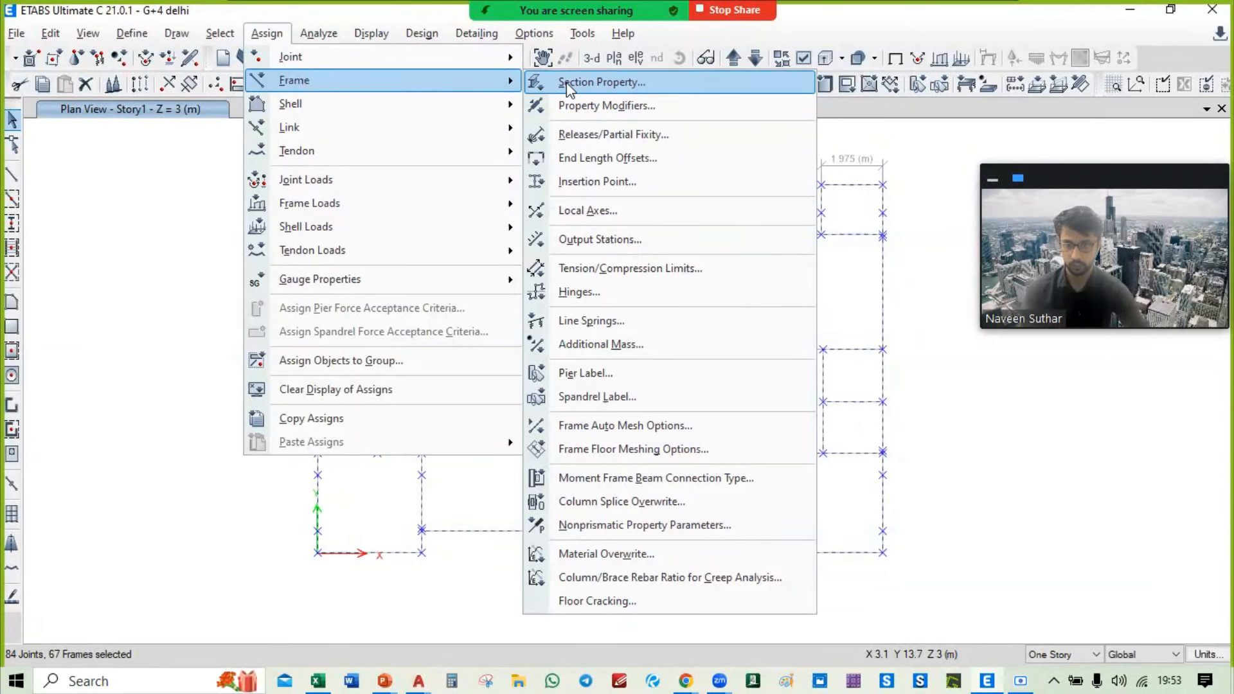
left_click(599, 82)
left_click_drag(668, 118, 205, 121)
left_click(260, 554)
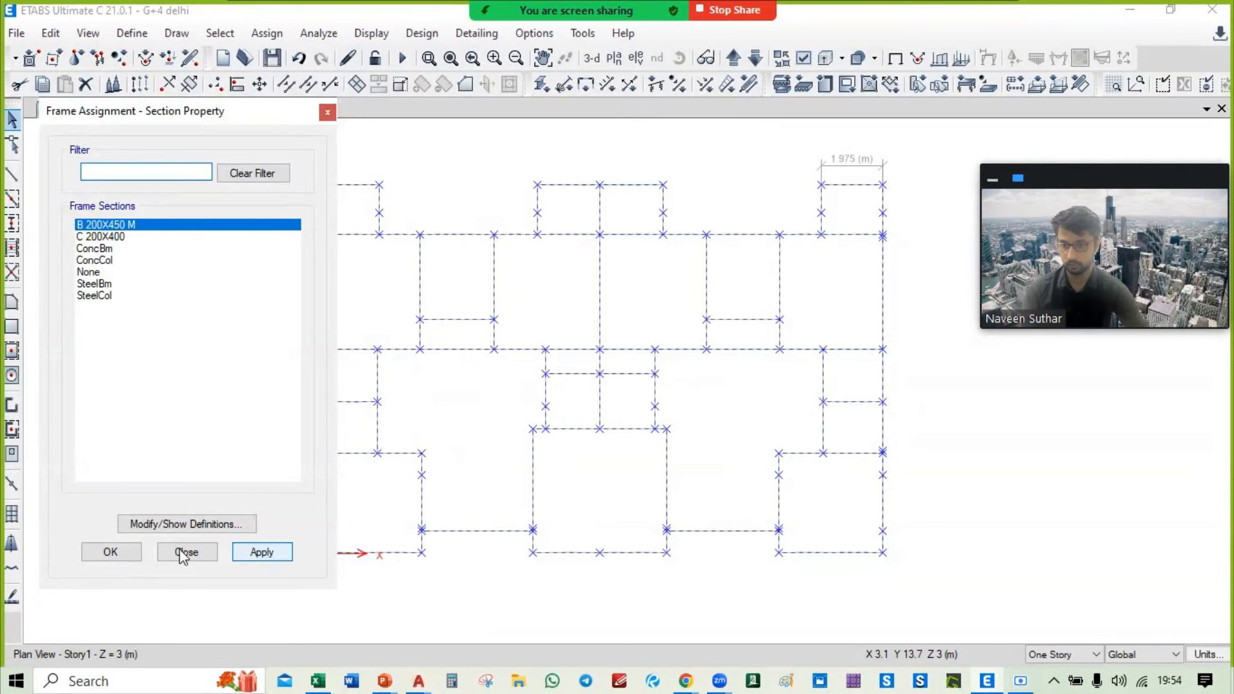
left_click(122, 552)
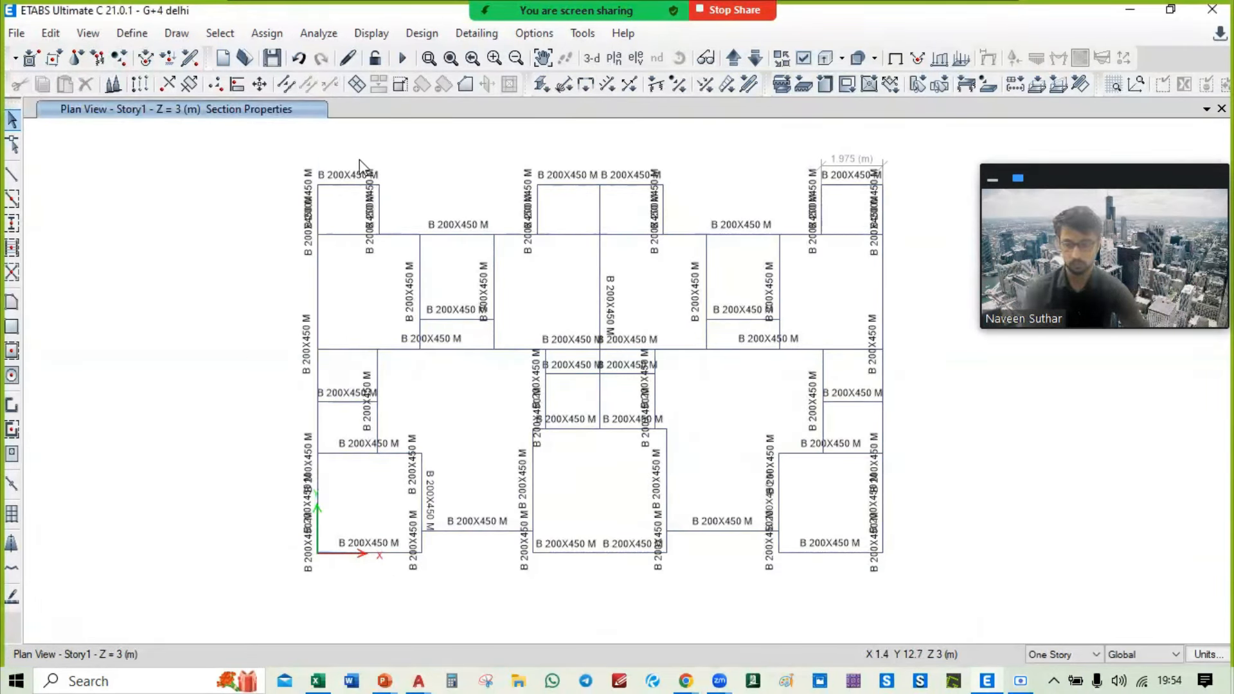
Step: Clear the section property labels from the Story1 plan view
middle_click_drag(840, 279, 844, 287)
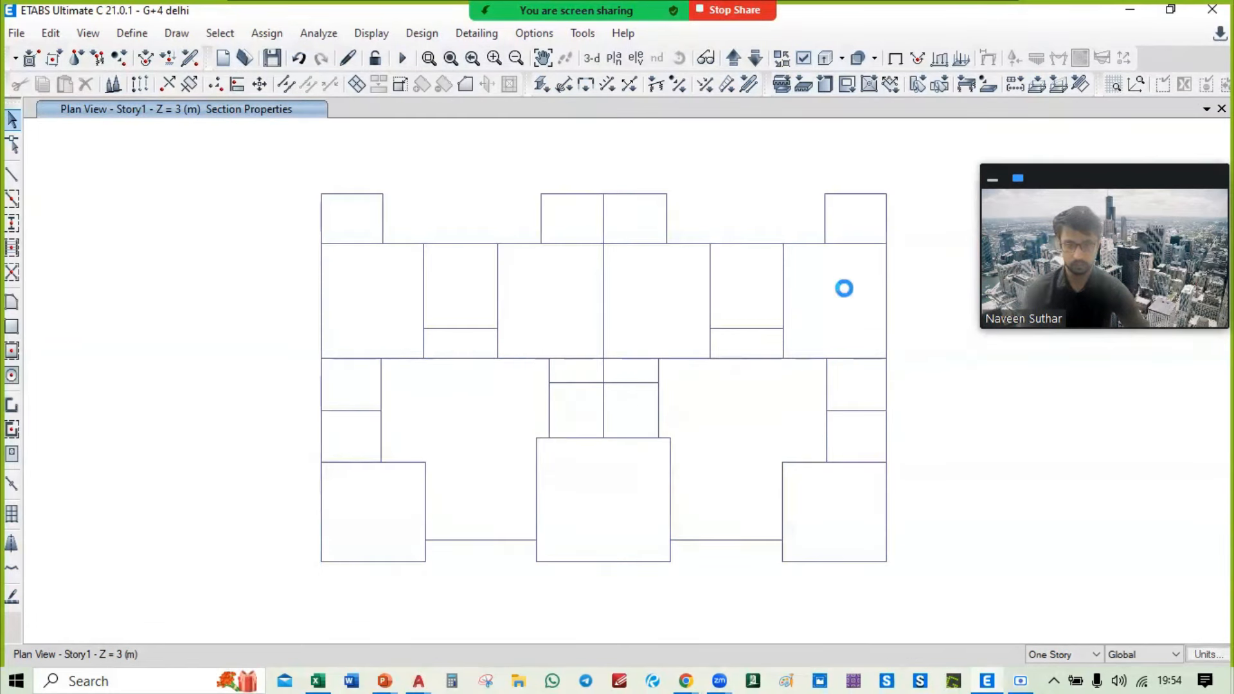
left_click(894, 59)
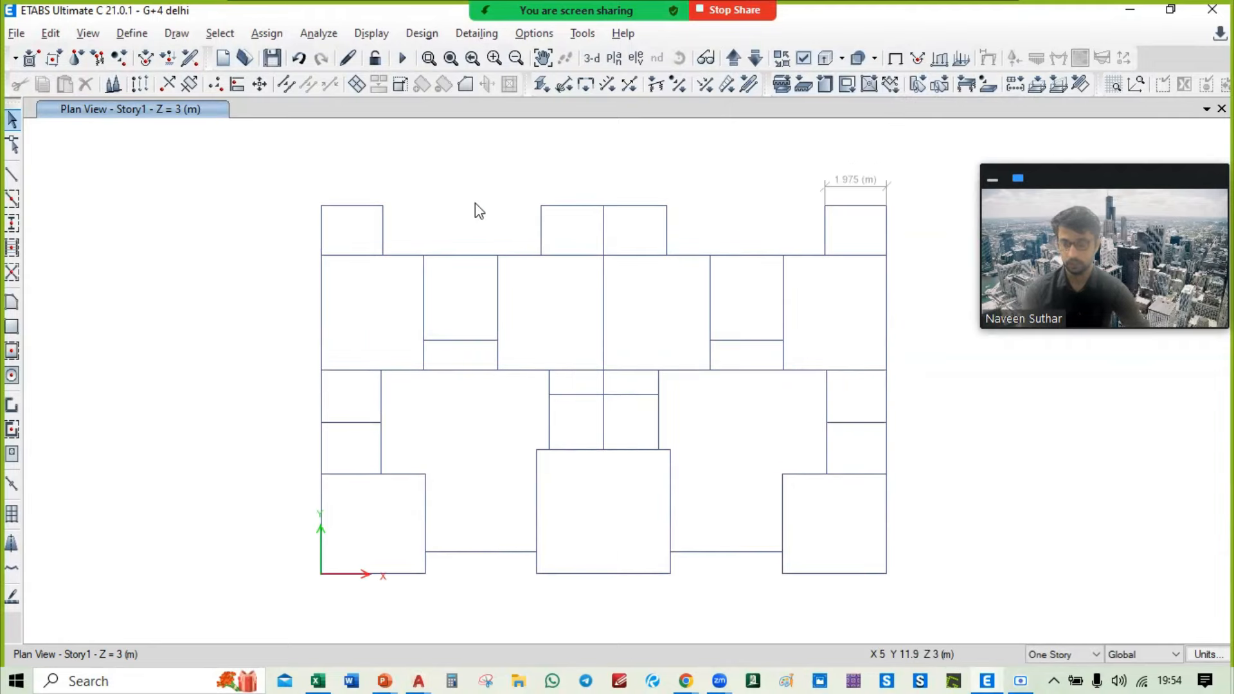
middle_click_drag(475, 205, 459, 189)
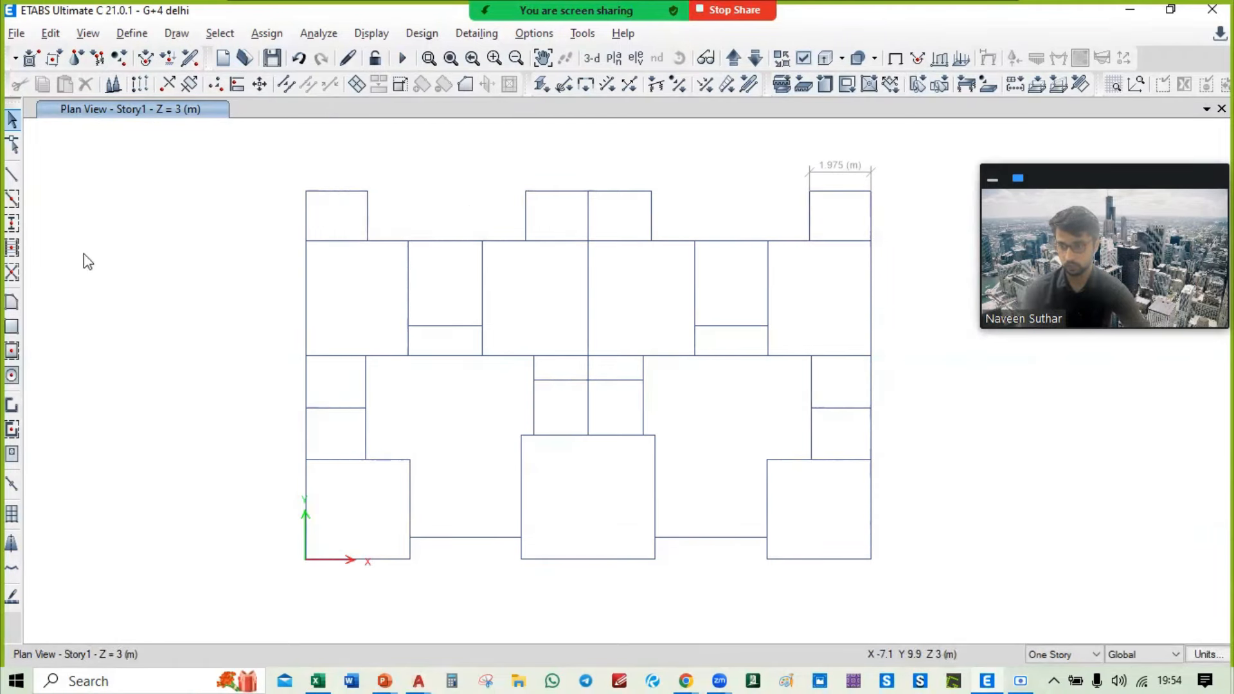
Step: Draw one rectangular floor slab enclosing the whole Story1 plan and leave the area drawing mode
left_click(12, 326)
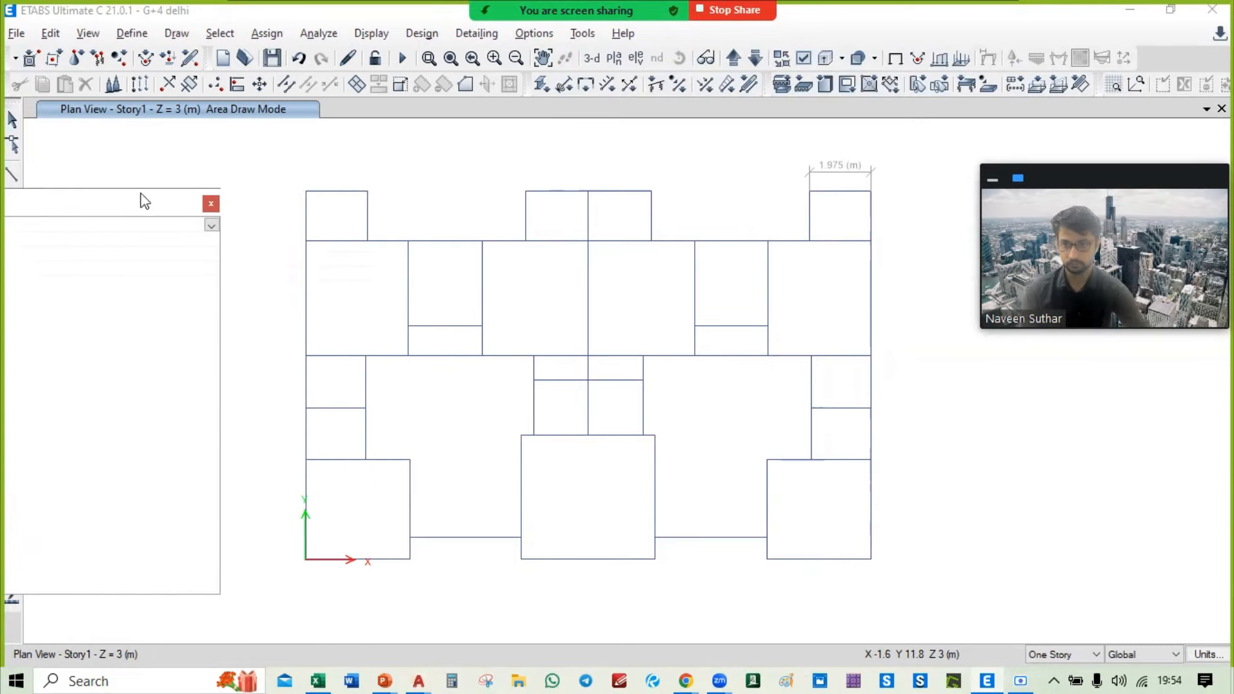
left_click_drag(262, 150, 930, 584)
left_click(211, 204)
key("Escape")
Step: Select the whole plan and cookie cut the floor slab at the selected frame objects, without extending frames to shell edges
mouse_move(232, 136)
left_mouse_down()
mouse_move(872, 634)
mouse_move(947, 605)
left_mouse_up()
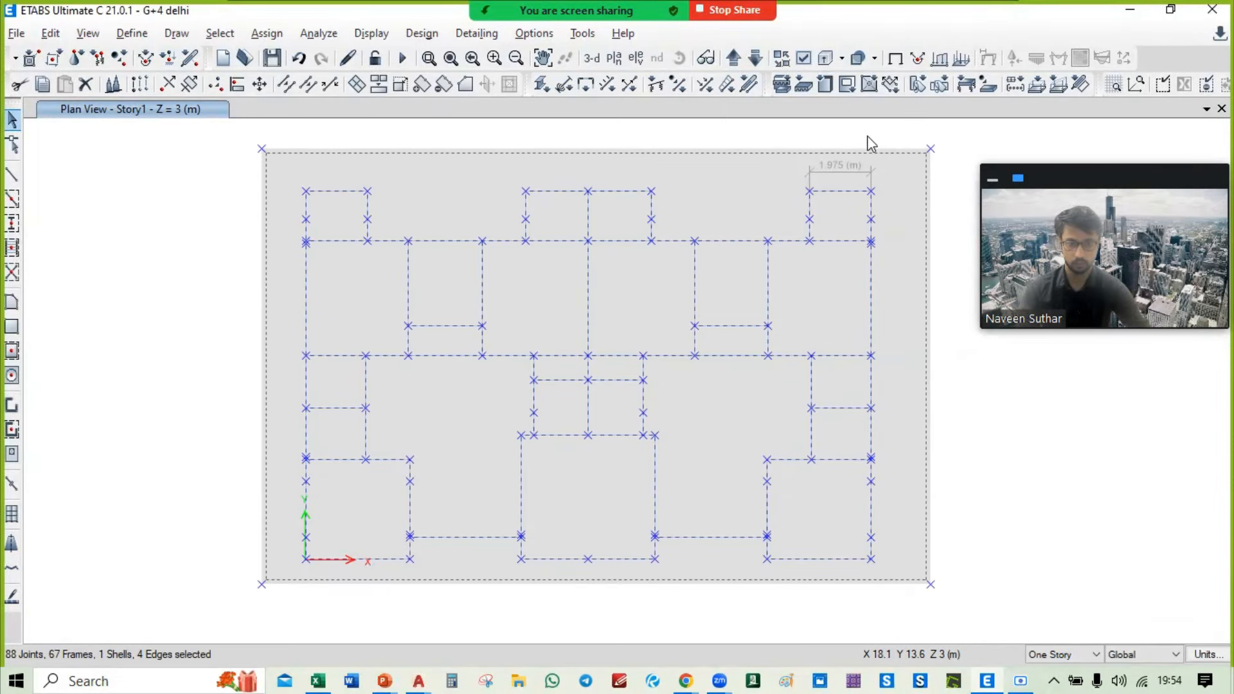
left_click(357, 85)
left_click_drag(498, 209, 233, 208)
left_click(159, 264)
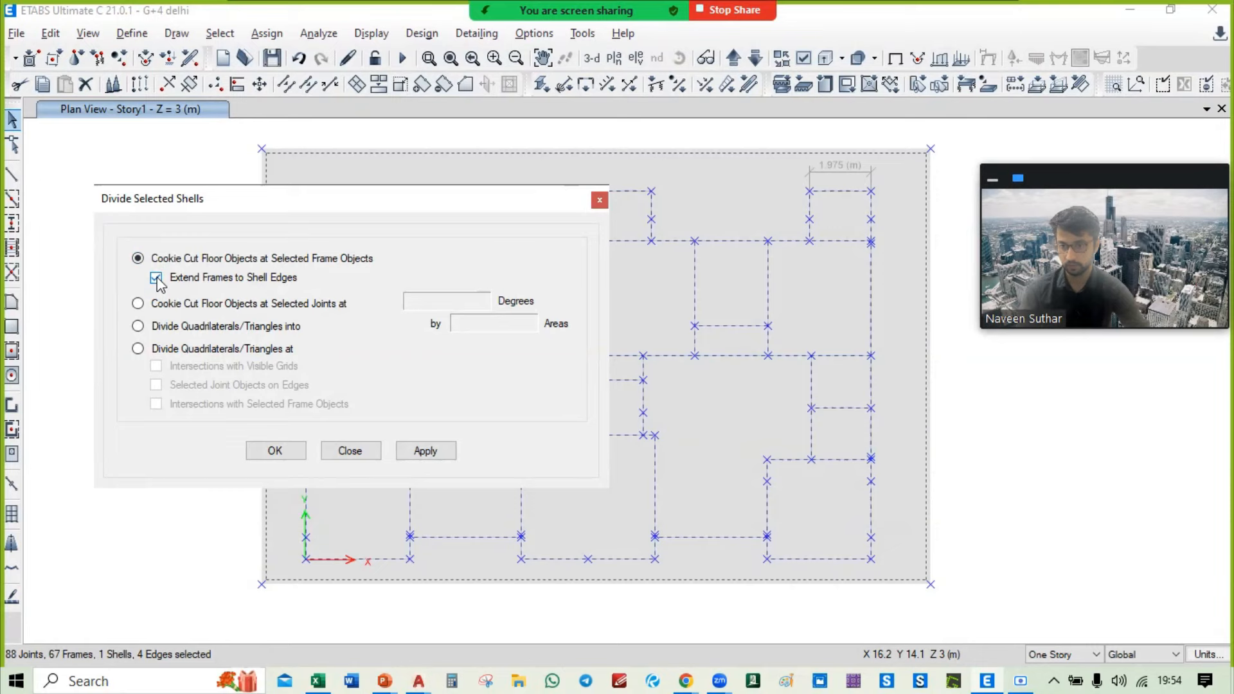
left_click(157, 280)
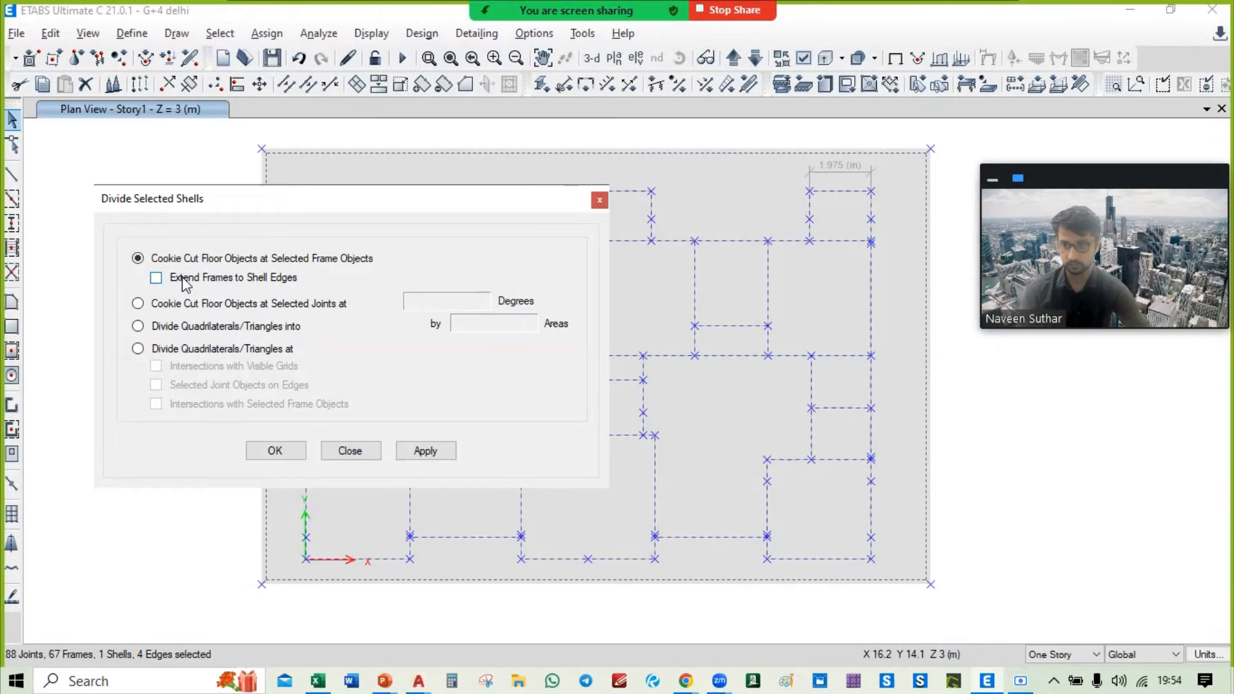
left_click(424, 451)
left_click(283, 451)
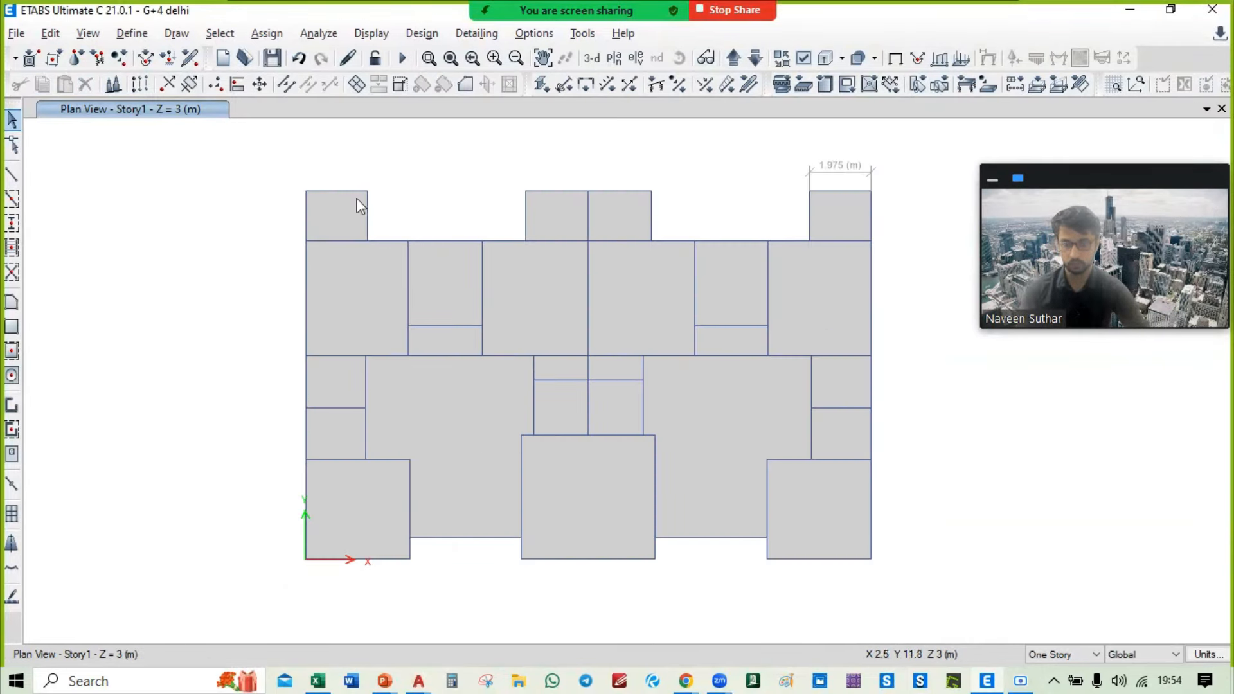
Step: Select several of the divided slab panels individually to check that they are separate objects, and clear the selection
left_click(386, 309)
left_click(465, 284)
left_click(452, 340)
left_click(538, 316)
left_click(728, 345)
left_click(846, 323)
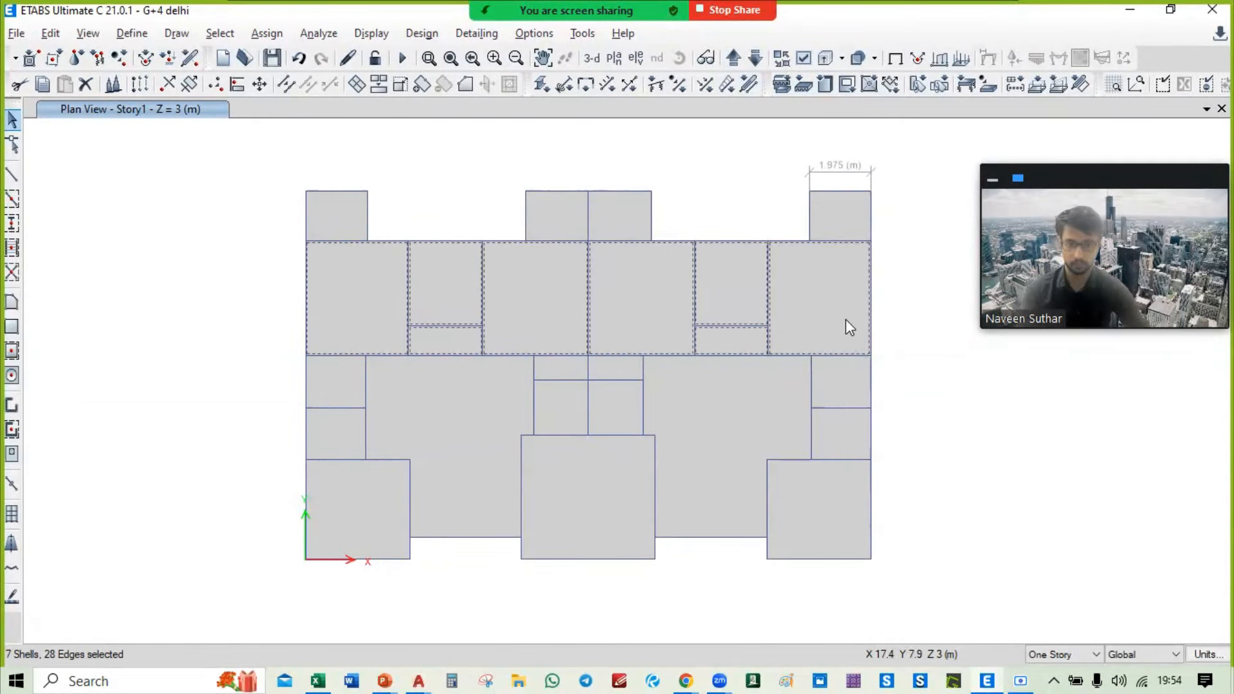
left_click(845, 398)
left_click(842, 429)
left_click(722, 427)
key("Escape")
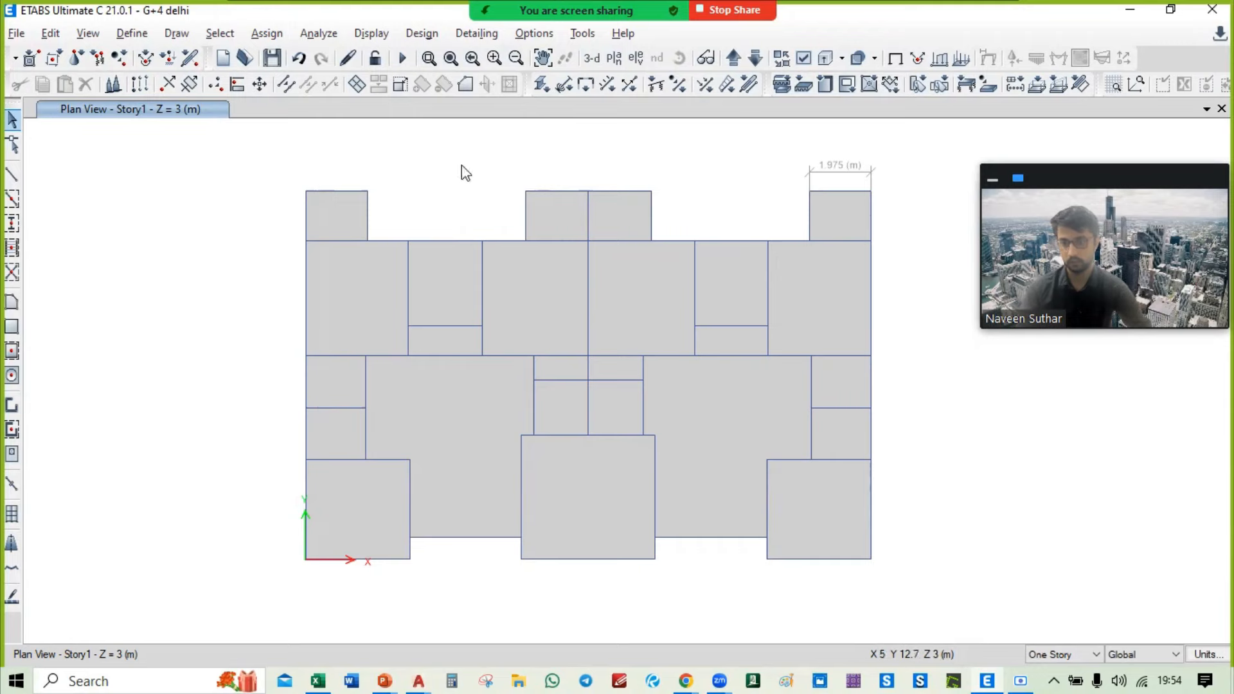
Step: Open the view display options for the Story1 plan and uncheck Invisible under Joint Objects
middle_click_drag(462, 166, 473, 168)
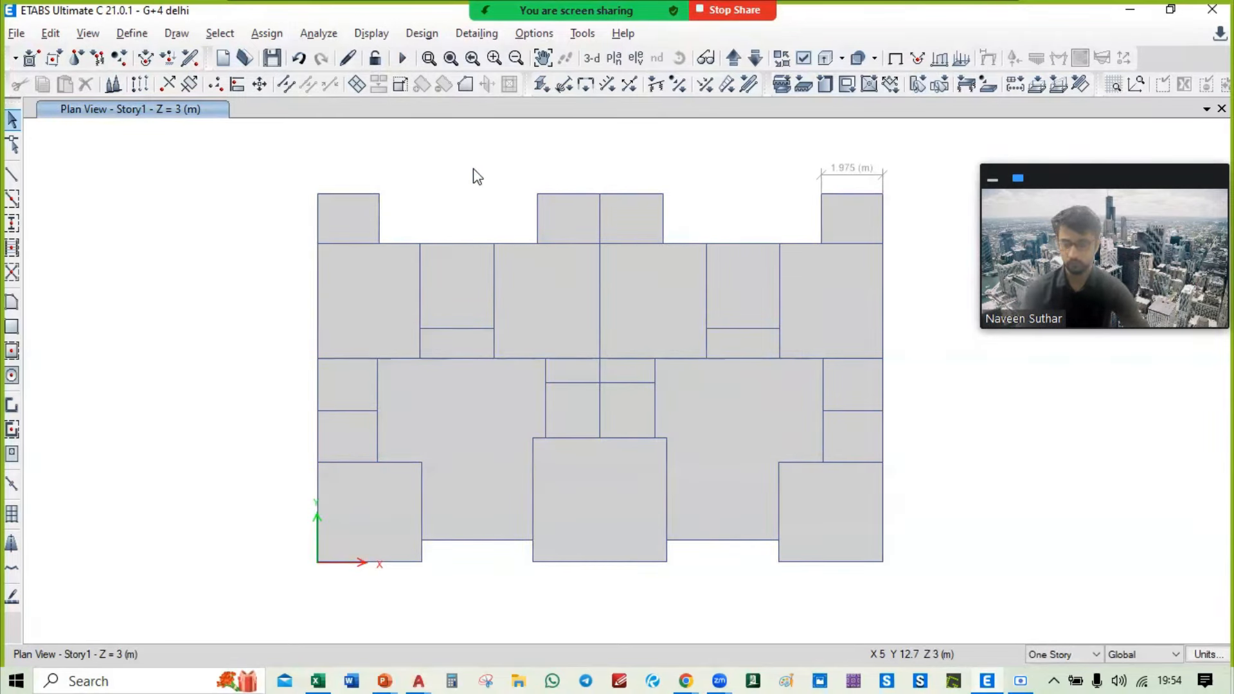
middle_click_drag(482, 194, 476, 184)
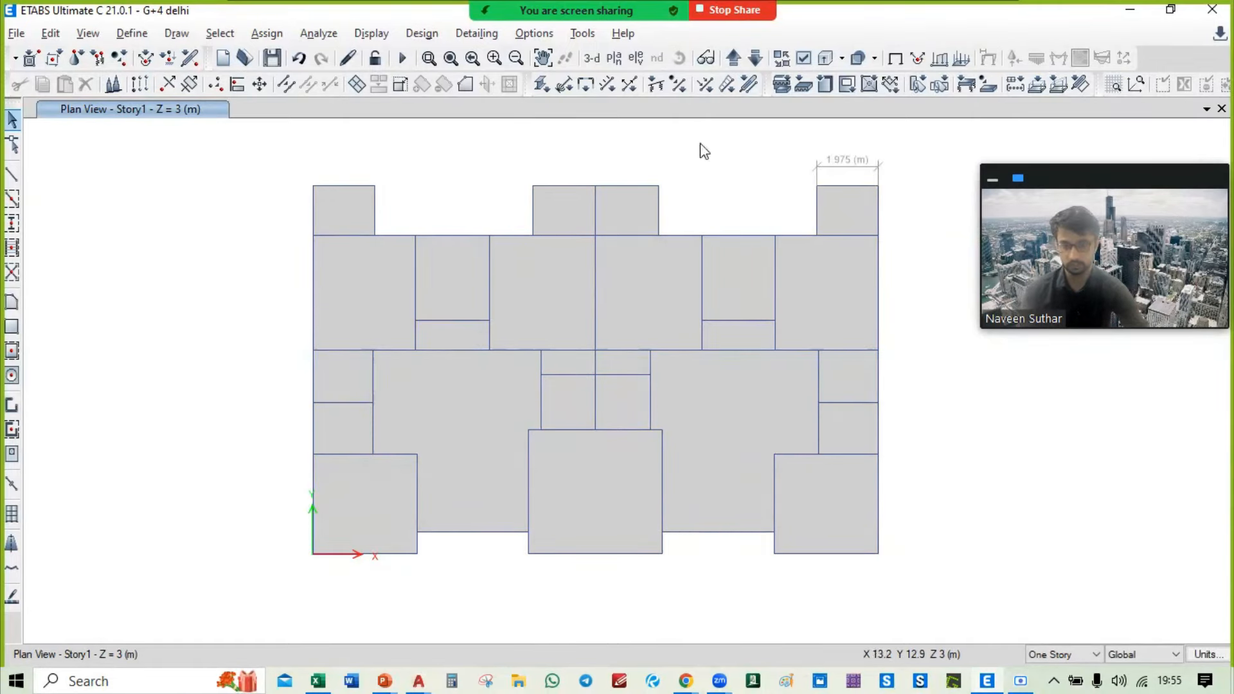
left_click(803, 60)
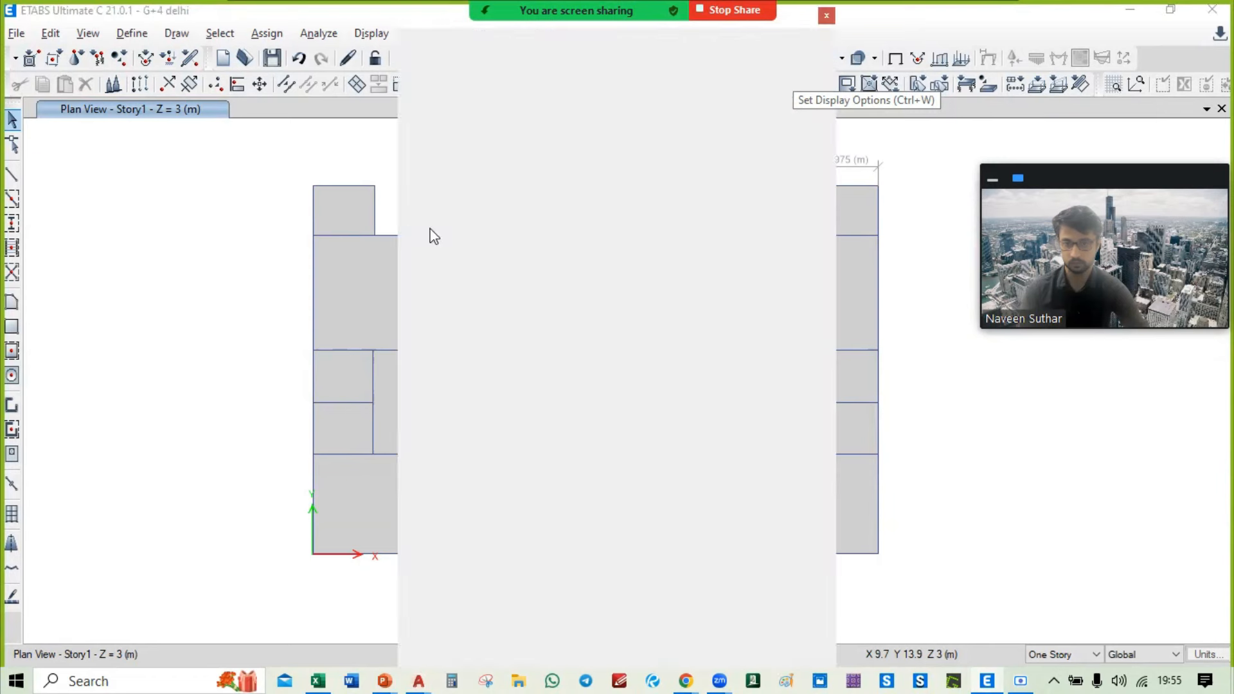
left_click(499, 194)
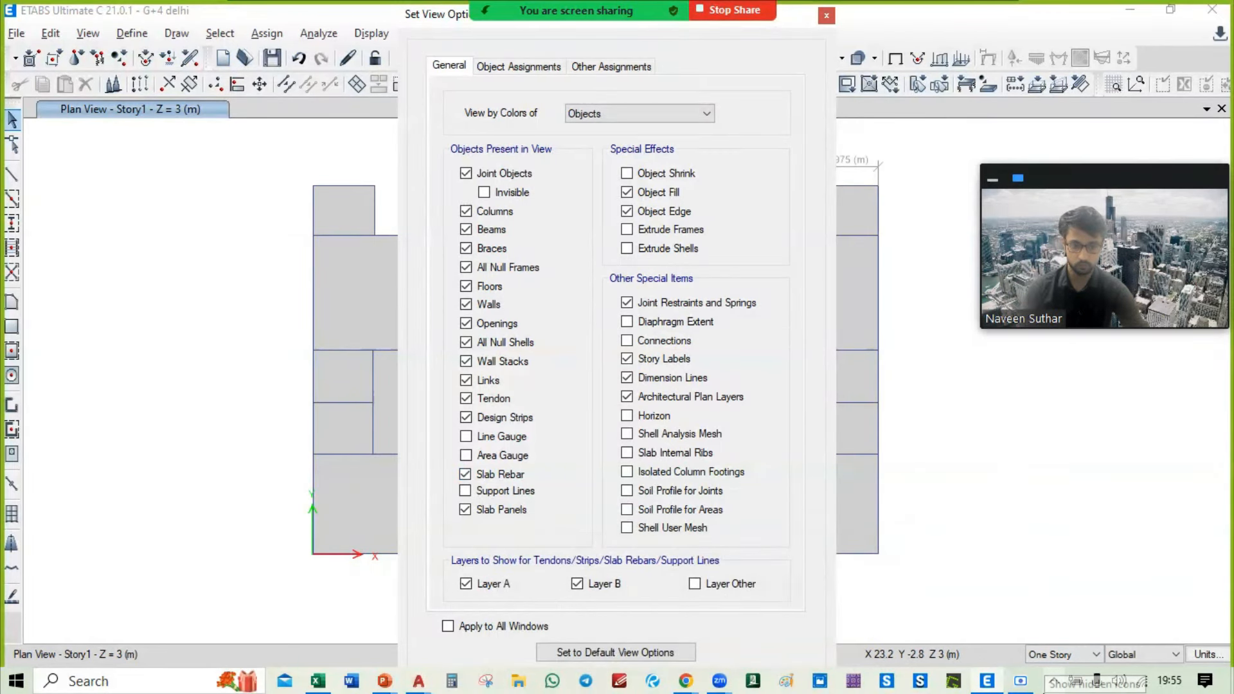
Step: Turn on automatic hiding of the Windows taskbar in desktop mode and return to the ETABS display options
left_click(1045, 693)
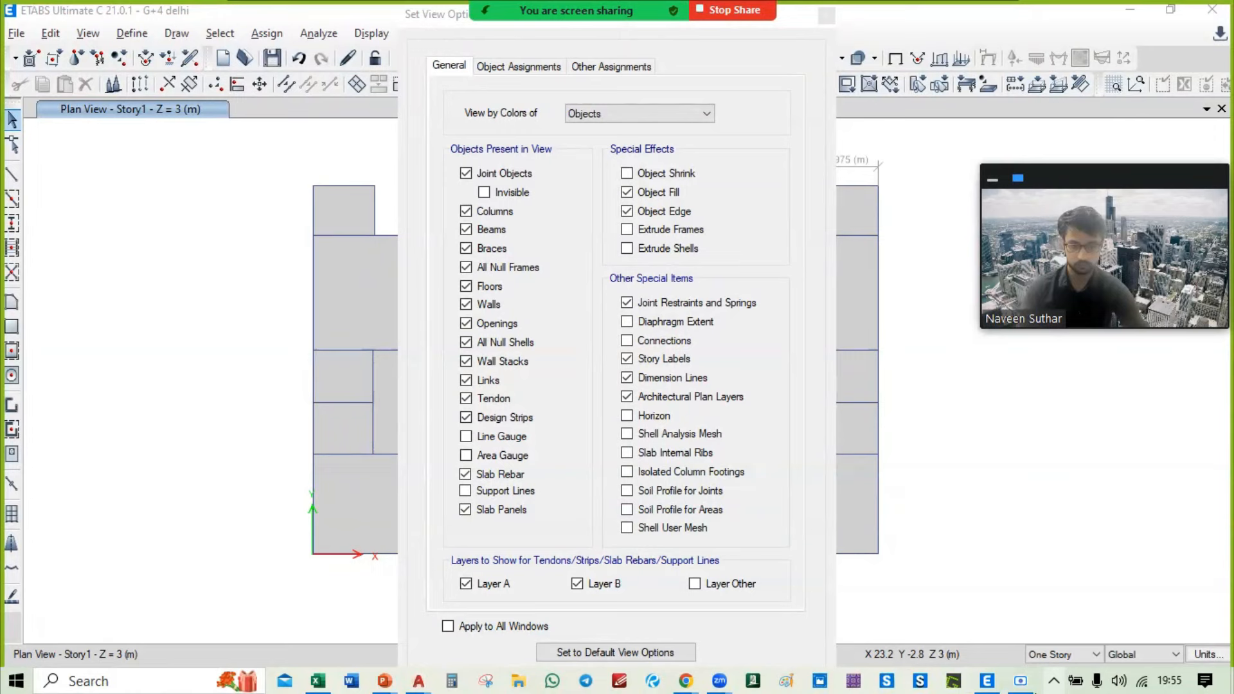
right_click(1040, 690)
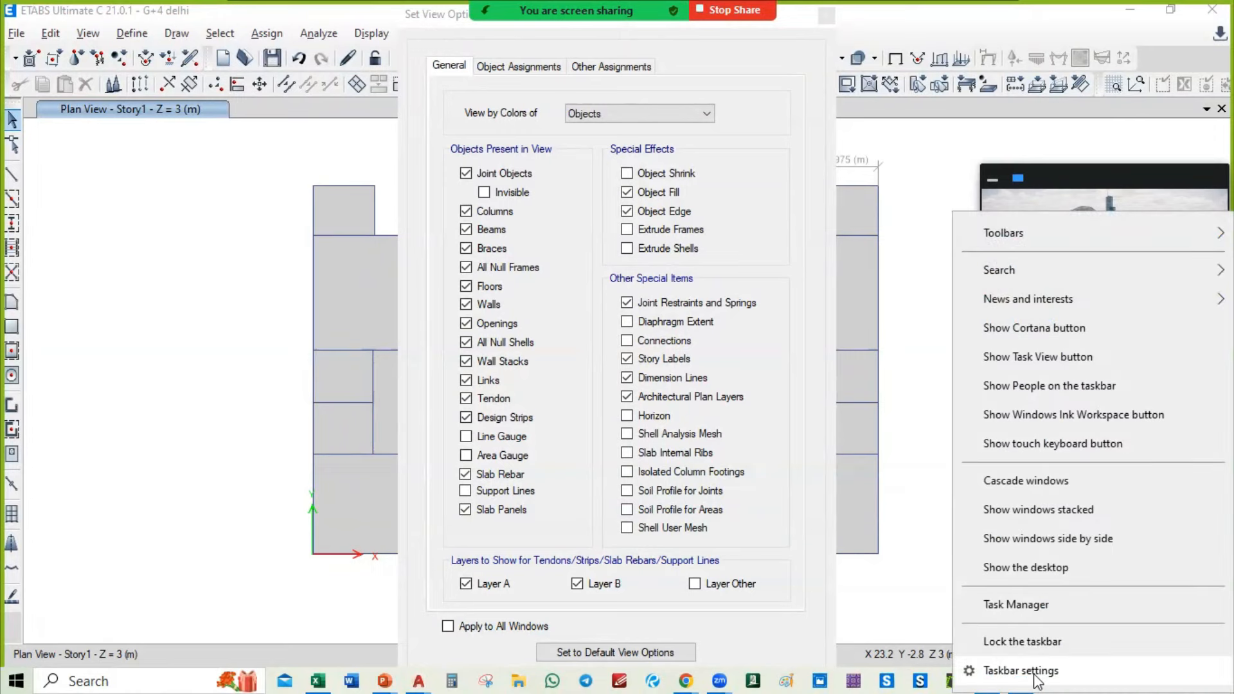
left_click(1036, 672)
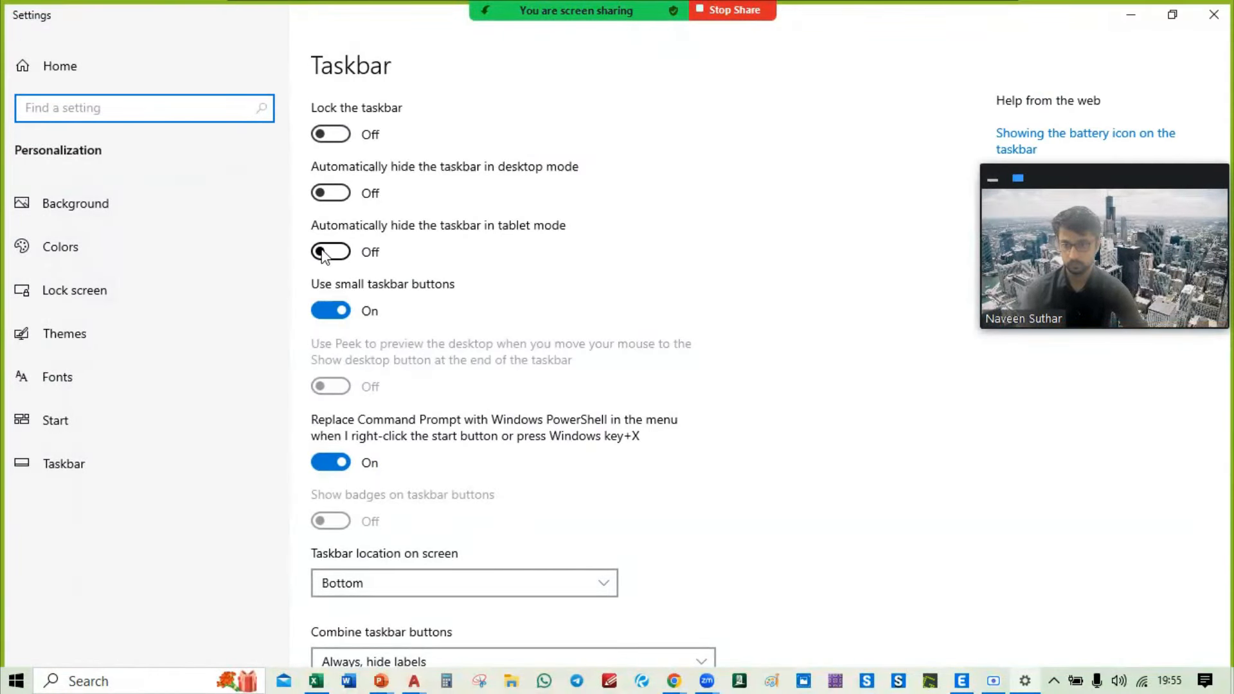
left_click(332, 193)
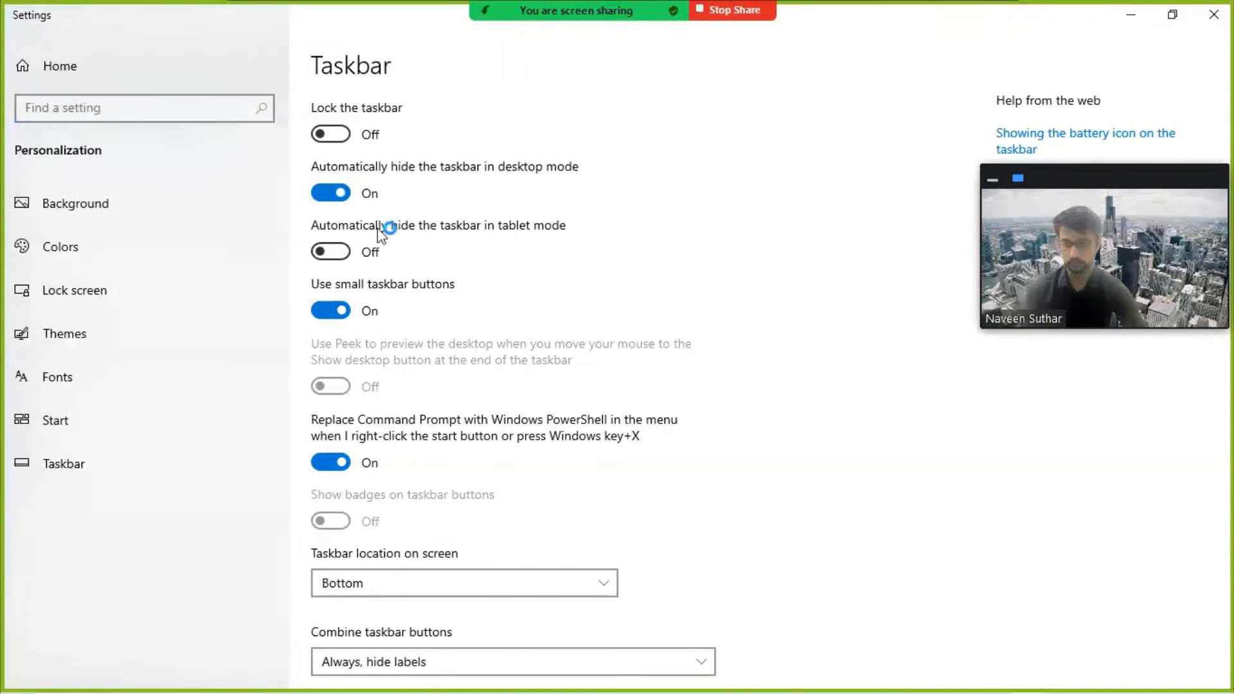
left_click(1211, 17)
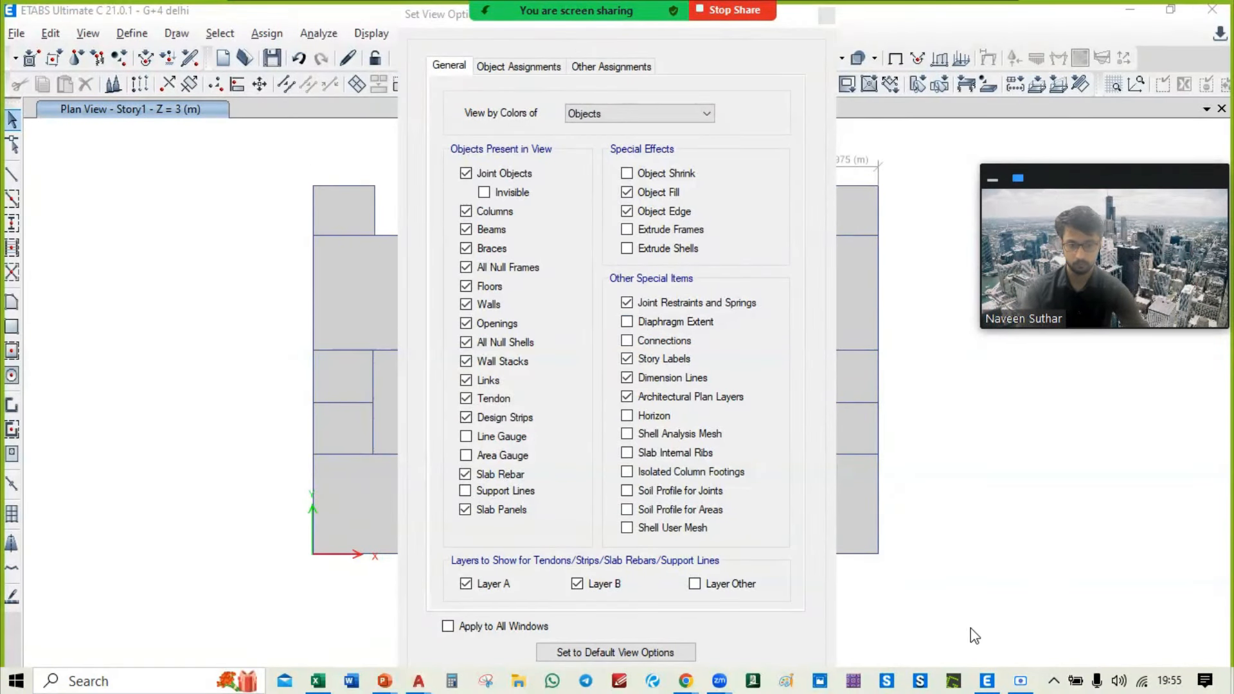
right_click(1054, 681)
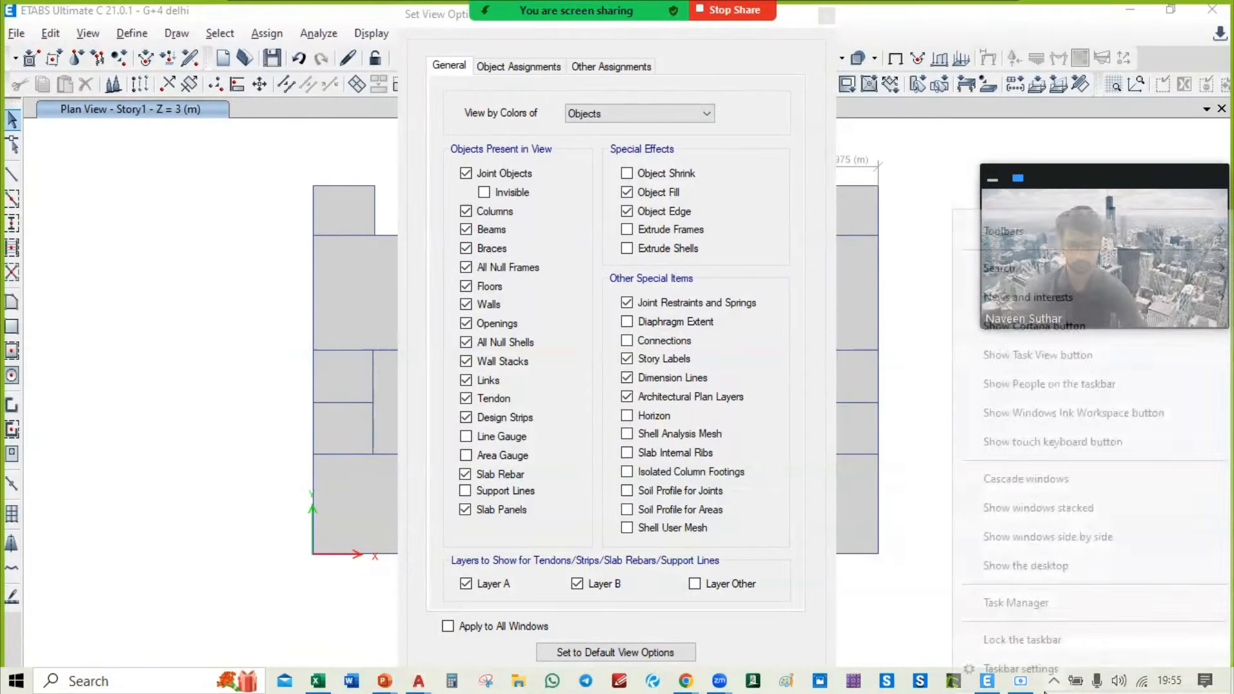
left_click(1041, 668)
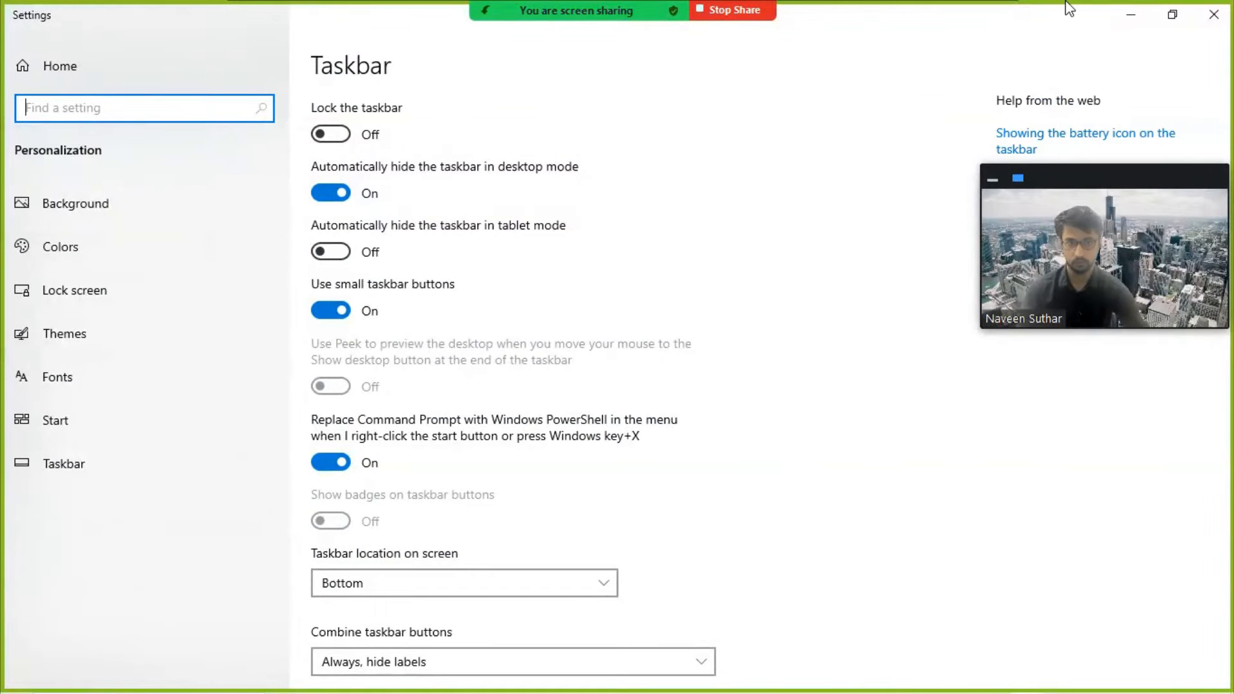
left_click(1131, 13)
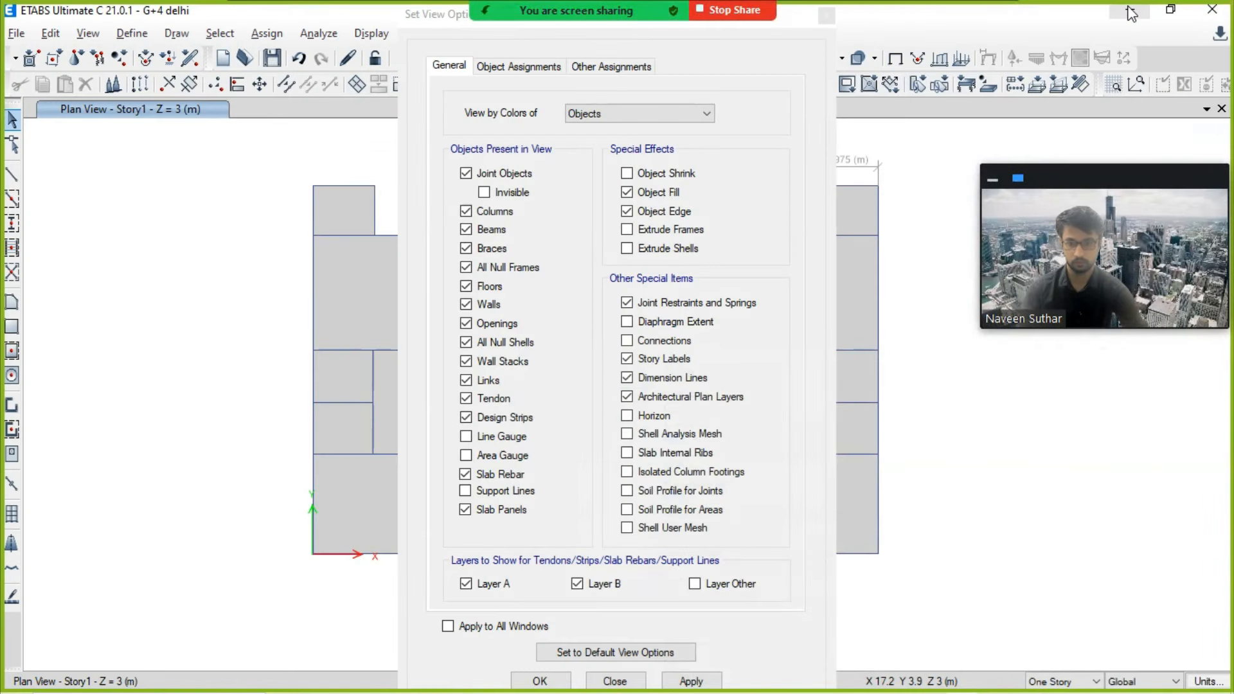
Step: Apply the display options to the Story1 plan with the joint objects' Invisible option turned off
left_click(692, 681)
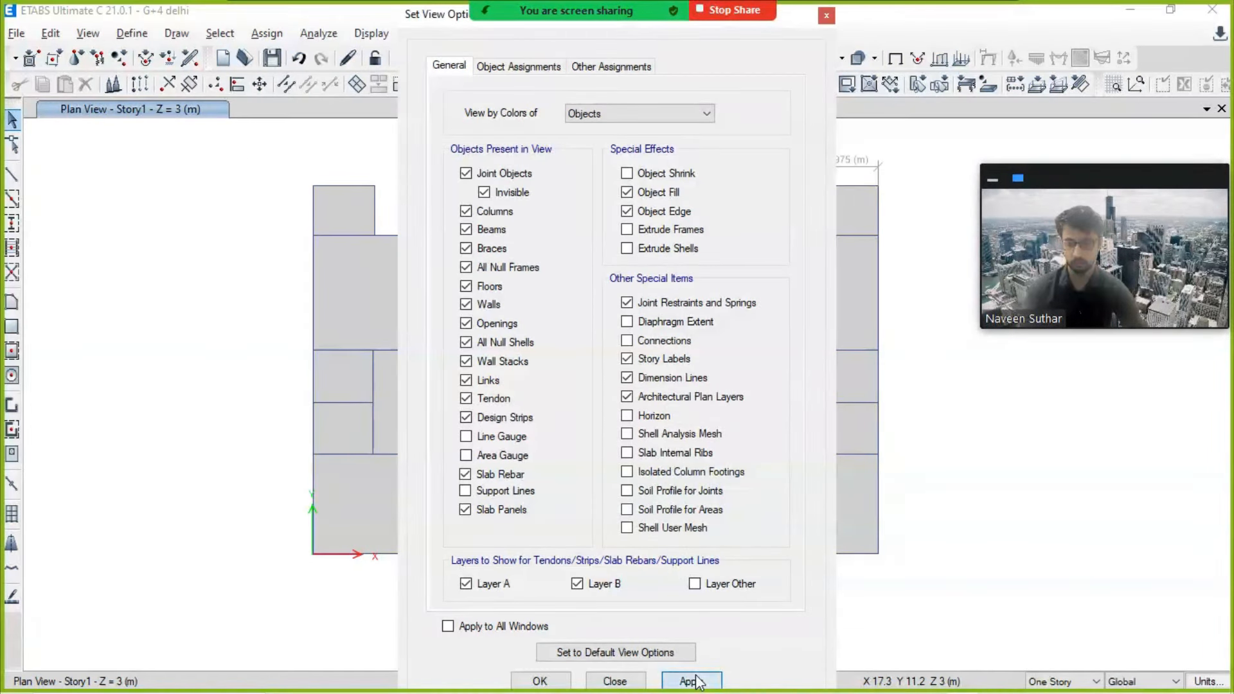
left_click(534, 679)
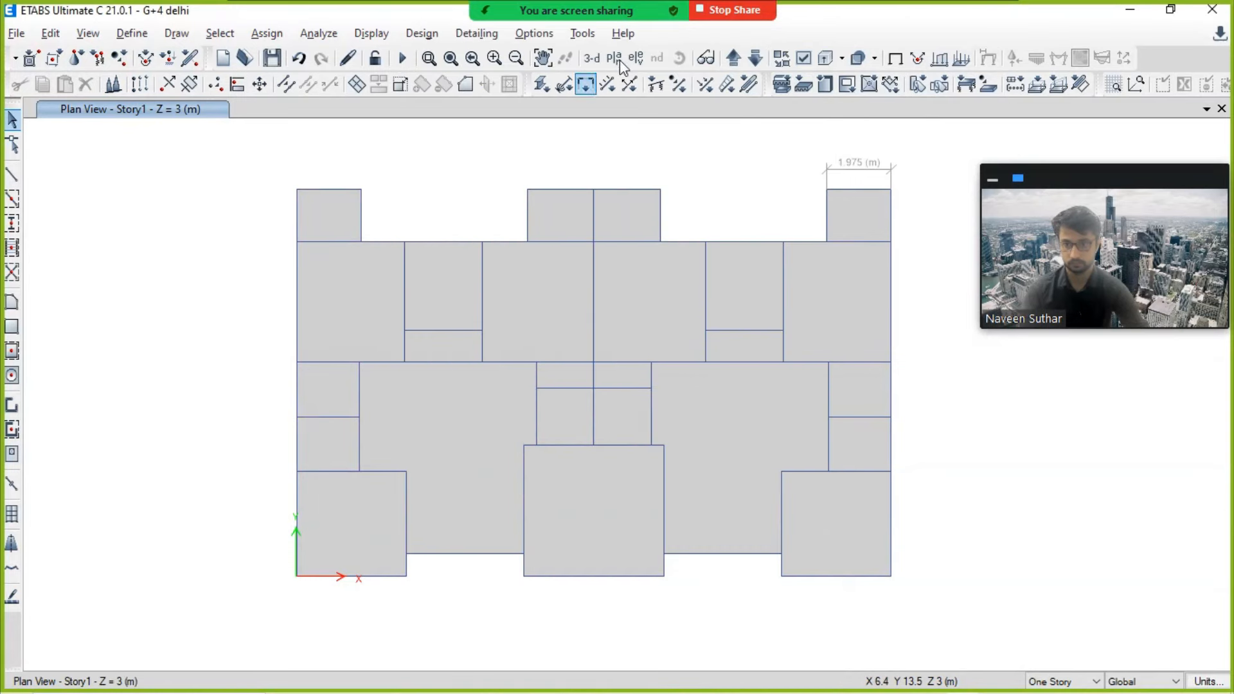
left_click(803, 60)
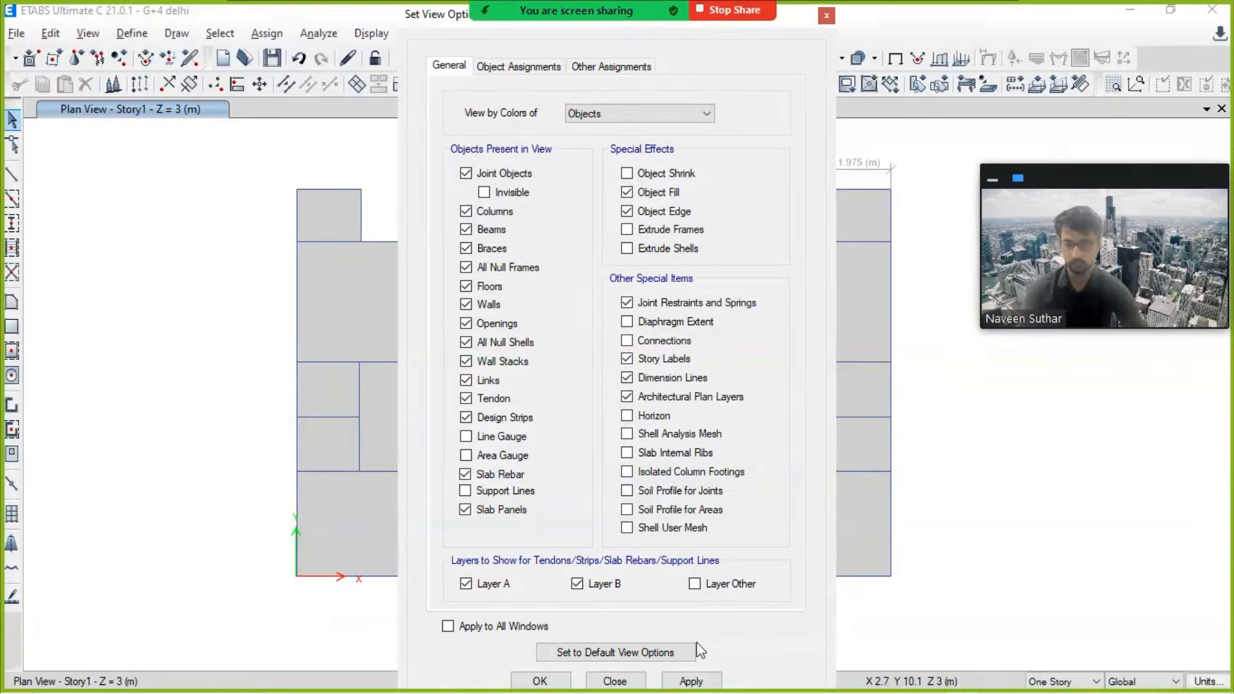
left_click(691, 680)
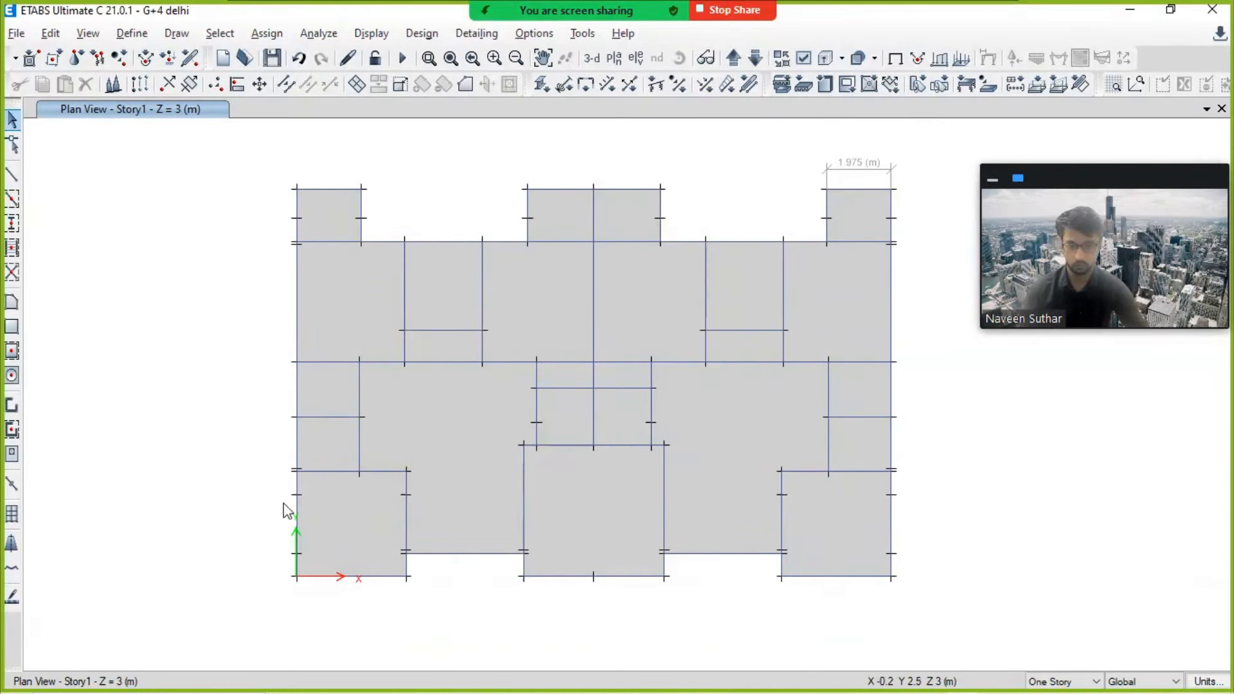
Step: Start drawing walls as Pier areas with the W 200 M30 property and move the object properties window clear of the plan
middle_click_drag(498, 407, 531, 375)
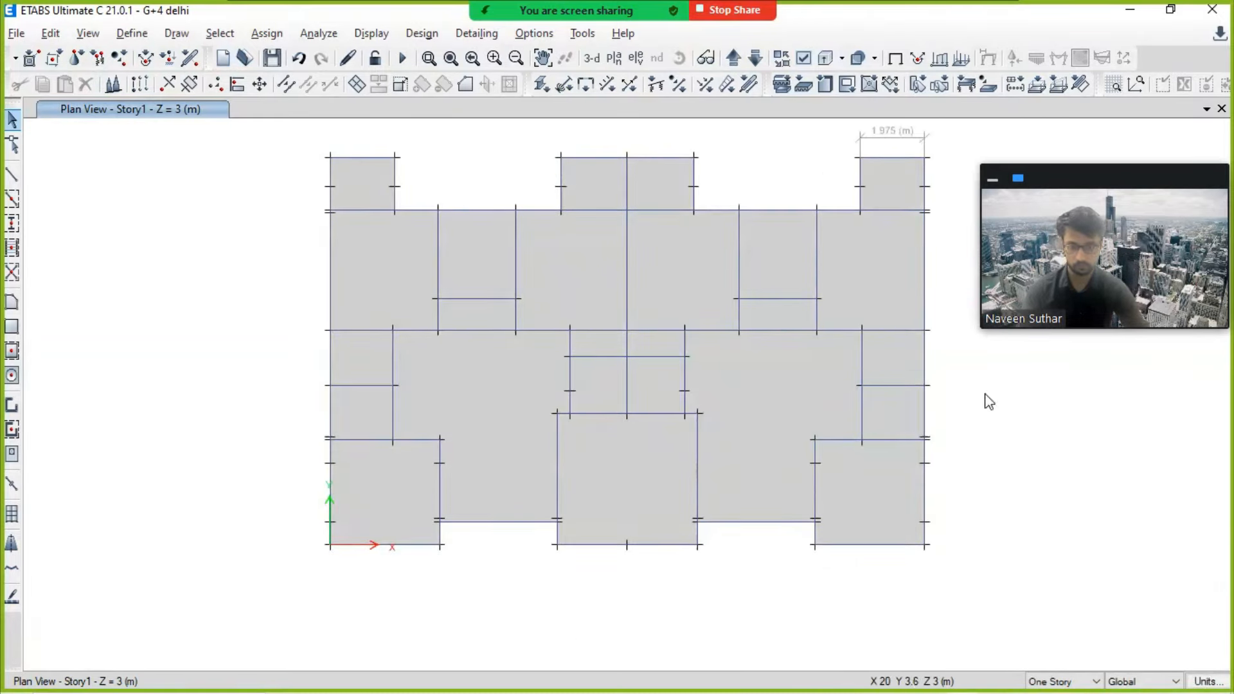
middle_click_drag(654, 310, 633, 311)
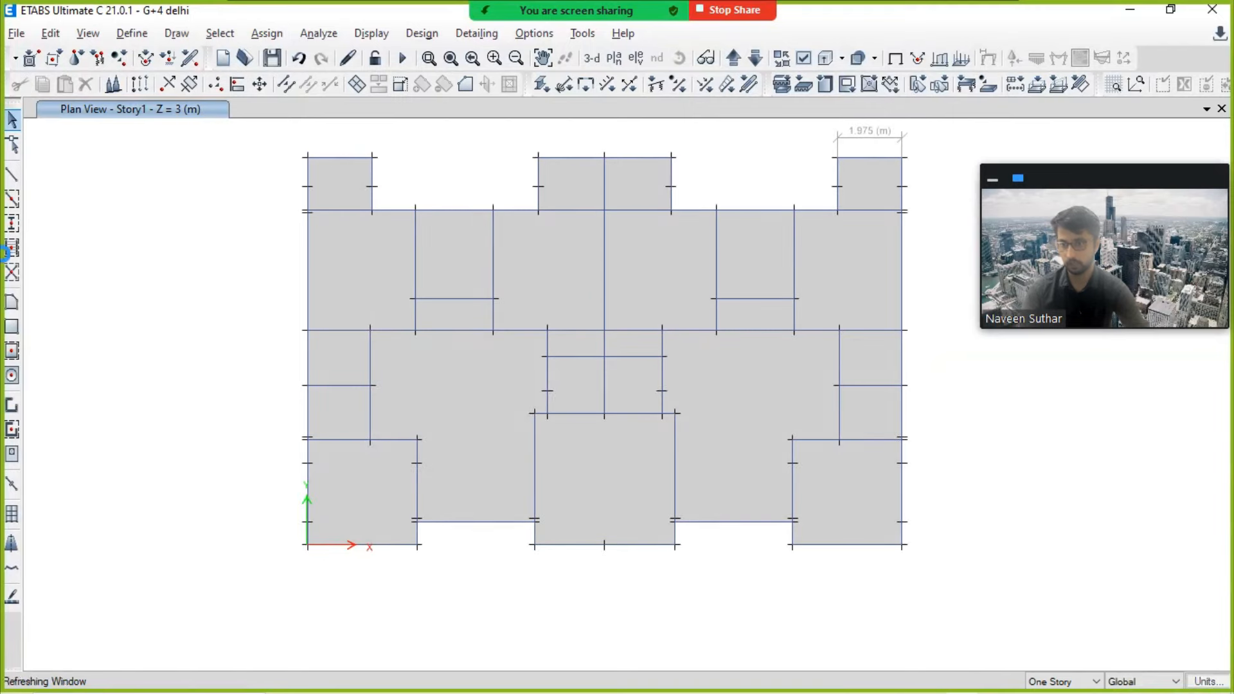
left_click(15, 408)
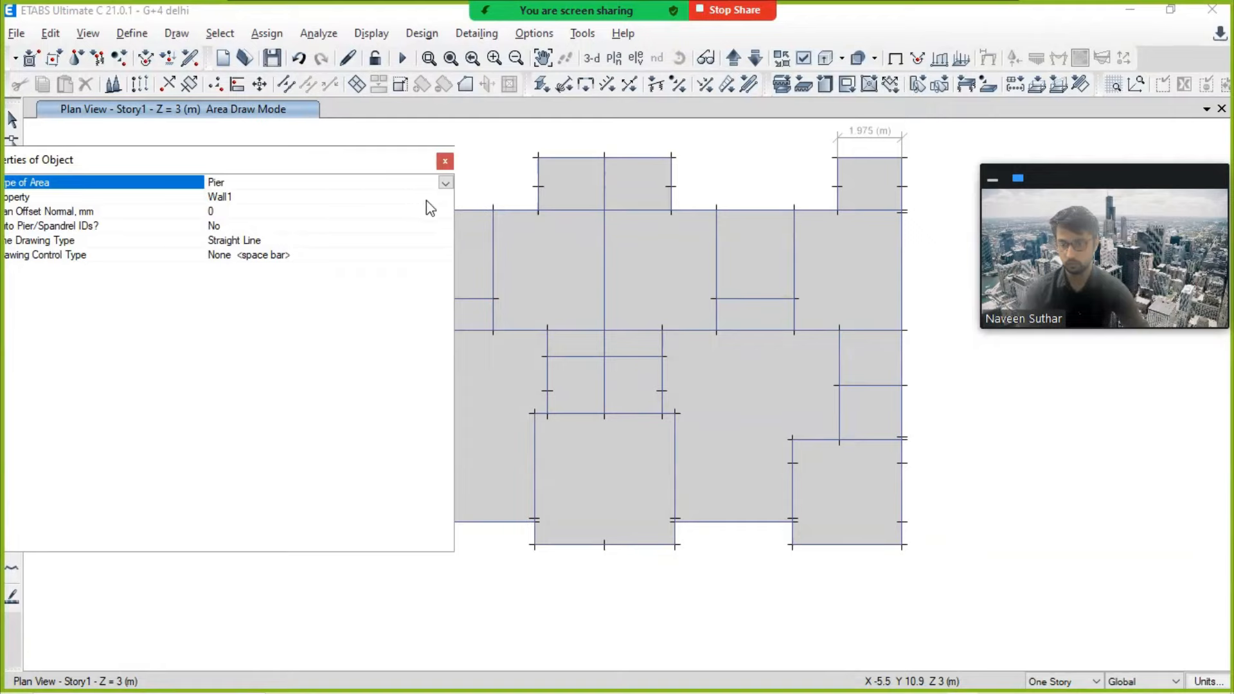
left_click(404, 199)
left_click(446, 198)
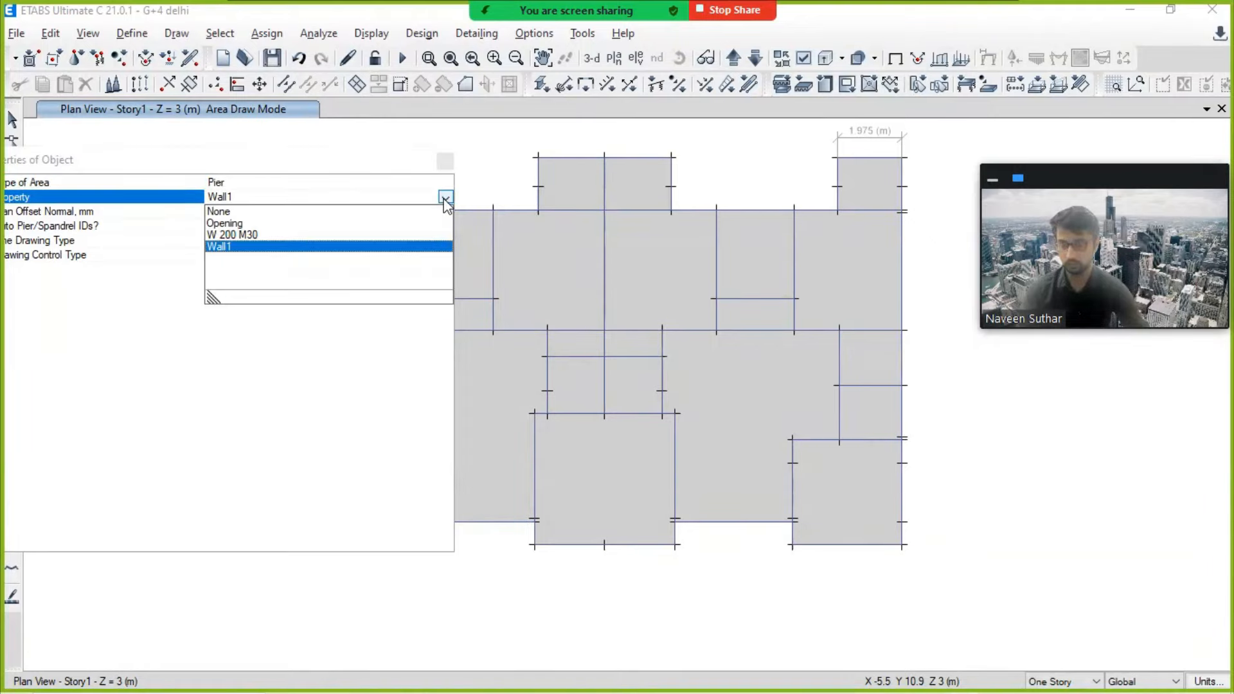
left_click(277, 235)
left_click_drag(322, 164, 78, 164)
Step: Switch to AutoCAD and examine the W4 column positions around the lower-left room of the typical floor framing plan
key("alt+Tab")
key("alt+Tab")
key("alt+Tab")
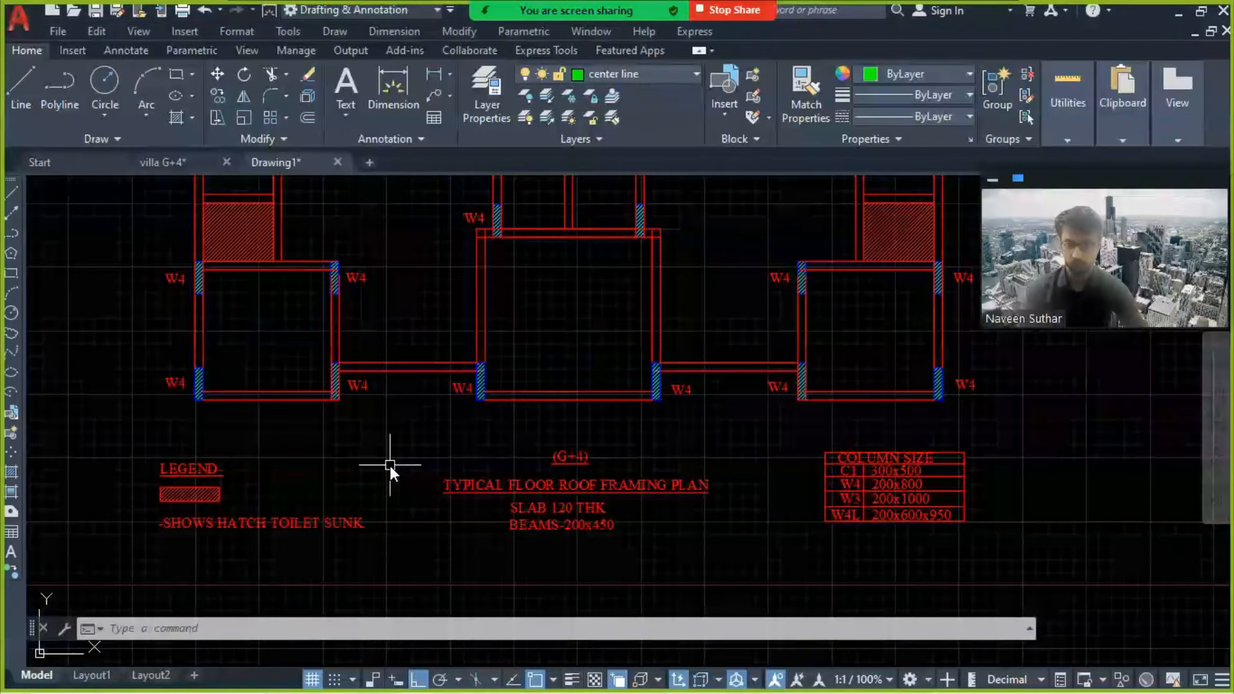
mouse_move(419, 446)
middle_mouse_down()
mouse_move(514, 463)
mouse_move(421, 637)
middle_mouse_up()
mouse_move(585, 328)
middle_mouse_down()
mouse_move(564, 403)
mouse_move(592, 465)
mouse_move(594, 168)
middle_mouse_up()
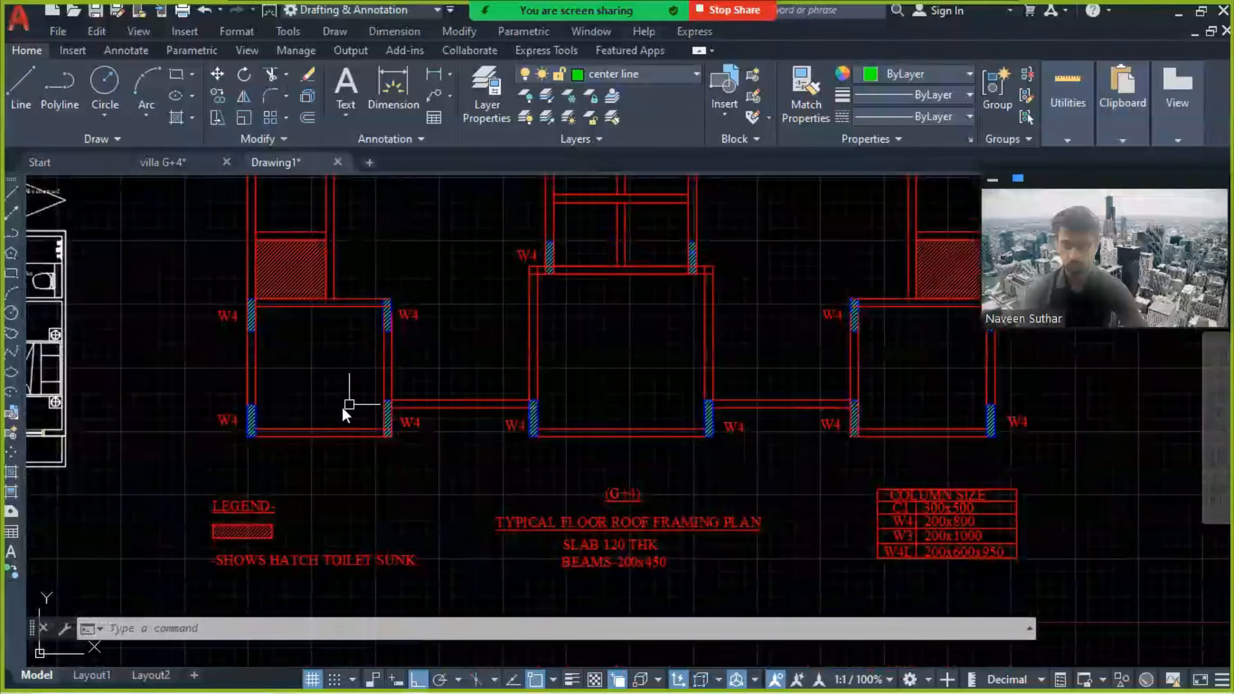
scroll(280, 437, "up", 5)
middle_click_drag(437, 383, 388, 475)
scroll(388, 443, "down", 3)
scroll(388, 443, "up", 3)
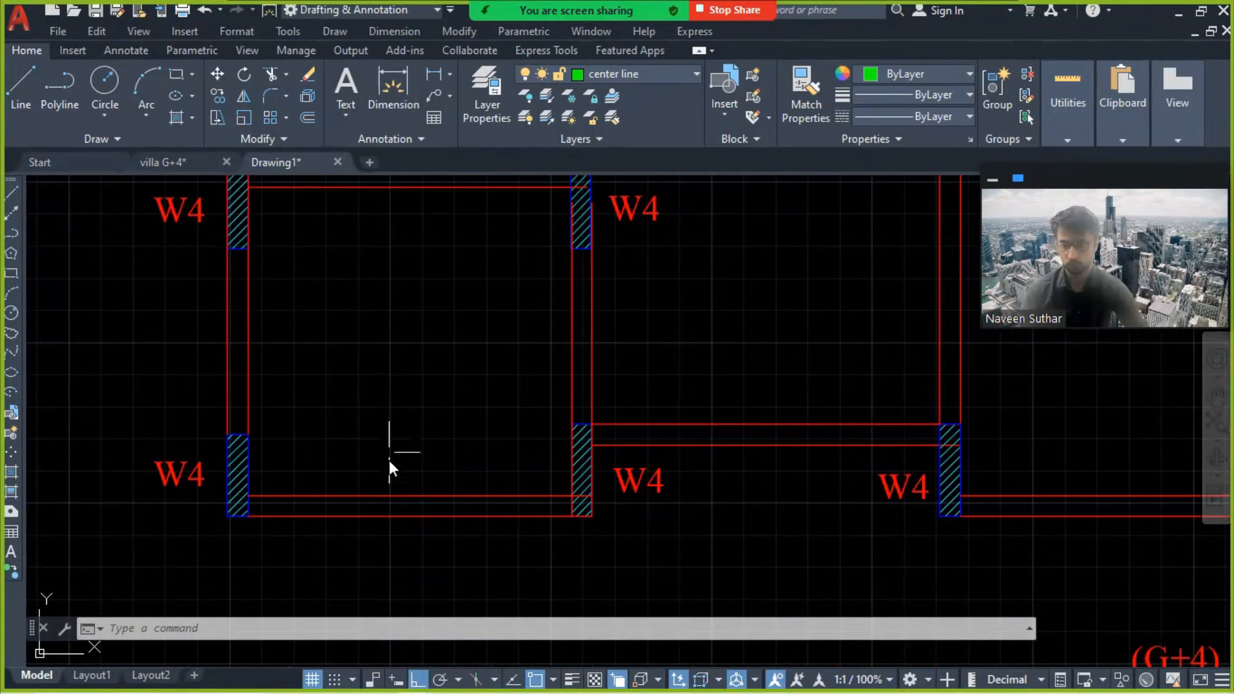
scroll(388, 466, "down", 2)
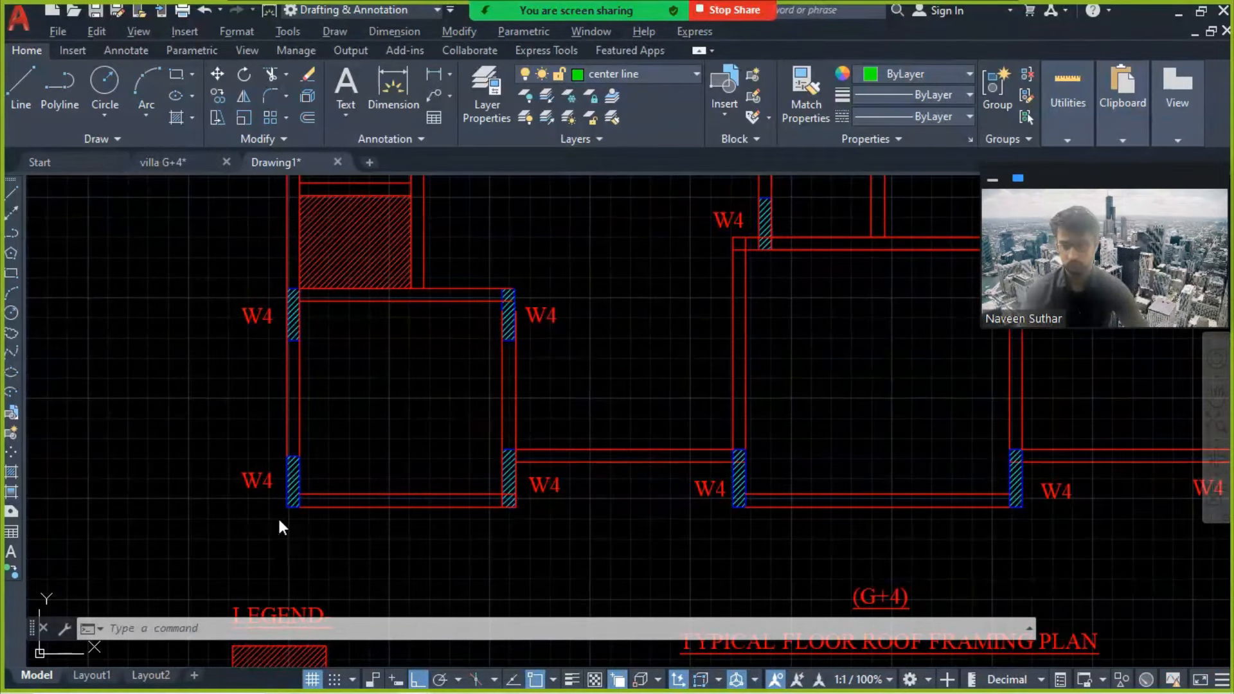
Step: Switch back to ETABS and draw a W 200 M30 pier wall from the origin to the first joint above it
key("alt+Tab")
scroll(333, 546, "up", 4)
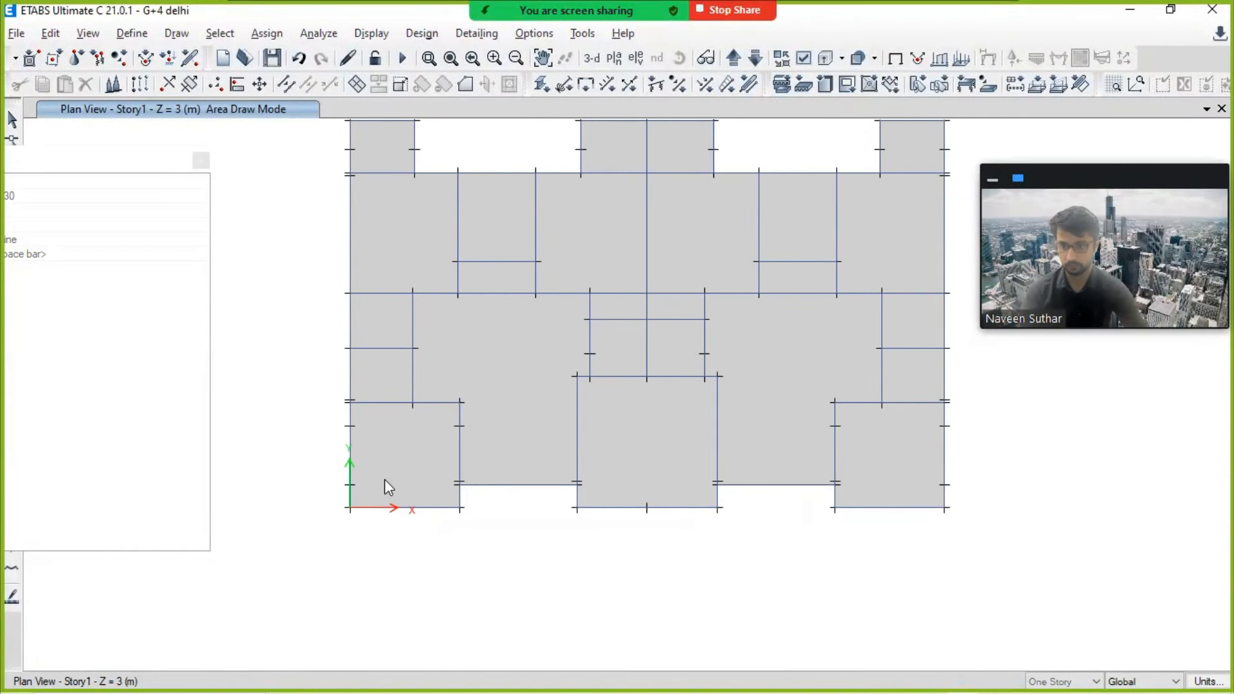
left_click(288, 560)
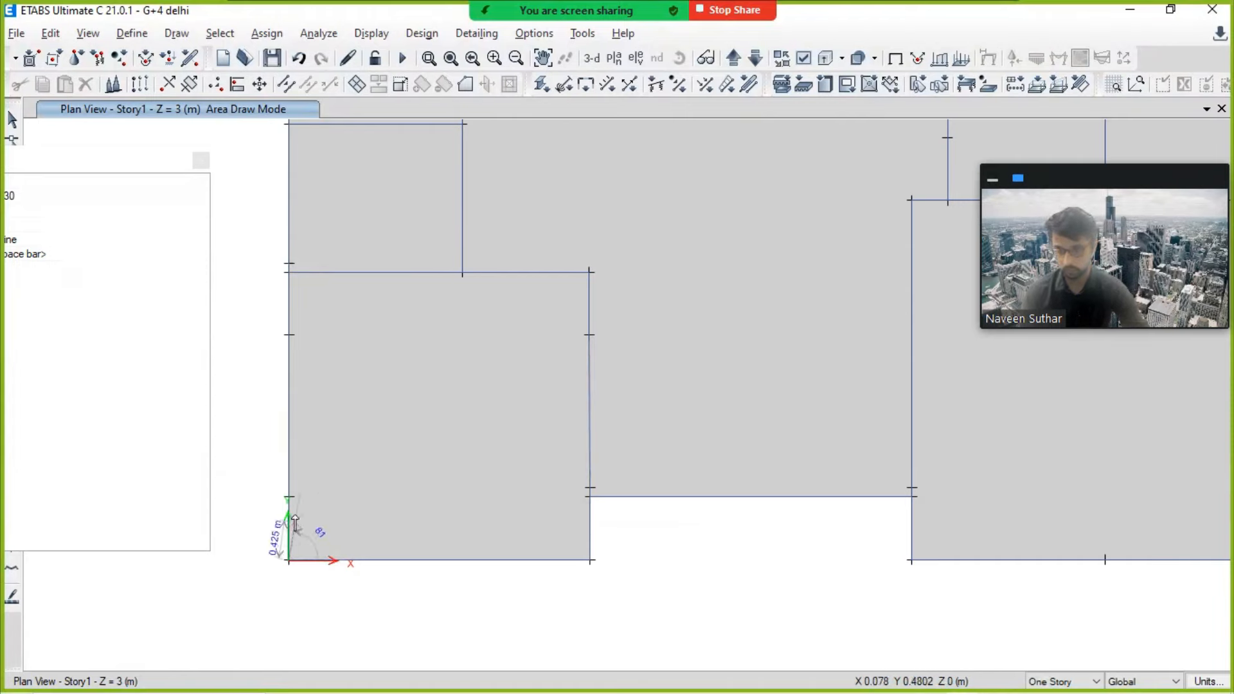
left_click(289, 496)
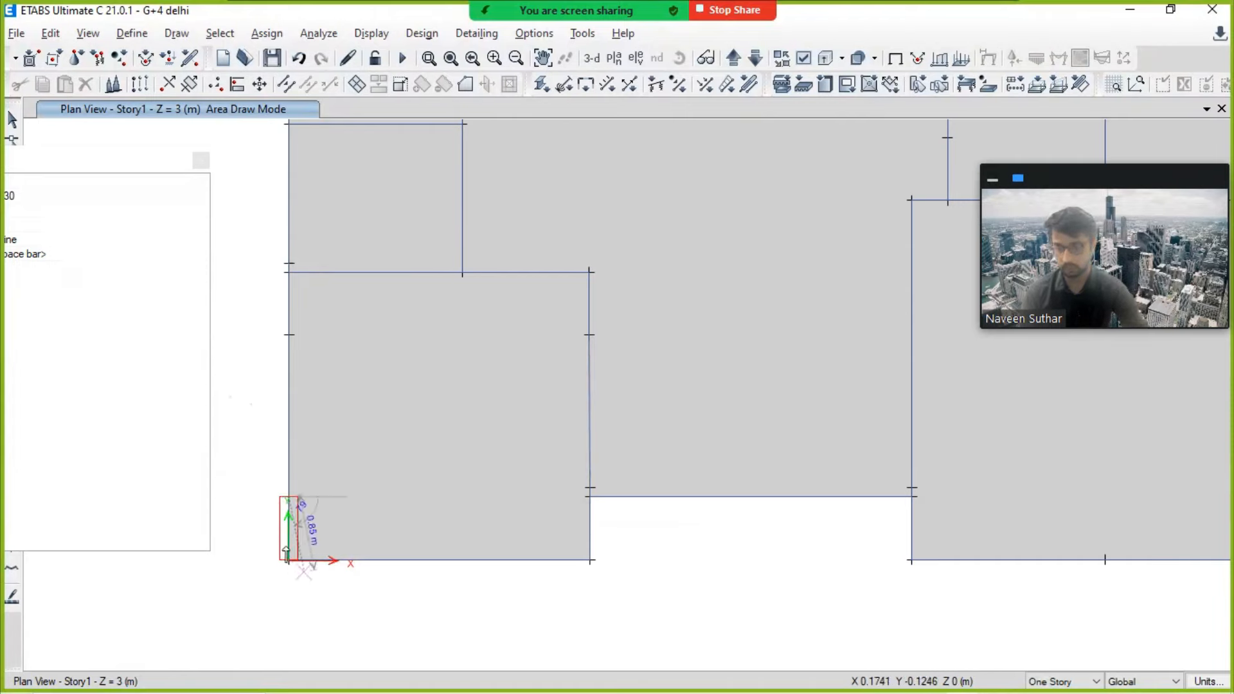
right_click(242, 386)
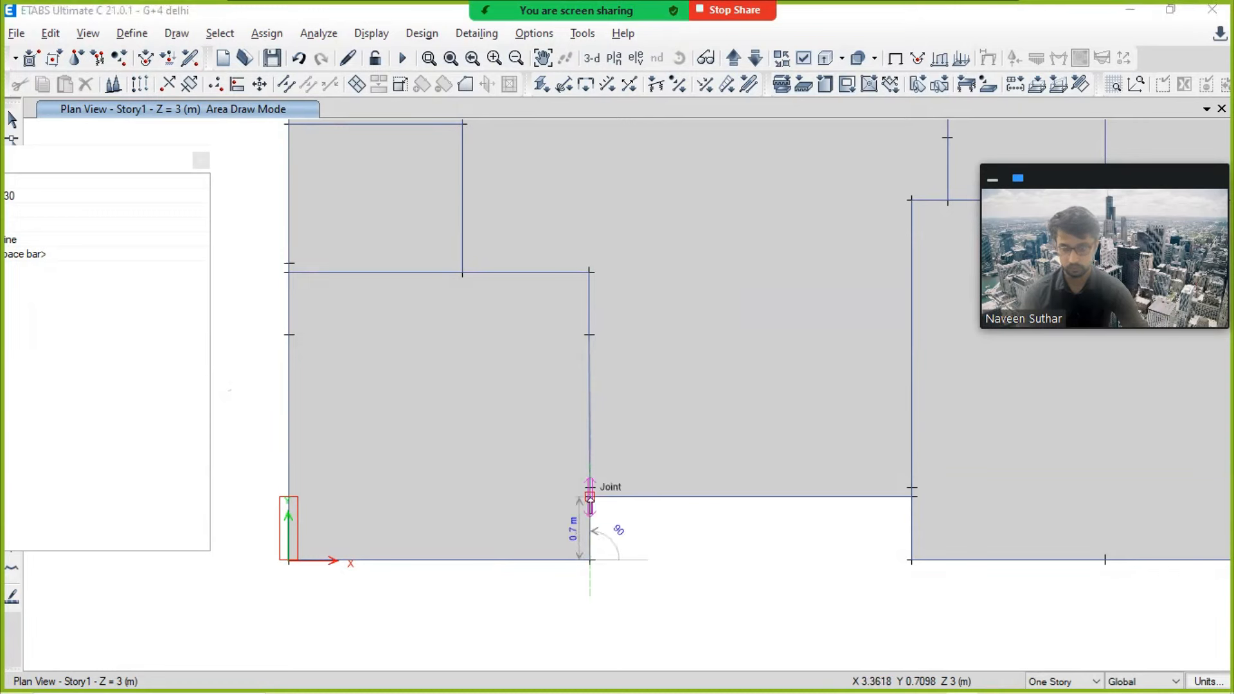
Step: Draw W 200 M30 pier walls between the joints at the other three corners of the lower-left room, along its vertical edges
key("alt+Tab")
key("alt+Tab")
key("alt+Tab")
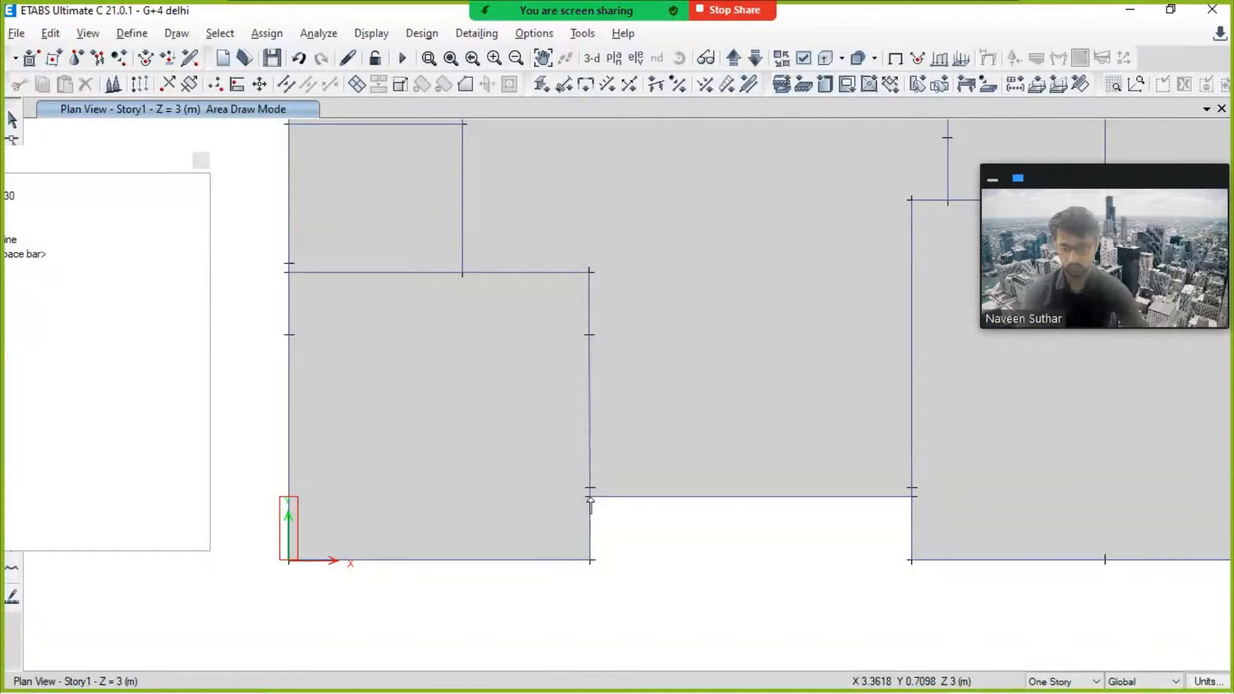
left_click(590, 508)
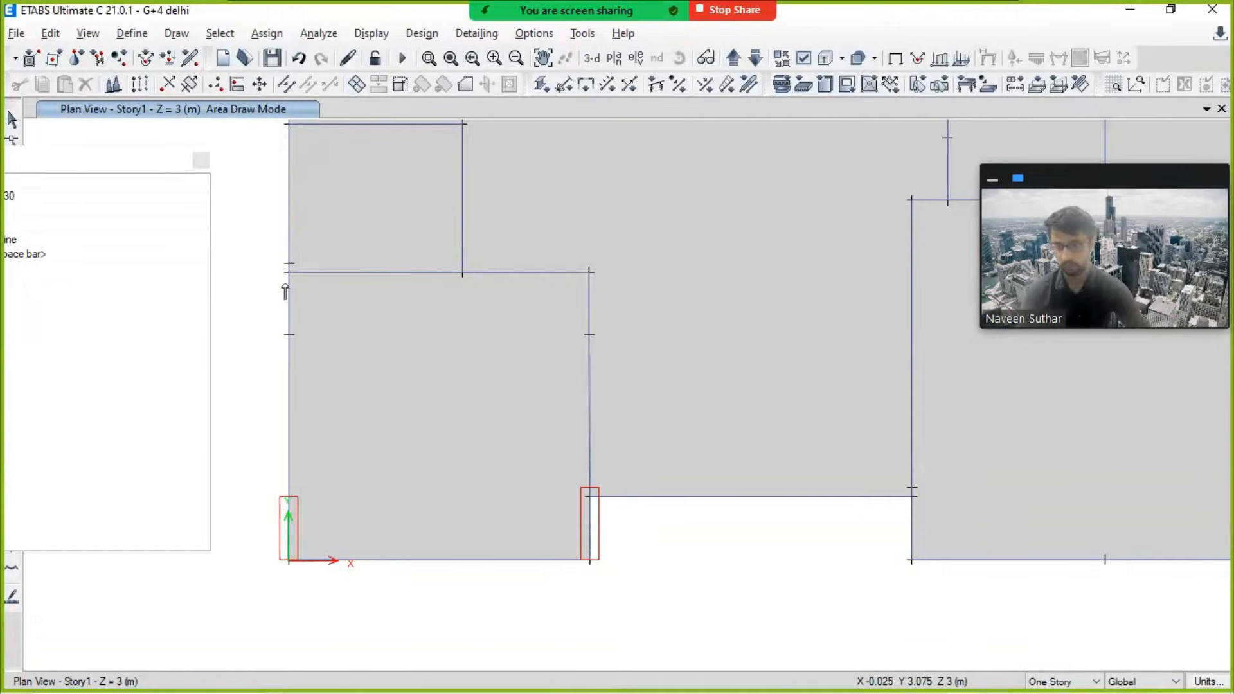
left_click(286, 335)
left_click(286, 269)
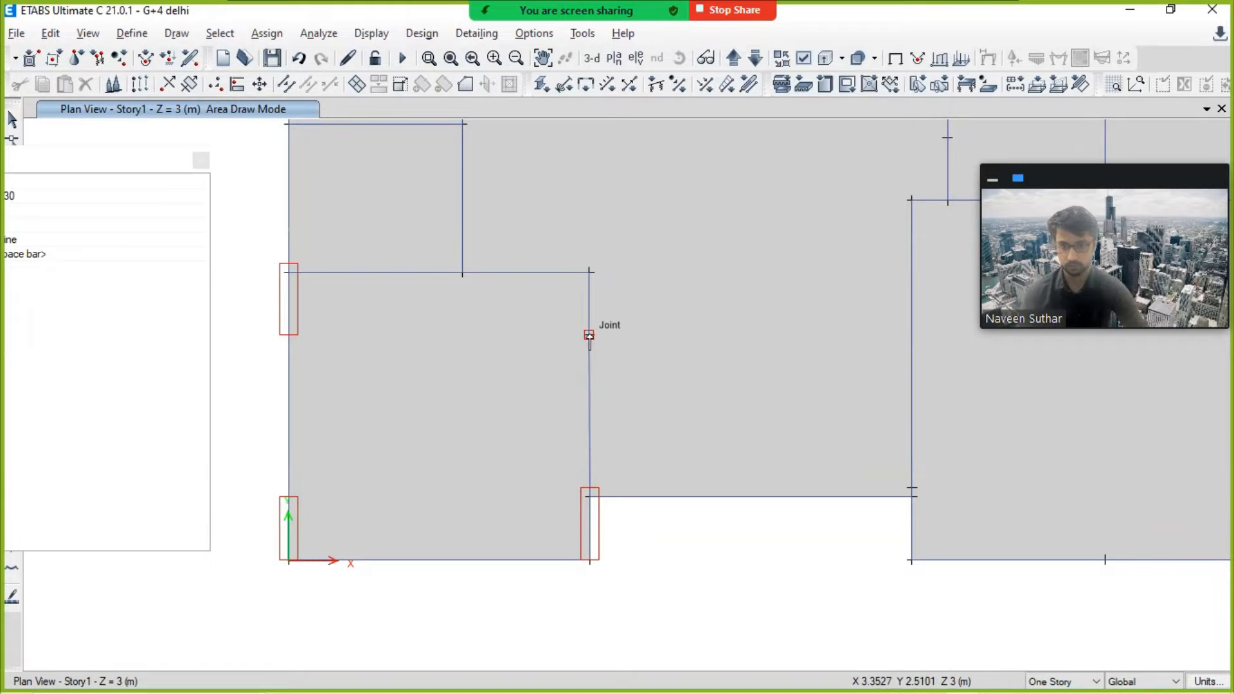
left_click(589, 273)
Step: Draw a W 200 M30 pier wall upward from the lower-left corner of the middle bottom slab panel
middle_click_drag(546, 205, 565, 414)
middle_click_drag(557, 289, 482, 476)
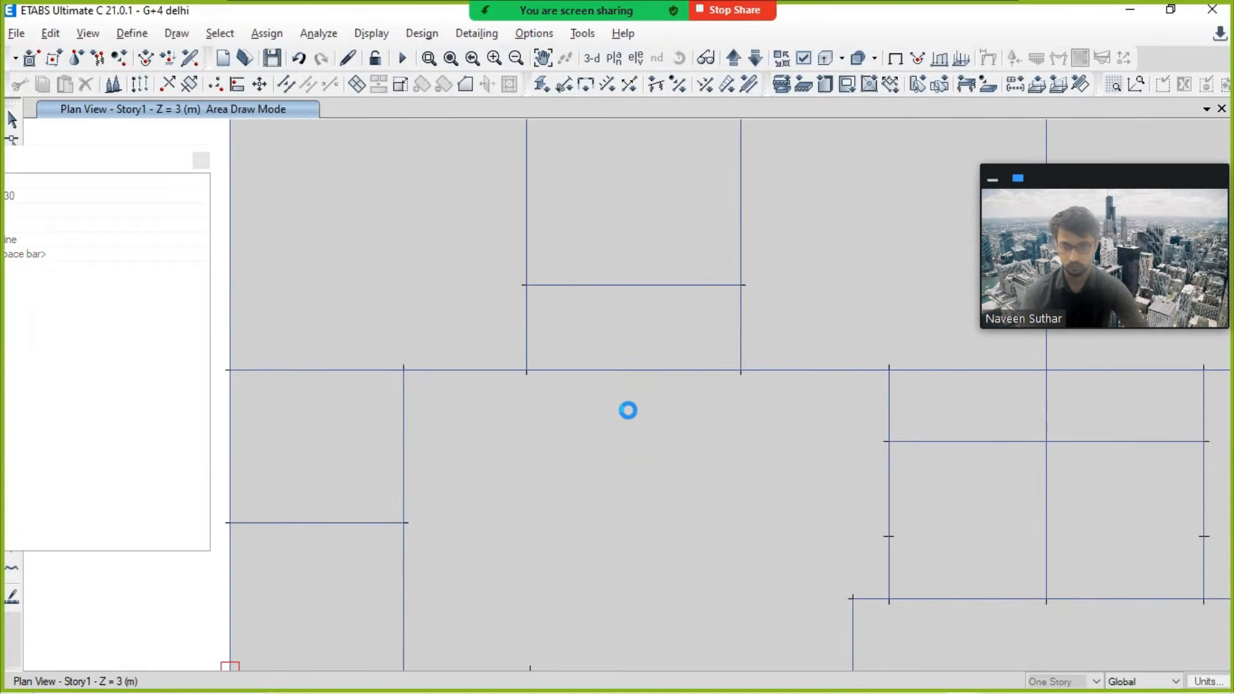
scroll(644, 416, "down", 5)
middle_click_drag(738, 570, 659, 495)
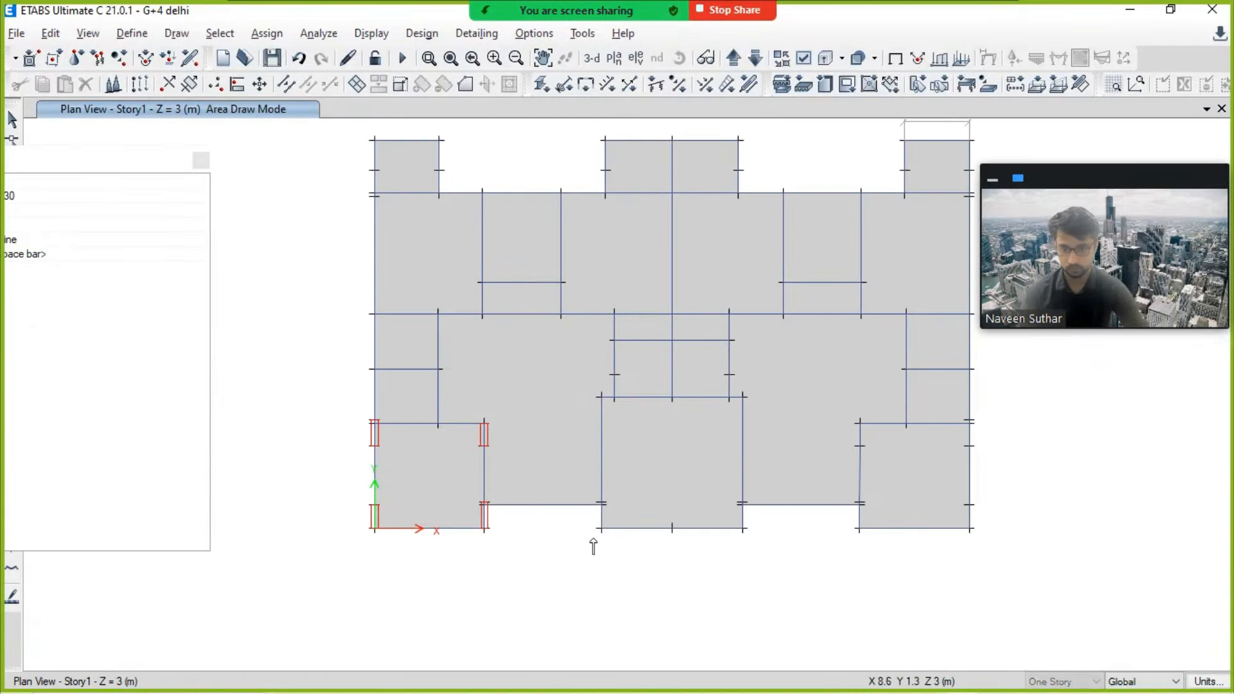
scroll(594, 539, "up", 3)
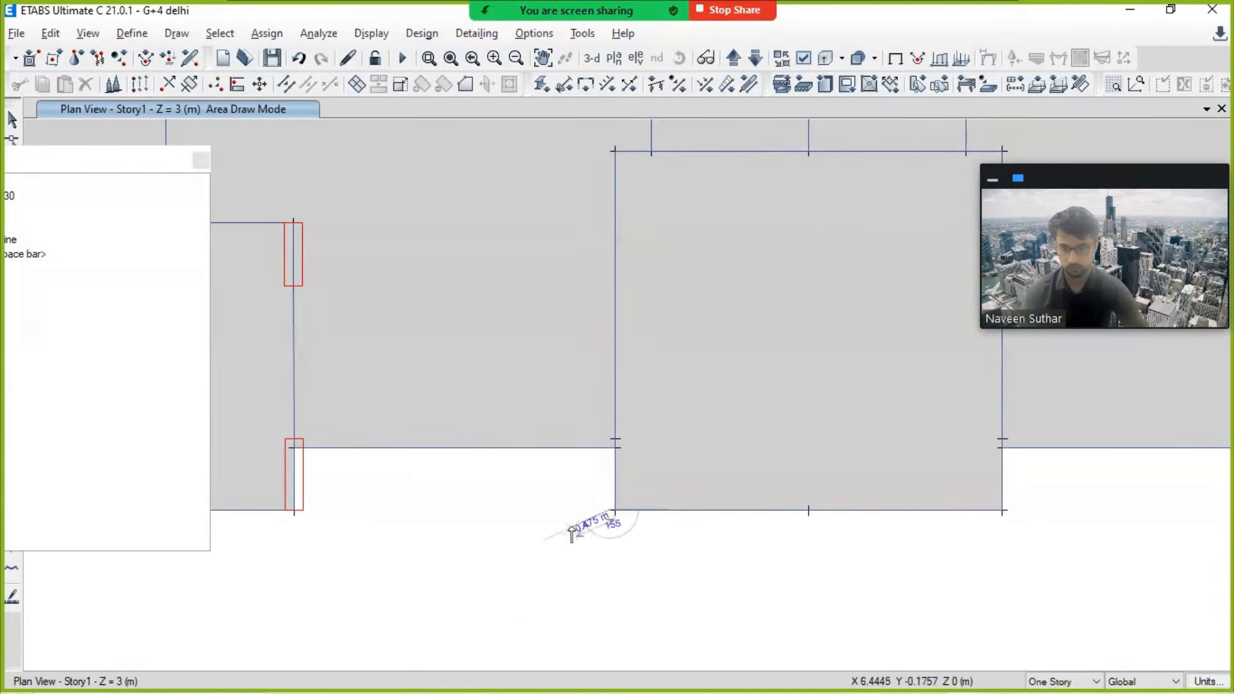
left_click(615, 511)
left_click(615, 448)
middle_click_drag(668, 257, 679, 588)
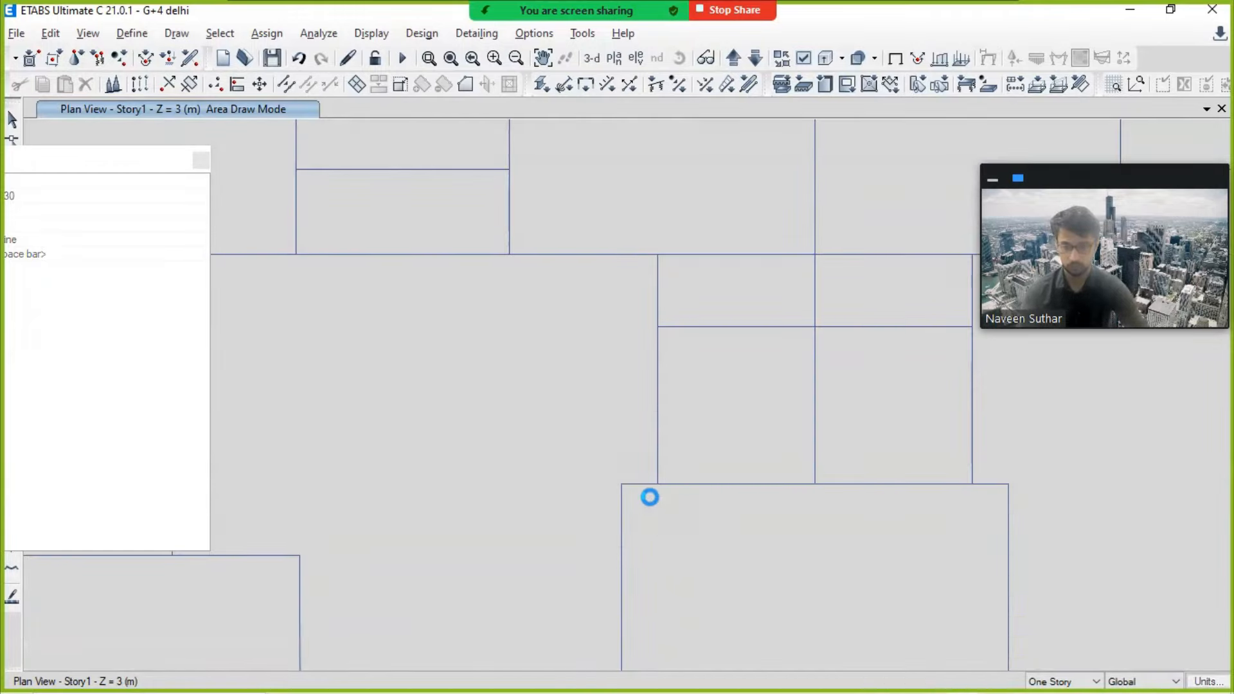
Step: Draw W 200 M30 pier walls upward from the central core's lower-left corner and from both bottom corners of the upper-left projection
left_click(658, 420)
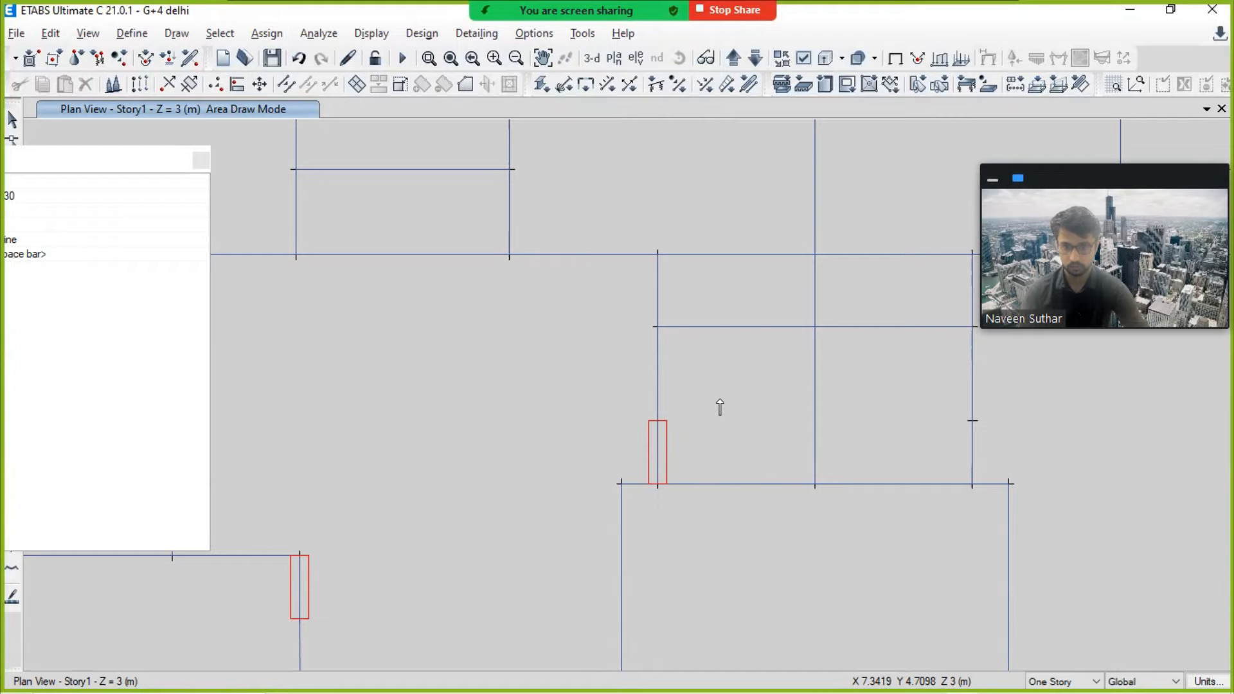
middle_click_drag(693, 245, 874, 423)
middle_click_drag(598, 262, 863, 564)
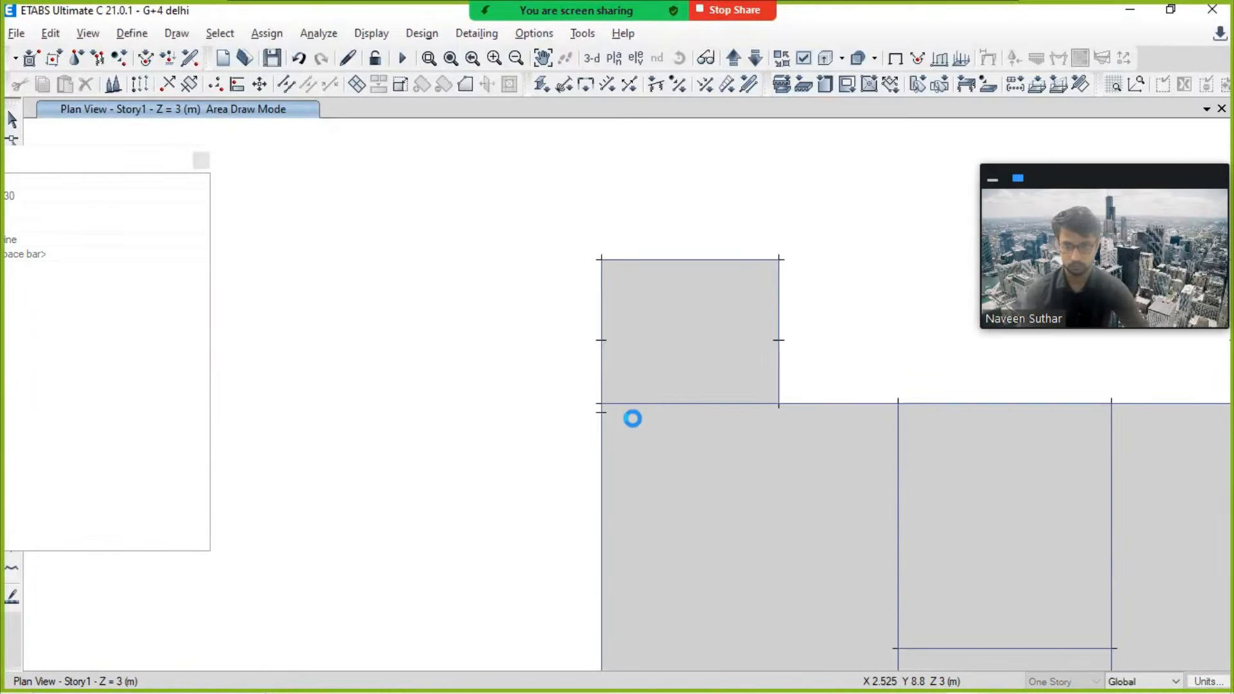
left_click(601, 405)
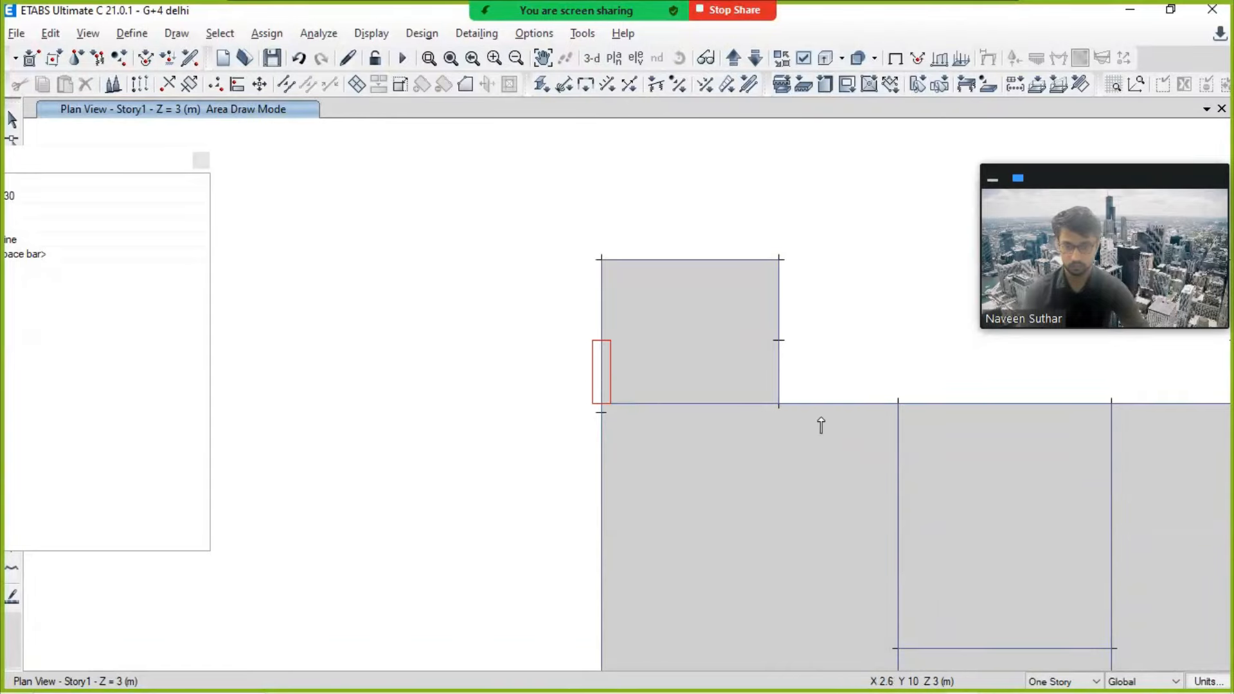
left_click(777, 404)
left_click(778, 351)
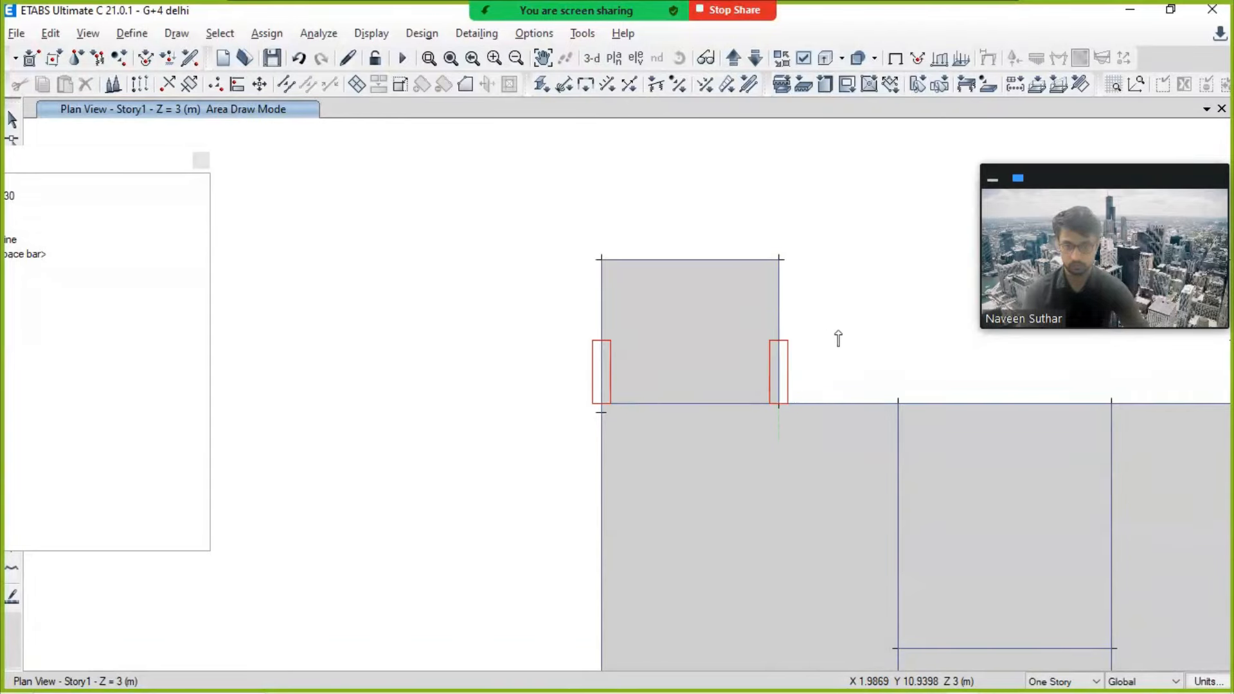
Step: Draw a W 200 M30 pier wall upward from the bottom-left corner of the upper middle projection and end the wall chain
middle_click_drag(971, 381, 341, 399)
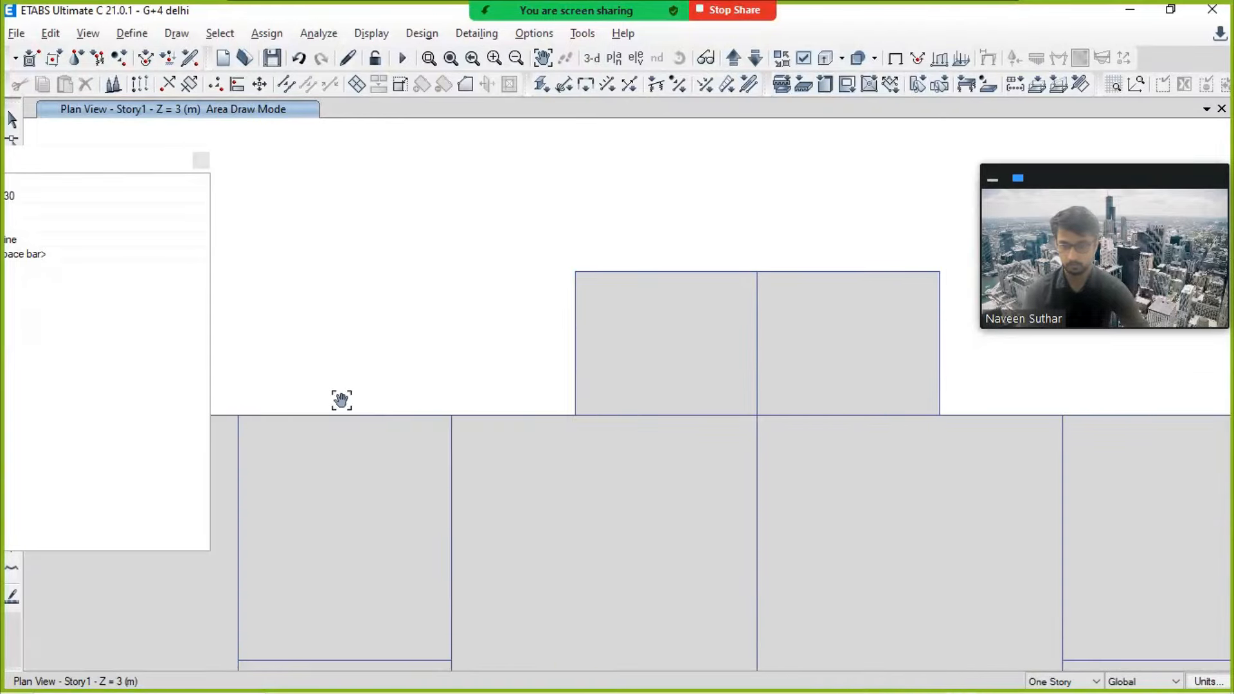
left_click(568, 416)
left_click(568, 352)
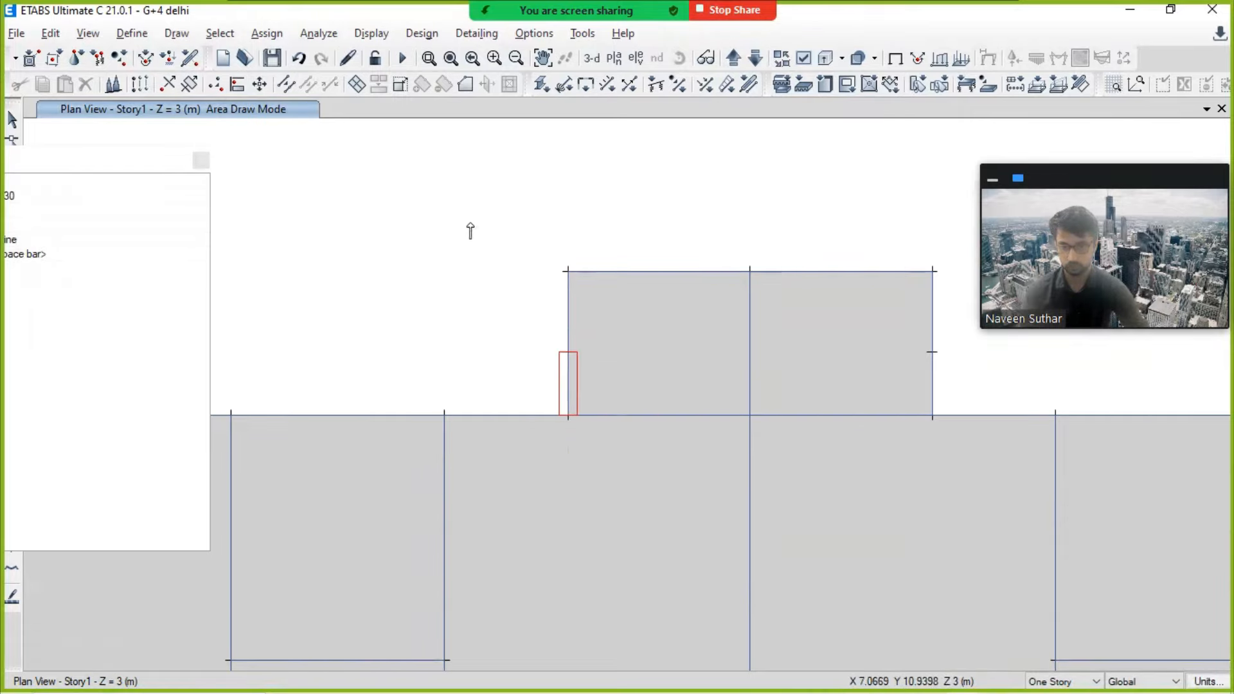
right_click(469, 264)
Step: Check the W4 column positions along the middle horizontal beam line in AutoCAD, return to ETABS and leave wall drawing
scroll(467, 425, "down", 4)
middle_click_drag(499, 547, 611, 388)
scroll(476, 357, "up", 5)
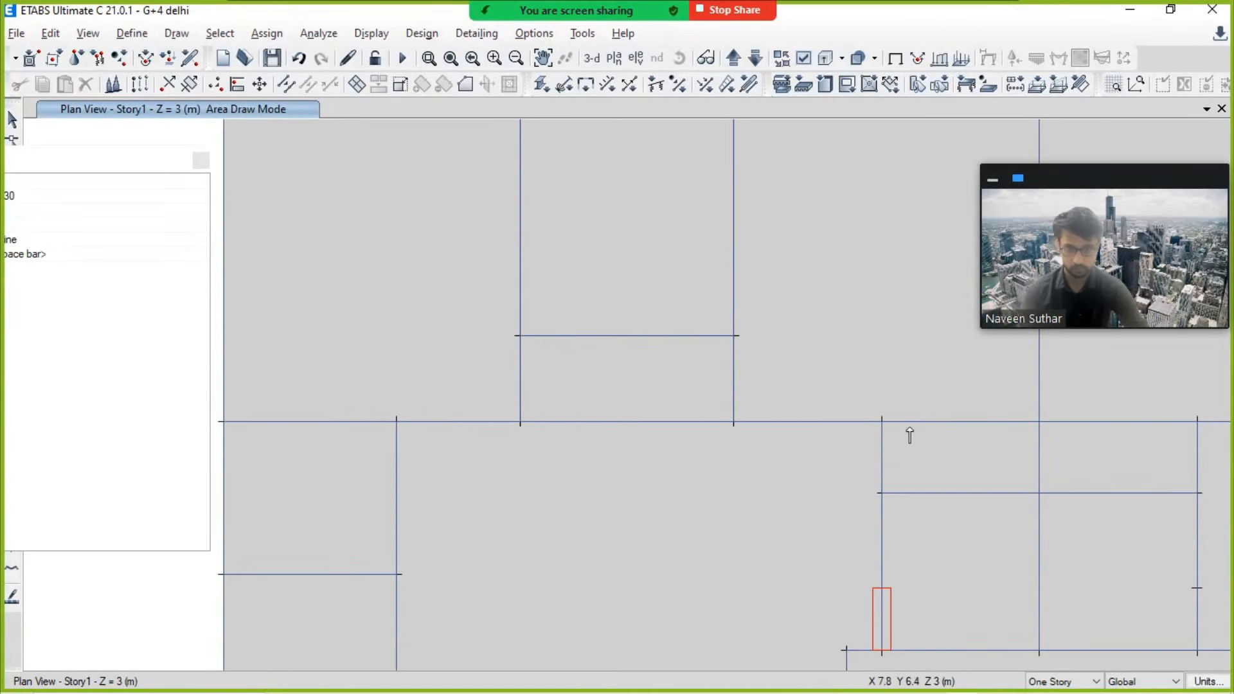
key("alt+Tab")
scroll(587, 313, "up", 8)
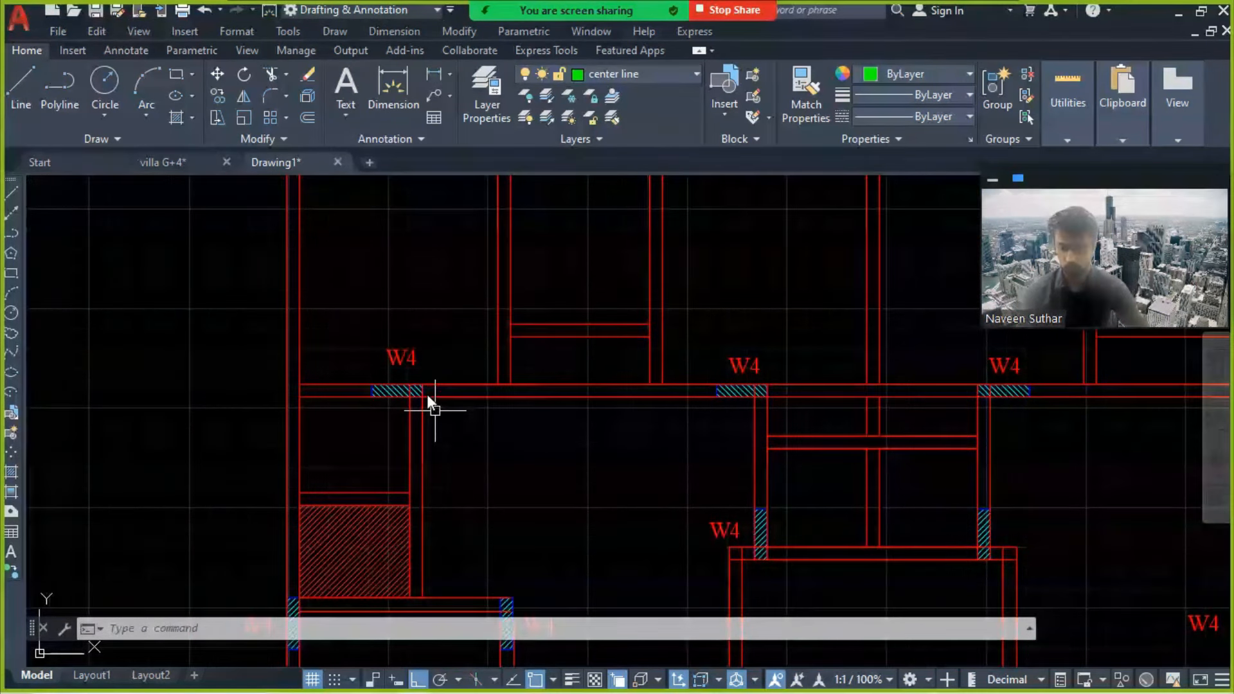
key("alt+Tab")
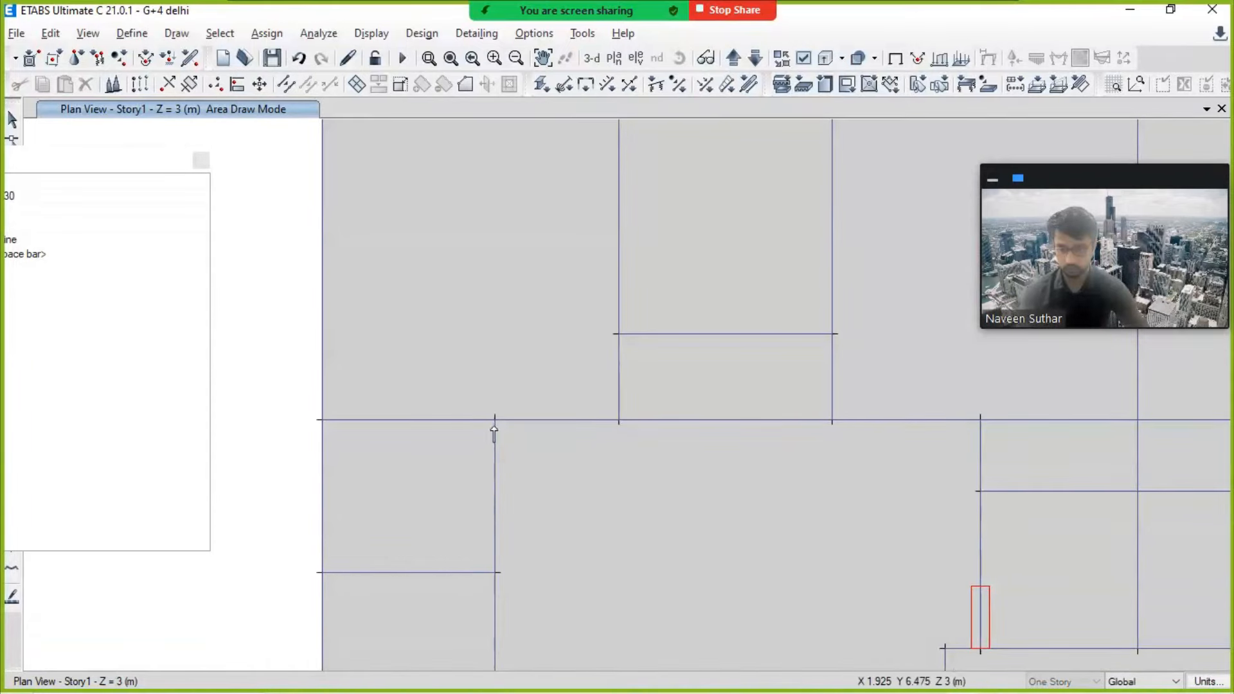
key("Escape")
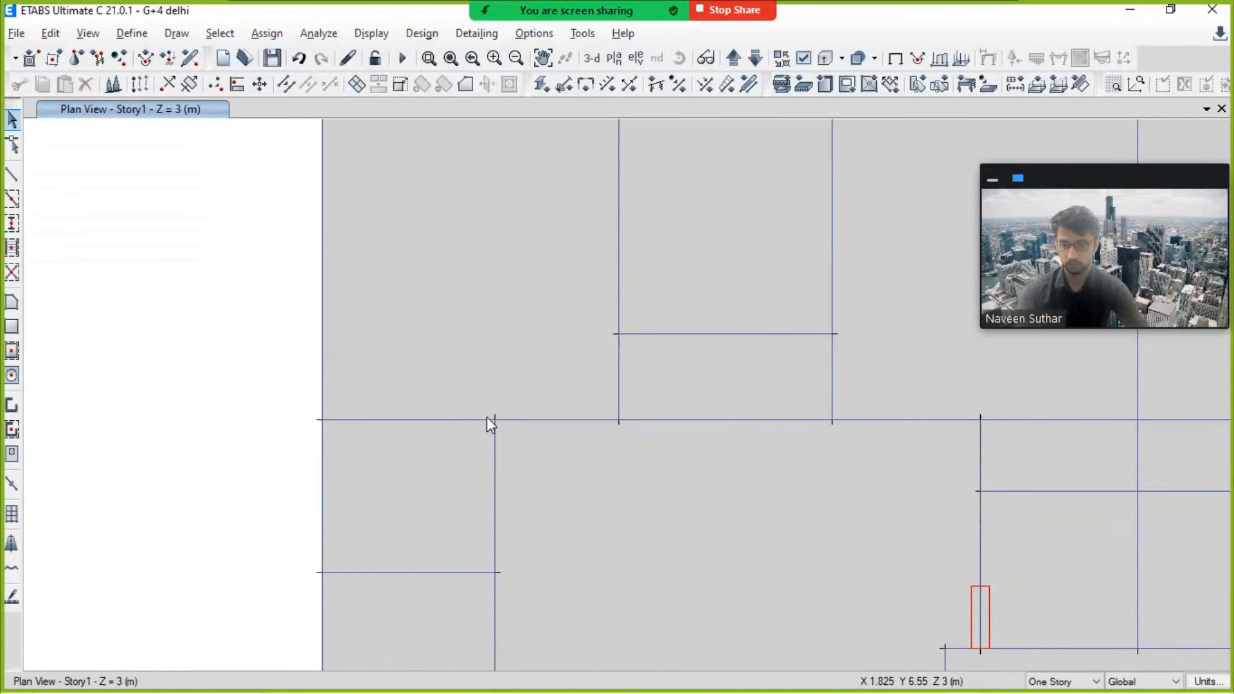
Step: Replicate the joint at the top-right corner of the small left room linearly with dx -0.2 m
left_click(496, 419)
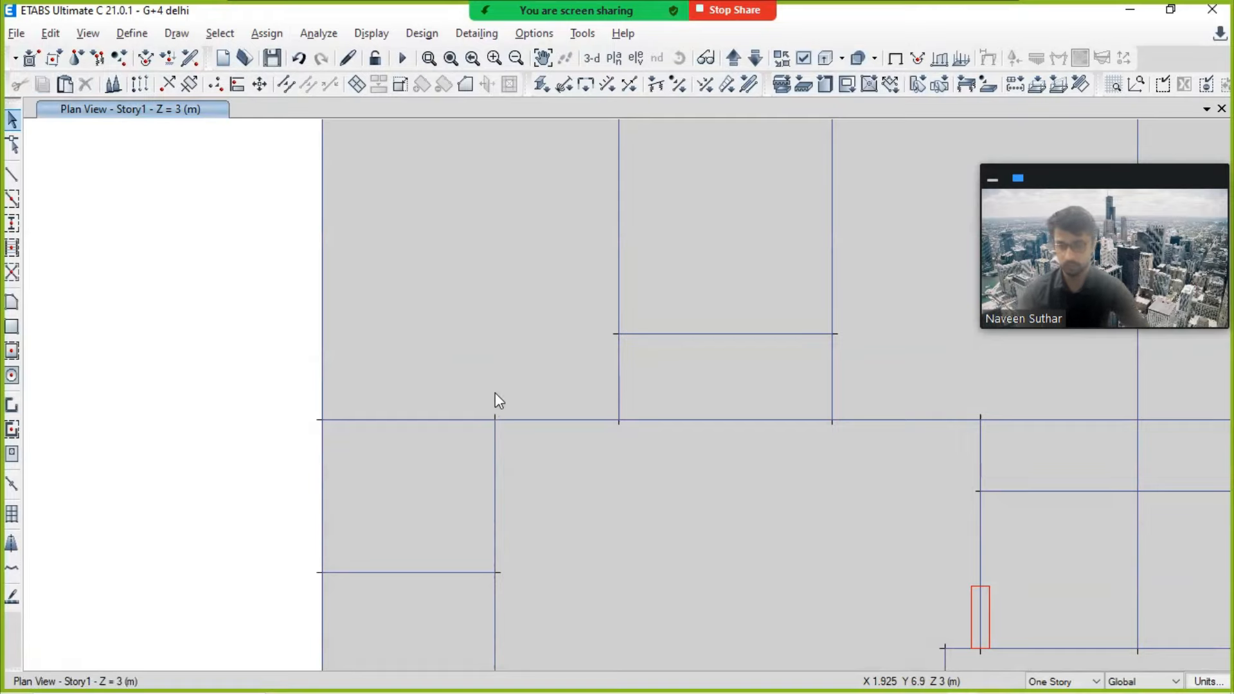
left_click(495, 419)
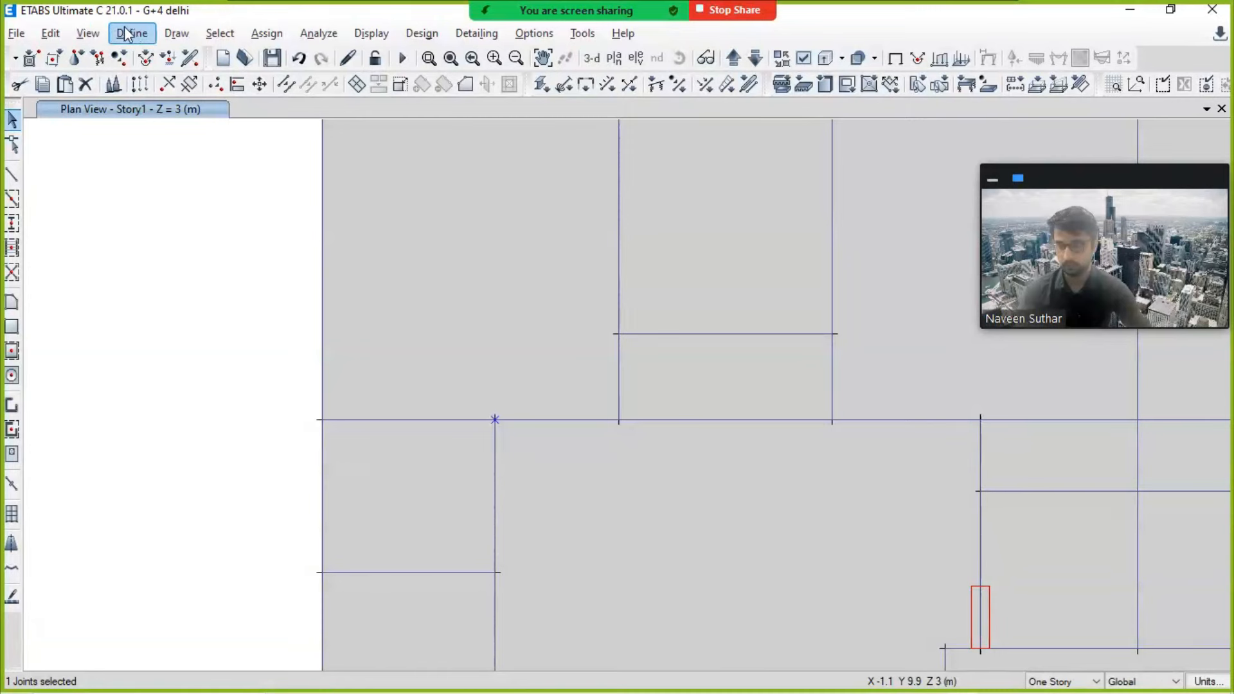
left_click(49, 33)
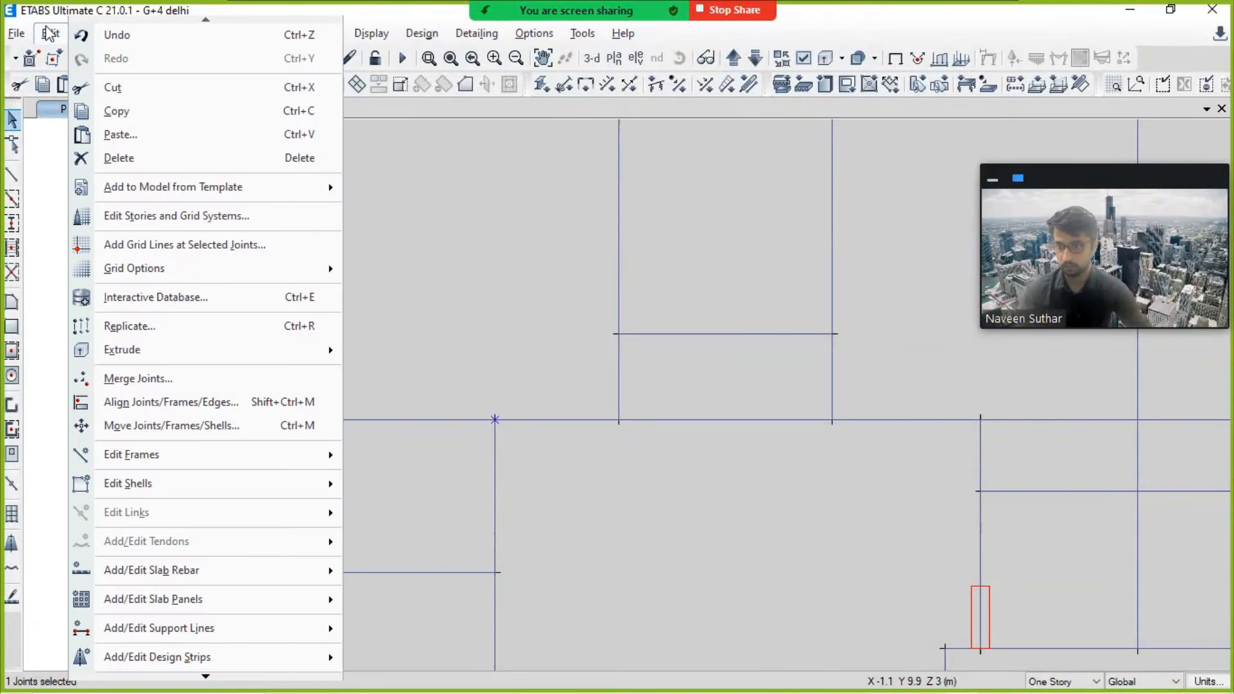
left_click(152, 326)
left_click_drag(581, 148, 125, 183)
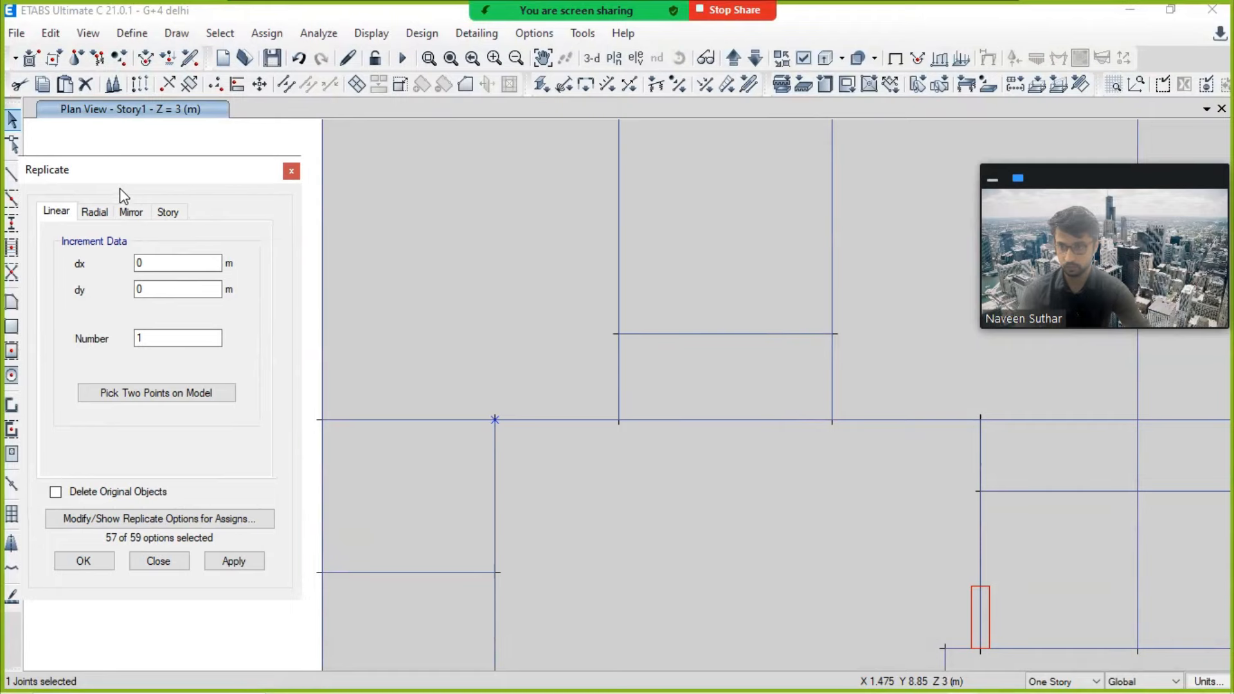
left_click(167, 264)
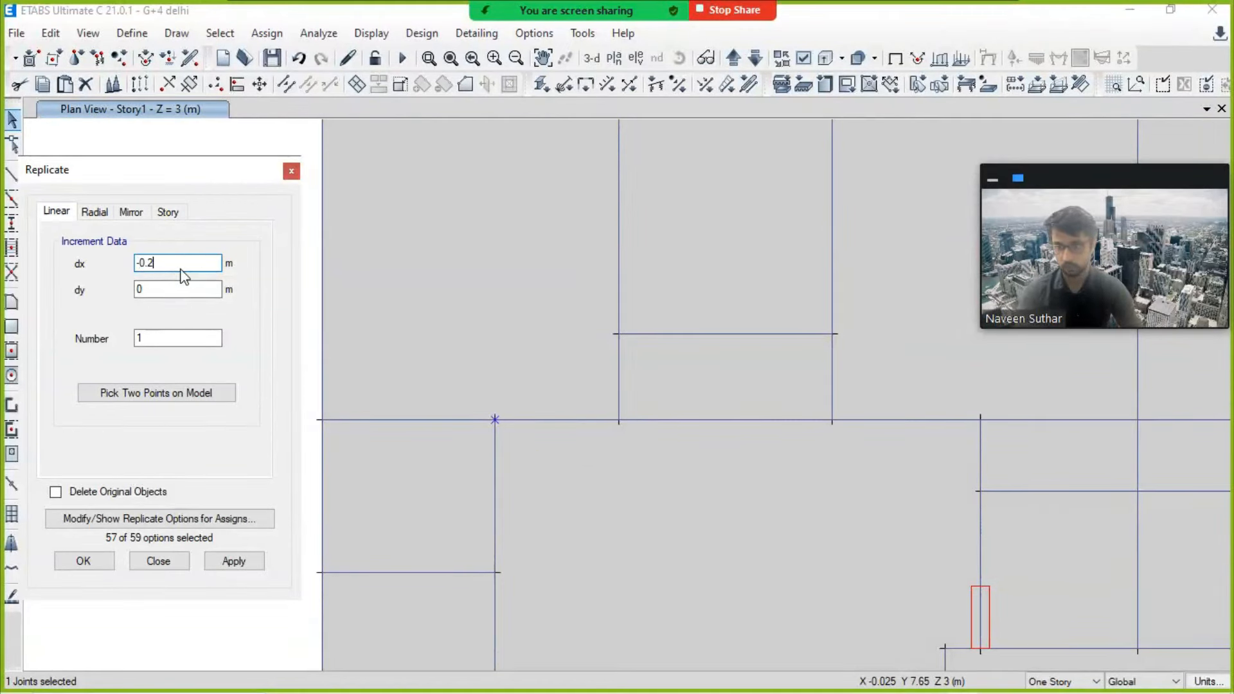
left_click(239, 561)
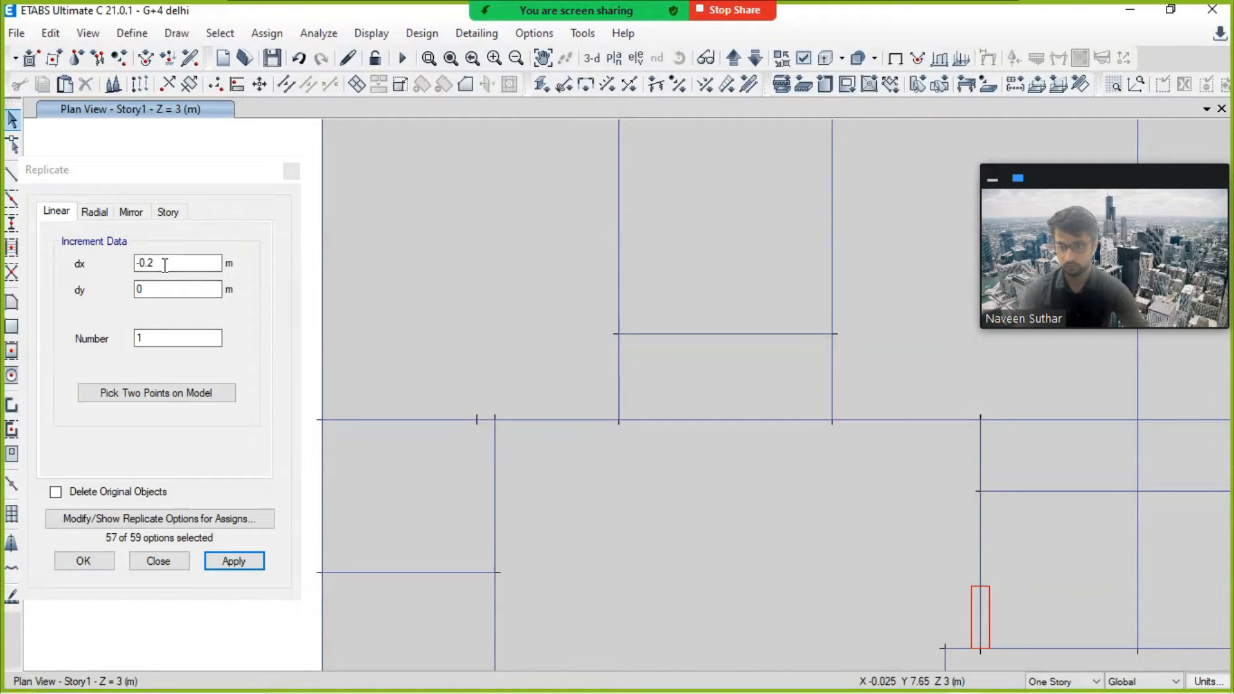
Step: Close the Replicate settings and delete the joint replicated at -0.2 m
left_click_drag(165, 265, 115, 265)
key("BackSpace")
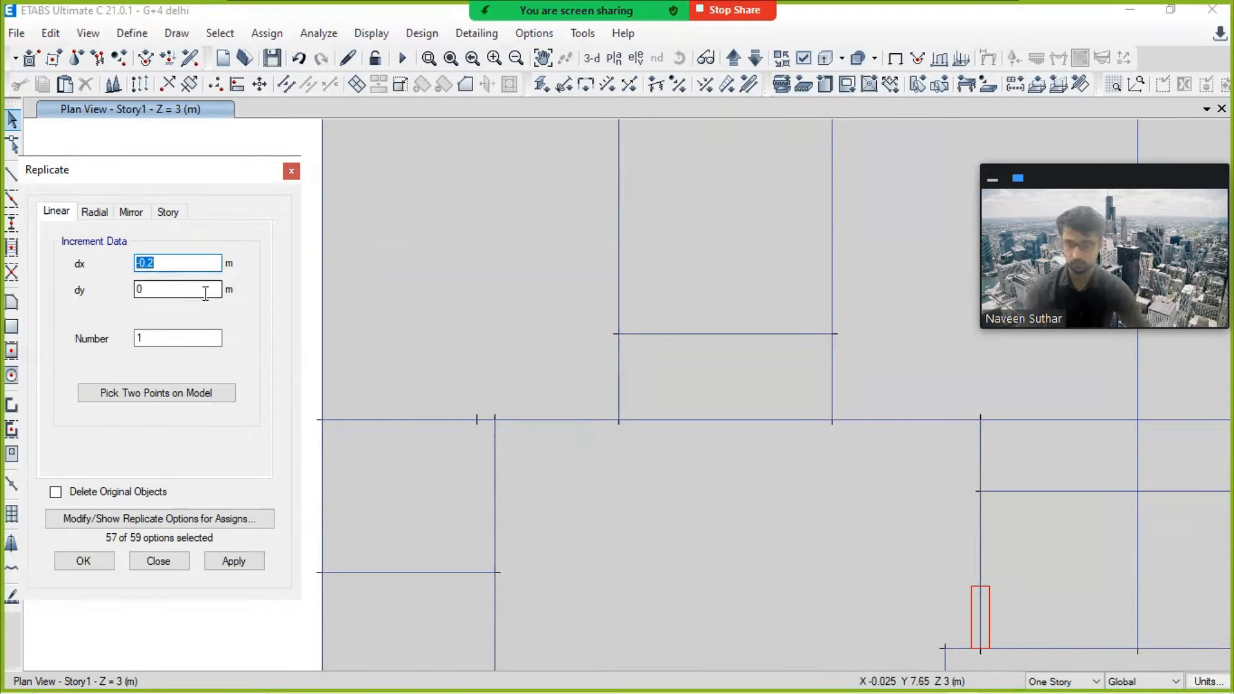
left_click(289, 174)
left_click(476, 419)
key("Delete")
Step: Select the joint at the top-right corner of the small left room again and open the Replicate settings
scroll(402, 375, "down", 5)
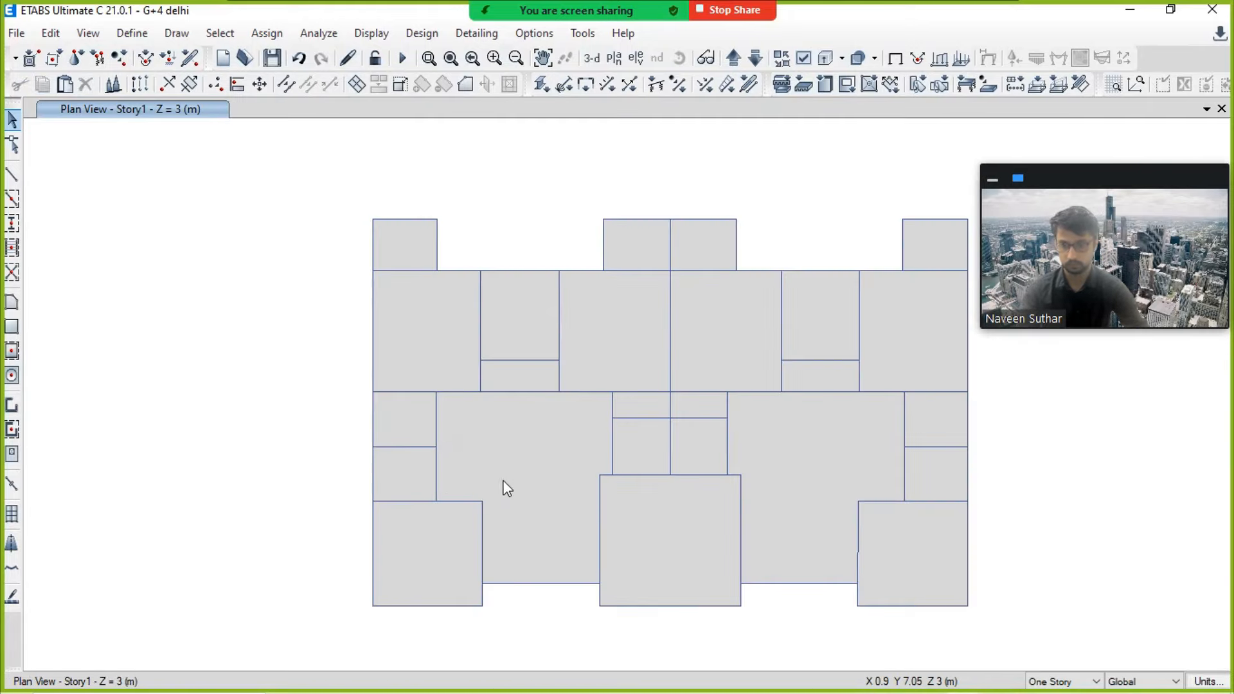
scroll(380, 620, "up", 5)
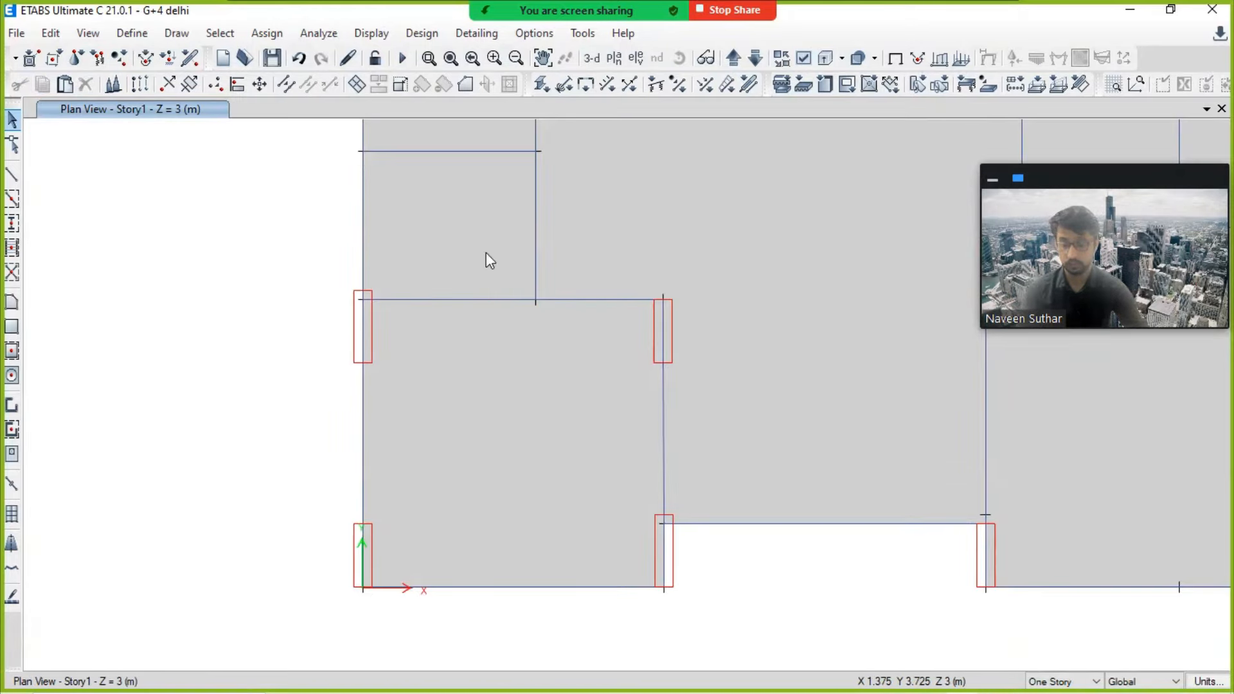
middle_click_drag(487, 254, 442, 516)
middle_click_drag(545, 328, 559, 468)
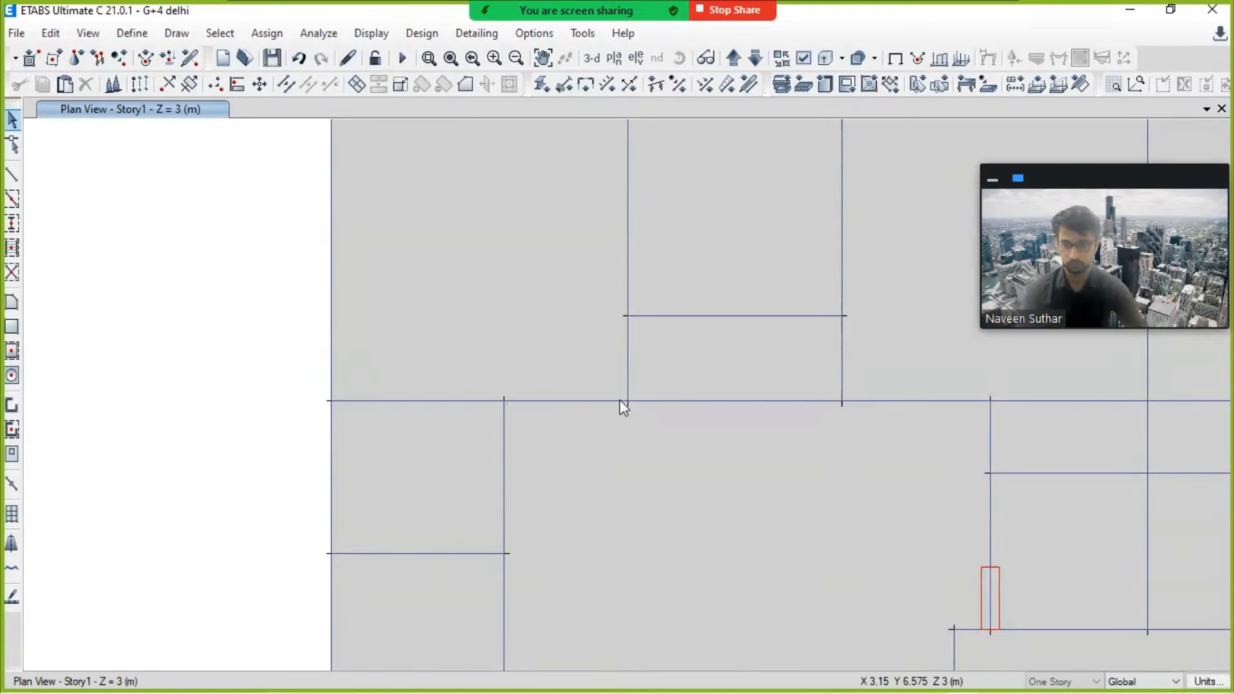
middle_click_drag(678, 404, 580, 393)
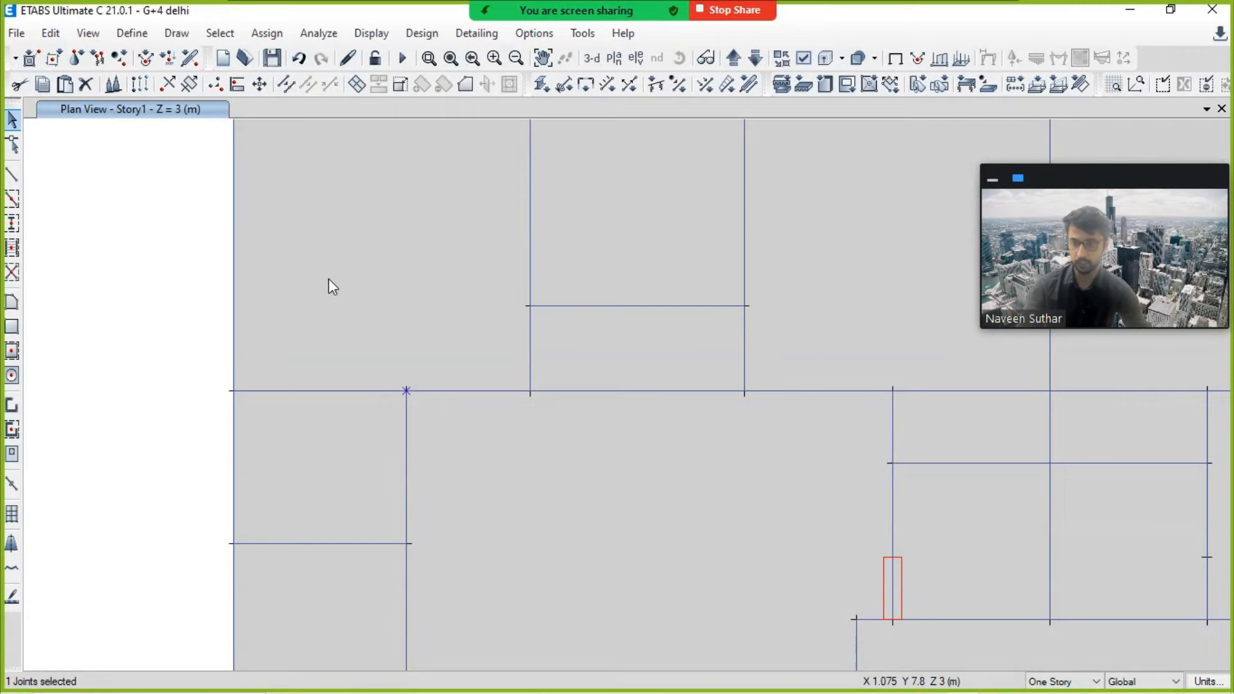
left_click(51, 33)
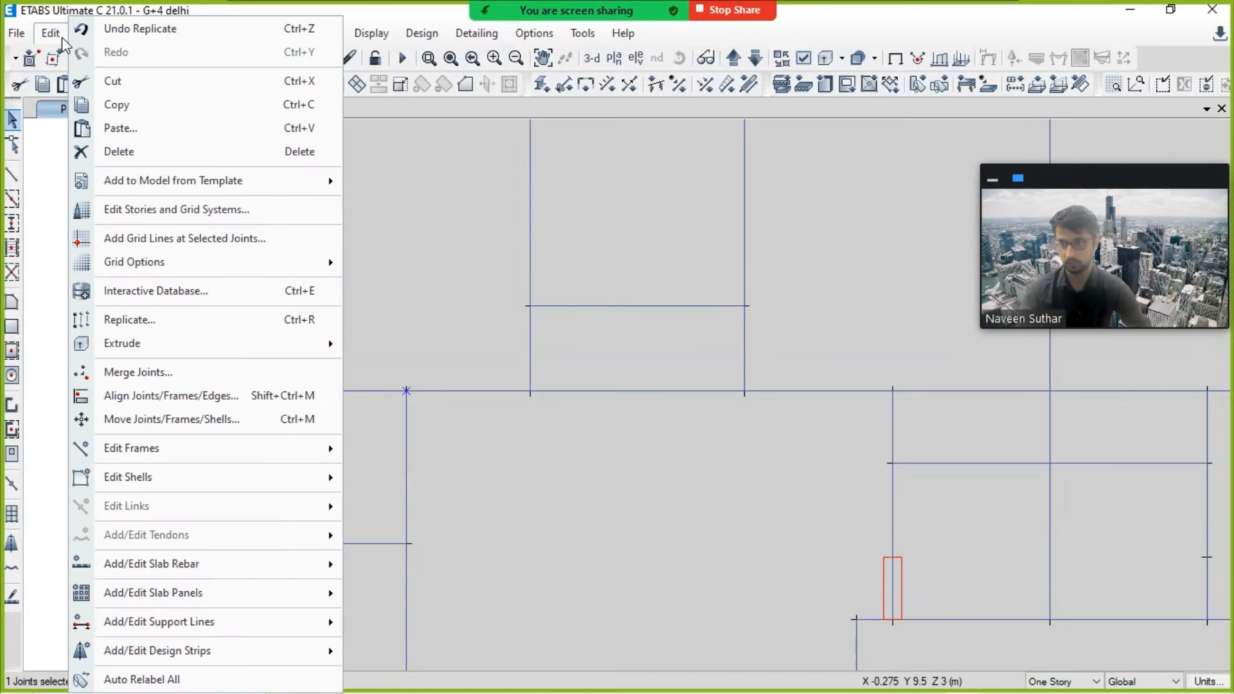
left_click(169, 325)
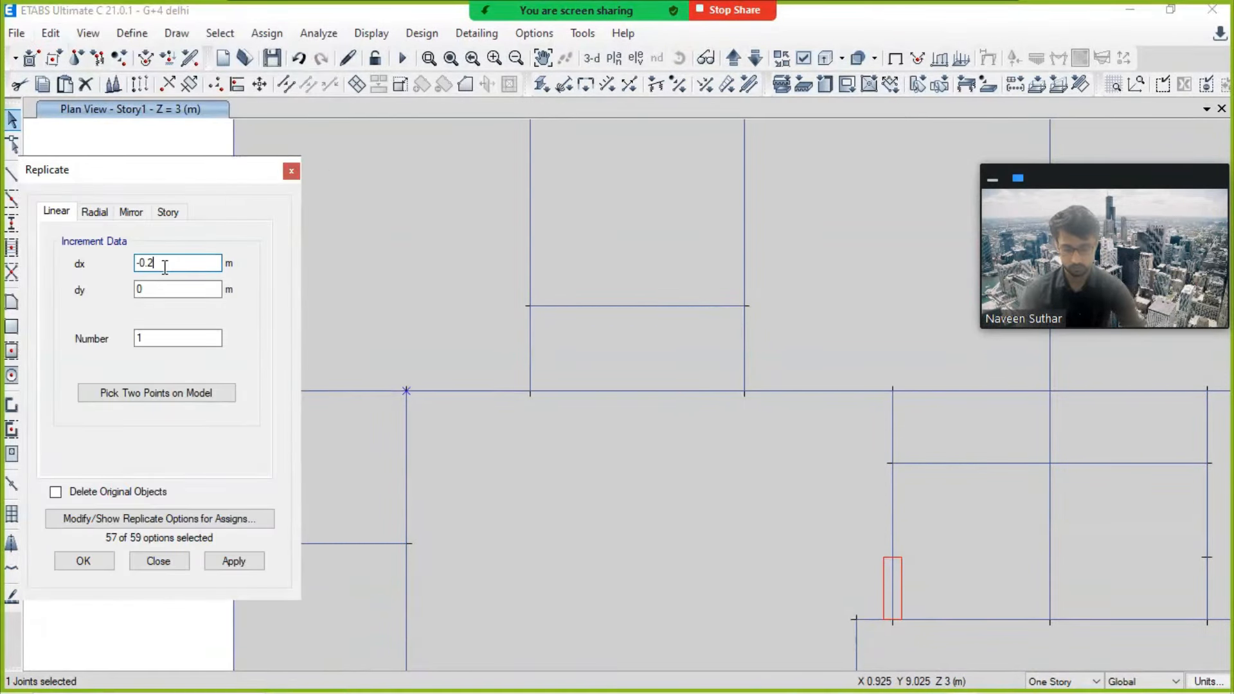
Step: Switch to AutoCAD and dimension the length of the horizontal W4 column above the small left room
key("alt+Tab")
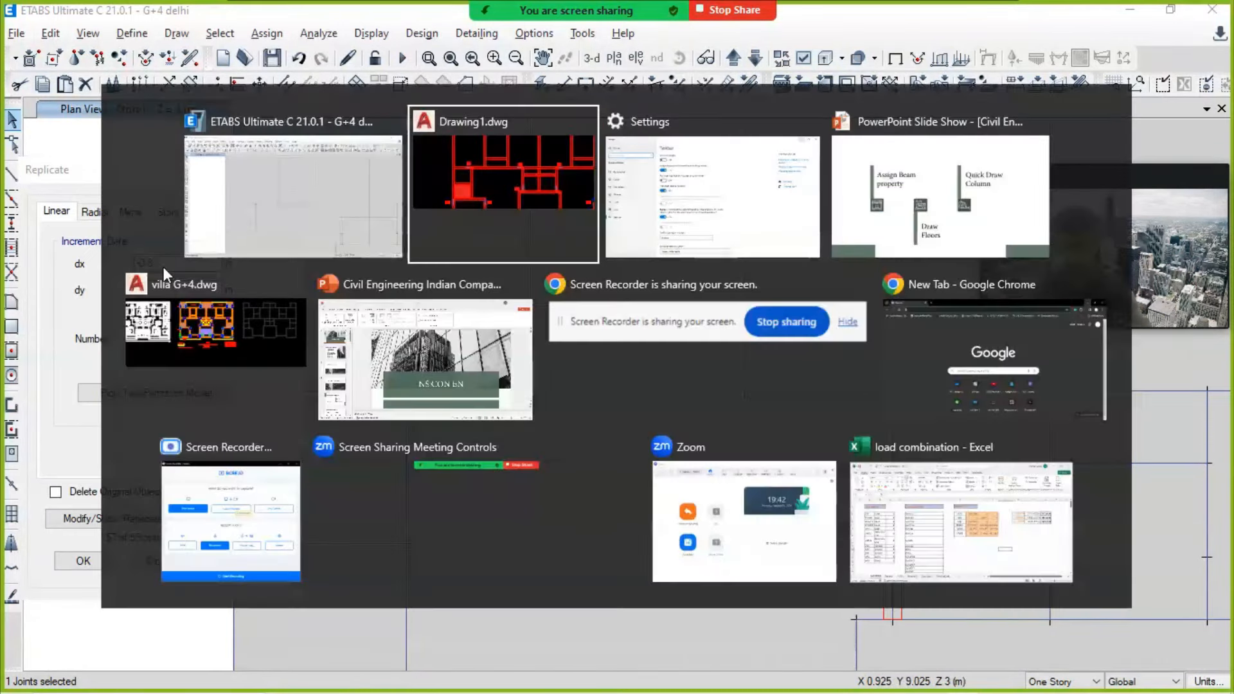
scroll(404, 390, "up", 6)
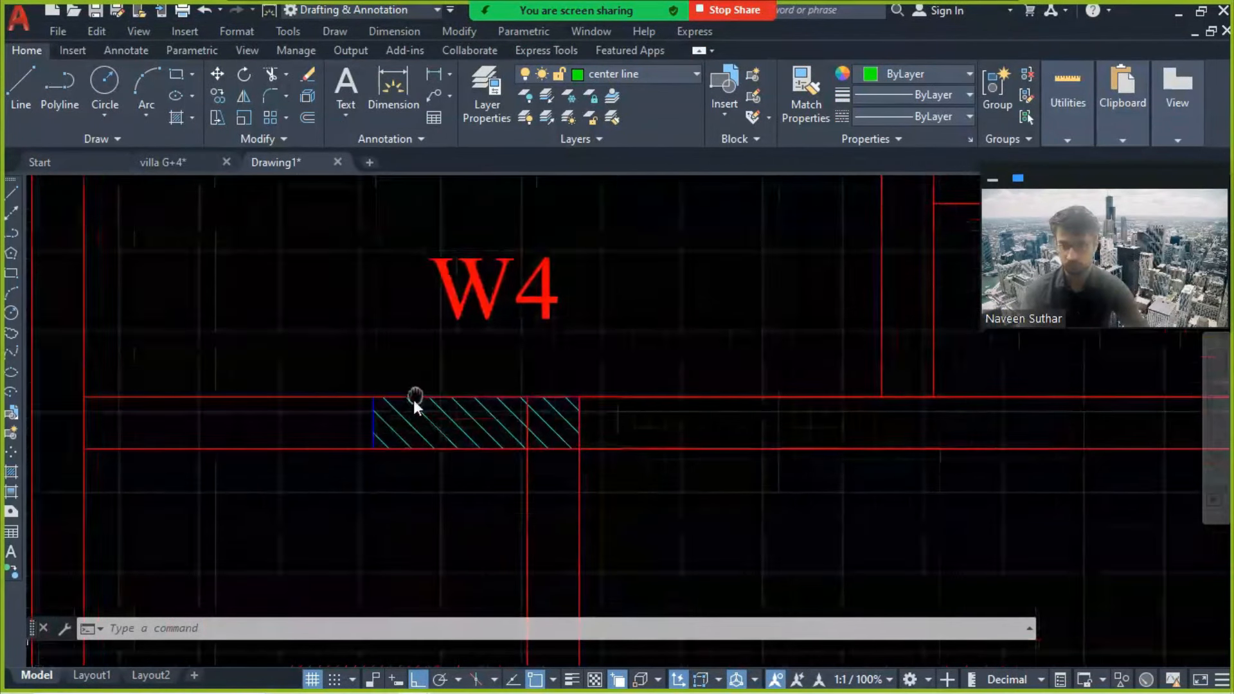
left_click(389, 89)
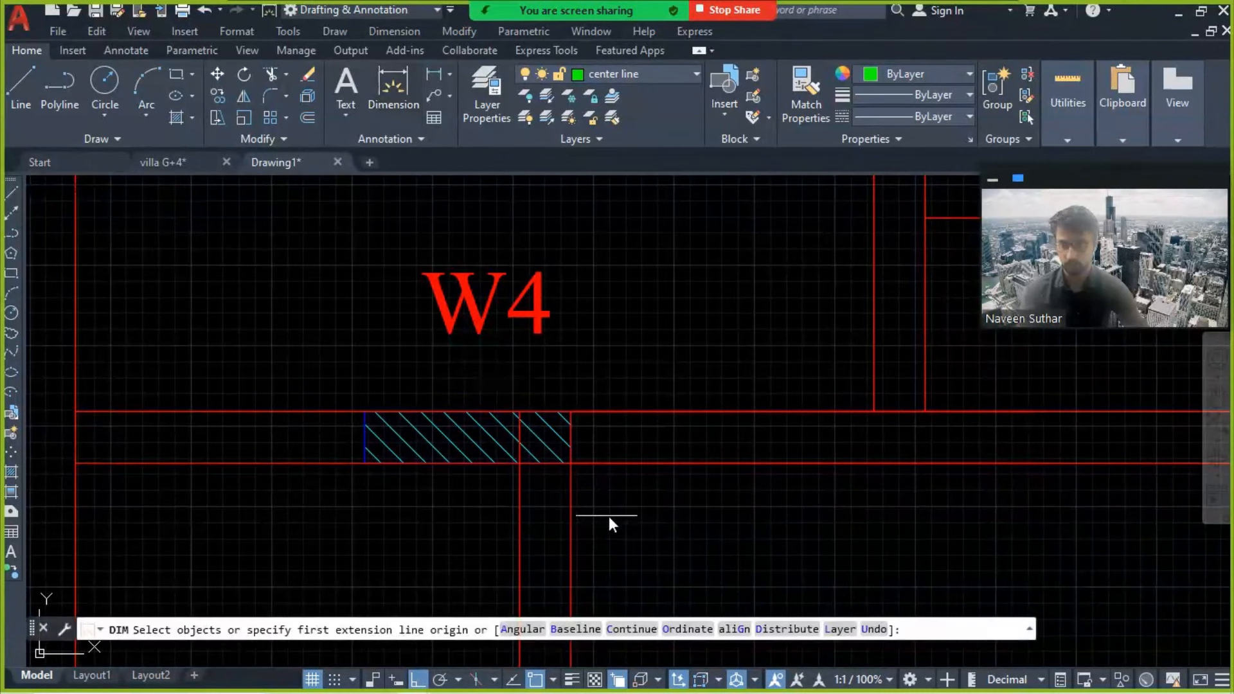
left_click(571, 411)
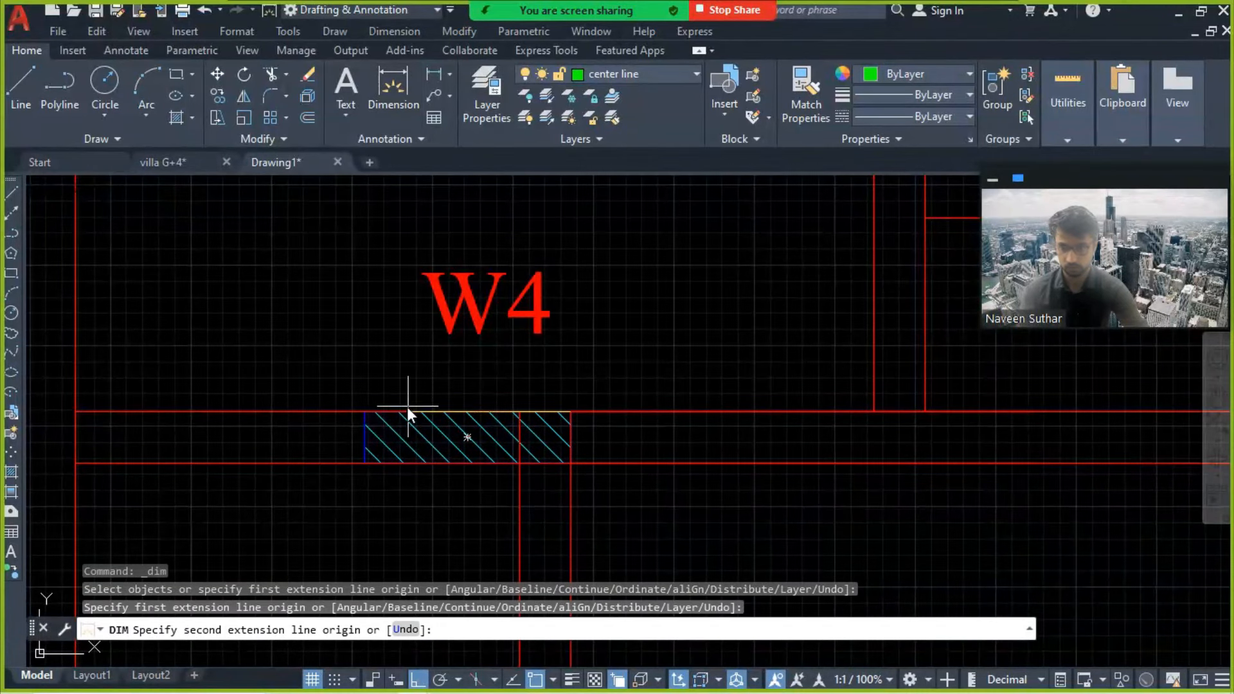
left_click(364, 411)
left_click(460, 384)
scroll(462, 384, "up", 10)
scroll(462, 375, "down", 5)
scroll(412, 363, "up", 6)
scroll(348, 345, "down", 5)
scroll(349, 345, "down", 8)
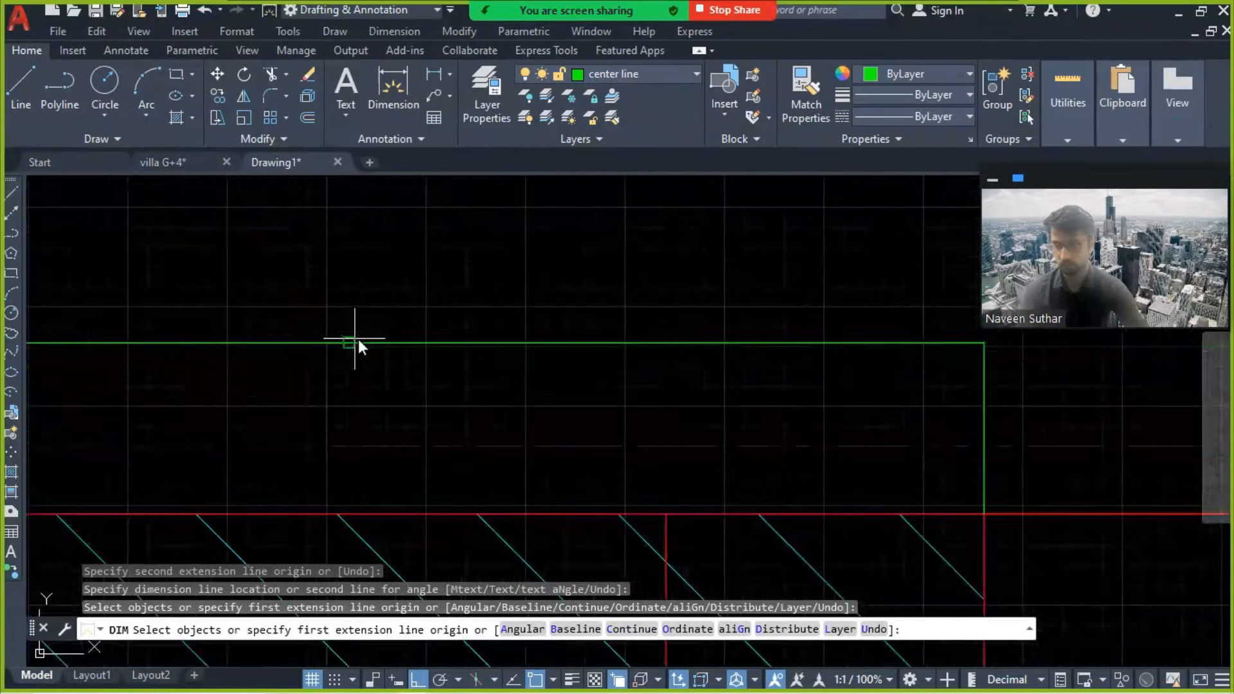
Step: Switch back to ETABS and replicate the selected joint in the negative X direction by the measured W4 length
key("super+Tab")
key("Right")
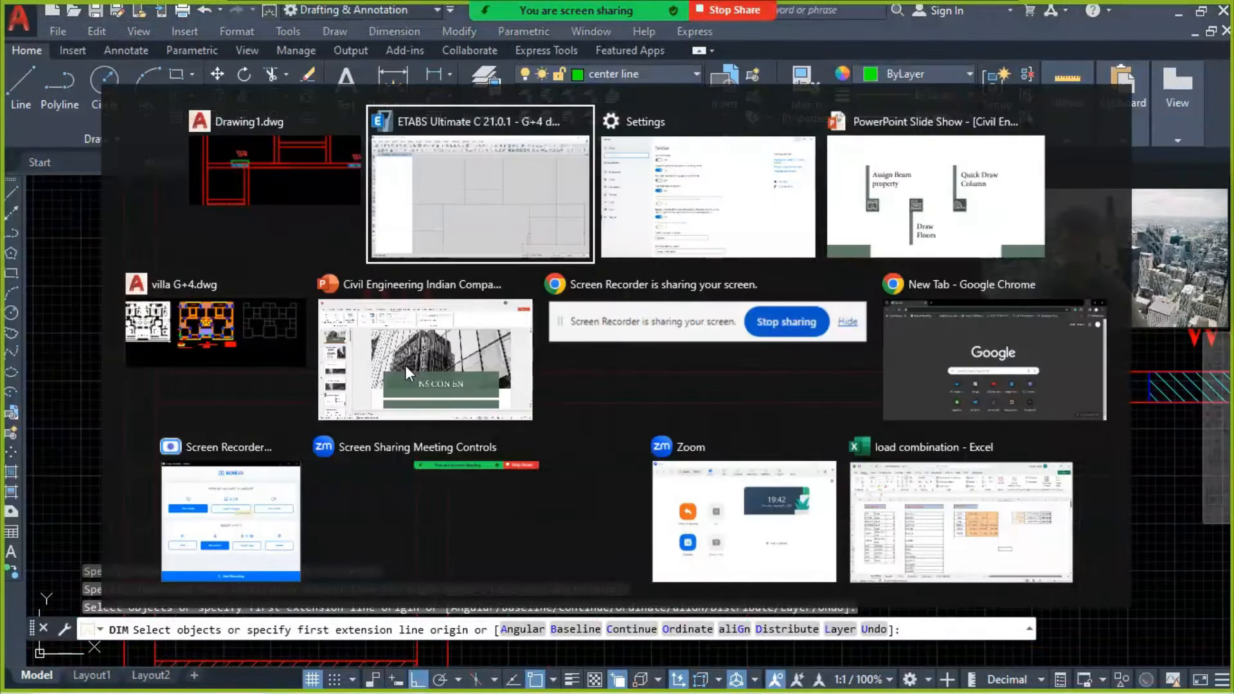
key("Return")
left_click(234, 560)
left_click(105, 564)
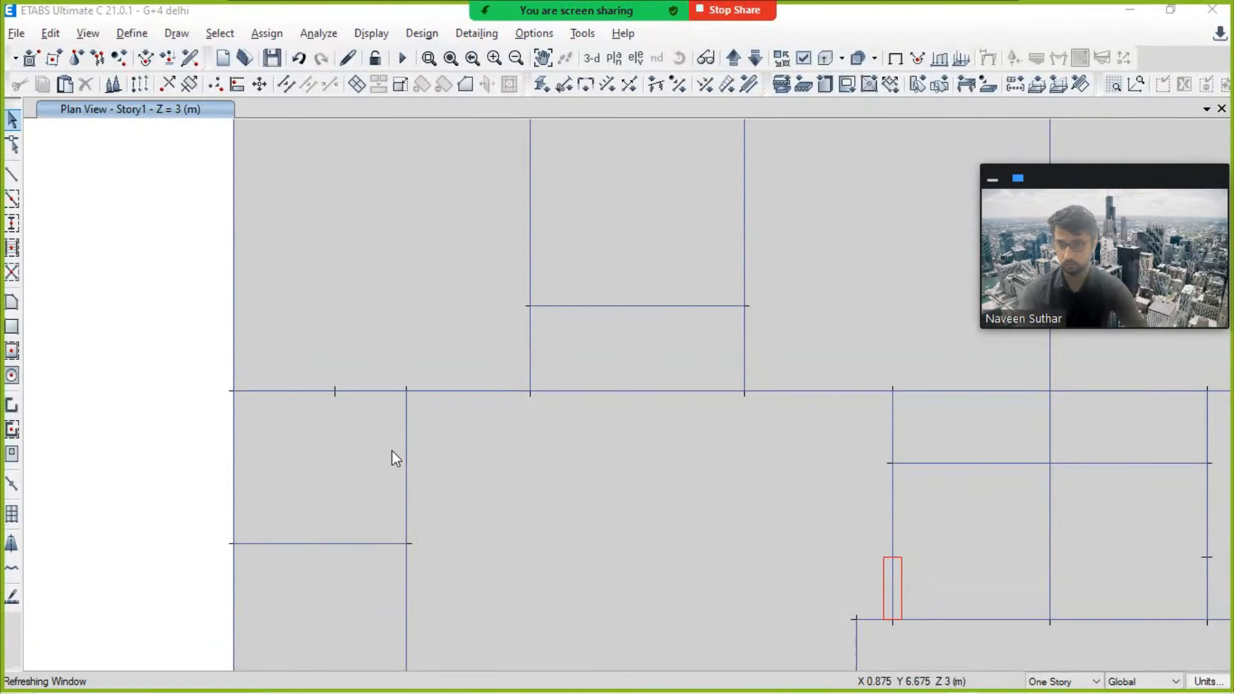
Step: Check the W4 columns beside the core in AutoCAD, then replicate the core's upper-left joint in ETABS with the same negative X offset
middle_click_drag(720, 417, 514, 415)
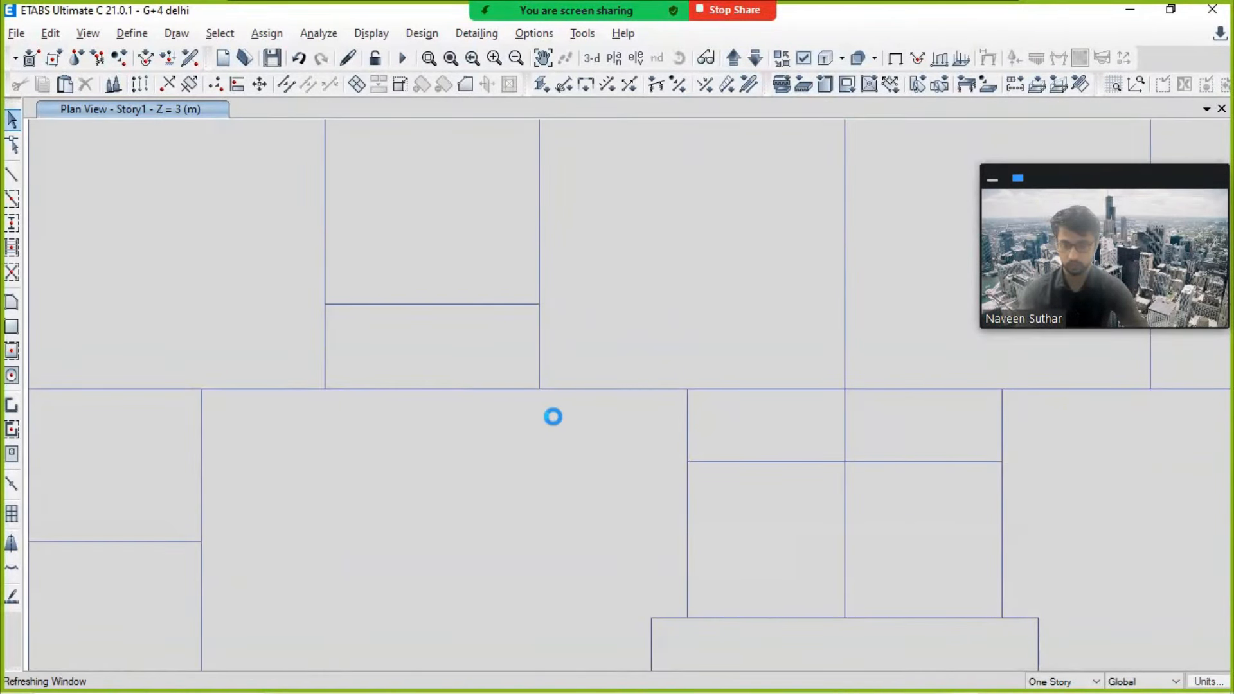
key("alt+Tab")
scroll(636, 396, "down", 2)
middle_click_drag(862, 417, 334, 440)
key("alt+Tab")
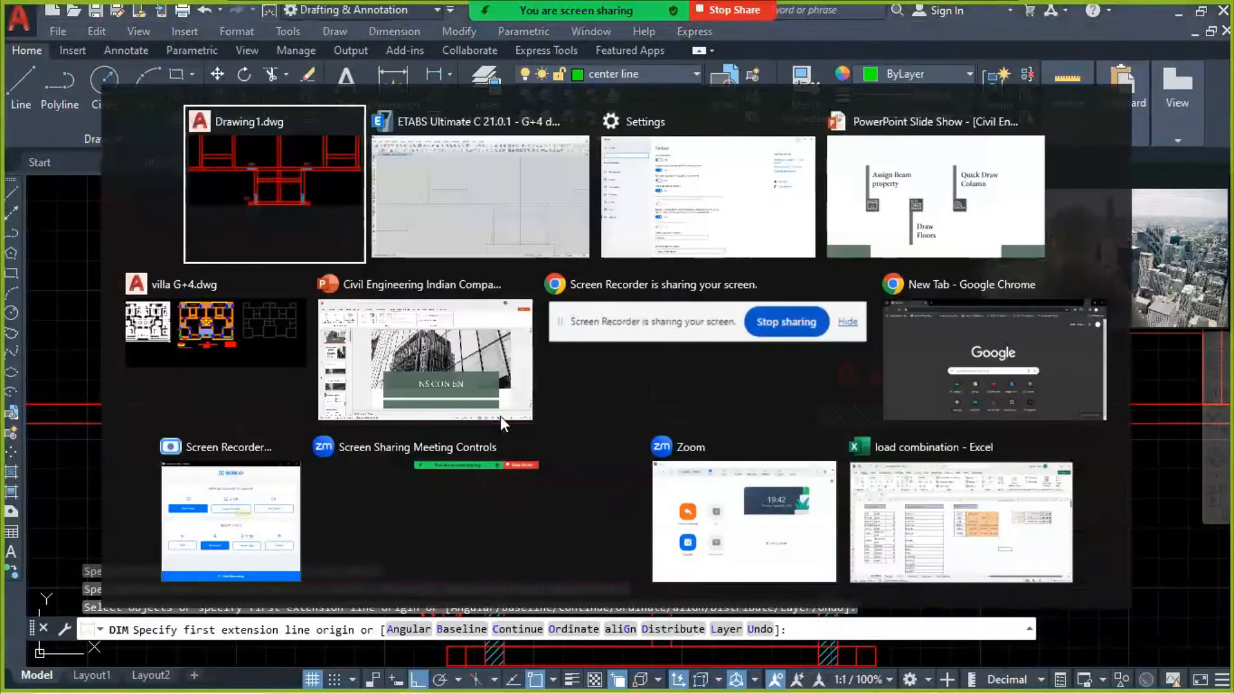
left_click(687, 388)
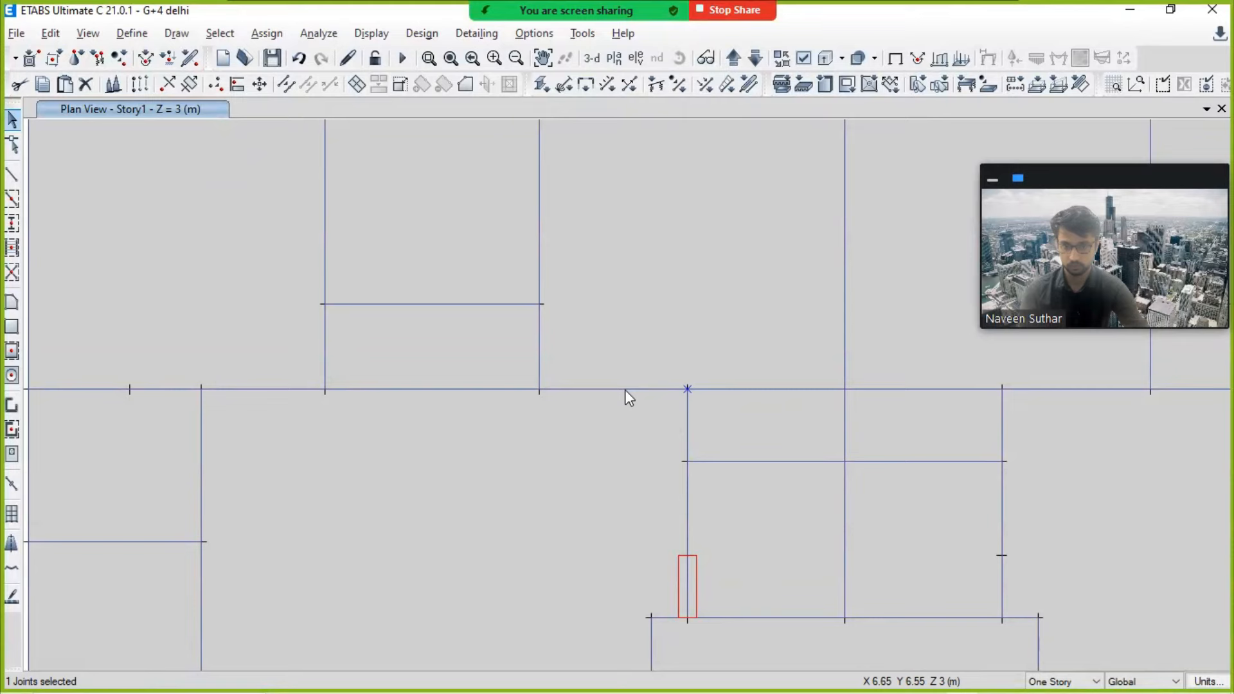
key("ctrl+r")
left_click(236, 564)
left_click(91, 566)
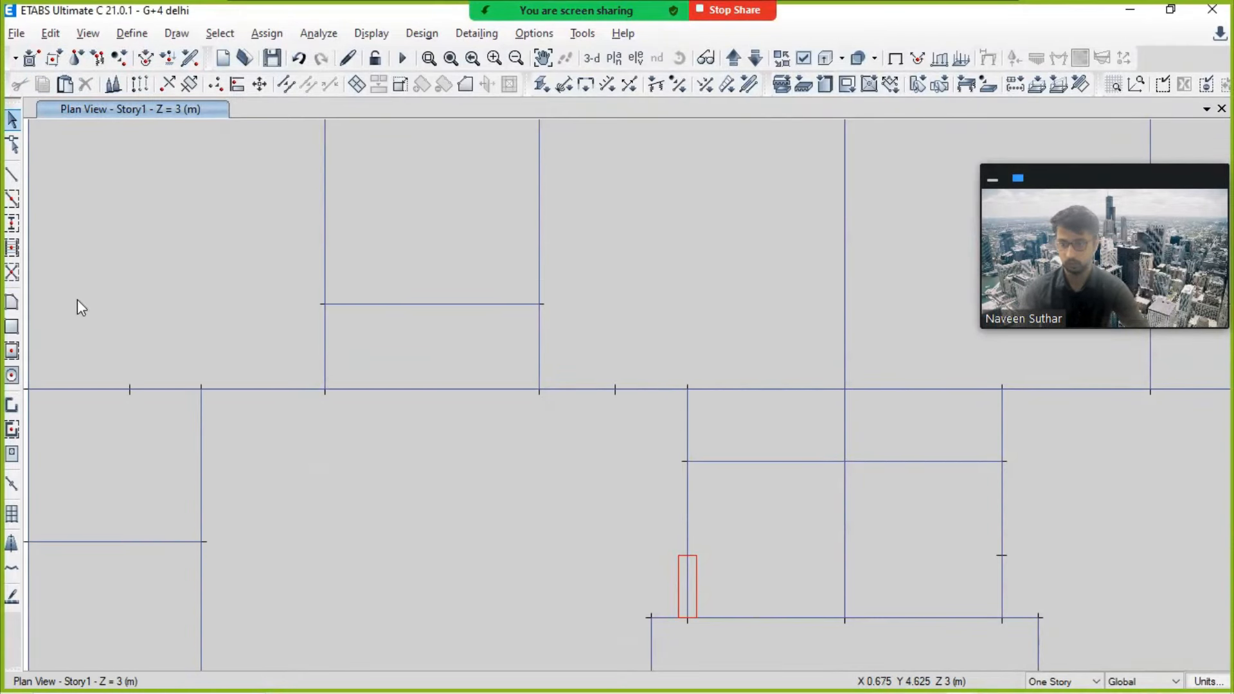
Step: Draw pier walls over the two horizontal W4 columns, beside the small left room and beside the core, and finish the wall drawing
left_click(11, 406)
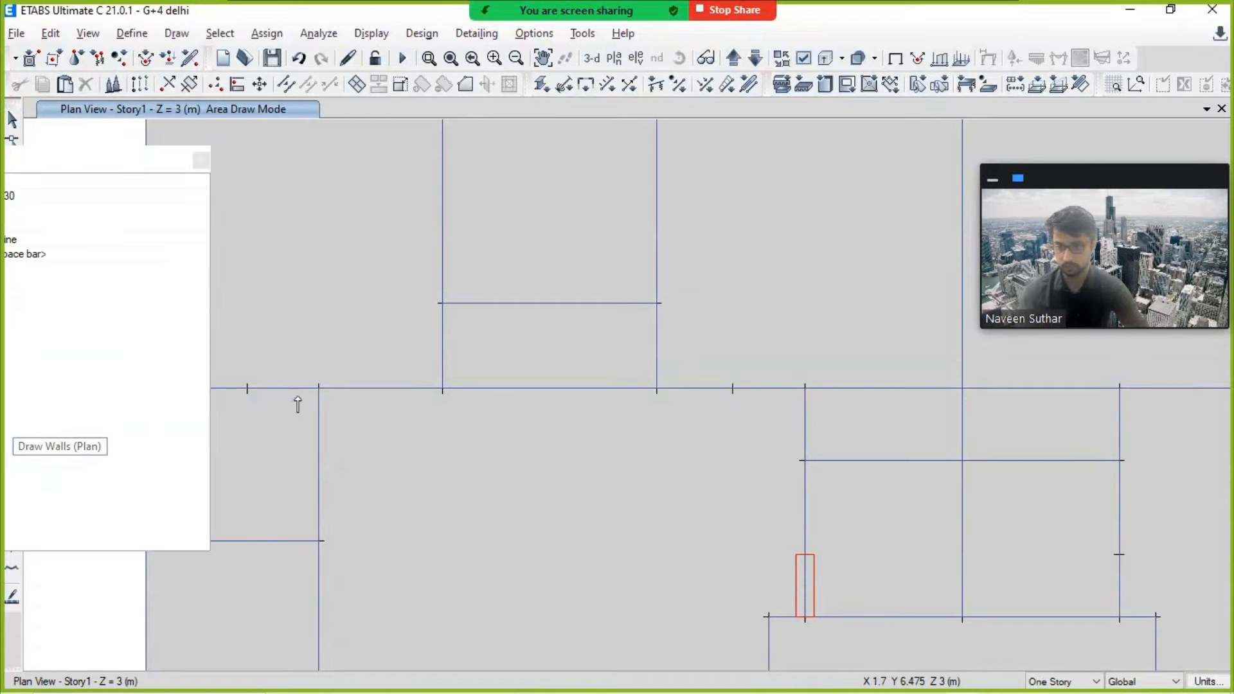
left_click(320, 388)
double_click(247, 388)
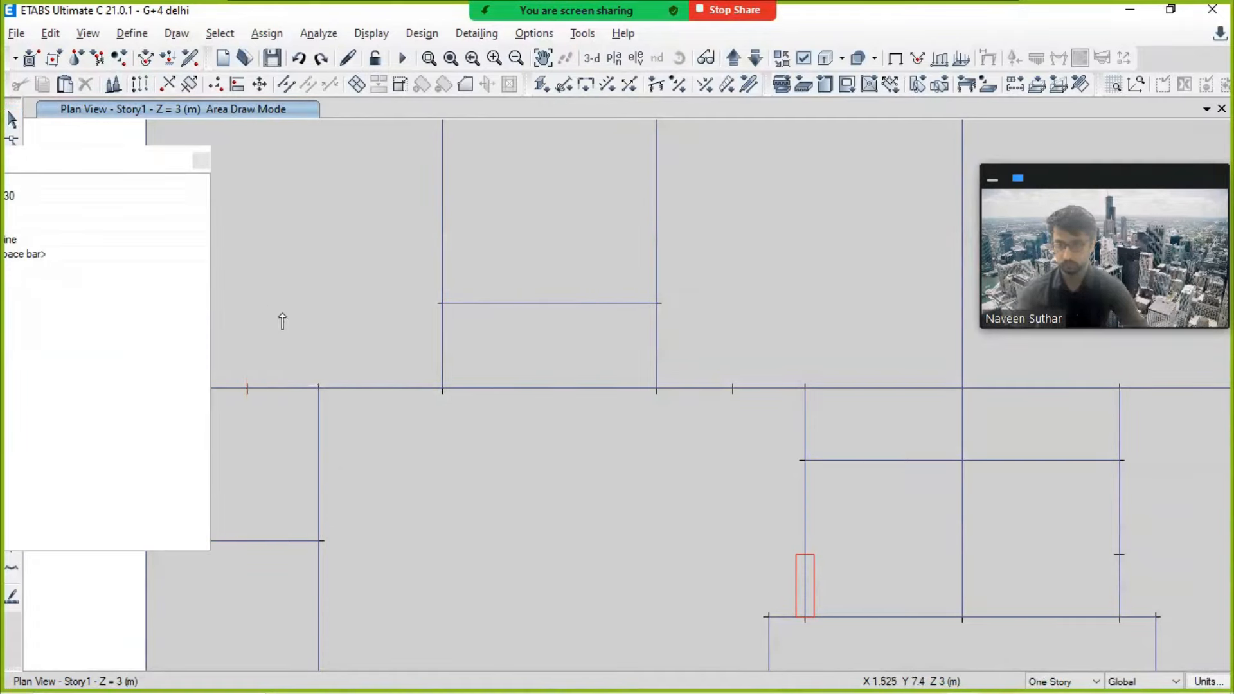
left_click(317, 388)
left_click(247, 388)
left_click(803, 388)
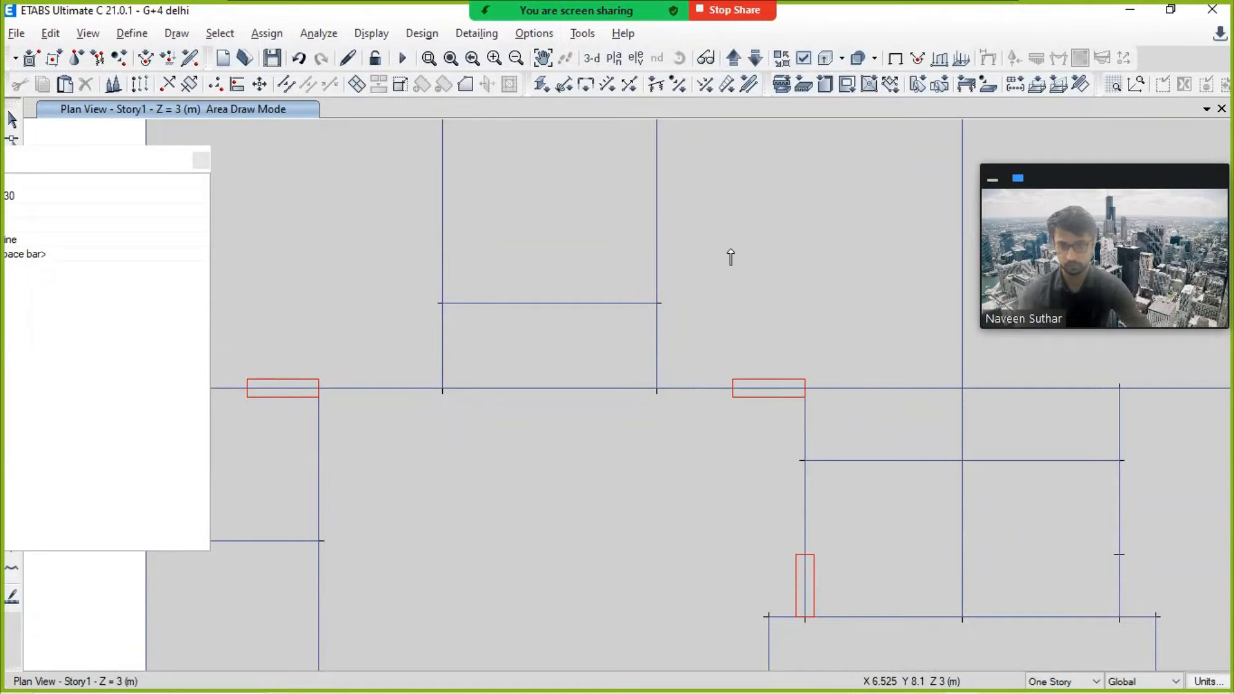
scroll(730, 248, "down", 6)
scroll(738, 247, "up", 3)
middle_click_drag(693, 473, 625, 507)
left_click(202, 161)
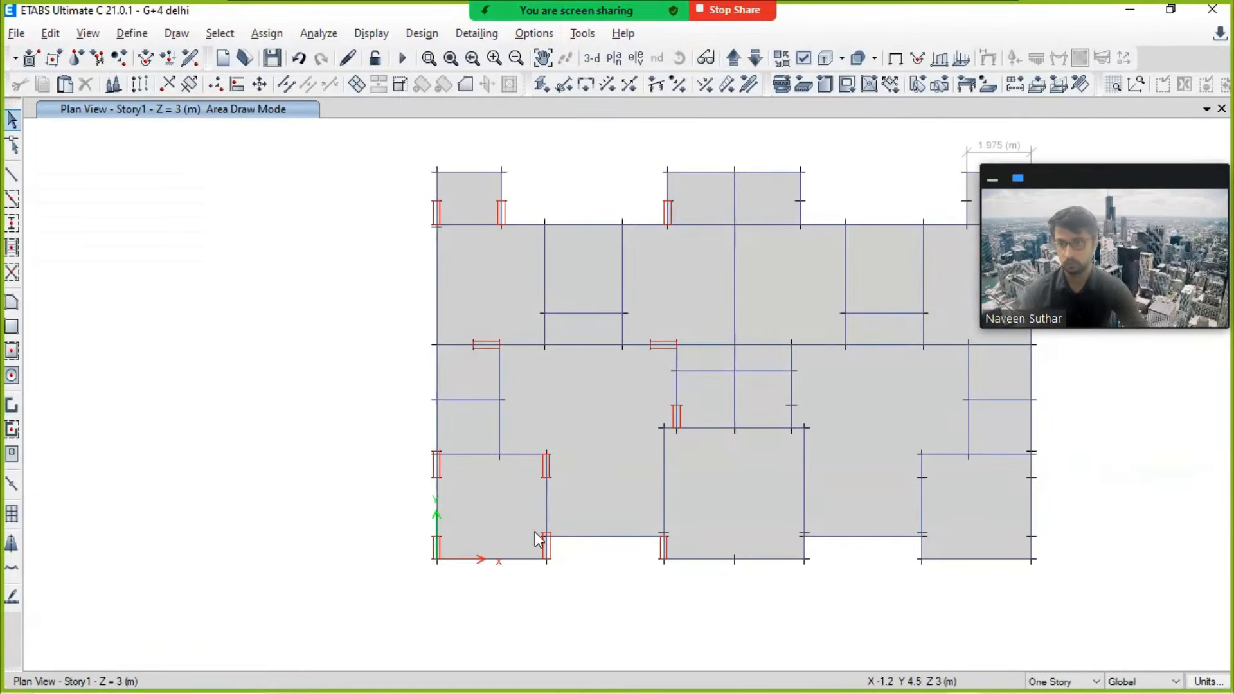
Step: Measure the lengths of the two walls at the lower corners of the lower-left room with dimension lines
scroll(529, 570, "up", 3)
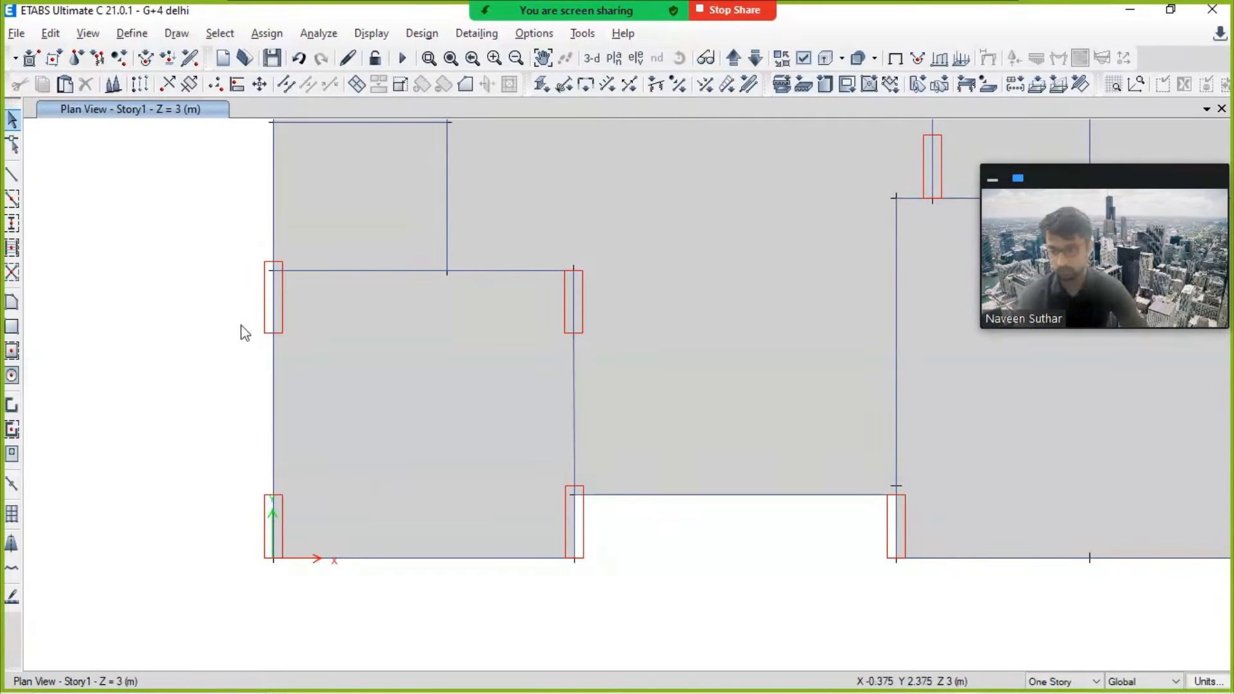
left_click(178, 36)
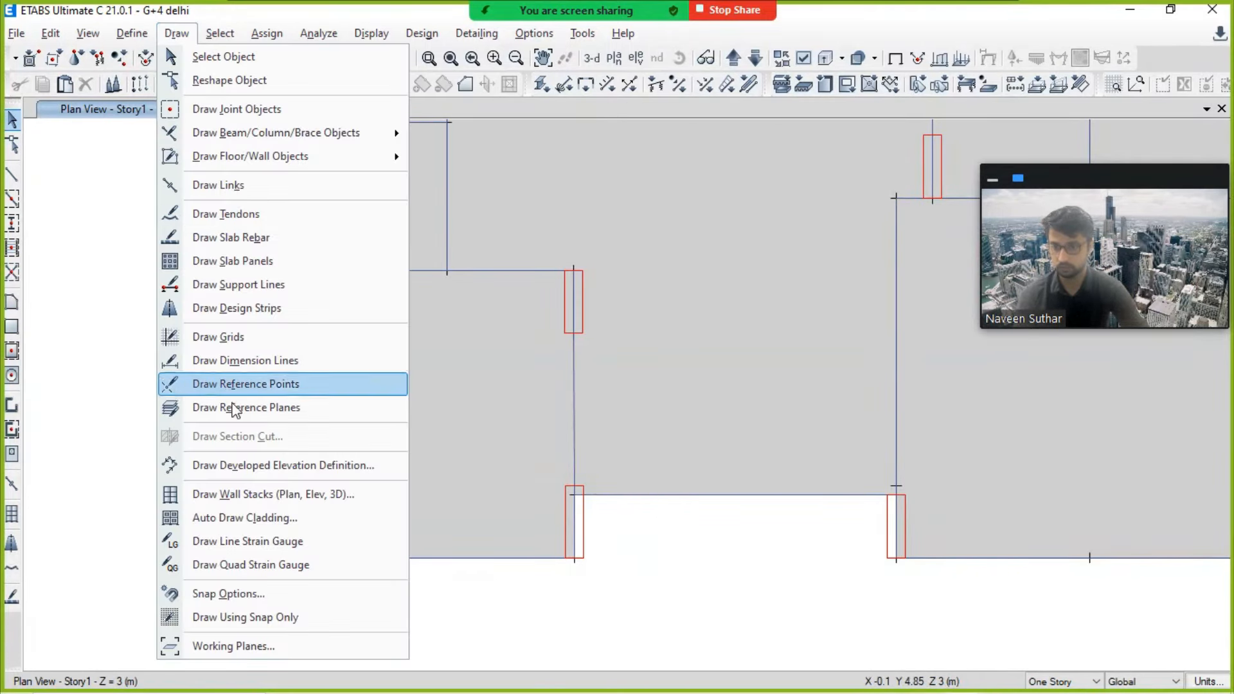
left_click(239, 362)
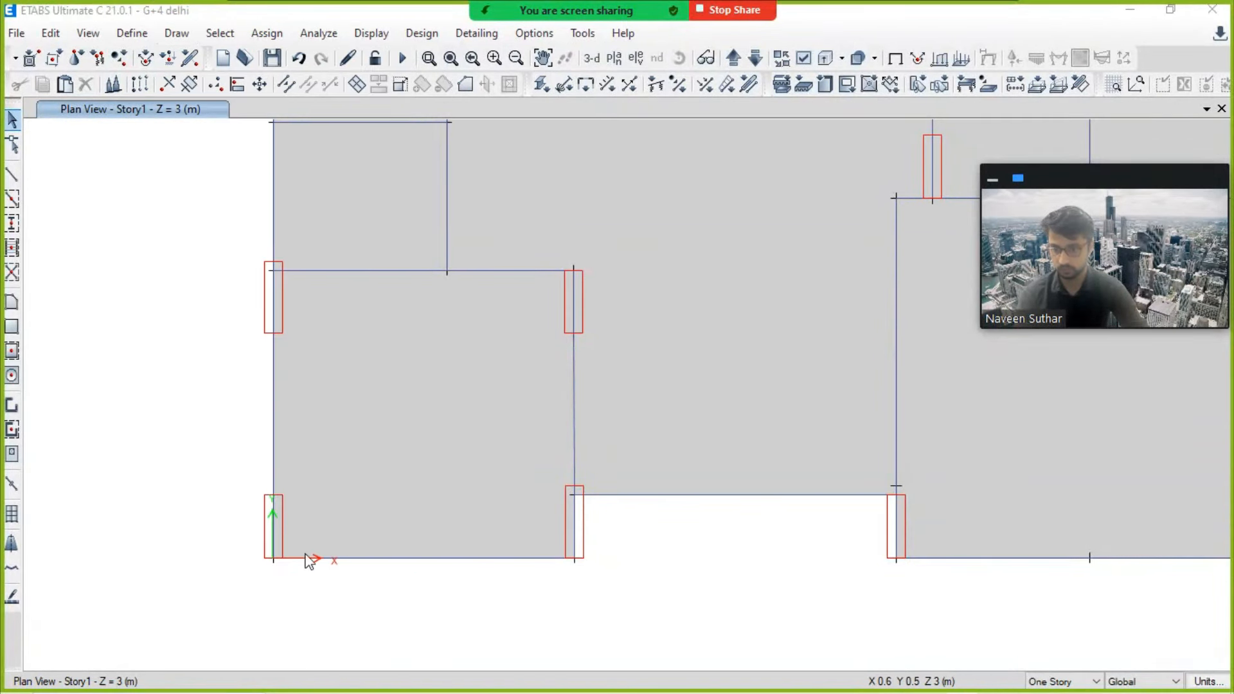
left_click(274, 557)
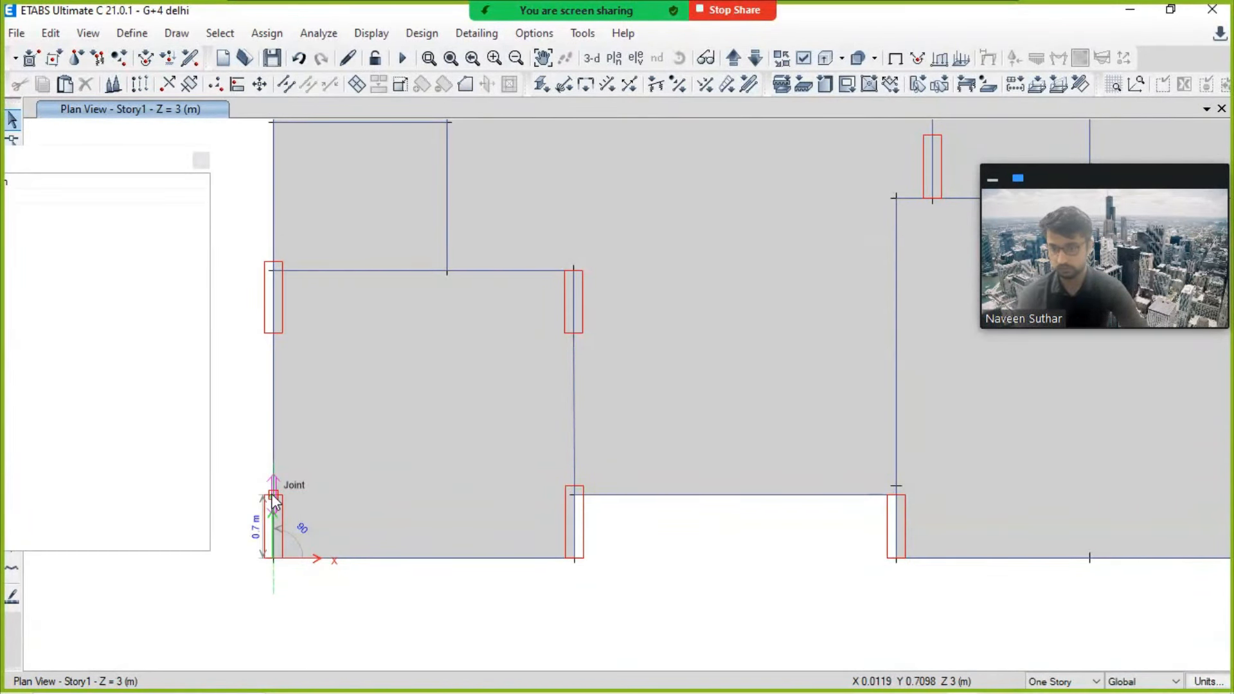
key("Escape")
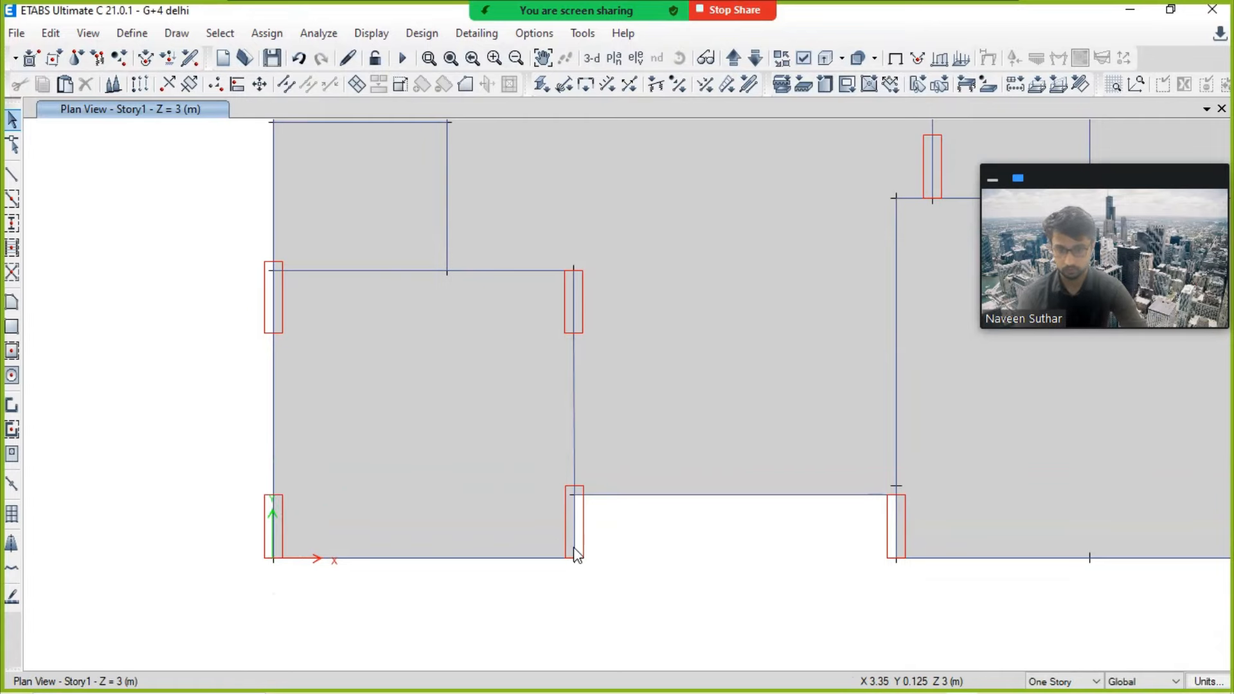
left_click(183, 36)
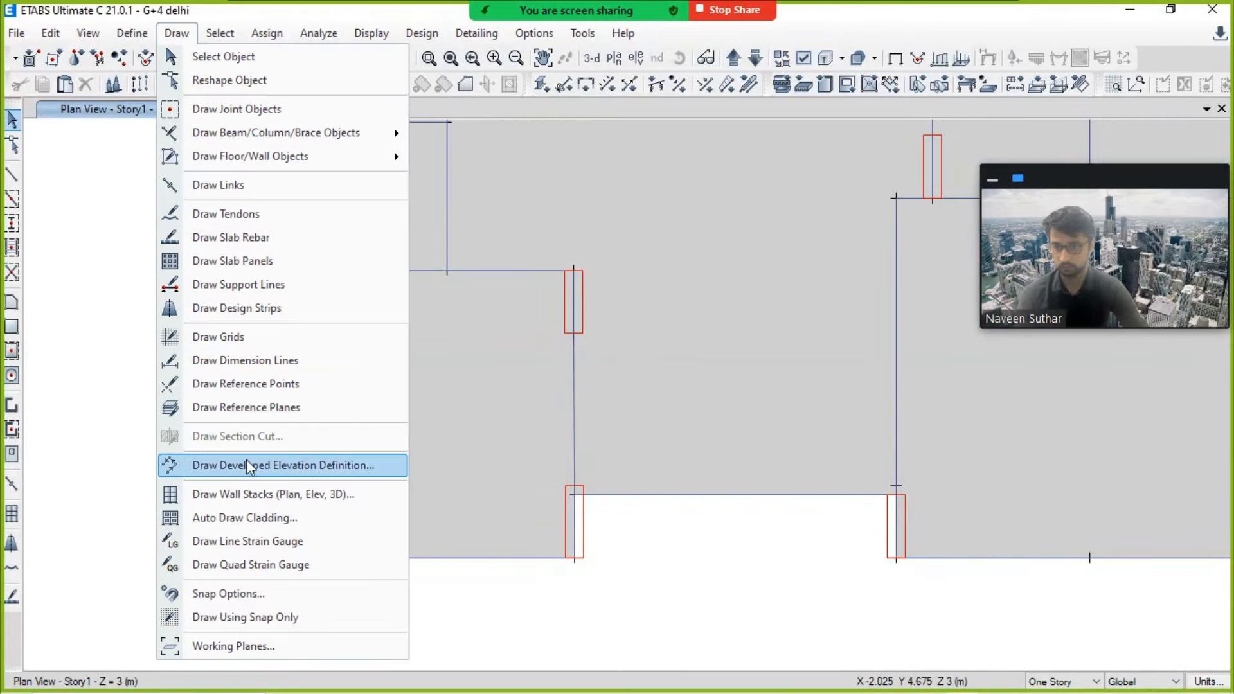
left_click(238, 360)
left_click(575, 559)
key("Escape")
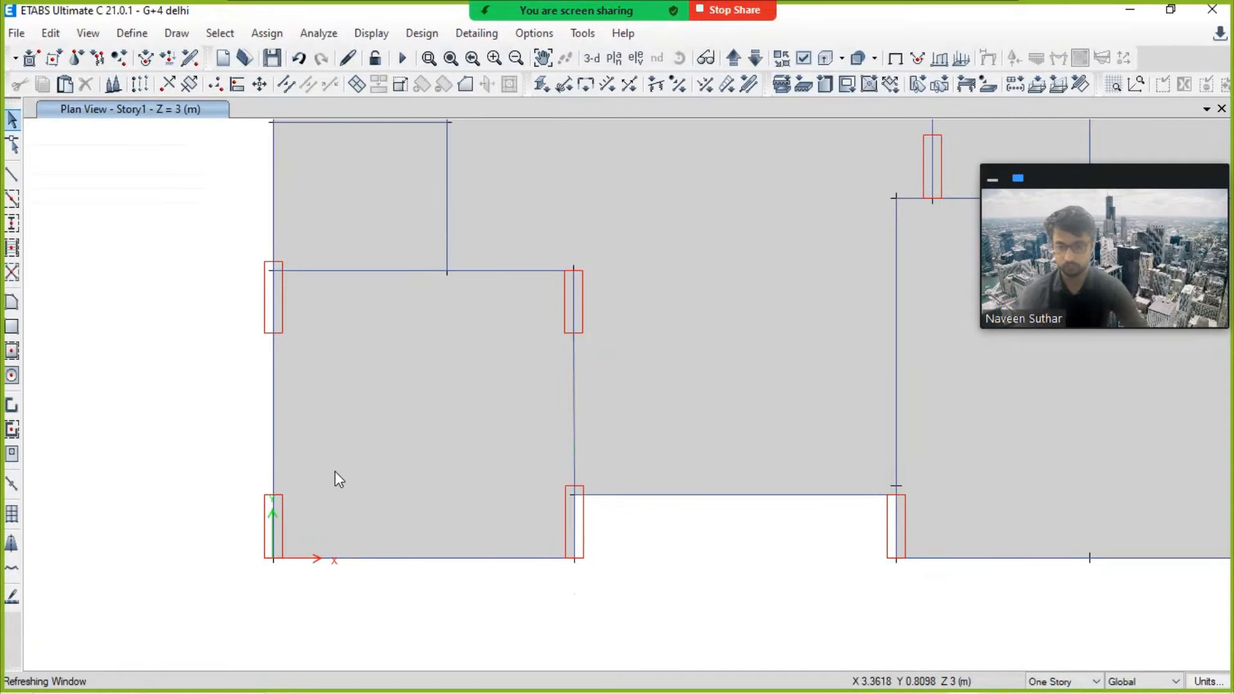
Step: Delete the walls at the lower-left and upper-right corners of the lower-left room
middle_click_drag(334, 475, 440, 463)
scroll(411, 473, "up", 3)
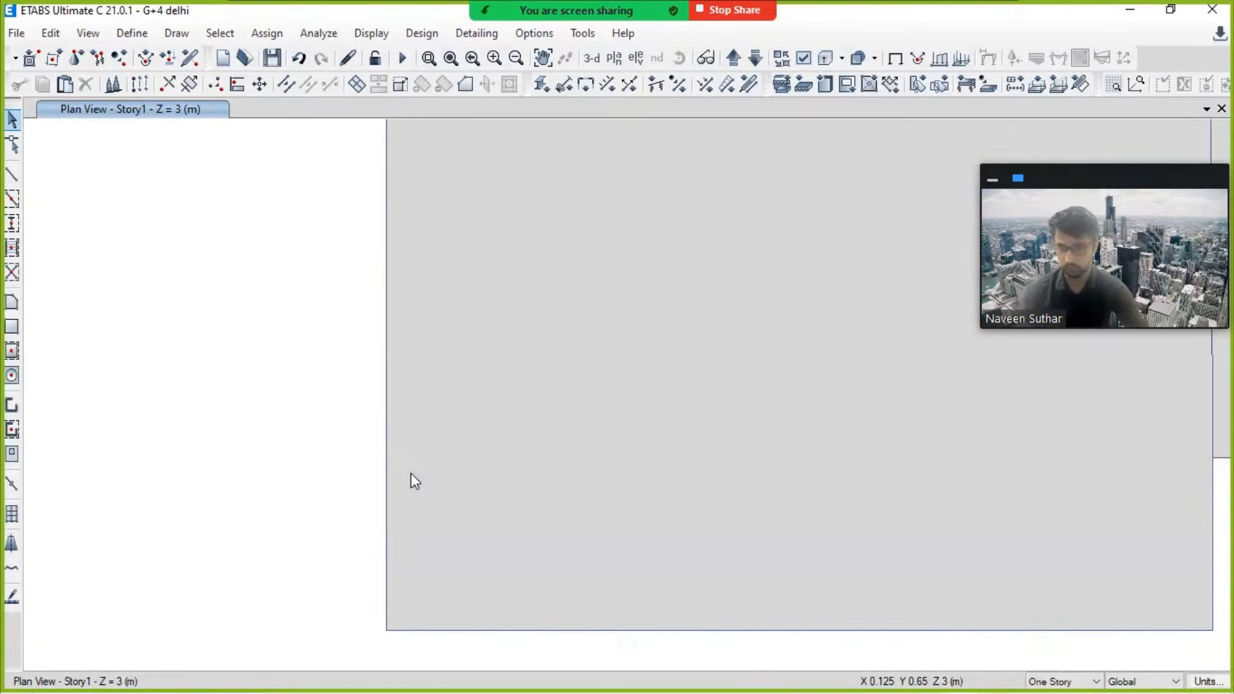
scroll(400, 481, "down", 3)
middle_click_drag(533, 487, 361, 494)
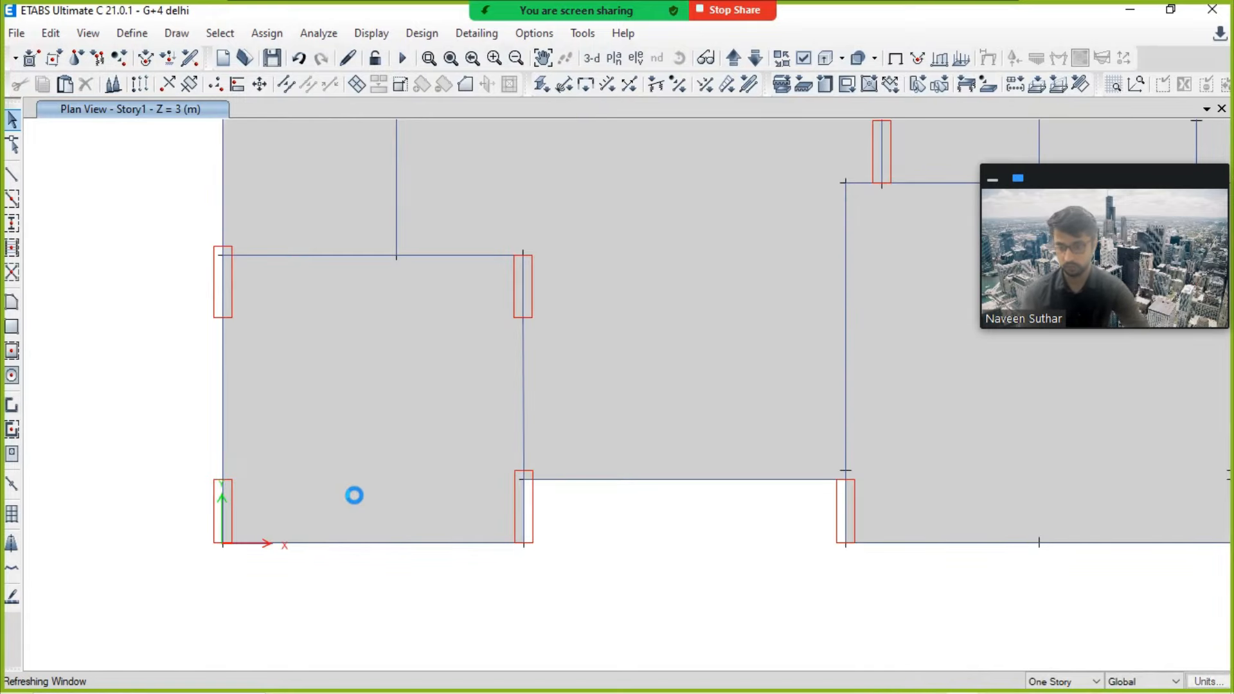
right_click(222, 510)
left_click(561, 331)
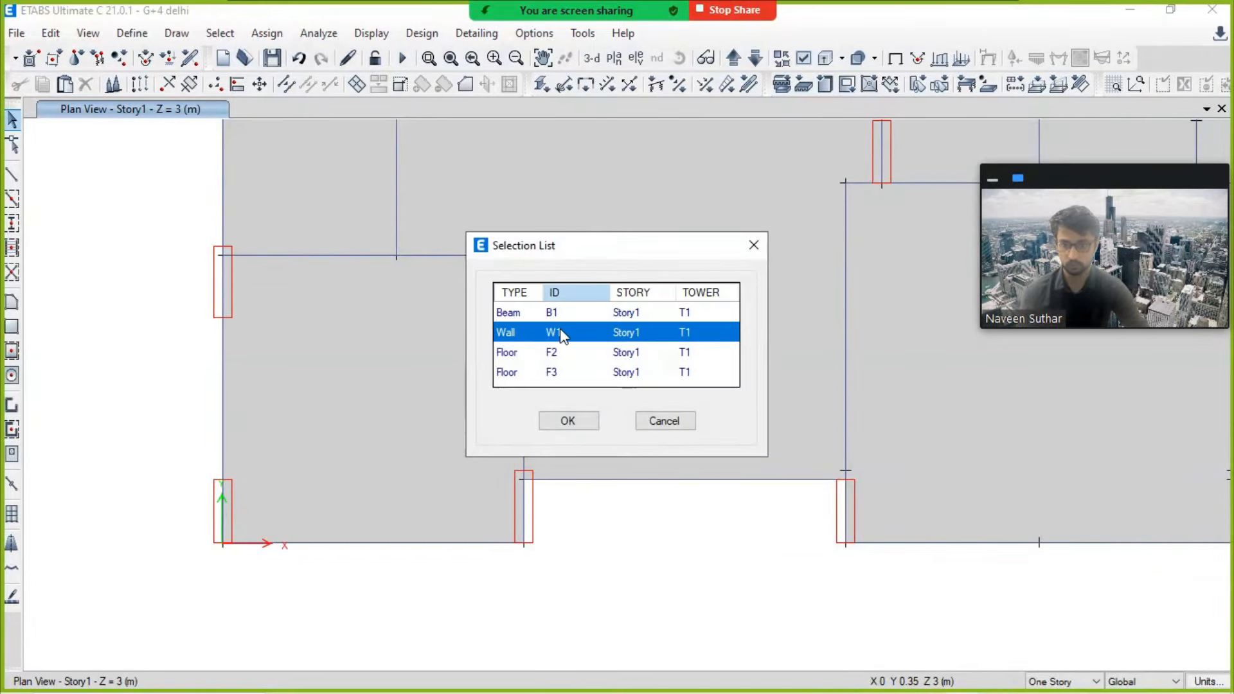
left_click(569, 420)
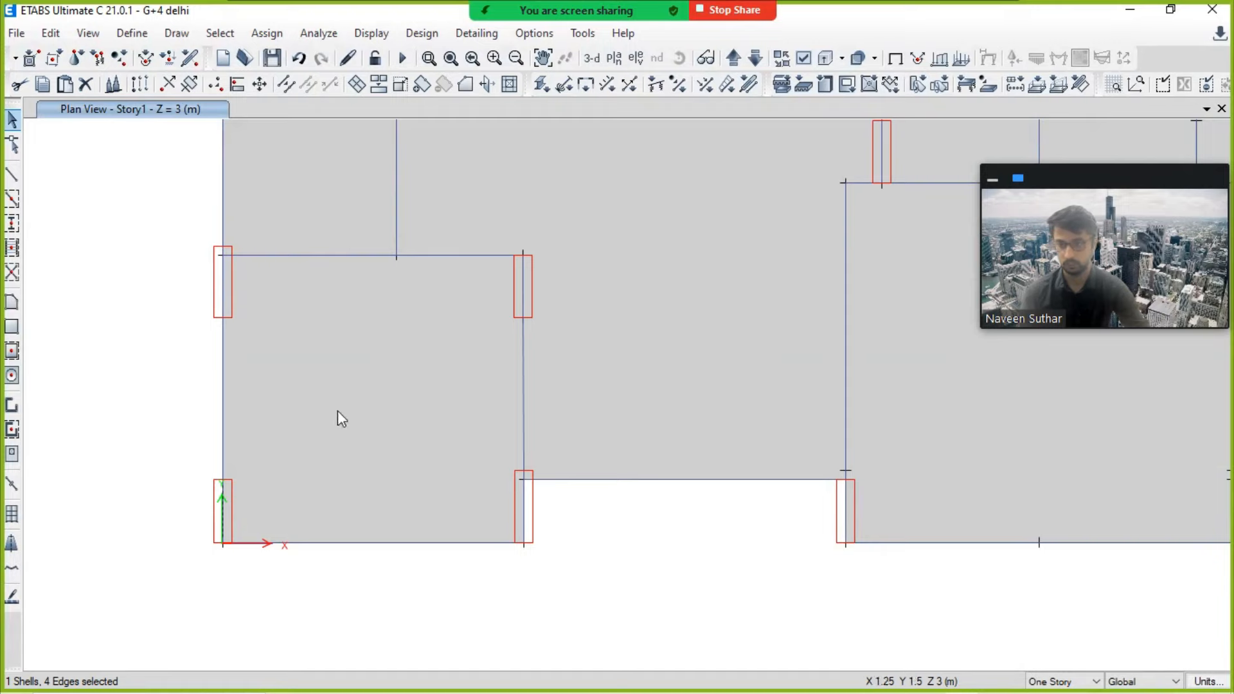
left_click(529, 296, "ctrl")
left_click(559, 335)
left_click(568, 421)
key("Delete")
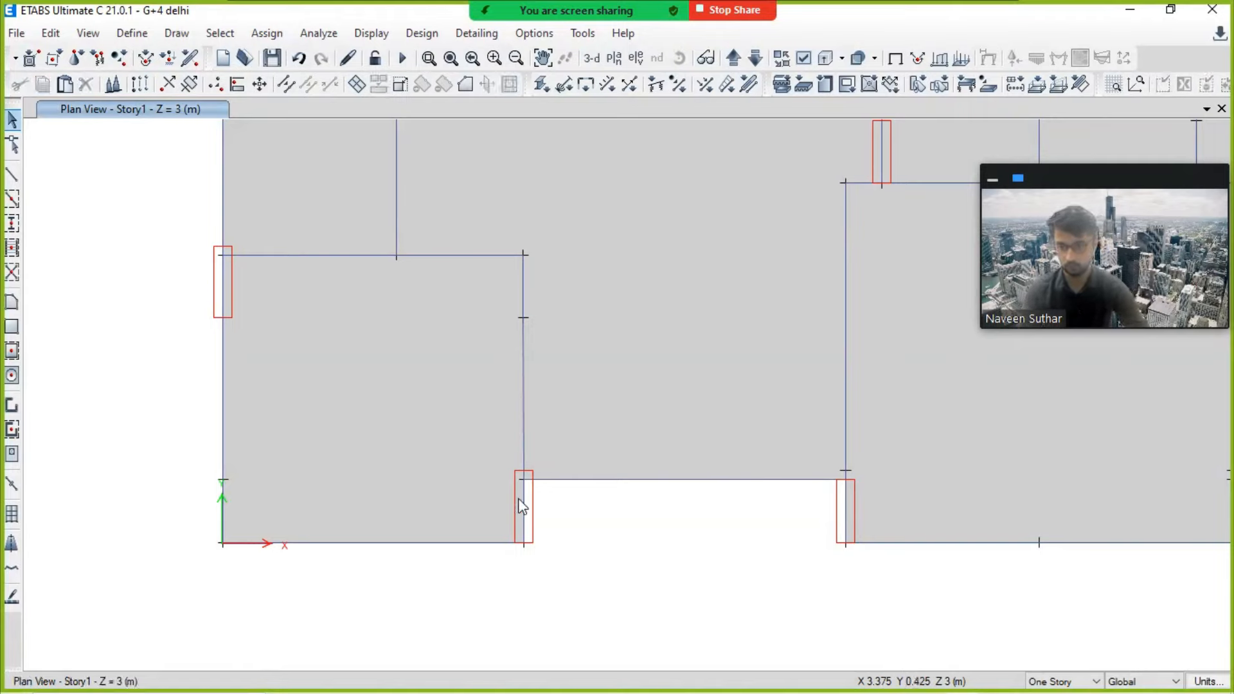
Step: Select the wall at the lower-left room's upper-left corner and set its replicate offset by picking the room's two upper corner joints
left_click(221, 283, "ctrl")
left_click(514, 330)
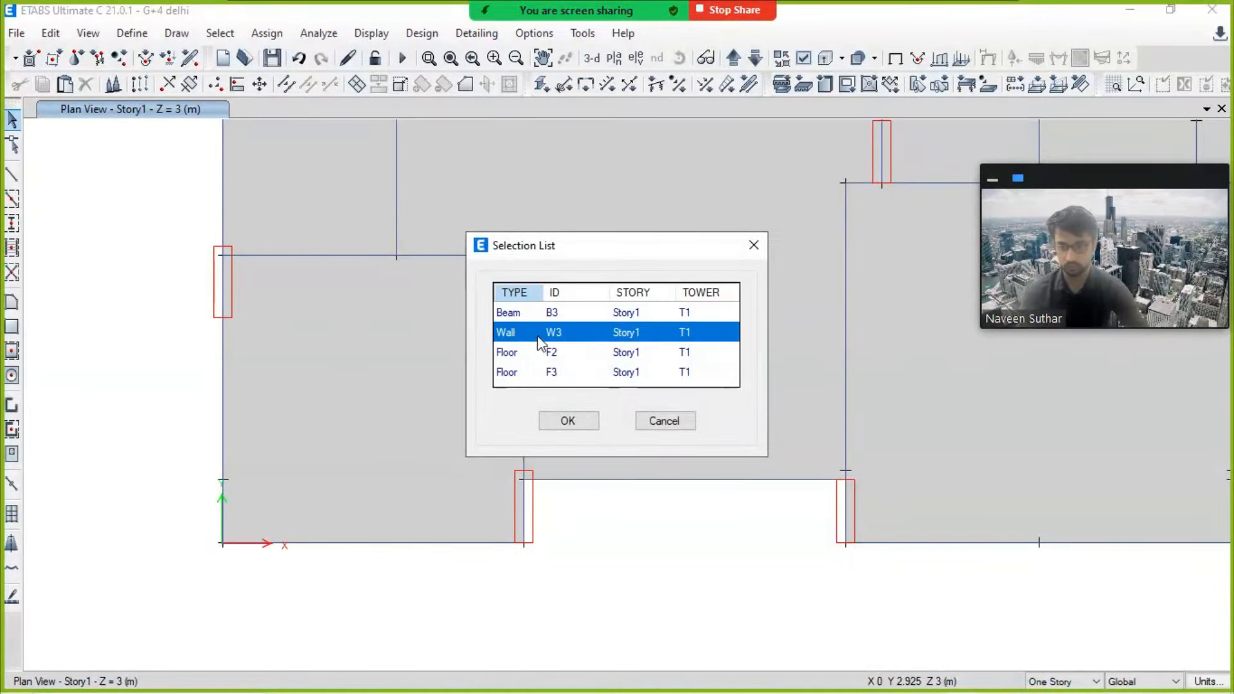
left_click(565, 419)
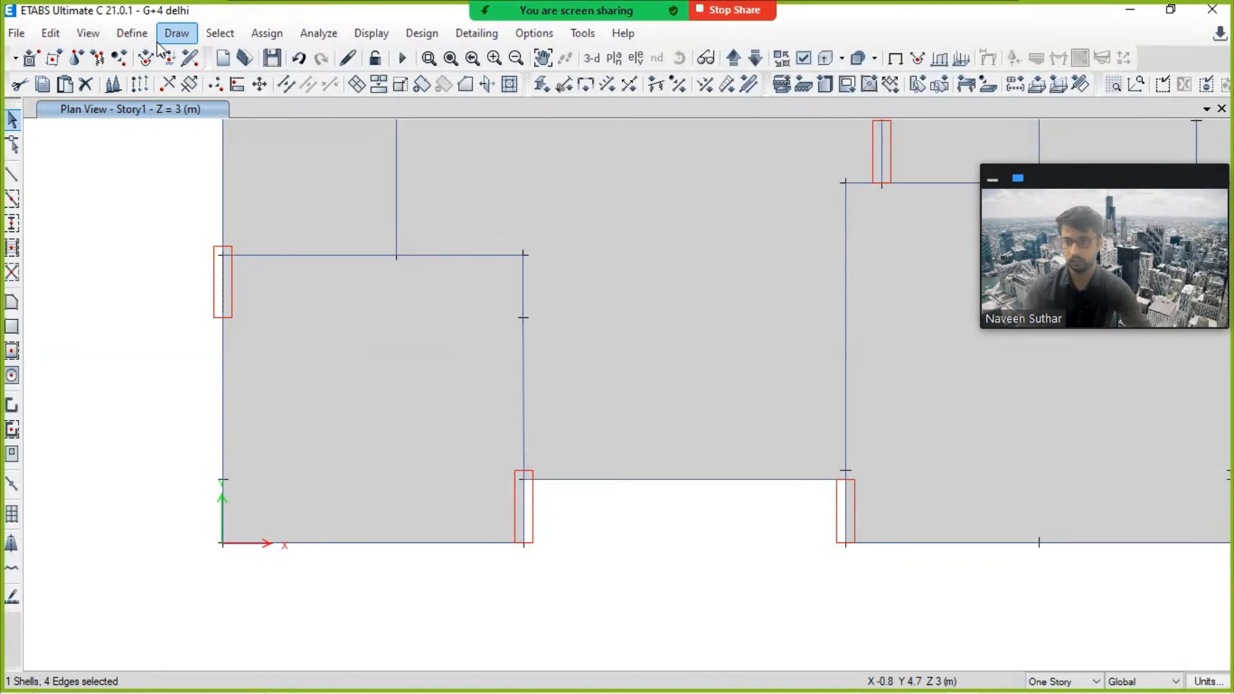
left_click(55, 34)
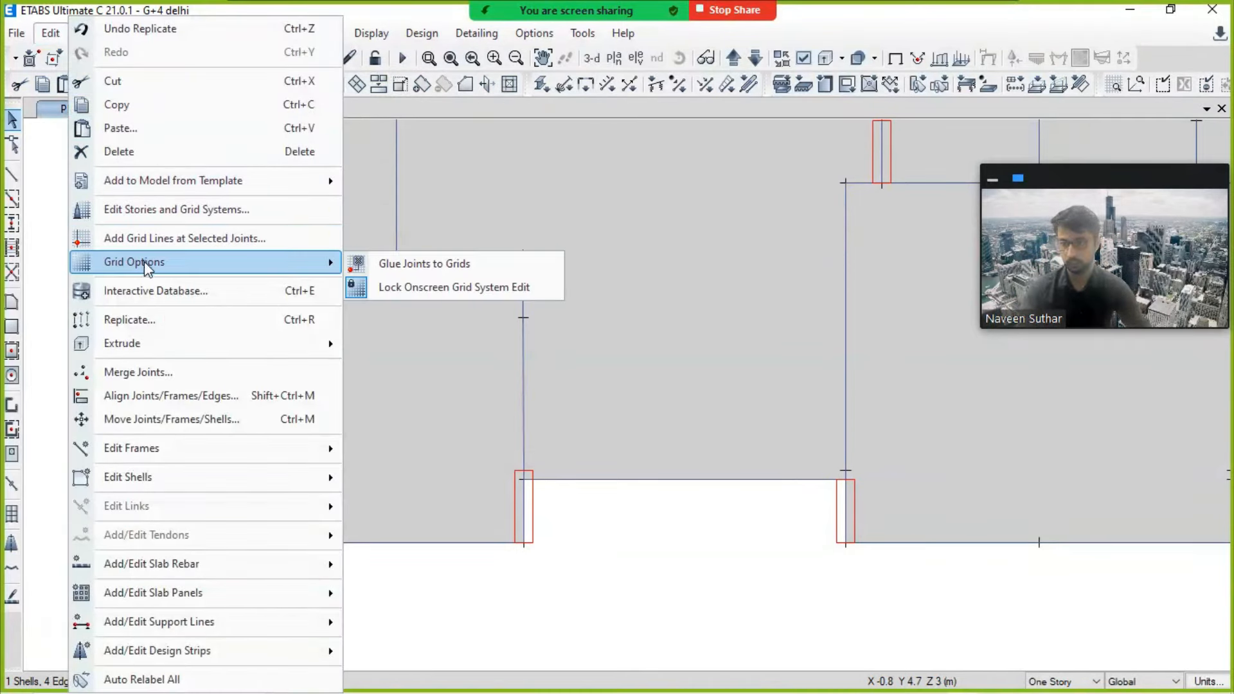
left_click(189, 326)
left_click_drag(209, 172, 78, 180)
left_click(42, 399)
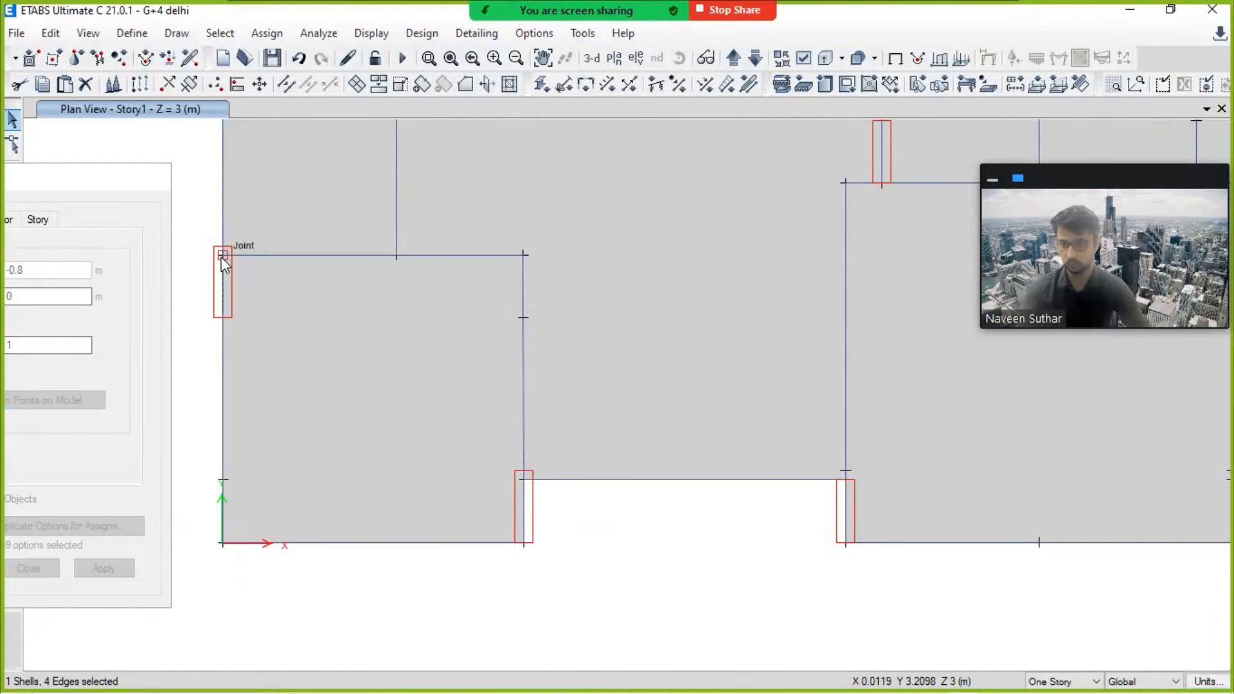
left_click(222, 255)
left_click(524, 255)
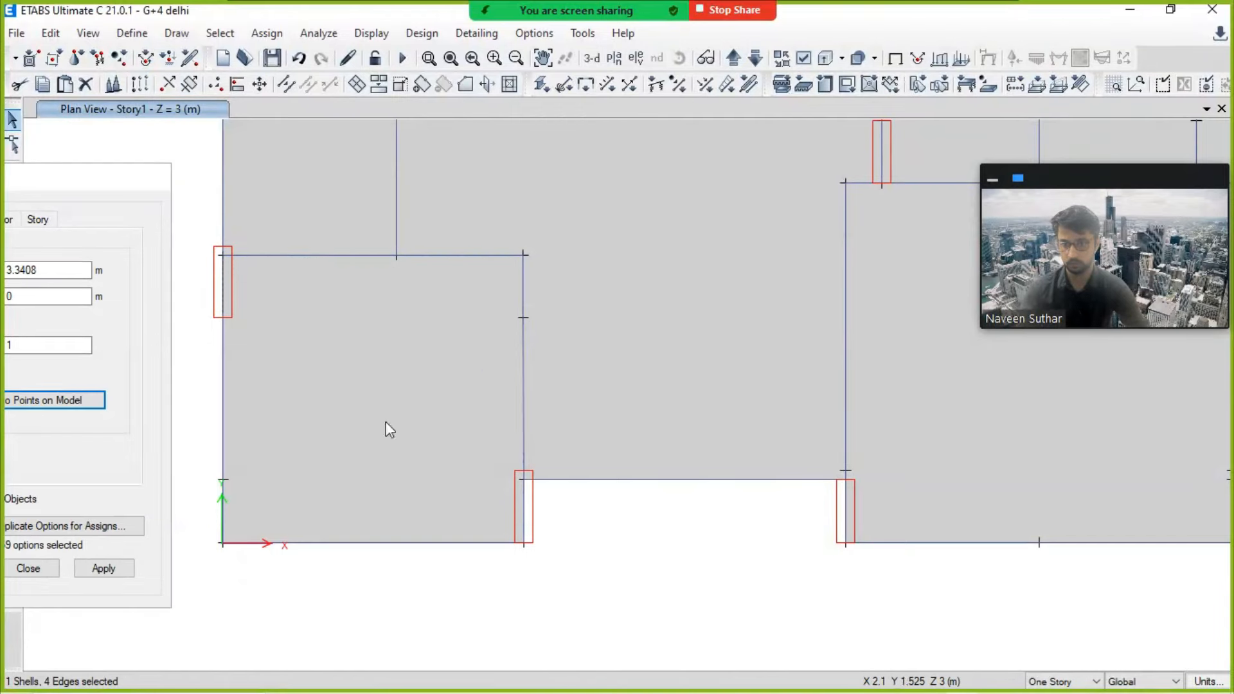
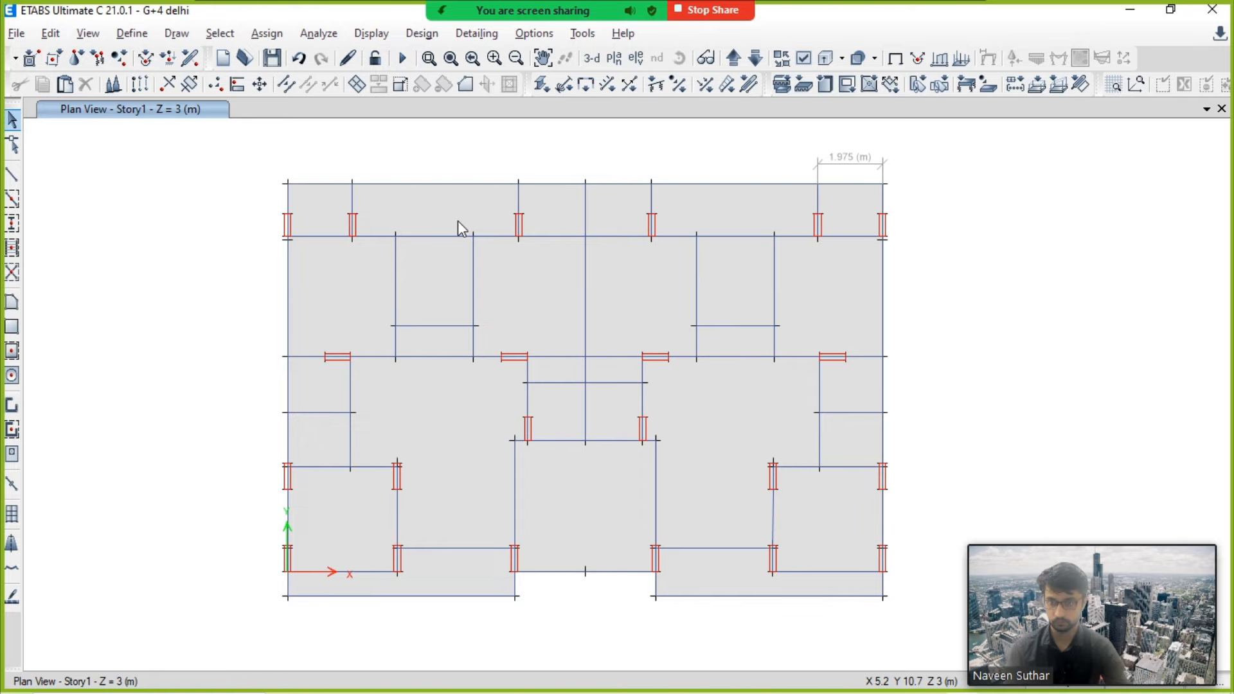
Step: Switch to AutoCAD and examine the architectural floor plan's room layout around the living areas, study and lifts
key("alt+Tab")
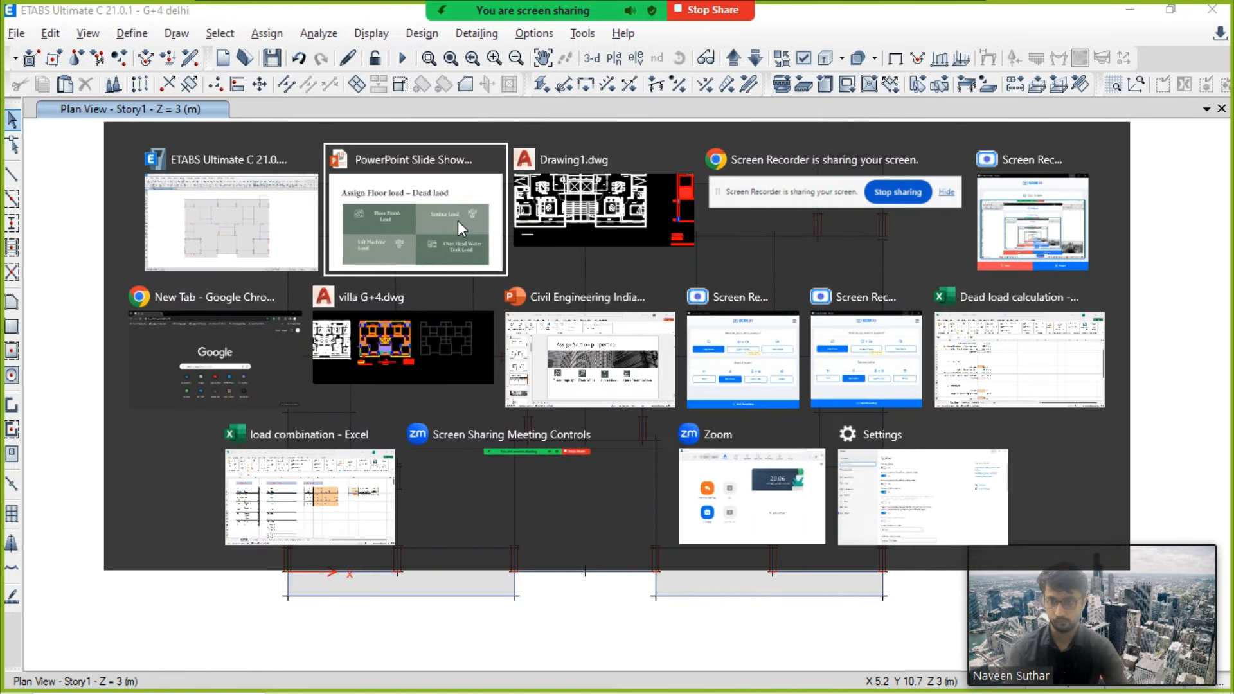
key("alt+Tab")
middle_click_drag(332, 287, 450, 482)
scroll(441, 373, "down", 5)
scroll(432, 386, "up", 5)
middle_click_drag(453, 410, 455, 204)
middle_click_drag(364, 433, 274, 550)
scroll(264, 521, "down", 4)
scroll(312, 491, "up", 2)
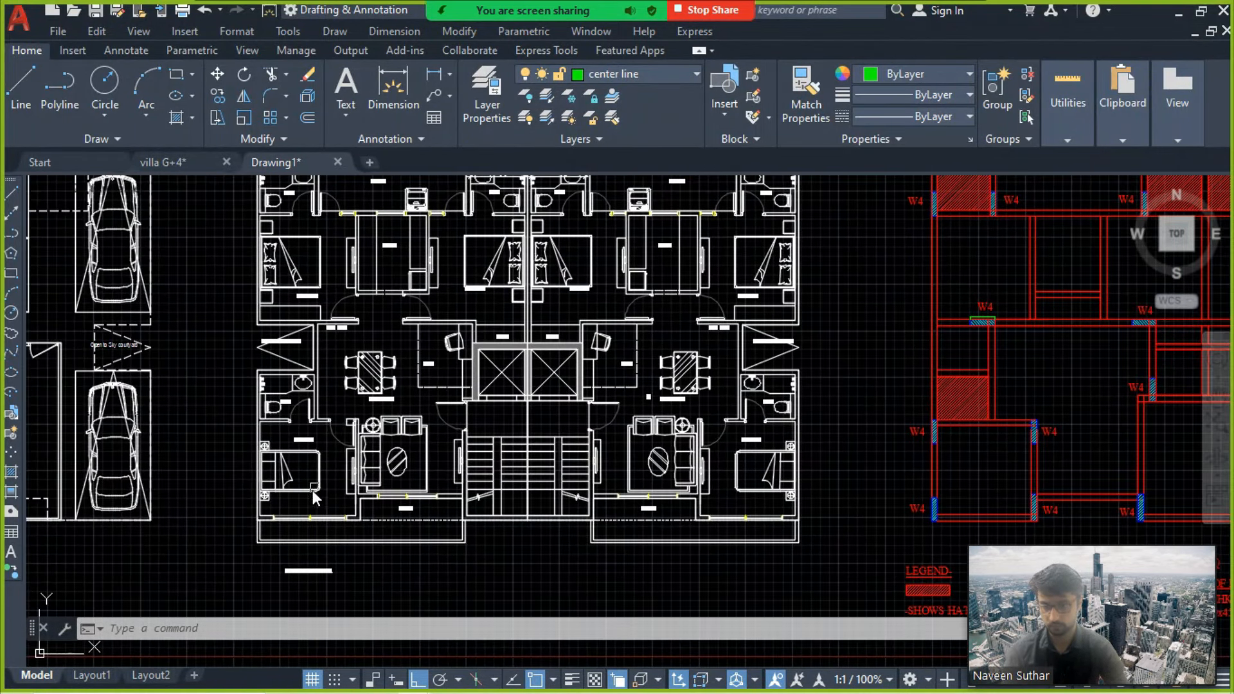
middle_click_drag(485, 421, 511, 434)
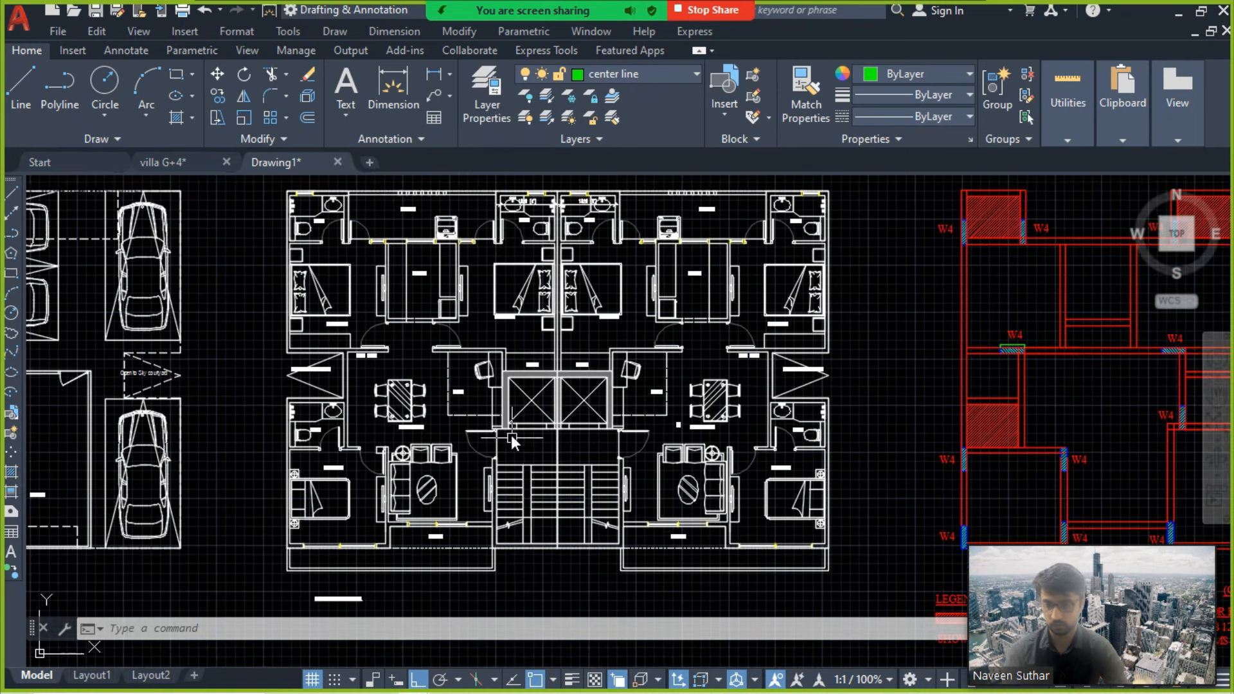
scroll(438, 389, "up", 4)
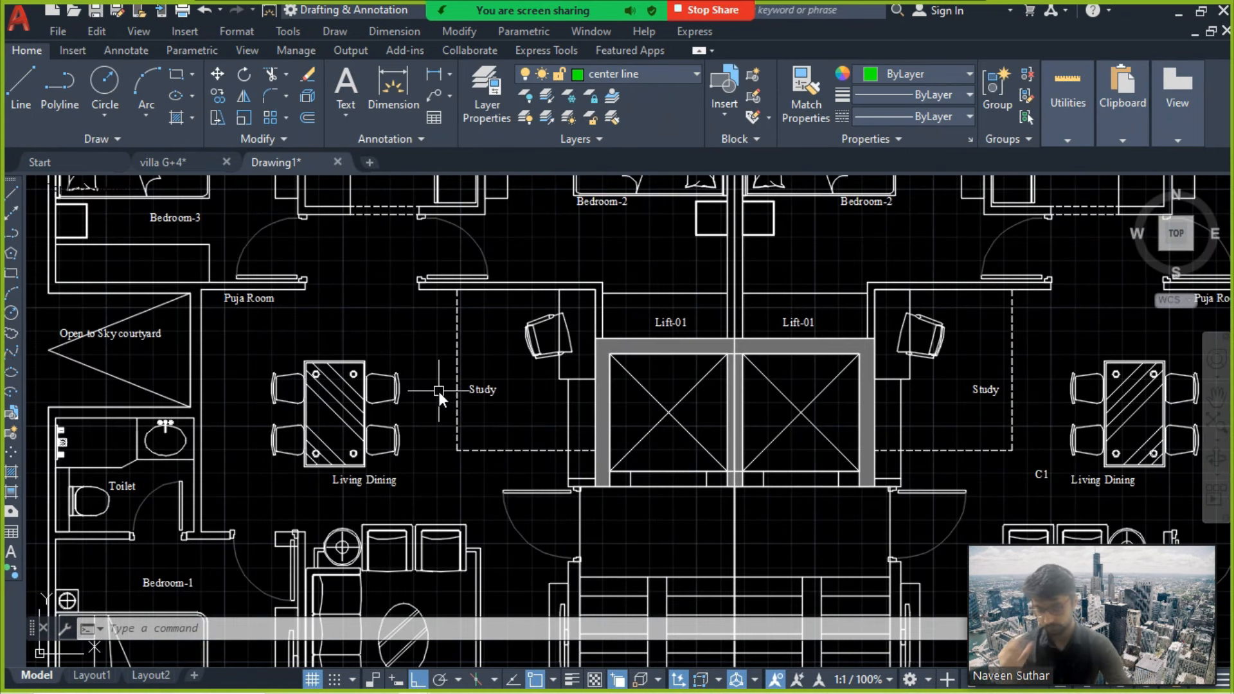
Step: Switch to the Dead load calculation workbook and review the general floor slab load calculation on the Floor Load sheet
key("alt+Tab")
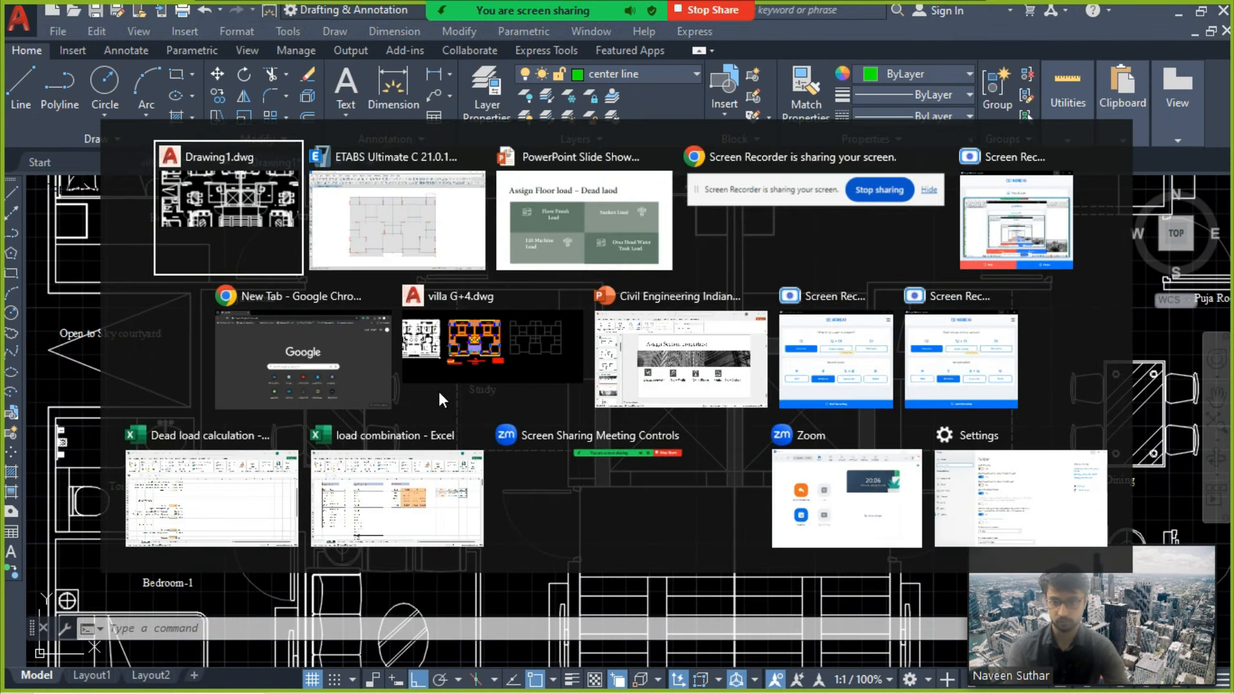
left_click(212, 498)
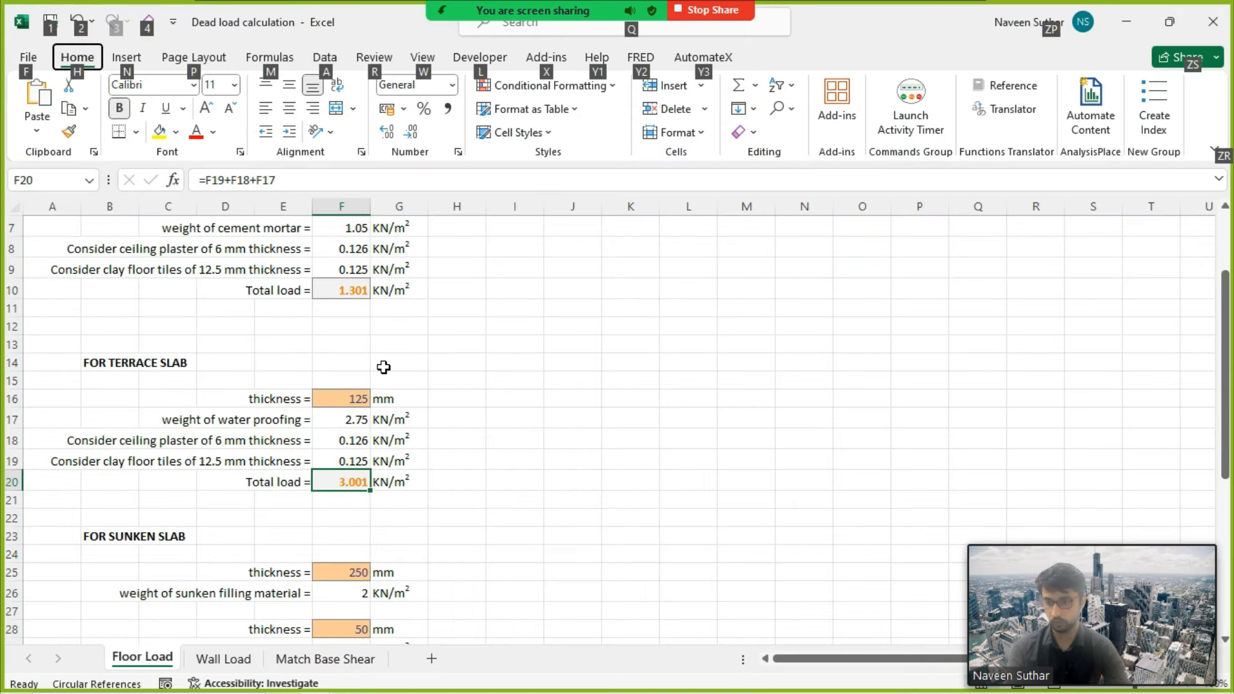
scroll(384, 366, "up", 2)
left_click_drag(185, 300, 388, 429)
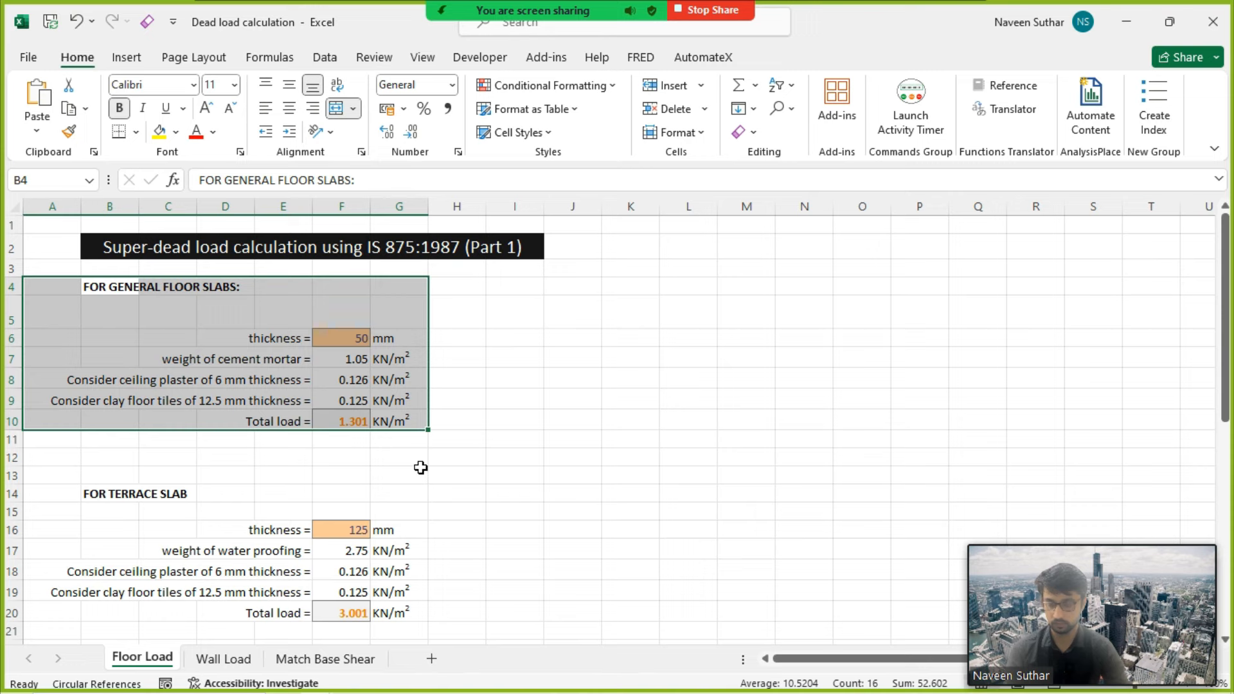
left_click(421, 467)
Step: Switch back to ETABS and select all floor objects by object type
key("alt+Tab")
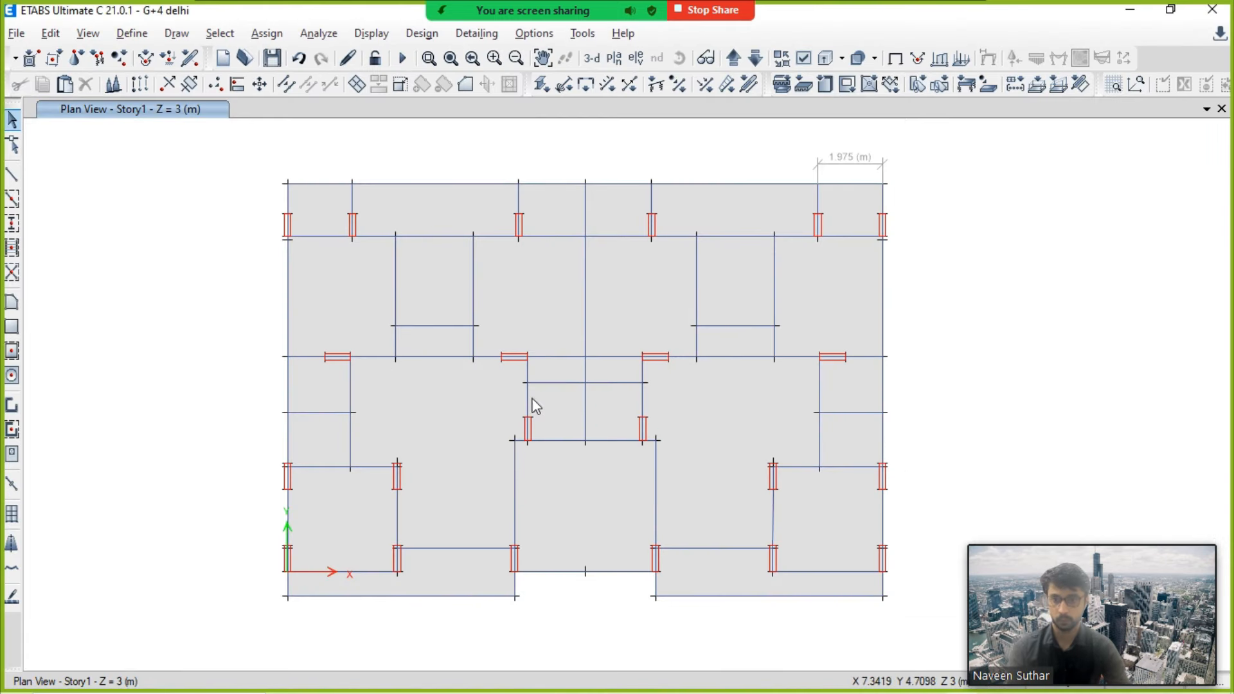
left_click(229, 40)
mouse_move(257, 57)
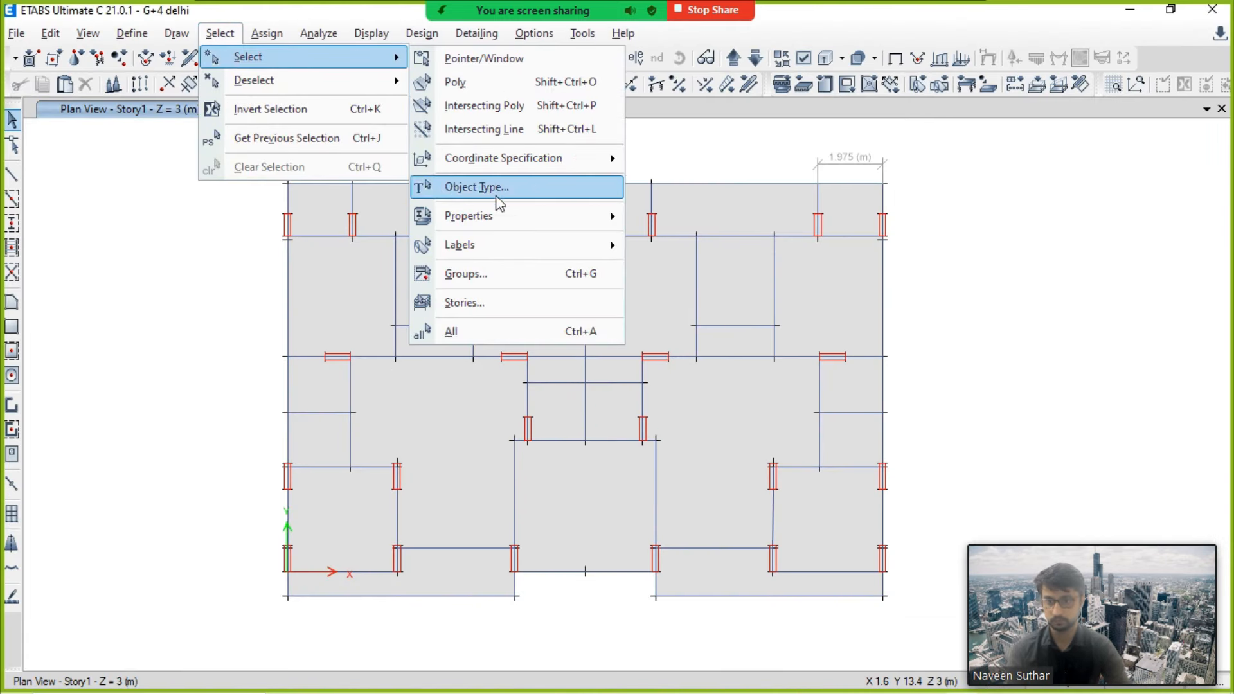
mouse_move(500, 215)
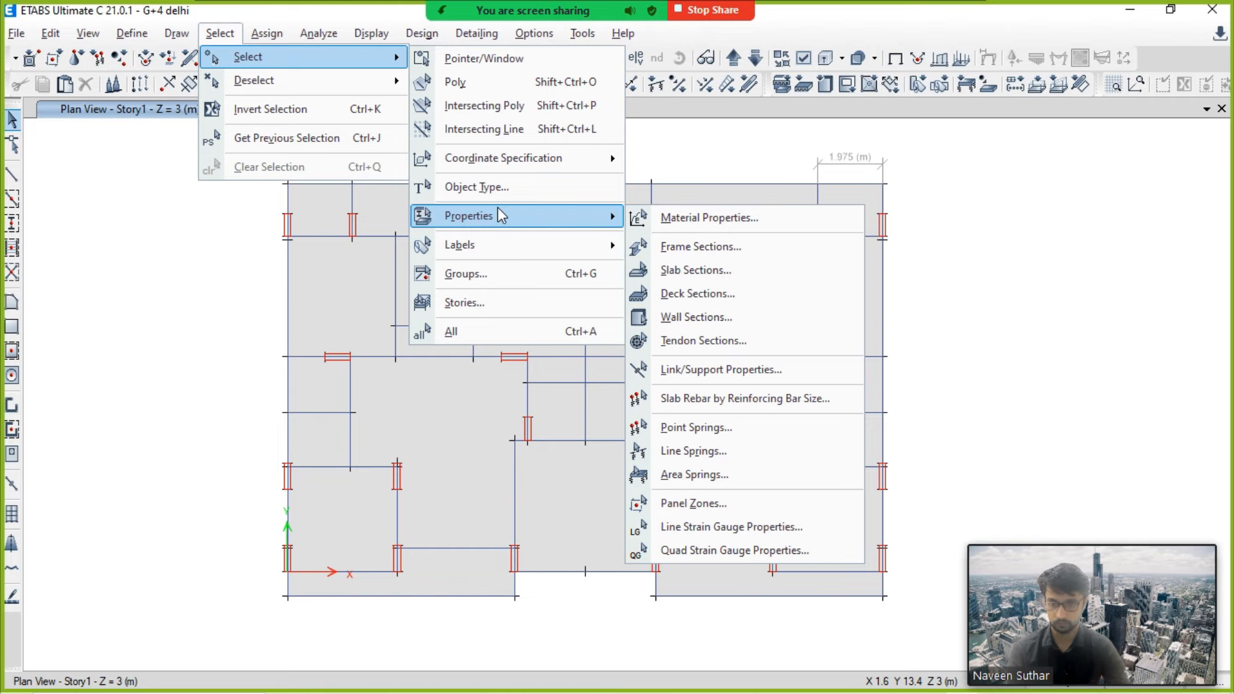
left_click(489, 187)
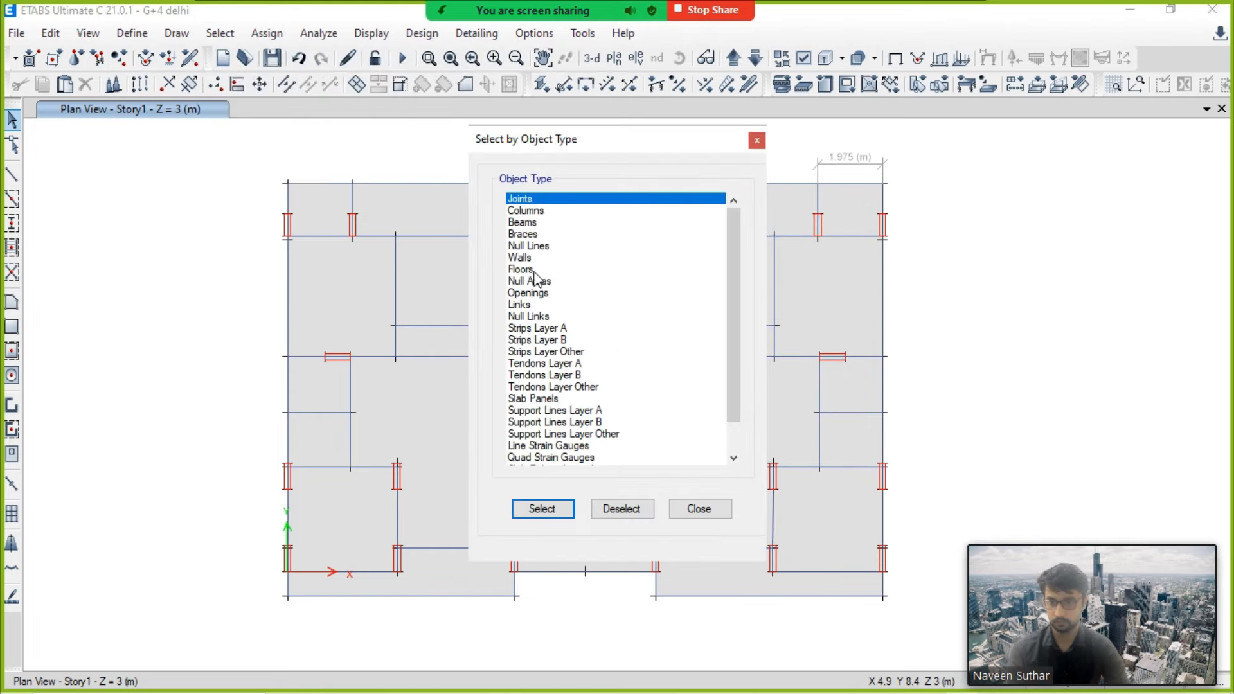
left_click(530, 270)
left_click(542, 508)
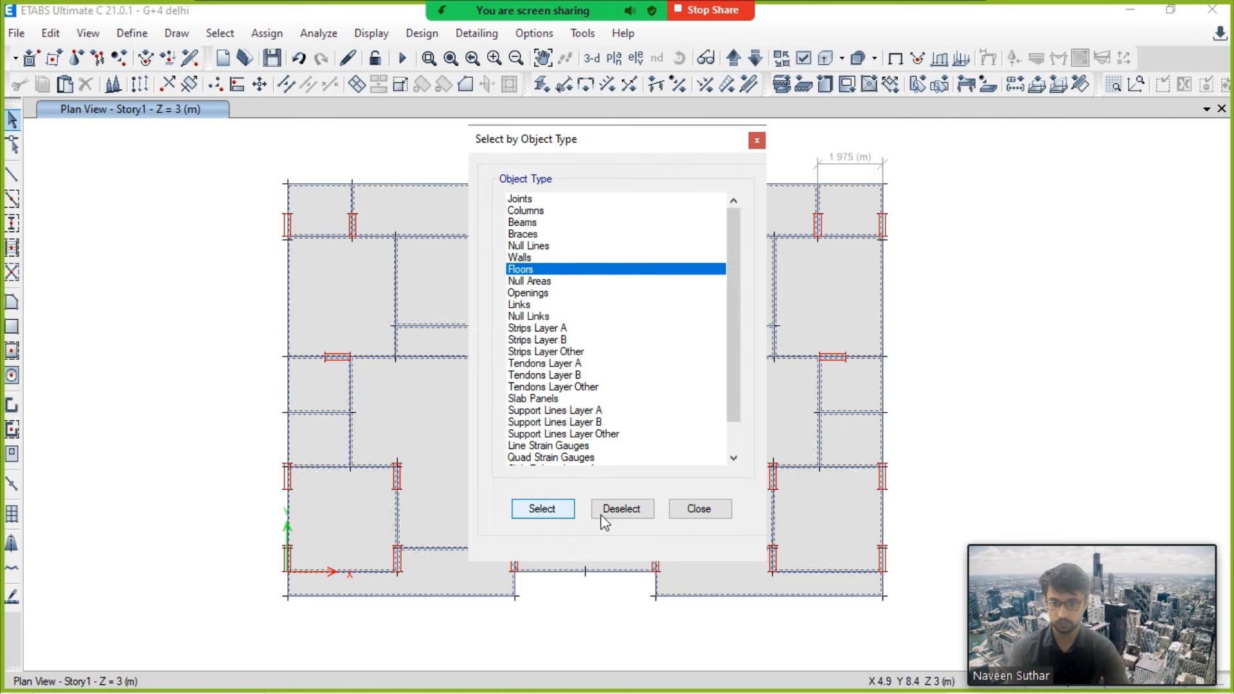
left_click(698, 509)
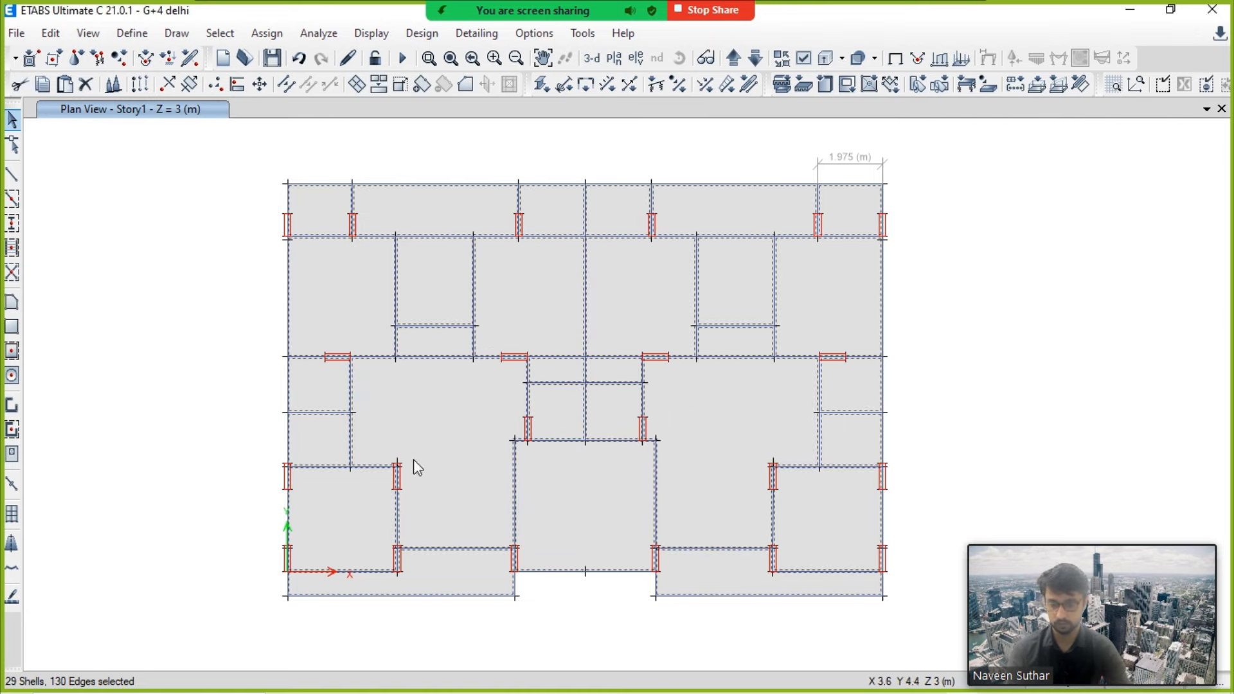
Step: Exclude the lower central staircase slab from the selection and assign a 1.3 kN/m² uniform FINISH load to the remaining floors
left_click(620, 418)
left_click(267, 33)
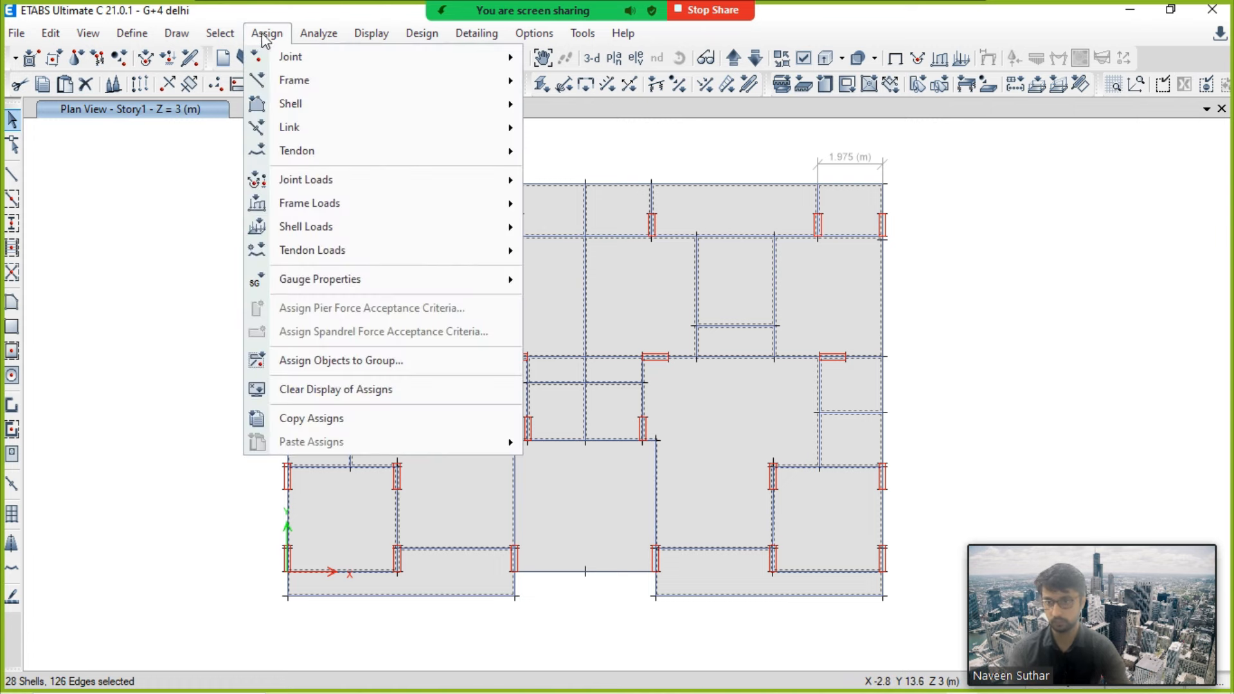
mouse_move(306, 85)
mouse_move(350, 237)
left_click(582, 250)
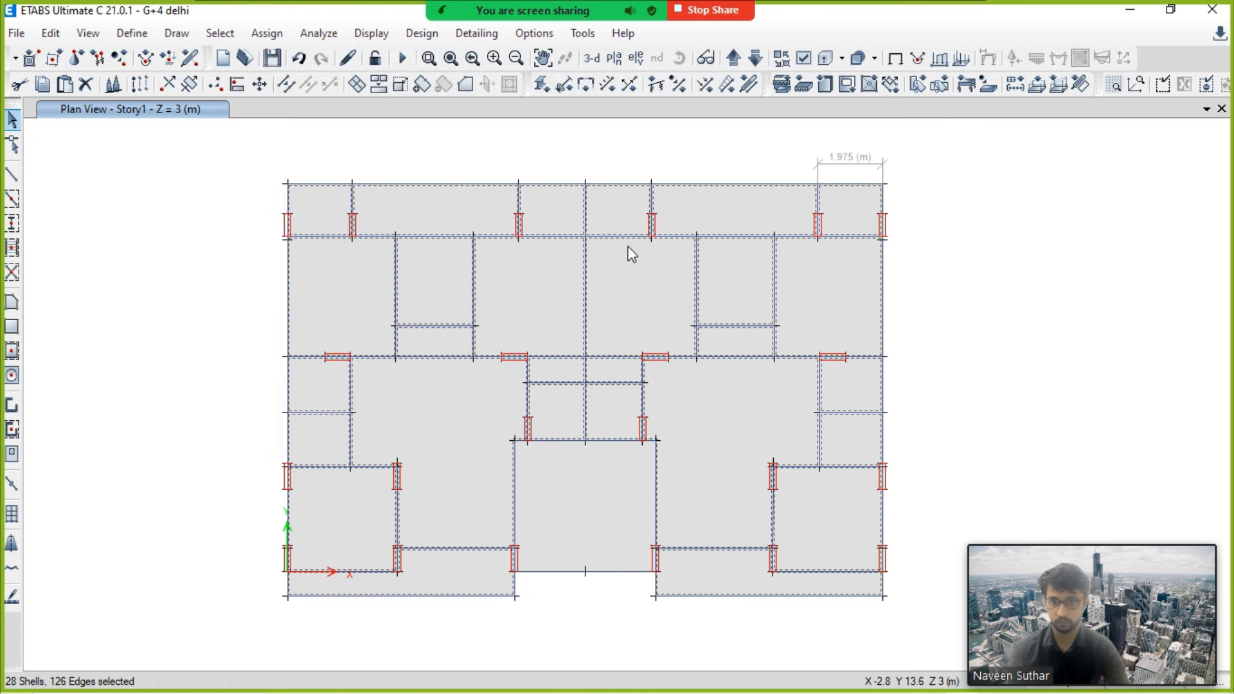
type("1.3")
left_click(697, 286)
left_click(685, 314)
left_click(700, 442)
left_click(550, 438)
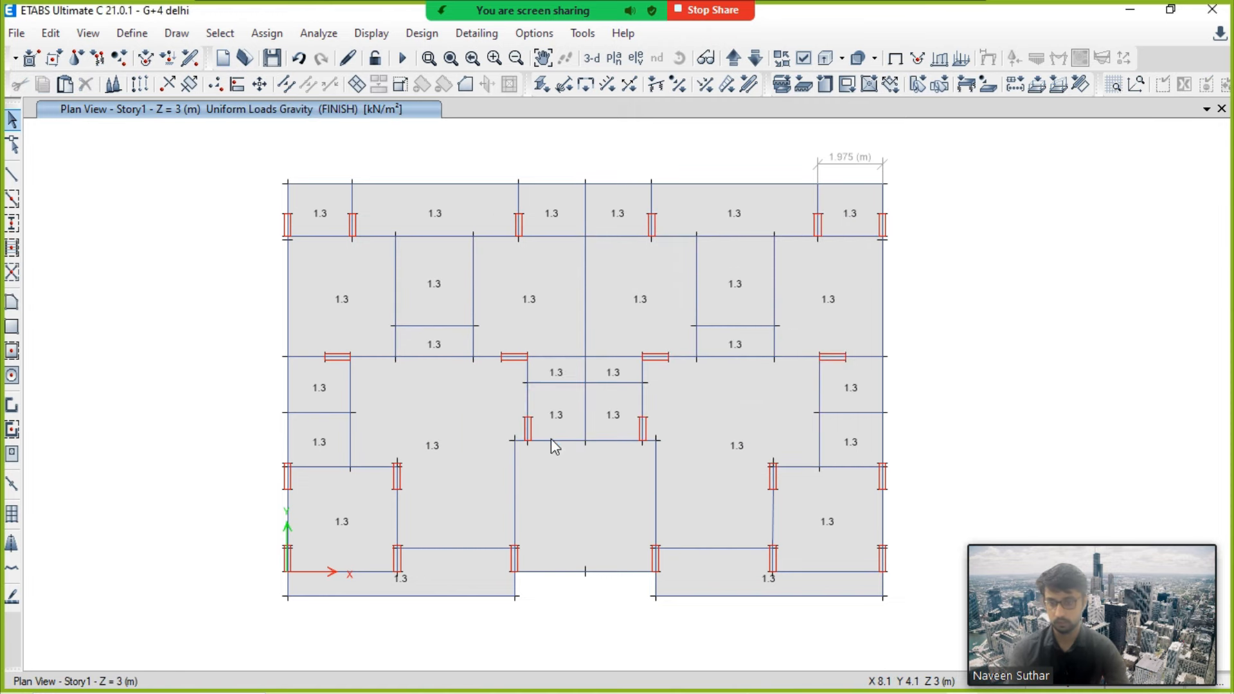
Step: Switch to the Dead load calculation workbook and review the staircase slab's total load on the Floor Load sheet
key("alt+Tab")
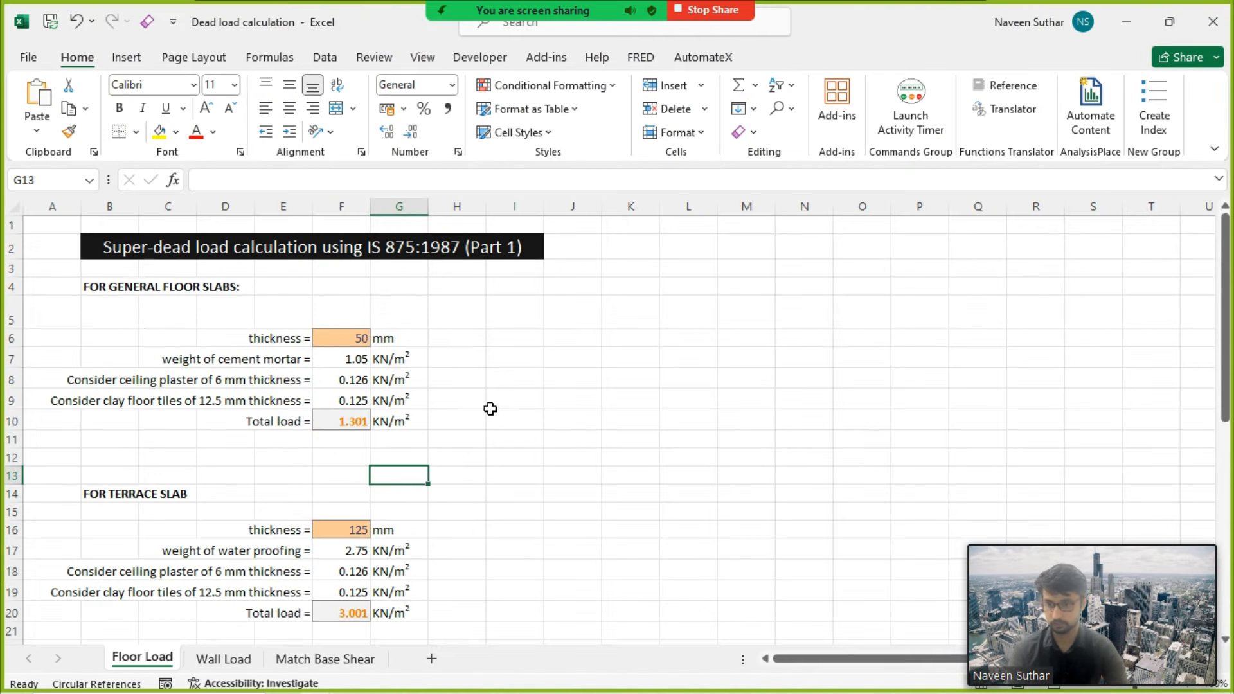
scroll(491, 408, "down", 10)
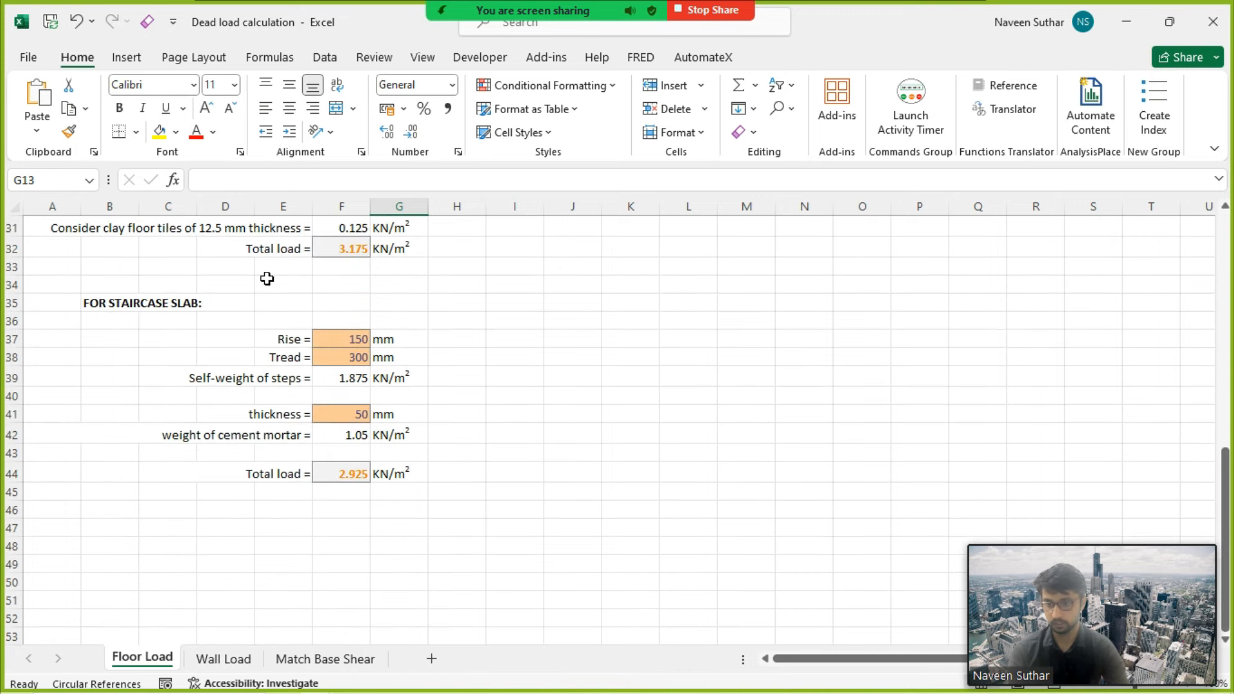
left_click(357, 474)
Step: Switch back to ETABS and assign a 3 kN/m² uniform FINISH gravity load to the lower central staircase slab, replacing existing loads
key("alt+Tab")
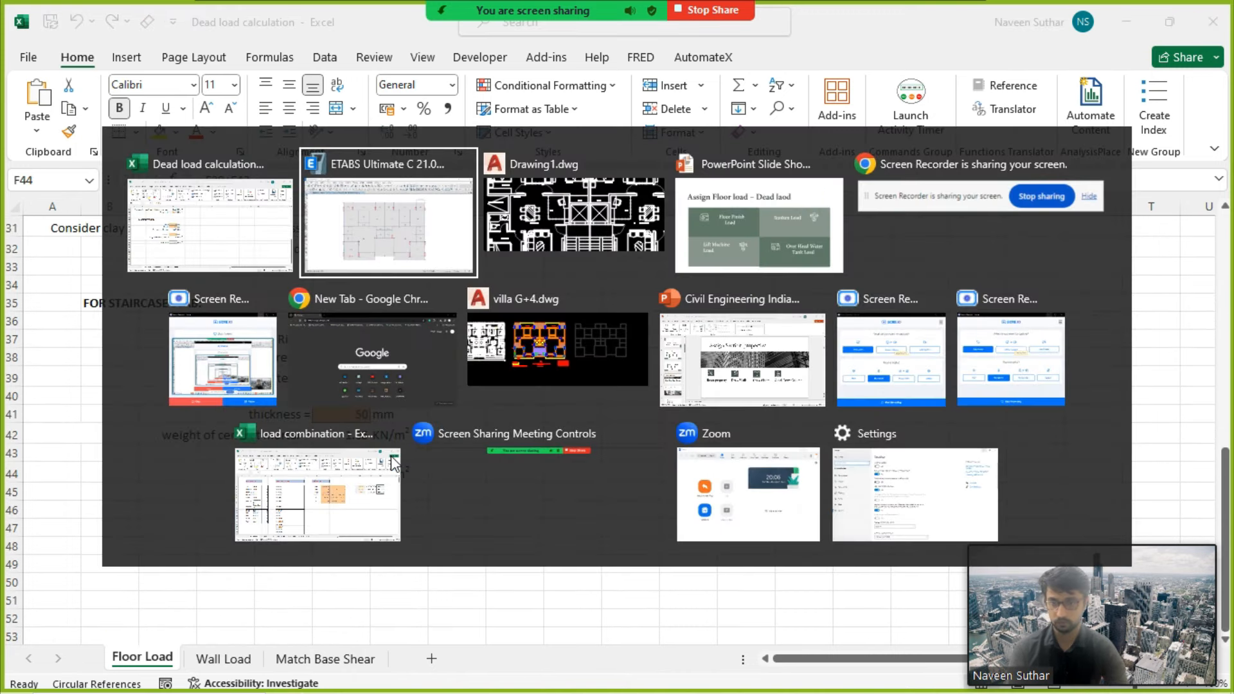
left_click(266, 33)
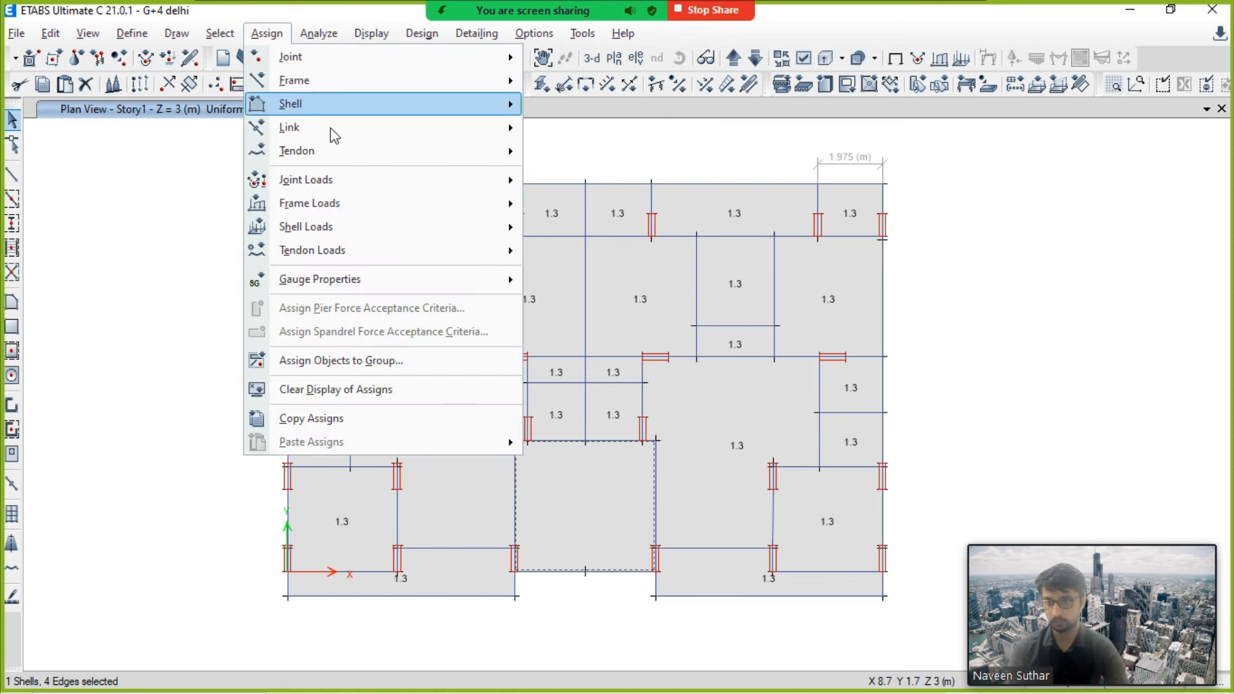
mouse_move(302, 226)
left_click(611, 275)
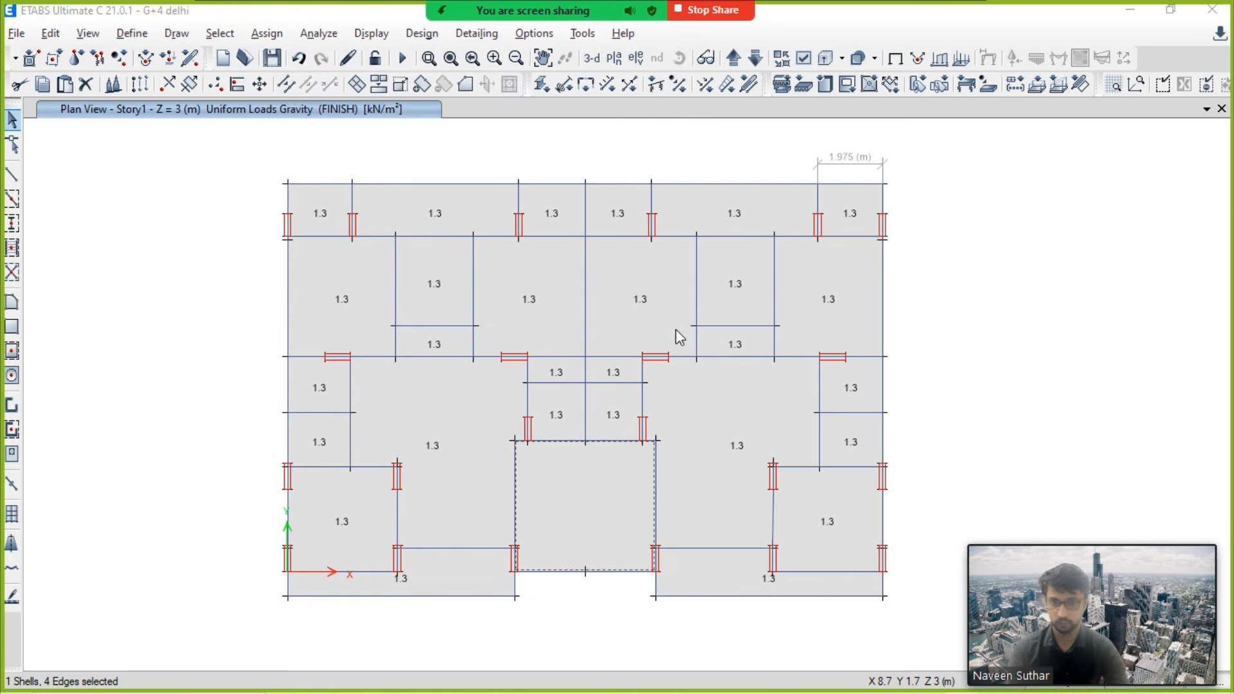
left_click_drag(546, 344, 488, 347)
type("3")
left_click(707, 440)
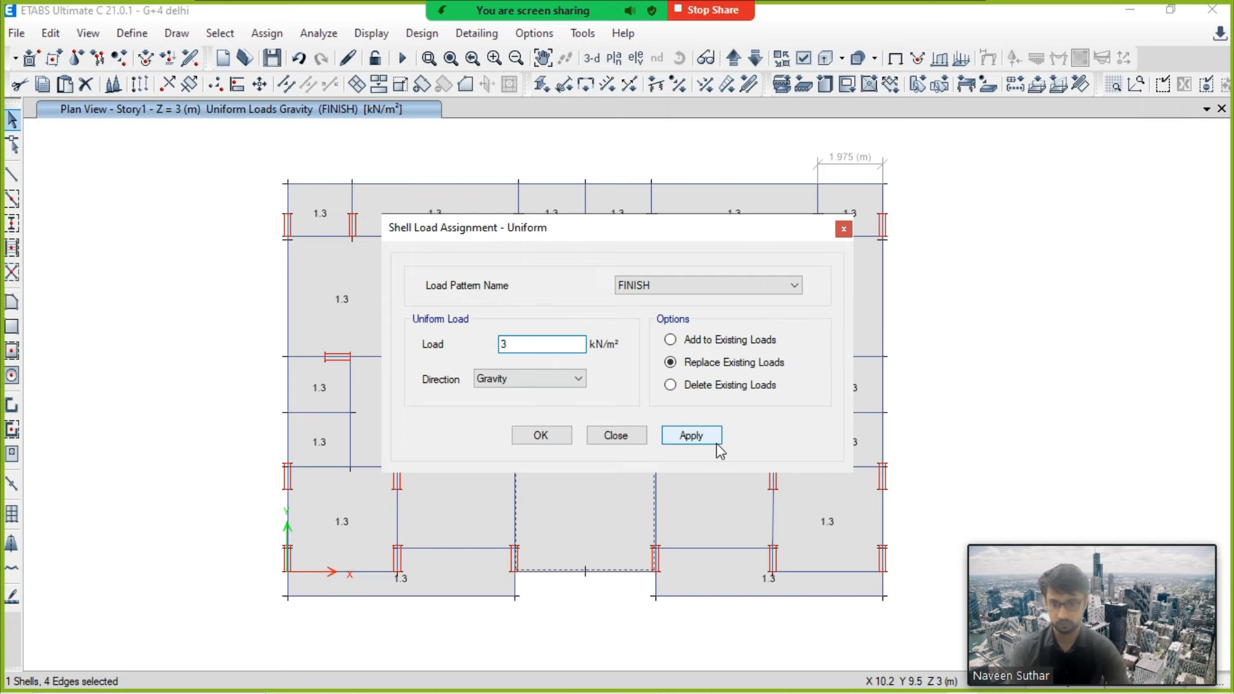
left_click(557, 431)
middle_click_drag(636, 303, 648, 297)
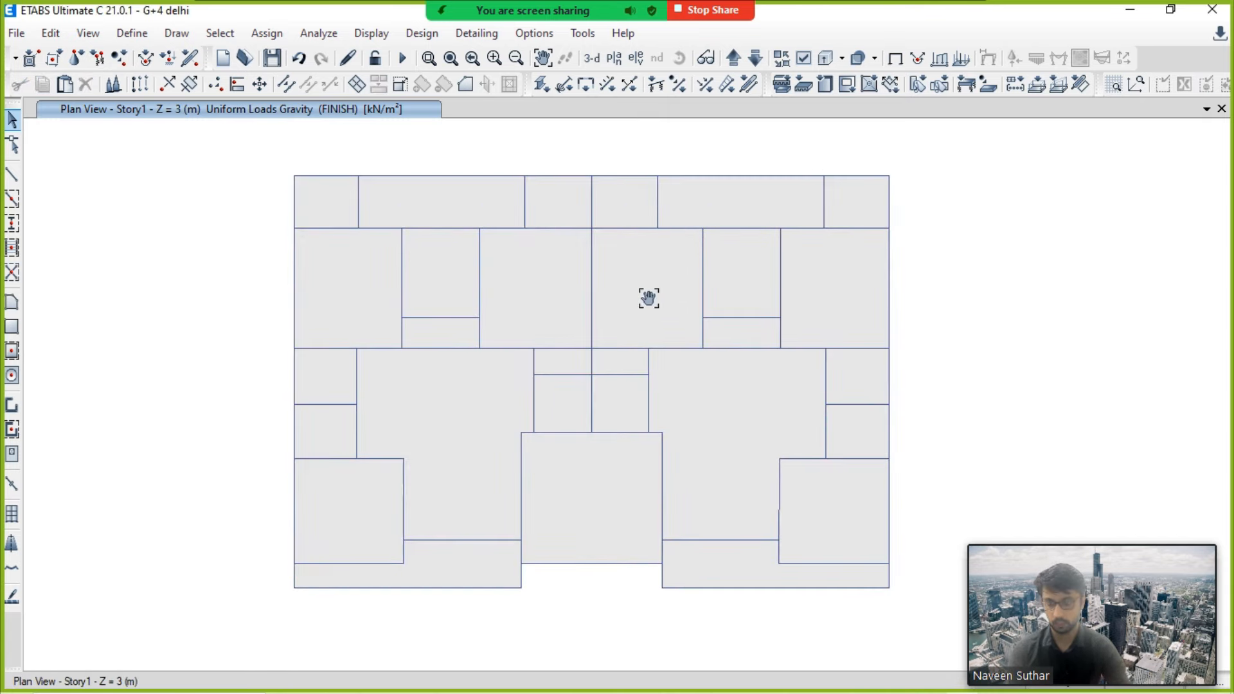
Step: Switch to AutoCAD and examine the typical floor framing plan's legend and the hatched sunken toilet slab areas
key("alt+Tab")
key("Tab")
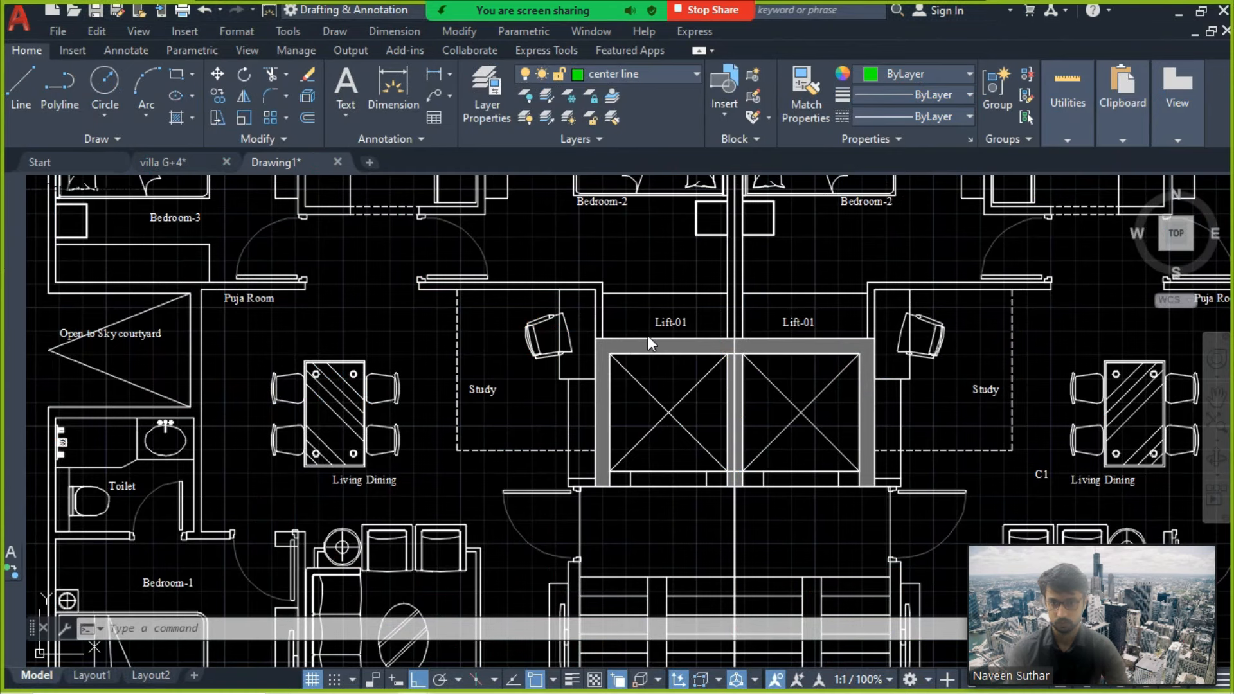
middle_click_drag(647, 335, 199, 315)
scroll(199, 314, "down", 7)
middle_click_drag(565, 349, 401, 234)
scroll(322, 354, "up", 4)
middle_click_drag(366, 536, 353, 426)
scroll(329, 482, "up", 2)
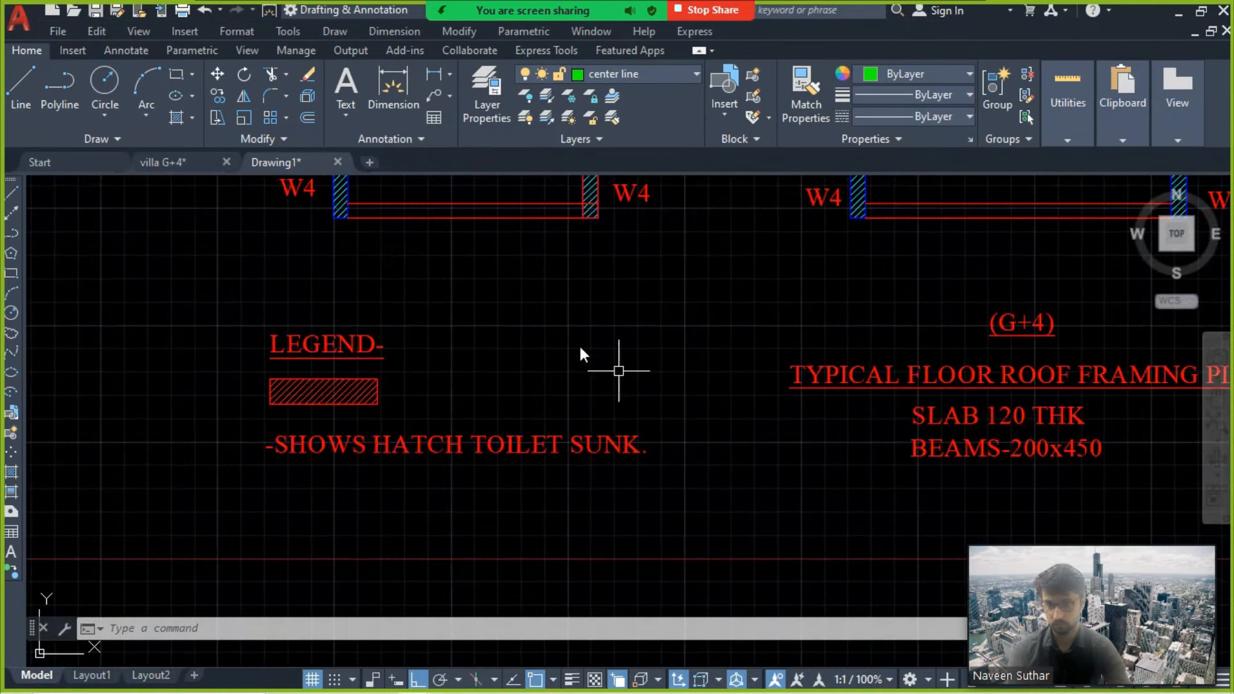
middle_click_drag(536, 309, 361, 479)
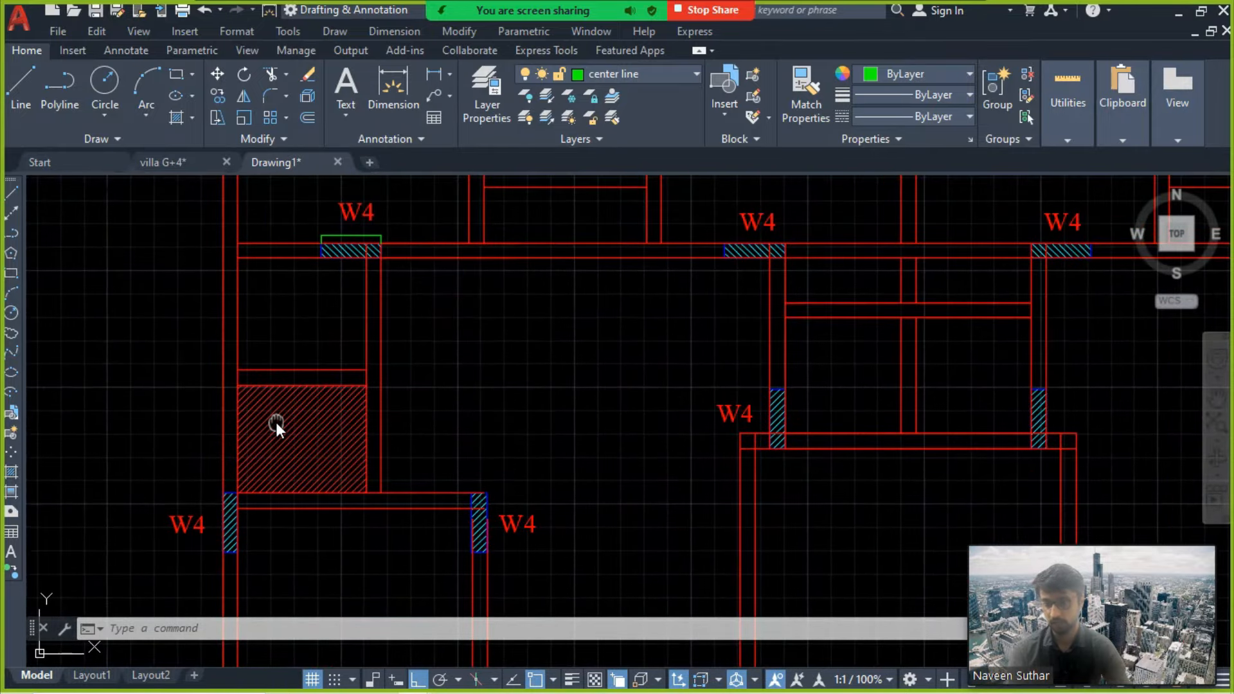
middle_click_drag(276, 424, 283, 516)
scroll(283, 515, "down", 4)
scroll(304, 349, "up", 4)
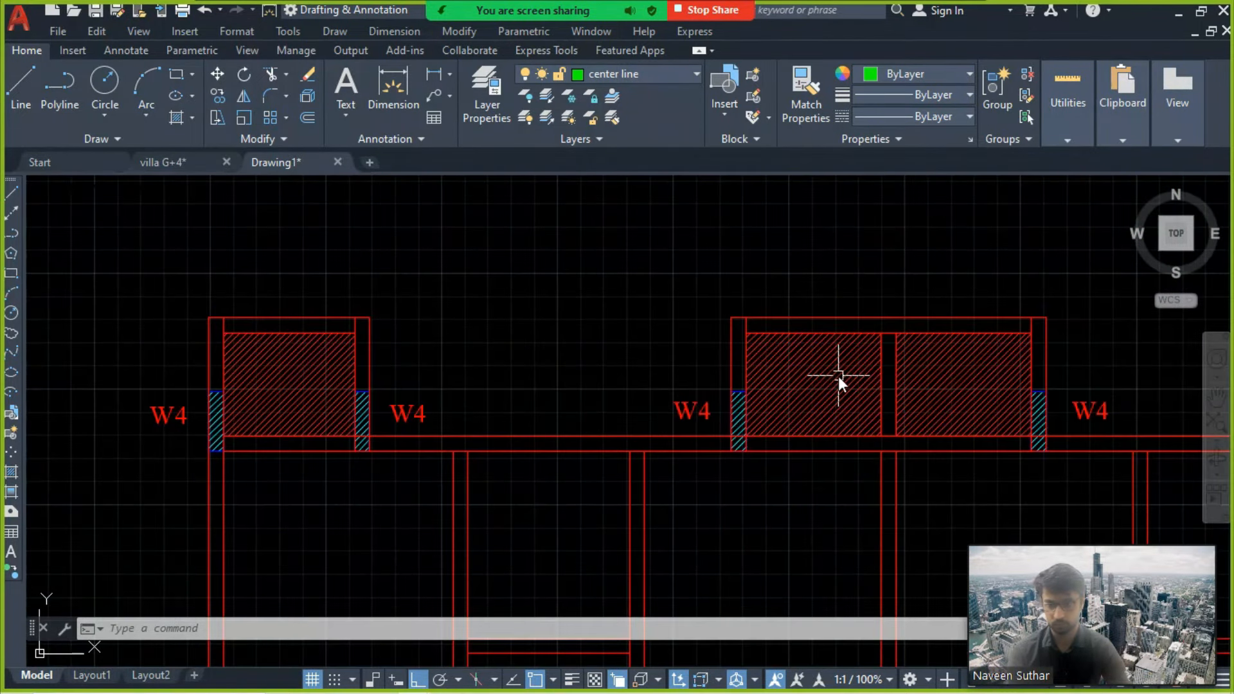
middle_click_drag(838, 376, 587, 305)
Step: Switch to the Floor Load sheet of the Dead load calculation workbook
key("super+Tab")
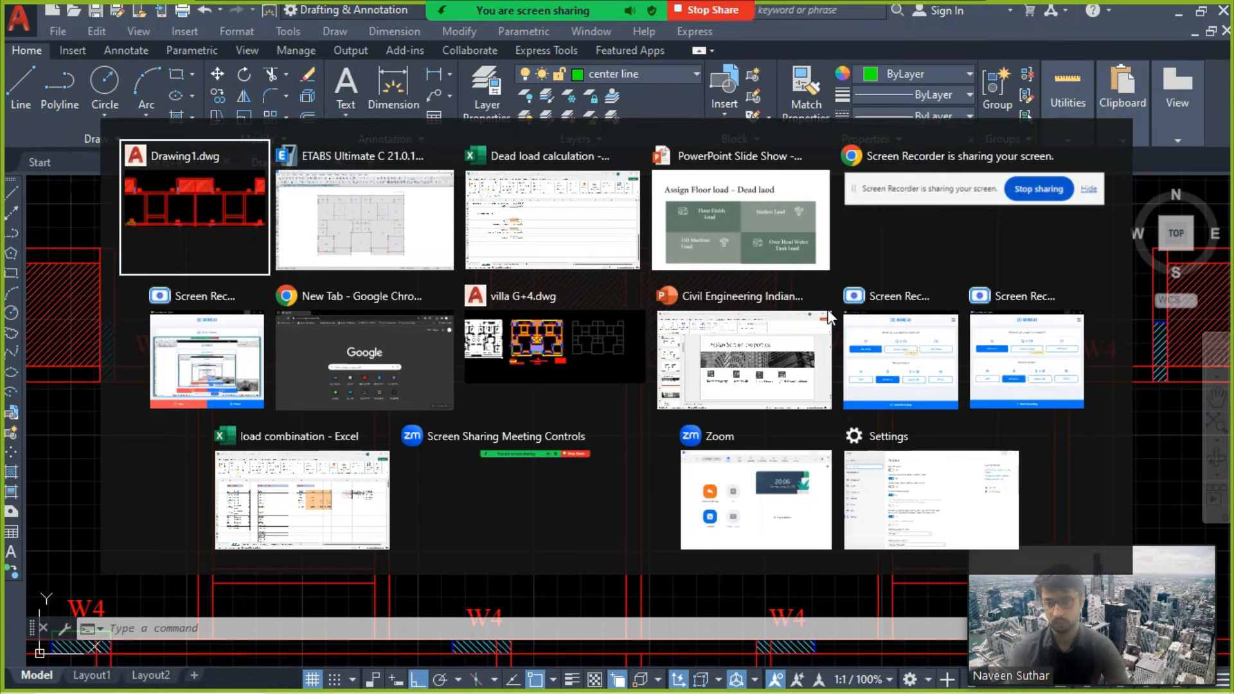
left_click(553, 219)
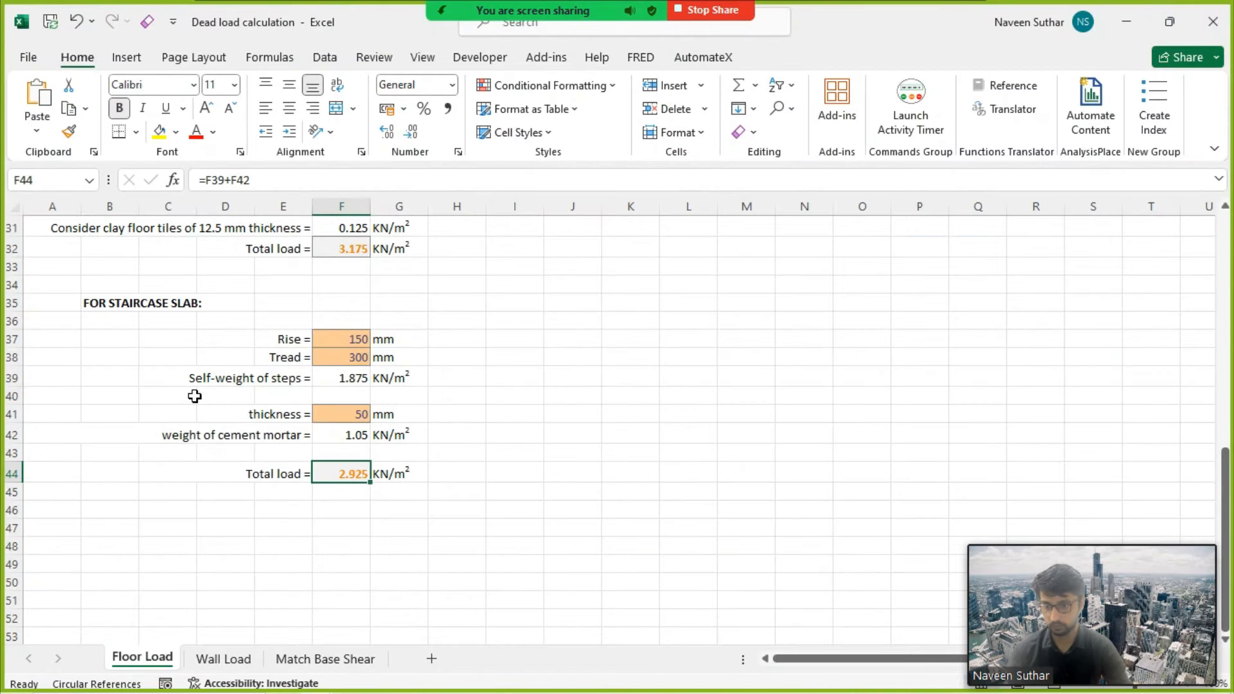
Step: Review the sunken slab load calculation on the Floor Load sheet and switch to the ETABS model
scroll(388, 408, "up", 6)
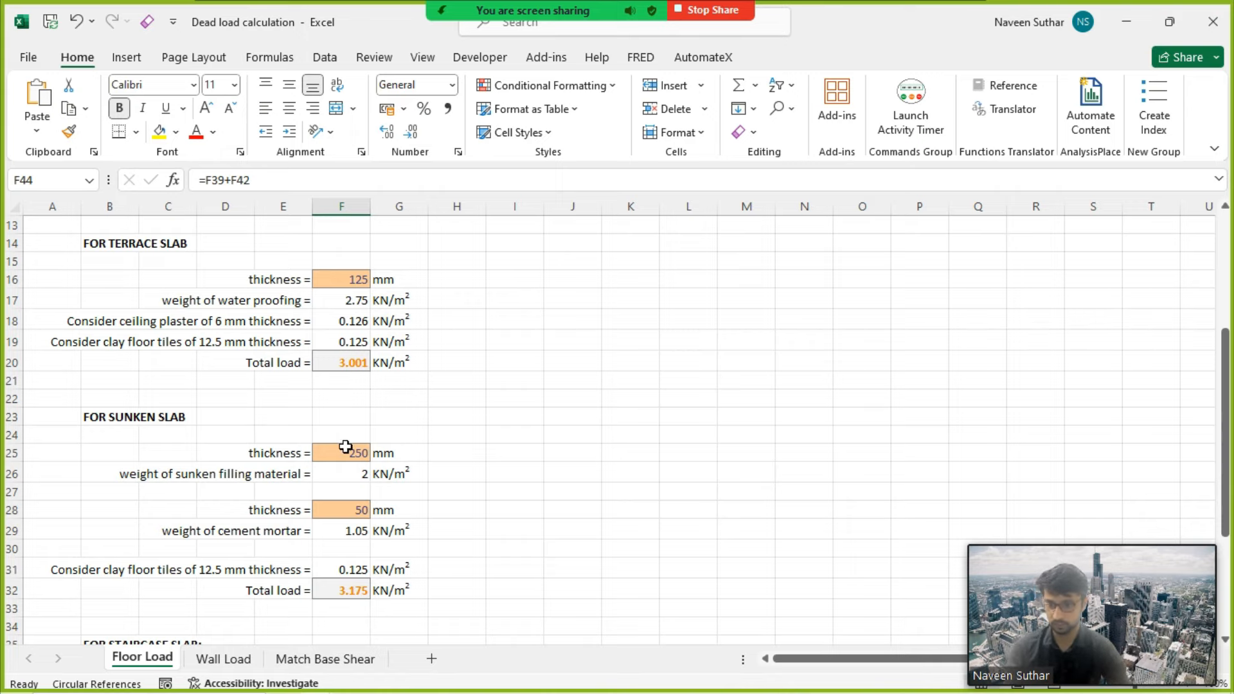
scroll(373, 437, "down", 1)
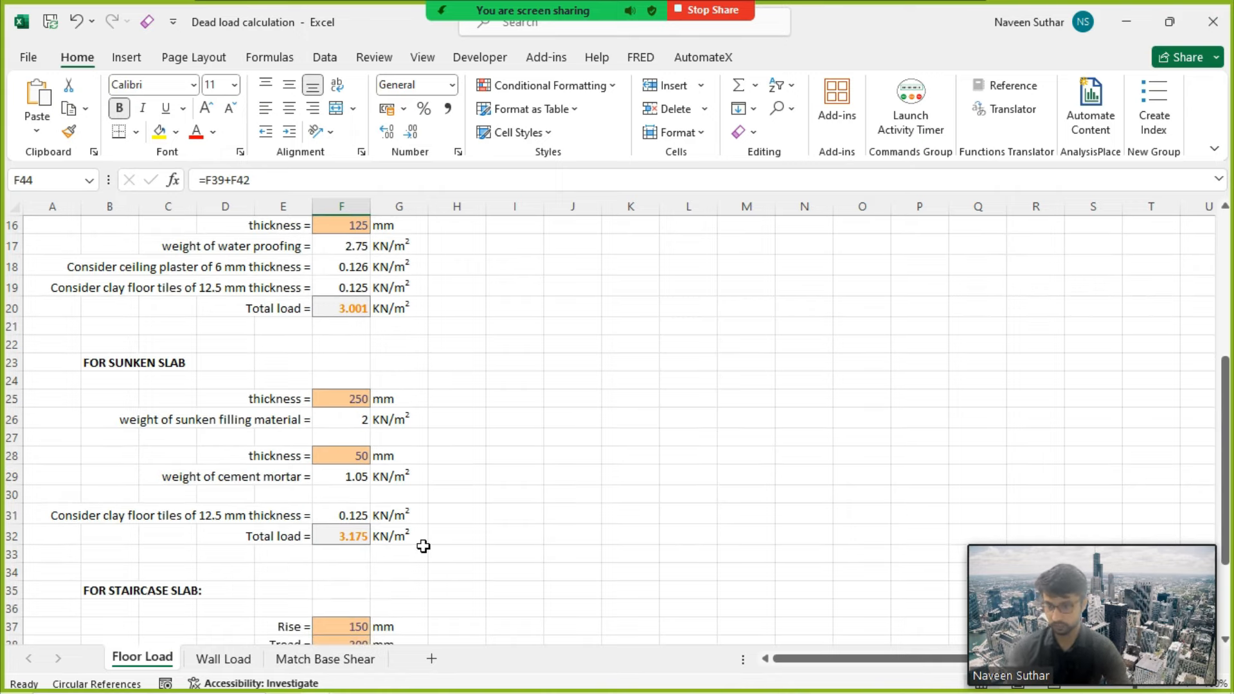
key("alt+Tab")
key("alt+Tab")
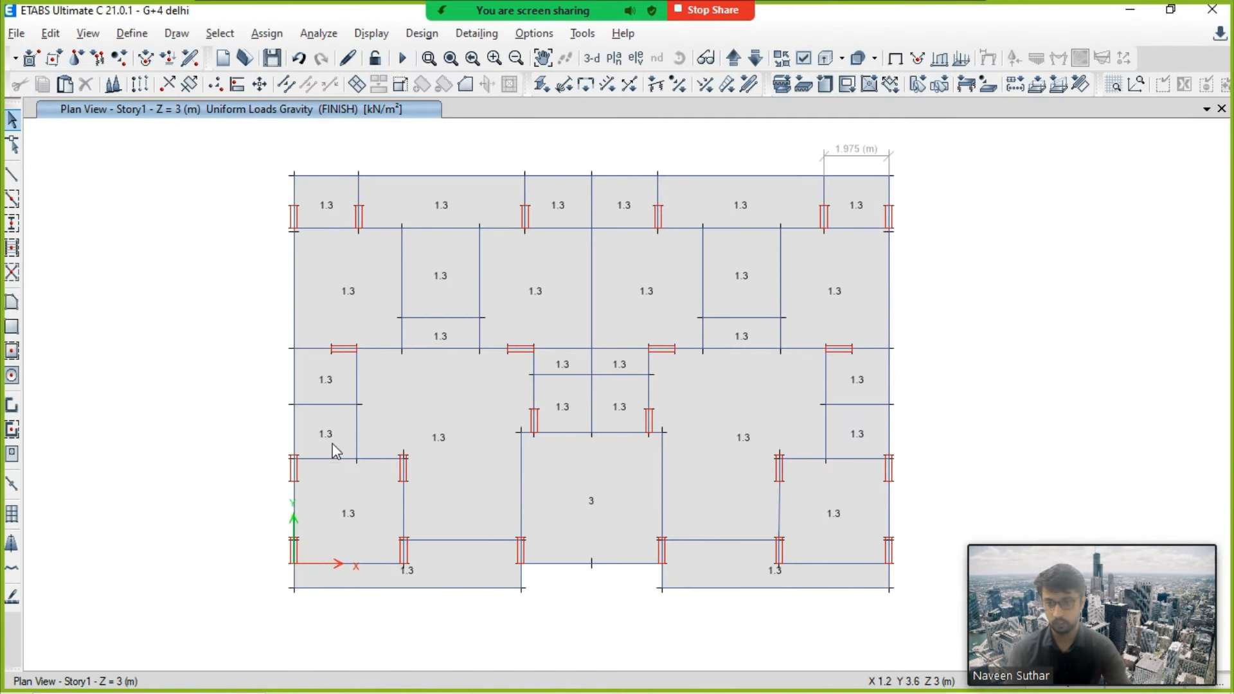
Step: Select the six toilet slabs on the Story1 plan, checking their positions against the hatched sunk areas in the AutoCAD framing plan
left_click(334, 449)
key("alt+Tab")
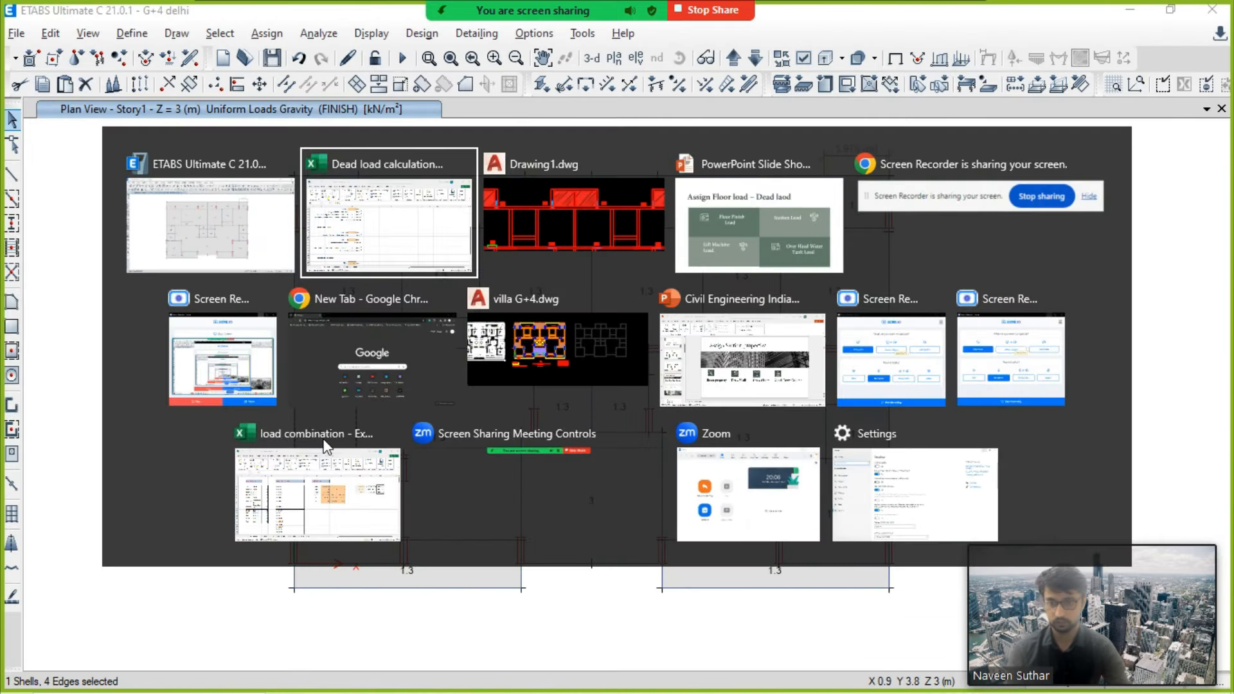
scroll(422, 302, "down", 6)
scroll(315, 248, "up", 2)
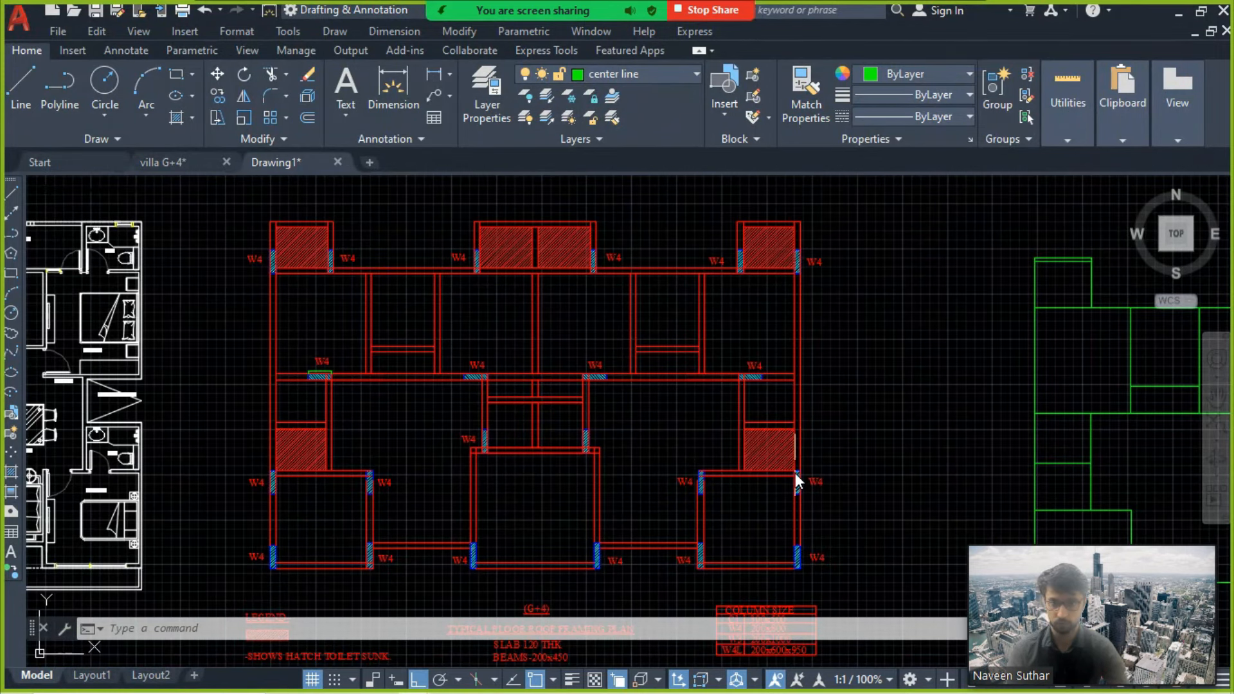
key("alt+Tab")
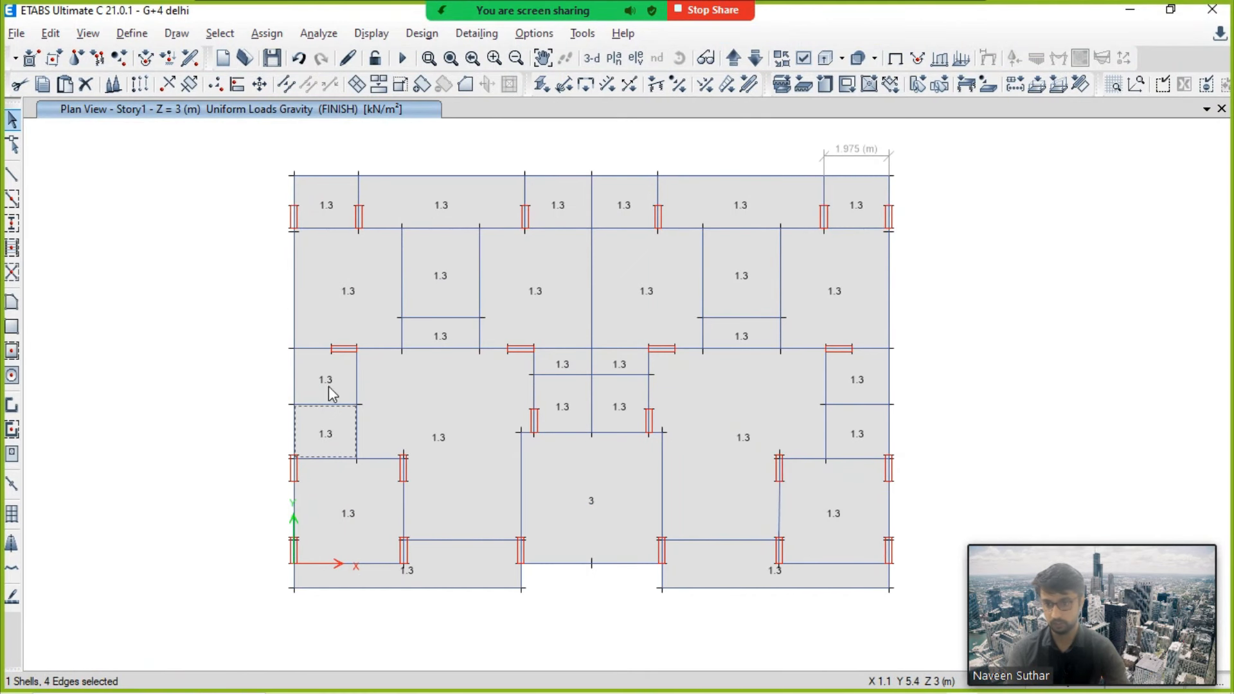
left_click(329, 387)
left_click(329, 212)
left_click(572, 208)
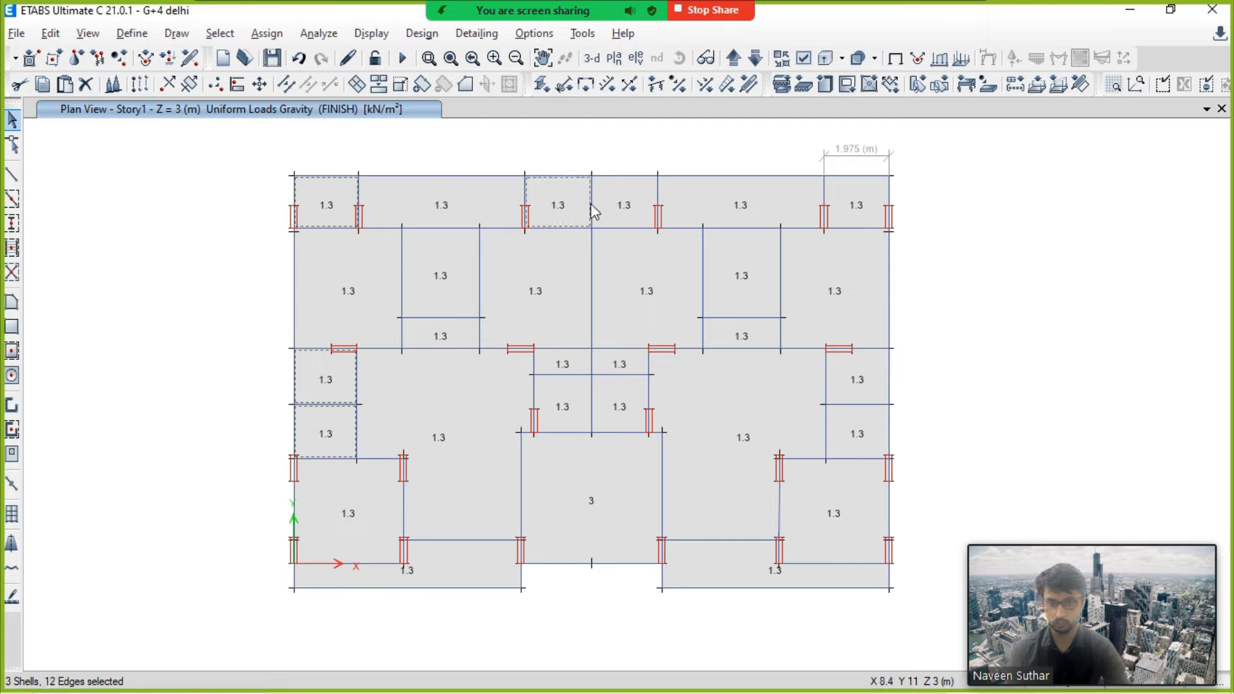
left_click(630, 204)
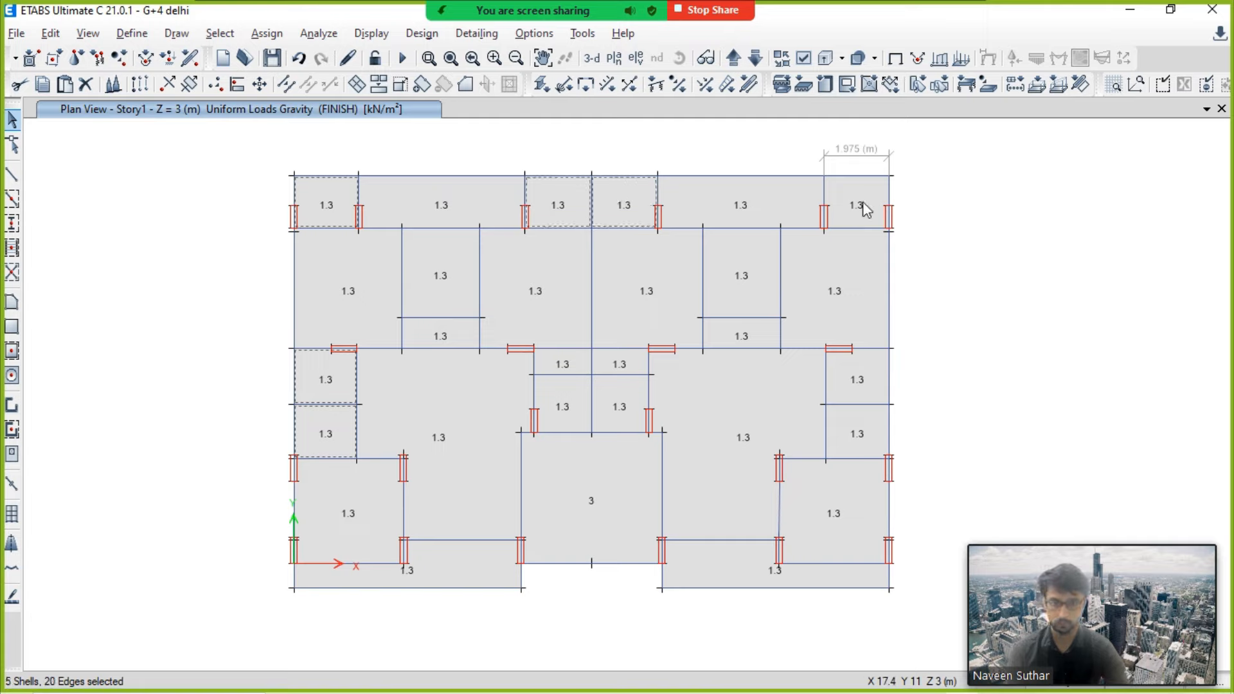
left_click(334, 371)
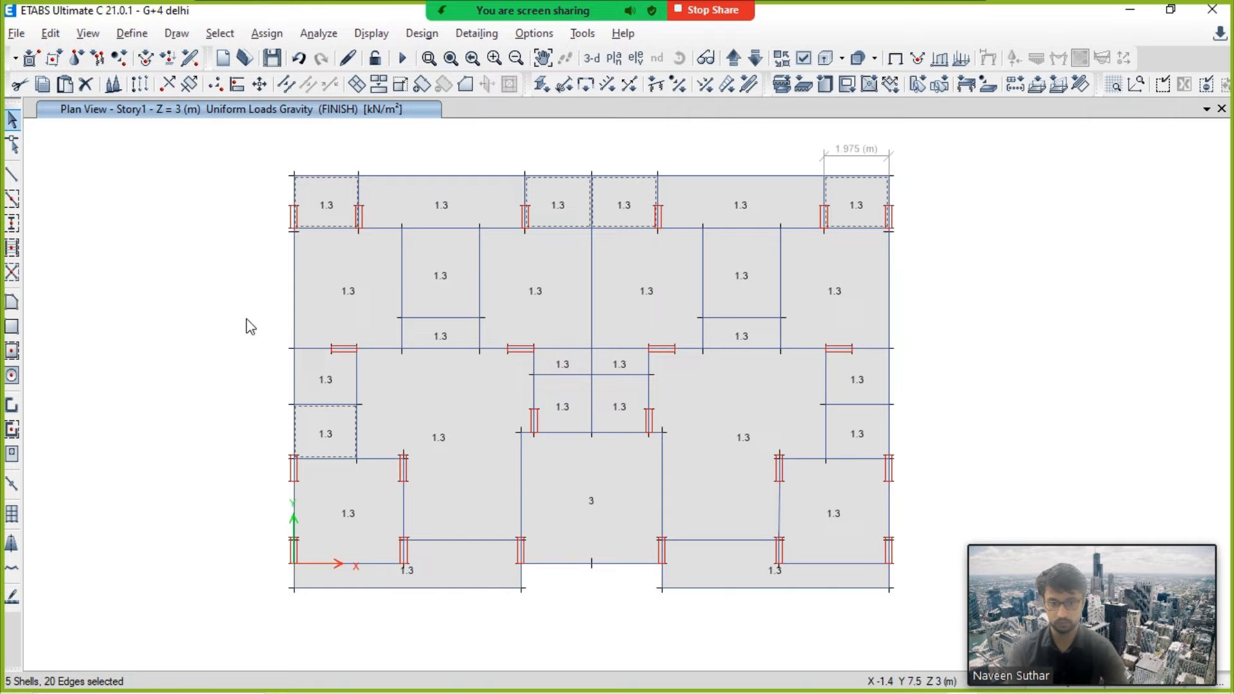
left_click(859, 431)
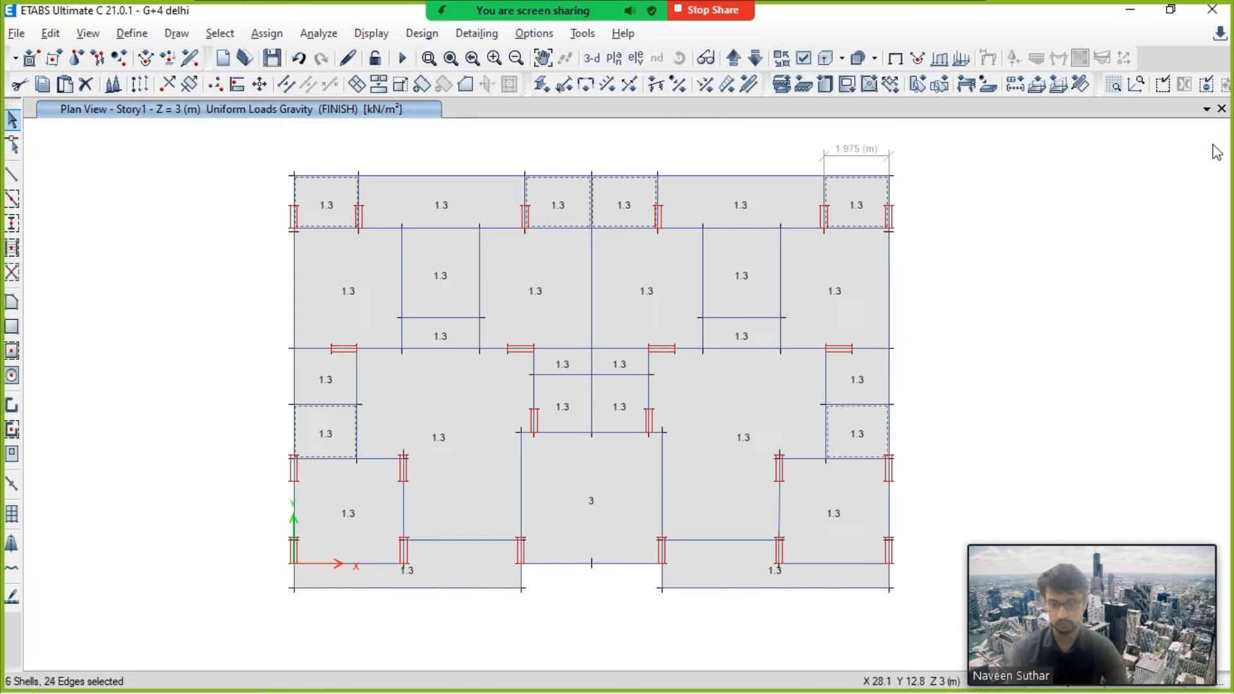
Step: Assign a uniform gravity shell load of 3.175 kN/m² under the SERVICE pattern to the selected toilet slabs, replacing existing loads
left_click(266, 33)
mouse_move(386, 226)
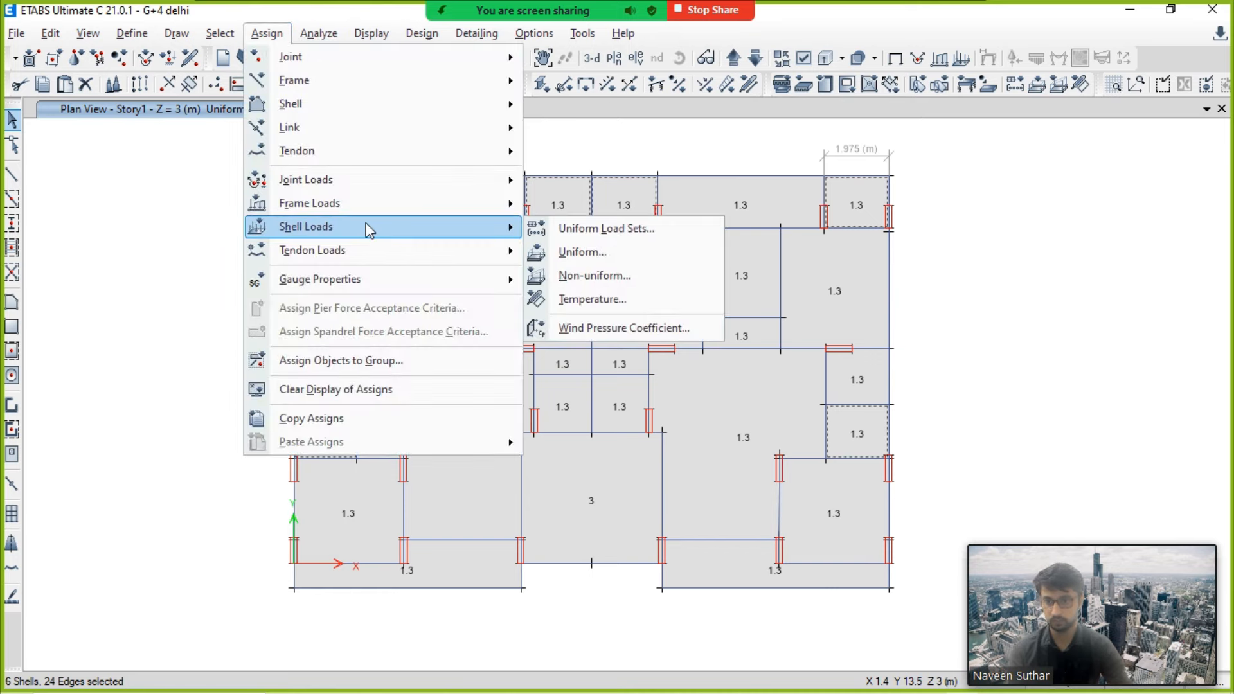
left_click(582, 252)
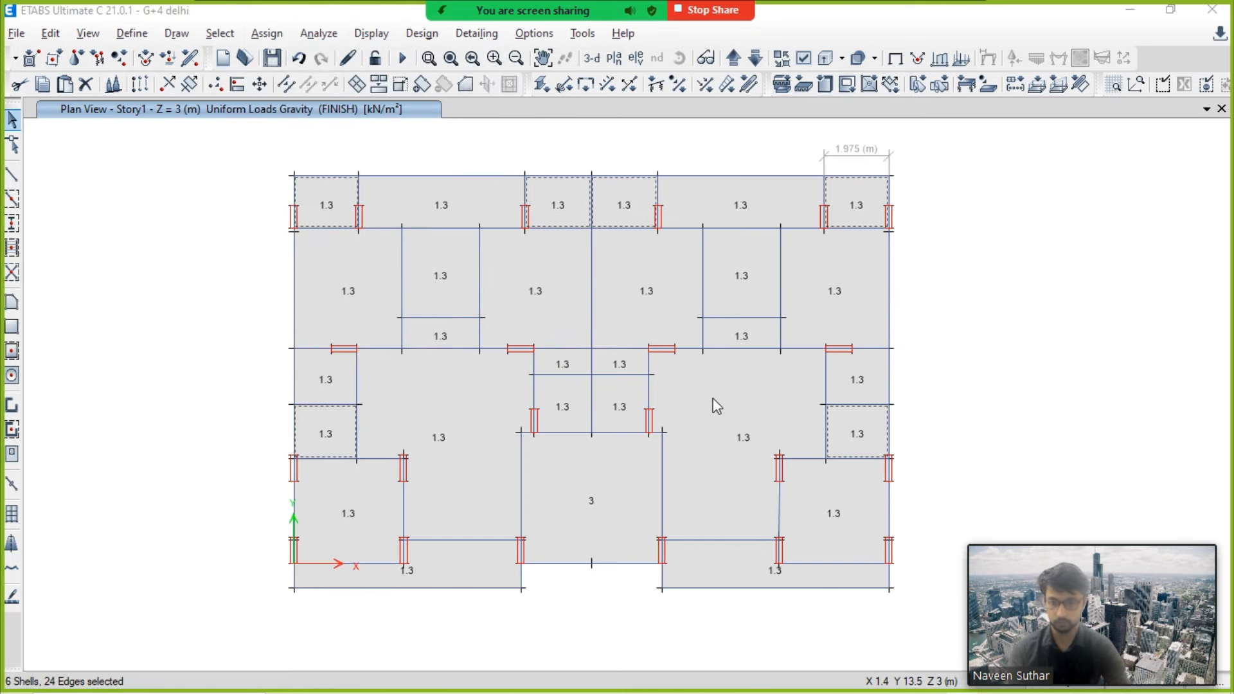
left_click(648, 292)
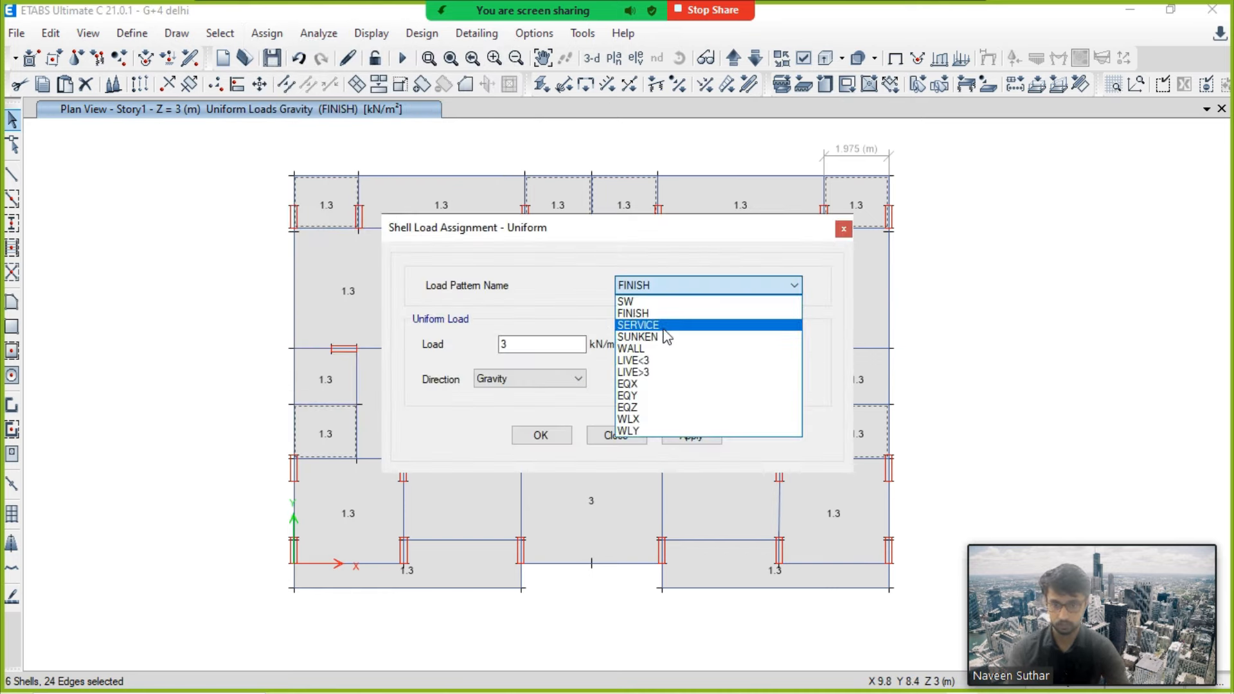
left_click(650, 331)
double_click(568, 344)
key("alt+Tab")
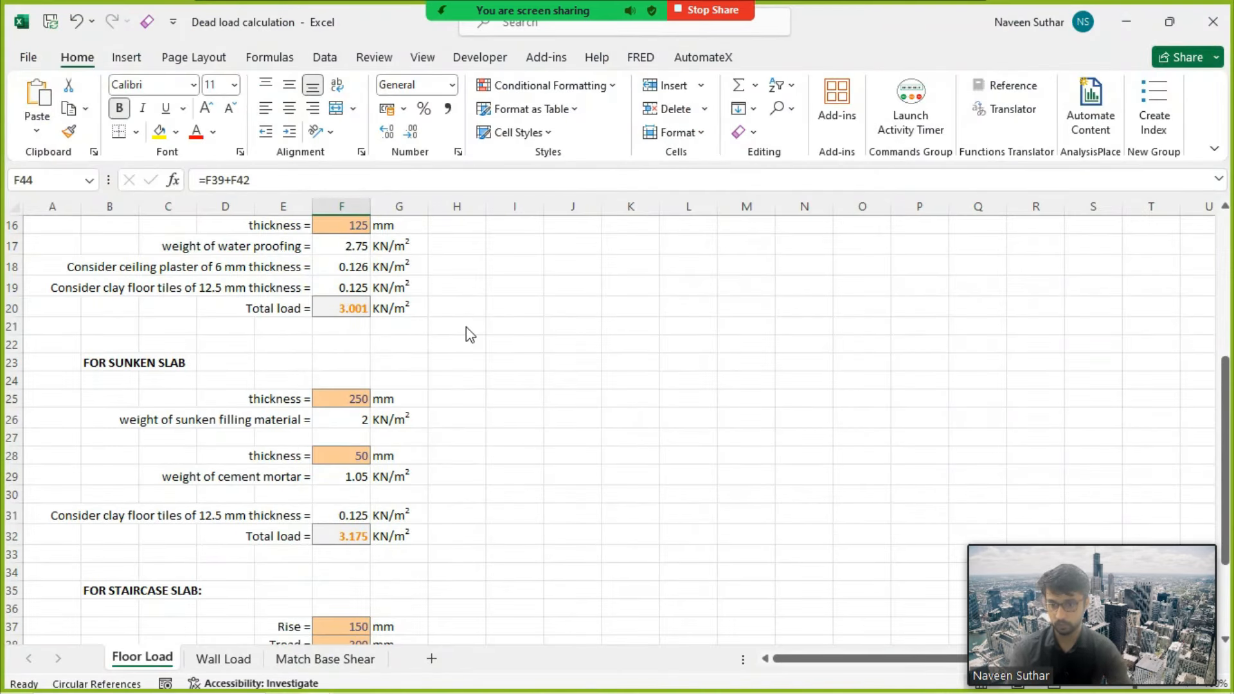
key("alt+Tab")
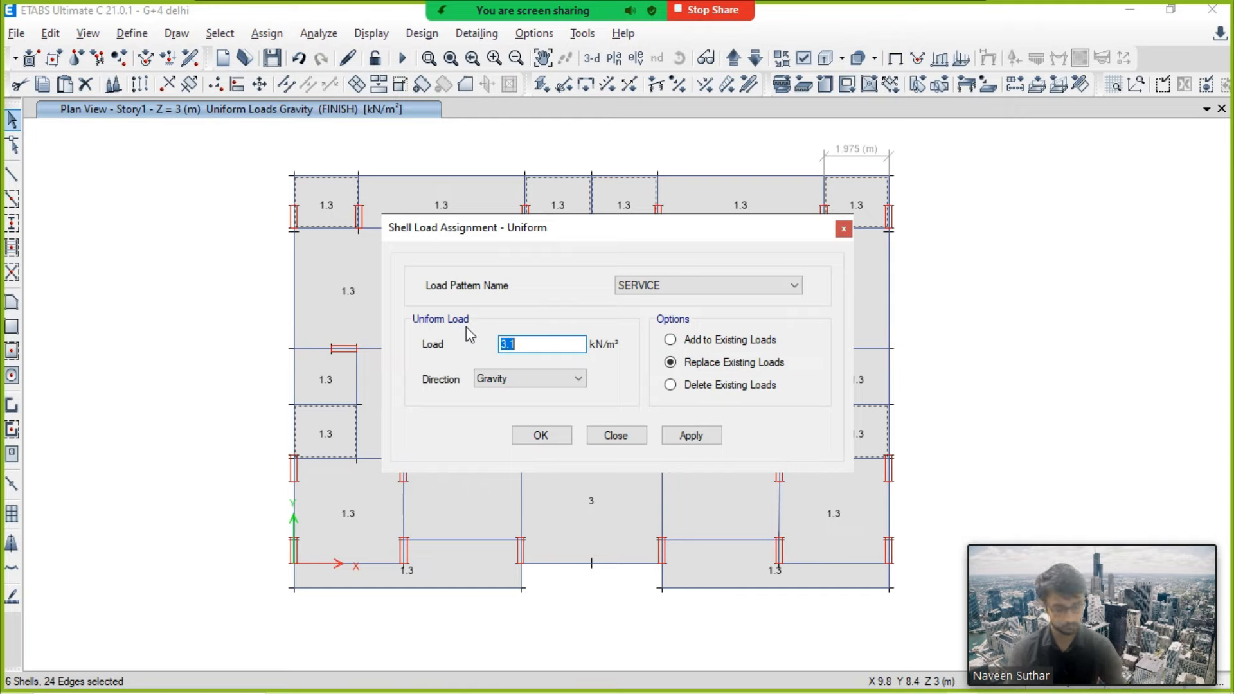
left_click(705, 433)
left_click(568, 435)
Step: Switch to the AutoCAD floor plan, examine where the balconies lie along both long sides of the building, and return to ETABS
key("alt+Tab")
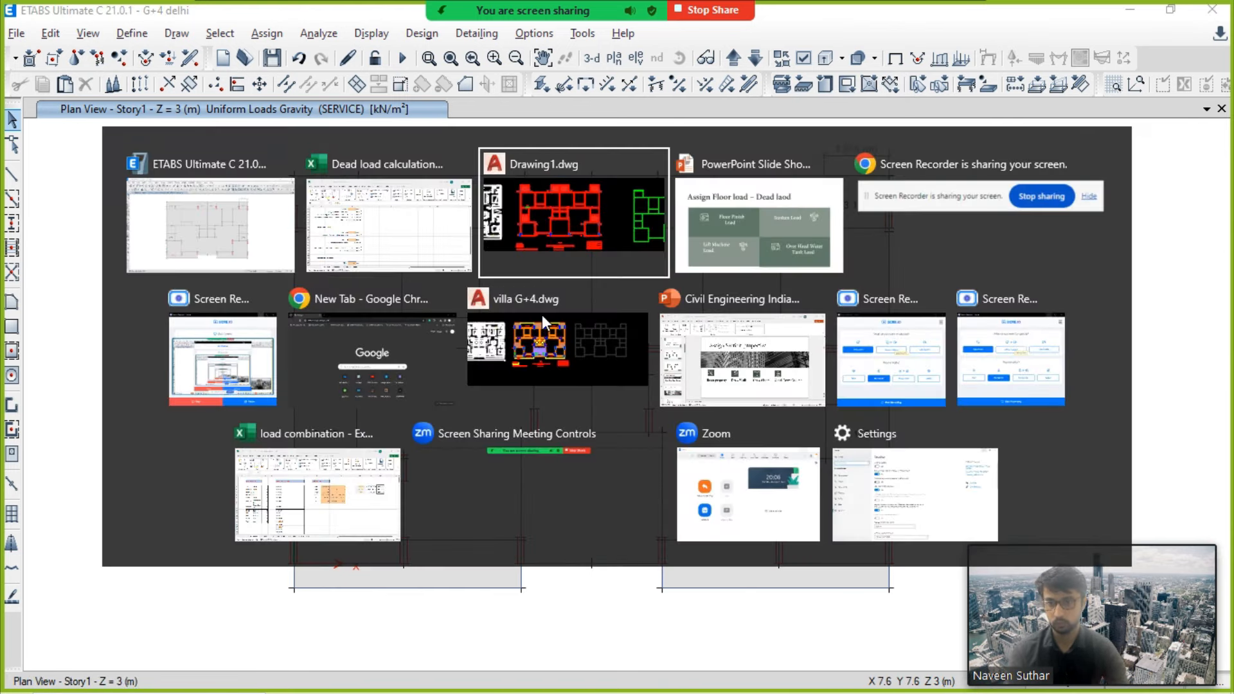
scroll(578, 385, "up", 1)
scroll(422, 442, "up", 4)
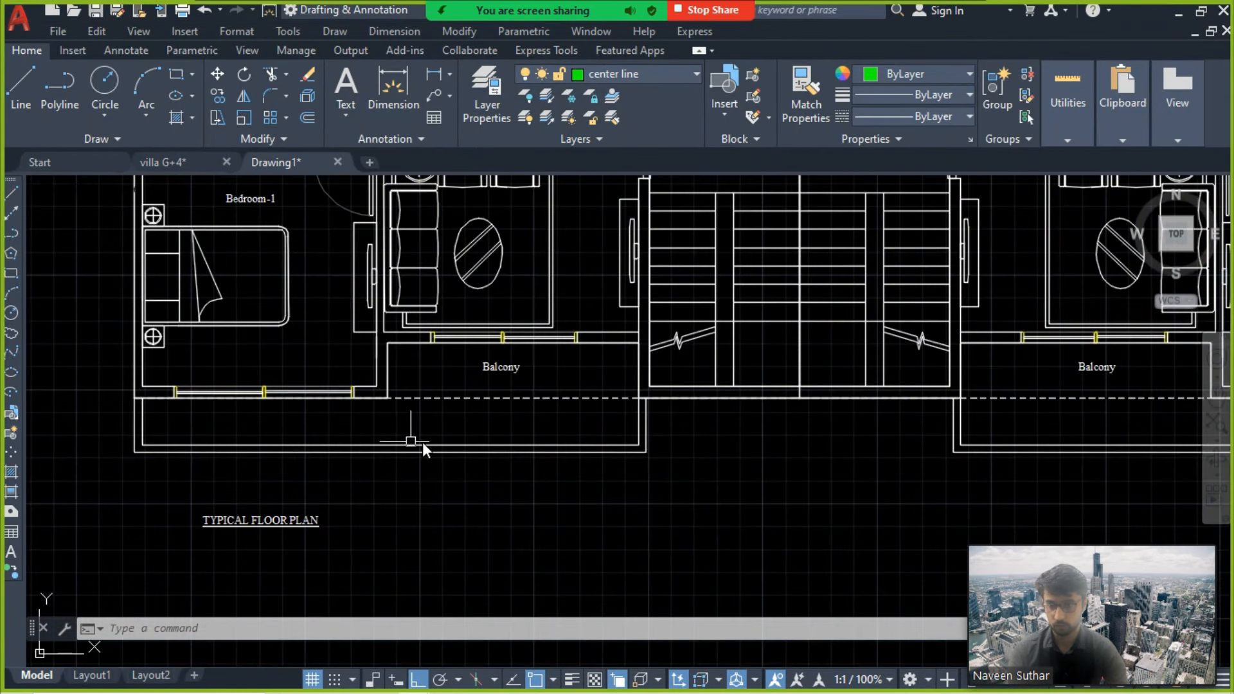
middle_click_drag(515, 391, 178, 405)
middle_click_drag(775, 368, 678, 470)
scroll(680, 470, "down", 4)
scroll(399, 302, "up", 5)
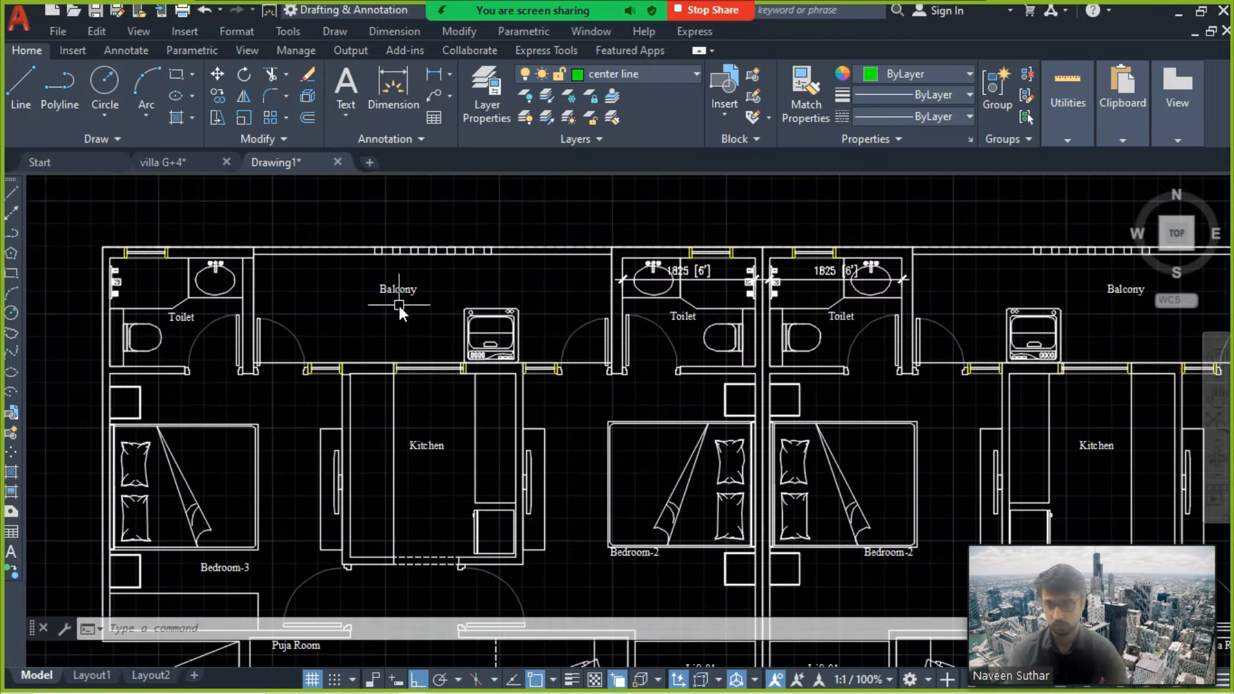
scroll(407, 276, "down", 5)
scroll(853, 307, "up", 2)
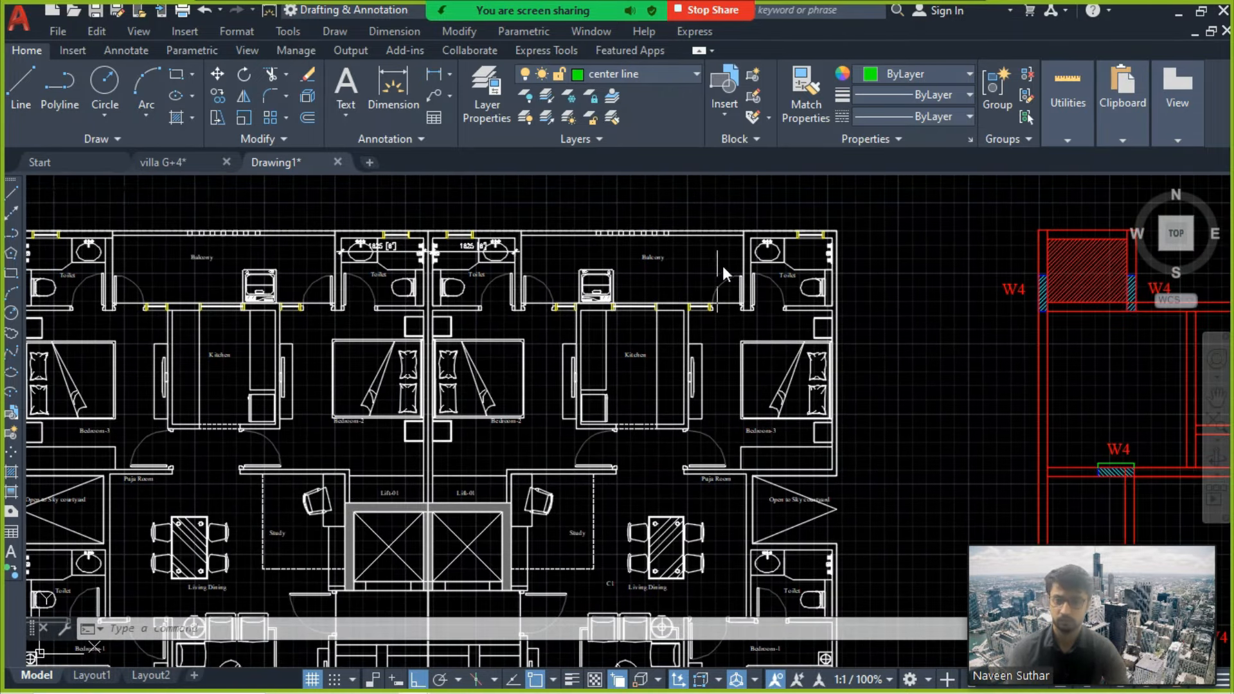
middle_click_drag(729, 294, 675, 249)
middle_click_drag(628, 419, 731, 126)
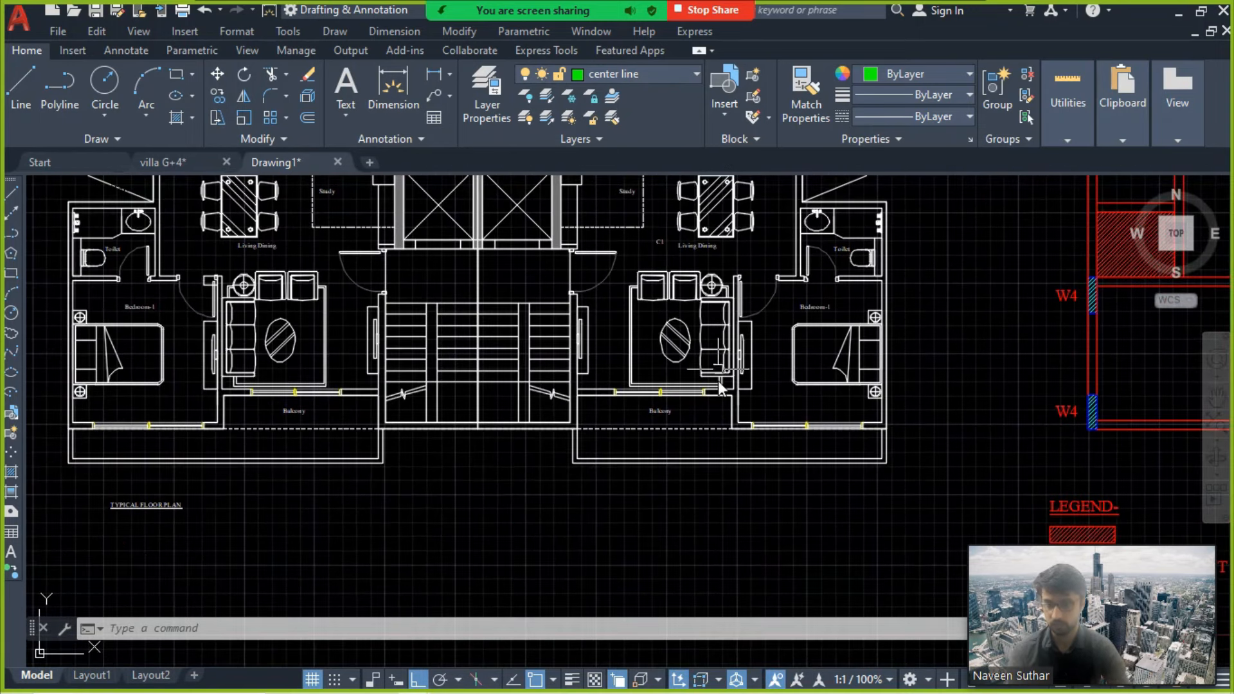
scroll(673, 429, "up", 2)
middle_click_drag(507, 469, 726, 473)
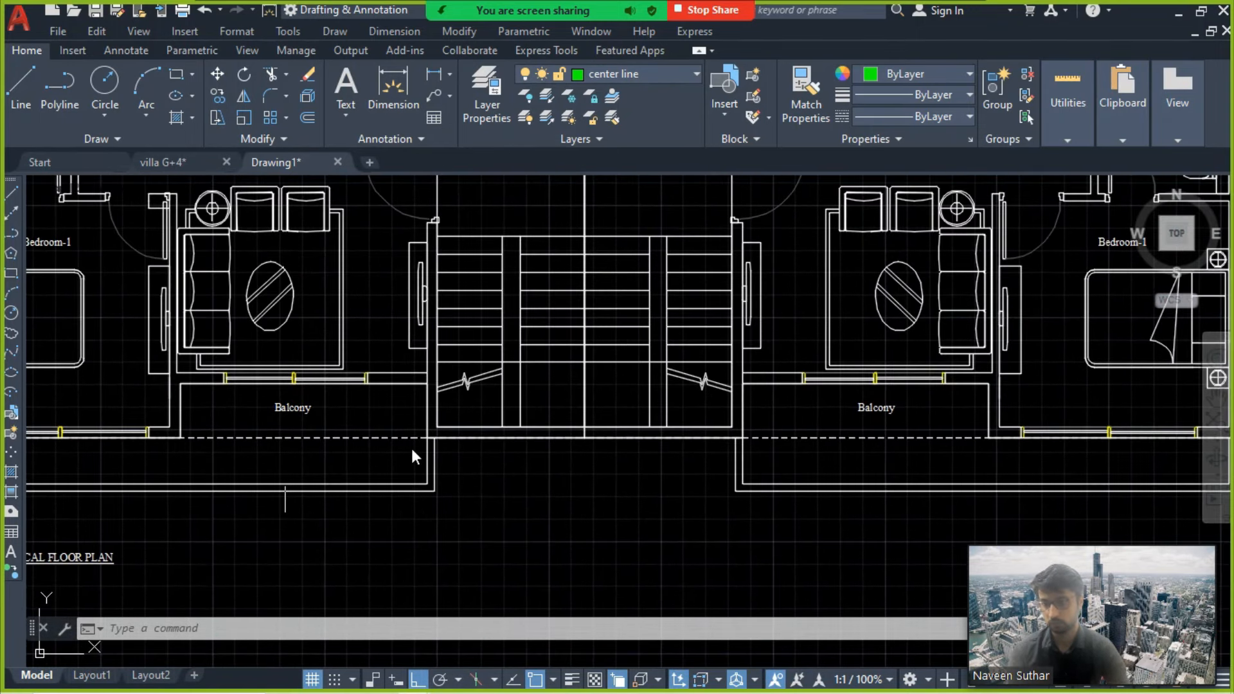
middle_click_drag(293, 414, 300, 442)
key("super+Tab")
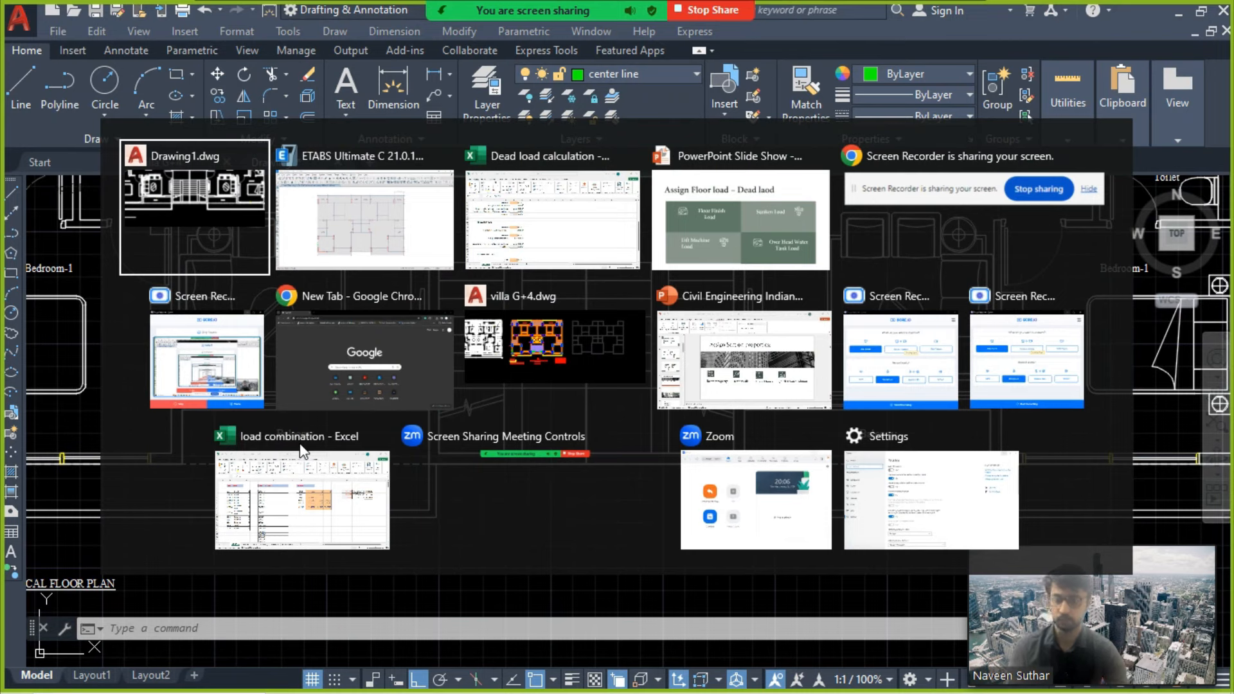
key("alt+Tab")
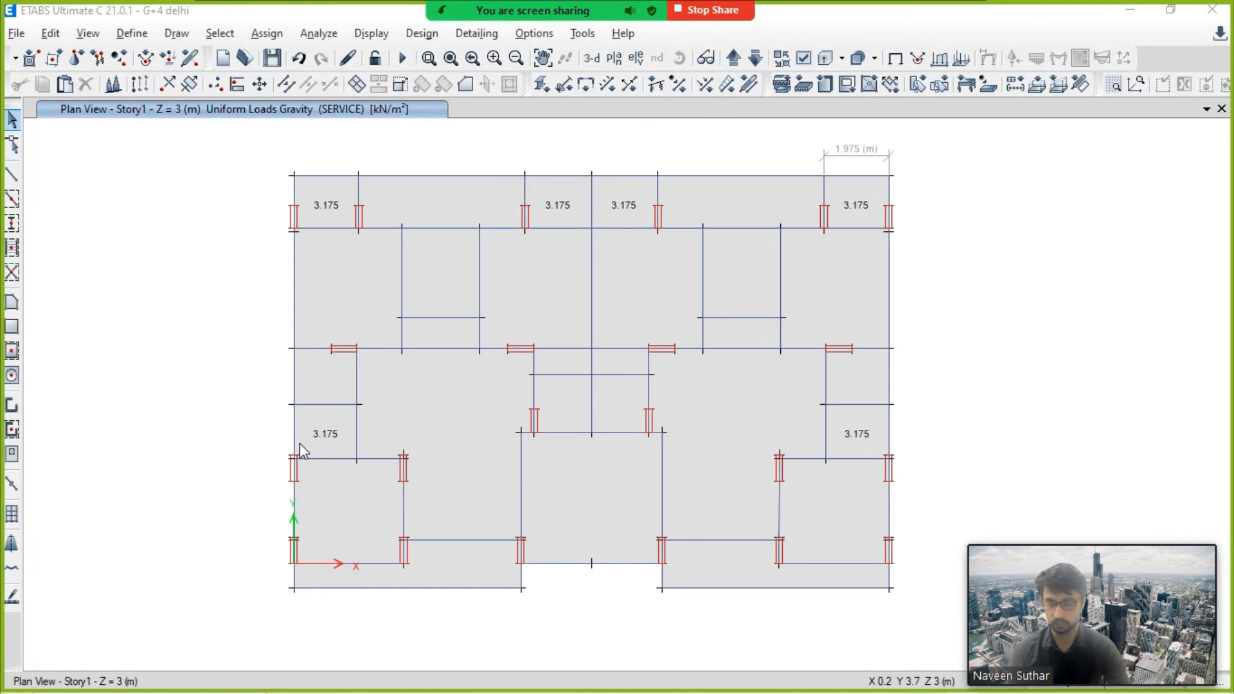
Step: Switch to the dead load workbook and set the sunken slab filling thickness in F25 to 50 mm
key("alt+Tab")
key("alt+Tab")
left_click(338, 404)
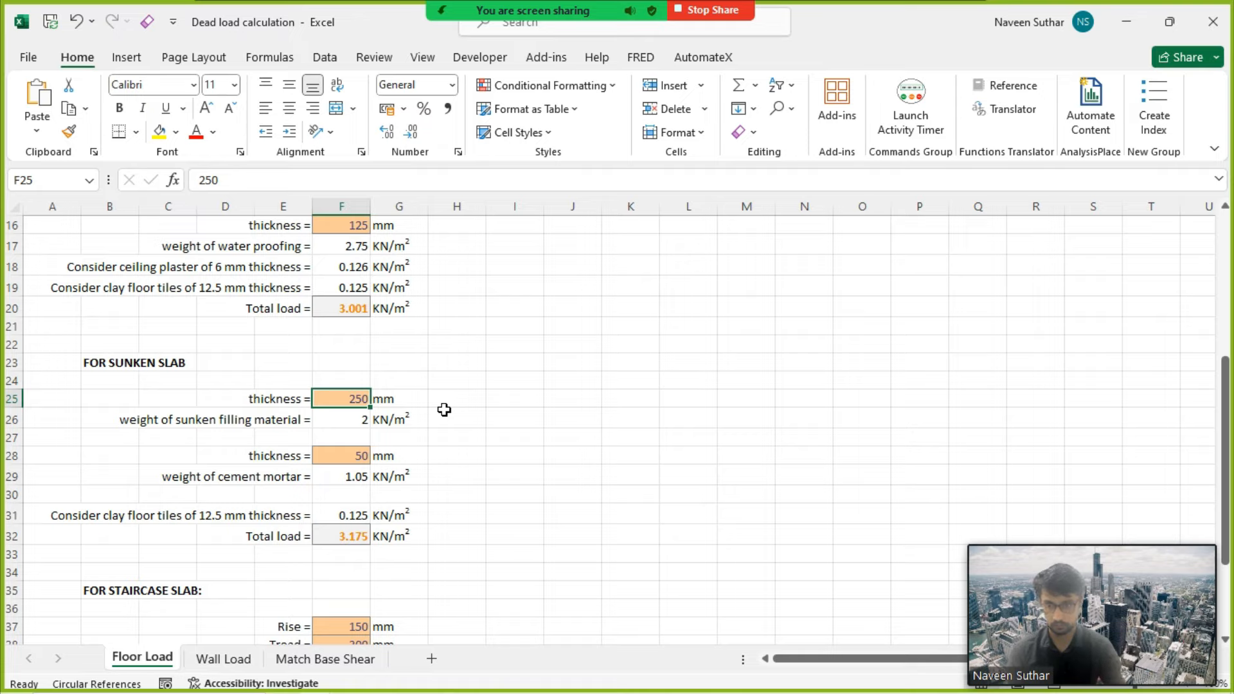
type("50")
key("Return")
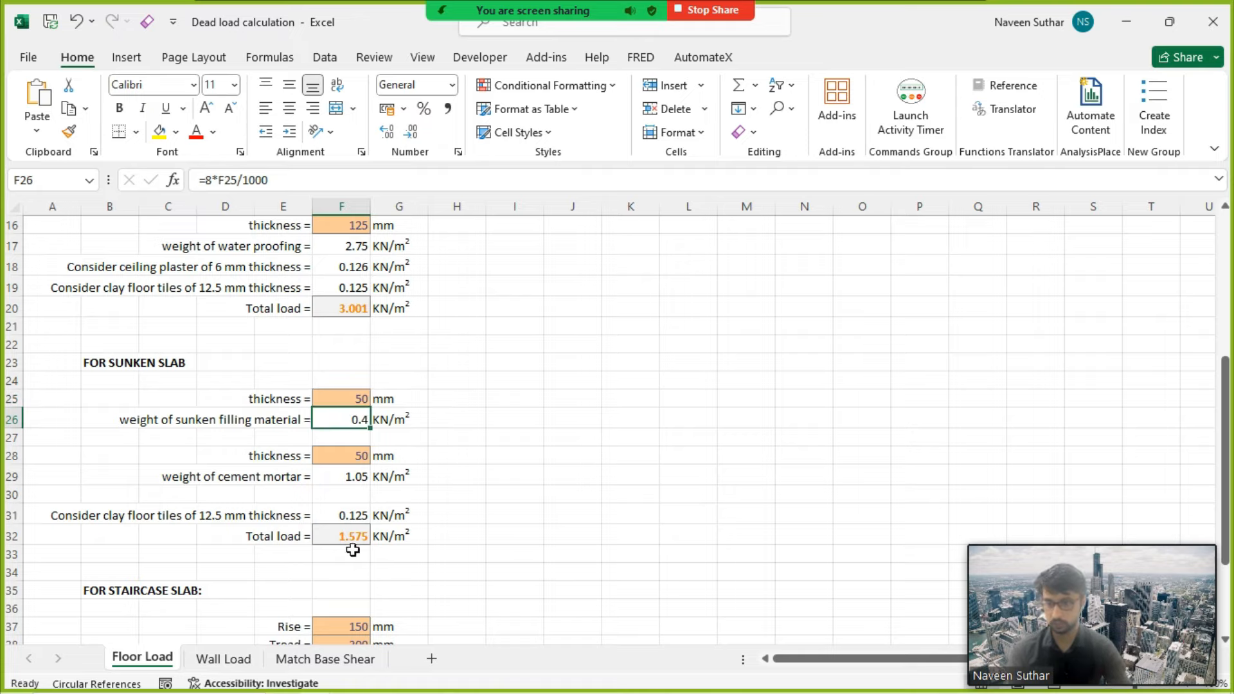
Step: Return to ETABS and select the four balcony slabs, two along the upper edge and two along the lower edge of the plan
key("alt+Tab")
key("alt+Tab")
key("alt+Tab")
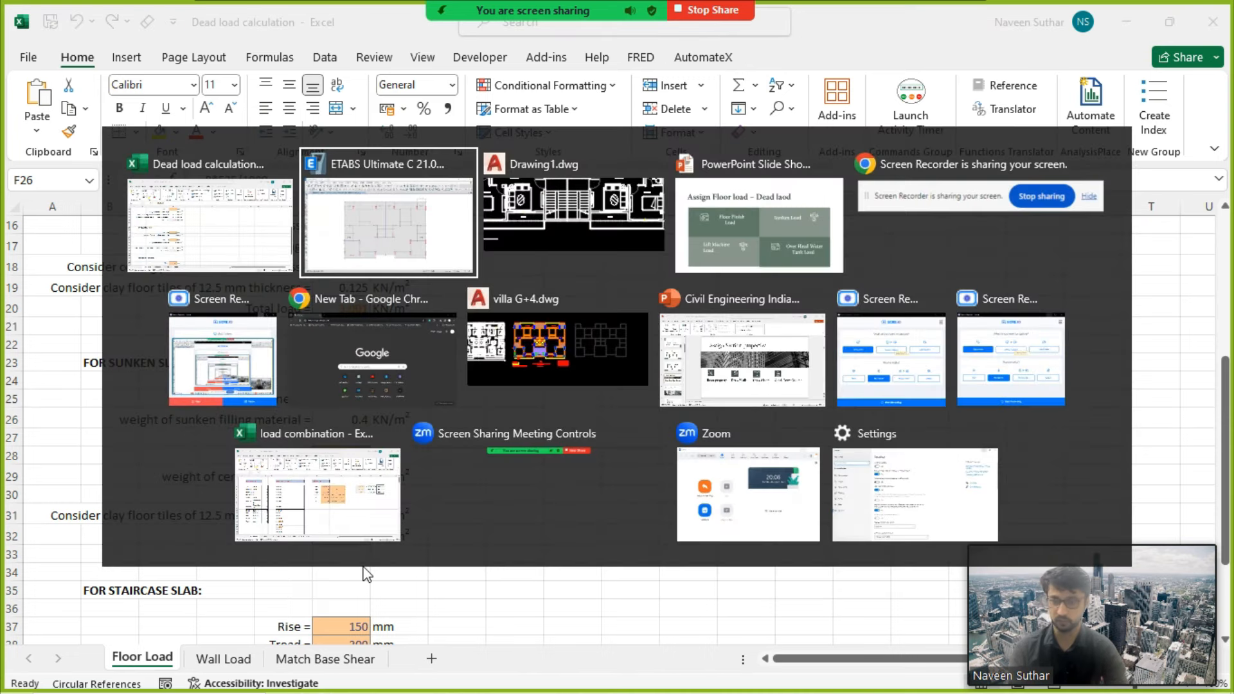
left_click(356, 247)
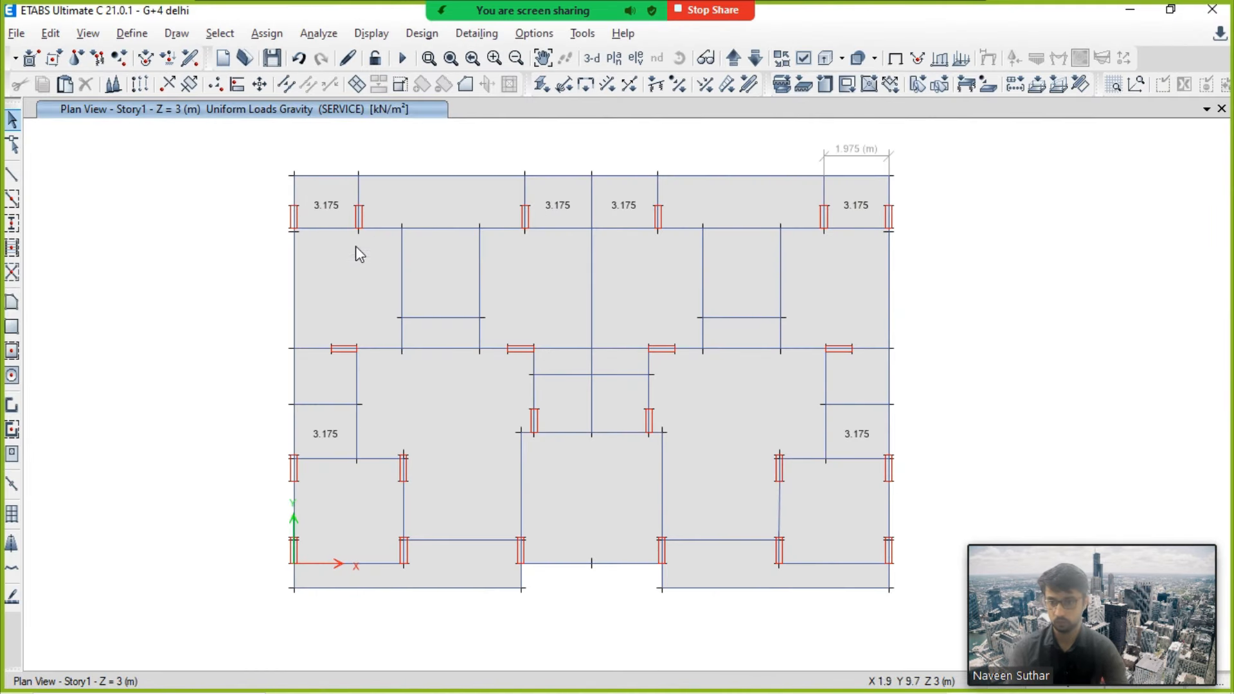
left_click(485, 221)
left_click(745, 202)
left_click(750, 549)
Step: Assign a uniform gravity shell load of 1.6 kN/m² under the SERVICE pattern to the selected balcony slabs, replacing existing loads
left_click(267, 33)
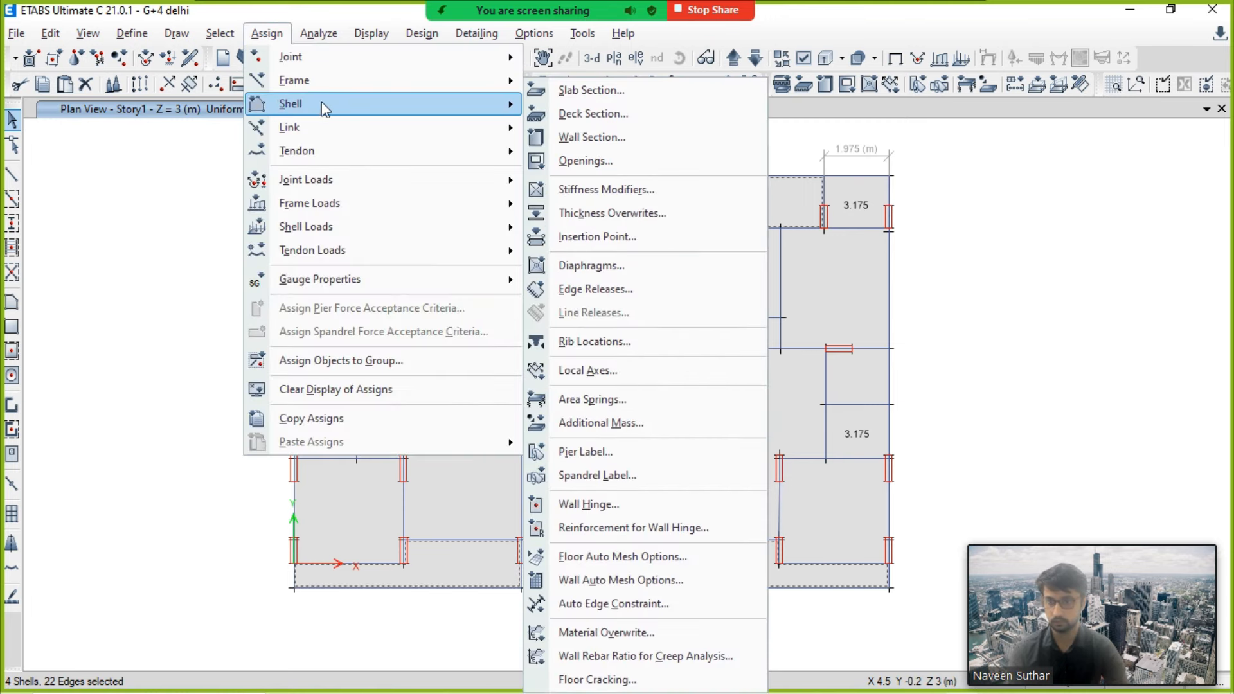
mouse_move(450, 226)
left_click(604, 254)
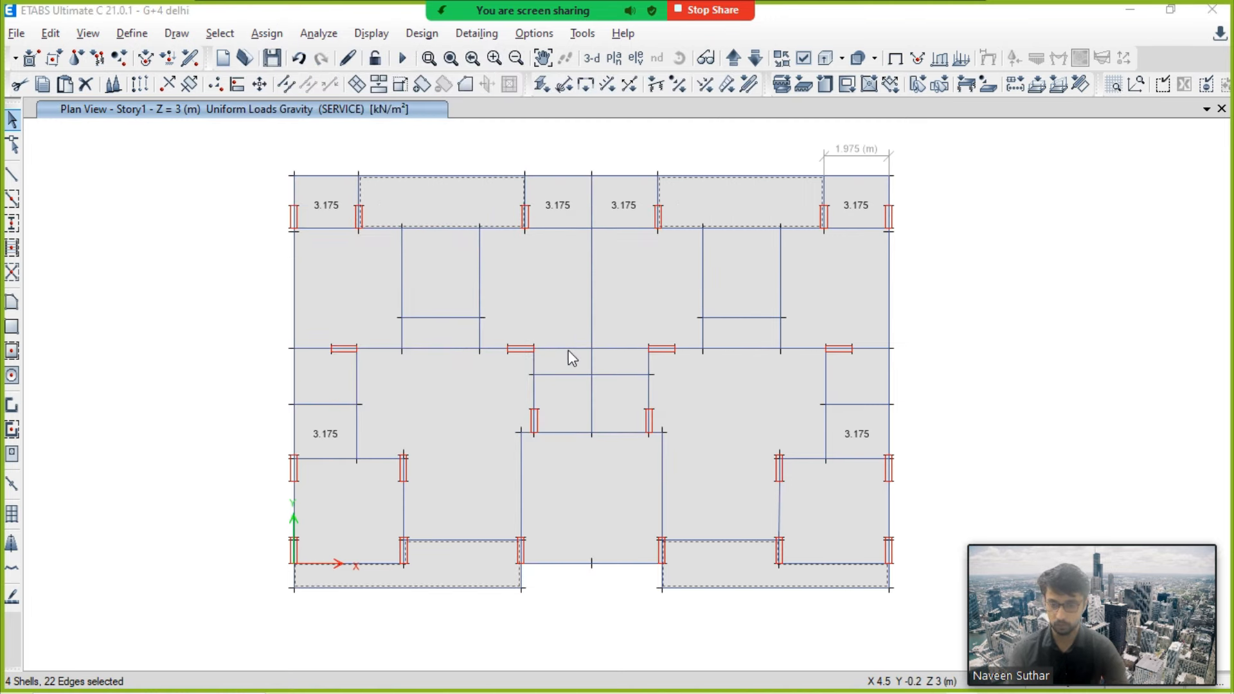
double_click(514, 344)
key("alt+Tab")
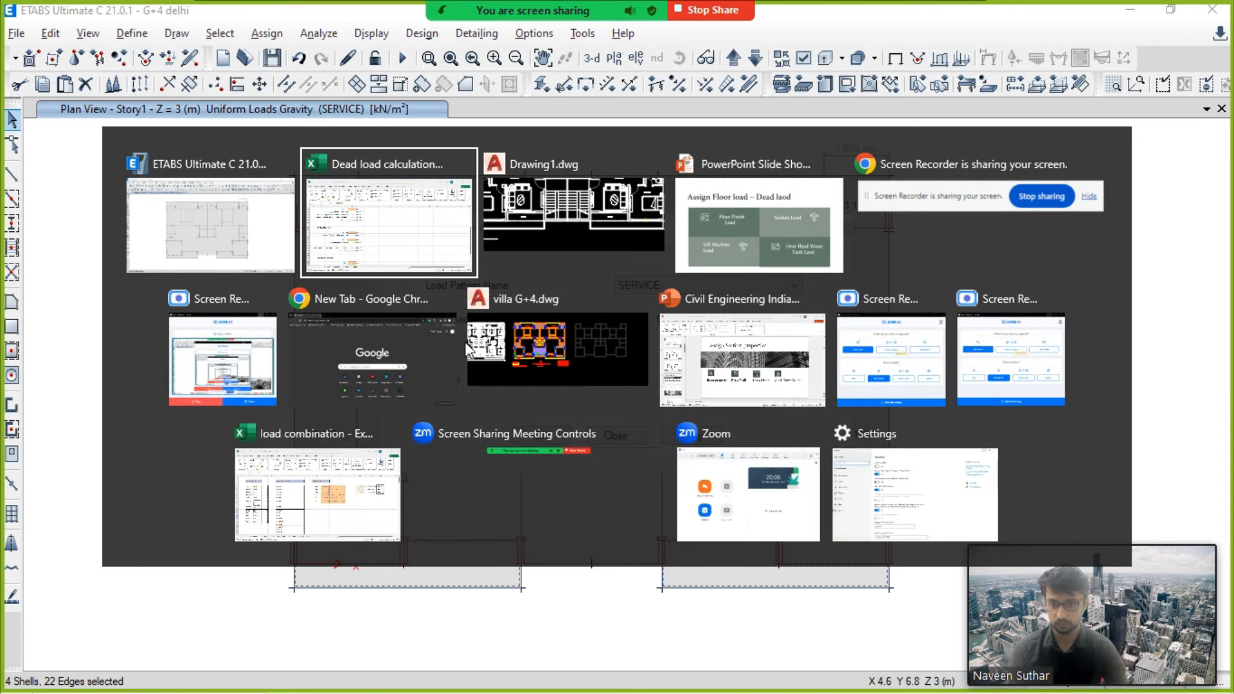
key("alt+Tab")
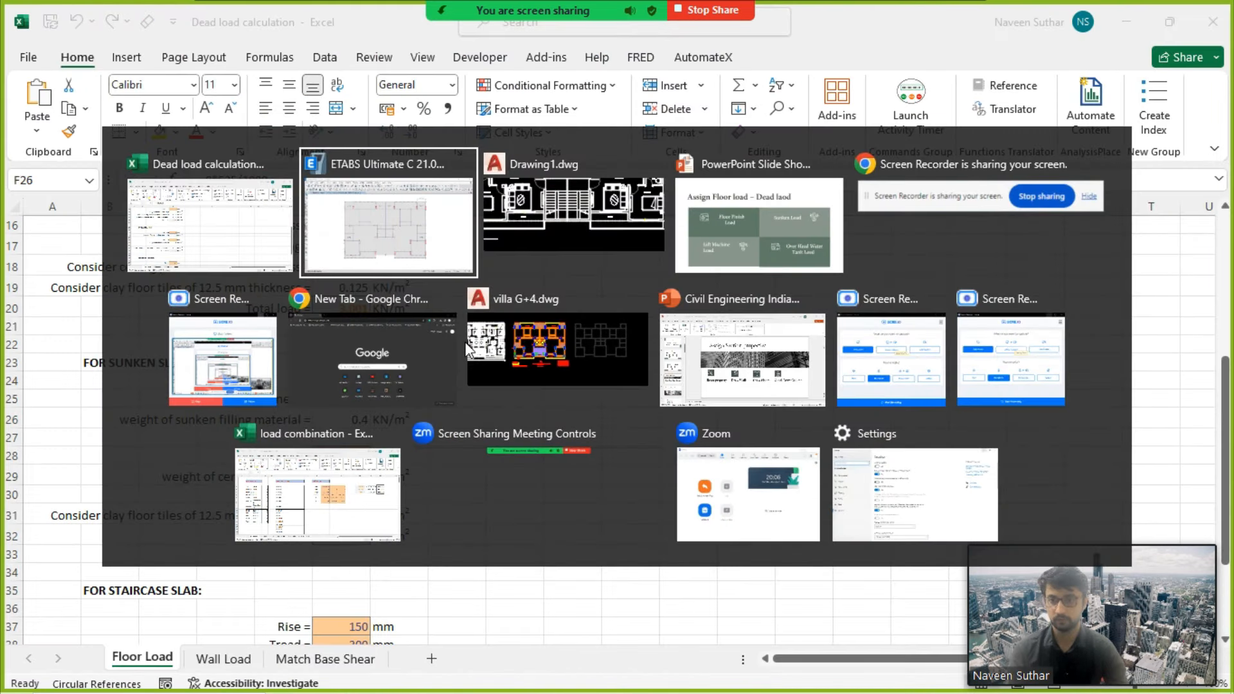
key("alt+Tab")
left_click(408, 198)
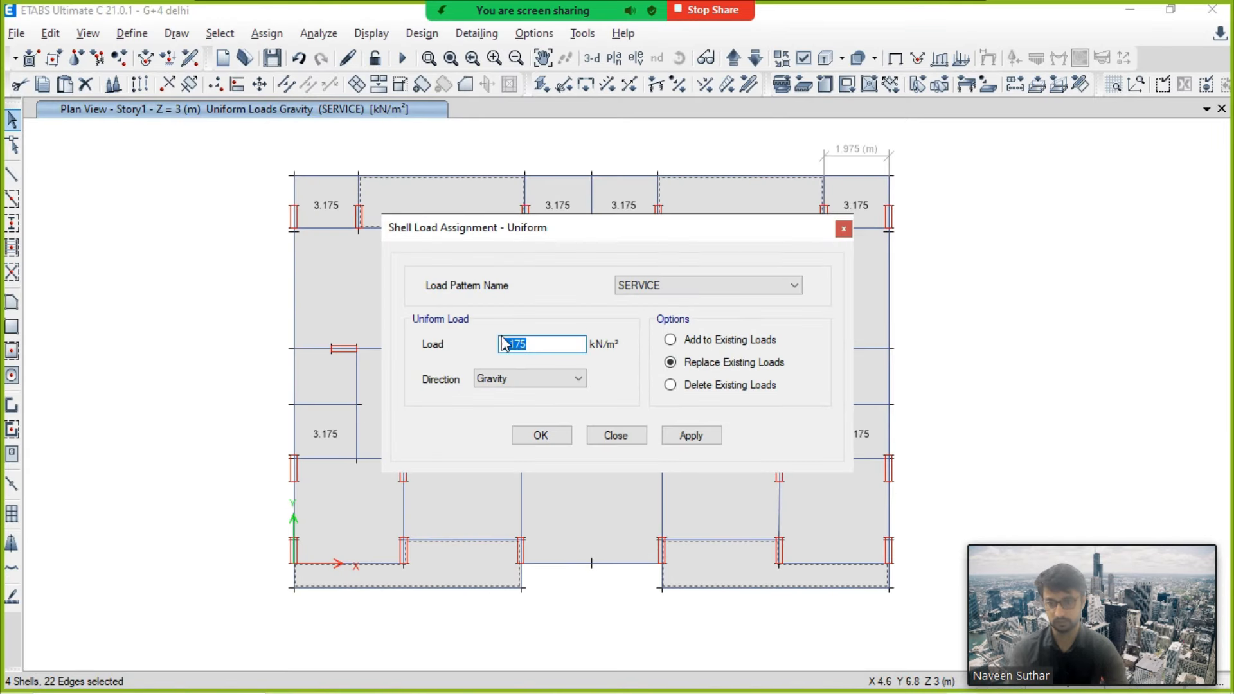
type(".")
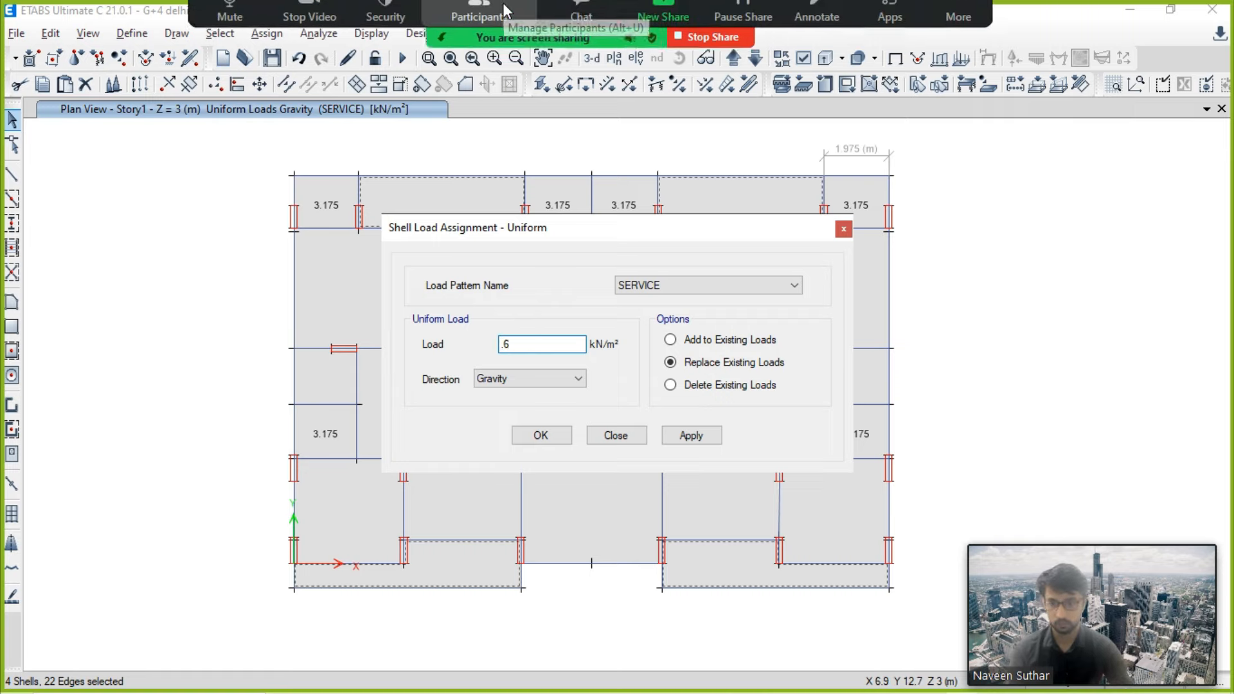
type("6")
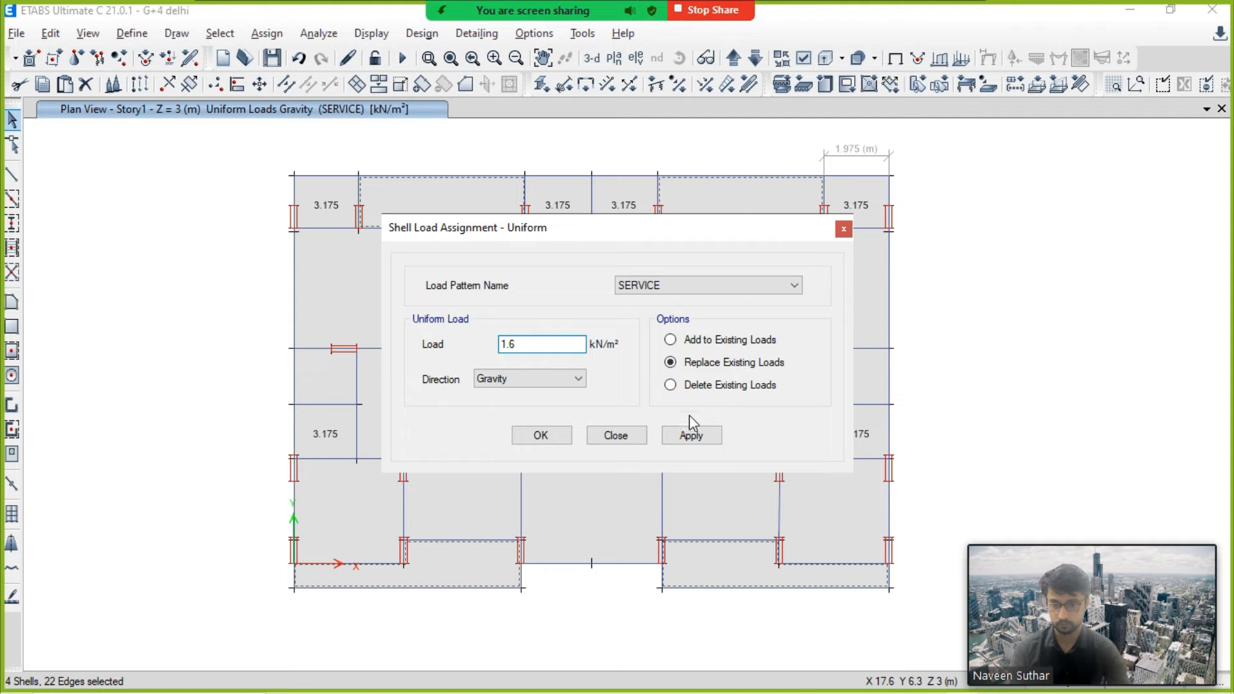
left_click(692, 442)
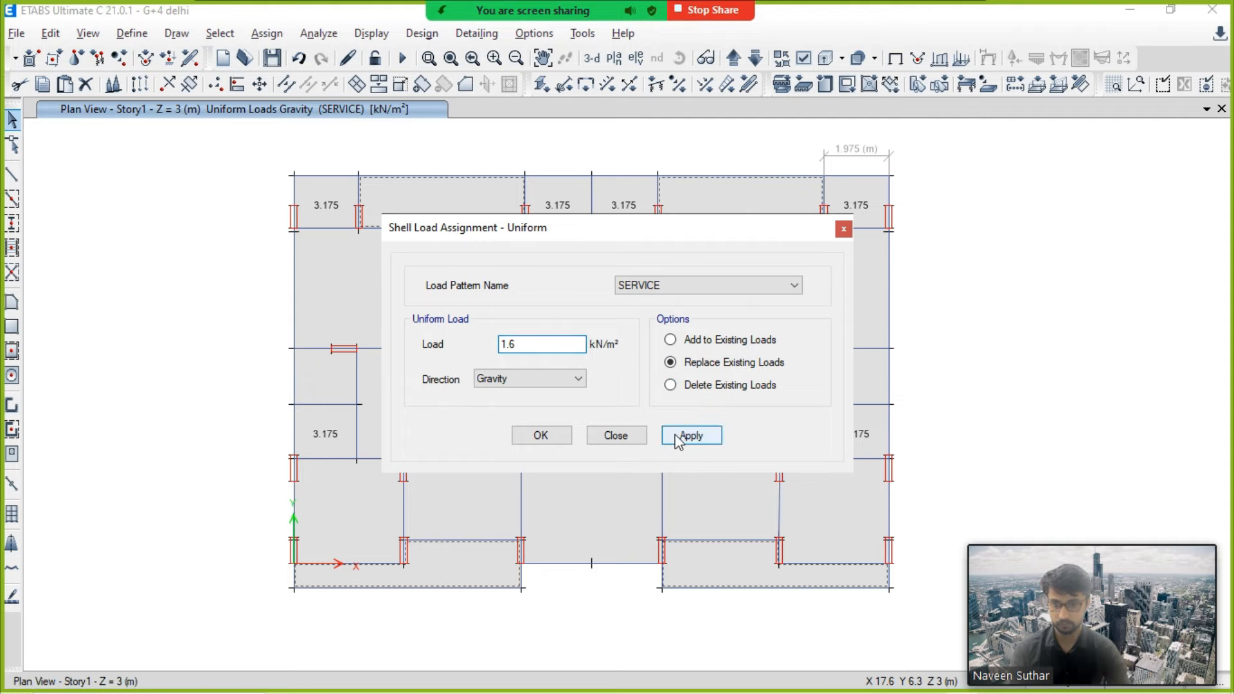
Step: Close the uniform shell load assignment and, after checking the floor dead load slide, show the Story1 plan in ETABS without load values
left_click(549, 435)
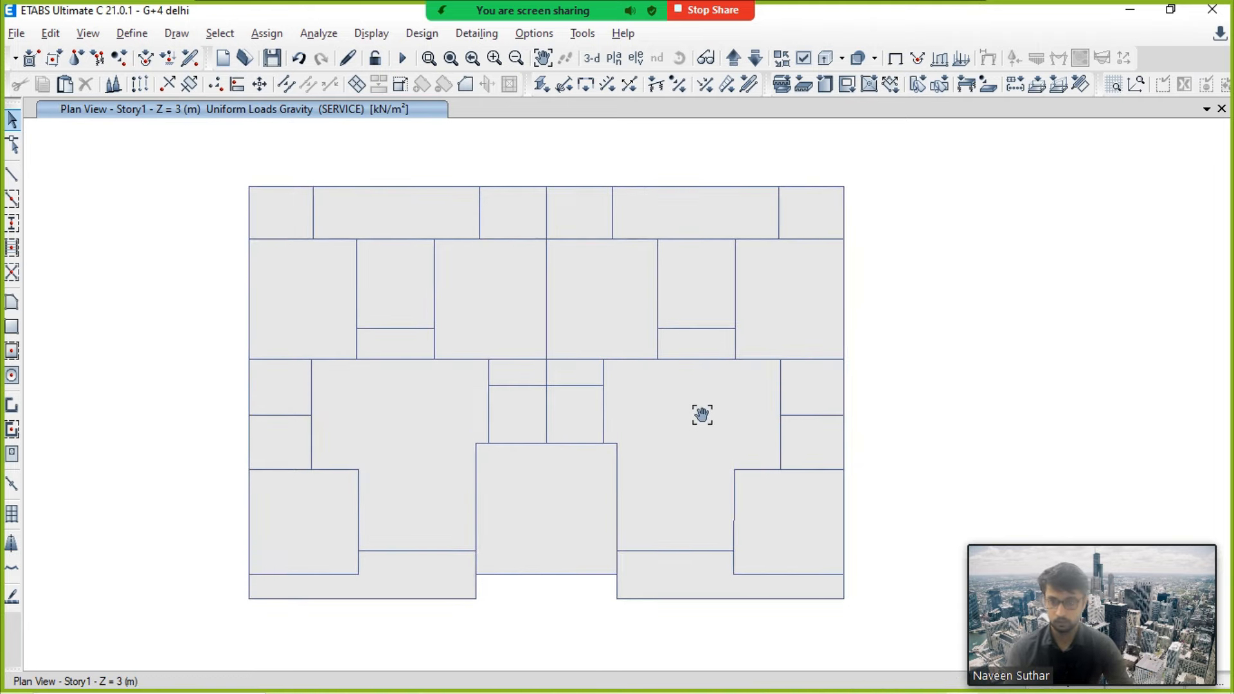
key("alt+Tab")
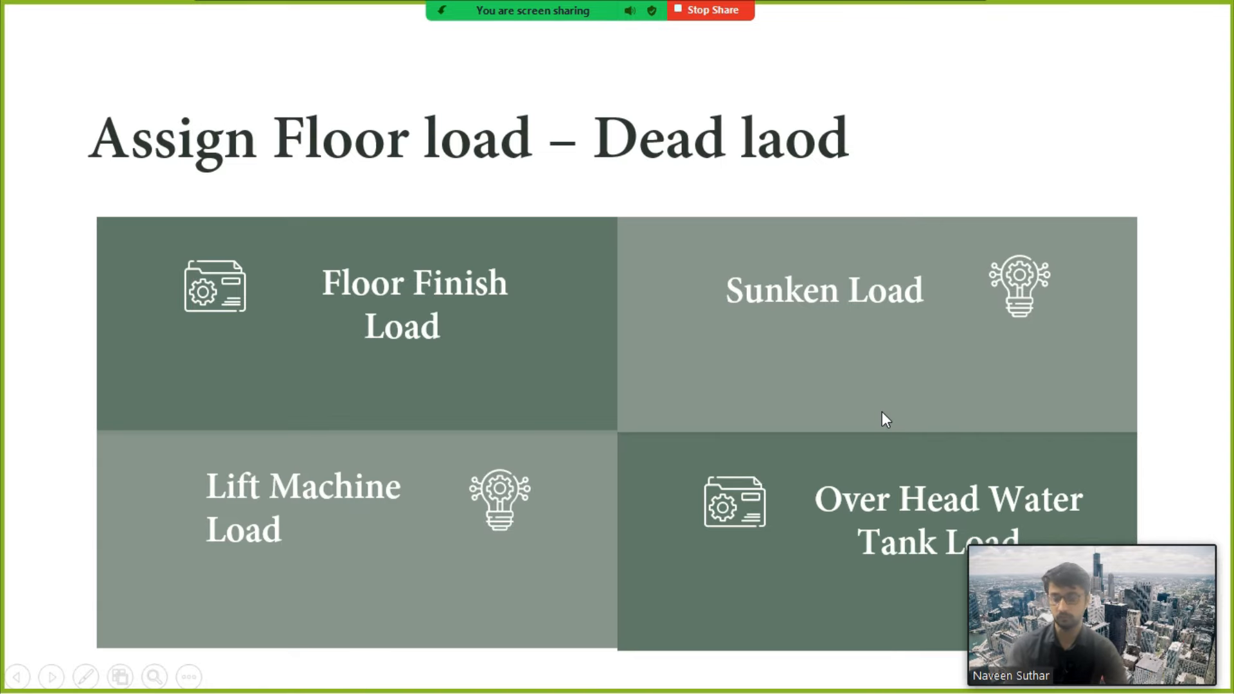
key("alt+Tab")
key("alt+Tab")
key("alt+Tab")
key("alt+Tab")
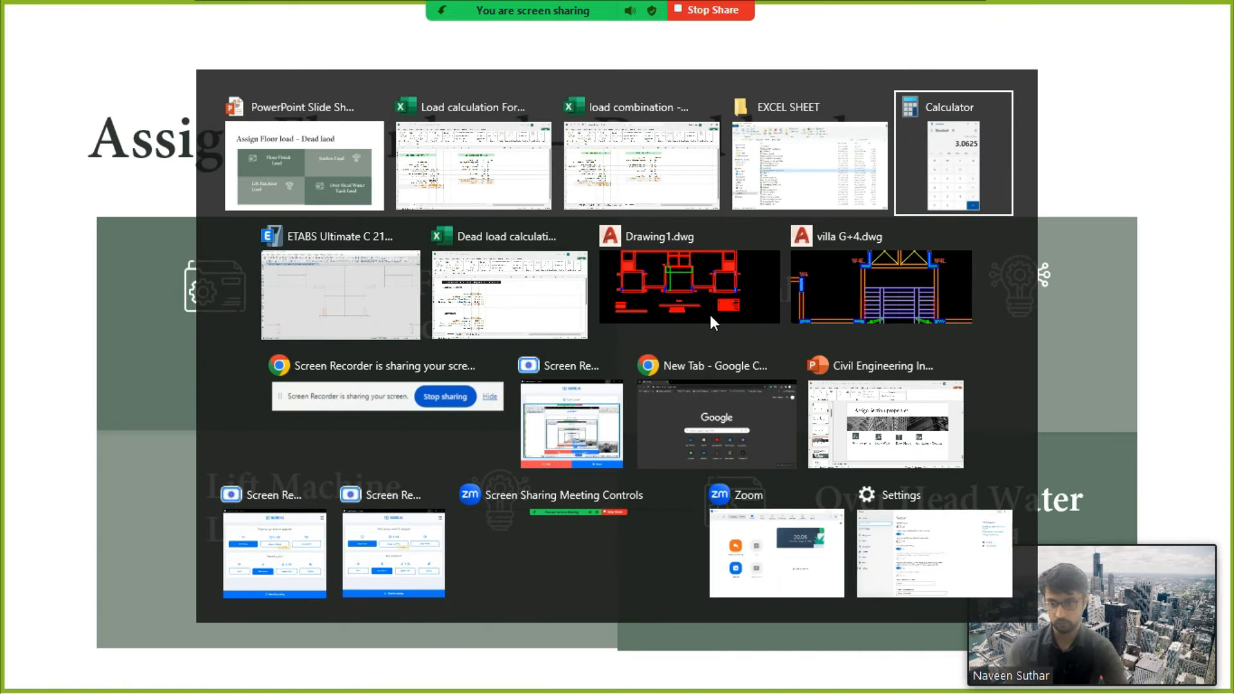
left_click(334, 306)
scroll(660, 376, "down", 5)
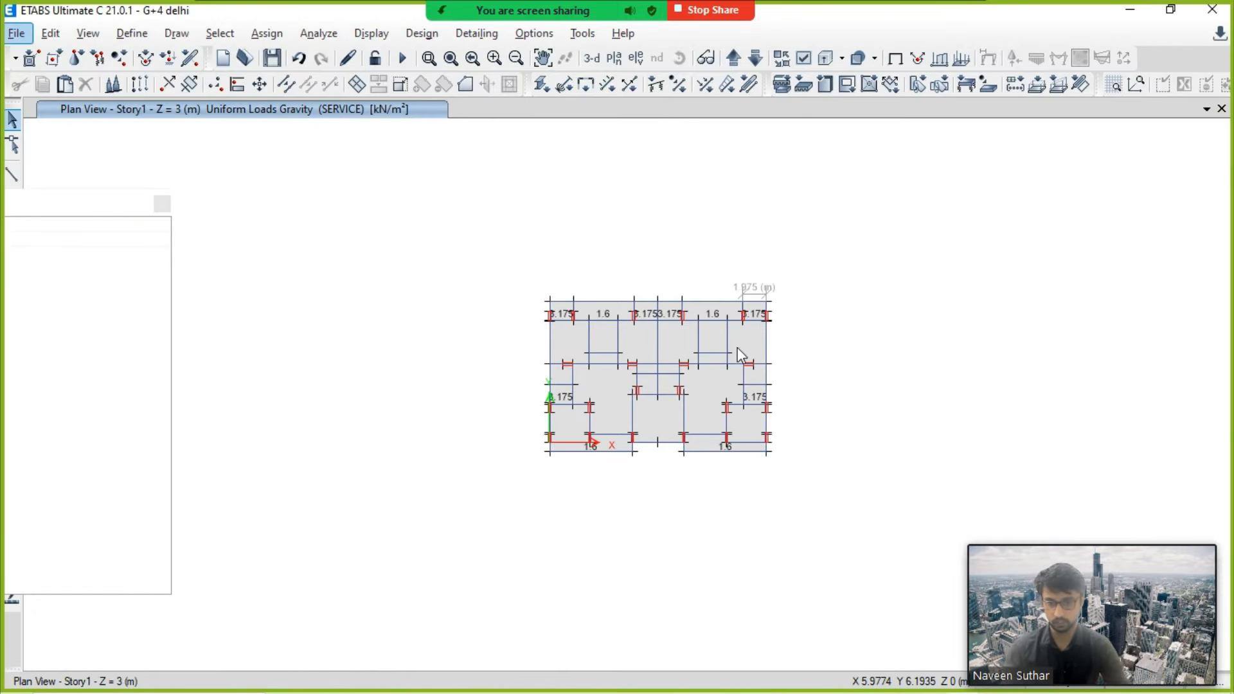
middle_click_drag(738, 347, 675, 379)
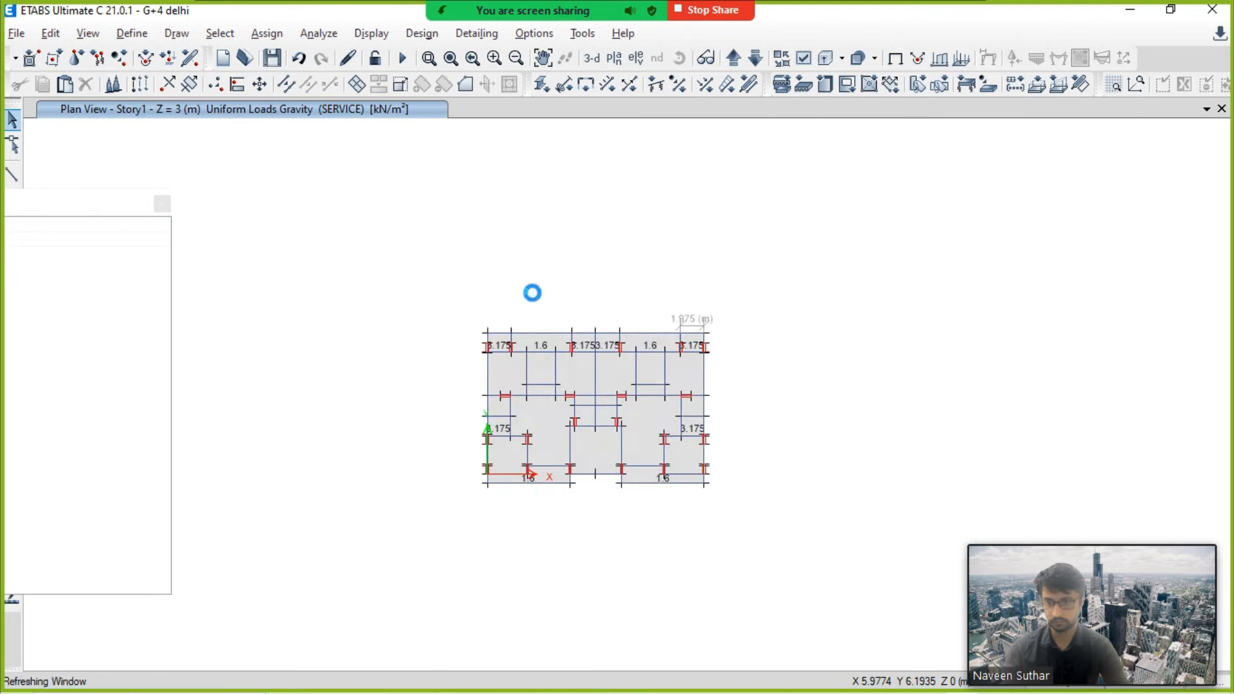
left_click(895, 62)
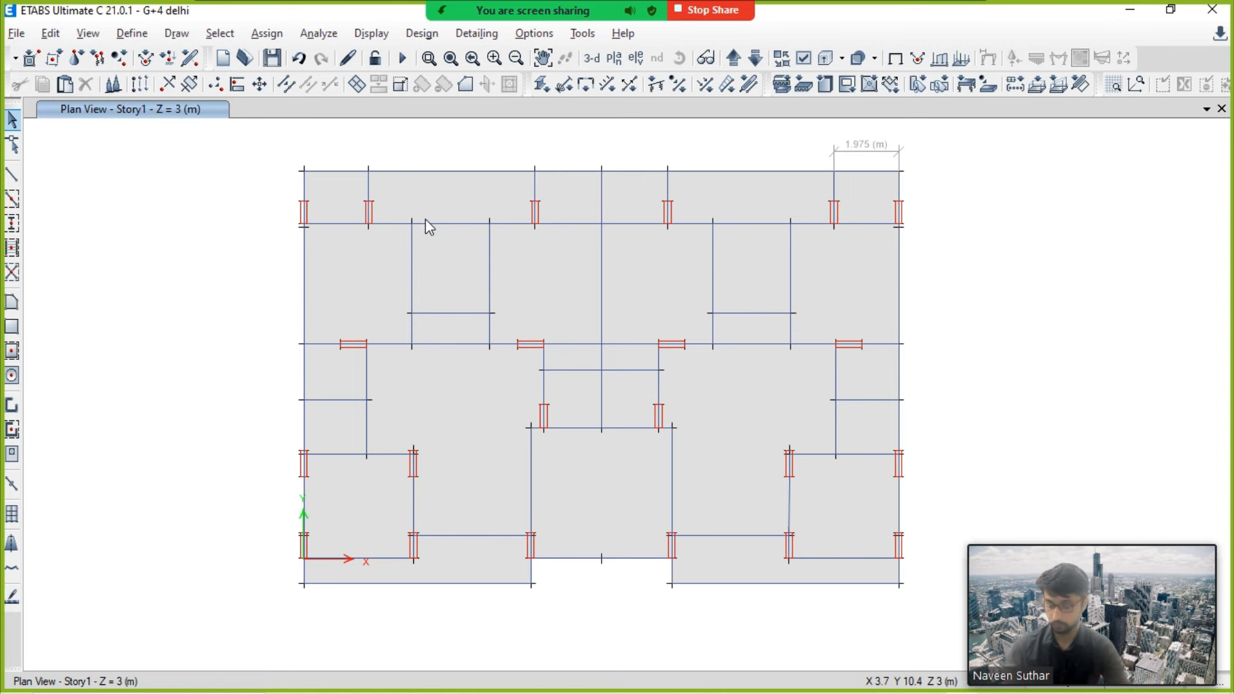
Step: Switch to AutoCAD, examine the typical floor roof framing plan with its legend and column size table, and return to ETABS
key("alt+Tab")
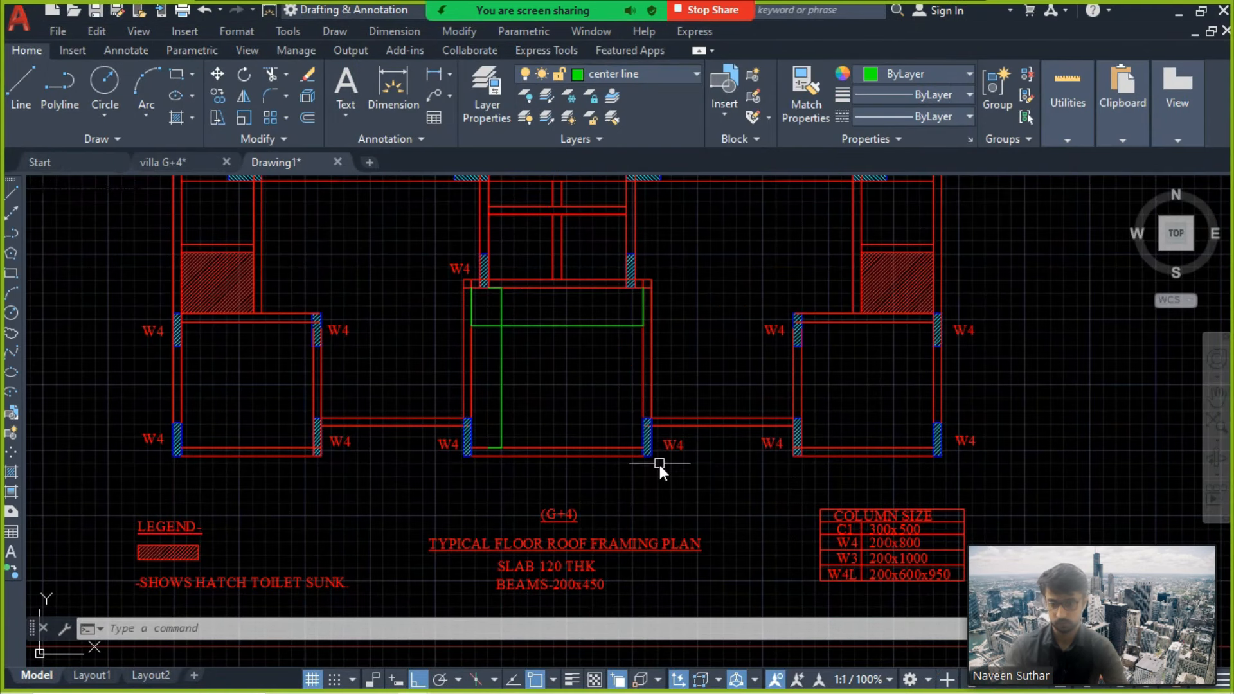
mouse_move(660, 490)
middle_mouse_down()
mouse_move(664, 436)
mouse_move(647, 452)
middle_mouse_up()
scroll(647, 453, "down", 2)
middle_click_drag(605, 407, 605, 350)
scroll(604, 388, "up", 2)
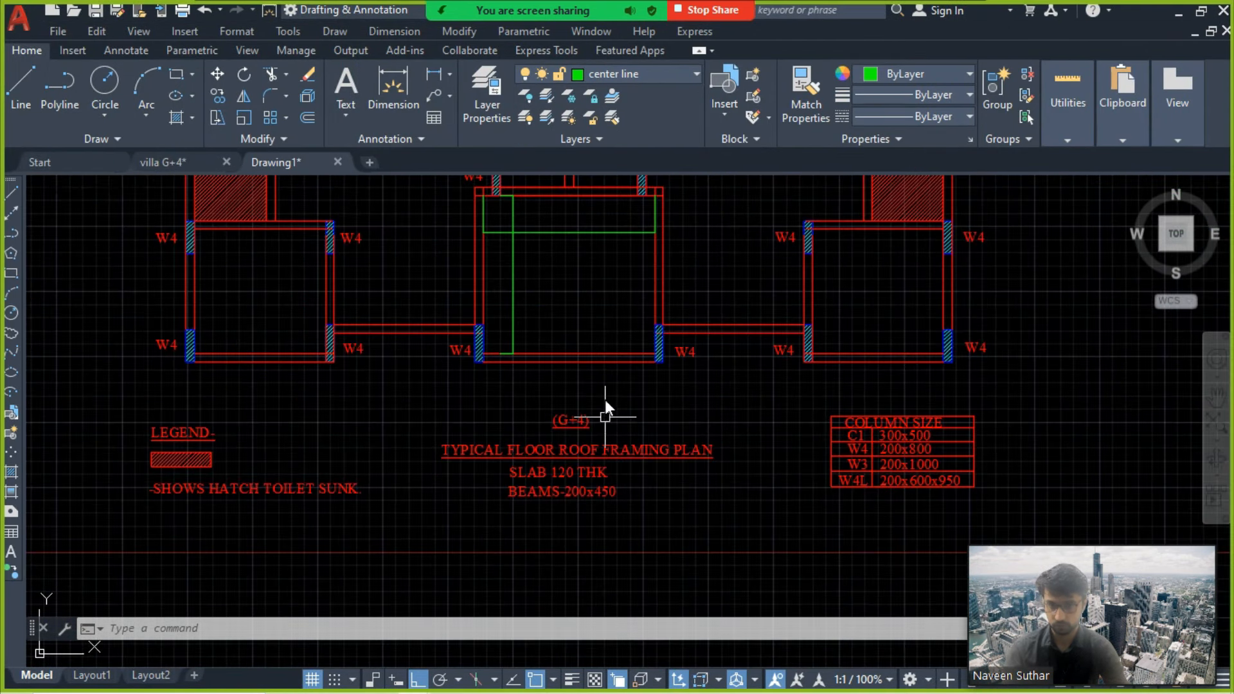
key("alt+Tab")
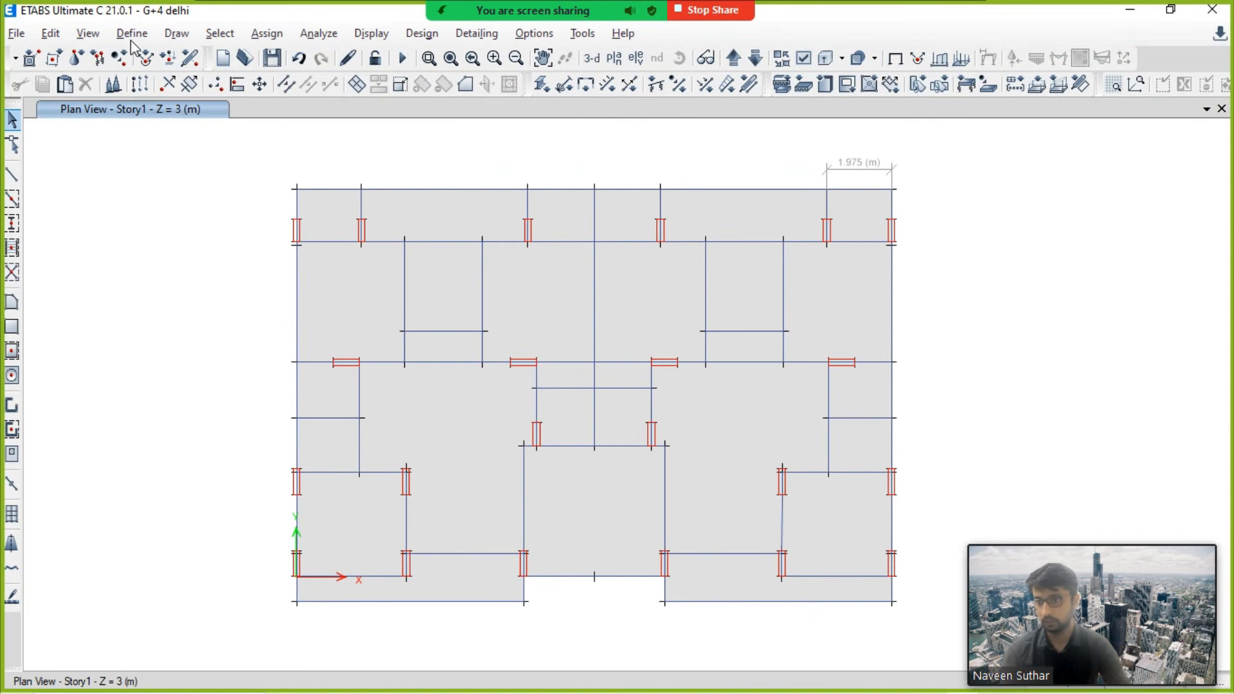
Step: Open the building's story data table for editing from the story and grid system settings
left_click(130, 37)
left_click(130, 40)
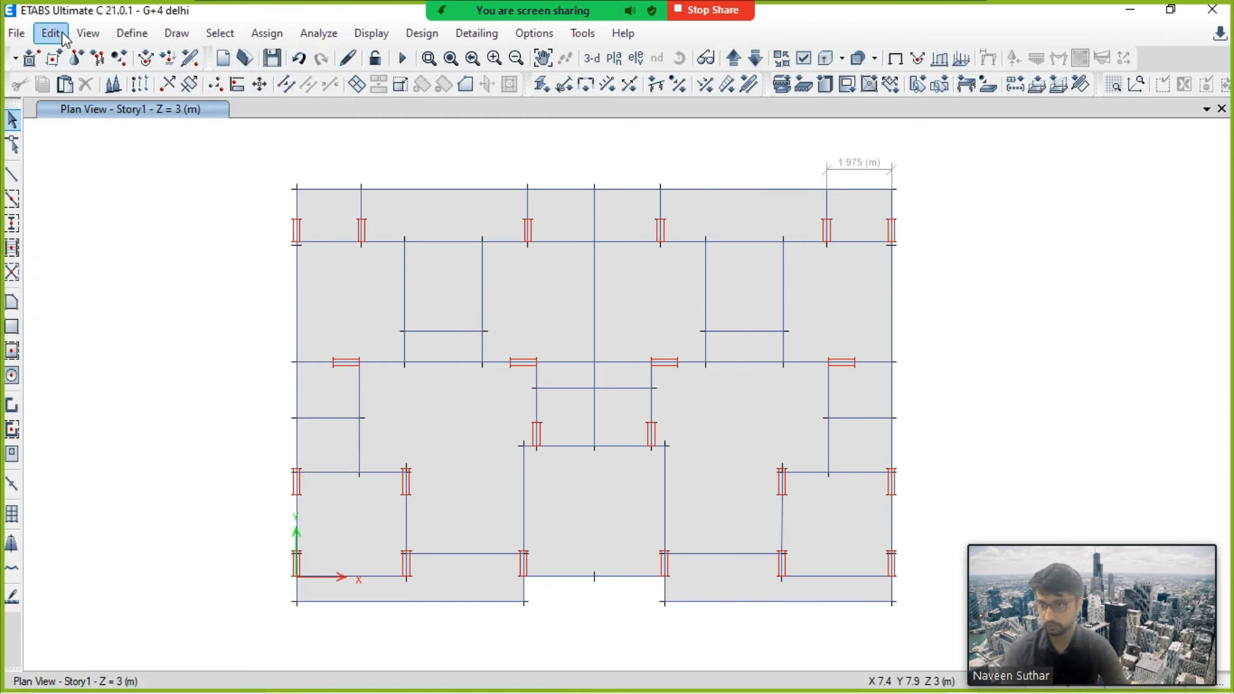
left_click(58, 36)
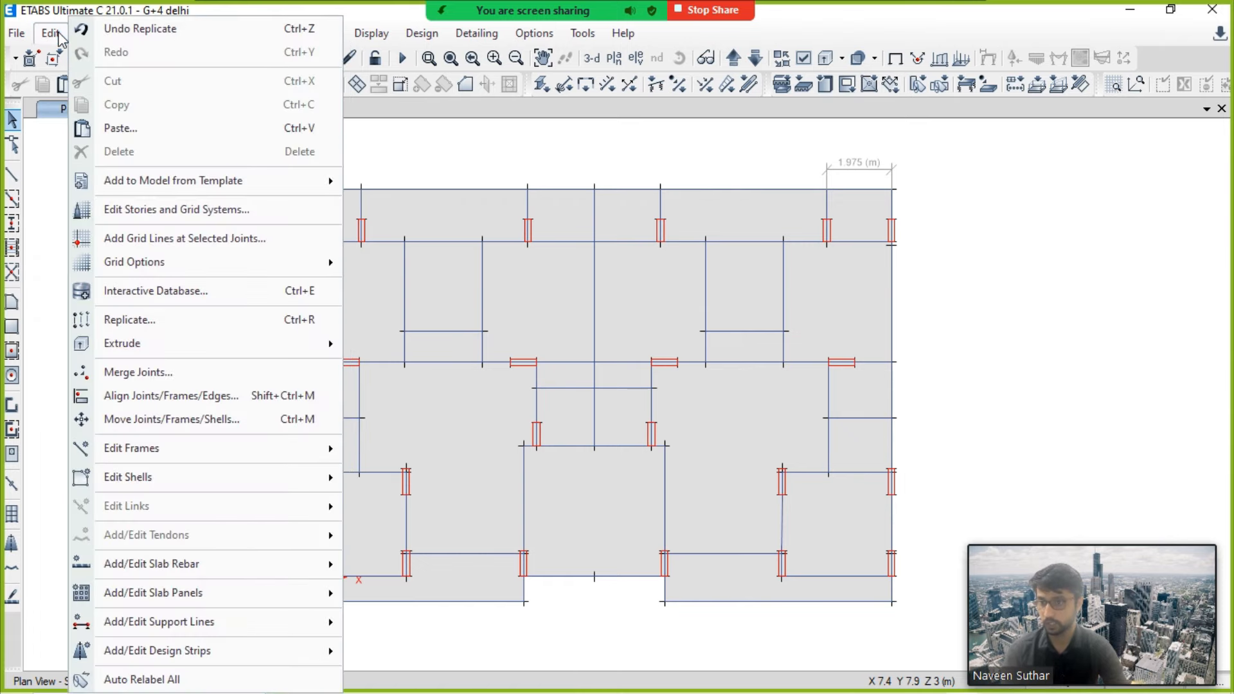
left_click(171, 212)
left_click(758, 175)
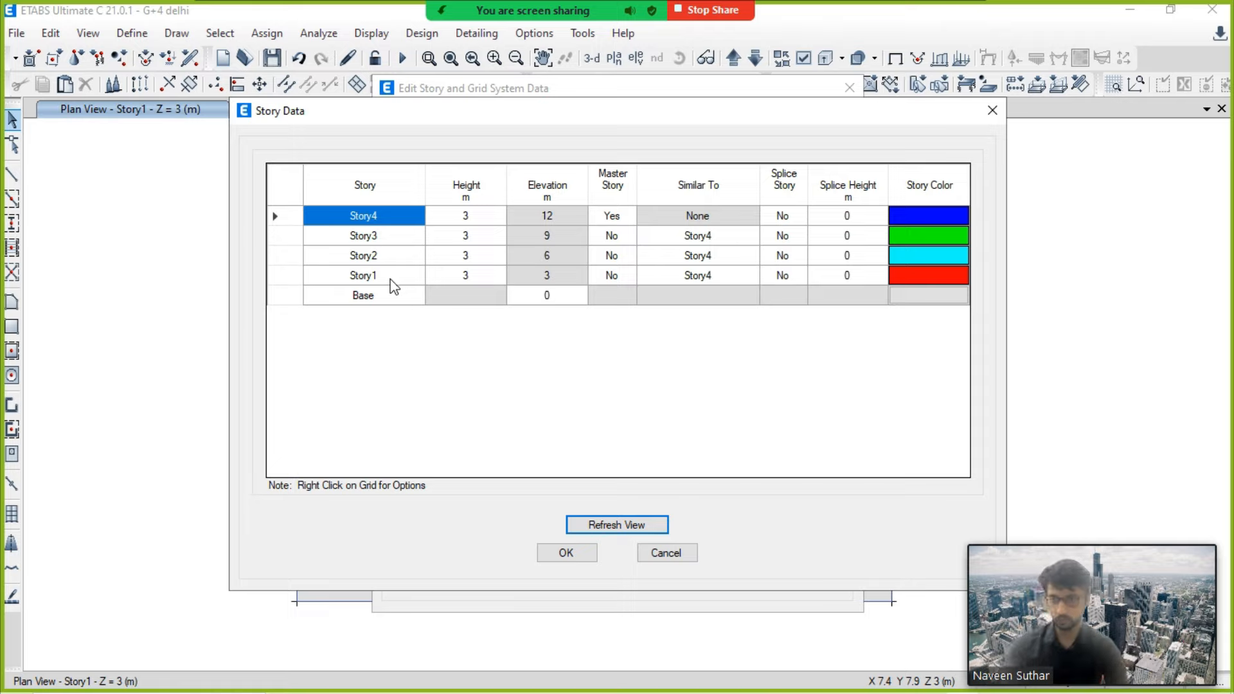
Step: Rename Story1 as PLINTH (GF) and set its height to 2 m
double_click(391, 276)
type("p")
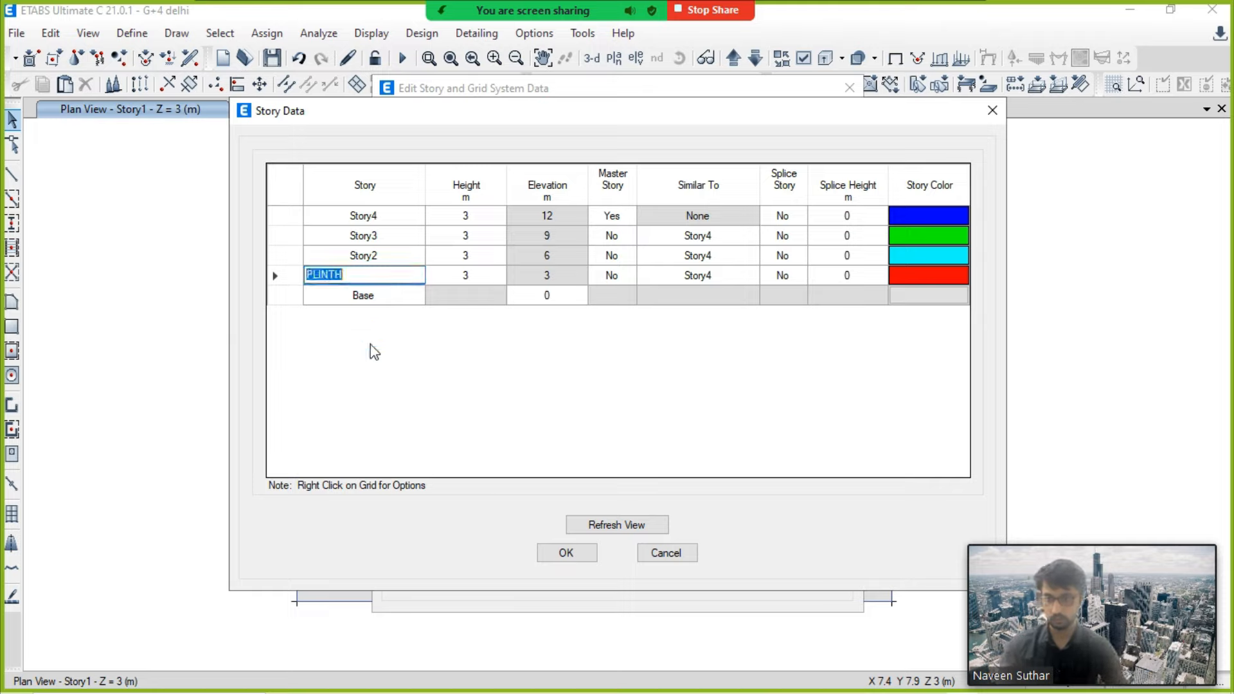
double_click(478, 280)
double_click(392, 276)
left_click(393, 281)
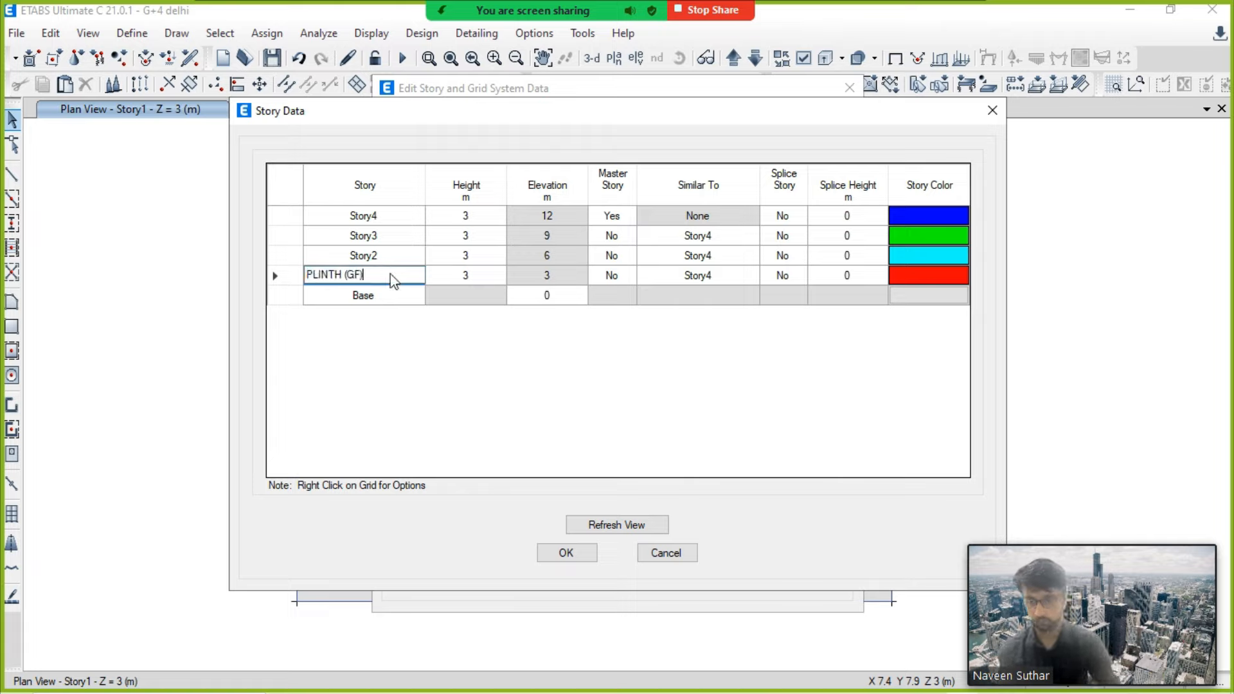
type("(GF)")
double_click(477, 282)
type("2")
left_click(474, 344)
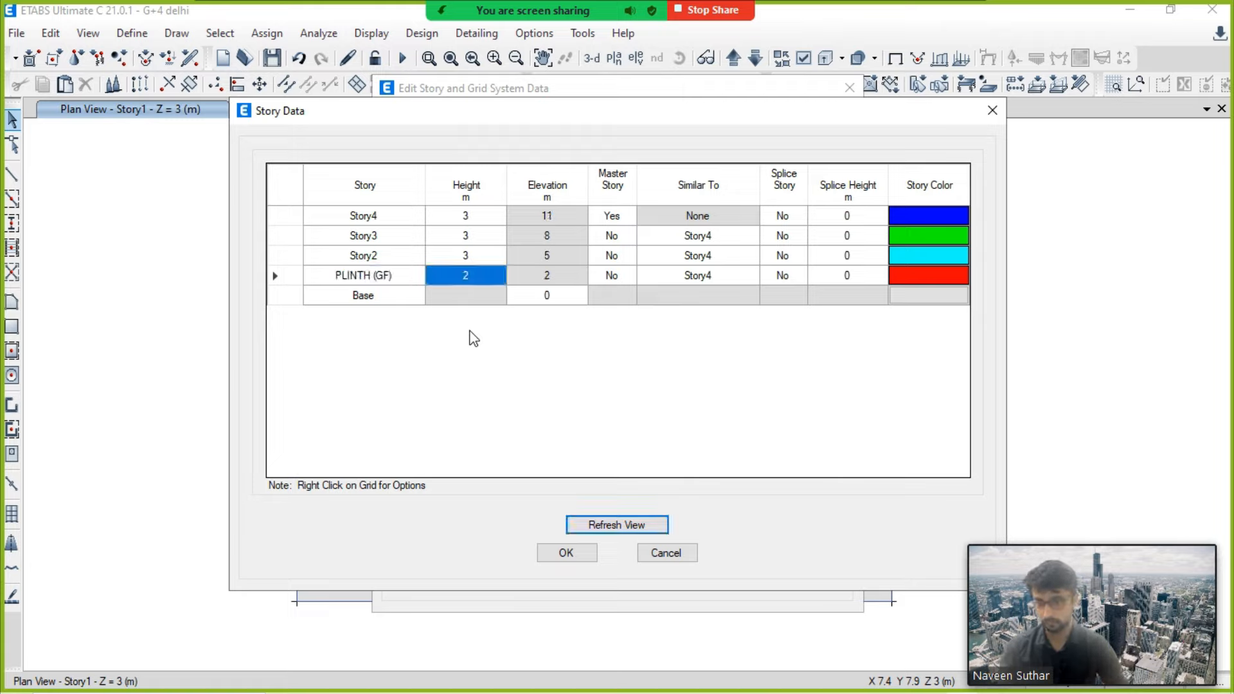
Step: Rename Story2 as 1F, Story3 as 2F and Story4 as 3F
double_click(400, 256)
key("BackSpace")
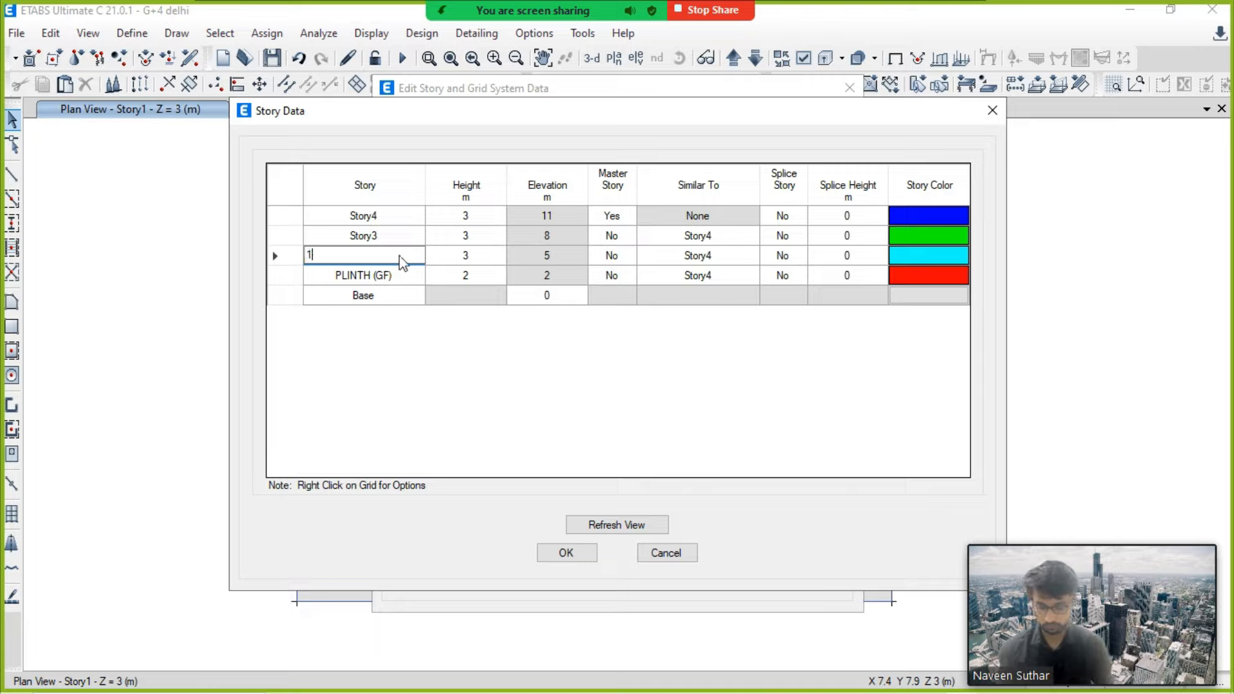
double_click(409, 238)
key("BackSpace")
type("2F")
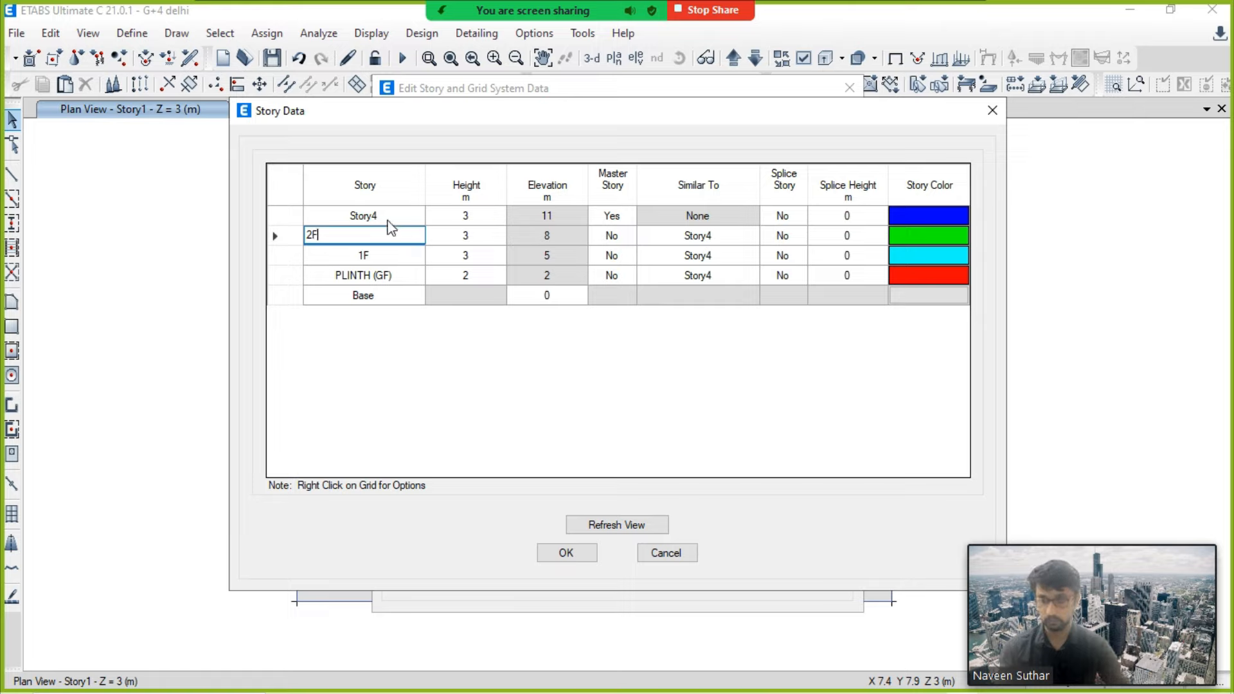
double_click(386, 220)
type("3F")
key("Return")
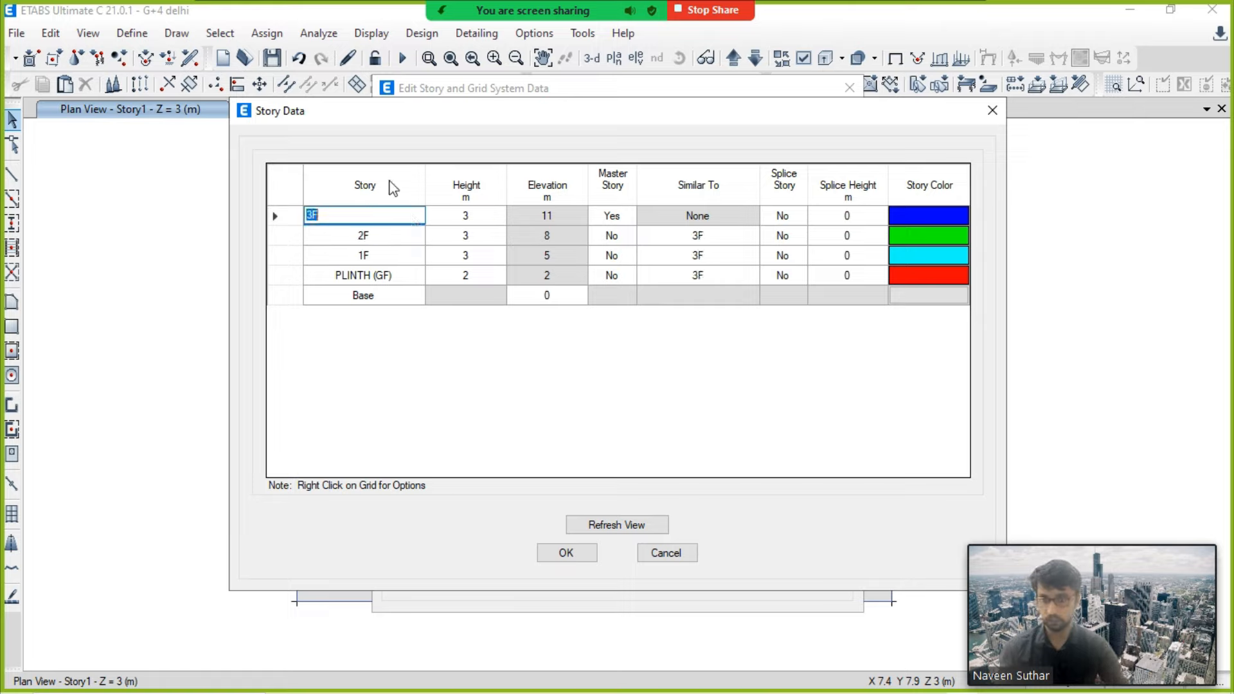
Step: Set the heights of stories 1F and 2F to 3.15 m each
left_click(472, 265)
left_click(476, 265)
type(".15")
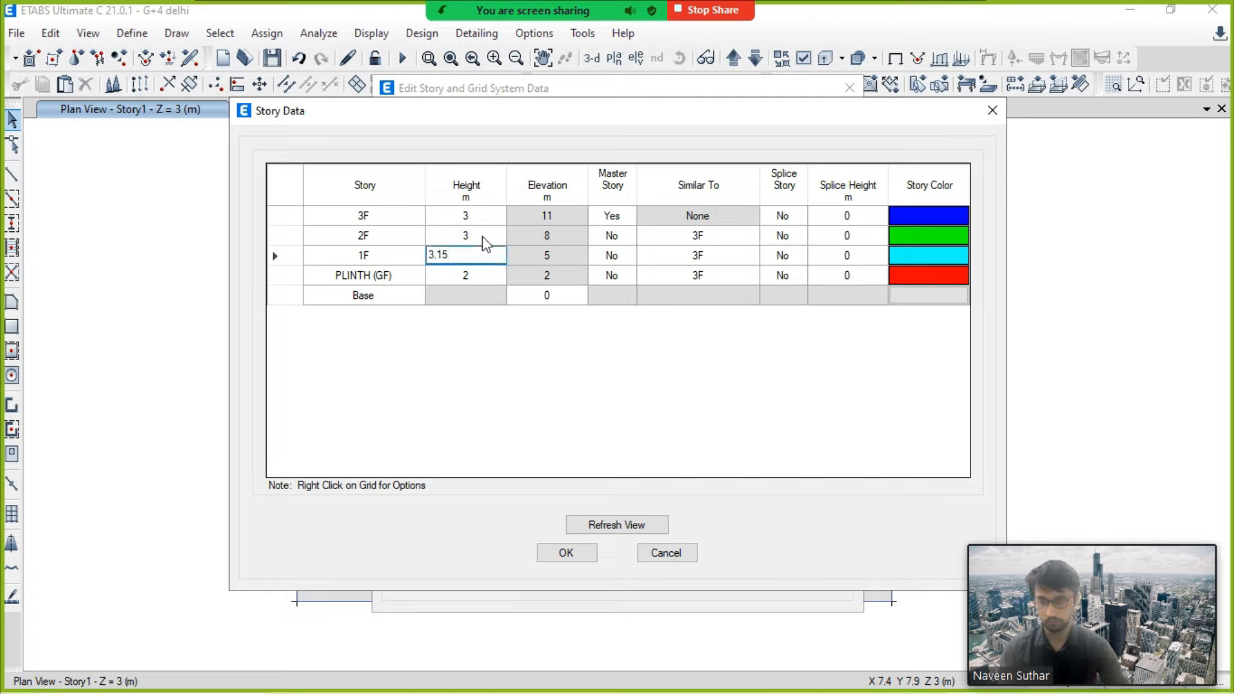
left_click(484, 235)
left_click(484, 235)
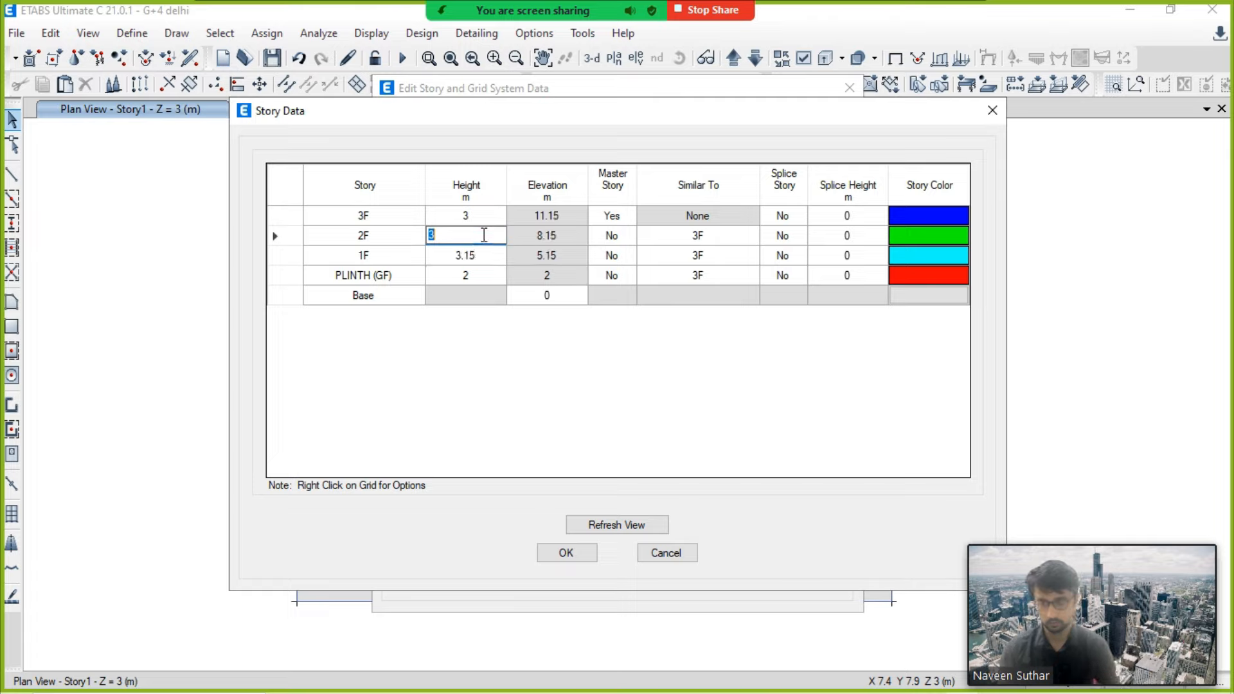
type("3.15")
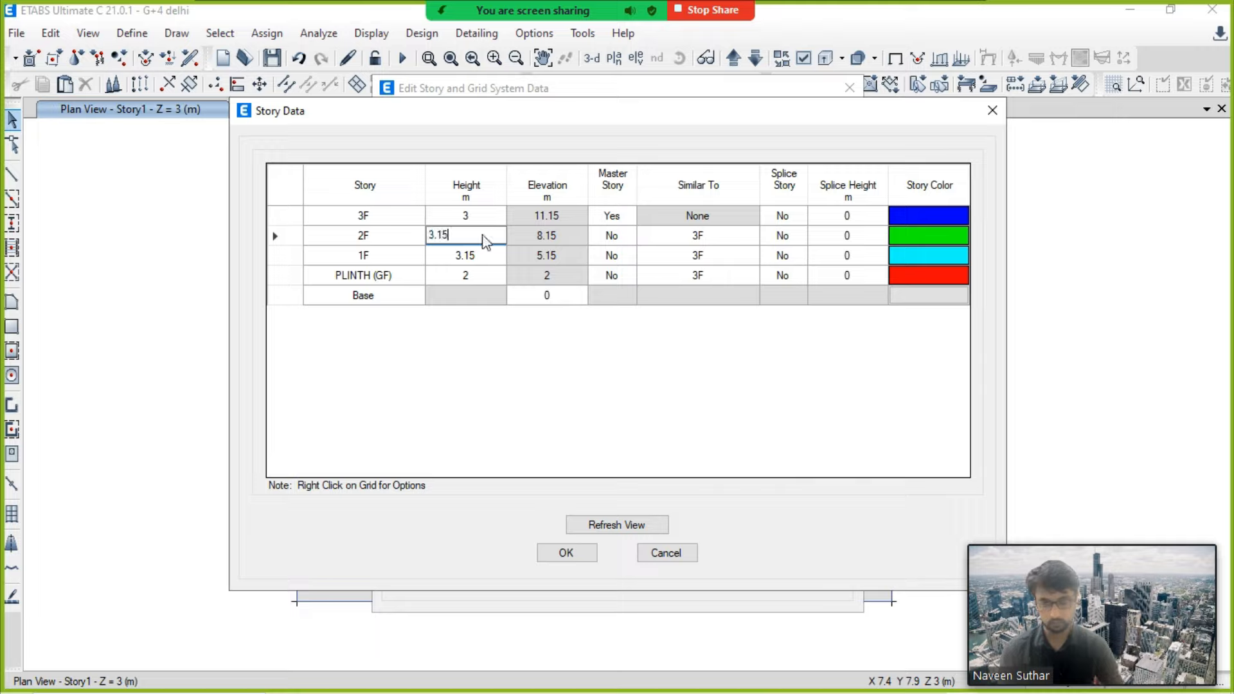
key("Return")
Step: Set the height of story 3F to 3.15 m
left_click(476, 215)
left_click(476, 215)
type("3.")
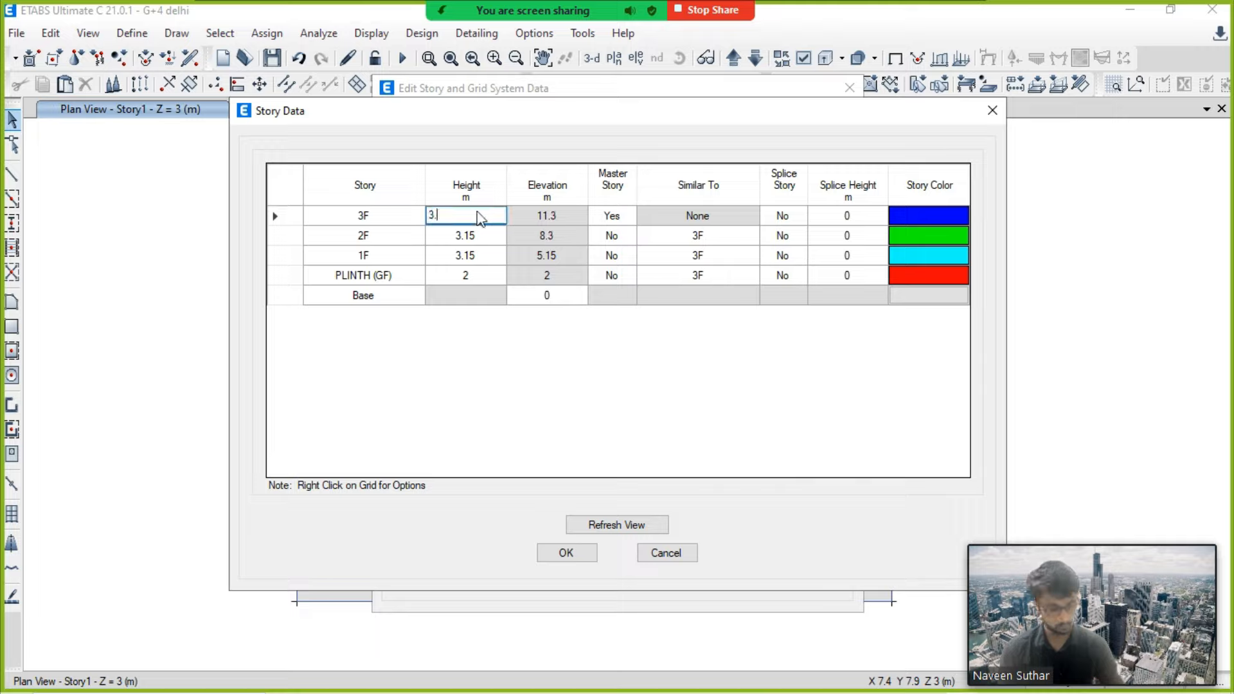
type("15")
key("Escape")
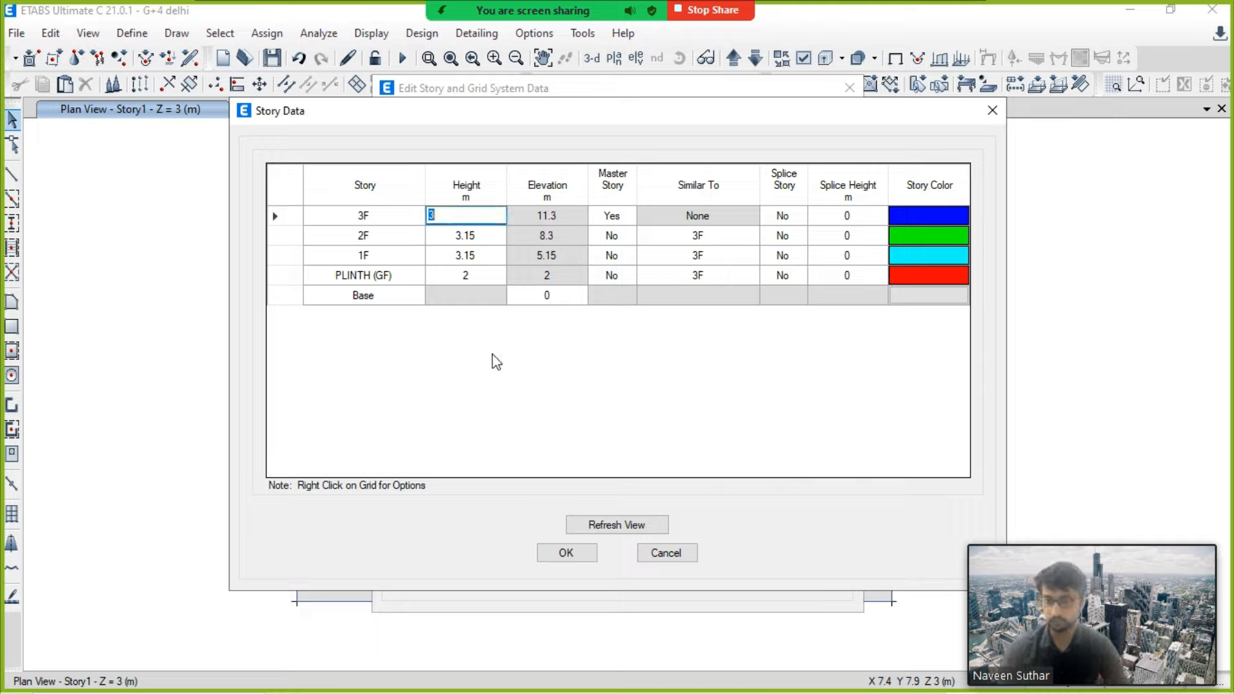
type("3")
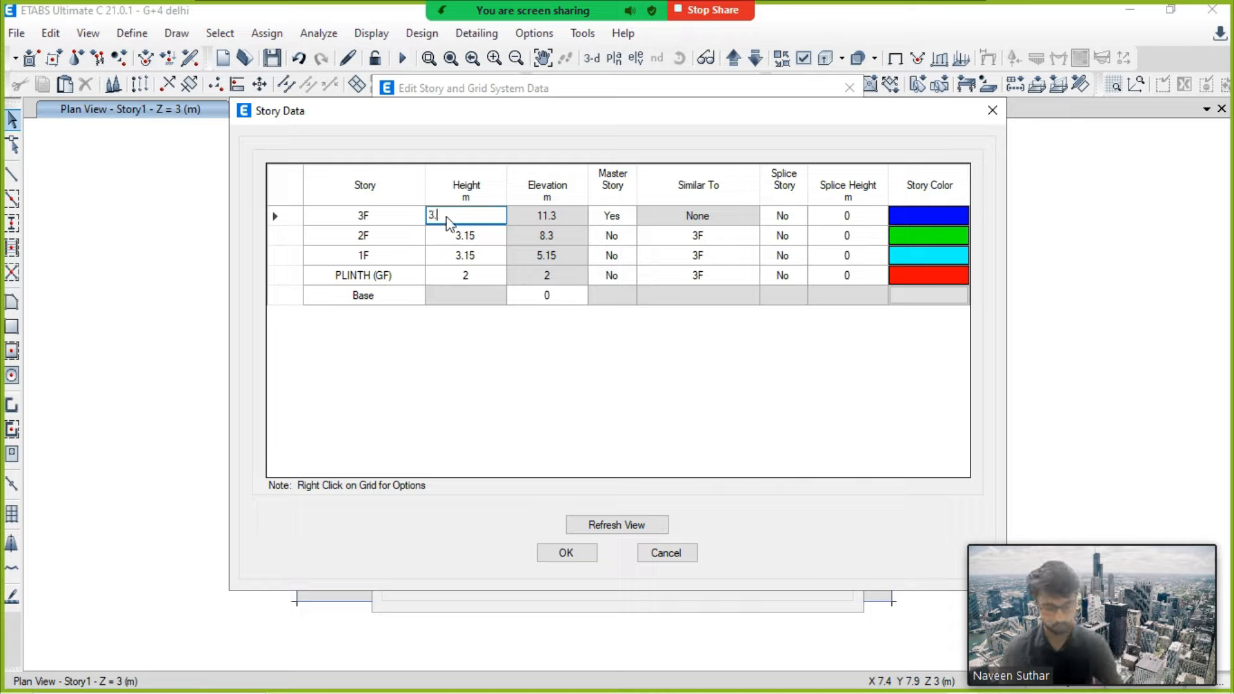
key("Return")
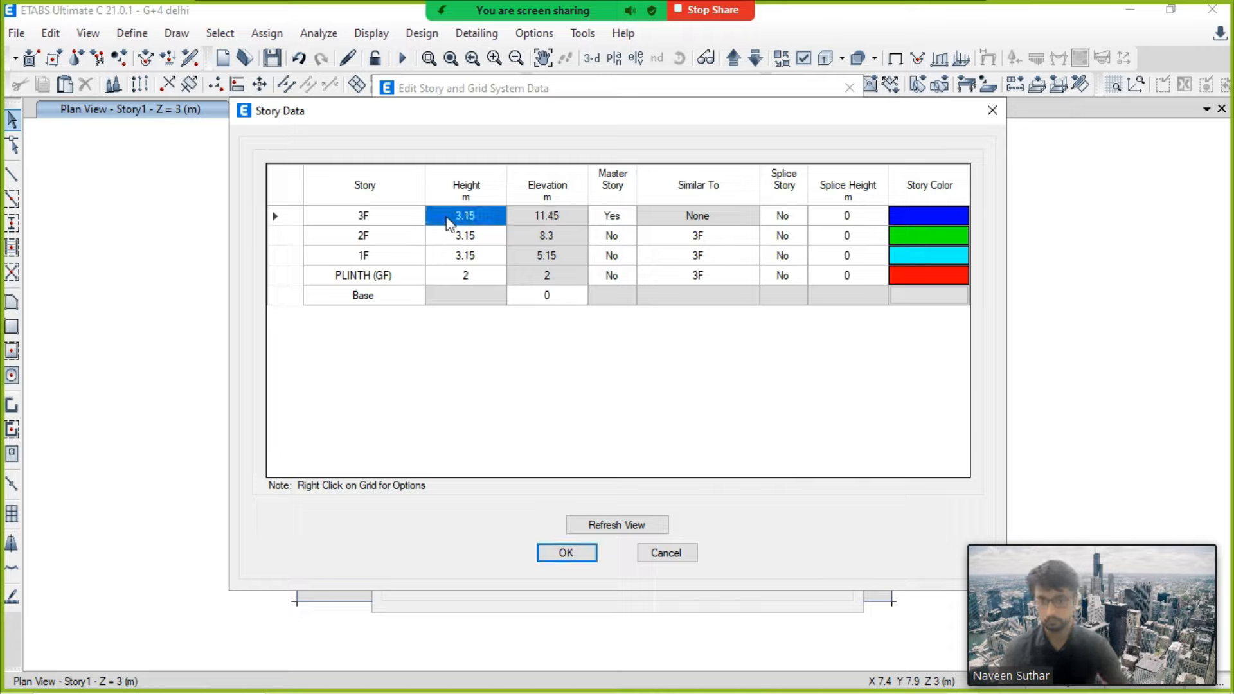
Step: Add one 3 m story above 3F, replicated from 3F with existing story heights kept, and name it 4F
right_click(283, 221)
mouse_move(325, 276)
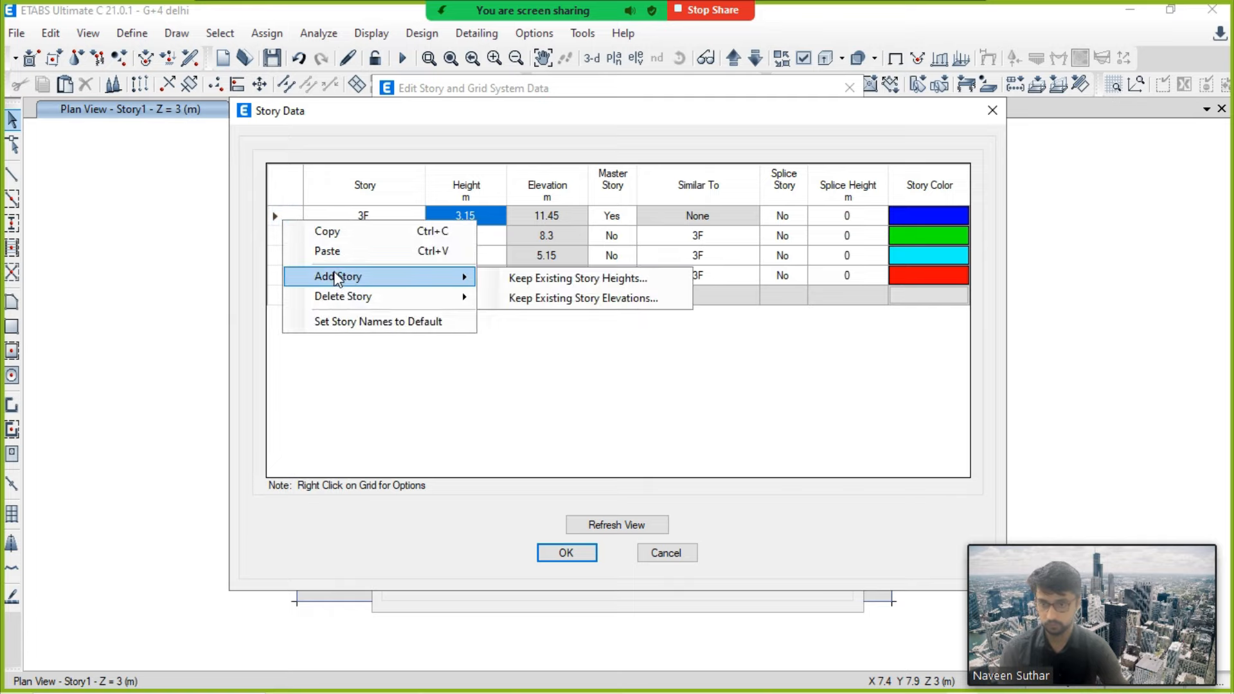
left_click(550, 275)
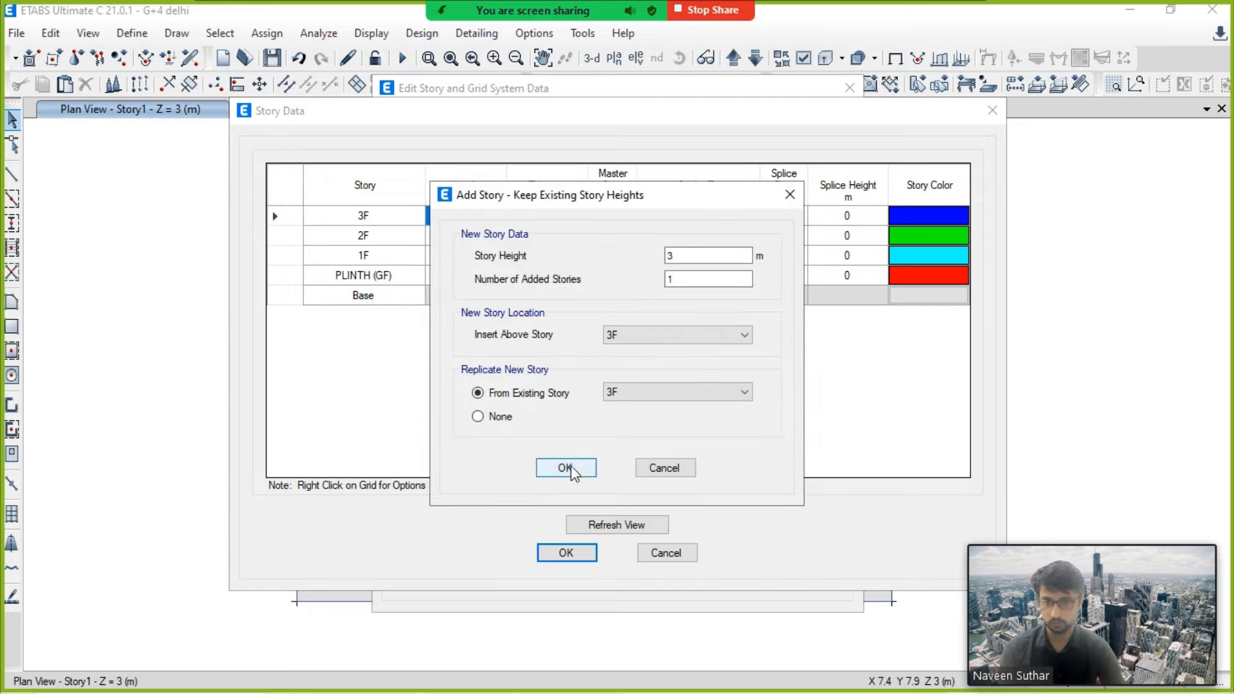
left_click(566, 467)
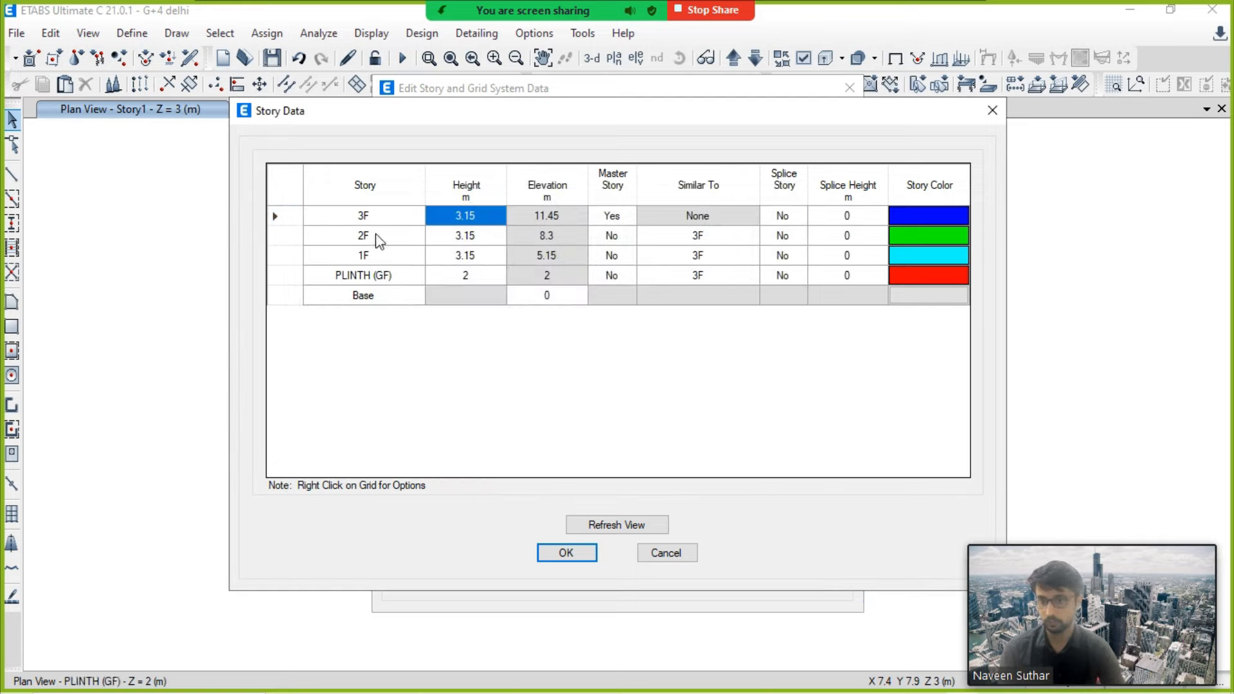
type("4")
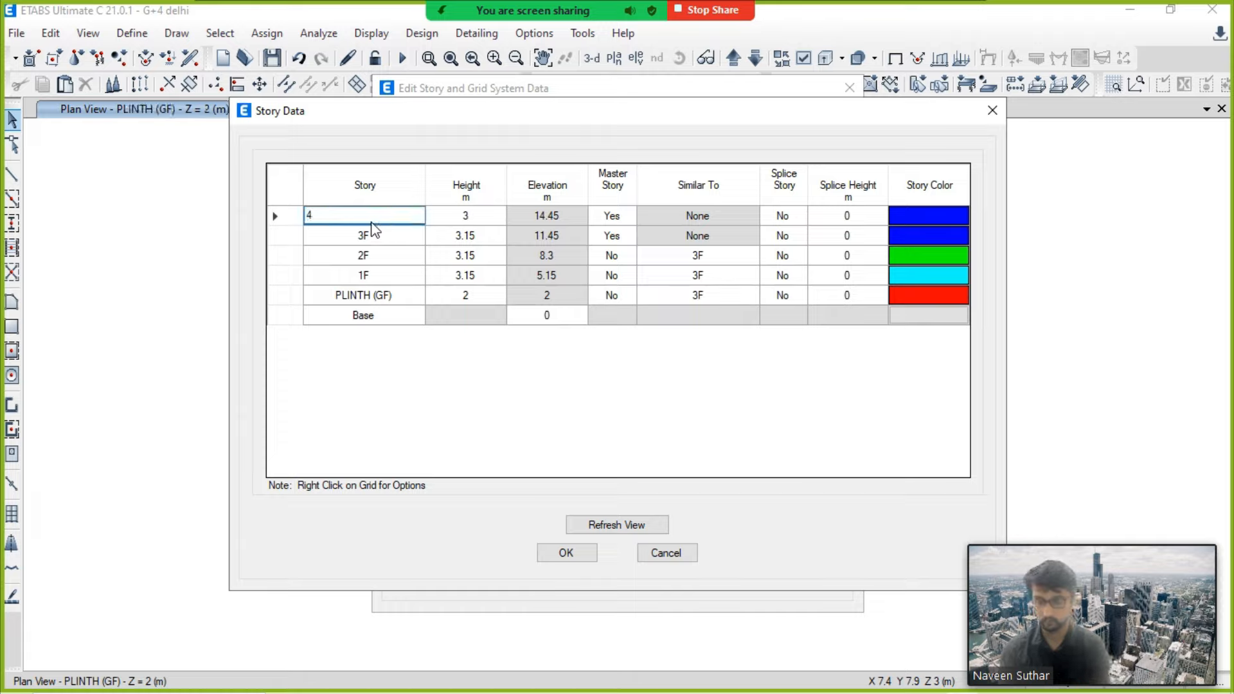
type("F")
key("Return")
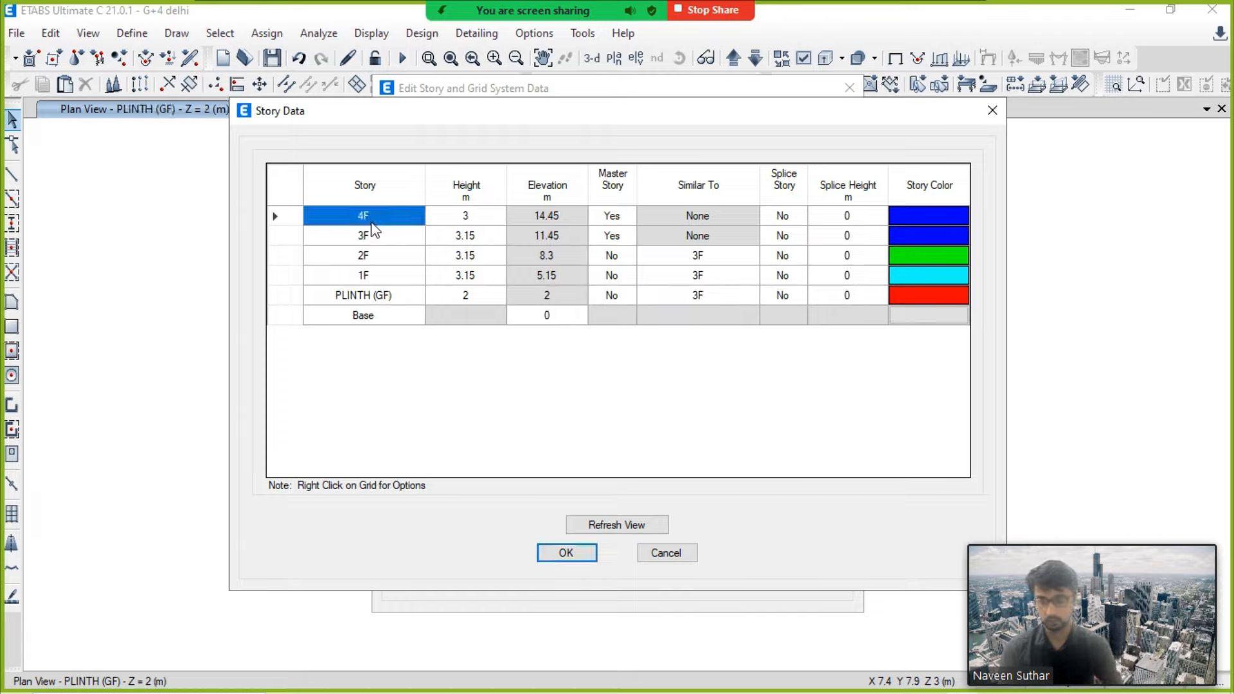
Step: Add a 3 m story above 4F, keeping existing story heights, and name it TERRACE
right_click(276, 215)
mouse_move(375, 265)
left_click(504, 268)
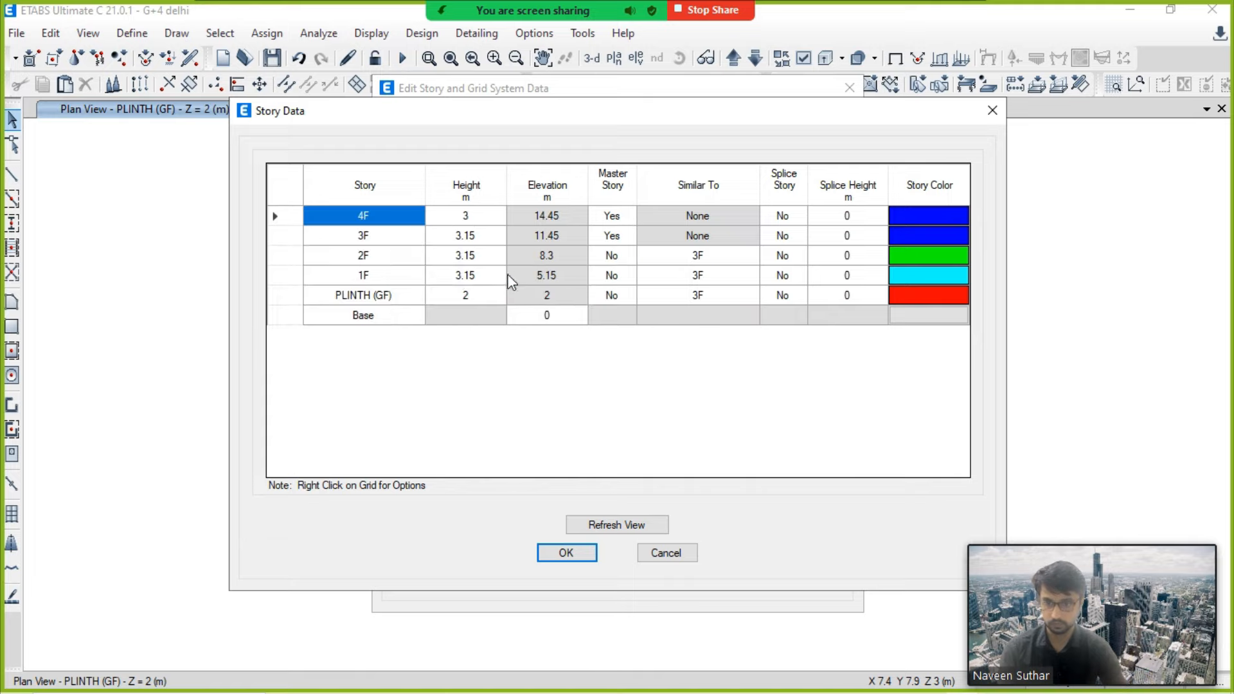
left_click(564, 467)
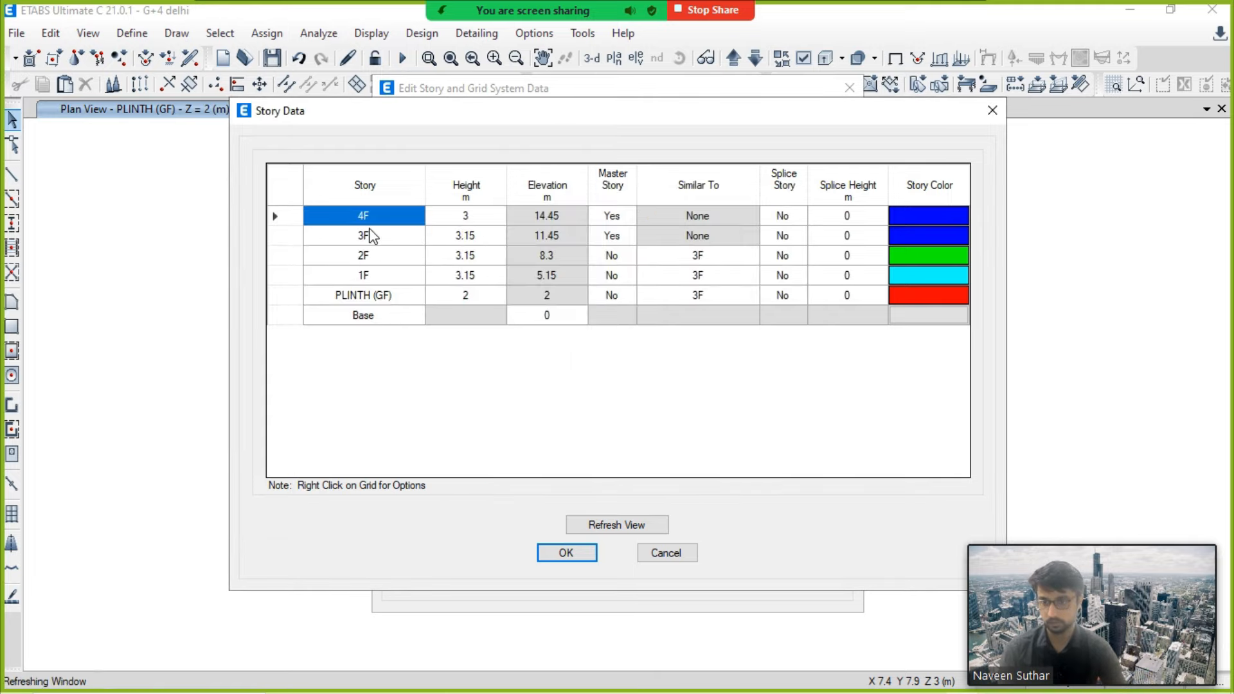
left_click(363, 216)
type("TERRACE")
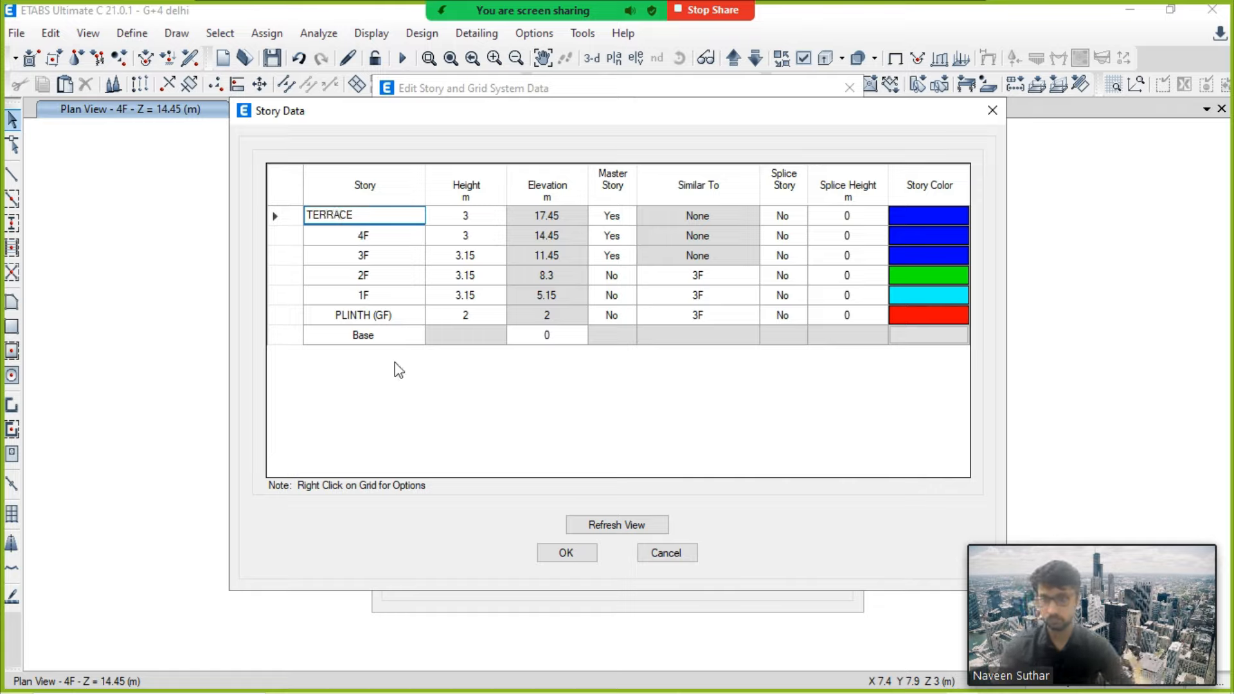
left_click(418, 391)
Step: Add a 3 m story above TERRACE, keeping existing story heights, and name it MUMTY
right_click(294, 216)
mouse_move(347, 272)
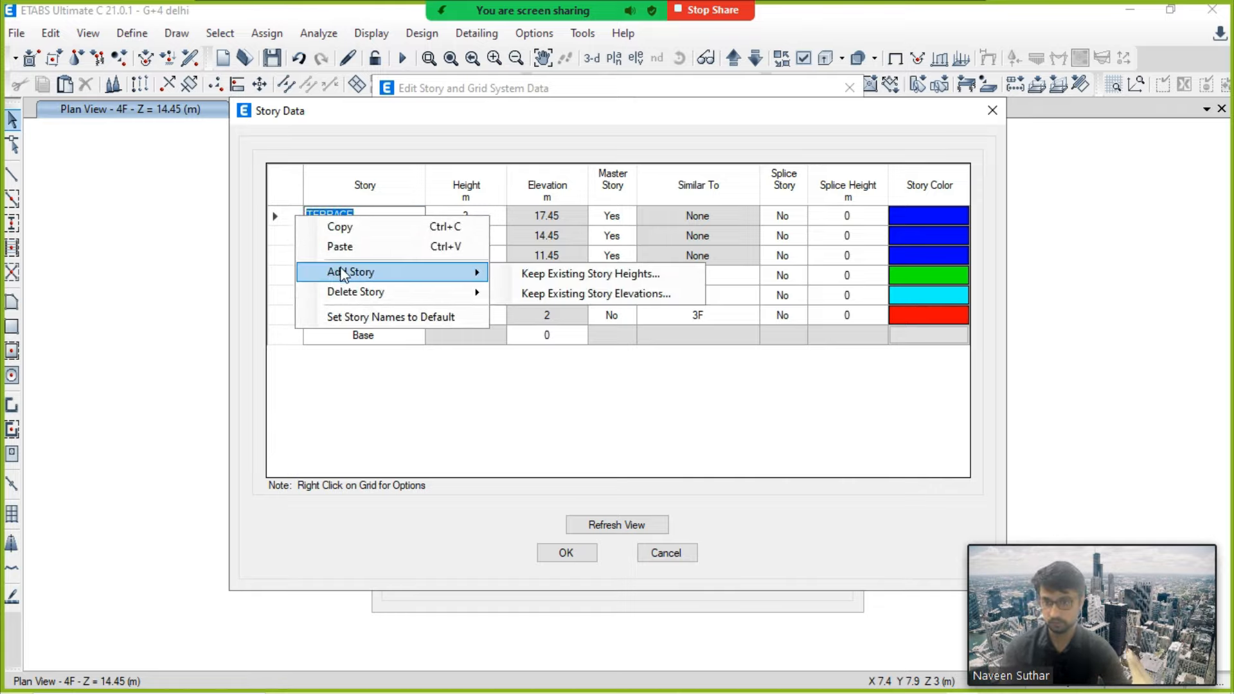
left_click(559, 273)
left_click(566, 468)
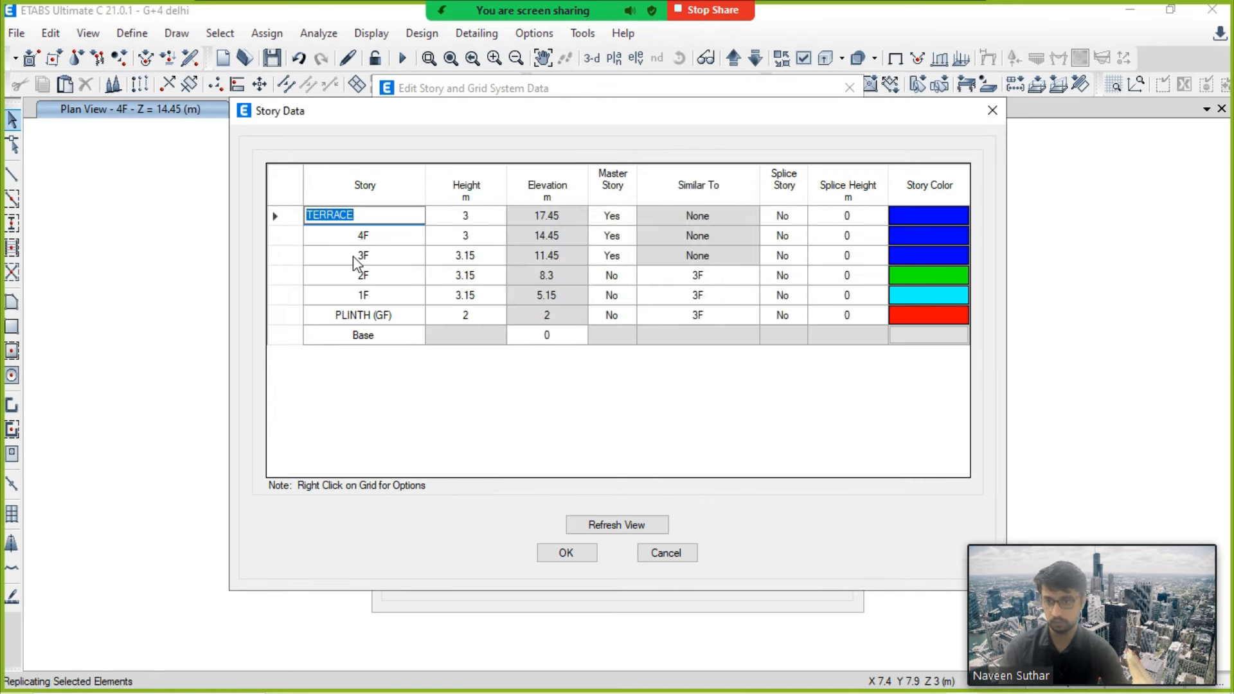
type("M")
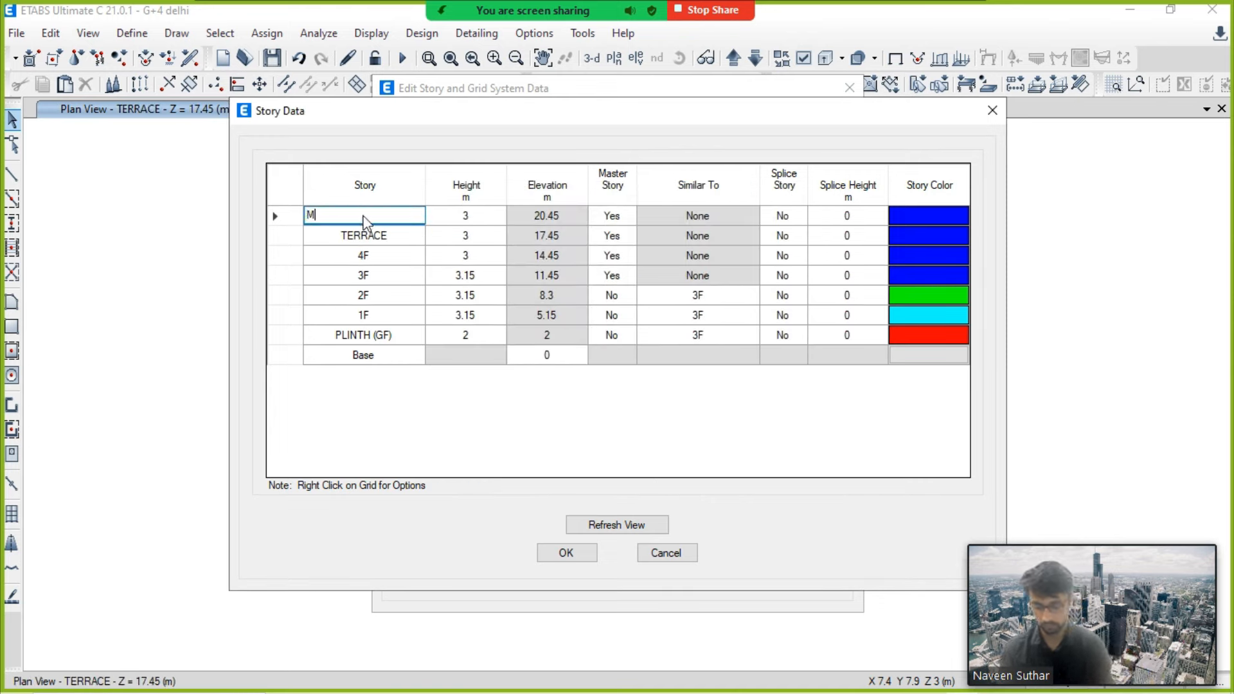
type("UMTY")
key("Return")
Step: Set the height of story 4F to 3.15 m and open TERRACE's height for editing
left_click(465, 257)
type("3.15")
left_click(492, 238)
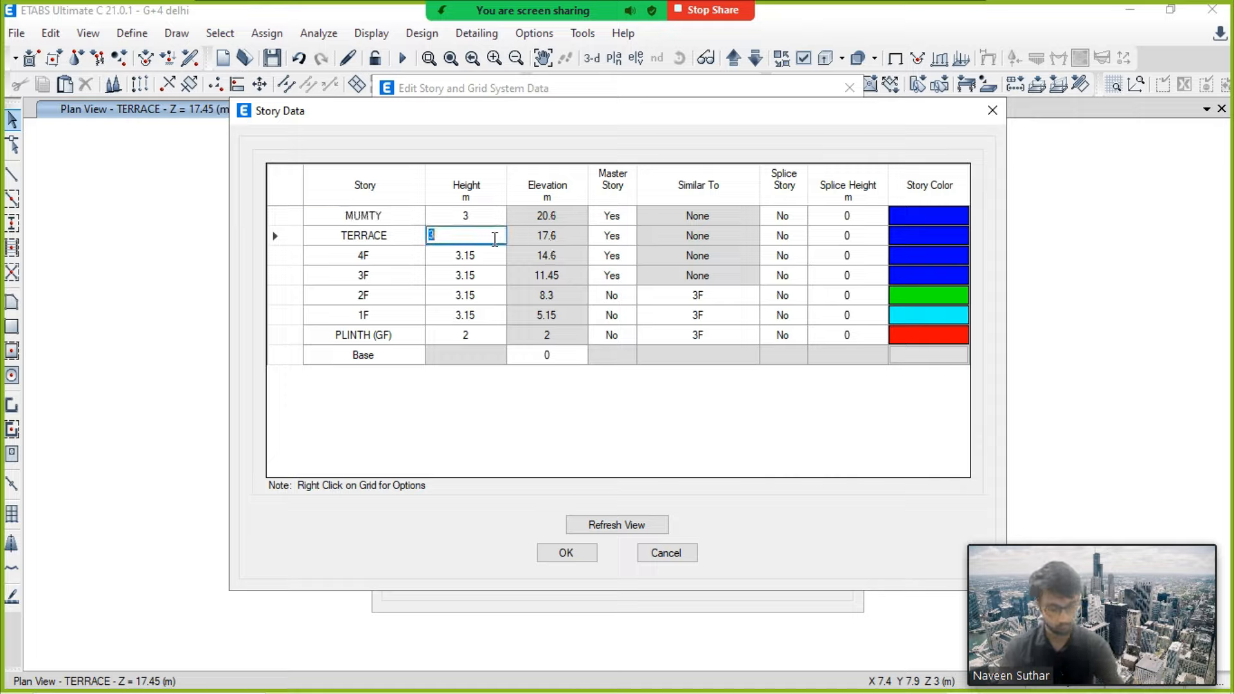
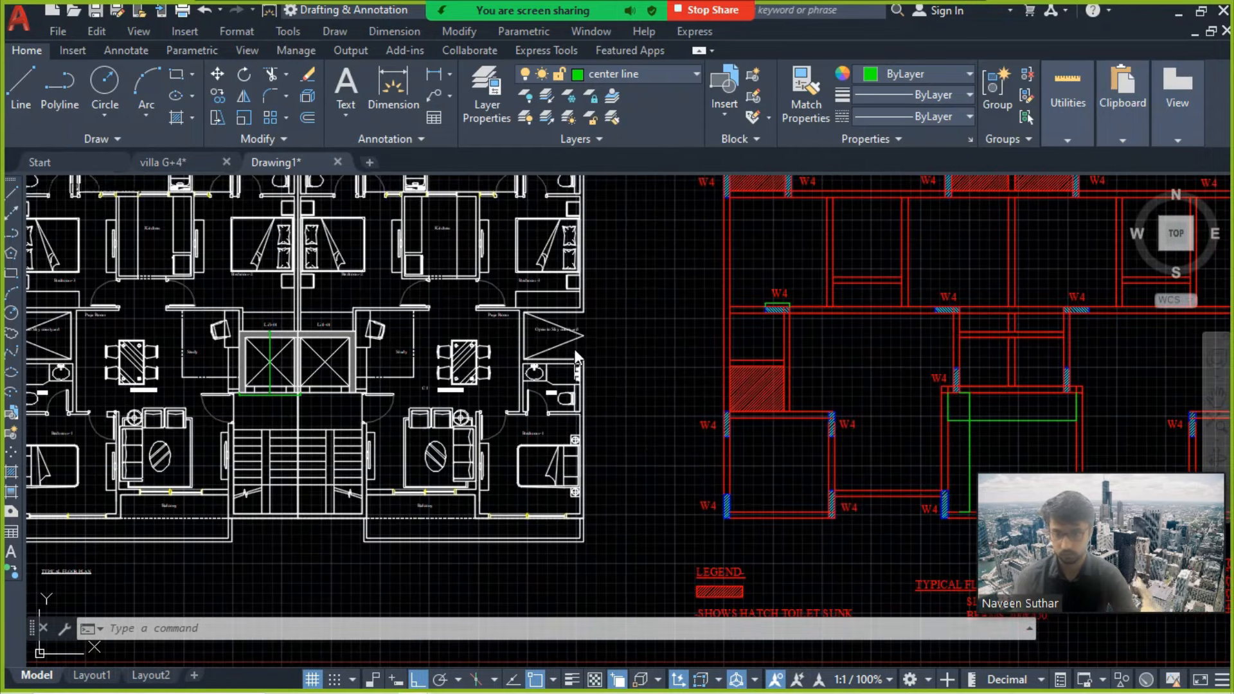
Step: Examine the typical floor plan in AutoCAD for the lift shafts and the open-to-sky courtyards that need slab openings
scroll(522, 315, "down", 5)
scroll(533, 350, "up", 4)
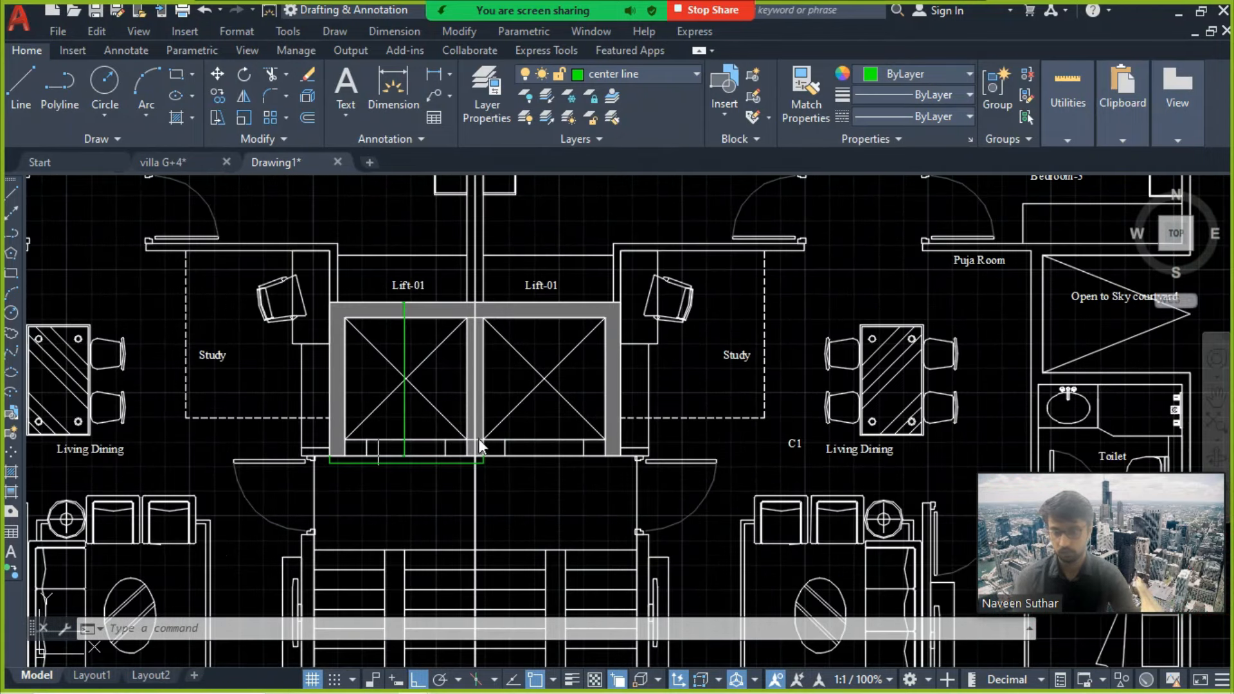
middle_click_drag(569, 357, 360, 377)
scroll(360, 377, "down", 3)
mouse_move(985, 373)
middle_mouse_down()
mouse_move(554, 373)
mouse_move(820, 417)
middle_mouse_up()
scroll(551, 372, "down", 3)
middle_click_drag(659, 396, 672, 361)
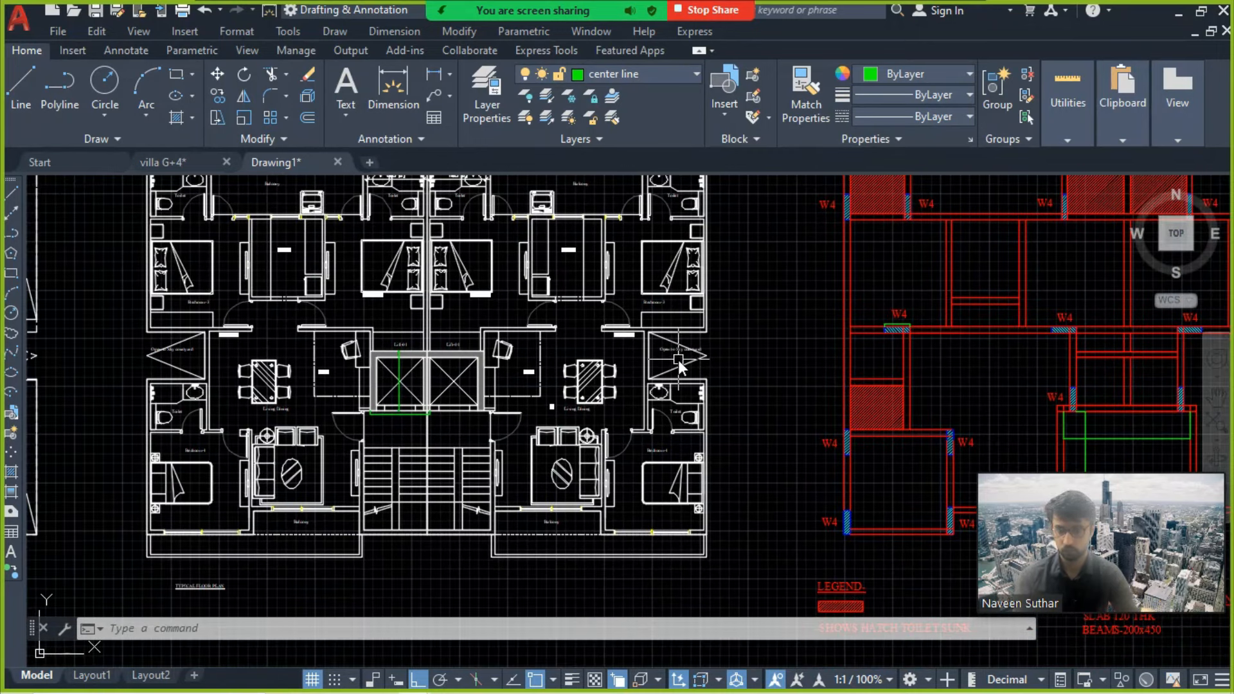
scroll(383, 352, "up", 5)
scroll(383, 352, "down", 5)
middle_click_drag(399, 363, 460, 386)
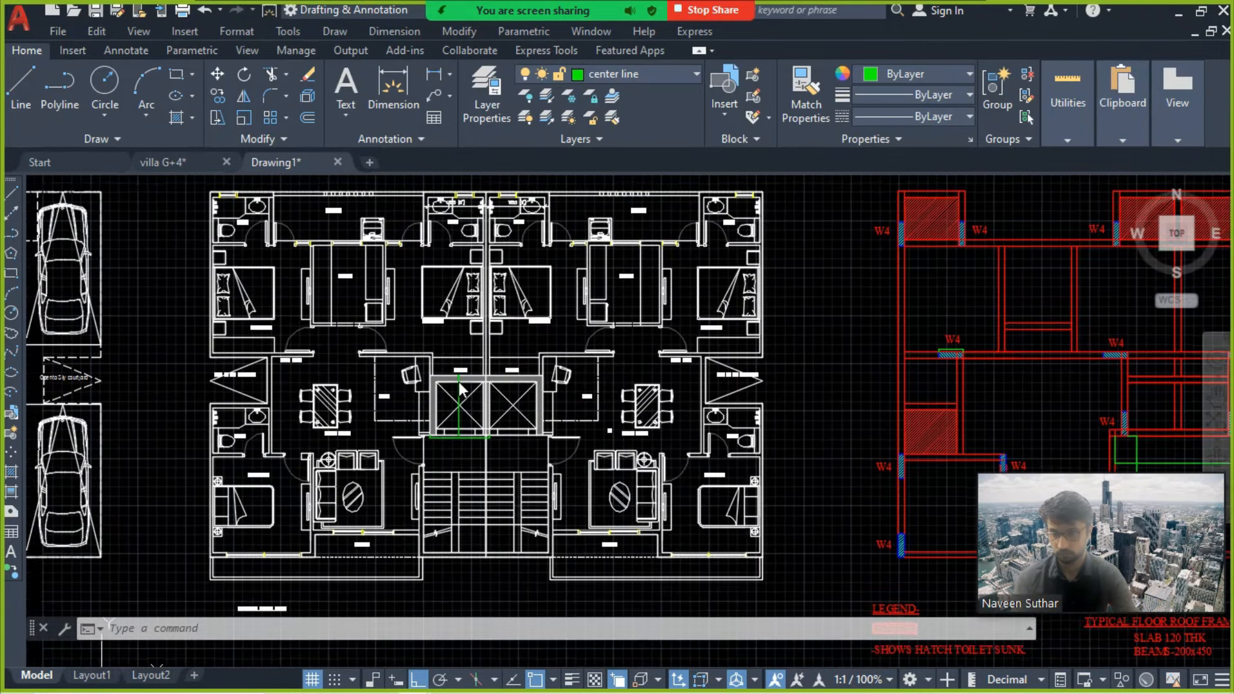
scroll(350, 387, "up", 2)
Step: Switch to ETABS and, with All Stories active, select the two open-to-sky courtyard slabs and the two lift shaft slabs on plan 1F
key("alt+Tab")
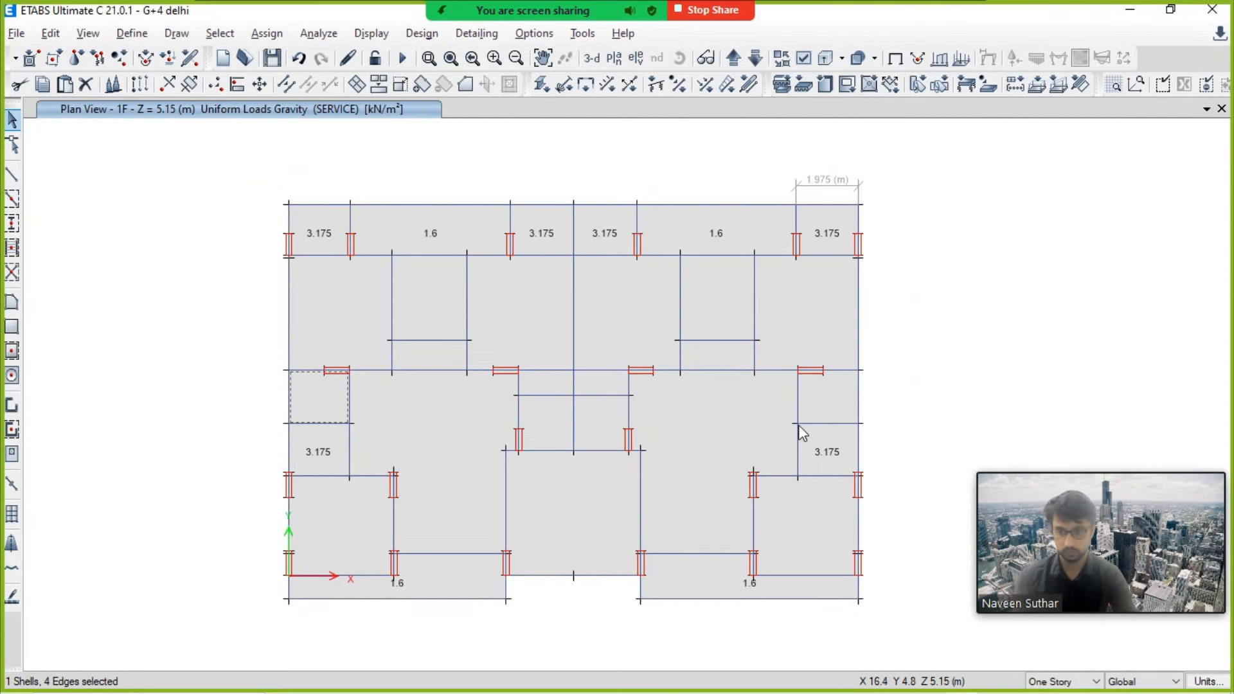
left_click(326, 399)
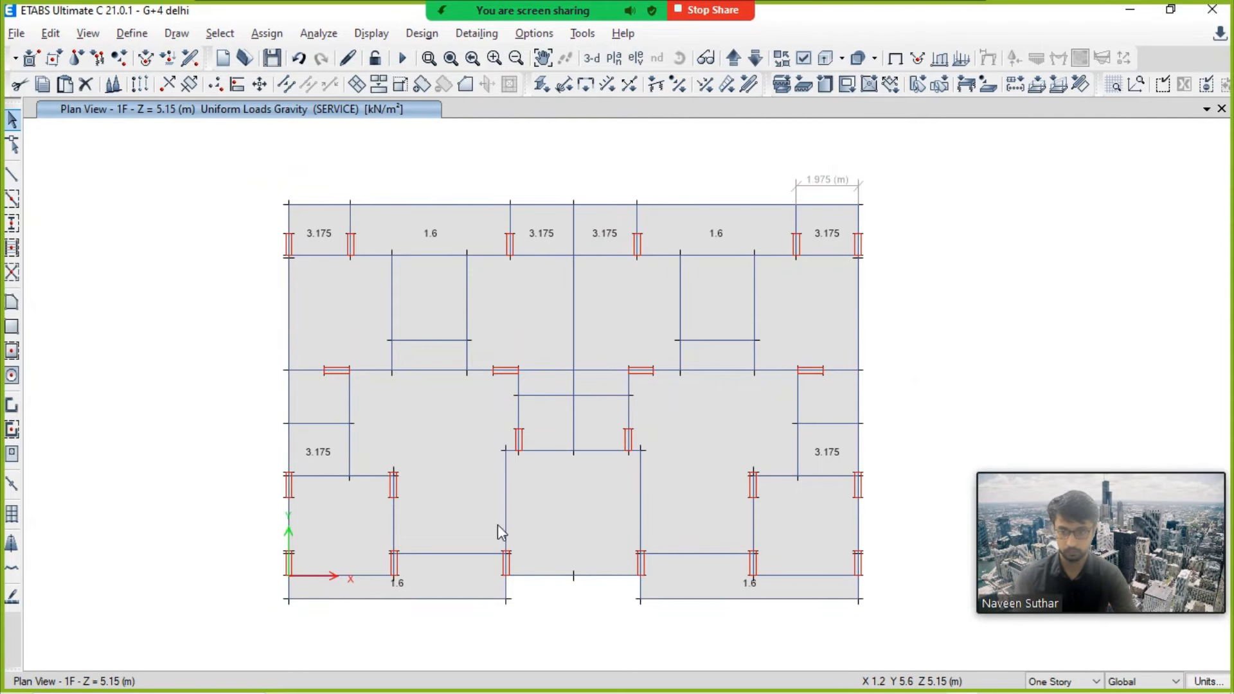
left_click(1080, 681)
left_click(1078, 651)
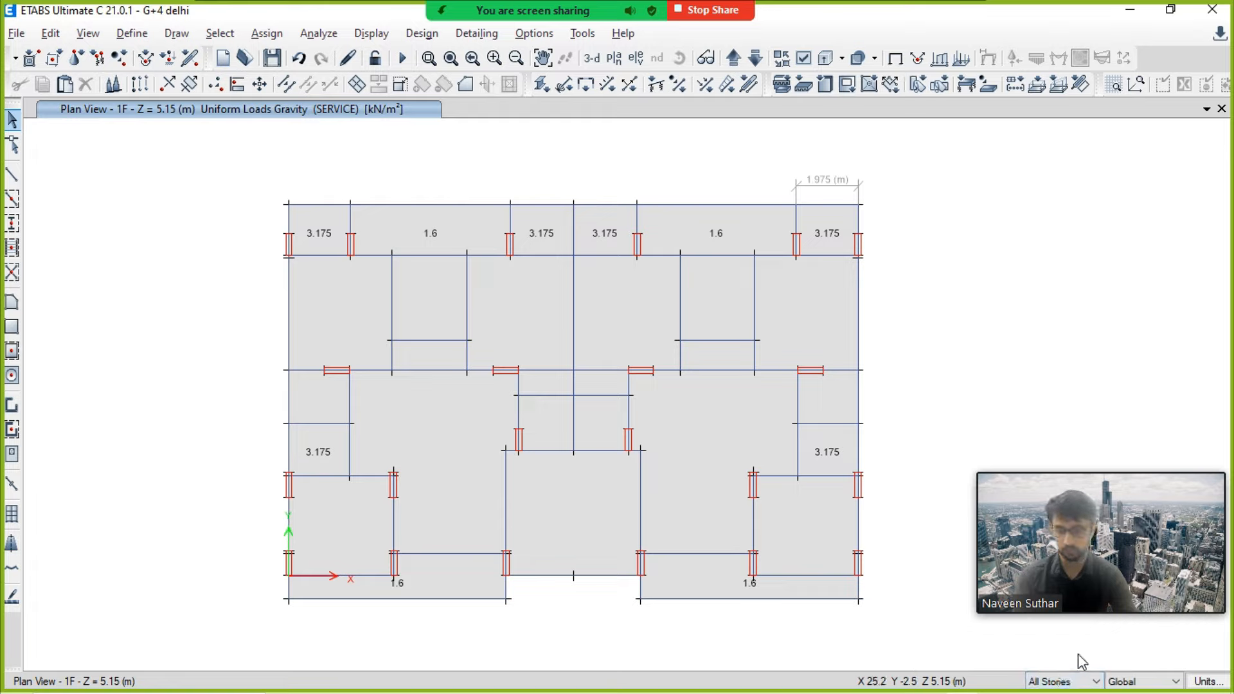
left_click(315, 393)
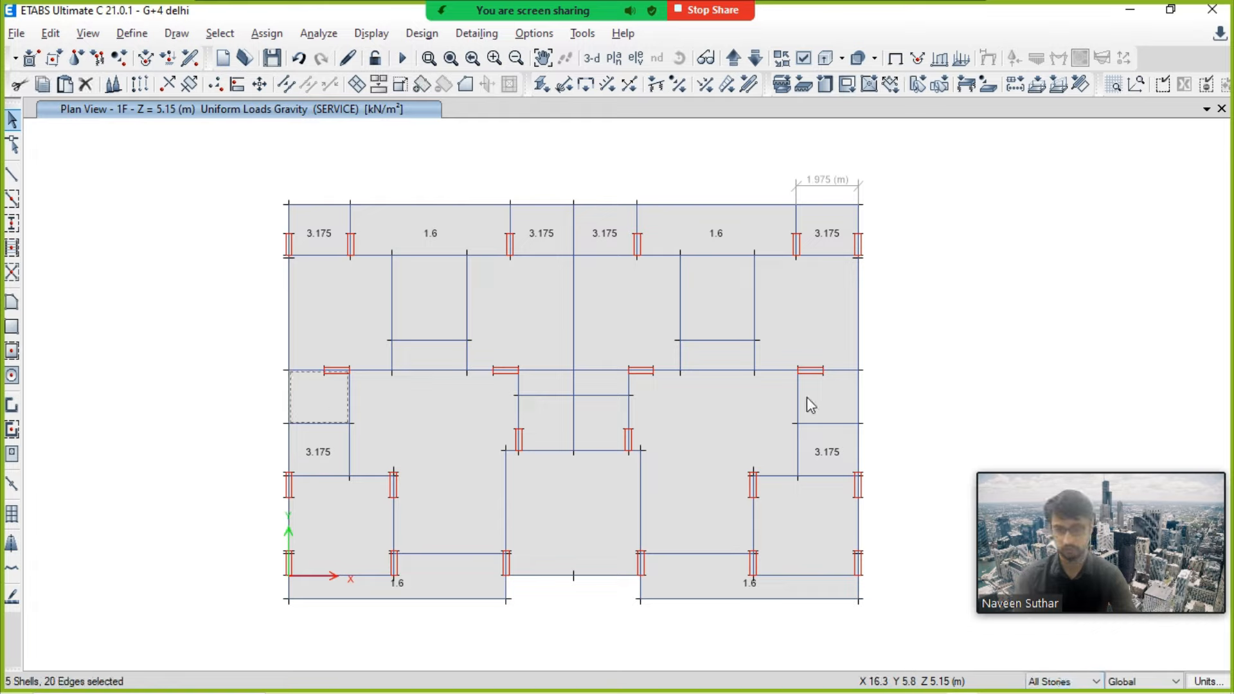
left_click(838, 411)
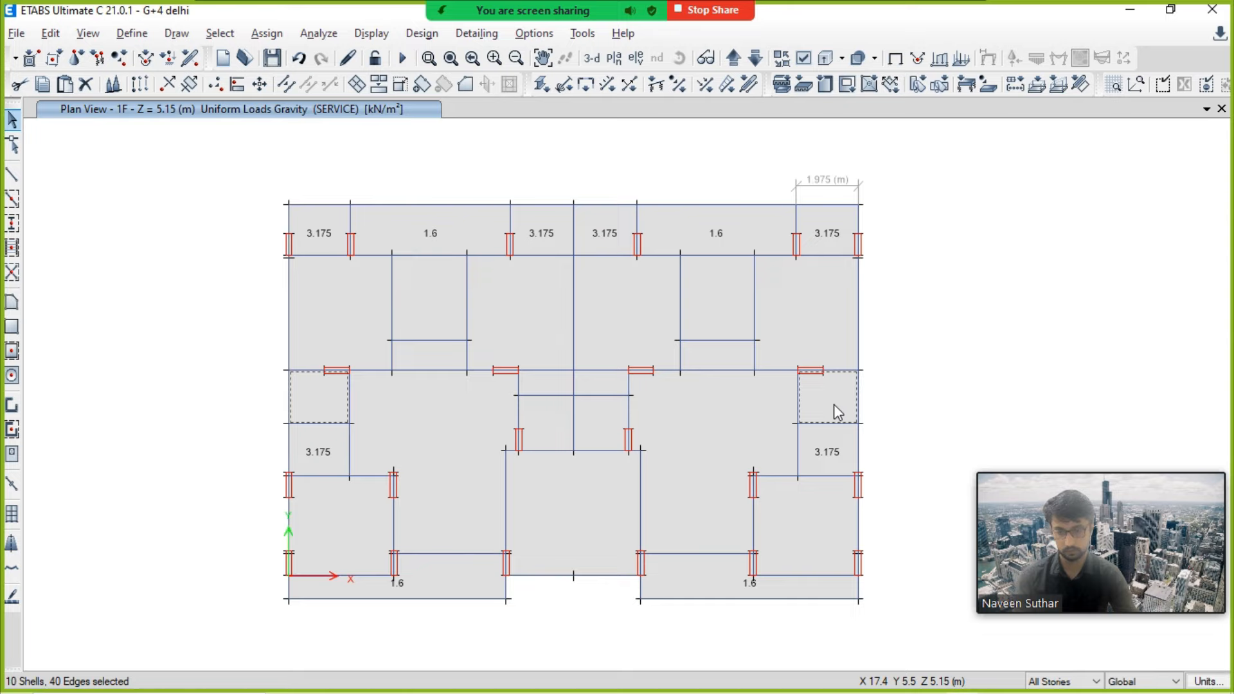
left_click(544, 422)
left_click(604, 412)
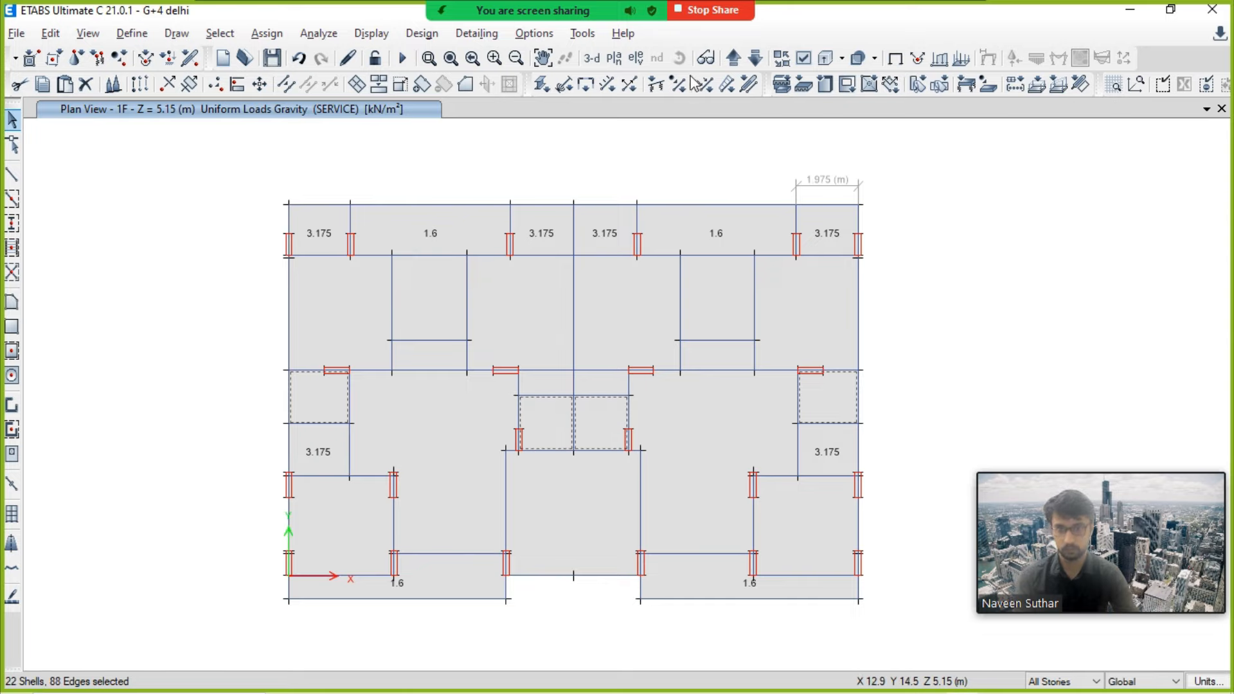
Step: Display the MUMTY plan view and restrict selection to One Story
left_click(635, 58)
left_click(820, 98)
left_click(614, 58)
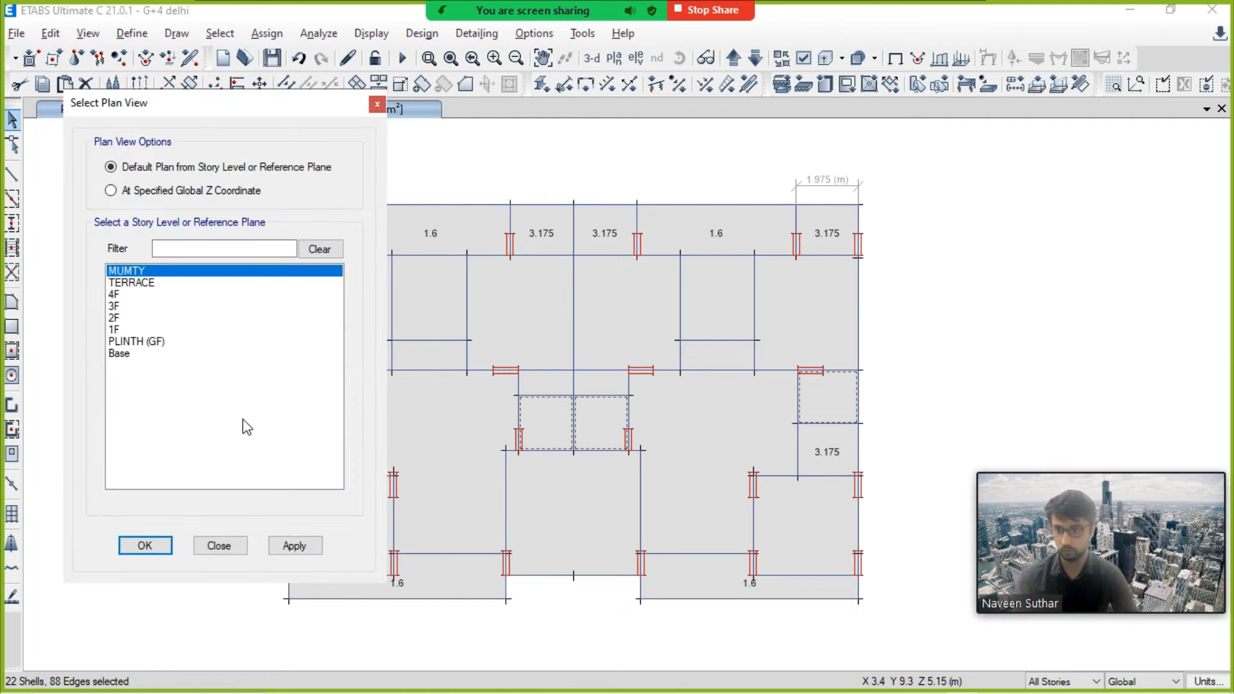
left_click(294, 545)
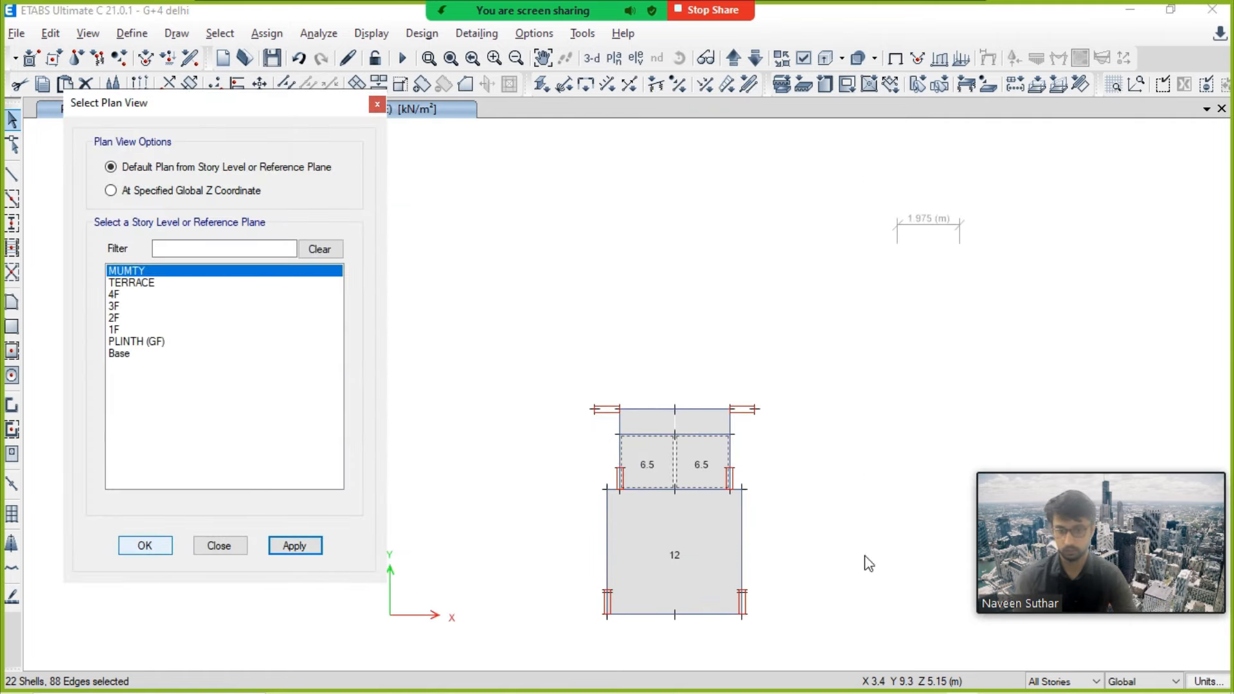
key("Escape")
left_click(1055, 676)
left_click(1055, 641)
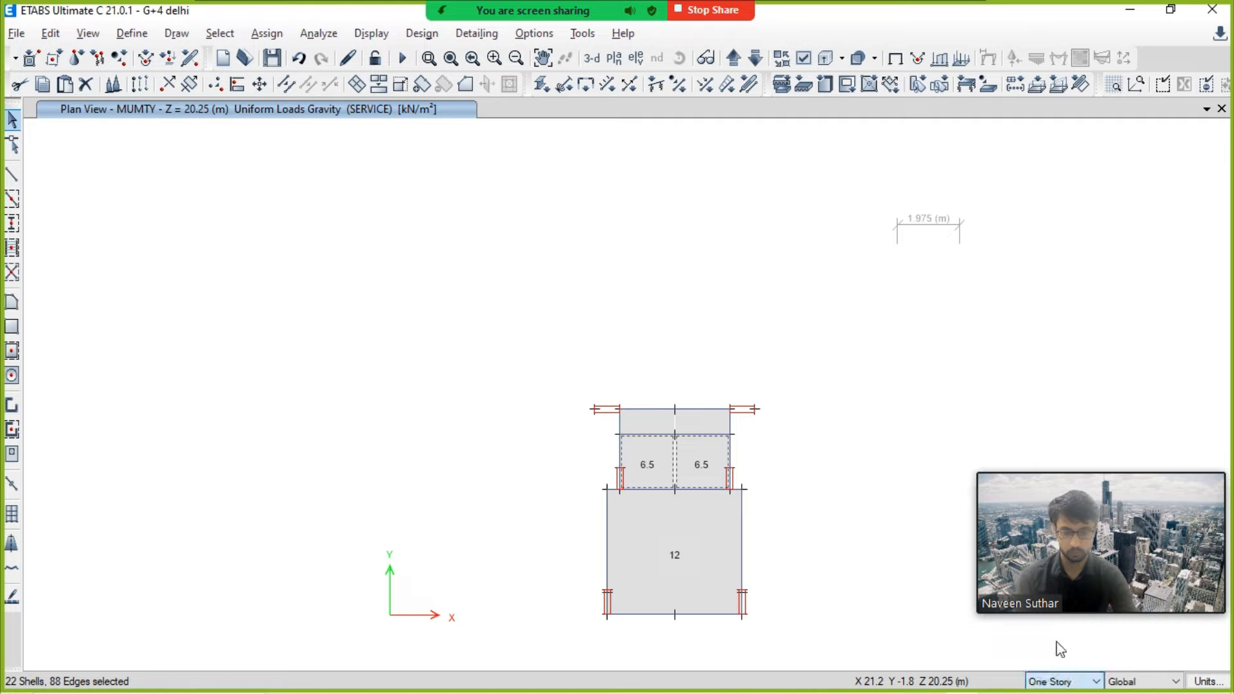
Step: Remove the two 6.5 kN/m² lift slabs at MUMTY from the selection and delete the remaining selected slabs
left_click(639, 463)
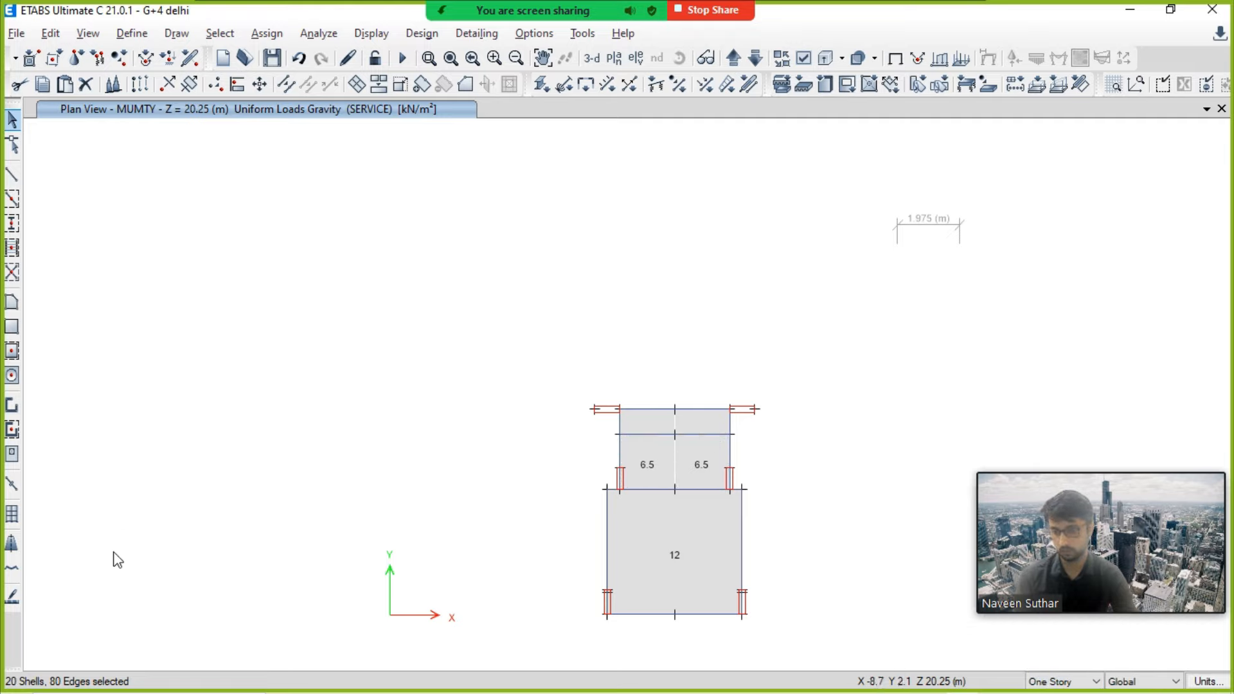
left_click(647, 466)
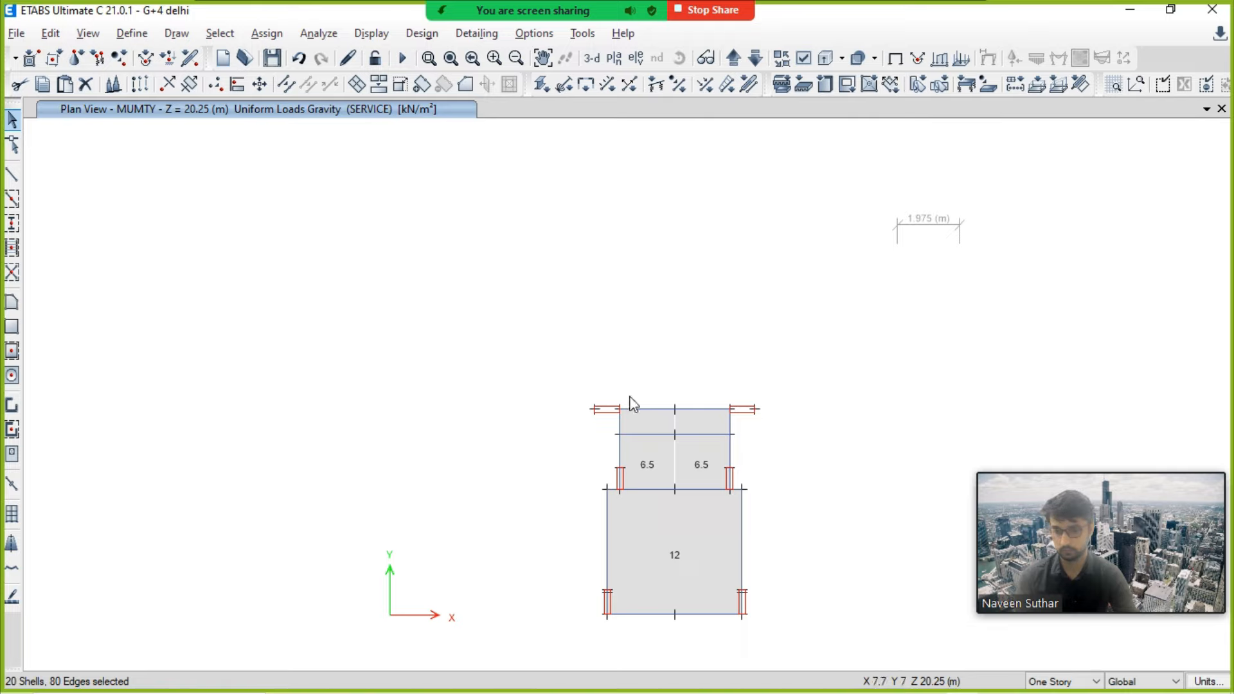
left_click(653, 464)
left_click(707, 464)
middle_click_drag(529, 443, 506, 378)
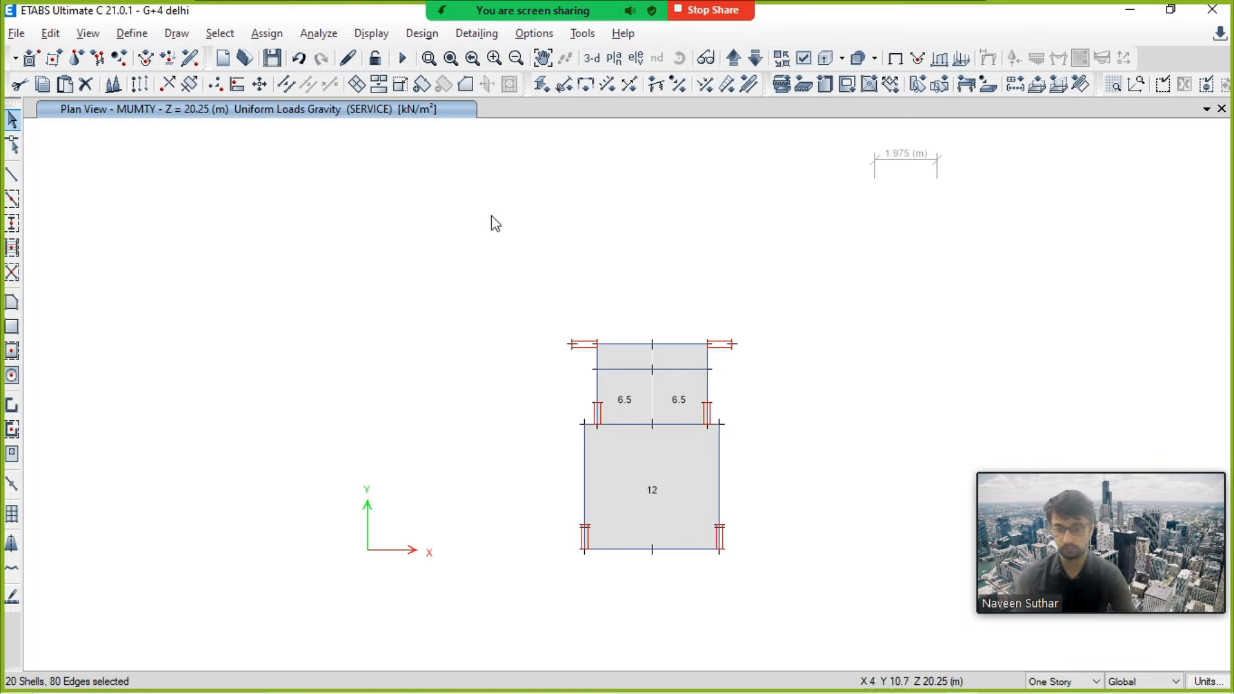
key("ctrl+q")
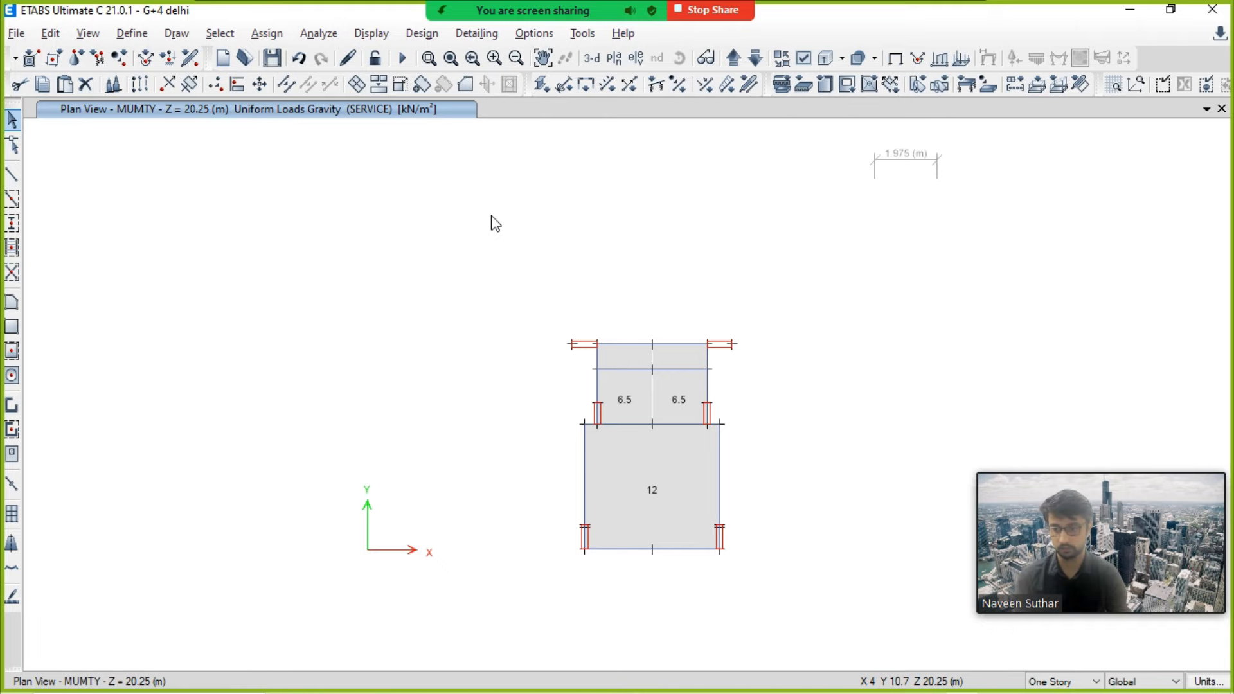
Step: Check the slab openings by rotating the 3-D view and displaying the 1F plan view
left_click(591, 58)
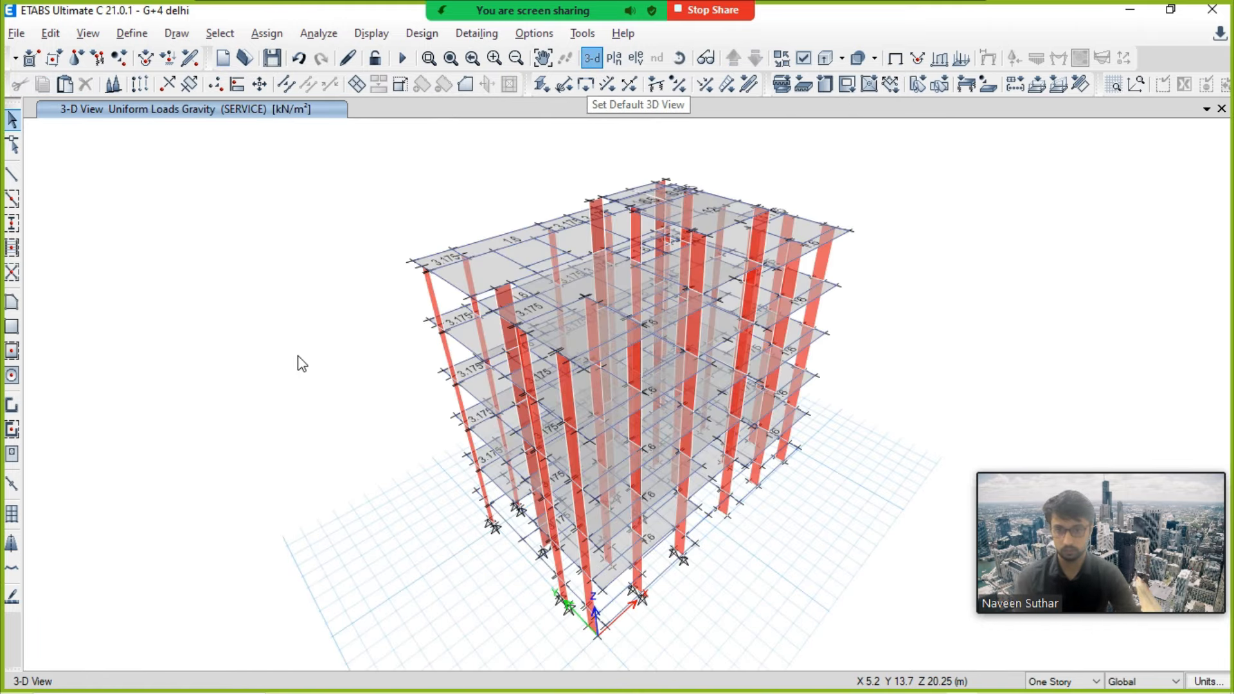
left_click(679, 58)
left_click_drag(876, 280, 840, 344)
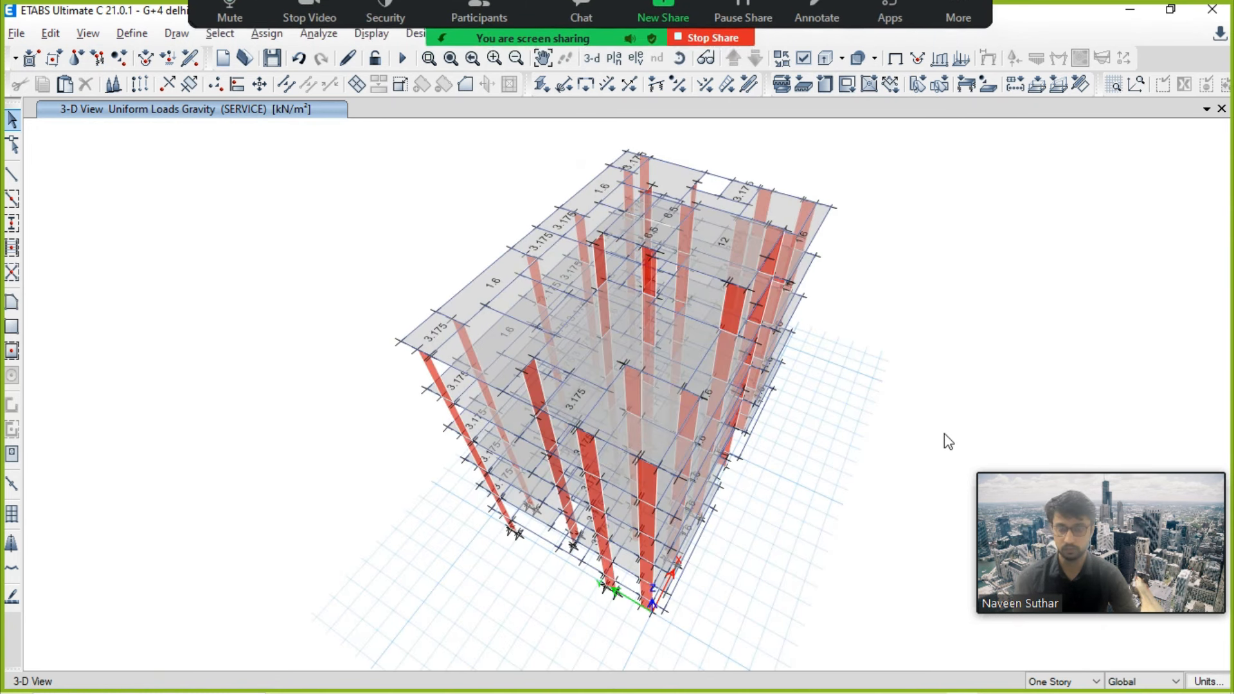
left_click(613, 57)
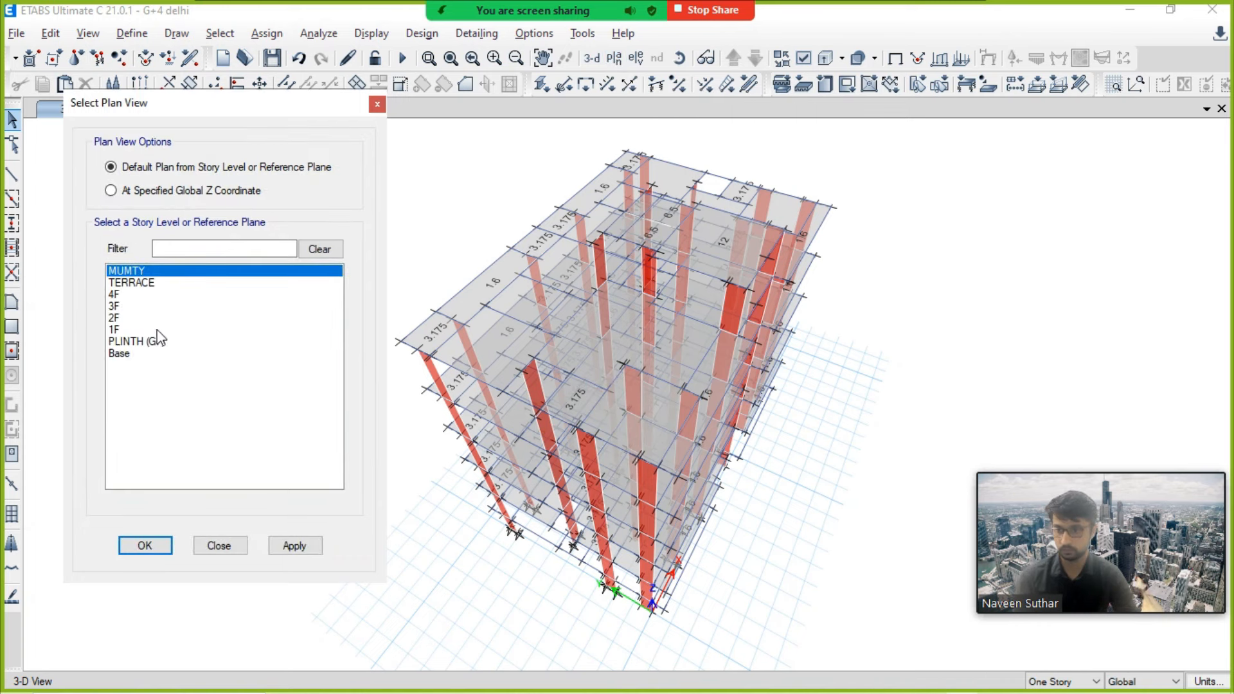
left_click(140, 328)
left_click(274, 543)
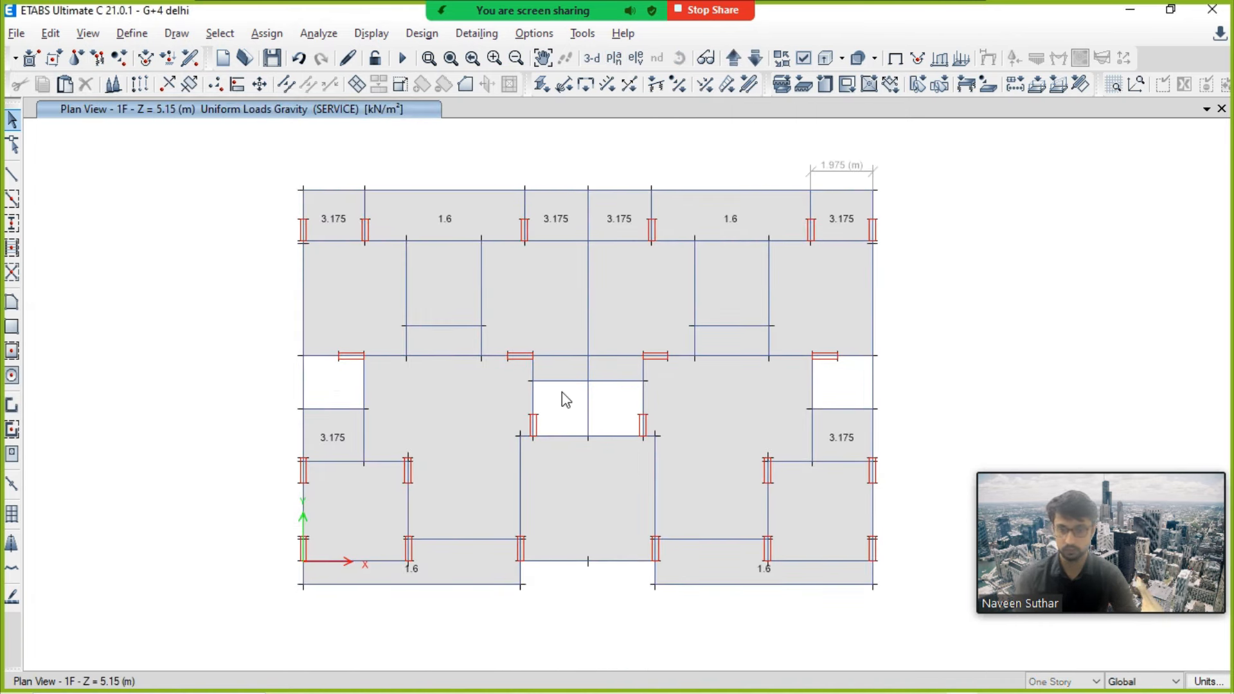
Step: Switch to the PowerPoint slide show and advance to the slide on assigning floor (shell) live load
key("alt+Tab")
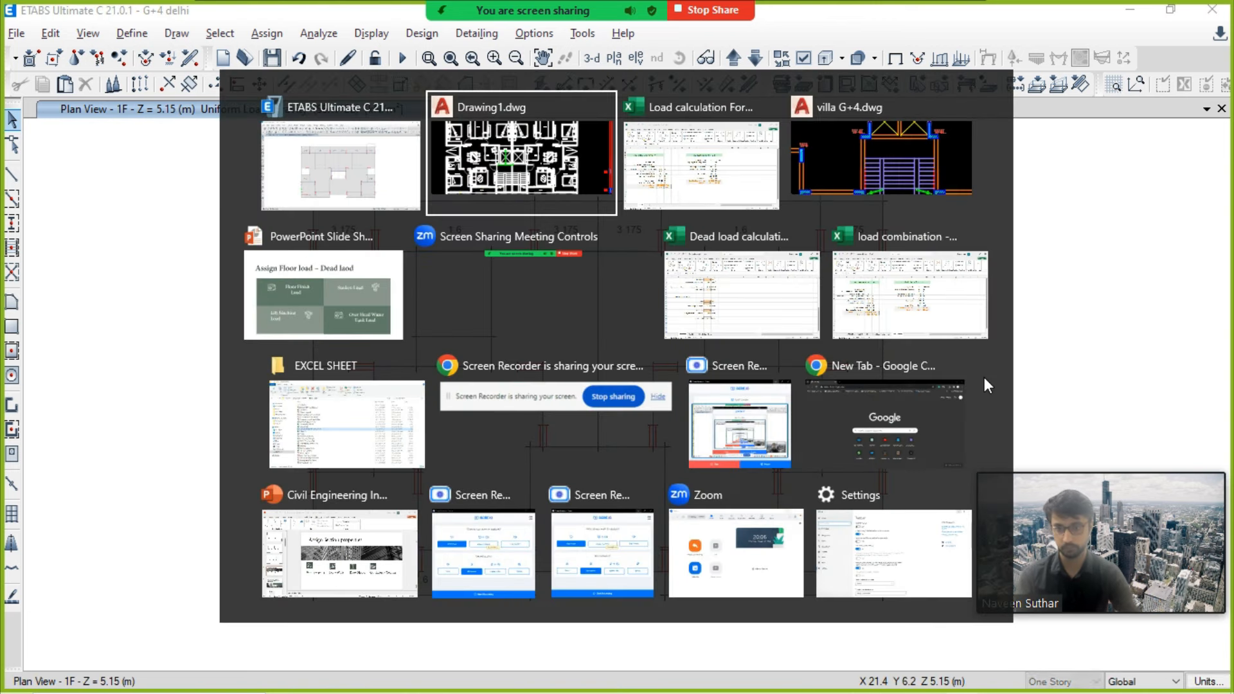
left_click(368, 283)
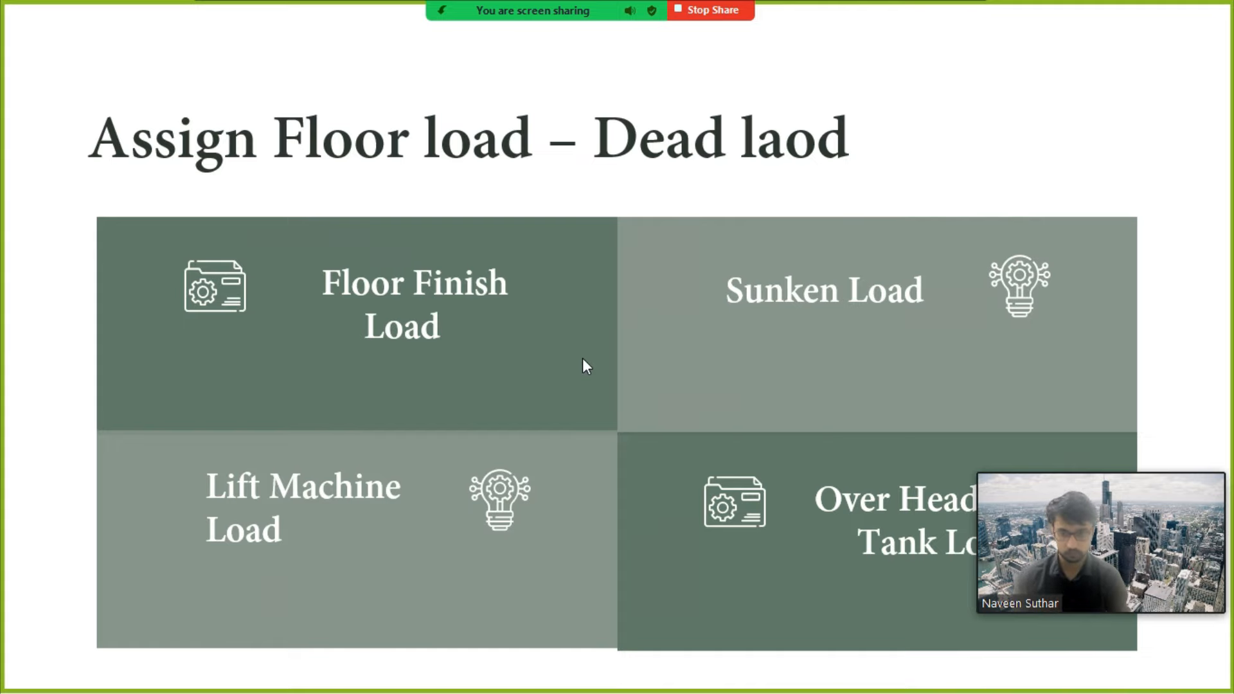
key("Right")
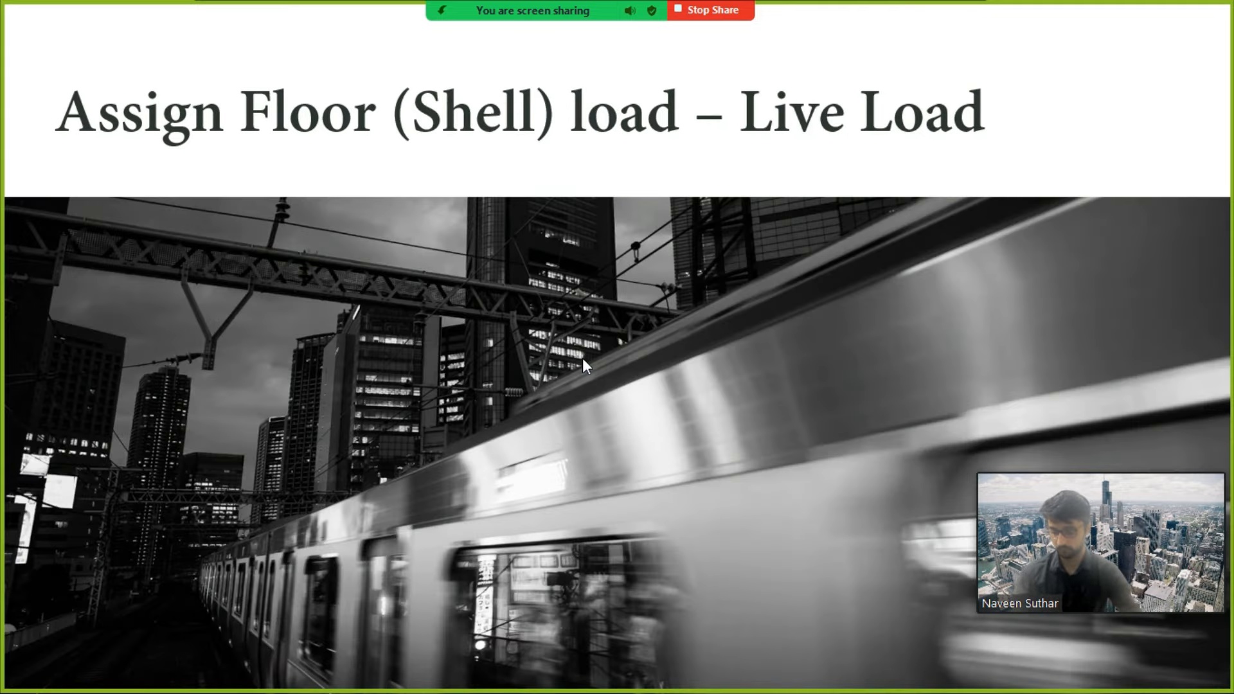
Step: Switch to Drawing1 in AutoCAD and examine the room uses around Bedroom-1, Living Dining, the toilet and the balcony
key("alt+Tab")
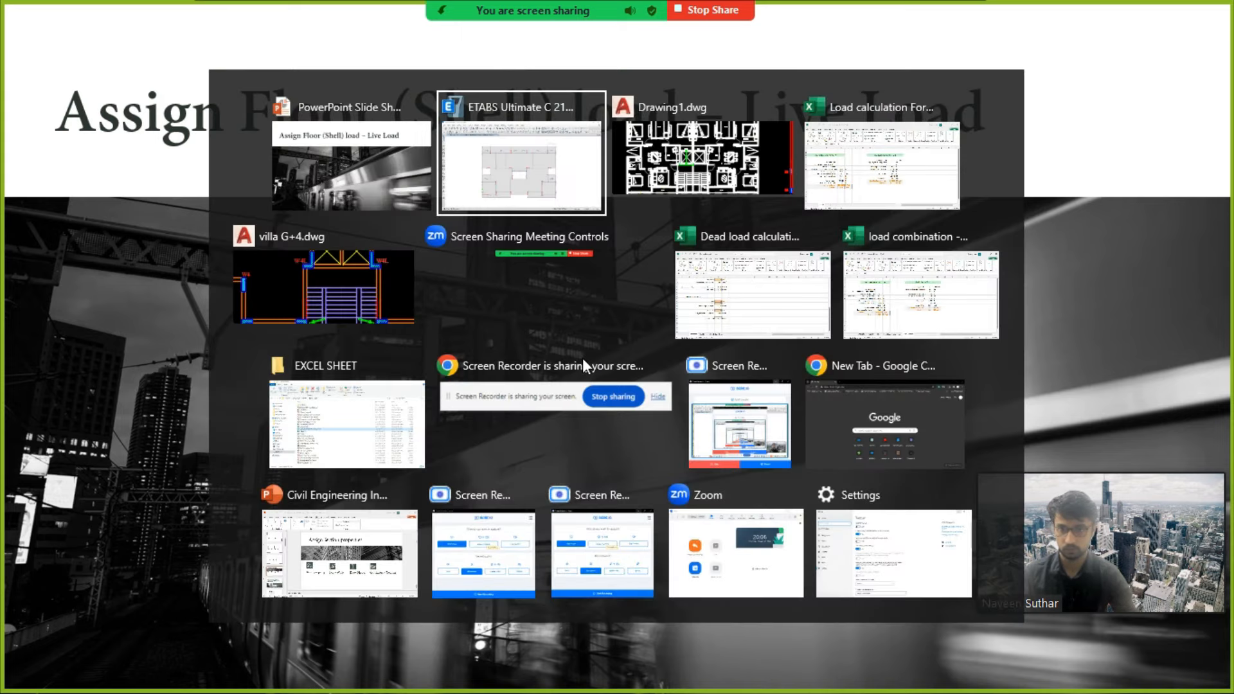
left_click(685, 156)
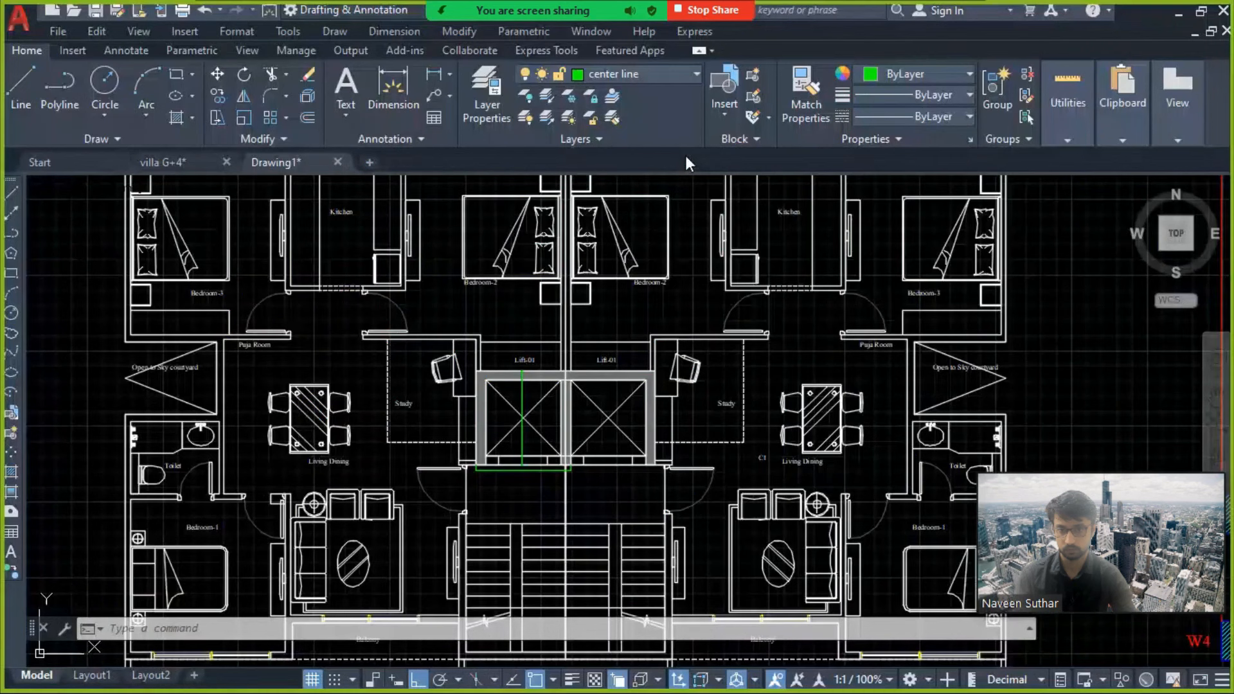
scroll(506, 335, "up", 4)
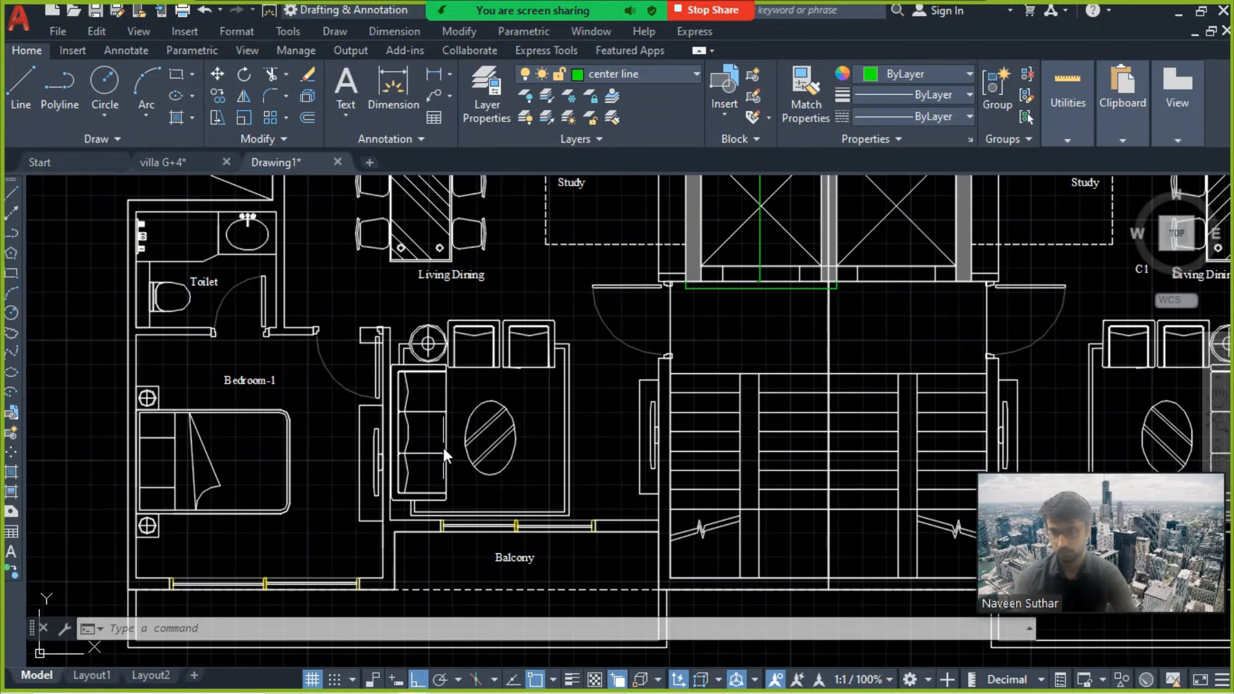
key("alt+Tab")
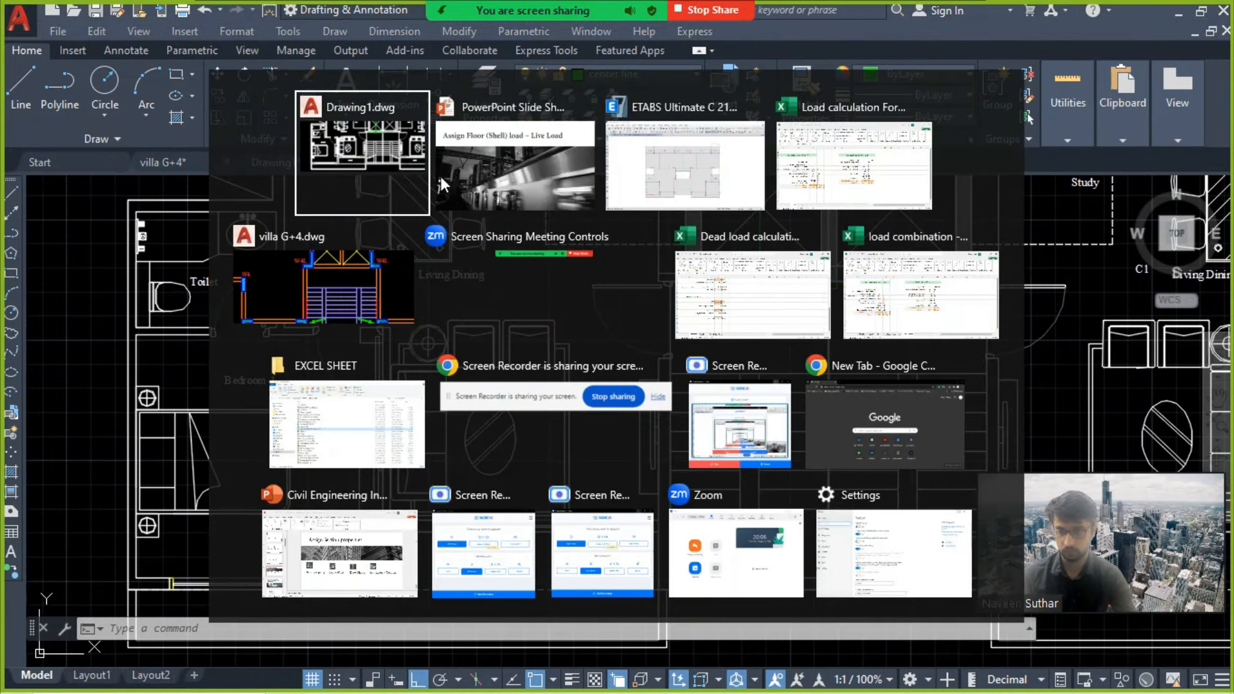
left_click(353, 162)
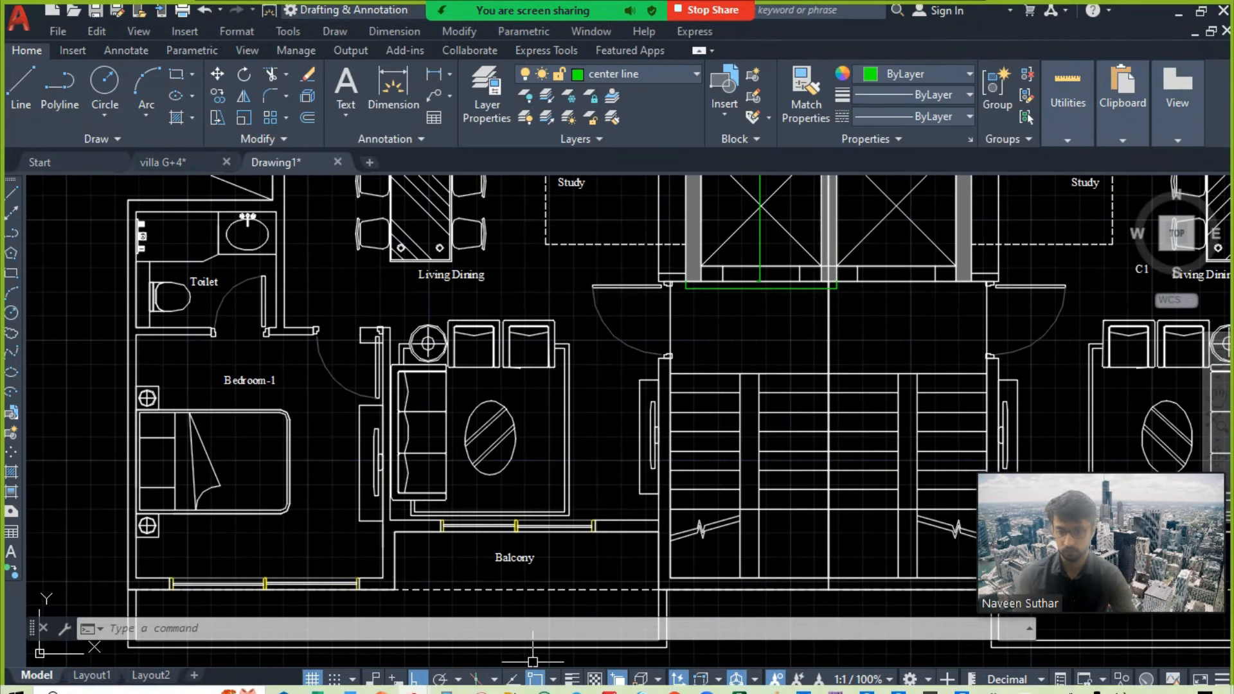
Step: Search the CODES folder on drive E for 875, open 875_2 and read Table 1's imposed floor loads for dwelling houses
left_click(512, 682)
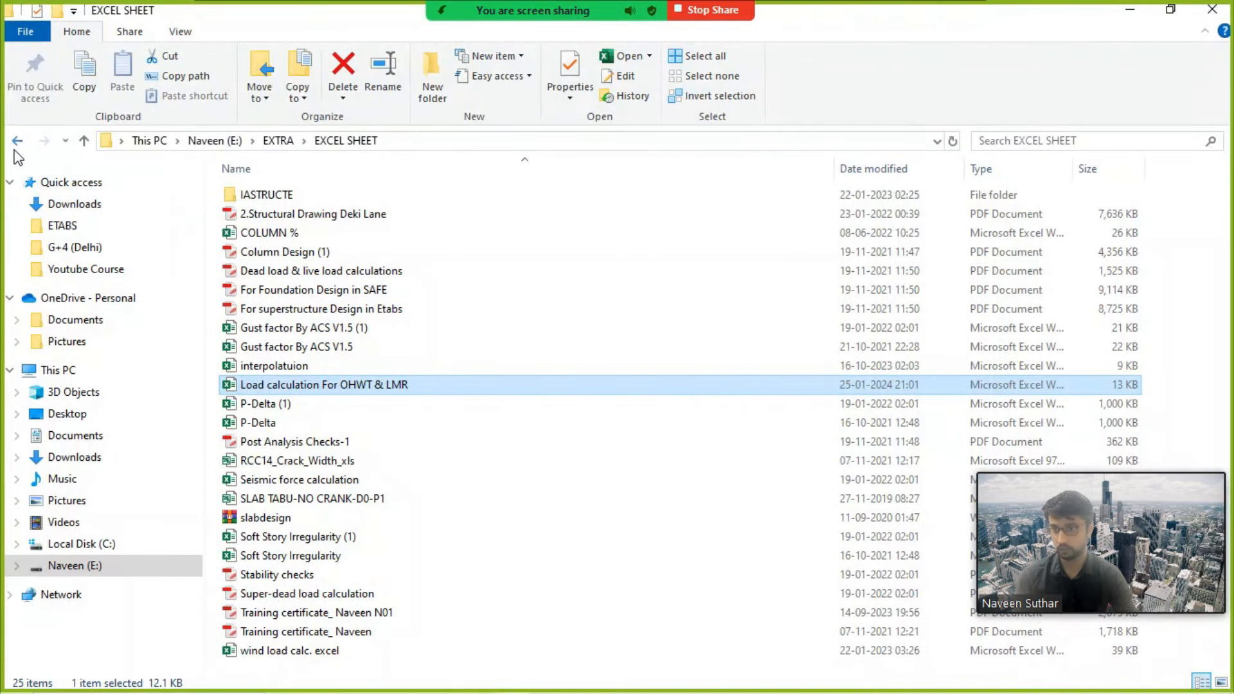
left_click(18, 143)
left_click(18, 140)
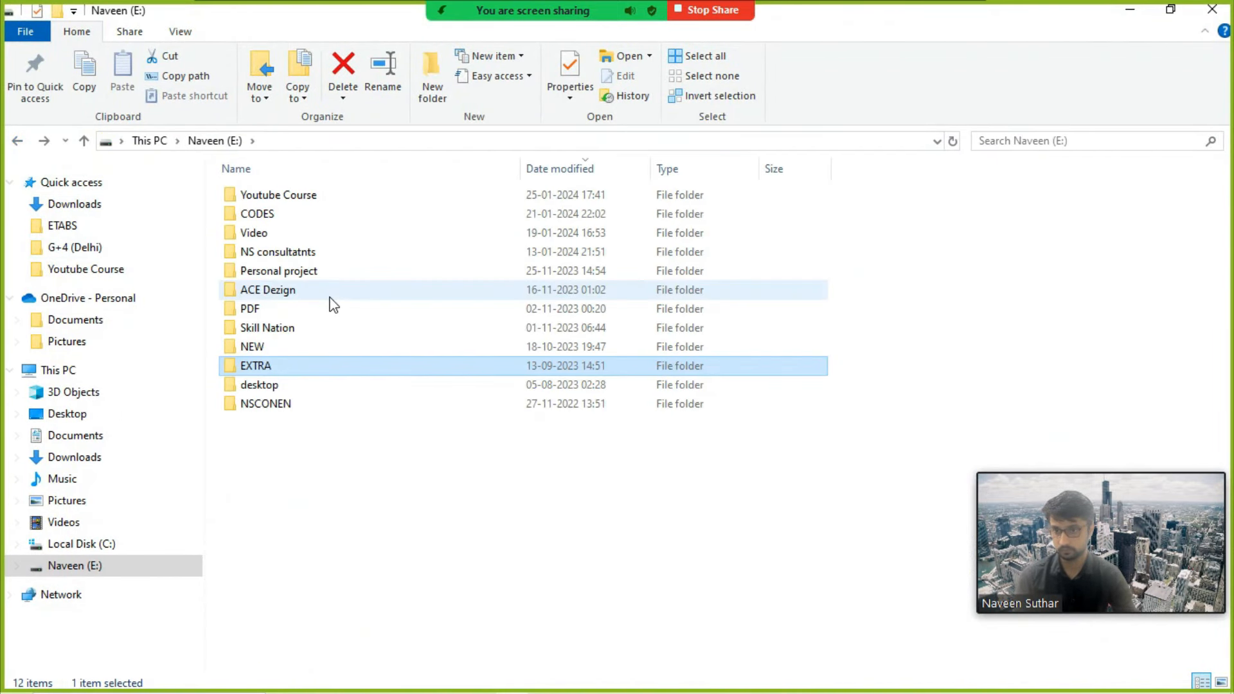
double_click(412, 214)
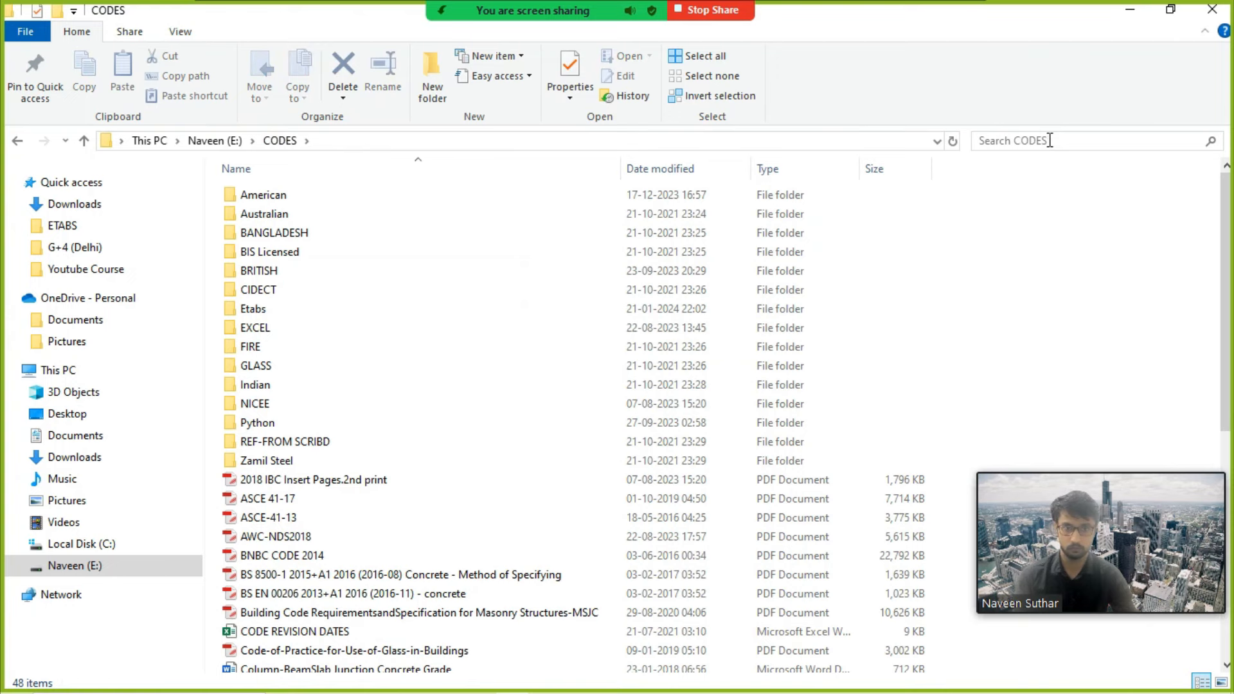
left_click(1050, 140)
type("875")
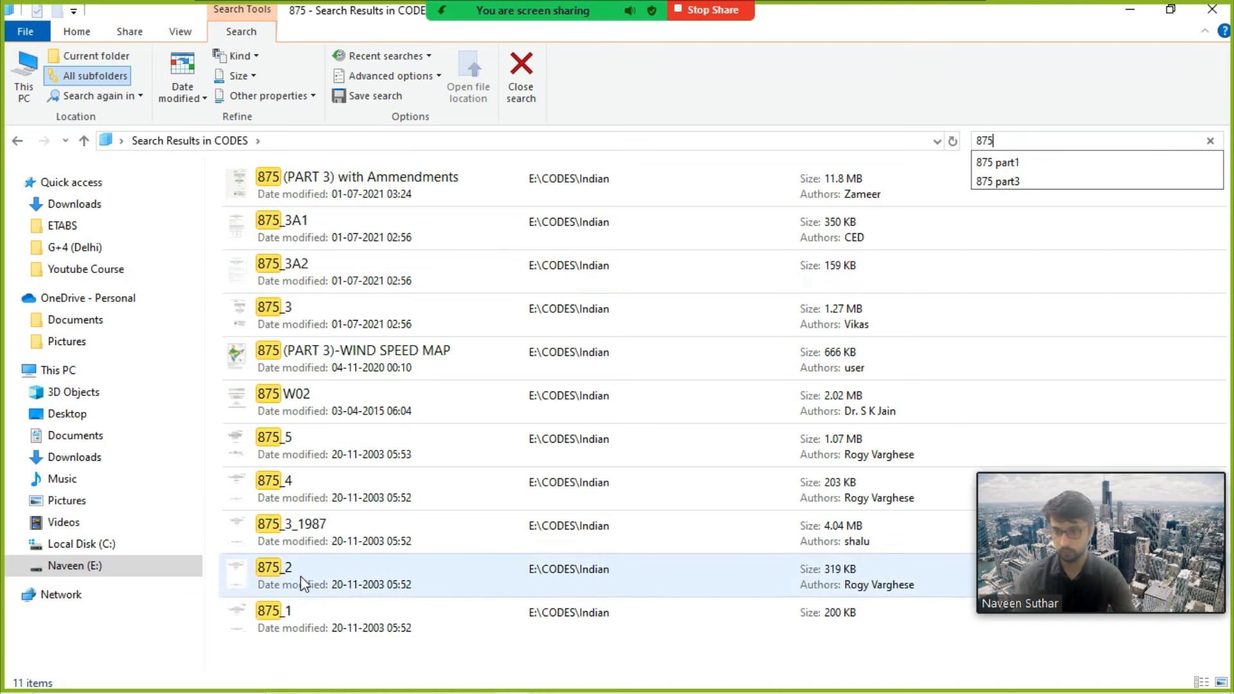
left_click(281, 574)
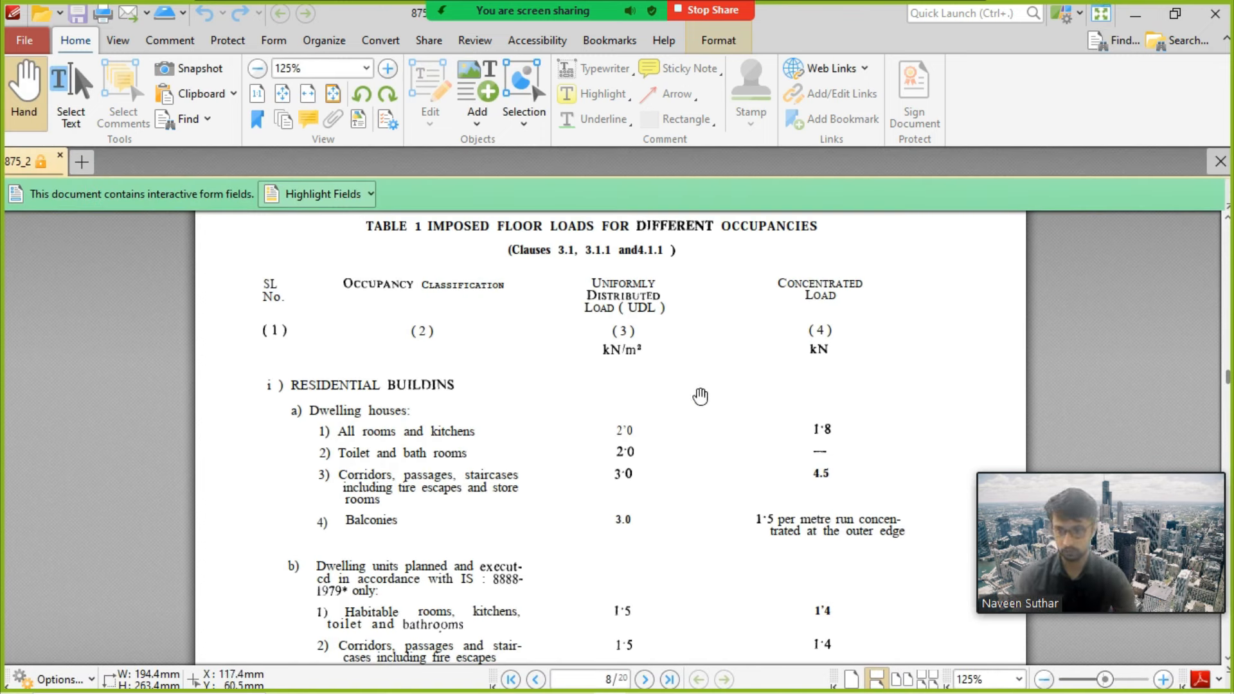
scroll(709, 482, "up", 3, "ctrl")
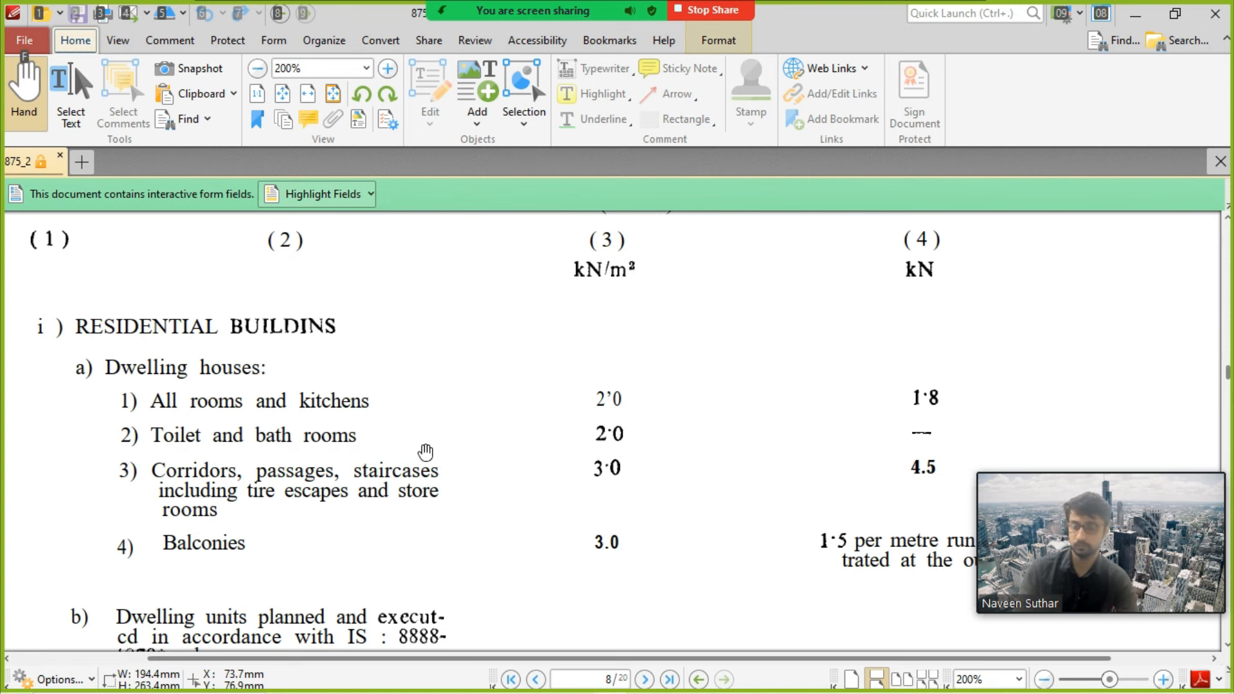
Step: Switch to ETABS and clear the uniform load display from the 1F plan view so the undeformed model is shown
key("alt+Tab")
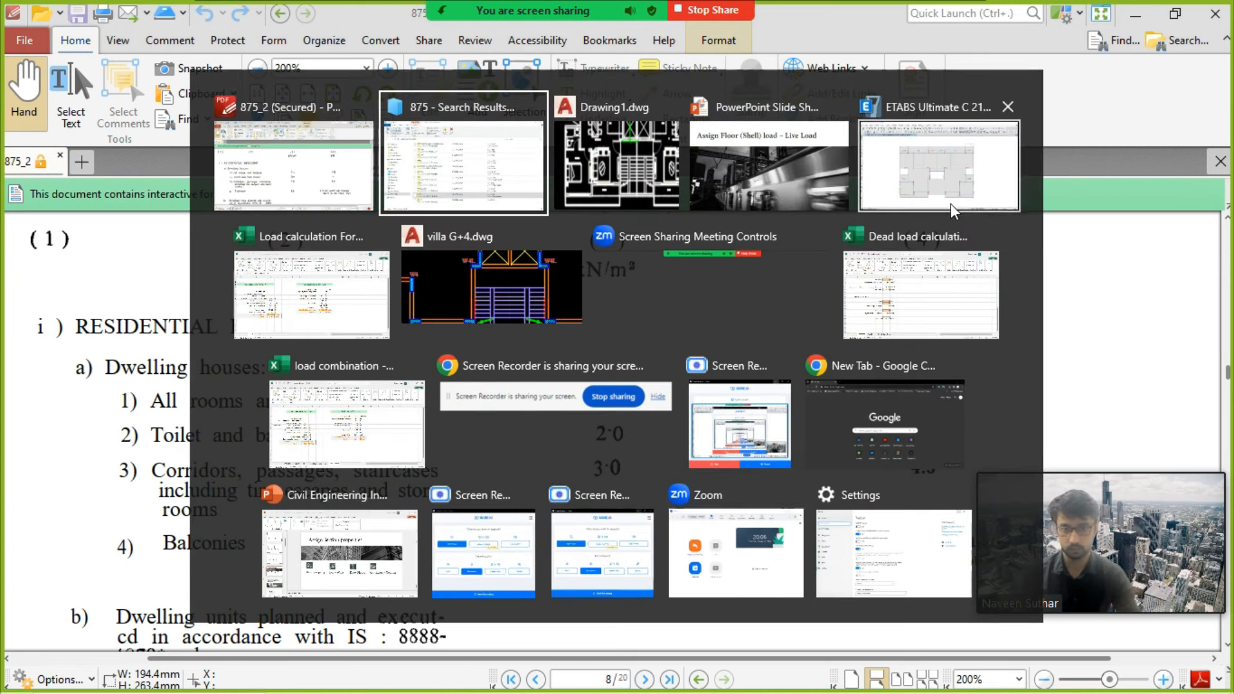
left_click(939, 166)
middle_click_drag(505, 431, 485, 431)
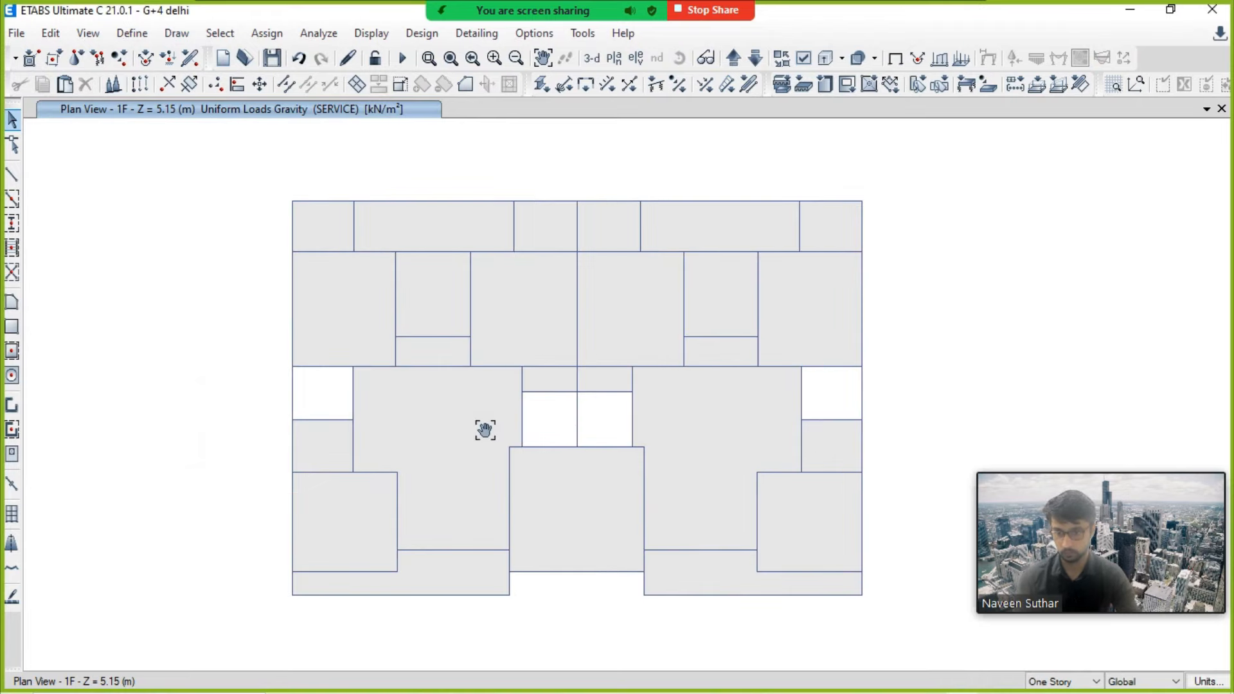
left_click(895, 59)
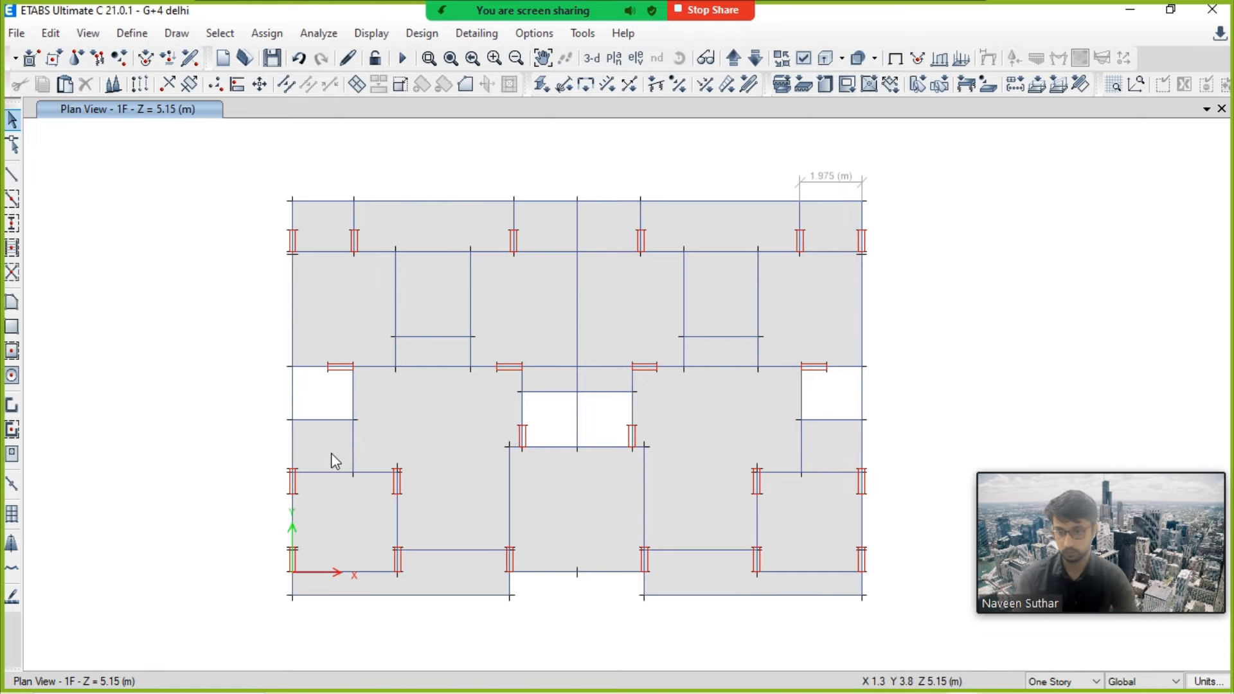
Step: Compare the room uses around the lifts, study, toilet and balcony in Drawing1 with Table 1 of 875_2, and return to ETABS
key("alt+Tab")
key("alt+Tab")
key("alt+Tab")
middle_click_drag(299, 398, 295, 494)
middle_click_drag(522, 292, 536, 394)
scroll(536, 385, "up", 1)
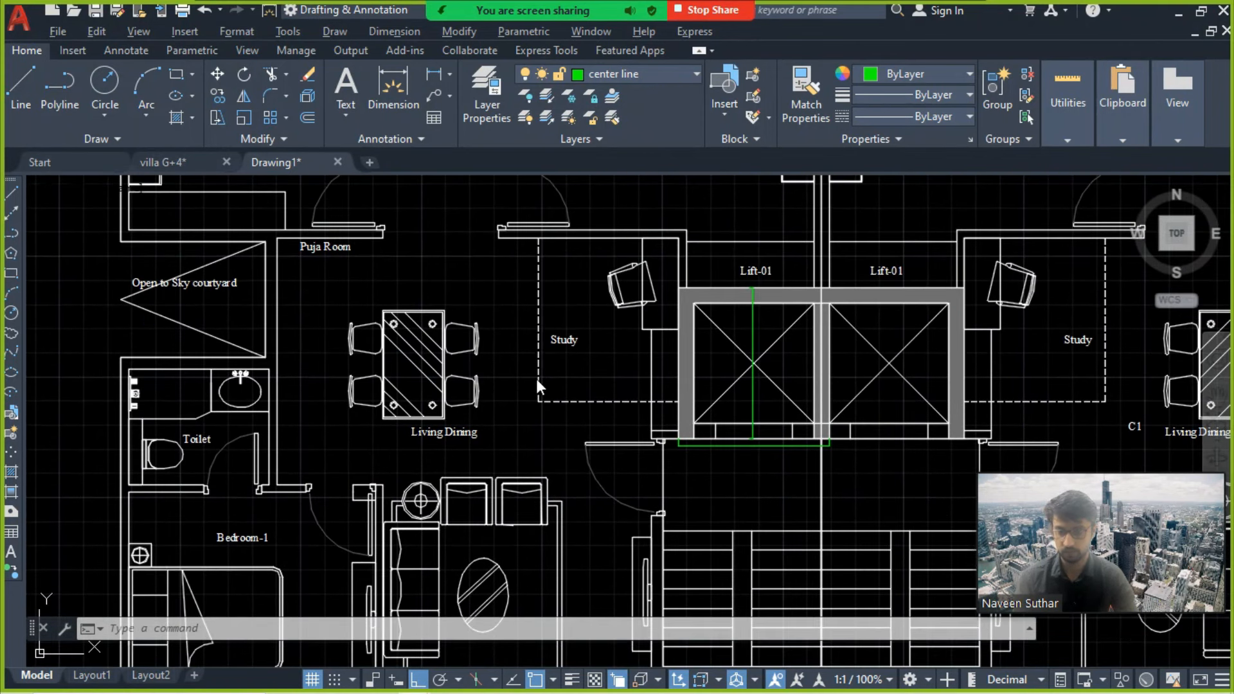
key("alt+Tab")
key("Tab")
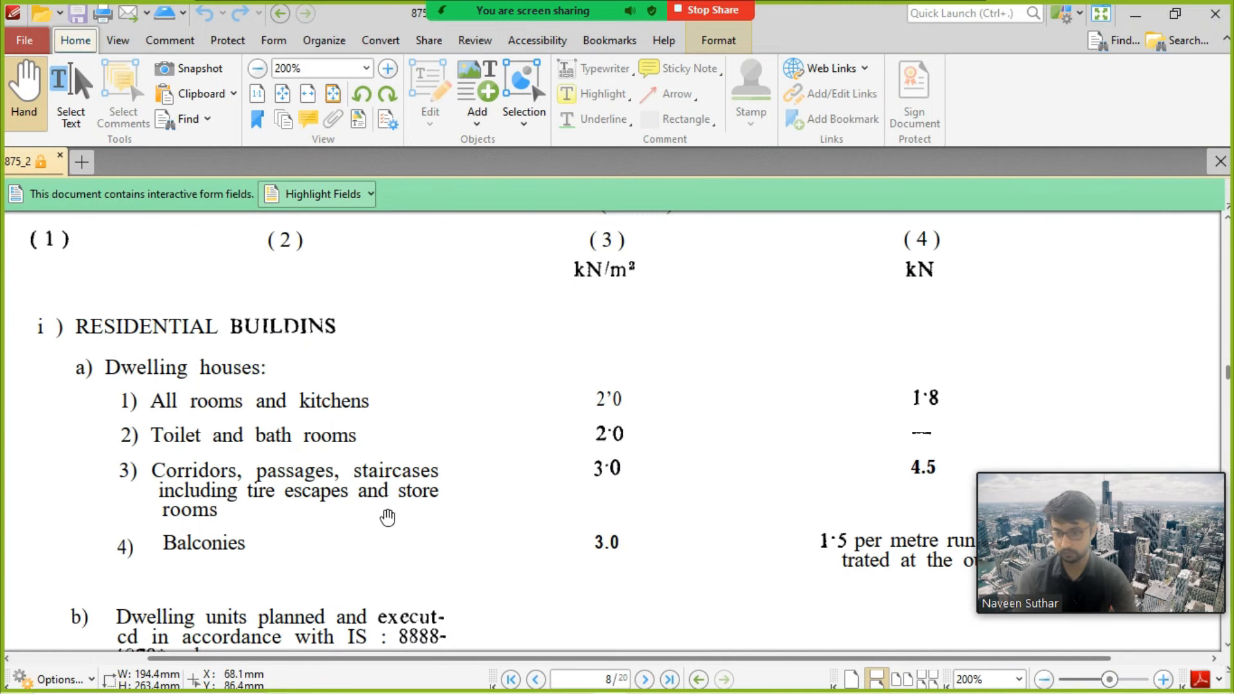
key("alt+Tab")
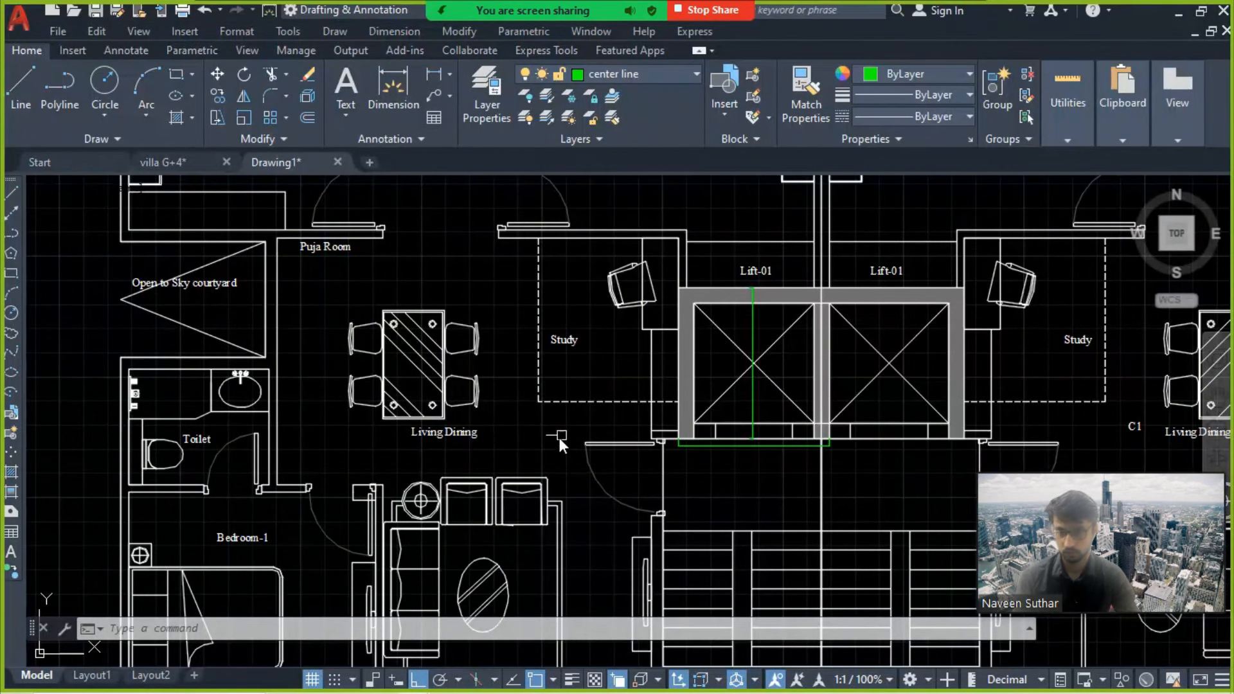
middle_click_drag(559, 437, 529, 326)
key("alt+Tab")
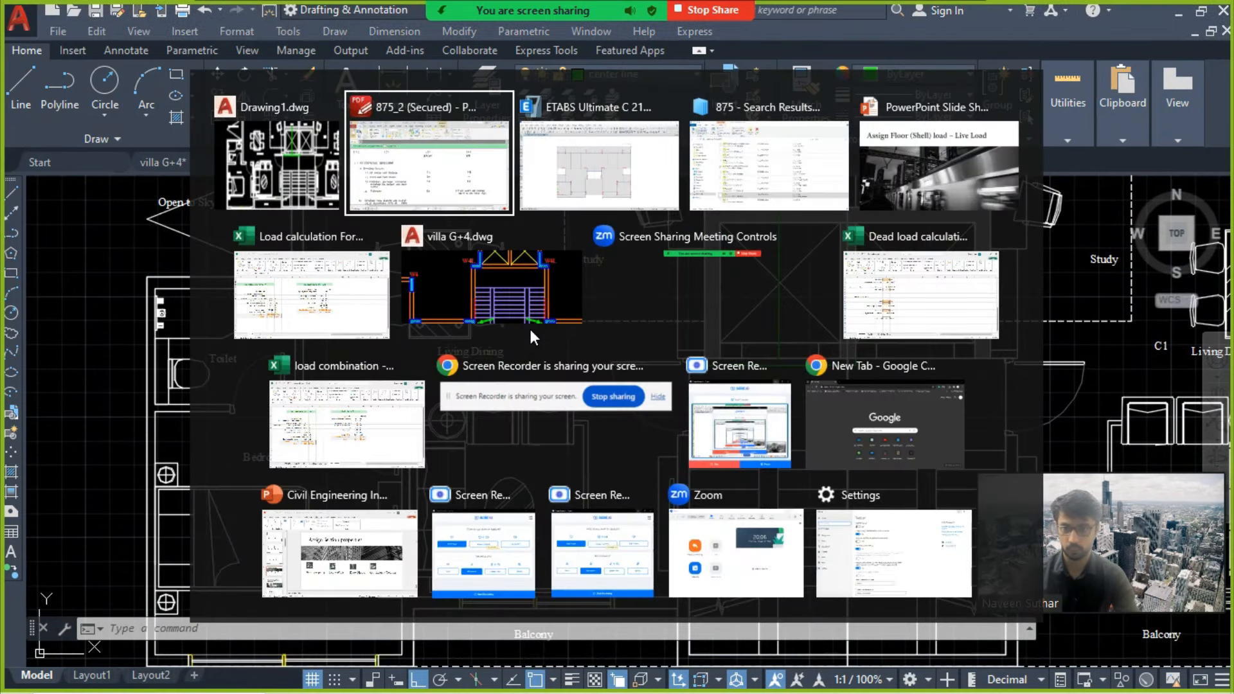
scroll(557, 383, "down", 2)
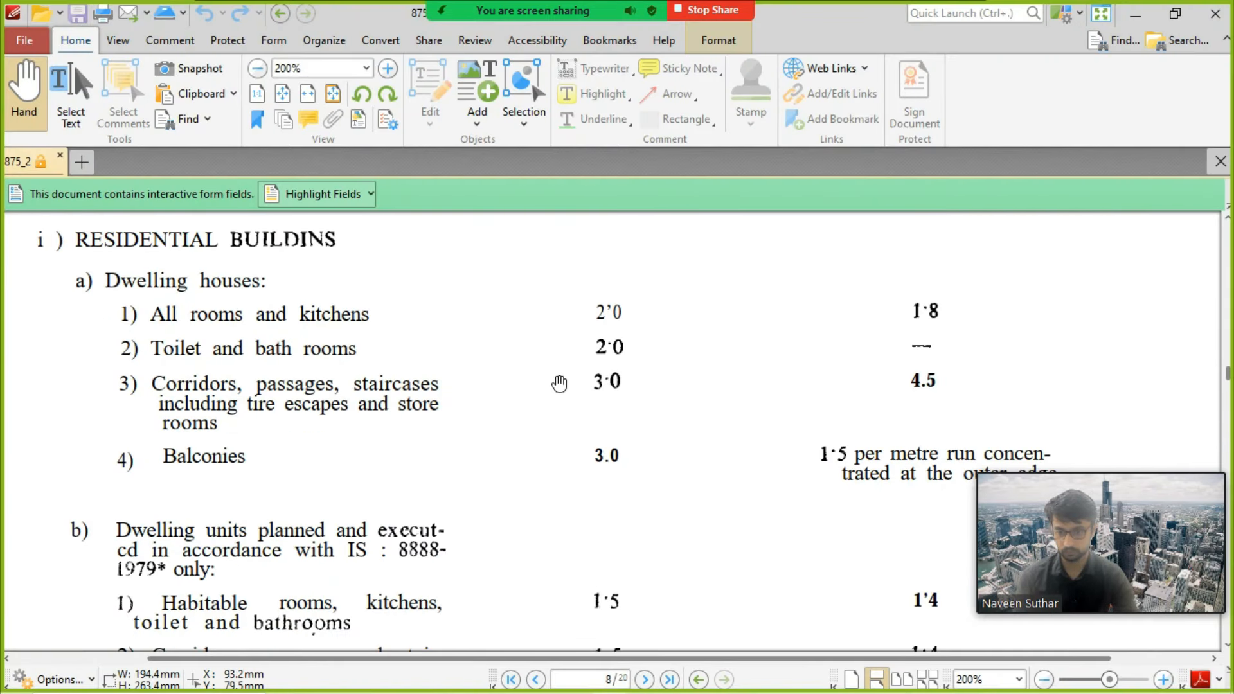
scroll(559, 383, "up", 1)
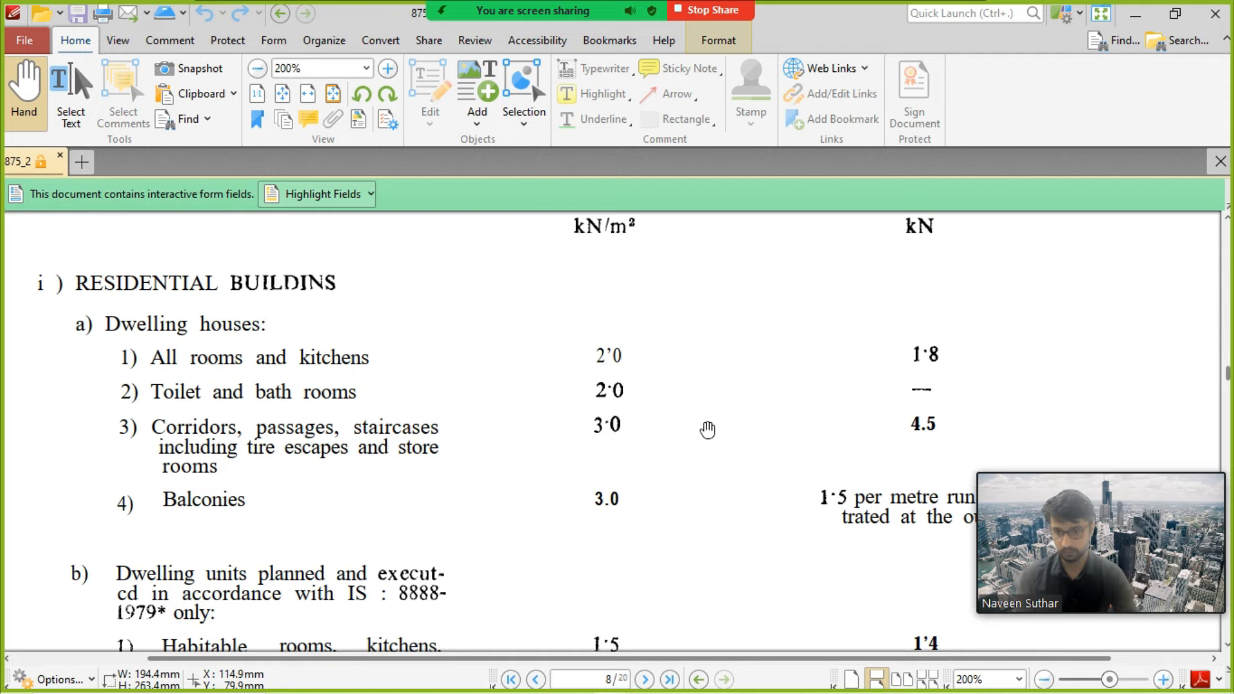
key("alt+Tab")
scroll(378, 392, "down", 2)
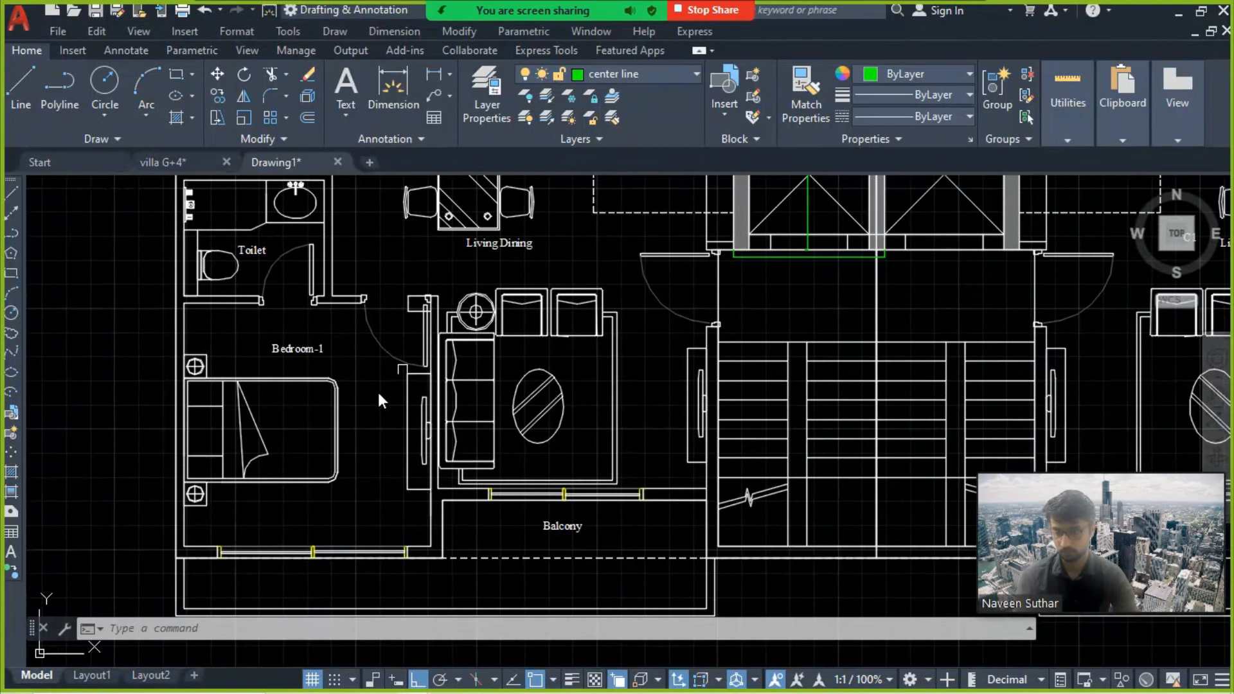
key("alt+Tab")
key("alt+Tab")
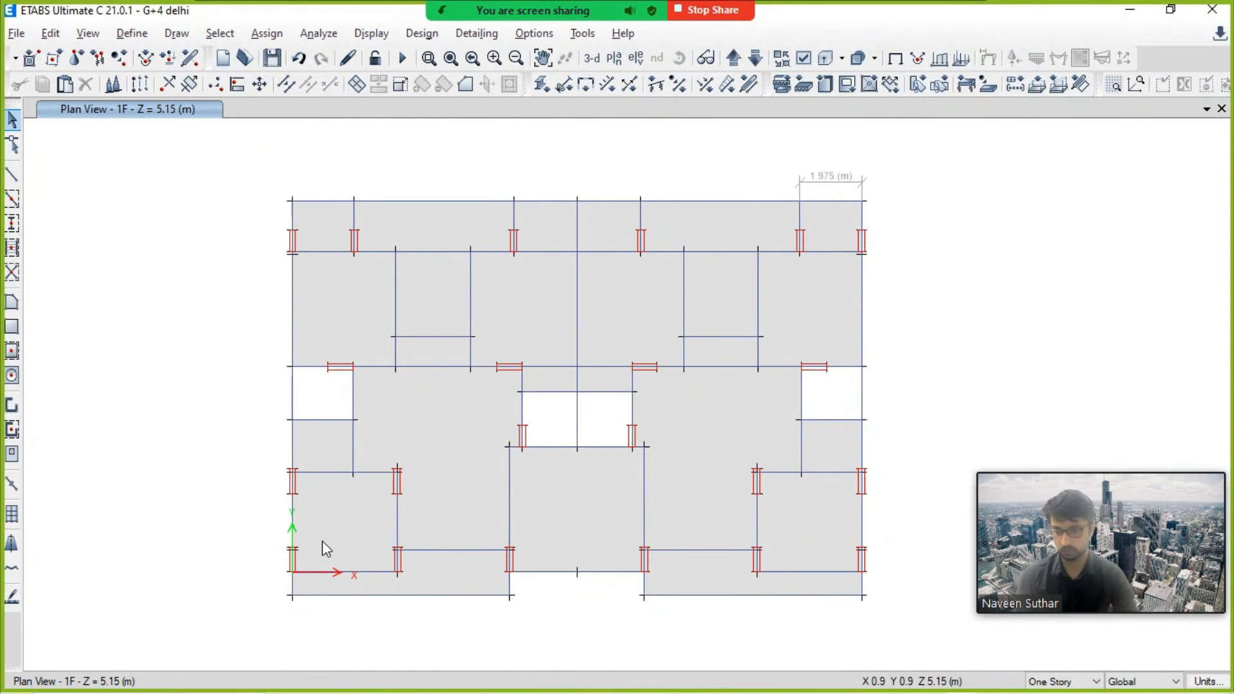
left_click(345, 486)
left_click(336, 336)
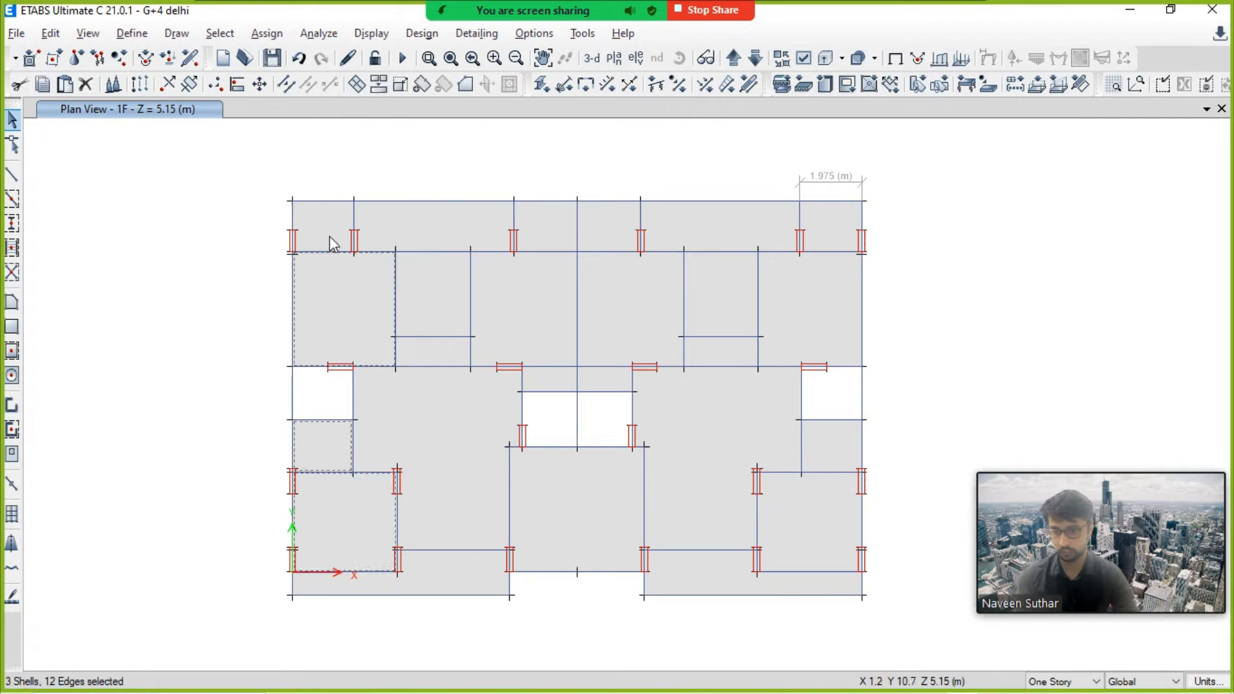
left_click(528, 232)
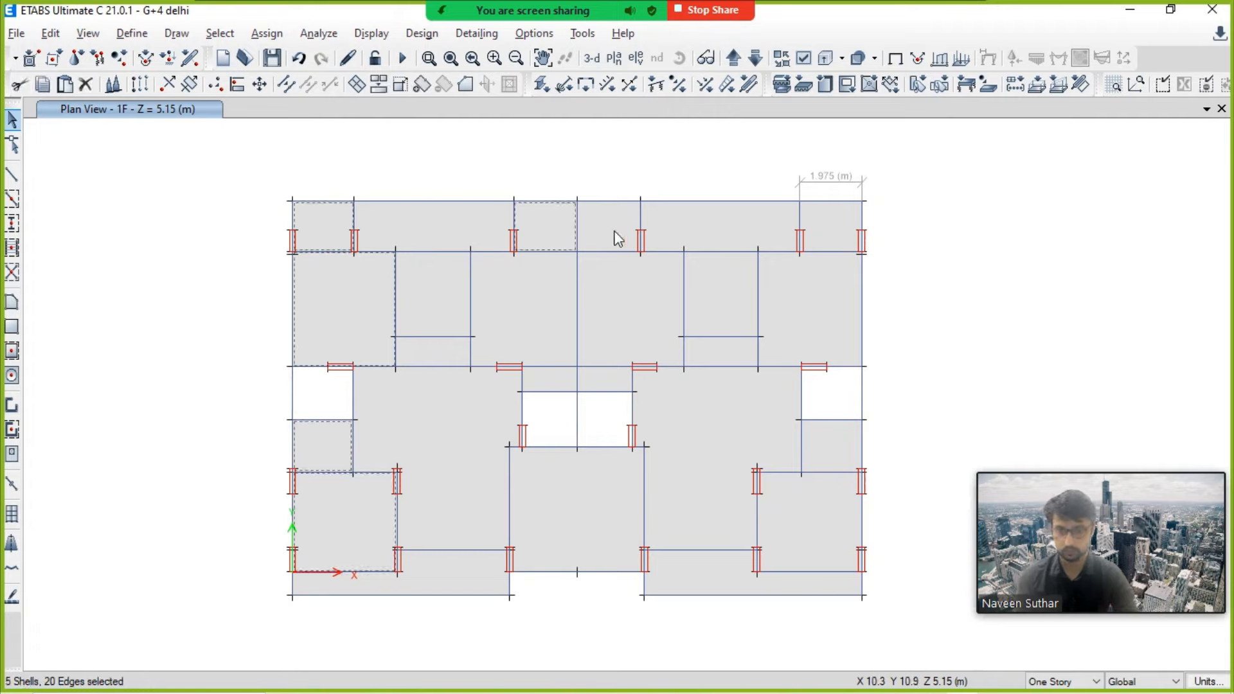
left_click(832, 215)
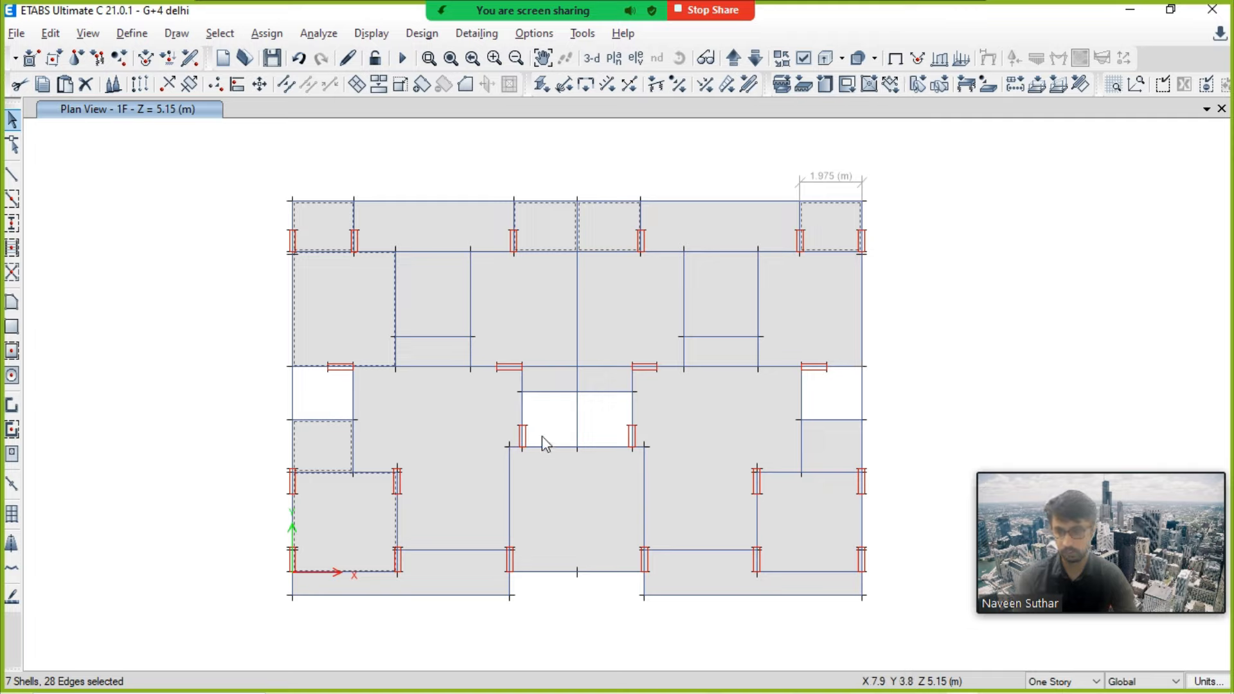
left_click(448, 292)
left_click(442, 336)
left_click(518, 322)
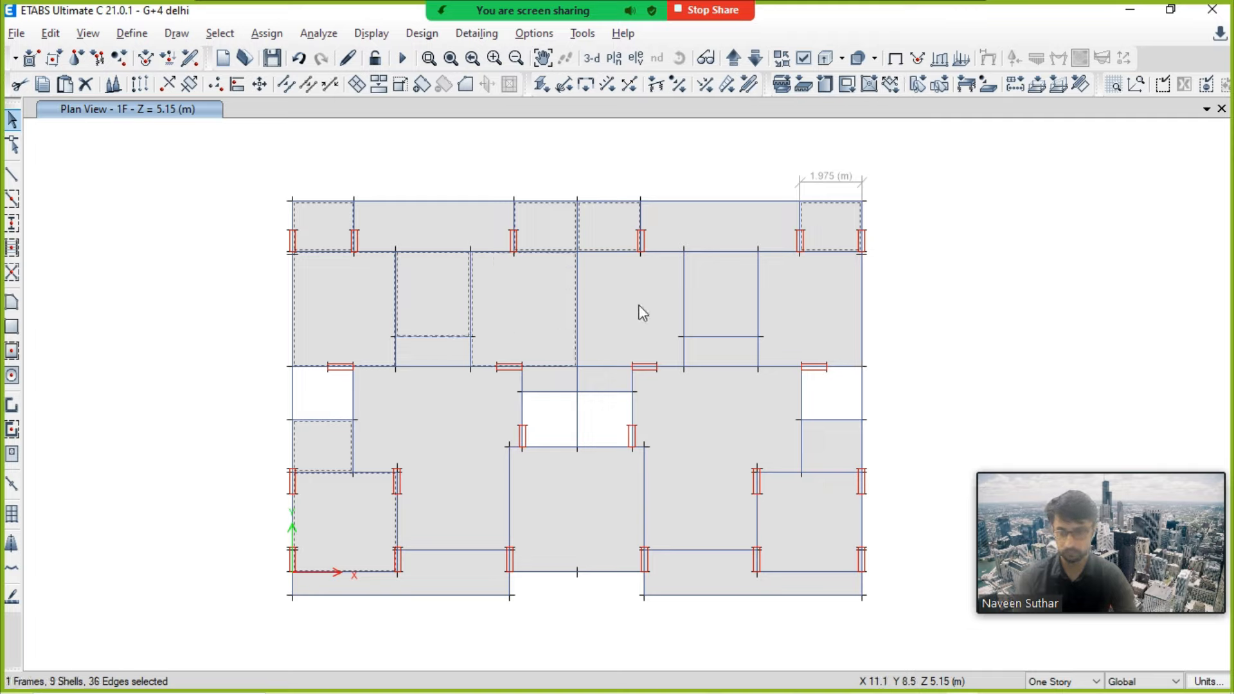
left_click(448, 336)
left_click(434, 349)
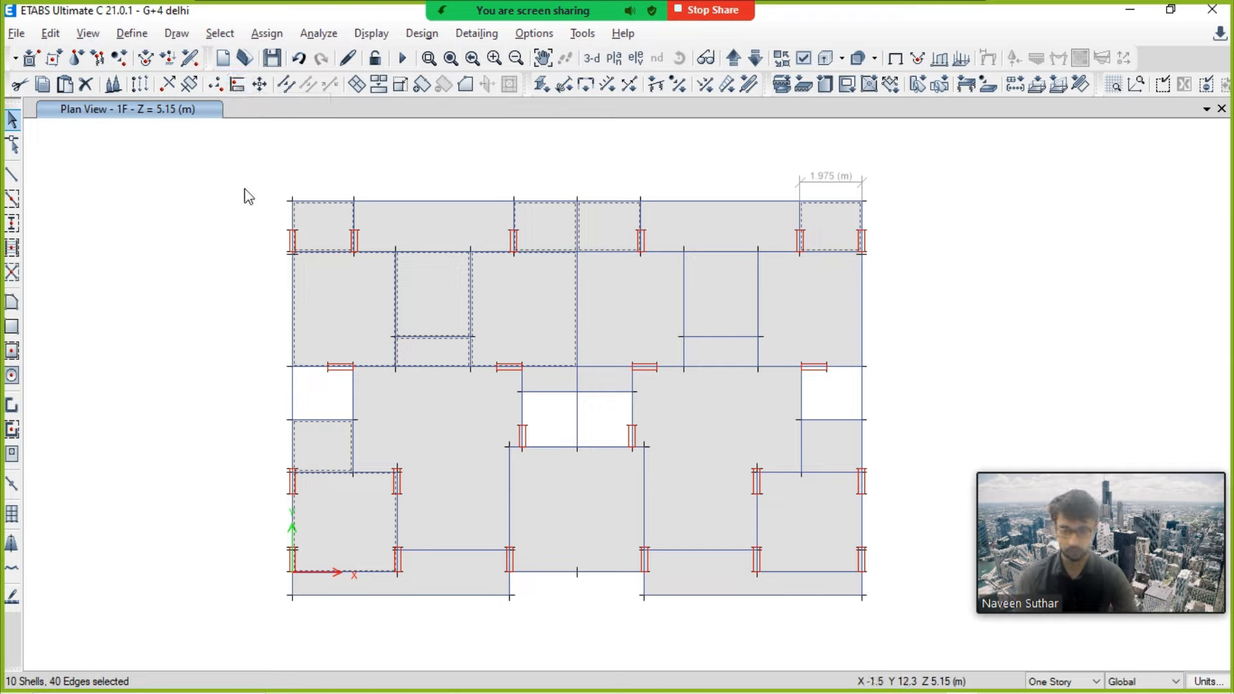
key("Escape")
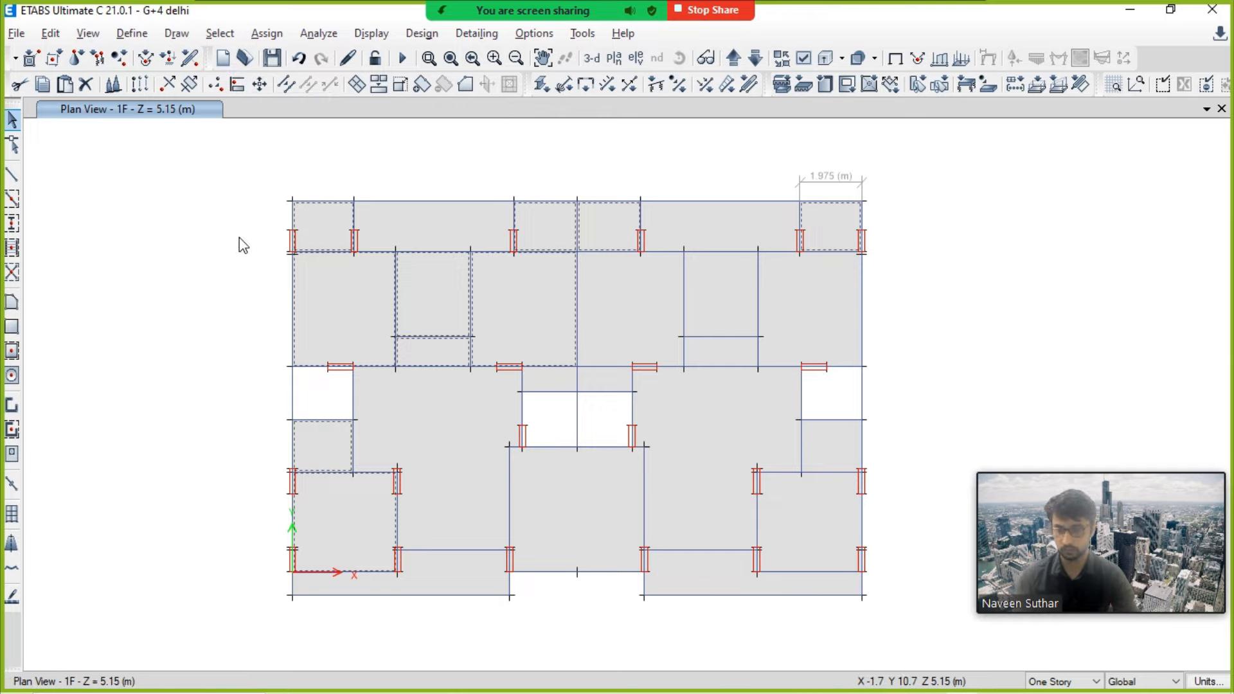
Step: Select all objects of type Floors and set the story scope to All Stories
left_click(215, 28)
mouse_move(344, 60)
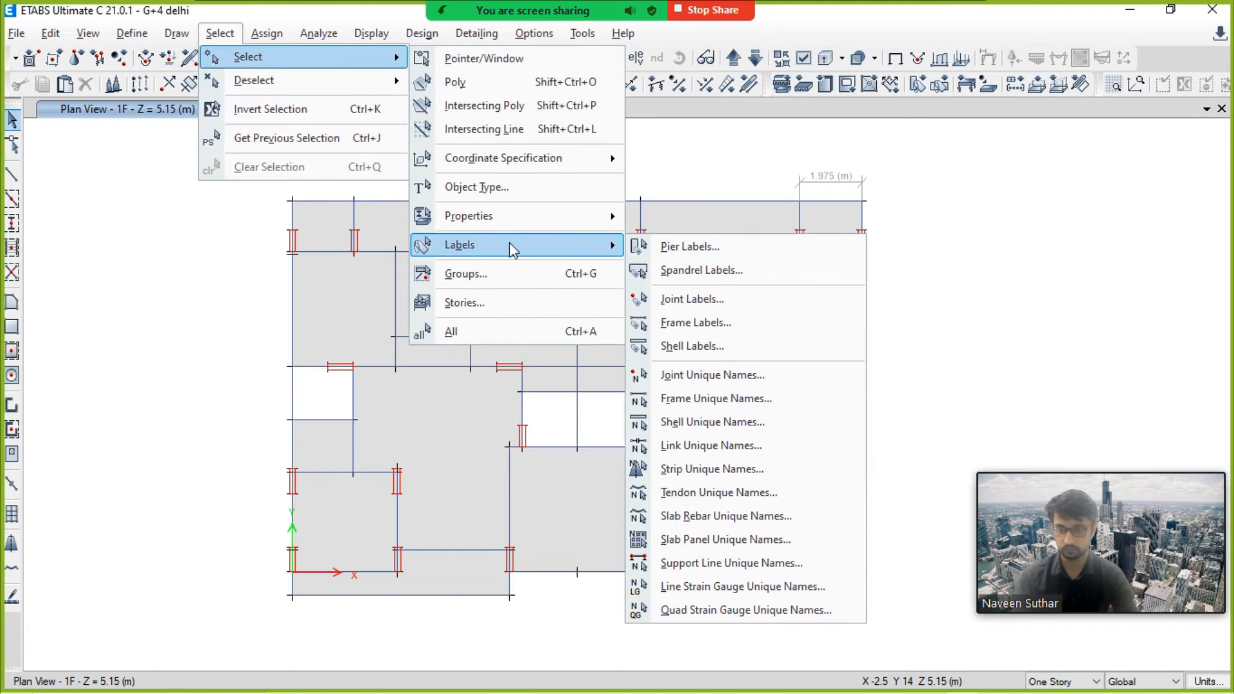
left_click(506, 189)
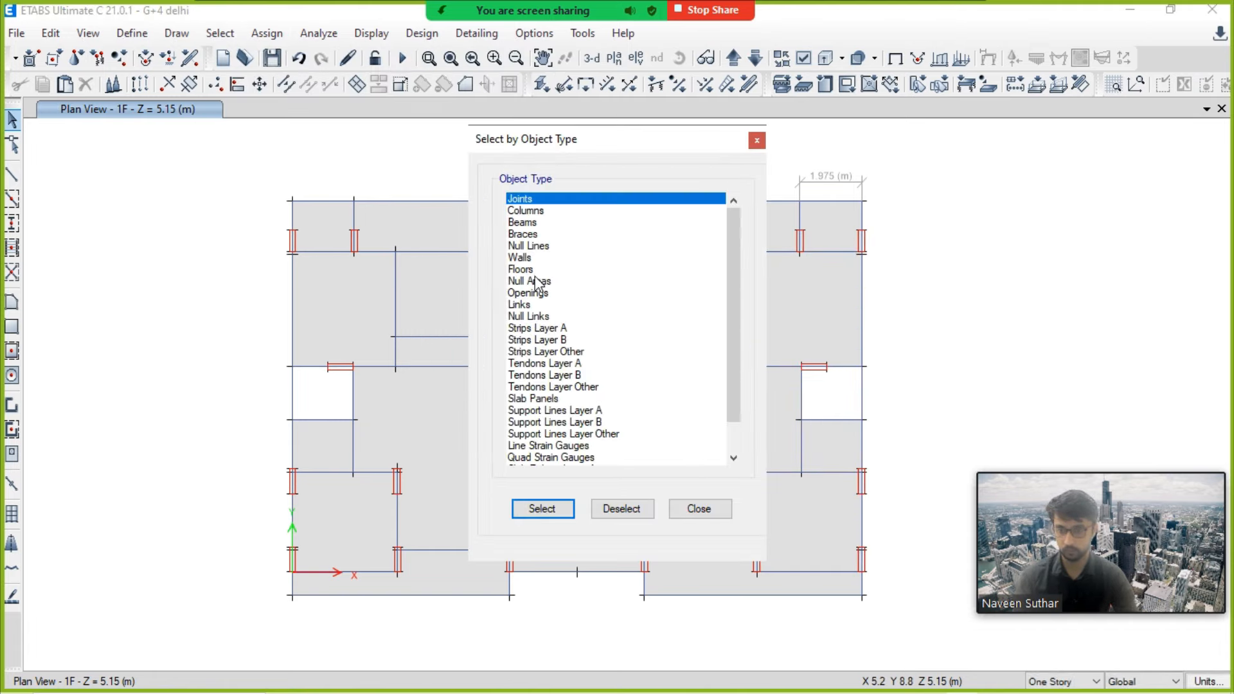
left_click(537, 269)
left_click(551, 508)
left_click(699, 511)
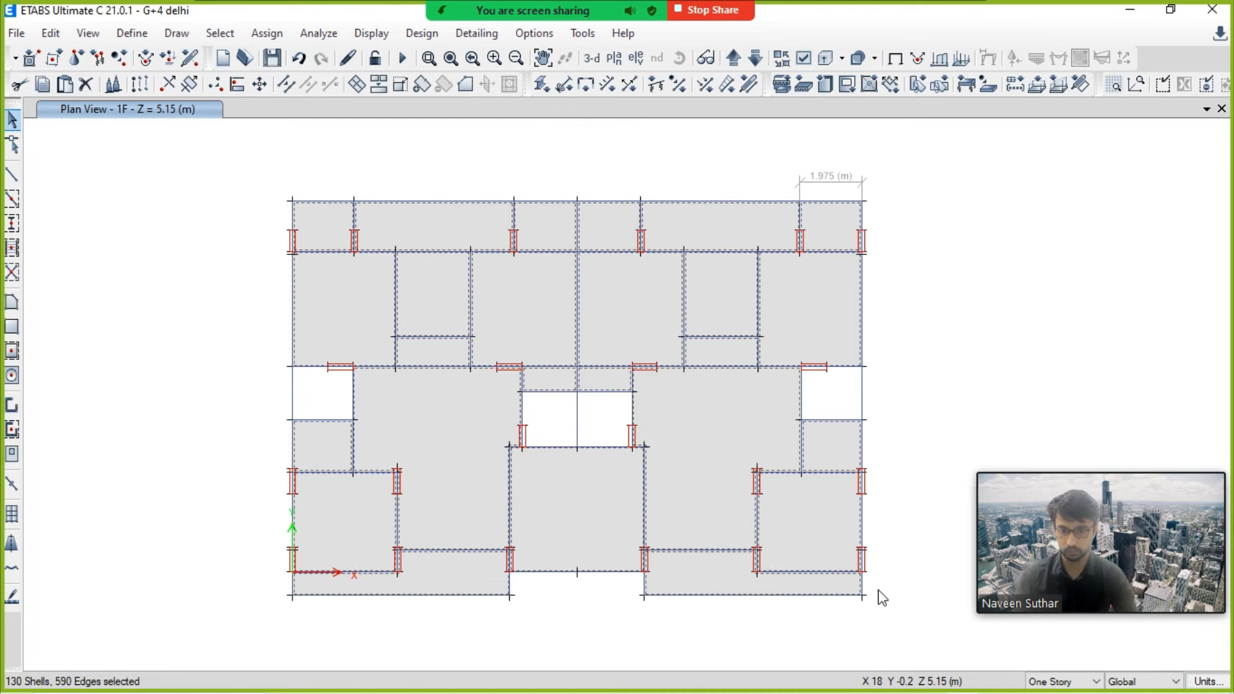
left_click(1067, 681)
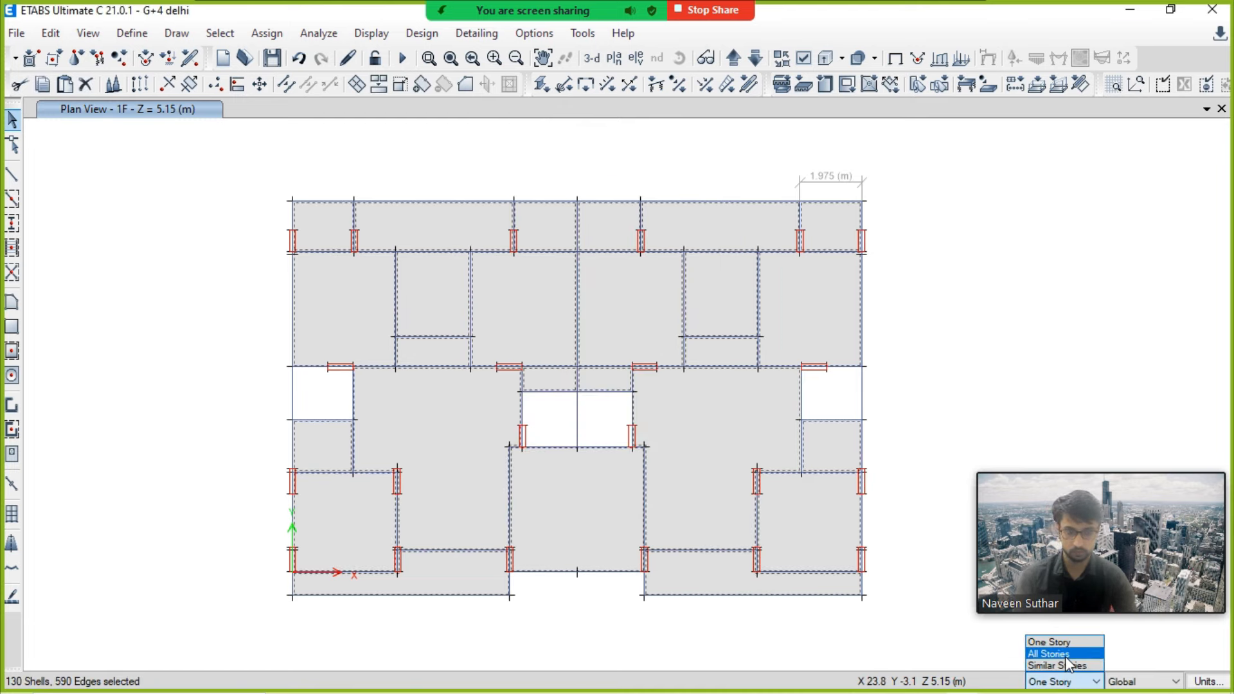
left_click(1048, 653)
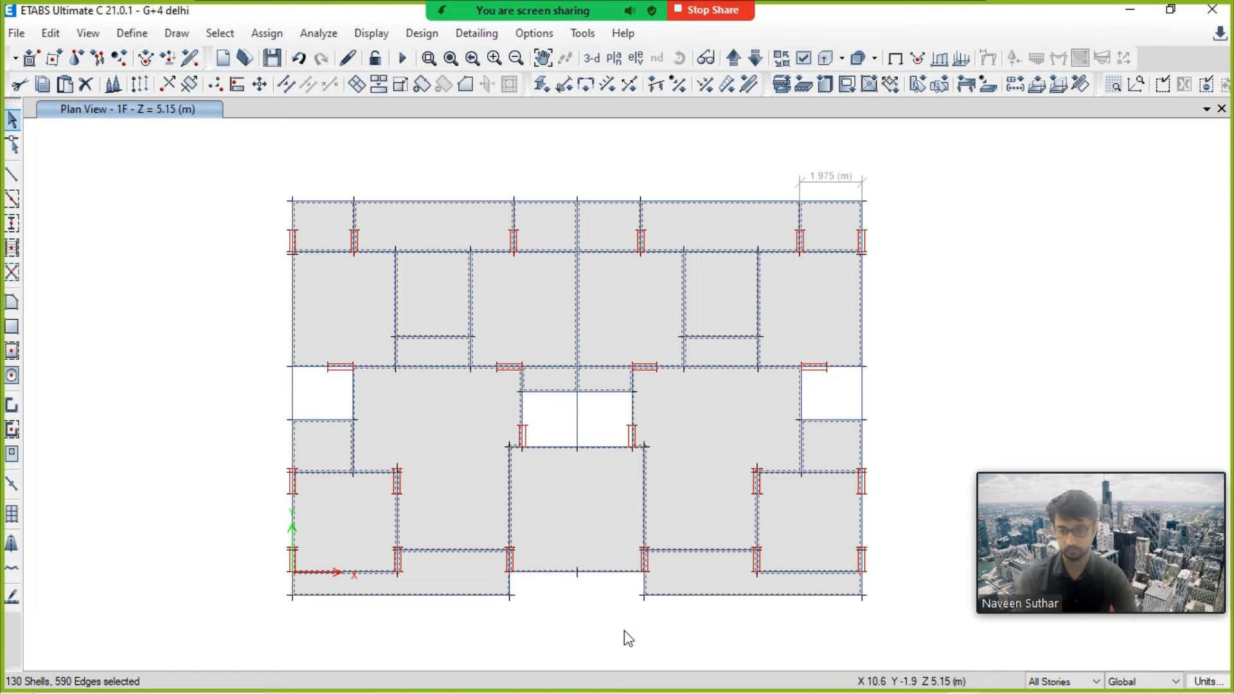
Step: Deselect the staircase slab and the two large Living Dining slabs on all stories, checking their use in Drawing1
middle_click_drag(584, 487, 569, 465)
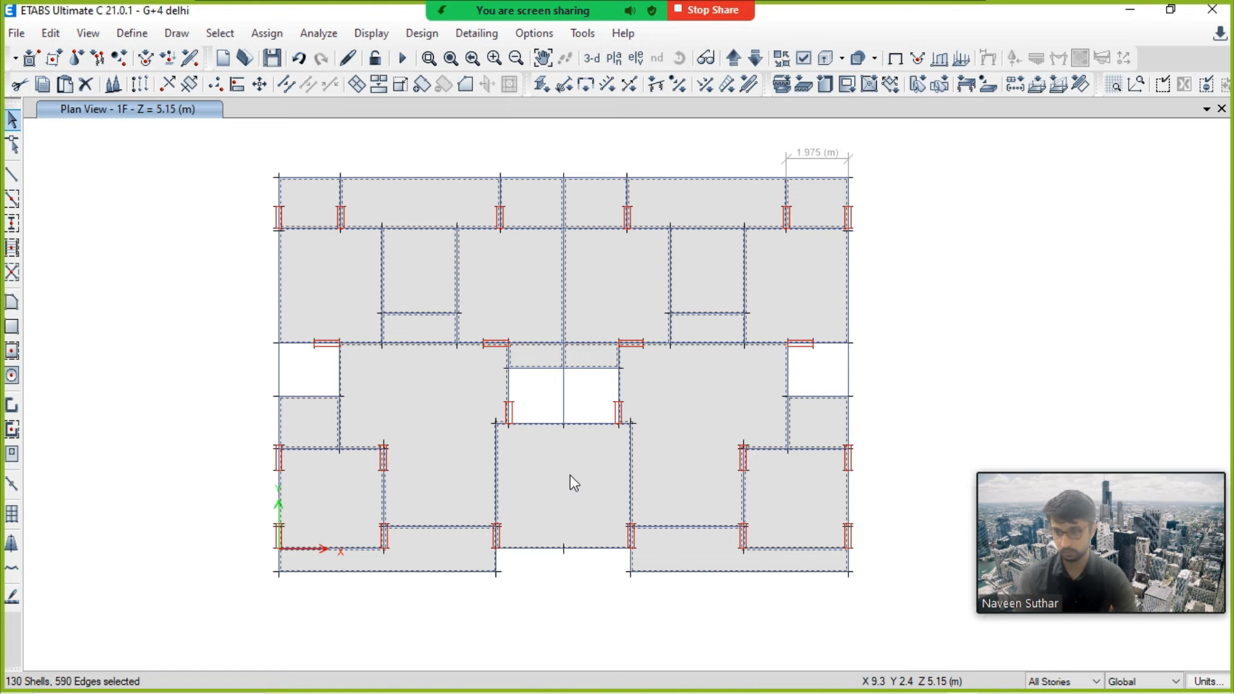
key("alt+Tab")
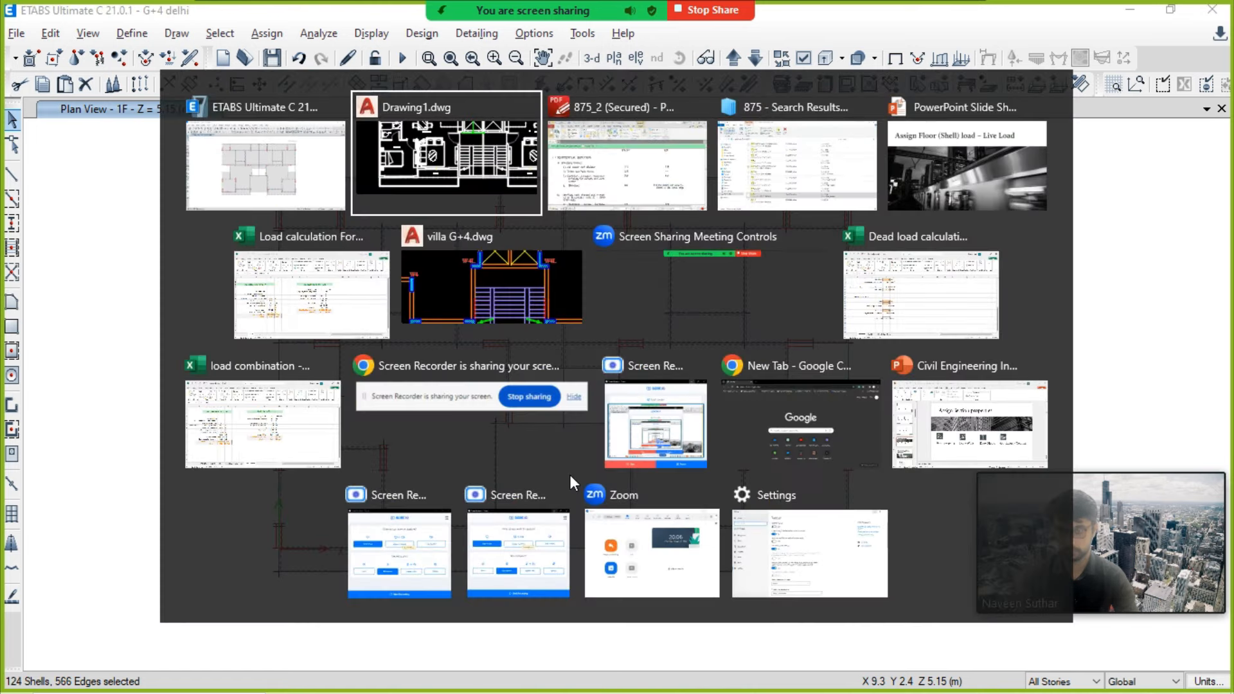
left_click(451, 182)
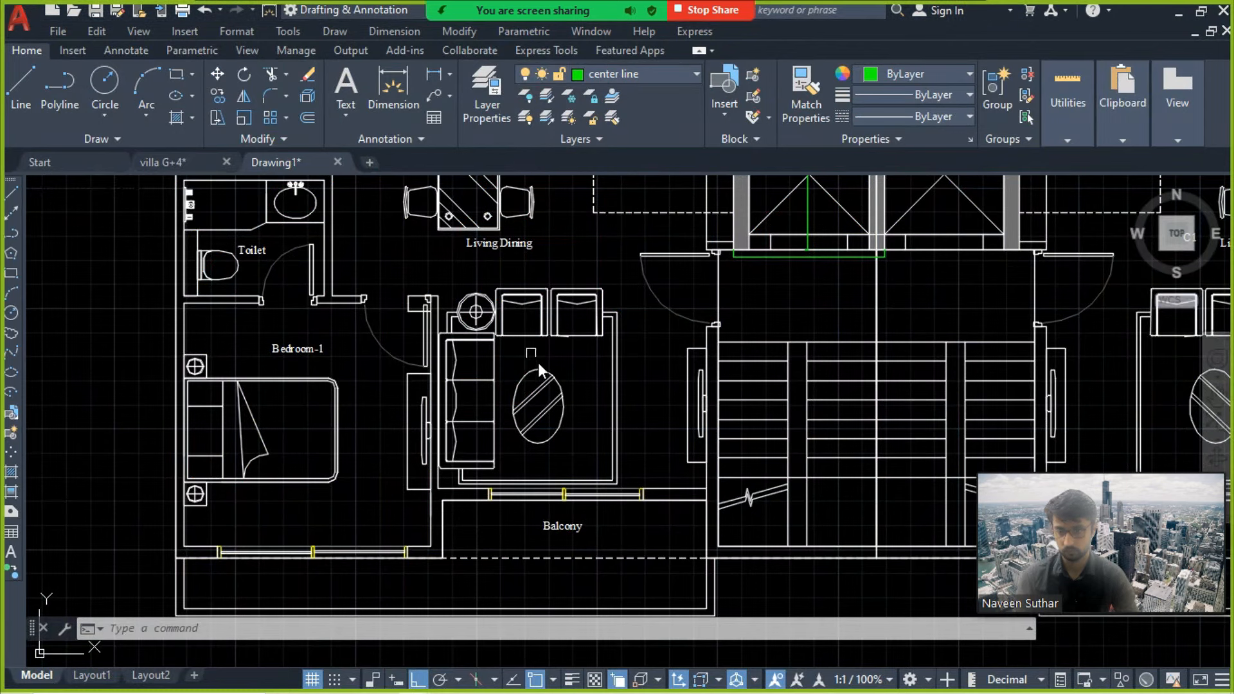
key("alt+Tab")
key("alt+Tab")
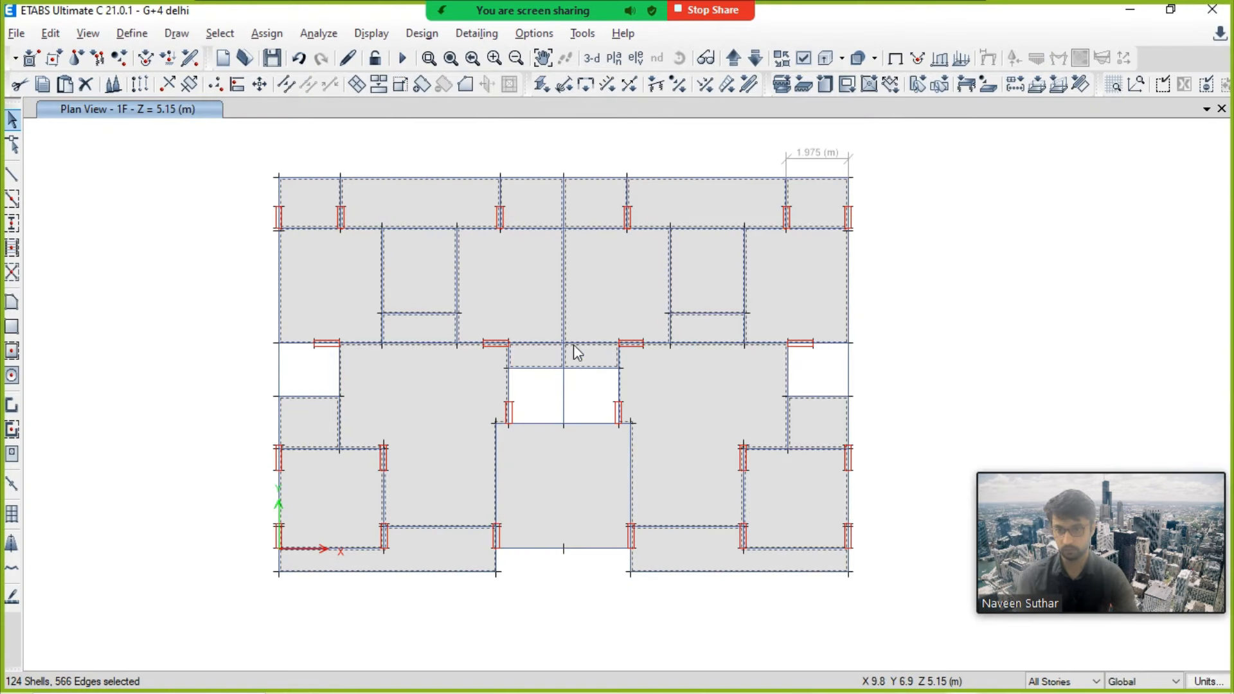
left_click(669, 405)
left_click(732, 403)
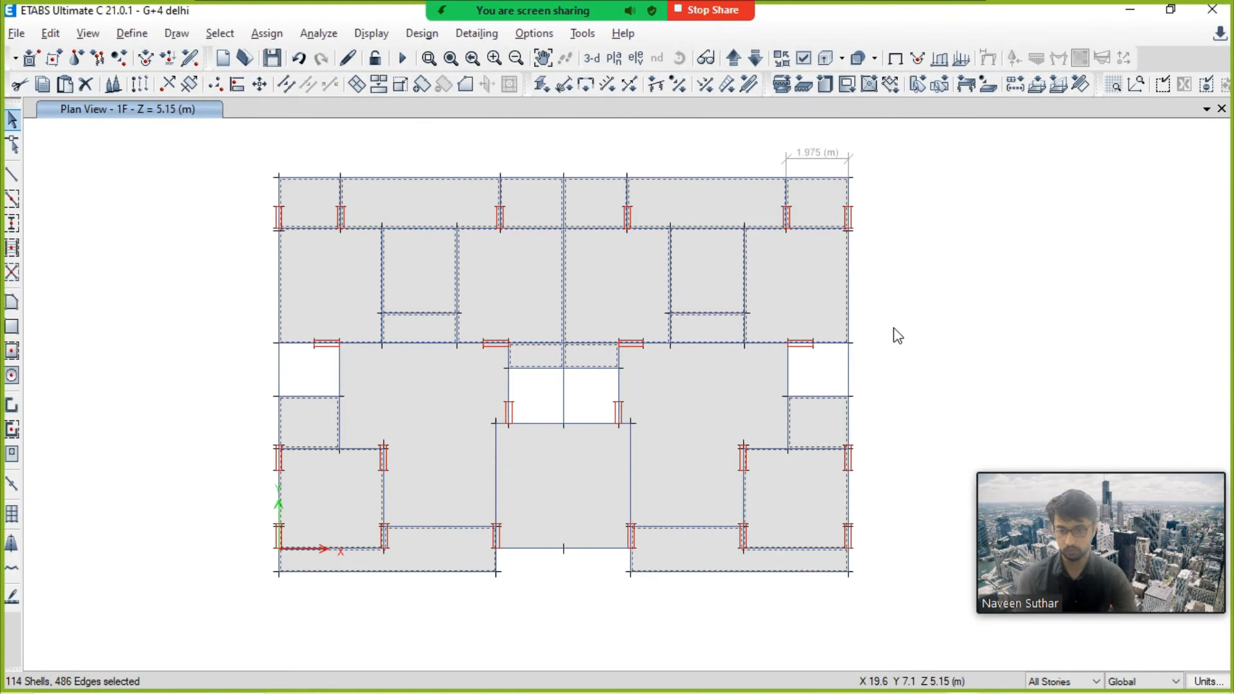
Step: Deselect the two long slabs along the plan's upper edge and the two balcony slabs along its lower edge
left_click(432, 212)
left_click(694, 562)
left_click(441, 563)
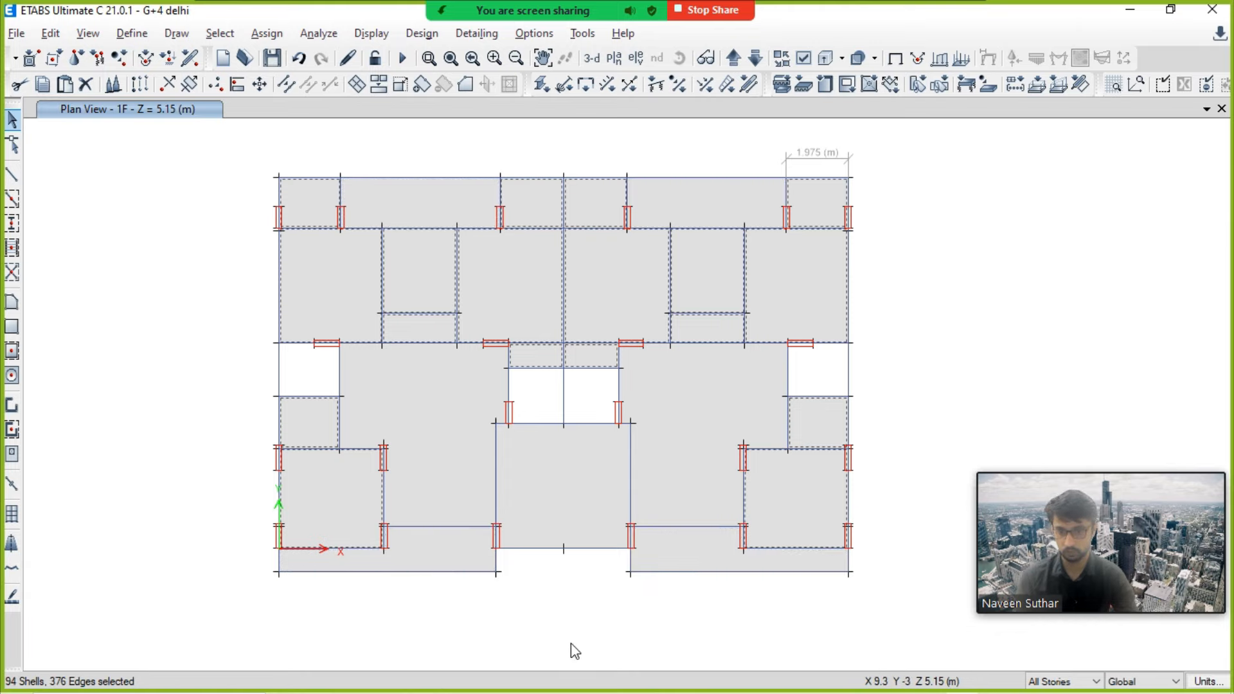
Step: Assign a 2 kN/m² uniform gravity load in pattern LIVE<3 to the selected slabs, replacing existing loads
left_click(267, 32)
mouse_move(343, 113)
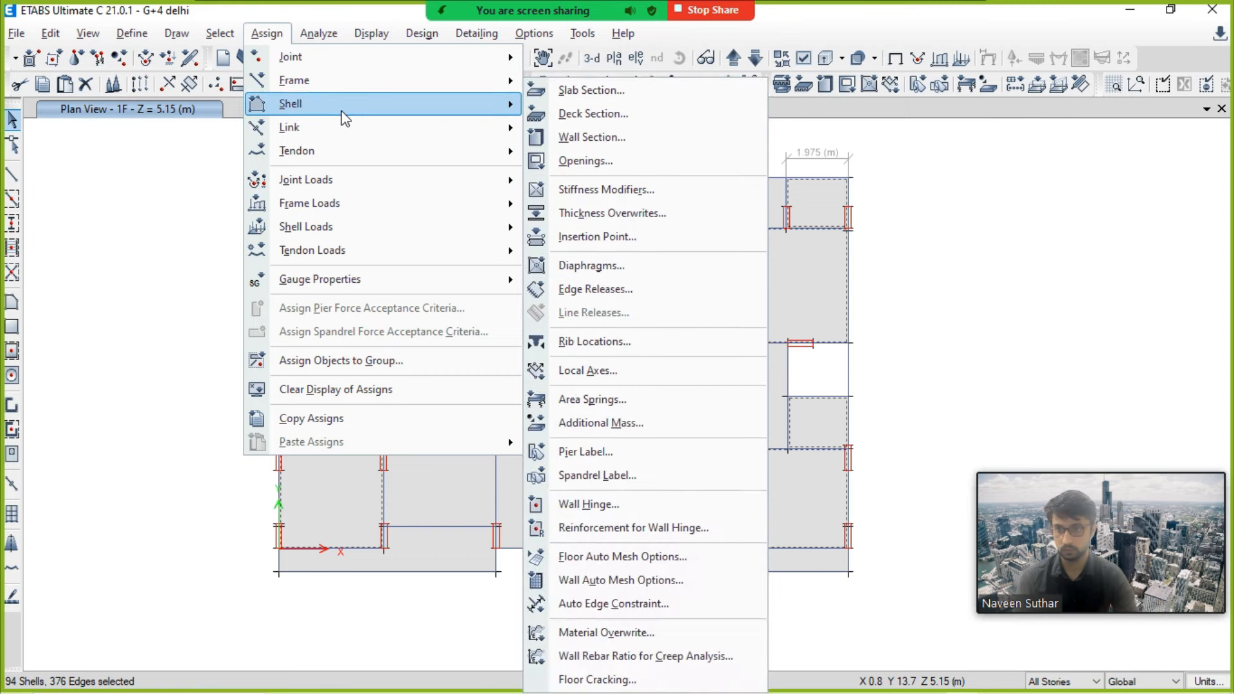
mouse_move(372, 228)
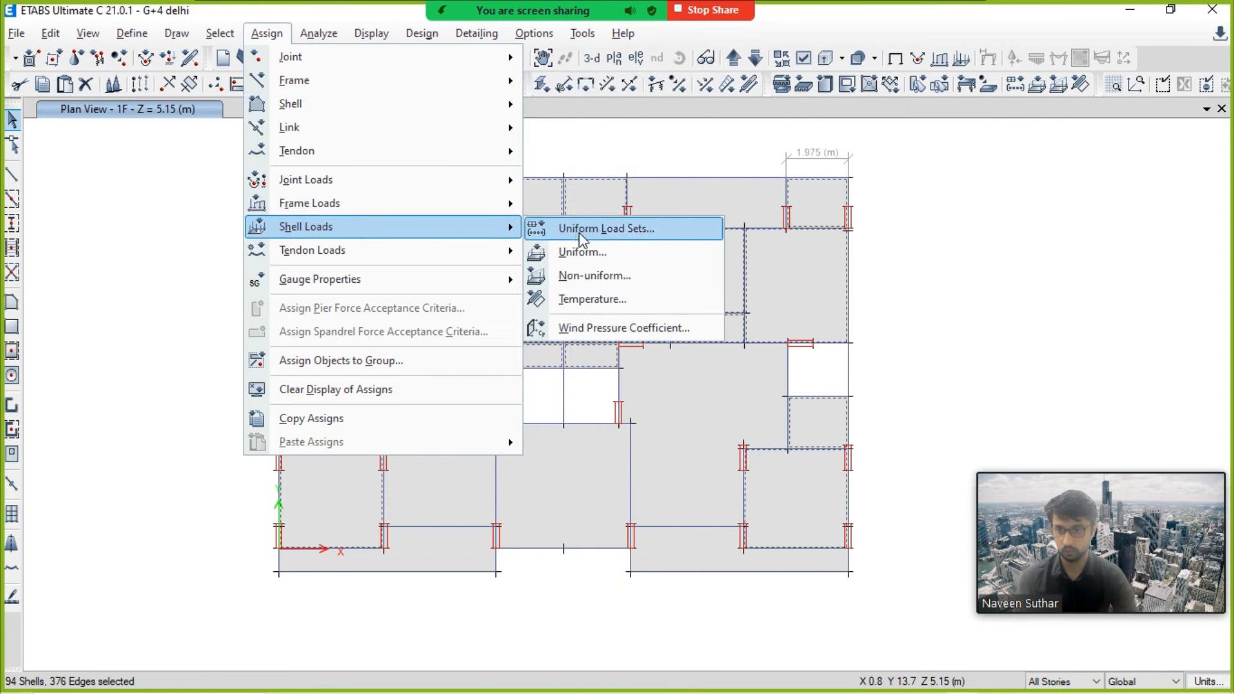
left_click(585, 253)
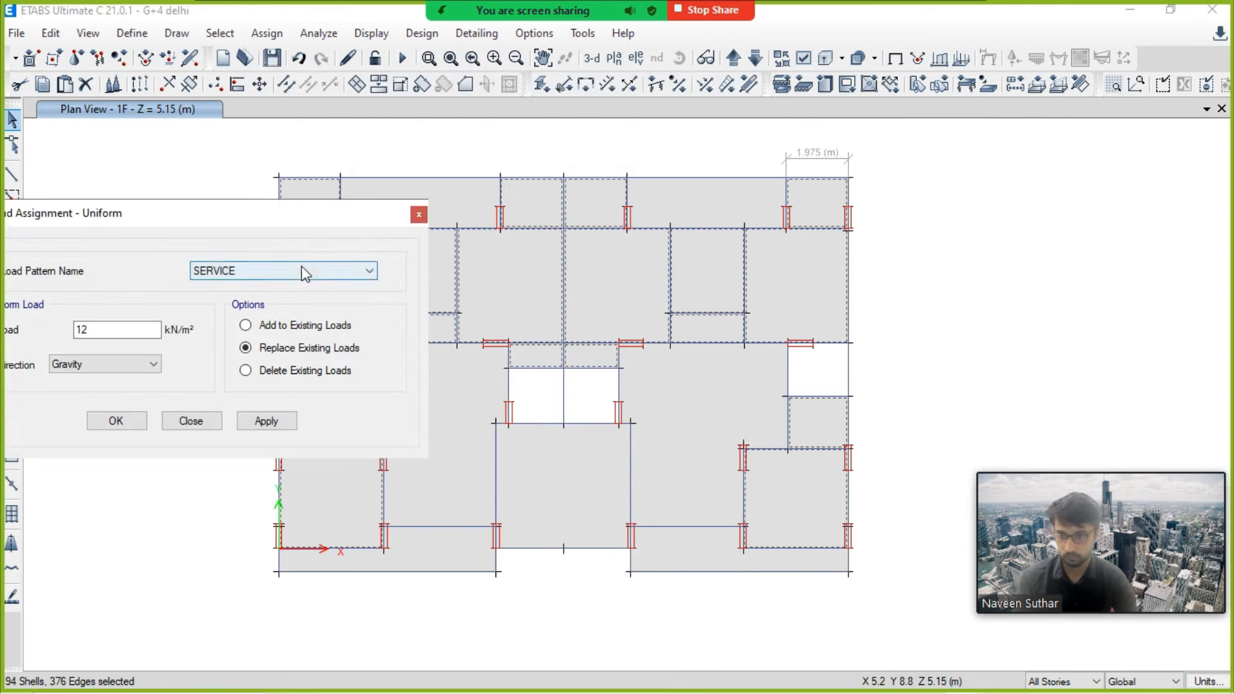
left_click(302, 271)
left_click(282, 346)
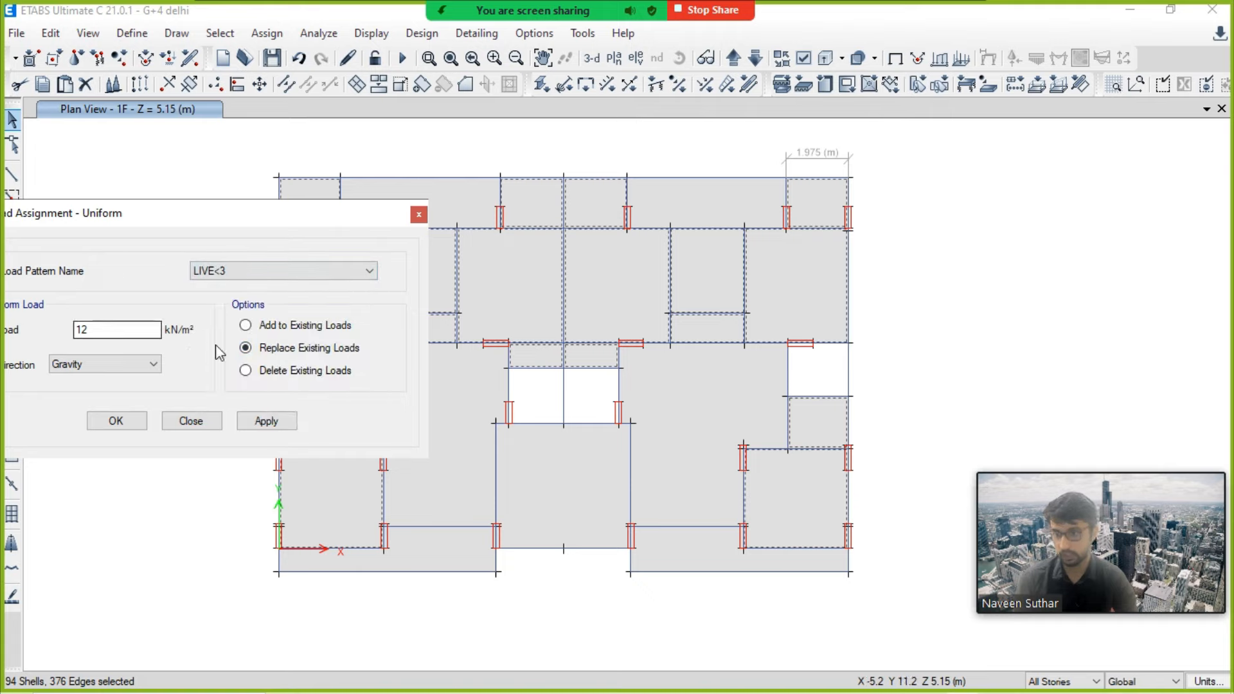
type("2")
left_click(266, 421)
left_click(117, 421)
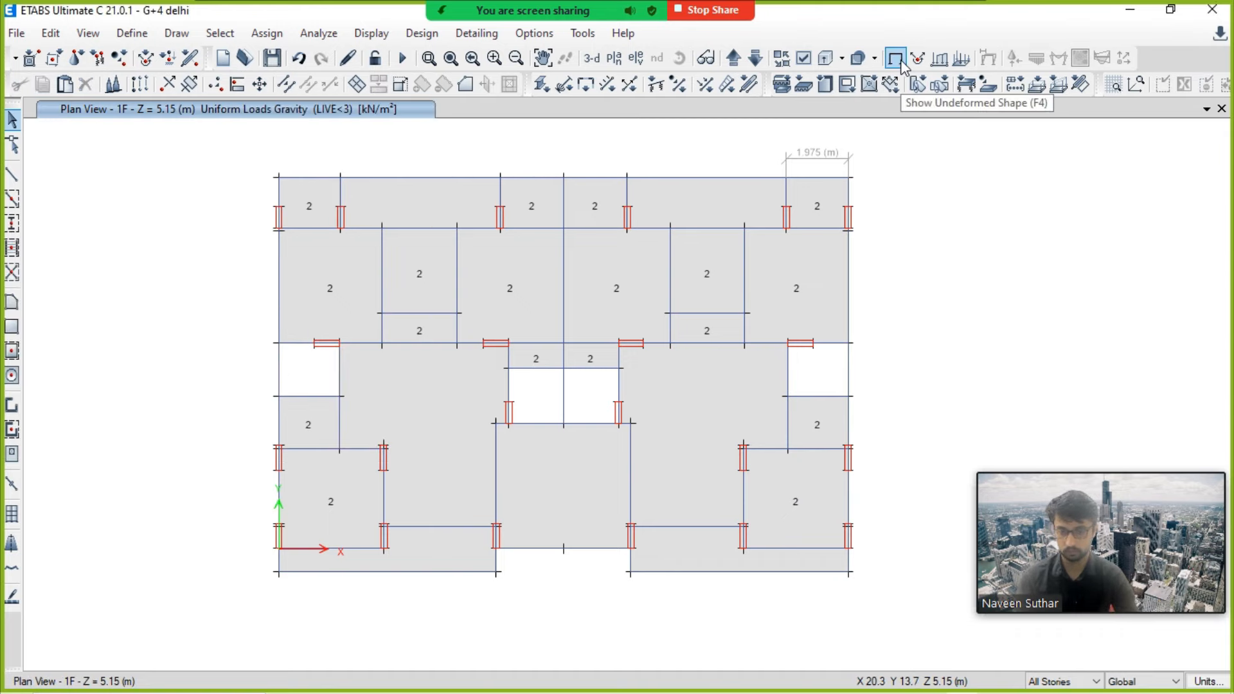
Step: Step up and down through the story plans to check the LIVE<3 slab loads on each floor
left_click(733, 59)
left_click(732, 59)
left_click(733, 59)
left_click(755, 60)
left_click(755, 59)
left_click(755, 59)
left_click(733, 59)
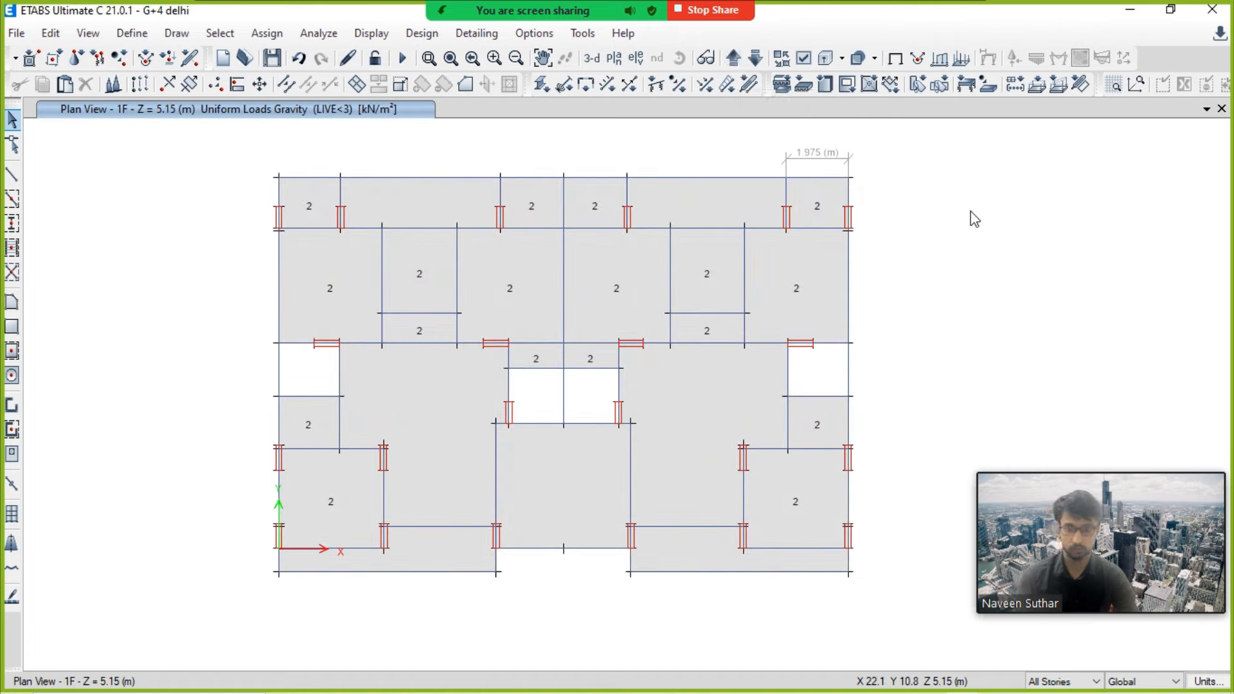
Step: Select the staircase, Living Dining, balcony and two long upper-edge slabs on all stories, checking the residential loads in 875_2
left_click(418, 421)
left_click(693, 421)
left_click(450, 560)
left_click(686, 557)
left_click(440, 204)
left_click(710, 207)
key("alt+Tab")
key("Tab")
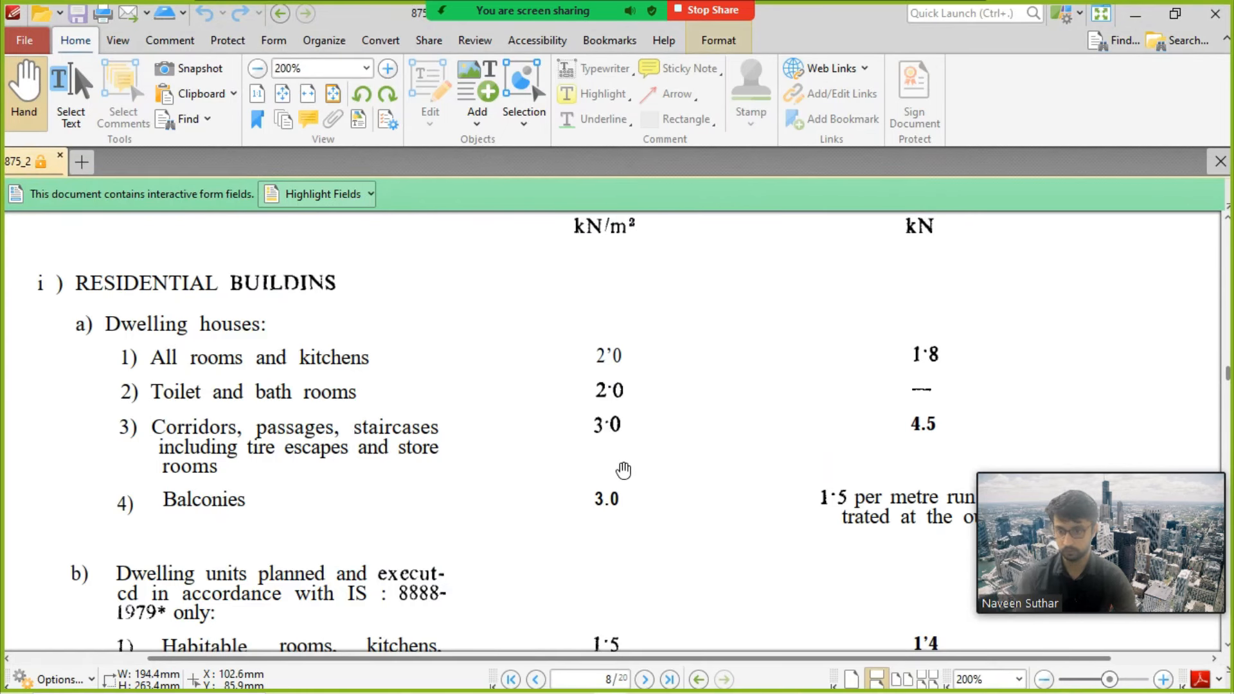
key("alt+Tab")
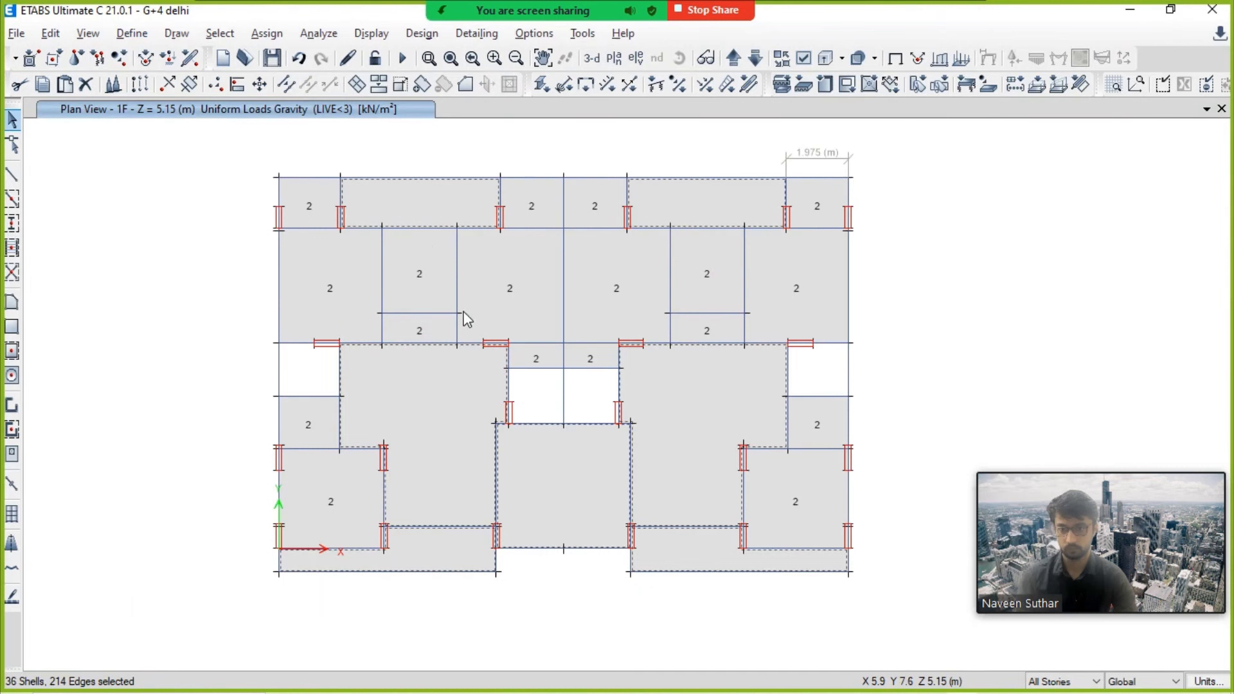
Step: Assign a 3 kN/m² uniform gravity load in pattern LIVE<3 to the selected slabs, replacing existing loads
left_click(288, 40)
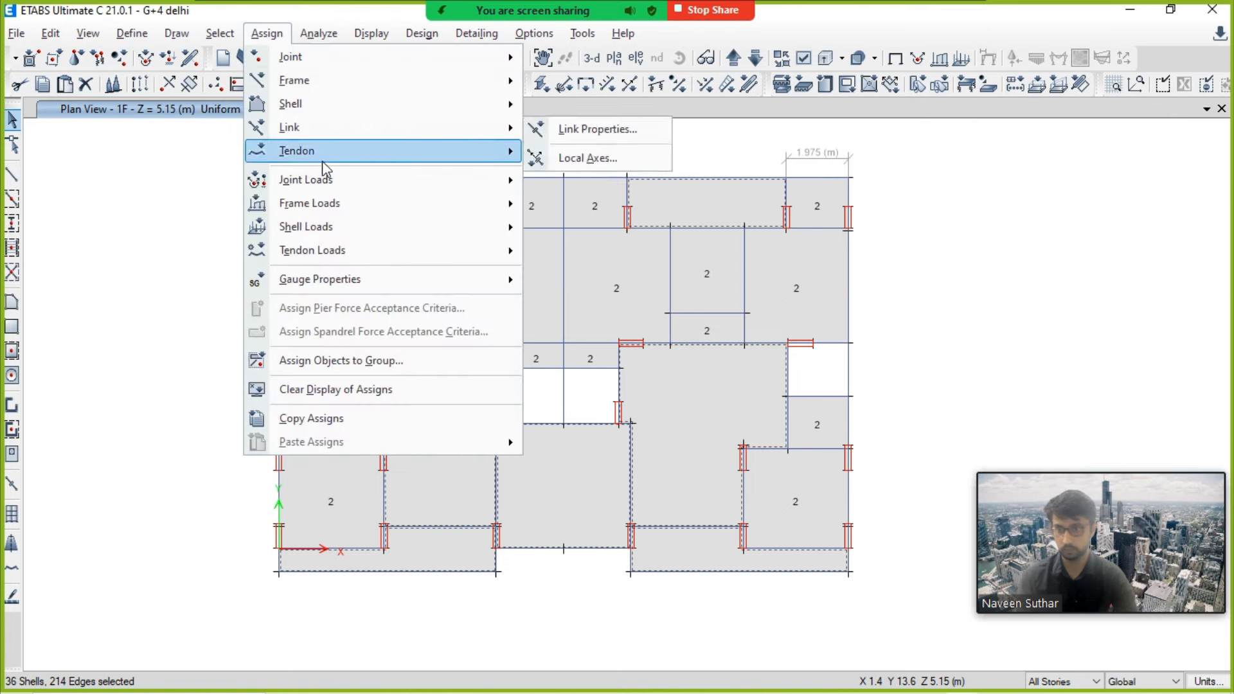
left_click(578, 248)
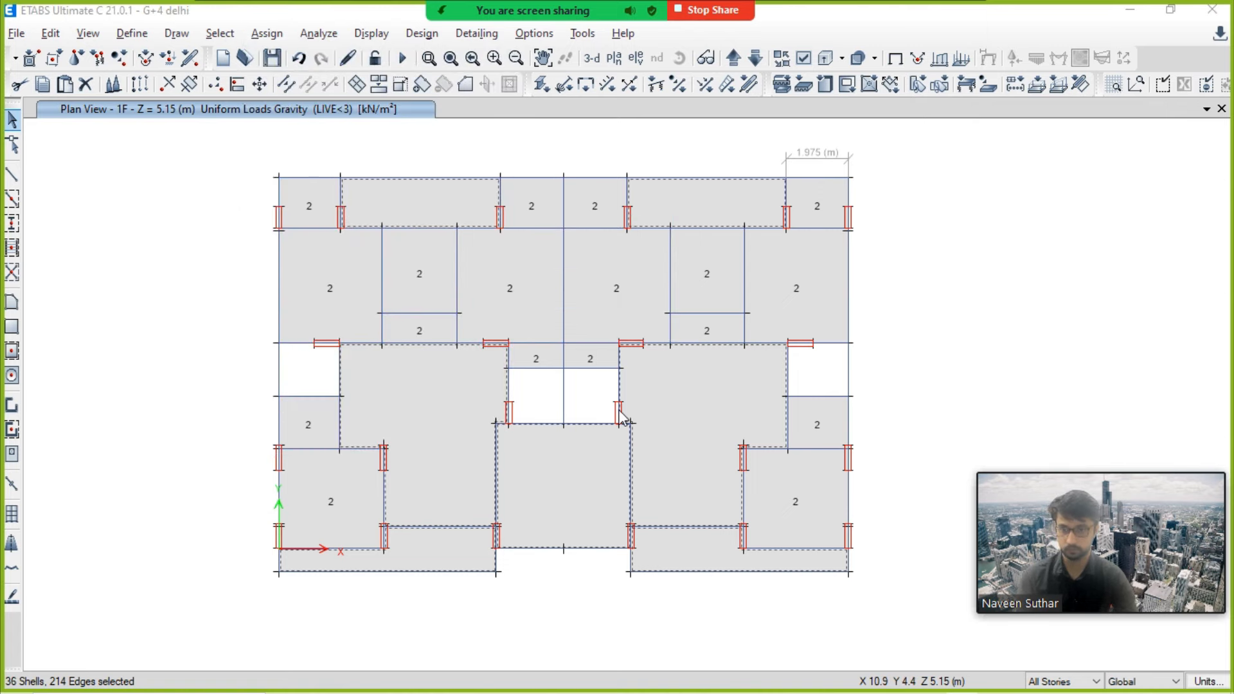
left_click(256, 271)
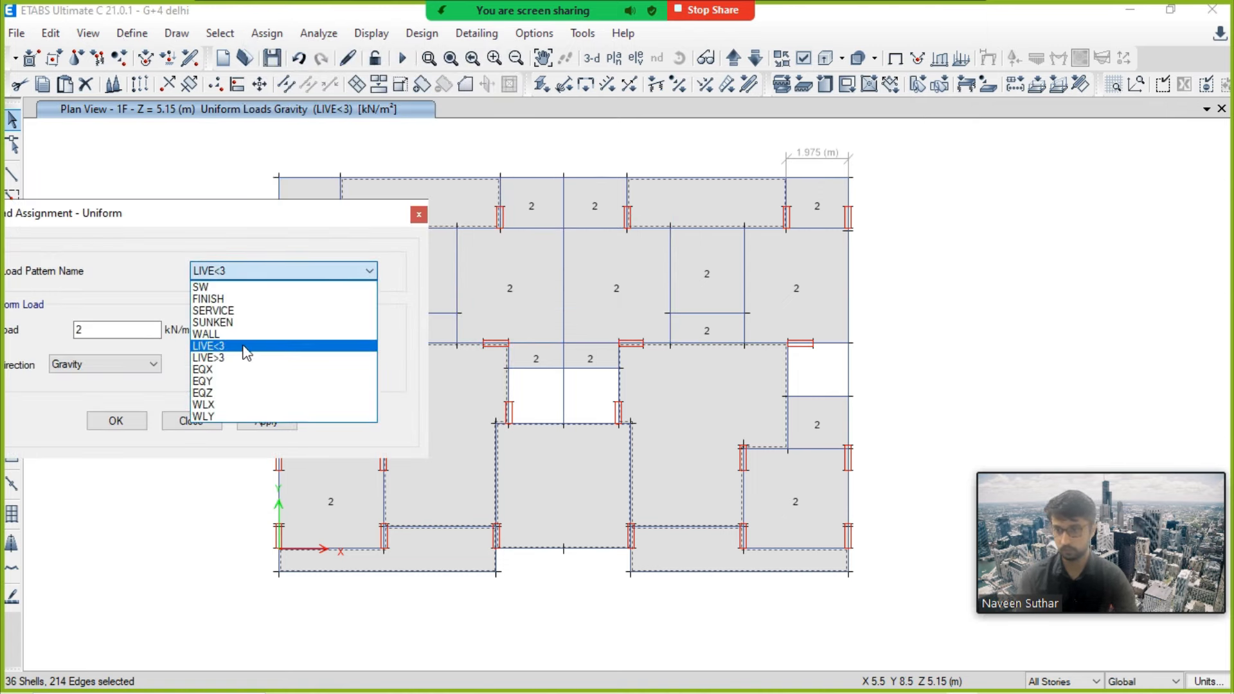
left_click(244, 347)
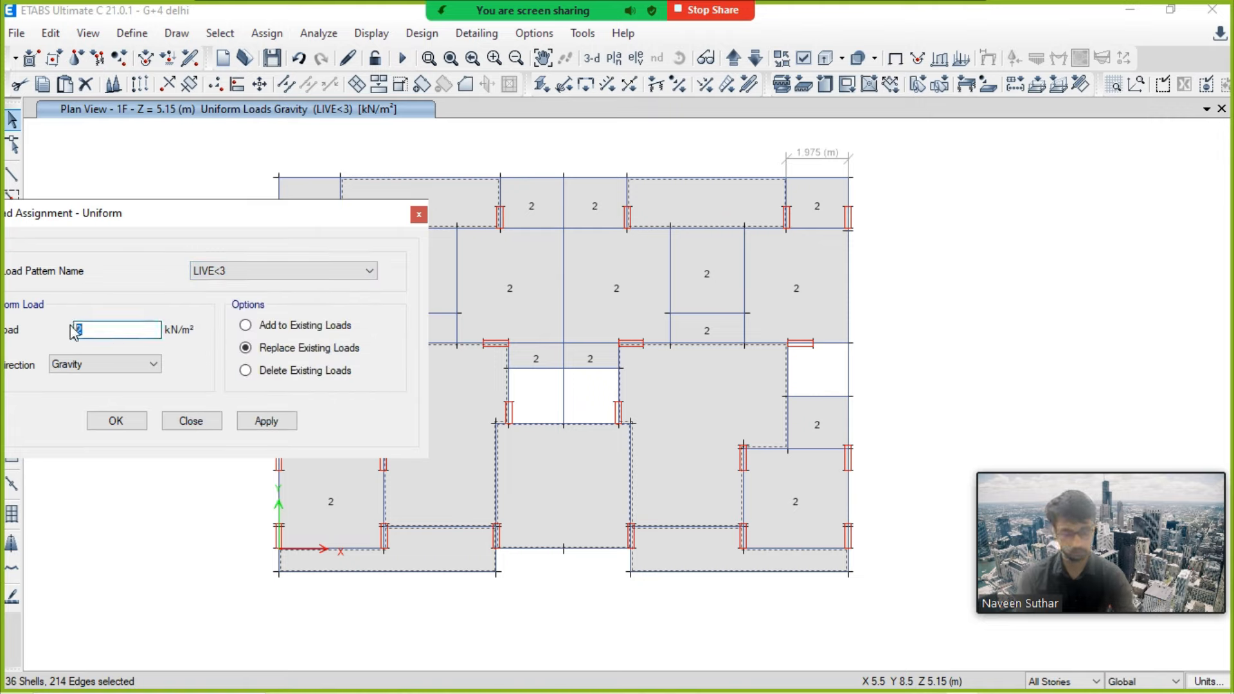
left_click(266, 421)
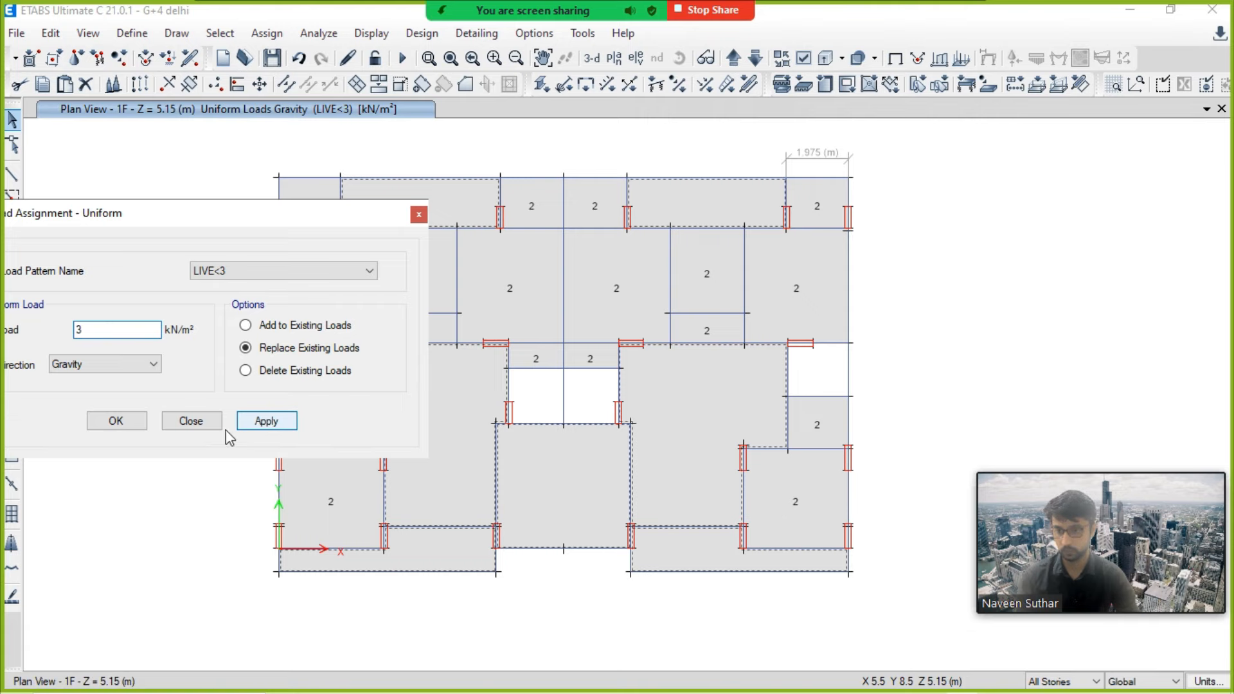
left_click(116, 421)
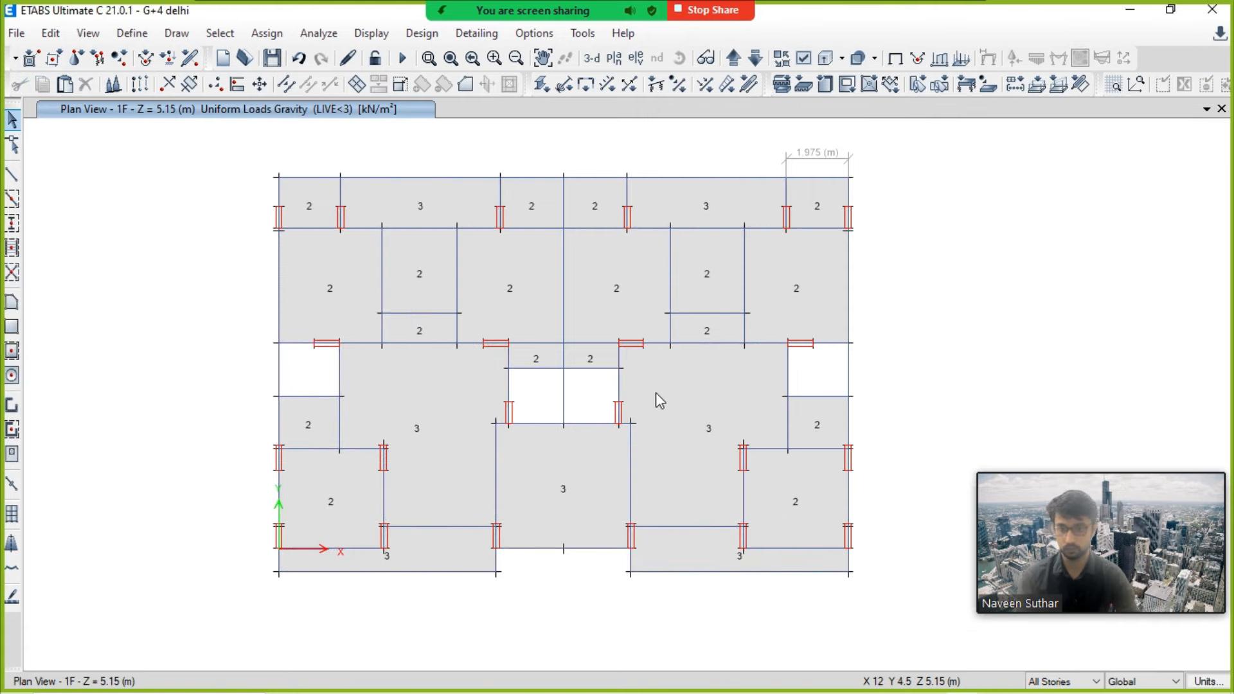
Step: Set the plan view to the TERRACE story, consult the residential live load table in 875_2, and return to ETABS
left_click(614, 58)
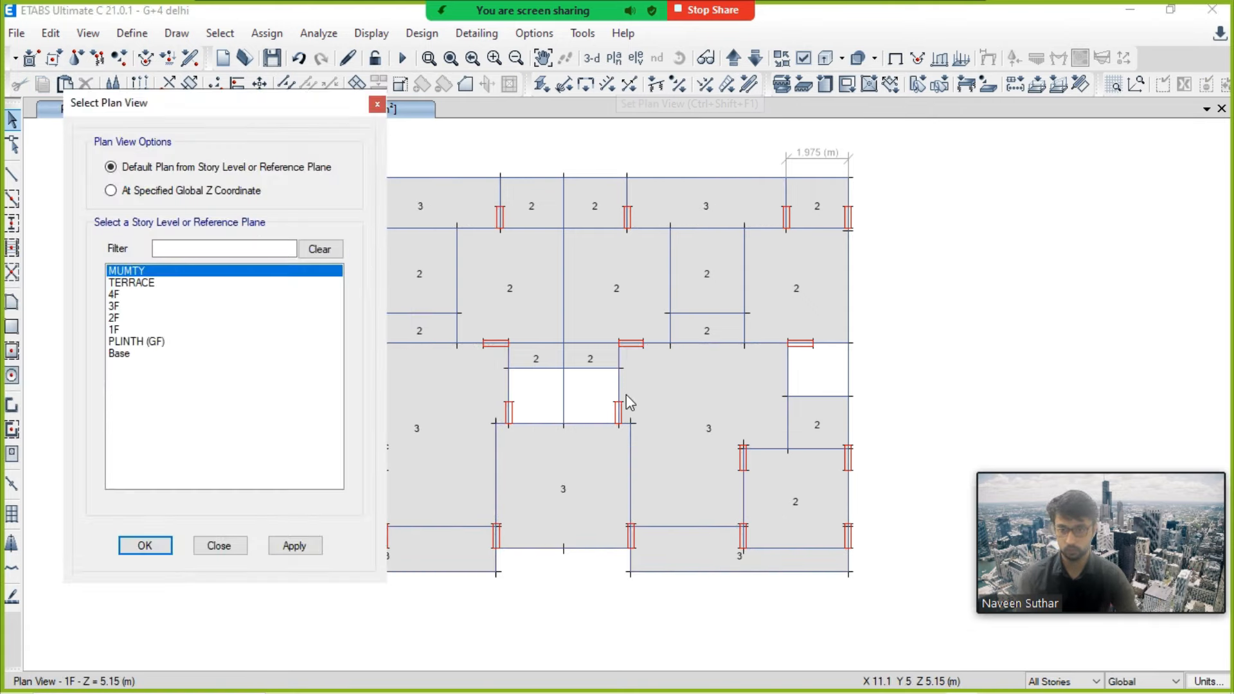
left_click(151, 282)
left_click(295, 547)
left_click(161, 548)
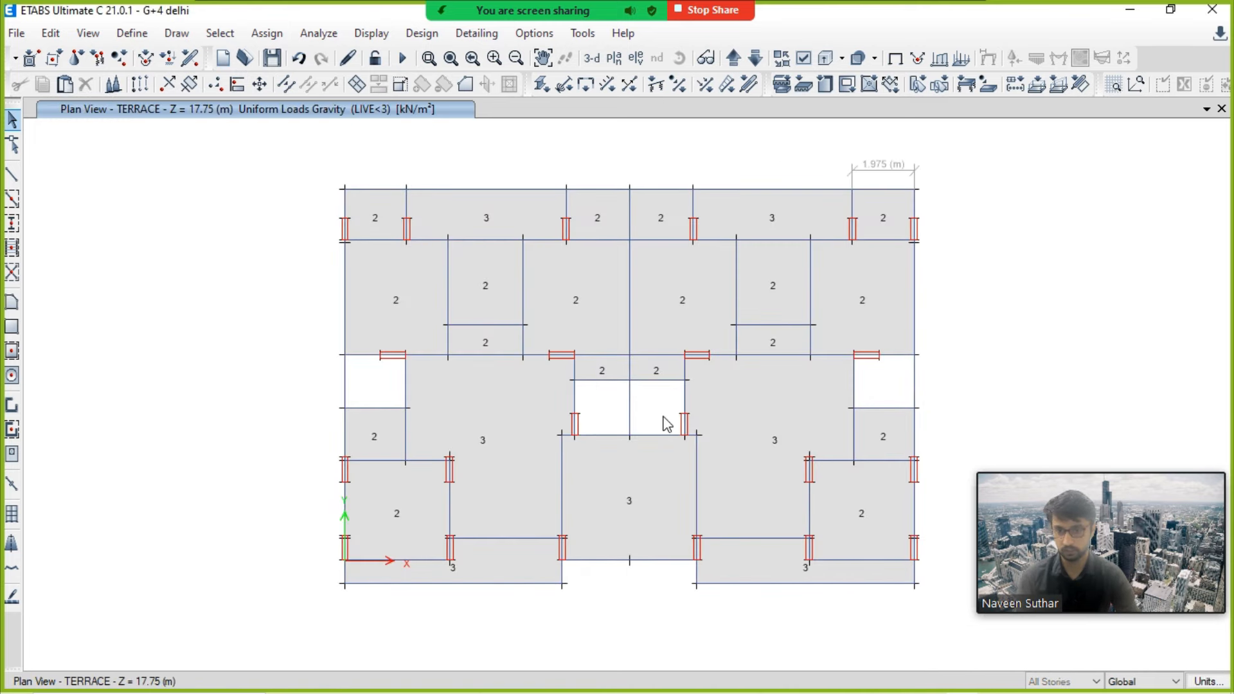
key("alt+Tab")
scroll(745, 410, "down", 3, "ctrl")
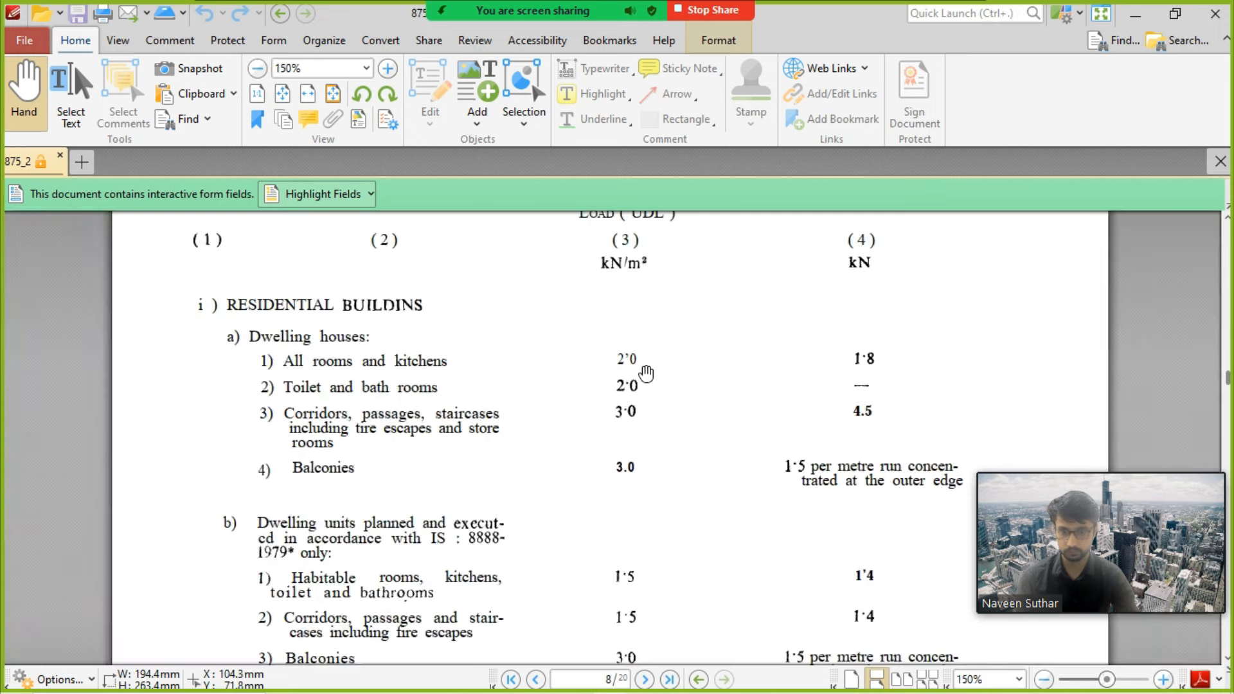
key("alt+Tab")
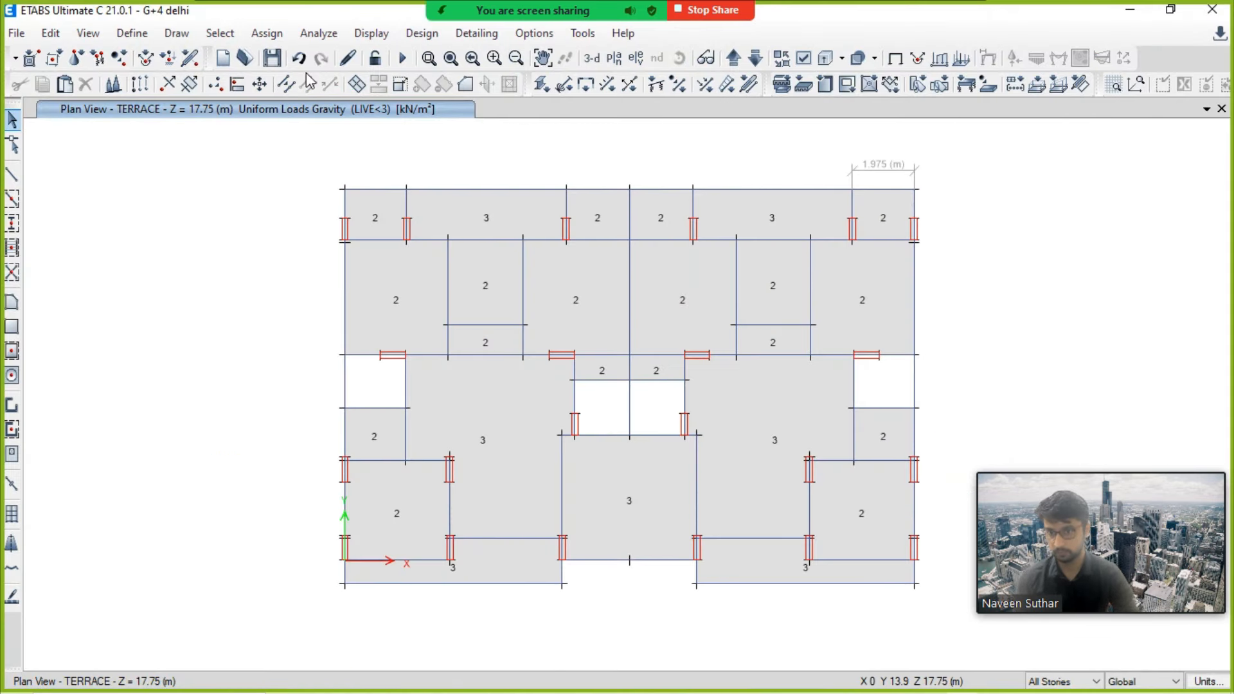
Step: Select all objects of type Floors and show only the selected objects in the terrace plan
left_click(220, 33)
mouse_move(239, 63)
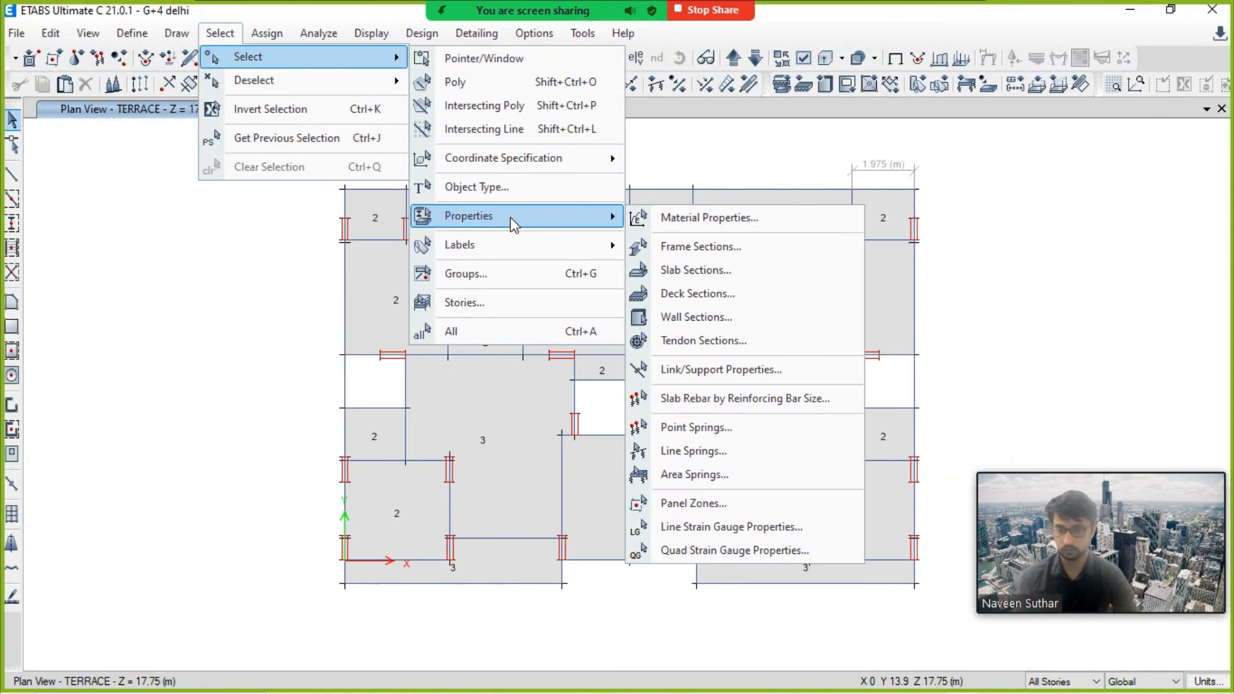
left_click(505, 186)
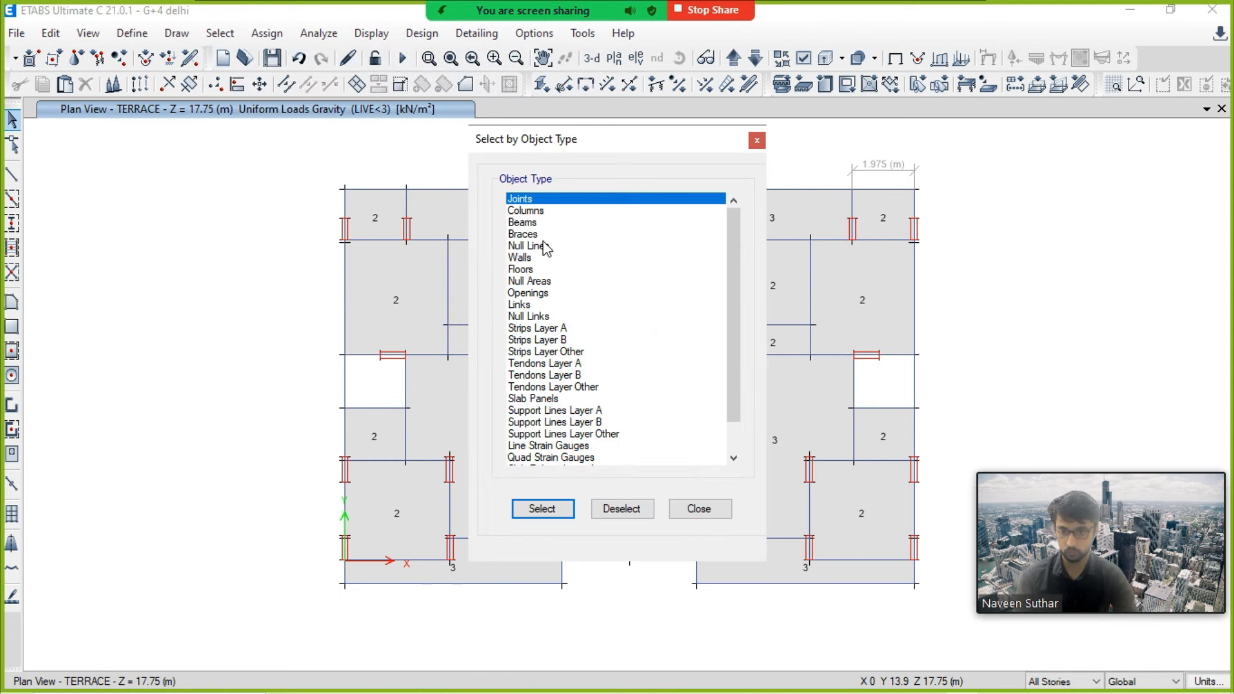
left_click(543, 270)
left_click(543, 509)
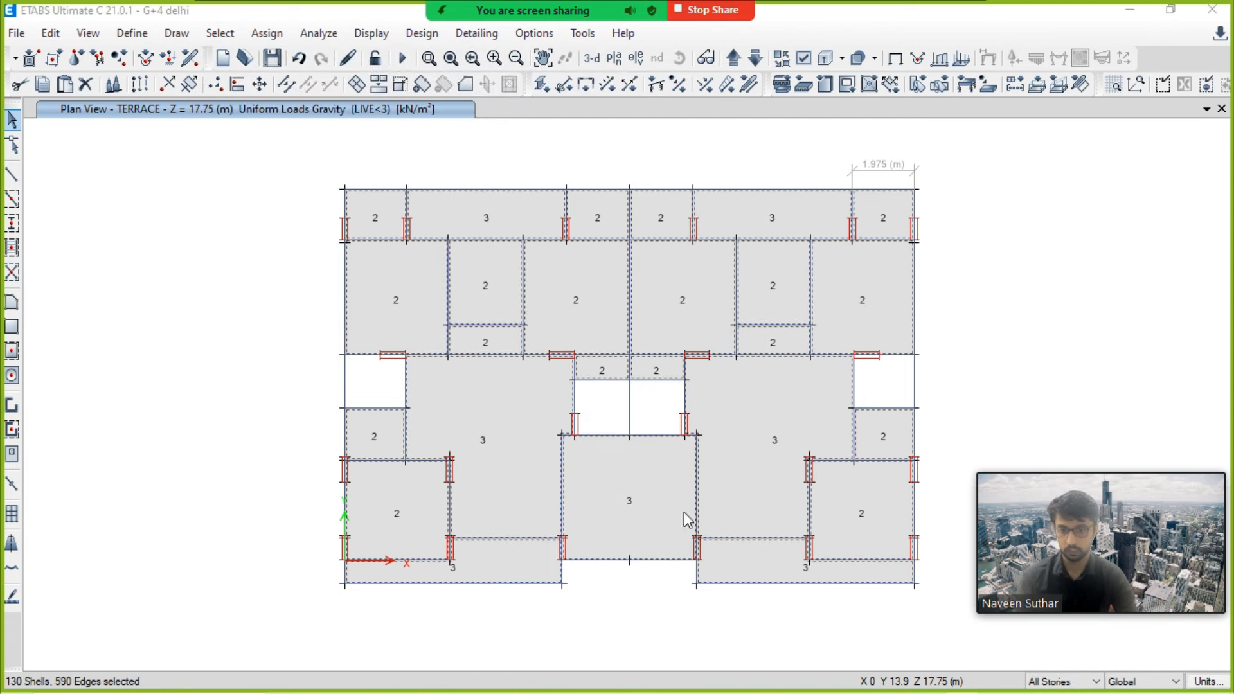
right_click(206, 266)
left_click(252, 385)
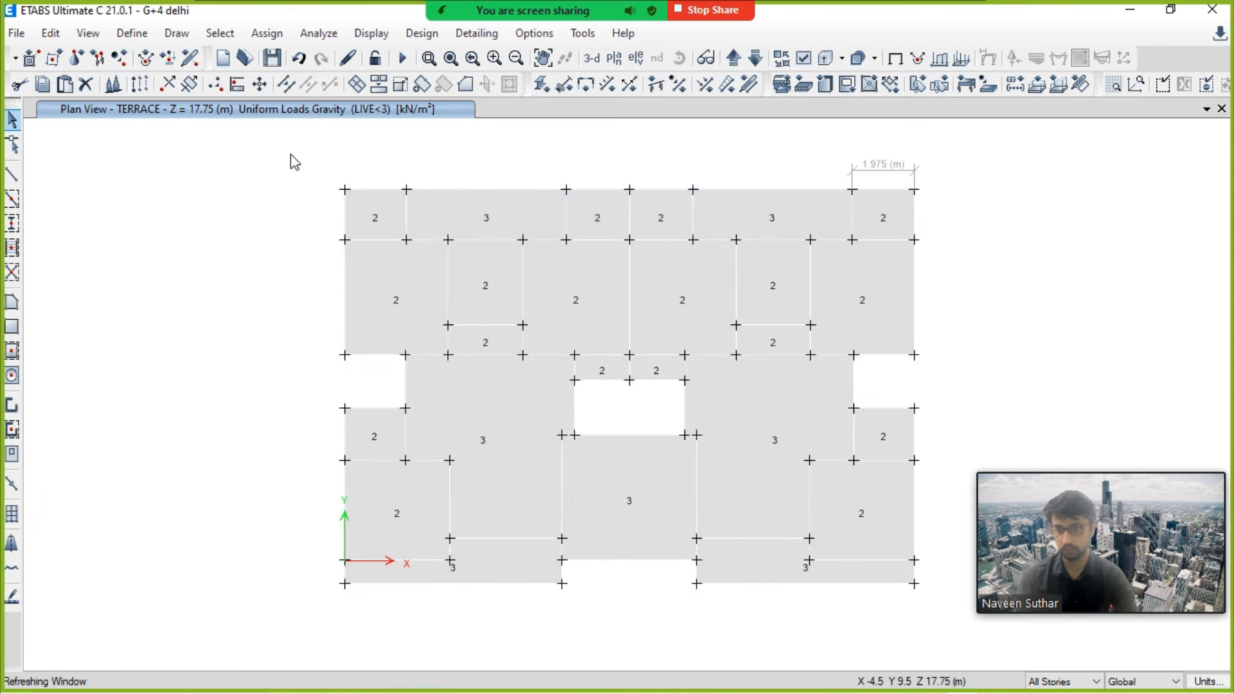
Step: Select all displayed slabs and assign a 1.5 kN/m² LIVE<3 uniform load replacing existing loads, checking the 4F plan too
left_click_drag(953, 668, 957, 643)
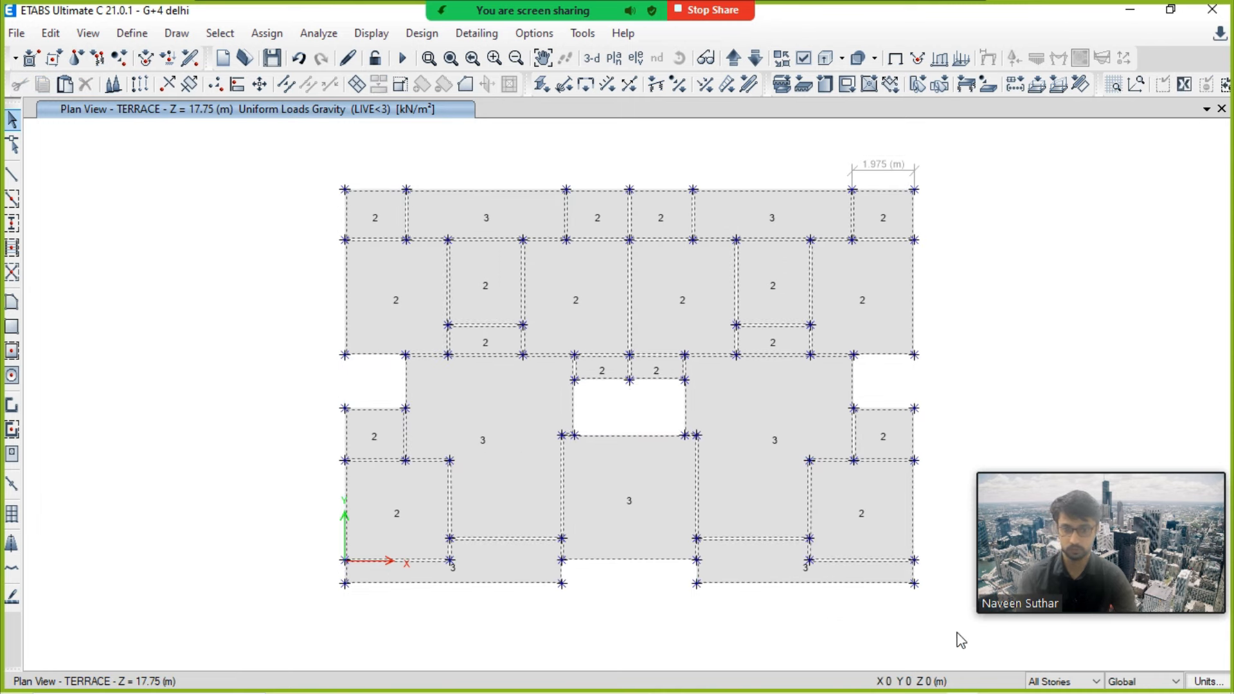
left_click(267, 33)
left_click(267, 33)
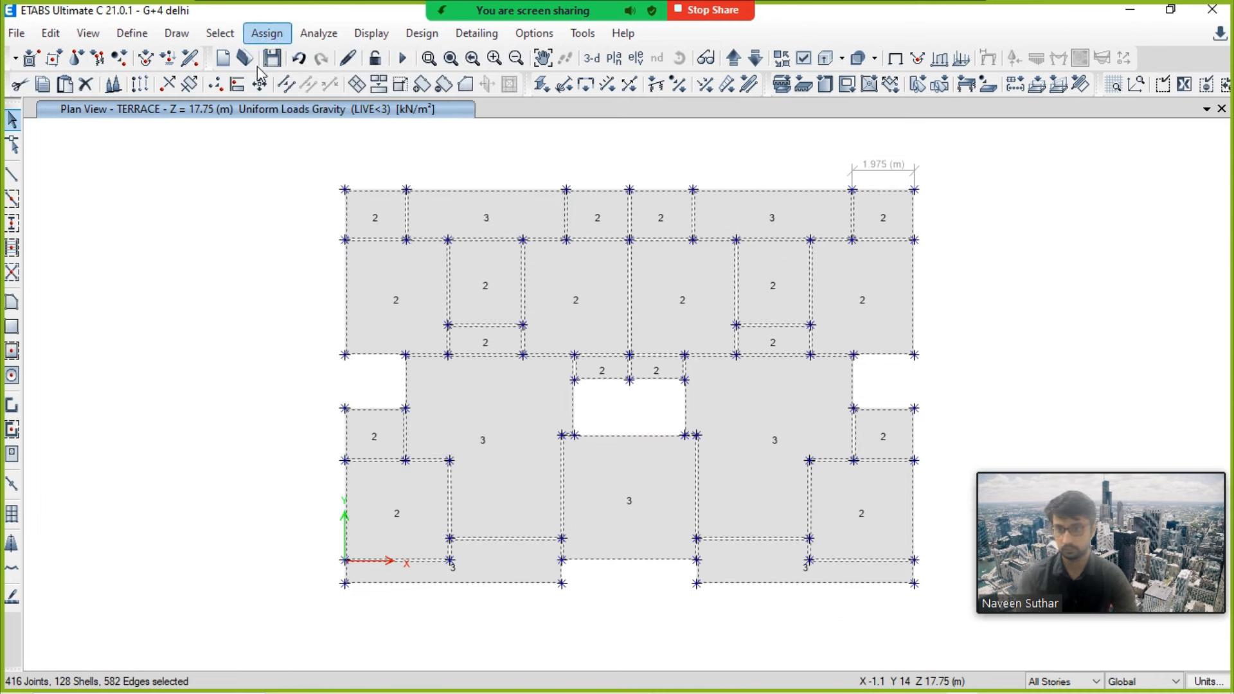
left_click(278, 40)
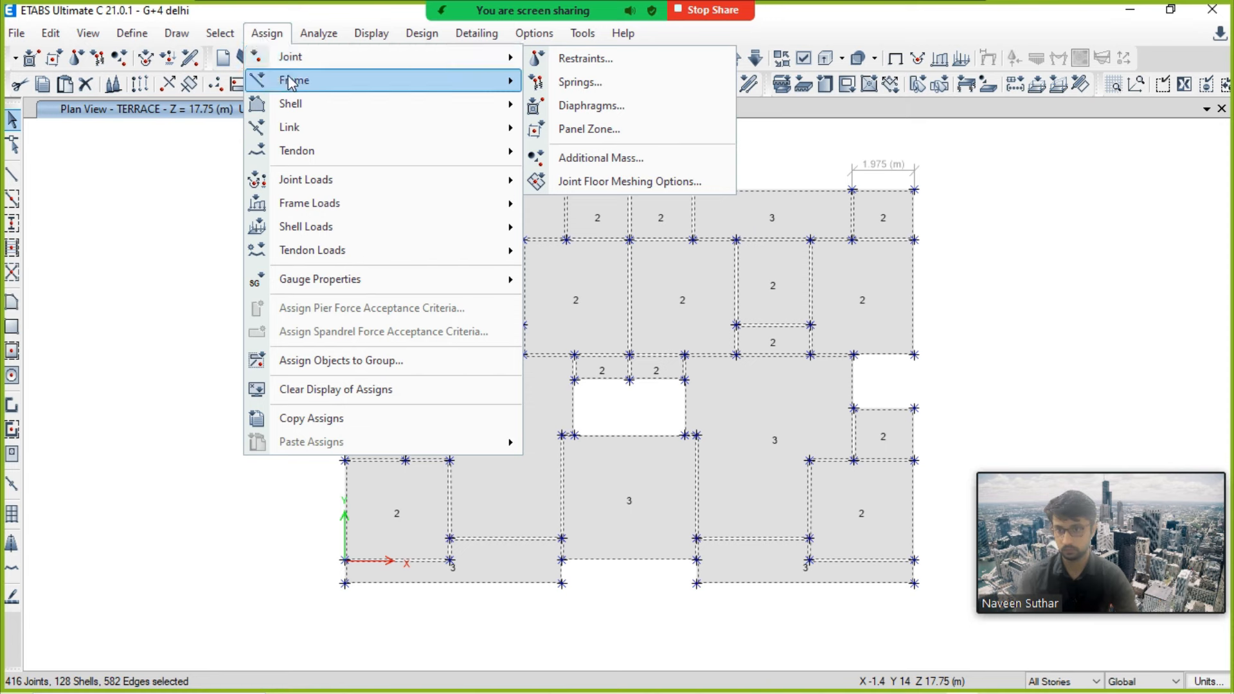
mouse_move(340, 232)
left_click(628, 252)
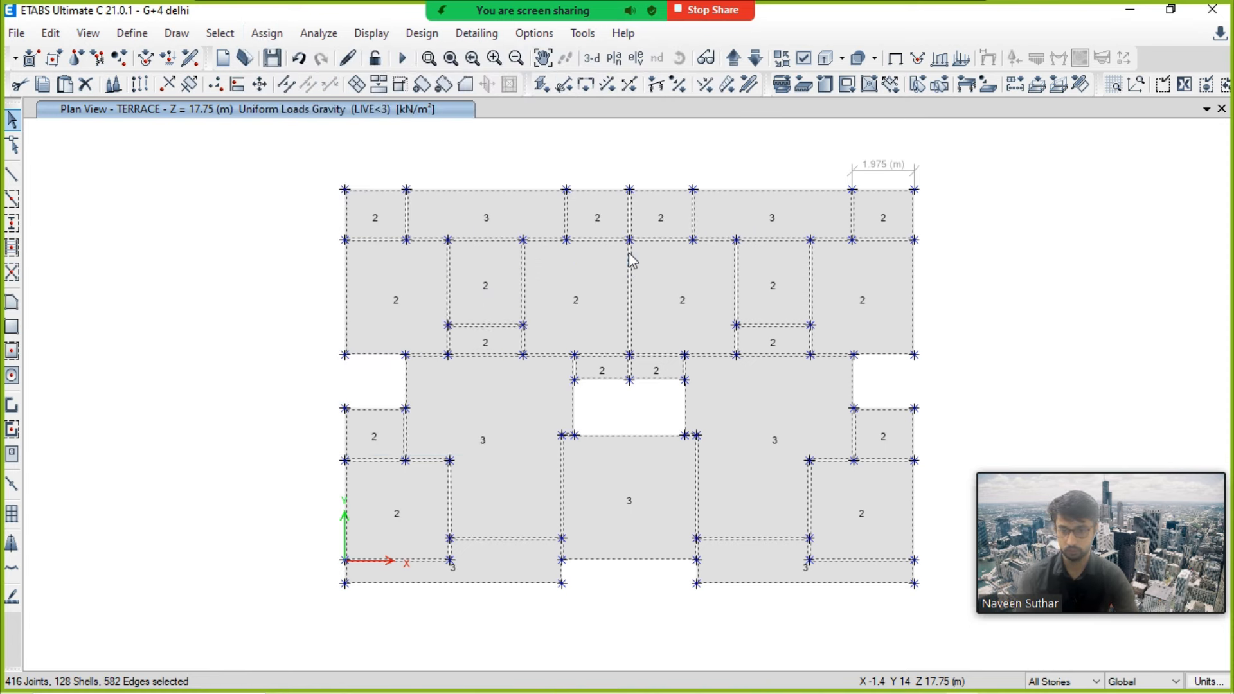
left_click(113, 332)
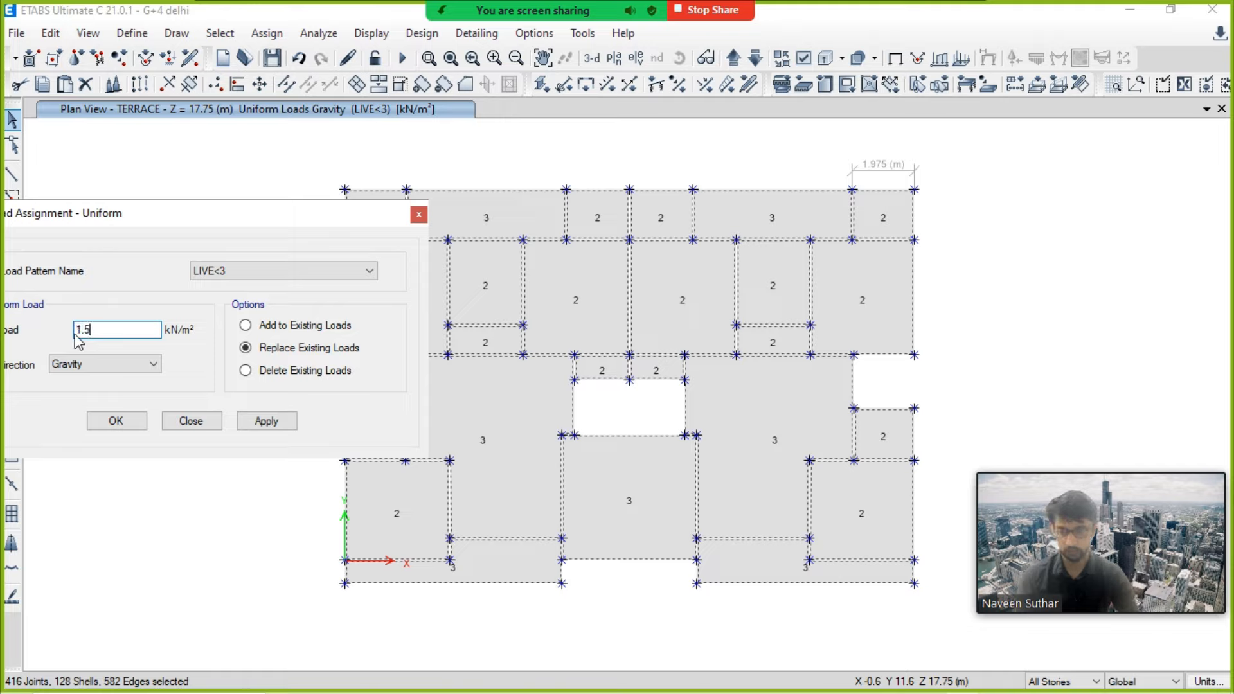
left_click(258, 421)
left_click(118, 421)
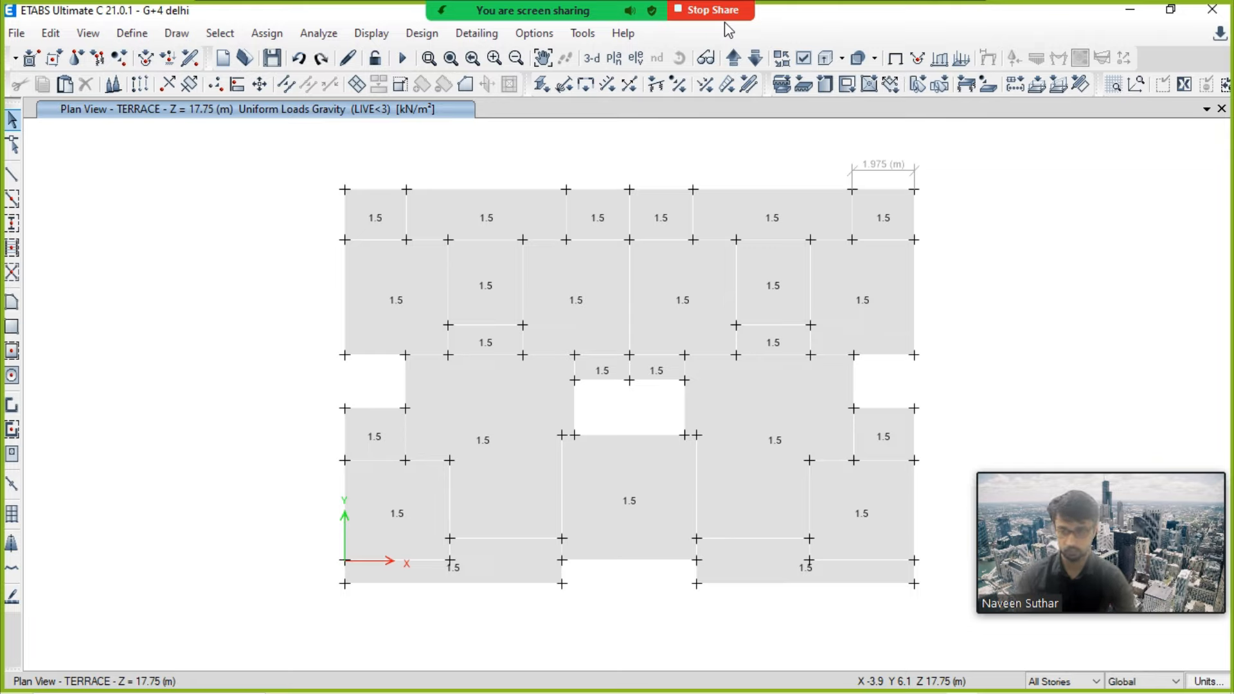
left_click(758, 58)
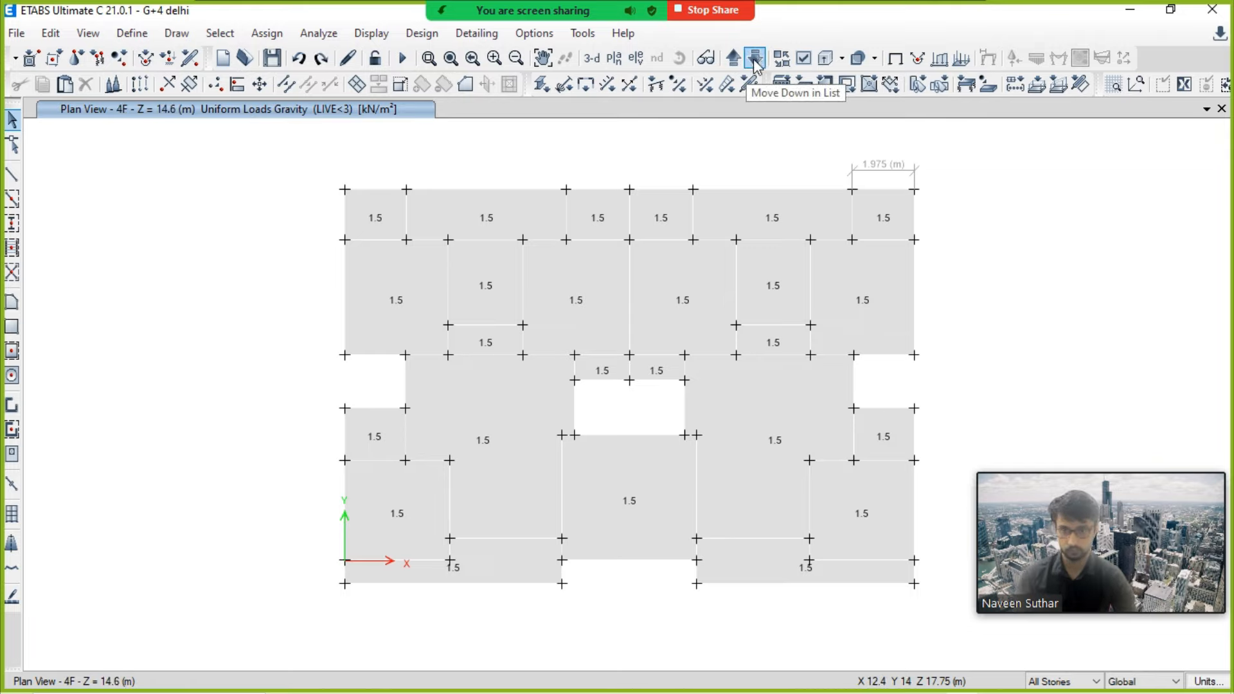
left_click(733, 59)
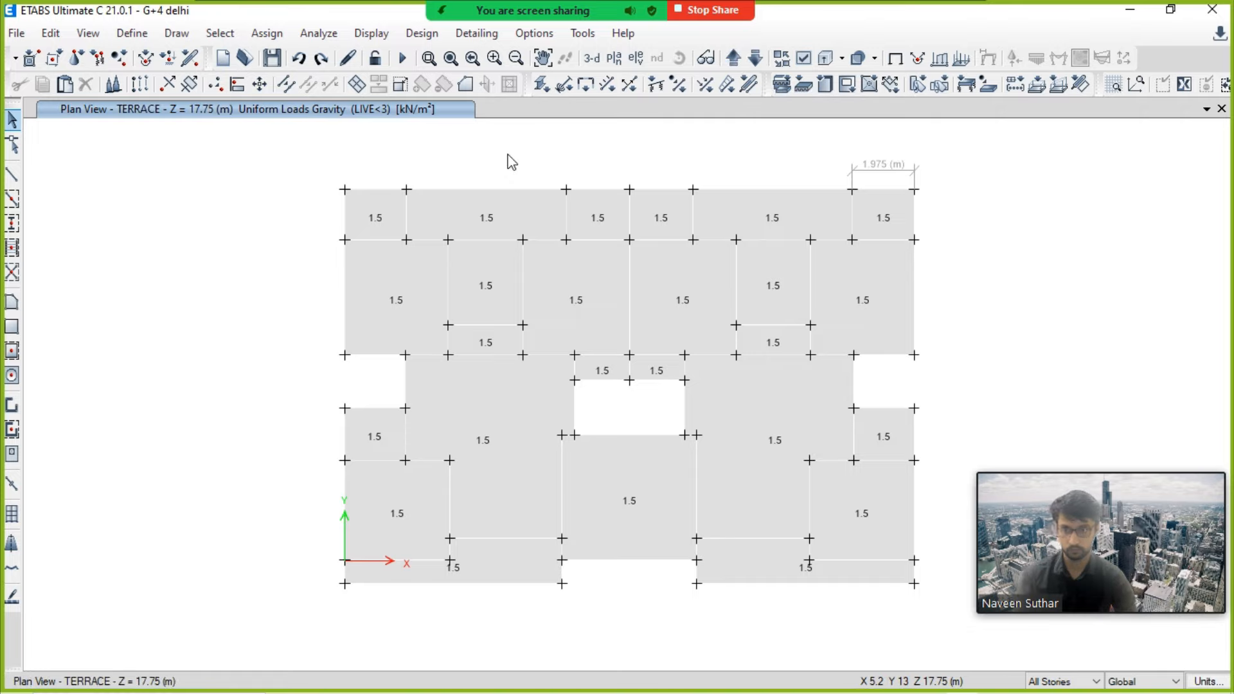
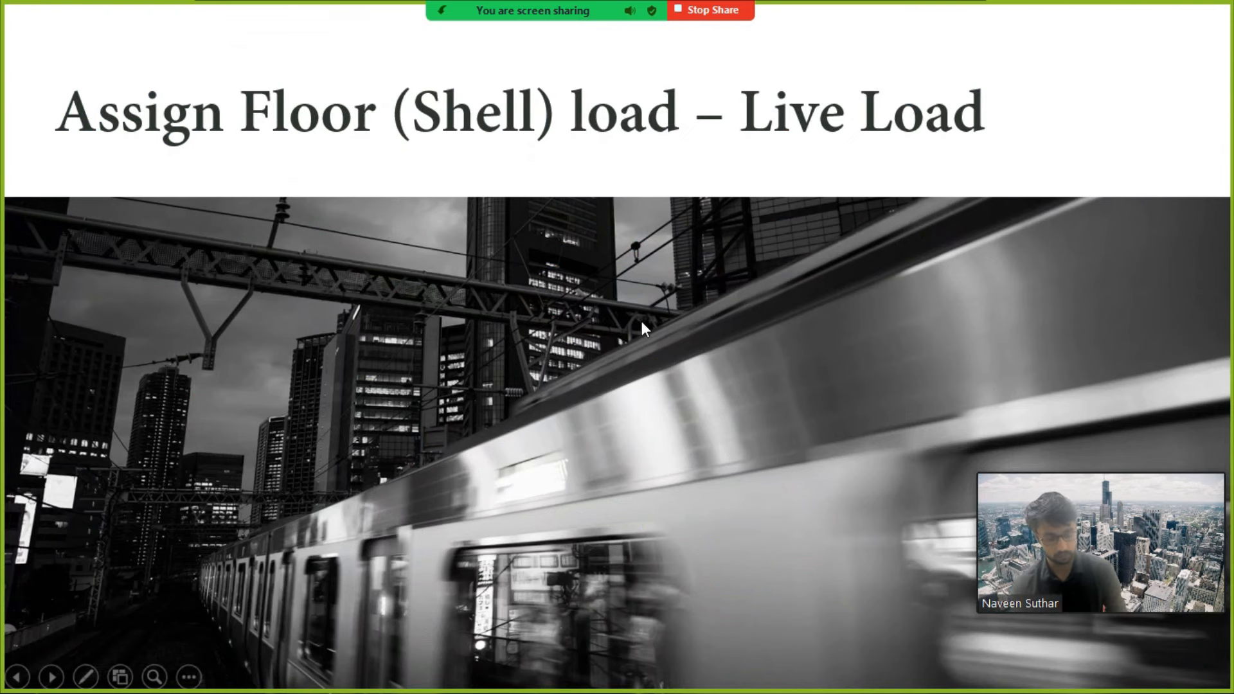
Step: Advance the presentation to the slide on assigning wall load on beams and switch to Drawing1 in AutoCAD
key("Right")
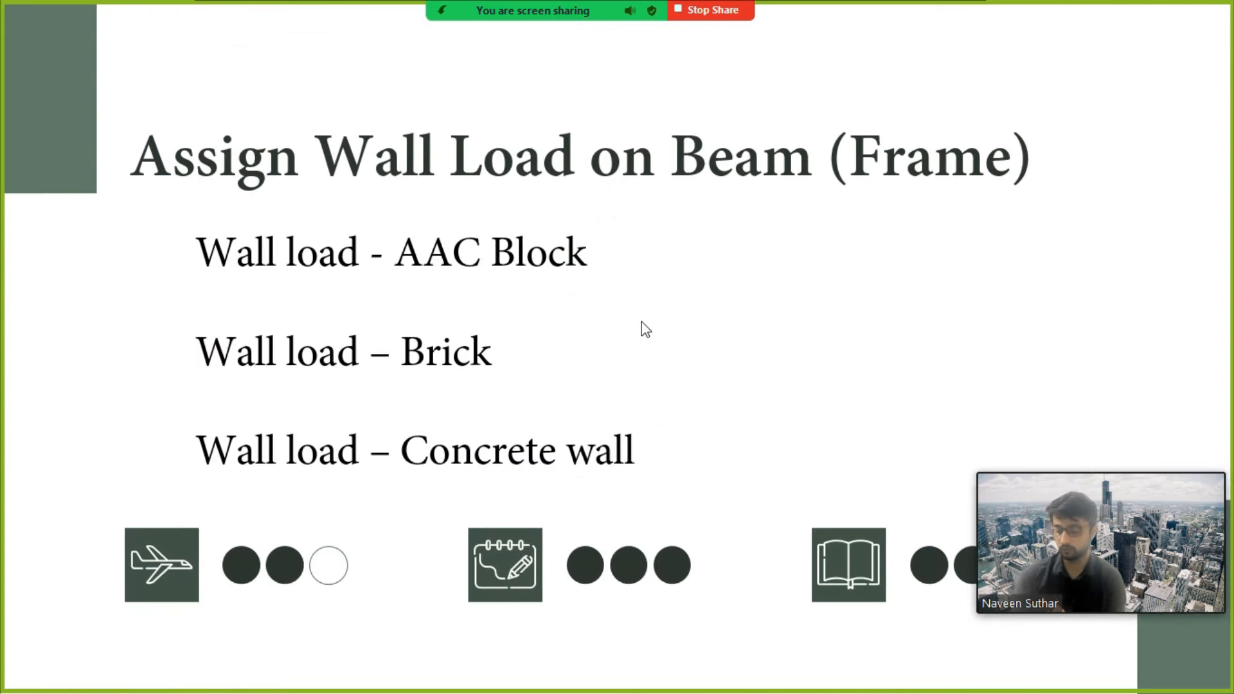
key("alt+Tab")
key("alt+shift+Tab")
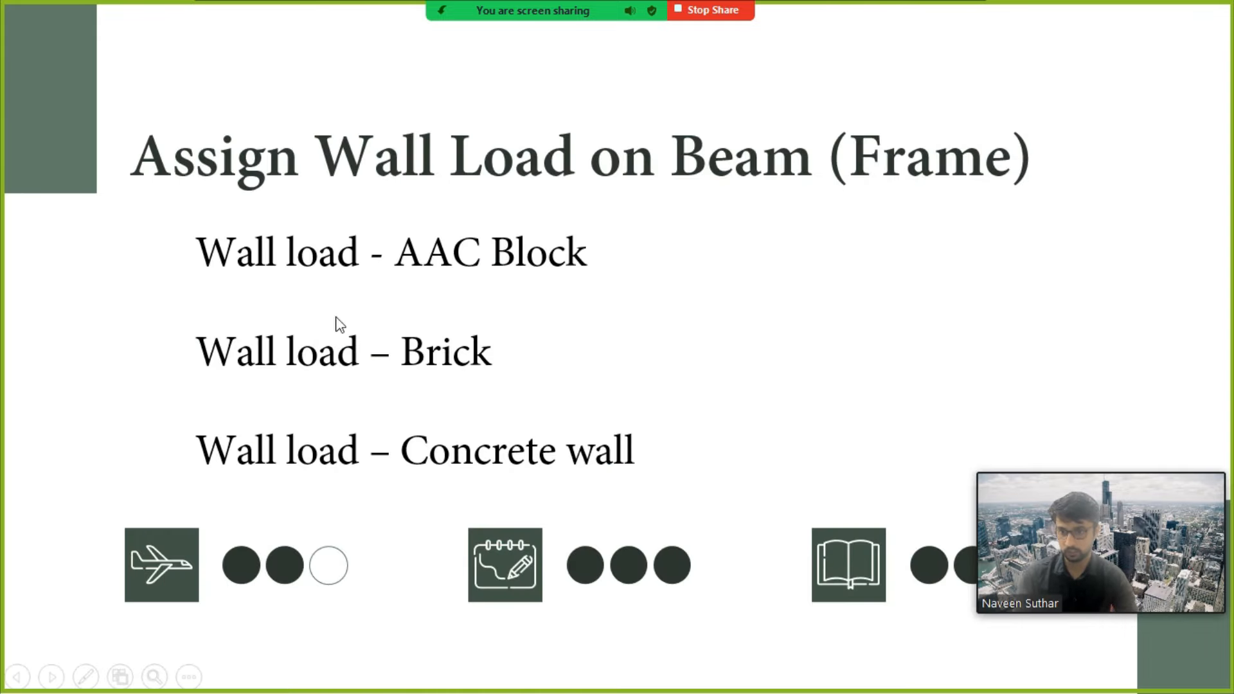
key("alt+Tab")
key("alt+Tab")
key("alt+Tab")
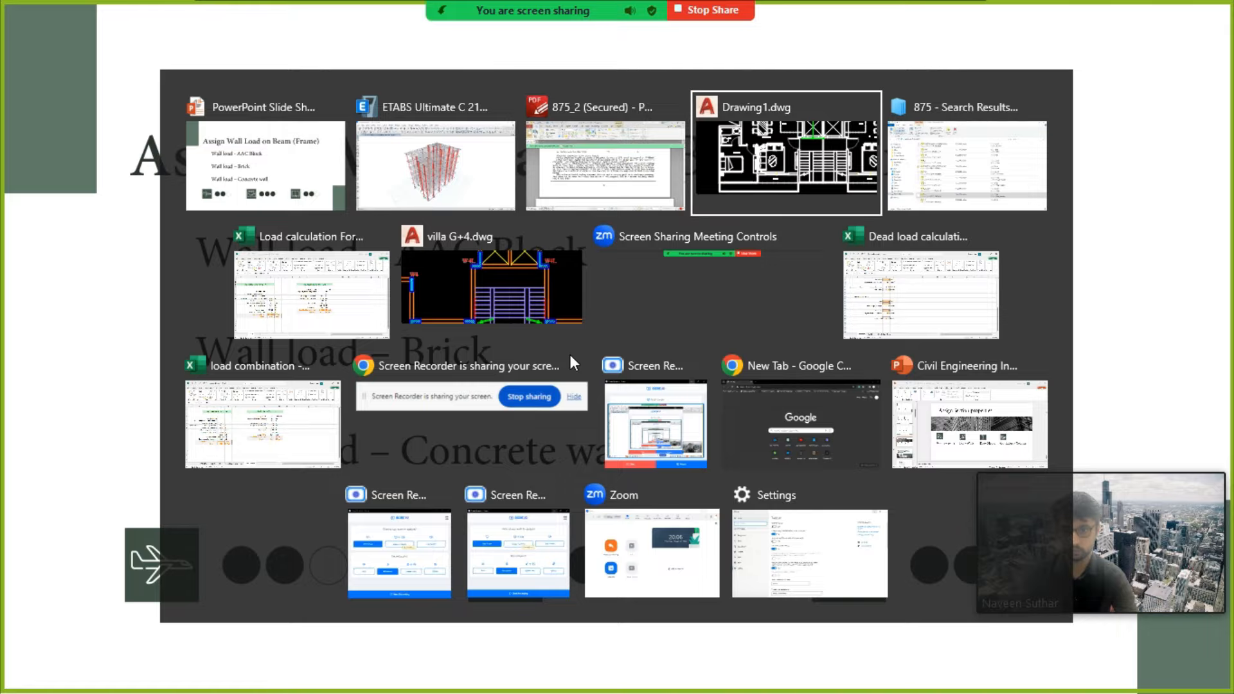
Step: Examine the walls around the bedrooms, kitchen, Living Dining, toilet and lifts in the Drawing1 floor plan
middle_click_drag(501, 508, 561, 329)
scroll(503, 387, "up", 4)
scroll(535, 366, "down", 6)
middle_click_drag(592, 283, 511, 452)
scroll(449, 516, "up", 6)
mouse_move(449, 515)
middle_mouse_down()
mouse_move(501, 408)
mouse_move(224, 590)
middle_mouse_up()
scroll(223, 587, "down", 4)
middle_click_drag(522, 279, 671, 515)
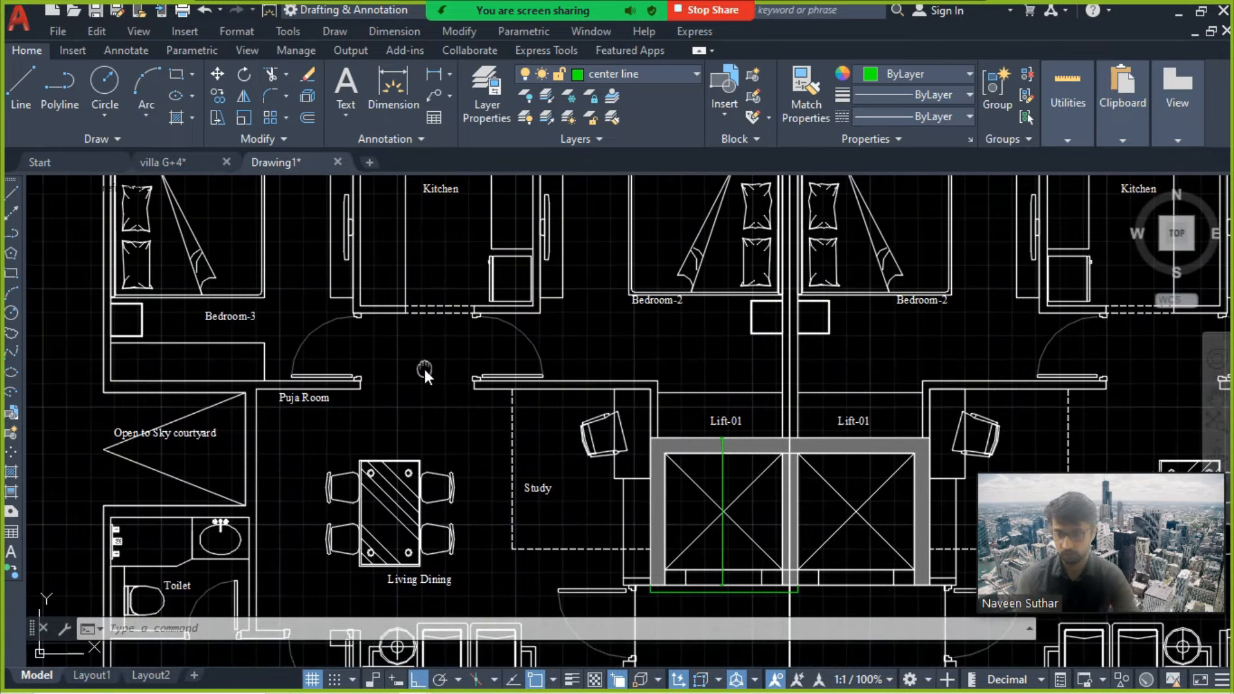
Step: Examine the walls around the toilets, kitchen, Bedroom-1 and the balconies in the Drawing1 floor plan
middle_click_drag(424, 369, 542, 590)
scroll(424, 345, "up", 6)
scroll(421, 345, "down", 6)
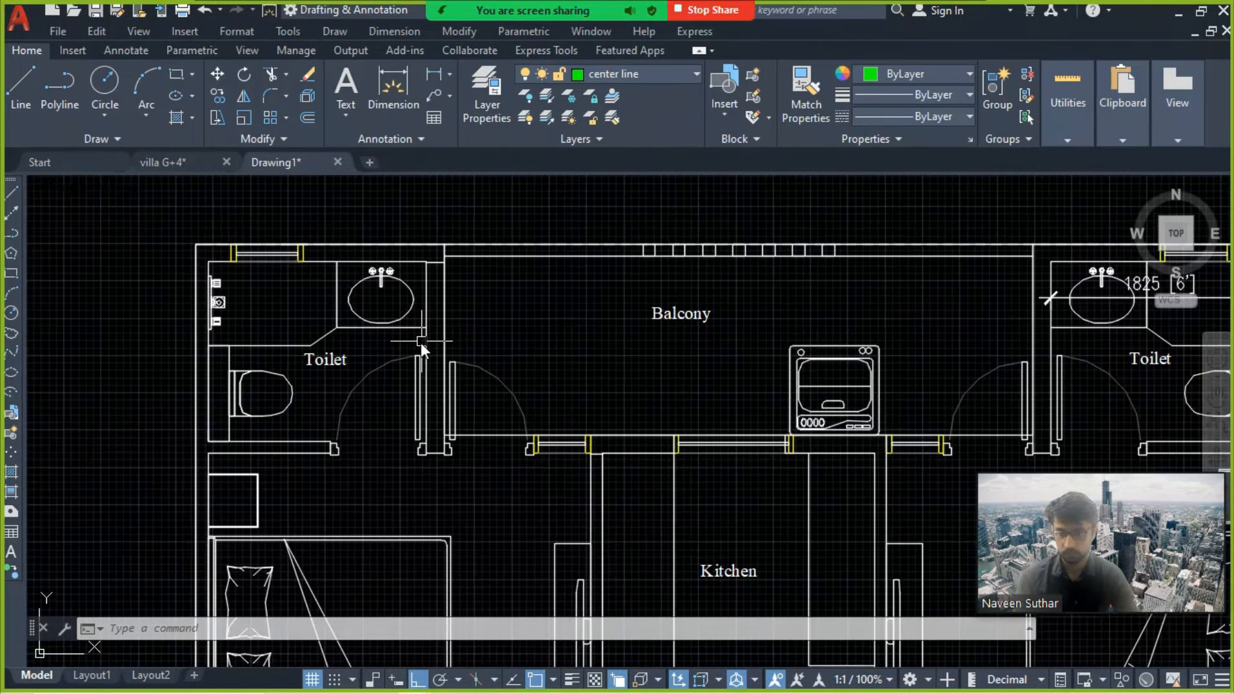
middle_click_drag(793, 364, 563, 219)
middle_click_drag(551, 503, 621, 240)
middle_click_drag(559, 474, 633, 279)
middle_click_drag(581, 440, 764, 341)
scroll(515, 435, "up", 2)
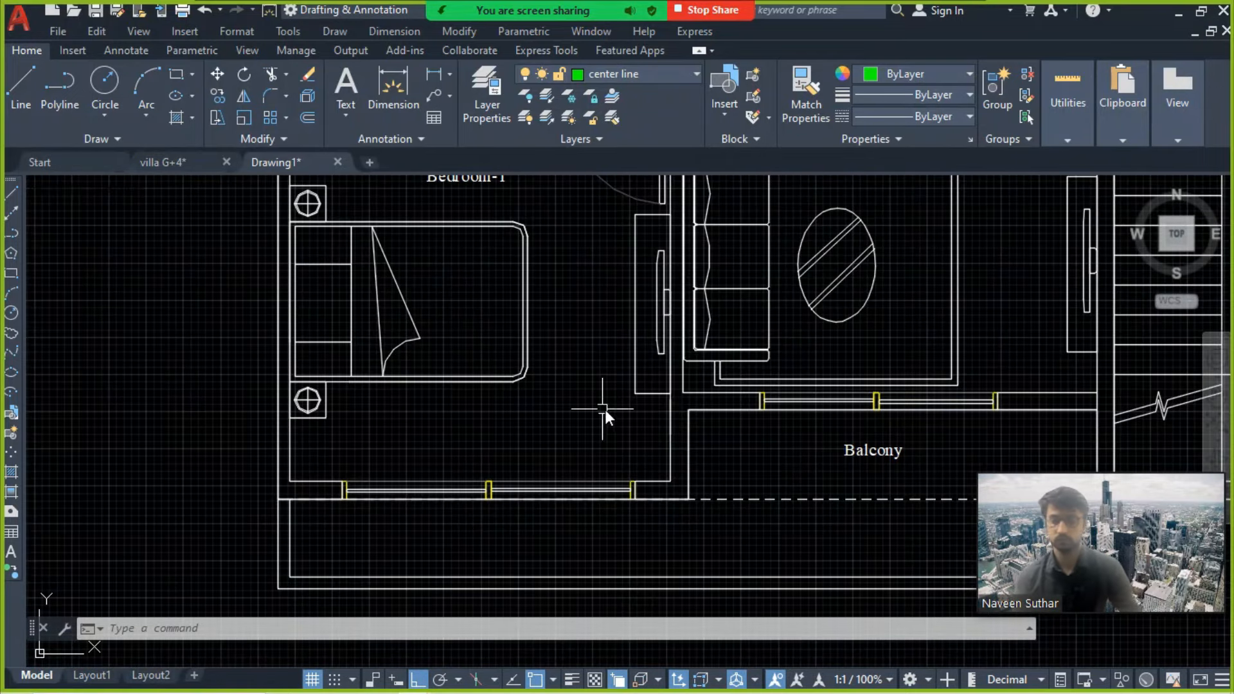
middle_click_drag(723, 386, 36, 380)
scroll(460, 441, "down", 2)
scroll(83, 398, "down", 2)
middle_click_drag(218, 347, 491, 388)
middle_click_drag(308, 485, 374, 441)
scroll(330, 420, "up", 2)
Step: Switch to ETABS and display the PLINTH (GF) plan view, checking the 1F plan too
key("alt+Tab")
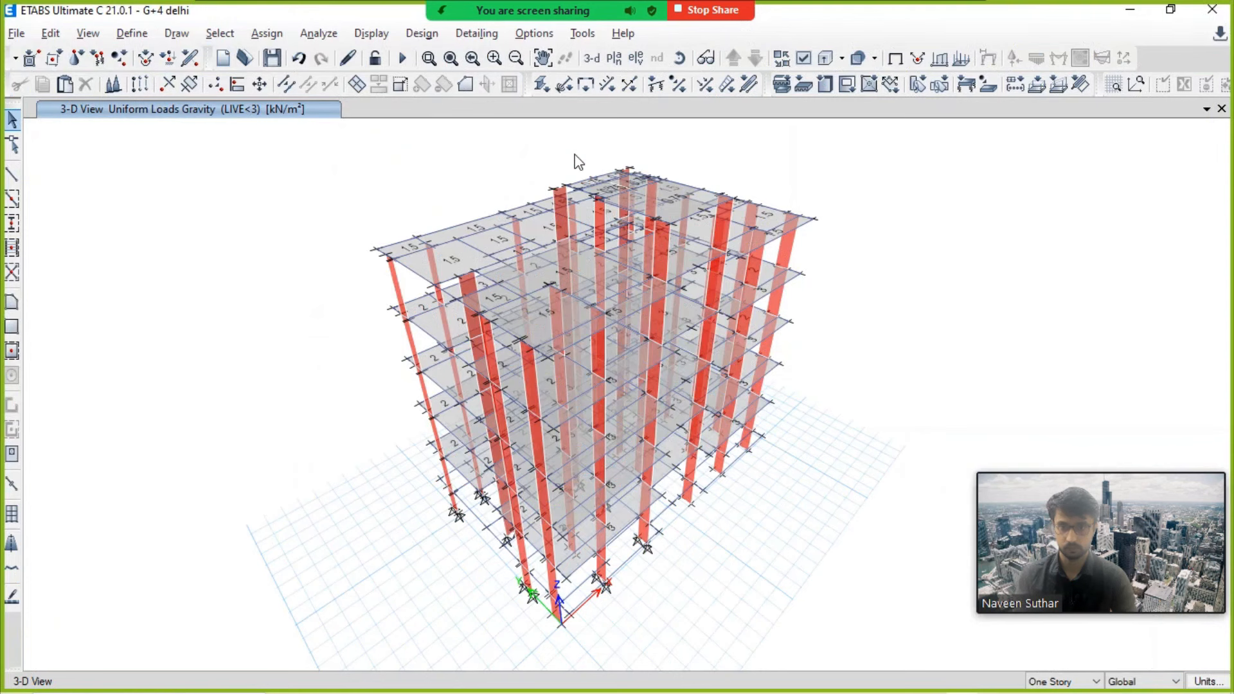
left_click(578, 160)
left_click(614, 58)
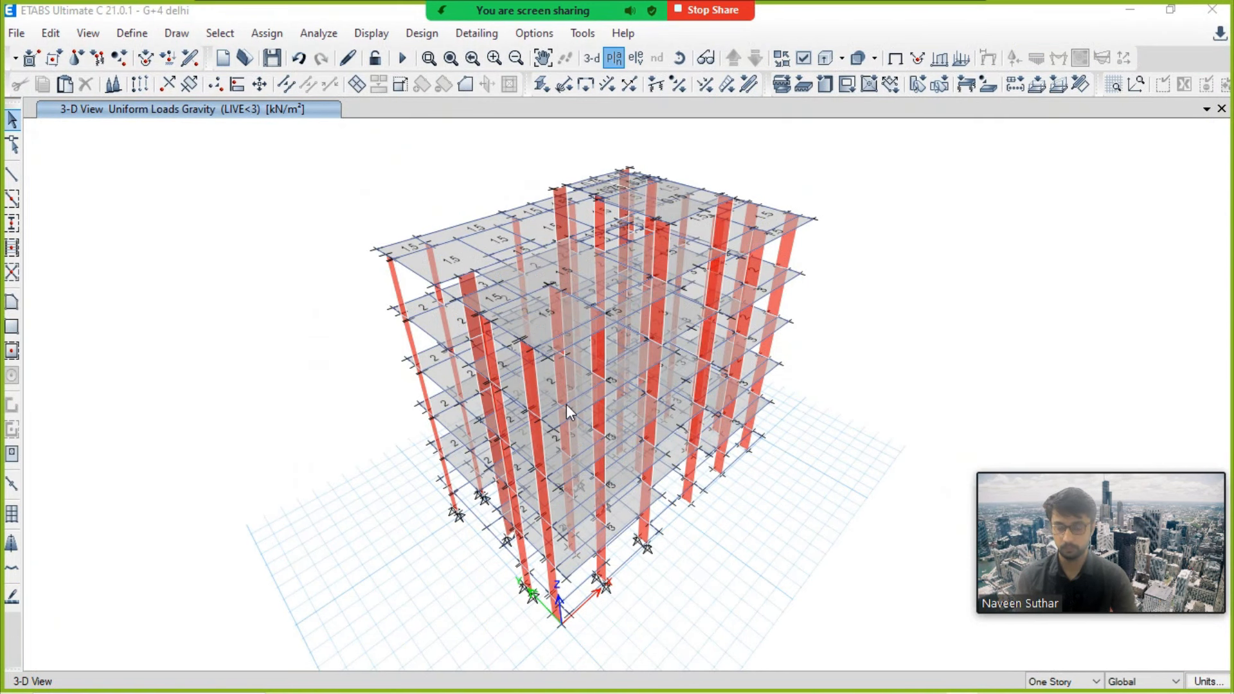
left_click(147, 341)
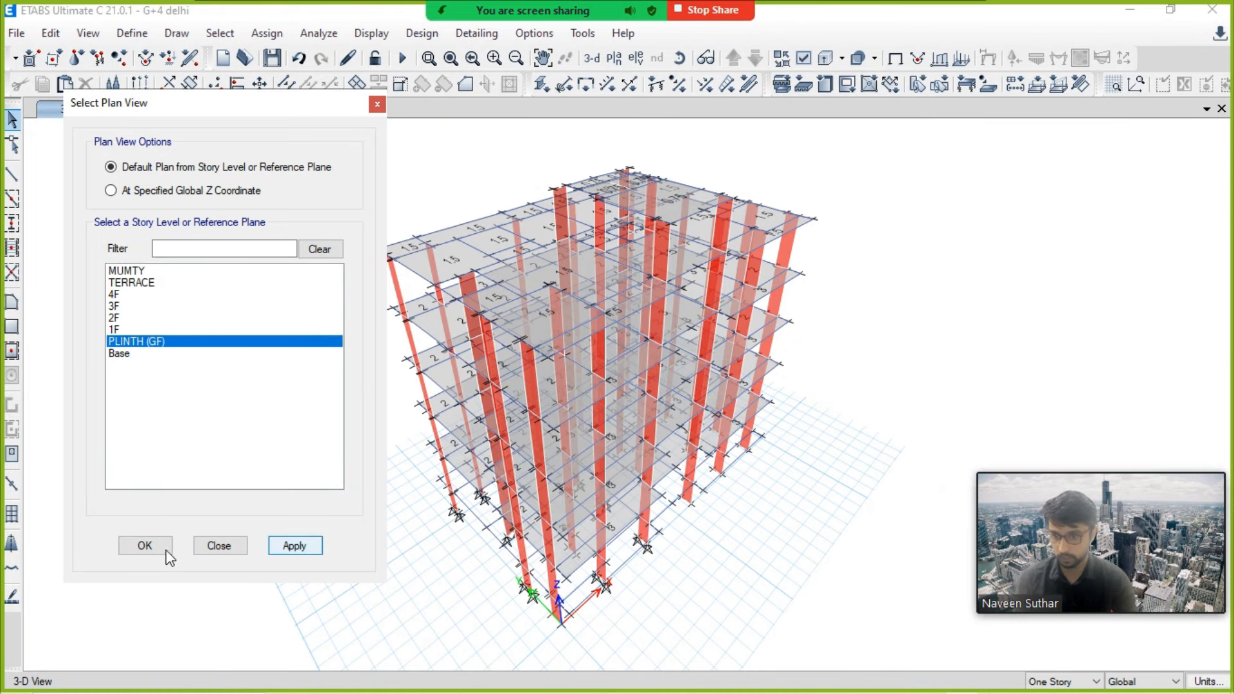
left_click(295, 546)
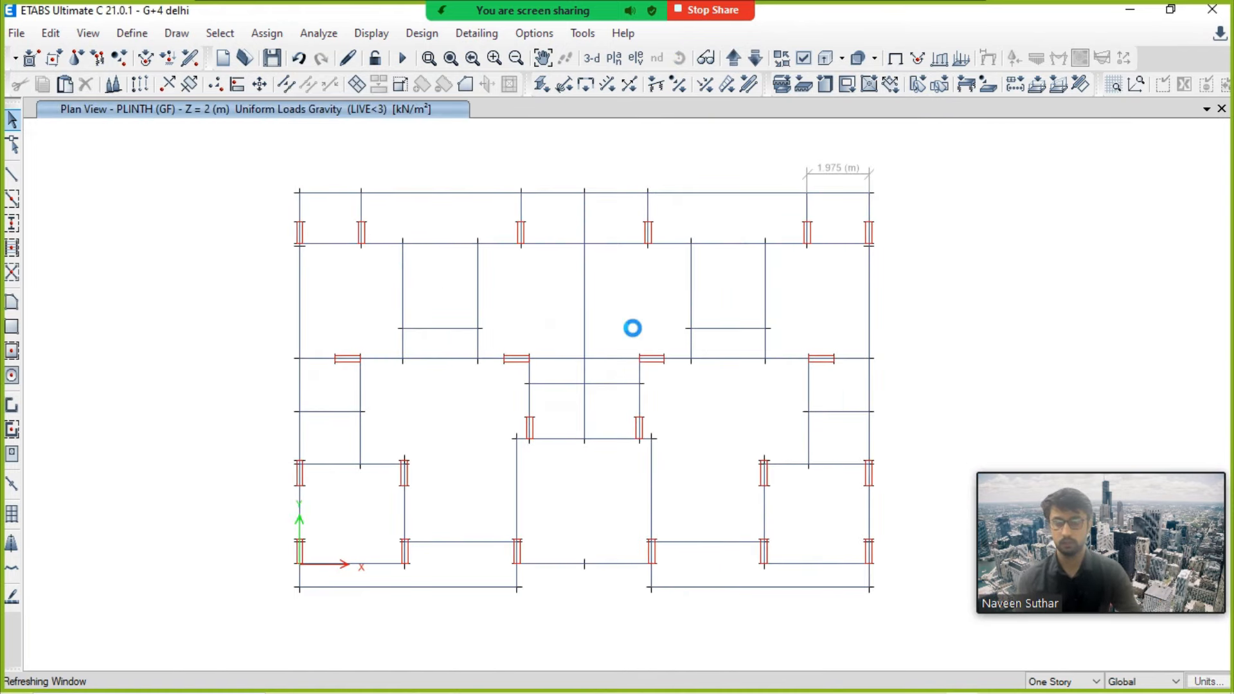
left_click(733, 59)
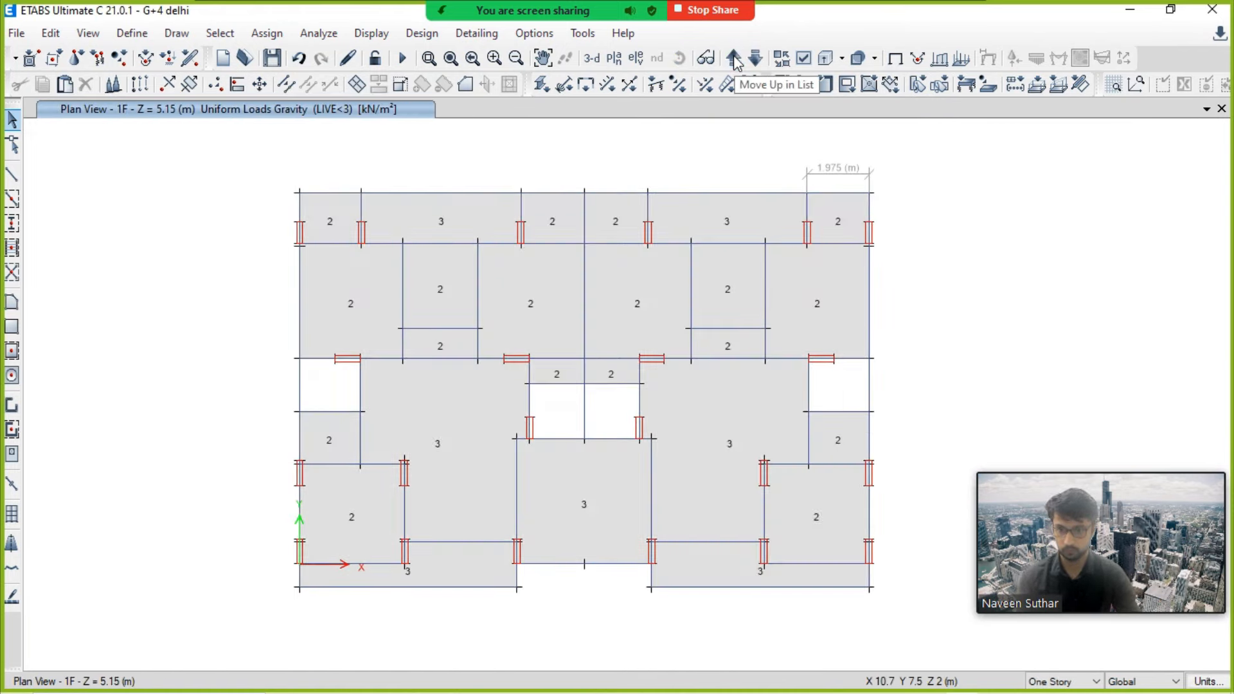
left_click(756, 59)
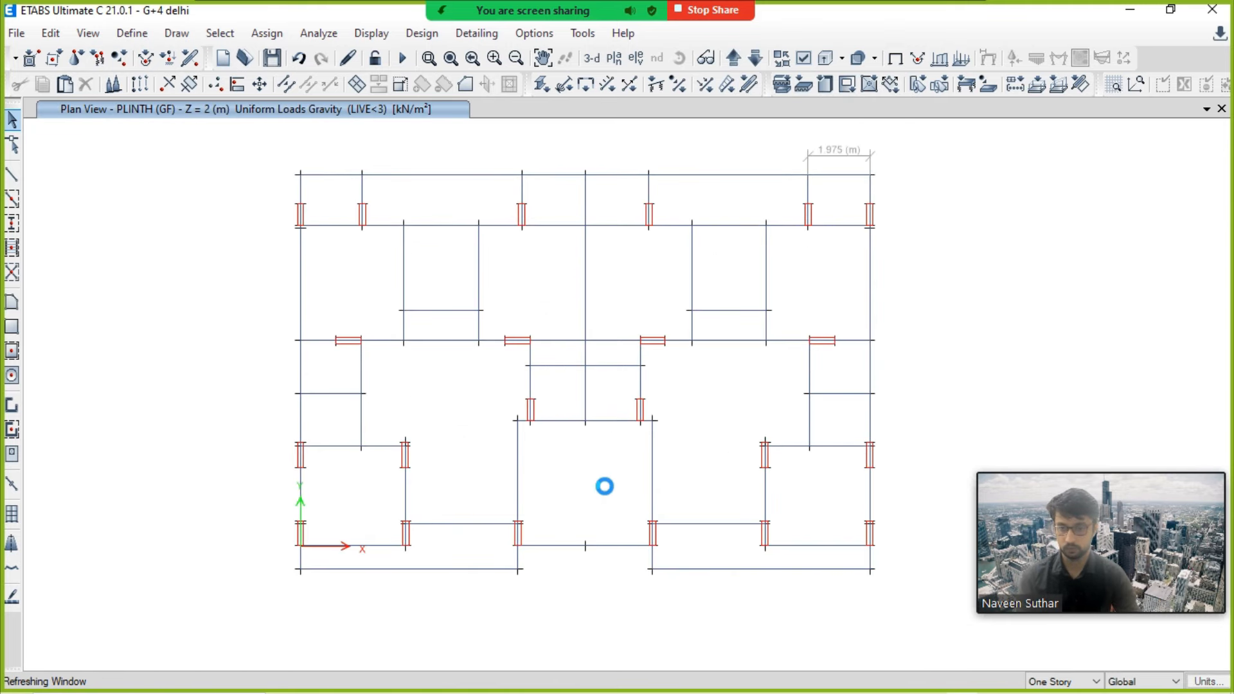
Step: Switch to the load combination workbook in Excel and open its Wall Load sheet
key("super+Tab")
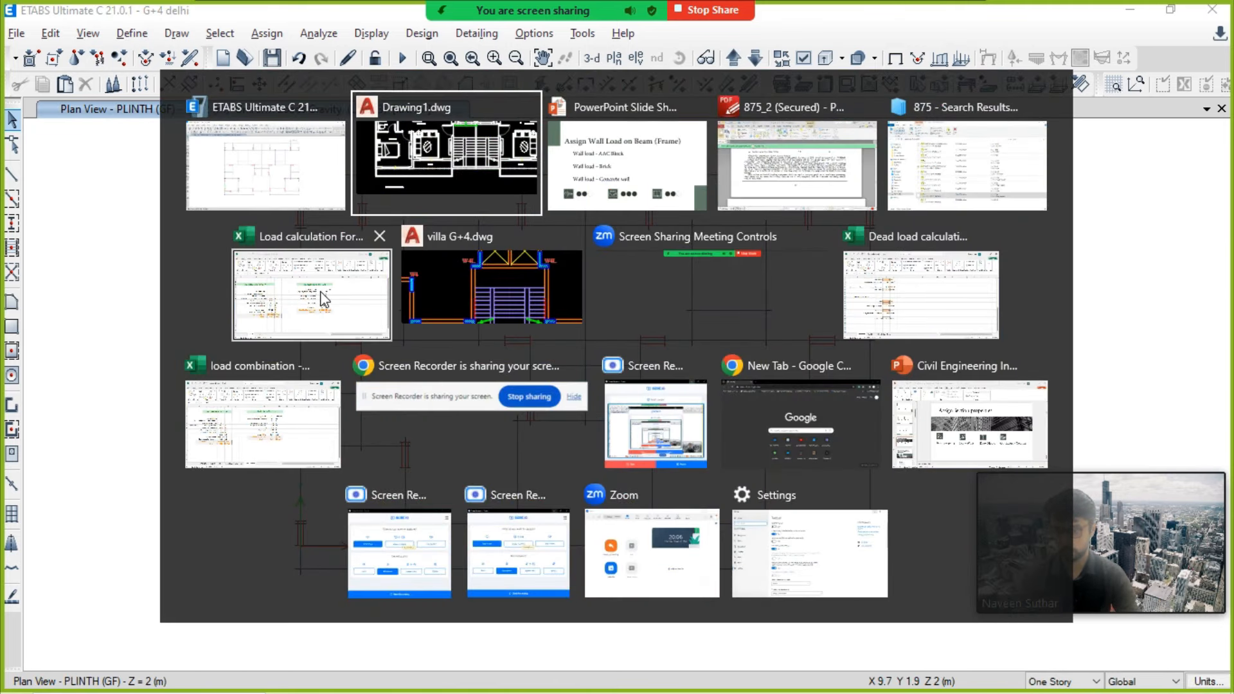
left_click(321, 299)
key("super+Tab")
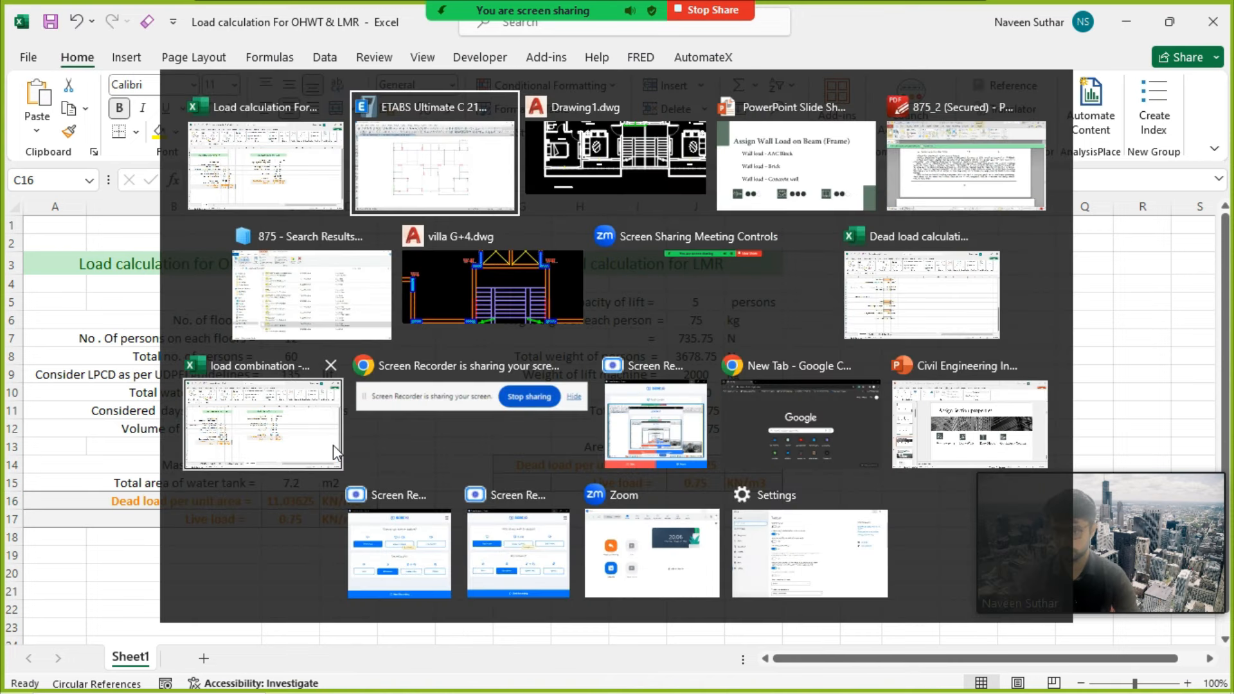
left_click(265, 424)
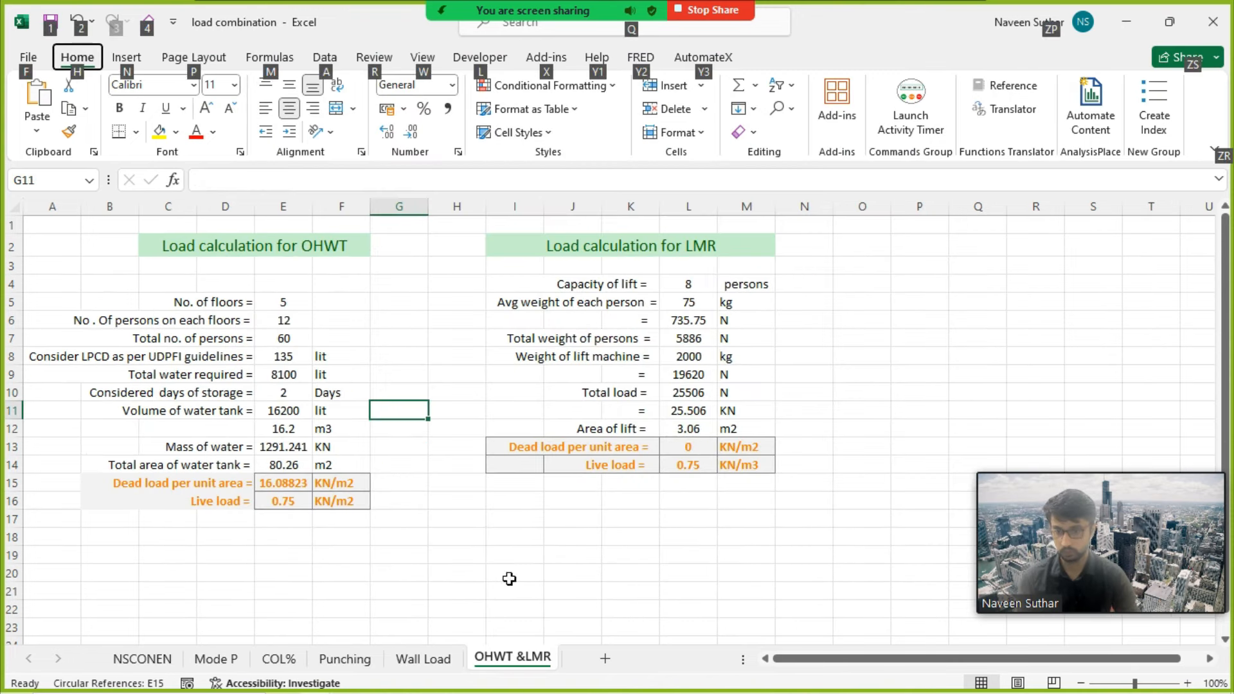
left_click(424, 660)
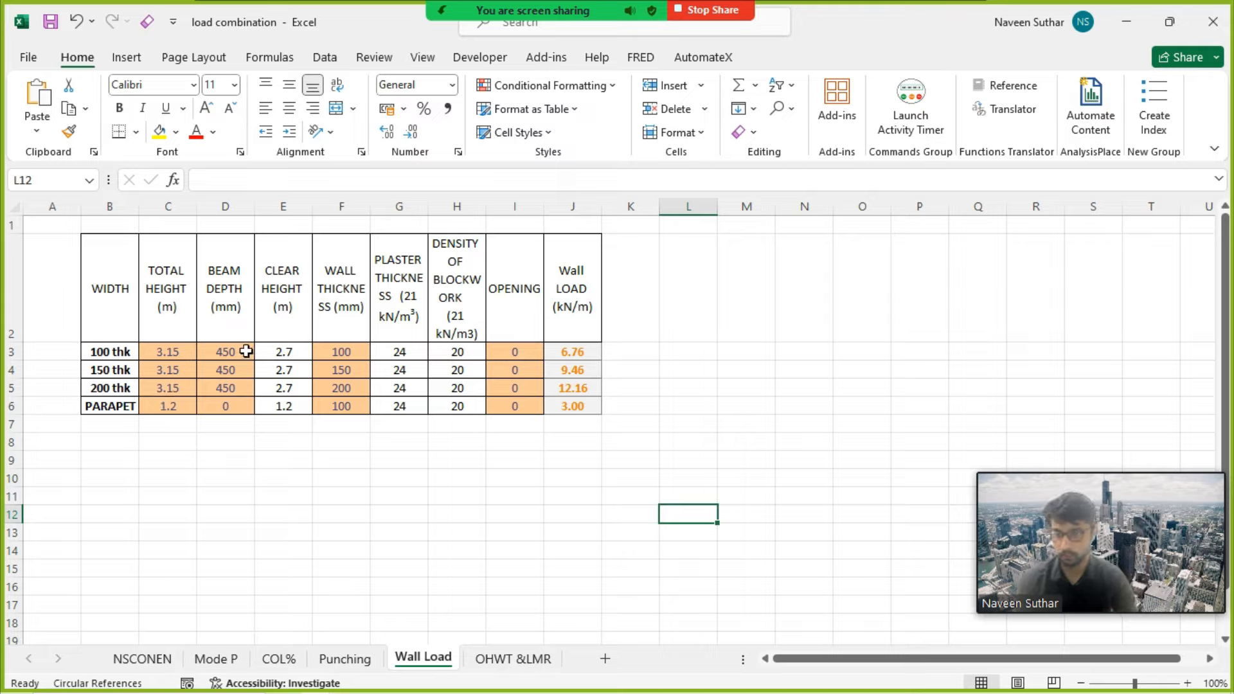
Step: Review the wall thickness entries for the 100, 150 and 200 thk rows of the wall load table
left_click(244, 461)
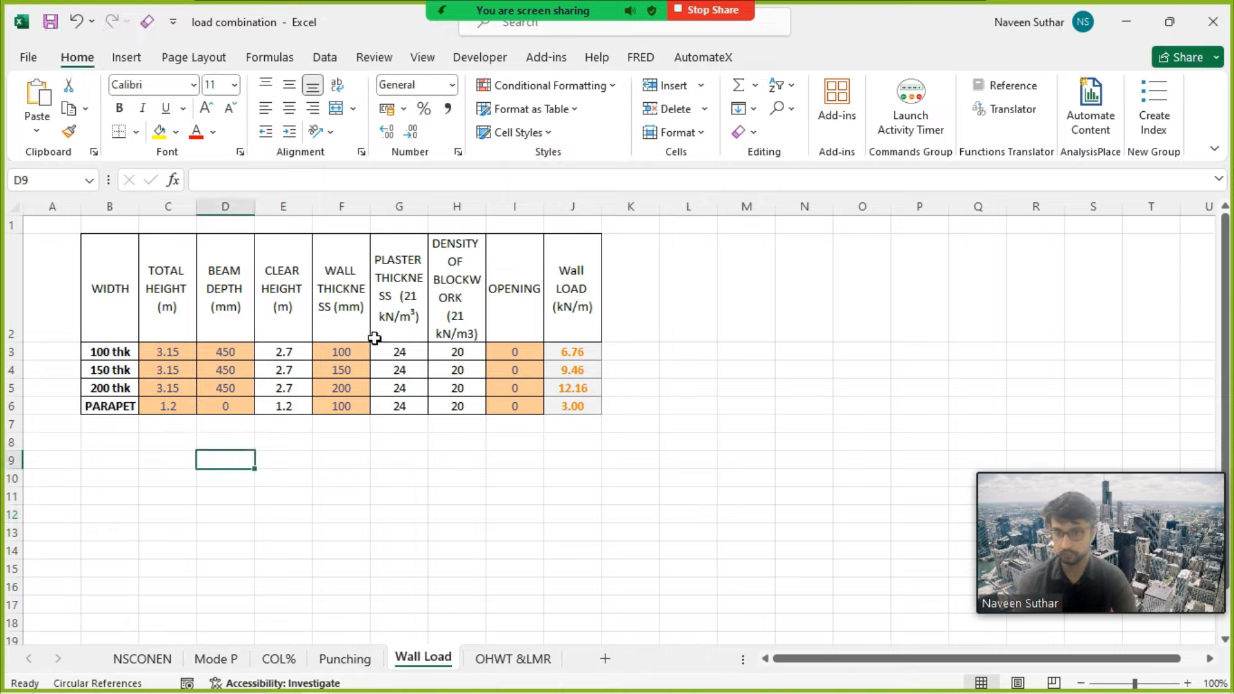
left_click(355, 355)
left_click(356, 376)
left_click(353, 389)
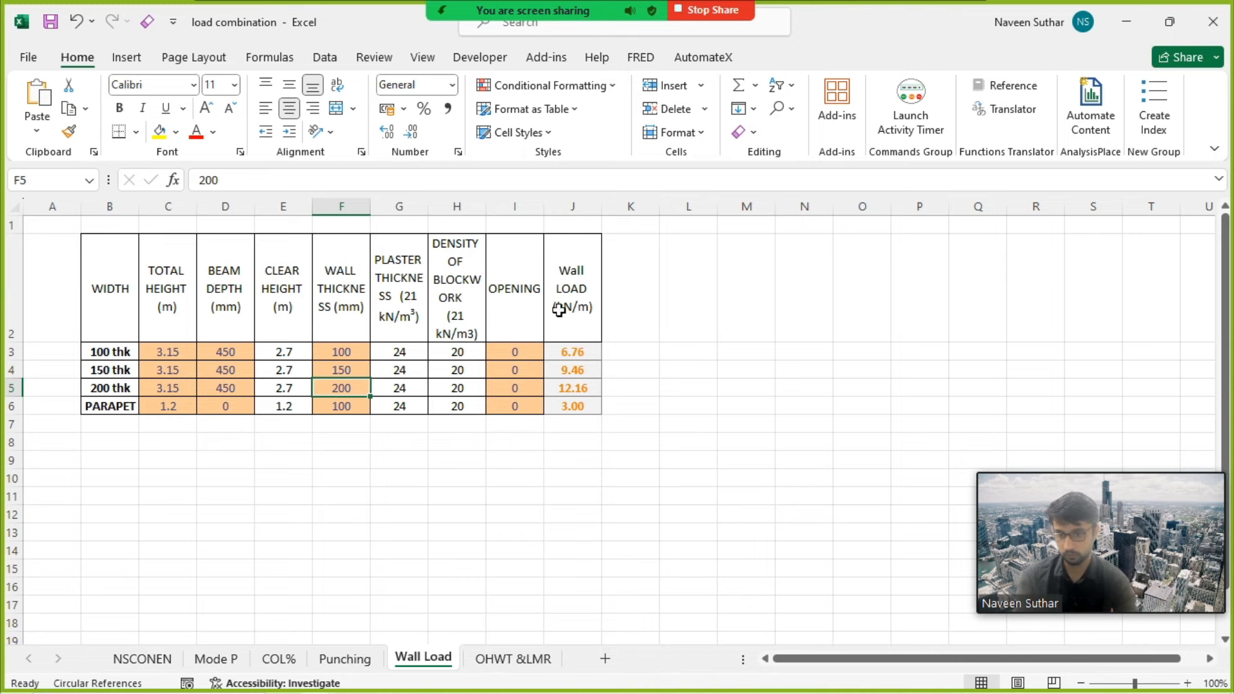
Step: Switch to Drawing1 in AutoCAD and dimension the thickness of the wall between Bedroom-1 and the balcony
key("alt+Tab")
key("alt+Tab")
key("alt+Tab")
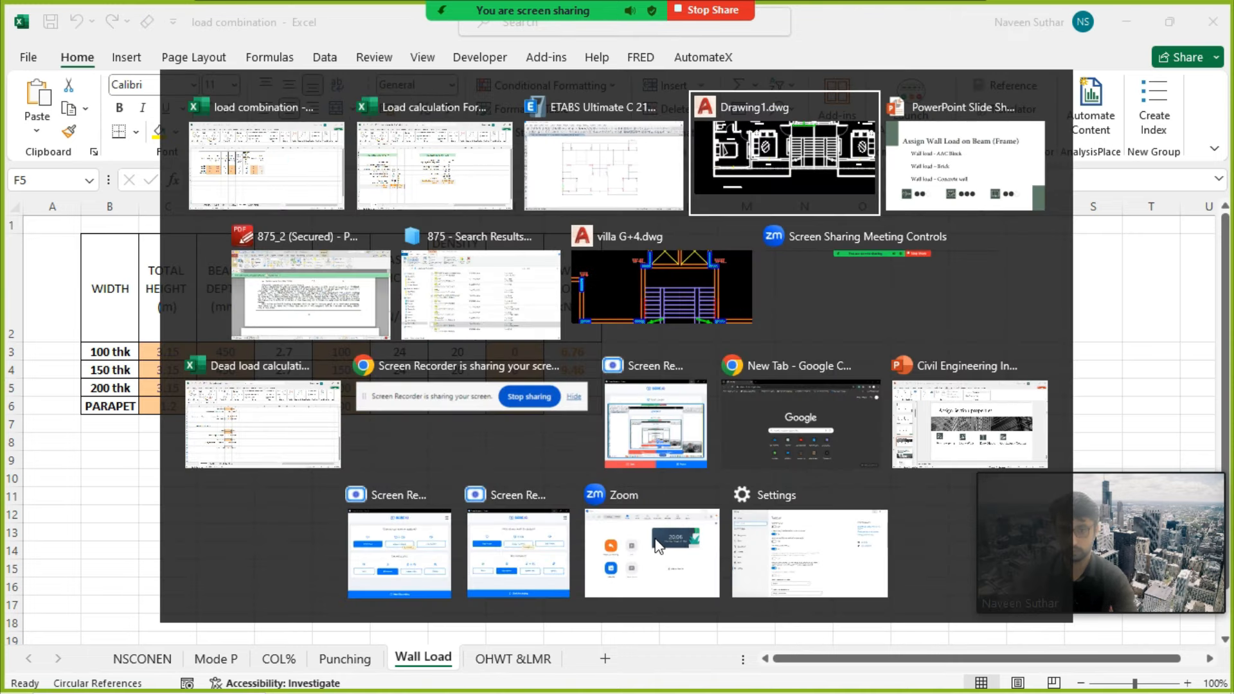
scroll(351, 536, "up", 5)
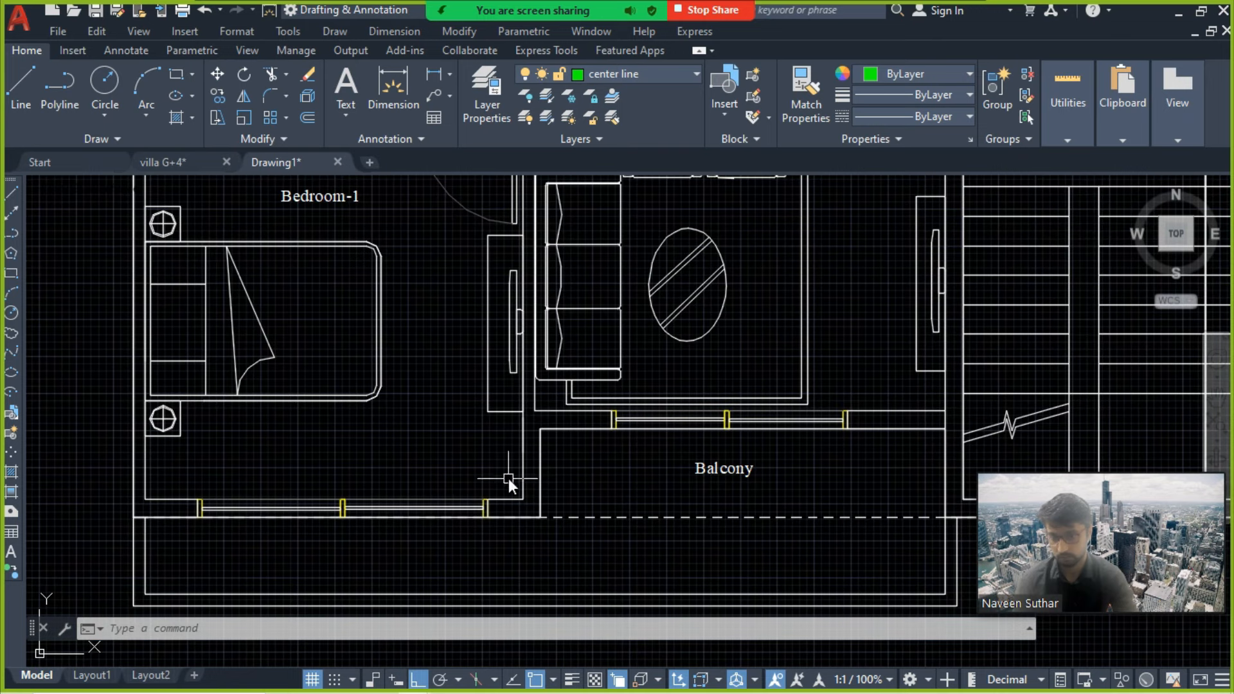
scroll(450, 427, "up", 3)
middle_click_drag(477, 387, 306, 432)
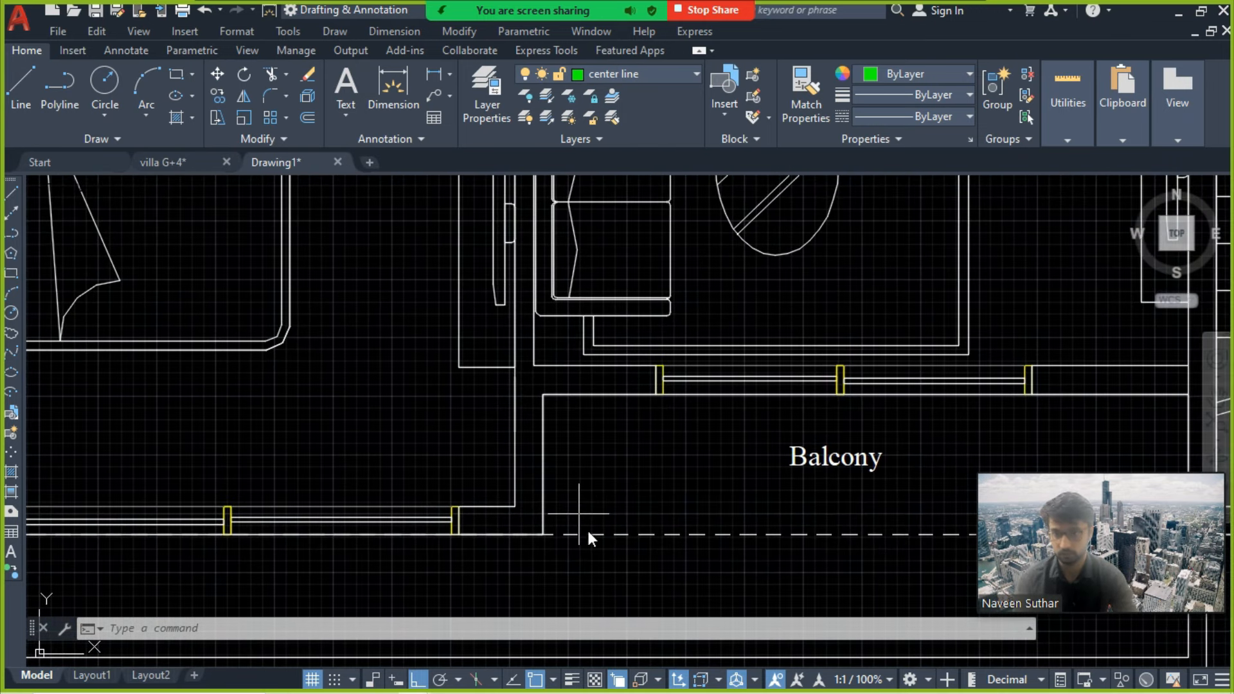
type("dim")
key("Return")
scroll(558, 509, "up", 2)
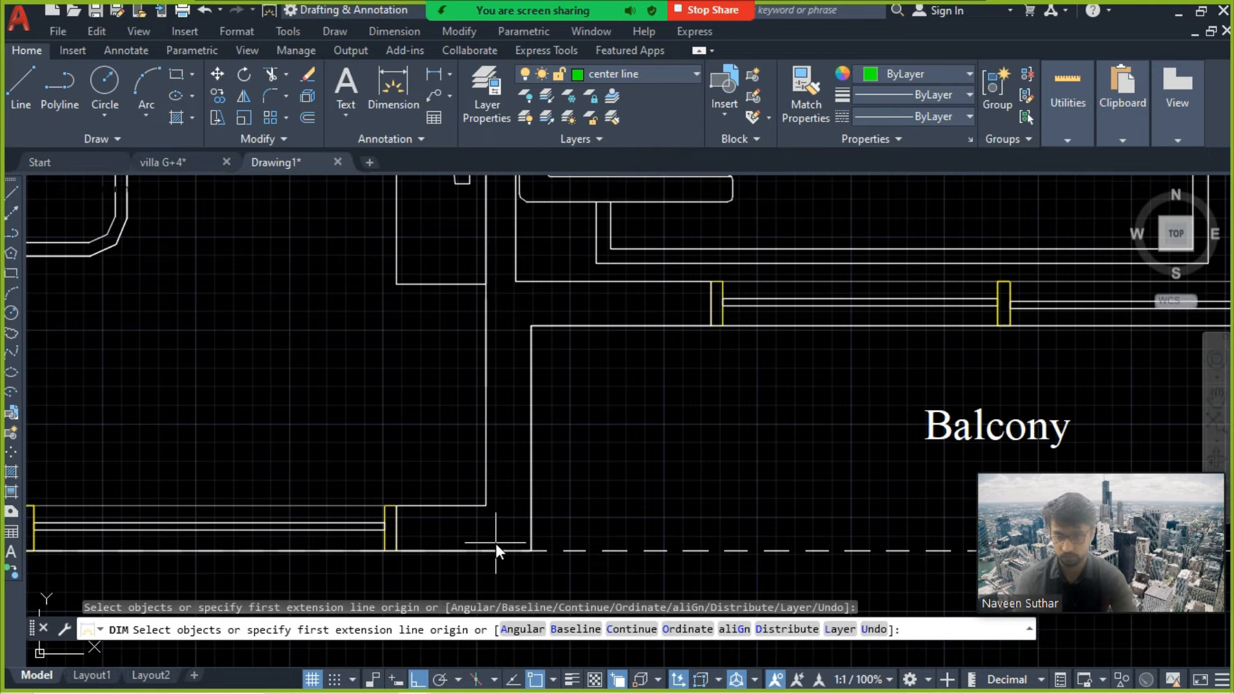
left_click(487, 505)
left_click(530, 506)
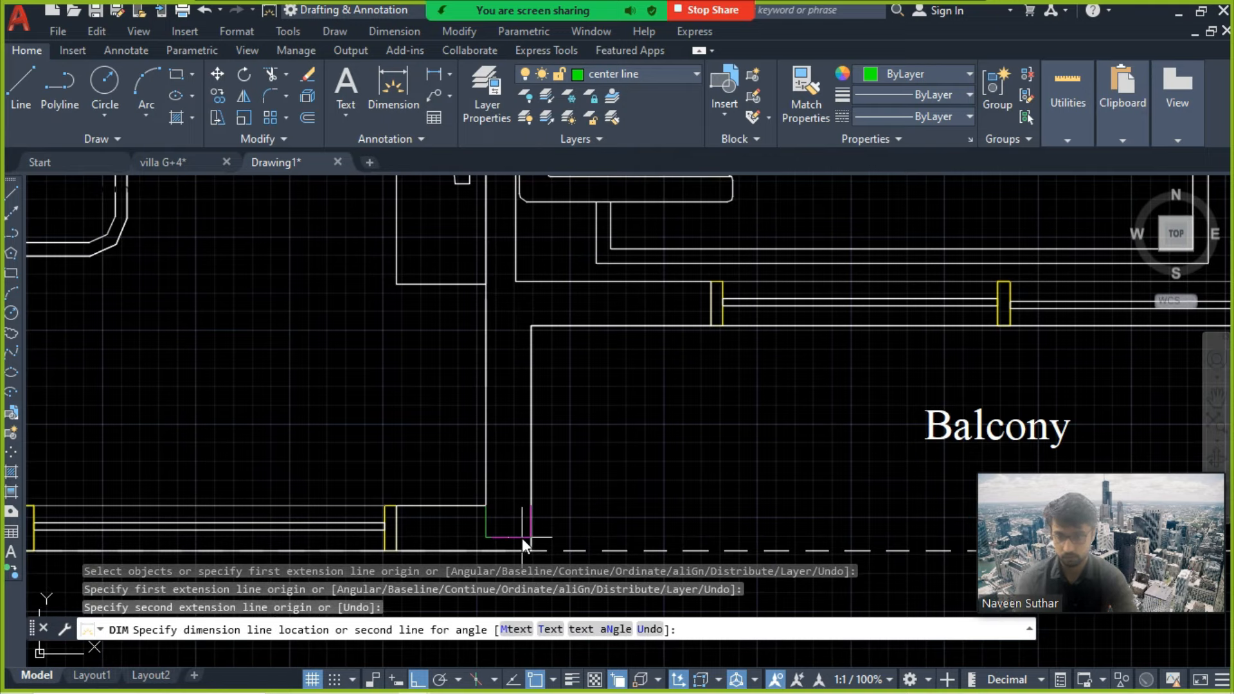
left_click(523, 508)
scroll(504, 487, "up", 8)
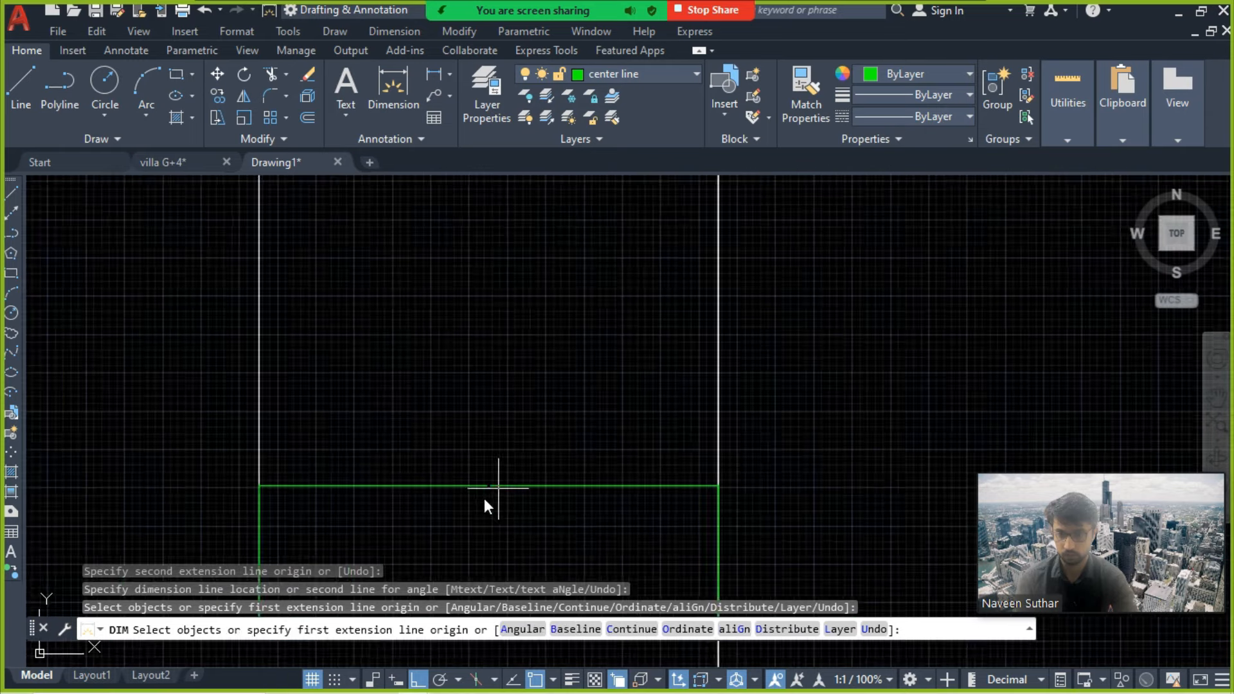
Step: Dimension the wall thickness at the Bedroom-1 door end of the wall shared with the living area
scroll(549, 434, "down", 8)
mouse_move(550, 434)
middle_mouse_down()
mouse_move(600, 380)
mouse_move(612, 558)
mouse_move(538, 414)
middle_mouse_up()
scroll(539, 414, "up", 2)
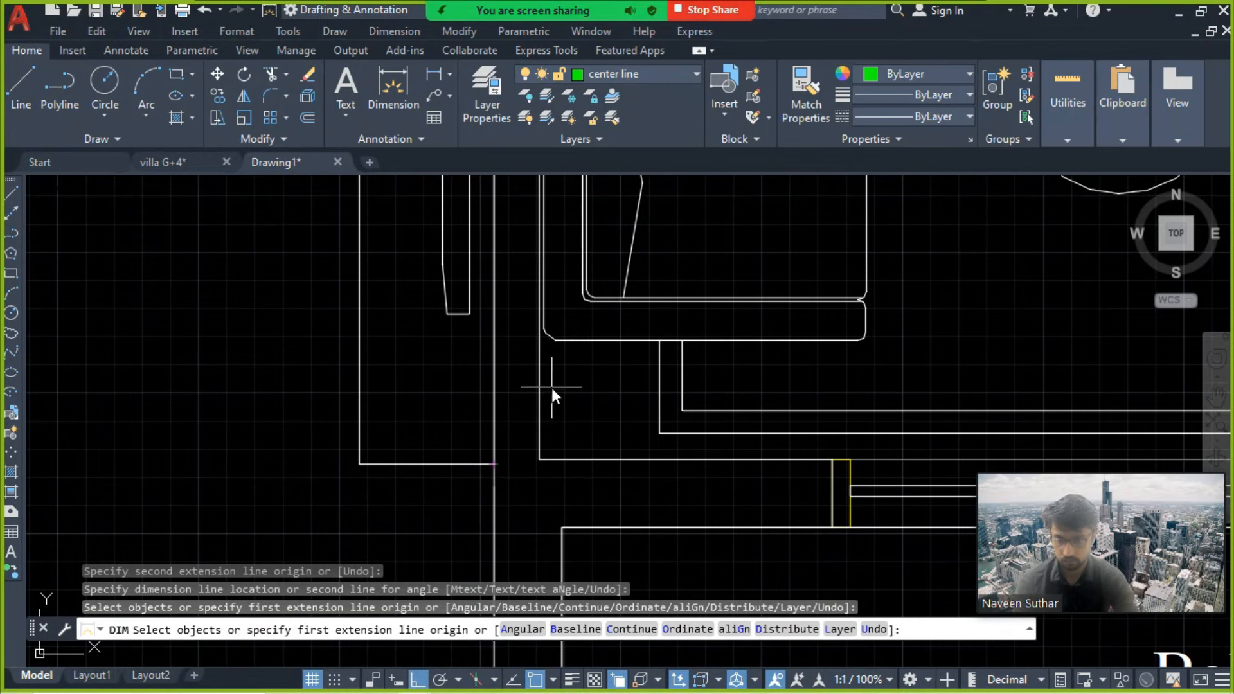
middle_click_drag(586, 276, 584, 480)
scroll(588, 213, "down", 5)
scroll(584, 306, "up", 5)
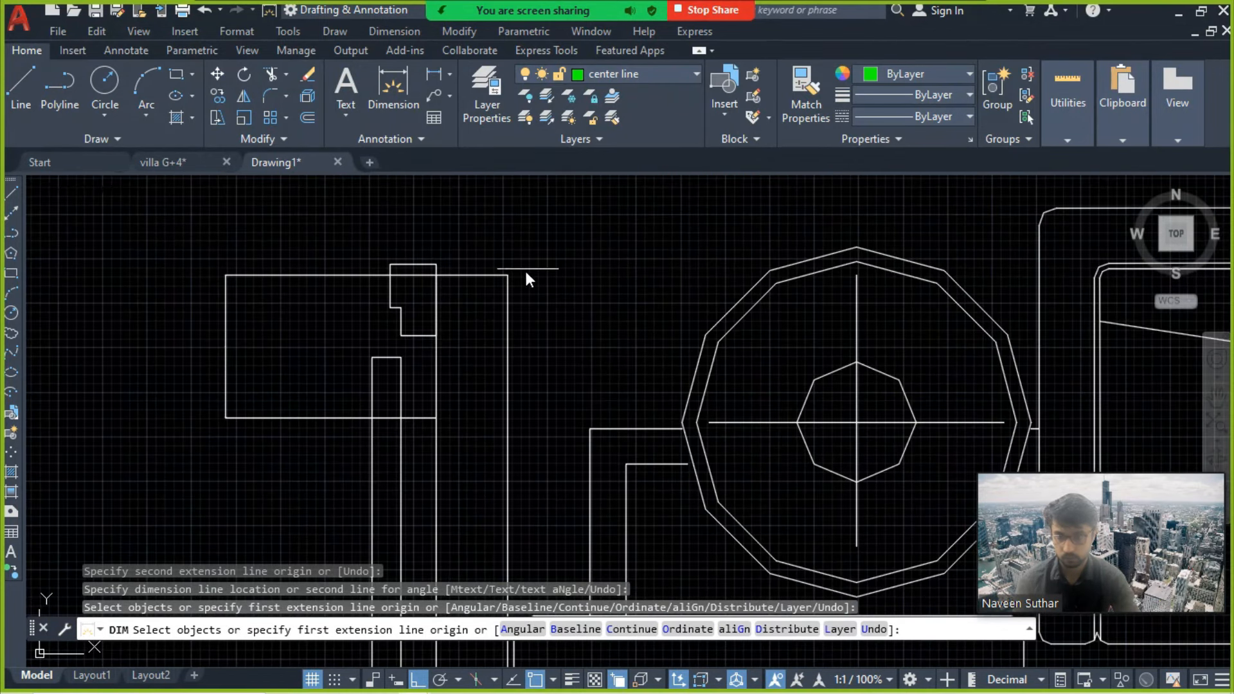
left_click(505, 275)
left_click(436, 276)
left_click(449, 238)
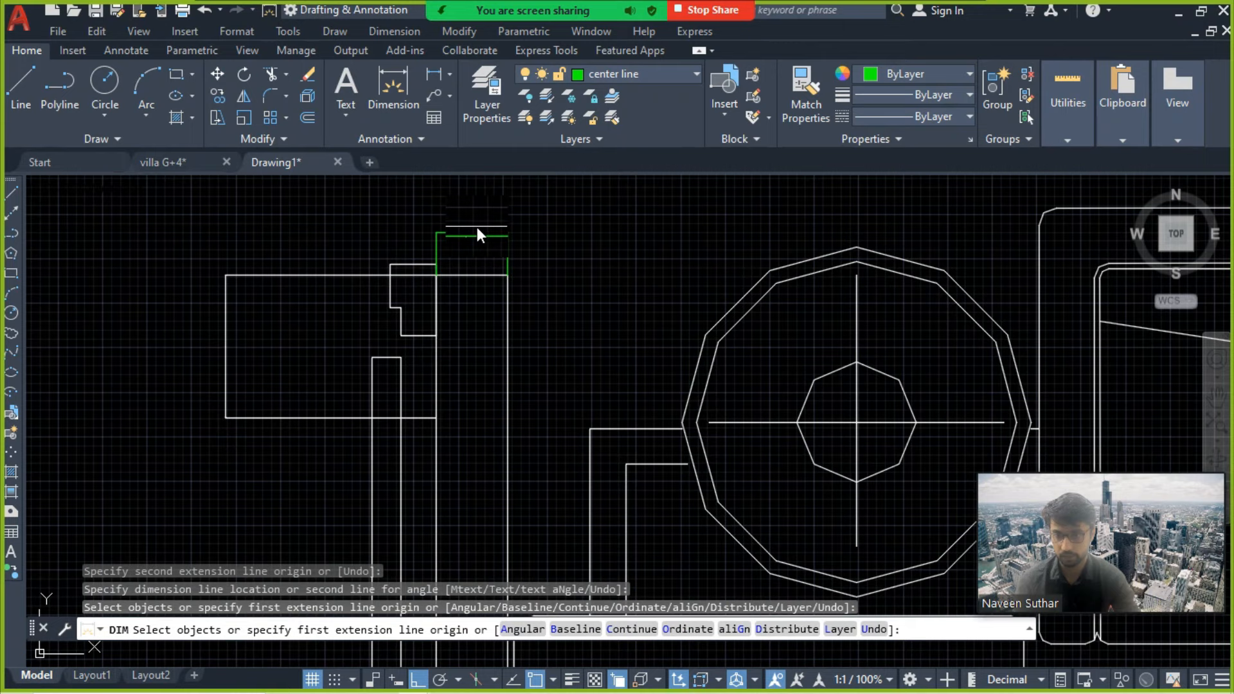
scroll(477, 231, "up", 6)
scroll(544, 268, "down", 10)
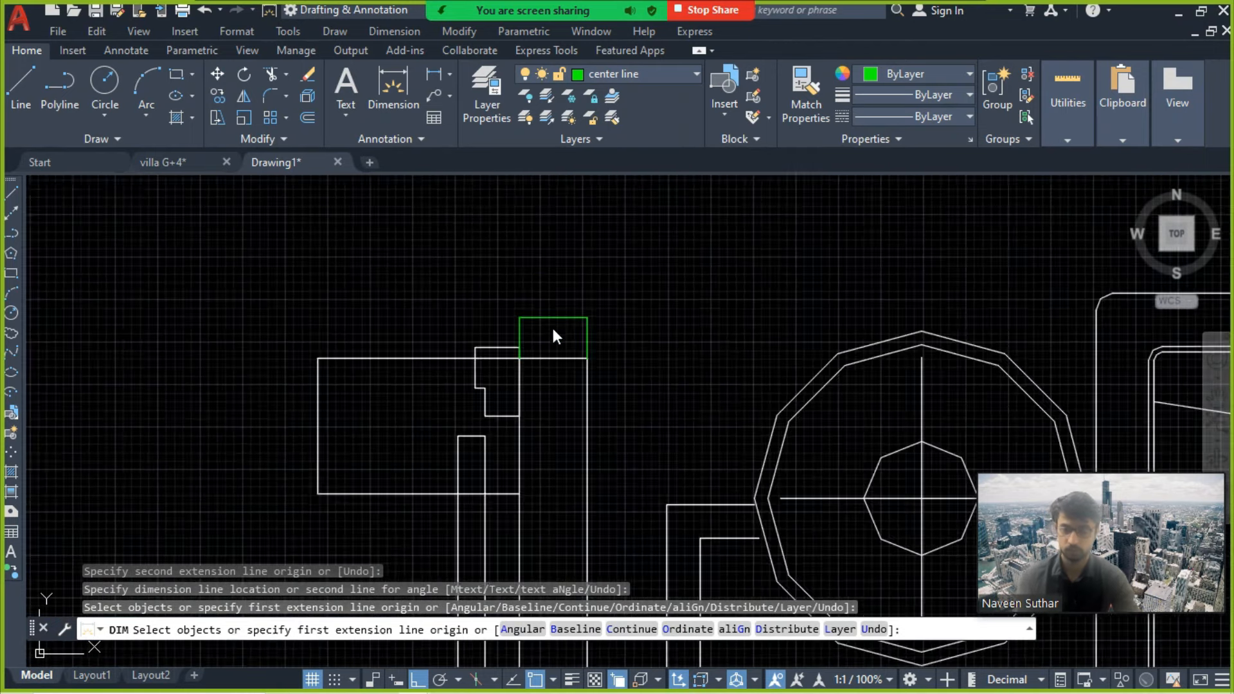
Step: Examine the walls around the Open to Sky courtyard, Bedroom-3, Puja Room and the Bedroom-1 balcony, and end the dimension command
scroll(546, 360, "up", 6)
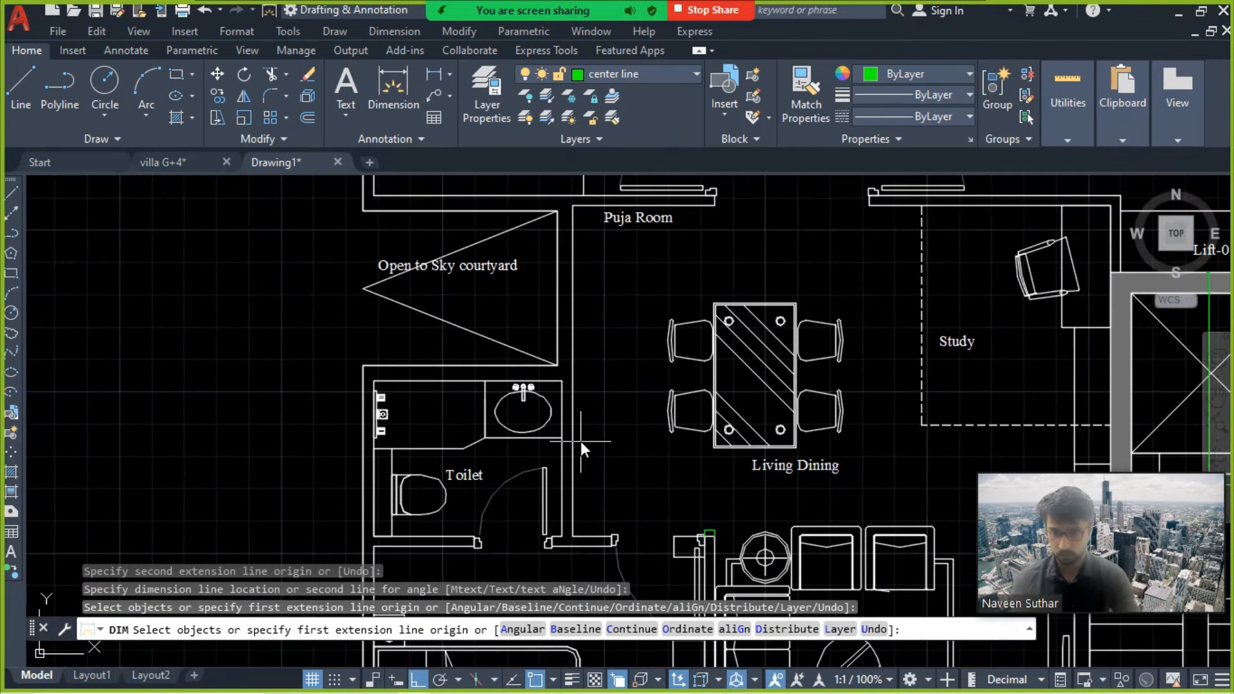
mouse_move(412, 358)
middle_mouse_down()
mouse_move(367, 341)
mouse_move(360, 598)
middle_mouse_up()
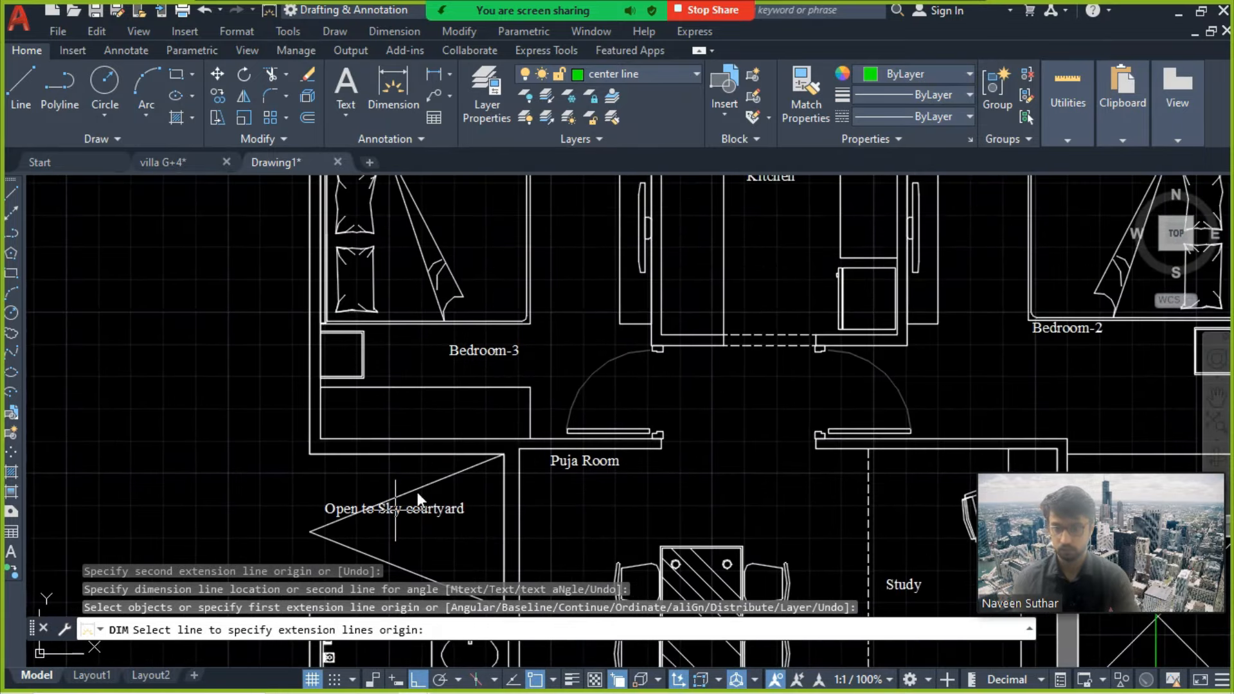
middle_click_drag(674, 432, 287, 419)
mouse_move(349, 306)
middle_mouse_down()
mouse_move(358, 496)
mouse_move(592, 418)
mouse_move(561, 283)
mouse_move(577, 357)
middle_mouse_up()
scroll(587, 294, "down", 6)
scroll(472, 442, "up", 8)
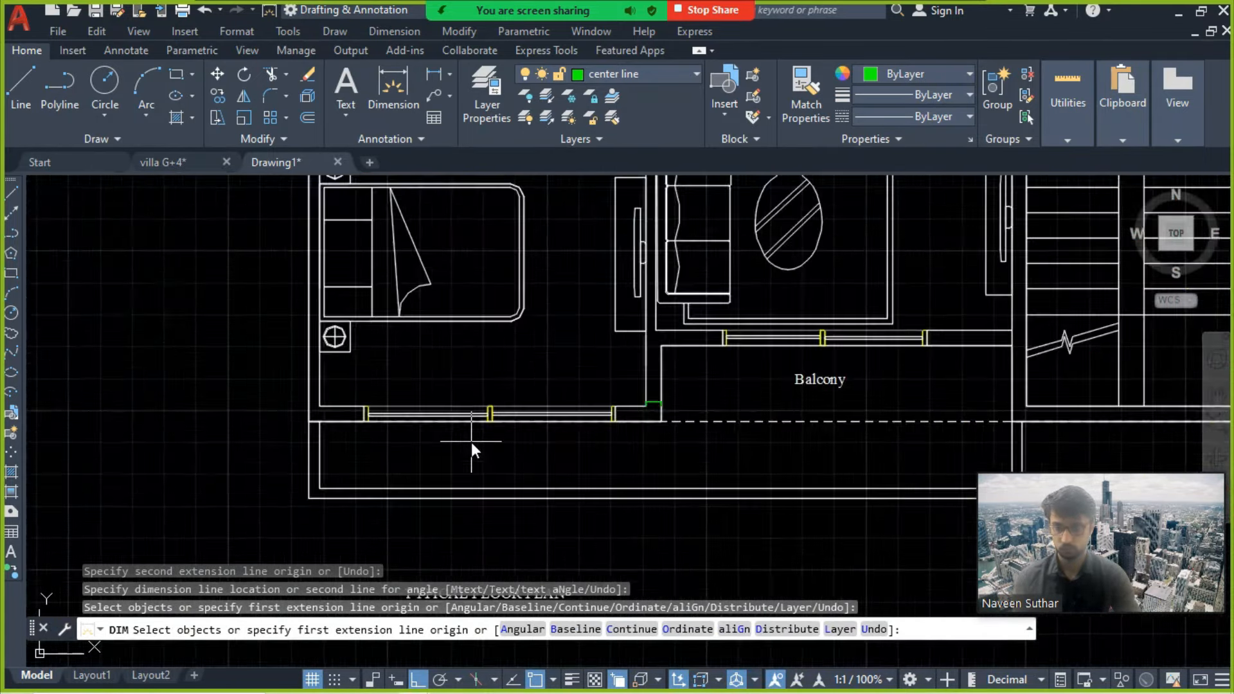
mouse_move(543, 453)
middle_mouse_down()
mouse_move(449, 445)
mouse_move(464, 467)
middle_mouse_up()
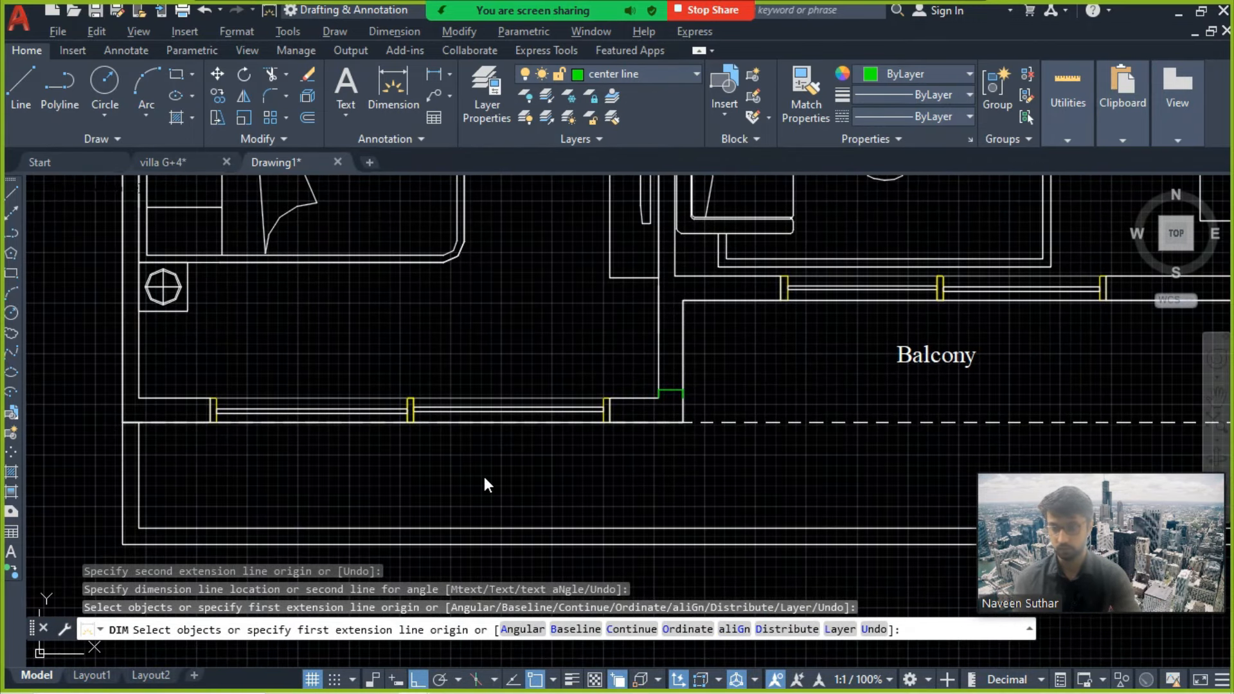
left_click(476, 480)
key("Escape")
Step: Switch to ETABS and select the plinth beam running along X from the origin between the two front-left columns
key("alt+Tab")
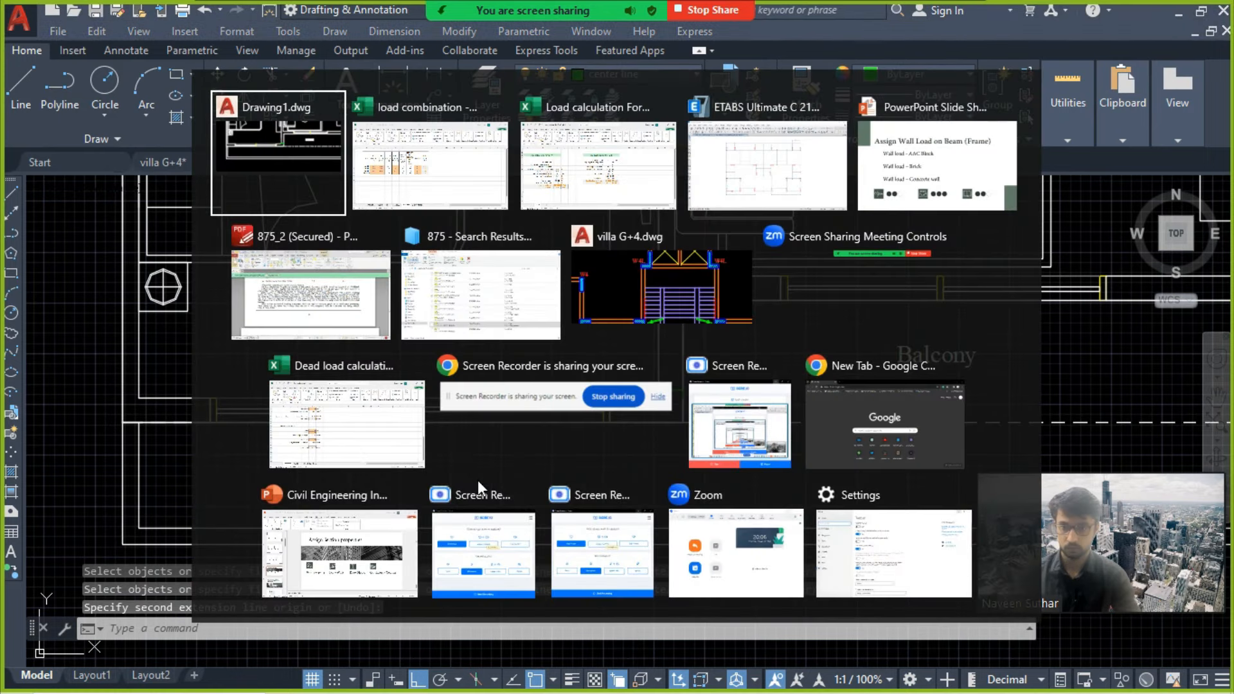
left_click(742, 183)
middle_click_drag(414, 493, 399, 452)
scroll(380, 490, "up", 3)
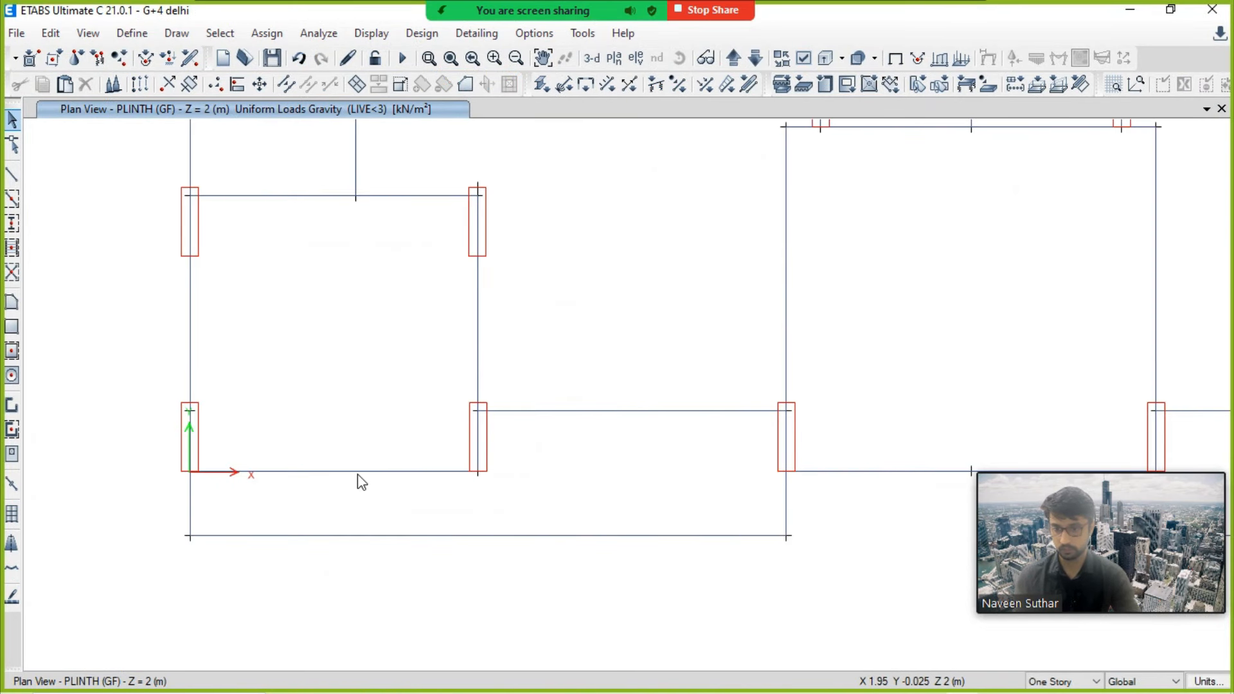
left_click(357, 475)
middle_click_drag(360, 379, 371, 412)
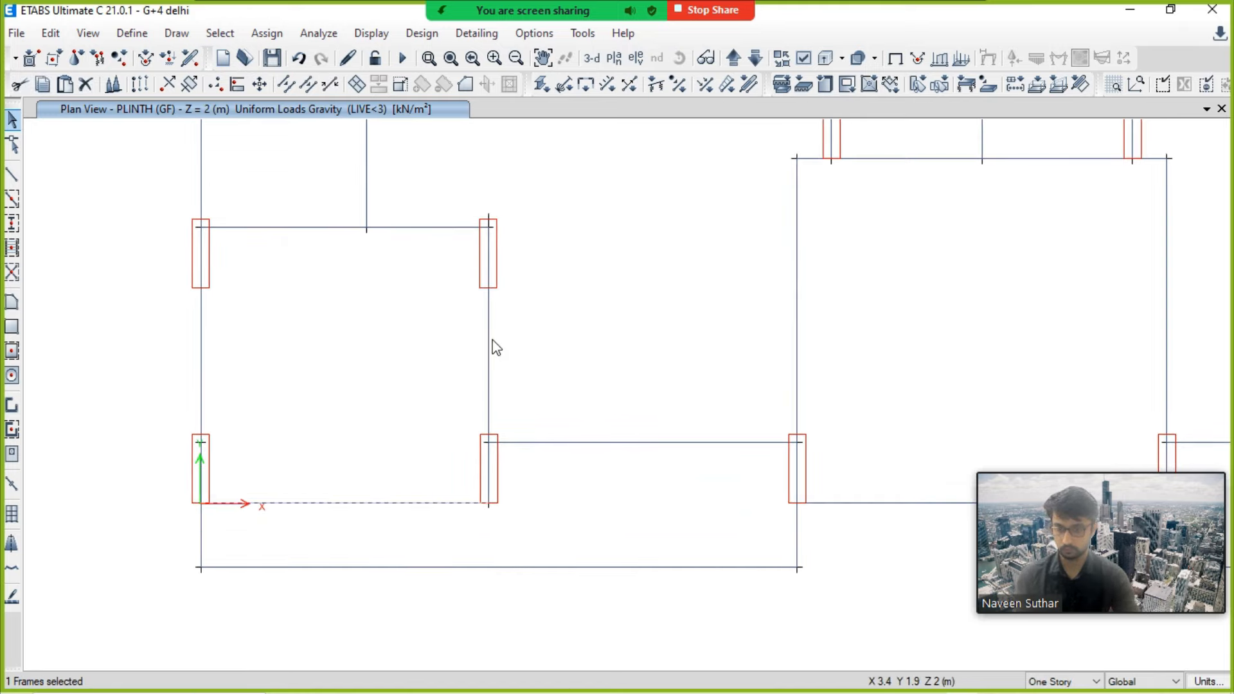
scroll(339, 399, "down", 3)
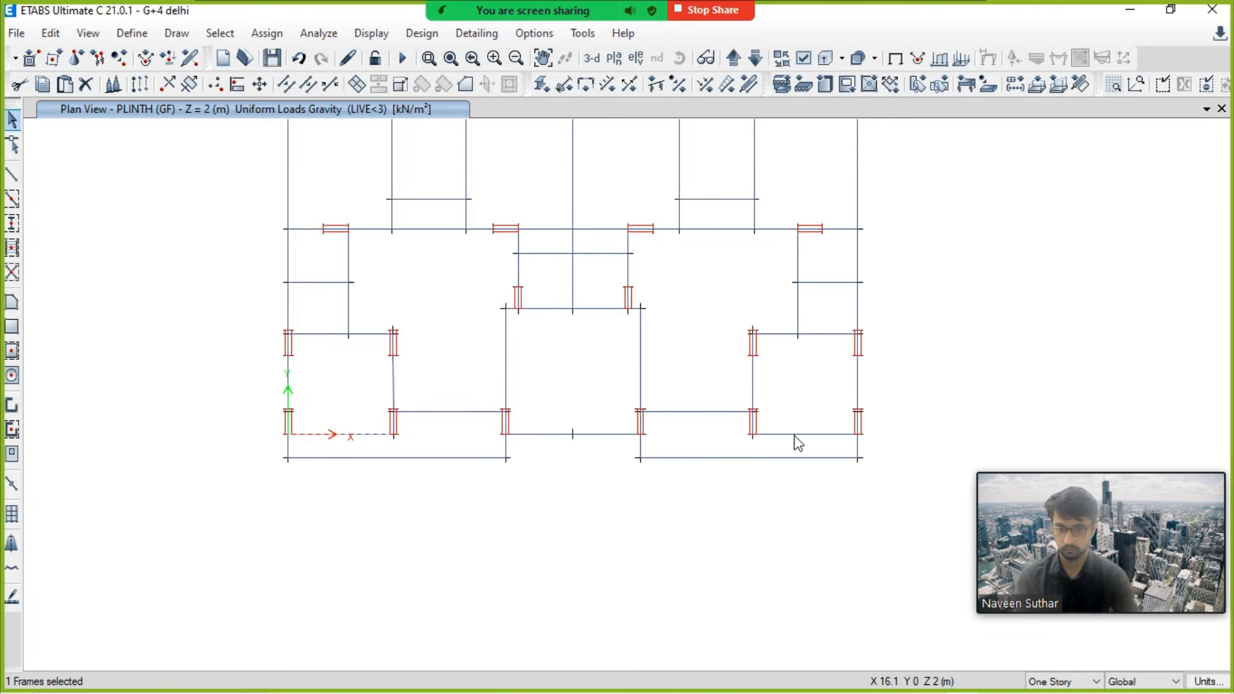
Step: Check the Bedroom-1 walls in Drawing1 against the model, and switch to the Wall Load sheet in Excel
key("alt+Tab")
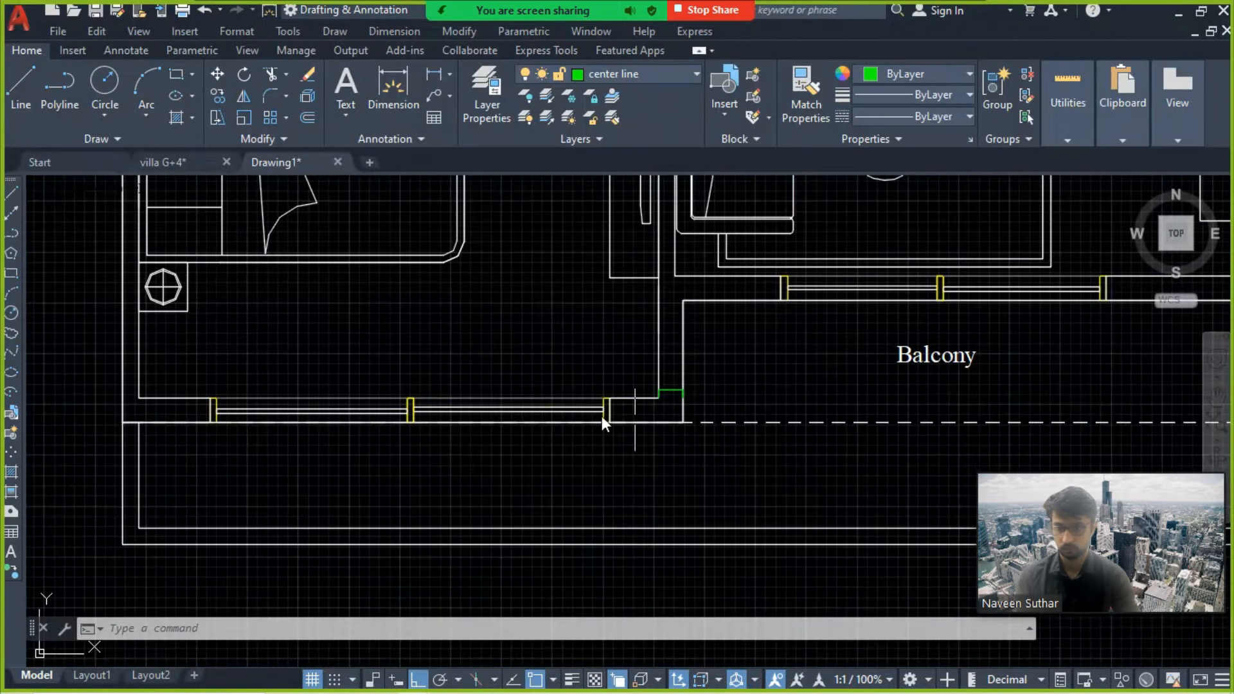
scroll(433, 476, "down", 3)
scroll(434, 480, "up", 1)
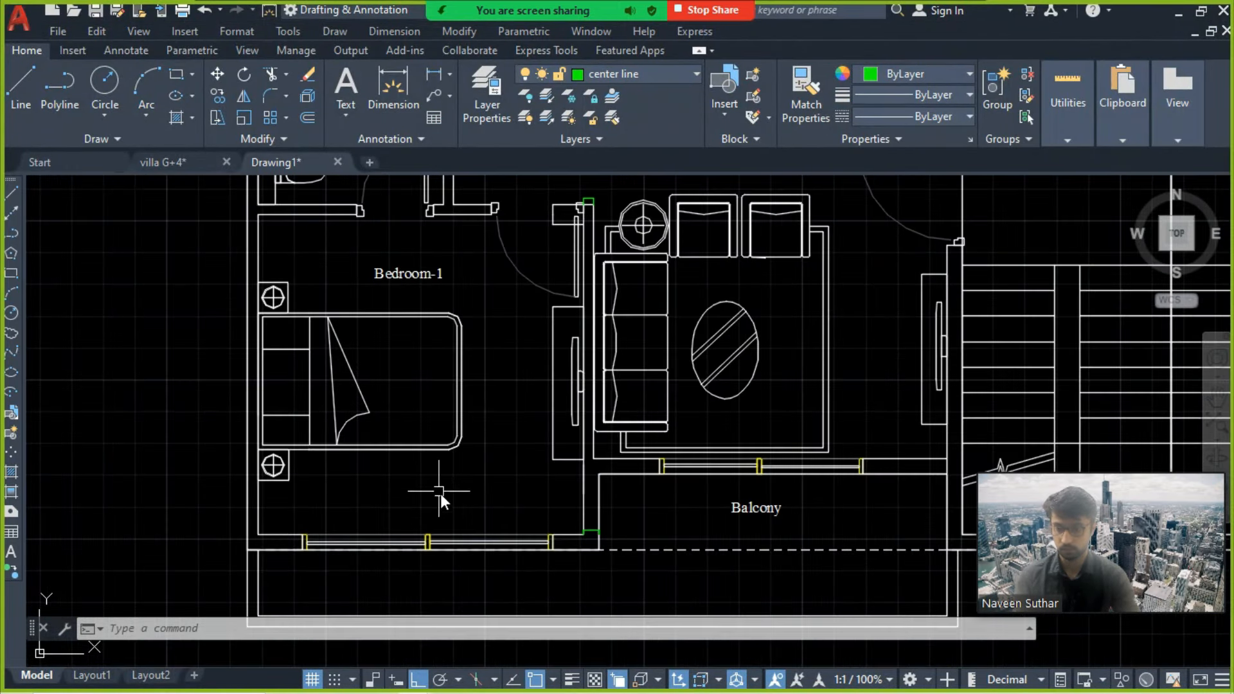
key("alt+Tab")
key("Tab")
key("Tab")
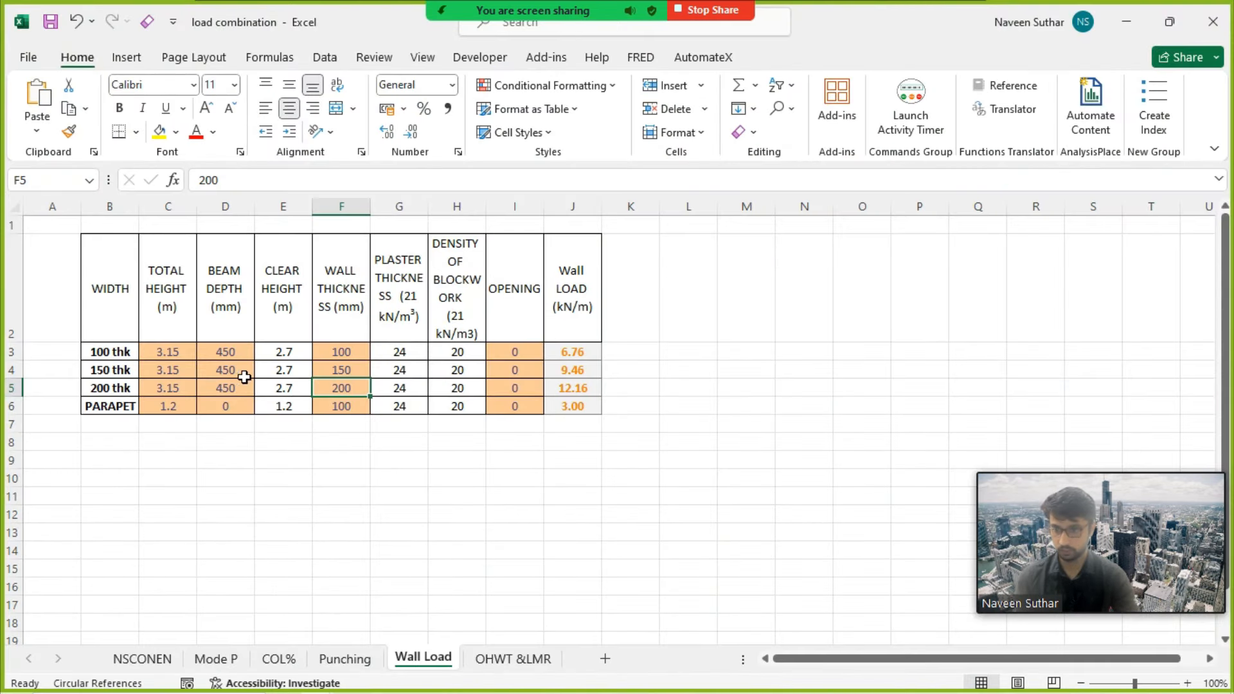
Step: Check the 150 thk wall load in Excel against the ETABS plinth plan, and return to Drawing1 in AutoCAD
left_click(572, 371)
key("alt+Tab")
key("Tab")
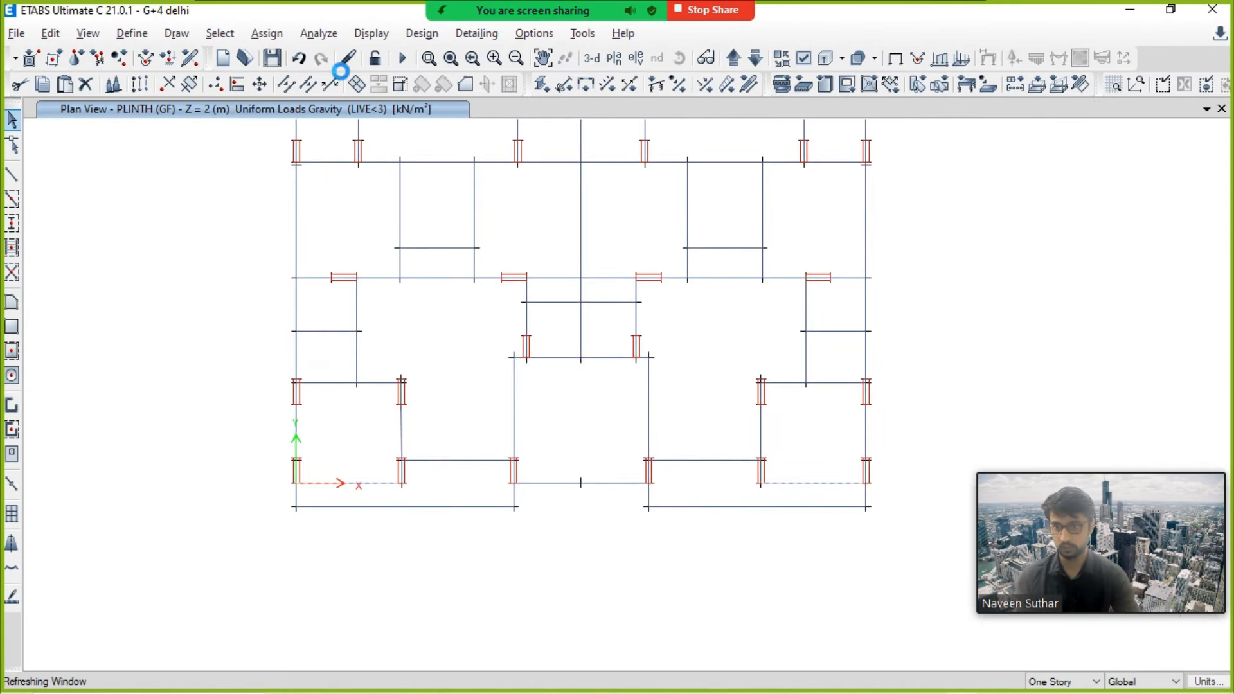
left_click(268, 33)
left_click(267, 34)
key("alt+Tab")
key("Tab")
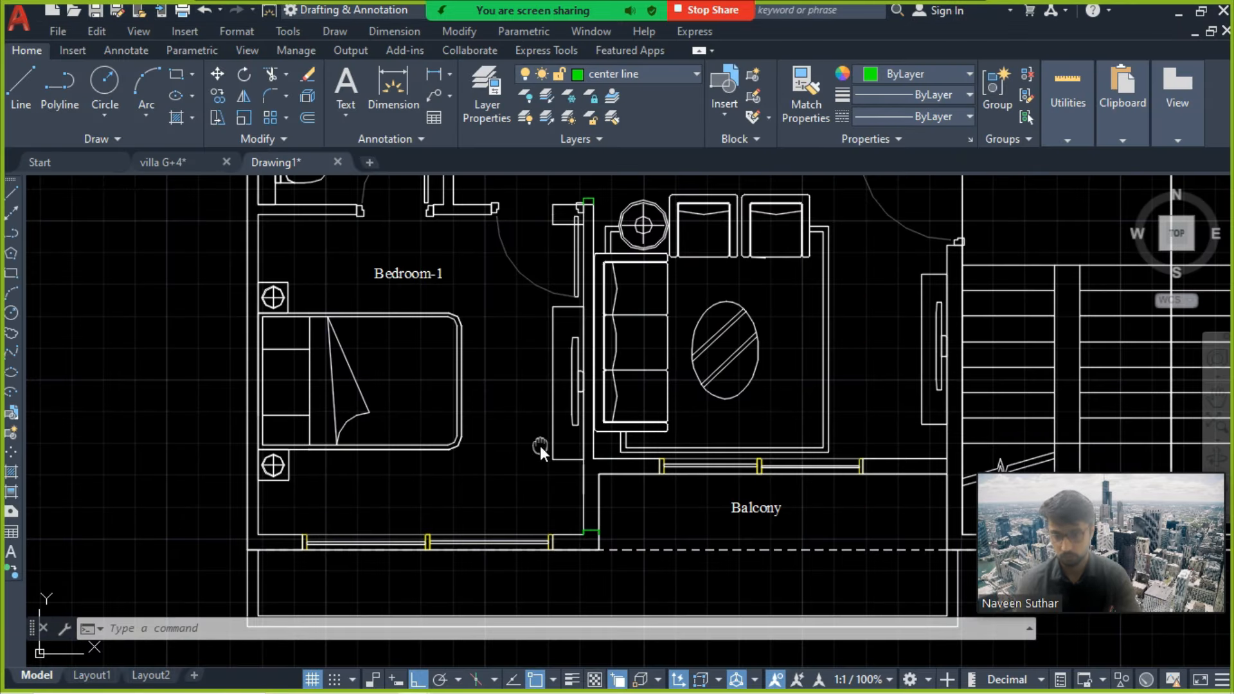
Step: Dimension the thickness of Bedroom-1's outer side wall at its corner with the front window wall
scroll(539, 445, "up", 2)
middle_click_drag(458, 395, 503, 441)
scroll(199, 536, "up", 6)
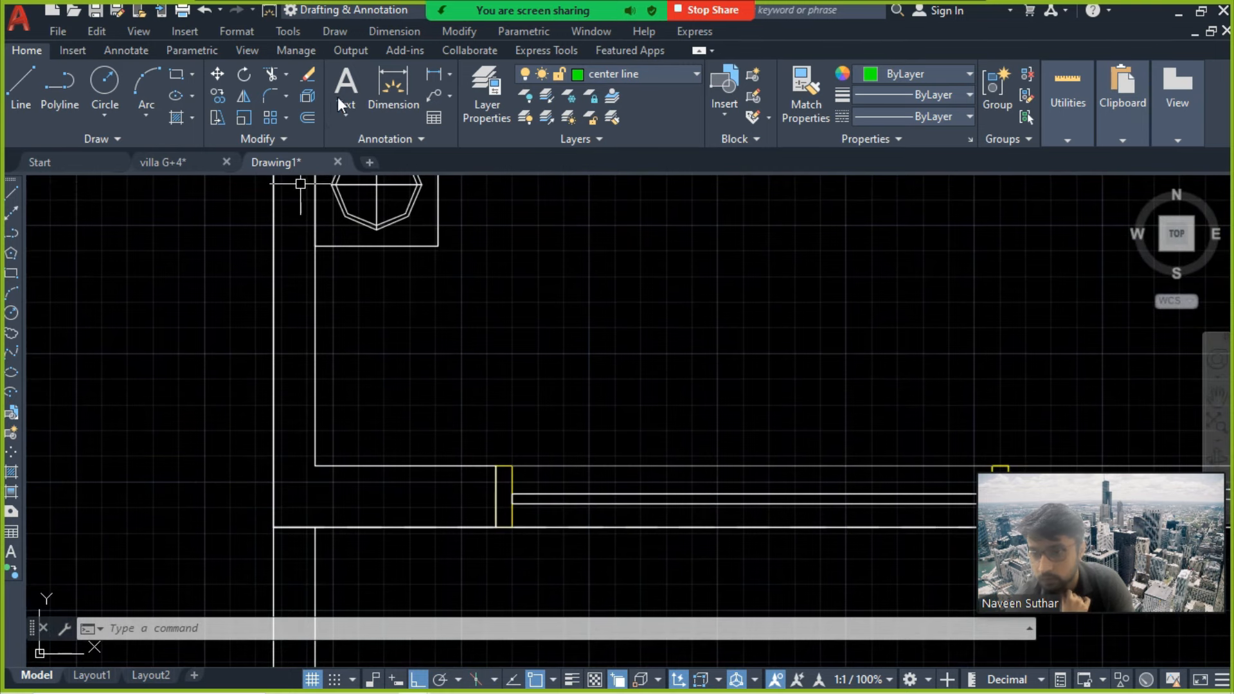
left_click(383, 123)
scroll(308, 465, "up", 2)
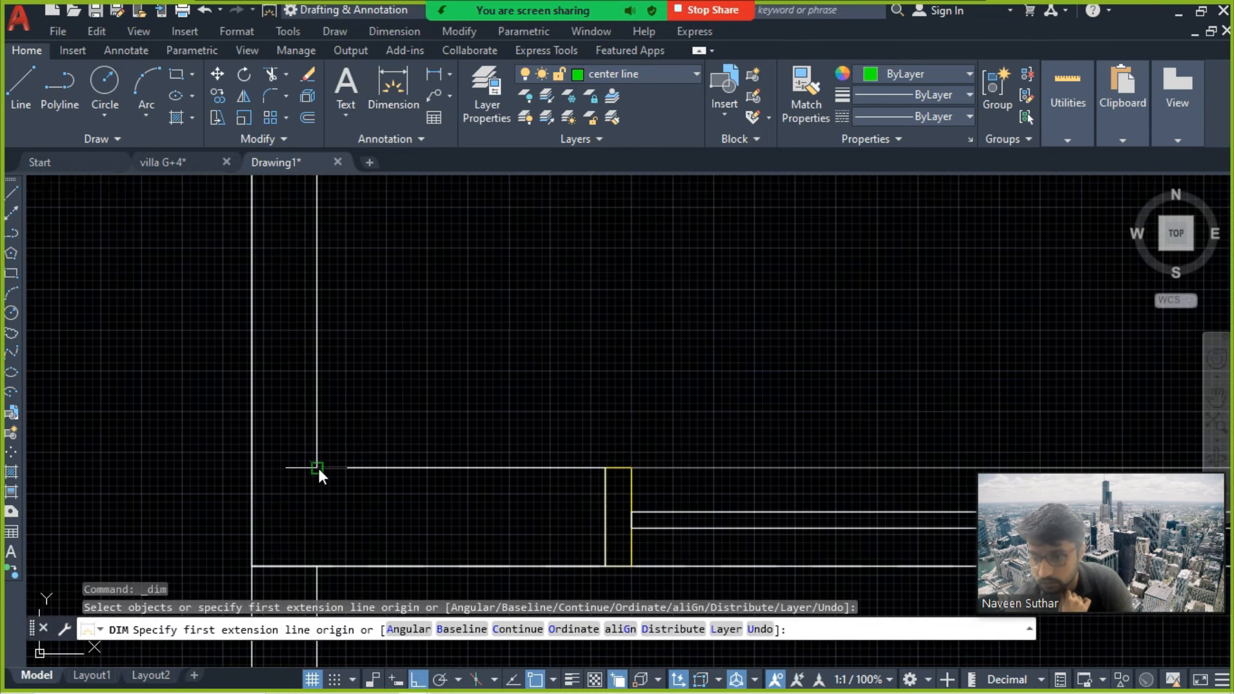
left_click(317, 467)
left_click(254, 466)
left_click(284, 441)
scroll(283, 441, "up", 5)
scroll(284, 441, "down", 8)
scroll(371, 399, "up", 3)
mouse_move(498, 369)
middle_mouse_down()
mouse_move(283, 504)
mouse_move(270, 418)
mouse_move(302, 392)
mouse_move(307, 422)
middle_mouse_up()
mouse_move(465, 405)
middle_mouse_down()
mouse_move(426, 448)
mouse_move(403, 430)
mouse_move(441, 384)
middle_mouse_up()
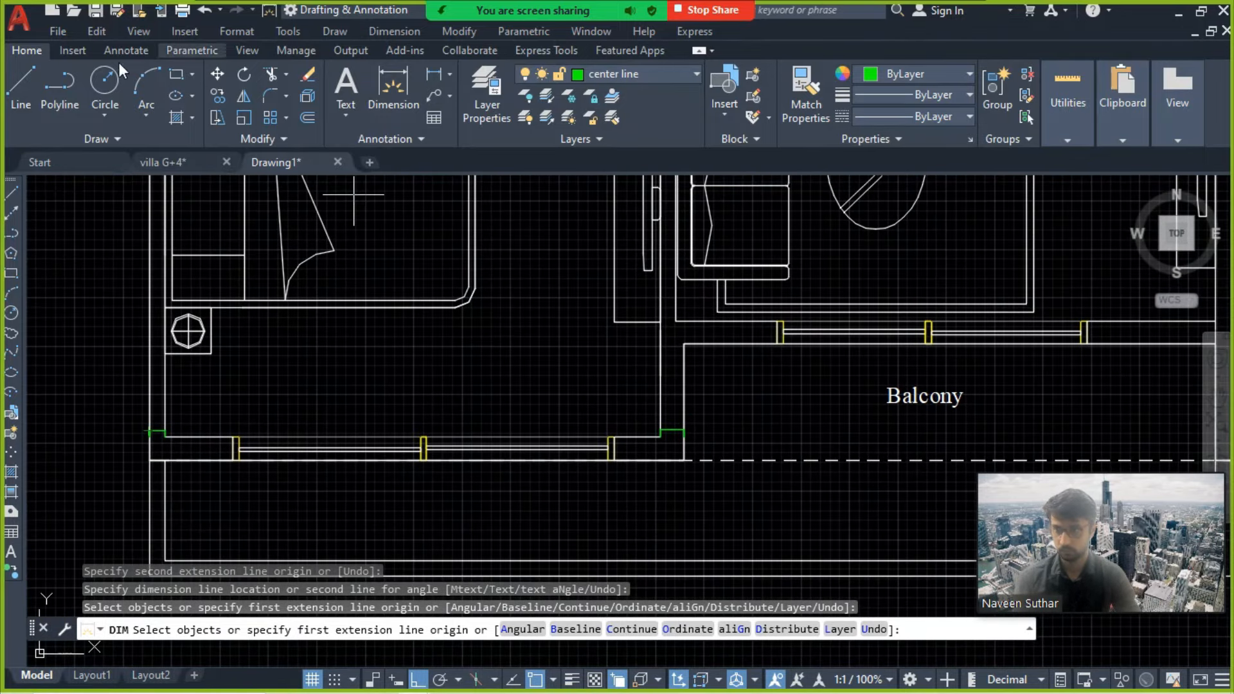
left_click(25, 90)
left_click(467, 390)
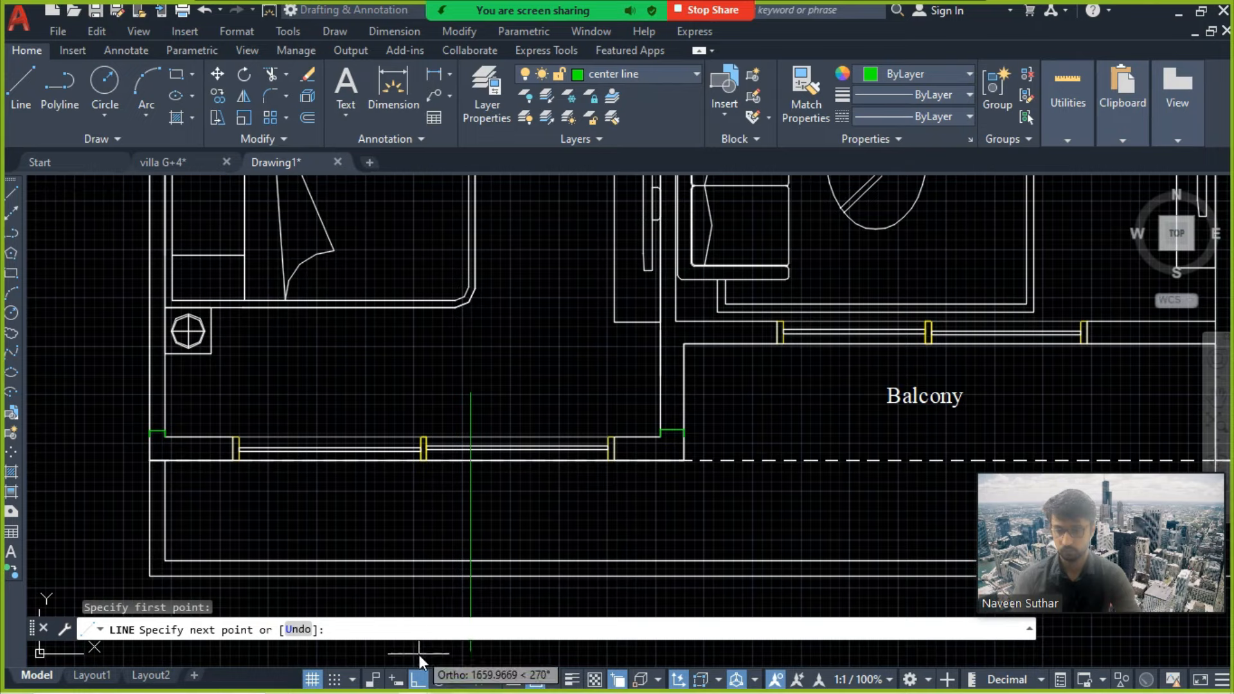
key("Escape")
Step: Set up a plot with the <Previous plot> page setup and a plot window around the typical floor plan
middle_click_drag(569, 330, 457, 335)
scroll(457, 358, "down", 6)
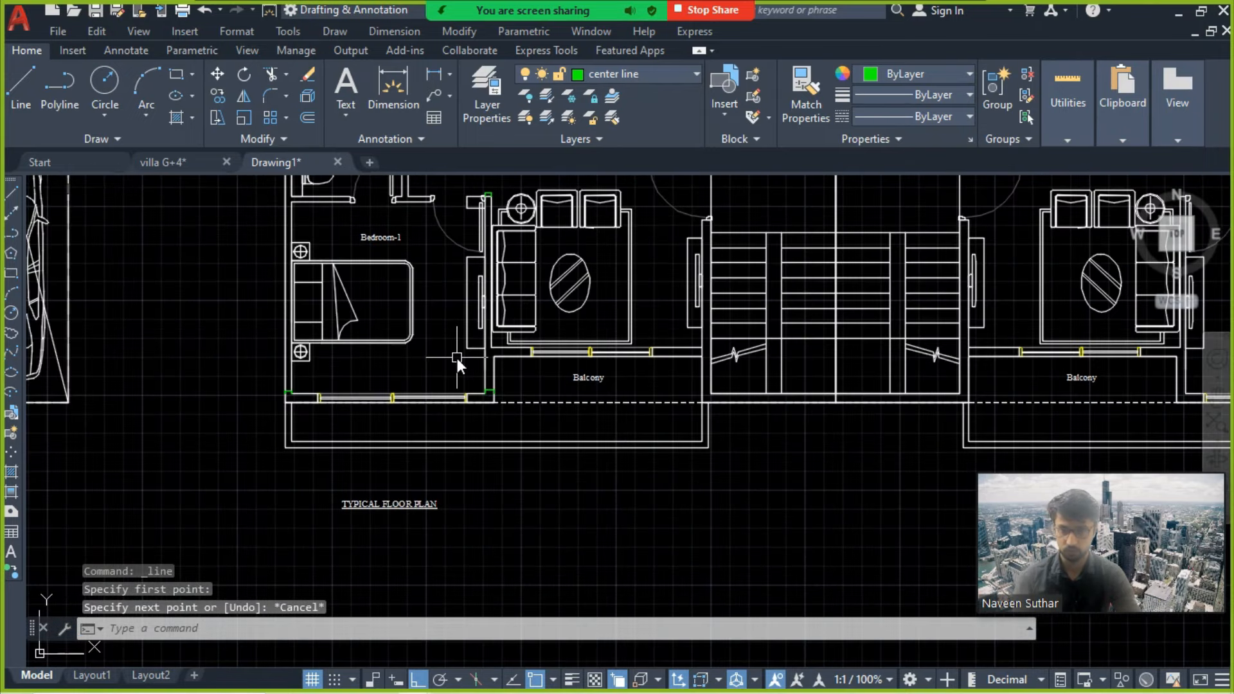
middle_click_drag(672, 297, 565, 365)
scroll(565, 365, "down", 2)
middle_click_drag(639, 319, 601, 384)
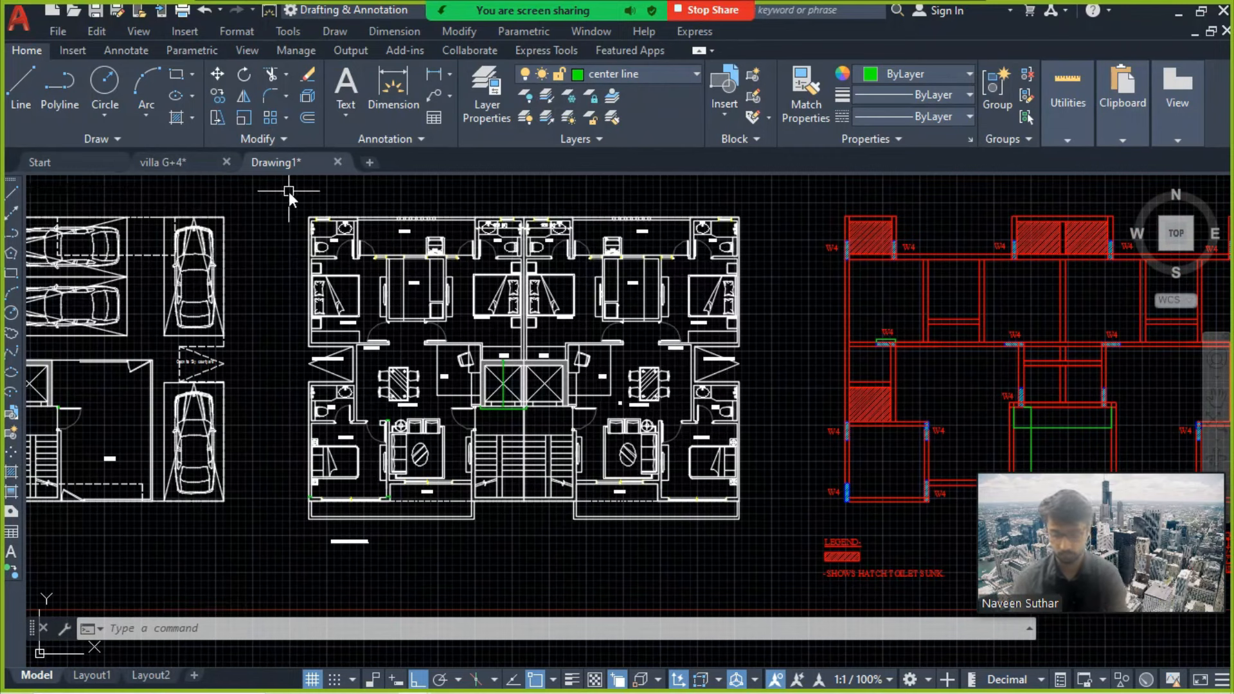
key("ctrl+p")
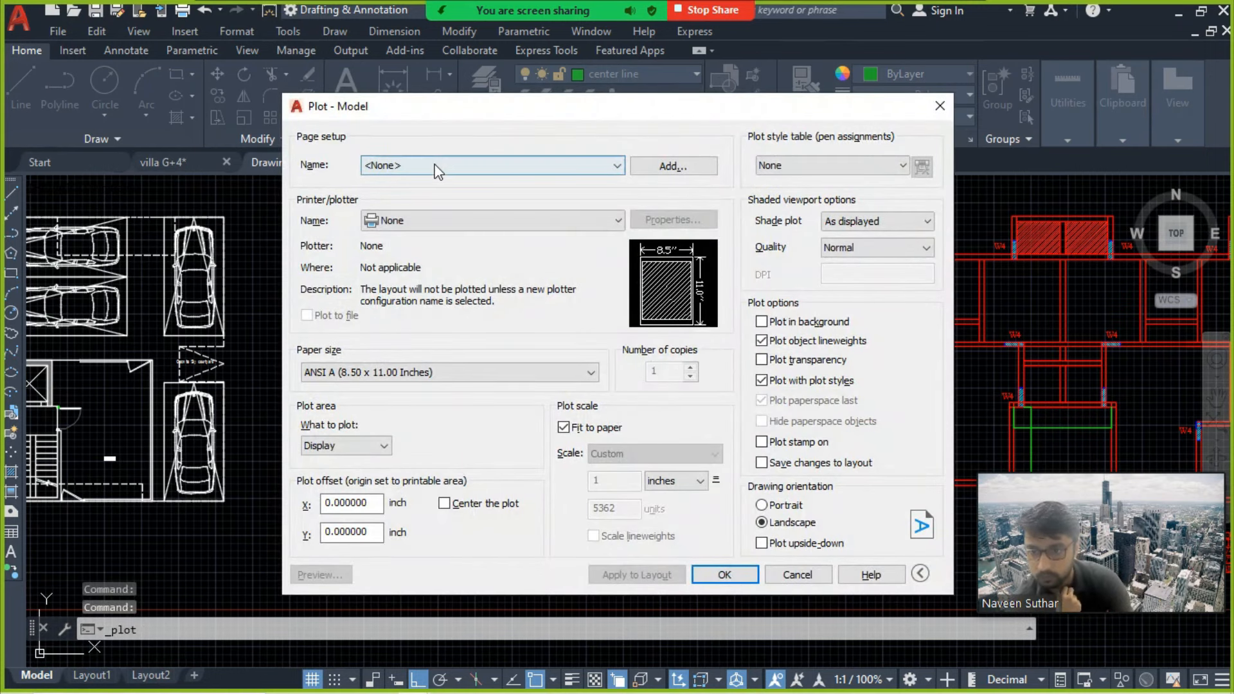
left_click(435, 165)
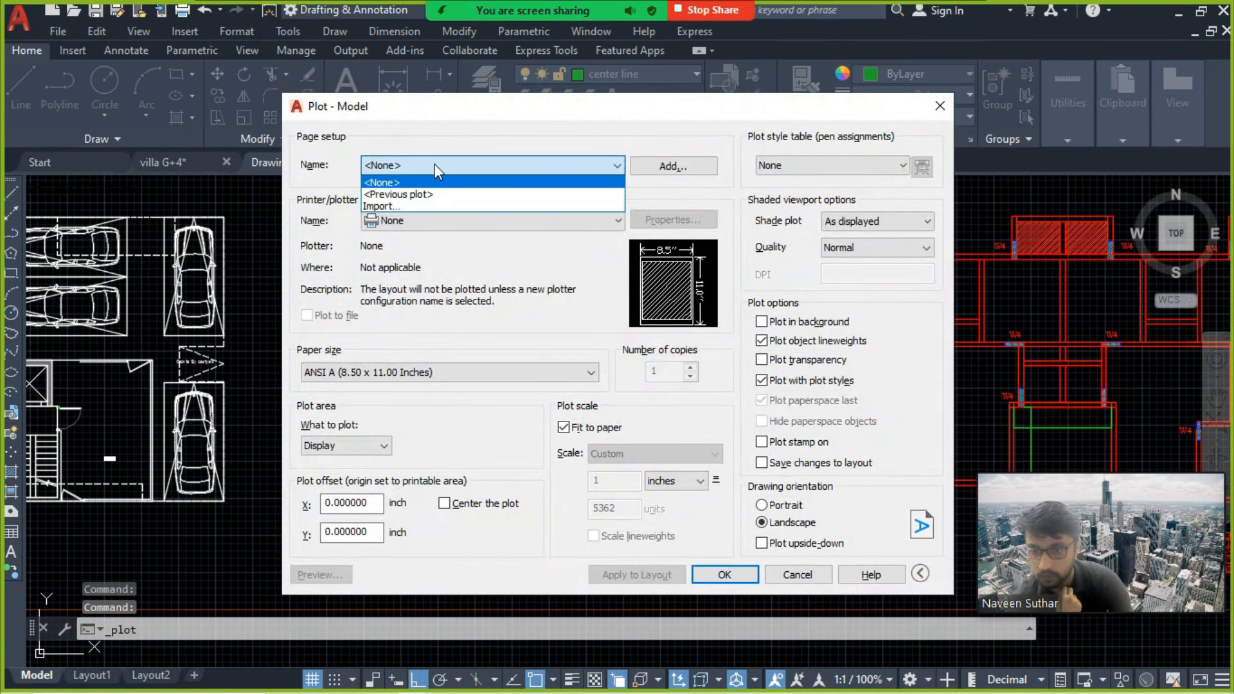
left_click(434, 195)
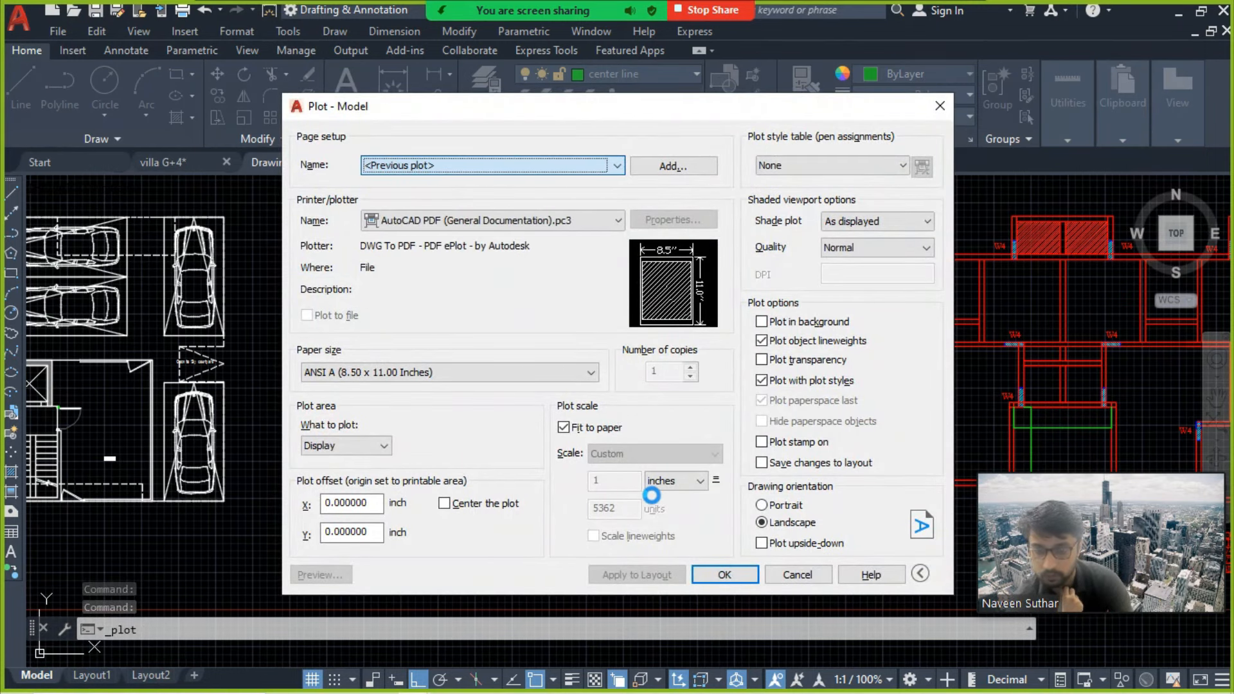
left_click(471, 448)
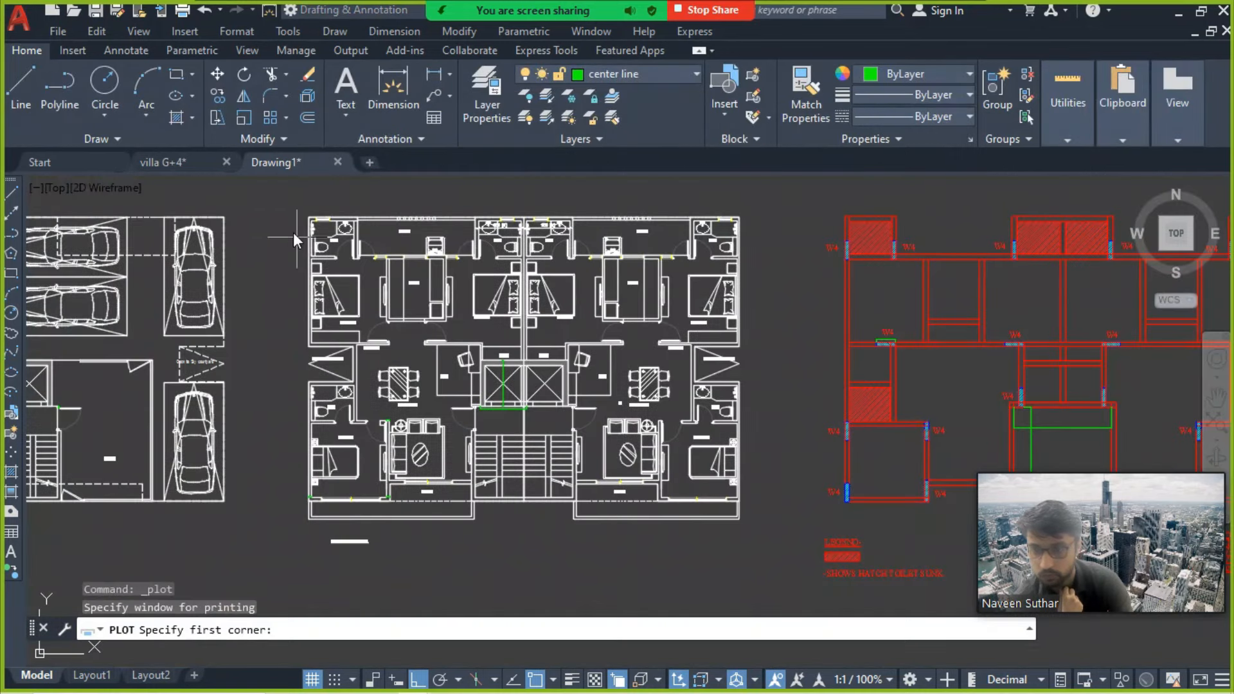
left_click(282, 194)
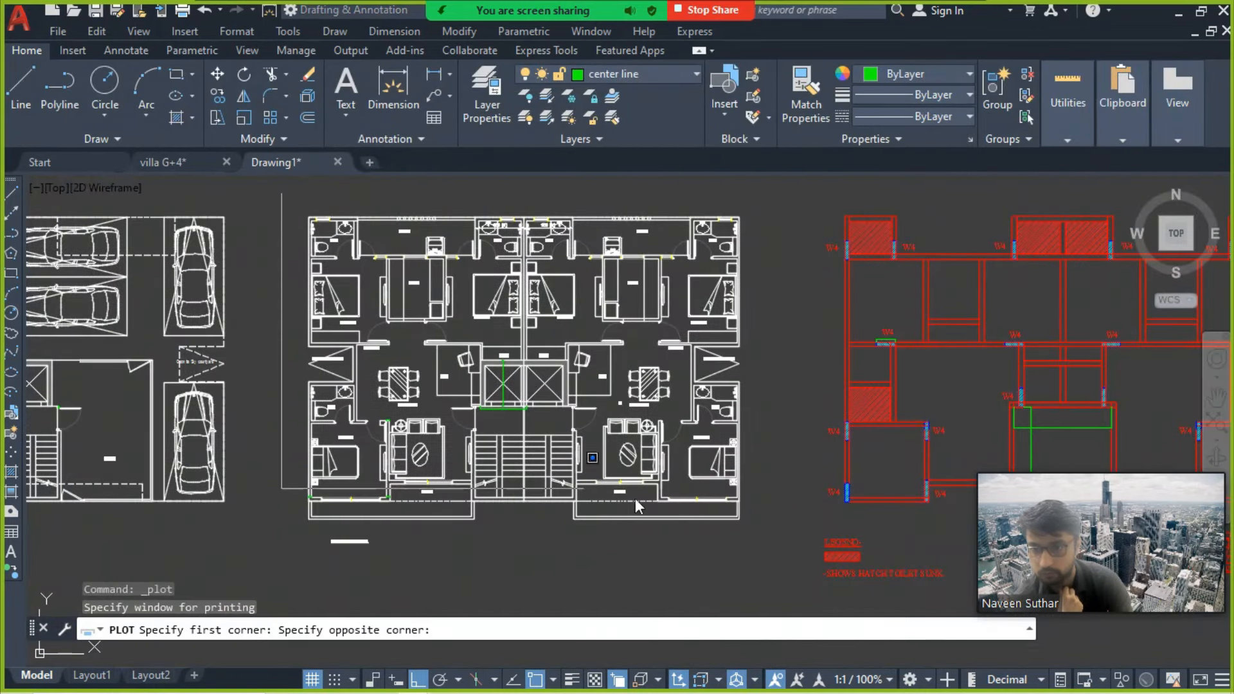
left_click(770, 558)
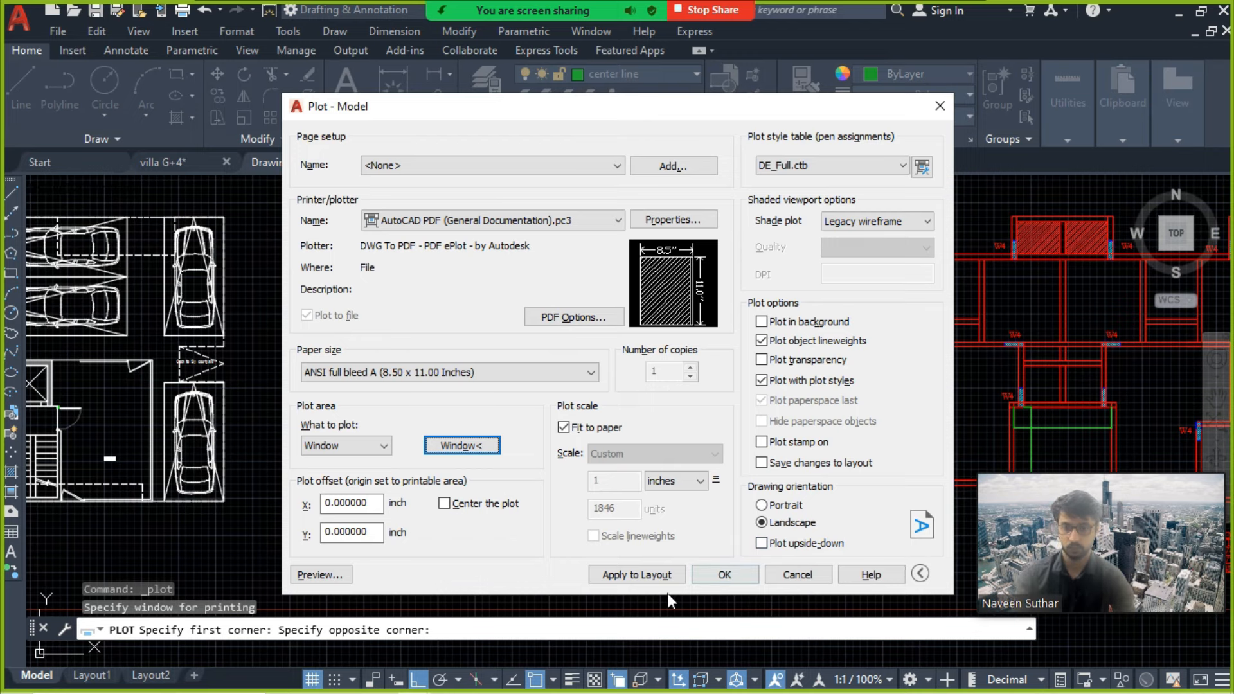
Step: Preview the plot, examine the typical floor plan on the sheet, and close the preview
left_click(319, 574)
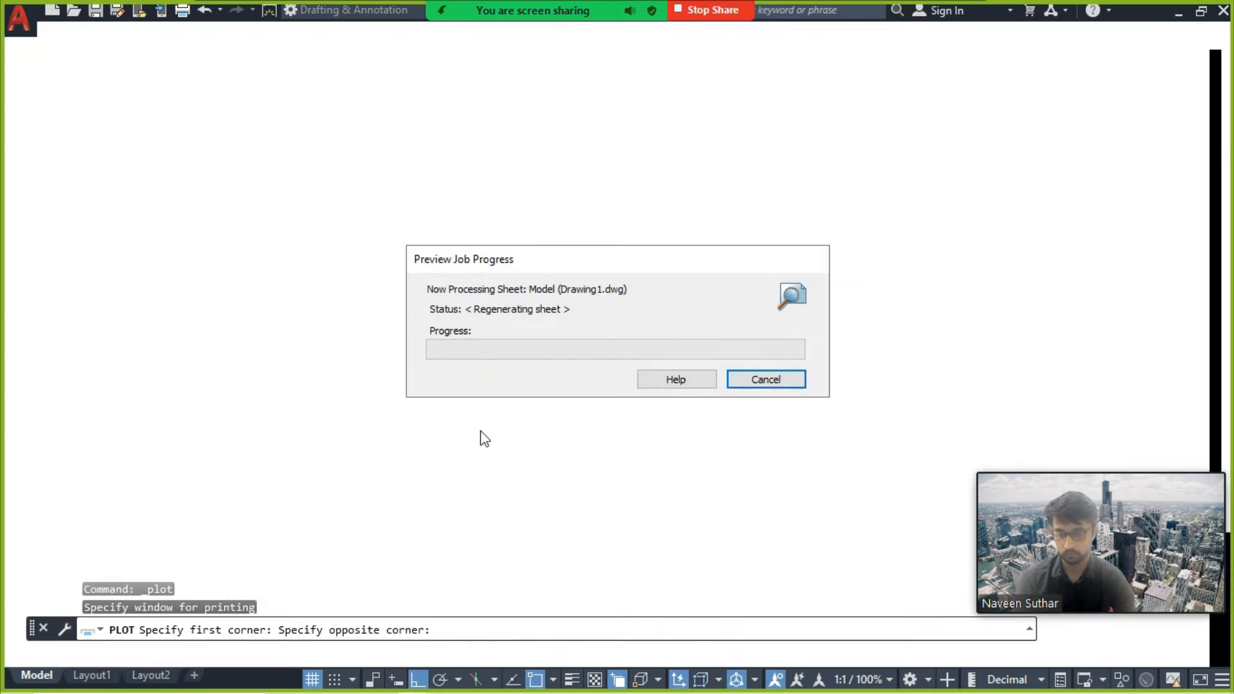
scroll(495, 302, "up", 5)
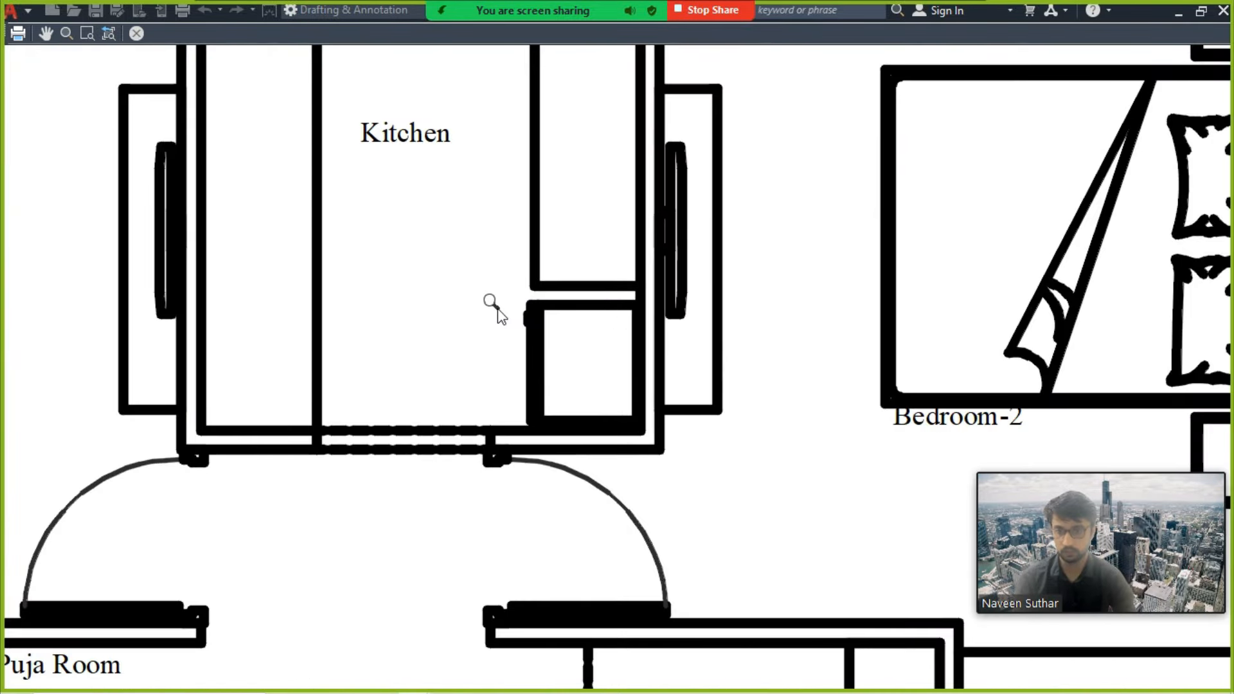
scroll(492, 308, "down", 5)
middle_click_drag(508, 460, 493, 346)
scroll(429, 482, "up", 5)
scroll(430, 482, "down", 5)
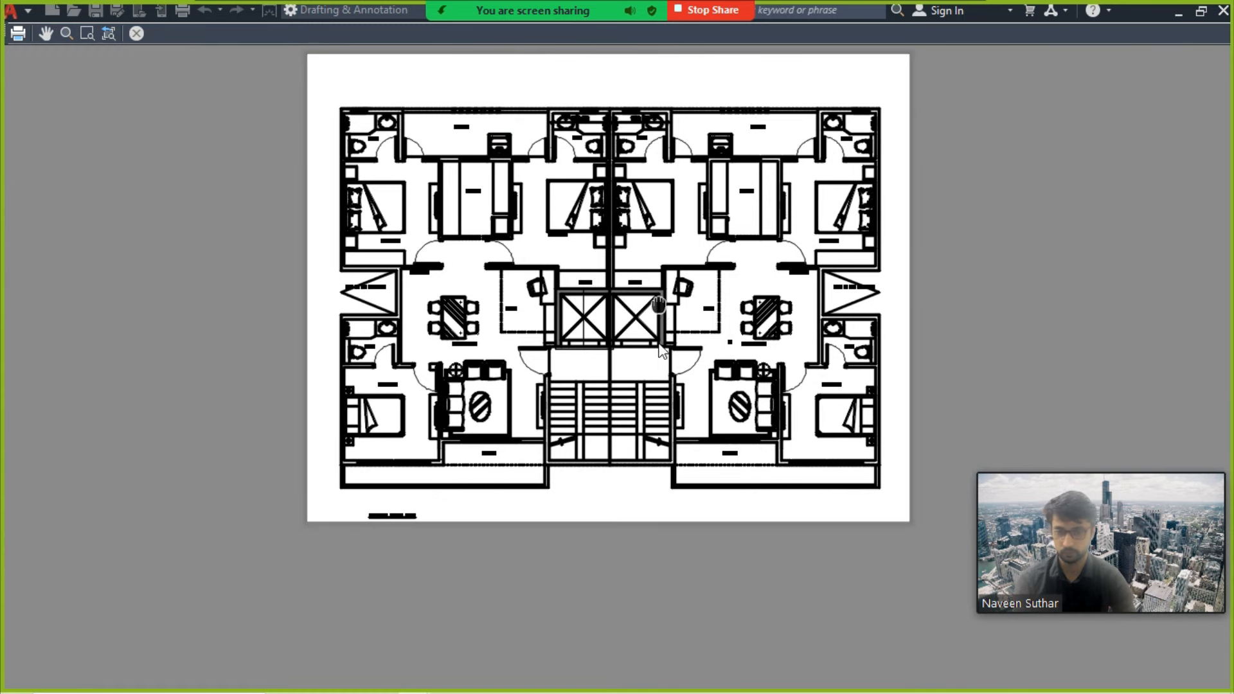
middle_click_drag(658, 209, 658, 299)
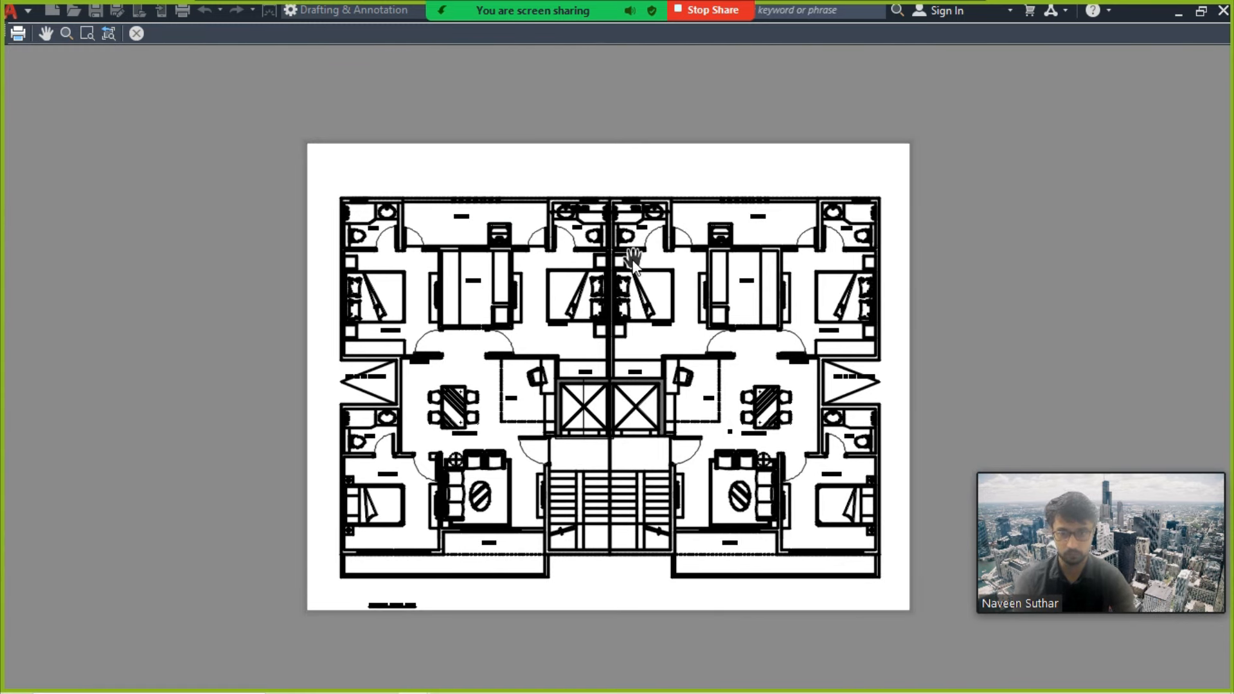
key("Escape")
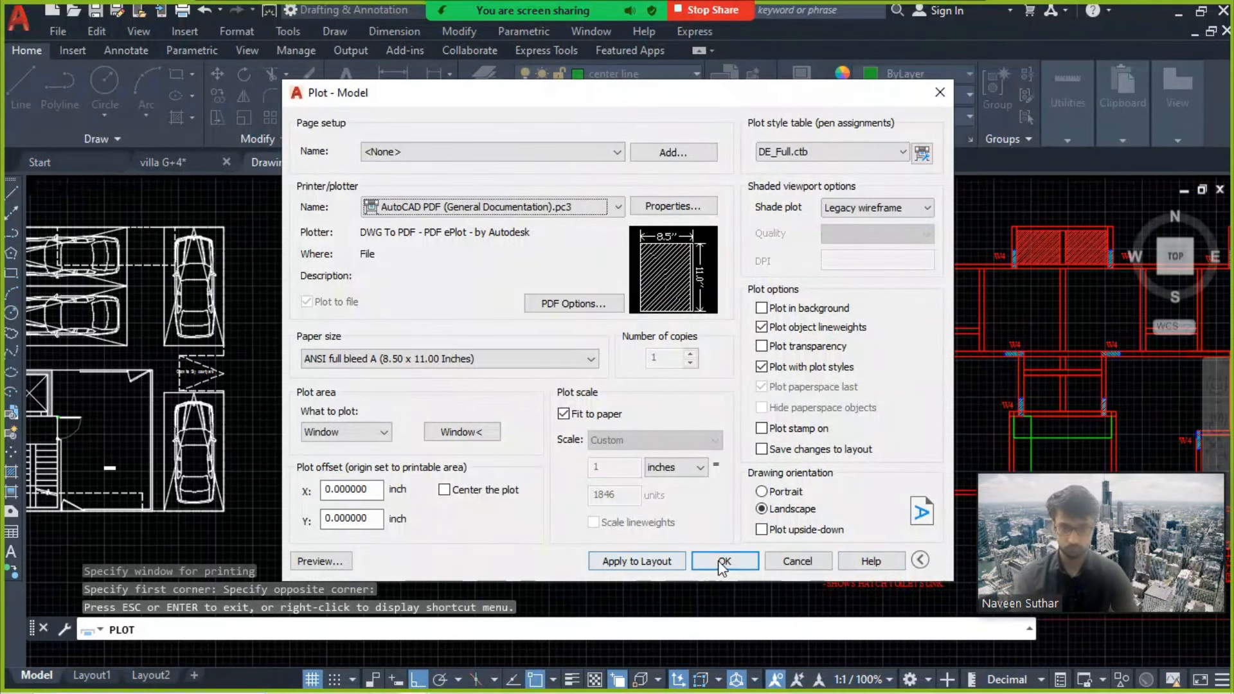
Step: Plot the typical floor plan to a PDF file named 1 in the Documents folder
left_click(724, 563)
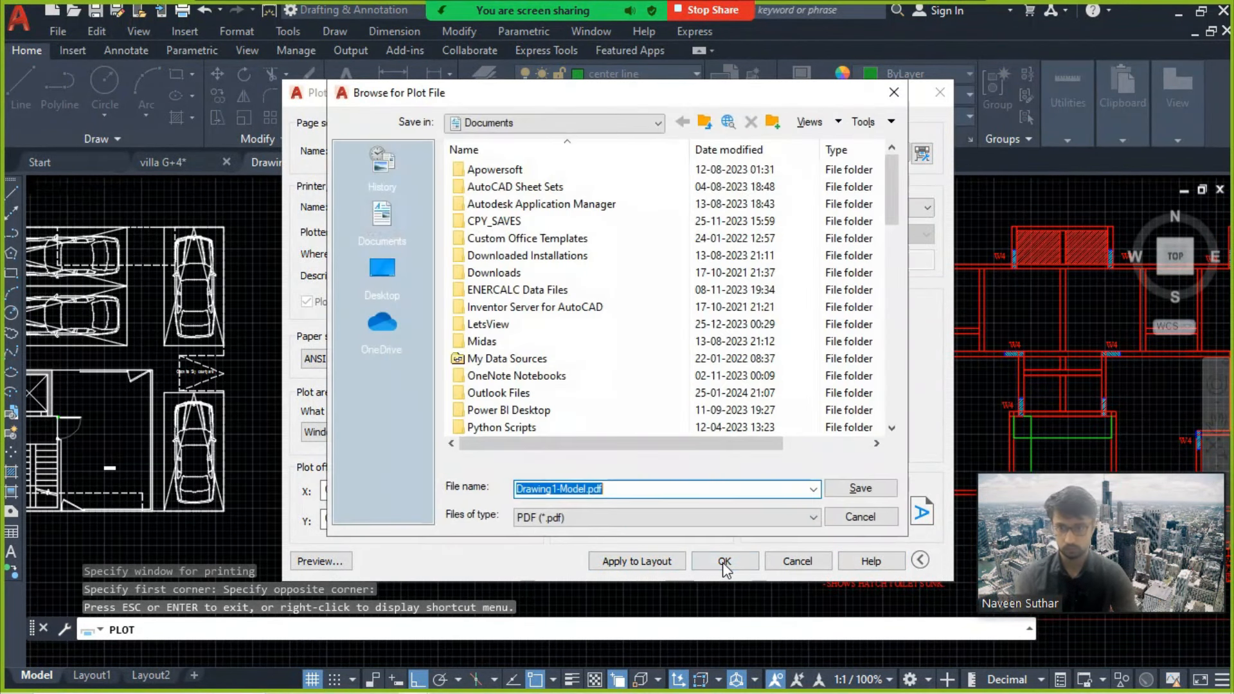
type("1")
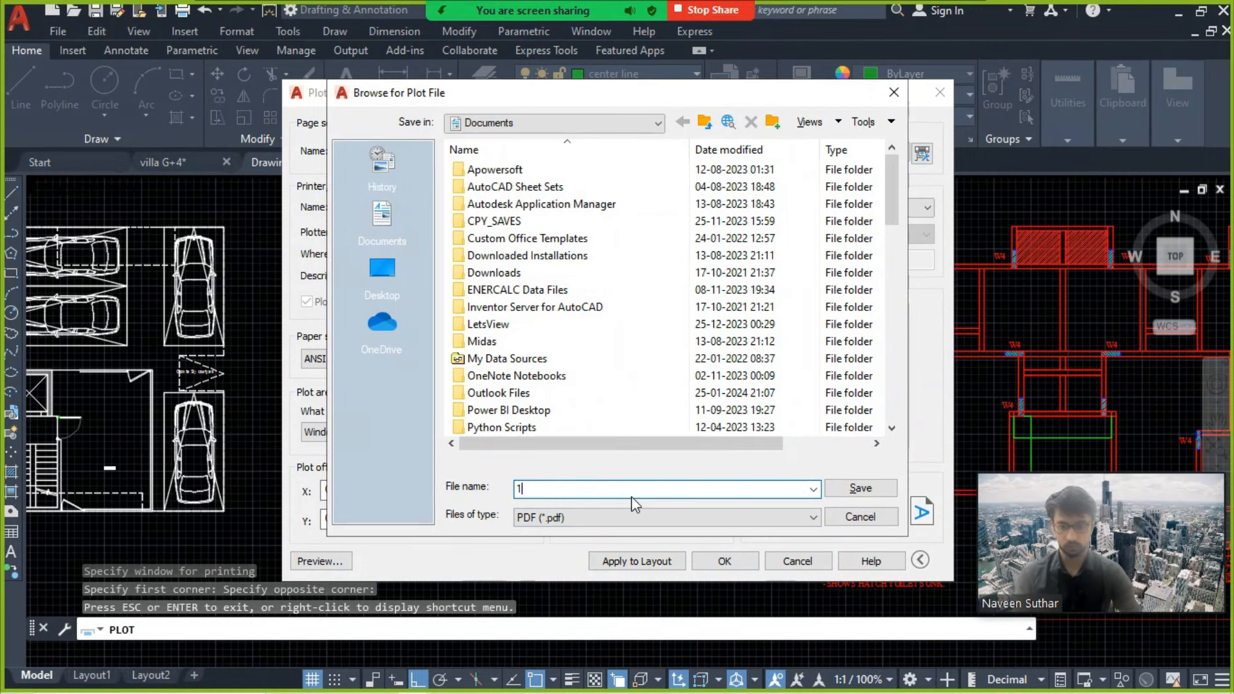
left_click(861, 488)
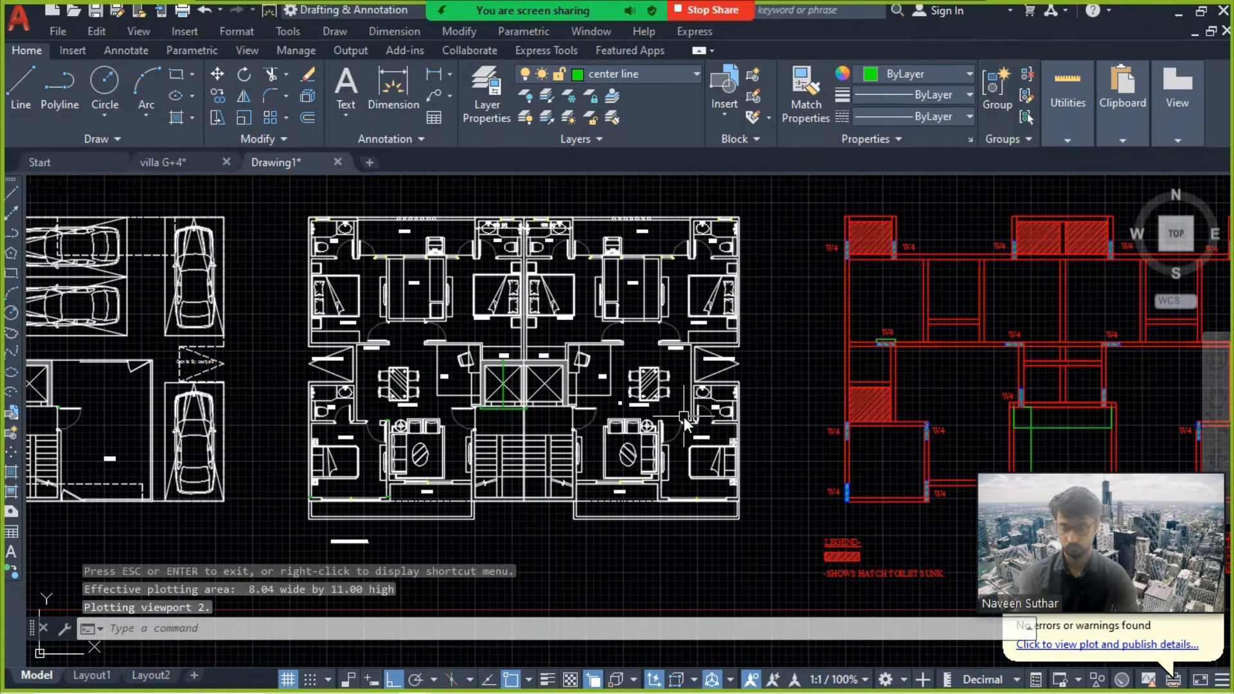
Step: Examine the walls around Bedroom-1, the living area and the balcony in the plotted floor plan PDF
scroll(634, 342, "down", 3)
scroll(634, 341, "down", 3, "ctrl")
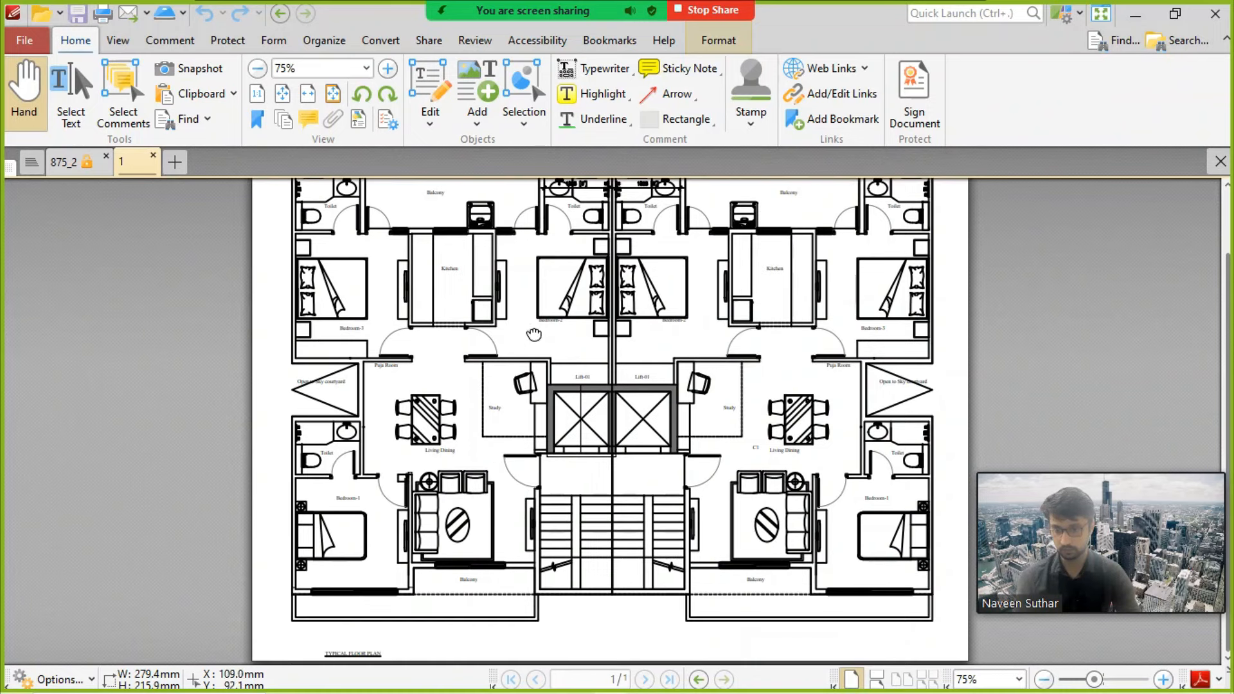
scroll(446, 486, "up", 5, "ctrl")
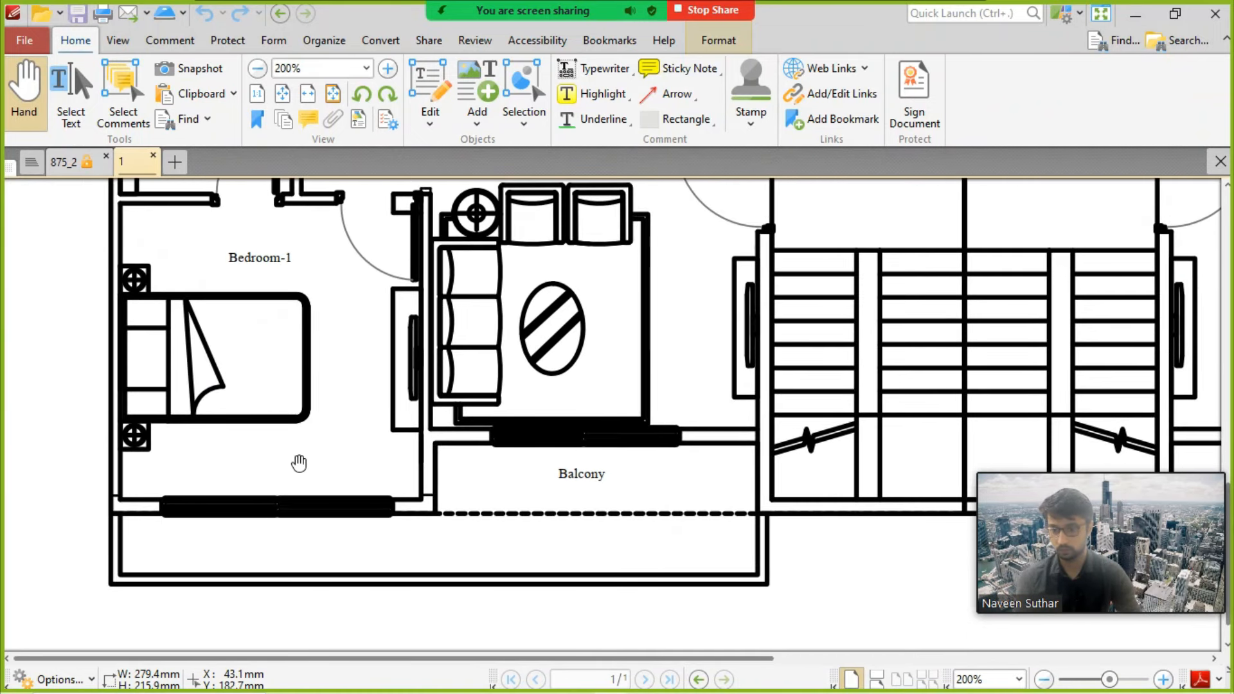
scroll(299, 462, "up", 2, "ctrl")
scroll(336, 469, "down", 2, "ctrl")
scroll(353, 454, "up", 2)
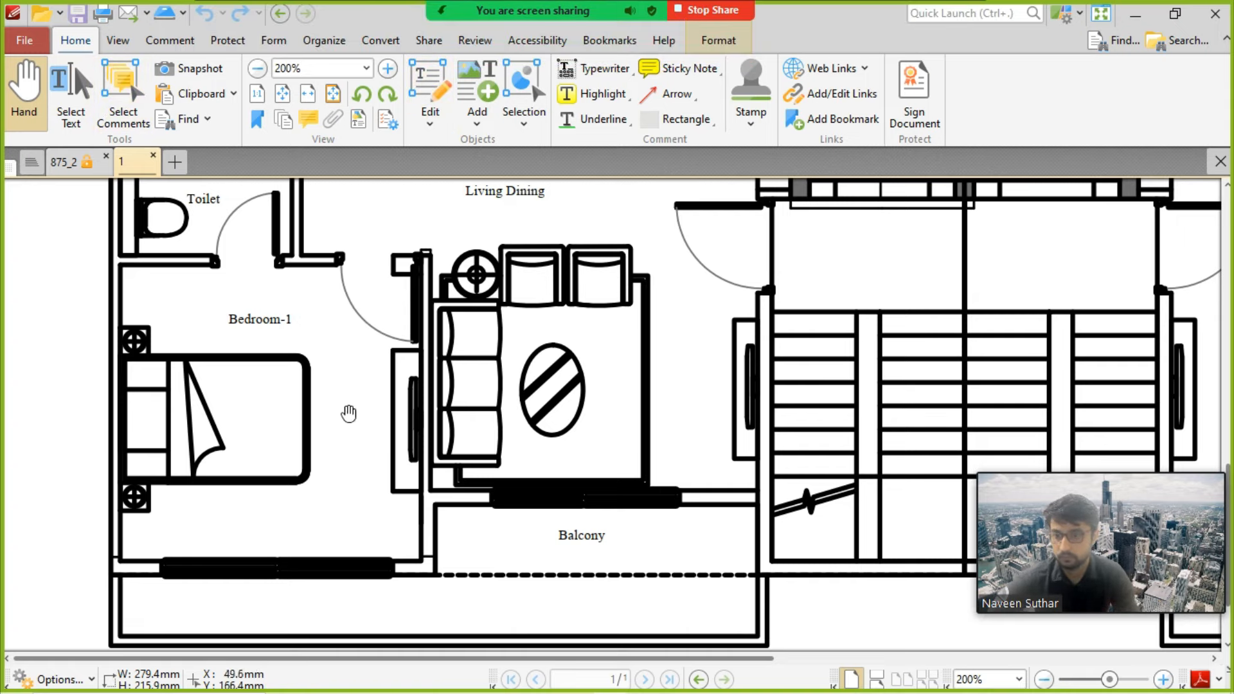
scroll(357, 408, "up", 10)
scroll(359, 411, "down", 9)
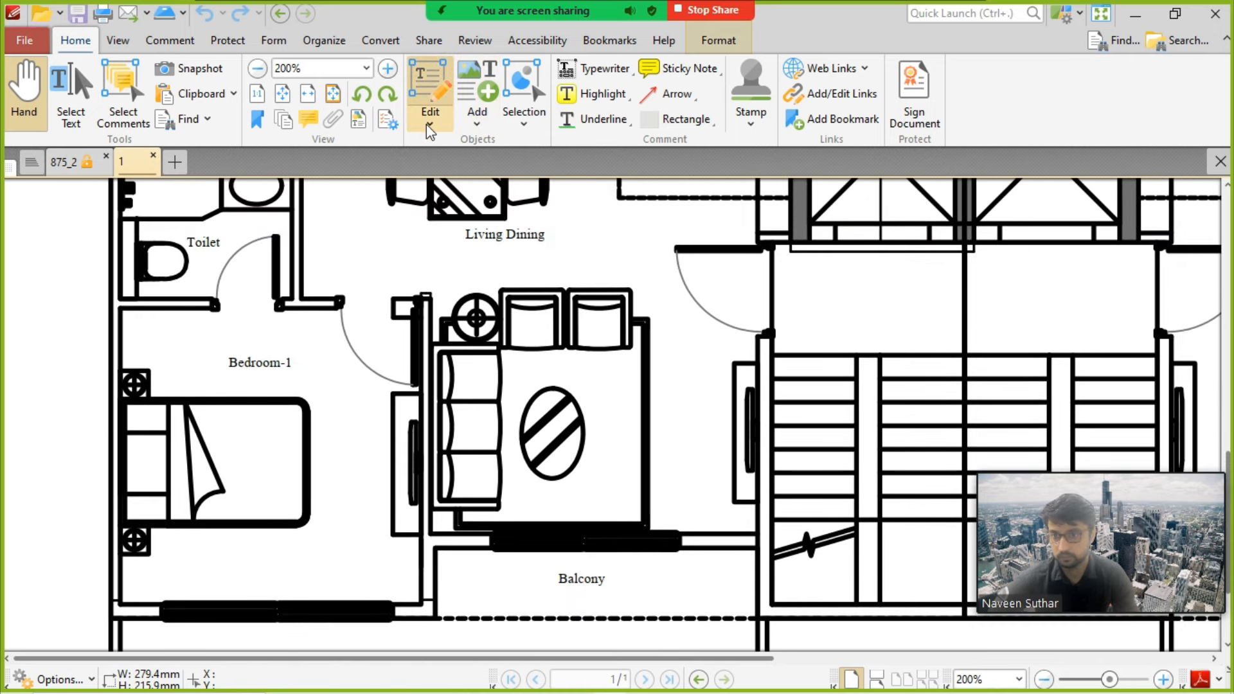
Step: Draw red pencil ticks at Bedroom-1's front window wall, the balcony's staircase-side wall and the staircase's front wall
left_click(168, 40)
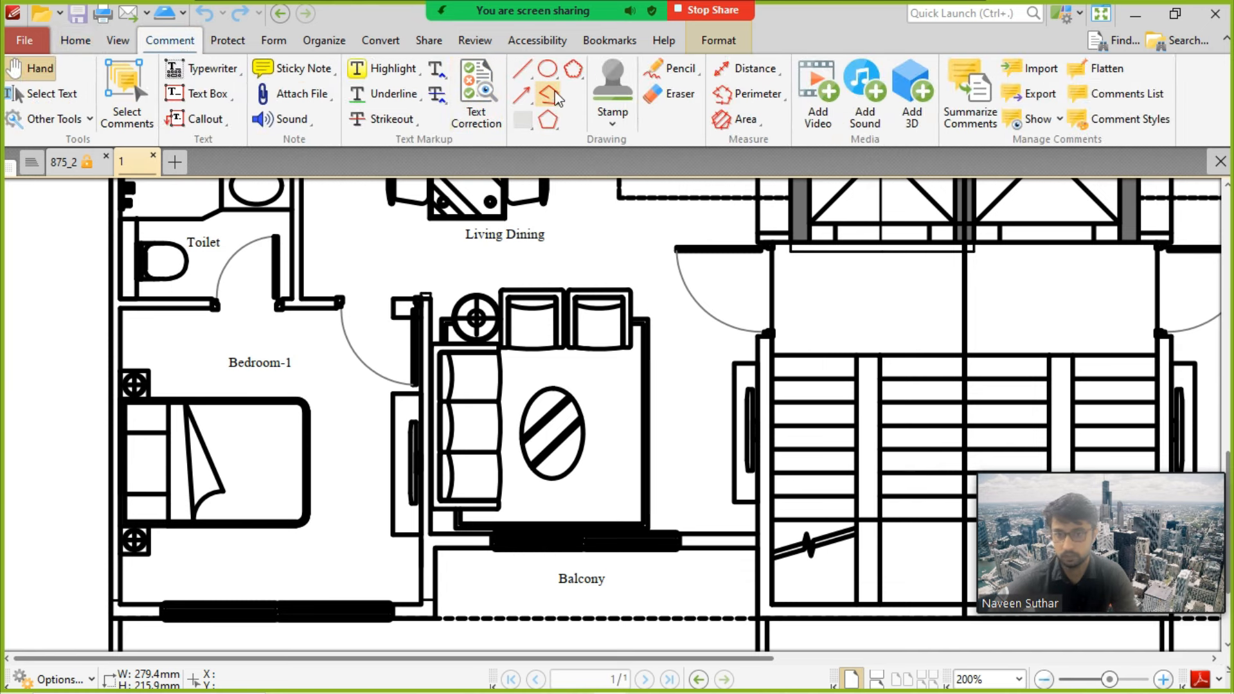
left_click(670, 66)
scroll(472, 398, "down", 3)
left_click_drag(206, 546, 284, 495)
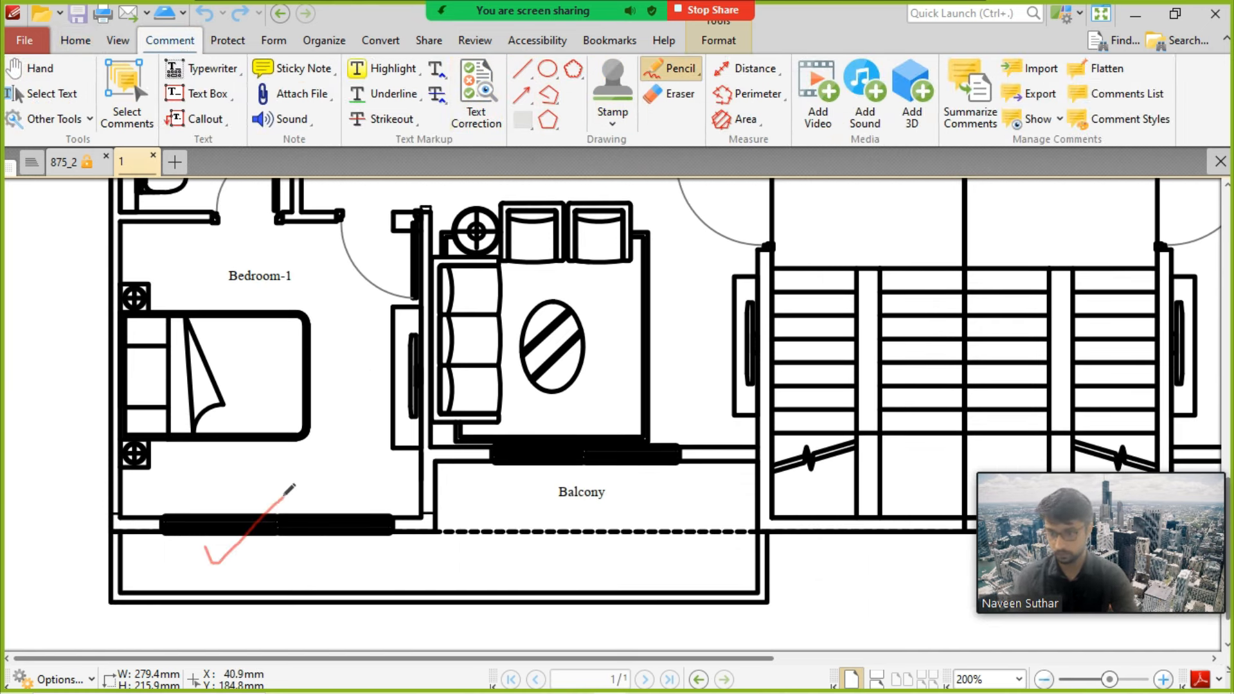
scroll(427, 506, "down", 1)
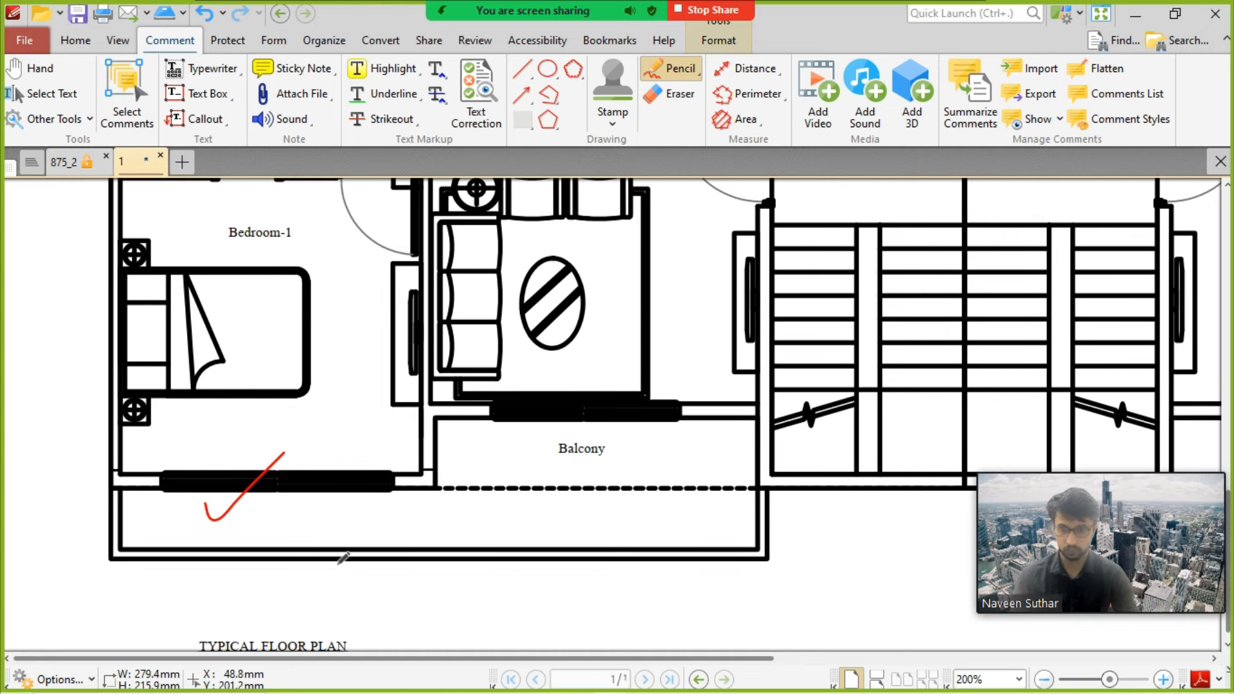
scroll(344, 557, "down", 2, "ctrl")
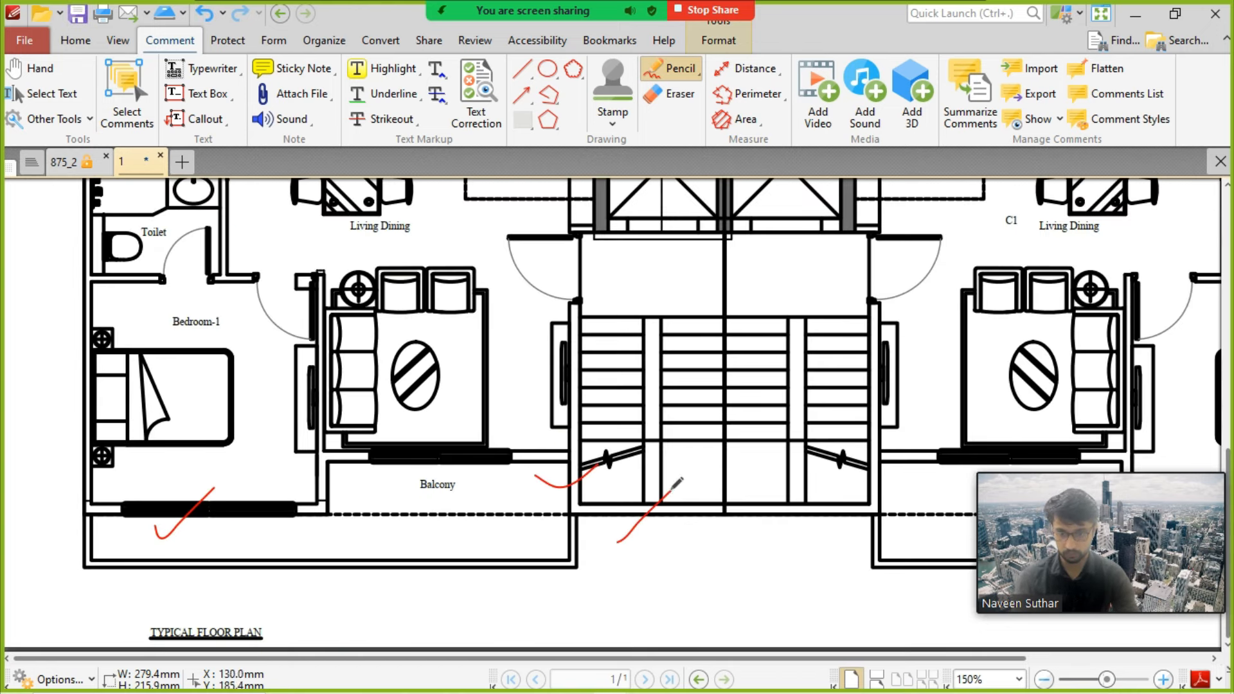
Step: Mark pencil ticks on the Bedroom-1 toilet wall and the Bedroom-3 wall facing the Open to Sky courtyard
scroll(703, 540, "up", 3)
scroll(316, 419, "up", 3)
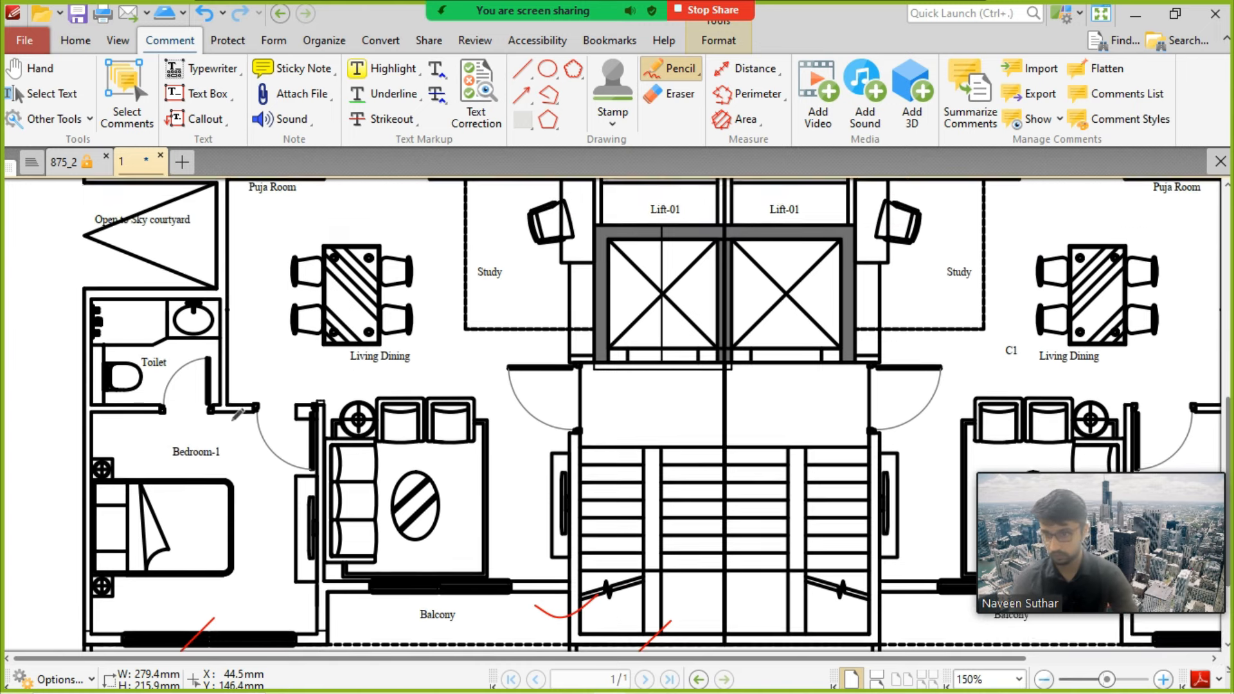
left_click_drag(100, 341, 160, 307)
scroll(167, 315, "up", 3)
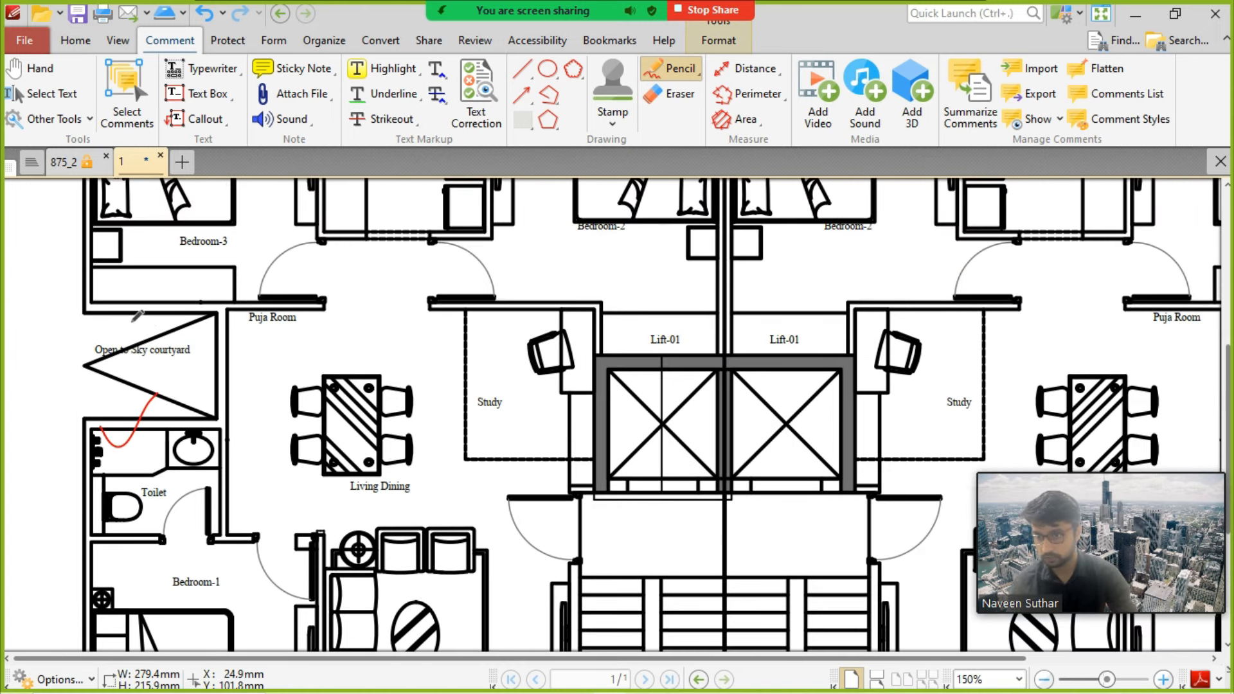
scroll(187, 283, "up", 3)
scroll(193, 302, "up", 6)
Step: Tick the balcony-side and outer walls of the Bedroom-3 toilet and the outer wall of the Bedroom-2 toilet
left_click_drag(198, 290, 260, 284)
left_click_drag(142, 243, 195, 185)
scroll(237, 289, "down", 2)
scroll(287, 321, "up", 2)
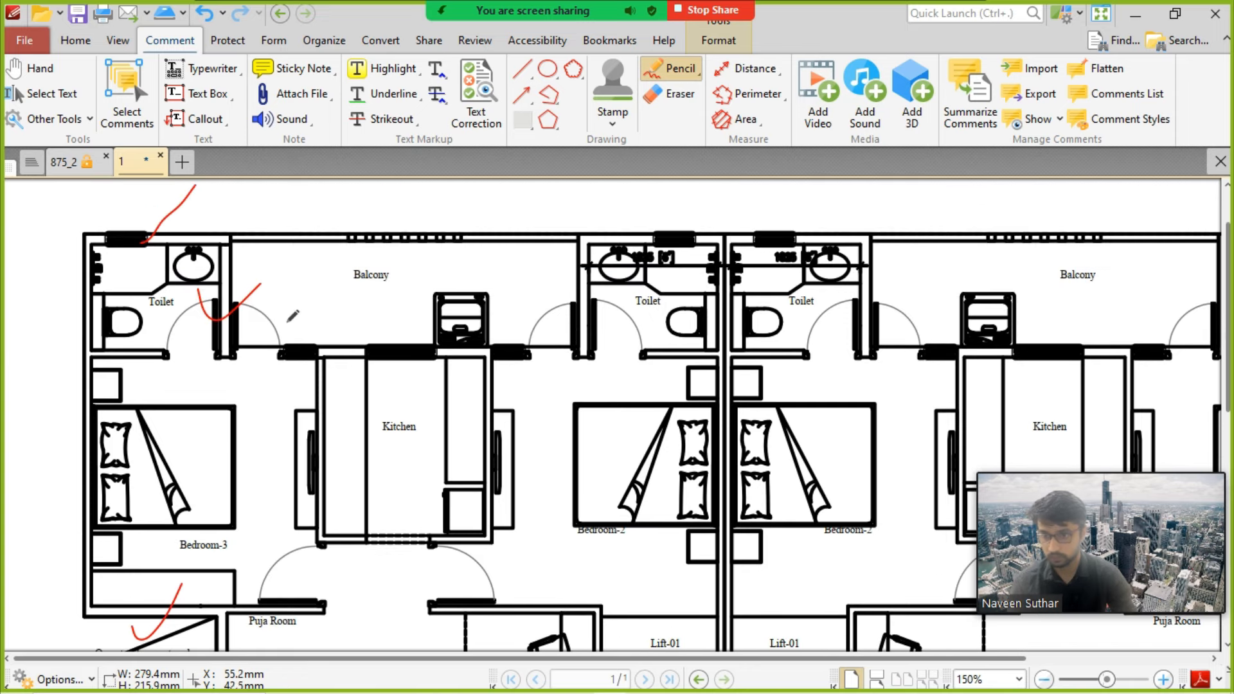
left_click_drag(616, 245, 657, 192)
Step: Draw red pencil ticks on the walls of both lift shafts and the right-hand balcony's staircase-side wall
scroll(657, 351, "down", 3)
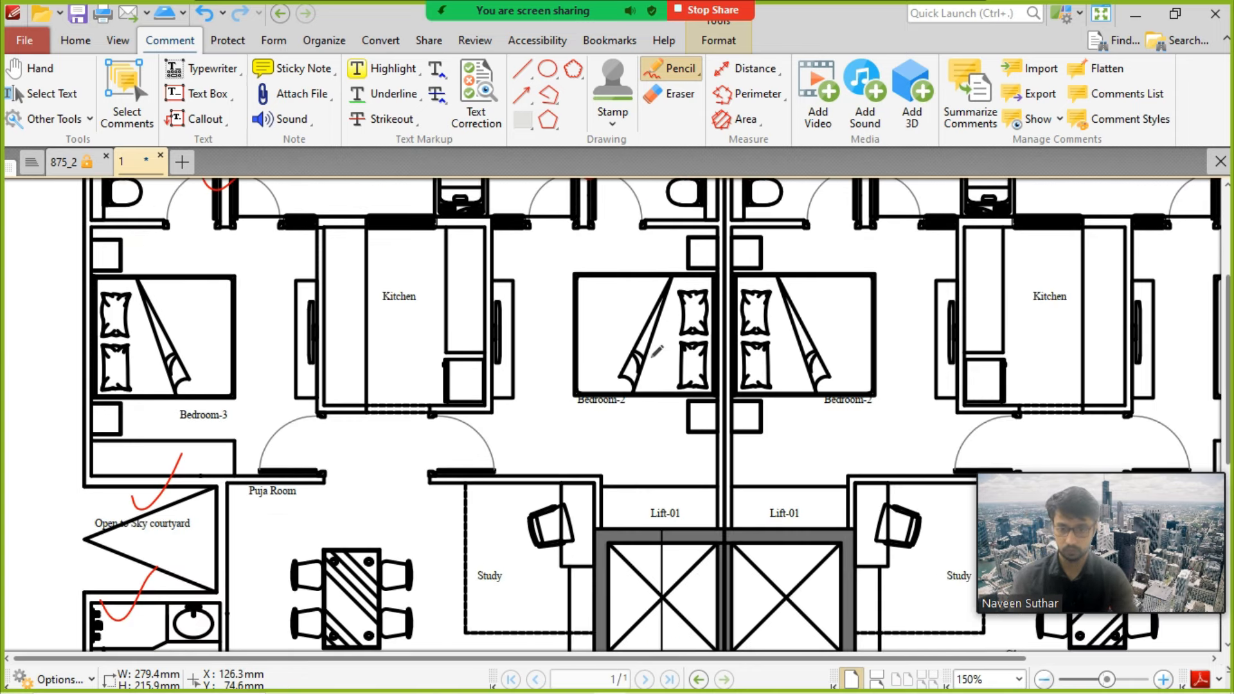
scroll(642, 368, "down", 5)
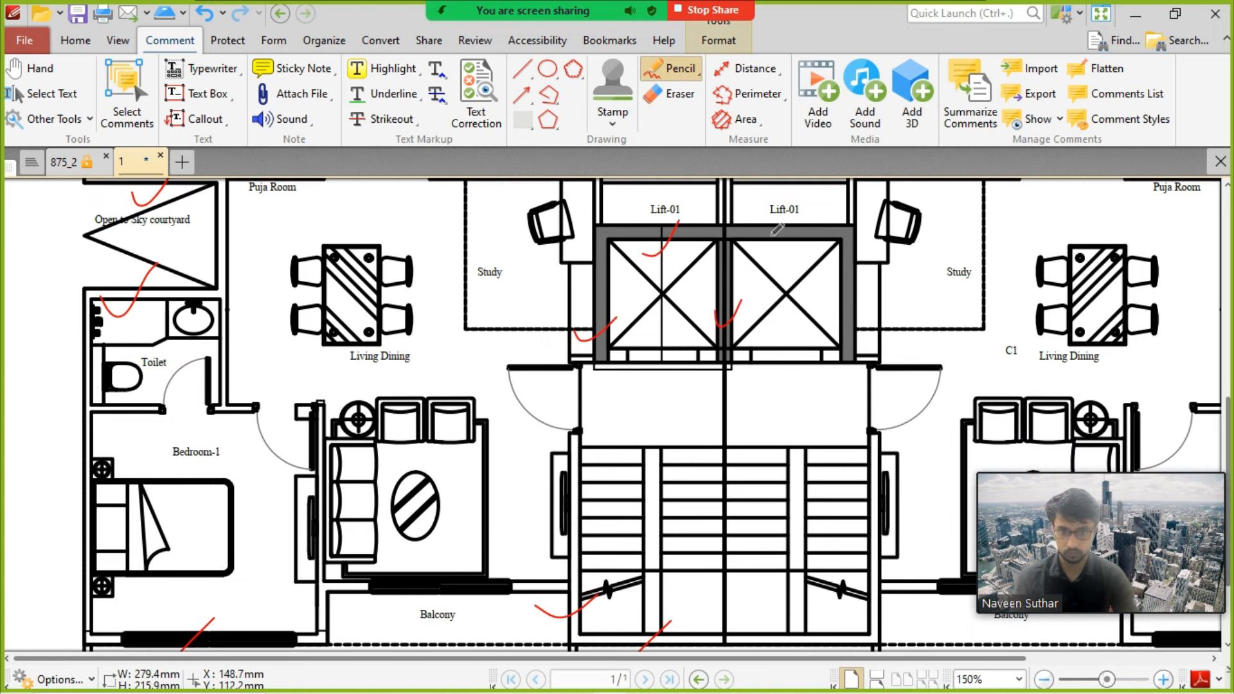
scroll(777, 361, "down", 3)
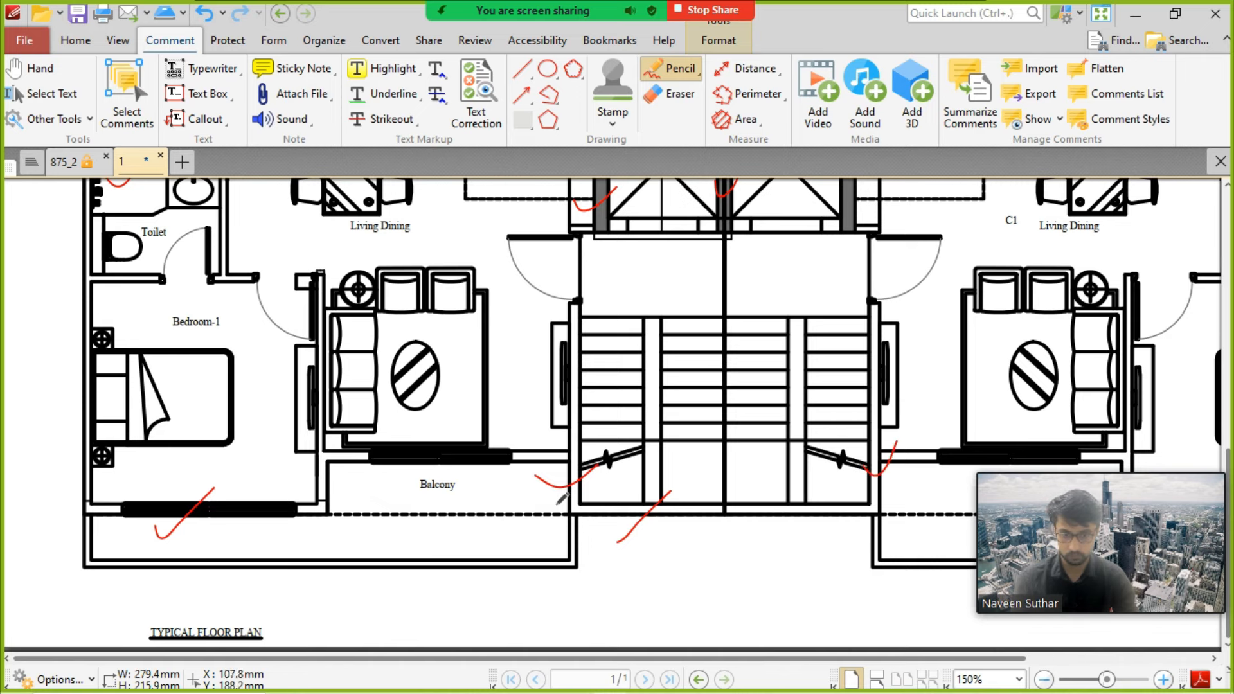
Step: Tick the right-hand flat's living-room wall facing the balcony and its Bedroom-1 wall beside the balcony
scroll(465, 495, "down", 1, "ctrl")
scroll(578, 487, "down", 1, "ctrl")
scroll(835, 552, "up", 3, "ctrl")
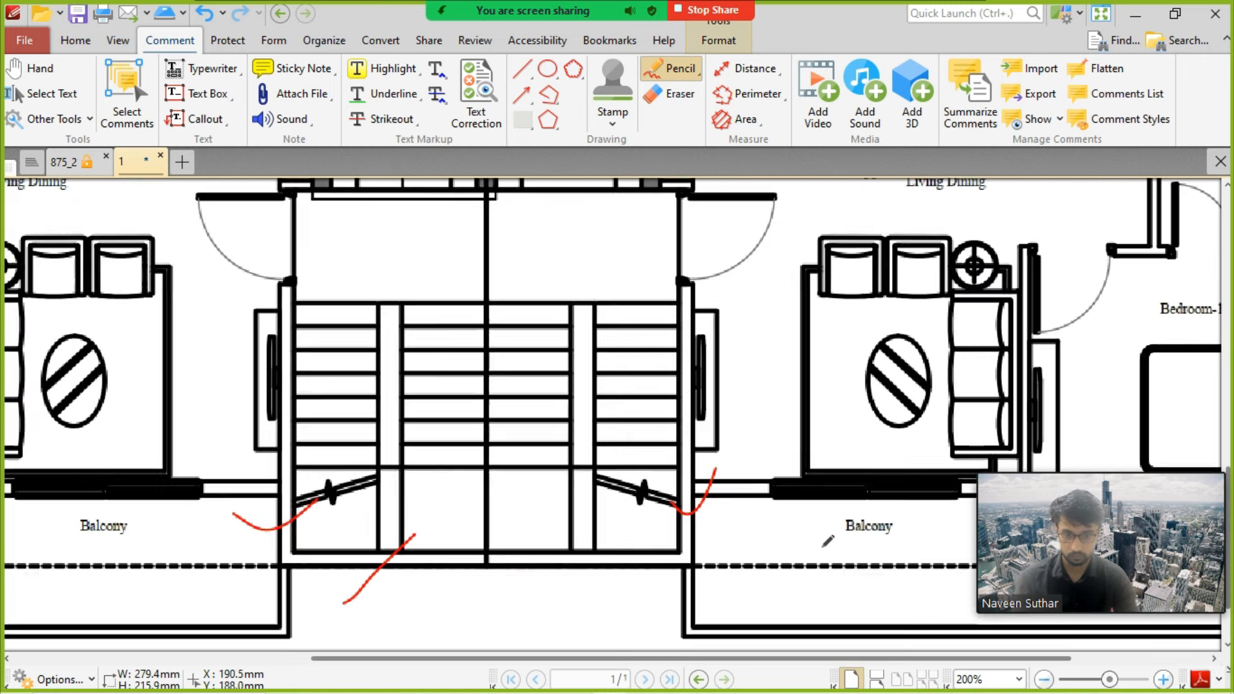
left_click_drag(768, 499, 803, 457)
scroll(570, 432, "down", 2)
left_click_drag(992, 437, 1044, 440)
scroll(411, 485, "down", 2, "ctrl")
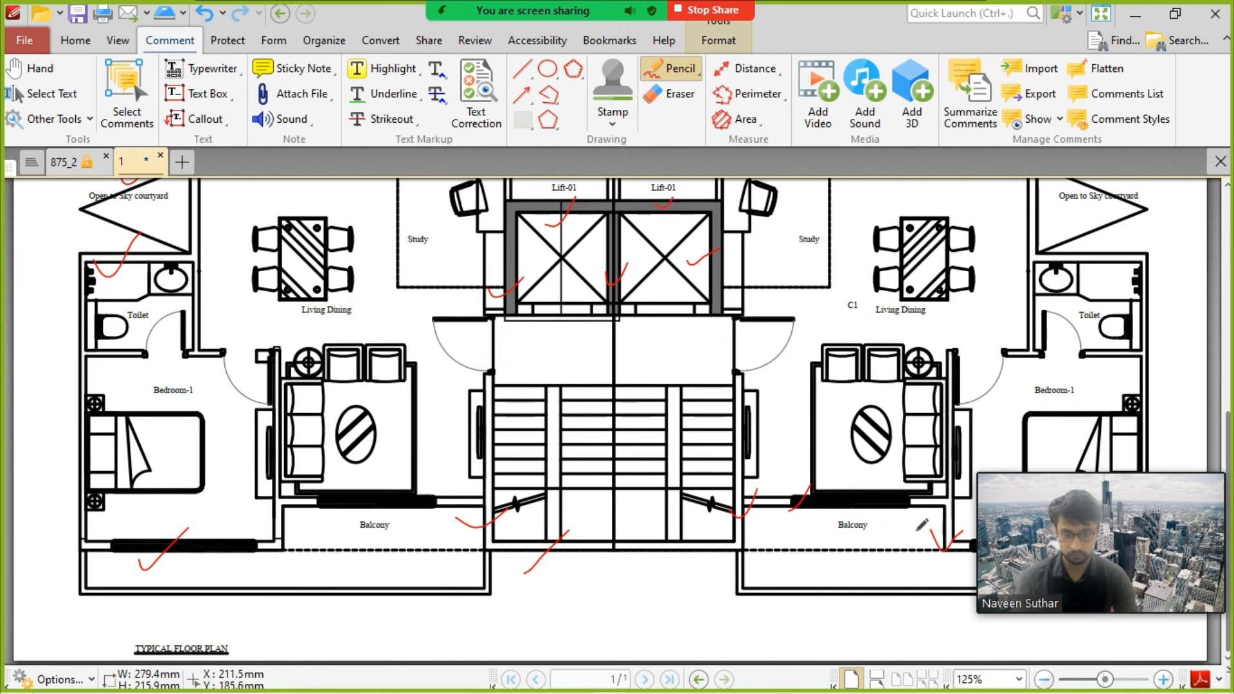
Step: Tick the right-hand flat's toilet and Bedroom-3 walls facing the Open to Sky courtyard, plus the living-side courtyard walls of both flats
mouse_move(1131, 480)
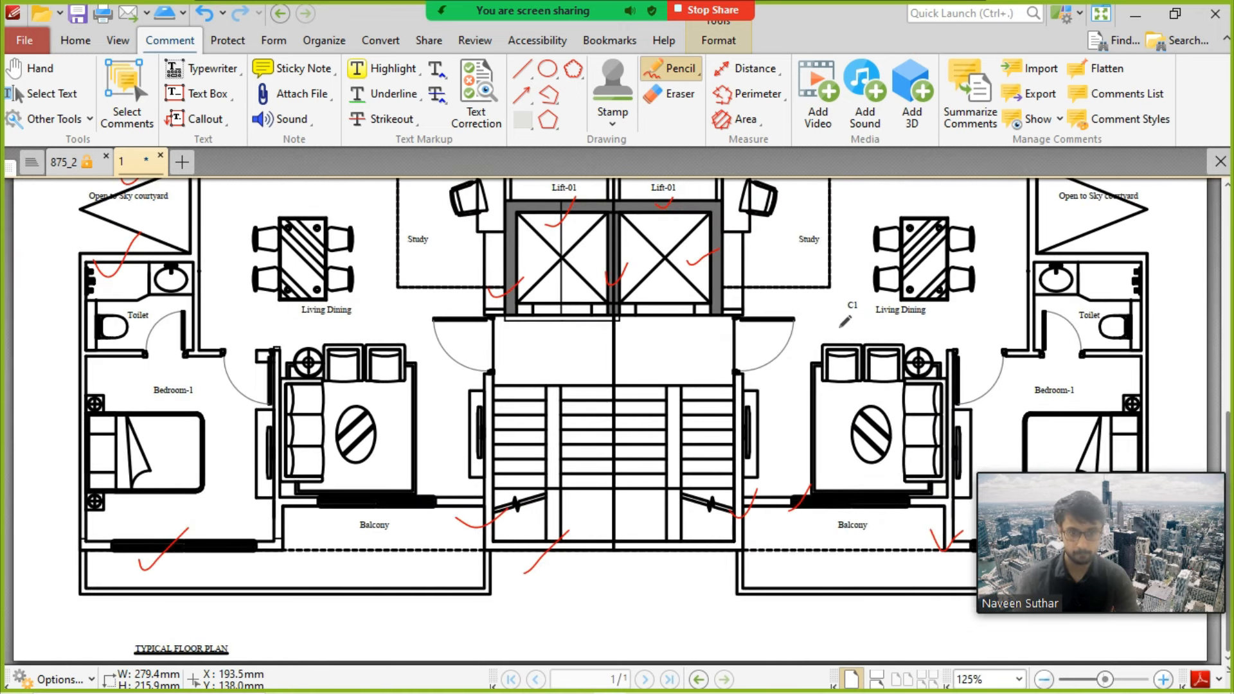
scroll(845, 328, "up", 3)
scroll(845, 330, "down", 3)
scroll(845, 331, "up", 3)
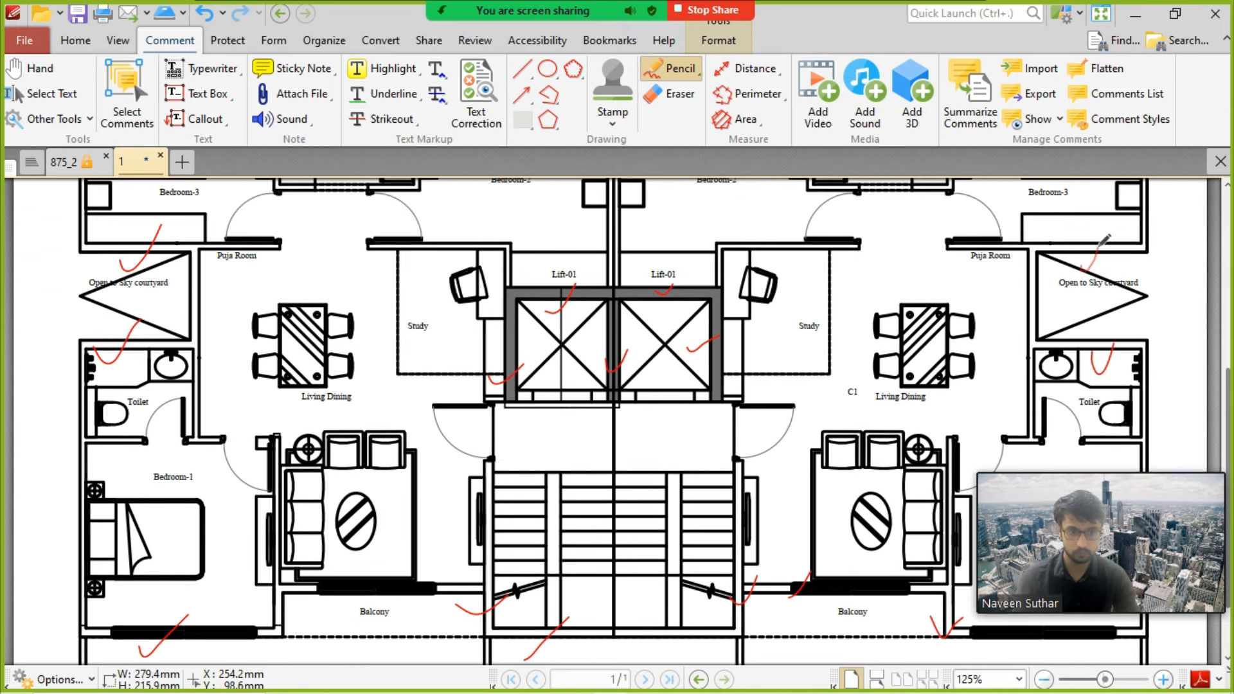
mouse_move(1027, 295)
left_mouse_down()
mouse_move(1031, 314)
mouse_move(1067, 293)
left_mouse_up()
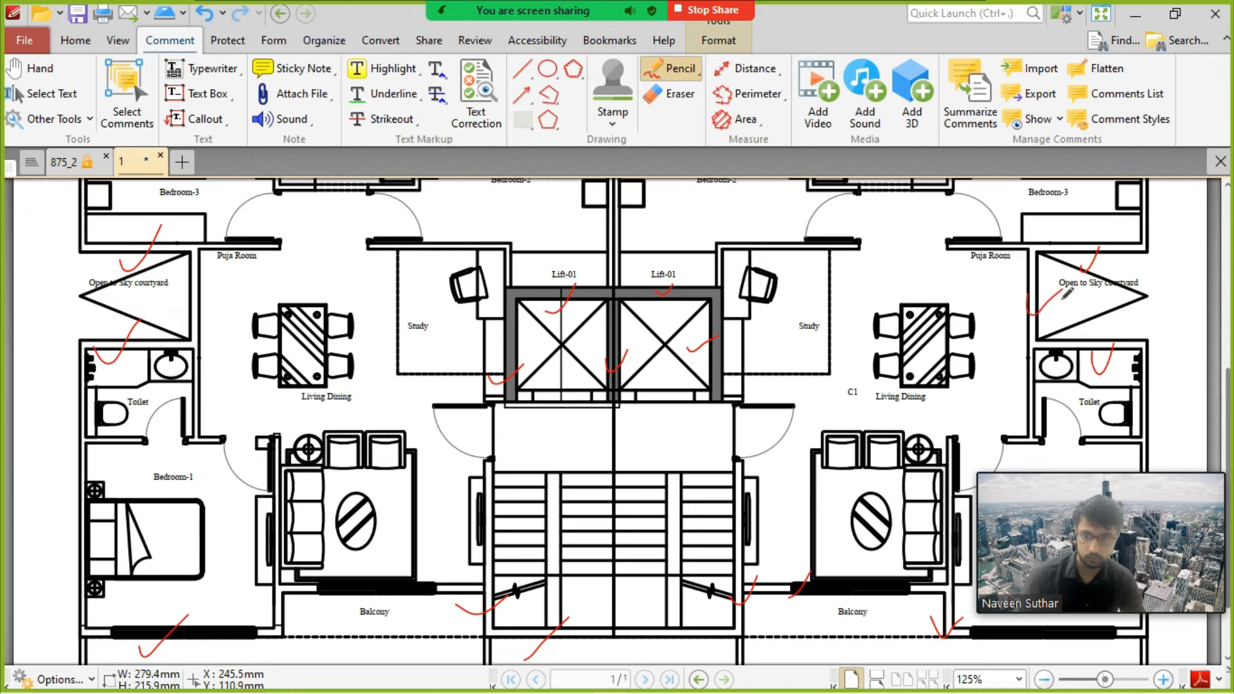
left_click_drag(188, 299, 232, 292)
Step: Draw pencil ticks on the party wall between the two Bedroom-2s and between their toilets
scroll(385, 299, "up", 6)
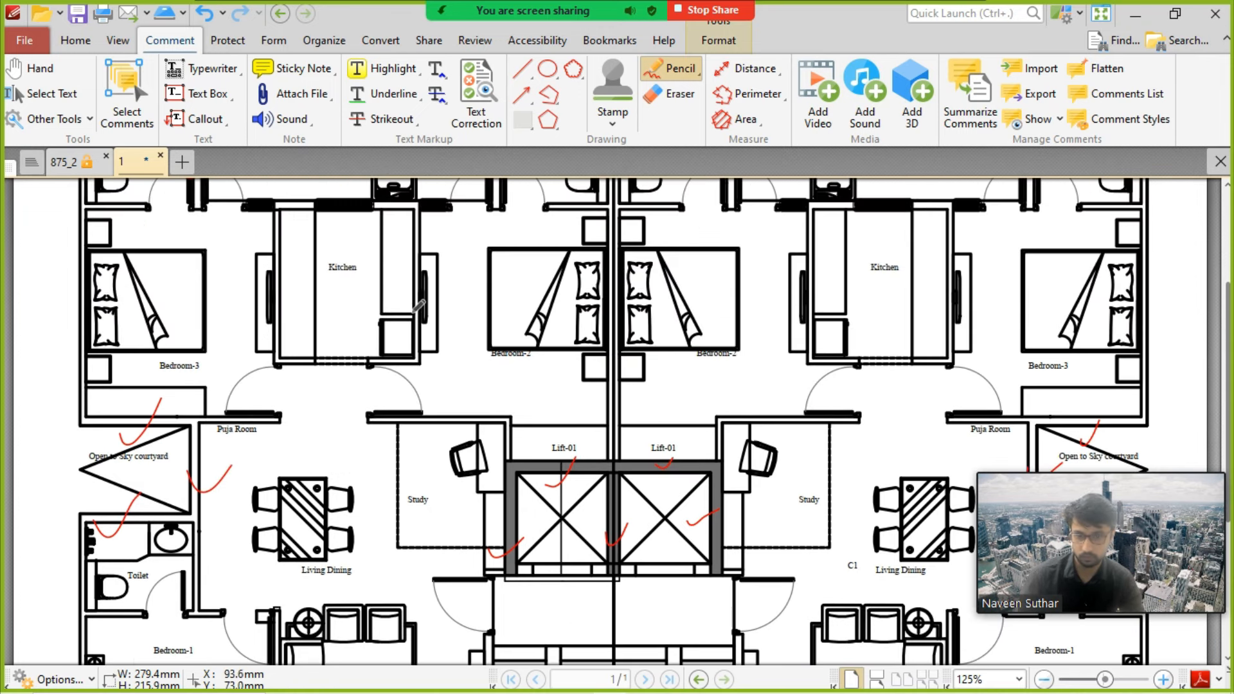
scroll(419, 305, "up", 3)
left_click_drag(594, 455, 616, 508)
left_click_drag(616, 507, 670, 435)
left_click_drag(576, 247, 595, 281)
left_click_drag(595, 281, 640, 221)
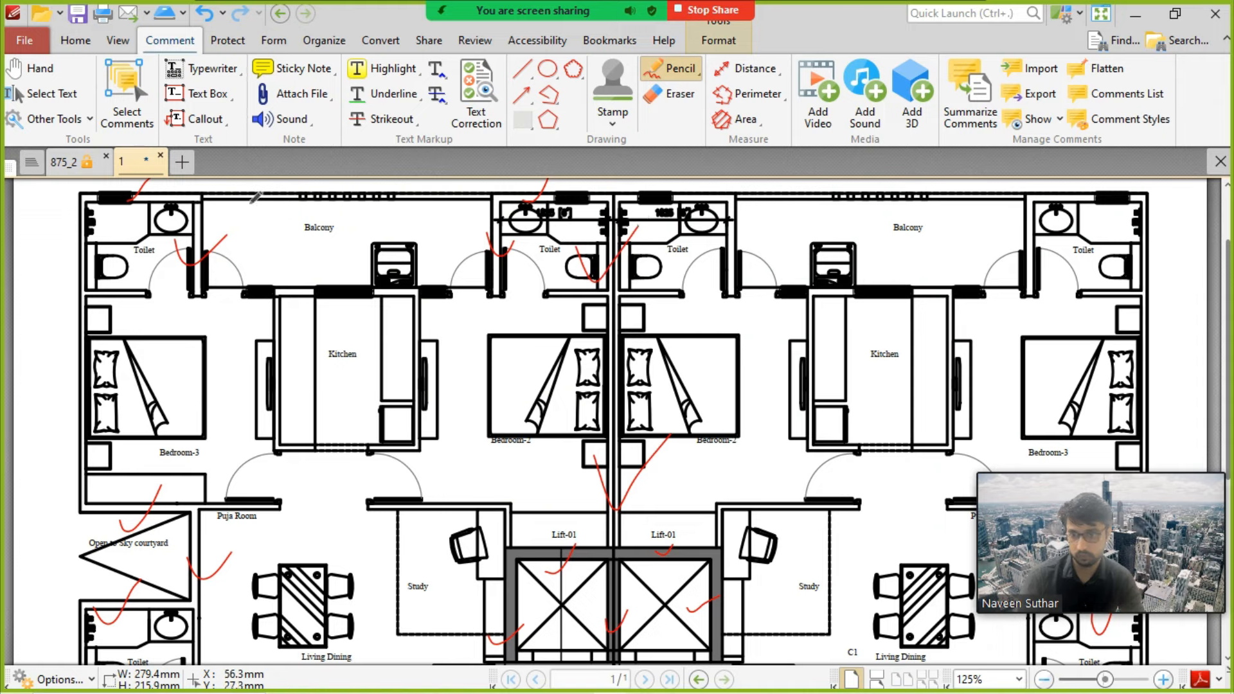
Step: Tick the balcony-side walls of the right-hand flat's Bedroom-2 and Bedroom-3 toilets and the Bedroom-3 toilet's outer wall
mouse_move(979, 235)
left_mouse_down()
mouse_move(1062, 221)
mouse_move(1078, 190)
left_mouse_up()
left_click_drag(712, 258, 778, 225)
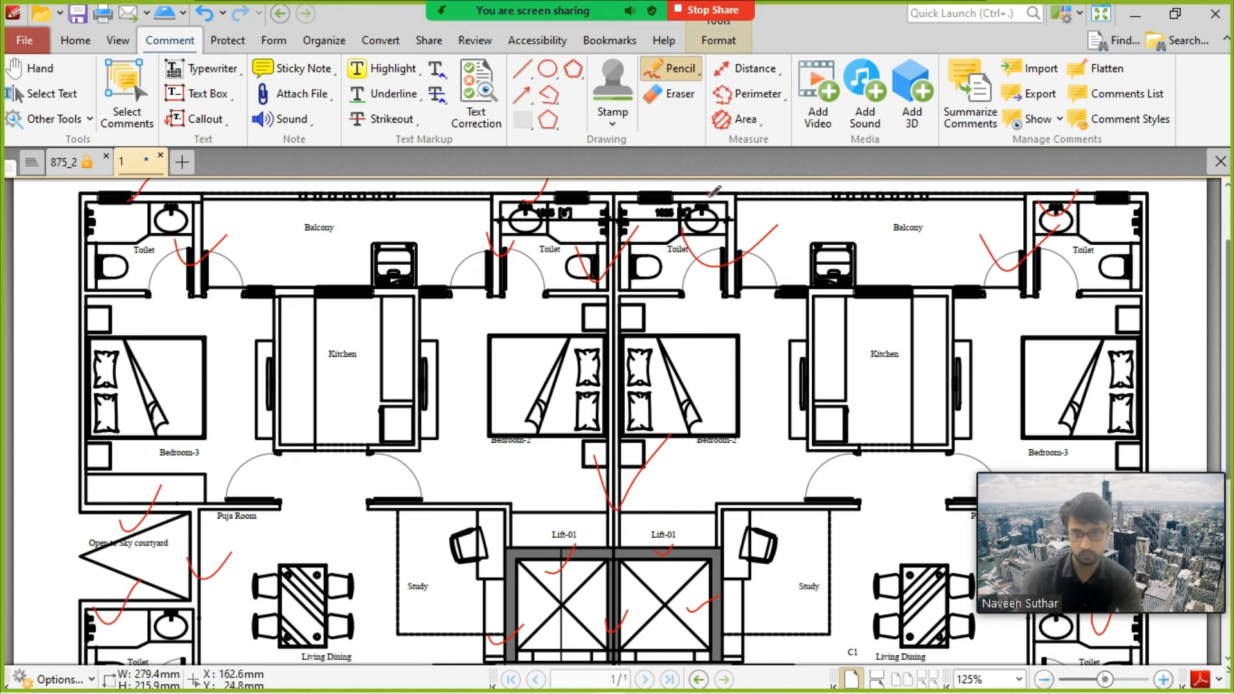
scroll(826, 305, "down", 3)
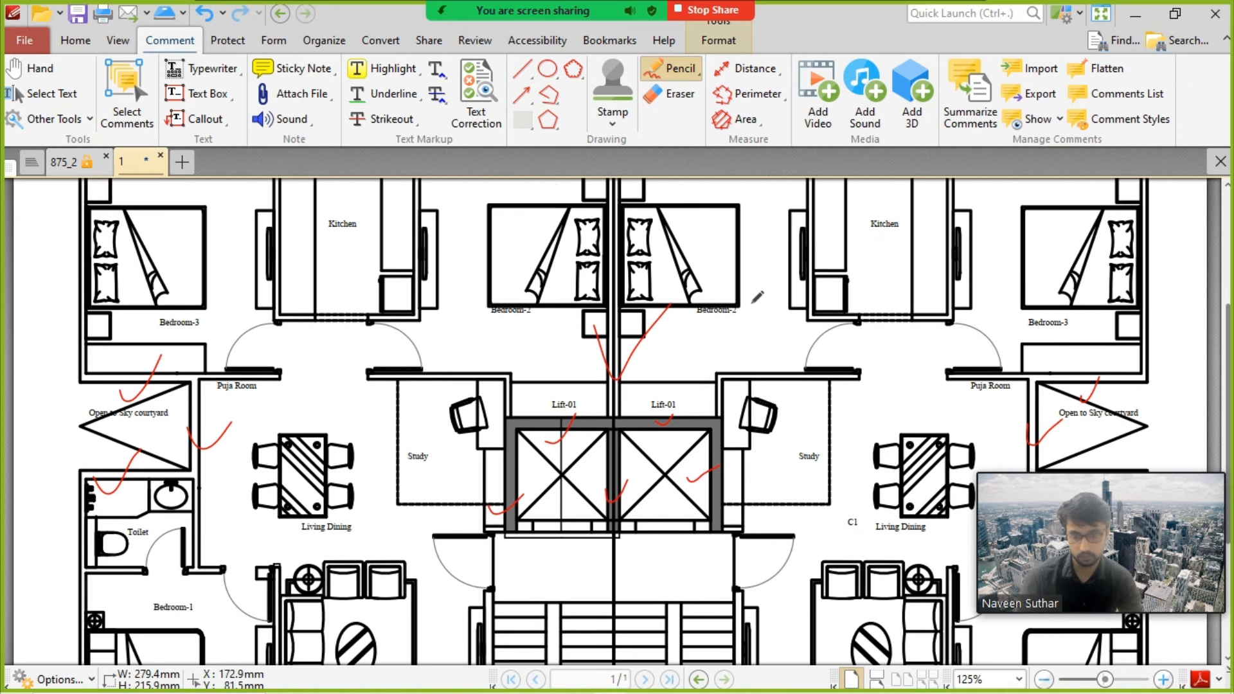
scroll(757, 296, "down", 4)
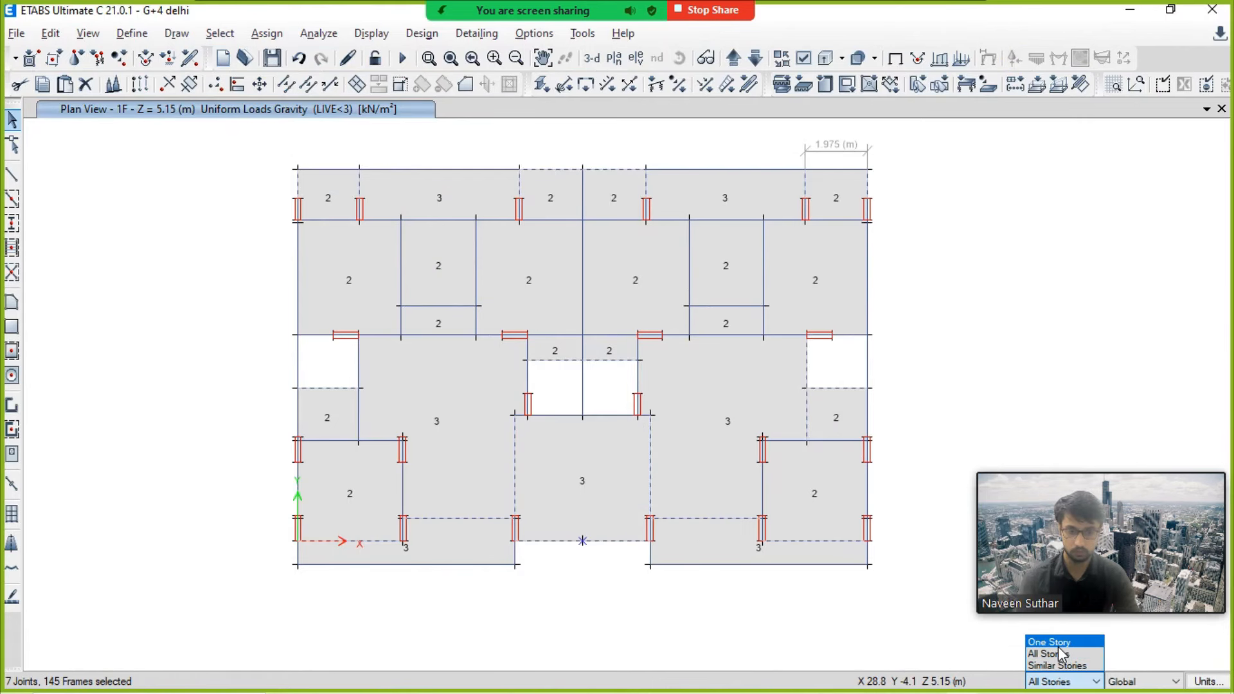
Step: In ETABS, clear the selection, select the entire plan with All Stories active, and divide the selected frames
left_click(1061, 654)
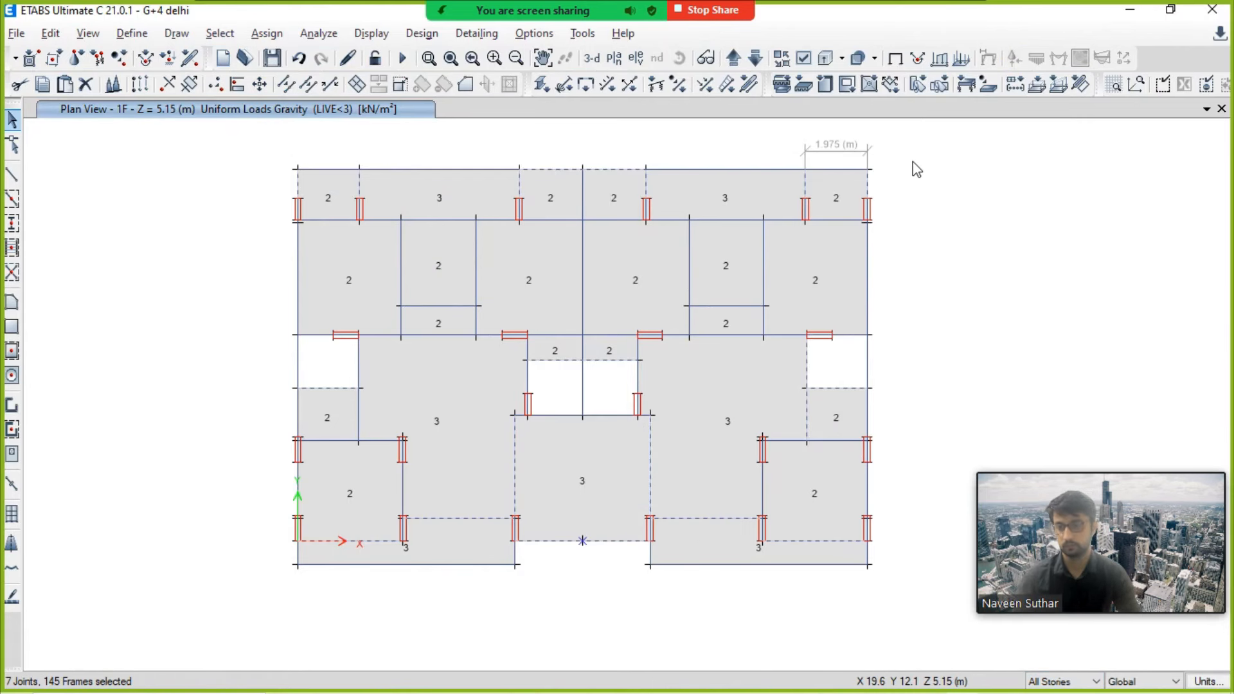
left_click(925, 199)
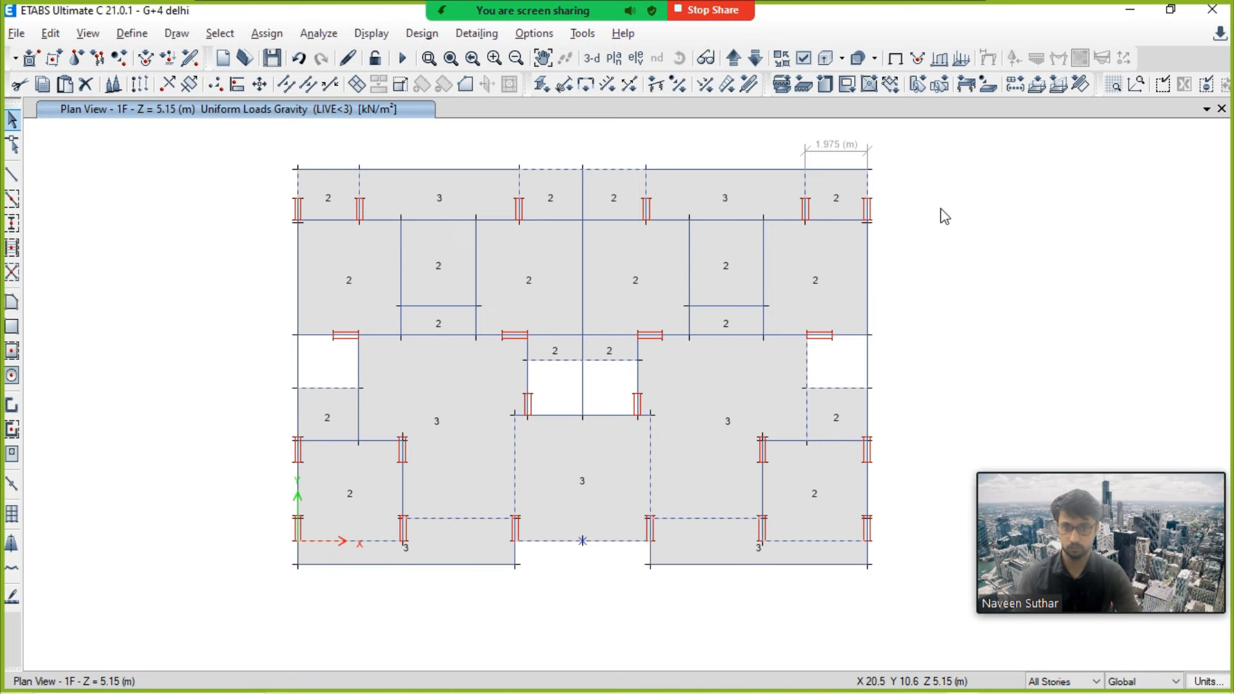
left_click_drag(933, 126, 267, 595)
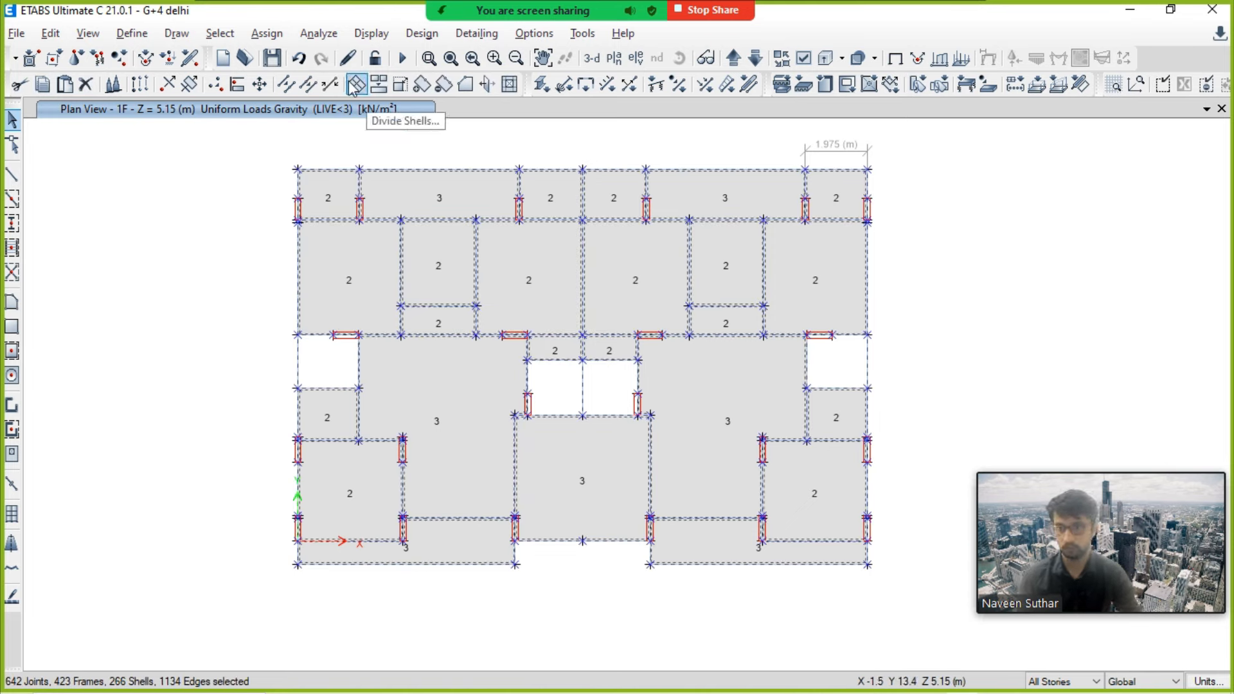
left_click(286, 86)
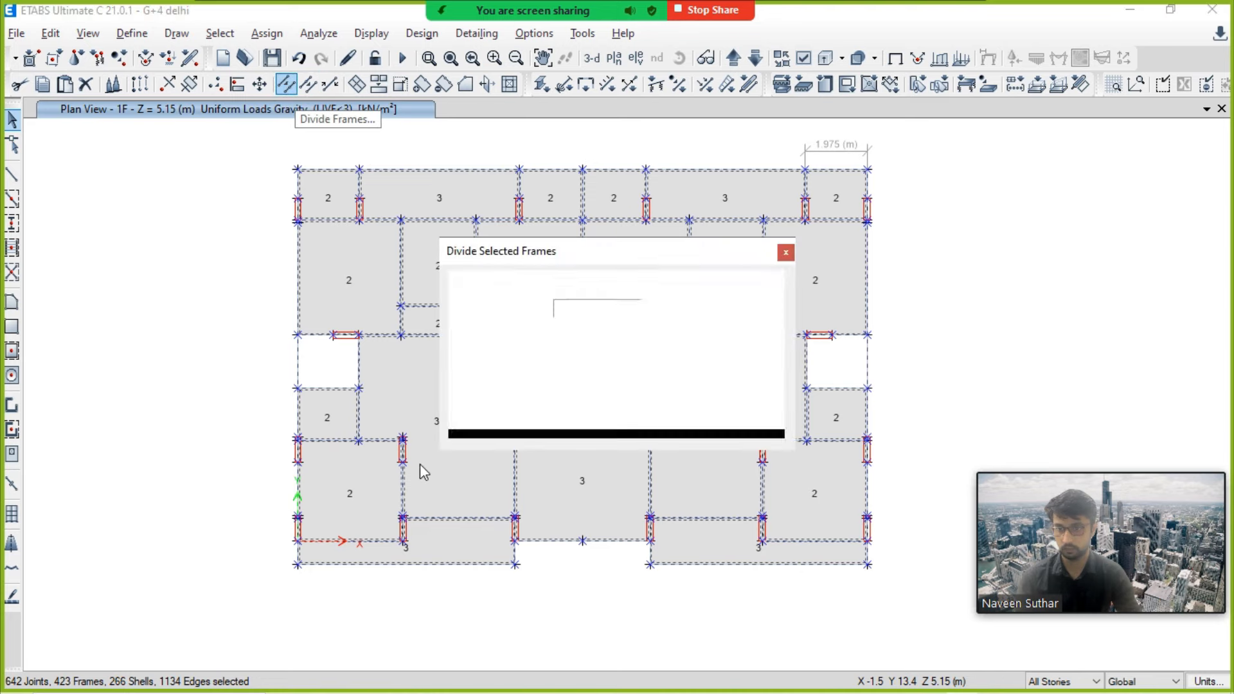
left_click(689, 411)
left_click(522, 409)
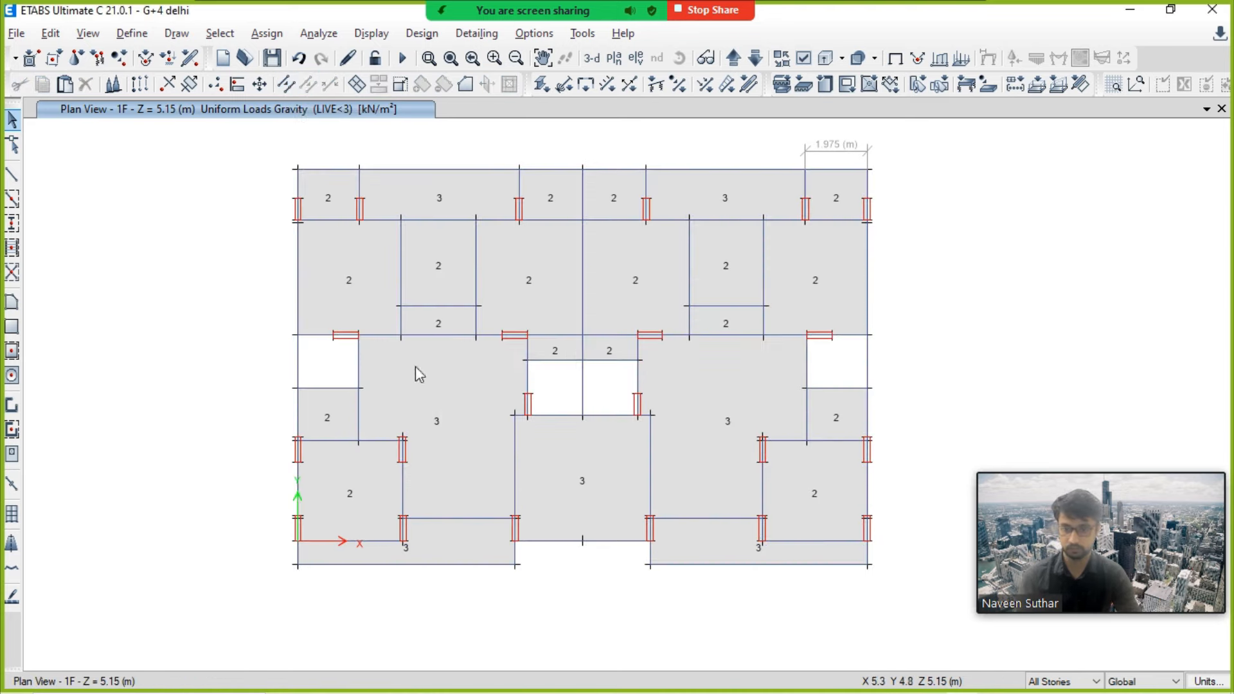
Step: Show the PLINTH (GF) plan and select the ticked front-wall beams and the beams around the staircase and lifts
left_click(755, 57)
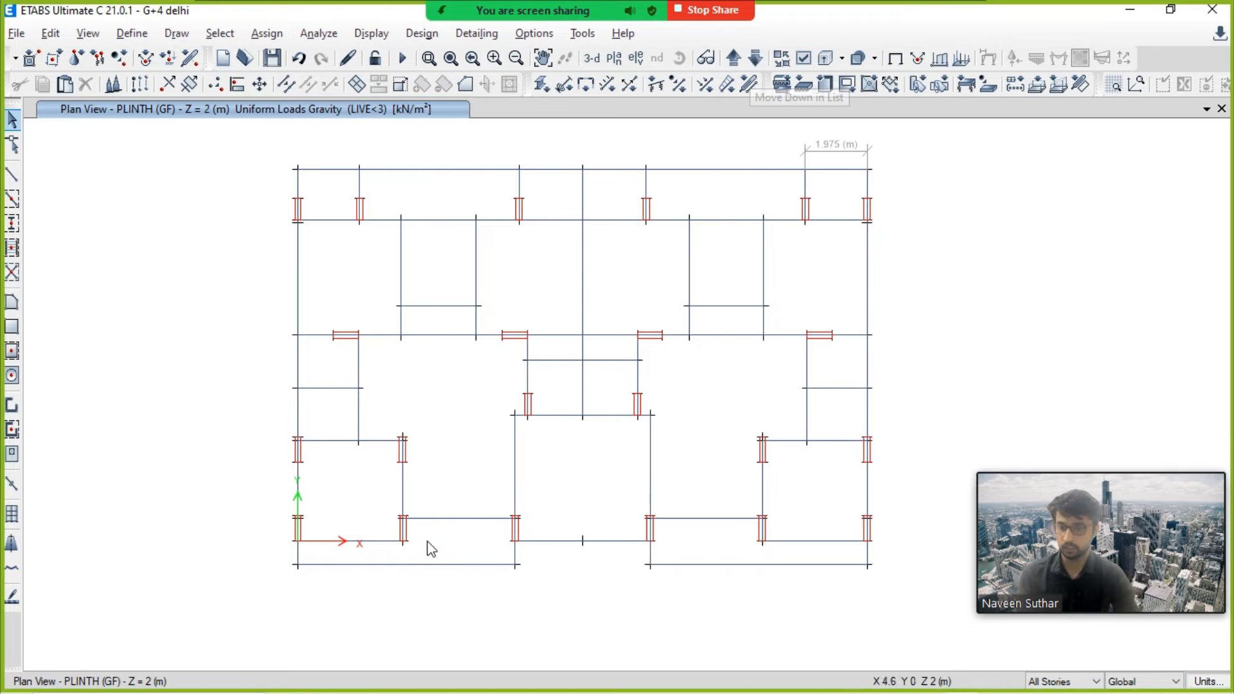
left_click_drag(475, 503, 468, 554)
left_click_drag(586, 522, 576, 561)
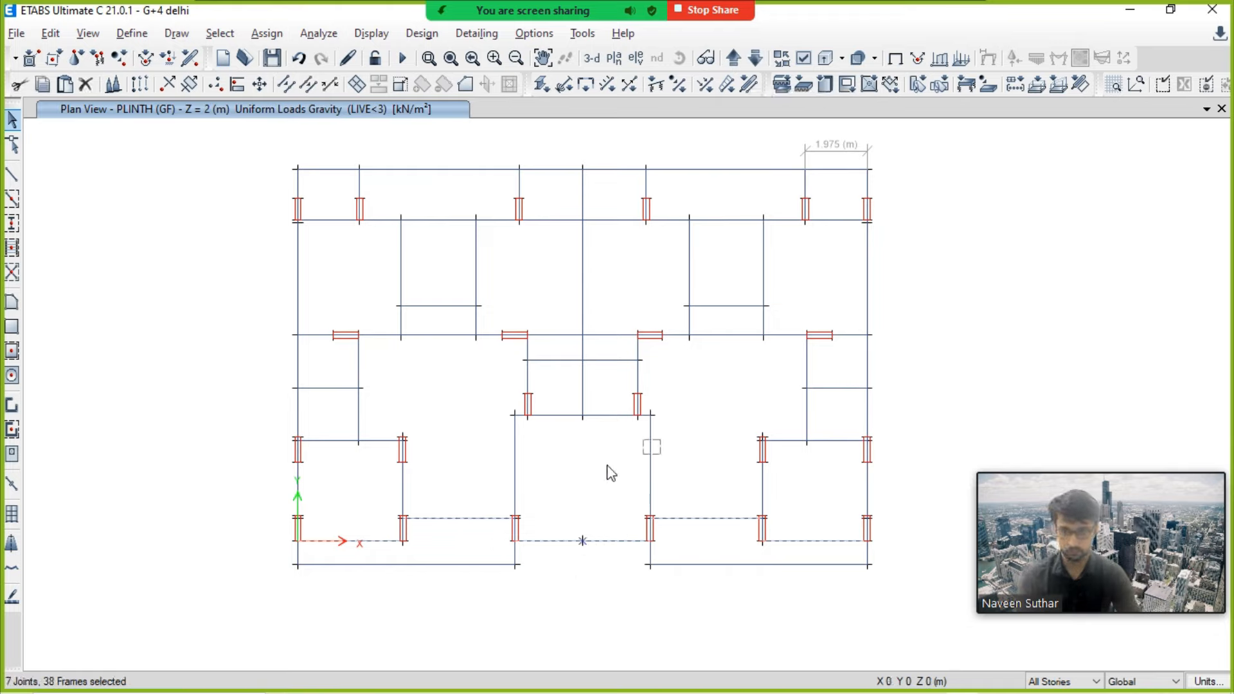
left_click_drag(610, 399, 549, 440)
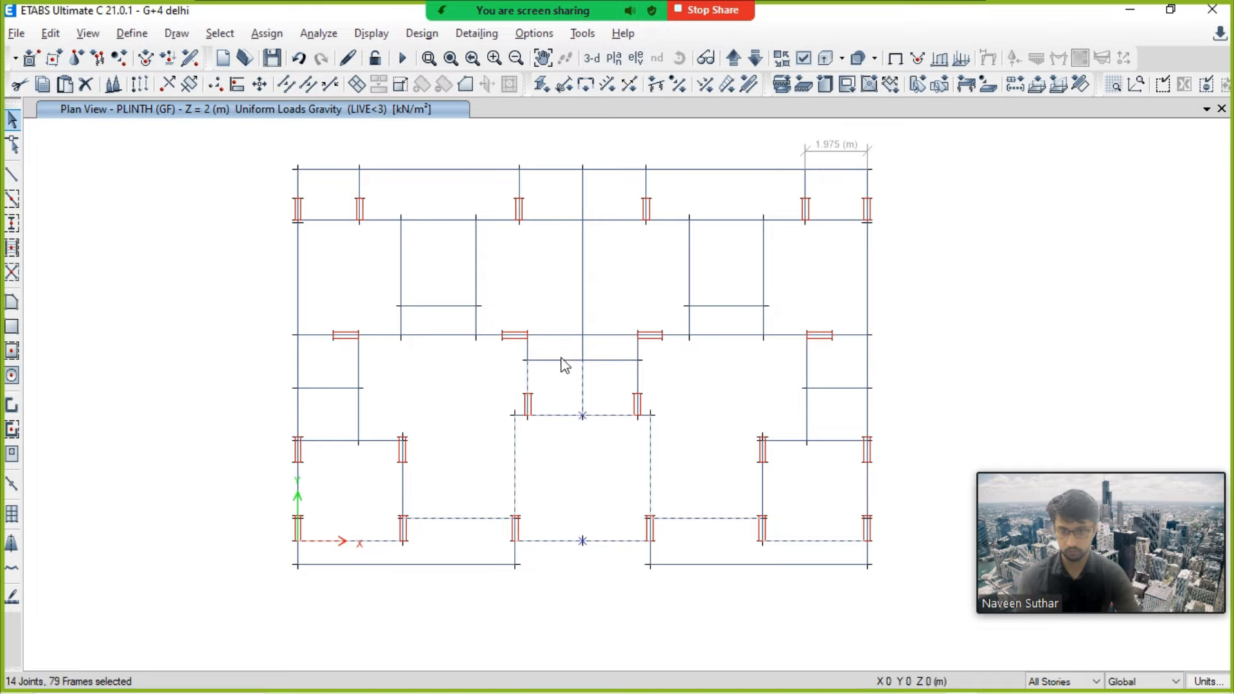
left_click_drag(657, 369, 618, 380)
Step: Add the beams around both courtyards, the rear toilets and the party wall between the Bedroom-2s to the selection
left_click_drag(315, 321, 305, 397)
left_click_drag(387, 353, 250, 358)
left_click_drag(861, 317, 856, 437)
left_click_drag(884, 355, 768, 371)
left_click_drag(893, 186, 797, 188)
left_click_drag(585, 186, 476, 190)
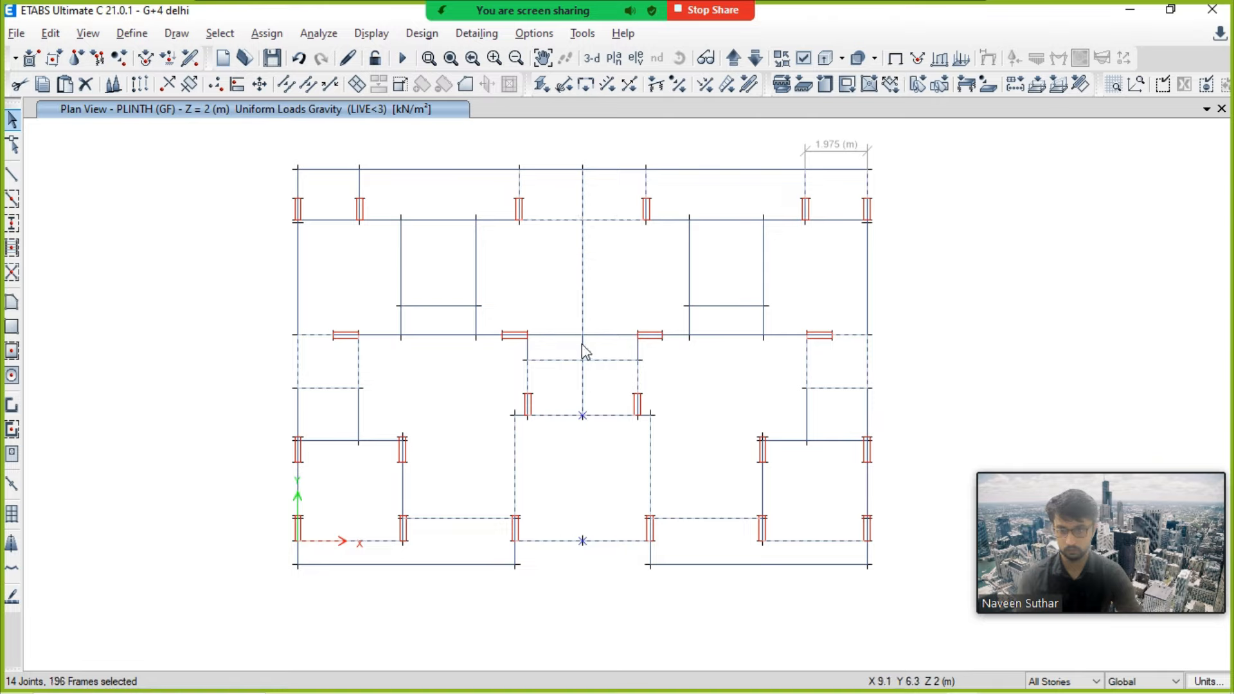
left_click_drag(373, 192, 263, 188)
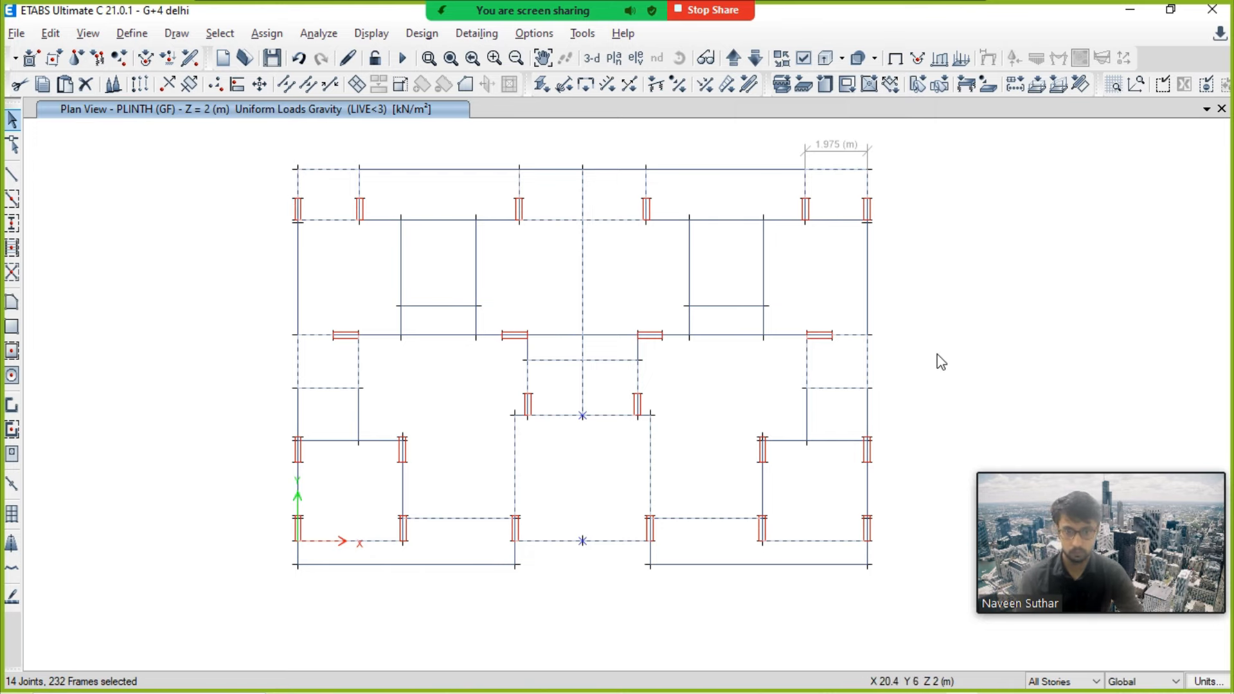
Step: Check the ticked floor plan PDF and add the outer-wall beams of the two Bedroom-2 toilets to the selection
key("alt+Tab")
key("alt+Tab")
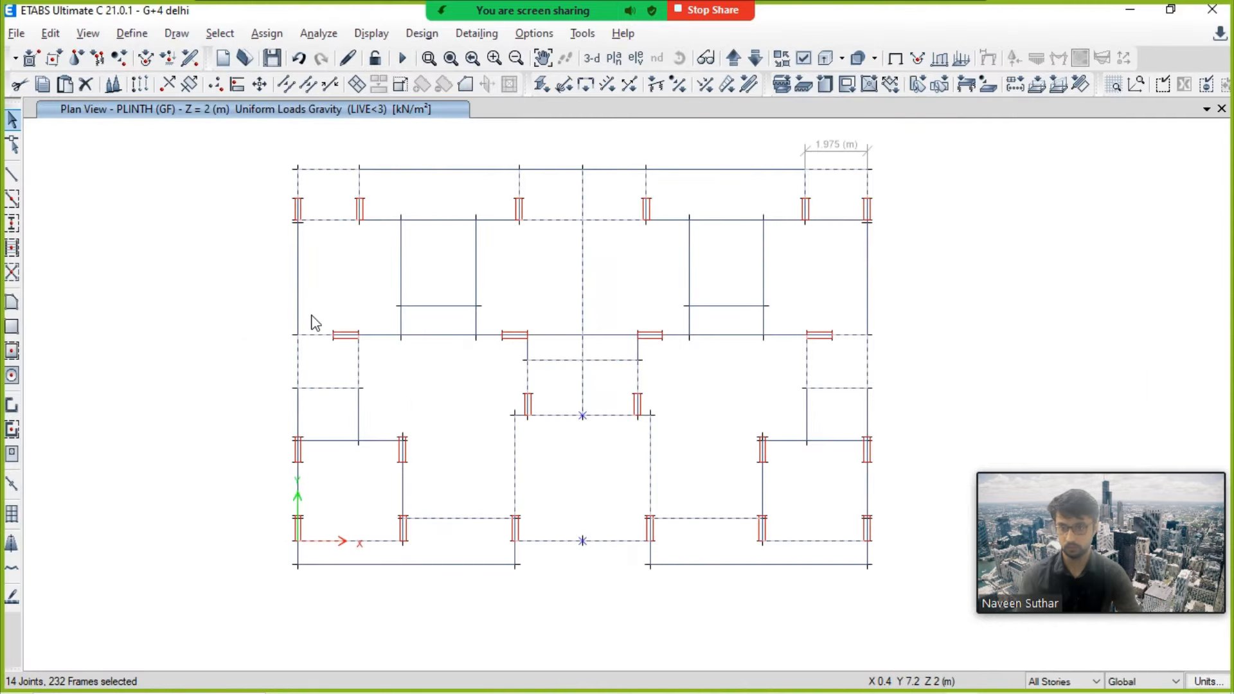
key("alt+Tab")
key("alt+Tab")
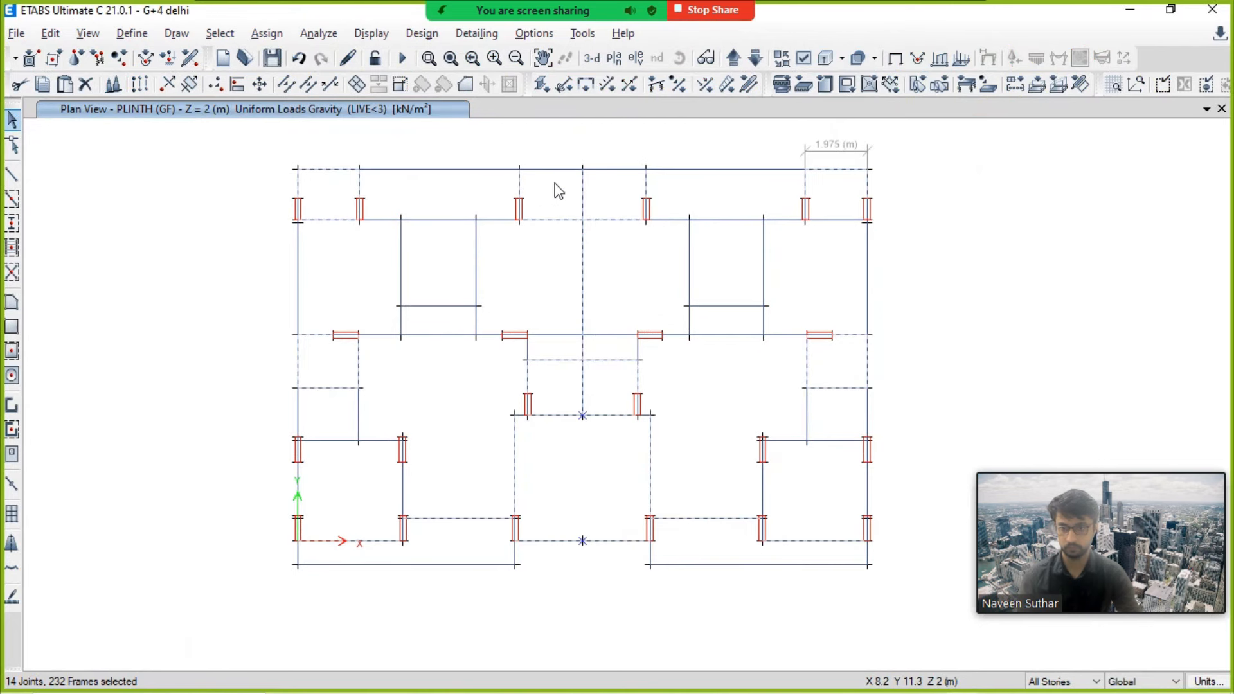
key("alt+Tab")
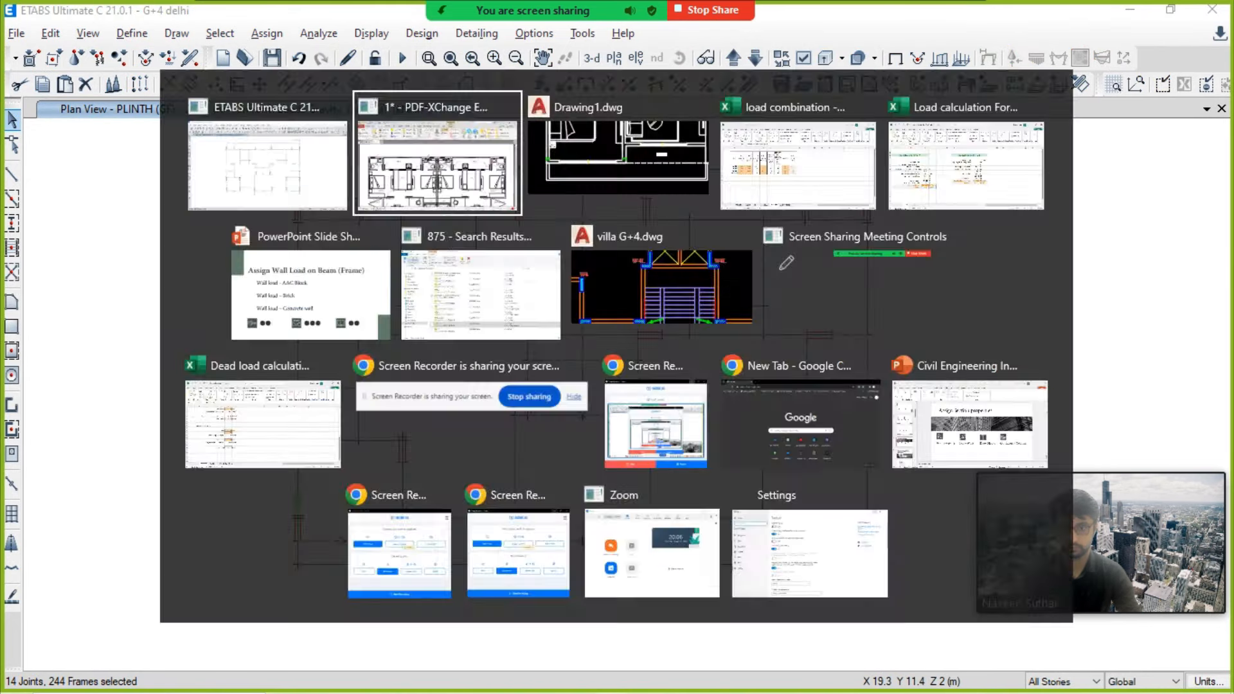
Step: Compare the selected plinth beams in ETABS with the ticked walls in the floor plan PDF
scroll(910, 341, "down", 5)
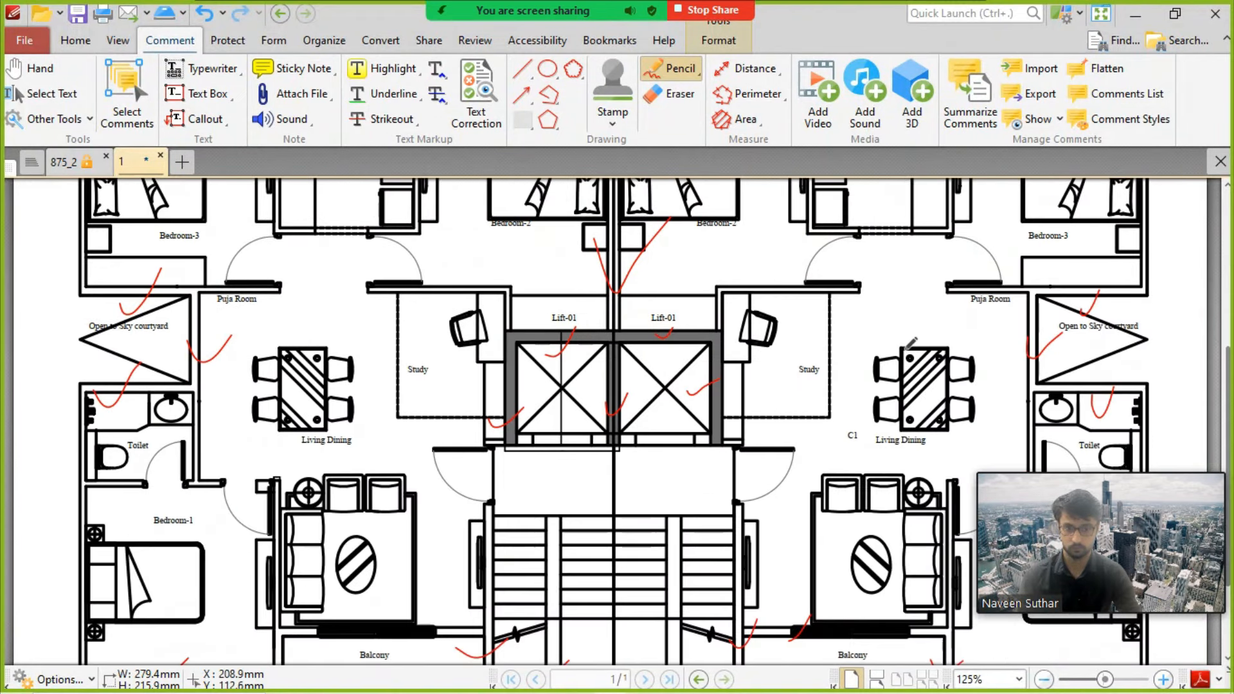
key("alt+Tab")
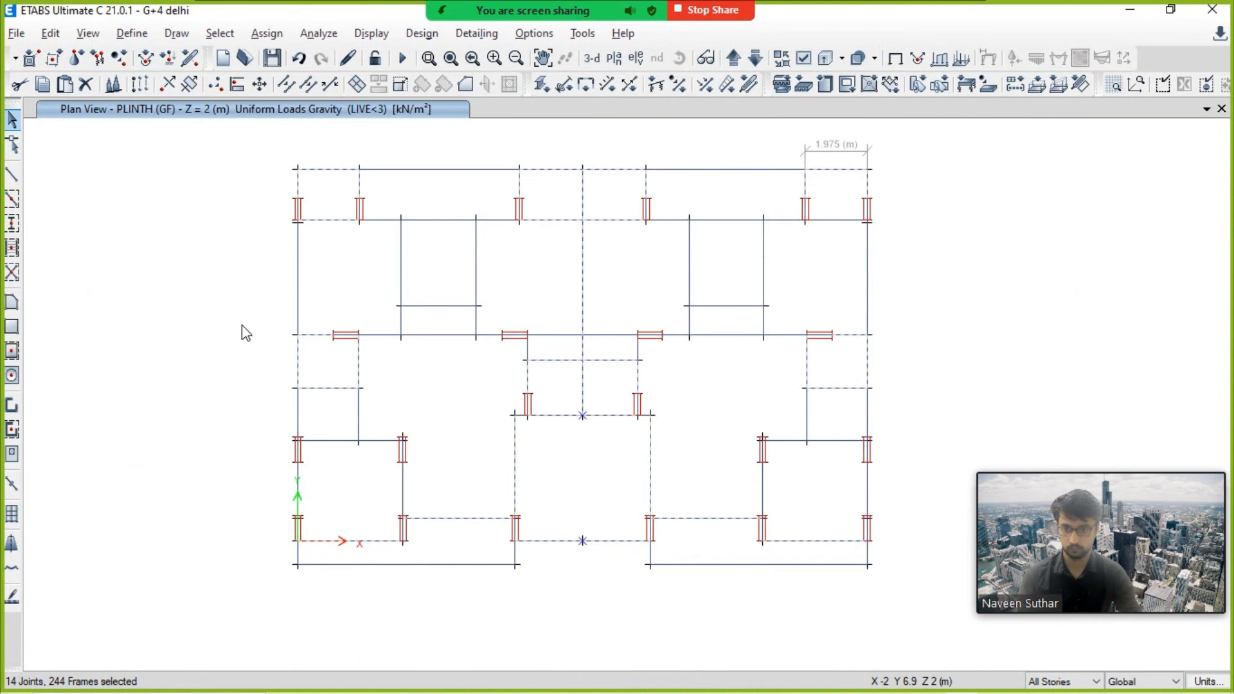
key("alt+Tab")
key("alt+Tab")
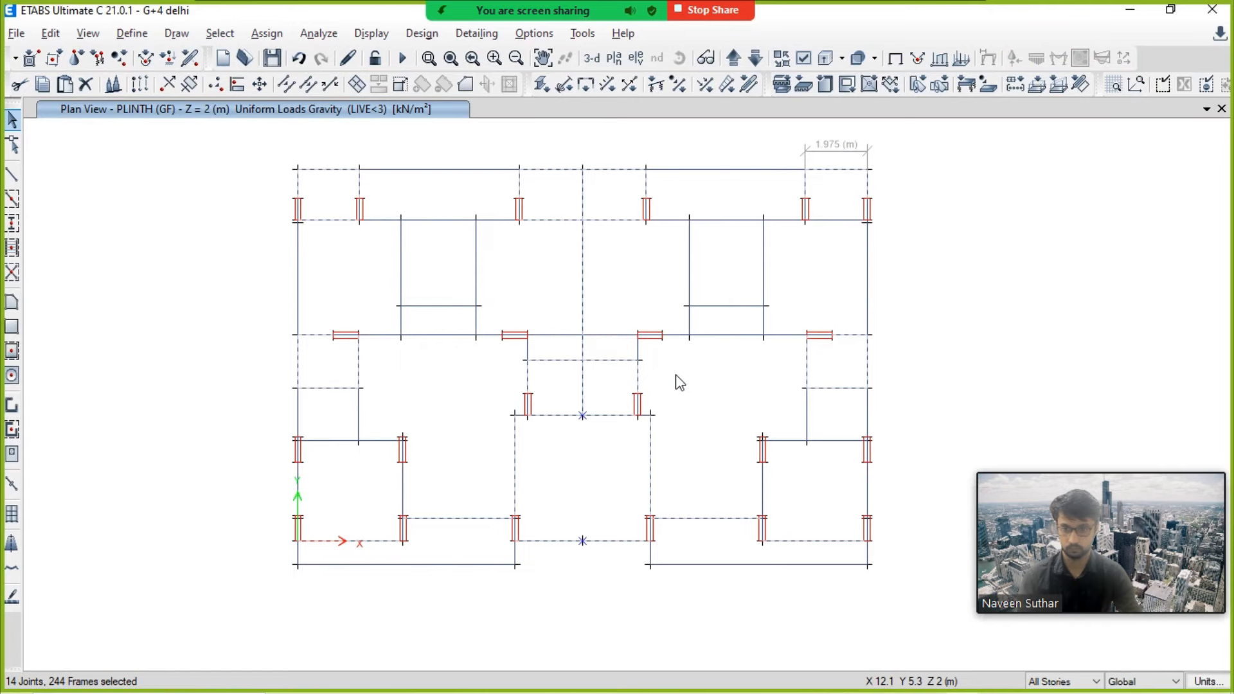
key("alt+Tab")
scroll(680, 367, "down", 3)
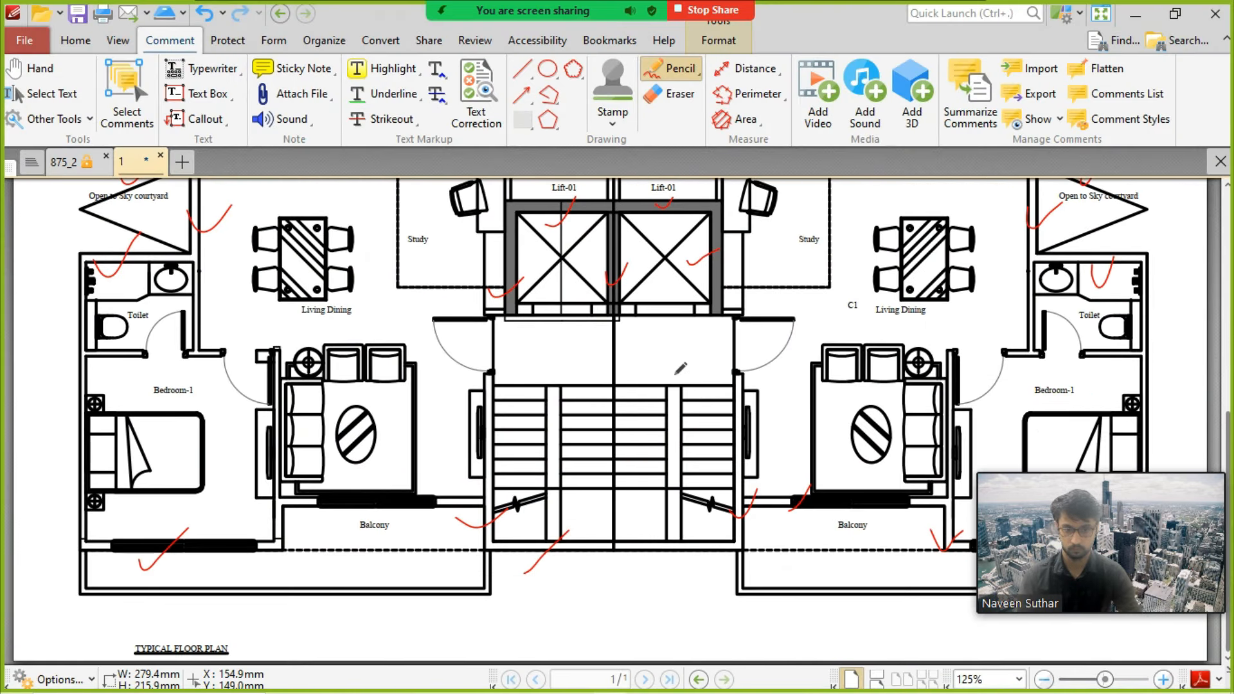
key("alt+Tab")
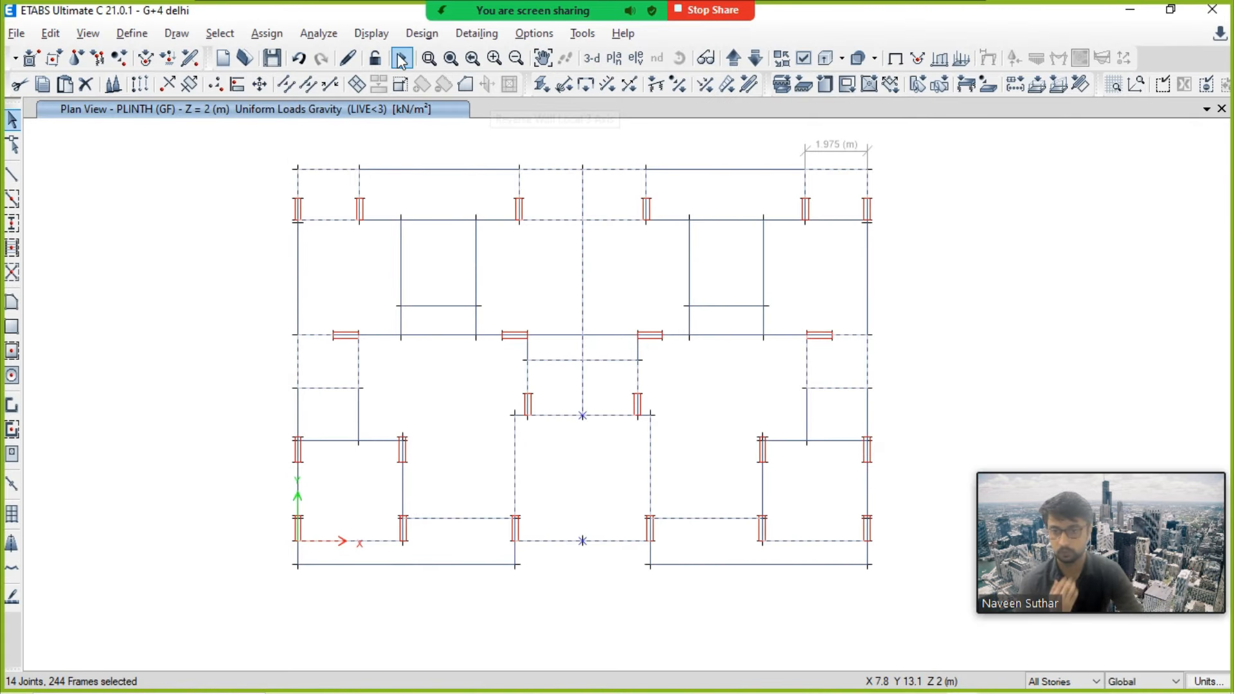
Step: Open the distributed frame load assignment for the selected plinth beams and choose the WALL load pattern
left_click(254, 37)
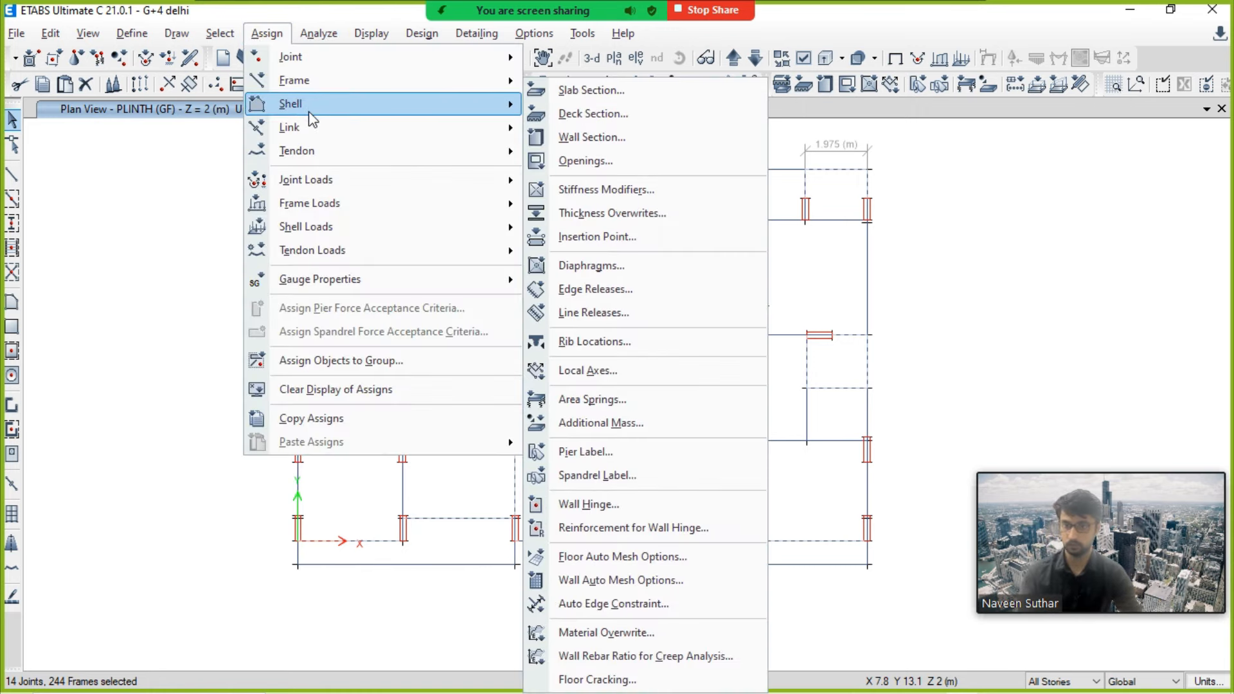
mouse_move(507, 202)
left_click(587, 221)
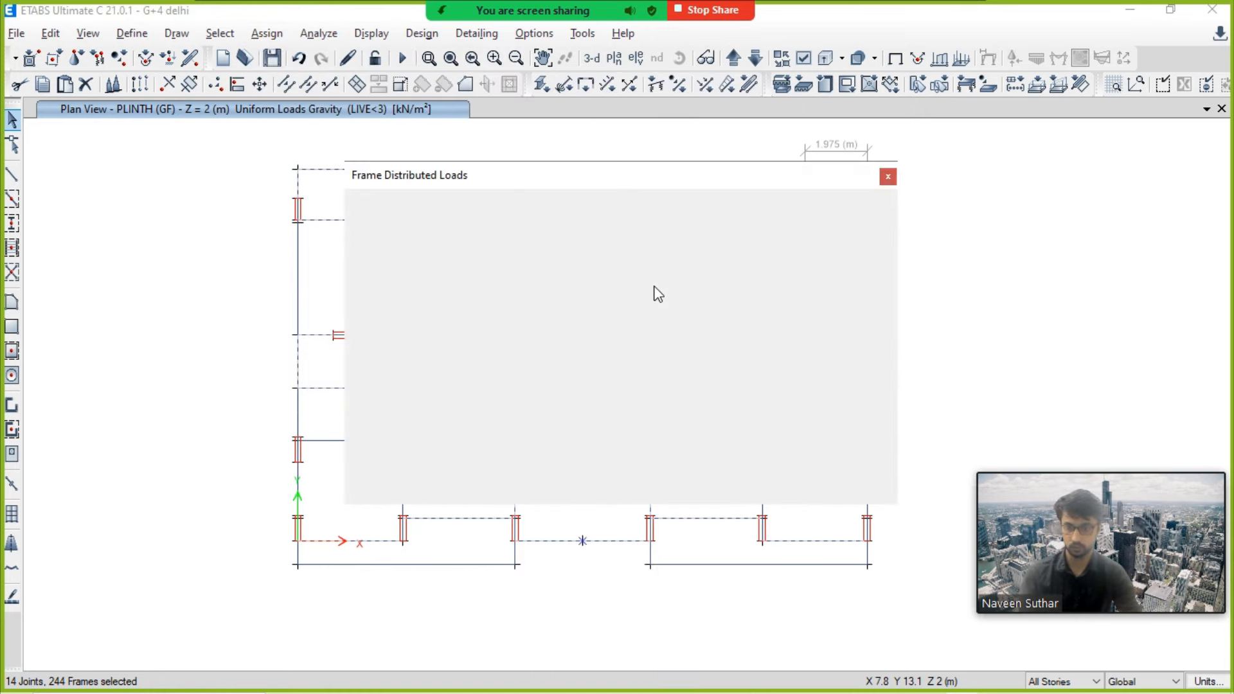
left_click(639, 235)
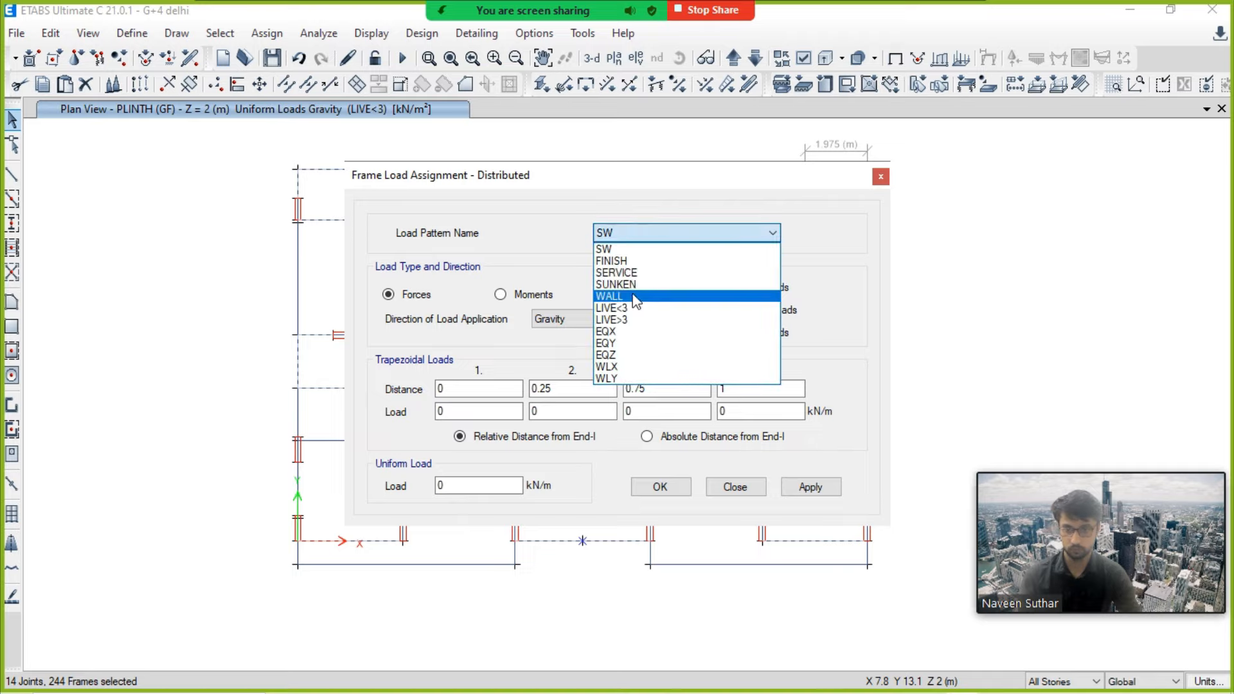
left_click(635, 297)
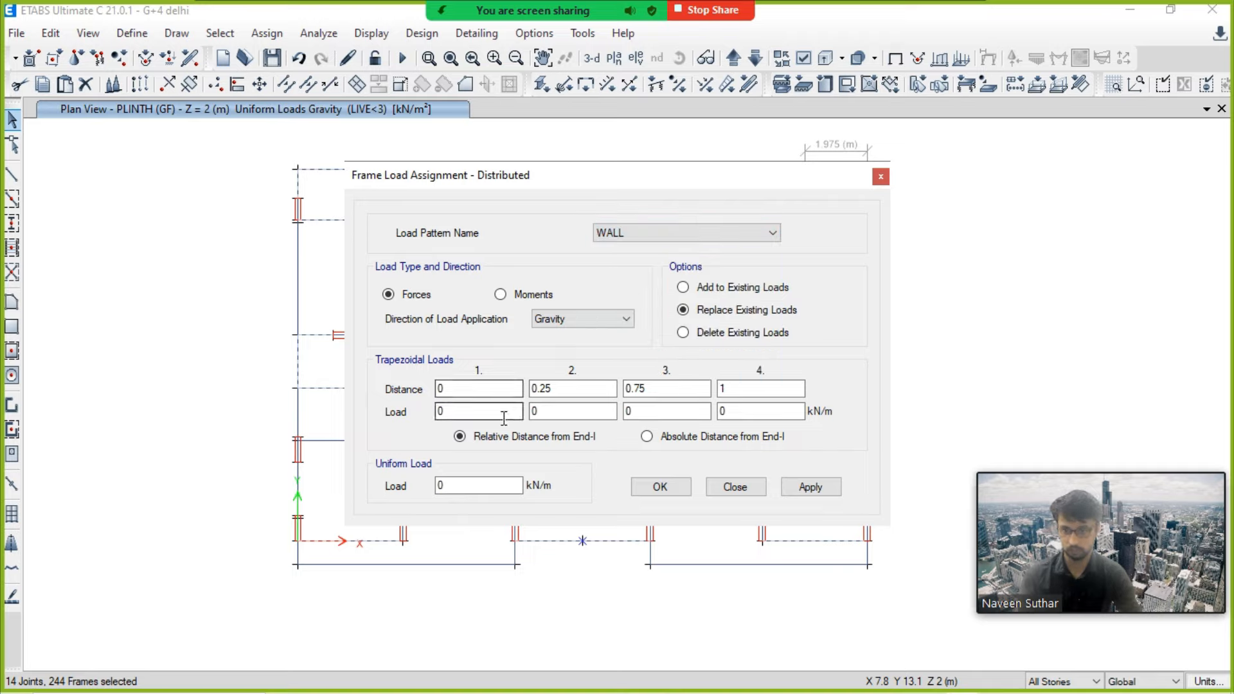
Step: Look up the 150 thk wall load in the load combination workbook and assign it to the beams as a 9.46 kN/m uniform load
double_click(440, 486)
key("alt+Tab")
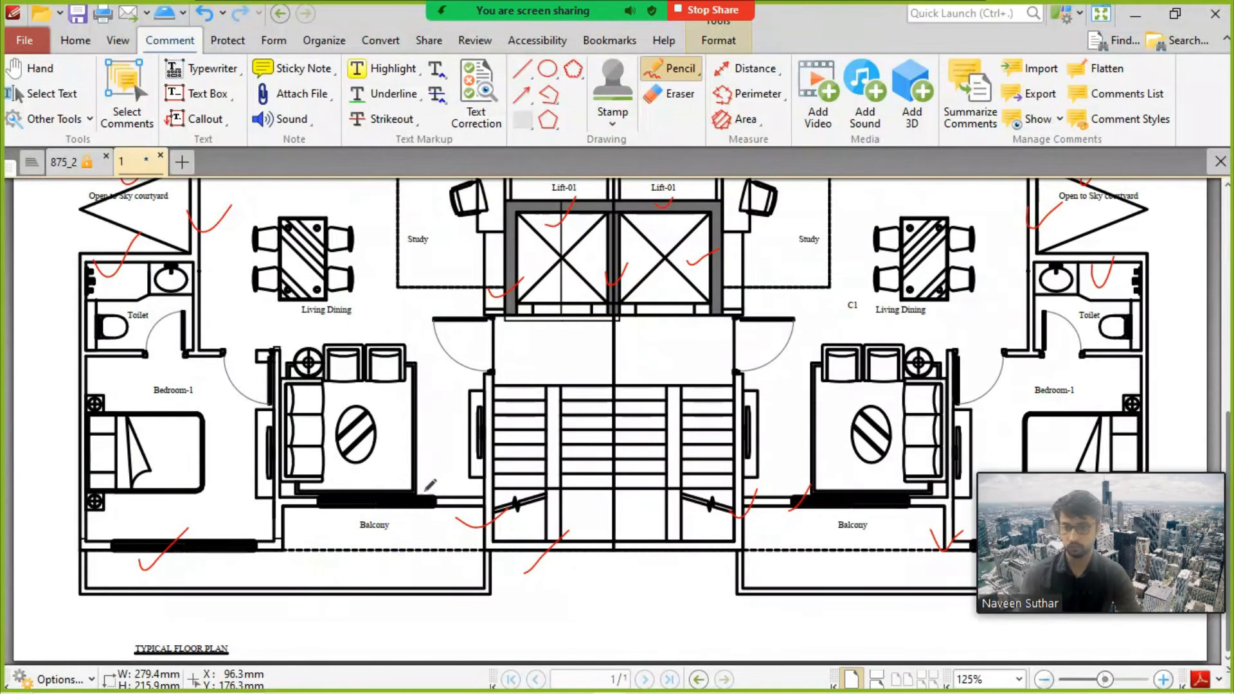
key("super+Tab")
left_click(769, 176)
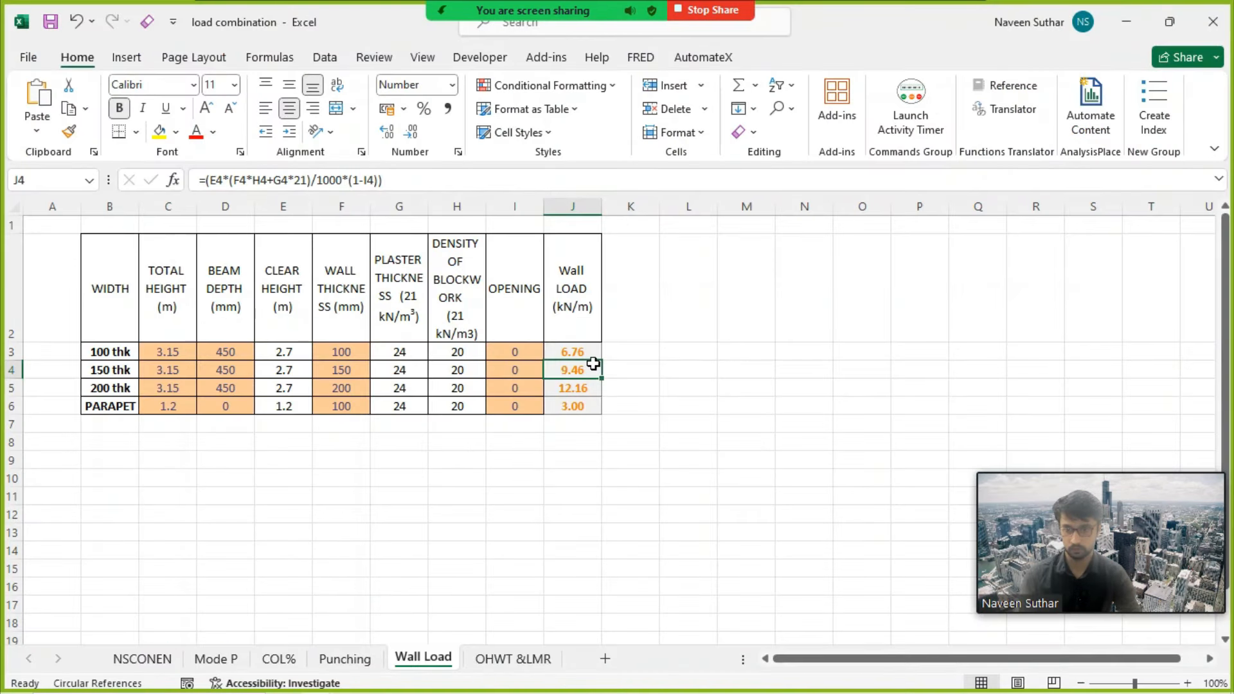
key("super+Tab")
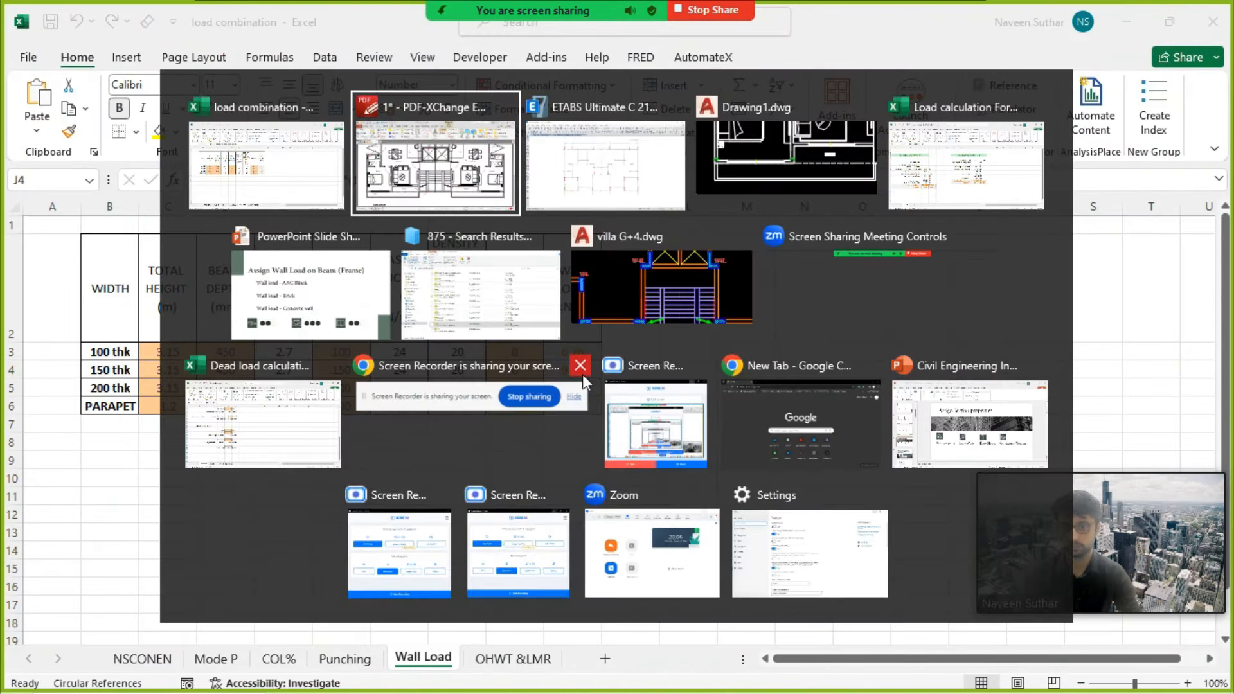
left_click(604, 177)
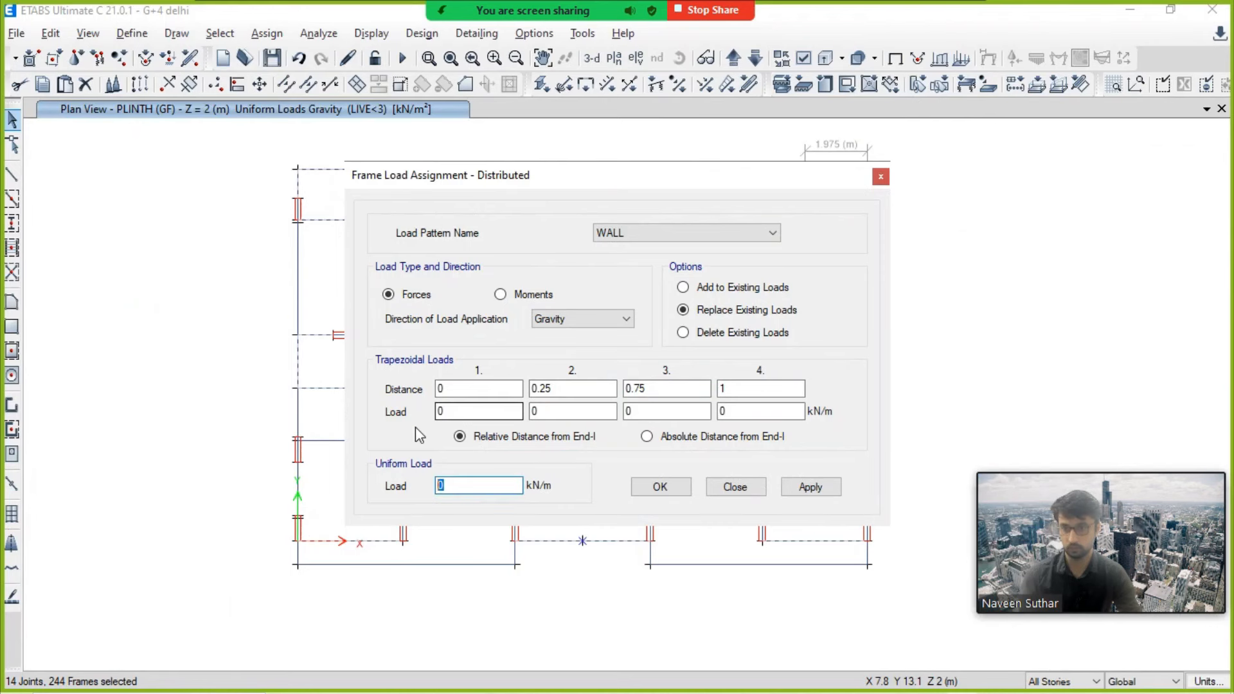
left_click(479, 486)
type("9.46")
left_click(787, 488)
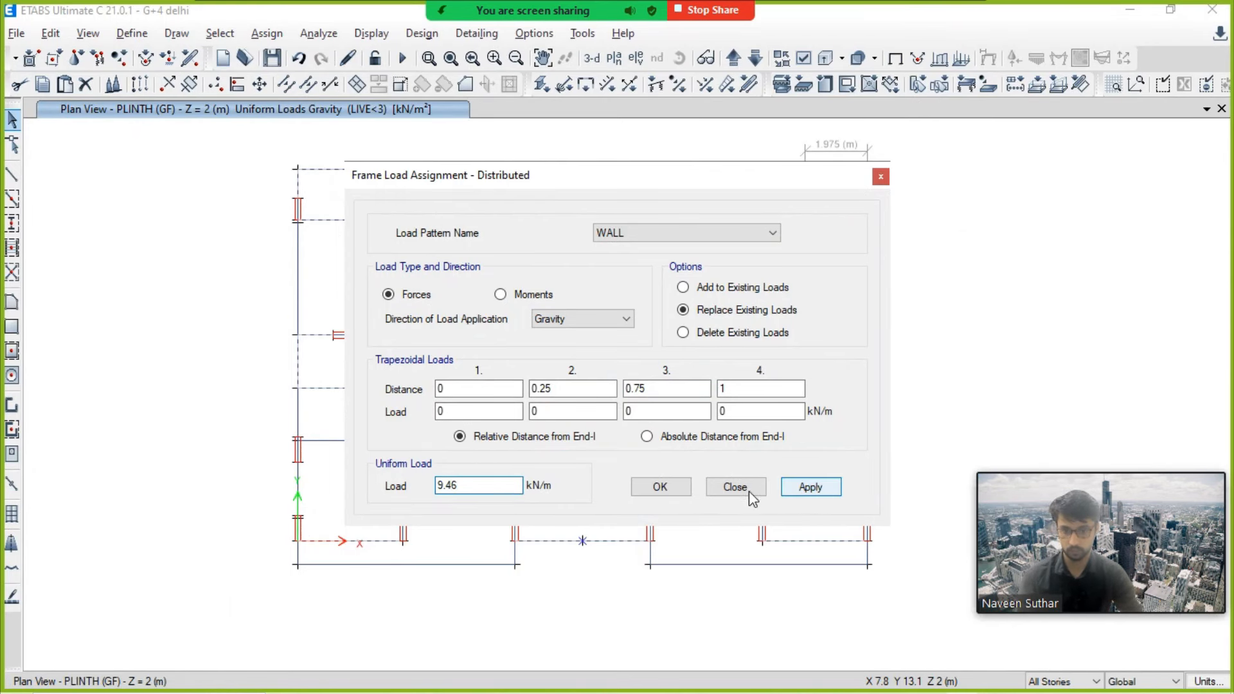
left_click(662, 487)
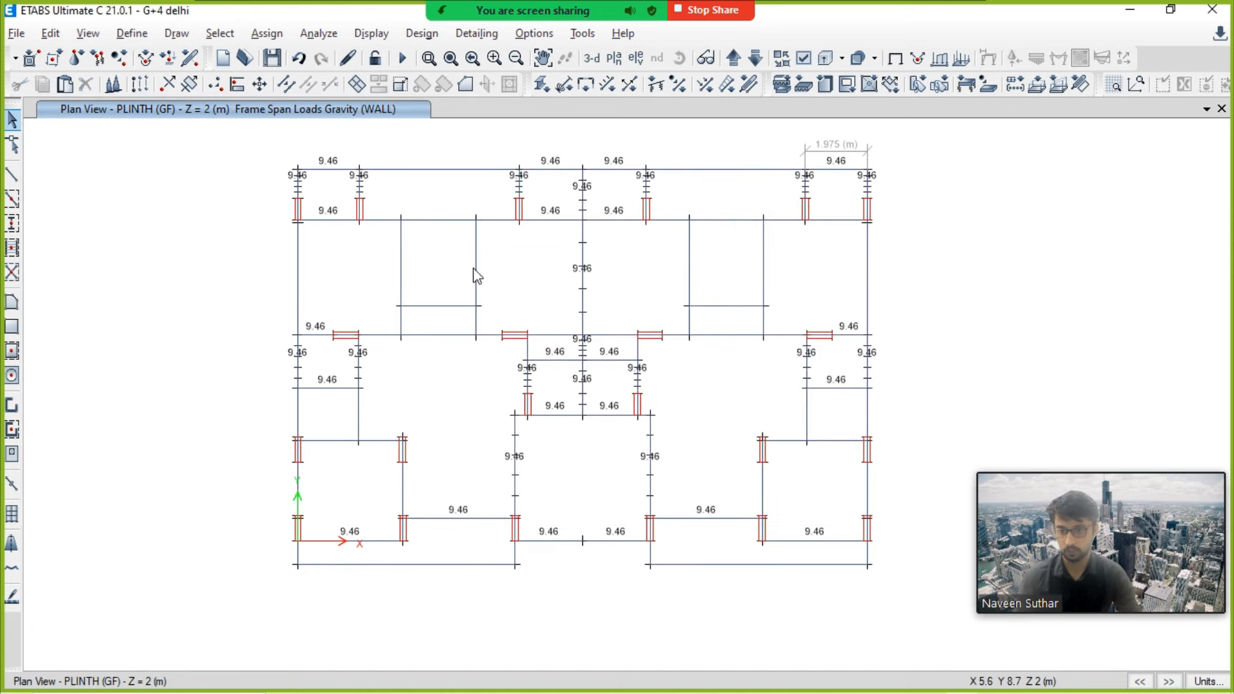
Step: Select the left unit's inner-bay beams with their adjoining cross beams, plus the toilet and Bedroom-1 partition beams of both units
left_click(402, 222)
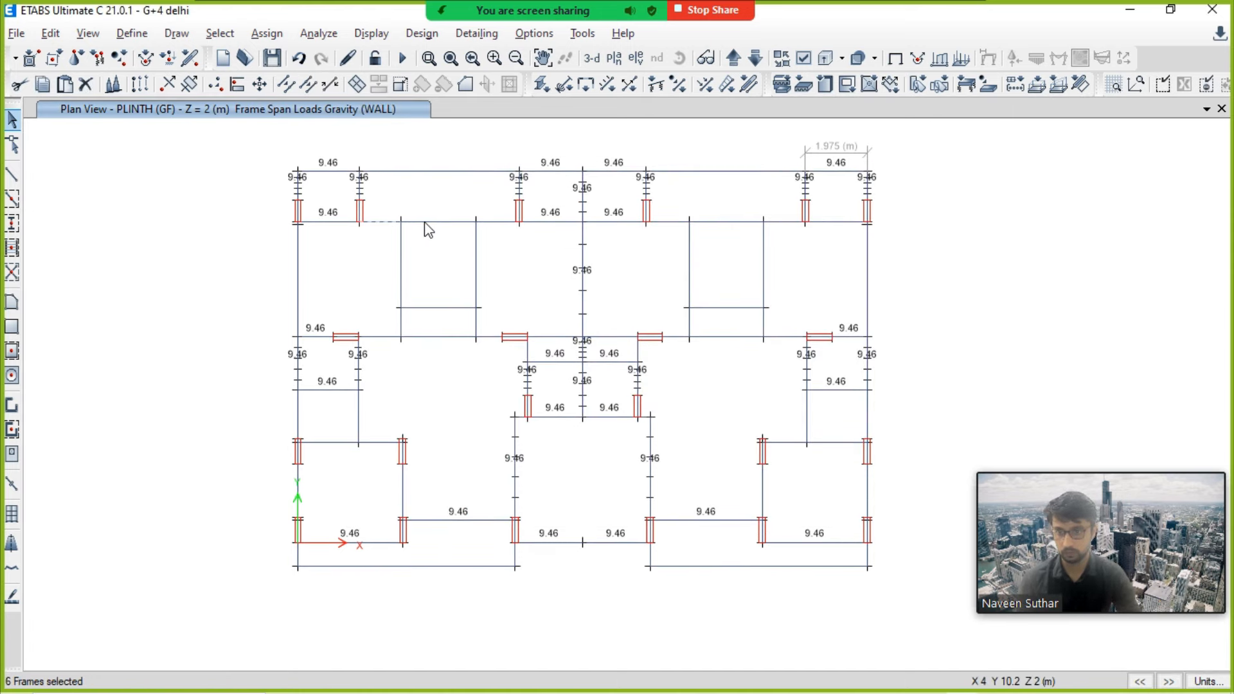
left_click(490, 223)
left_click(402, 327)
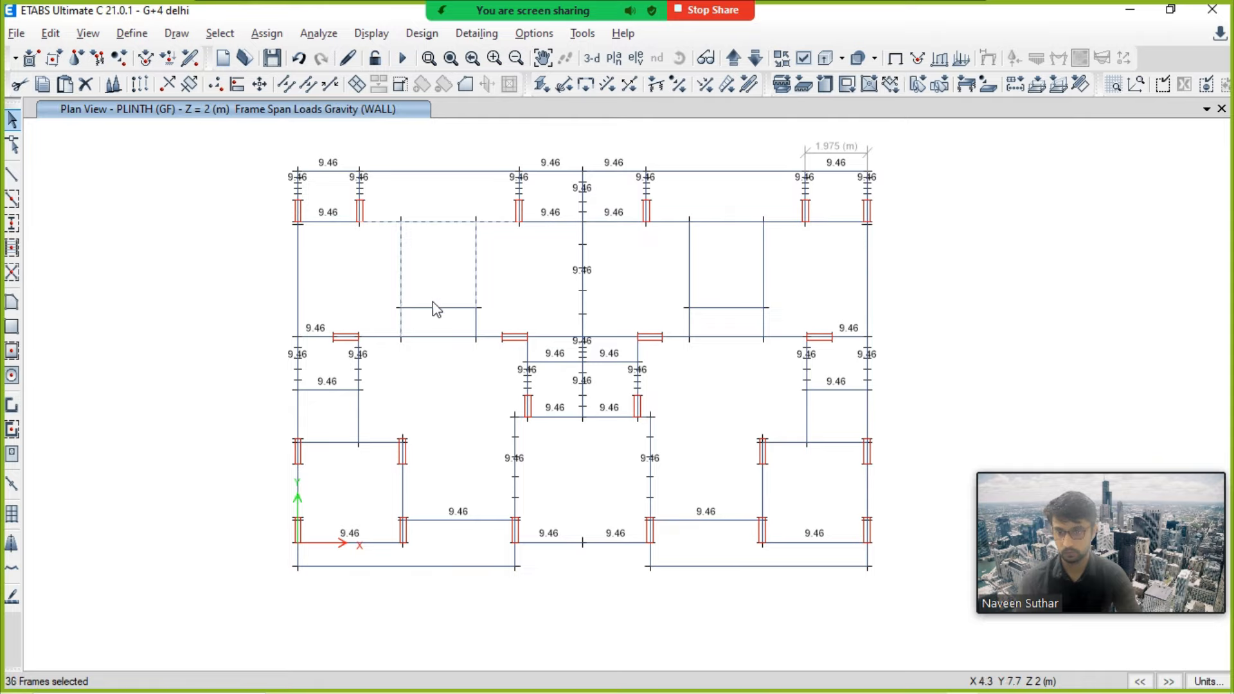
left_click(438, 339)
left_click(384, 338)
left_click(490, 337)
left_click(359, 417)
left_click(763, 483)
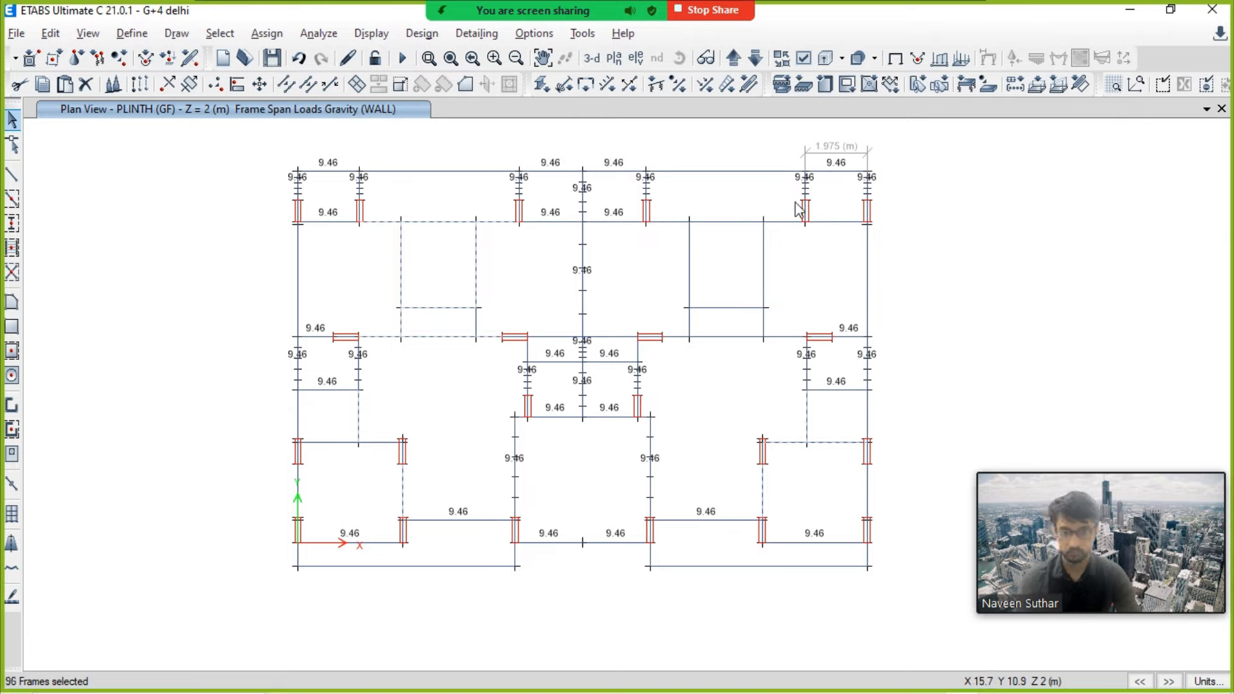
Step: Add the right unit's inner-bay and cross beams and the outer side-wall beams without wall load to the selection
left_click(835, 221)
left_click(780, 223)
left_click(765, 247)
left_click(691, 256)
left_click(671, 222)
left_click_drag(744, 196, 736, 223)
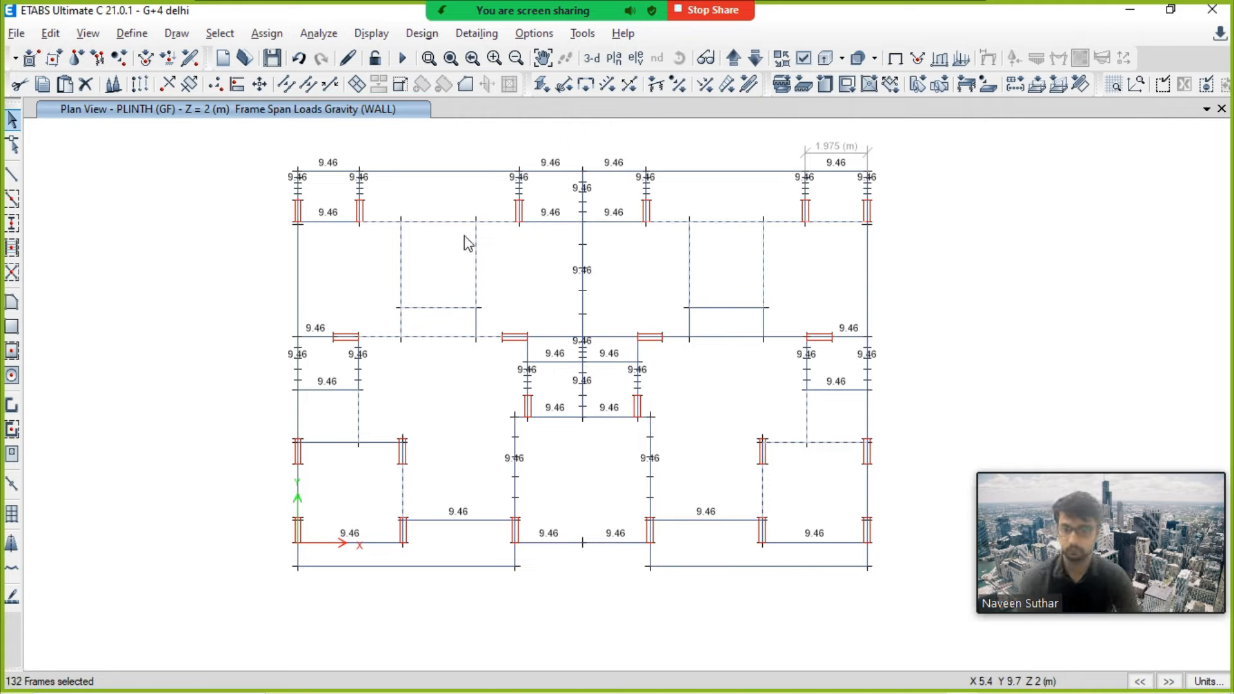
left_click(727, 336)
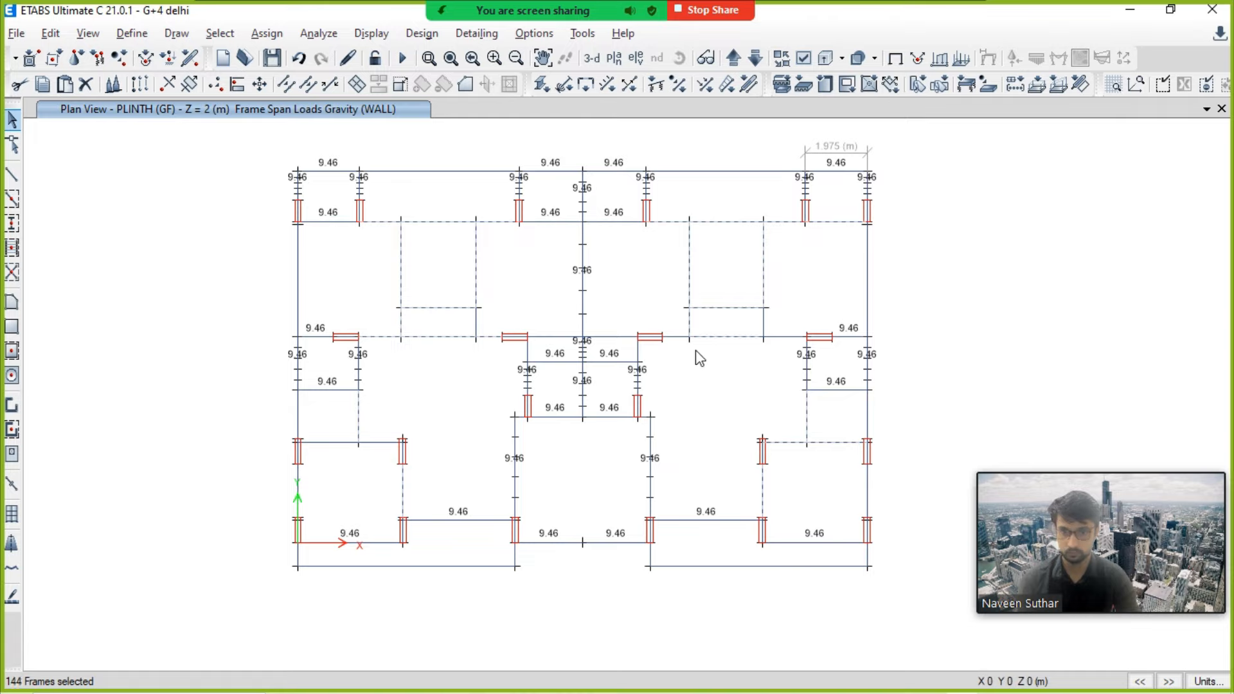
left_click_drag(793, 317, 777, 366)
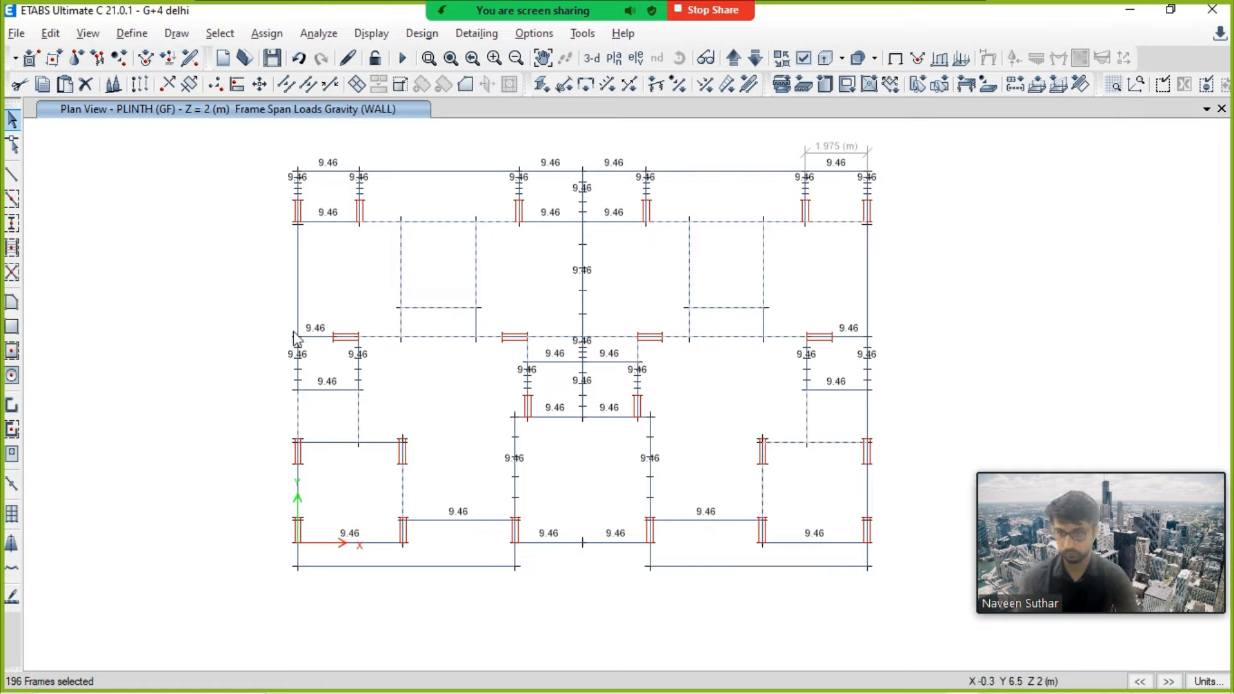
left_click(299, 474)
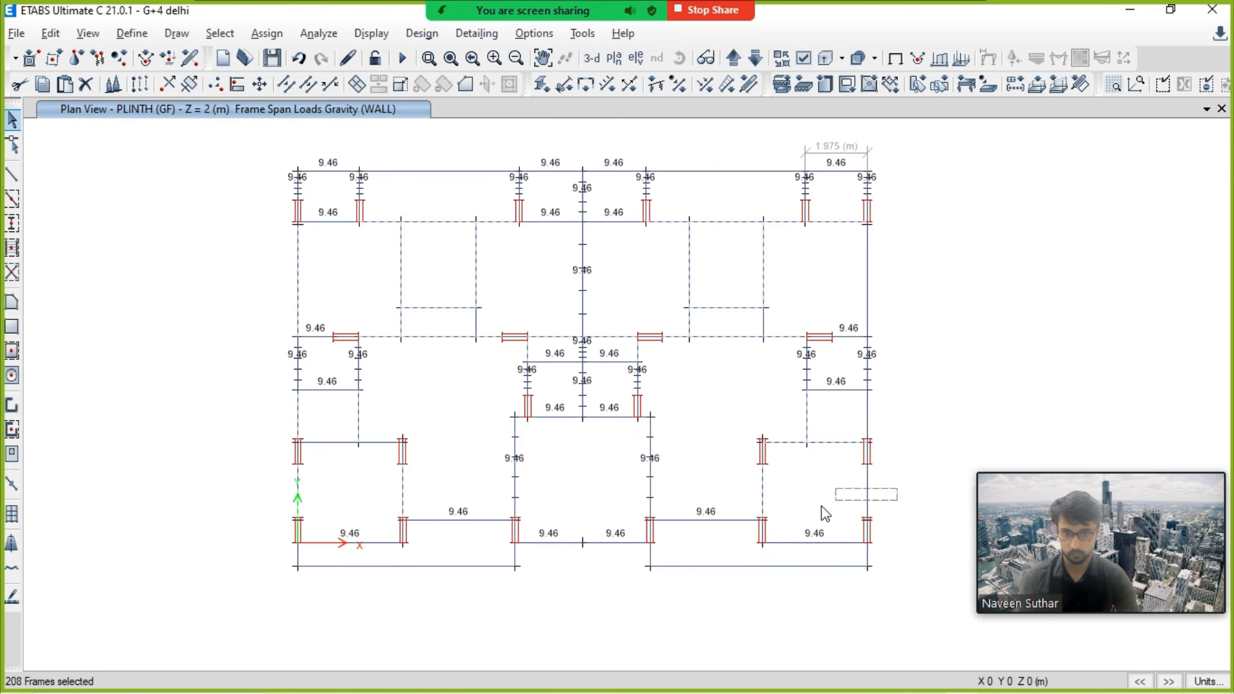
Step: Check the wall load for the 100 thk wall in the load combination workbook's Wall Load sheet and return to ETABS
key("alt+Tab")
key("alt+Tab")
key("alt+shift+Tab")
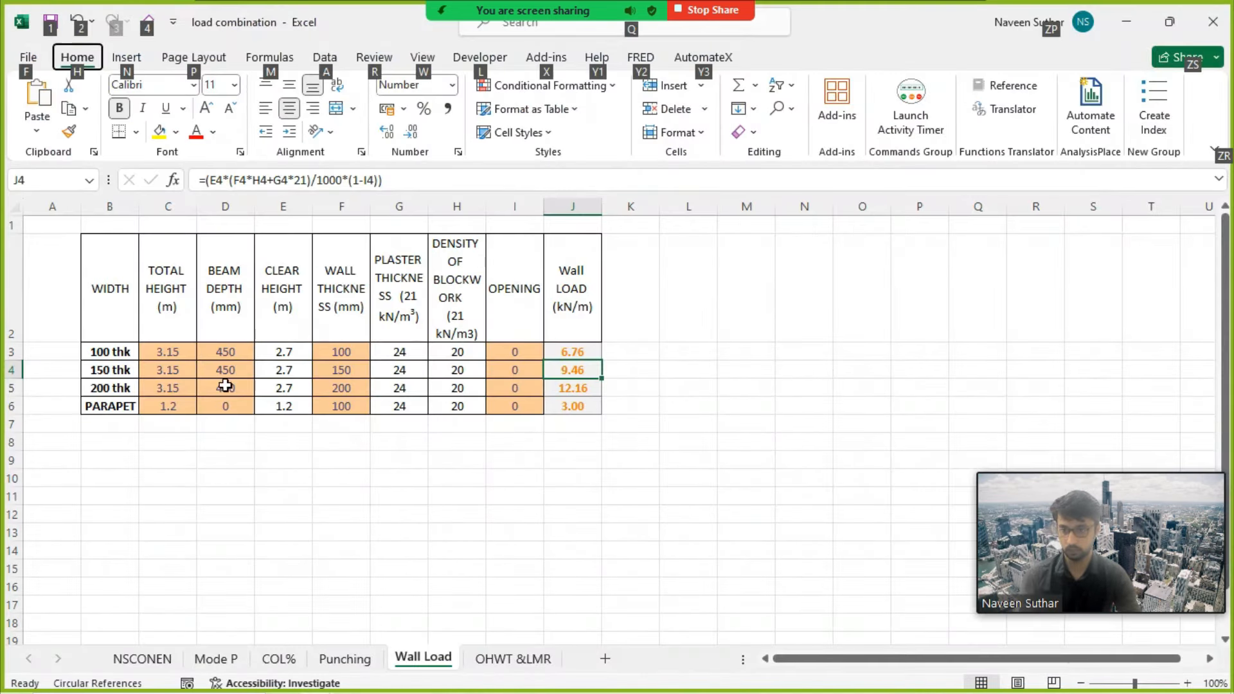
left_click(341, 350)
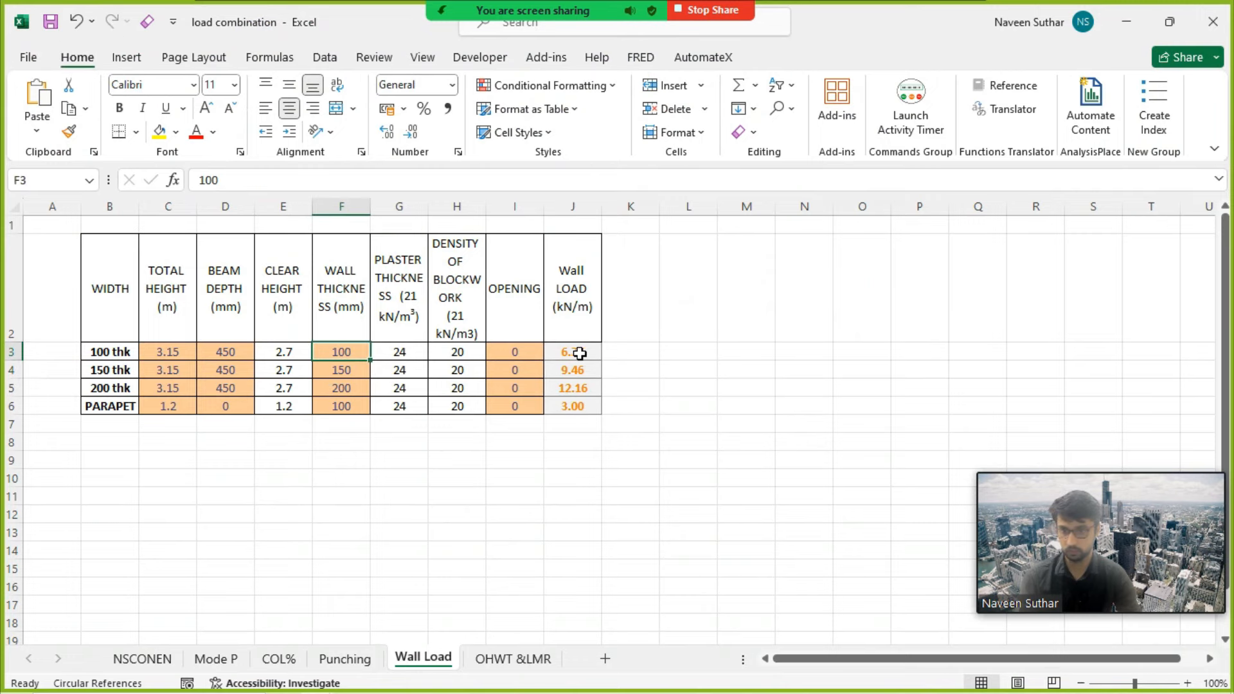
key("alt+Tab")
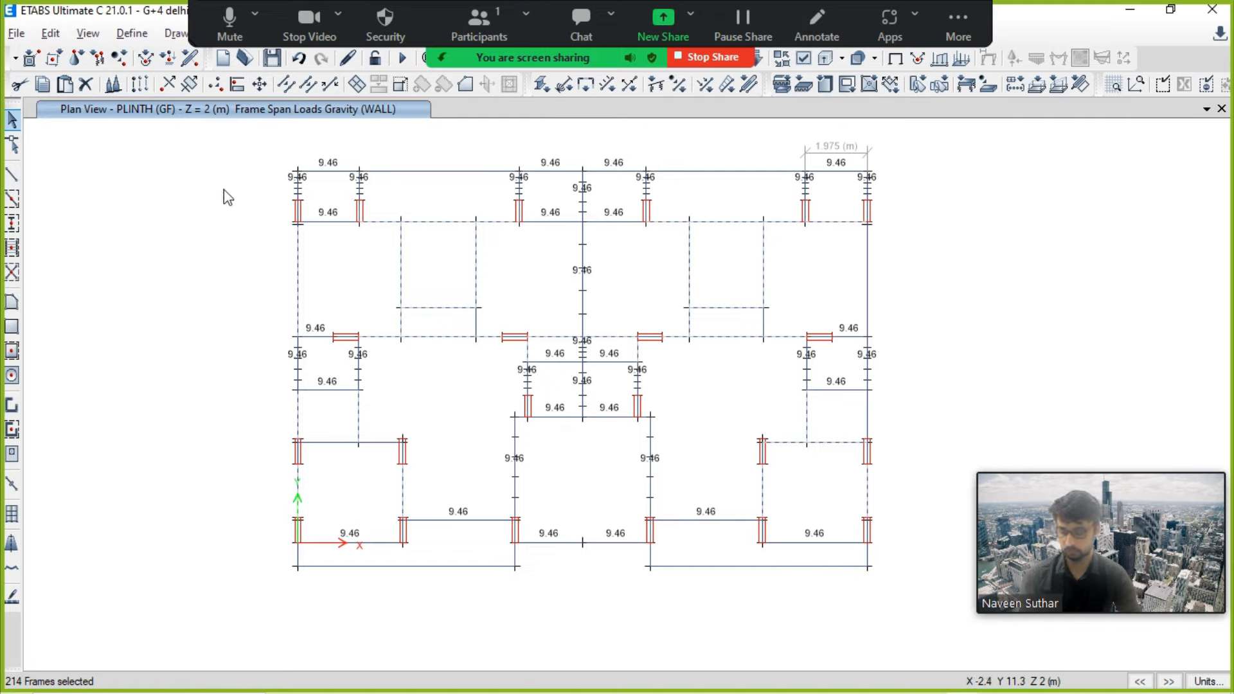
Step: Hide the floating meeting controls and restore the previous beam selection on the plinth plan
key("ctrl+q")
left_click(958, 24)
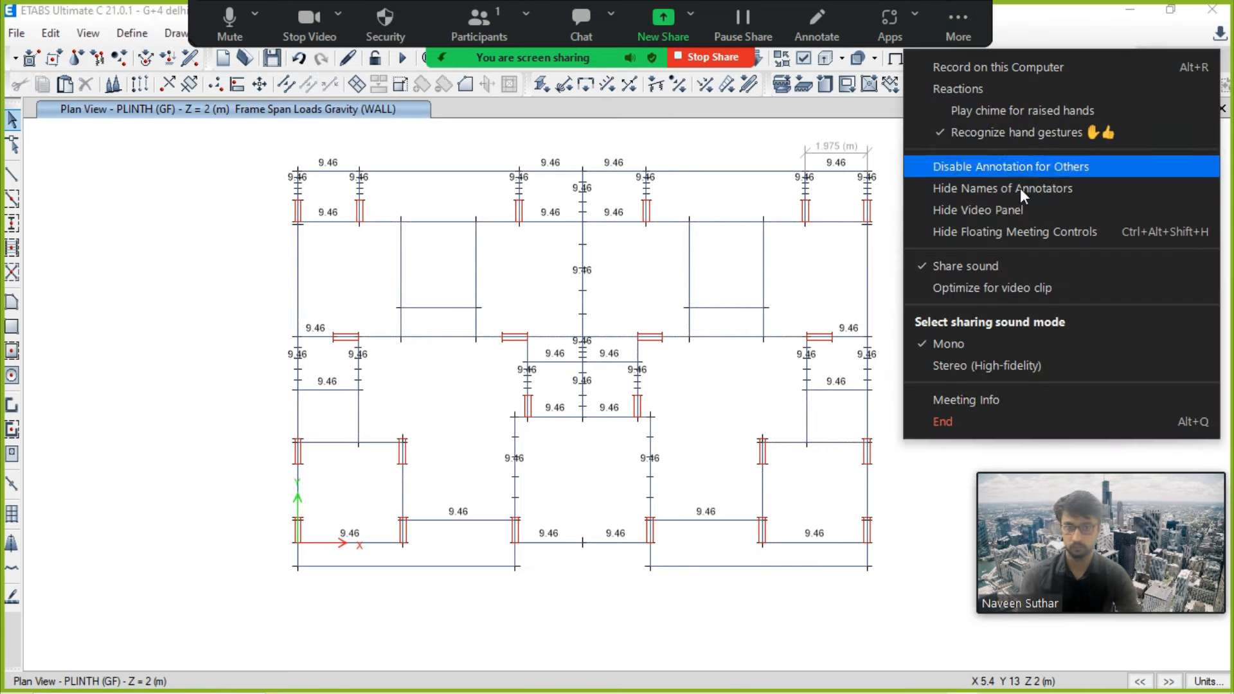
left_click(1038, 234)
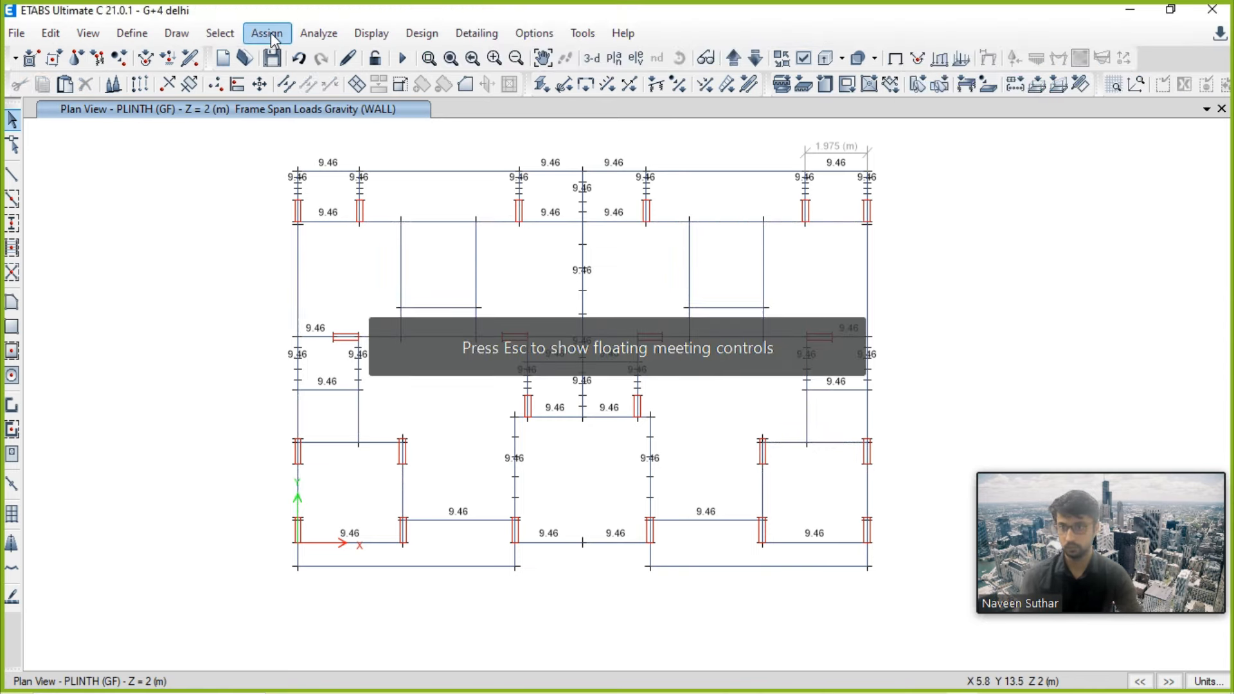
left_click(220, 33)
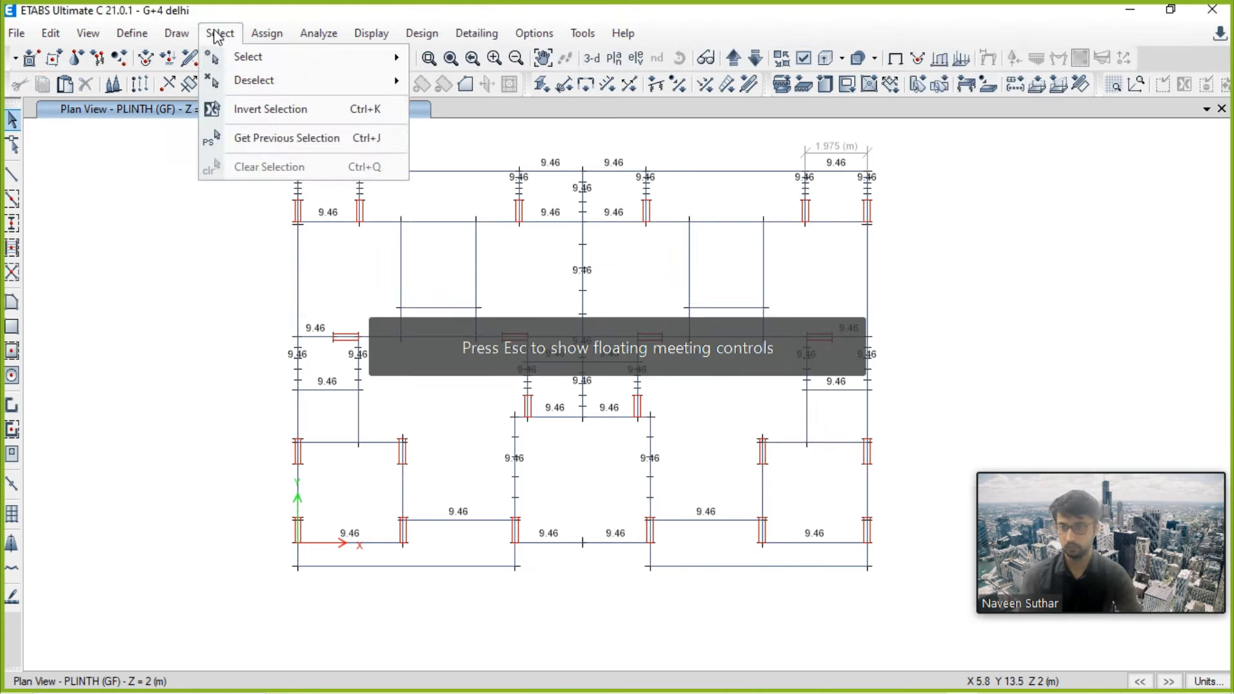
left_click(231, 134)
Step: Assign the 100 thk wall load of 6.76 kN/m to the selected beams as a uniform distributed load in the WALL pattern
left_click(267, 32)
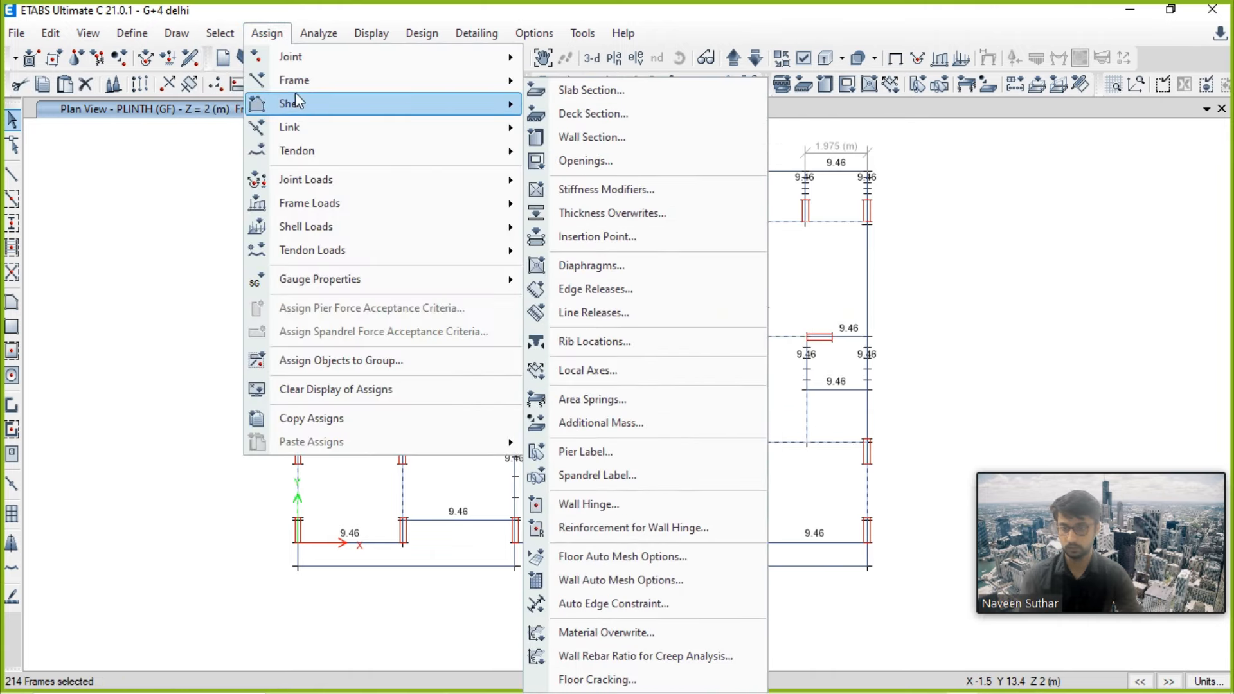
mouse_move(335, 211)
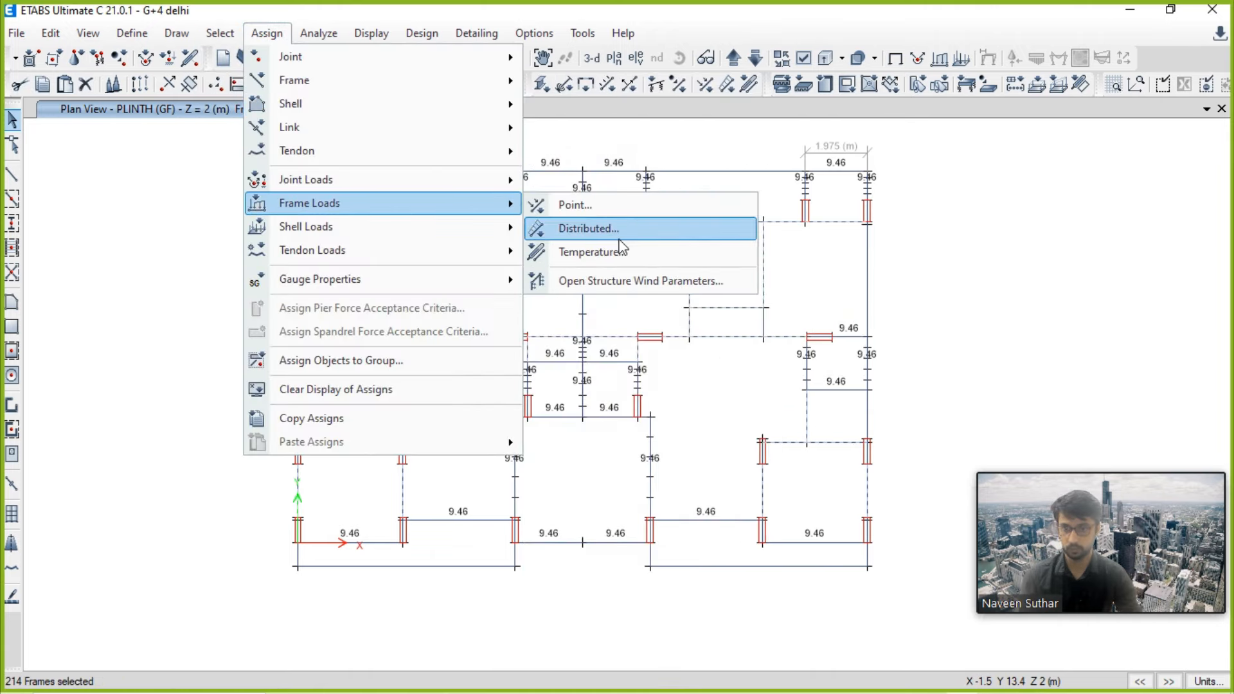
left_click(588, 228)
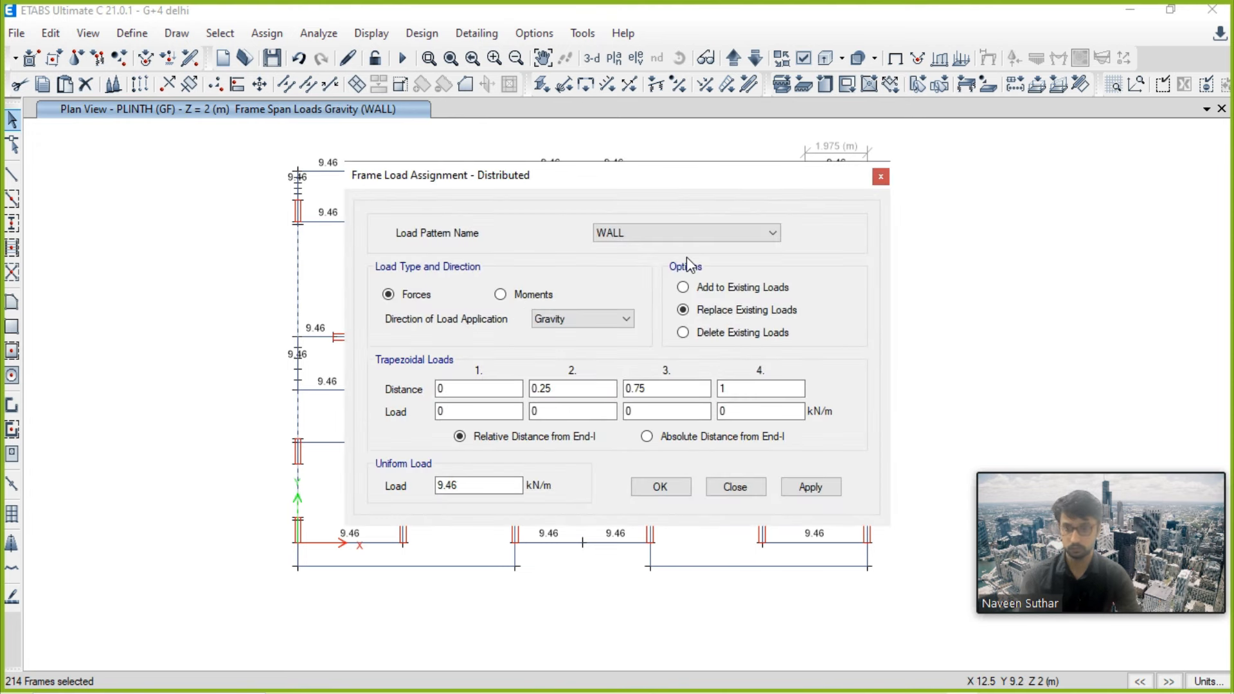
left_click_drag(488, 486, 383, 499)
key("alt+Tab")
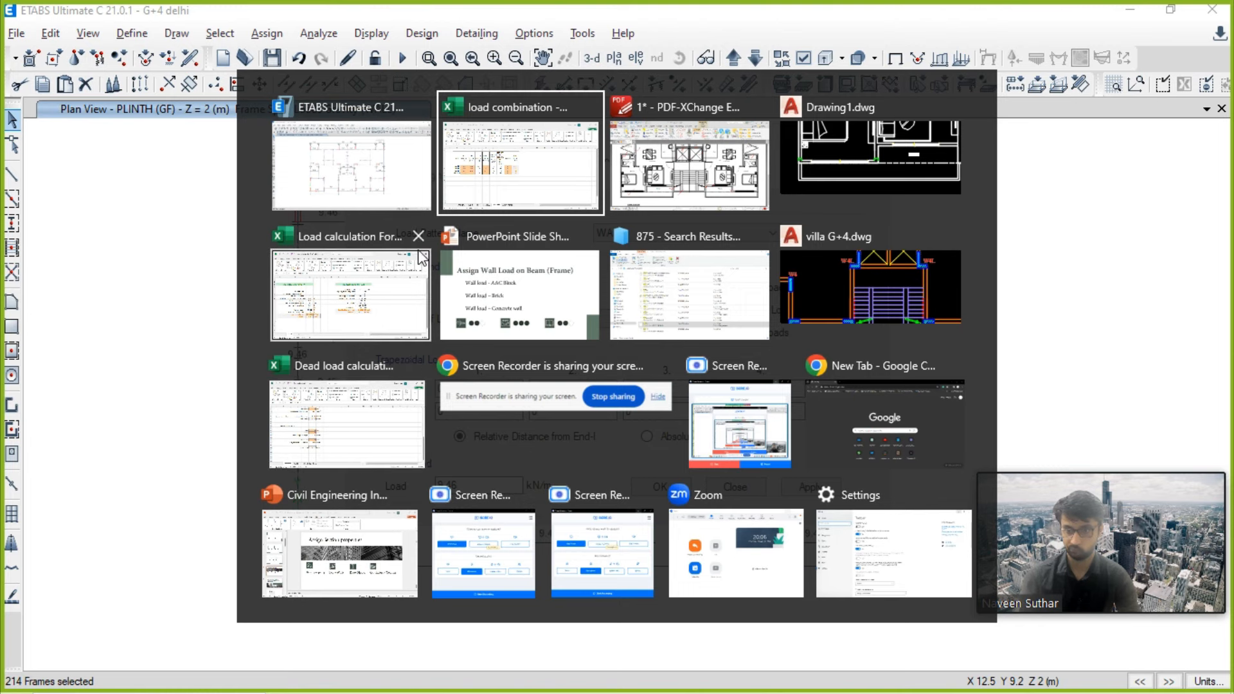
left_click(474, 186)
key("alt+Tab")
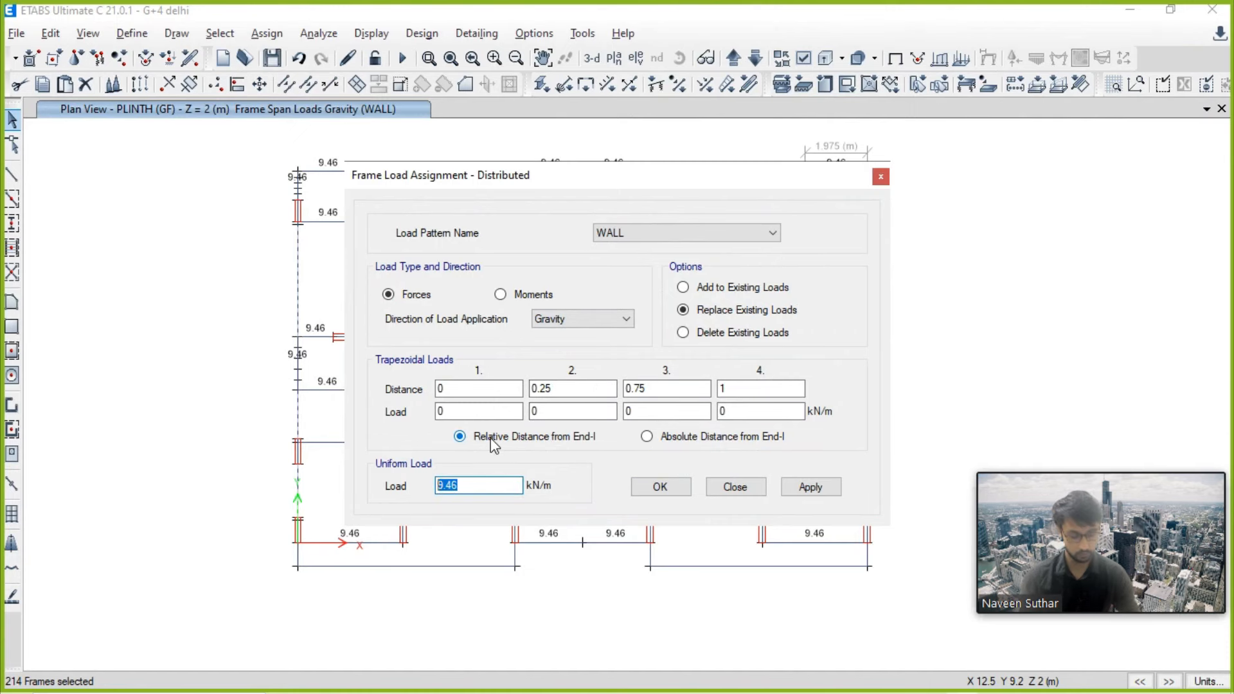
key("alt+Tab")
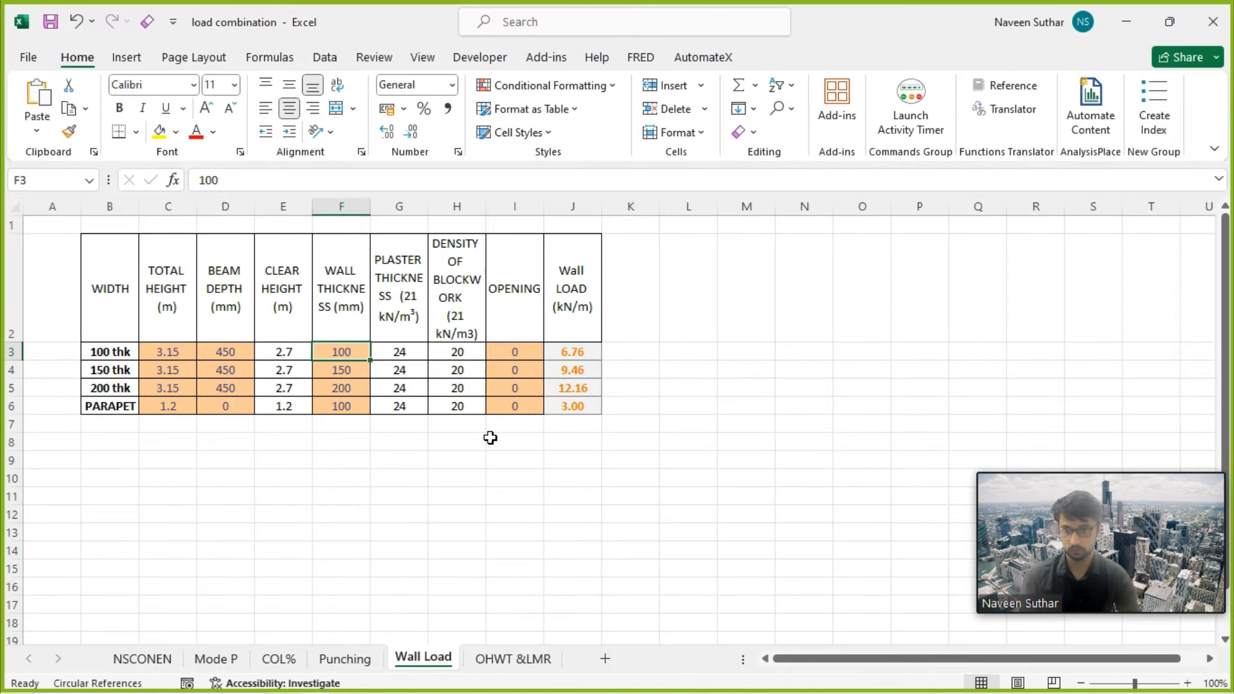
key("alt+Tab")
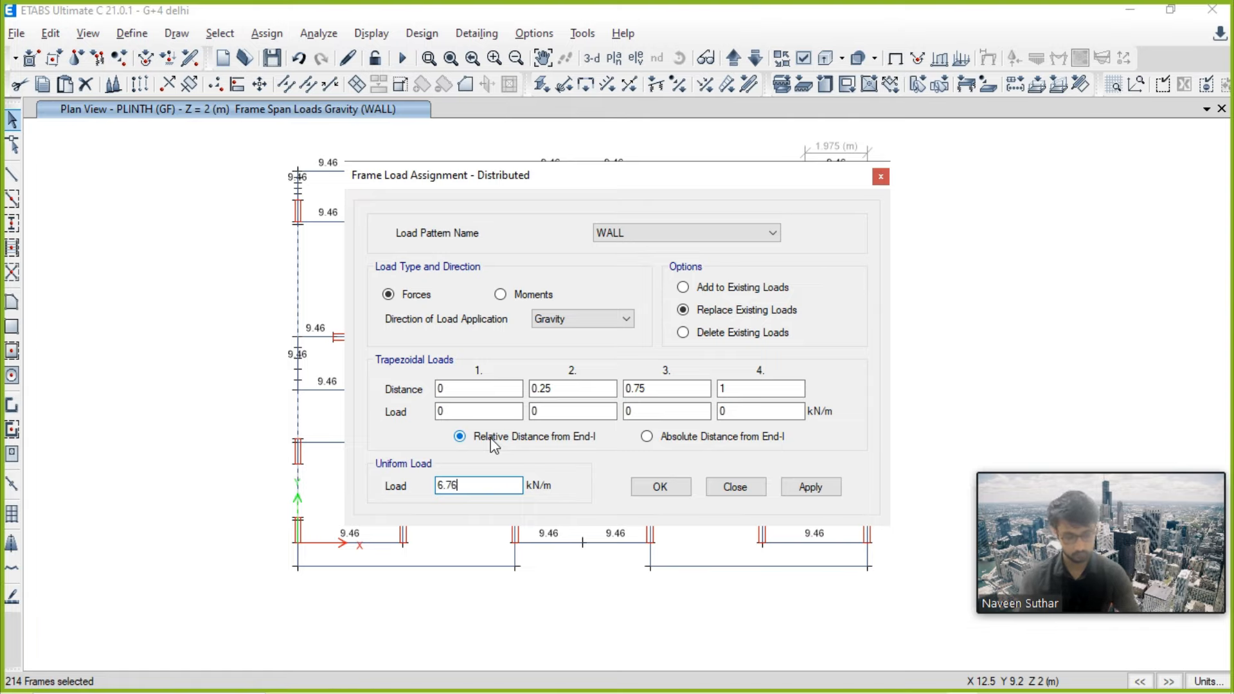
left_click(810, 486)
left_click(666, 494)
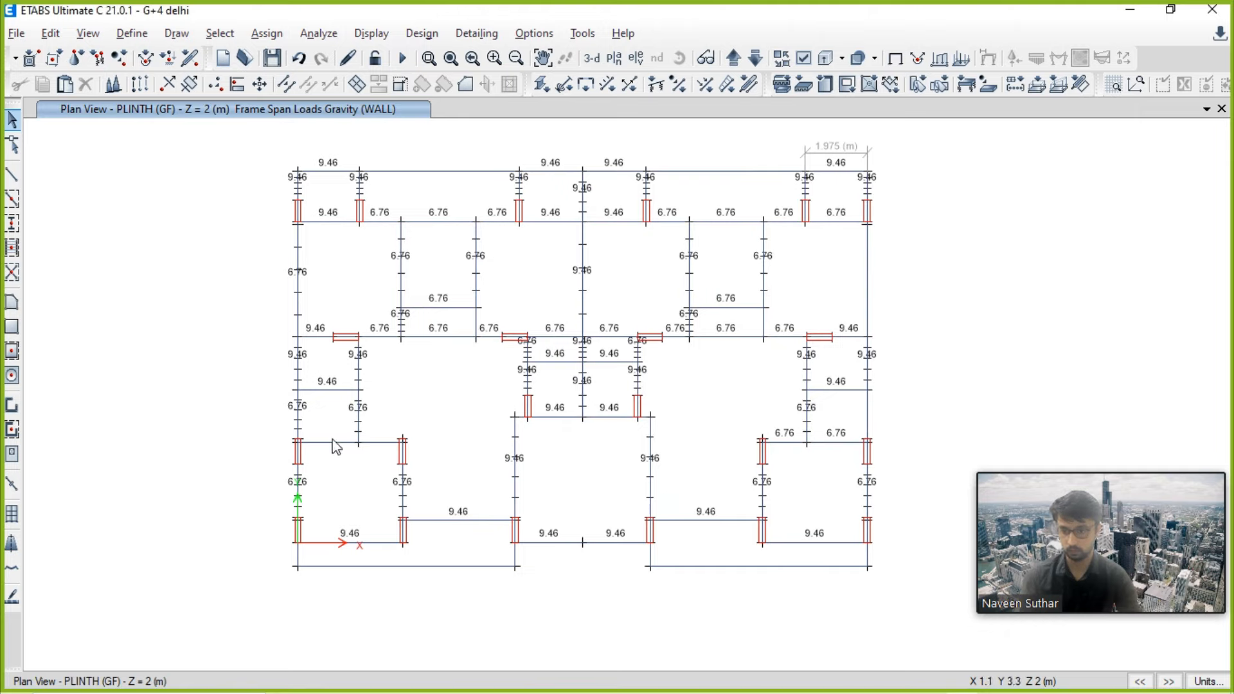
Step: Assign the 6.76 kN/m uniform WALL load to the unloaded cross beam behind the left unit's front bedroom on the plinth plan
left_click(334, 443)
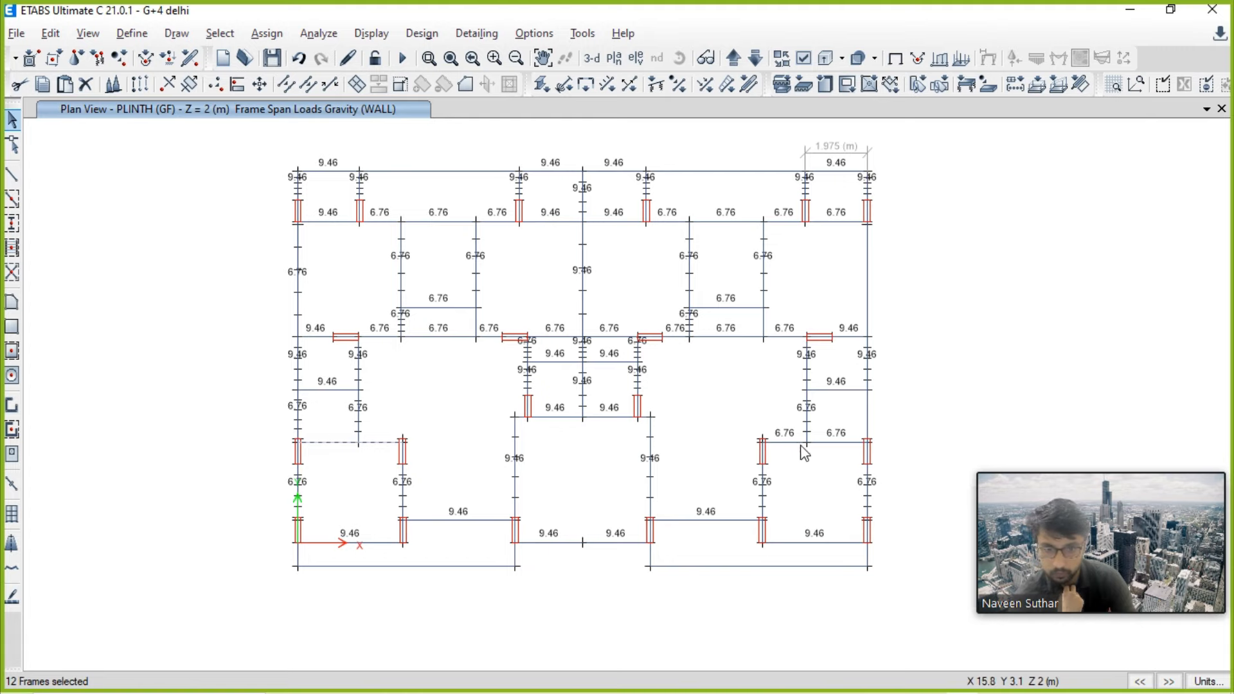
left_click(267, 33)
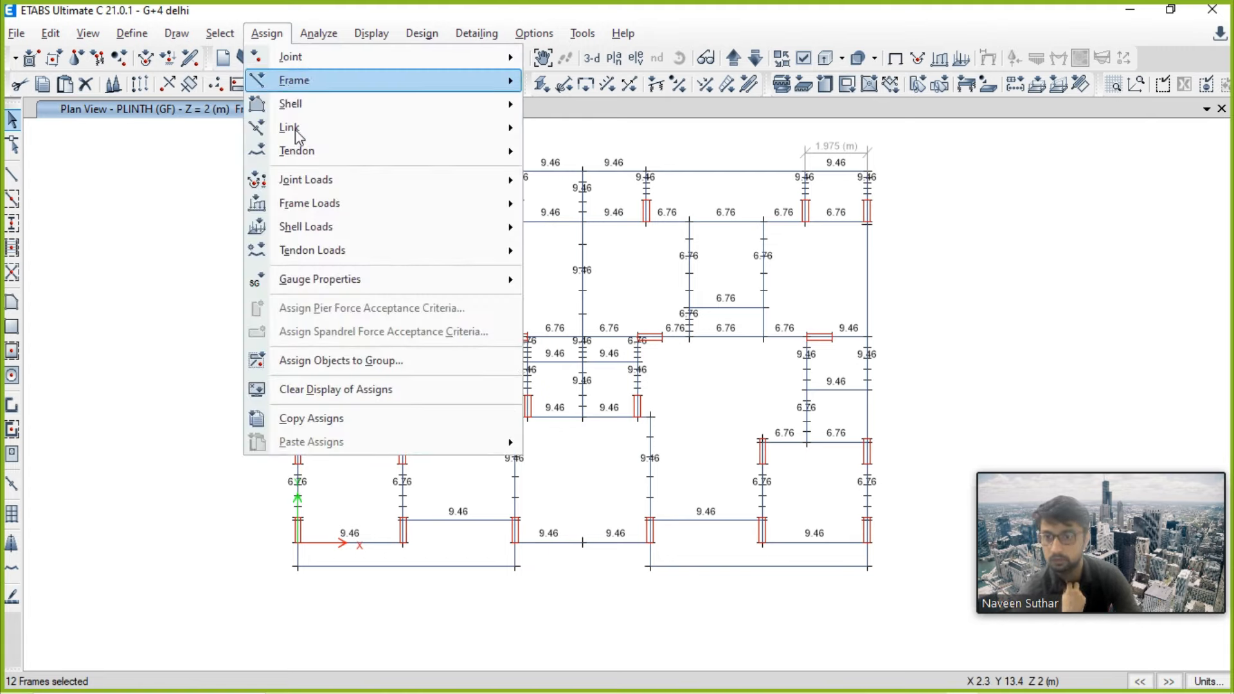
mouse_move(338, 203)
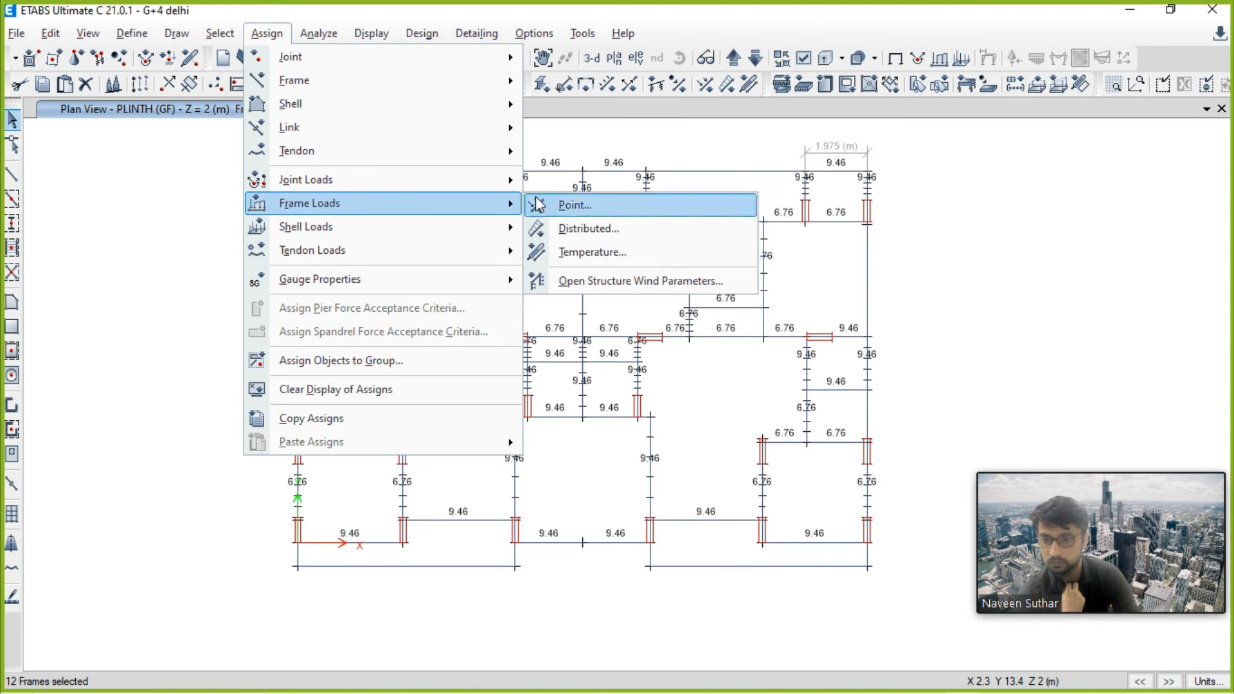
left_click(571, 229)
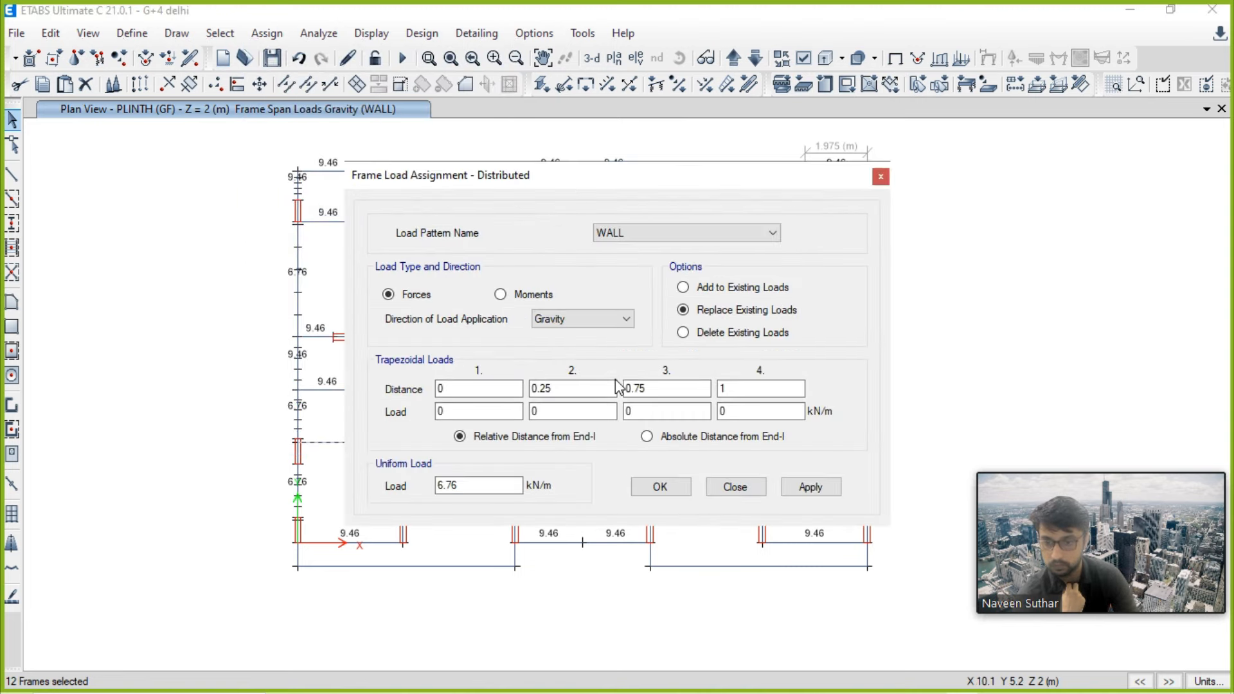
left_click(659, 486)
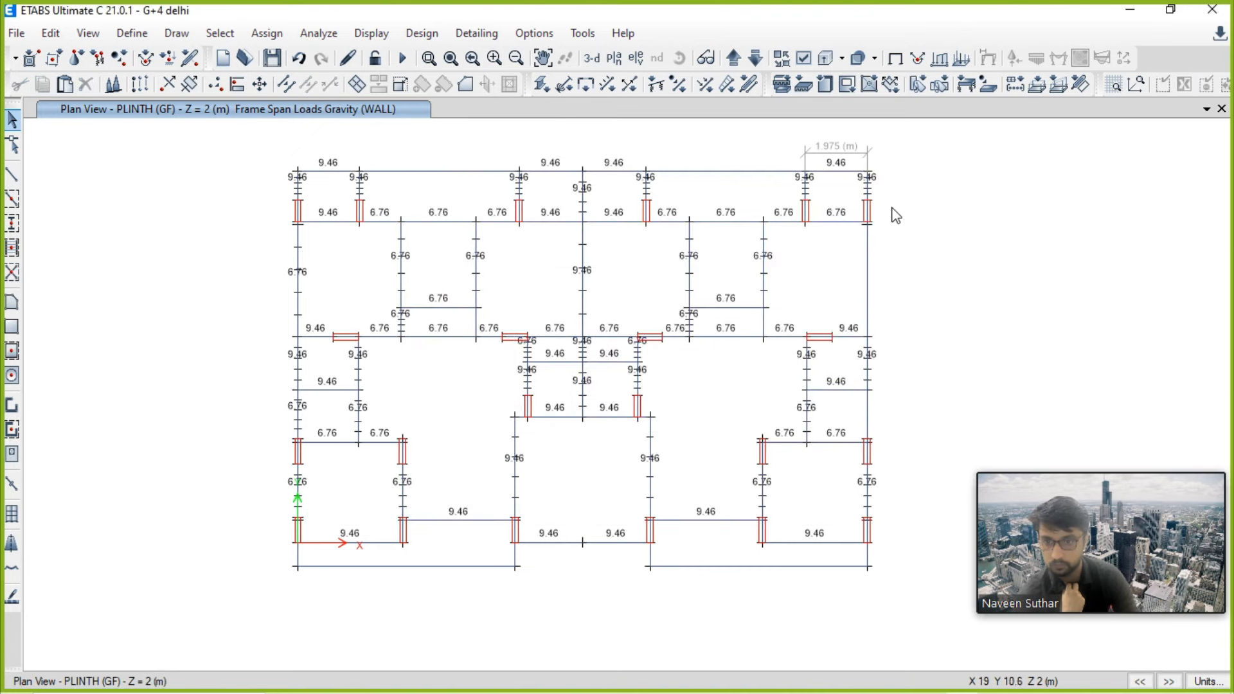
Step: Switch to the PDF floor plan and mark the left unit's front balcony edge with the Pencil tool
key("alt+Tab")
key("alt+Tab")
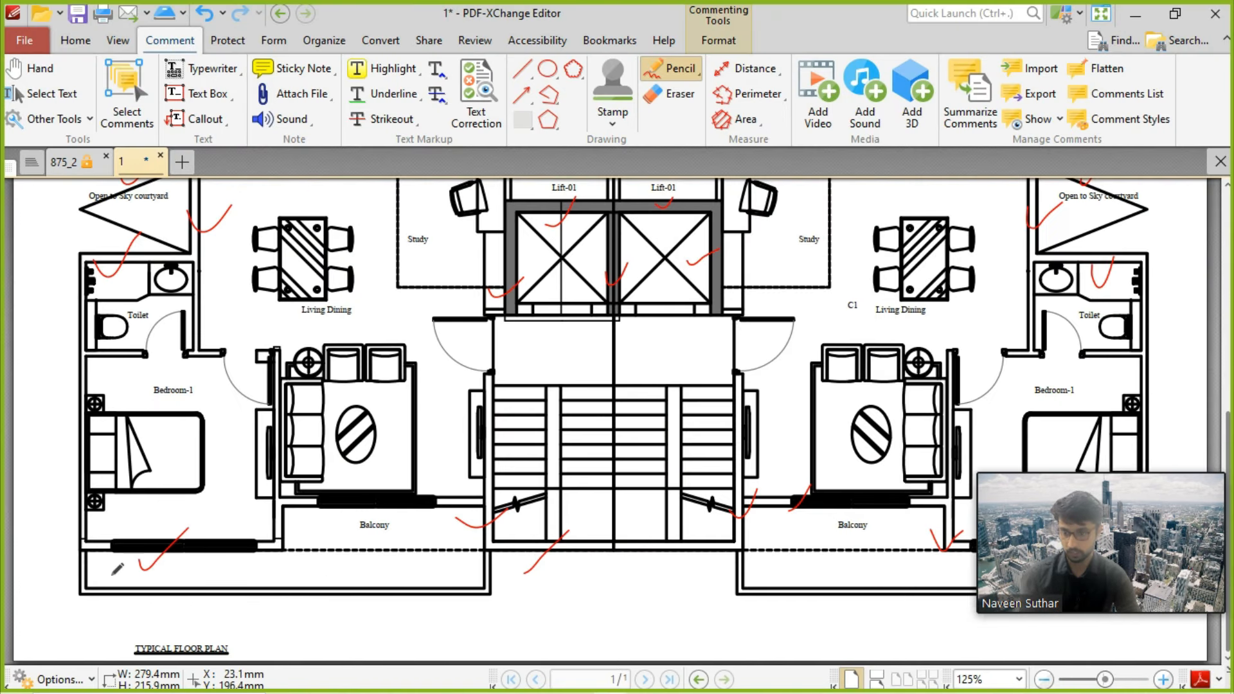
mouse_move(74, 553)
left_mouse_down()
mouse_move(301, 618)
mouse_move(528, 561)
left_mouse_up()
Step: Check the PARAPET wall load in the load combination workbook's Wall Load sheet and return to ETABS
key("alt+Tab")
key("alt+Tab")
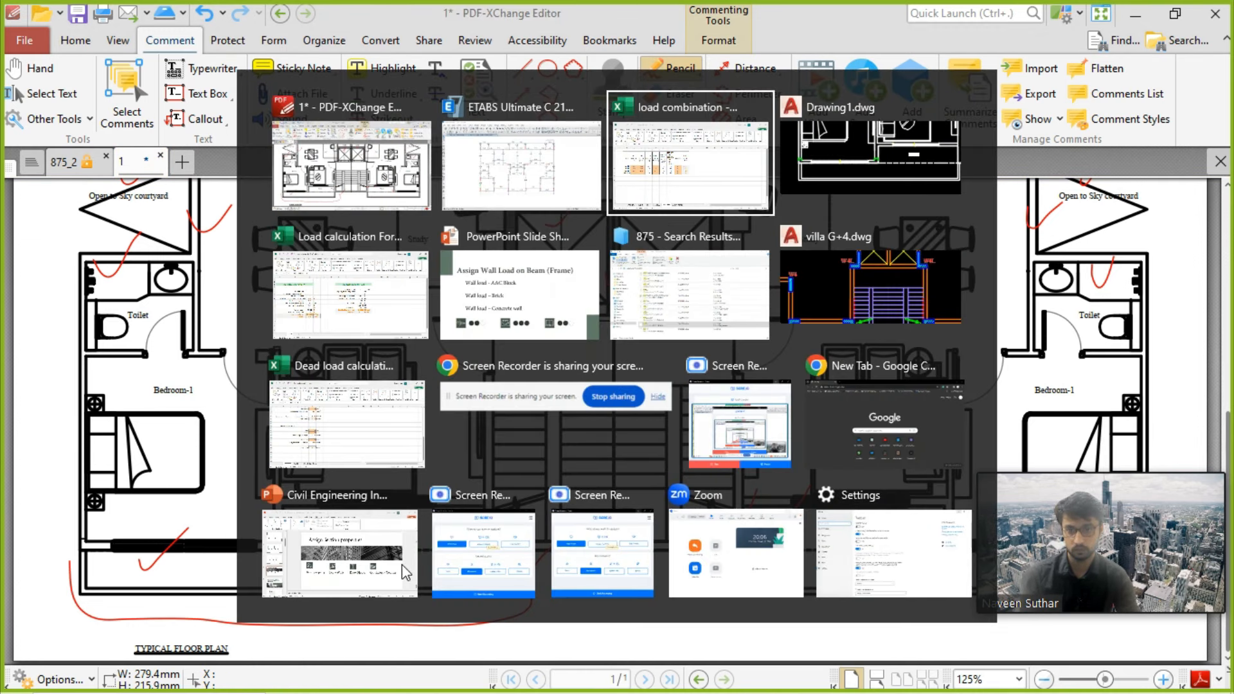
left_click(98, 411)
left_click(575, 405)
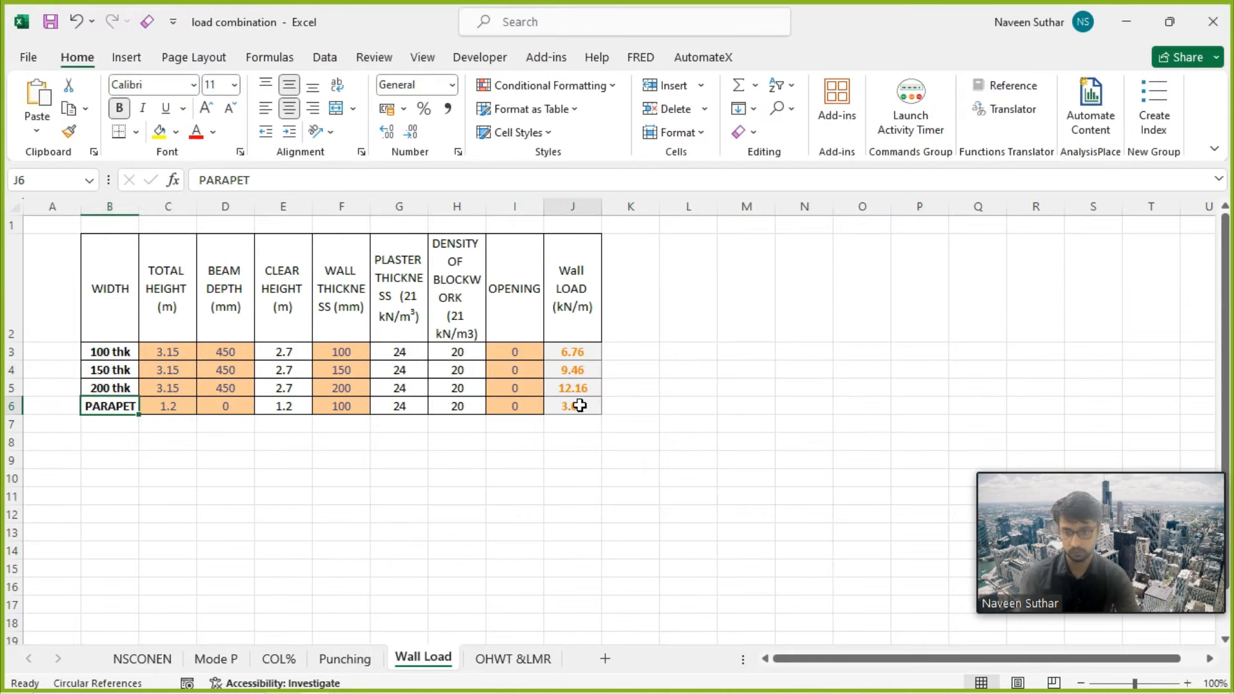
key("alt+Tab")
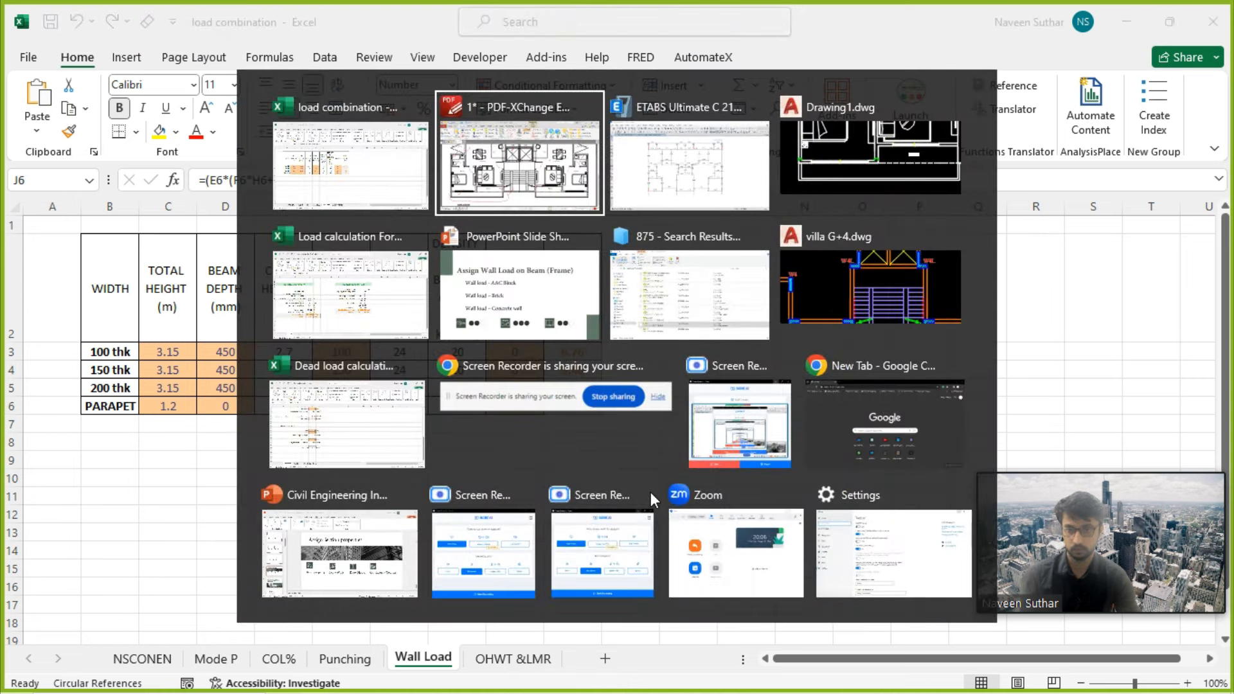
key("alt+Tab")
Step: Select the front balcony edge beams of both units and the two unloaded rear edge beams on the plinth plan
left_click(297, 556)
left_click_drag(678, 564, 618, 589)
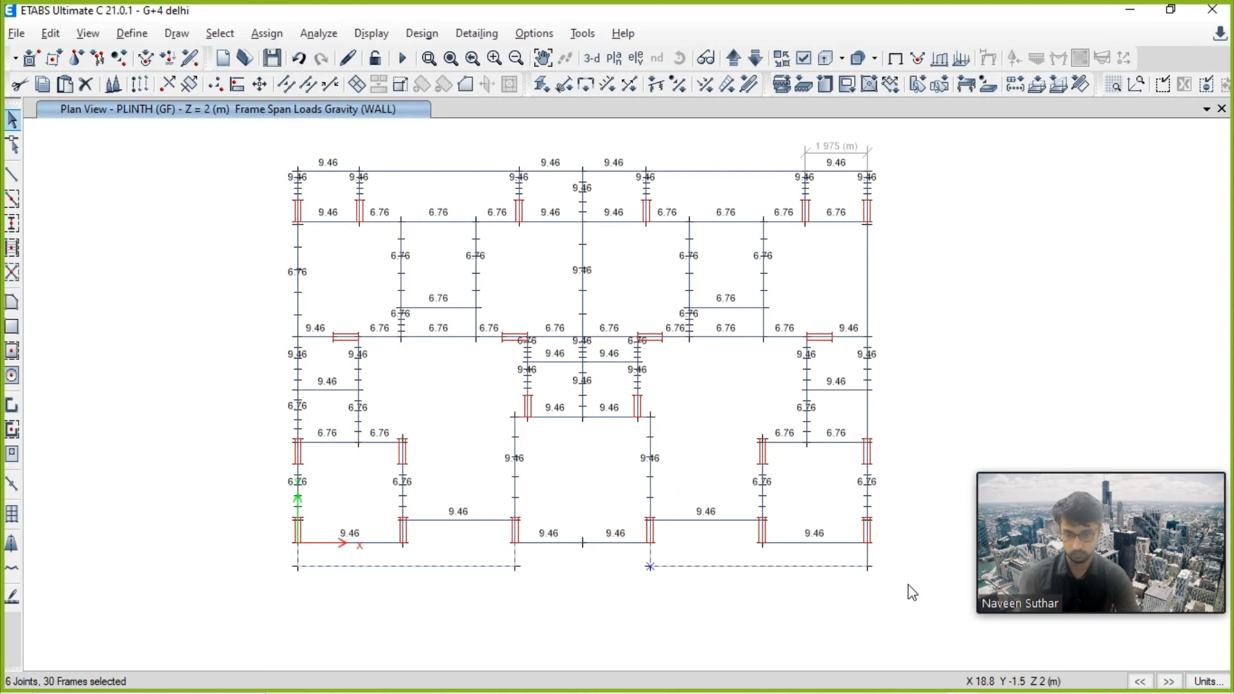
left_click(867, 558)
left_click(725, 172)
left_click(446, 171)
Step: Assign a 3 kN/m uniform distributed gravity load in the WALL pattern to the selected balcony and rear edge beams
left_click(263, 34)
mouse_move(363, 205)
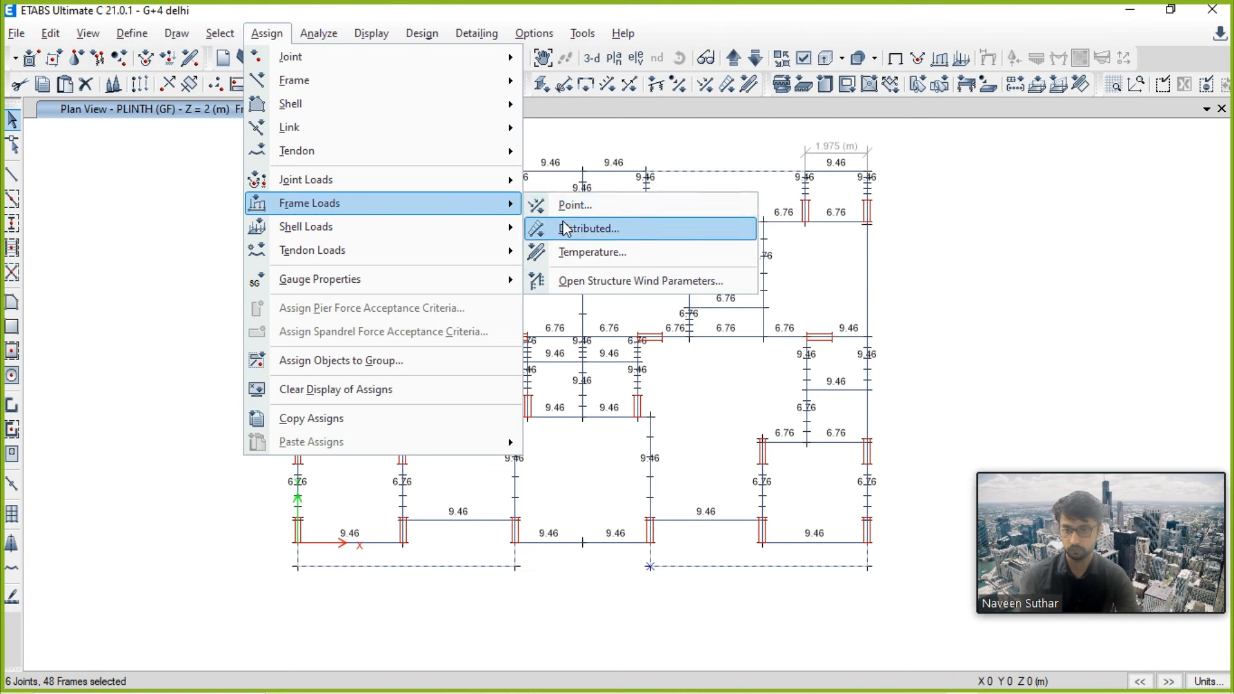
left_click(585, 228)
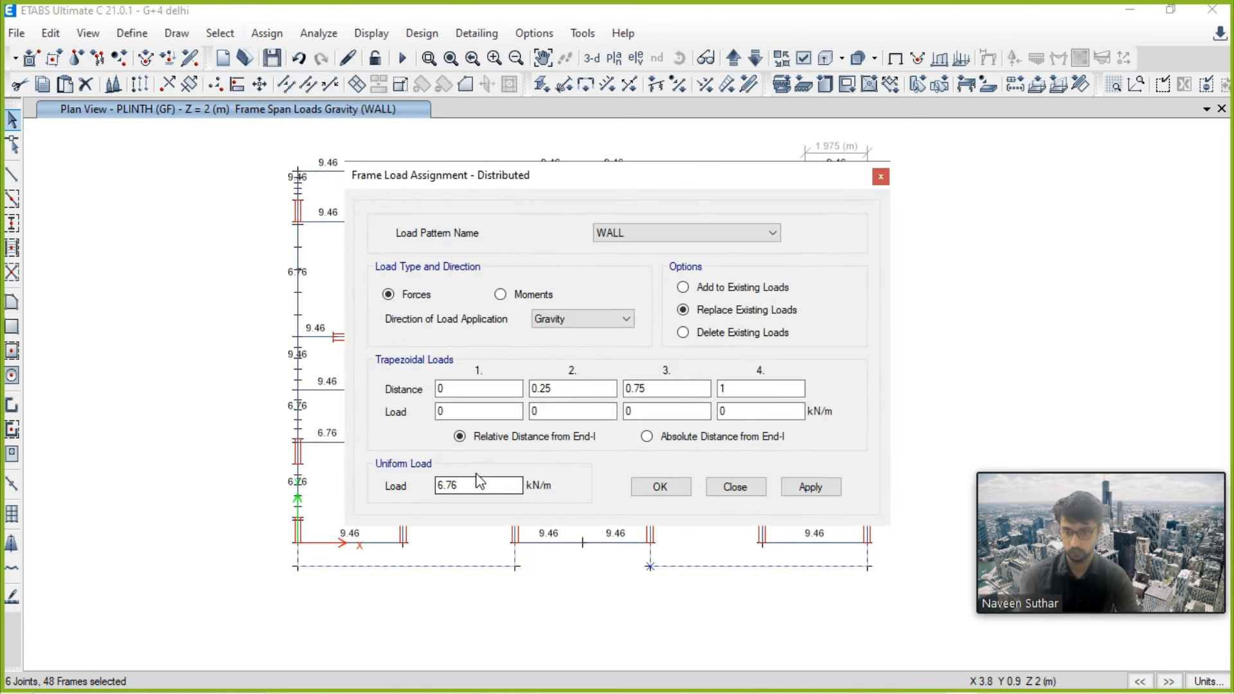
type("3")
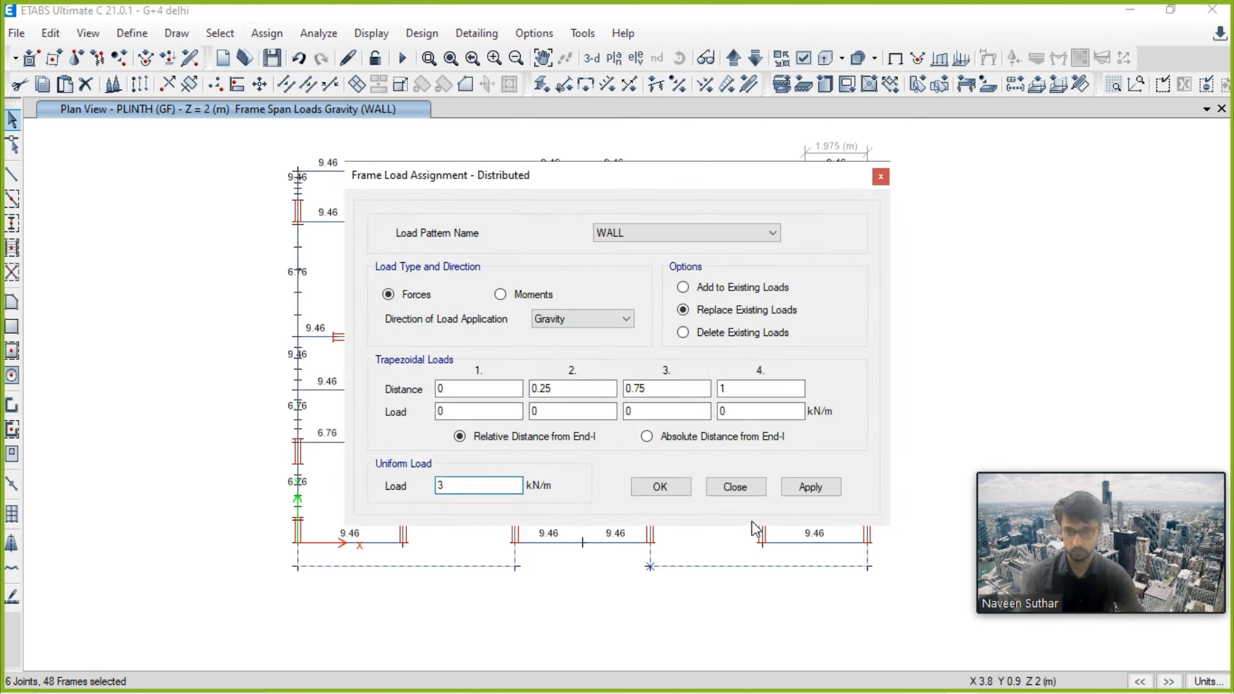
left_click(811, 488)
left_click(668, 489)
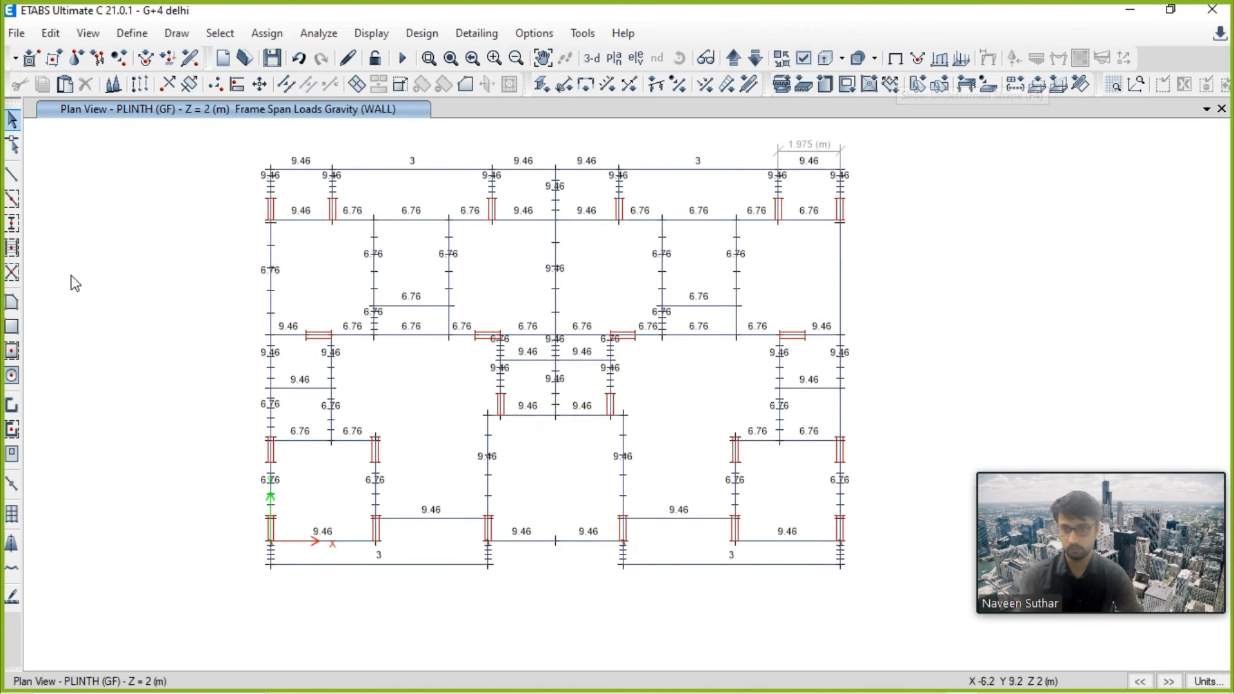
Step: Return to the undeformed shape and open the TERRACE plan view
left_click(895, 59)
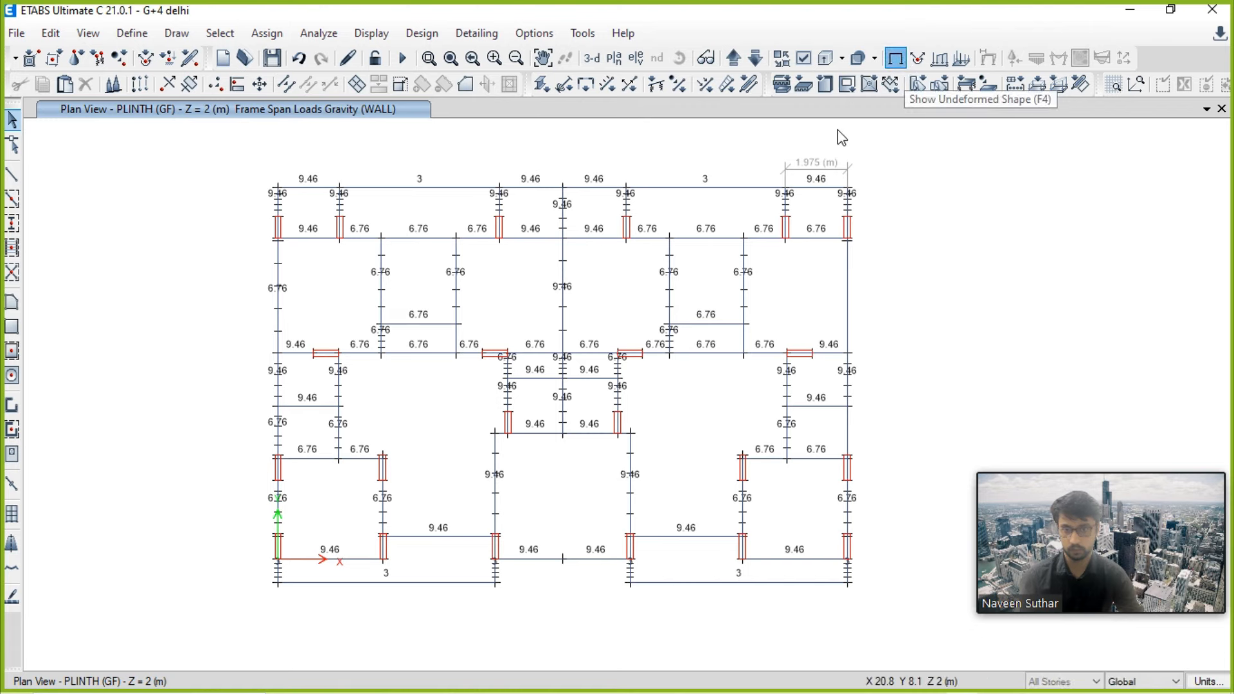
left_click(613, 58)
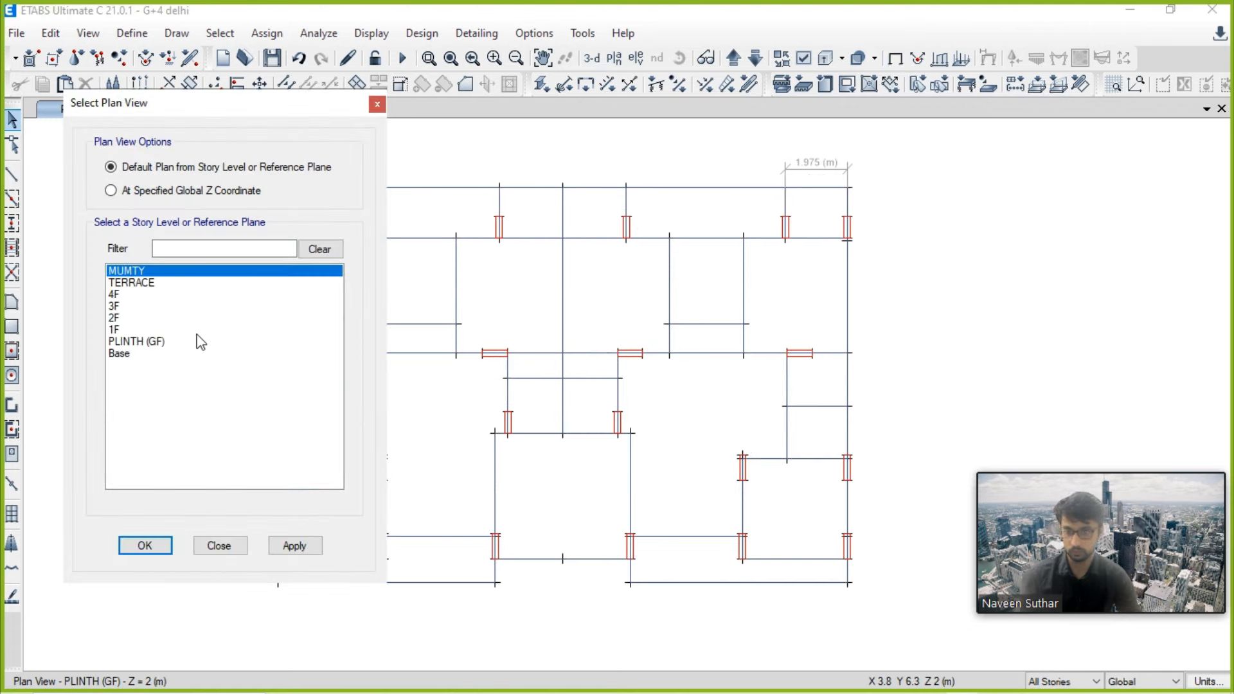
left_click(150, 285)
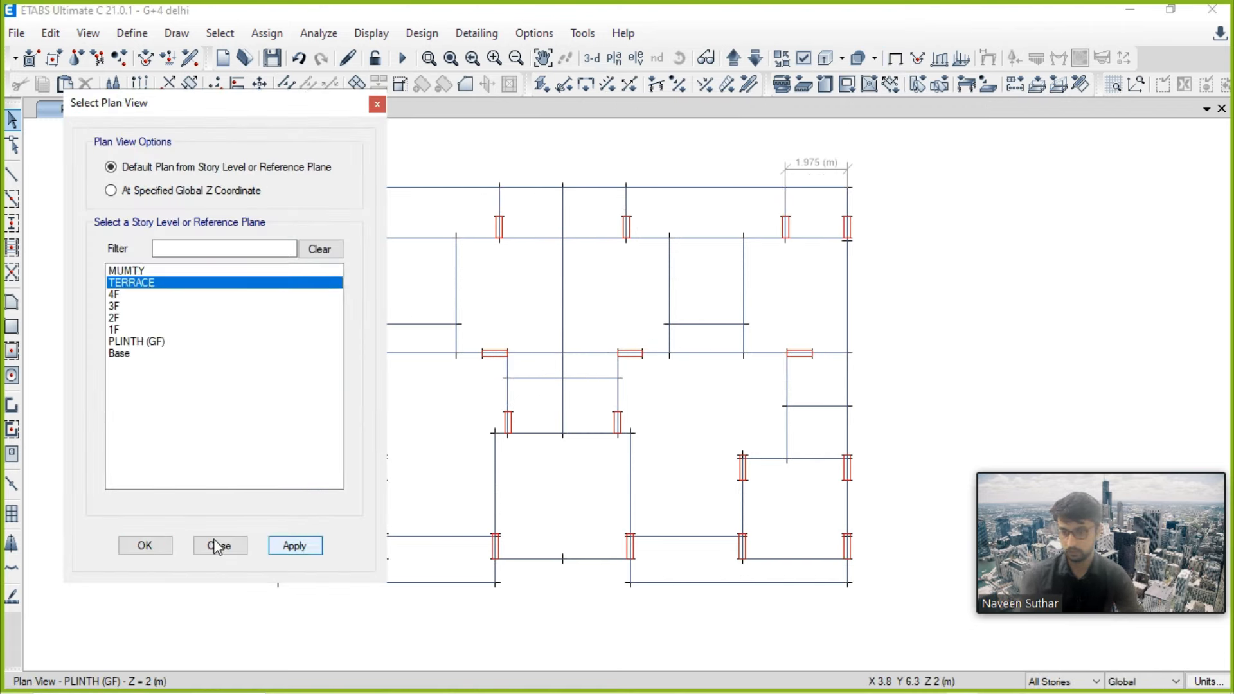
left_click(278, 550)
left_click(145, 545)
middle_click_drag(658, 368, 591, 325)
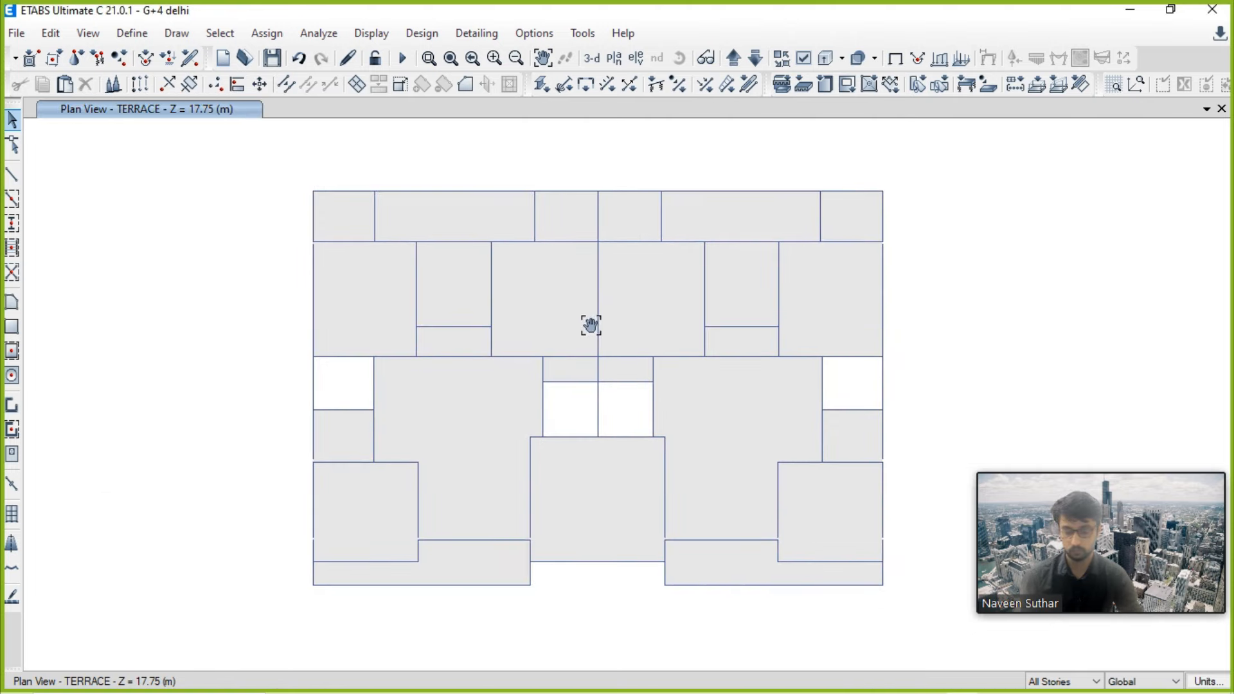
Step: Limit the story scope to One Story and display the WALL pattern's frame span loads with values on the terrace plan
left_click(1072, 683)
left_click(1054, 642)
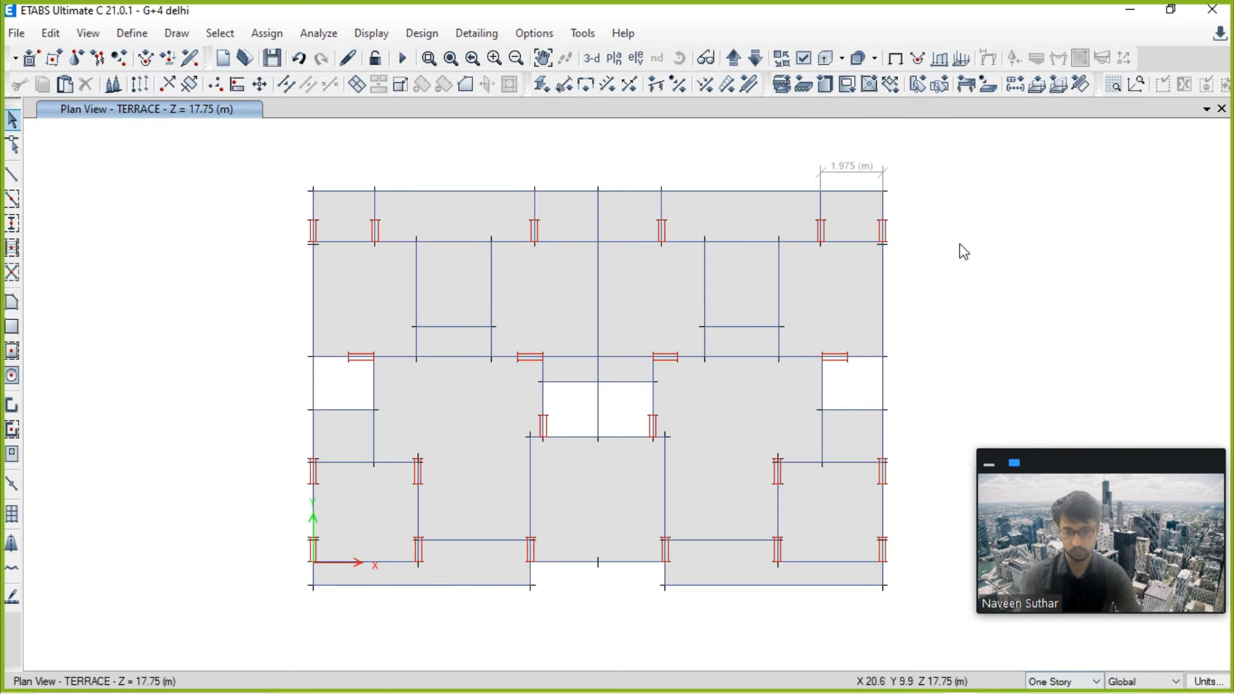
left_click(388, 39)
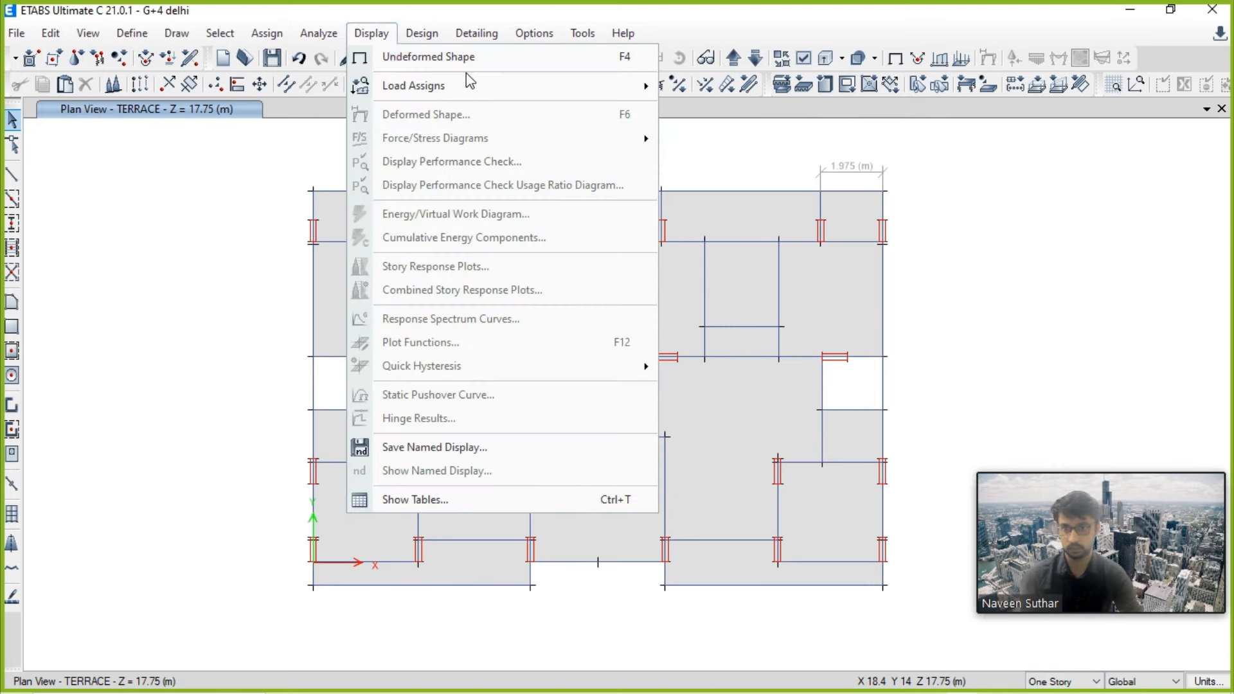
mouse_move(636, 86)
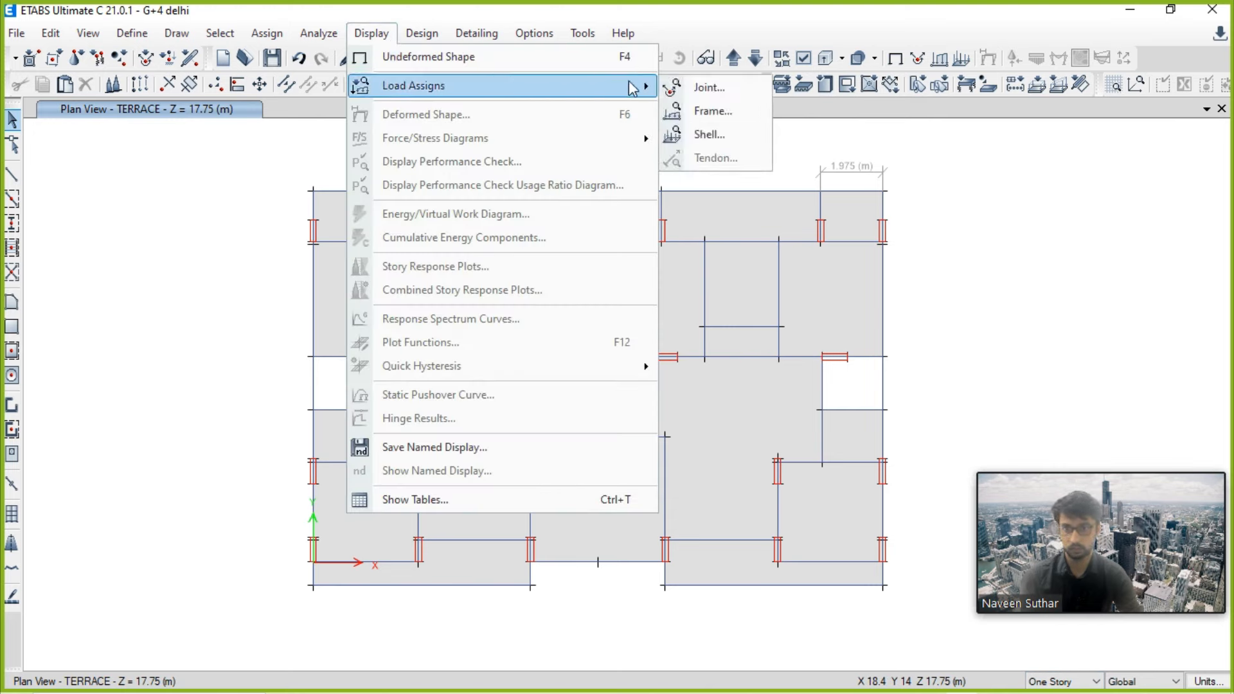
left_click(712, 119)
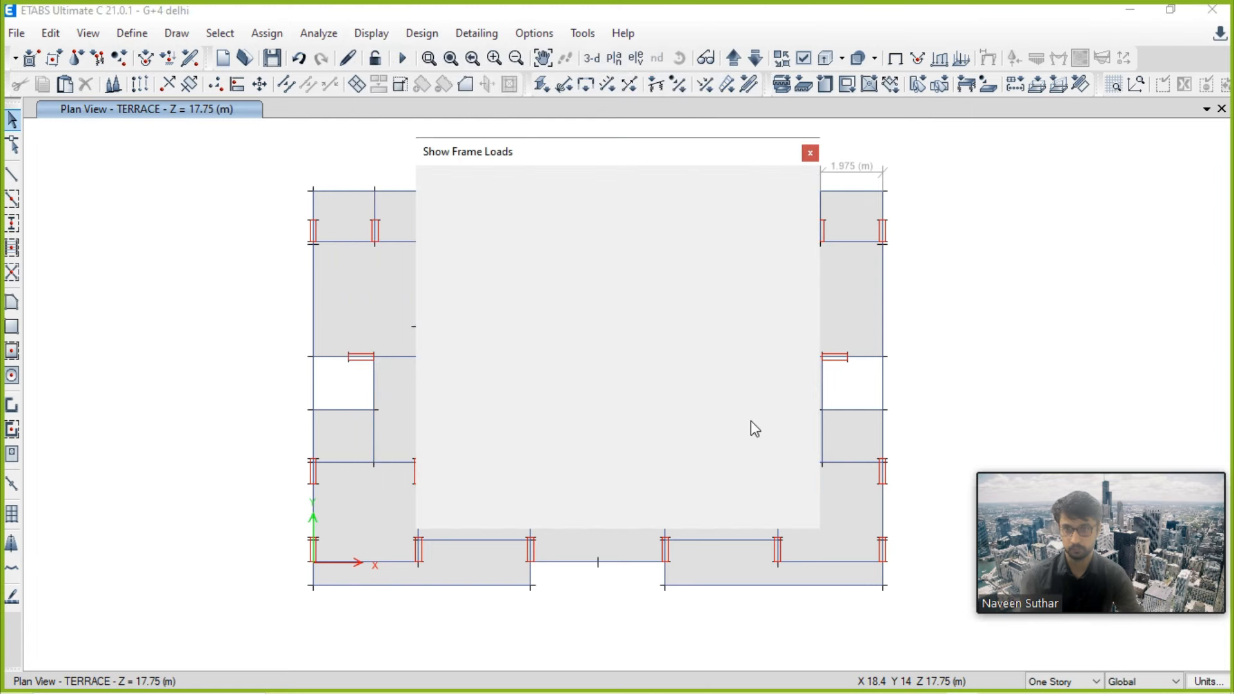
left_click(637, 213)
left_click(607, 273)
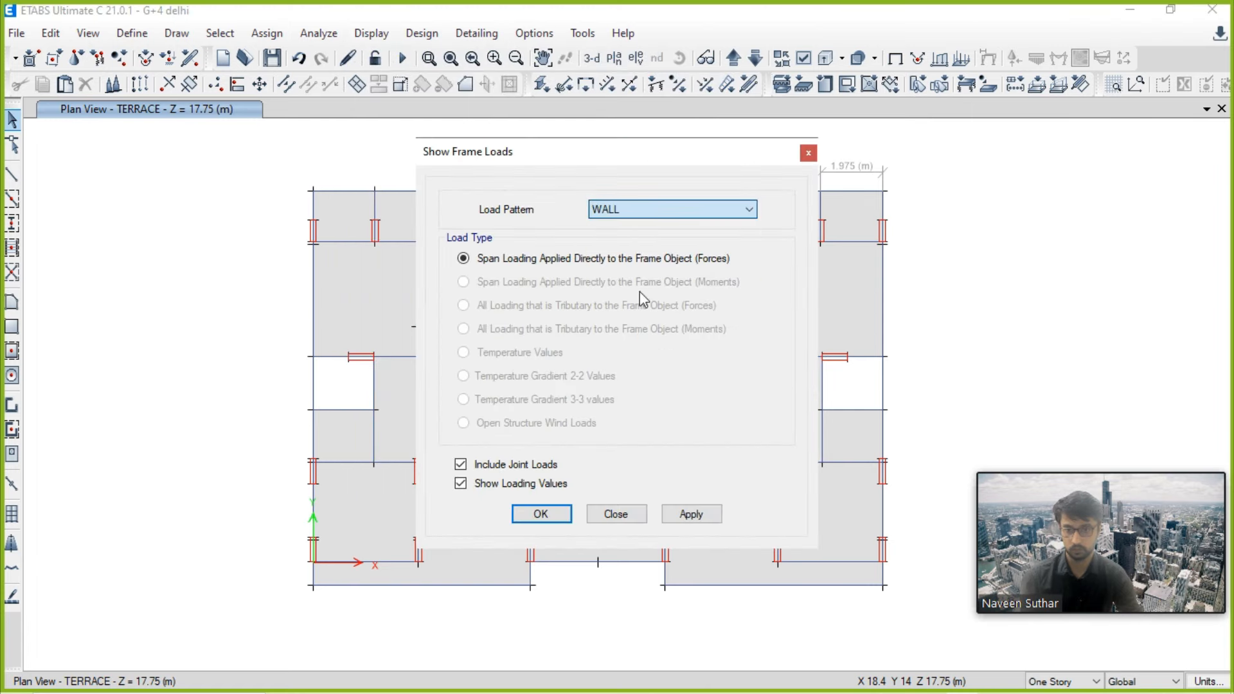
left_click(694, 514)
left_click(541, 514)
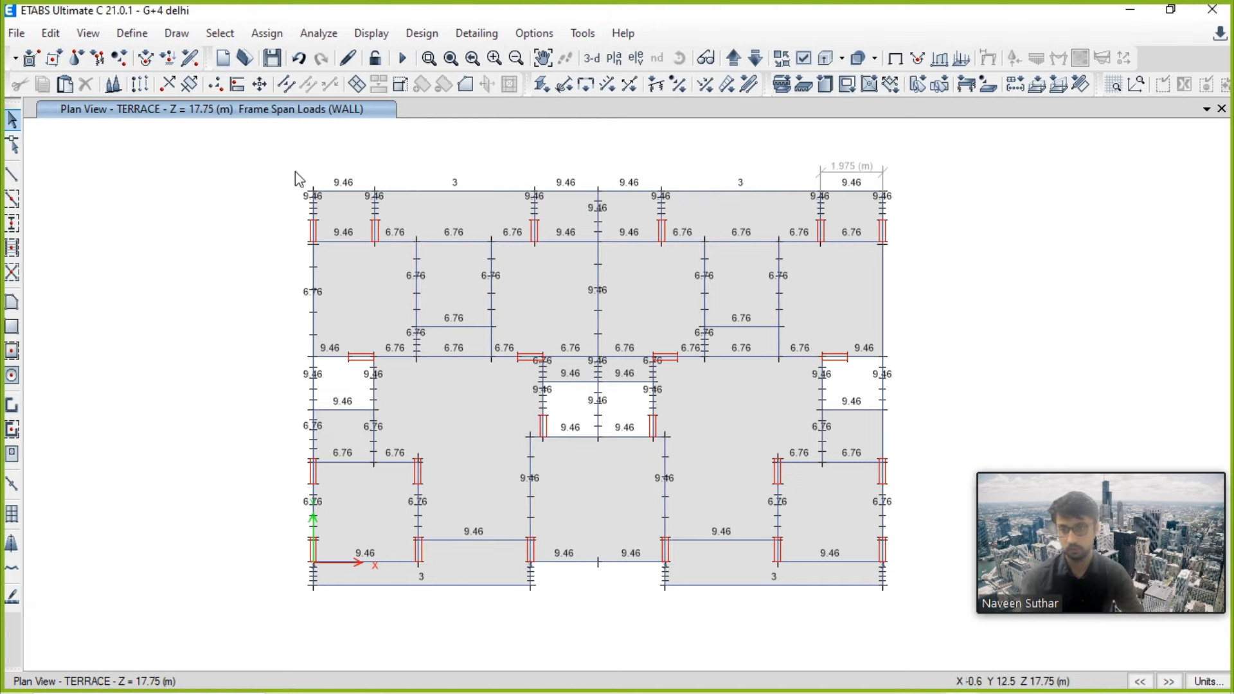
Step: Select the terrace's interior beams and delete their existing distributed loads in the WALL pattern
left_click_drag(845, 210, 341, 573)
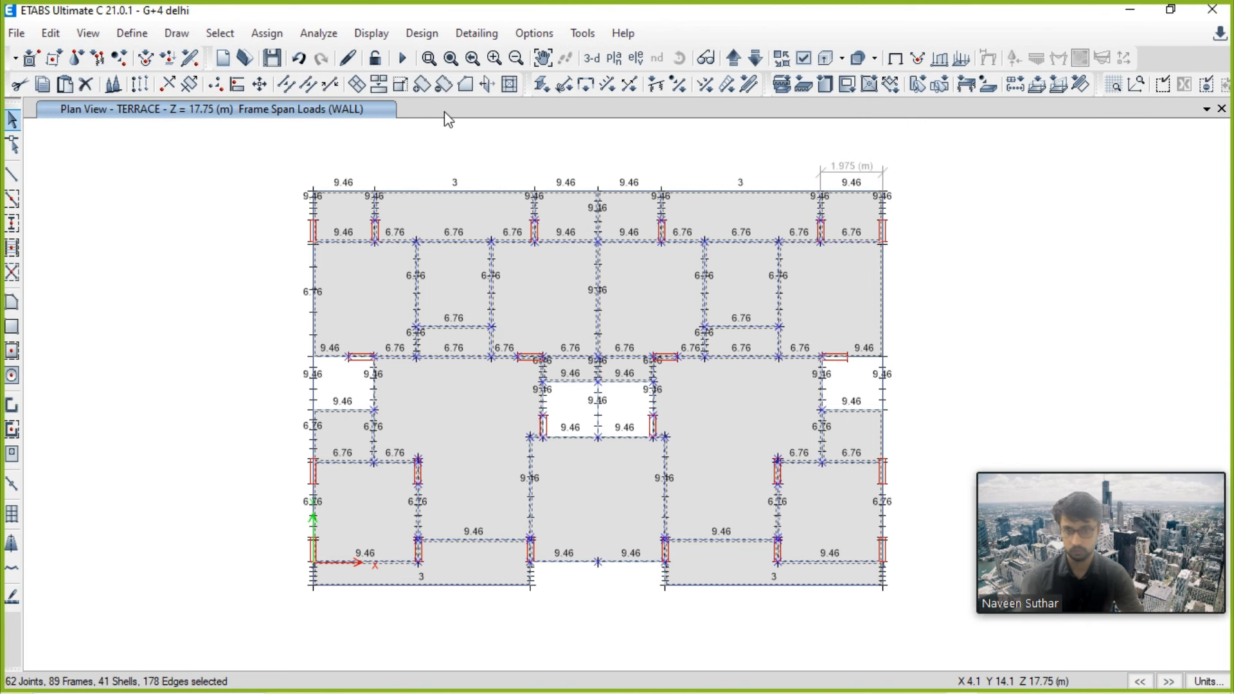
left_click(266, 33)
mouse_move(300, 115)
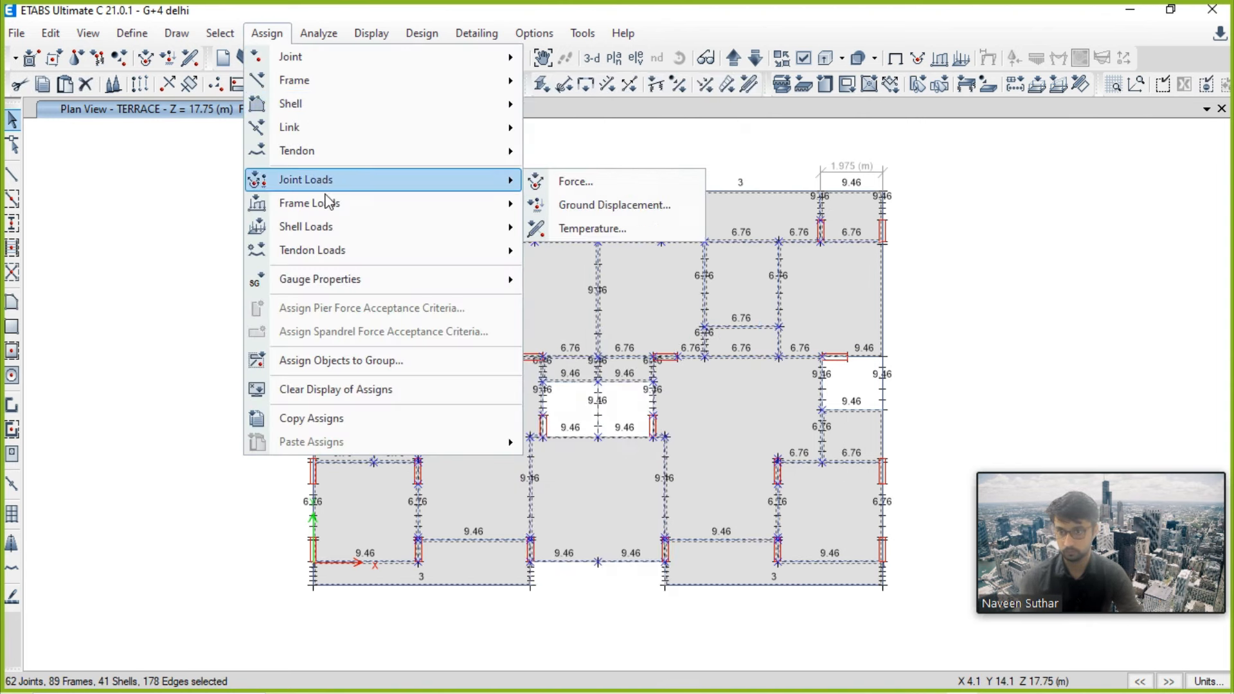
mouse_move(326, 202)
left_click(641, 229)
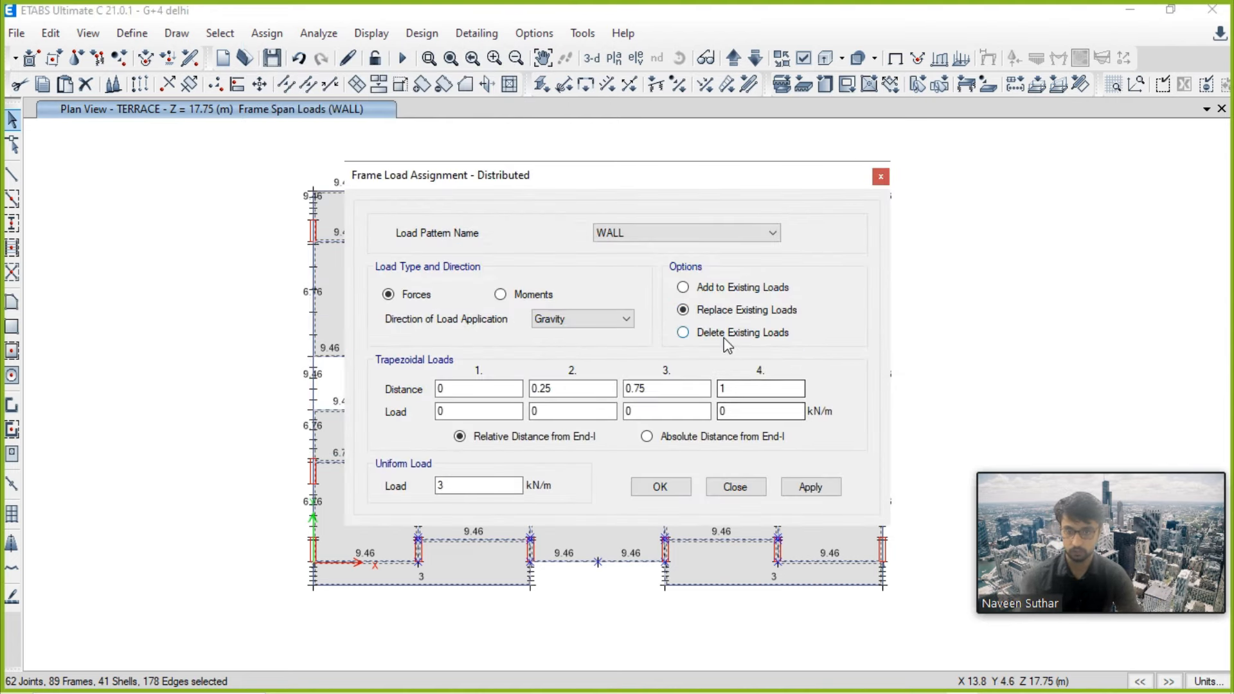
left_click(727, 334)
left_click(810, 489)
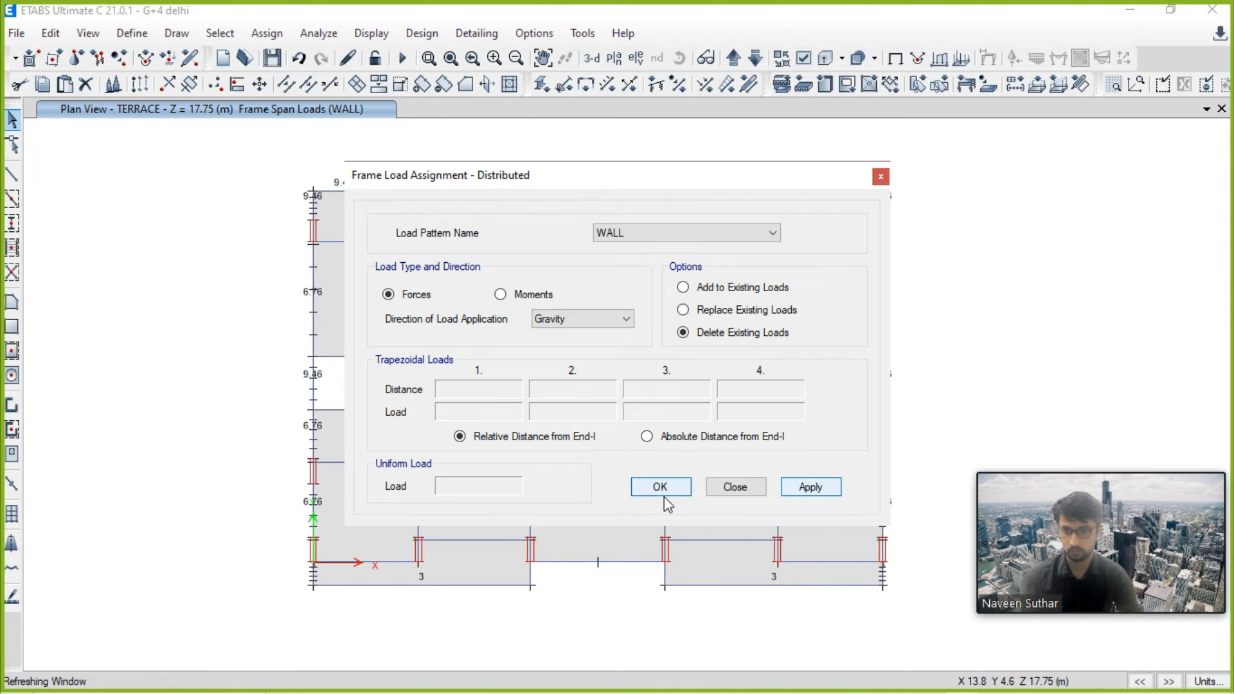
left_click(664, 494)
Step: Select the terrace perimeter beams along the rear, both sides, the front balcony edges and the staircase front
left_click_drag(283, 155, 897, 207)
left_click_drag(865, 139, 912, 551)
left_click_drag(913, 606, 911, 604)
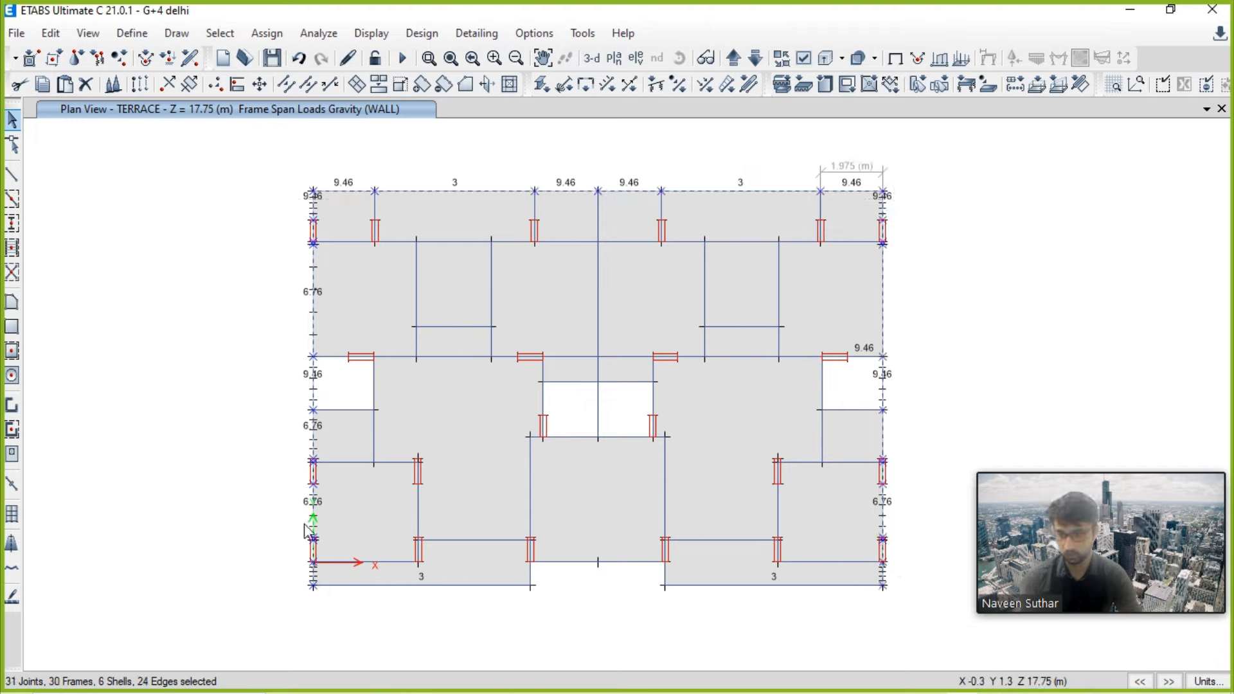
left_click_drag(521, 592, 320, 635)
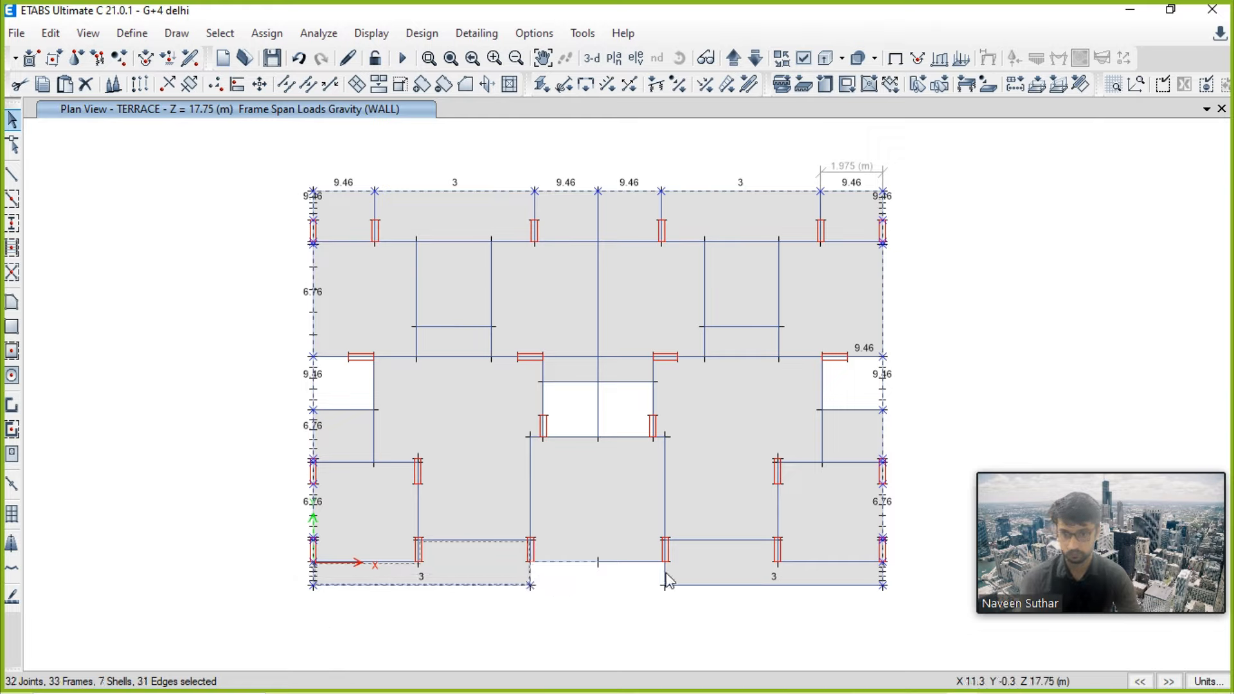
left_click_drag(648, 553, 620, 580)
left_click_drag(905, 577, 632, 626)
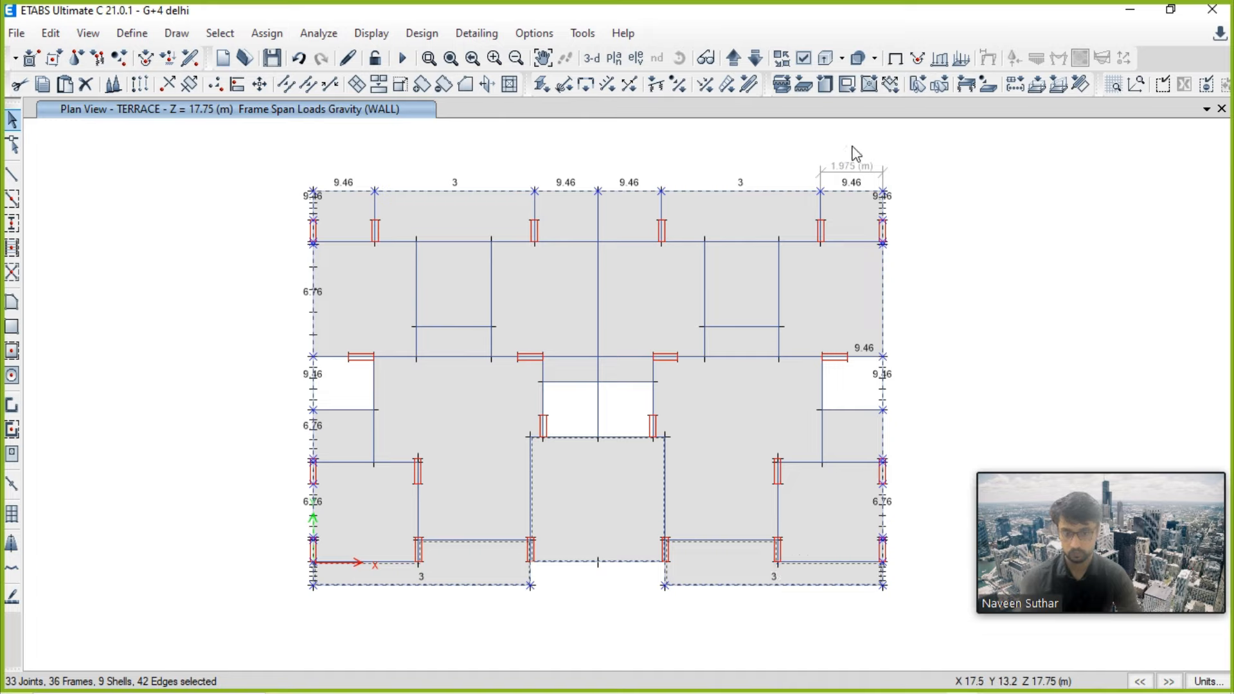
Step: Assign the 3 kN/m parapet load to the selected terrace perimeter beams as a uniform distributed load in the WALL pattern
left_click(266, 33)
mouse_move(373, 228)
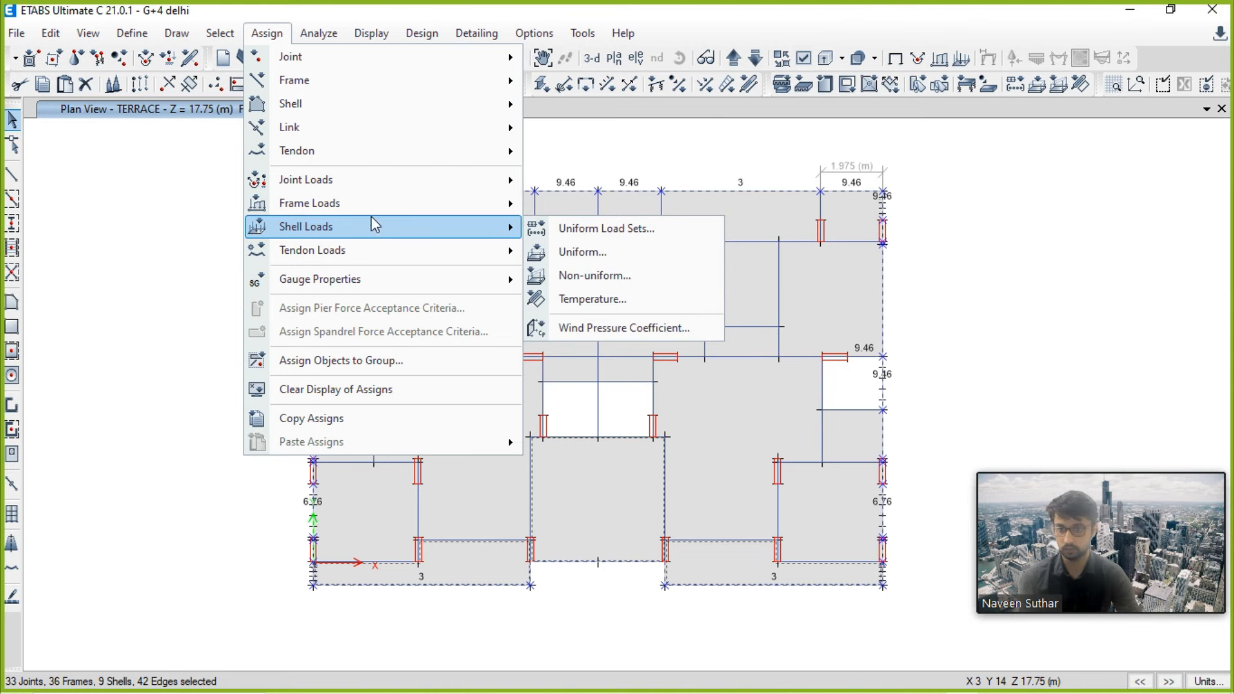
left_click(585, 228)
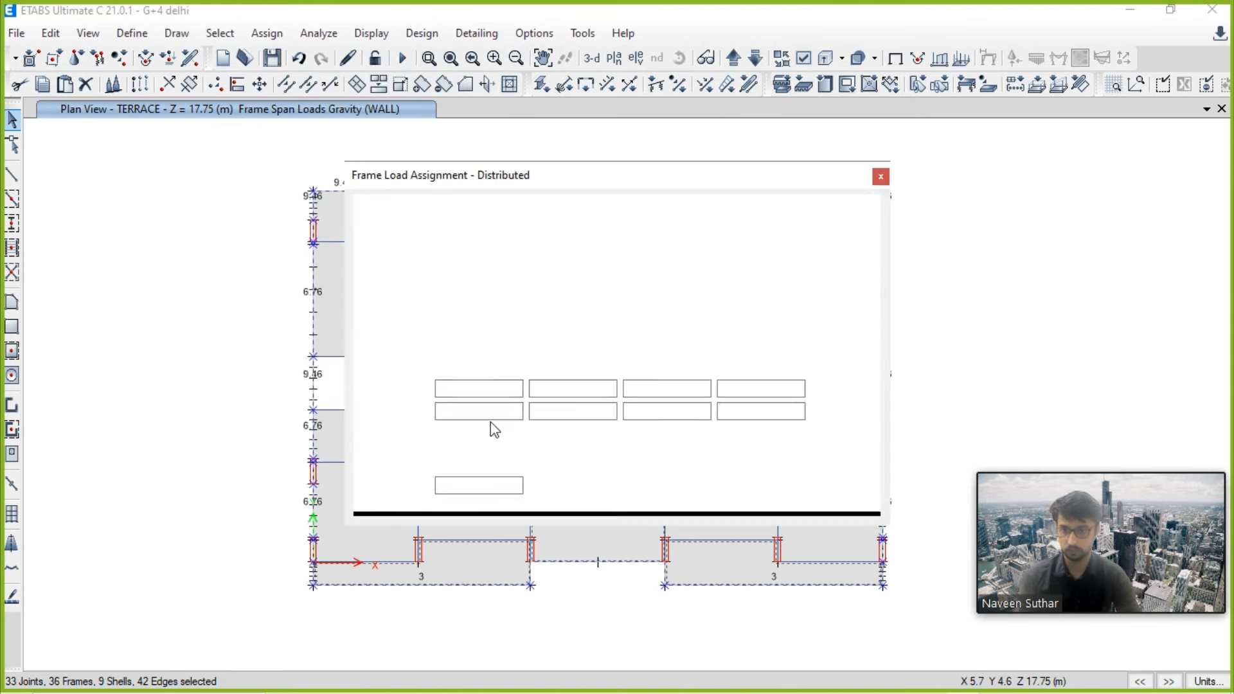
left_click(671, 487)
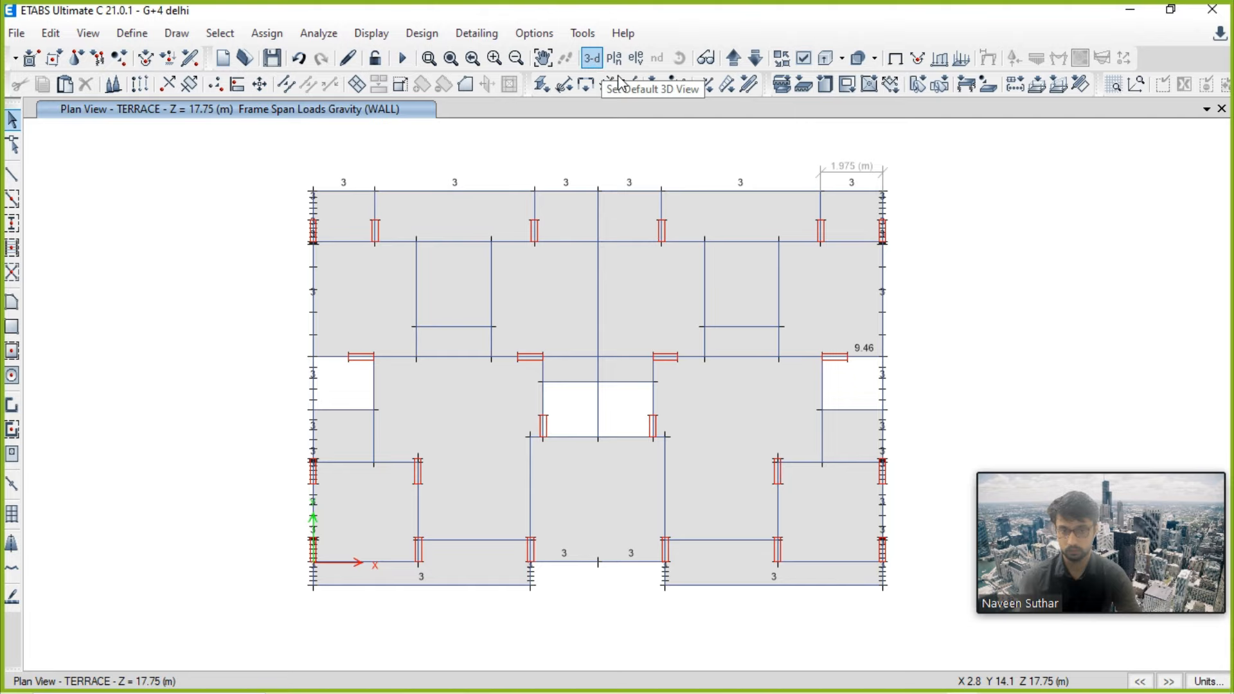
scroll(915, 204, "up", 5)
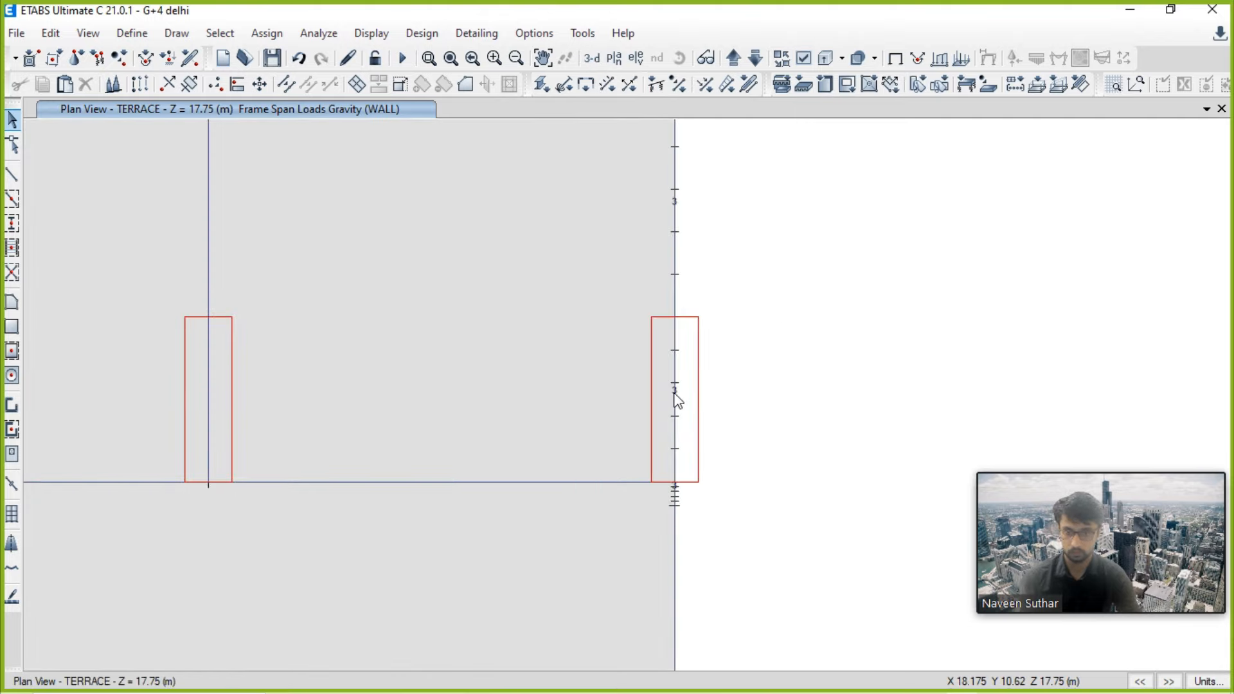
Step: Examine the WALL pattern's frame loads over the whole building in the 3D view
scroll(796, 353, "down", 5)
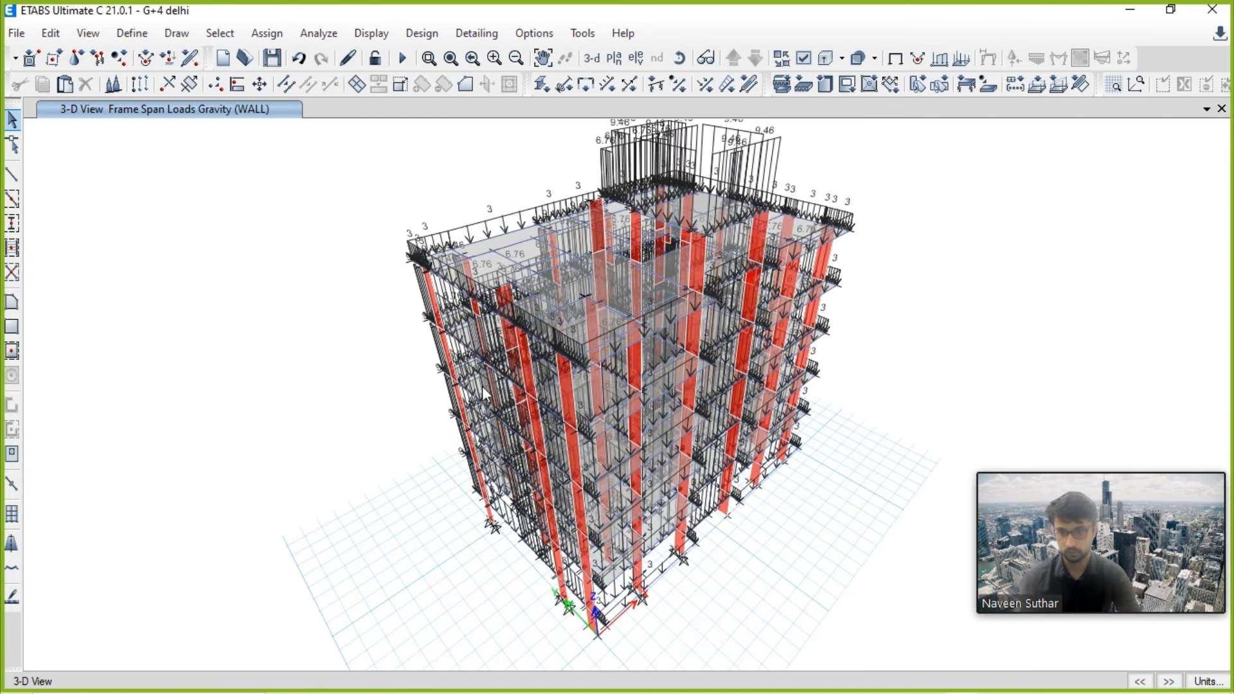
scroll(483, 392, "up", 5)
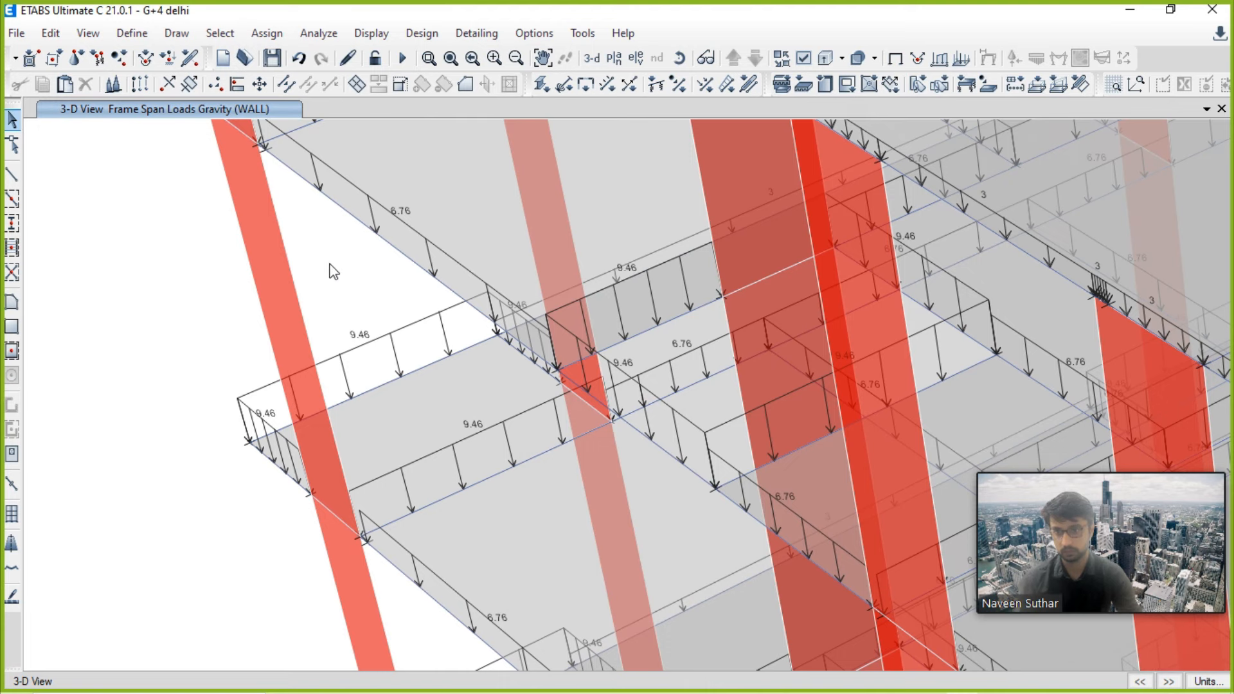
scroll(334, 272, "down", 3)
mouse_move(411, 207)
middle_mouse_down()
mouse_move(385, 344)
mouse_move(353, 396)
middle_mouse_up()
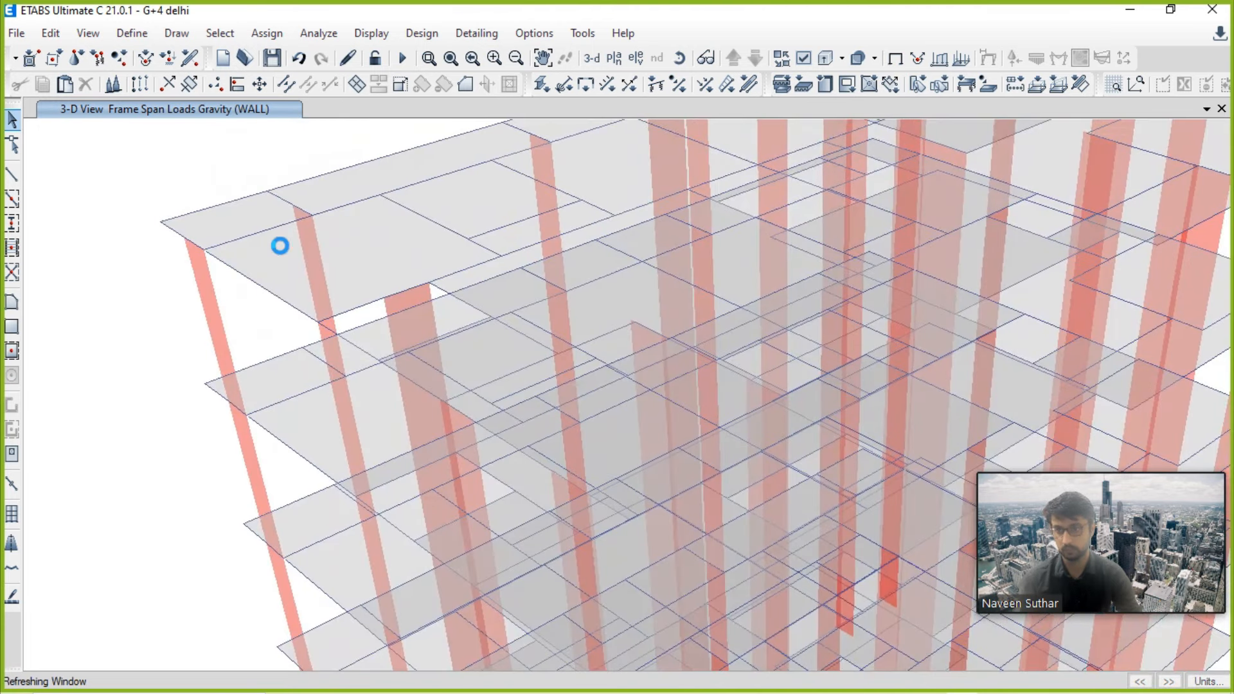
scroll(476, 238, "down", 5)
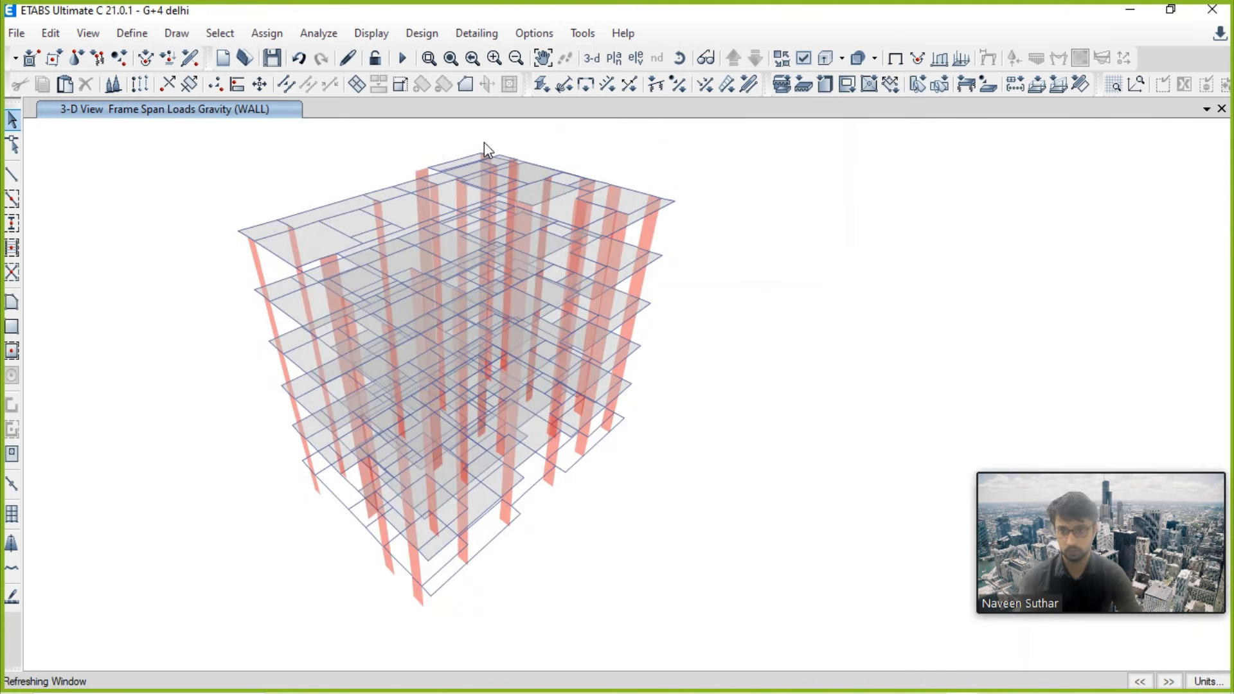
middle_click_drag(506, 179, 563, 326)
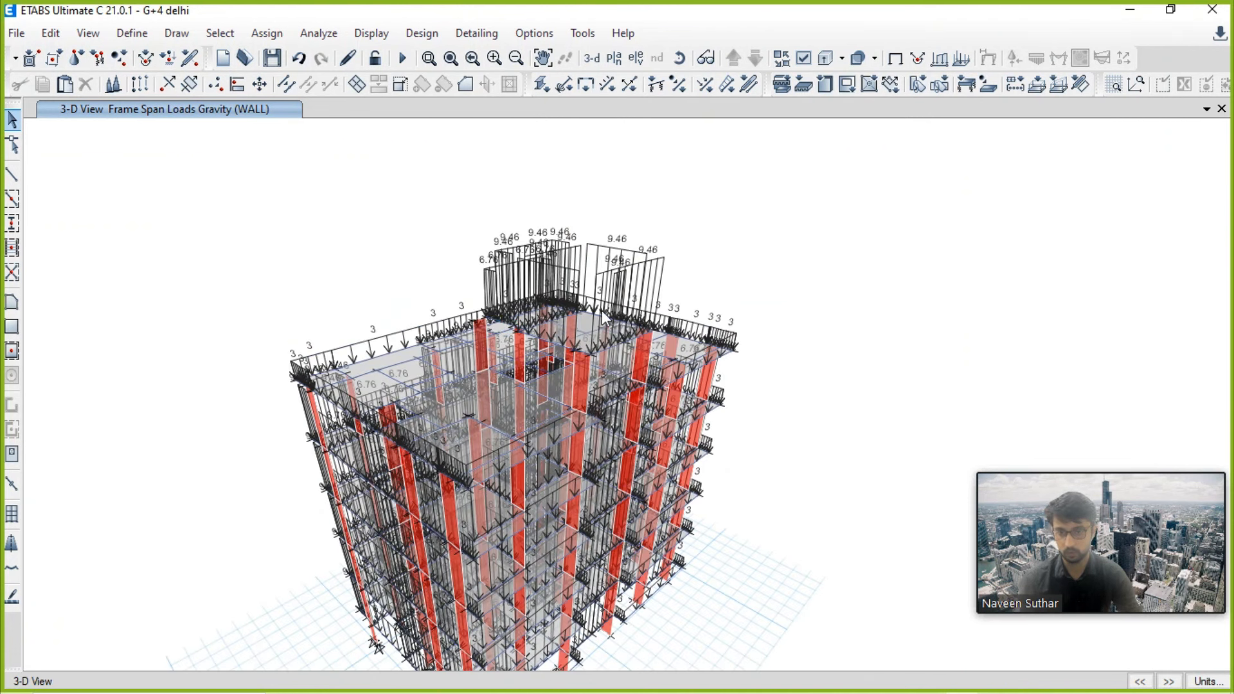
Step: Check the WALL loads on the MUMTY plan and return to the default 3D view with the load display cleared
left_click(614, 57)
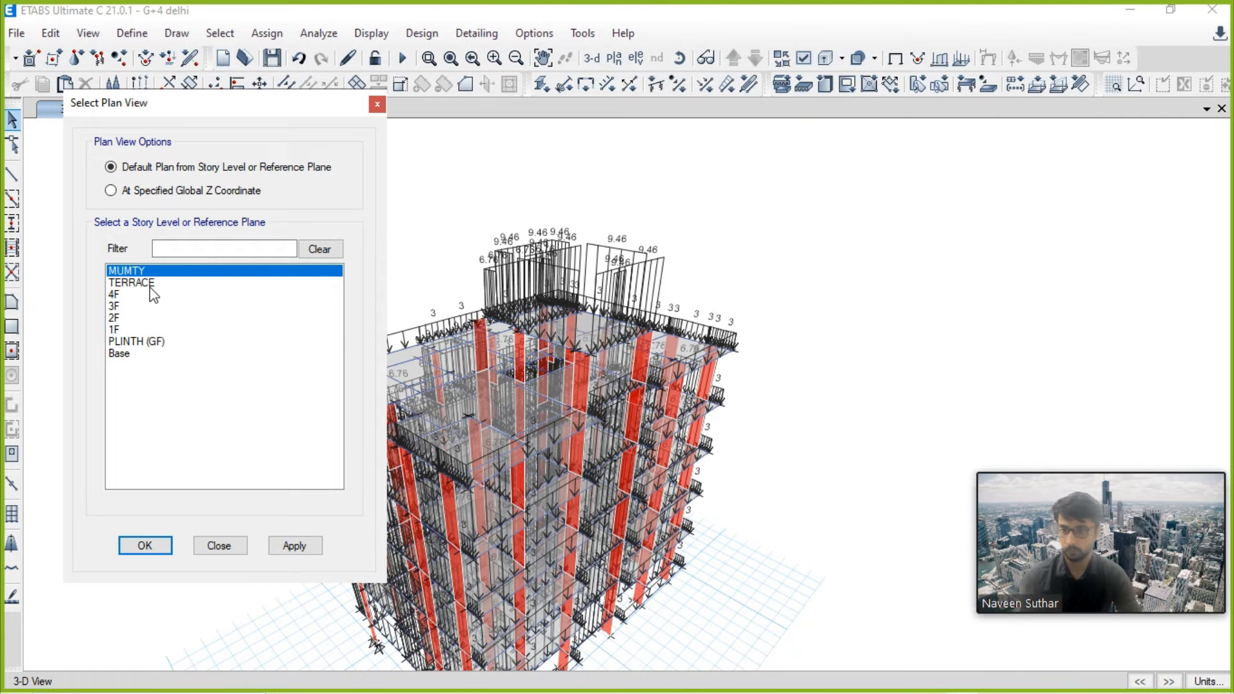
left_click(166, 547)
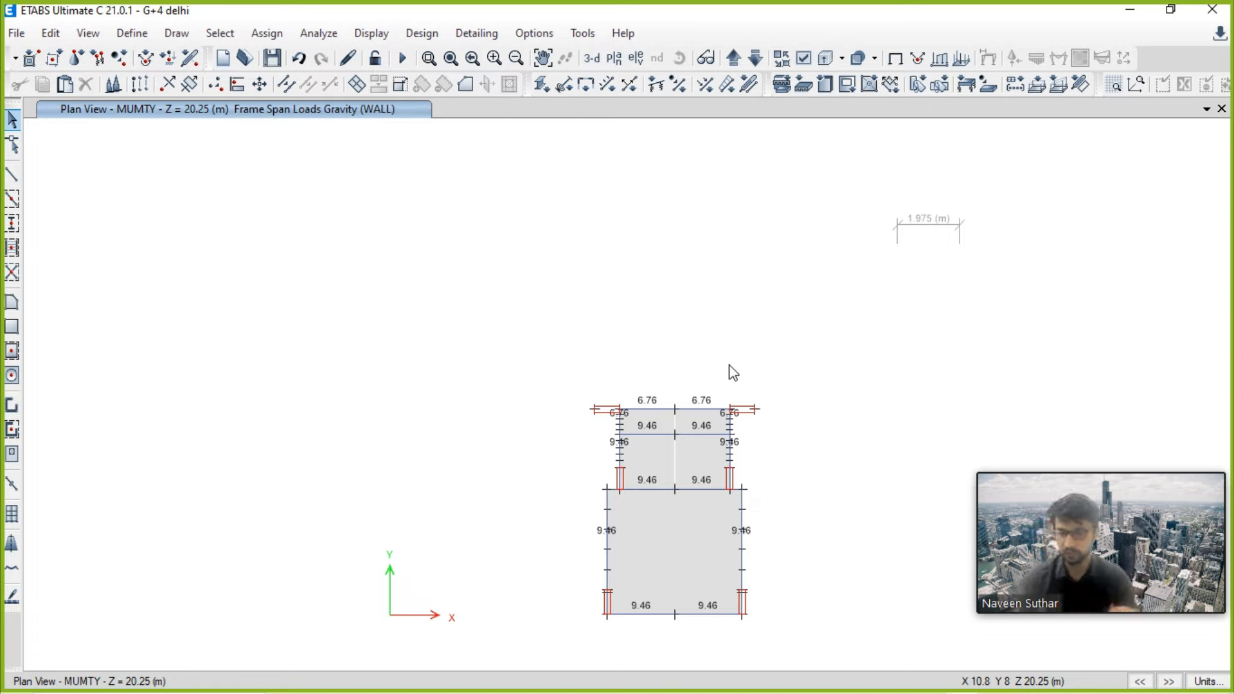
middle_click_drag(711, 372, 739, 321)
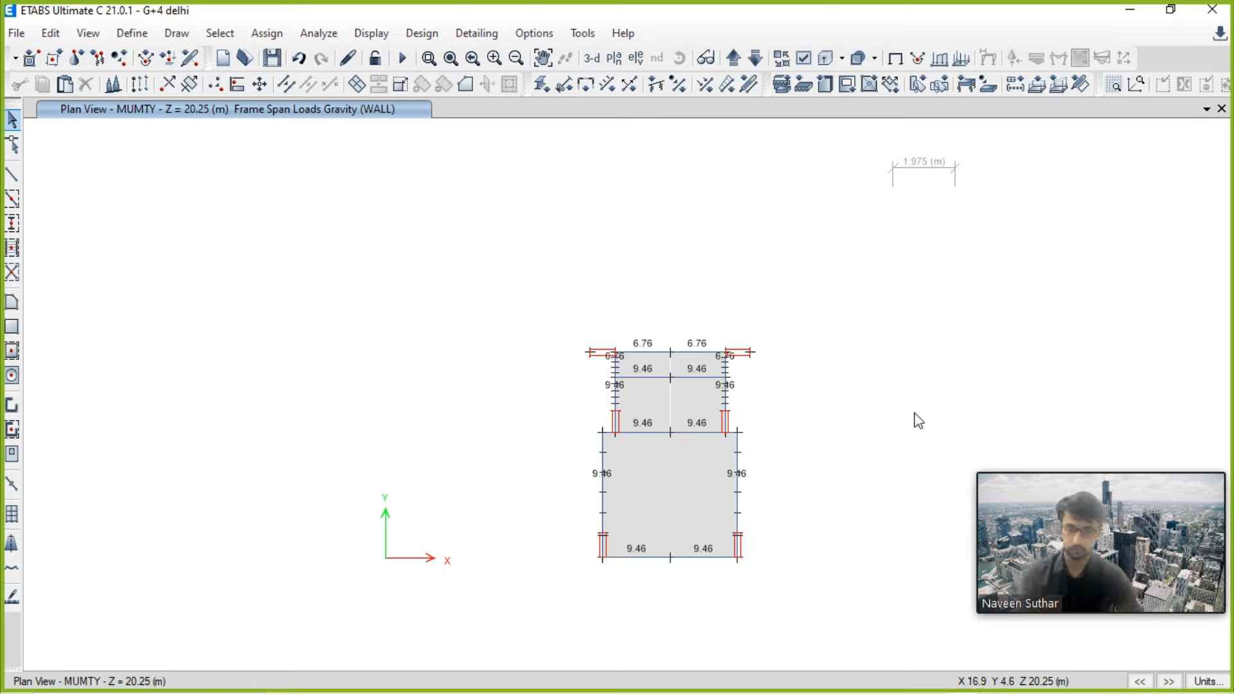
left_click(592, 58)
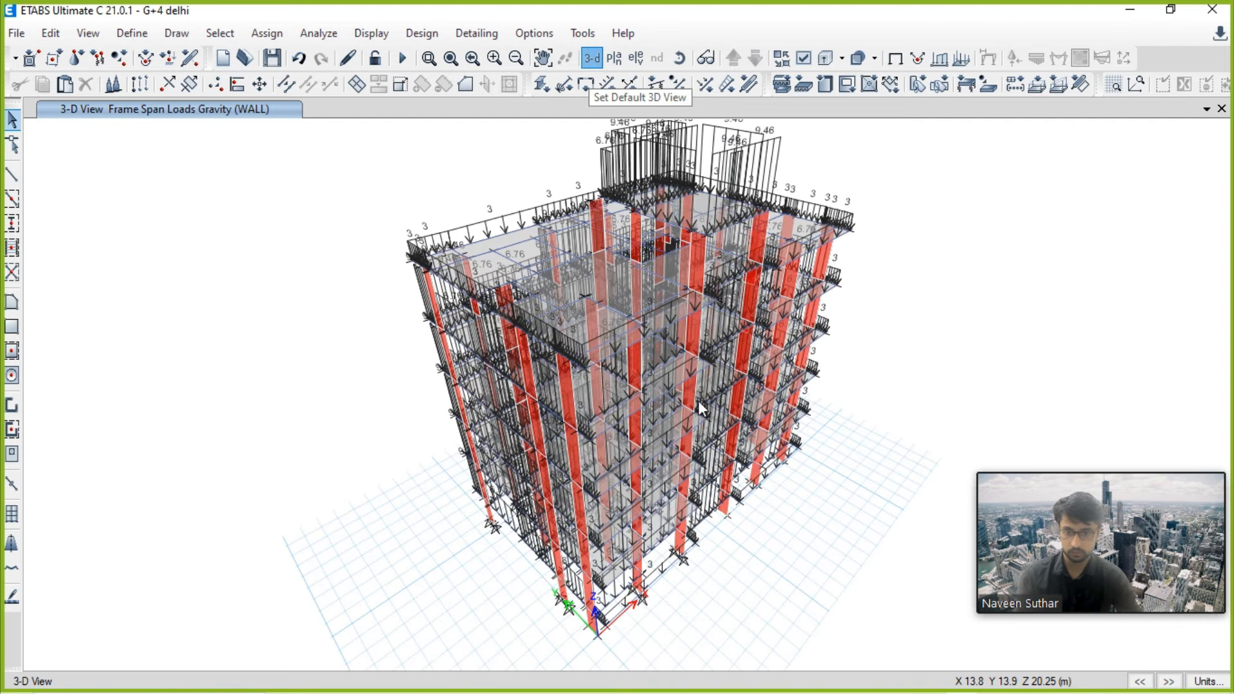
left_click(896, 60)
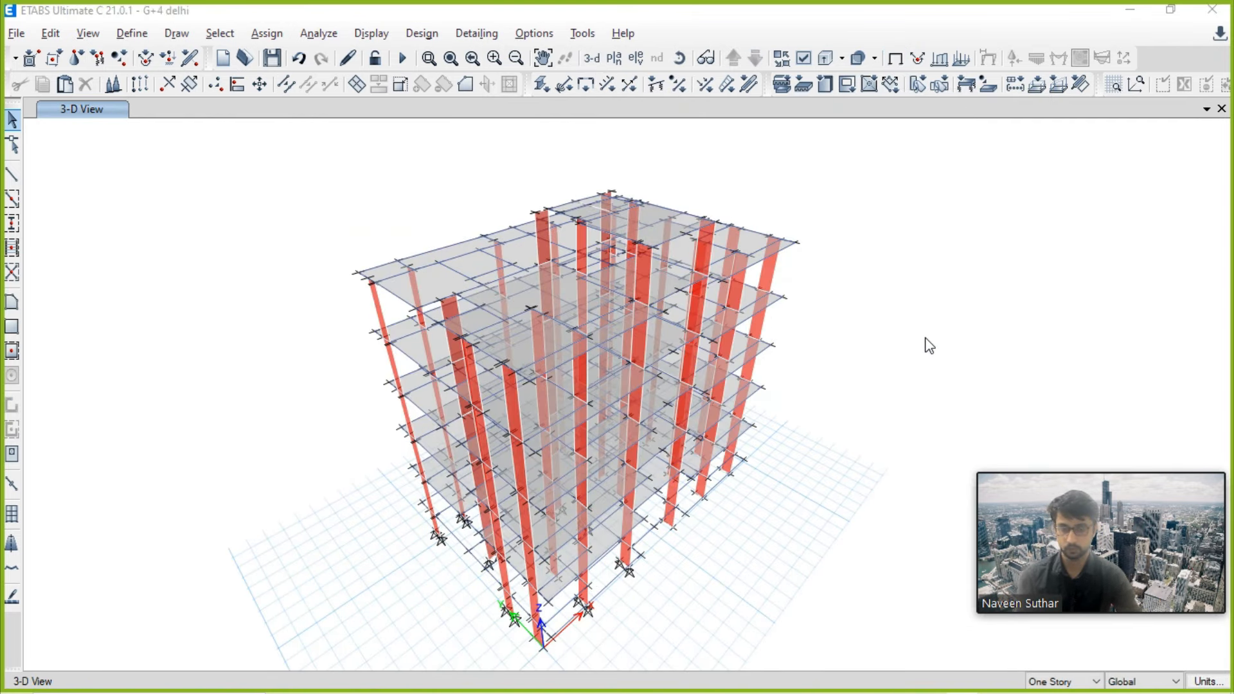
Step: Switch to the PowerPoint slide show at the Assign Wall Load on Beam (Frame) slide
key("alt+Tab")
left_click(330, 549)
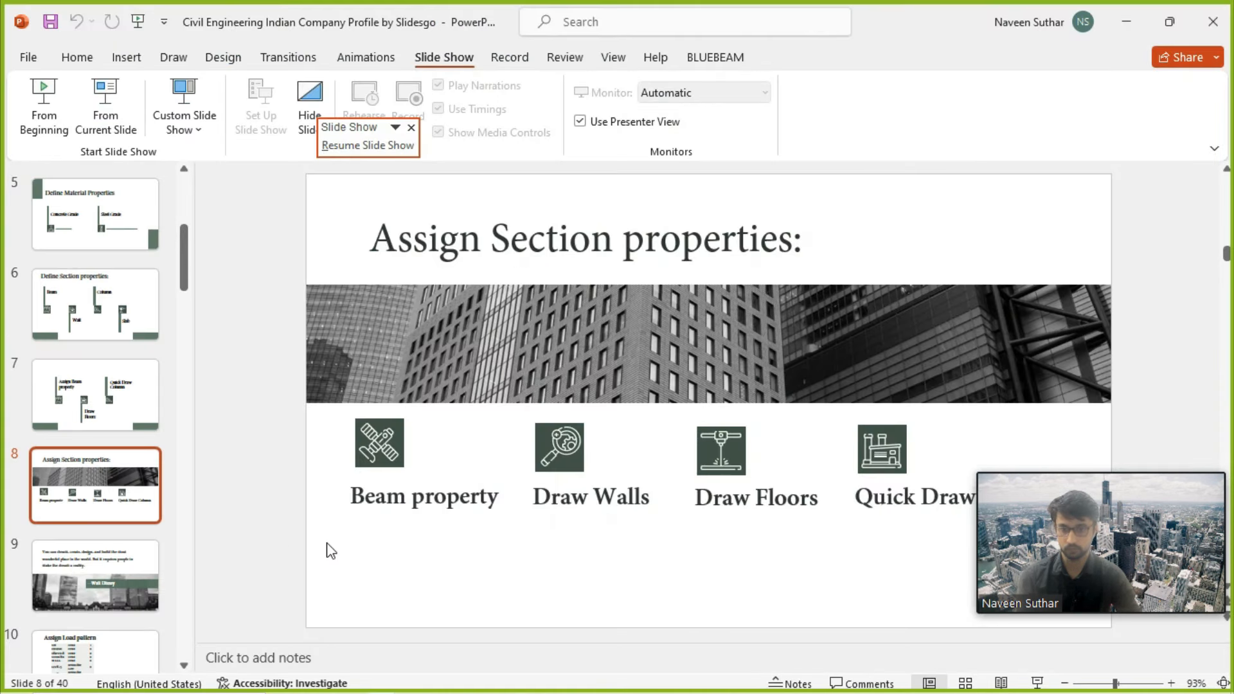
key("alt+Tab")
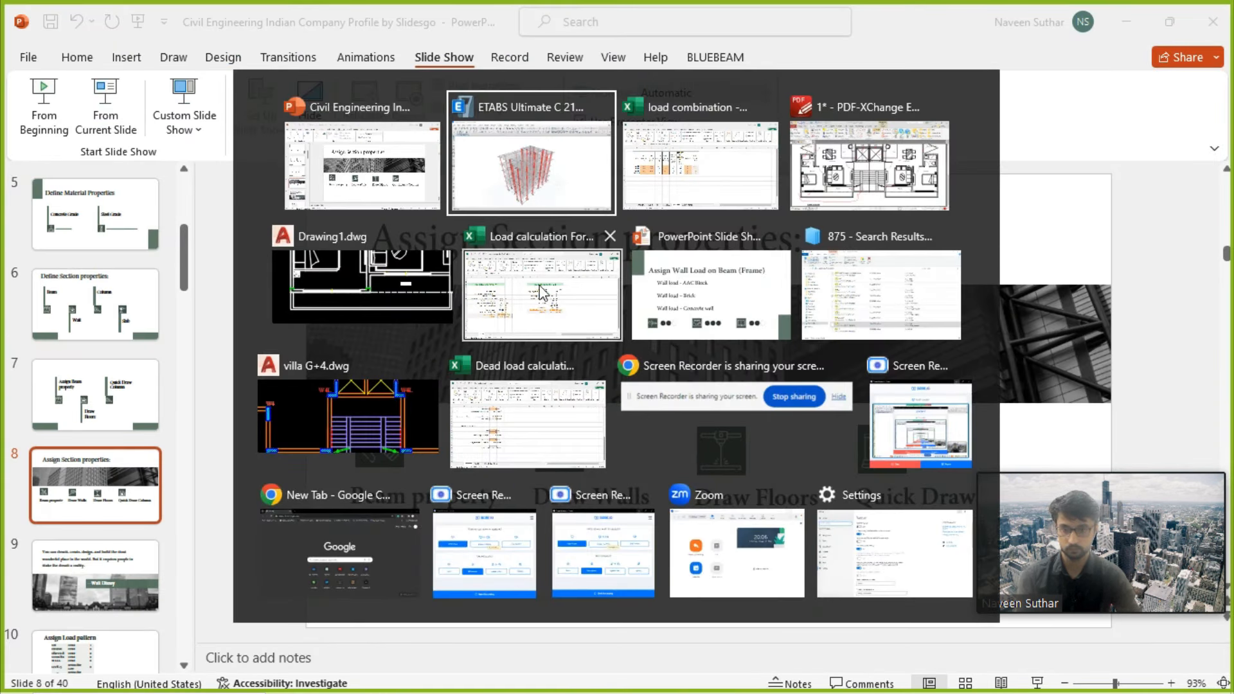
left_click(742, 287)
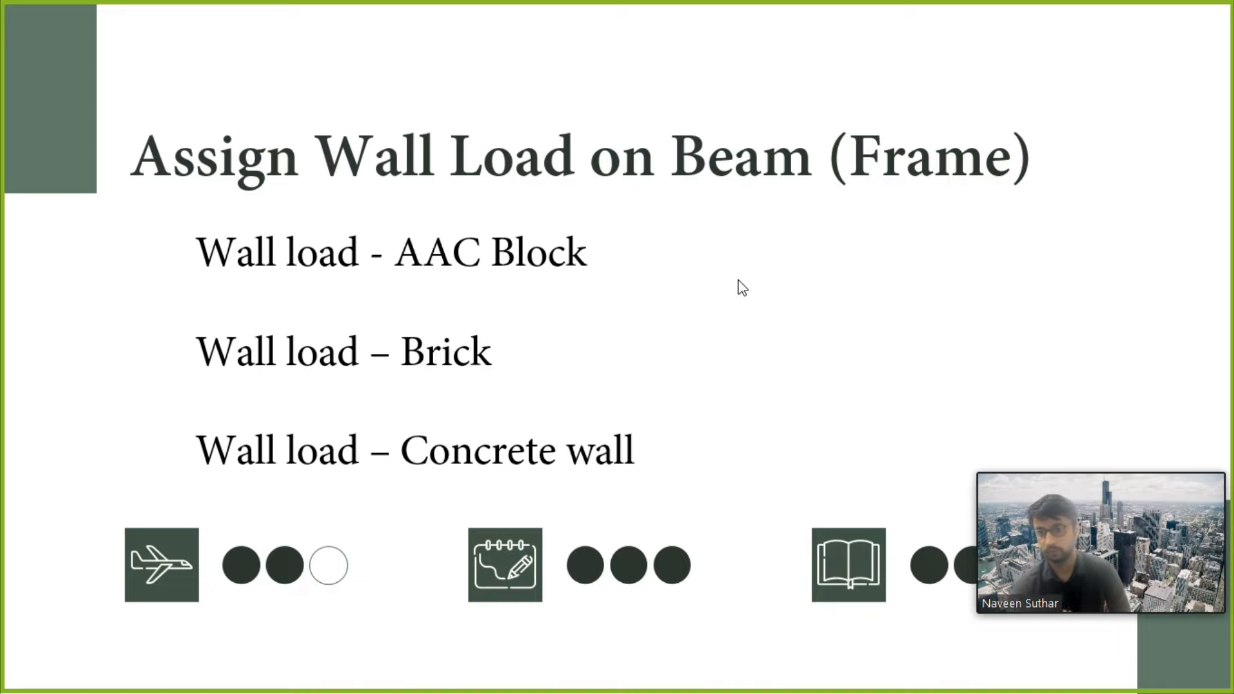
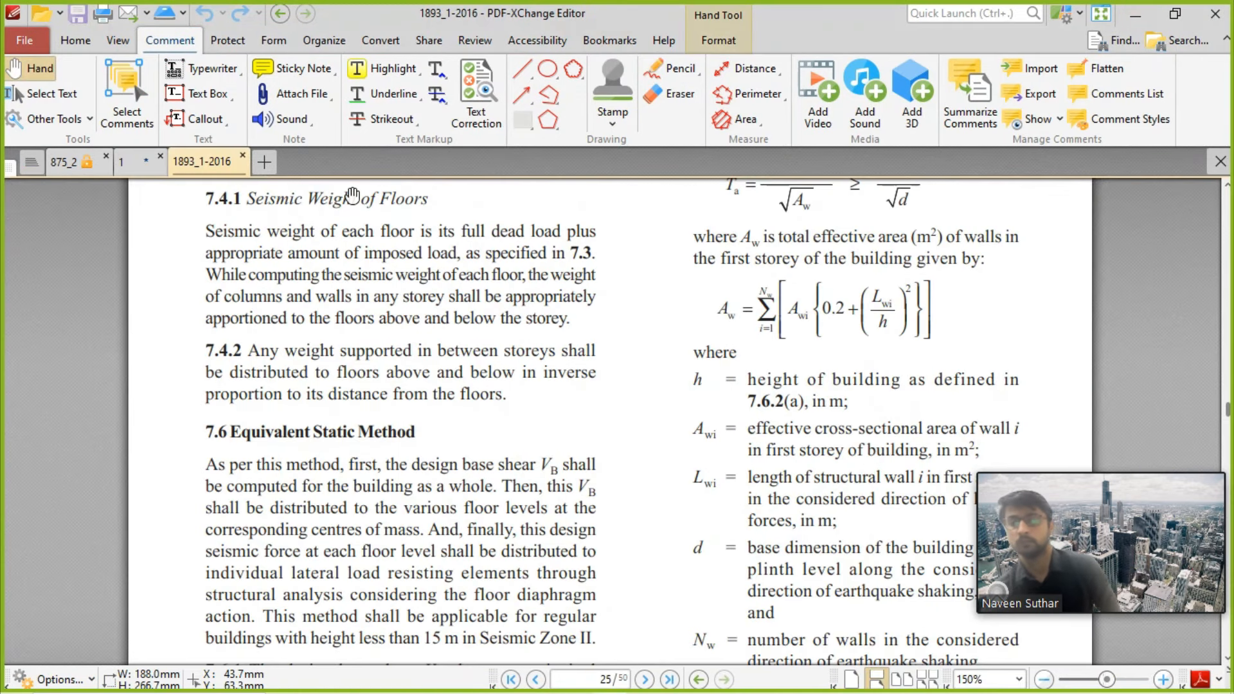
Step: Search the 1893_1-2016 PDF for ZONE FACTOR and look up Delhi in the Annex E town list
scroll(661, 443, "up", 3)
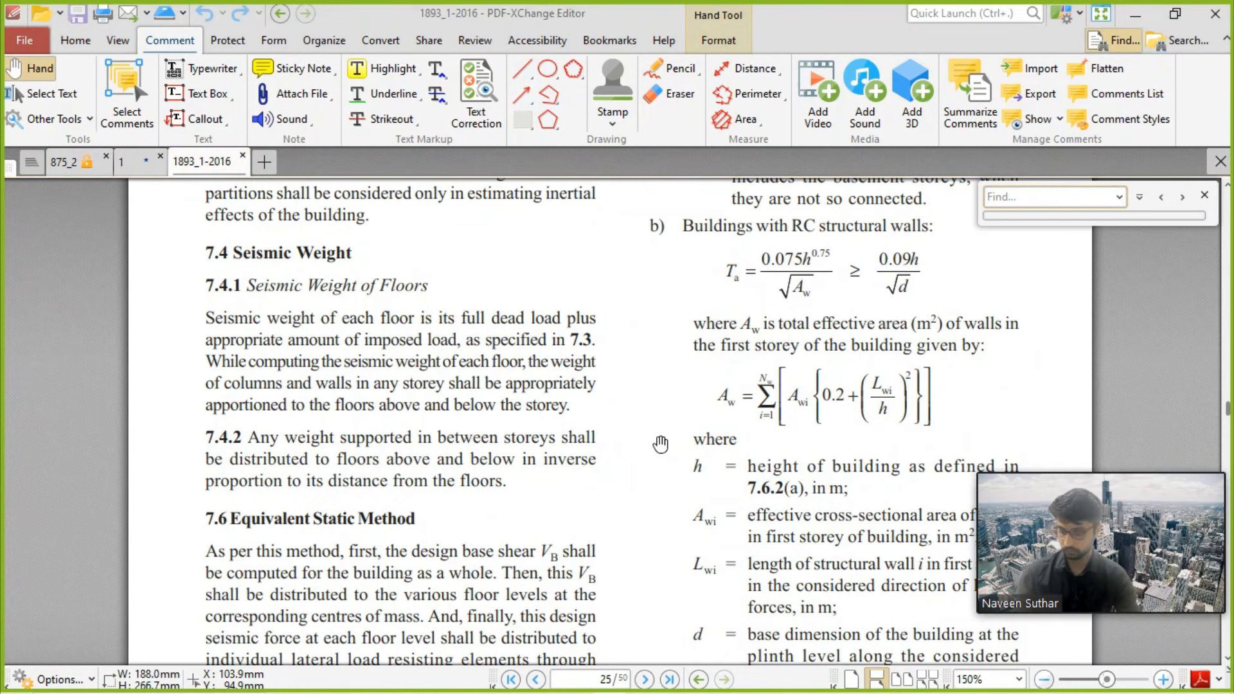
key("alt+Tab")
key("alt+Tab")
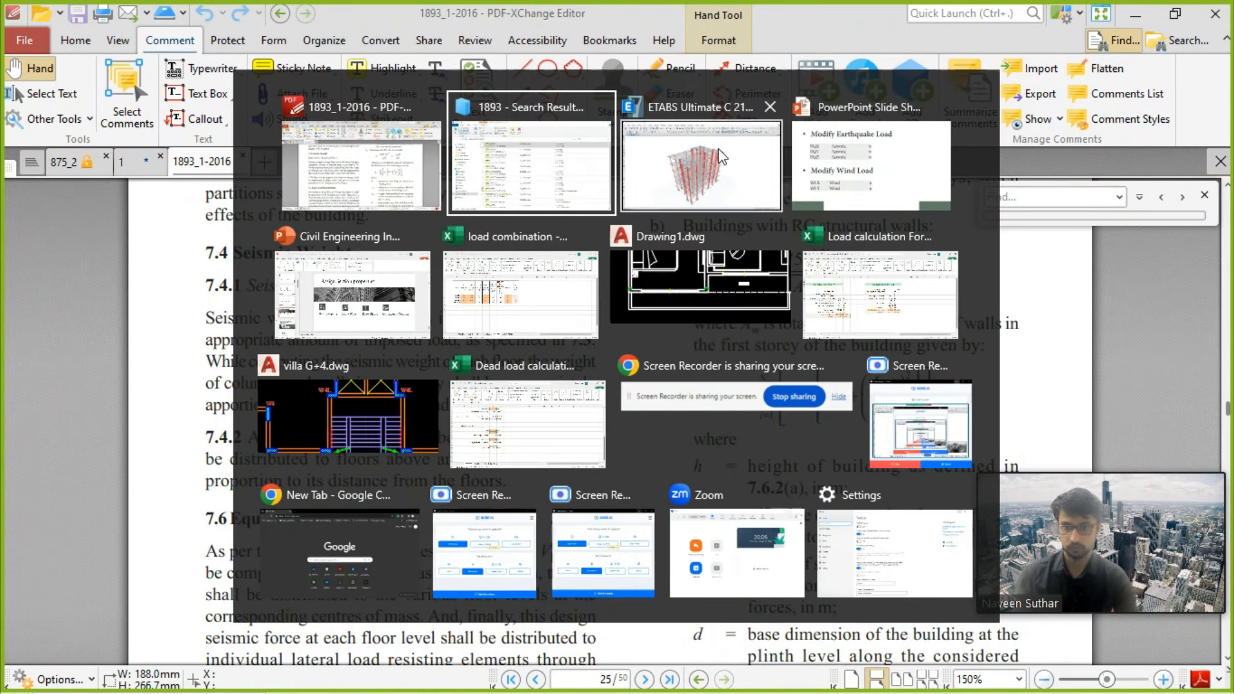
key("alt+Tab")
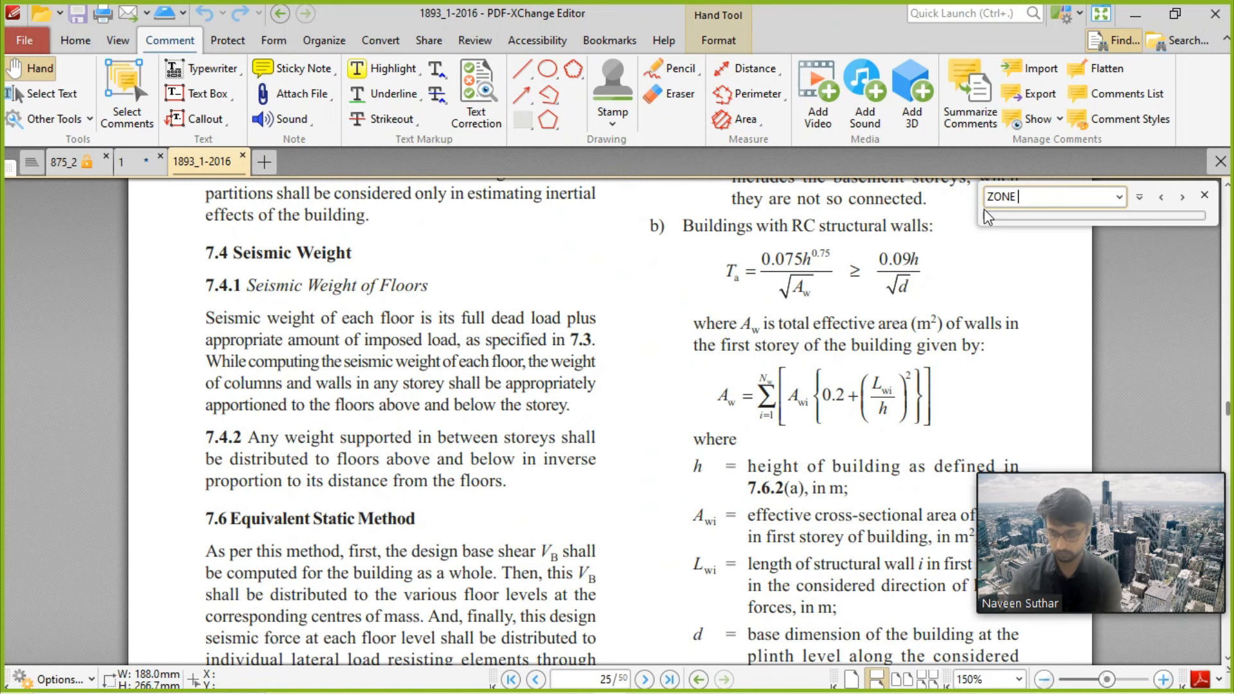
type("FACTOR")
key("Return")
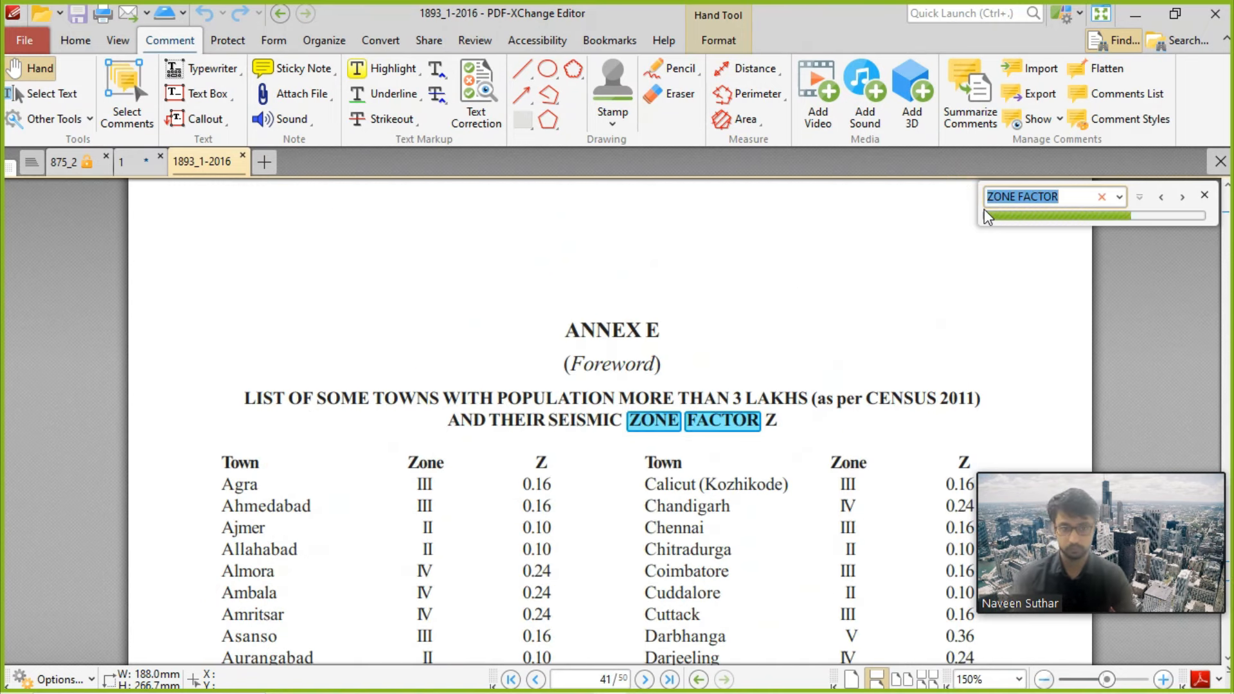
scroll(841, 402, "down", 4)
scroll(840, 402, "down", 2)
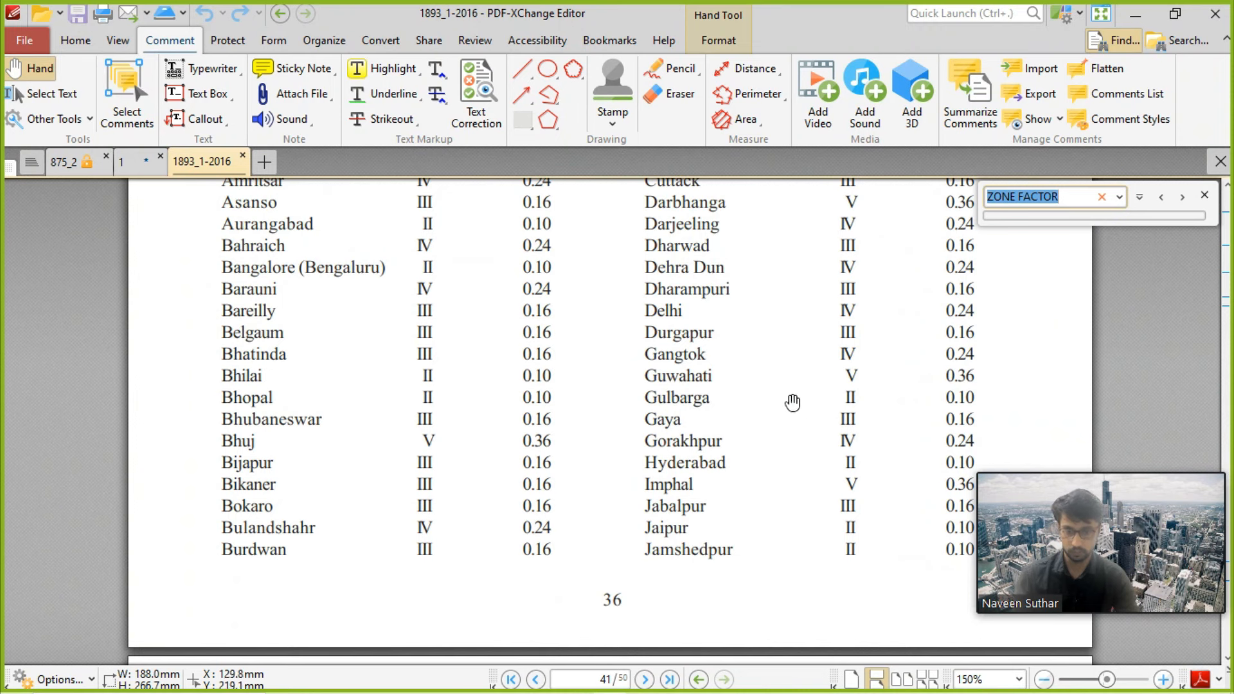
scroll(764, 372, "up", 1)
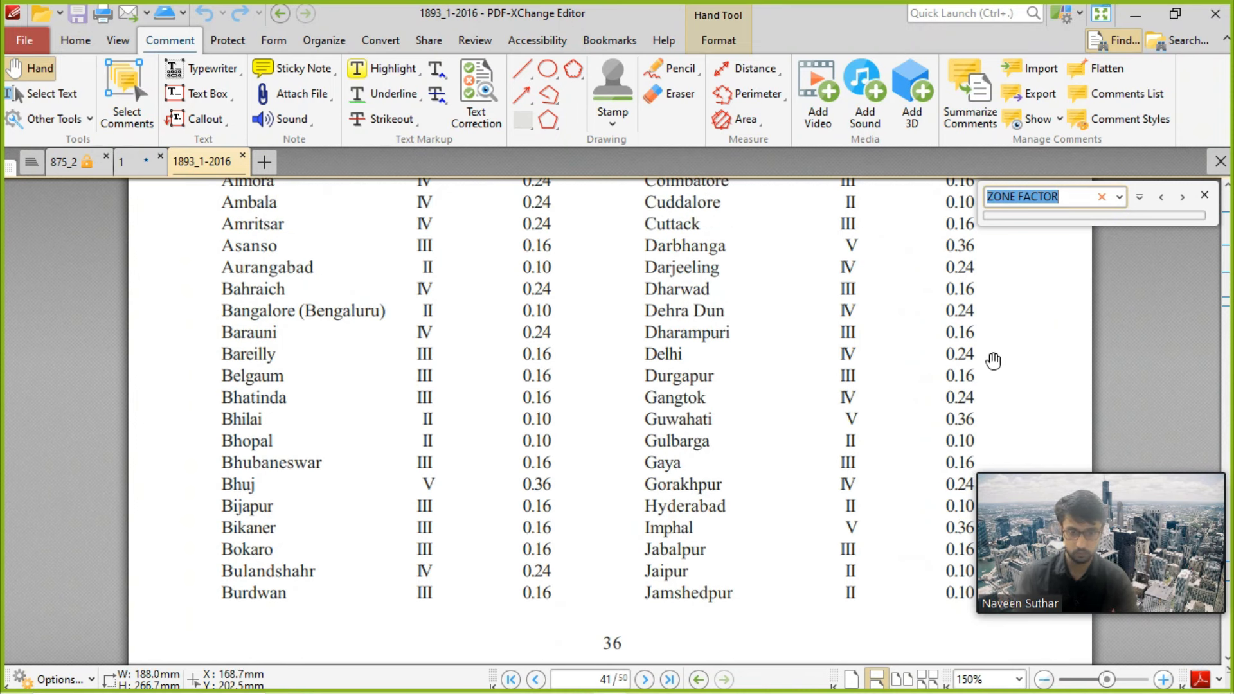
Step: Switch to ETABS and set the per-code seismic zone factor to 0.24 in the IS 1893:2016 seismic loading
key("alt+Tab")
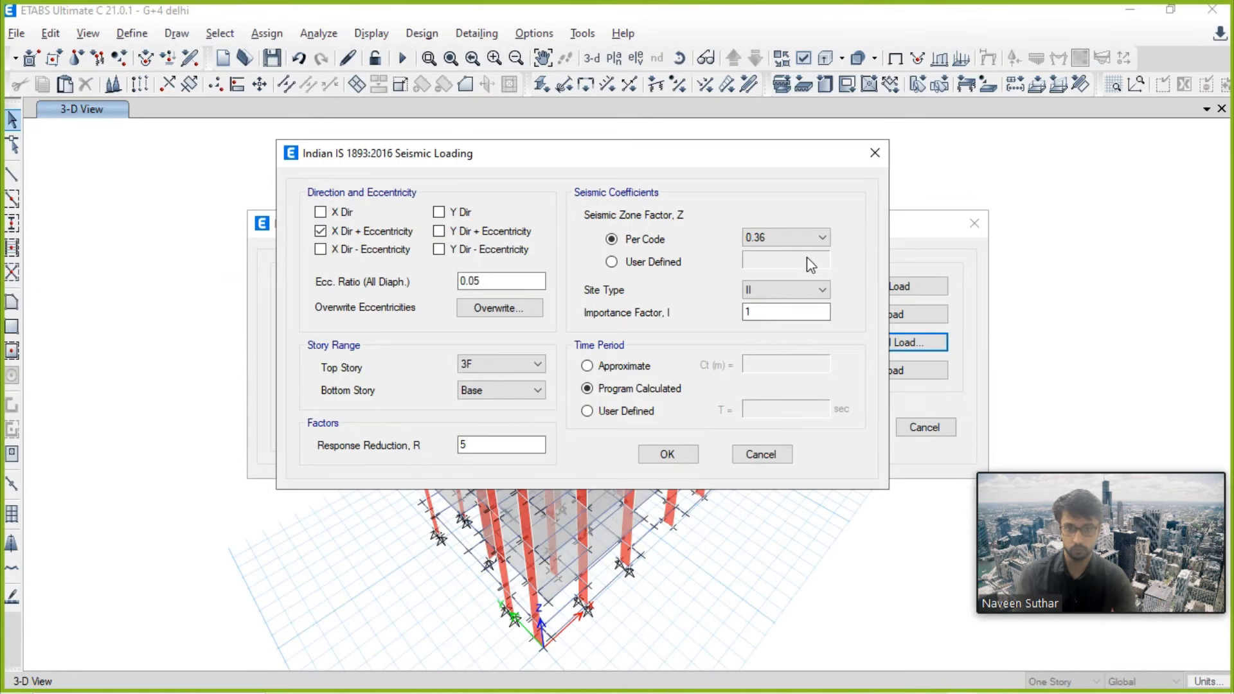
left_click(797, 241)
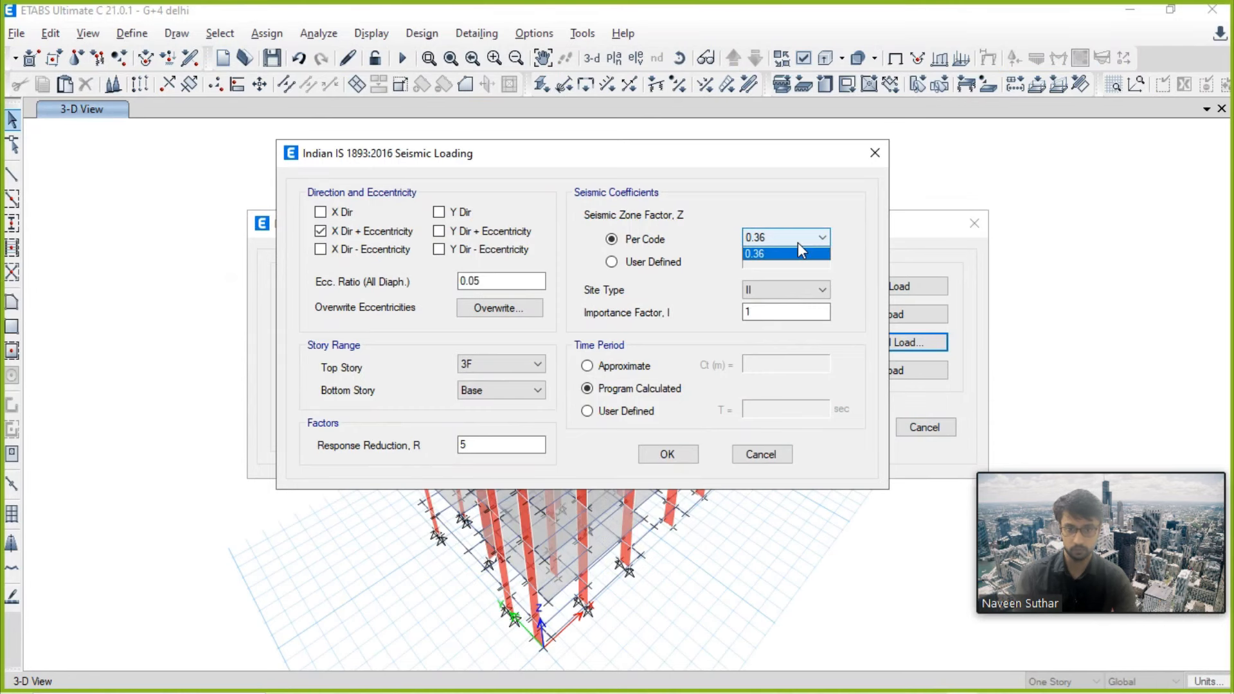
left_click(789, 280)
left_click(785, 313)
Step: Switch to the 1893_1-2016 PDF, search for IMPORTANCE and read the building categories in Table 8 Importance Factor
key("alt+Tab")
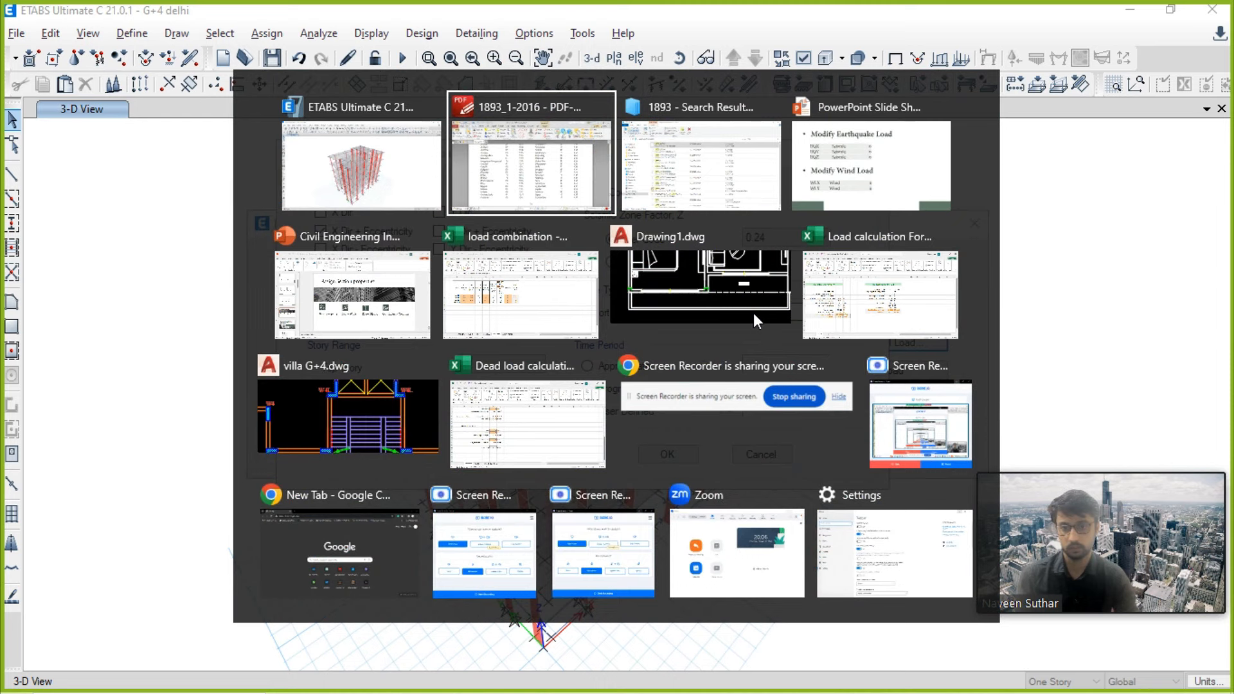
type("IMPORTAN")
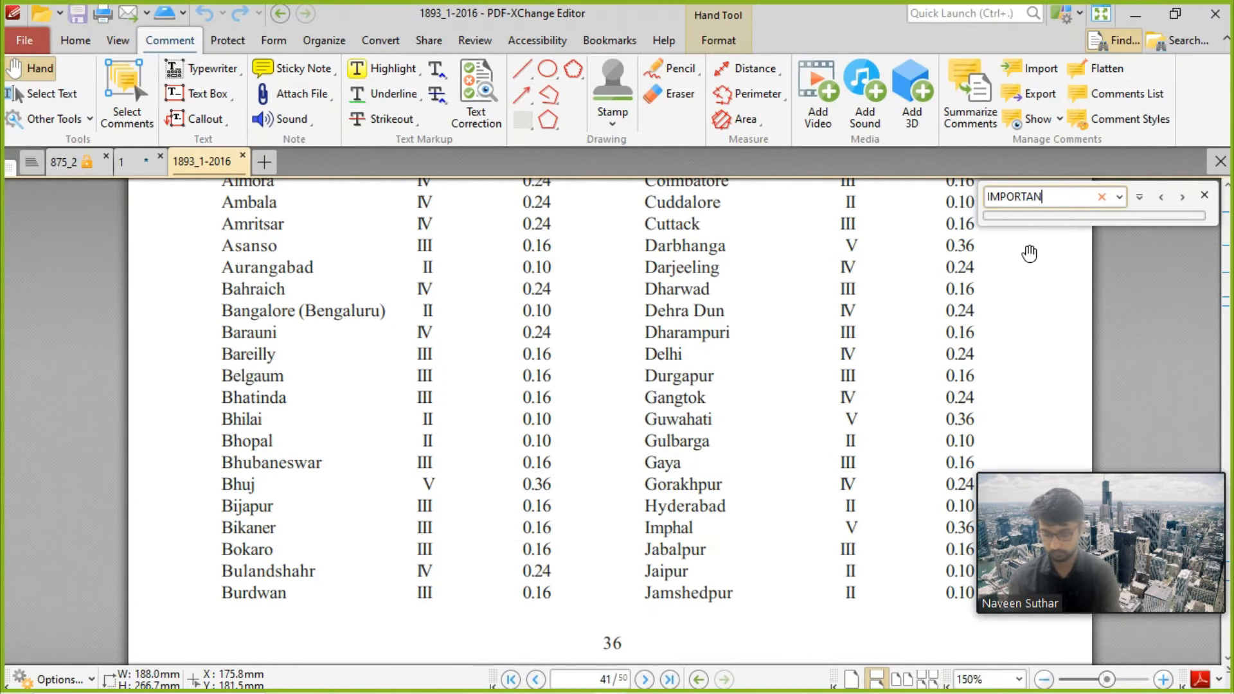
key("Return")
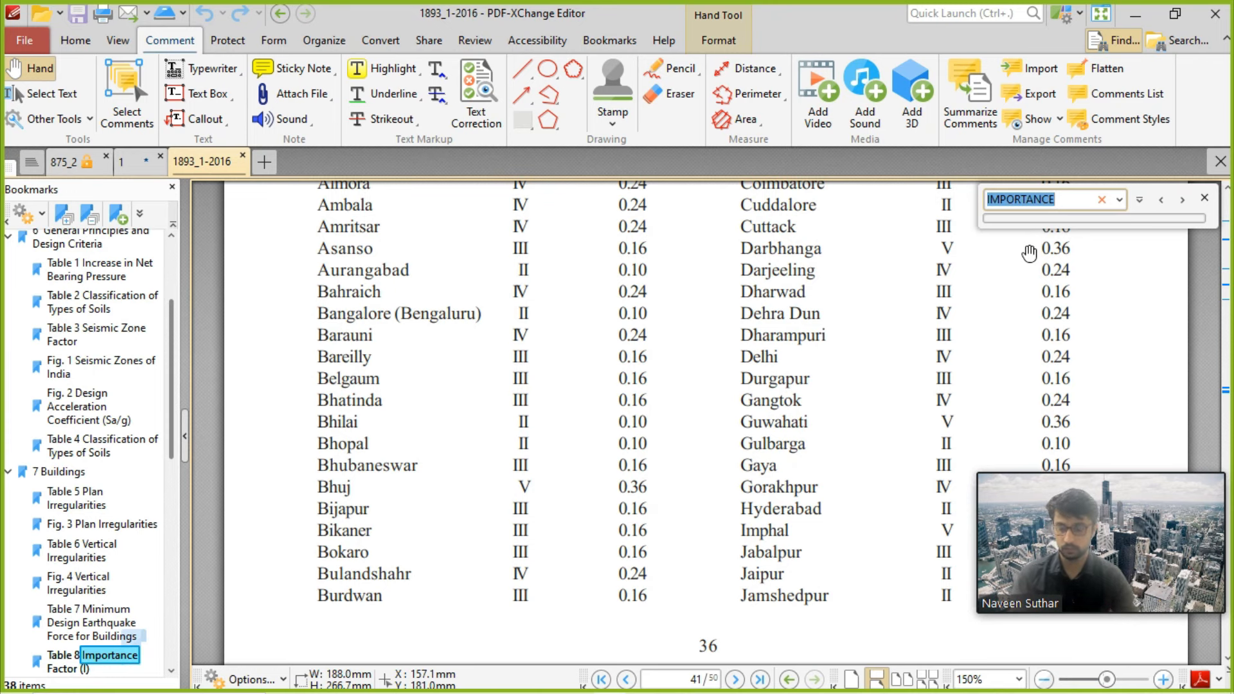
key("Return")
key("Return")
key("Return")
key("Return")
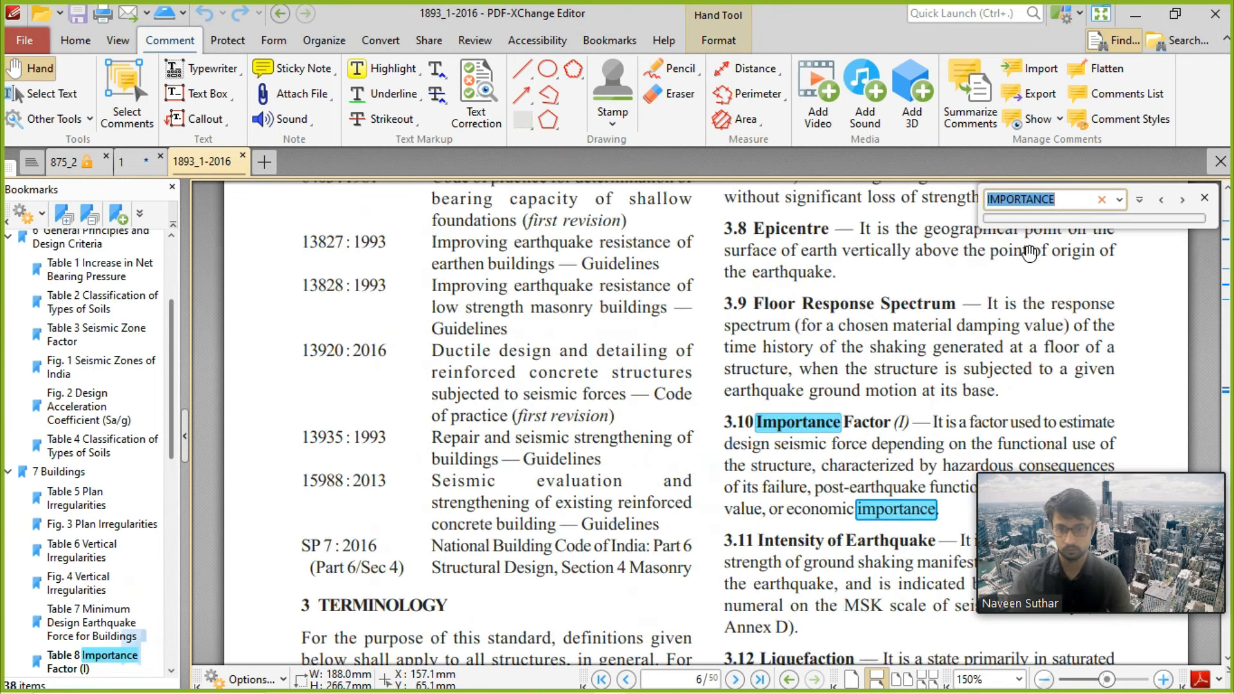
key("Return")
key("Return")
key("Return")
key("Return")
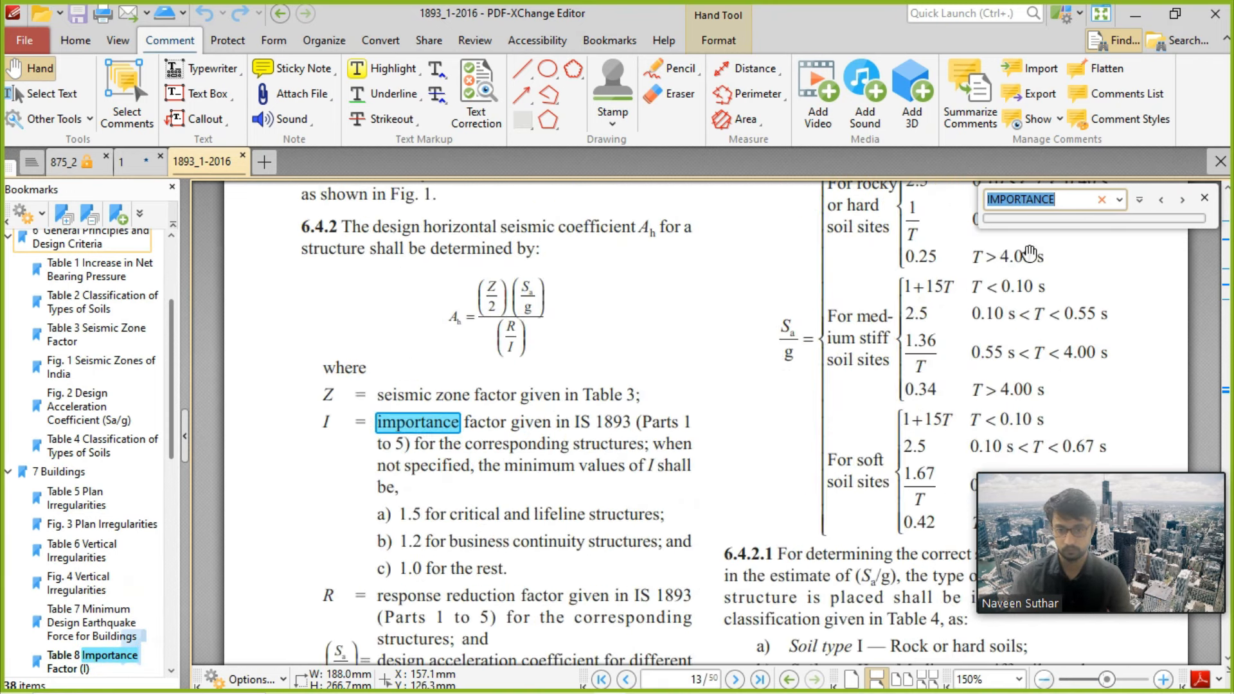
key("Return")
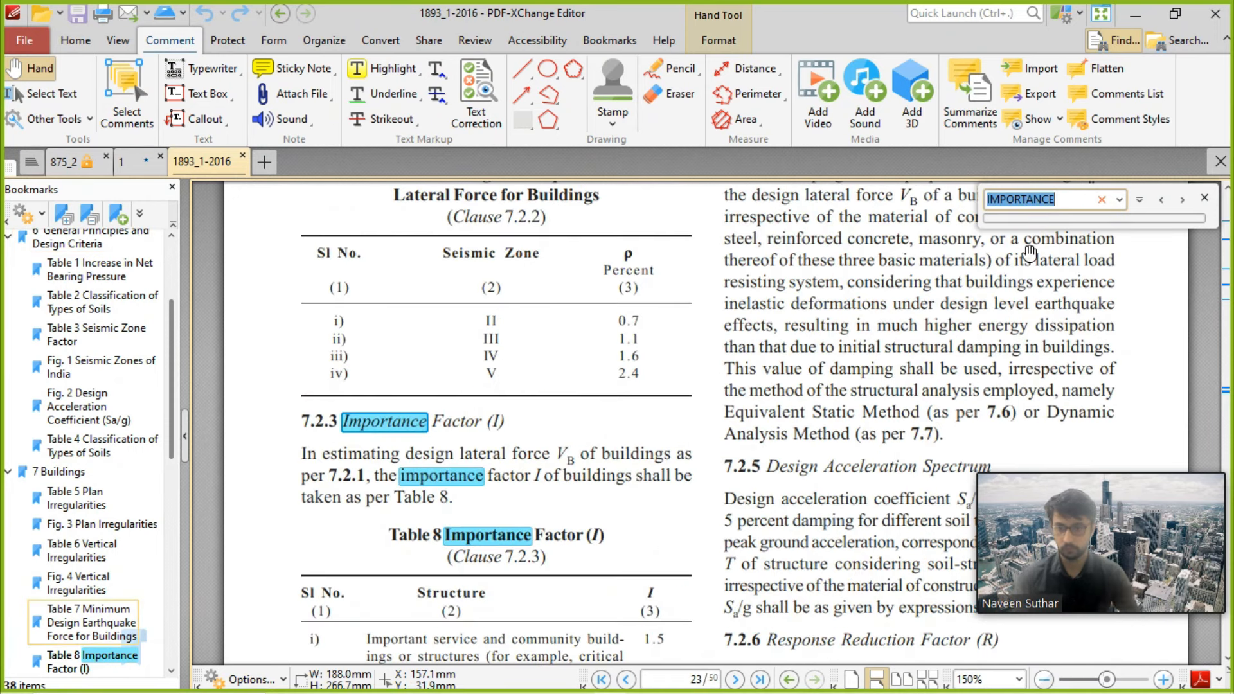
scroll(652, 381, "down", 9)
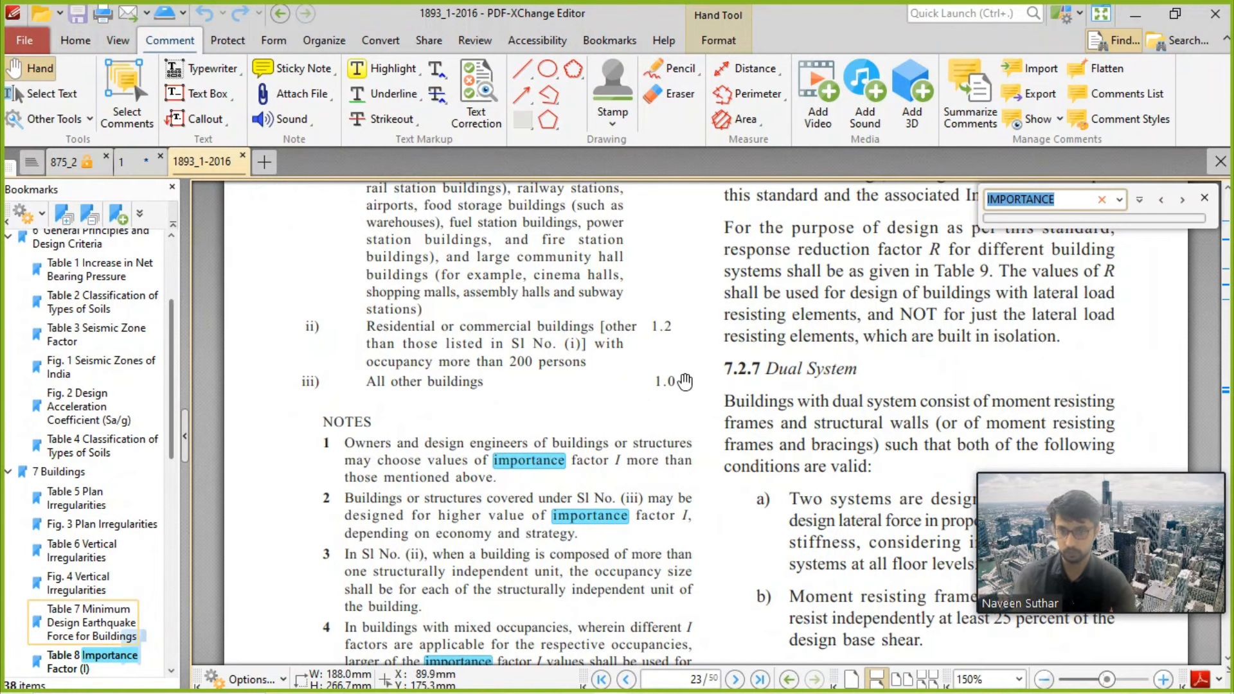
Step: Switch back to ETABS and make the seismic load's time period user defined
key("alt+Tab")
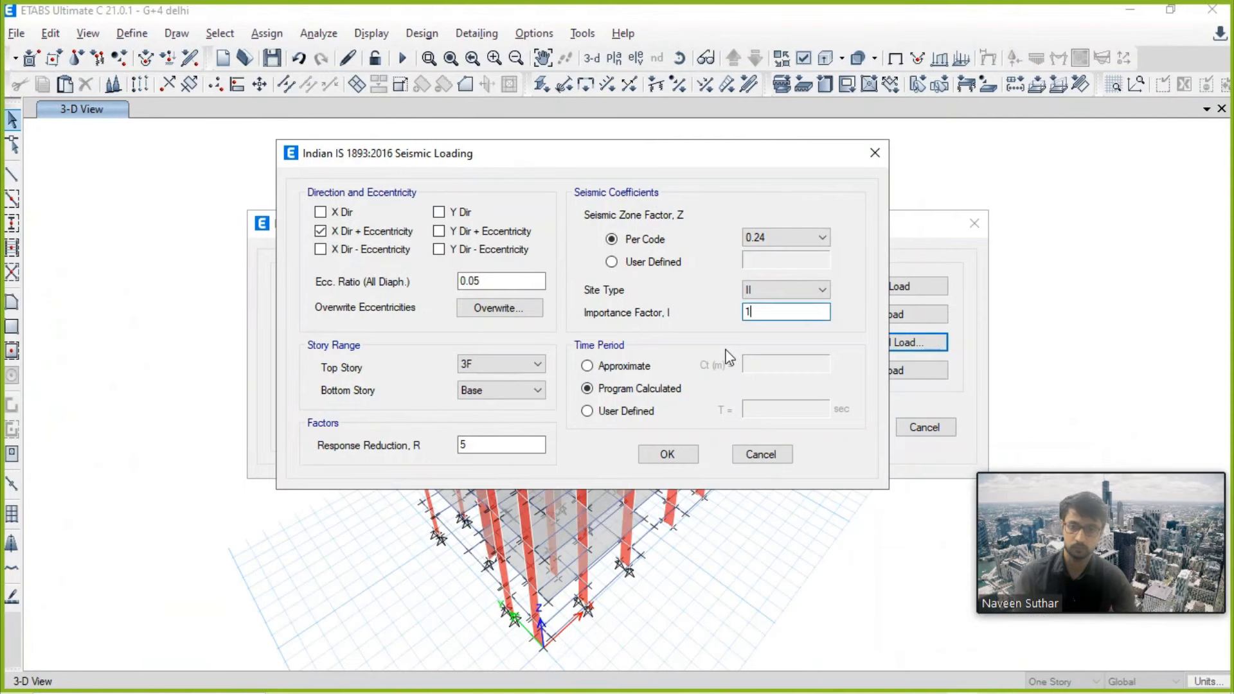
left_click(627, 415)
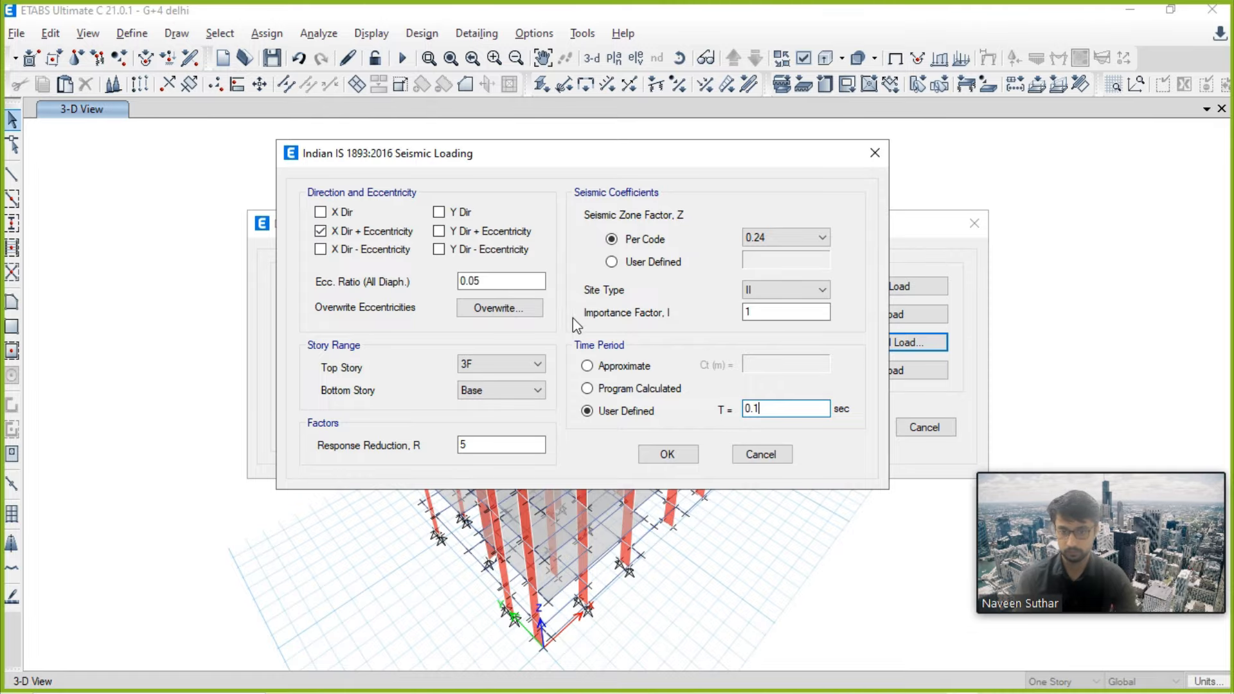
Step: Switch to the 1893_1-2016 PDF and mark the time period formula for buildings with RC structural walls with a rectangle
key("alt+Tab")
scroll(703, 330, "down", 15)
scroll(703, 330, "down", 15)
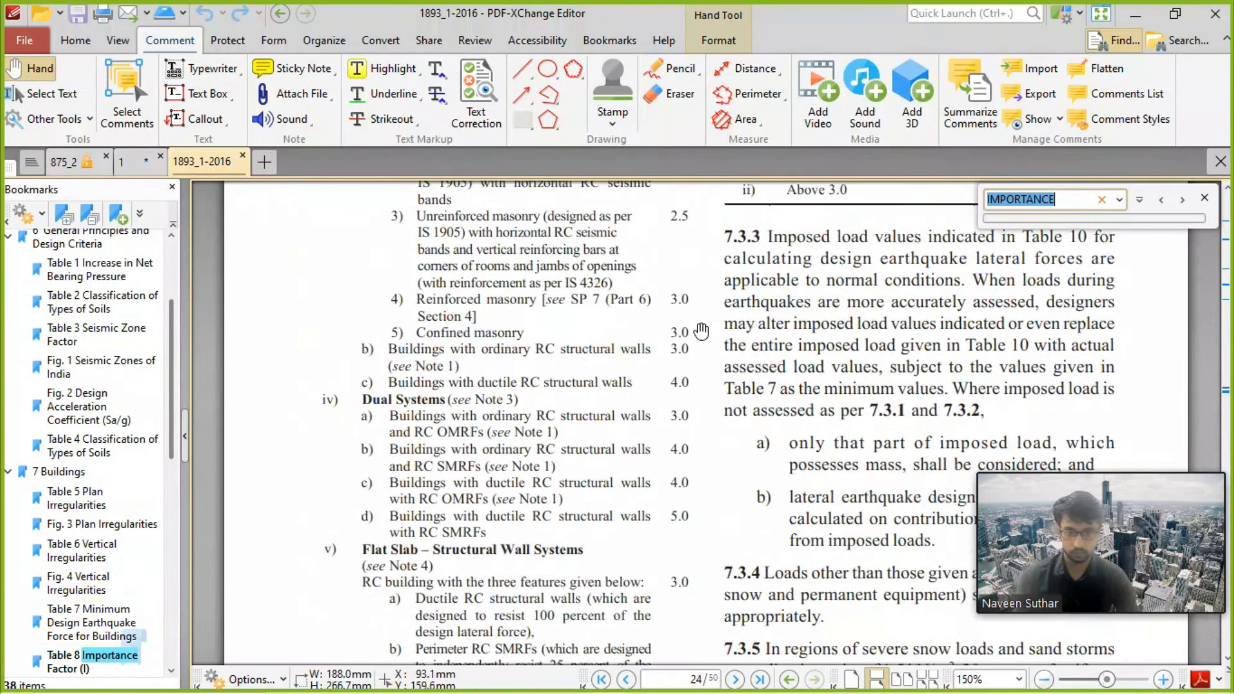
left_click_drag(952, 322, 500, 313)
left_click(186, 437)
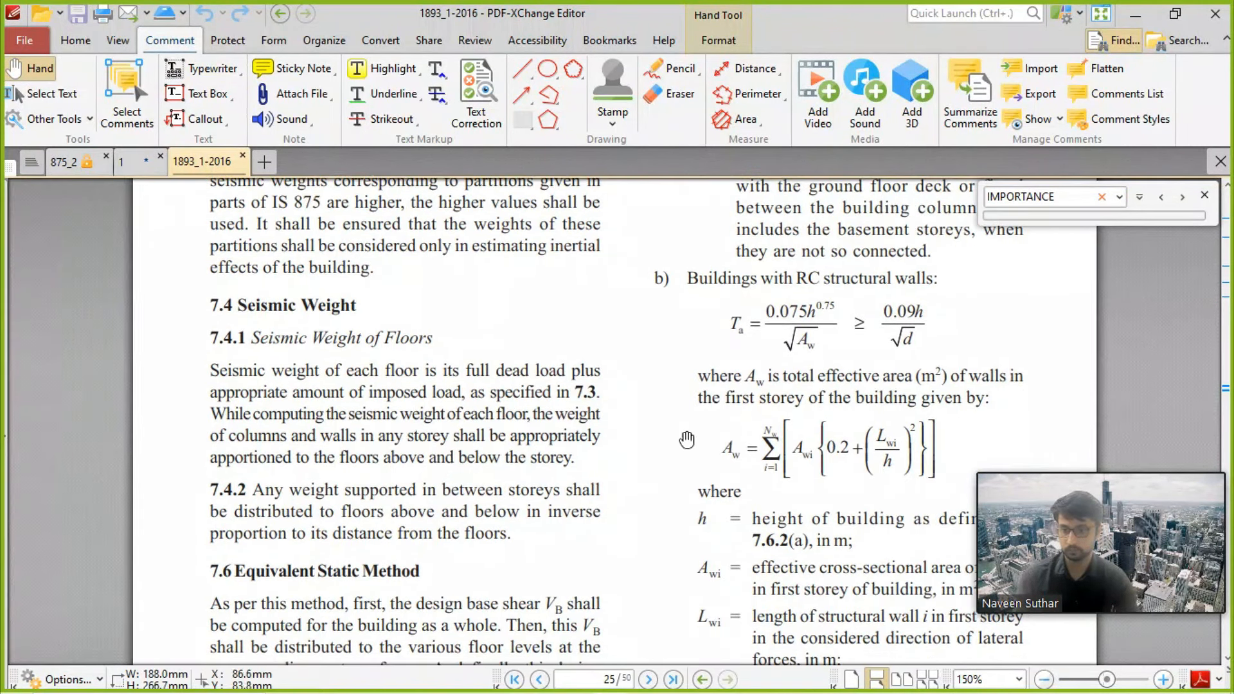
scroll(743, 251, "up", 1)
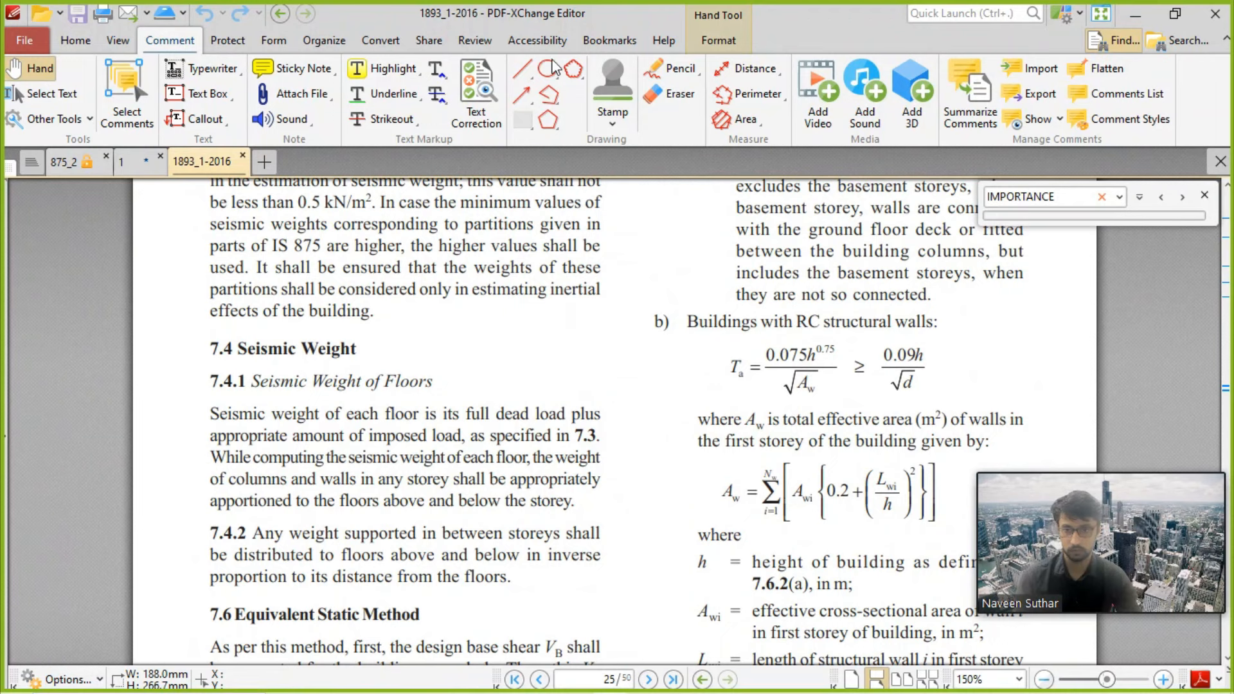
left_click(527, 121)
left_click_drag(698, 326, 964, 412)
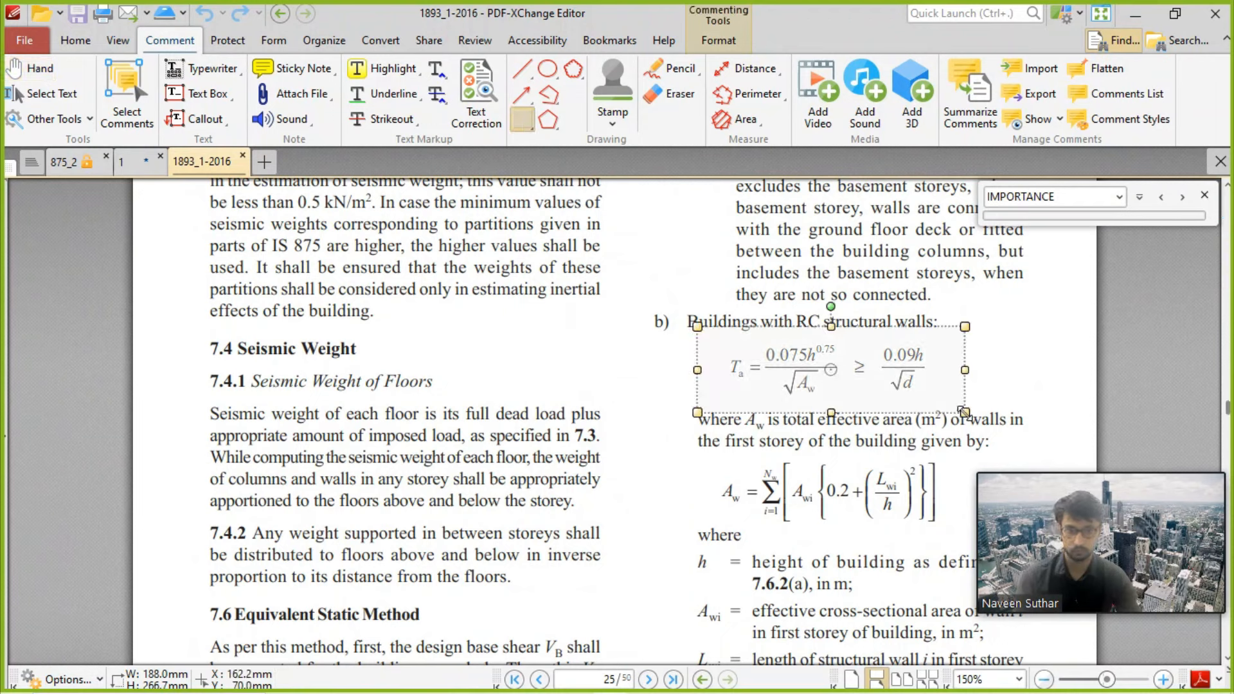
key("Escape")
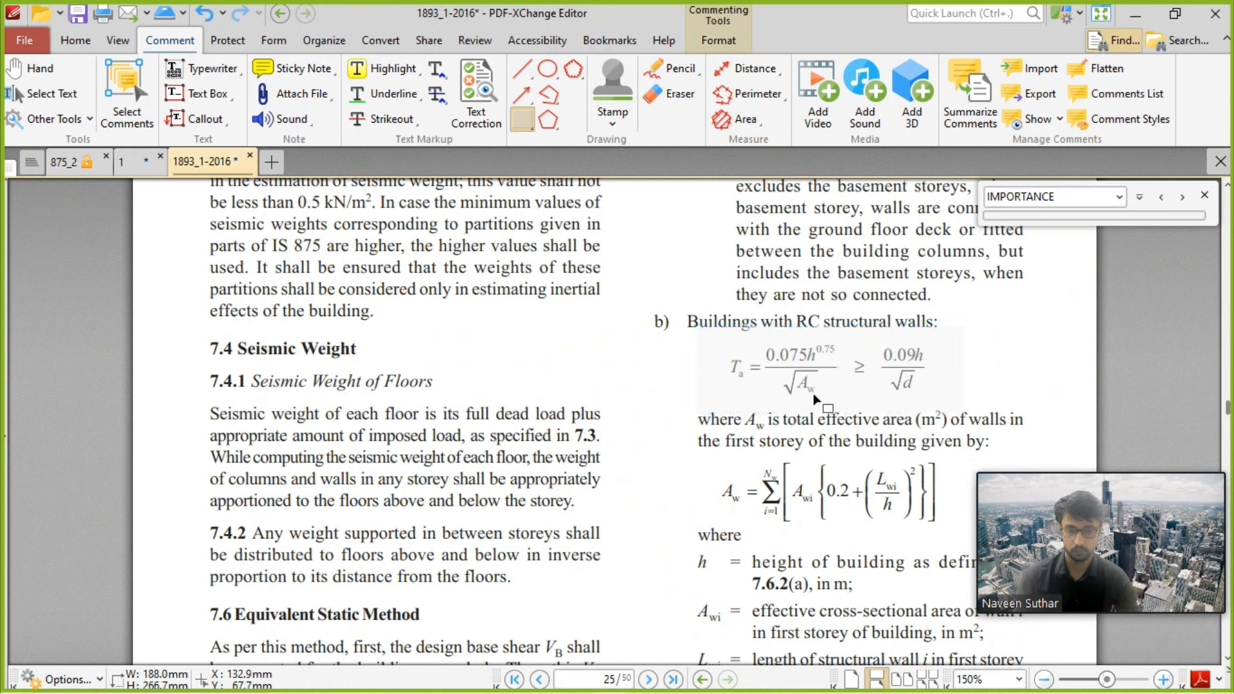
left_click(758, 356)
right_click(759, 362)
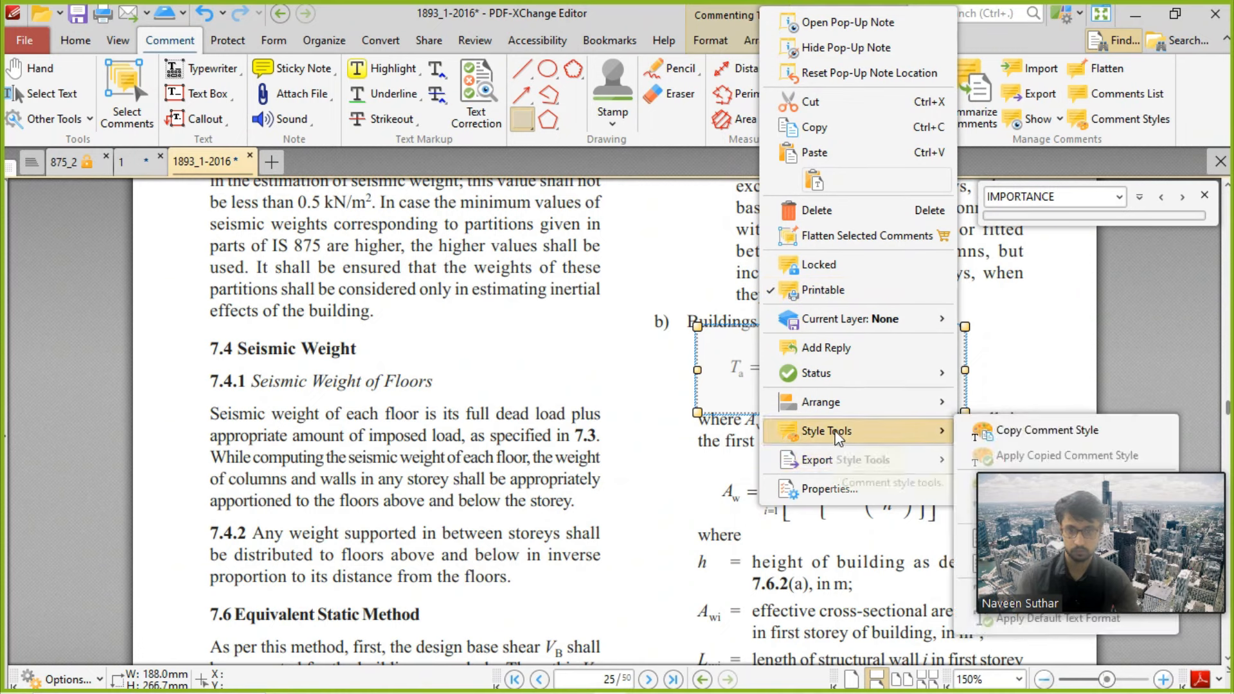
left_click(666, 474)
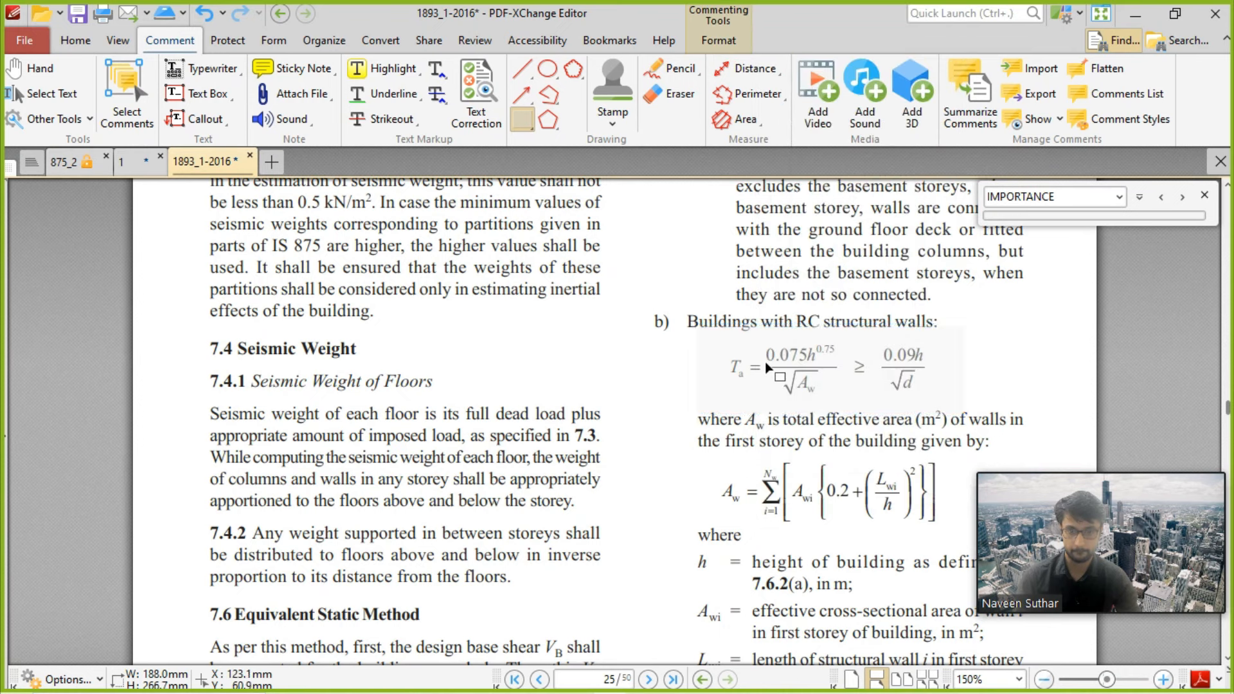
Step: Show the properties of the rectangle over the RC structural walls time period formula and open its fill color choices
double_click(767, 368)
right_click(817, 356)
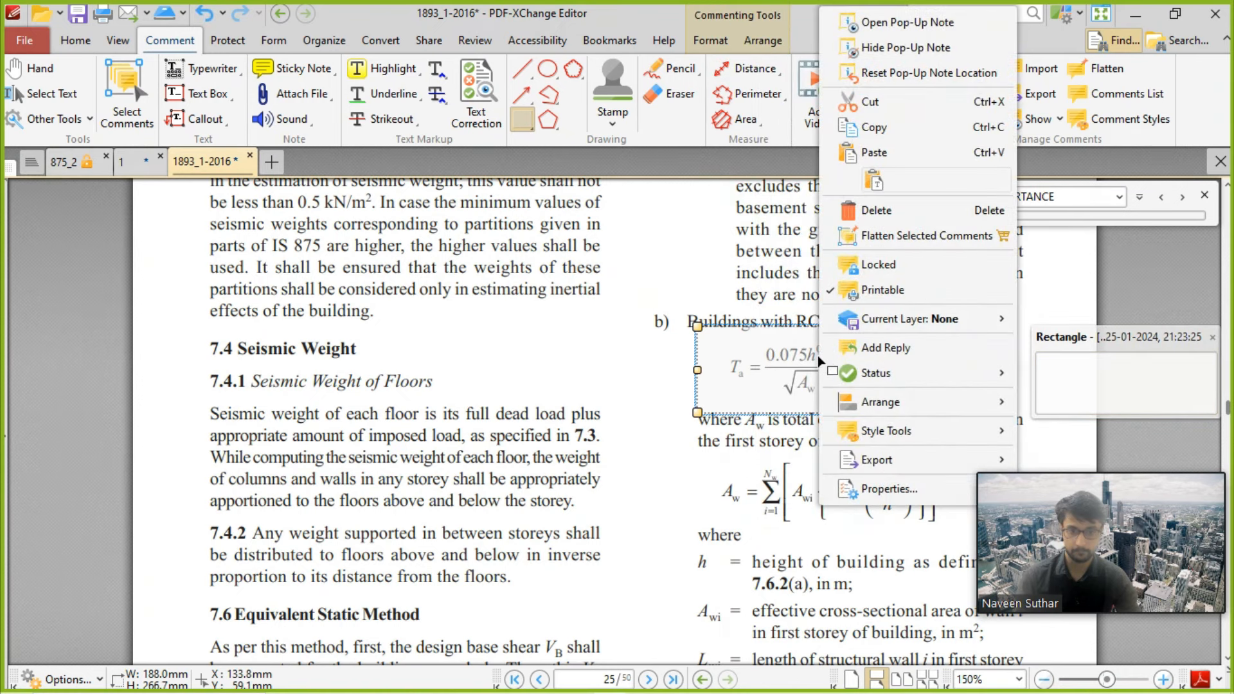
left_click(889, 489)
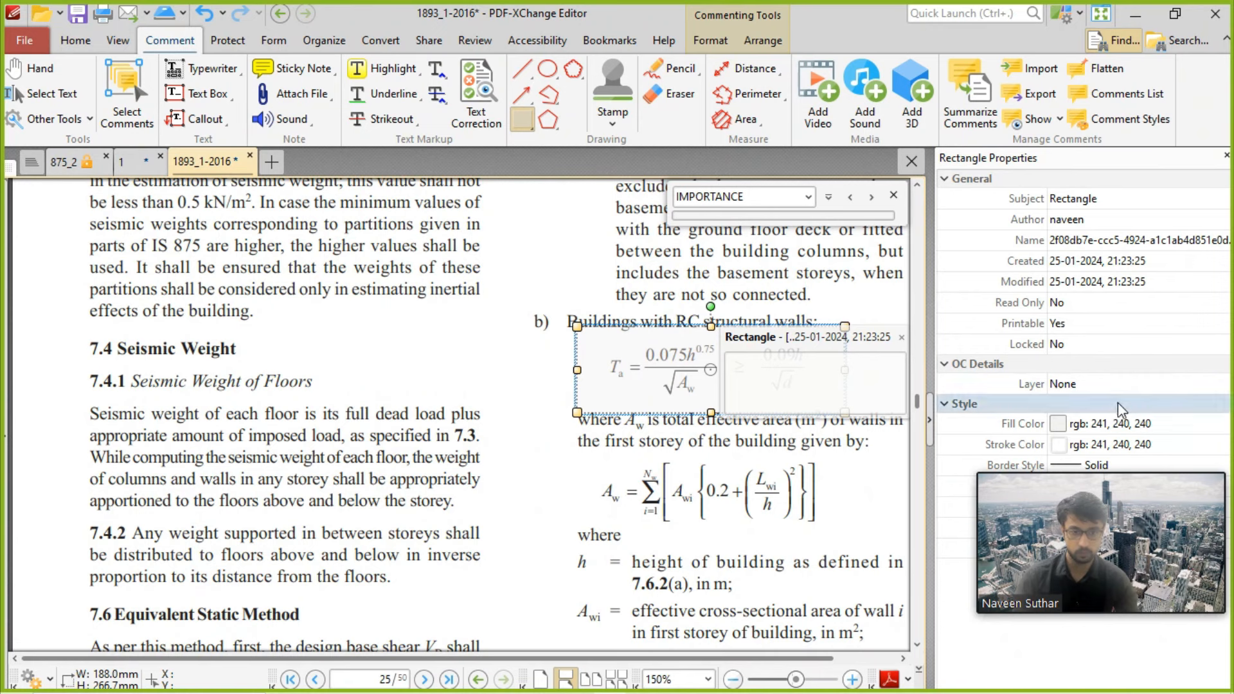
left_click(1067, 427)
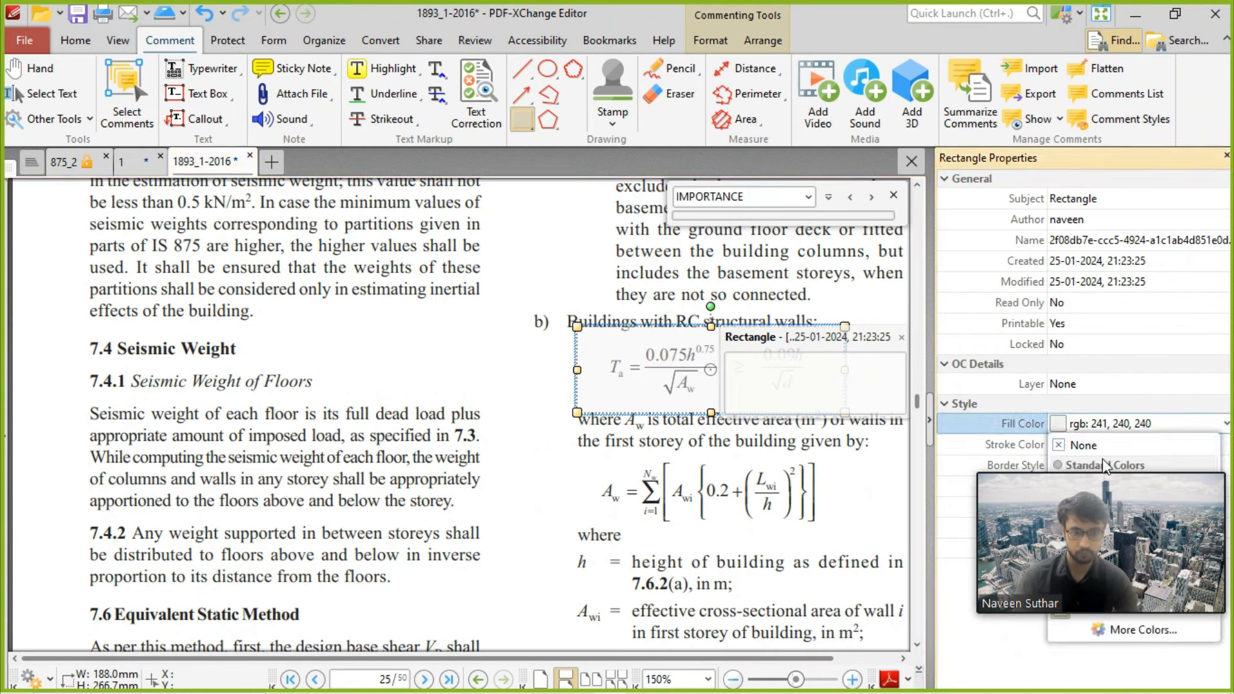
Step: Set the fill color of the rectangle over the RC structural wall period formula to red (255, 0, 0) and close its note
left_click_drag(1101, 475, 795, 527)
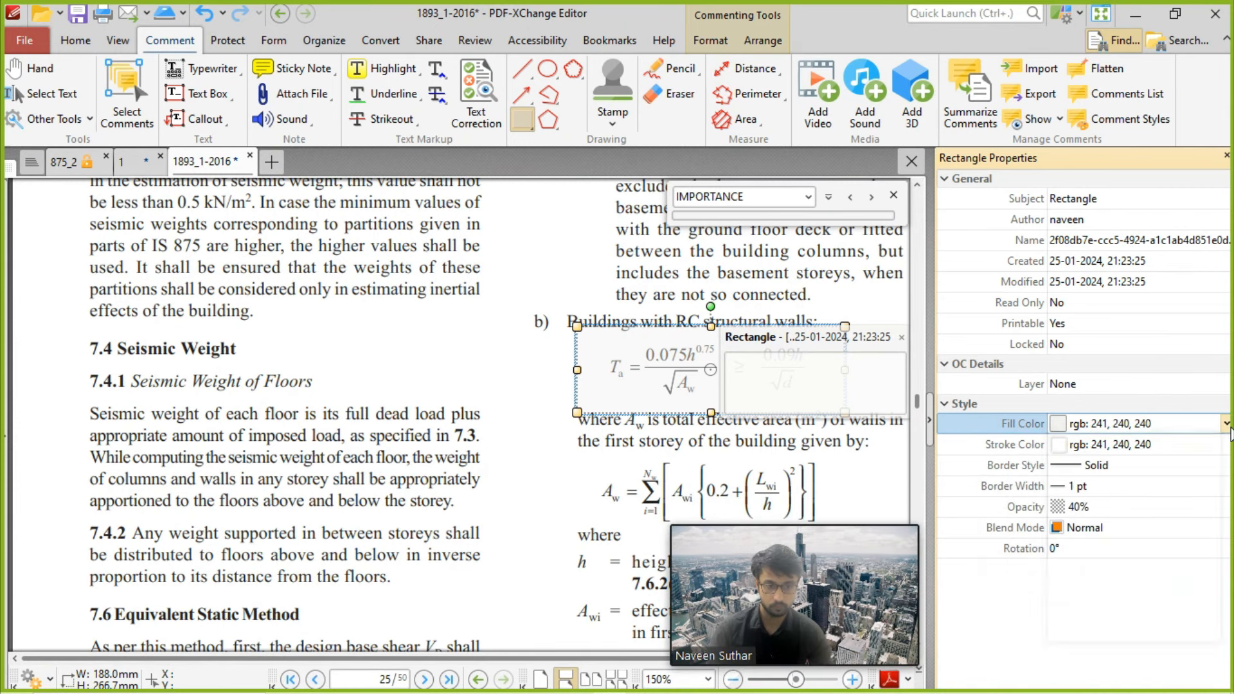
left_click(1152, 426)
left_click(1060, 528)
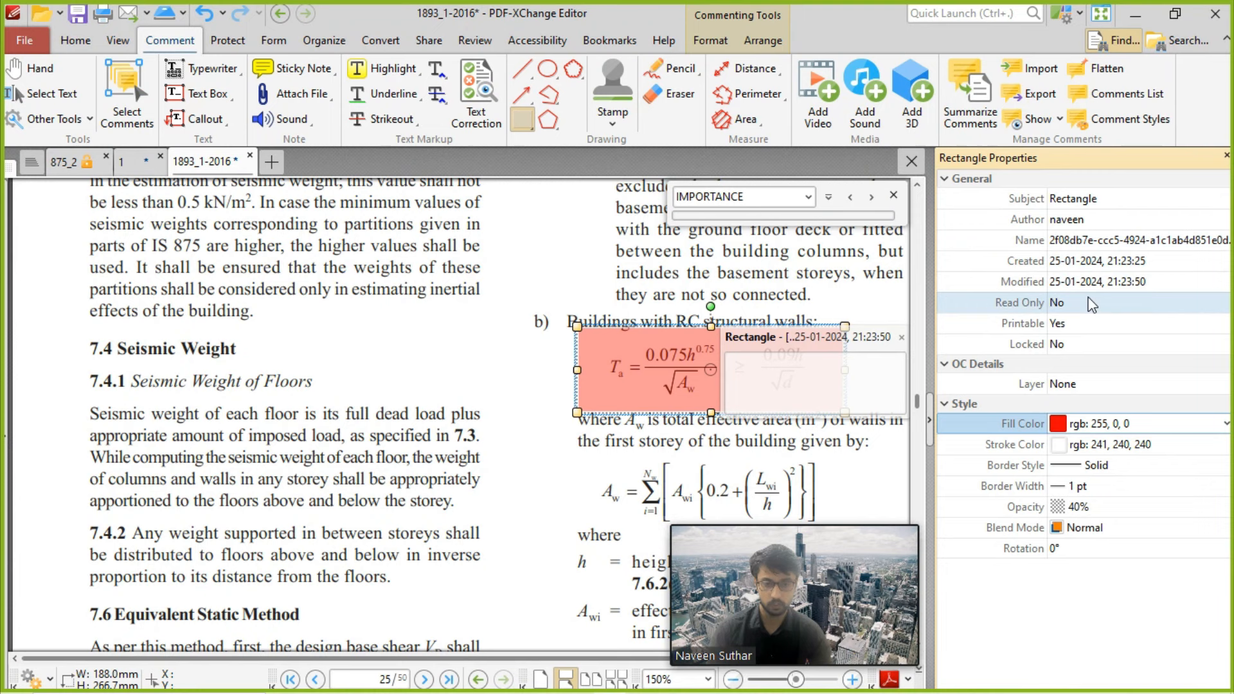
left_click_drag(829, 526, 1150, 515)
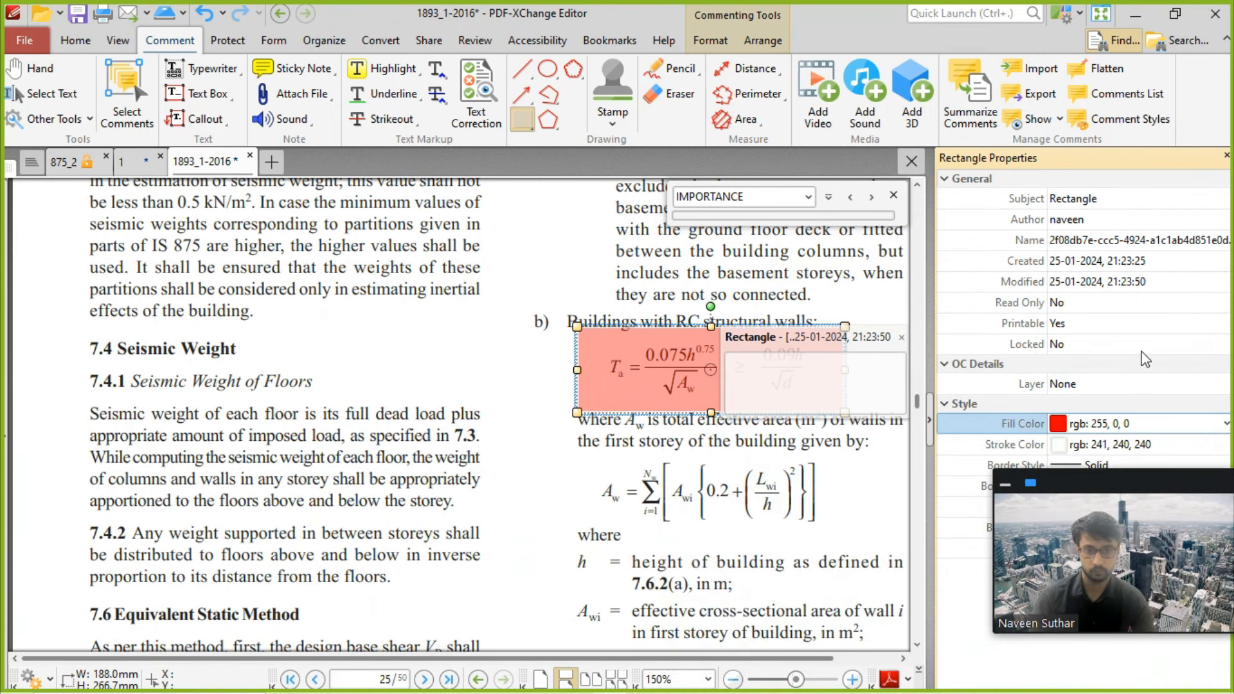
left_click(1226, 155)
left_click(912, 457)
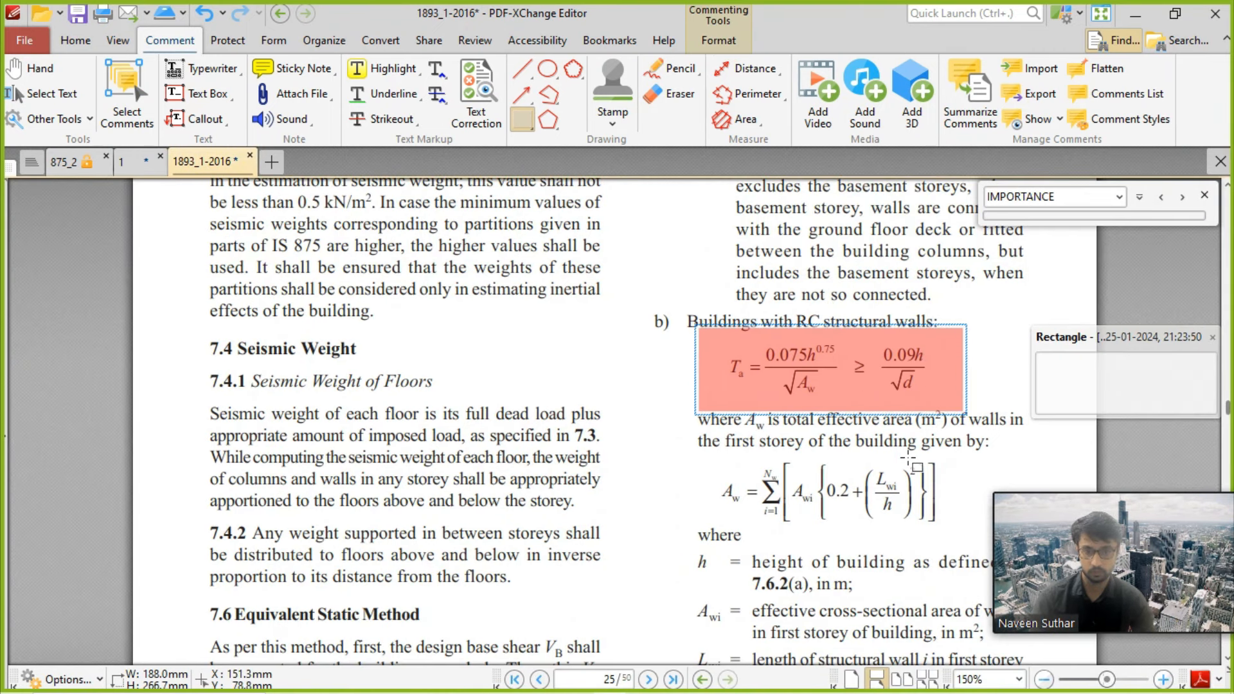
left_click(1211, 338)
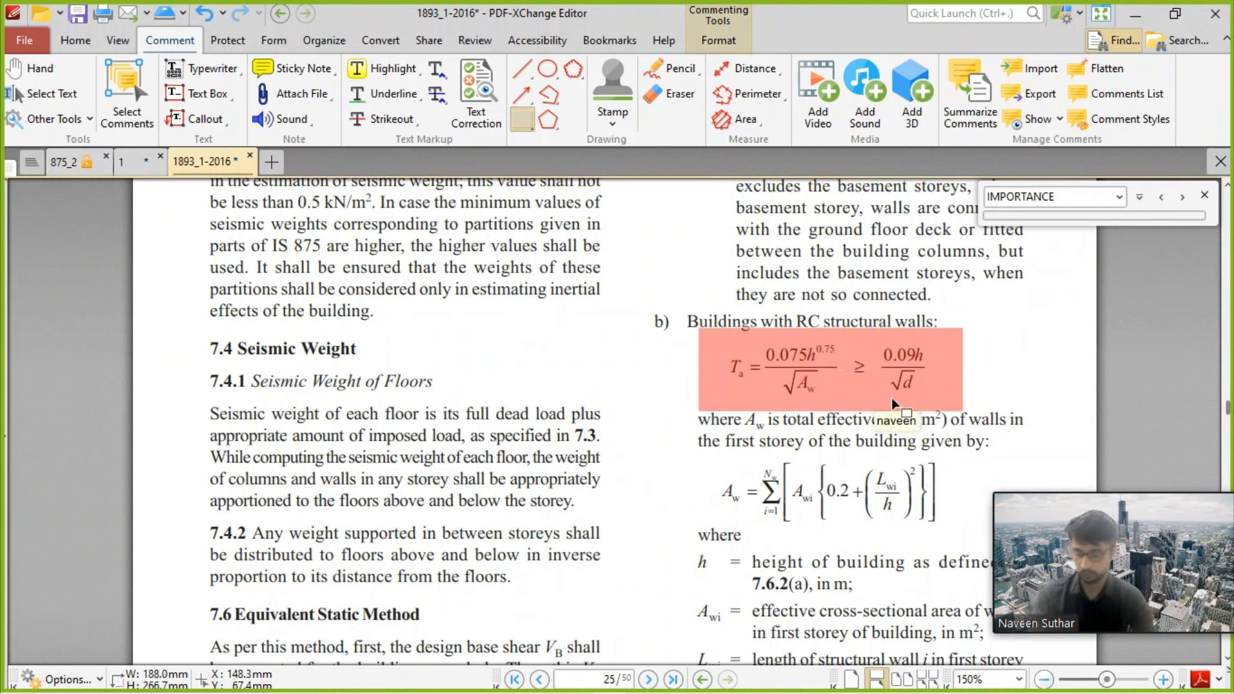
Step: Examine the definitions of h, Awi, Lwi, d and Nw under the RC structural wall period formula in IS 1893
key("alt+Tab")
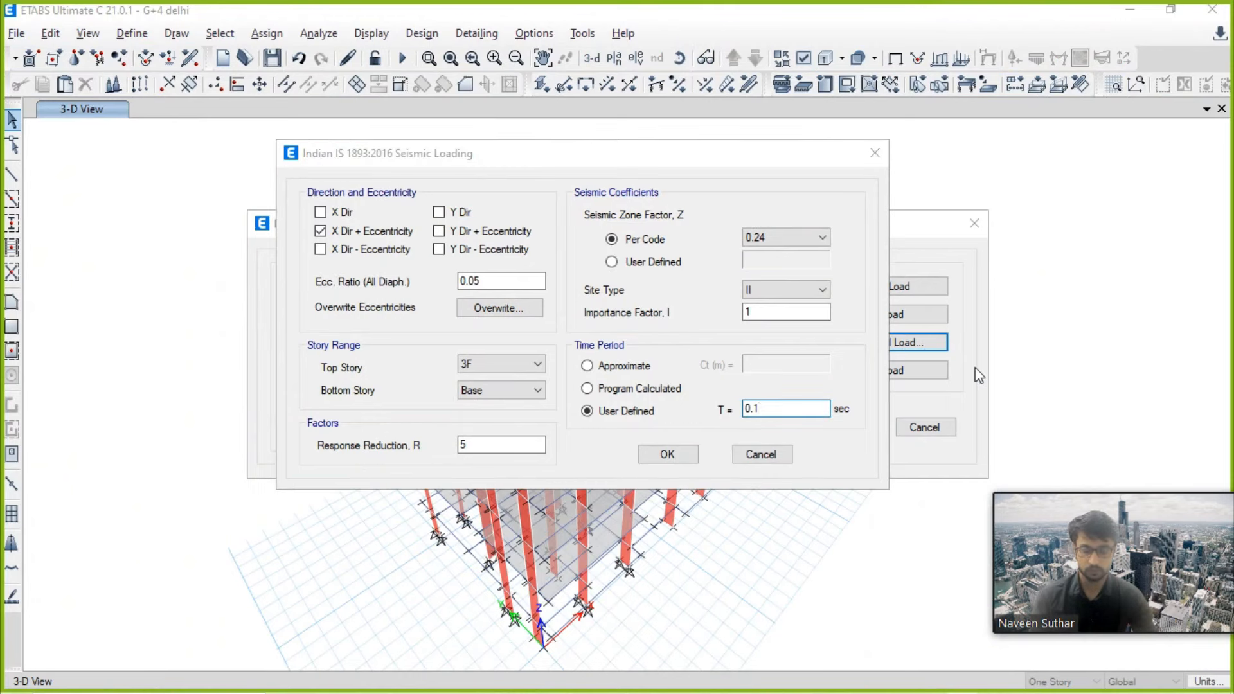
key("alt+Tab")
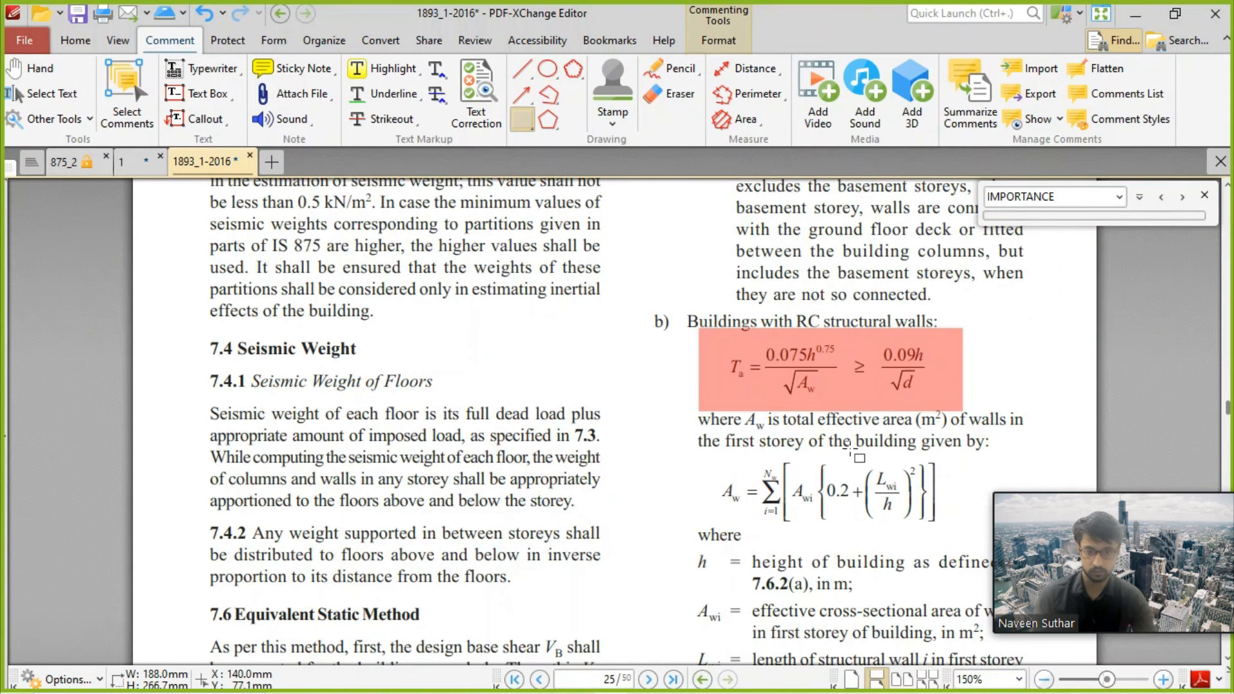
scroll(930, 450, "down", 4)
scroll(926, 491, "up", 2)
scroll(926, 492, "down", 2)
scroll(786, 501, "down", 3)
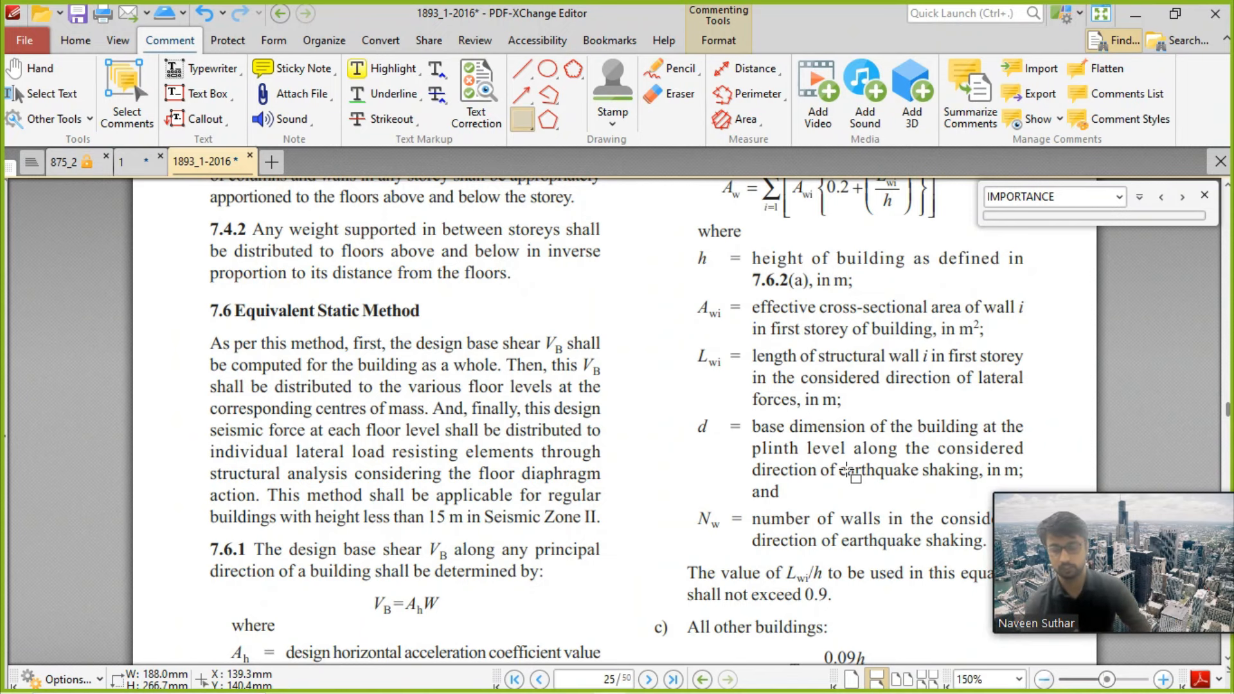
scroll(848, 469, "up", 3)
scroll(851, 467, "down", 1)
scroll(853, 468, "down", 1)
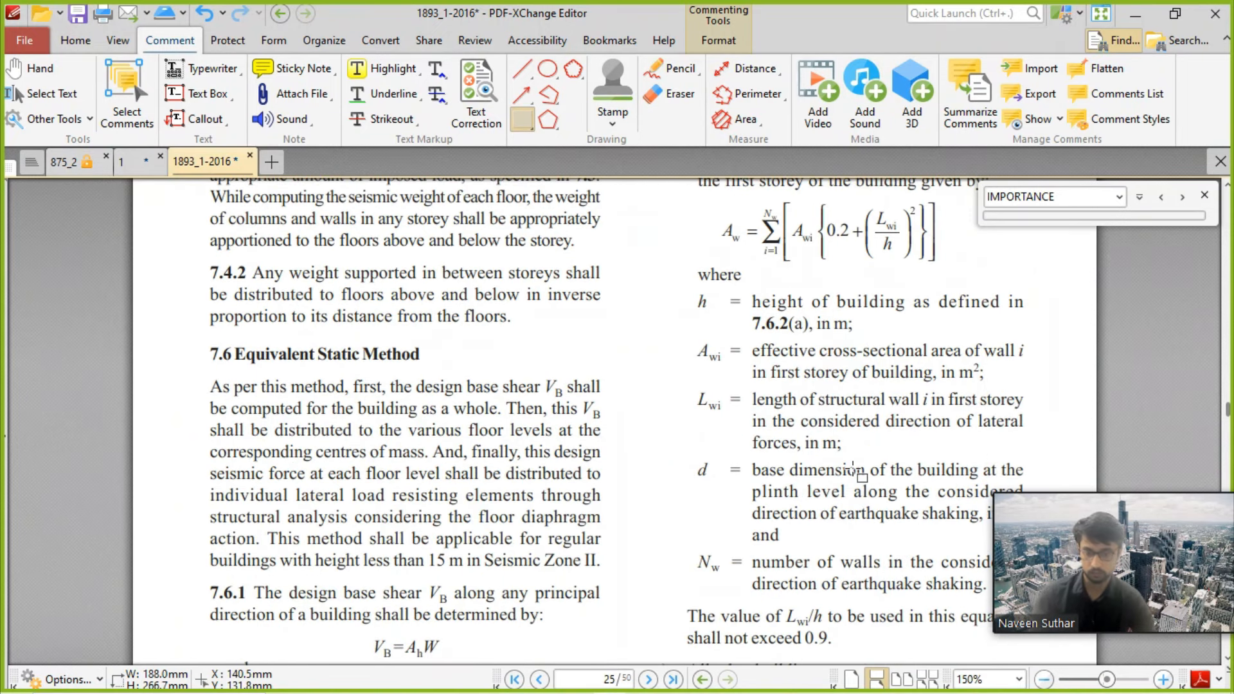
Step: Switch to ETABS and close the seismic loading and load pattern dialogs without applying anything
key("alt+Tab")
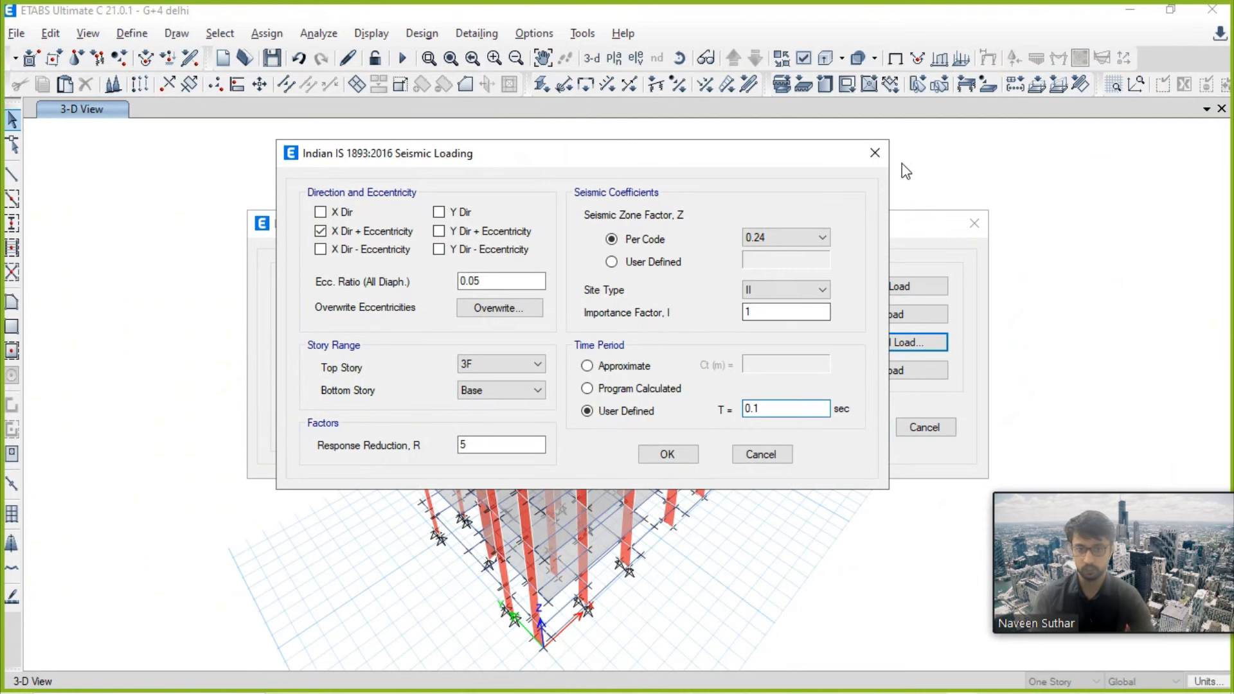
left_click(874, 153)
left_click(975, 223)
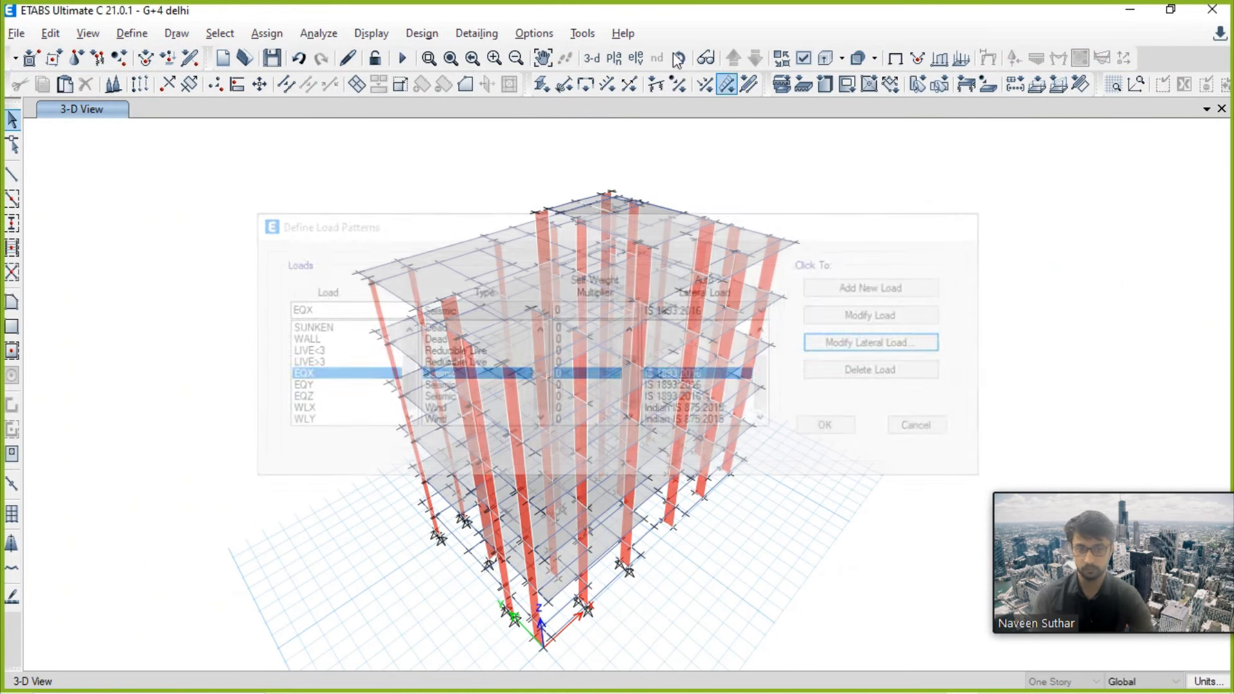
Step: Show the plan view of the PLINTH (GF) story
left_click(614, 58)
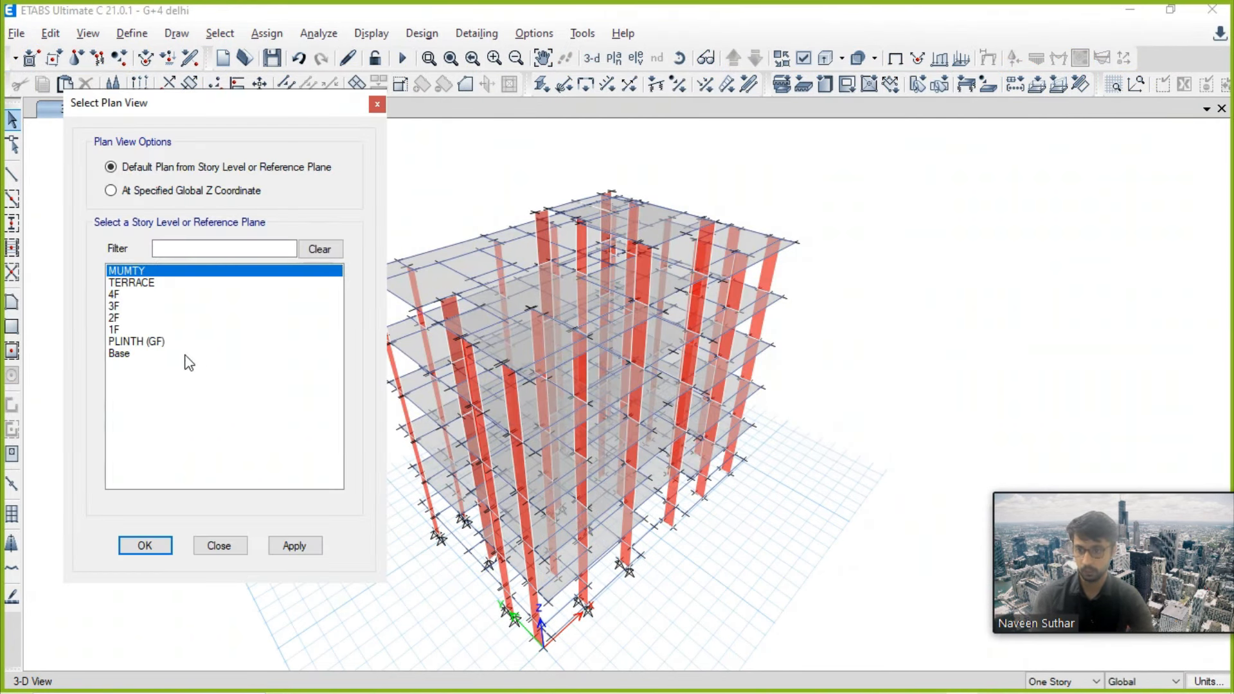
left_click(136, 341)
left_click(130, 545)
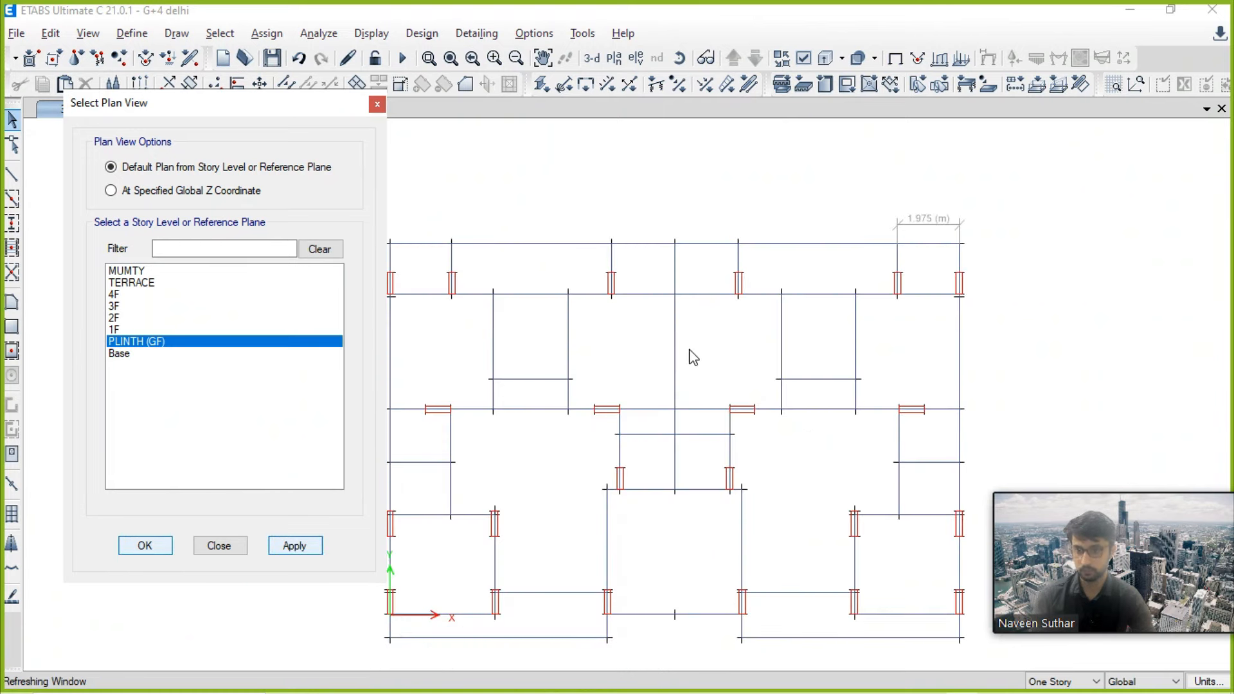
left_click(176, 33)
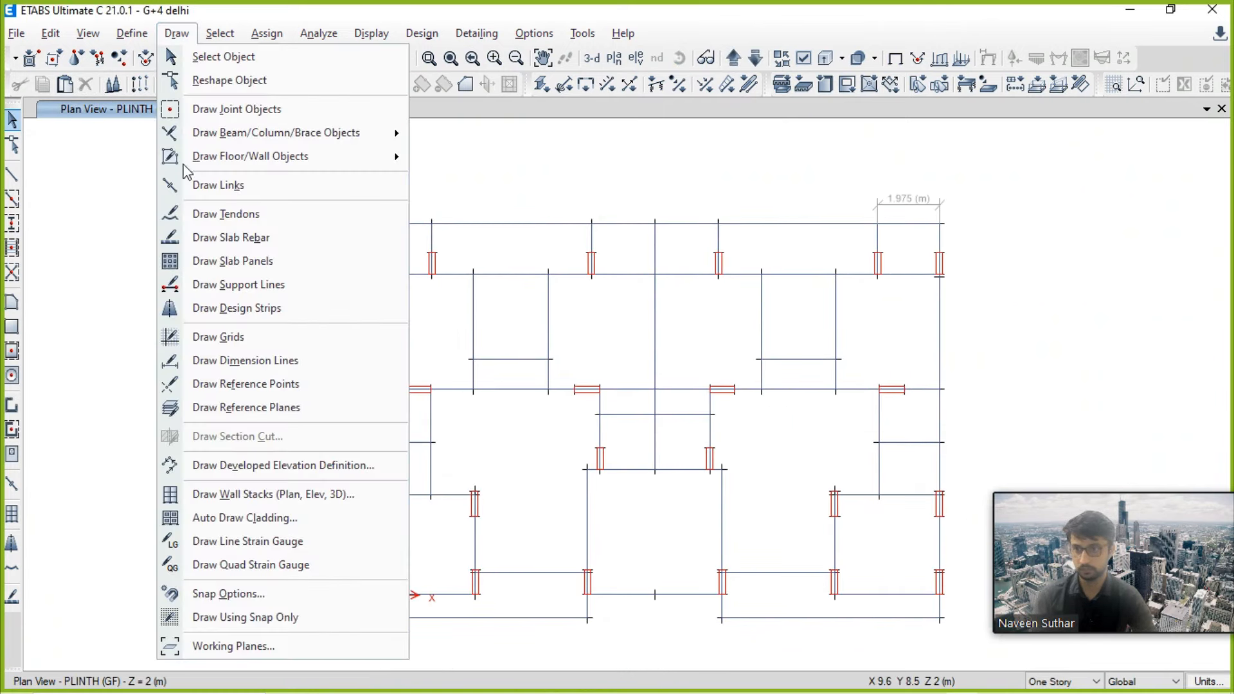
left_click(257, 361)
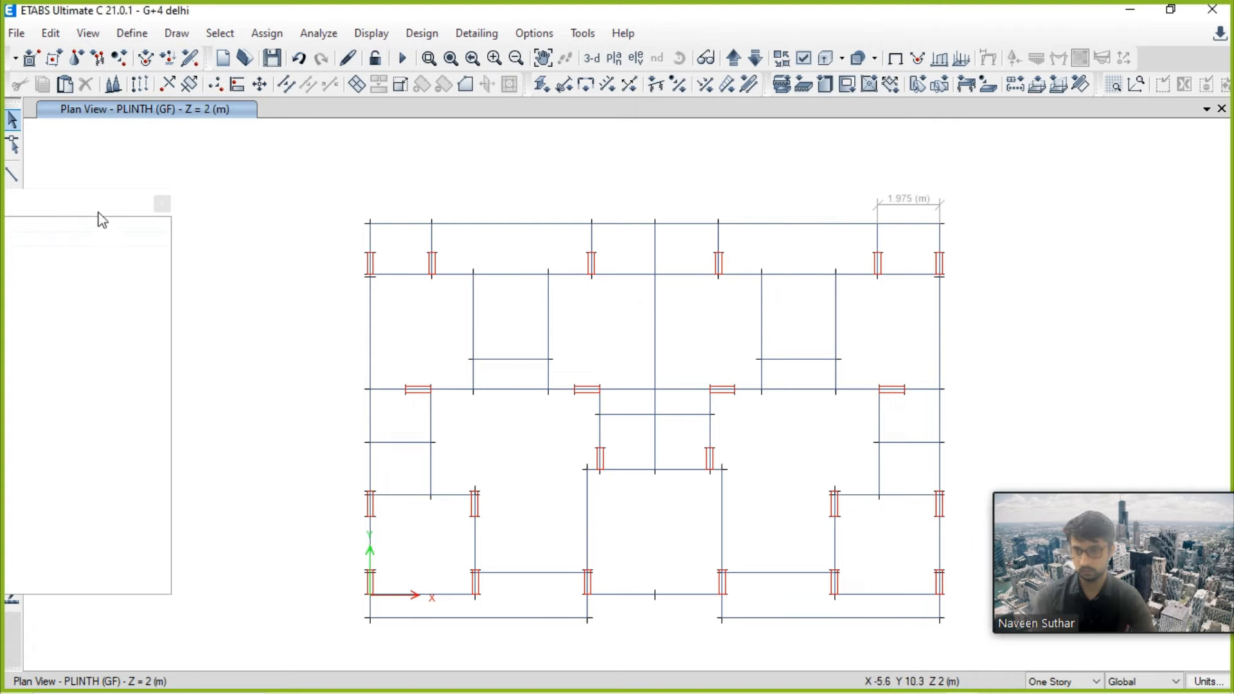
left_click(368, 224)
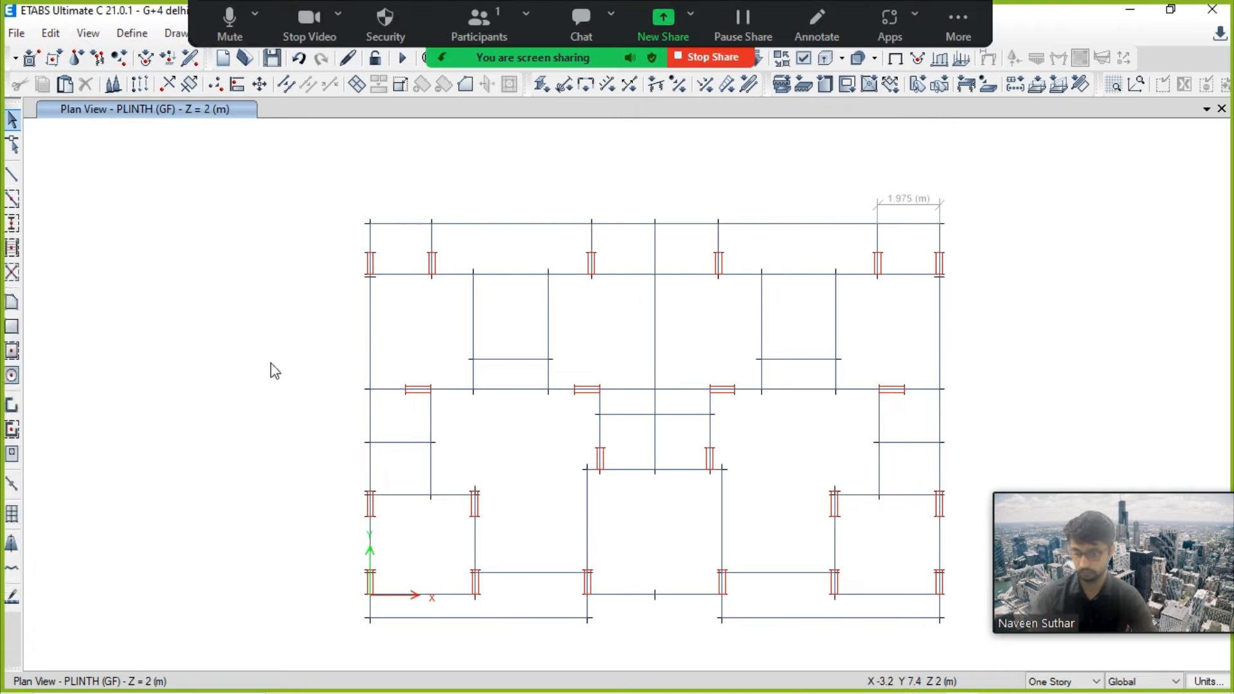
key("alt")
left_click(958, 37)
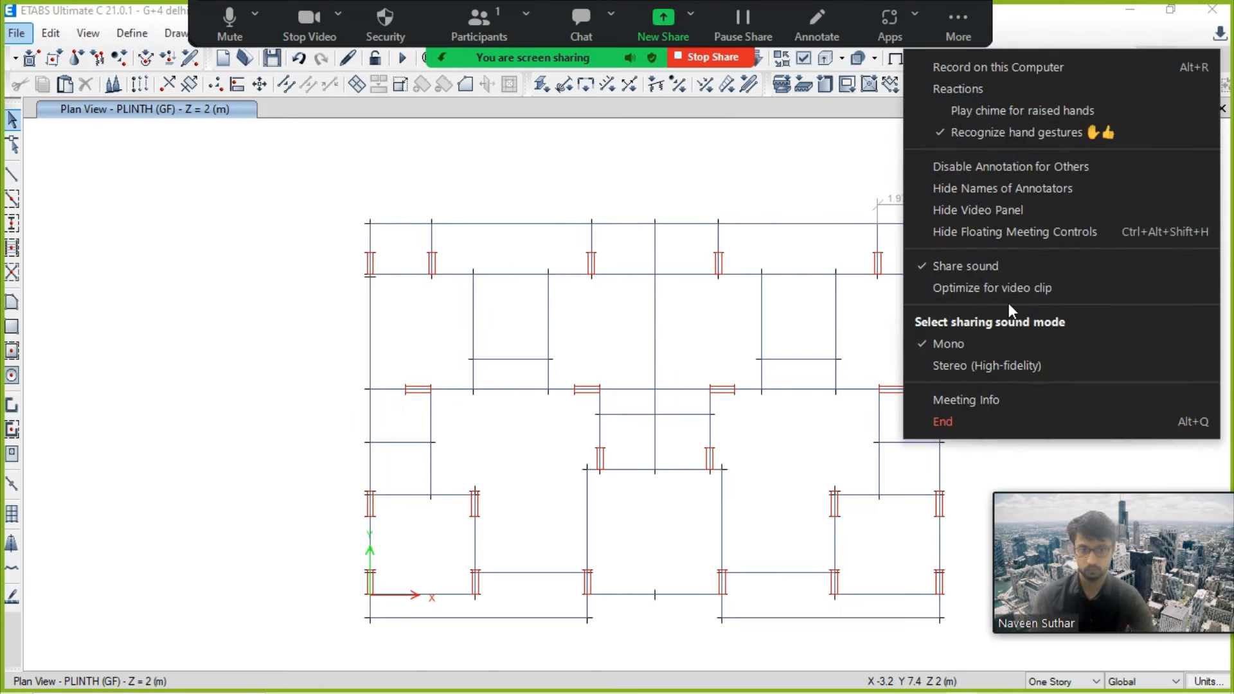
left_click(1008, 231)
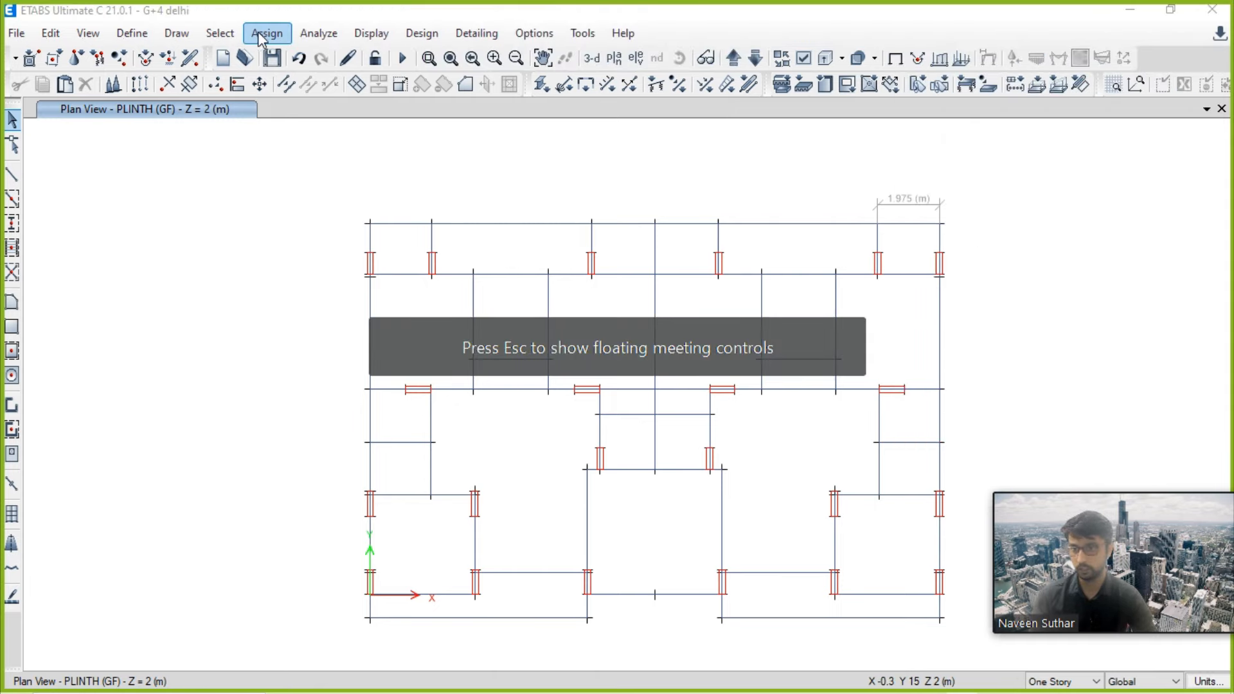
Step: Draw a dimension line above the plinth plan spanning its full width in the X direction between the outer corners
left_click(176, 32)
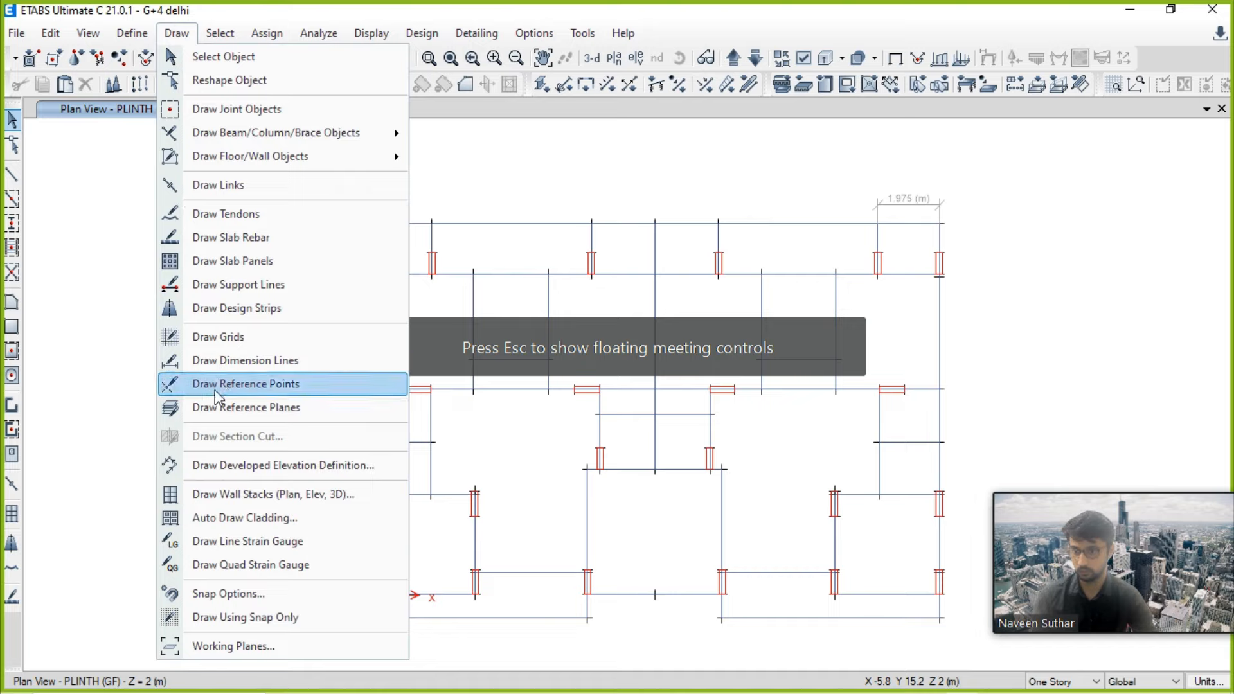
left_click(225, 364)
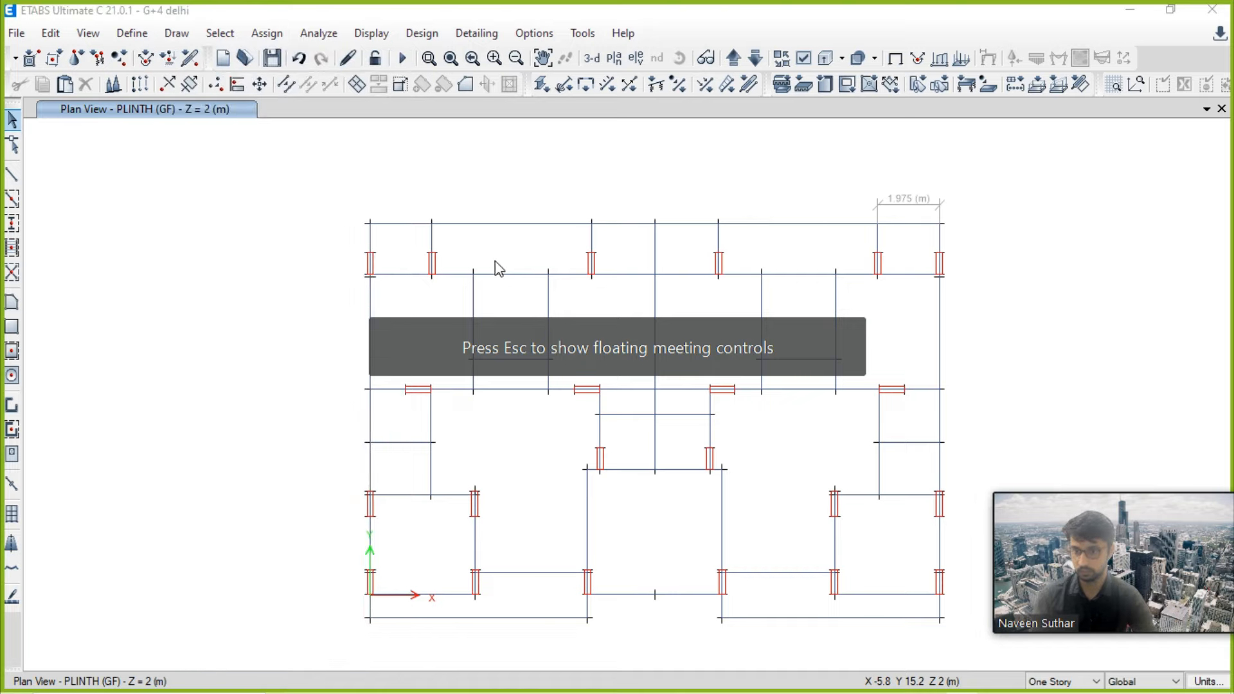
left_click(406, 221)
left_click(940, 225)
left_click(936, 202)
Step: Dimension the plan's depth in the Y direction from the origin column to the uppermost column on the same edge
left_click(371, 595)
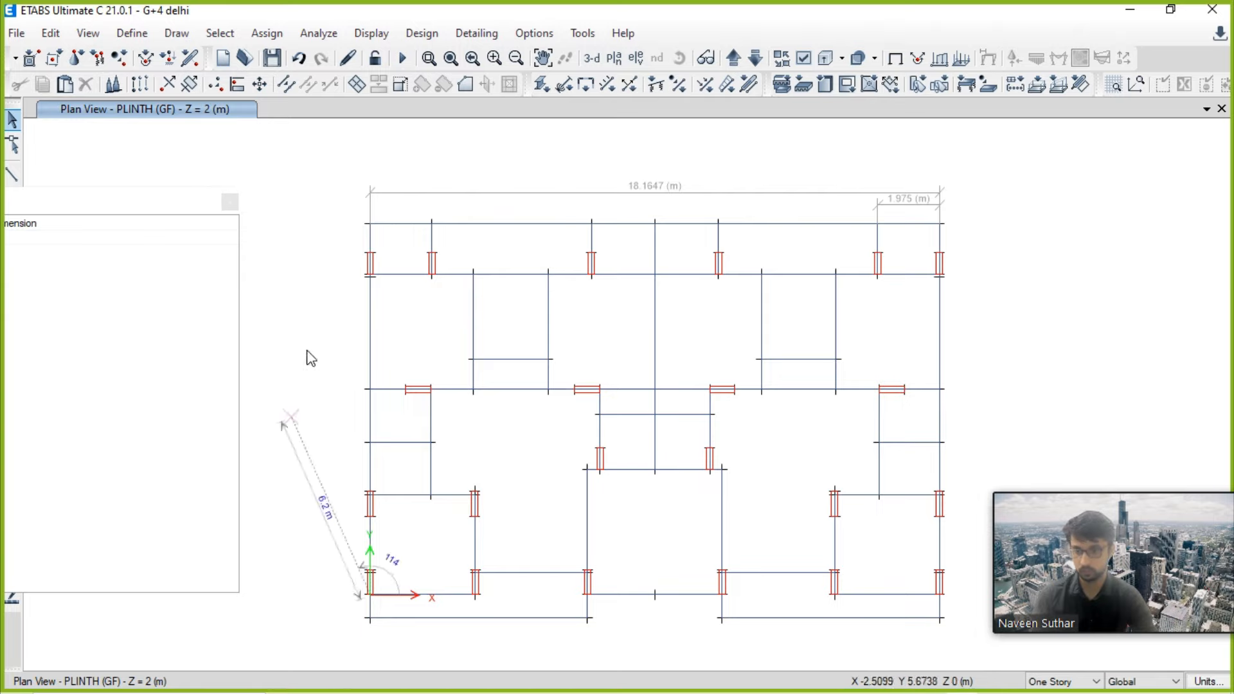
left_click(371, 260)
left_click(345, 405)
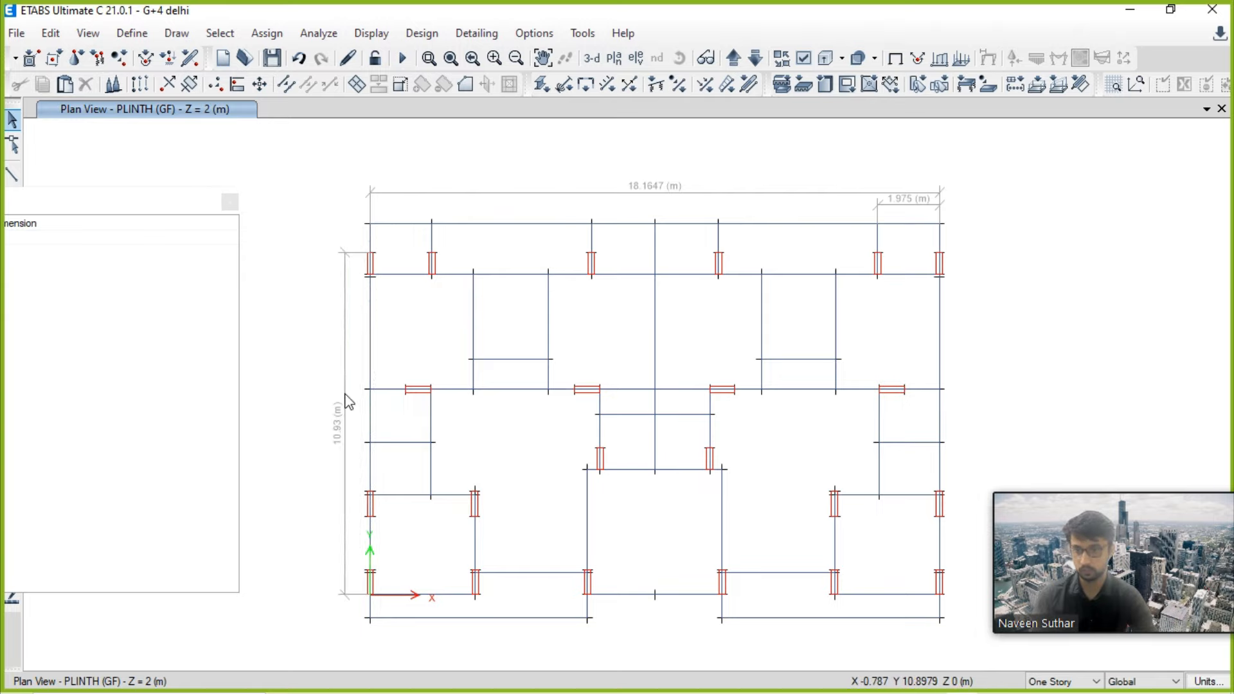
left_click(228, 204)
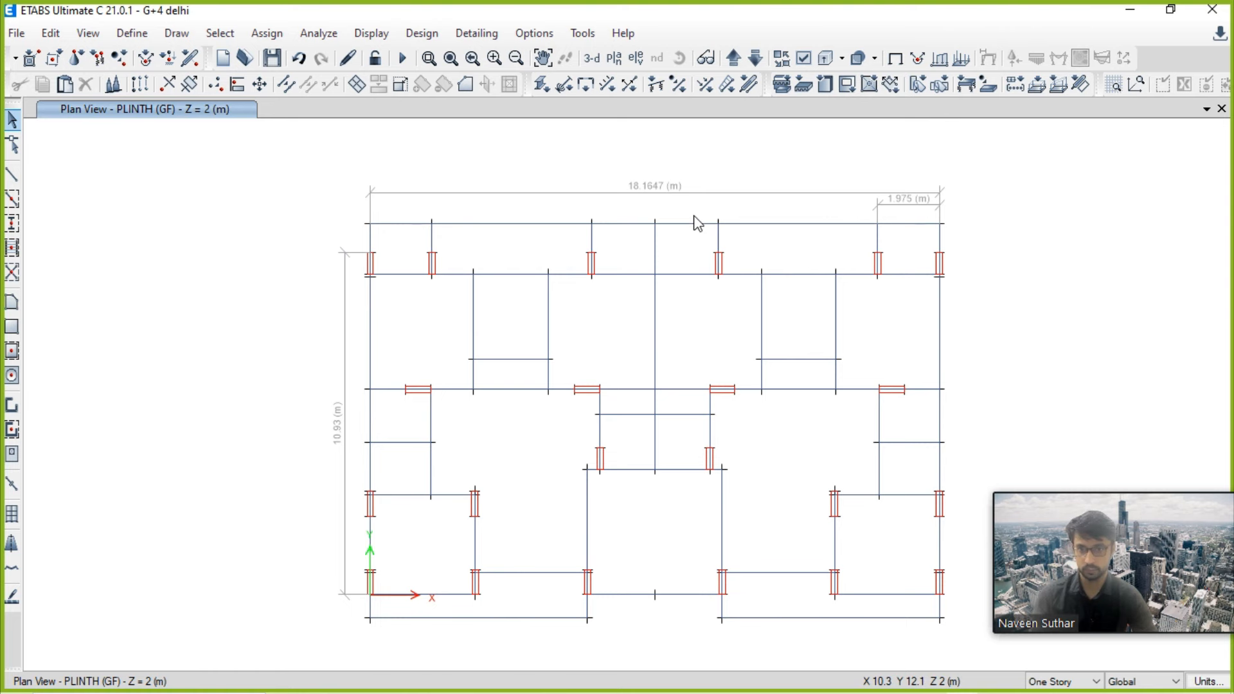
Step: Show the plan view of the TERRACE story
key("alt+Tab")
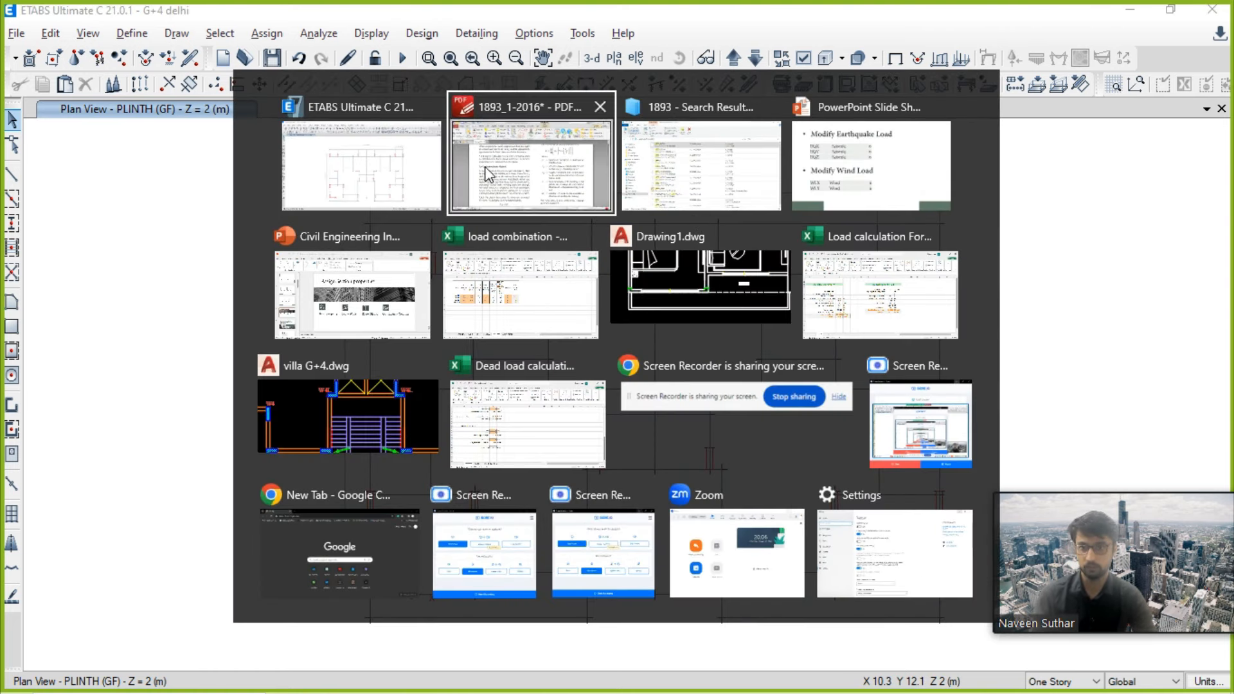
left_click(405, 168)
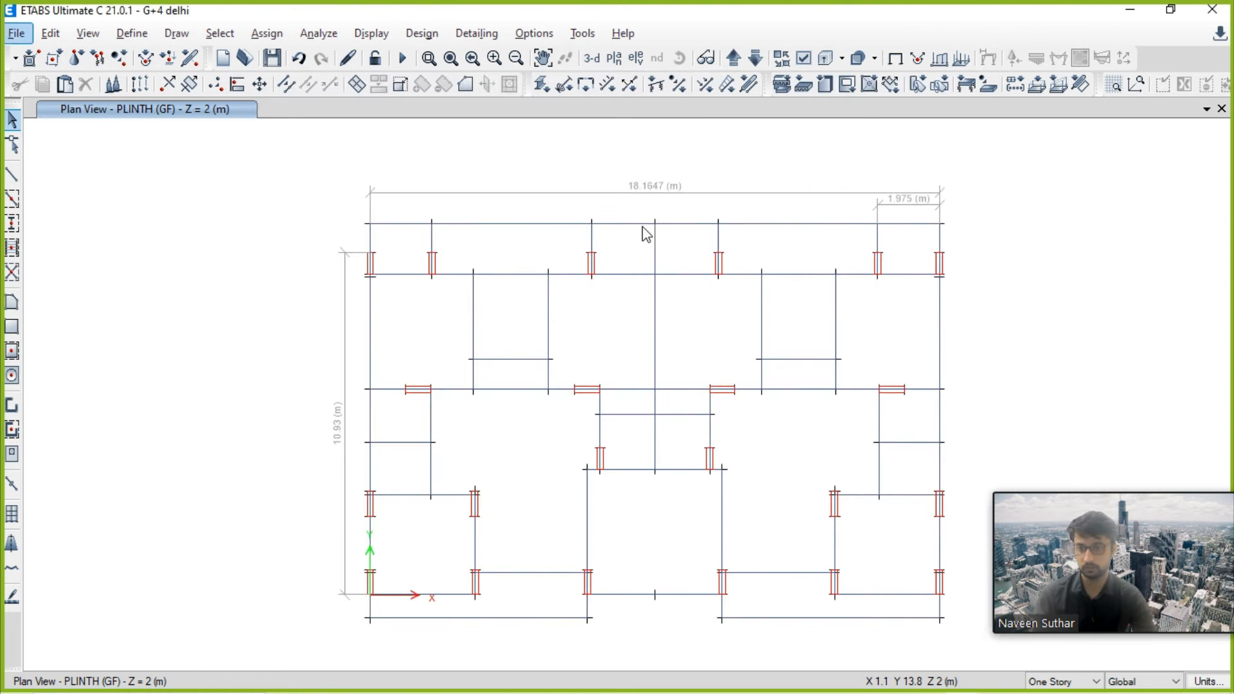
left_click(614, 59)
left_click(192, 284)
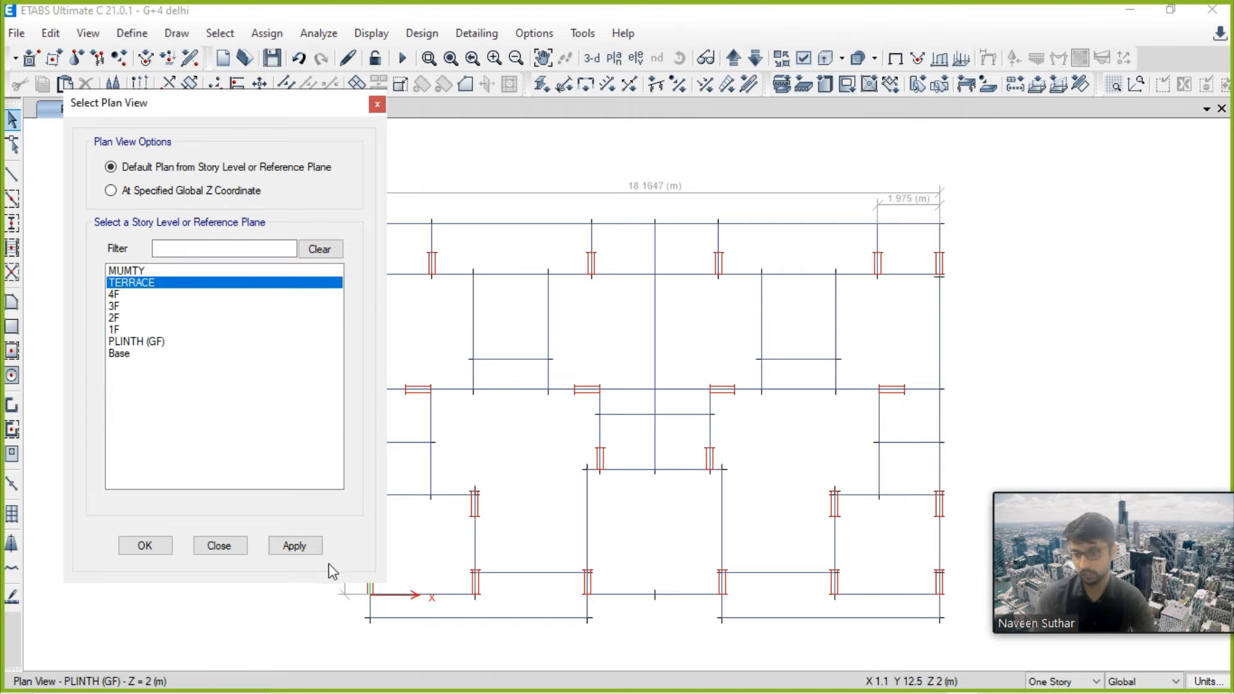
left_click(295, 545)
left_click(149, 546)
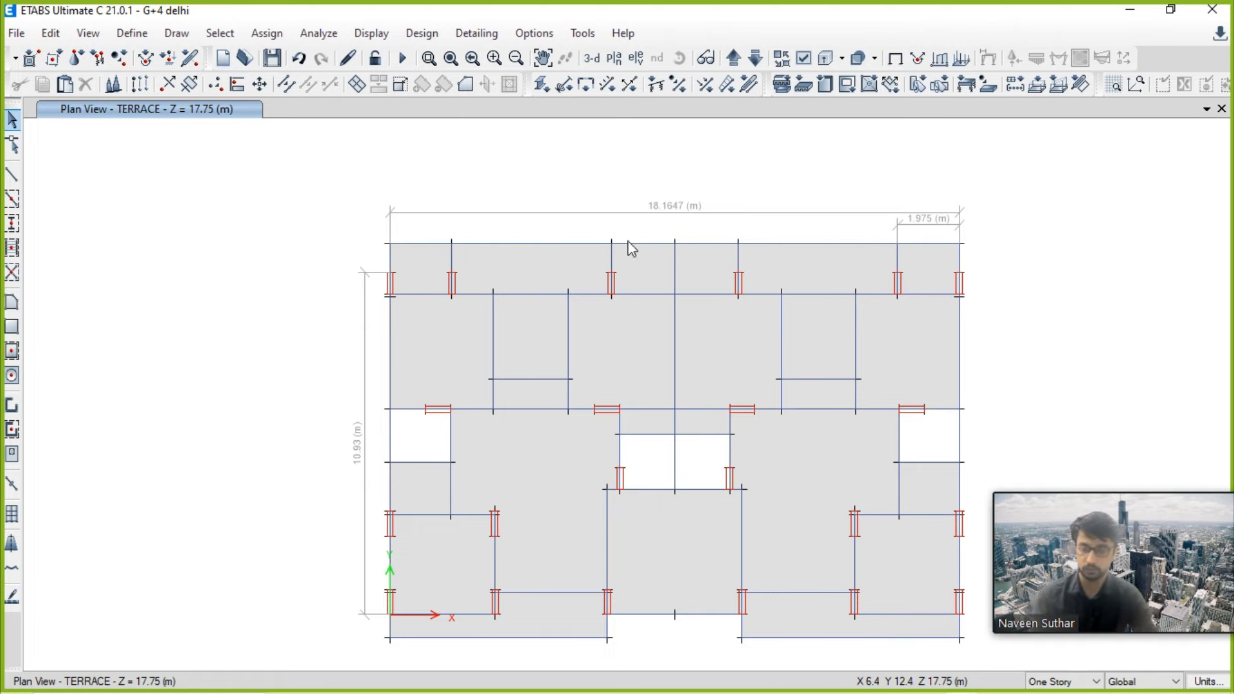
Step: Switch to the IS 1893 PDF, place Calculator beside the formula definitions and enter 0.09 as the first factor of a multiplication
key("alt")
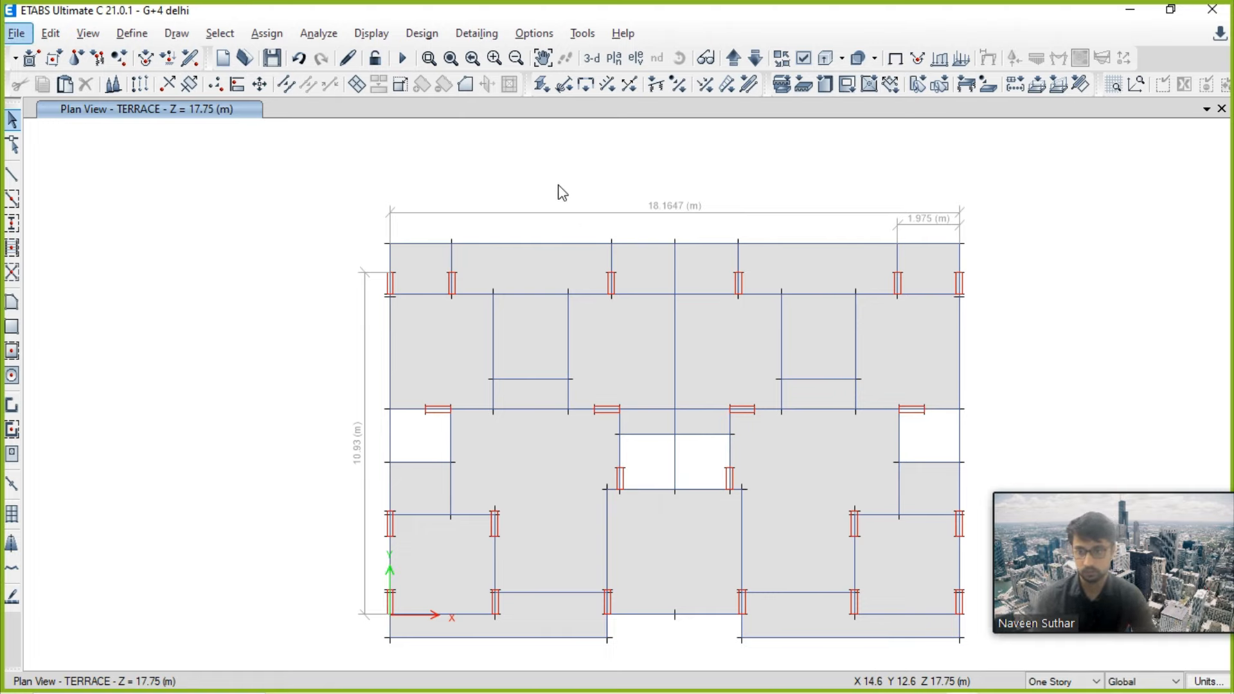
key("alt+Tab")
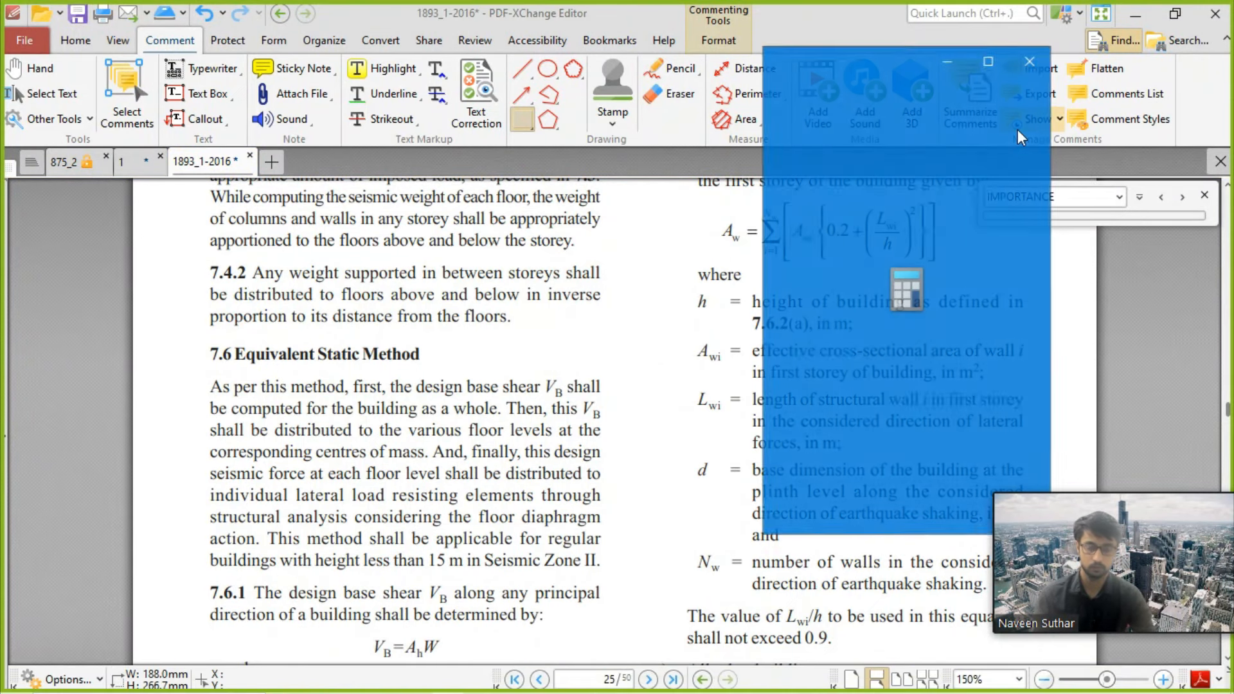
left_click_drag(870, 73, 216, 109)
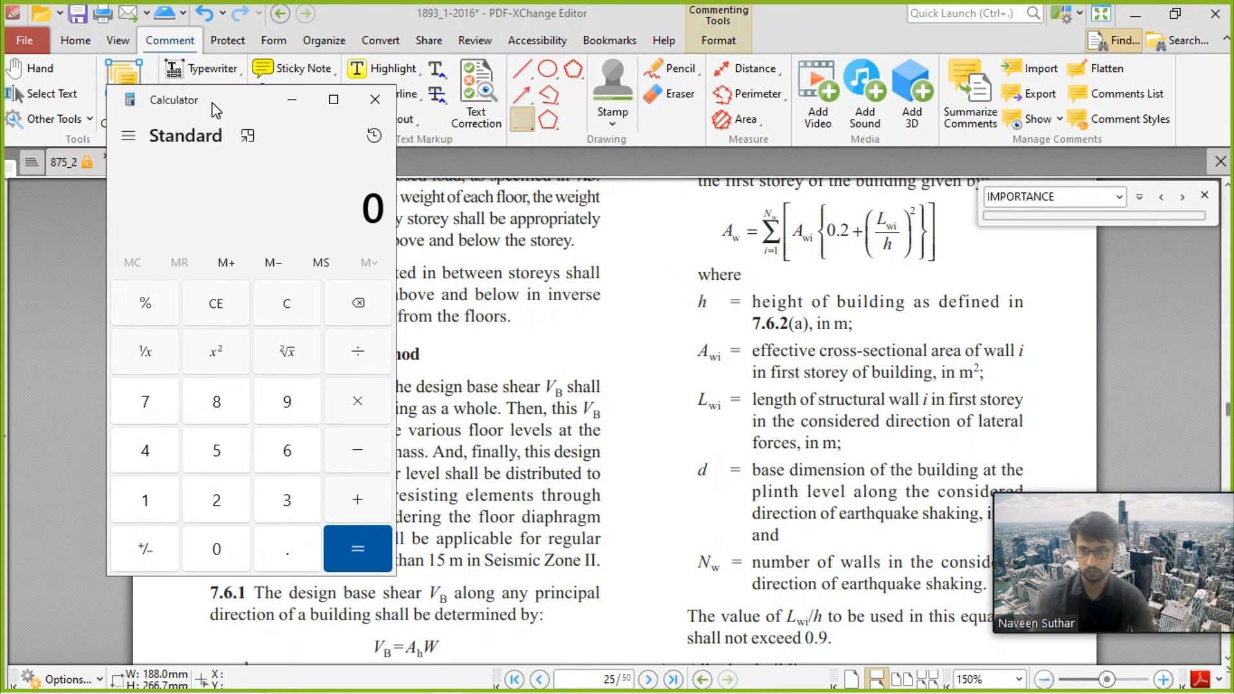
type(".09")
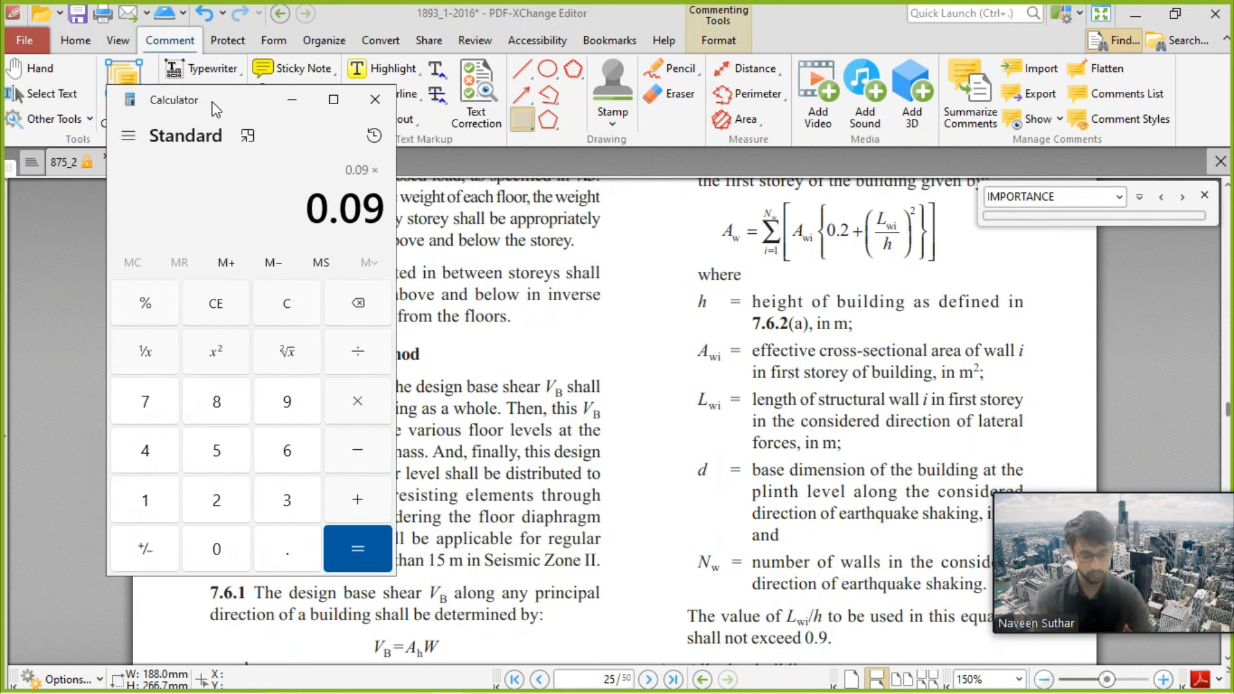
Step: Check the story height in the ETABS plan view and multiply 0.09 by 17.75 in Calculator
key("alt+Tab")
key("alt+Tab")
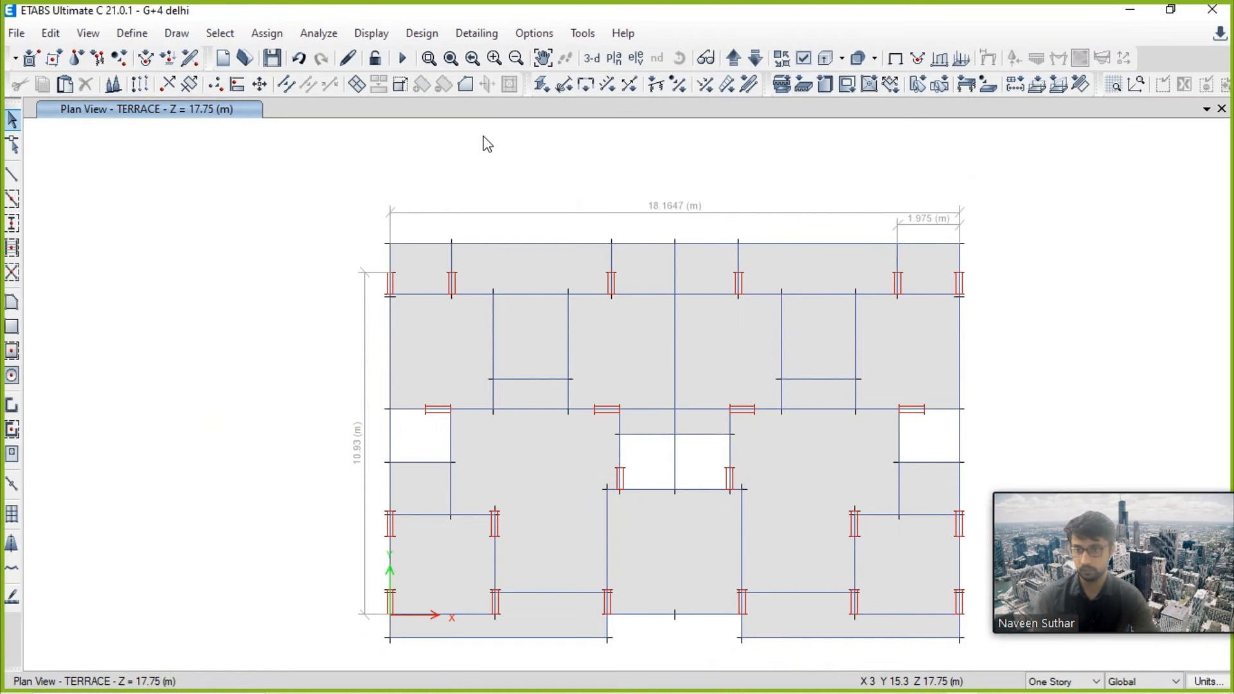
key("alt+Tab")
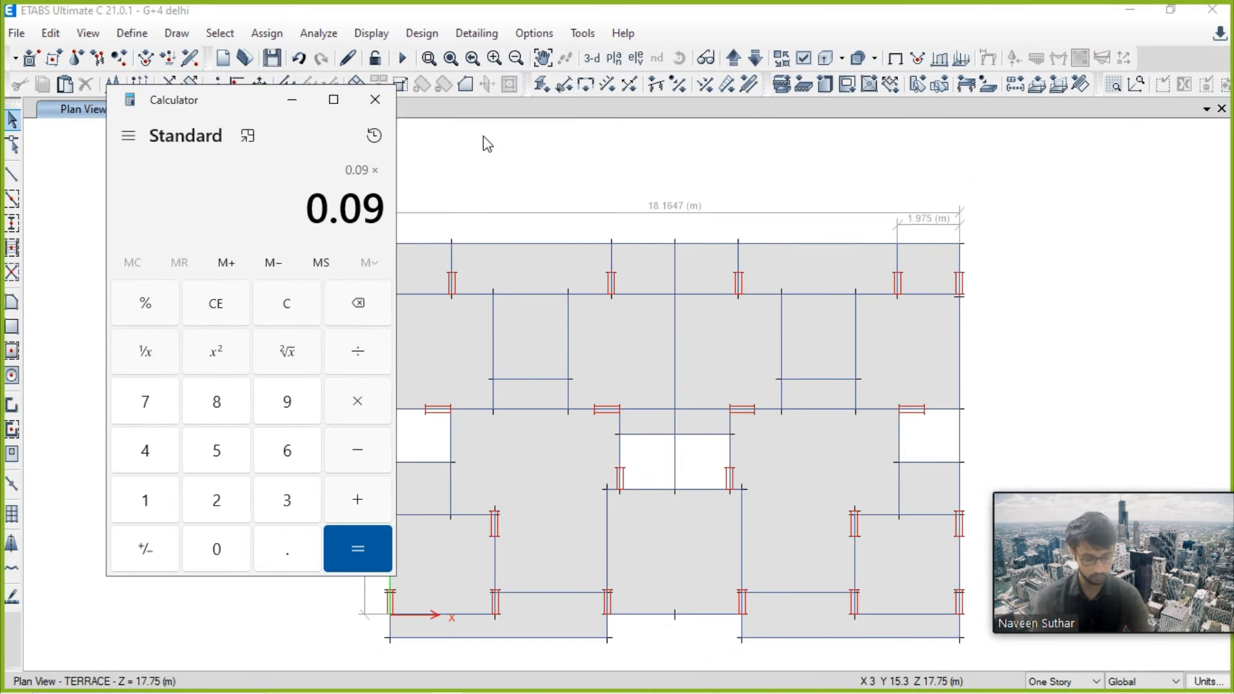
type("1")
type("7.75")
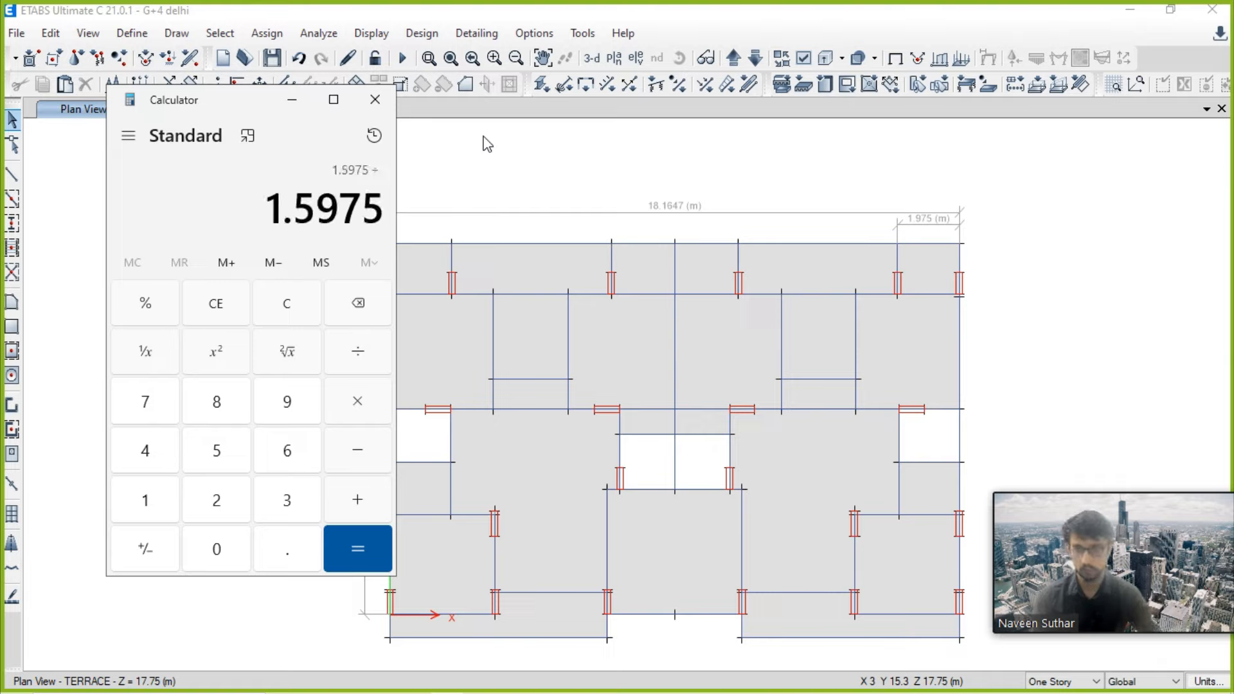
Step: Divide the product by the square root of the X-direction base dimension, entered as 18.167, and evaluate the result
key("alt")
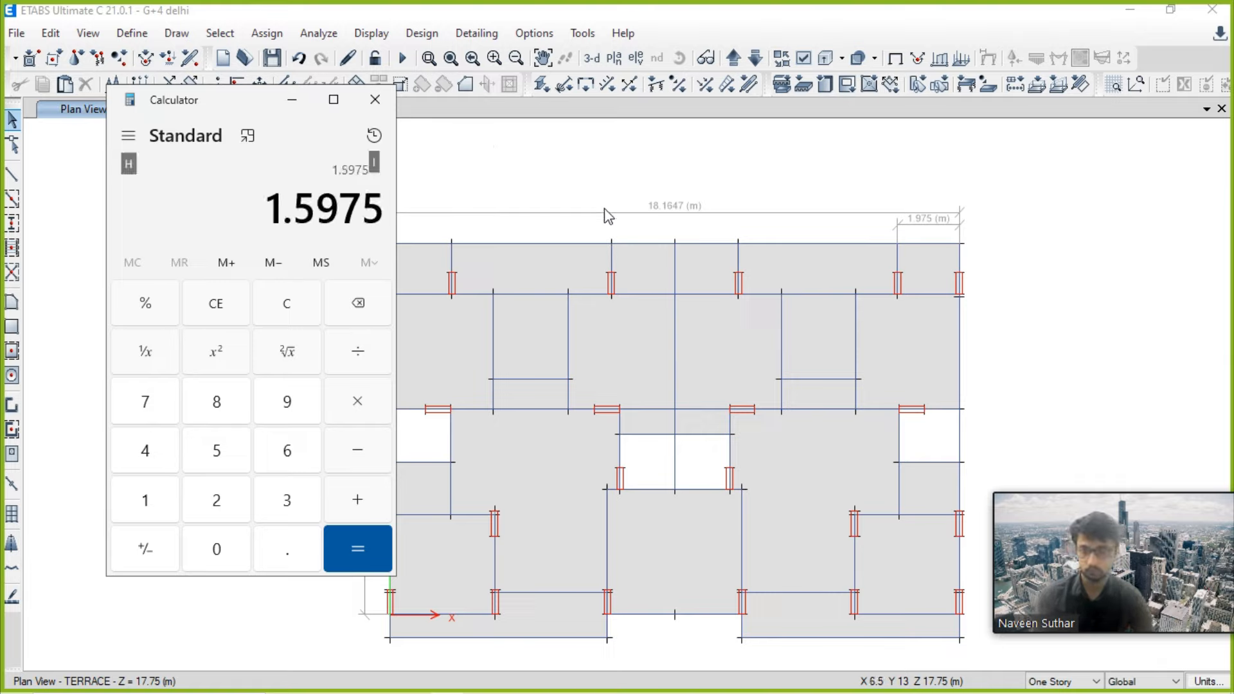
type("18")
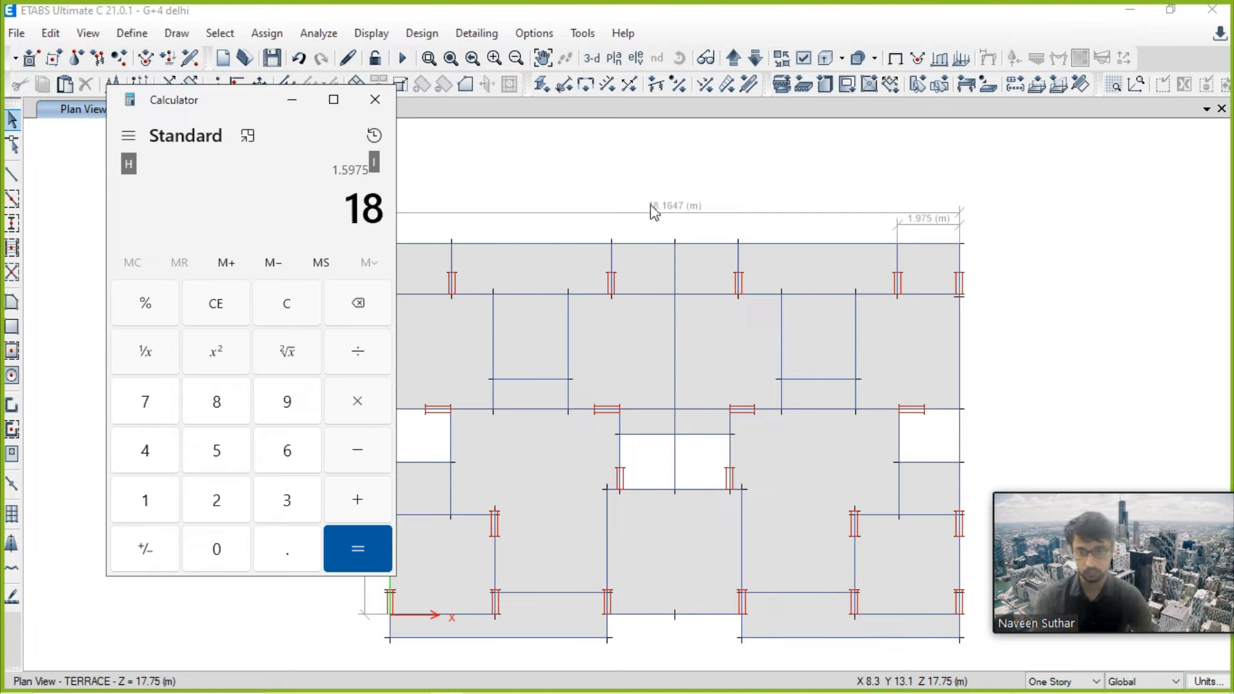
type(".167")
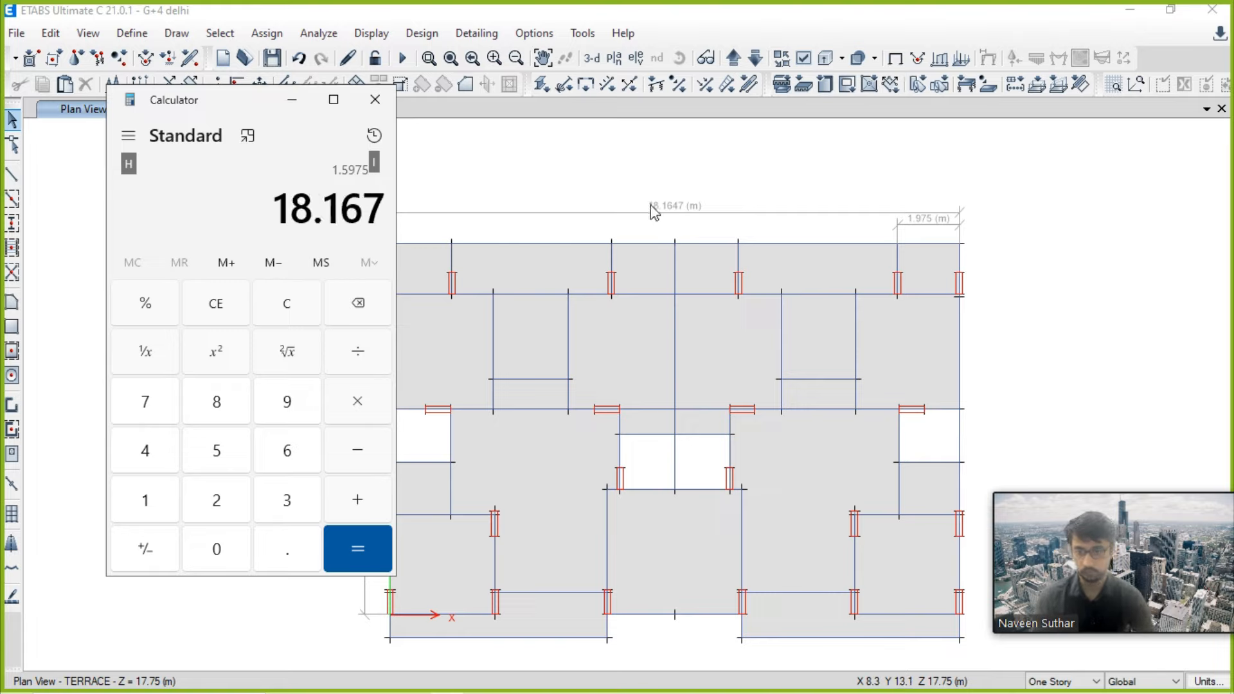
left_click(290, 354)
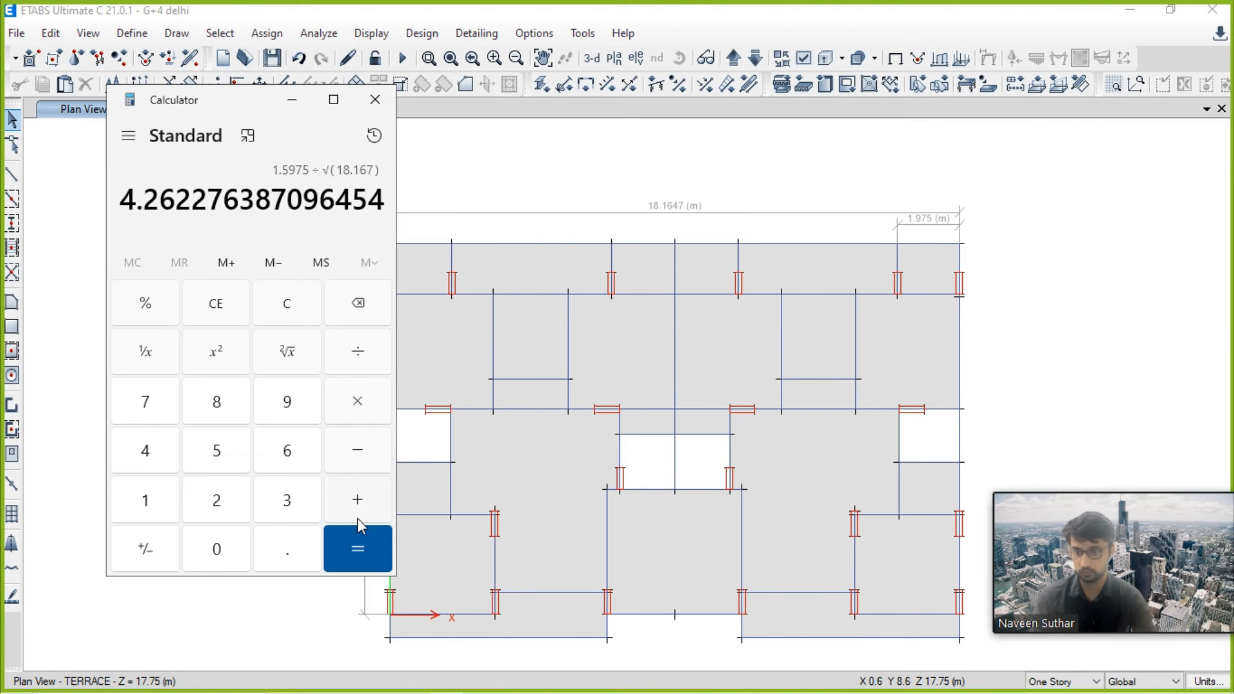
left_click(361, 546)
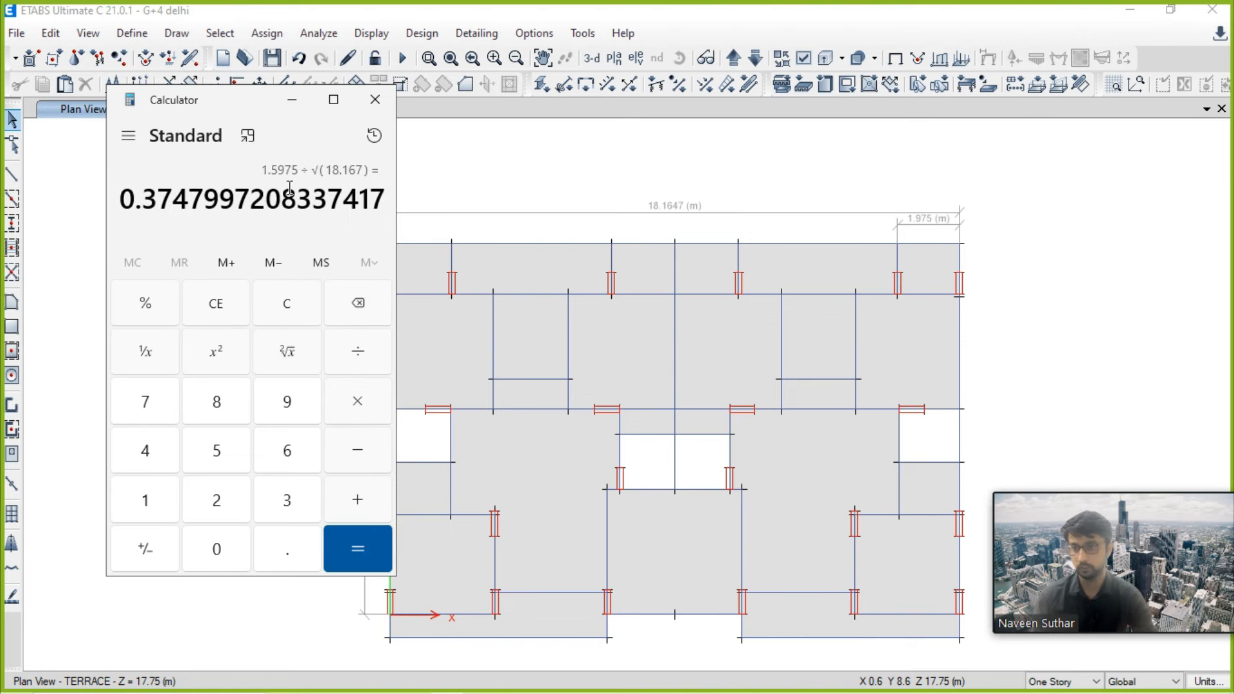
Step: Switch to ETABS and open the IS 1893:2016 seismic loading definition of the EQX load pattern
key("alt+Tab")
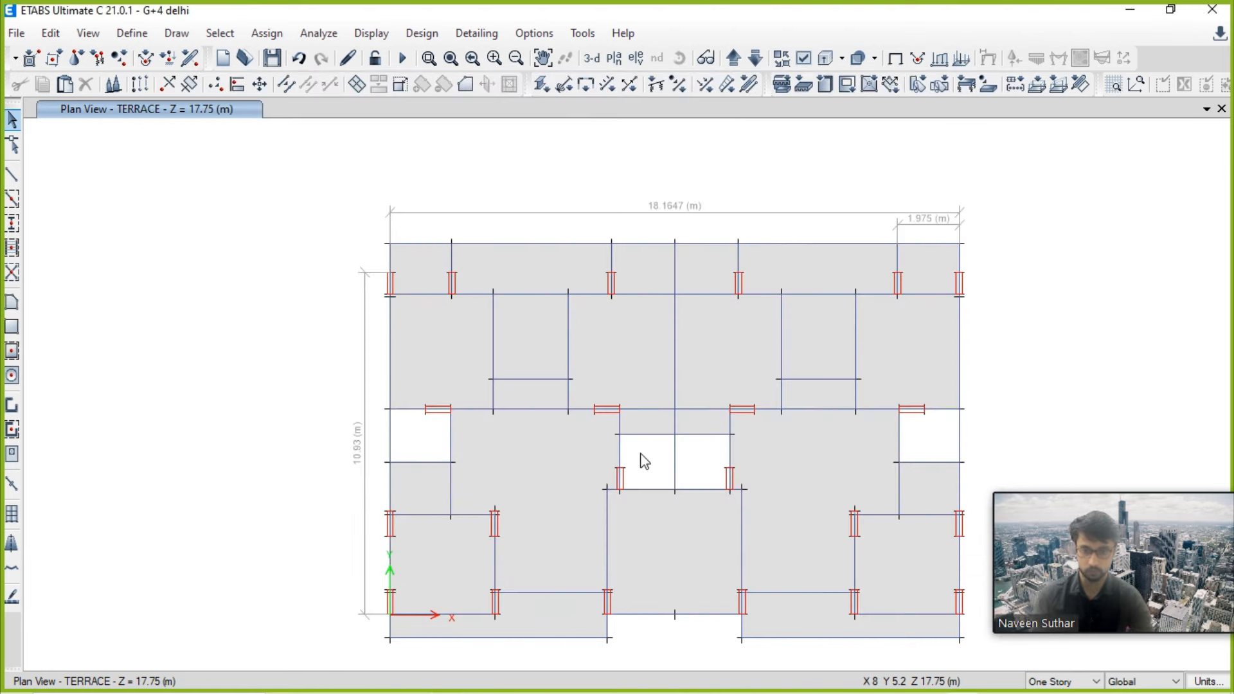
left_click(131, 33)
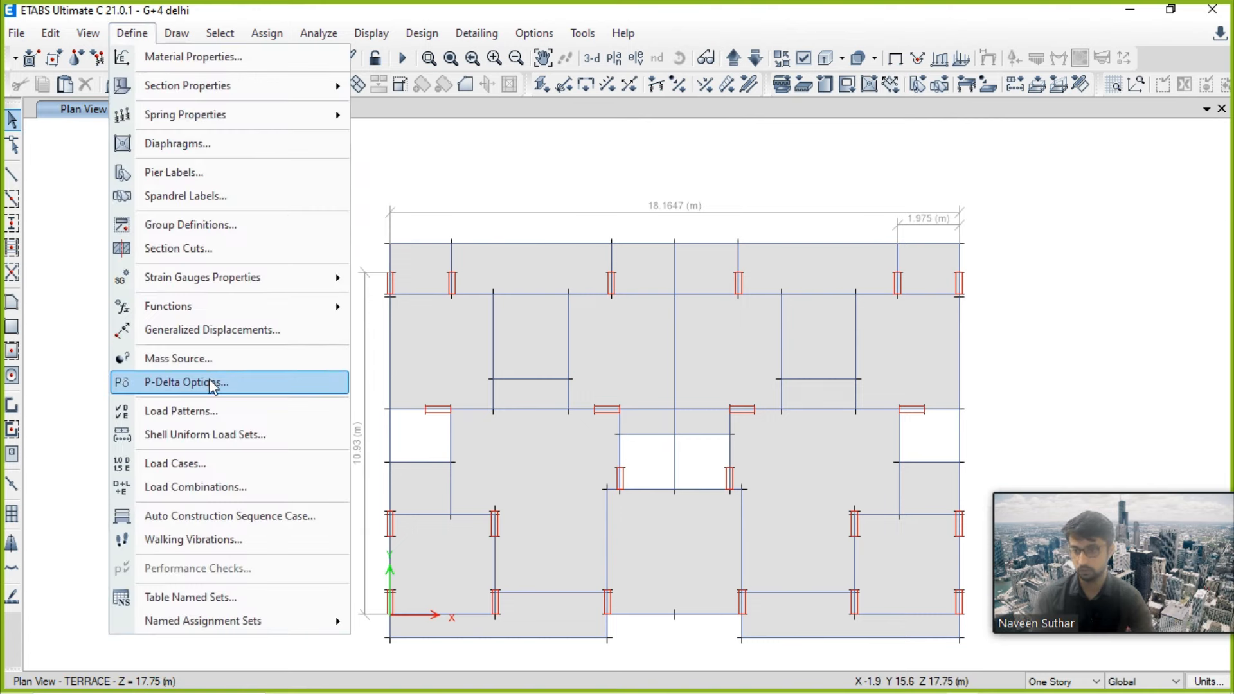
left_click(208, 409)
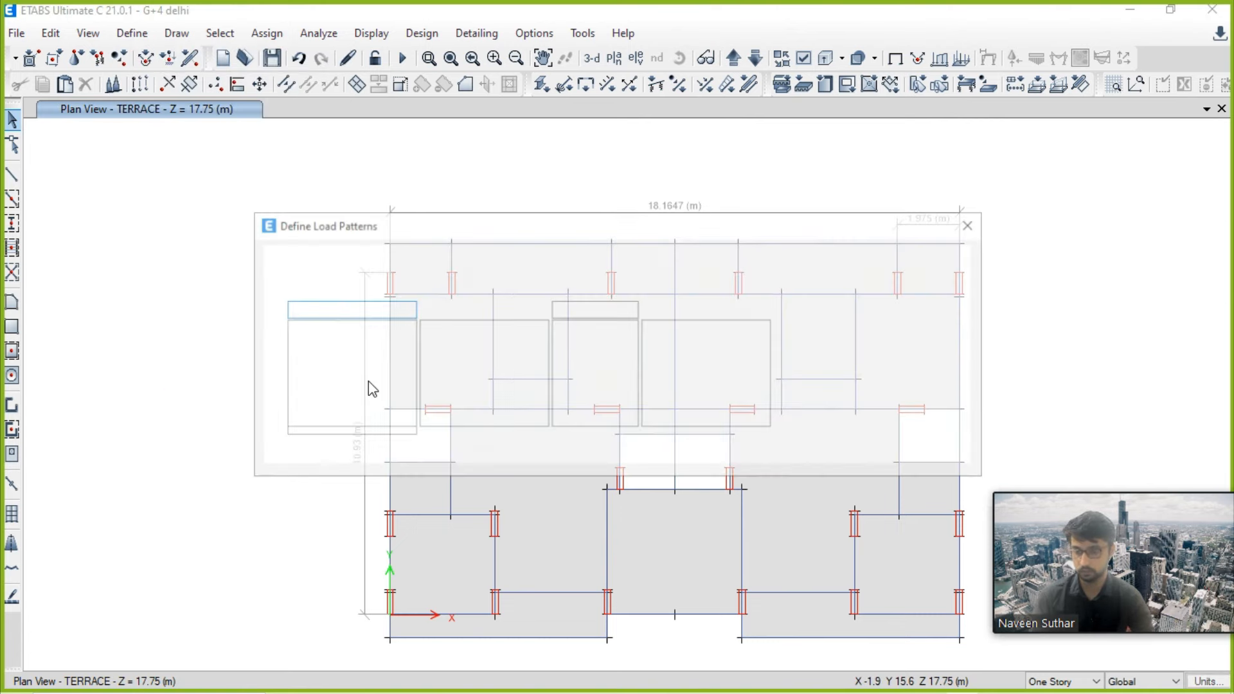
left_click(344, 410)
left_click(872, 350)
Step: Restrict the EQX load's direction to X Dir + Eccentricity only and set the seismic zone factor per code to 0.24
left_click(382, 242)
left_click(386, 260)
left_click(389, 278)
left_click(521, 261)
left_click(507, 241)
left_click(498, 280)
left_click(385, 260)
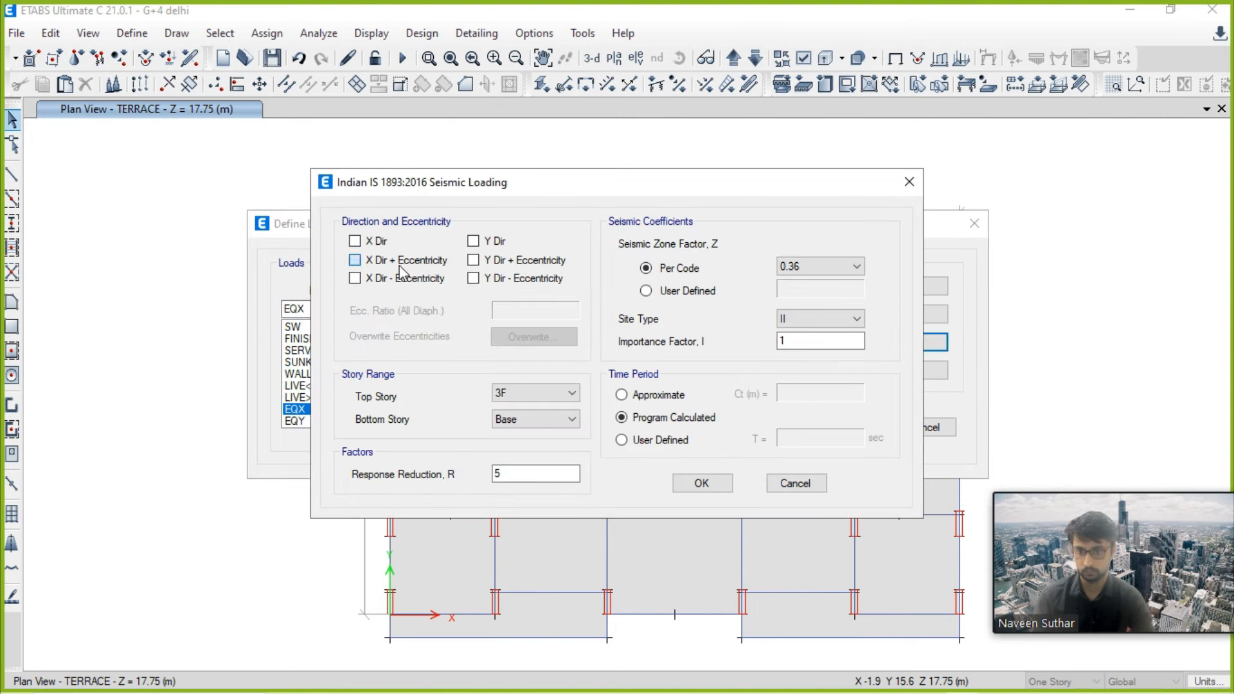
left_click(803, 264)
left_click(809, 307)
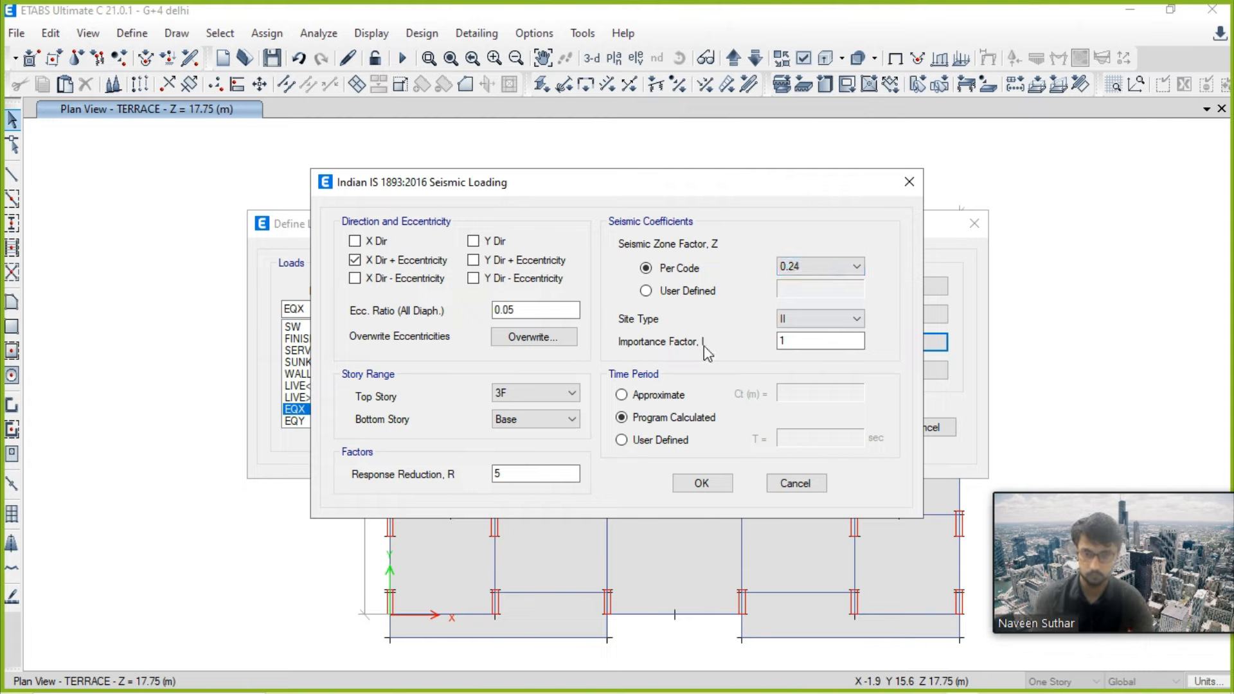
Step: Make the EQX time period user defined and set T to 0.375 sec from the Calculator result
left_click(621, 440)
left_click_drag(813, 441, 763, 437)
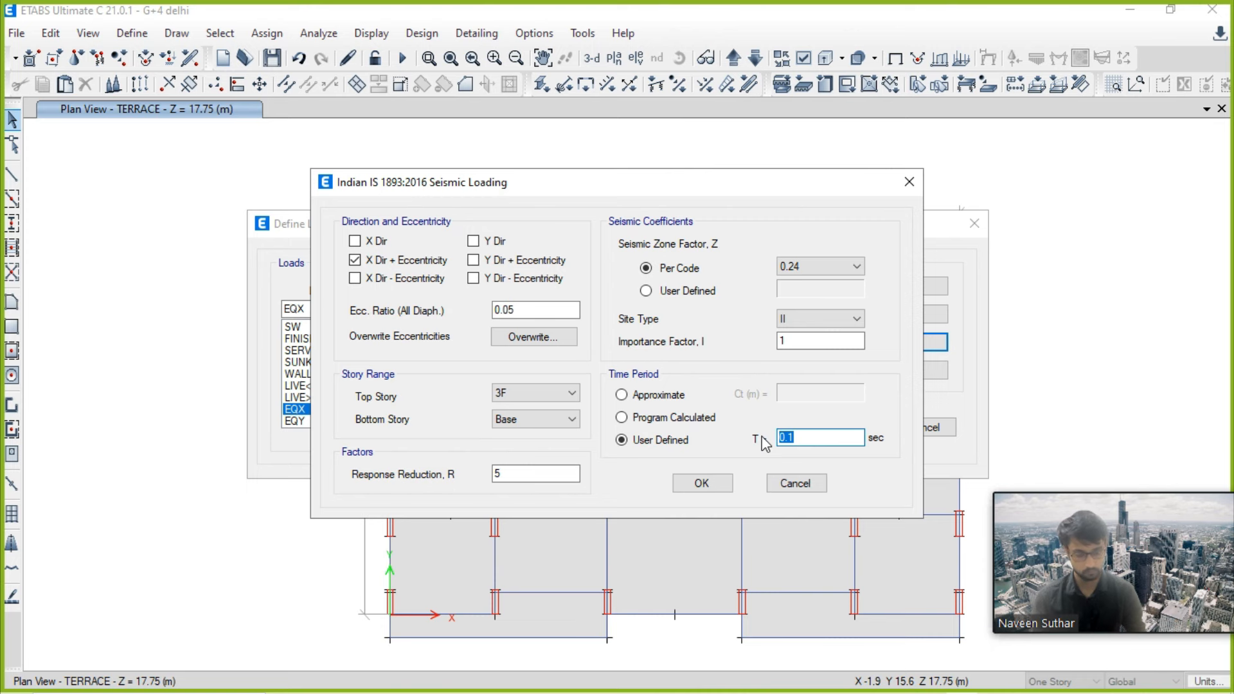
type("0.")
key("alt+Tab")
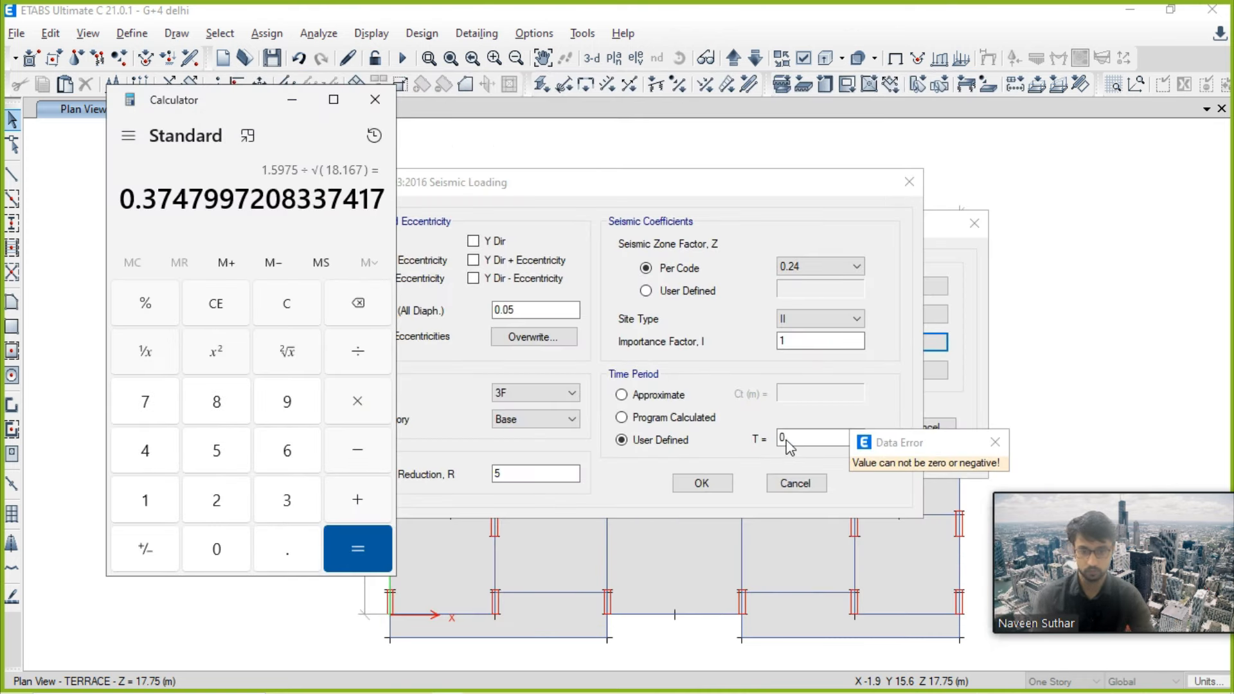
left_click(820, 437)
type("1")
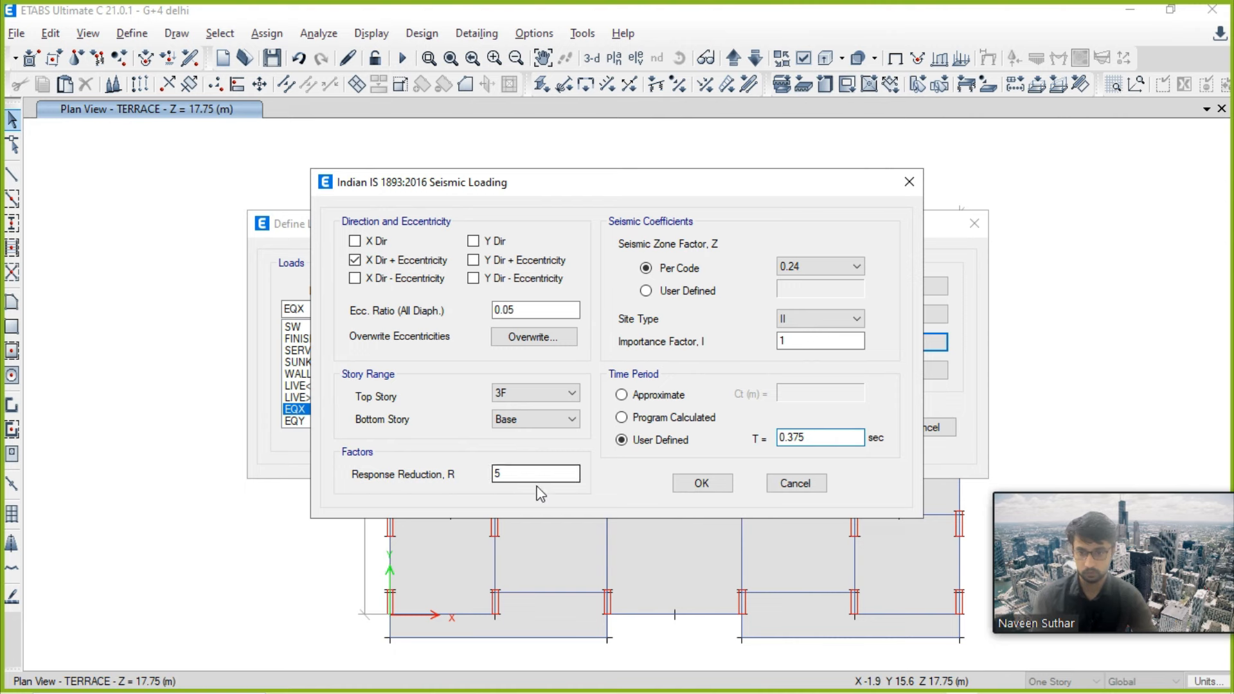
Step: Switch to the IS 1893 PDF and try to search it for the reduction factor
key("alt+Tab")
key("alt+Tab")
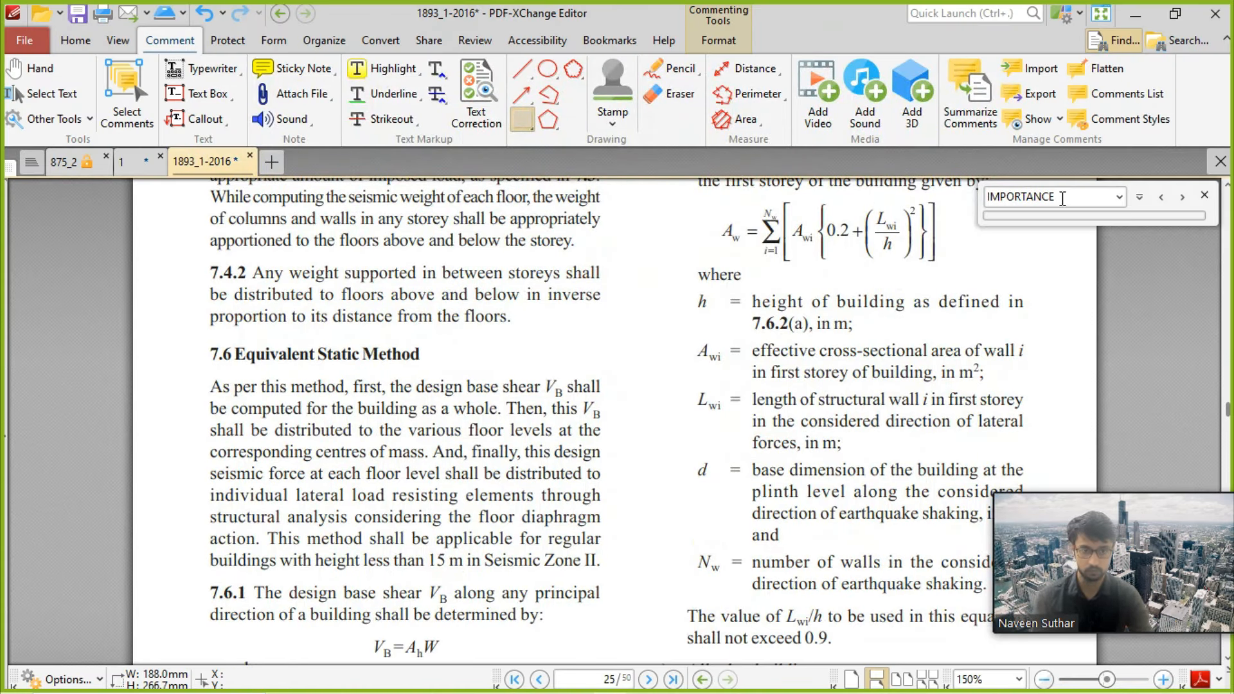
left_click_drag(1059, 196, 1003, 199)
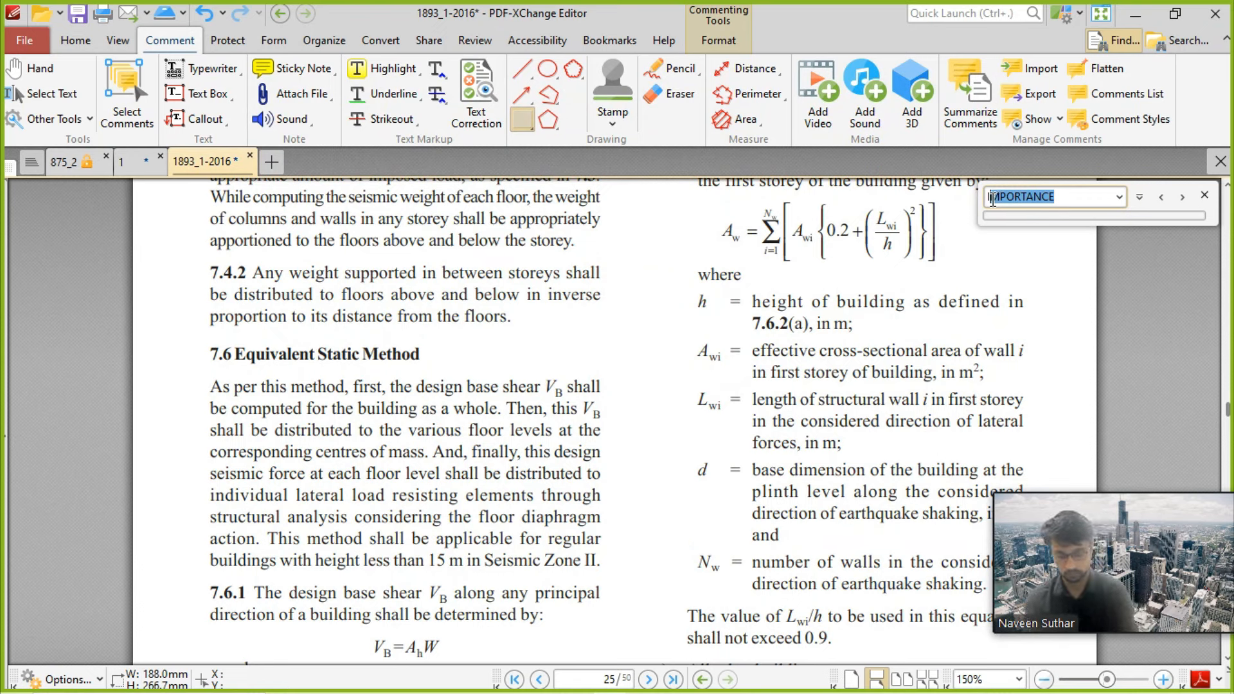
type("ION")
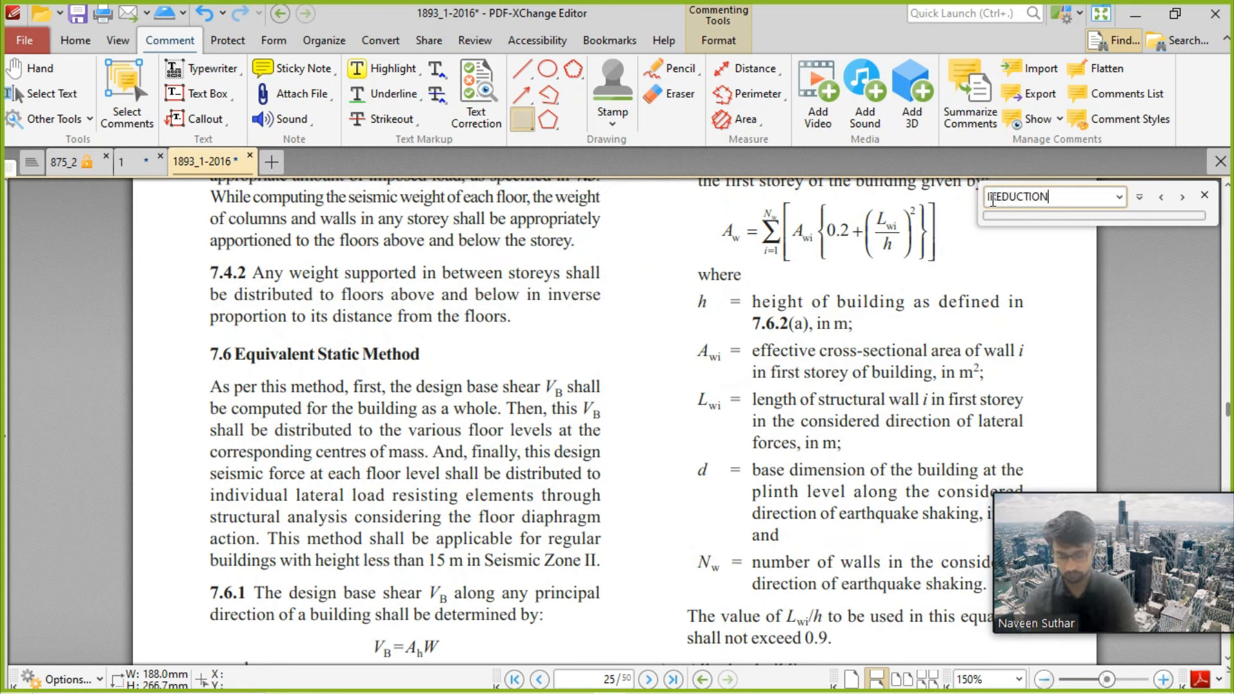
key("Return")
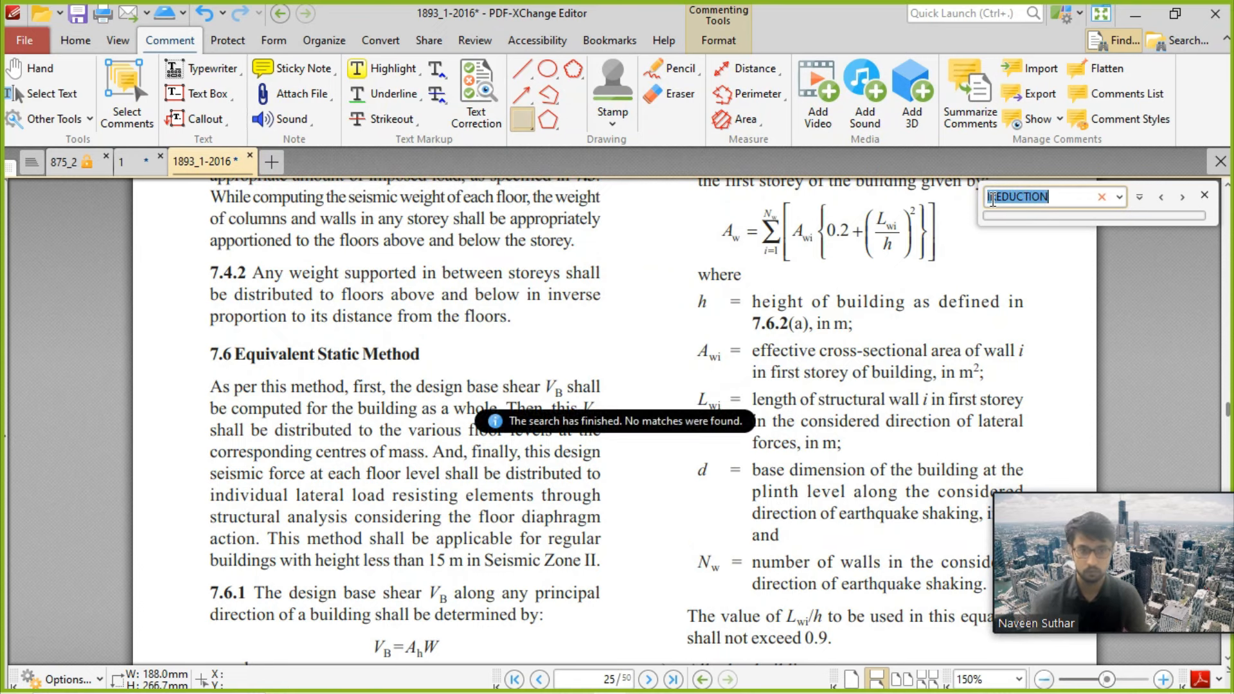
type("RE")
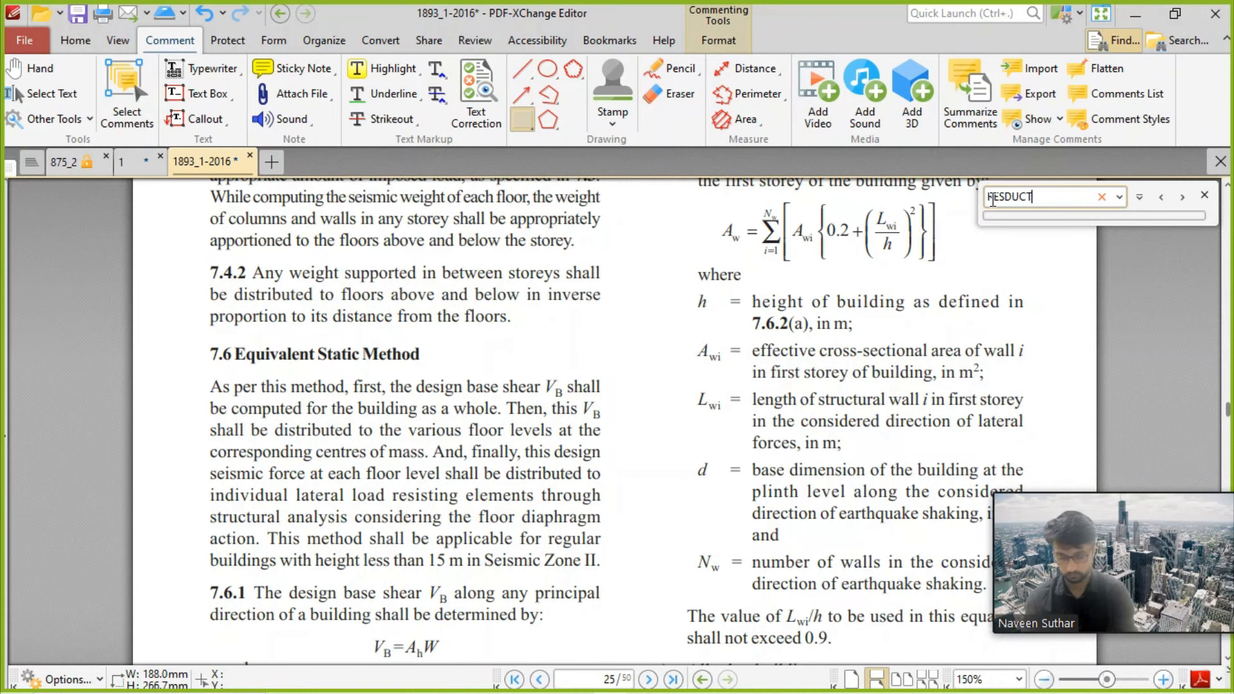
key("Return")
left_click(1057, 203)
key("BackSpace")
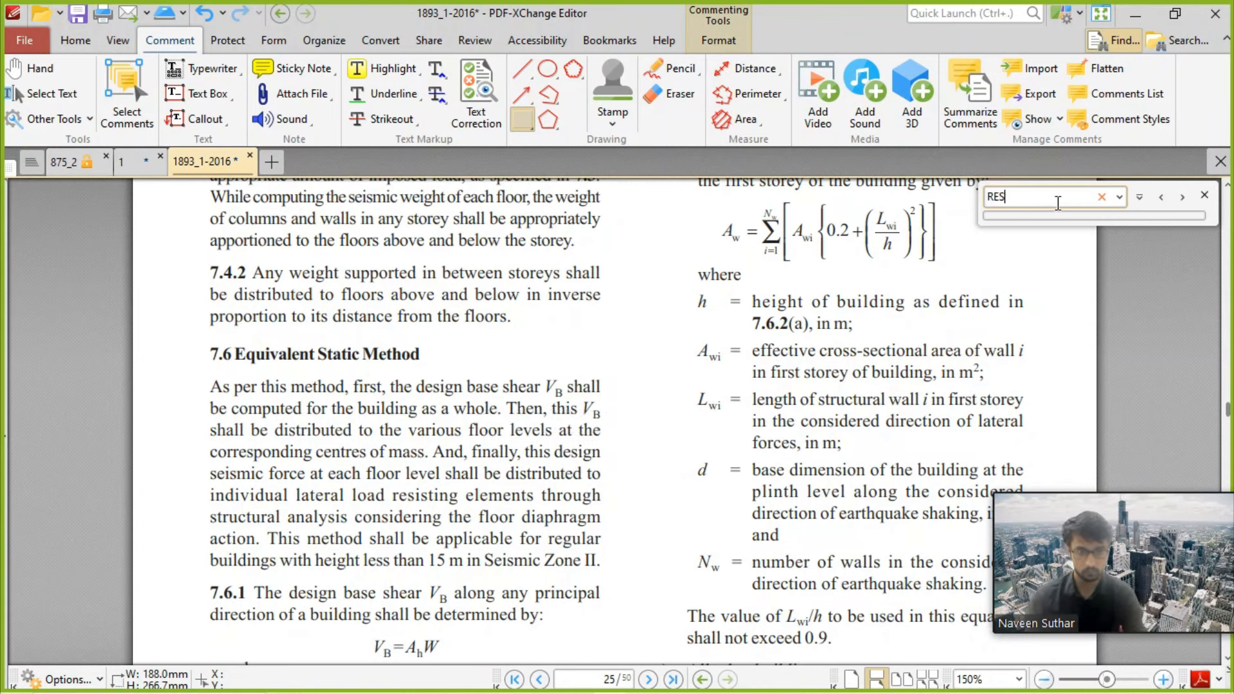
Step: Check the factor's name in the ETABS seismic loading dialog and search the PDF for RESPONCE REDUCTION
key("alt+Tab")
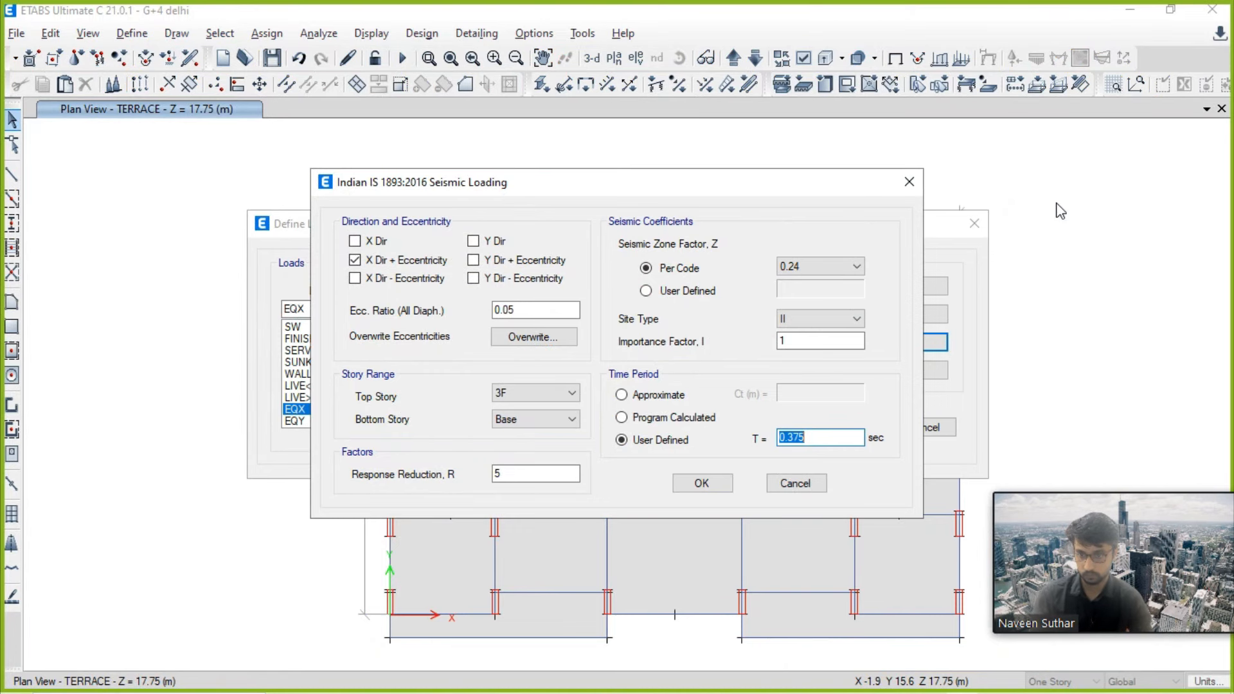
key("alt+Tab")
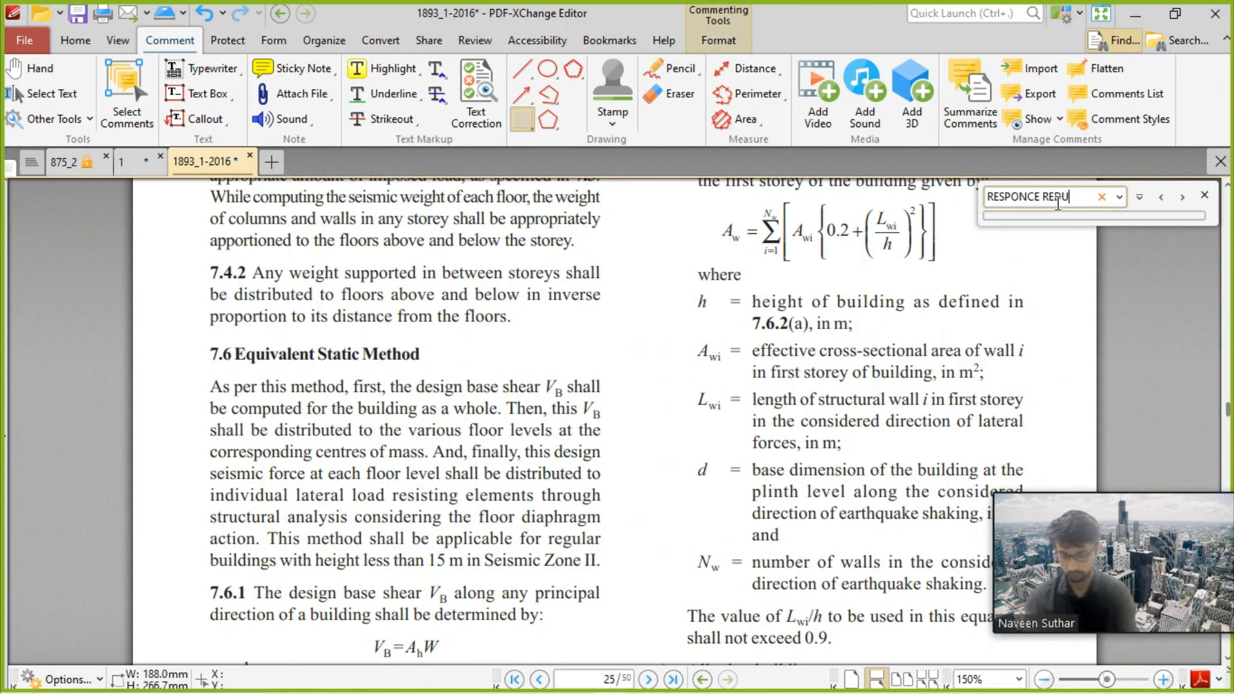
type("N")
key("Return")
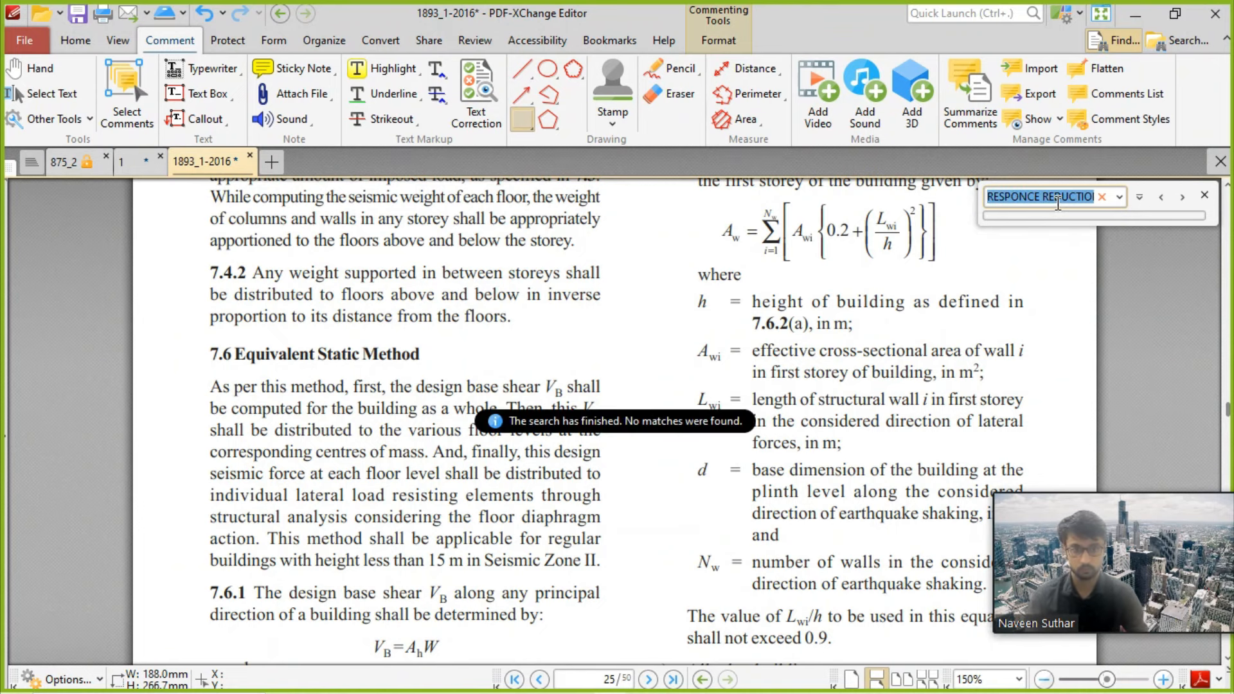
Step: Check the factor's spelling against ETABS and search the PDF for RESPONSE REDUCTION
key("alt+Tab")
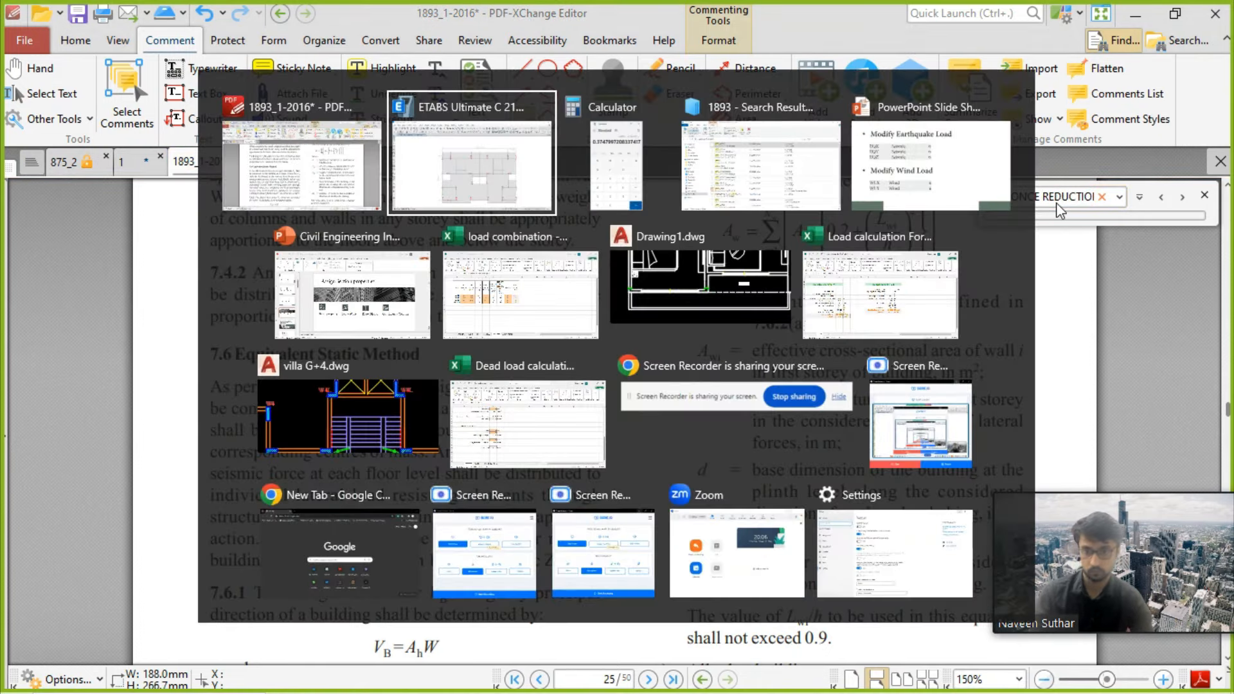
key("alt+Tab")
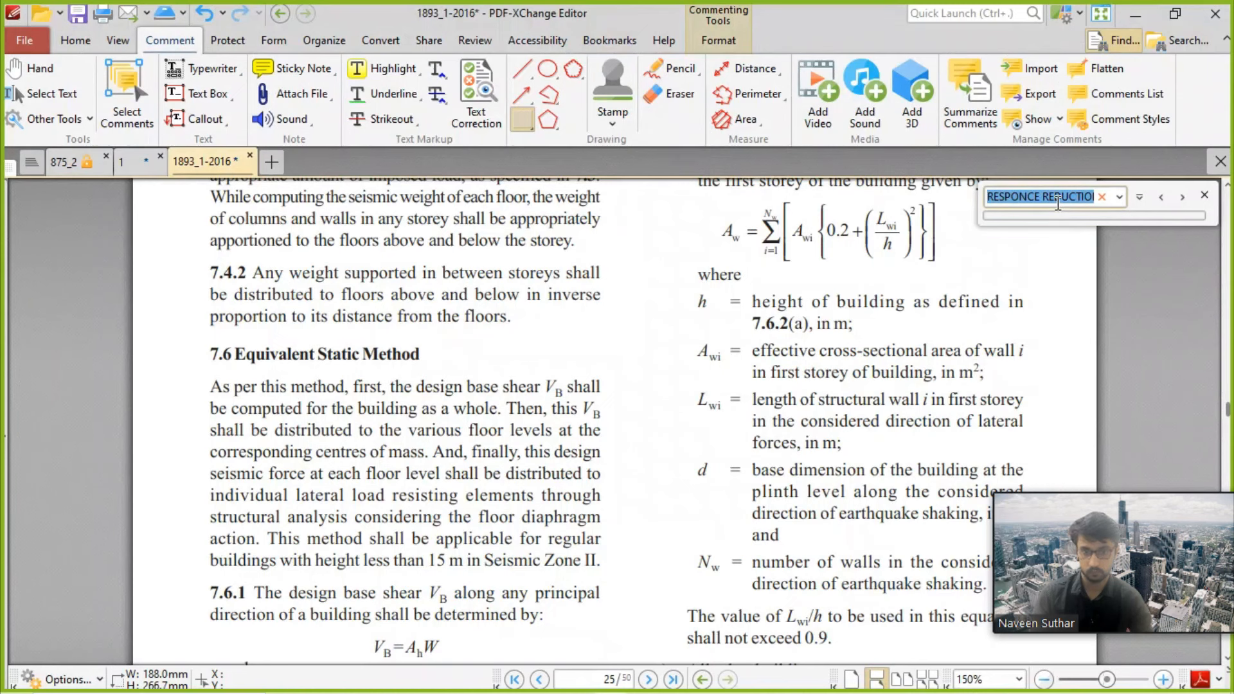
left_click(1036, 200)
key("BackSpace")
key("BackSpace")
type("SE")
key("Return")
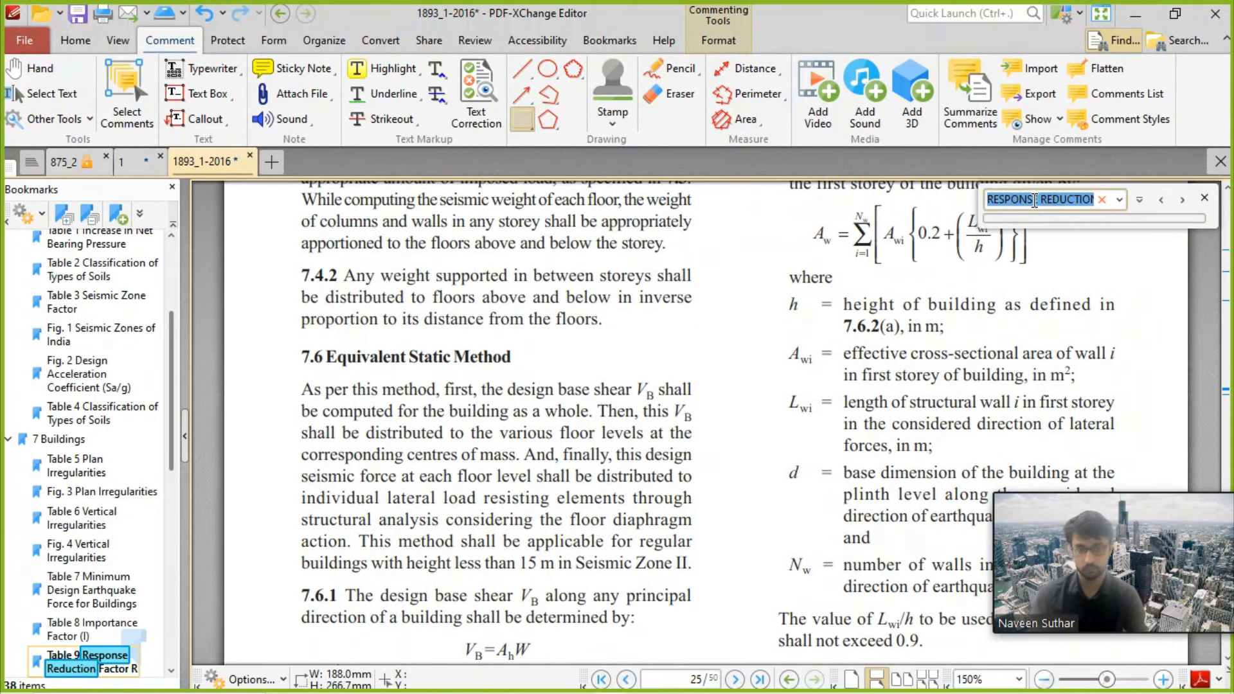
Step: Go through the matches to Table 9 and examine the response reduction factor R for the lateral load resisting systems
key("Return")
key("Return")
key("Return")
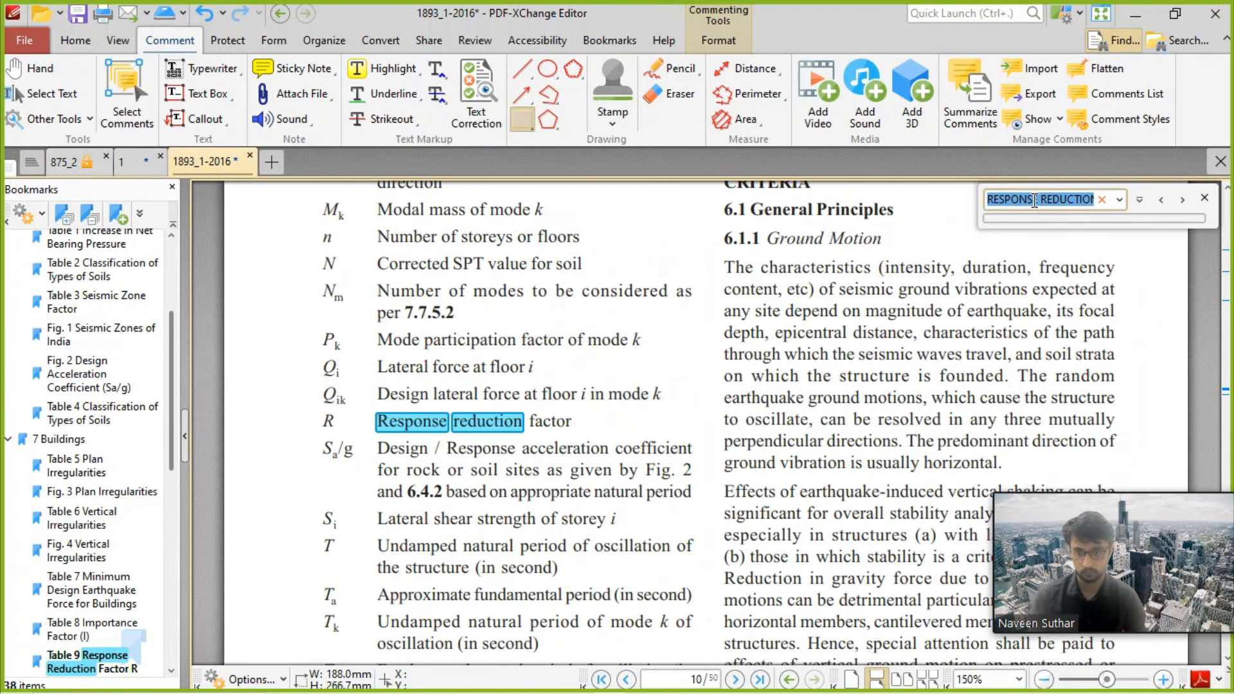
key("Return")
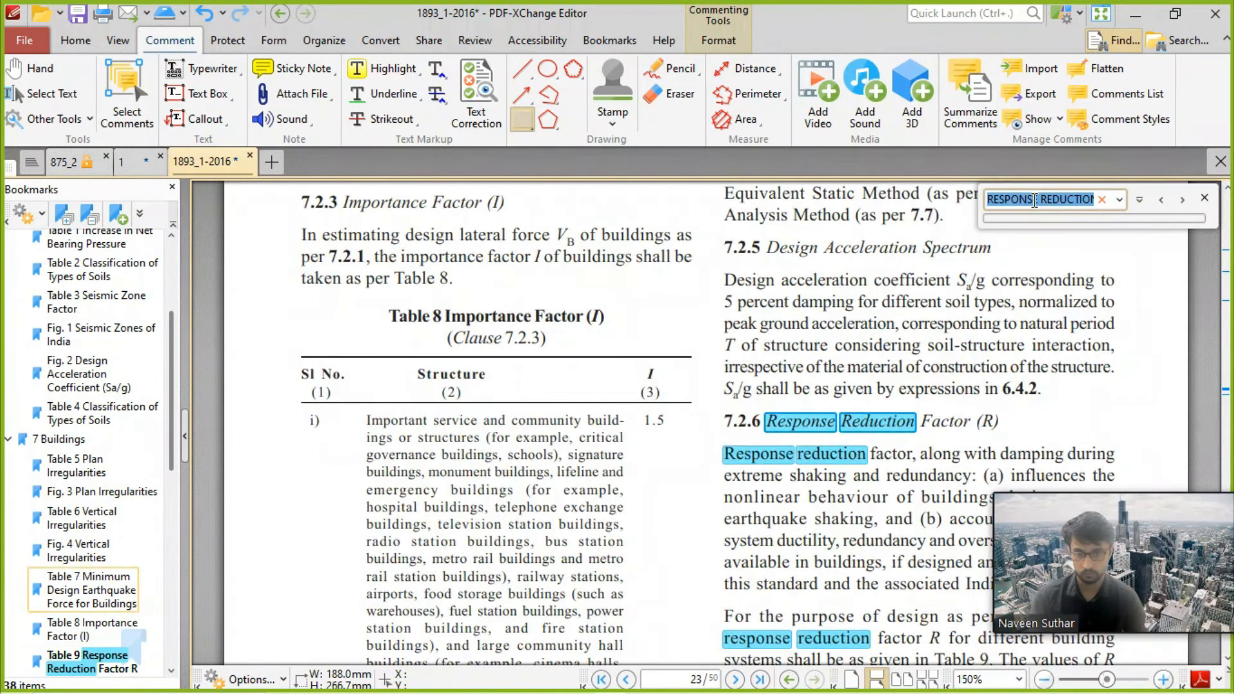
key("Return")
key("Return")
key("Return")
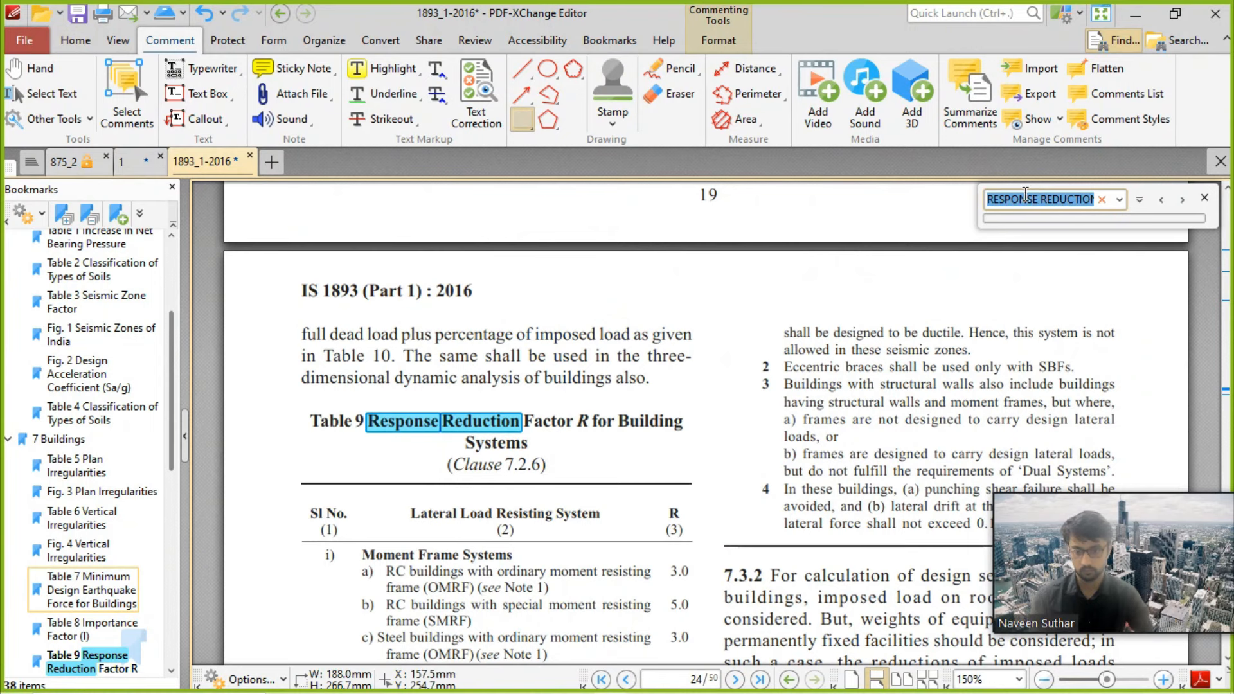
scroll(617, 373, "down", 5)
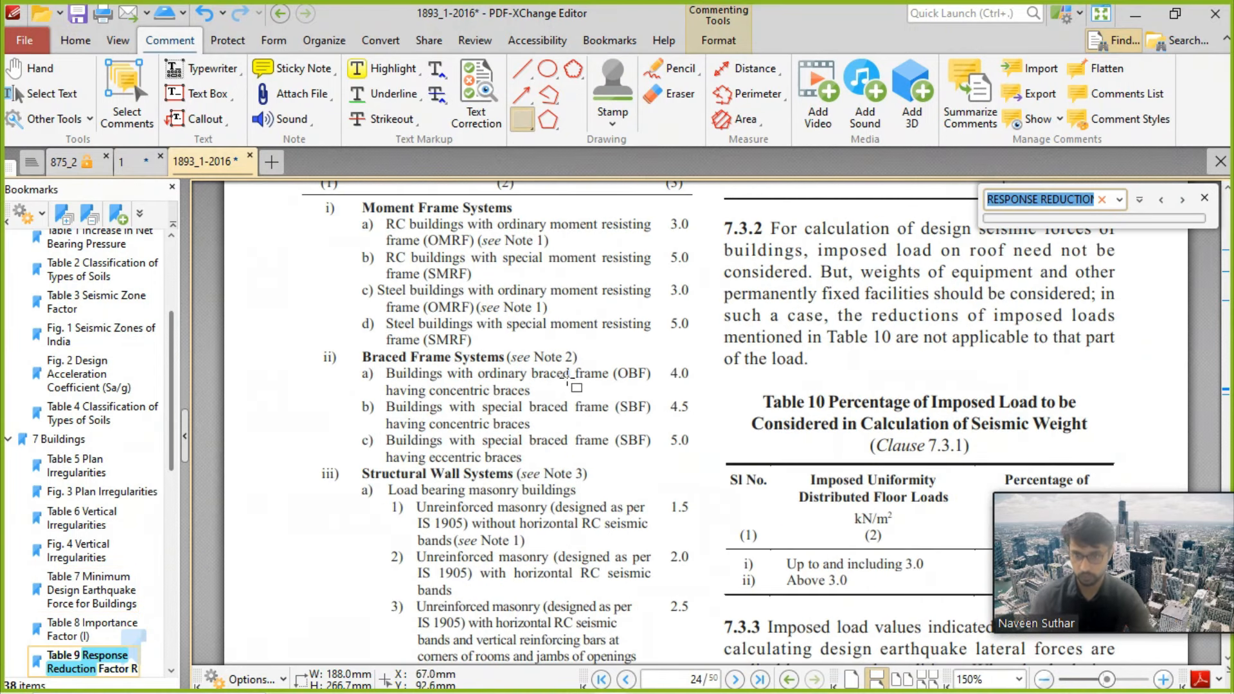
scroll(567, 377, "down", 7)
scroll(568, 378, "up", 6)
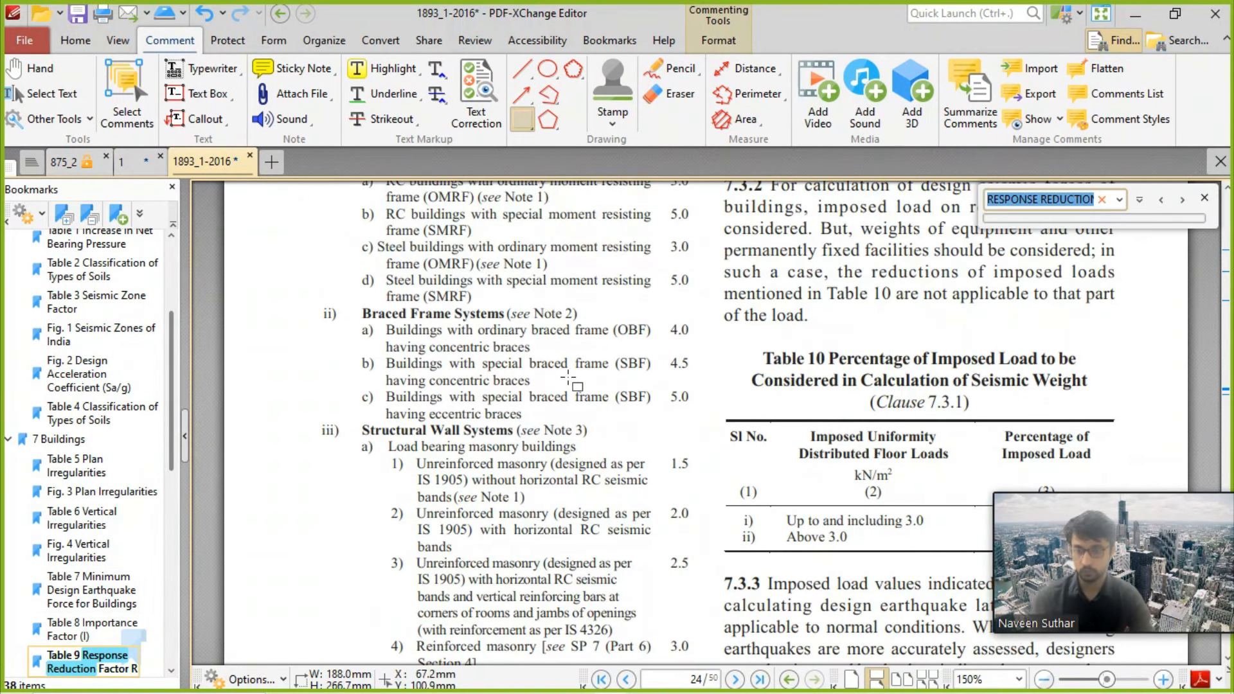
scroll(547, 367, "up", 2)
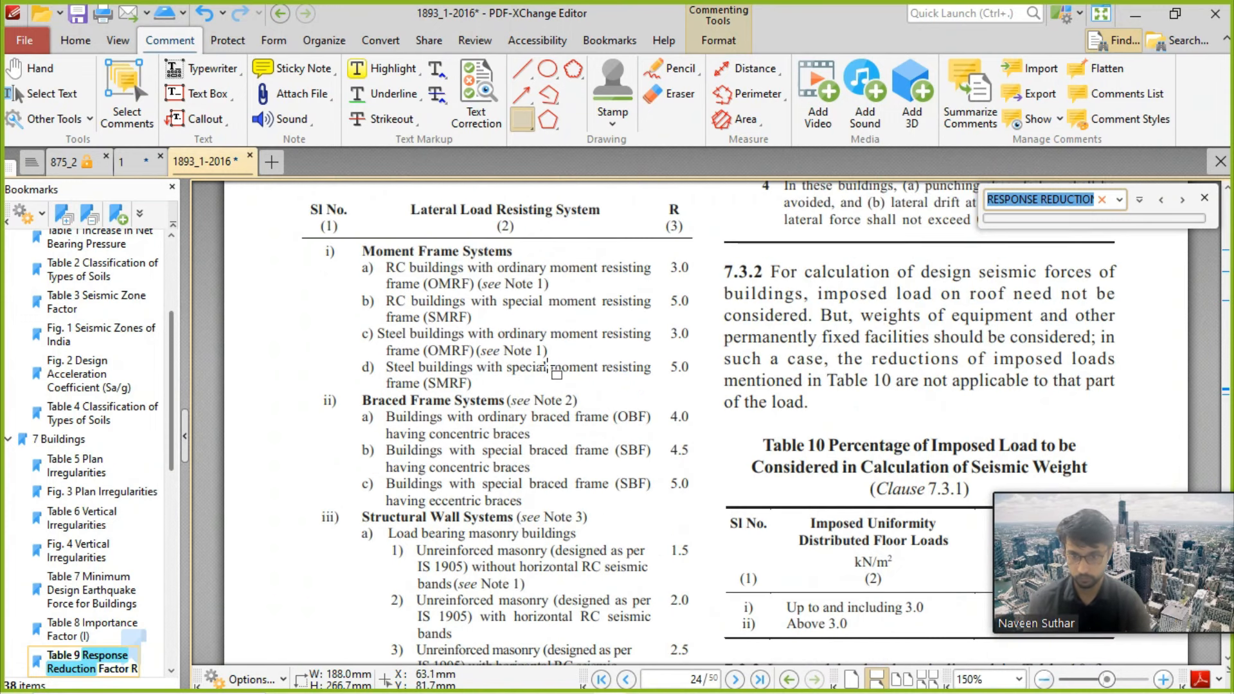
scroll(548, 371, "down", 1)
scroll(547, 370, "down", 1)
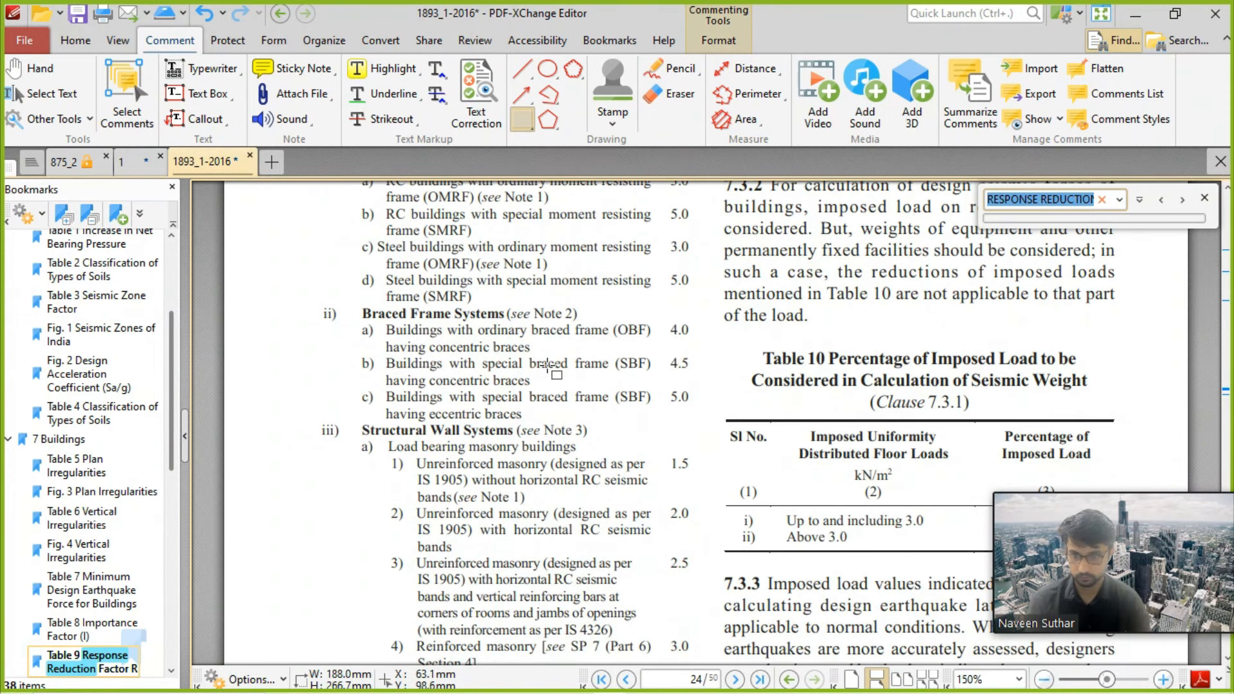
Step: Find the entry for buildings with ductile RC structural walls in Table 9 and mark it with a rectangle annotation
scroll(549, 370, "down", 2)
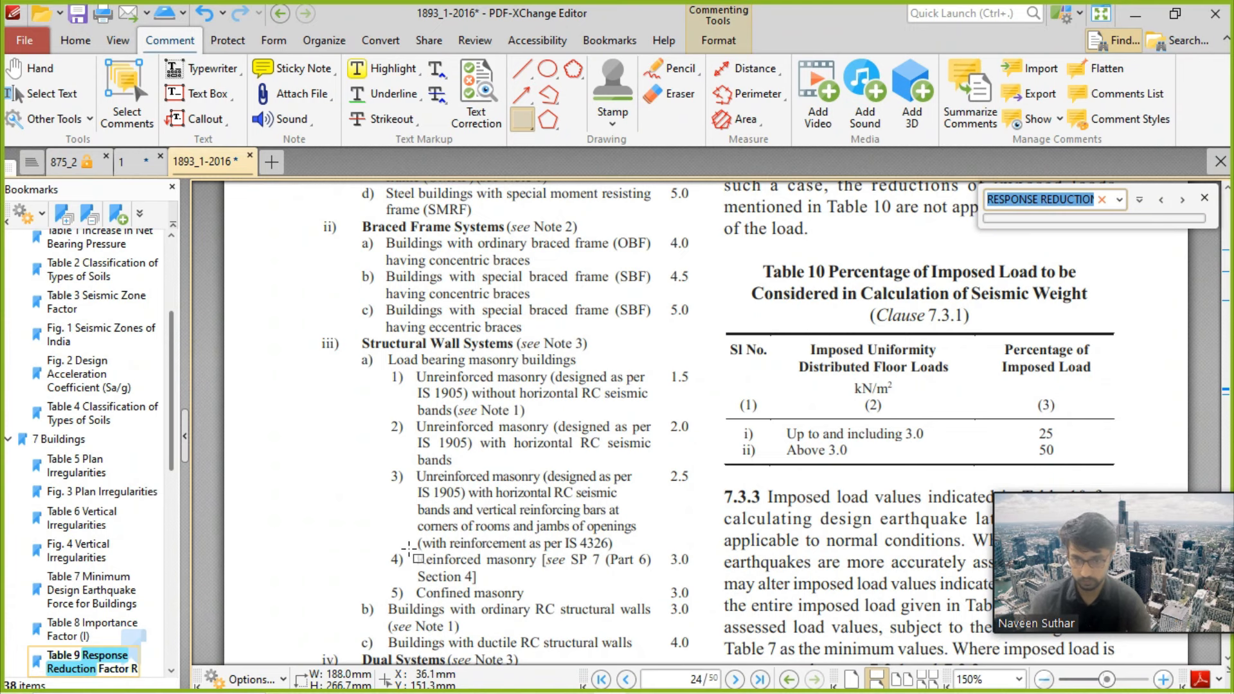
scroll(409, 546, "down", 2)
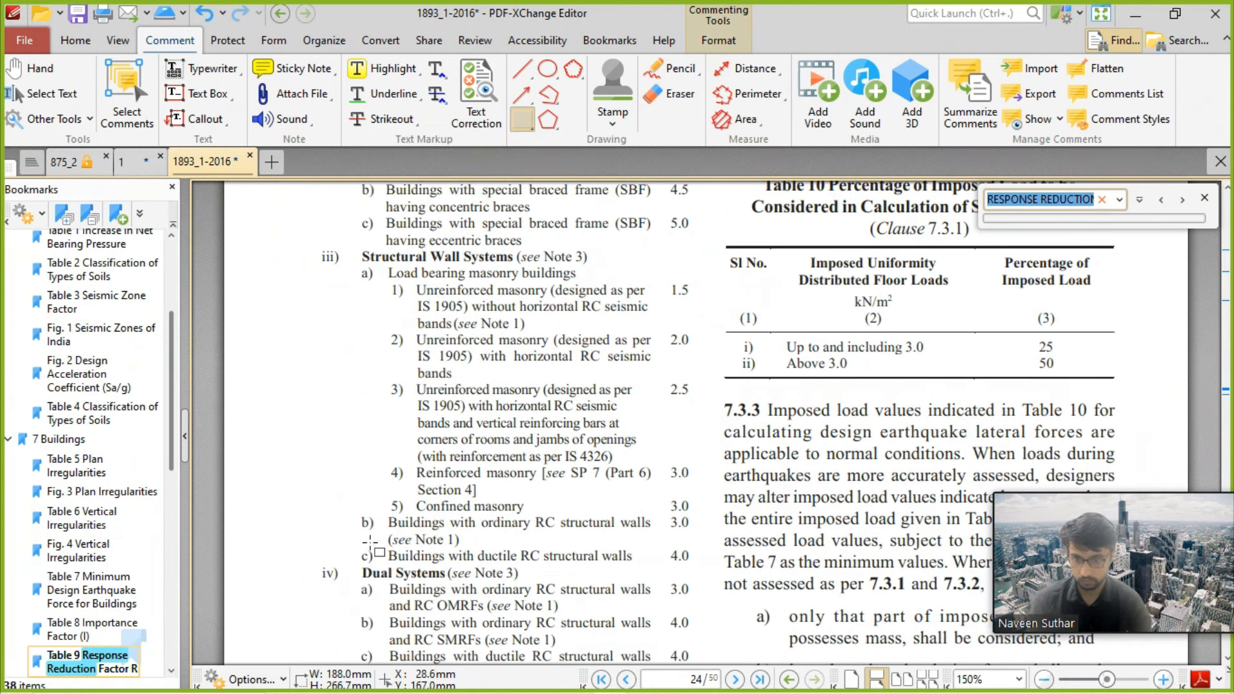
mouse_move(377, 554)
left_mouse_down()
mouse_move(499, 575)
mouse_move(668, 582)
mouse_move(706, 567)
left_mouse_up()
left_click(753, 500)
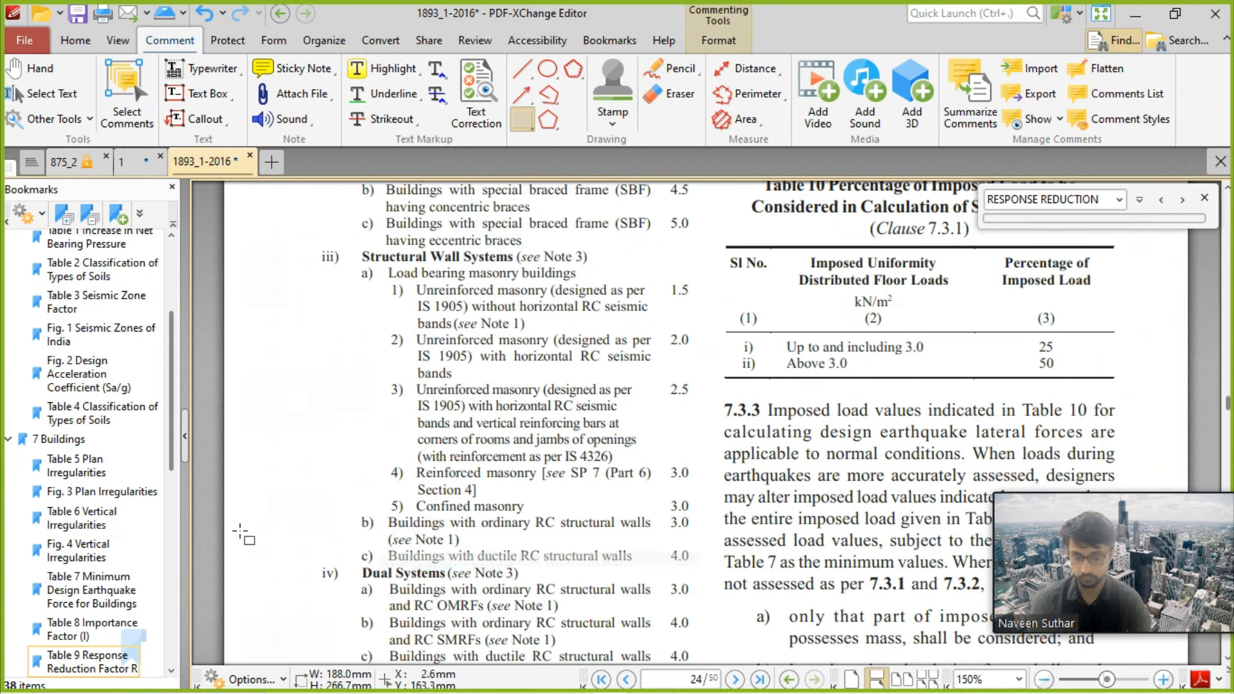
Step: Circle the ductile RC structural walls row with an ellipse annotation and clear the bookmarks pane, meeting controls and search box out of view
left_click(547, 68)
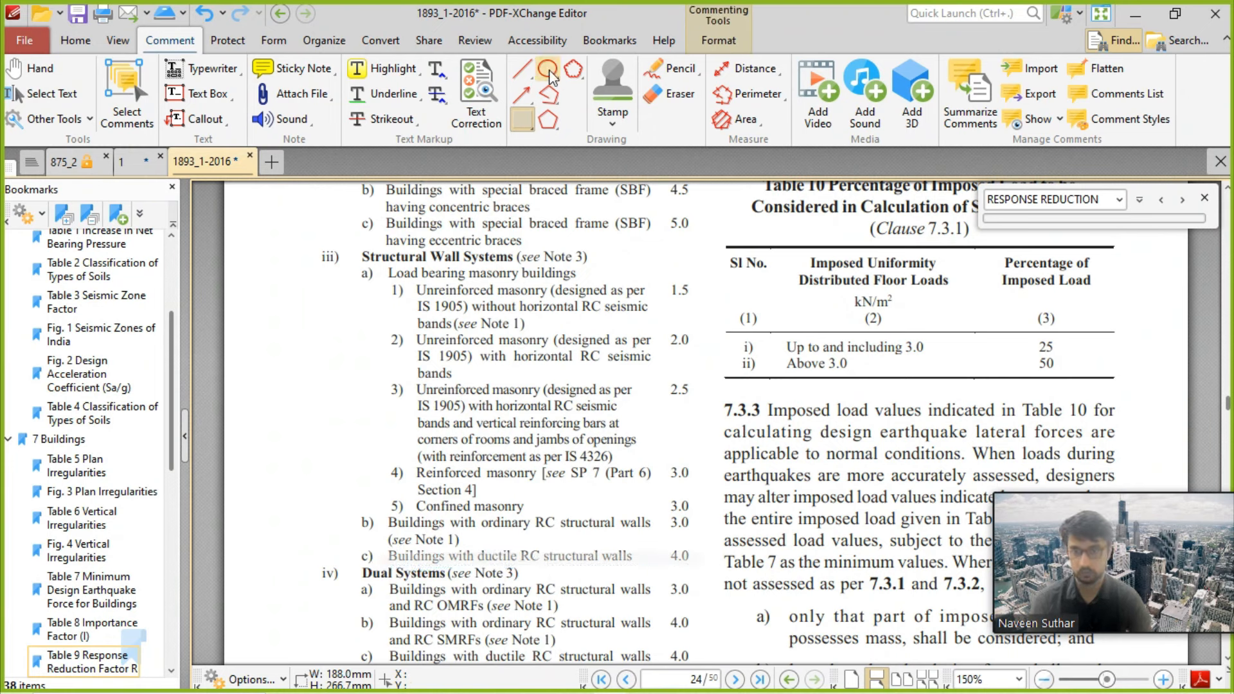
mouse_move(340, 542)
left_mouse_down()
mouse_move(694, 556)
mouse_move(723, 578)
mouse_move(717, 569)
left_mouse_up()
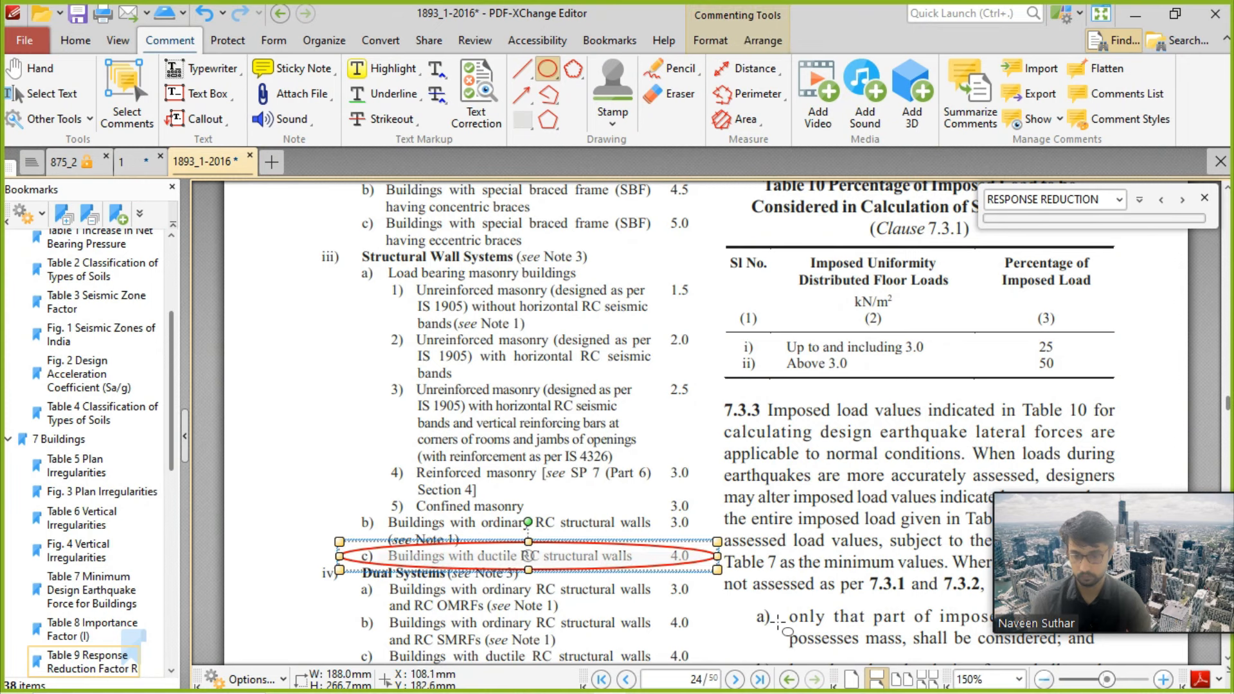
left_click(185, 436)
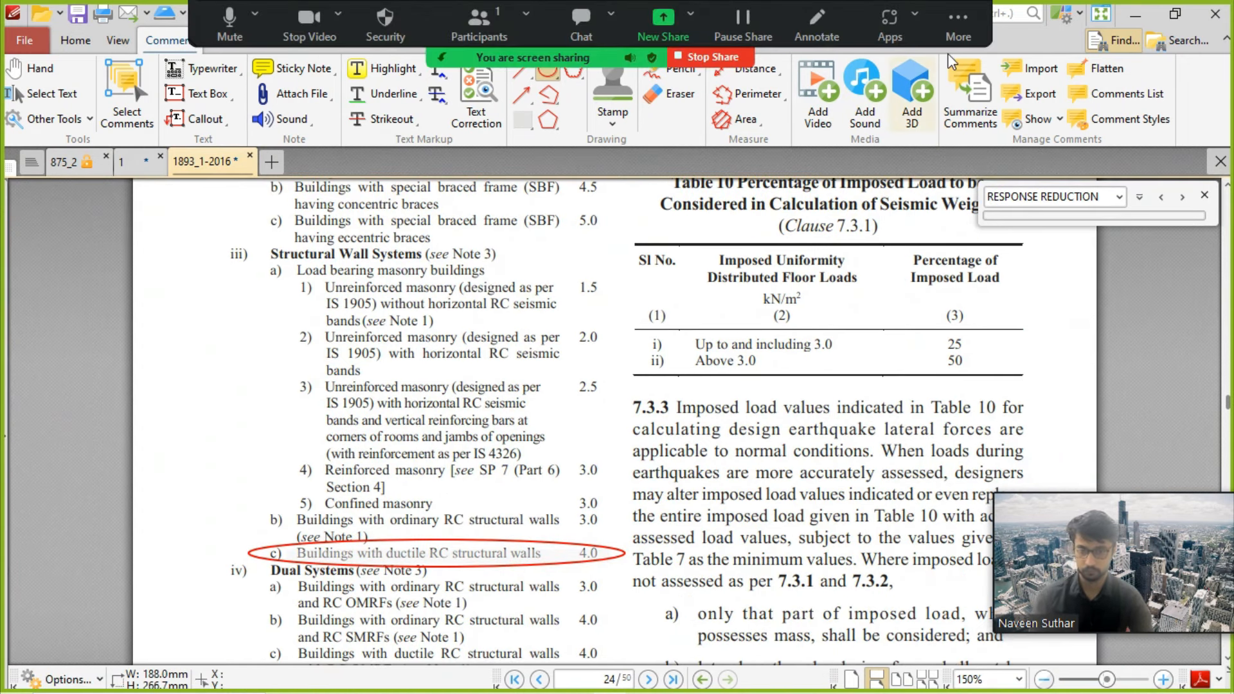
left_click(958, 24)
left_click(1022, 232)
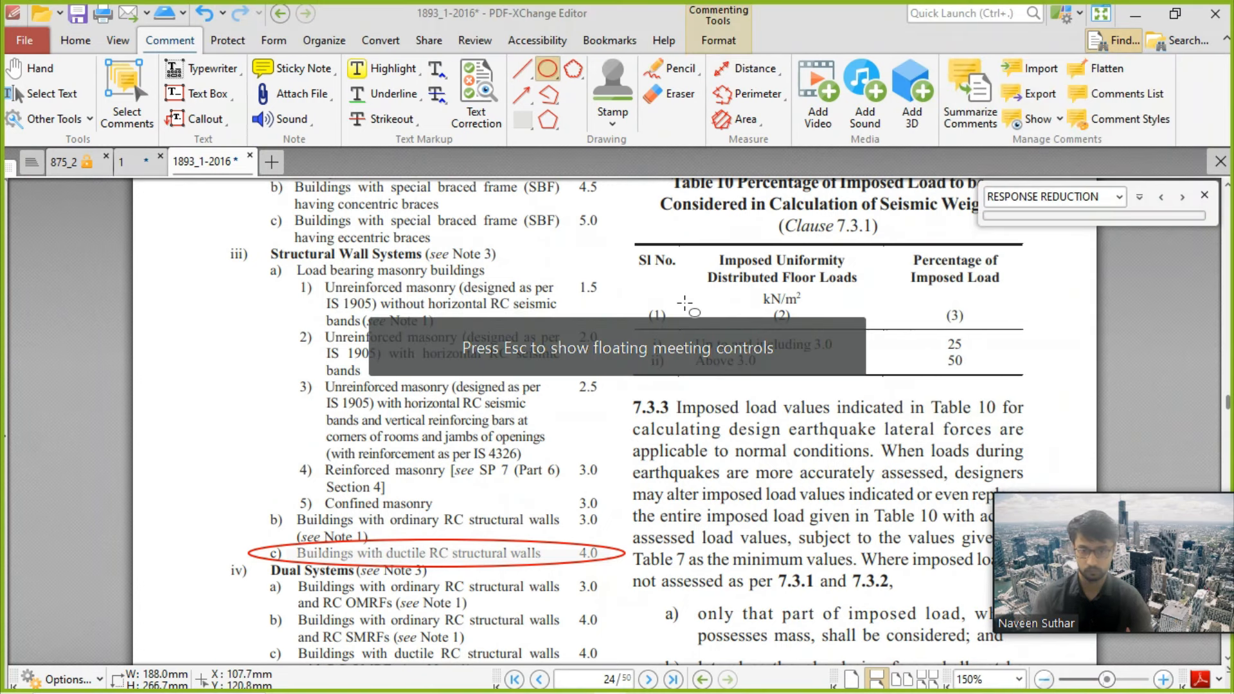
left_click(1204, 196)
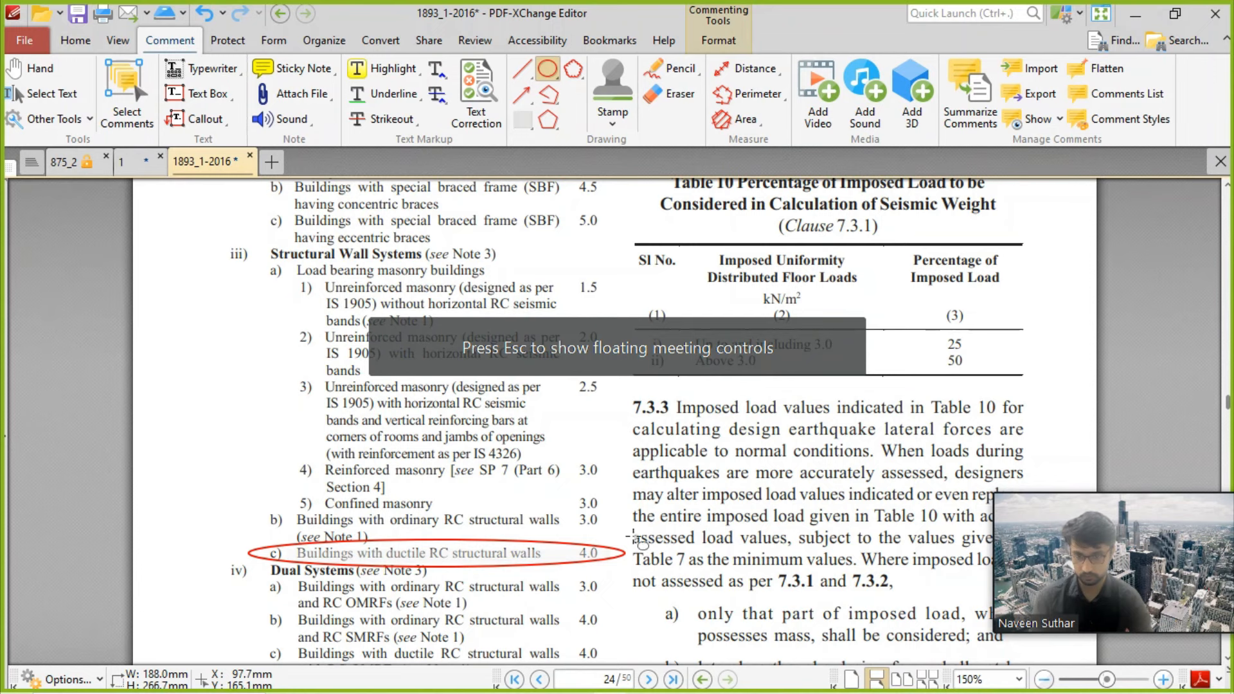
Step: Switch to ETABS, set EQX's response reduction factor R to 4 and its top story to TERRACE, and accept the seismic loading
key("alt+Tab")
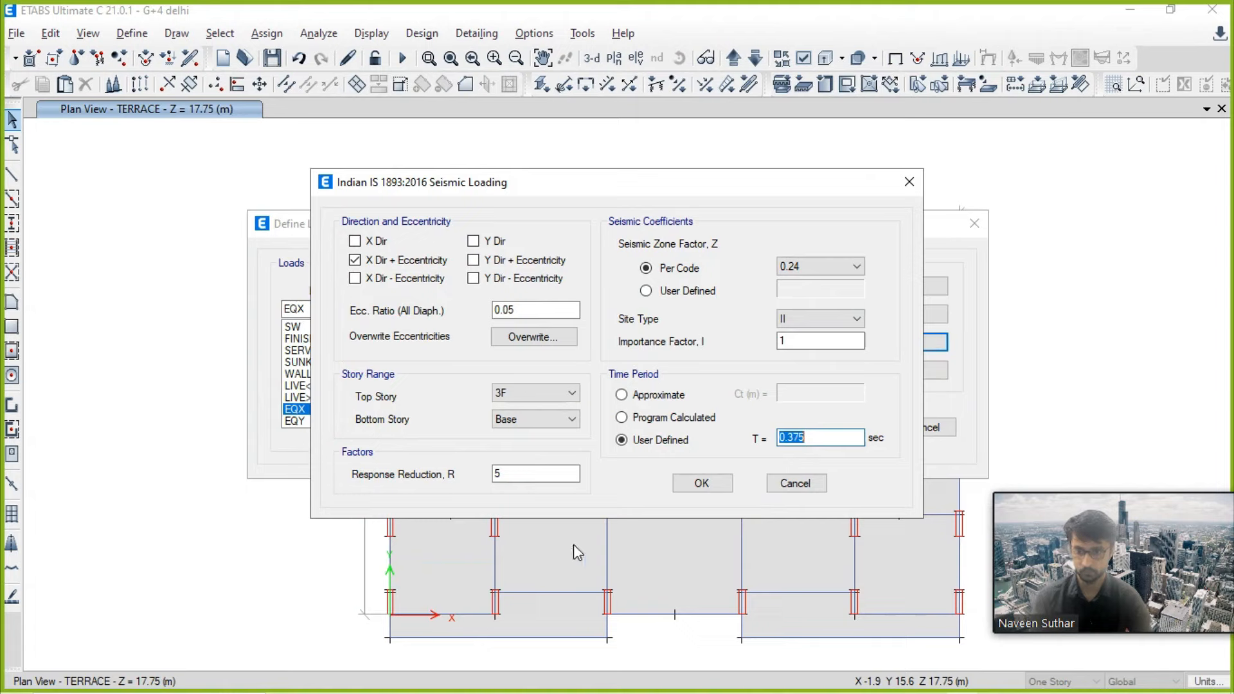
left_click_drag(545, 474, 469, 469)
type("4")
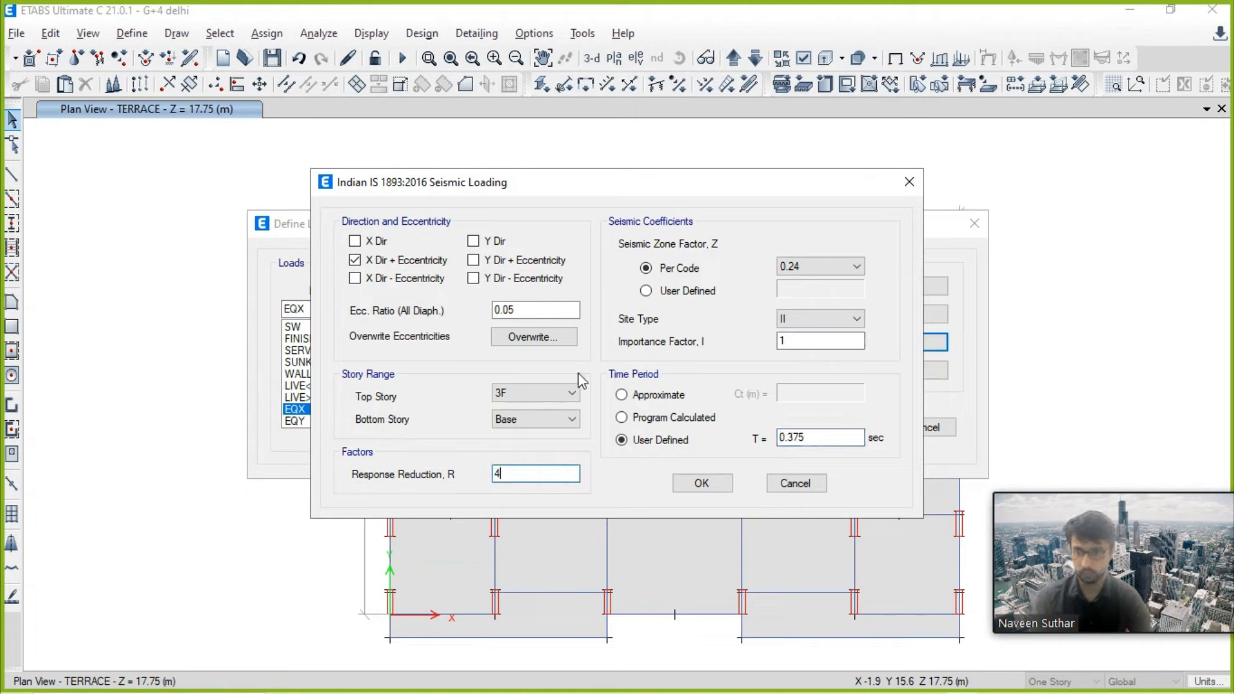
left_click(546, 389)
left_click(550, 414)
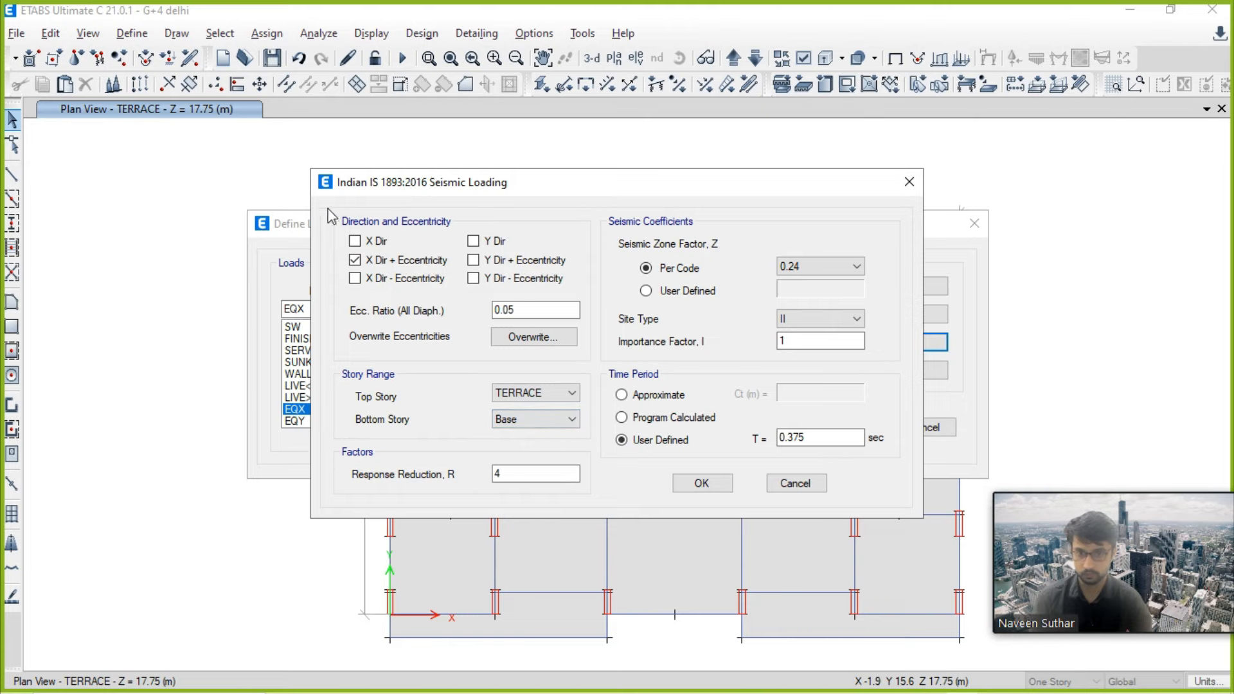
left_click(702, 483)
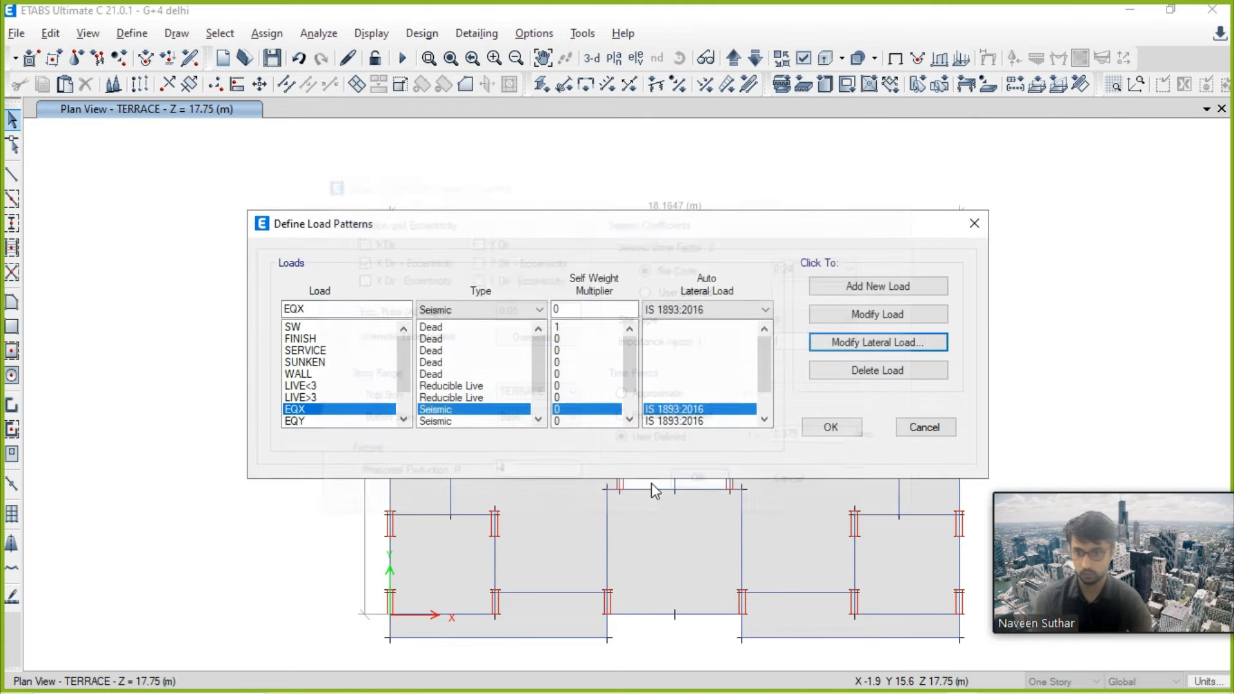
Step: Open the lateral load settings of EQY and leave only Y Dir + Eccentricity enabled as its direction
left_click(294, 421)
left_click(864, 343)
left_click(376, 241)
left_click(376, 260)
left_click(385, 278)
left_click(473, 241)
left_click(474, 260)
left_click(493, 276)
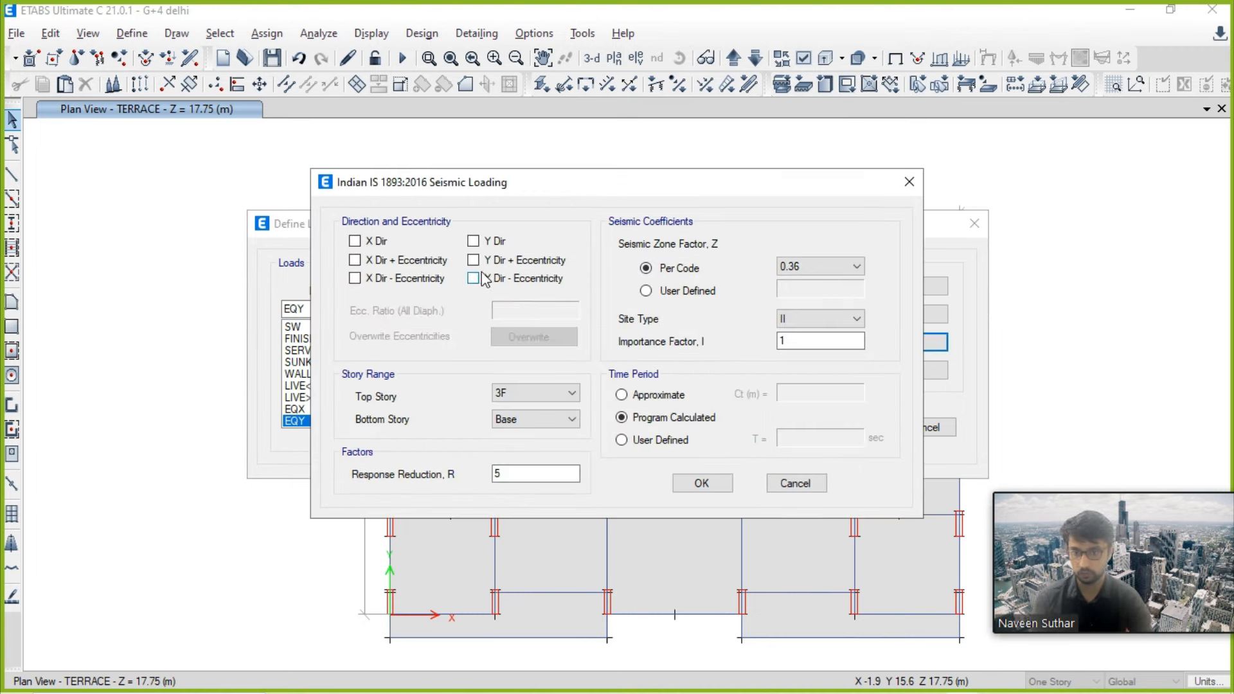
left_click(492, 264)
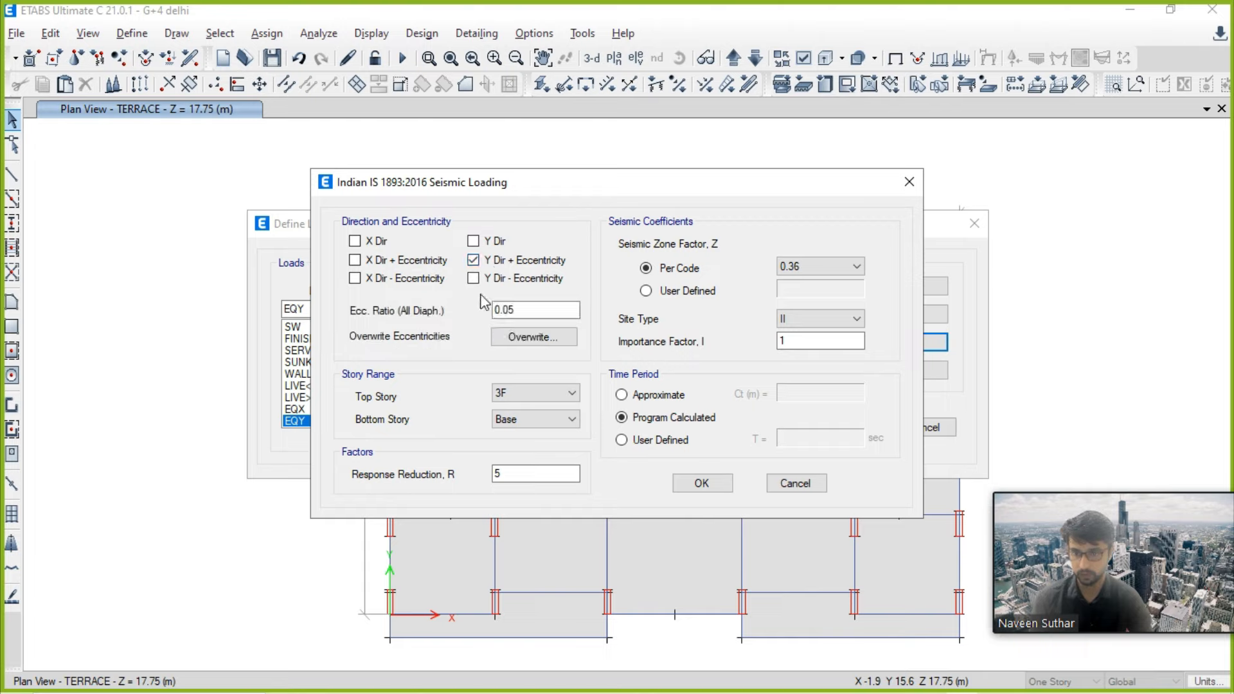
Step: Set EQY's top story to TERRACE, response reduction R to 4, zone factor to 0.24 and the time period to User Defined
left_click(533, 393)
left_click(530, 421)
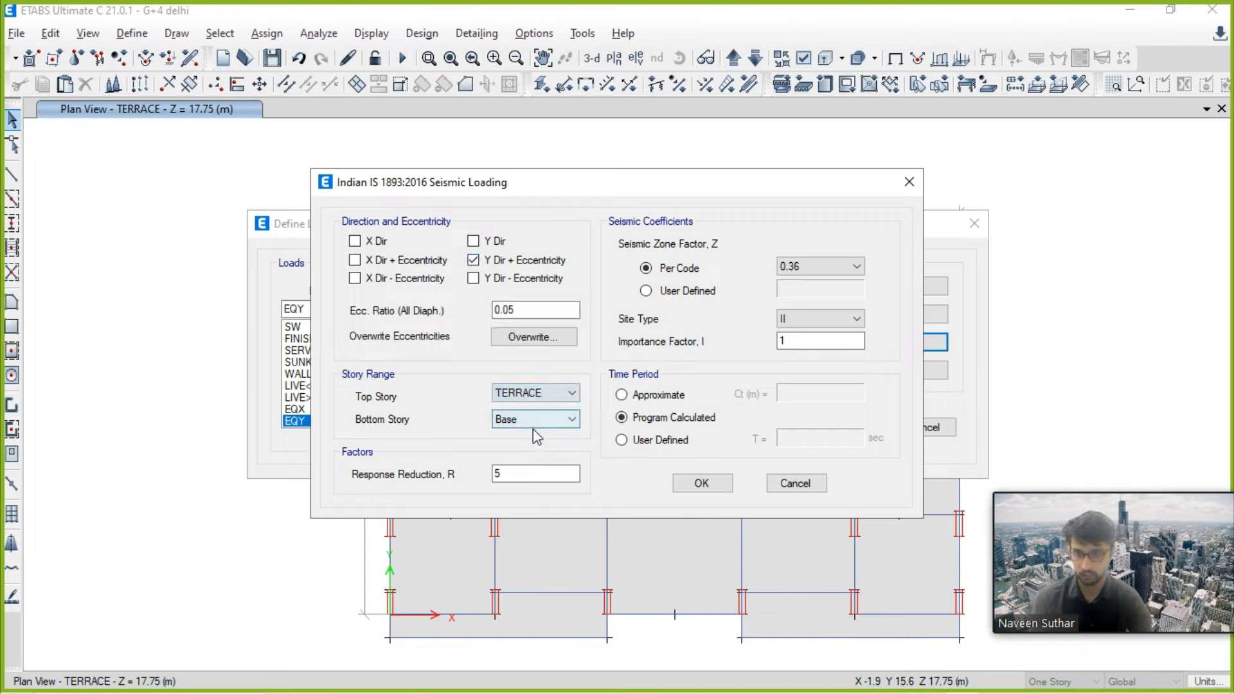
left_click_drag(511, 474, 470, 471)
type("4")
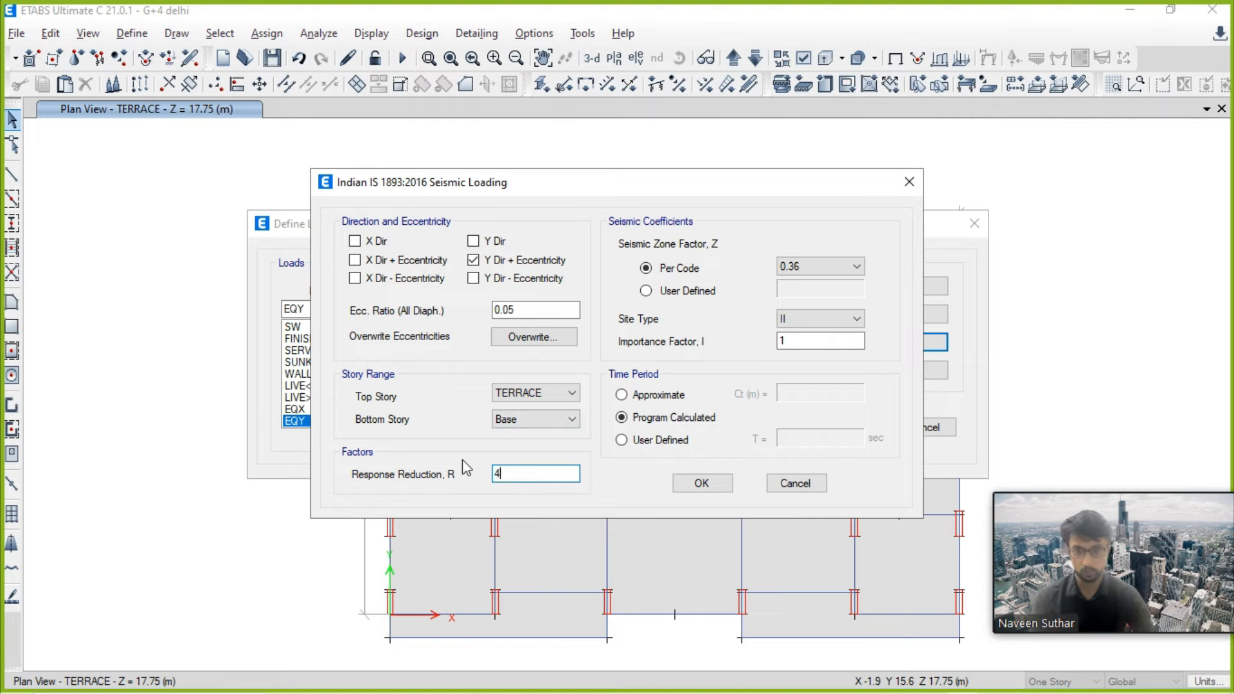
left_click(809, 266)
left_click(798, 306)
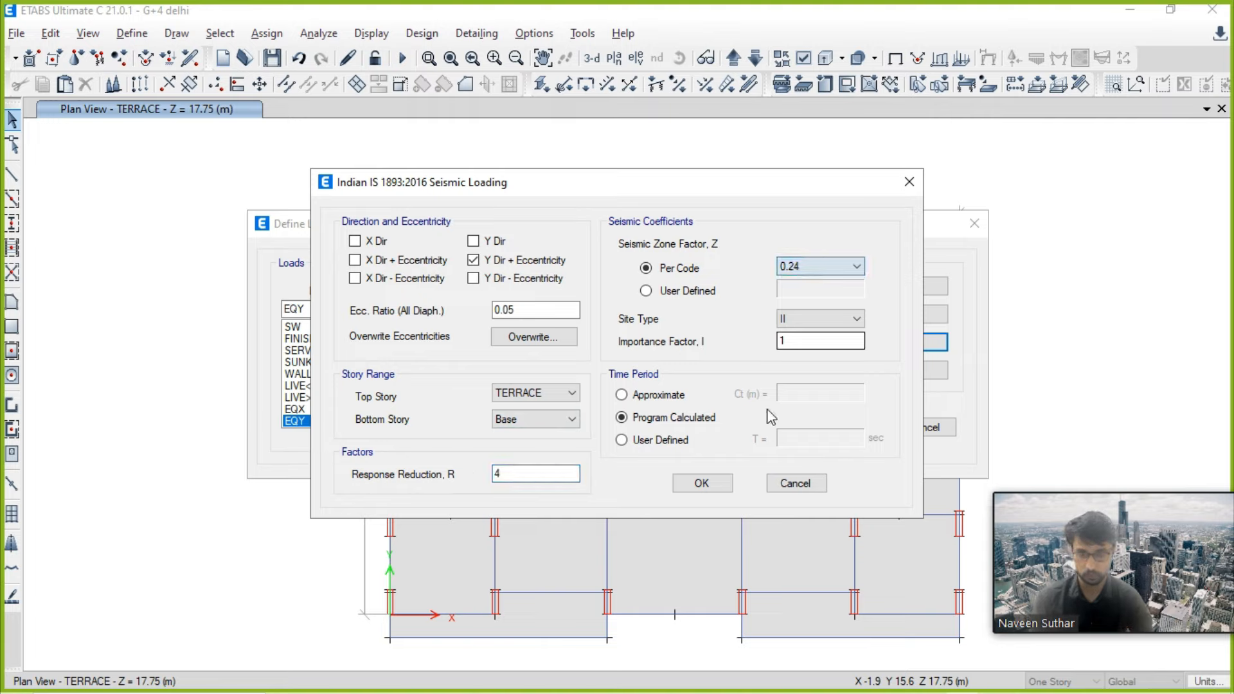
left_click(671, 441)
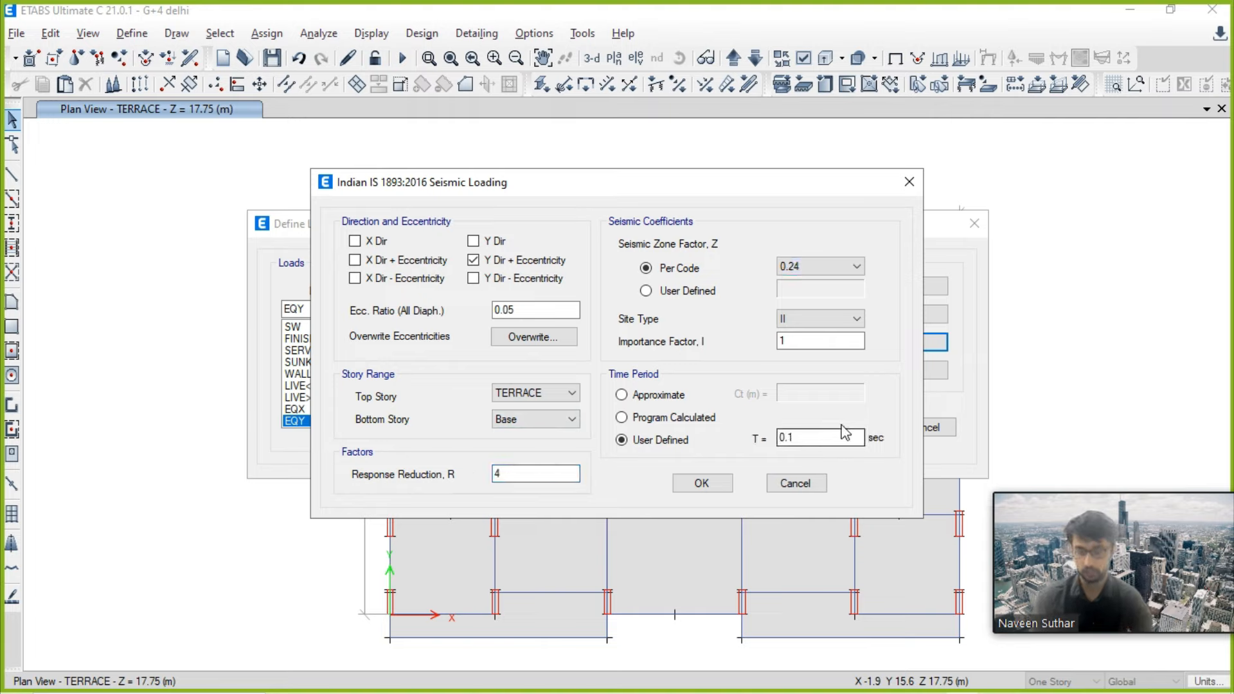
Step: Enter 0.09 in Calculator to begin the time period formula, and accept the EQY seismic loading and load pattern definitions in ETABS
key("alt+Tab")
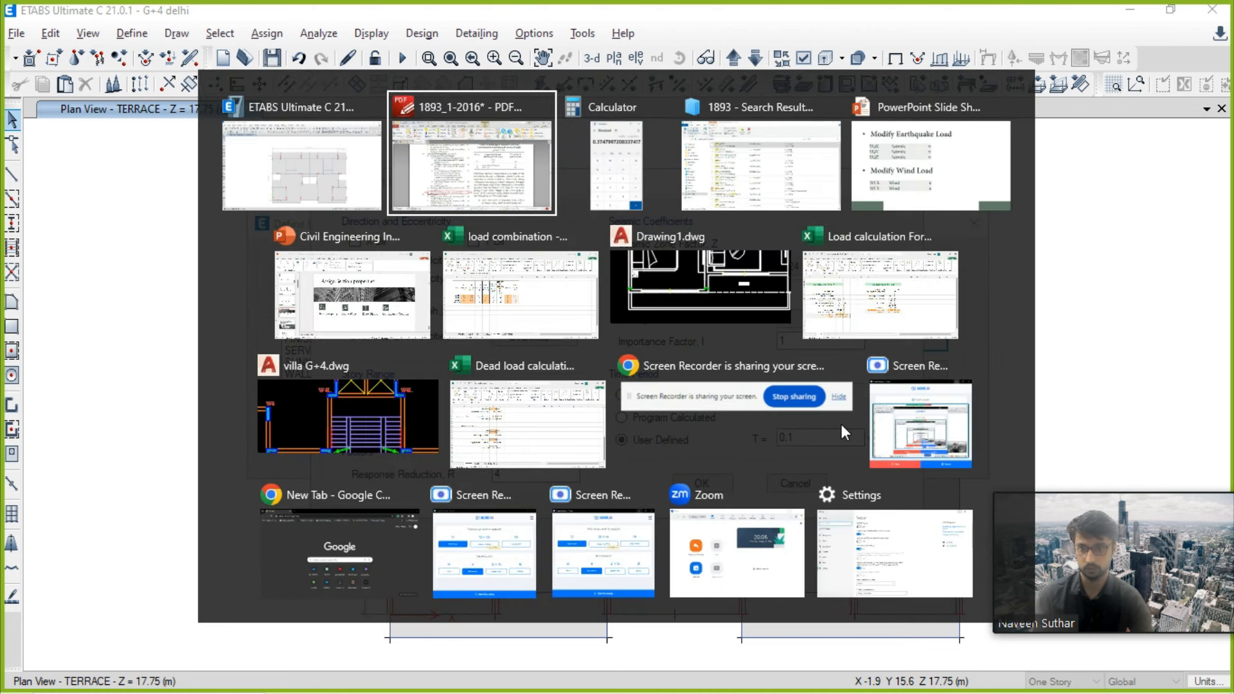
key("alt+Tab")
key("Escape")
type("0.0")
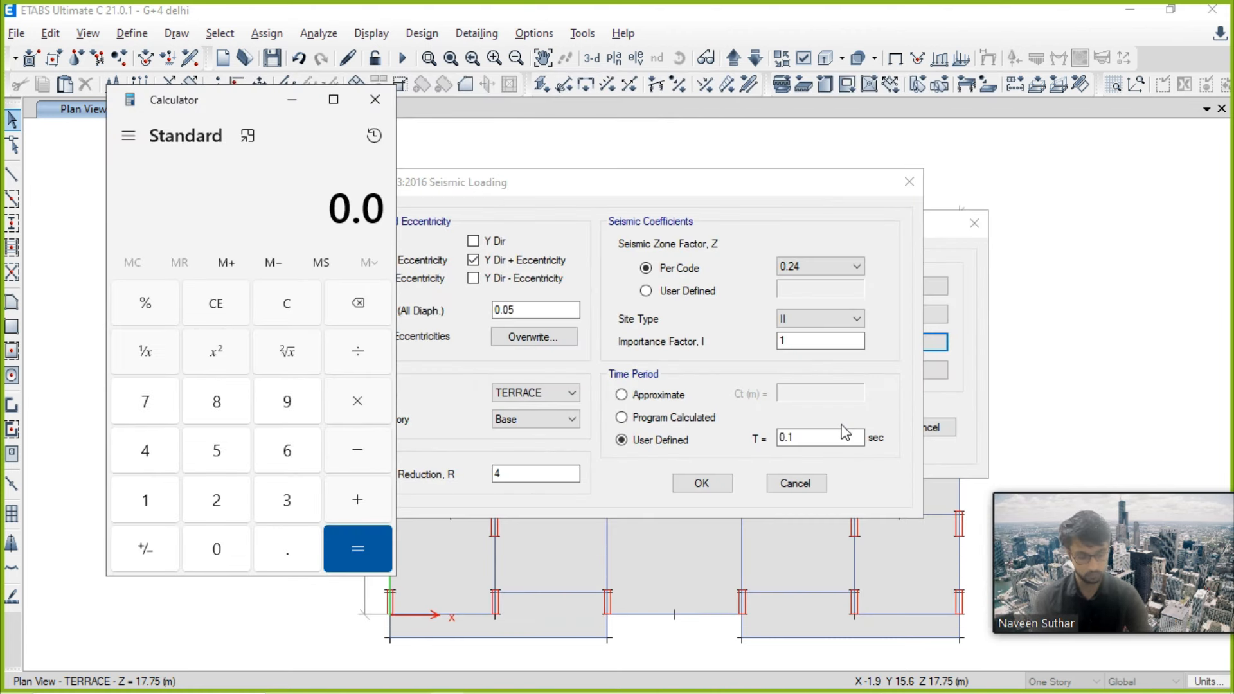
type("9")
left_click(703, 482)
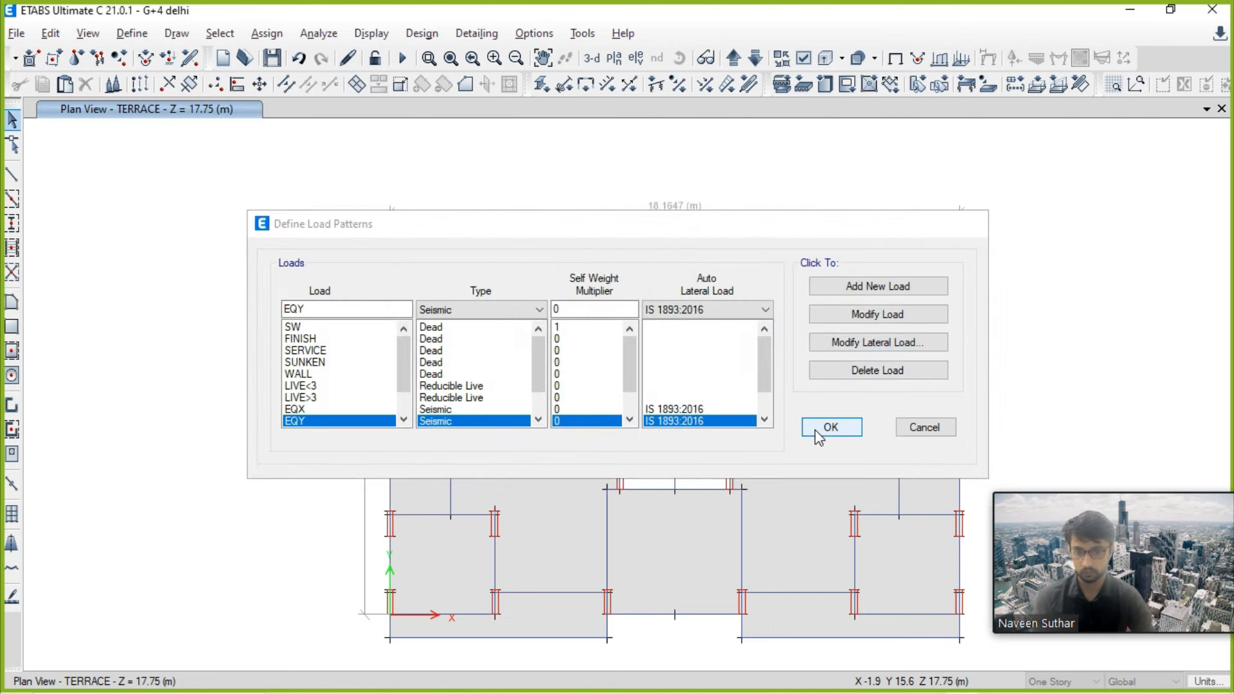
left_click(828, 428)
Step: Reopen the load pattern definitions and calculate the Y-direction time period in Calculator as 0.09 × 17.75 ÷ √10.93, using the plan's dimension
left_click(132, 33)
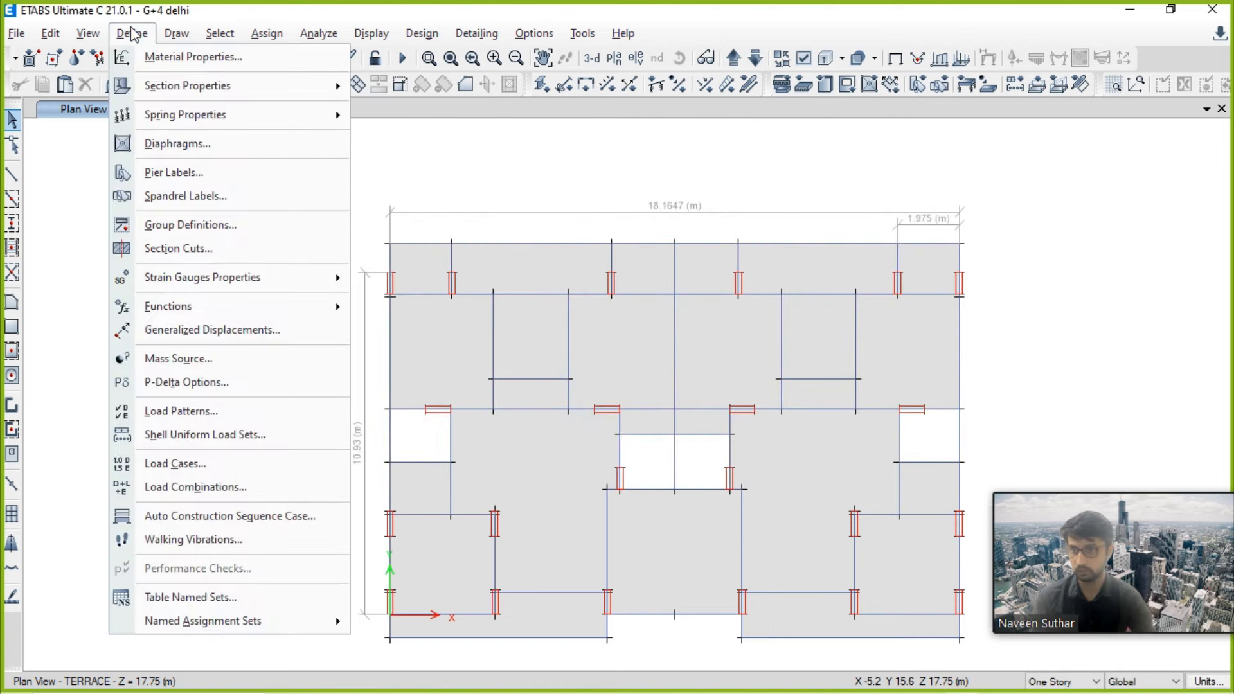
left_click(217, 410)
key("alt+Tab")
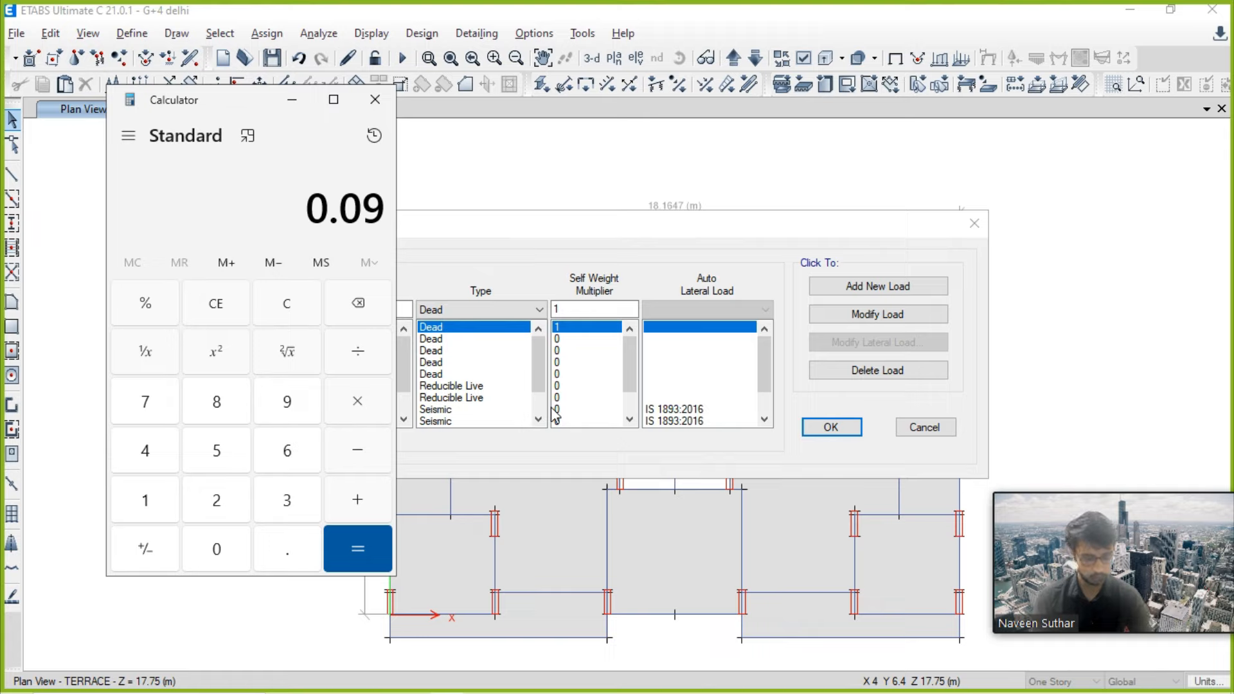
type("*17.75")
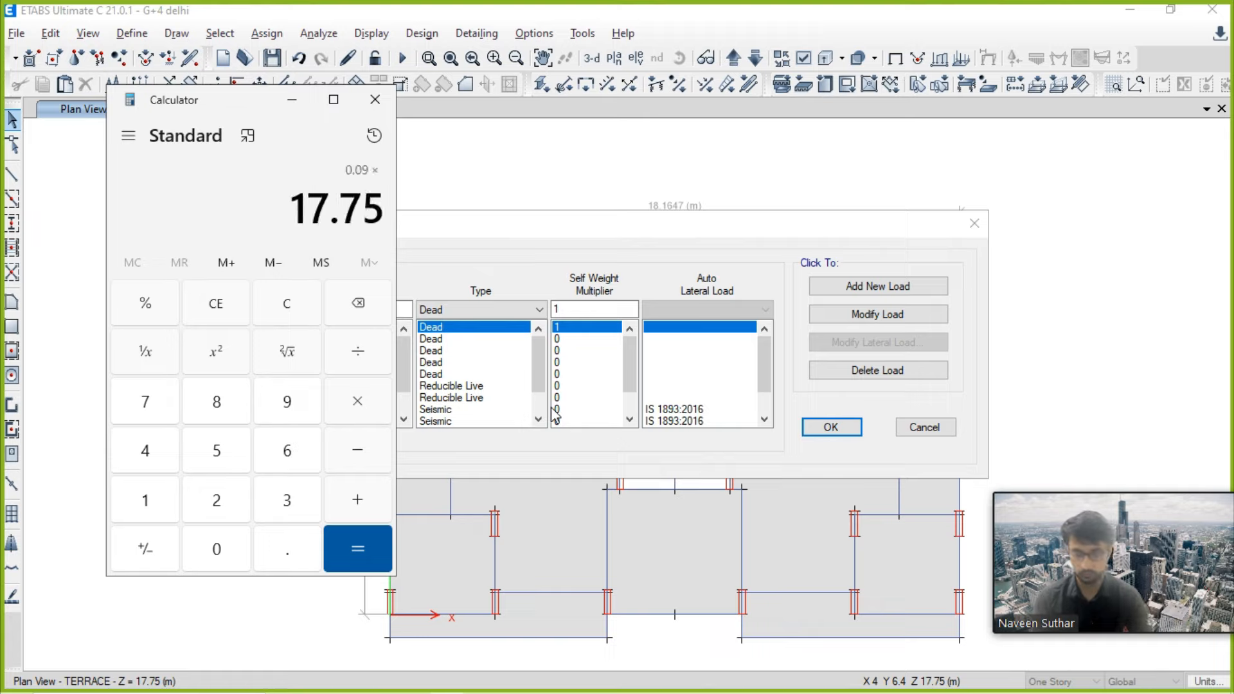
type("-")
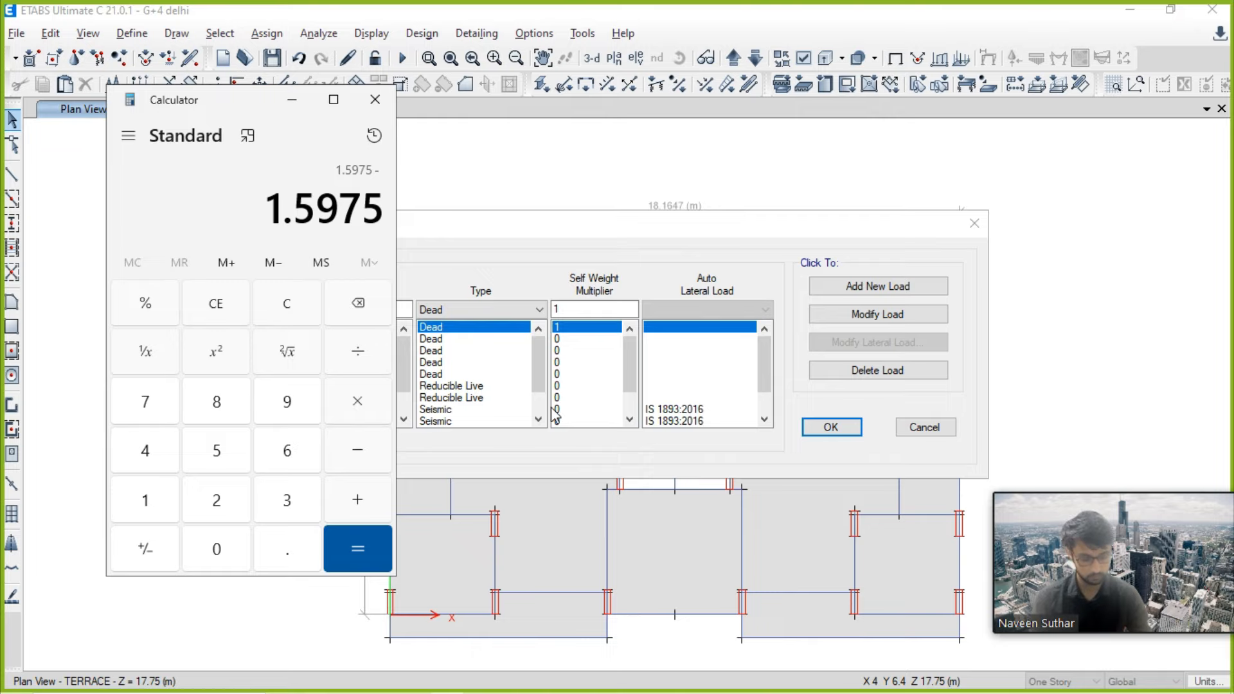
type("/")
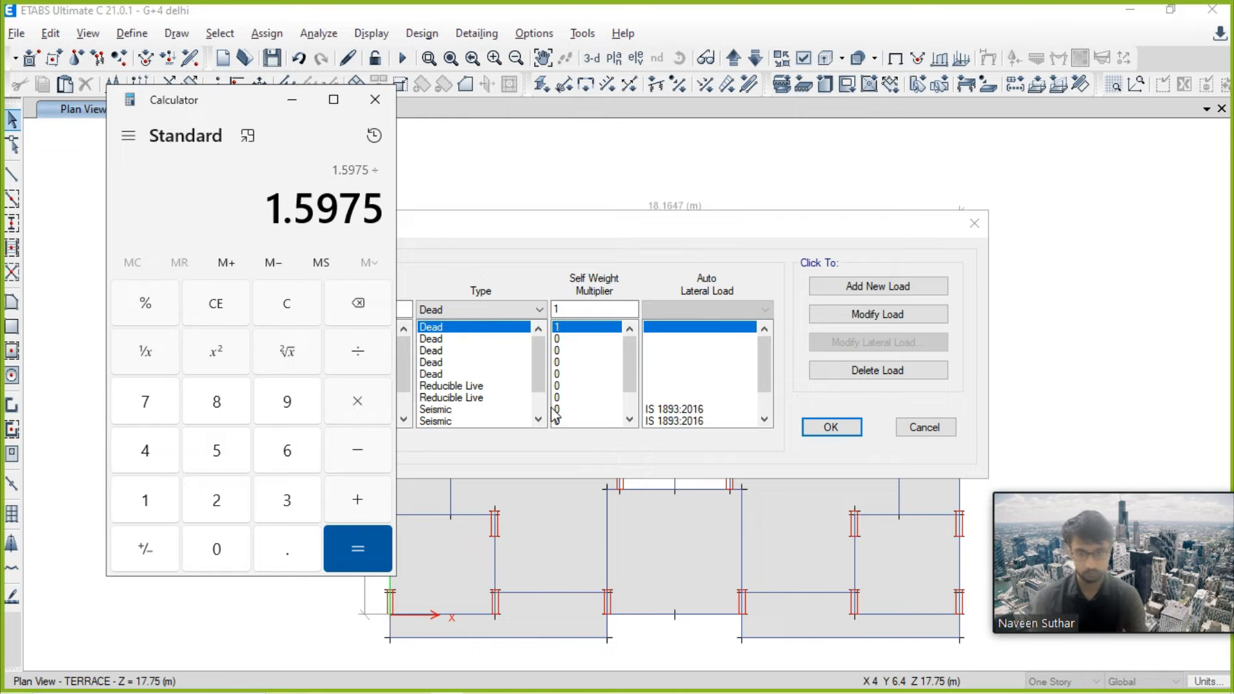
left_click_drag(672, 224, 905, 228)
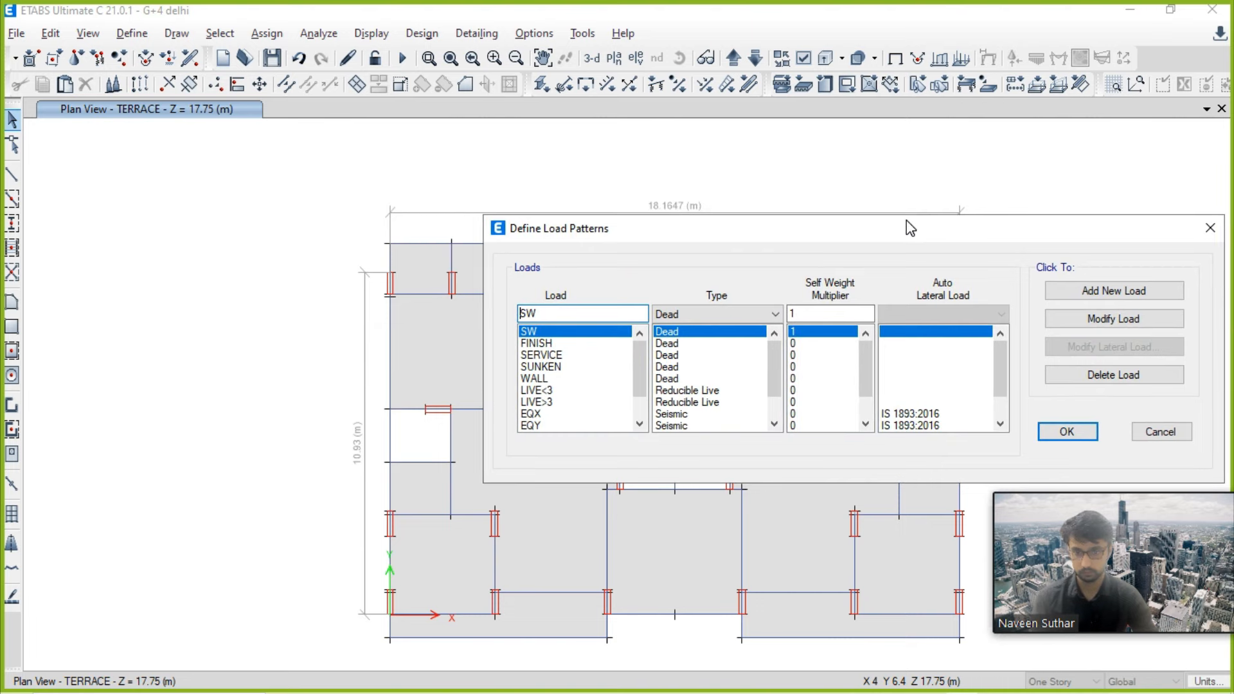
key("alt+Tab")
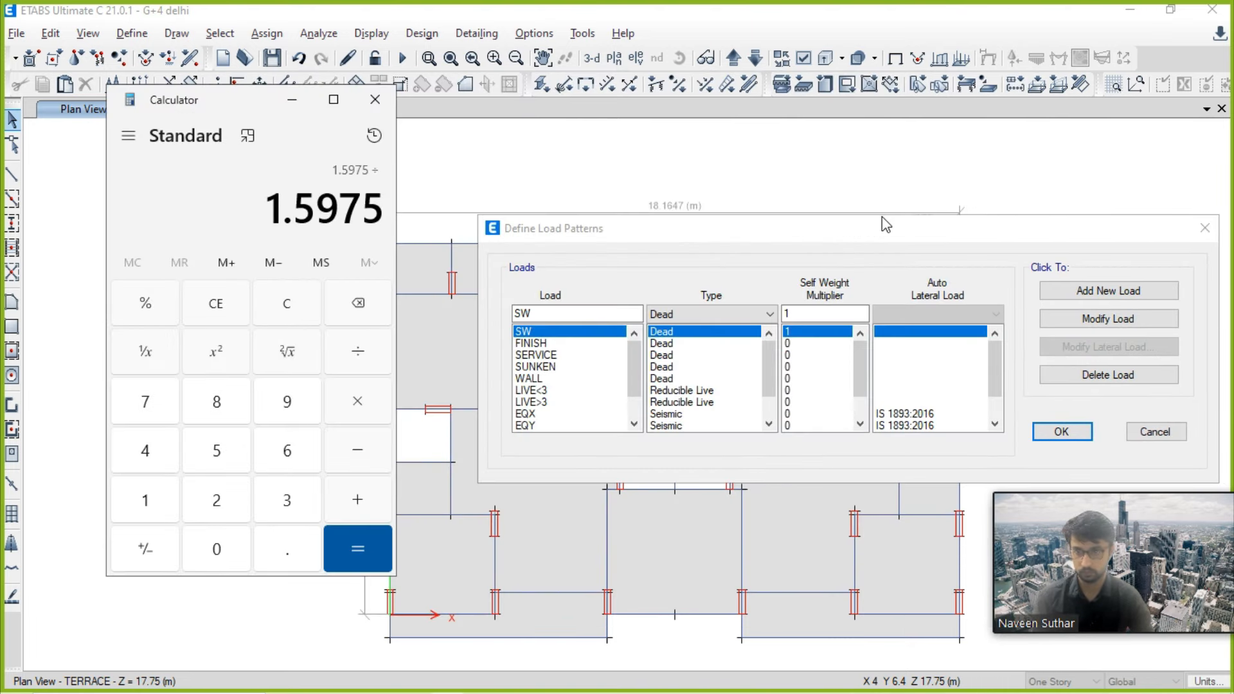
type("10.93")
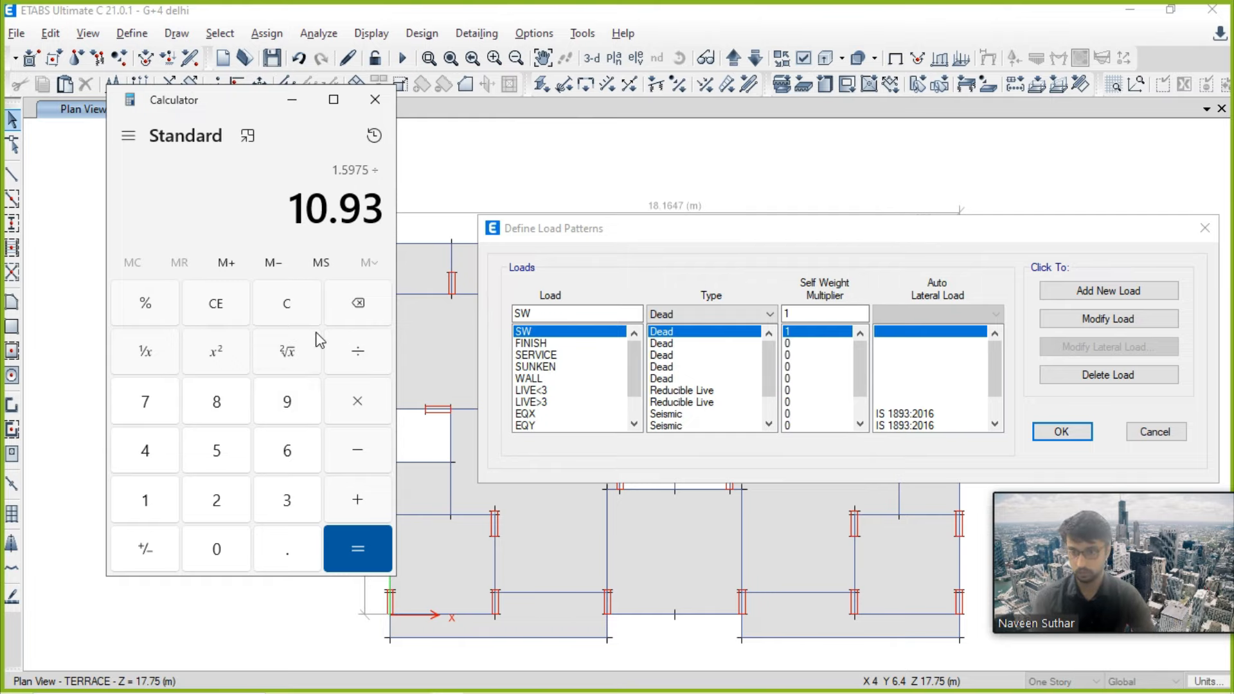
left_click(295, 351)
key("Return")
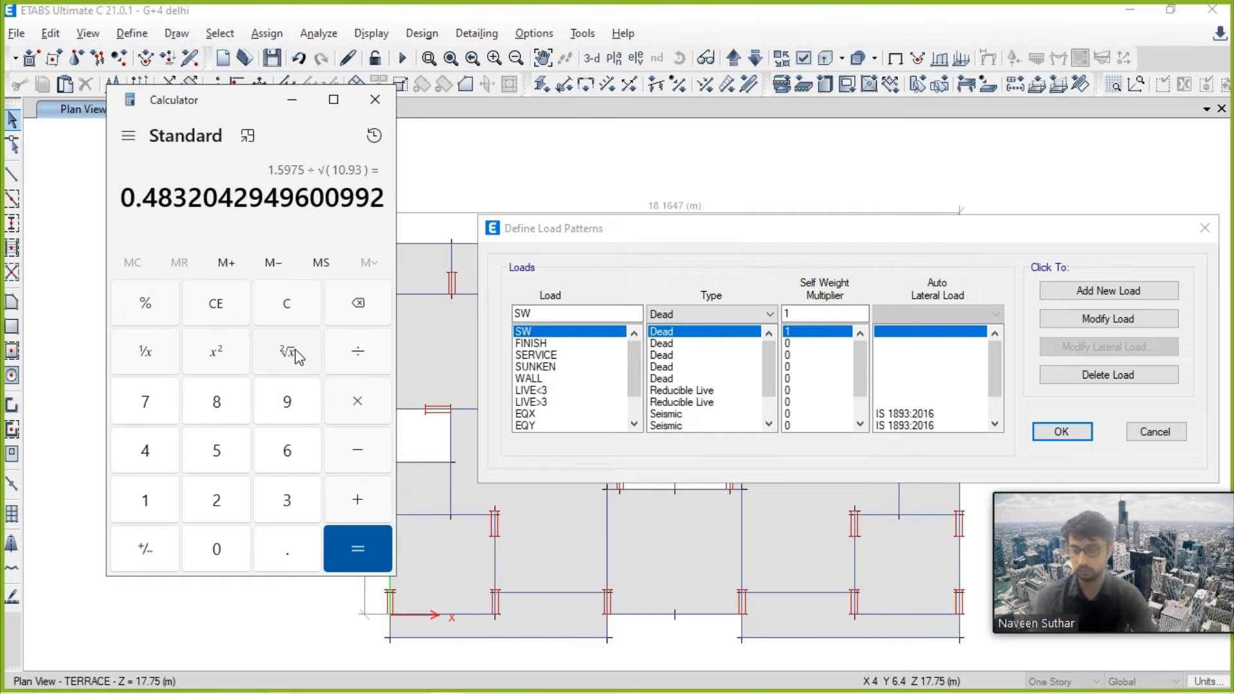
Step: Return to ETABS, set the user-defined time period of EQY to 0.484 sec and accept the seismic loading
key("alt+Tab")
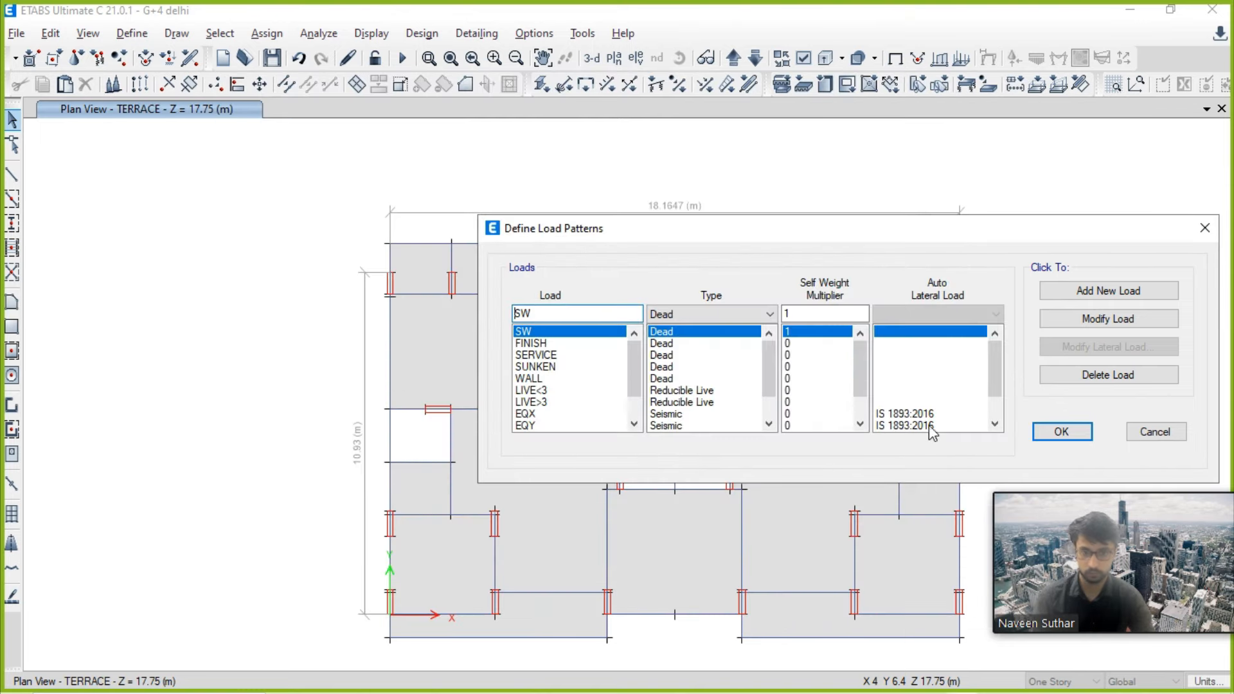
left_click(554, 424)
left_click(1107, 346)
double_click(842, 437)
type("0.484")
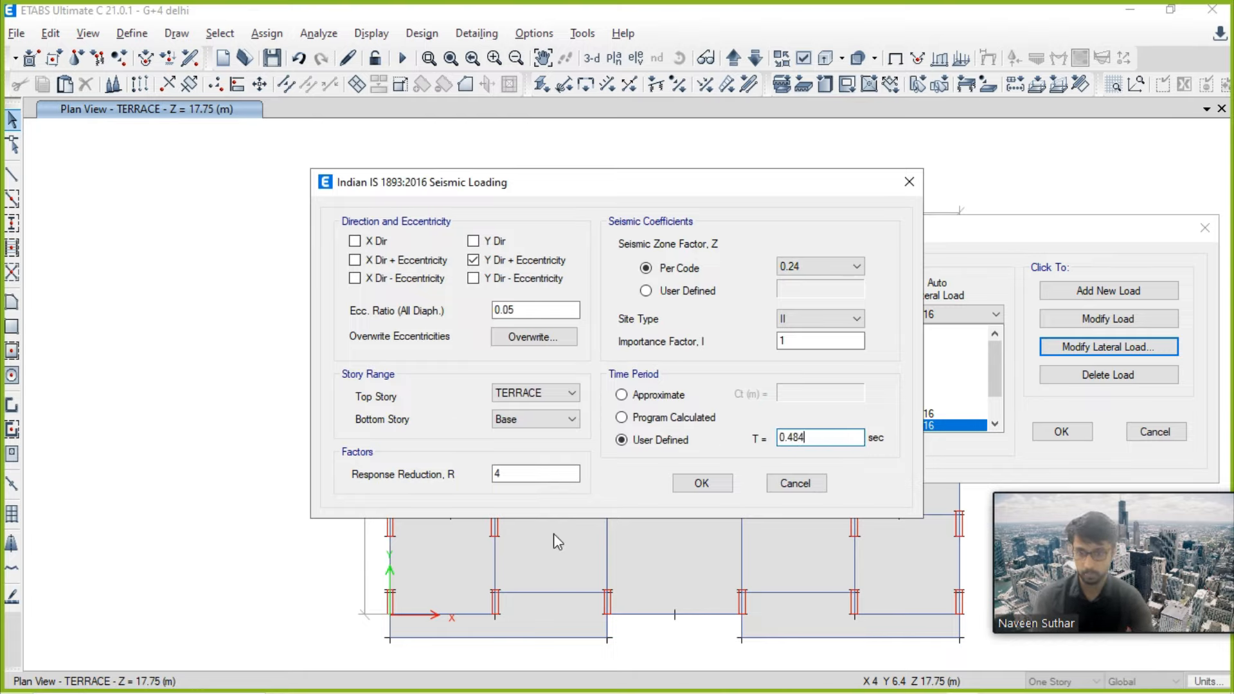
left_click(701, 484)
Step: Open the lateral load settings of the EQZ load pattern and set its top story to TERRACE
scroll(586, 426, "down", 1)
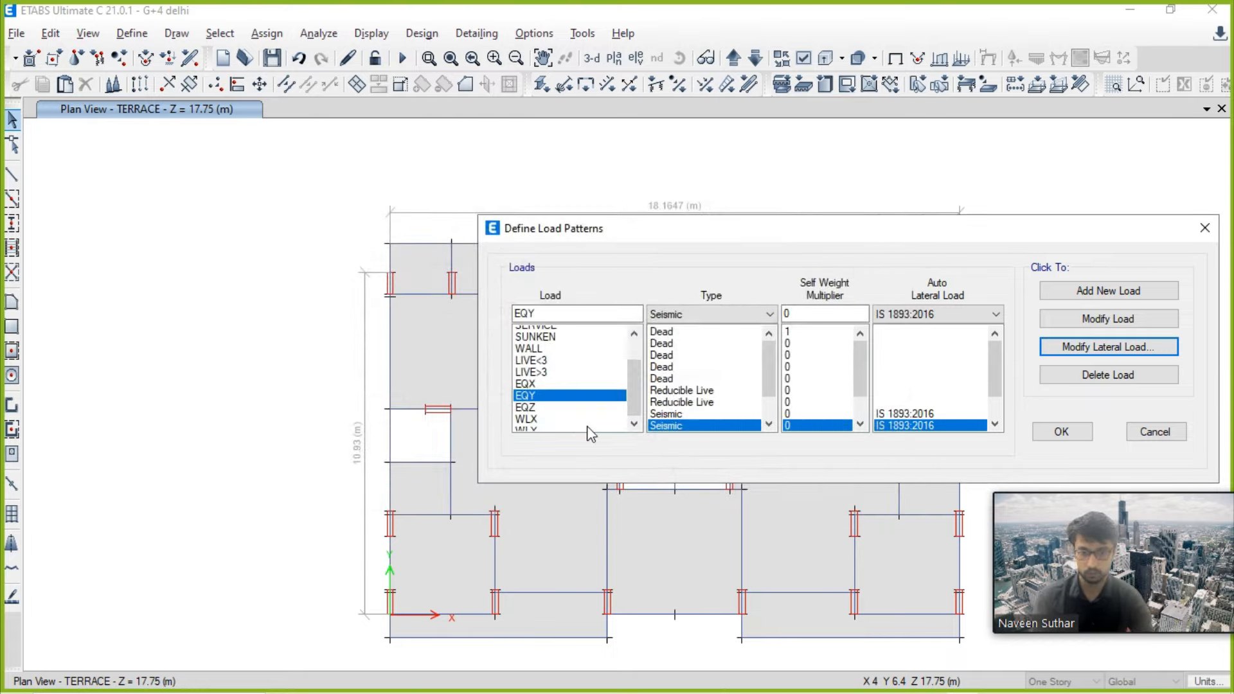
left_click(554, 402)
left_click(1075, 355)
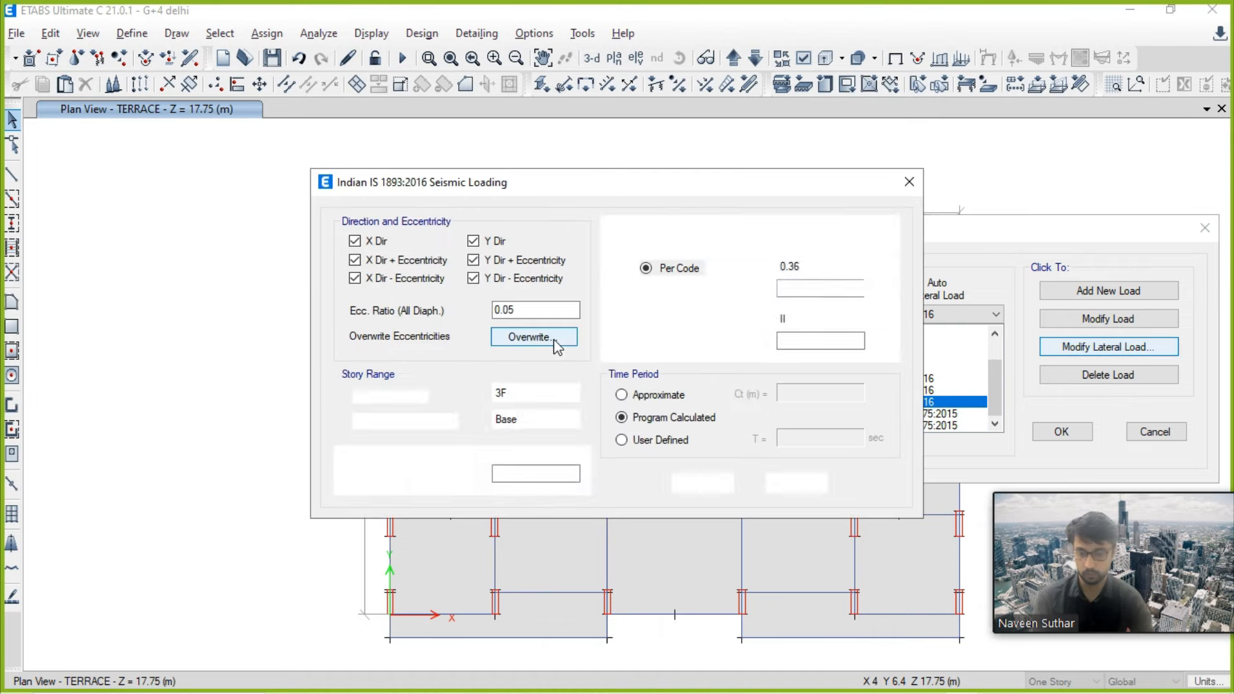
left_click(528, 392)
left_click(529, 420)
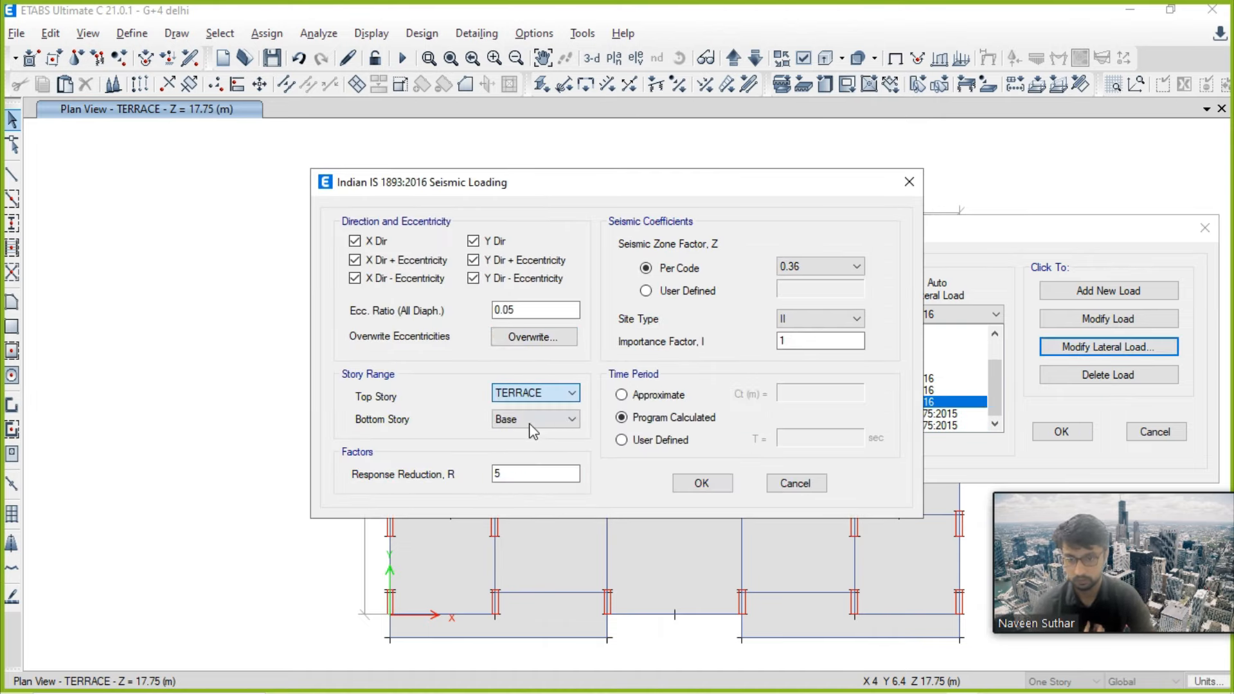
Step: Set EQZ's response reduction to 4, the zone factor per code to 0.24 and the user-defined time period to 0.4 sec
double_click(533, 475)
type("4")
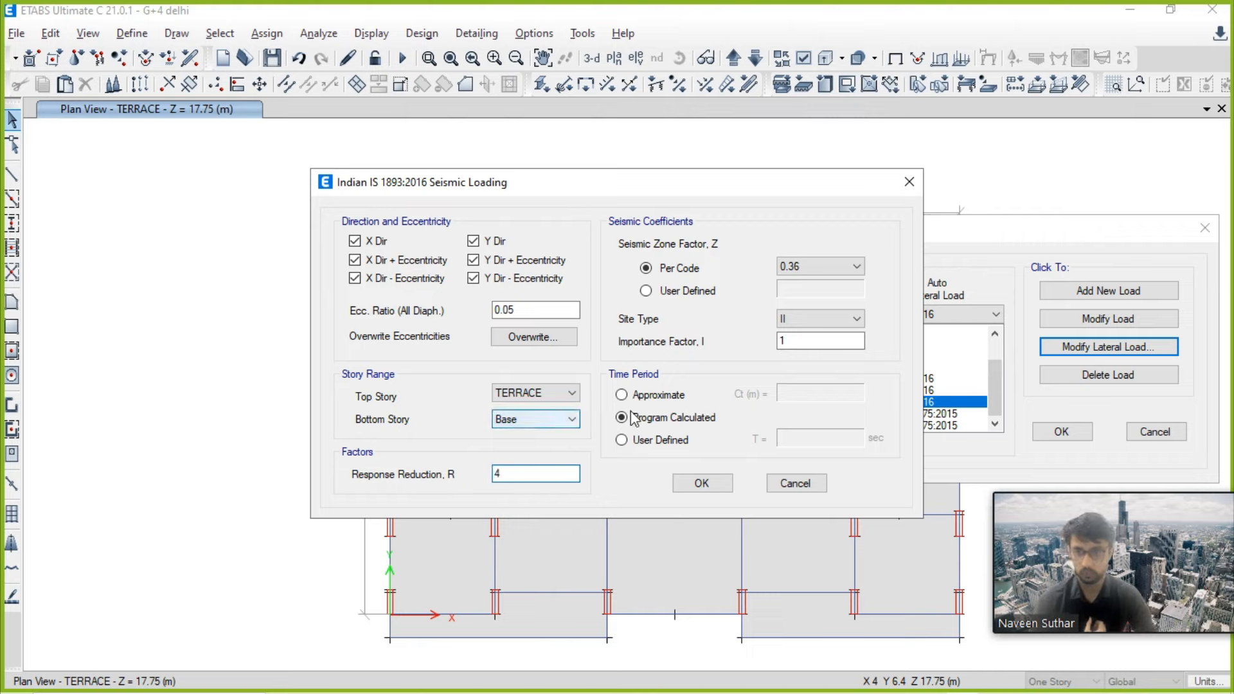
left_click(819, 266)
left_click(804, 310)
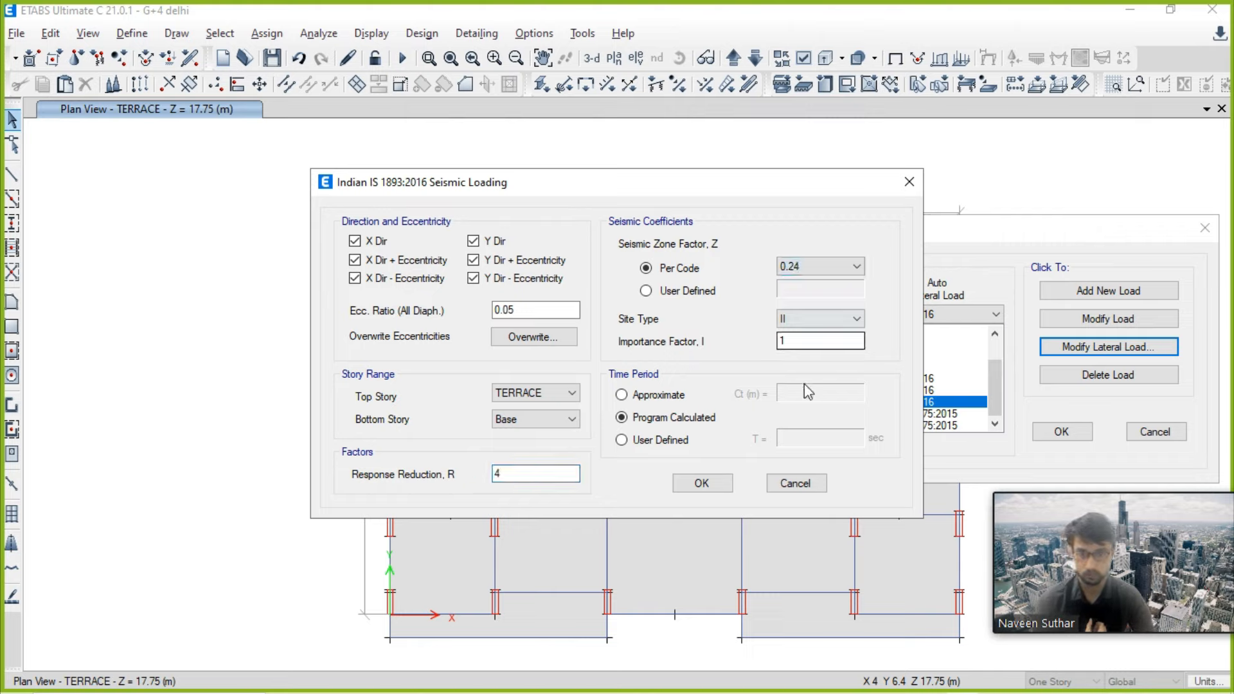
left_click(664, 441)
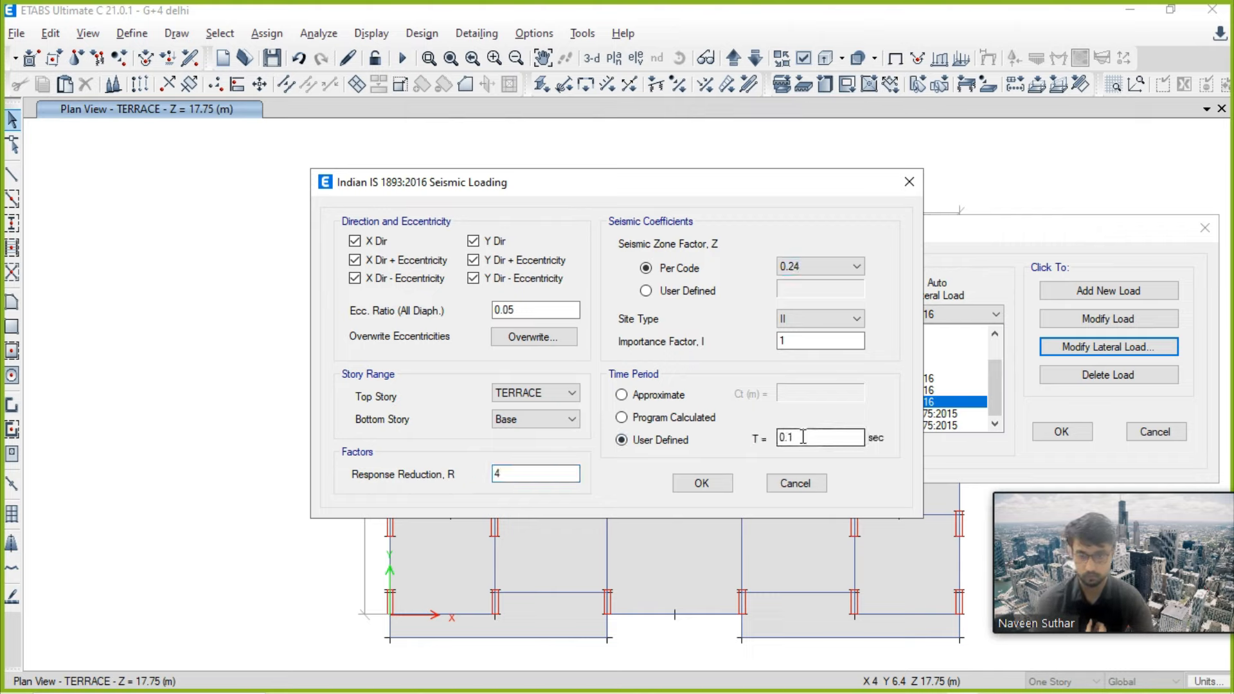
left_click_drag(797, 438, 760, 436)
type("0.4")
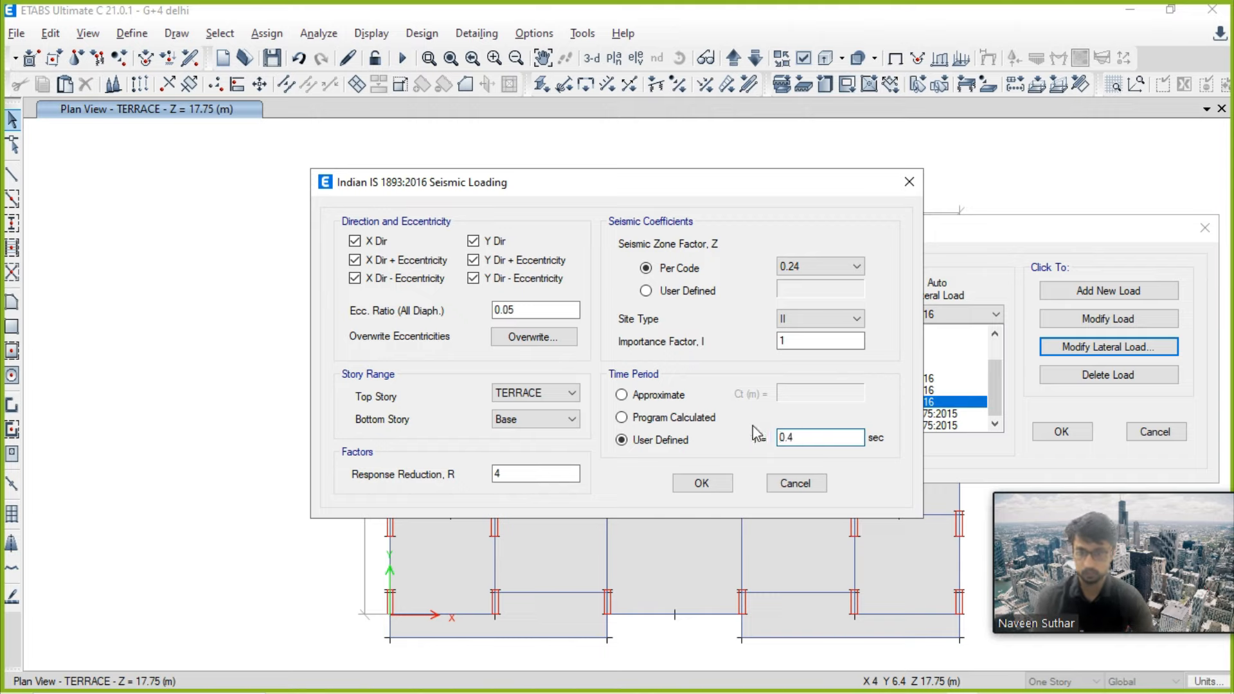
Step: Keep only X Dir for EQZ by clearing all Y and eccentricity directions, and accept the seismic loading
left_click(384, 260)
left_click(393, 277)
left_click(493, 242)
left_click(494, 261)
left_click(496, 278)
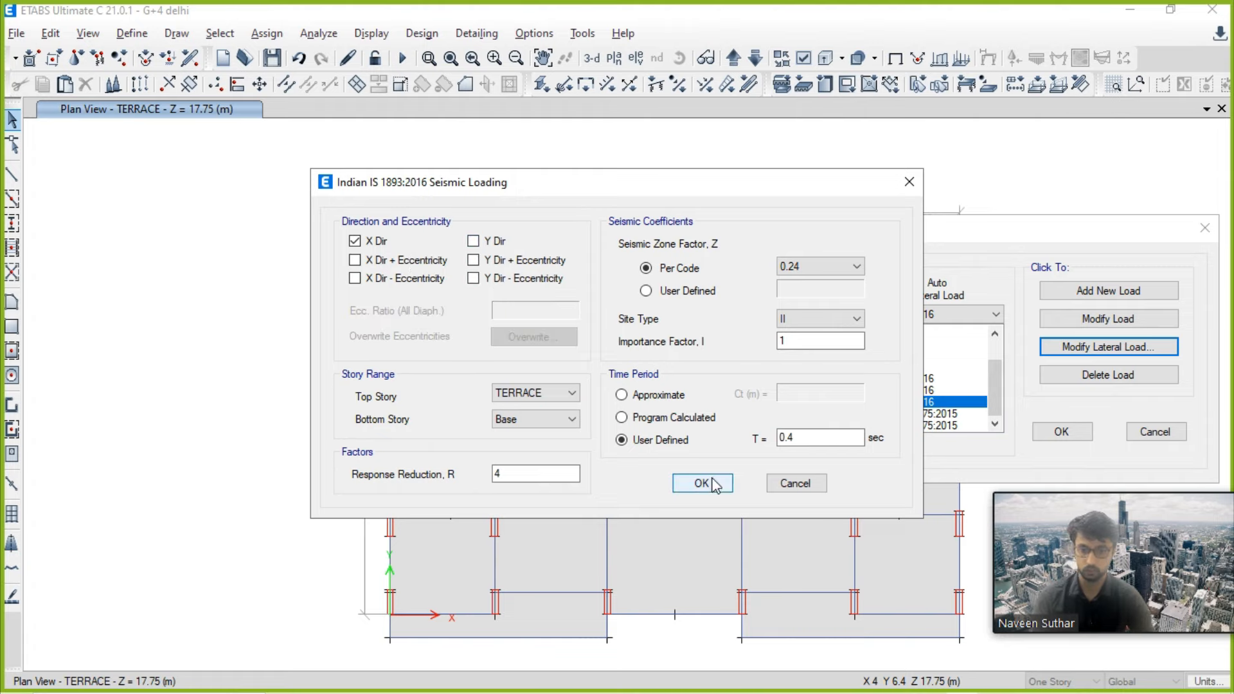
left_click(713, 483)
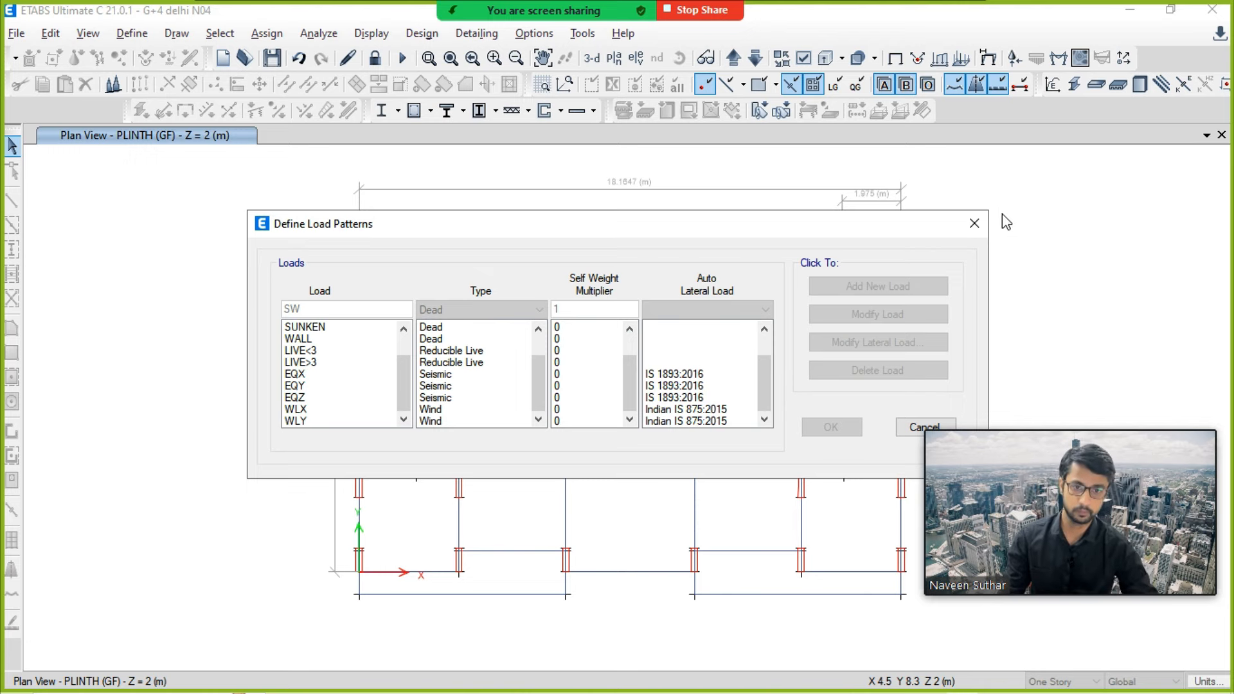
Step: Close the load pattern definitions and switch to the PowerPoint slide show to consult the shear wall stiffness modifiers slide
left_click(975, 224)
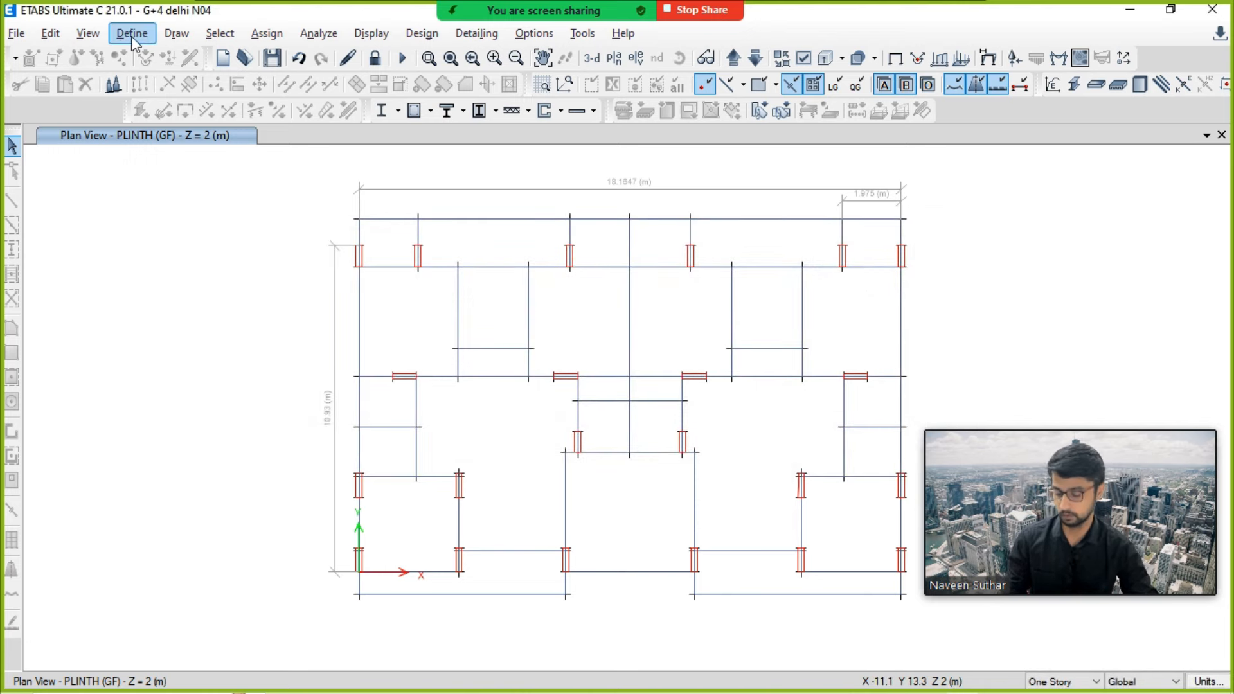
key("alt+Tab")
key("Tab")
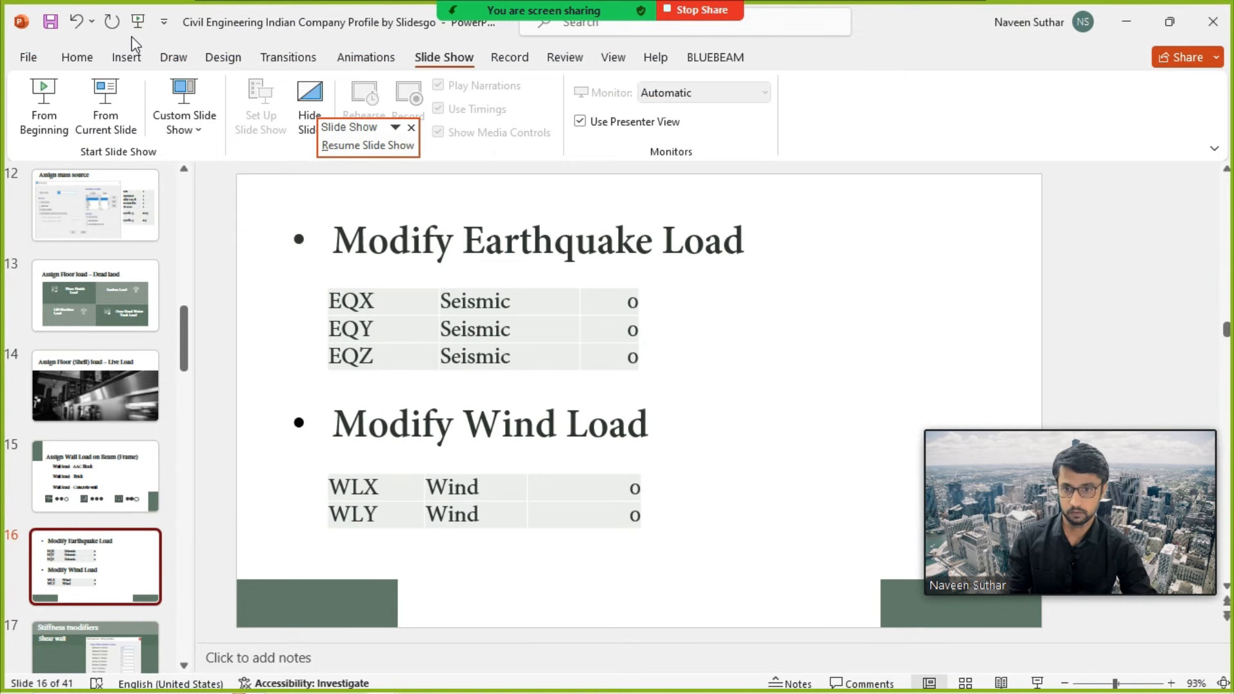
key("alt+Tab")
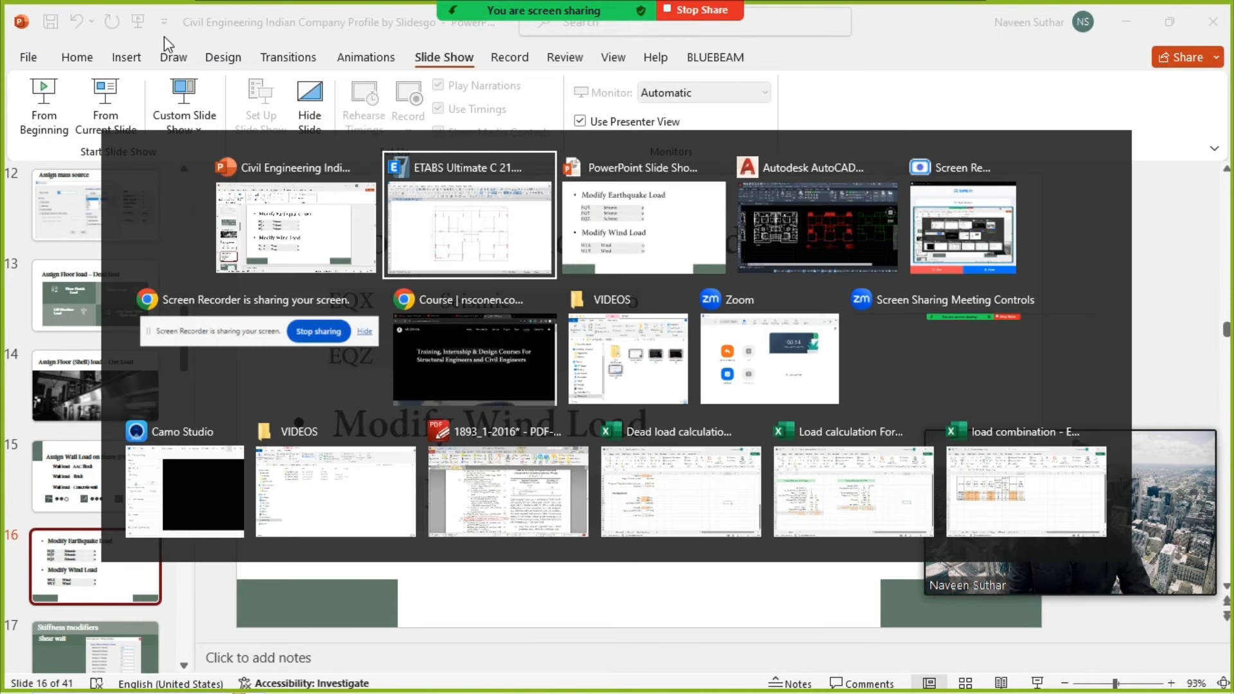
left_click(645, 199)
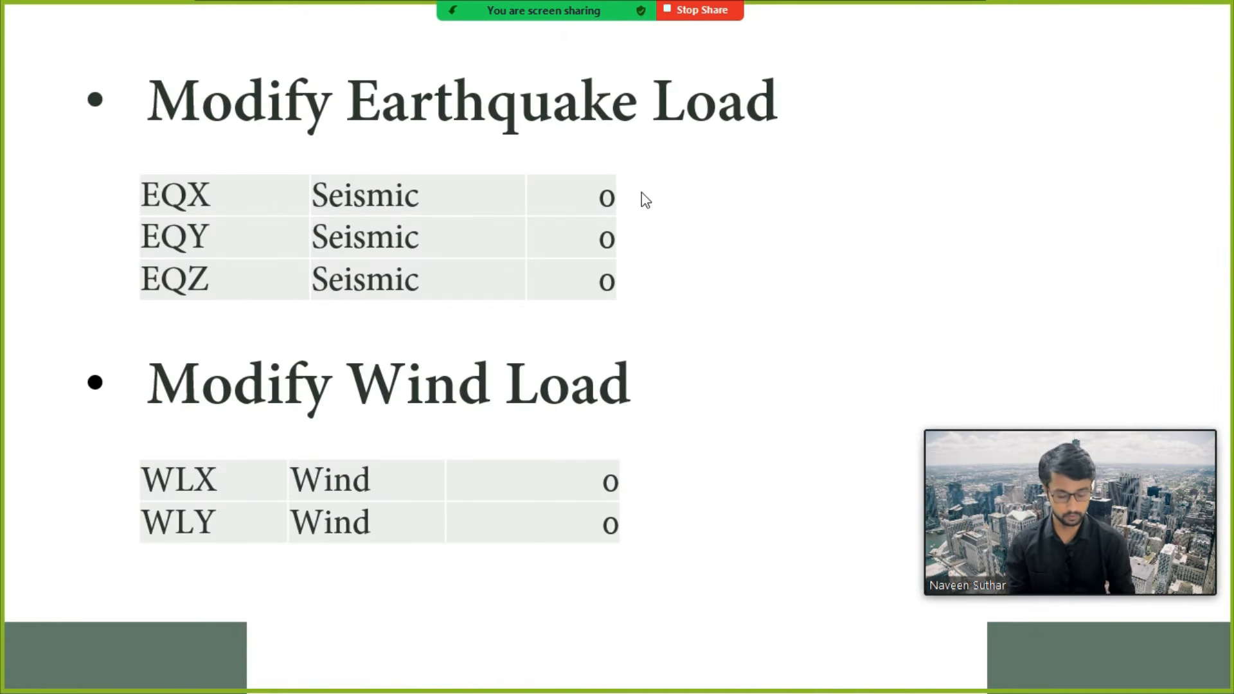
left_click(641, 191)
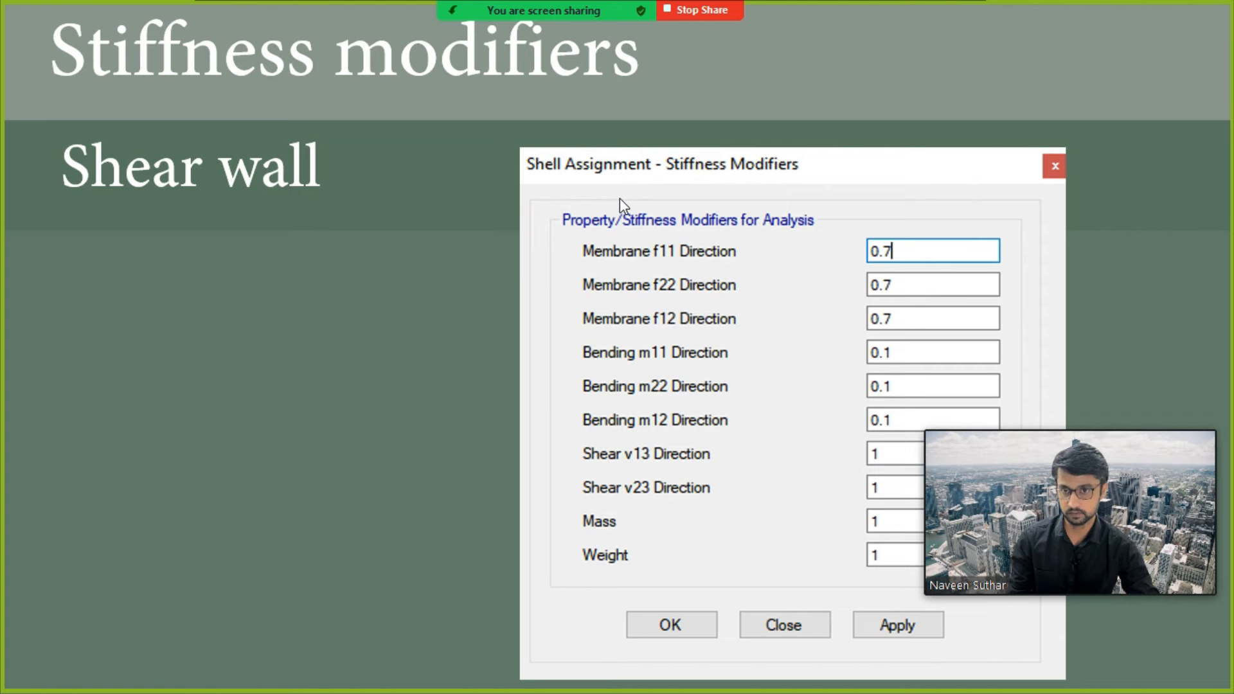
Step: Return to ETABS, go up to the 1F plan and select all walls by object type
key("alt+Tab")
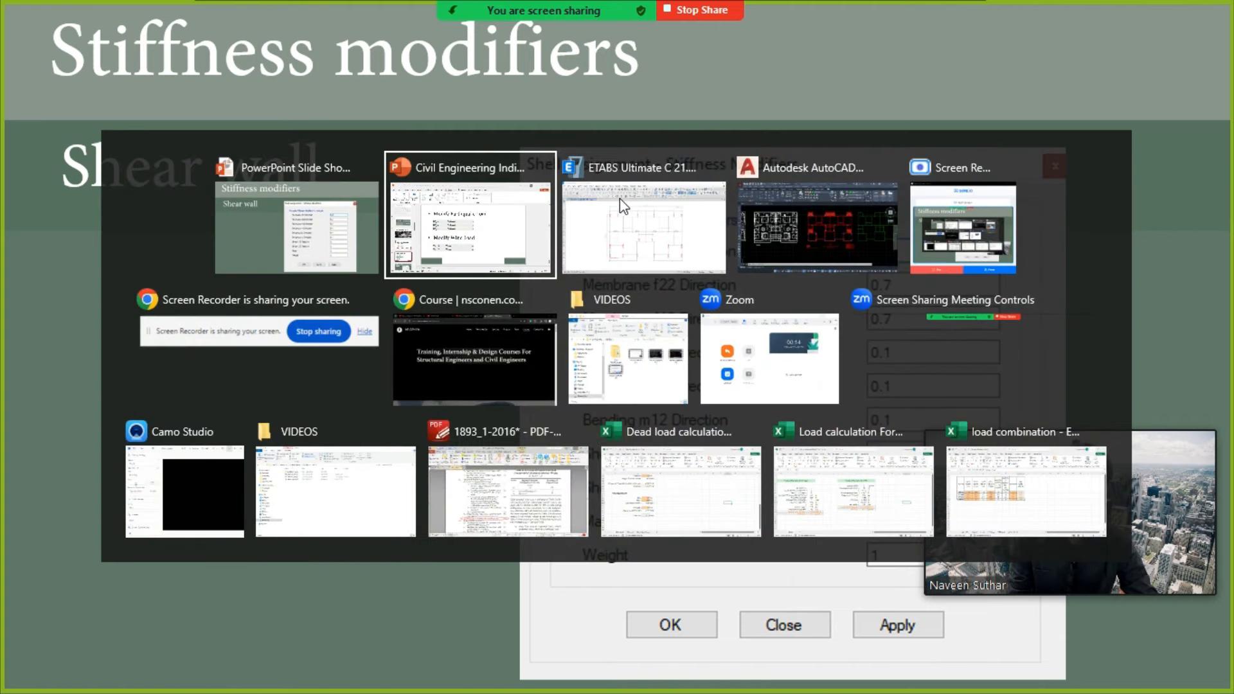
left_click(621, 205)
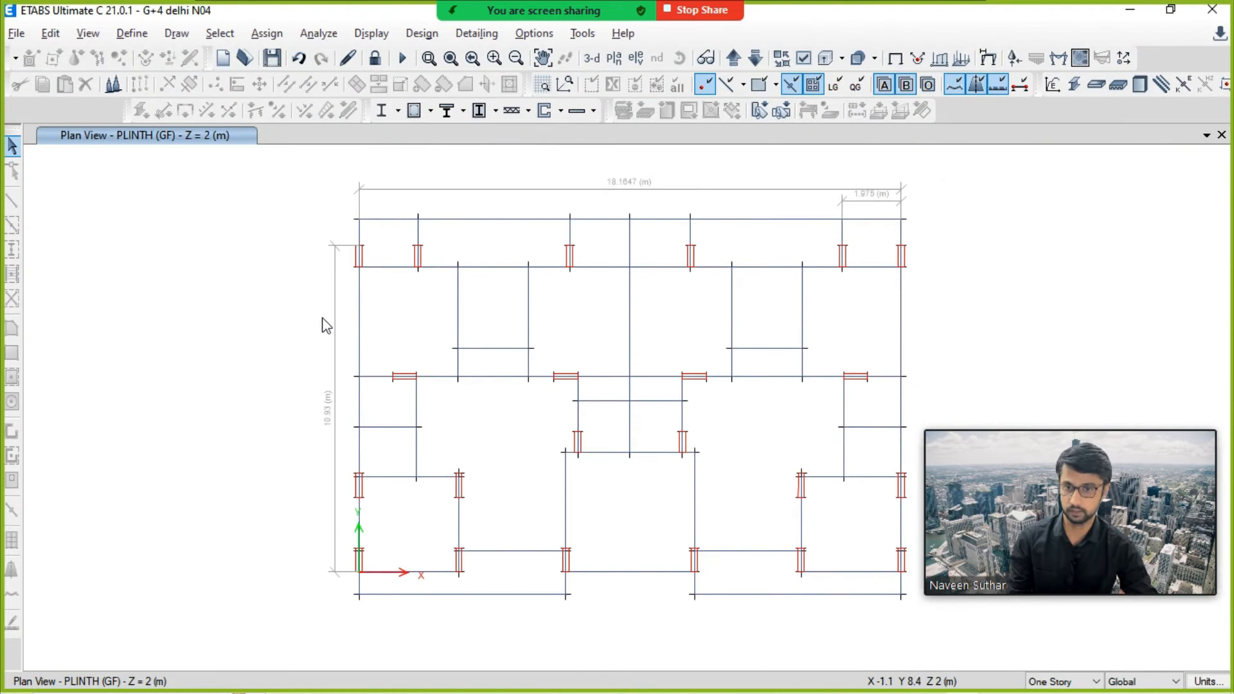
left_click(733, 58)
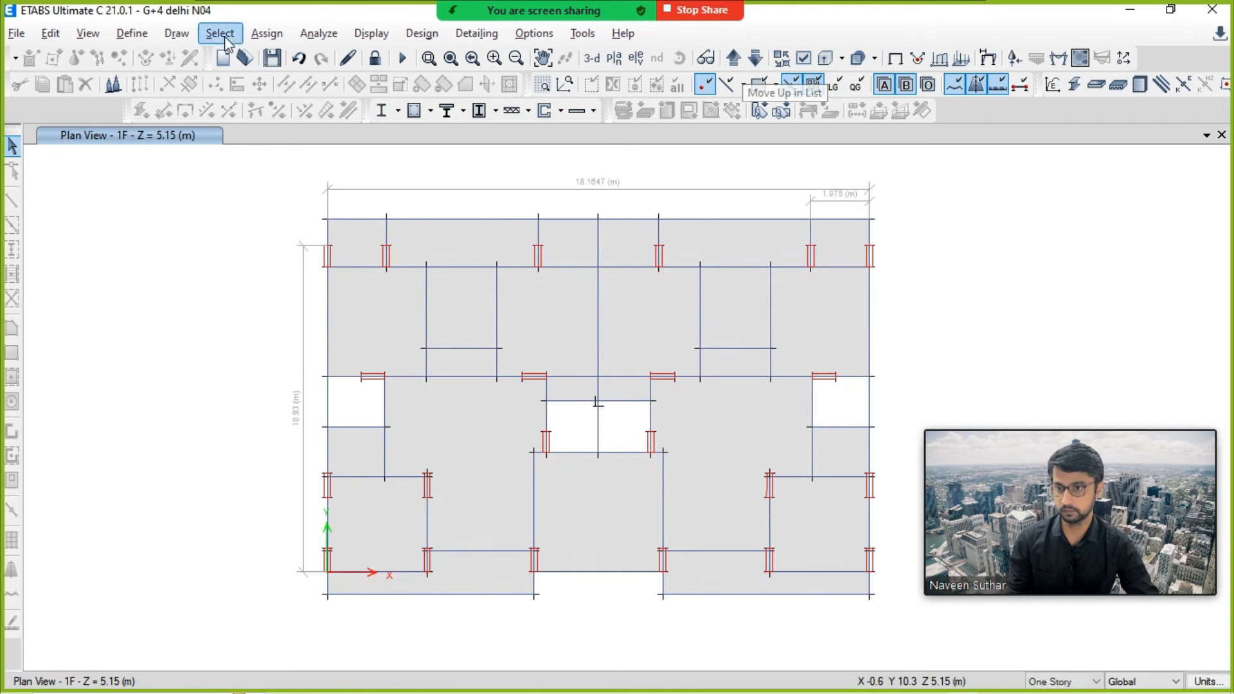
left_click(226, 39)
mouse_move(251, 56)
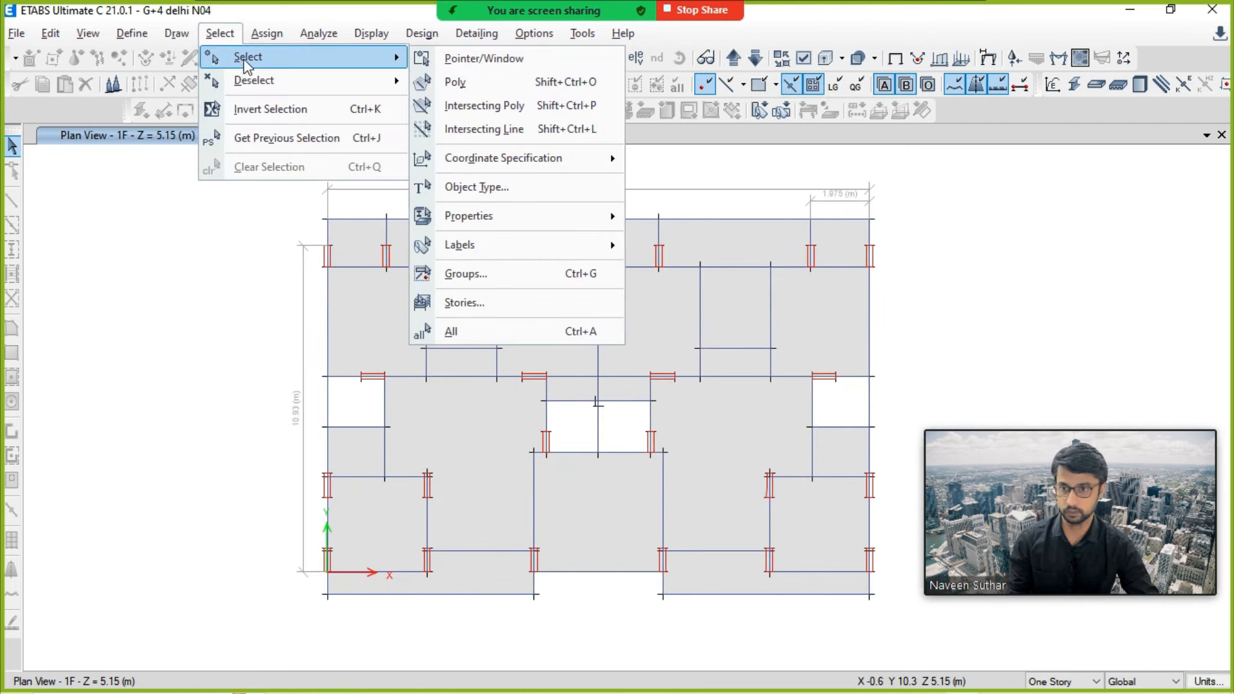
left_click(480, 192)
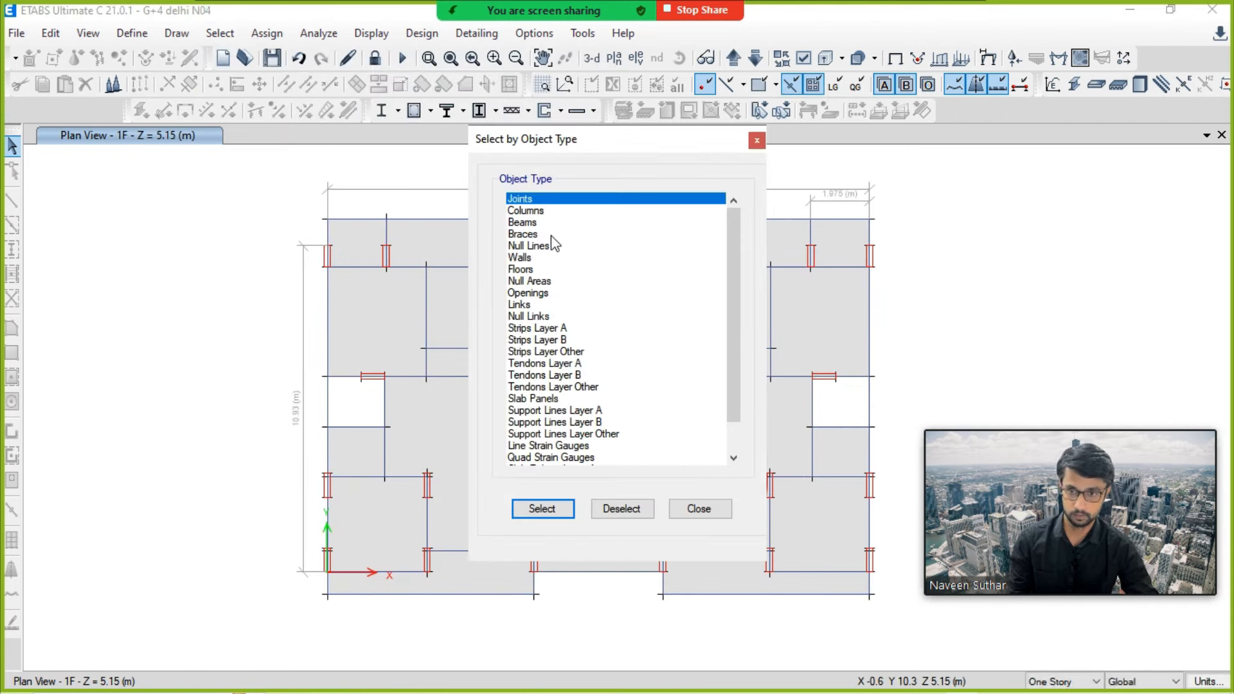
left_click(543, 269)
left_click(545, 509)
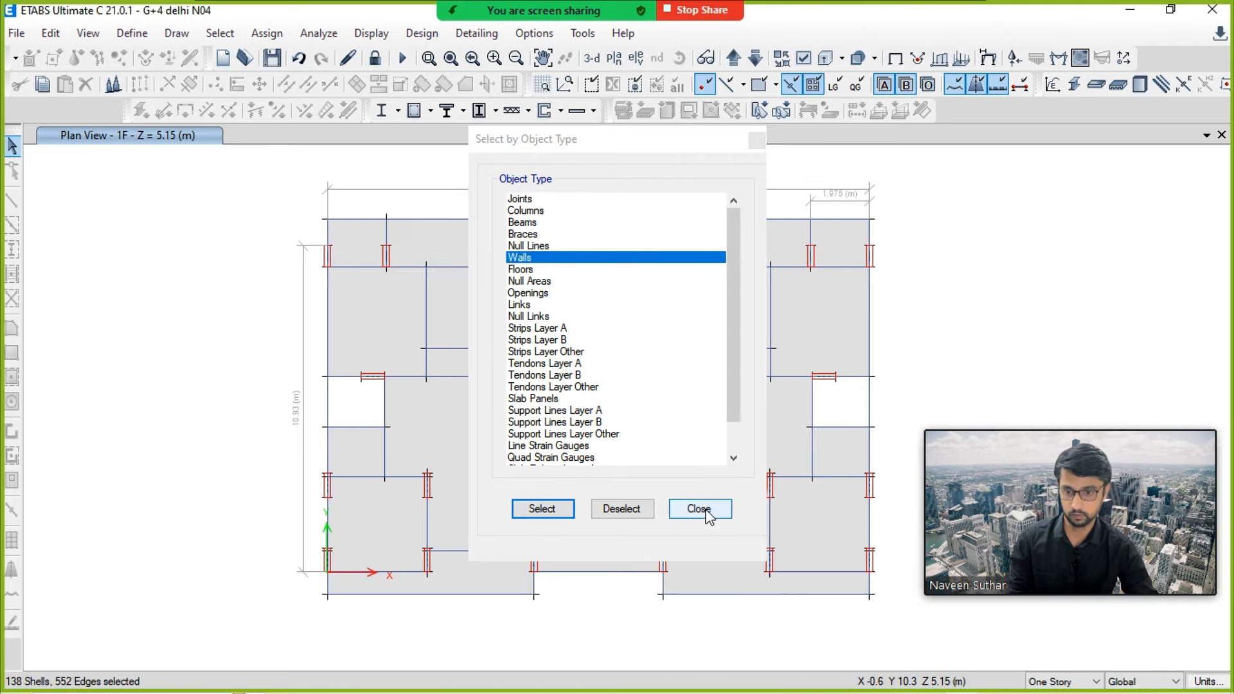
left_click(699, 508)
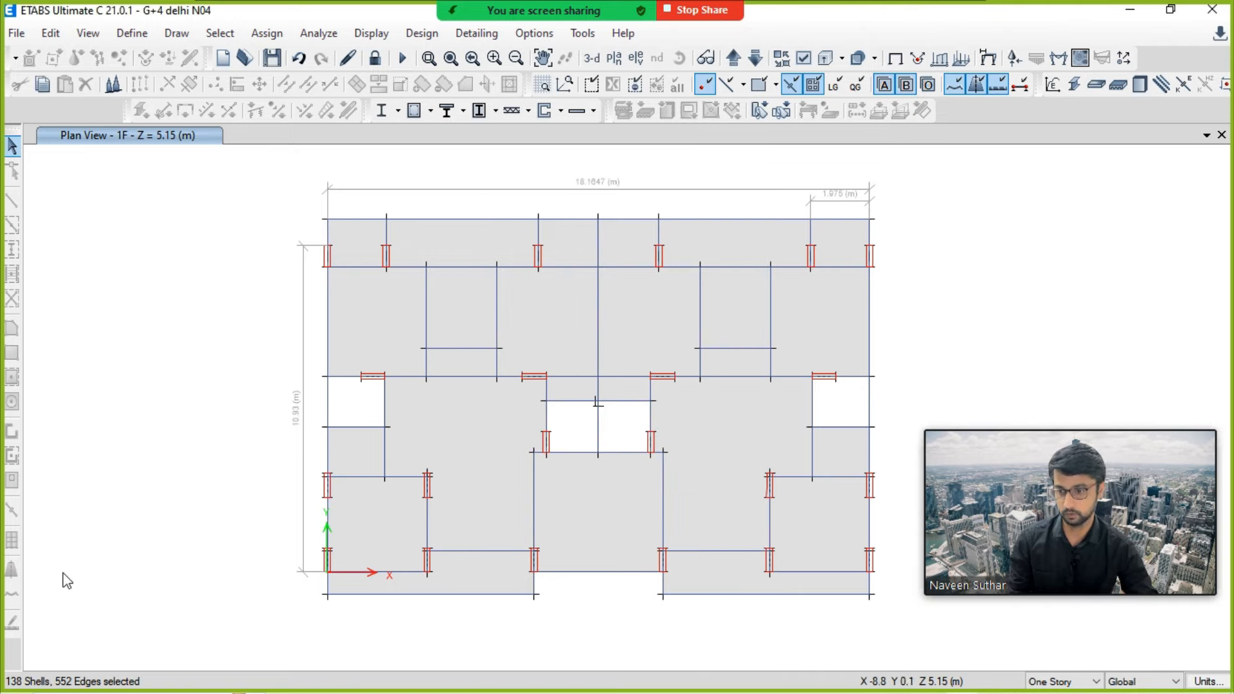
Step: Display the model in 3-D and unlock it, accepting the deletion of the analysis results
left_click(614, 58)
left_click(356, 121)
left_click(591, 57)
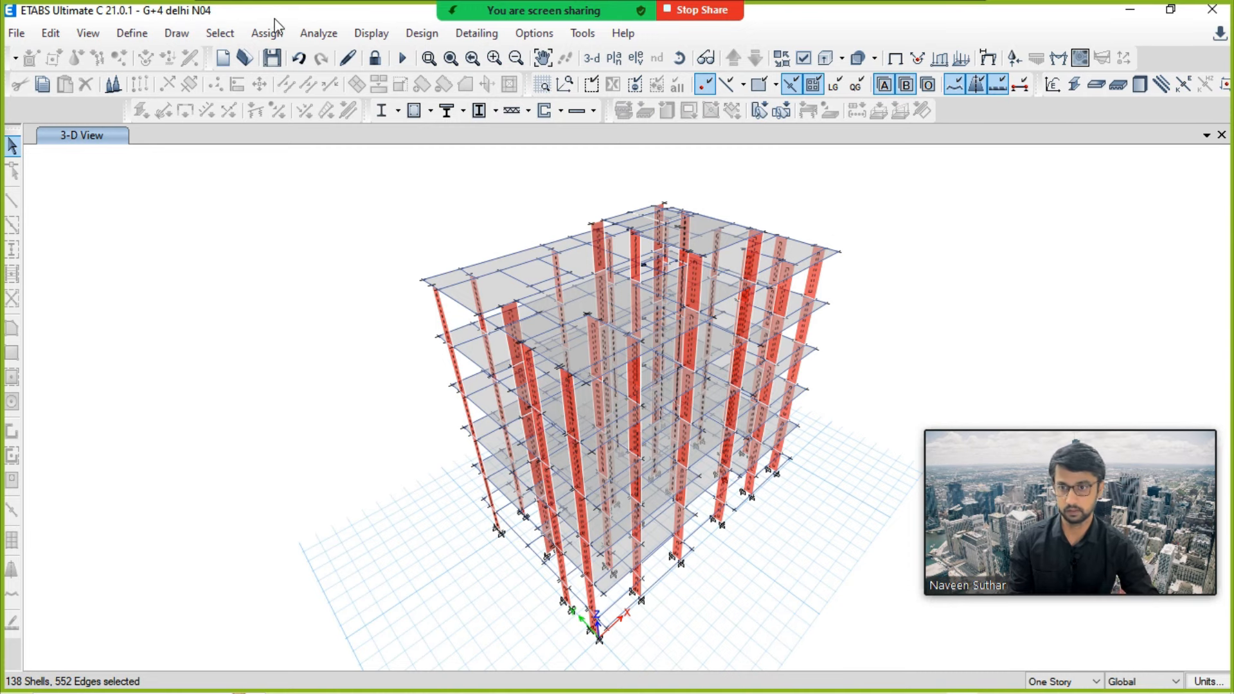
left_click(289, 36)
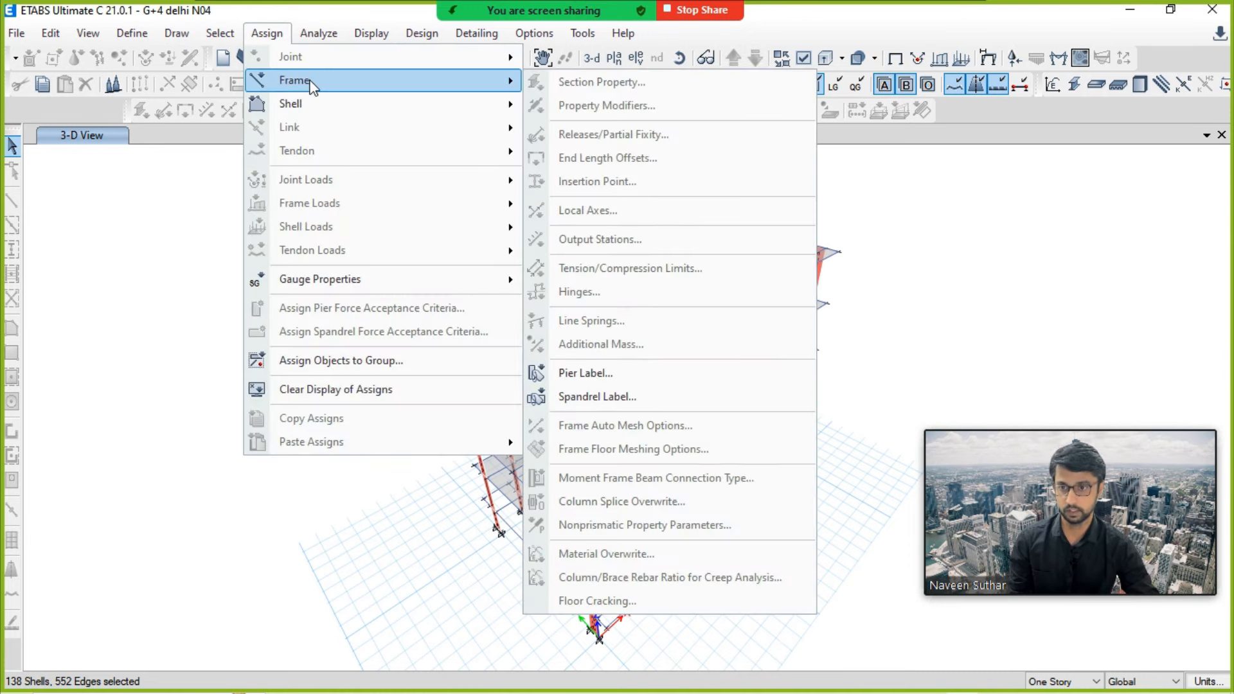
mouse_move(317, 103)
key("Escape")
key("Escape")
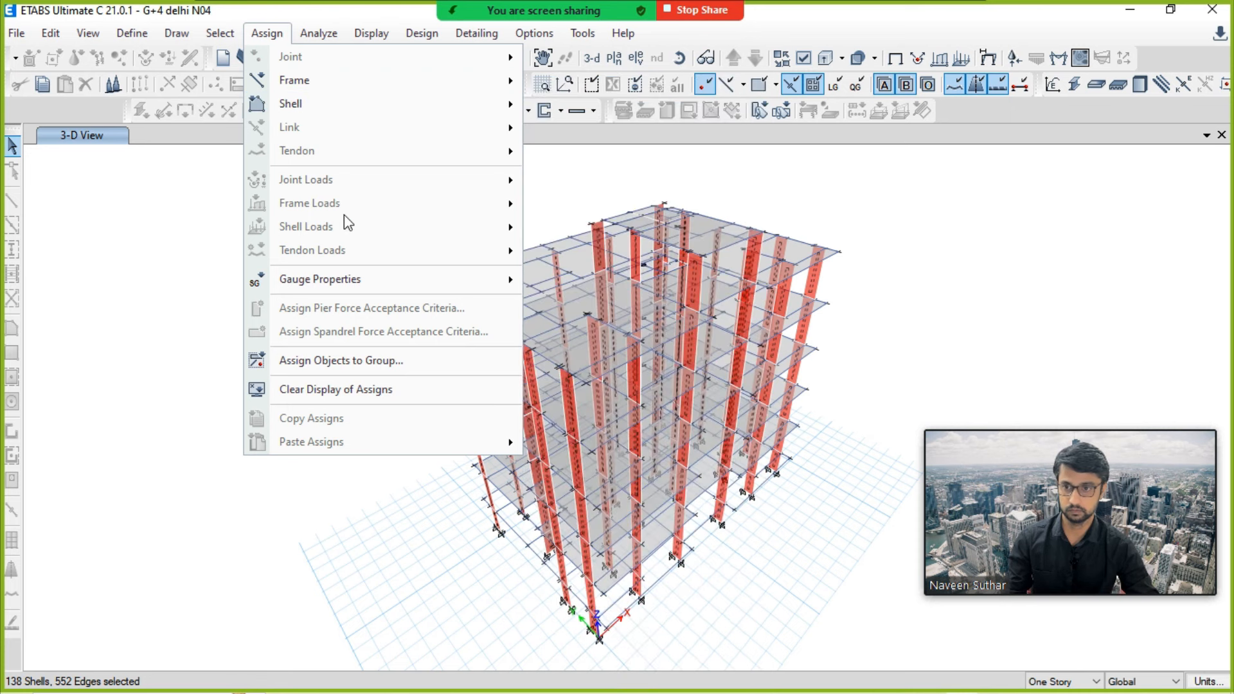
left_click(377, 59)
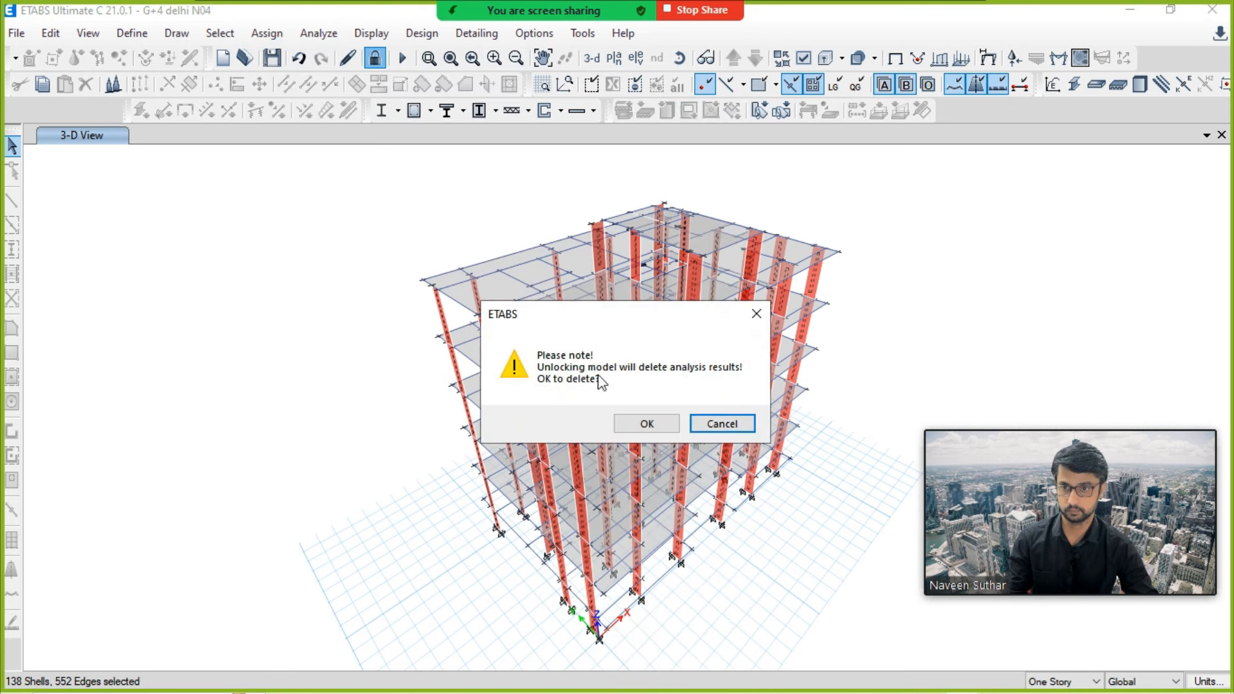
left_click(642, 424)
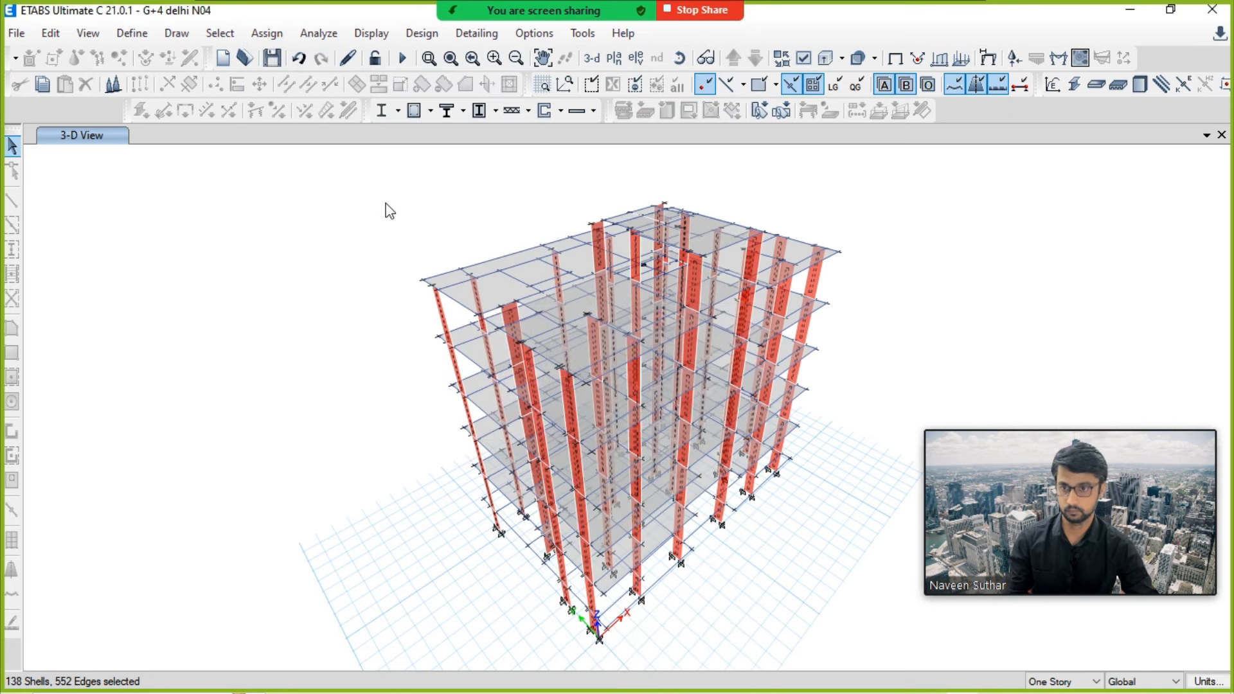
Step: Open the shell stiffness modifiers for the selected walls and set membrane f11, f22 and f12 to 0.7
left_click(260, 35)
mouse_move(325, 184)
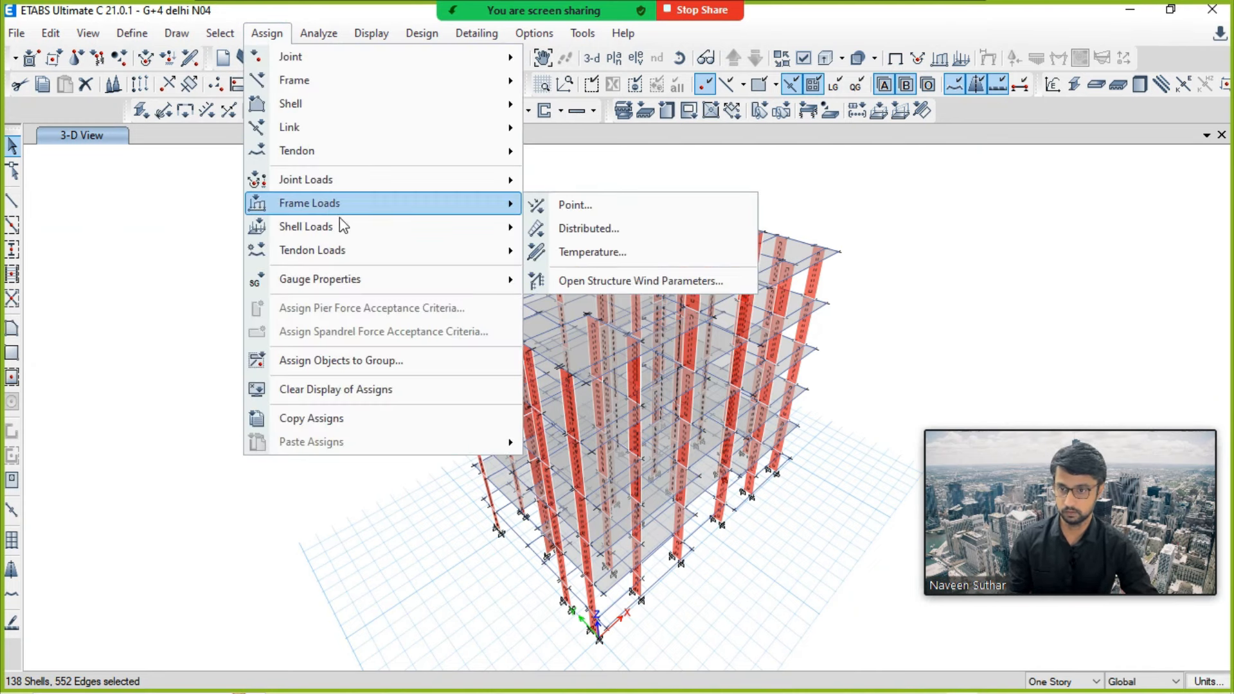
mouse_move(347, 236)
mouse_move(336, 105)
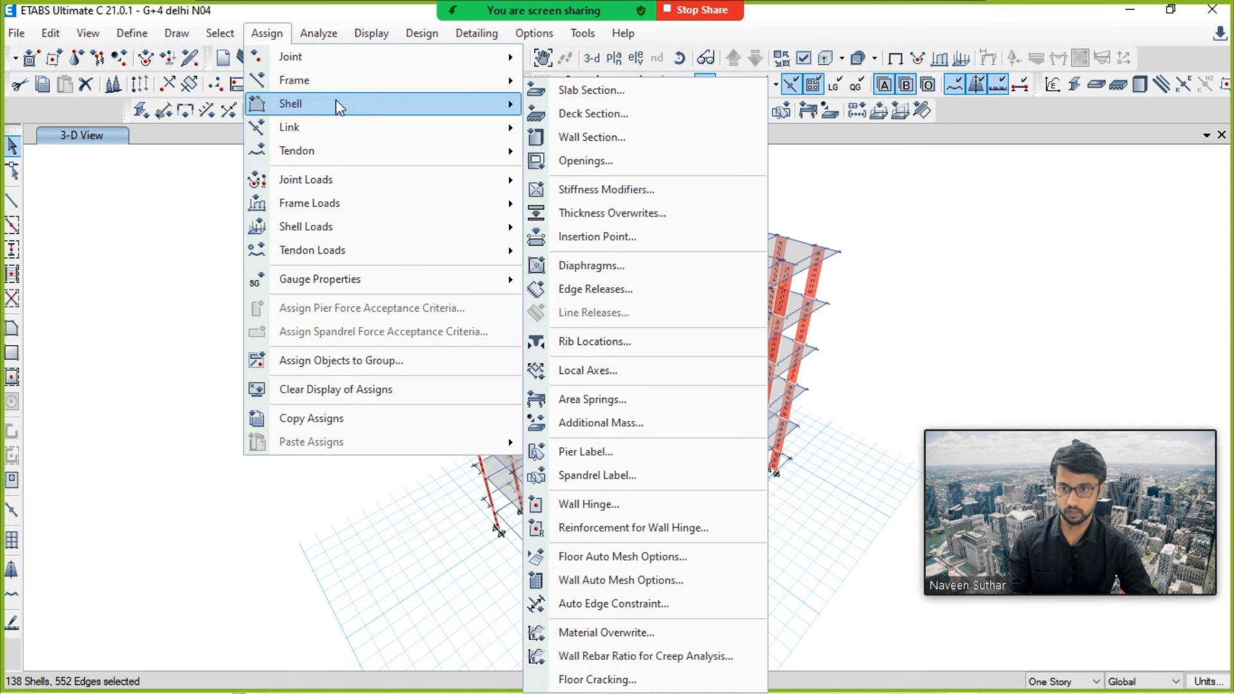
left_click(660, 186)
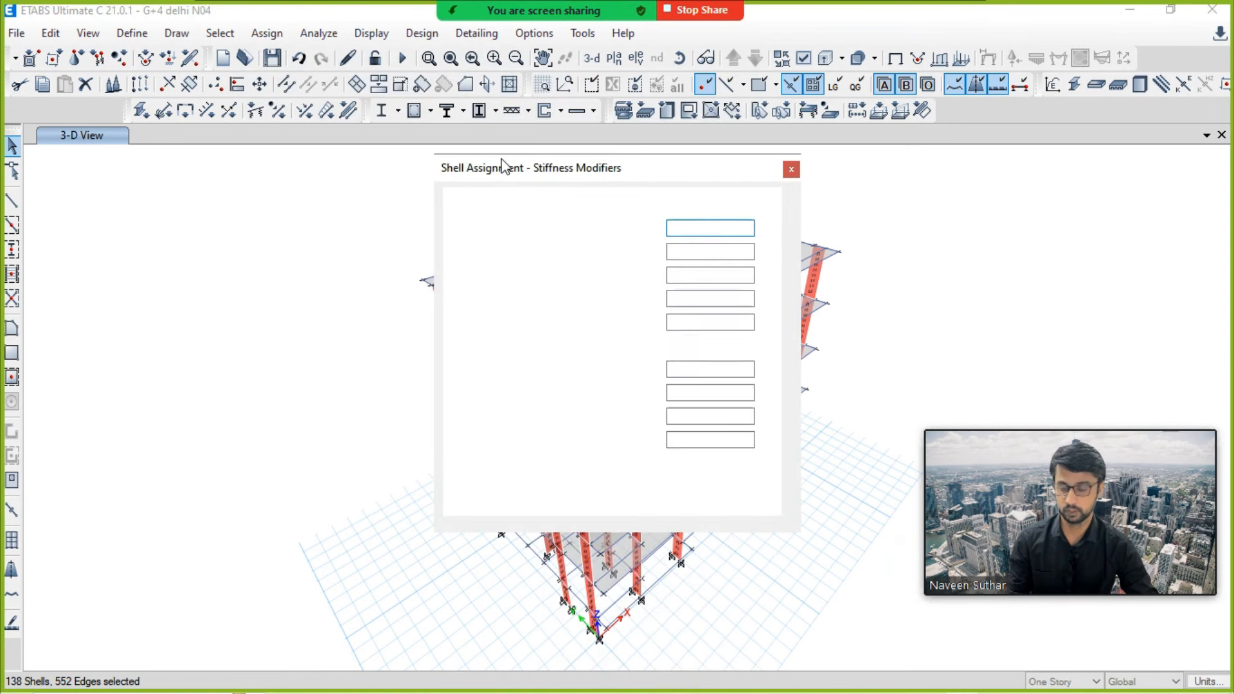
left_click_drag(580, 176, 202, 169)
type("0.7")
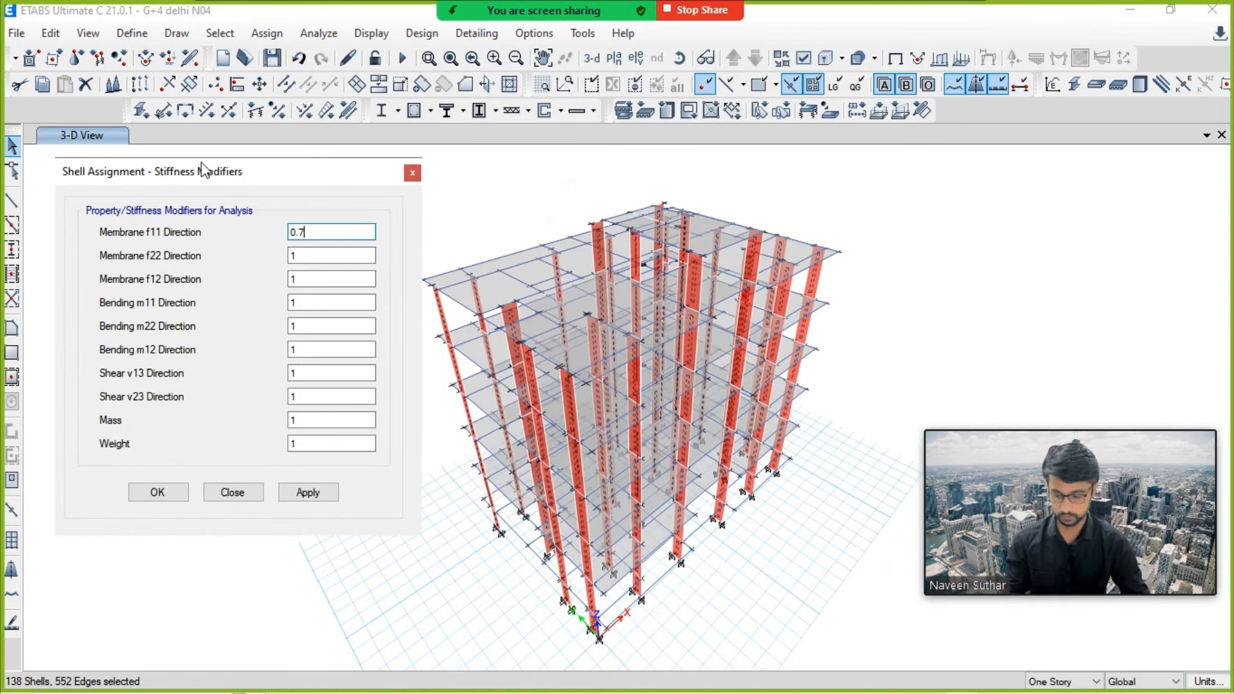
key("Tab")
type("0.7")
key("Tab")
type("0.")
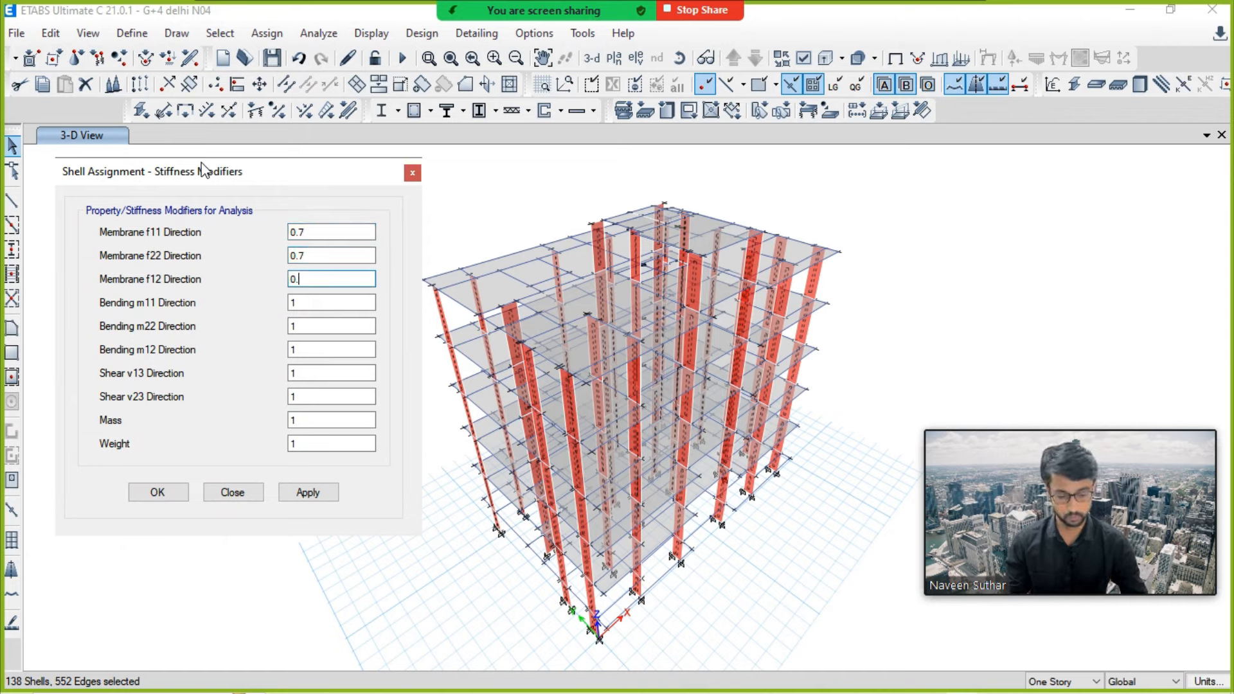
Step: Set the walls' bending m11, m22 and m12 modifiers to 0.1, apply them and close the assignment
key("Tab")
type("0.1")
key("Tab")
type("0")
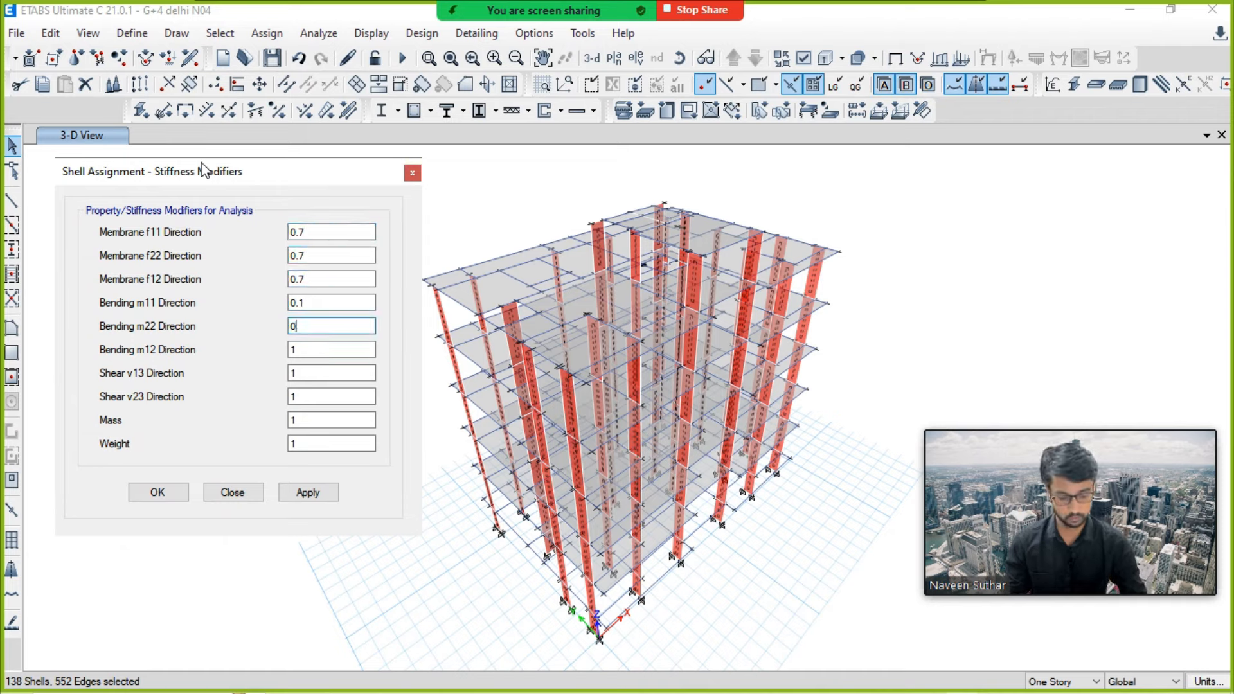
type("0.1")
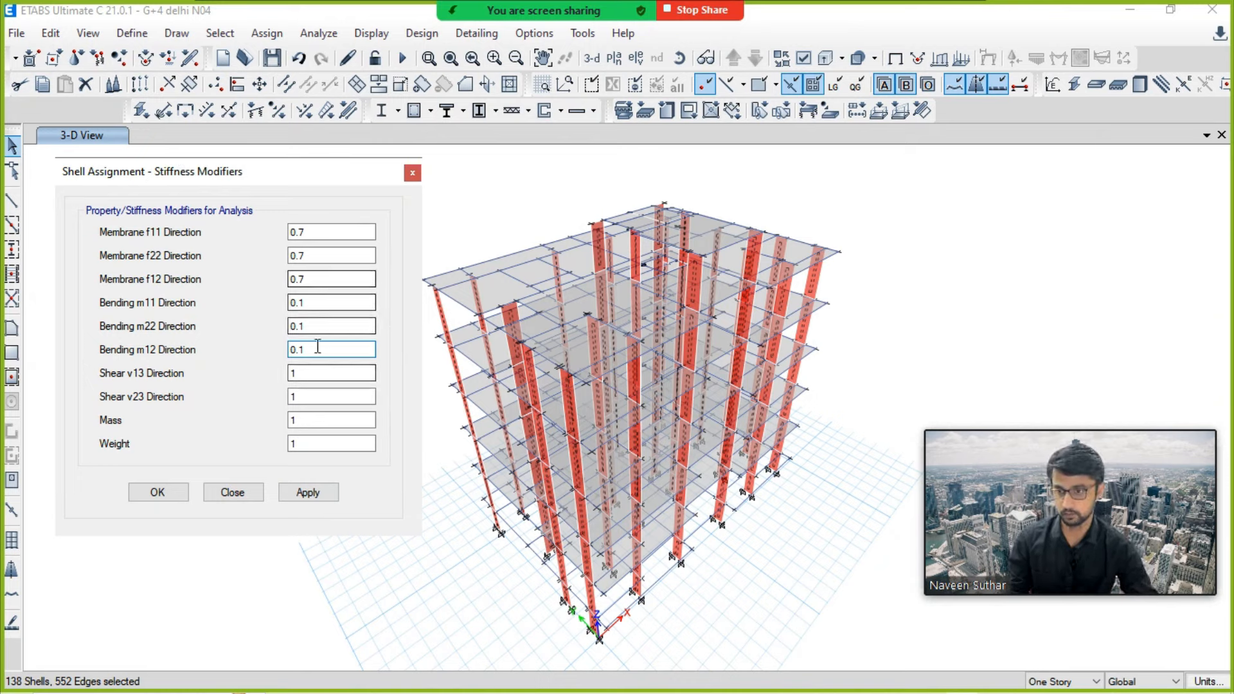
left_click(299, 498)
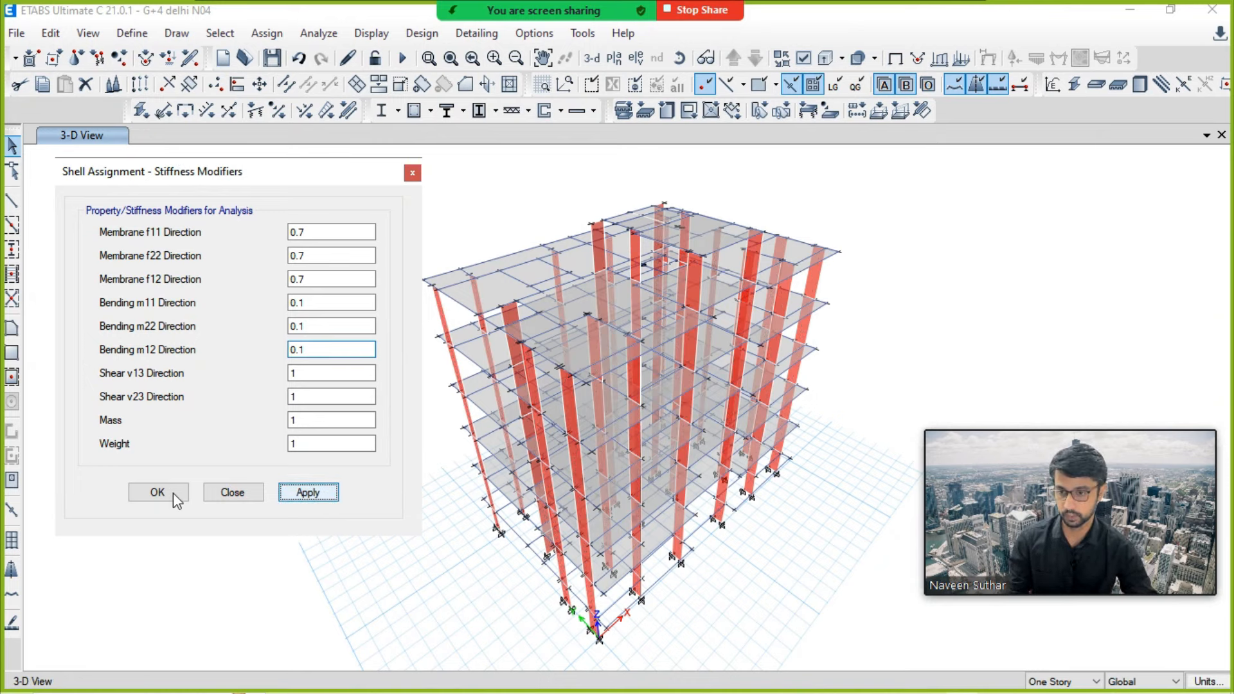
left_click(159, 492)
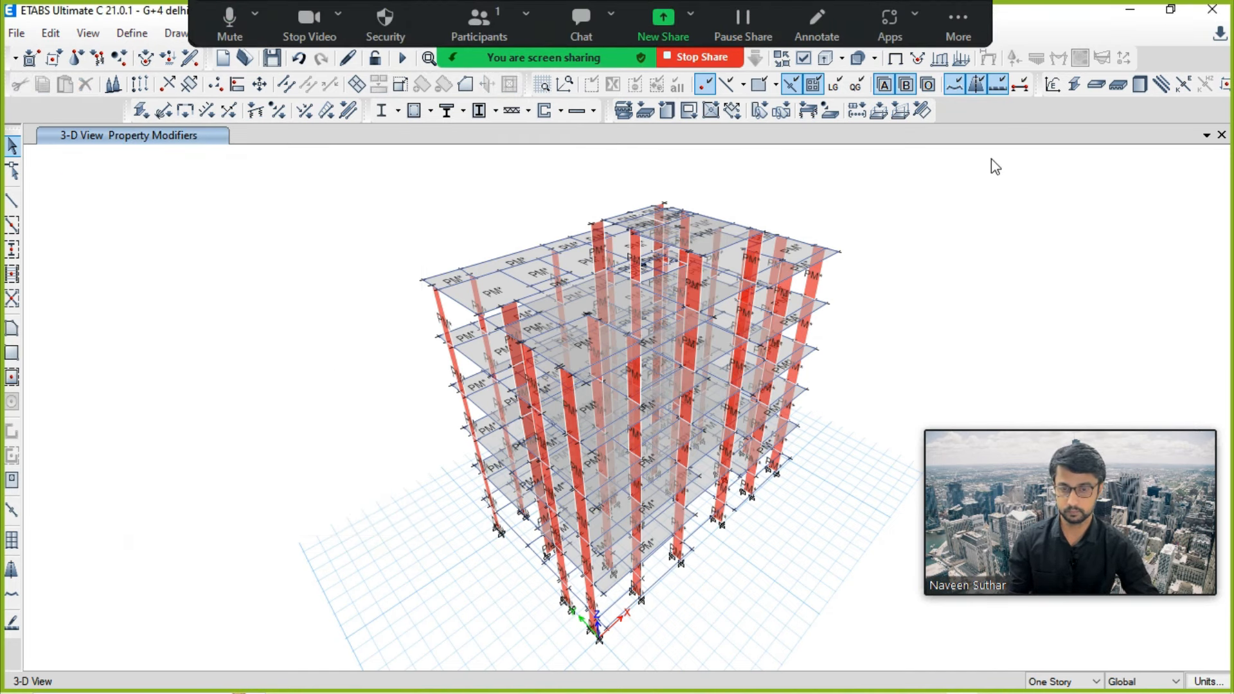
Step: Hide the floating meeting controls and switch to the PowerPoint slide show to consult the beam stiffness modifiers slide
left_click(969, 20)
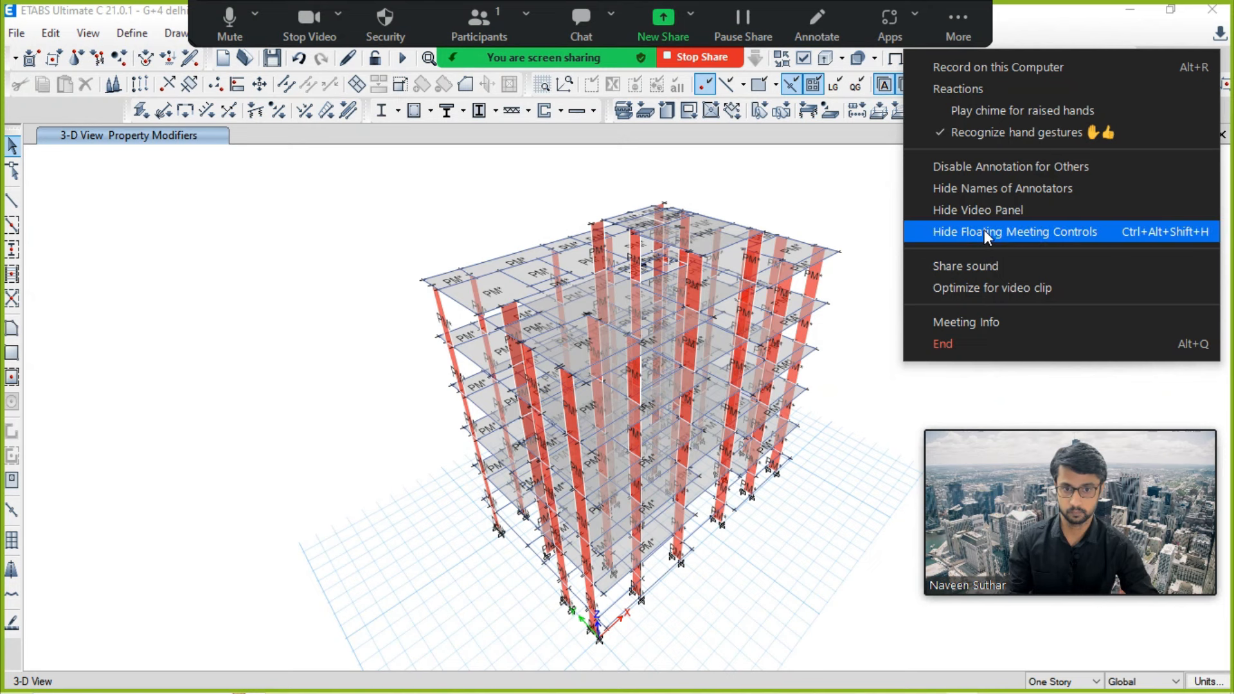
left_click(984, 230)
key("alt+Tab")
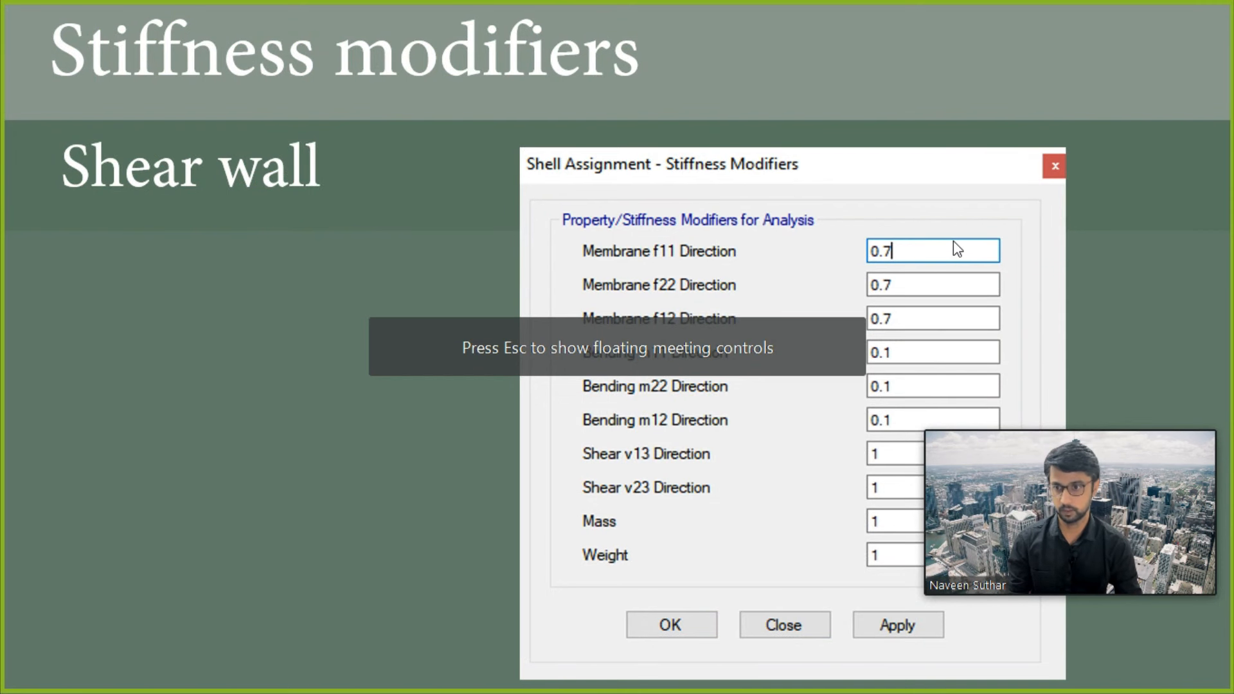
key("Right")
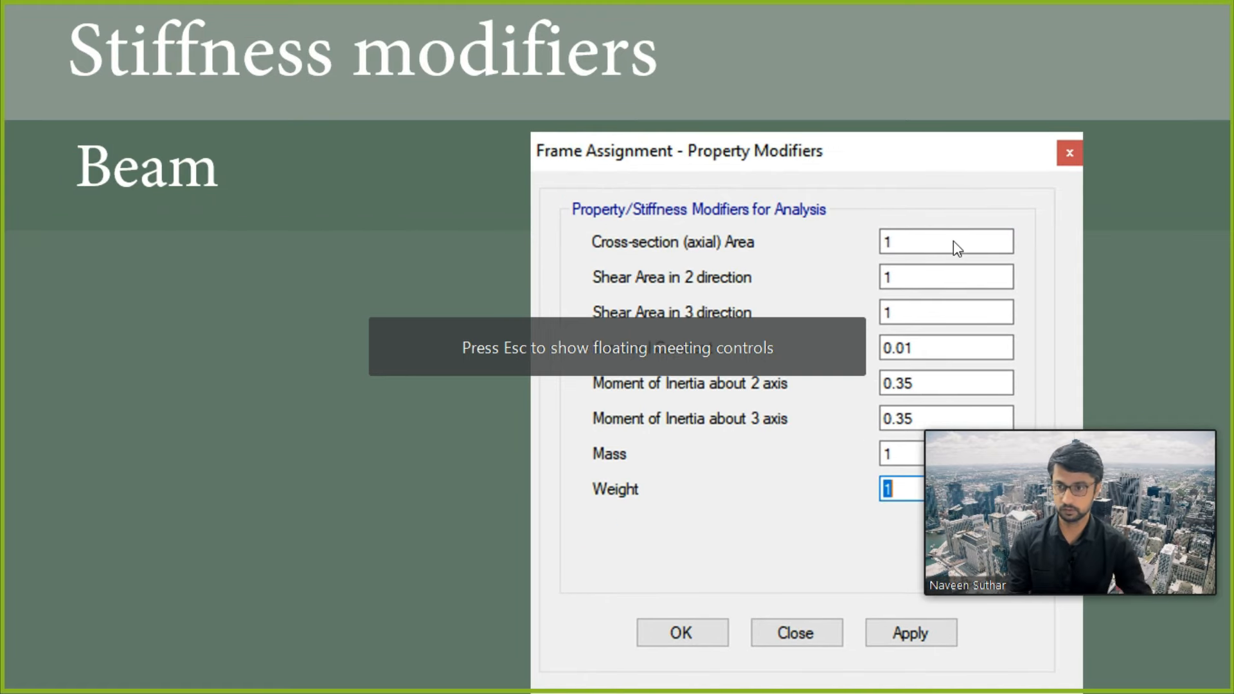
Step: Switch back to ETABS and select all beams in the model by object type
key("alt+Tab")
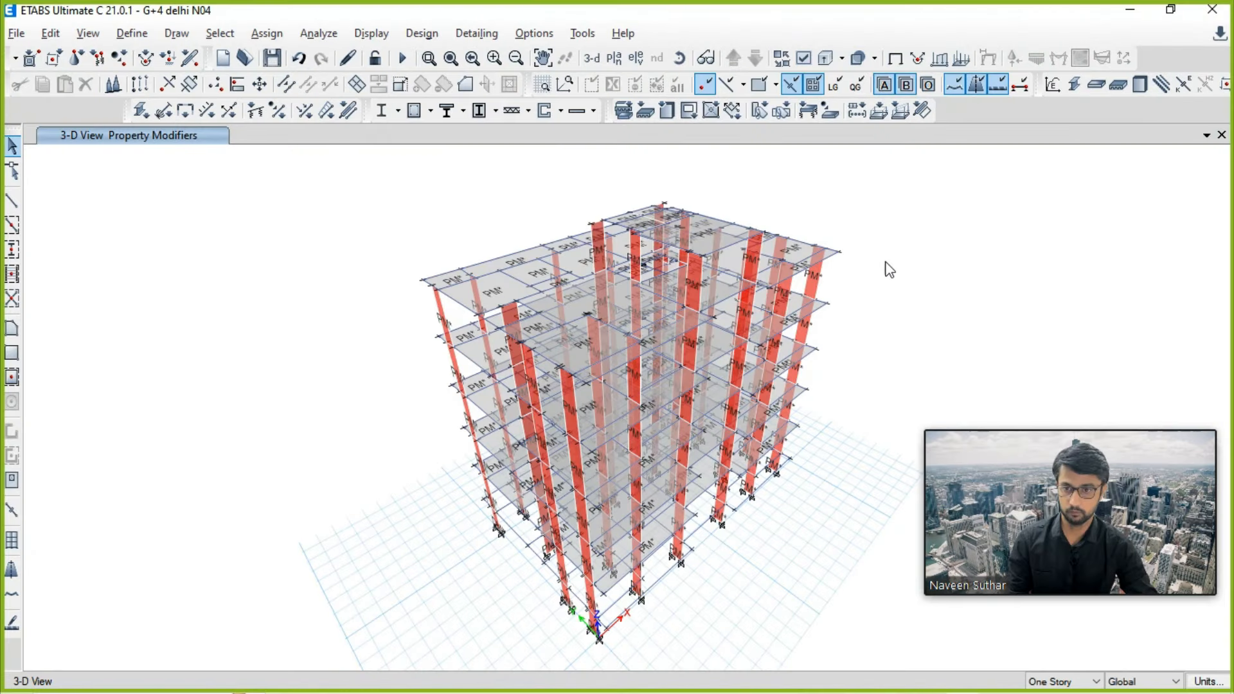
left_click(220, 33)
mouse_move(264, 68)
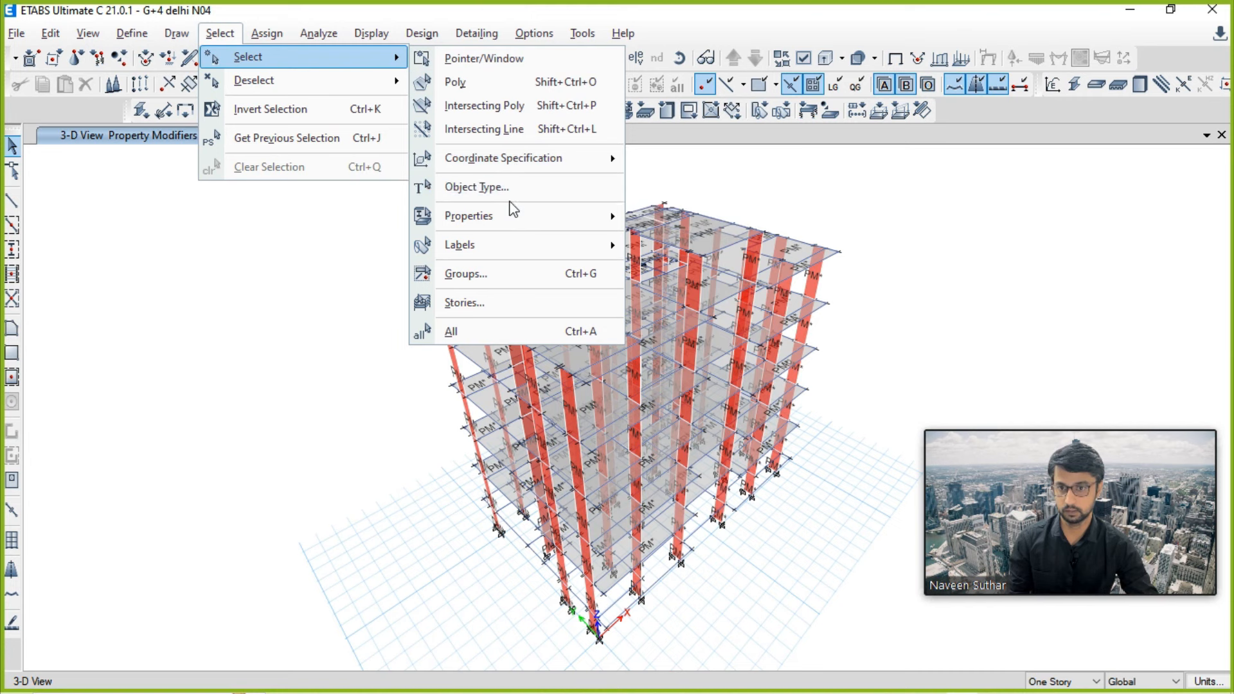
left_click(476, 187)
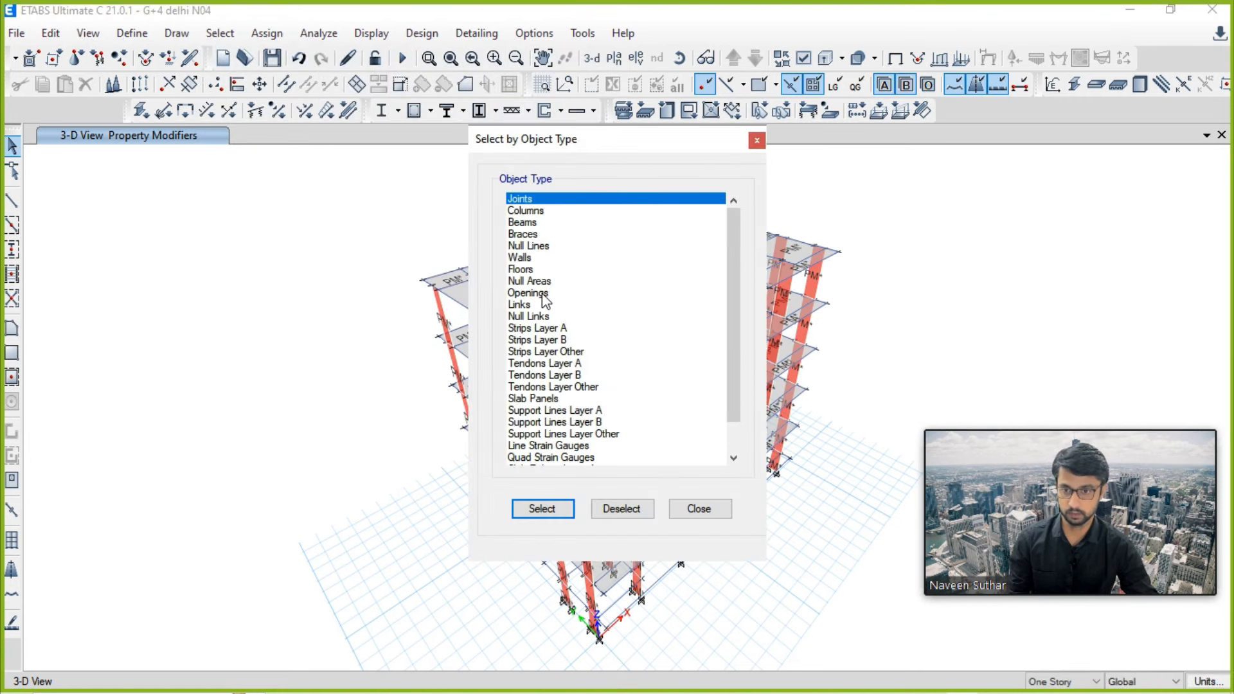
left_click(536, 222)
left_click(543, 509)
left_click(700, 509)
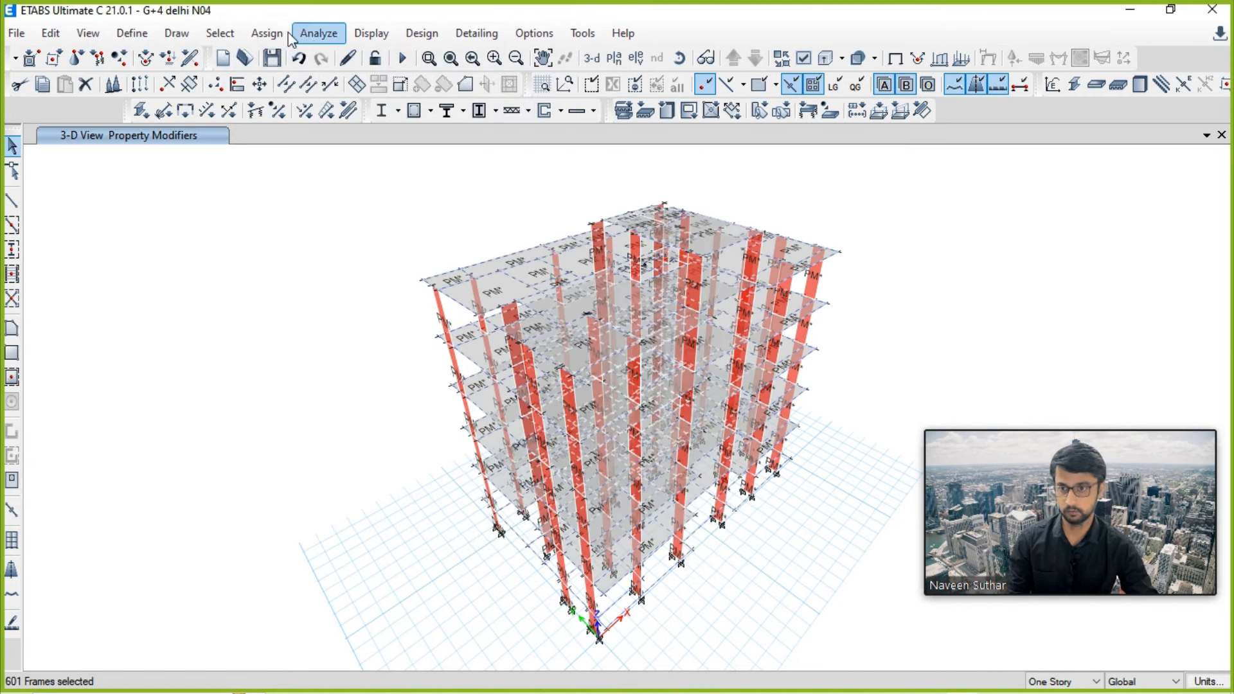
Step: Assign property modifiers to the selected beams: torsional constant 0.1 and moment of inertia 0.35 about the 2 and 3 axes
left_click(266, 33)
mouse_move(309, 80)
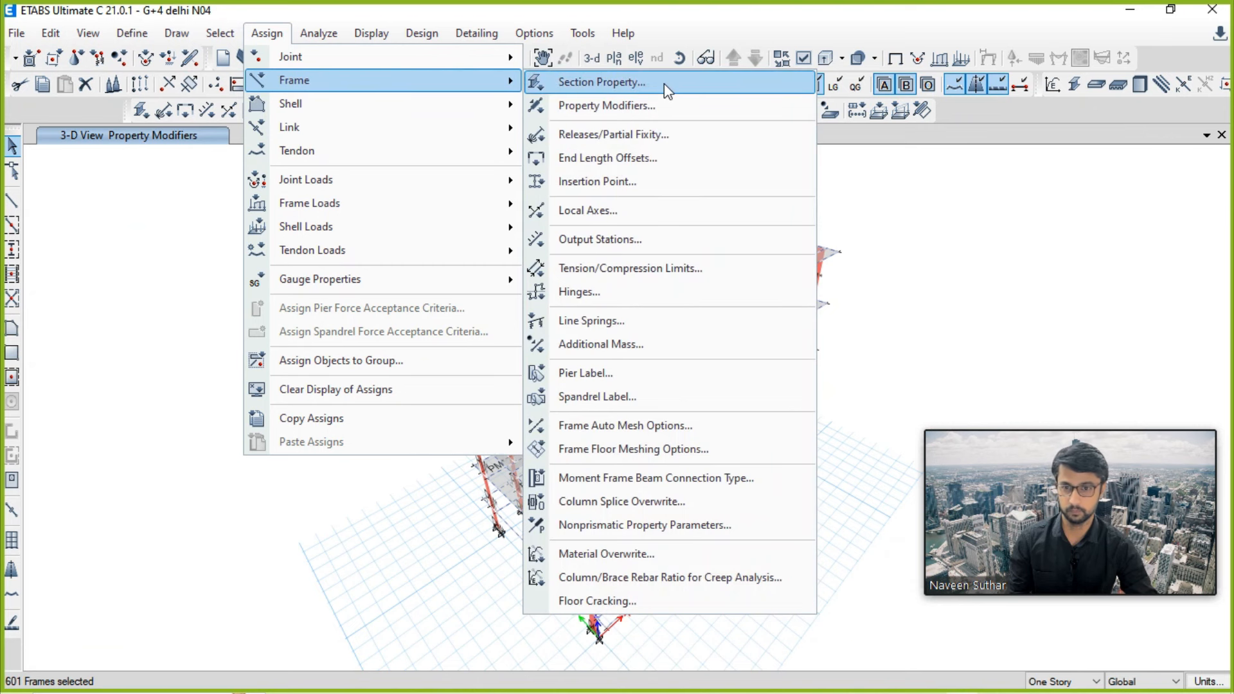
left_click(664, 105)
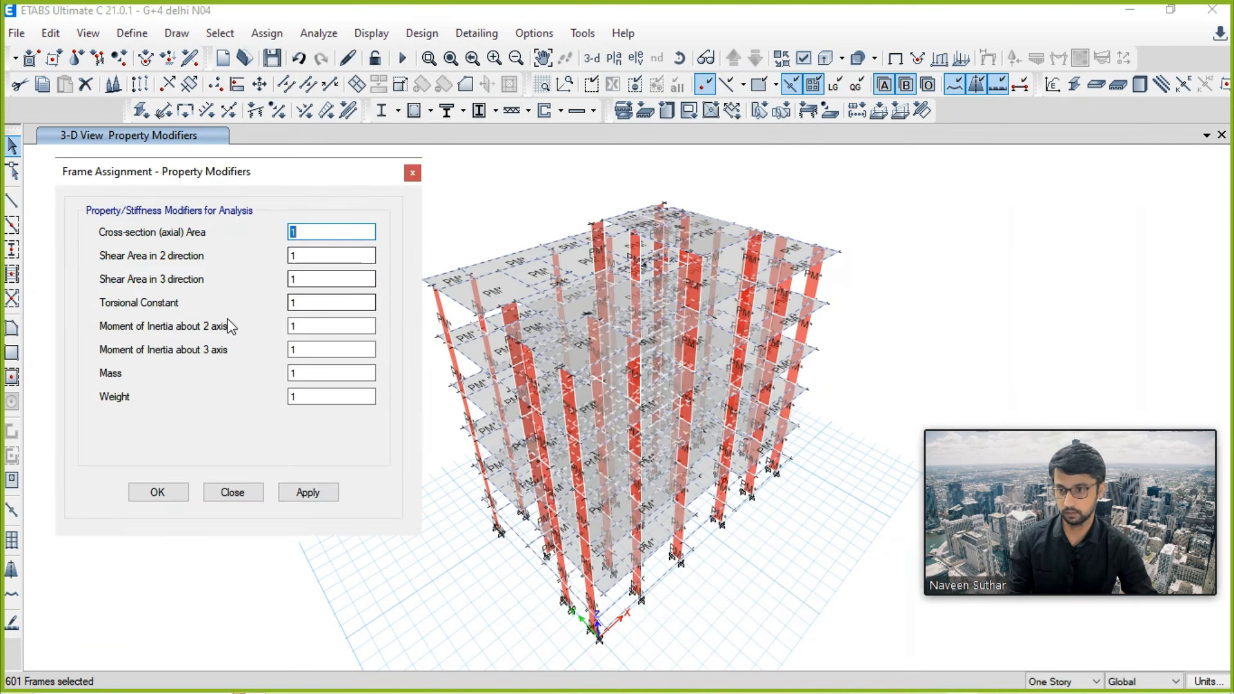
double_click(305, 307)
type("0")
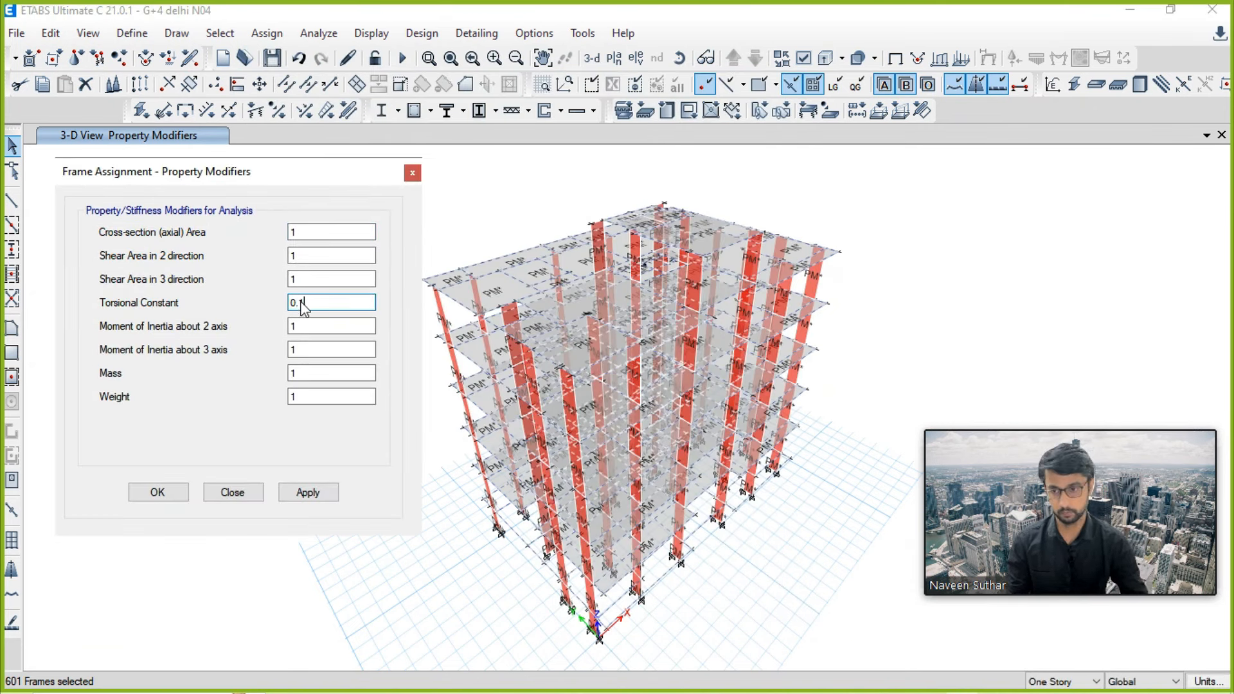
type(".1")
double_click(311, 326)
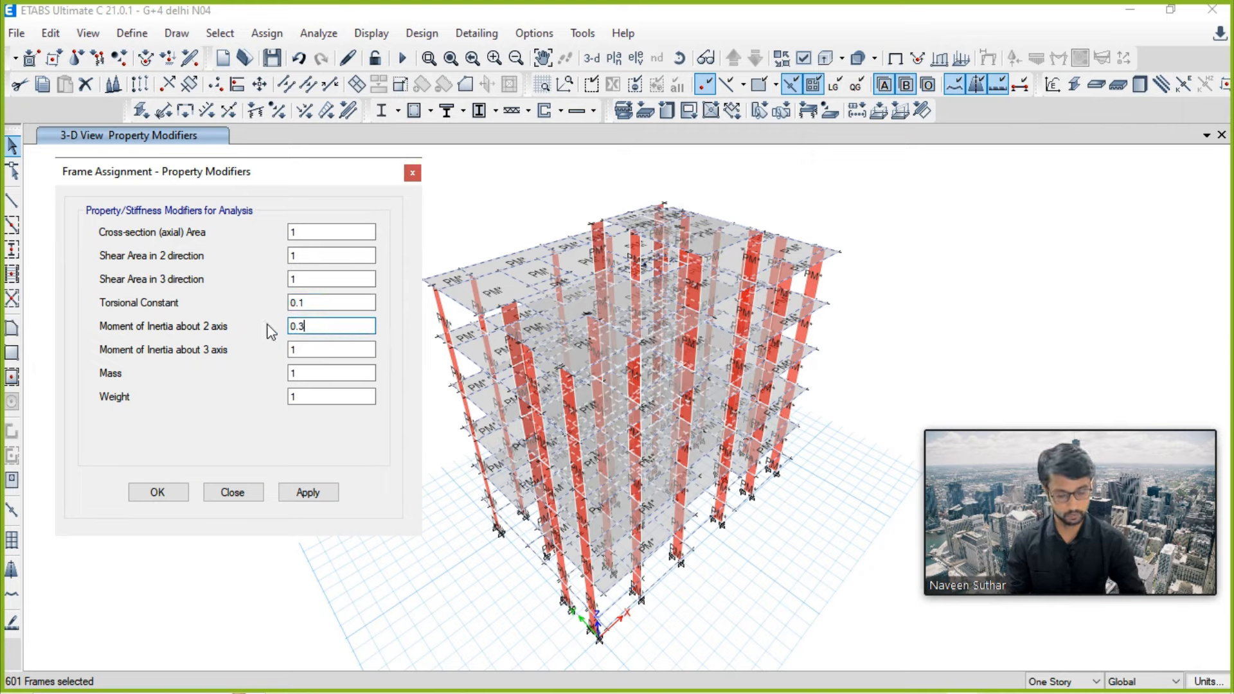
key("Tab")
type("0.")
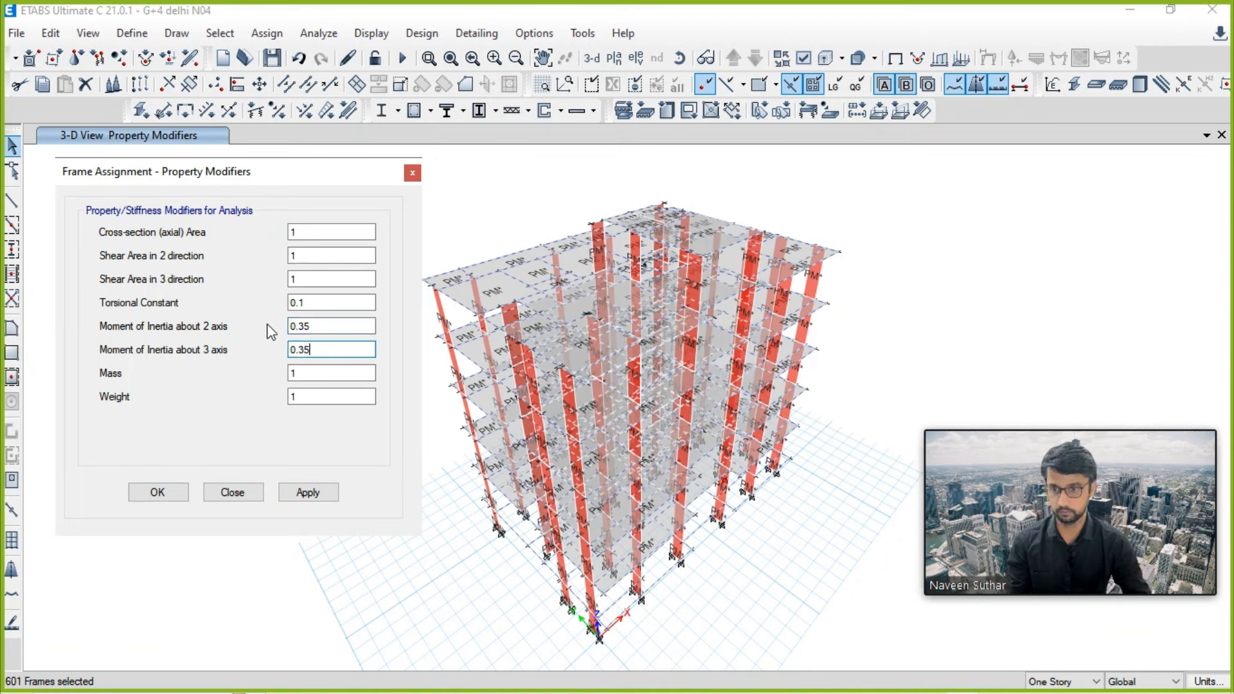
left_click(308, 491)
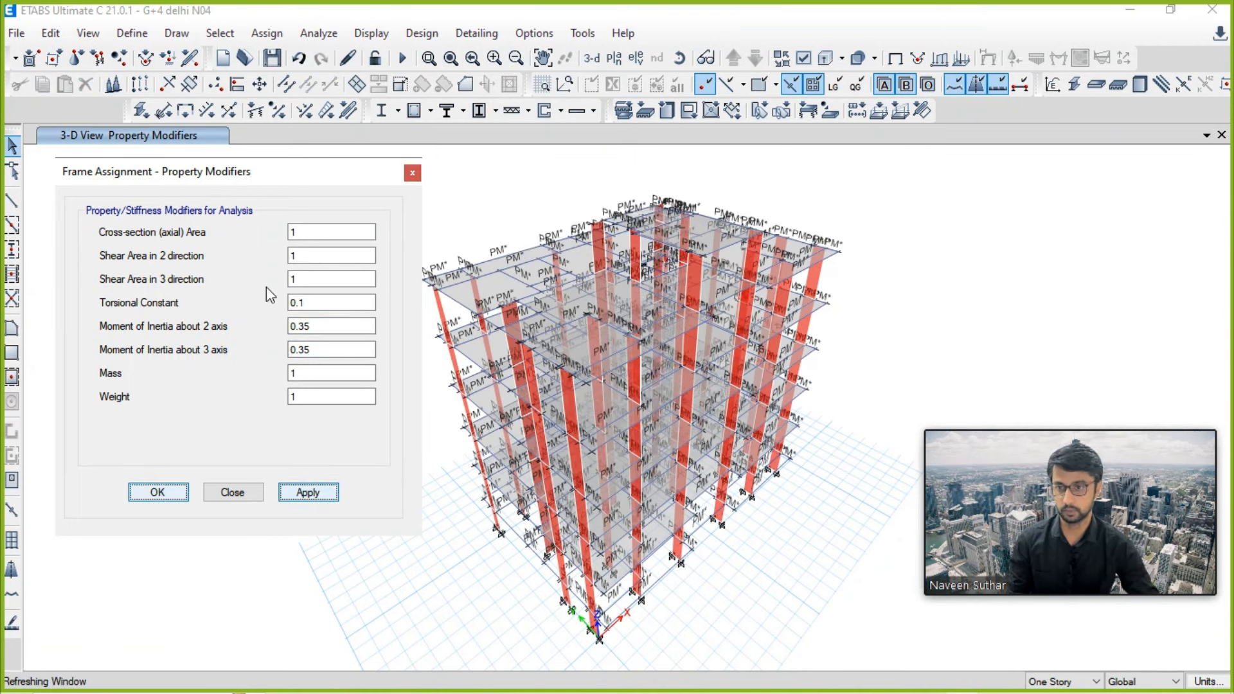
Step: Switch to the PowerPoint slide show and review the column and slab stiffness modifiers slides
key("alt+Tab")
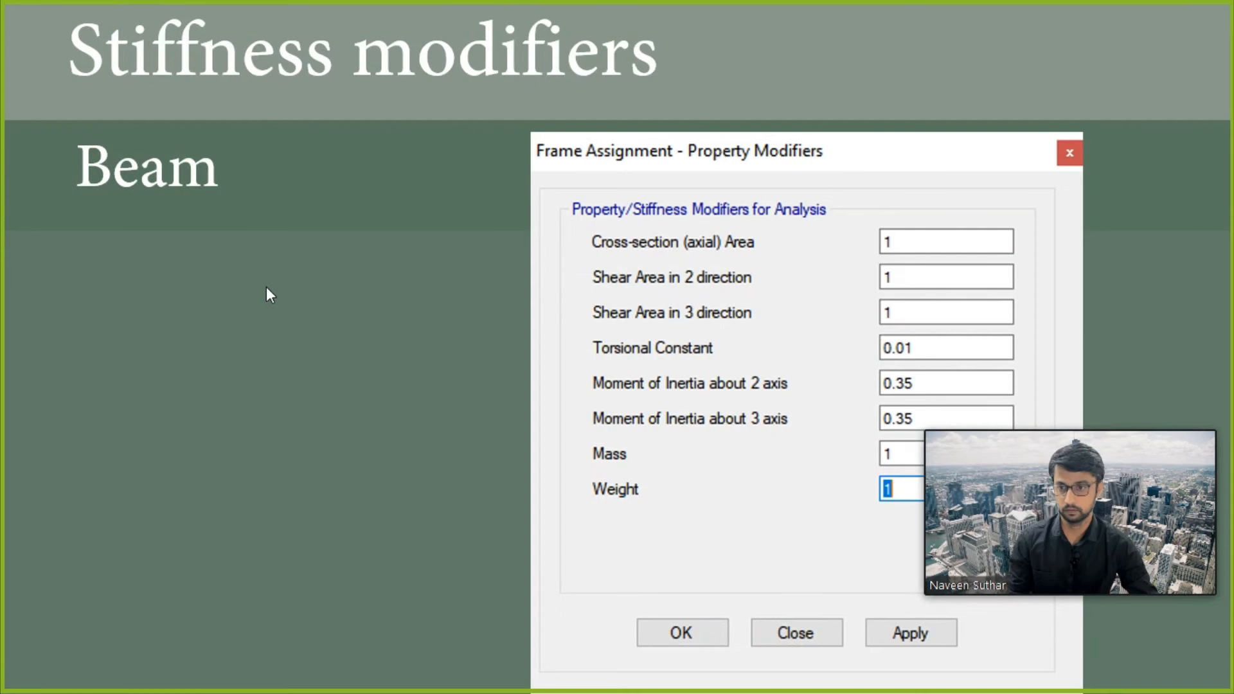
key("Right")
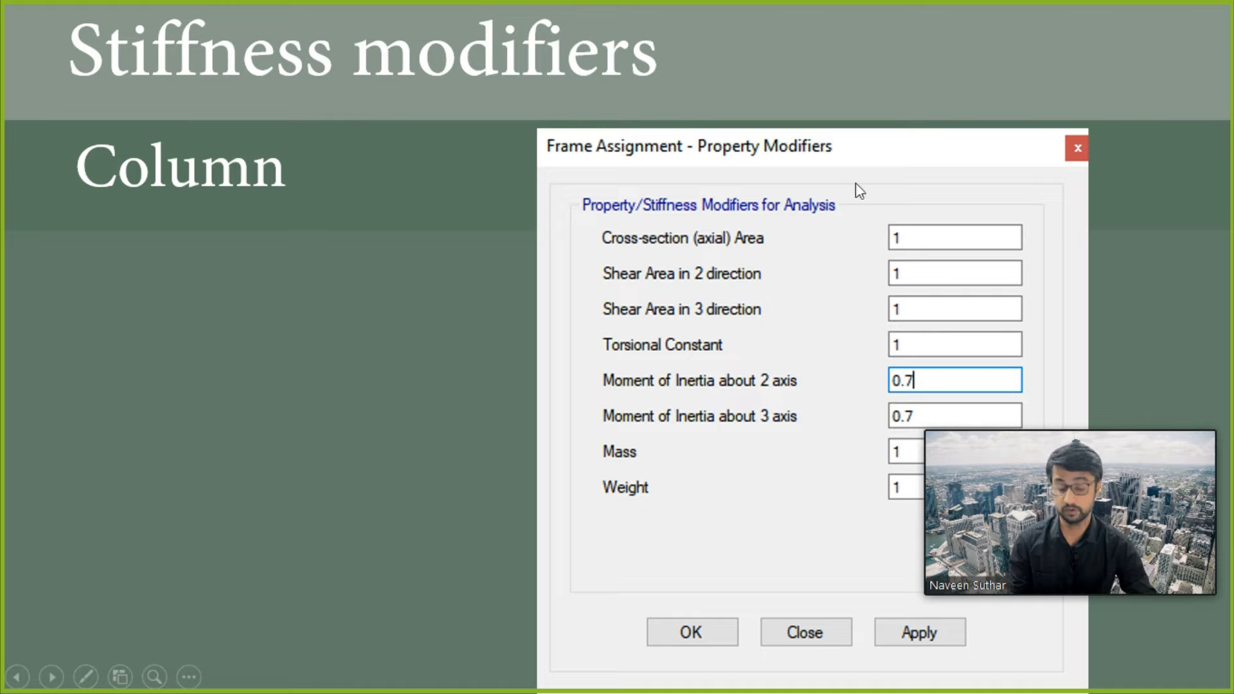
left_click(483, 404)
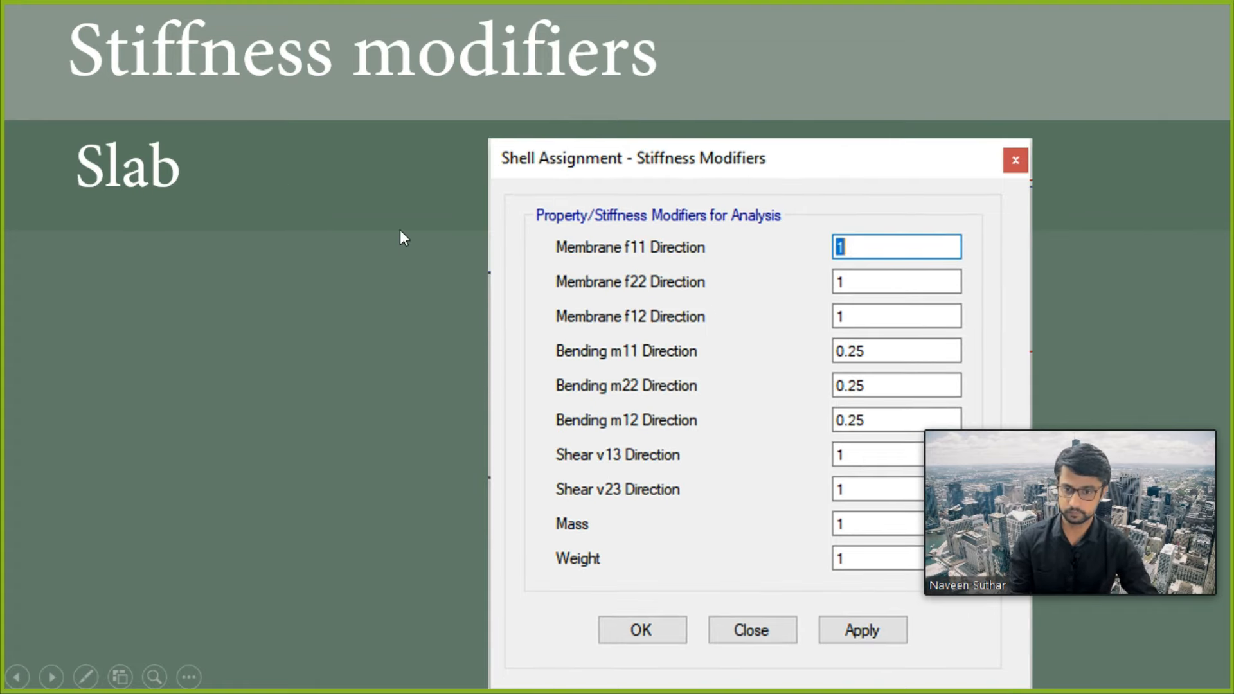
Step: Return to ETABS and select all floors in the model by object type
key("alt+Tab")
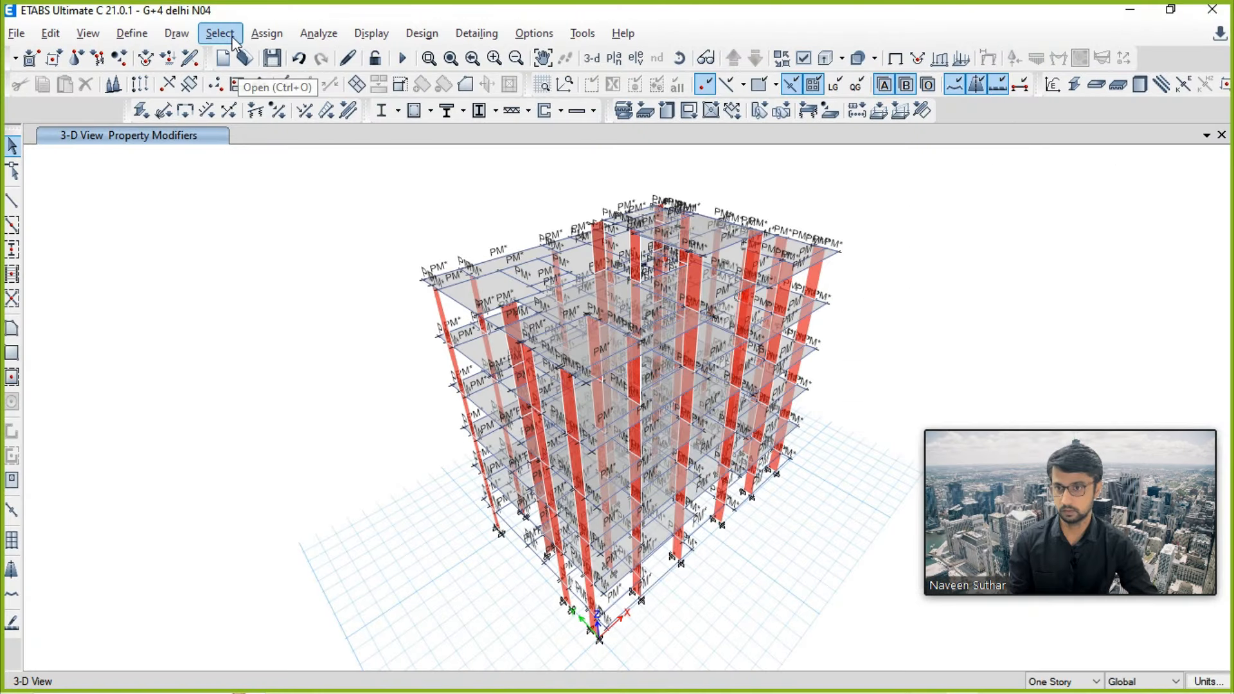
left_click(222, 35)
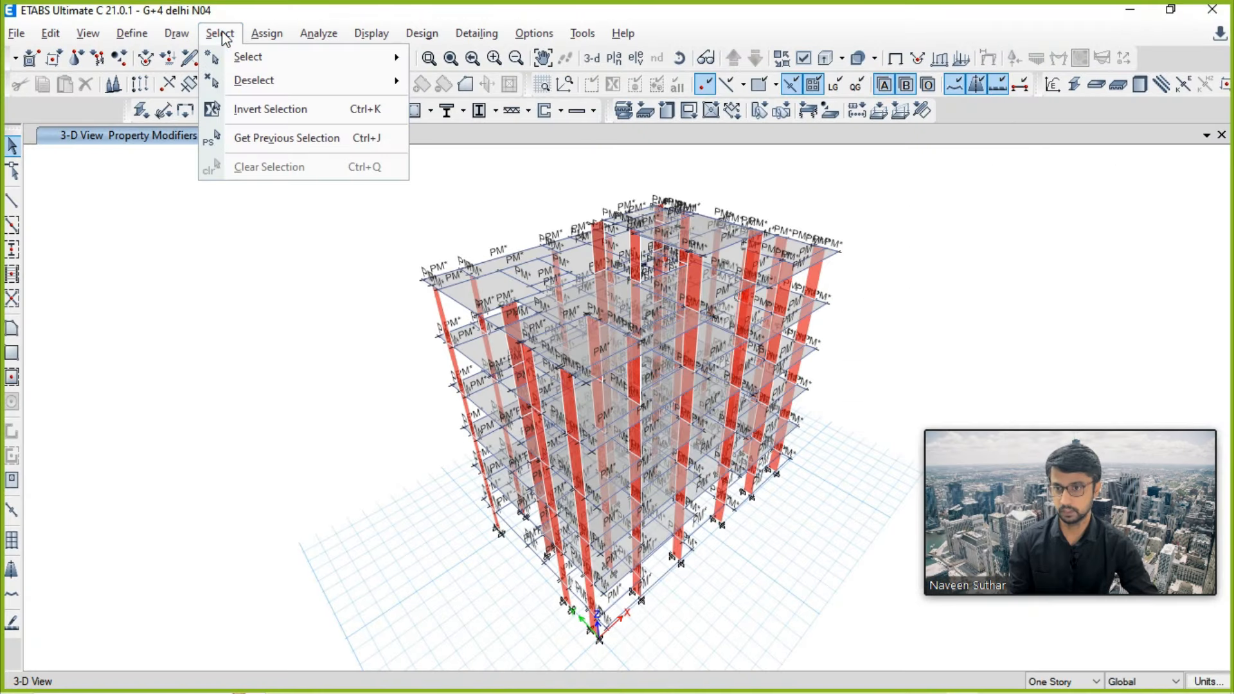
mouse_move(241, 56)
left_click(572, 187)
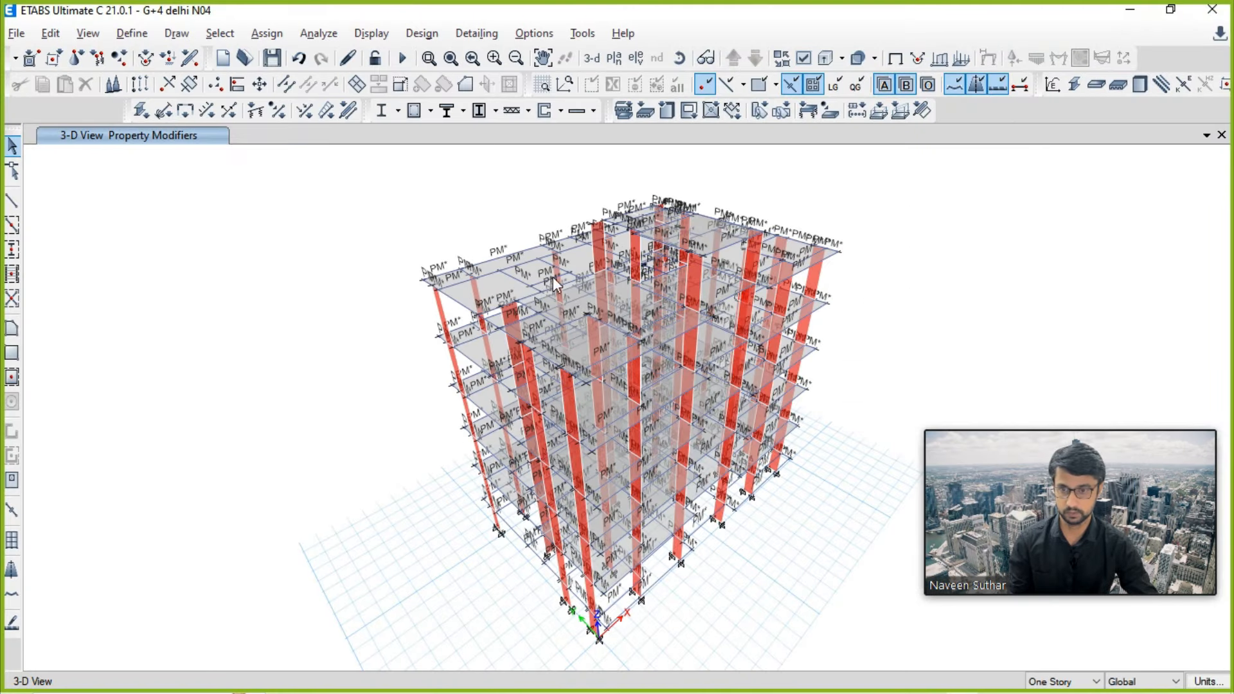
left_click(530, 269)
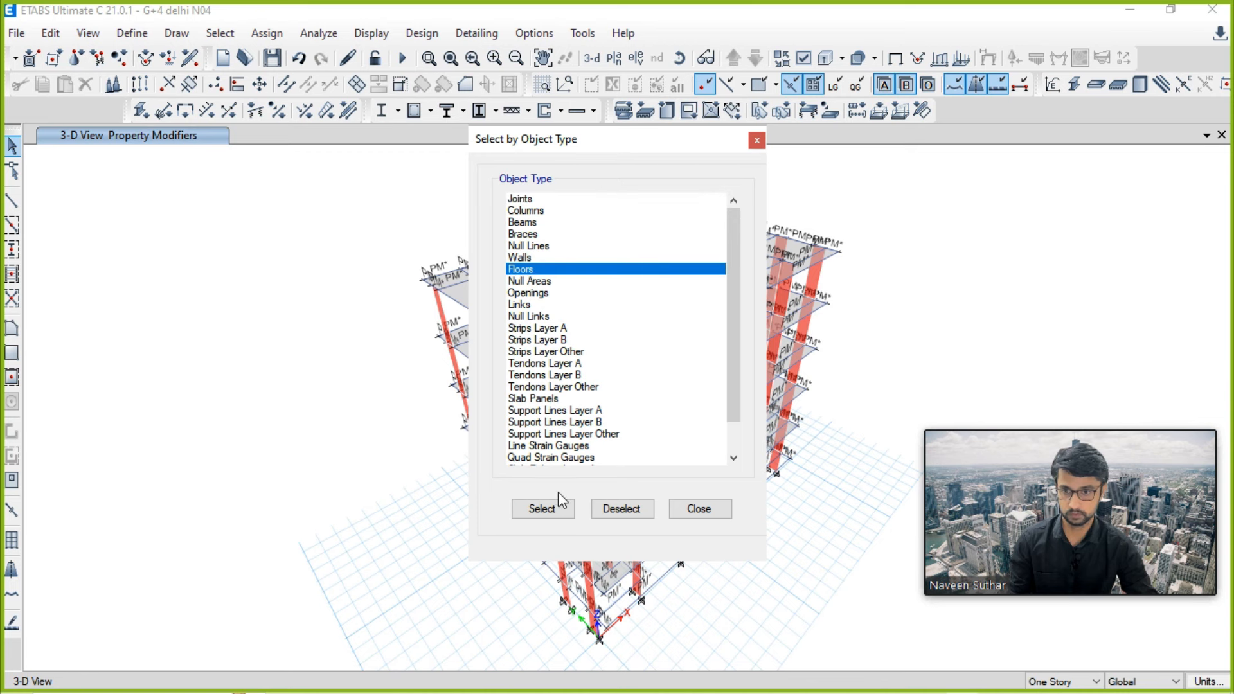
key("Return")
left_click(699, 511)
Step: Assign shell stiffness modifiers to the selected floors with bending m11, m22 and m12 set to 0.25
left_click(257, 31)
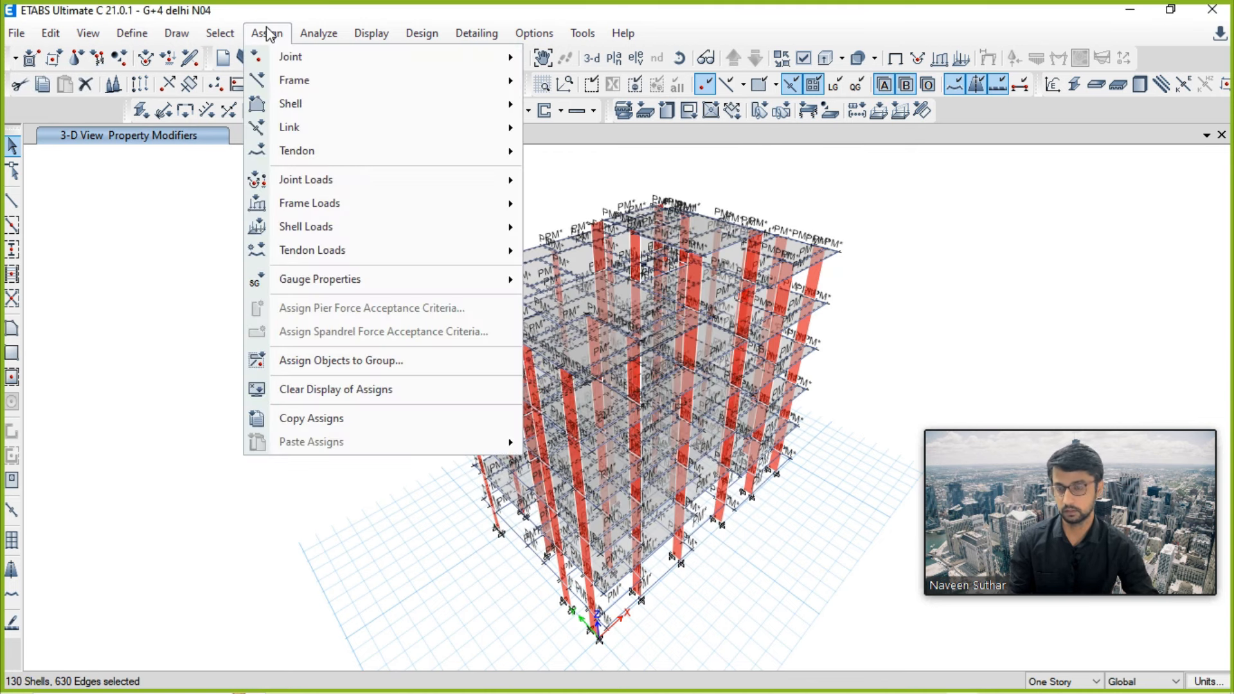
mouse_move(316, 92)
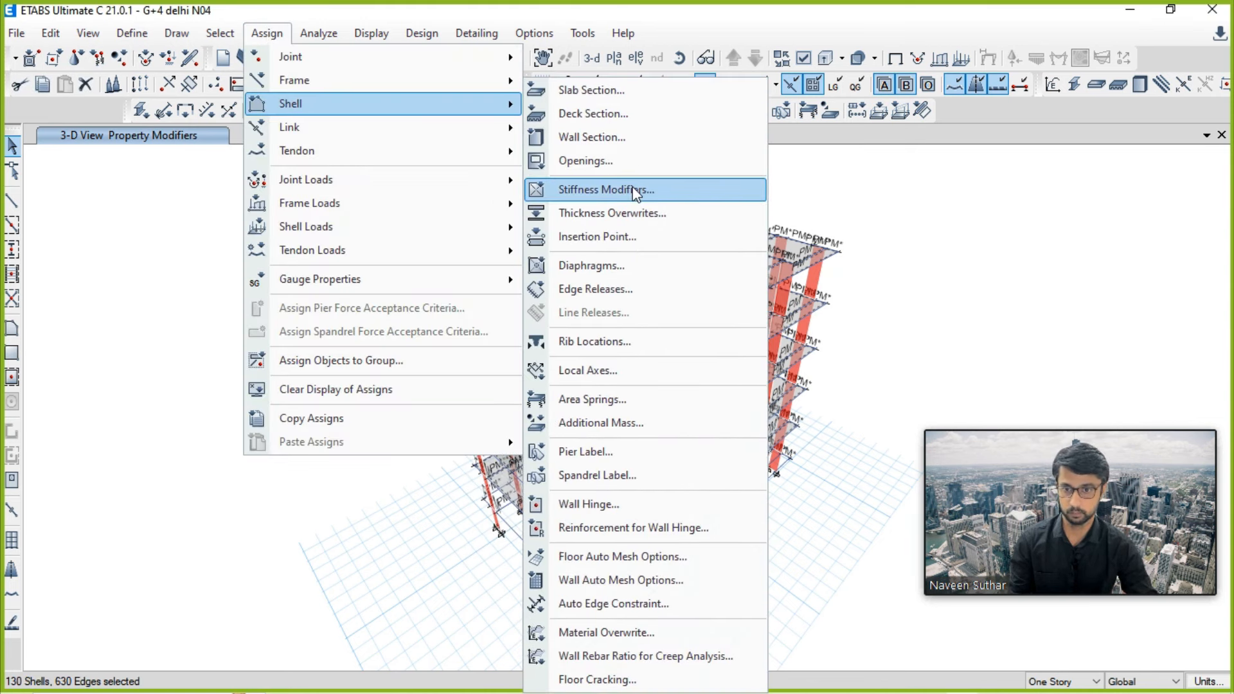
left_click(604, 190)
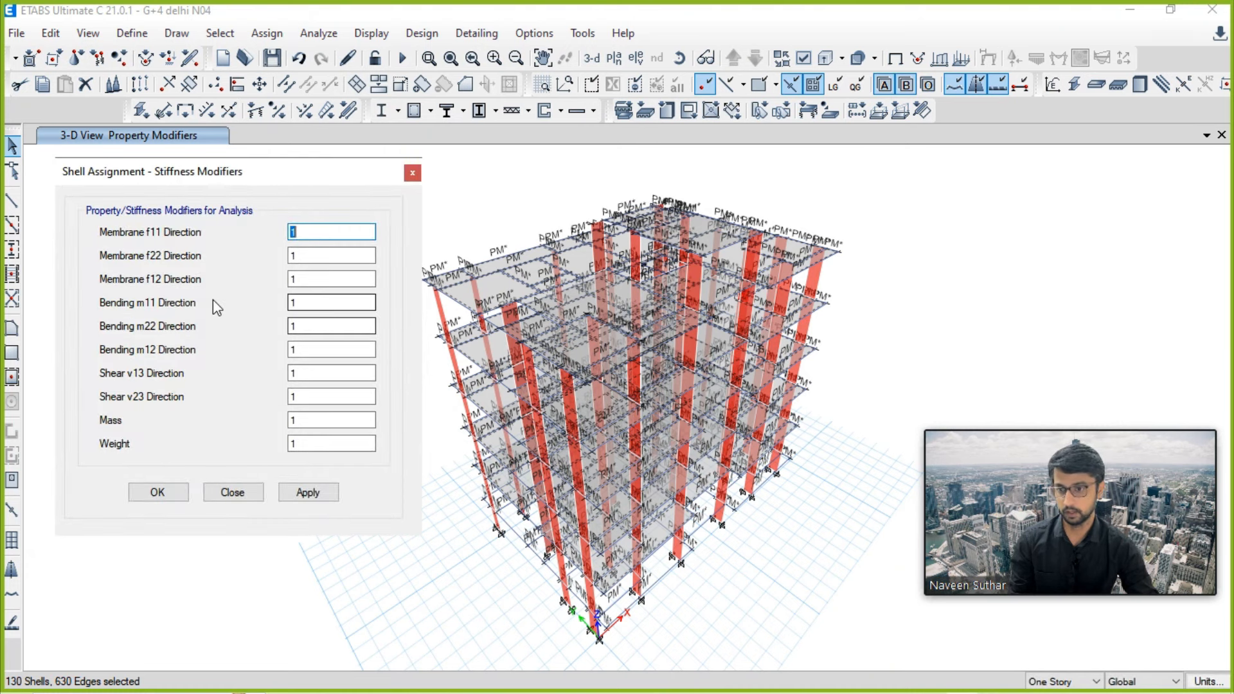
double_click(316, 305)
type("0.25")
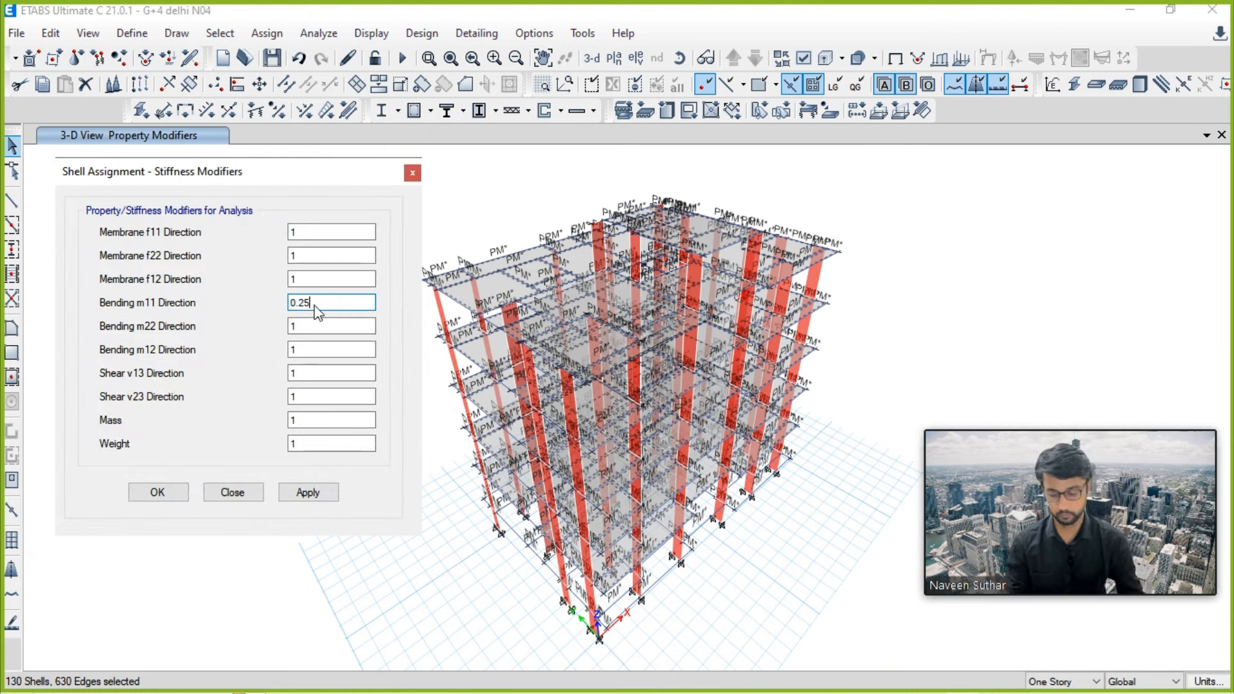
key("Tab")
type("0.")
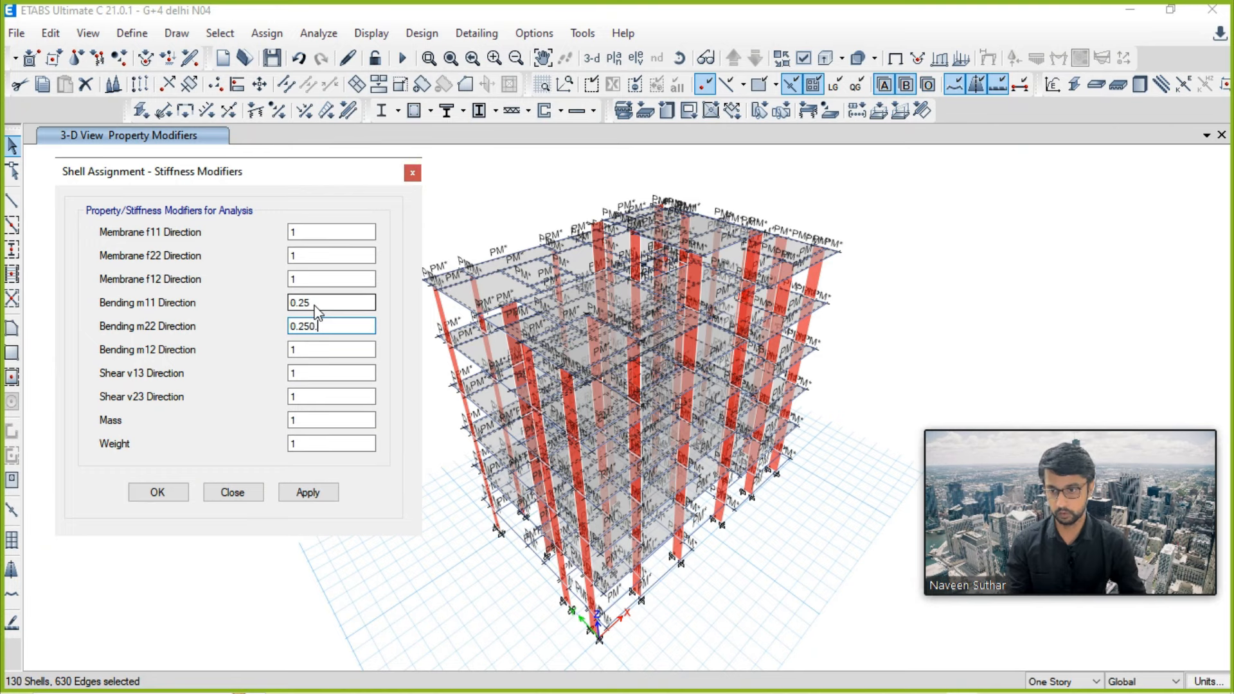
key("Tab")
type("0.25")
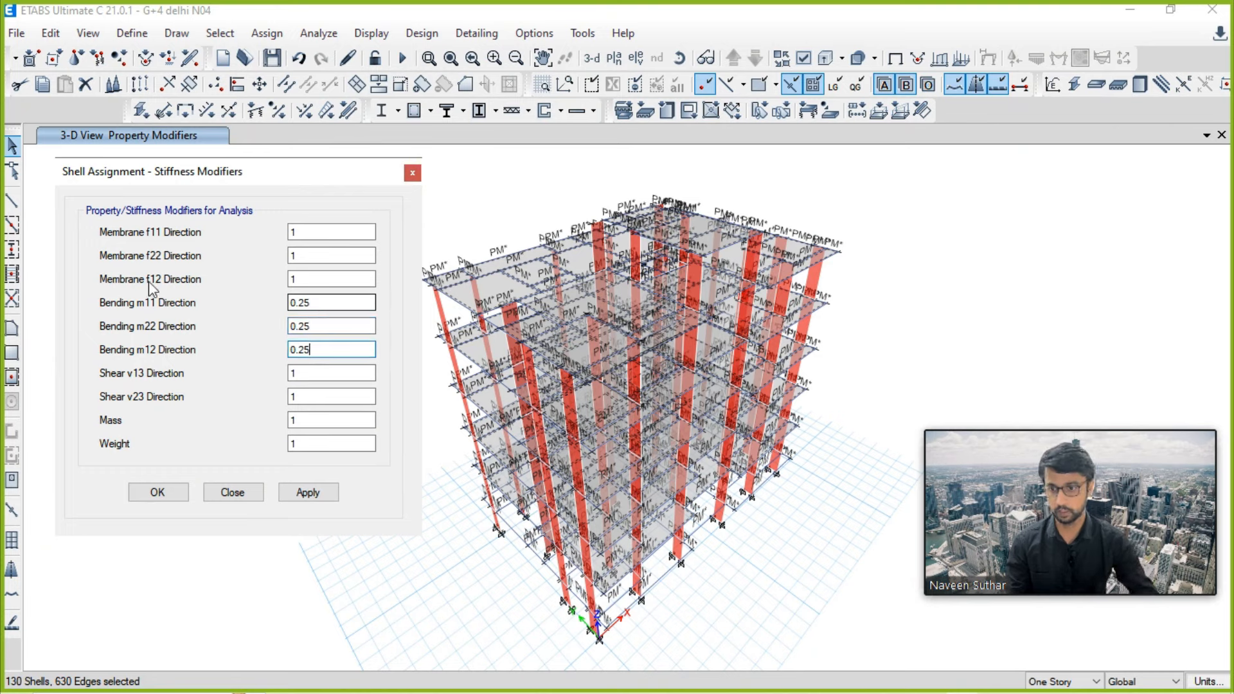
left_click(314, 496)
left_click(169, 494)
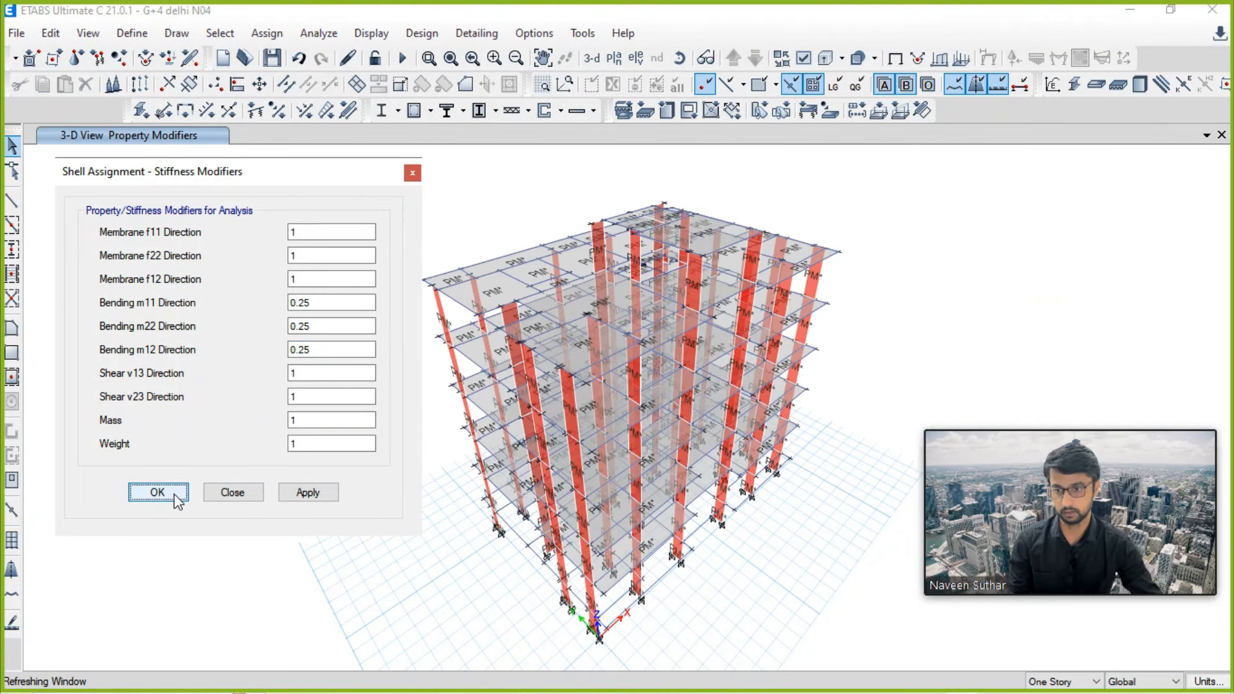
Step: Switch to the slide show and advance to the slide on end releases, merging frames, slab diaphragm and auto mesh
key("alt+Tab")
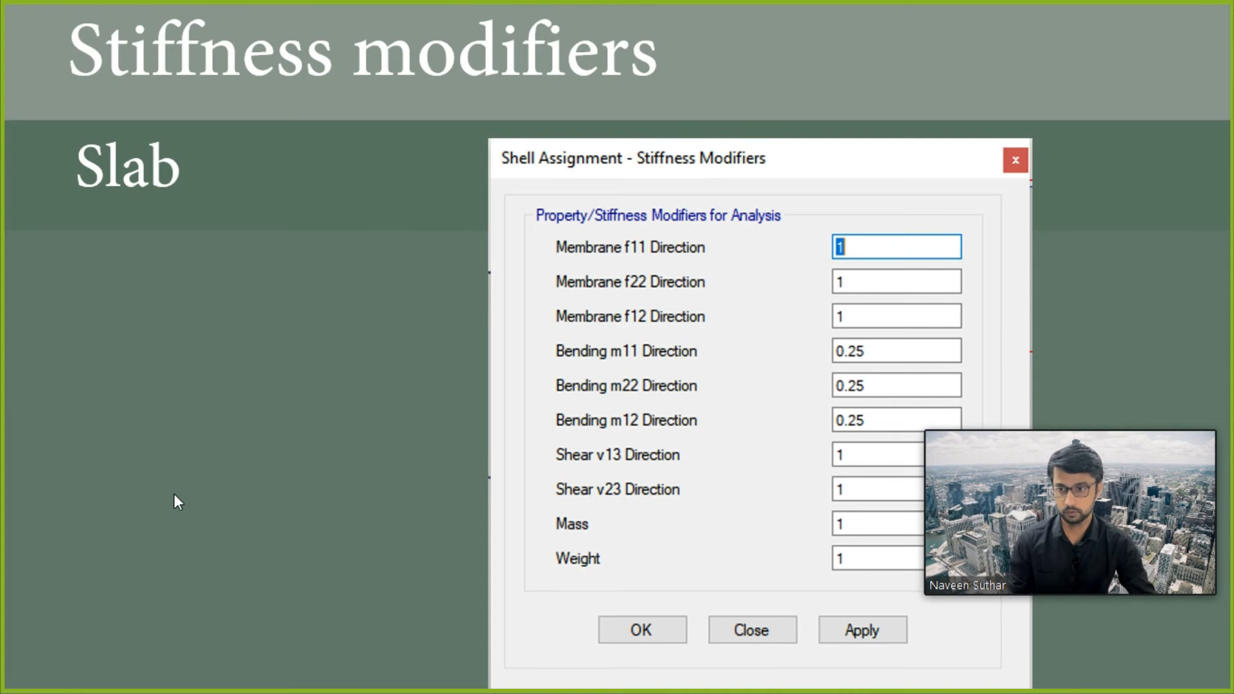
left_click(173, 493)
key("alt+Tab")
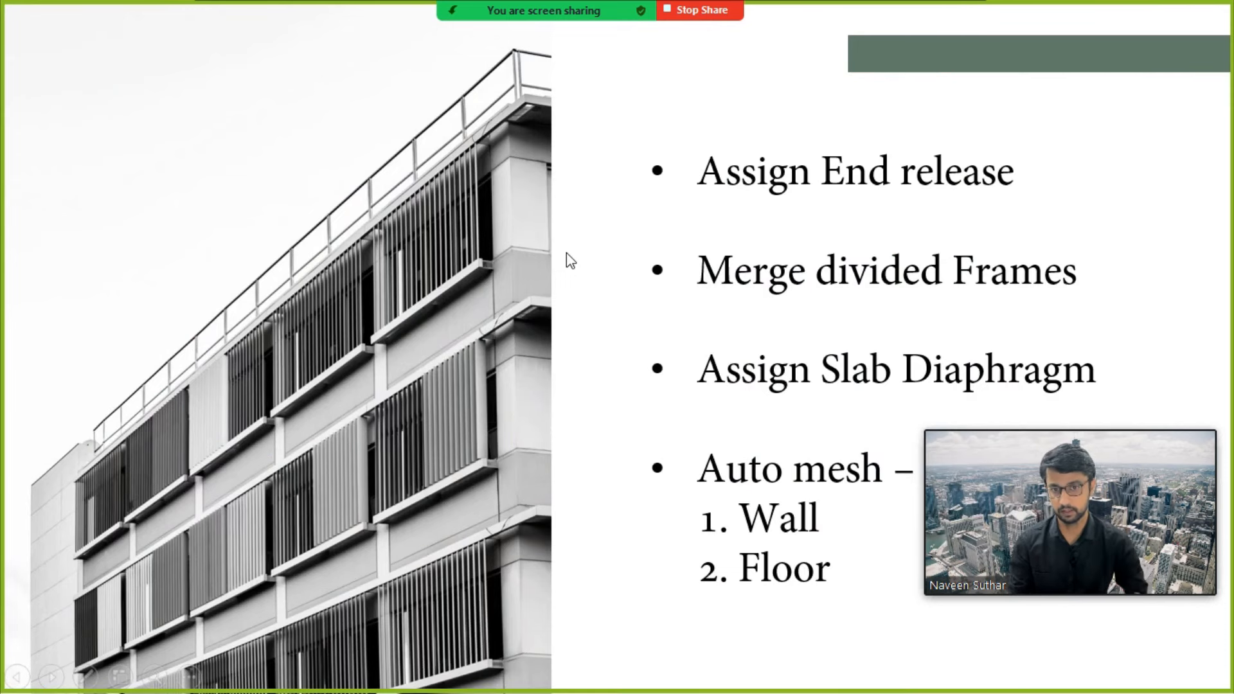
Step: Return to ETABS and, on the plinth plan for all stories, select the four short horizontal beams inside the side bays
key("alt+Tab")
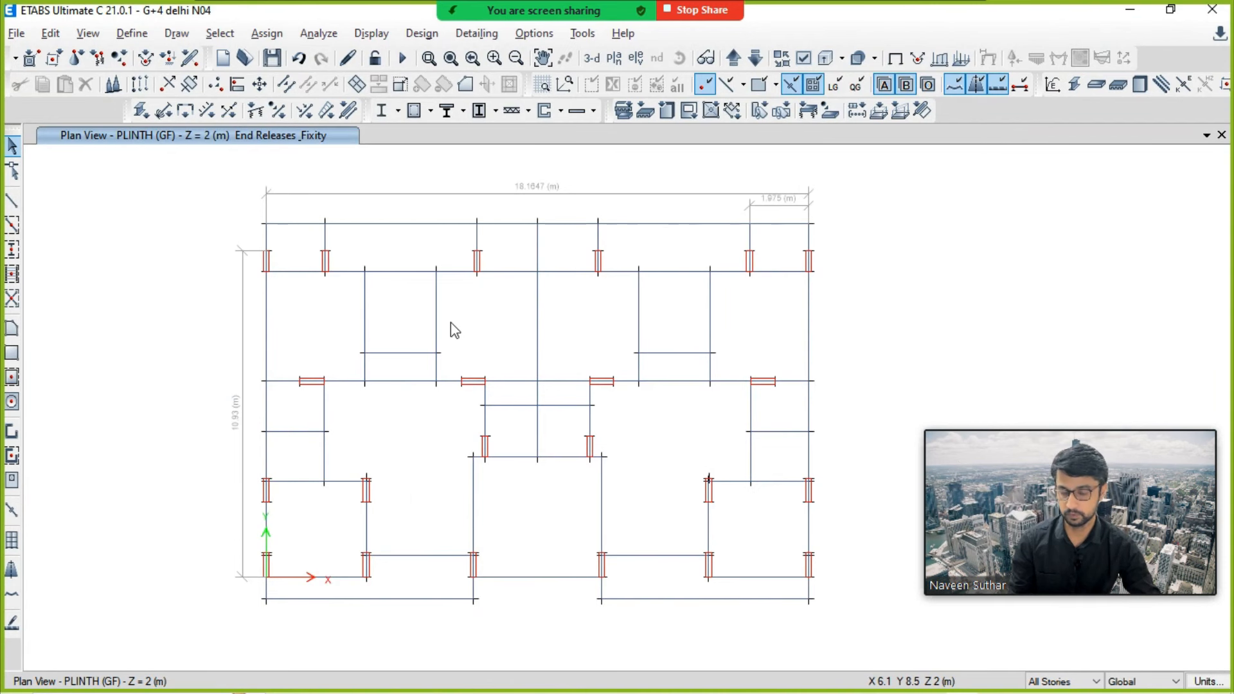
left_click(404, 321)
left_click(302, 400)
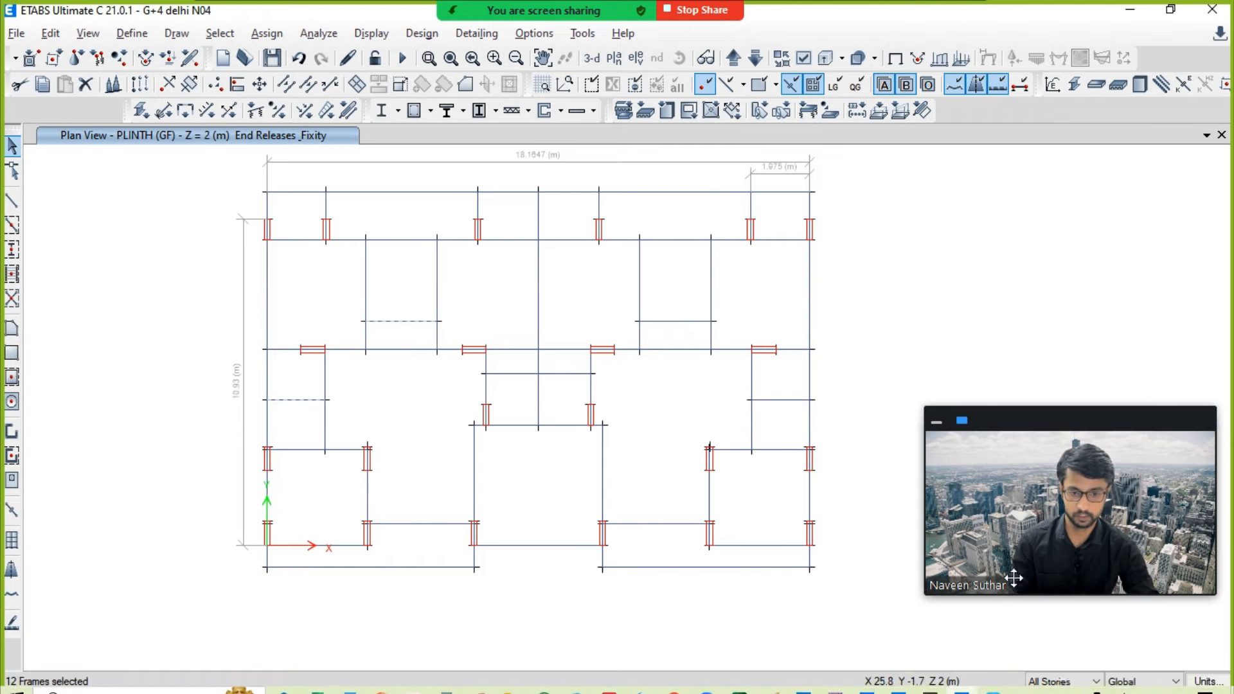
left_click(676, 321)
left_click(777, 400)
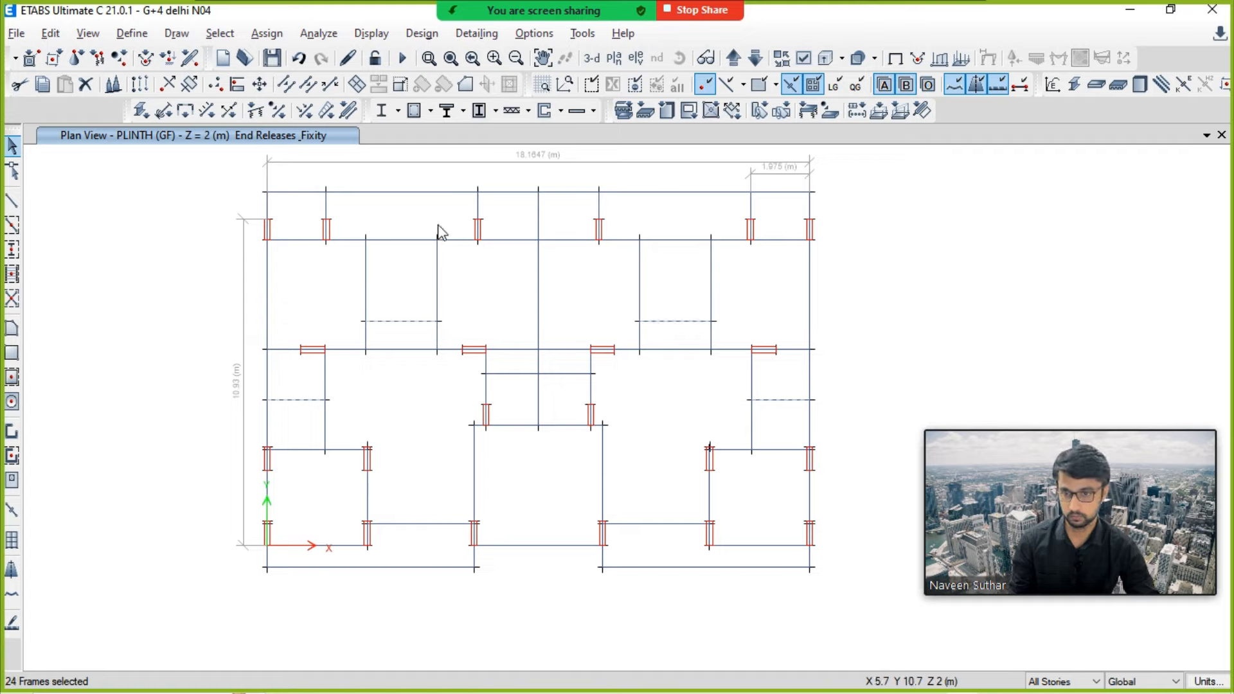
Step: Add the outer horizontal beams along the upper and lower edges of the plan to the selection
left_click_drag(418, 177, 293, 208)
left_click_drag(675, 185, 637, 223)
left_click_drag(579, 175, 559, 205)
left_click_drag(794, 181, 775, 212)
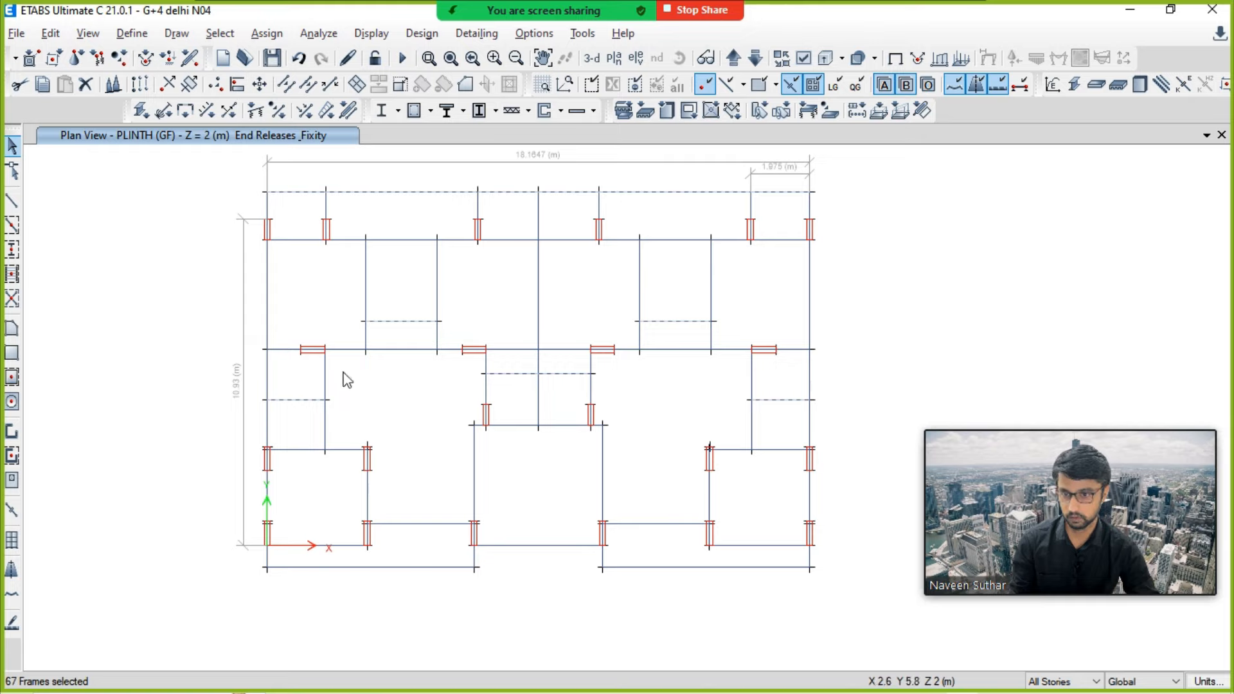
left_click_drag(390, 553, 378, 572)
left_click_drag(716, 554, 697, 584)
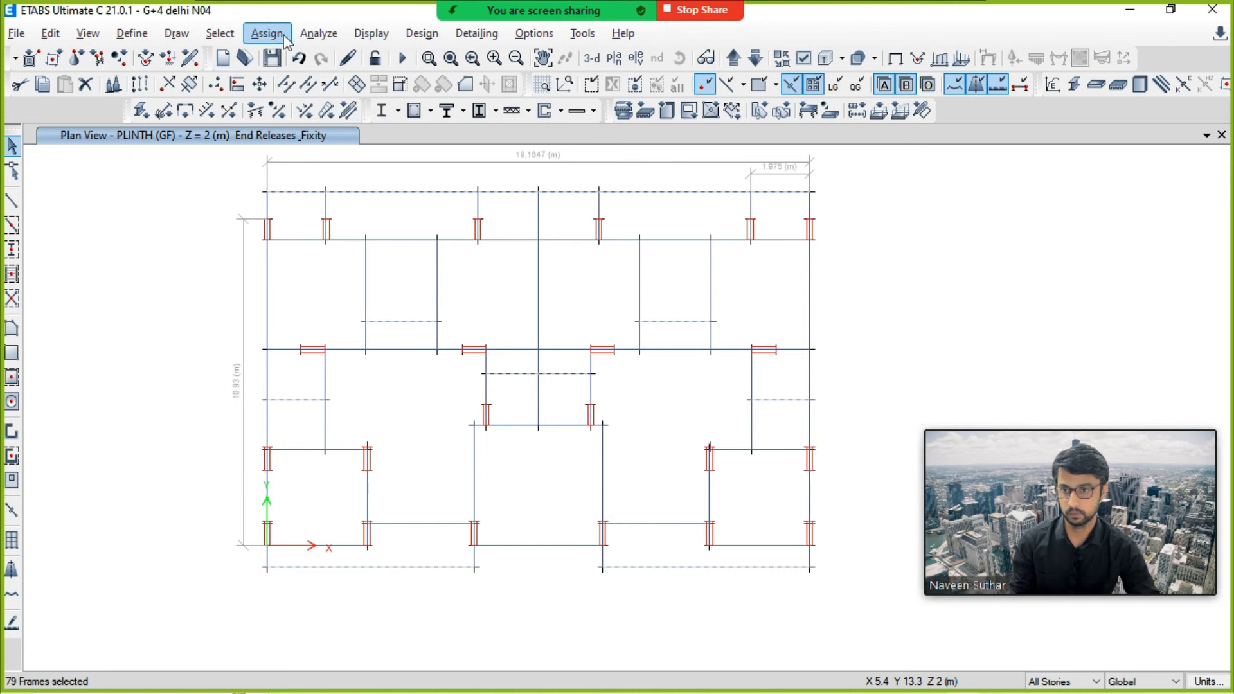
Step: Release Moment 22 (Minor) and Moment 33 (Major) at both start and end of the selected beams and apply the assignment
left_click(267, 34)
mouse_move(296, 80)
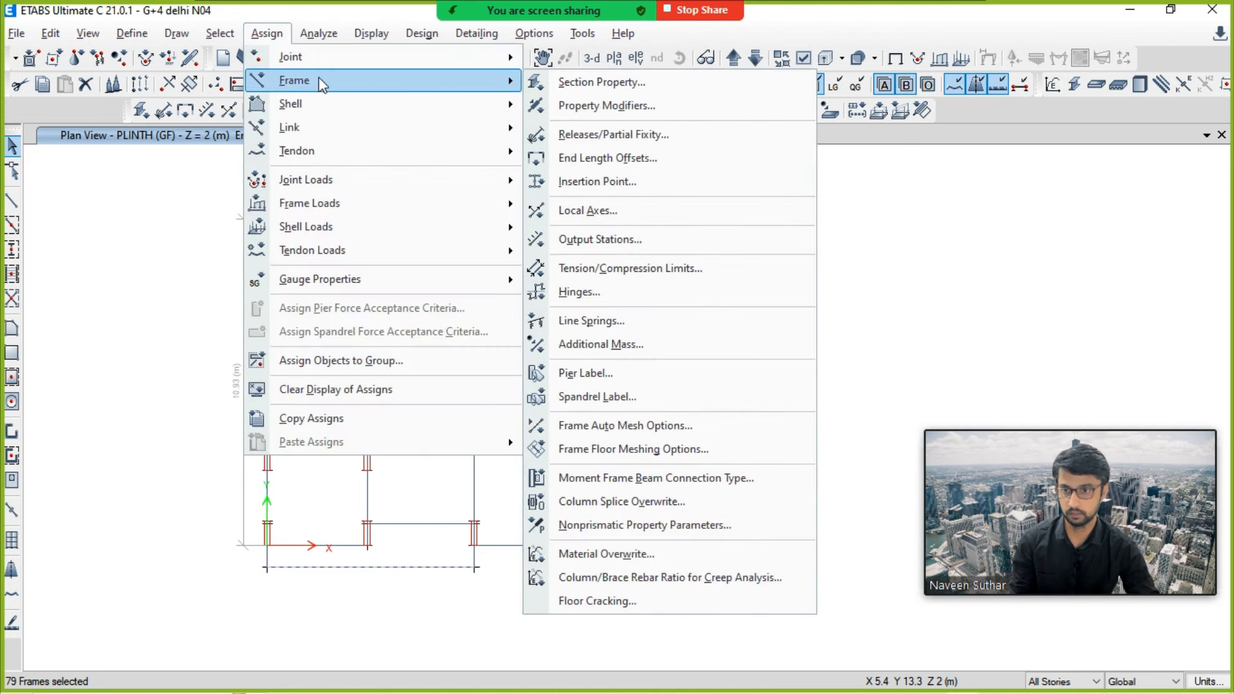
left_click(593, 134)
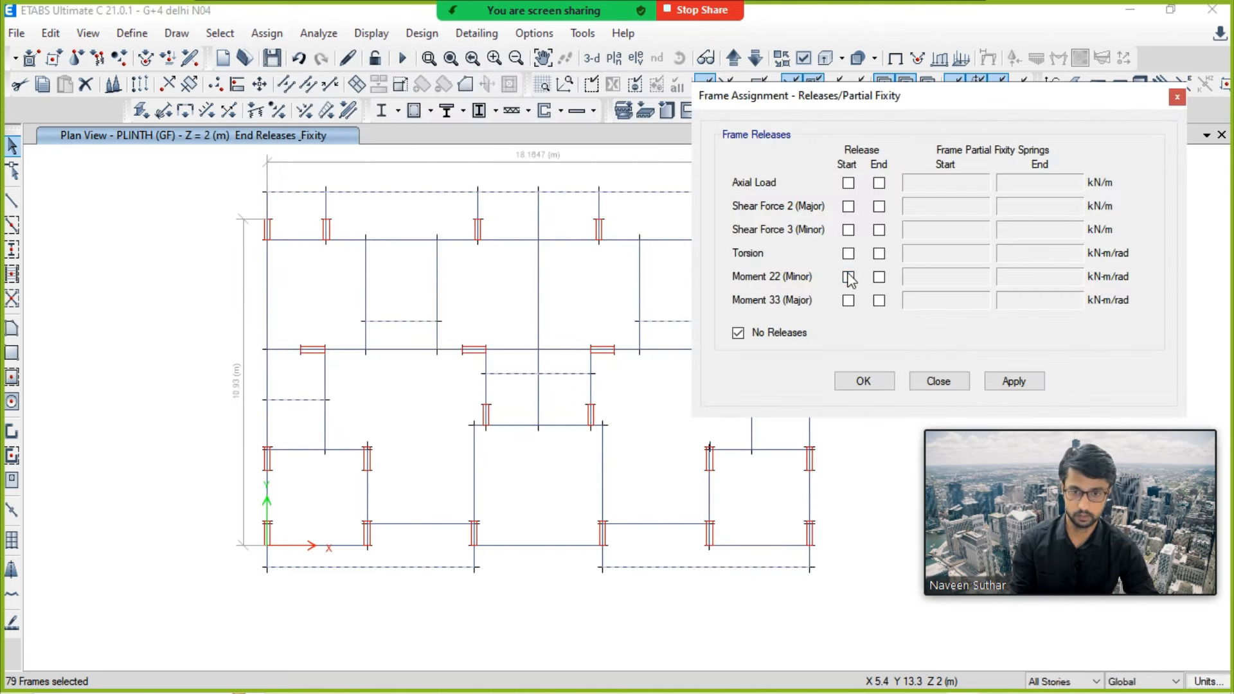
left_click(848, 276)
left_click(878, 276)
left_click(878, 300)
left_click(849, 300)
left_click(1029, 381)
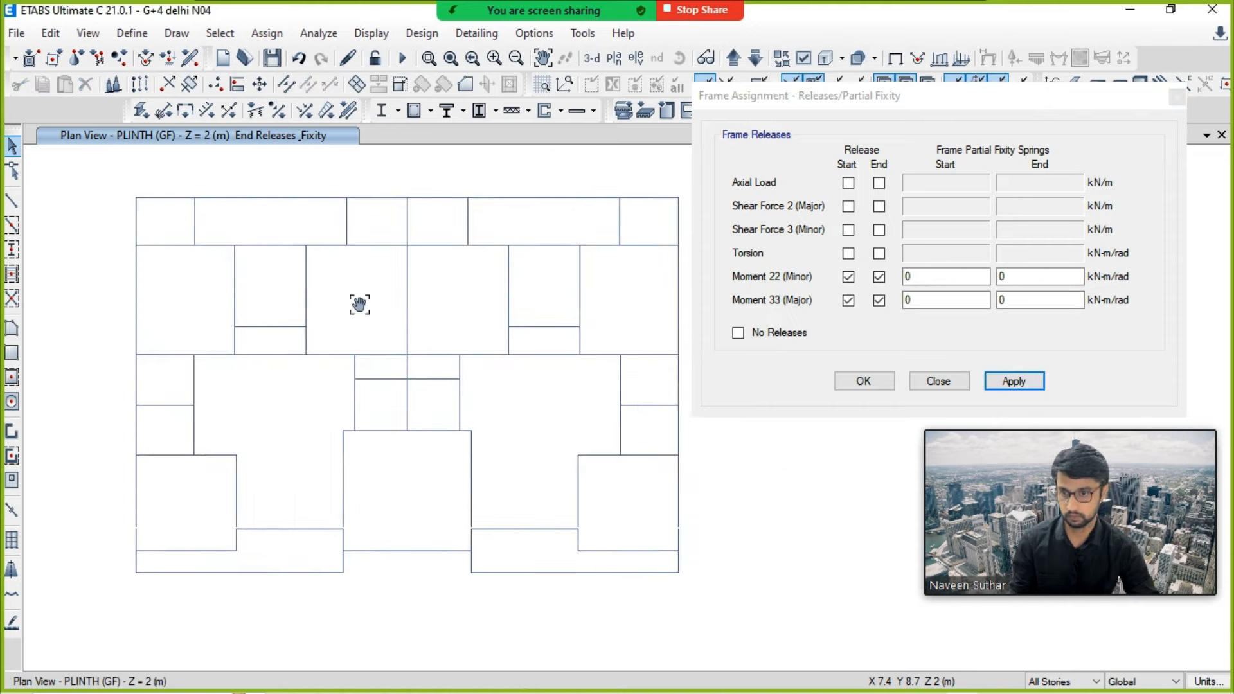
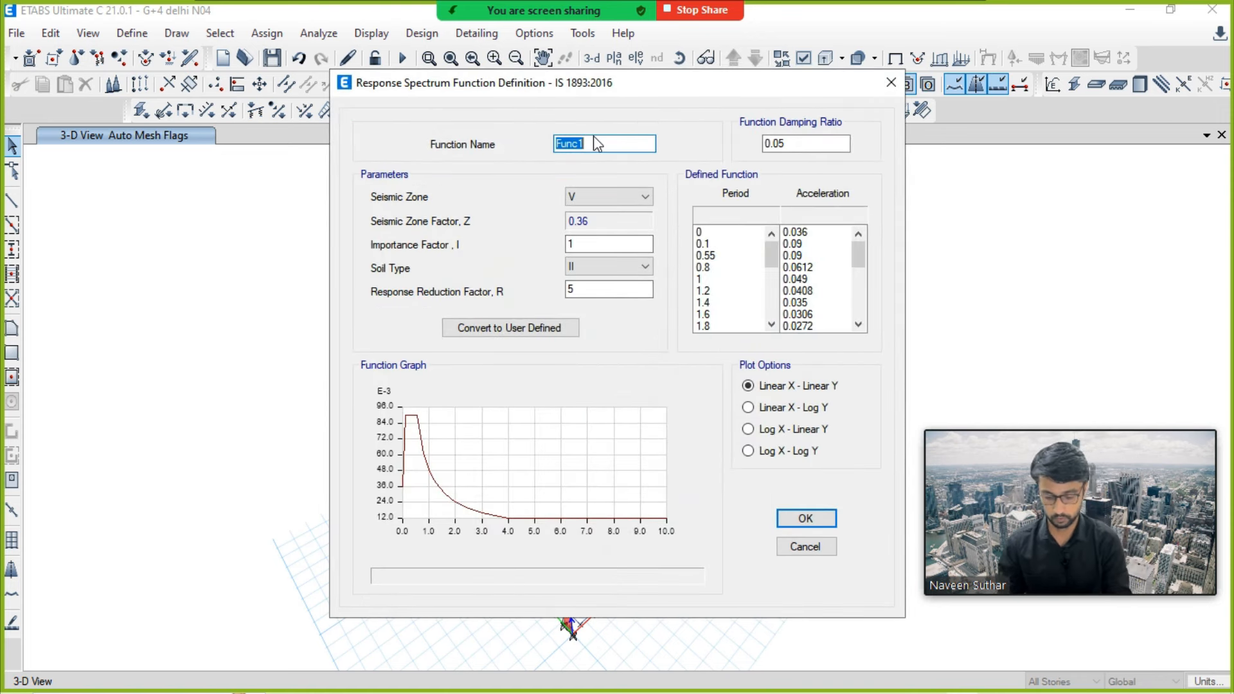
Step: Name the IS 1893:2016 response spectrum function (IS1893:2016 )V, adjust its response reduction factor and seismic zone, and convert it to user defined
type("IS1893:2016 )V")
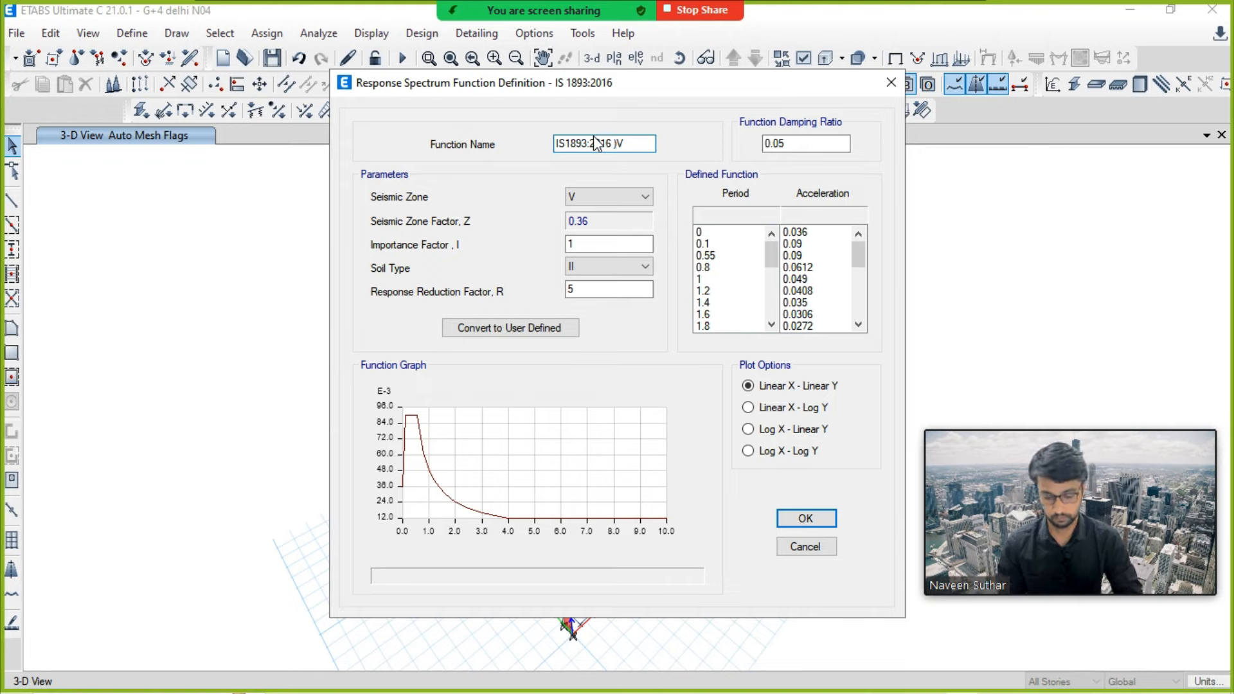
type("(")
left_click_drag(590, 295, 545, 288)
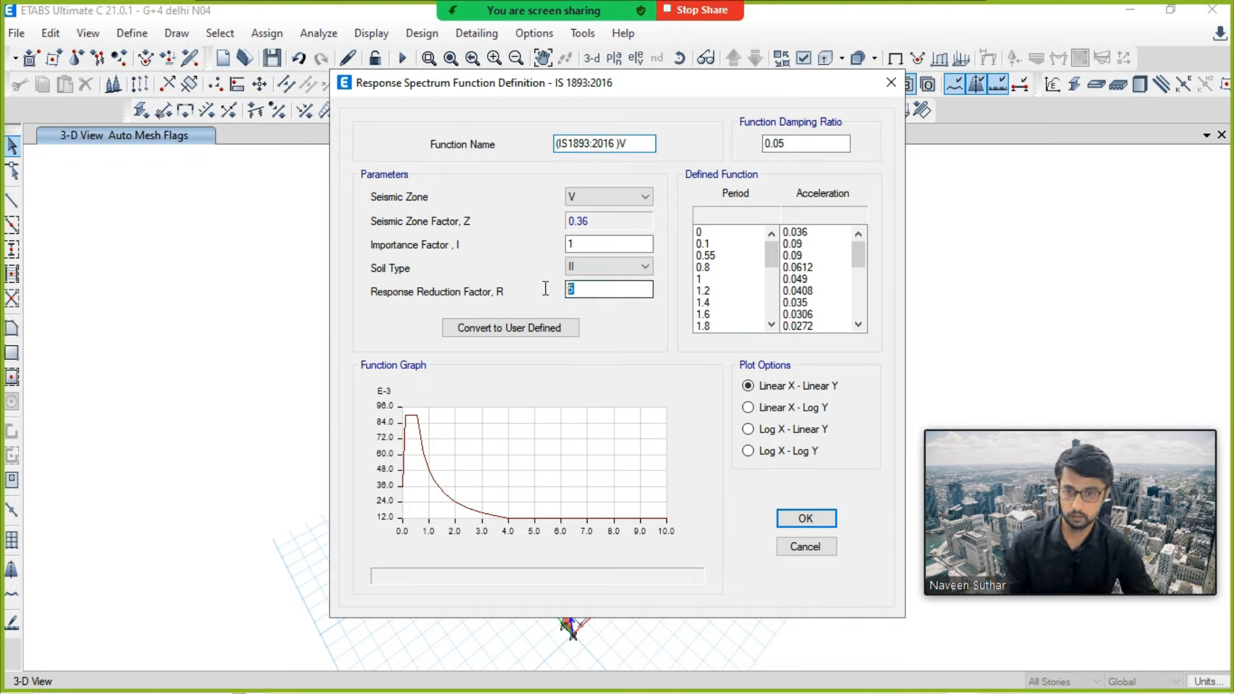
left_click(633, 196)
left_click(598, 234)
left_click(514, 329)
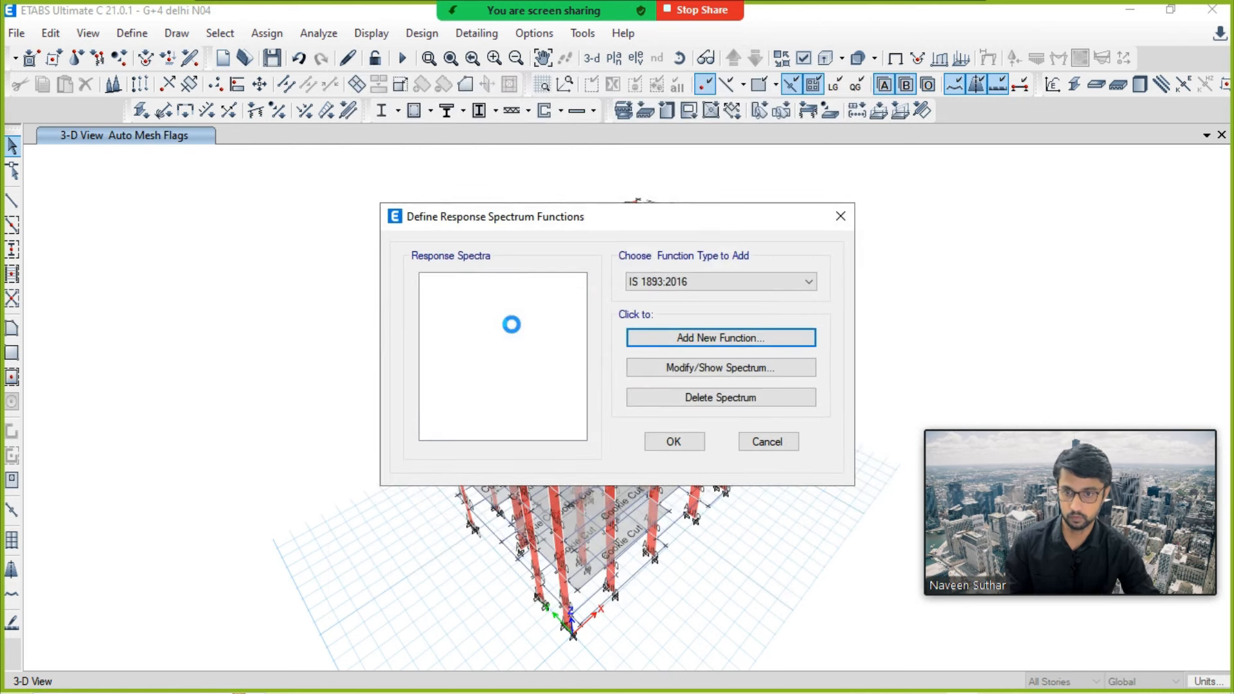
Step: Delete the points of the user-defined spectrum from the start of the list, keeping only the one at period 10
left_click(617, 242)
left_click(699, 309)
left_click(699, 309)
left_click(700, 309)
left_click(699, 309)
left_click(699, 309)
left_click(700, 309)
left_click(699, 309)
left_click(700, 308)
left_click(701, 307)
left_click(700, 307)
left_click(701, 307)
left_click(700, 307)
left_click(700, 307)
left_click(700, 307)
left_click(701, 308)
left_click(702, 307)
left_click(702, 307)
left_click(701, 307)
left_click(702, 307)
Step: Add a spectrum point at period 0 with value 2.5, set the value at period 10 to 2.5, and accept the function definitions
double_click(520, 223)
type("0")
key("Tab")
type("2")
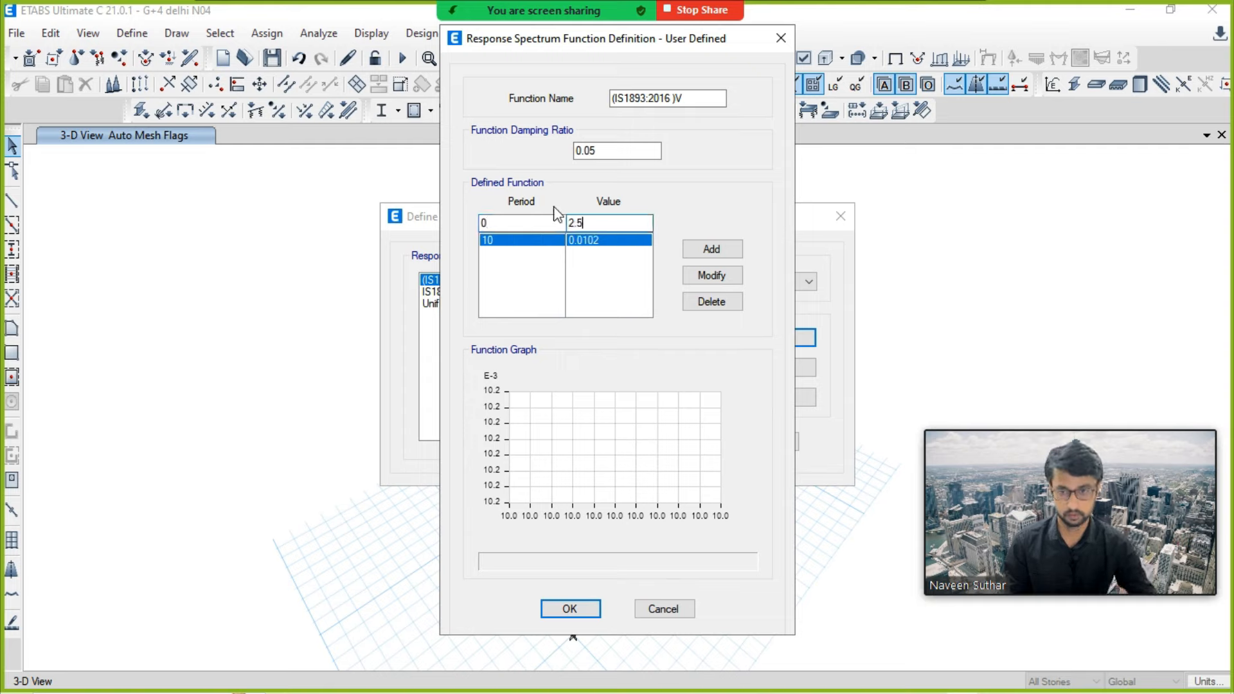
left_click(706, 248)
left_click(570, 252)
left_click_drag(646, 222, 572, 222)
type("2.5")
left_click(709, 274)
left_click(570, 609)
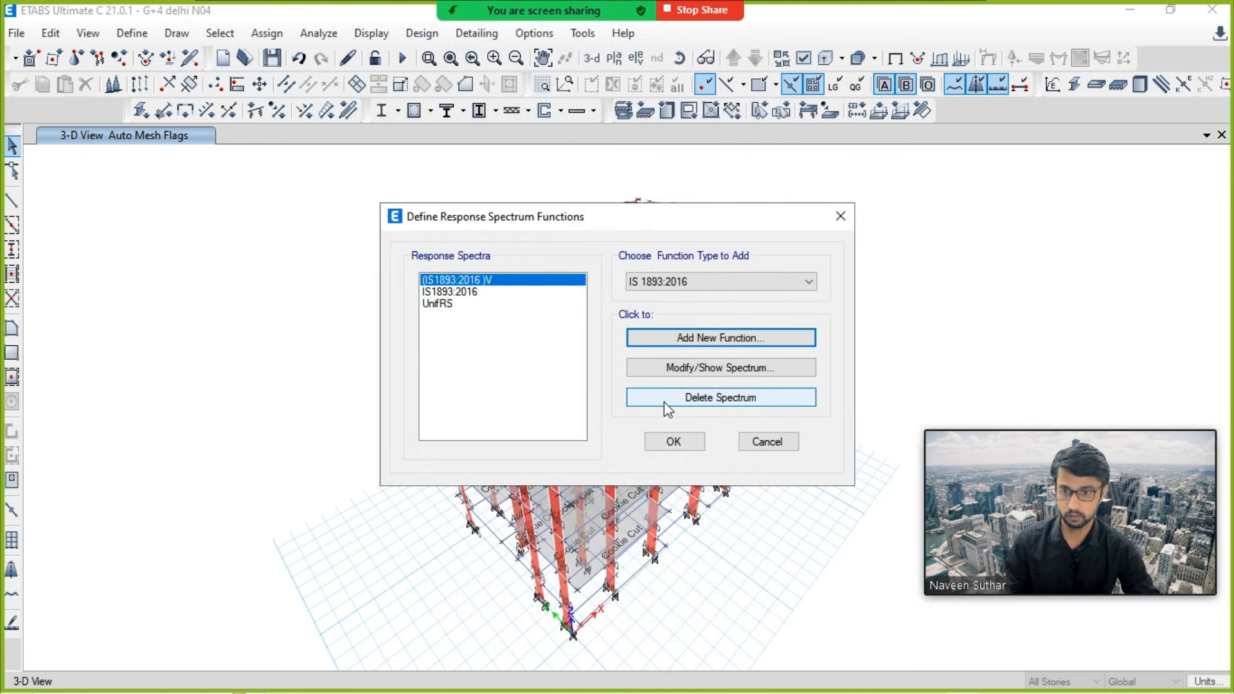
left_click(669, 442)
Step: Create a new load case named SPECX with the type Response Spectrum
left_click(132, 33)
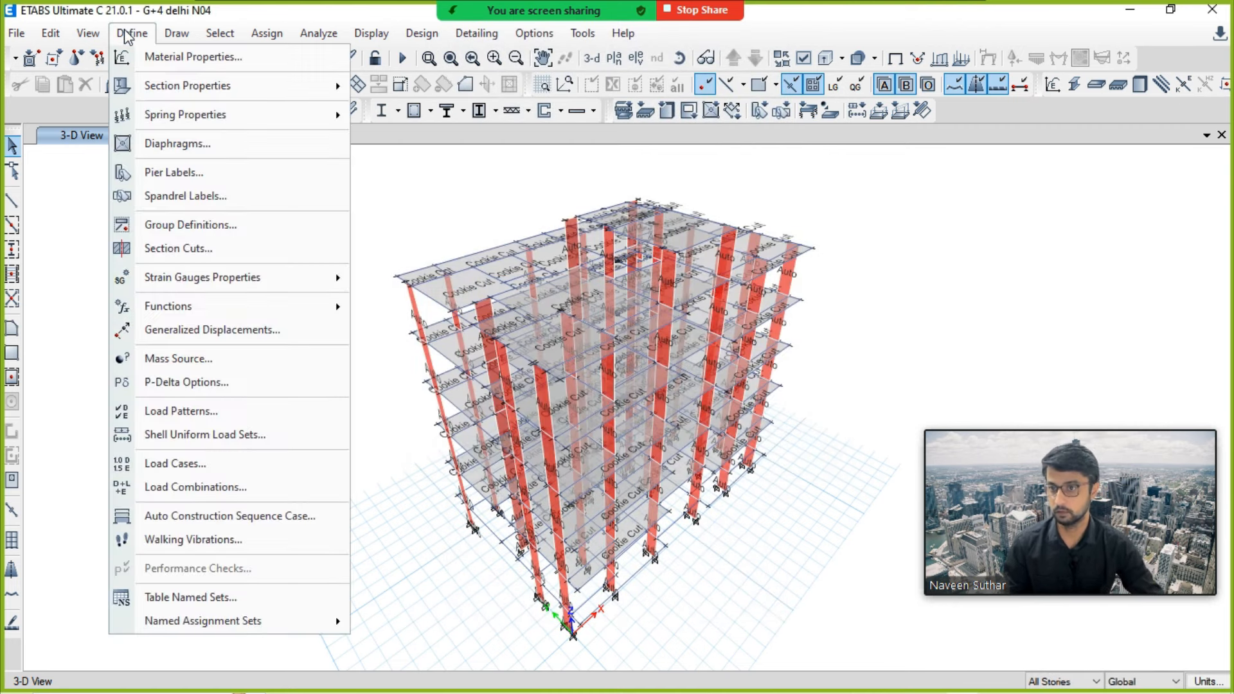
left_click(165, 469)
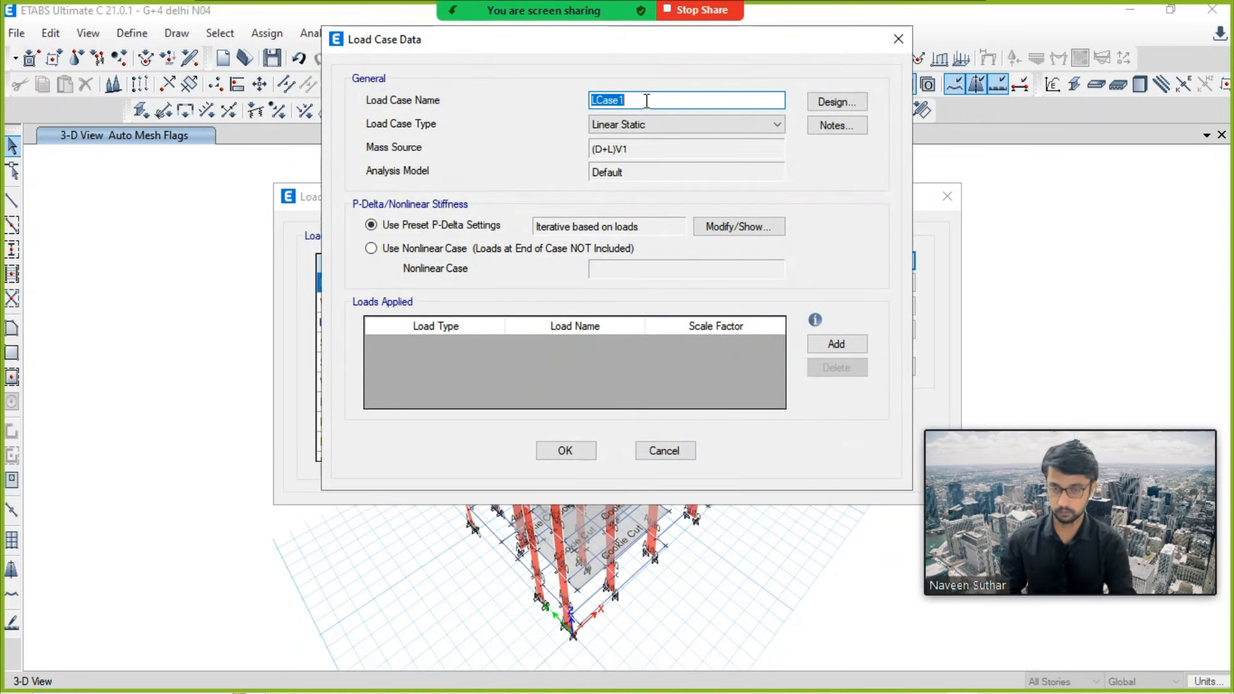
key("BackSpace")
type("SPECX")
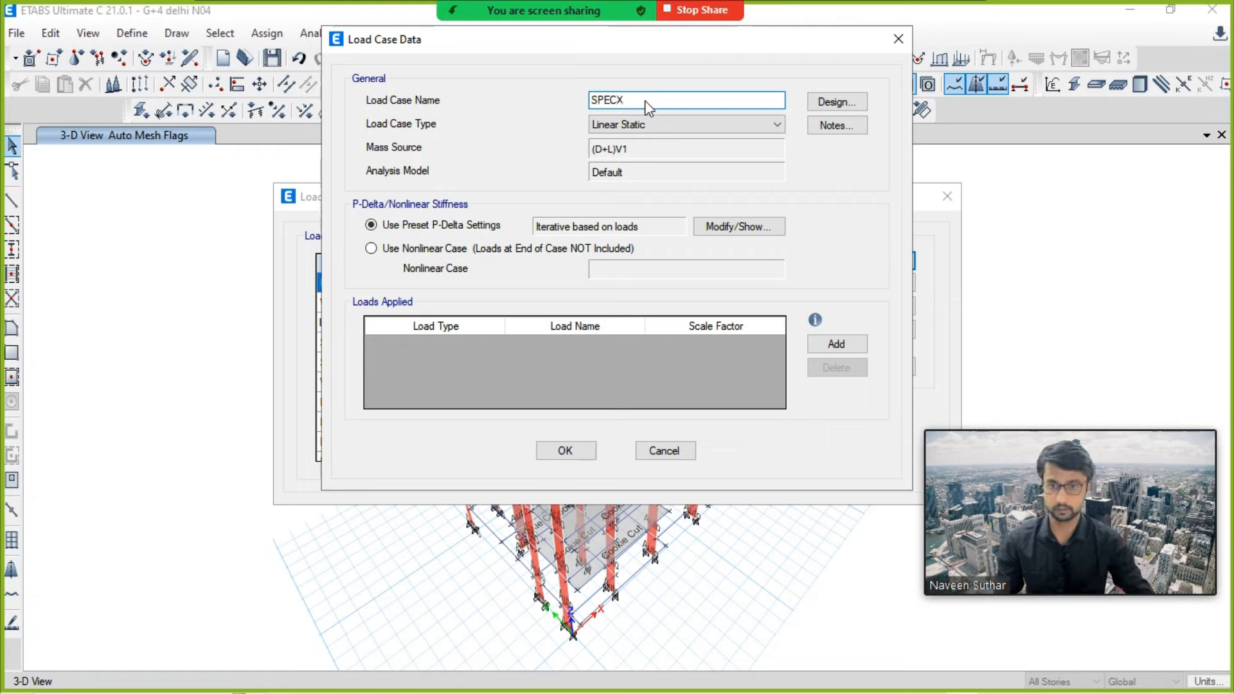
left_click(627, 126)
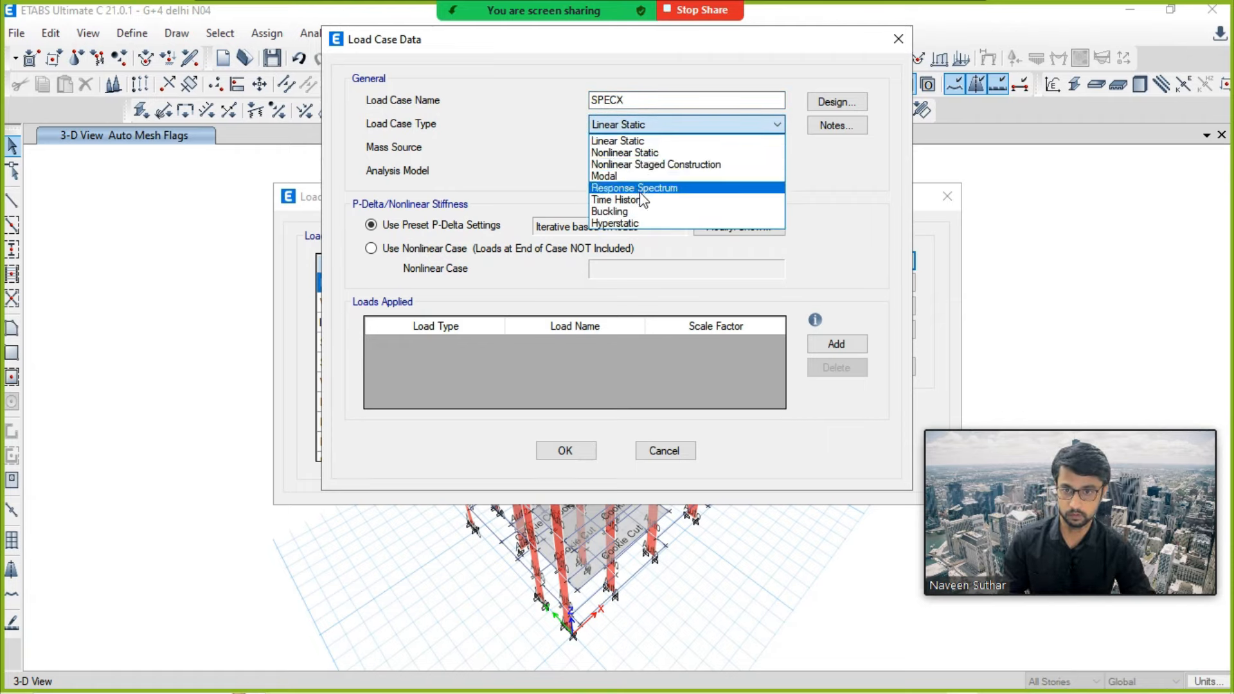
left_click(634, 187)
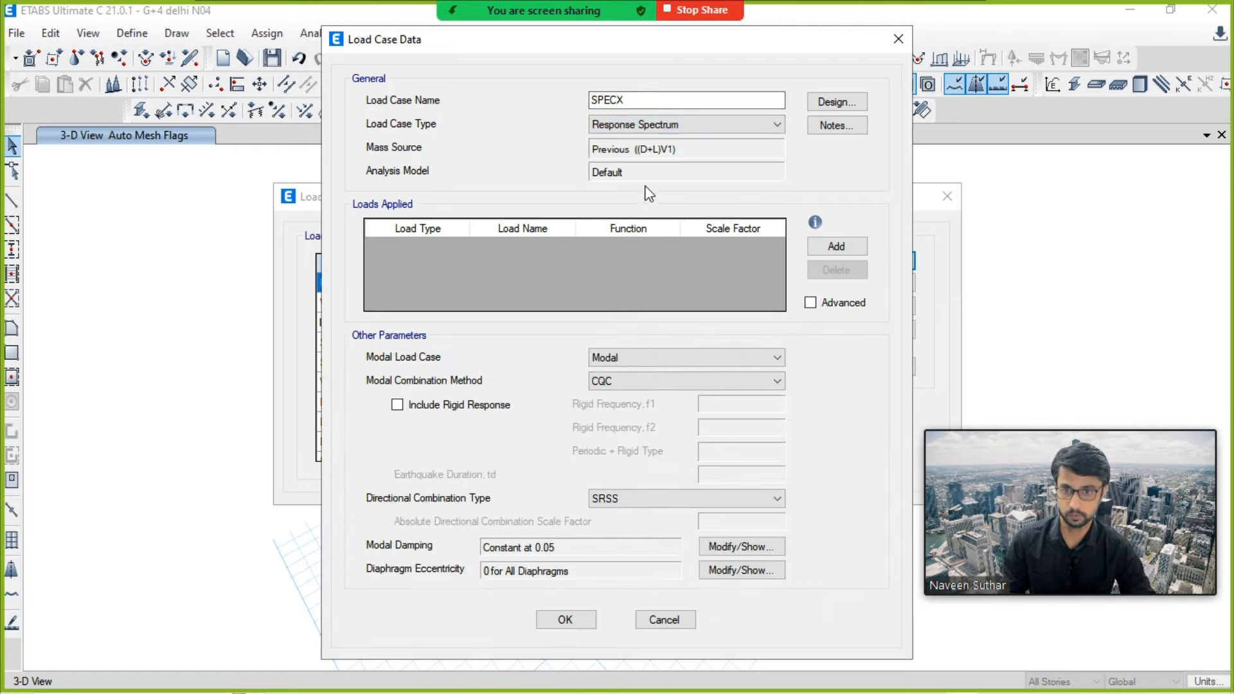
Step: Add an Acceleration load in U1 using function IS1893:2016 to SPECX and confirm the case
left_click(829, 246)
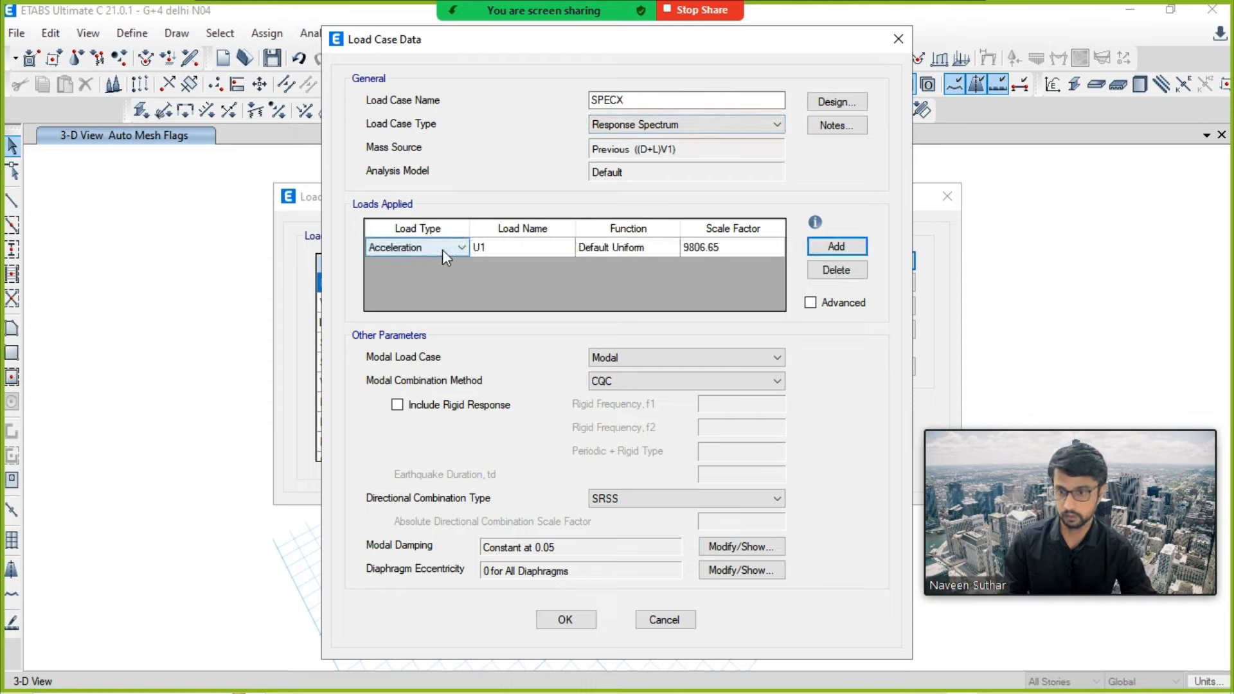
left_click(638, 248)
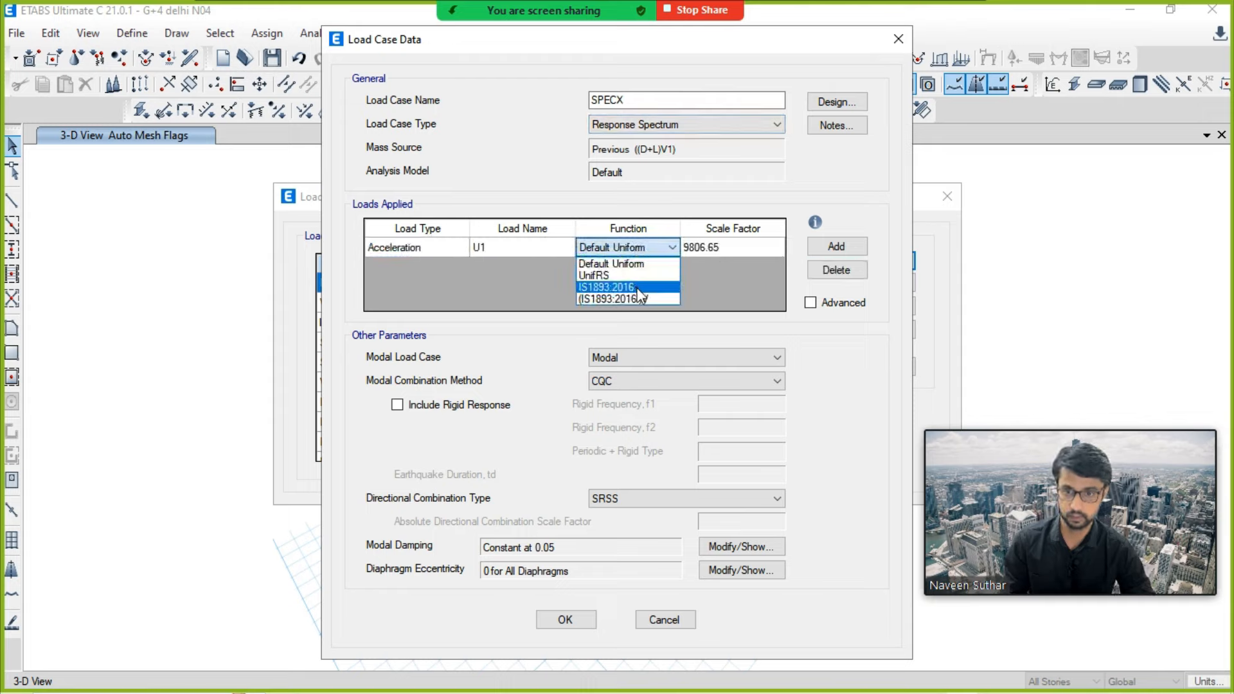
left_click(636, 287)
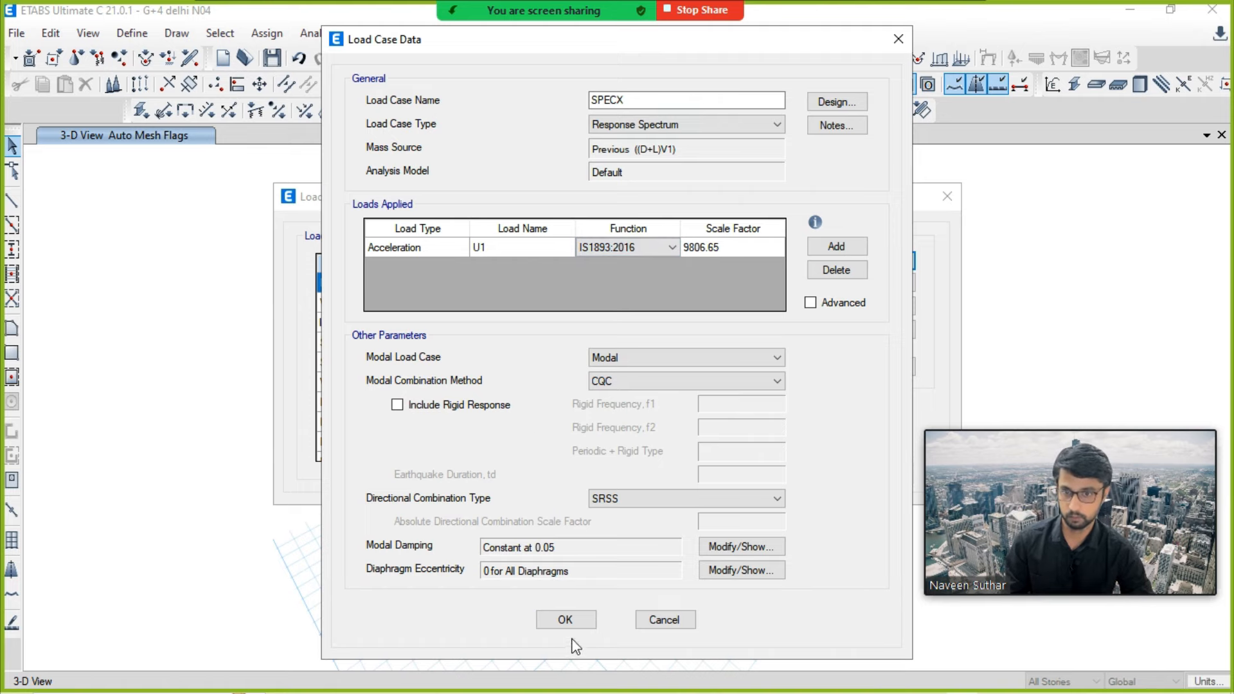
left_click(565, 619)
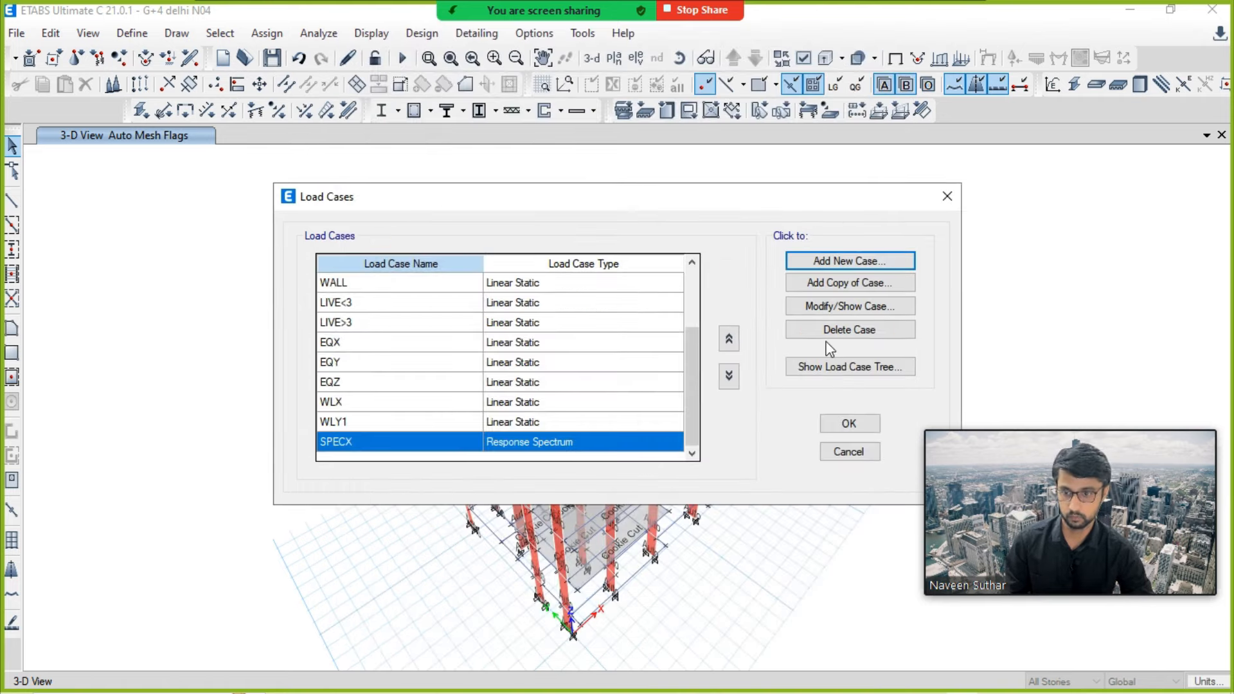
Step: Copy the SPECX load case as SPECY and change its acceleration direction to U2
left_click(850, 290)
left_click(647, 98)
key("BackSpace")
key("BackSpace")
key("BackSpace")
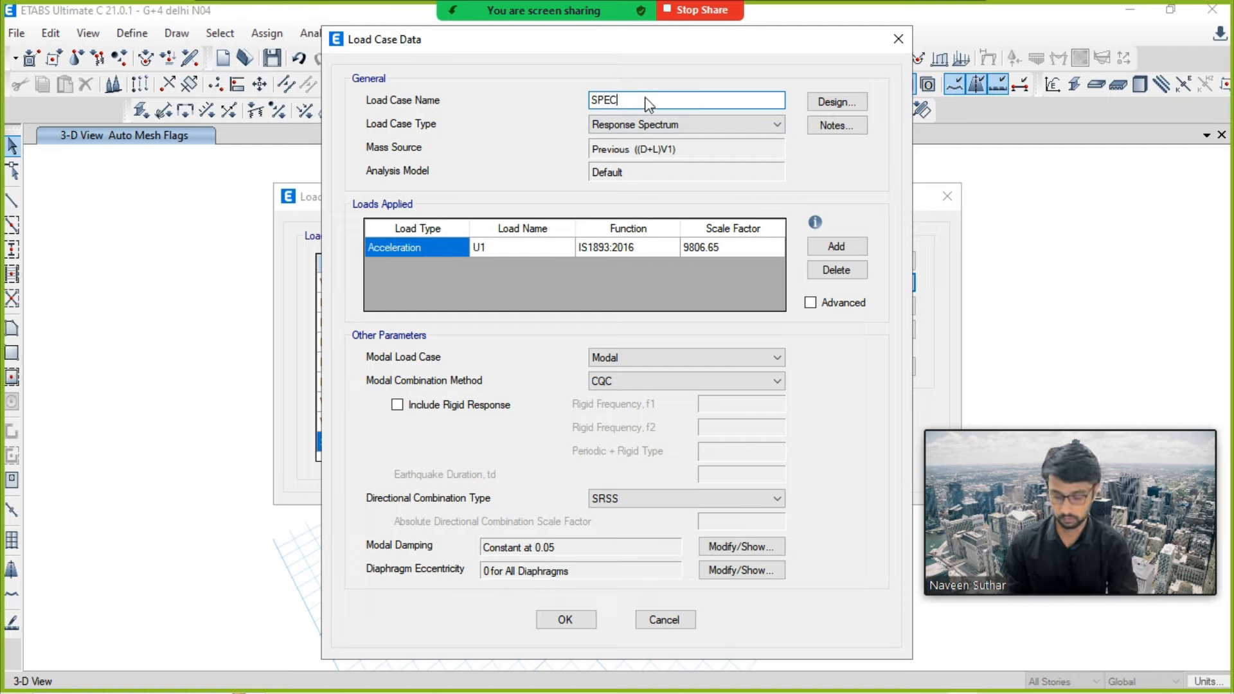
left_click(518, 247)
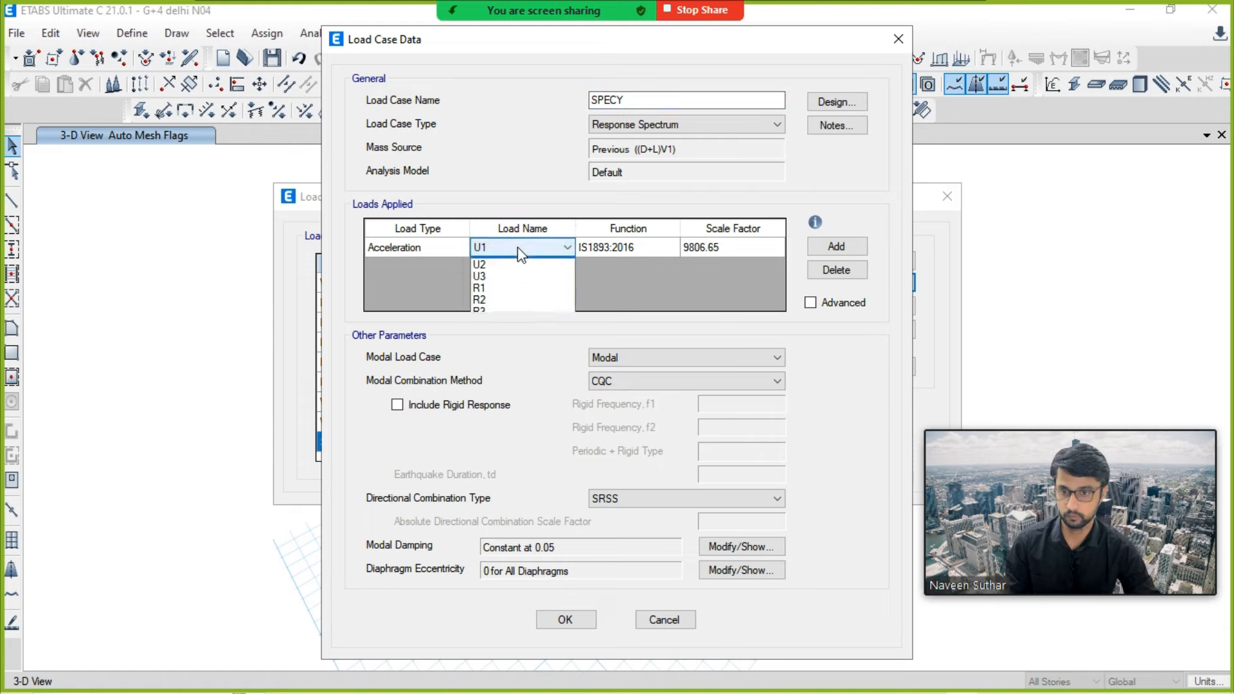
left_click(518, 275)
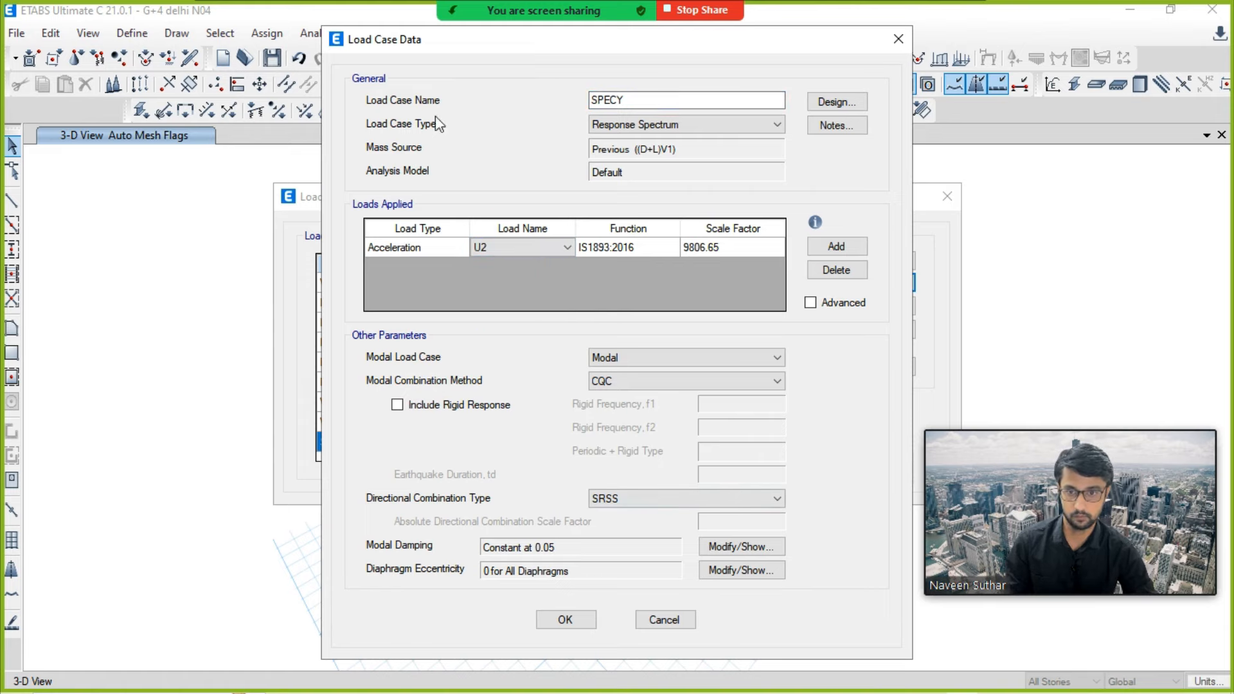
left_click(568, 627)
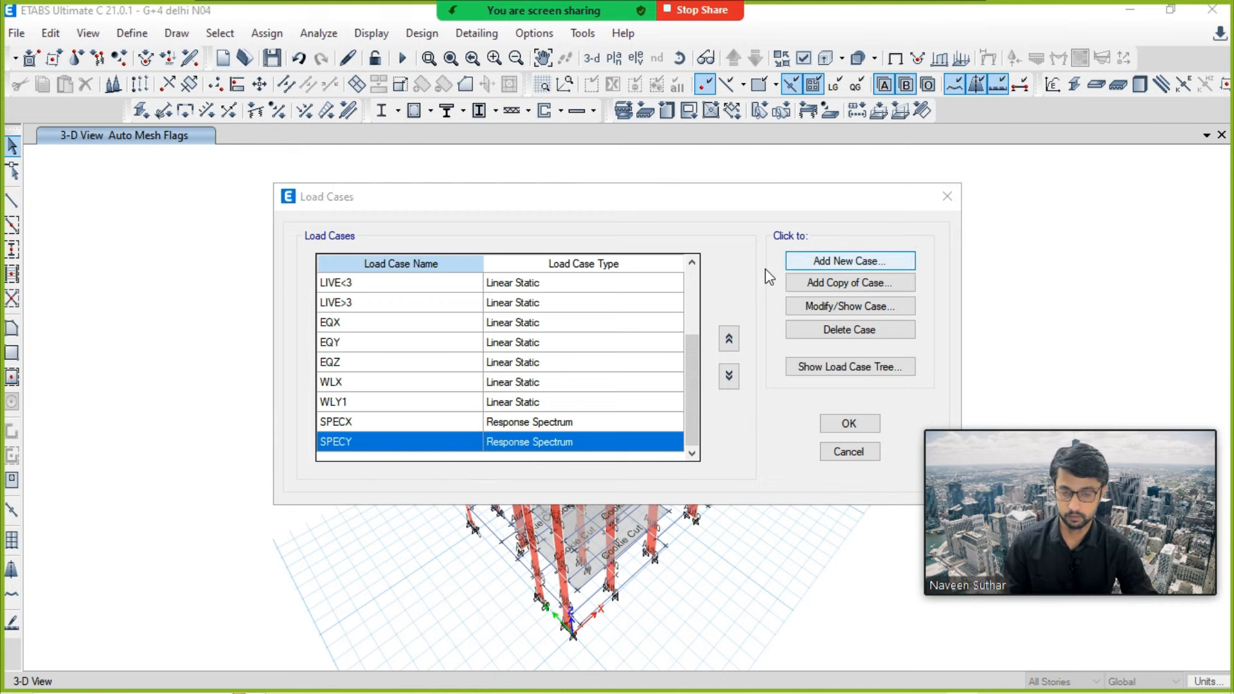
Step: Copy the SPECY load case and name the copy SPECZ
left_click(792, 261)
left_click(898, 40)
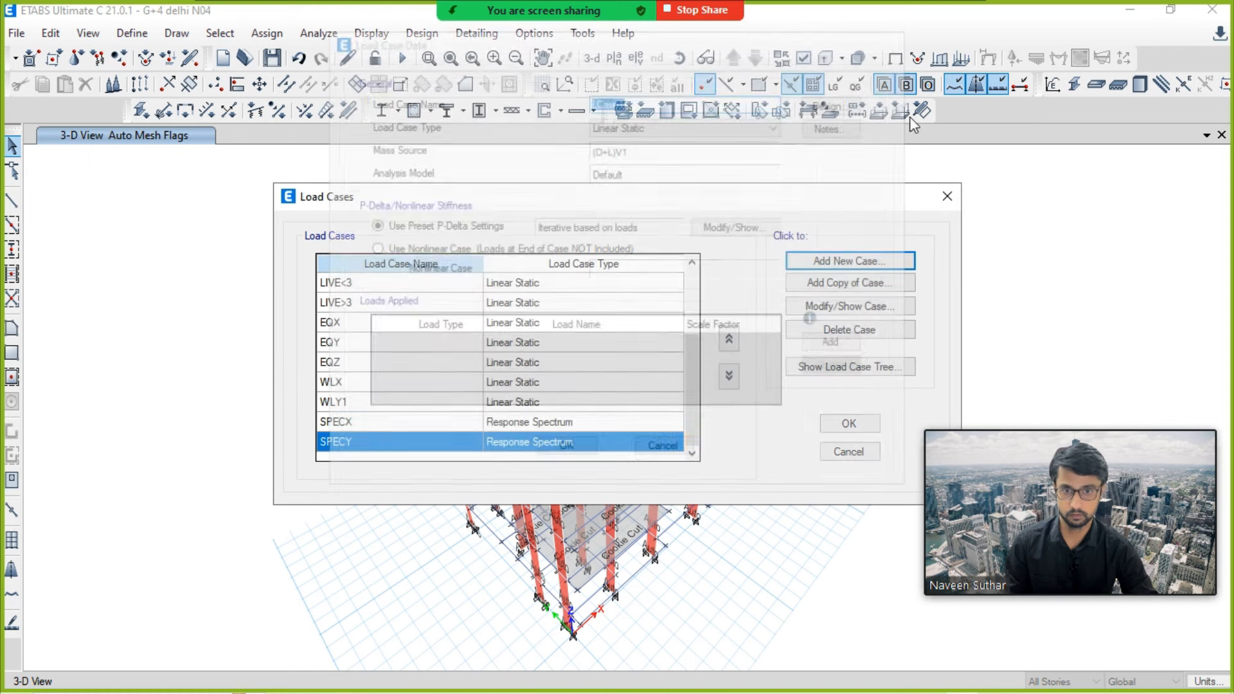
left_click(839, 287)
left_click(642, 95)
key("BackSpace")
key("BackSpace")
key("BackSpace")
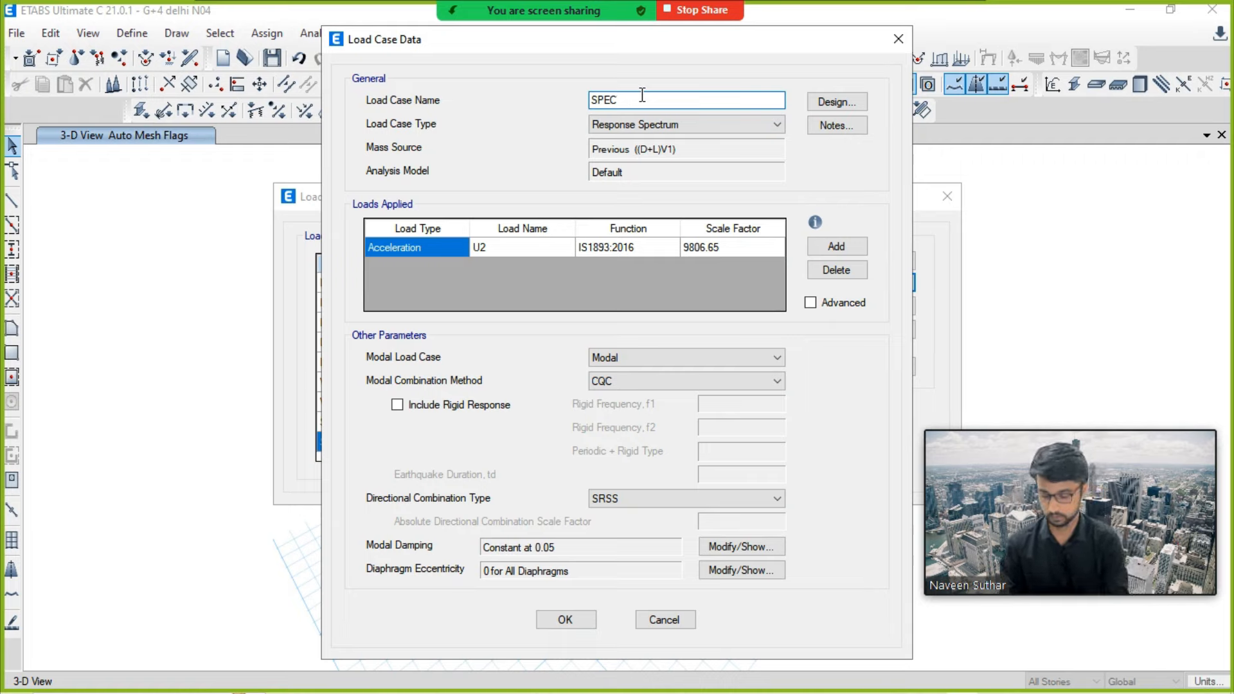
type("Z")
Step: Set SPECZ to direction U3 with function (IS1893:2016 )V and accept the load cases
left_click(544, 246)
left_click(519, 247)
left_click(518, 287)
left_click(637, 245)
left_click(639, 247)
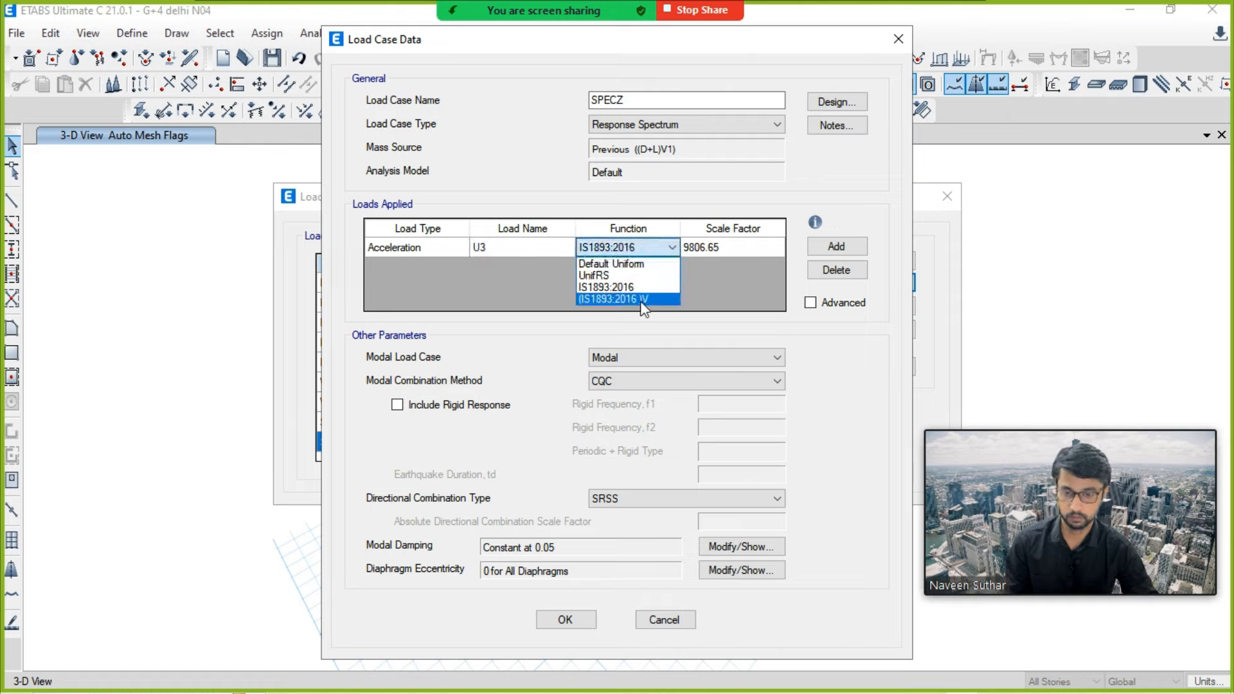
left_click(640, 299)
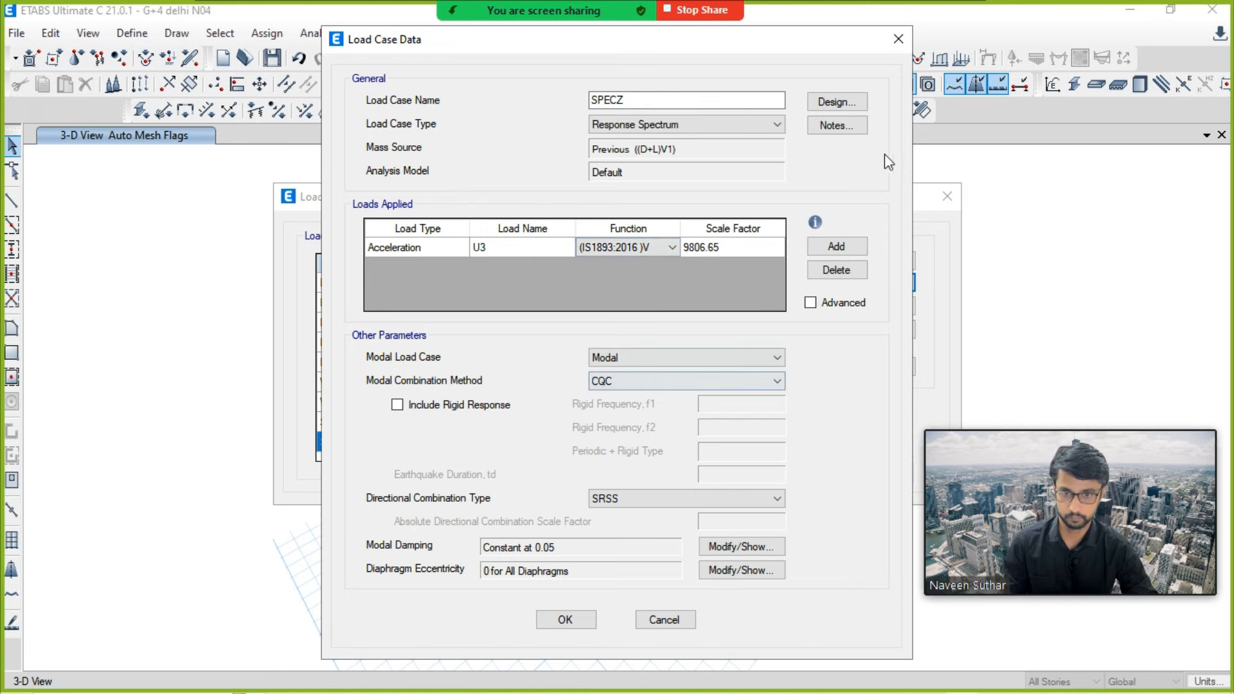
left_click(564, 618)
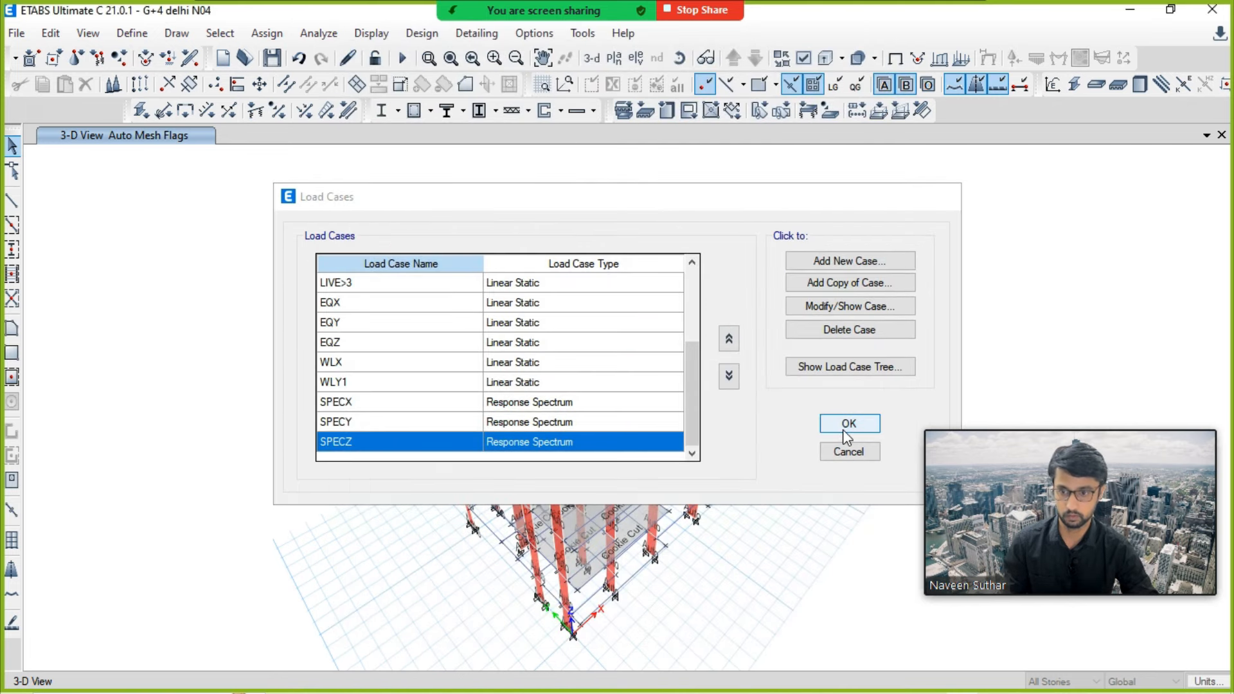
left_click(847, 426)
Step: Switch to the slide show and find the slide on defining load combinations
key("alt+Tab")
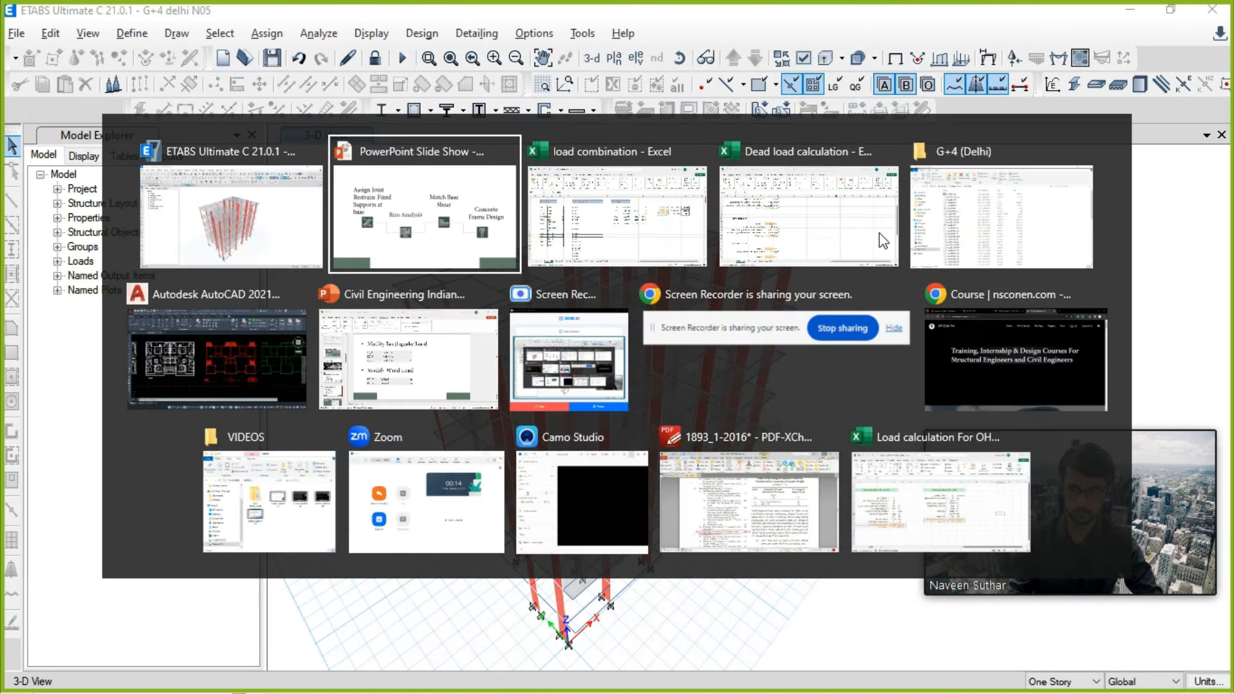
key("Right")
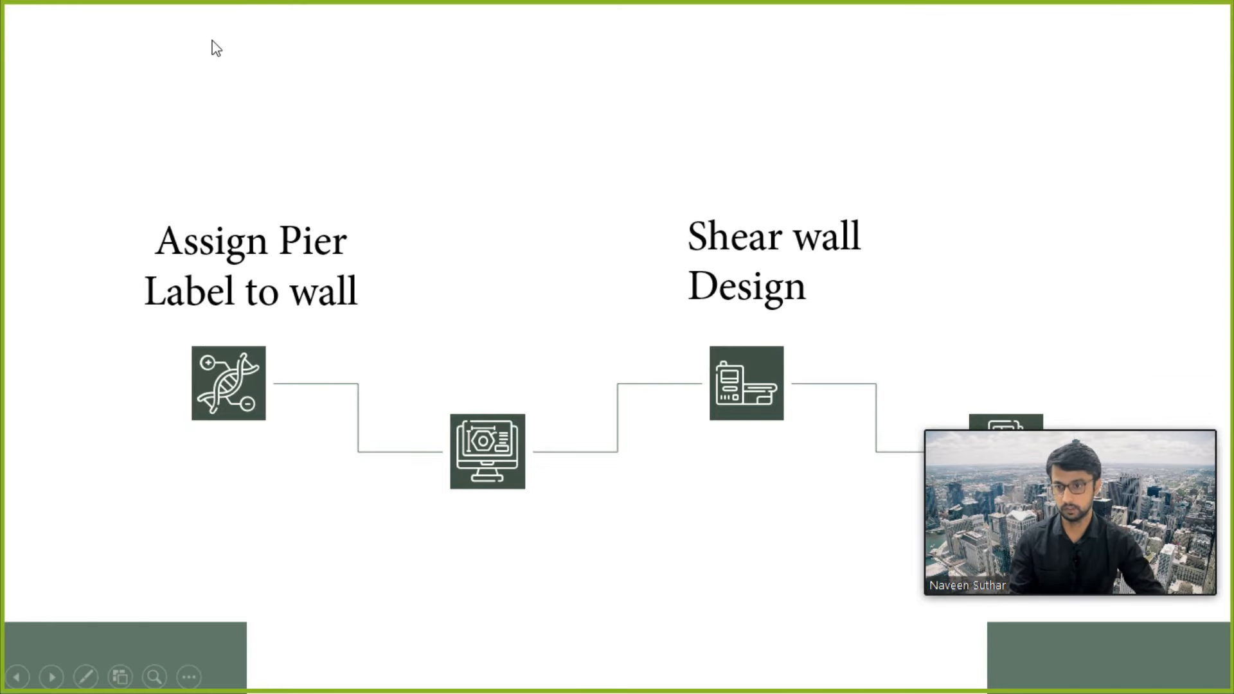
key("alt+Tab")
left_click(411, 199)
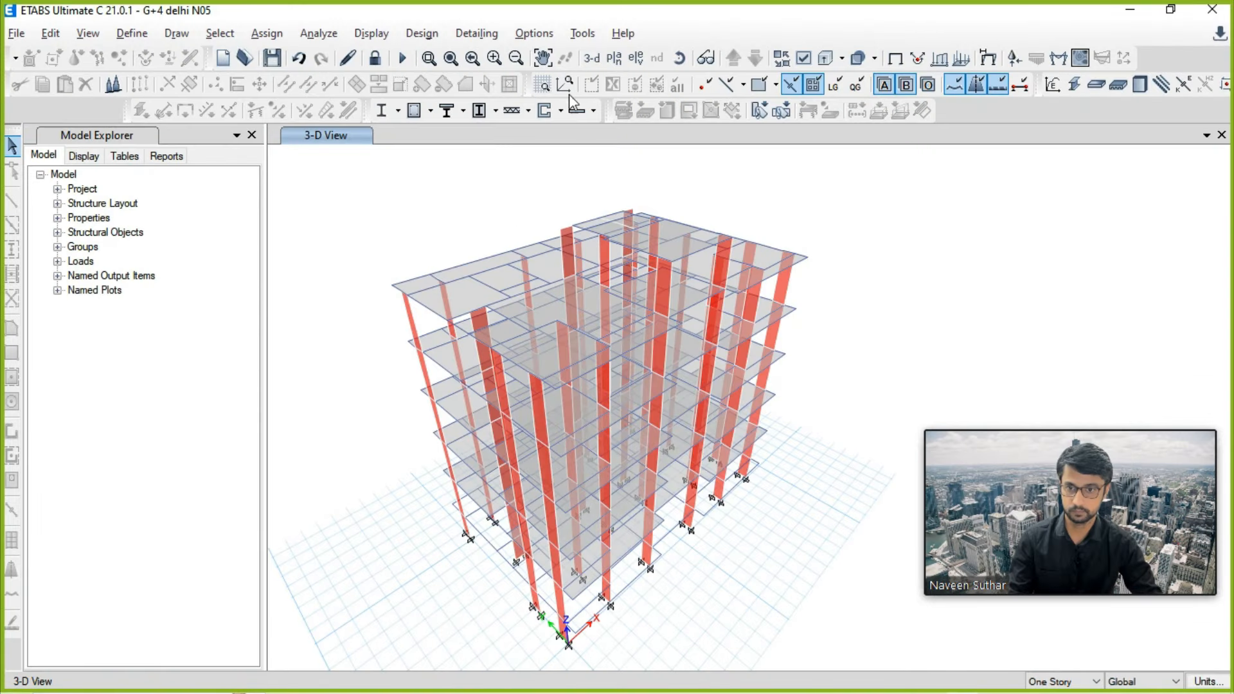
left_click(613, 58)
left_click(256, 363)
left_click(249, 355)
left_click(252, 367)
left_click(235, 568)
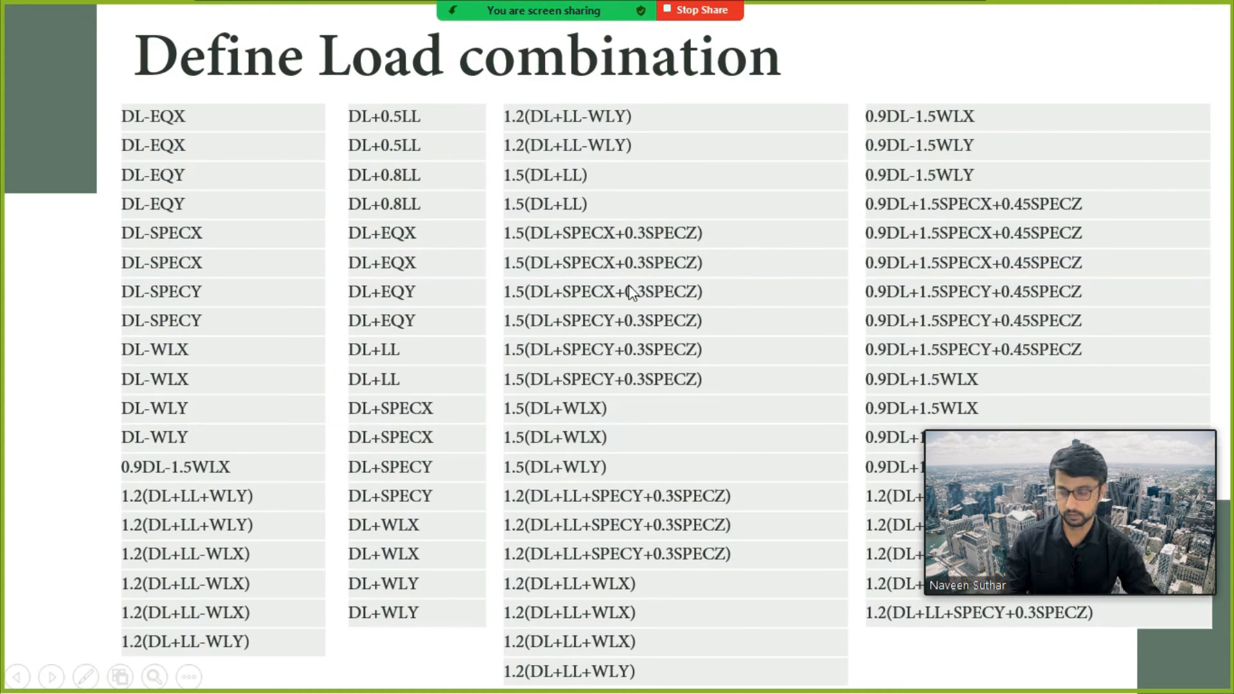
Step: Return to the G+4 delhi N04 model in ETABS, open the load combinations and view the blank form for a new combination
key("alt+Tab")
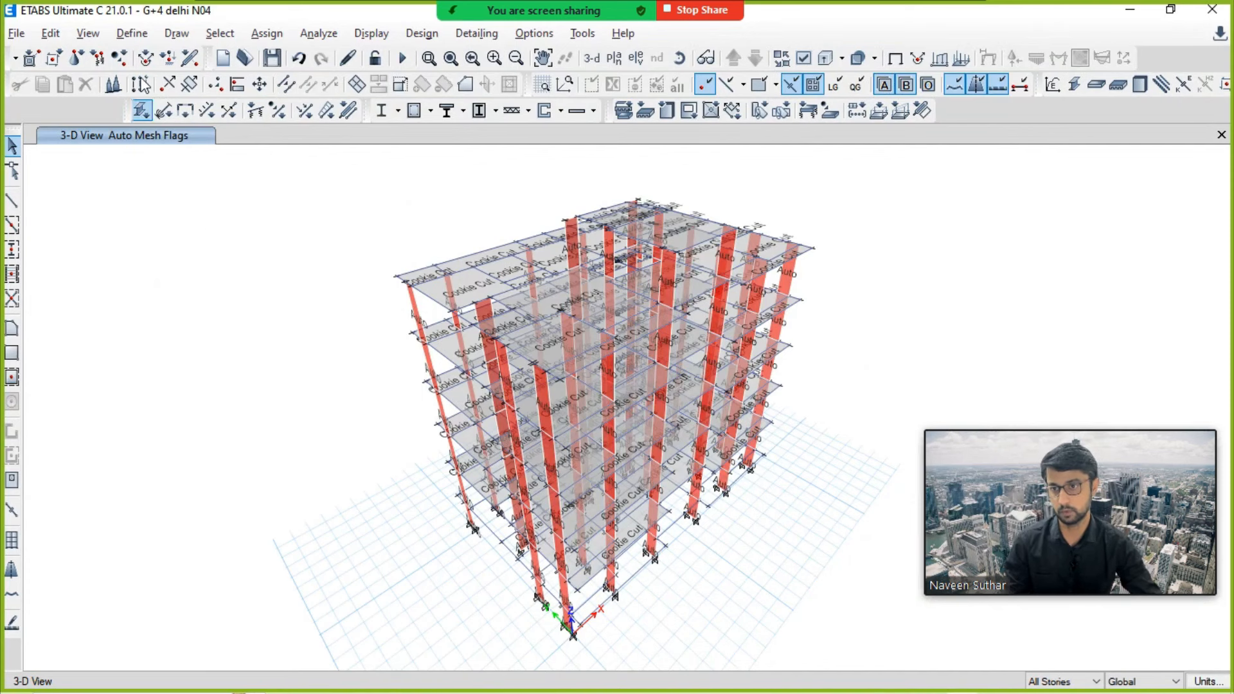
left_click(137, 37)
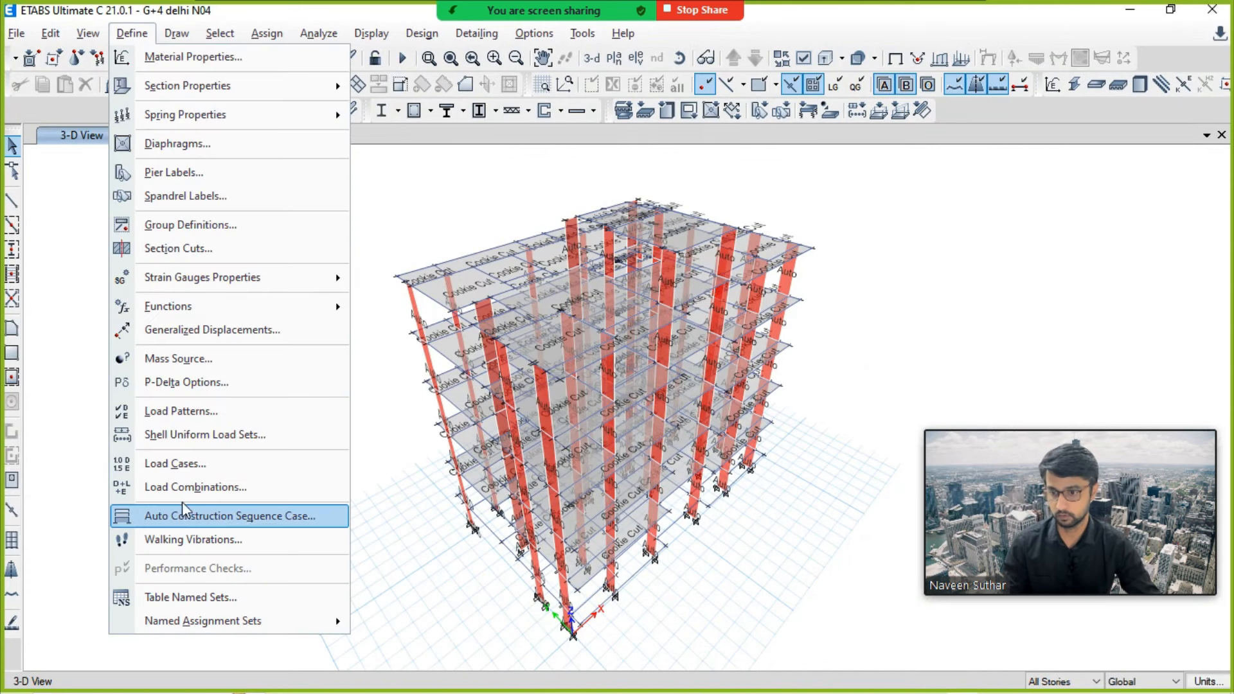
left_click(394, 443)
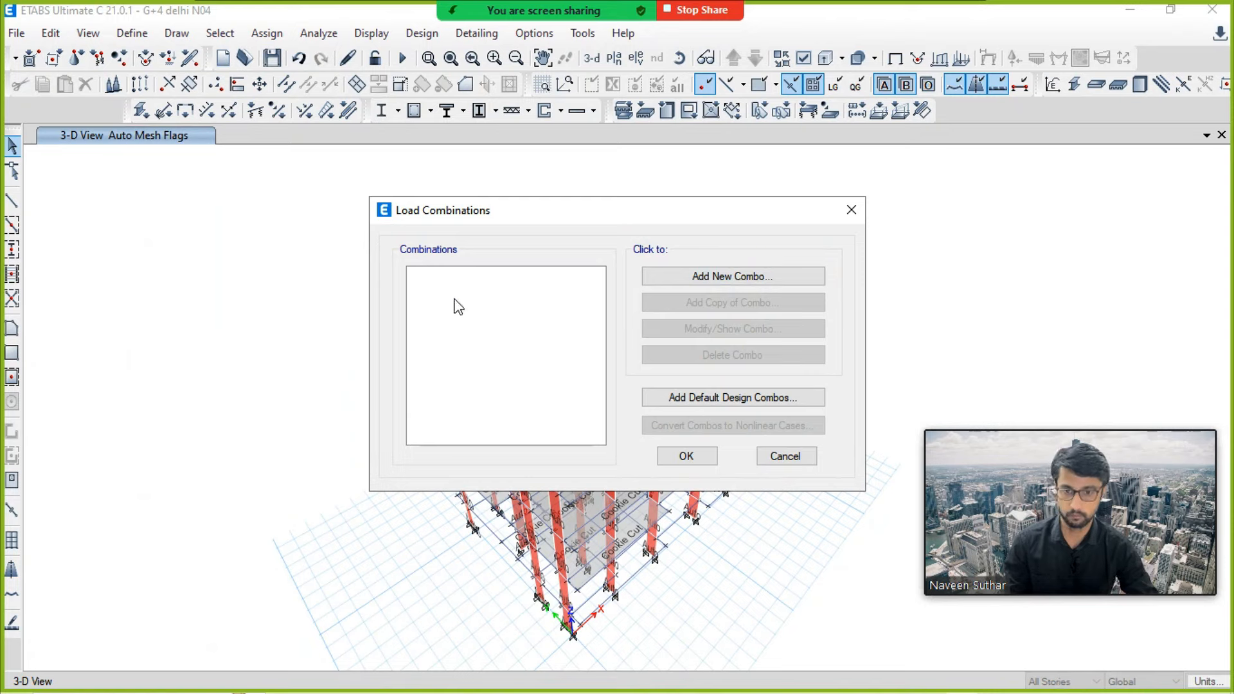
left_click(708, 280)
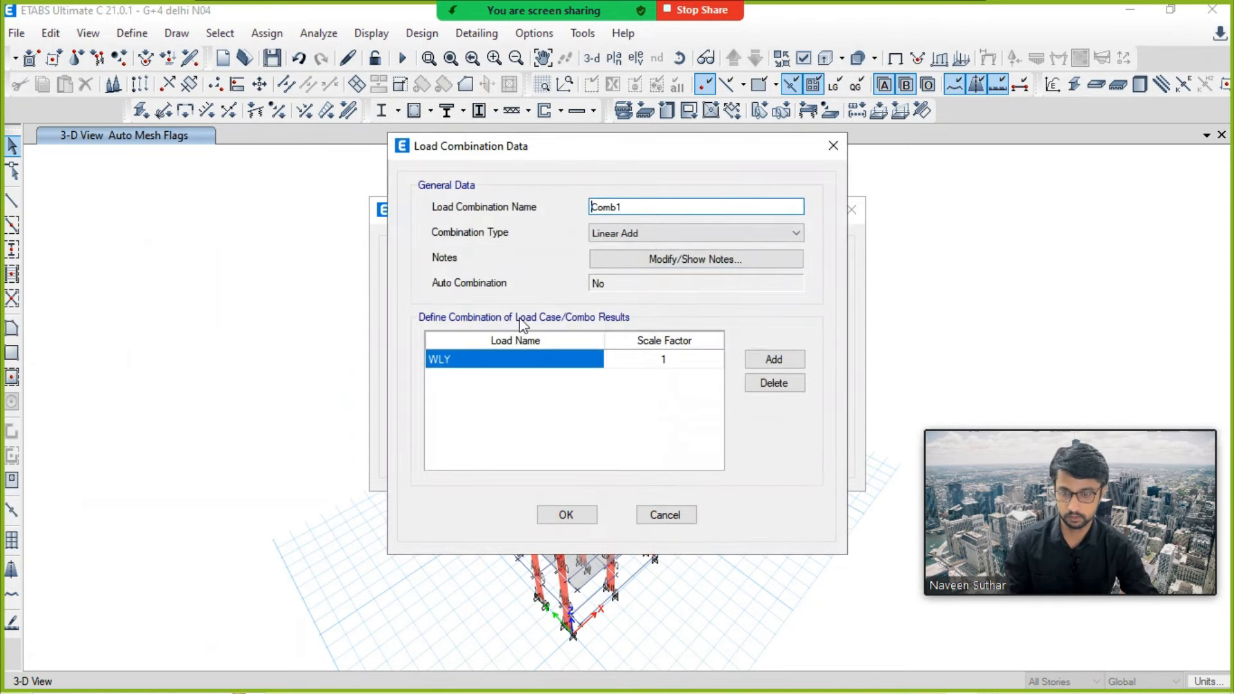
left_click(832, 145)
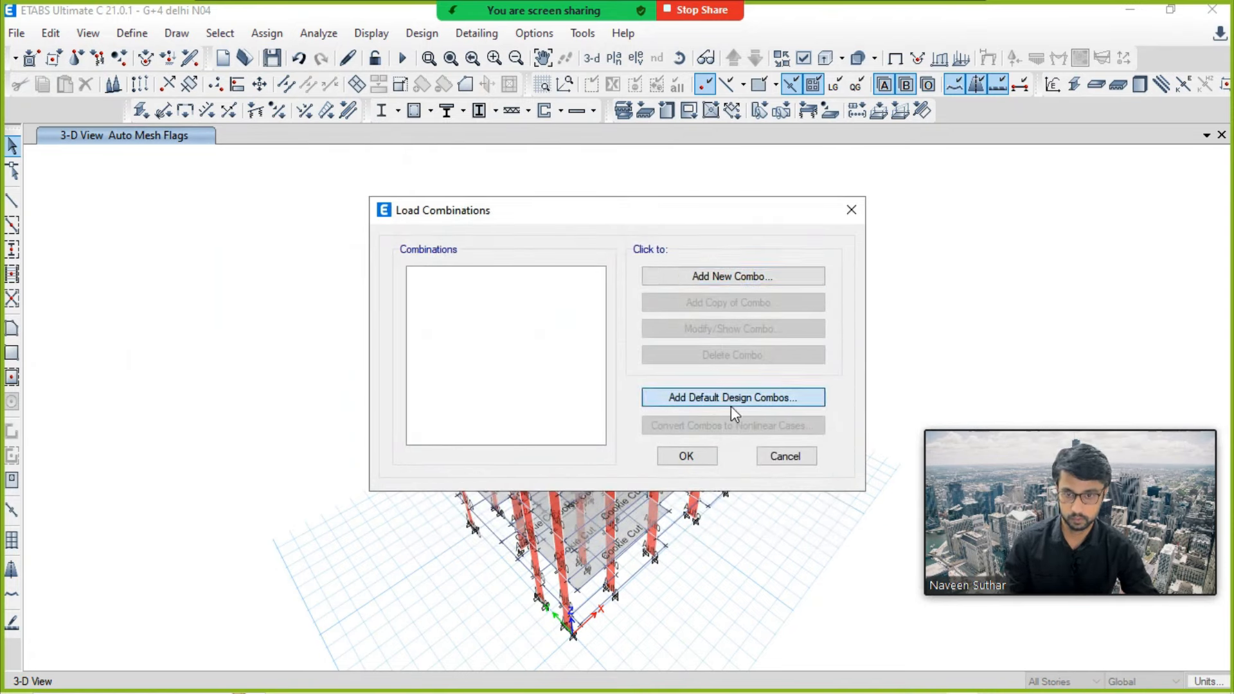
Step: Add default design combinations for Concrete Frame, Concrete Shear Wall and Concrete Slab Design, accept them and save the model
left_click(731, 406)
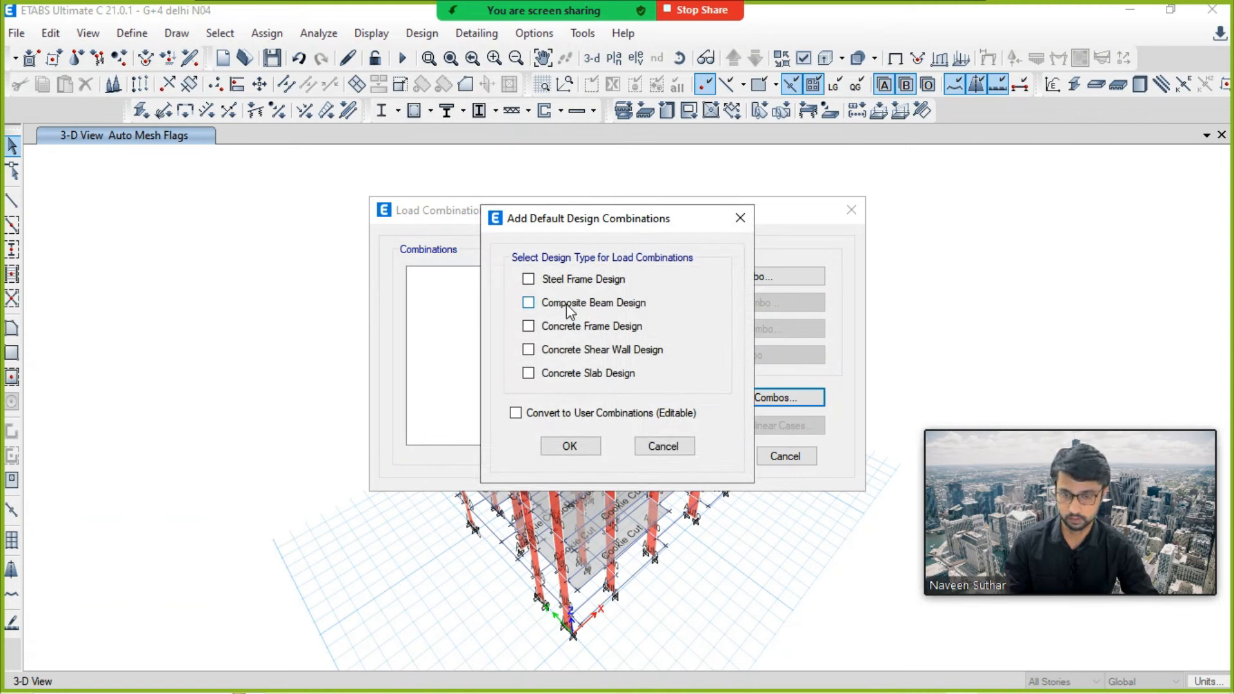
left_click(574, 326)
left_click(580, 351)
left_click(580, 374)
left_click(587, 448)
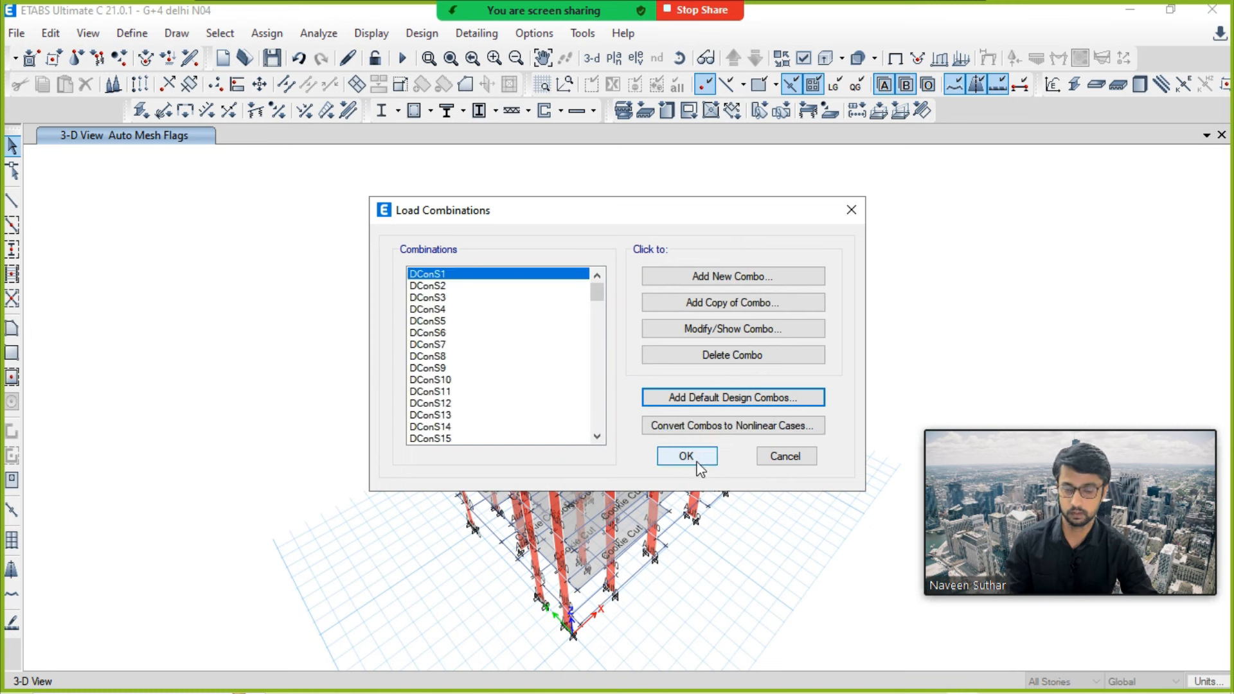
left_click(697, 459)
left_click(271, 64)
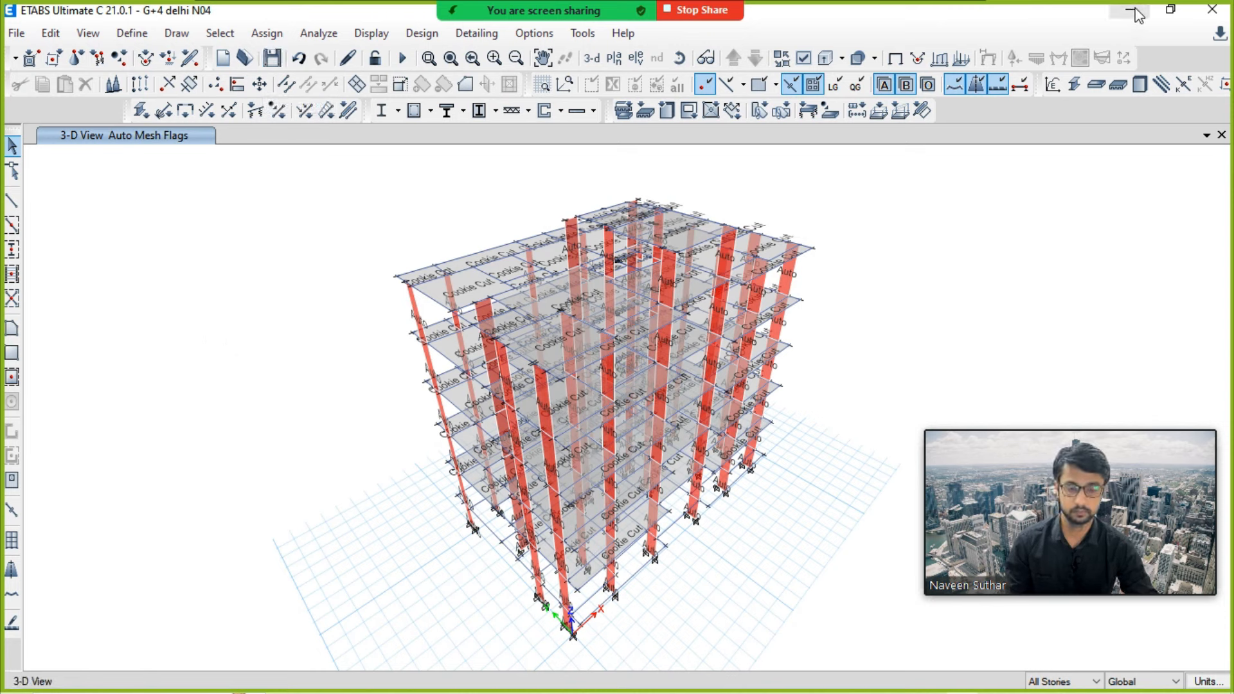
Step: Save the G+4 delhi N04 model and close the program
left_click(271, 58)
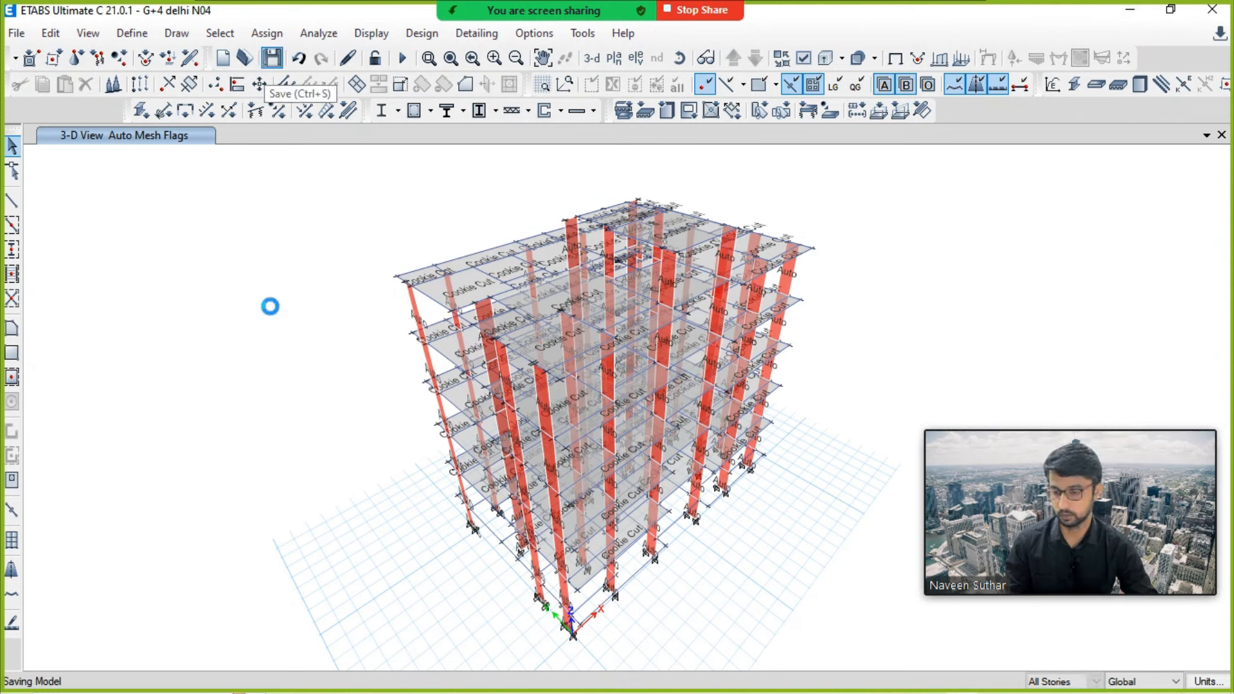
left_click(1212, 10)
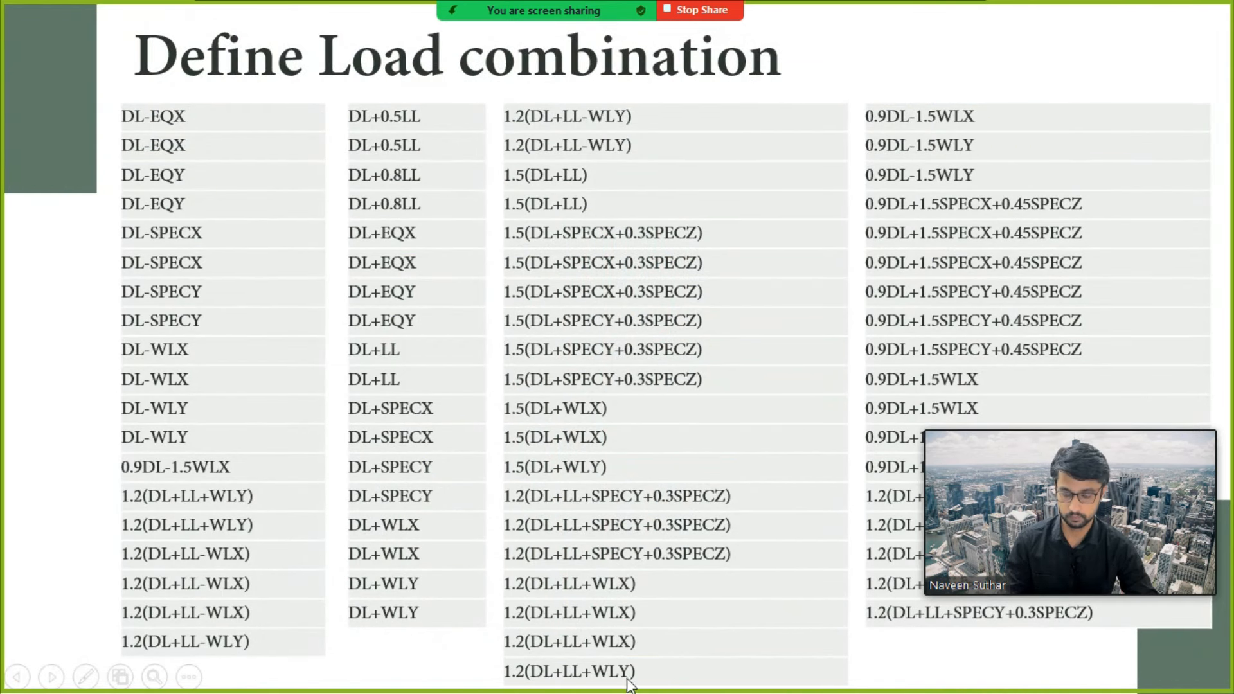
Step: Switch to File Explorer, go up to the G+4 (Delhi) project folder and sort its files by date modified
key("alt+Tab")
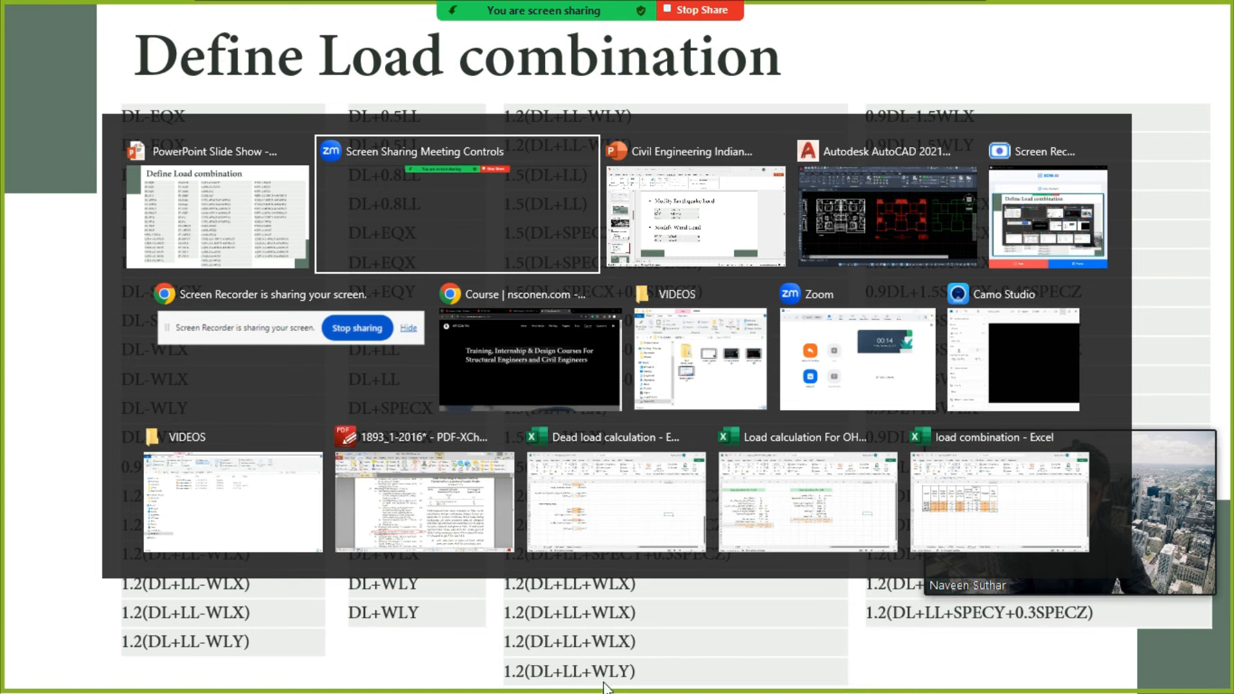
key("alt+Tab")
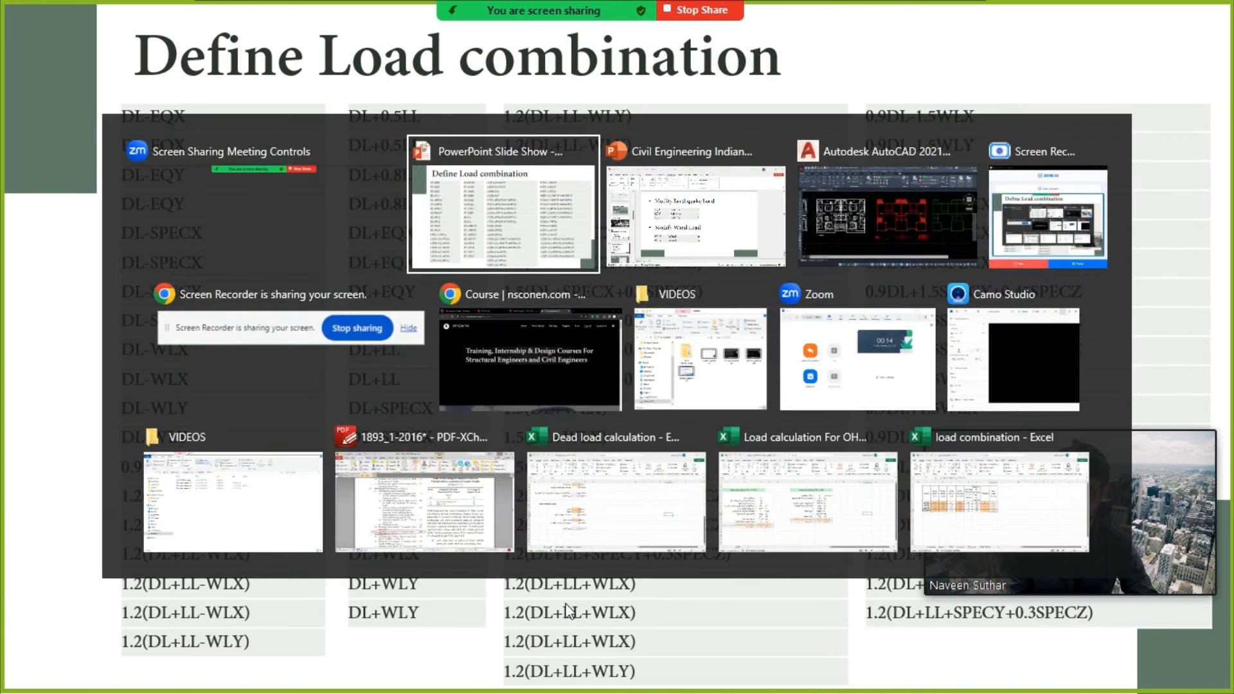
key("Tab")
key("Tab")
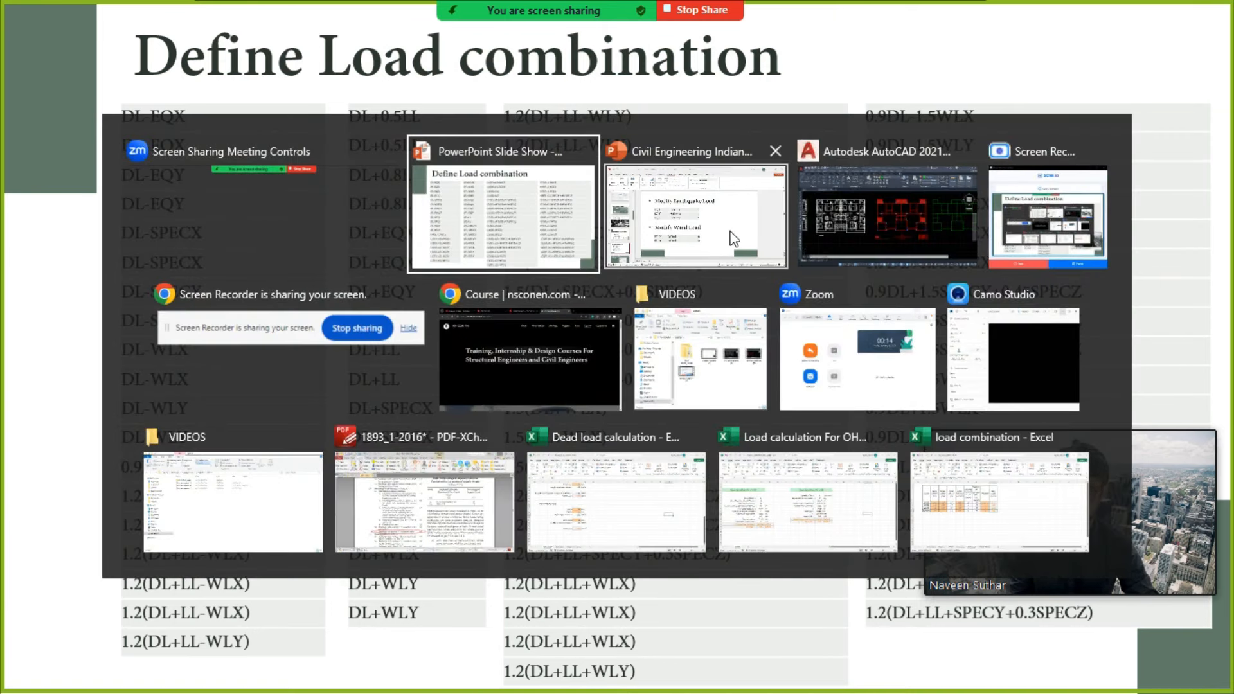
mouse_move(511, 681)
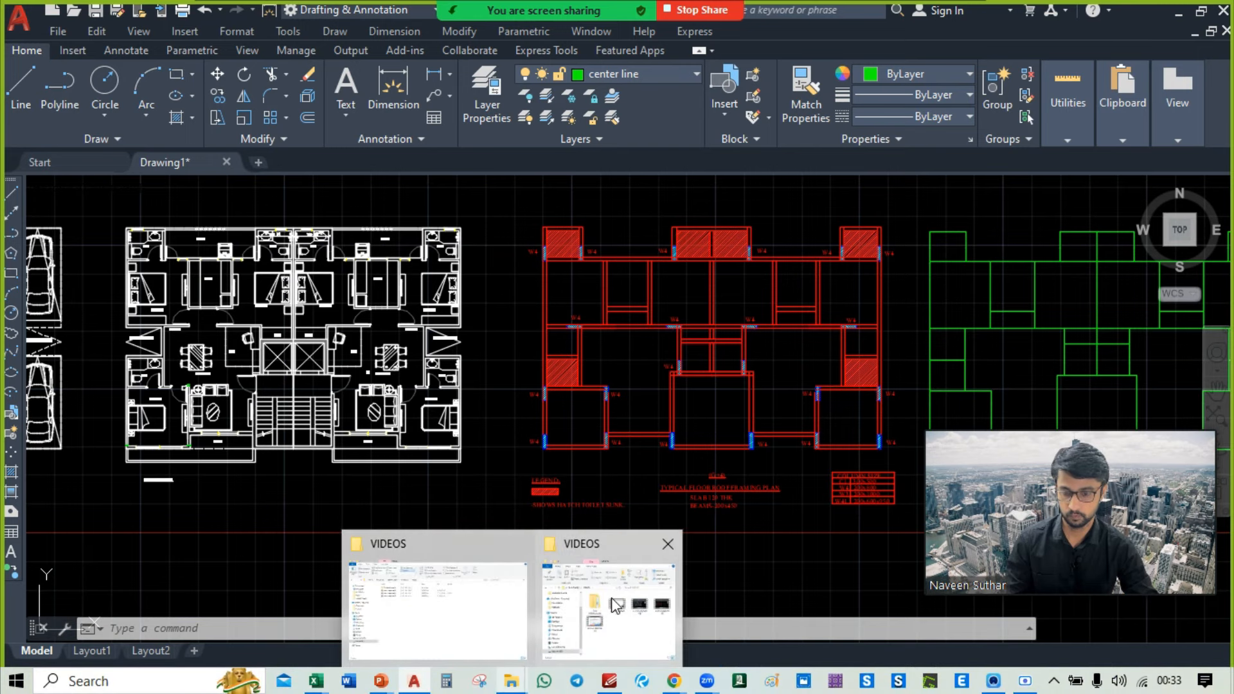
left_click(445, 608)
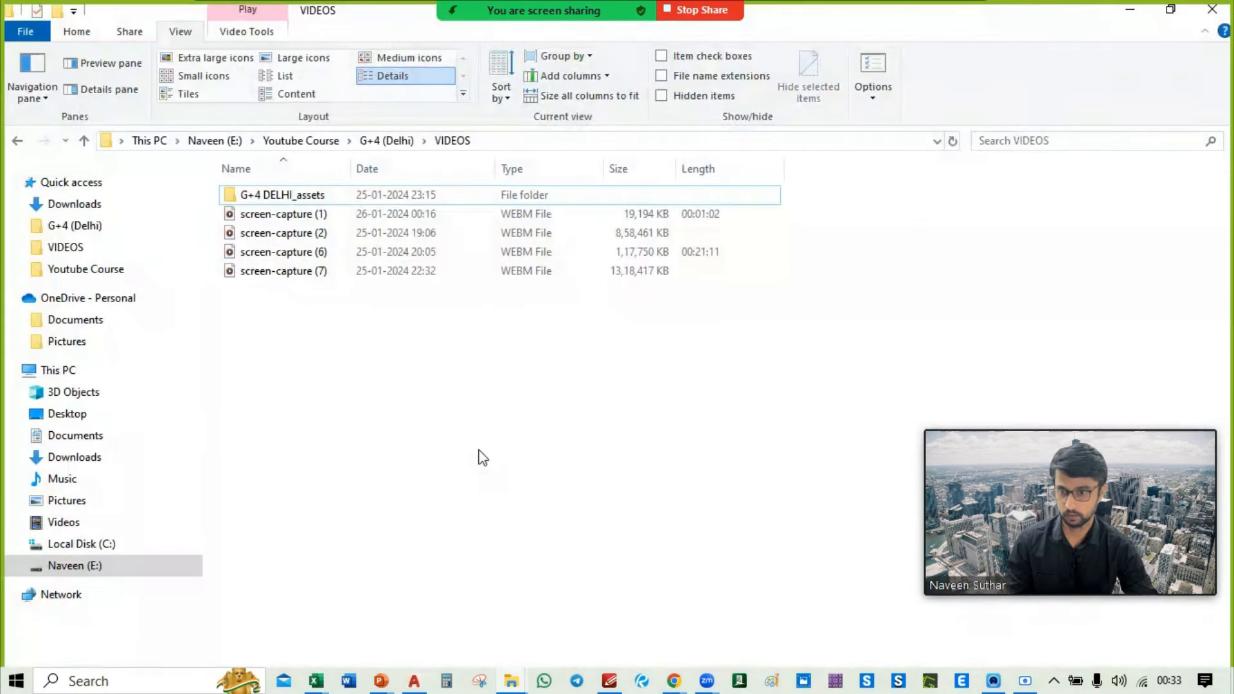
left_click(17, 141)
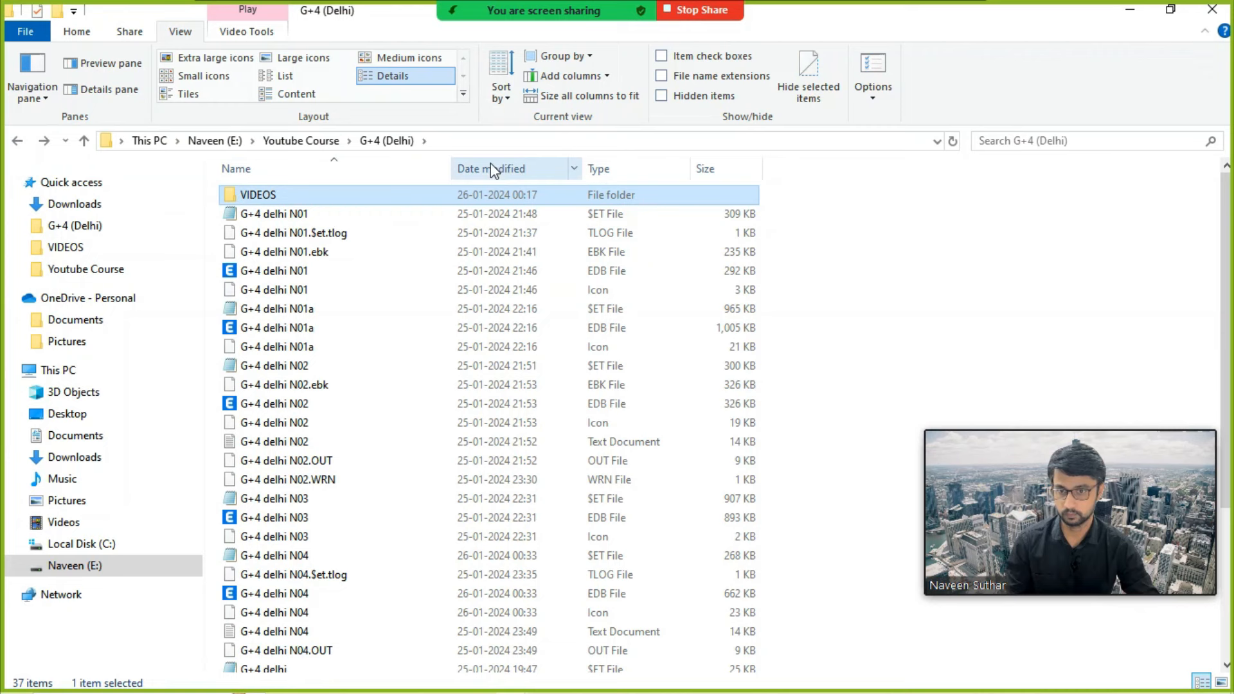
left_click(491, 167)
left_click(491, 168)
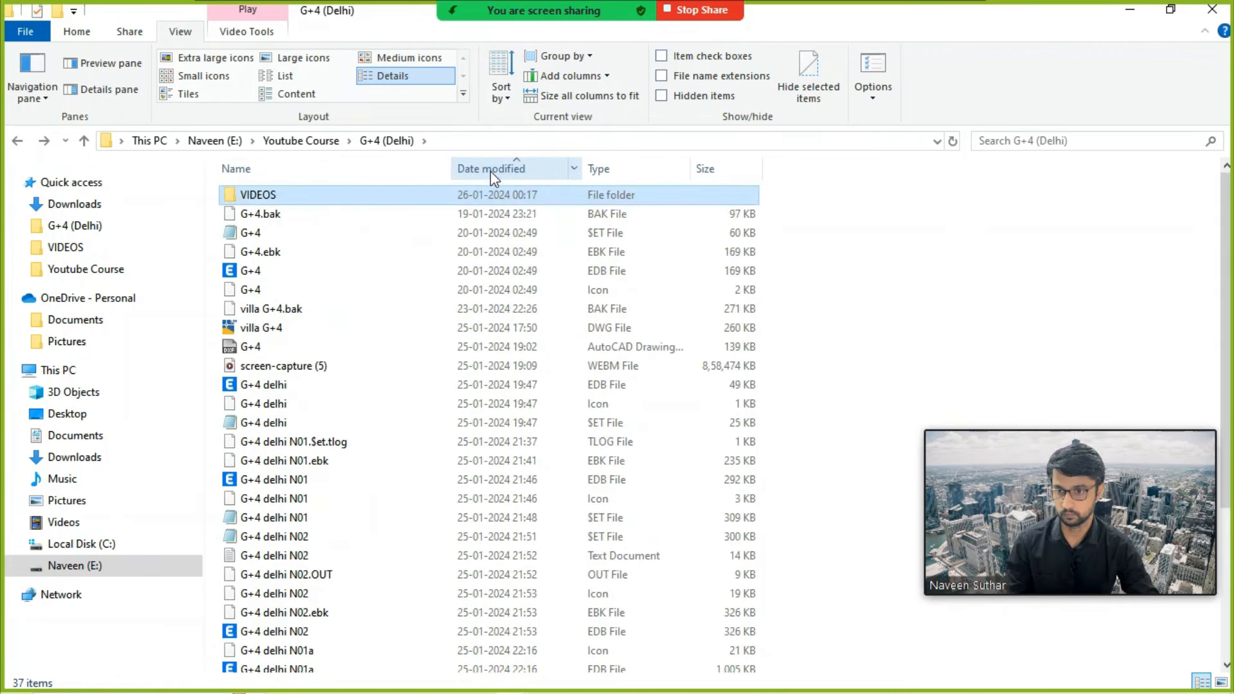
Step: Open the G+4 $ET file in Notepad and search it for "LOAD COMBI" and "LOAD COMB"
left_click(311, 234)
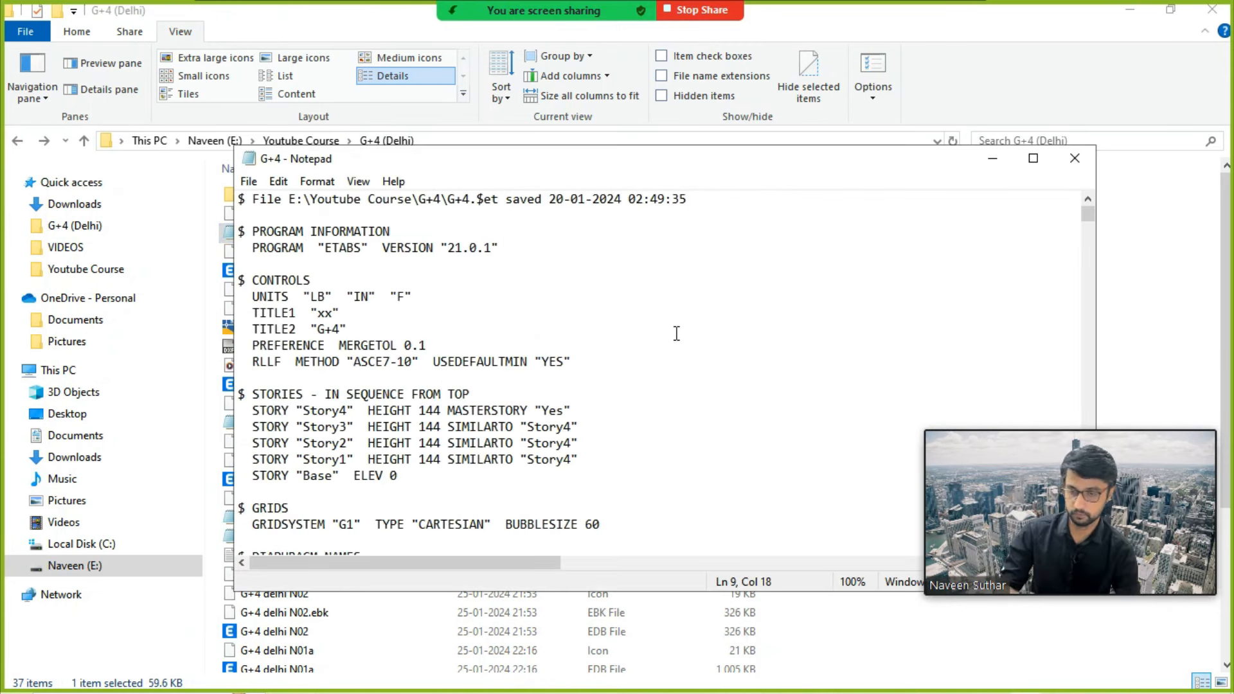
key("ctrl+f")
key("Return")
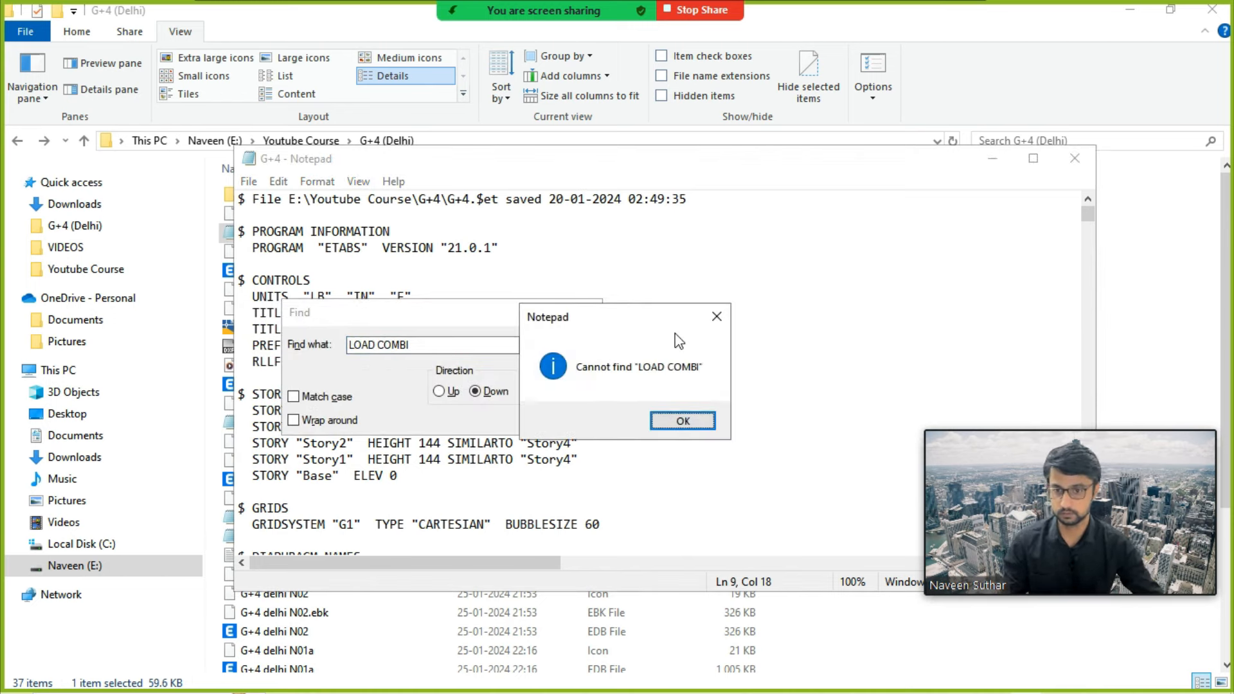
left_click(683, 424)
left_click(424, 345)
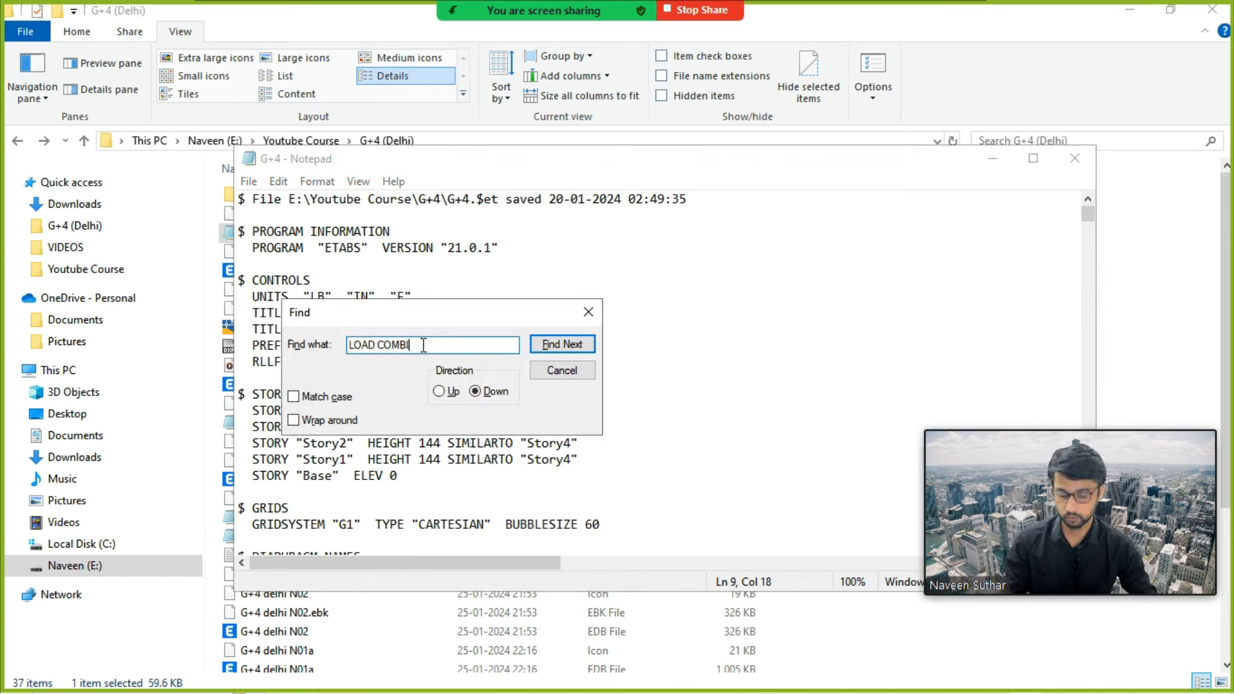
key("Return")
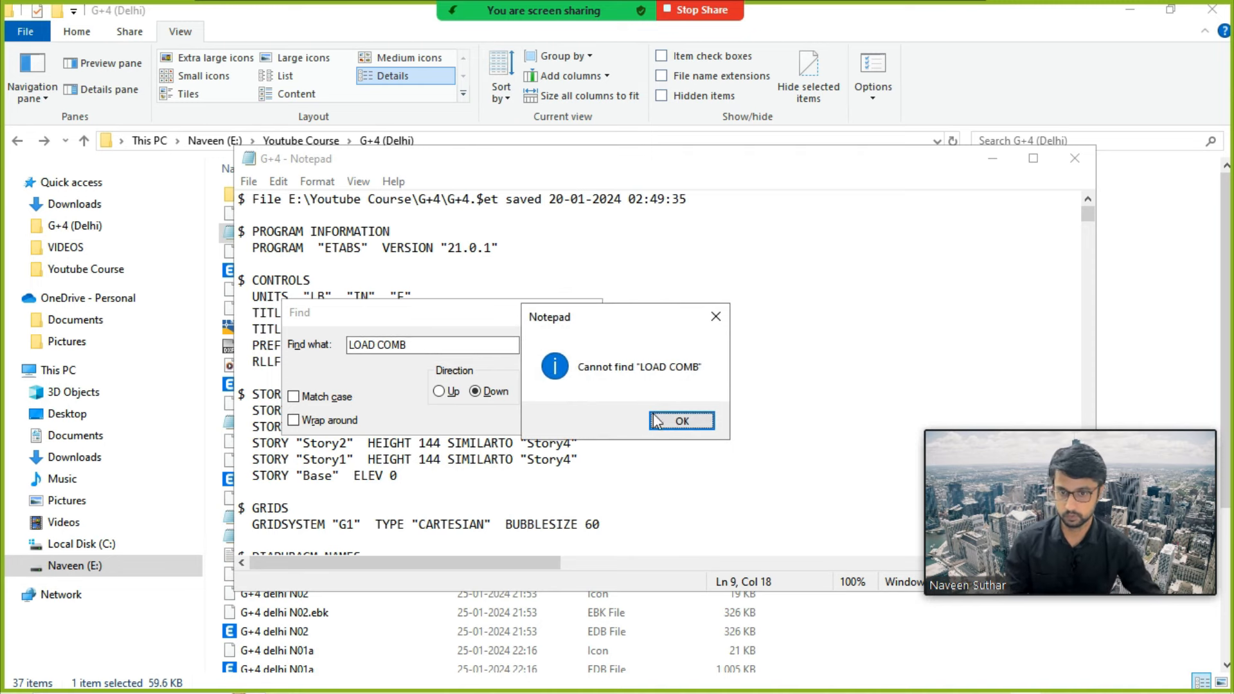
left_click(658, 421)
left_click(588, 311)
Step: Search for "LOAD COMB" again from further down the G+4 text file, starting in the rebar definitions
scroll(597, 356, "down", 13)
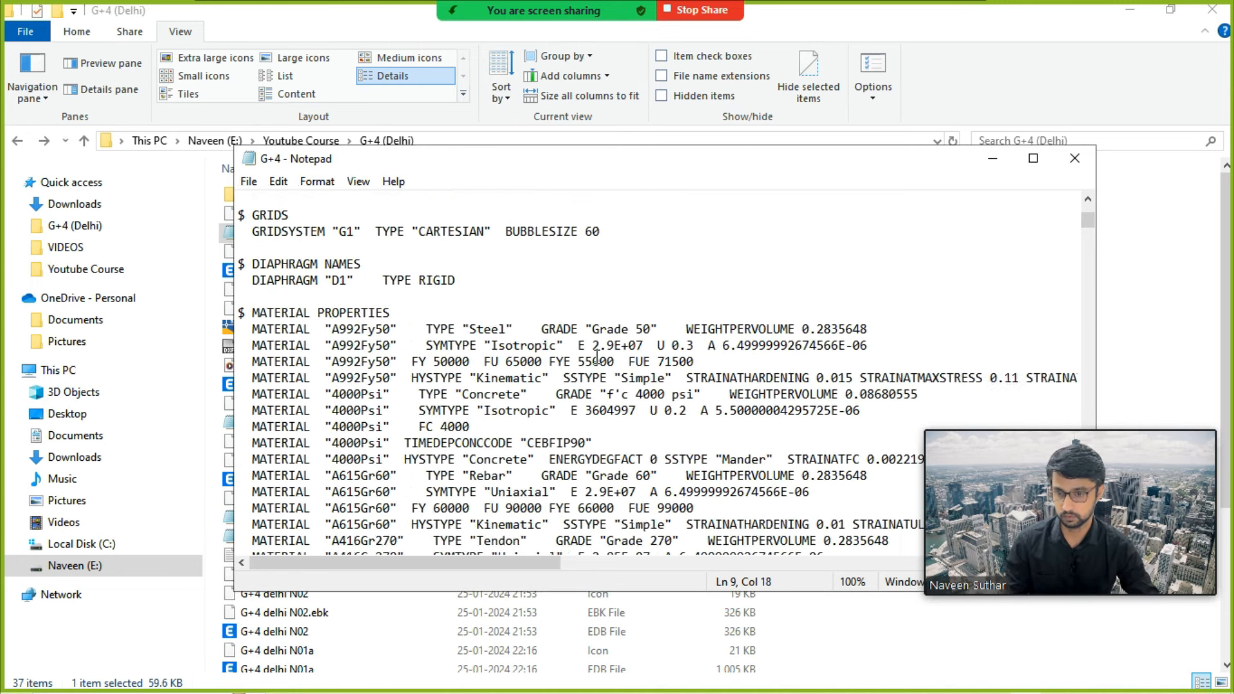
scroll(597, 357, "down", 6)
left_click(577, 361)
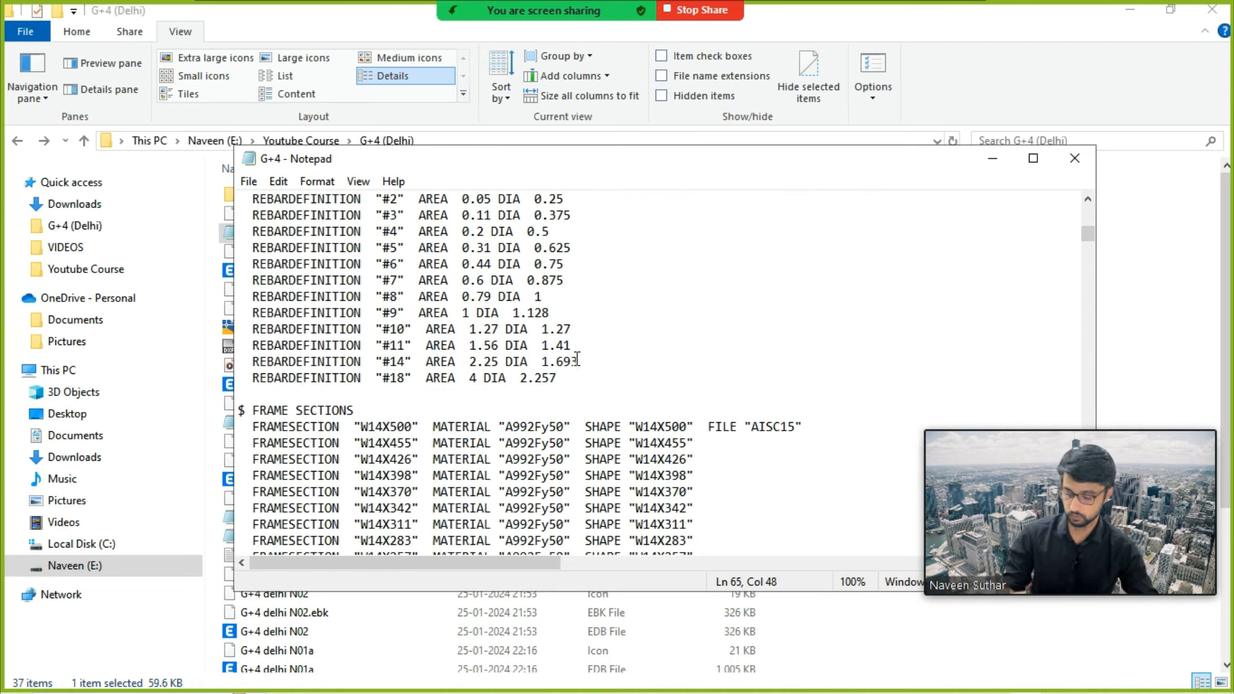
key("ctrl+f")
key("Return")
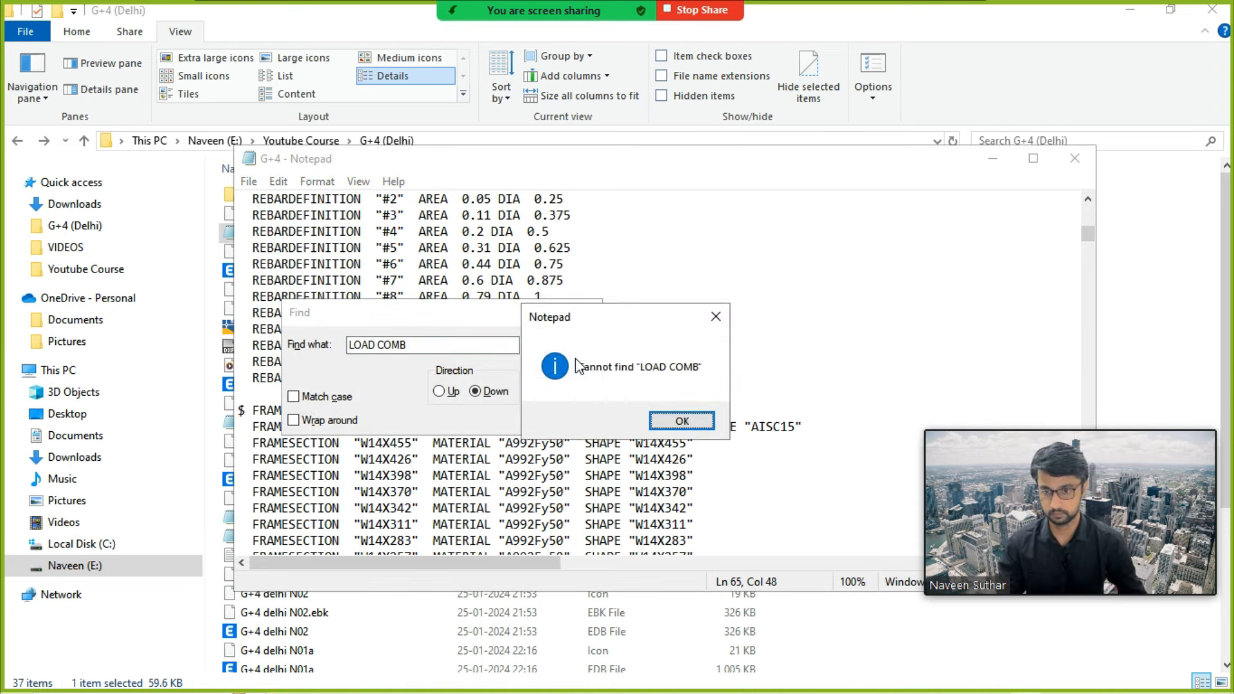
left_click(681, 420)
left_click(592, 312)
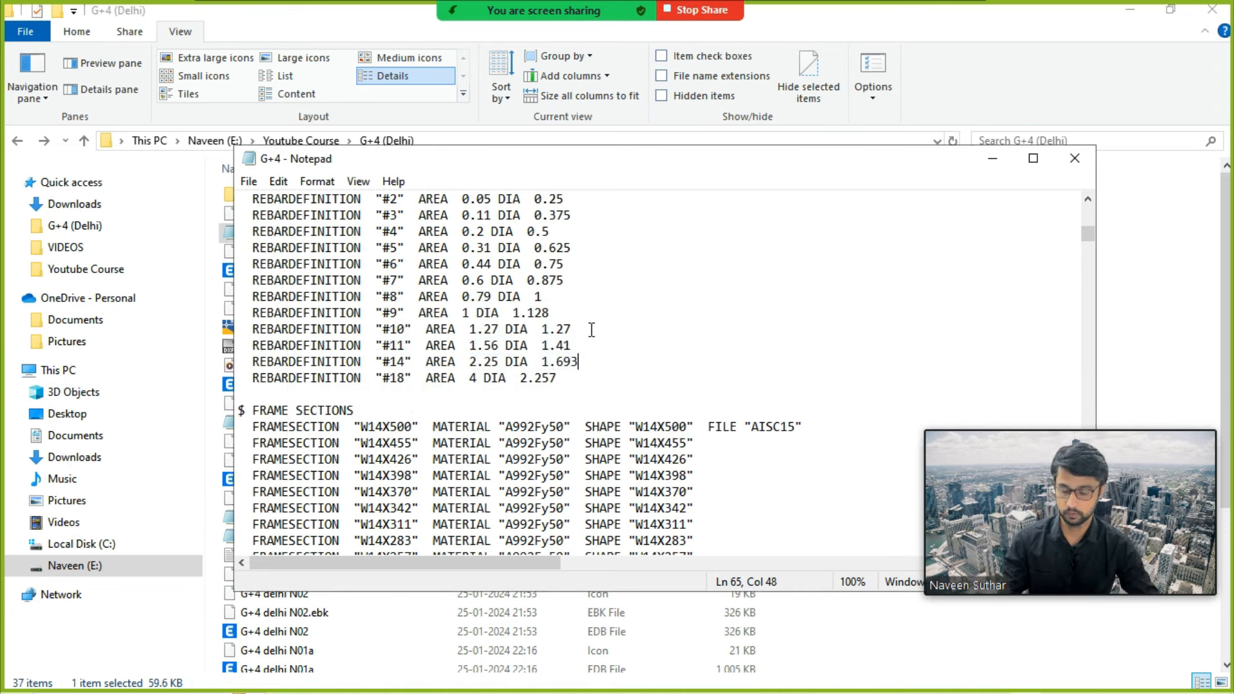
Step: Reopen the recent G+4 delhi N04 model in ETABS and close the G+4 text file in Notepad
mouse_move(778, 693)
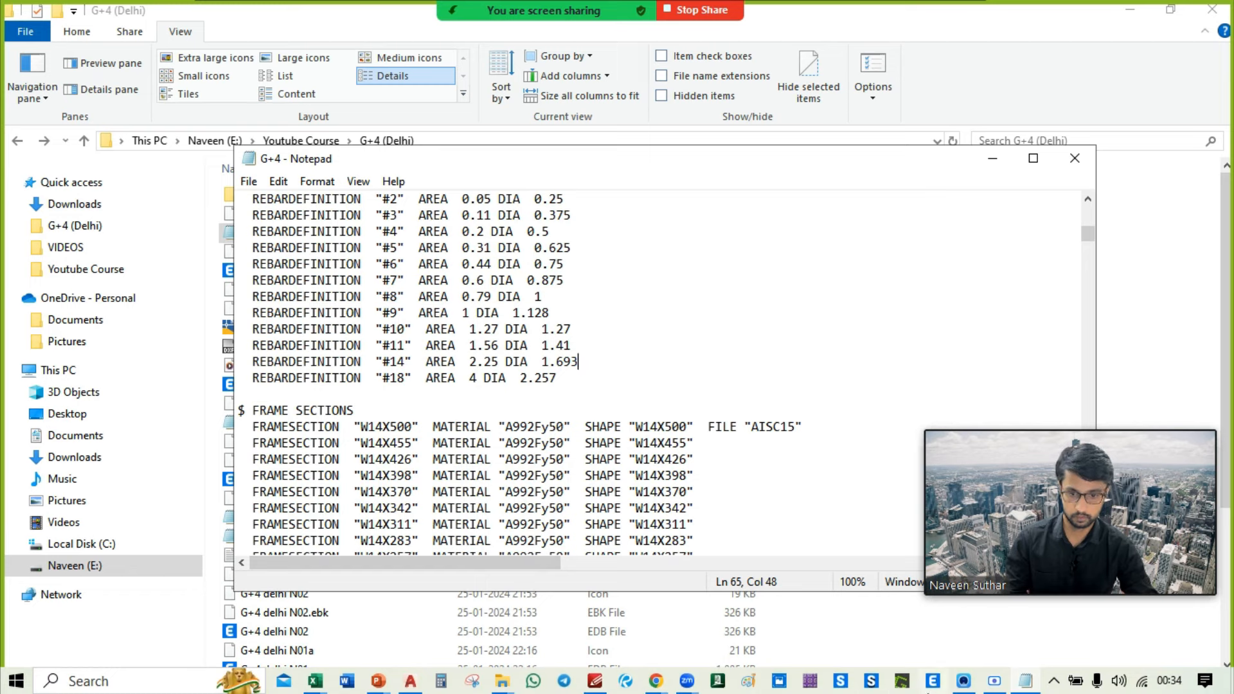
left_click(933, 684)
right_click(933, 687)
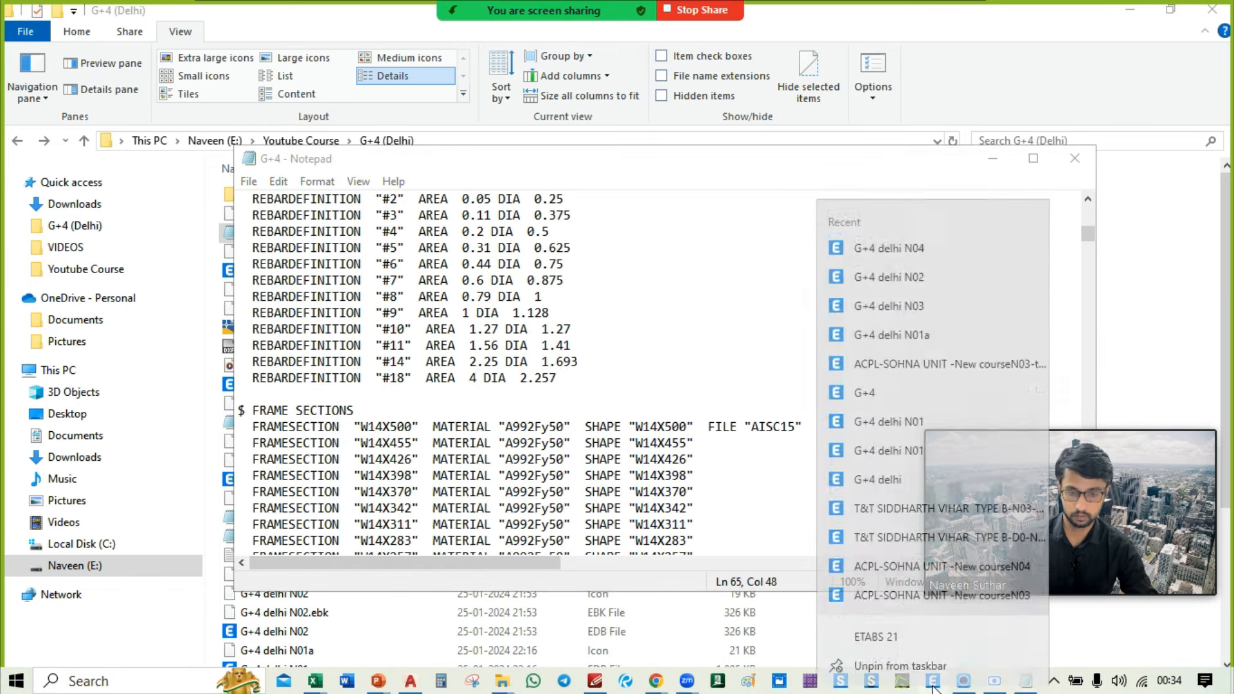
left_click(902, 240)
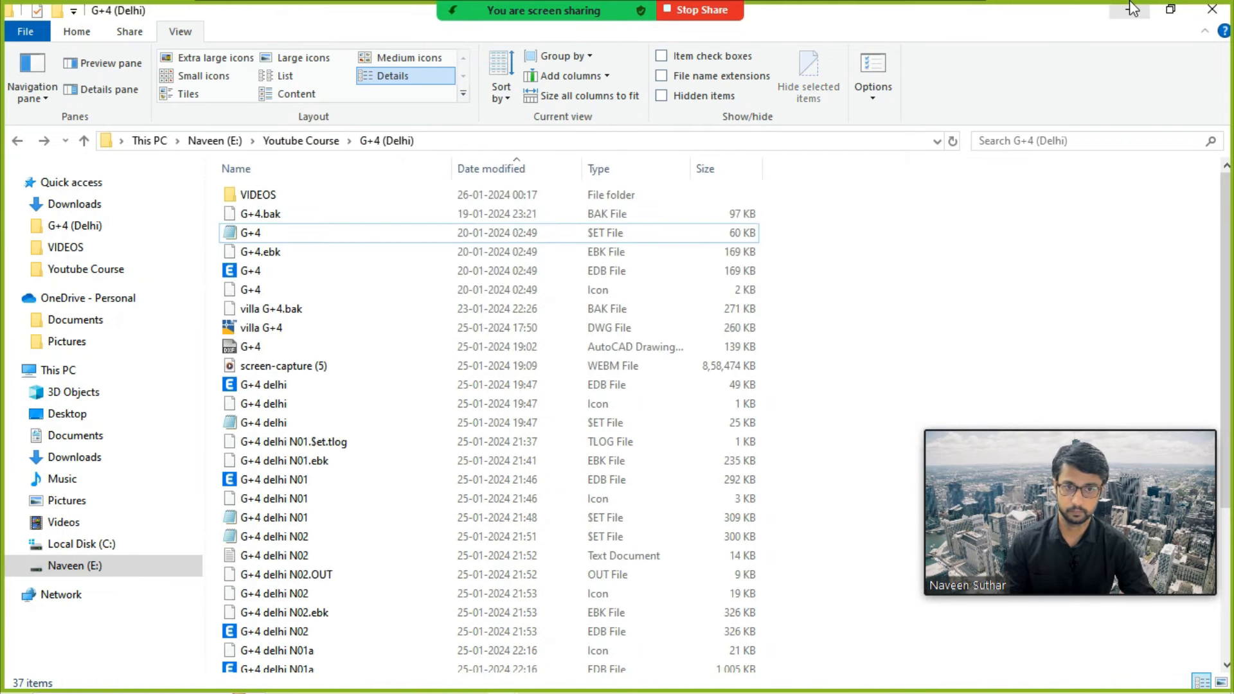
left_click(1132, 9)
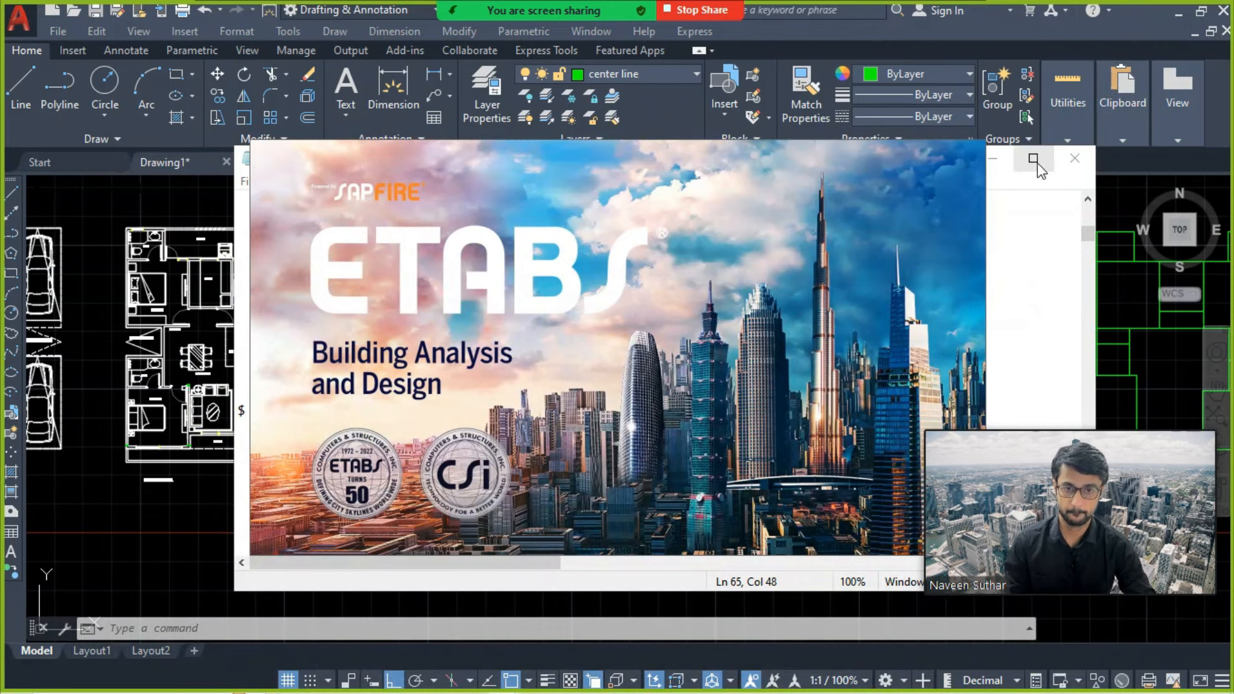
left_click(1026, 259)
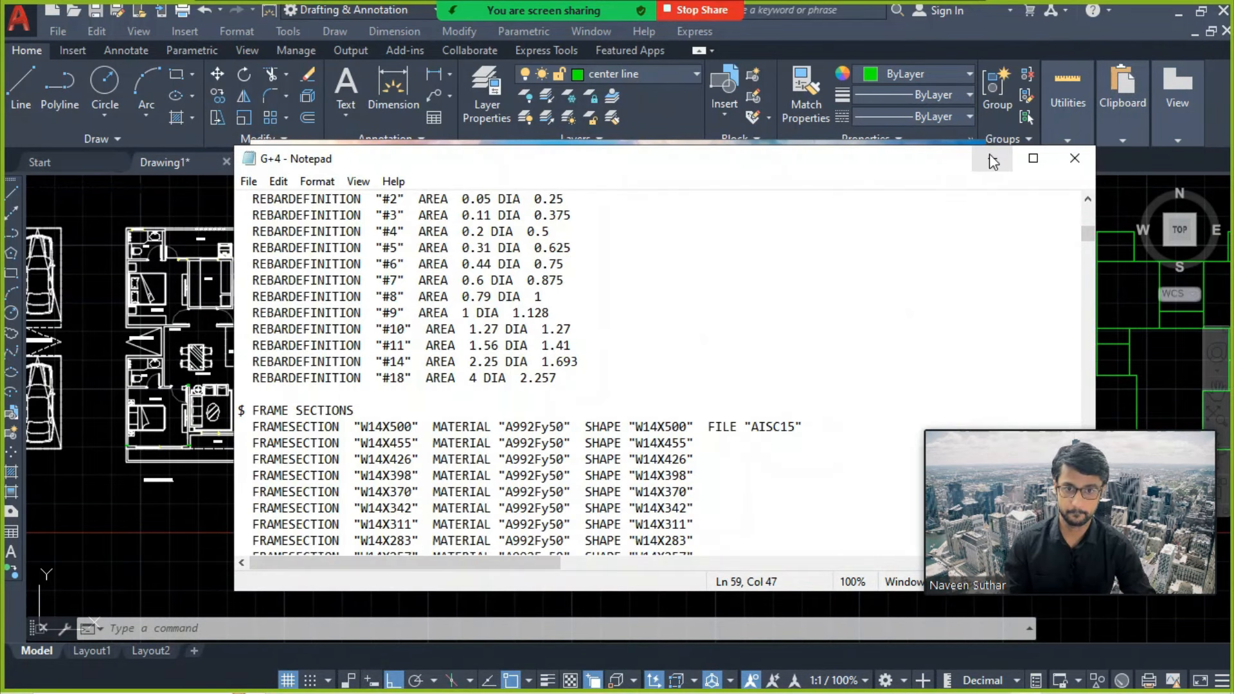
left_click(1075, 162)
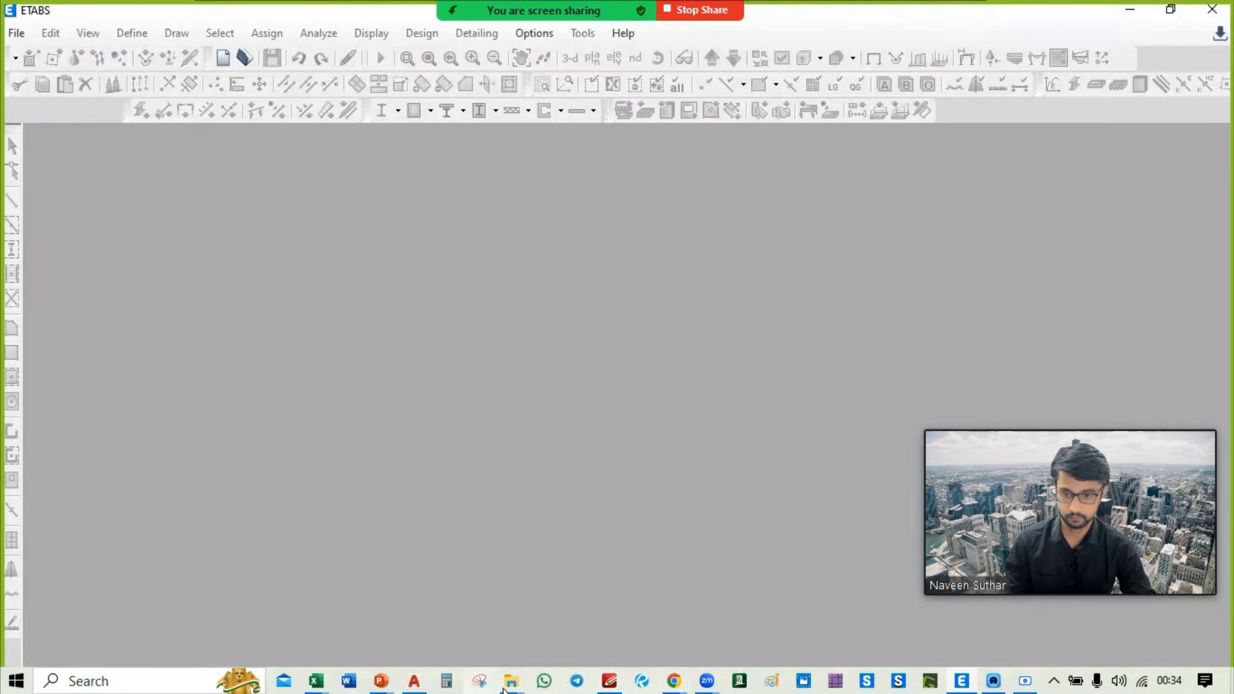
Step: In File Explorer, search the NSCONEN folder for SOHNA and open the ETABS folder of the ACPL-SOHNA UNIT project
mouse_move(508, 684)
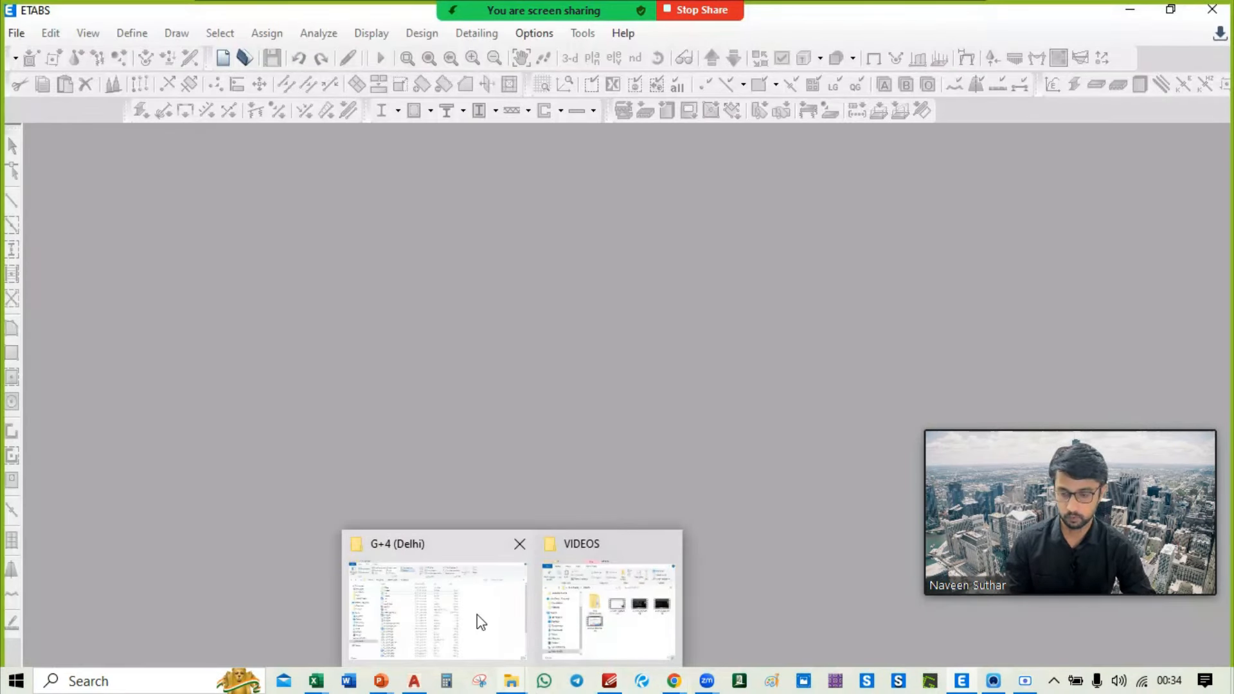
left_click(477, 614)
left_click(15, 142)
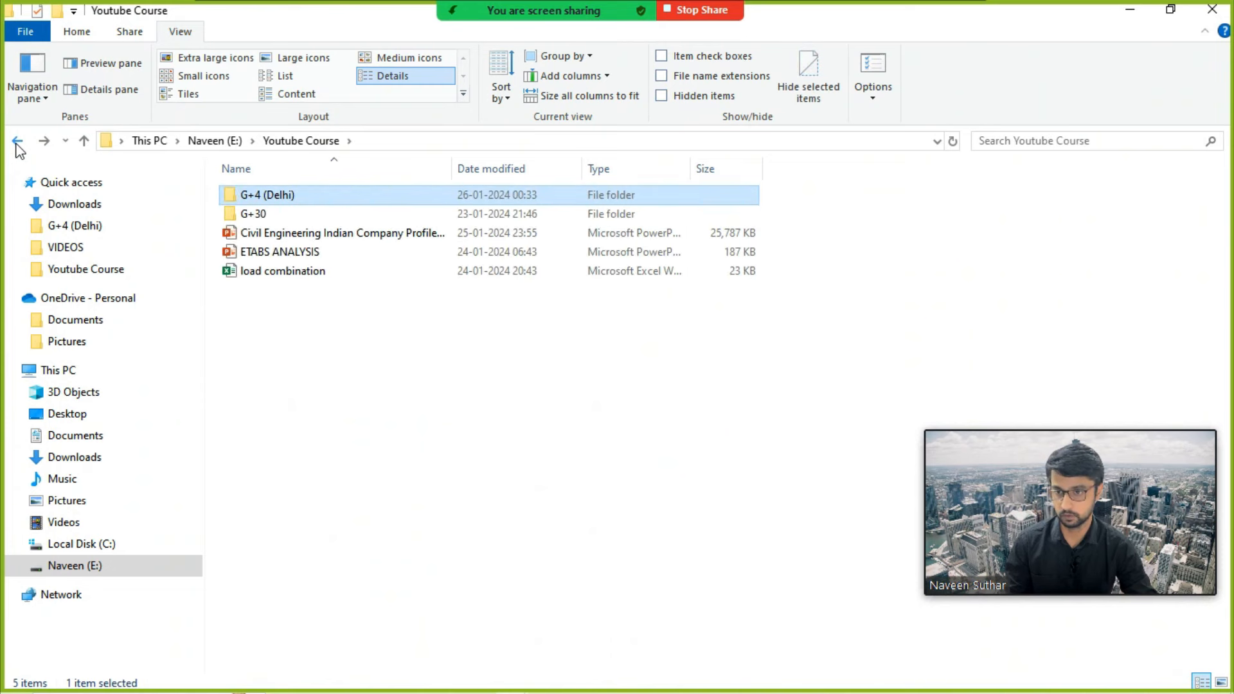
left_click(15, 141)
double_click(310, 403)
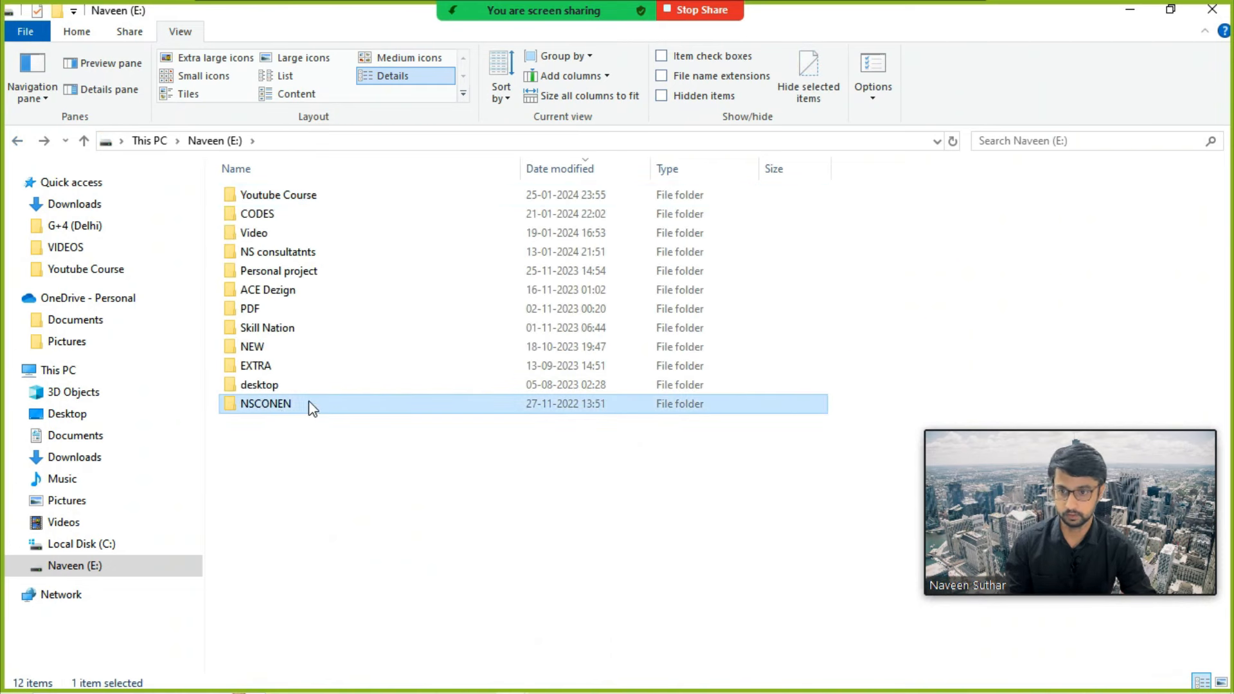
left_click(1007, 142)
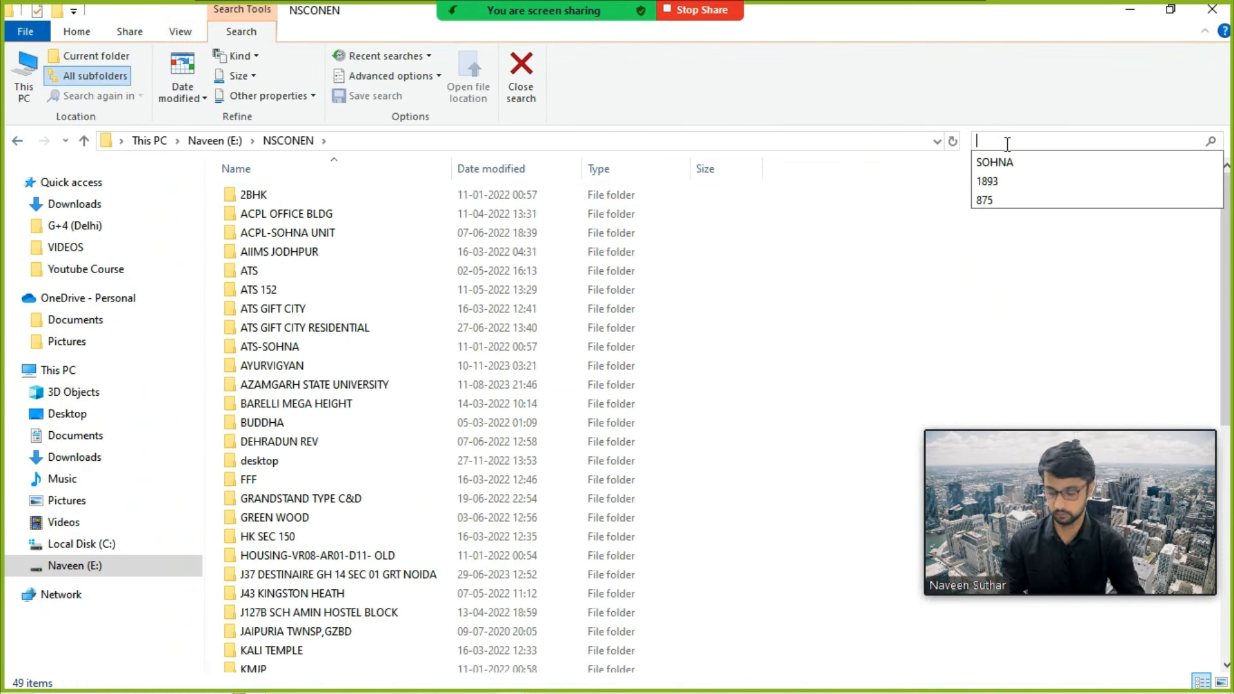
left_click(1001, 164)
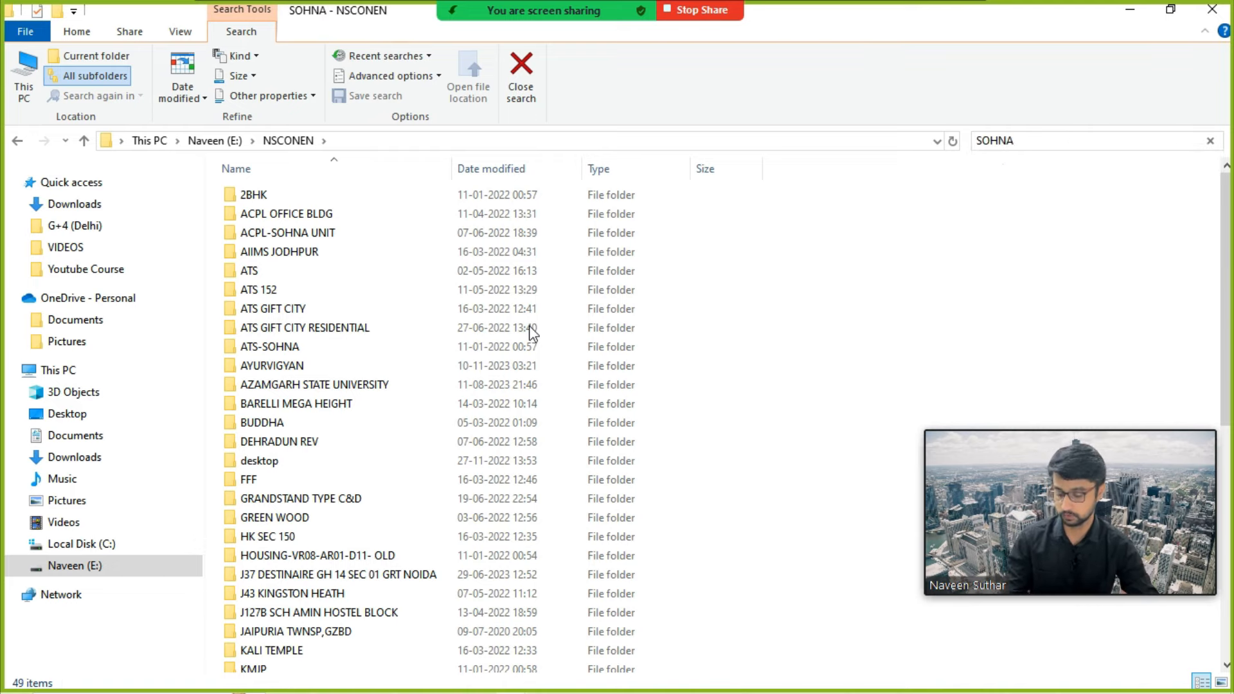
double_click(345, 193)
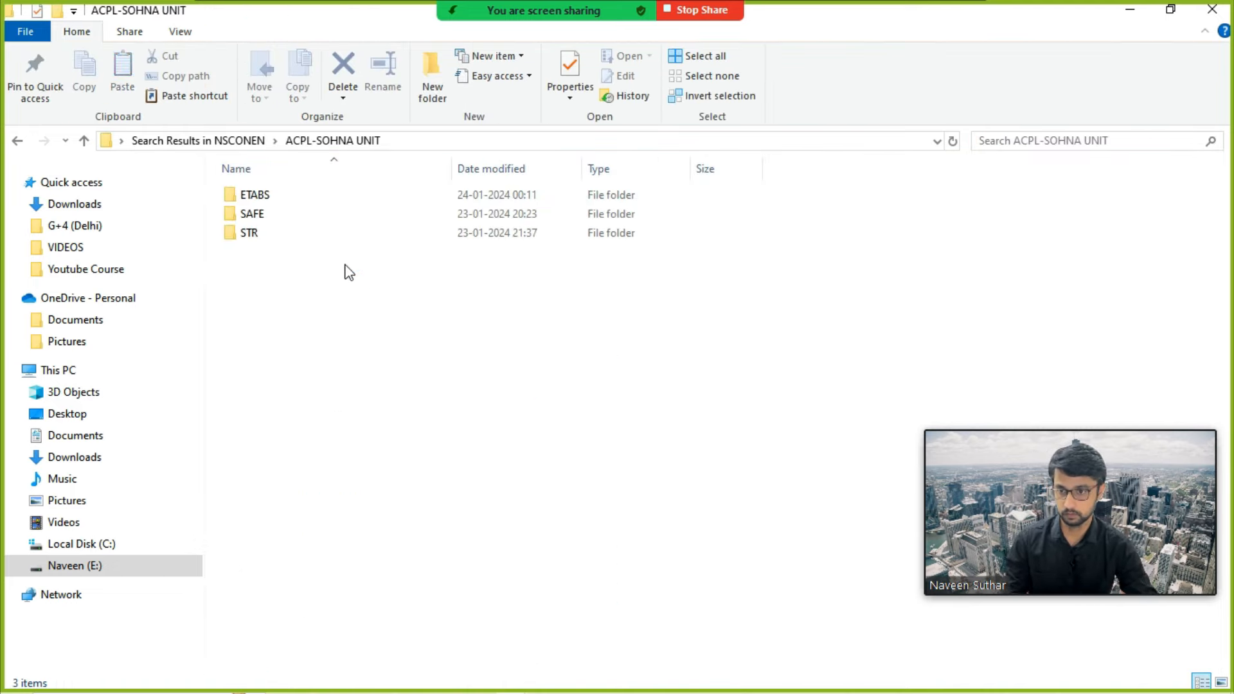
double_click(297, 194)
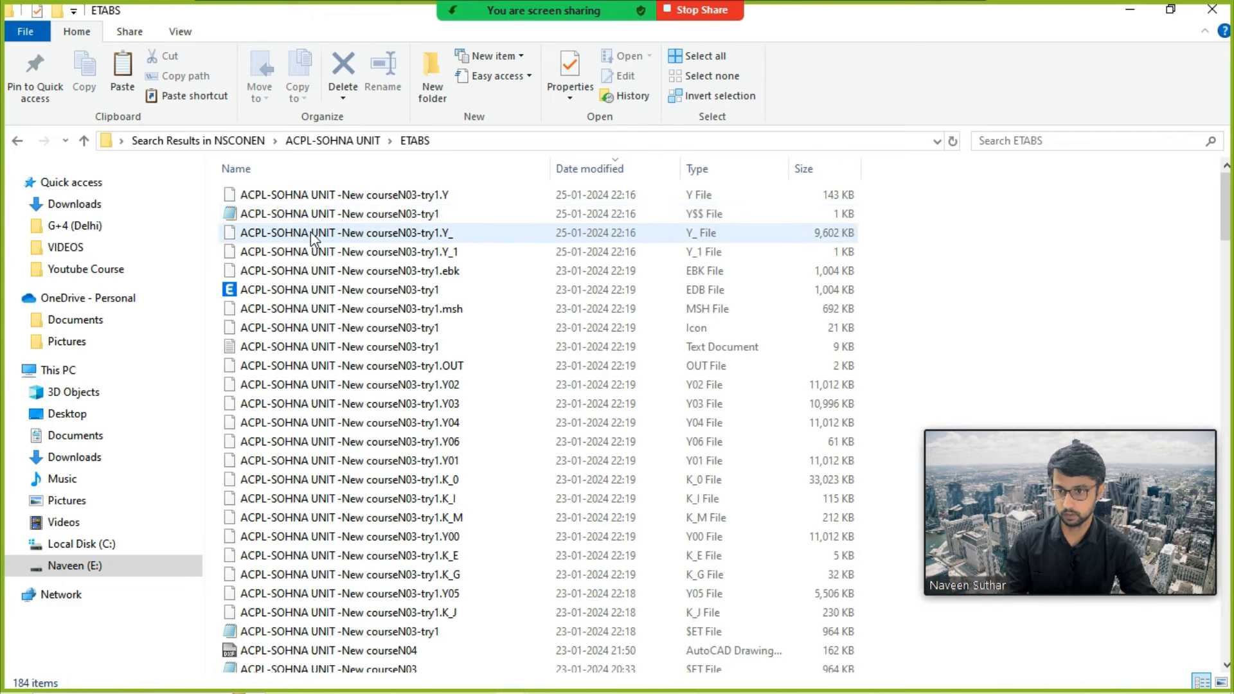
Step: Open the $ET file ACPL-SOHNA UNIT -New courseN03-try1 in Notepad and search it for "LOAD COMB"
left_click(318, 631)
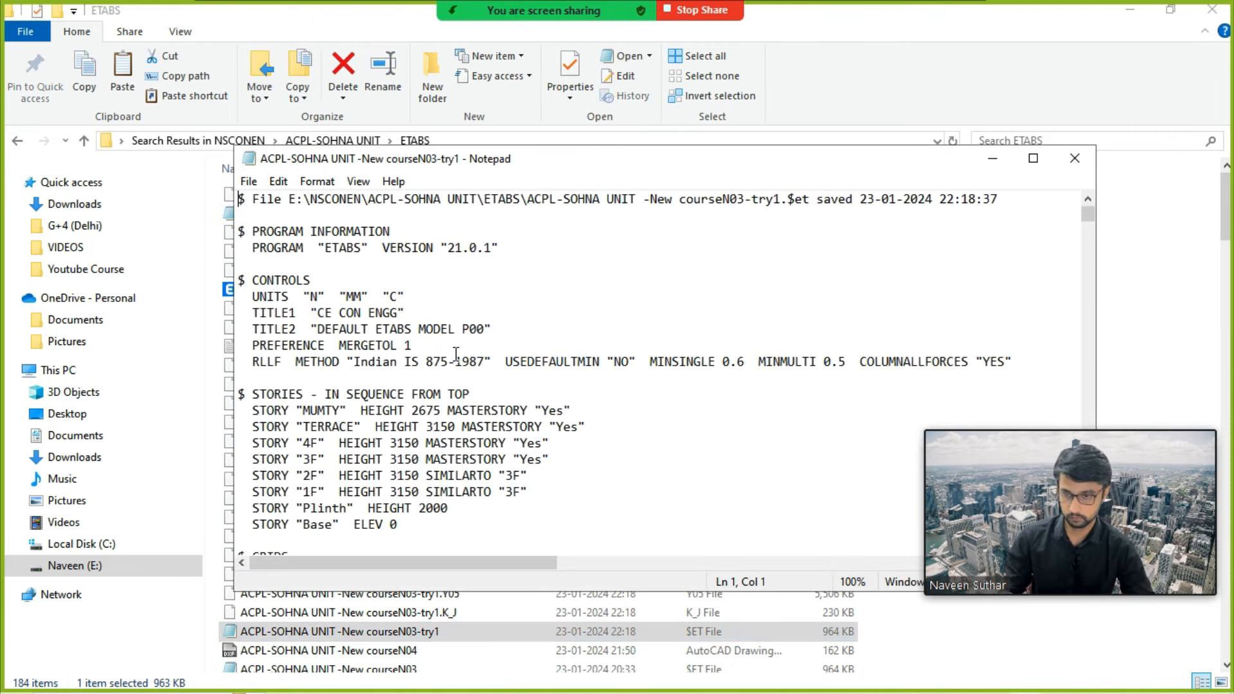
left_click(455, 354)
key("ctrl+f")
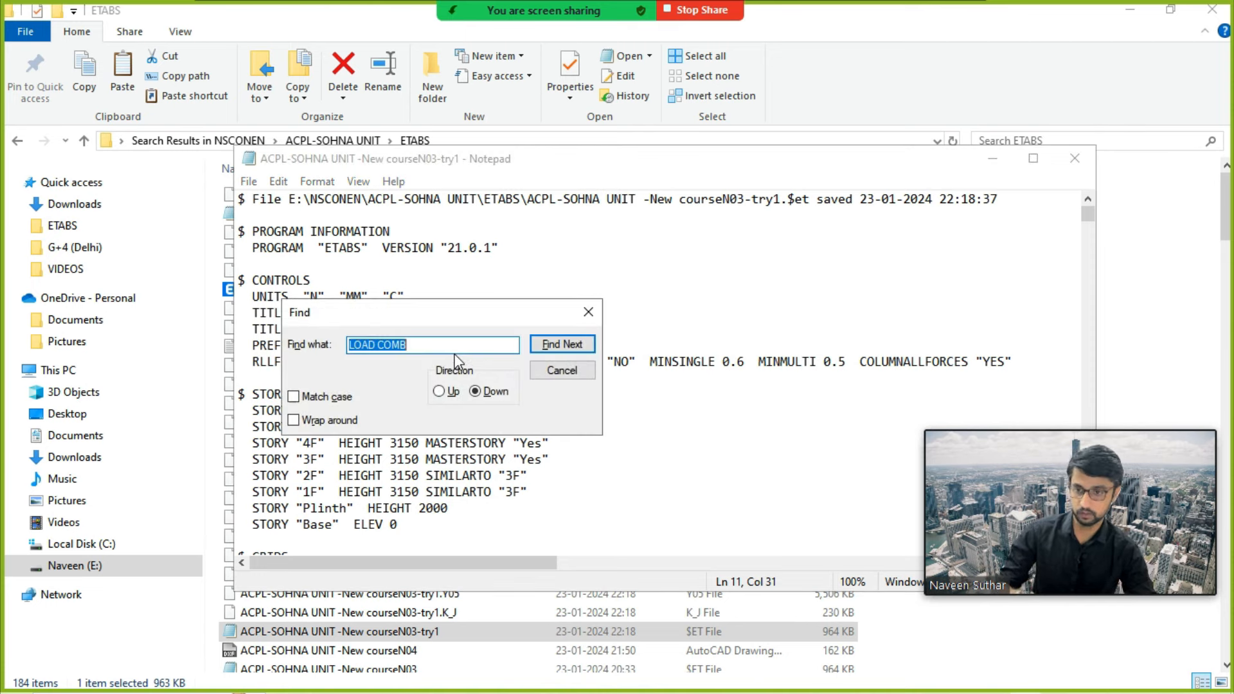
key("Return")
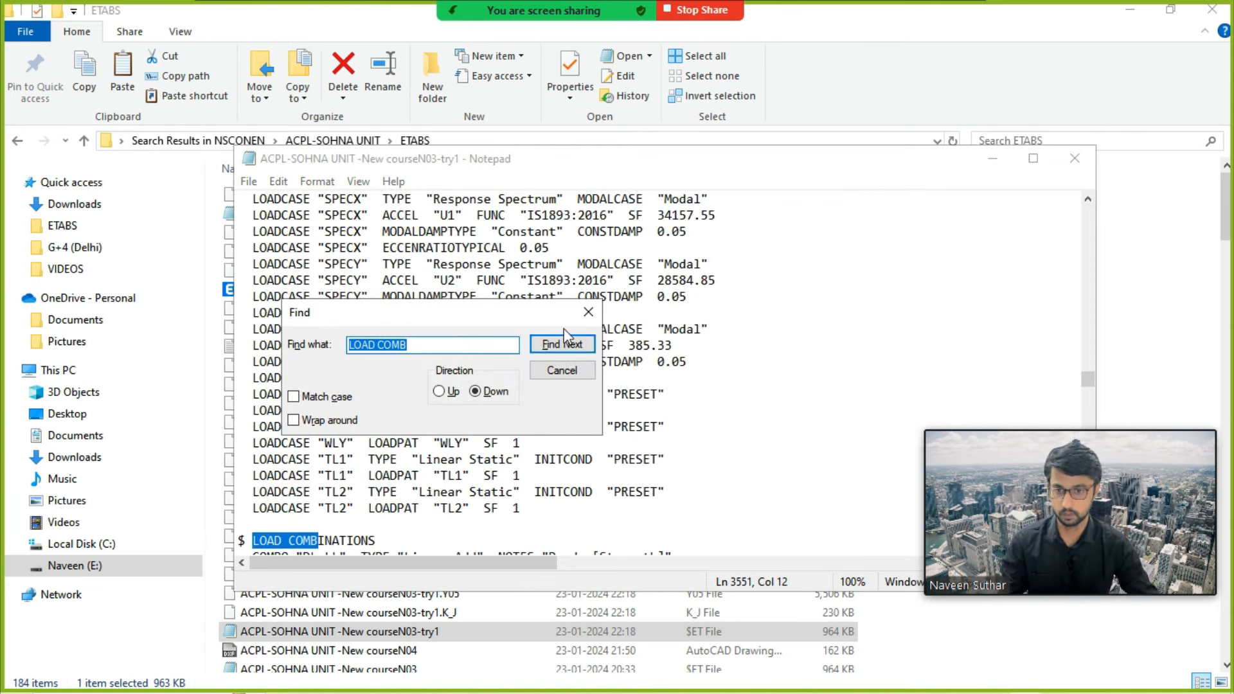
left_click(585, 314)
Step: Copy all the COMBO lines under LOAD COMBINATIONS in the ACPL-SOHNA UNIT -New courseN03-try1 text file
scroll(299, 397, "down", 4)
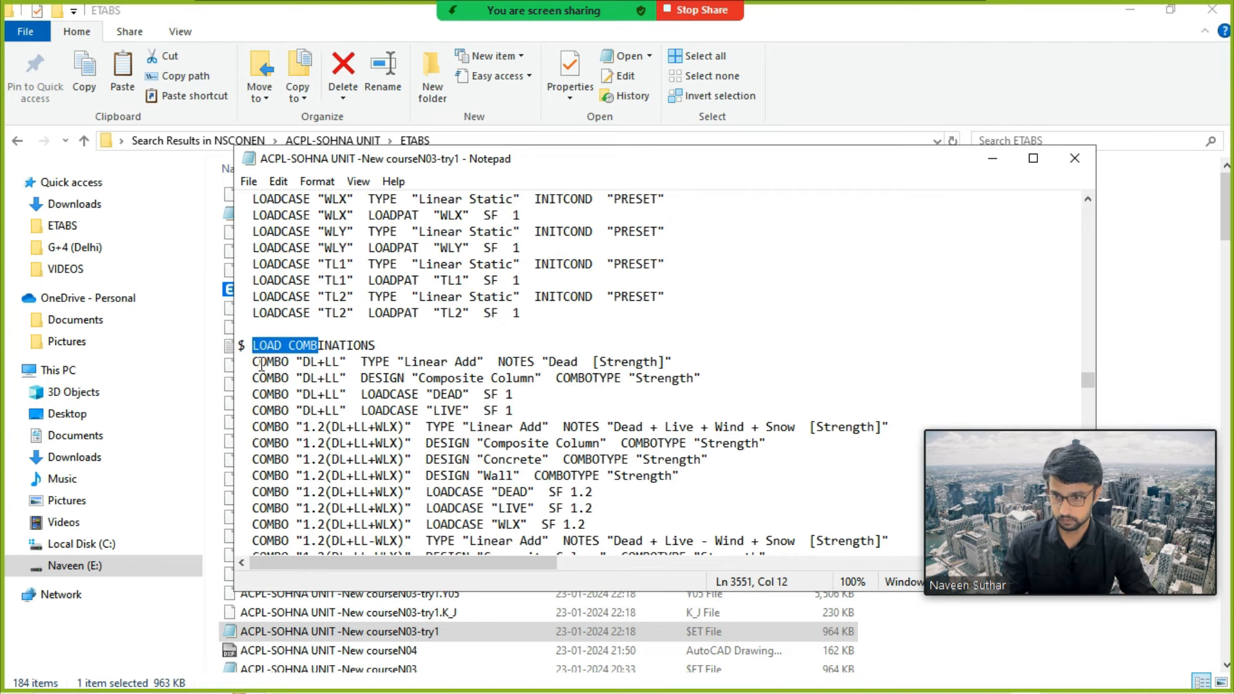
left_click_drag(254, 363, 632, 349)
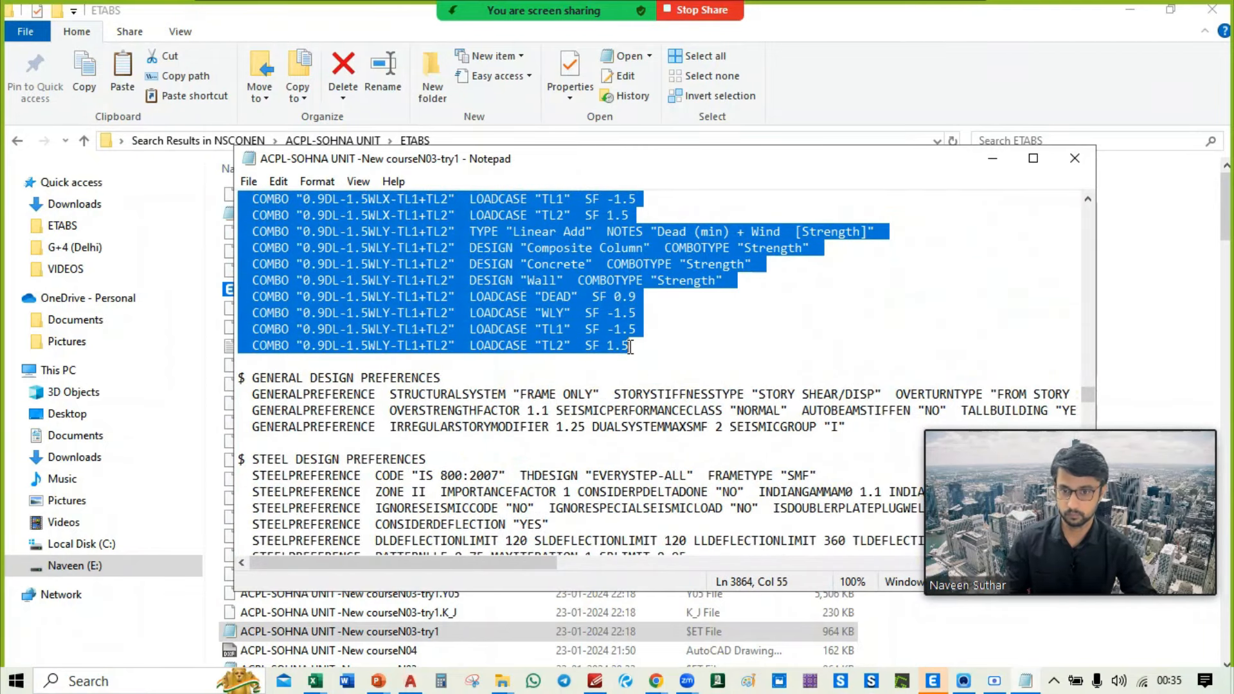
Step: In ETABS, add a Linear Add load combination named with the presenter's first name, using WLY with scale factor 1
key("alt+Tab")
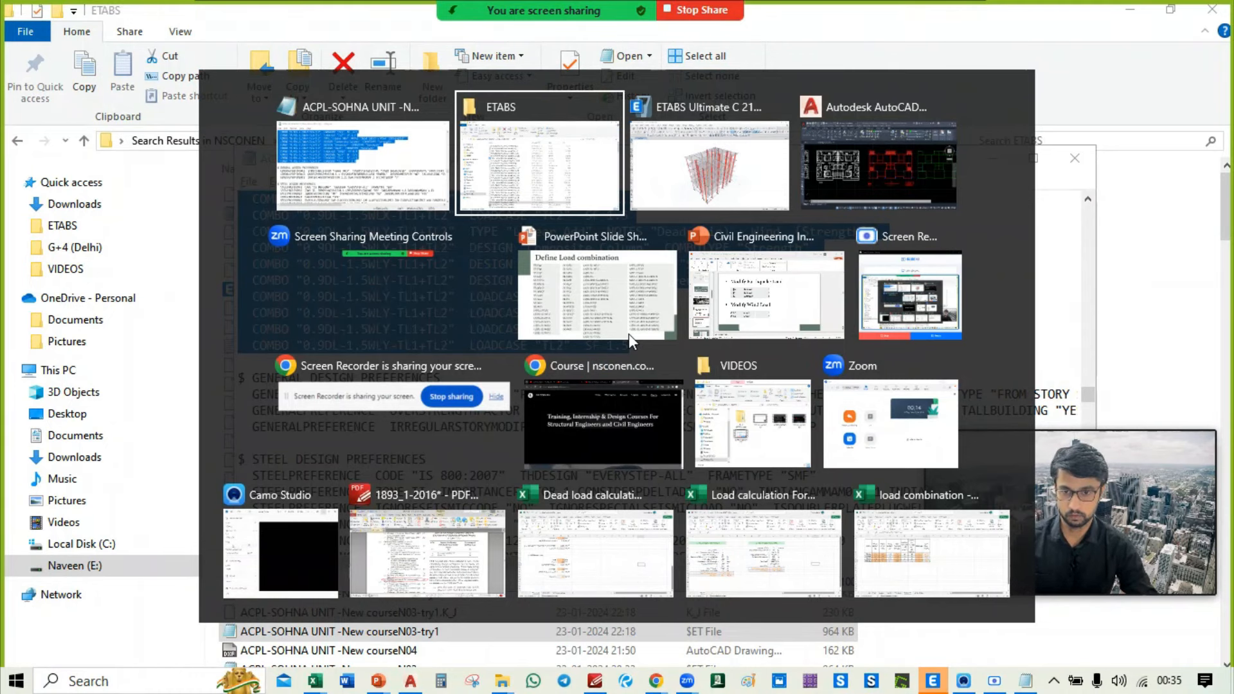
key("alt+Tab")
left_click(132, 33)
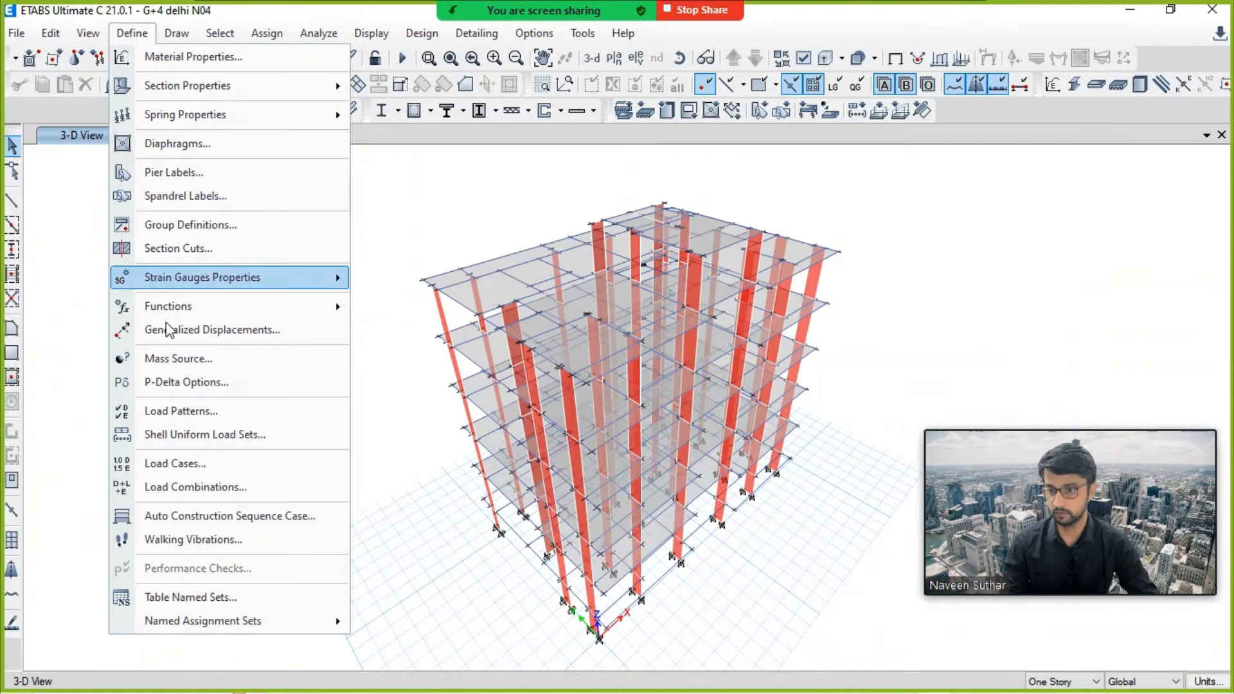
left_click(210, 489)
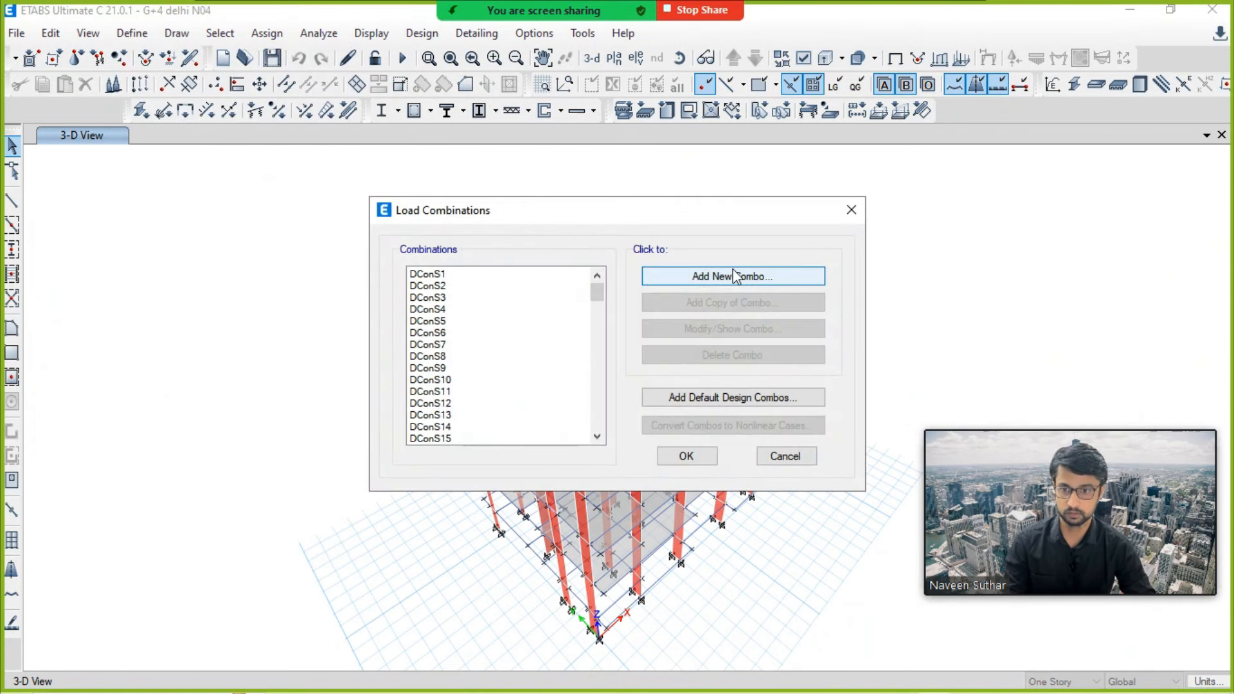
left_click(734, 276)
double_click(658, 211)
type("Naveen")
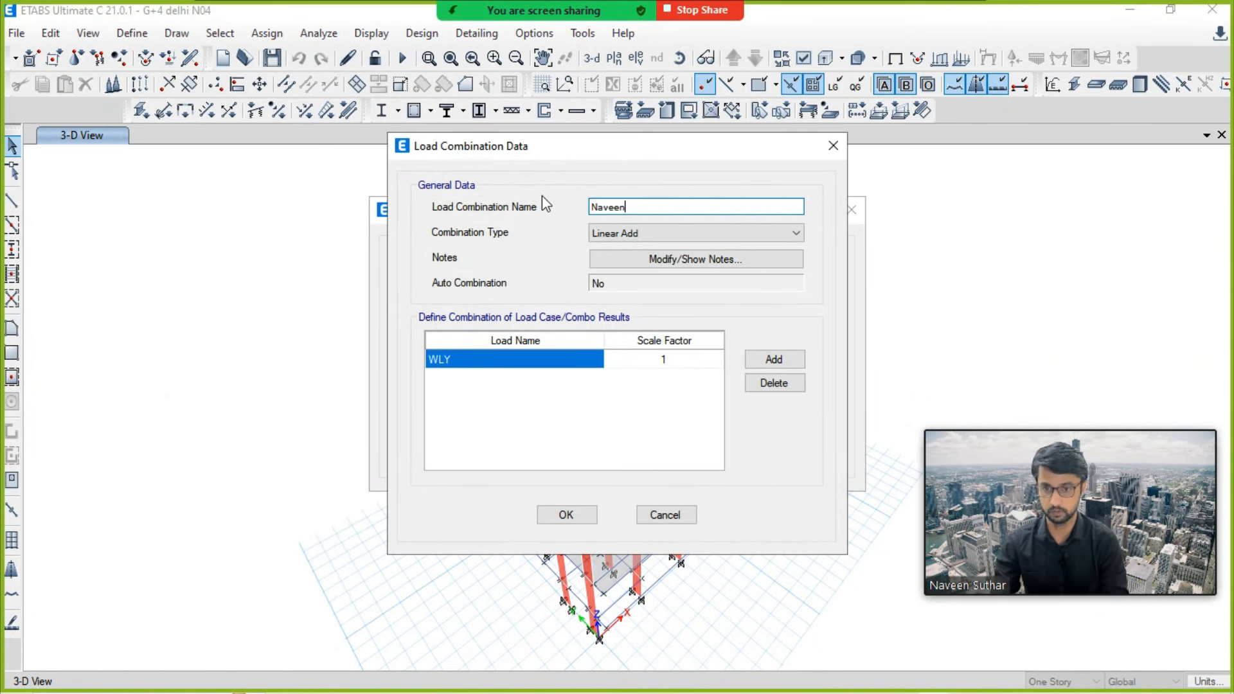
left_click(567, 514)
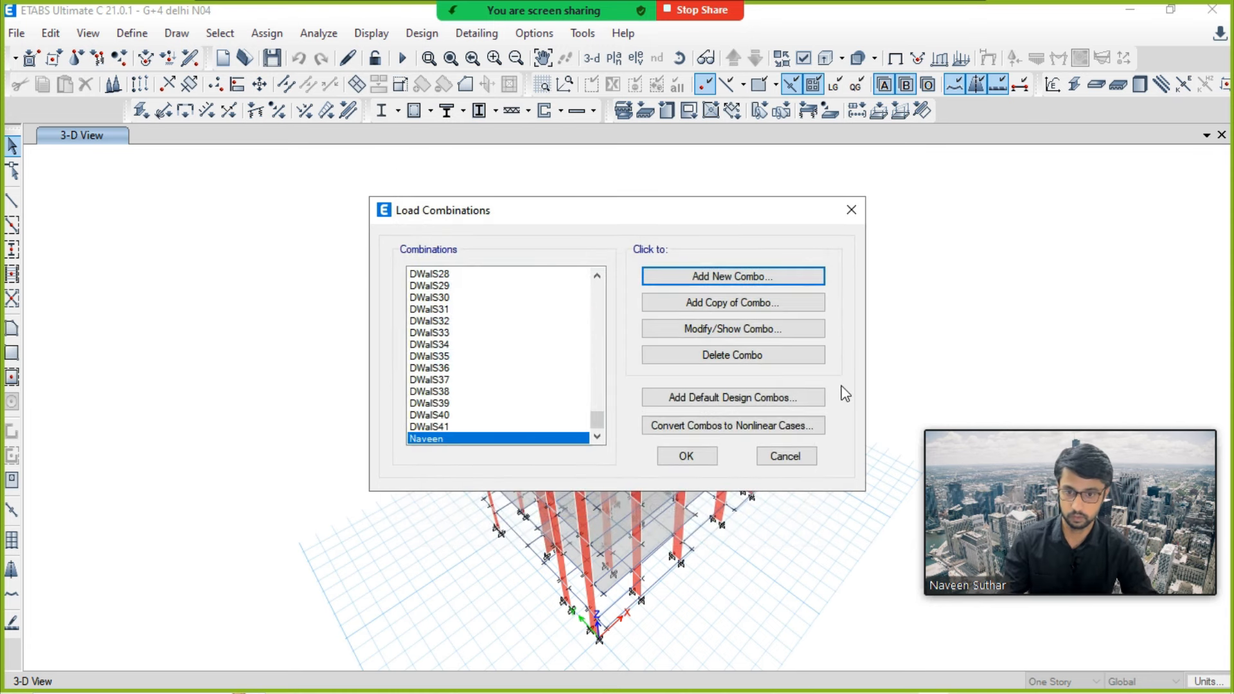
left_click(687, 455)
Step: Save the G+4 delhi N04 model and close ETABS
left_click(272, 58)
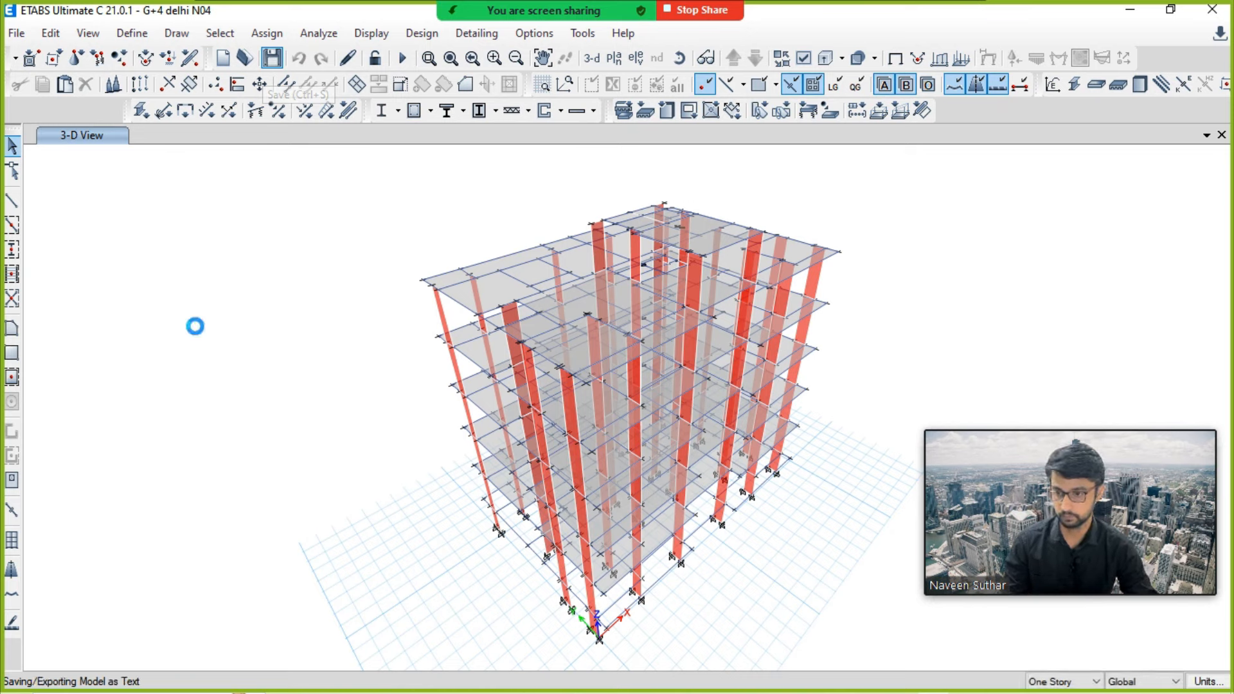
left_click(1216, 9)
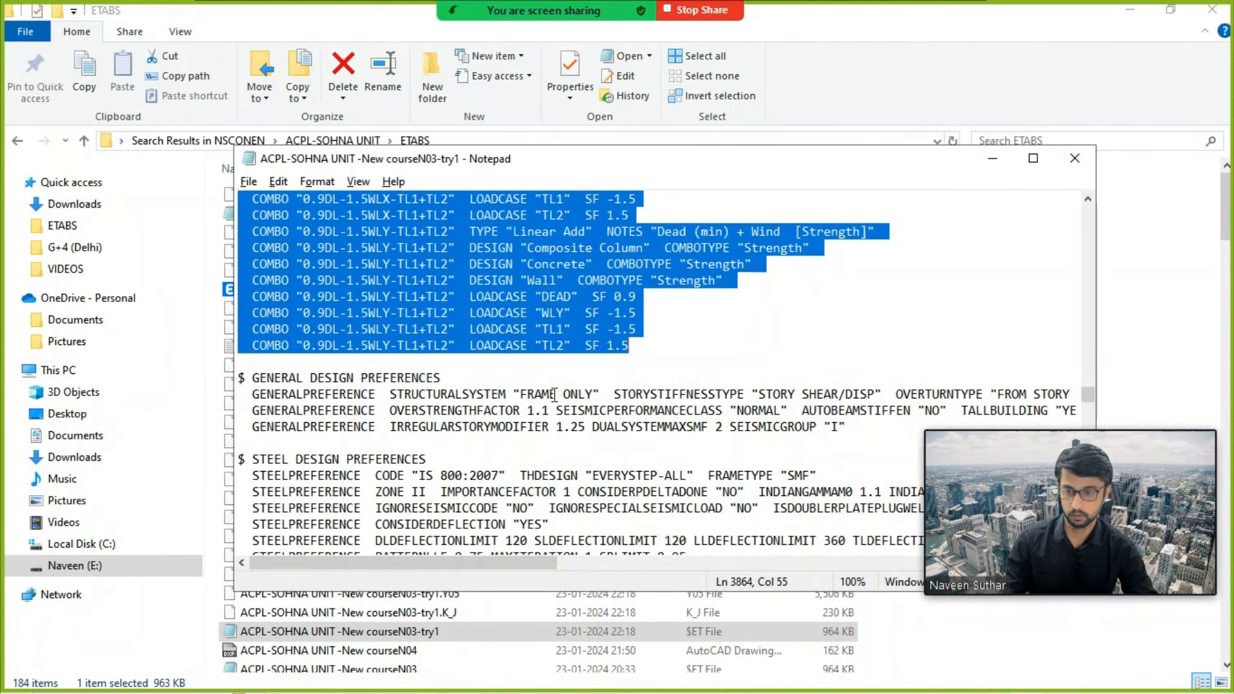
Step: Minimize the SOHNA text file and open the G+4 (Delhi) folder inside Youtube Course in File Explorer
left_click(1075, 159)
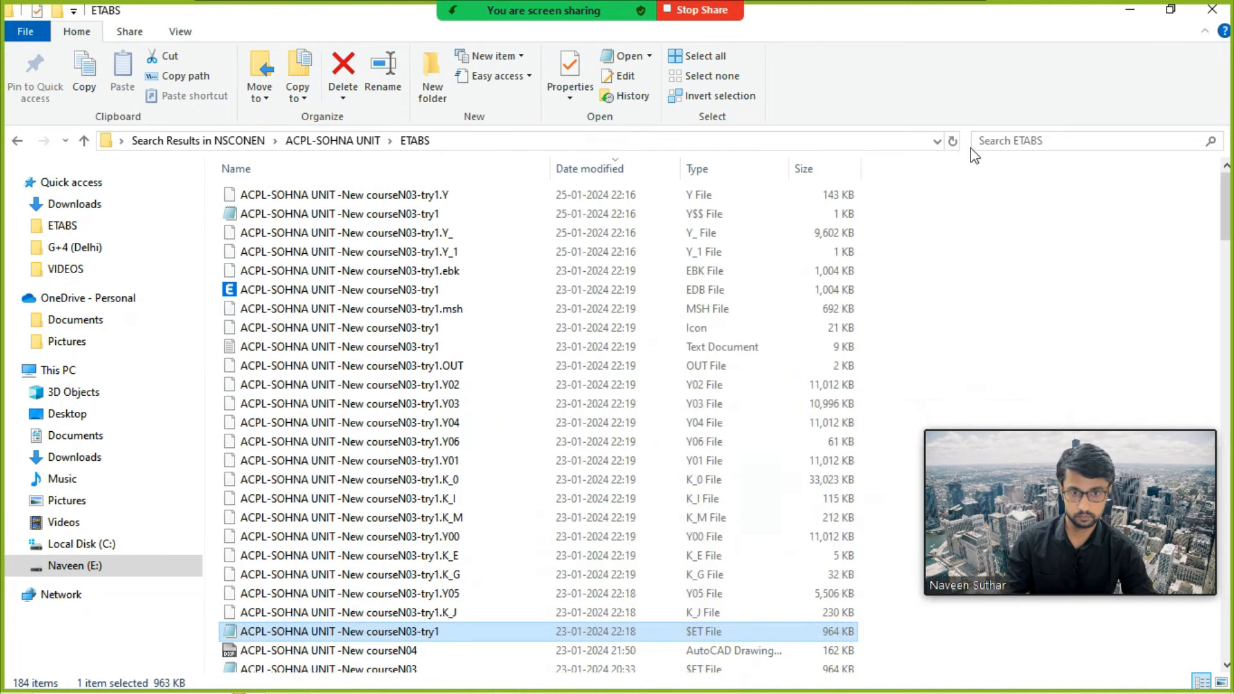
left_click(18, 144)
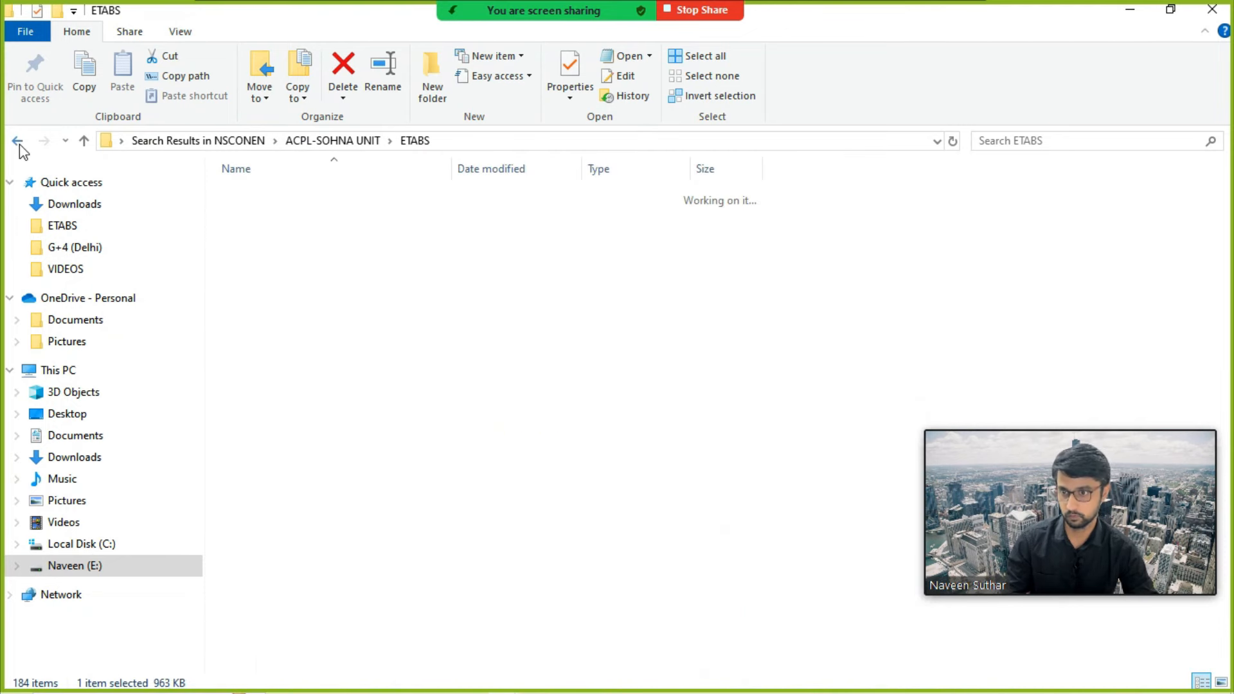
left_click(18, 144)
left_click(19, 144)
left_click(18, 144)
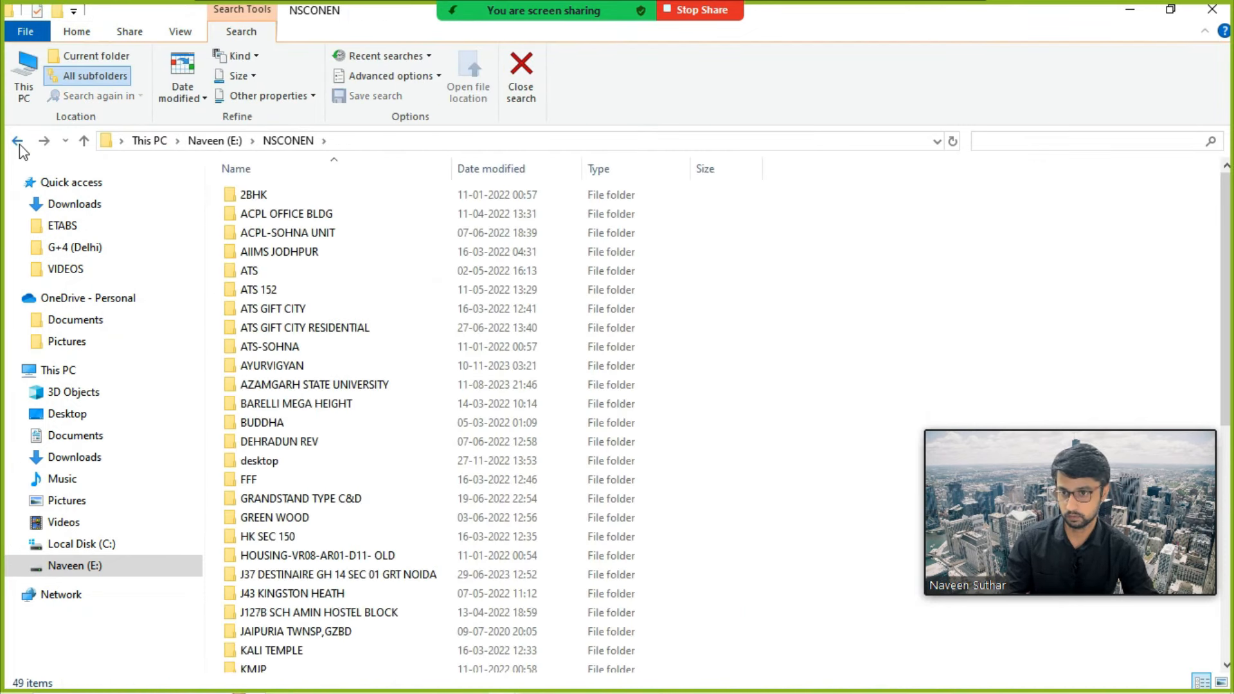
left_click(19, 144)
double_click(248, 195)
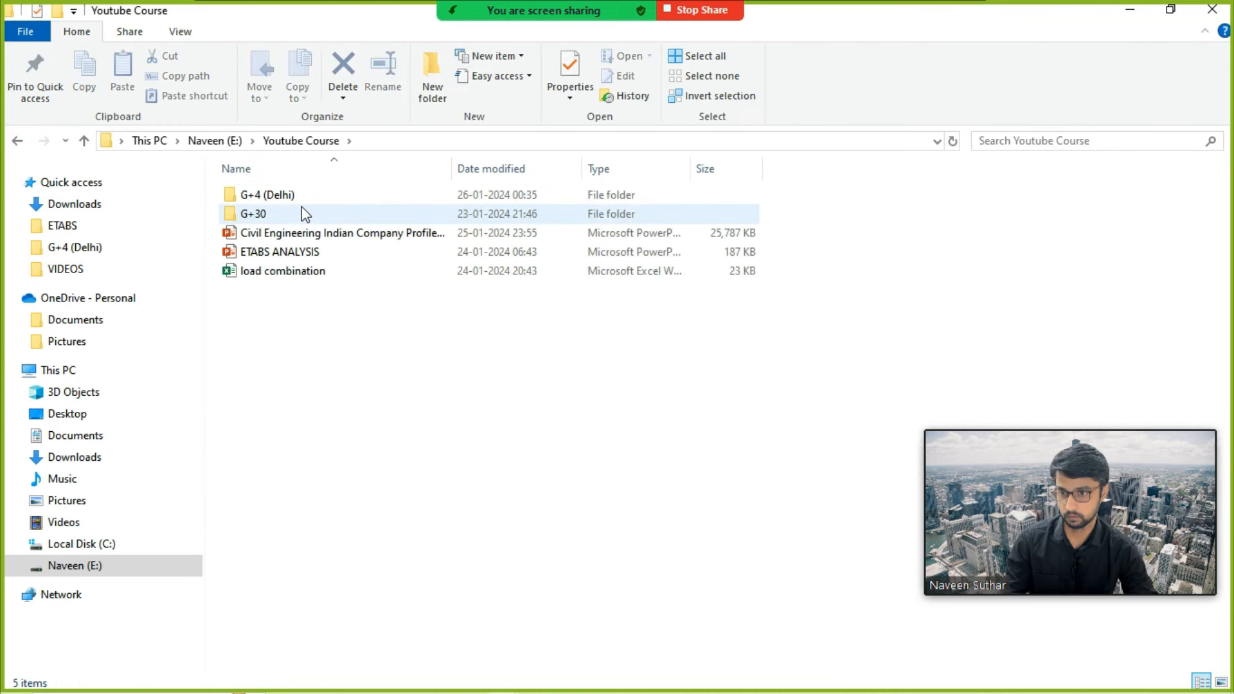
double_click(294, 196)
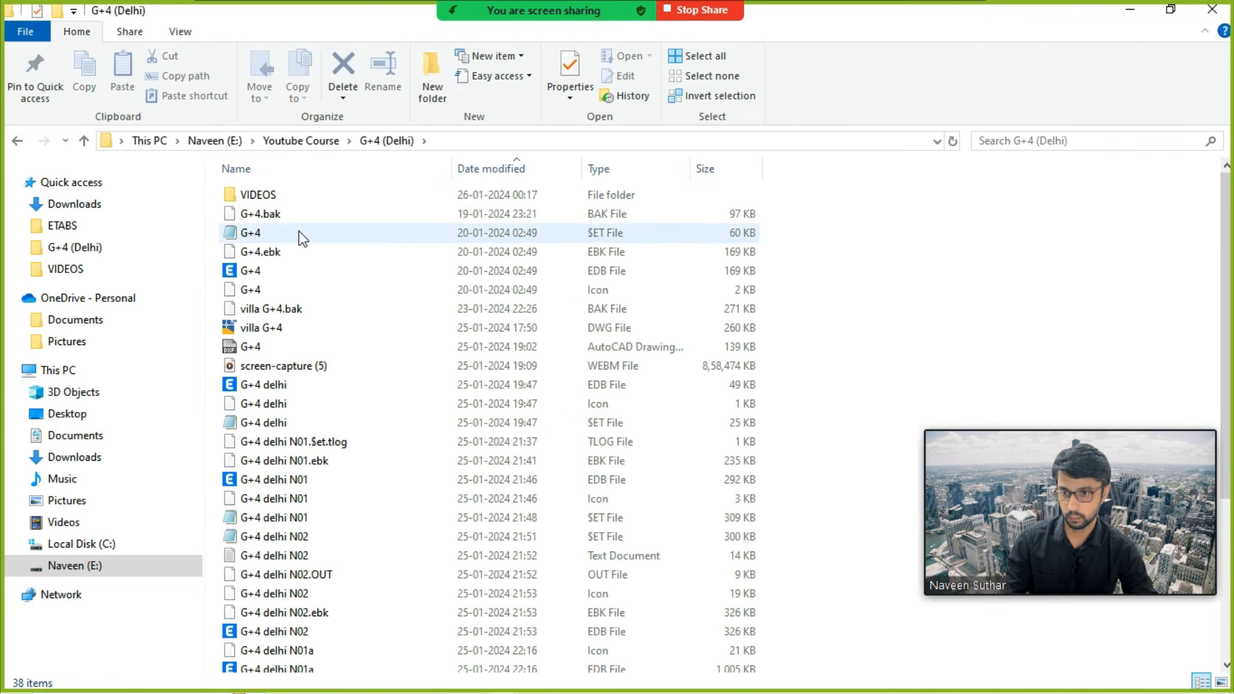
double_click(301, 237)
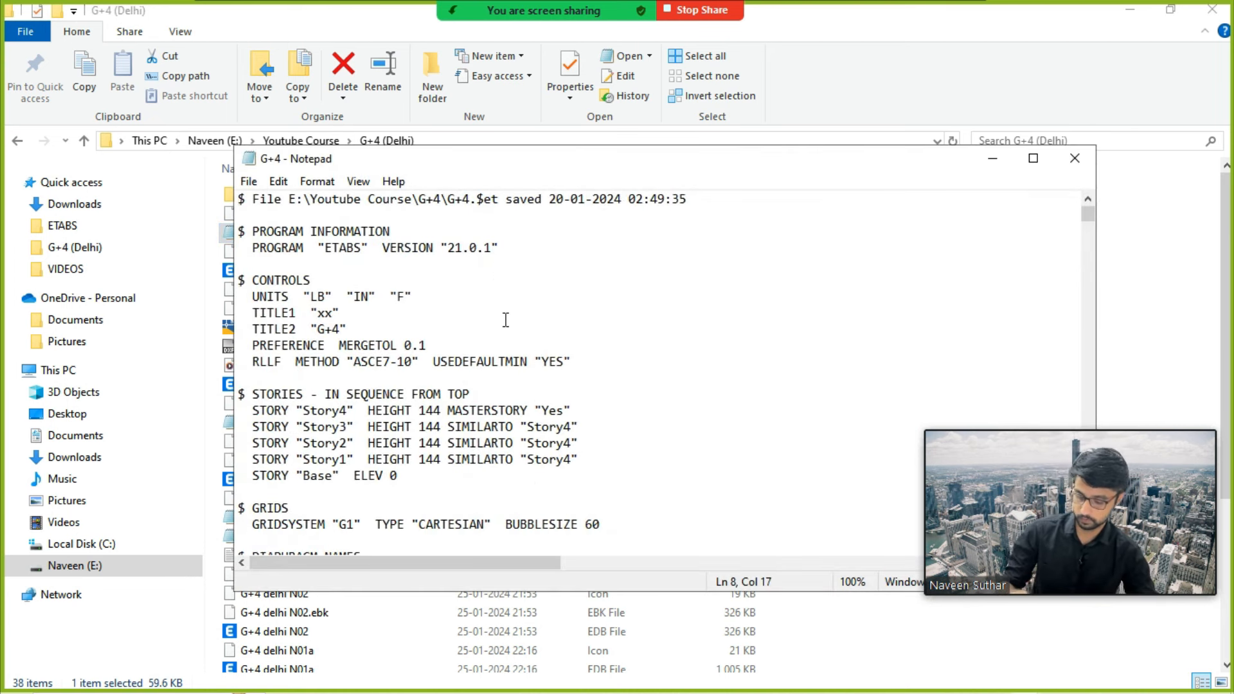
key("ctrl+f")
key("Return")
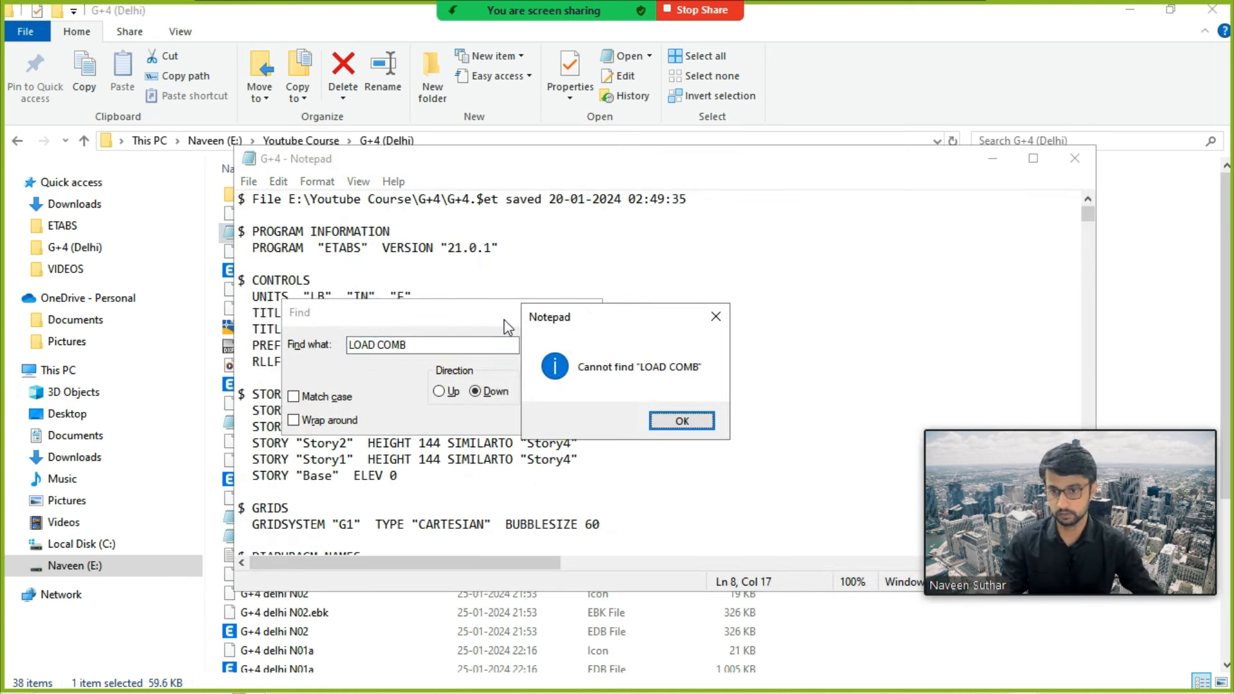
left_click(682, 422)
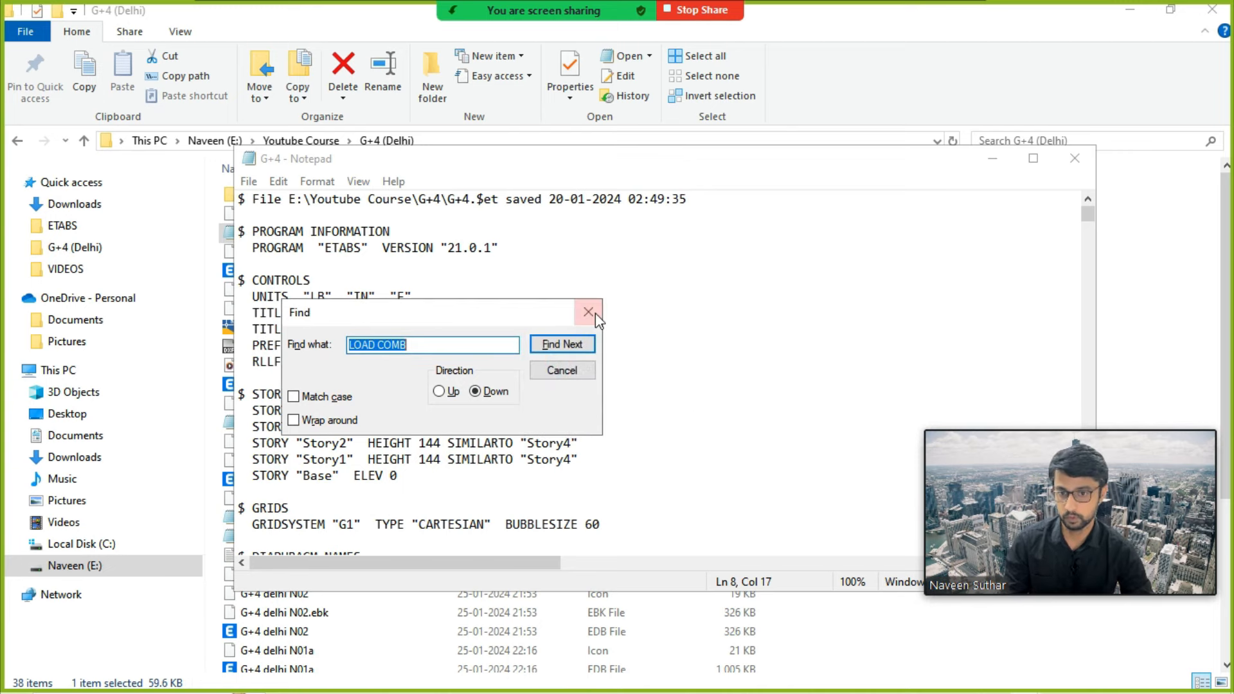
left_click(668, 312)
scroll(595, 304, "down", 14)
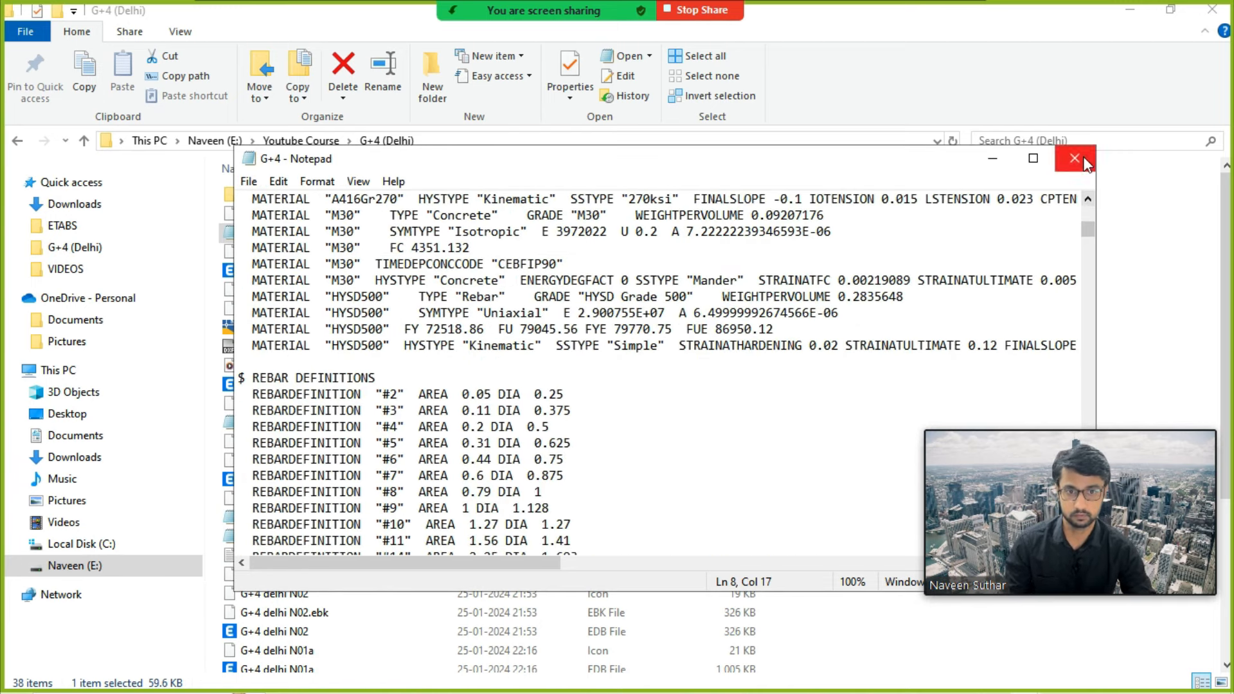
left_click(1086, 163)
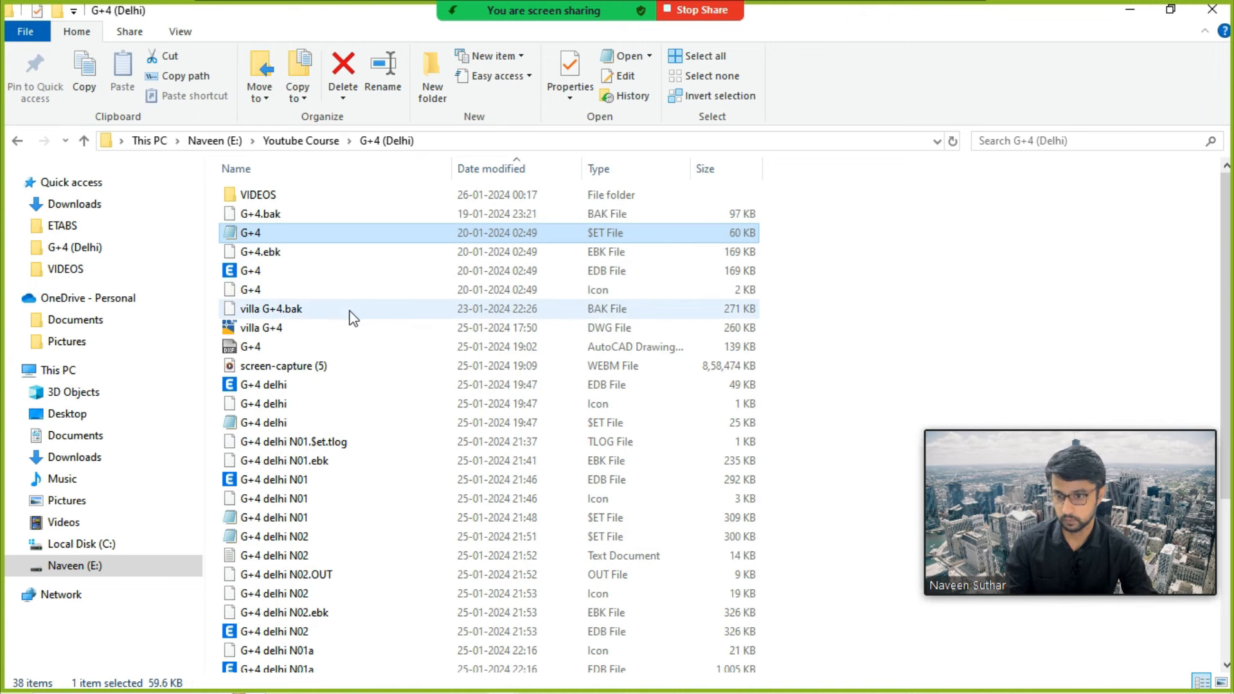
Step: Sort the folder by date modified, open the G+4 delhi N04 $ET file in Notepad and find "LOAD COMB"
left_click(499, 169)
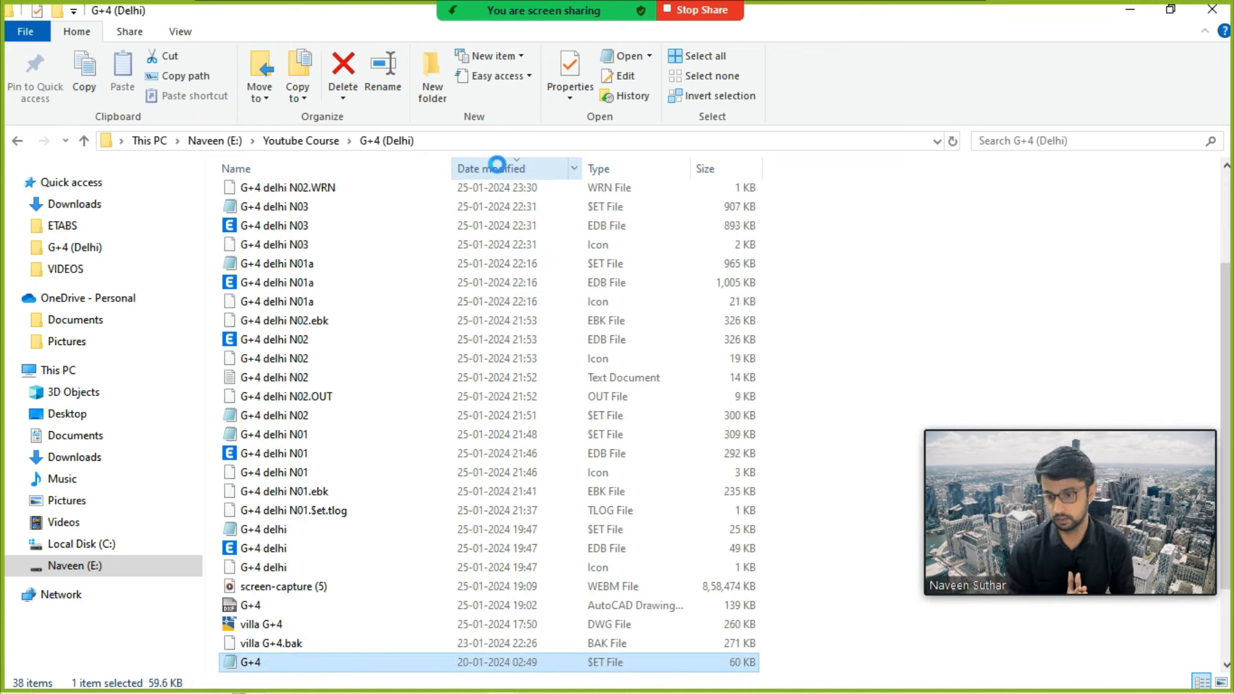
scroll(281, 508, "down", 2)
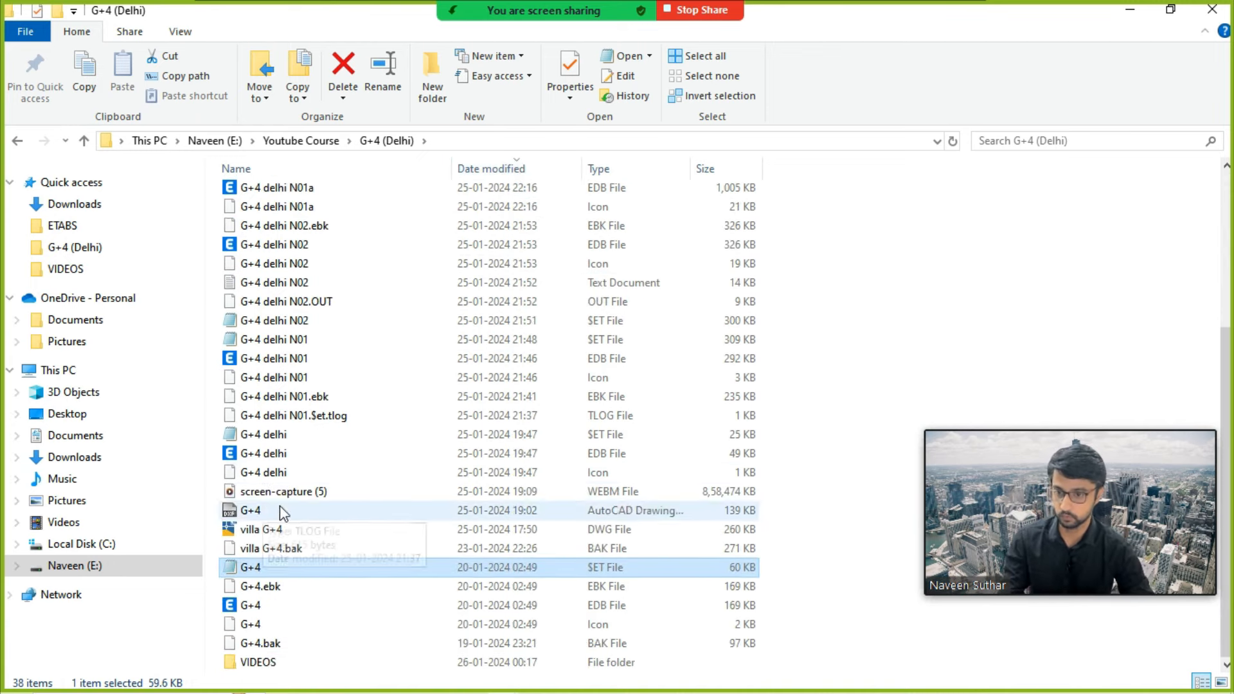
scroll(309, 504, "up", 4)
left_click(316, 196)
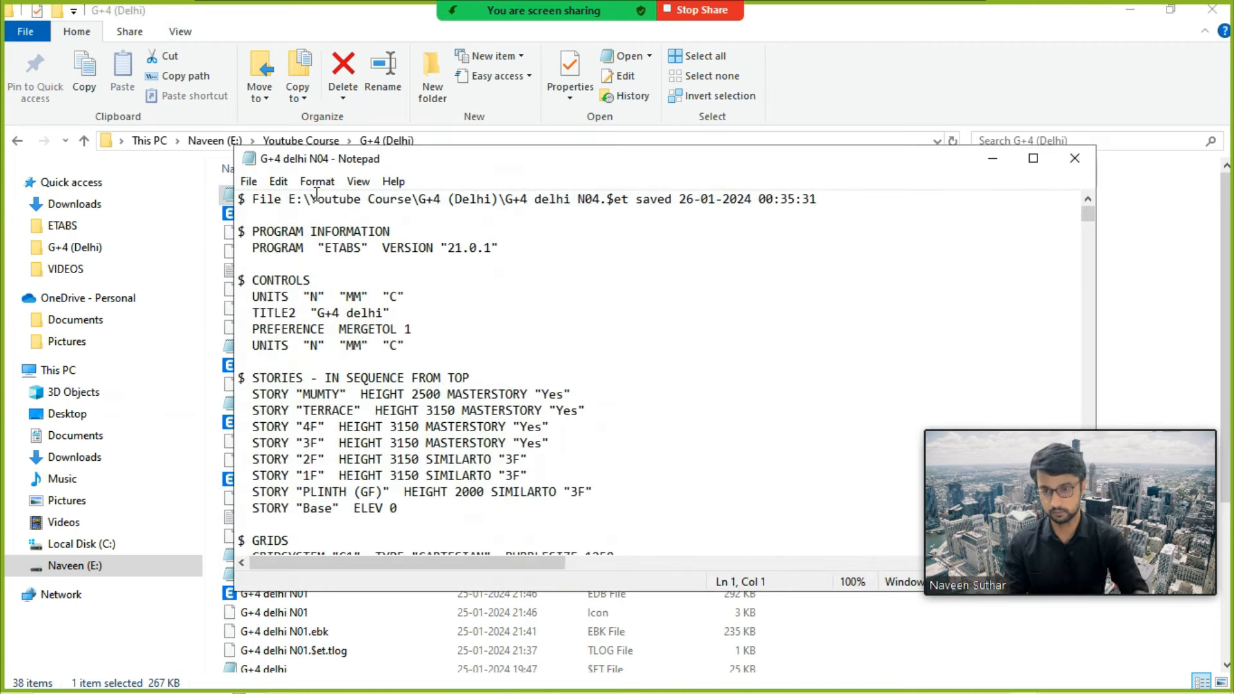
key("ctrl+f")
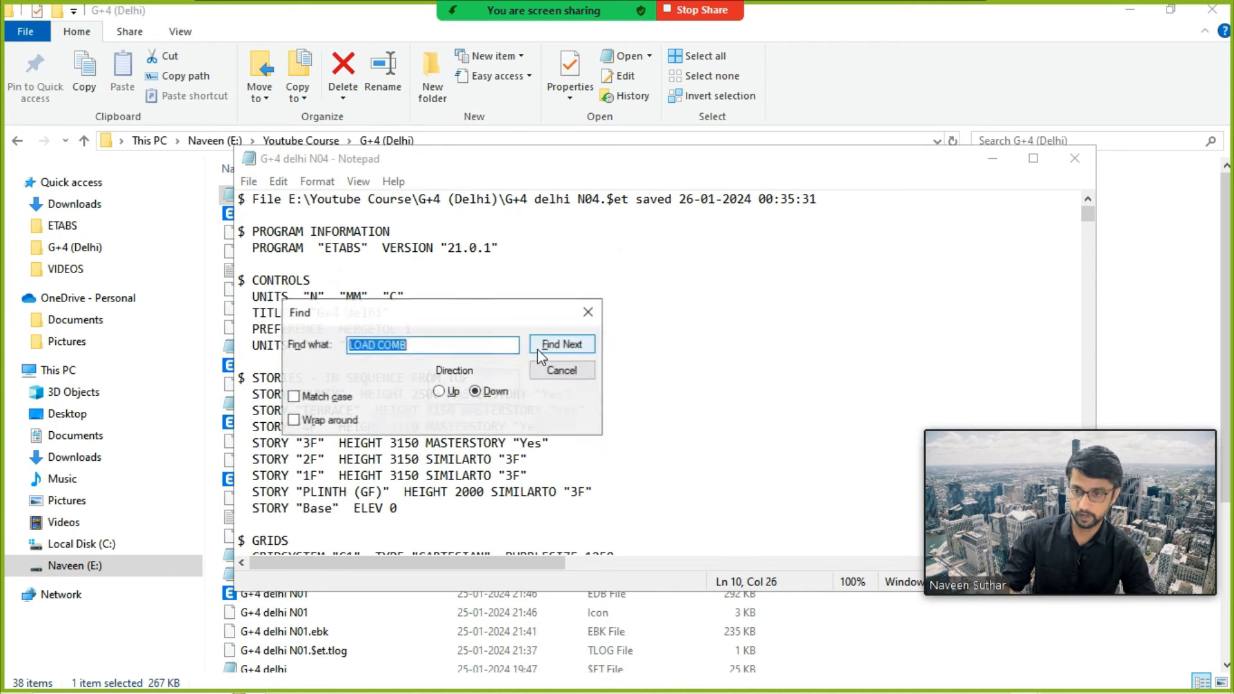
left_click(538, 347)
left_click(587, 311)
scroll(583, 308, "down", 3)
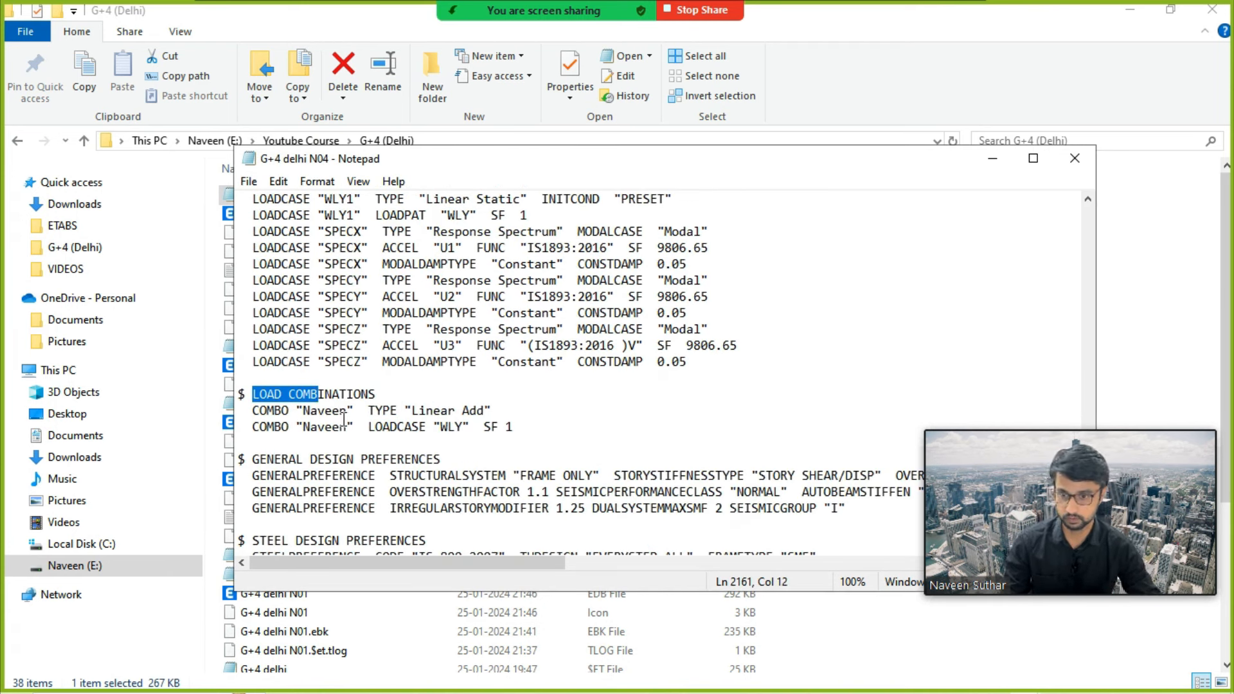
Step: Replace the two COMBO lines under LOAD COMBINATIONS with the load combinations copied from the SOHNA text file, and review them
left_click_drag(519, 426, 272, 409)
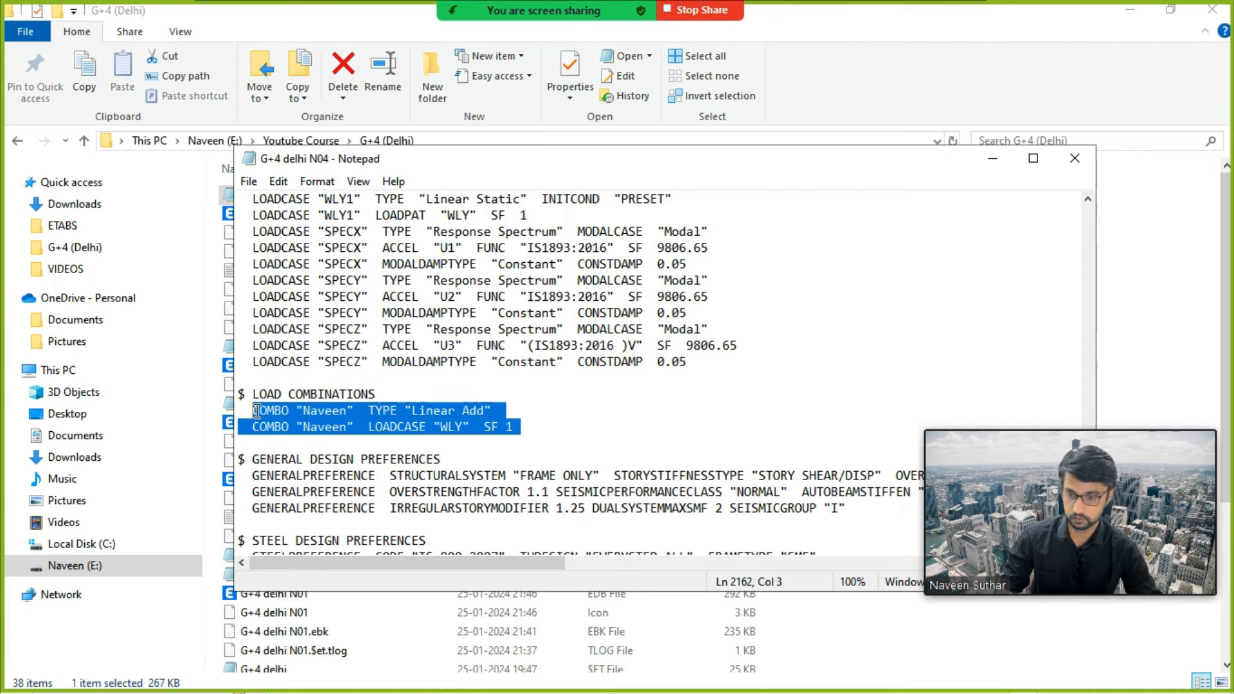
key("ctrl+v")
scroll(315, 340, "up", 15)
scroll(315, 341, "up", 20)
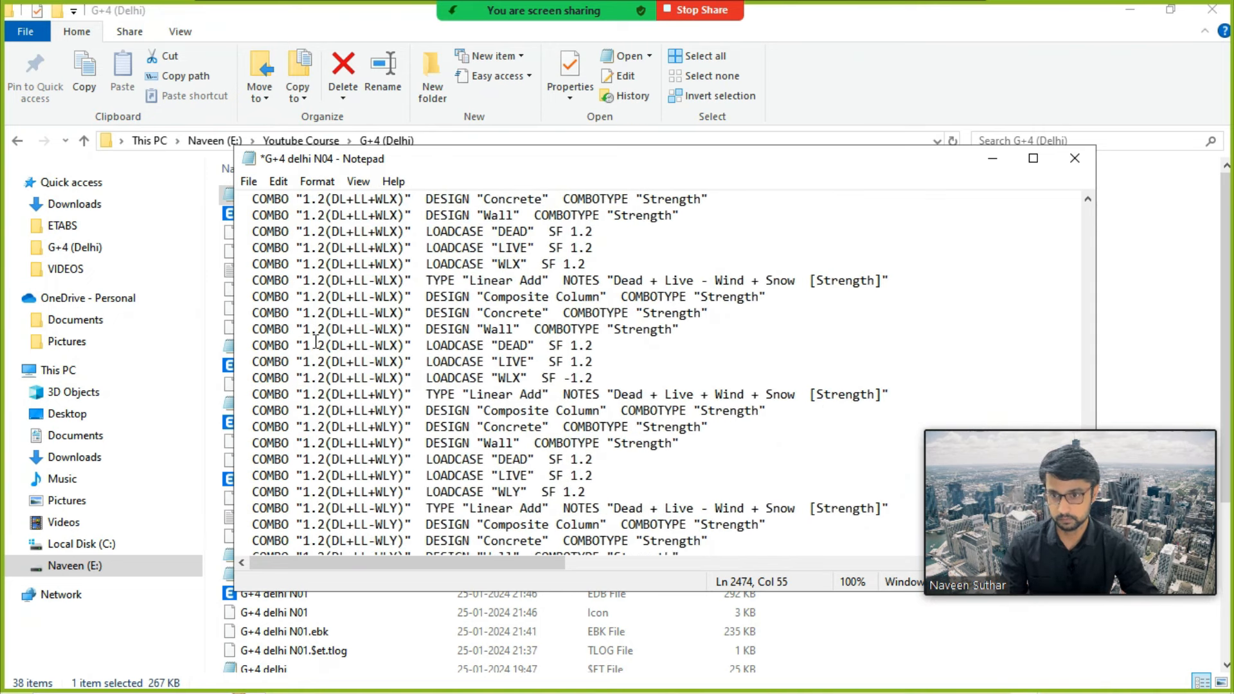
scroll(316, 341, "up", 10)
scroll(324, 360, "down", 8)
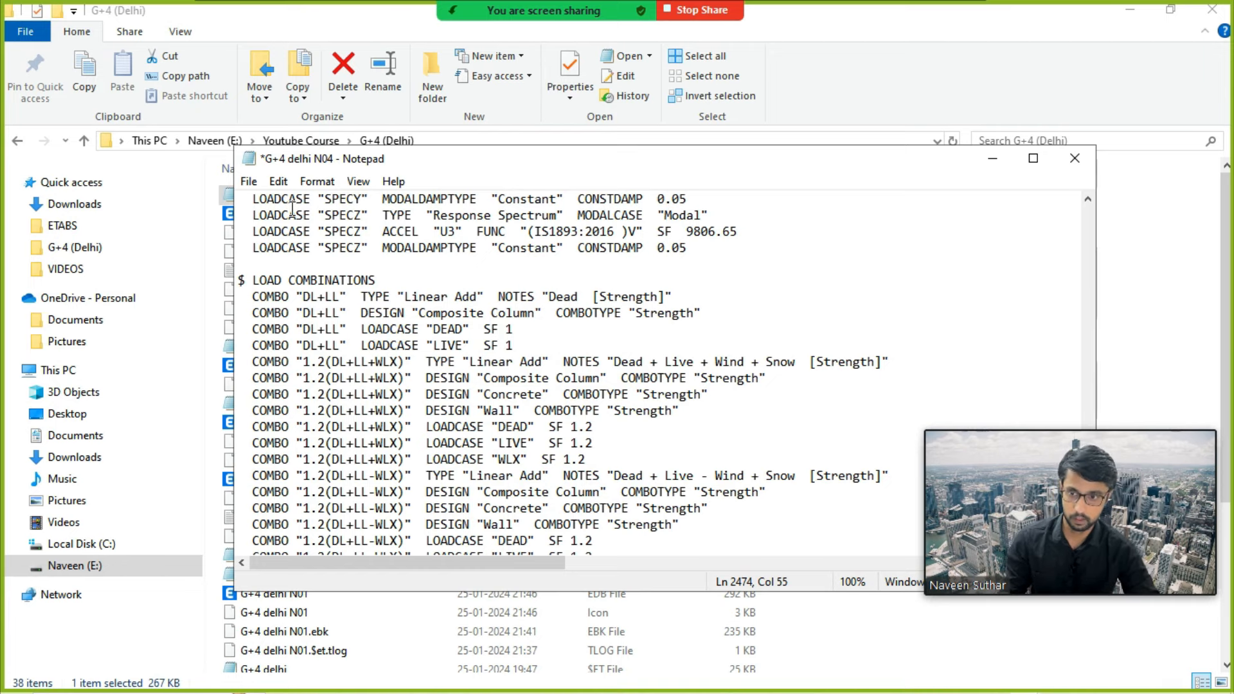
Step: Save the edited G+4 delhi N04 text file and close it
left_click(248, 181)
left_click(280, 256)
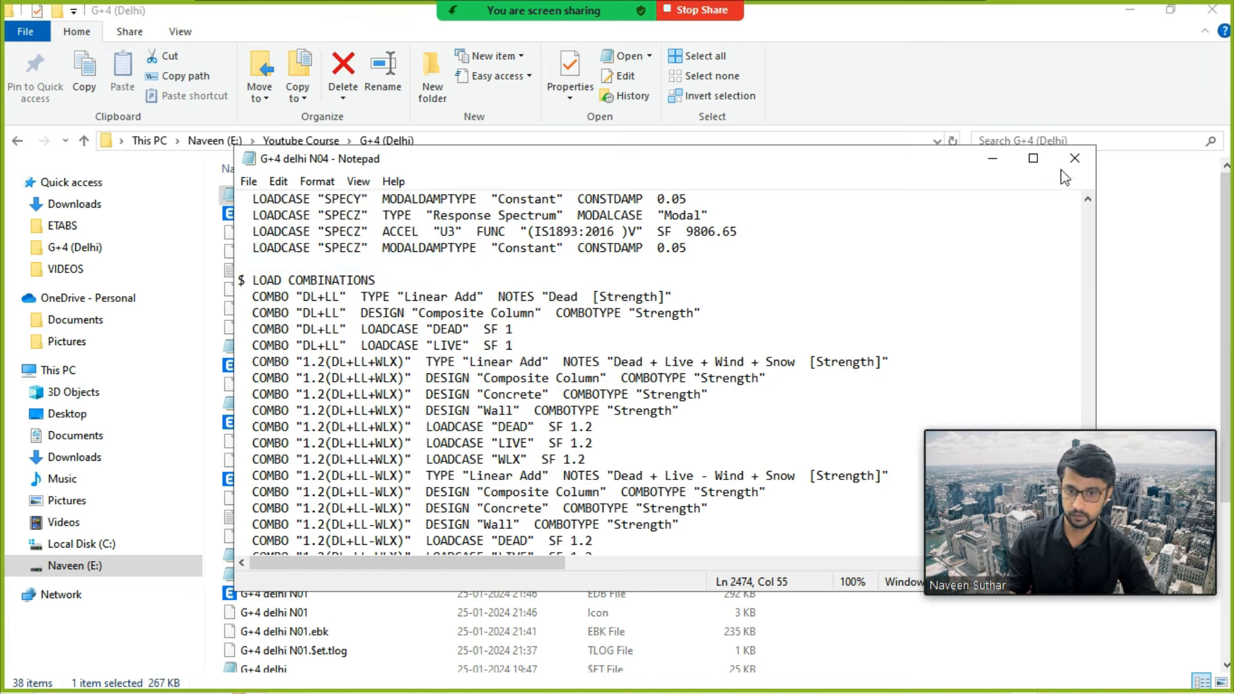
left_click(1072, 159)
Step: Switch to ETABS, import the G+4 delhi N04 $ET text file and show the model in a single default 3D view
key("alt+Tab")
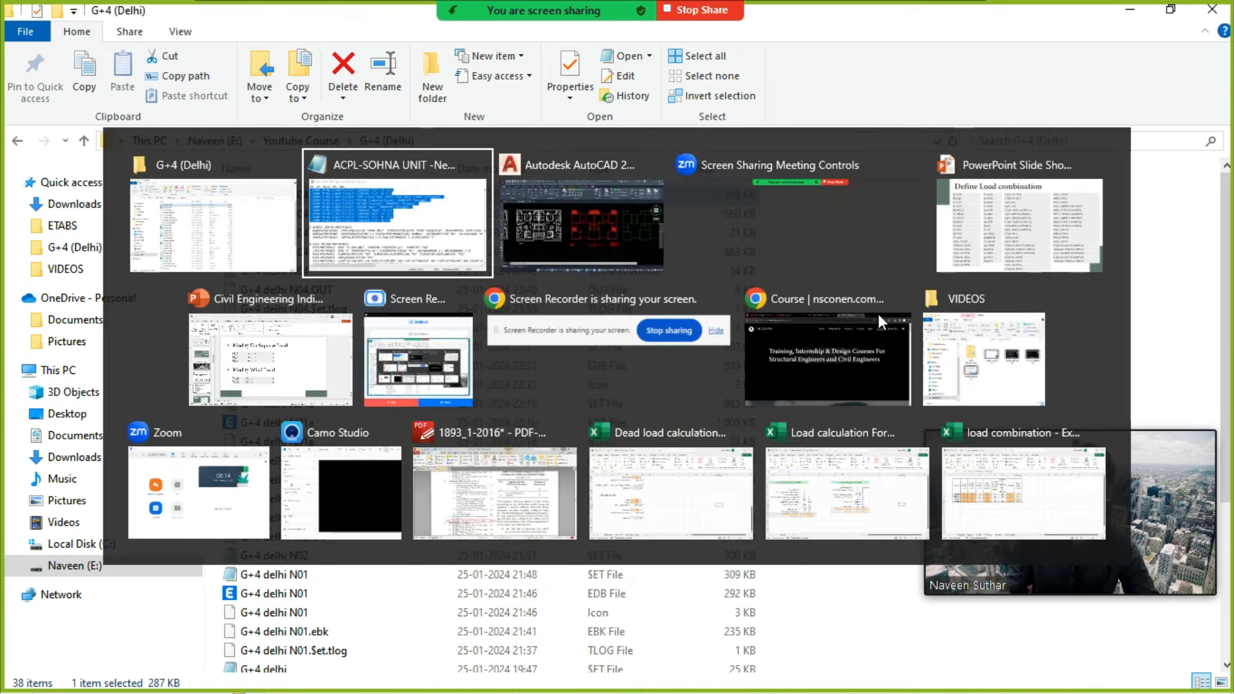
key("Escape")
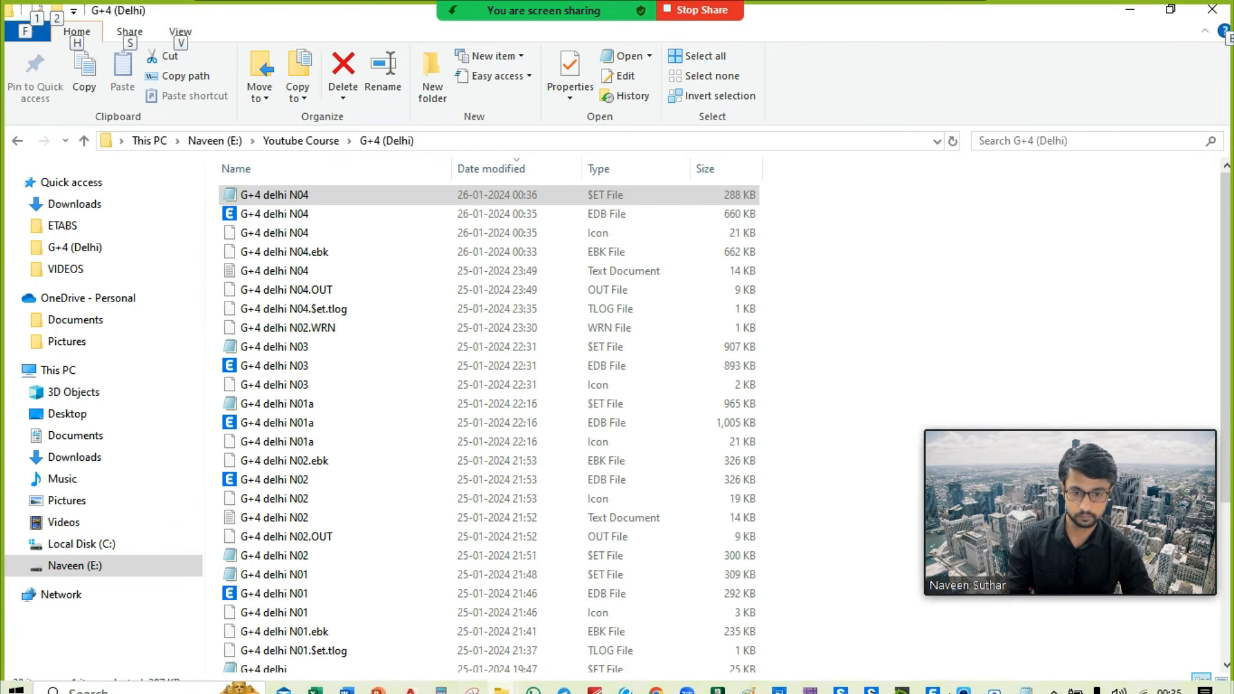
left_click(932, 680)
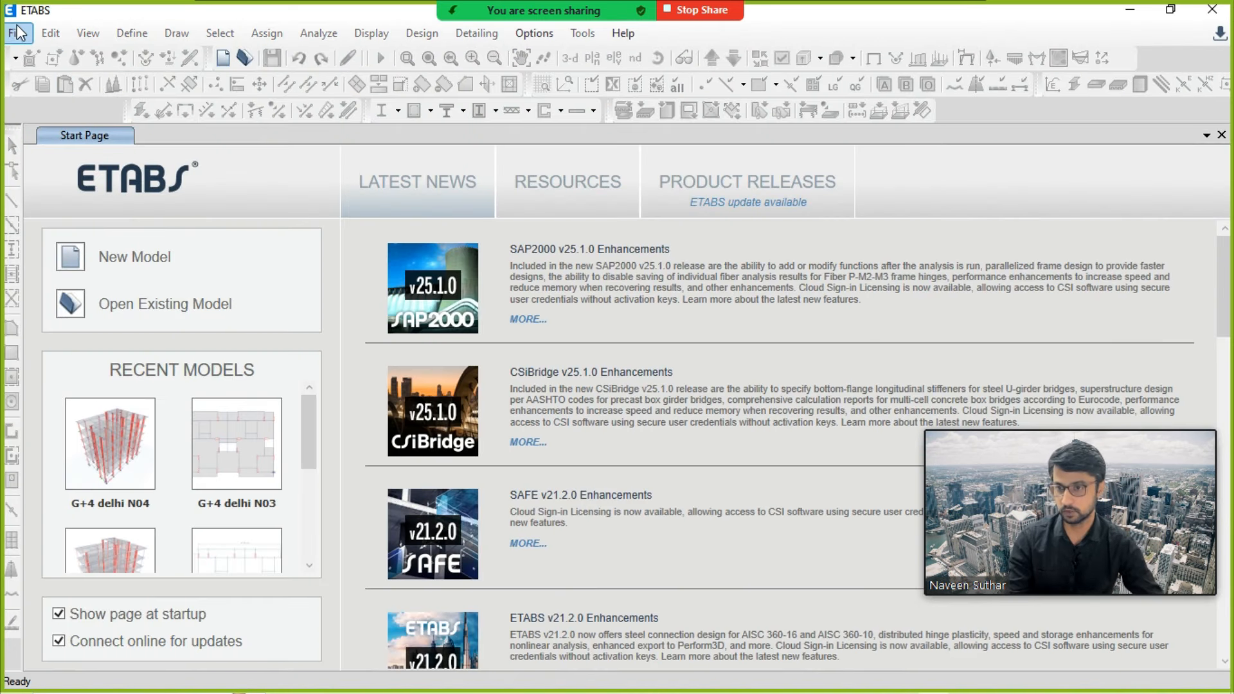
left_click(18, 32)
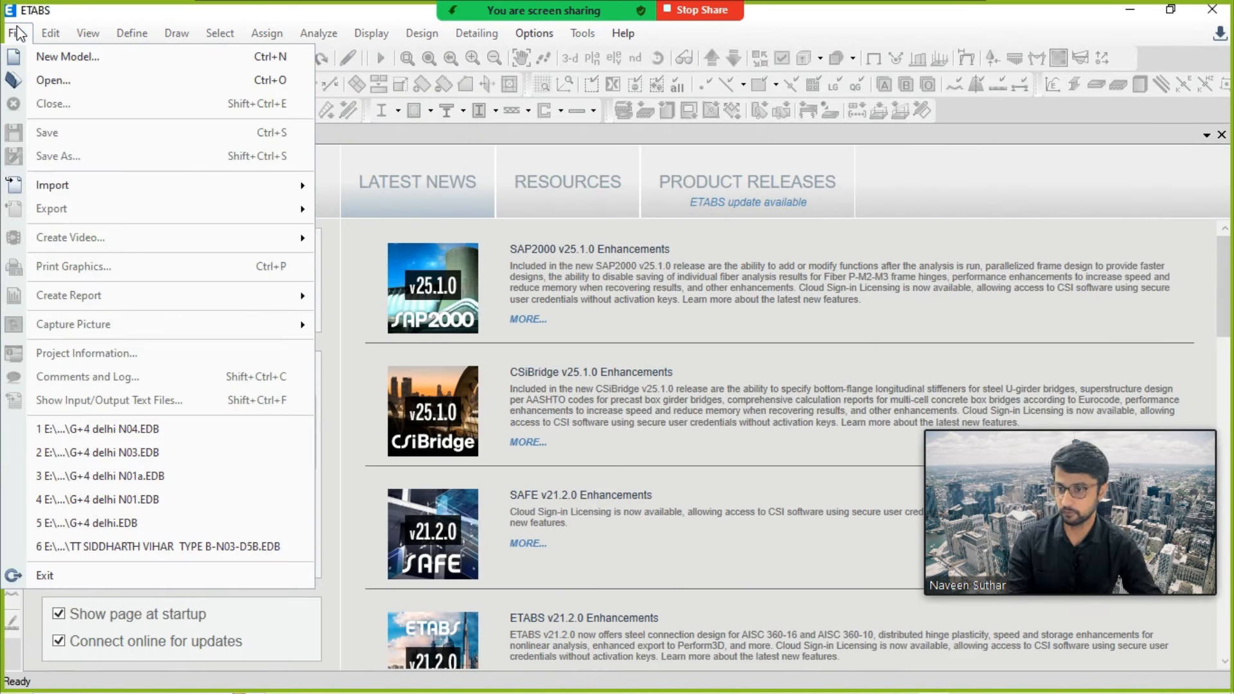
mouse_move(96, 187)
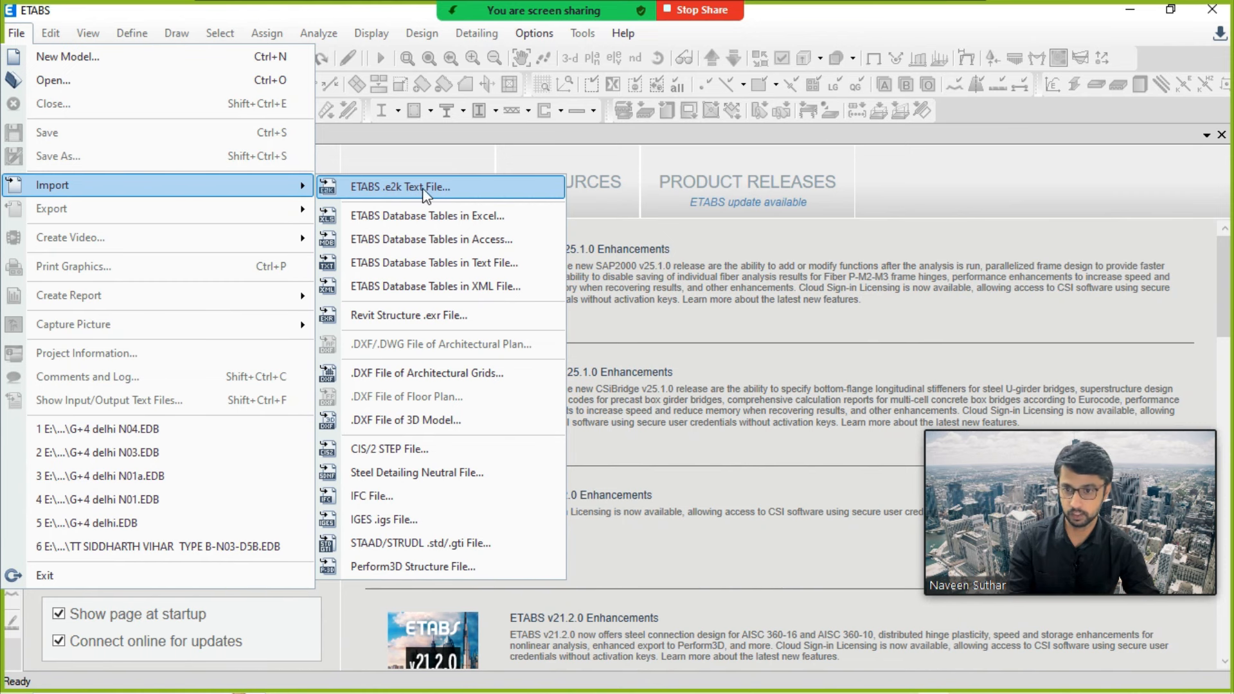
left_click(450, 188)
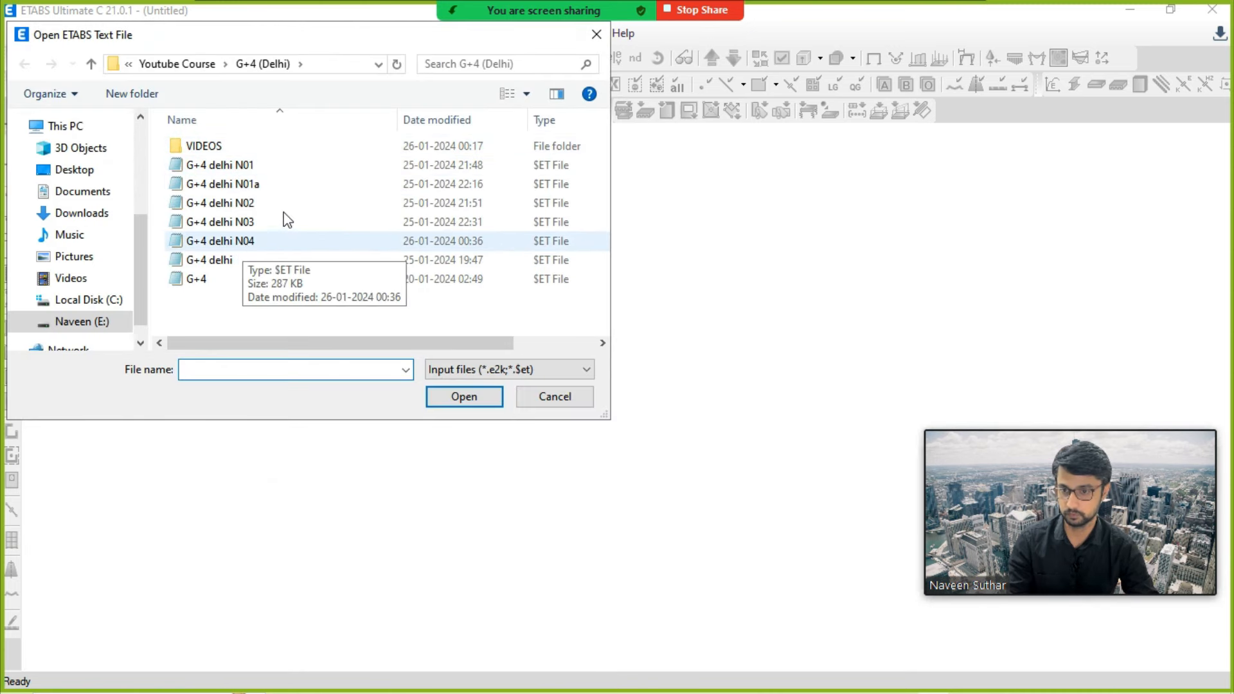
left_click(439, 129)
left_click(297, 149)
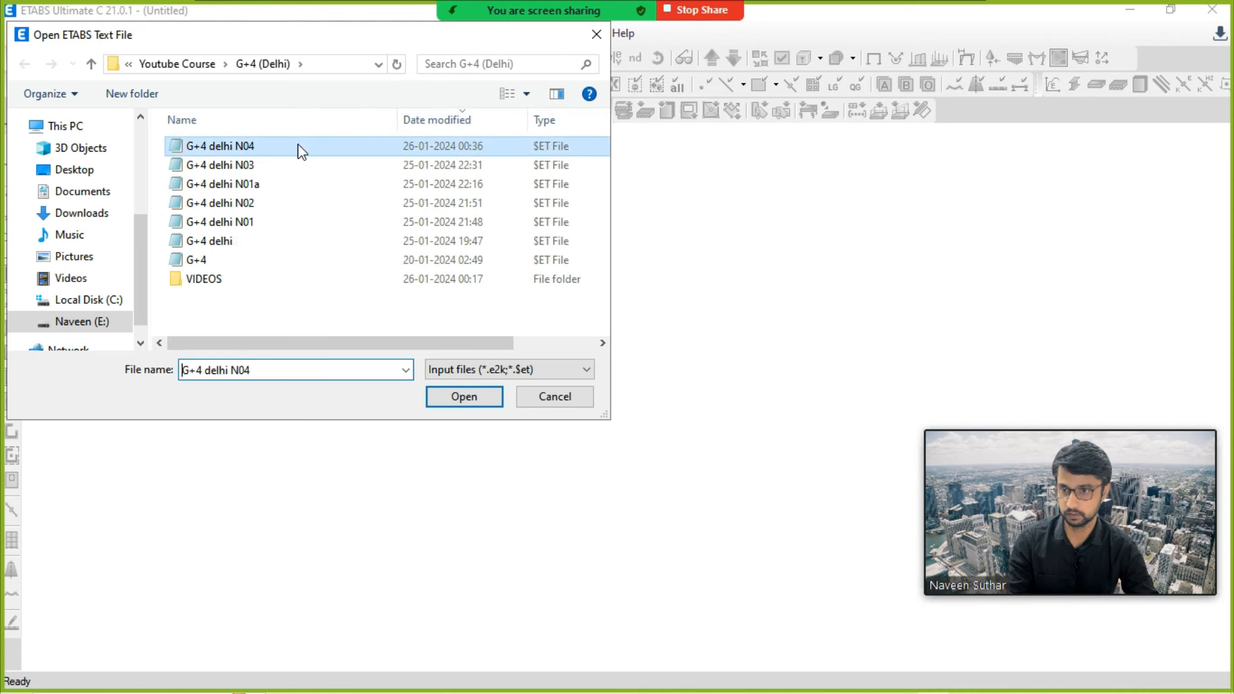
left_click(466, 402)
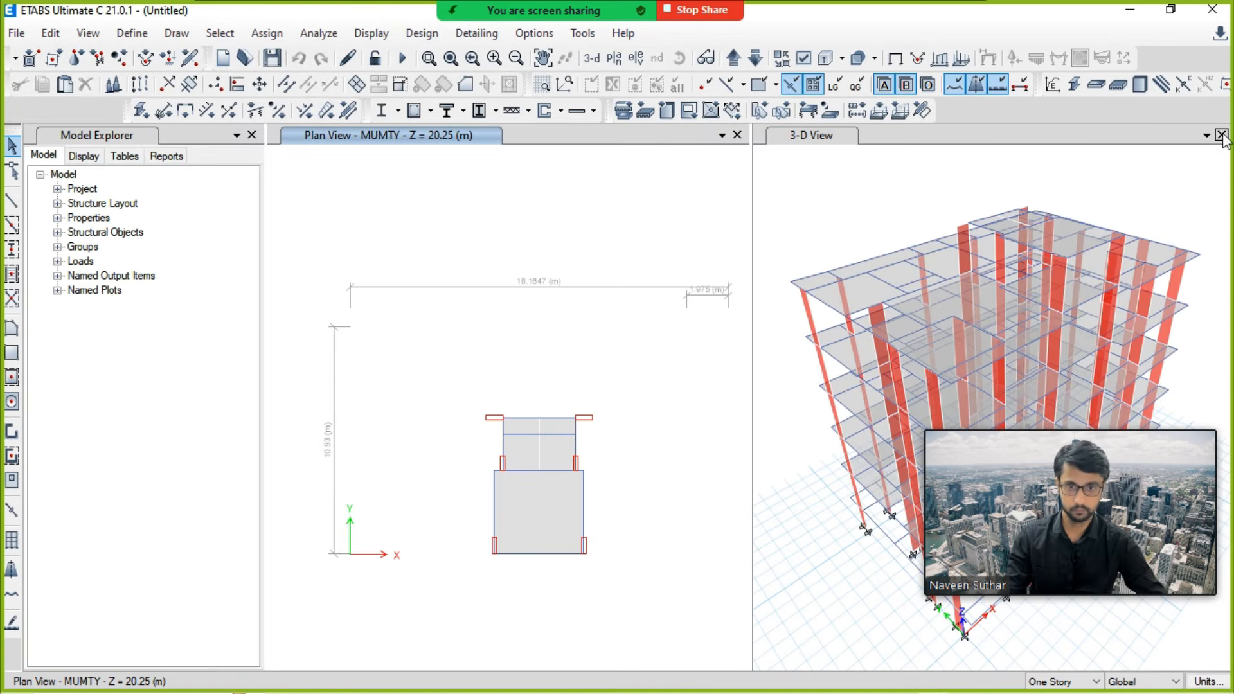
left_click(1220, 134)
left_click(592, 57)
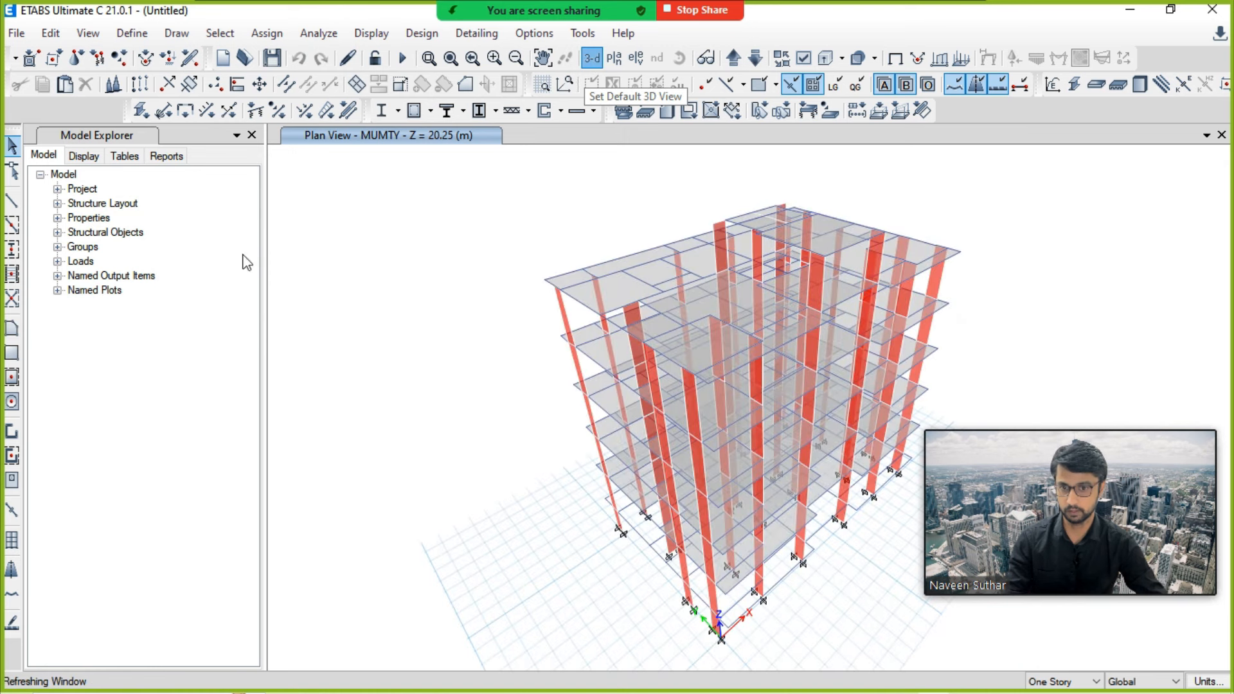
Step: In the load combinations, delete the TL1/TL2 variants of 0.9DL-1.5WLX and 0.9DL-1.5WLY
left_click(130, 35)
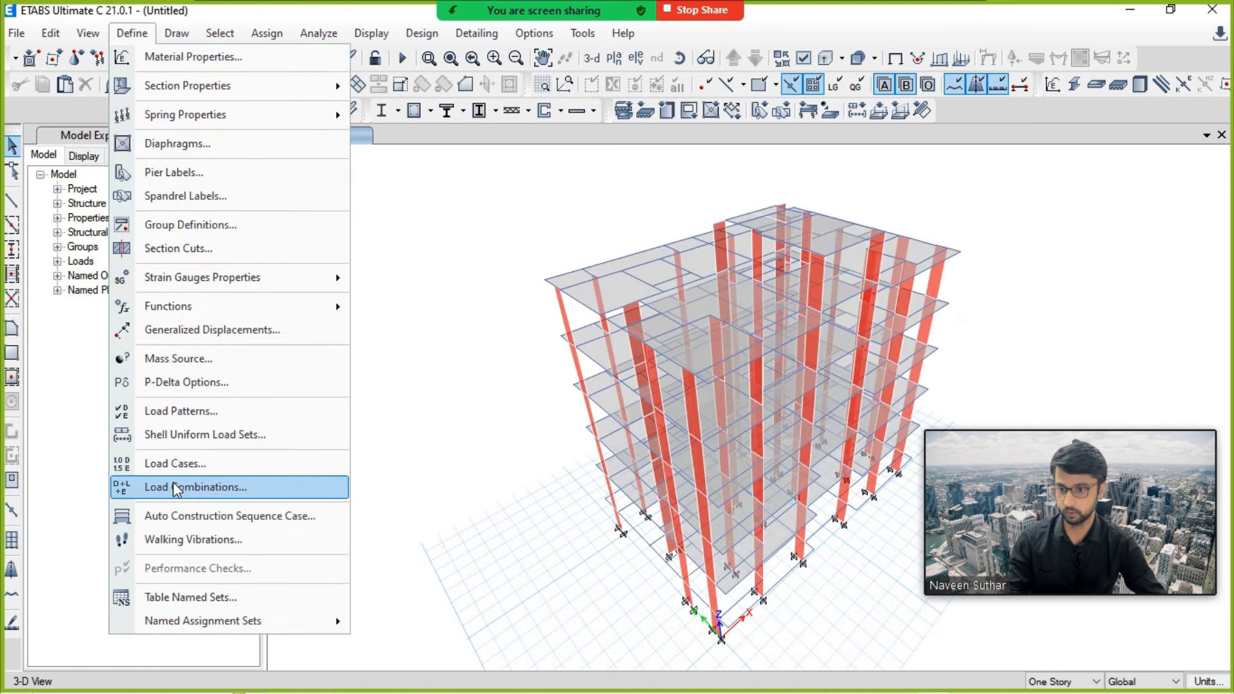
left_click(193, 486)
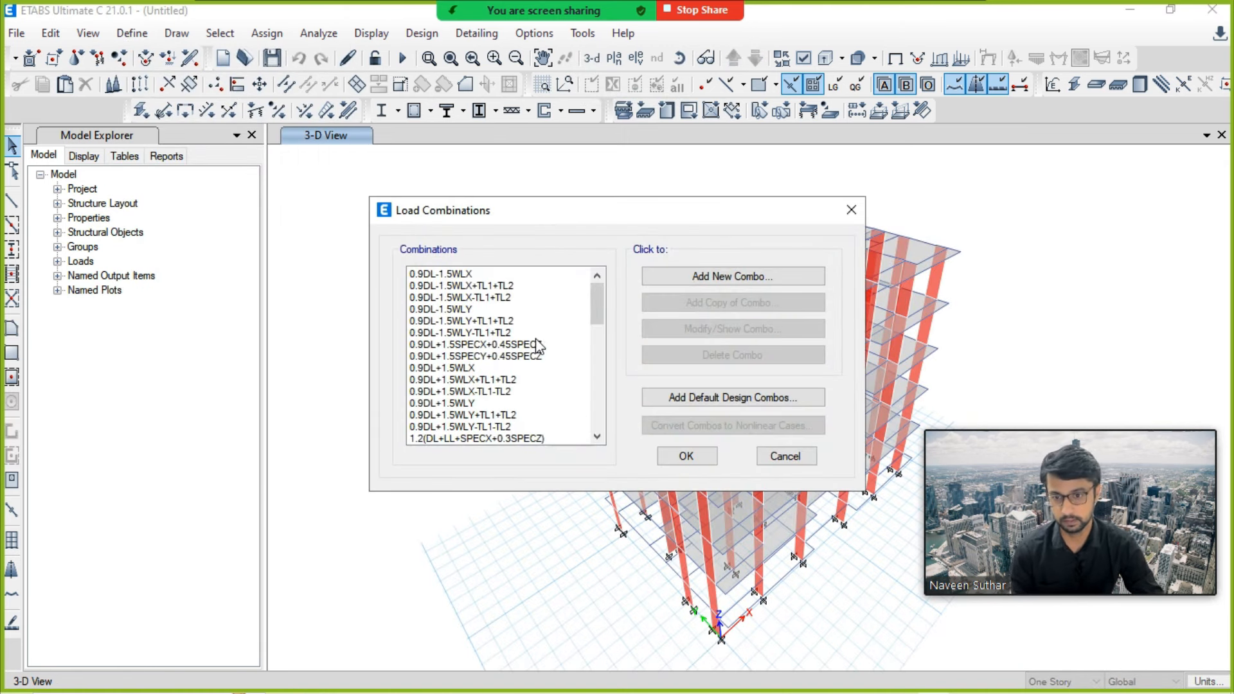
scroll(537, 347, "down", 10)
scroll(539, 346, "up", 8)
scroll(539, 346, "up", 3)
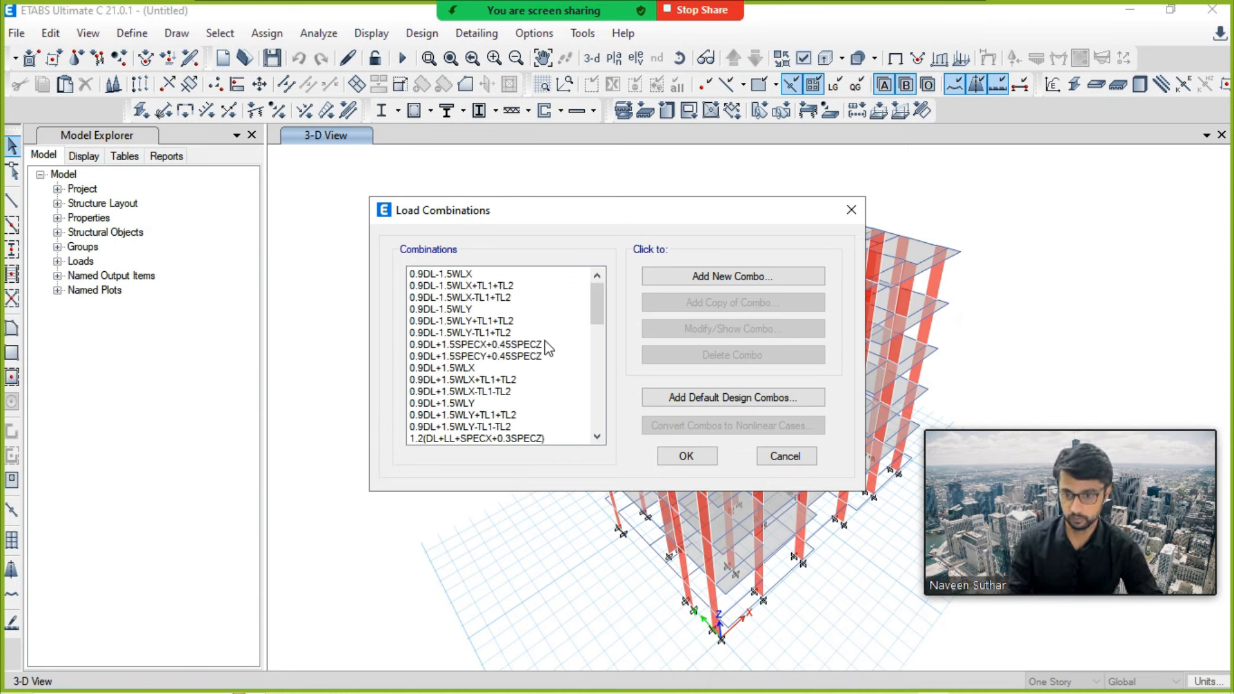
left_click(524, 285)
left_click(521, 297, "shift")
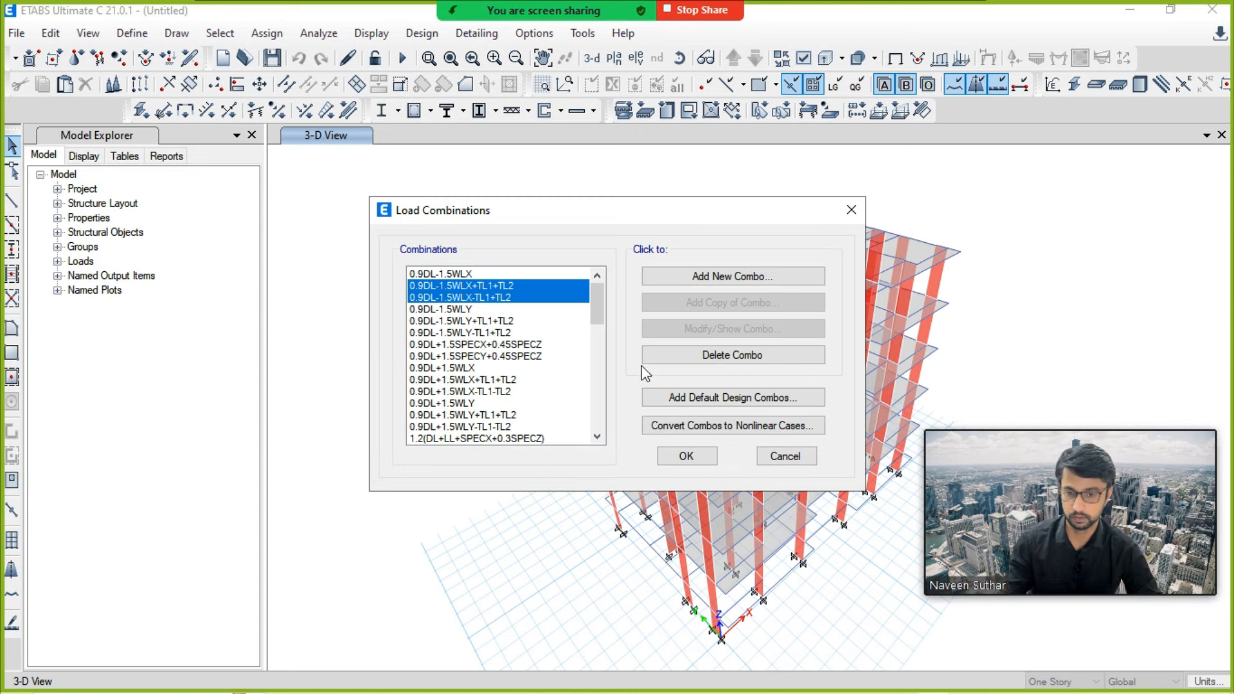
left_click(731, 356)
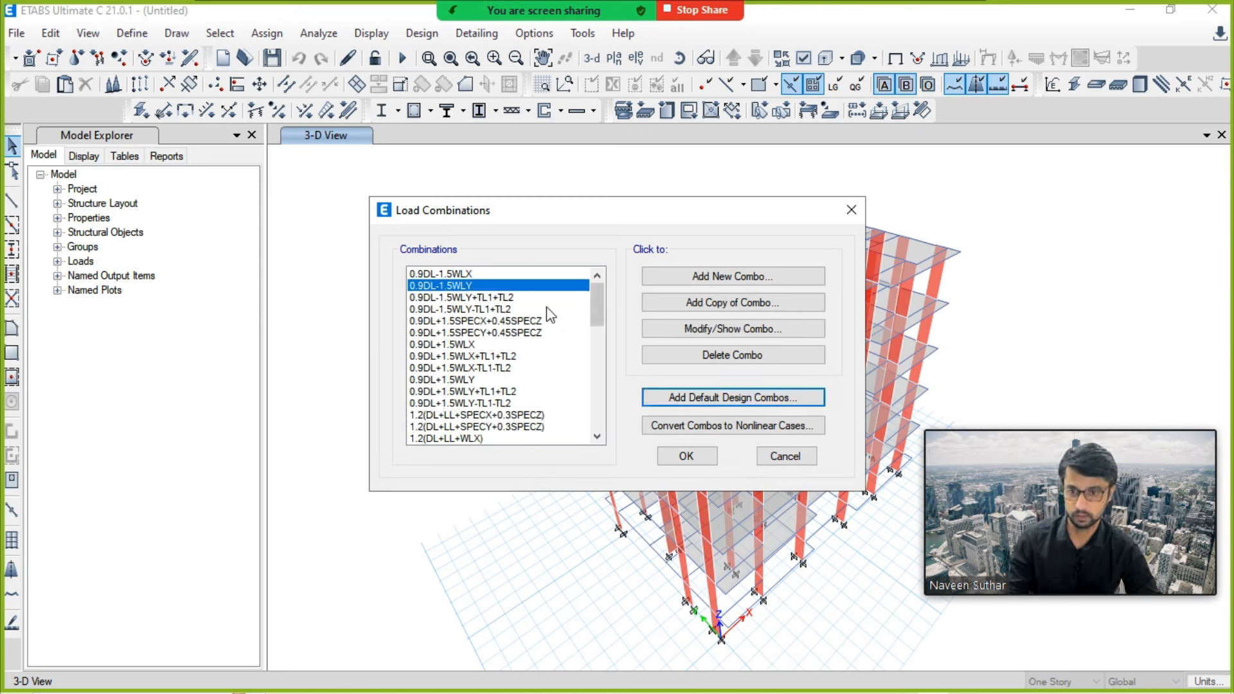
left_click(520, 298)
left_click(519, 308, "shift")
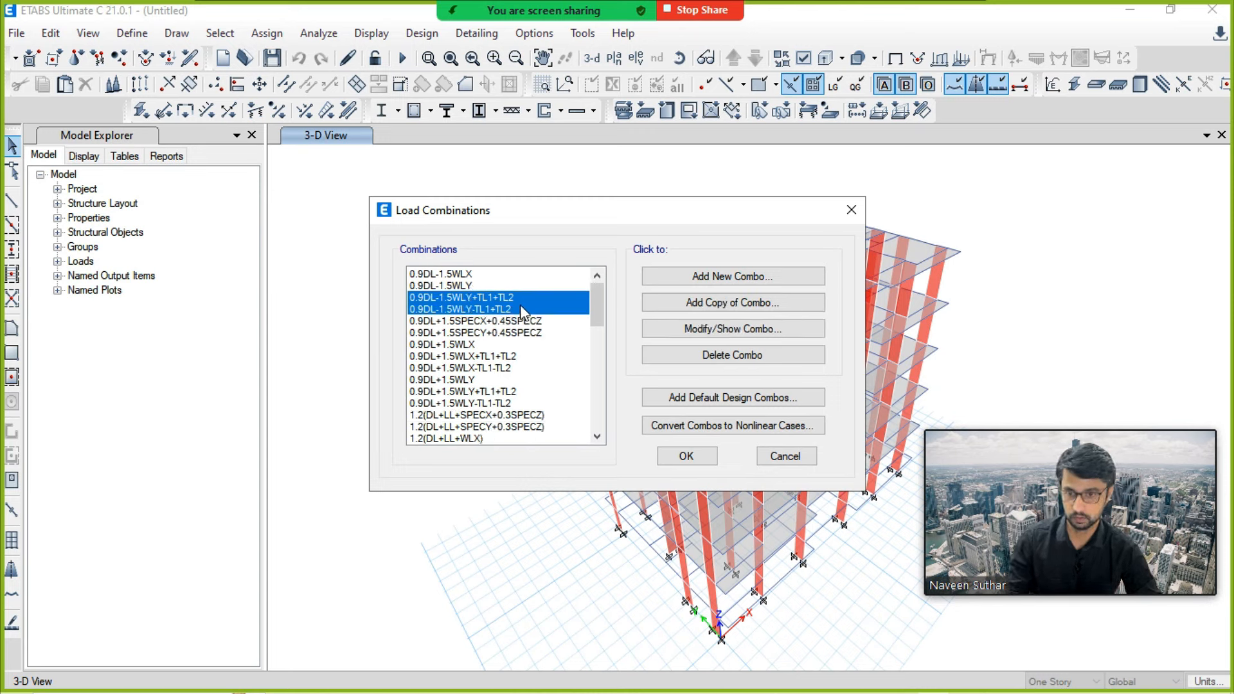
left_click(726, 355)
Step: Delete 0.9DL+1.5WLY+TL1+TL2, 0.9DL+1.5WLY-TL1-TL2 and the two combinations listed just before 1.5(DL+SPECX+0.3SPECZ)
left_click(522, 370)
left_click(520, 379, "shift")
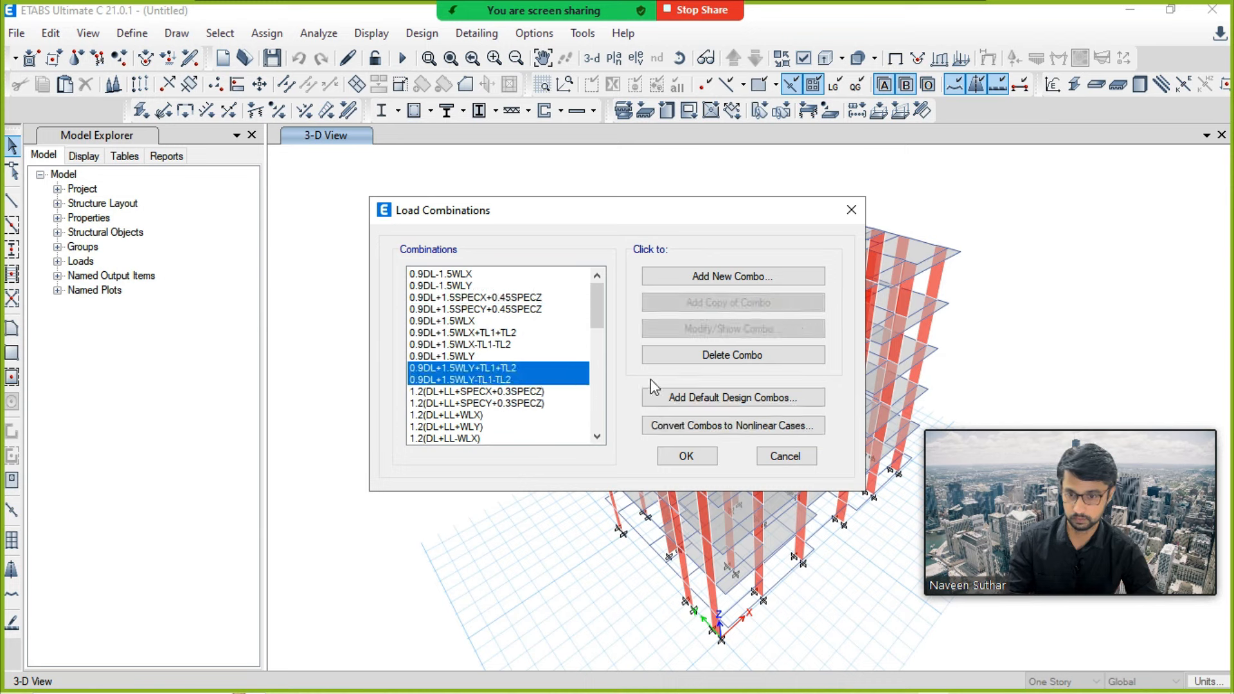
left_click(646, 357)
scroll(527, 392, "down", 1)
scroll(527, 392, "down", 2)
left_click(514, 345)
left_click(517, 356, "shift")
left_click(715, 368)
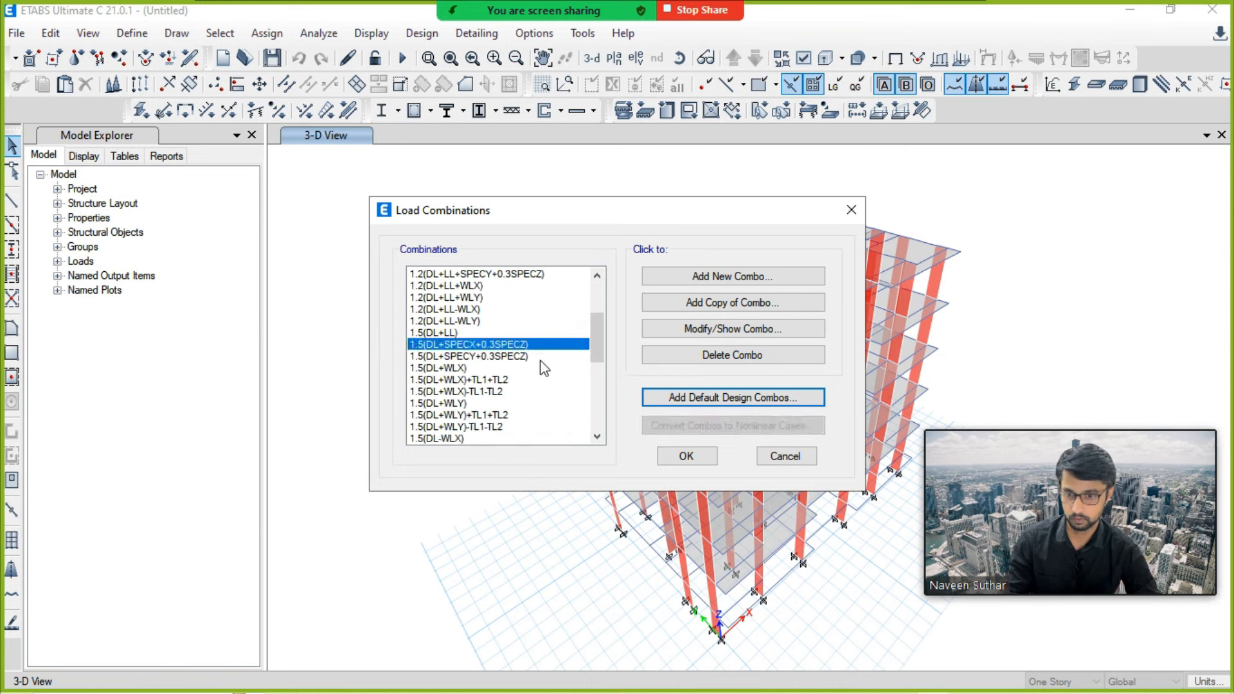
Step: Delete the combinations 1.5(DL+WLX)+TL1+TL2 and 1.5(DL+WLX)-TL1-TL2
scroll(565, 315, "down", 1)
left_click(508, 344)
left_click(507, 356, "shift")
left_click(689, 360)
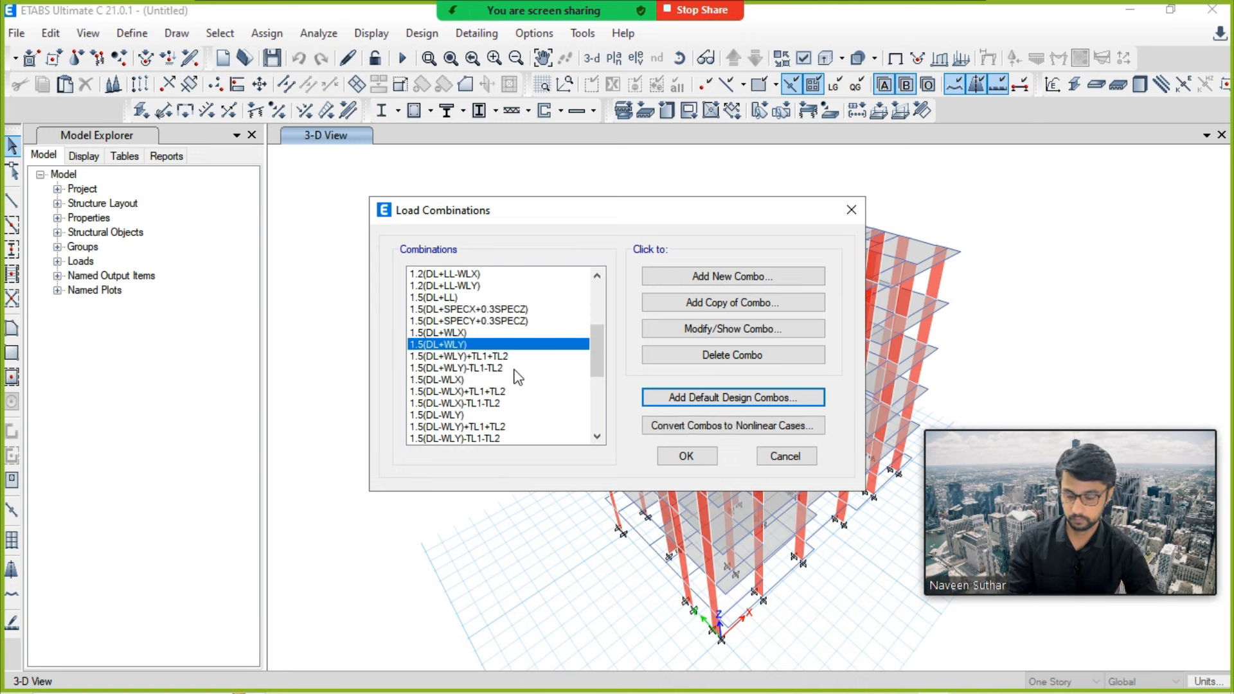
Step: Delete the TL1/TL2 variants of 1.5(DL+WLY), 1.5(DL-WLX) and 1.5(DL-WLY), and accept the edited load combinations
left_click(514, 356)
left_click(517, 368, "shift")
left_click(506, 392, "ctrl")
left_click(508, 403, "ctrl")
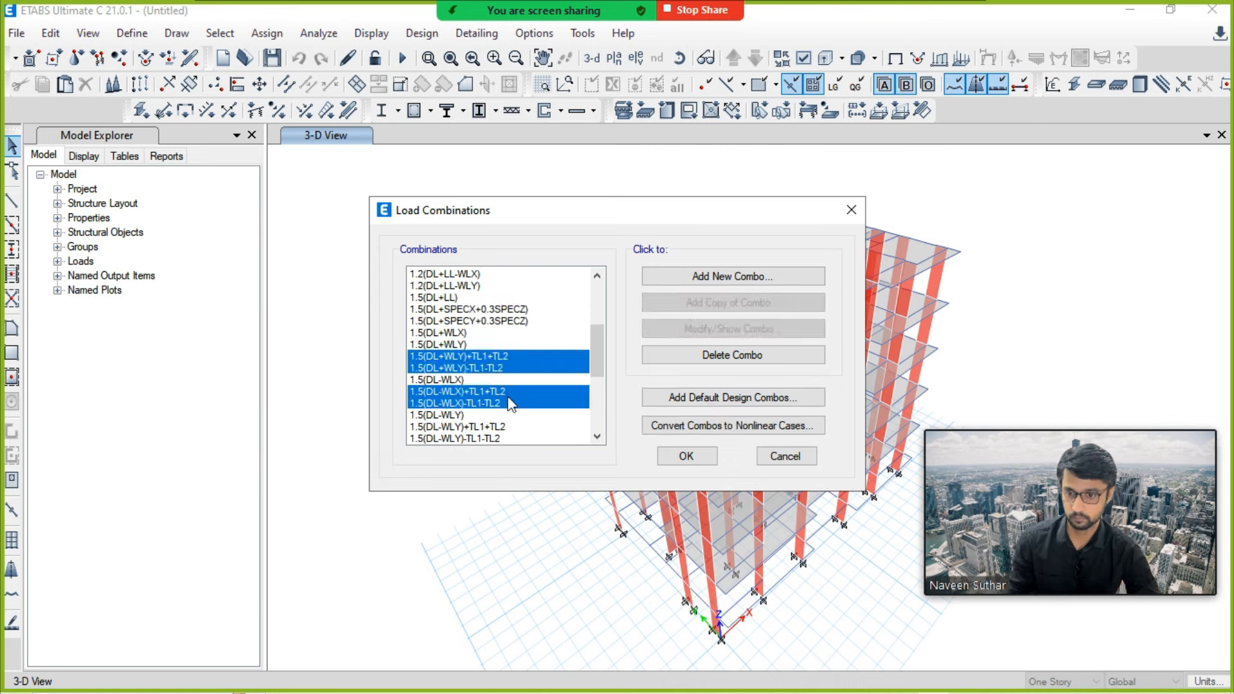
scroll(513, 393, "down", 3)
left_click(513, 394, "ctrl")
left_click(514, 405, "ctrl")
scroll(518, 389, "down", 4)
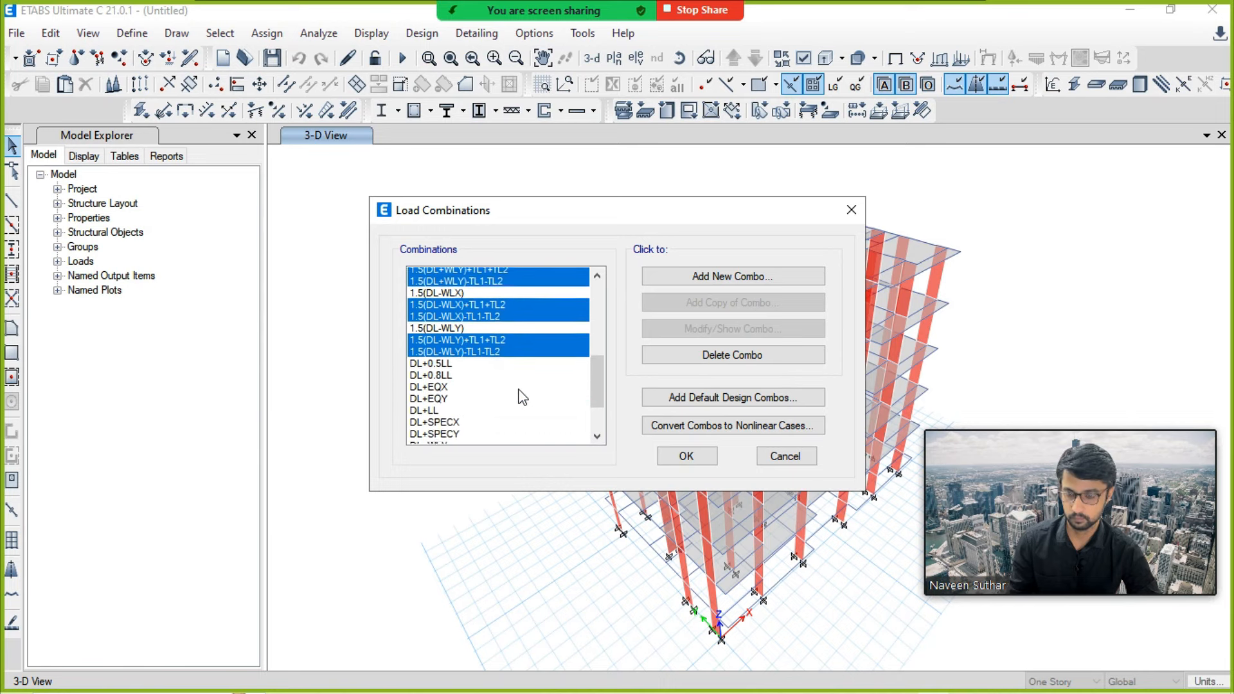
left_click(730, 363)
scroll(514, 339, "up", 8)
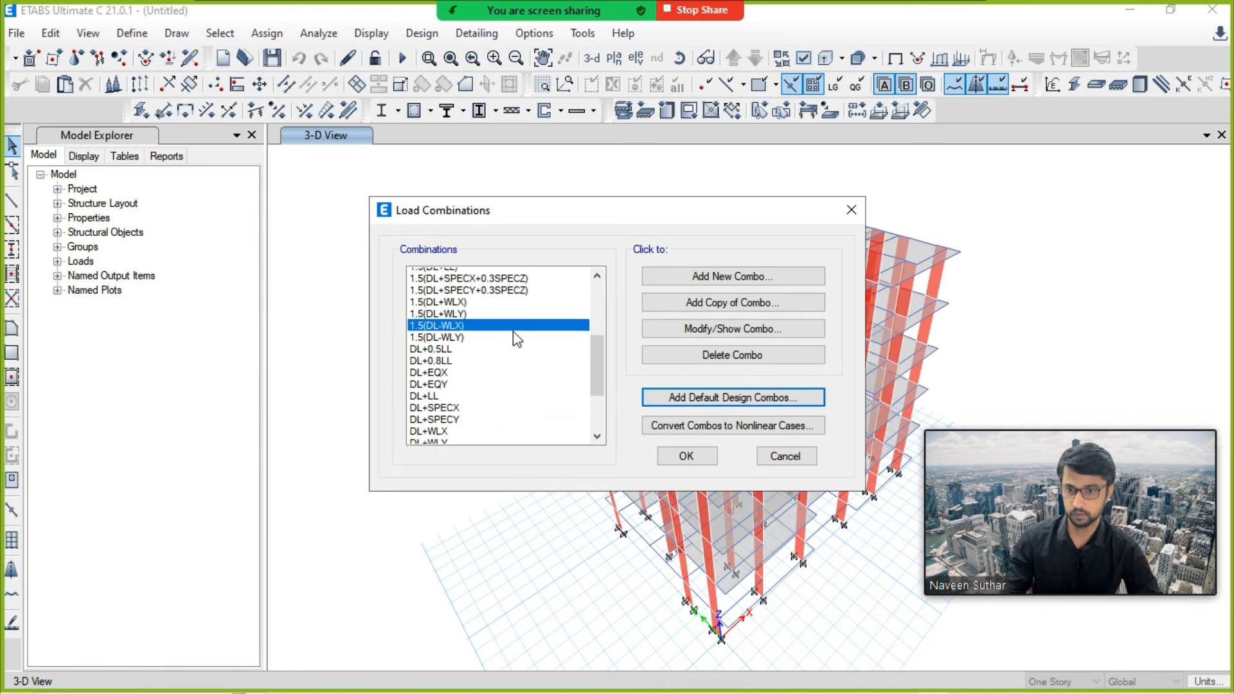
left_click(686, 454)
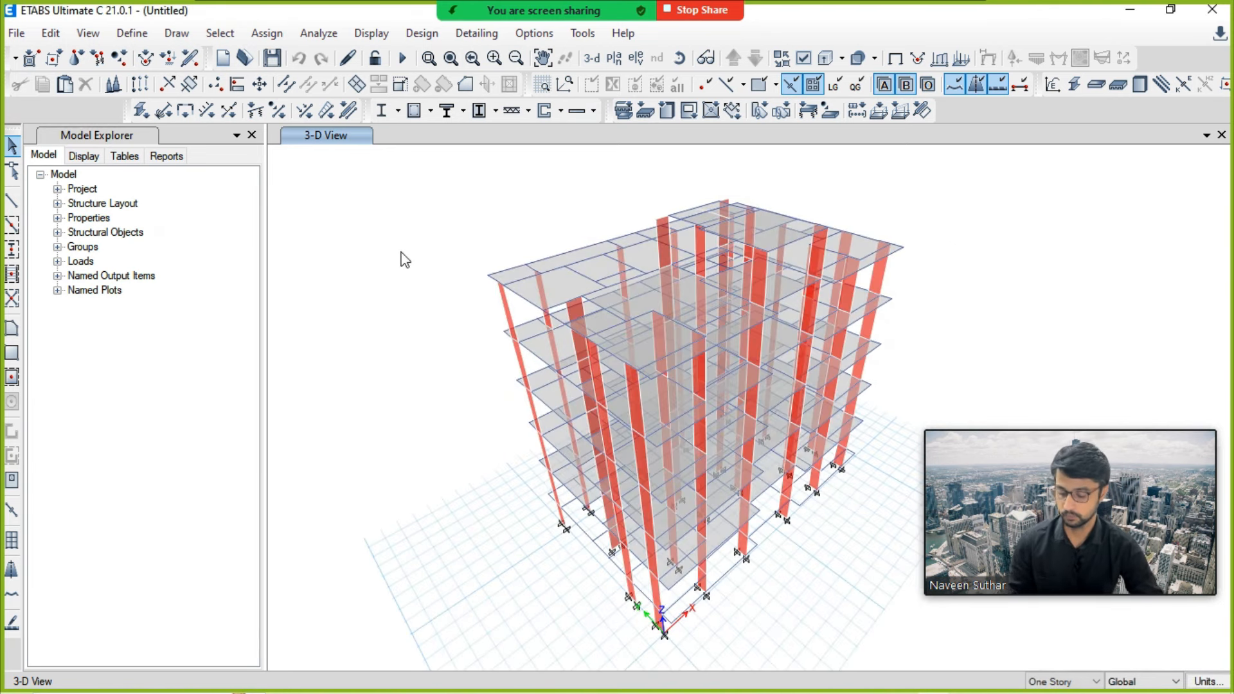
Step: Switch to the PowerPoint slide show, check the workflow slide following Define Load combination, and return to ETABS
key("alt+Tab")
key("Tab")
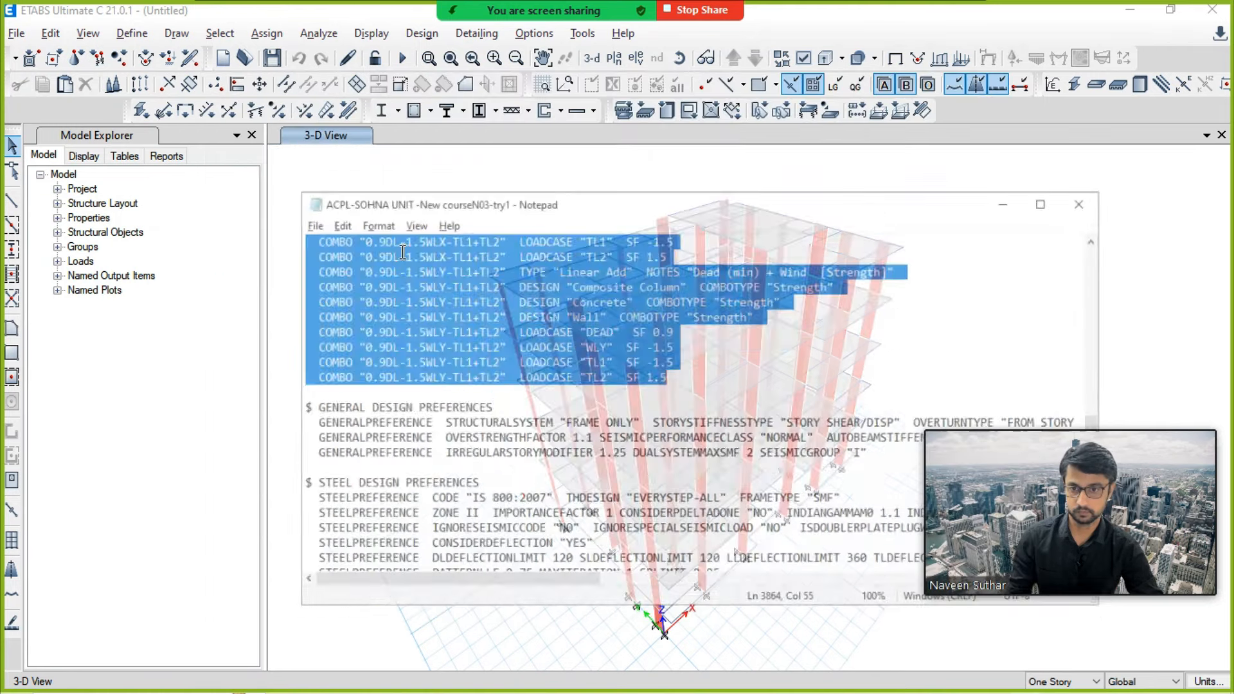
key("alt+Tab")
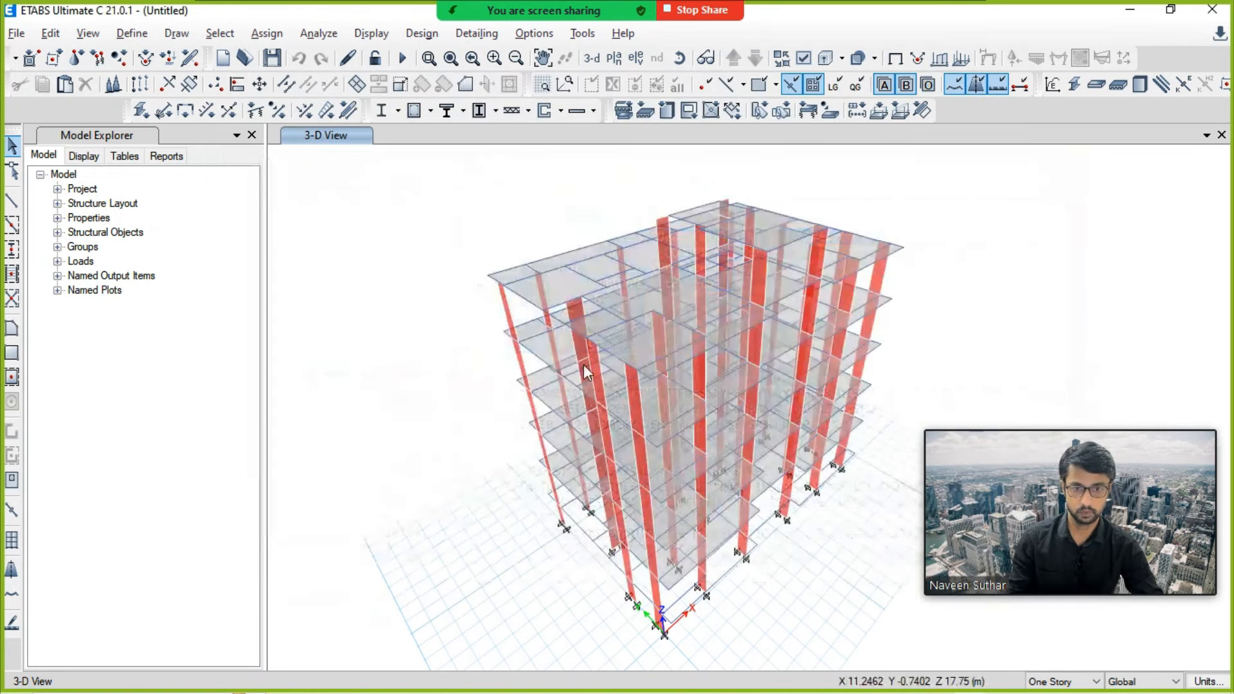
key("alt+Tab")
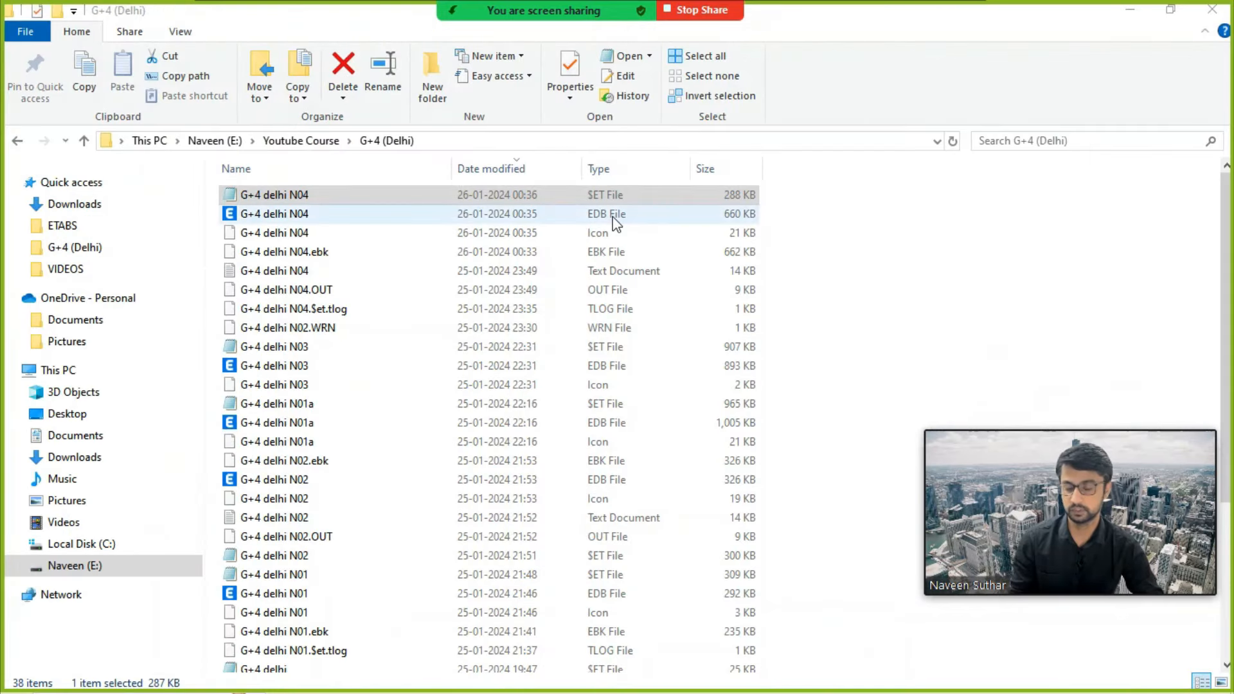
key("alt+Tab")
left_click(1021, 202)
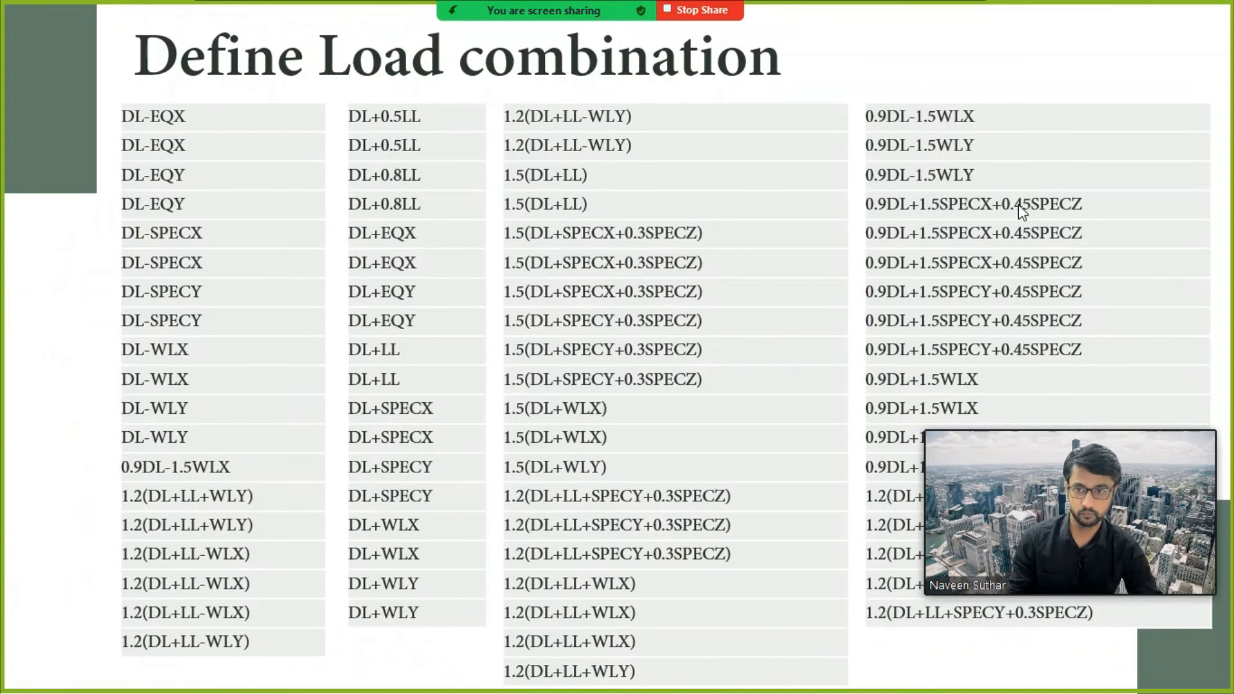
left_click(1019, 205)
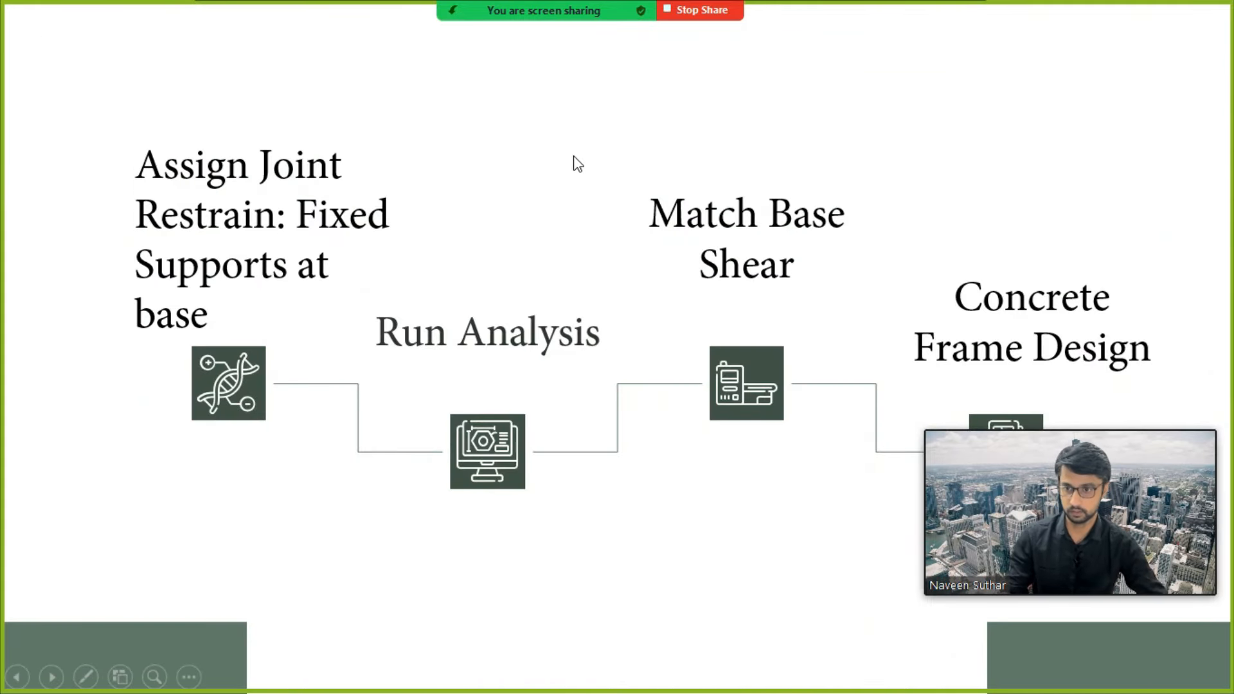
key("alt+Tab")
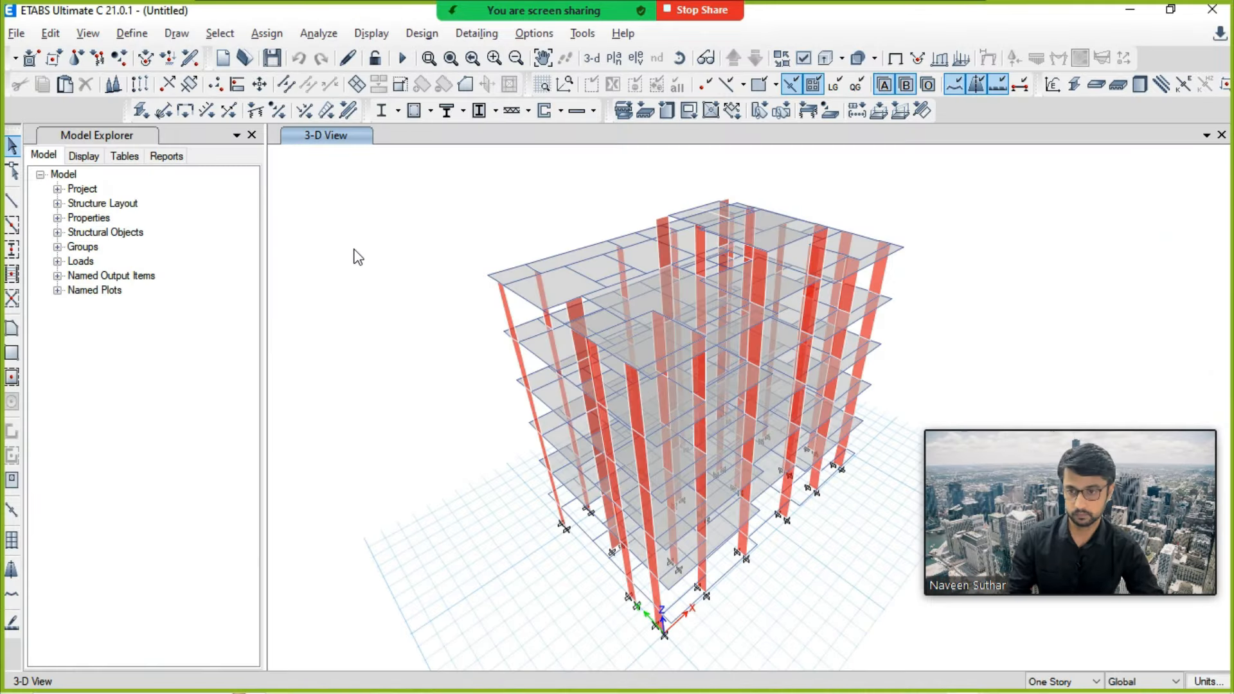
Step: Display the plan view of the Base level
left_click(614, 58)
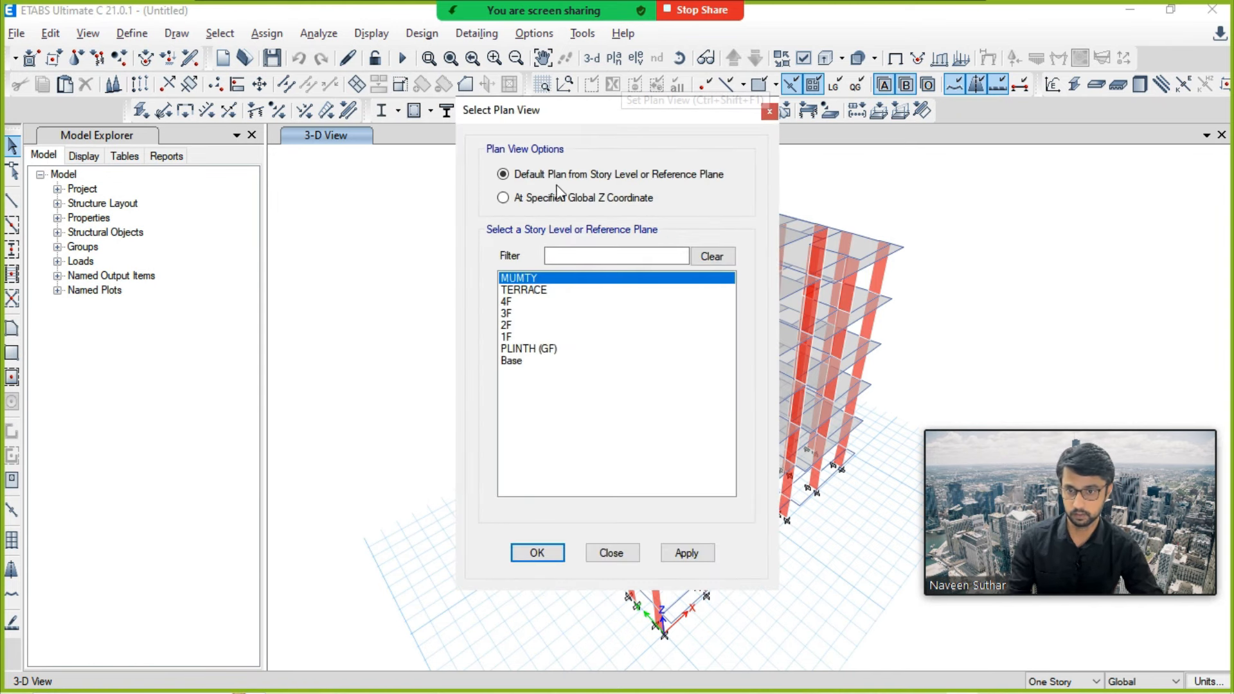
left_click(222, 379)
left_click(379, 570)
left_click(251, 570)
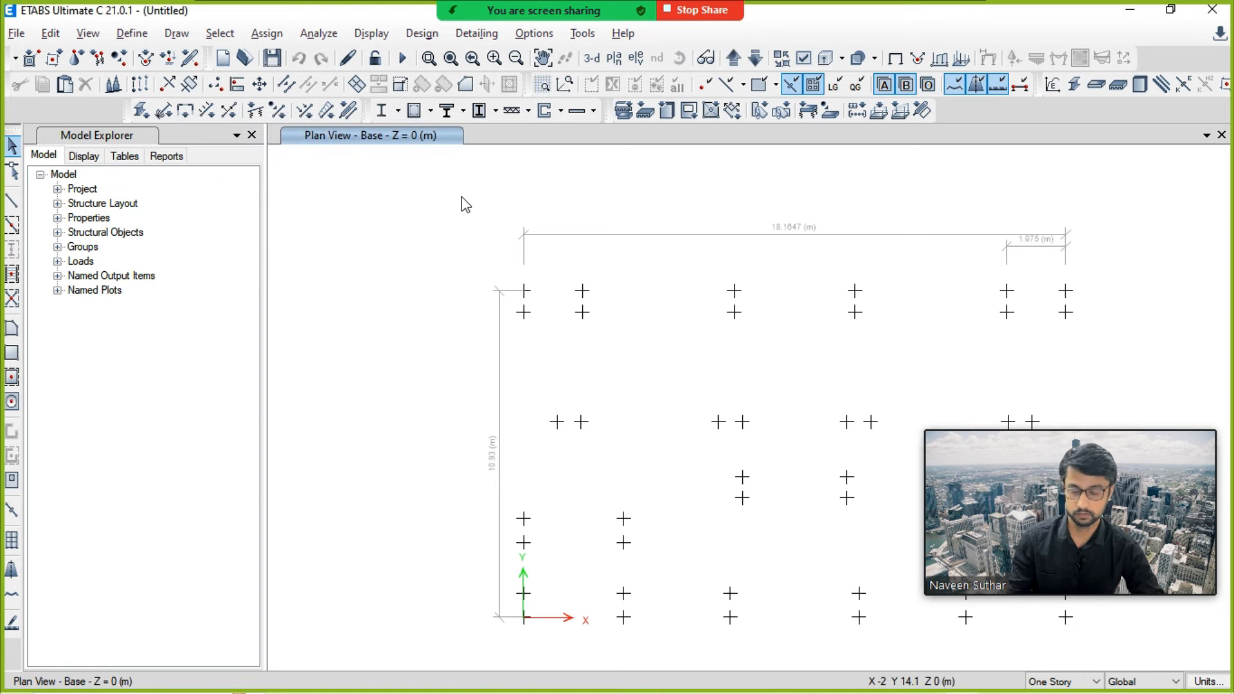
Step: Restrain translation and rotation about X, Y and Z for all joints at the Base level, and return to the default 3D view
left_click_drag(421, 194, 1180, 642)
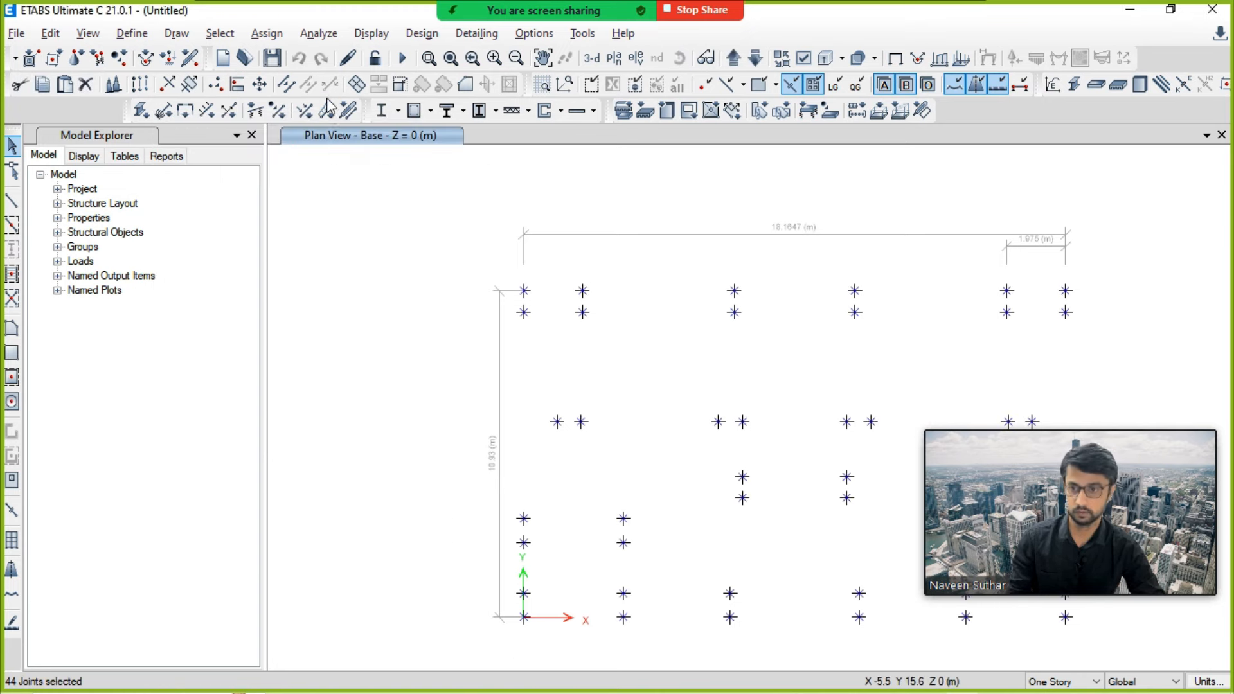
left_click(314, 34)
mouse_move(273, 35)
mouse_move(287, 62)
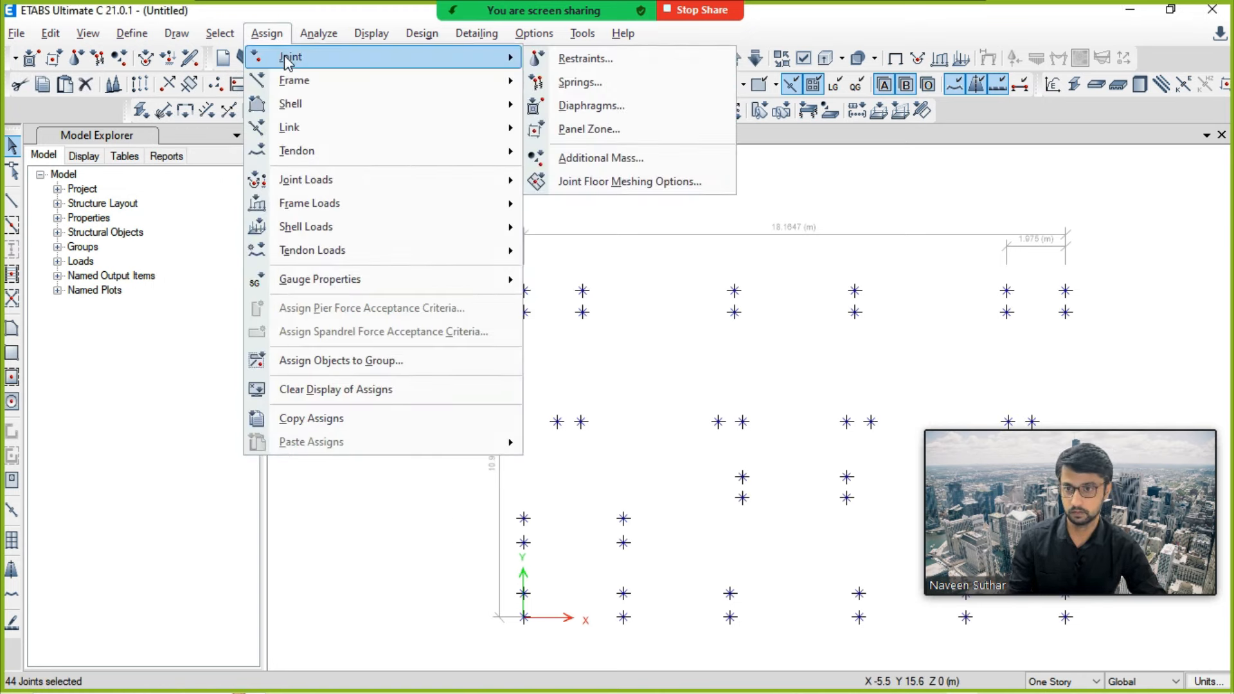
left_click(593, 58)
left_click_drag(669, 239, 249, 219)
left_click(325, 438)
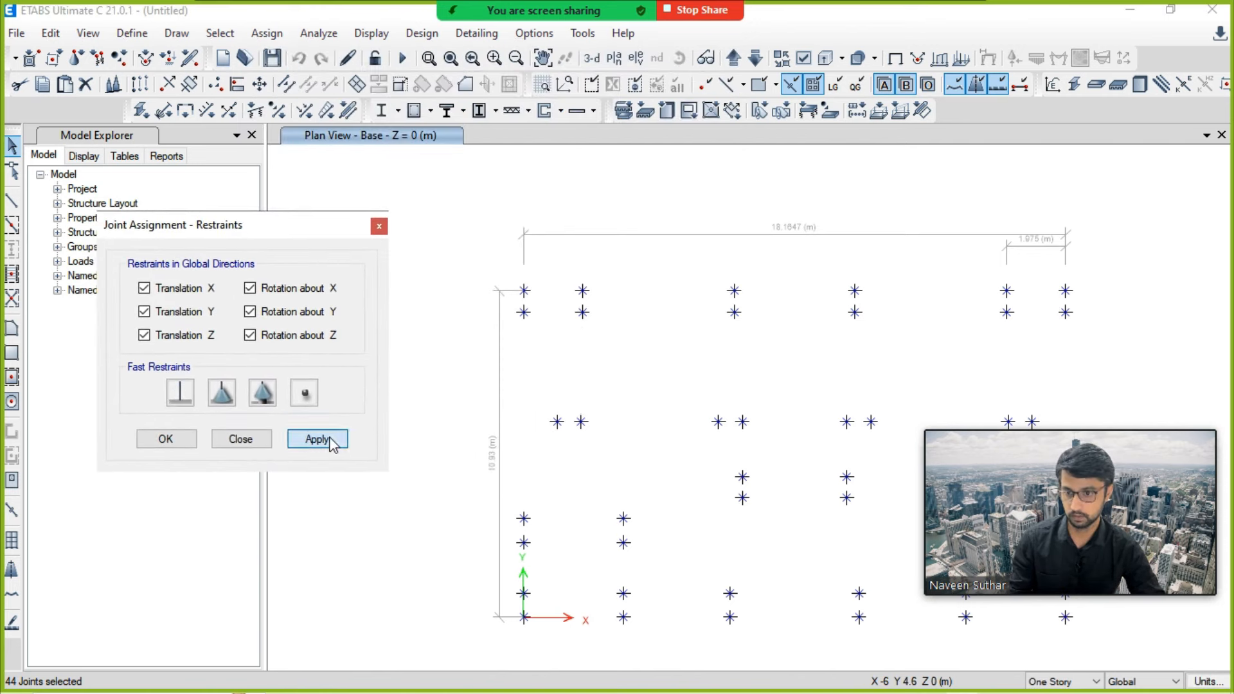
left_click(704, 368)
left_click(165, 438)
left_click(591, 57)
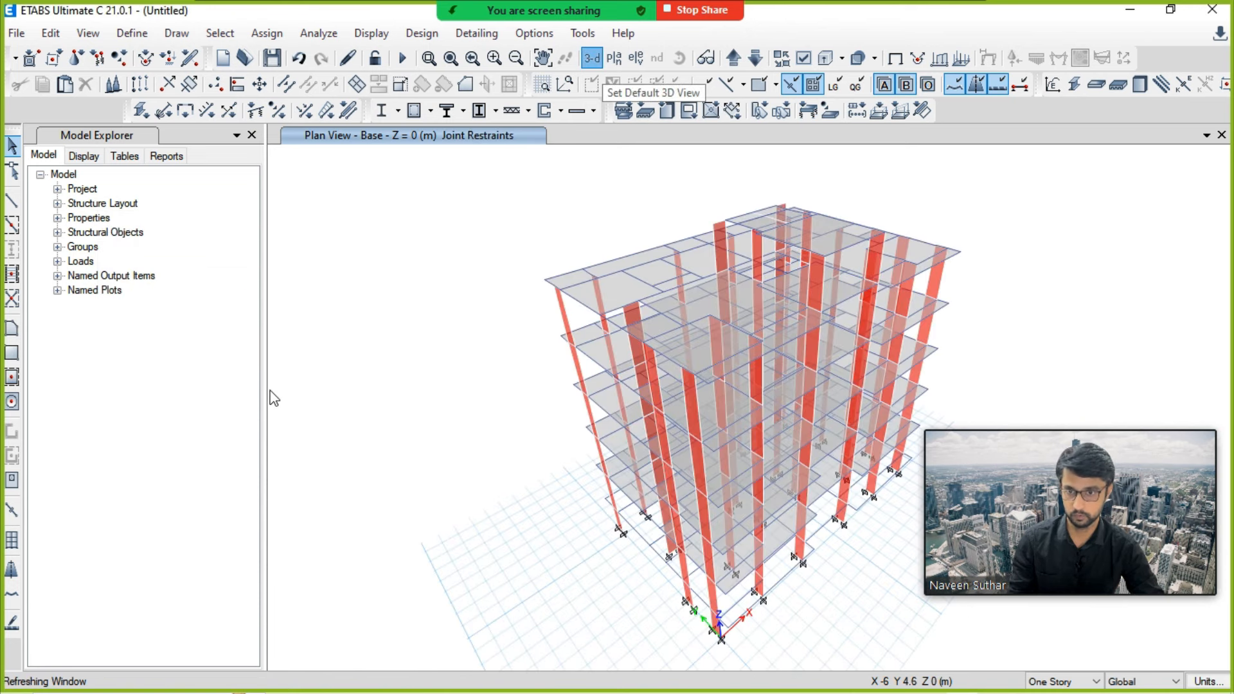
middle_click_drag(719, 633, 585, 578)
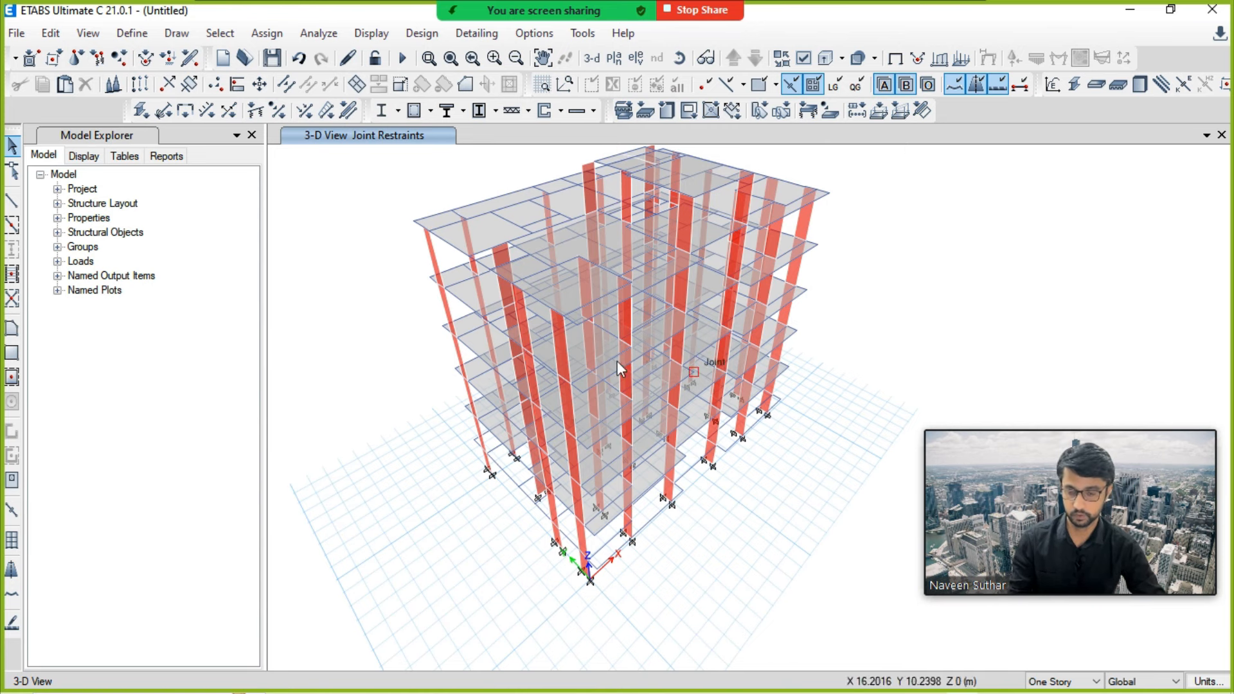
Step: Switch to the PowerPoint slide show to check the workflow from joint restraints to Run Analysis, and return to ETABS
key("alt+Tab")
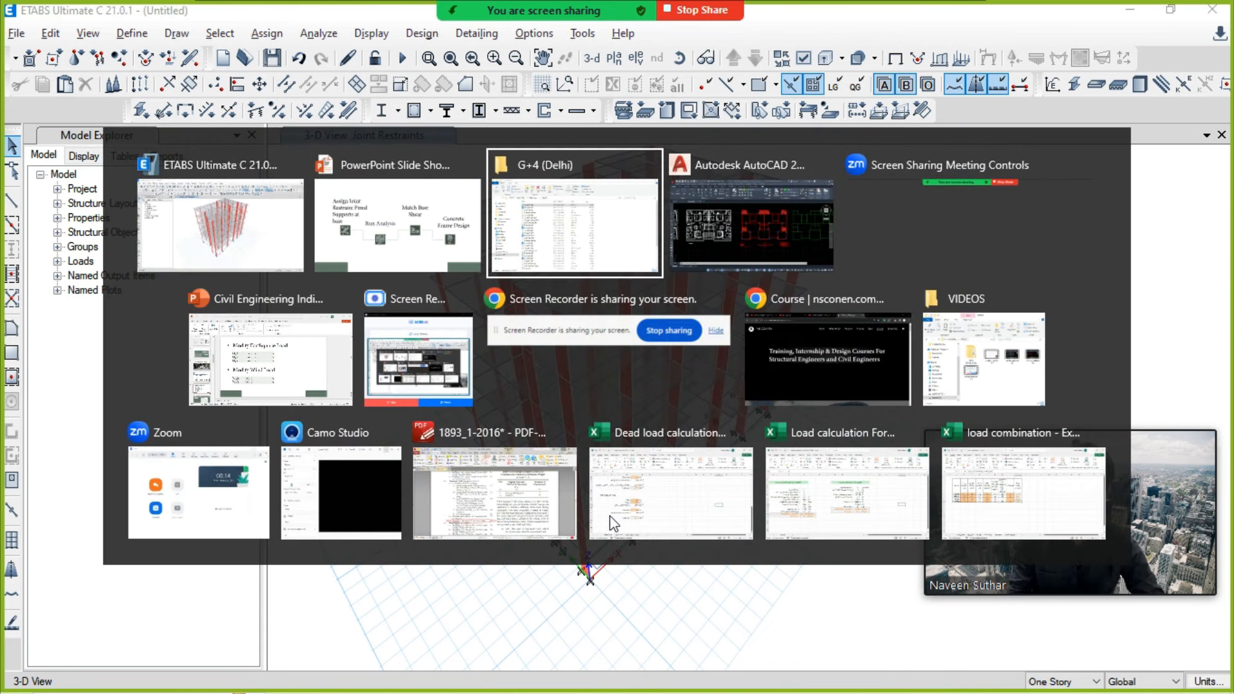
left_click(426, 271)
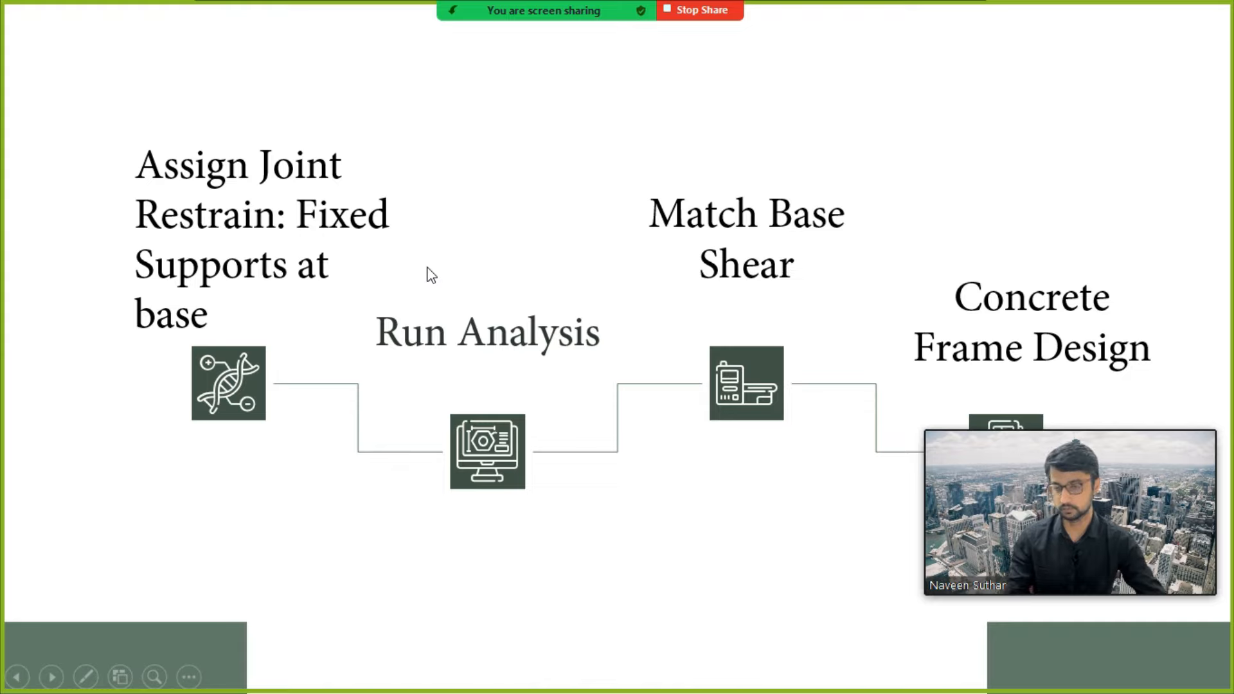
key("alt+Tab")
left_click(400, 232)
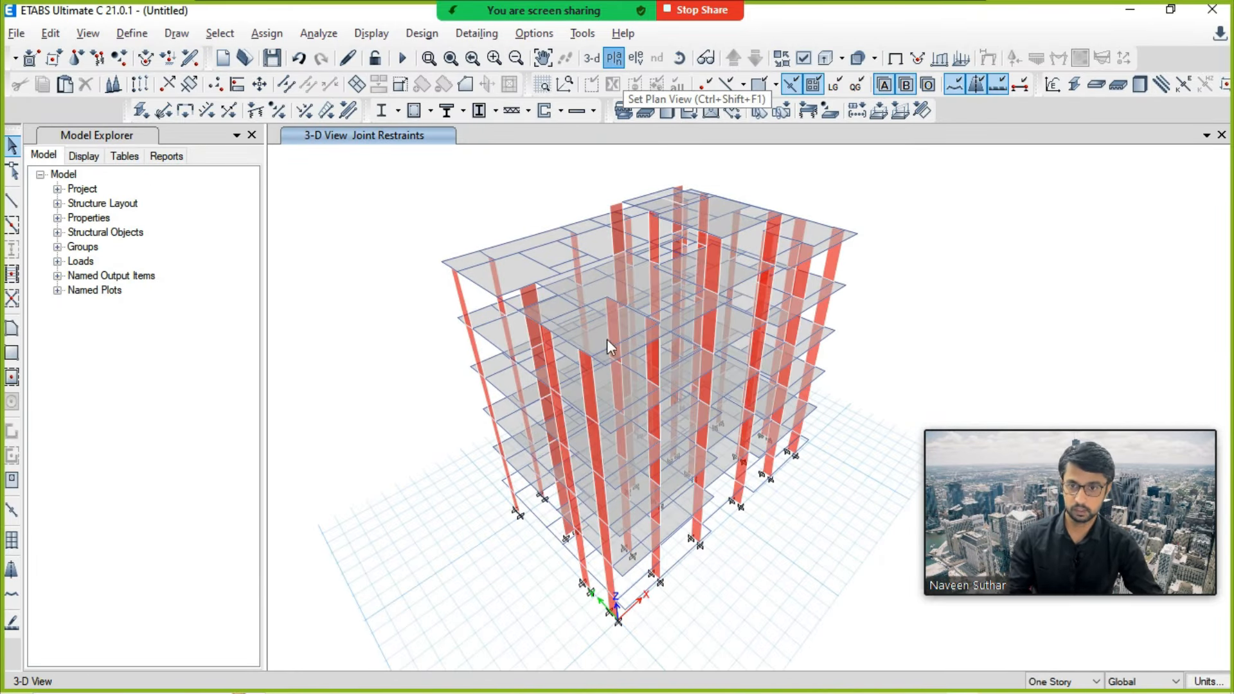
Step: Display the 1F plan view, check the following slide on model warnings and errors in PowerPoint, and return to ETABS
left_click(247, 358)
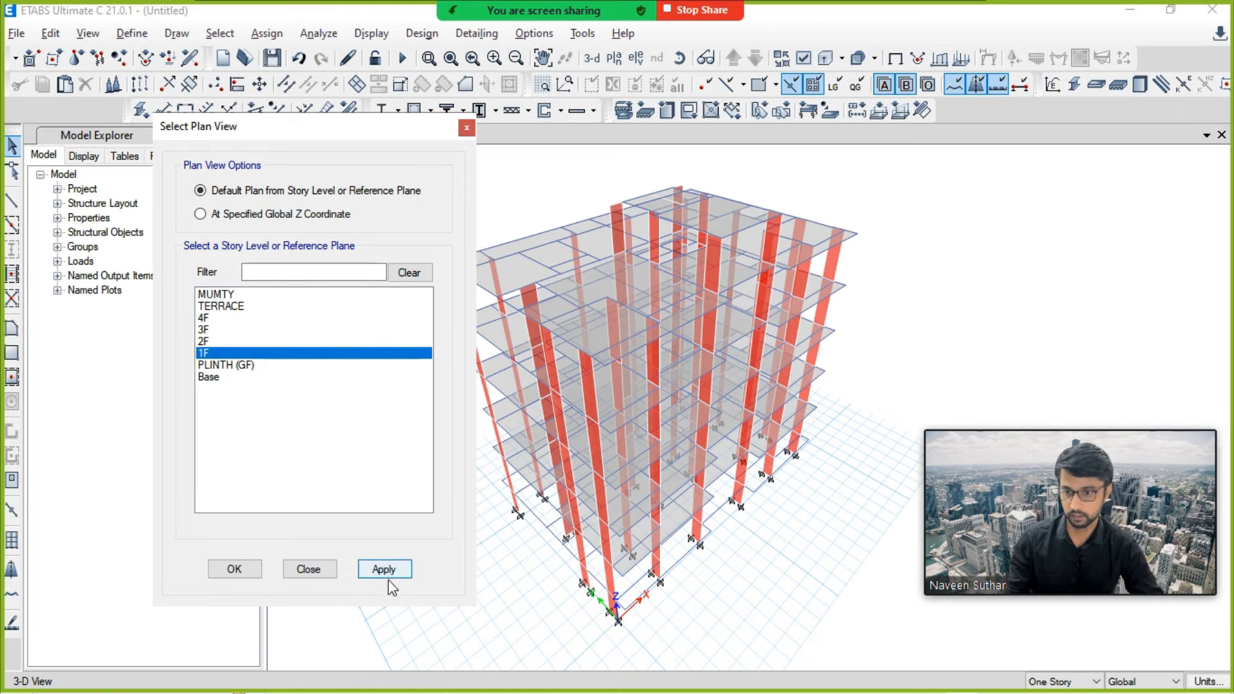
left_click(229, 570)
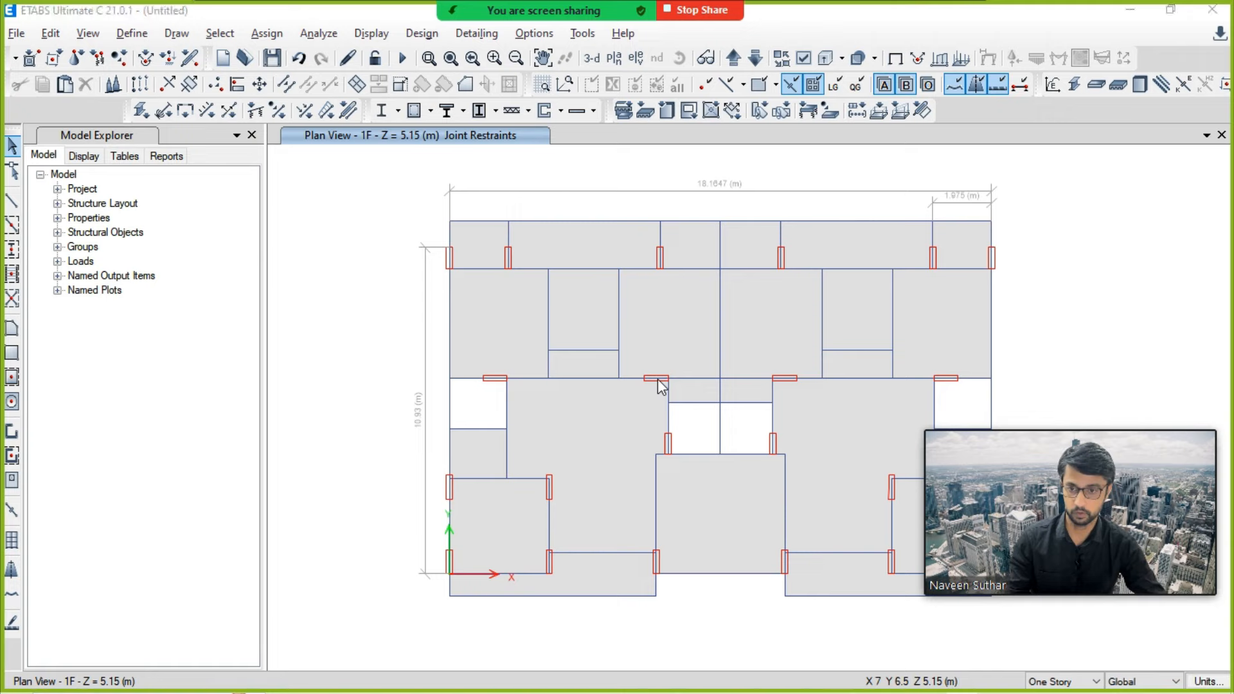
key("alt+Tab")
key("Right")
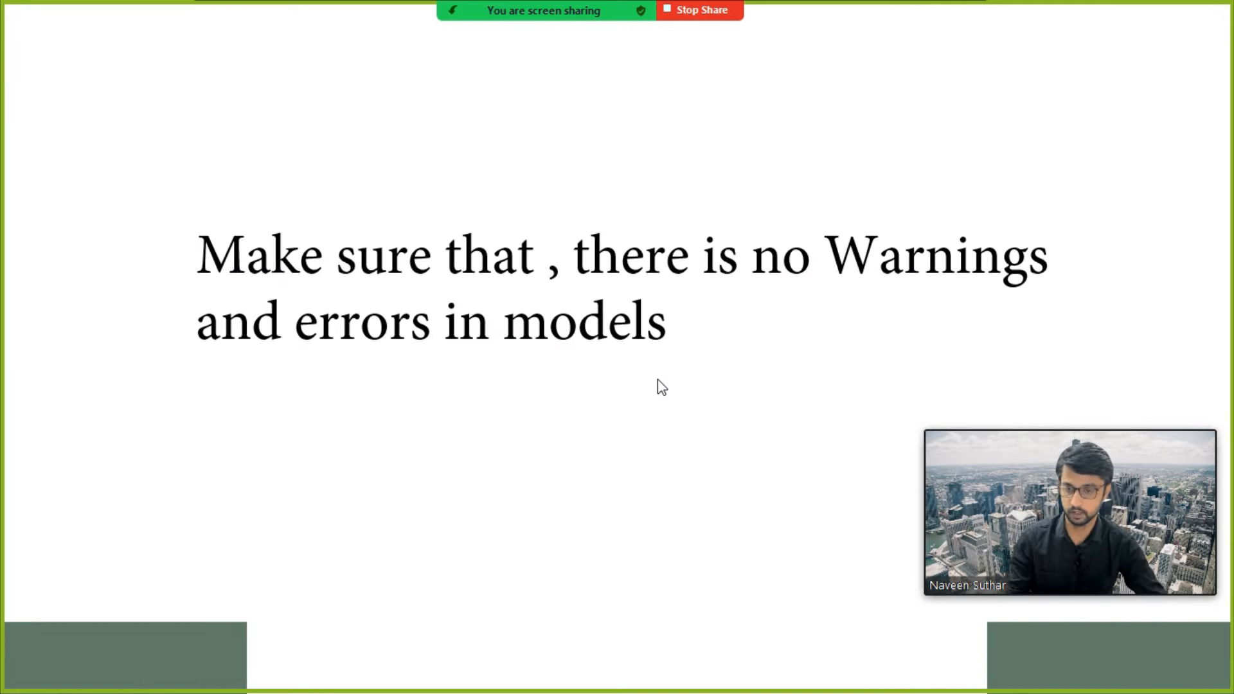
key("alt+Tab")
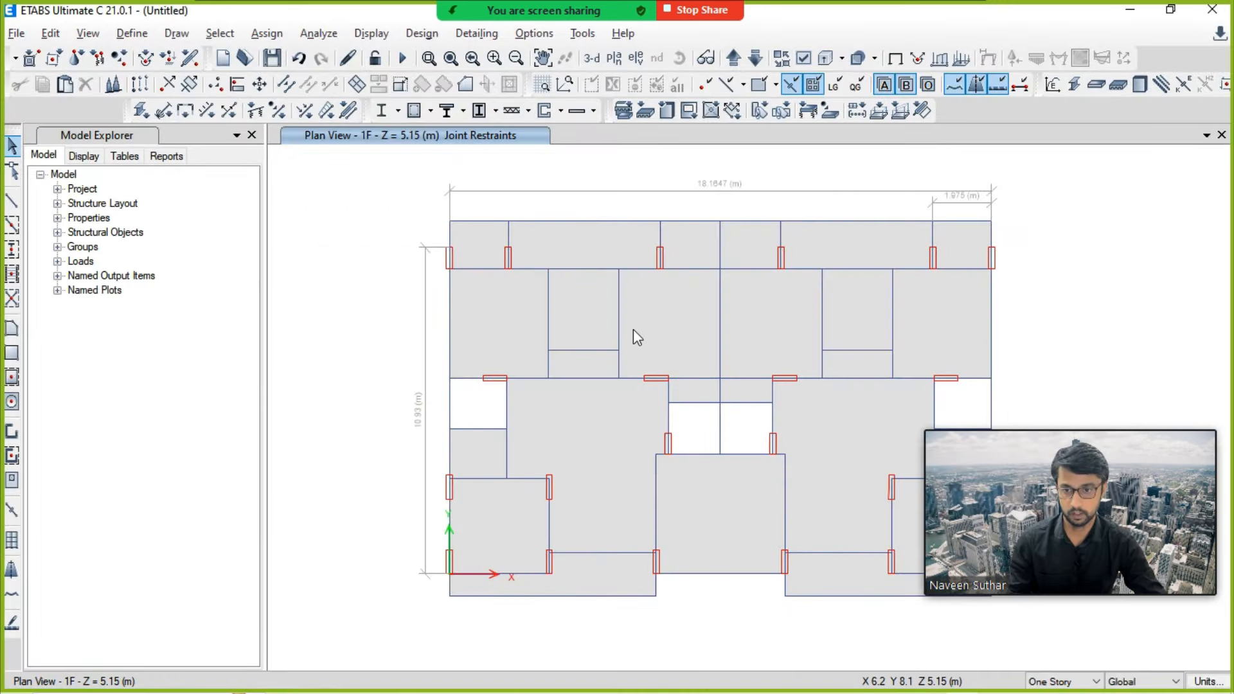
Step: Run Check Model on the building with a 1 mm length tolerance for checks, and dismiss the check report
middle_click_drag(634, 329, 598, 326)
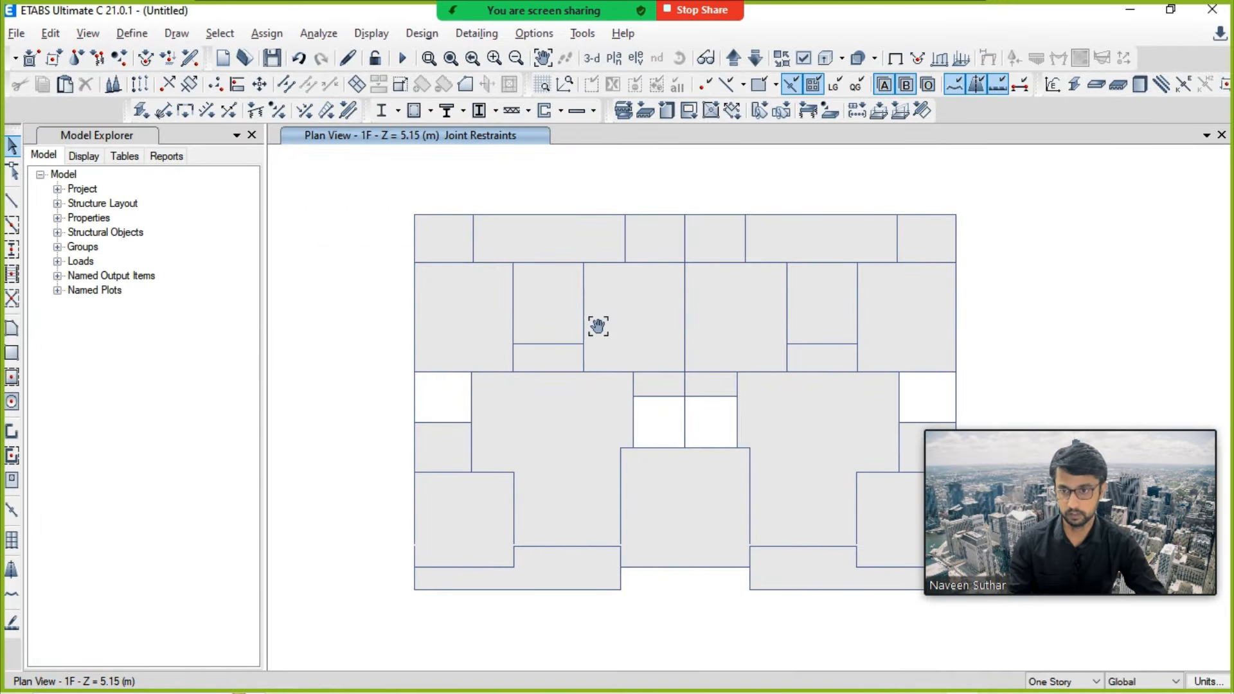
left_click(318, 33)
left_click(360, 56)
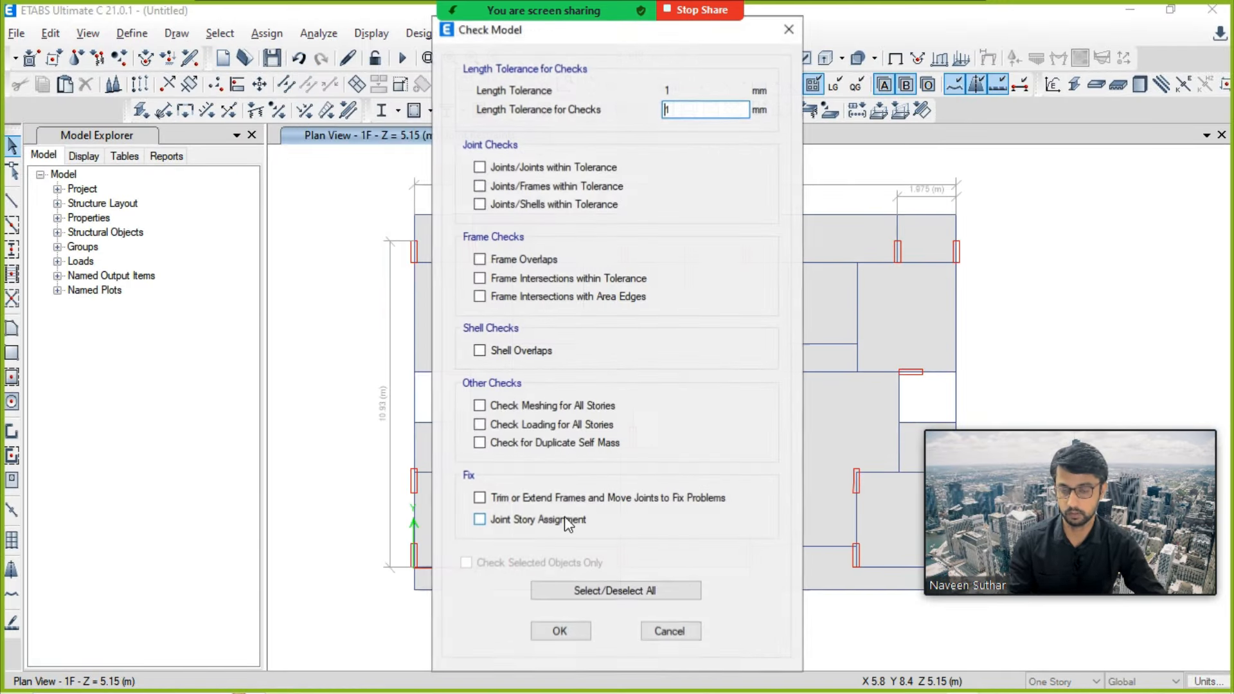
left_click(550, 632)
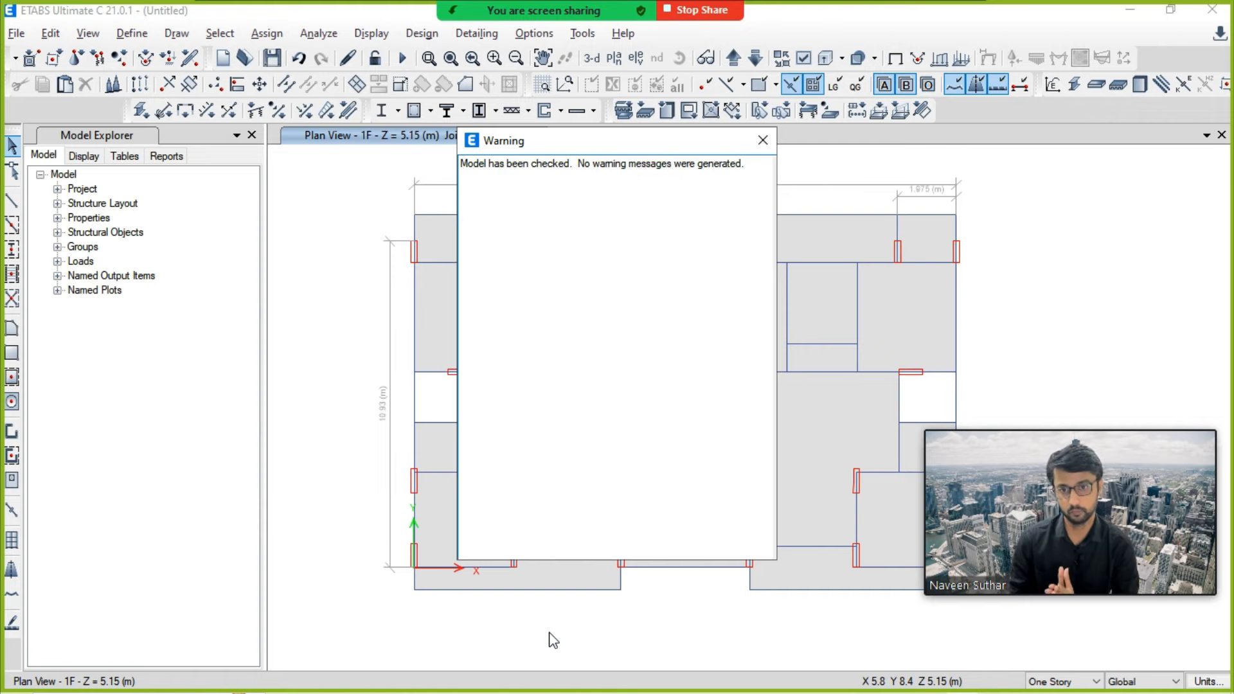
left_click(762, 140)
Step: Switch to the PowerPoint slide show, check the slide leading from Run Analysis to Match Base Shear, and return to ETABS
key("alt+Tab")
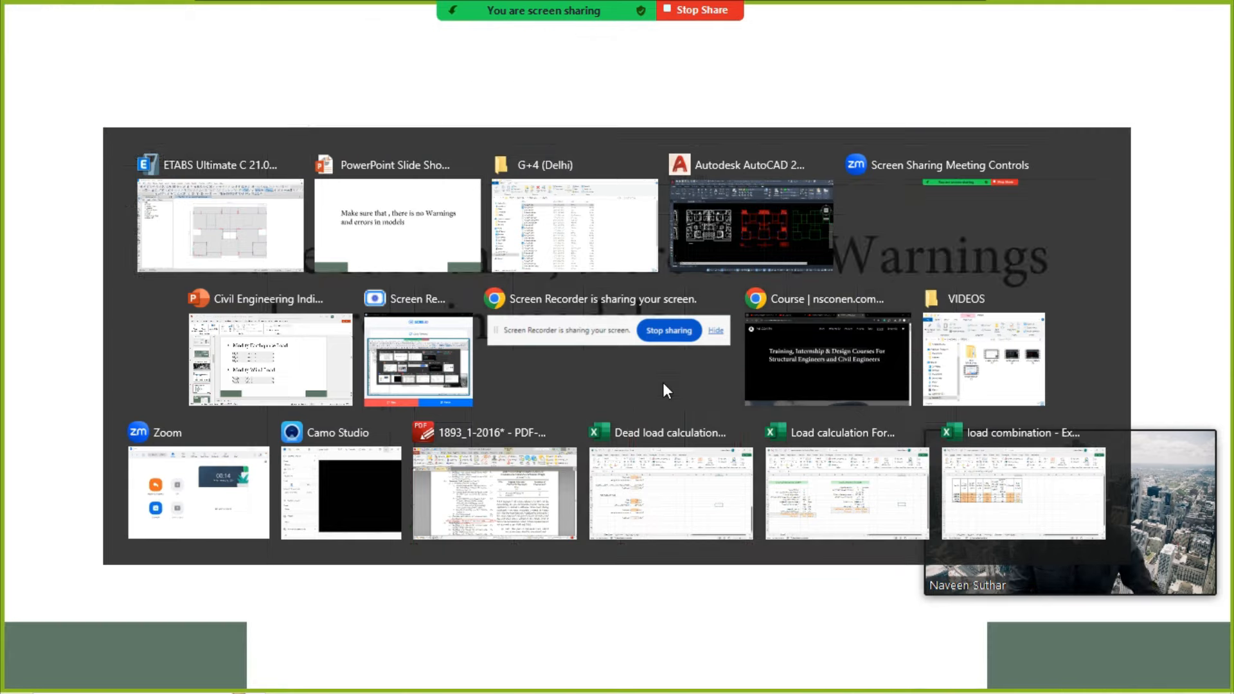
key("Right")
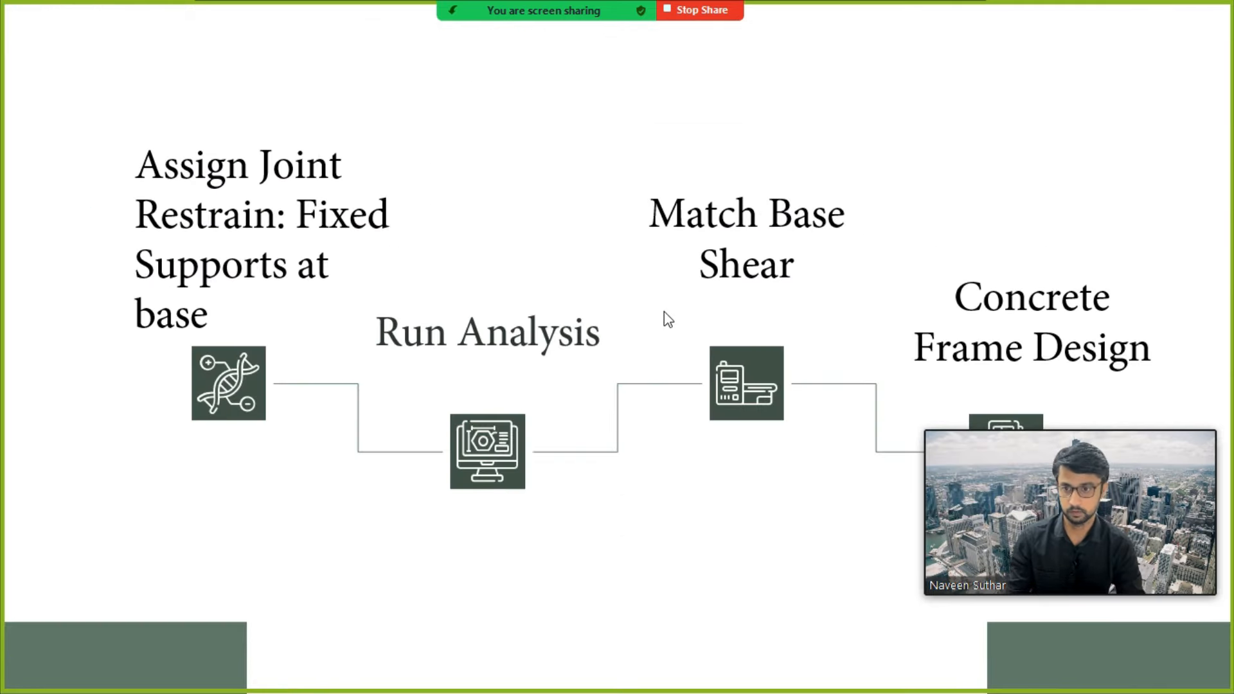
key("alt+Tab")
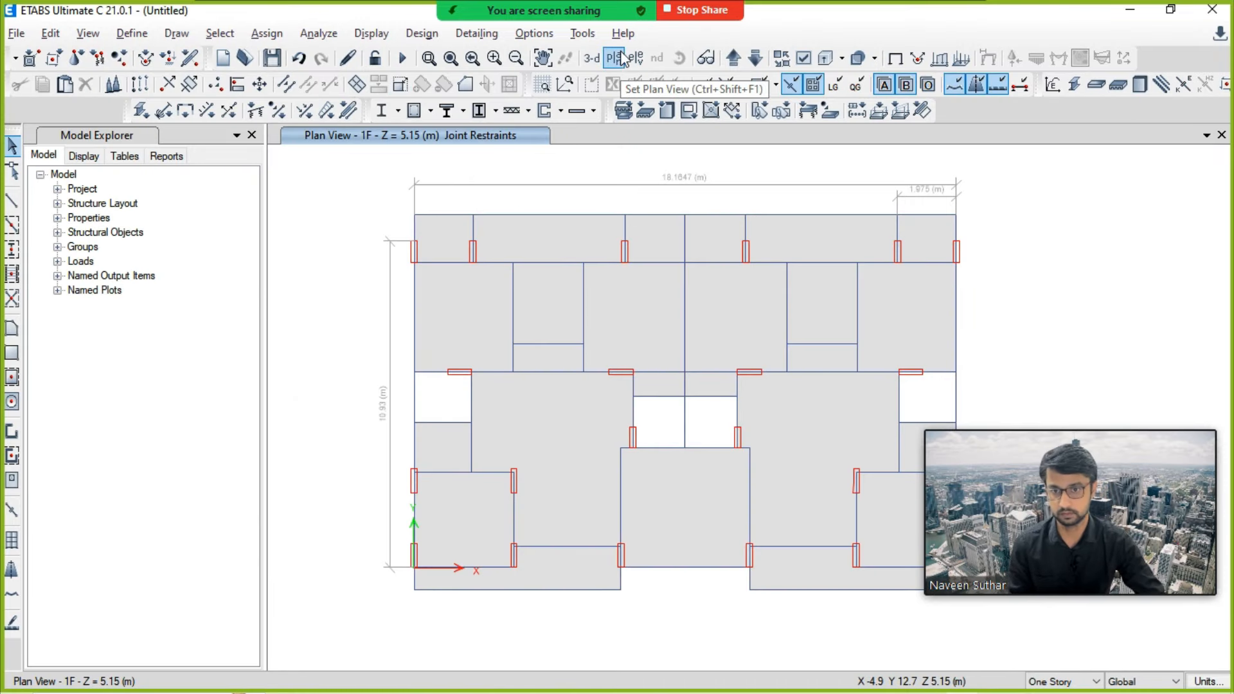
Step: Restore the default 3D view and run the analysis, saving the model as G+4 delhi N05 in the G+4 (Delhi) folder
left_click(592, 58)
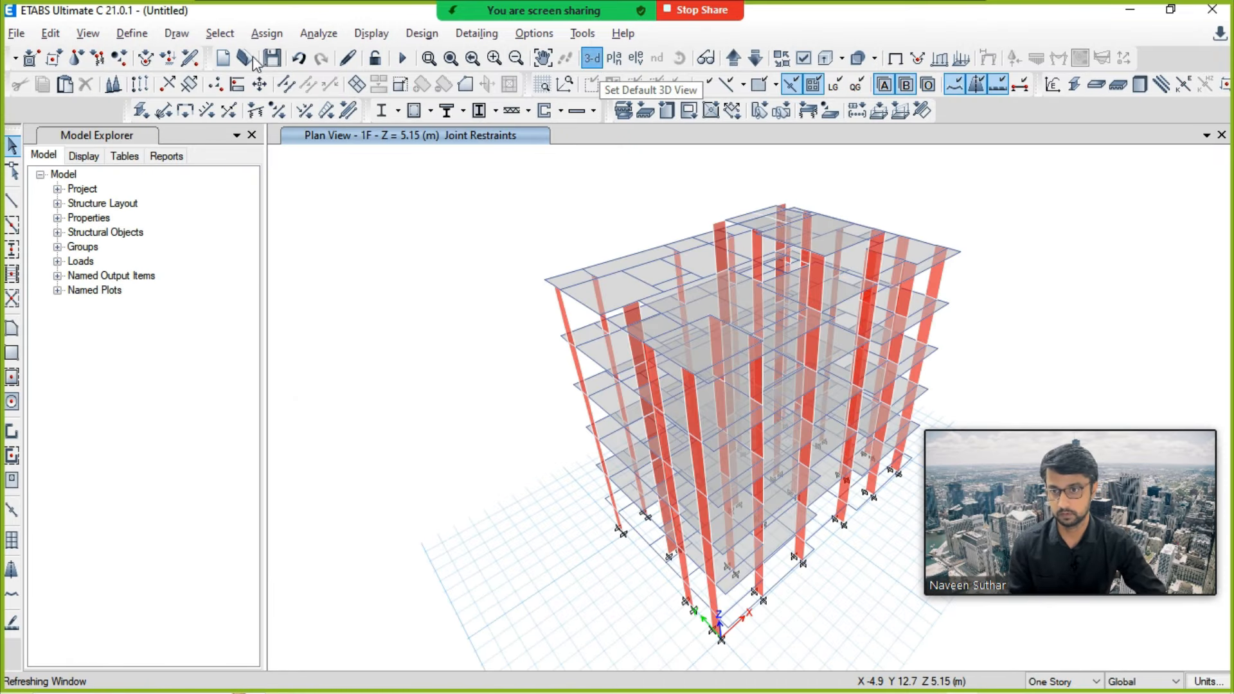
left_click(401, 58)
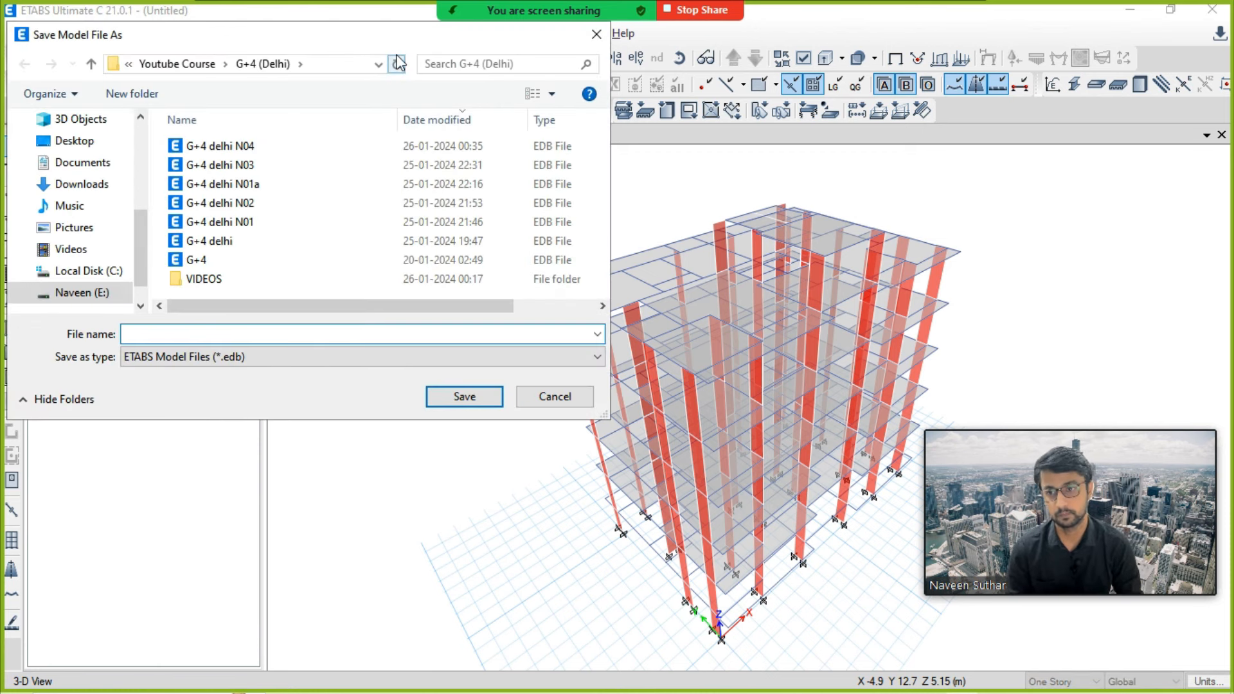
left_click(328, 146)
left_click(223, 334)
left_click(223, 333)
key("BackSpace")
type("5")
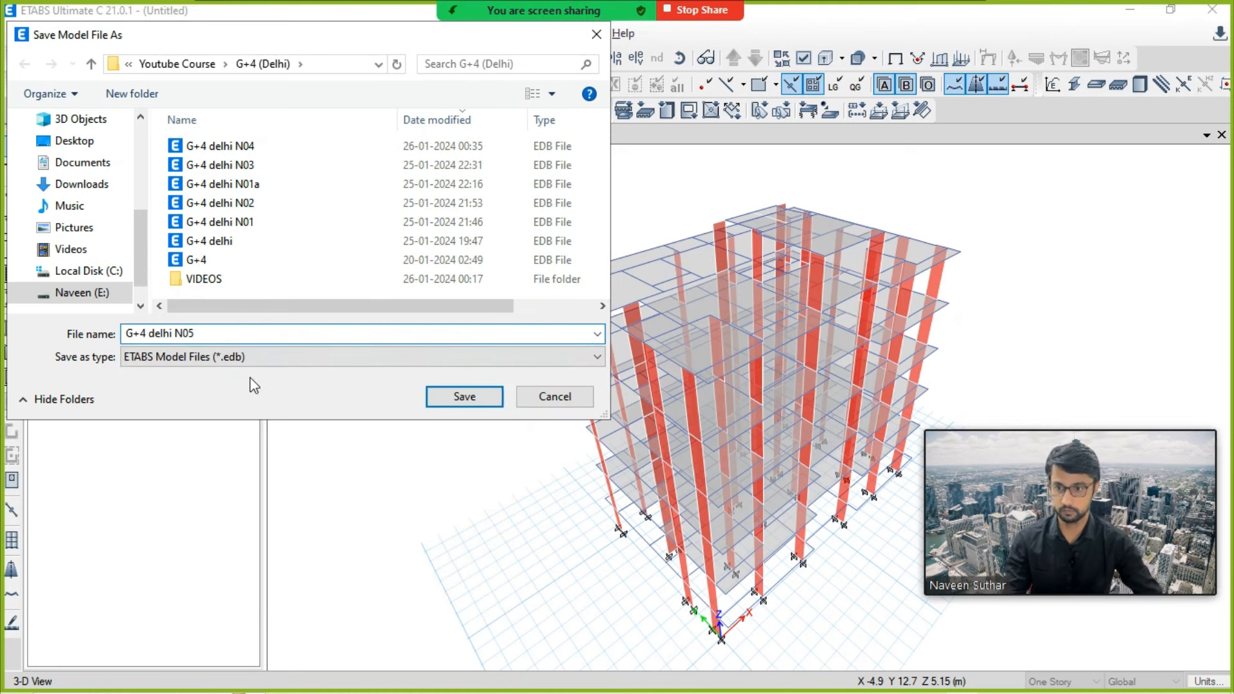
left_click(465, 407)
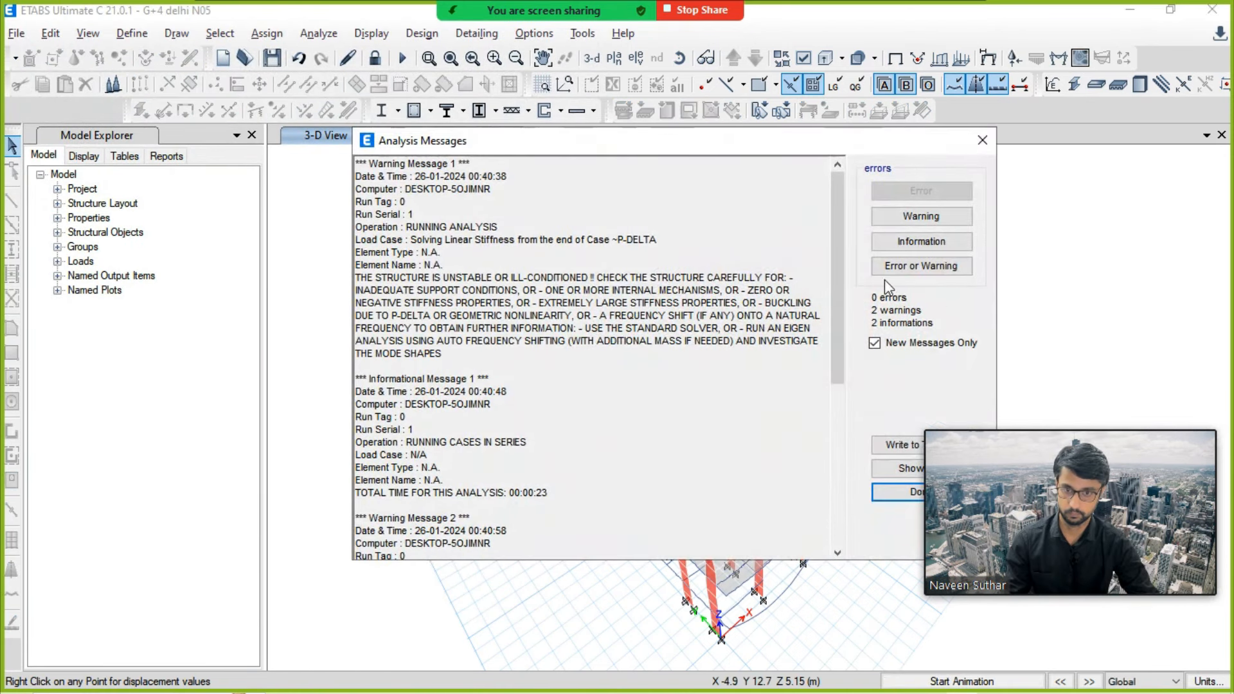
Step: Review the warning and informational entries in the analysis messages, and close the message window
left_click_drag(707, 153, 584, 148)
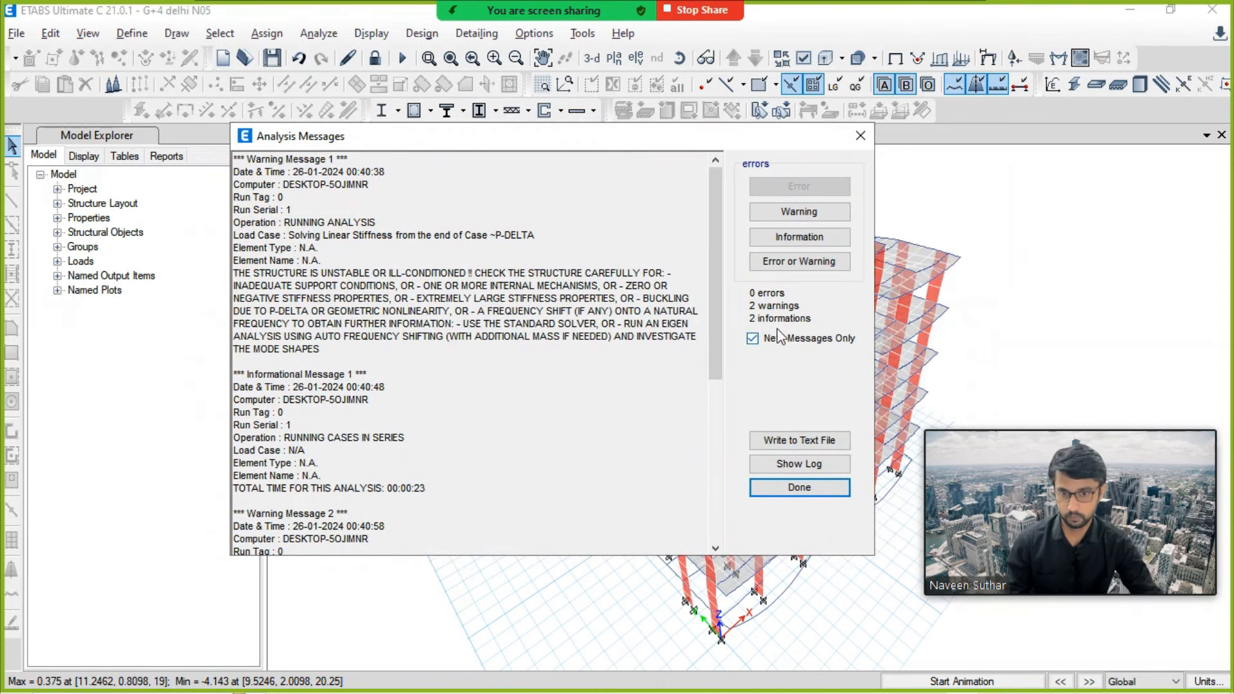
scroll(477, 372, "down", 2)
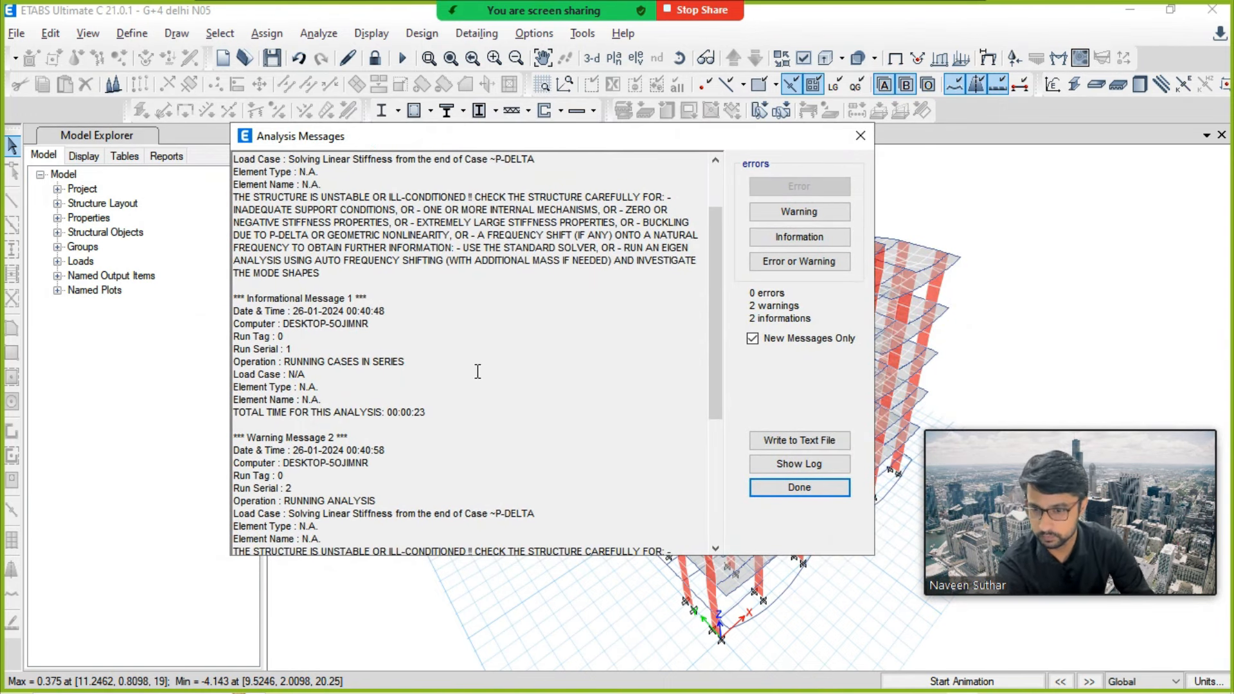
scroll(477, 372, "down", 6)
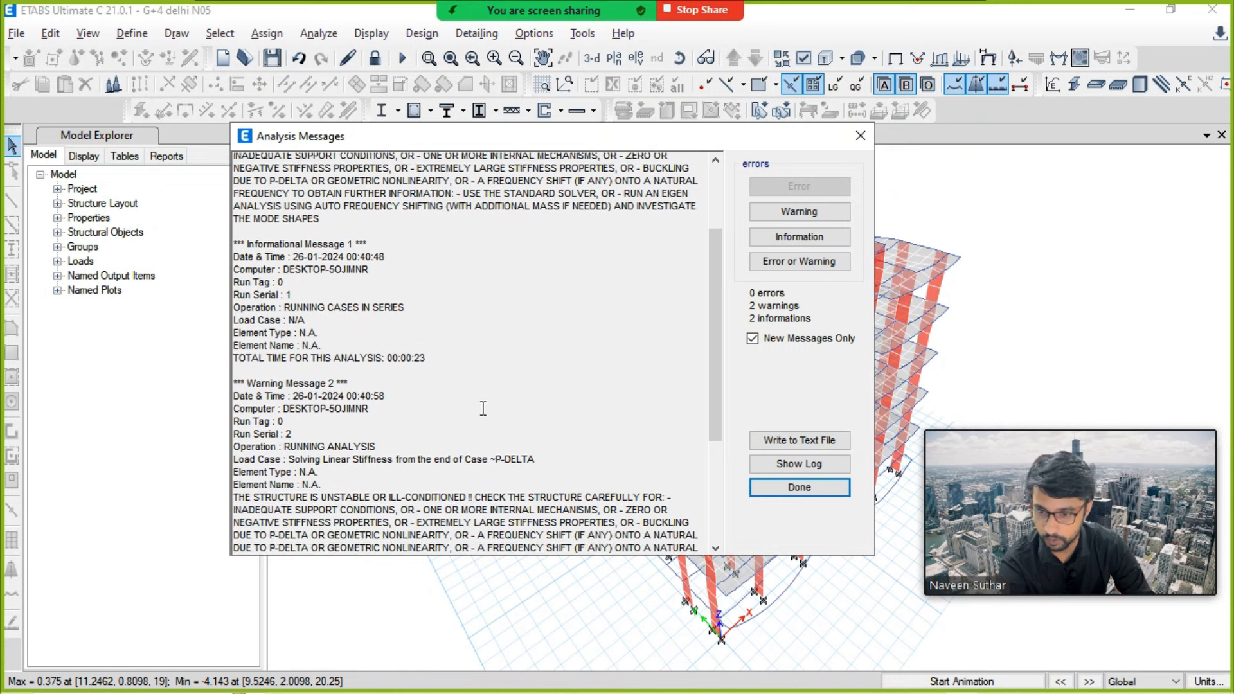
scroll(483, 409, "up", 4)
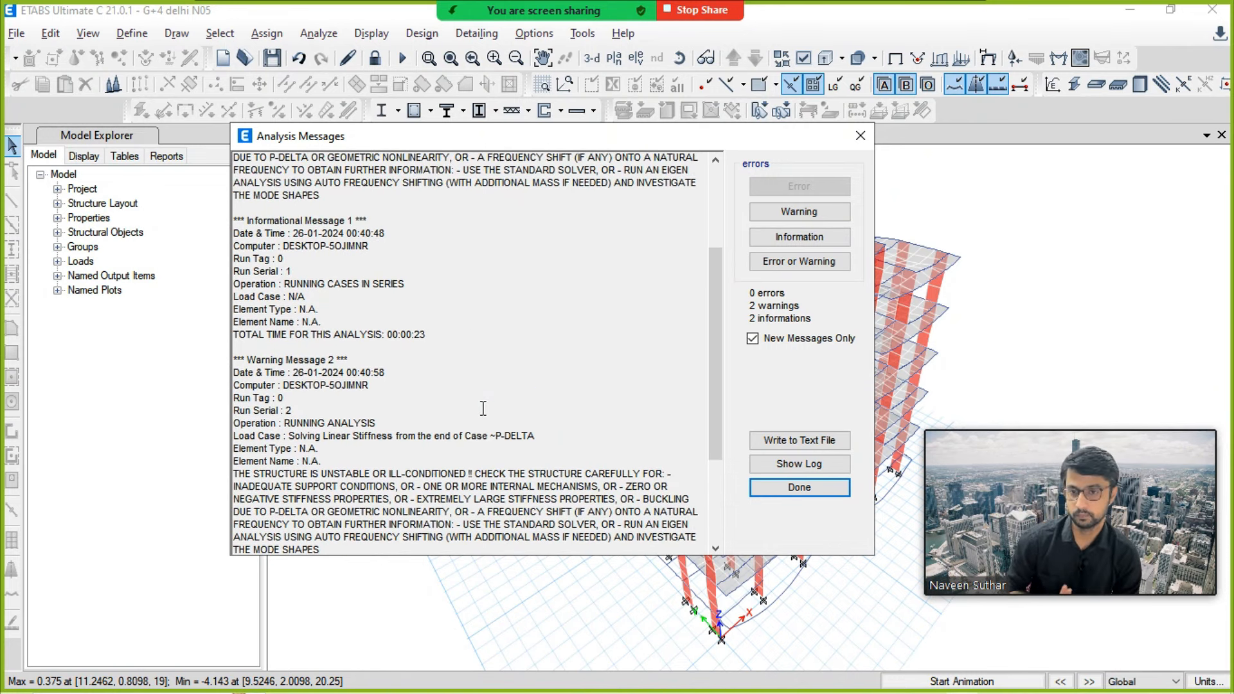
scroll(483, 408, "up", 4)
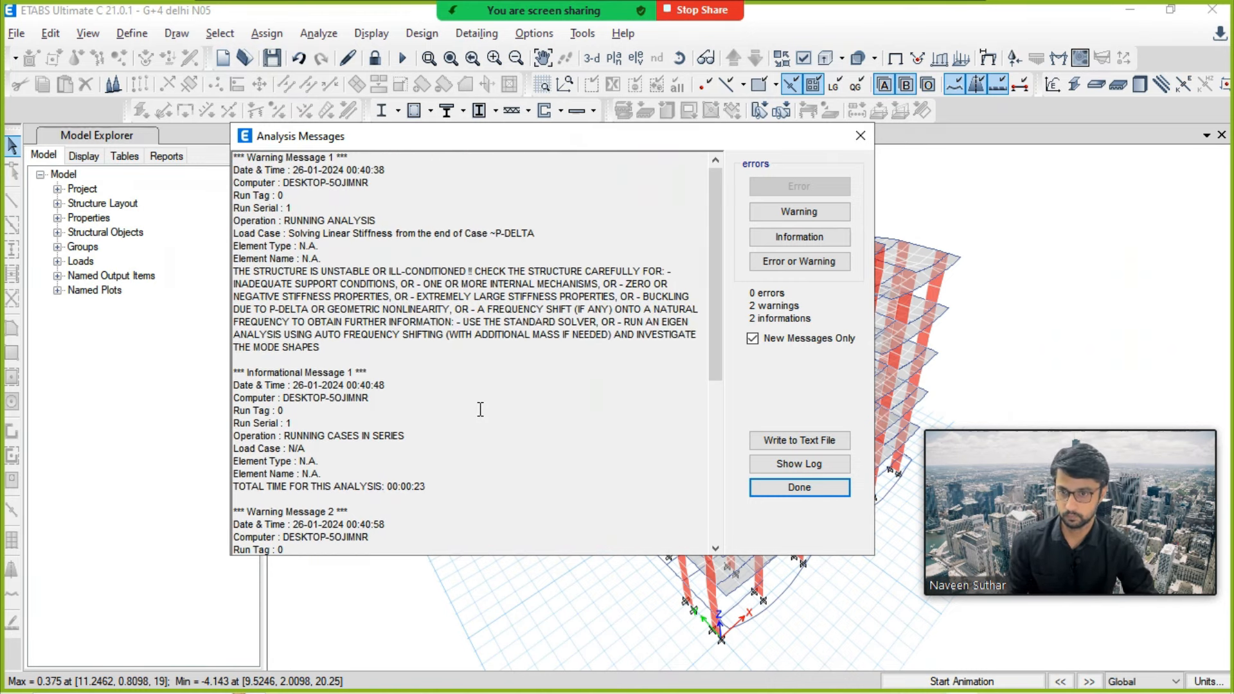
left_click(800, 488)
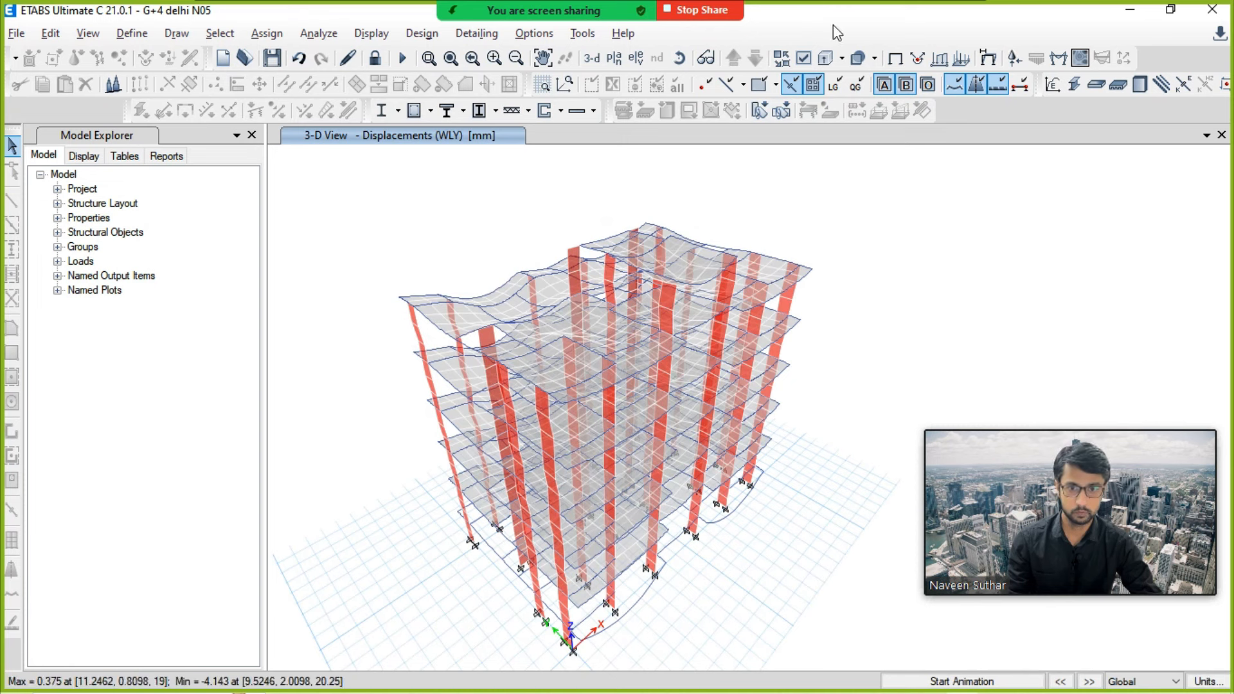
Step: Show the undeformed 3D structure and examine its extruded beams and columns from several sides
left_click(895, 58)
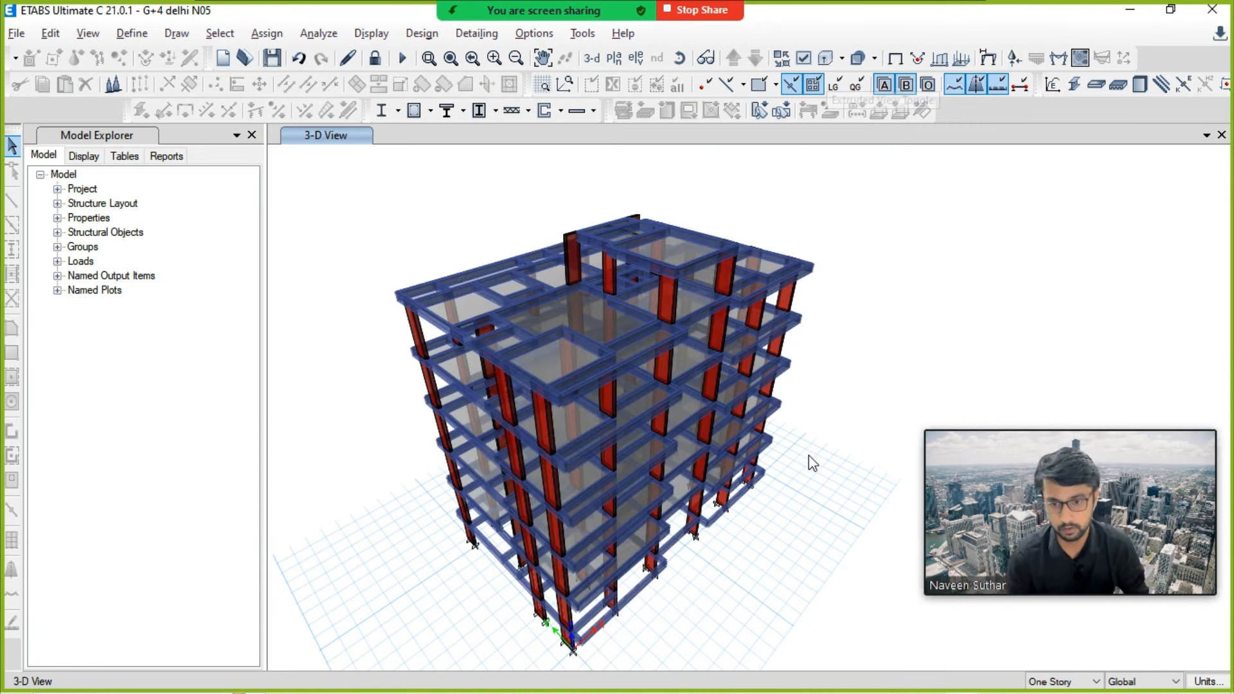
middle_click_drag(839, 404, 829, 292)
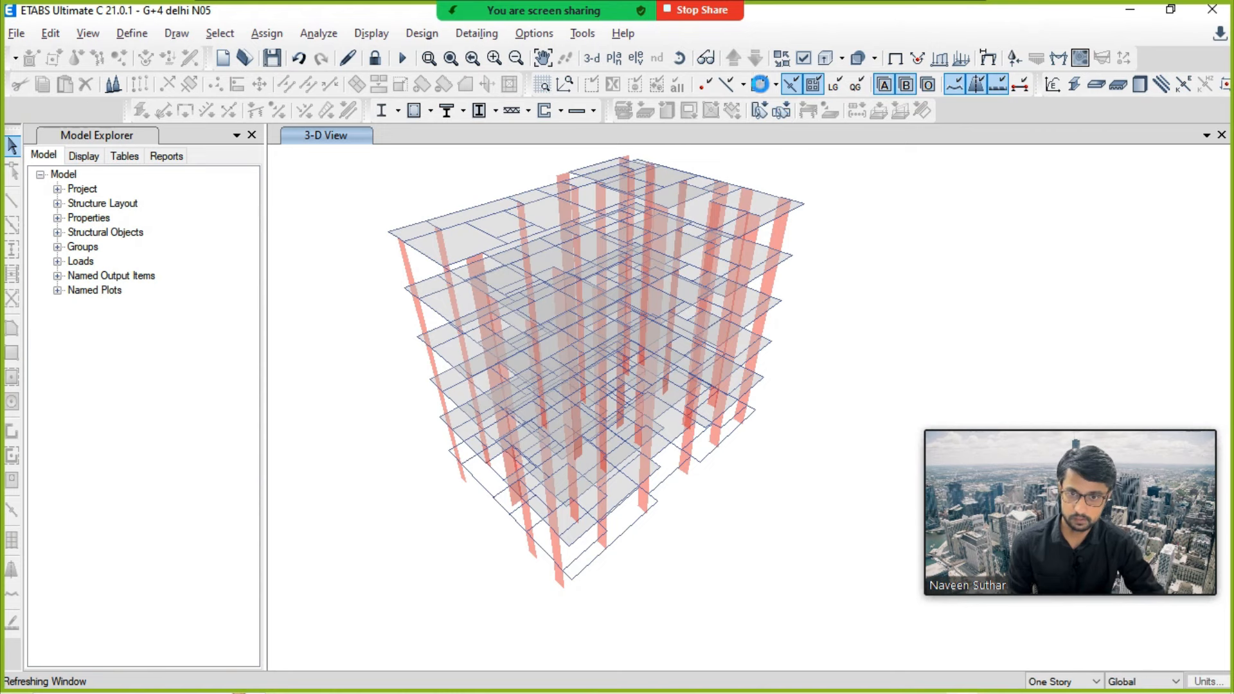
left_click(703, 61)
left_click_drag(914, 258, 642, 283)
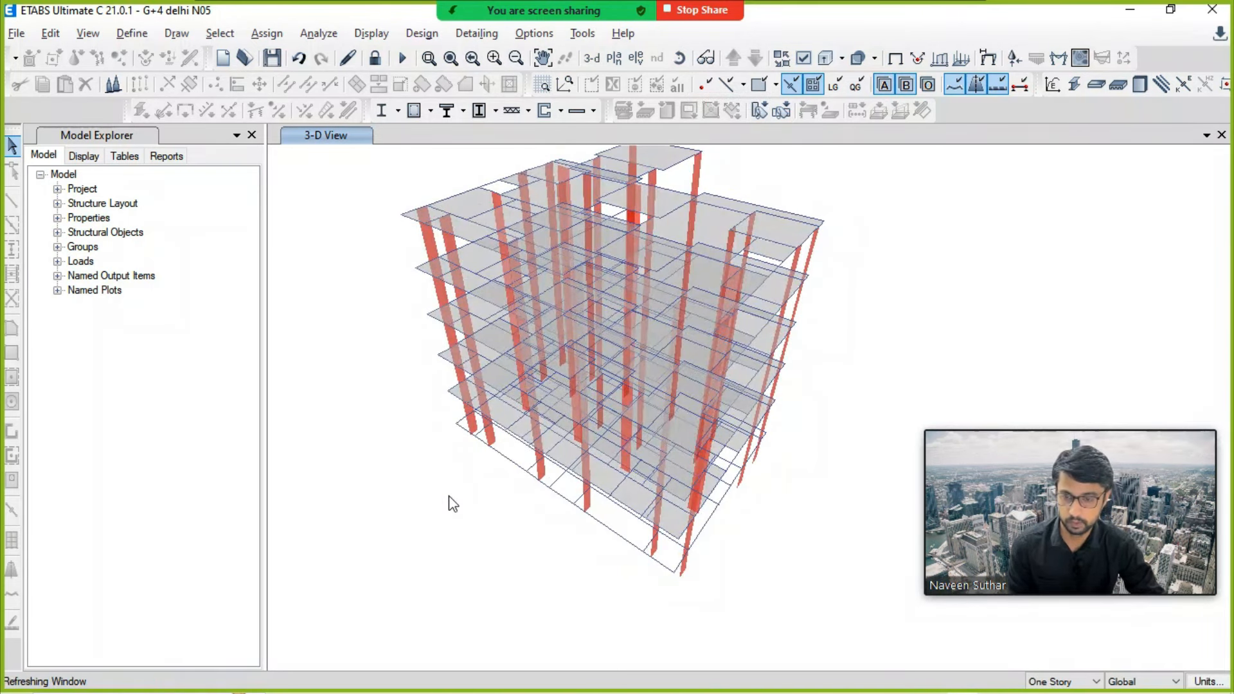
middle_click_drag(448, 496, 454, 557)
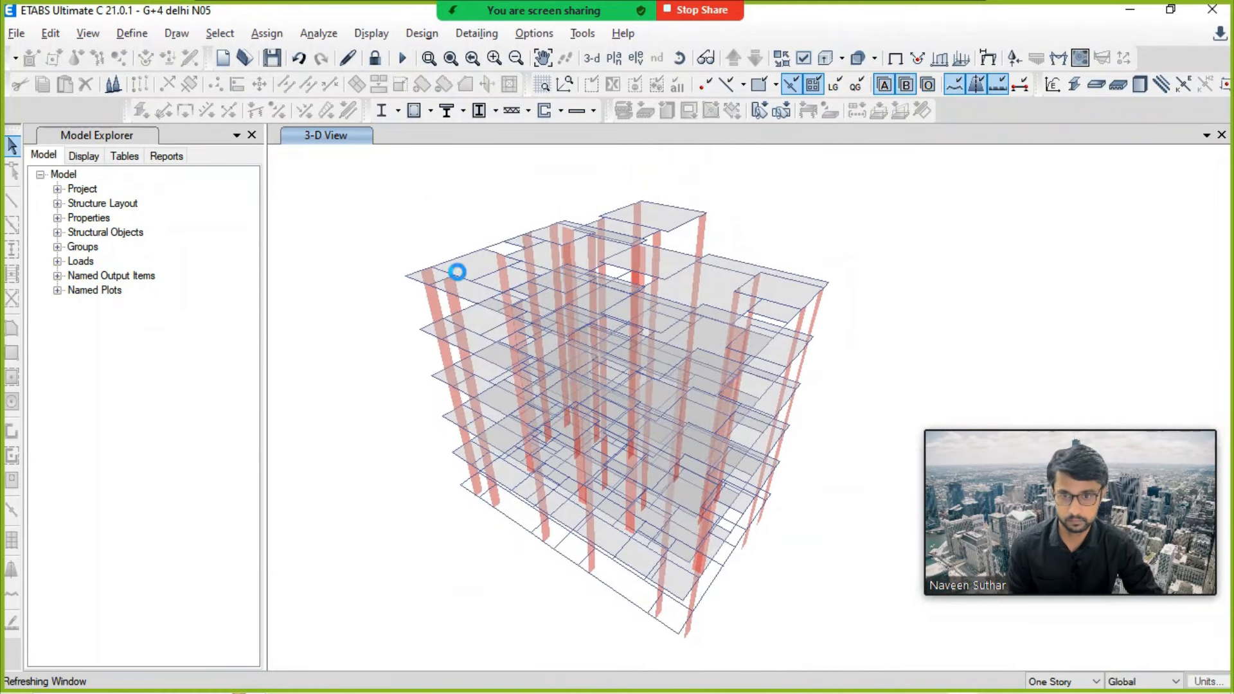
left_click(681, 58)
left_click_drag(783, 340, 591, 286)
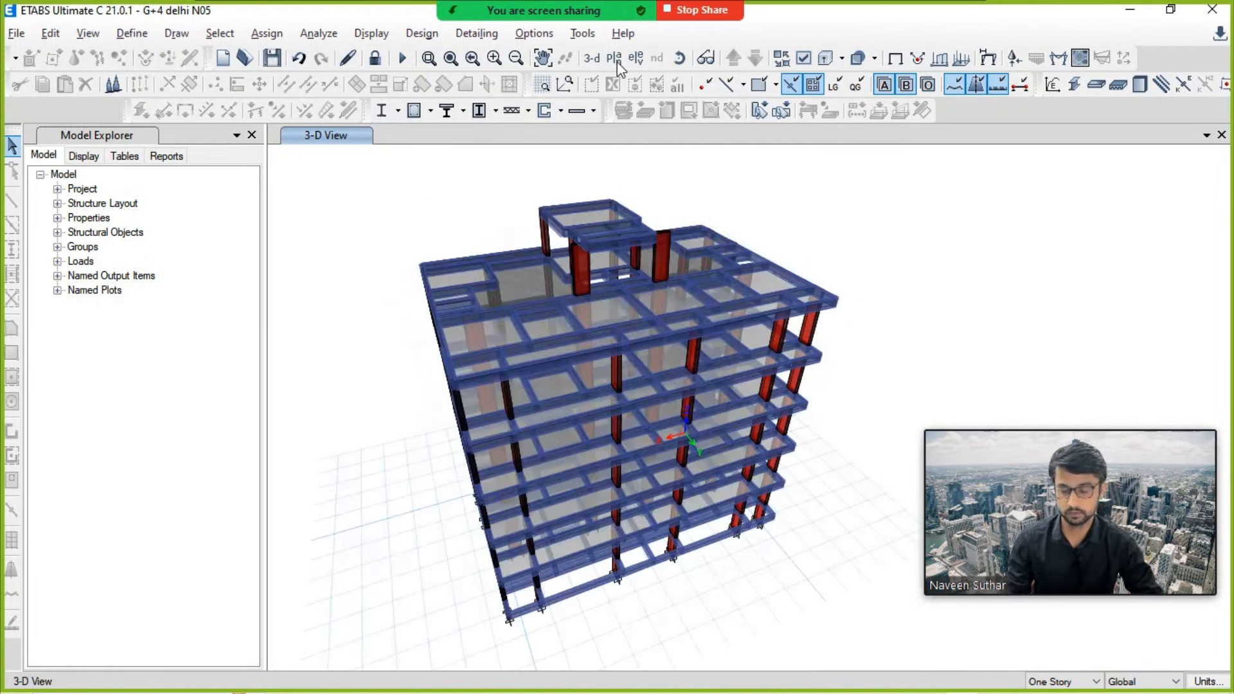
Step: Display the plan view of the PLINTH (GF) level with its undeformed shape
left_click(613, 58)
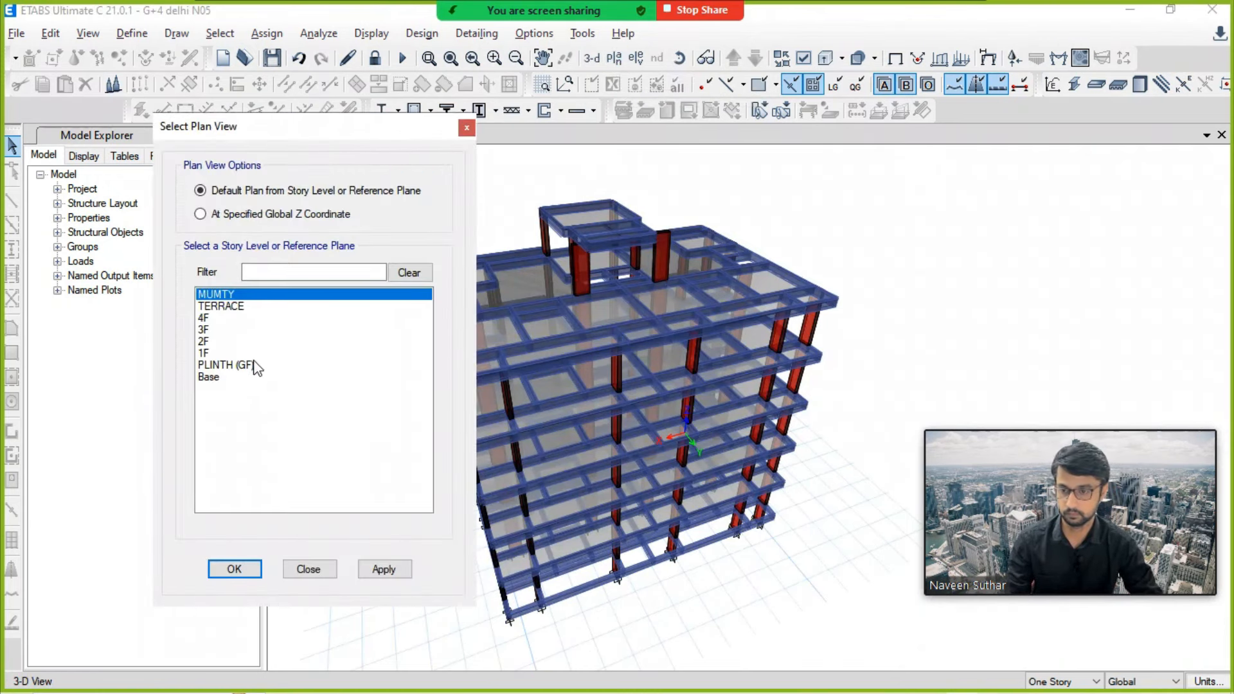
left_click(256, 366)
left_click(384, 568)
left_click(805, 405)
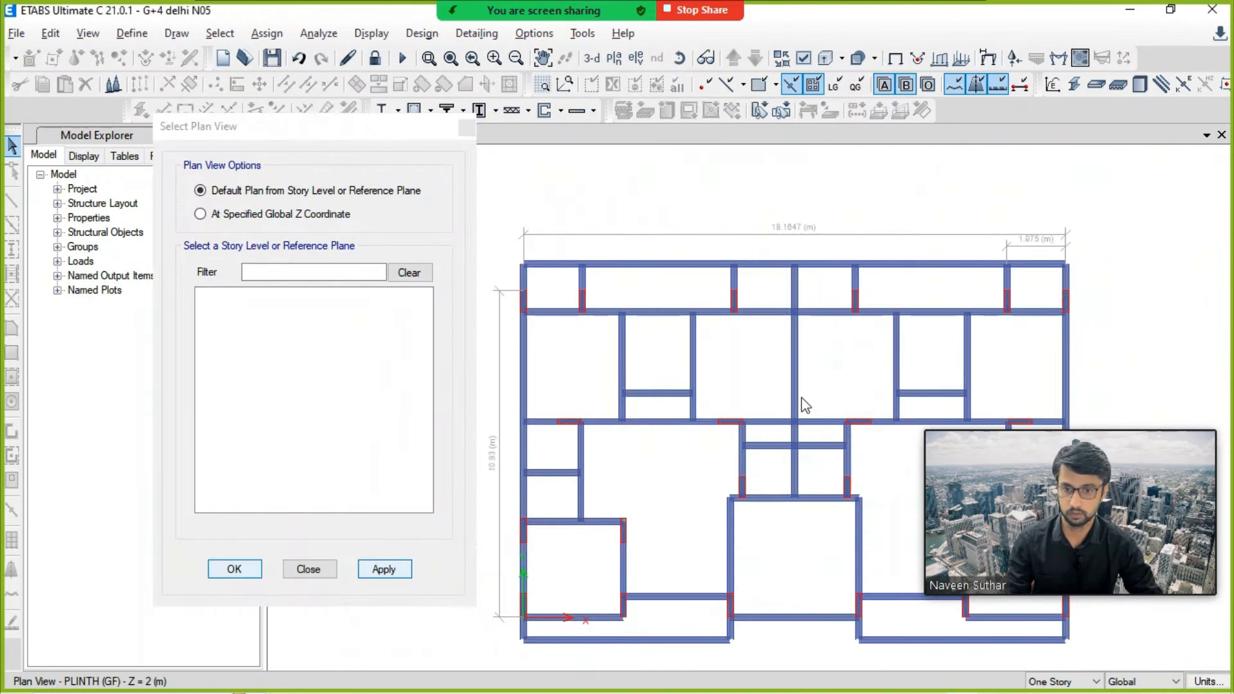
left_click(894, 58)
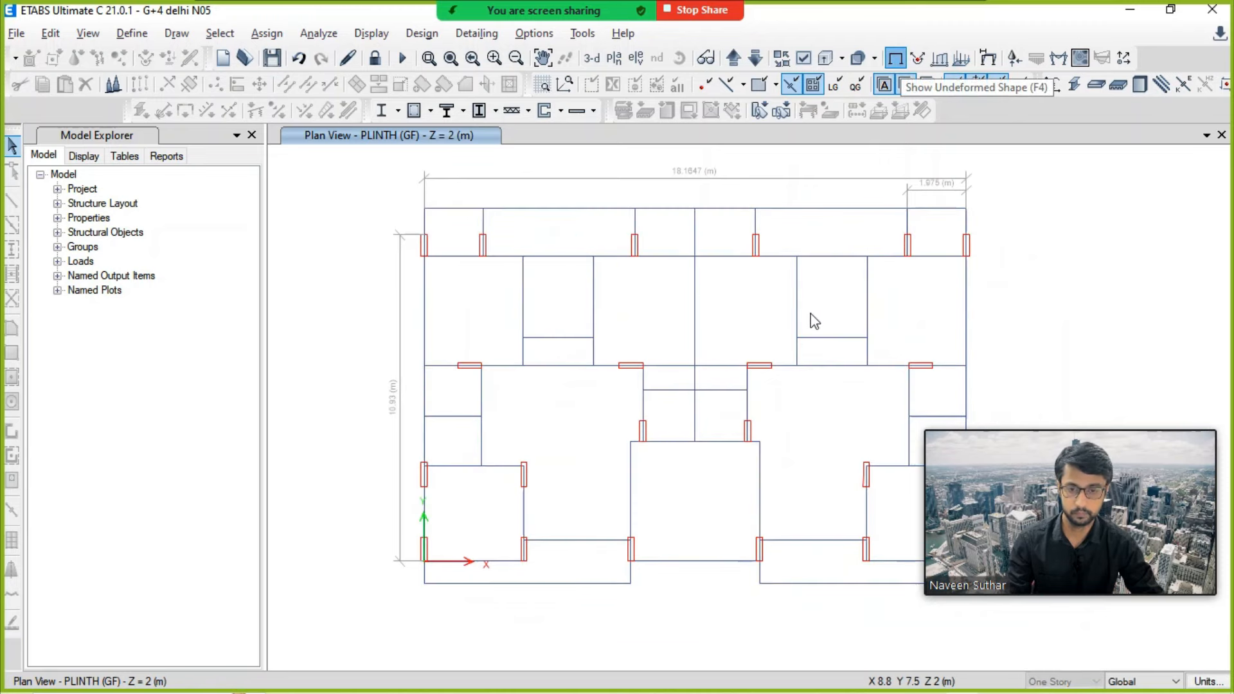
Step: Display the Base Reactions table from the structure output analysis results
key("alt+Tab")
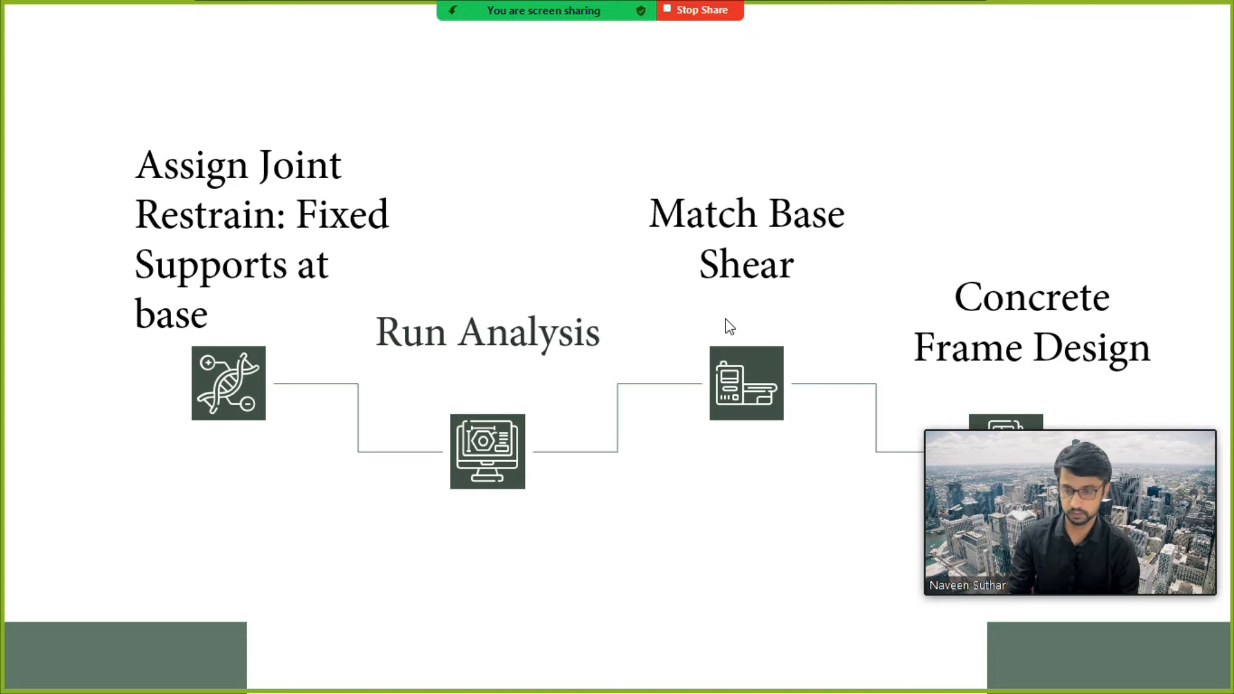
key("alt+Tab")
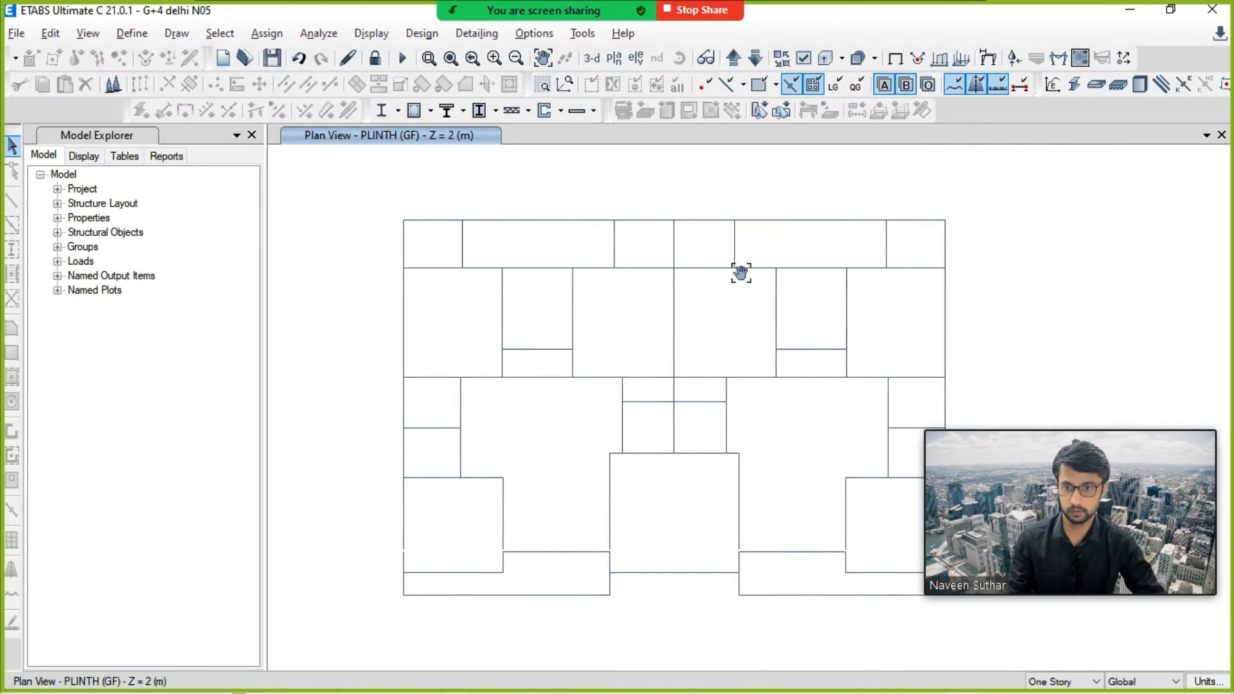
left_click(371, 33)
left_click(417, 500)
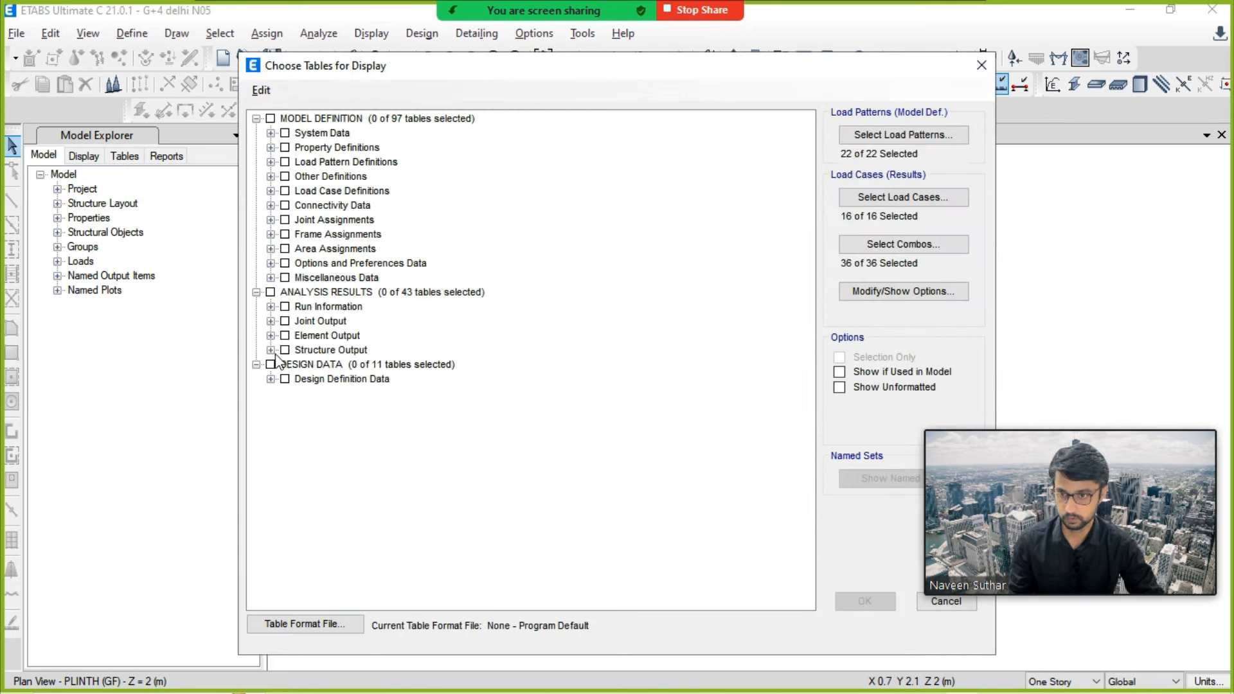
left_click(271, 350)
left_click(284, 364)
left_click(315, 379)
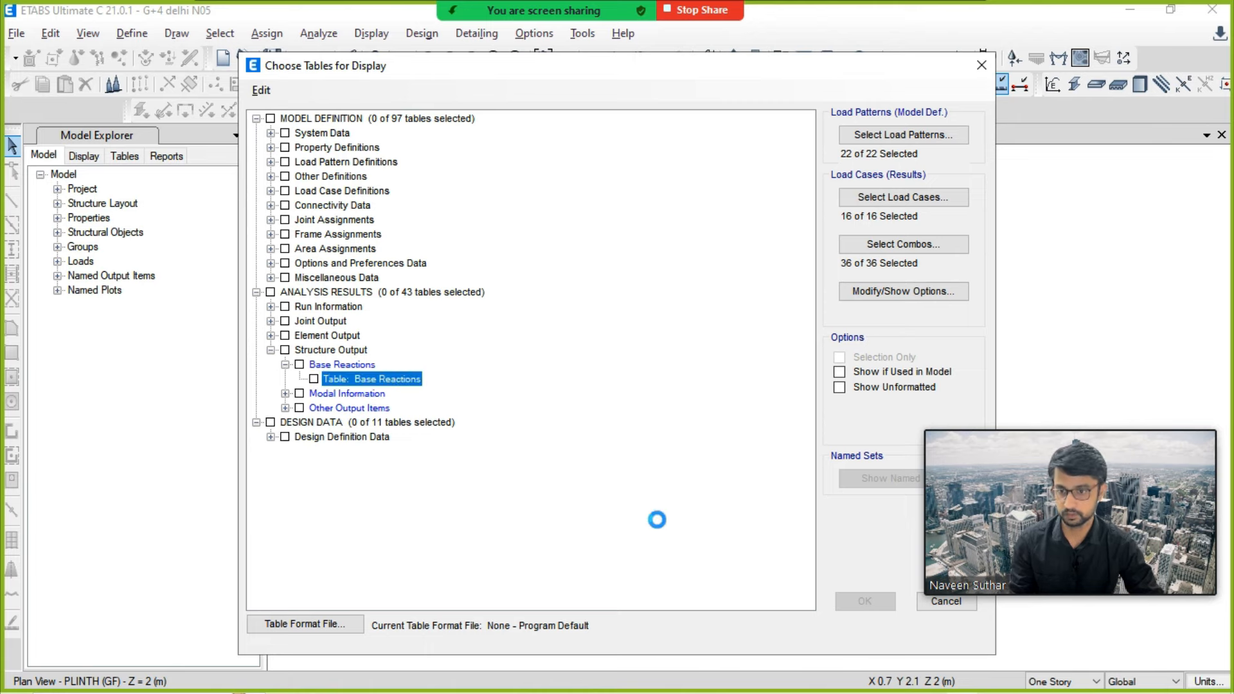
left_click(864, 601)
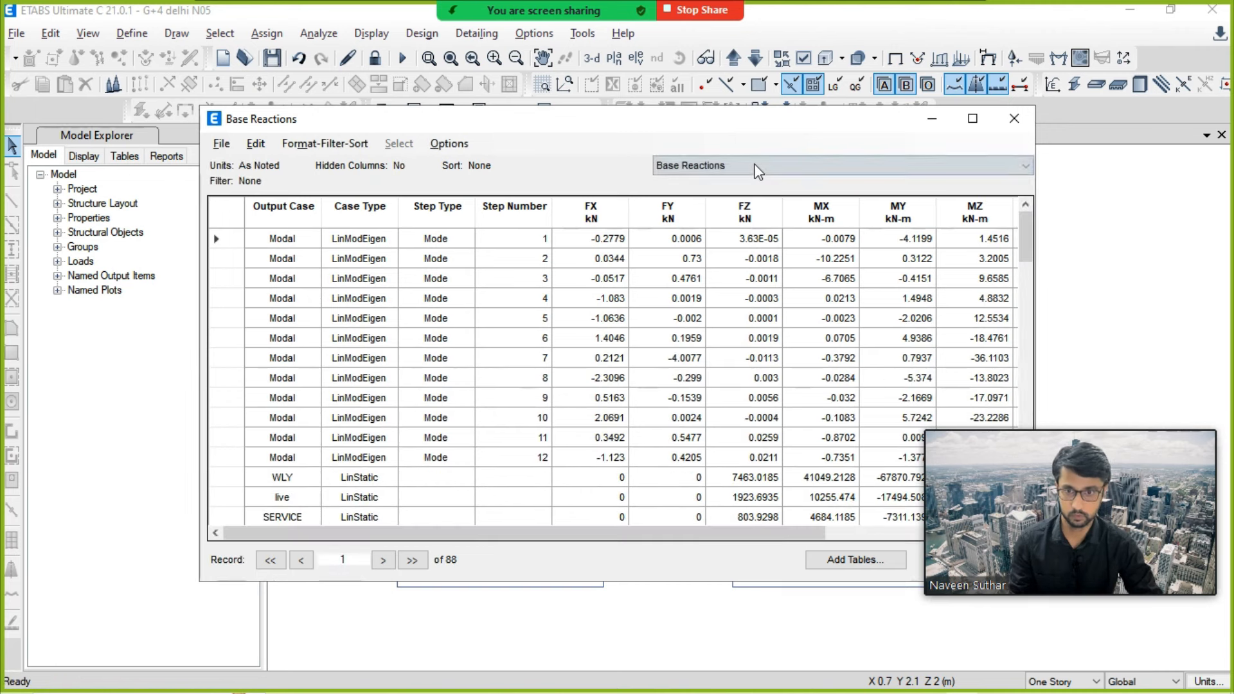
Step: Copy the FX, FY and FZ base reactions of EQX, EQY, EQZ and SPECX, SPECY, SPECZ from the Base Reactions table
left_click(755, 166)
left_click(754, 165)
scroll(450, 315, "down", 3)
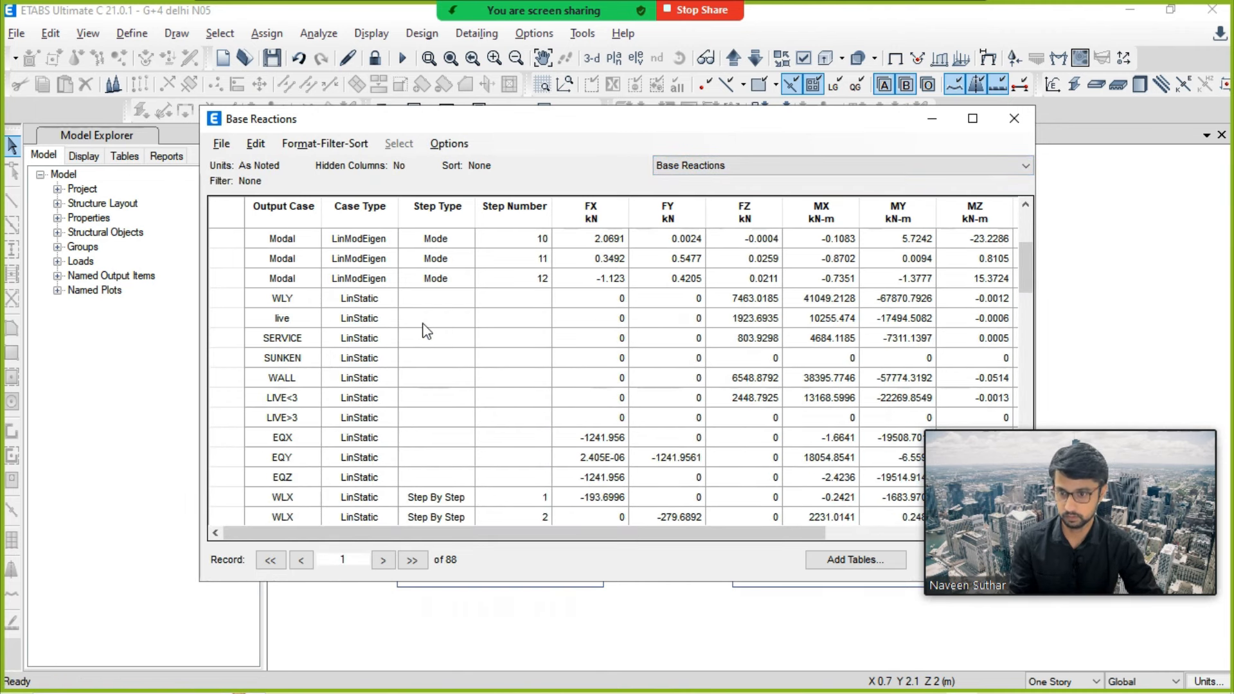
scroll(427, 331, "down", 2)
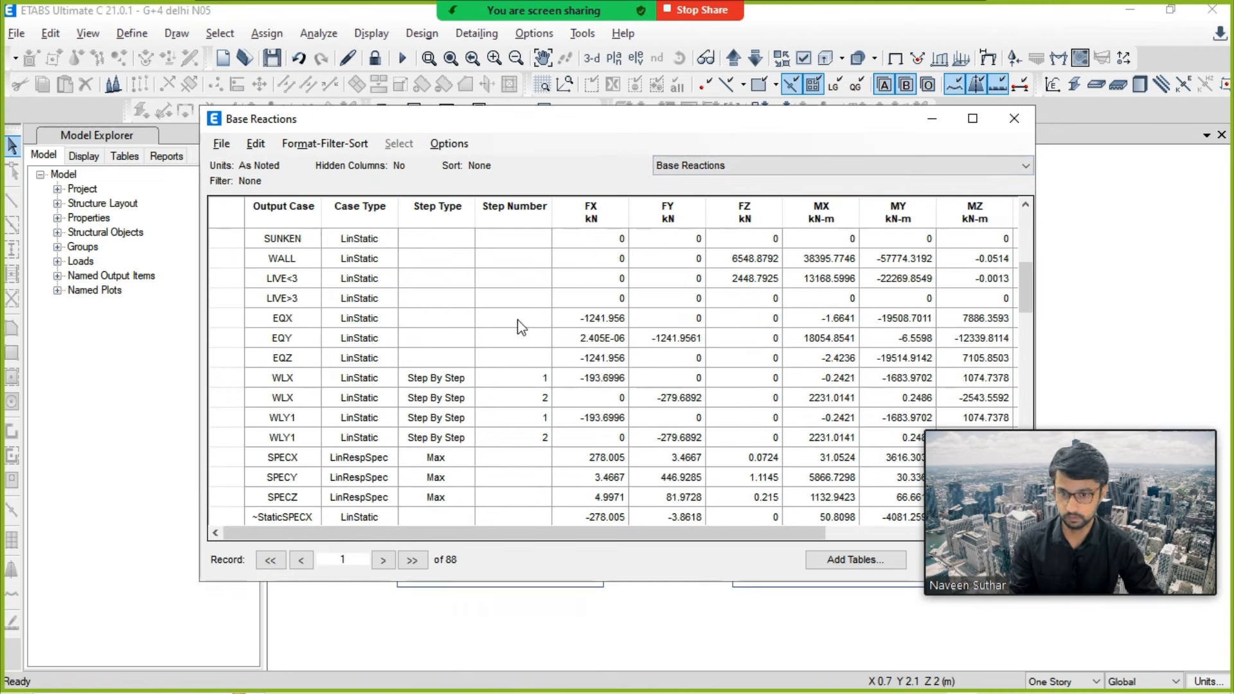
left_click_drag(580, 321, 738, 367)
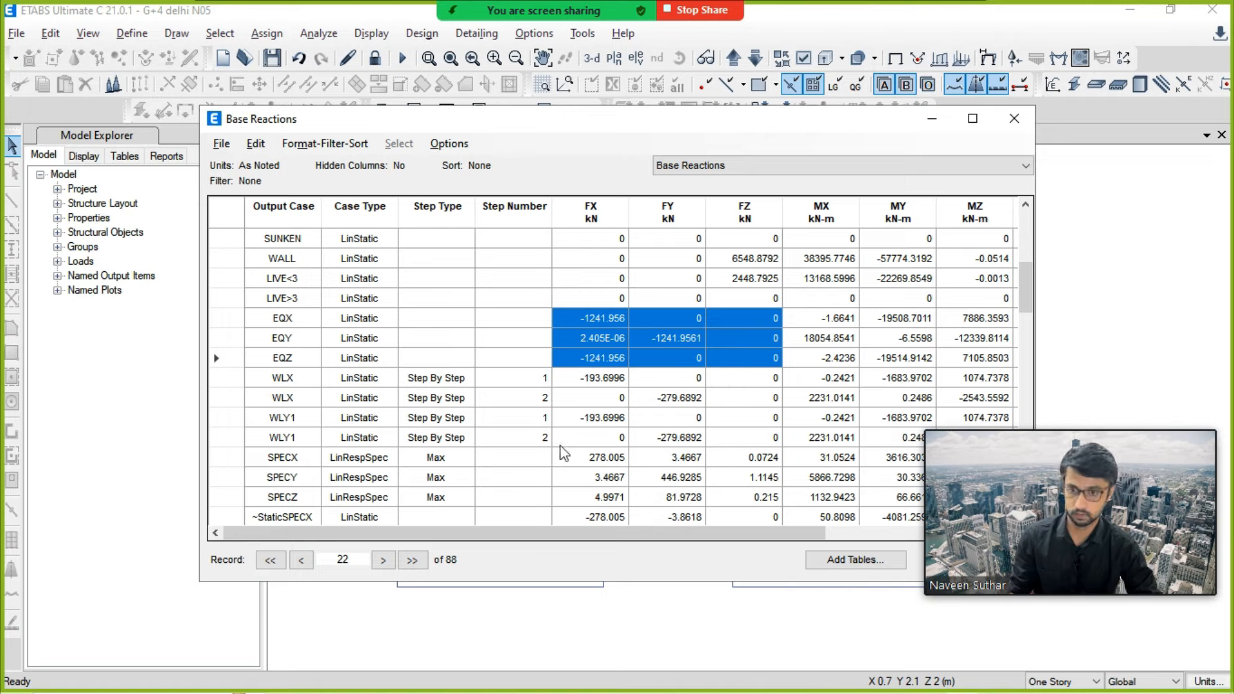
left_click_drag(593, 461, 737, 509, "ctrl")
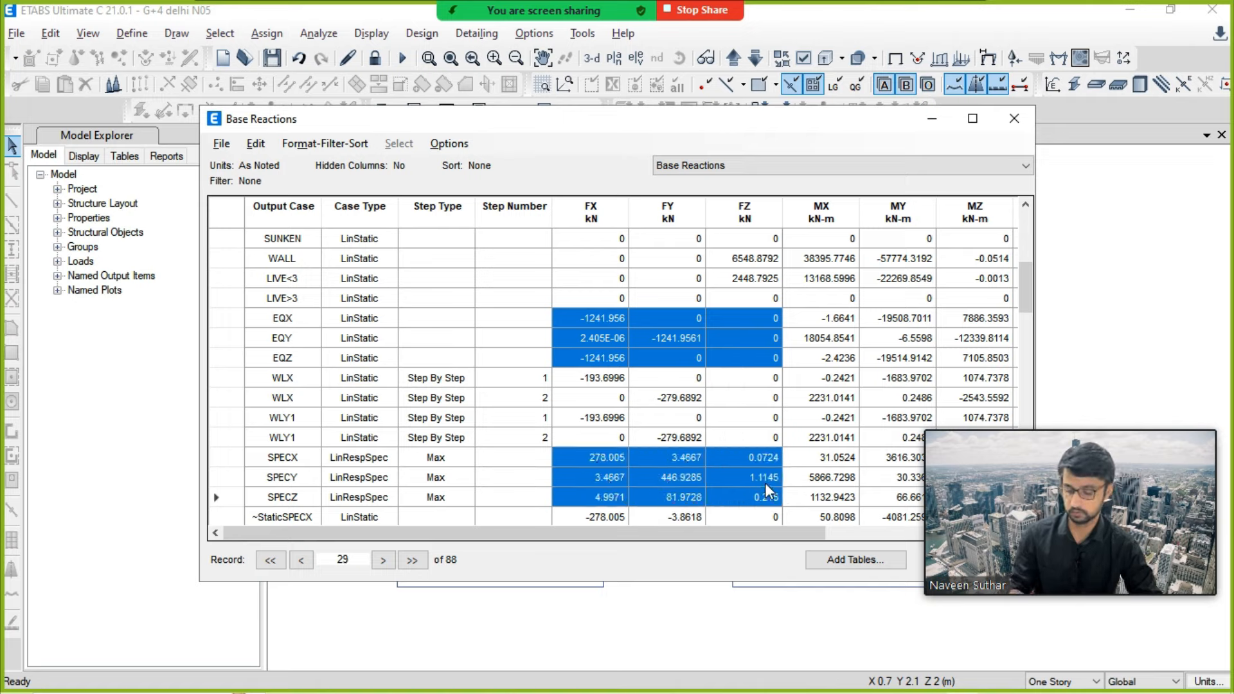
Step: Switch to the load combination workbook in Excel and show its NSCONEN sheet
key("alt+Tab")
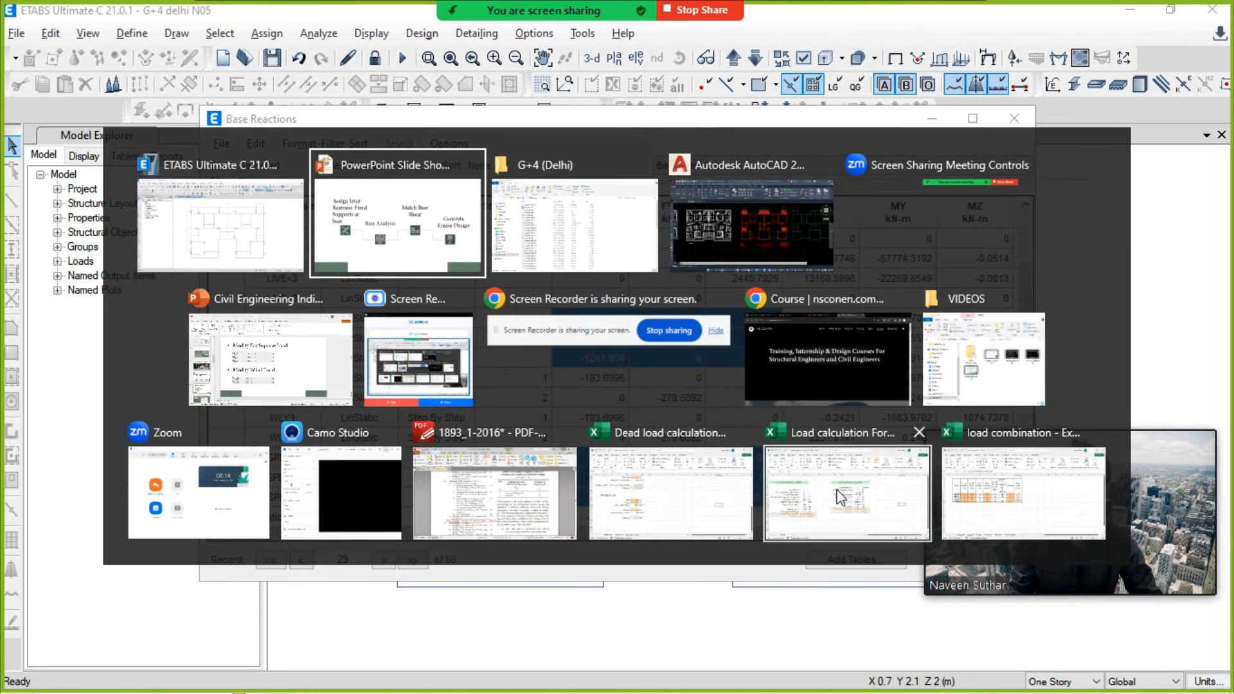
left_click(727, 495)
scroll(525, 428, "up", 7)
key("alt+Tab")
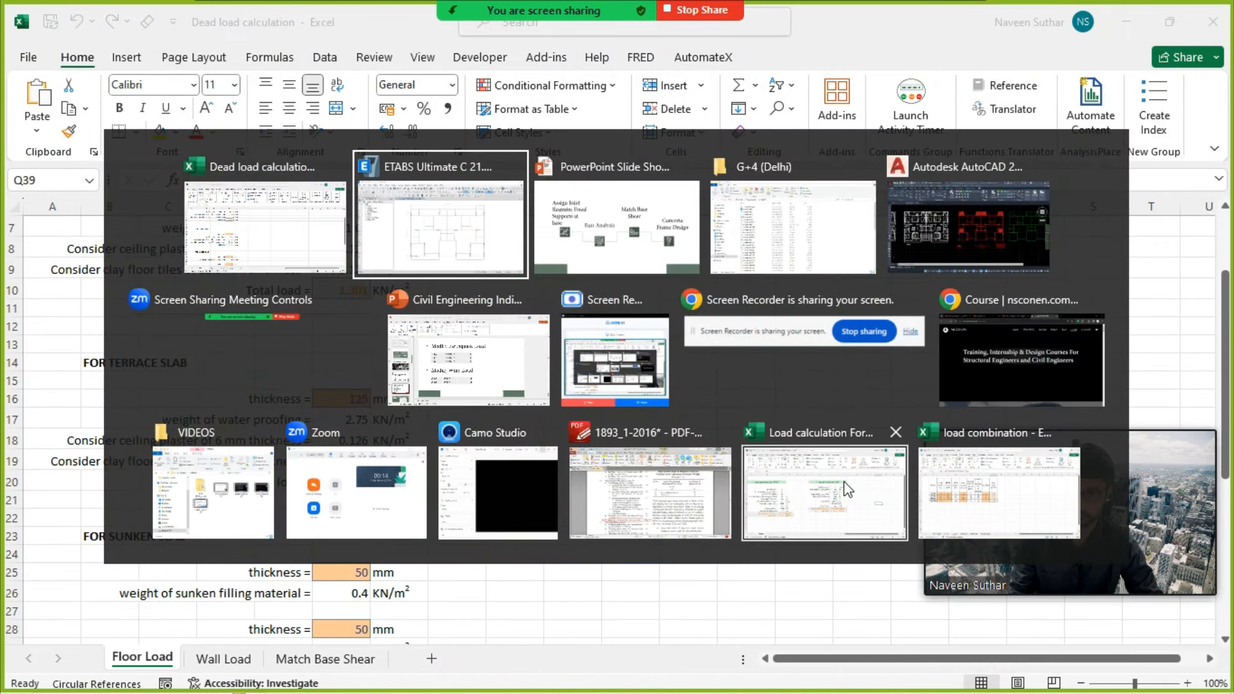
left_click(983, 494)
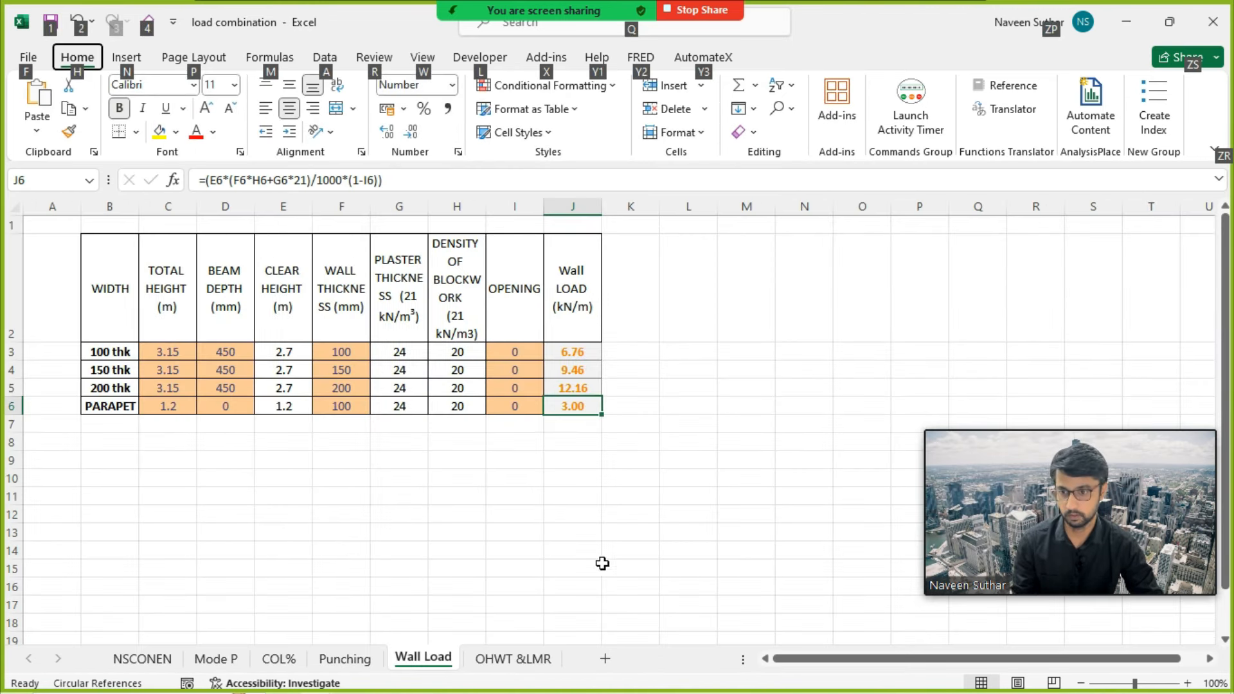
left_click(166, 668)
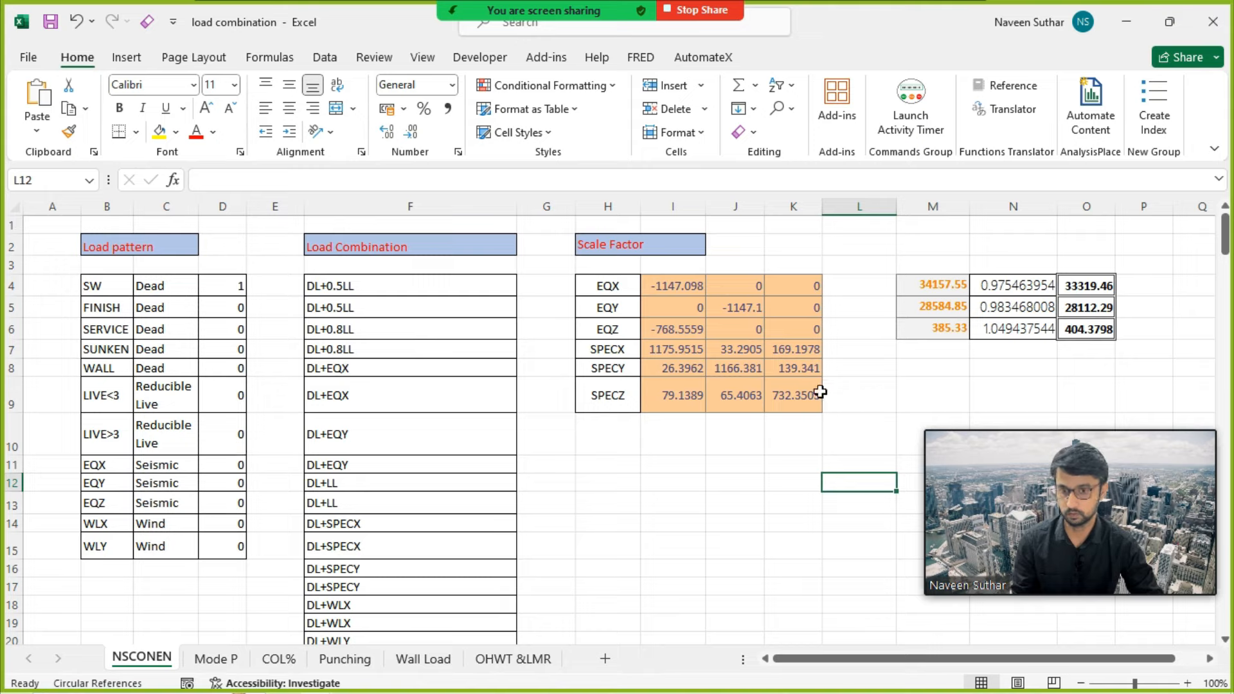
Step: Paste the copied reactions from cell H11 onward and move the three spectrum rows directly beneath the EQ rows
left_click(625, 464)
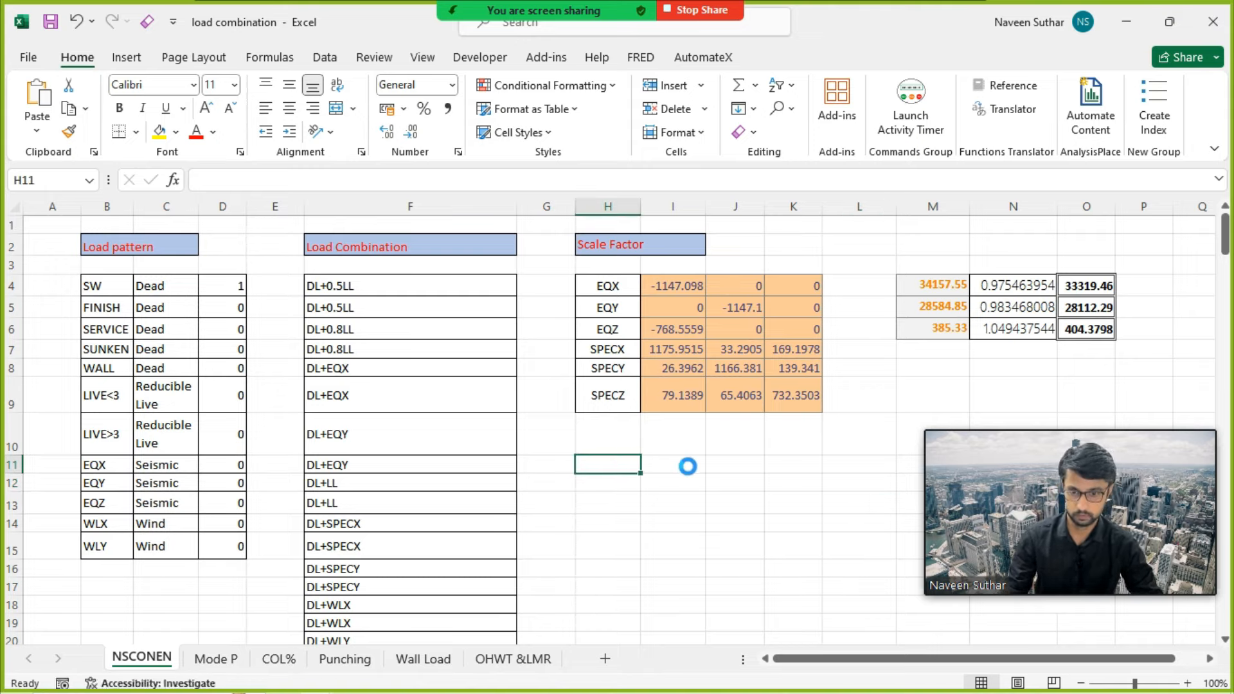
type("-1241.956\t0\t0 2.41E-06\t-1241.956\t0 -1241.956\t0\t0 \t\t \t\t \t\t \t\t 278.005\t3.4667\t0.0724 3.4667\t446.9285\t1.1145 4.9971\t81.9728\t0.215")
scroll(686, 463, "down", 2)
left_click_drag(613, 480, 743, 521)
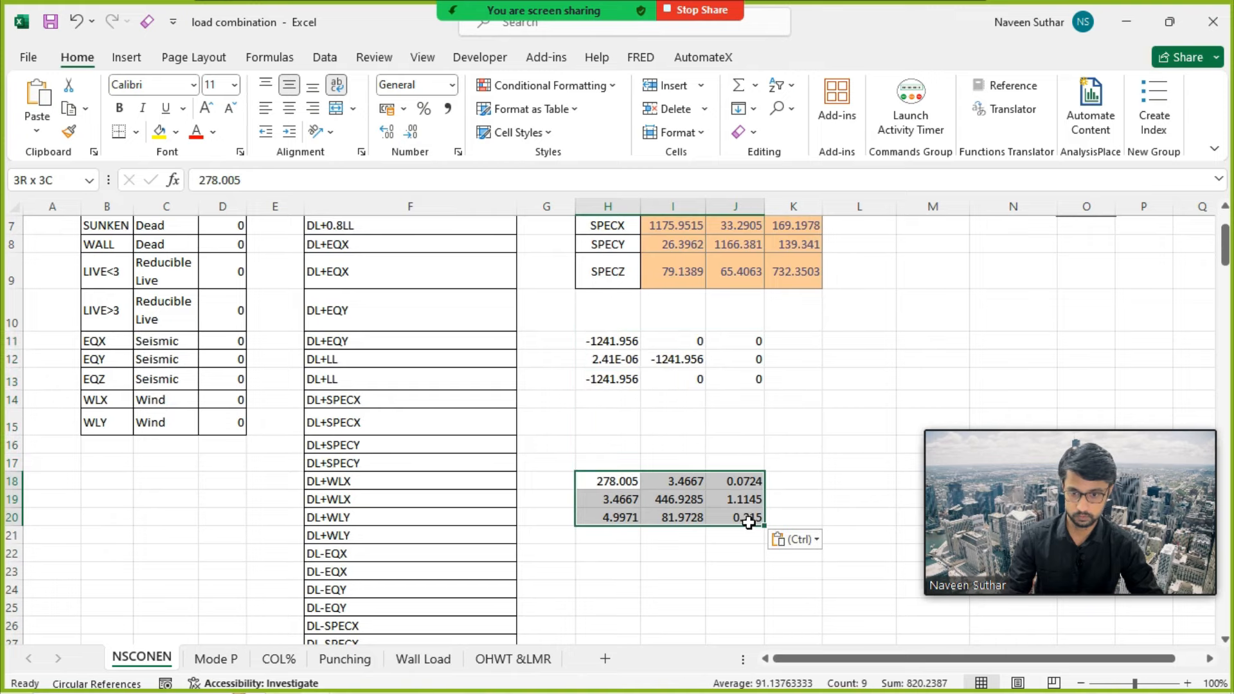
left_click_drag(713, 472, 712, 392)
left_click(734, 516)
scroll(755, 531, "up", 2)
Step: Copy the six reaction rows into the Scale Factor table starting at I4, and delete the temporary block in H11:J16
left_click_drag(610, 465, 737, 565)
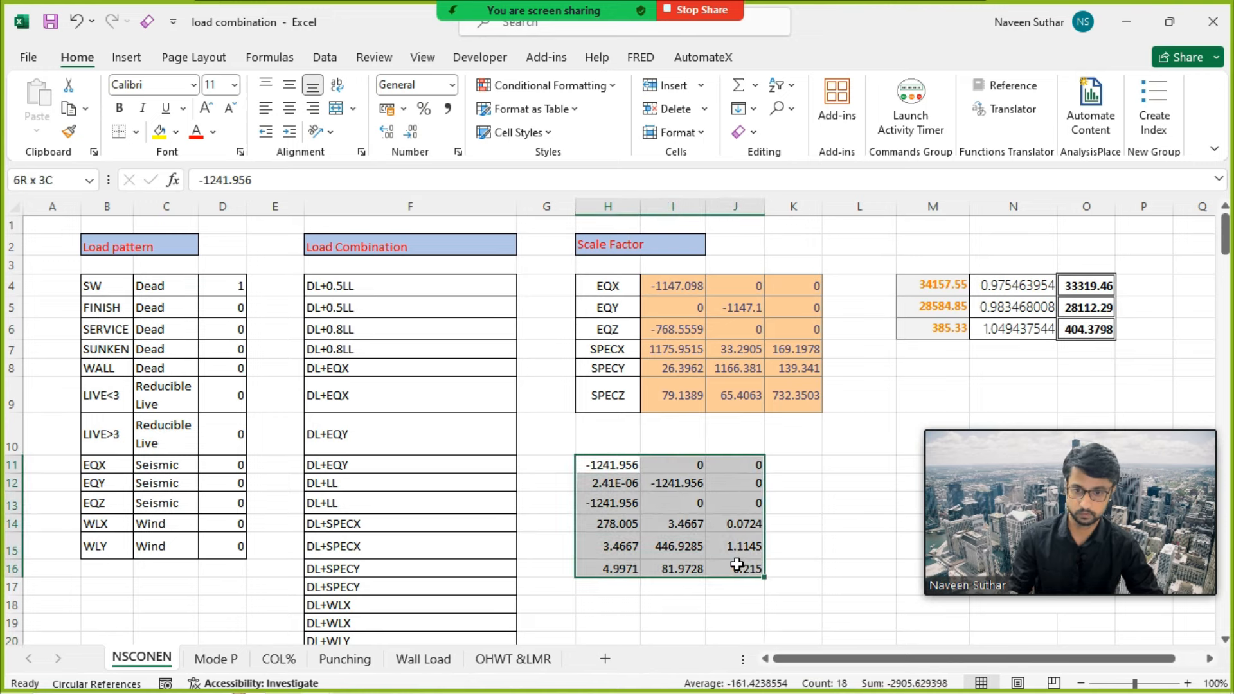
left_click(672, 287)
key("ctrl+v")
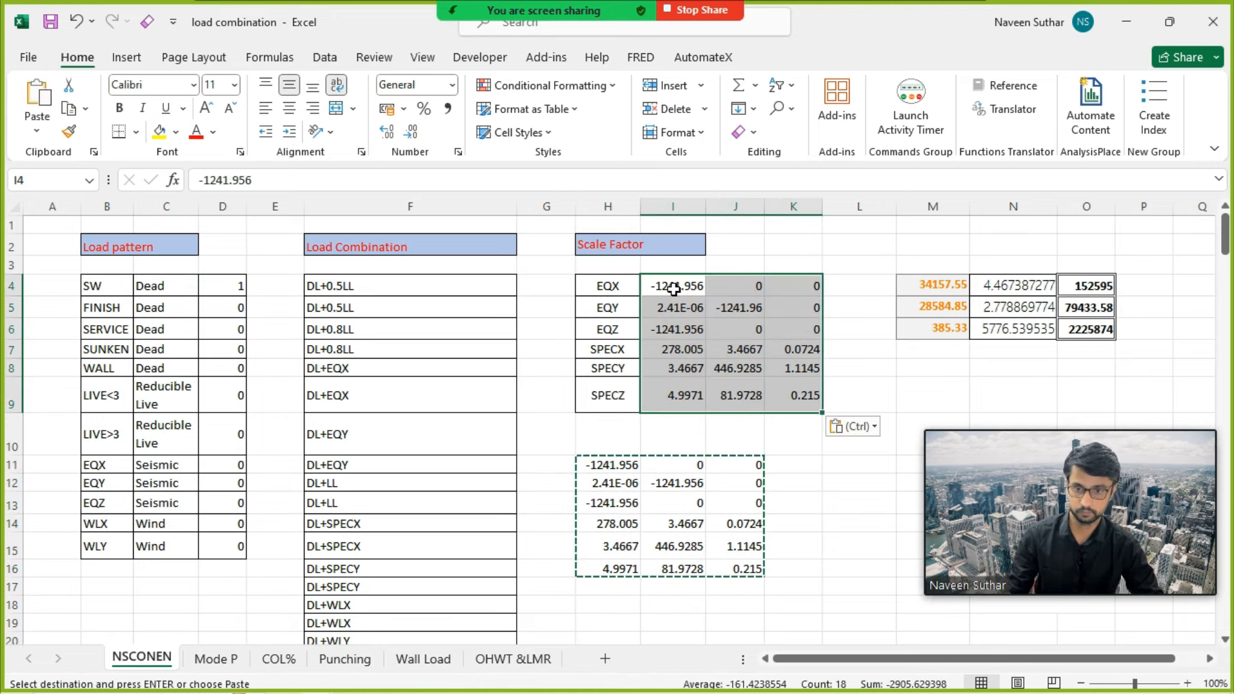
left_click(830, 482)
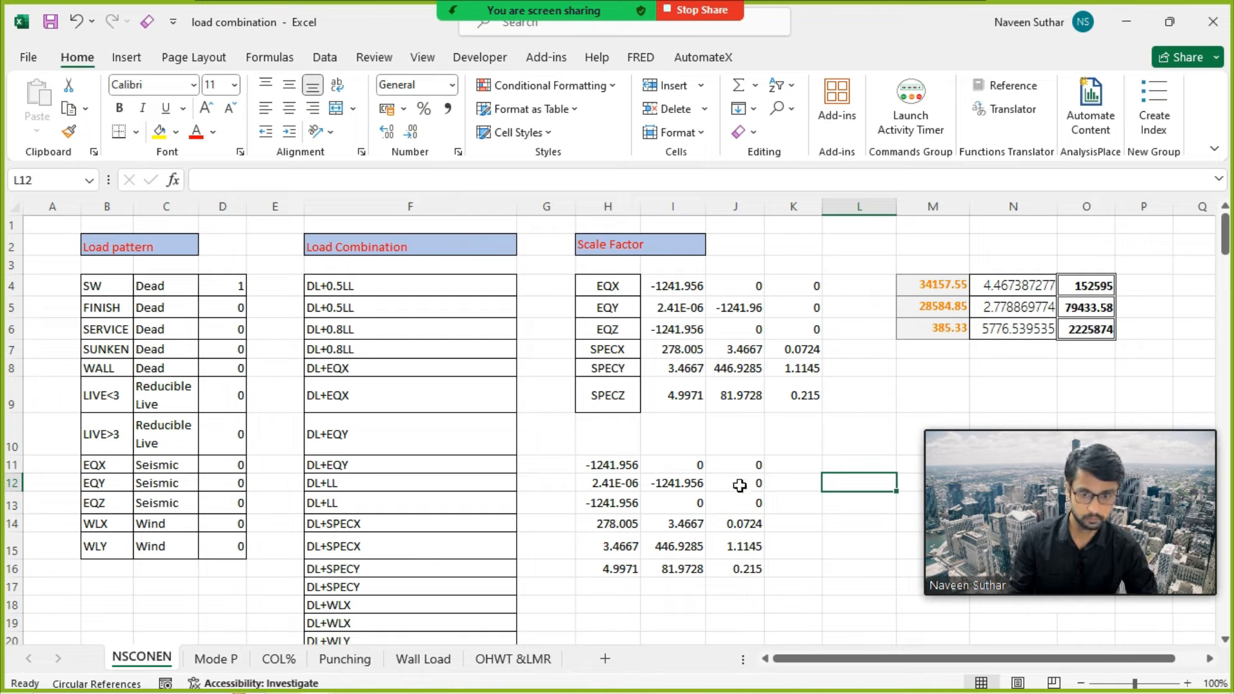
left_click_drag(608, 467, 725, 565)
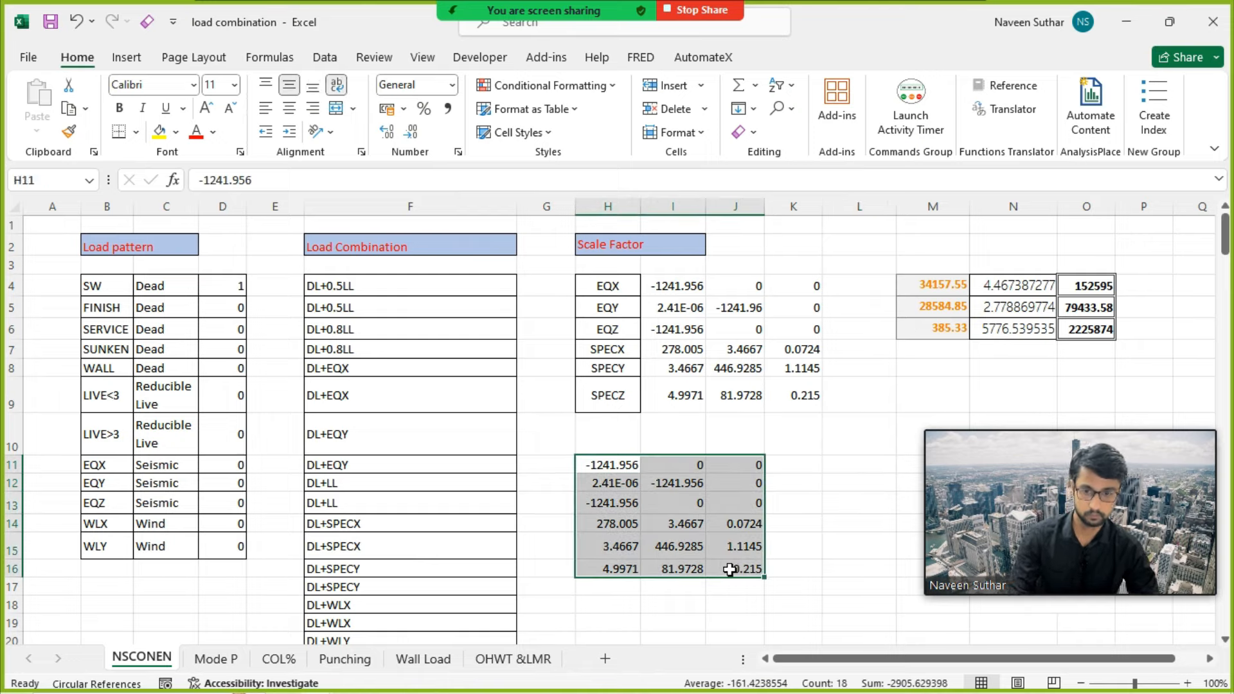
key("Delete")
left_click(882, 448)
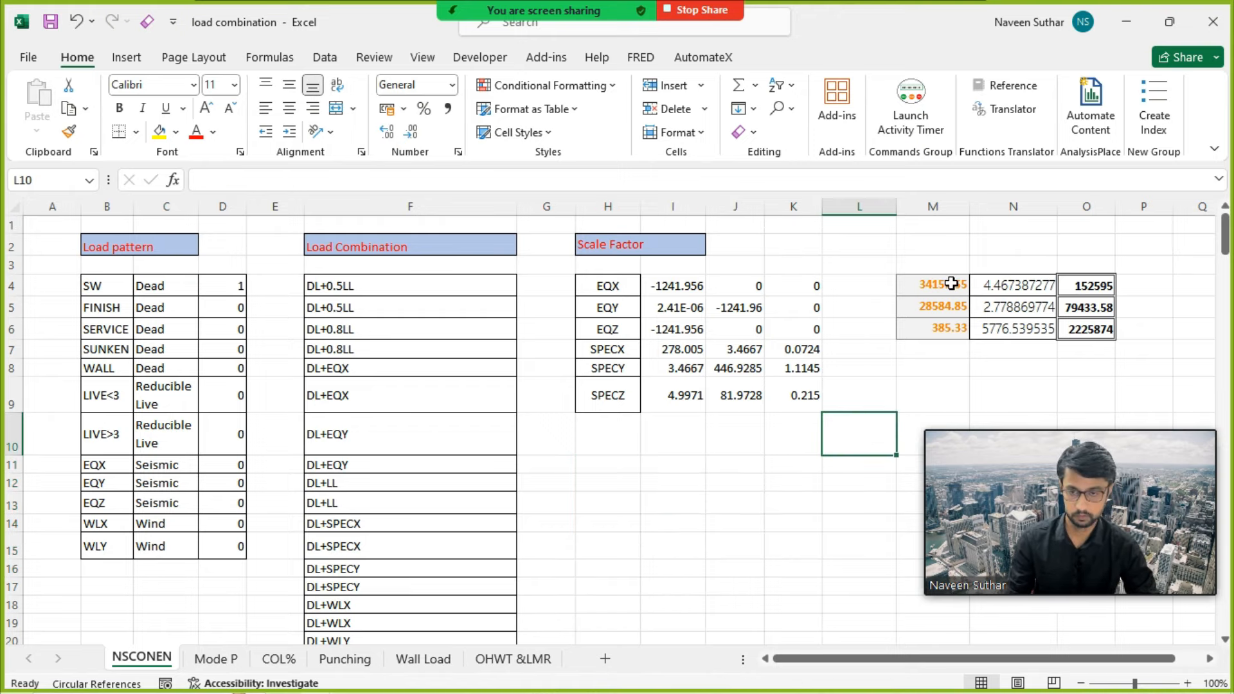
Step: Switch back to ETABS and close the Base Reactions table
key("alt+Tab")
key("alt+Tab")
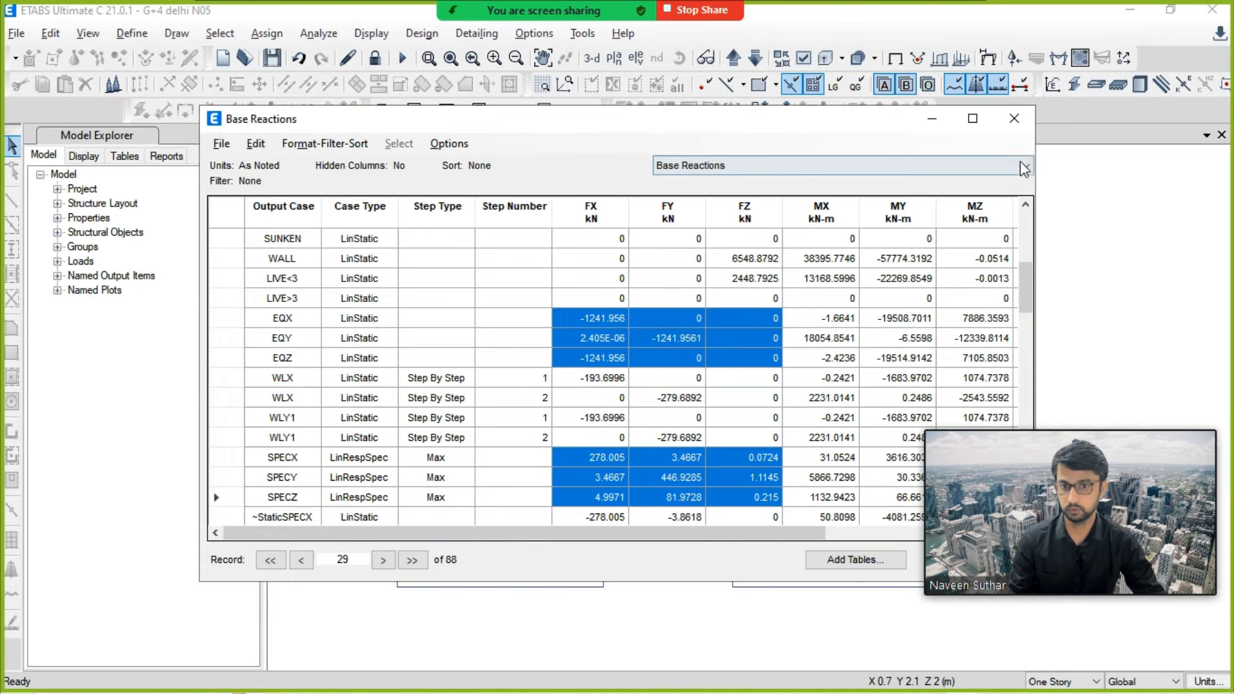
left_click(1014, 118)
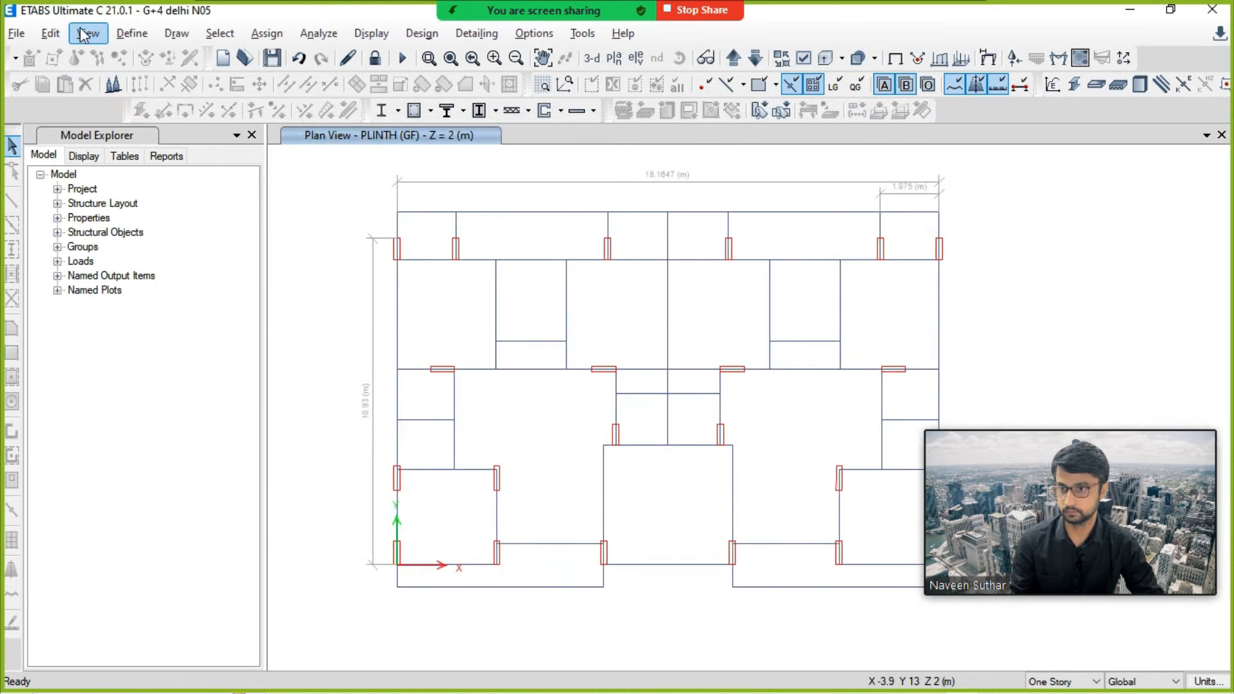
Step: Set the scale factor of the SPECX response spectrum load case to 34157.55, copied from cell M4 of the load combination workbook
left_click(128, 33)
left_click(221, 463)
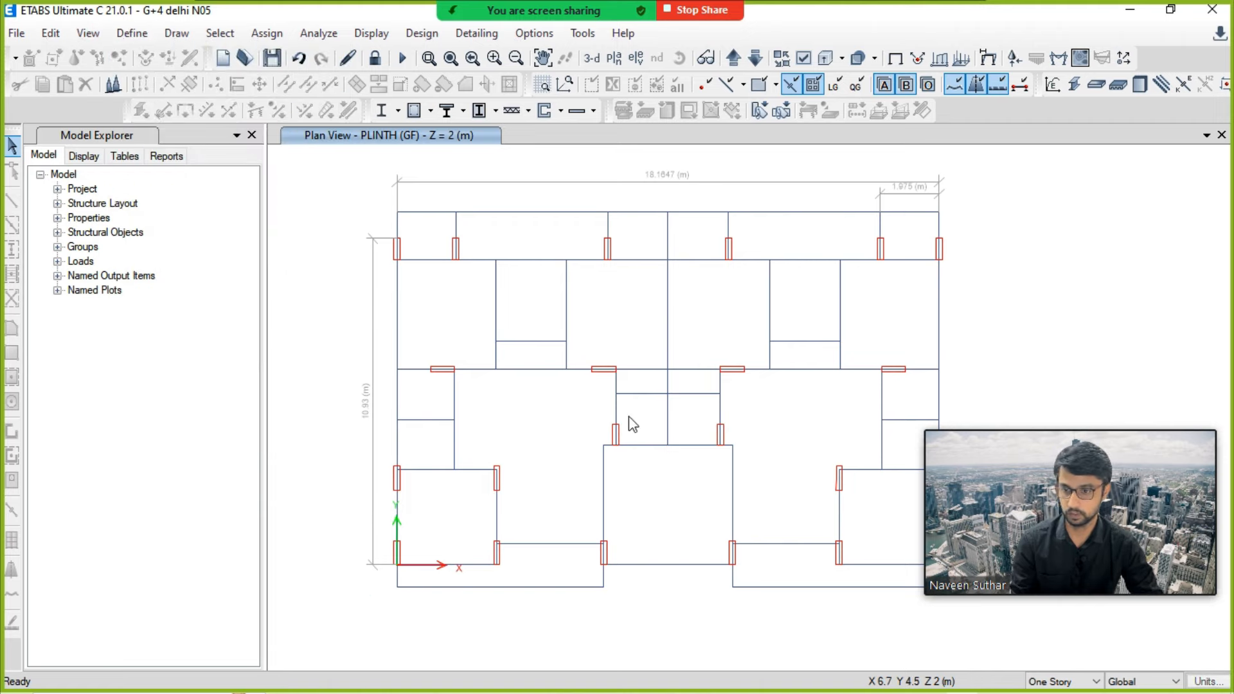
scroll(421, 421, "down", 3)
left_click(426, 403)
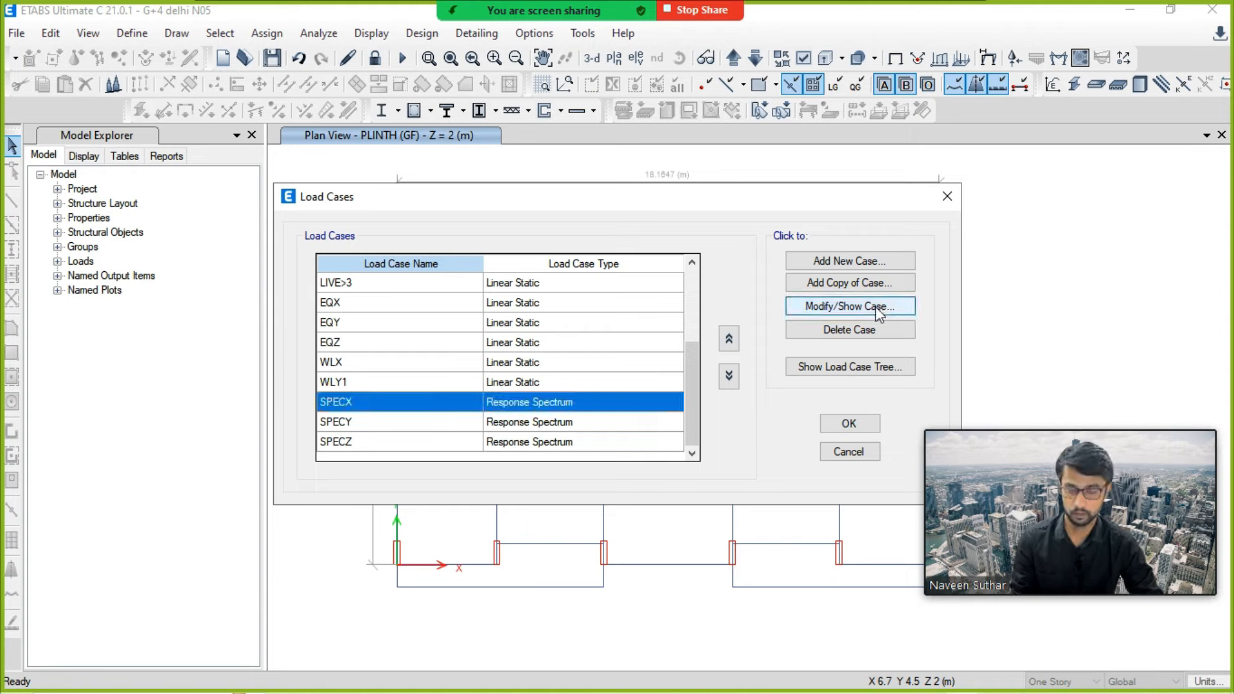
left_click(875, 307)
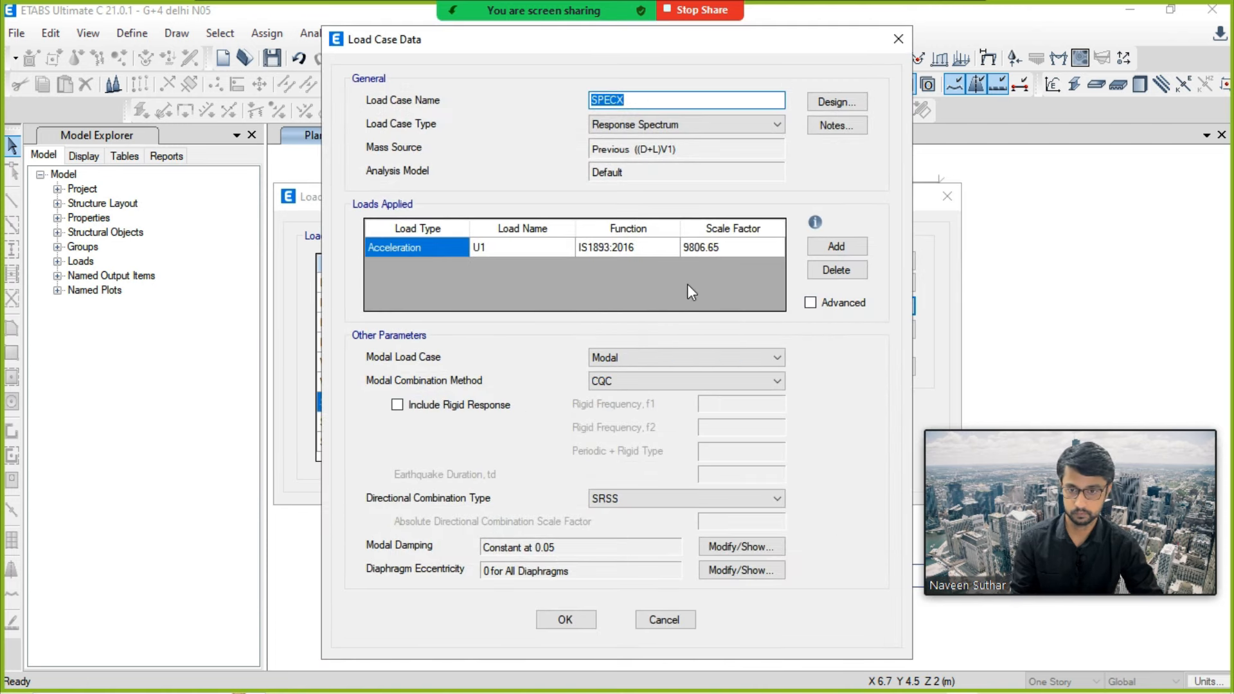
key("alt+Tab")
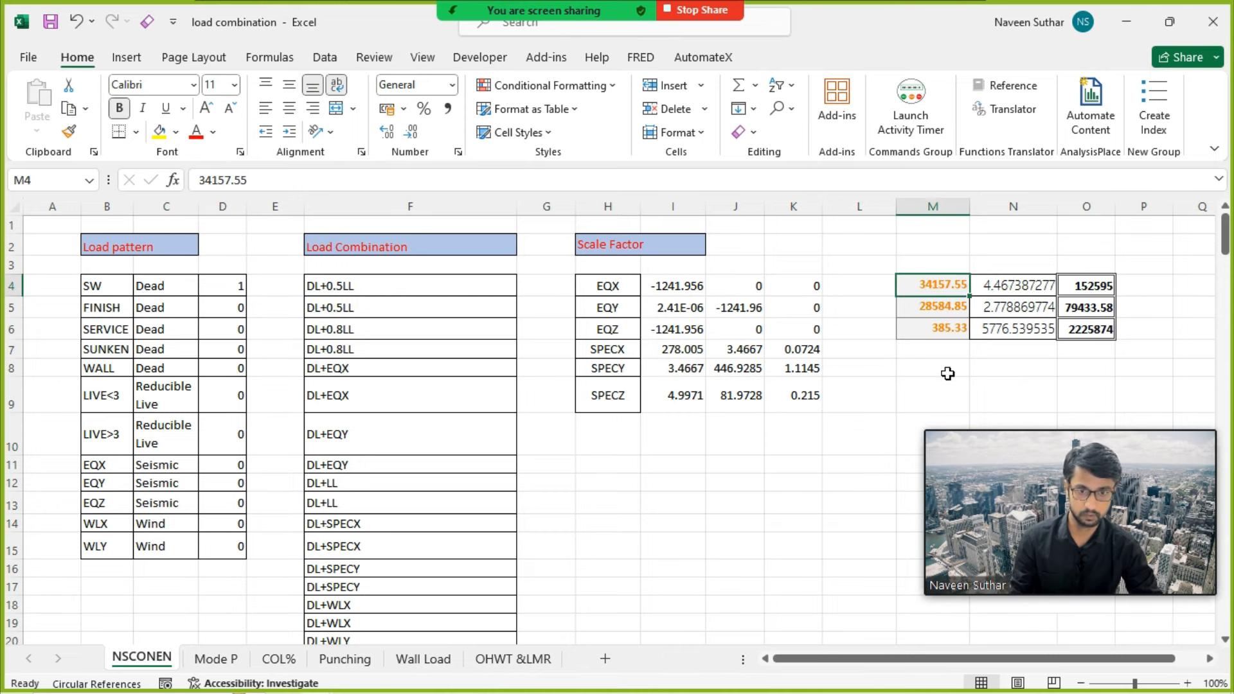
key("alt+Tab")
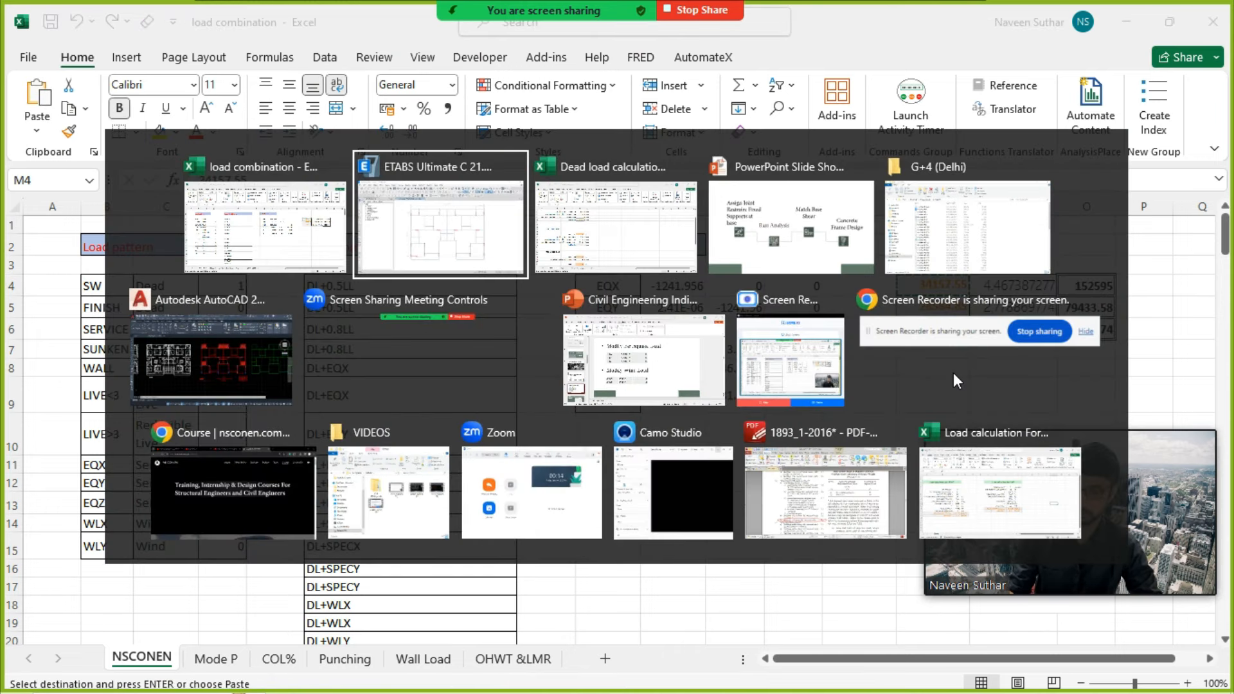
left_click(751, 247)
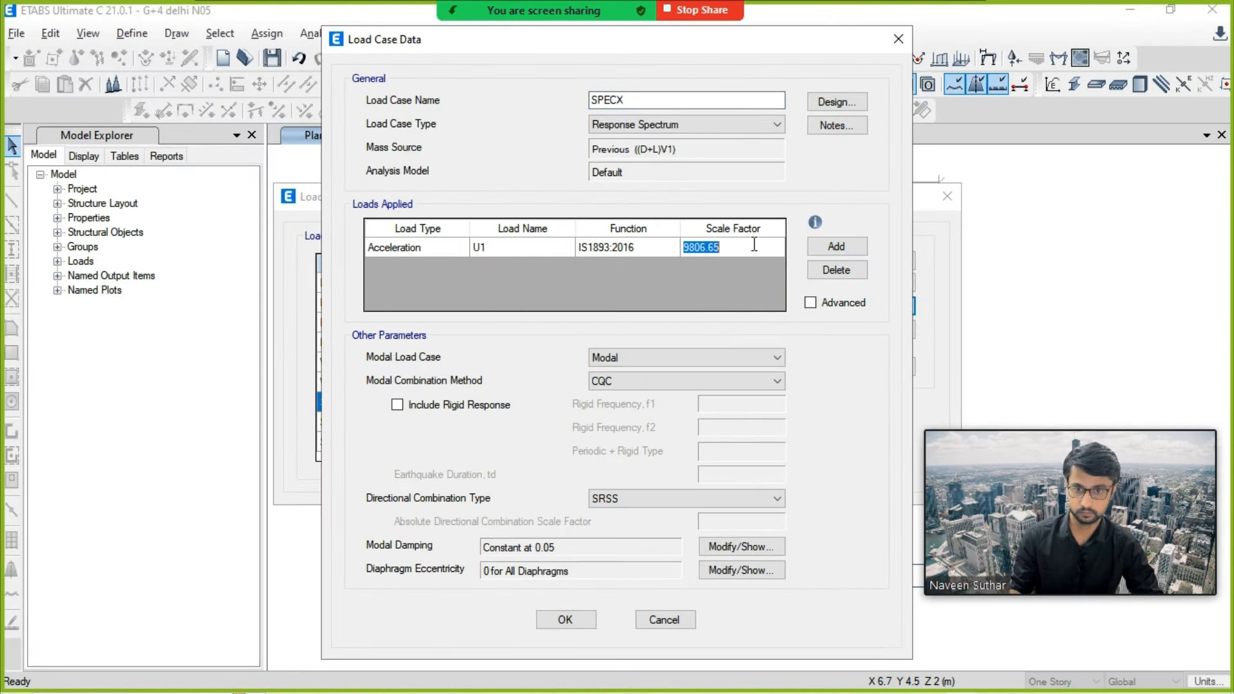
type("34157.55")
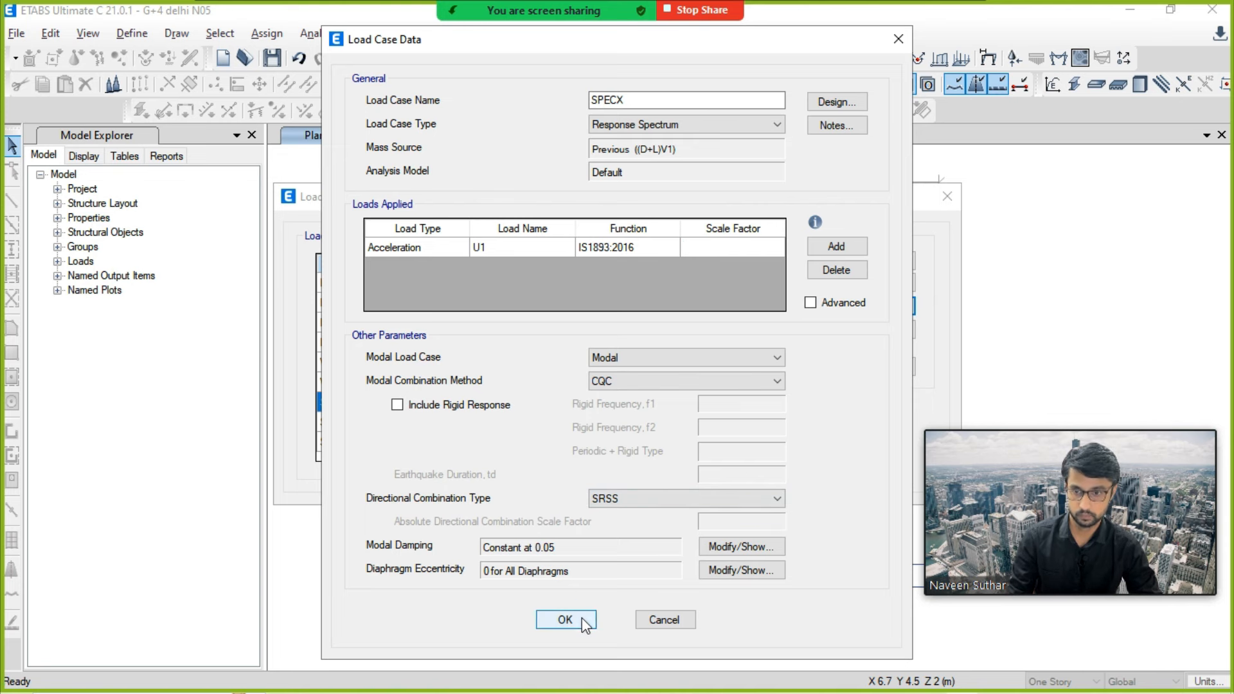
left_click(581, 619)
Step: Select the SPECY load case and copy its scale factor, 28584.85, from cell M5 of the load combination workbook
left_click(457, 421)
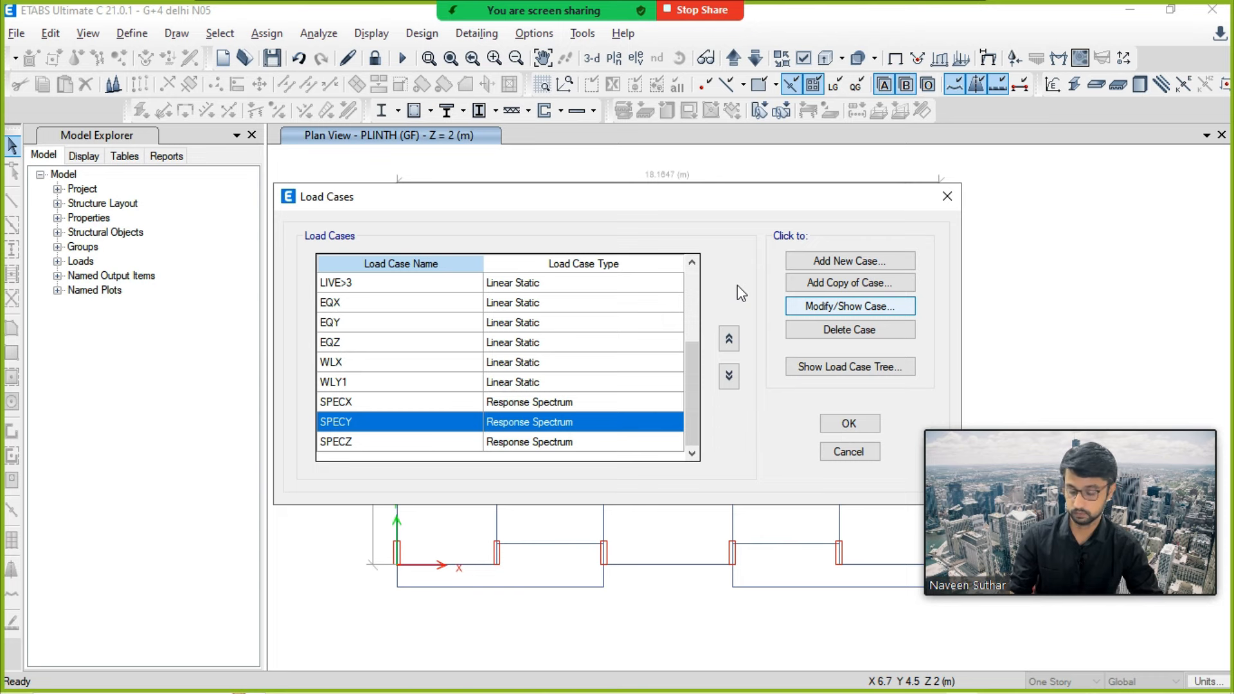
key("alt+Tab")
key("alt+Tab")
key("alt+Tab")
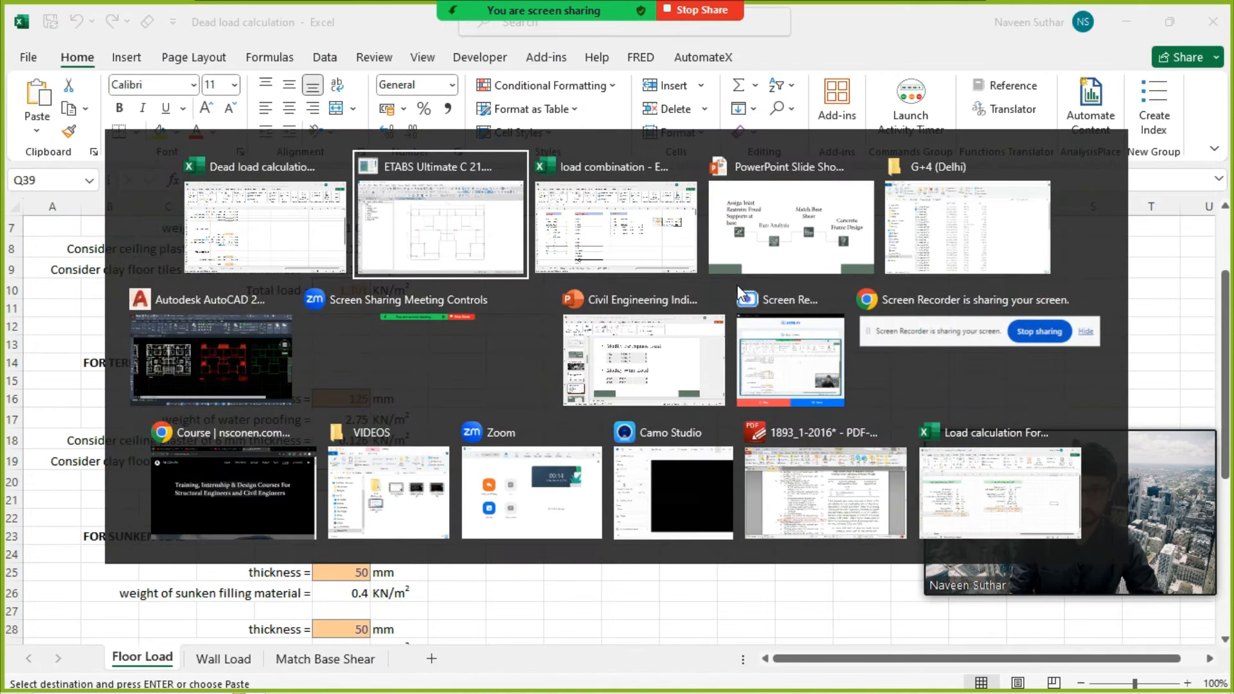
key("alt+Tab")
left_click(610, 229)
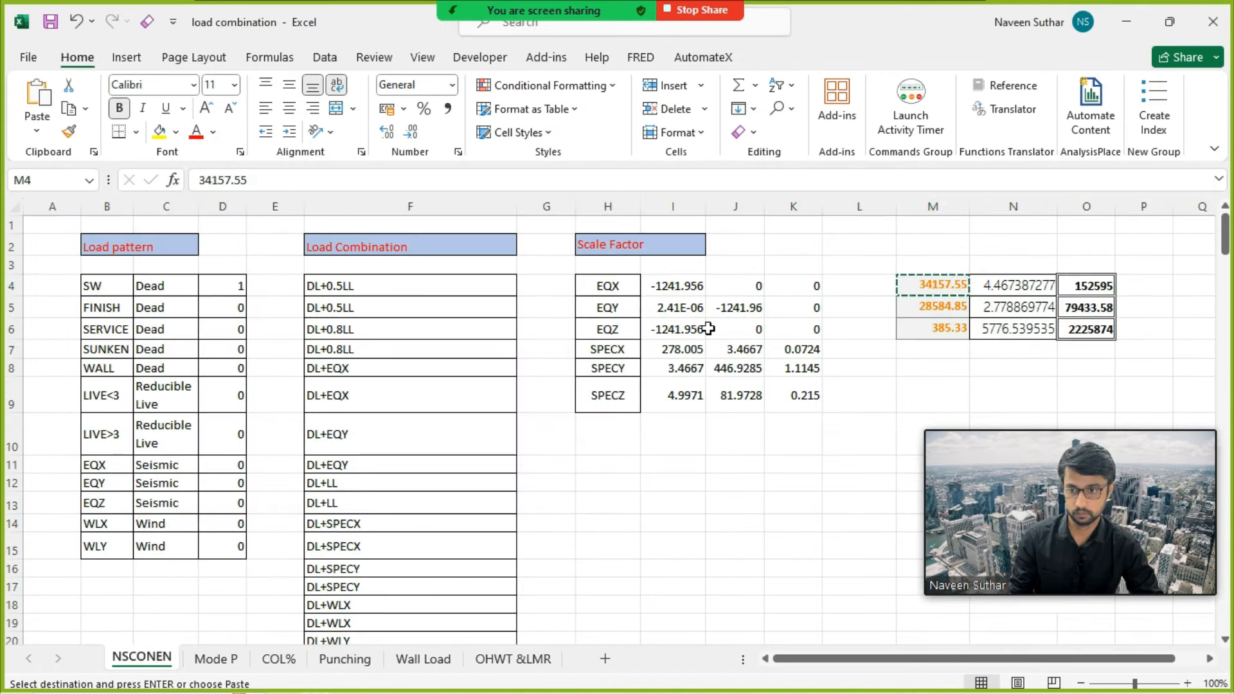
left_click(922, 313)
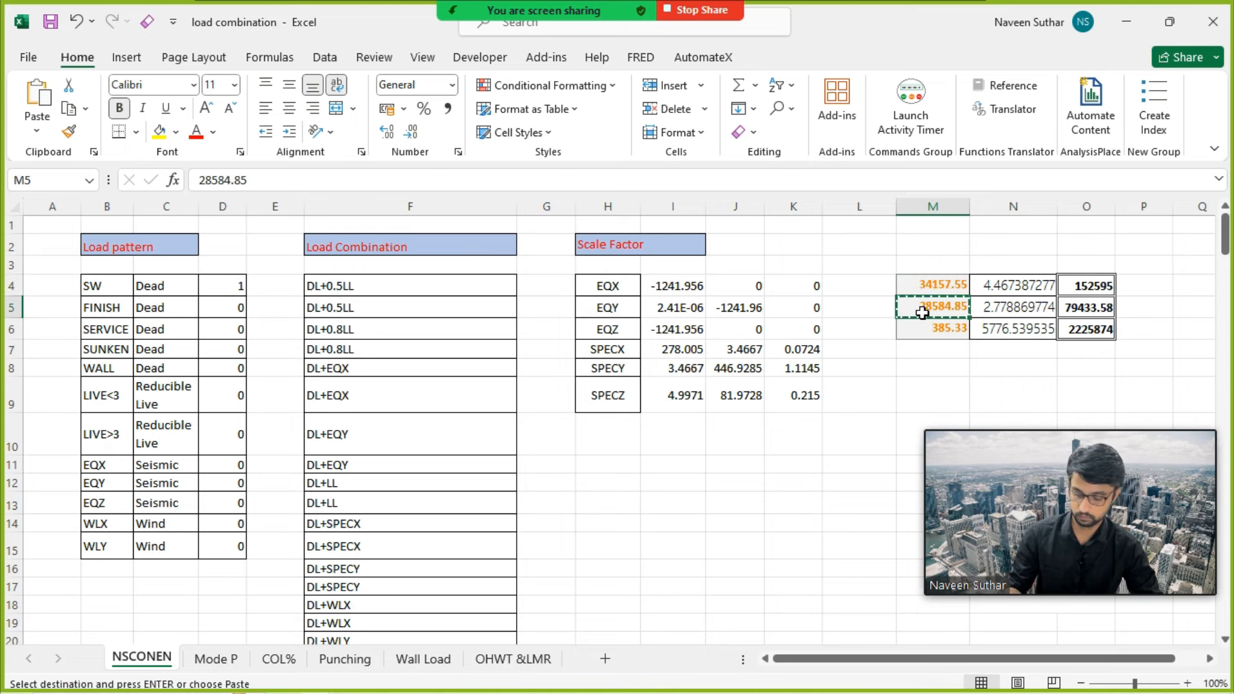
Step: Switch back to ETABS and set the scale factor of the SPECY response spectrum case to 28584.85
key("alt+Tab")
key("alt+Tab")
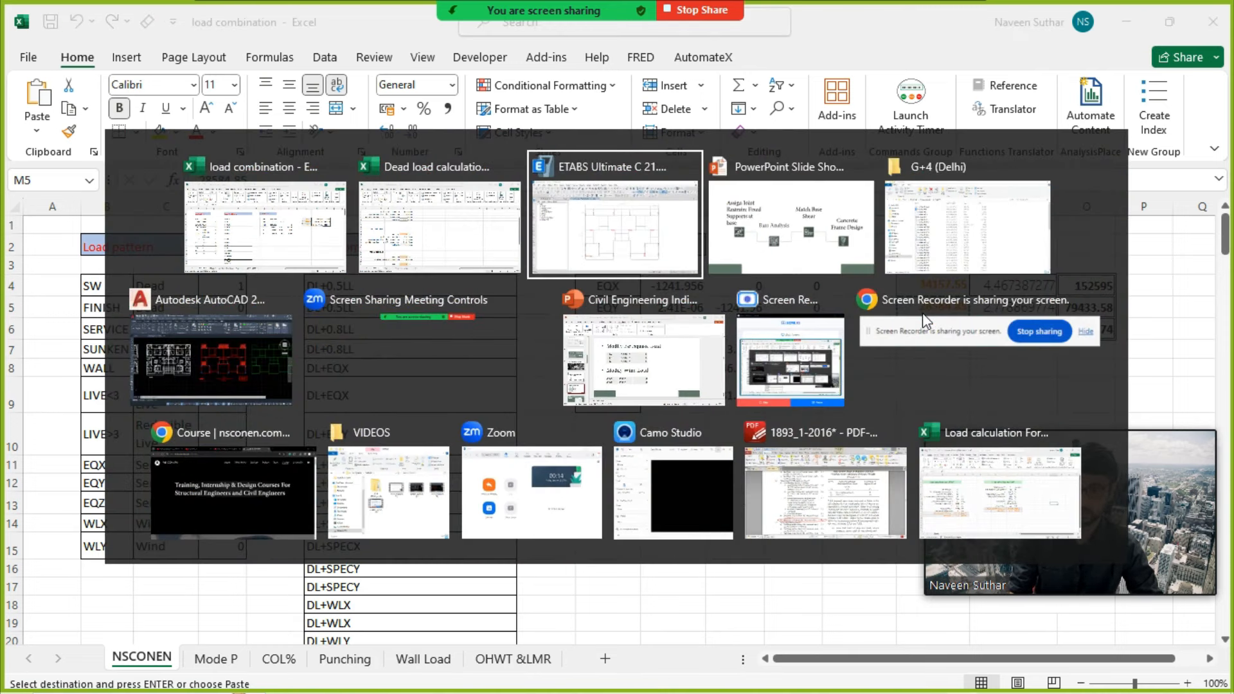
left_click(734, 244)
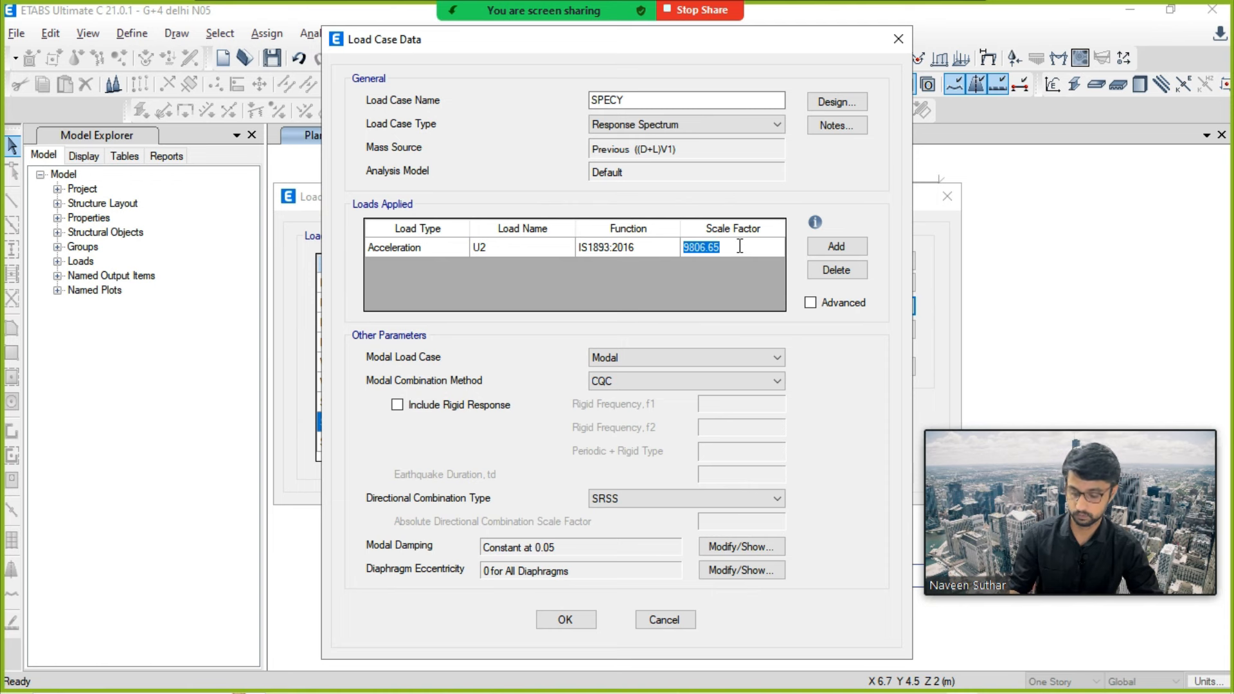
left_click(565, 618)
Step: Open the SPECZ load case for editing and copy its scale factor, 385.33, from cell M6 of the load combination workbook
left_click(394, 445)
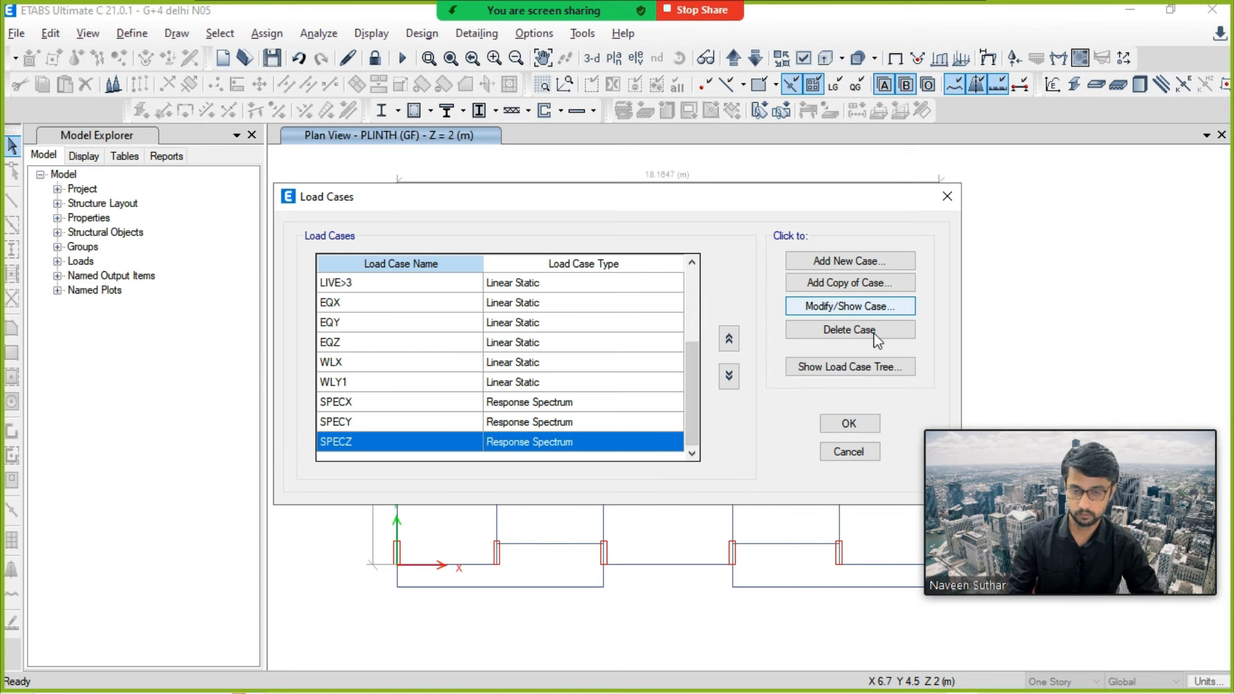
left_click(846, 312)
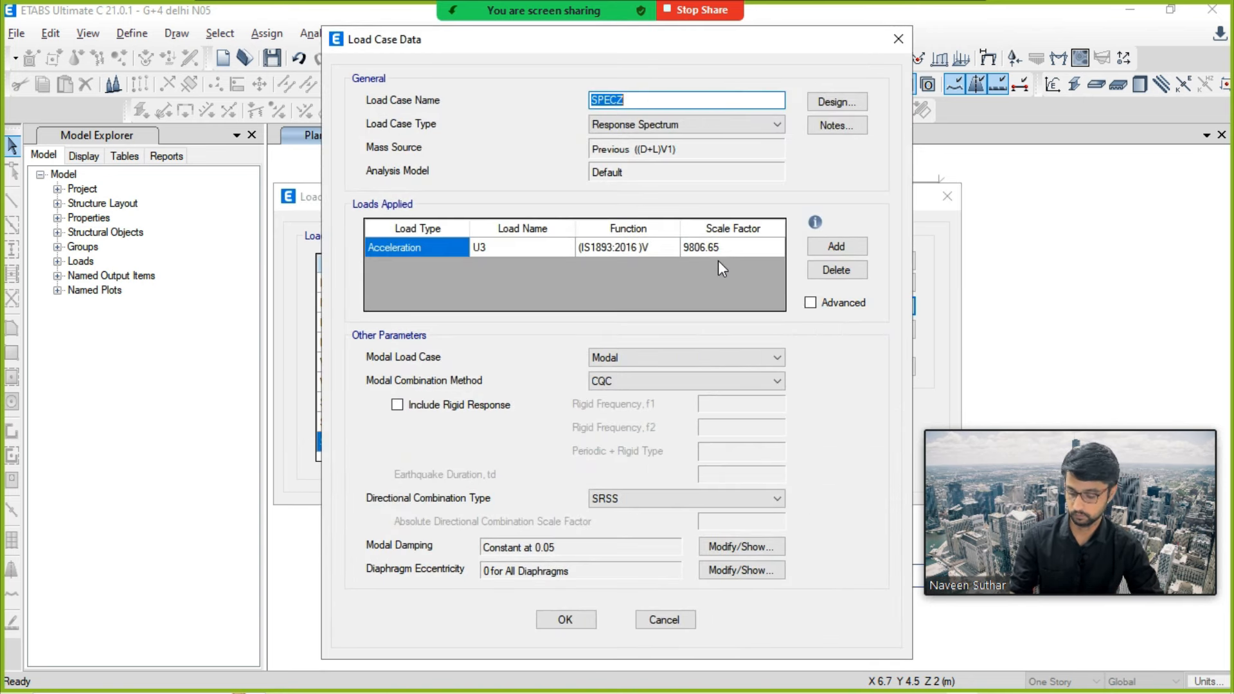
key("alt+Tab")
key("Tab")
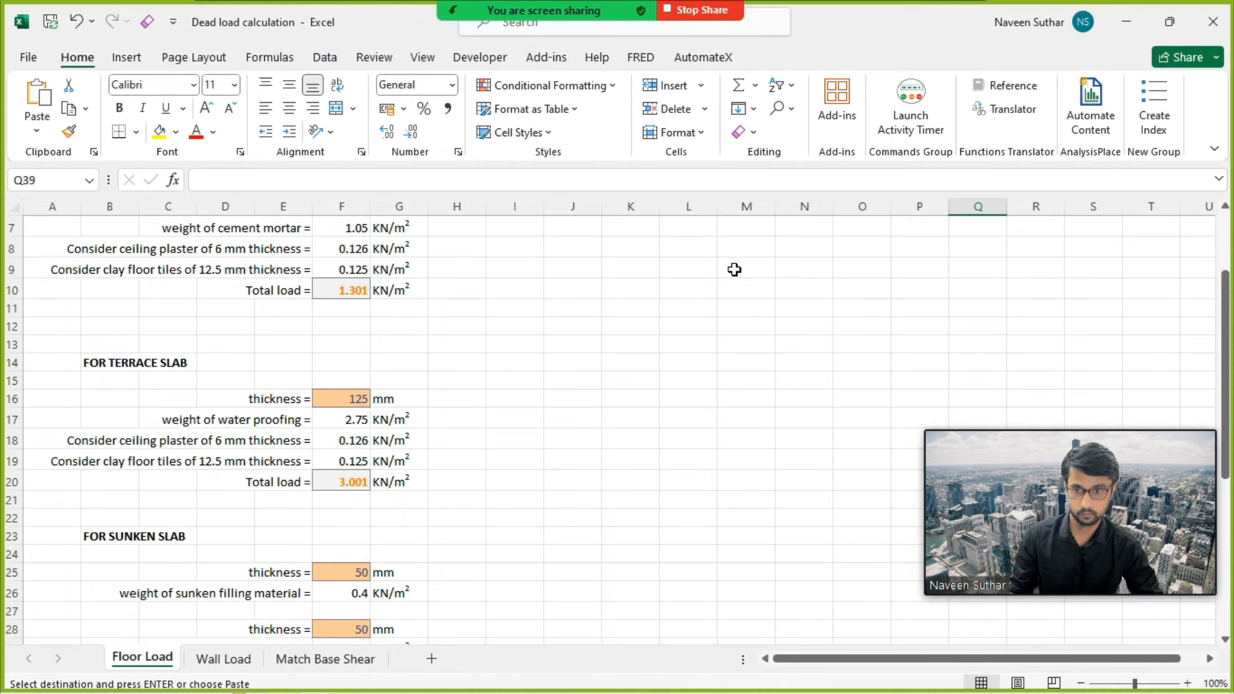
key("alt+Tab")
key("Tab")
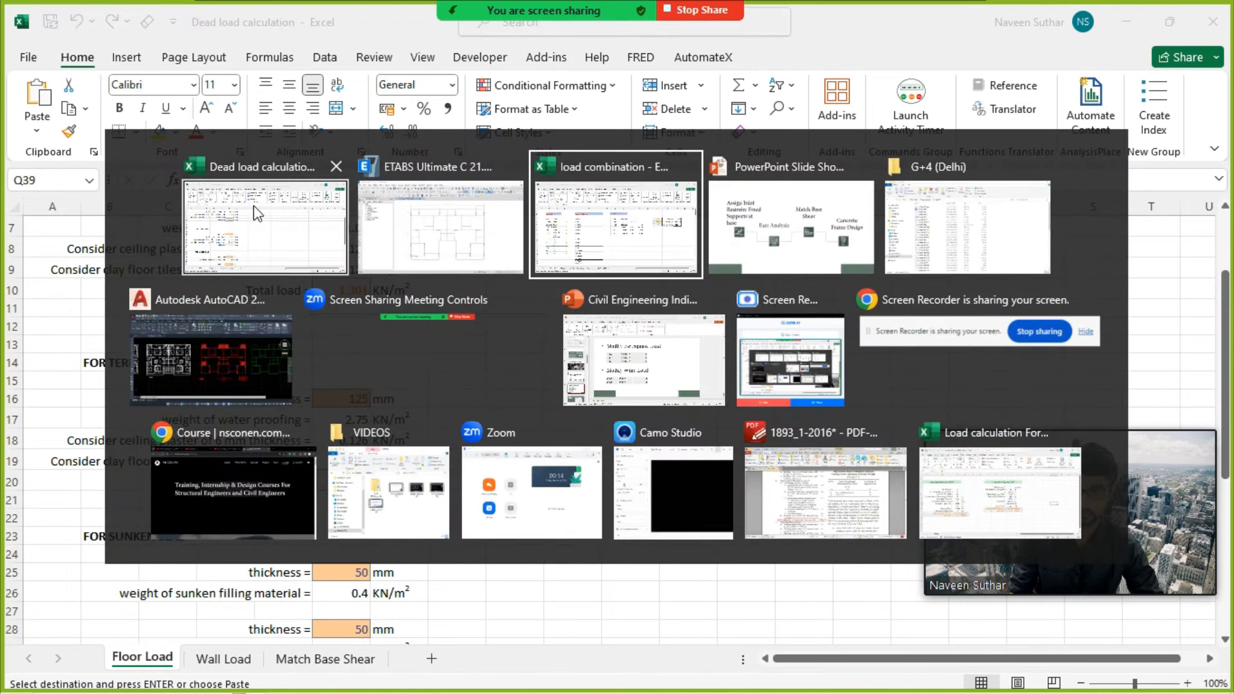
left_click(635, 214)
left_click(953, 327)
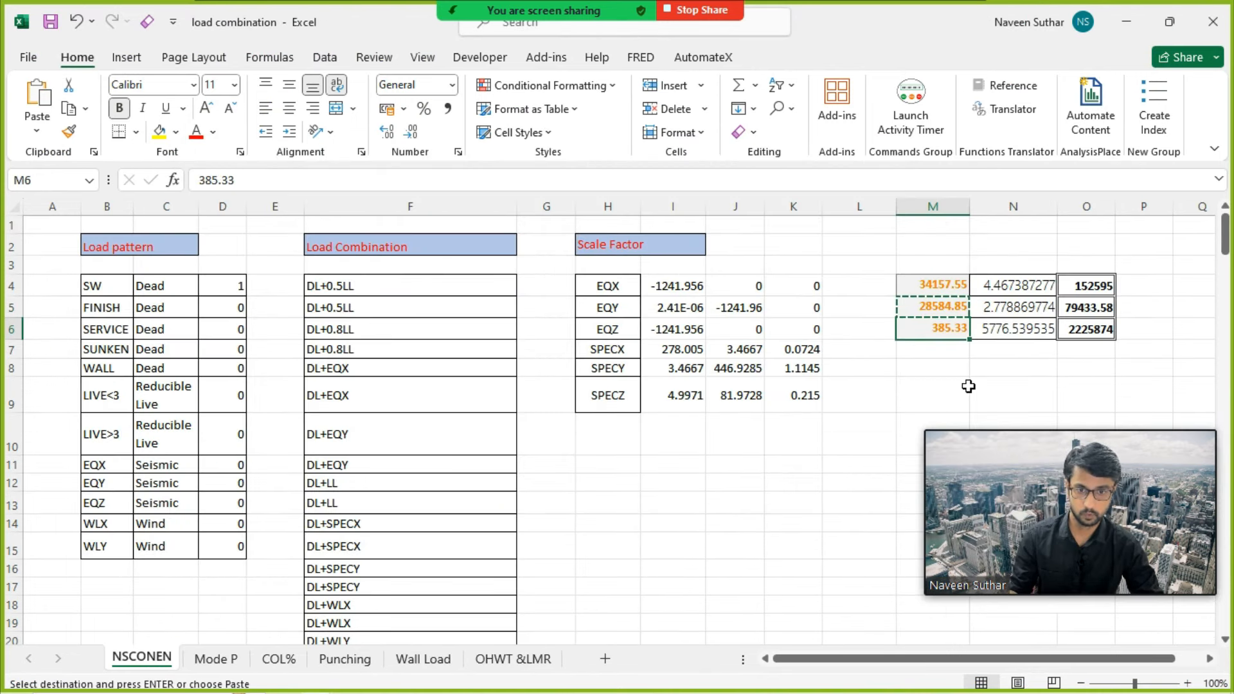
Step: Return to ETABS, set the SPECZ scale factor to 385.33, and accept the load case changes
key("alt+Tab")
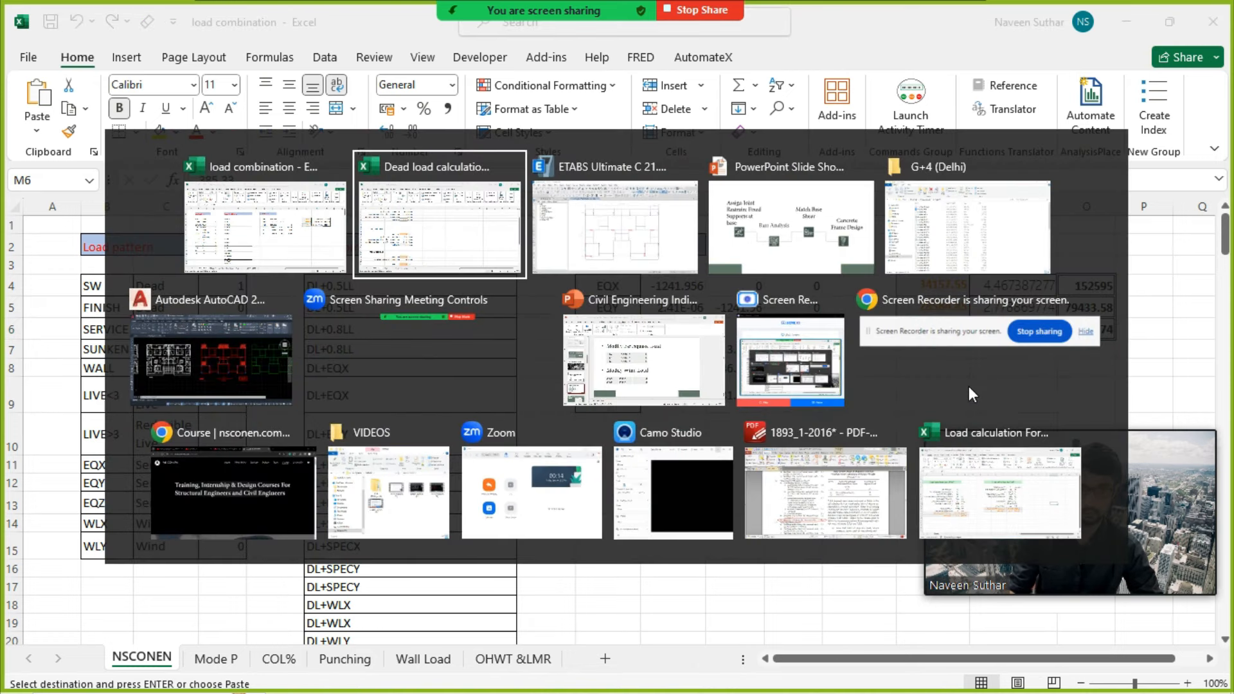
key("Tab")
left_click(696, 253)
left_click(738, 251)
type("385.33")
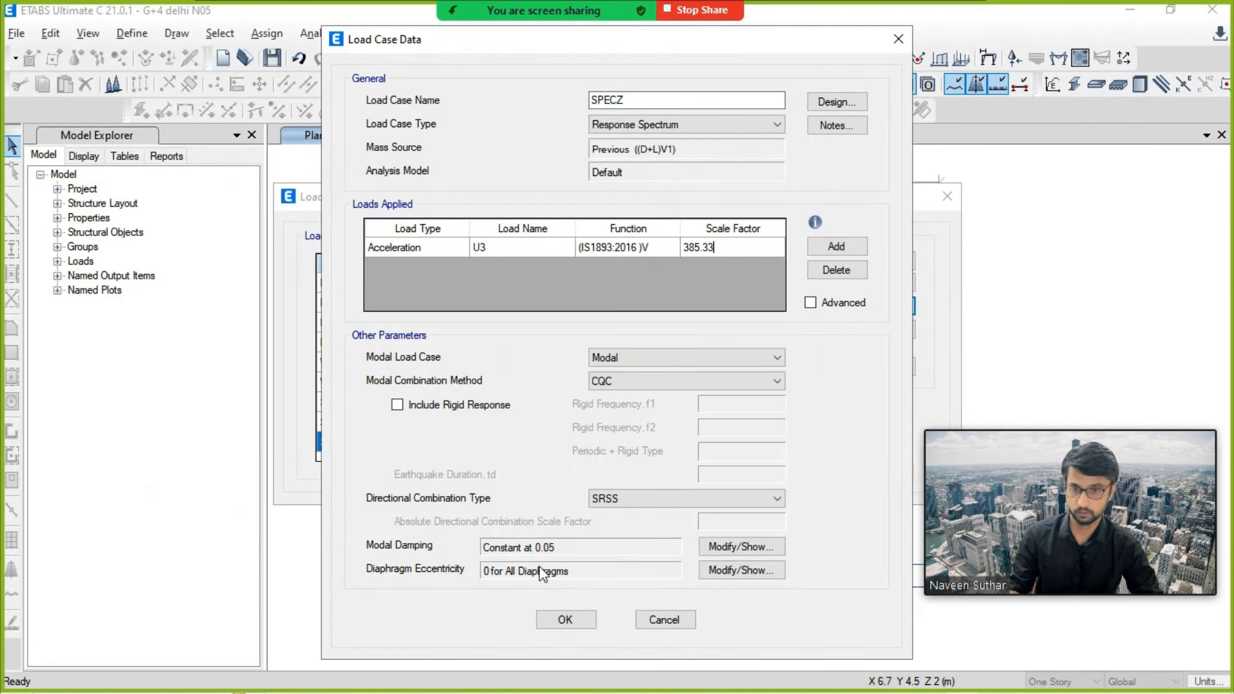
left_click(564, 619)
left_click(847, 422)
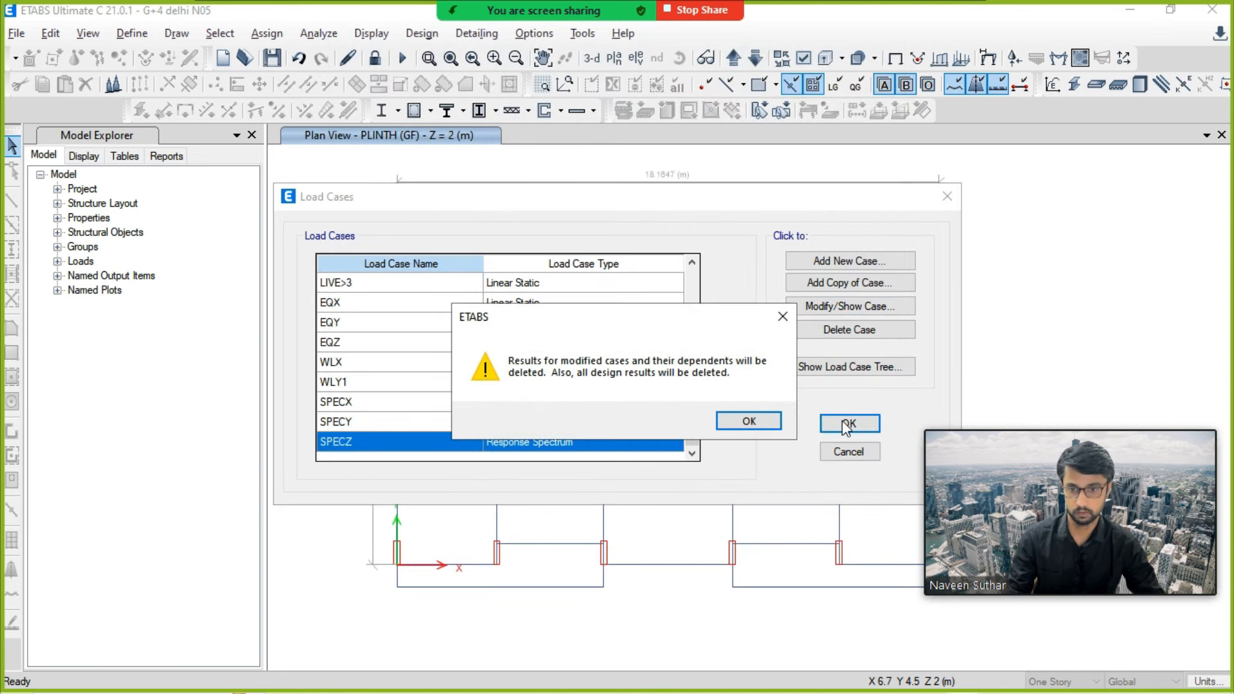
Step: Accept the load case changes and run the analysis, reading through its messages before closing them
left_click(749, 420)
left_click(401, 57)
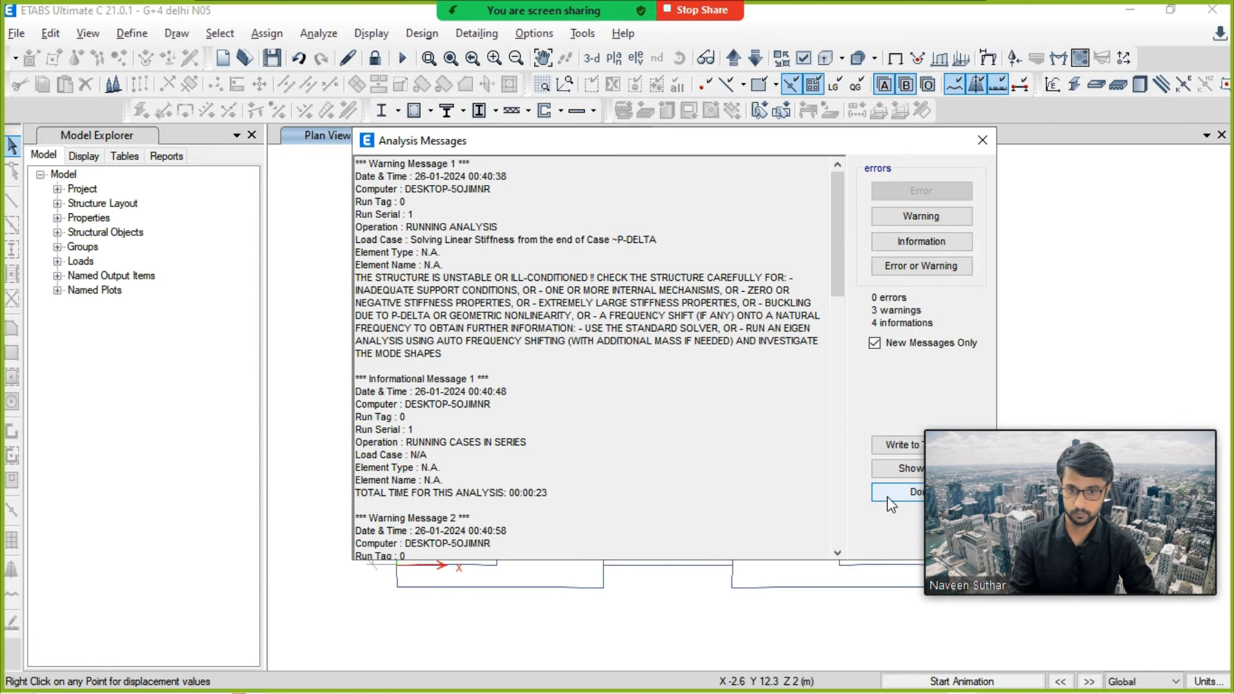
scroll(579, 395, "down", 8)
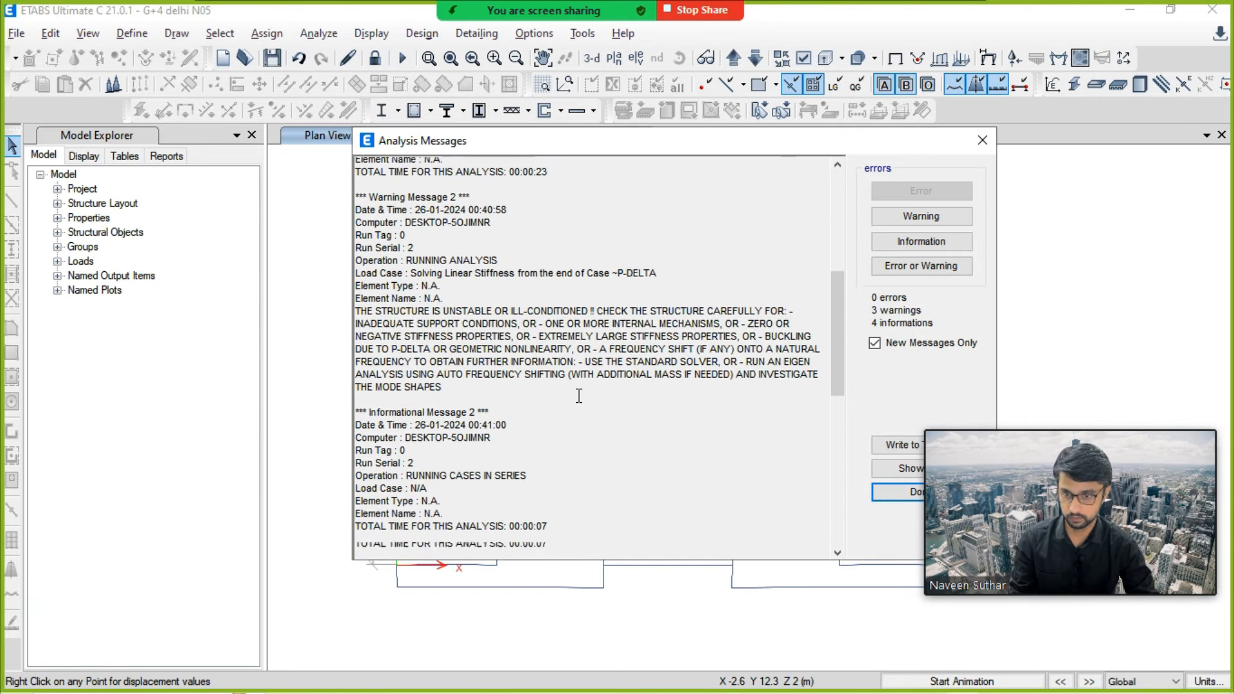
scroll(579, 396, "down", 13)
left_click(982, 140)
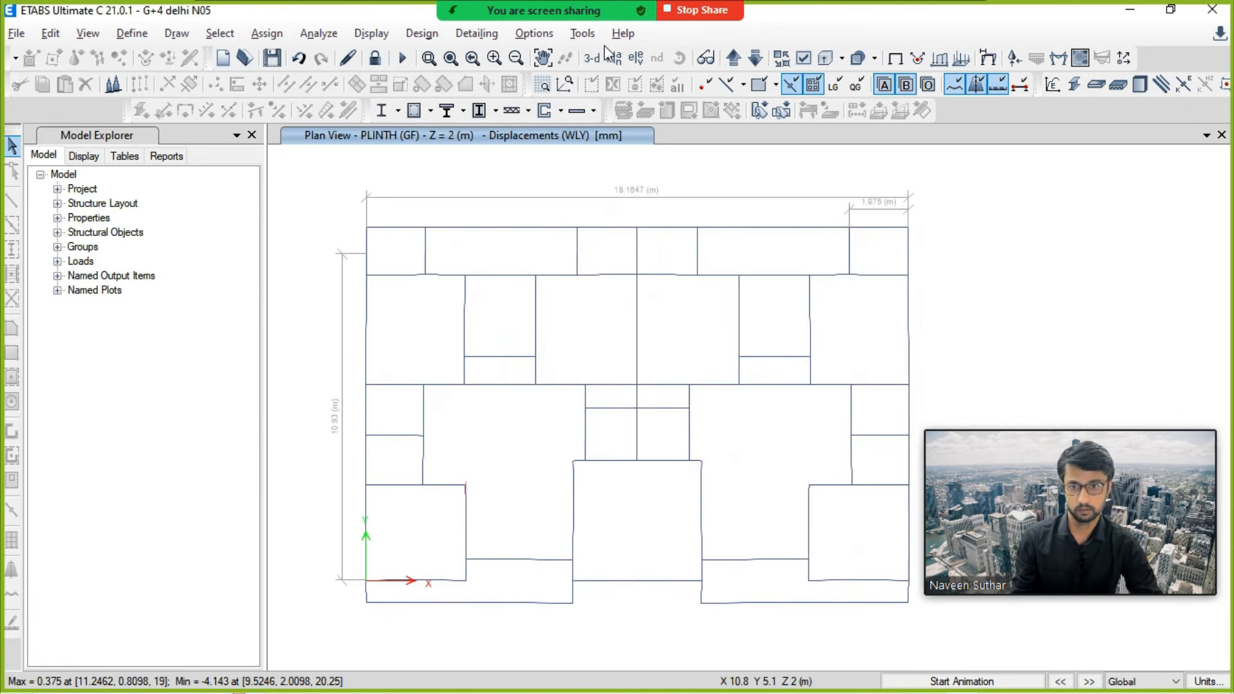
Step: Display the displaced structure in 3-D and check the workflow slide in the presentation before returning to ETABS
left_click(592, 58)
middle_click_drag(520, 296, 441, 311)
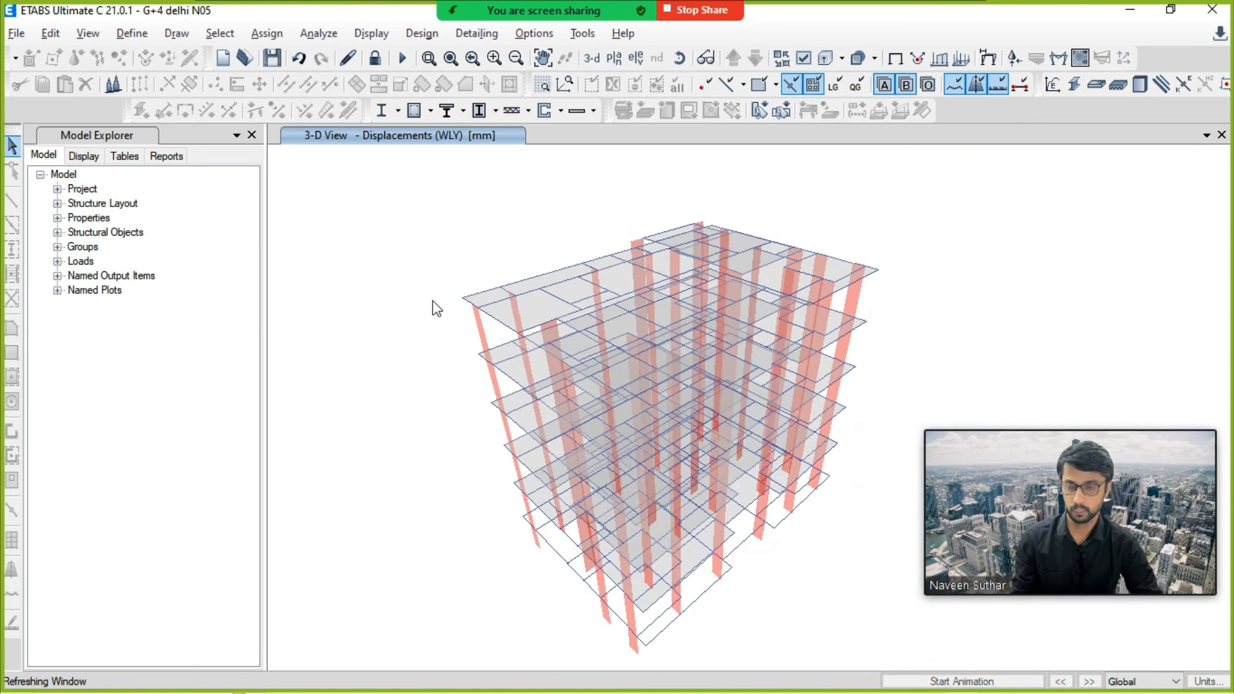
key("alt+Tab")
key("Tab")
key("Tab")
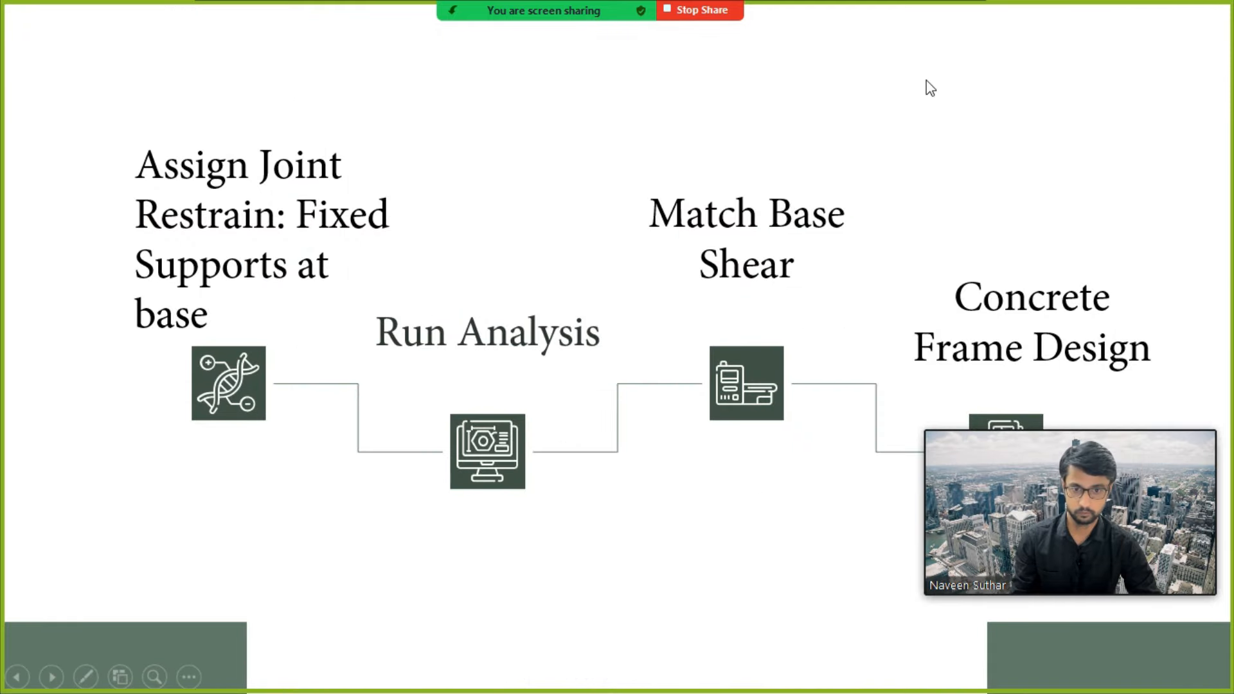
key("alt+Tab")
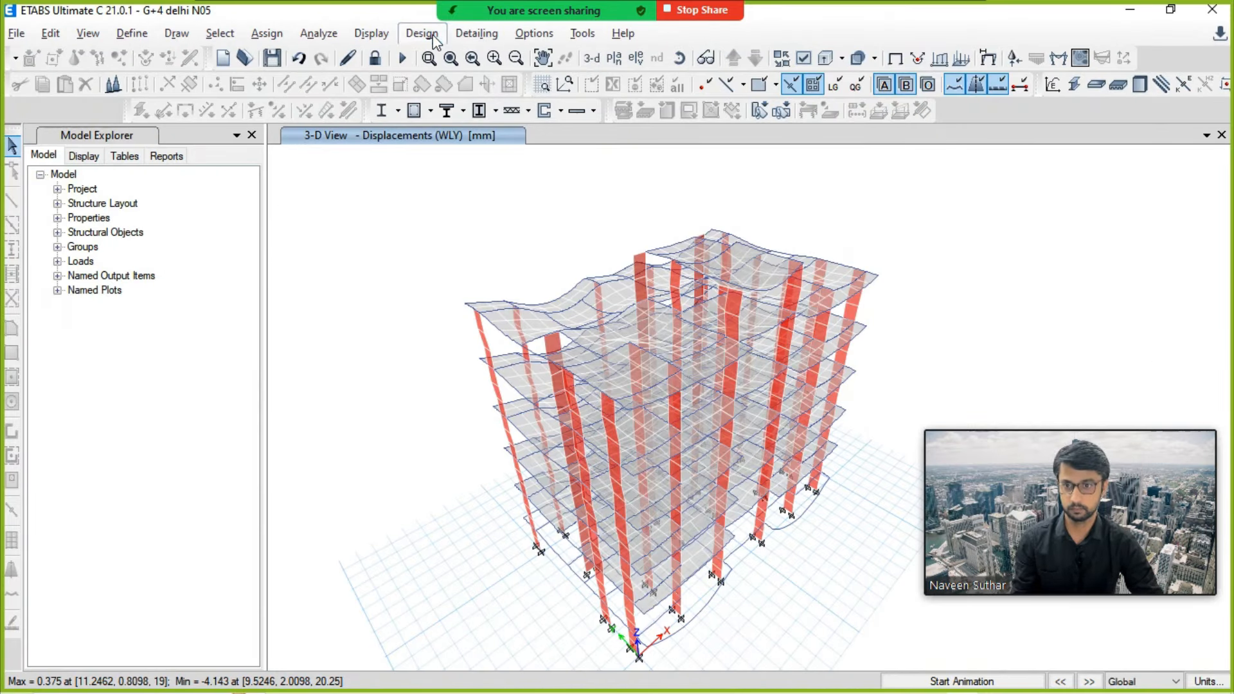
Step: Review the concrete frame design preferences for IS 456:2000 and accept them as they are
left_click(422, 32)
mouse_move(444, 58)
mouse_move(585, 82)
left_click(739, 82)
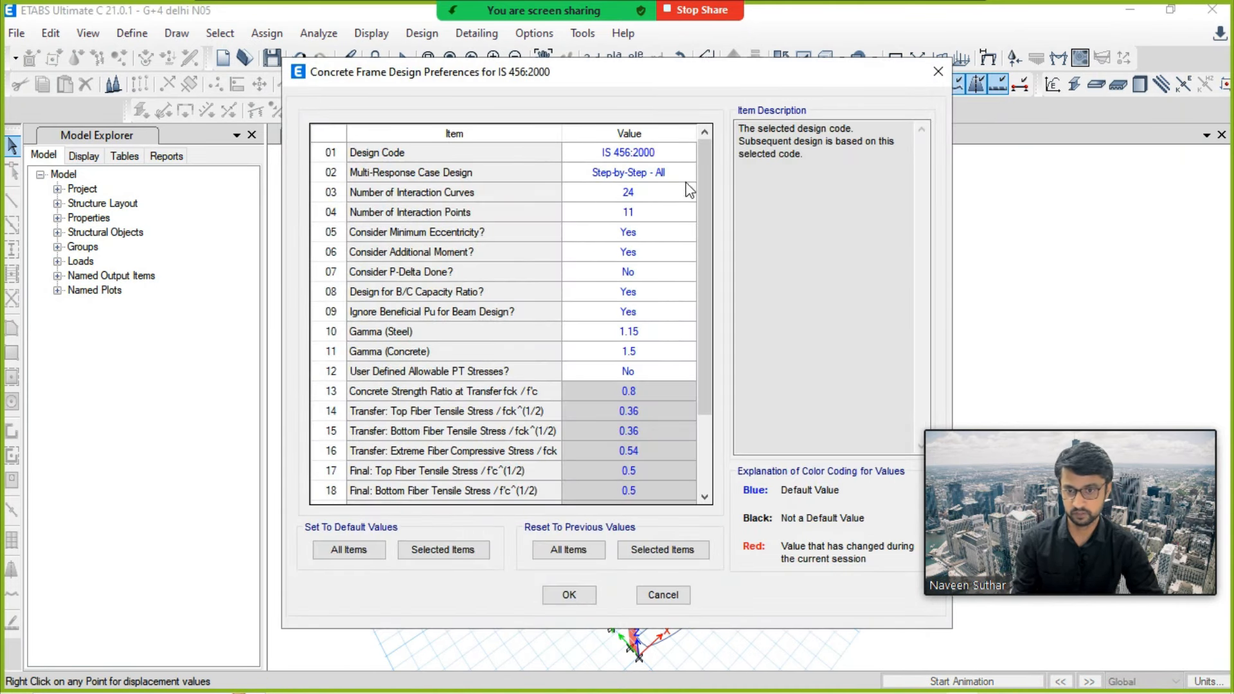
scroll(645, 390, "down", 2)
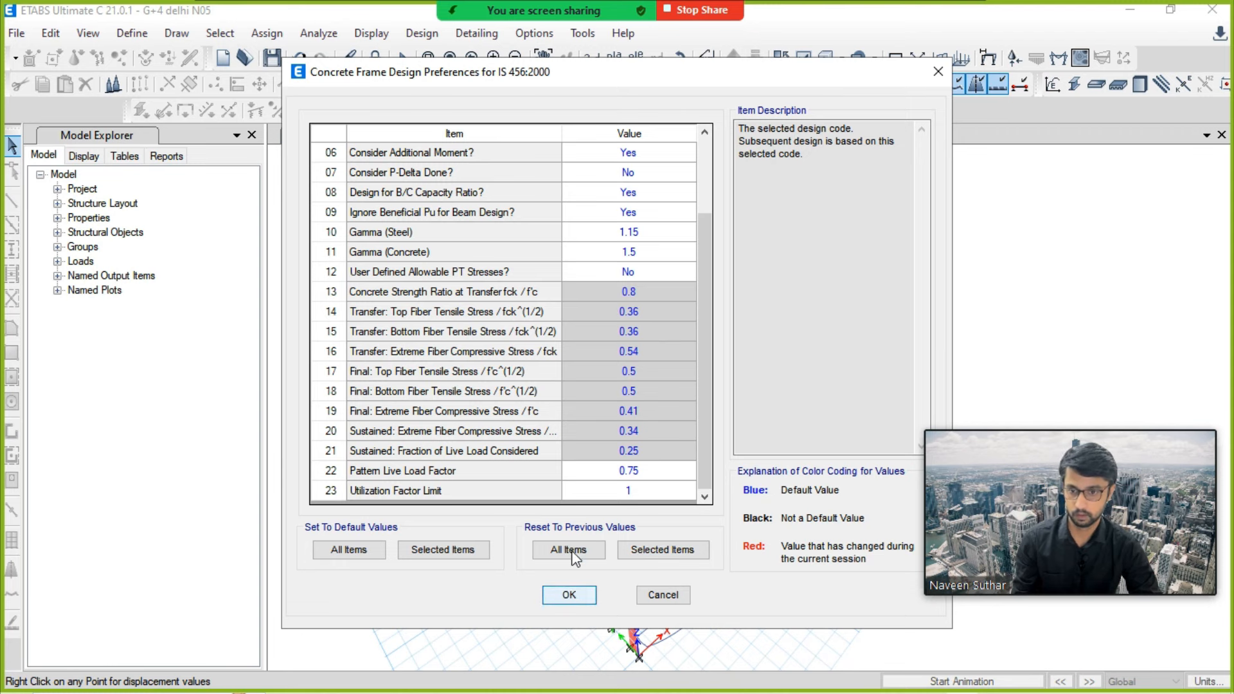
left_click(581, 592)
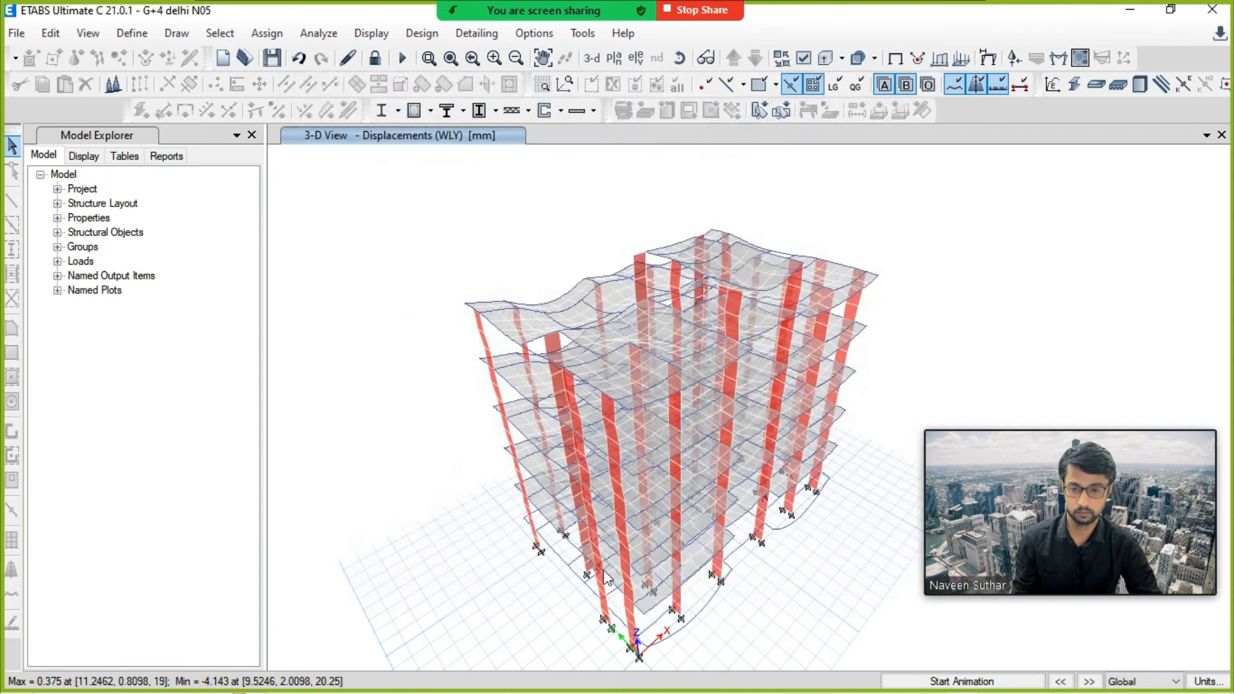
Step: Show the undeformed plan view of the PLINTH (GF) story at Z = 2 m with All Stories active
left_click(417, 111)
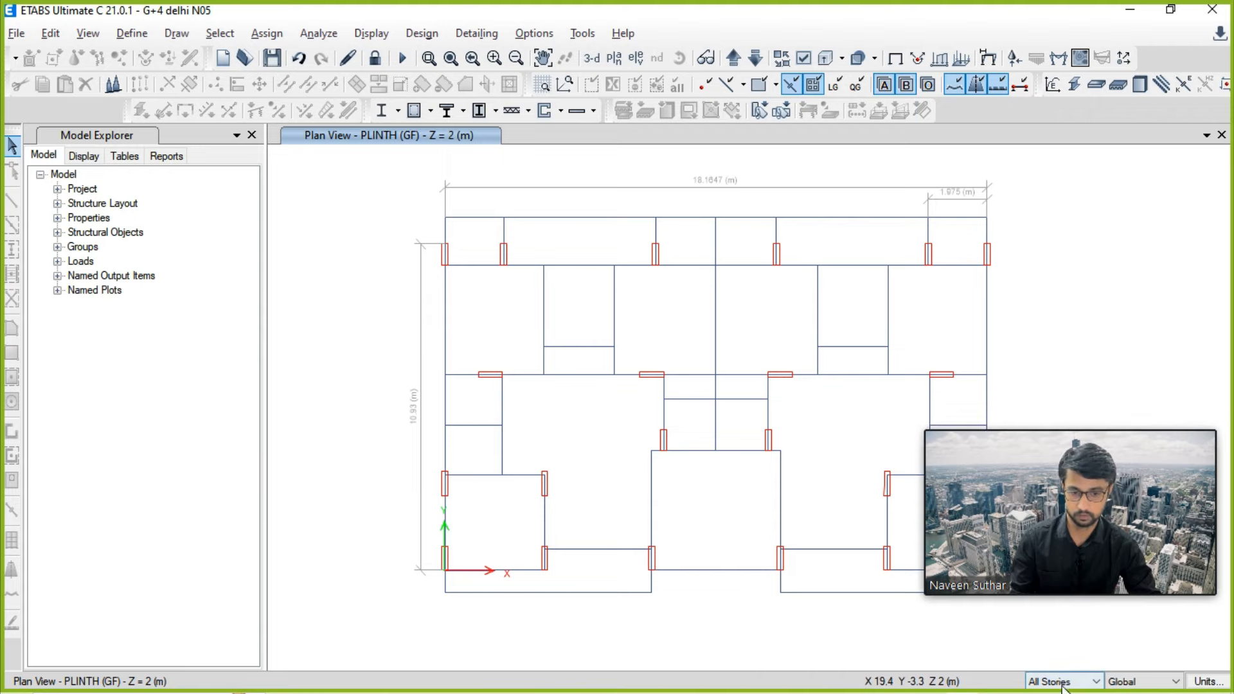
middle_click_drag(614, 279, 557, 270)
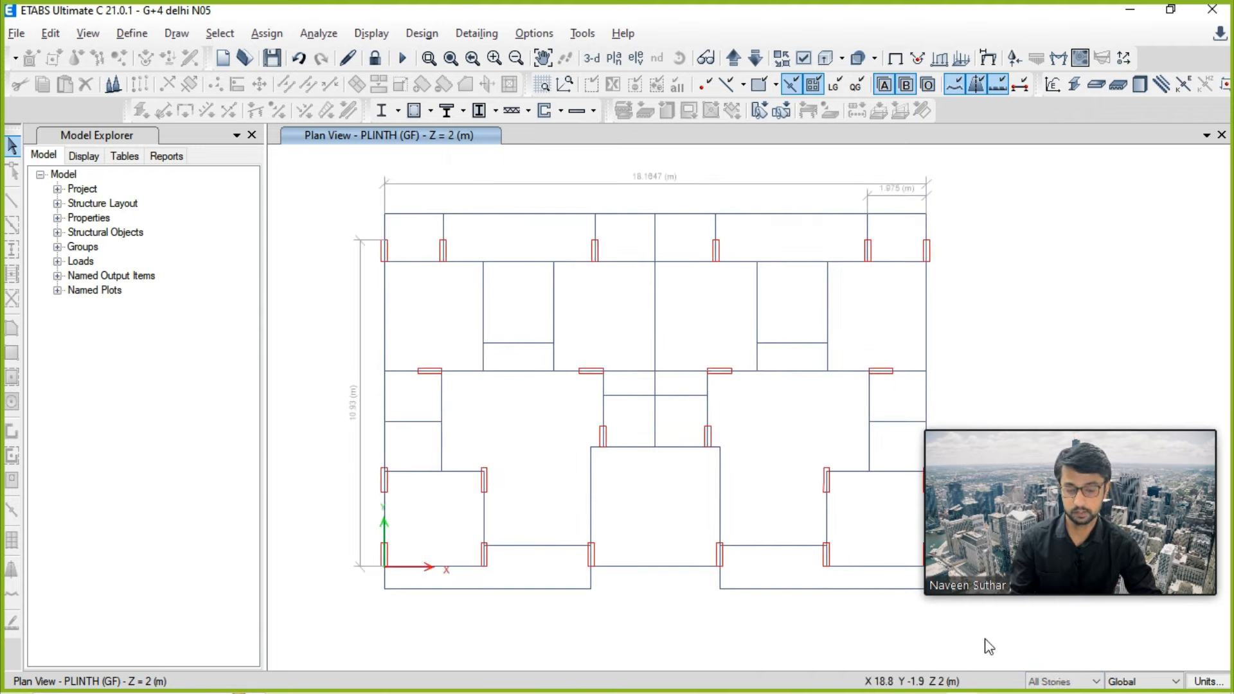
middle_click_drag(459, 354, 423, 329)
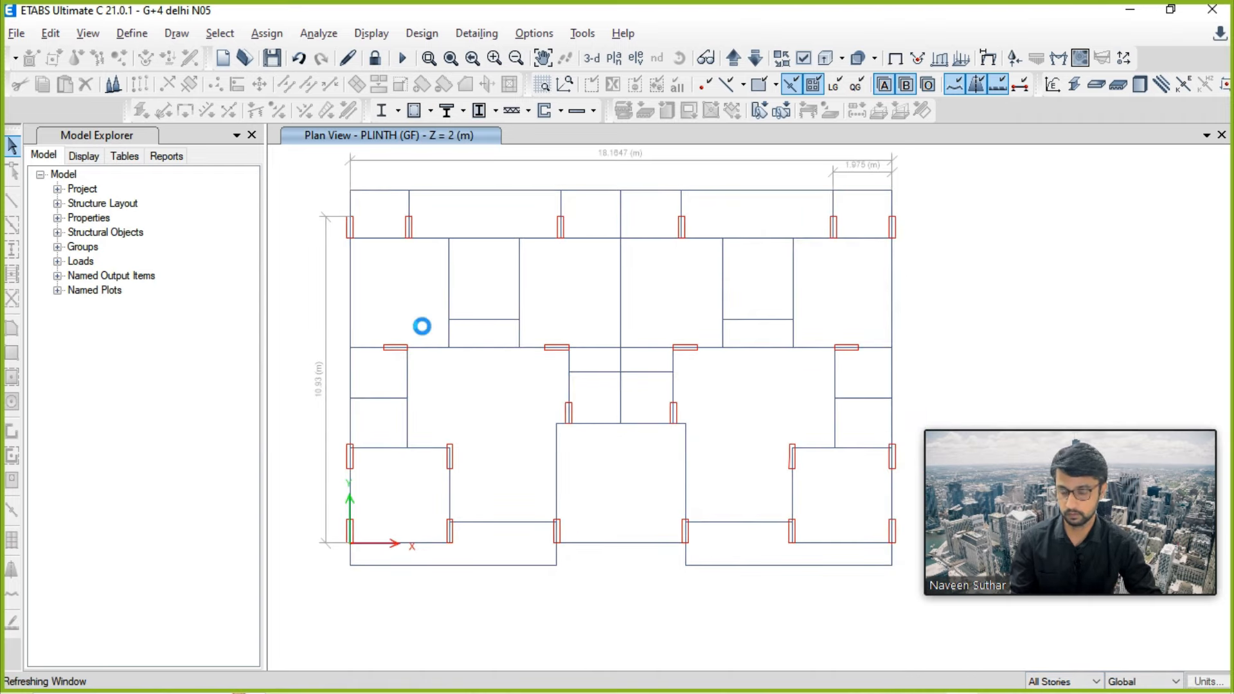
middle_click_drag(507, 283, 514, 288)
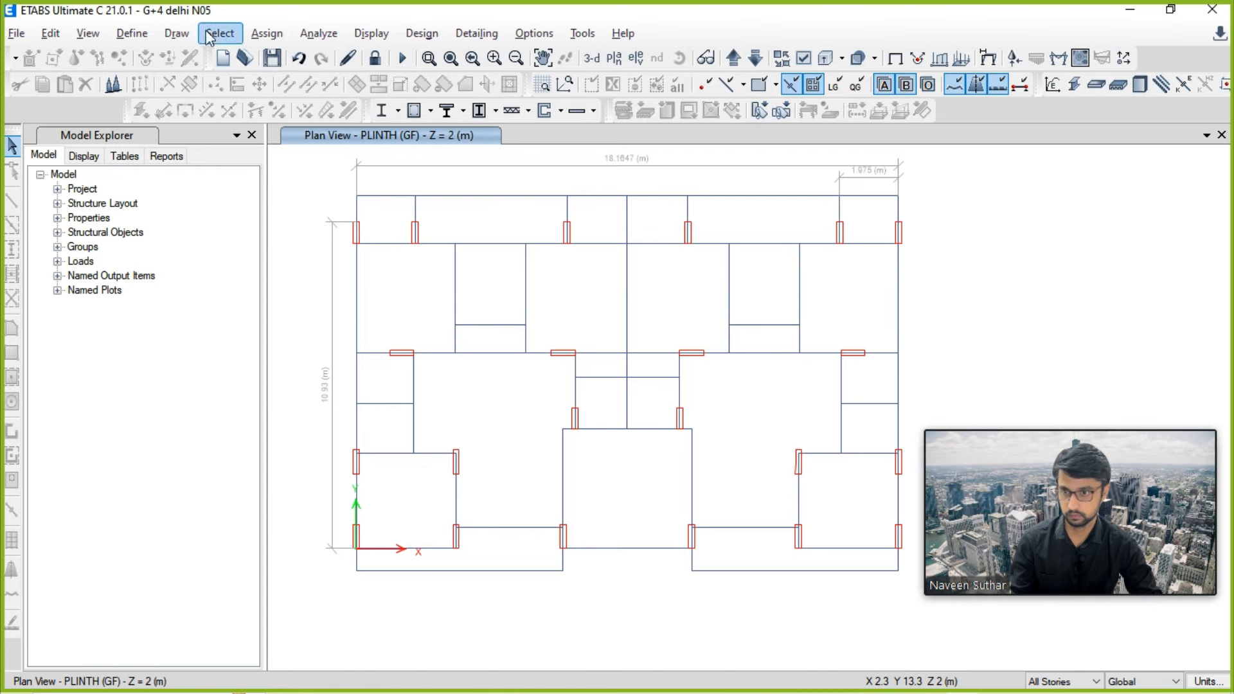
Step: Open the pier label definitions of the shell assignment and add the wall pier label P2
left_click(260, 34)
mouse_move(344, 110)
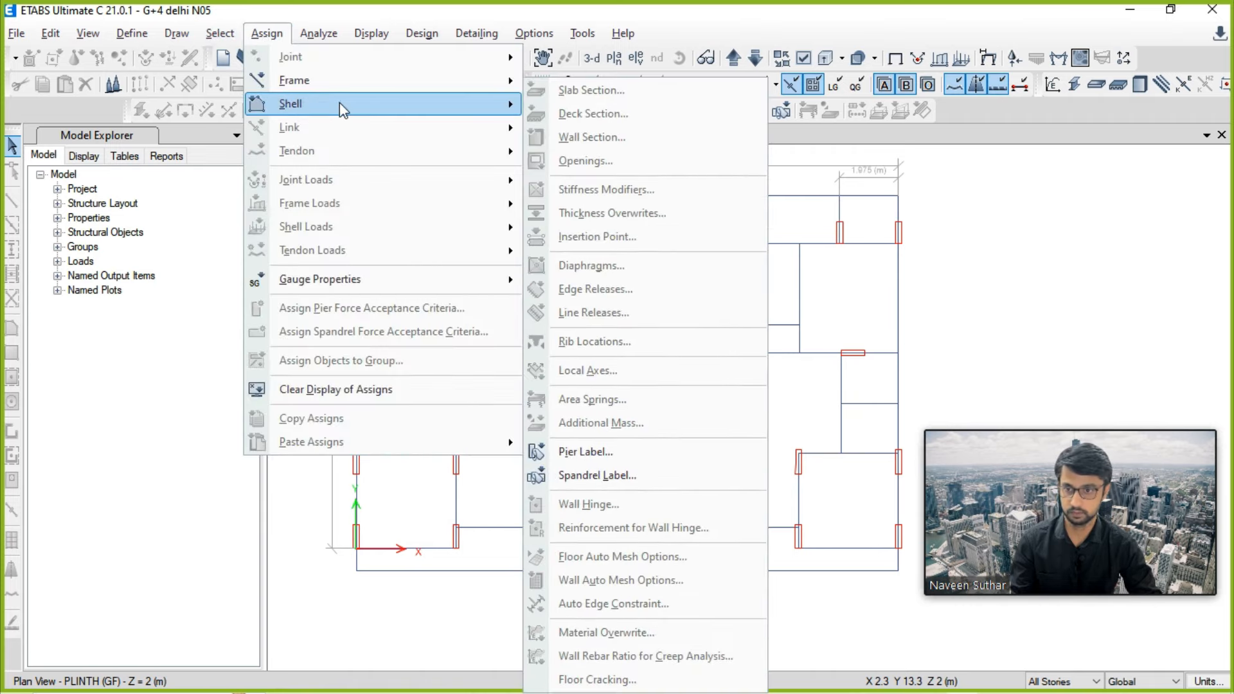
left_click(631, 450)
left_click_drag(580, 140, 232, 157)
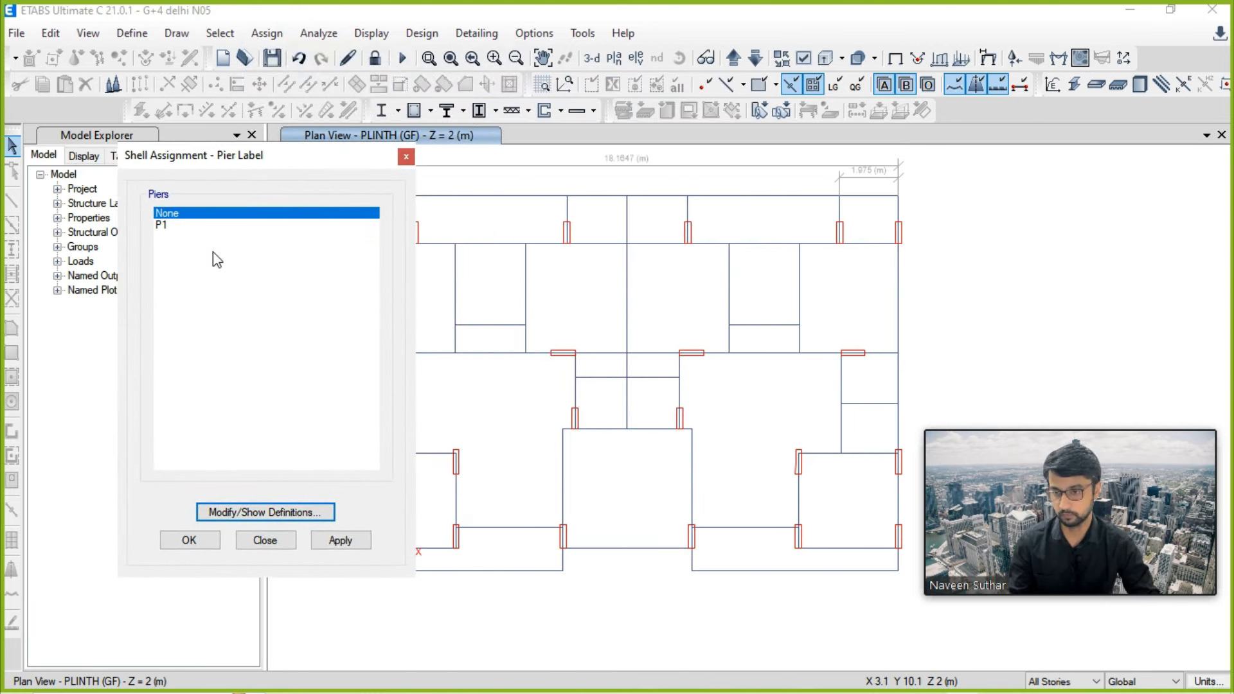
left_click(259, 510)
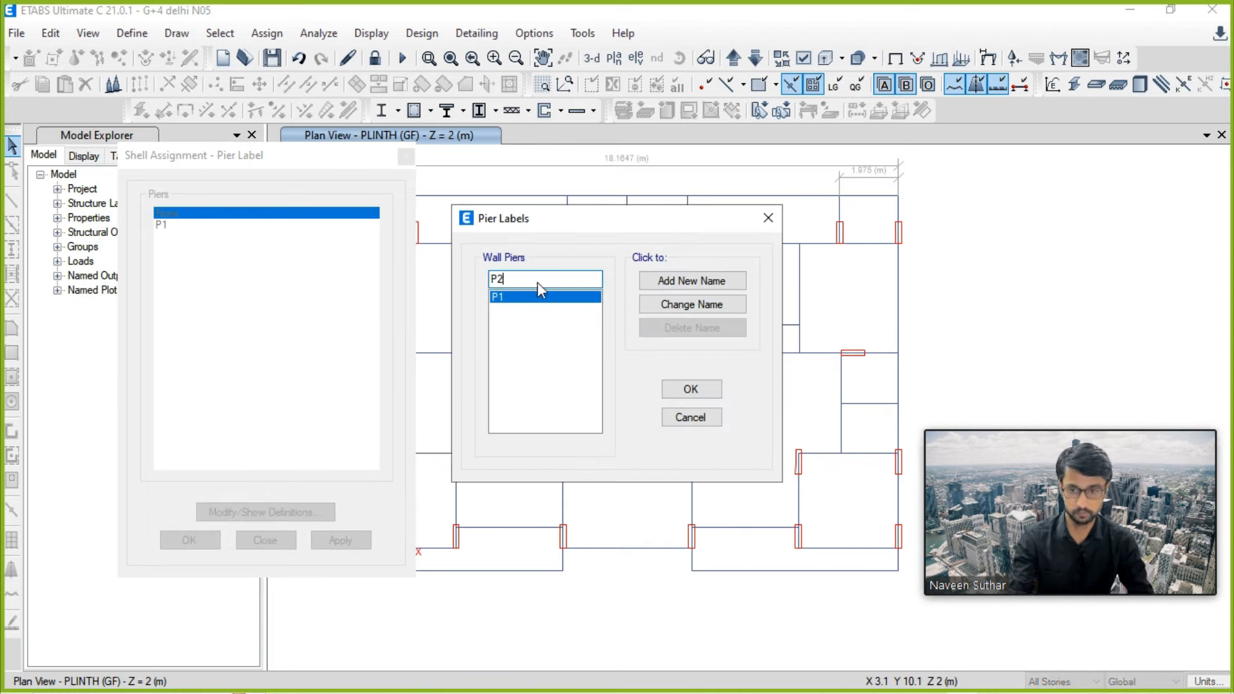
left_click(702, 280)
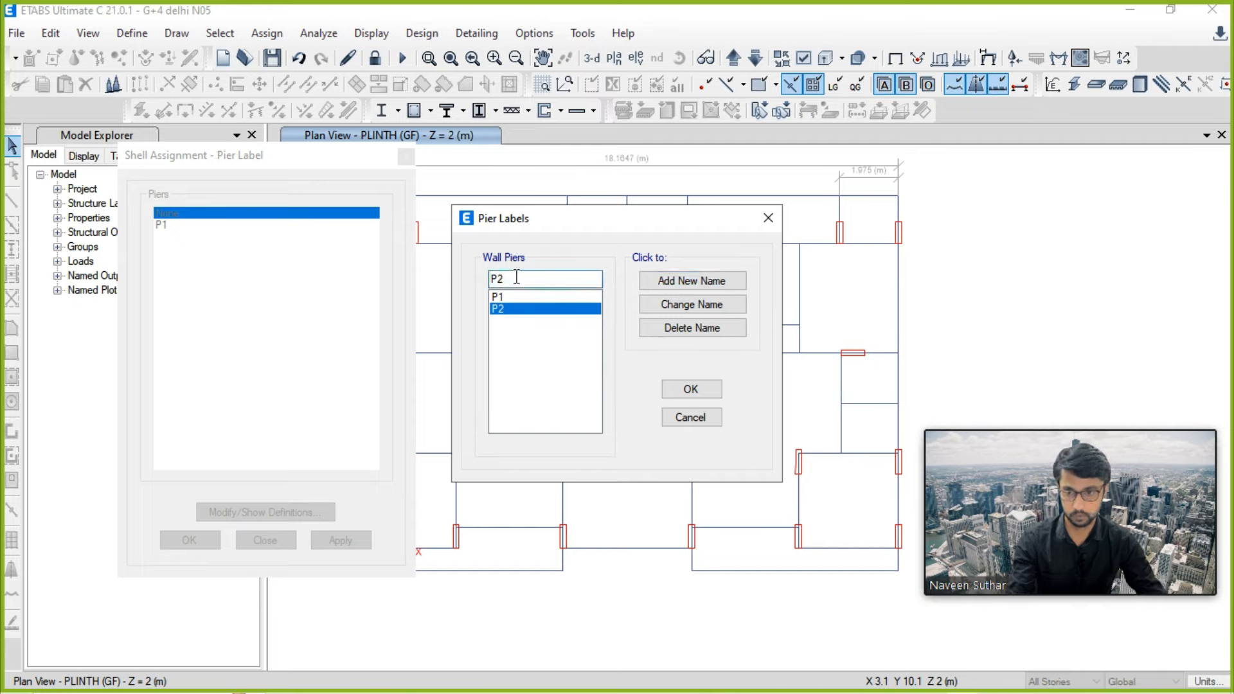
Step: Add the wall pier labels P3, P4 and P5
left_click(667, 283)
left_click(551, 283)
key("BackSpace")
type("4")
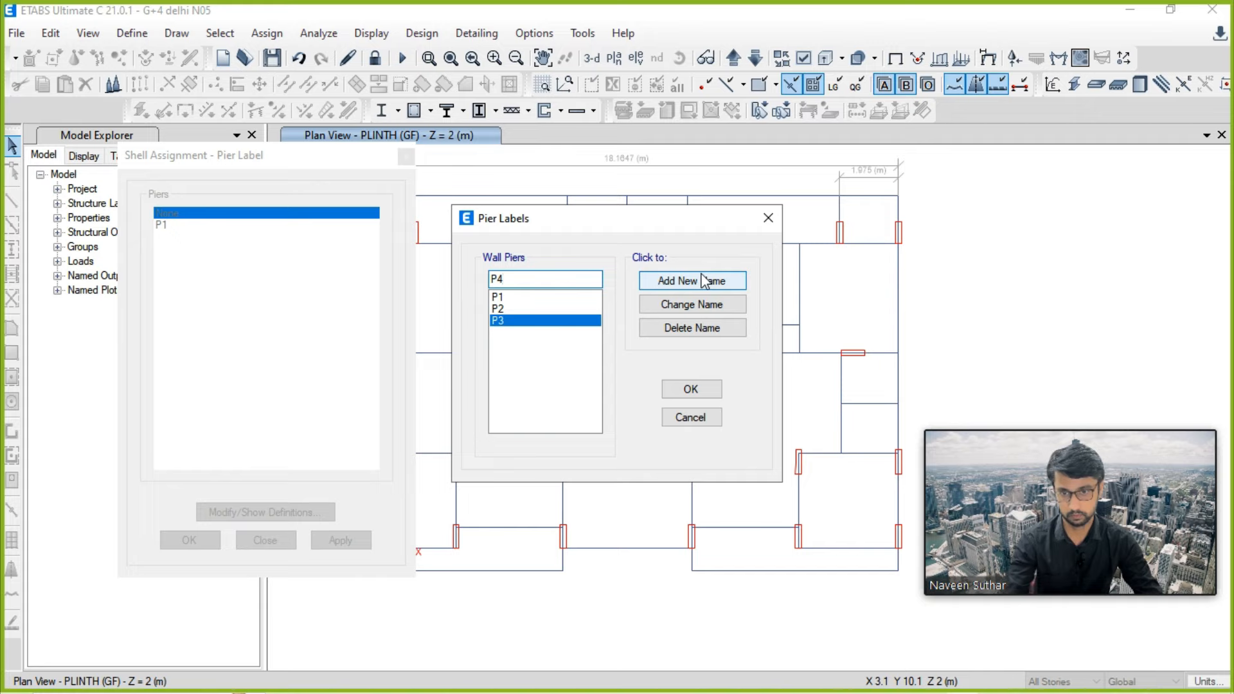
left_click(667, 281)
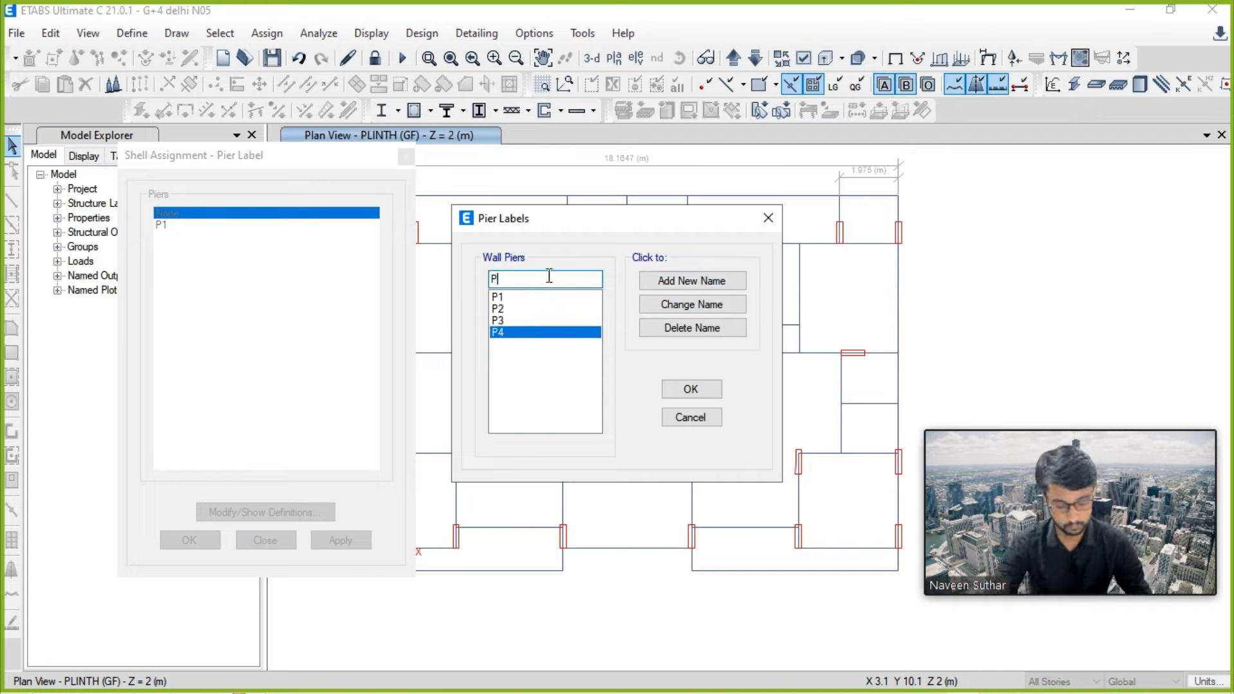
left_click(648, 280)
Step: Add the wall pier labels P6, P7, P8 and P9
key("BackSpace")
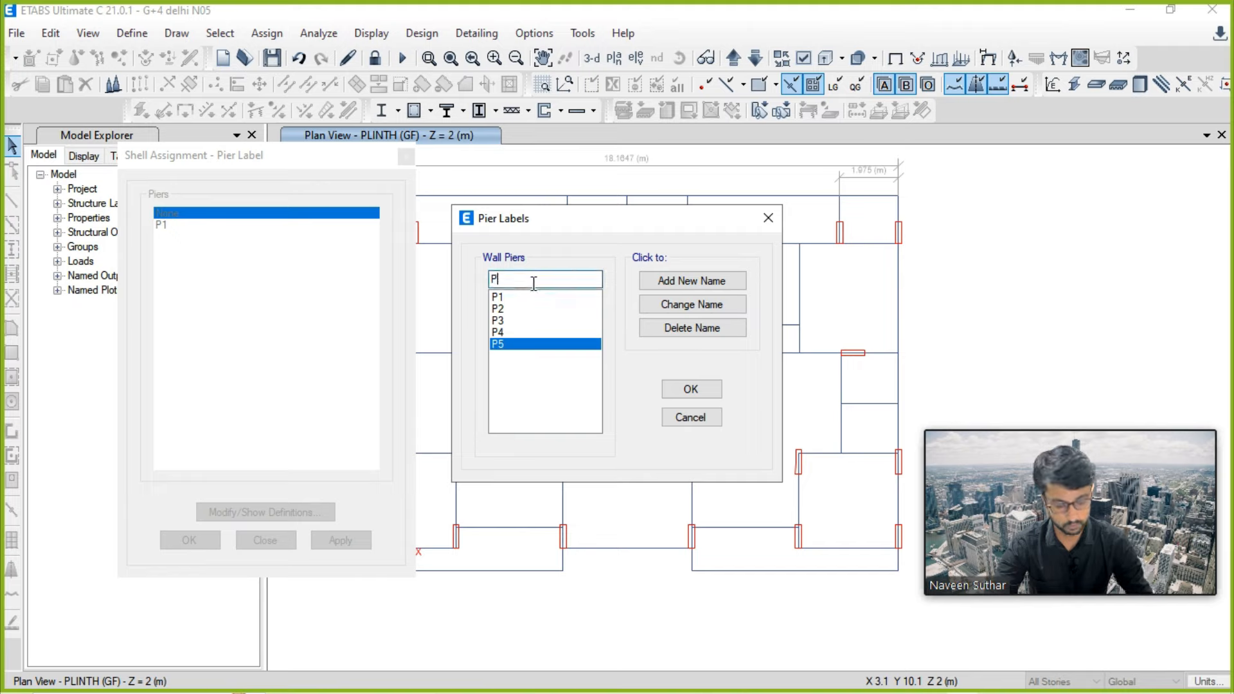
type("P6")
left_click(673, 283)
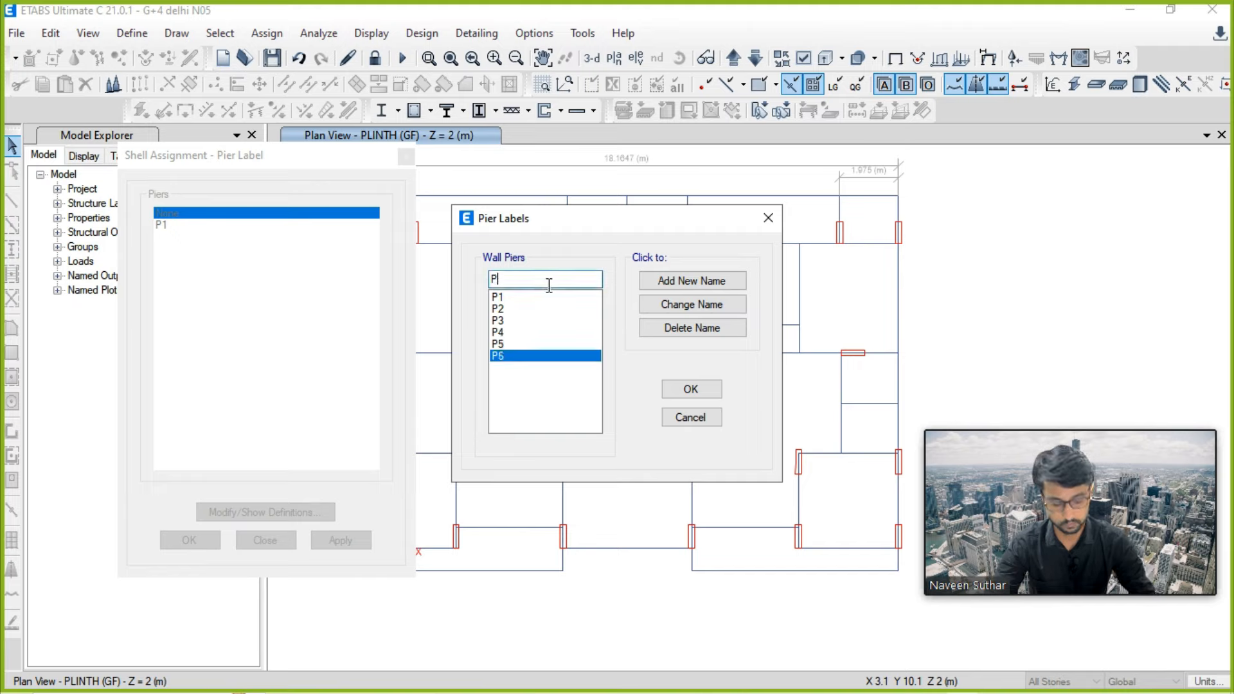
left_click(668, 280)
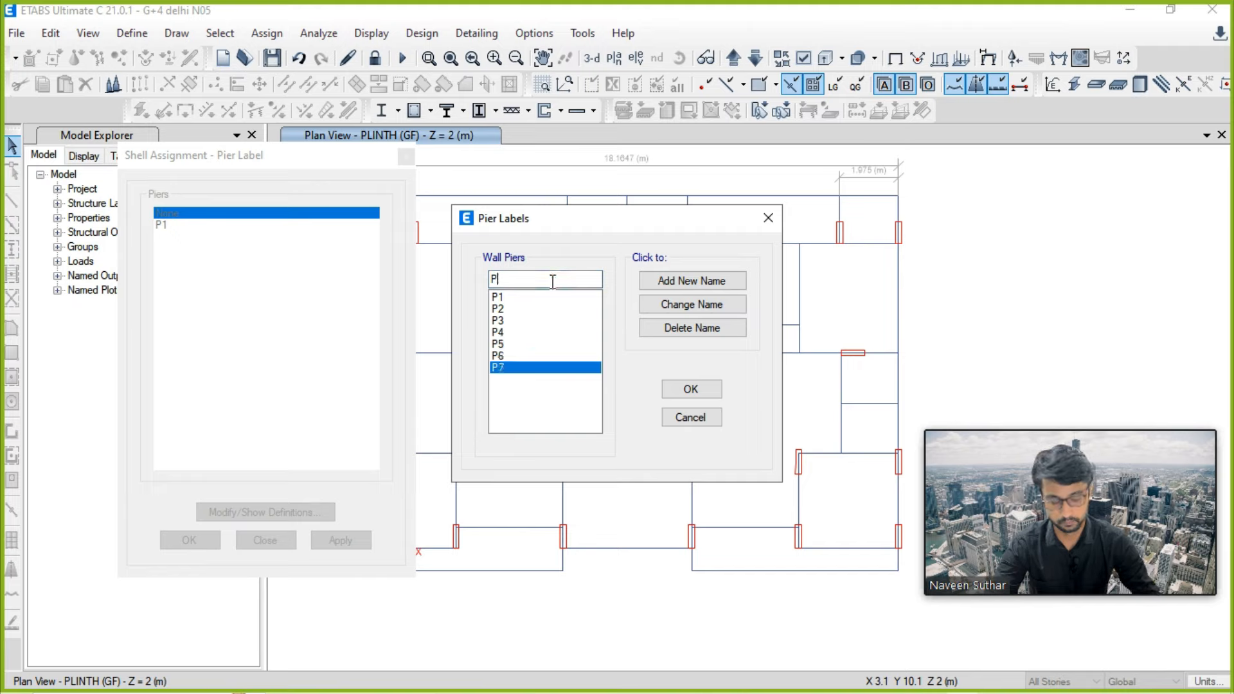
left_click(656, 280)
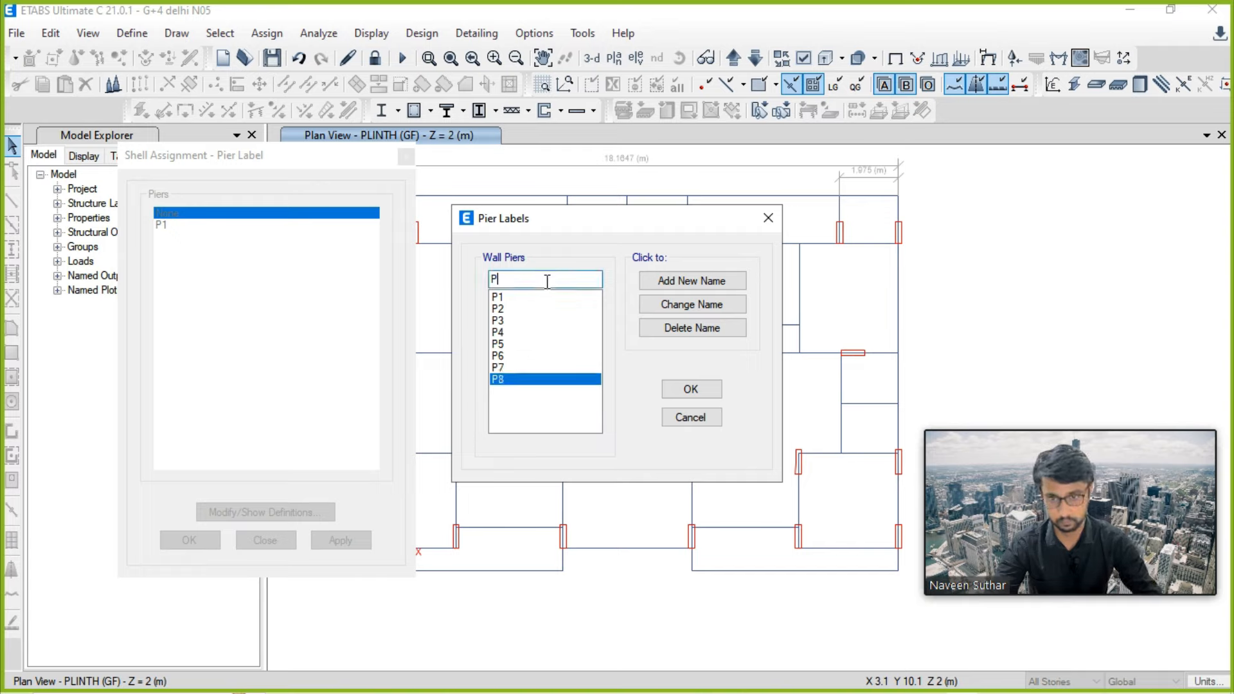
type("P9")
left_click(668, 280)
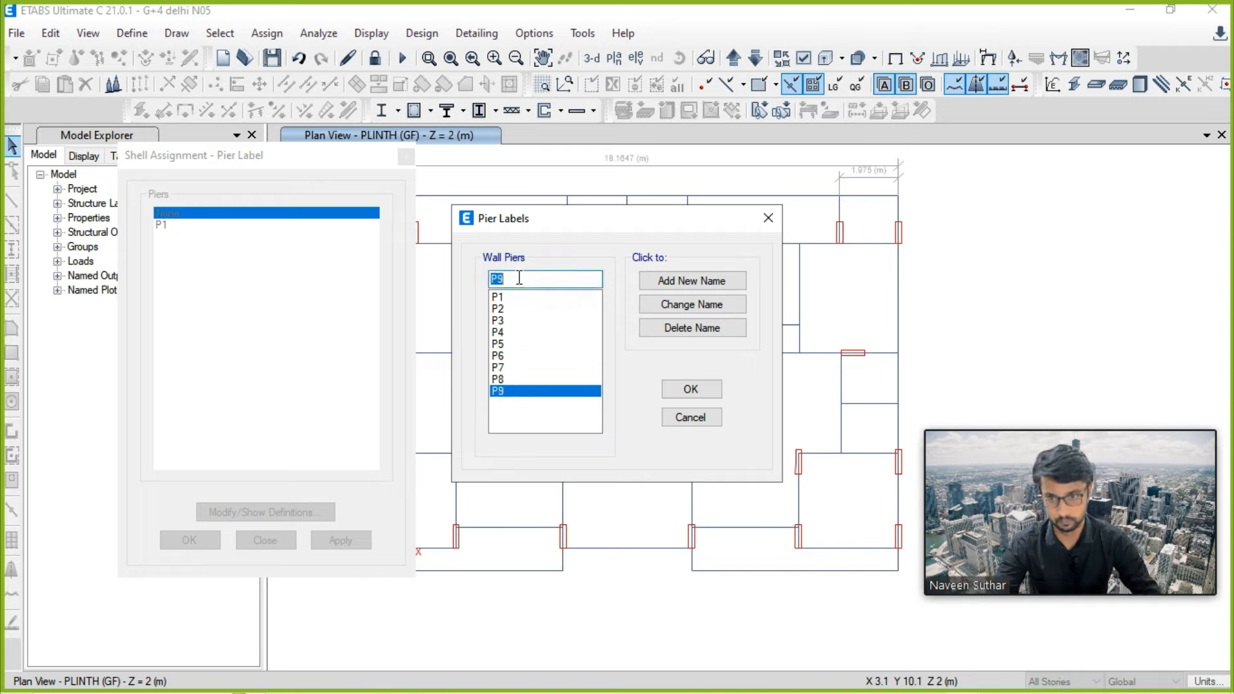
Step: Add the wall pier labels P10, P11, P12 and P13, and enter P14 as the following name
type("P10")
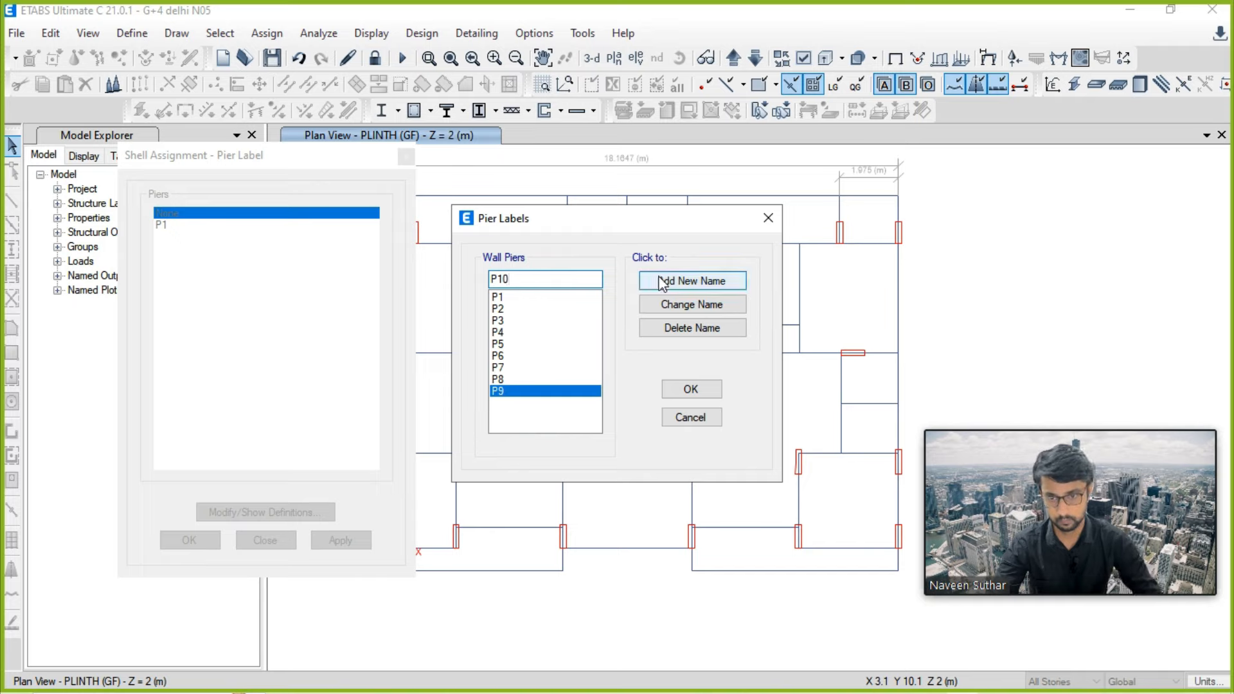
left_click(675, 281)
type("P11")
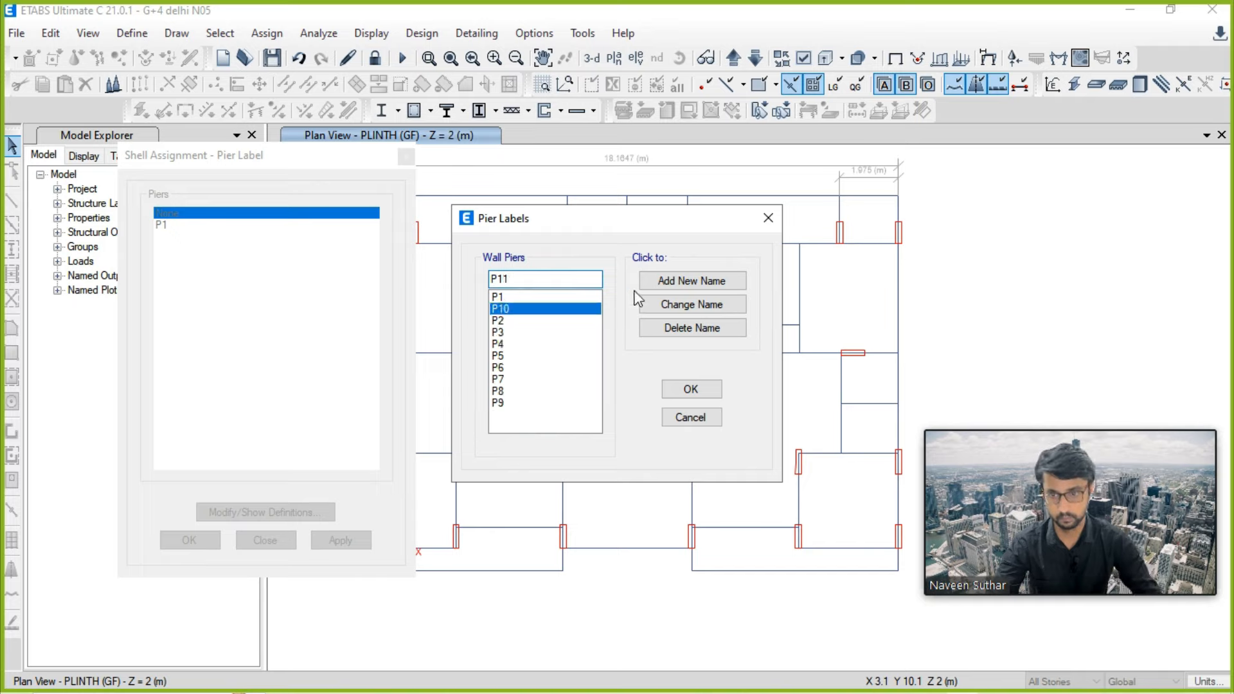
left_click(662, 281)
type("P12")
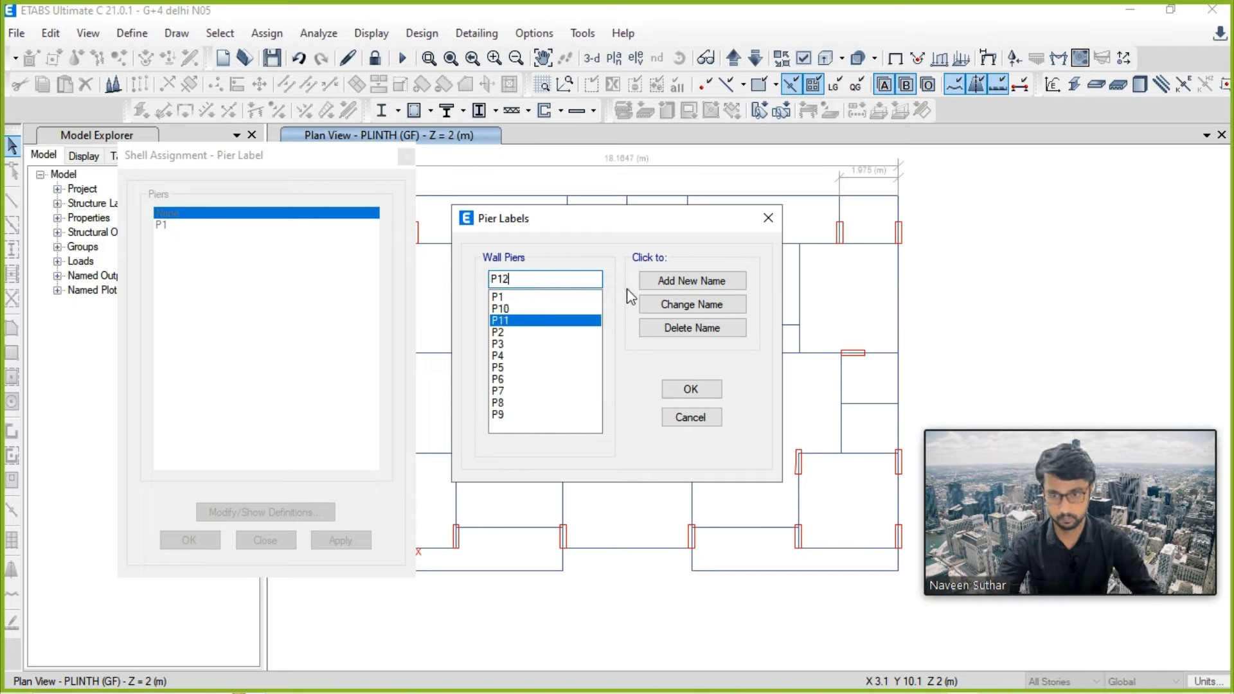
left_click(646, 283)
type("P13")
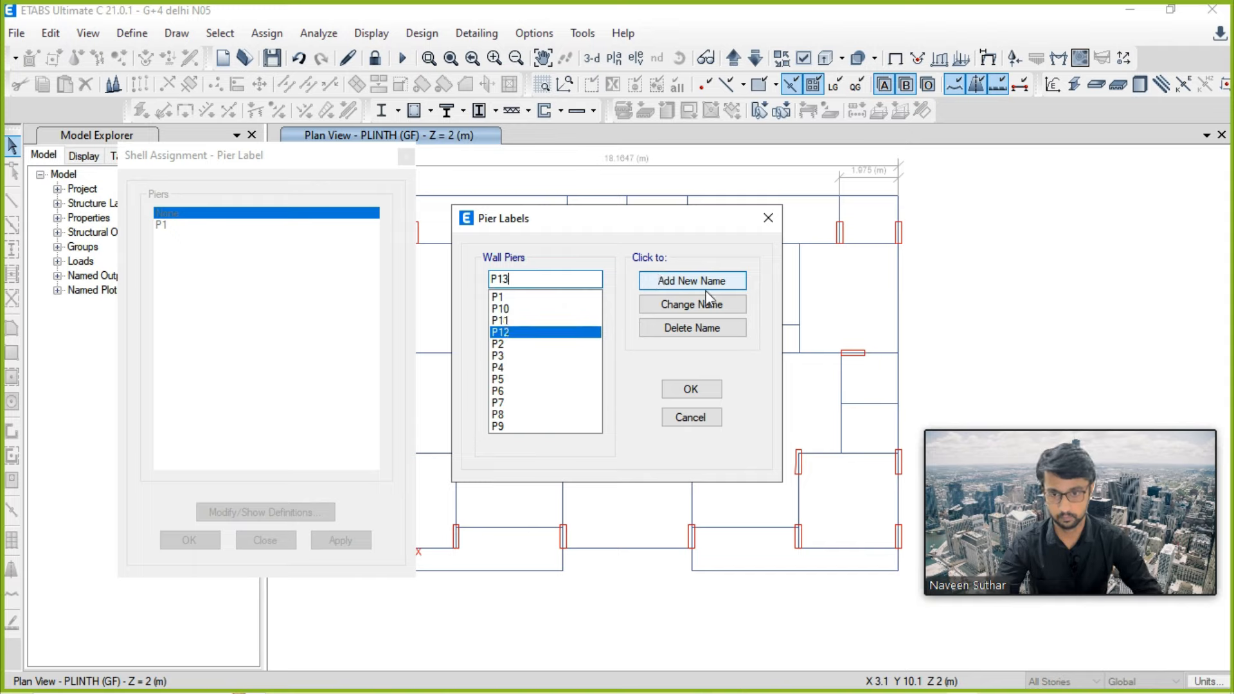
left_click(681, 281)
type("P1")
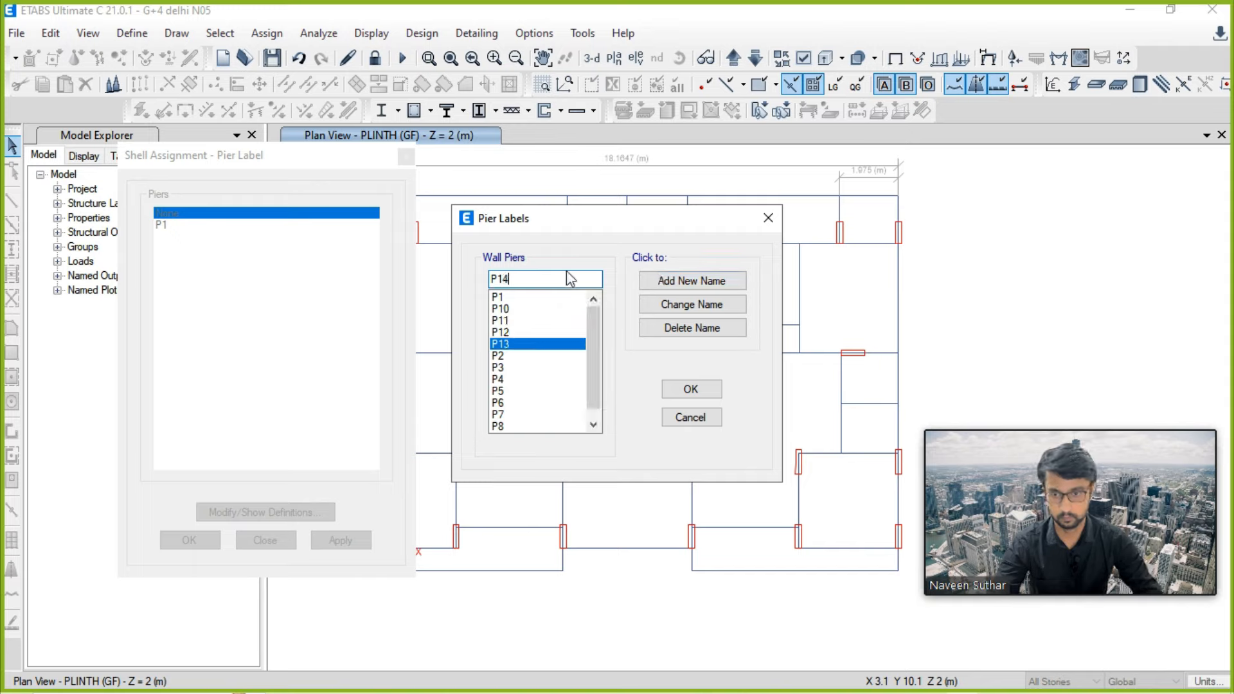
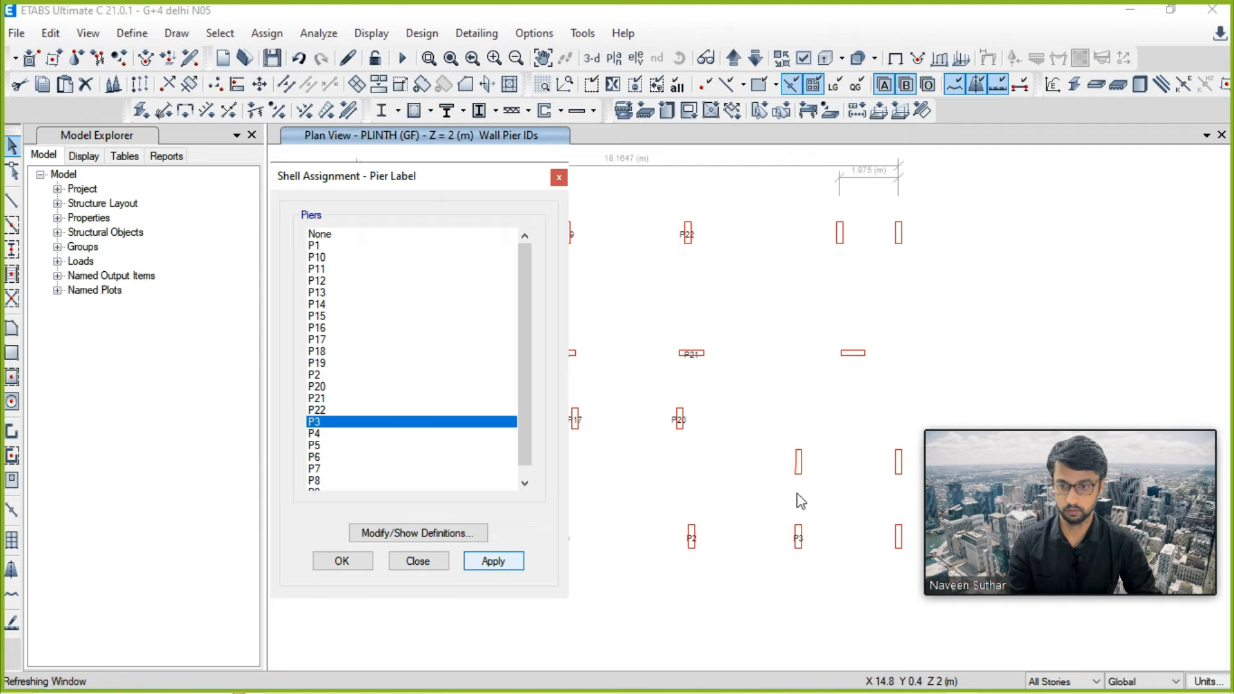
Step: Assign pier label P4 to the wall above P3 and P5 to the horizontal wall in line with P21
left_click(340, 434)
left_click(501, 559)
left_click(860, 357)
left_click(392, 445)
left_click(491, 560)
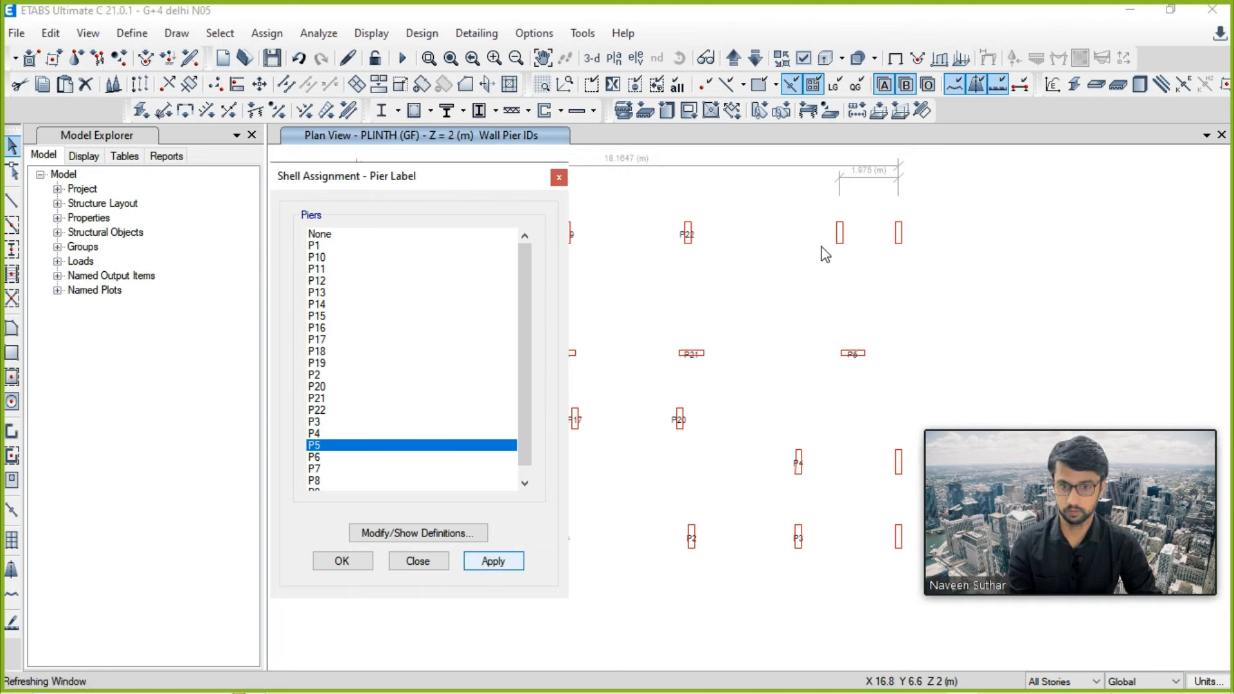
Step: Assign pier labels P6 and P7 to the last two walls in the plan's top row, ending at the corner
left_click(839, 232)
left_click(314, 456)
left_click(494, 560)
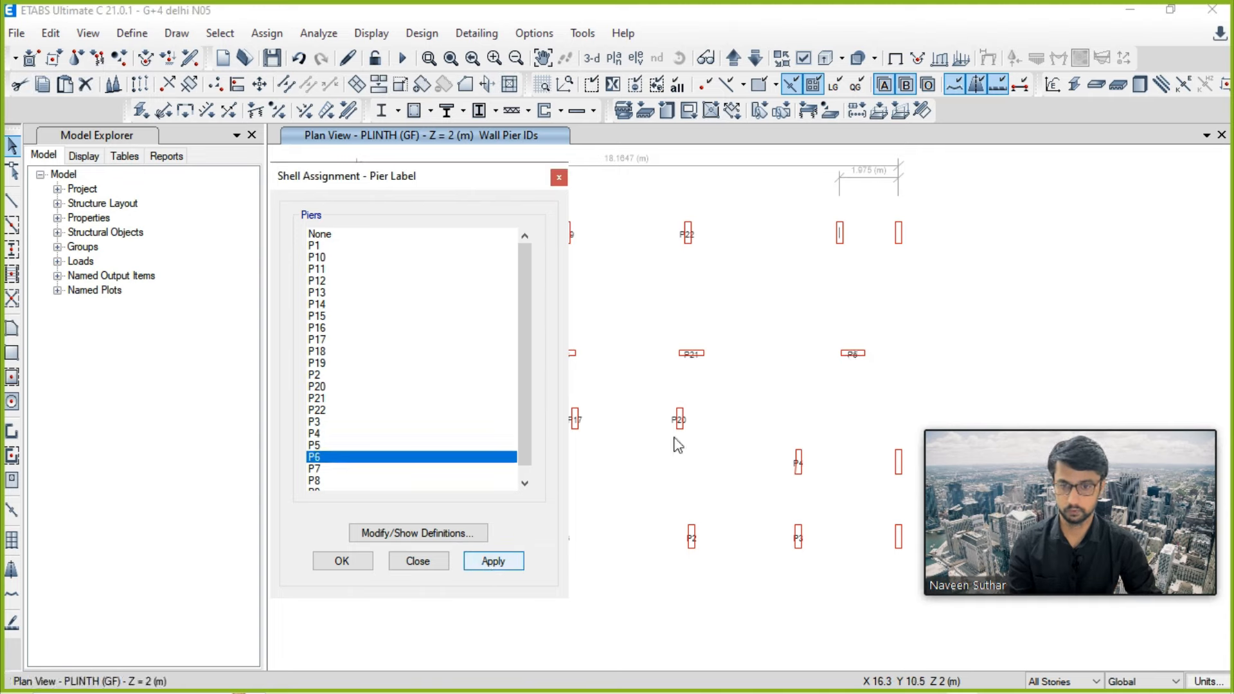
left_click(314, 468)
left_click(494, 560)
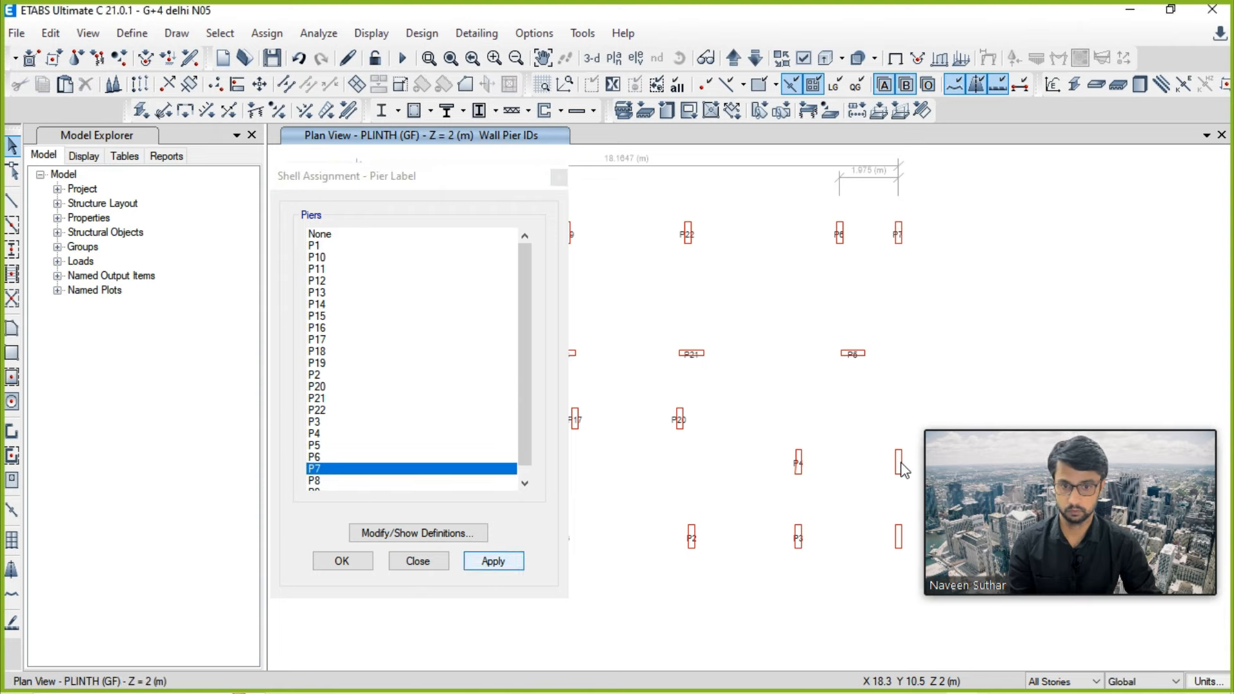
Step: Assign pier label P8 to the edge wall in line with P4 and P9 to the corner wall in line with P3, finishing the assignment
left_click(330, 479)
left_click(492, 560)
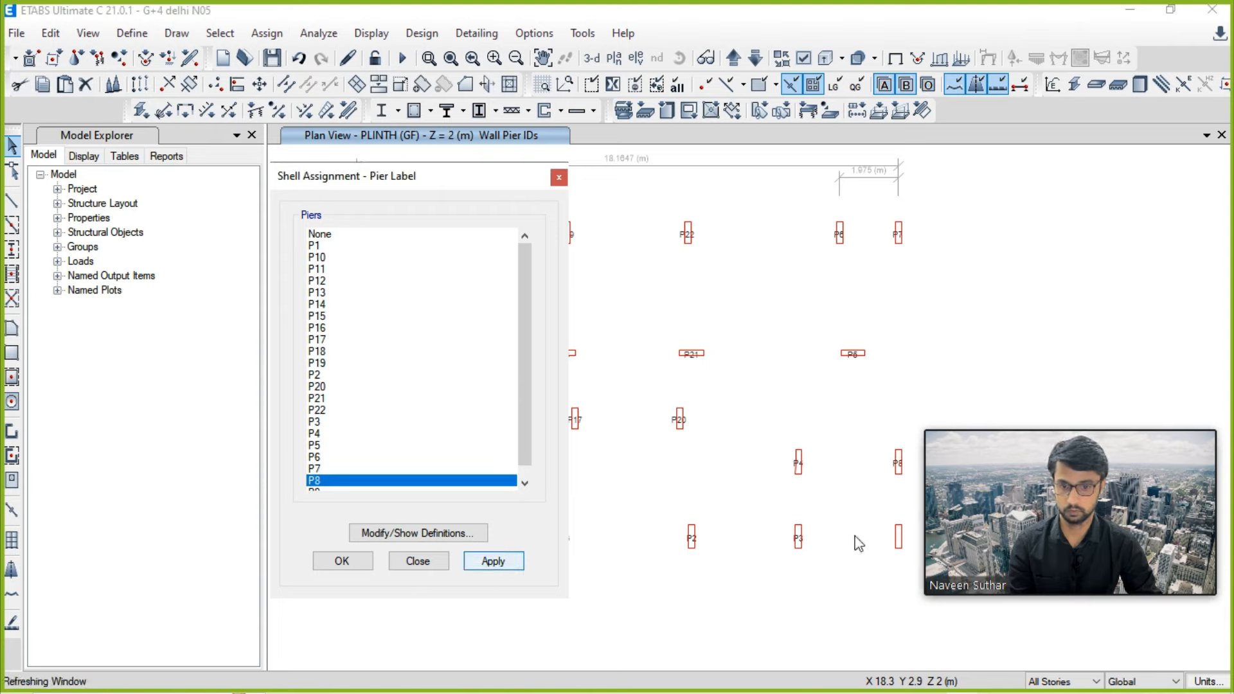
left_click(352, 488)
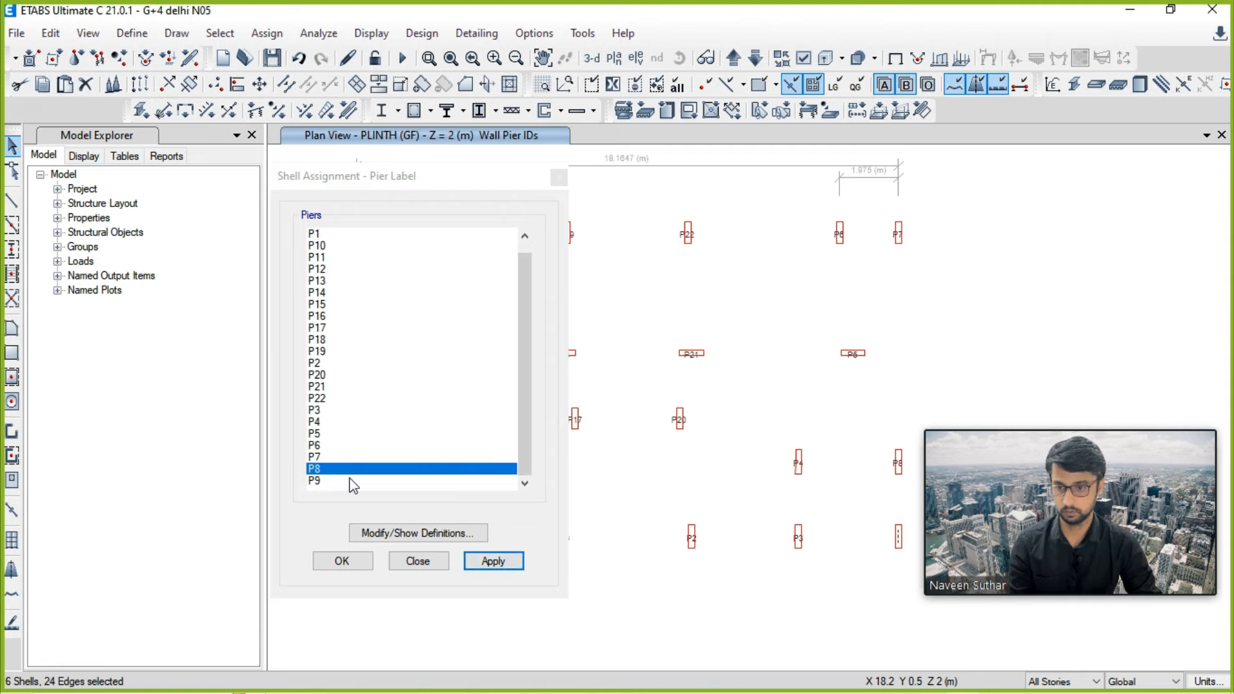
left_click(498, 560)
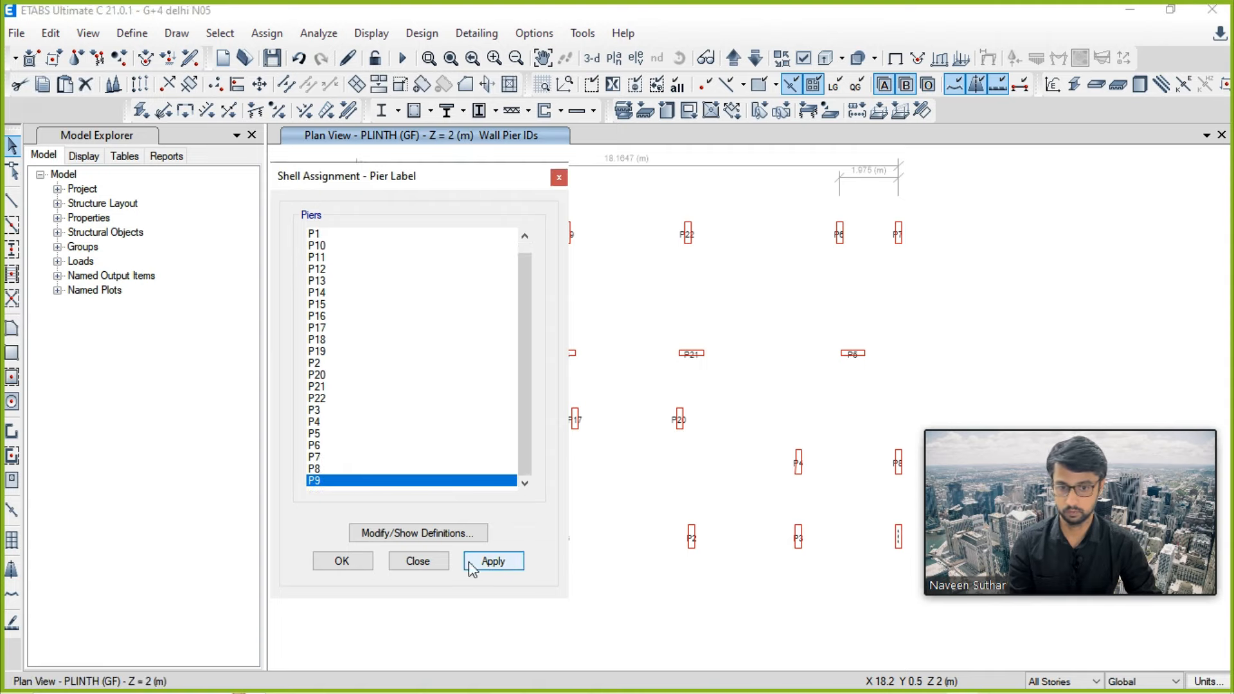
left_click(350, 565)
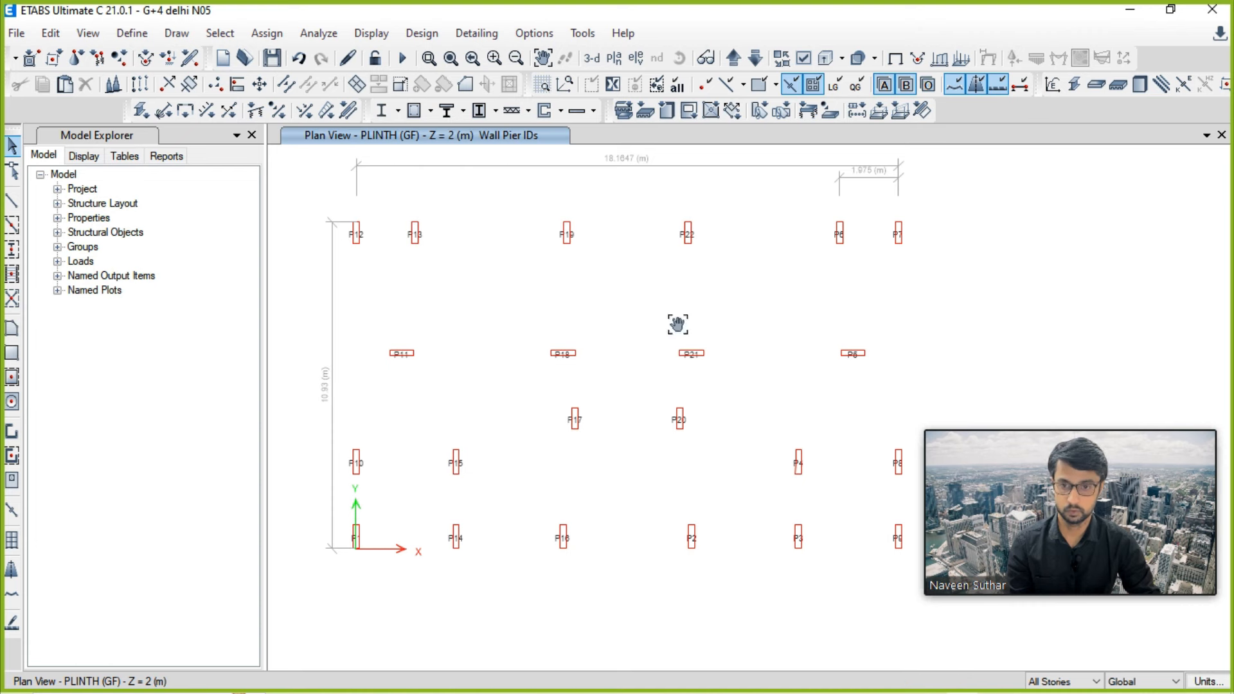
Step: Switch to the default 3D view and show all objects of the building model
left_click(592, 58)
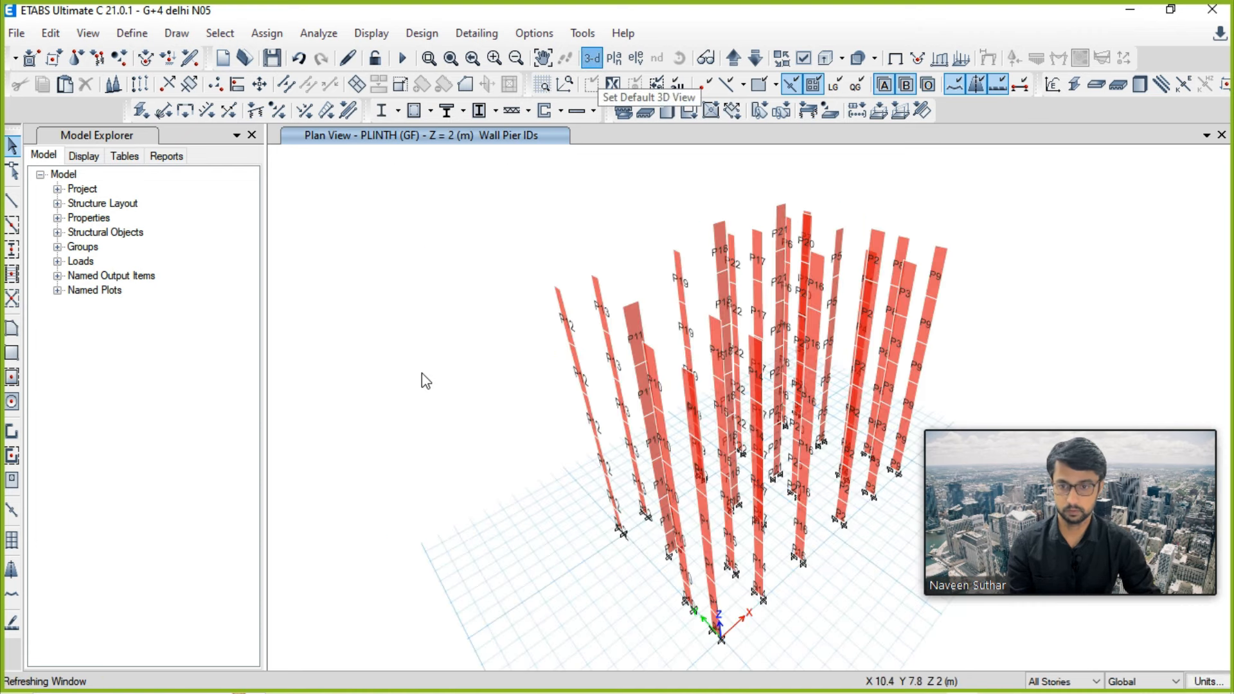
right_click(386, 222)
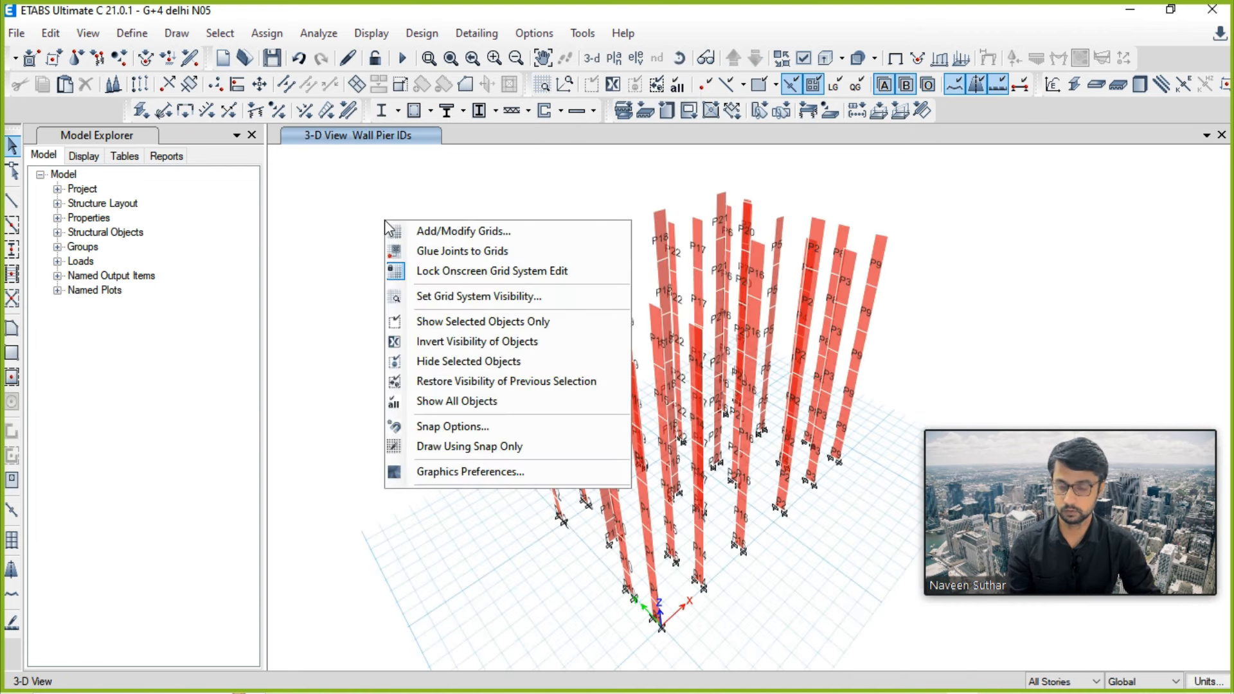
left_click(450, 401)
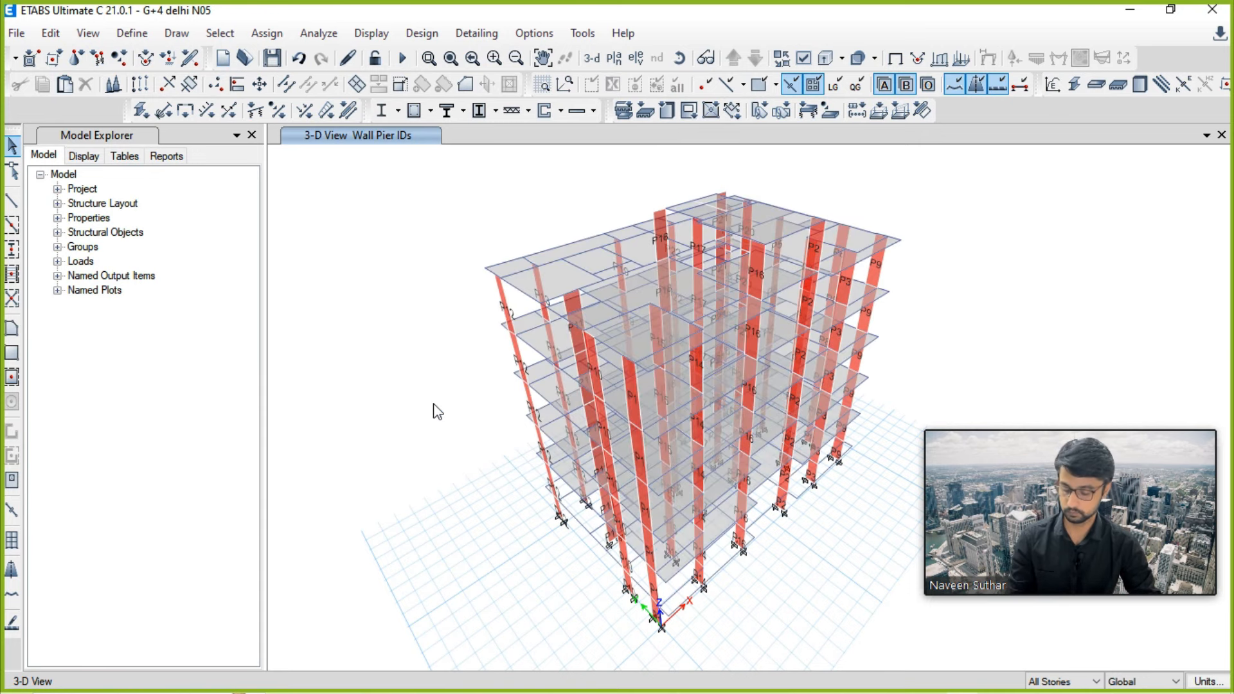
key("alt+Tab")
left_click(408, 242)
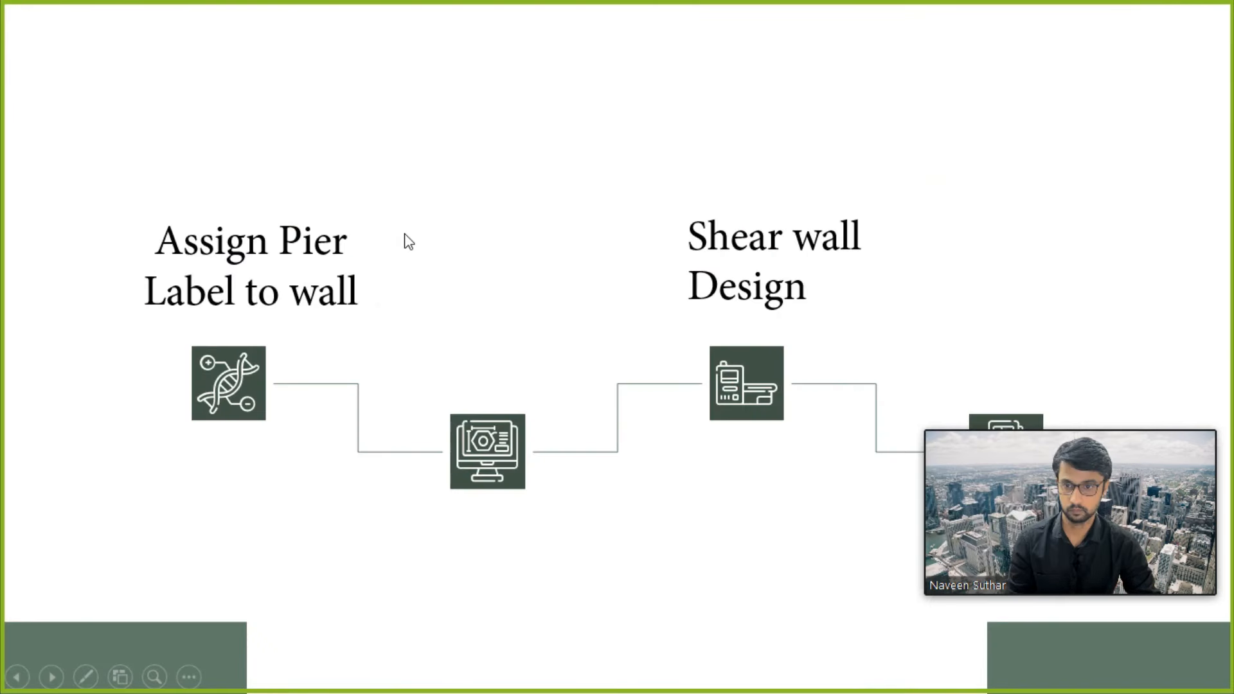
key("alt+Tab")
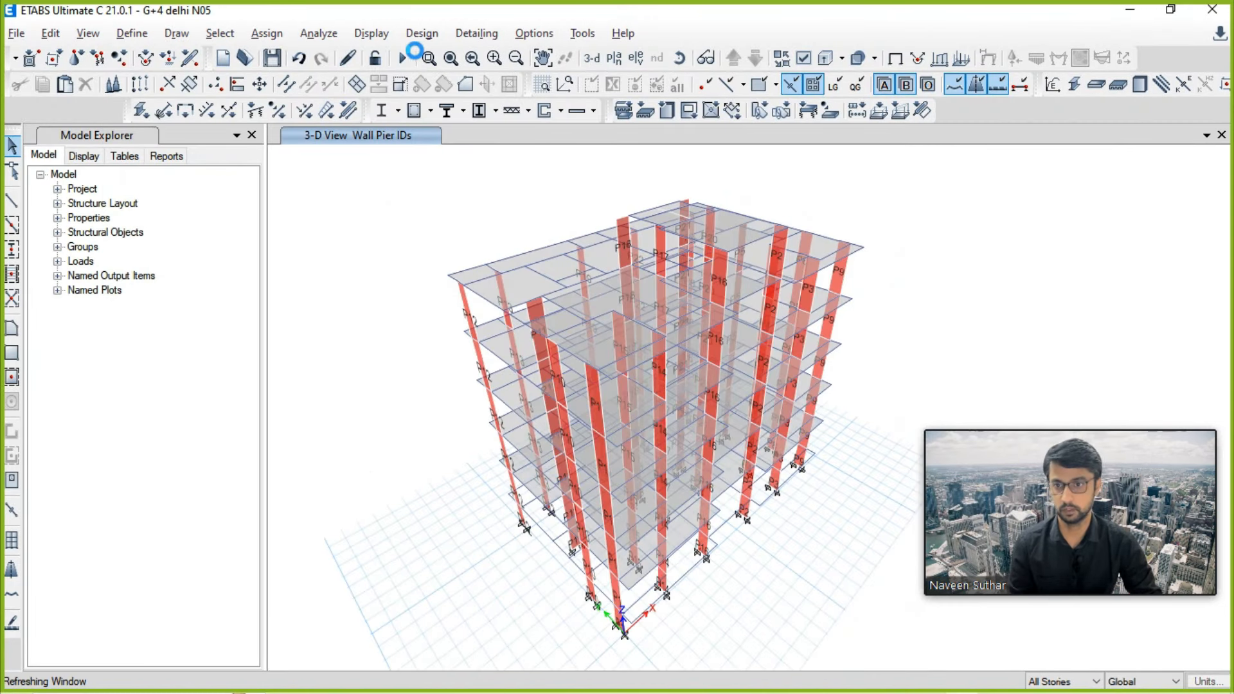
Step: Run the analysis, dismiss the analysis messages and start the shear wall design
left_click(402, 59)
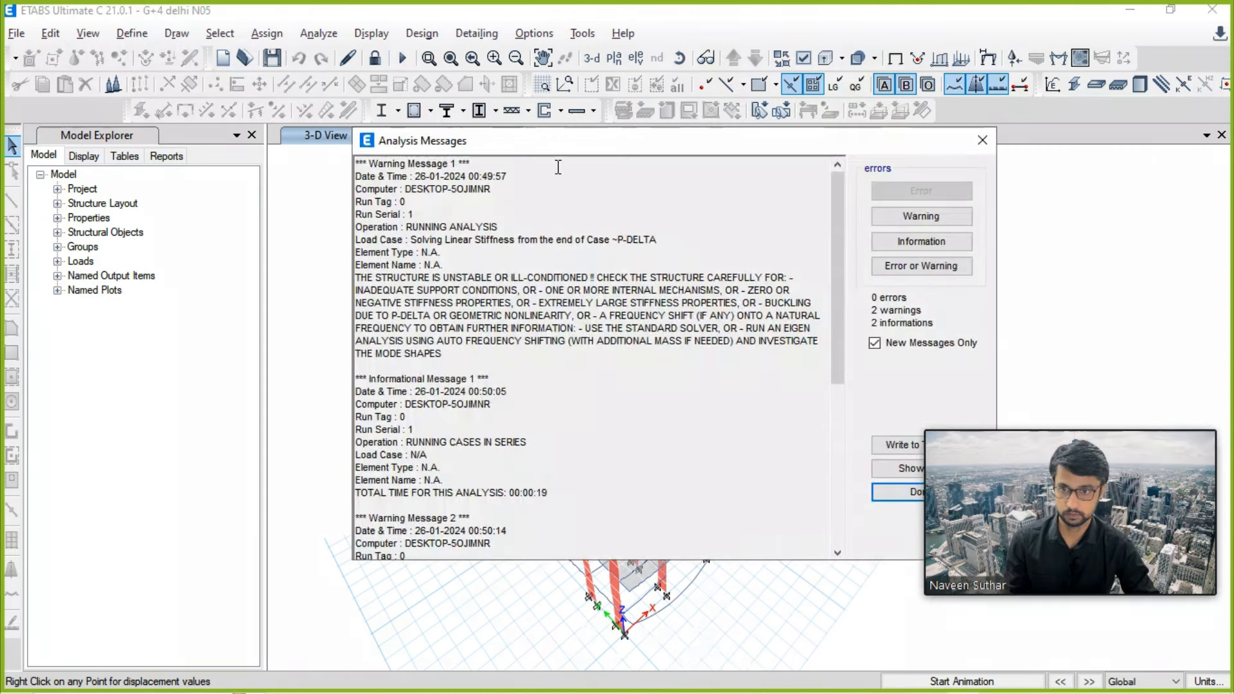
left_click(903, 492)
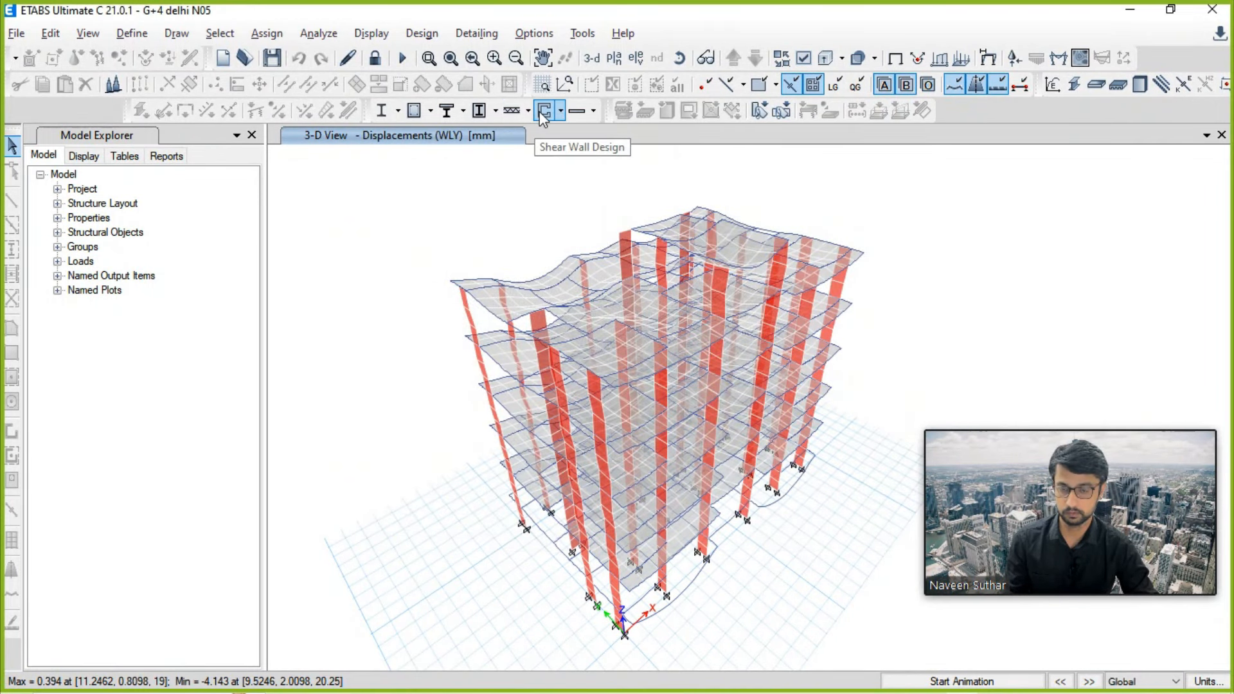
left_click(544, 110)
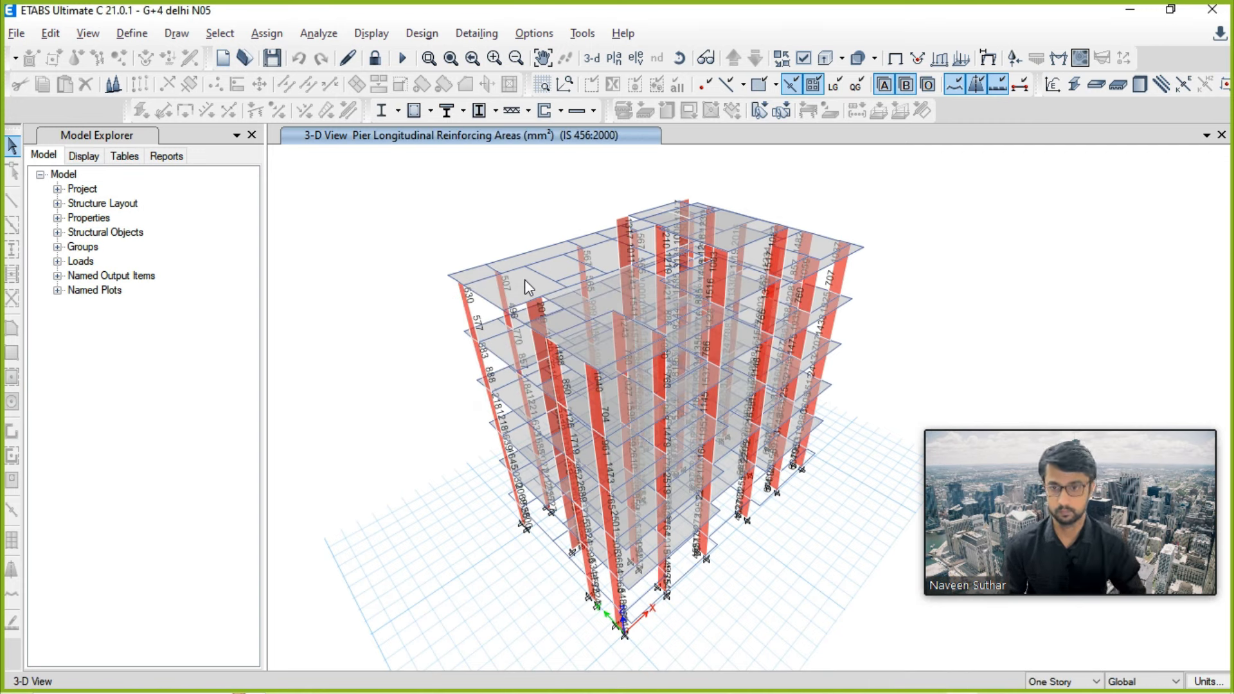
Step: Display the Shear Wall Design Output tables and show the Shear Wall Pier Design Summary - IS 456 2000
left_click(376, 40)
left_click(446, 501)
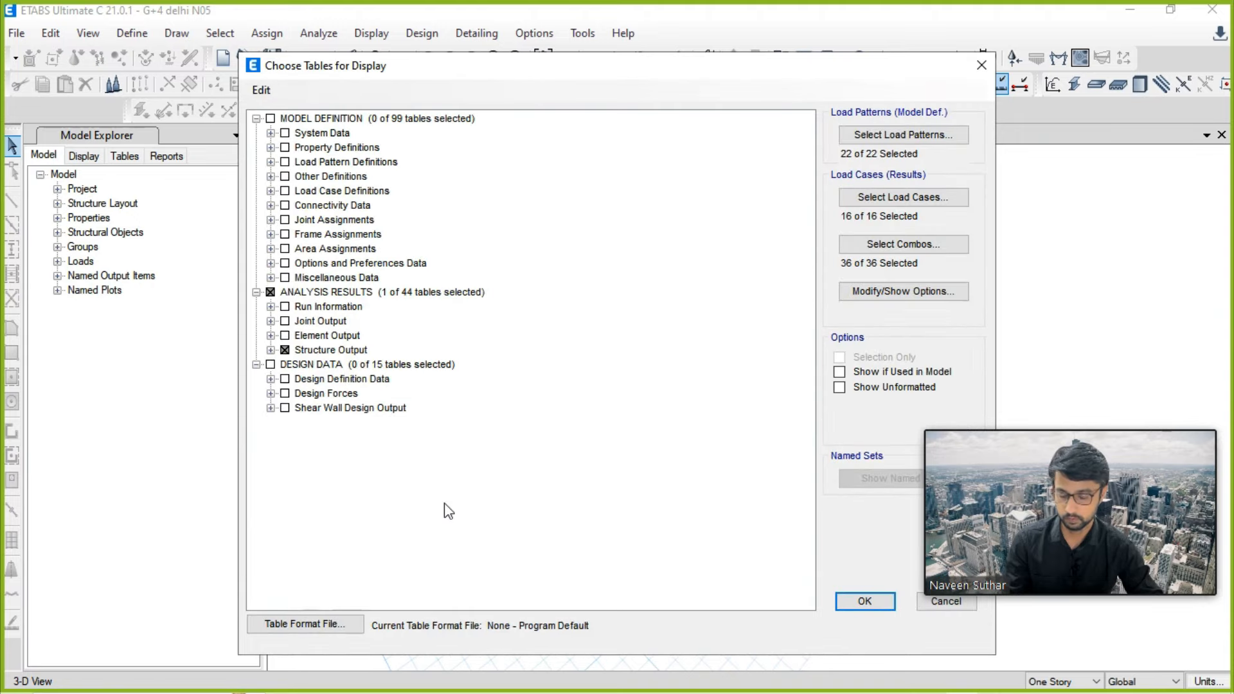
left_click(284, 407)
left_click(865, 601)
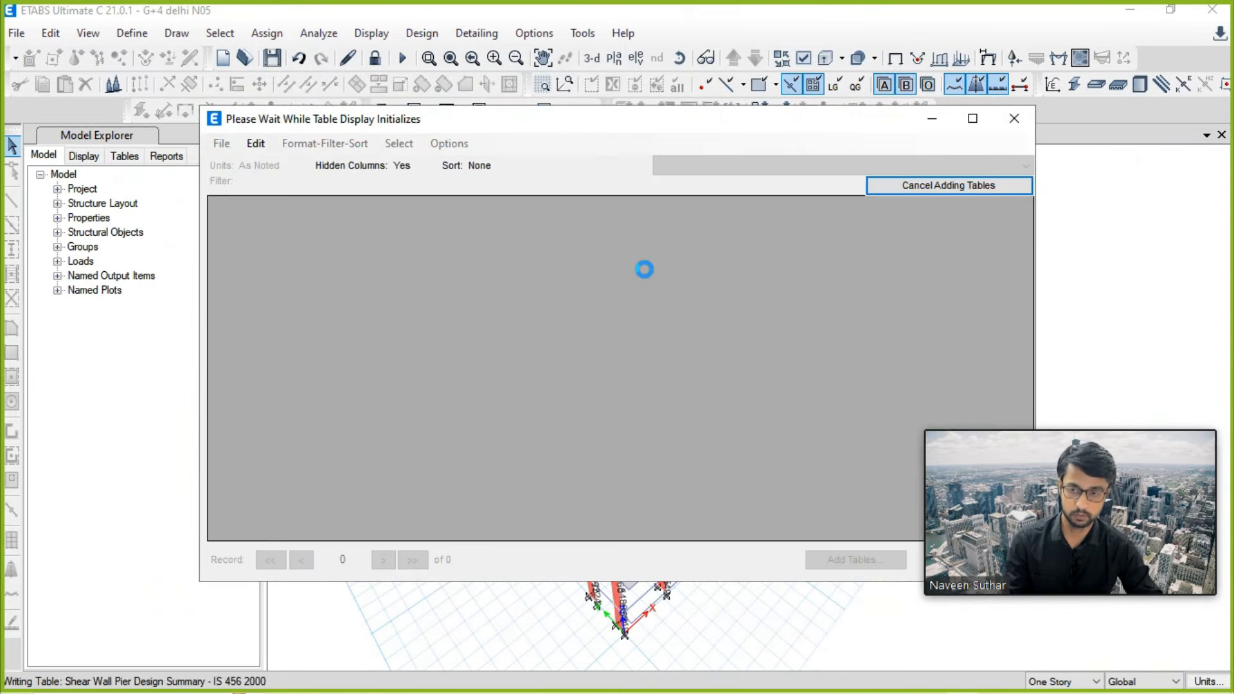
left_click(732, 166)
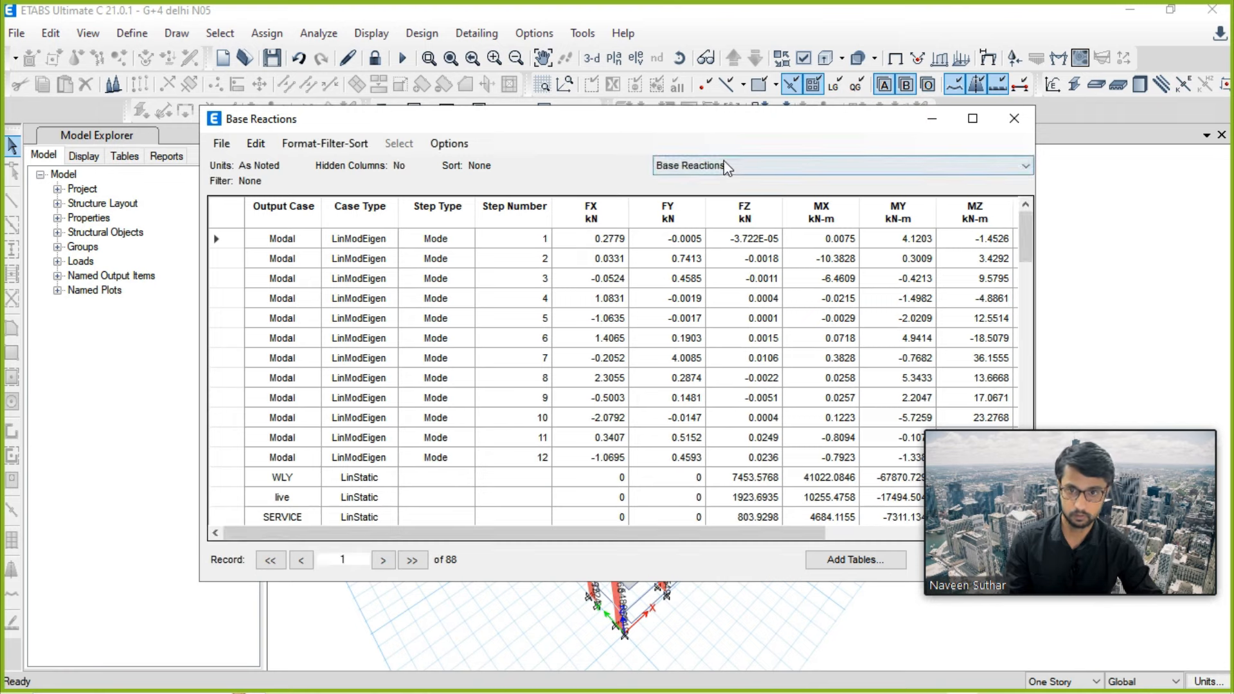
left_click(731, 195)
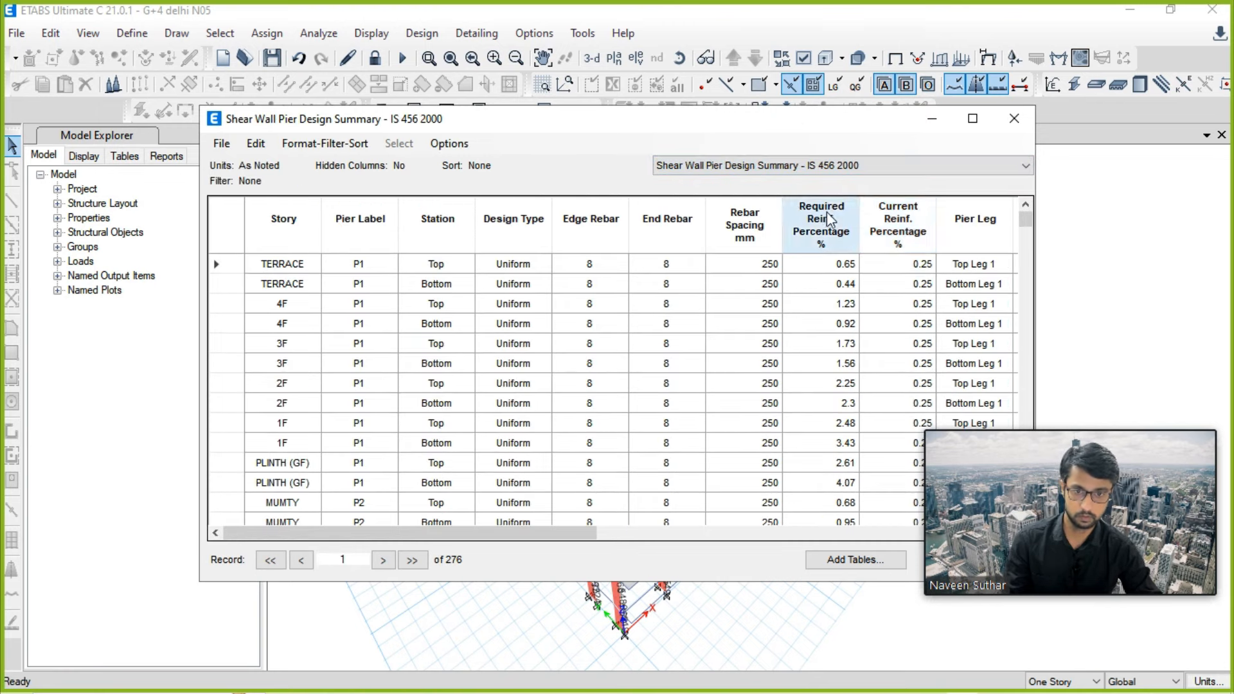
Step: Sort the pier design summary by Required Reinf. Percentage in descending order, review it and close the table
right_click(827, 213)
left_click(891, 394)
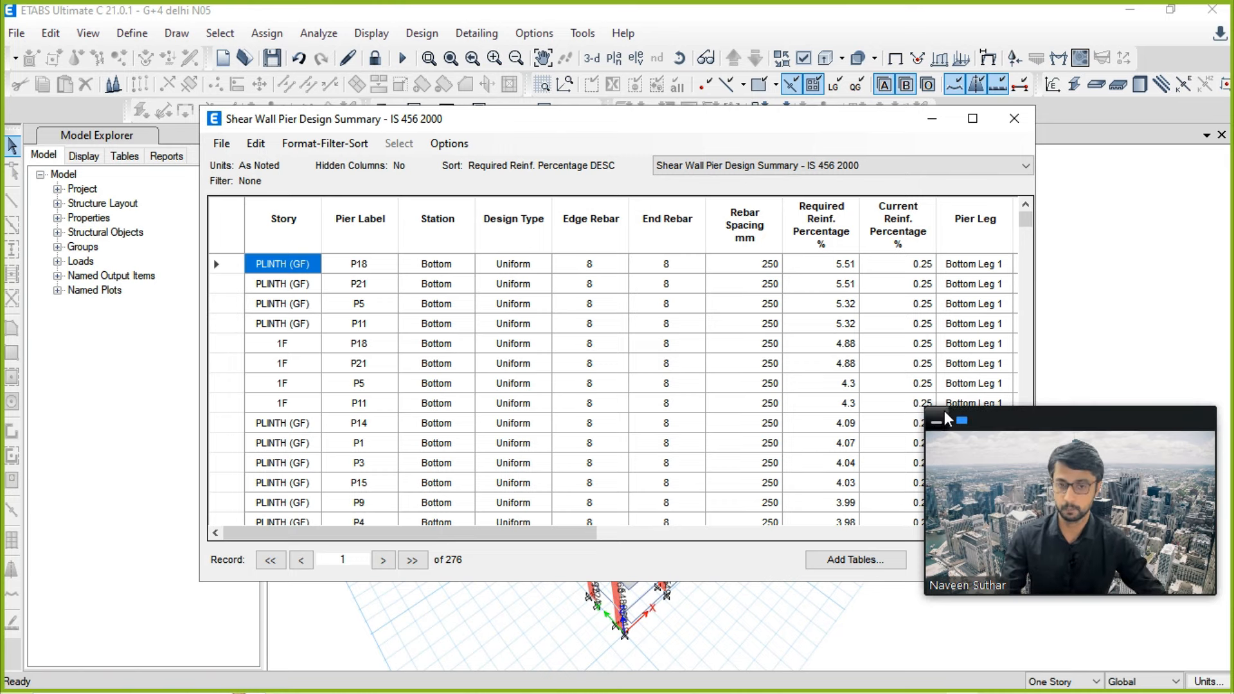
left_click(1016, 126)
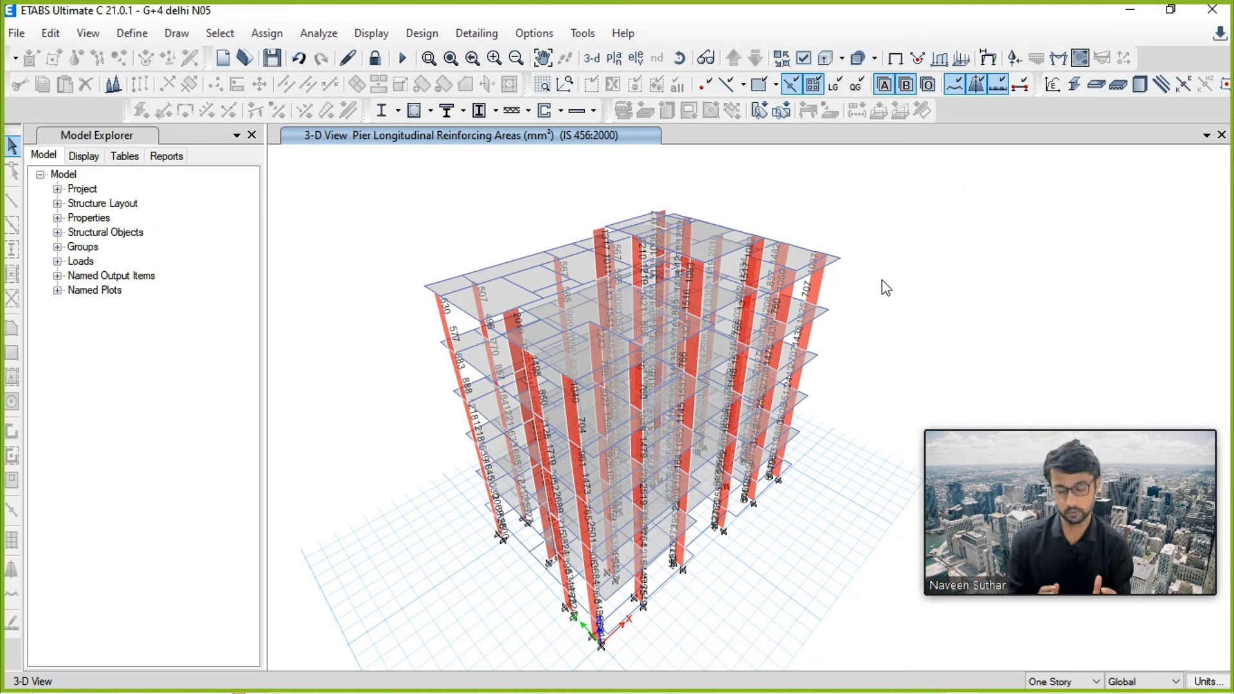
middle_click_drag(804, 204, 806, 210)
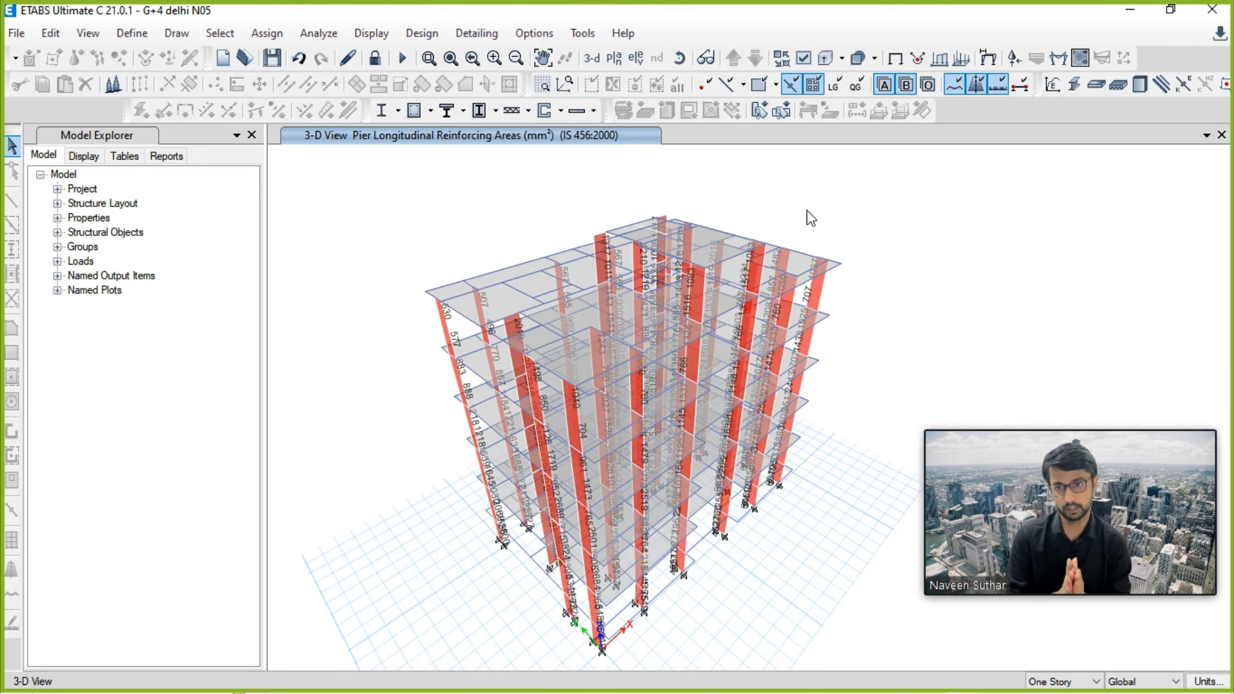
middle_click_drag(882, 234, 898, 219)
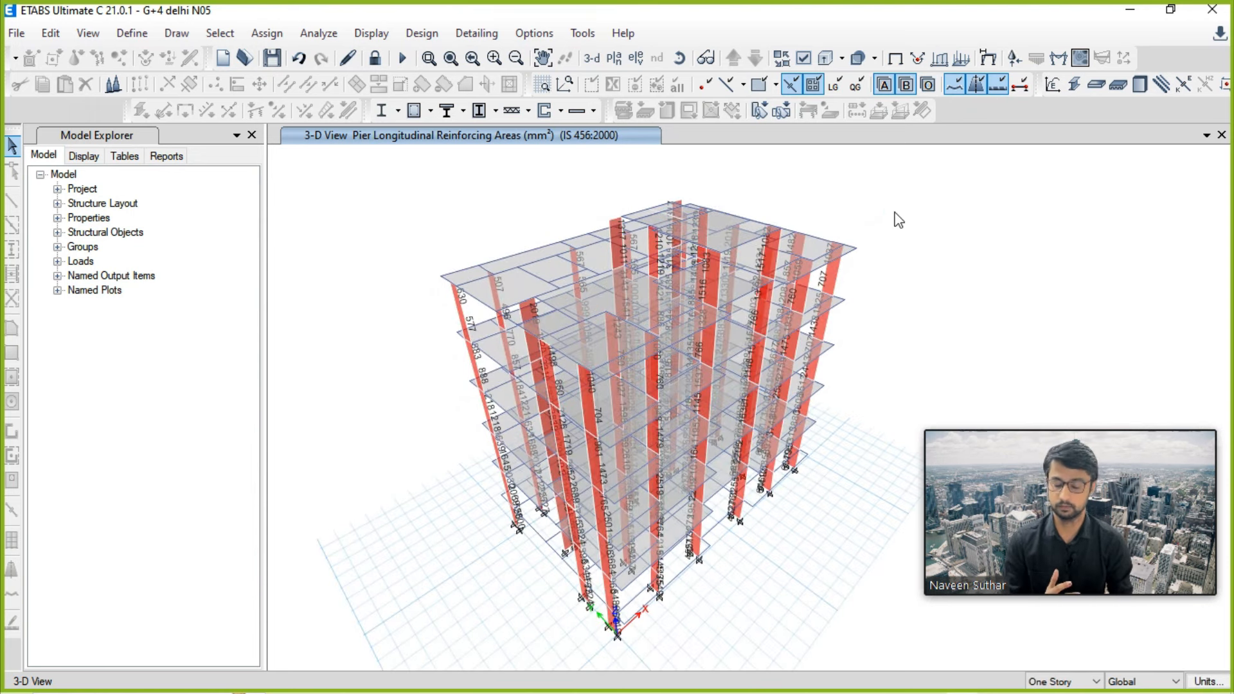
middle_click_drag(895, 230, 816, 226)
Step: Add Modal Participating Mass Ratios from the modal information to the displayed tables and show that table
left_click(373, 37)
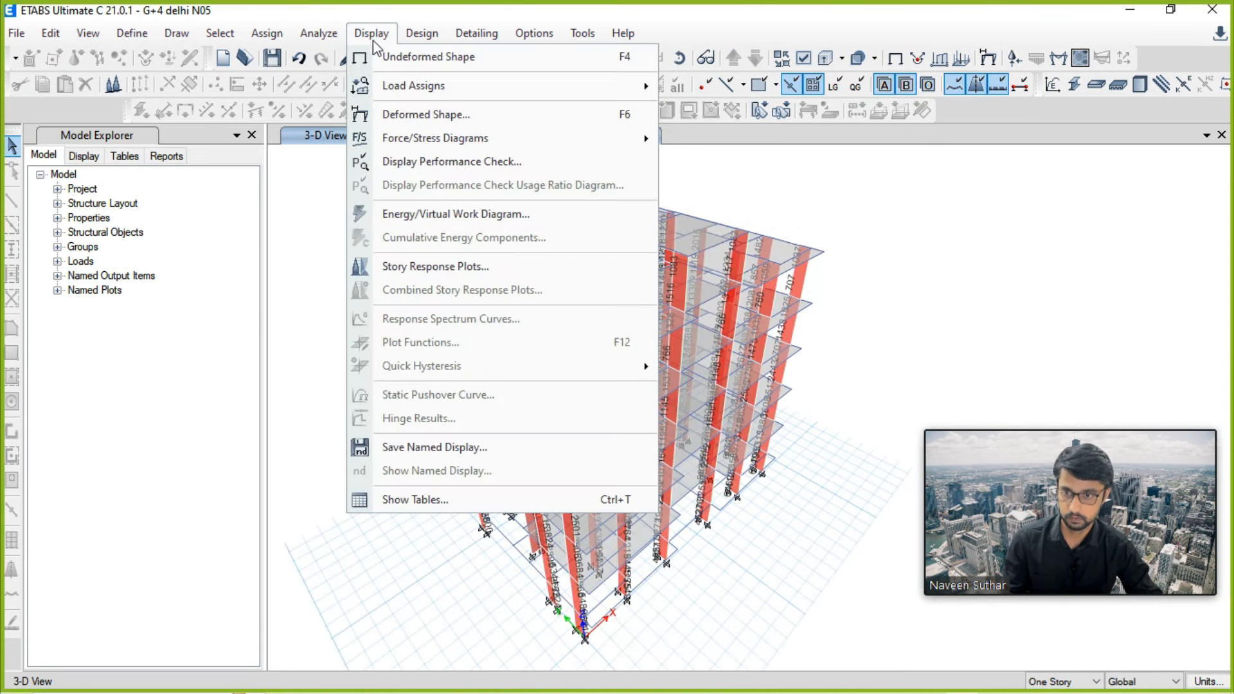
left_click(469, 501)
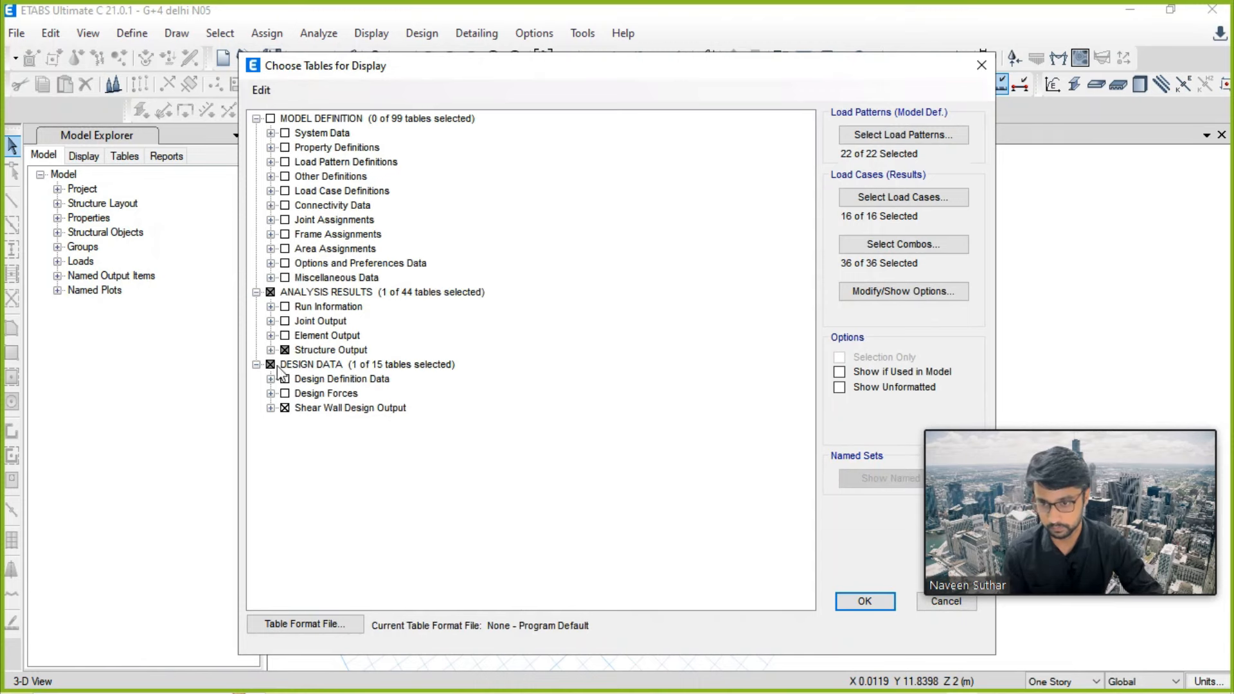
left_click(271, 350)
left_click(286, 378)
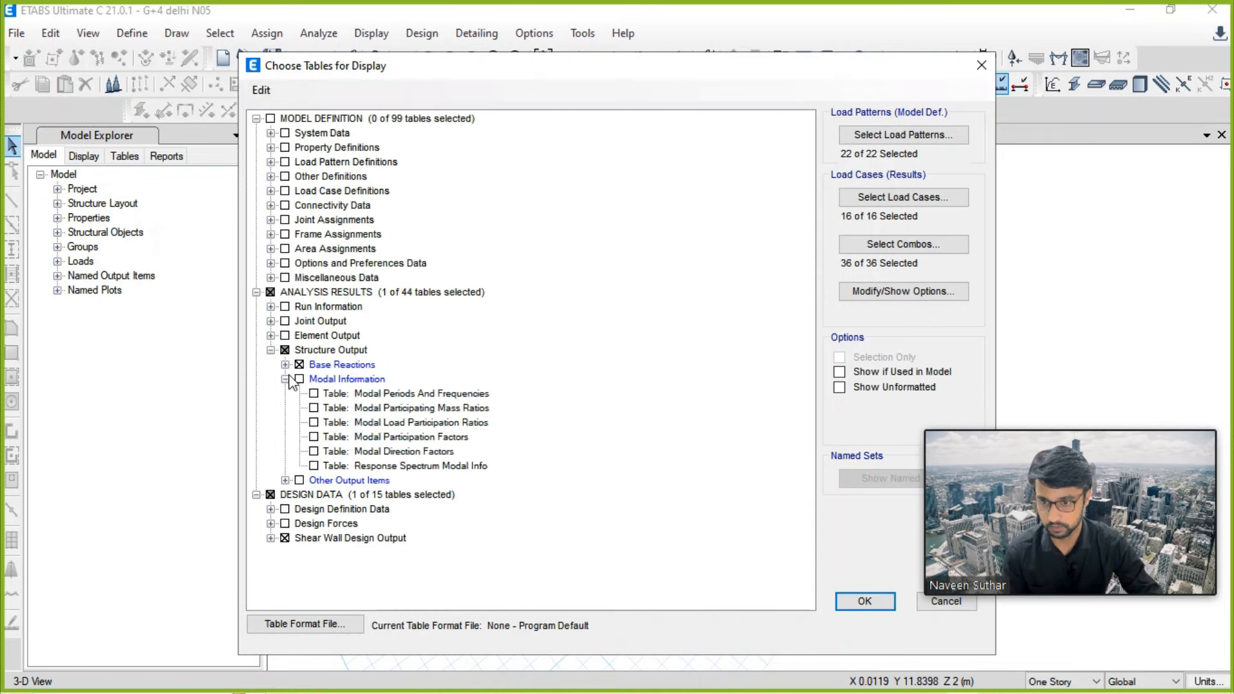
left_click(314, 407)
left_click(864, 601)
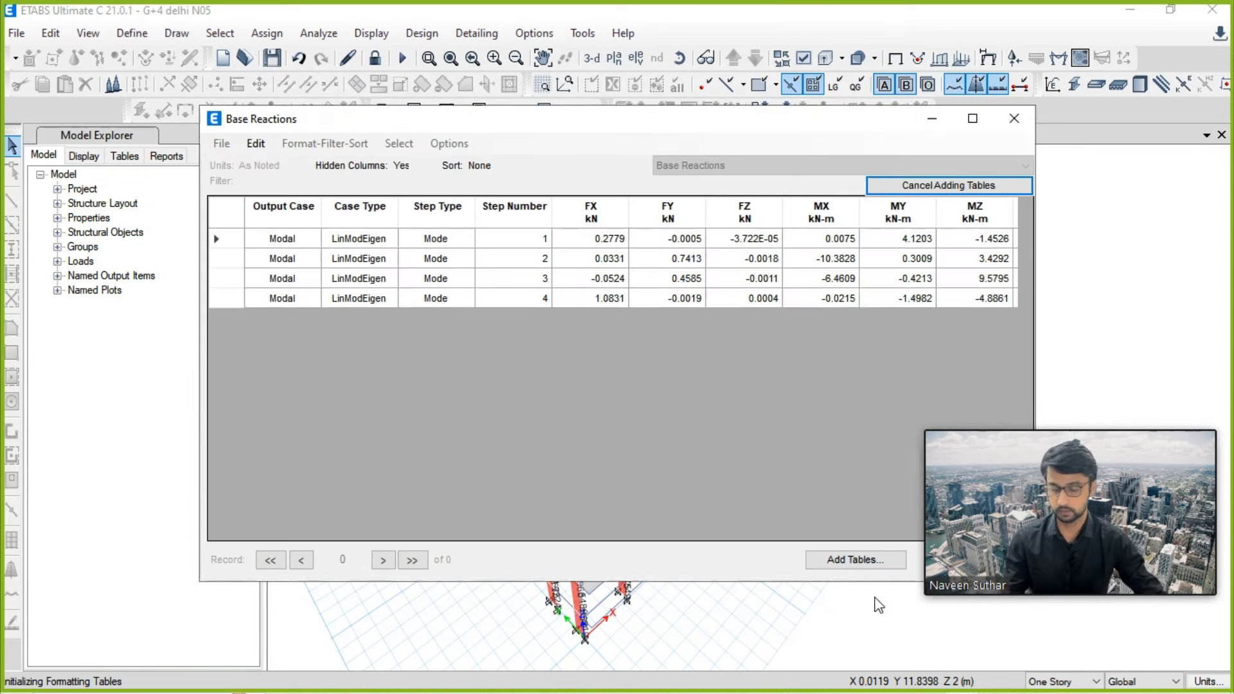
left_click(725, 169)
left_click(727, 185)
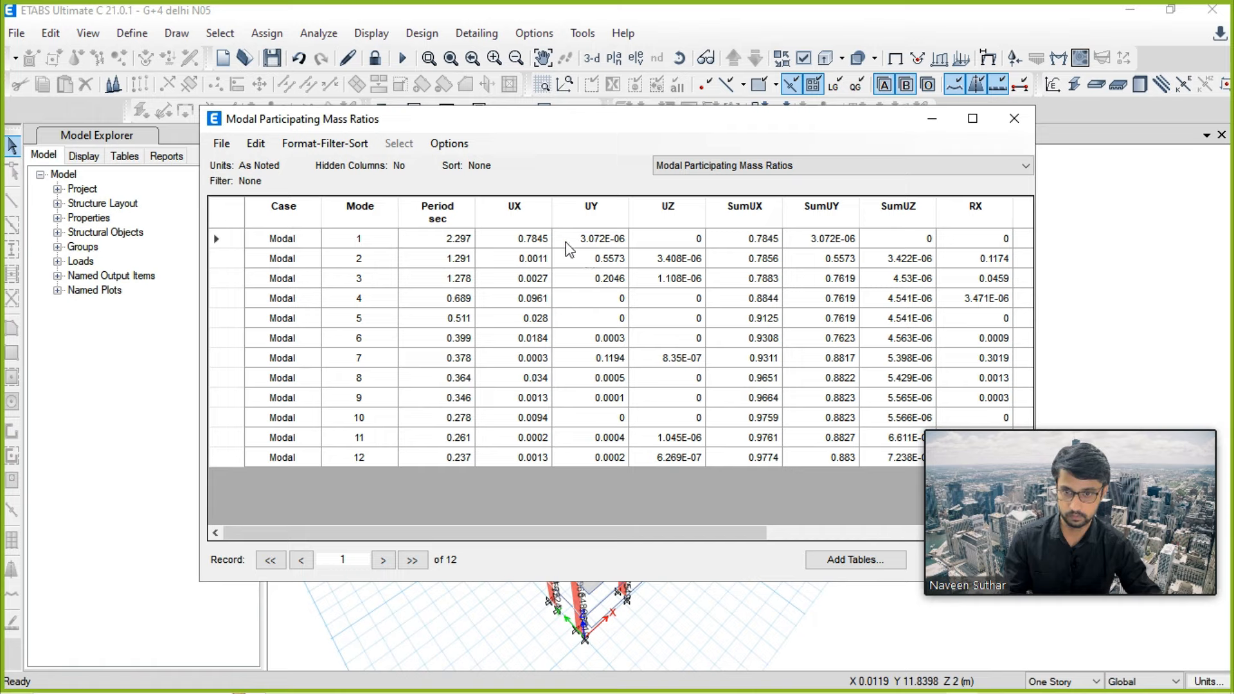
Step: Examine the UX ratio of mode 1 and the UY ratio of mode 2 in the mass participation table
left_click(538, 241)
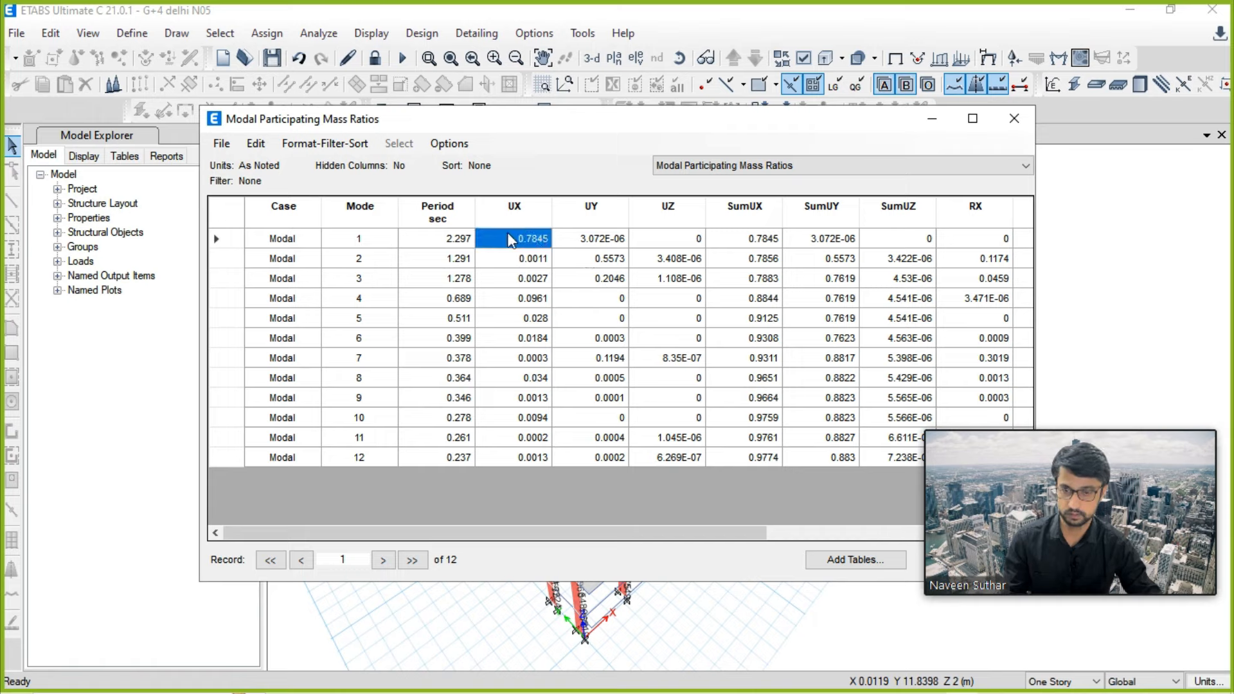
left_click(605, 260)
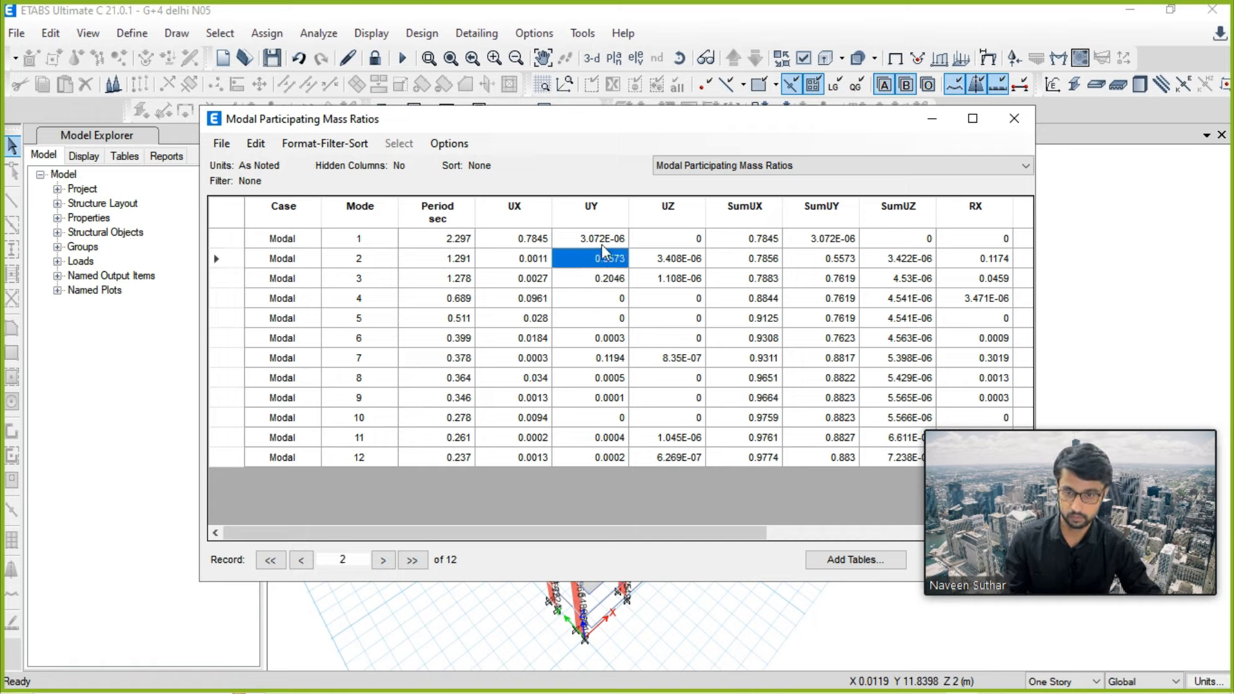
left_click_drag(607, 532, 529, 517)
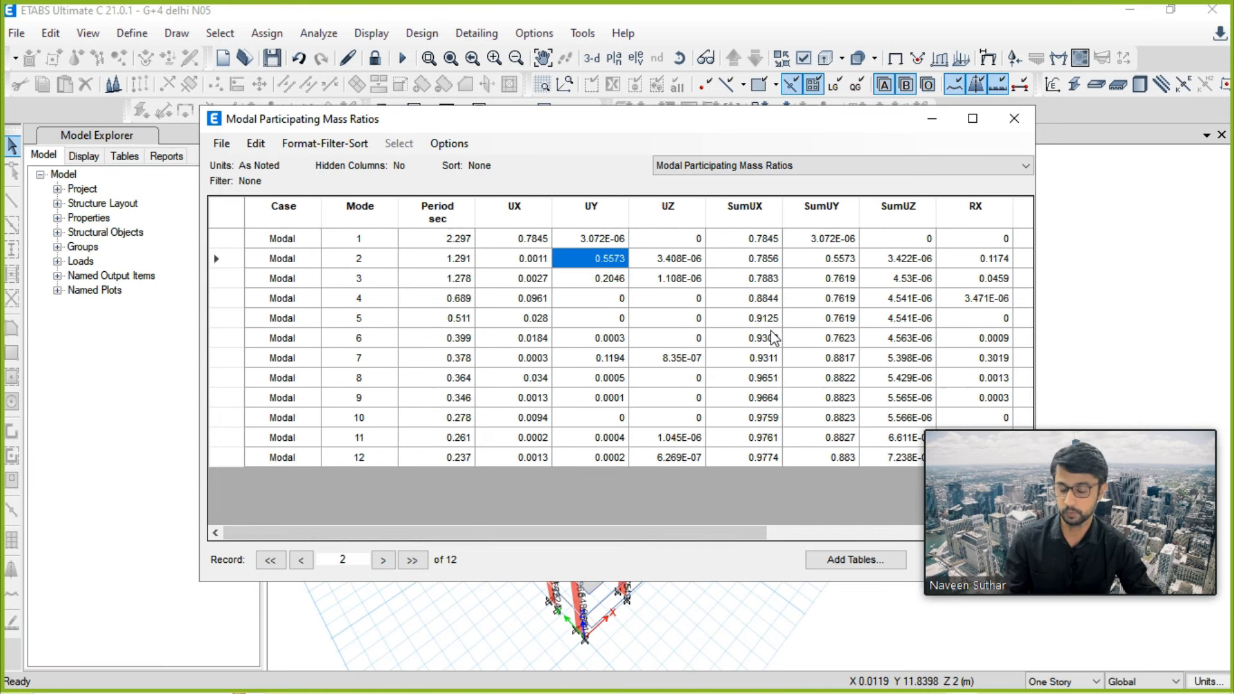
key("alt+Tab")
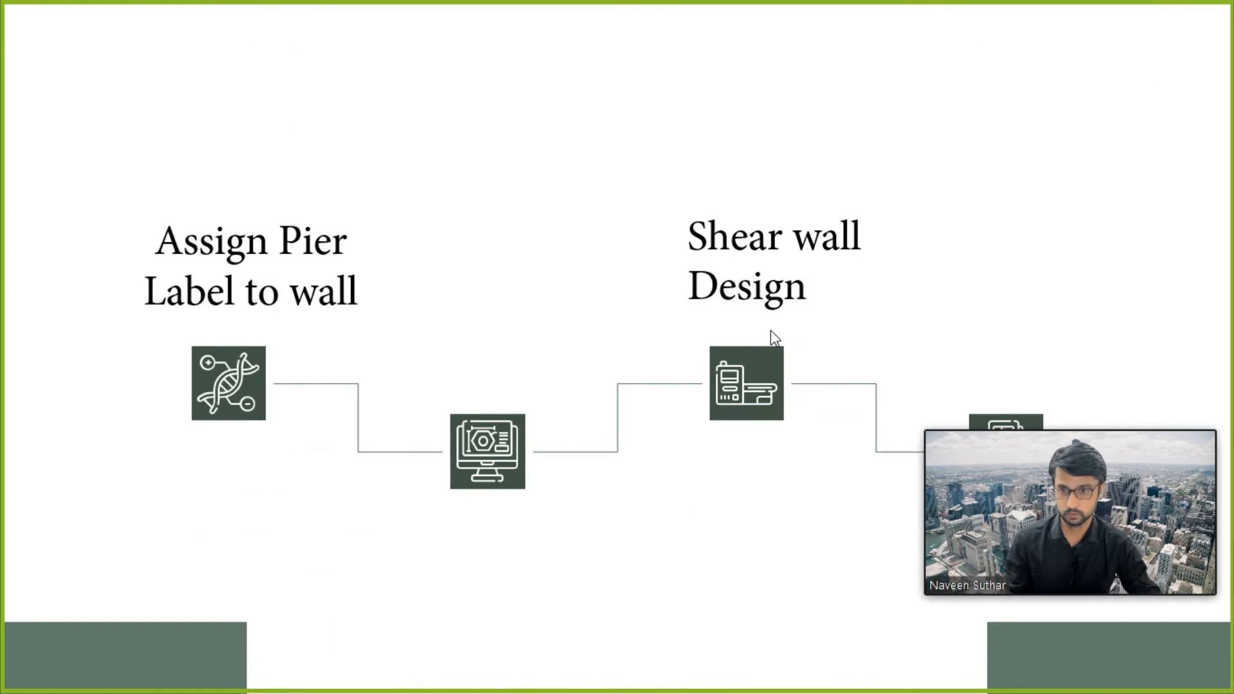
key("Right")
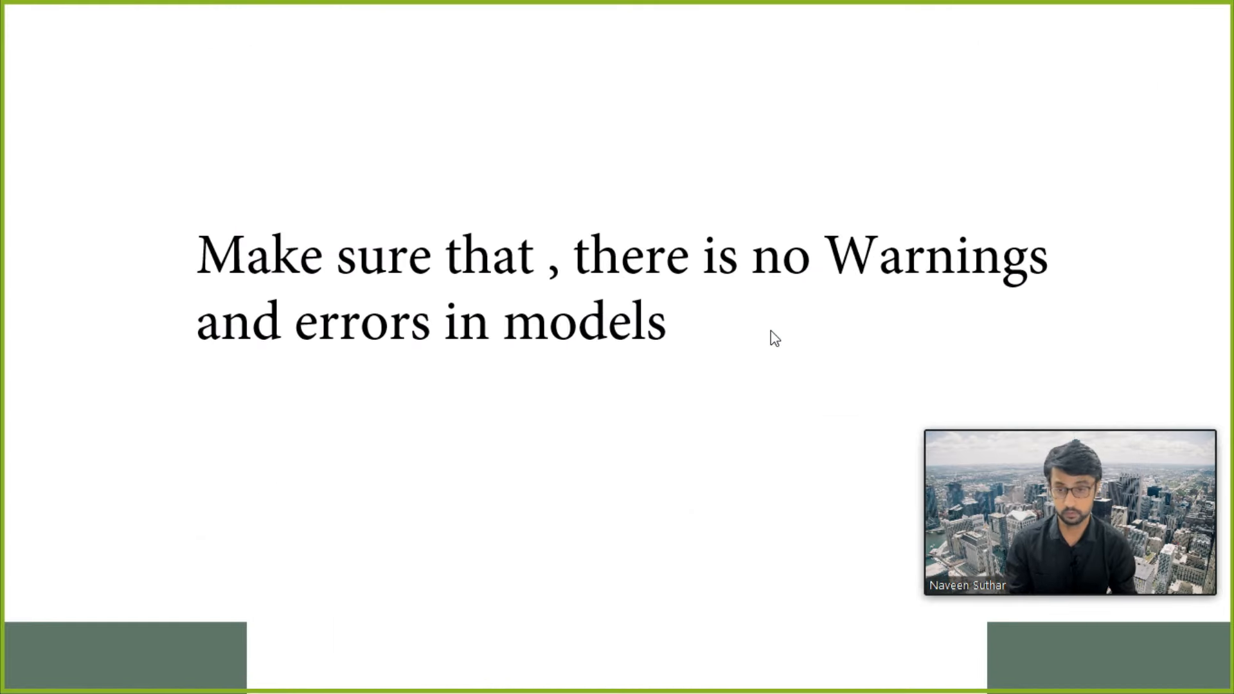
key("Right")
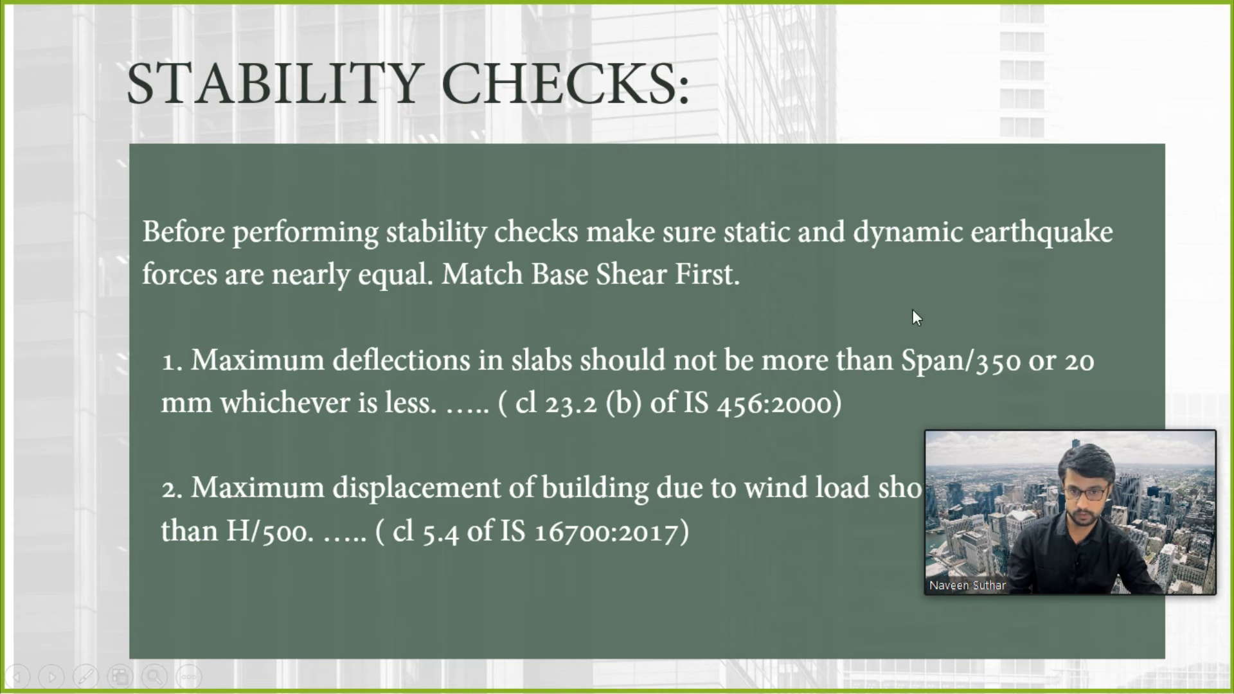
key("alt+Tab")
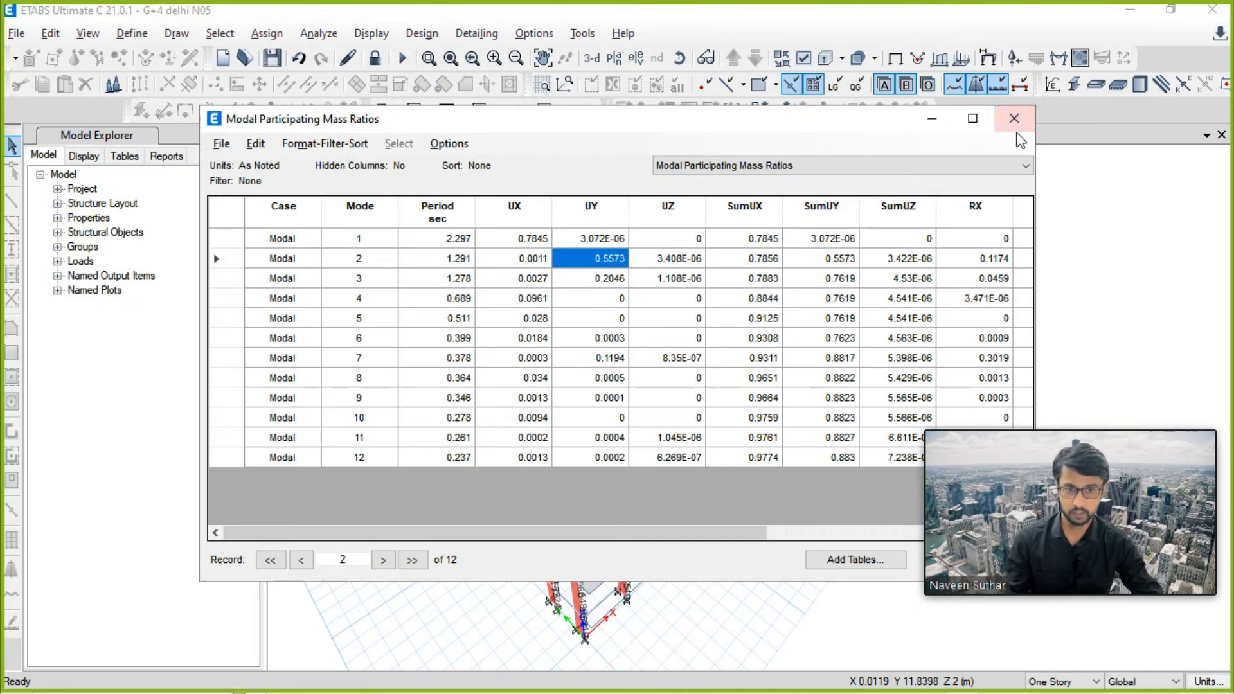
Step: Close the mass ratios table and show the undeformed shape of the building in the 3D view
left_click(1014, 119)
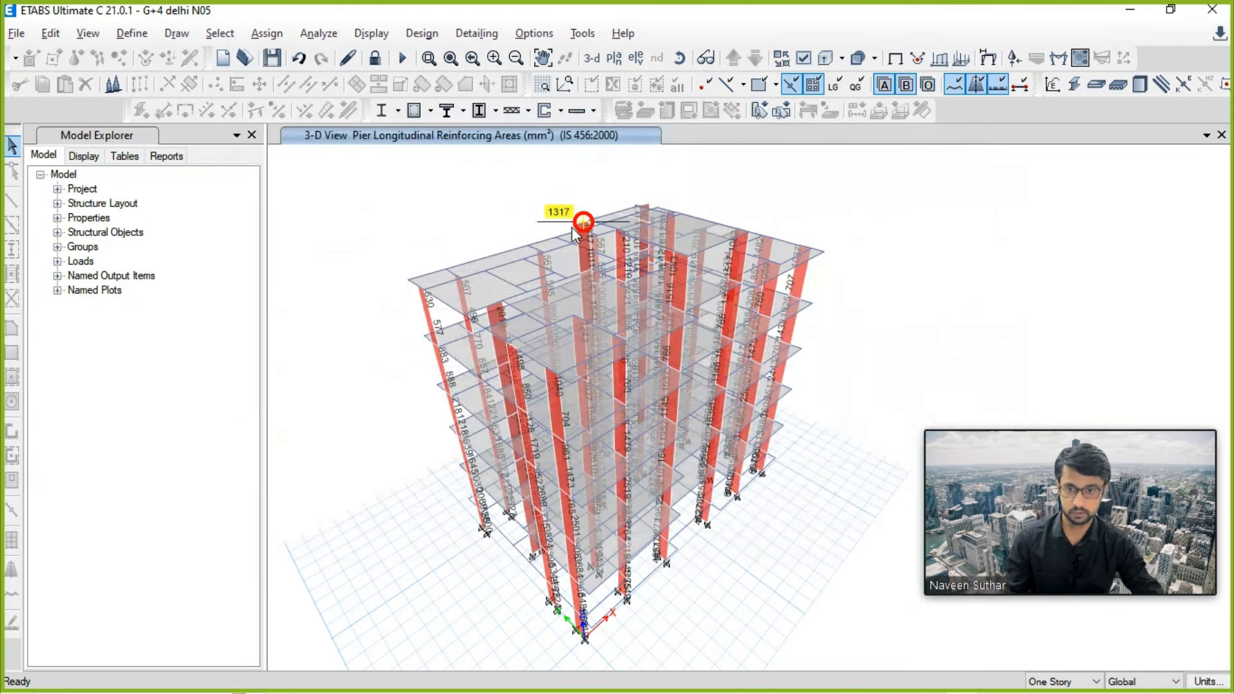
left_click(895, 58)
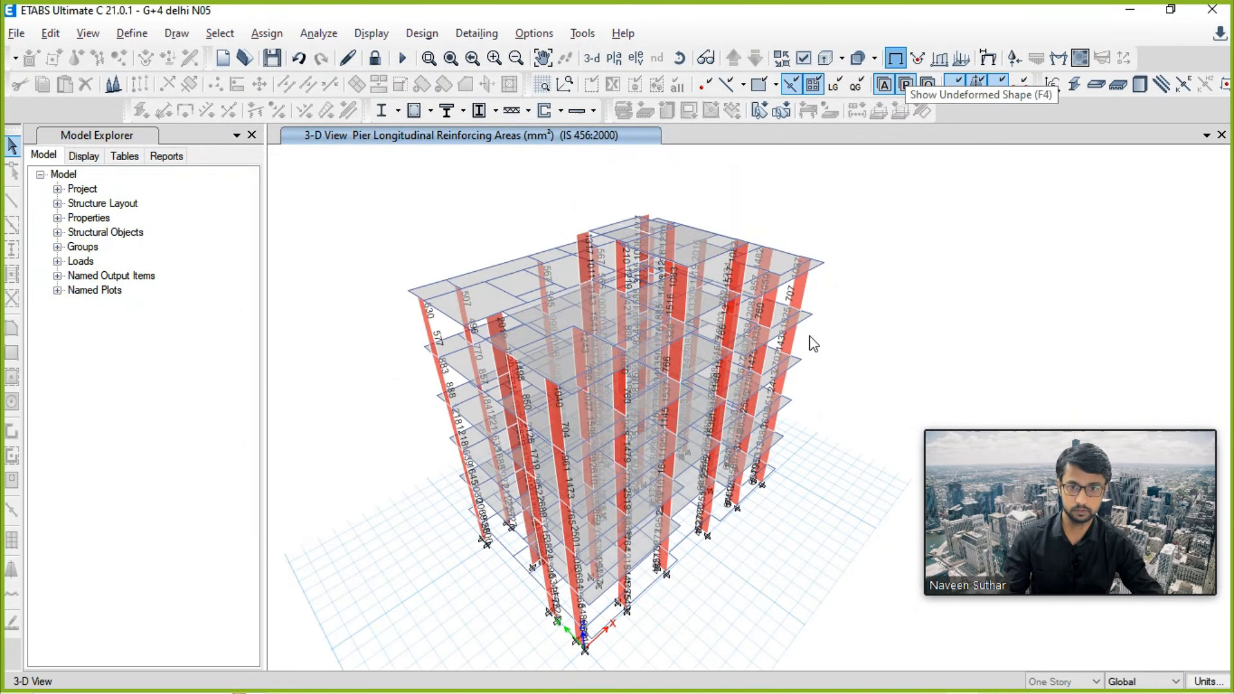
middle_click_drag(886, 345, 910, 338)
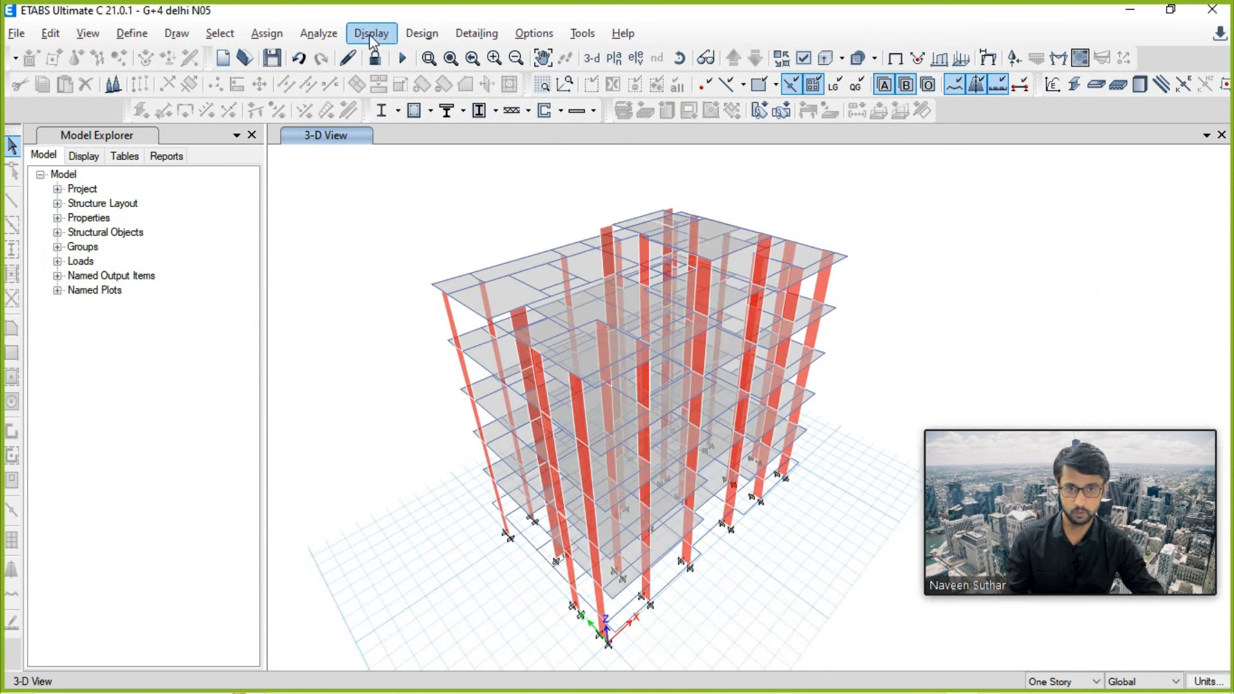
Step: Display the deformed shape for the DL+LL combination with Displacement UZ contours drawn on the objects
left_click(989, 59)
left_click_drag(585, 37, 200, 50)
left_click(151, 121)
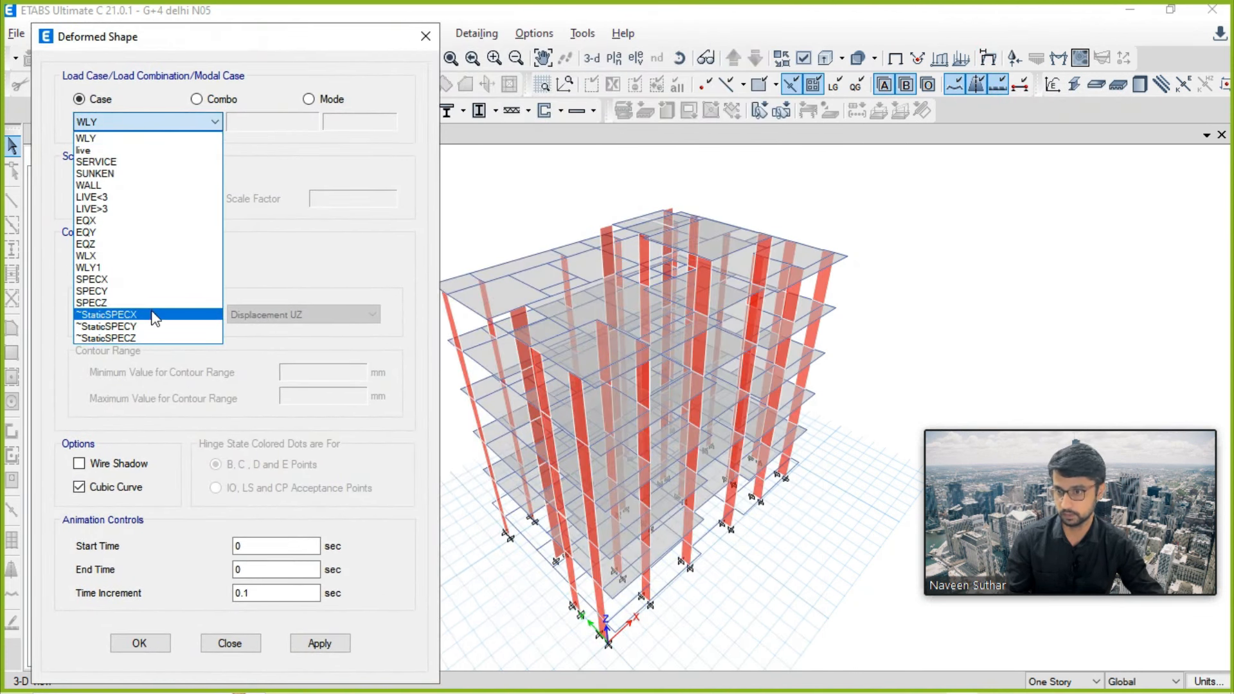
left_click(199, 102)
left_click(197, 99)
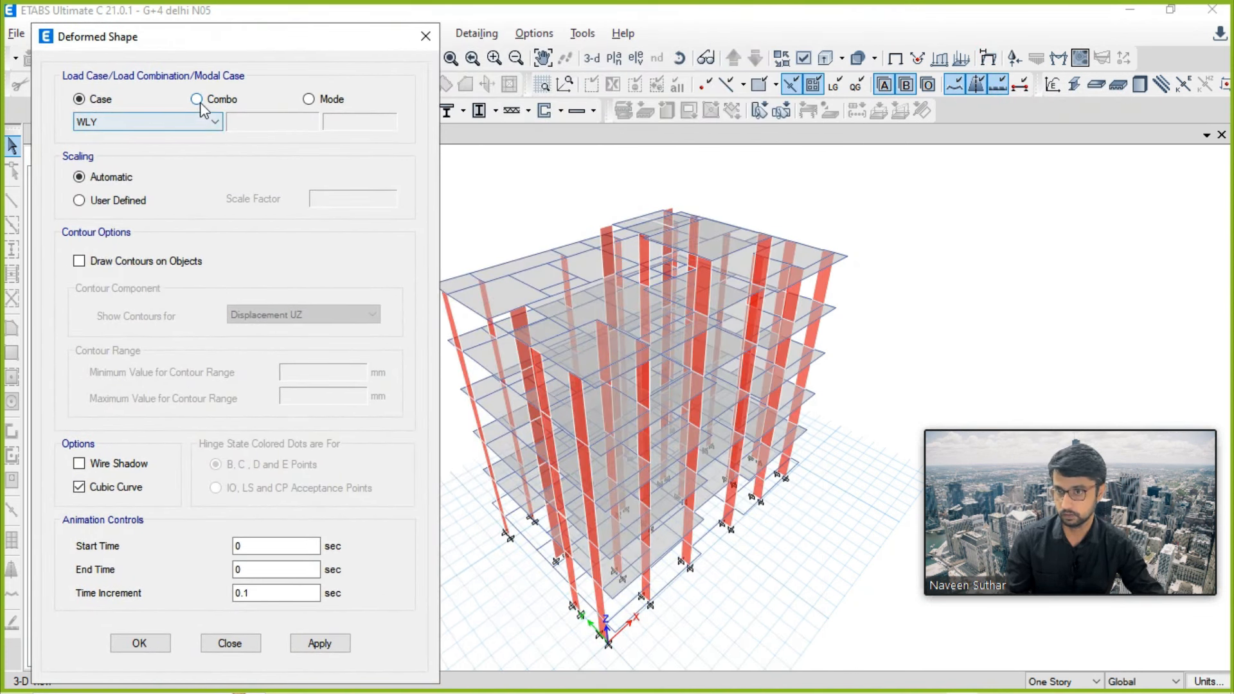
left_click(212, 122)
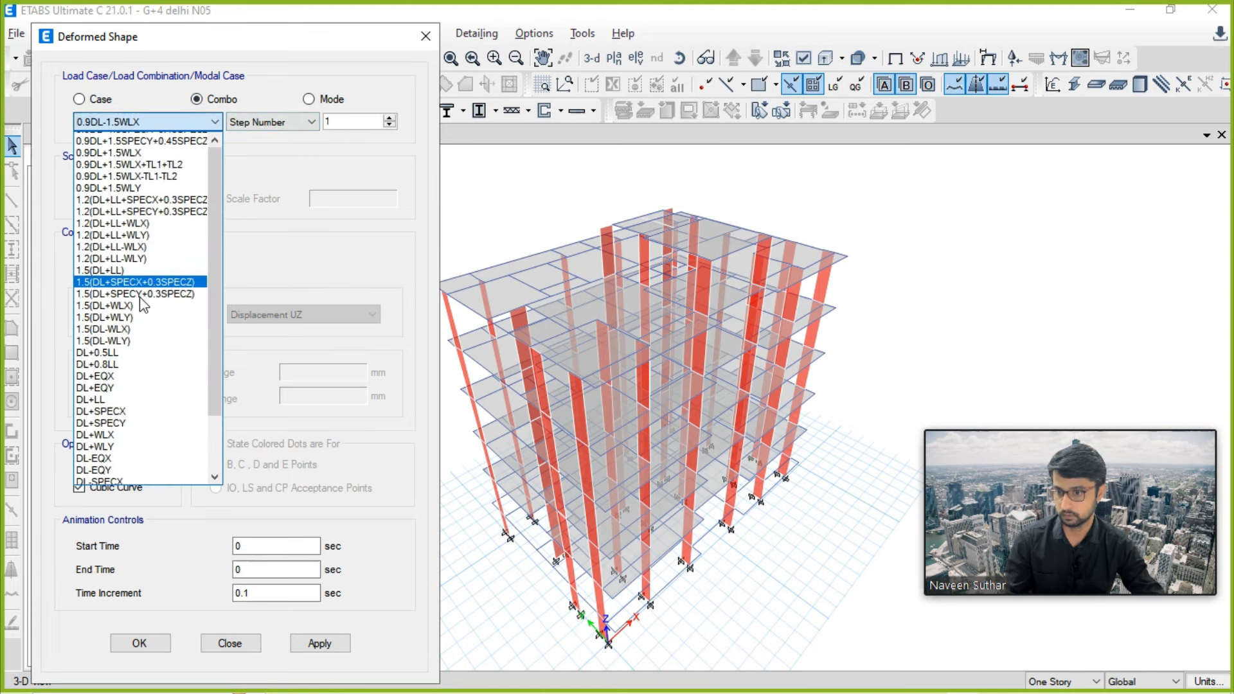
scroll(143, 305, "up", 1)
scroll(144, 321, "down", 2)
left_click(134, 362)
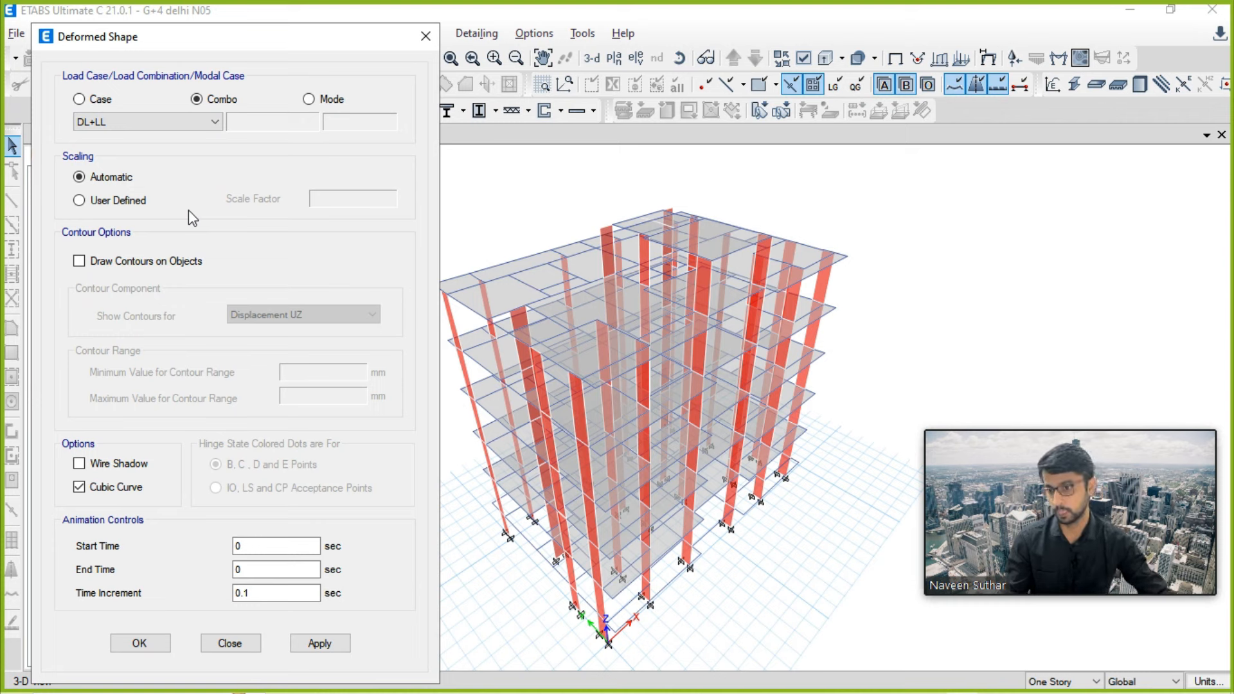
left_click(99, 261)
left_click(316, 645)
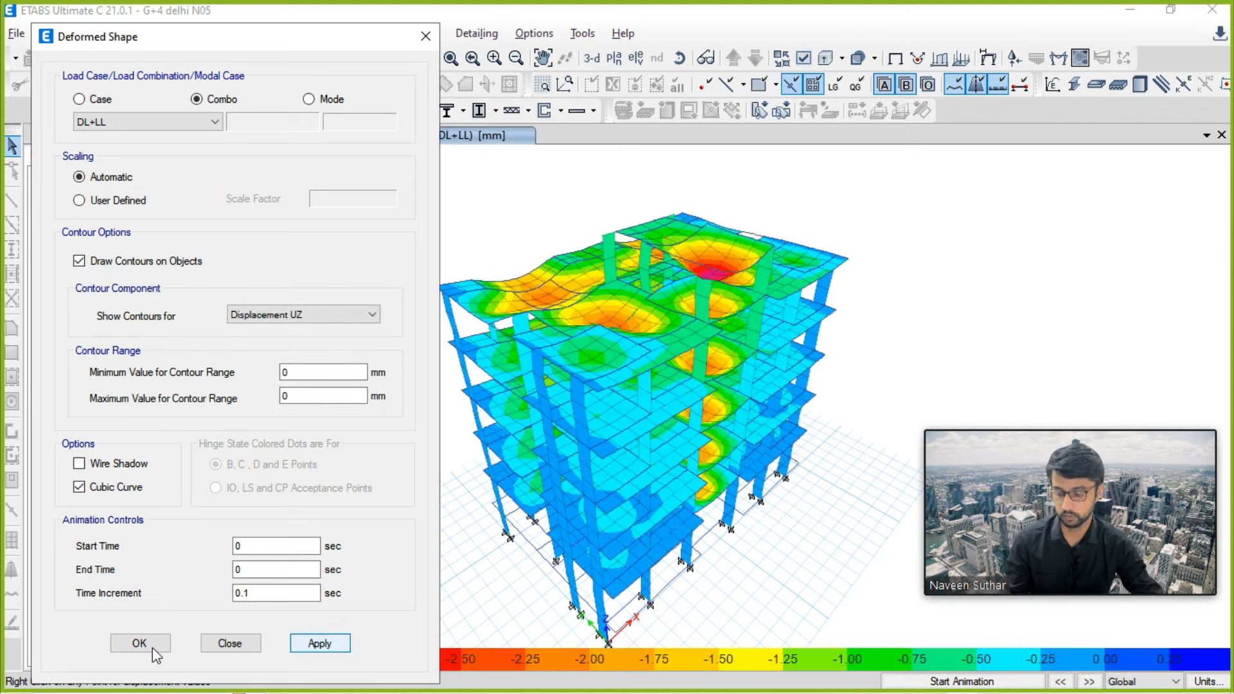
left_click(153, 648)
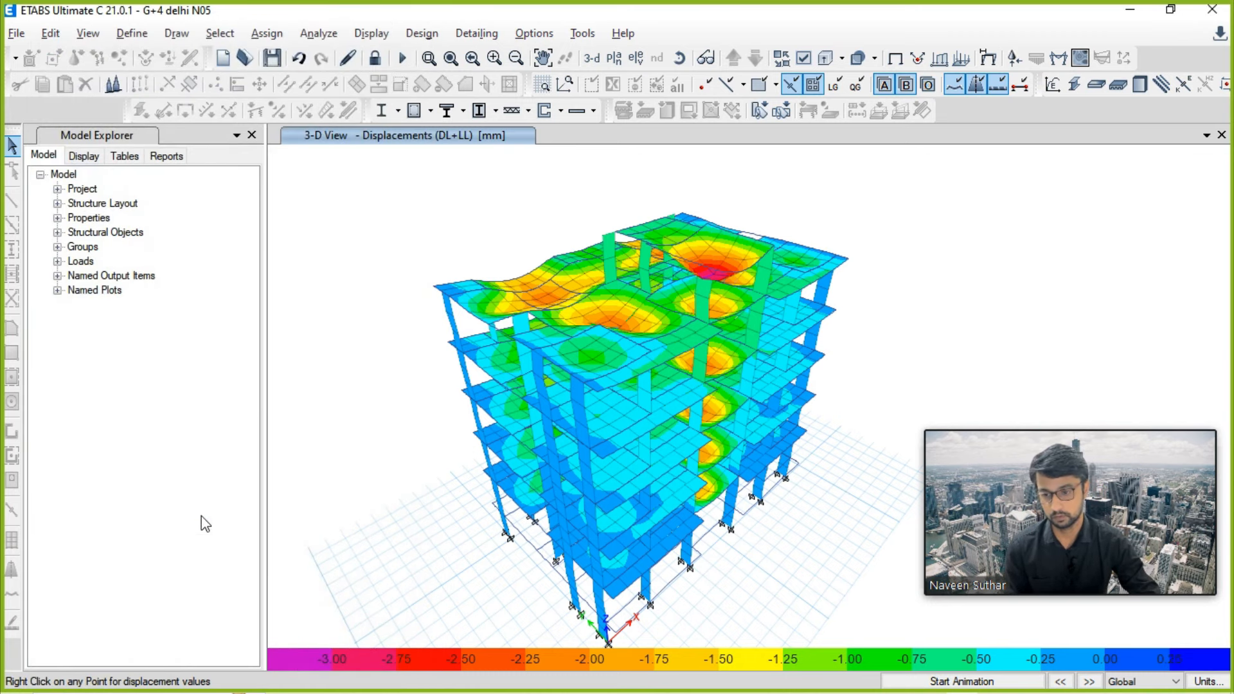
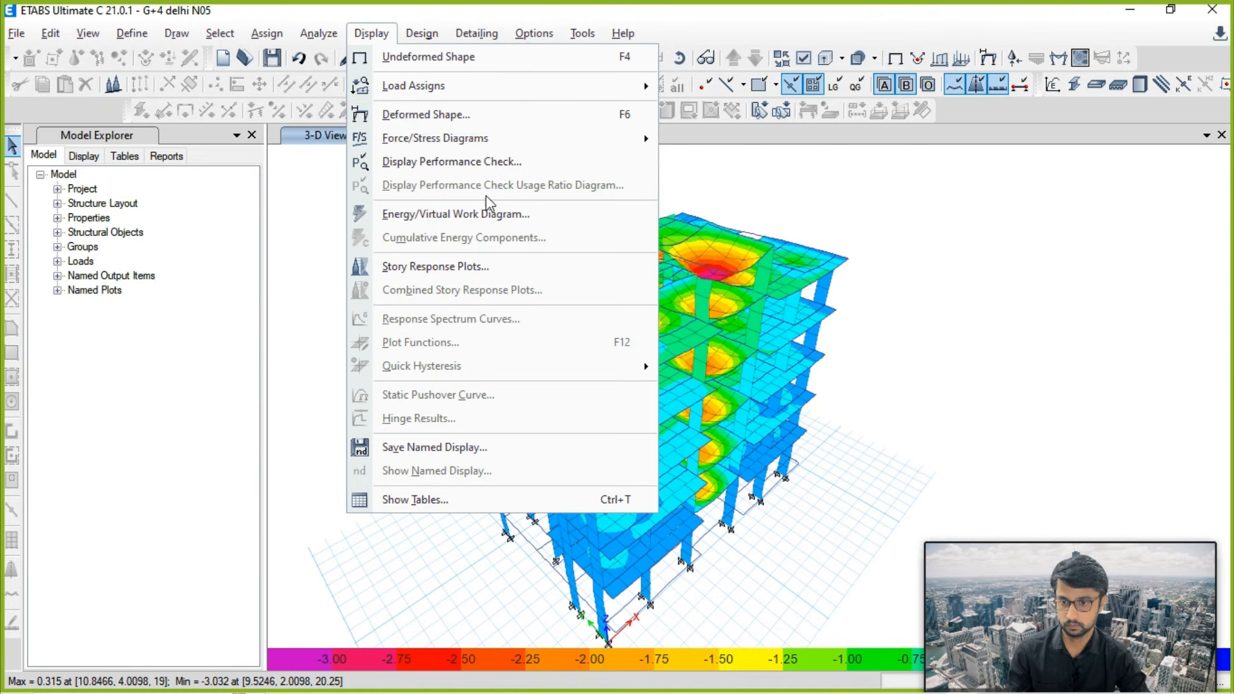
Step: Open the story response plot and show the maximum story displacement for load case EQX
left_click(490, 264)
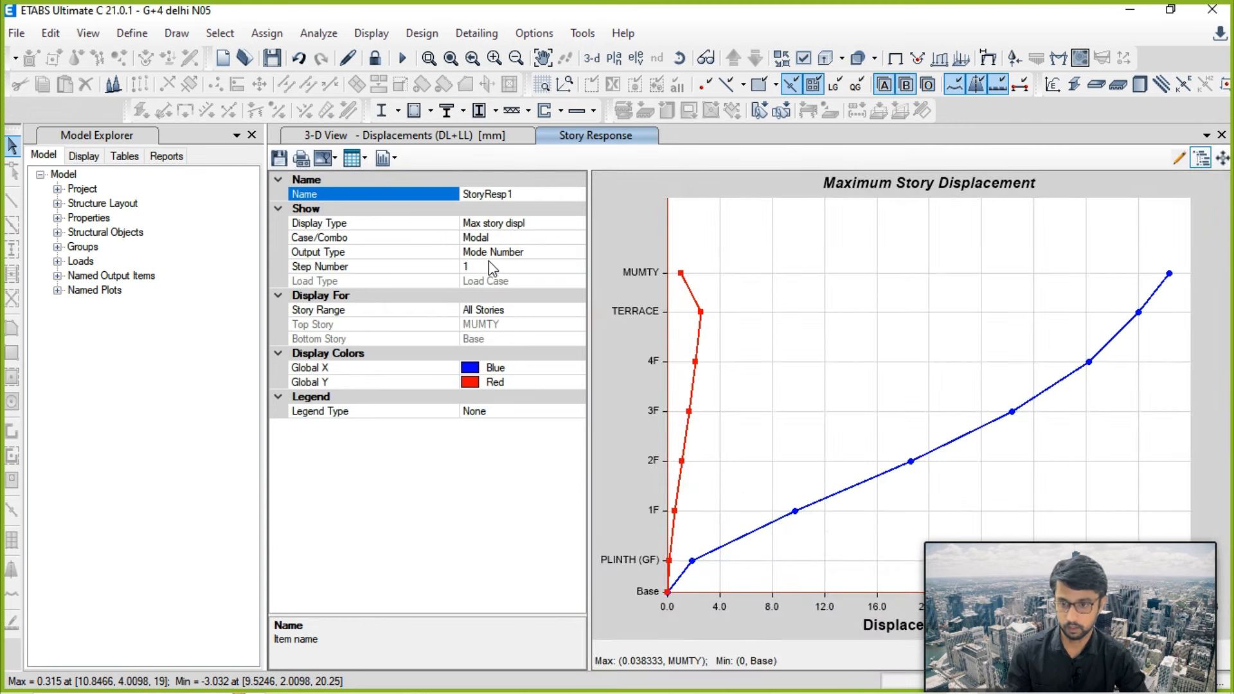
left_click(498, 240)
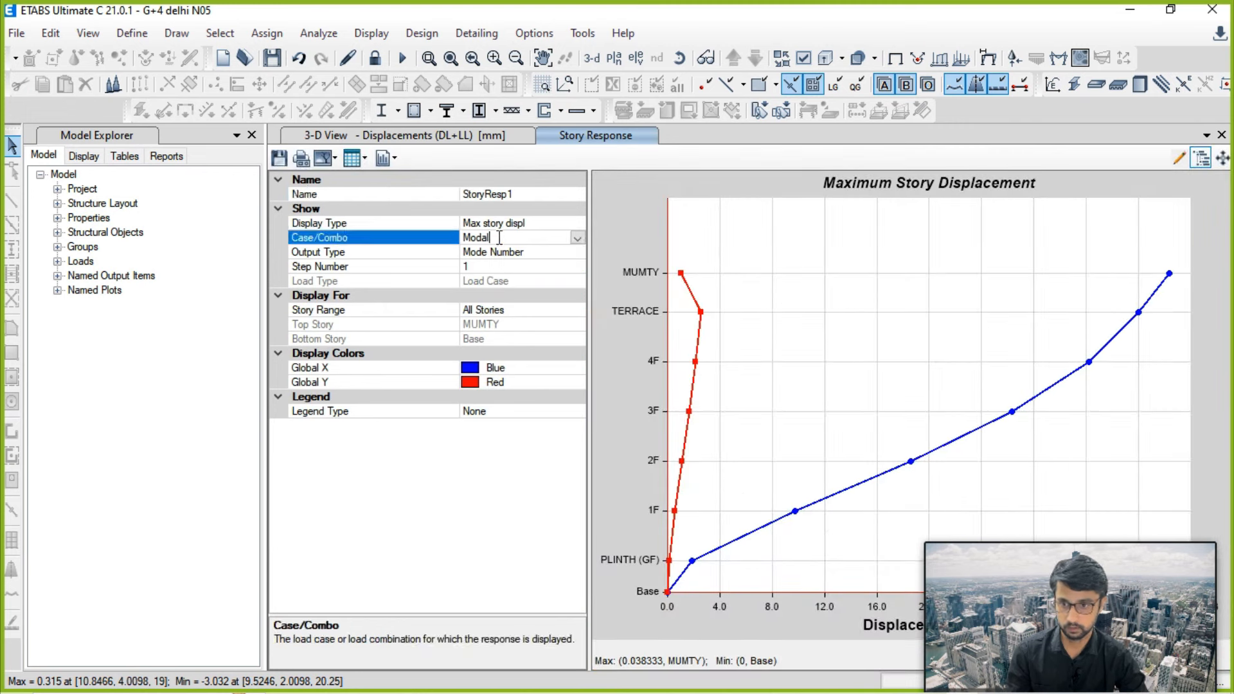
left_click(576, 239)
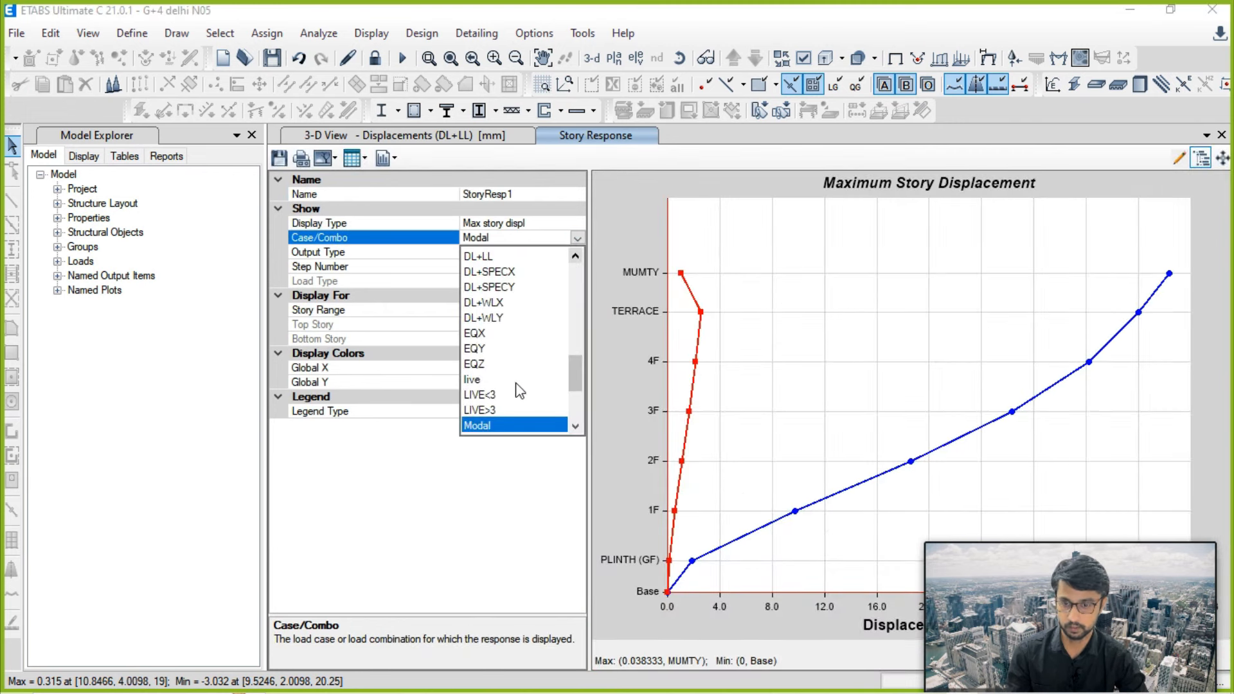
left_click(498, 333)
left_click_drag(964, 543, 88, 337)
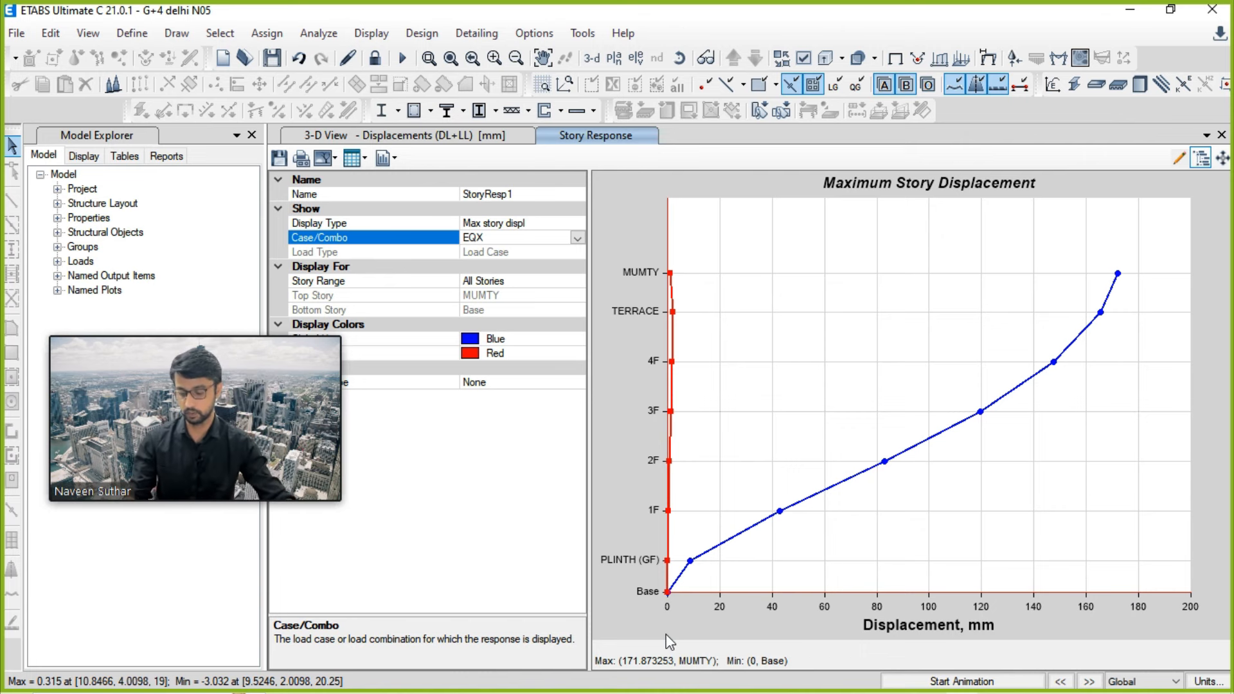
Step: Check the displacement criterion on the stability checks slide in PowerPoint and return to the story response plot in ETABS
key("alt+Tab")
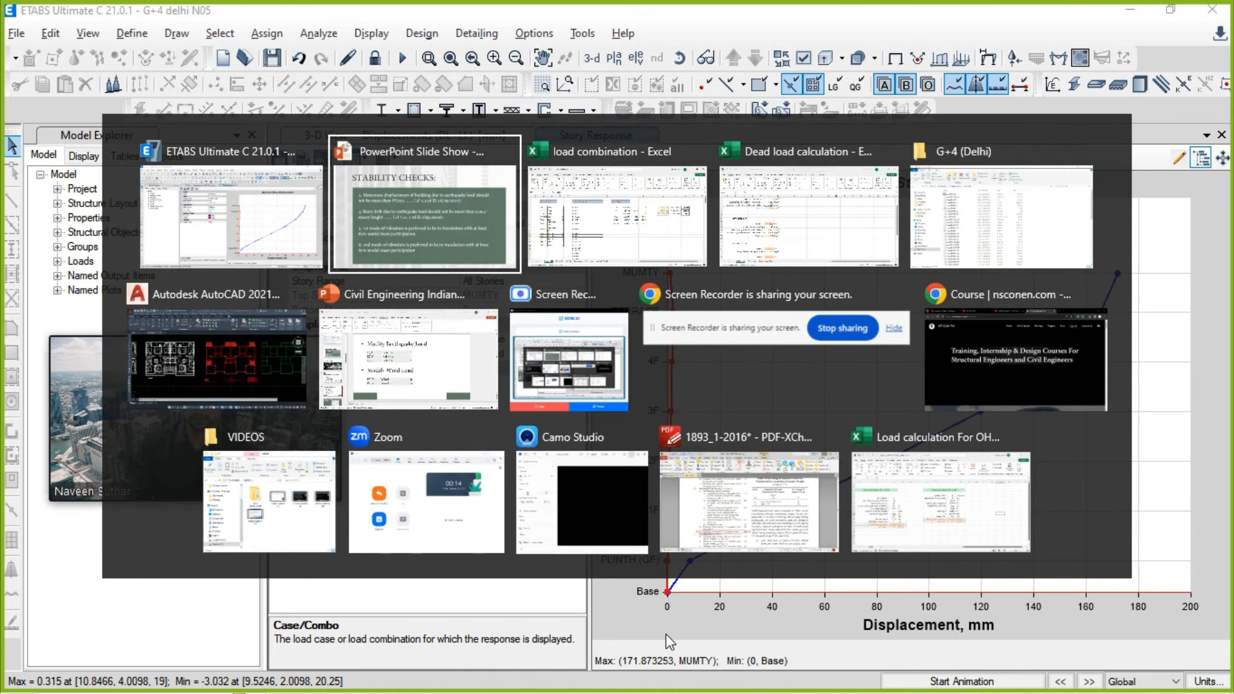
key("alt+shift+Tab")
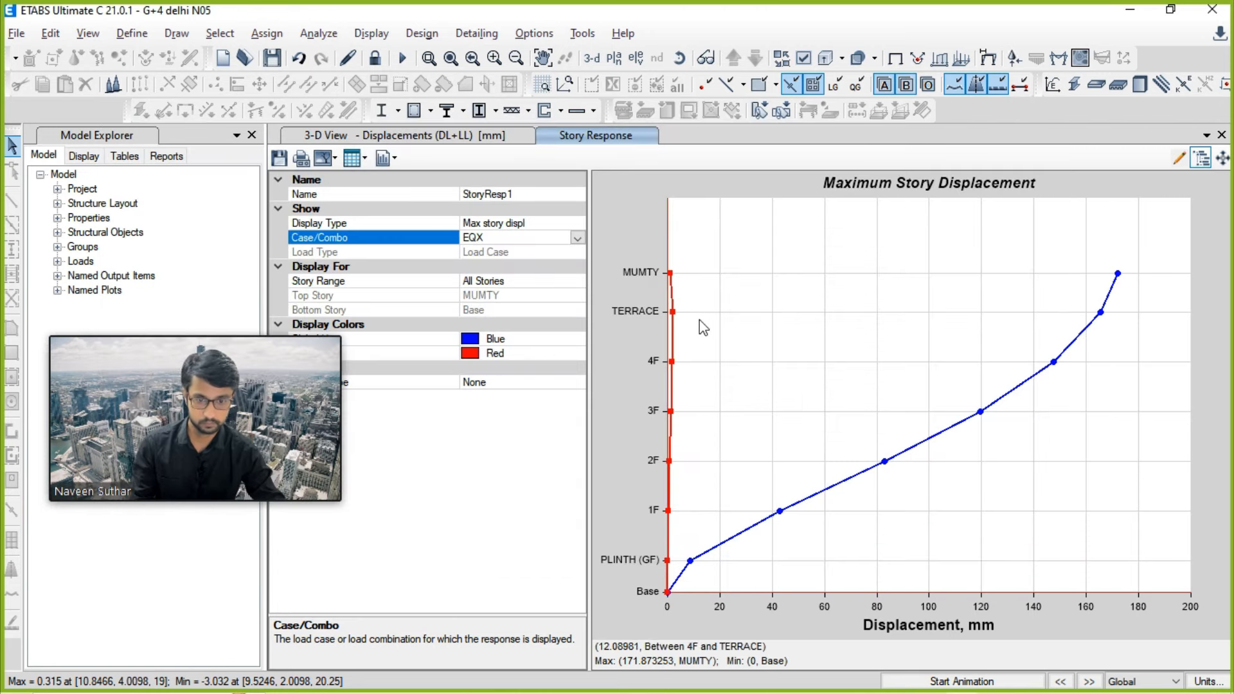
mouse_move(255, 341)
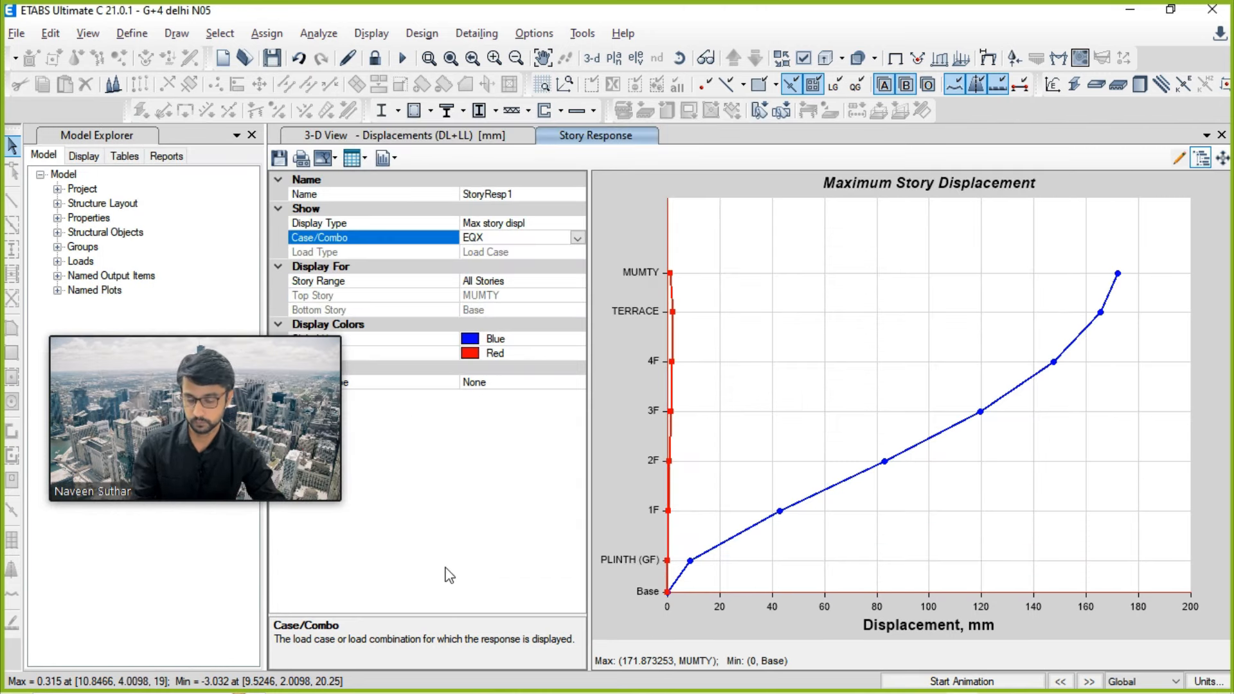
key("alt+Tab")
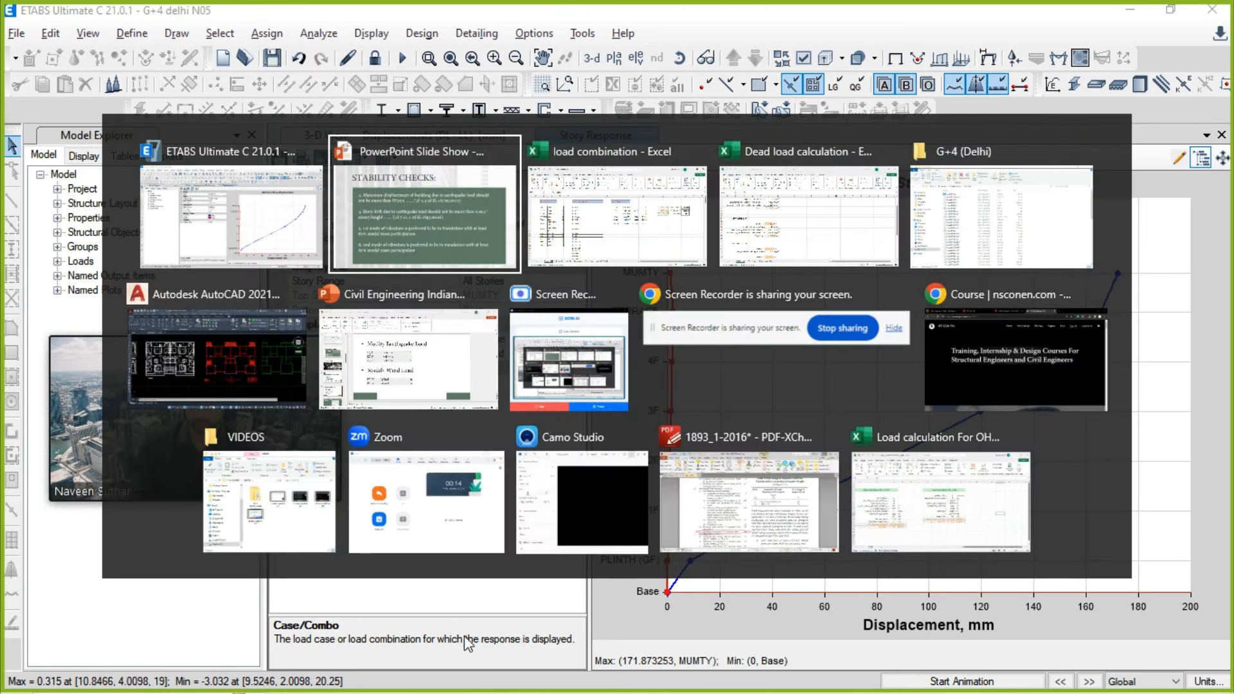
left_click(275, 212)
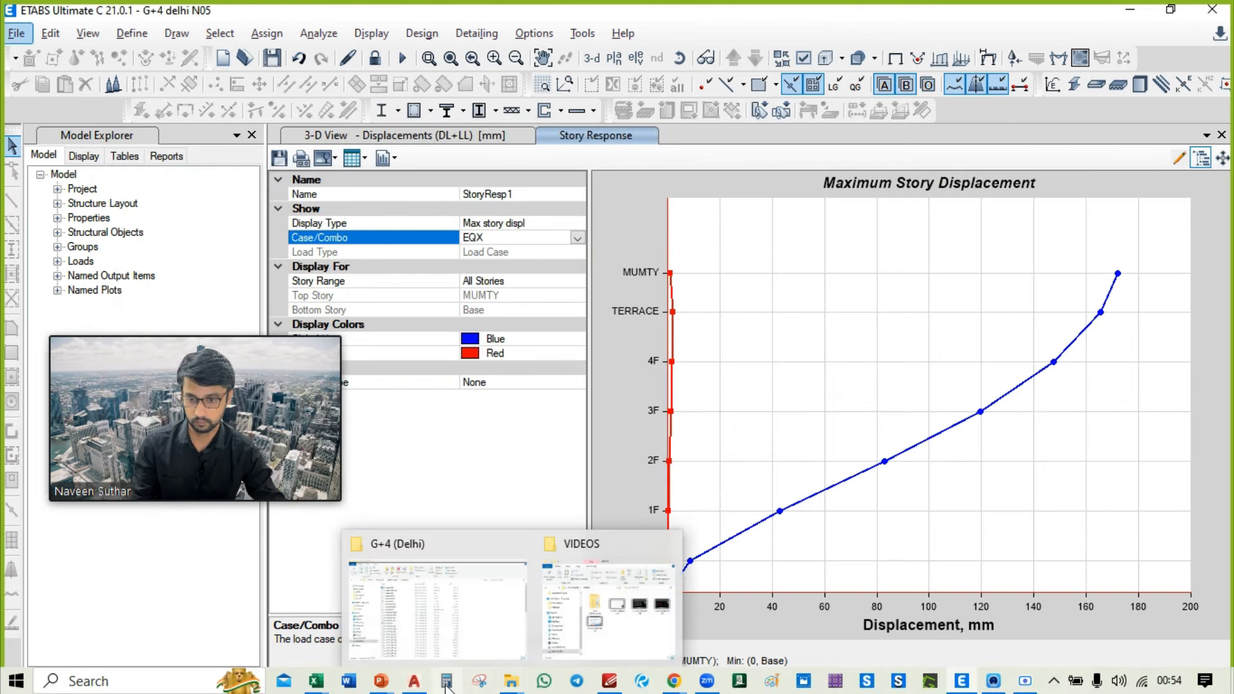
Step: Calculate the allowable displacement in Calculator as 17.75 ÷ 250 × 1000 and close Calculator
key("XF86Calculator")
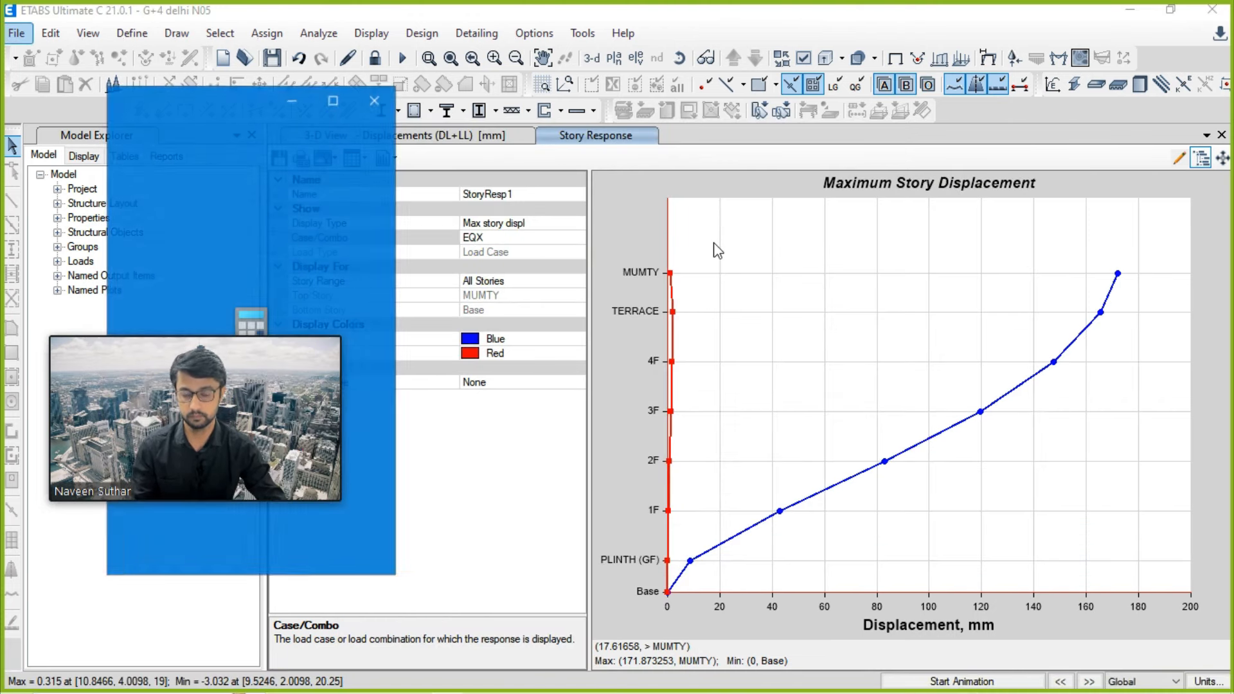
left_click_drag(221, 96, 1017, 115)
type("17.75")
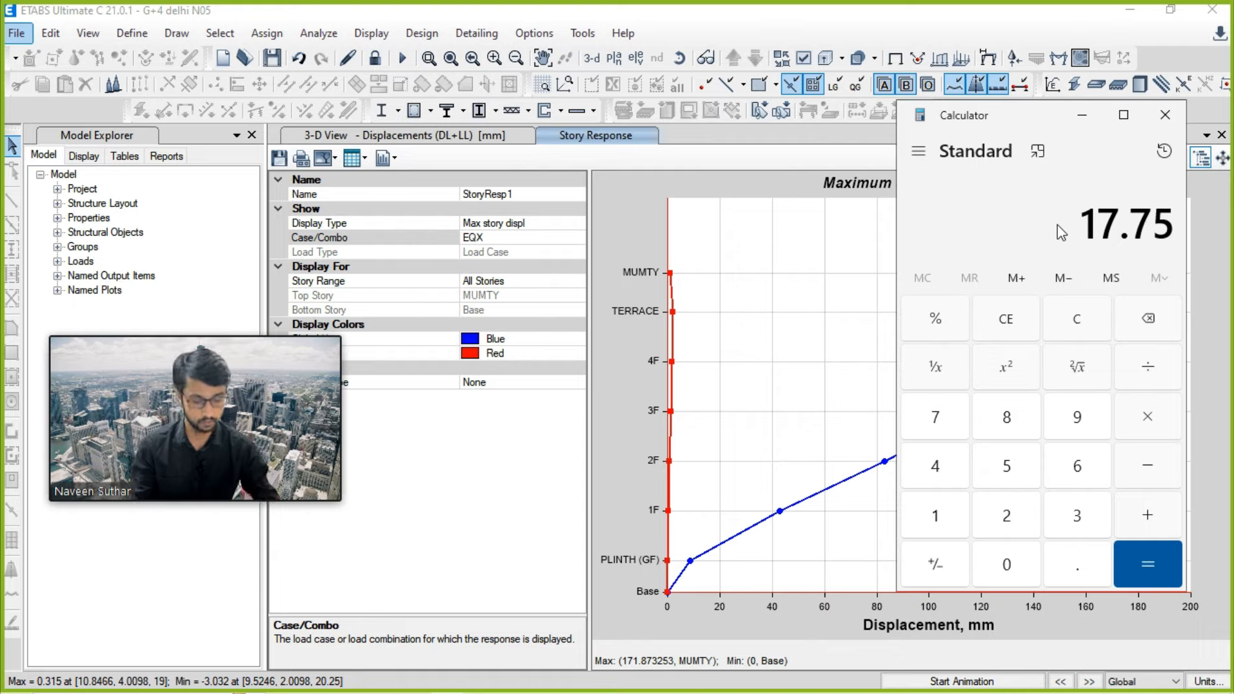
type(" ÷ 250")
key("Return")
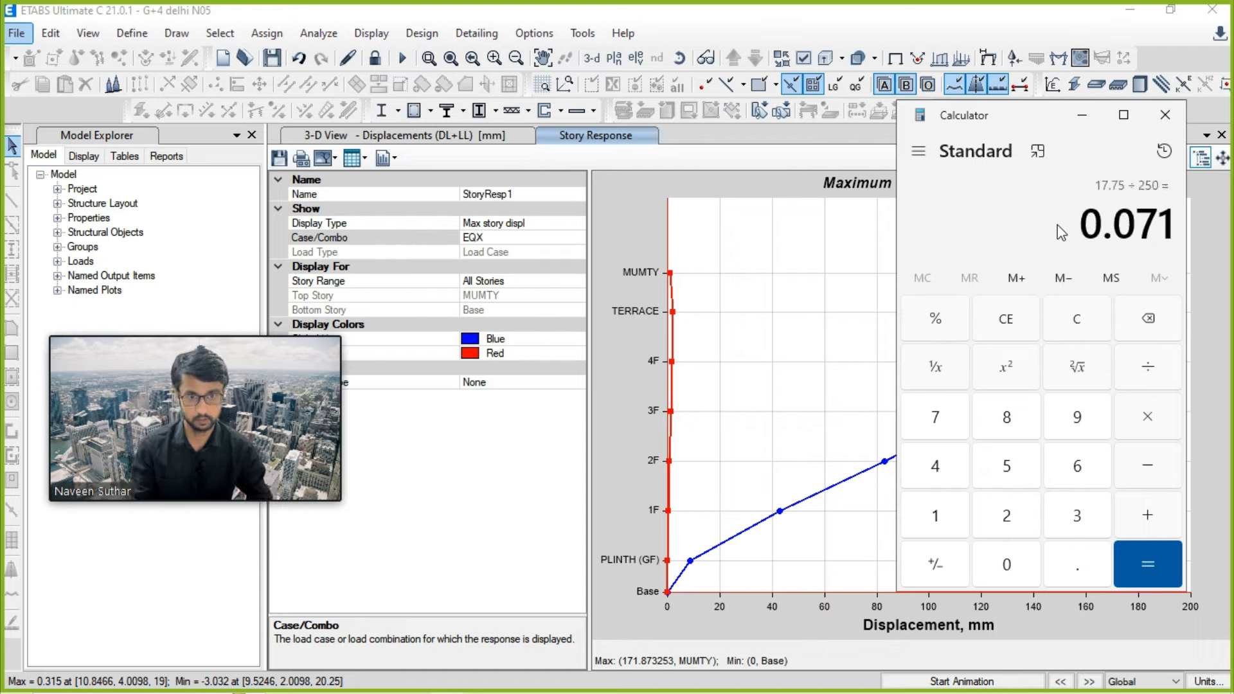
type("1000")
key("Return")
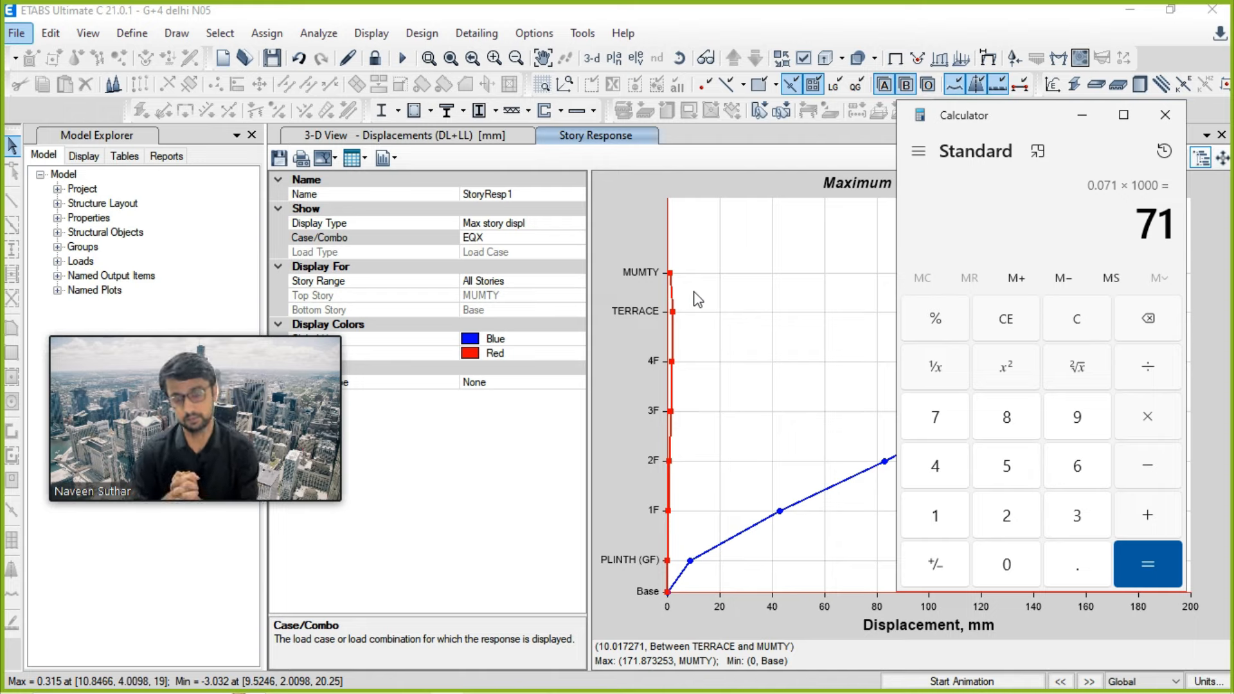
left_click(1165, 114)
Step: Show the maximum story displacement plot for load case EQY
mouse_move(169, 341)
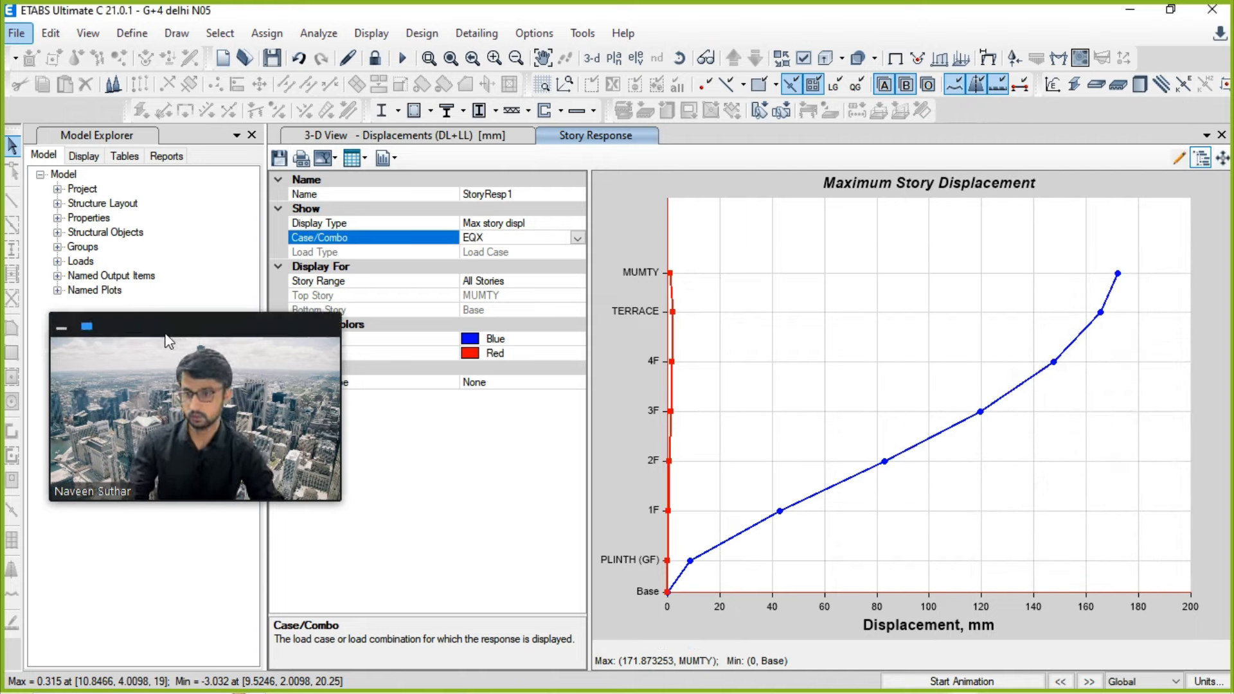
left_click_drag(168, 341, 1063, 403)
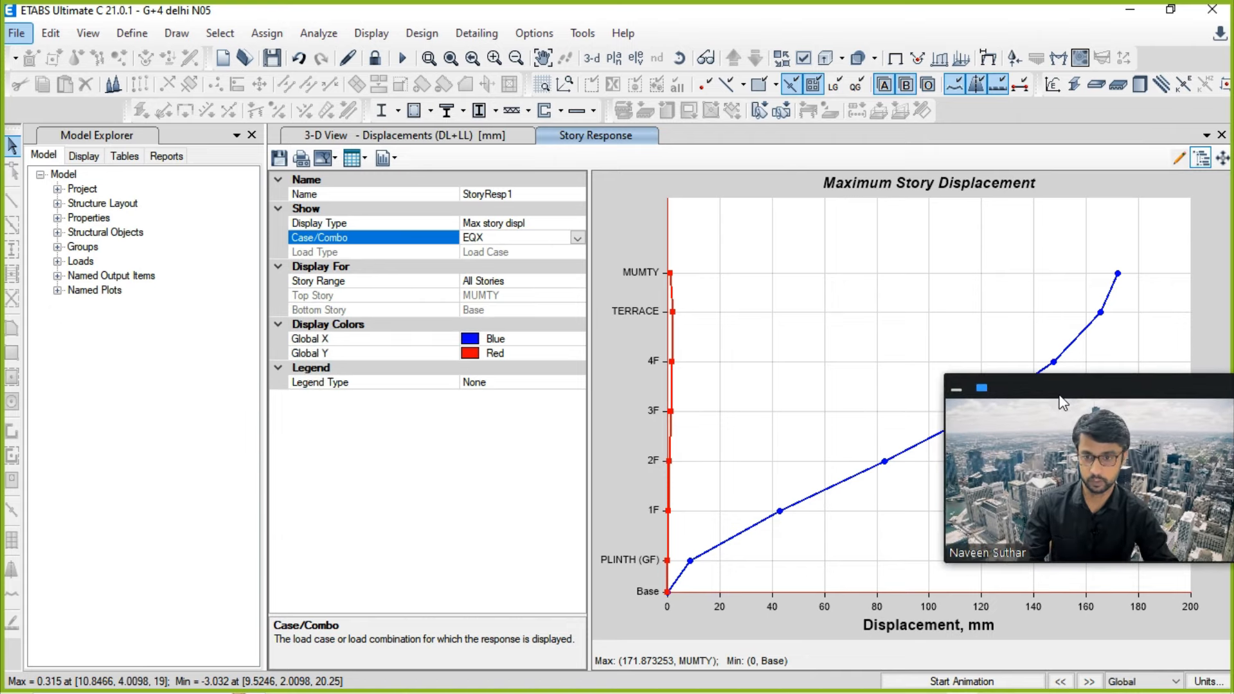
left_click(578, 238)
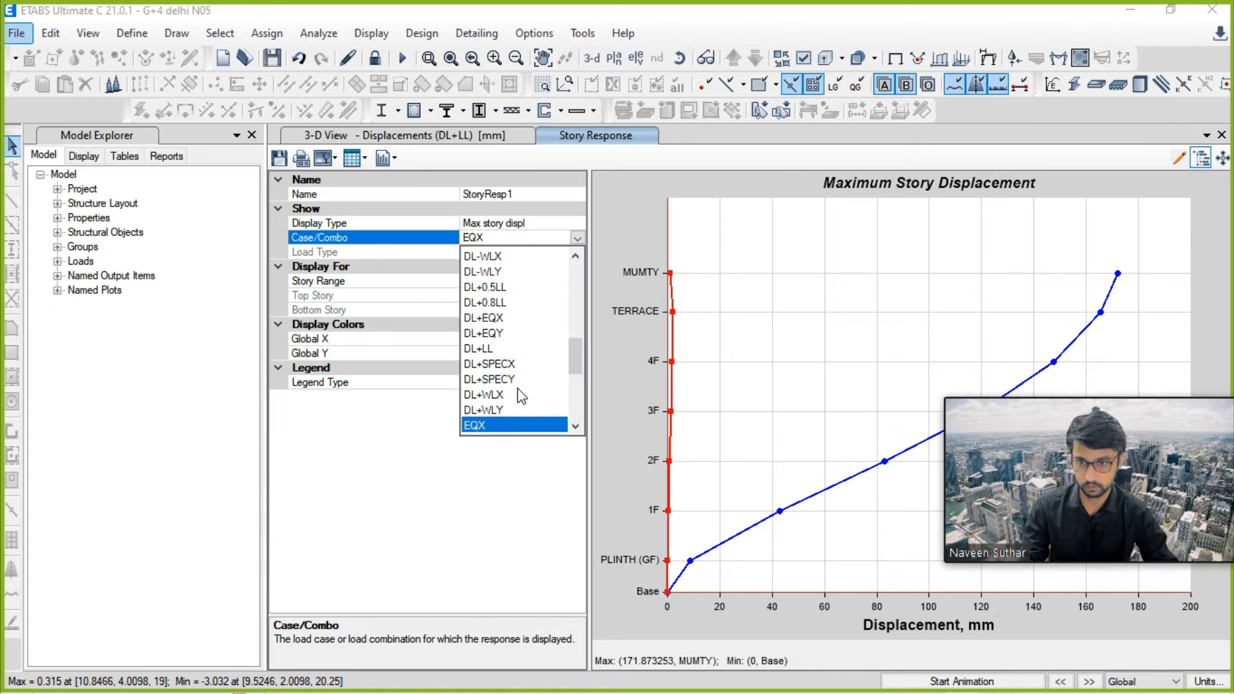
scroll(518, 388, "down", 2)
left_click(492, 352)
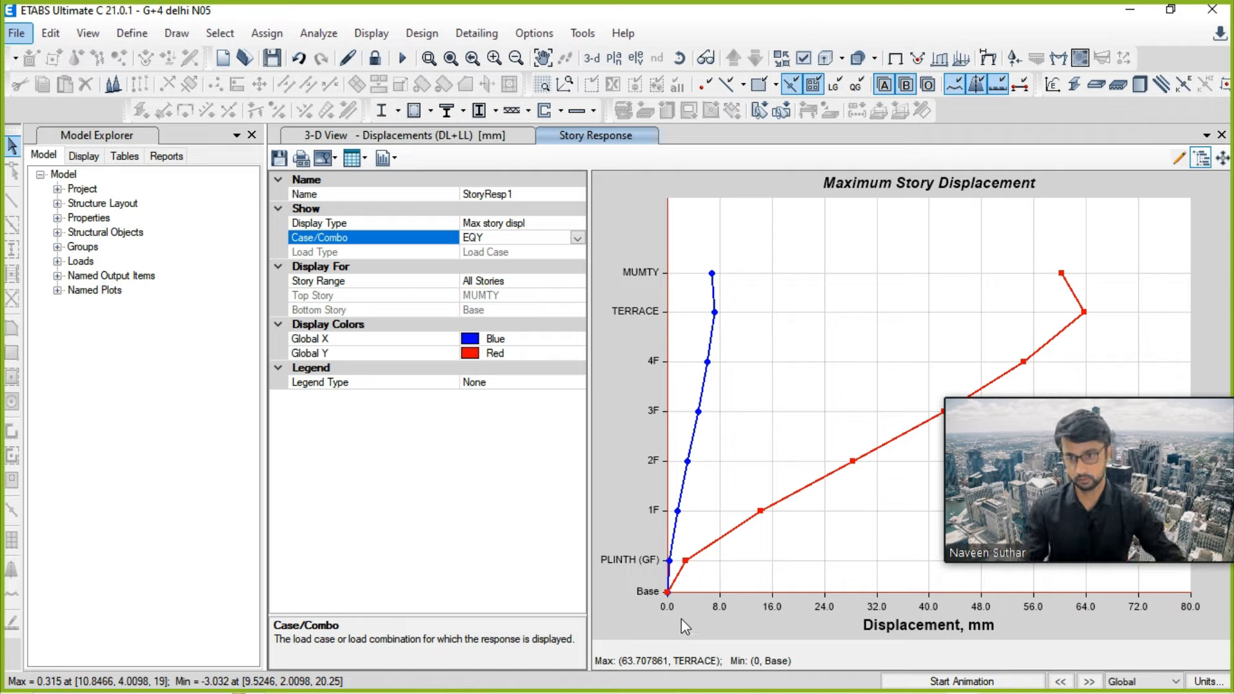
Step: Review the maximum story displacement plot for load case EQZ and return the plot to EQY
left_click(577, 239)
scroll(492, 403, "down", 2)
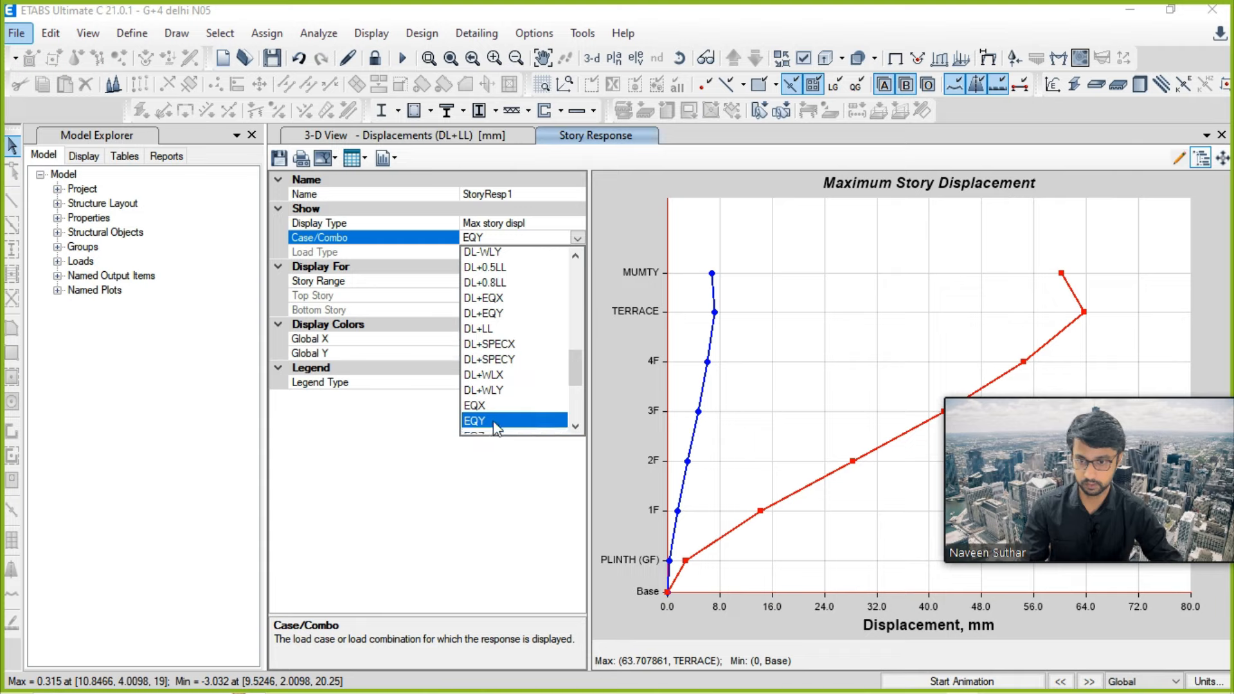
left_click(475, 349)
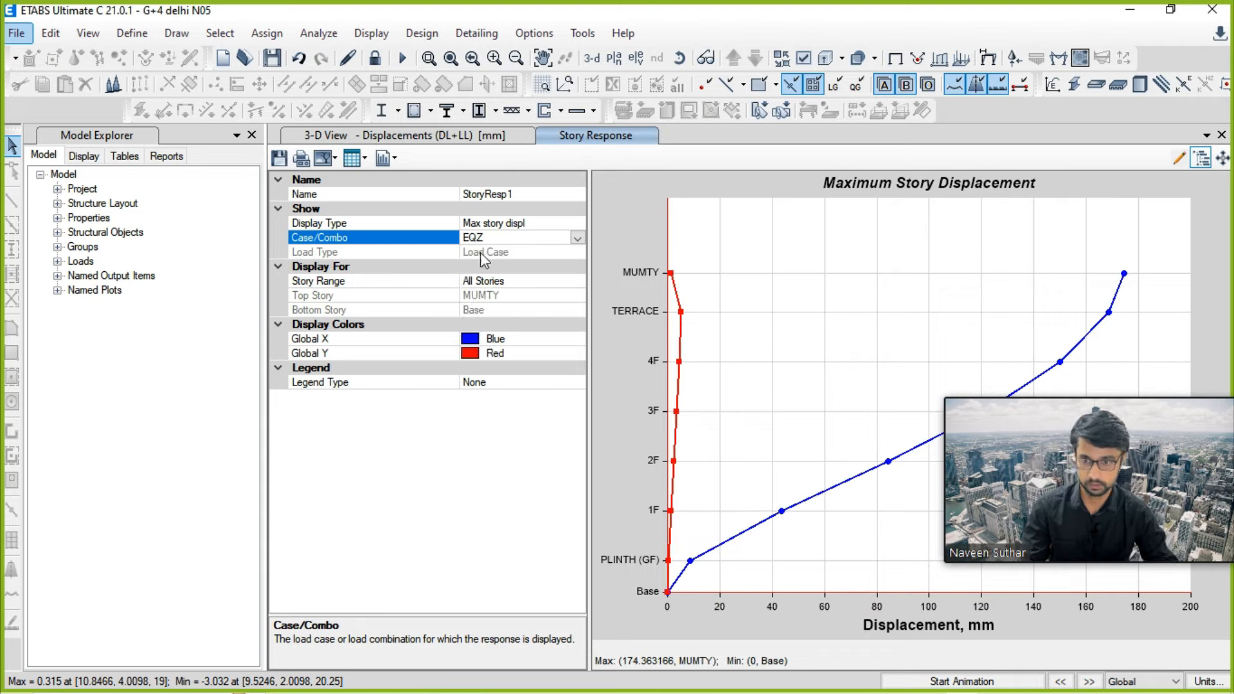
left_click(577, 239)
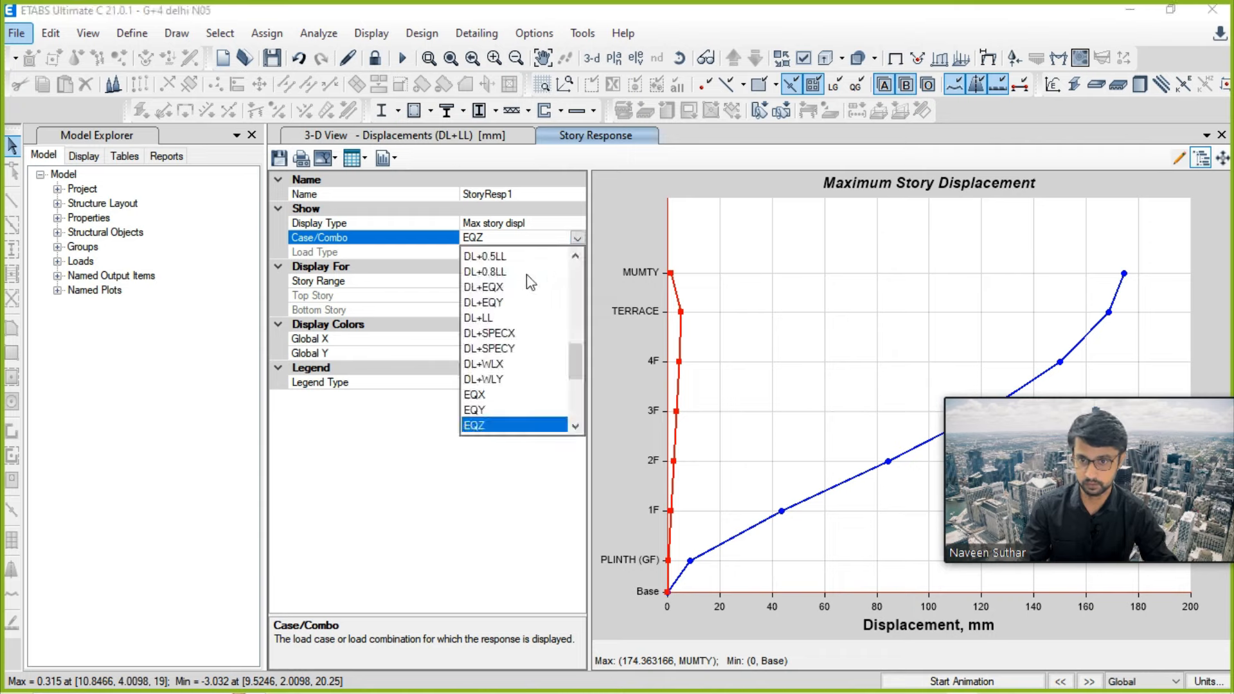
left_click(511, 409)
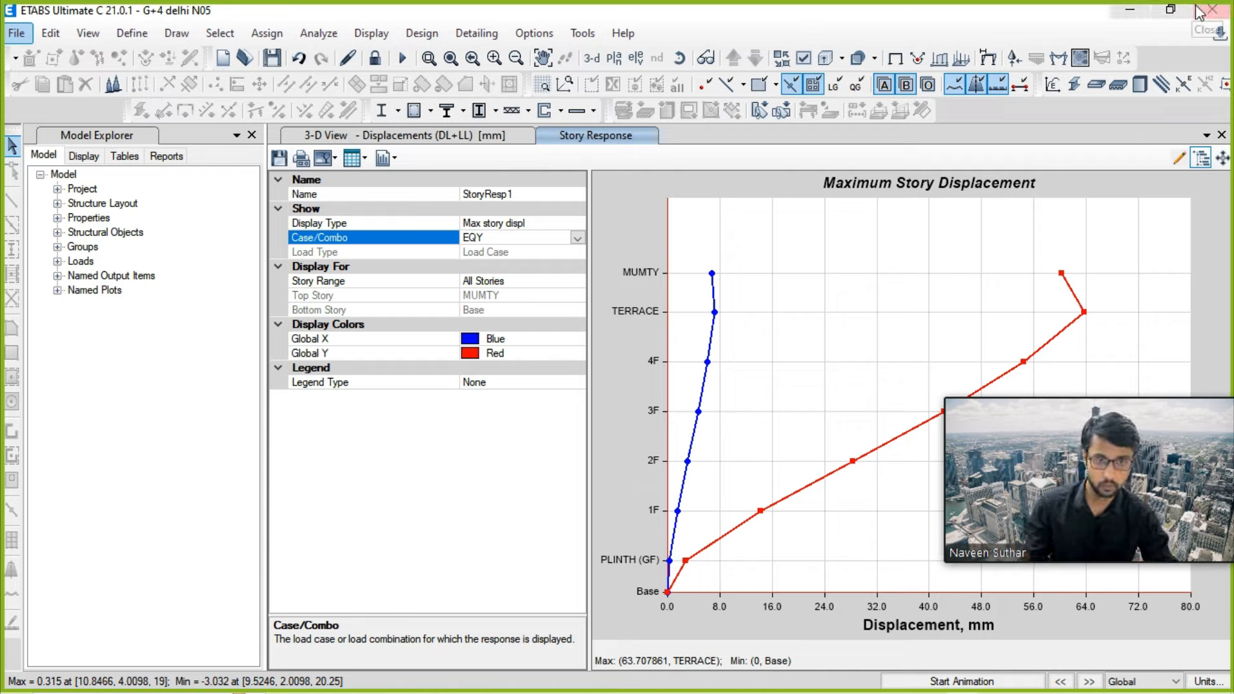
Step: Close the story response plot and show the building's undeformed shape in the 3D view
left_click(1221, 136)
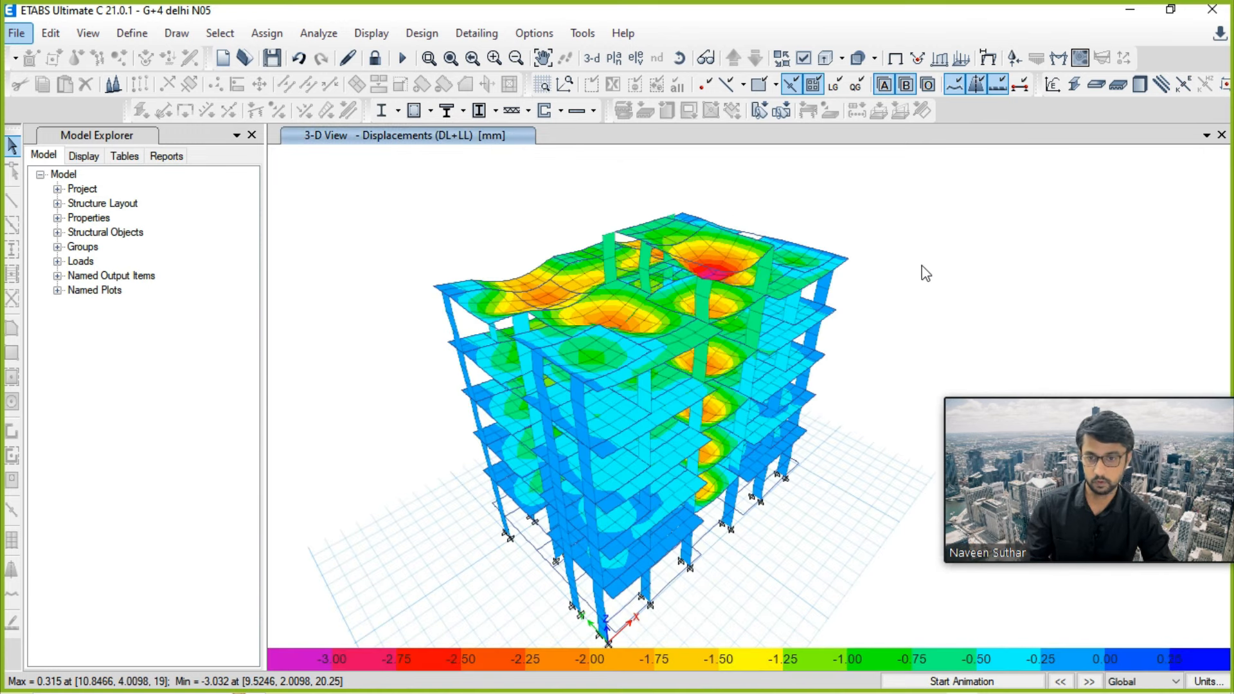
left_click(895, 58)
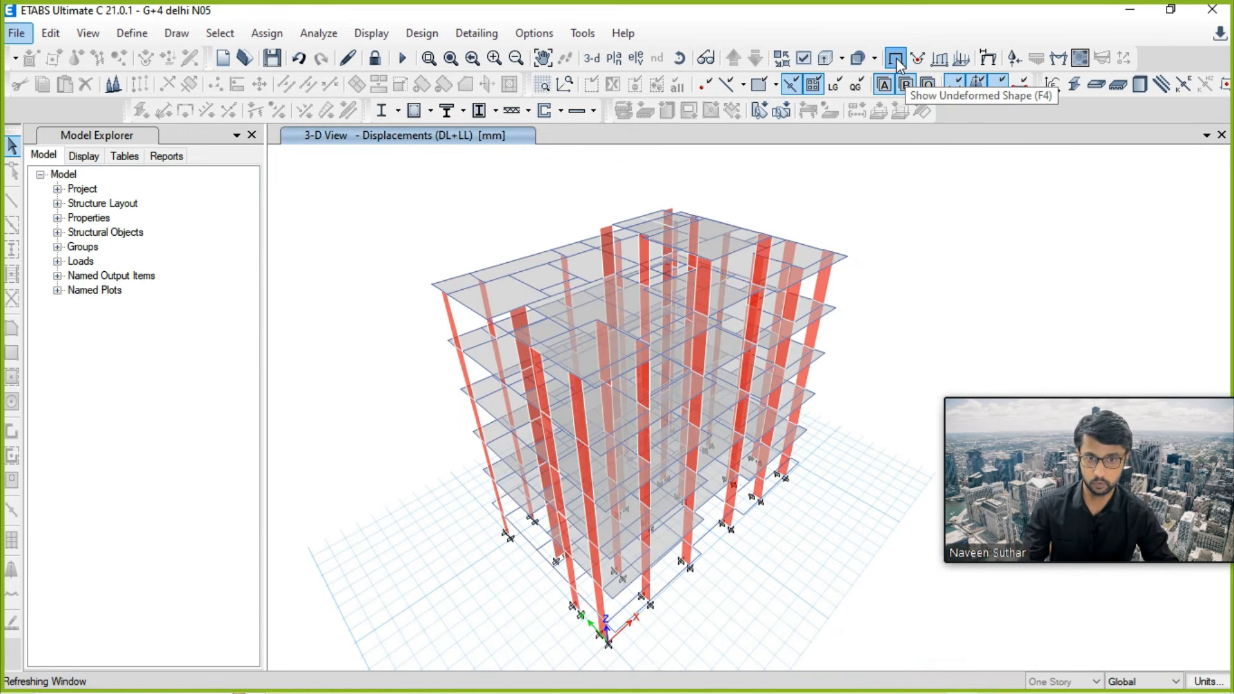
Step: Unlock the model, accepting deletion of the analysis results, and display the plan view of the PLINTH (GF) story
left_click(375, 59)
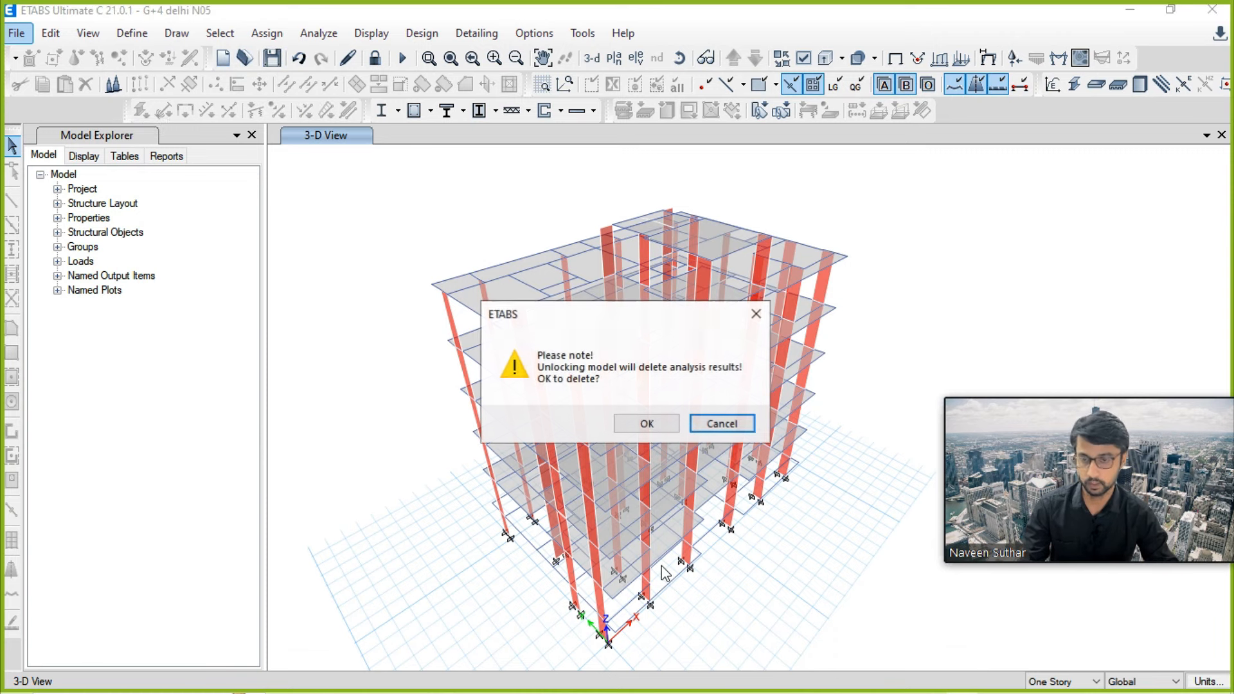
left_click(645, 424)
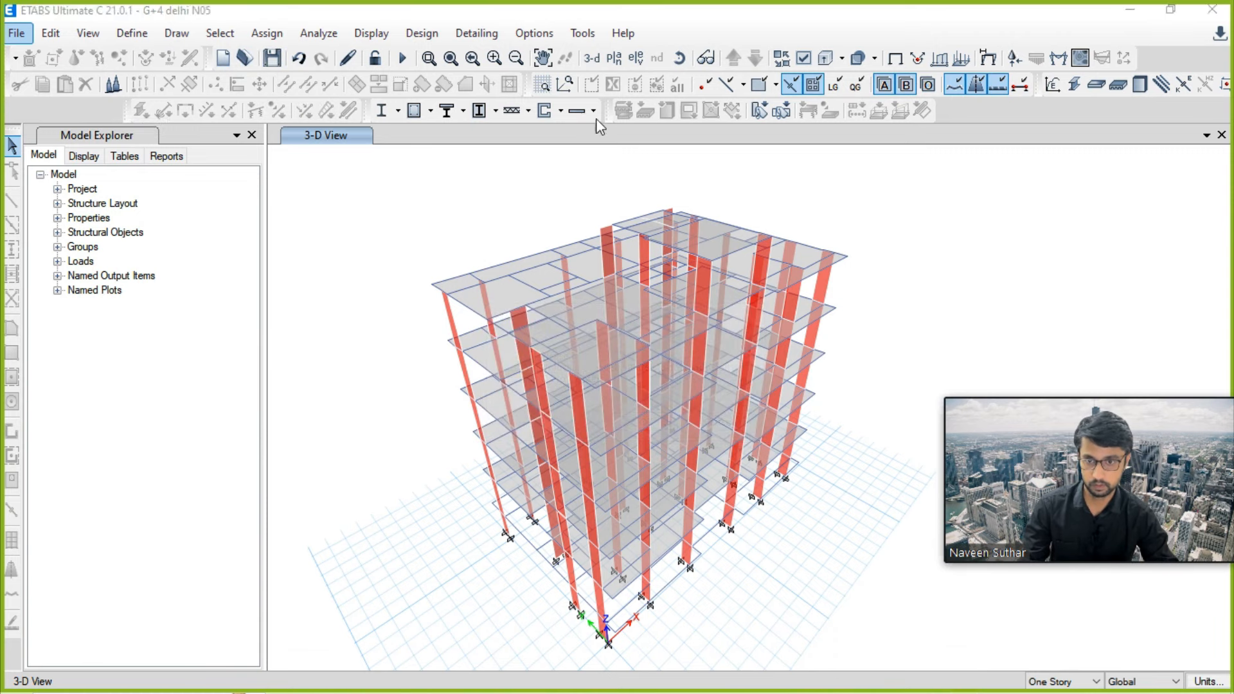
left_click(616, 58)
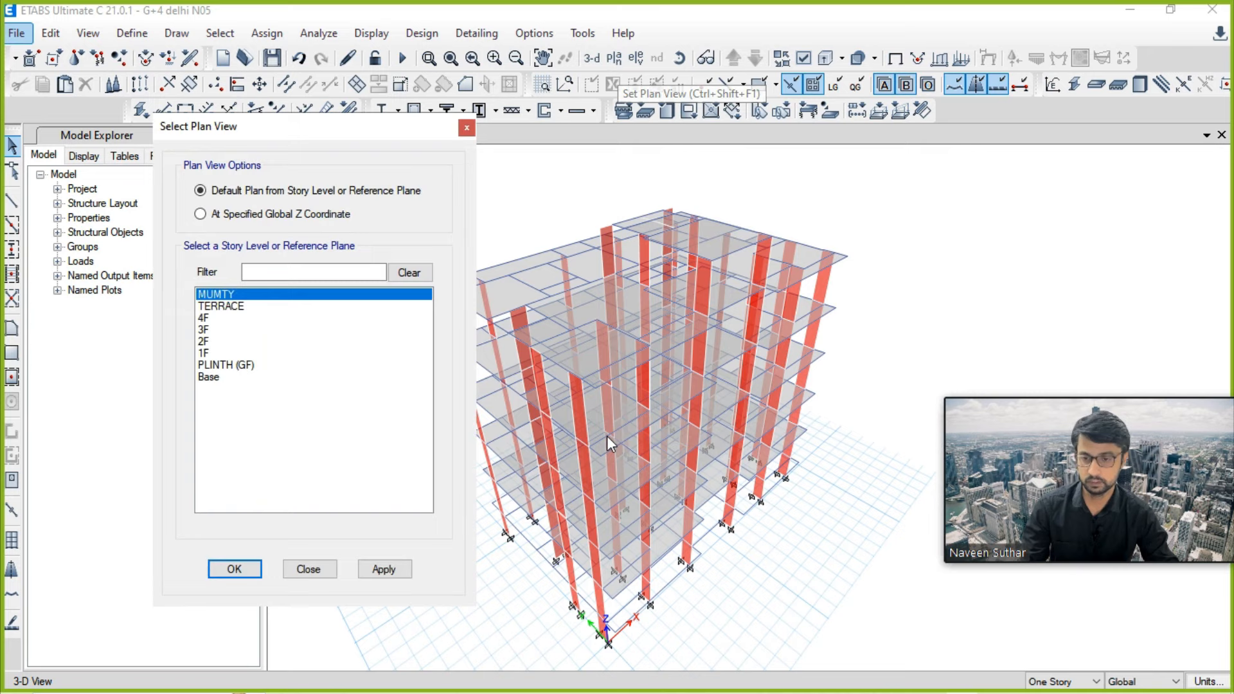
left_click(383, 569)
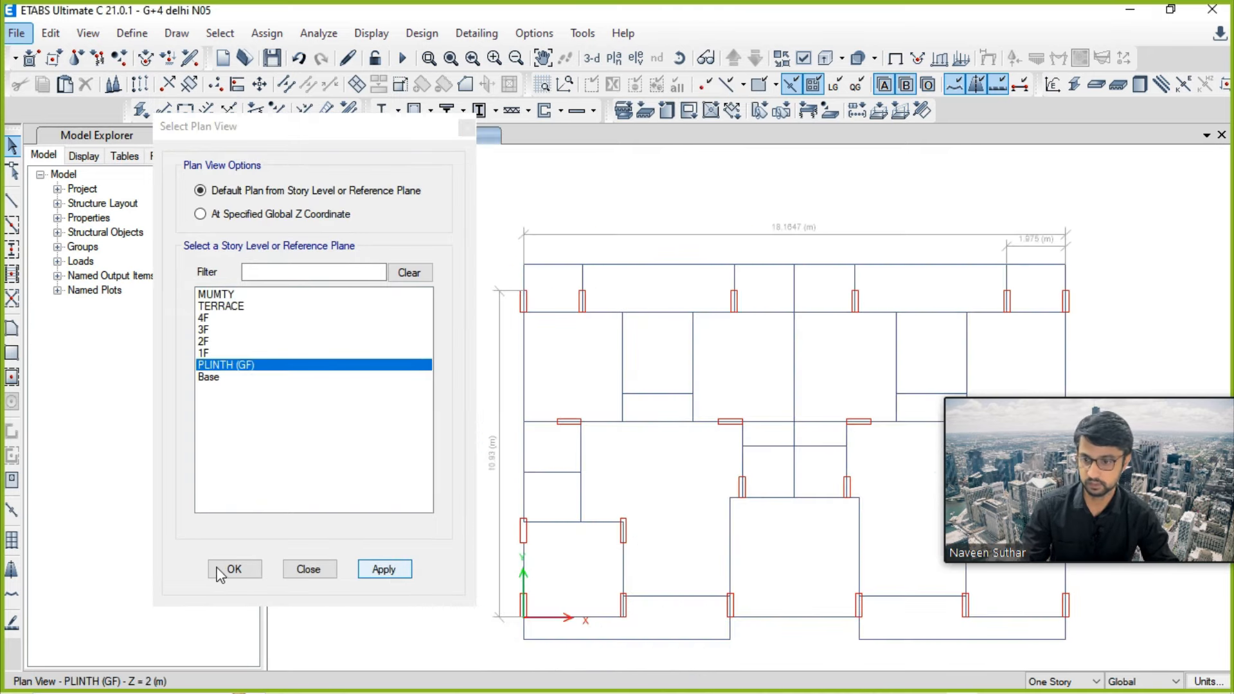
left_click(234, 569)
left_click_drag(1108, 384, 1175, 383)
middle_click_drag(870, 330, 763, 315)
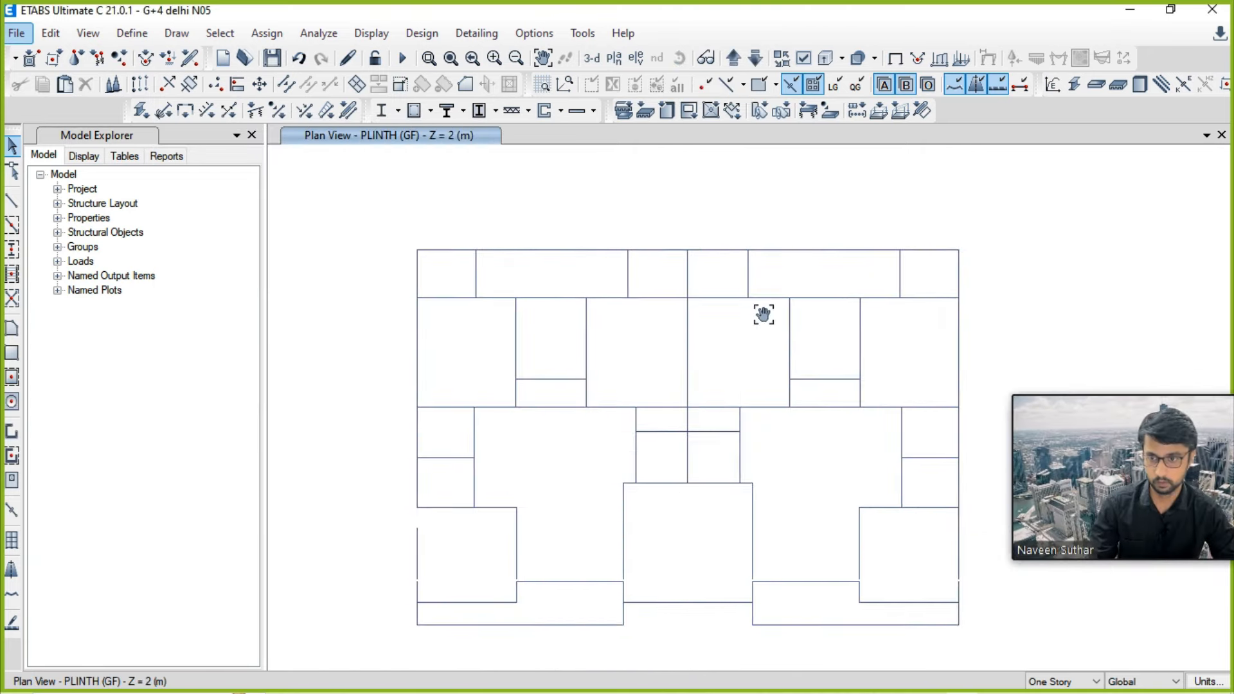
Step: Close the Model Explorer to enlarge the PLINTH (GF) plan view
left_click(252, 135)
left_click_drag(1132, 402, 1049, 238)
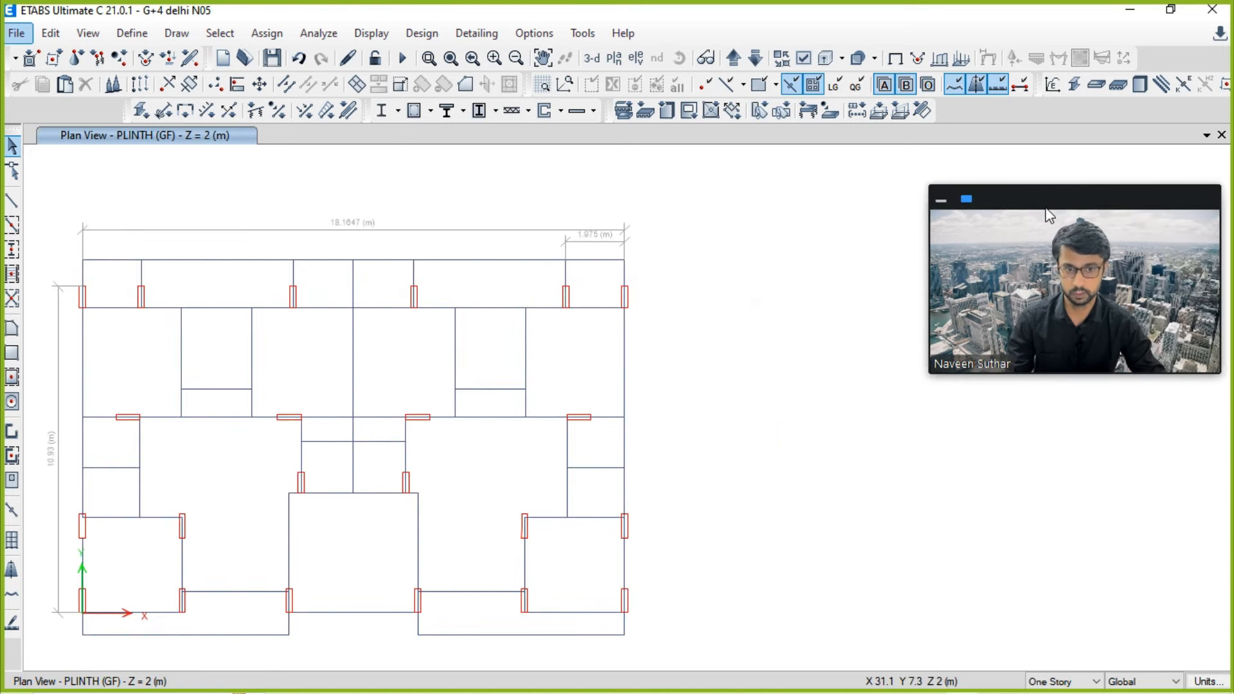
middle_click_drag(429, 485, 541, 432)
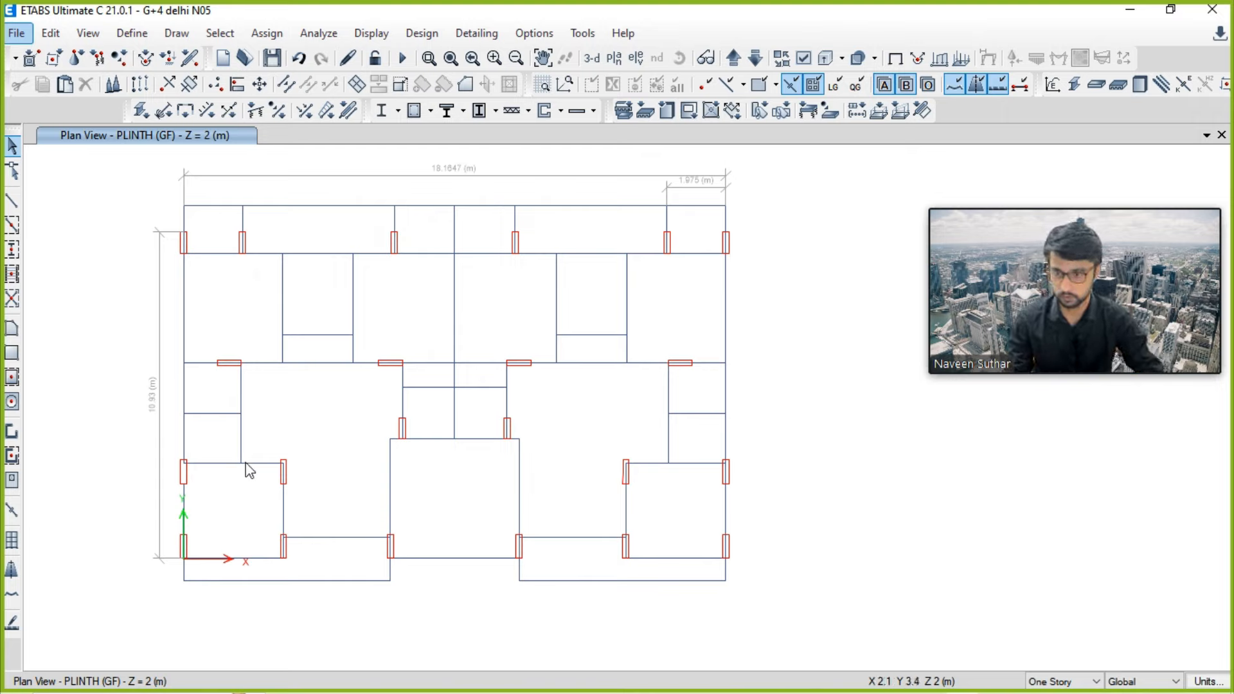
left_click(257, 399)
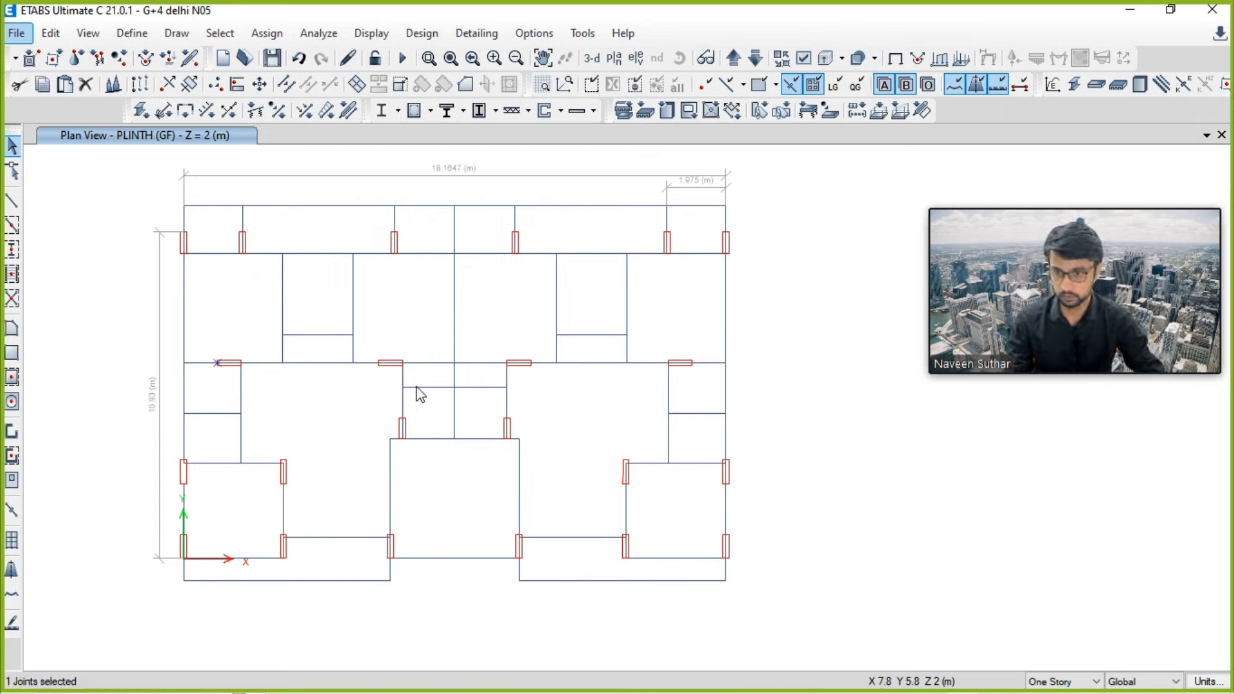
left_click(378, 363)
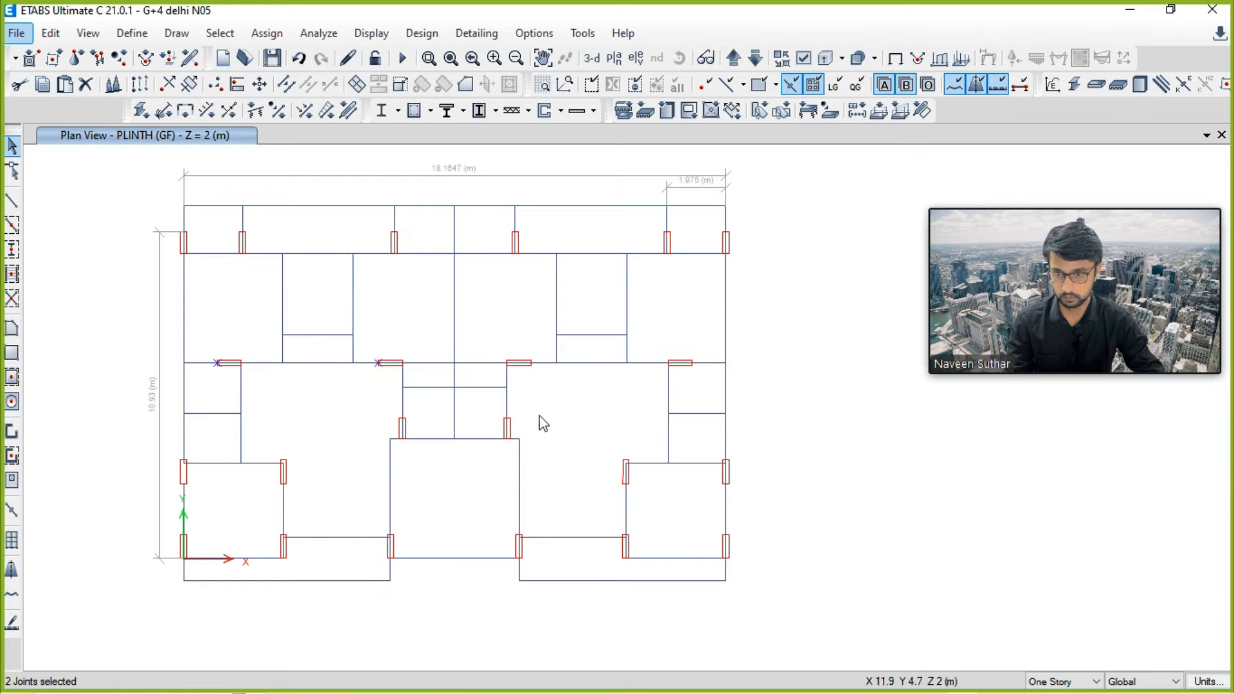
left_click(505, 363)
left_click(667, 364)
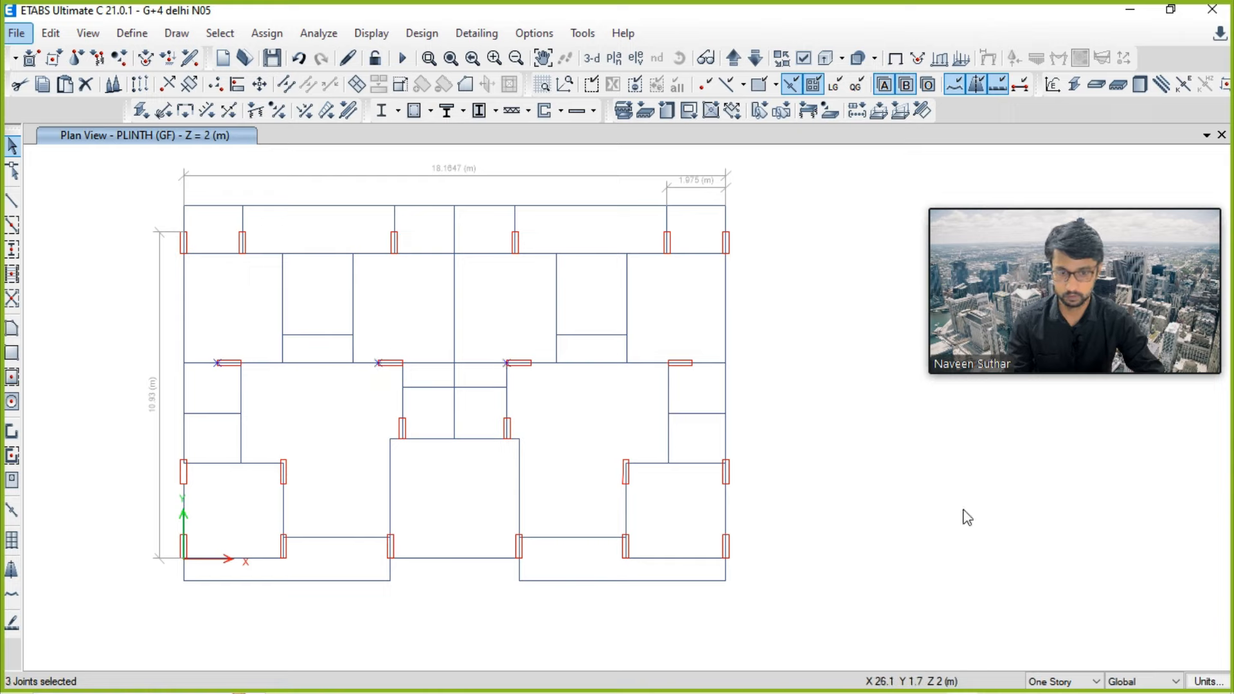
key("Escape")
Step: Set the story scope to All Stories and move the outer left end joints of the two left horizontal walls by -0.2 m in X
left_click(1070, 681)
left_click(1054, 650)
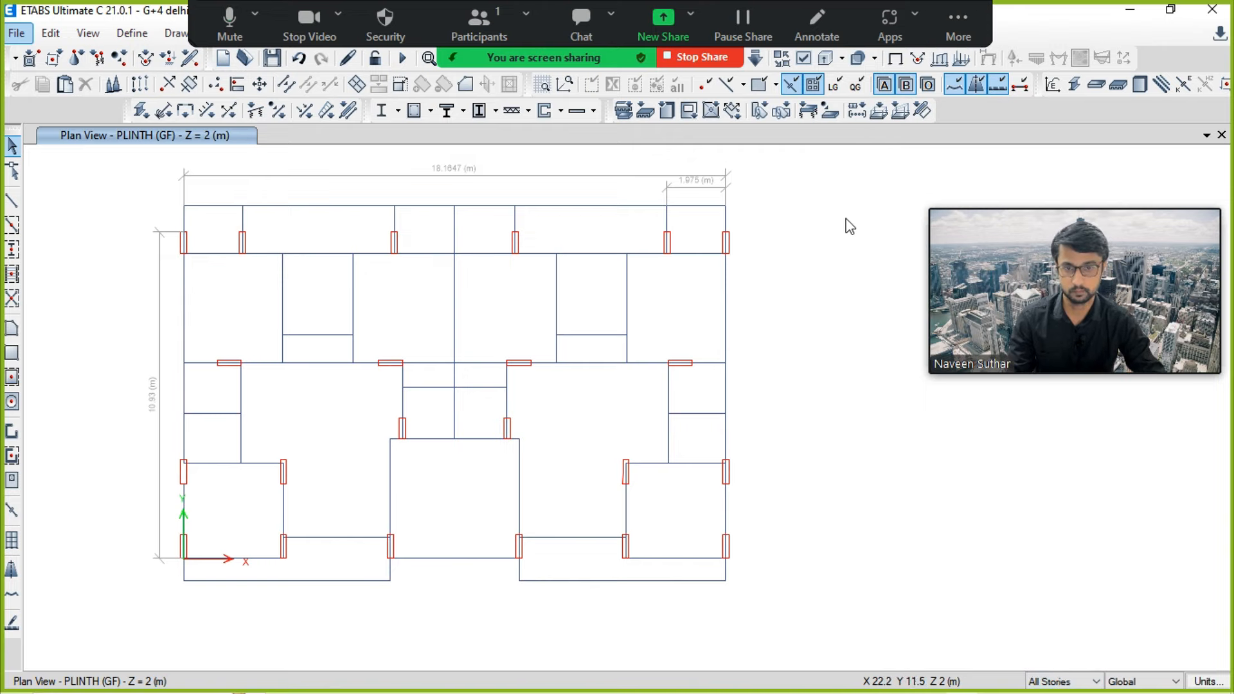
middle_click_drag(567, 288, 598, 317)
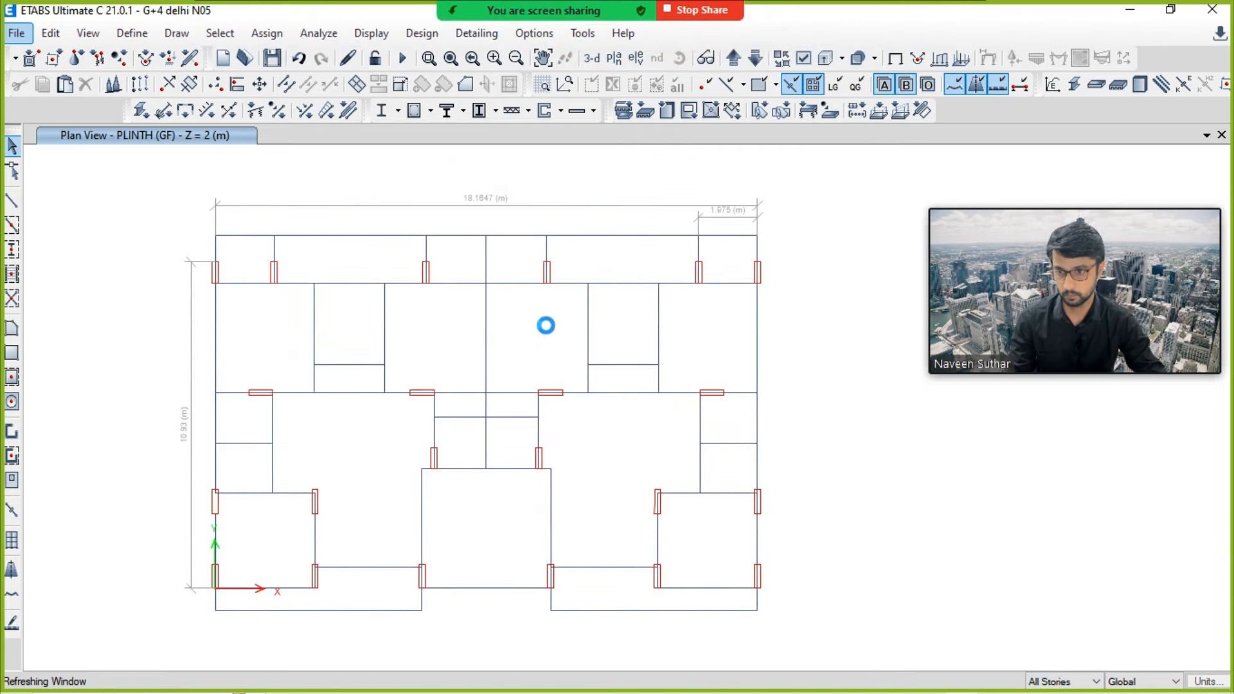
left_click(249, 392)
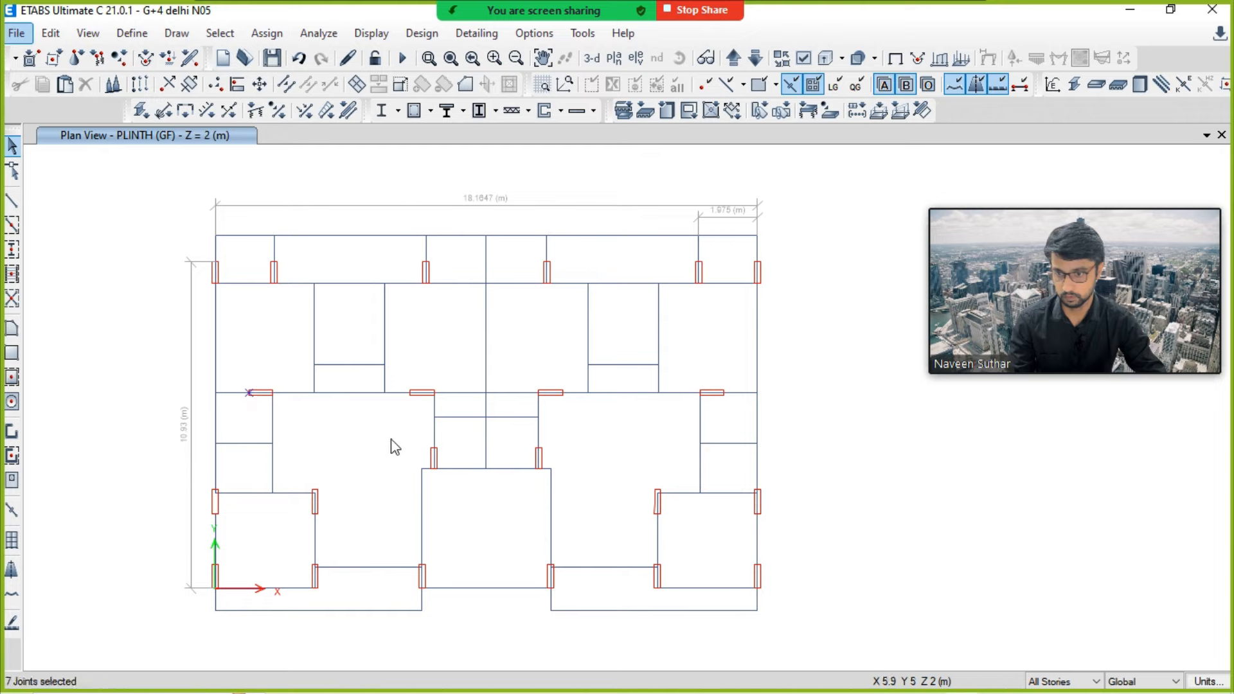
left_click(410, 392)
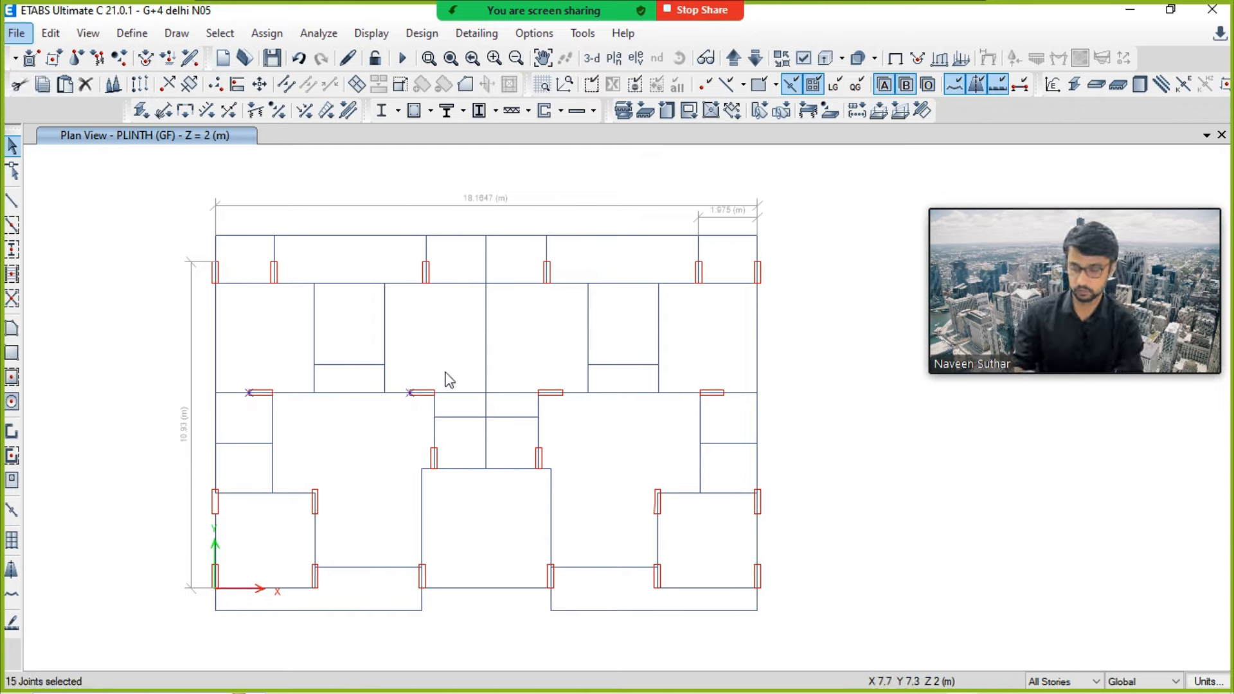
key("ctrl+m")
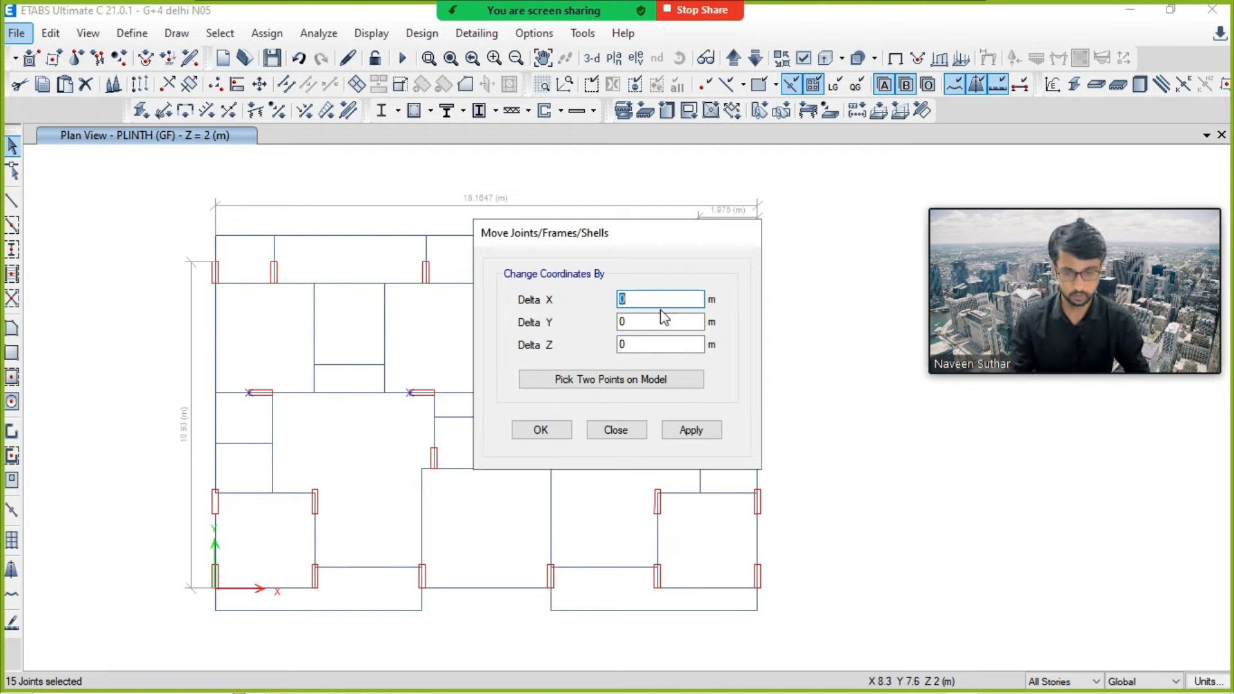
type("-0.2")
key("Return")
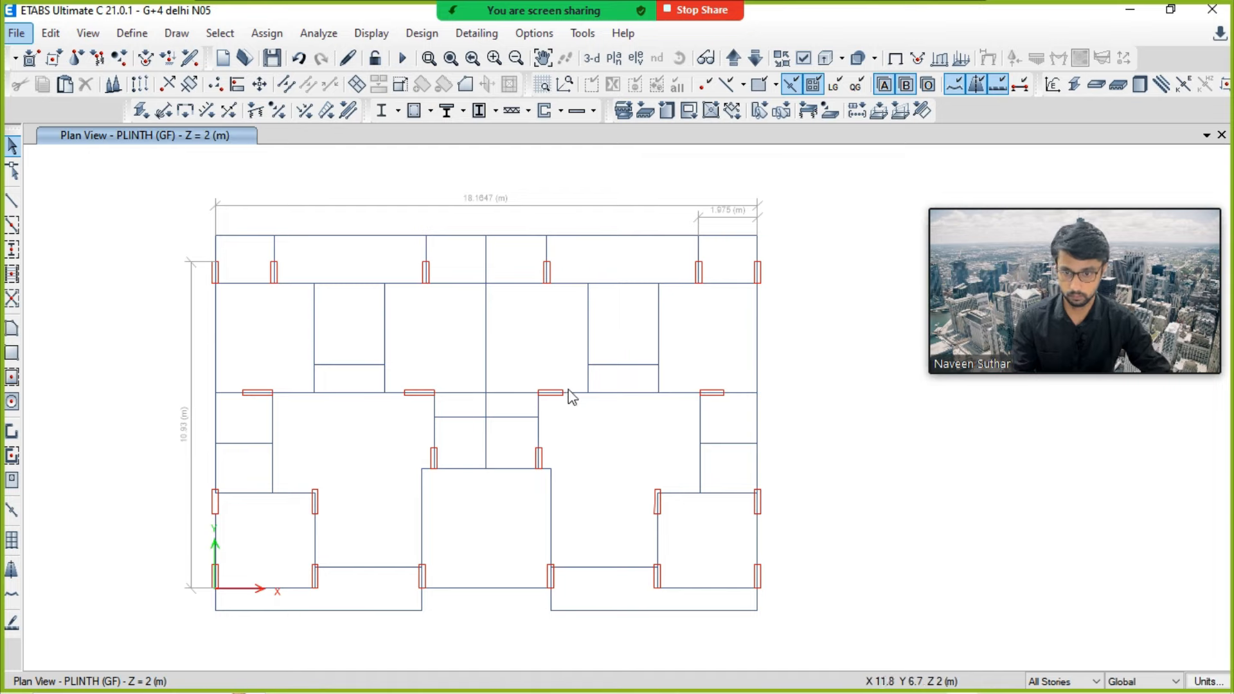
Step: Move the right end joints of the two right horizontal walls 0.2 m in the positive X direction on all stories
left_click(563, 393)
left_click(724, 393)
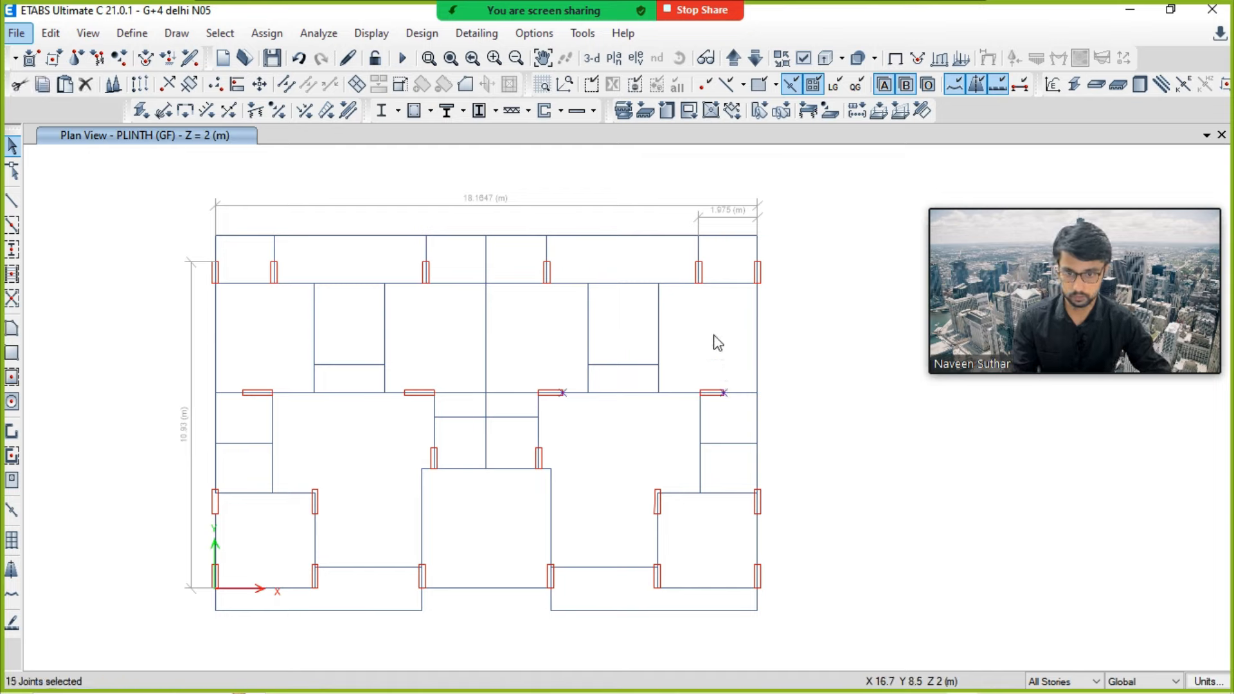
key("ctrl+m")
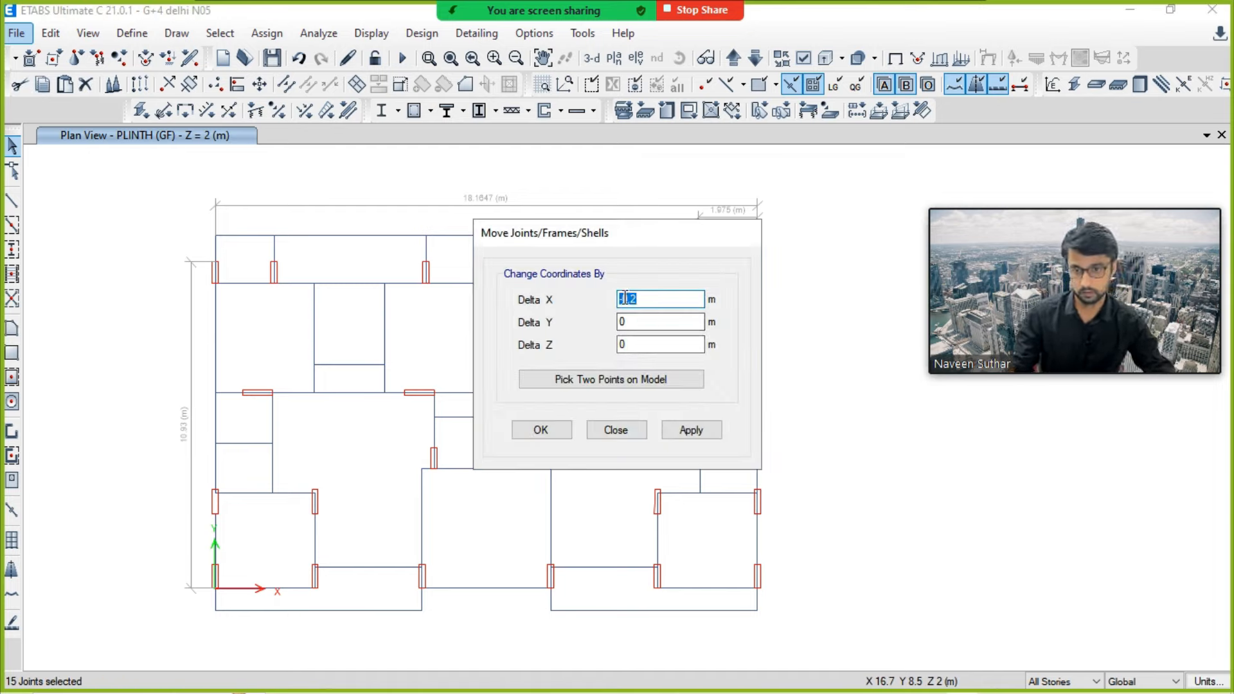
key("Return")
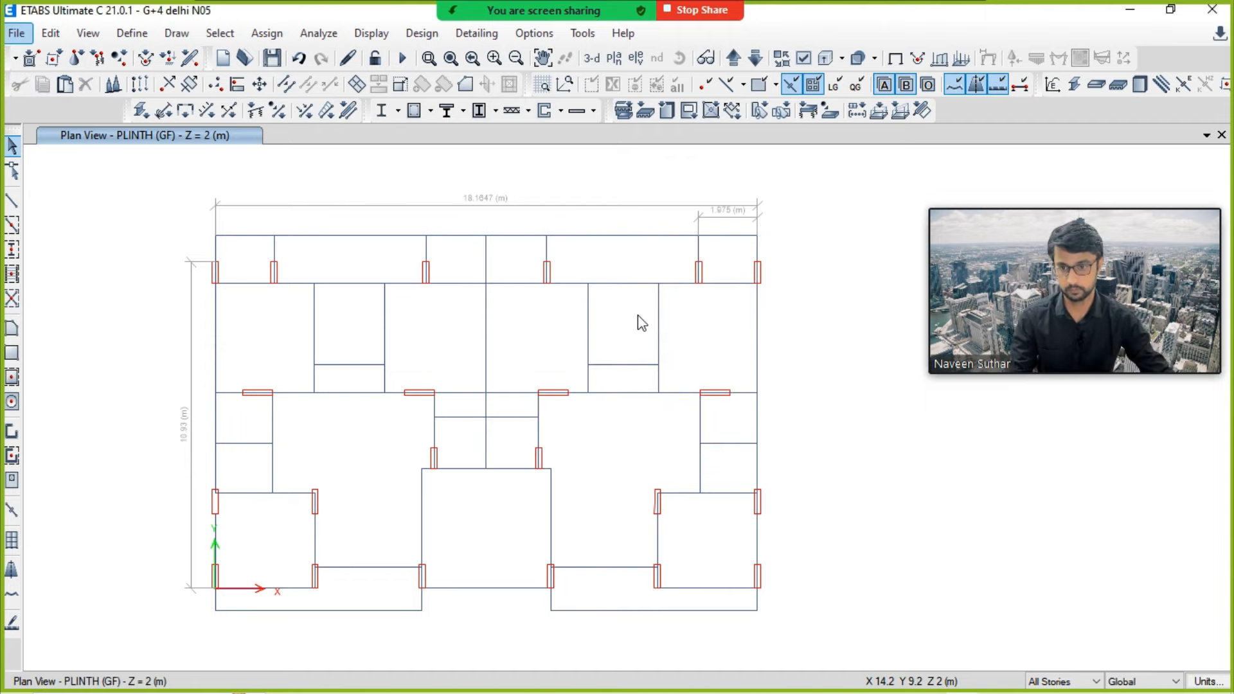
Step: Examine the walls and beam junctions along the lower left part of the PLINTH (GF) plan
left_click_drag(614, 437, 611, 410)
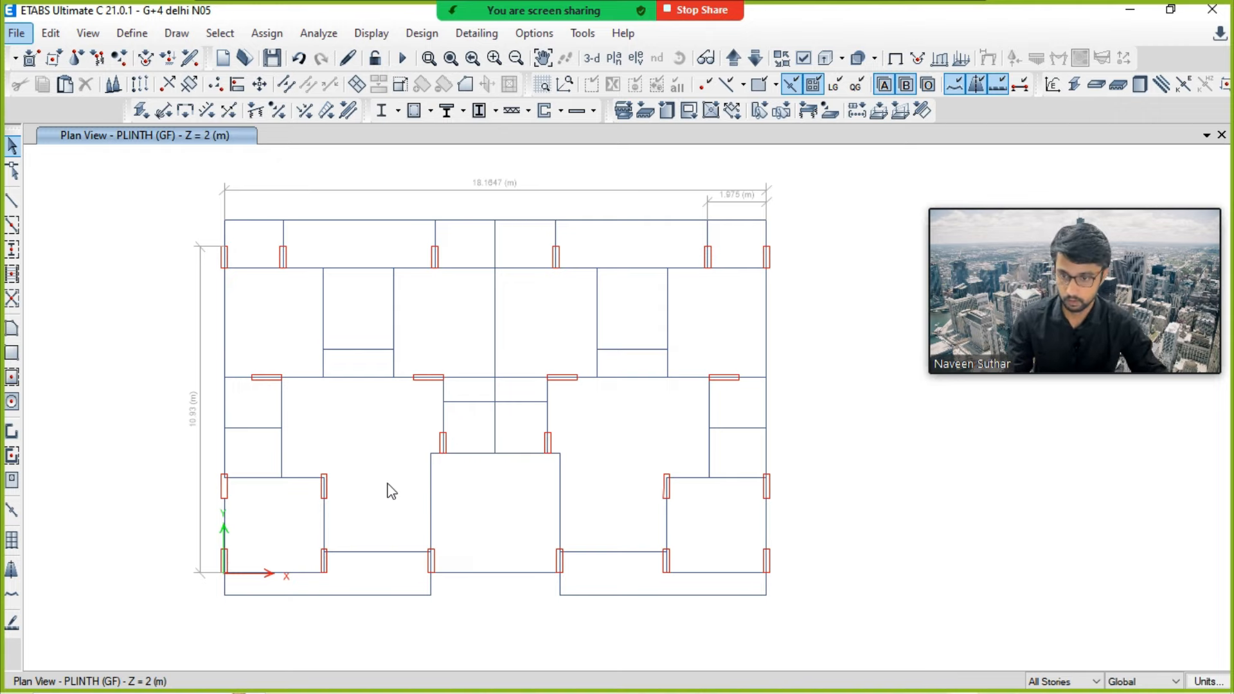
middle_click_drag(389, 490, 409, 463)
scroll(350, 553, "up", 3)
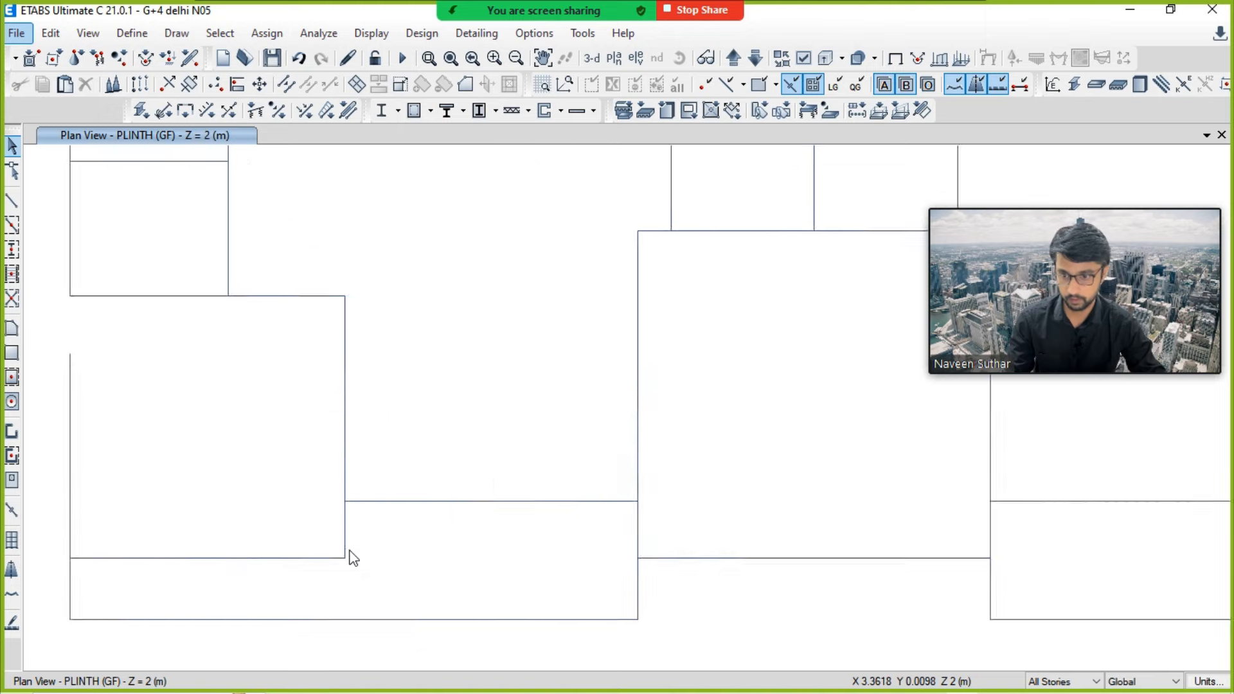
middle_click_drag(464, 470, 447, 514)
scroll(448, 498, "down", 3)
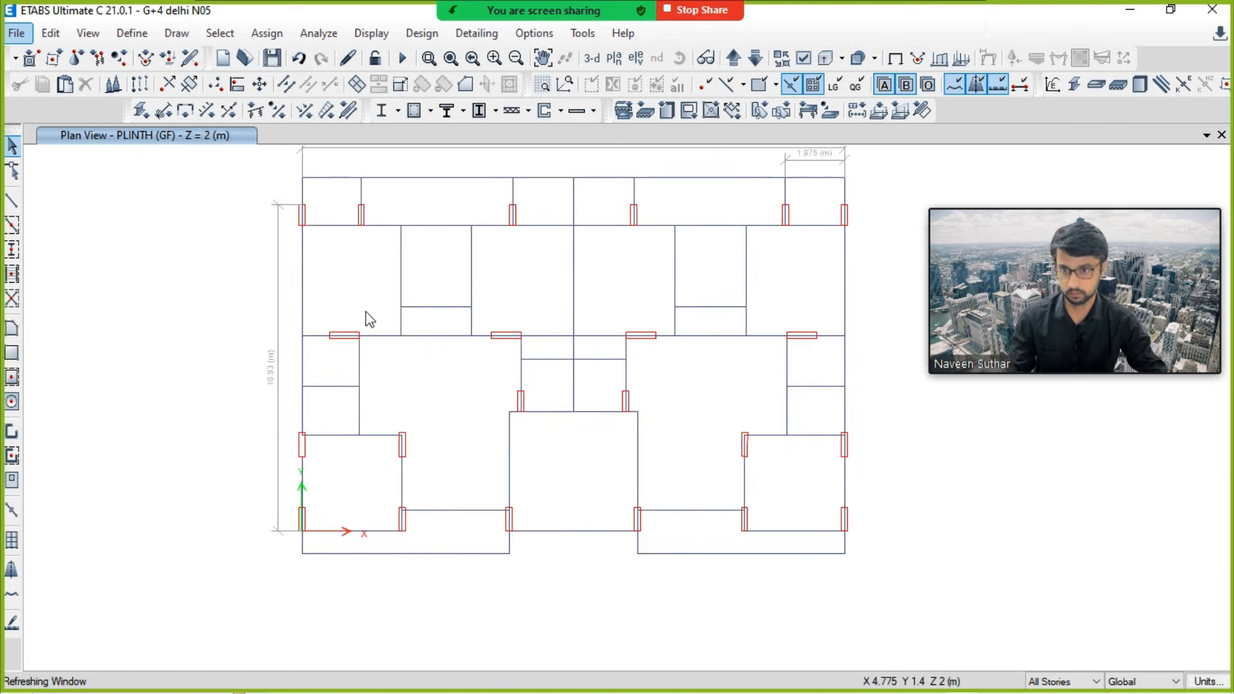
scroll(389, 526, "up", 3)
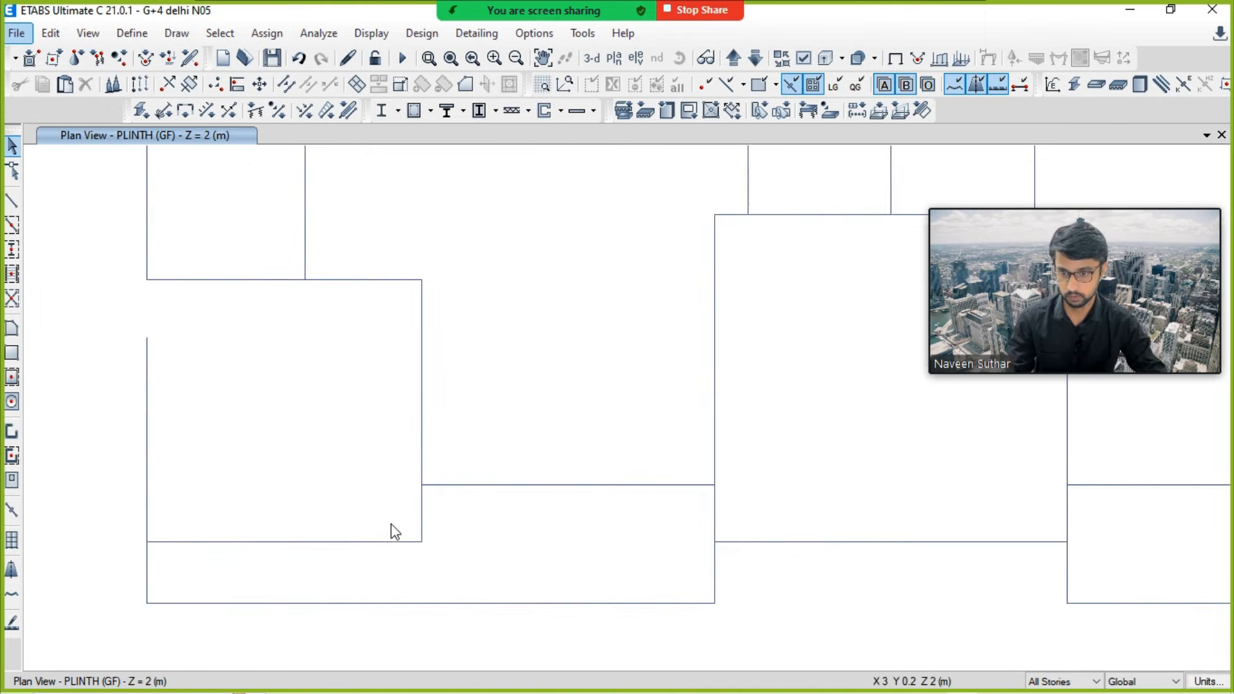
left_click(422, 485)
key("Escape")
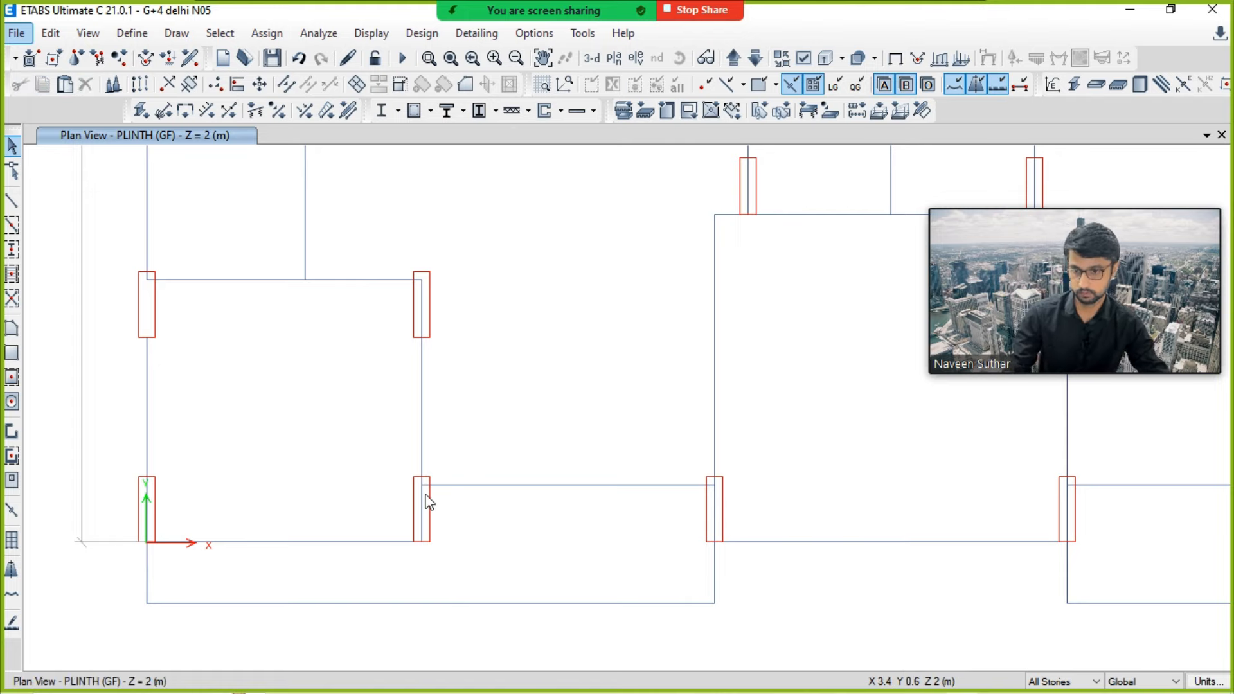
middle_click_drag(665, 396, 513, 440)
scroll(512, 441, "down", 3)
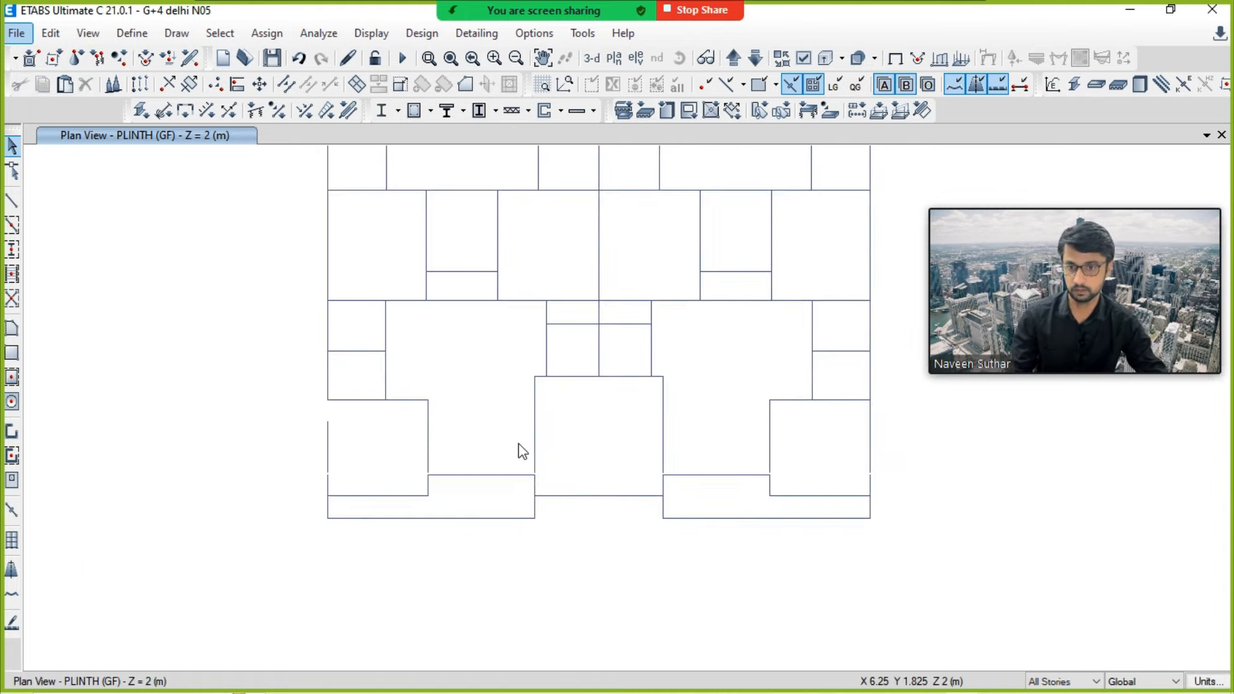
middle_click_drag(514, 399, 508, 455)
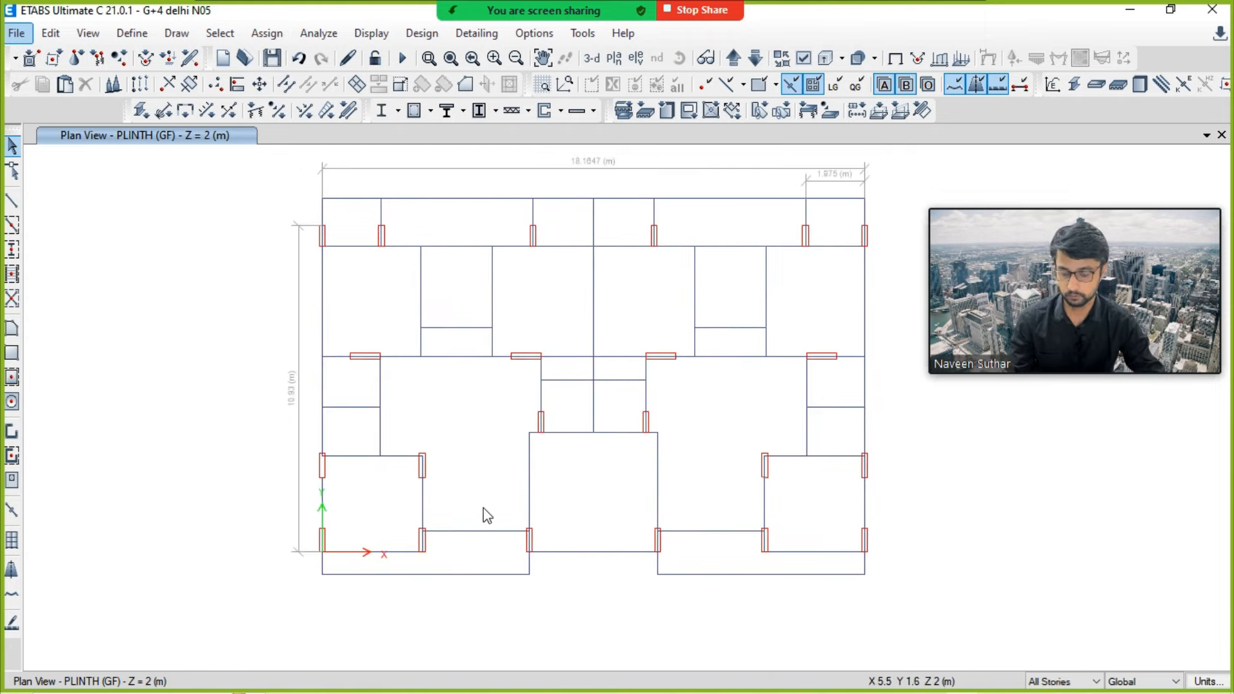
scroll(443, 514, "up", 3)
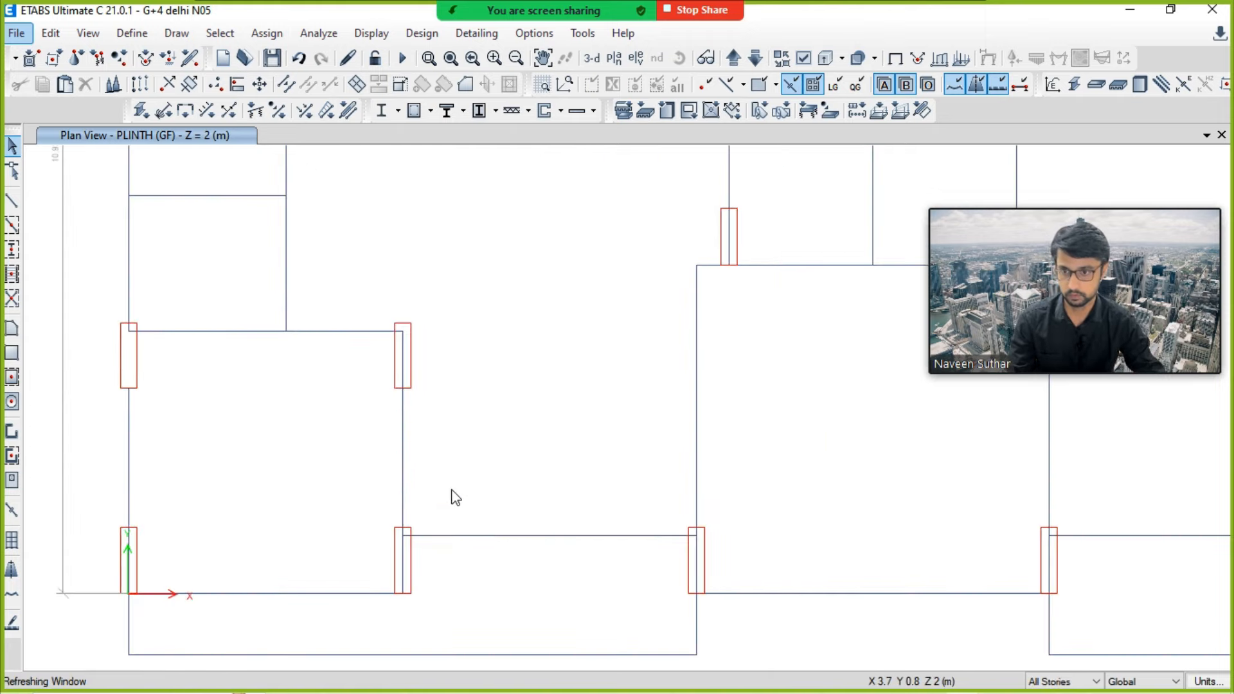
scroll(451, 469, "down", 3)
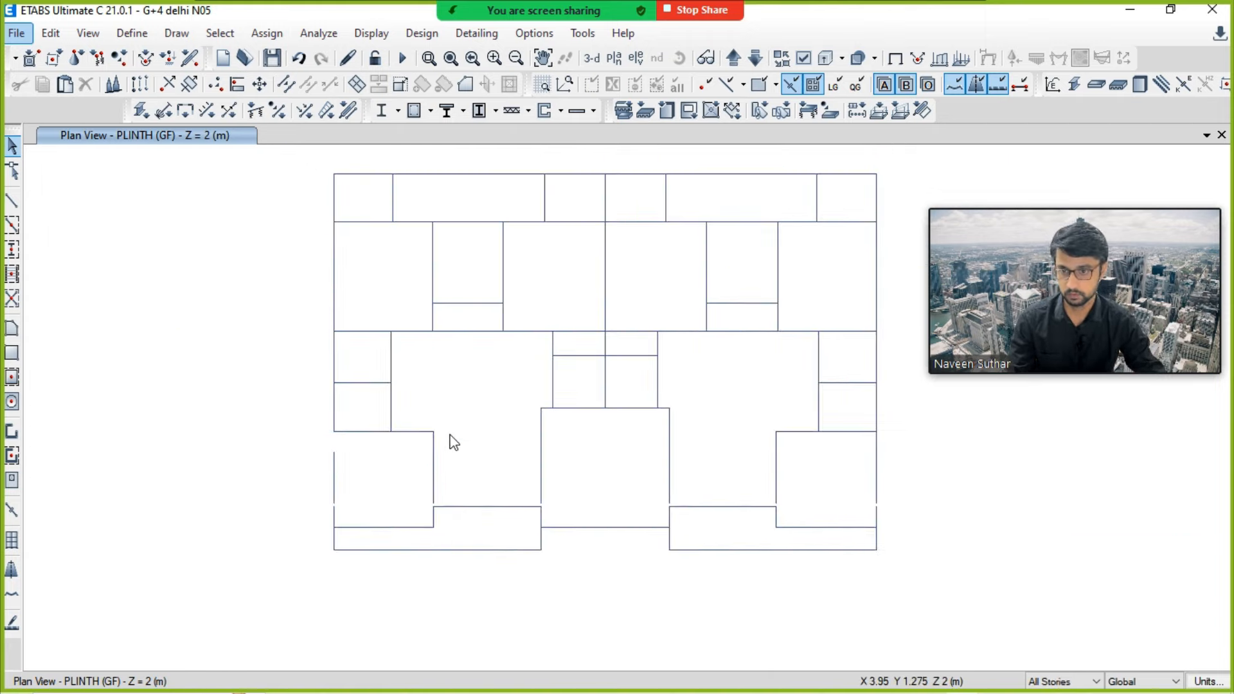
Step: Select wall W4, the leftmost horizontal wall on the middle wall line, across all stories
left_click(376, 331)
left_click(543, 338)
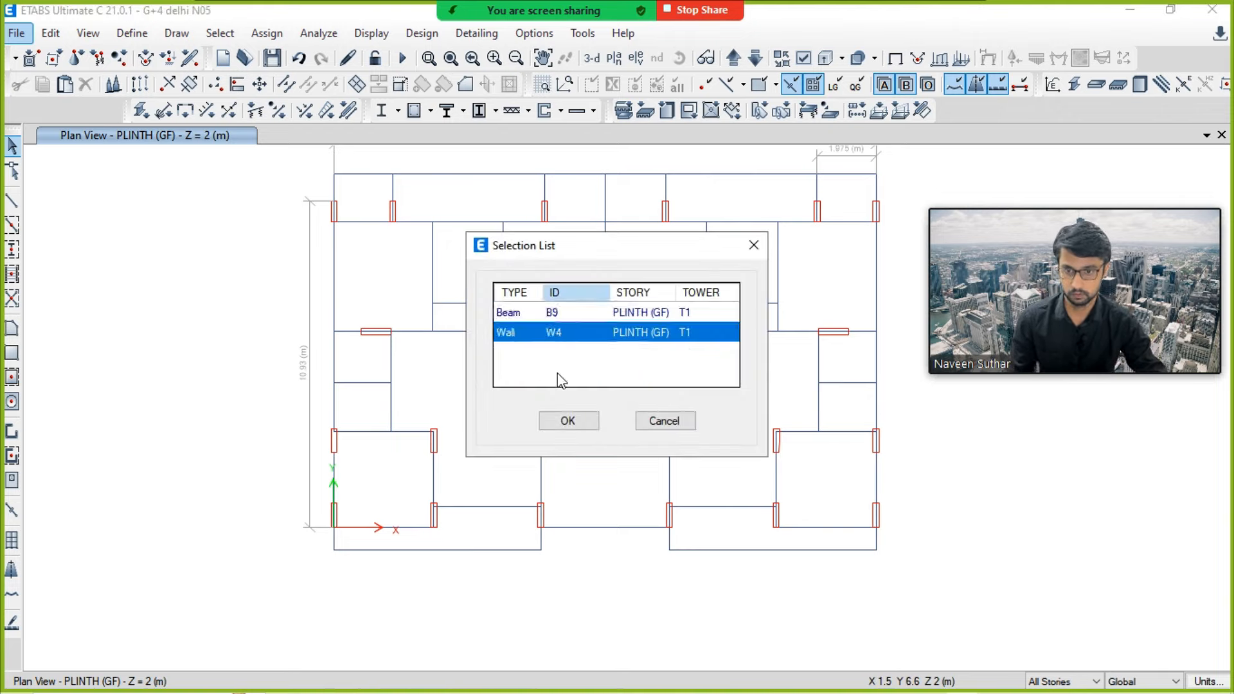
left_click(564, 419)
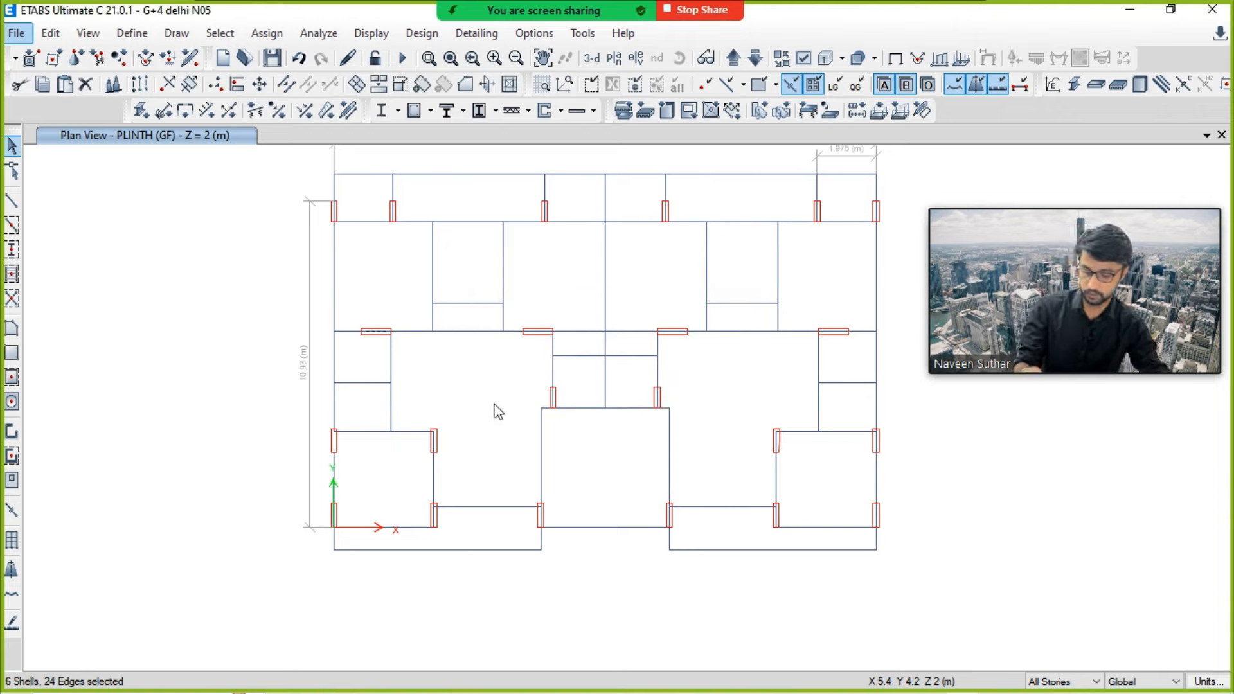
key("ctrl+v")
left_click_drag(525, 260, 135, 264)
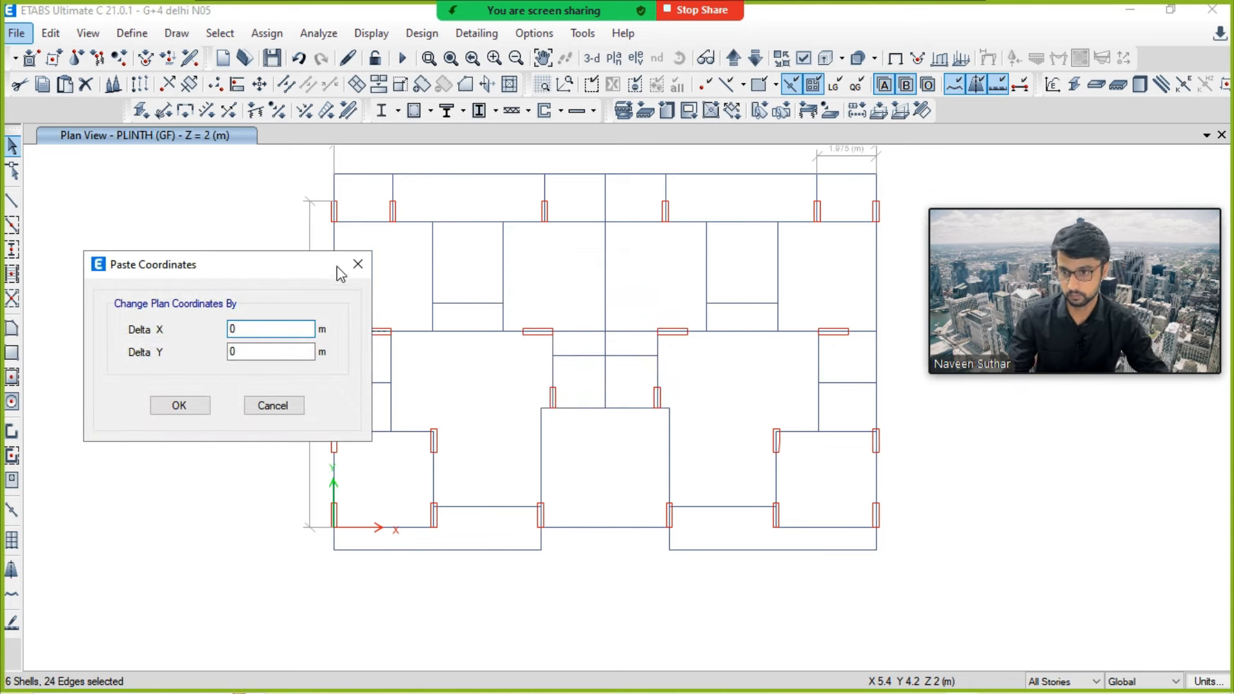
key("Return")
Step: Replicate the selected wall linearly once, from its left end to the left end of the lower left beam, dx 2.4249 m and dy -5.85 m
key("ctrl+r")
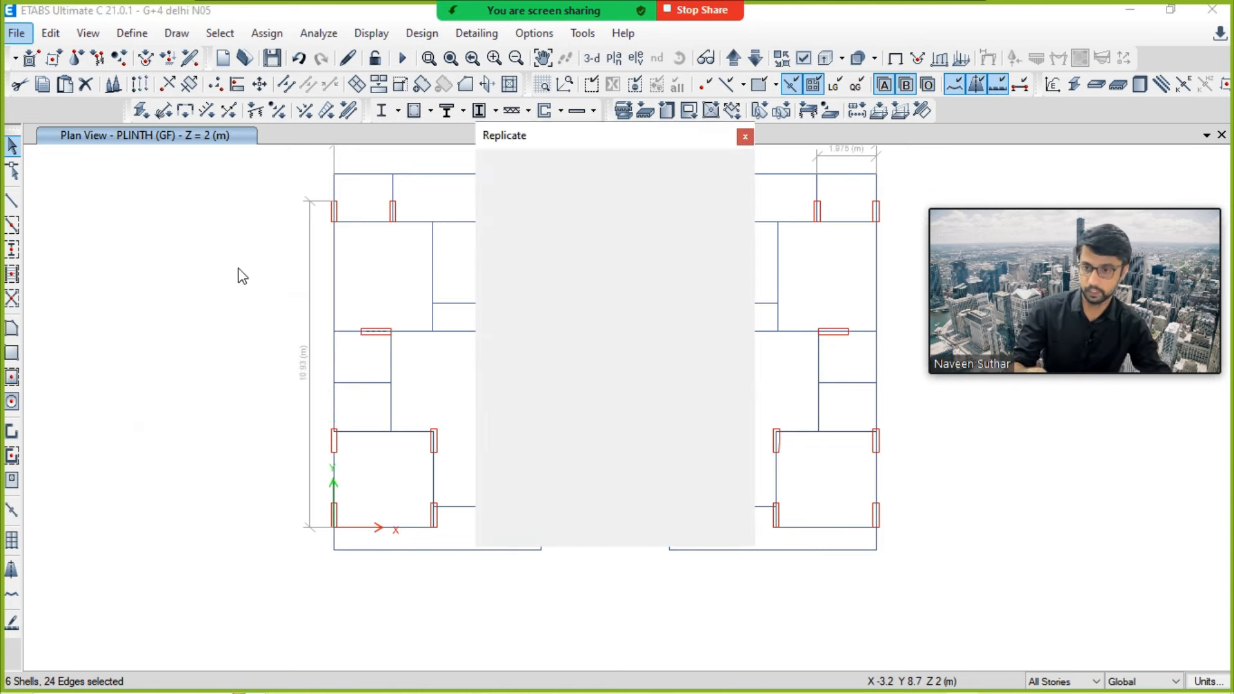
left_click_drag(600, 138, 120, 149)
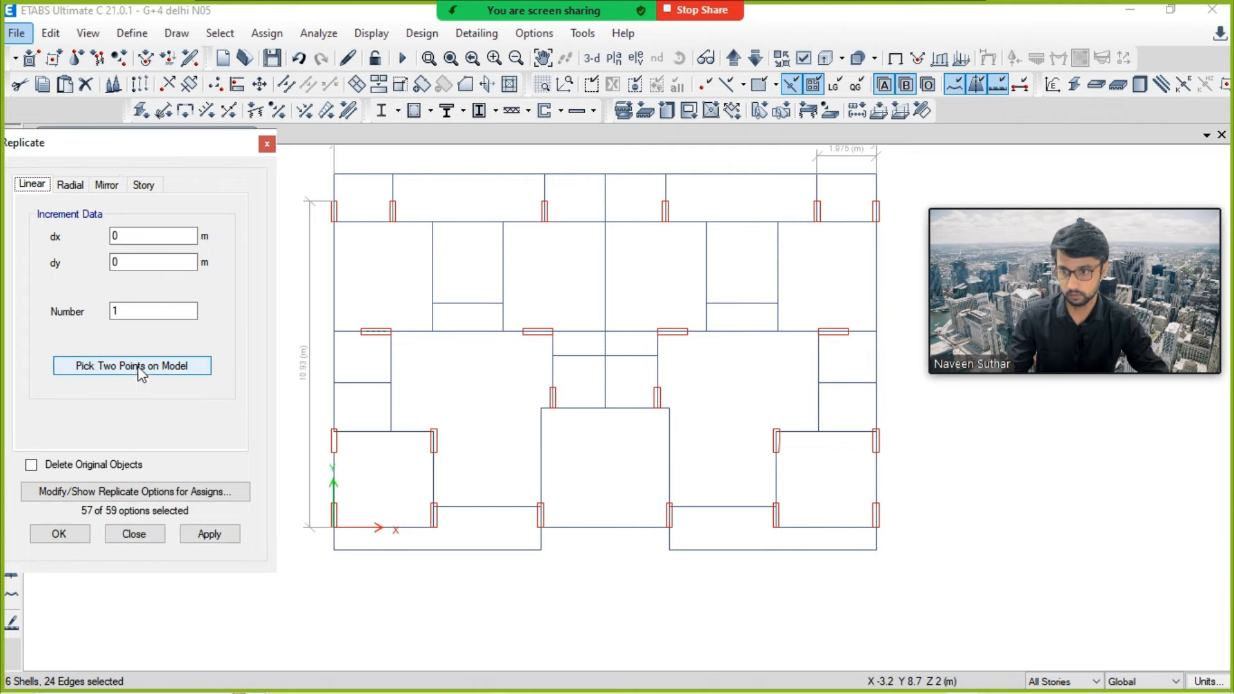
left_click(136, 368)
left_click(362, 332)
scroll(436, 511, "up", 5)
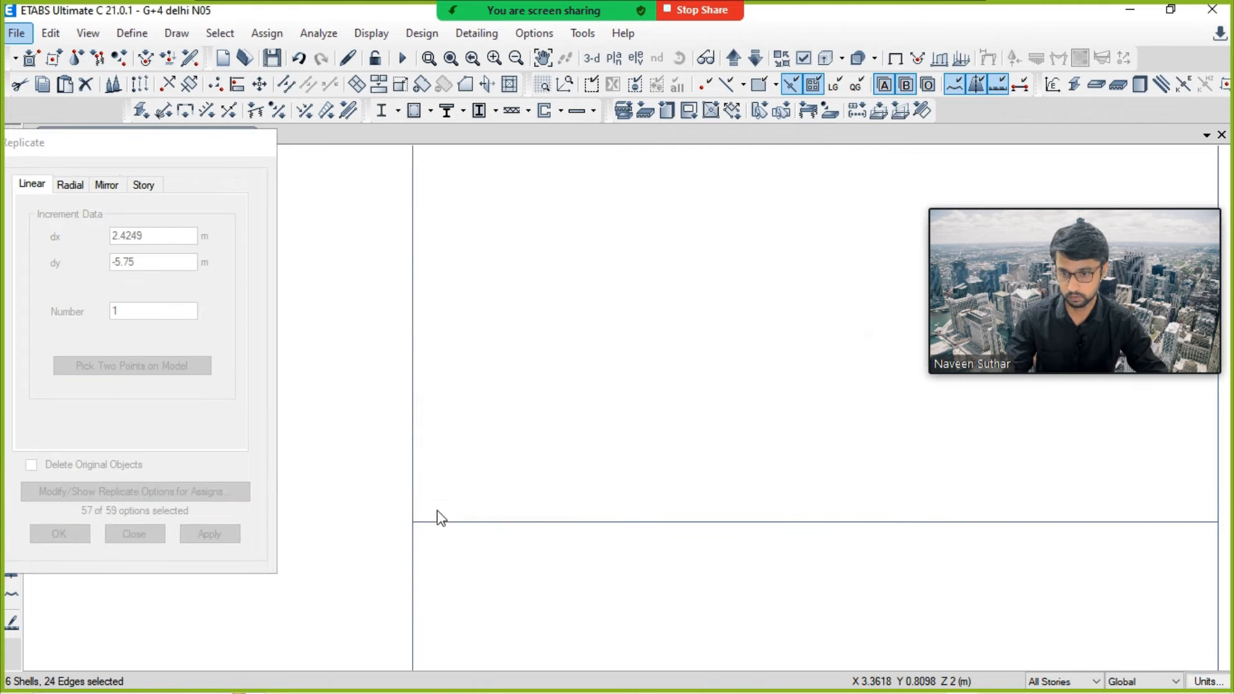
left_click(414, 522)
left_click(209, 534)
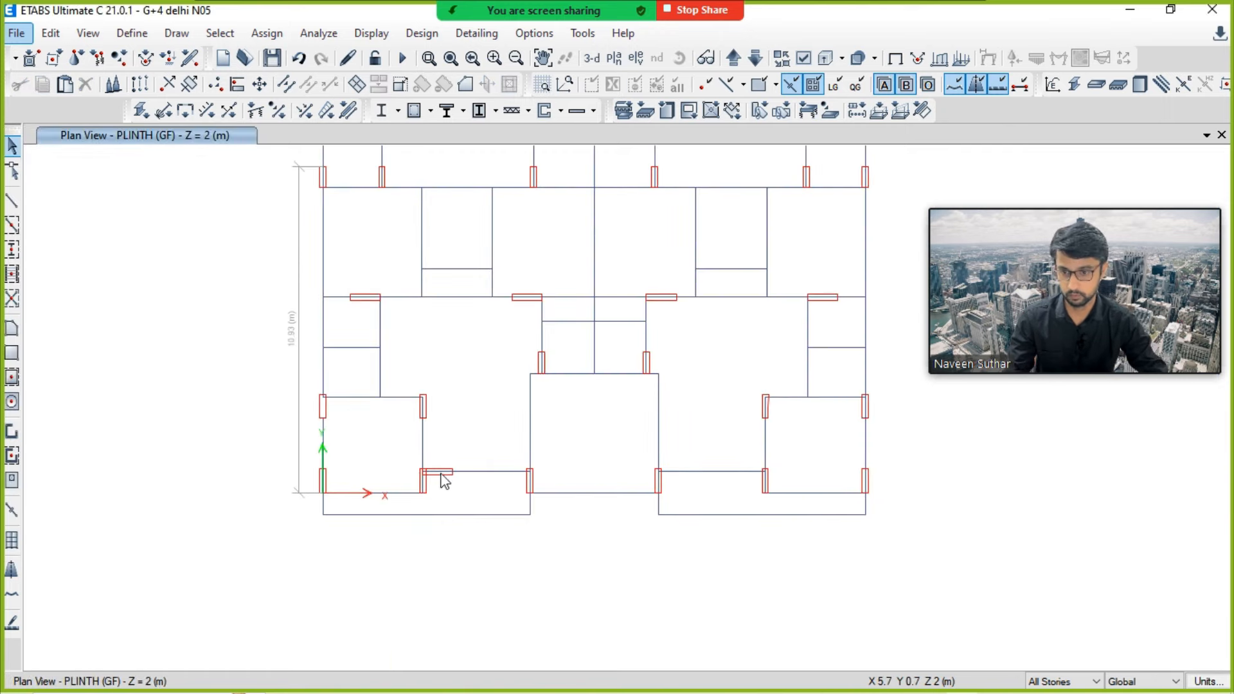
Step: Make joint objects visible in the plan and select the joint where the copied wall meets the vertical wall, across all stories
scroll(441, 475, "up", 6)
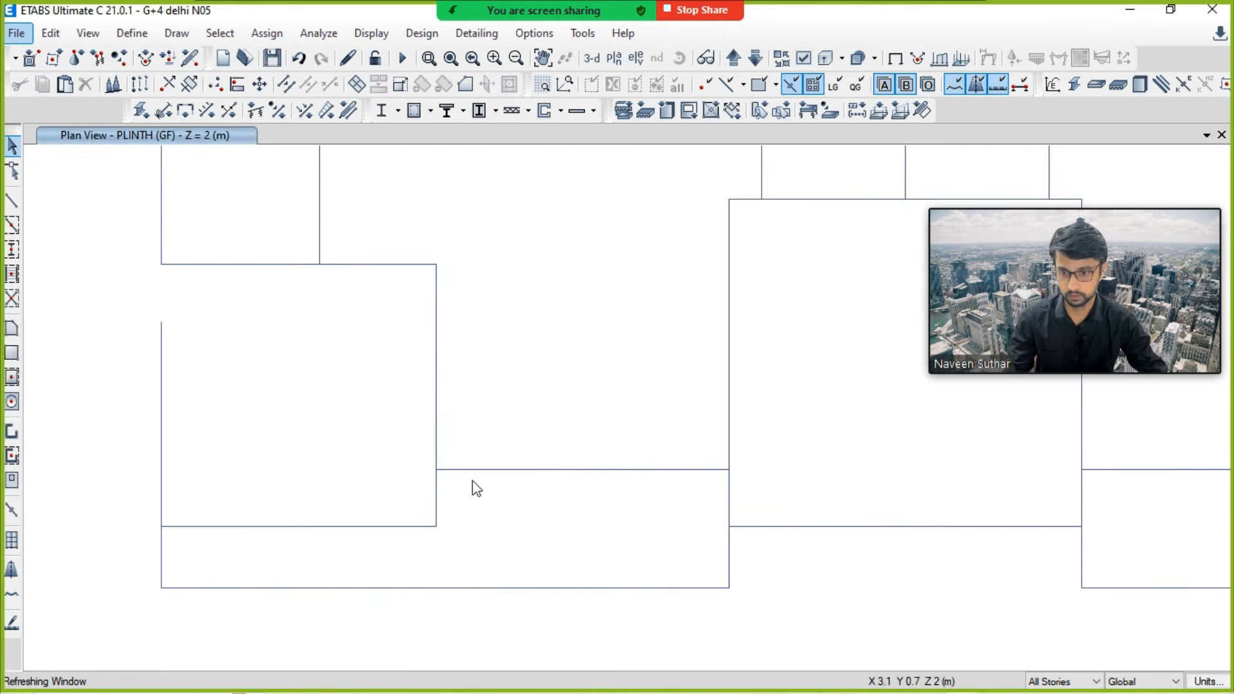
left_click(426, 475)
key("ctrl+q")
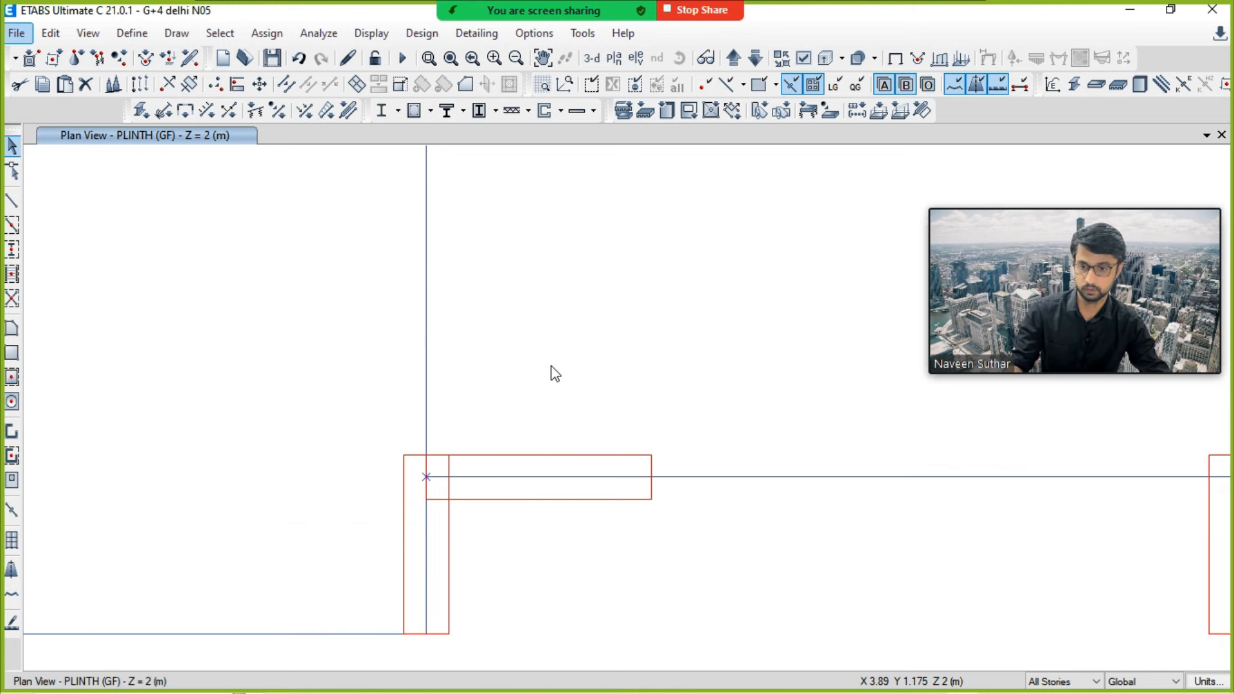
left_click(802, 58)
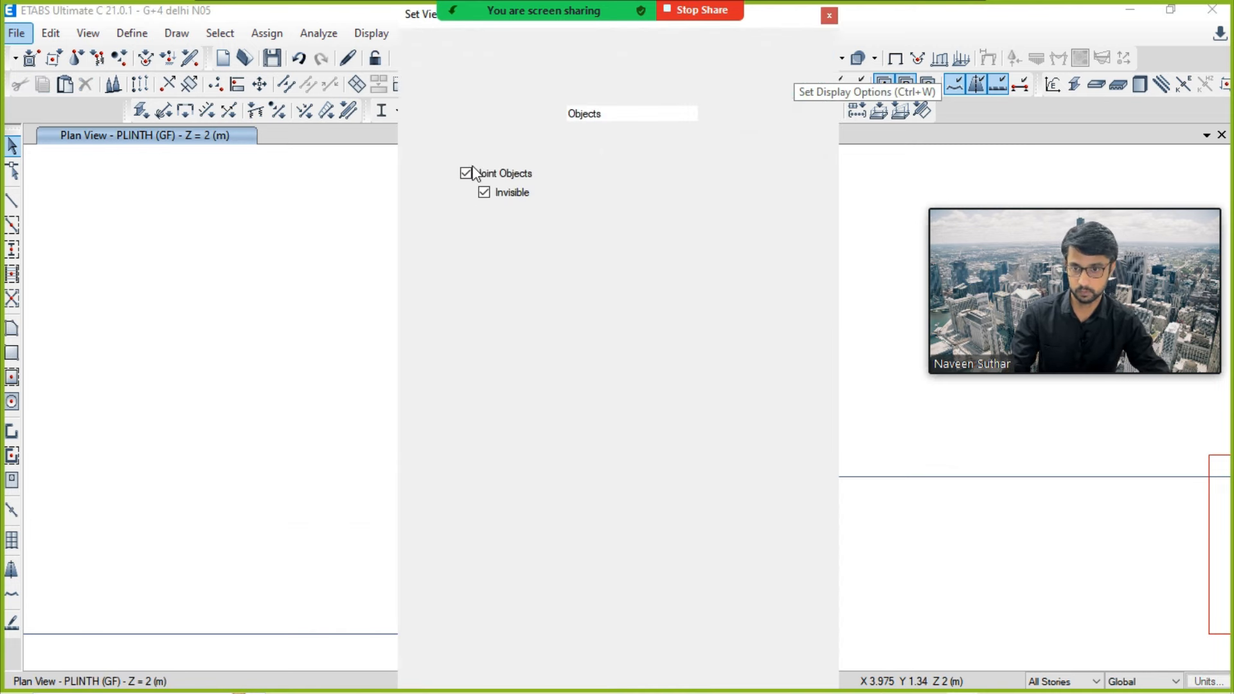
left_click(556, 685)
left_click(426, 477)
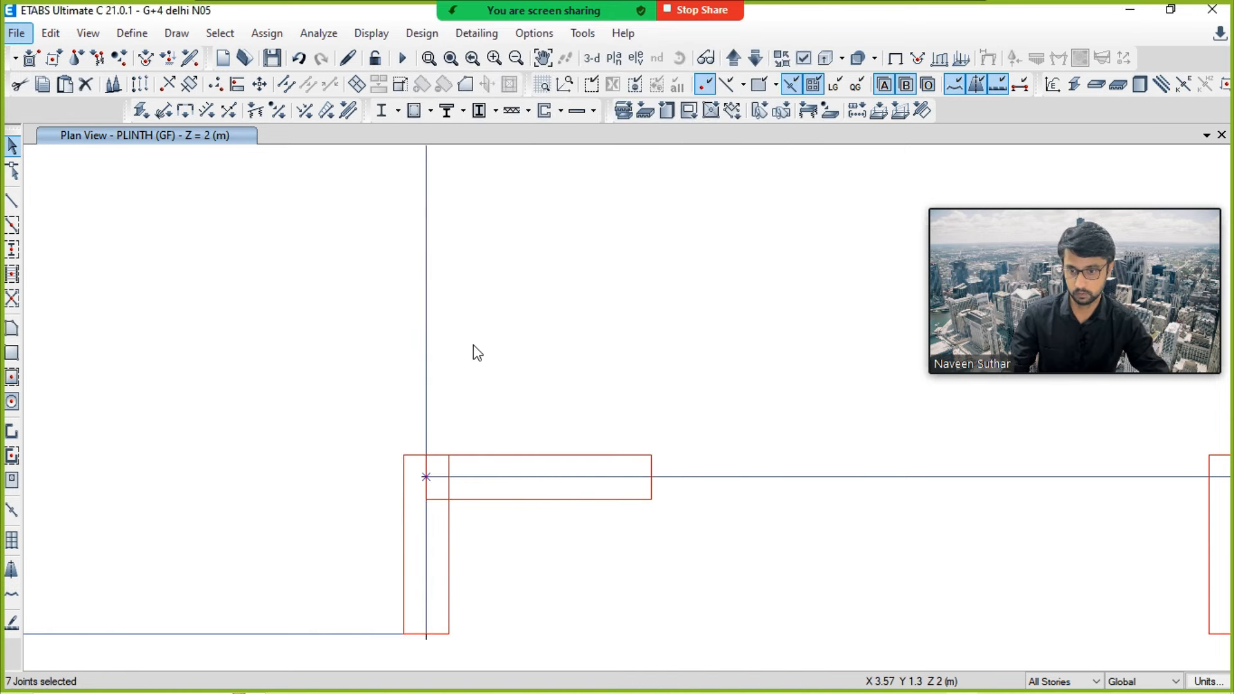
Step: Replicate the selected joint linearly once across all stories, with dx 0.3 m and dy 0
key("ctrl+r")
left_click_drag(119, 150, 178, 165)
double_click(206, 327)
type("0")
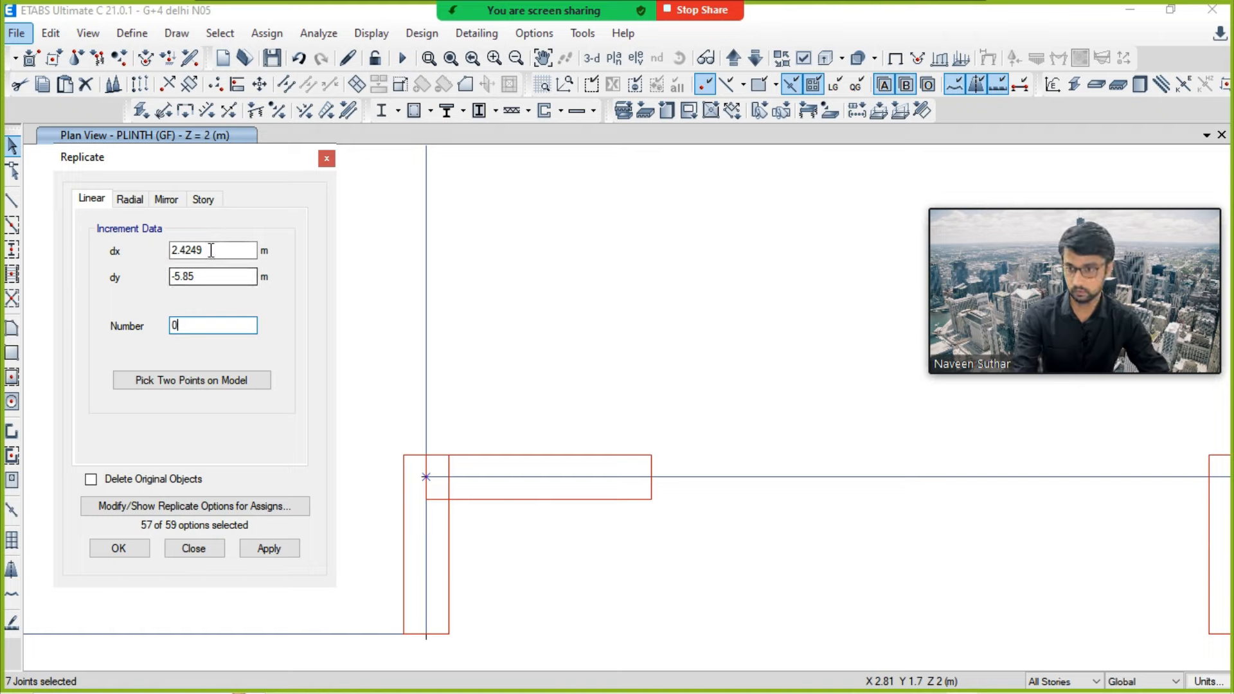
left_click(397, 331)
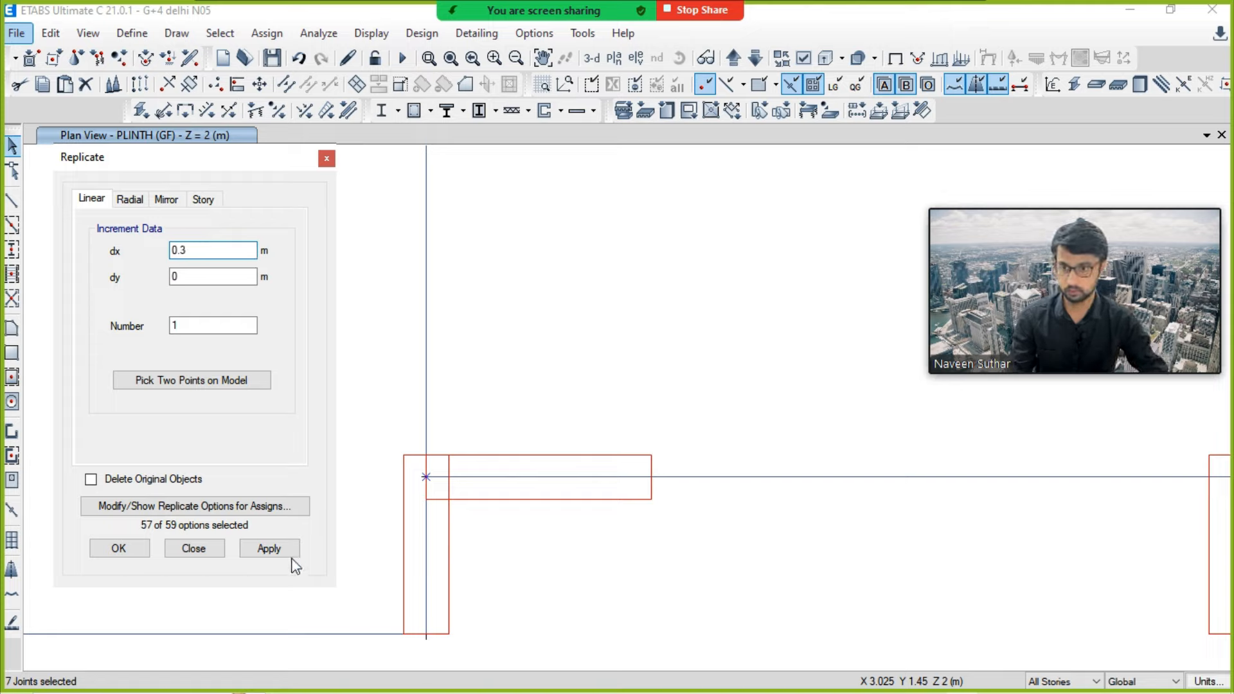
left_click(216, 551)
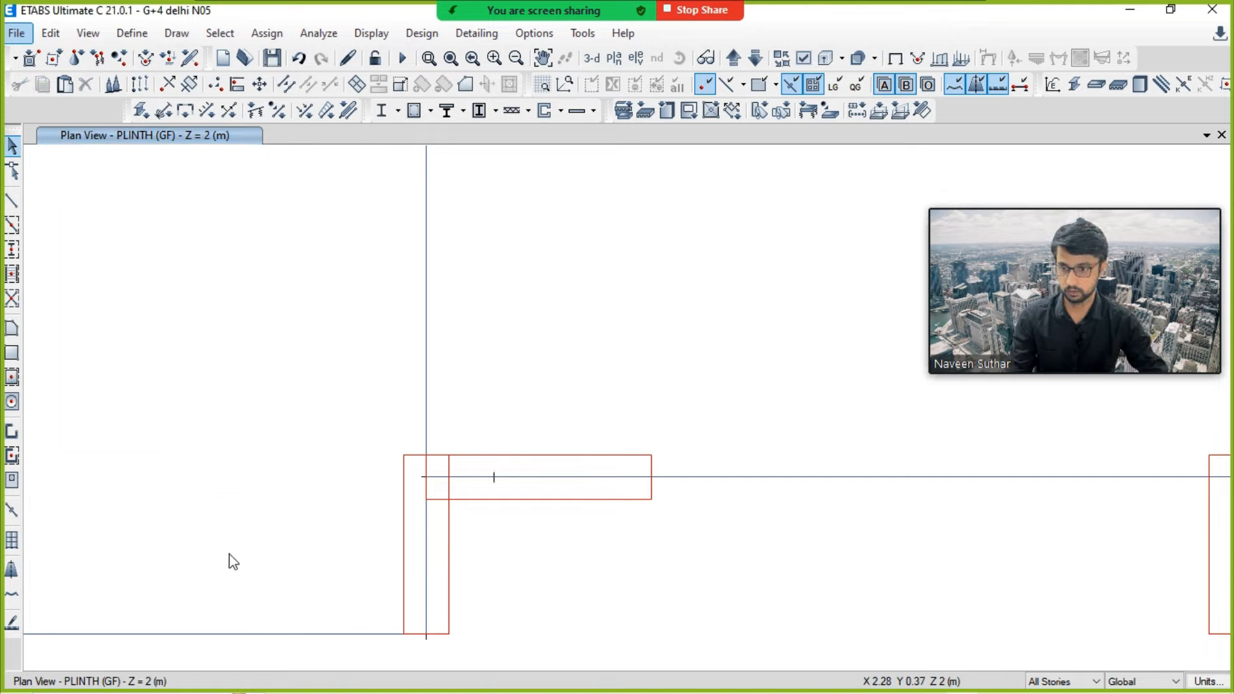
Step: Reshape wall W27 by moving its right end to the new joint 0.3 m from the vertical wall's centreline
left_click(587, 484)
left_click_drag(611, 166, 150, 213)
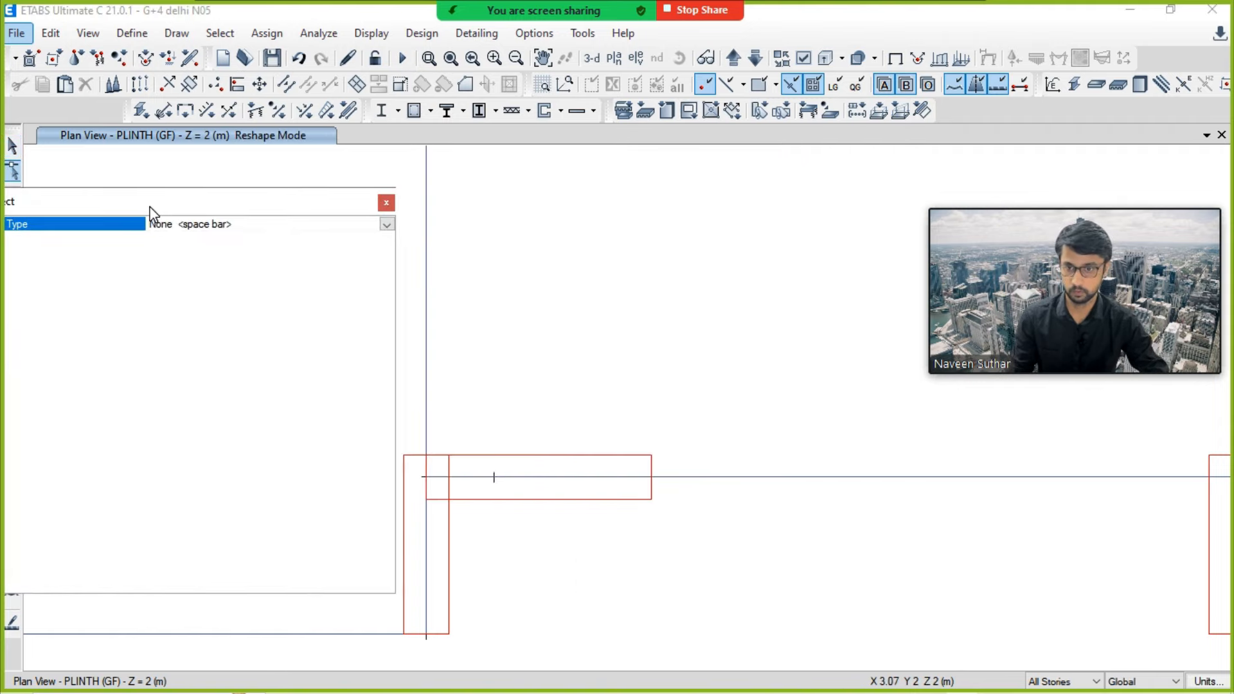
left_click(537, 483, "ctrl")
left_click(579, 333)
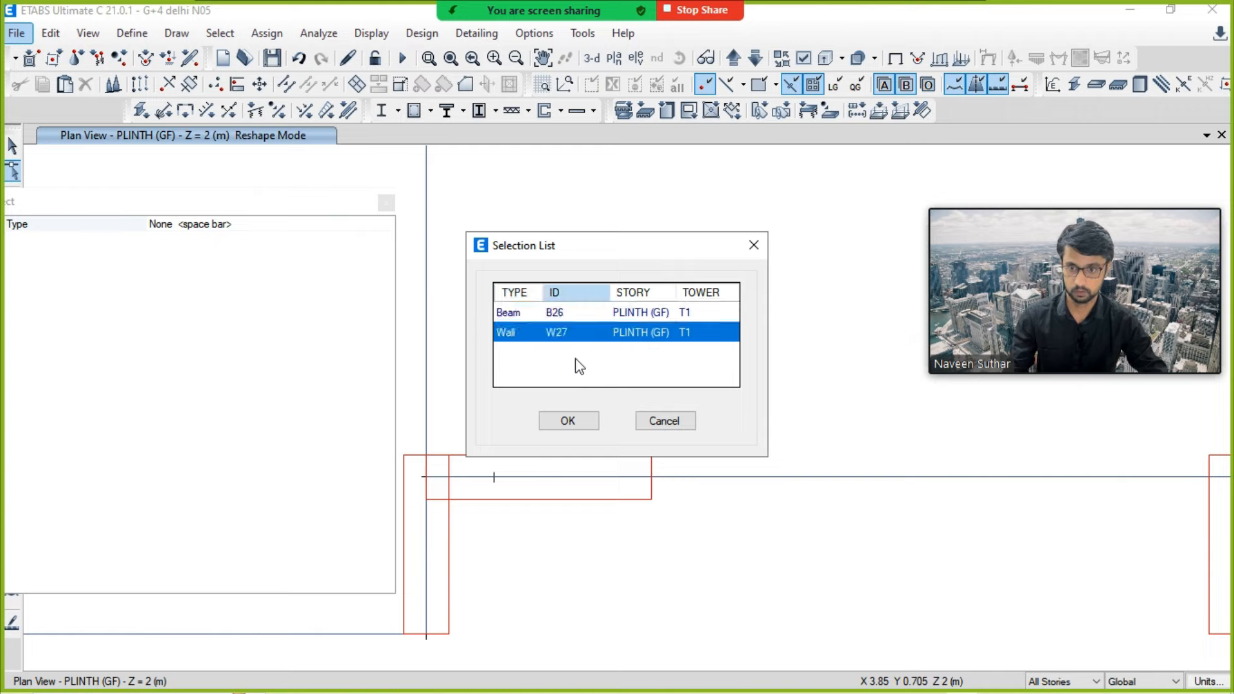
left_click(569, 421)
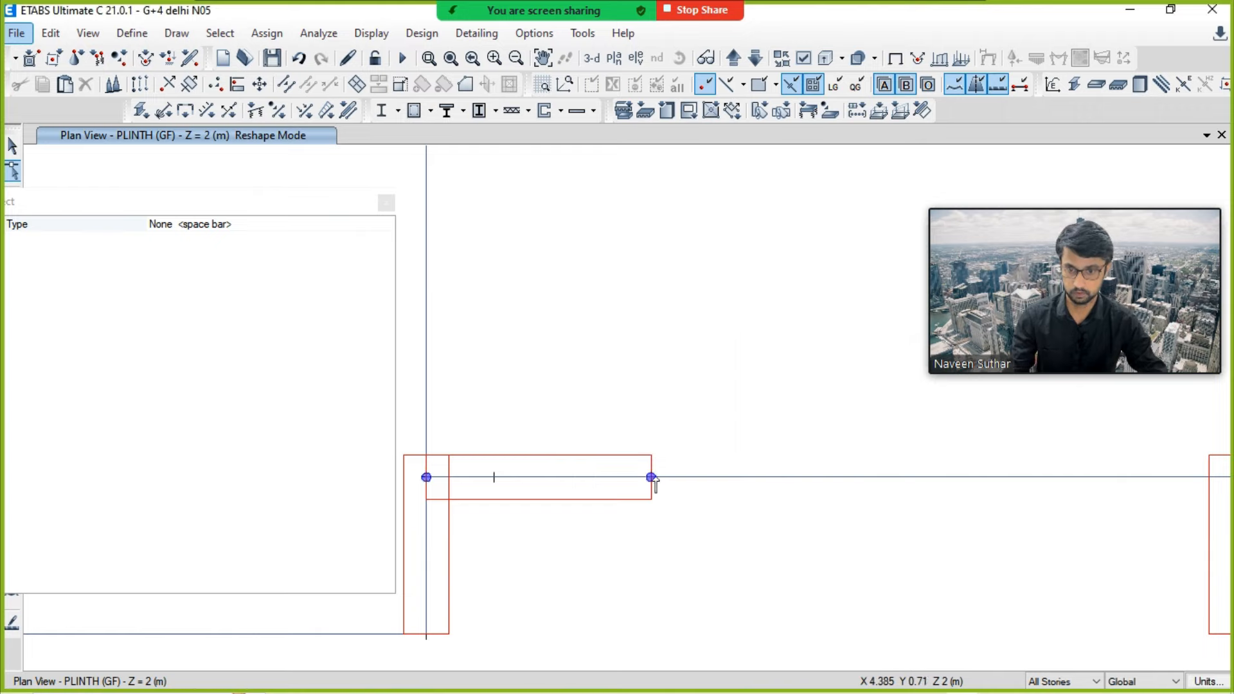
left_click_drag(598, 513, 493, 478)
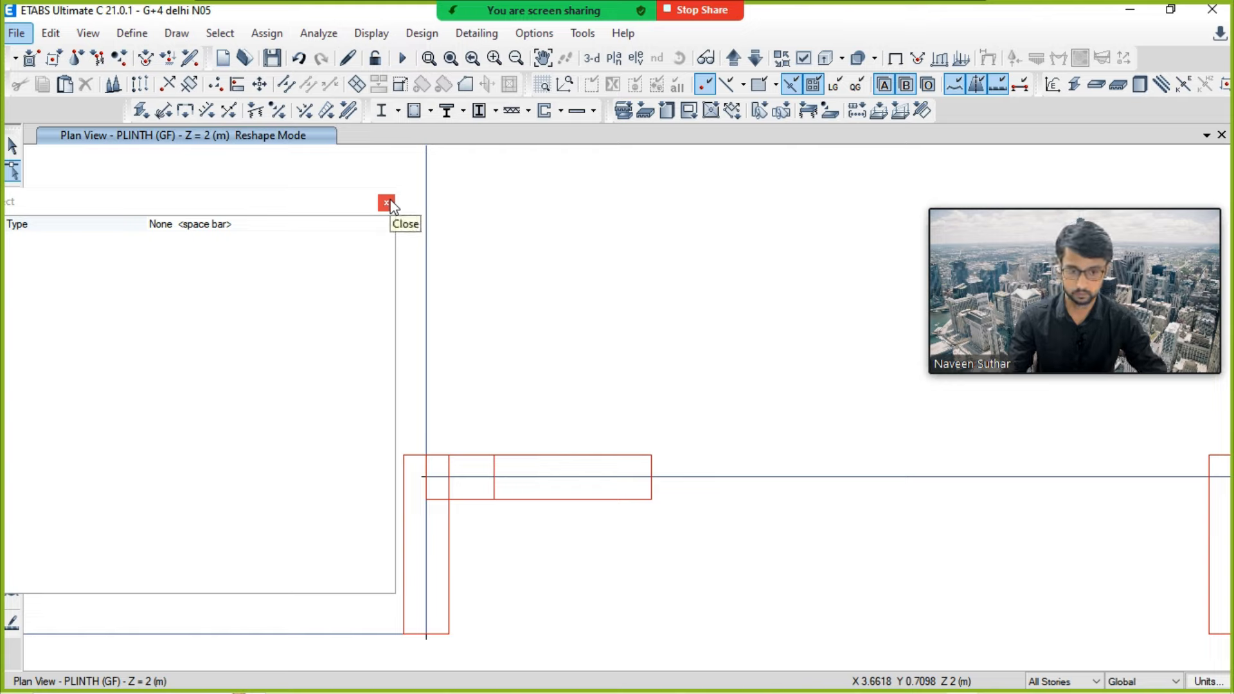
key("Escape")
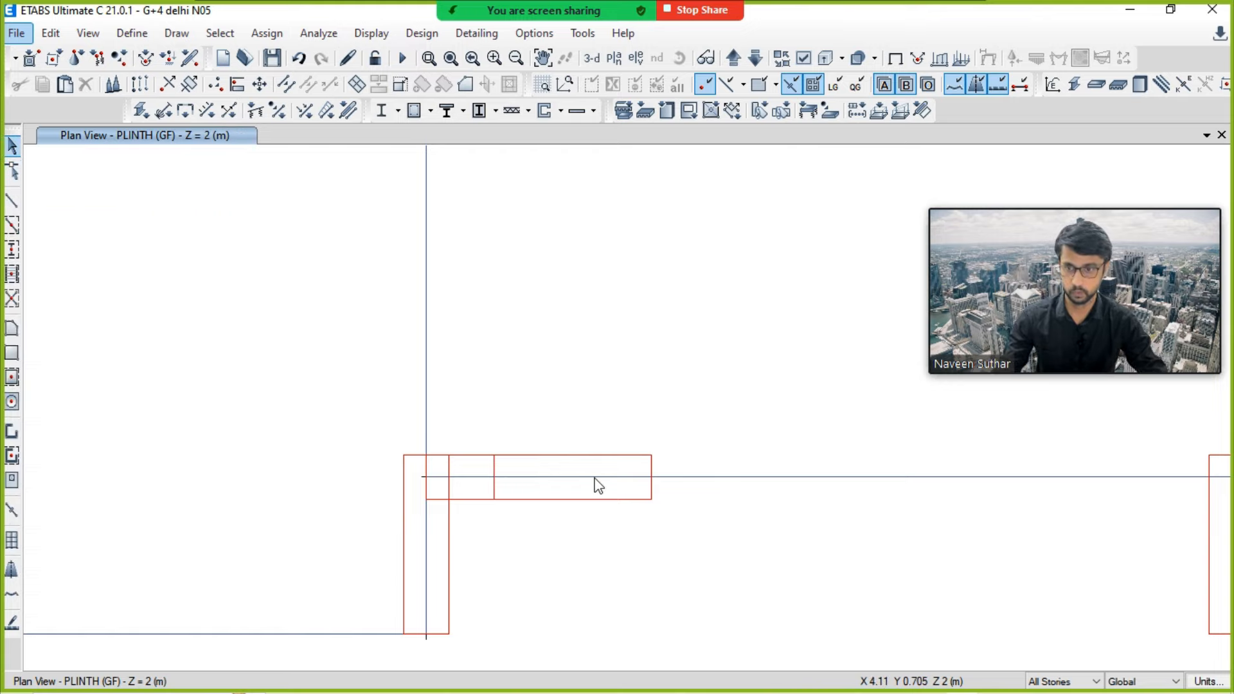
key("ctrl+z")
left_click(730, 421)
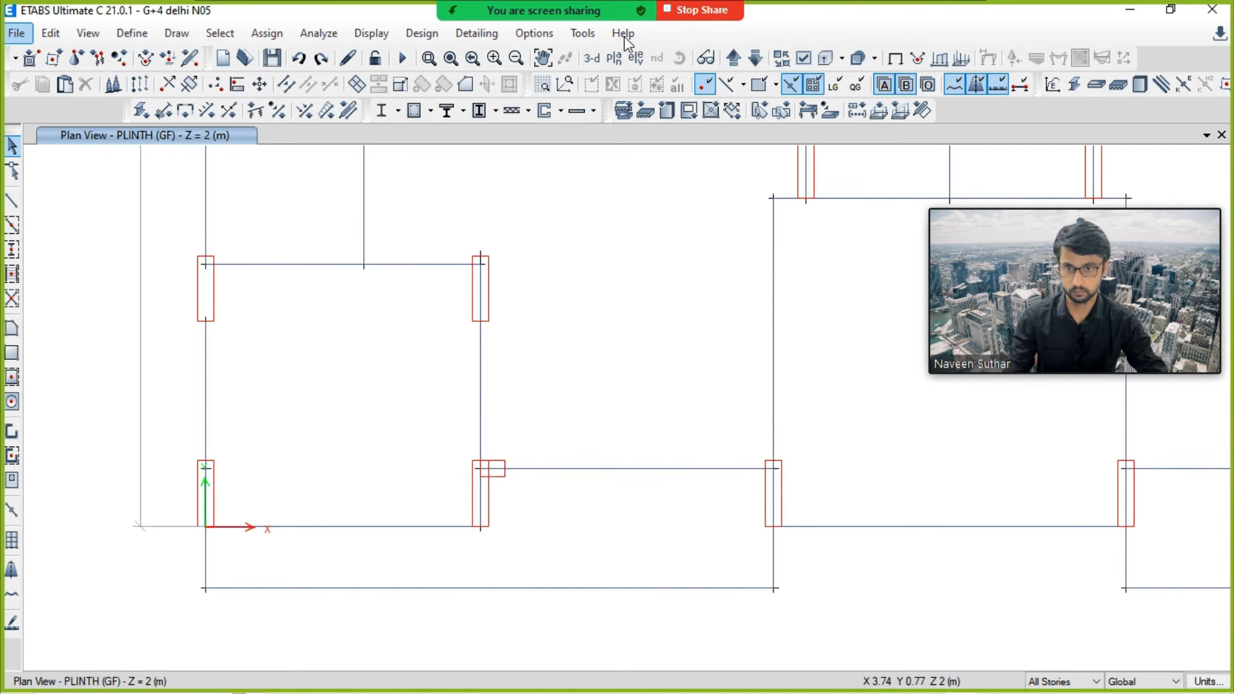
Step: Inspect the revised walls in the 3-D view of the building, rotating the model
left_click(590, 59)
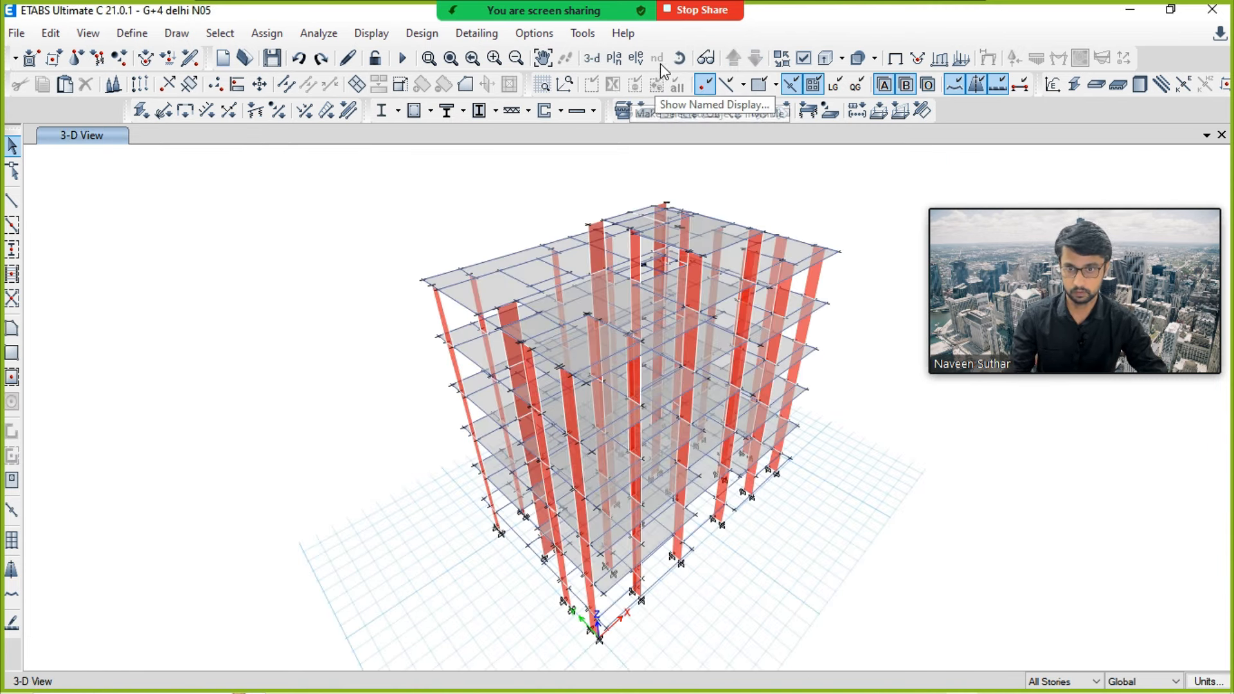
left_click(679, 58)
mouse_move(630, 488)
left_mouse_down()
mouse_move(587, 523)
mouse_move(558, 471)
mouse_move(622, 498)
left_mouse_up()
Step: Open the PLINTH (GF) plan view and move up to the 1F plan
left_click(613, 58)
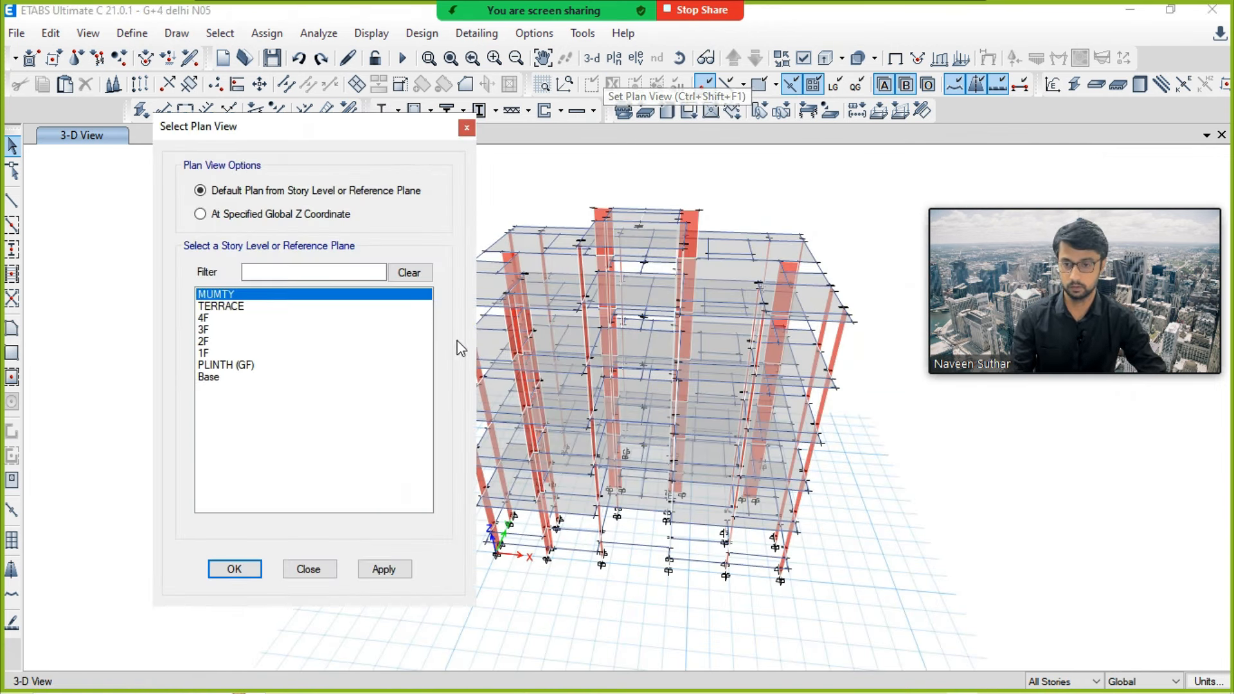
left_click(248, 365)
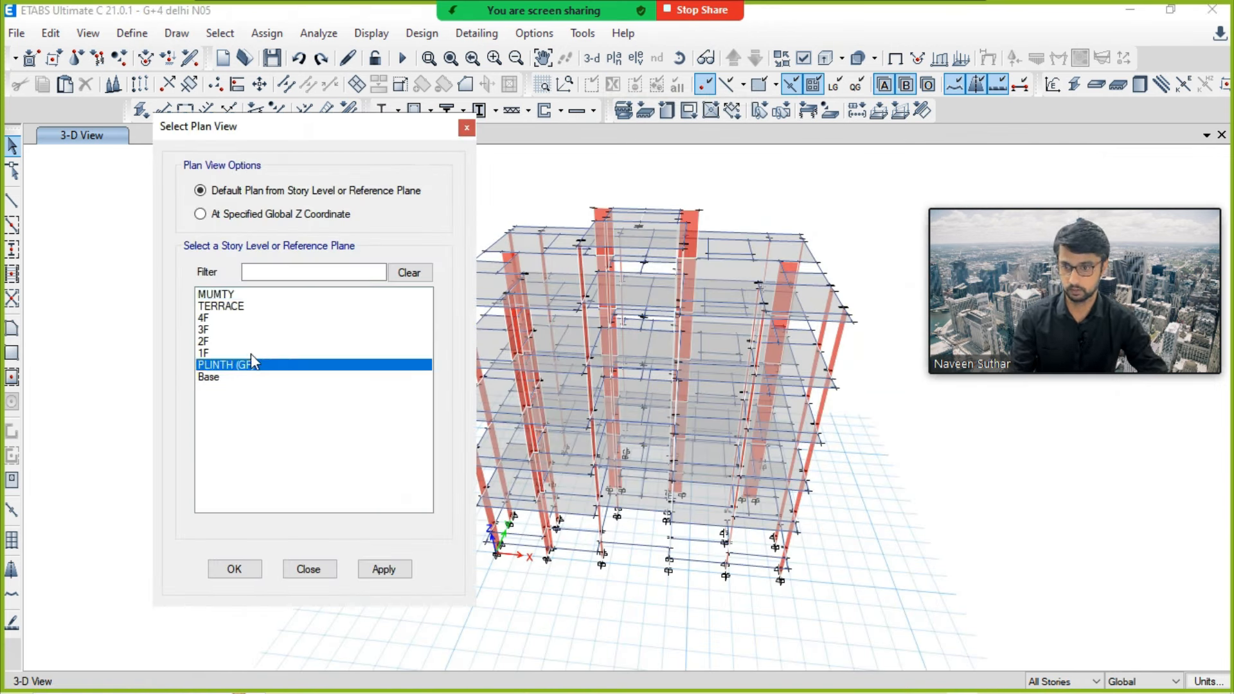
left_click(384, 568)
left_click(234, 568)
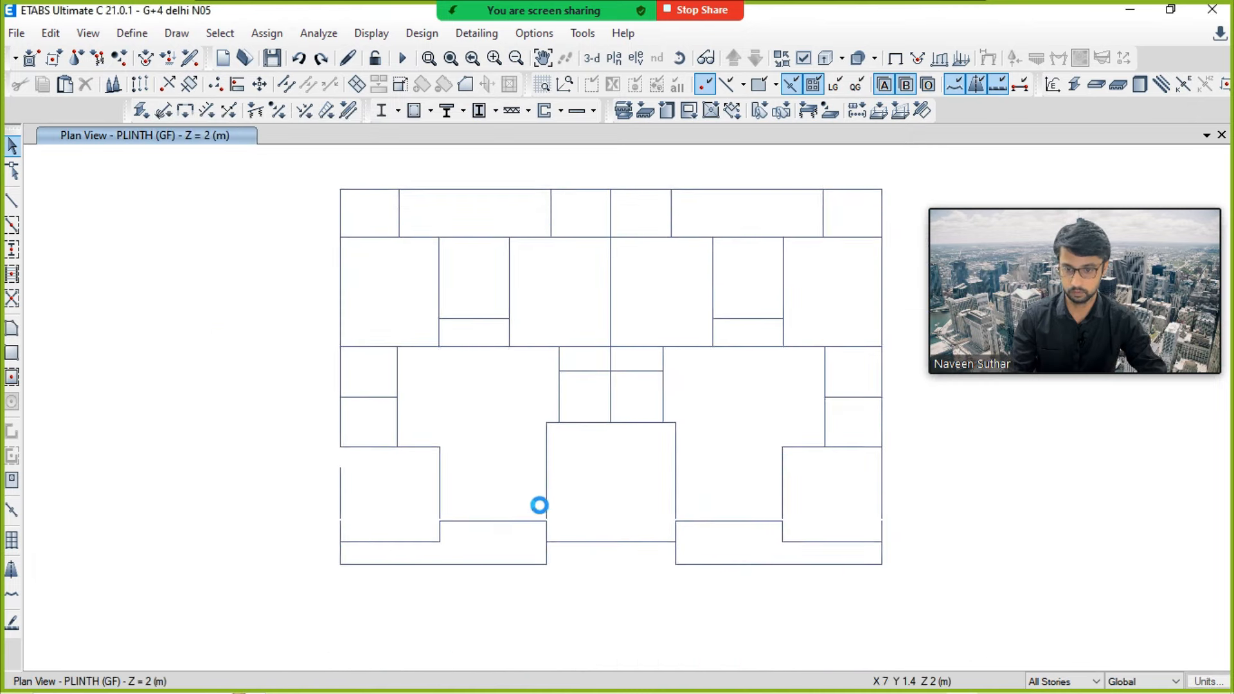
scroll(462, 516, "up", 3)
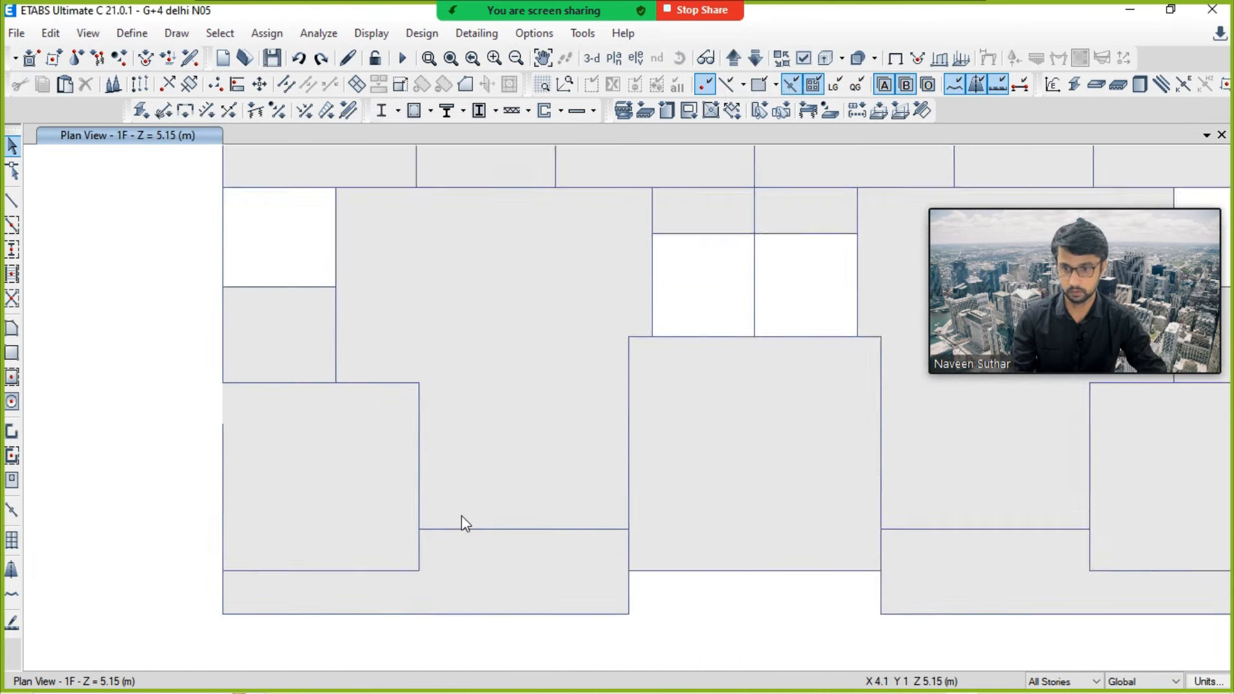
middle_click_drag(449, 564, 452, 477)
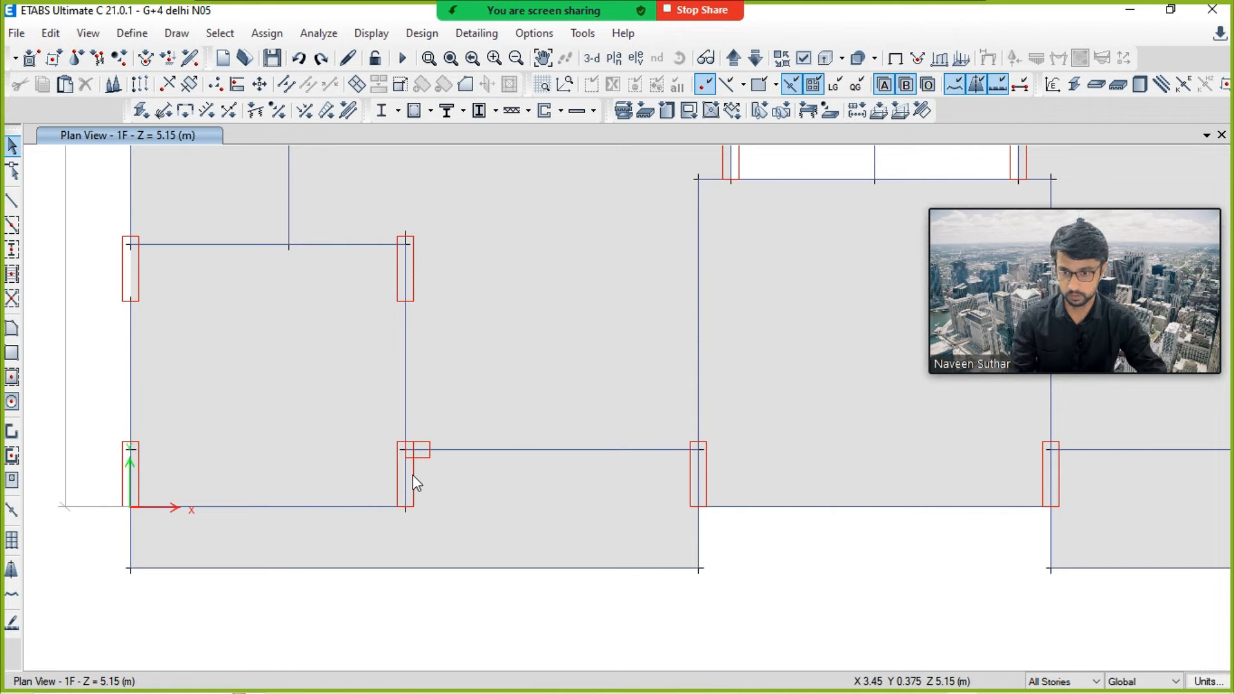
Step: Replicate wall W28 linearly once to the vertical wall at the lower left beam's right end, dx 3.2805 m and dy 0
scroll(412, 476, "up", 3)
left_click(439, 412)
left_click(569, 331)
left_click(566, 421)
scroll(607, 485, "down", 3)
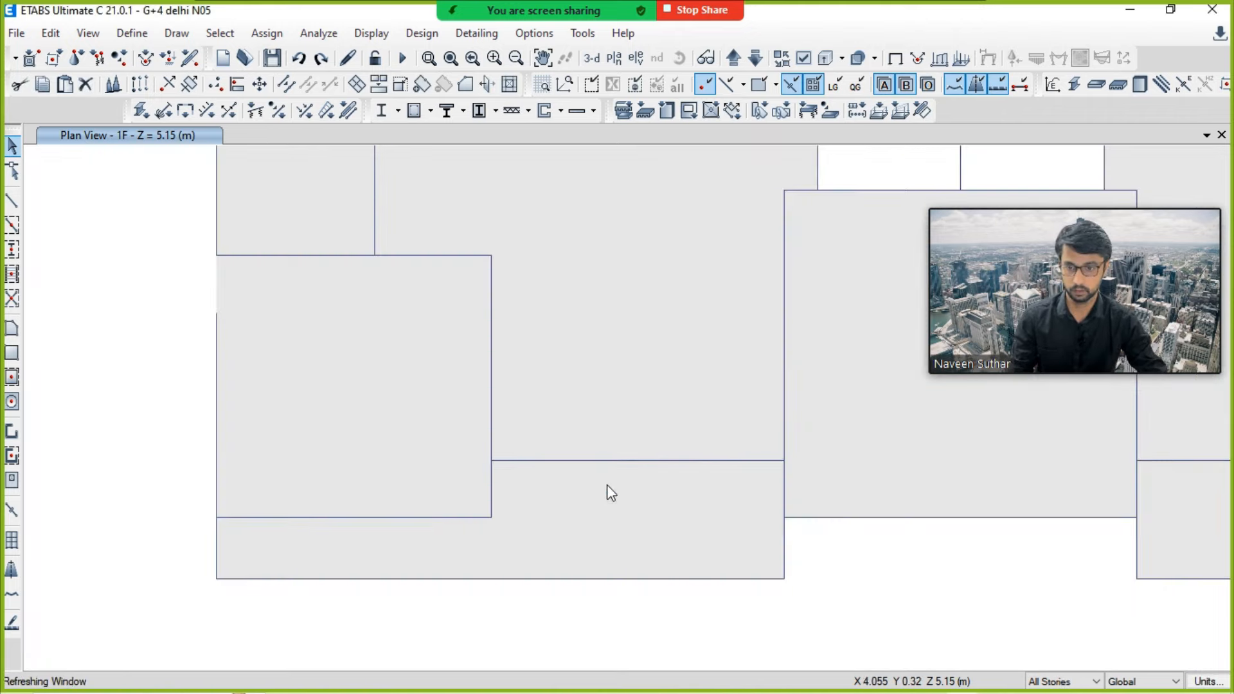
key("ctrl+r")
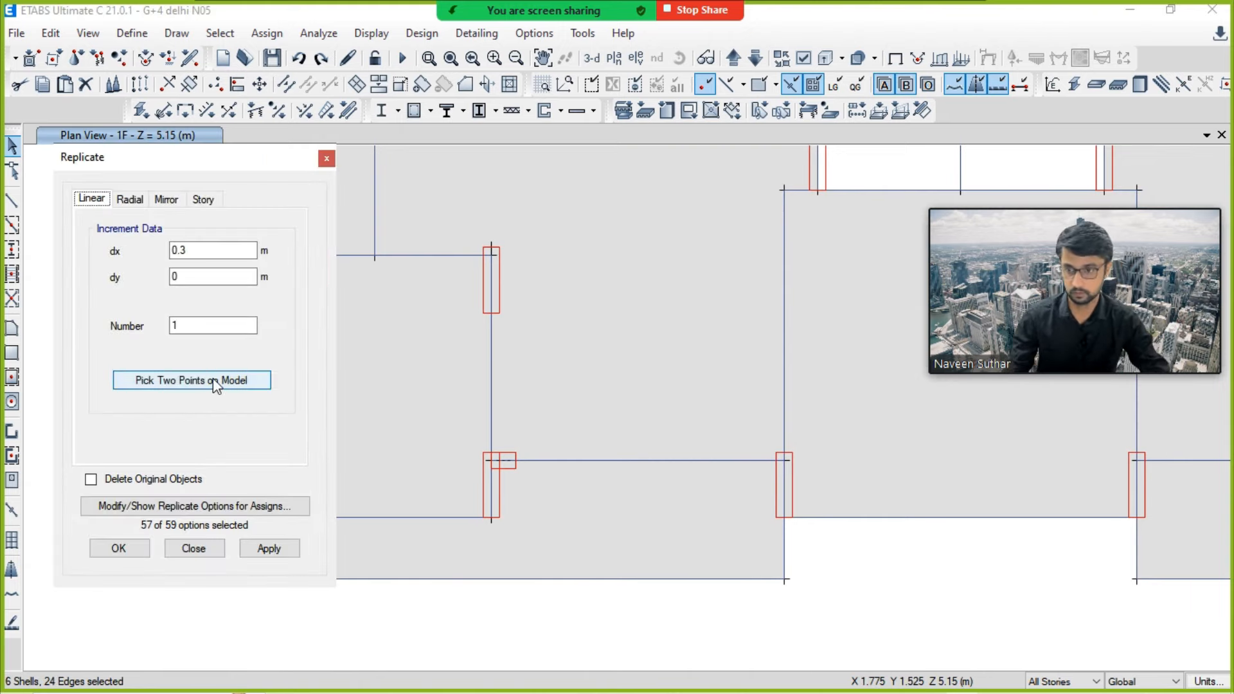
left_click(191, 380)
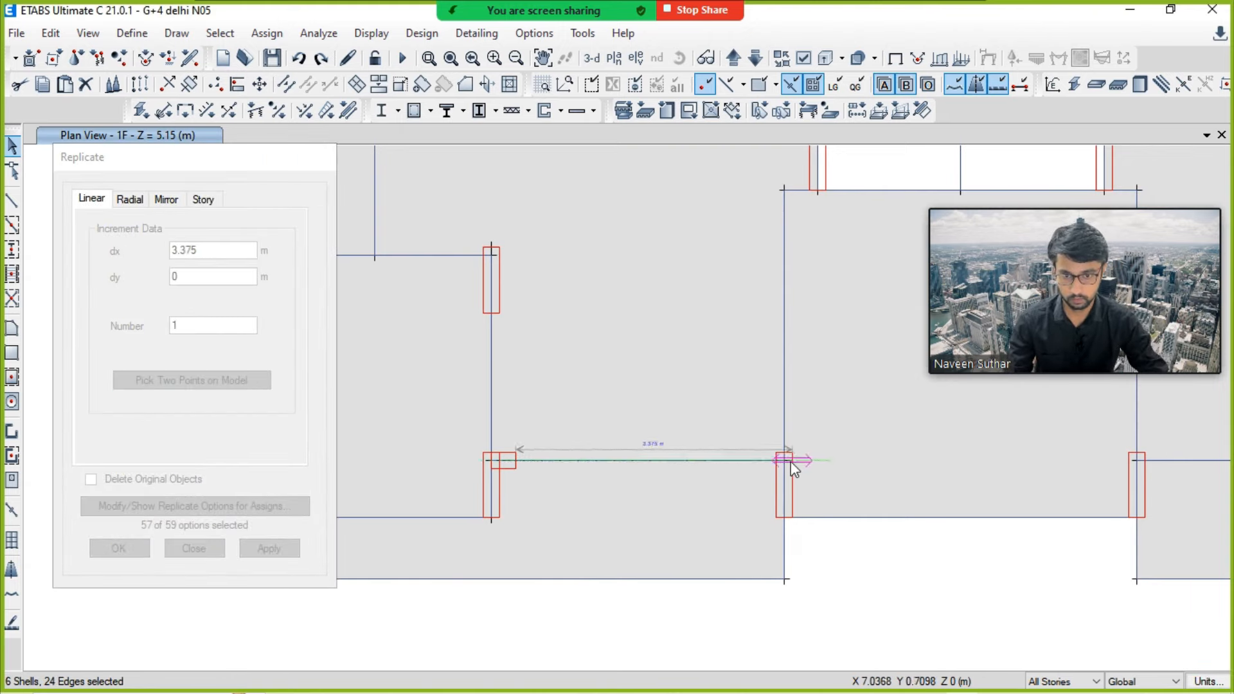
left_click(784, 461)
left_click(269, 548)
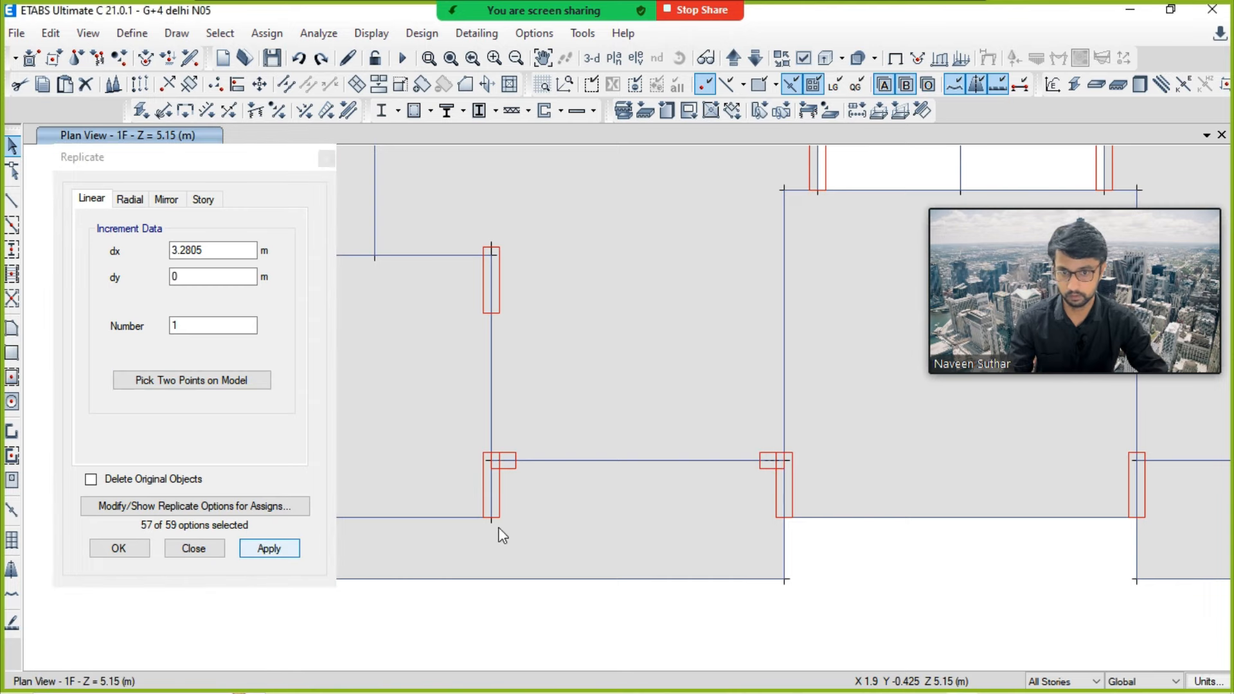
left_click(205, 549)
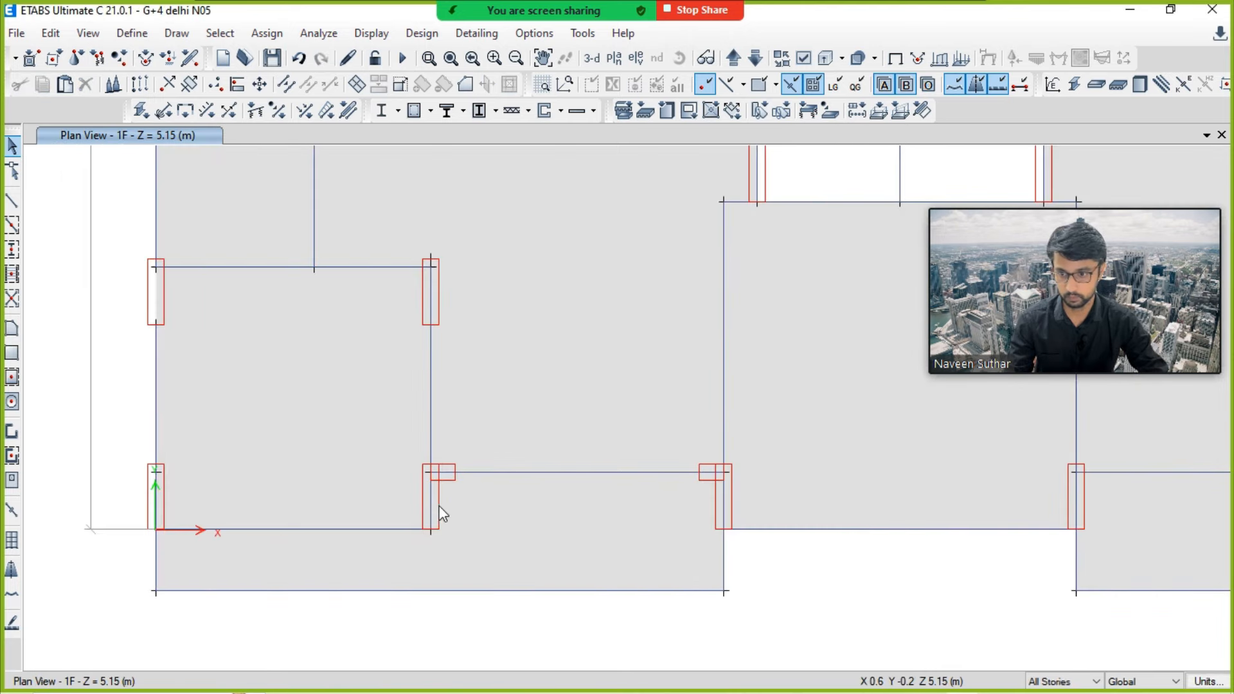
Step: Mirror walls W28 and W29 about the building's vertical centreline, from X 9.0942, Y 11.8398 to X 9.0942, Y 4.0098
left_click(455, 472, "ctrl")
left_click(528, 334)
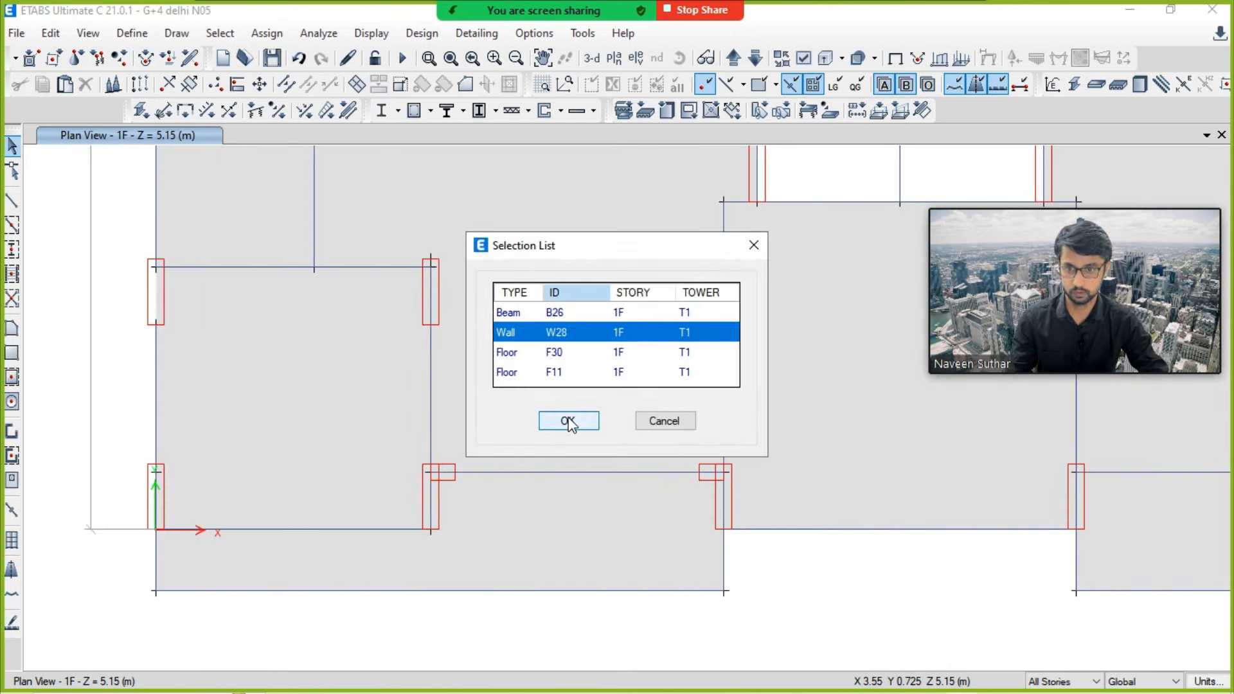
left_click(565, 421)
left_click(712, 477, "ctrl")
left_click(572, 332)
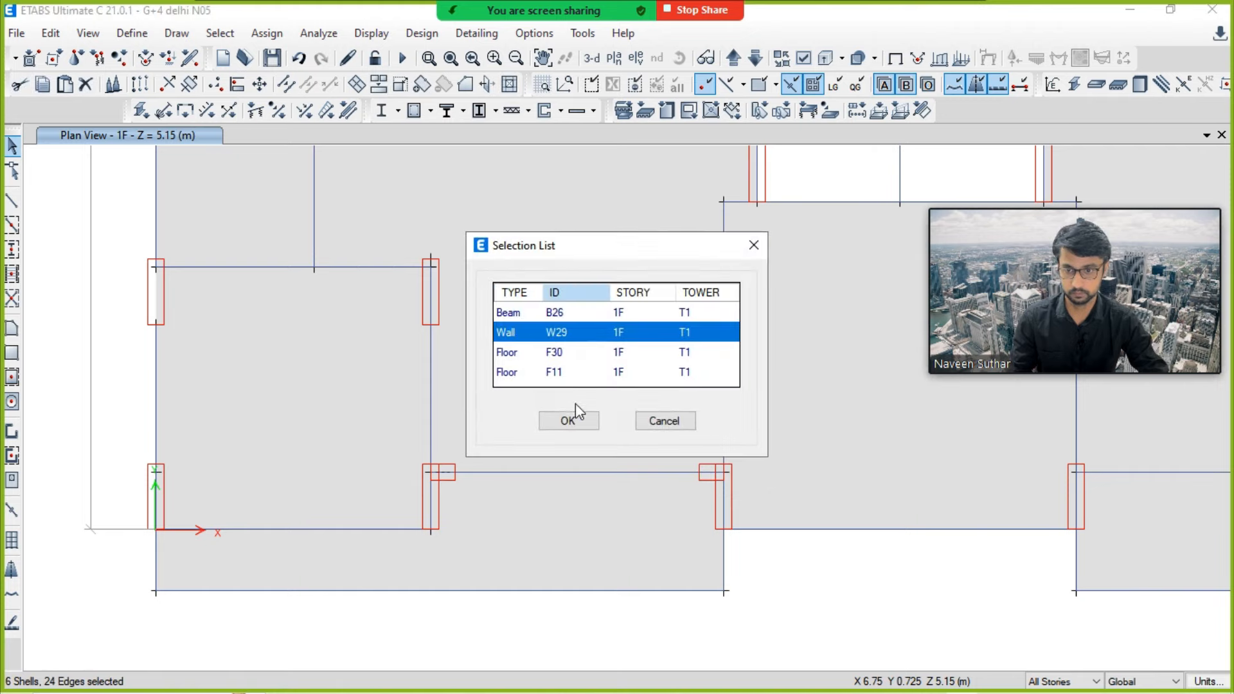
left_click(568, 421)
middle_click_drag(739, 505, 565, 538)
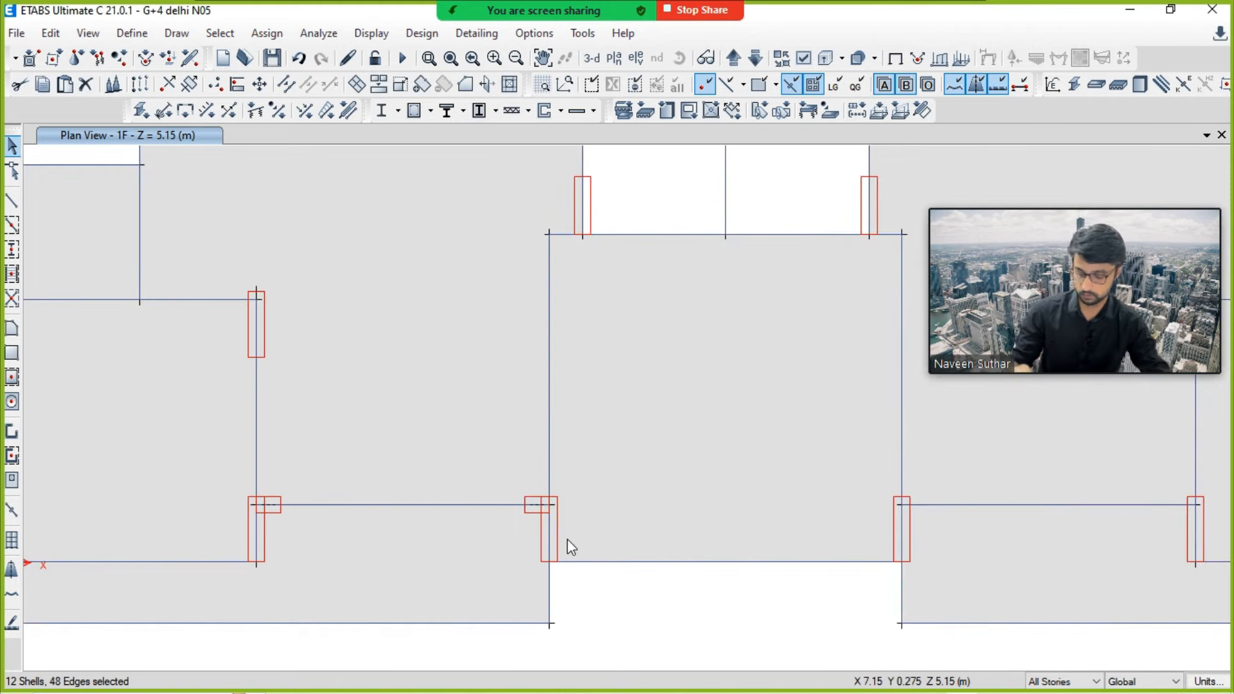
key("ctrl+r")
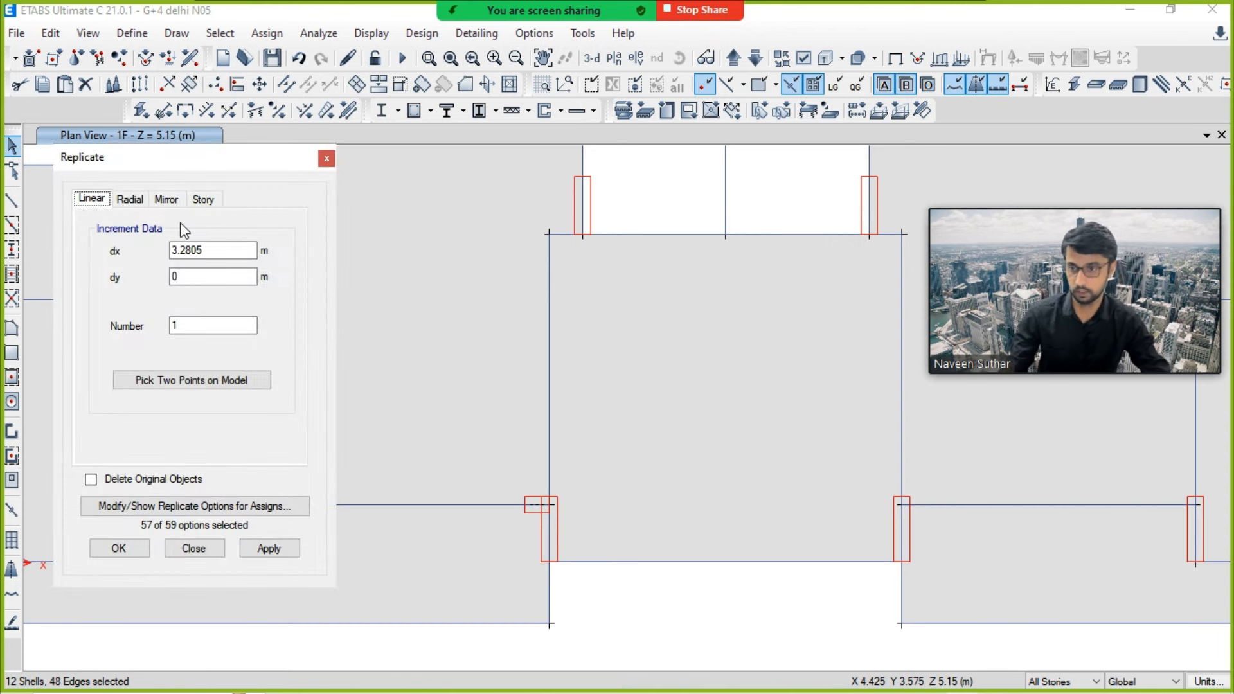
left_click(169, 203)
left_click(192, 384)
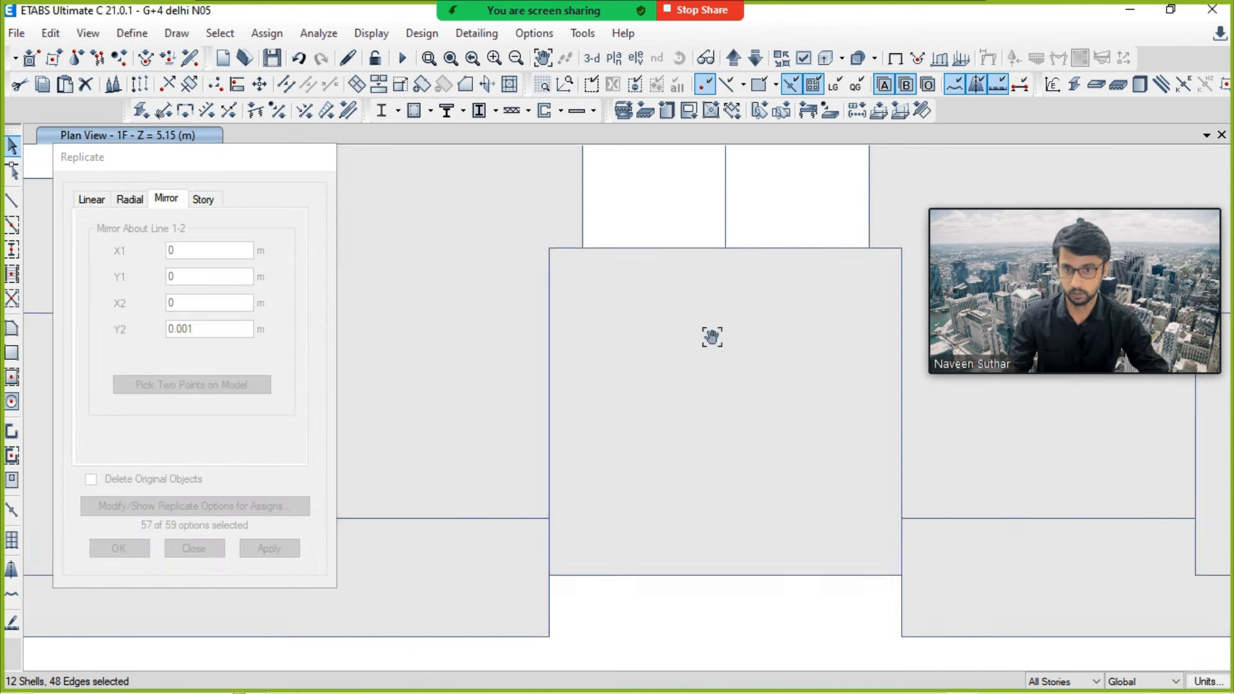
middle_click_drag(711, 334, 645, 576)
scroll(649, 575, "down", 3)
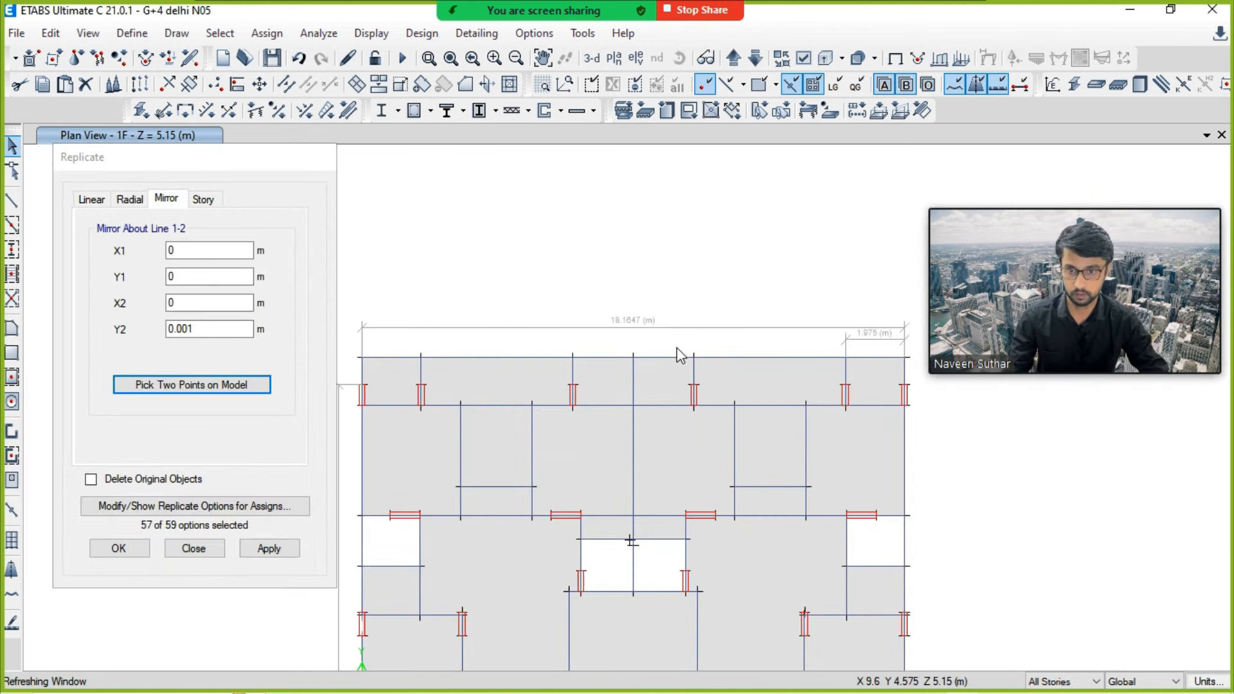
left_click(633, 358)
left_click(633, 591)
left_click(269, 549)
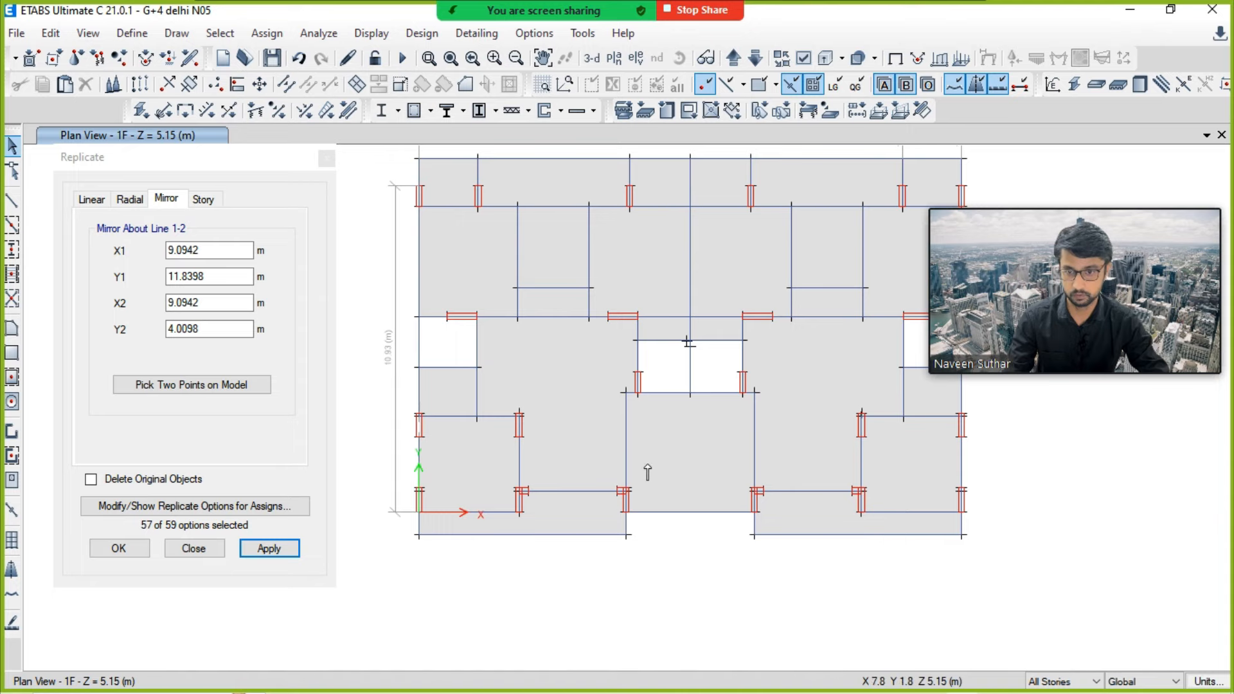
Step: Try to mirror wall W28 about the line from its right end to the lower end of the stair opening's left wall
scroll(647, 472, "up", 3)
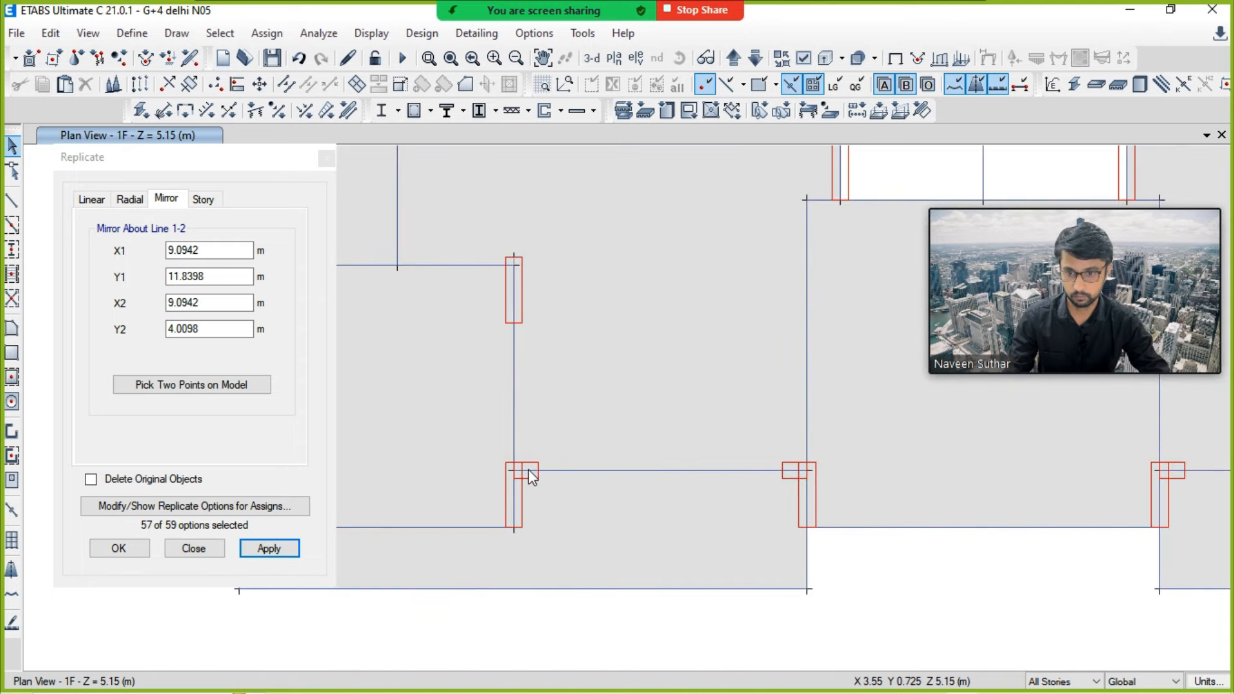
left_click(528, 469, "ctrl")
left_click(532, 332)
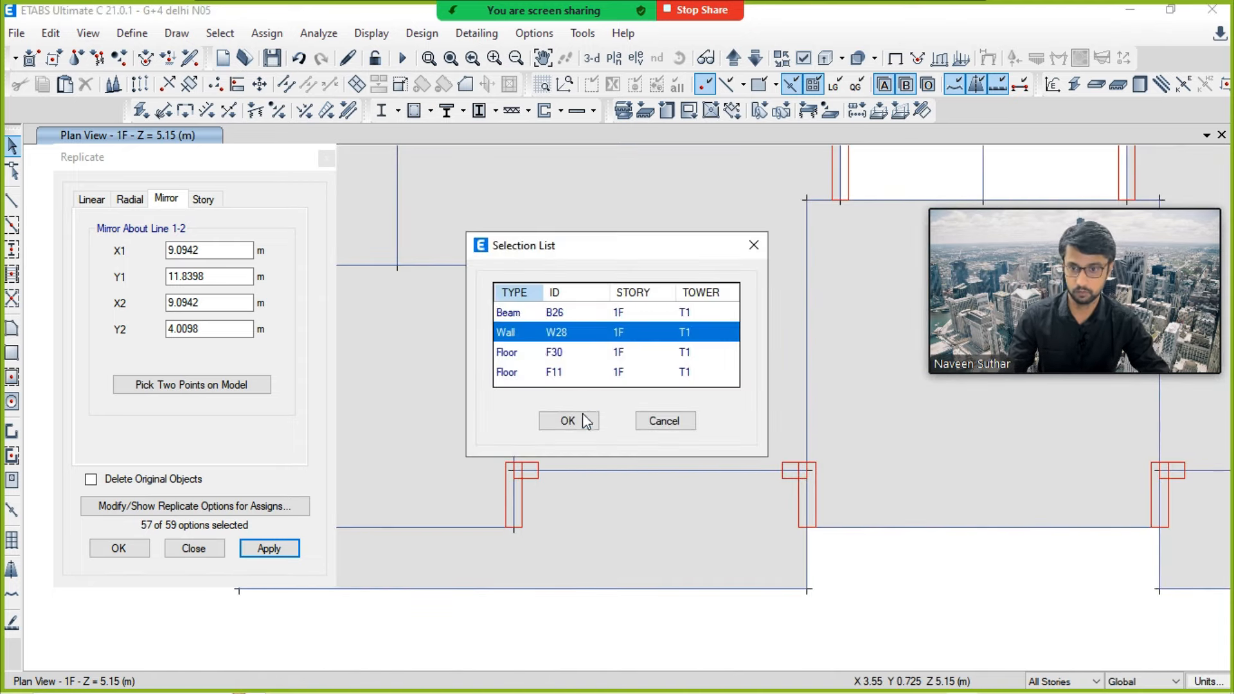
left_click(569, 418)
middle_click_drag(643, 368, 604, 472)
left_click(171, 389)
left_click(498, 575)
left_click(800, 304)
left_click(287, 550)
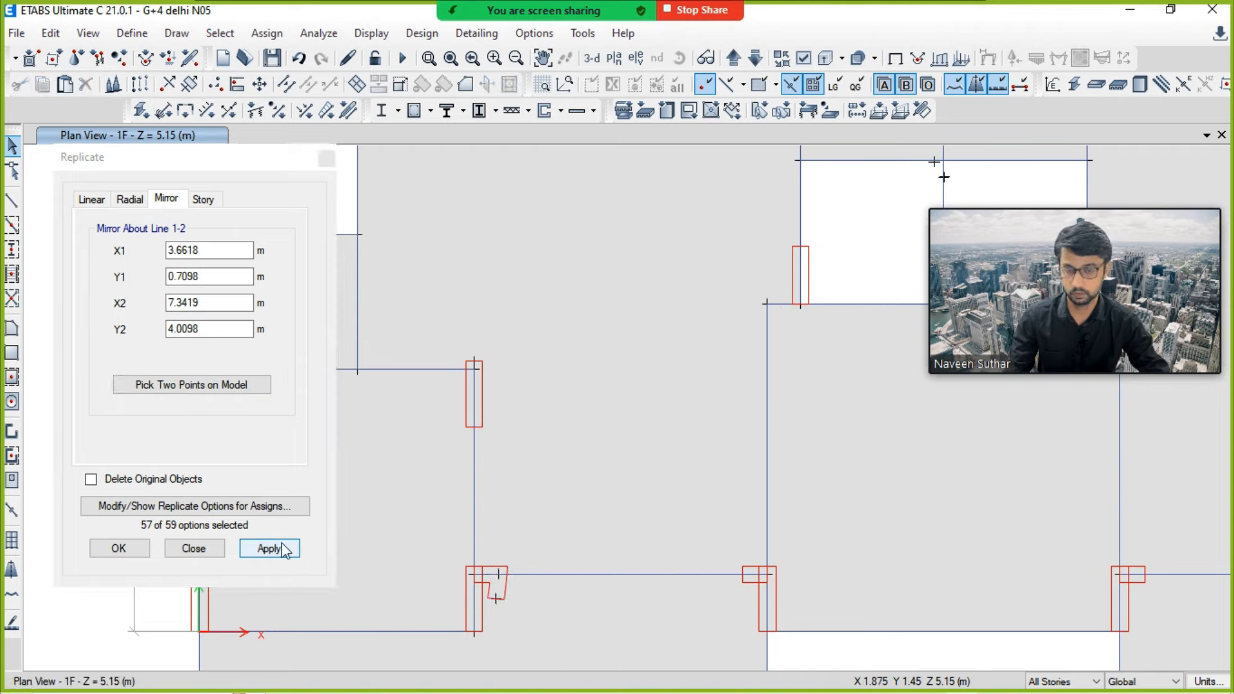
key("ctrl+z")
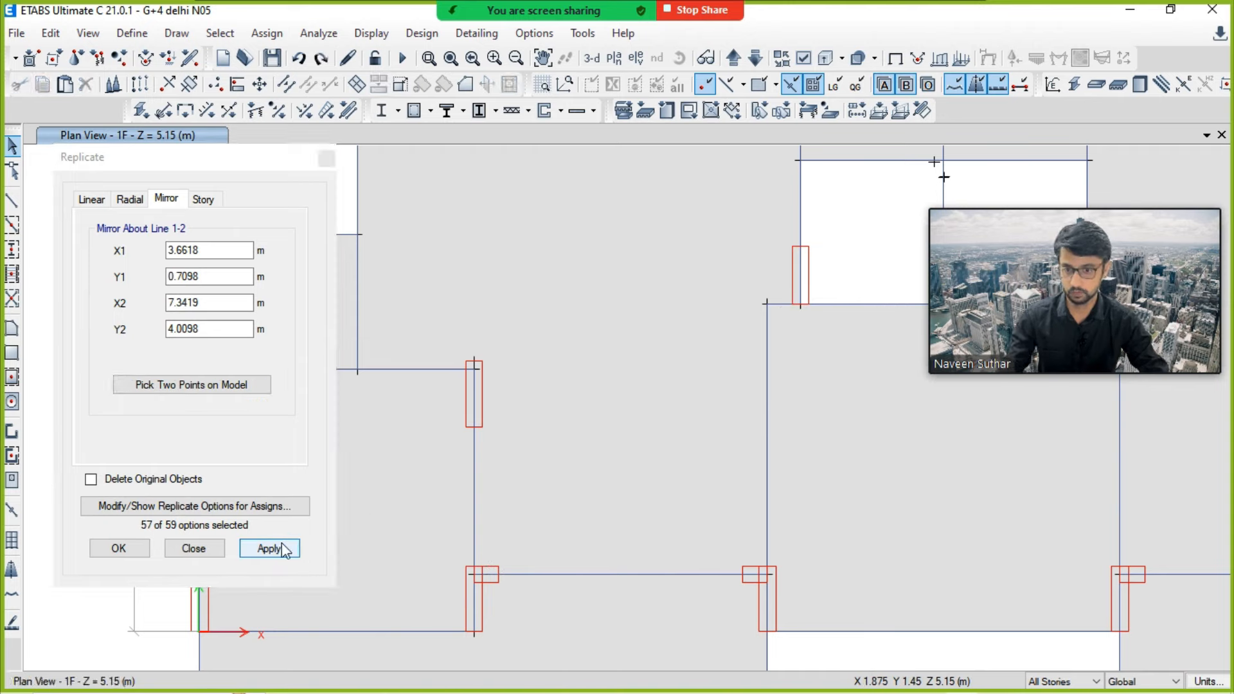
Step: Try the mirror of wall W28 again about the line from X 3.6618, Y 0.7098 to X 7.3419, Y 4.0098, and undo it
left_click(491, 573)
left_click(541, 337)
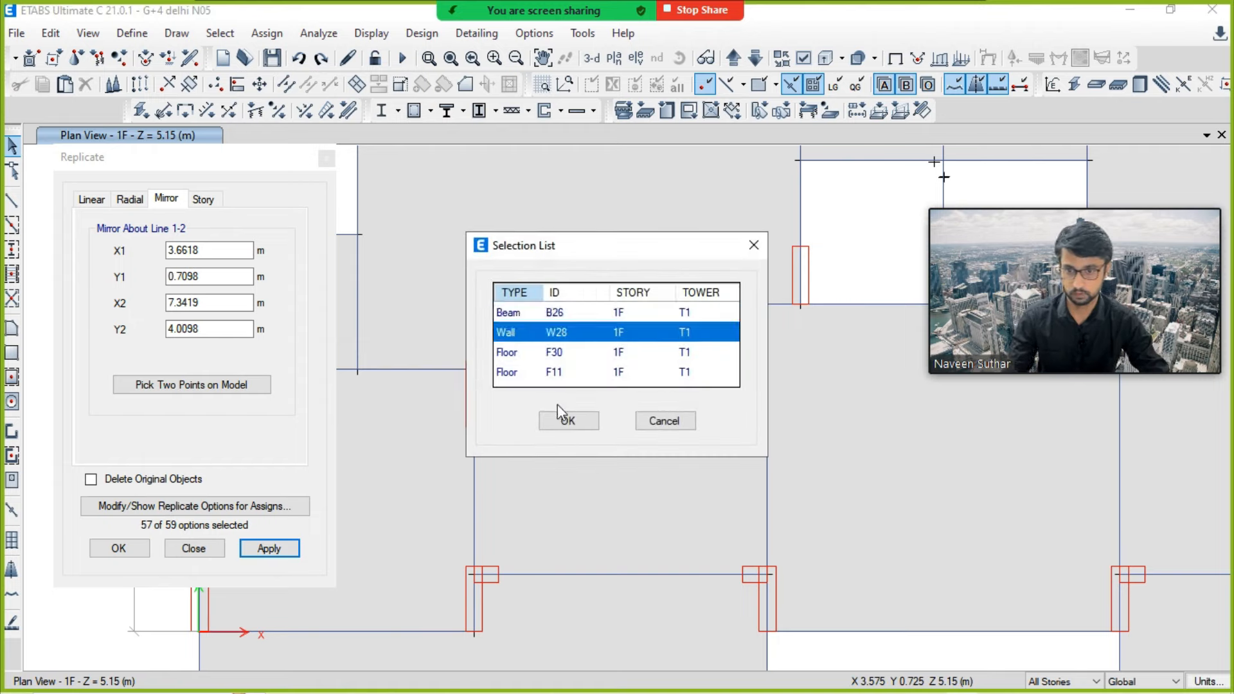
left_click(565, 419)
left_click(234, 385)
left_click(500, 575)
left_click(801, 306)
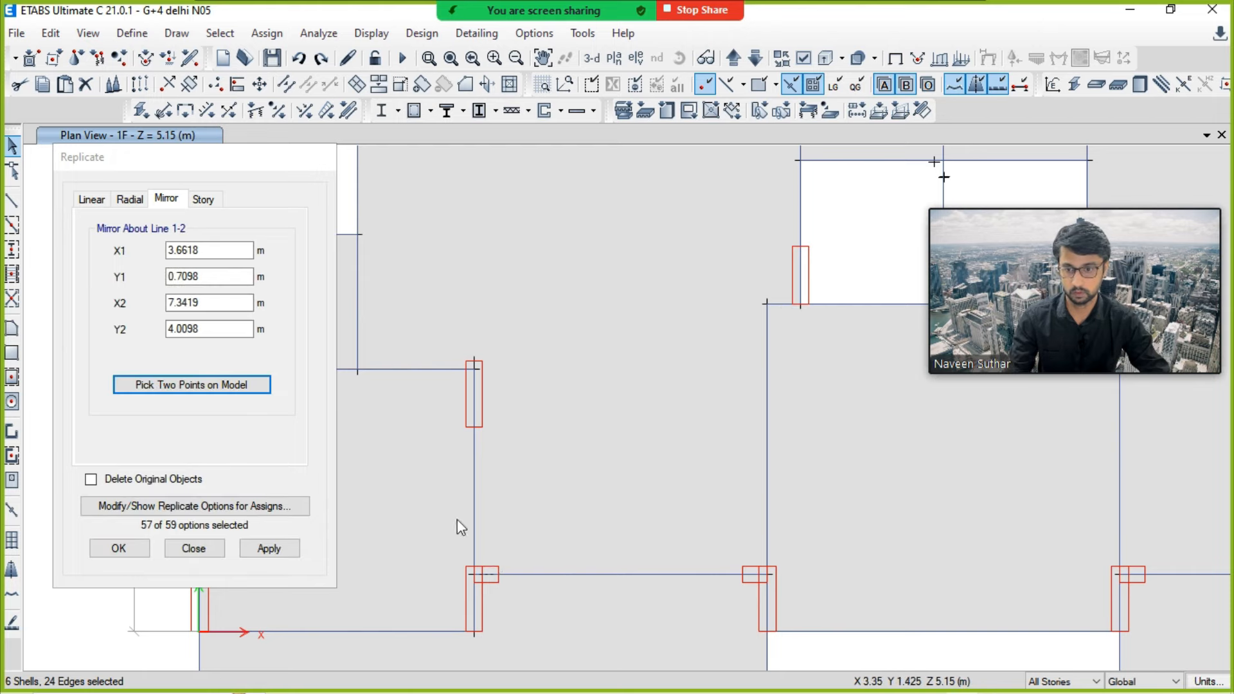
left_click(269, 548)
key("ctrl+z")
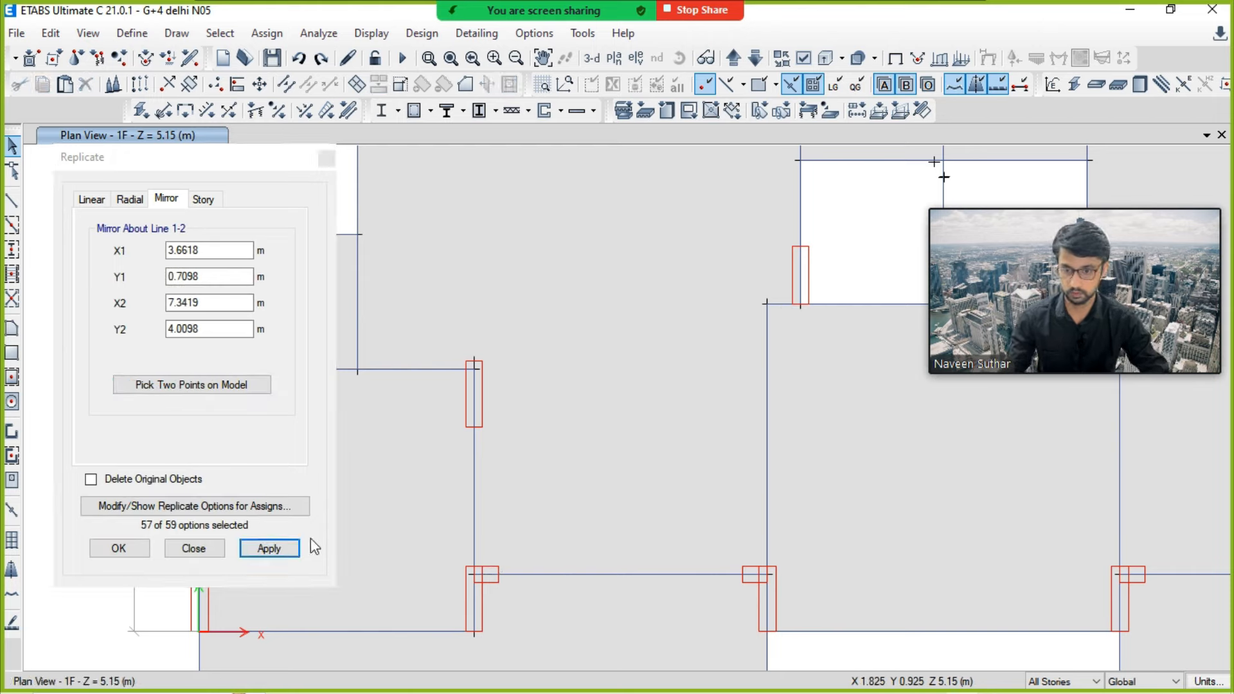
Step: Select the short horizontal wall W28 at the left end of the lower left beam on all stories
left_click(494, 576, "ctrl")
left_click(554, 332)
left_click(568, 421)
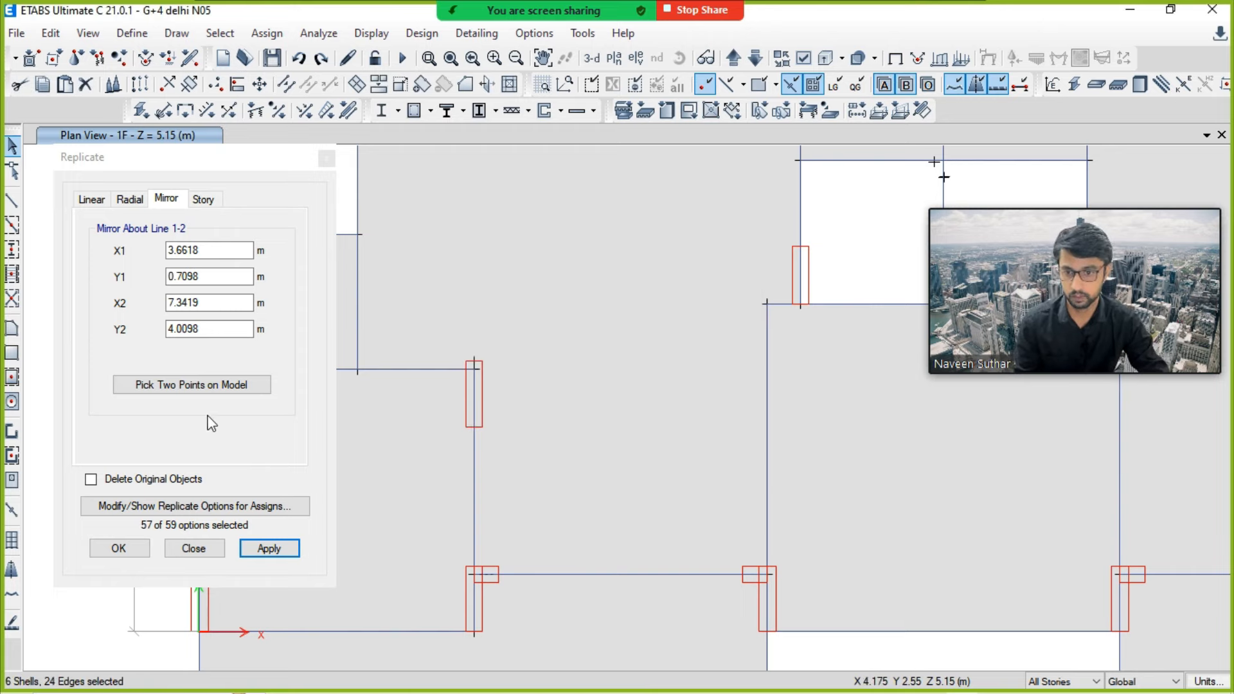
Step: Try once more to mirror the selected wall about the line from its right end to the lower end of the stair opening's left wall
left_click(189, 387)
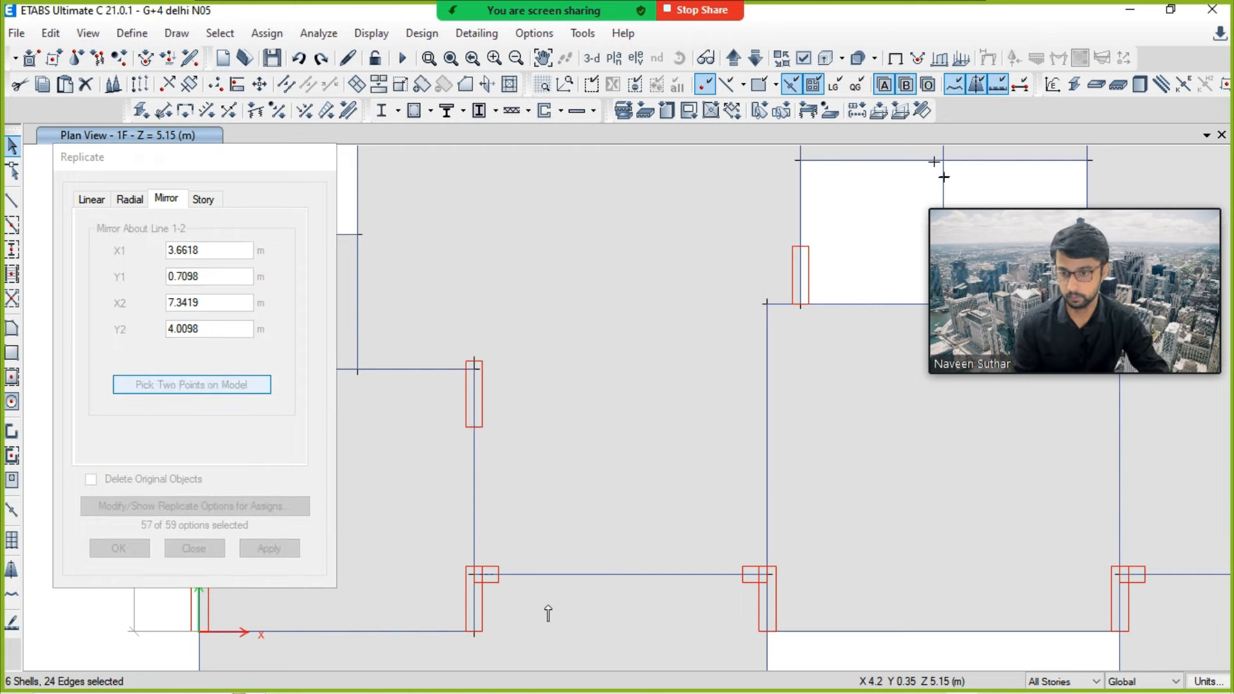
left_click(499, 577)
left_click(800, 303)
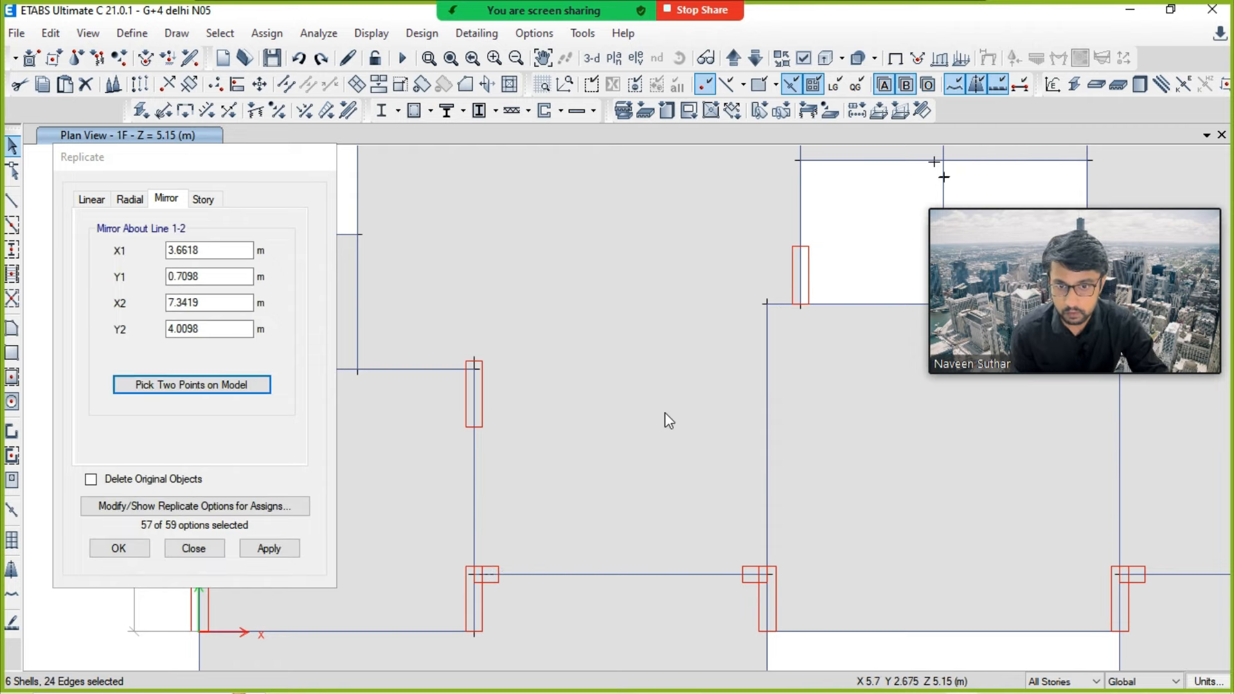
left_click(273, 549)
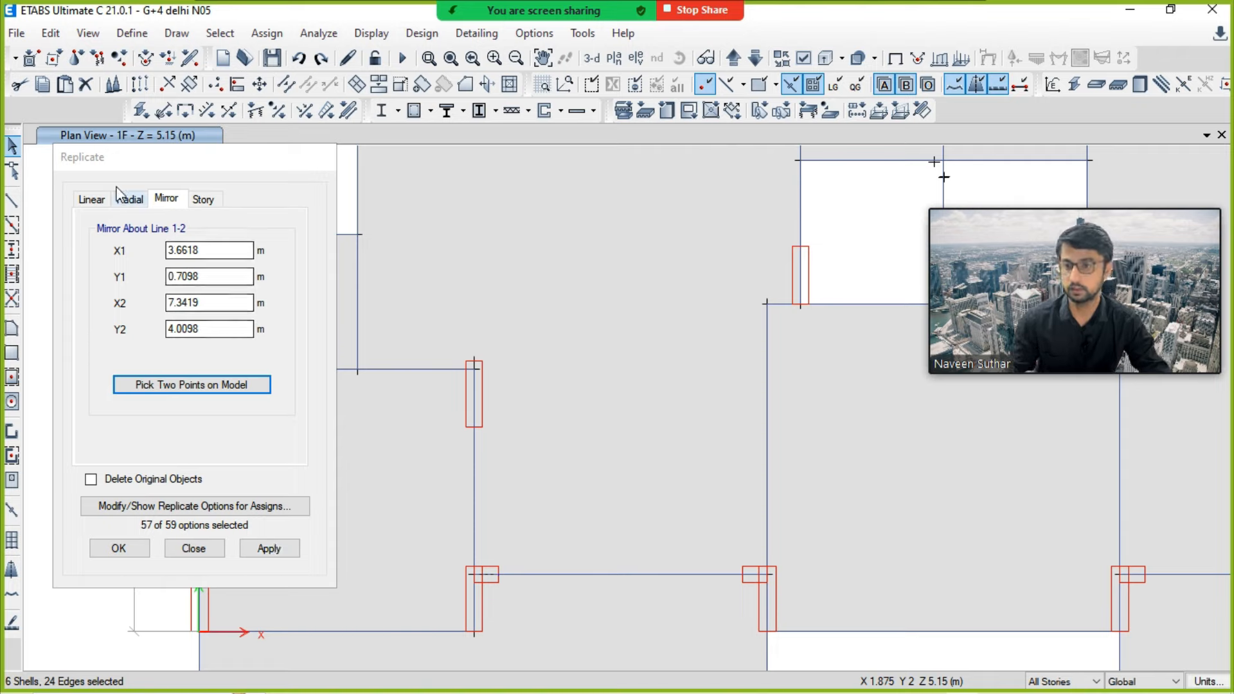
Step: Replicate wall W28 linearly once to the lower end of the stair opening's left wall, dx 3.6801 m and dy 3.3 m
left_click(90, 199)
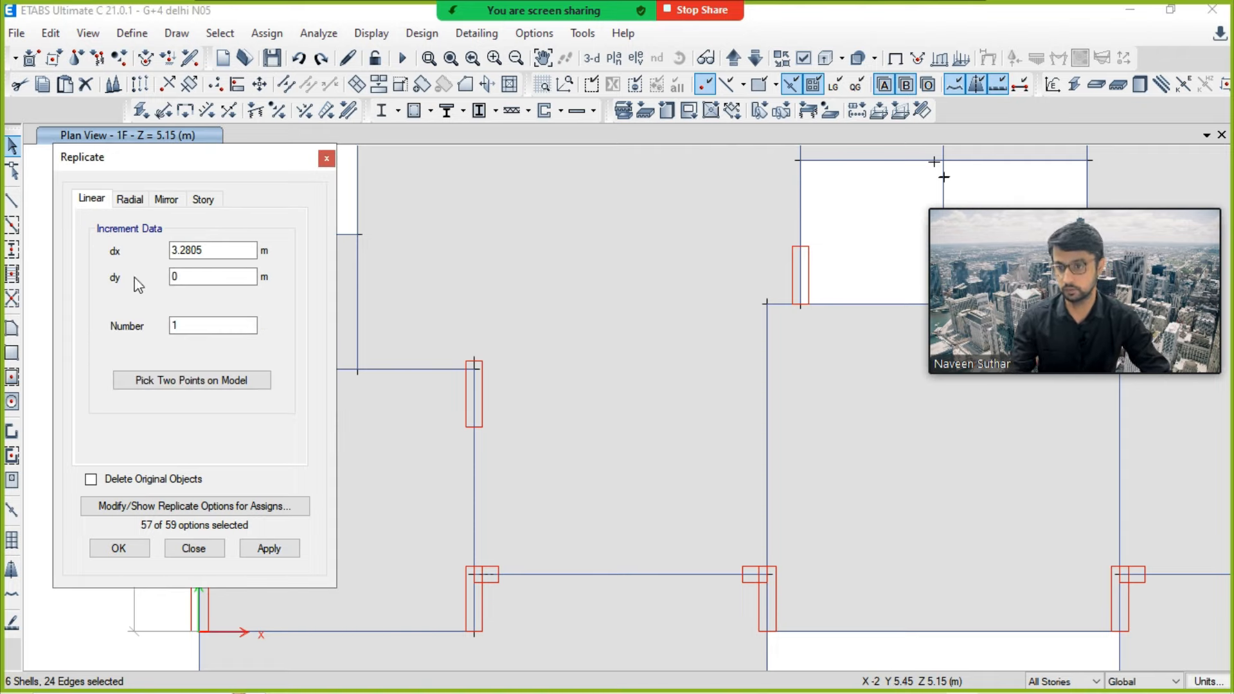
left_click(204, 380)
left_click(503, 577)
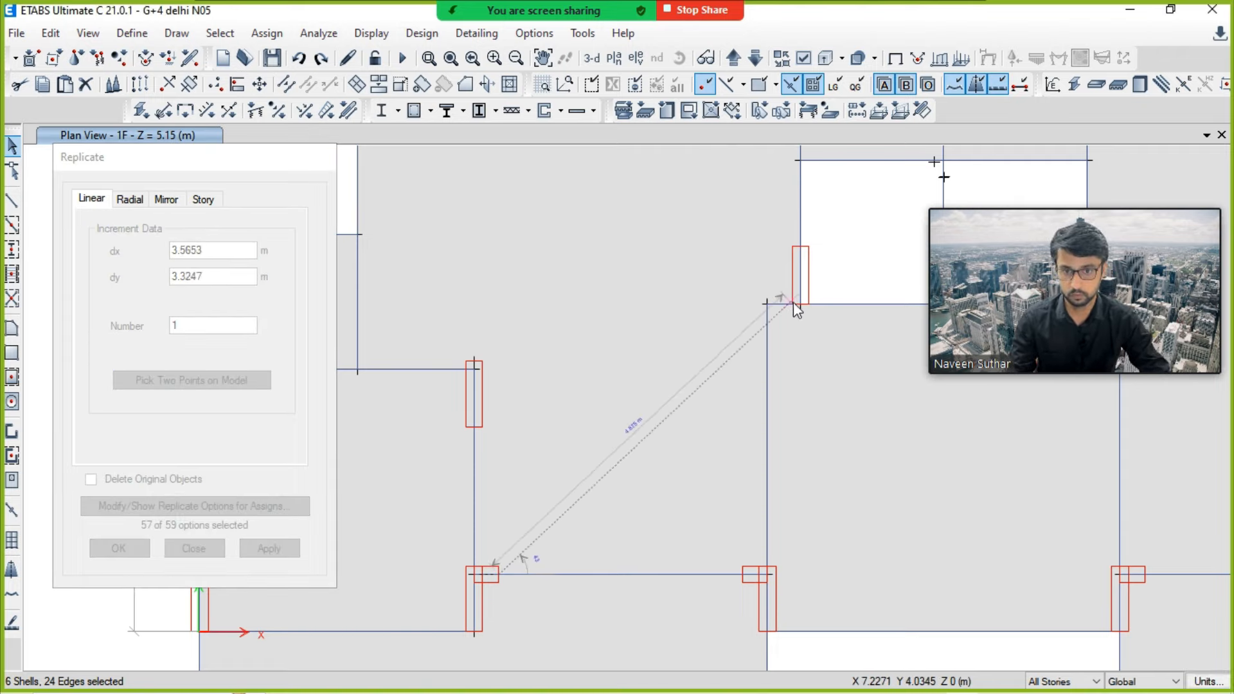
left_click(800, 304)
left_click(269, 549)
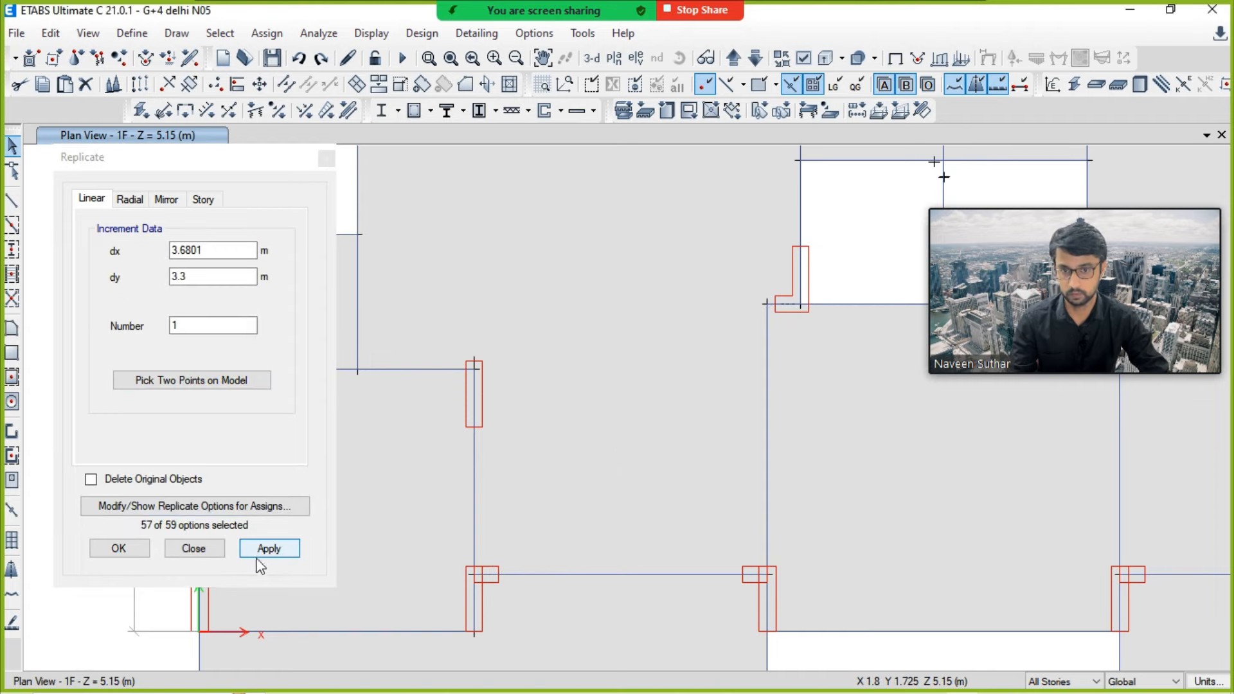
left_click(194, 548)
Step: Replicate the short wall at the stair opening's left wall once to the lower end of its right wall, dx 3.8047 m and dy 0
middle_click_drag(906, 433, 451, 446)
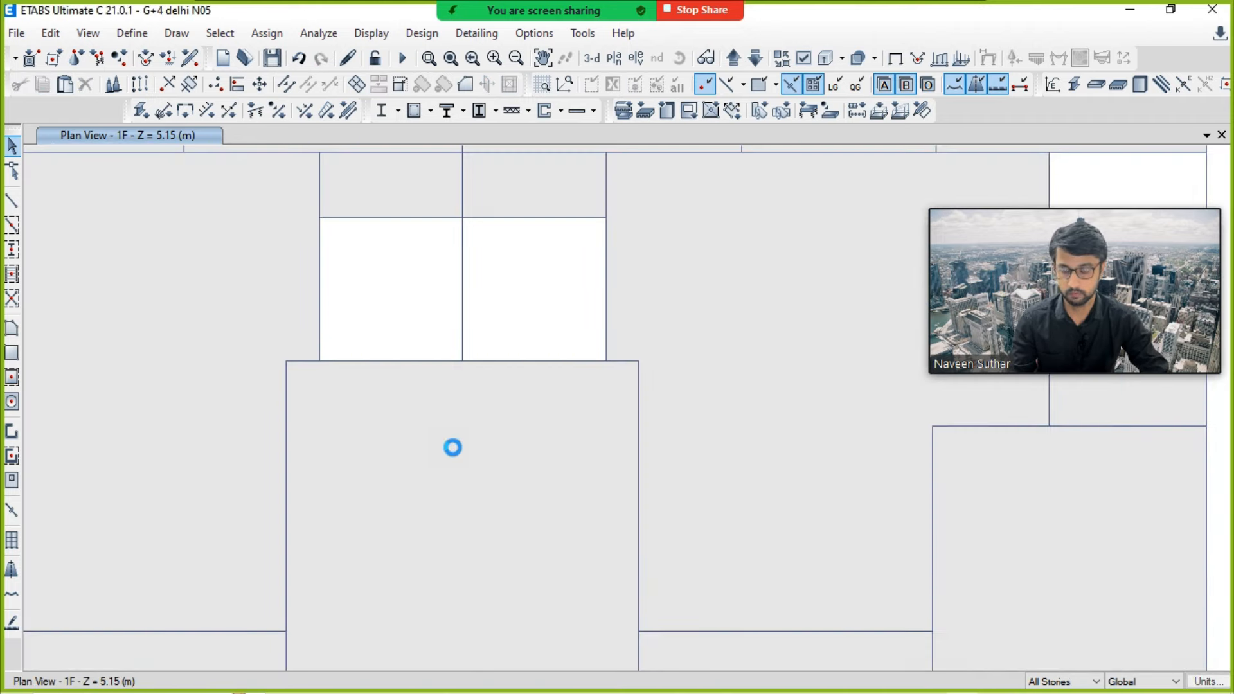
left_click(307, 370)
left_click(577, 337)
left_click(573, 416)
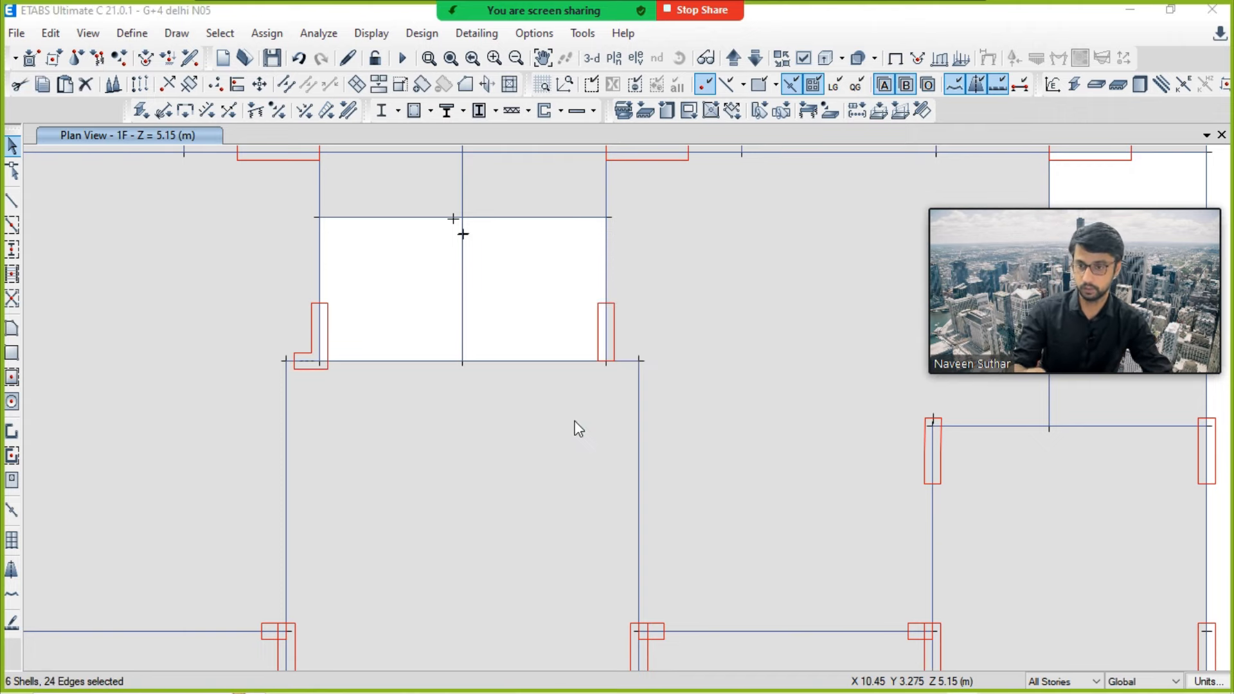
key("ctrl+r")
middle_click_drag(441, 297, 521, 298)
left_click(220, 380)
left_click(375, 364)
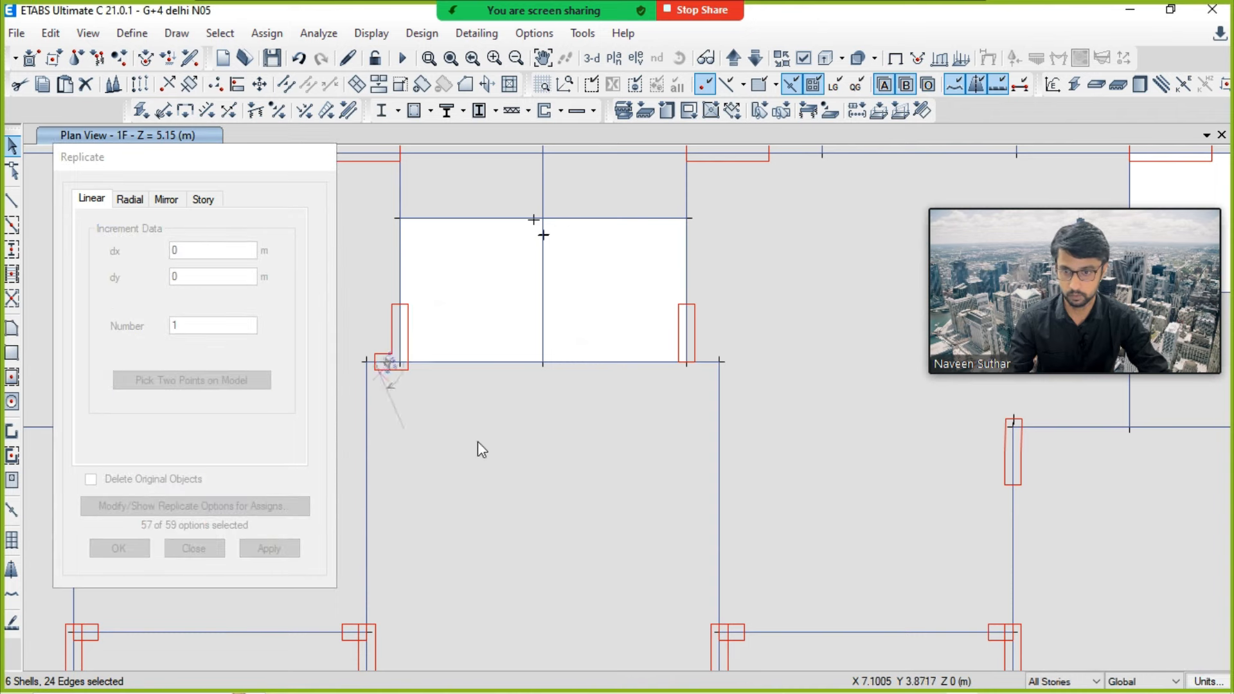
left_click(688, 365)
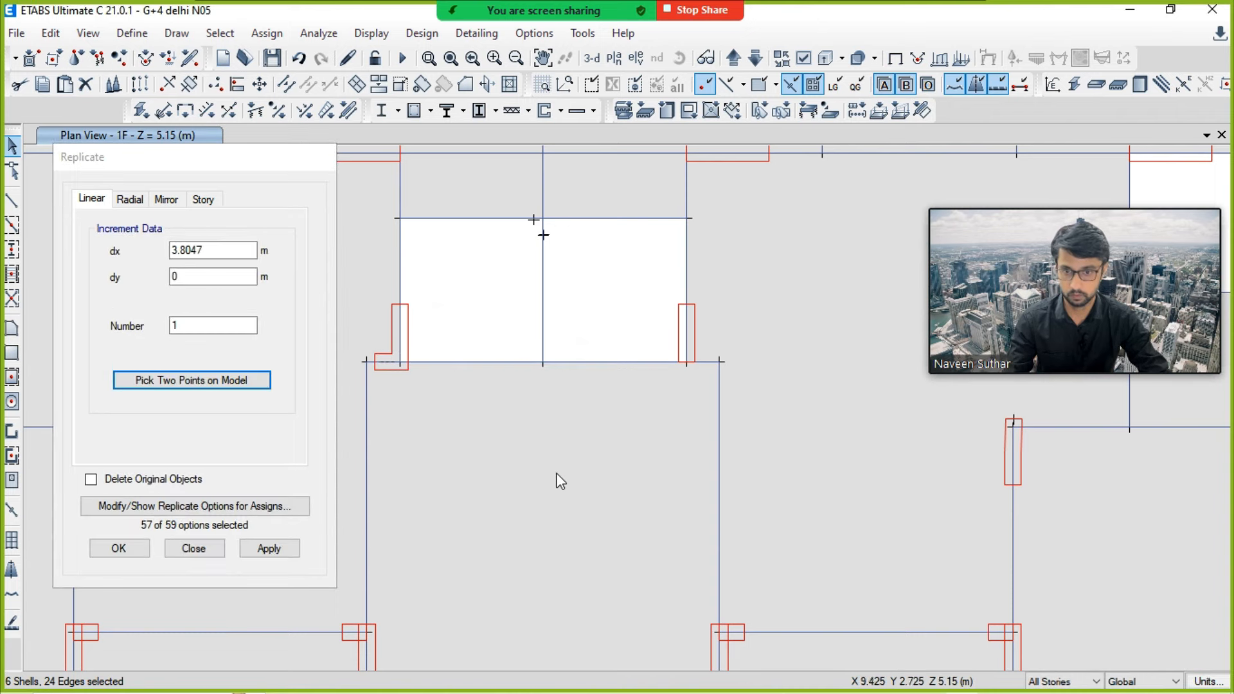
left_click(267, 548)
left_click(130, 550)
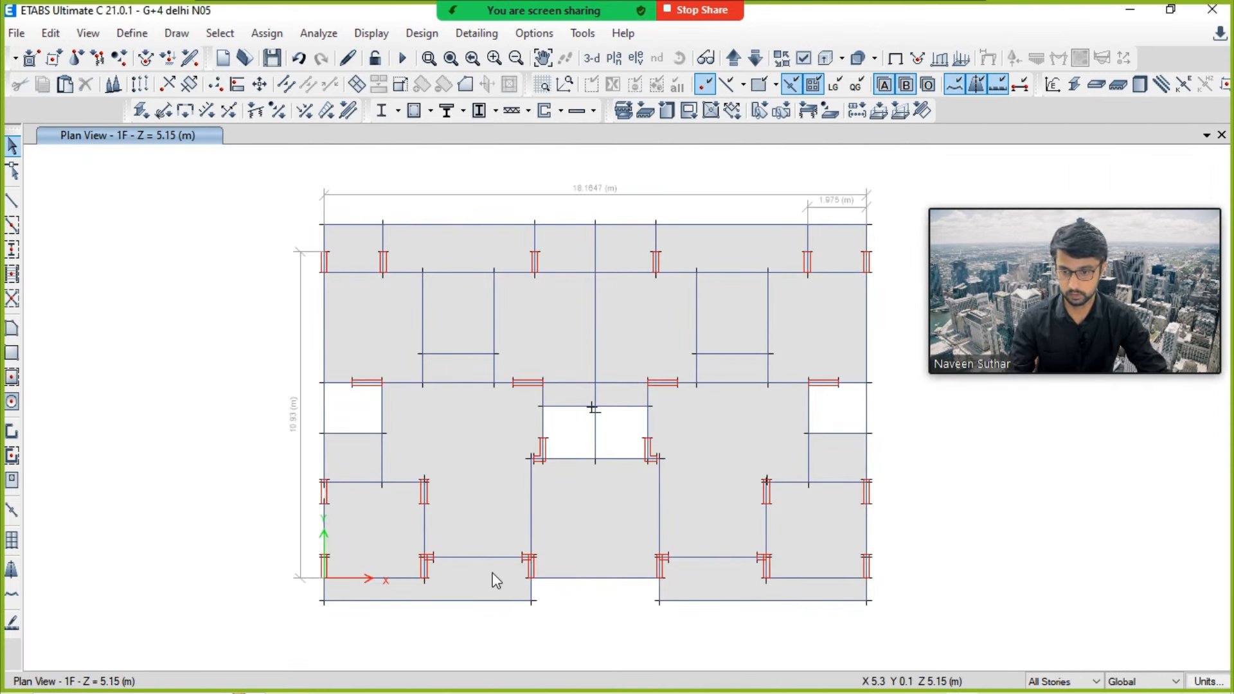
Step: Show the whole building in 3-D, run the analysis and dismiss the analysis messages
scroll(424, 588, "up", 3)
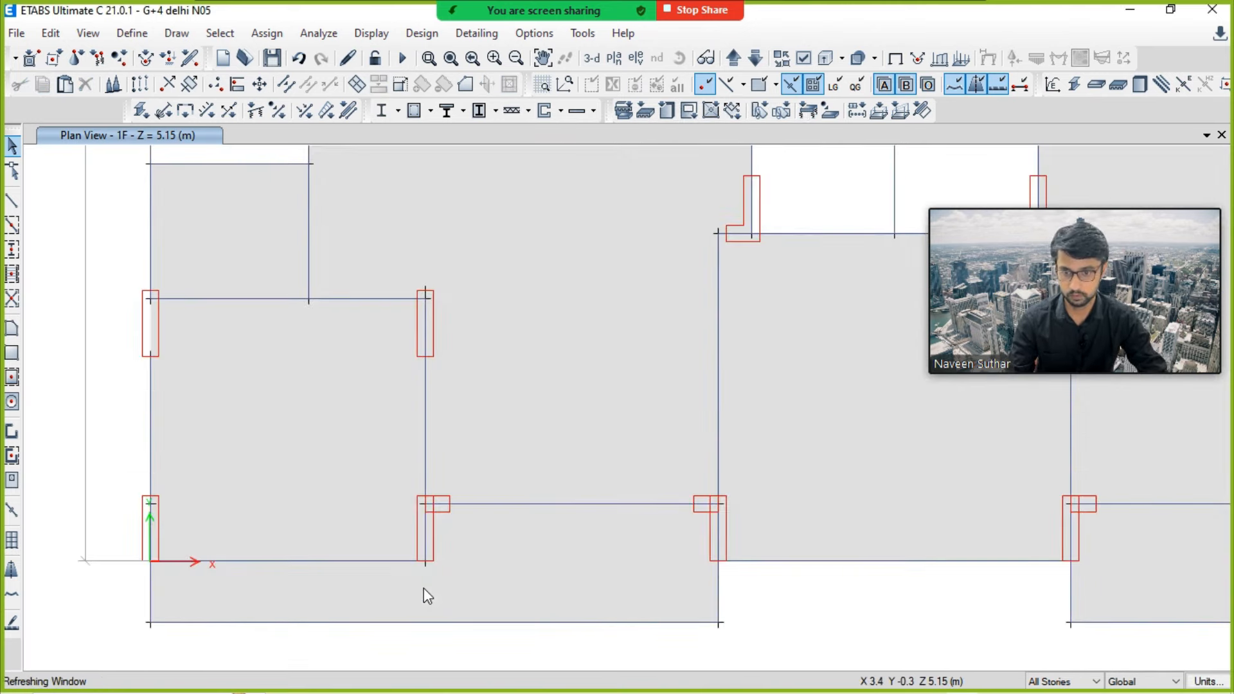
scroll(437, 552, "down", 3)
left_click(591, 58)
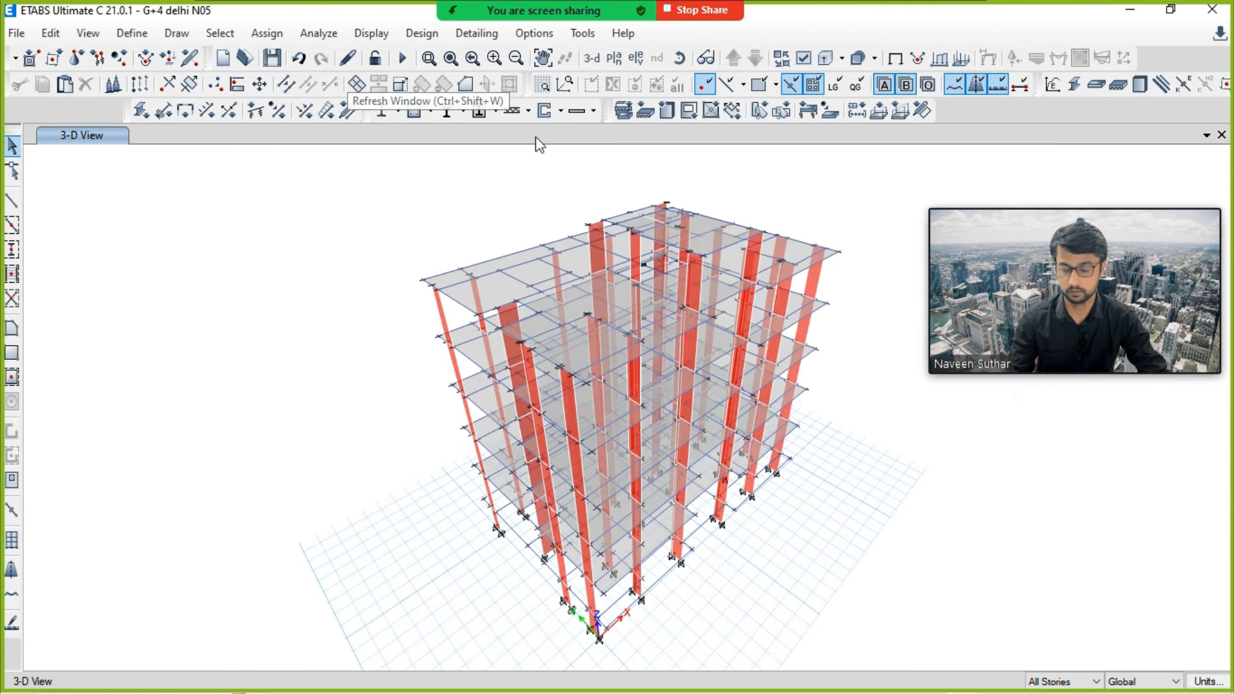
left_click(403, 59)
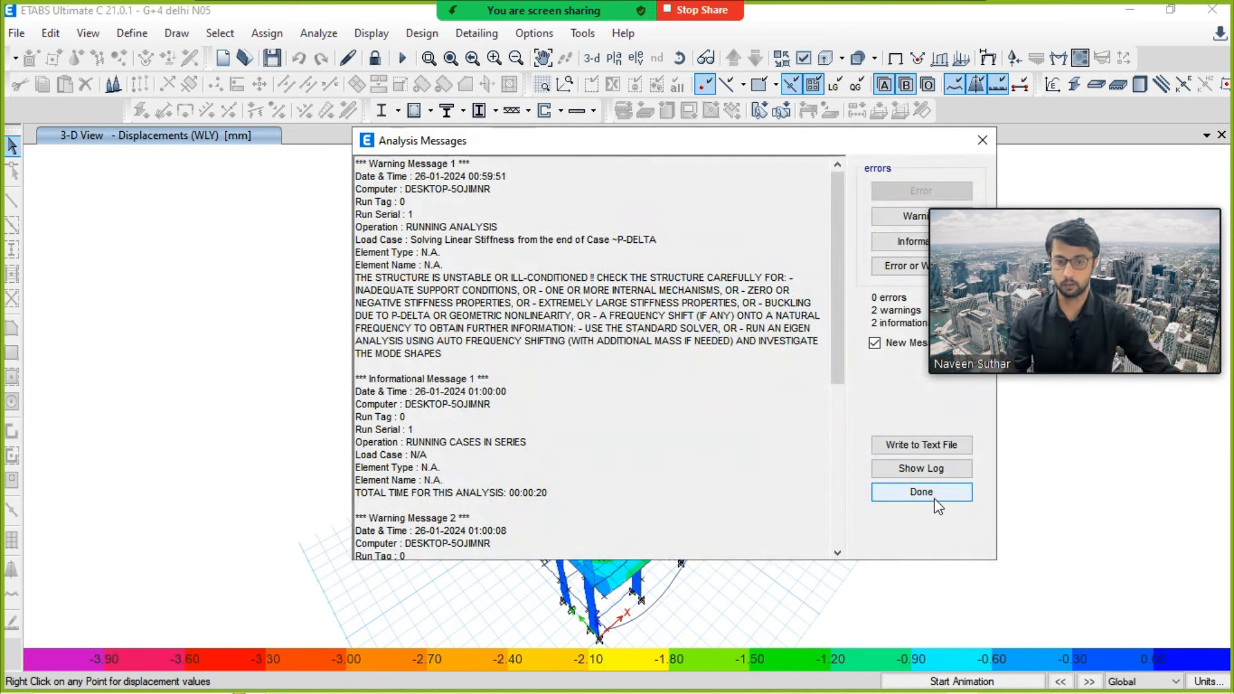
left_click(921, 492)
Step: Plot the maximum story displacement for load case EQX, examine the terrace displacement and close the plot
left_click(371, 33)
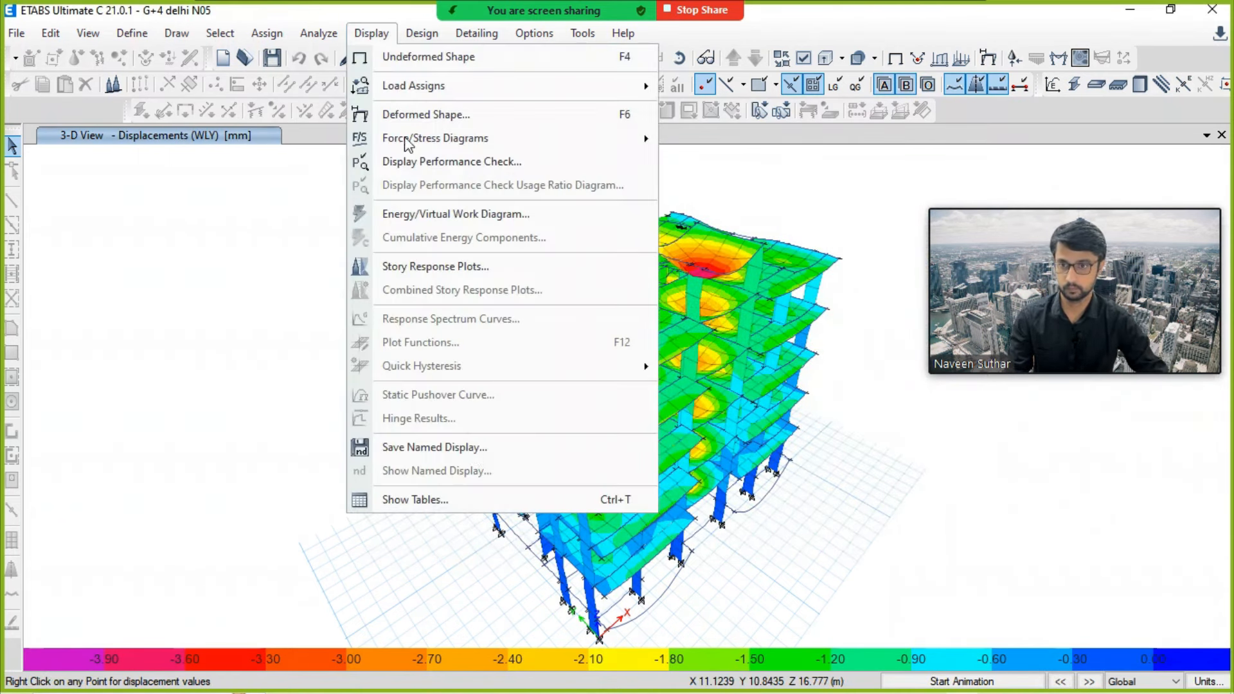
left_click(462, 267)
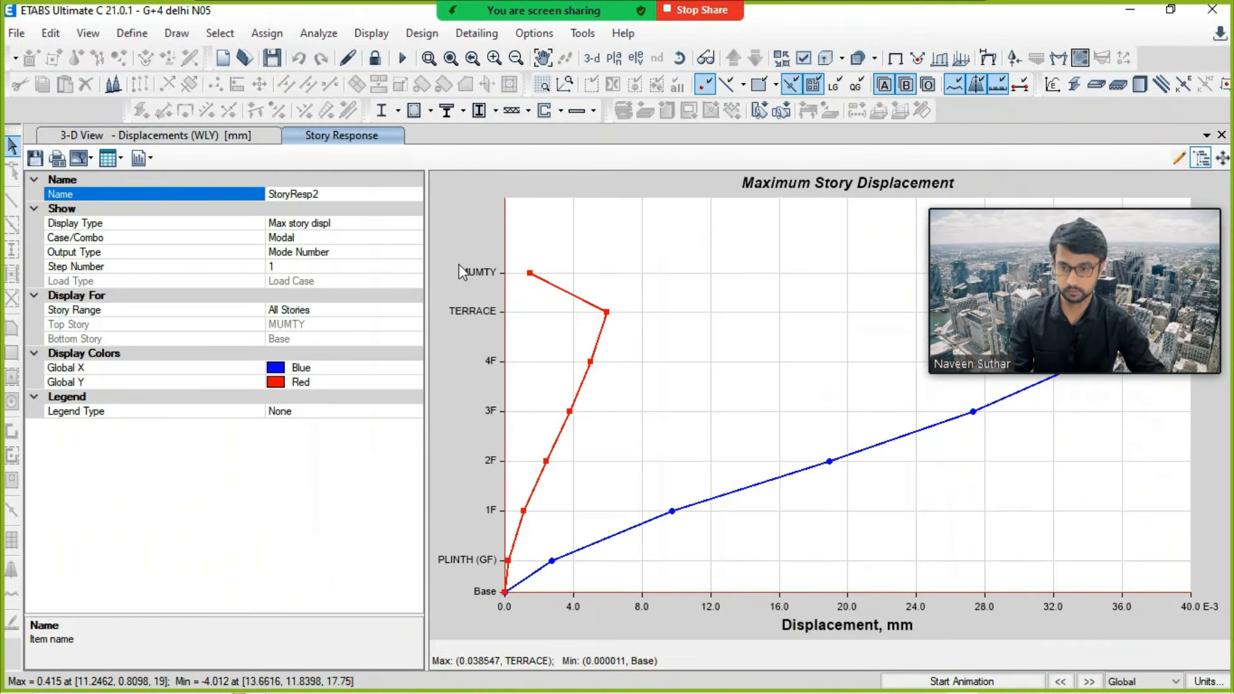
left_click(315, 238)
left_click(415, 237)
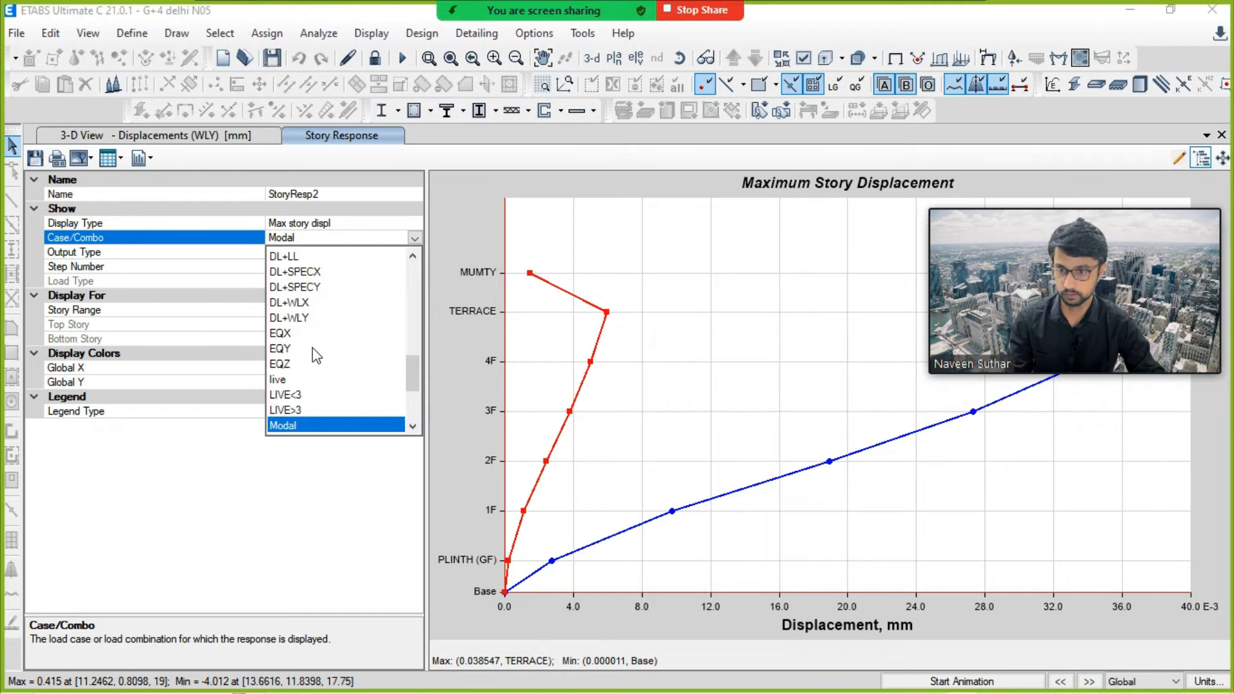
left_click(310, 333)
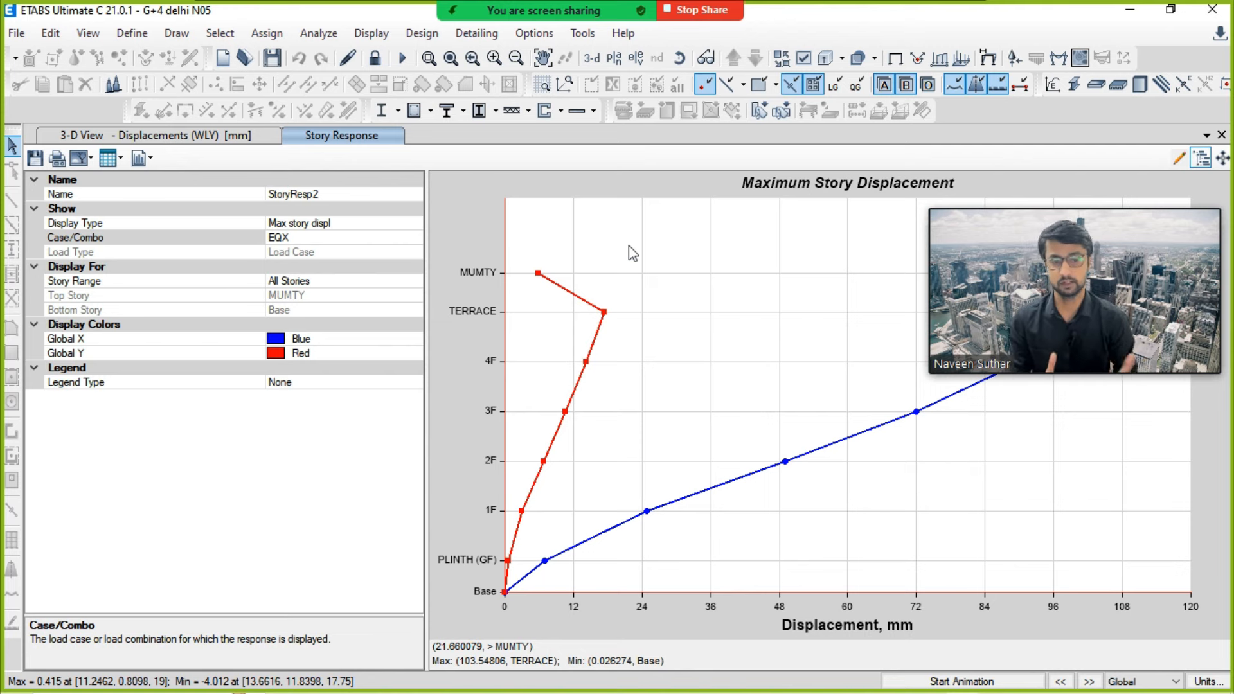
left_click(1221, 134)
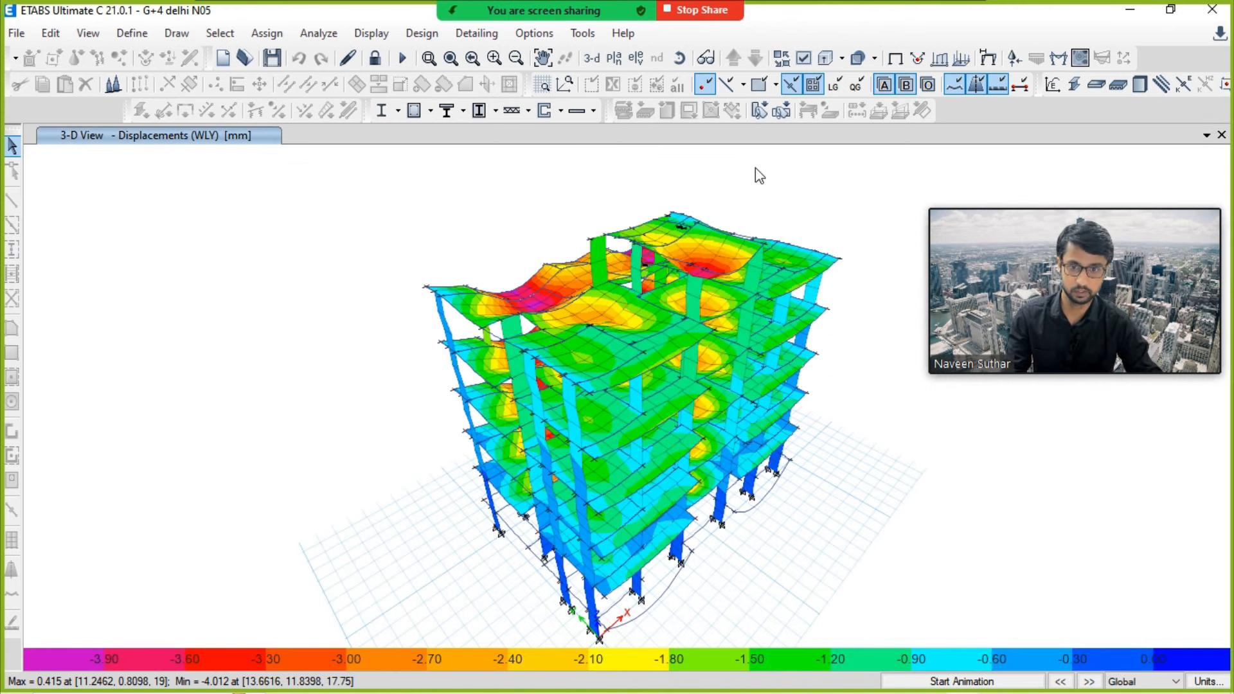
Step: Unlock the model, accepting deletion of the analysis results, and show the 1F plan view
left_click(375, 58)
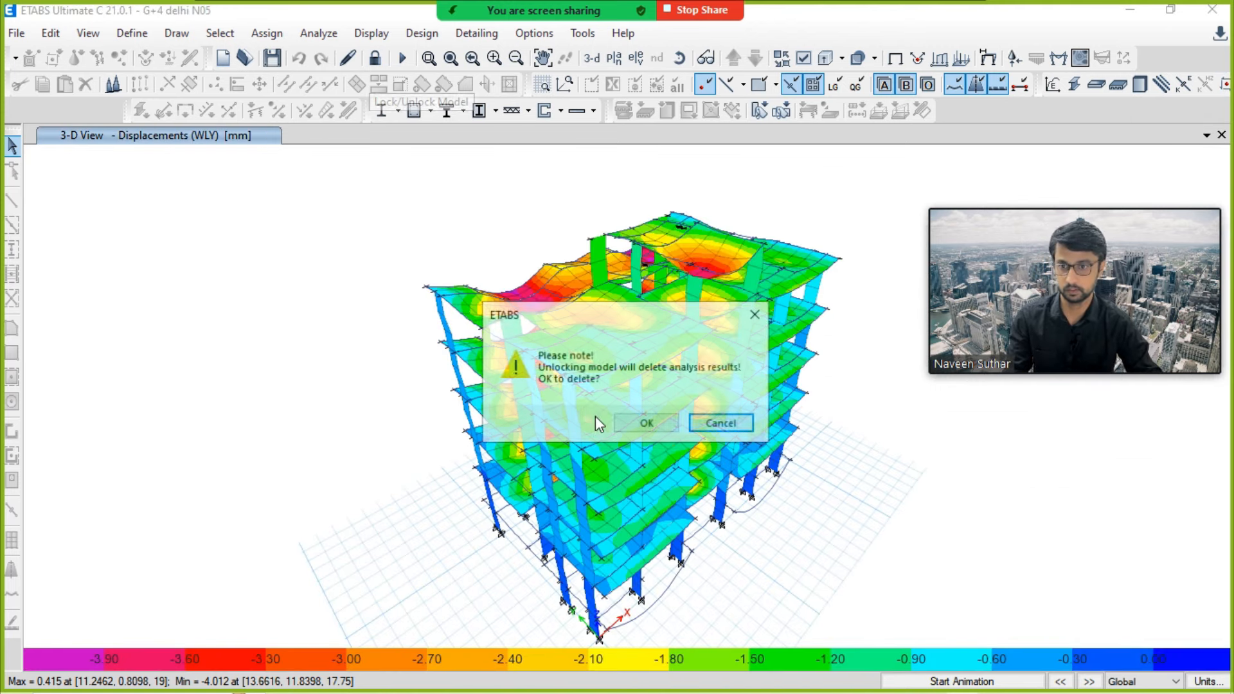
left_click(636, 422)
left_click(613, 58)
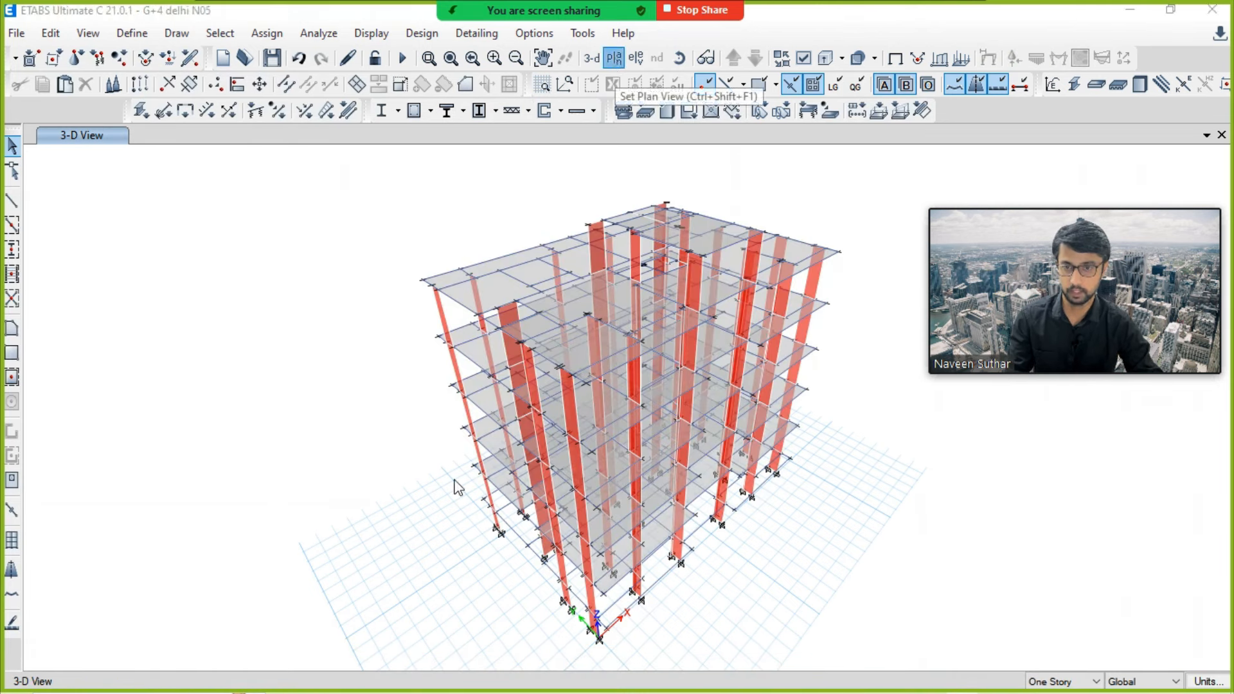
left_click(269, 364)
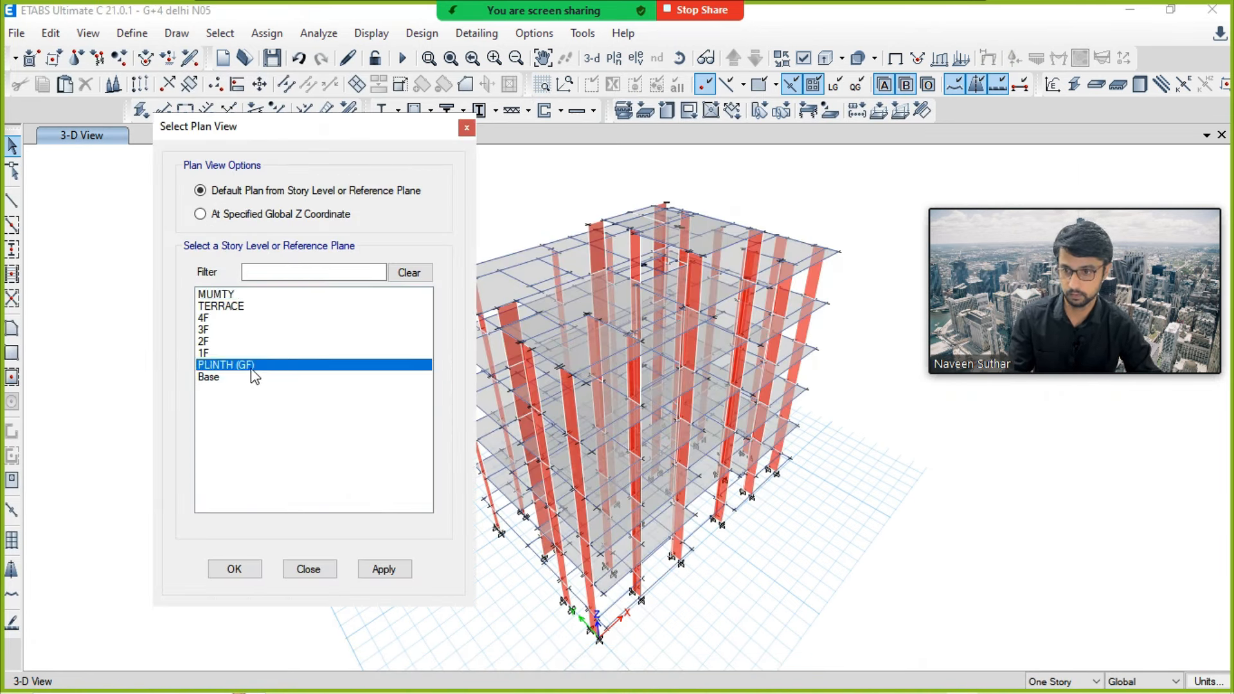
left_click(254, 353)
left_click(386, 569)
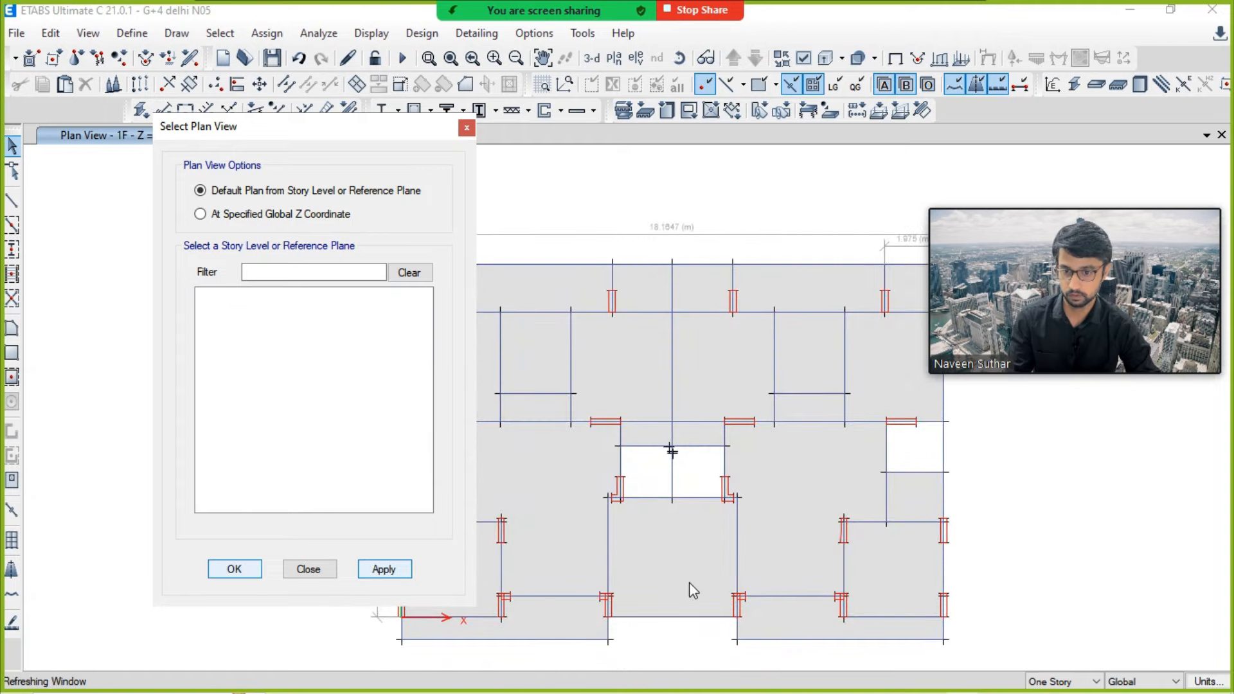
Step: Draw a dimension line between the slab corner and the free end of the short wall at the stair opening's left side
scroll(526, 449, "up", 3)
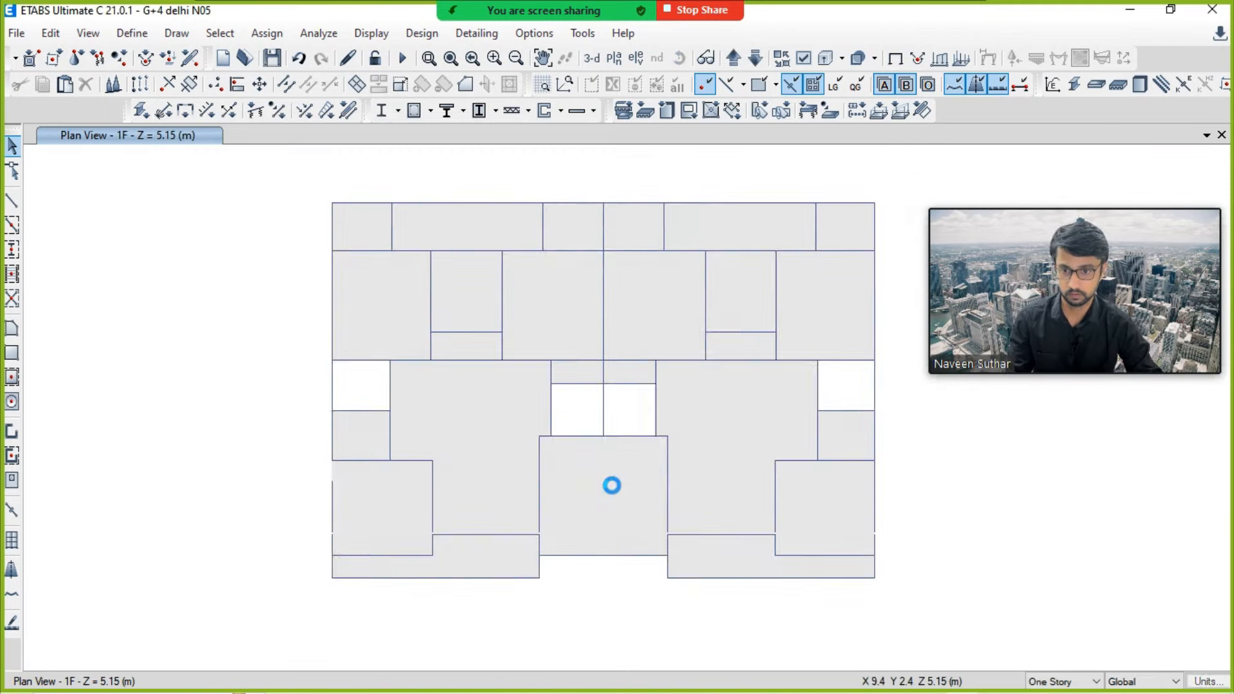
scroll(591, 433, "up", 3)
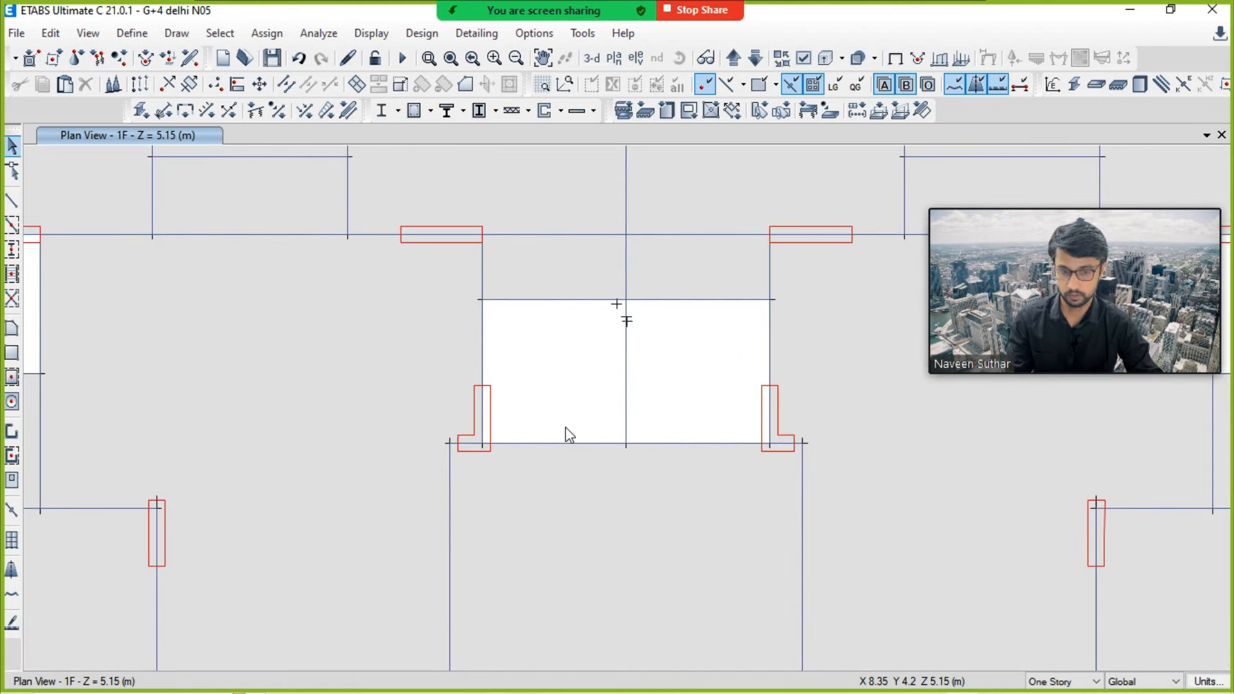
scroll(478, 427, "up", 3)
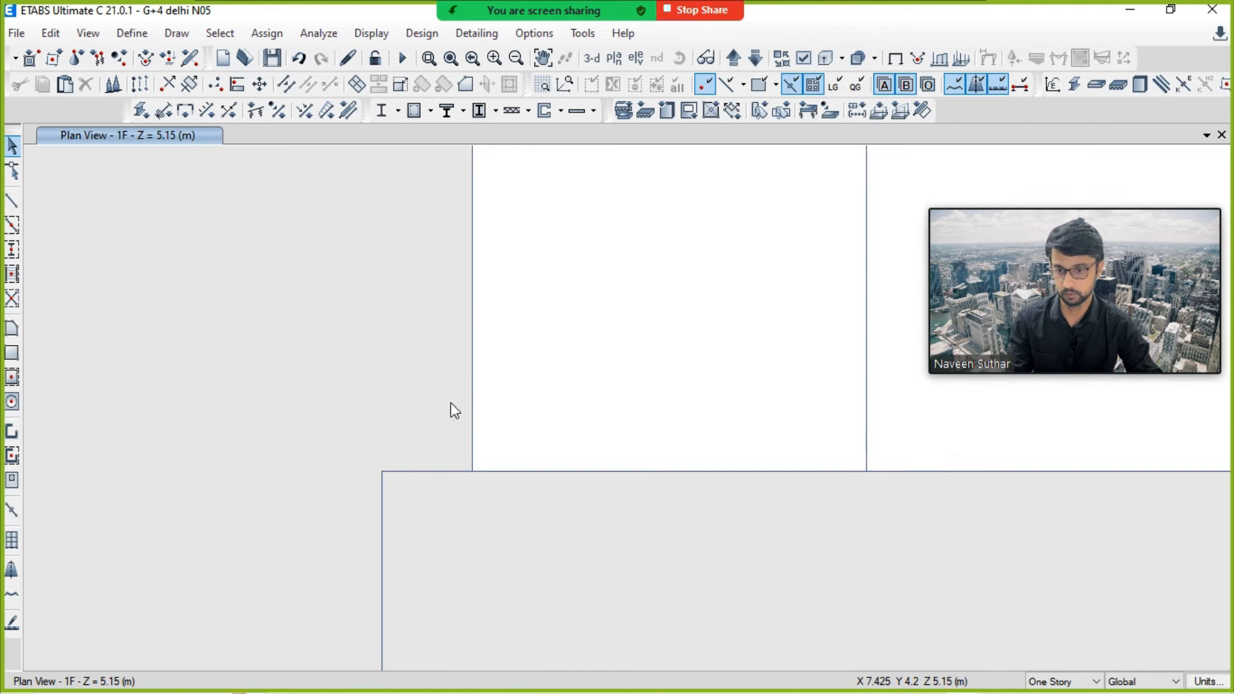
left_click(177, 33)
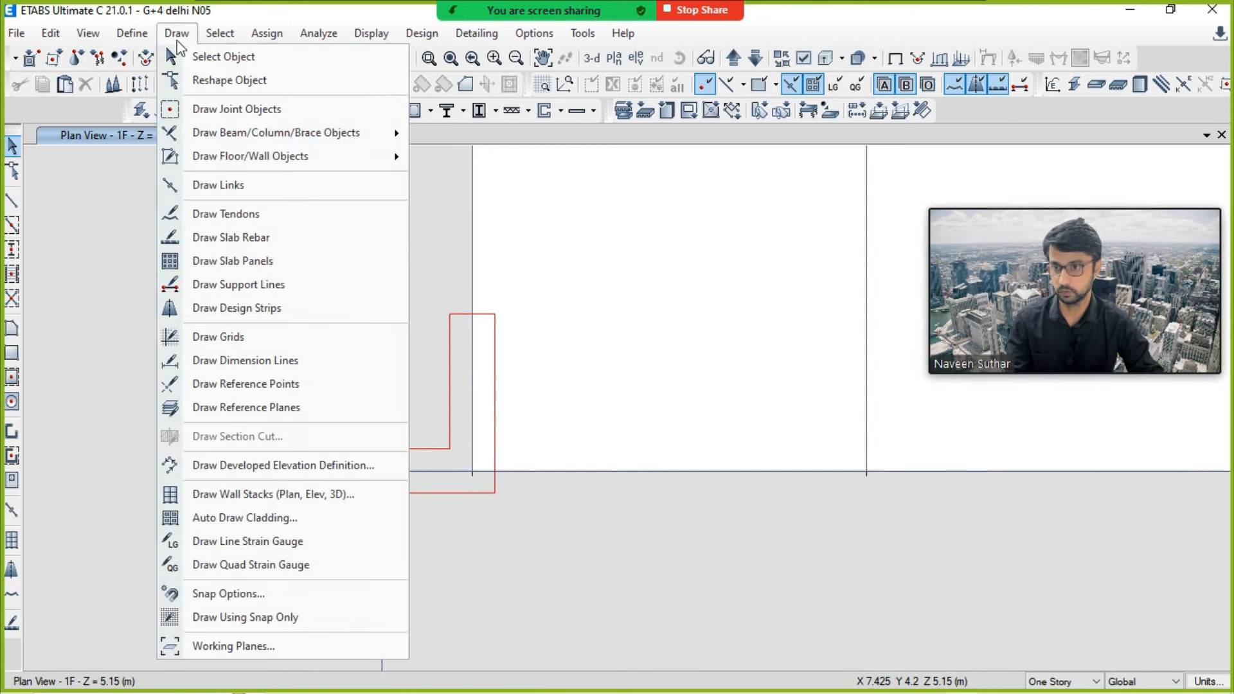
left_click(228, 361)
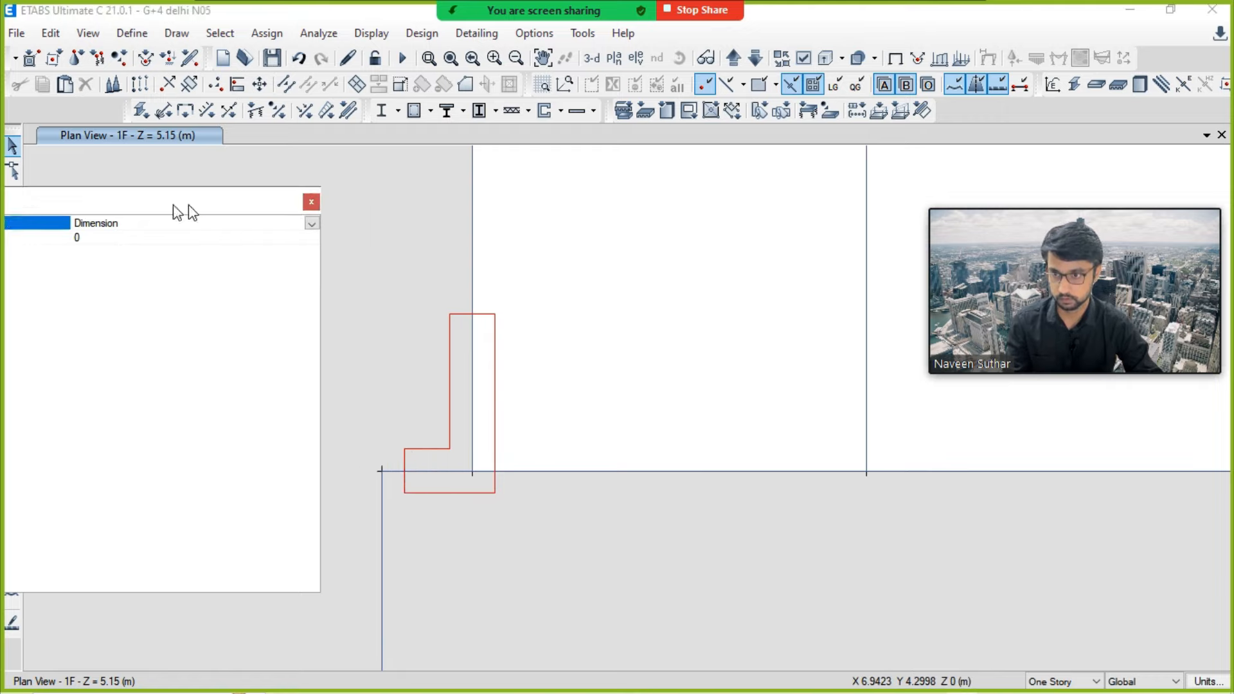
left_click(373, 412)
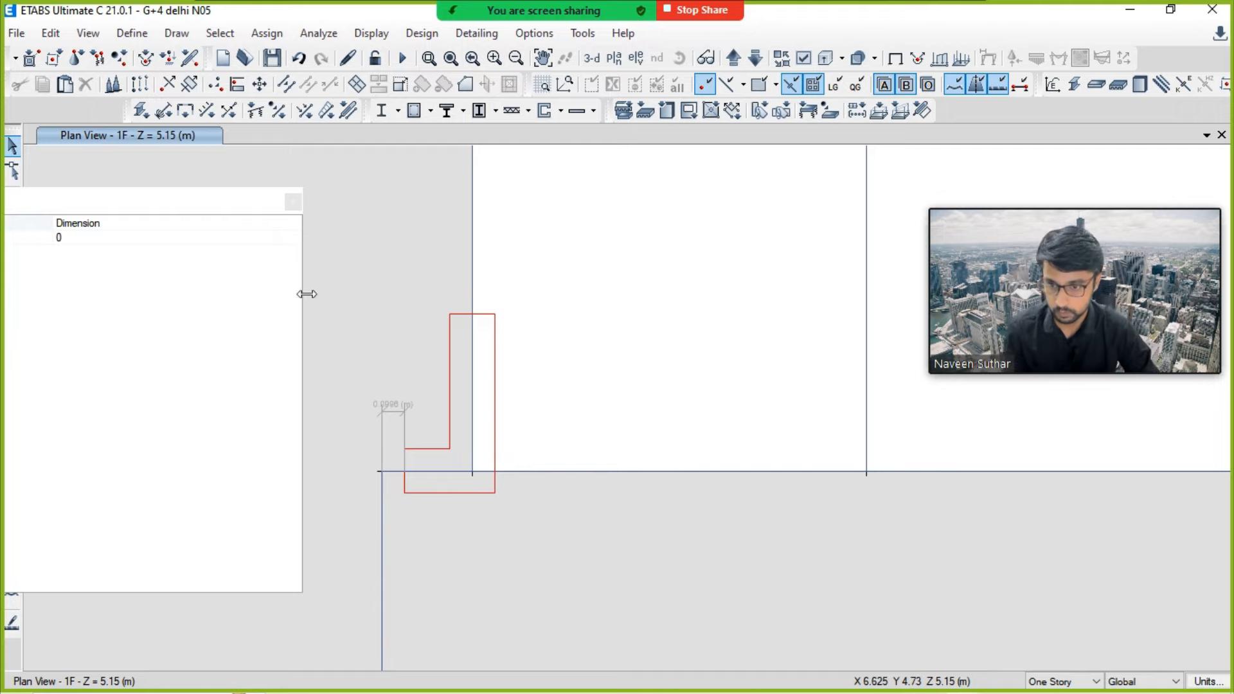
left_click(293, 202)
Step: Select the free-end joints of the short walls at the stair opening's left side and at the lower left beam's right end
scroll(385, 305, "down", 5)
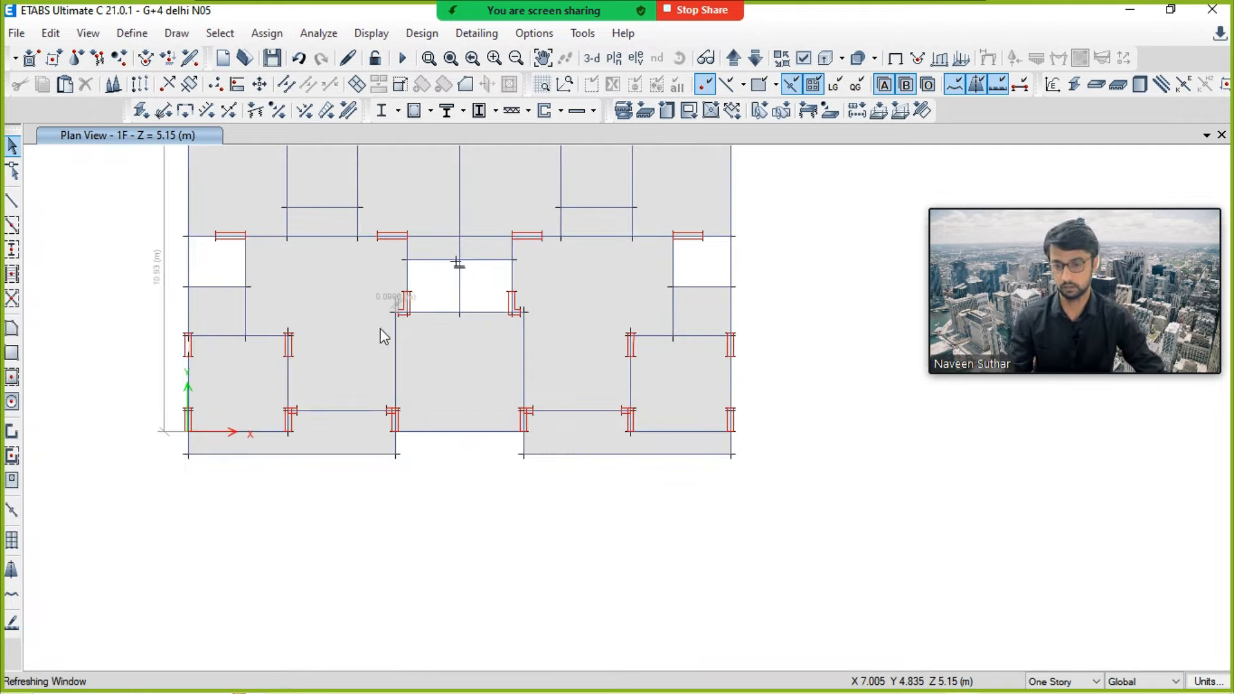
scroll(372, 341, "up", 4)
middle_click_drag(418, 351, 415, 422)
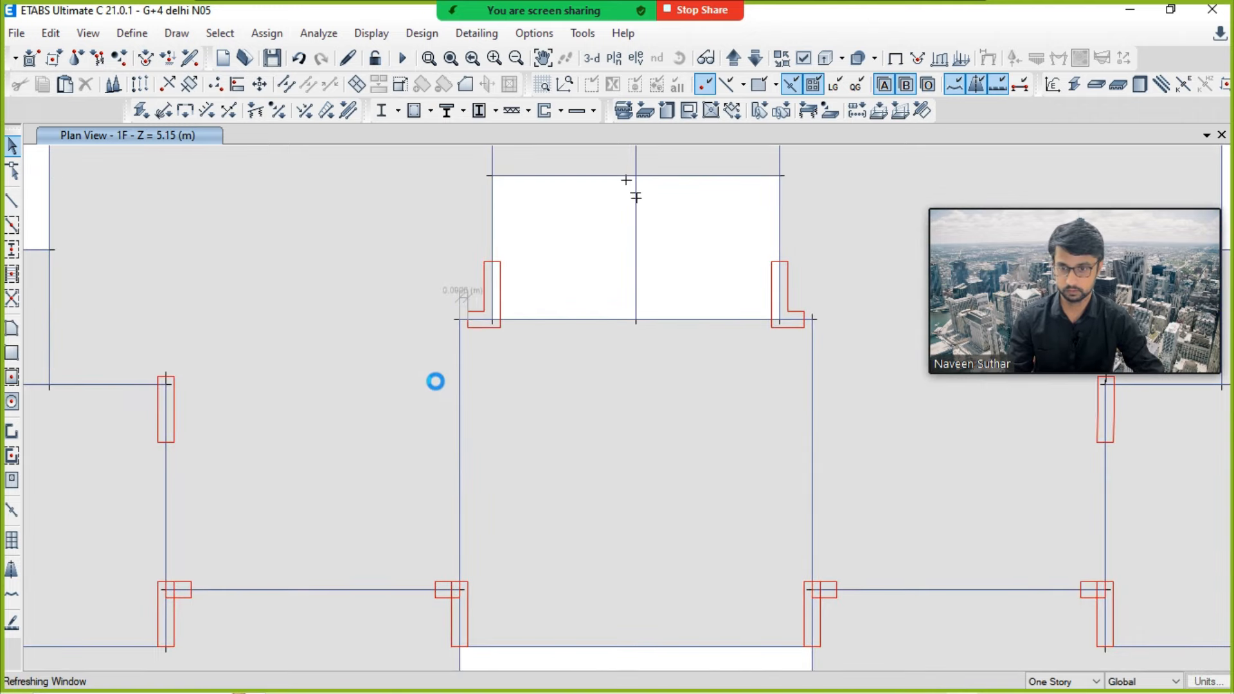
left_click(470, 319)
left_click(434, 588)
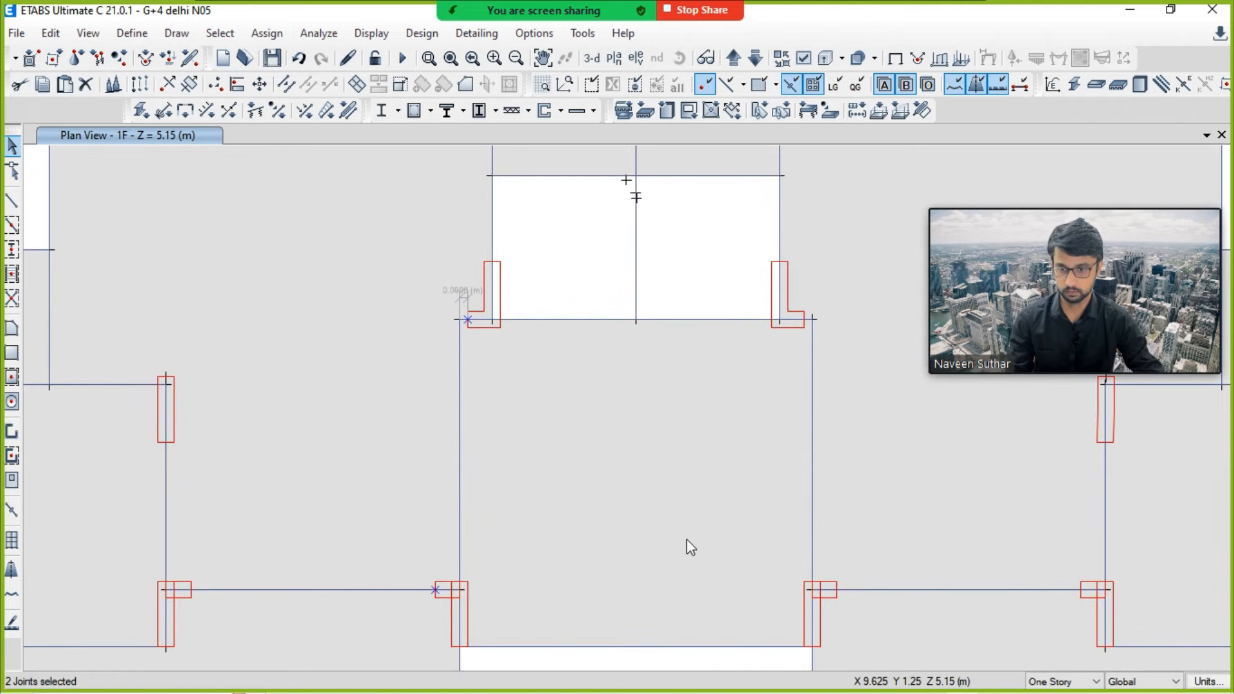
middle_click_drag(806, 612, 733, 598)
Step: Set the plan view's editing scope to All Stories
left_click(1070, 682)
left_click(1073, 649)
middle_click_drag(578, 404, 539, 345)
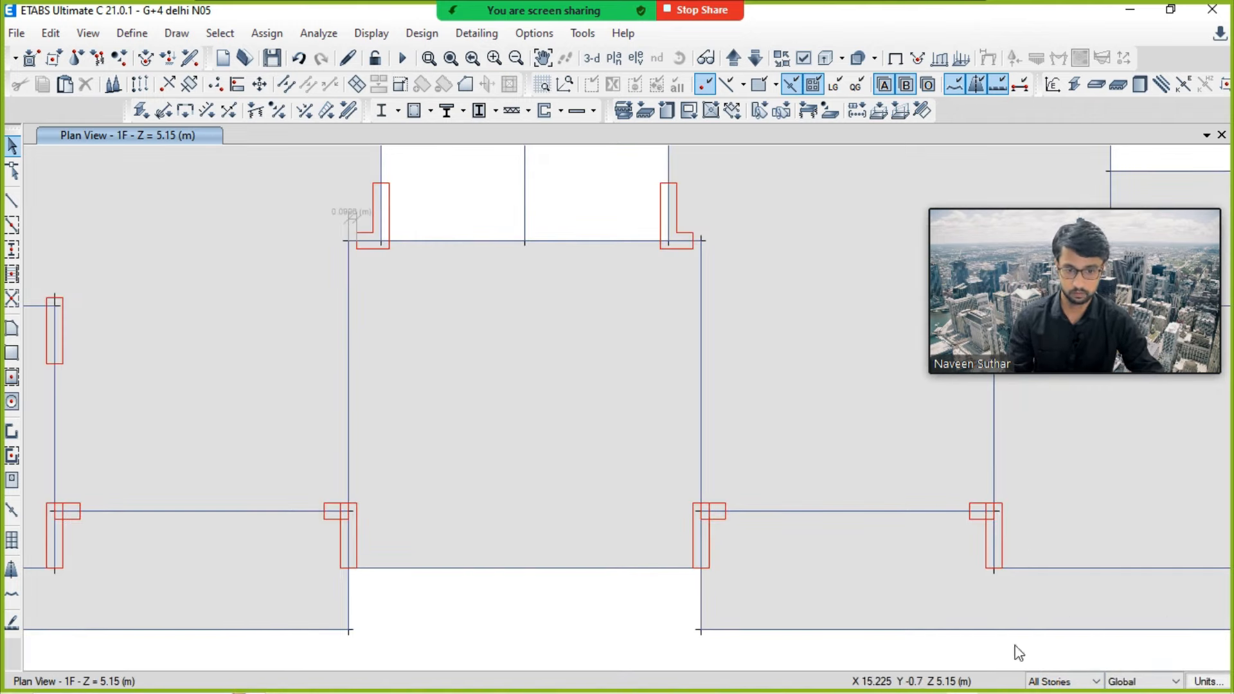
left_click(356, 241)
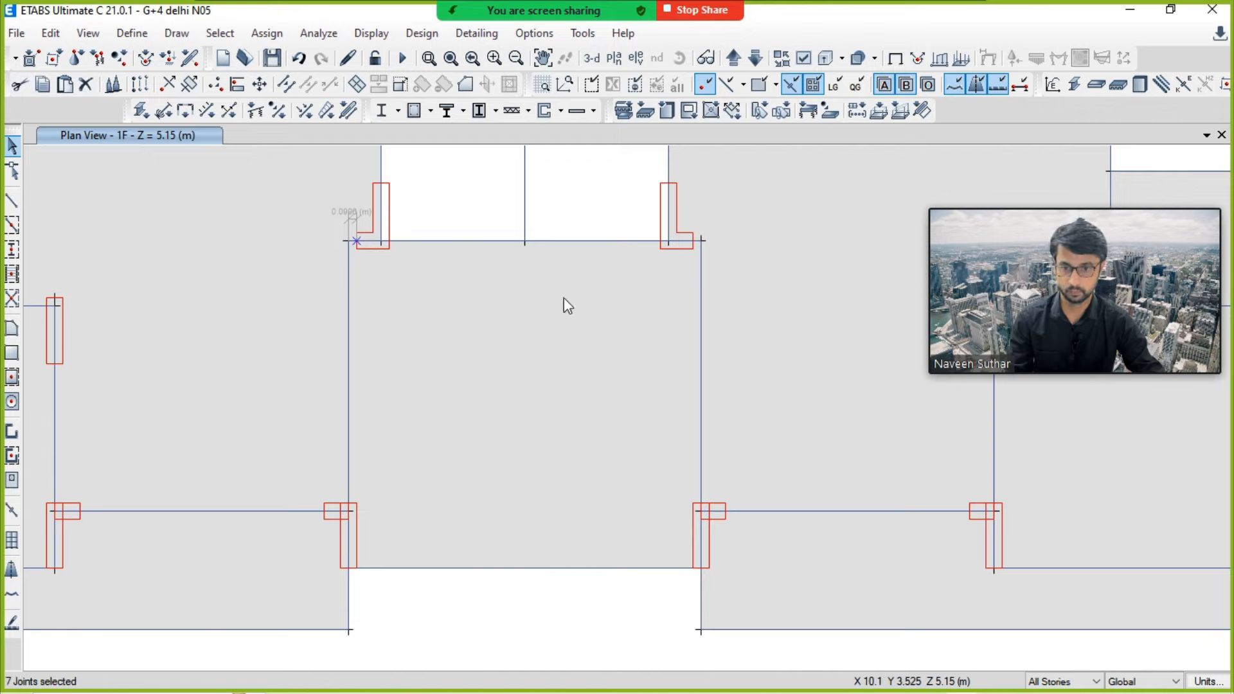
left_click(323, 511)
left_click(970, 510)
key("ctrl+m")
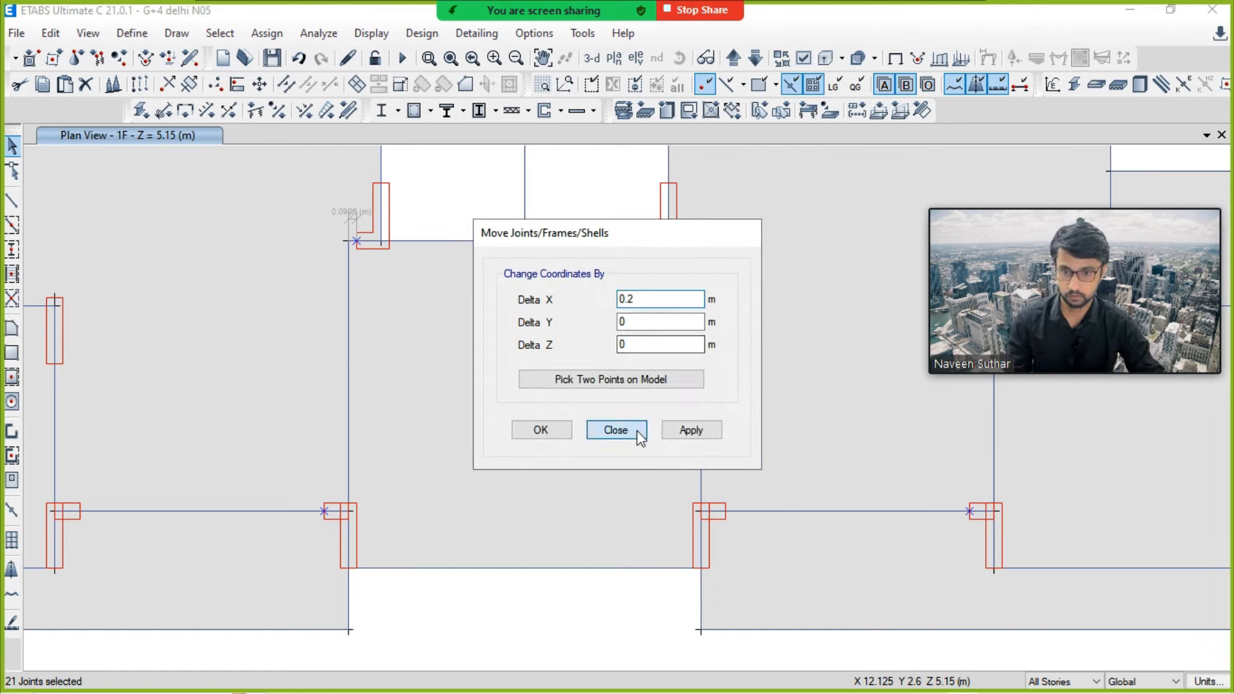
left_click(615, 430)
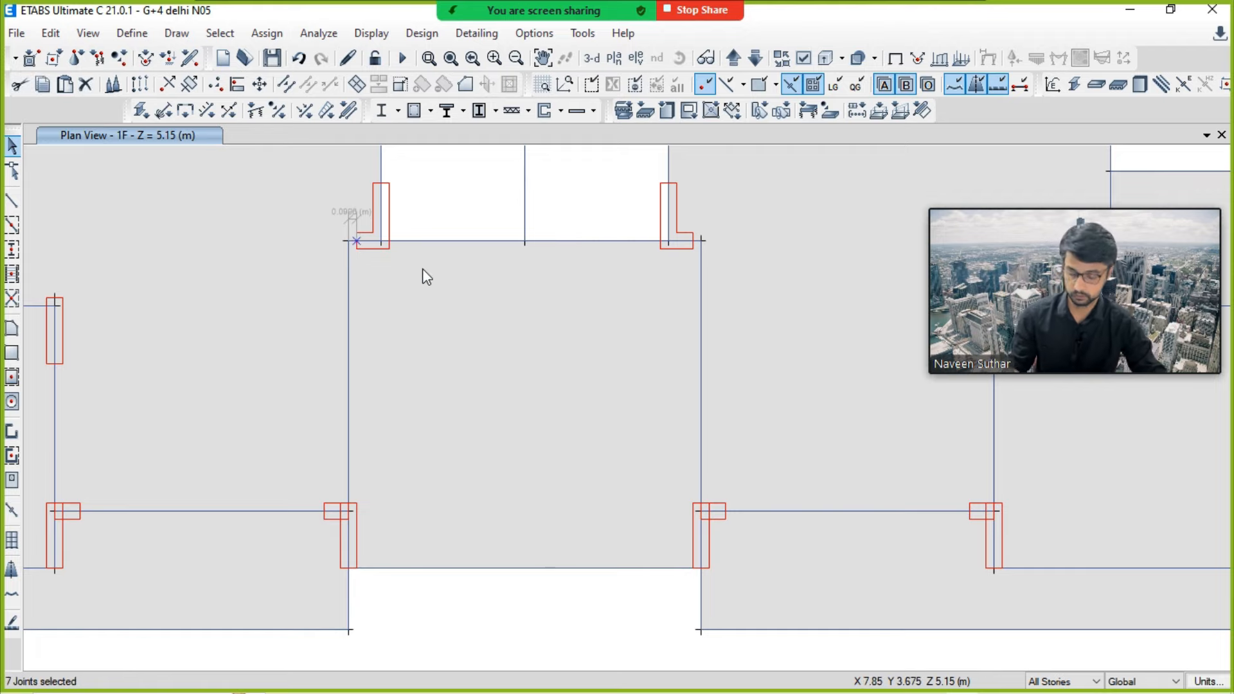
Step: Reshape the short horizontal wall W33 at the stair opening's left side, extending its free end to the slab corner
scroll(349, 204, "up", 1)
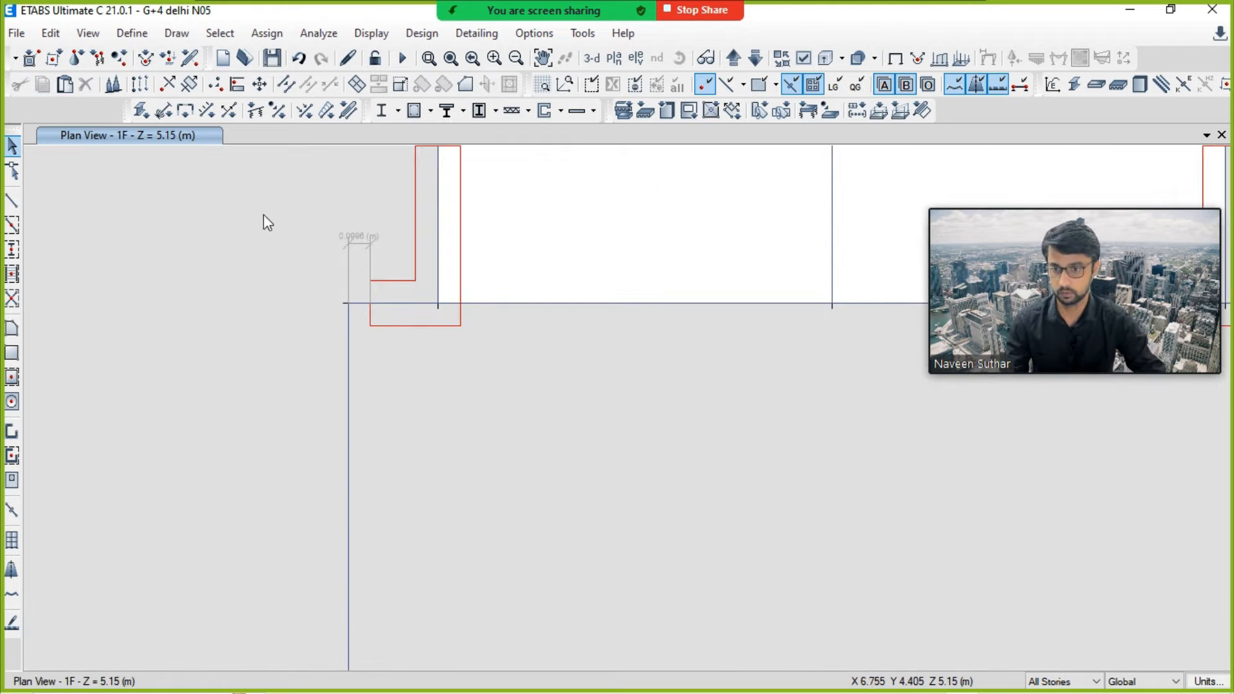
left_click(14, 171)
left_click(415, 303)
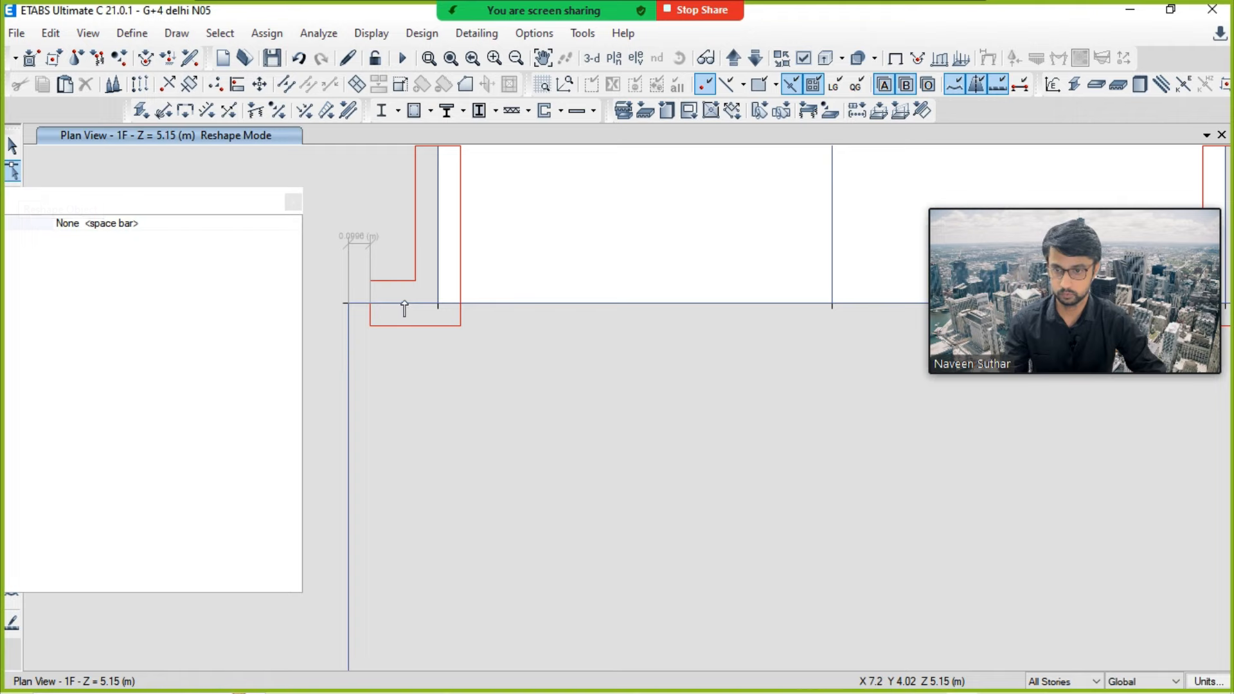
key("Escape")
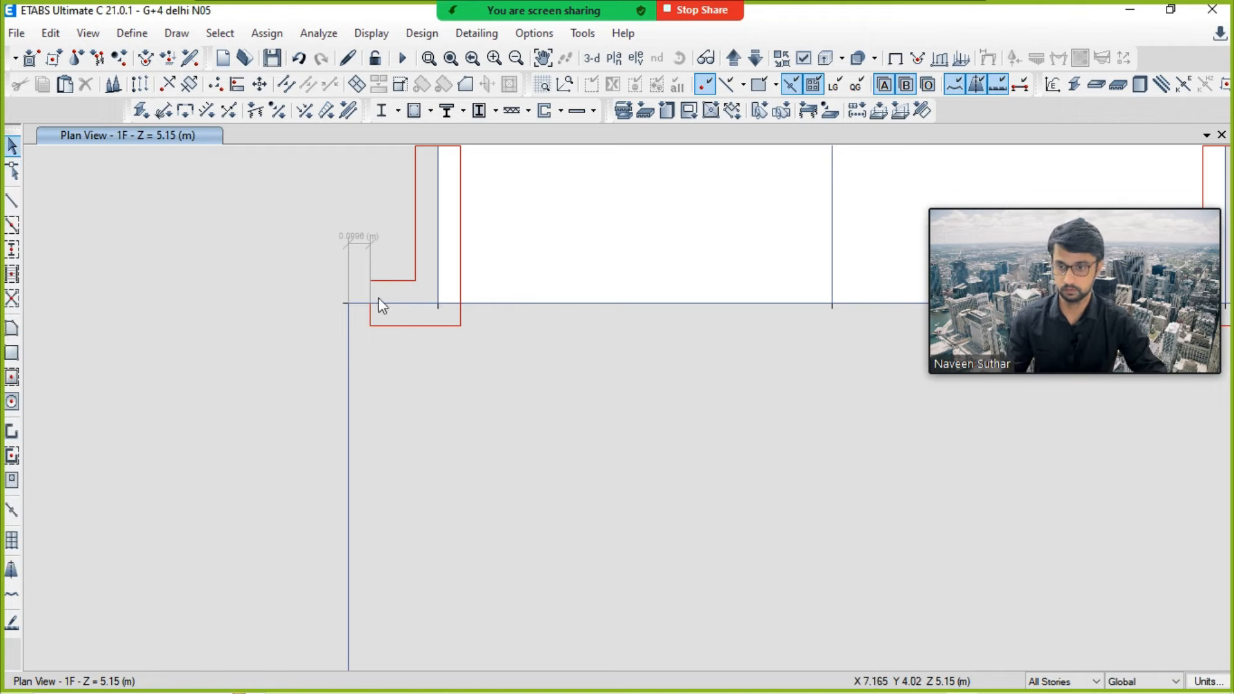
left_click(14, 171)
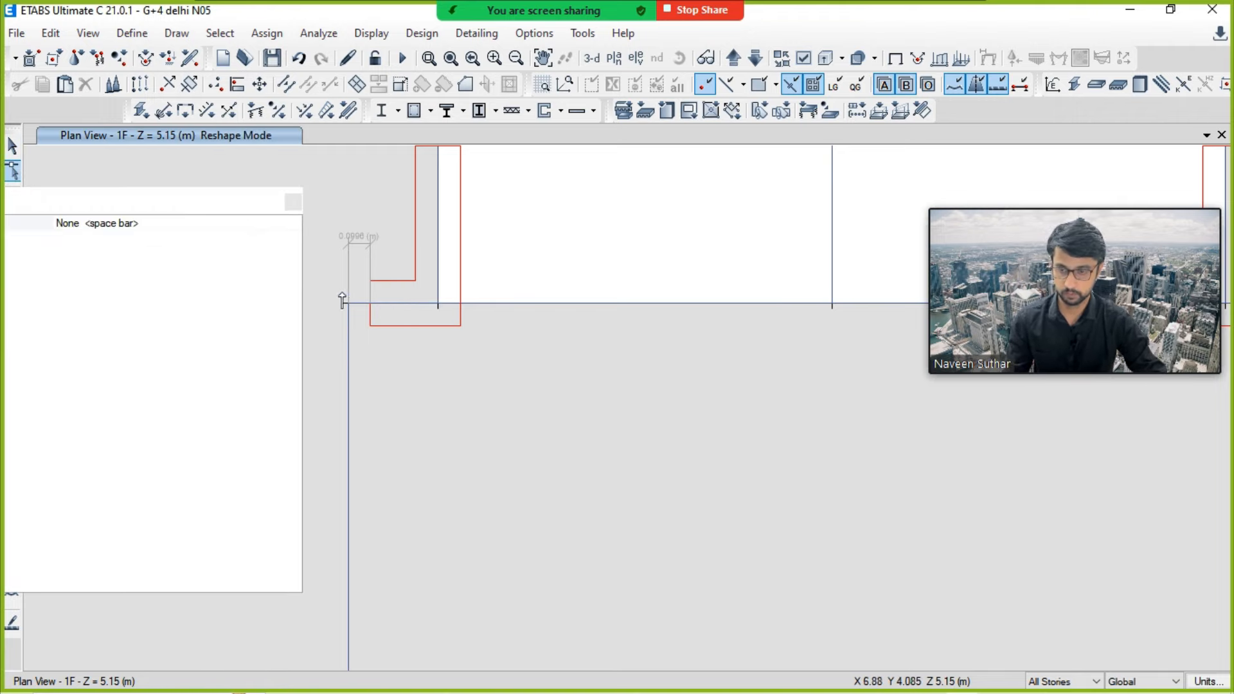
left_click(411, 304)
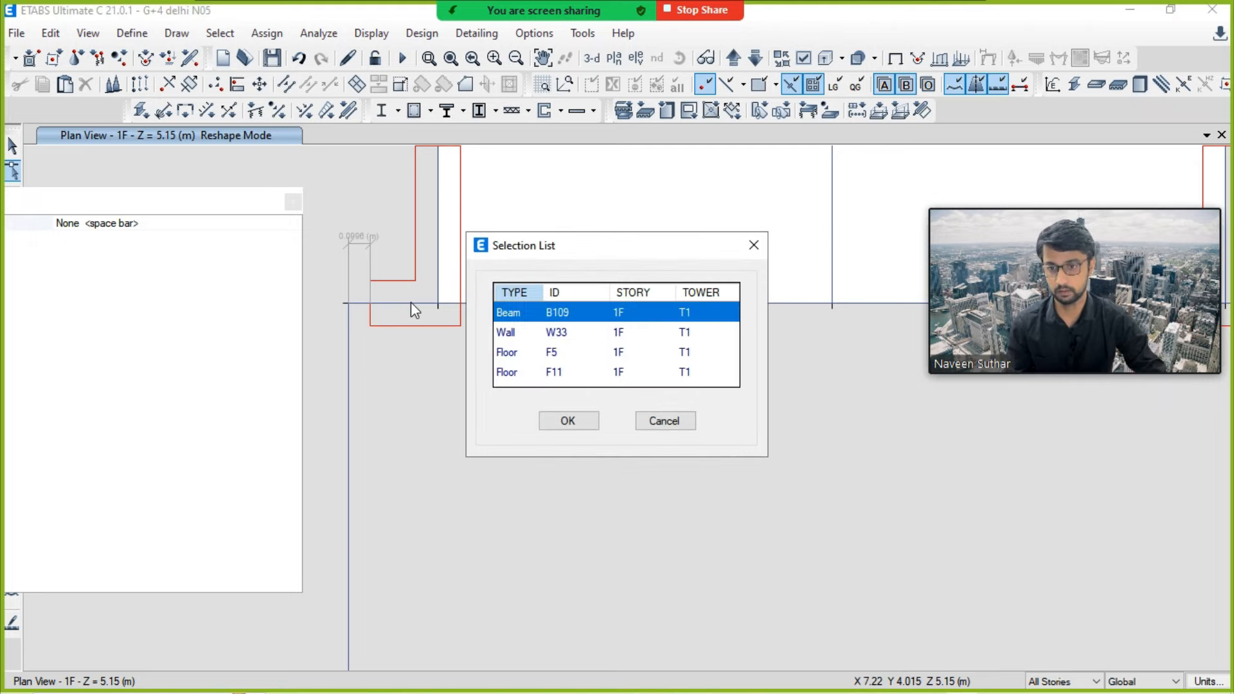
left_click(531, 334)
left_click(570, 418)
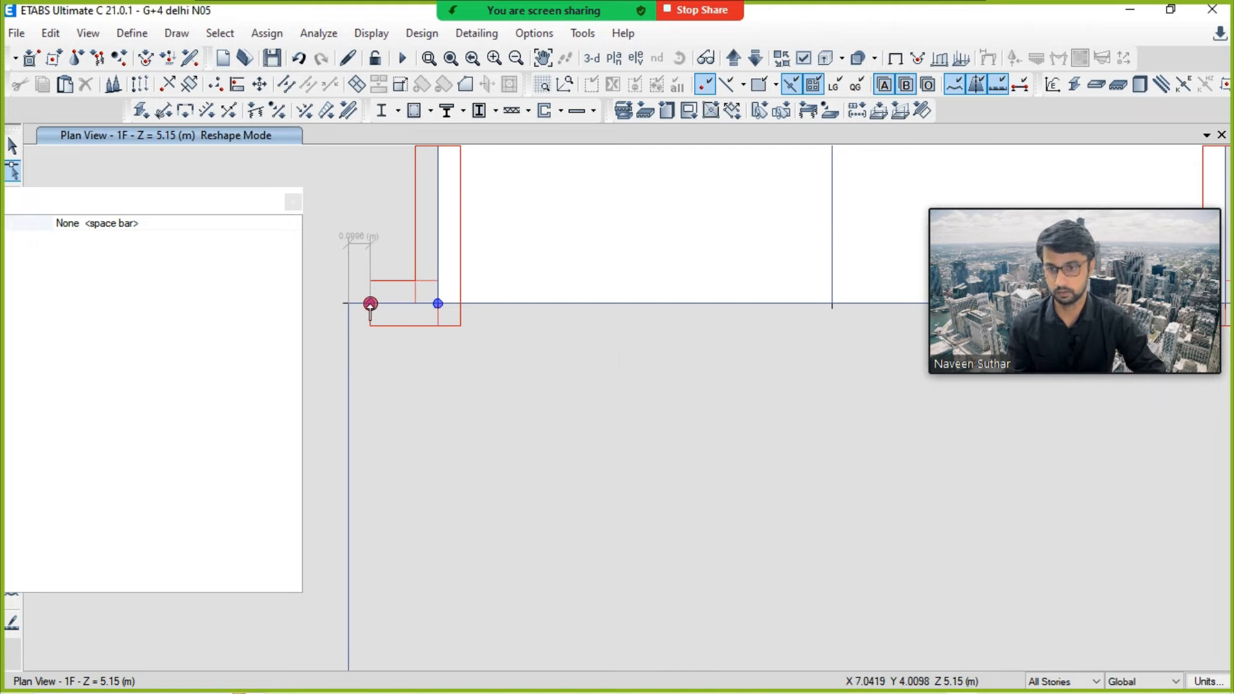
left_click_drag(370, 303, 349, 303)
Step: Reshape the short horizontal wall at the stair opening's right side, extending its free end to the slab corner joint
scroll(449, 422, "down", 2)
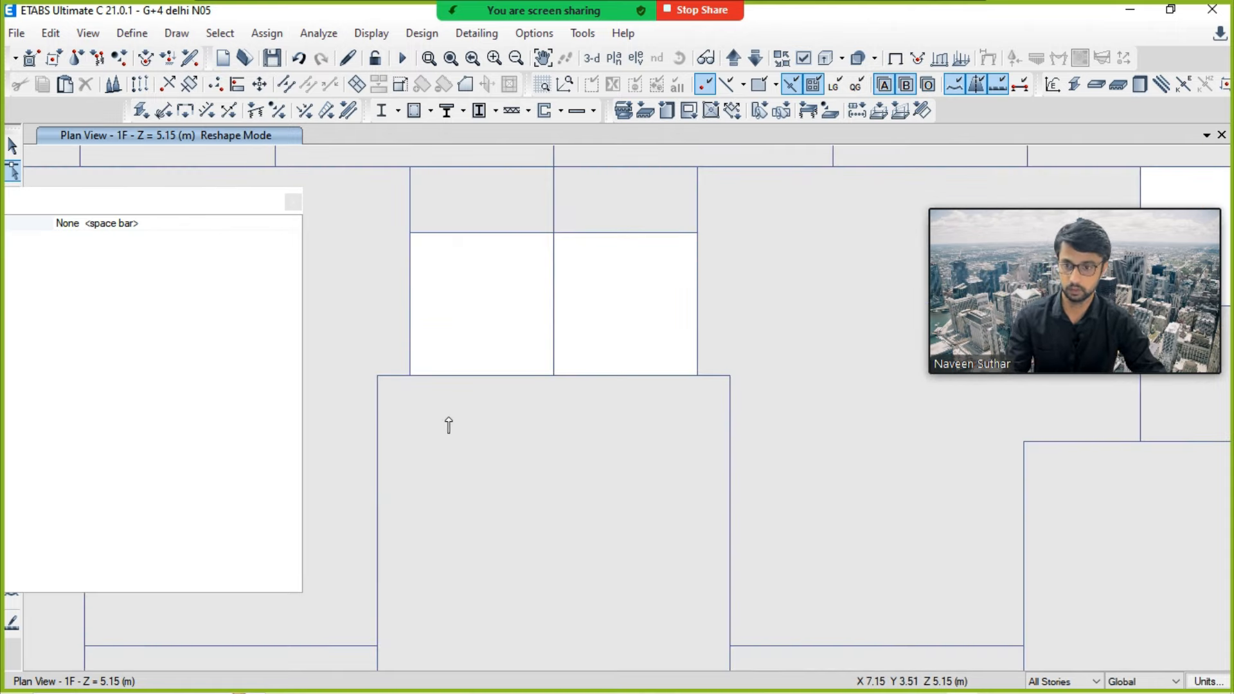
scroll(735, 405, "up", 2)
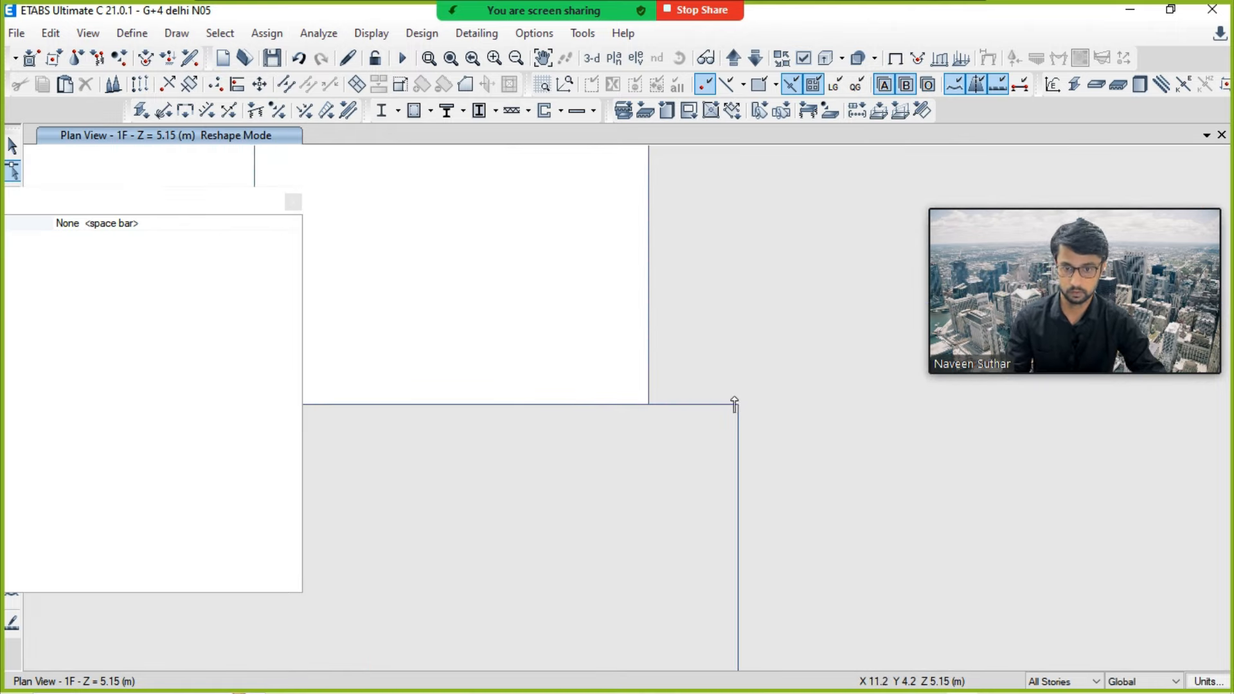
left_click(699, 405)
left_click(570, 333)
left_click(569, 421)
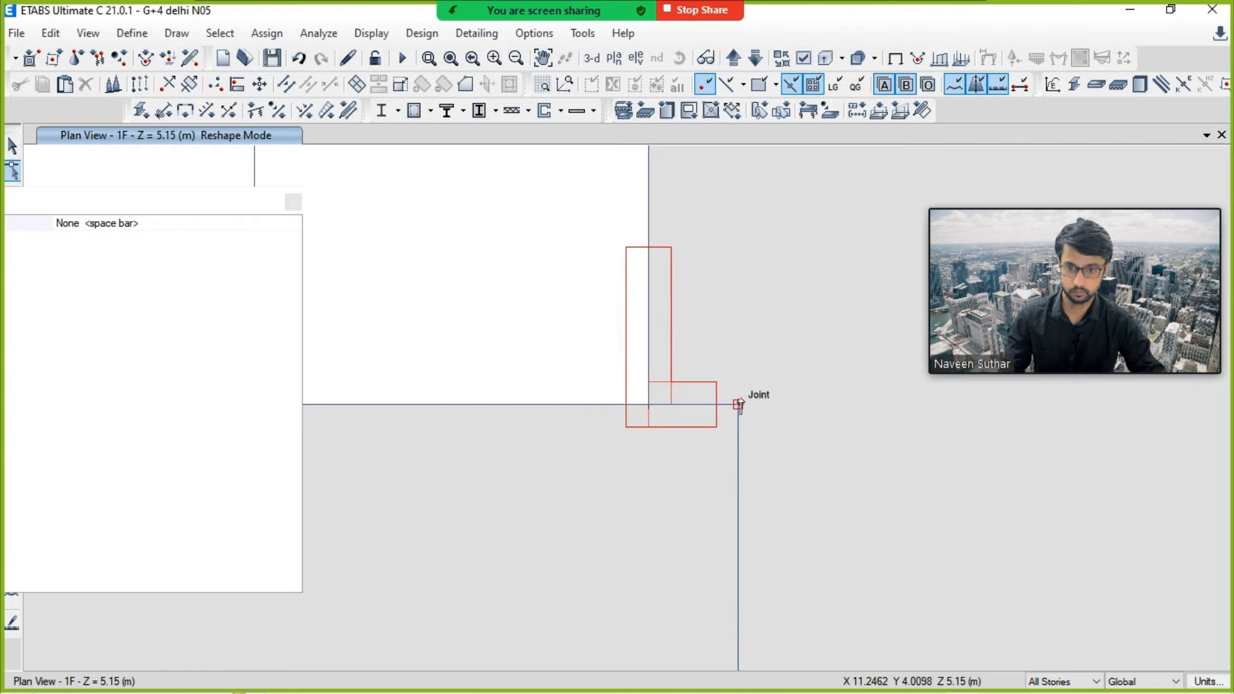
left_click_drag(715, 405, 738, 404)
scroll(553, 386, "down", 3)
scroll(542, 425, "up", 5)
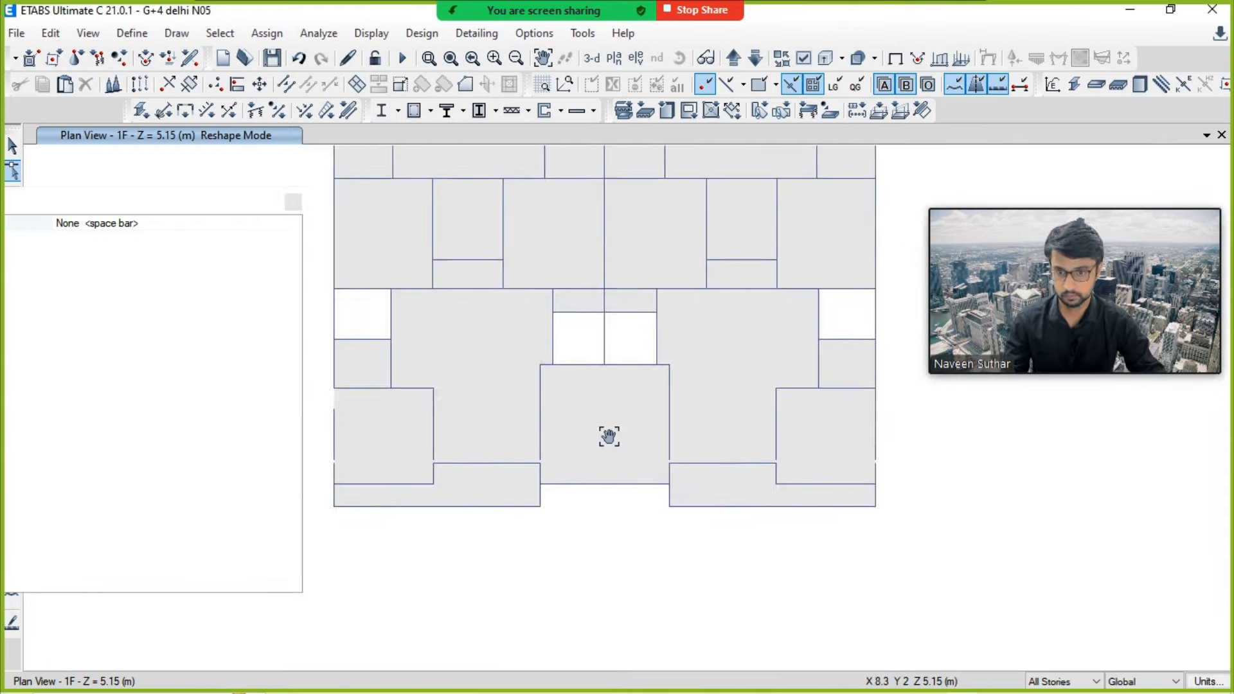
key("Escape")
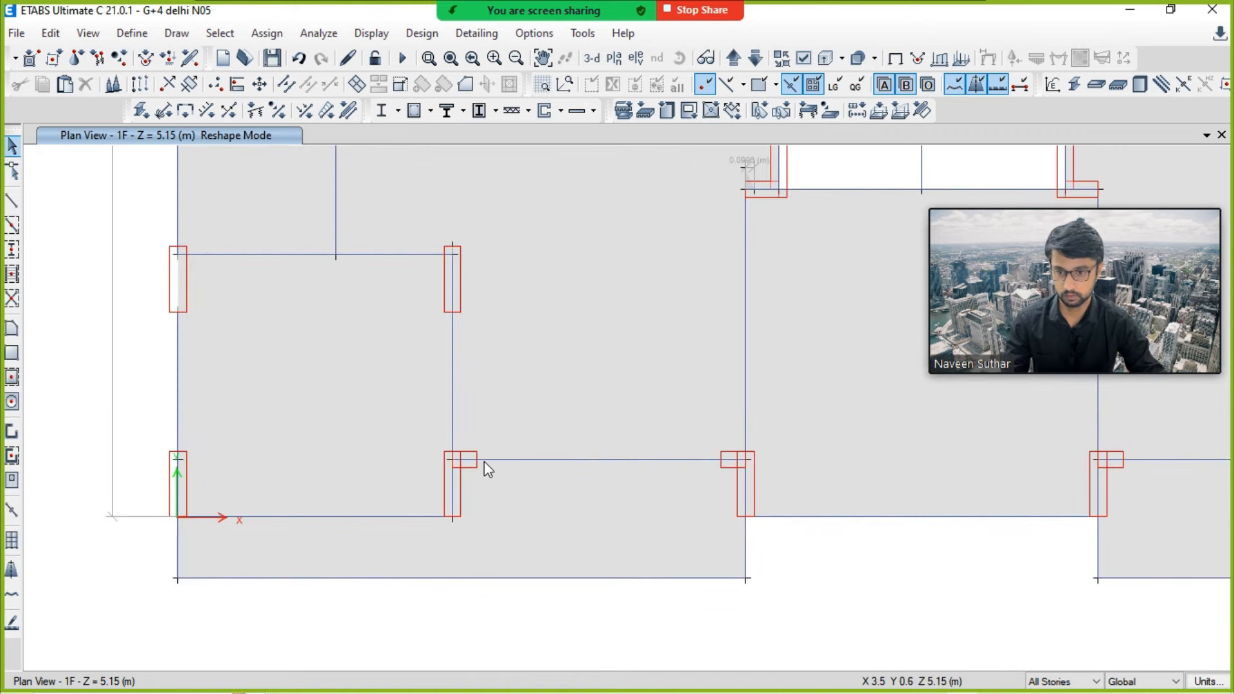
Step: Move the free-end joints of the short walls at the left ends of both lower beams by 0.4 m in X on all stories
left_click(478, 460)
middle_click_drag(564, 507, 270, 512)
left_click(829, 463)
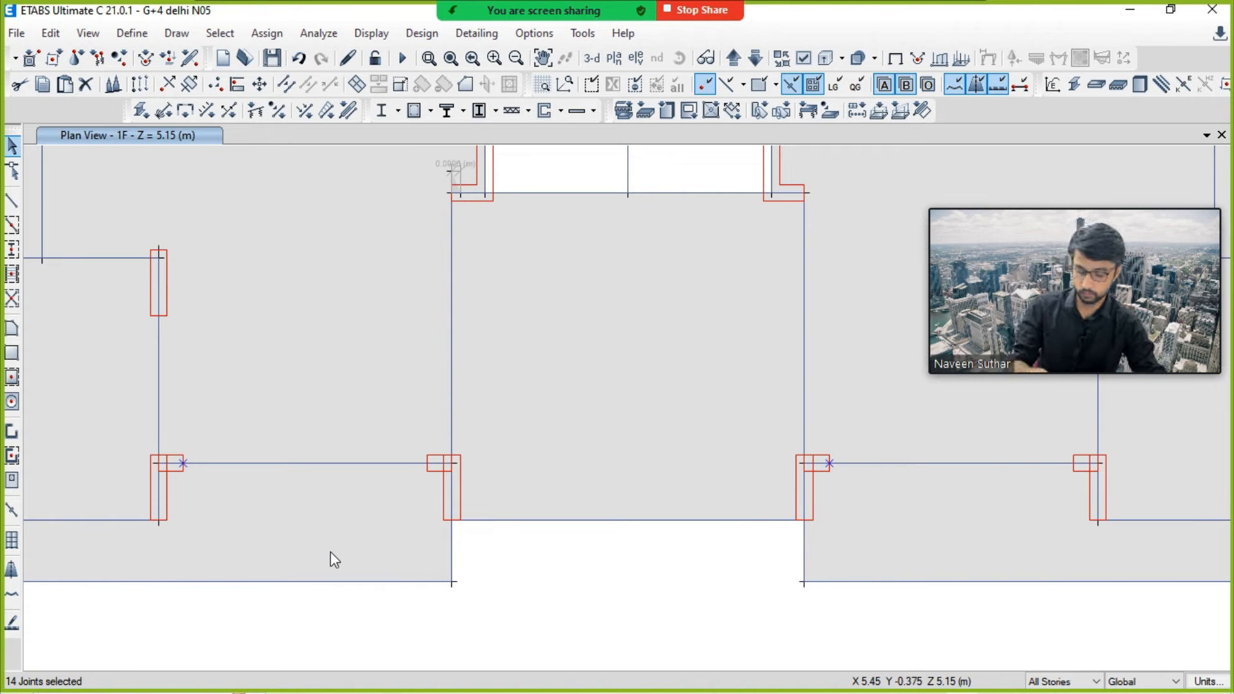
key("ctrl+m")
left_click_drag(666, 212, 651, 232)
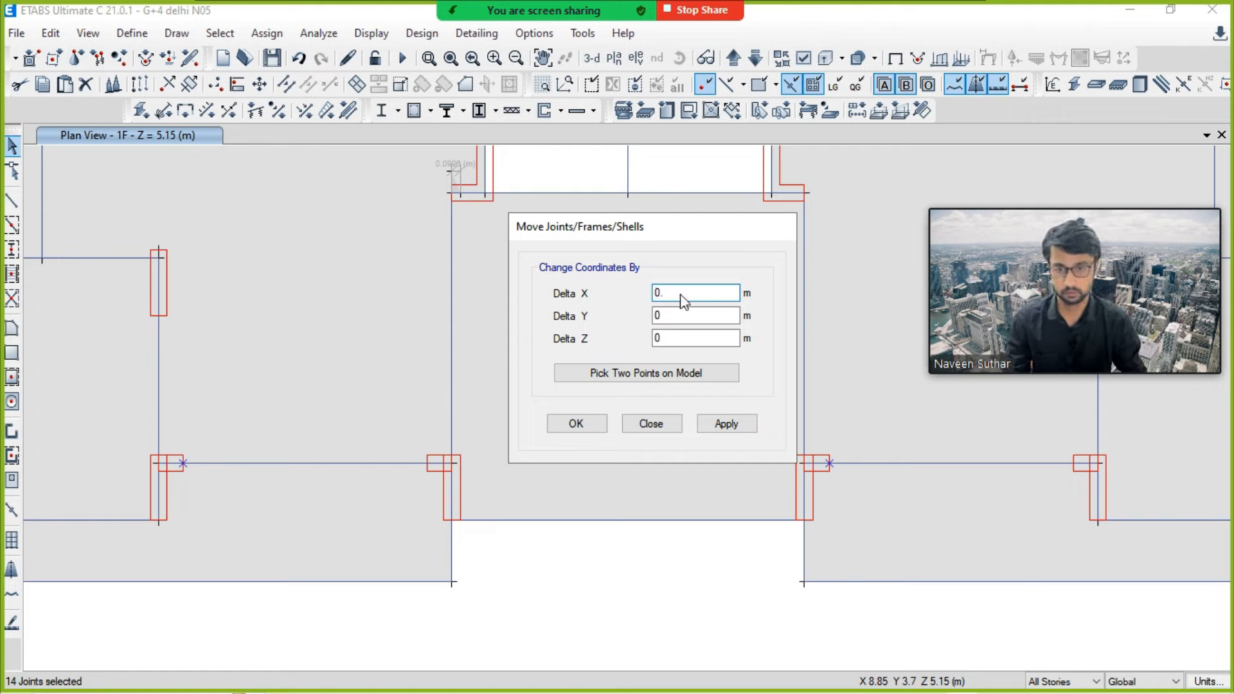
left_click(727, 423)
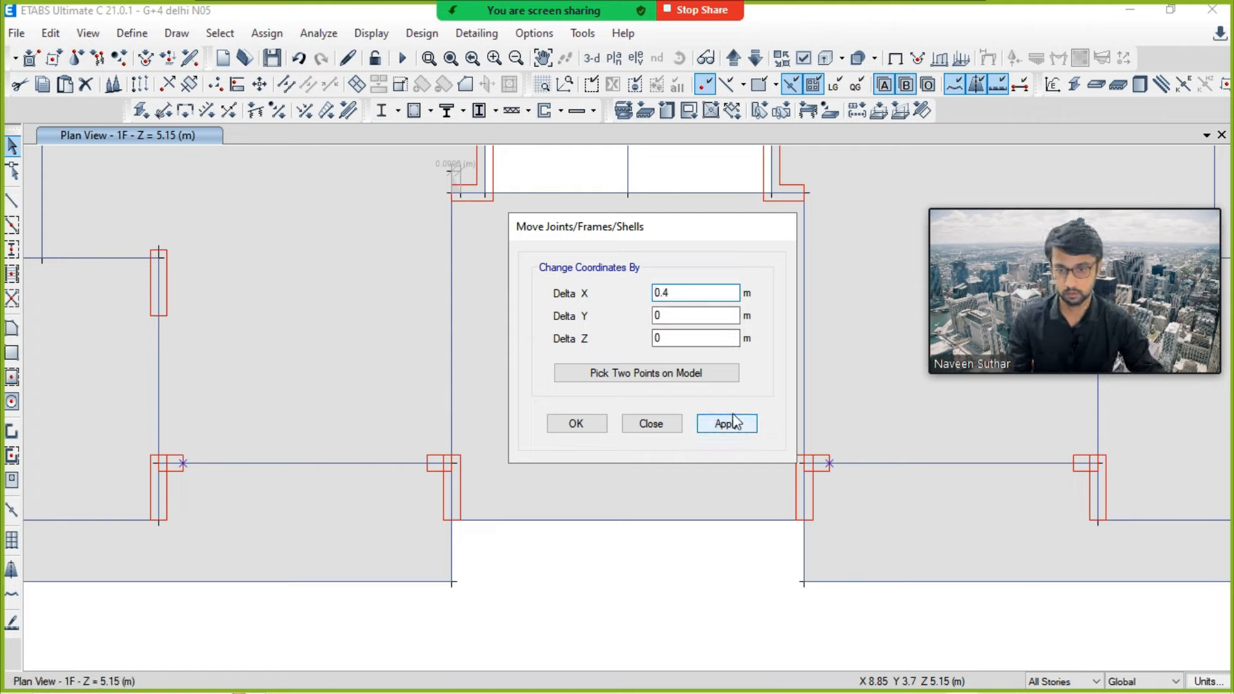
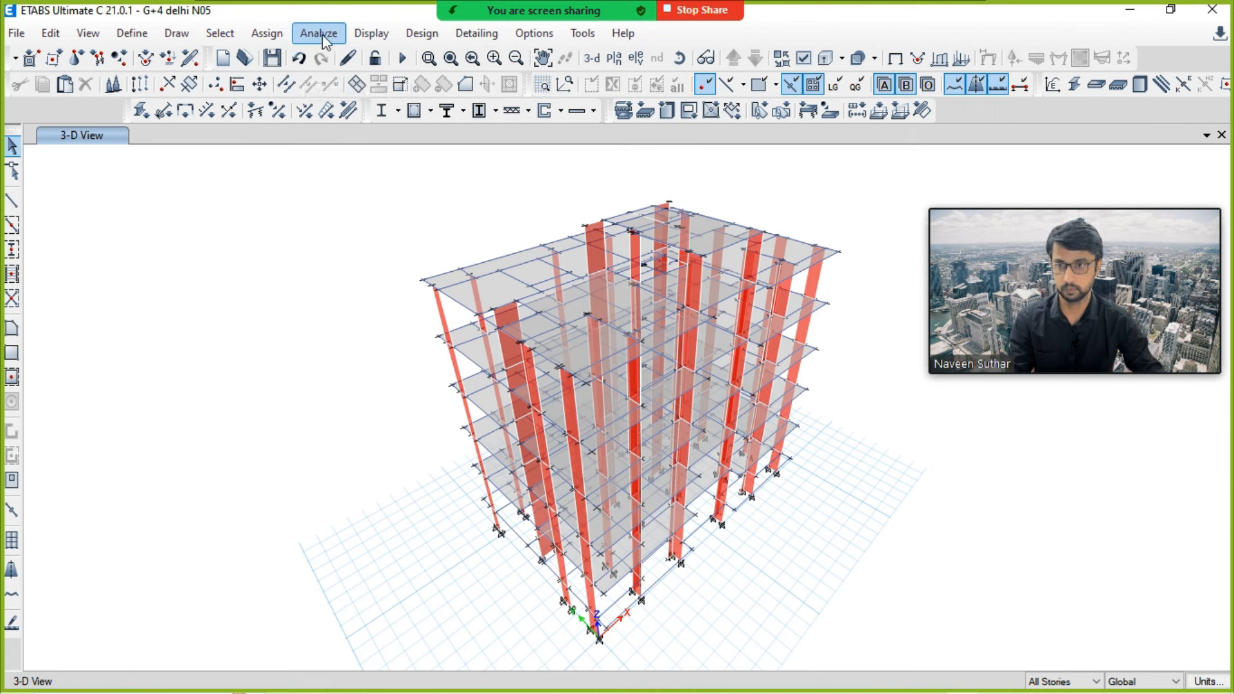
Step: Run the analysis of the revised model, dismiss its messages and open the story response plot
left_click(402, 58)
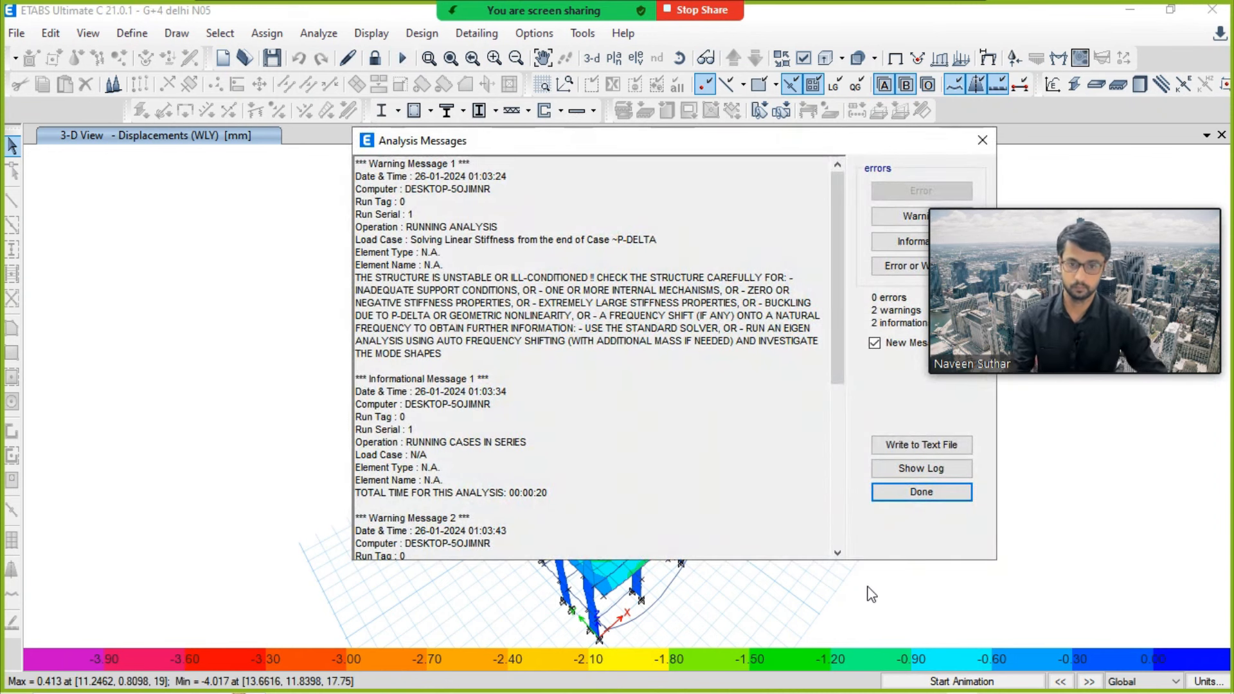
left_click(879, 492)
left_click(371, 33)
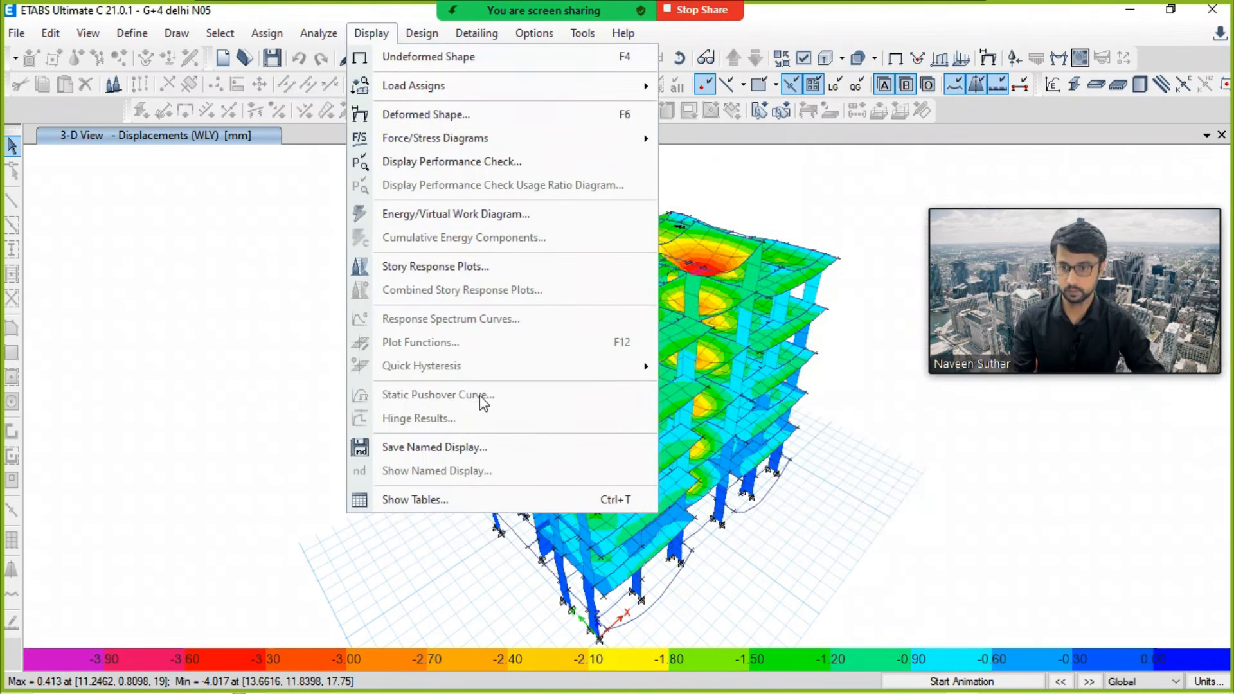
left_click(461, 268)
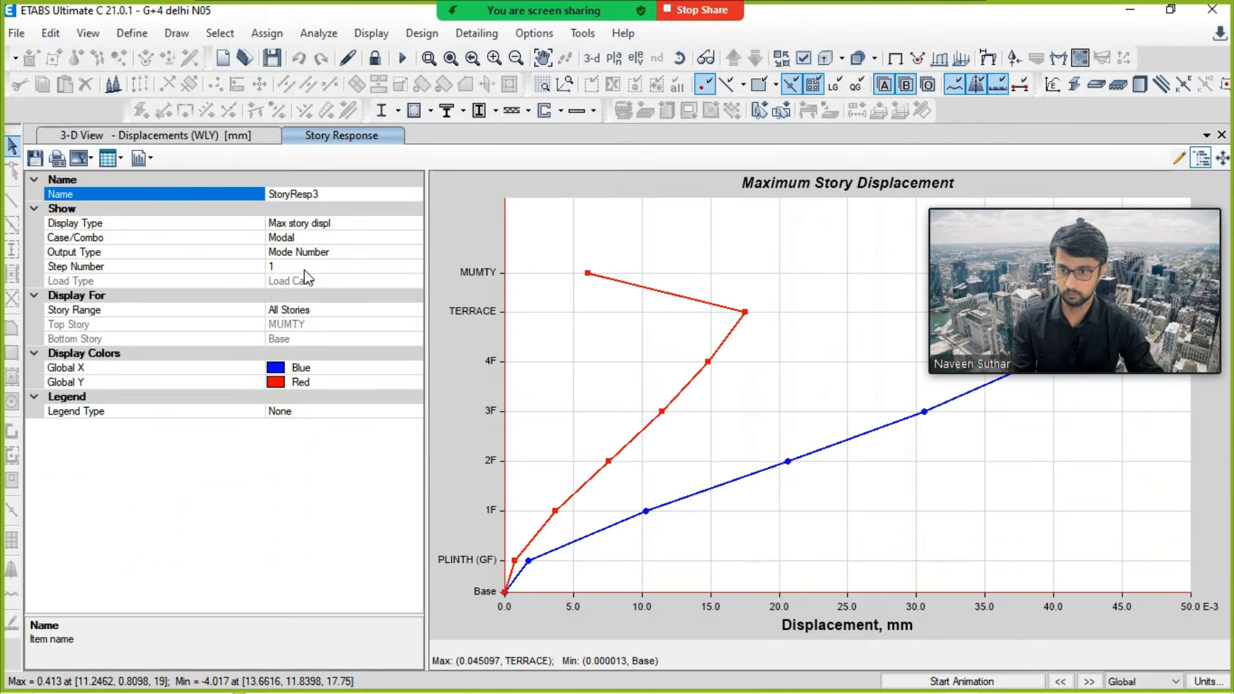
Step: Plot the maximum story displacement for load case EQX, examine the curves and close the plot
left_click(309, 267)
left_click(415, 266)
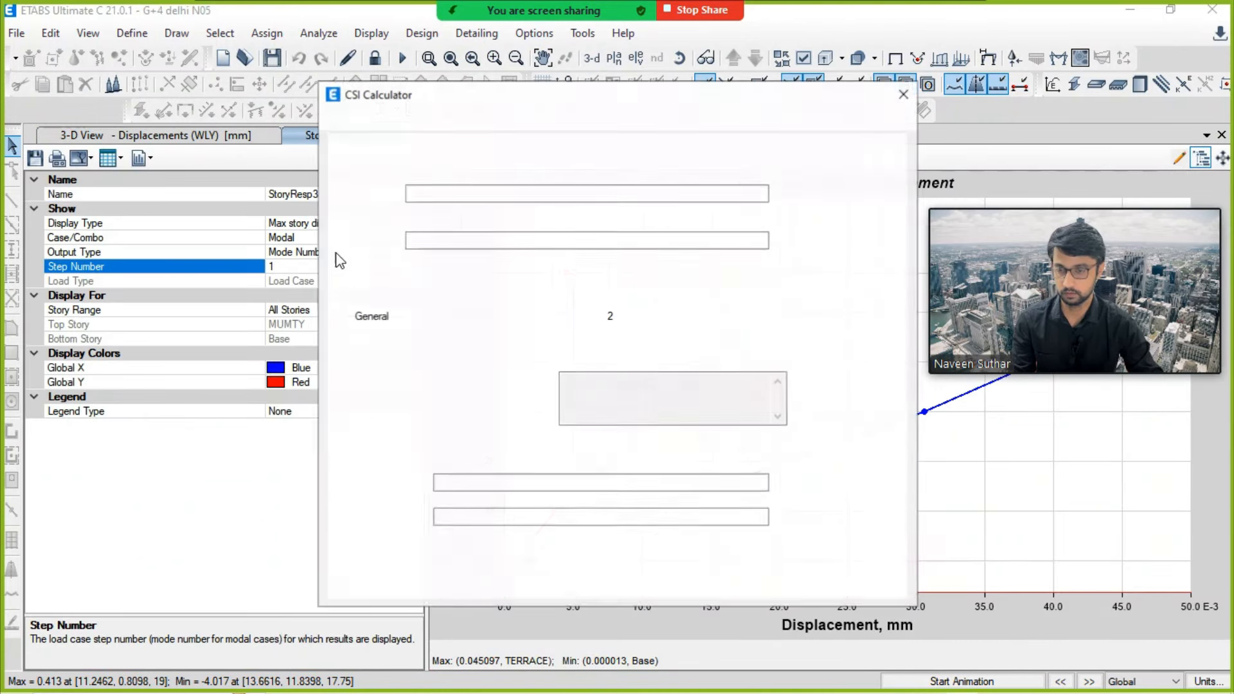
key("Escape")
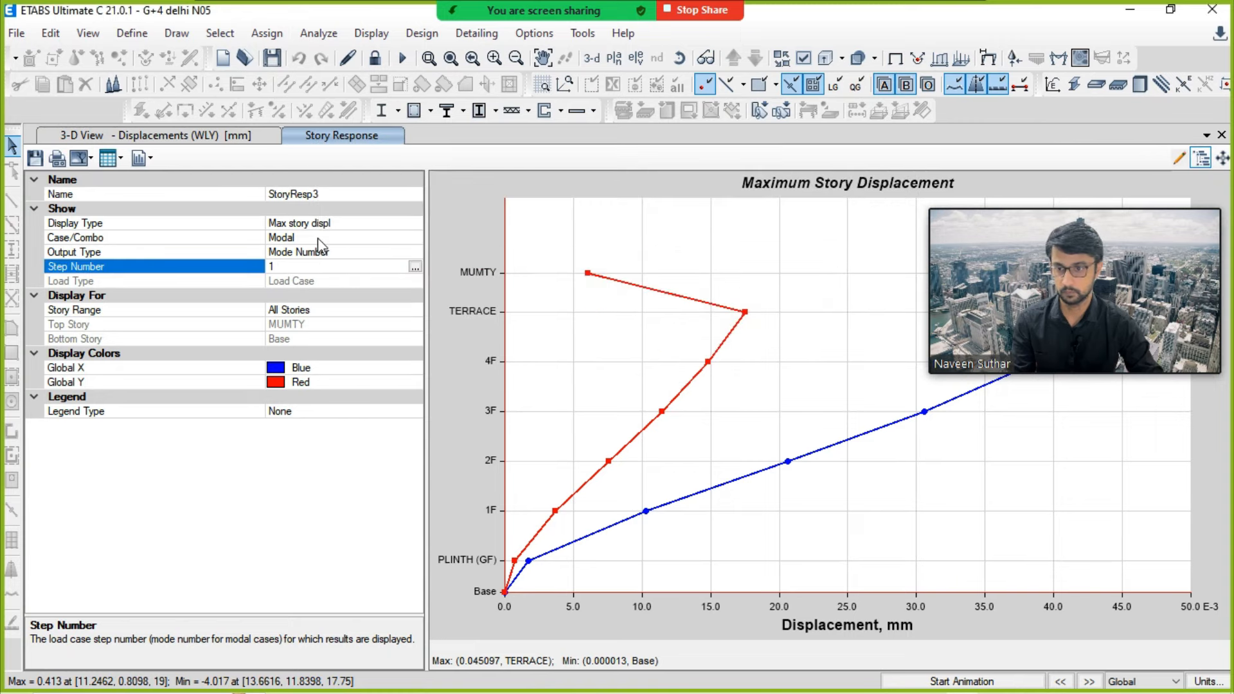
left_click(341, 238)
left_click(415, 238)
left_click(295, 332)
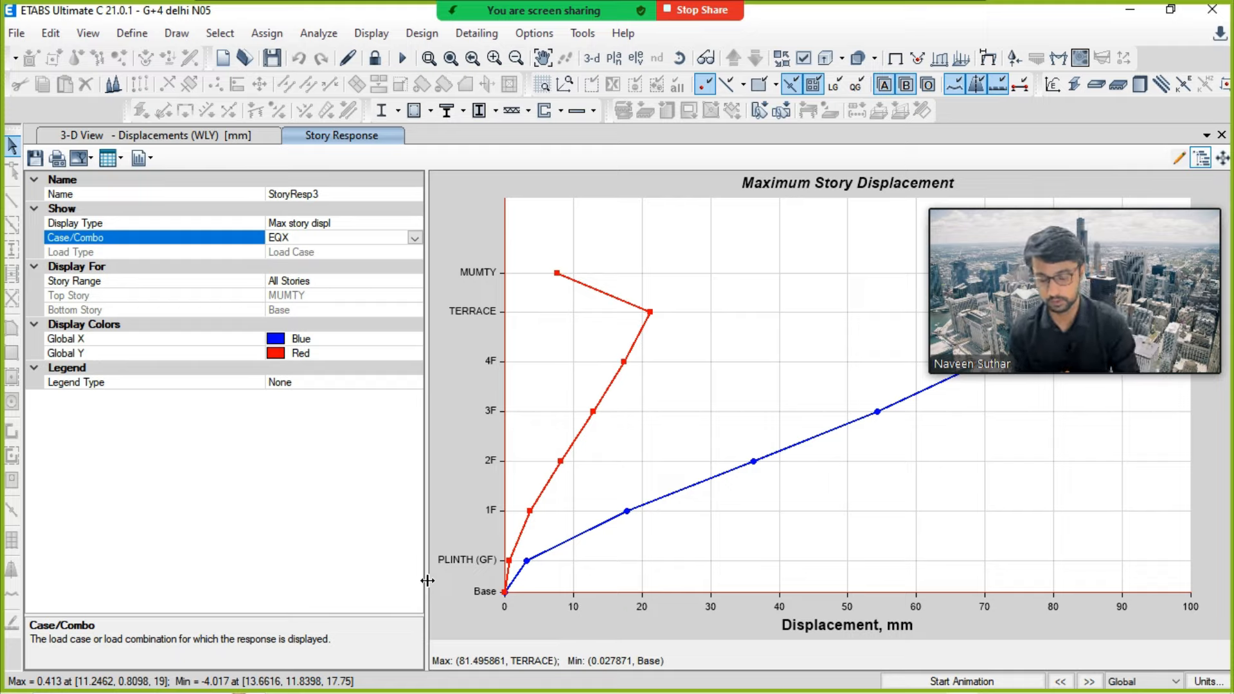
left_click(1221, 135)
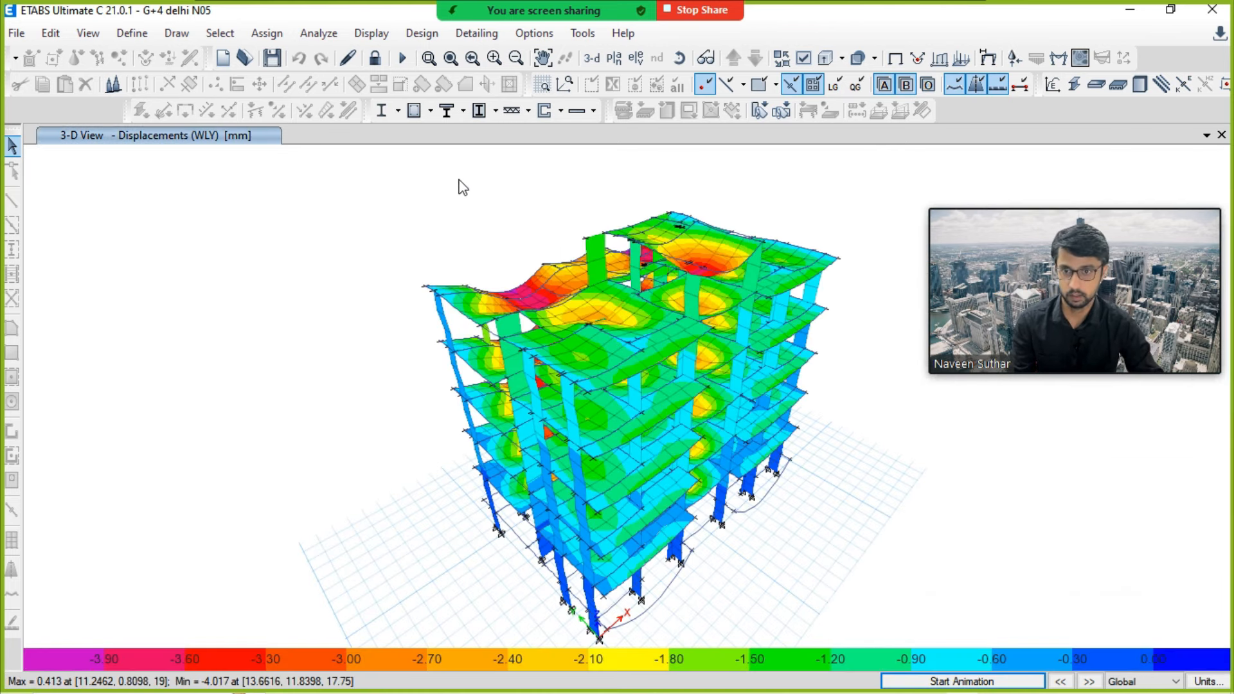
Step: Display the Modal Participating Mass Ratios table from the structure output results
left_click(371, 33)
left_click(456, 492)
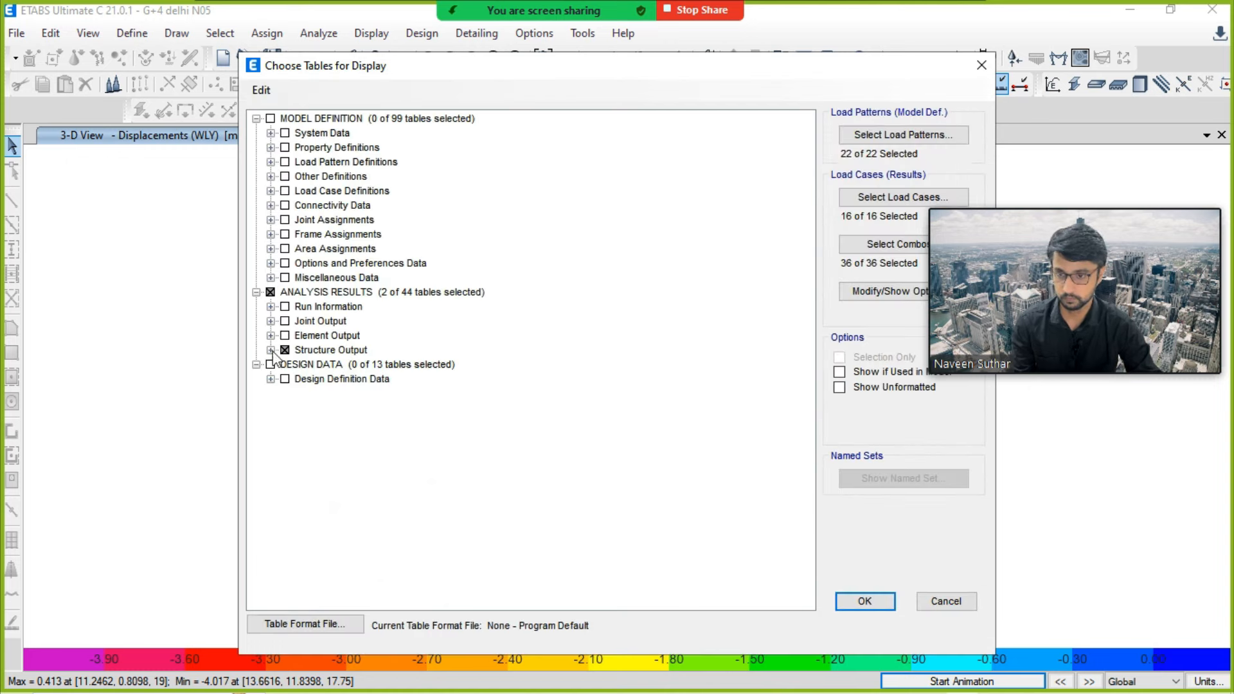
left_click(271, 350)
left_click(285, 380)
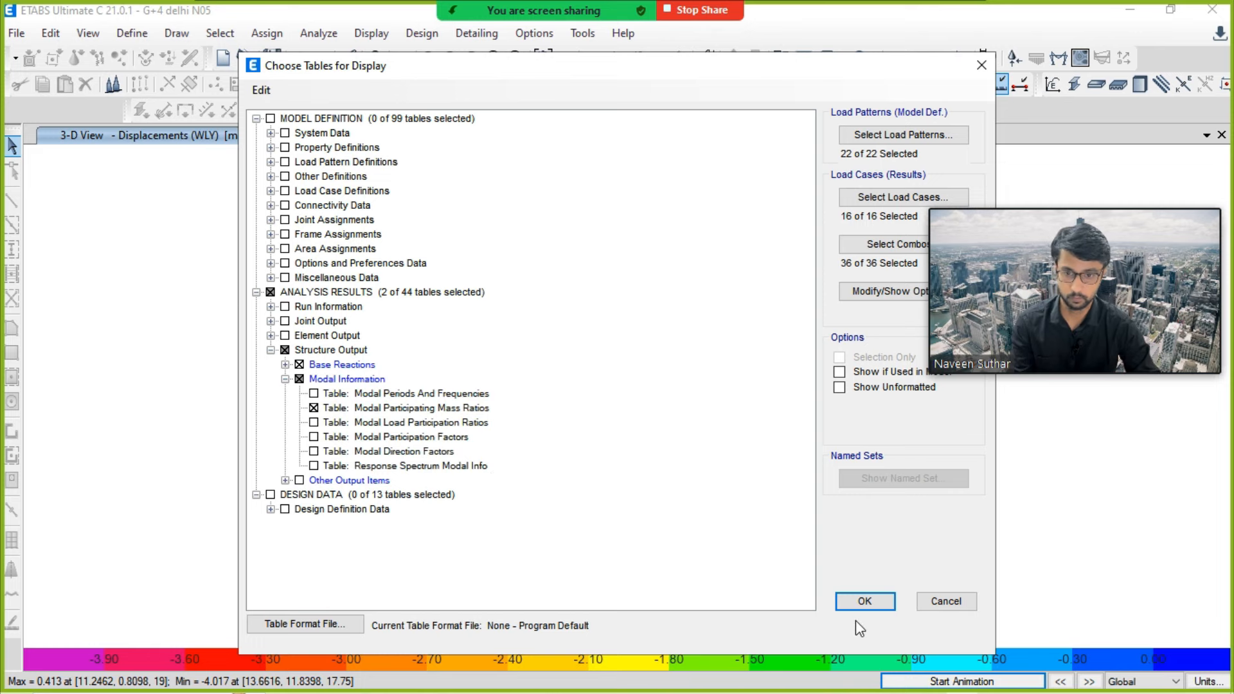
left_click(863, 601)
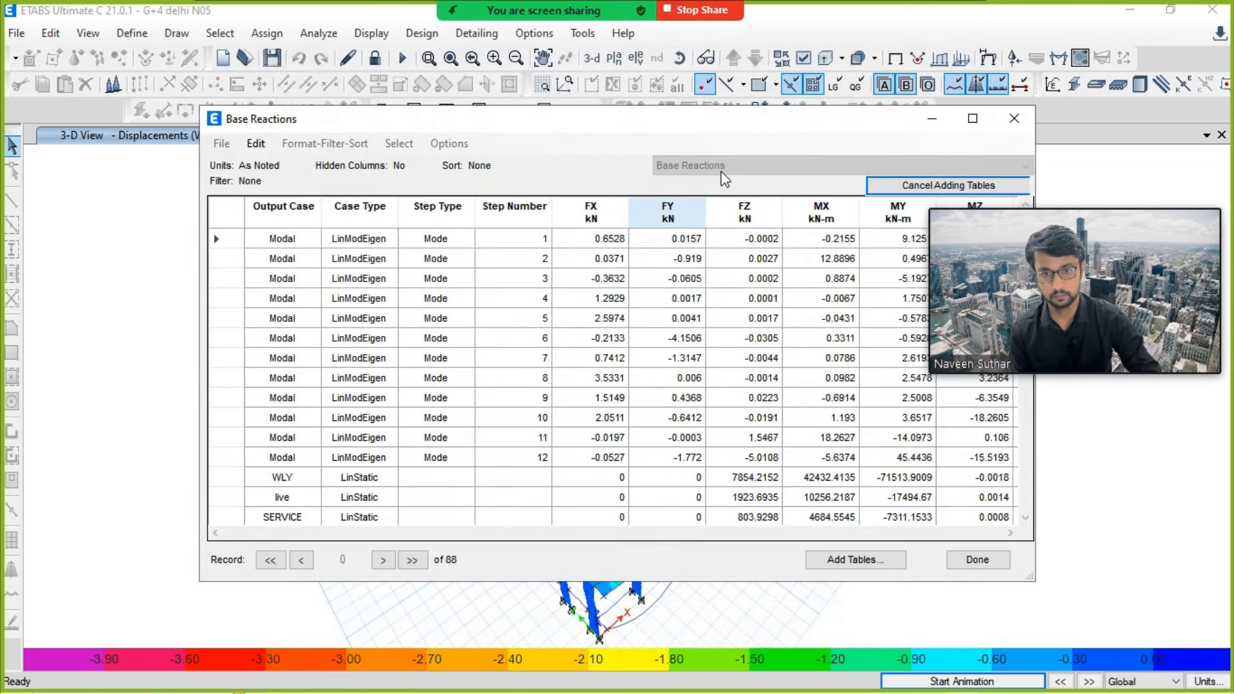
left_click(720, 165)
left_click(719, 195)
Step: Examine the UX and UY mass ratios of modes 1 and 2 and the rotational columns, and close the table
left_click(541, 243)
left_click(589, 259)
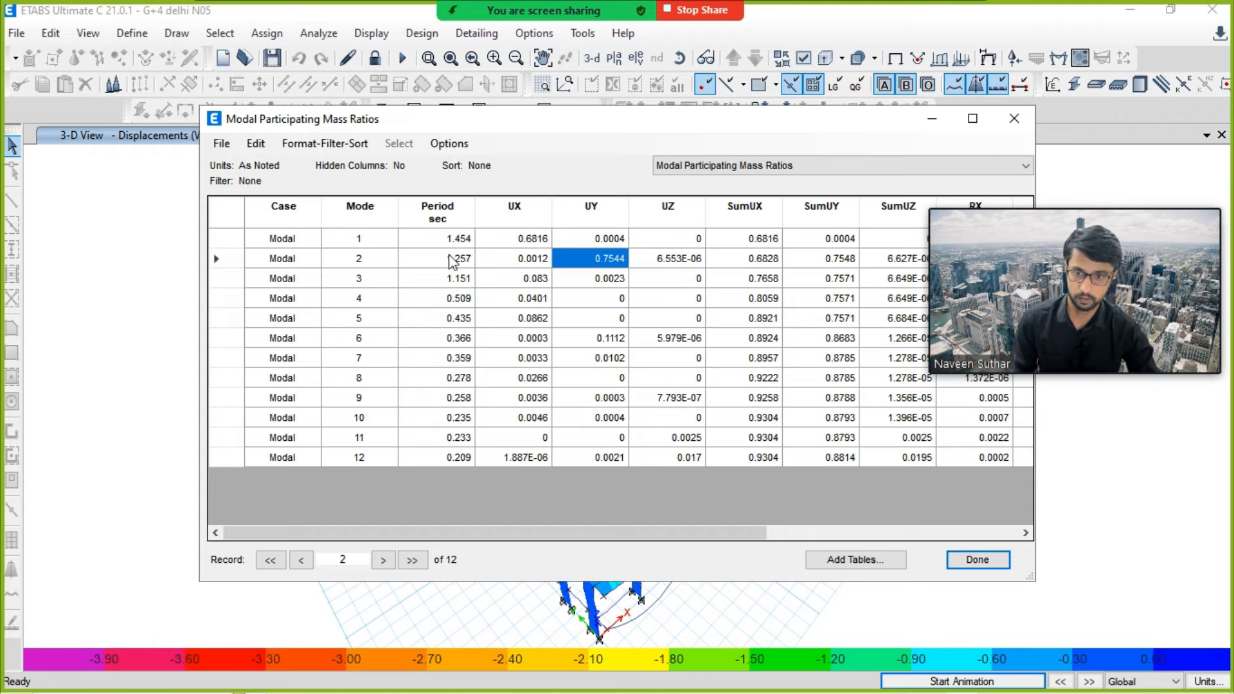
left_click(508, 240)
left_click(588, 265)
left_click_drag(707, 533, 958, 533)
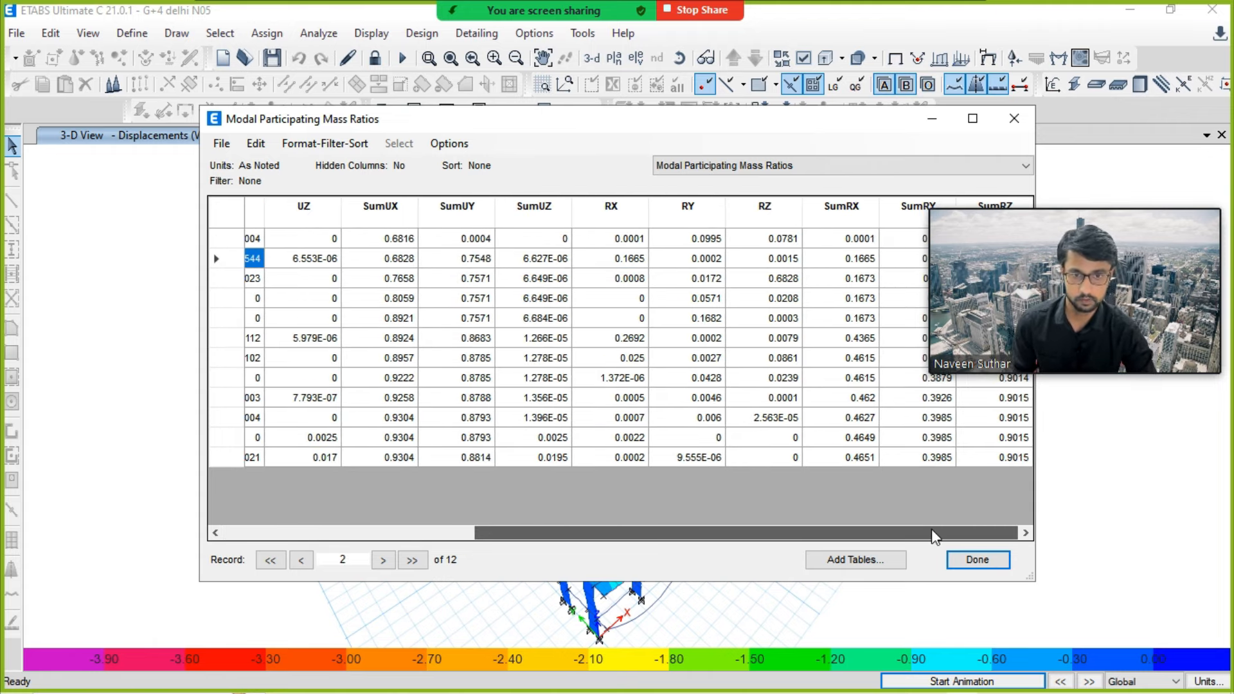
left_click(978, 559)
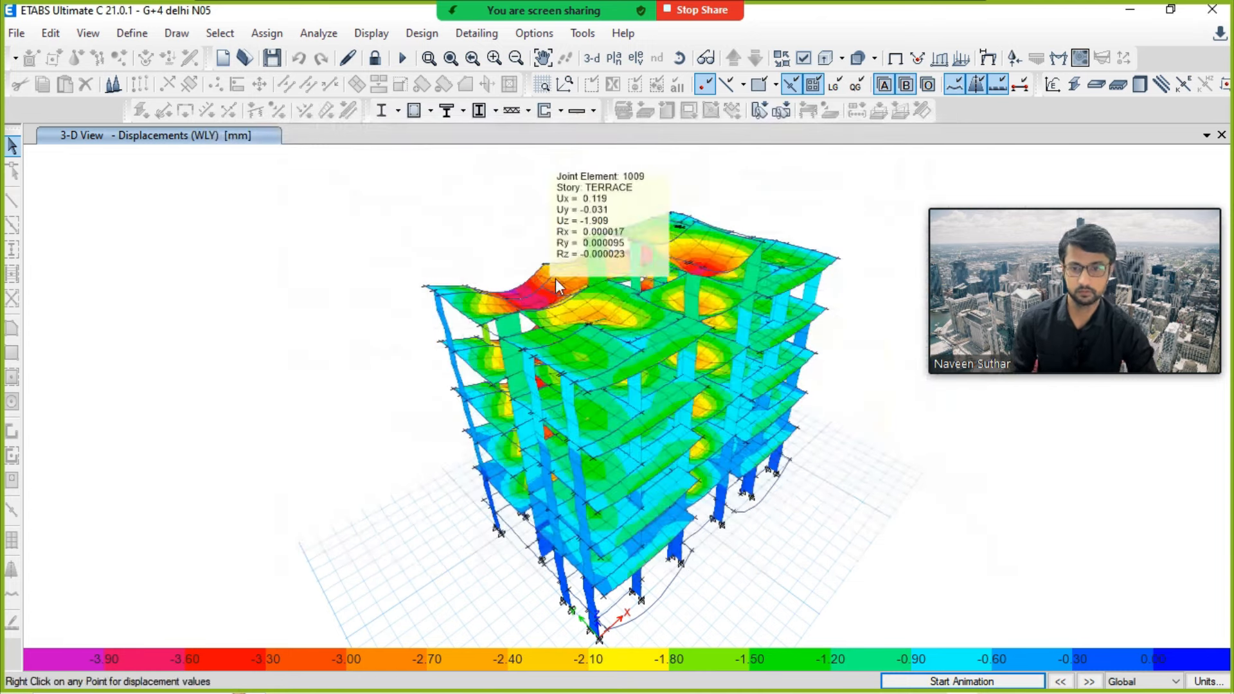
Step: Unlock the model, accepting deletion of the analysis results, and show the PLINTH (GF) plan view
left_click(373, 60)
left_click(650, 421)
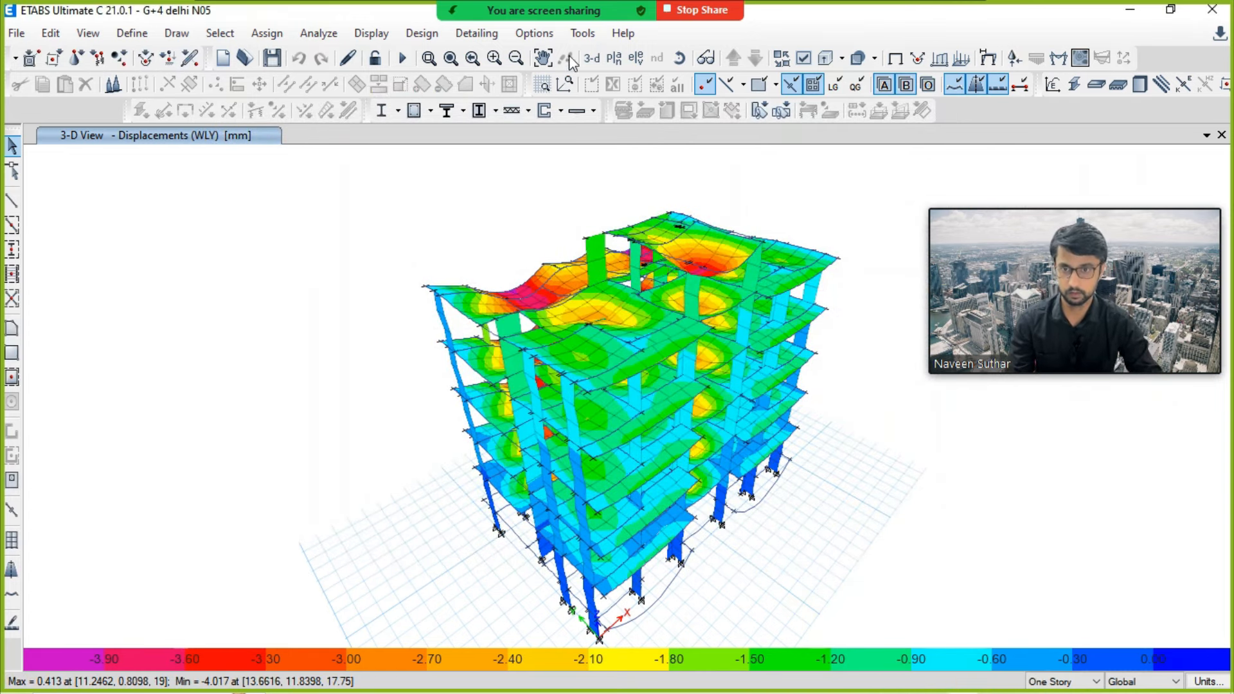
left_click(613, 58)
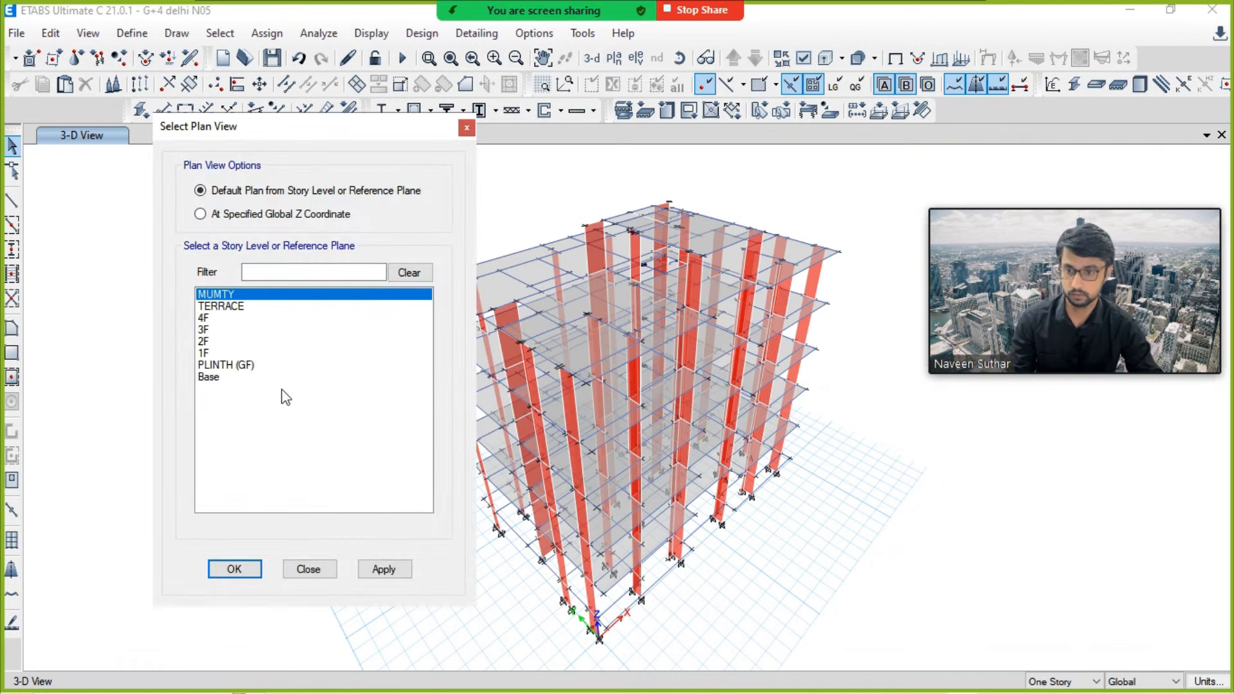
left_click(226, 364)
left_click(380, 570)
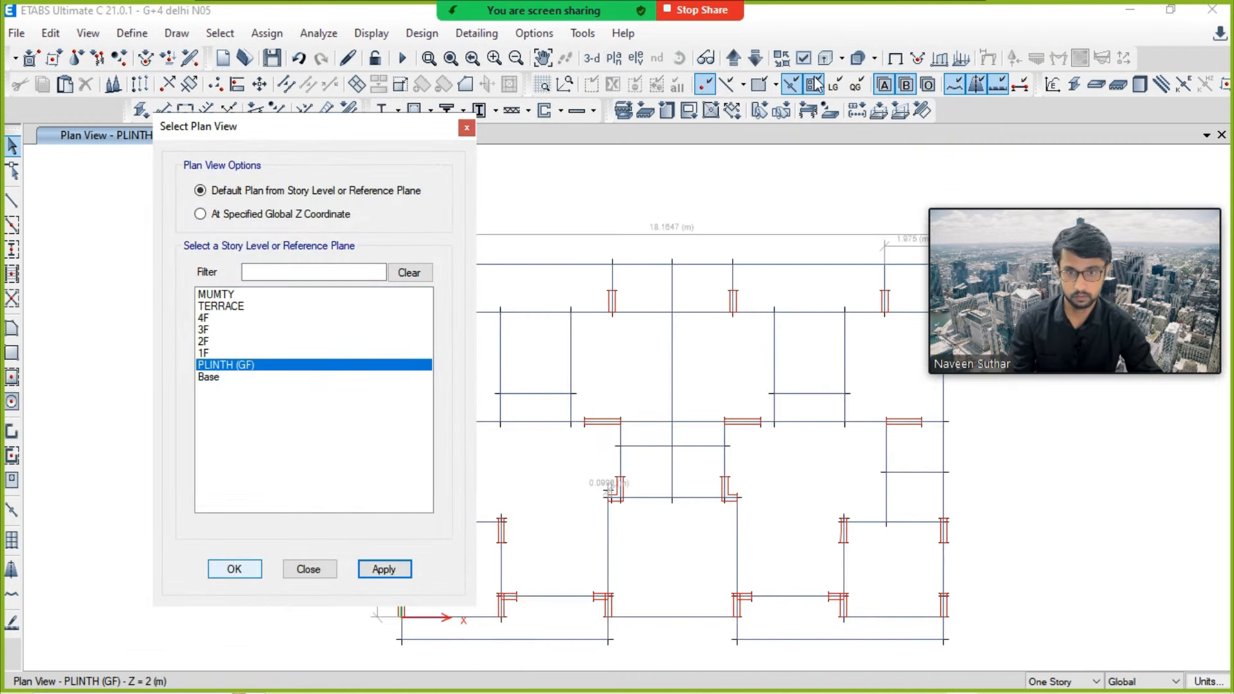
Step: Show the 1F plan view and set edits to apply to all stories
left_click(734, 57)
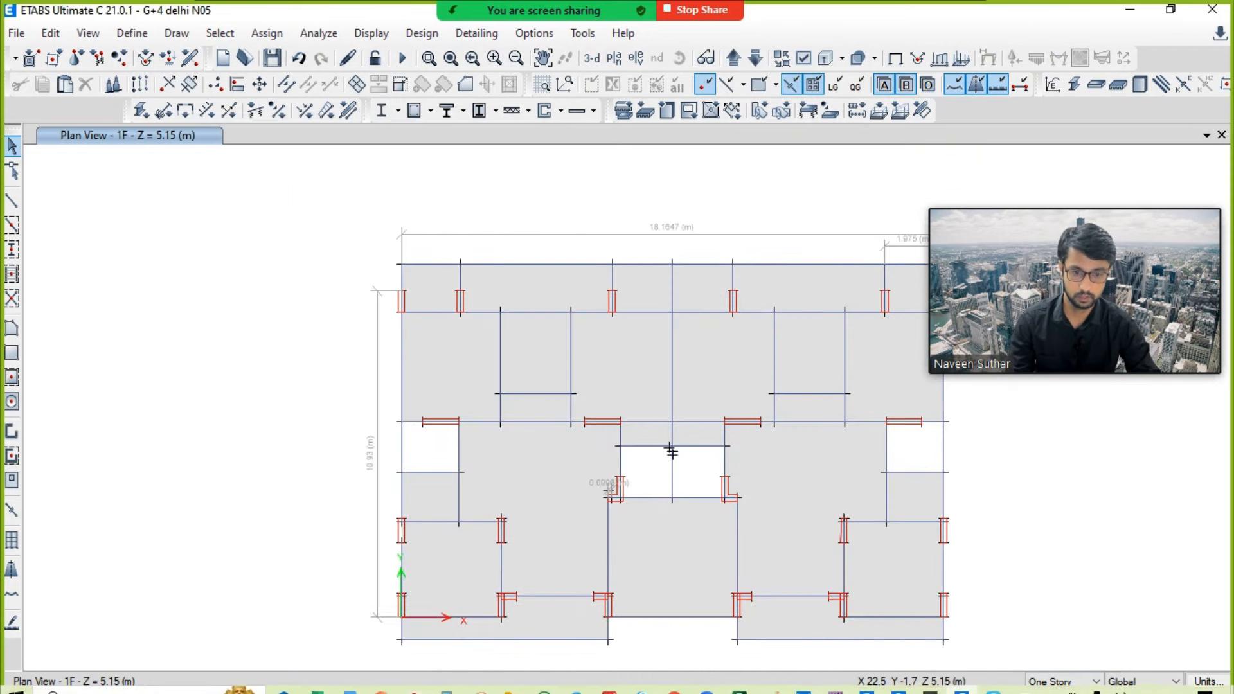
left_click(1064, 681)
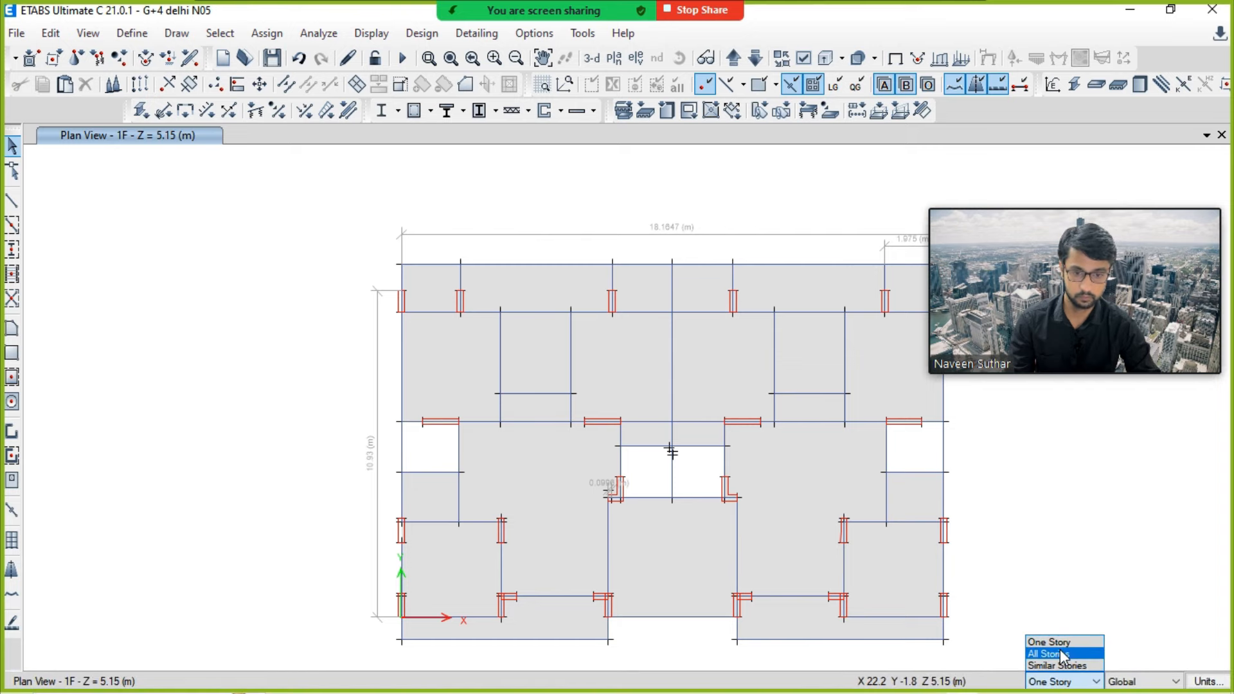
left_click(1063, 653)
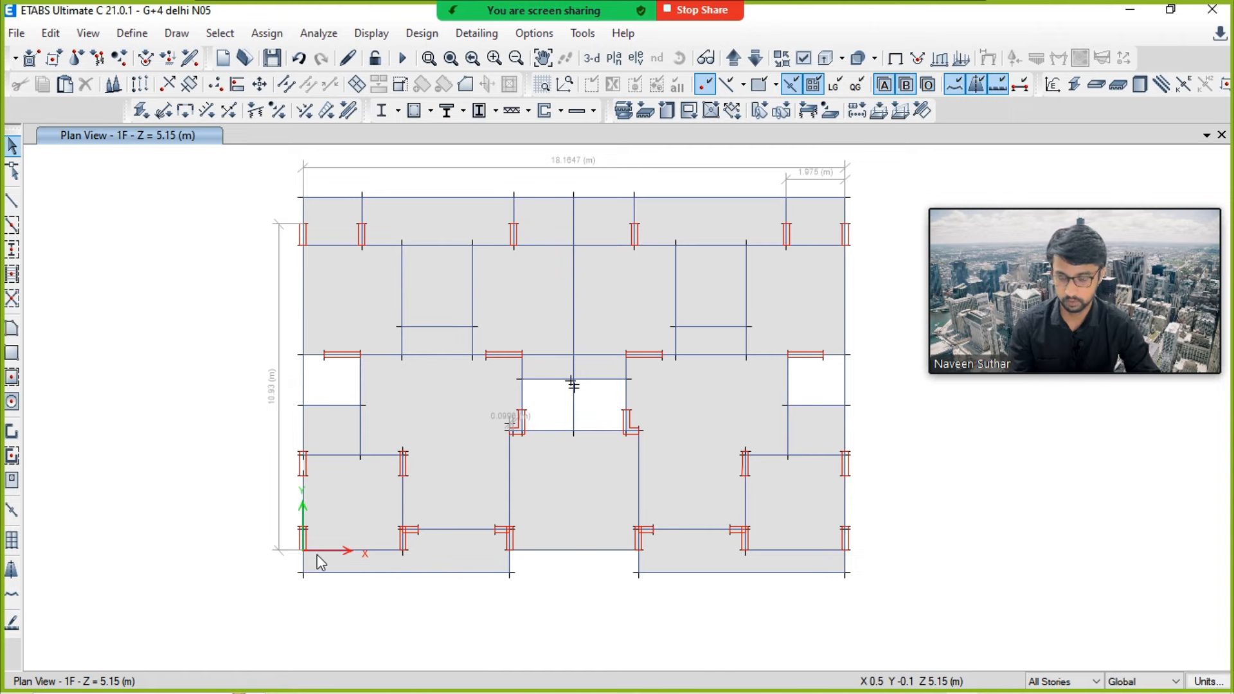
Step: Move the right-end joints of the first and third short horizontal walls near the plan's lower edge by 0.2 m in X
middle_click_drag(450, 493, 441, 515)
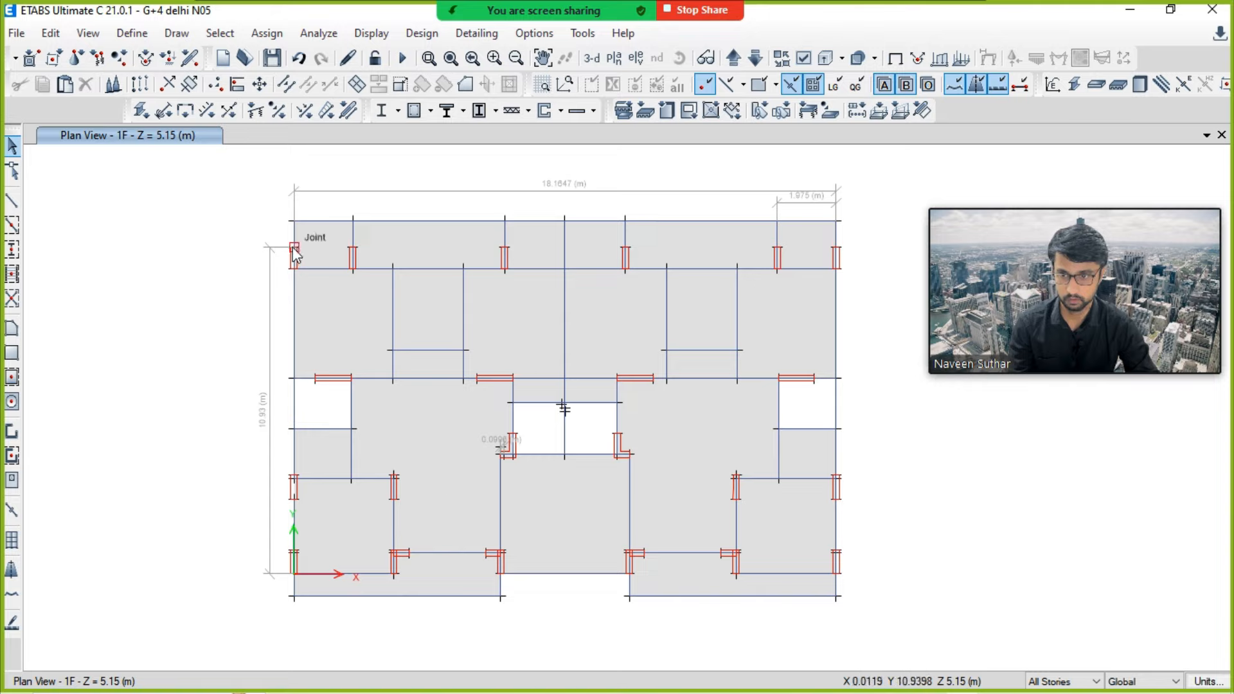
left_click(407, 553)
left_click(645, 550)
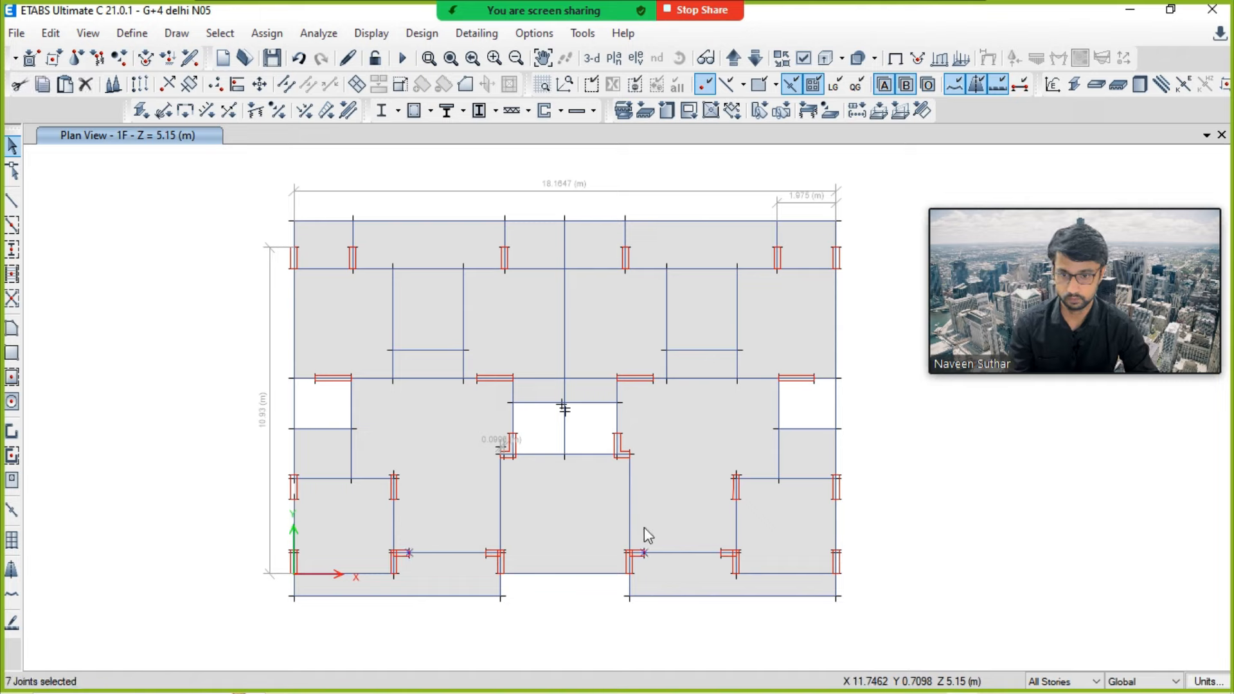
key("ctrl+m")
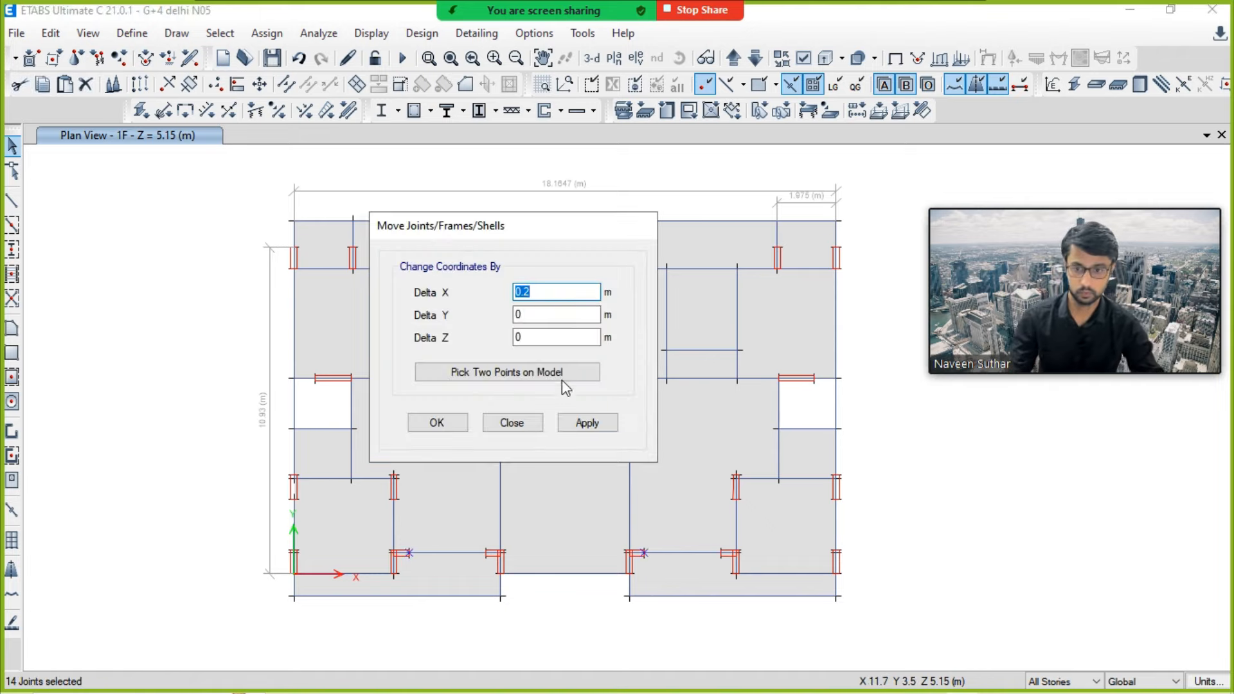
left_click(586, 423)
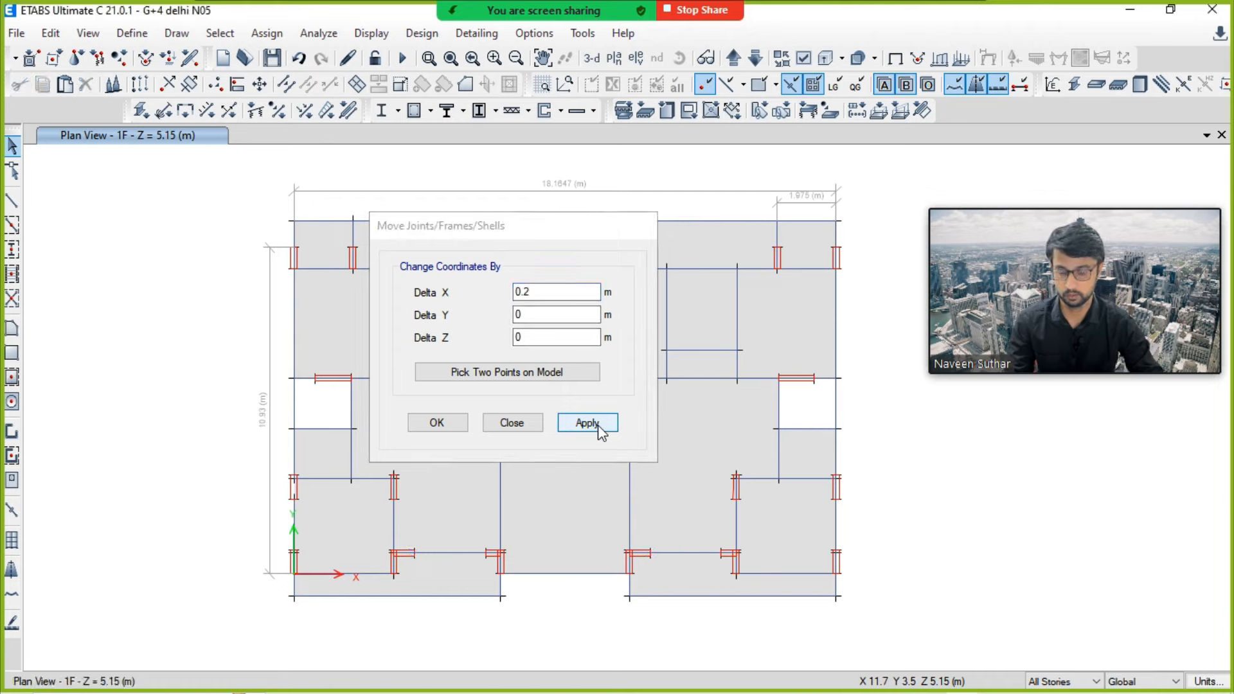
Step: Move the left-end joints of the second and fourth short horizontal walls near the plan's lower edge by -0.2 m in X
left_click(721, 551)
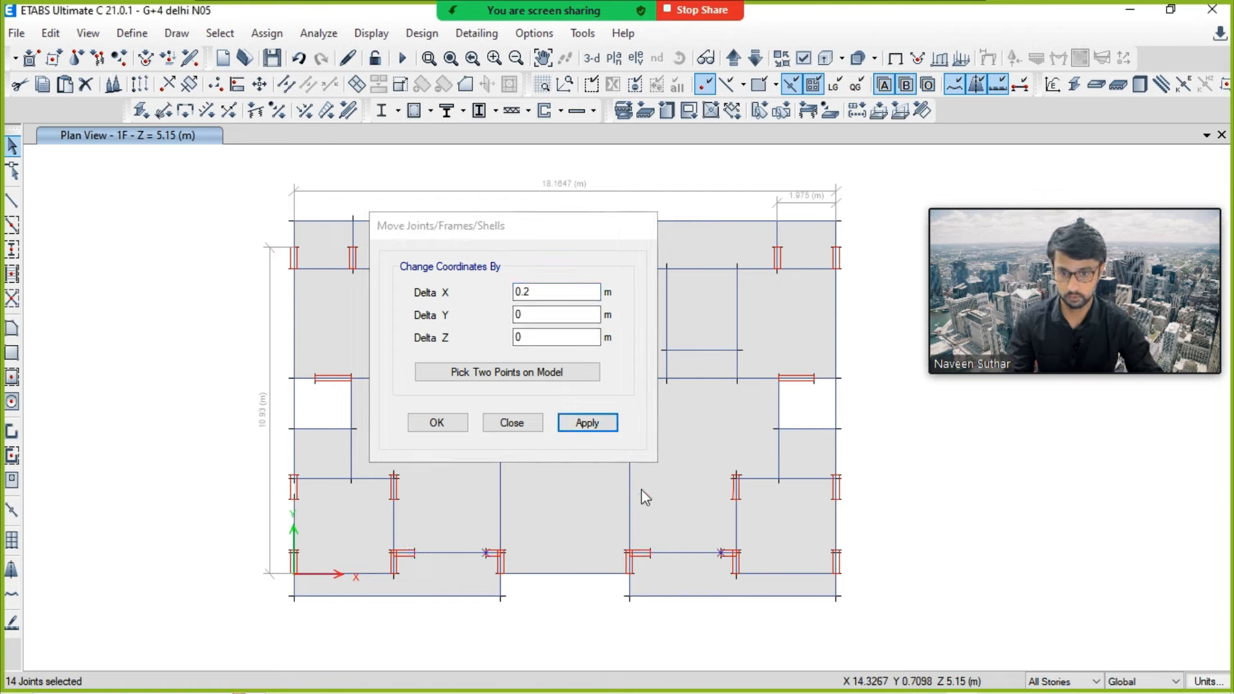
left_click(518, 288)
type("-")
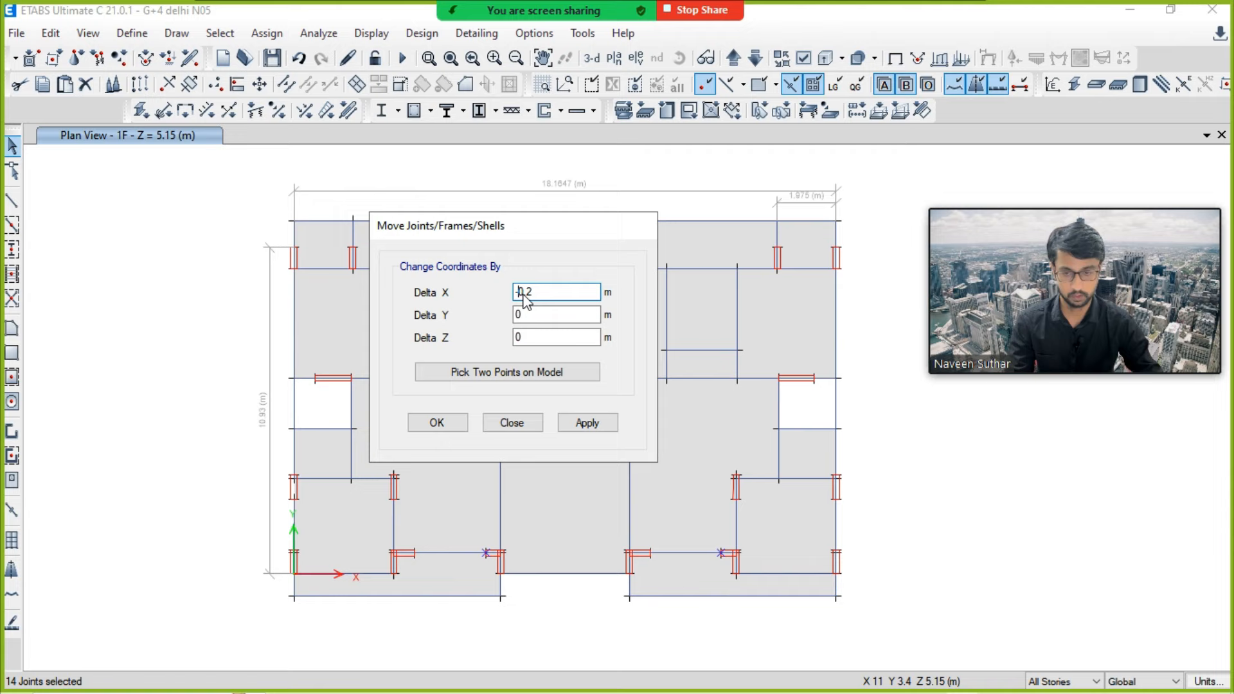
left_click(587, 423)
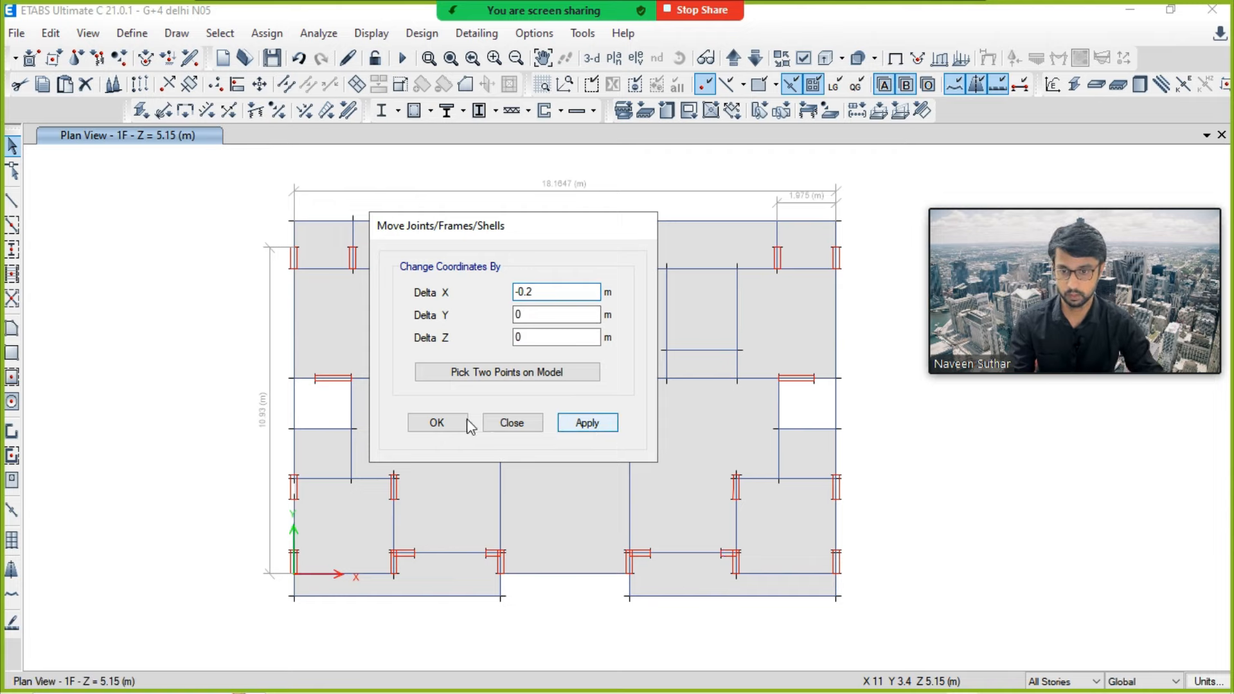
left_click(534, 422)
scroll(574, 380, "up", 3)
scroll(574, 379, "down", 3)
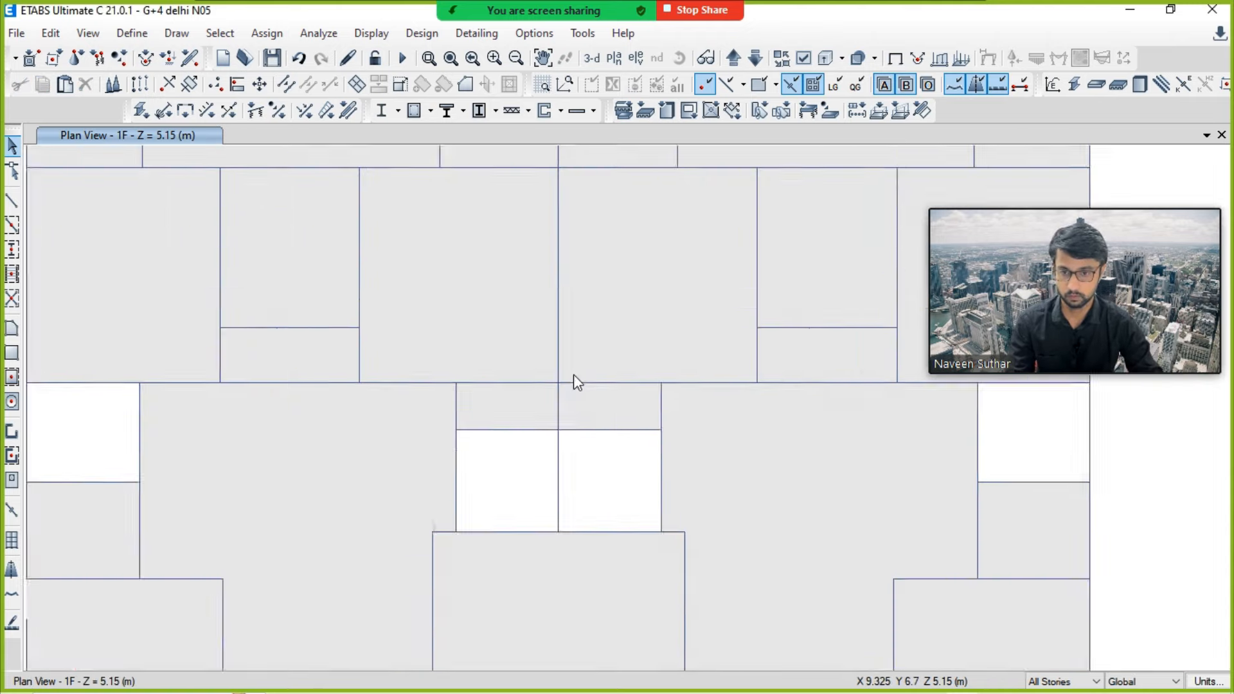
Step: Move the upper-end joints of all six vertical walls along the plan's upper edge by 0.2 m in Y, with Delta X 0
middle_click_drag(572, 513, 581, 496)
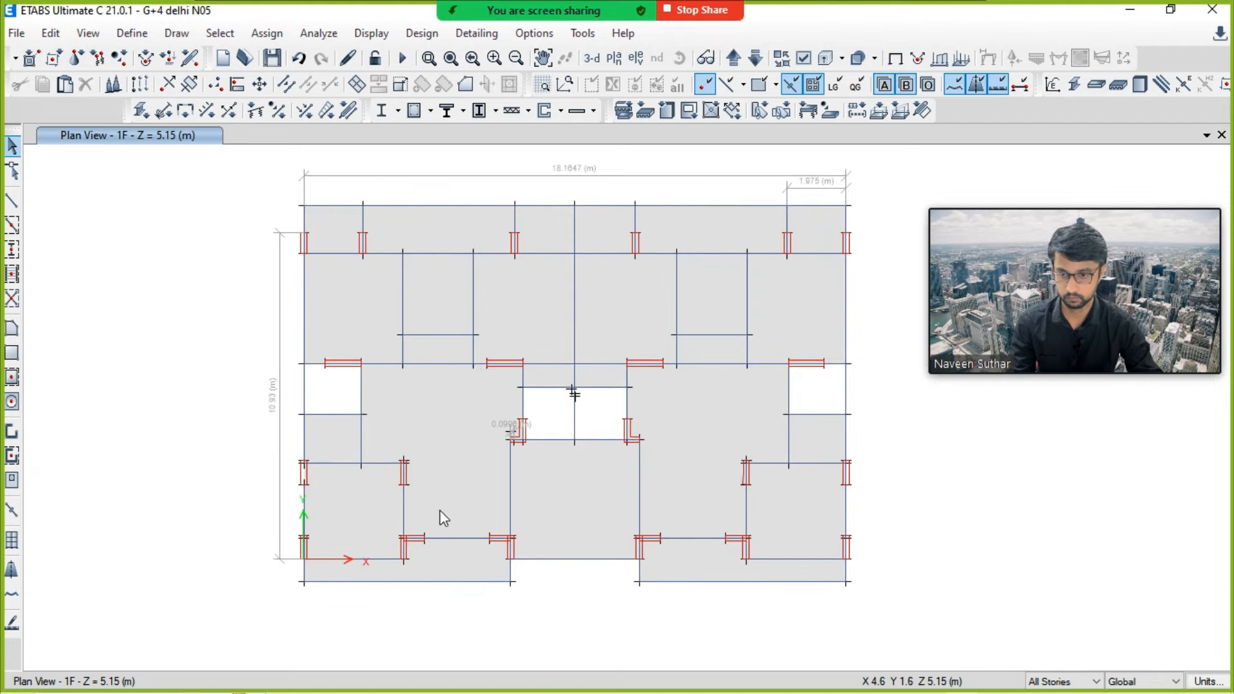
middle_click_drag(438, 514, 438, 520)
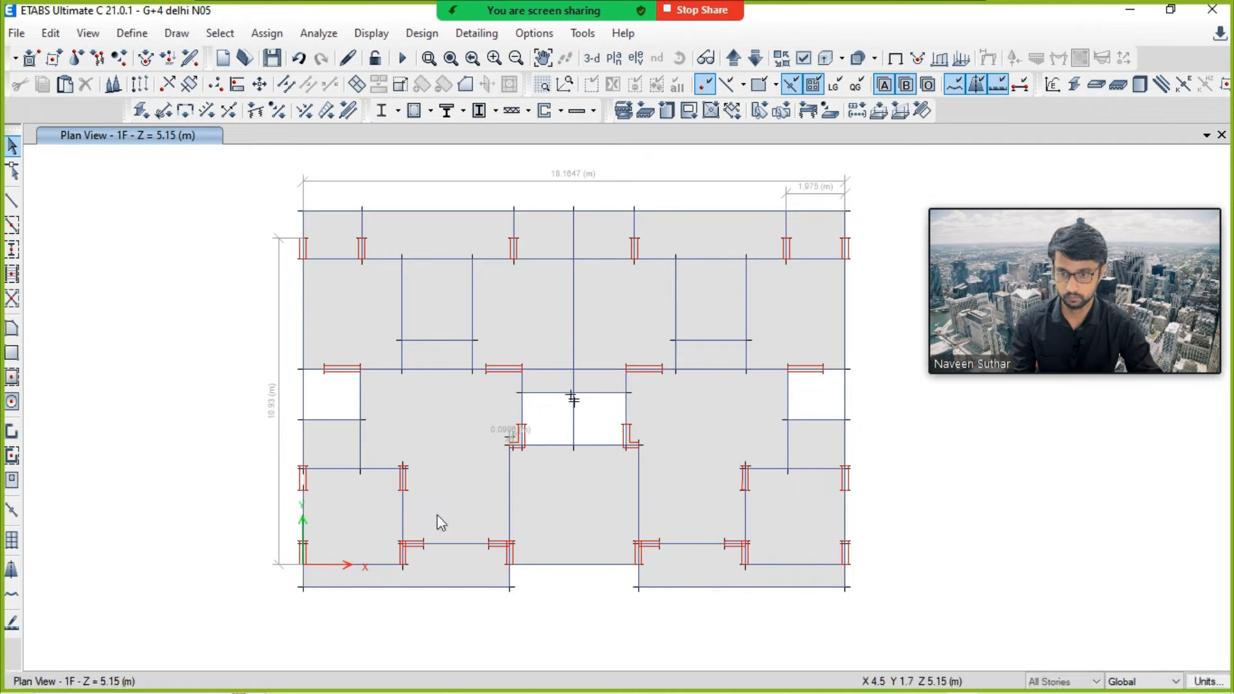
left_click(303, 239)
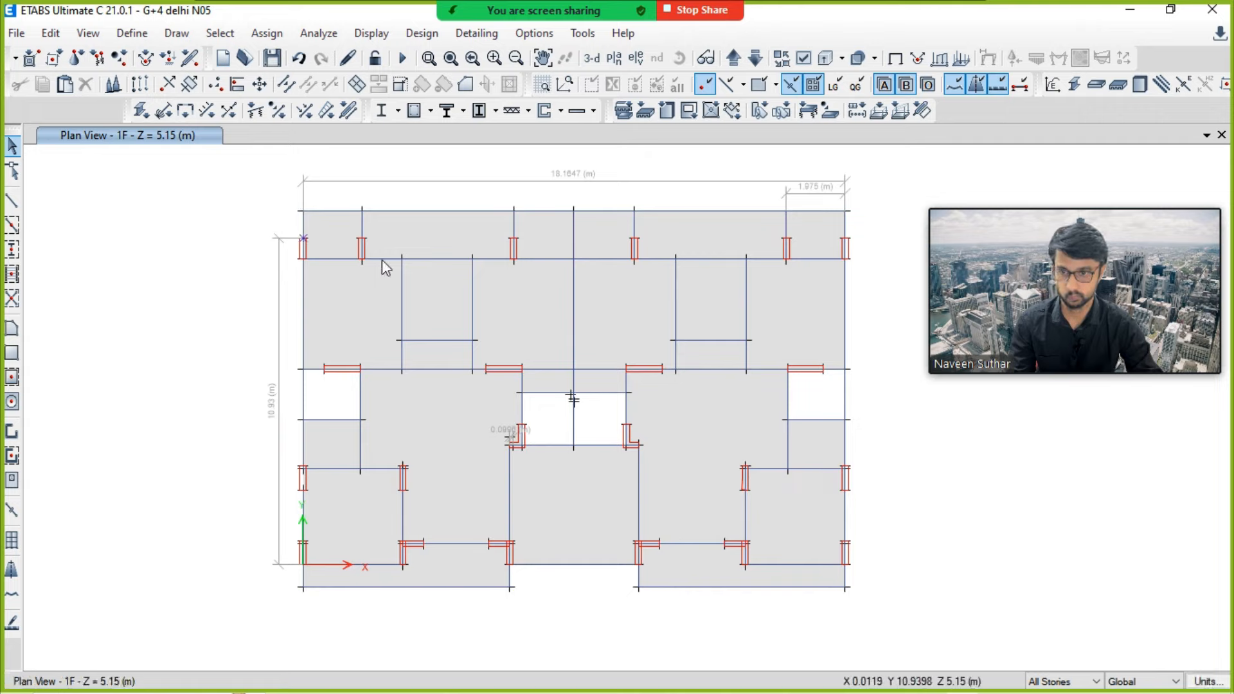
left_click(362, 239)
left_click(513, 238)
left_click(634, 239)
left_click(786, 238)
left_click(845, 238)
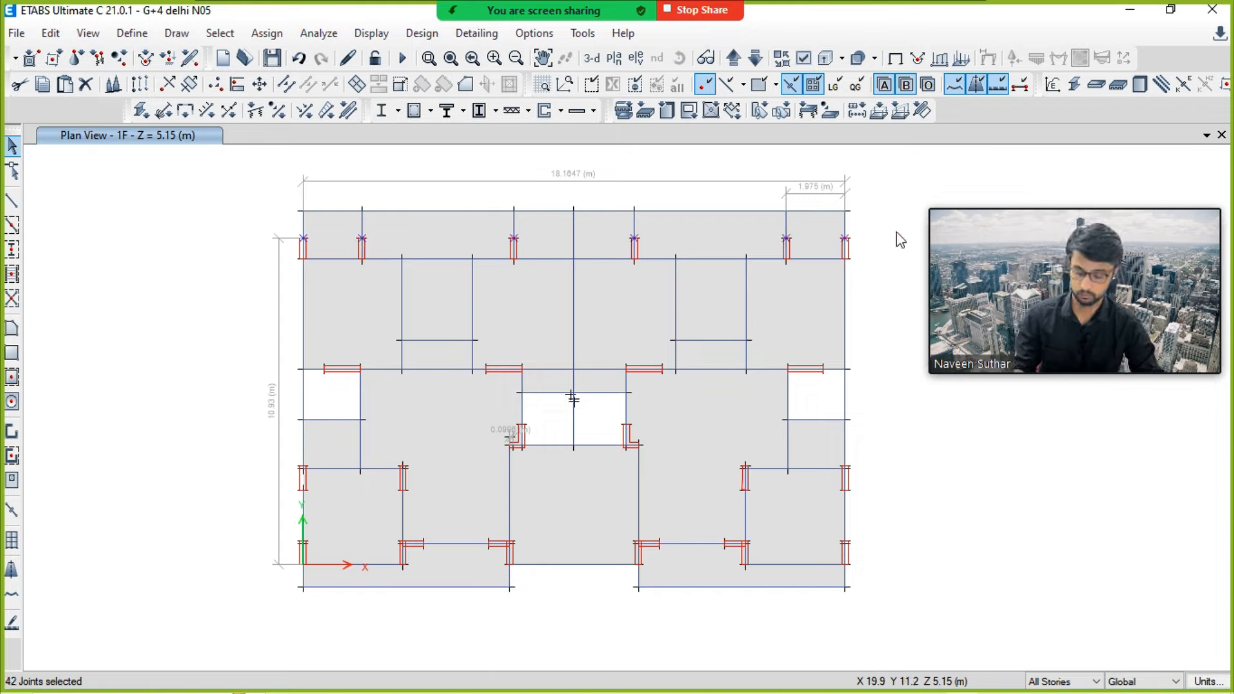
key("ctrl+m")
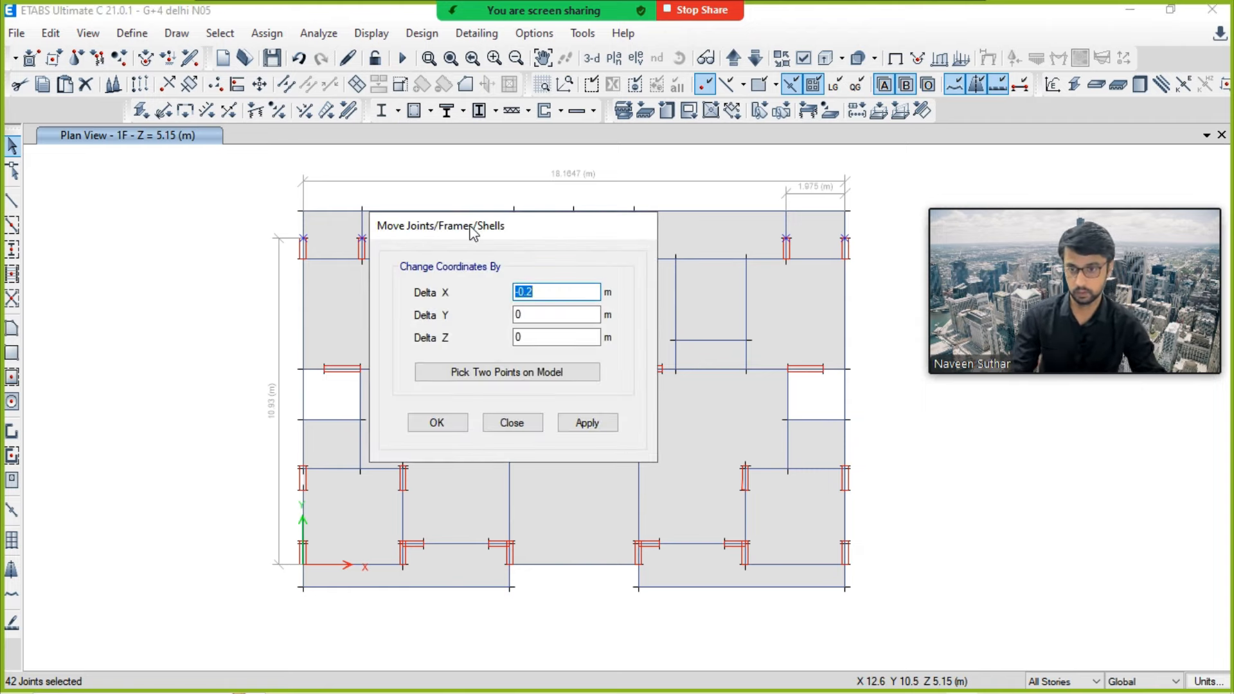
left_click_drag(473, 239, 126, 242)
type("0")
key("Tab")
type("0.2")
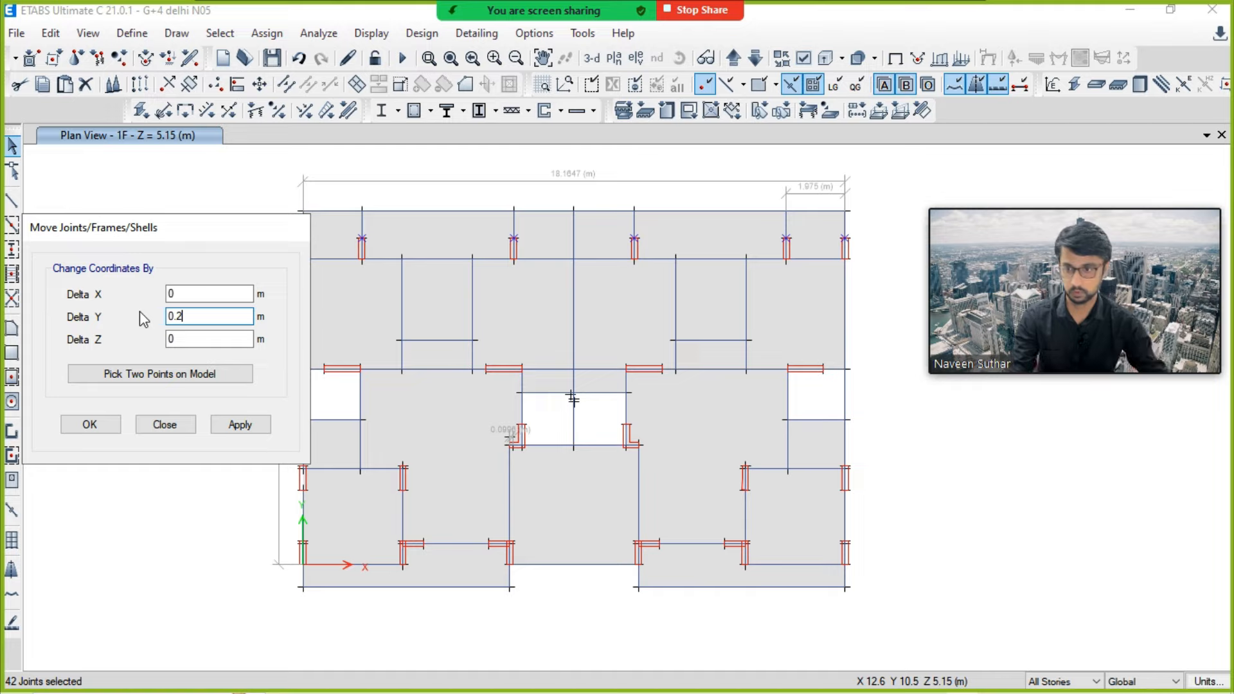
left_click(241, 426)
left_click(149, 426)
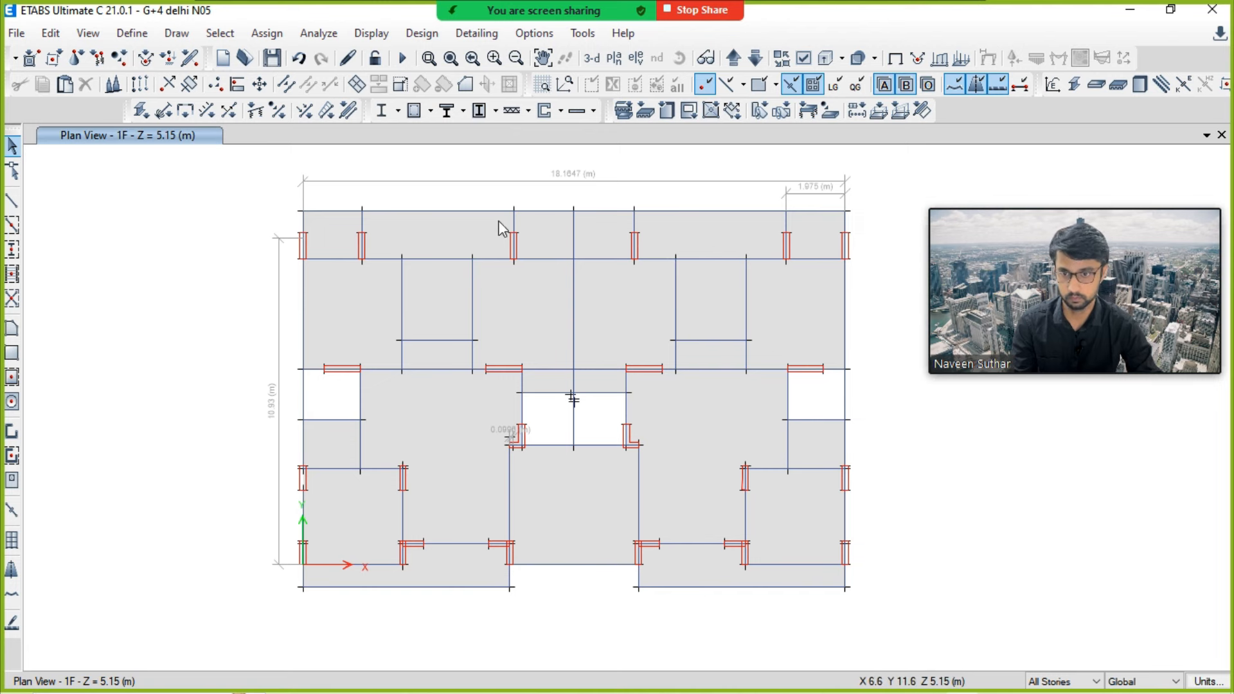
Step: Show the default 3D view, run the analysis and dismiss the analysis messages
left_click(591, 58)
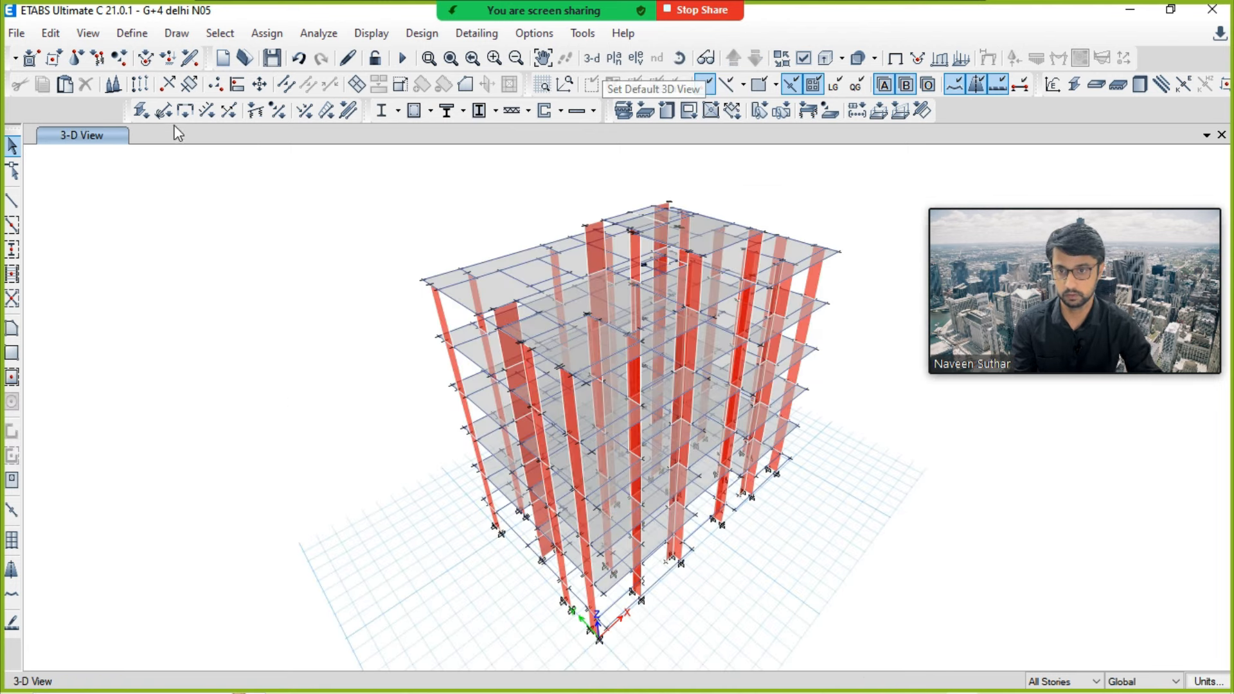
left_click(403, 61)
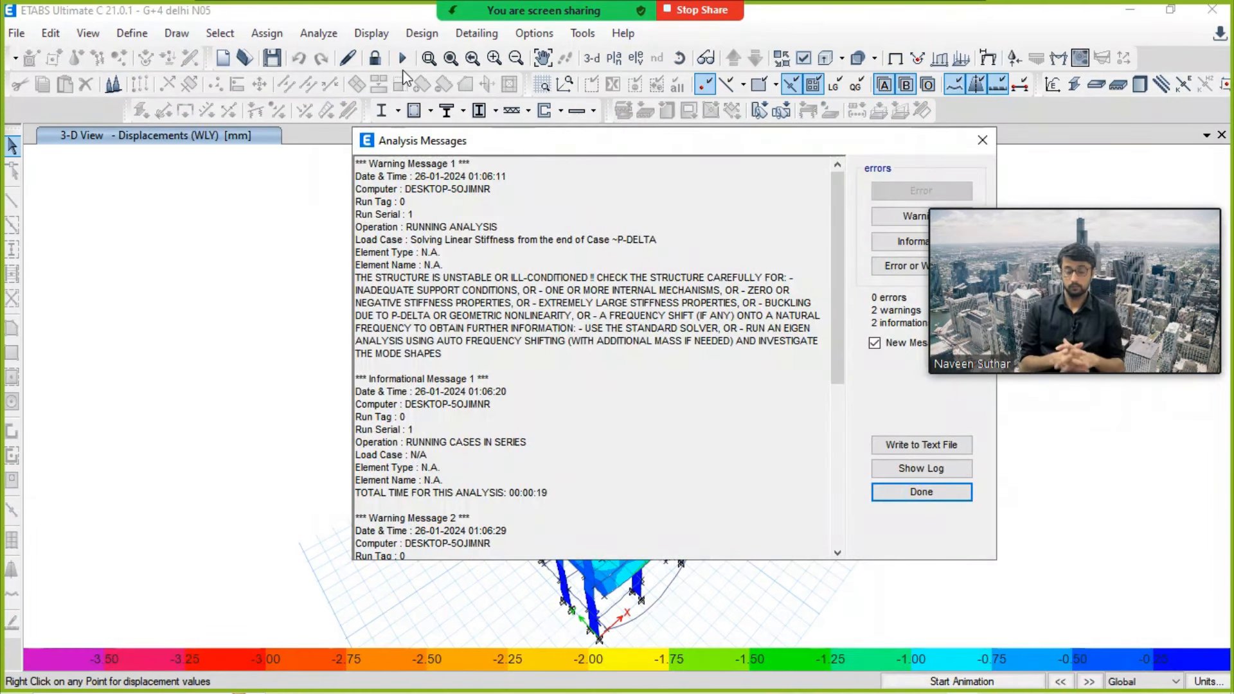
left_click(925, 493)
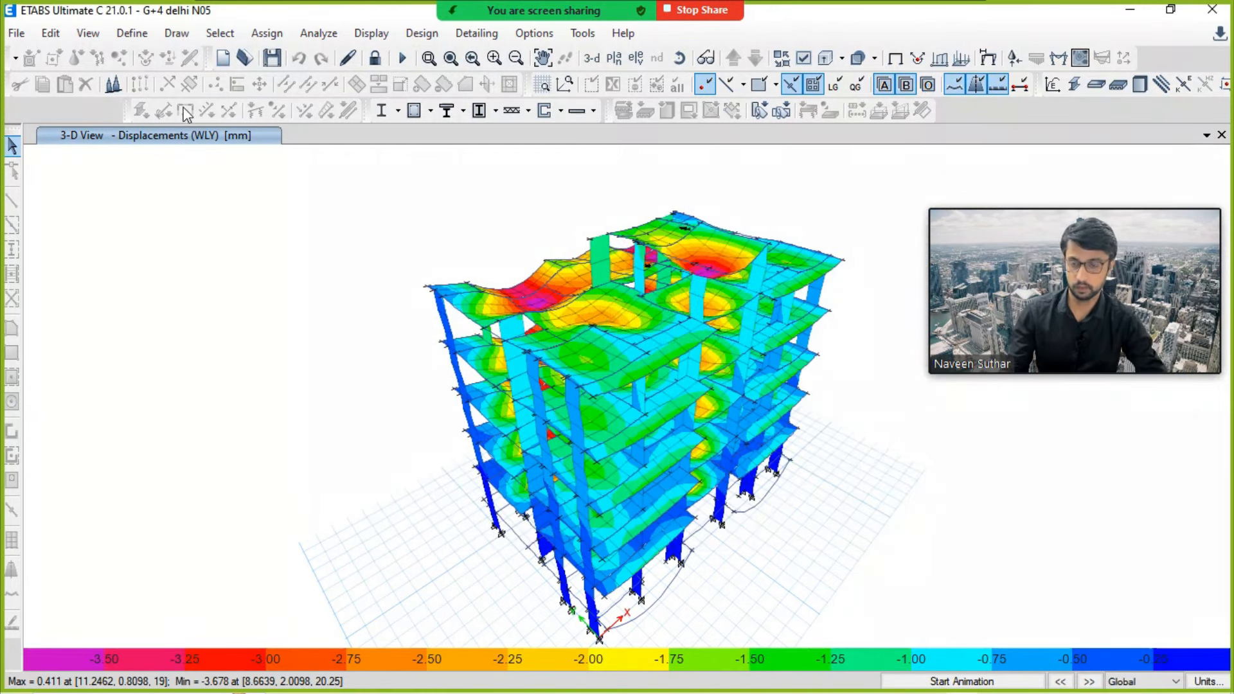
Step: Plot the maximum story displacement for load case EQX, check the maximum value and close the plot
left_click(372, 33)
left_click(447, 267)
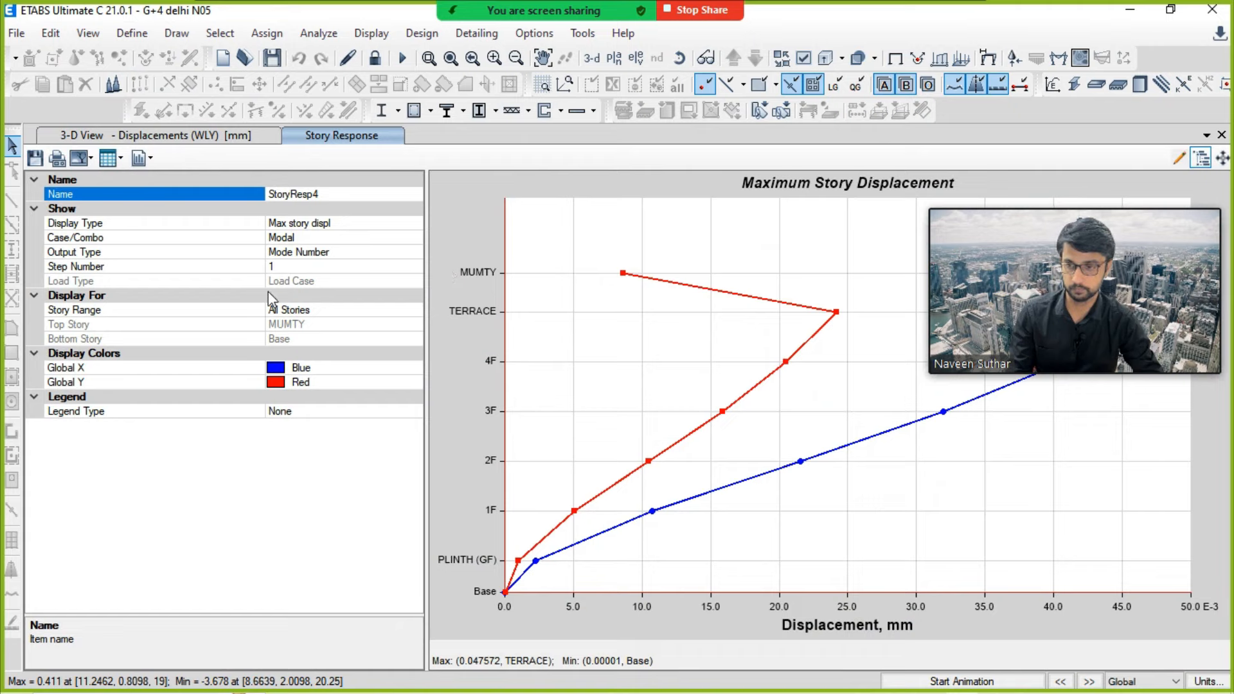
left_click(321, 238)
left_click(414, 239)
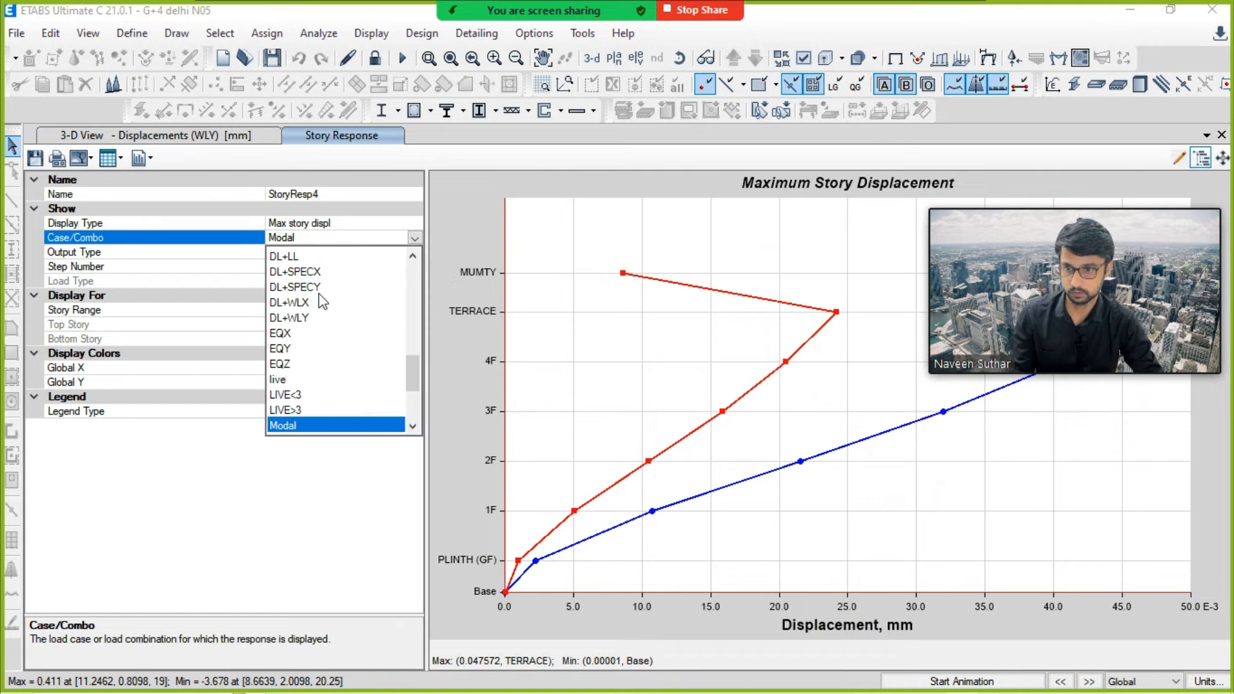
left_click(302, 333)
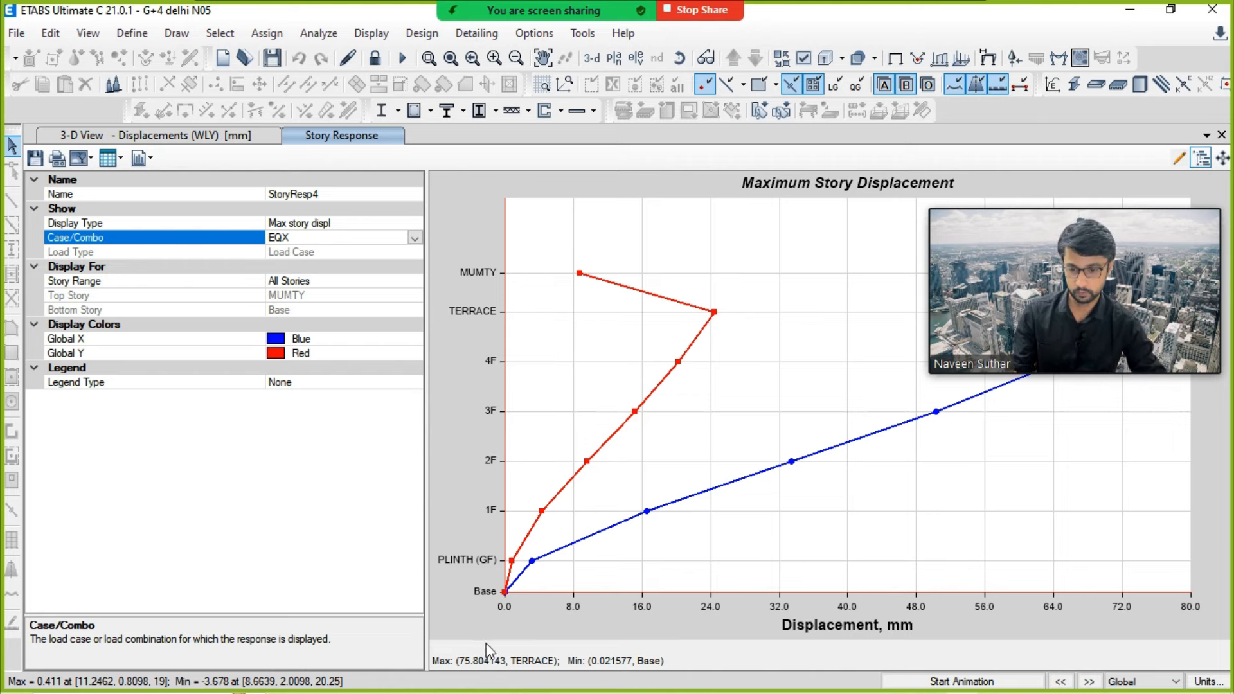
left_click(1222, 134)
Step: Switch to the Stability Checks slide, read the displacement and story drift limits, and return to ETABS
key("alt+Tab")
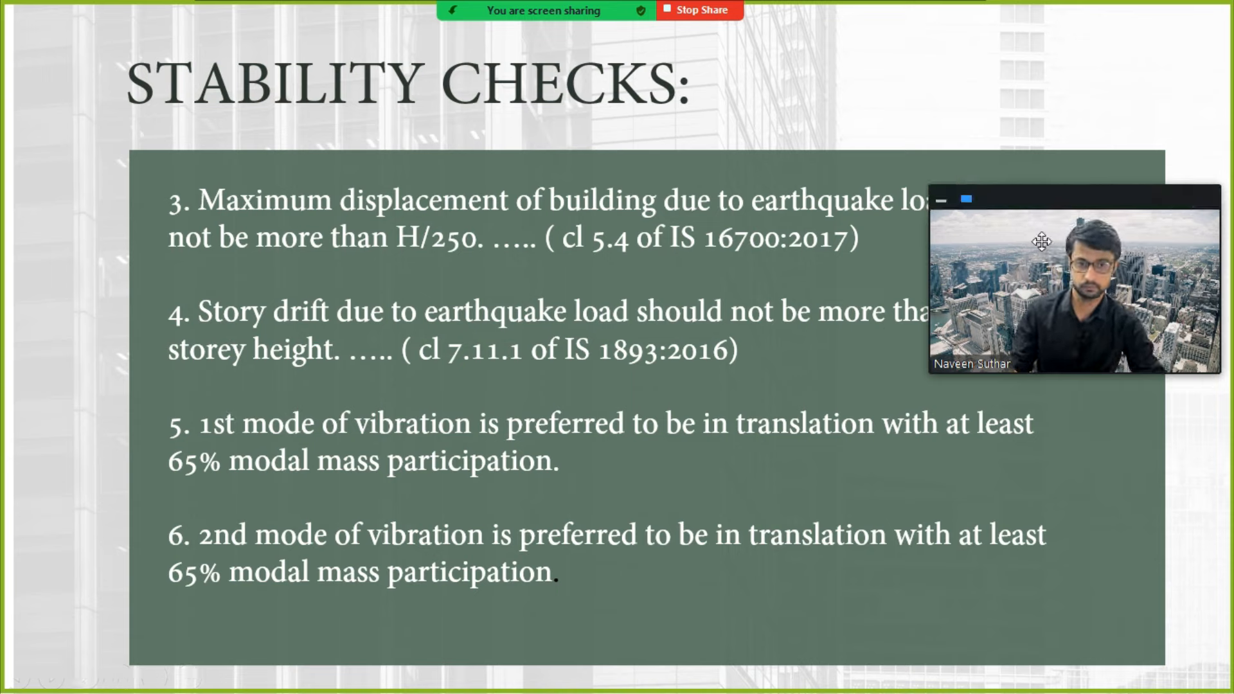
left_click_drag(1063, 210, 1077, 368)
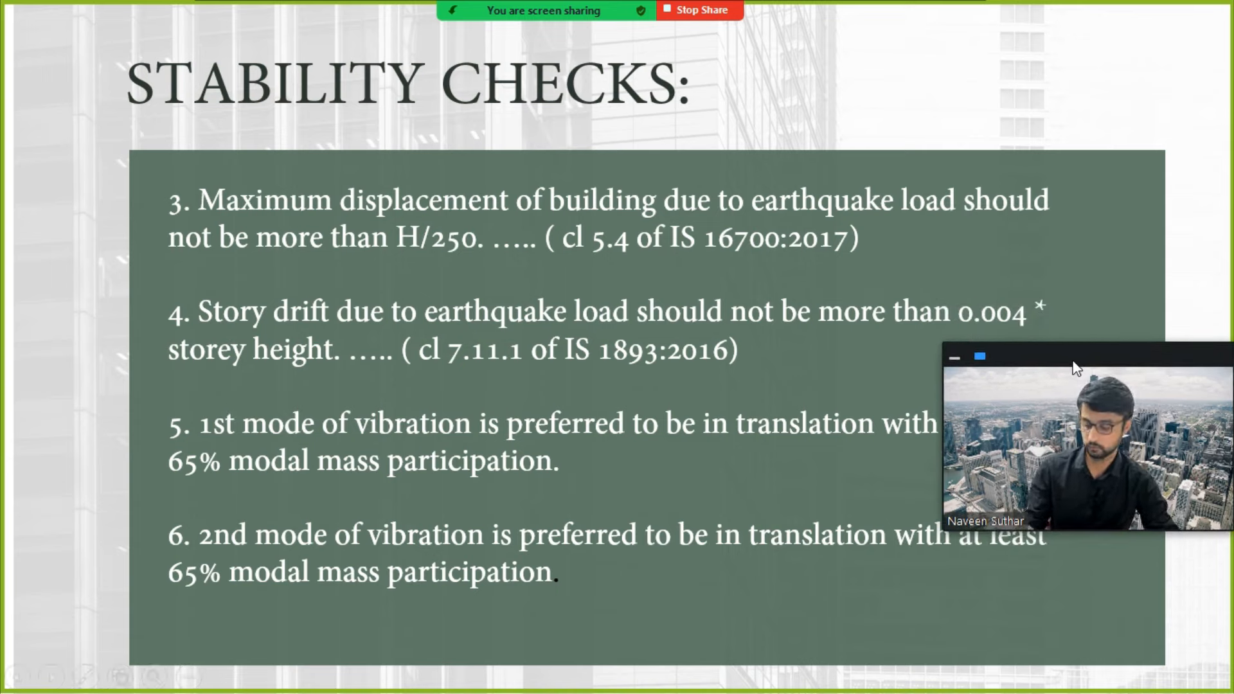
key("alt+Tab")
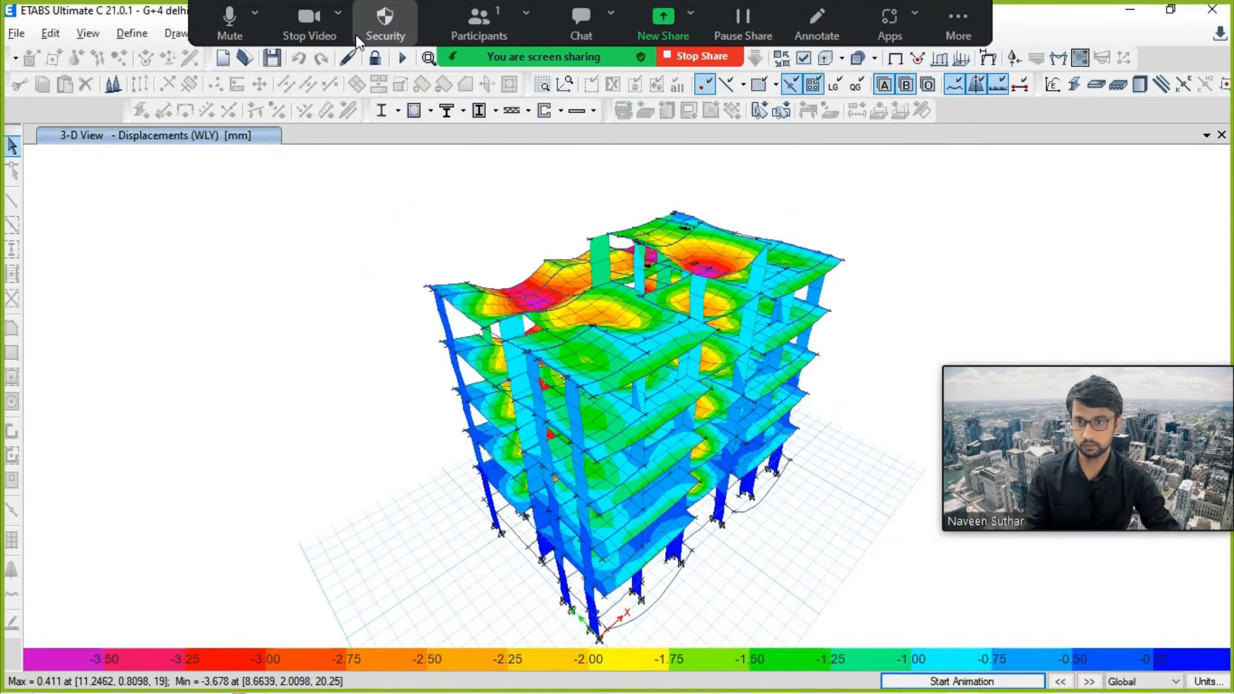
Step: Open a story response plot of maximum story drifts for load case EQX and examine the drift values
left_click(370, 38)
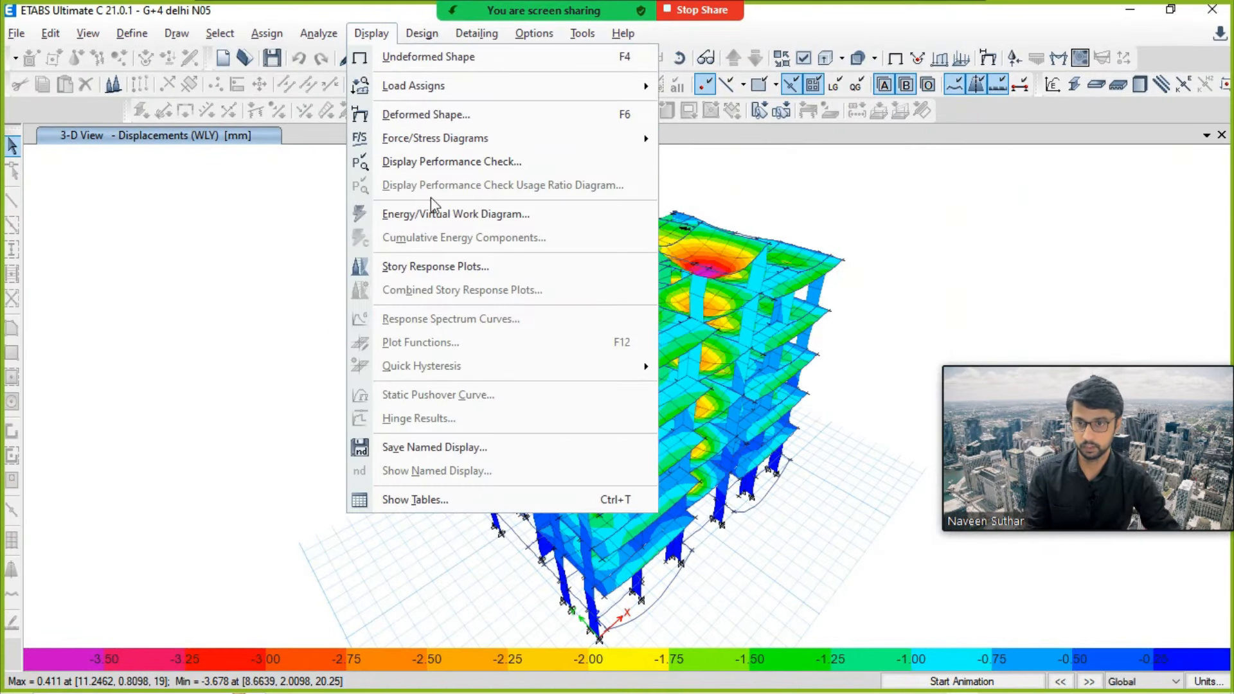
left_click(446, 261)
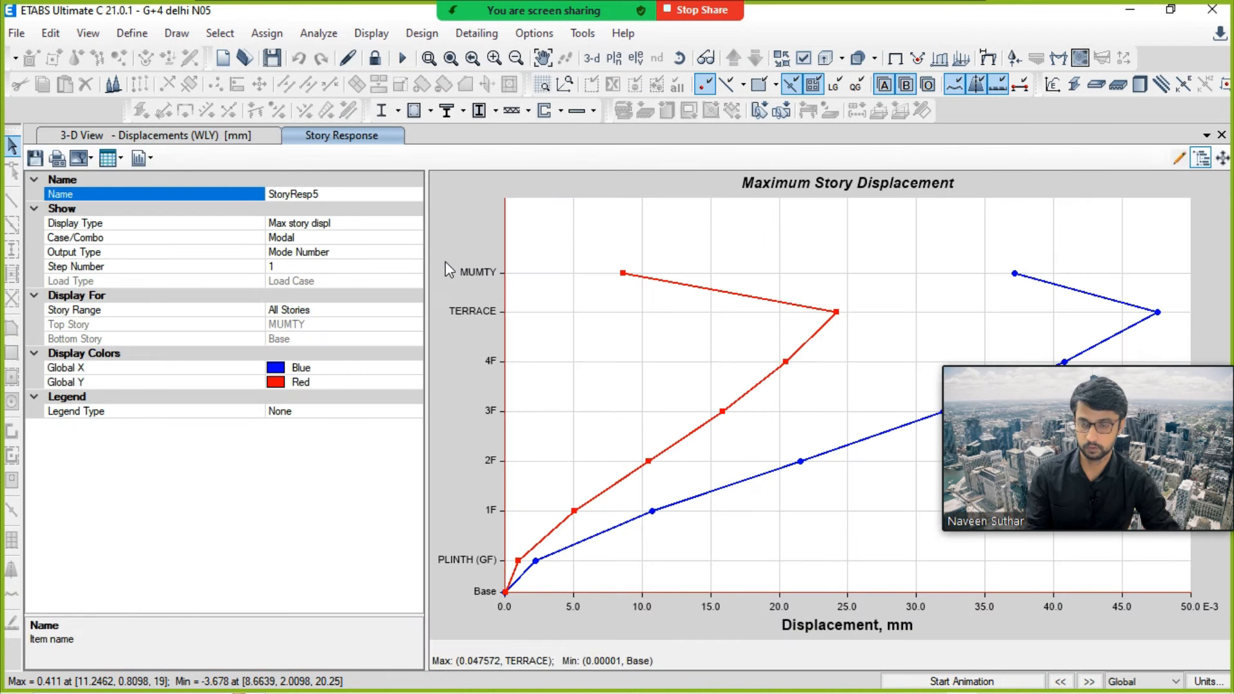
left_click(380, 222)
left_click(415, 223)
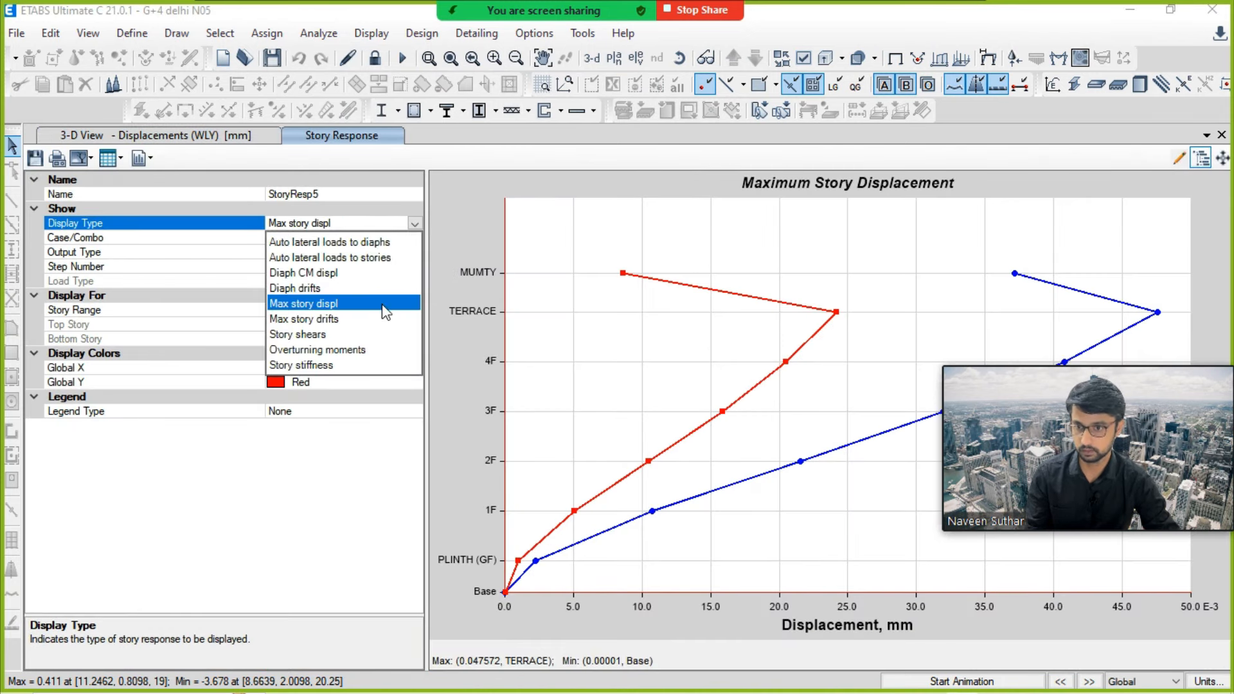
left_click(347, 319)
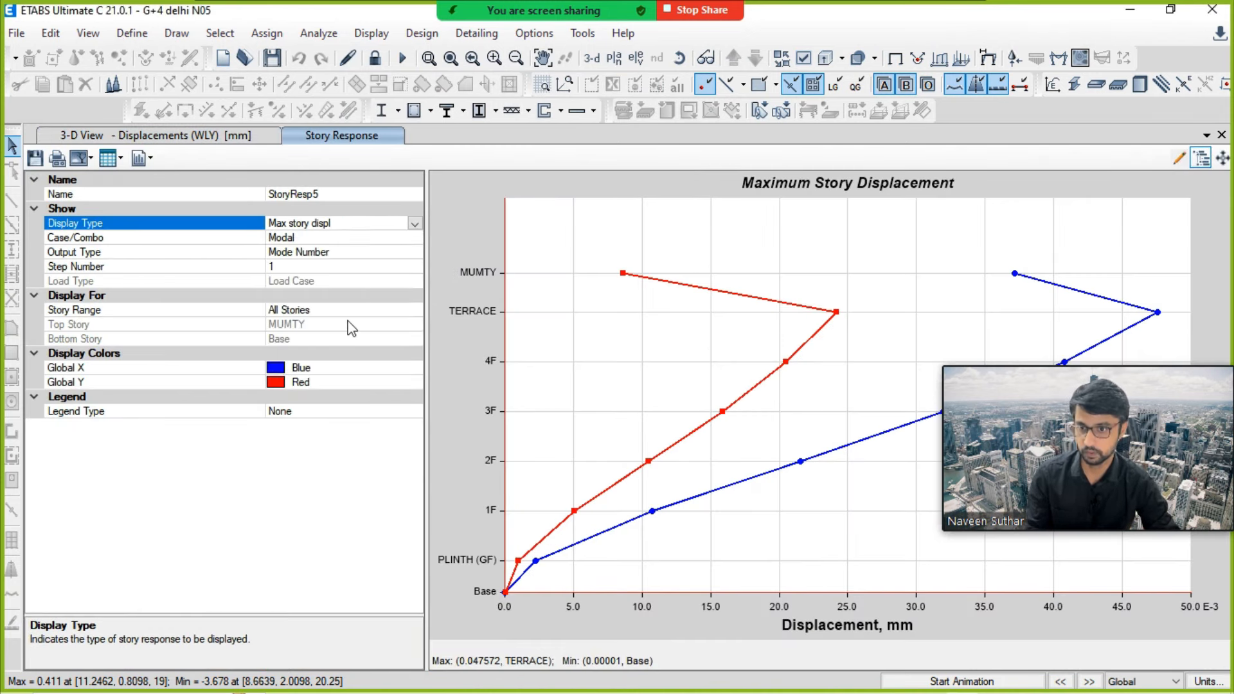
left_click(389, 239)
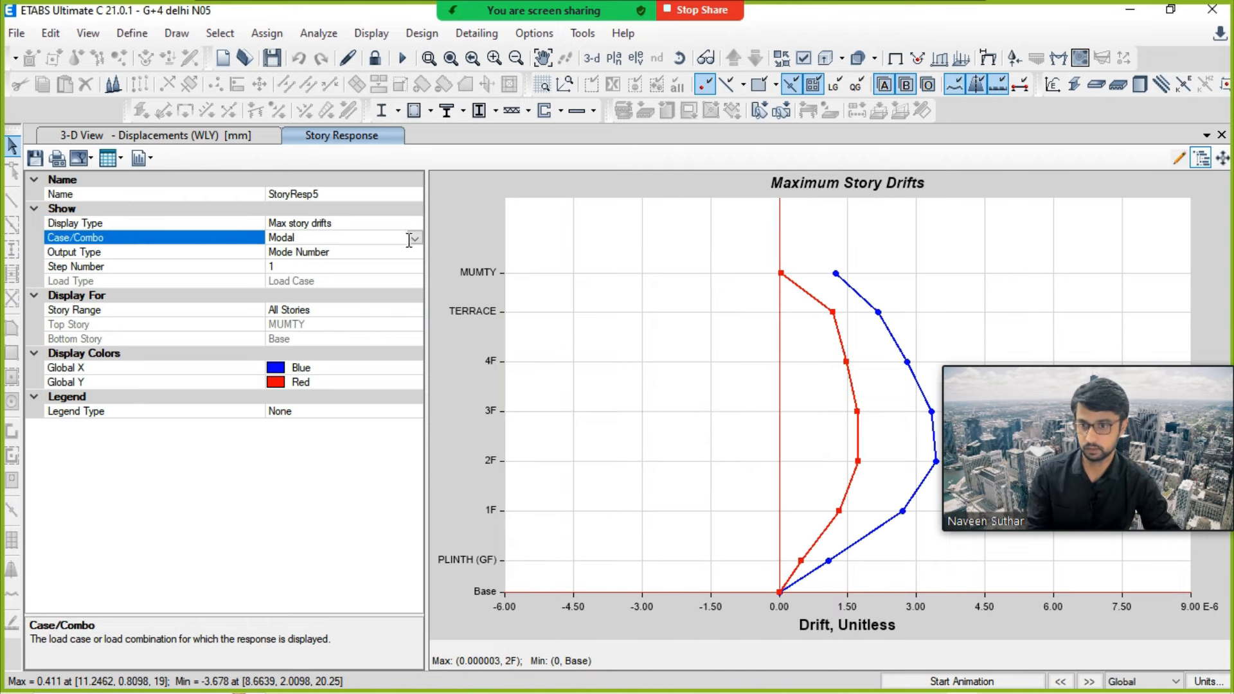
left_click(415, 237)
left_click(299, 333)
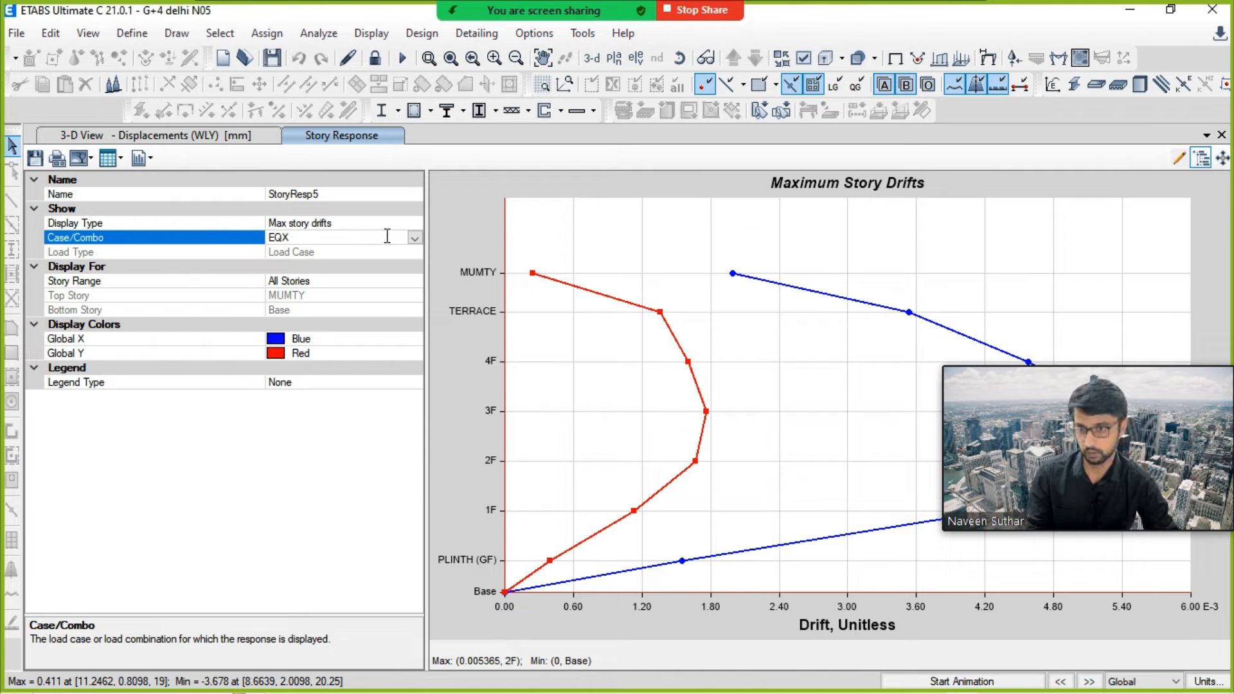
Step: Switch the story drift plot to load case EQY and examine the curves and maximum drift
left_click(414, 239)
scroll(329, 402, "down", 1)
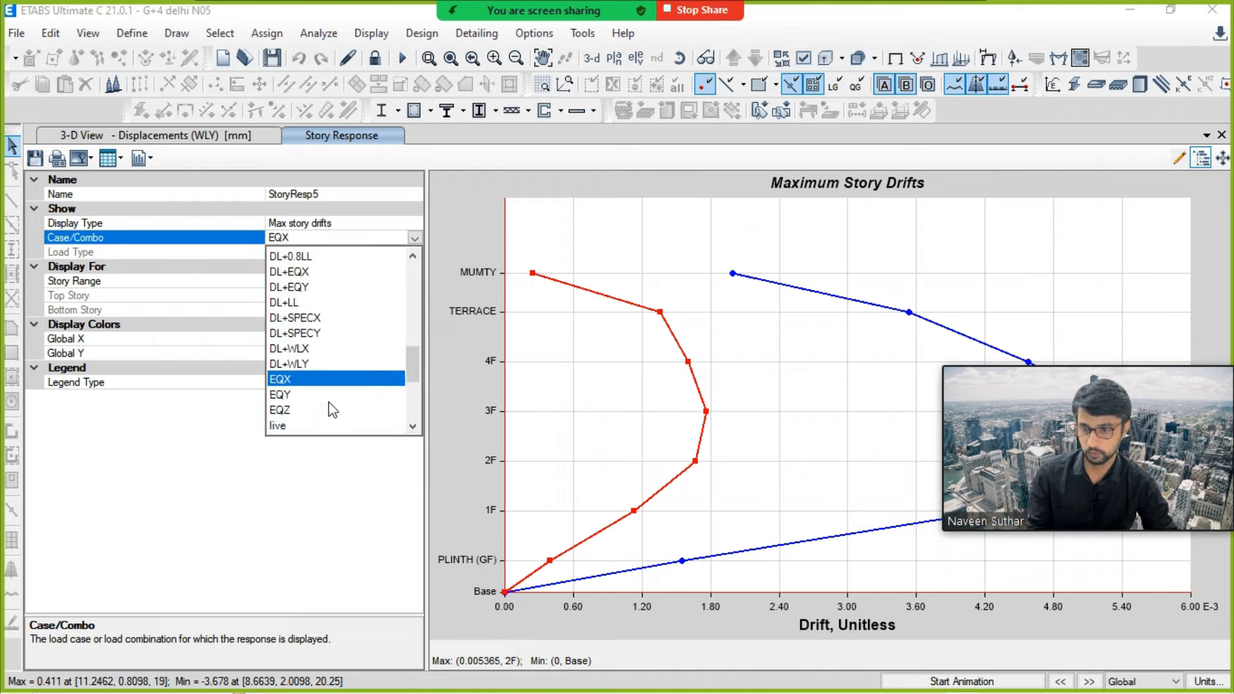
left_click(328, 398)
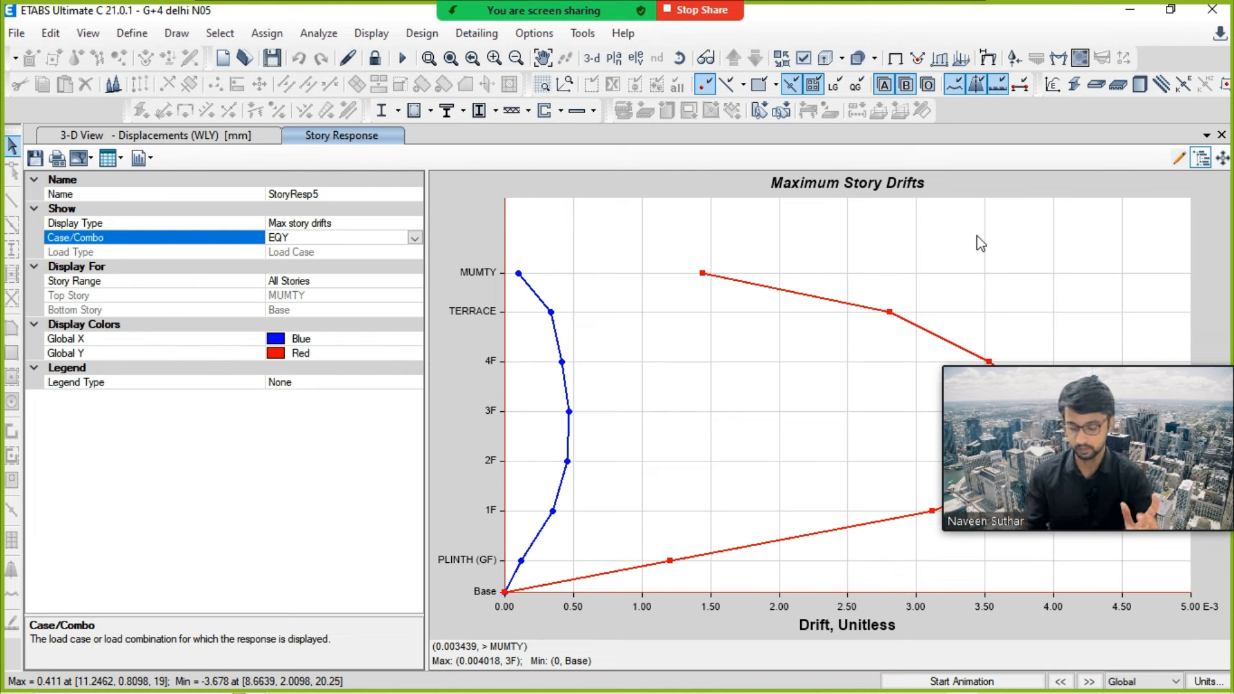
Step: Switch to the Stability Checks slide, read the story drift and modal mass participation criteria, and return to ETABS
key("alt+Tab")
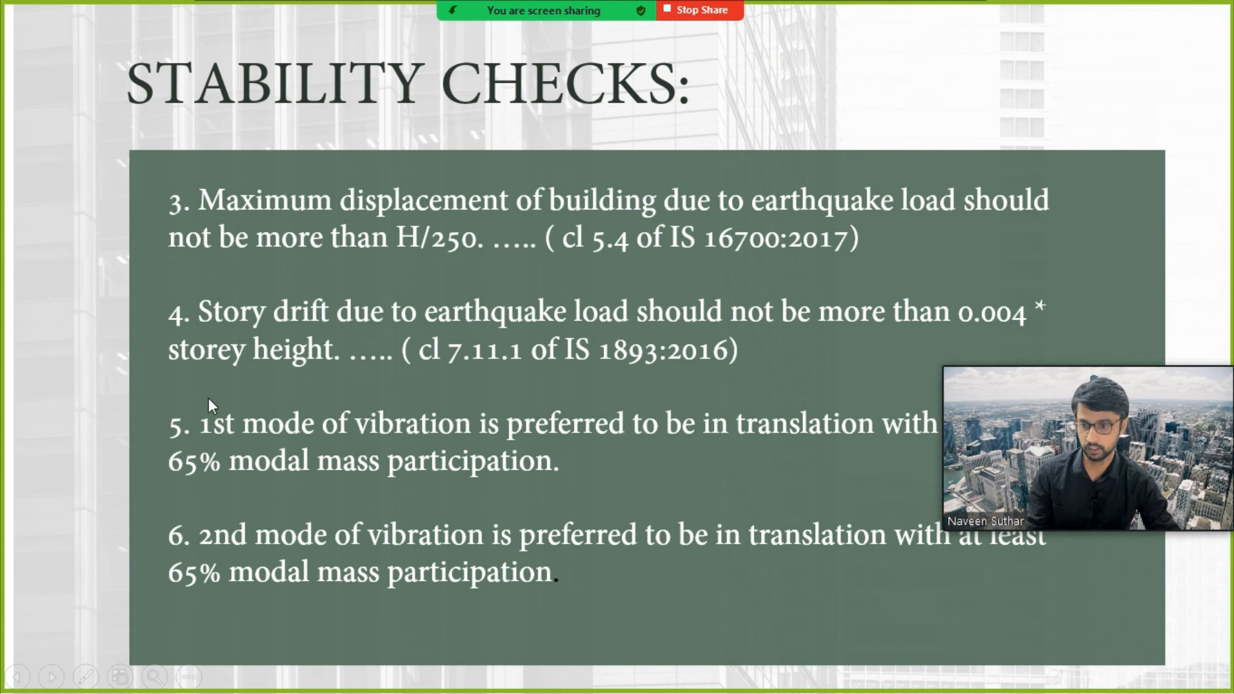
key("alt+Tab")
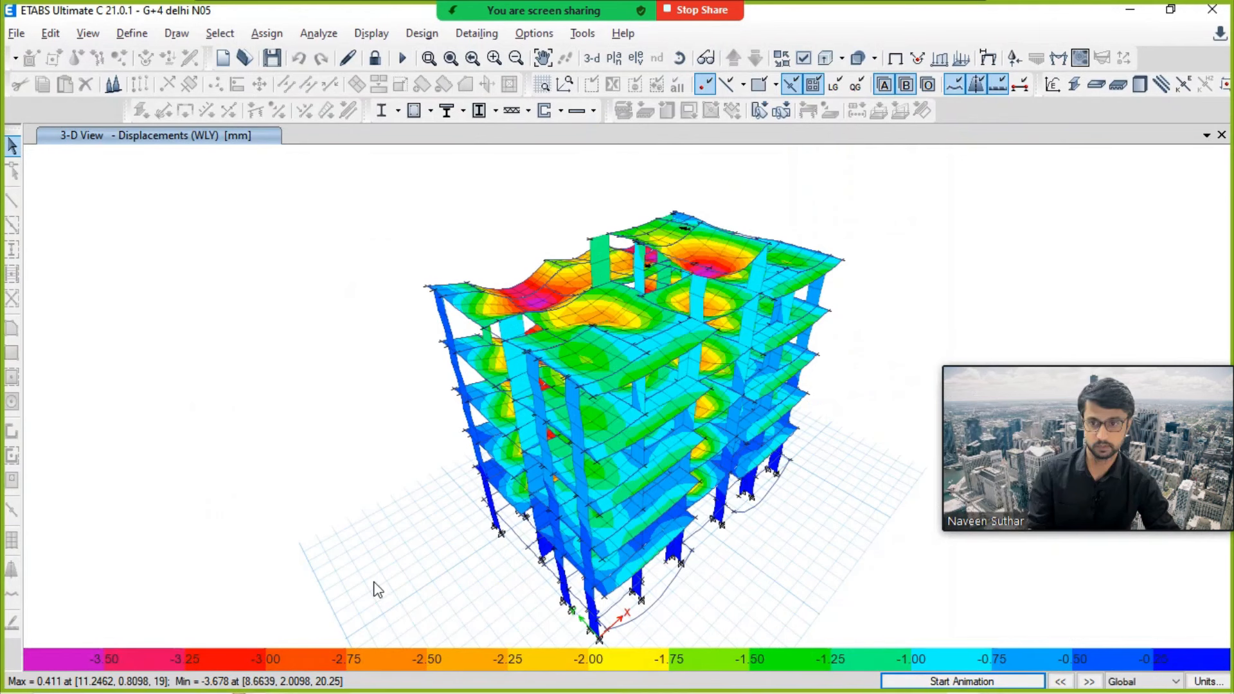
Step: Display the Modal Participating Mass Ratios table, examine the translational and rotational ratios of the modes, and close it
left_click(372, 33)
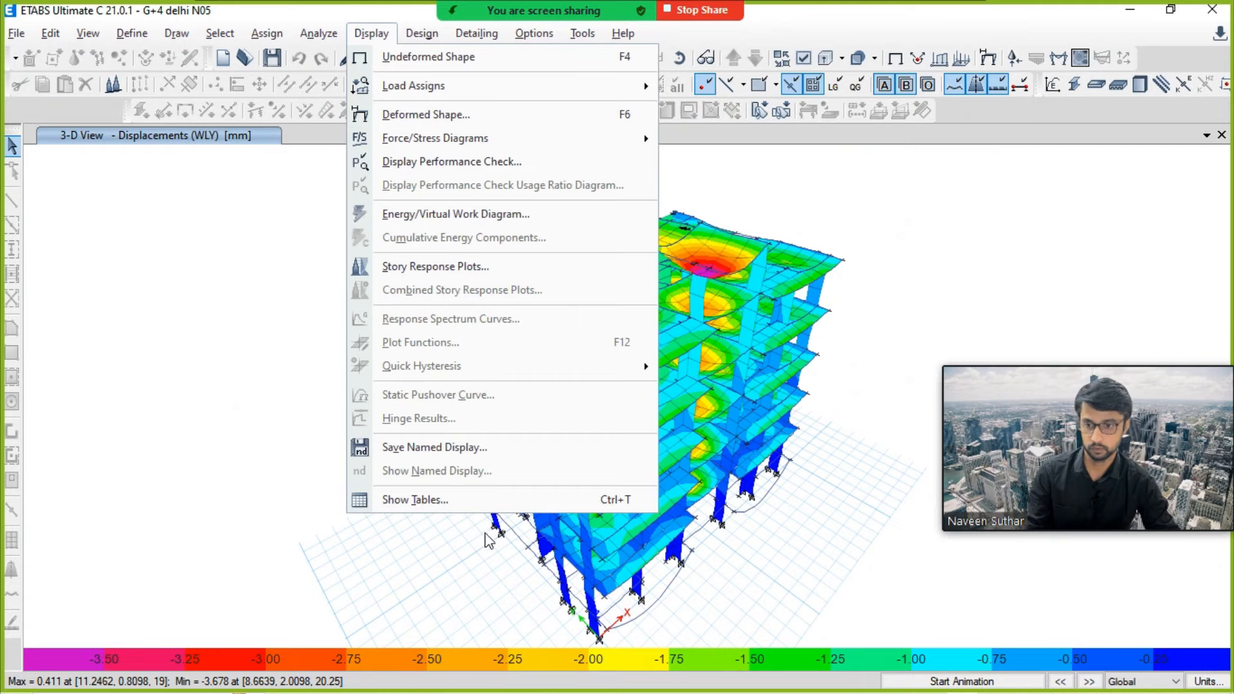
left_click(455, 499)
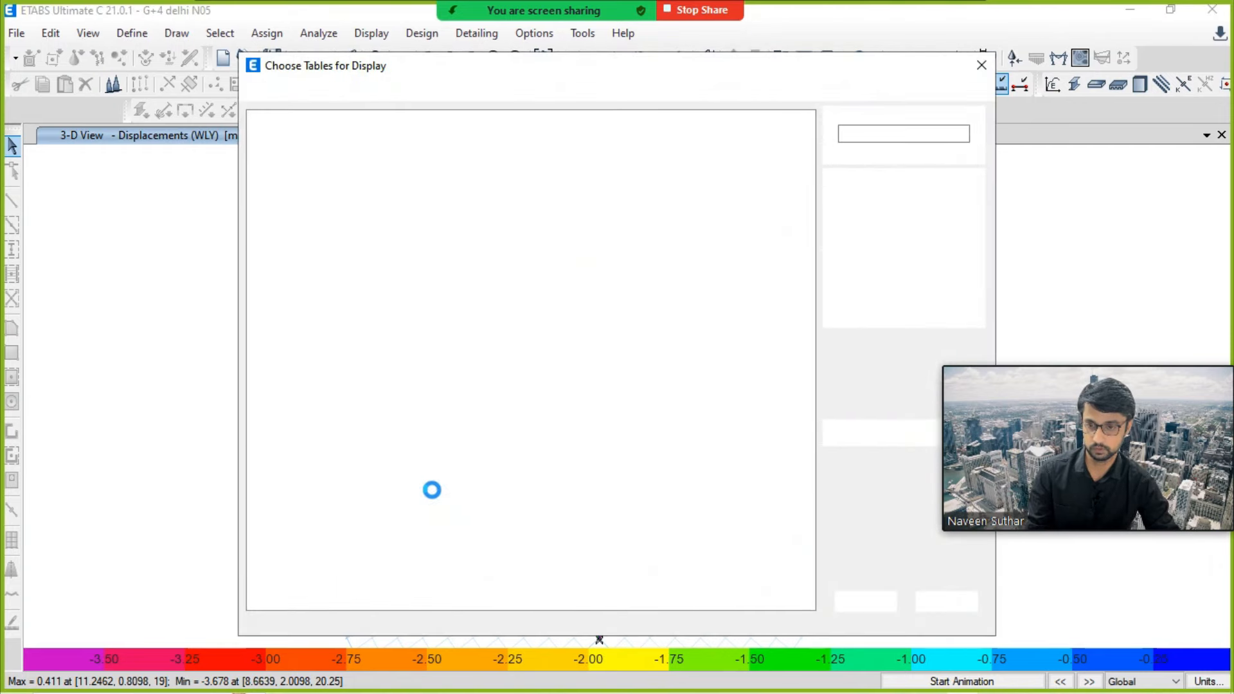
left_click(859, 602)
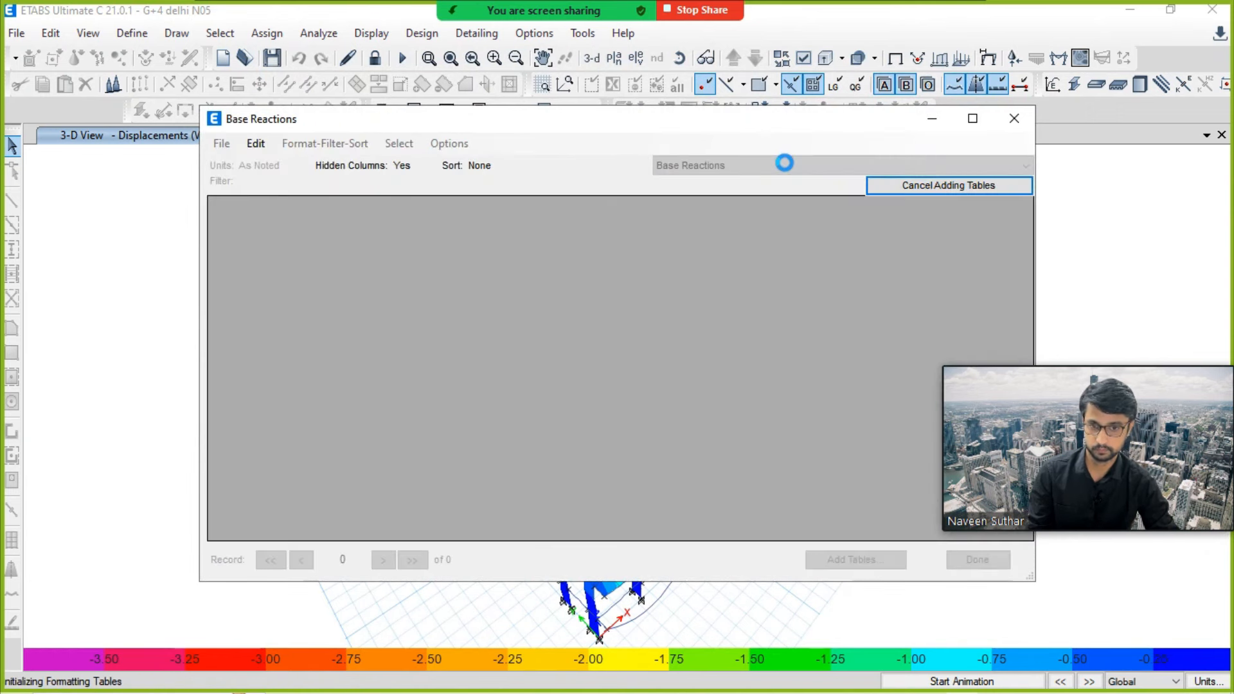
left_click(779, 165)
left_click(763, 195)
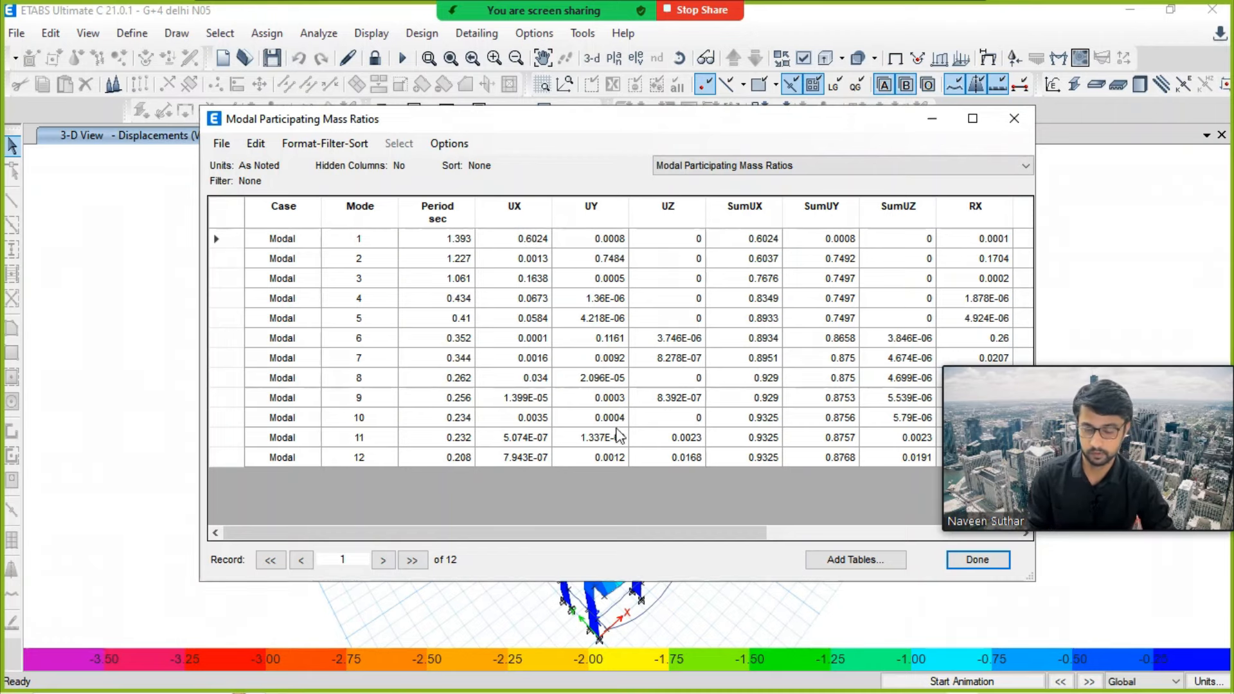
left_click_drag(680, 532, 859, 534)
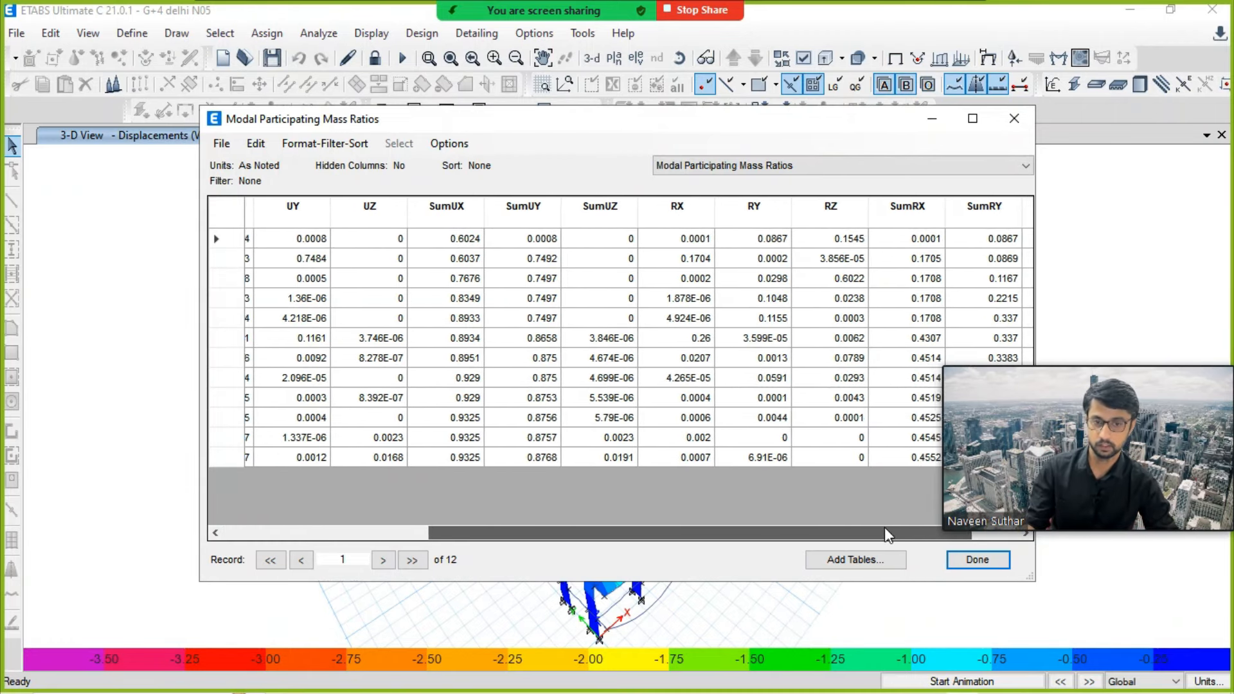
left_click(977, 559)
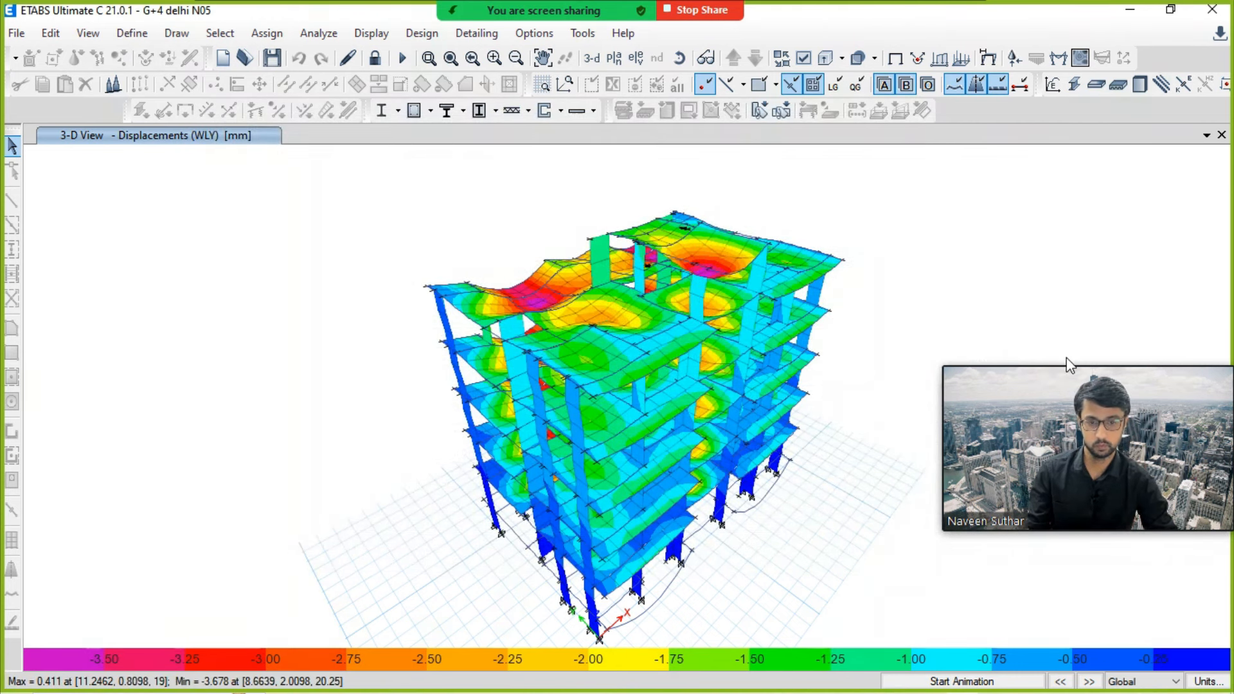
Step: Add a second 3-D view window beside the existing one and centre the building in the original view
left_click_drag(1092, 356, 1063, 328)
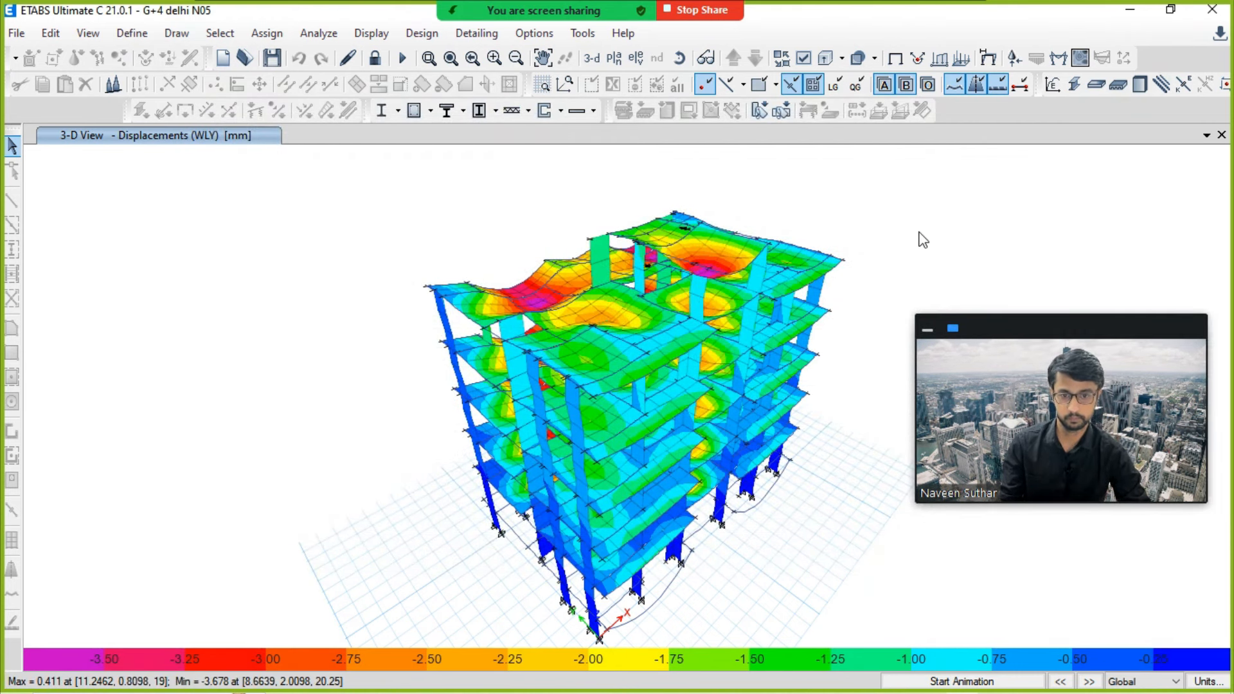
middle_click_drag(921, 230, 714, 214)
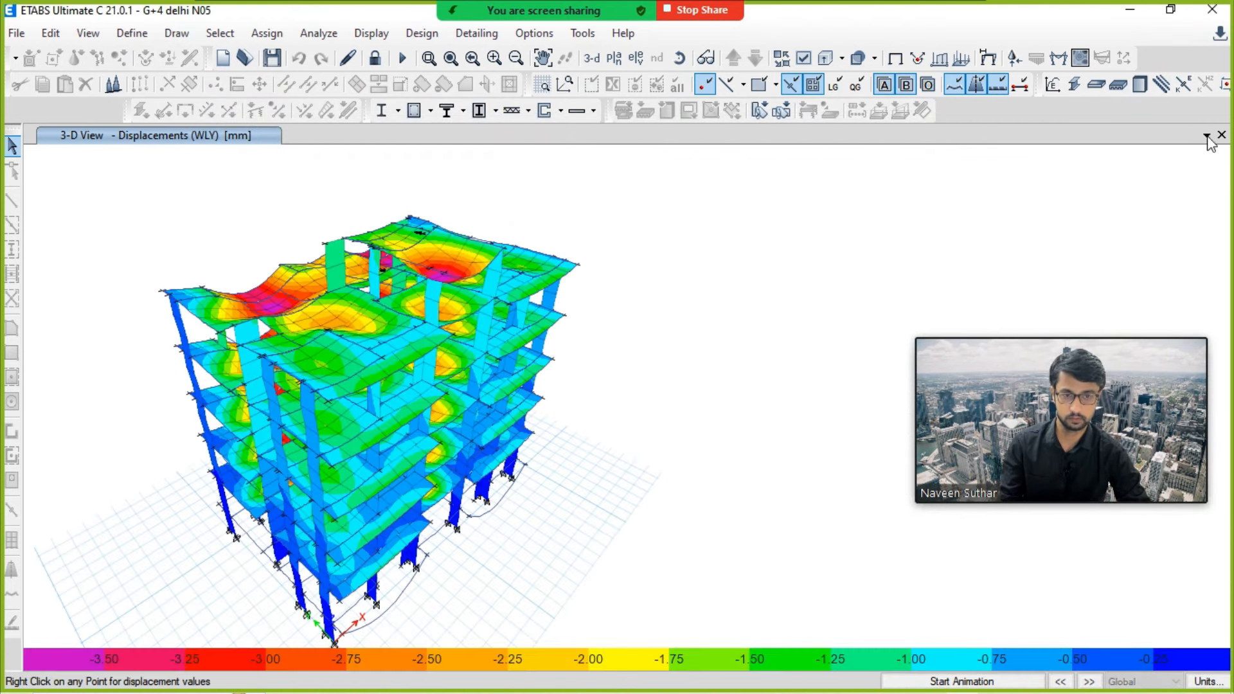
left_click(1206, 135)
left_click(1054, 176)
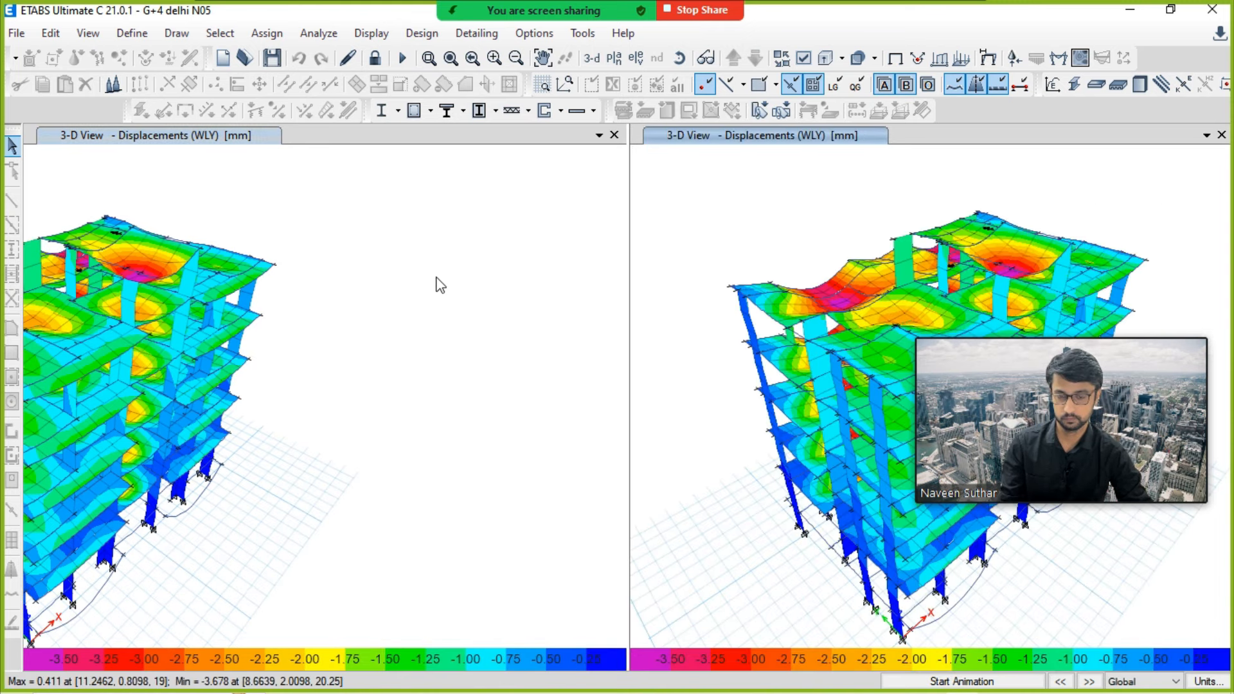
left_click(304, 234)
middle_click_drag(304, 245, 562, 253)
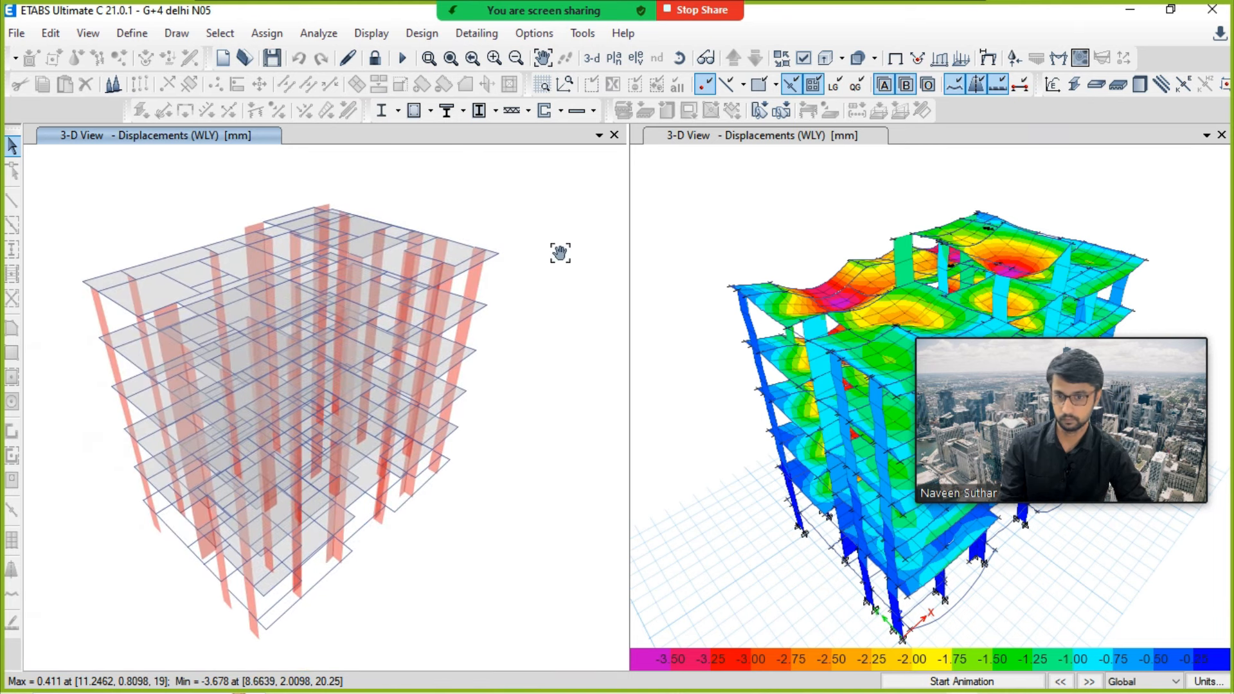
Step: Hide the Zoom video panel during the screen share
mouse_move(749, 10)
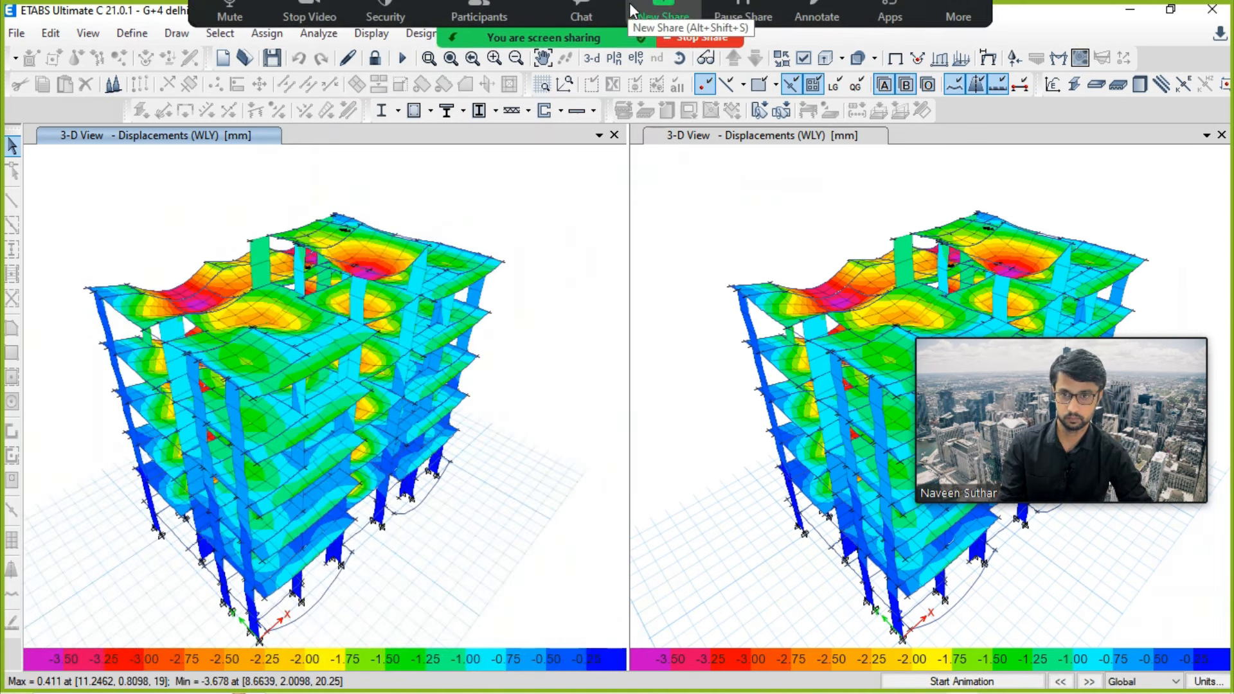
left_click(957, 25)
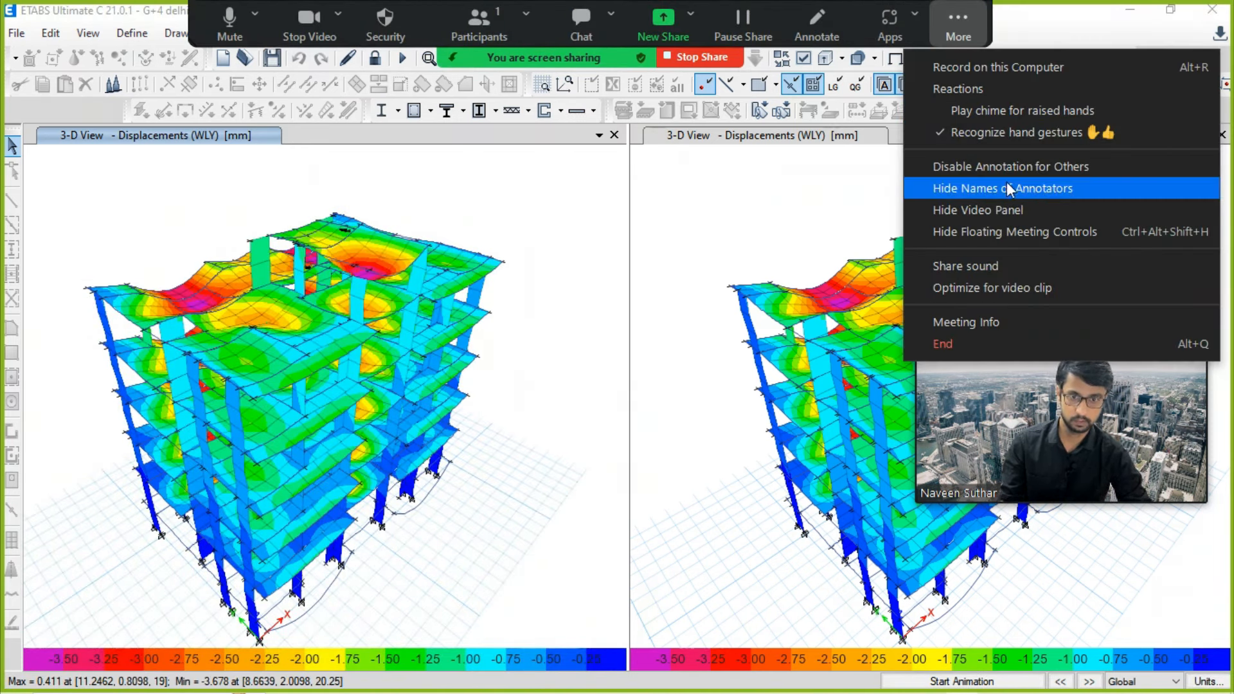
left_click(1014, 211)
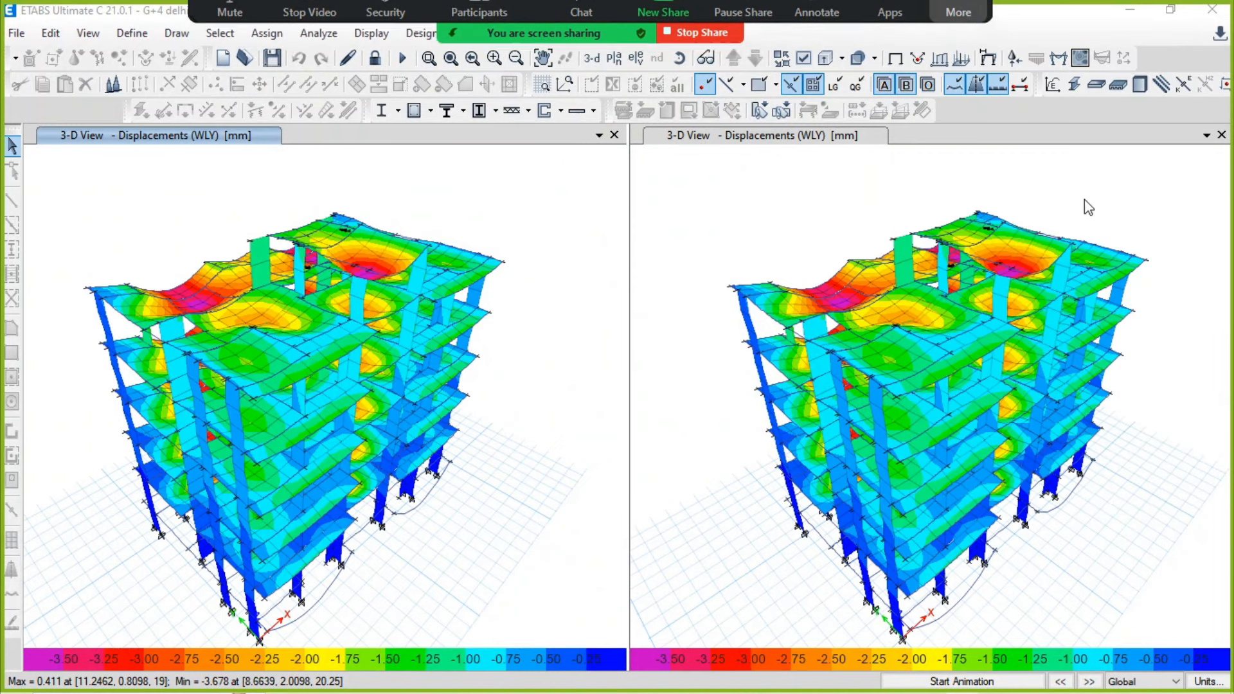
Step: Change the newly added view window to the TERRACE plan view
left_click(791, 201)
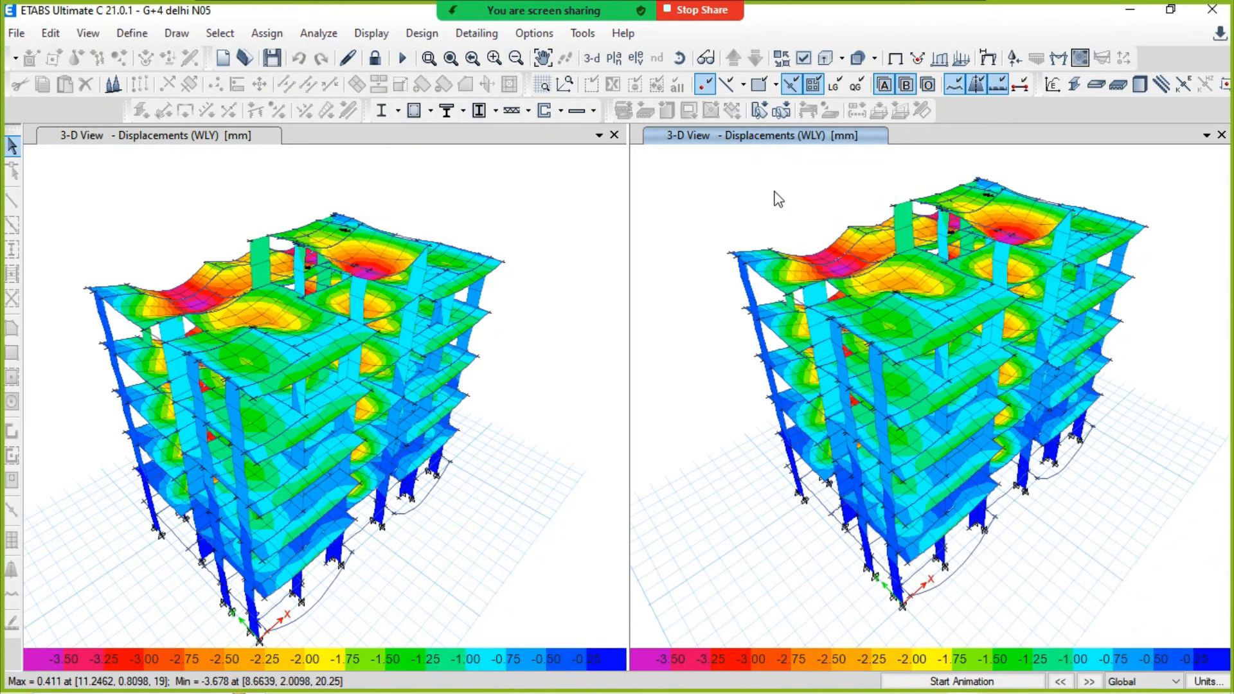
left_click(614, 57)
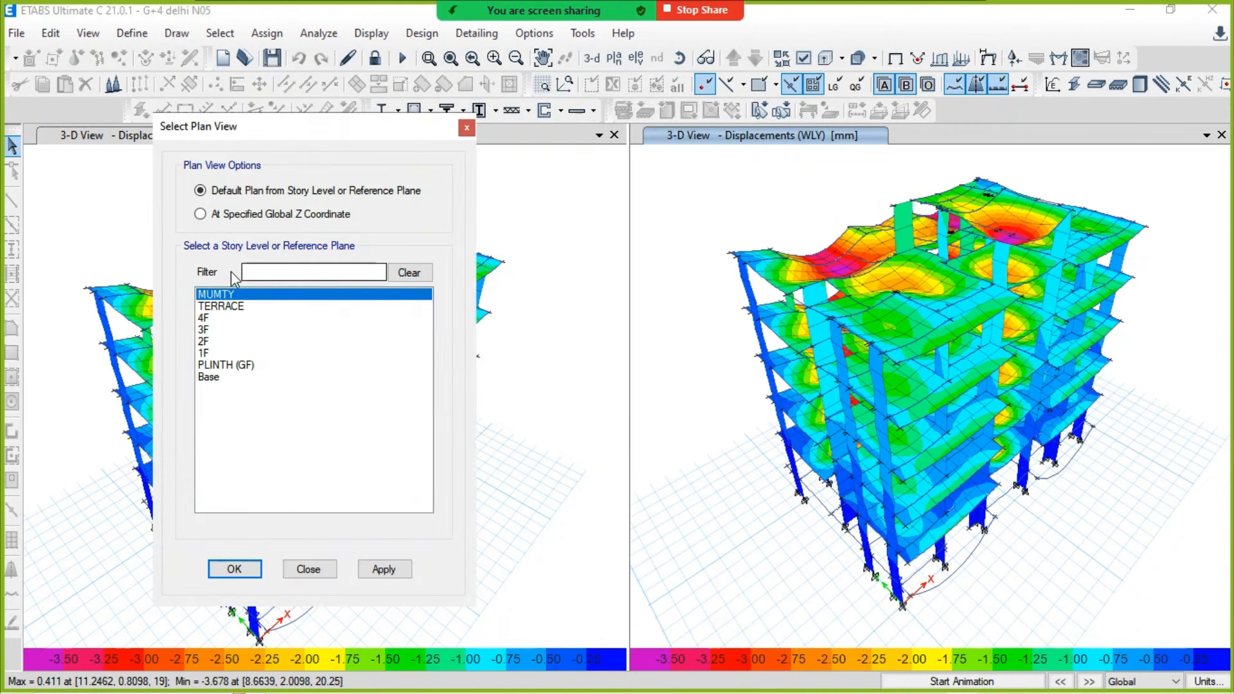
left_click(222, 306)
left_click(382, 570)
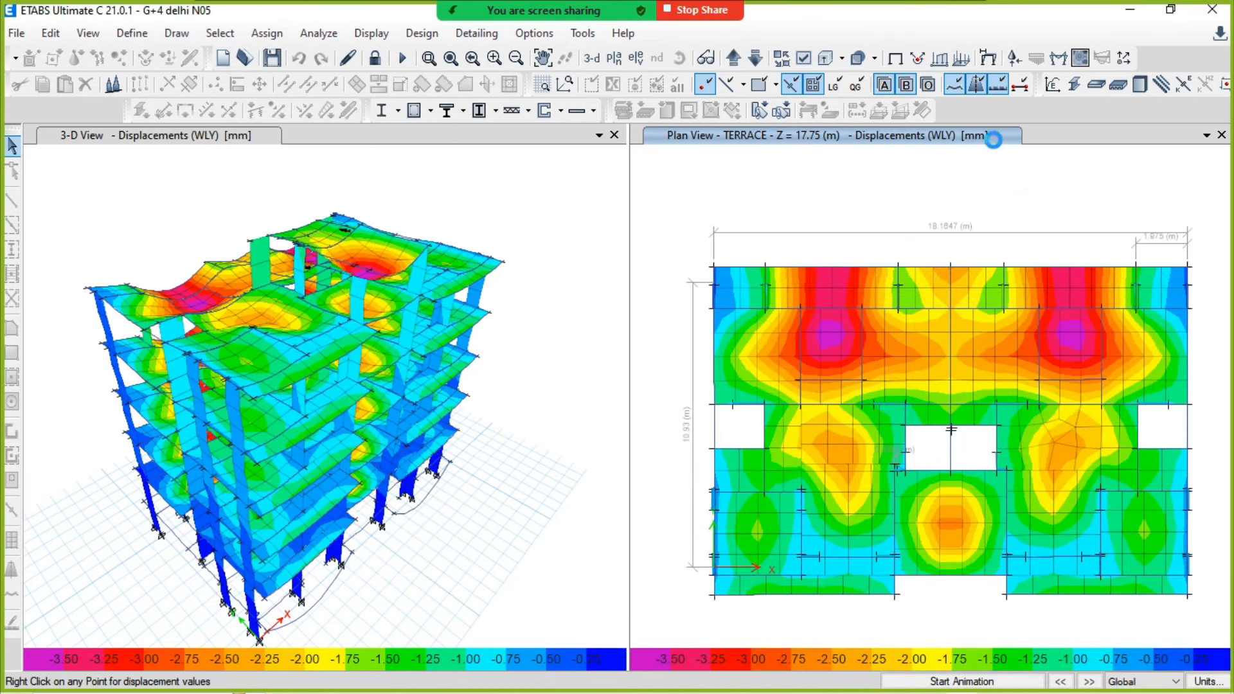
Step: Display the Modal mode shape for mode number 1 in the TERRACE plan view
left_click(988, 58)
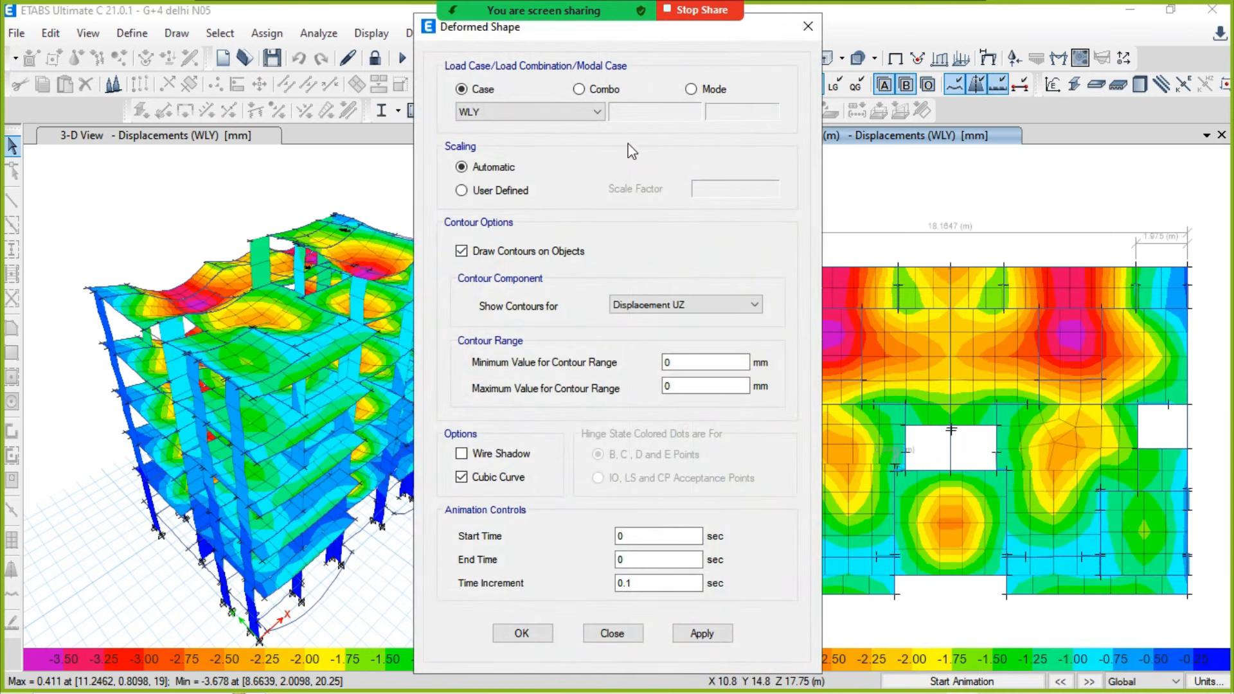
left_click(692, 89)
left_click(720, 635)
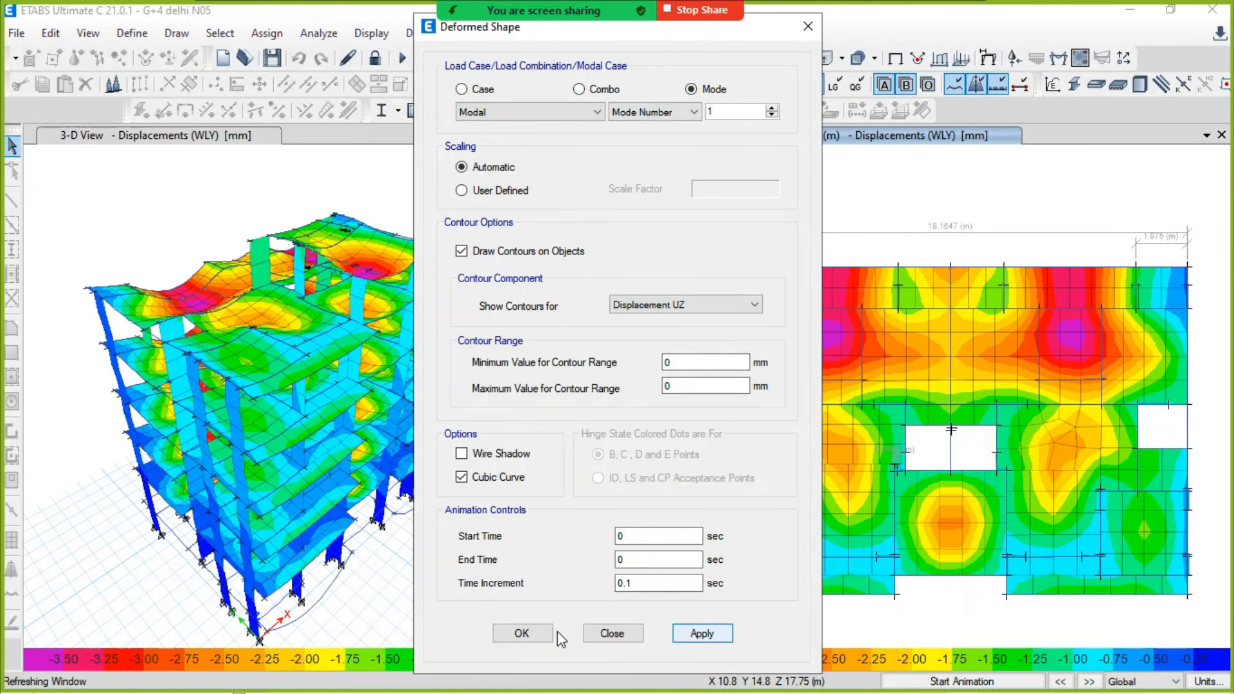
left_click(522, 633)
Step: Display the mode 1 shape in the 3-D view and animate it in both the 3-D and TERRACE plan views
left_click(490, 184)
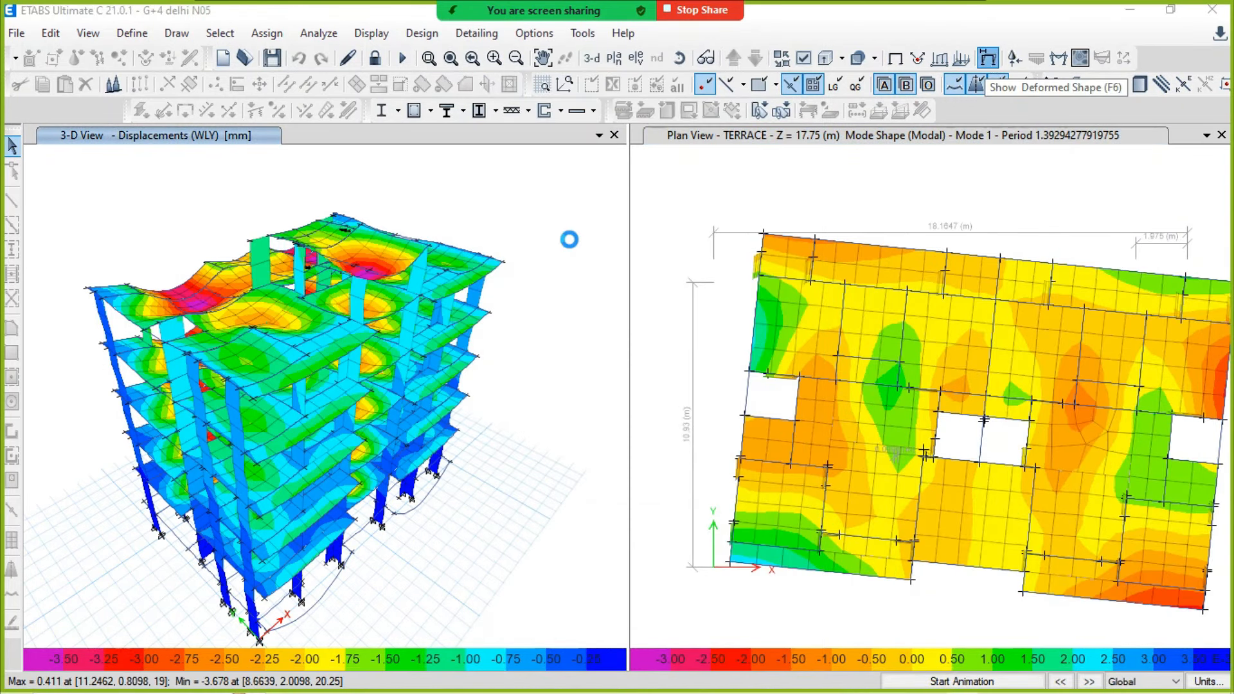
left_click(692, 89)
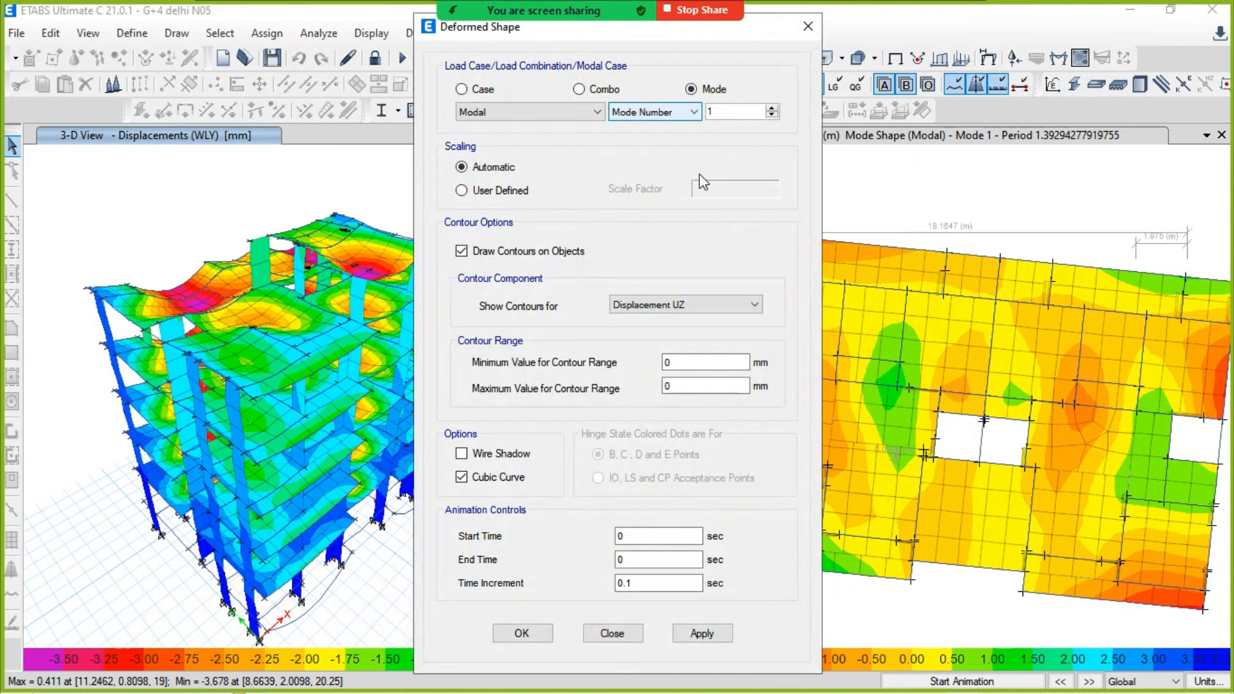
left_click(714, 633)
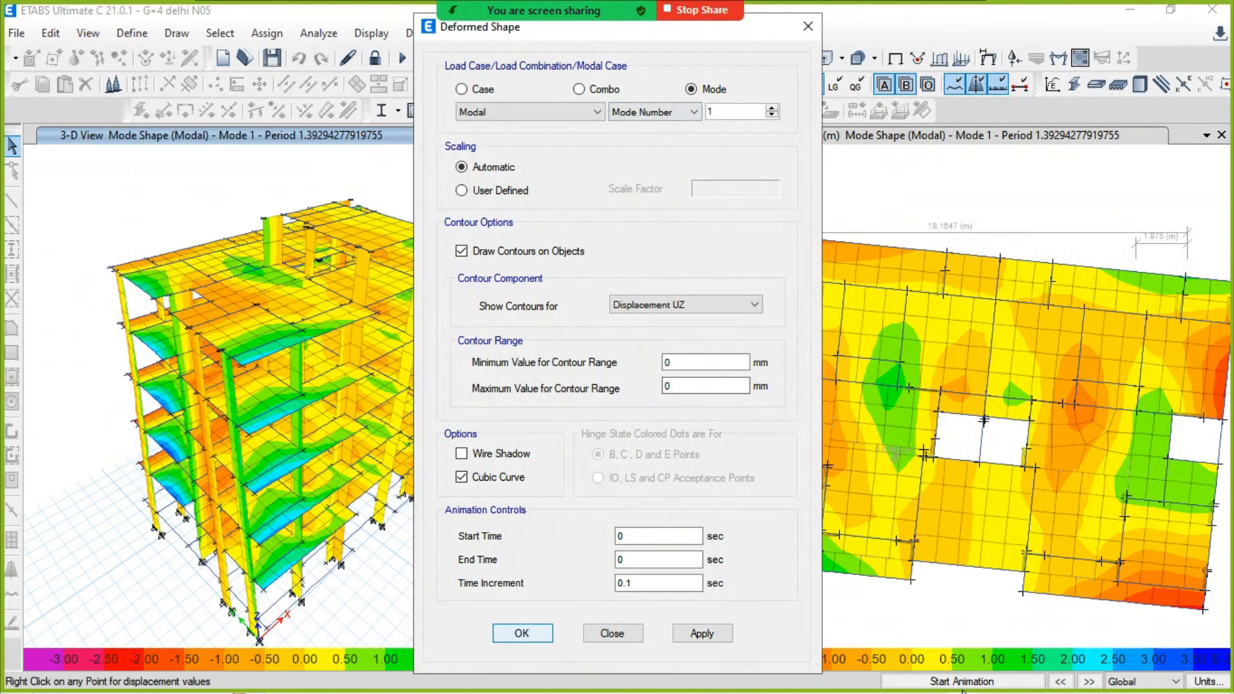
key("Return")
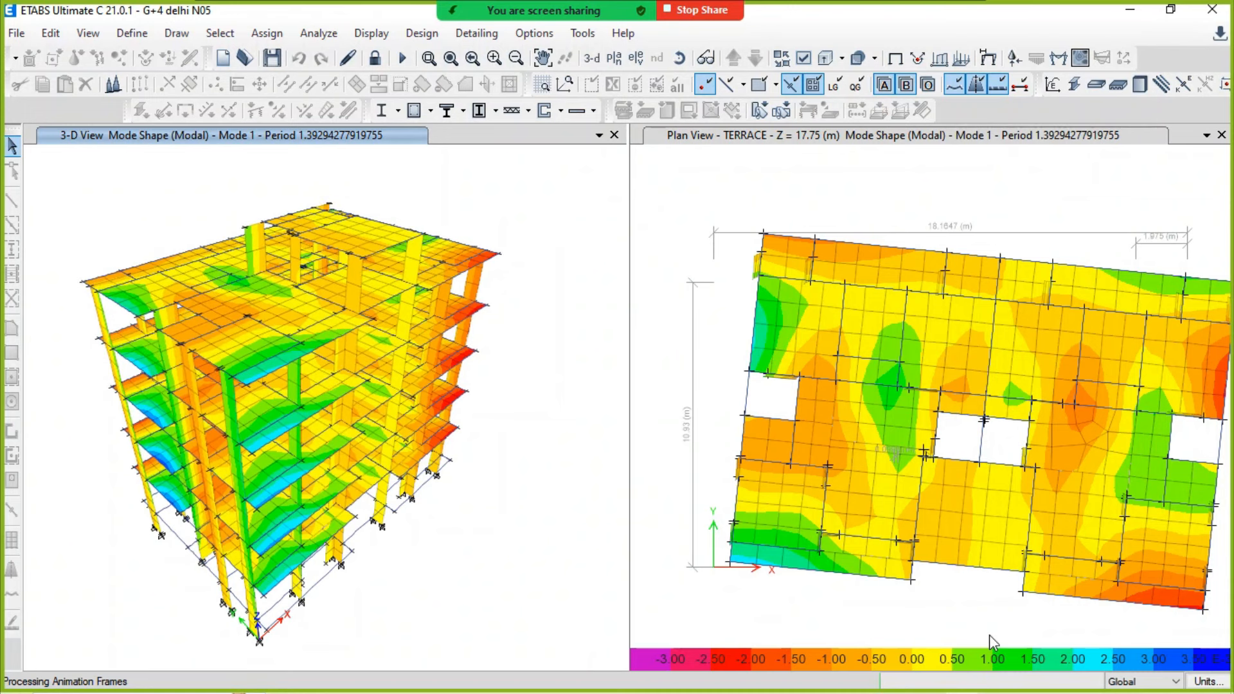
left_click(958, 211)
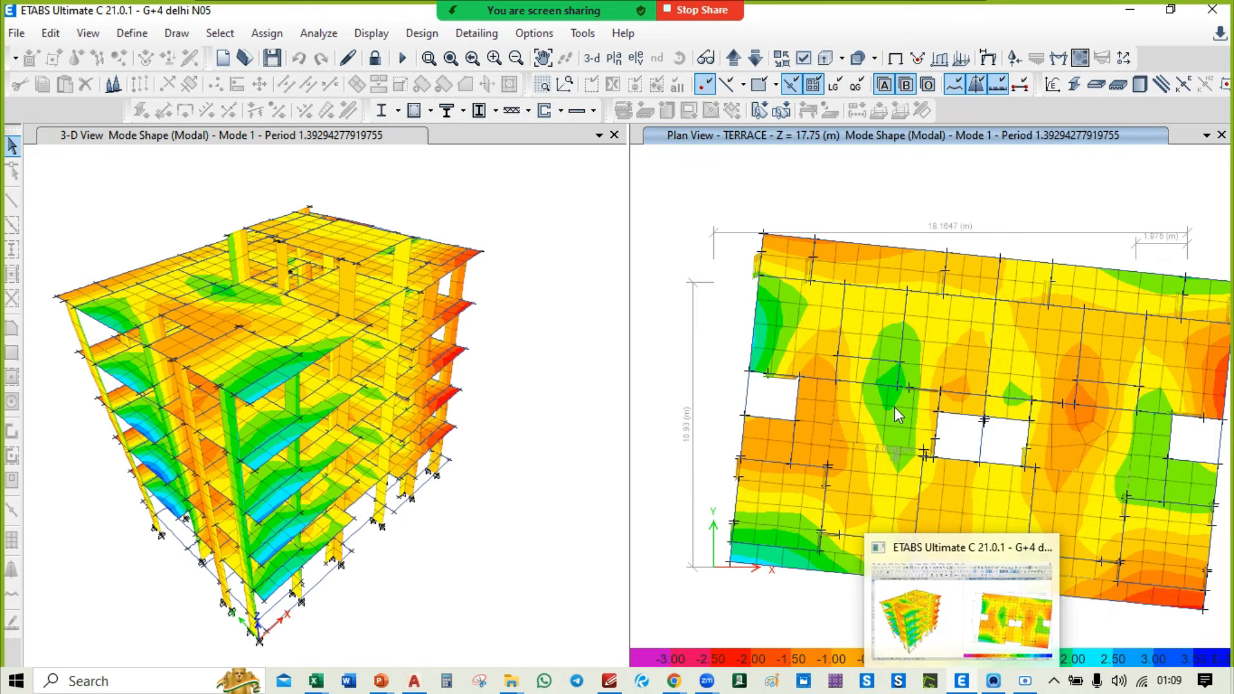
left_click(933, 684)
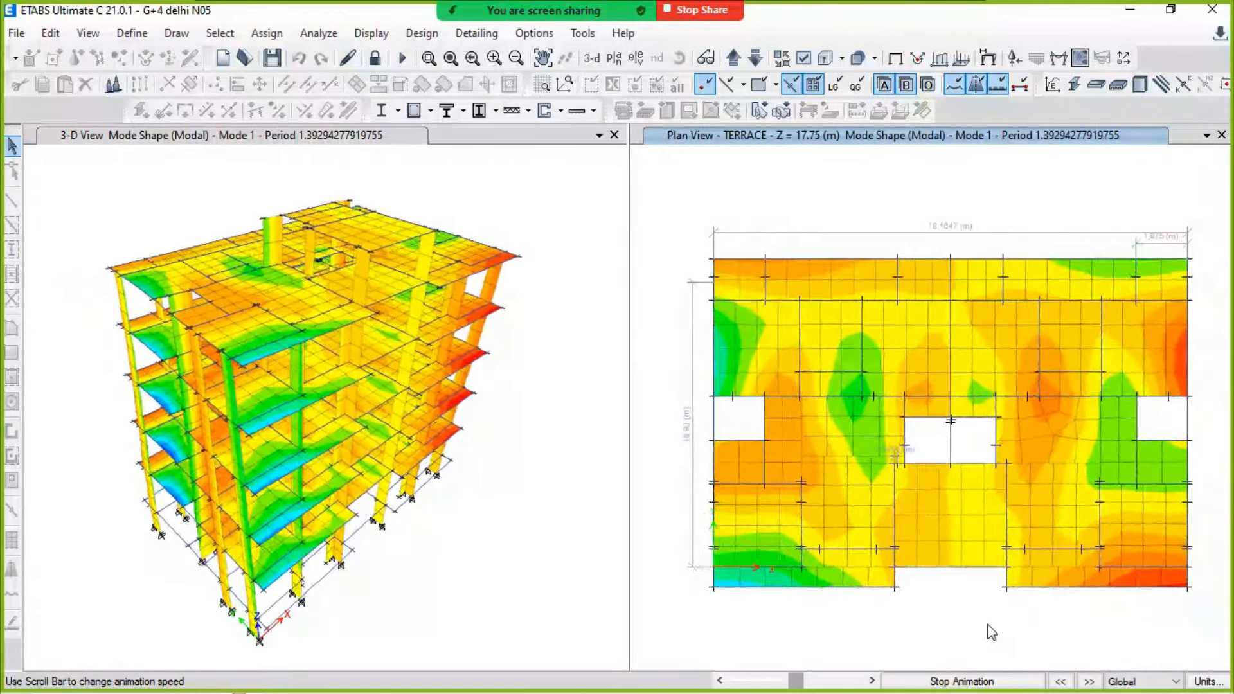
Step: Try to switch the animated 3-D view to the mode shape for mode number 2
left_click(990, 59)
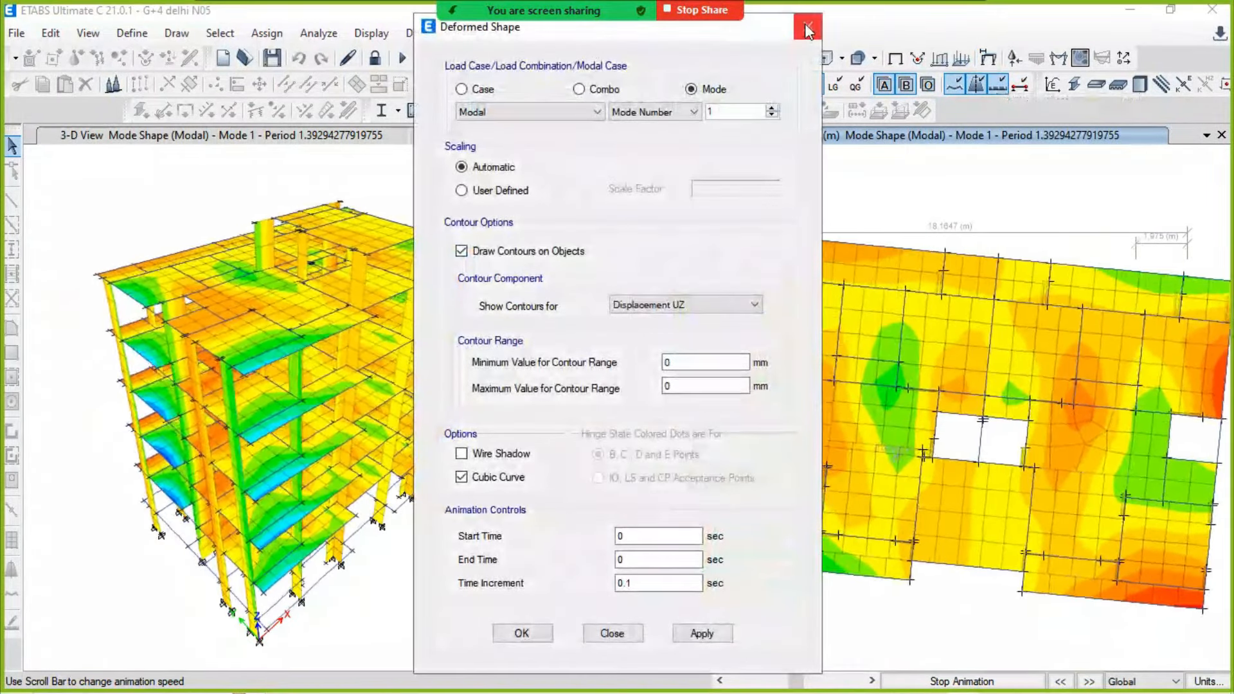
left_click(808, 26)
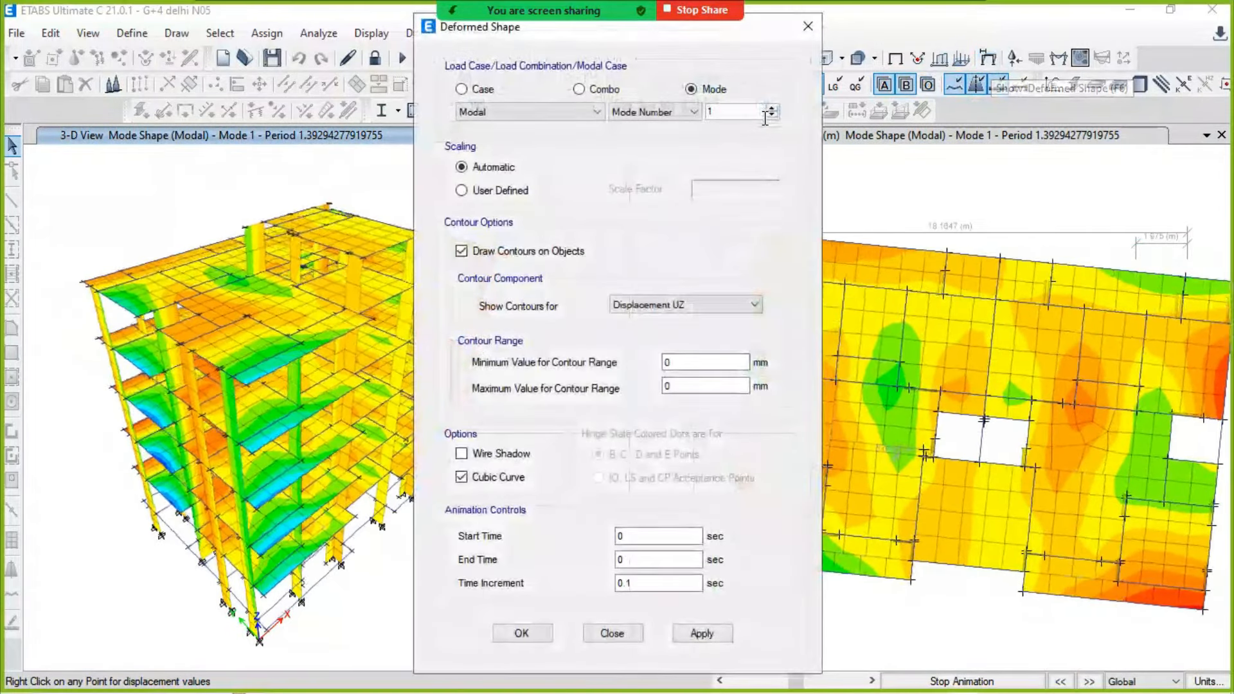
left_click(772, 108)
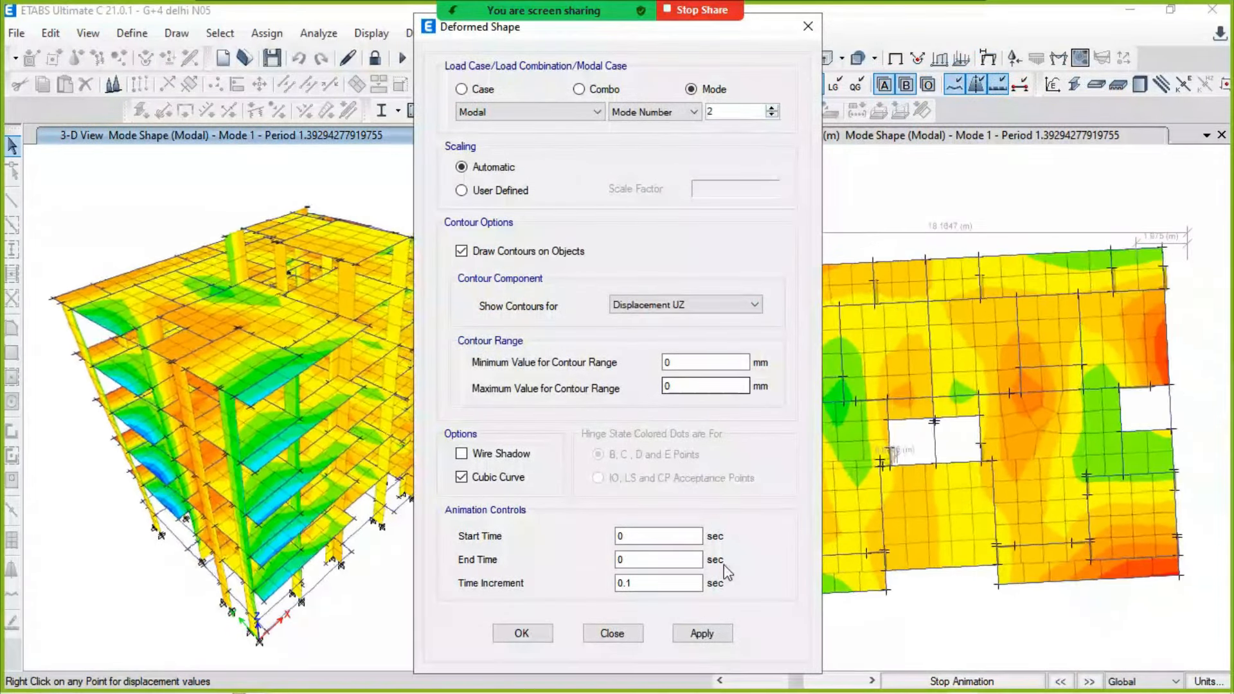
left_click(521, 633)
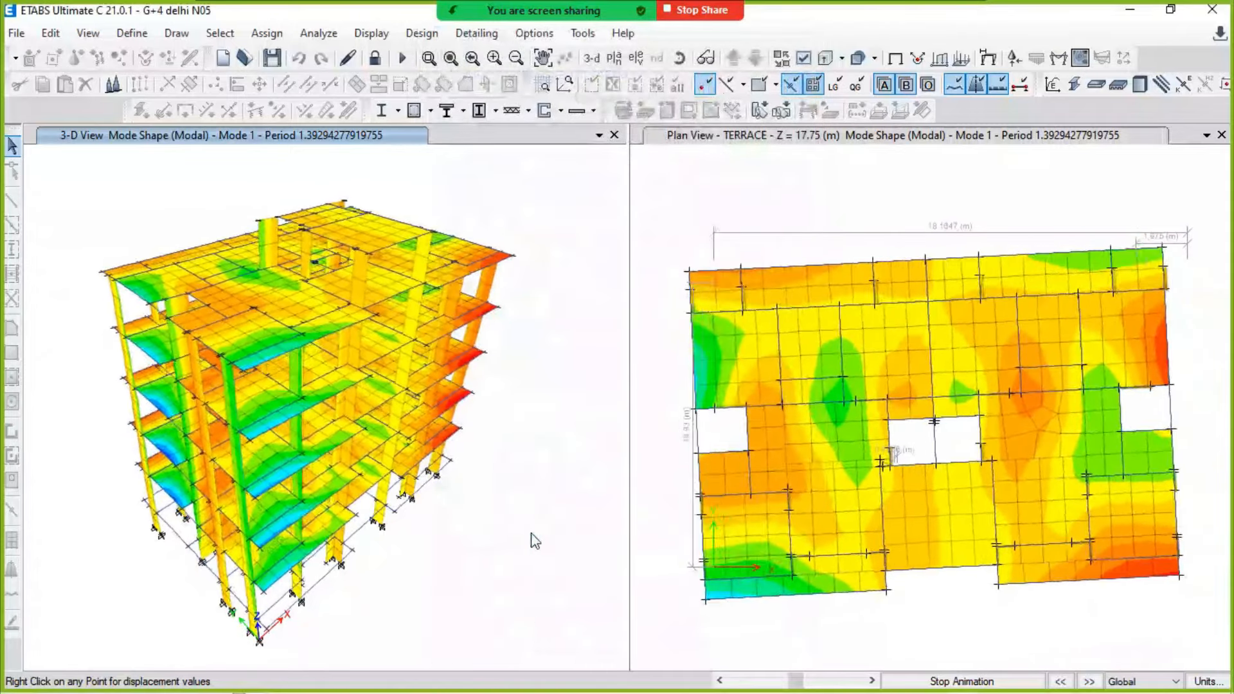
Step: Reset both views to the undeformed shape and display the Modal mode 2 shape in the 3-D view
left_click(894, 61)
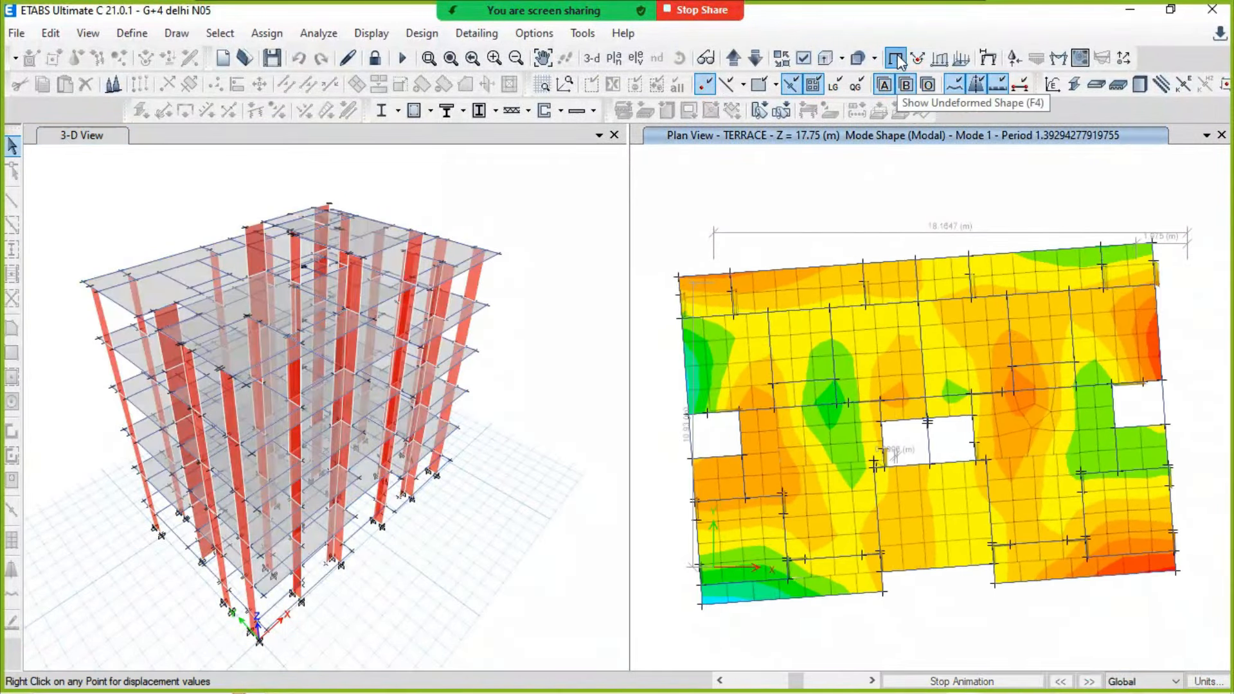
left_click(895, 59)
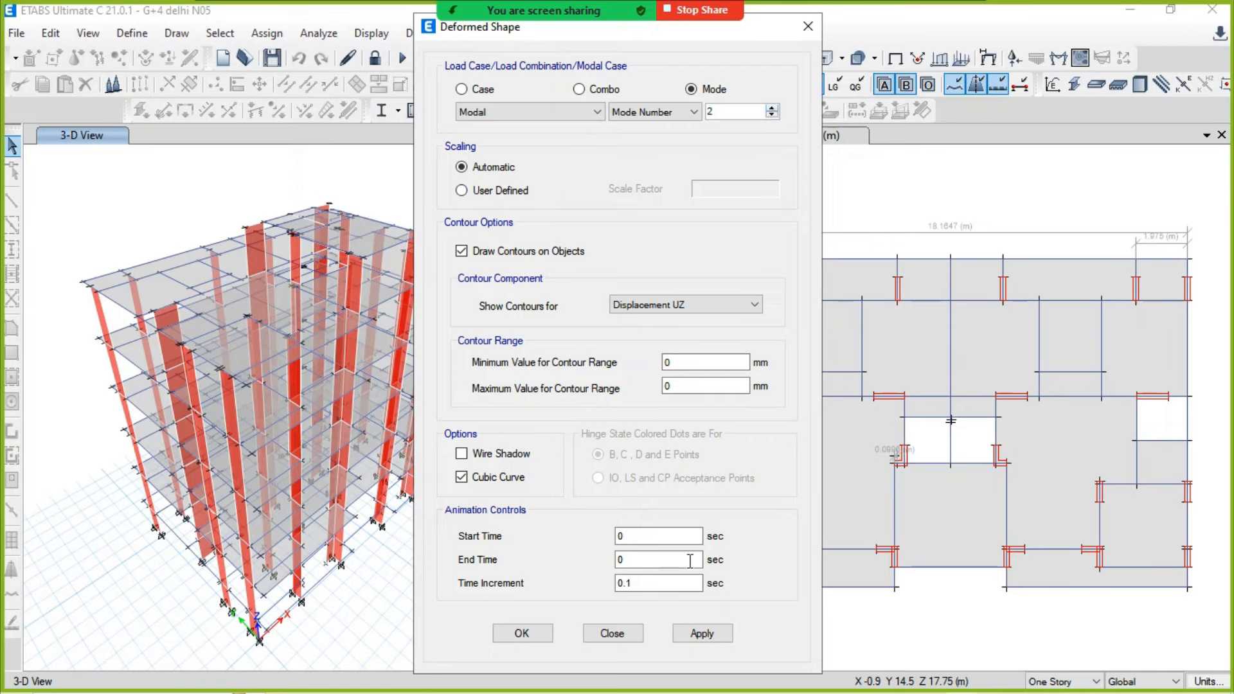
left_click(710, 633)
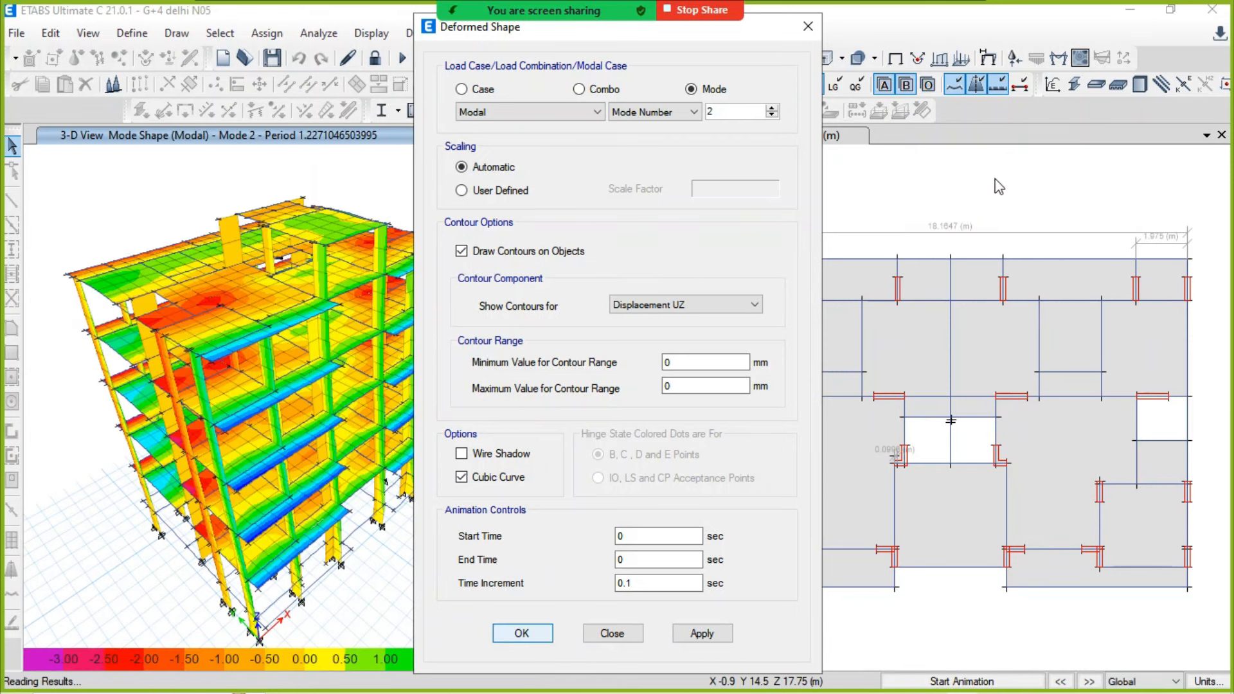
Step: Display the Modal mode 2 shape in the TERRACE plan view and animate it in both the plan and 3-D views
left_click(984, 201)
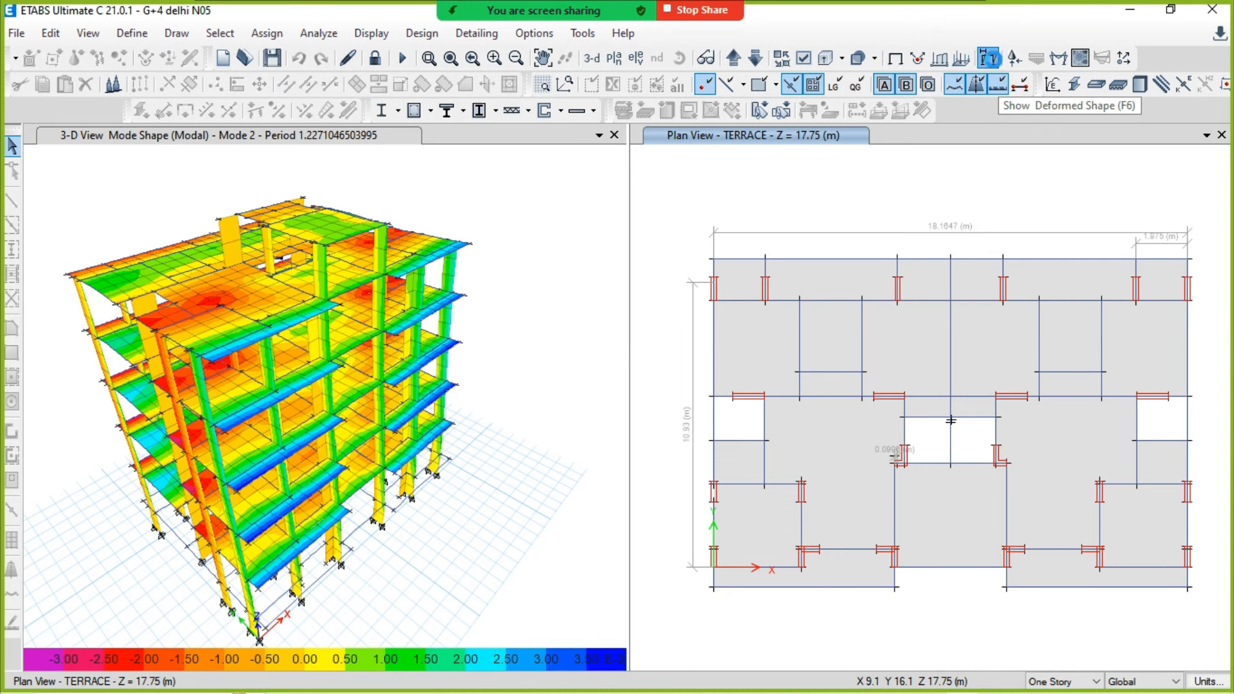
left_click(990, 57)
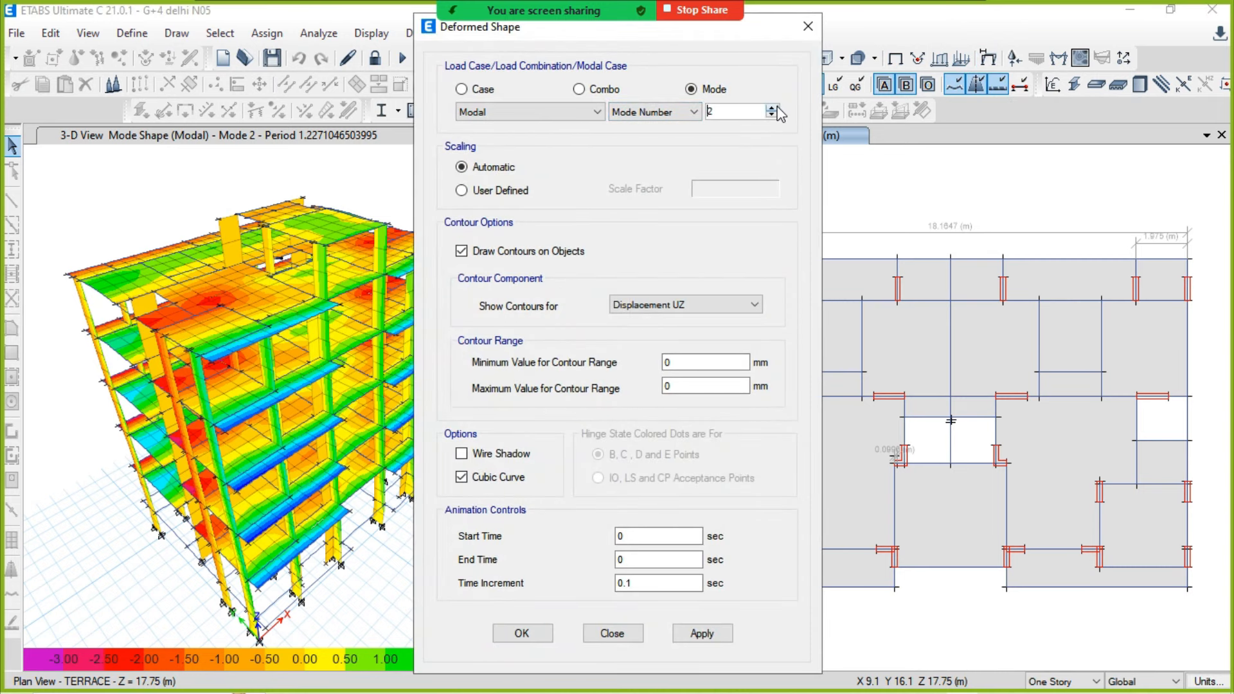
left_click(700, 634)
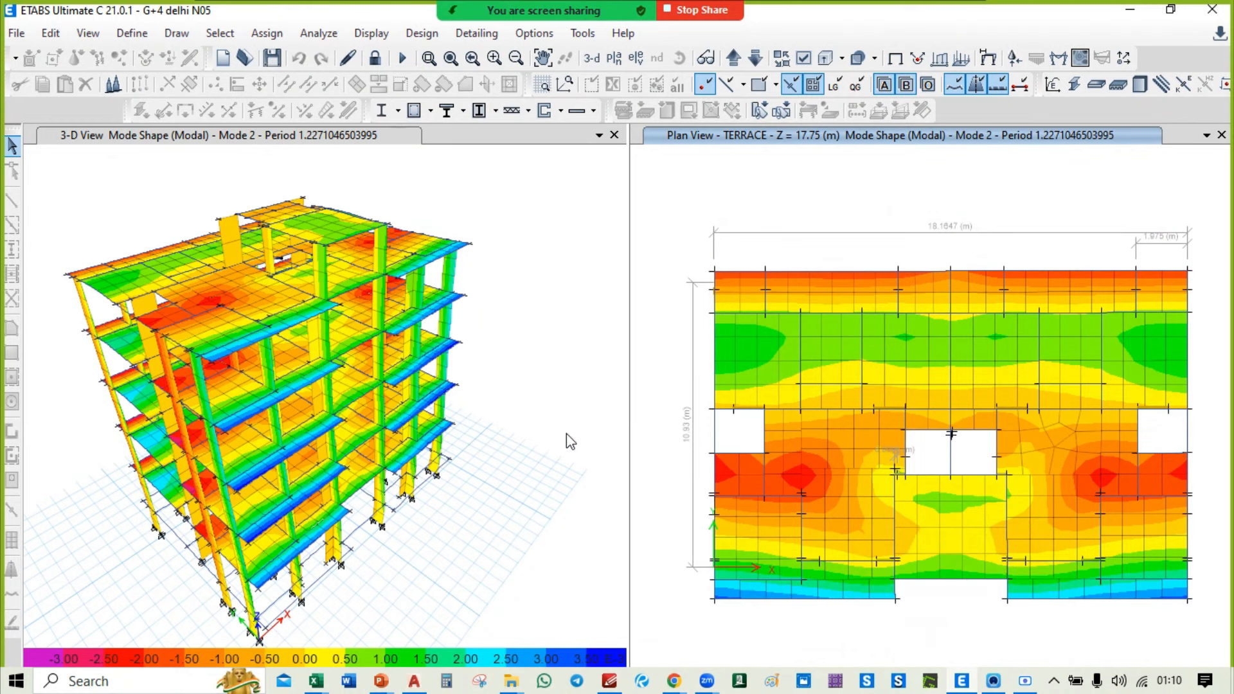
left_click(565, 433)
left_click(960, 686)
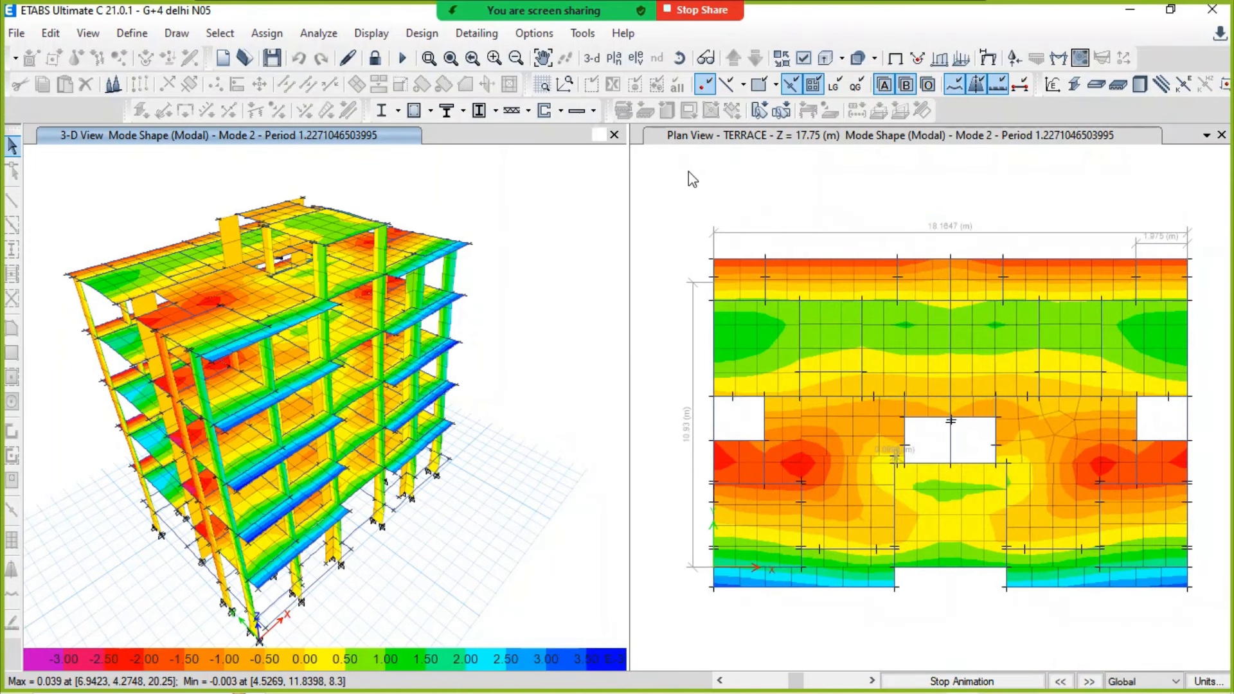
left_click(559, 170)
left_click(948, 681)
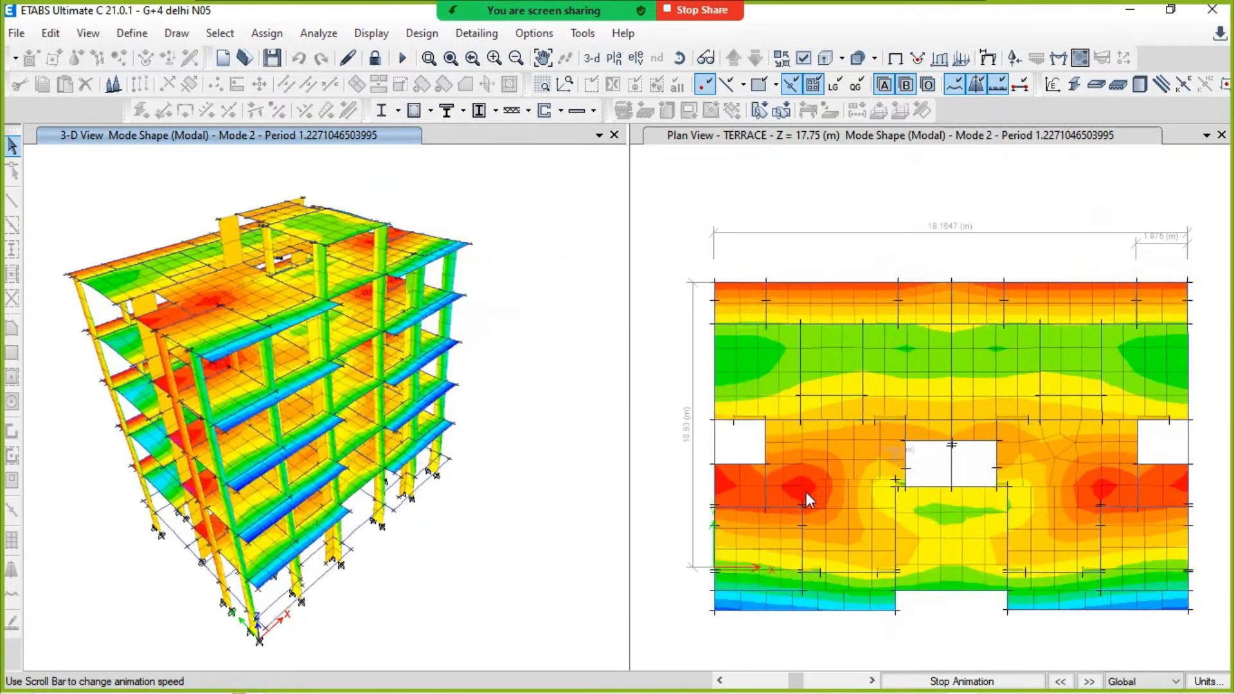
key("XF86AudioRaiseVolume")
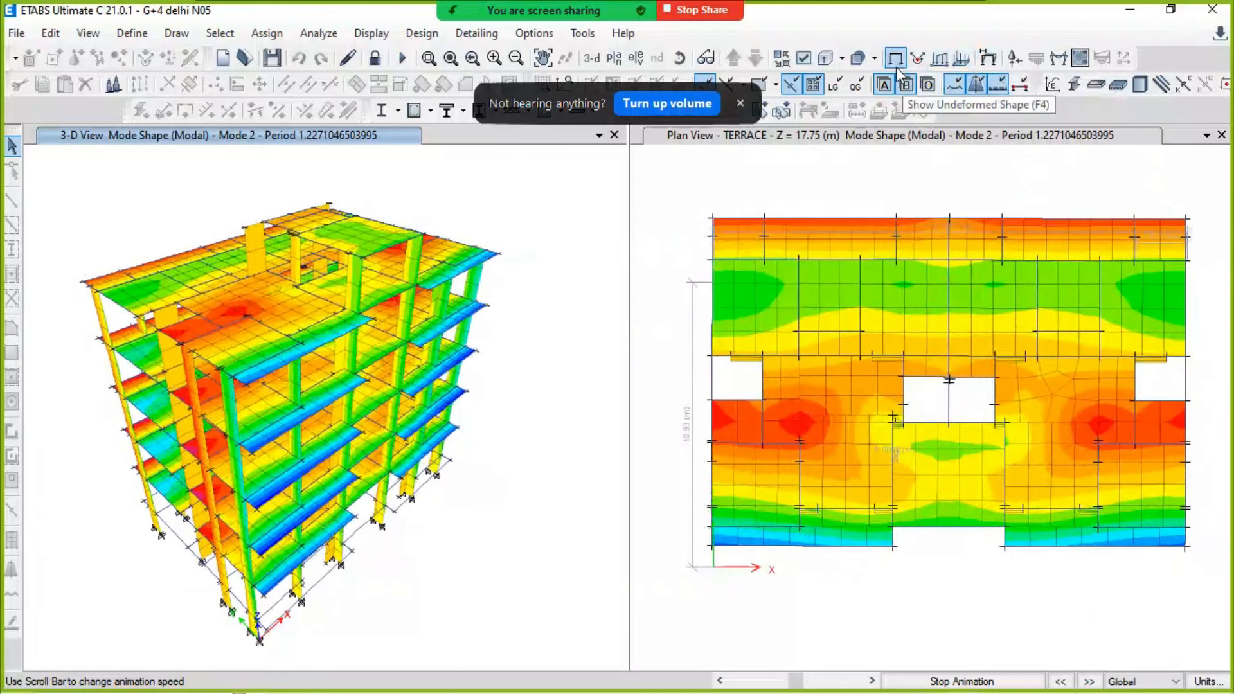
Step: Return both the 3-D view and the TERRACE plan view to the undeformed shape
left_click(895, 58)
left_click(740, 103)
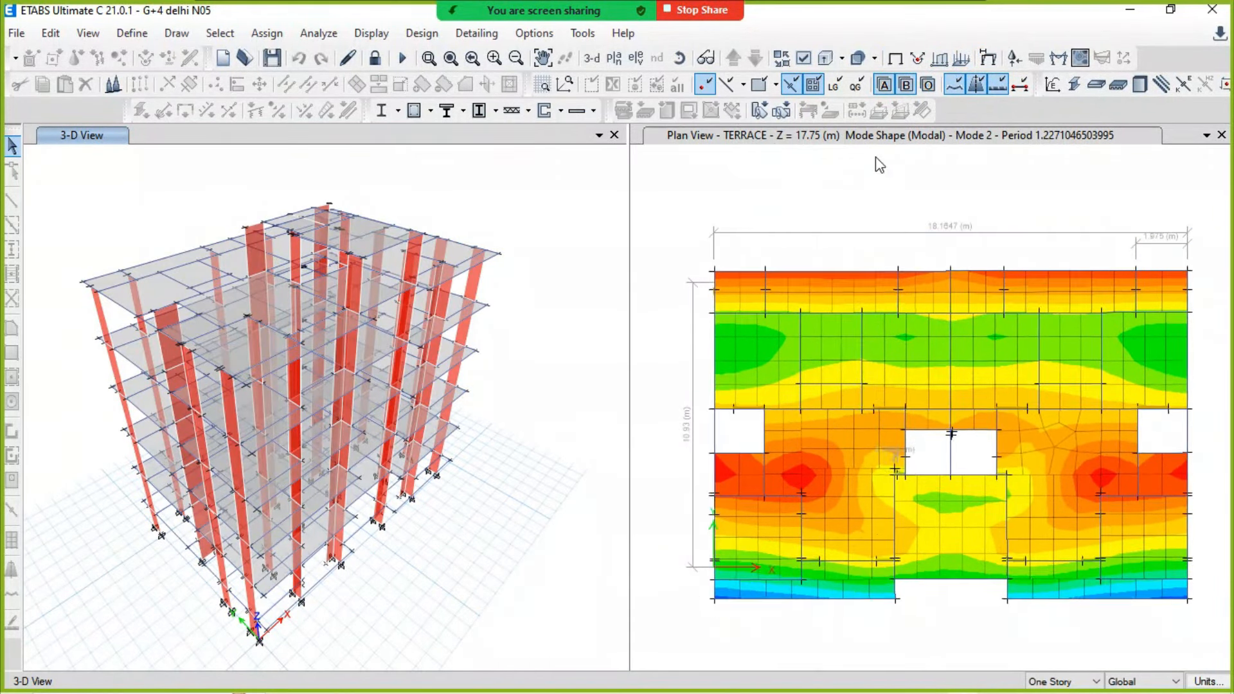
left_click(987, 59)
left_click(804, 30)
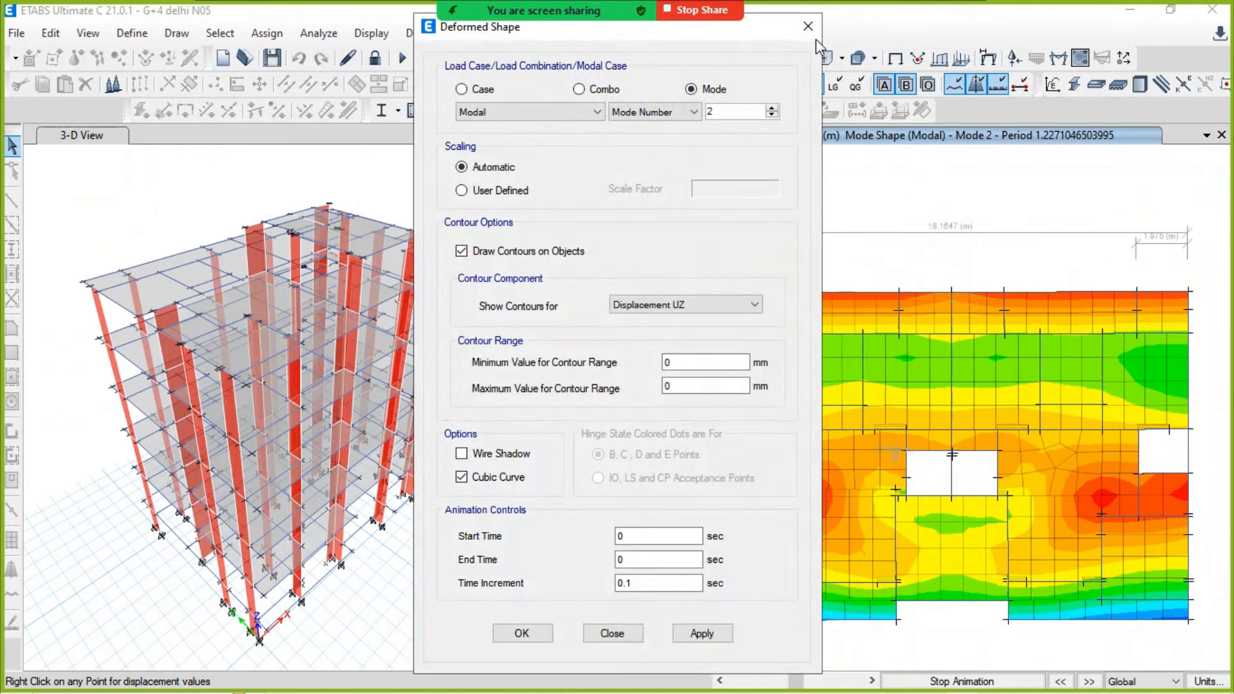
left_click(804, 28)
left_click(895, 58)
Step: Display the Modal mode shape for mode number 3 in the 3-D view and in the TERRACE plan view
left_click(545, 204)
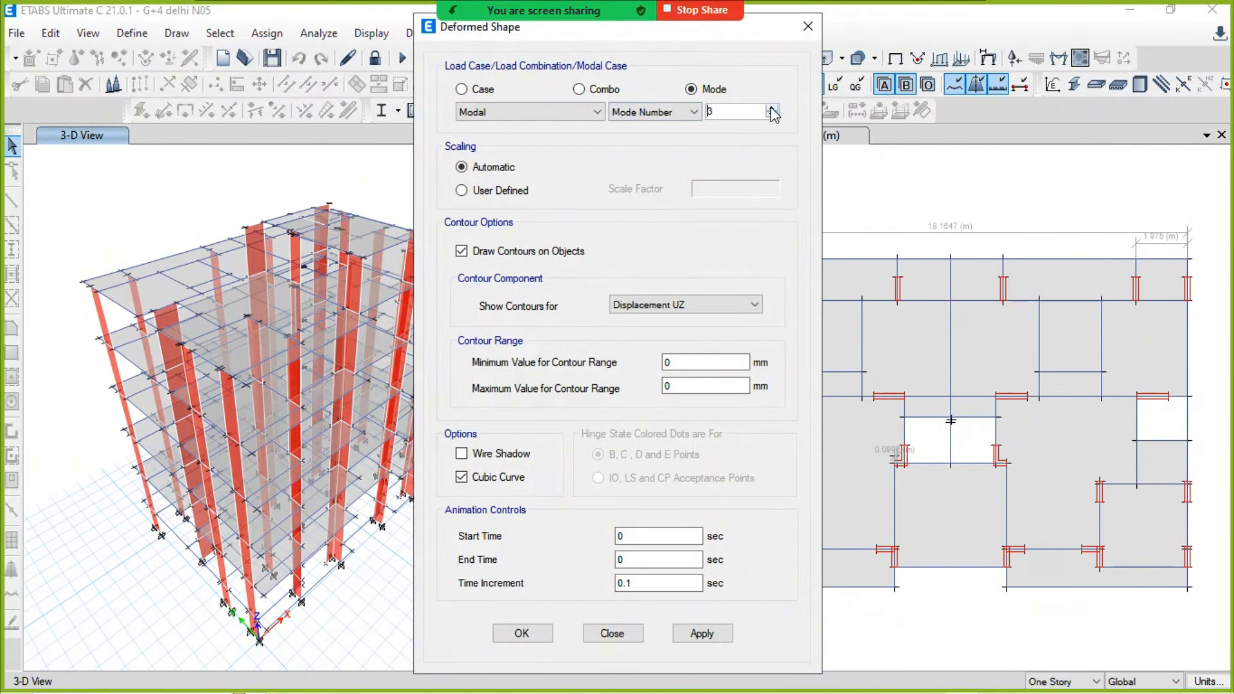
left_click(718, 638)
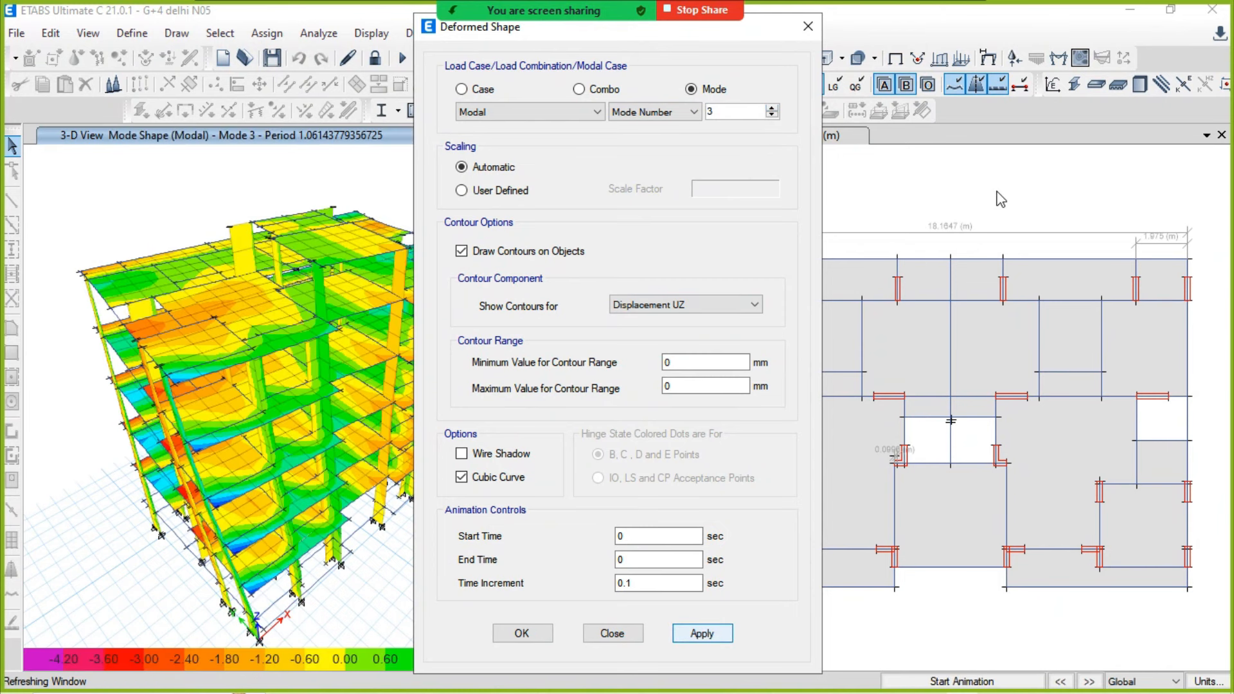
key("Return")
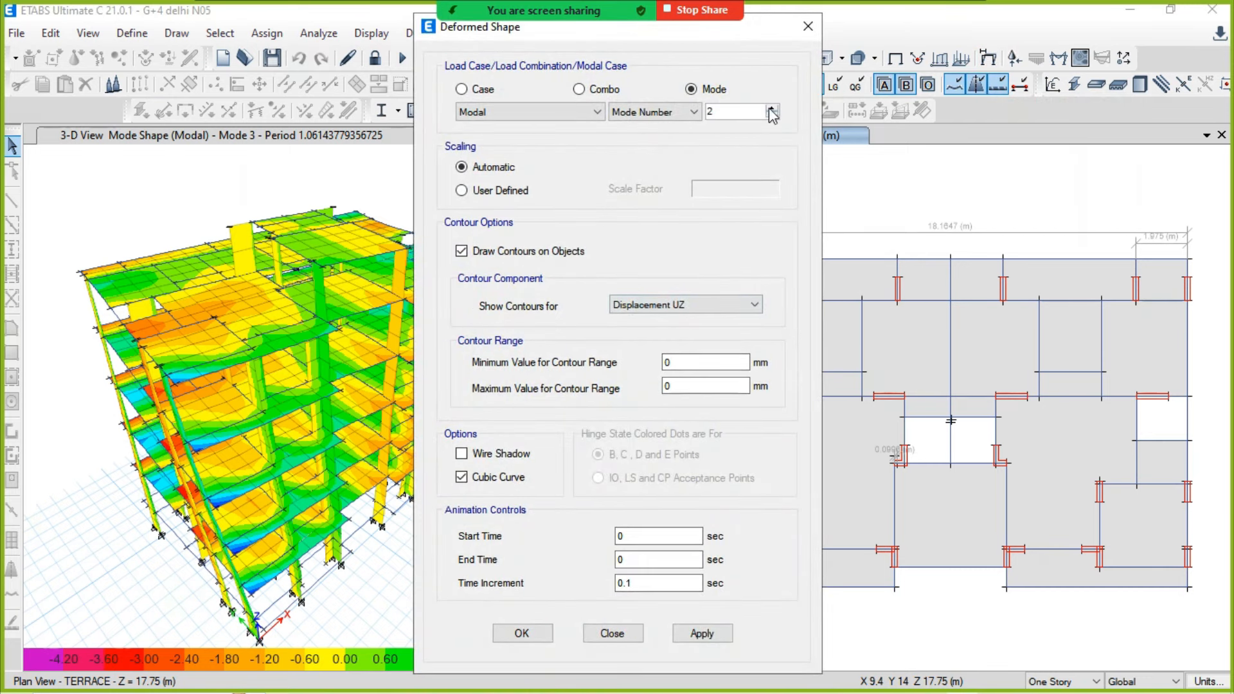
left_click(702, 634)
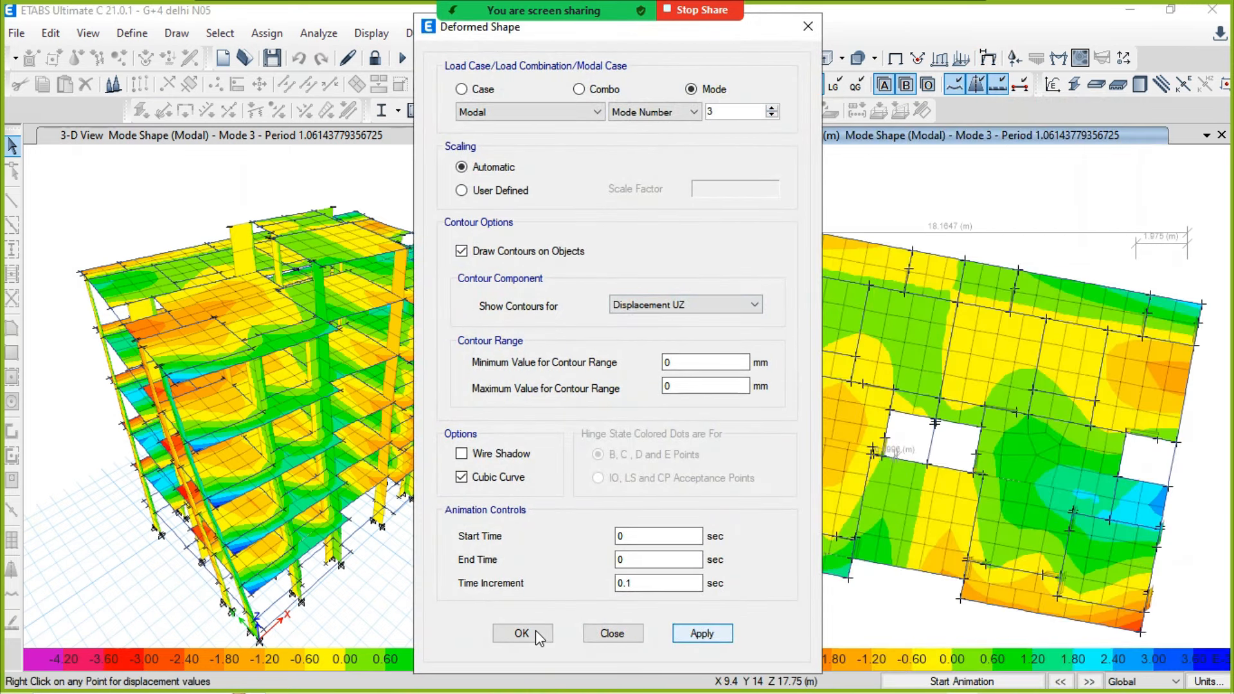
left_click(521, 633)
Step: Animate the mode 3 shape in both the TERRACE plan view and the 3-D view
mouse_move(961, 680)
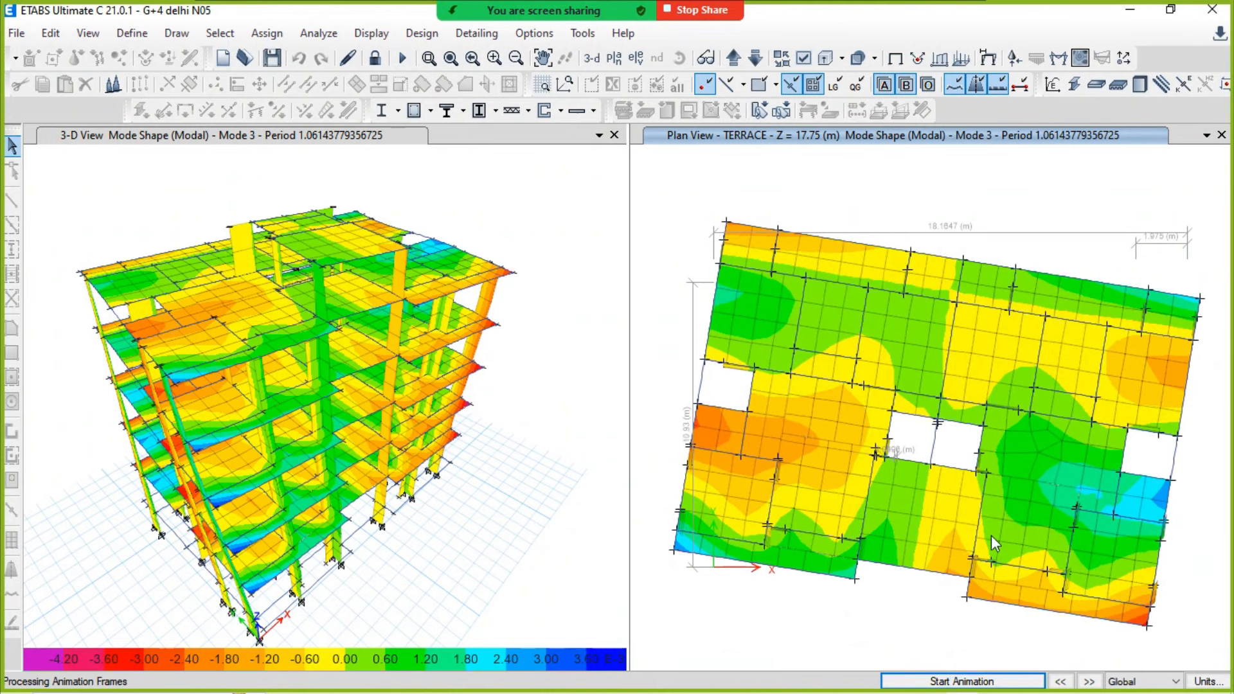
left_click(974, 681)
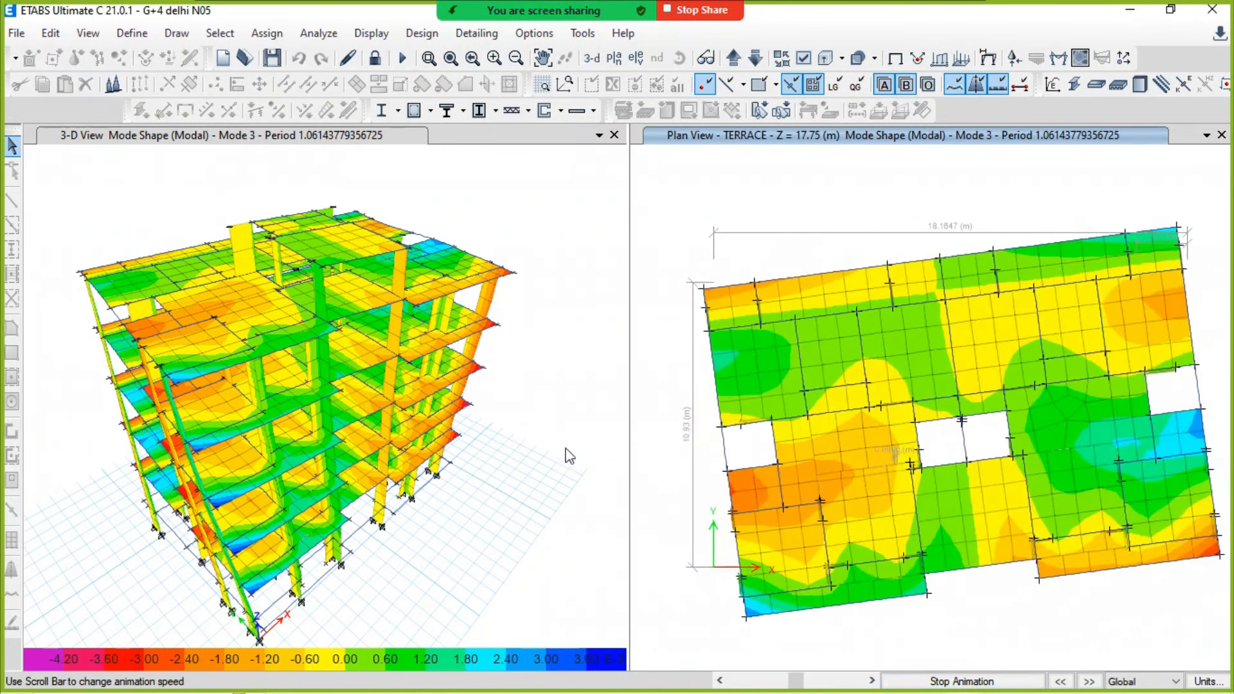
left_click(565, 448)
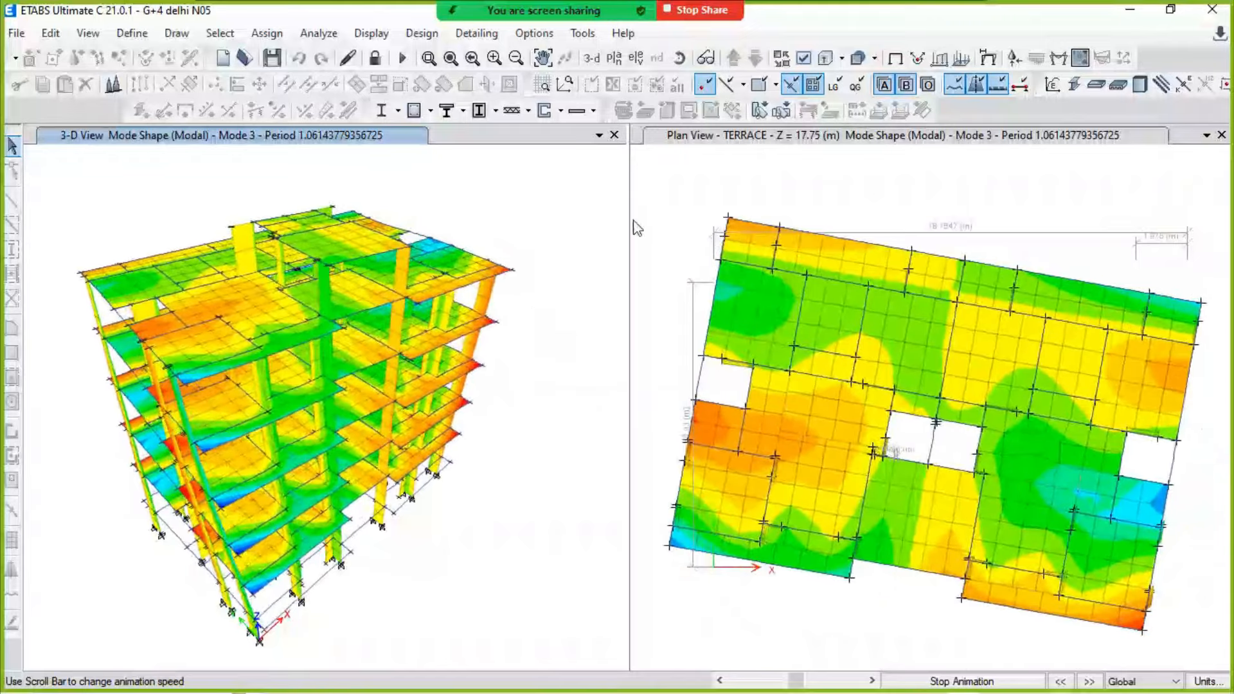
Step: Reset the 3-D view to the undeformed shape and close the TERRACE plan view
left_click(900, 61)
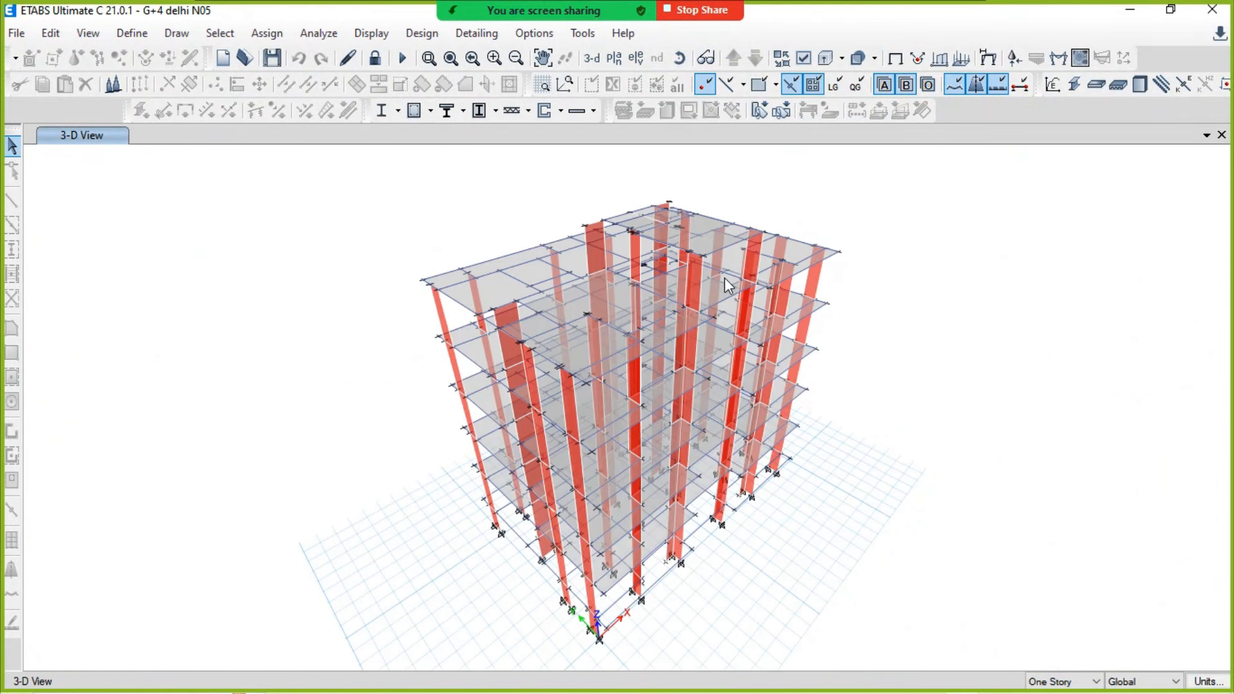
key("alt+Tab")
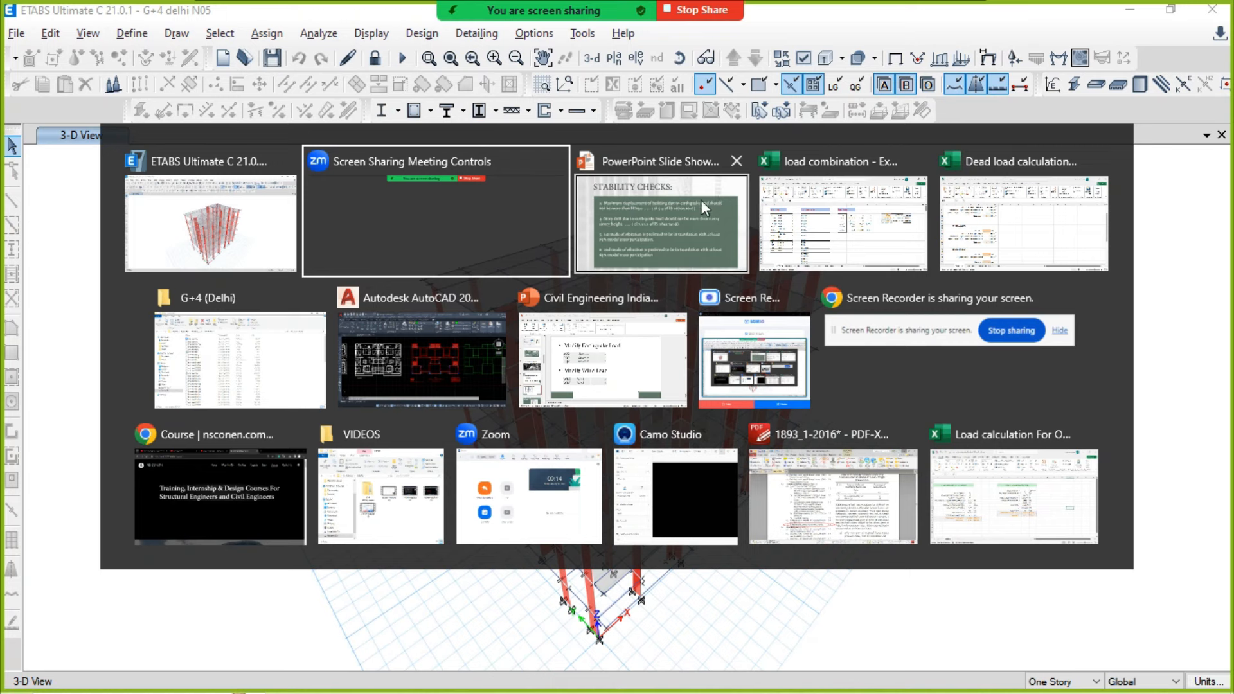
key("Escape")
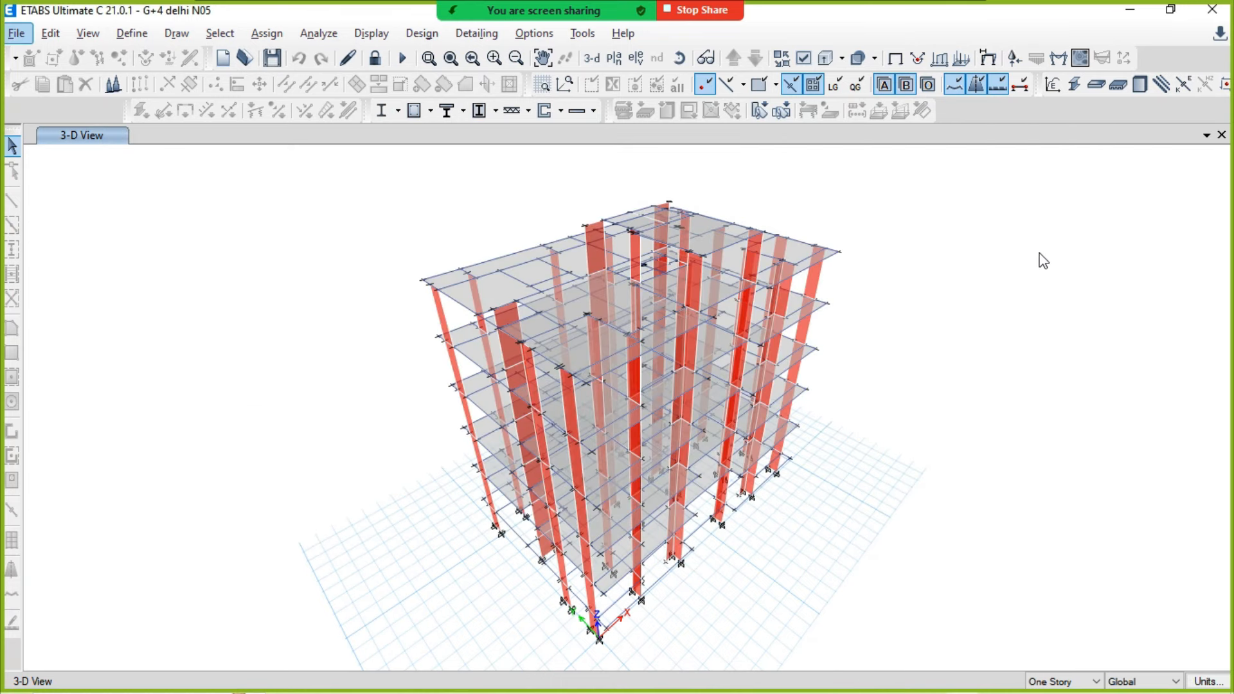
Step: Show the Zoom meeting's video panel over the shared screen and shift the 3-D model clear of it
key("XF86AudioMute")
mouse_move(668, 8)
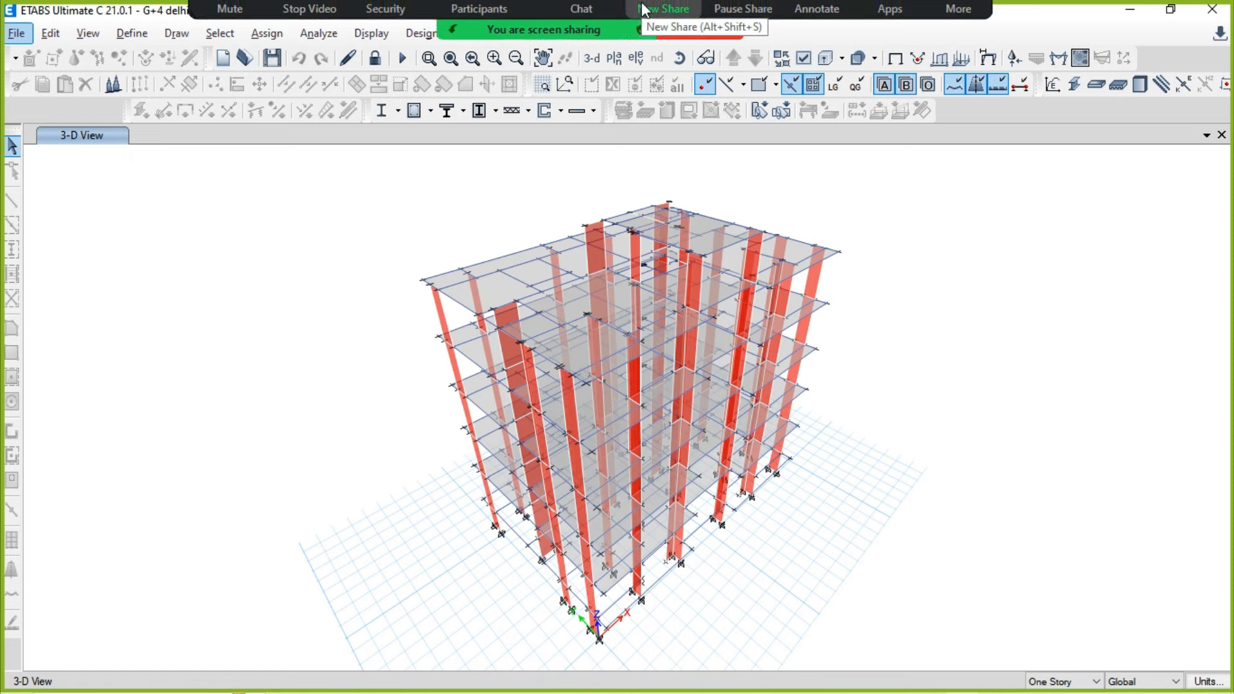
left_click(958, 26)
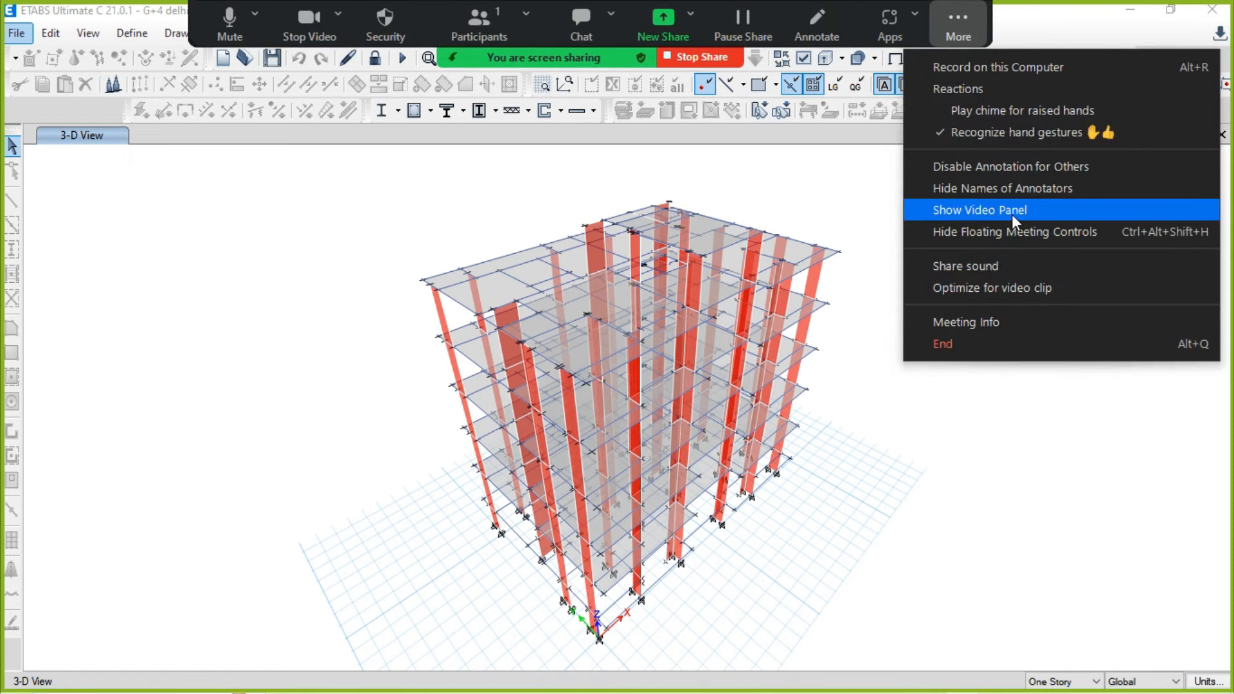
left_click(1012, 218)
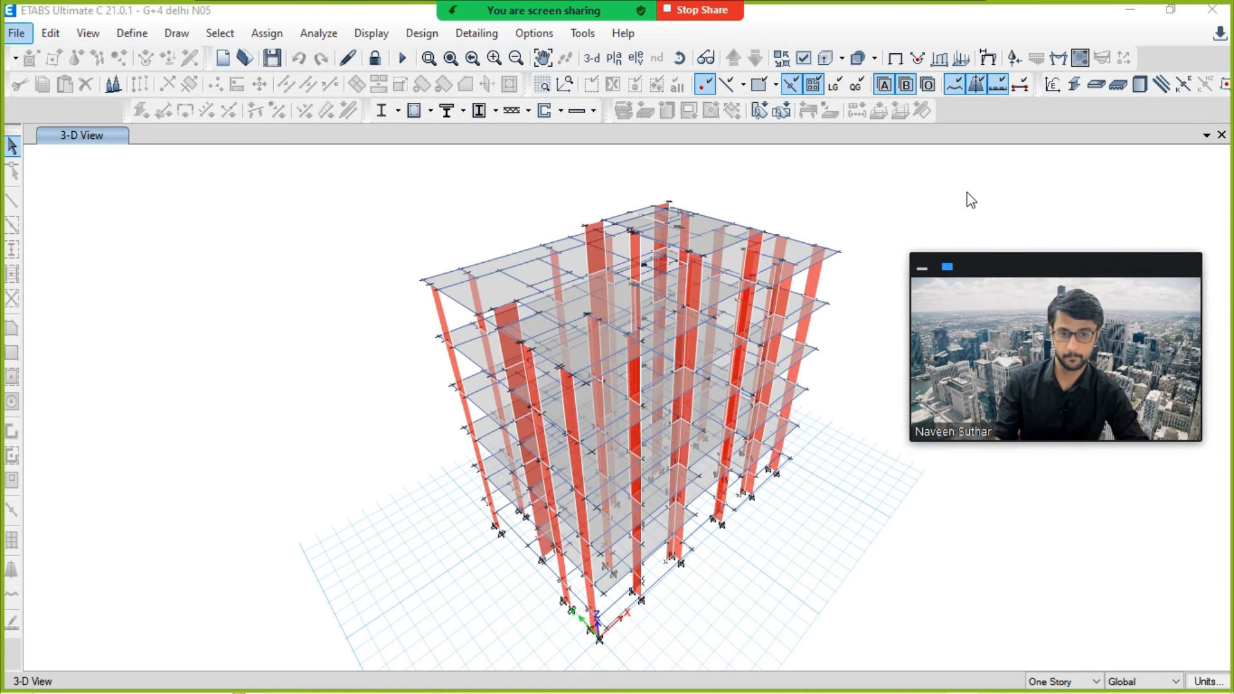
middle_click_drag(857, 214, 718, 197)
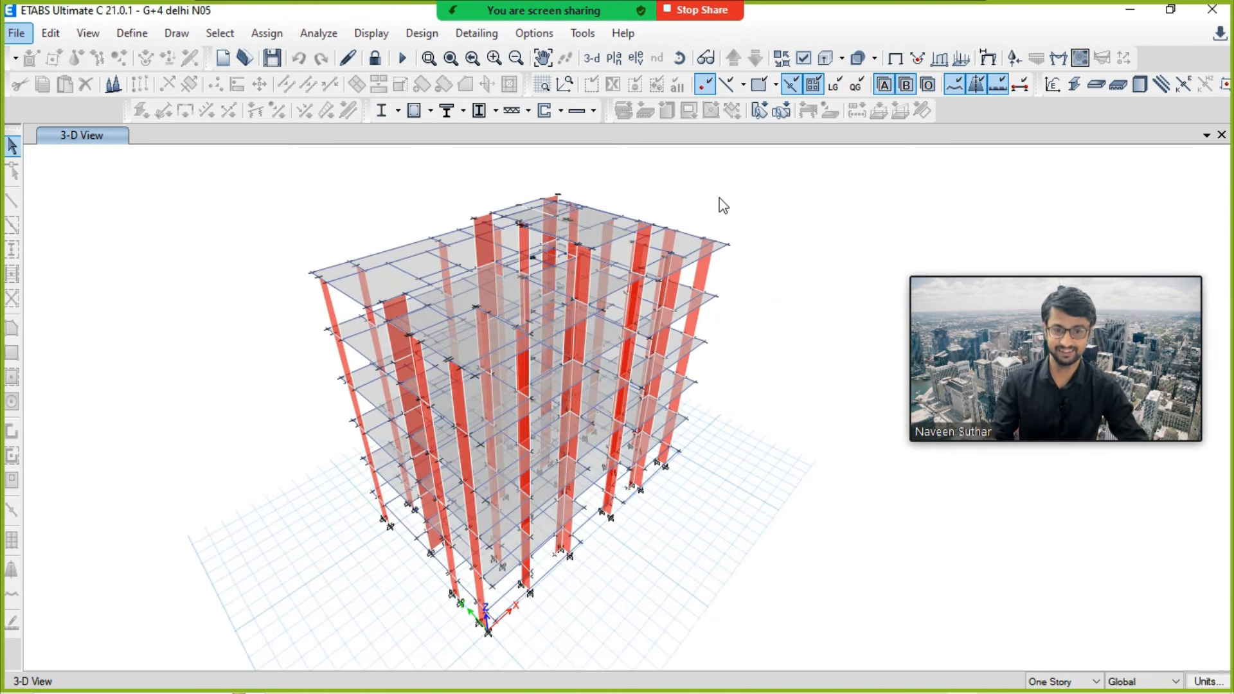
Step: Switch to the PowerPoint slide show, review stability checks 7 to 9, and move the video panel clear of the text
key("alt+Tab")
key("alt+Tab")
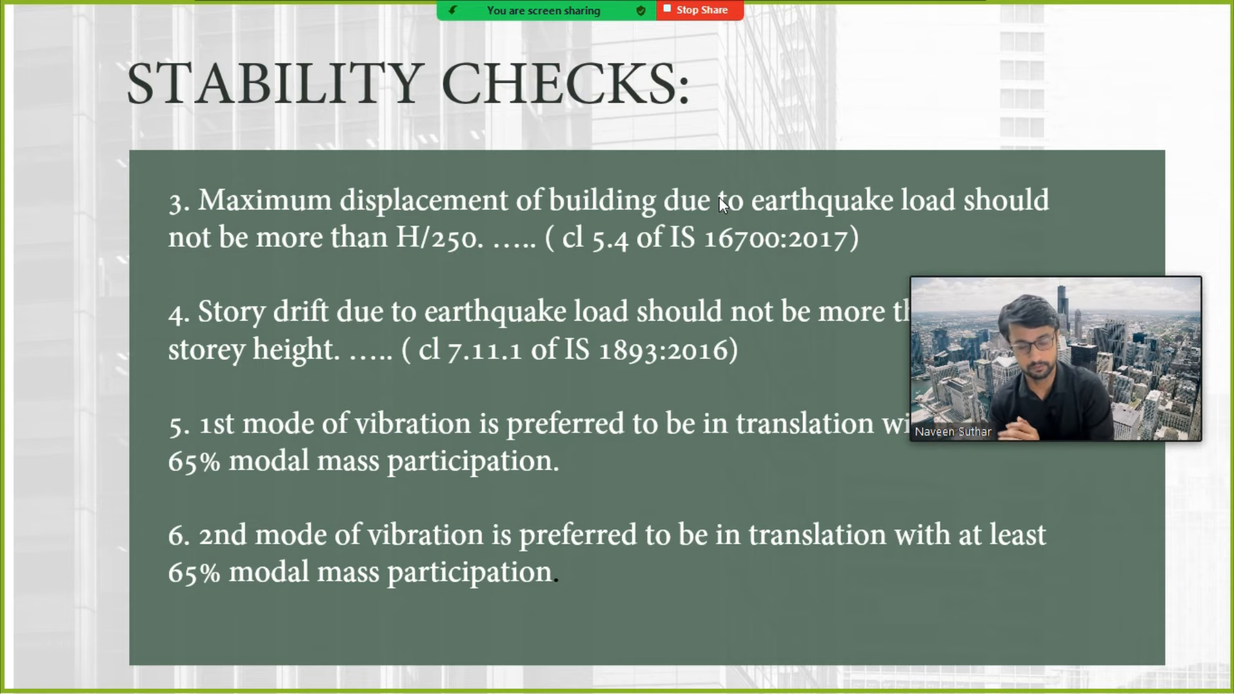
key("Right")
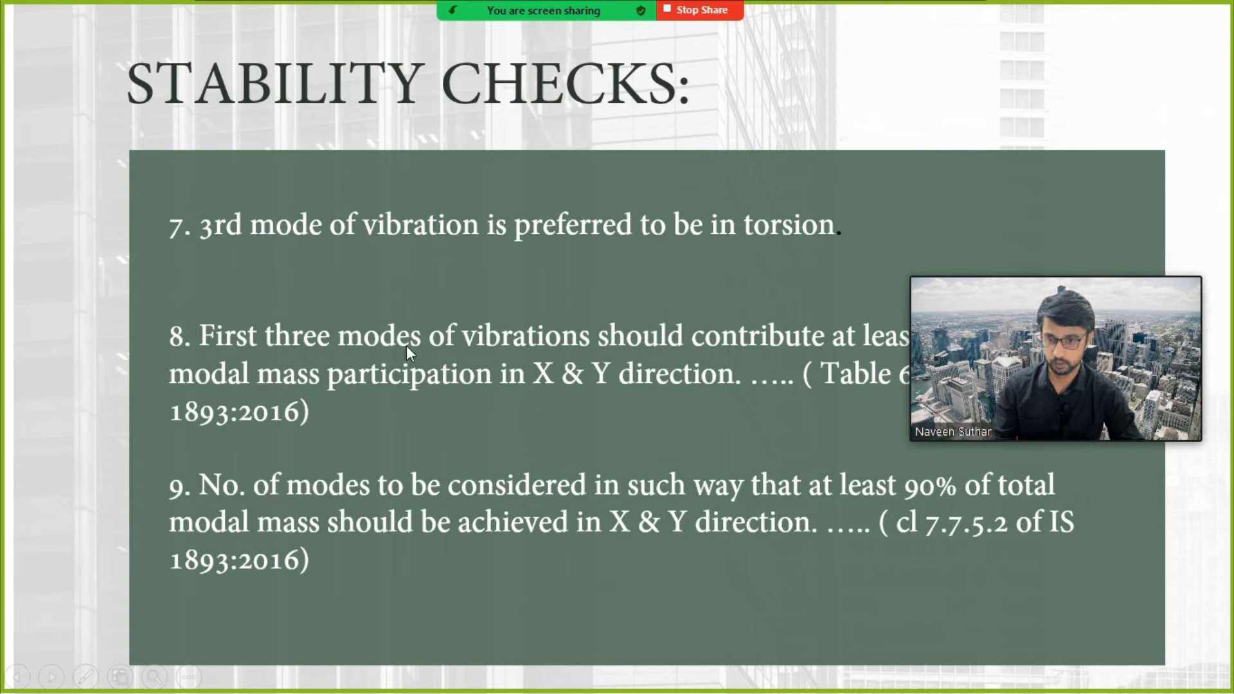
left_click_drag(1037, 272, 1031, 76)
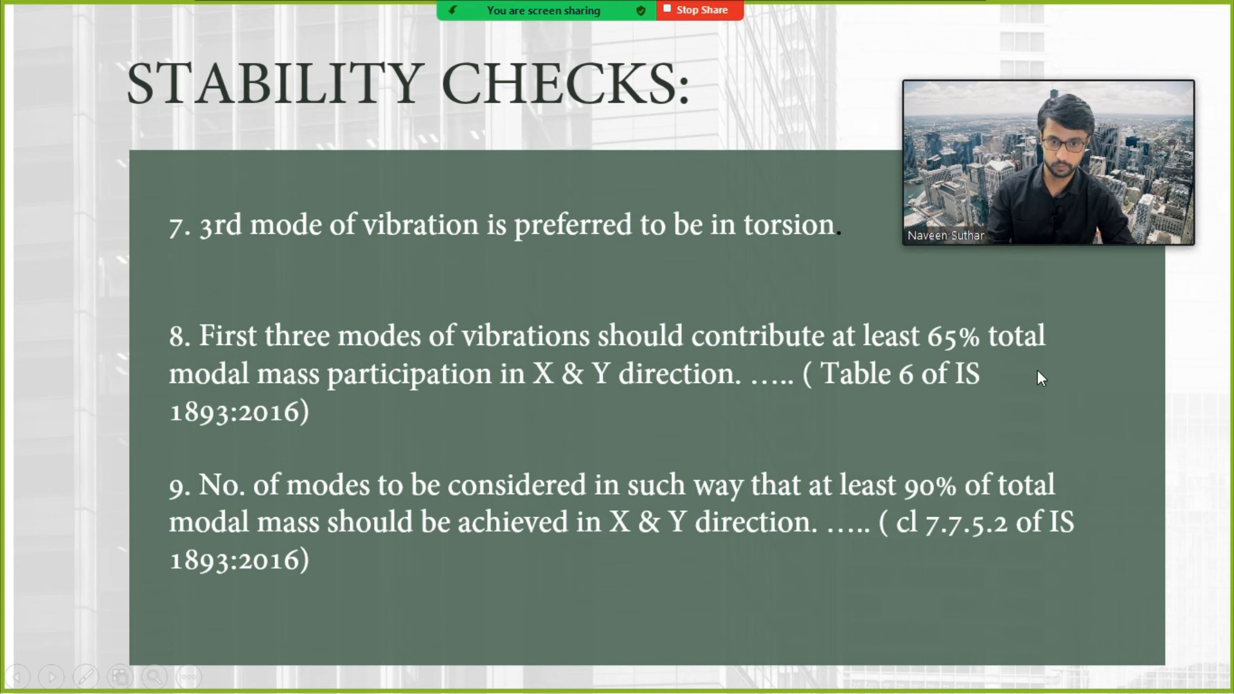
Step: Switch back to ETABS and display the Modal Participating Mass Ratios results table
key("alt+Tab")
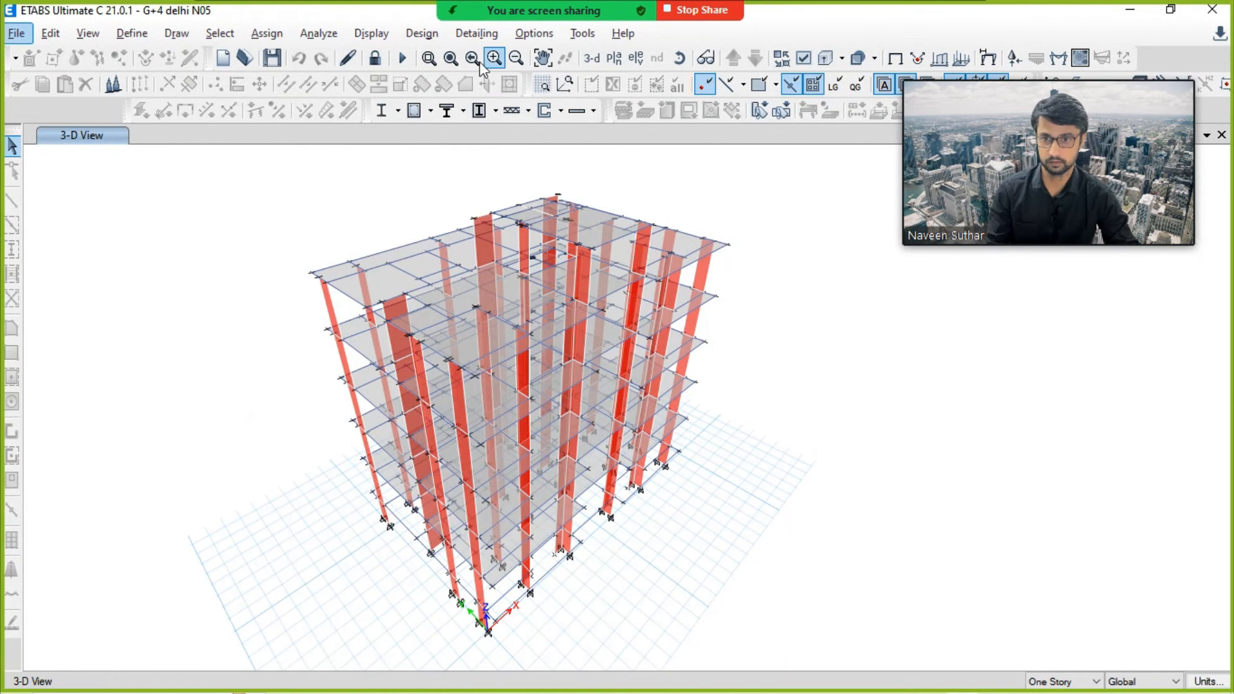
left_click(370, 33)
left_click(480, 499)
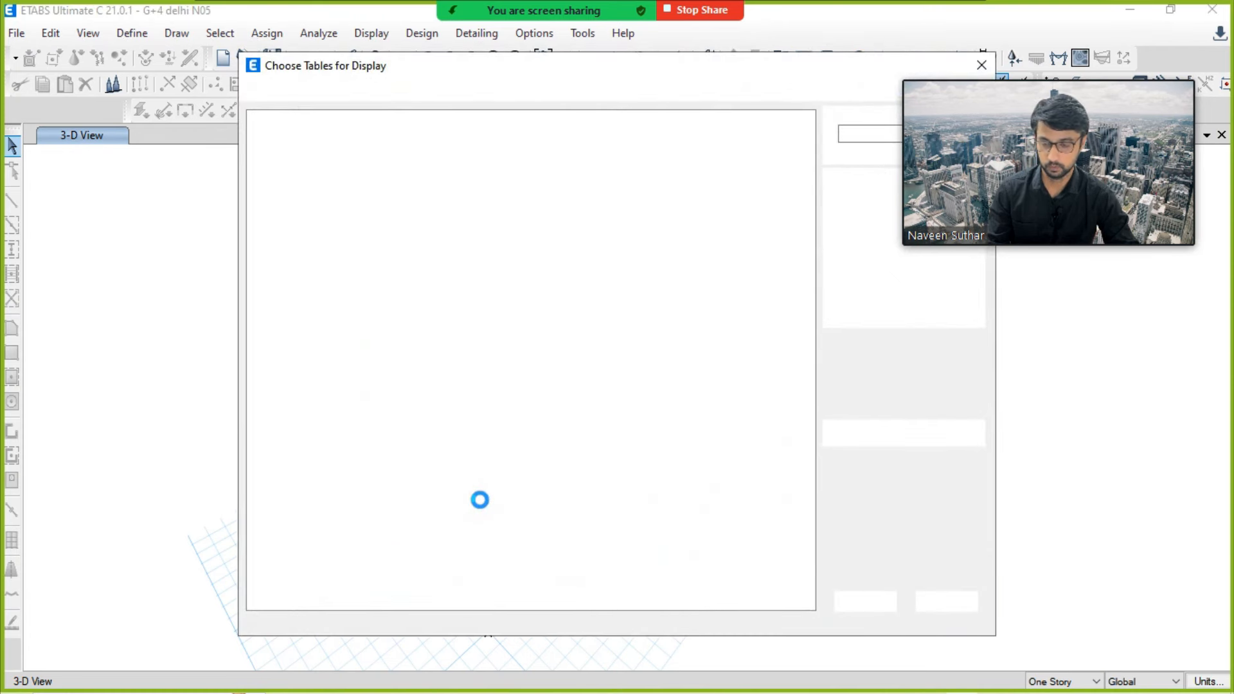
left_click(865, 601)
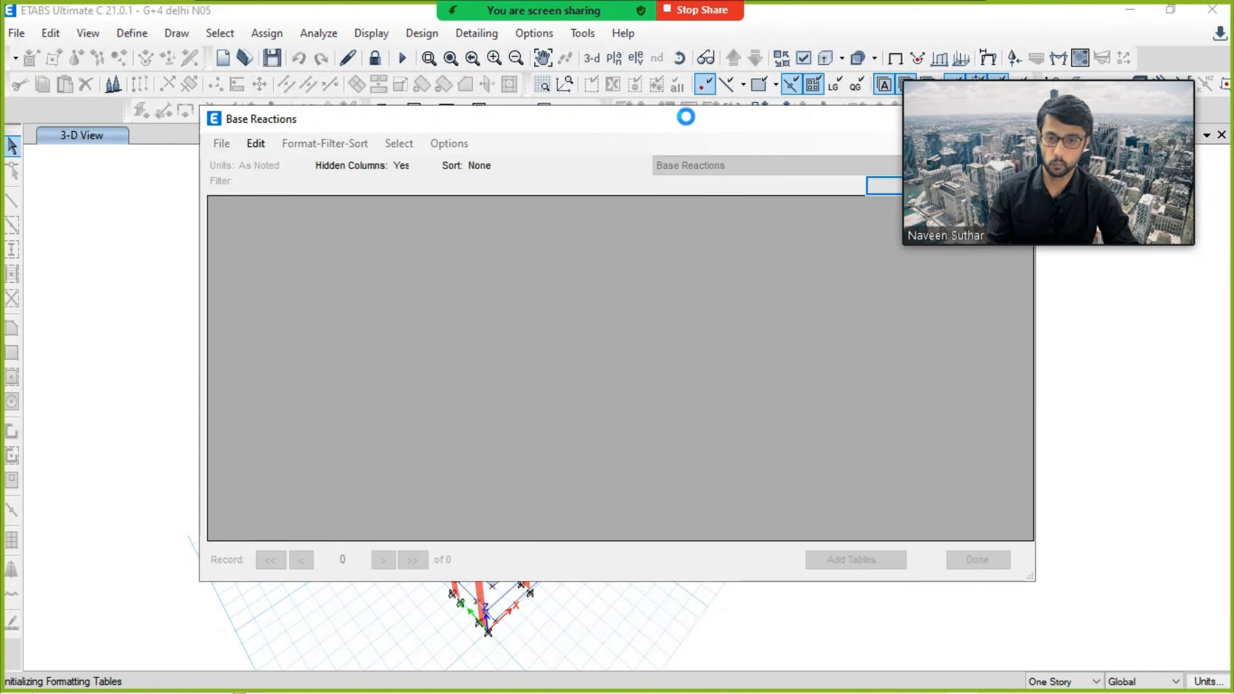
left_click(641, 181)
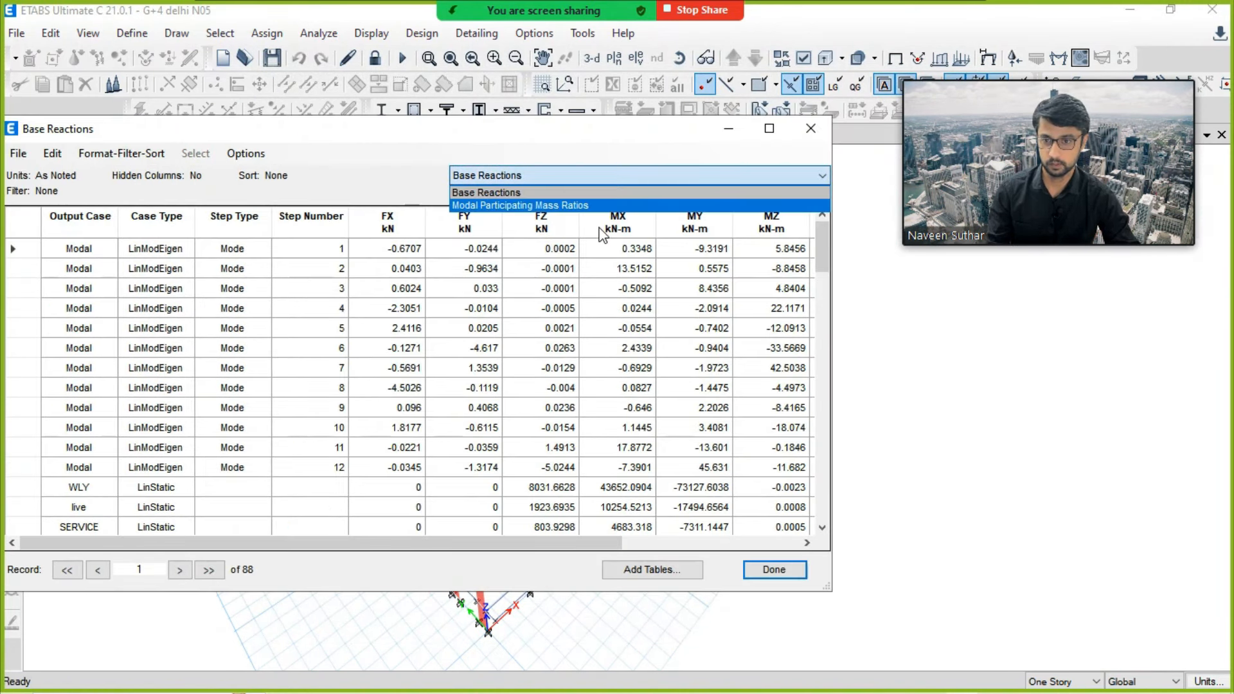
left_click(582, 207)
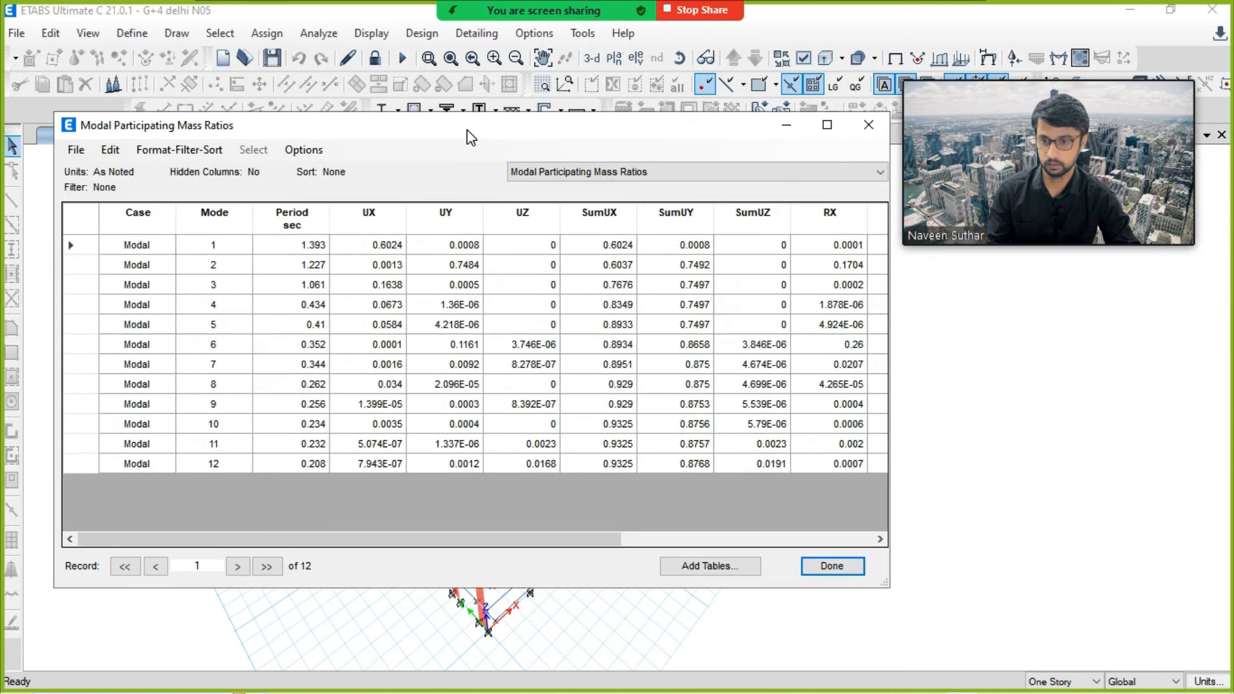
Step: Inspect the mode 4 SumUX and SumUY entries while checking the cumulative mass ratios of the first three modes
left_click(690, 309)
left_click(611, 310)
left_click(683, 310)
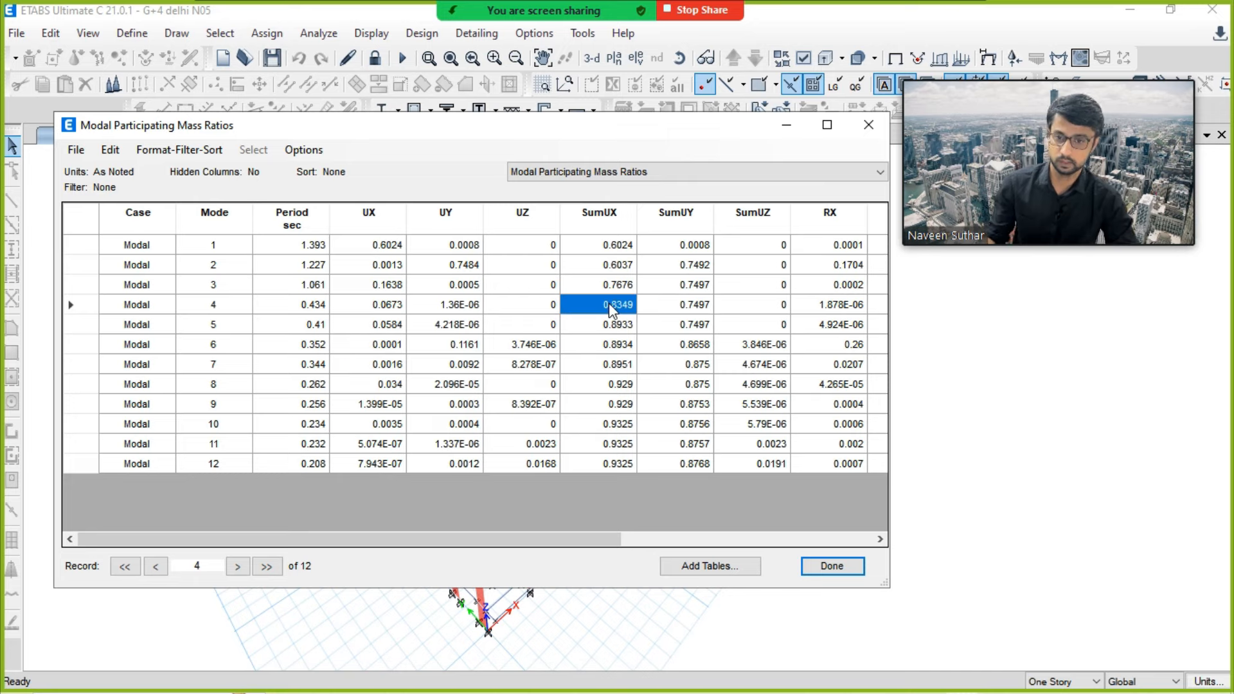
left_click(681, 310)
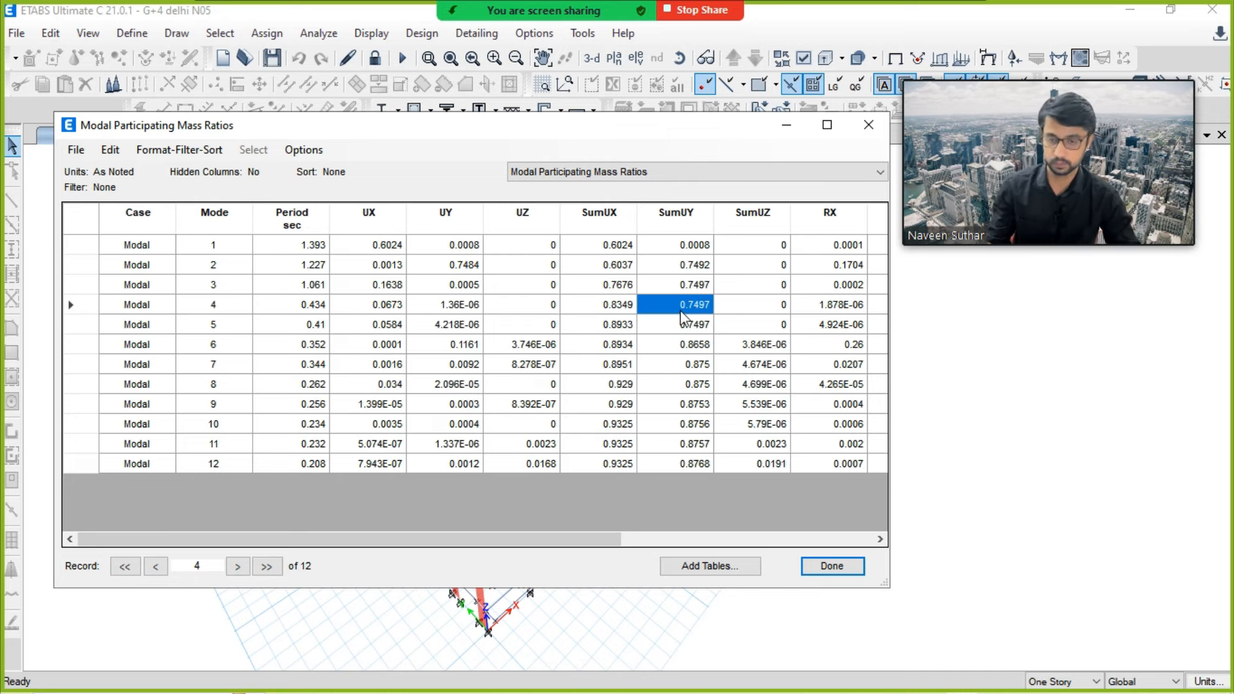
Step: Review the 90% total modal mass criterion on the PowerPoint slide and check the mode 12 SumUY entry in the ETABS table
key("alt+Tab")
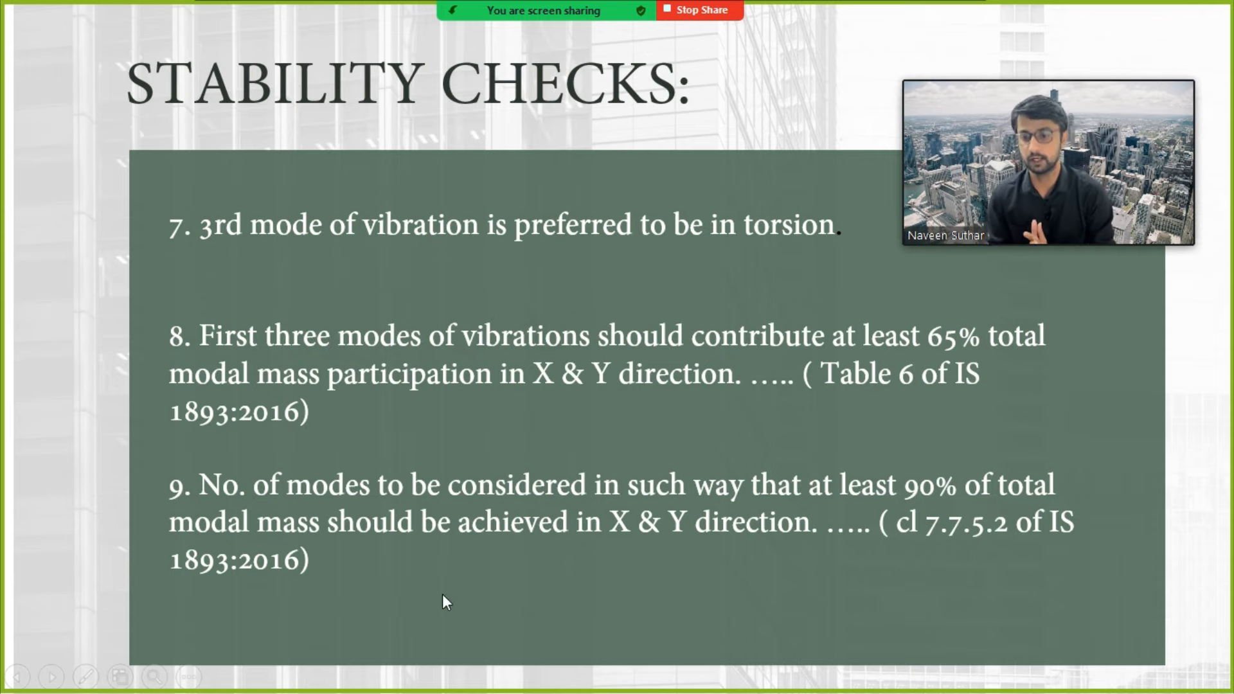
key("alt+Tab")
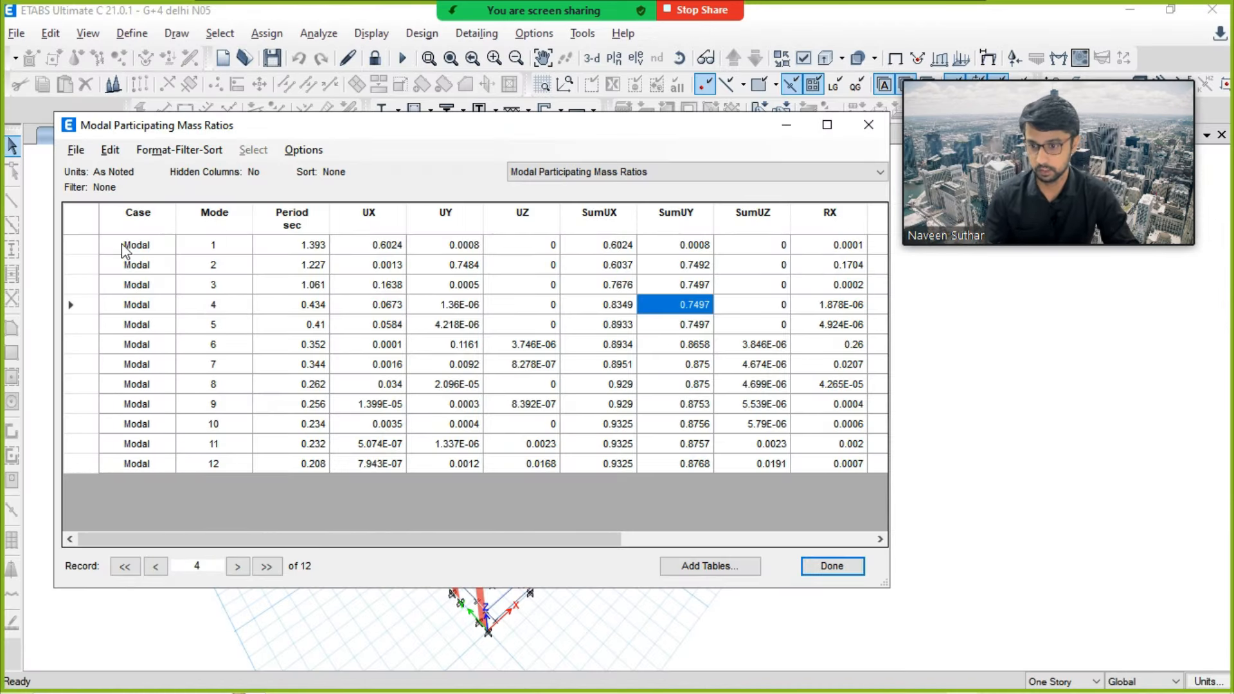
left_click(672, 469)
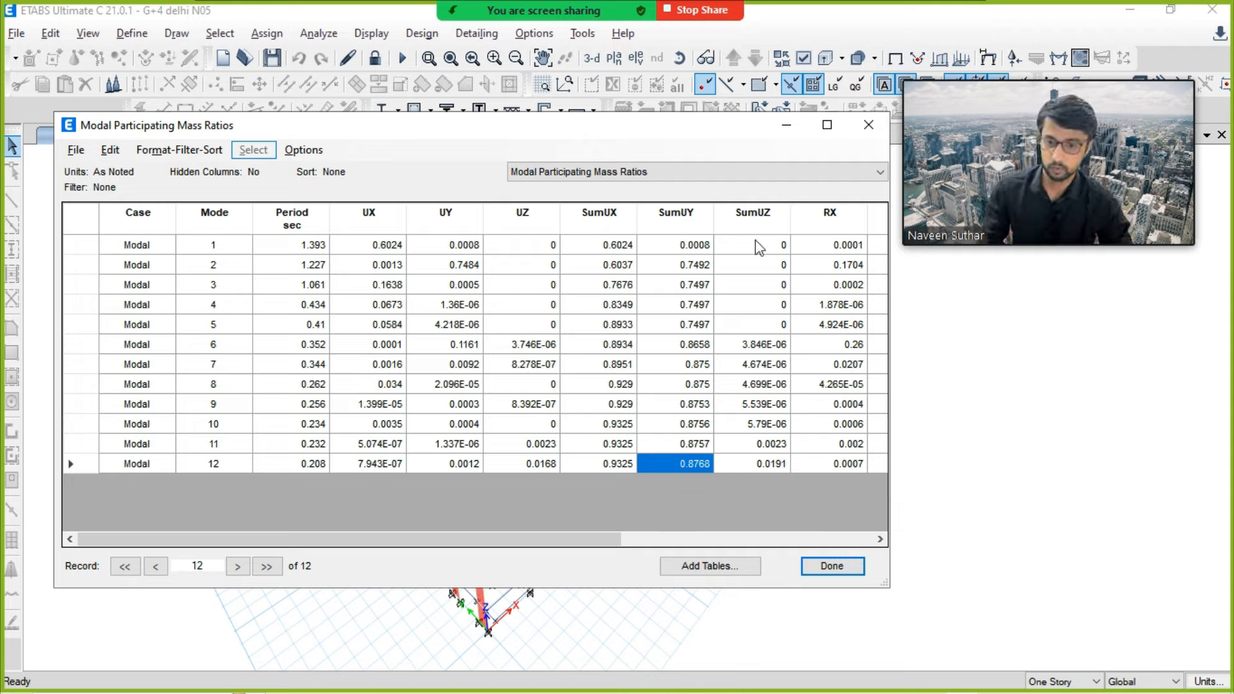
Step: Check the mode 12 SumUX and SumUY entries in the Modal Participating Mass Ratios table
left_click(230, 466)
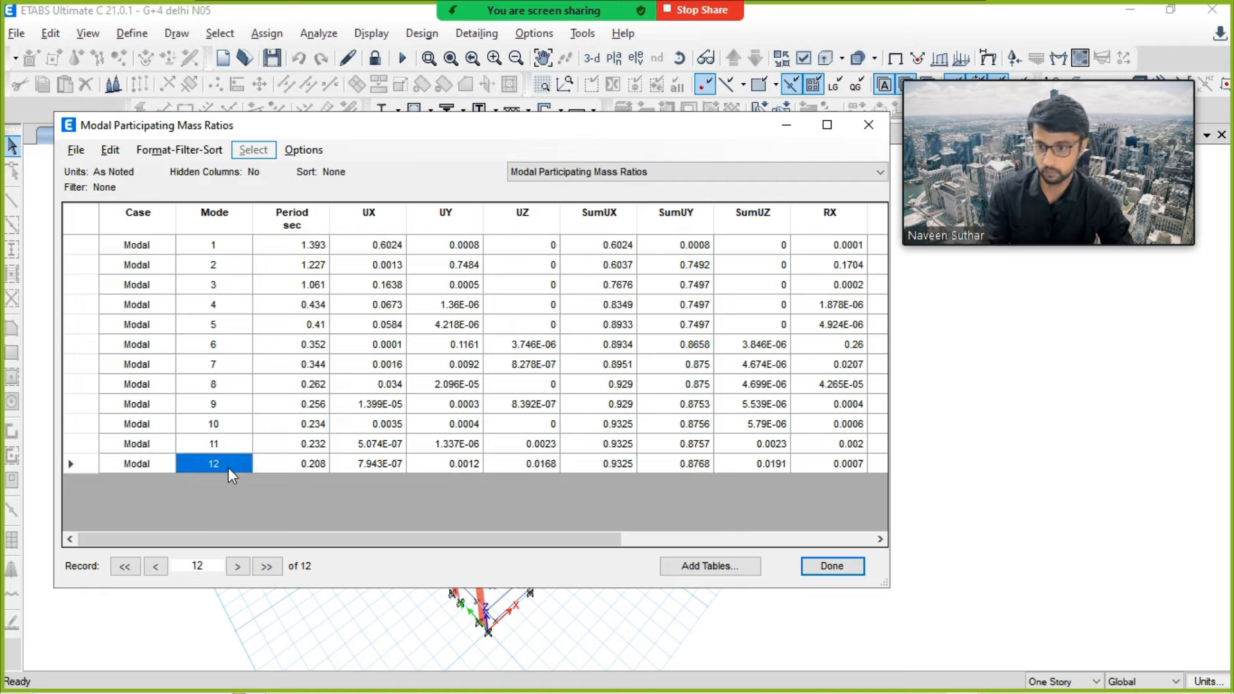
left_click(617, 468)
left_click(692, 468)
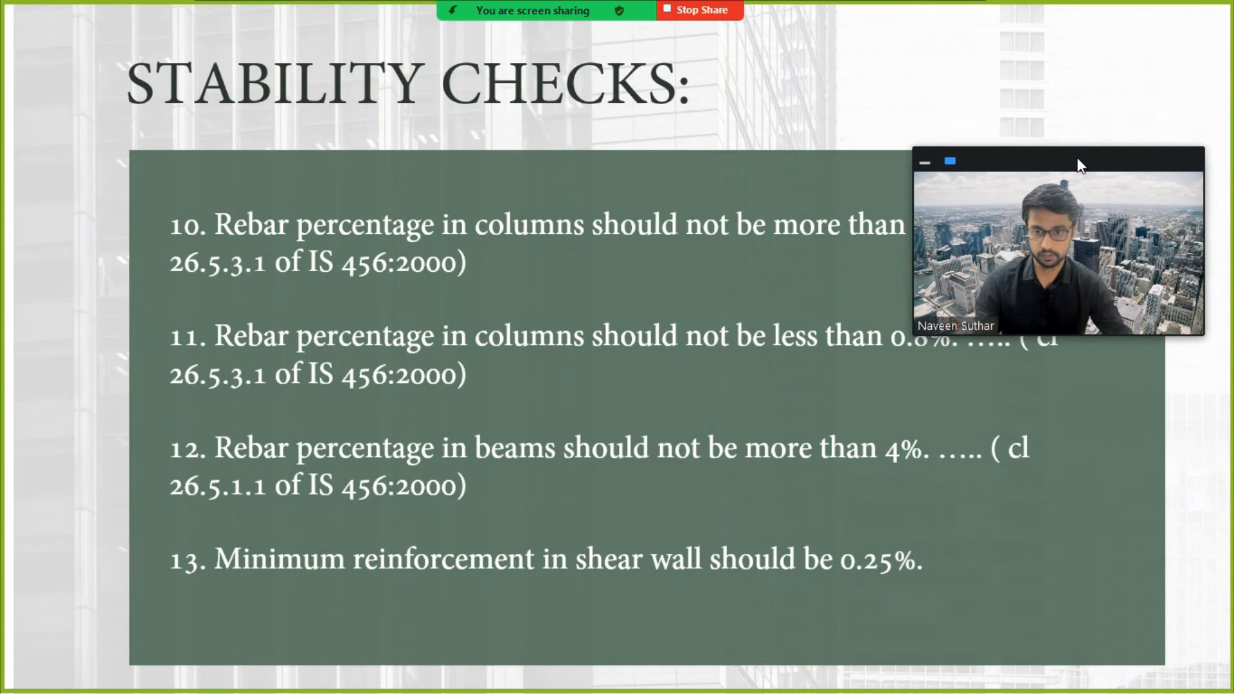
Step: Review stability checks 10 to 13 on the PowerPoint slide, moving the video panel off the text, and switch back to ETABS
left_click_drag(1077, 160, 1097, 270)
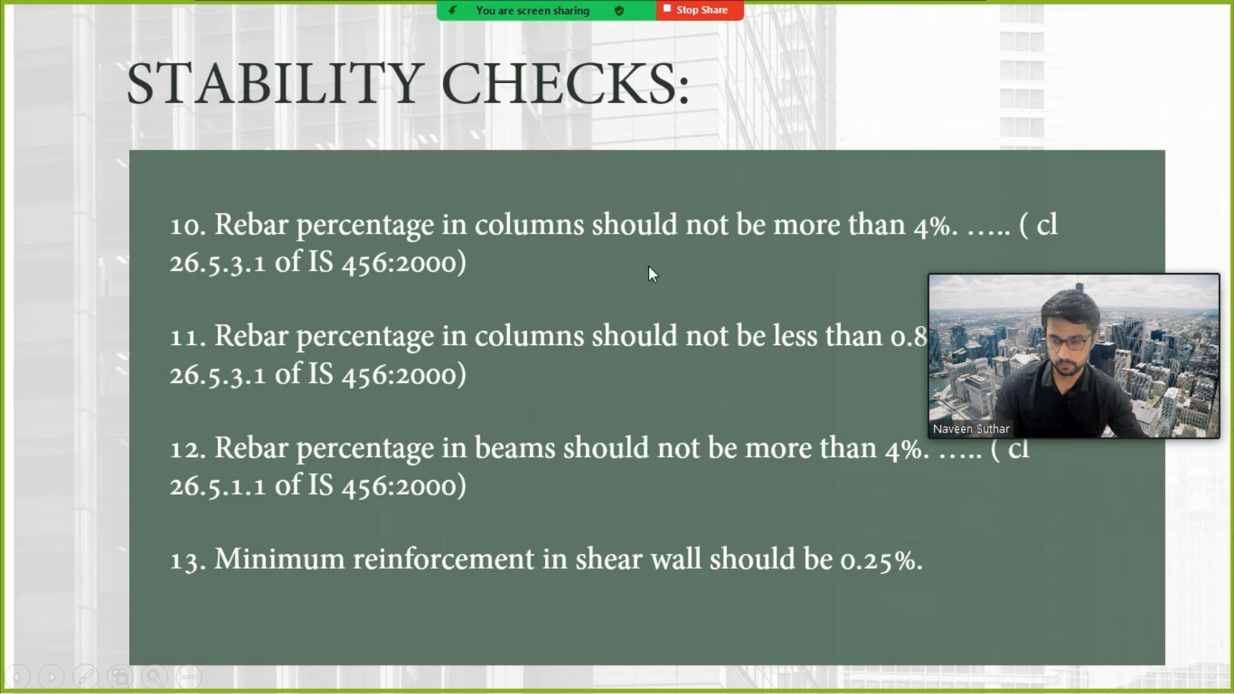
left_click_drag(1120, 246, 1117, 142)
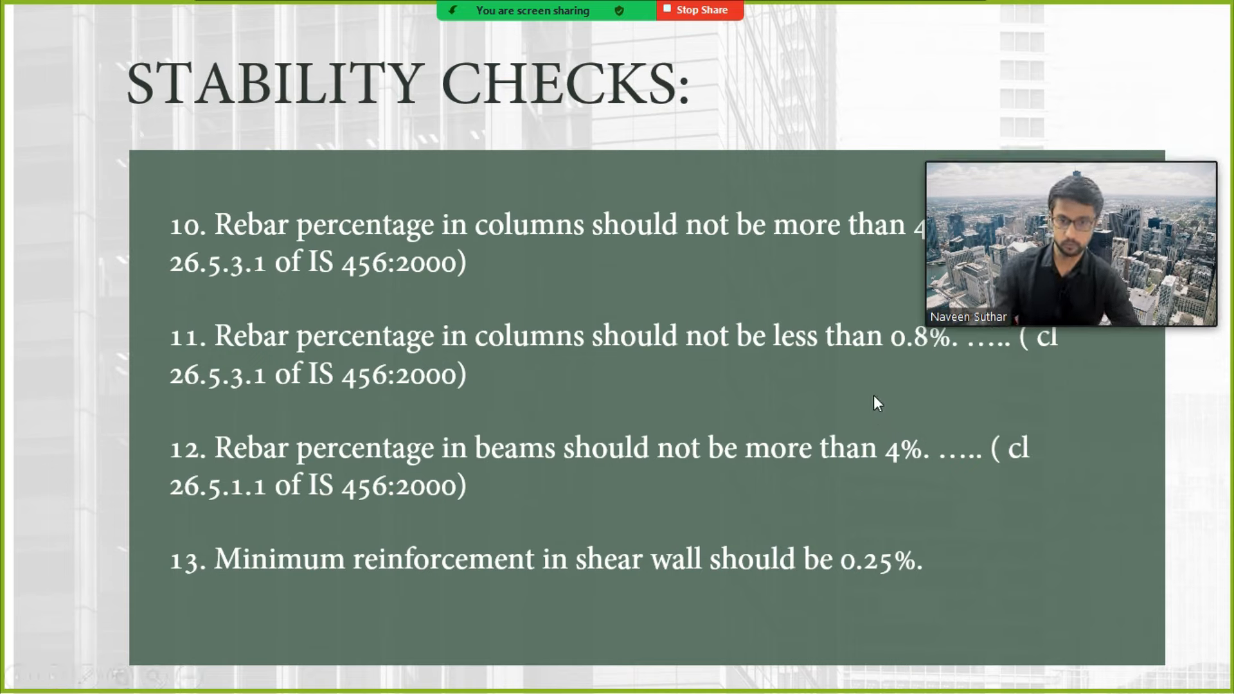
key("alt+Tab")
key("alt+Tab")
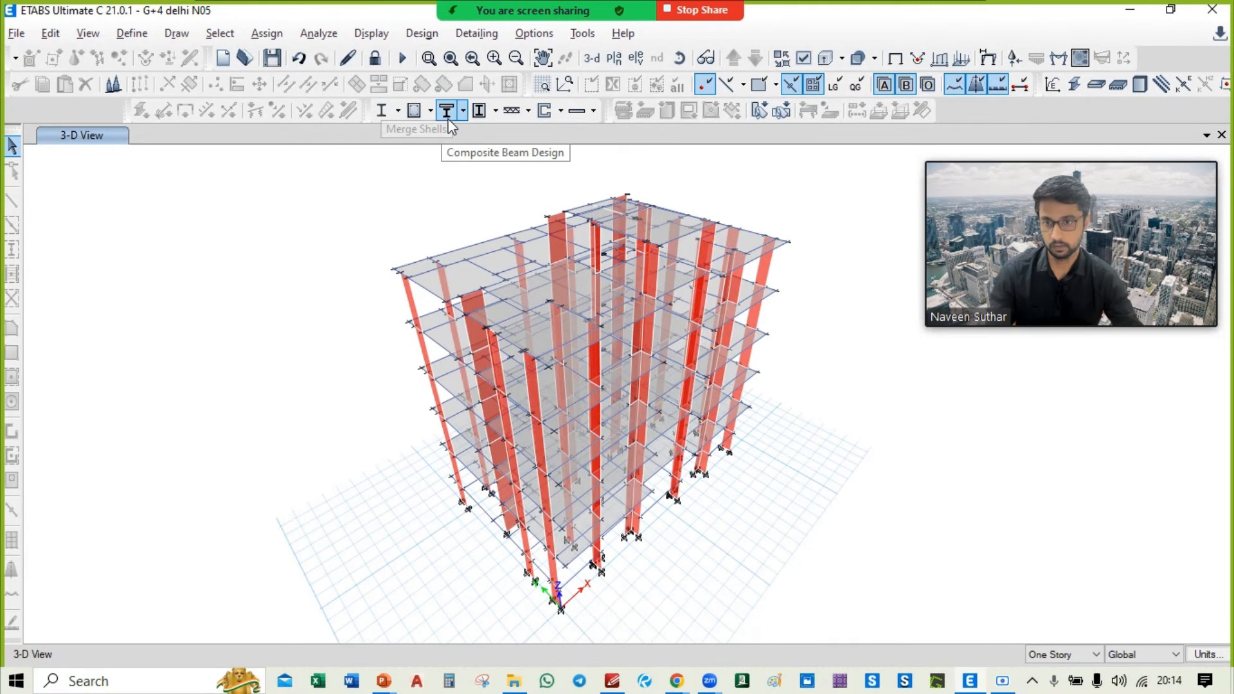
Step: Display the Total Rebar Percentage design output of the concrete frames on the model
left_click(429, 114)
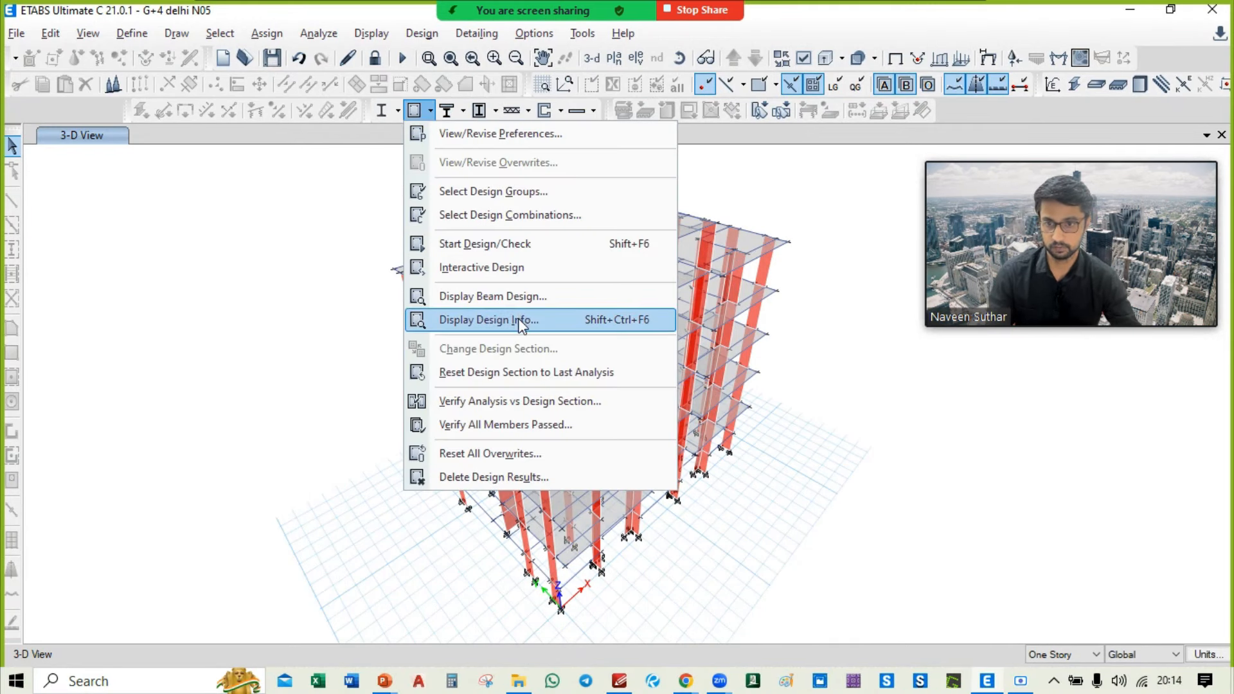
left_click(526, 321)
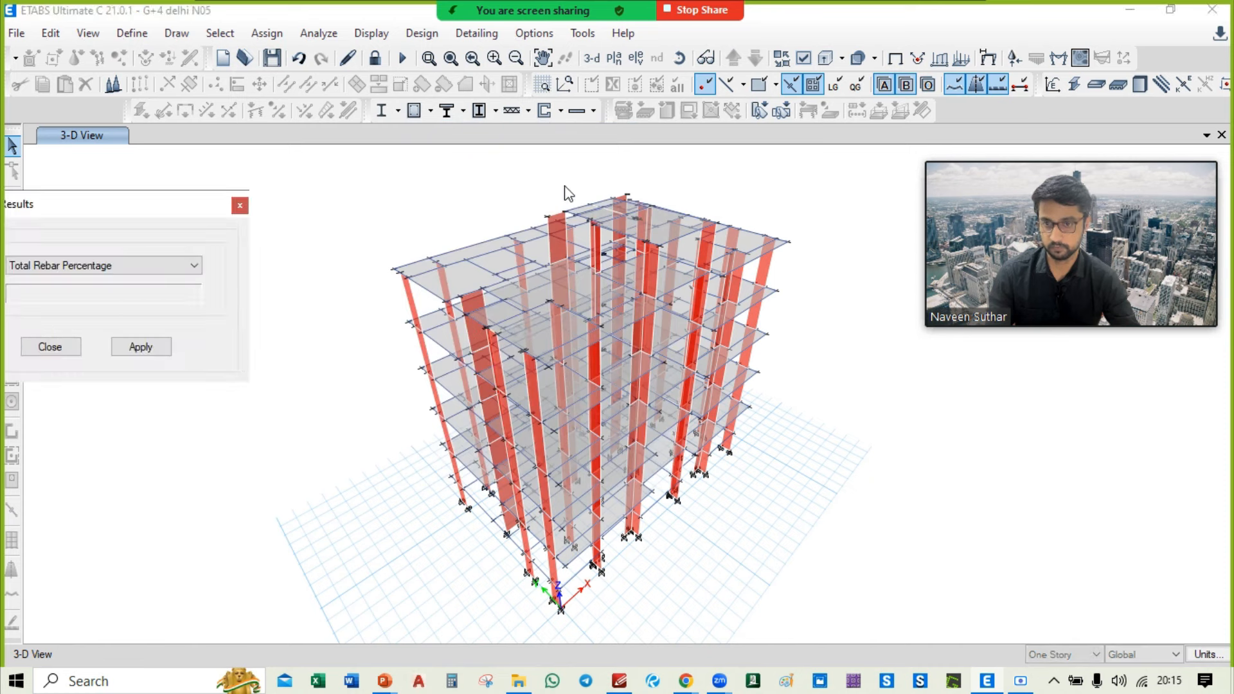
left_click(178, 268)
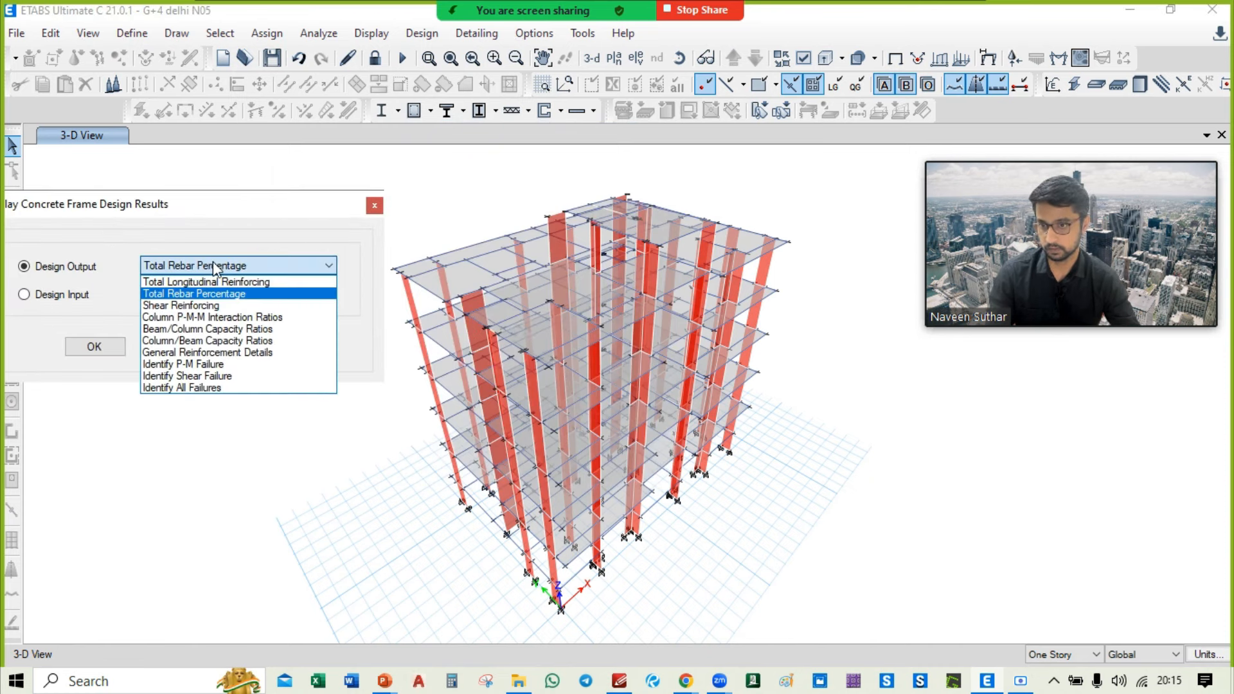
left_click(204, 293)
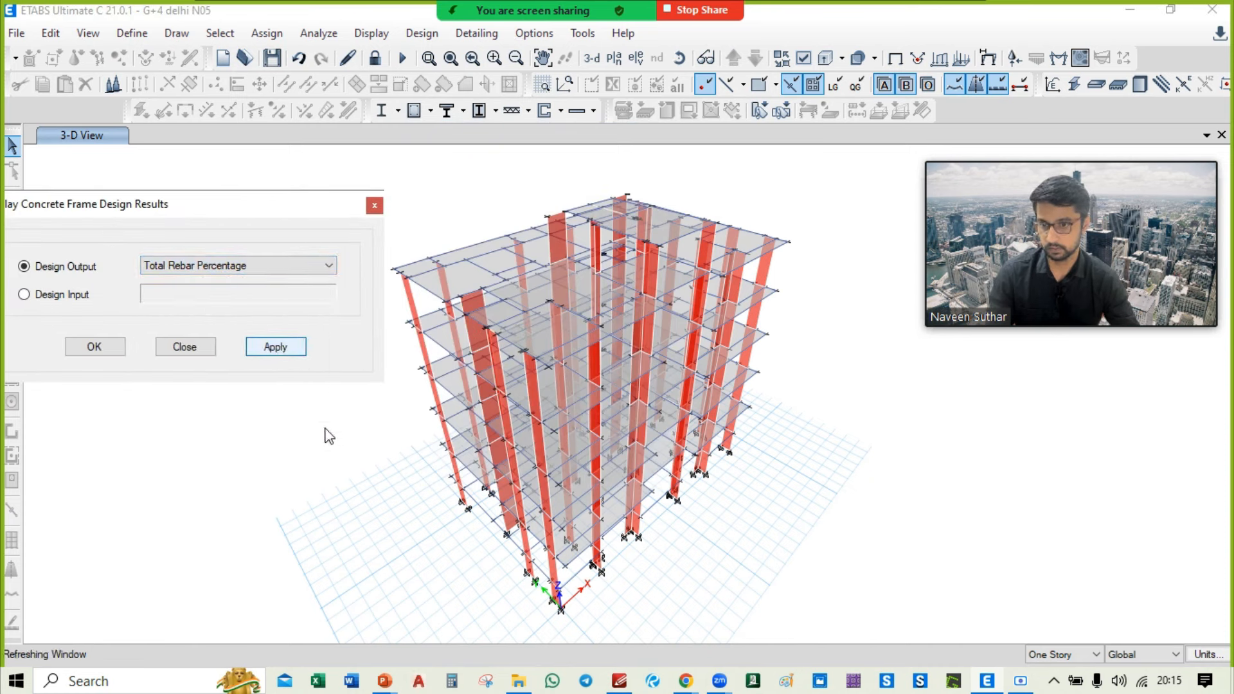
Step: Open the plan view of story 2F with the rebar percentages displayed
left_click(615, 60)
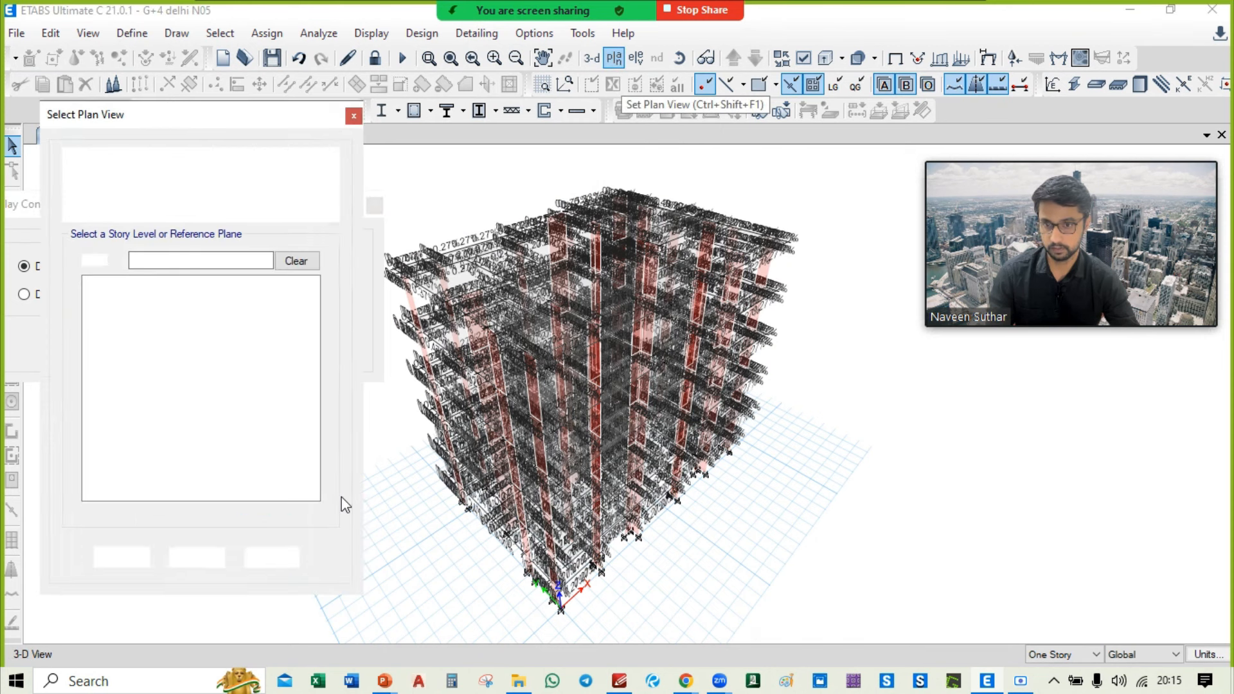
left_click(126, 330)
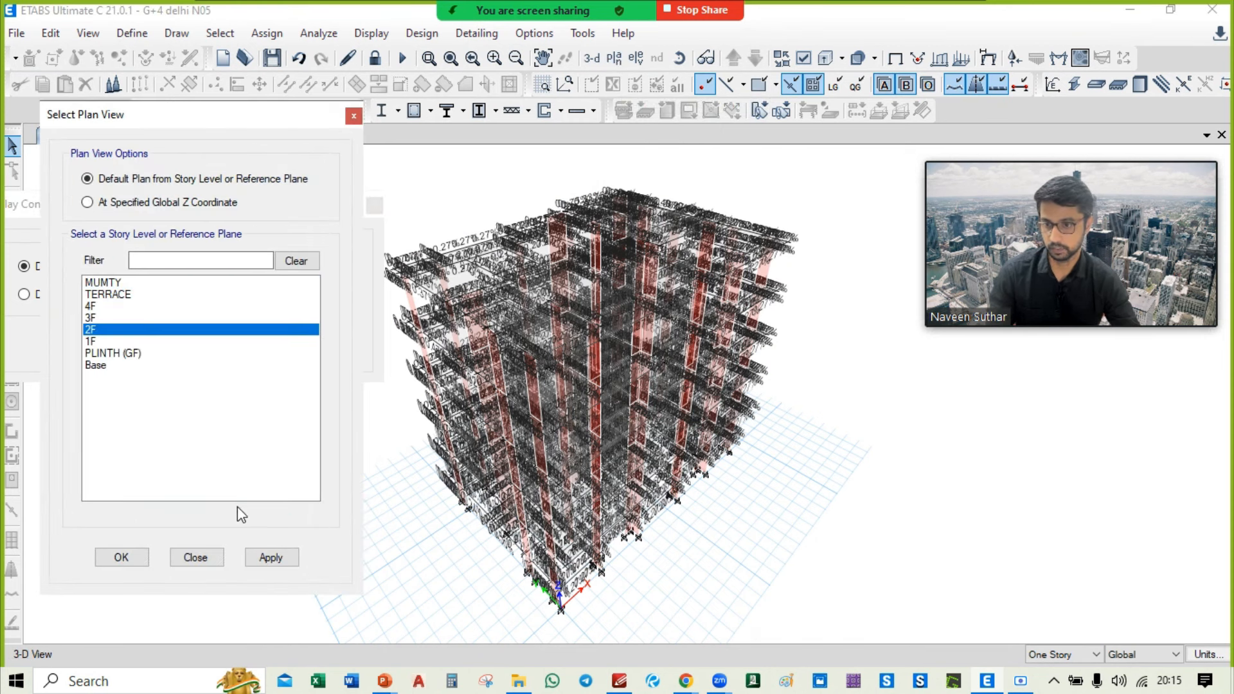
left_click(268, 560)
left_click(116, 562)
Step: Examine the beam rebar percentages across the whole 2F plan against the 4% limit
middle_click_drag(558, 591, 496, 532)
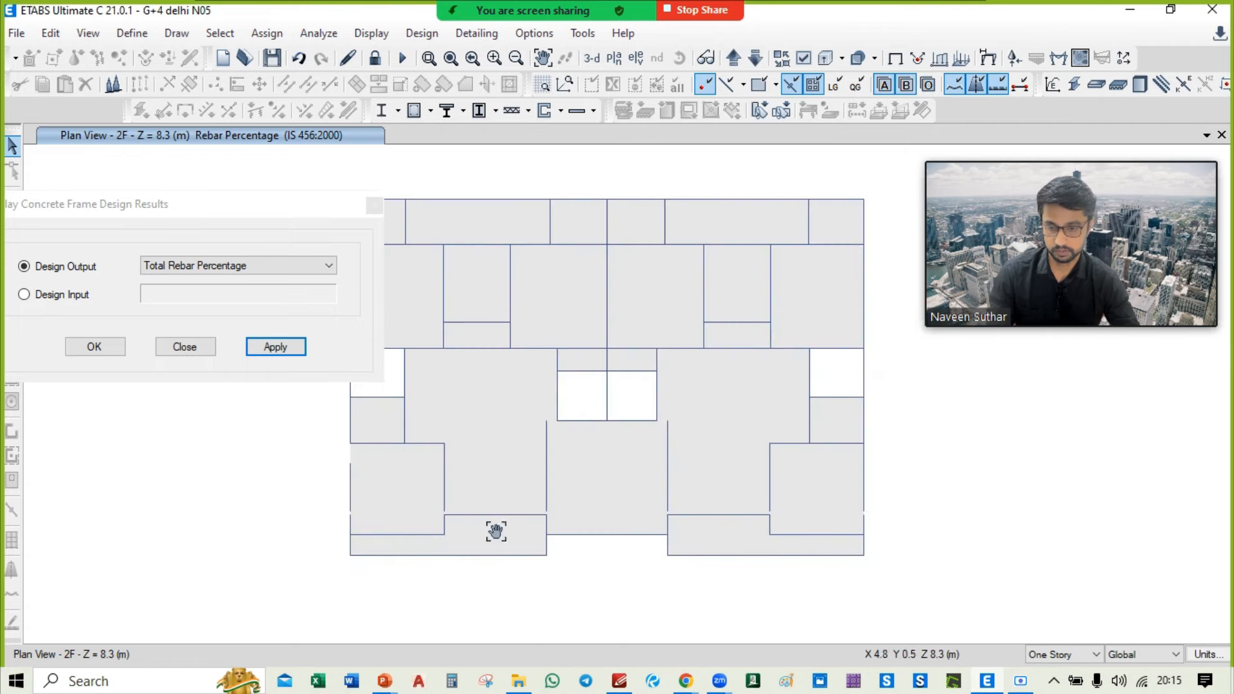
scroll(446, 535, "up", 3)
scroll(459, 538, "down", 3)
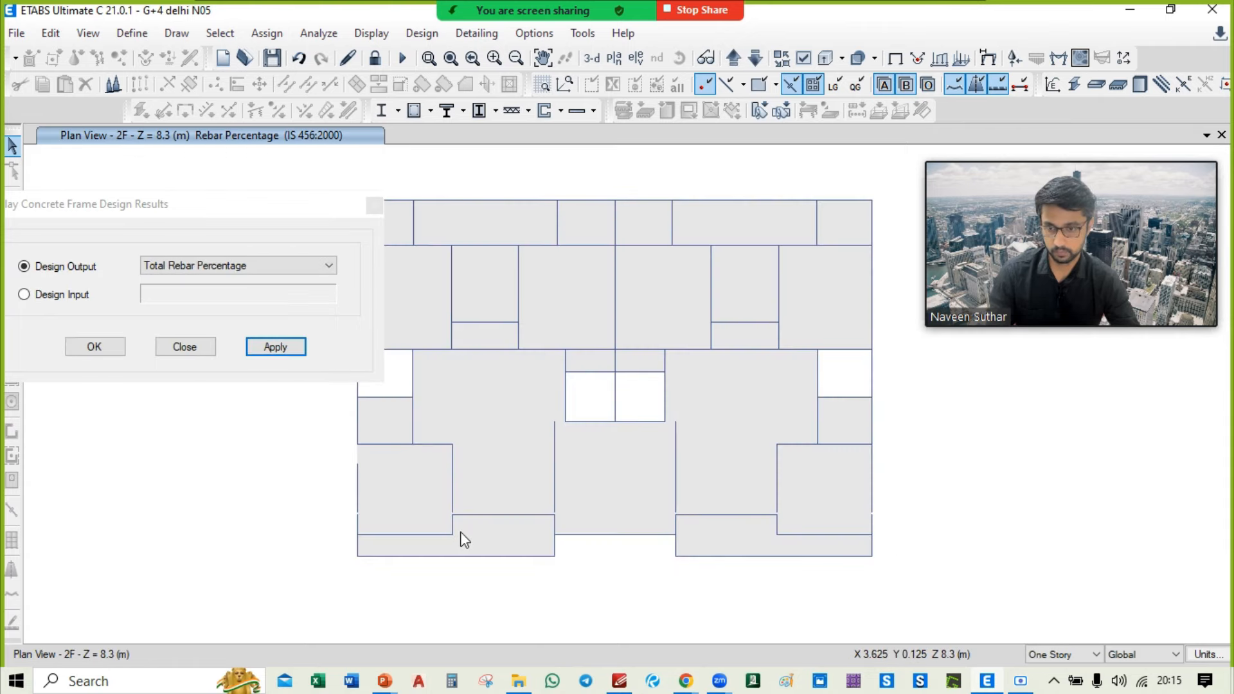
scroll(731, 534, "up", 3)
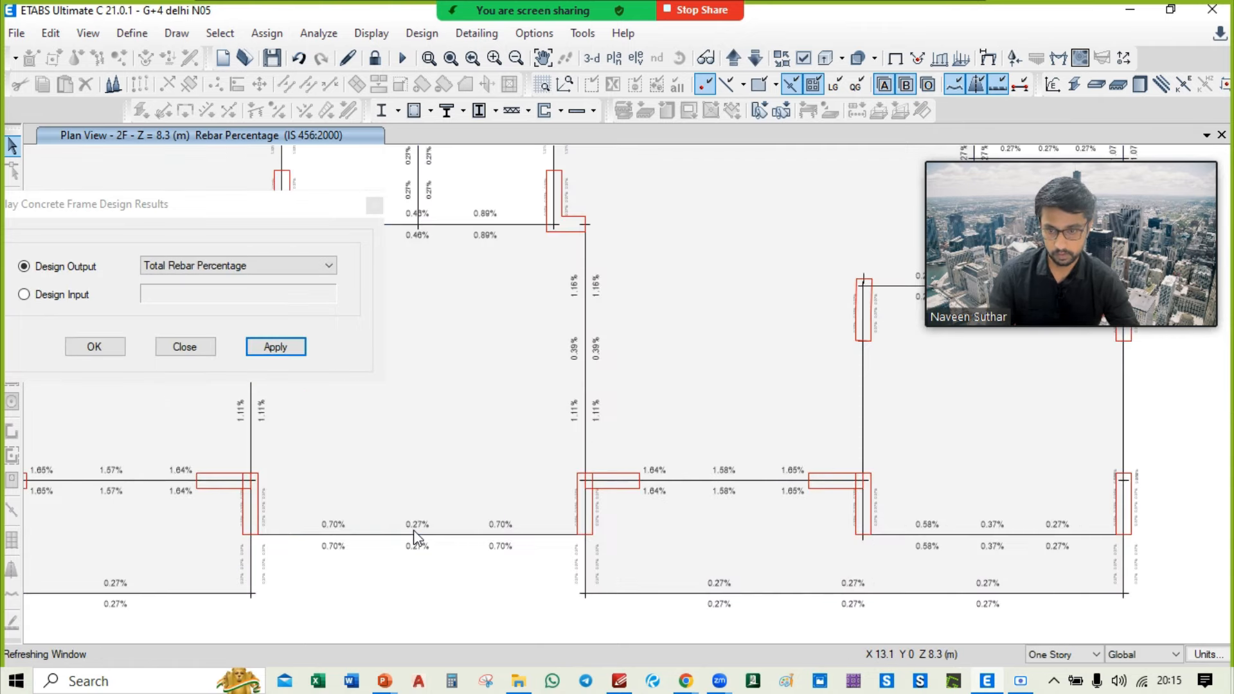
middle_click_drag(598, 305, 795, 609)
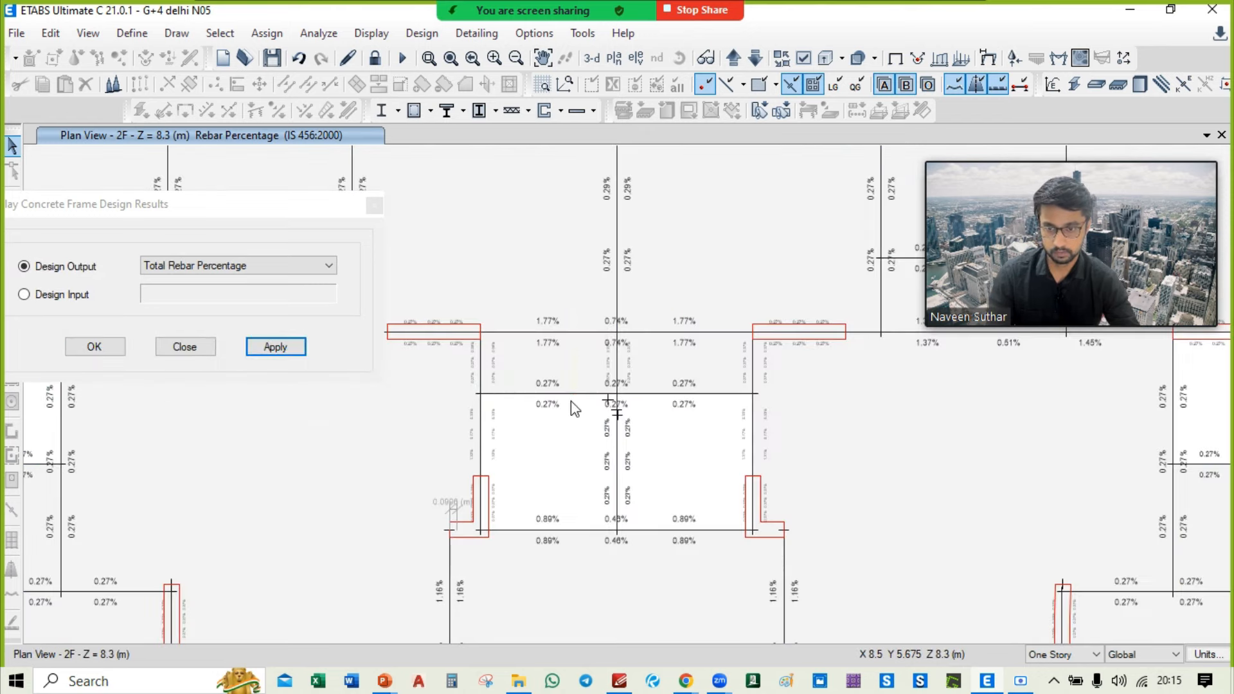
scroll(569, 399, "up", 3)
scroll(609, 394, "down", 3)
middle_click_drag(560, 236, 875, 452)
scroll(875, 451, "down", 3)
middle_click_drag(1118, 498, 380, 410)
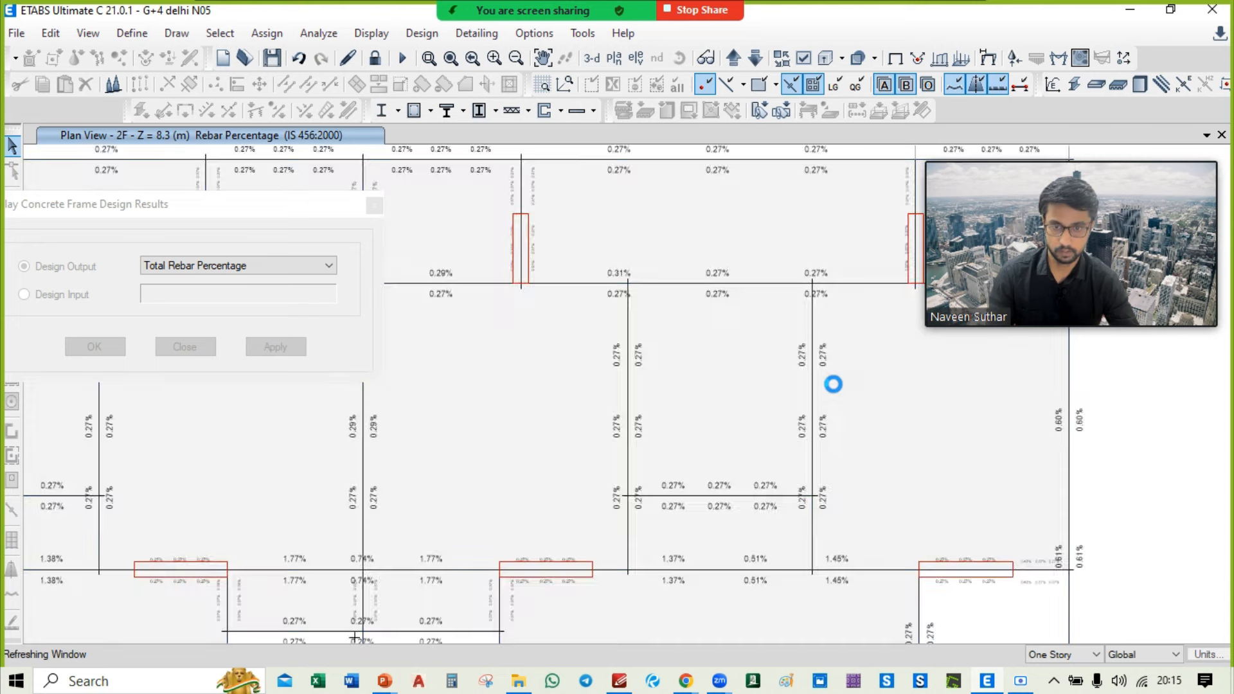
scroll(795, 381, "down", 3)
middle_click_drag(819, 442, 820, 362)
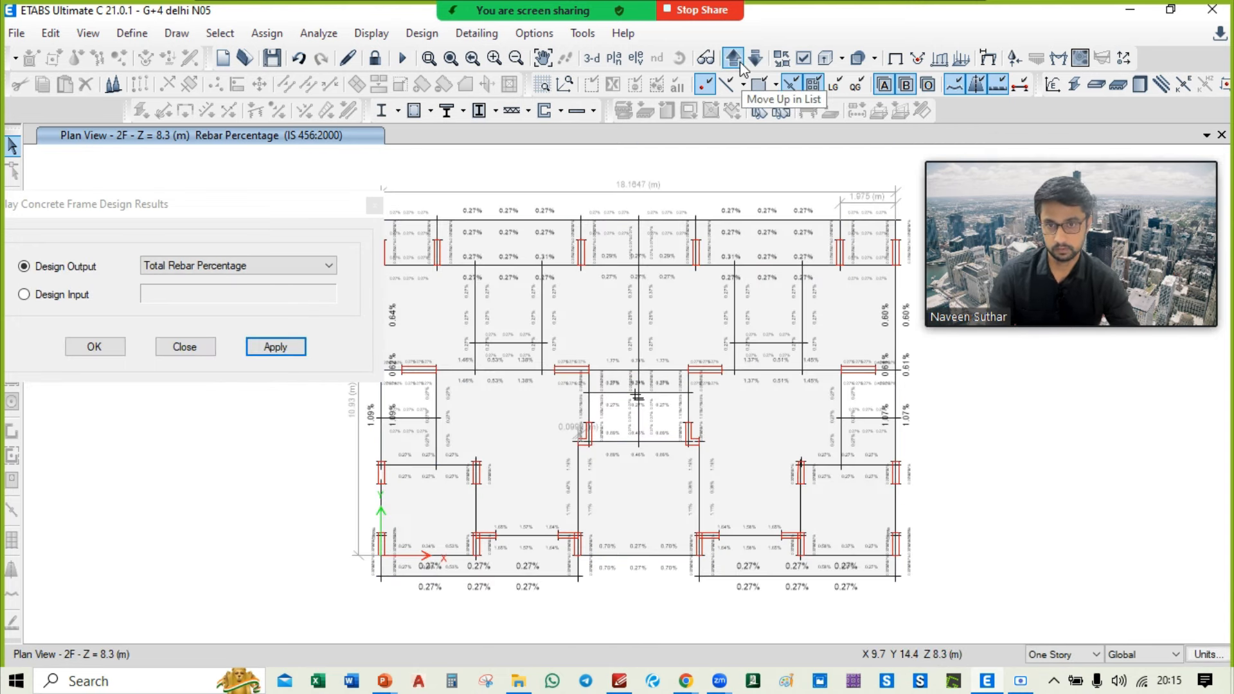
Step: Move up to the 3F plan and examine its beam rebar percentages across the floor
scroll(441, 471, "up", 6)
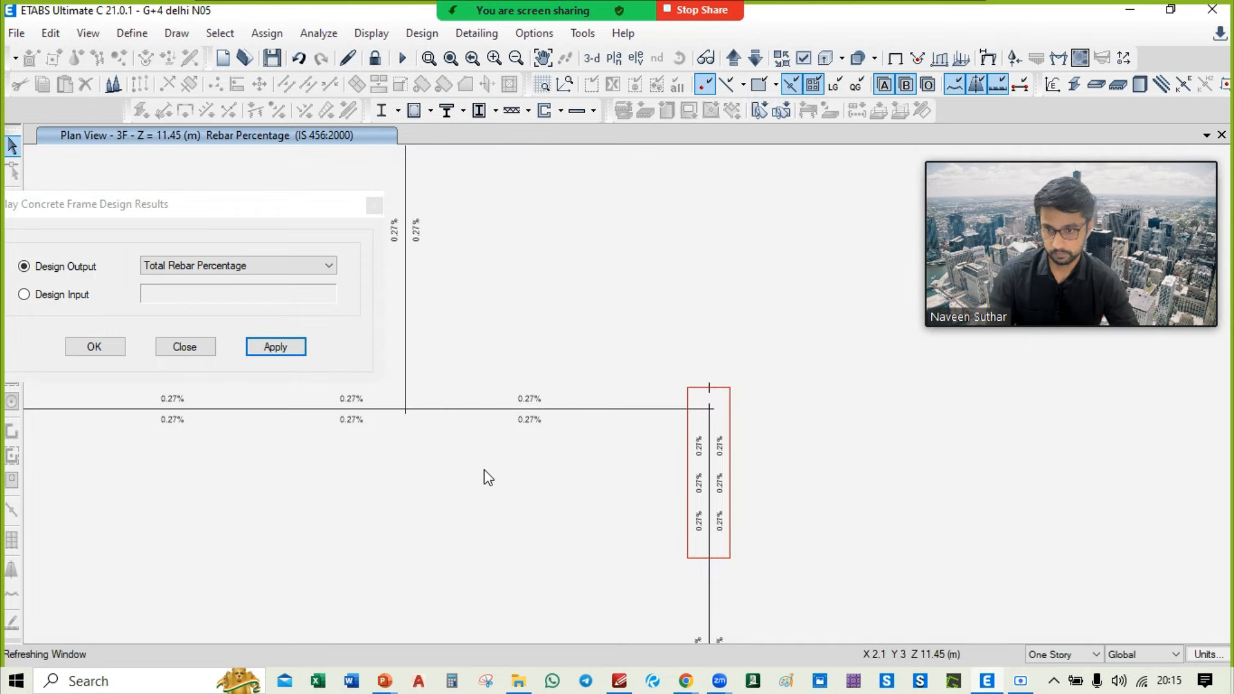
scroll(484, 470, "down", 3)
middle_click_drag(631, 553, 587, 358)
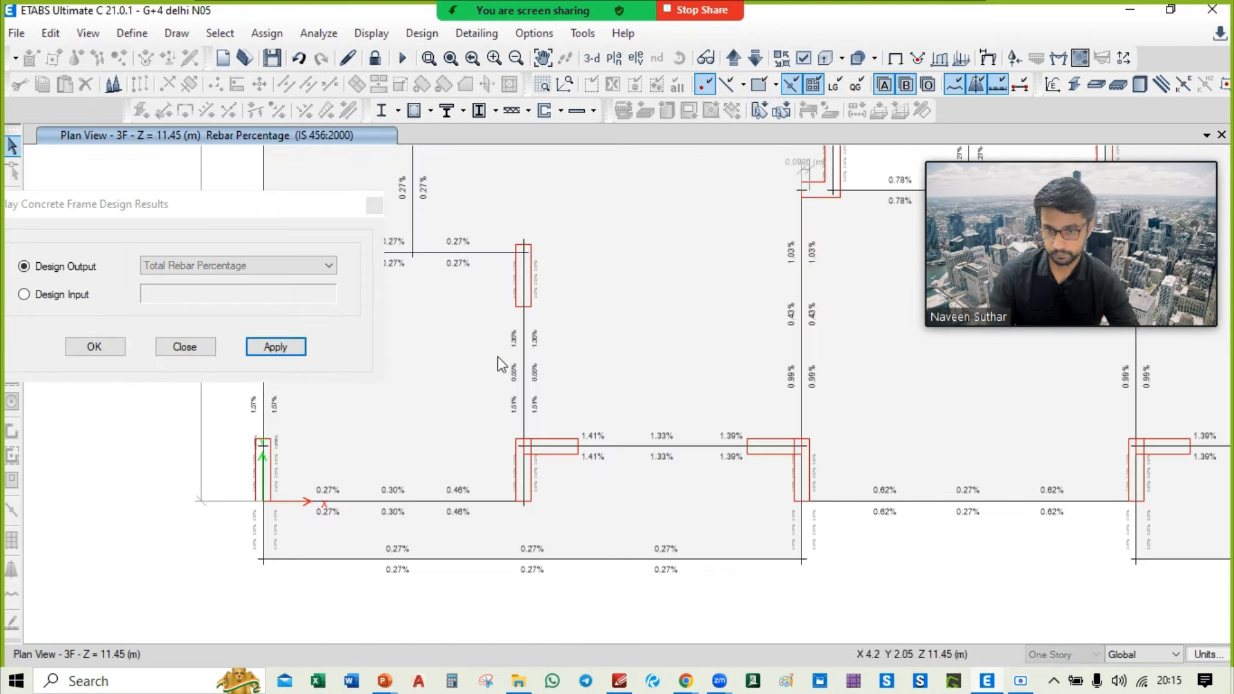
scroll(497, 358, "up", 3)
scroll(497, 359, "down", 3)
middle_click_drag(954, 370, 370, 504)
middle_click_drag(651, 267, 820, 646)
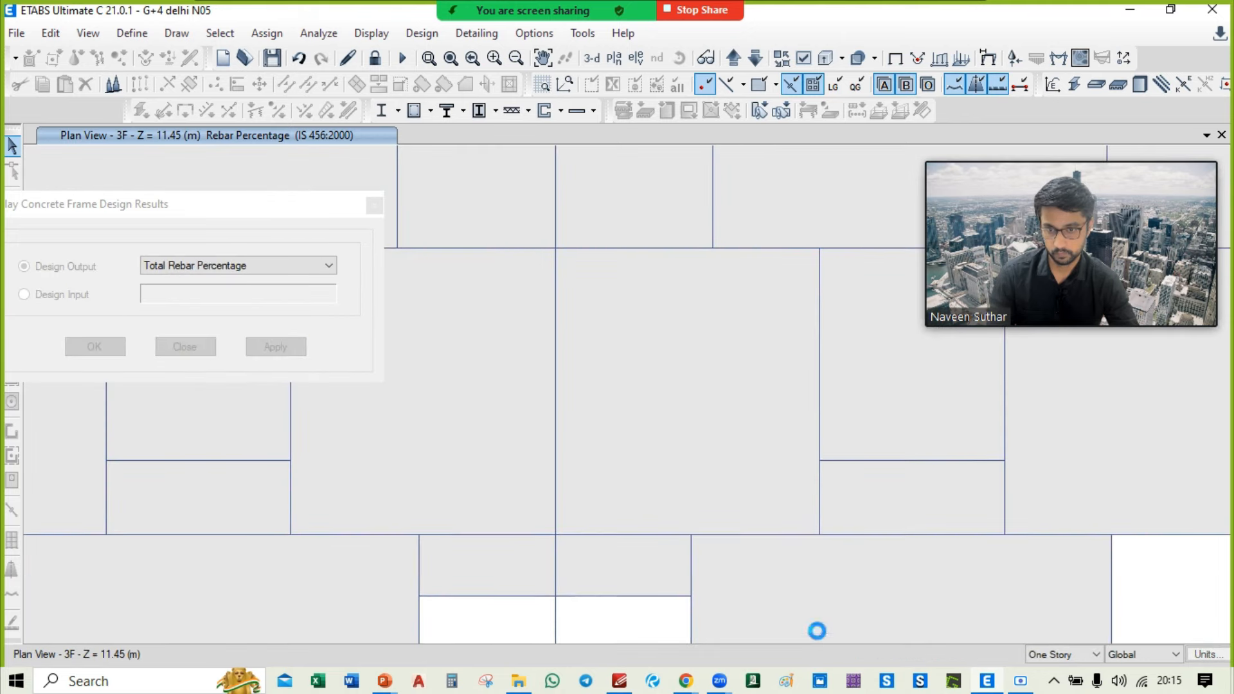
middle_click_drag(711, 316, 713, 692)
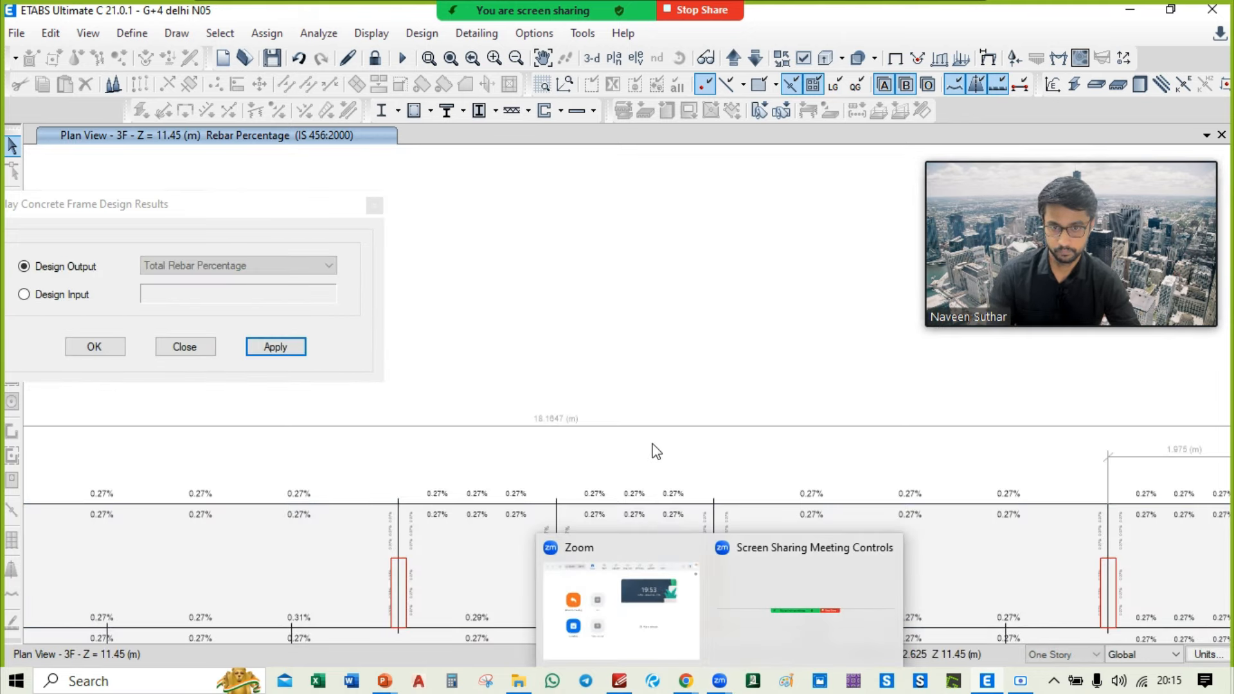
middle_click_drag(649, 457, 811, 157)
middle_click_drag(527, 450, 919, 258)
scroll(500, 350, "down", 6)
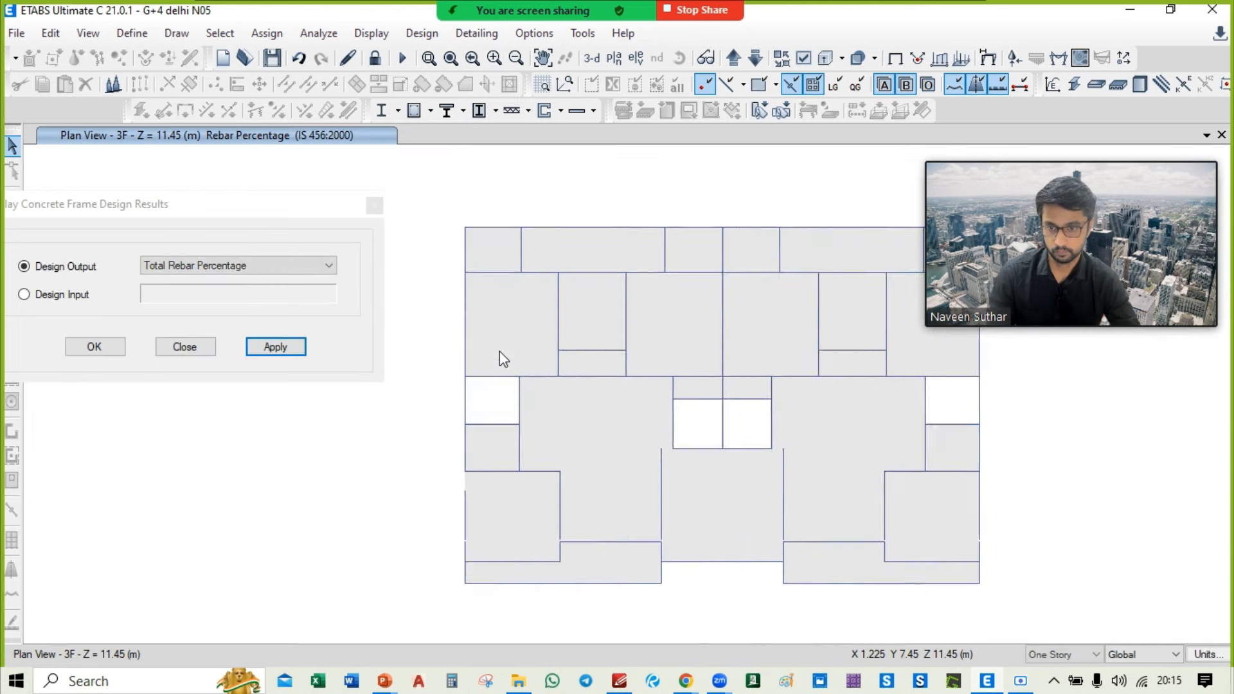
scroll(524, 338, "up", 3)
Step: Display the rebar percentages on the 4F plan and compare them with the reinforcement limits on the PowerPoint slide
left_click(732, 58)
middle_click_drag(744, 416, 733, 425)
key("alt+Tab")
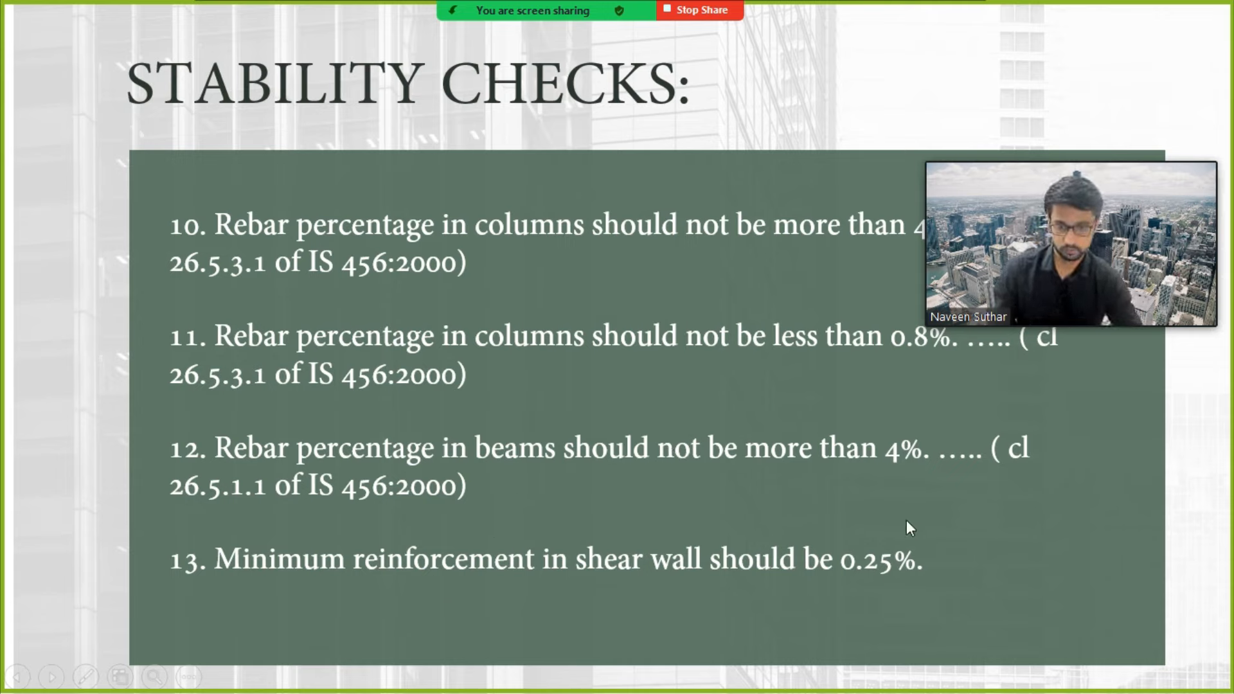
key("alt+Tab")
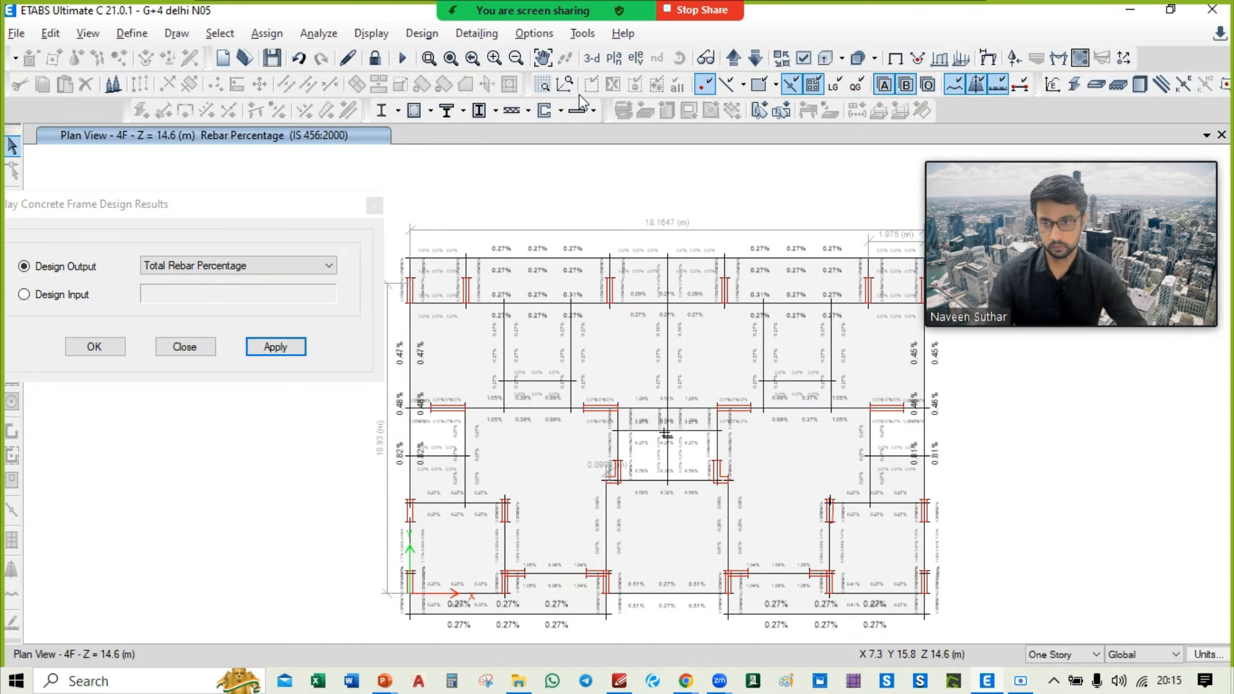
left_click(364, 37)
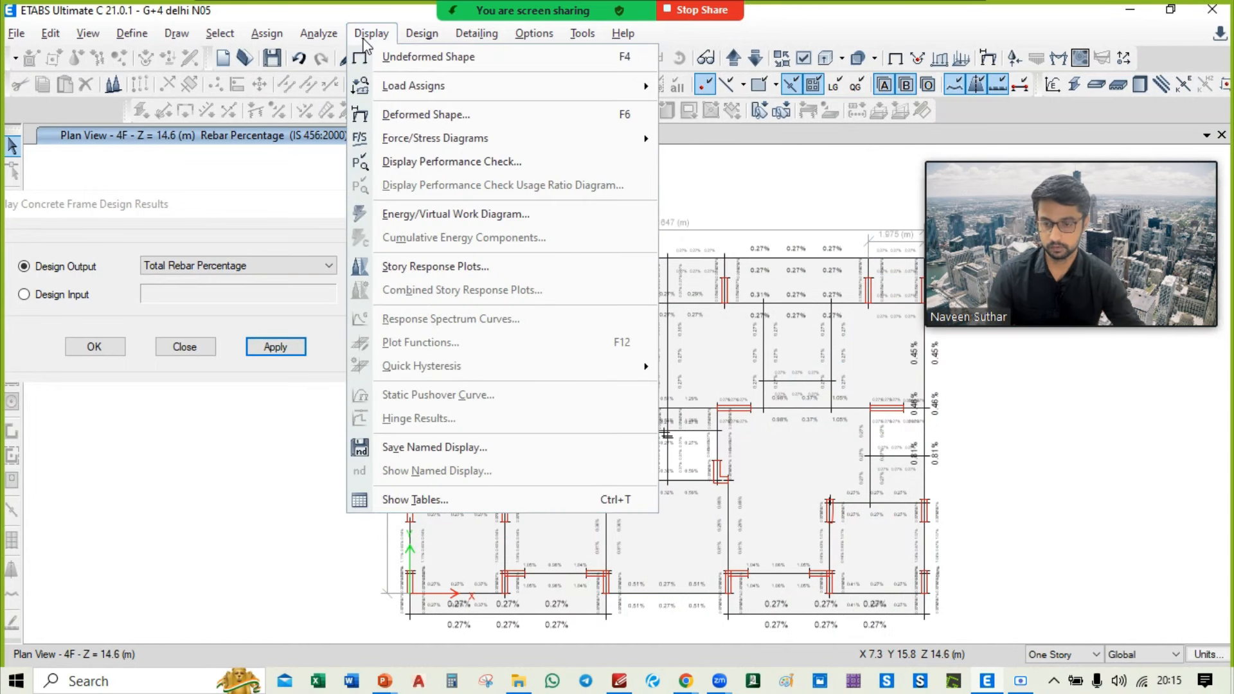
left_click(462, 495)
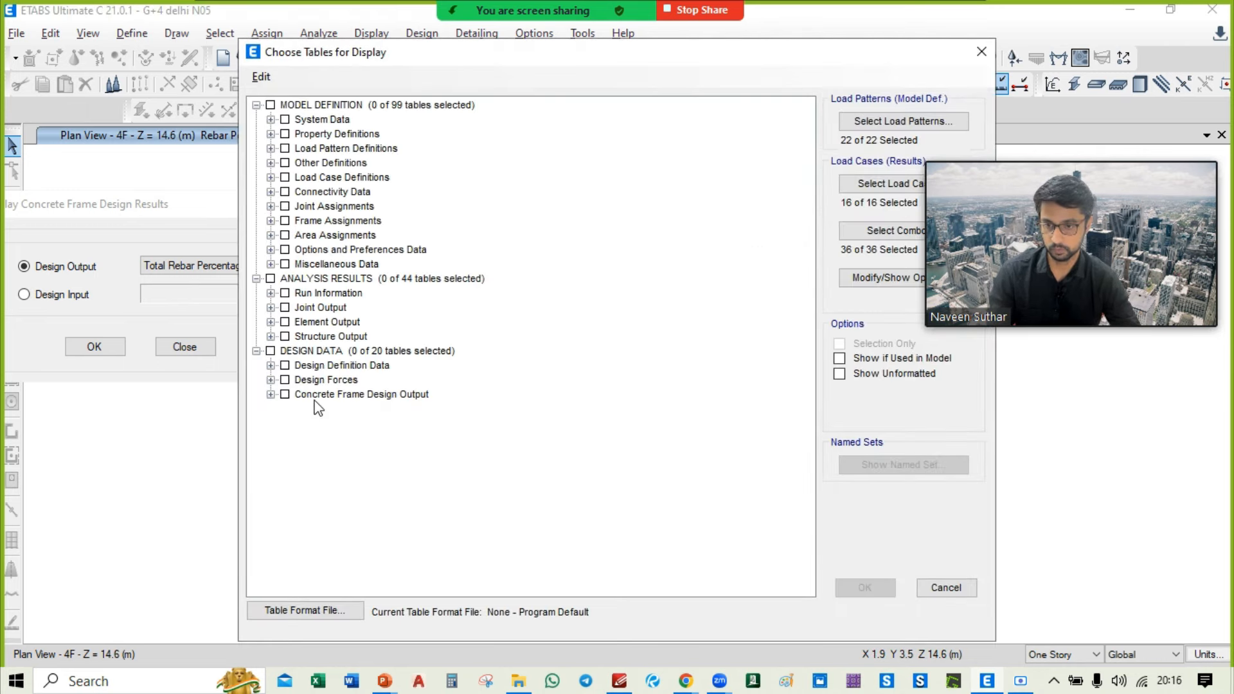
left_click(271, 394)
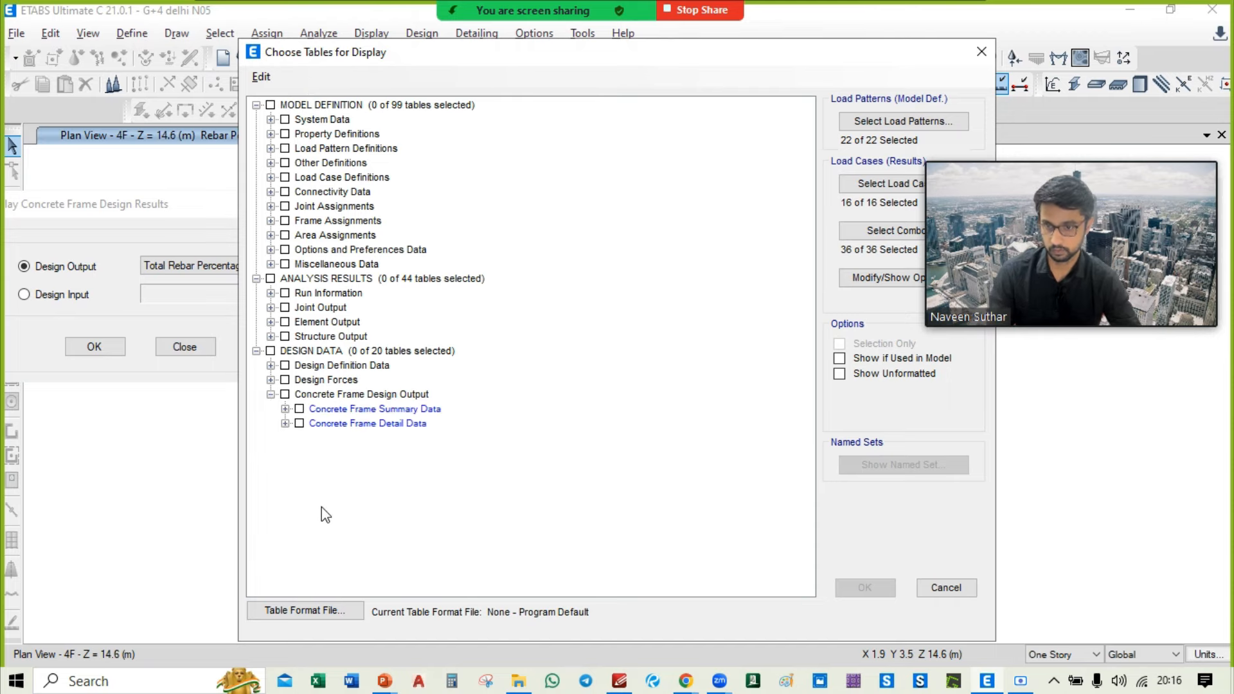
left_click(981, 52)
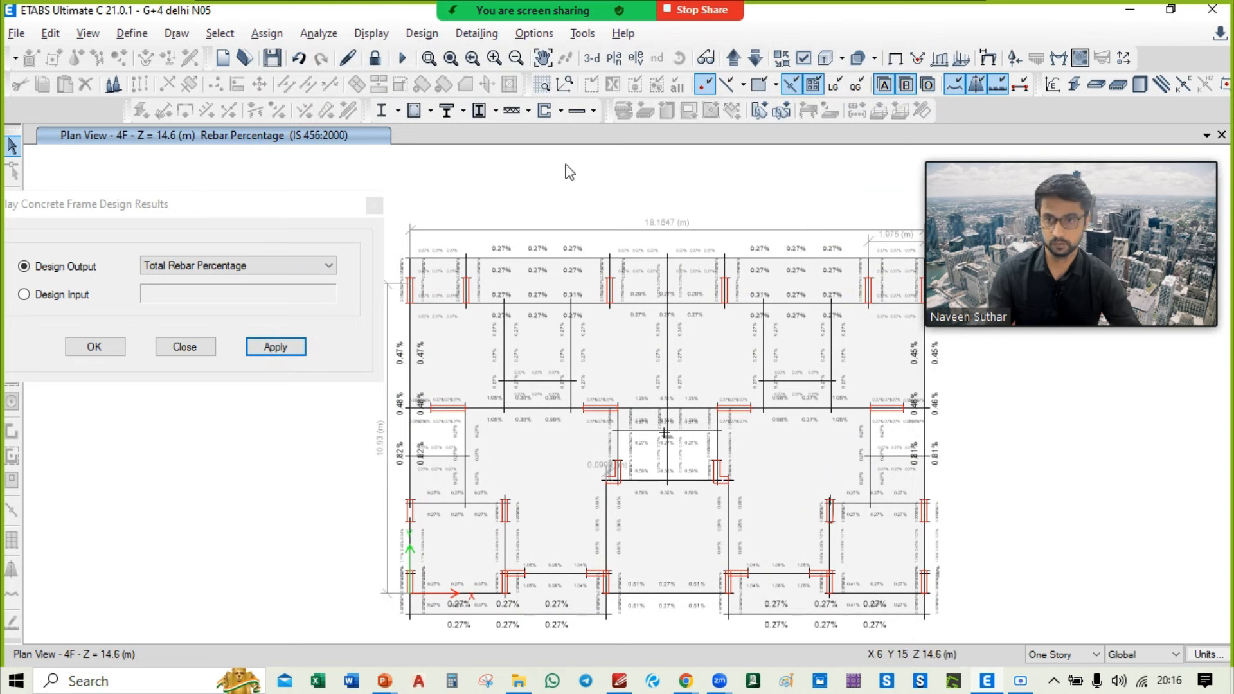
Step: Run the shear wall design to IS 456:2000 and close the concrete frame design results dialog
left_click(545, 111)
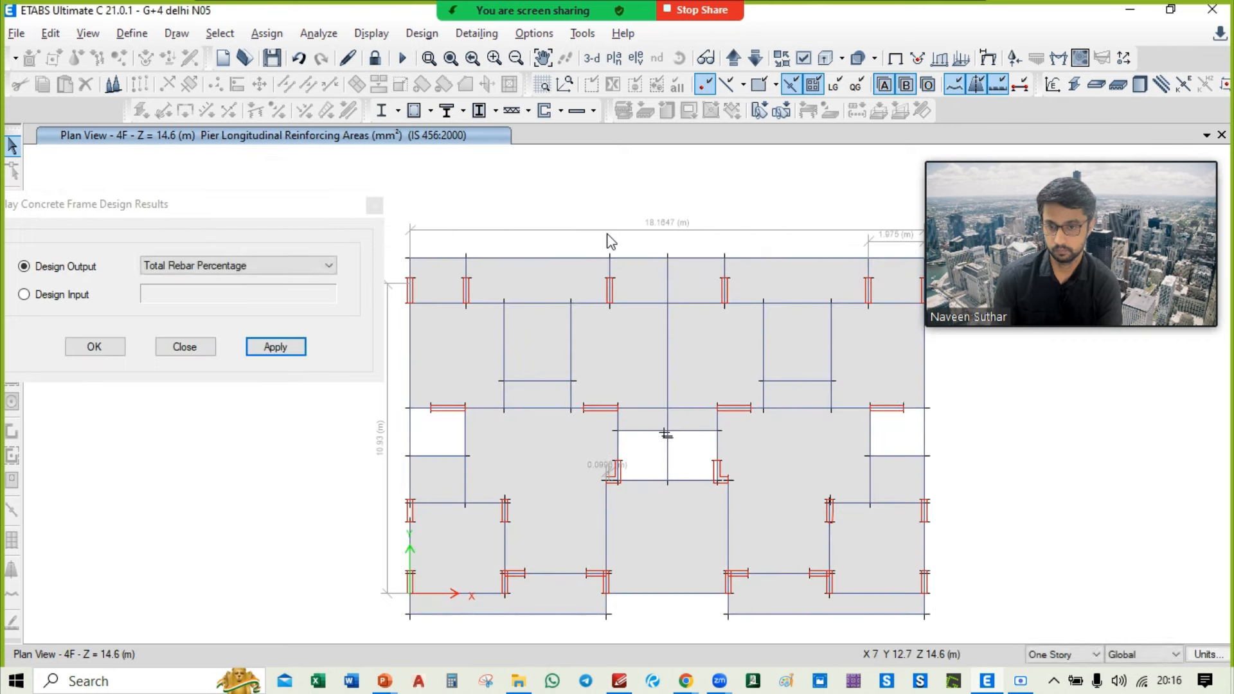
left_click(185, 347)
middle_click_drag(702, 344, 672, 333)
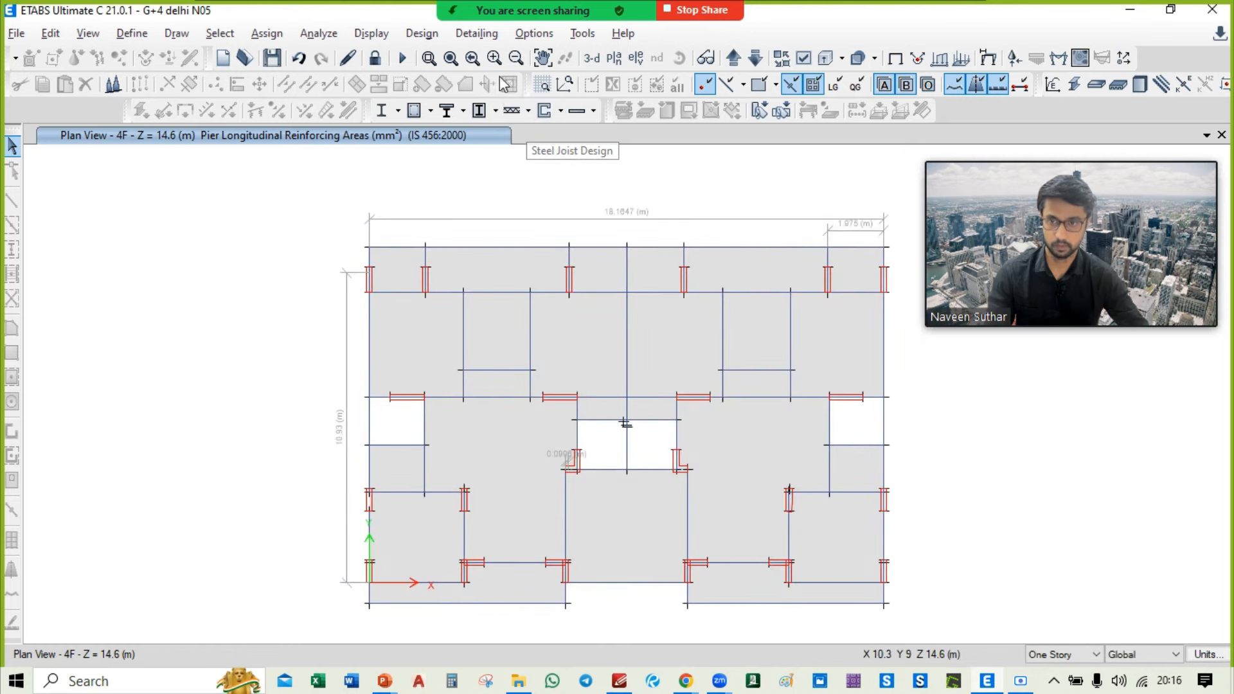
Step: Display the Shear Wall Pier Design Summary table and sort it by Required Reinf. Percentage in descending order
left_click(372, 33)
left_click(426, 501)
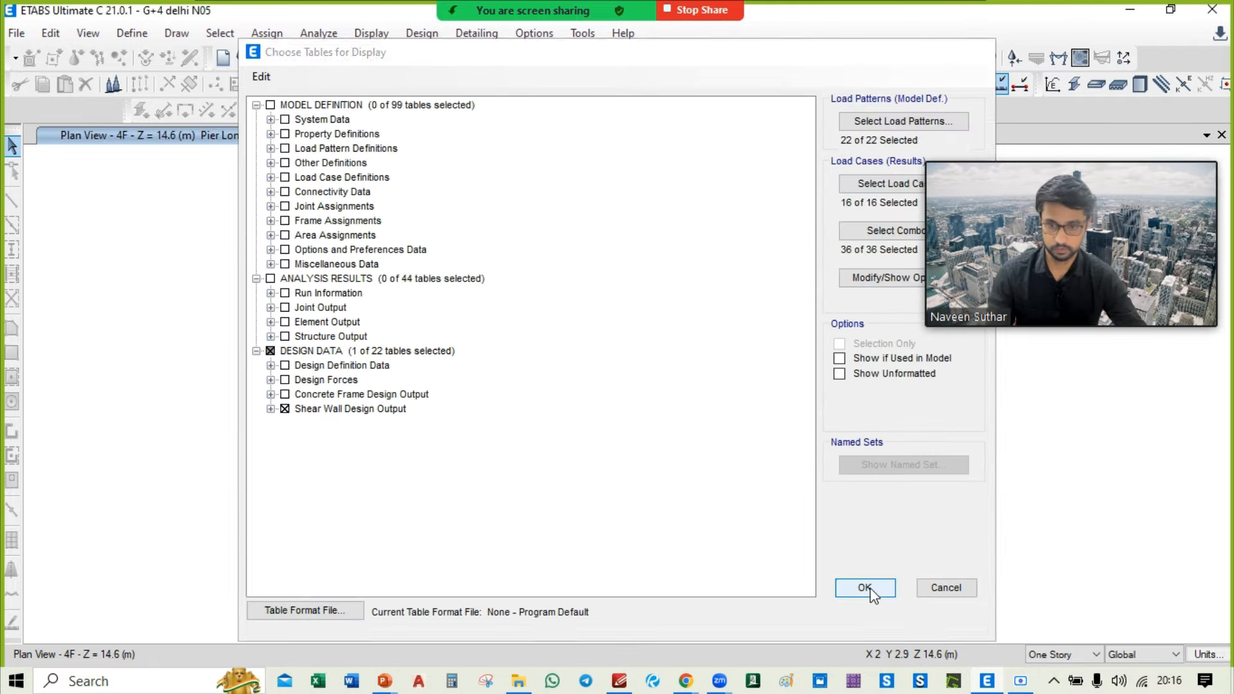
left_click(865, 587)
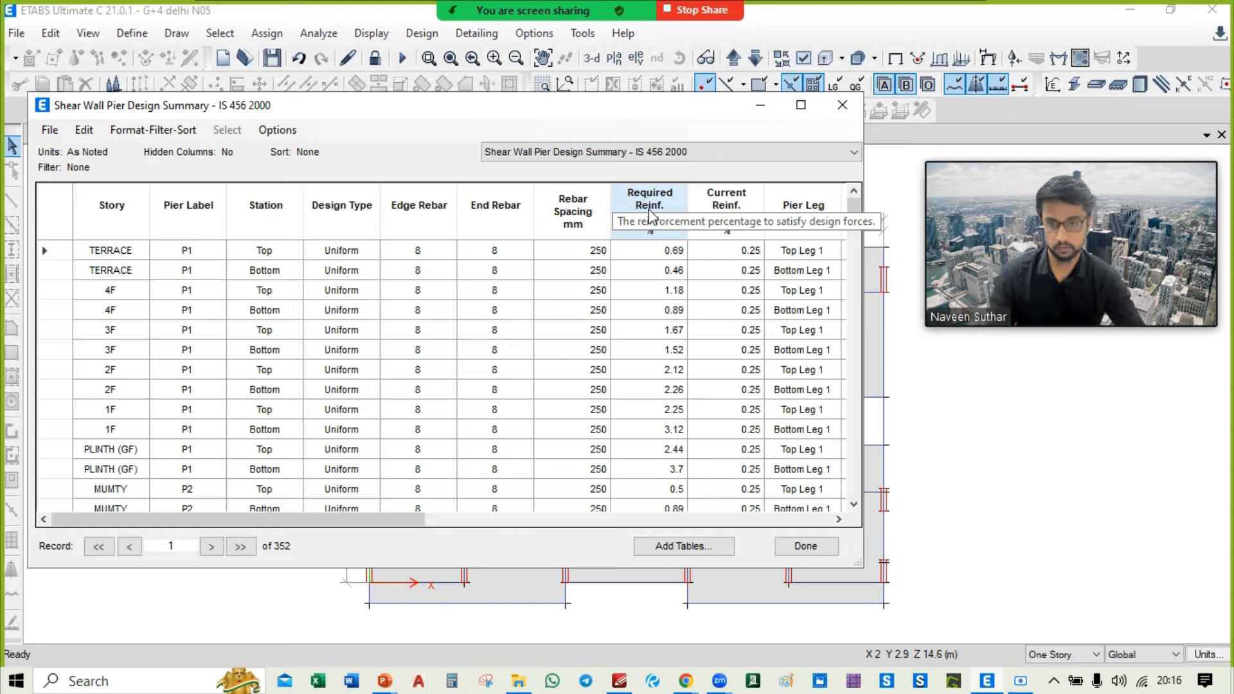
right_click(650, 215)
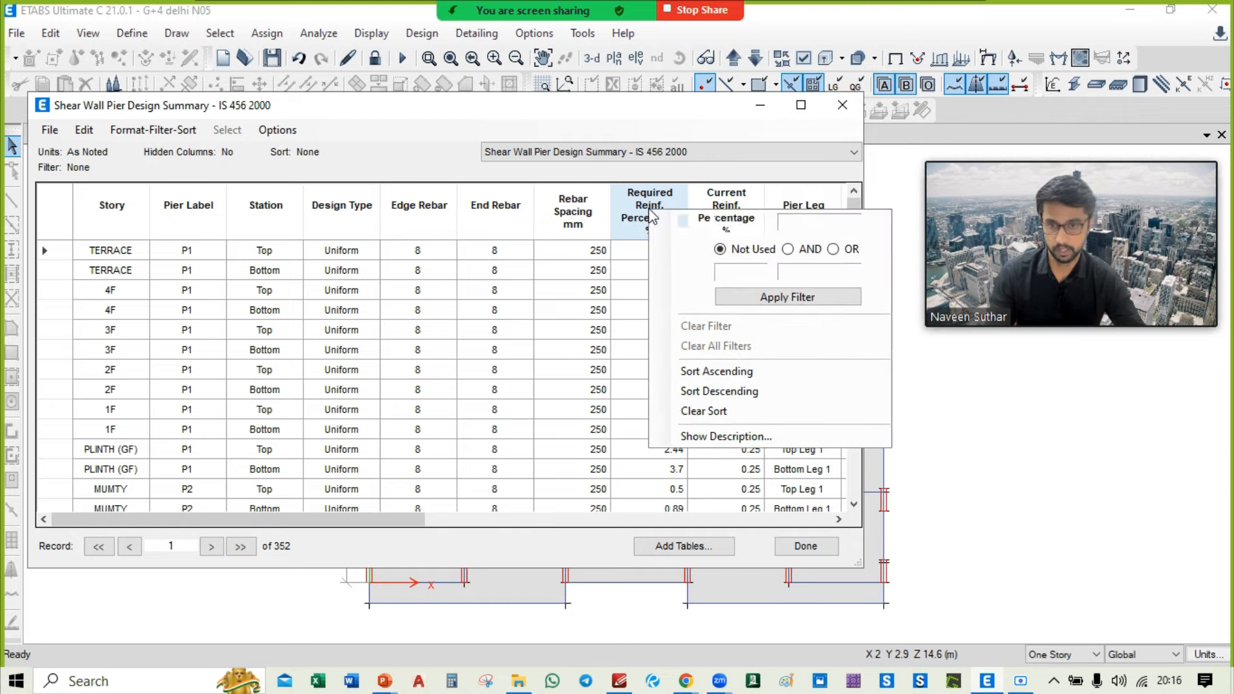
left_click(743, 393)
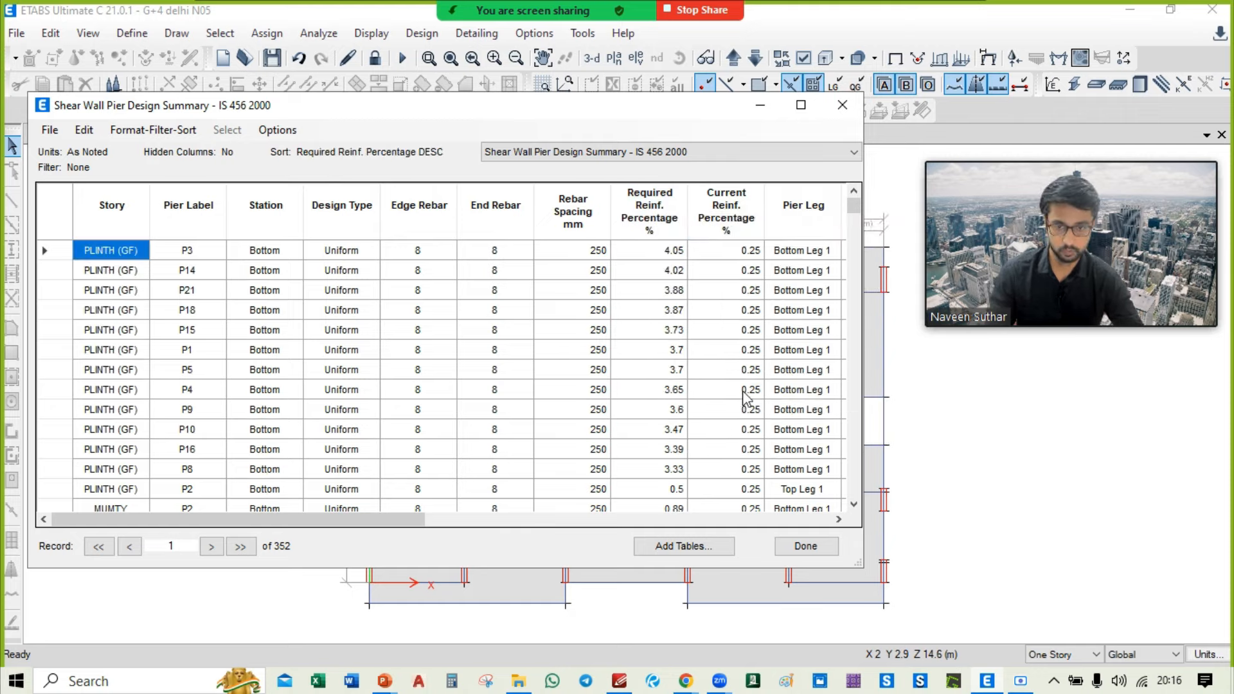